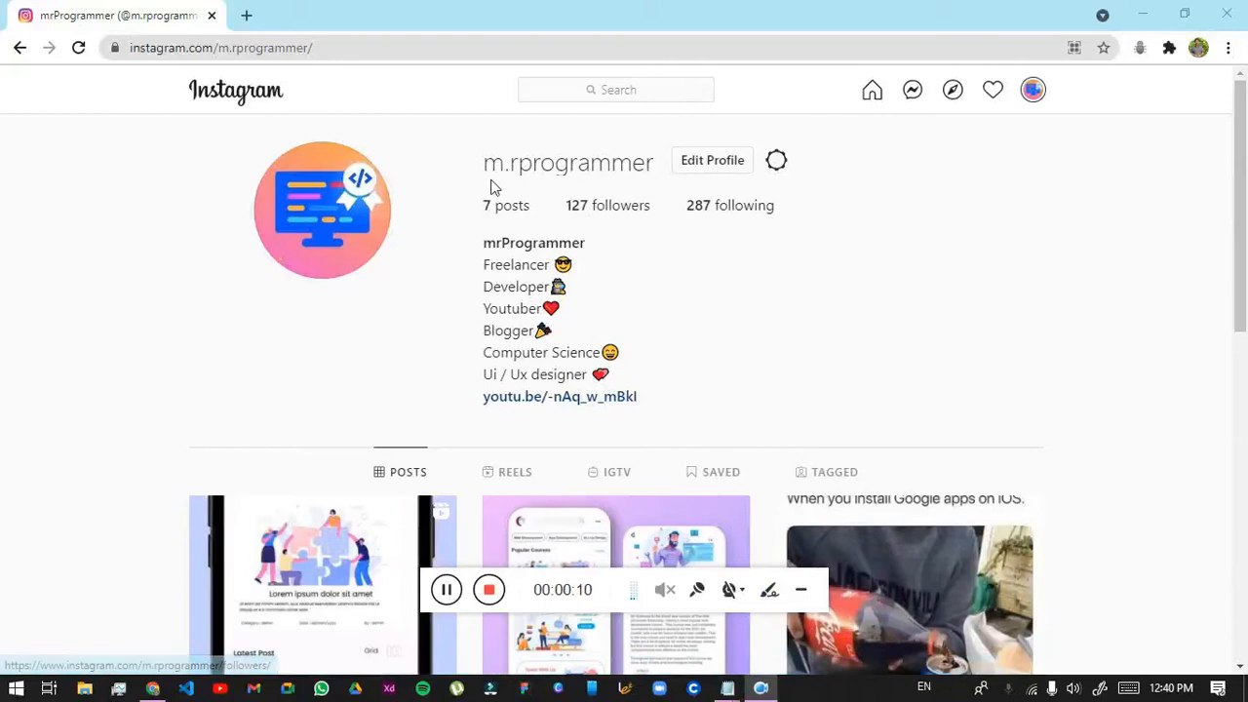
{"action": "left_click_drag", "start_coordinate": [493, 167], "coordinate": [577, 170]}
{"action": "key", "text": "ctrl+a"}
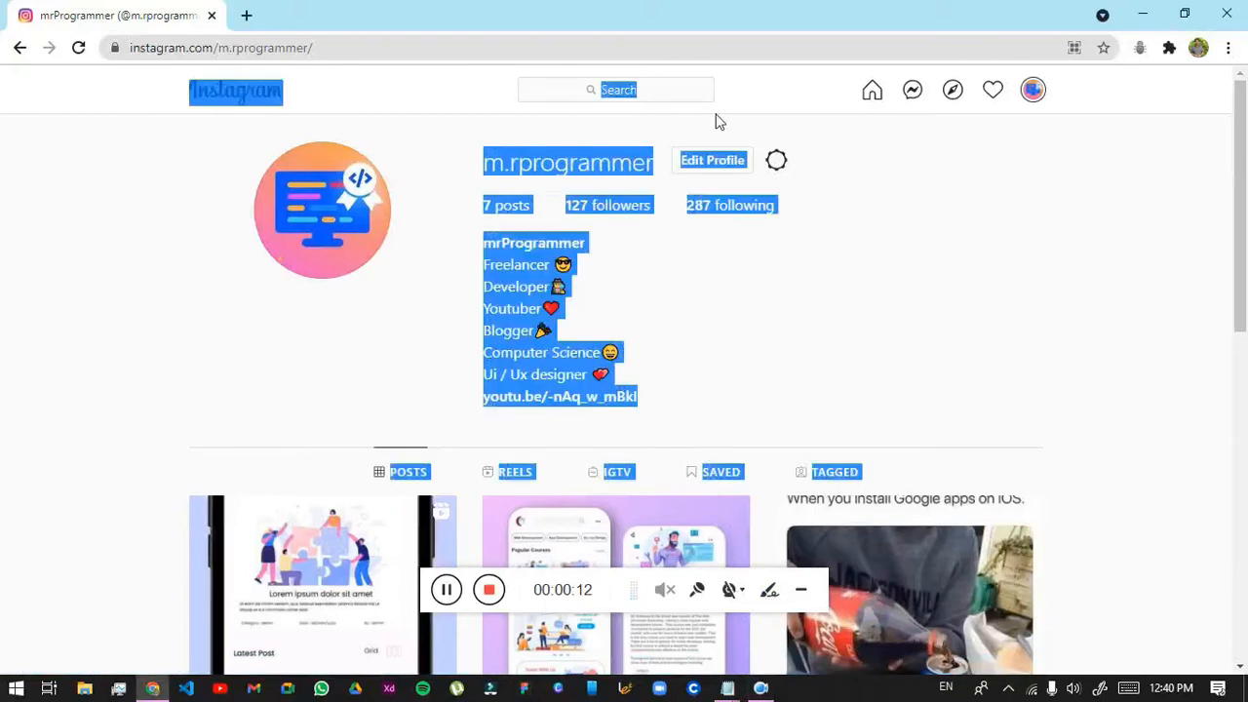
{"action": "left_click", "coordinate": [949, 180]}
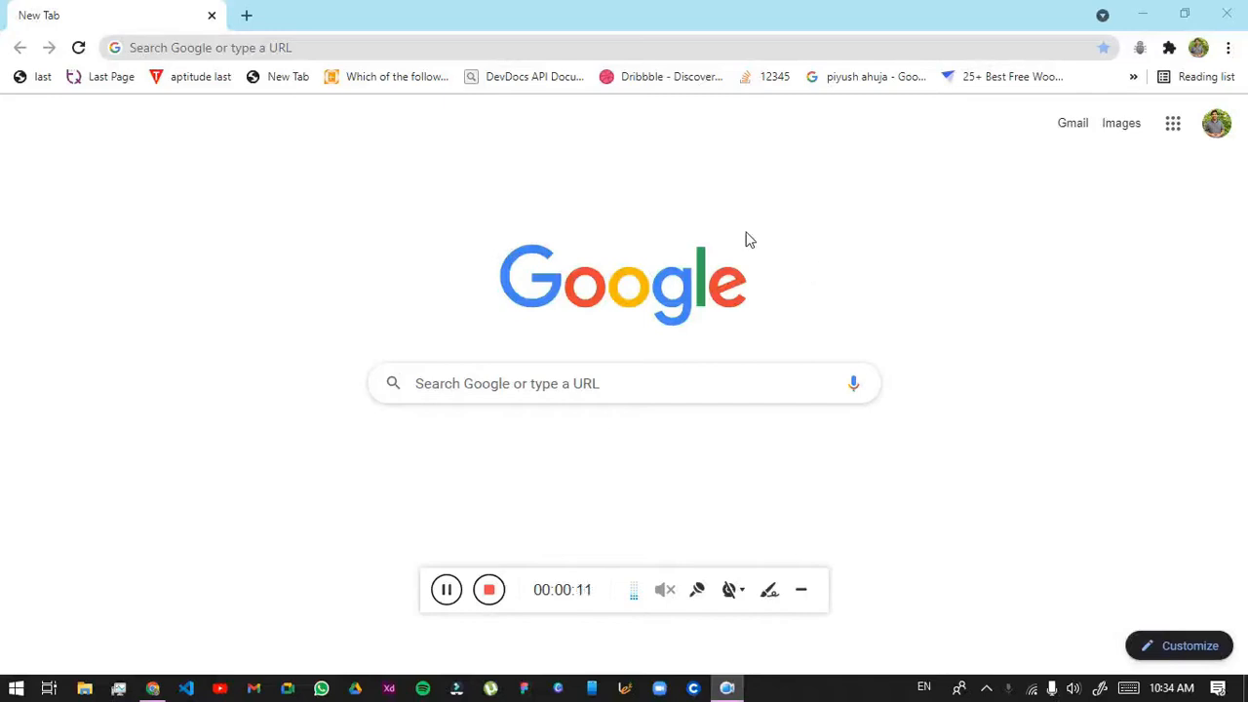
Open blogger.com in the browser
{"action": "left_click", "coordinate": [446, 51]}
{"action": "type", "text": "blogger.com"}
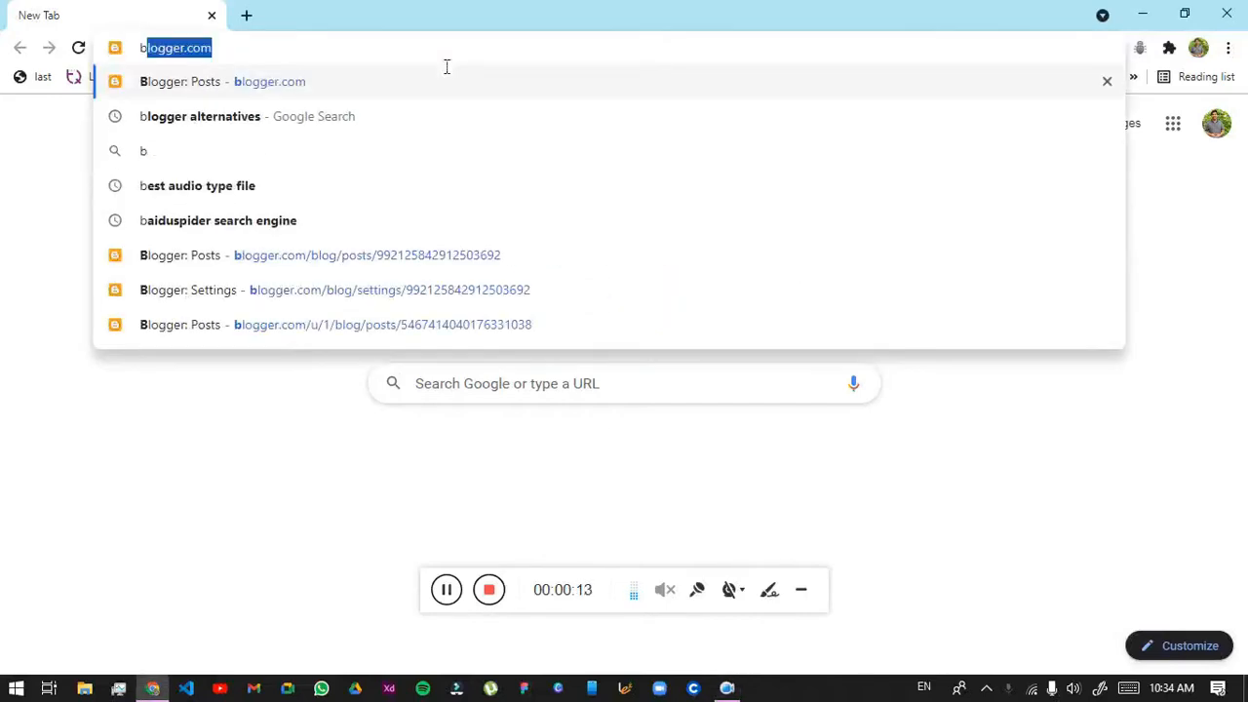
{"action": "key", "text": "Return"}
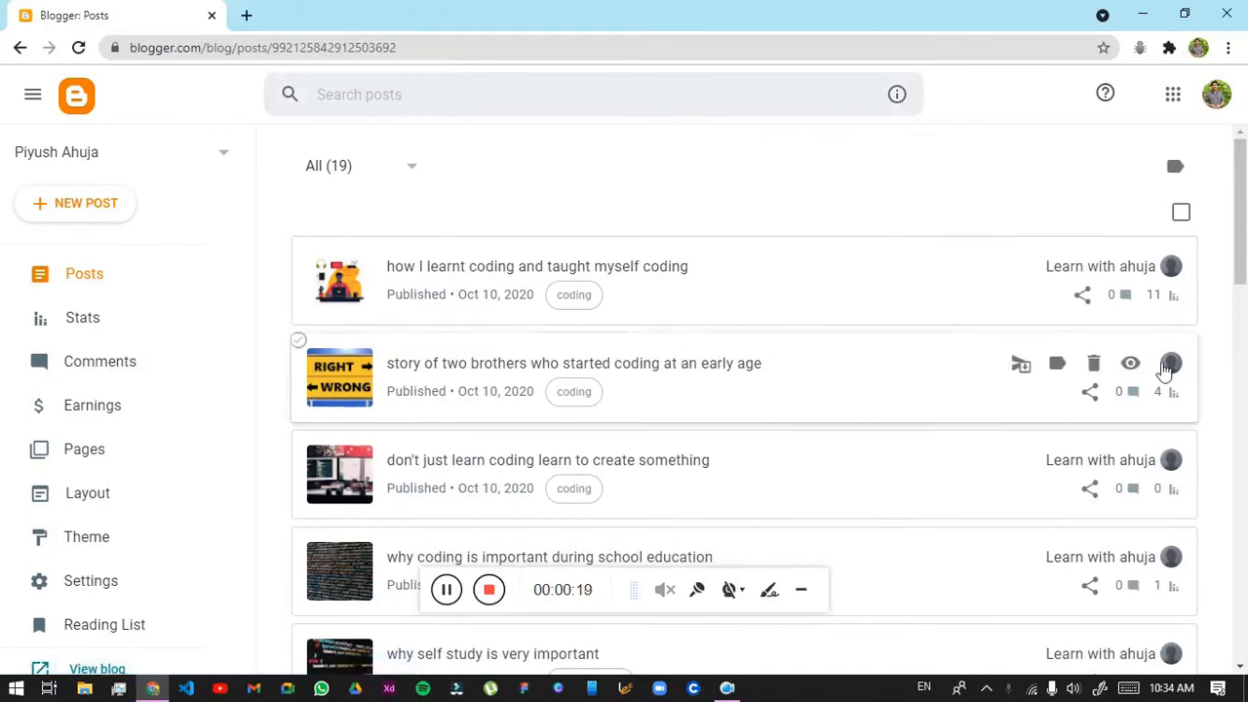
Start a new blog from the list of blogs and title it "Demo Blog 1"
{"action": "scroll", "coordinate": [1151, 370], "scroll_direction": "down", "scroll_amount": 4}
{"action": "scroll", "coordinate": [981, 365], "scroll_direction": "up", "scroll_amount": 4}
{"action": "left_click", "coordinate": [86, 154]}
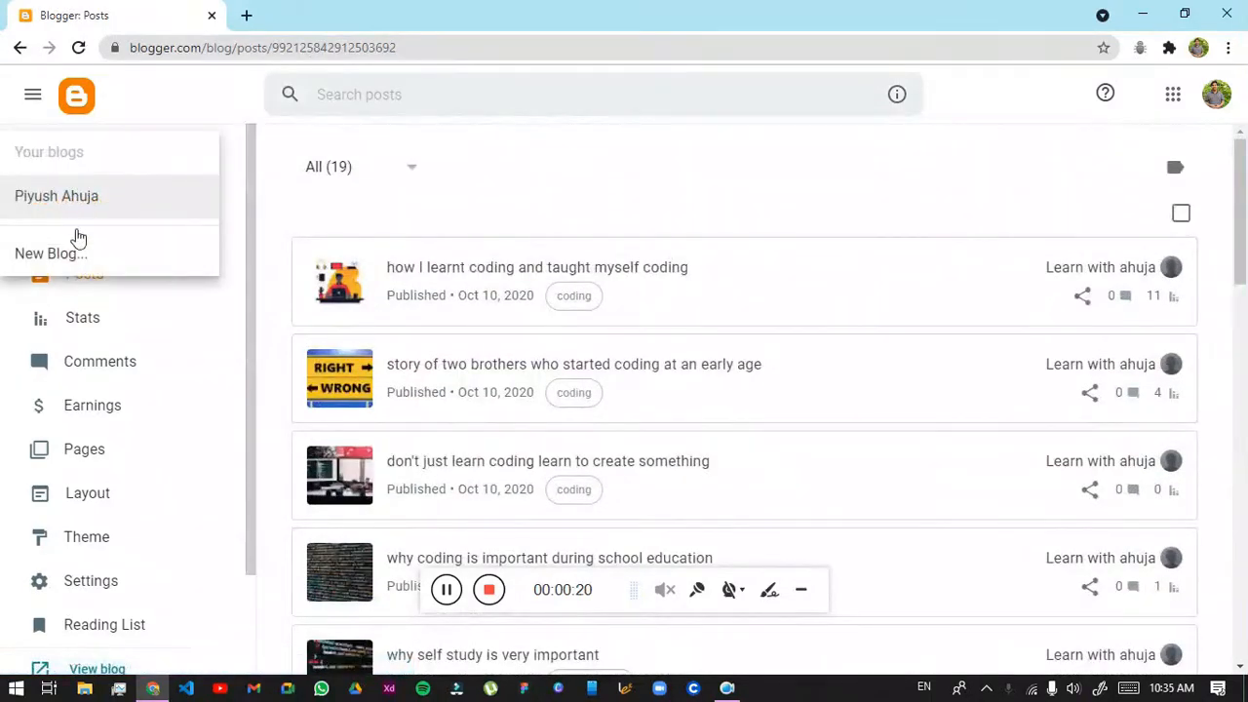
{"action": "left_click", "coordinate": [76, 252]}
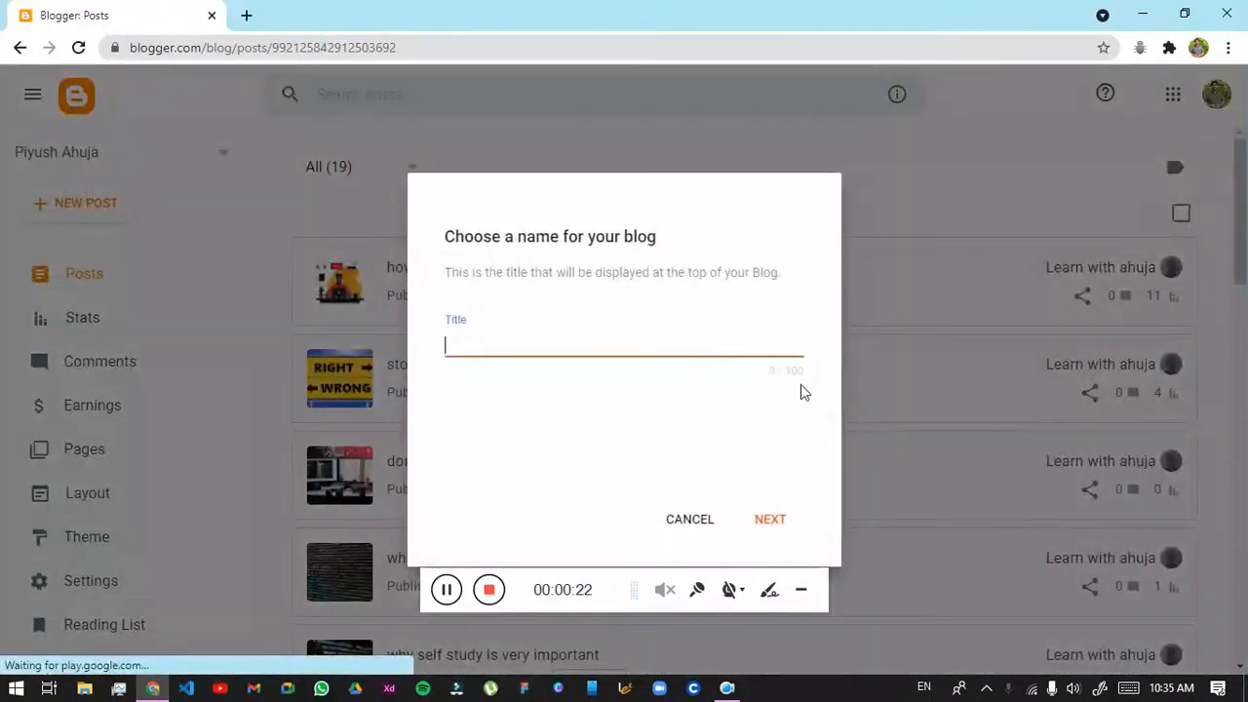
{"action": "type", "text": "Dem"}
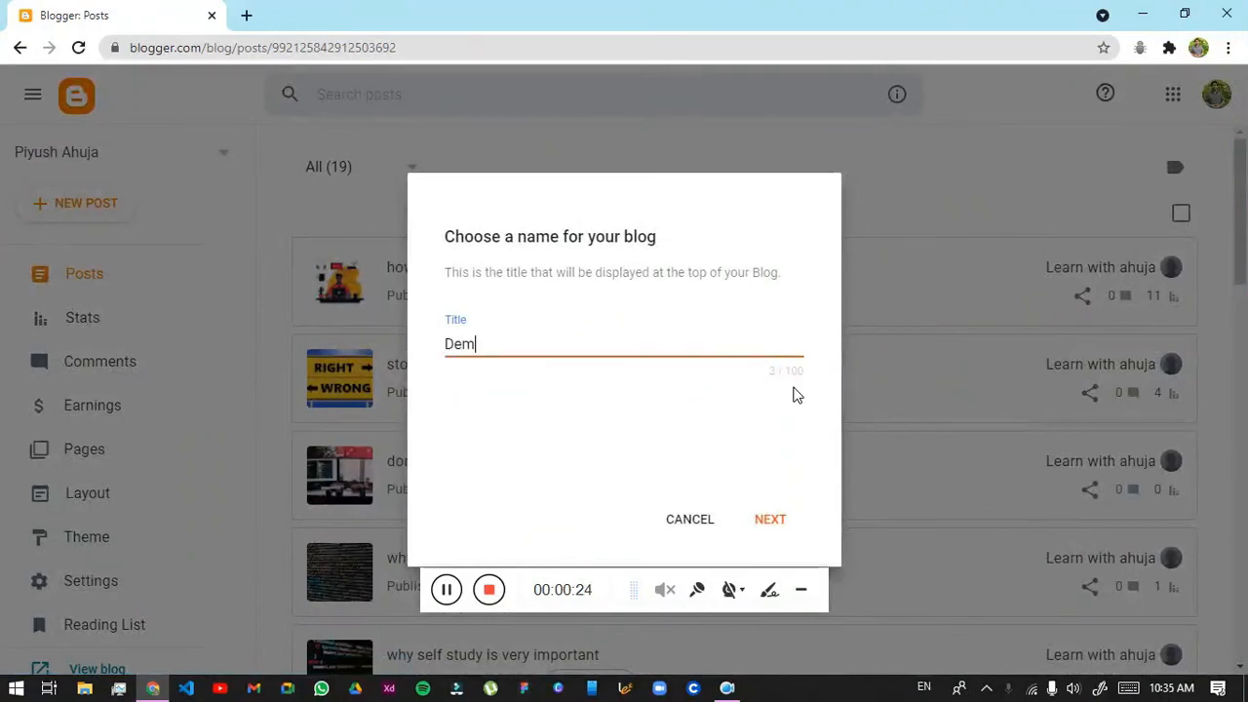
{"action": "type", "text": "o Blog 1"}
{"action": "left_click", "coordinate": [788, 523]}
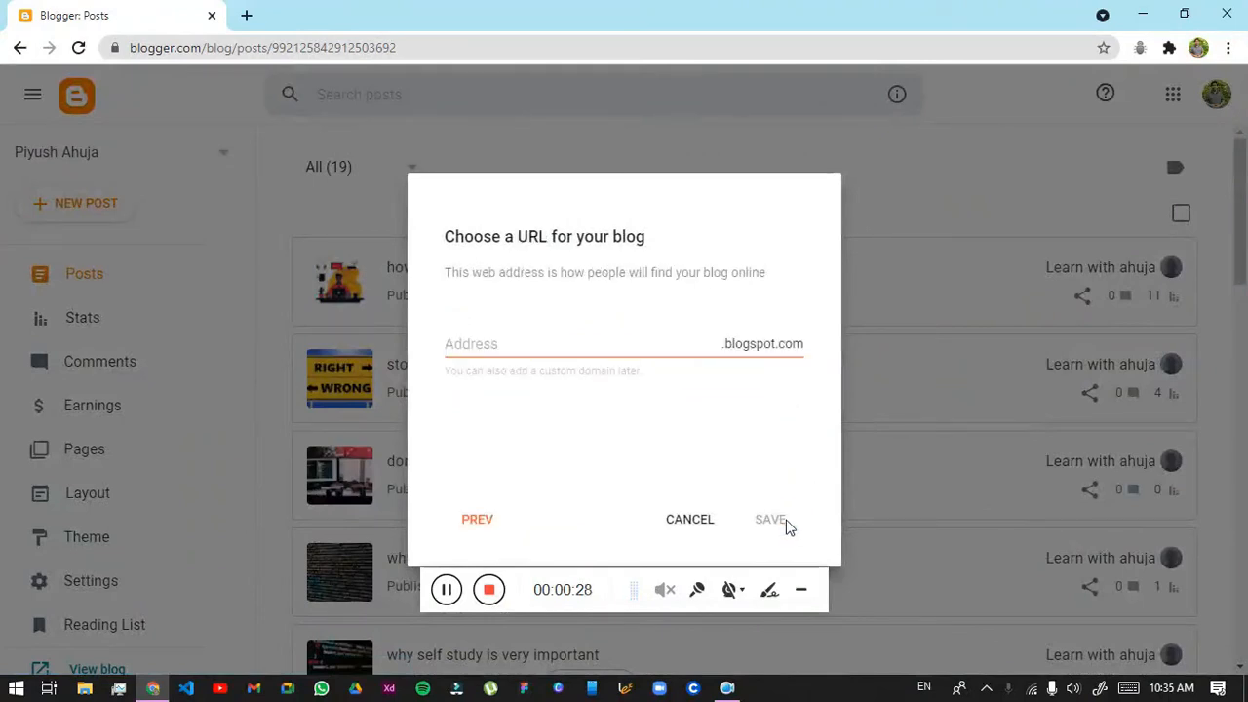
Set the new blog's address to demoblogger121 on blogspot.com and save it to create the blog
{"action": "left_click", "coordinate": [588, 362]}
{"action": "type", "text": "demo"}
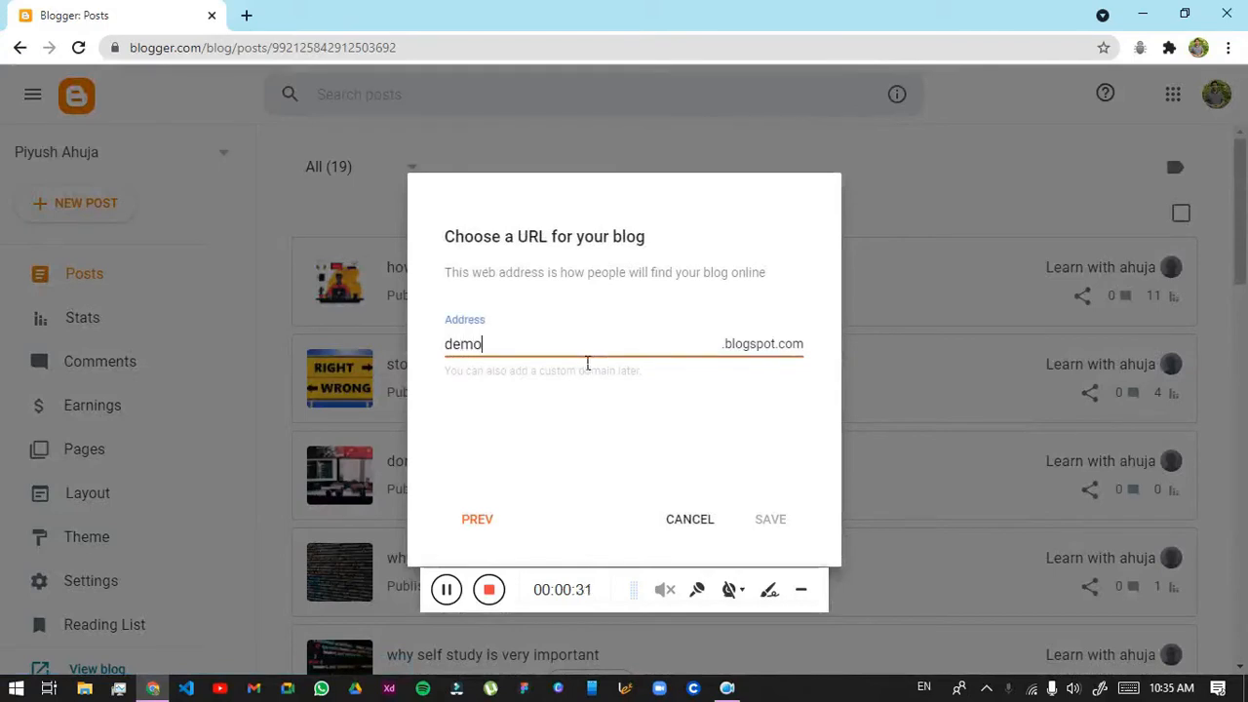
{"action": "type", "text": "blogger"}
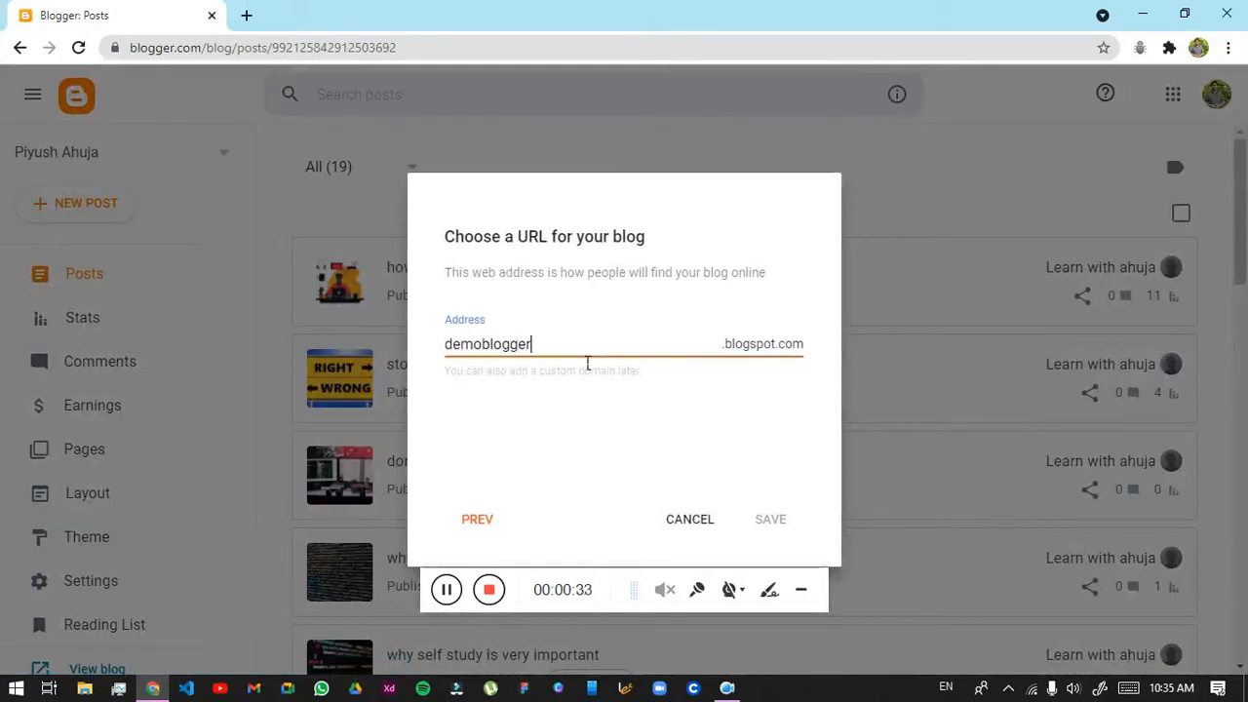
{"action": "type", "text": "1"}
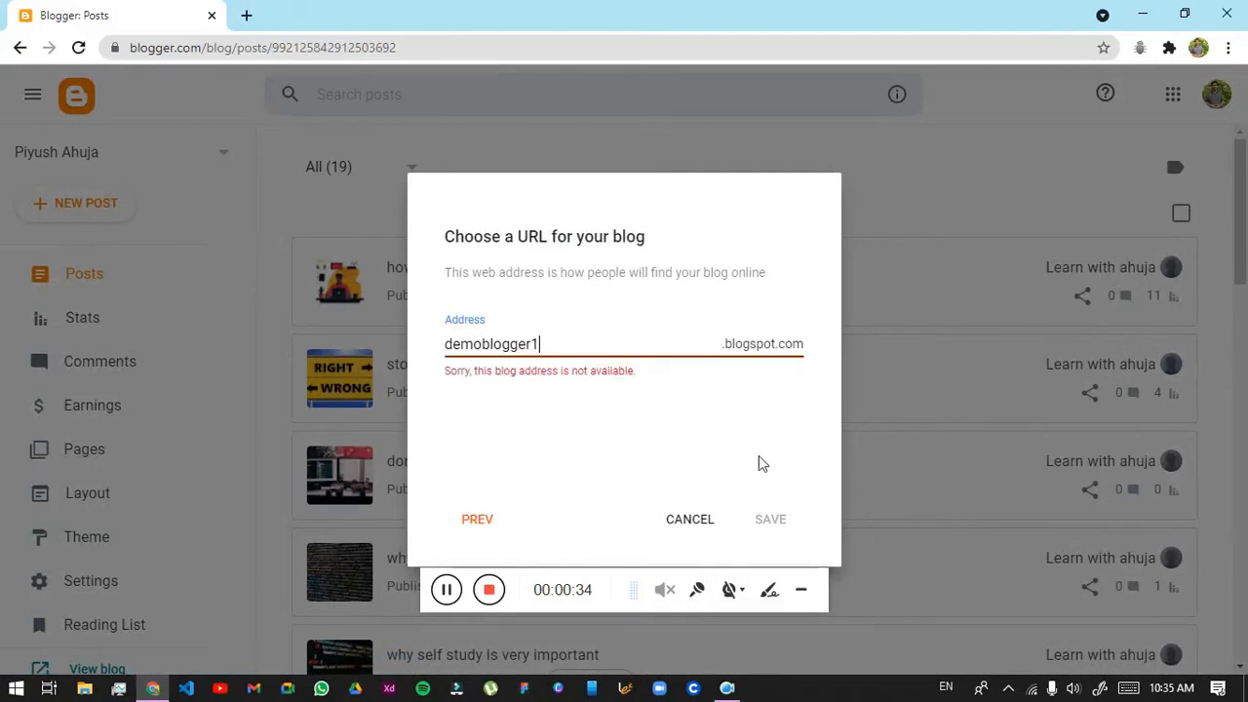
{"action": "type", "text": "21"}
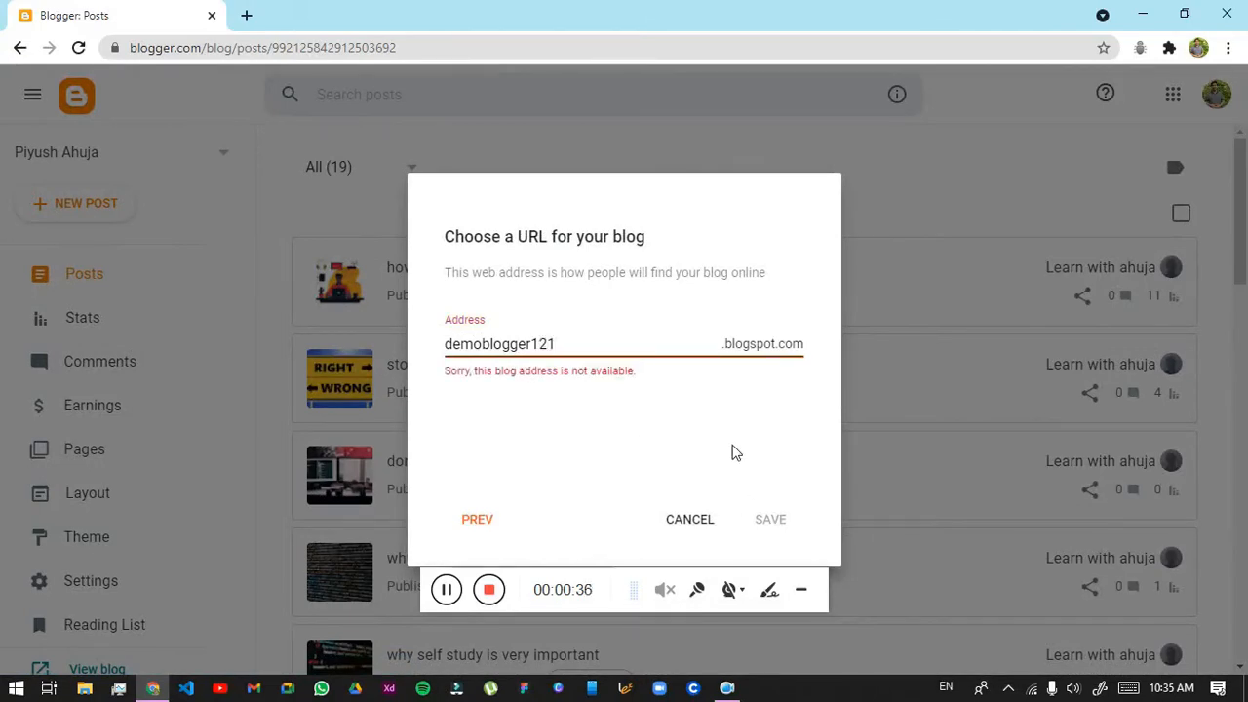
{"action": "left_click", "coordinate": [770, 520]}
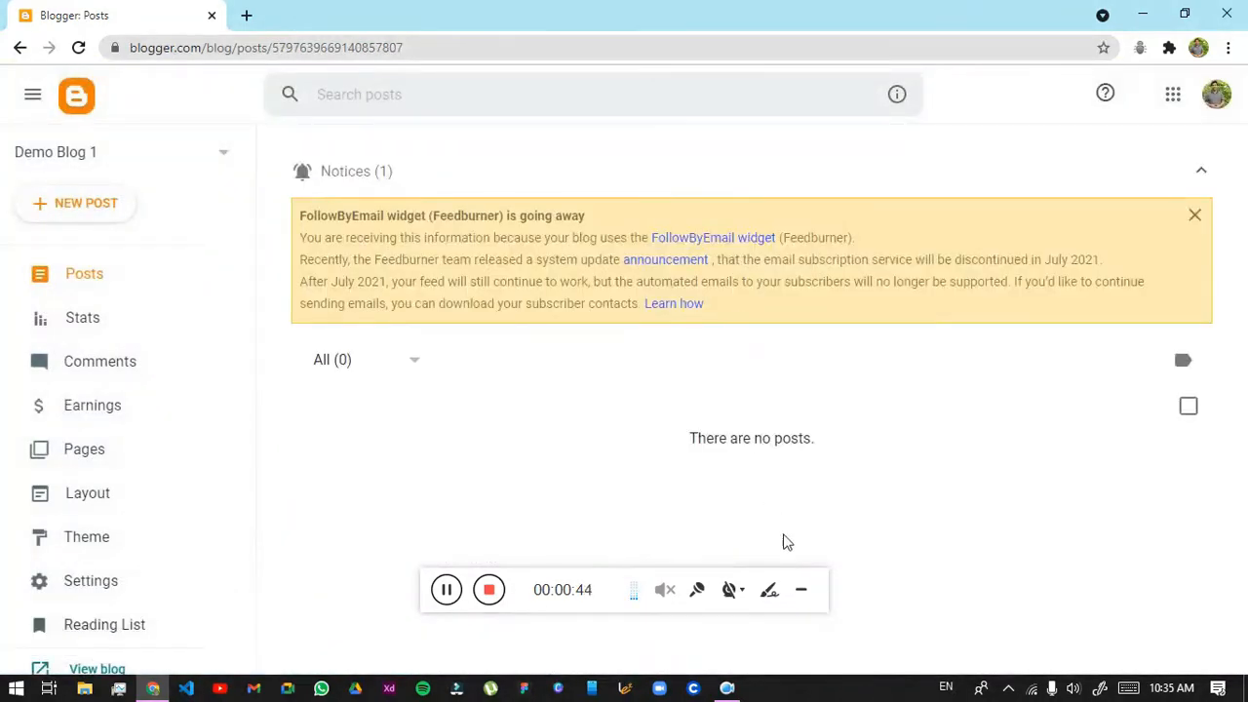
Dismiss the FollowByEmail widget notice above the new blog's post list
{"action": "left_click", "coordinate": [812, 595]}
{"action": "left_click", "coordinate": [812, 595]}
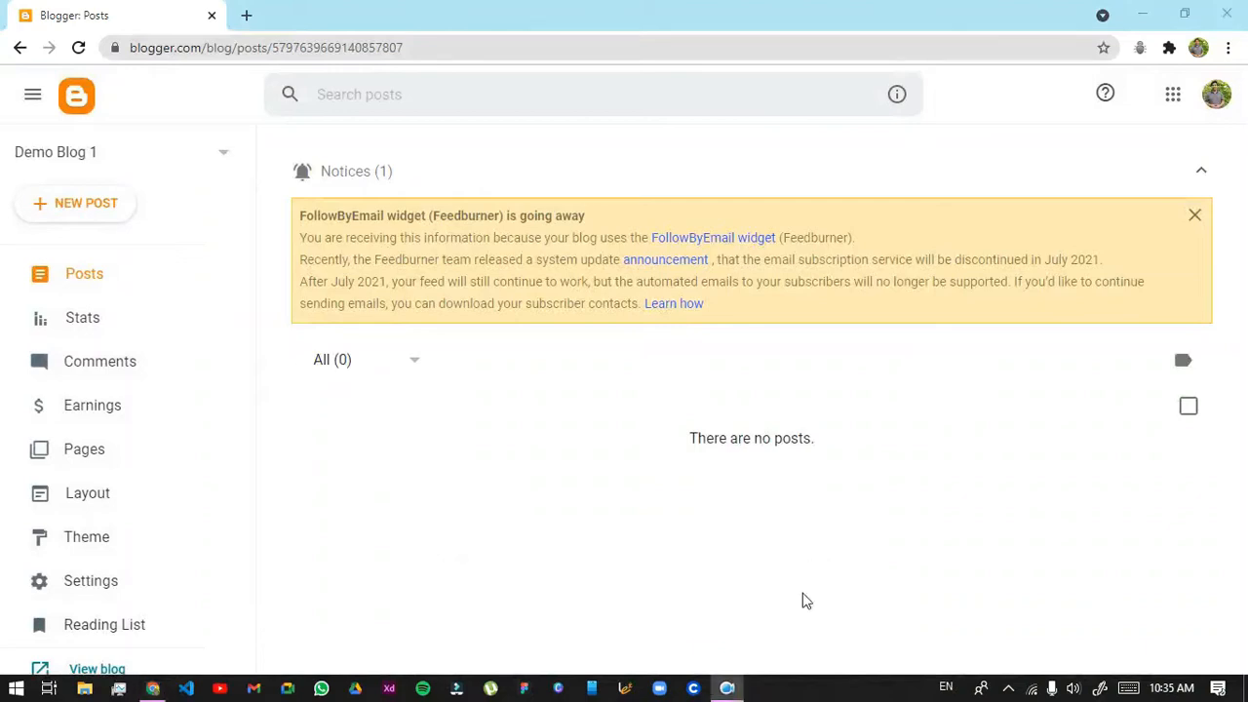
{"action": "left_click", "coordinate": [1180, 226]}
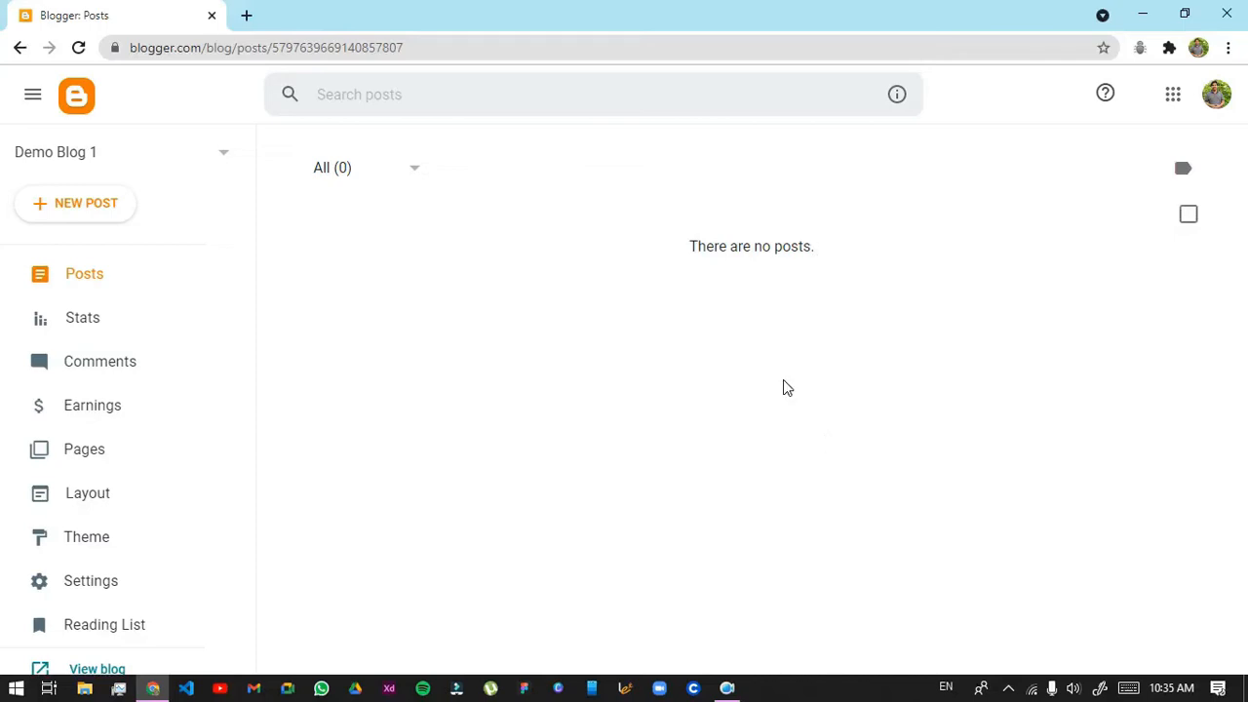
{"action": "left_click", "coordinate": [727, 689]}
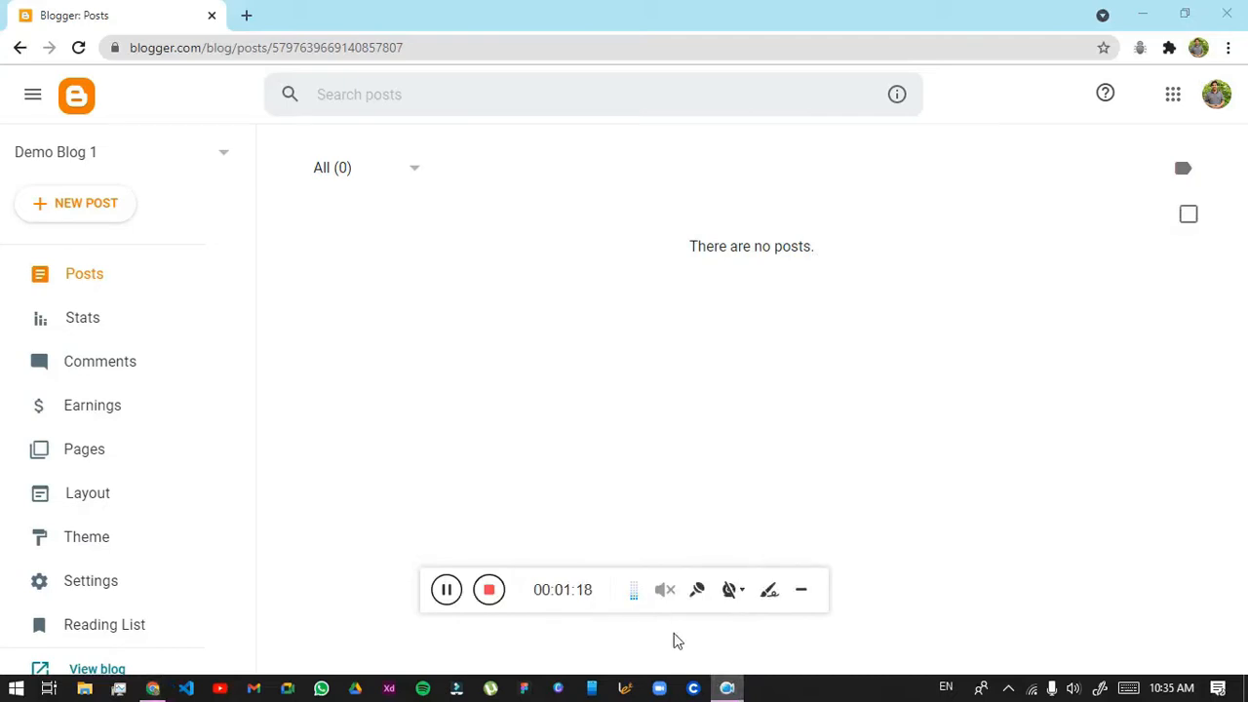
{"action": "left_click", "coordinate": [805, 592]}
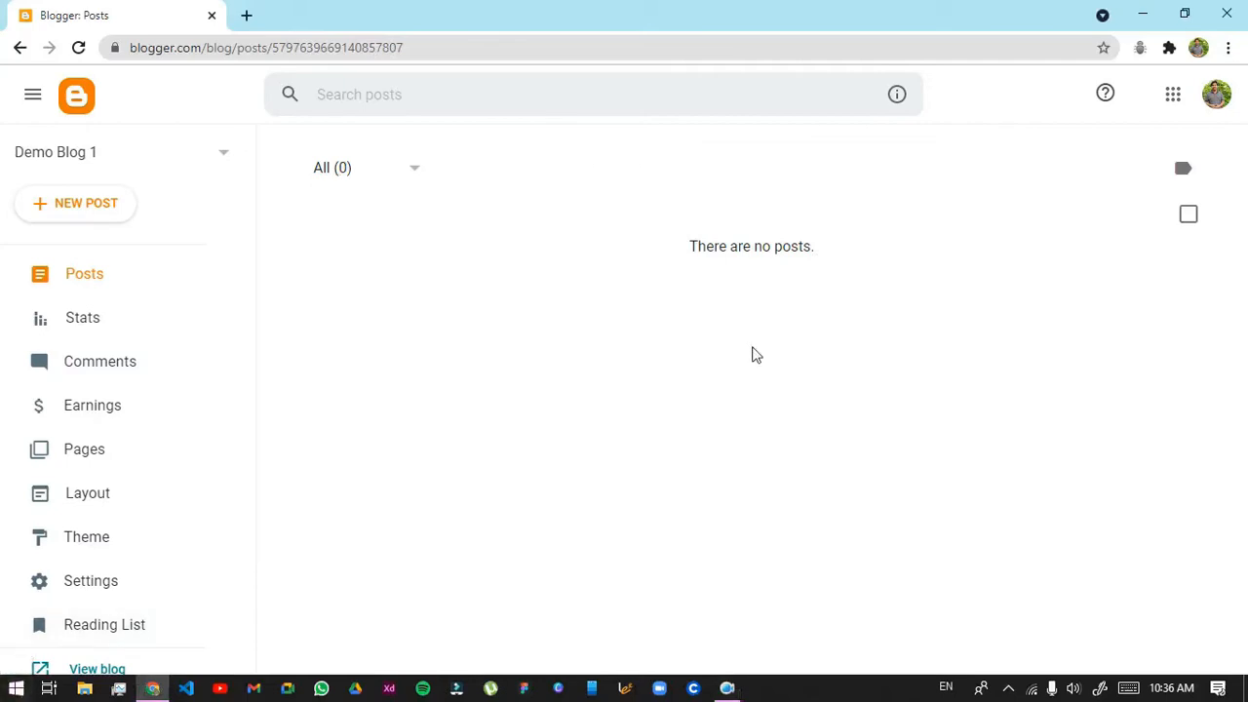
Open a blank Notepad document and maximize its window
{"action": "key", "text": "super+r"}
{"action": "key", "text": "Return"}
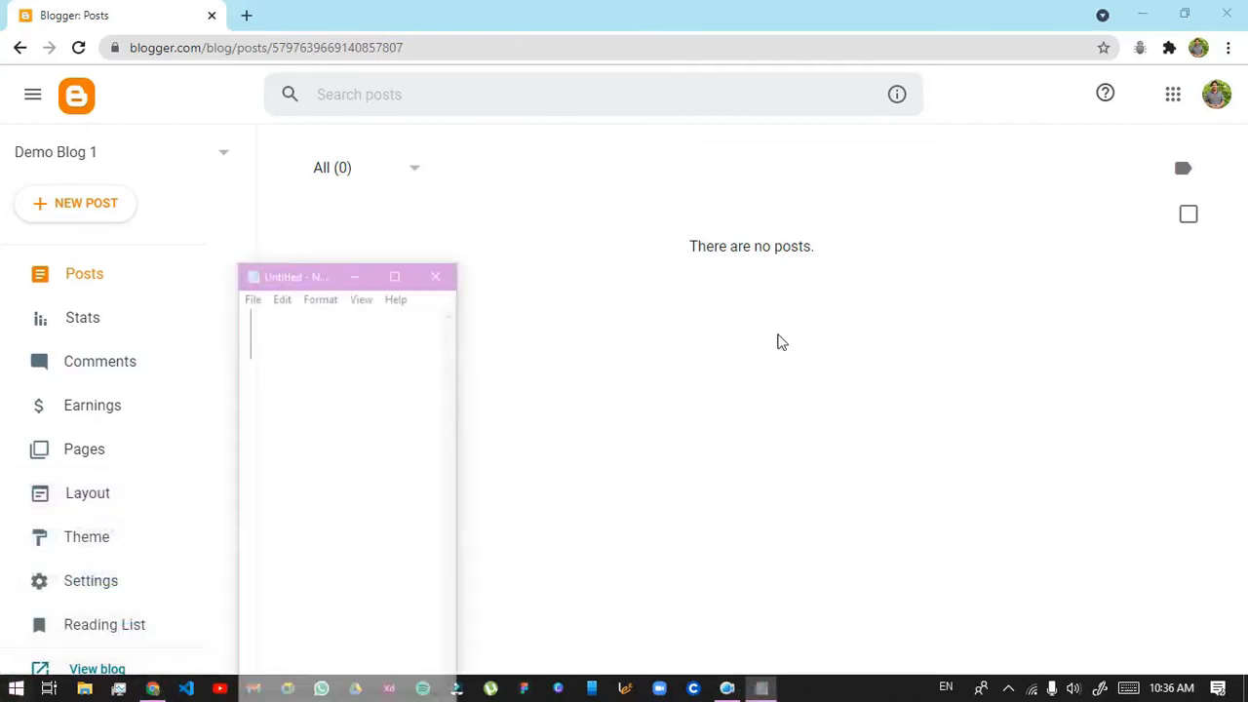
{"action": "left_click", "coordinate": [396, 277]}
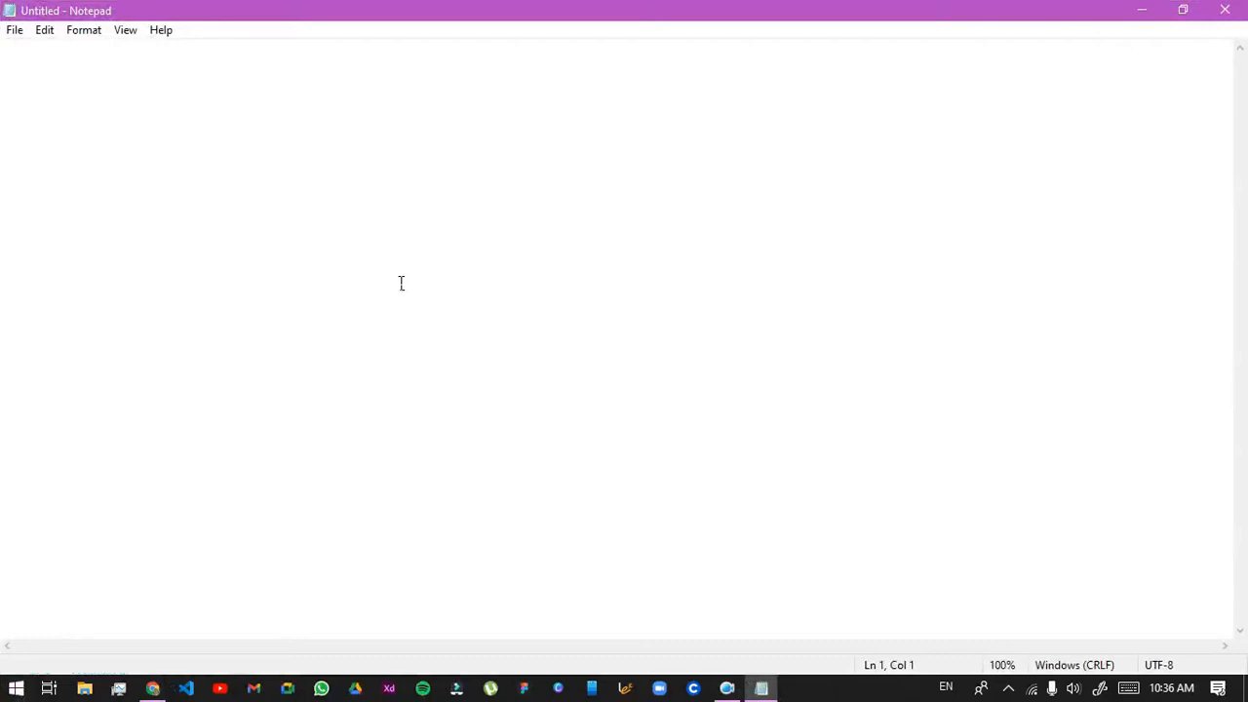
Write the heading "Basic Setup -" on the first line, correcting the misspelled first letter of Setup
{"action": "type", "text": "B"}
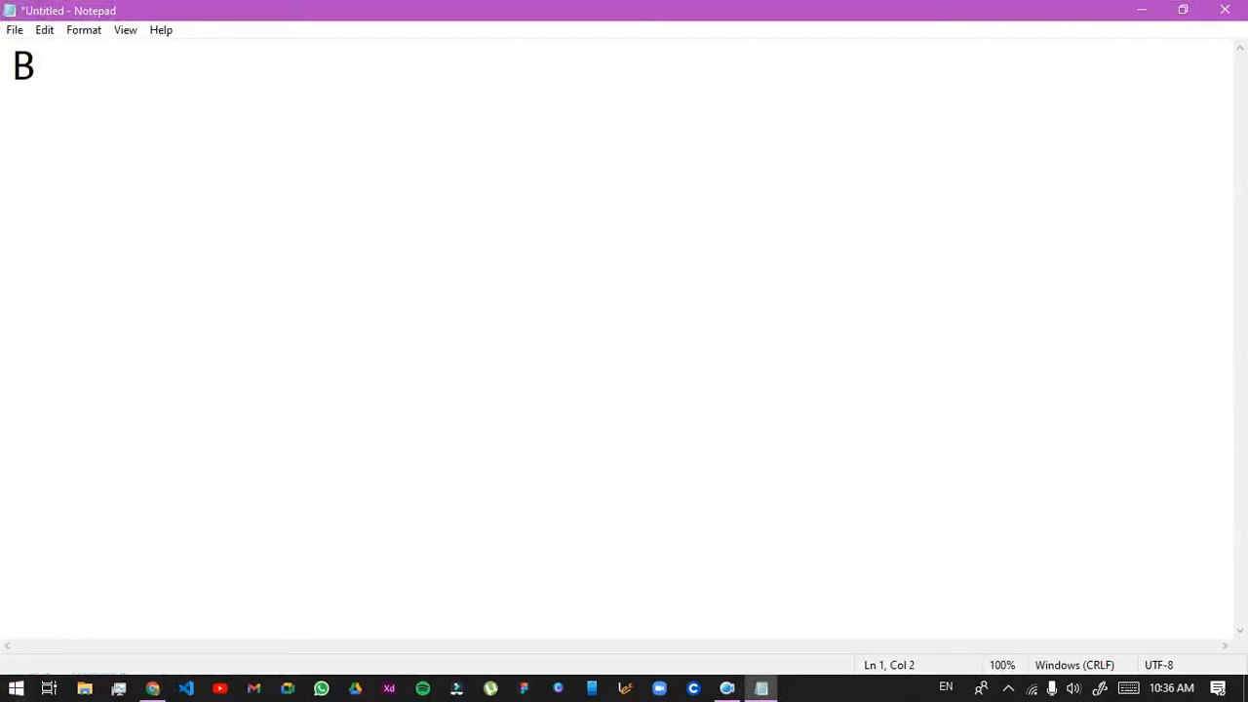
{"action": "type", "text": "asi"}
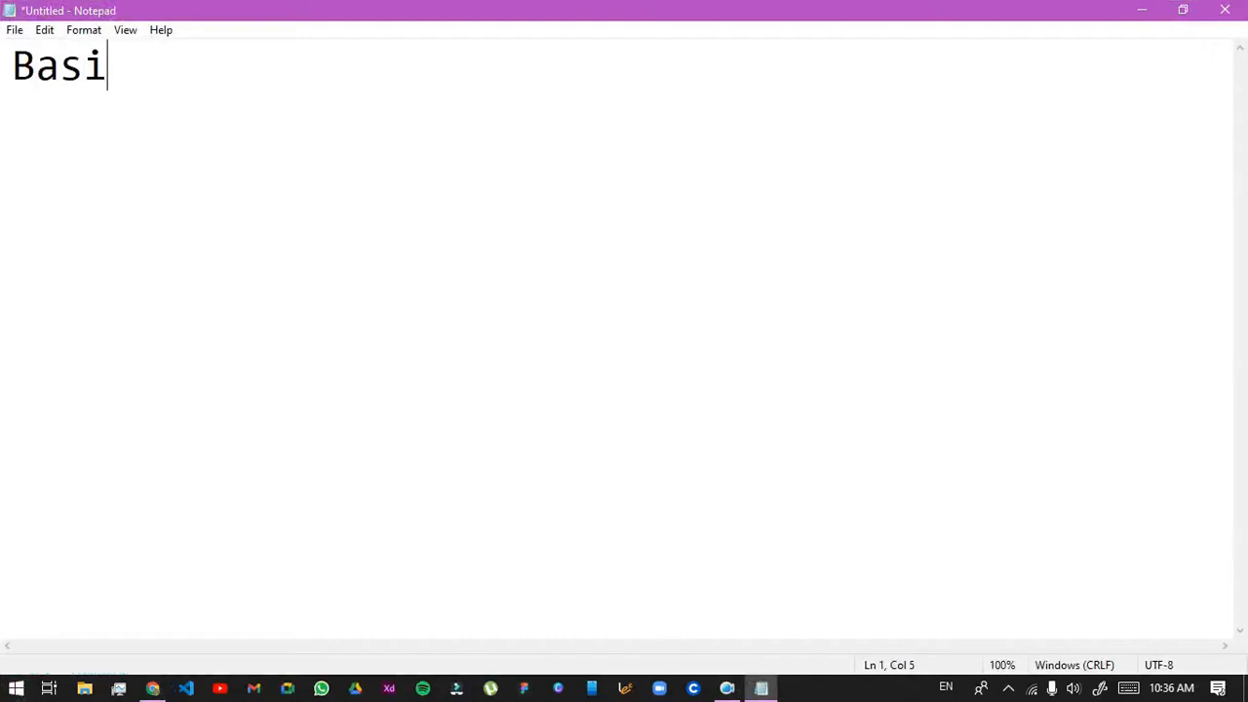
{"action": "type", "text": "c Detu"}
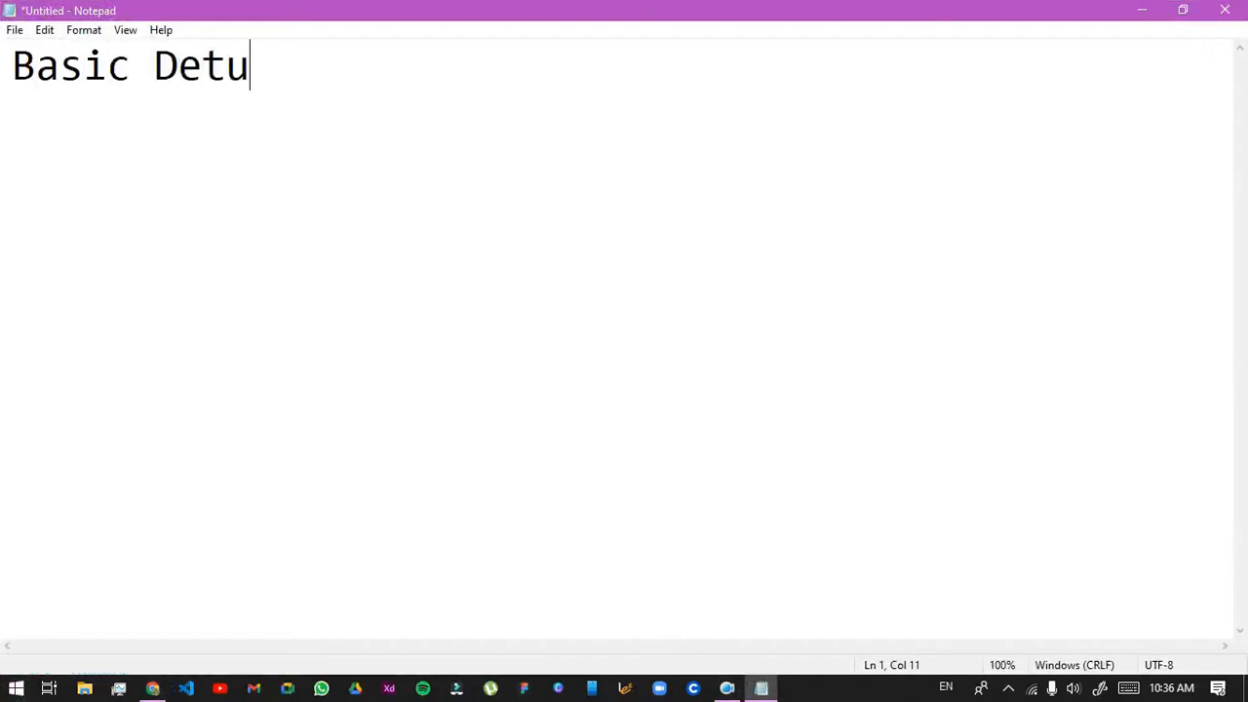
{"action": "type", "text": "p -"}
{"action": "key", "text": "Left"}
{"action": "key", "text": "Left"}
{"action": "key", "text": "Left"}
{"action": "key", "text": "Left"}
{"action": "key", "text": "Left"}
{"action": "key", "text": "Left"}
{"action": "key", "text": "BackSpace"}
{"action": "type", "text": "S"}
{"action": "key", "text": "Right"}
{"action": "key", "text": "Right"}
{"action": "key", "text": "Right"}
{"action": "key", "text": "Right"}
{"action": "key", "text": "Right"}
{"action": "key", "text": "Right"}
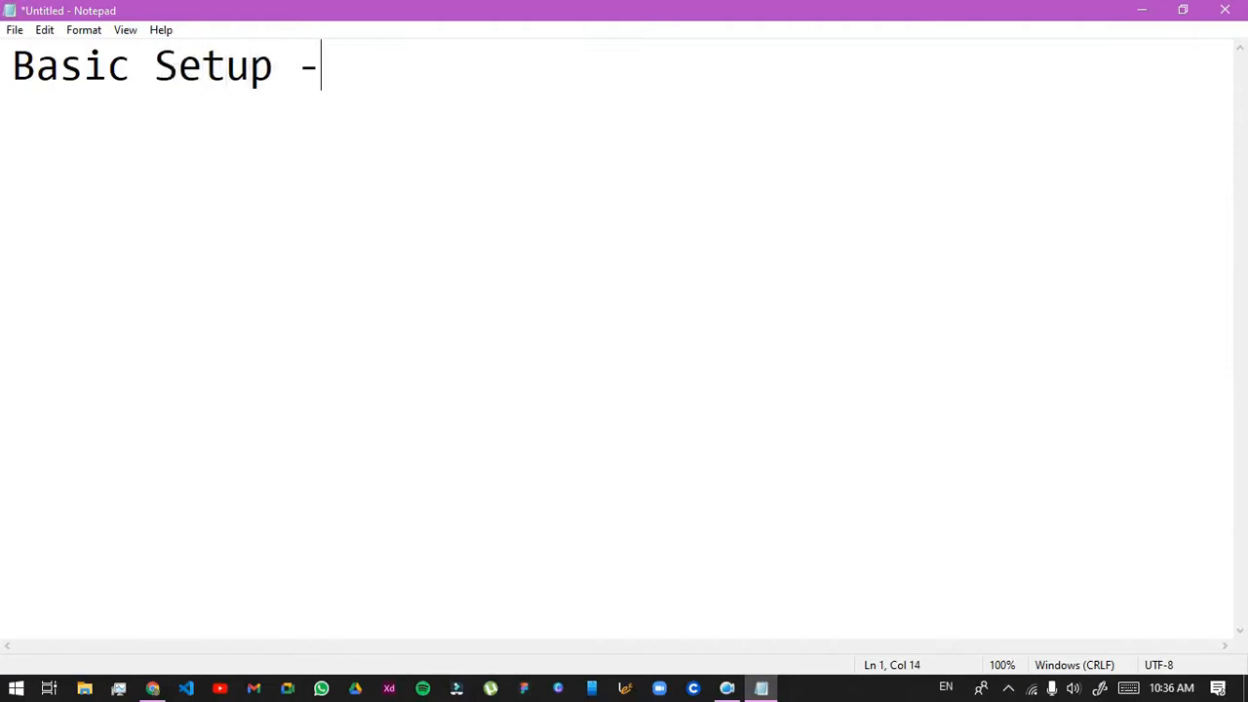
Complete the Basic Setup line with "Title, description , meta description , Theme"
{"action": "type", "text": "Titl"}
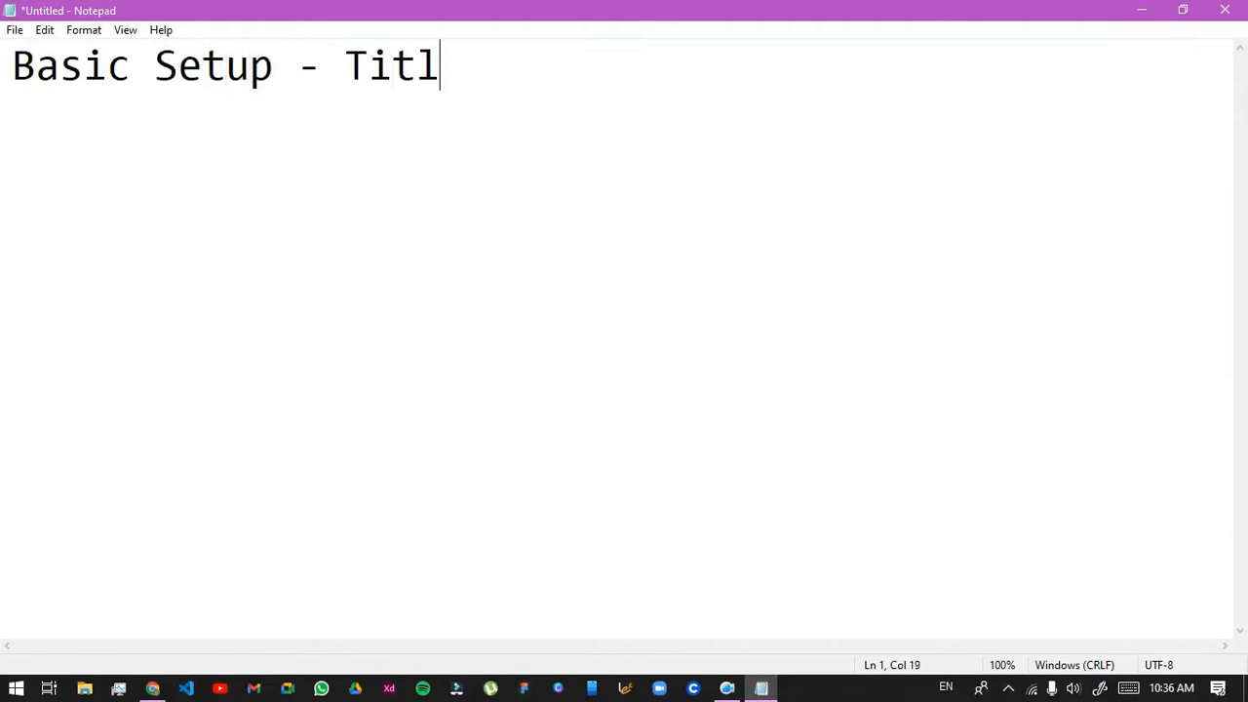
{"action": "type", "text": "e, des"}
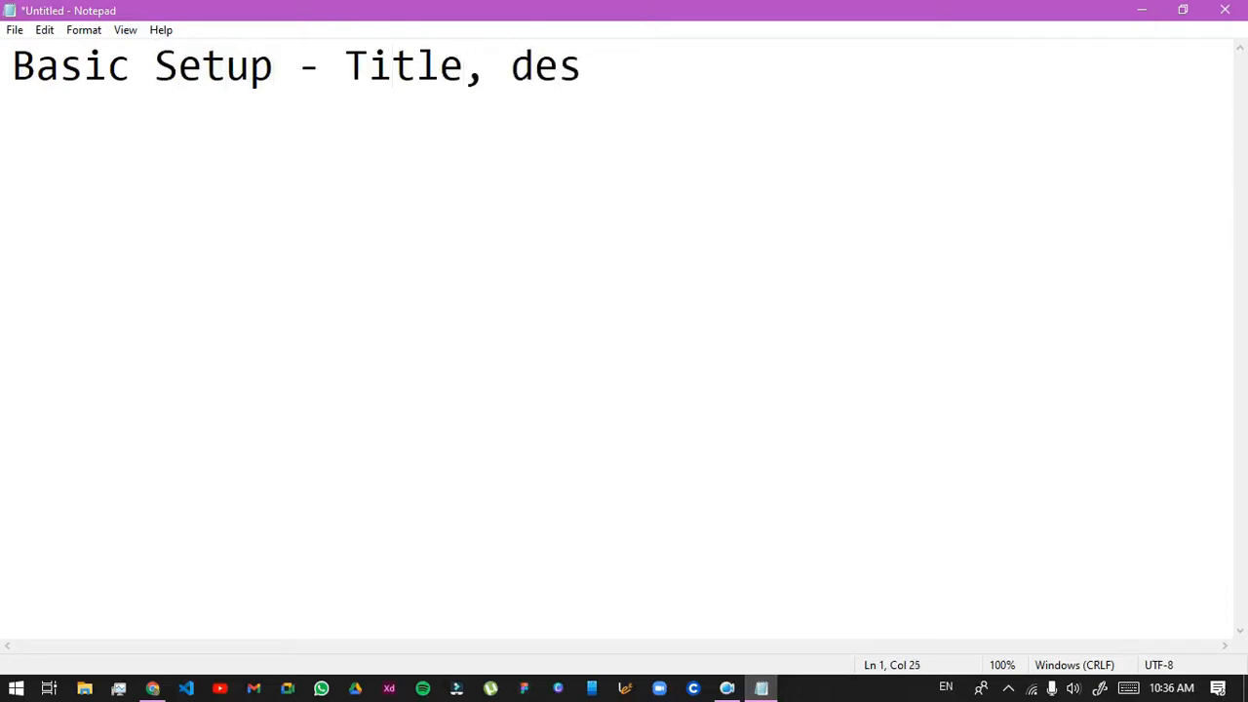
{"action": "type", "text": "cripti"}
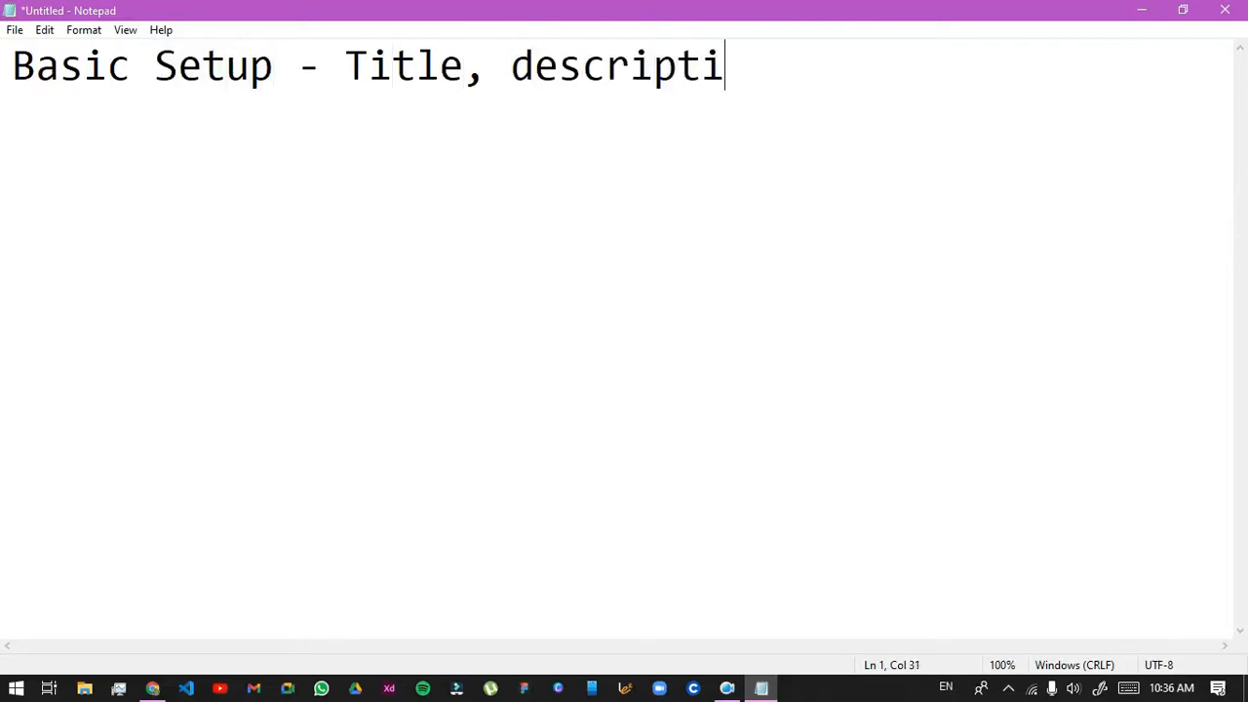
{"action": "type", "text": "on , met"}
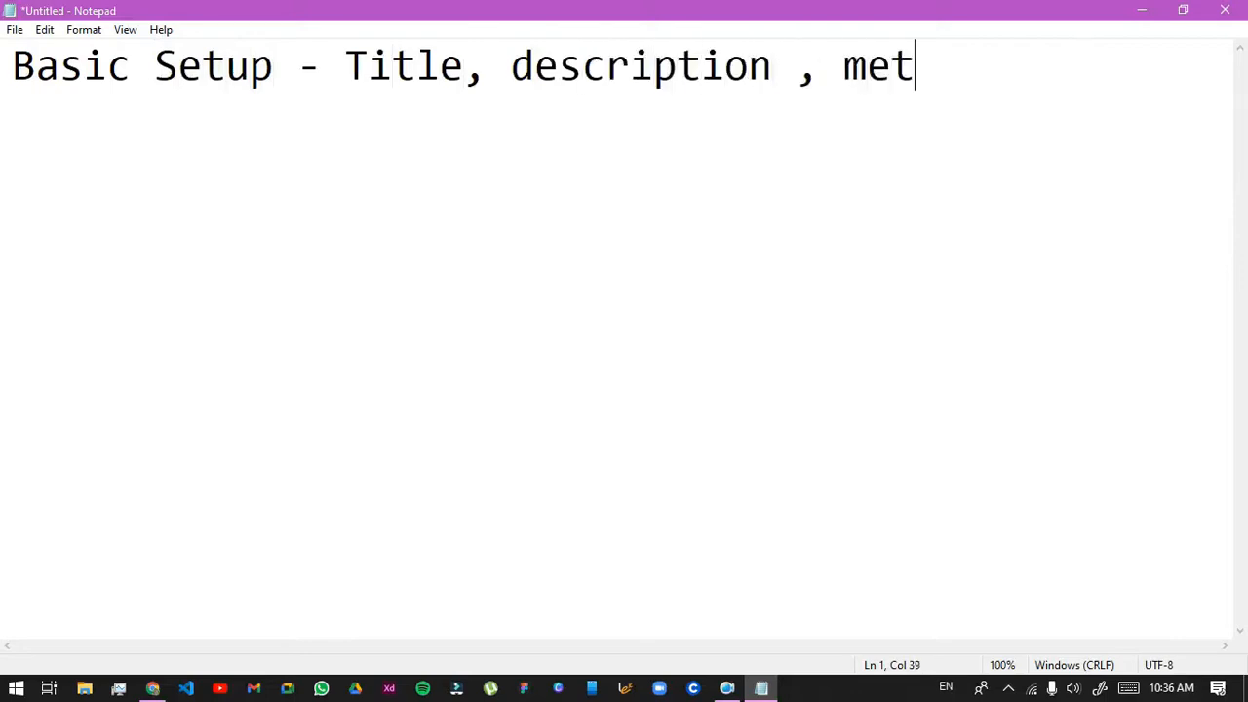
{"action": "type", "text": "a descr"}
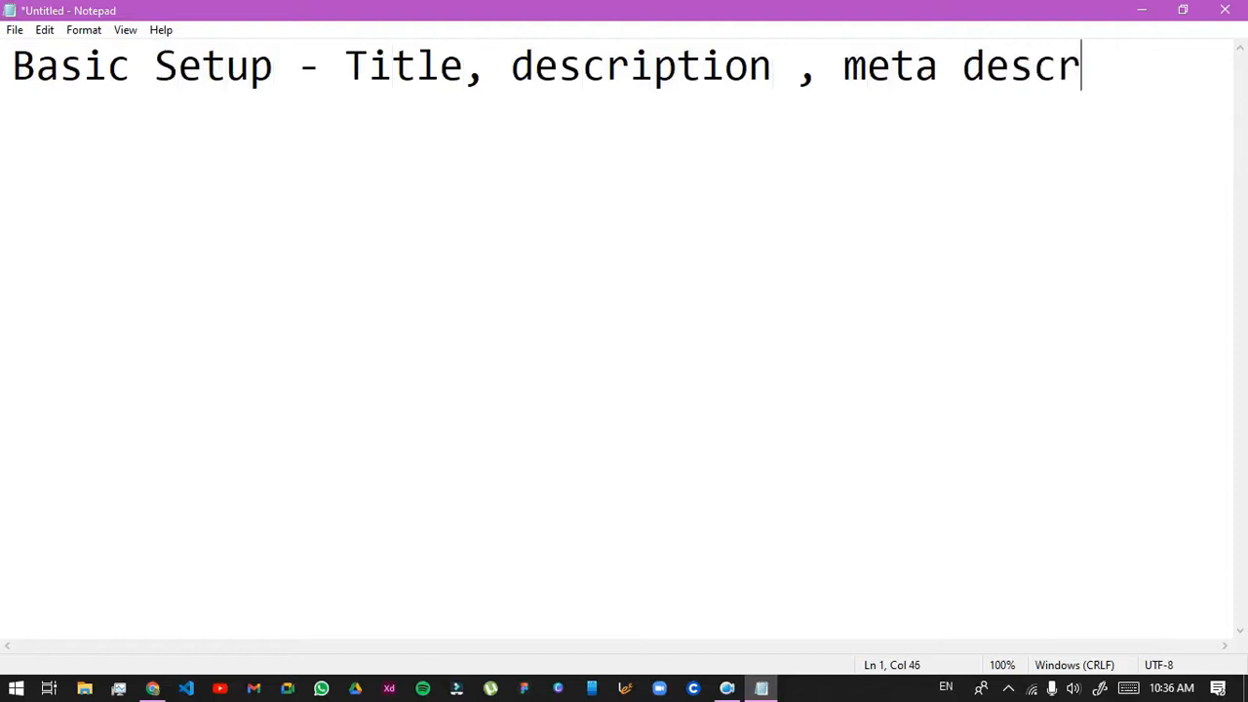
{"action": "type", "text": "iption "}
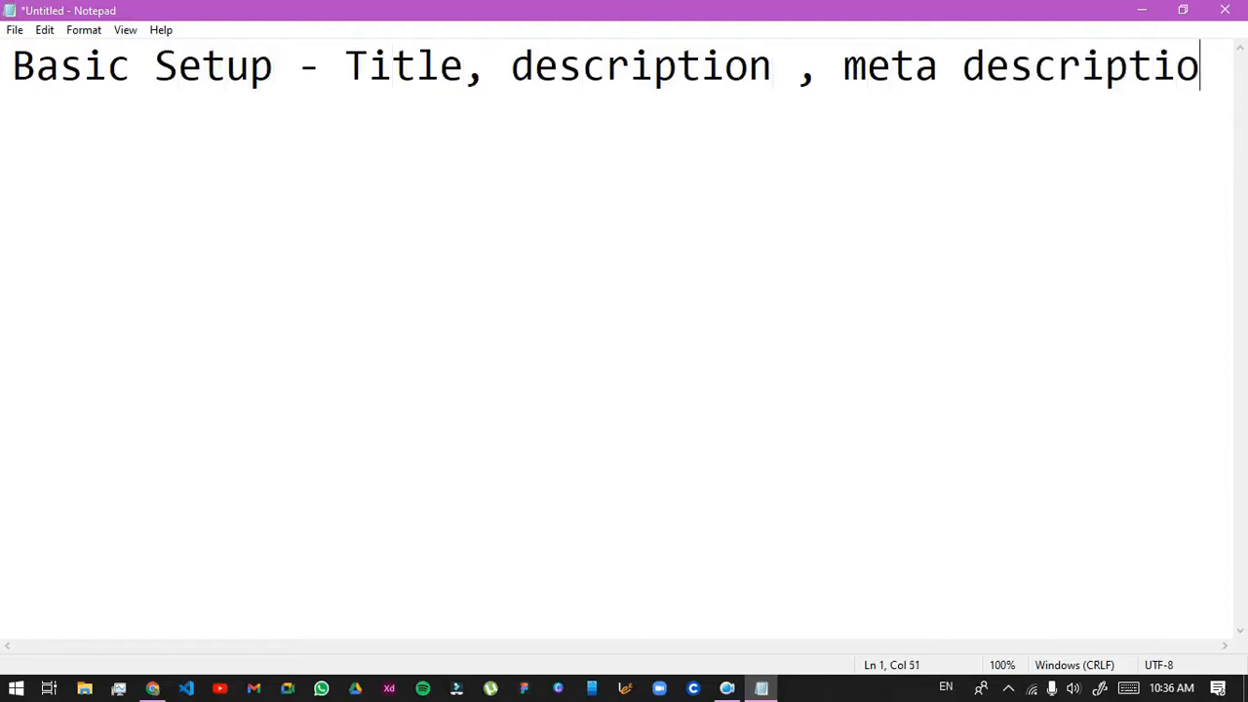
{"action": "type", "text": ", "}
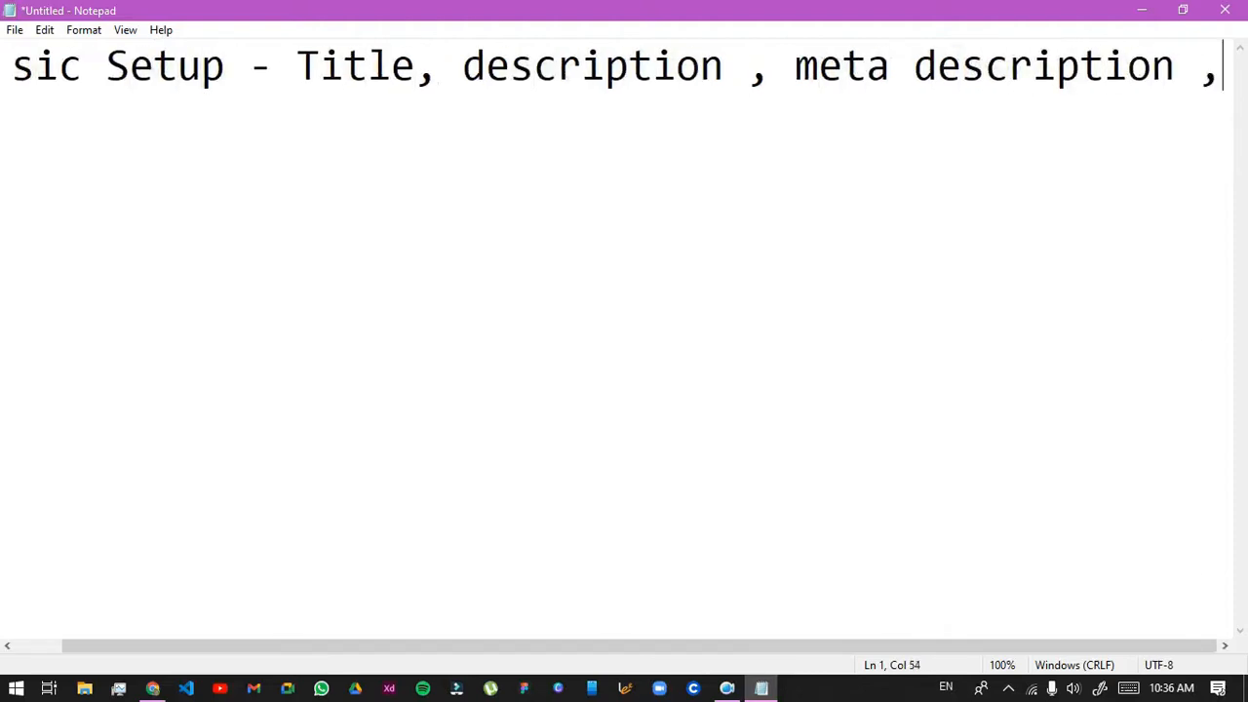
{"action": "type", "text": "Teme"}
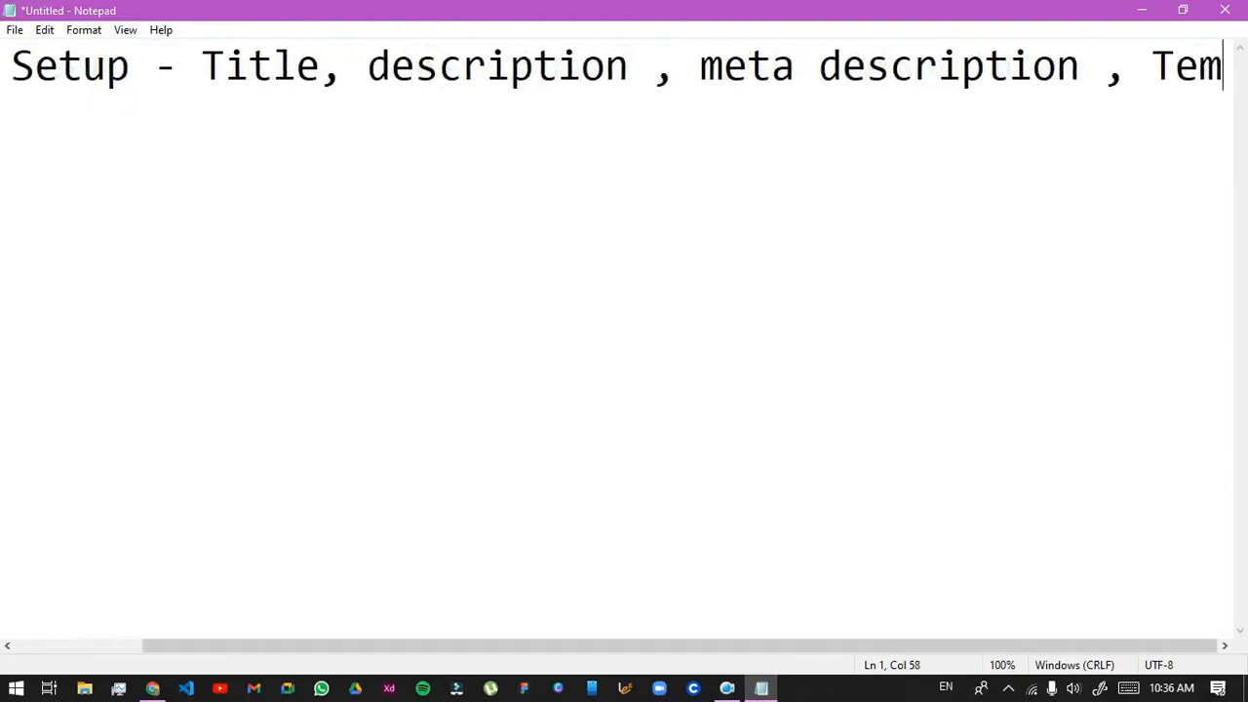
{"action": "key", "text": "BackSpace"}
{"action": "key", "text": "BackSpace"}
{"action": "key", "text": "BackSpace"}
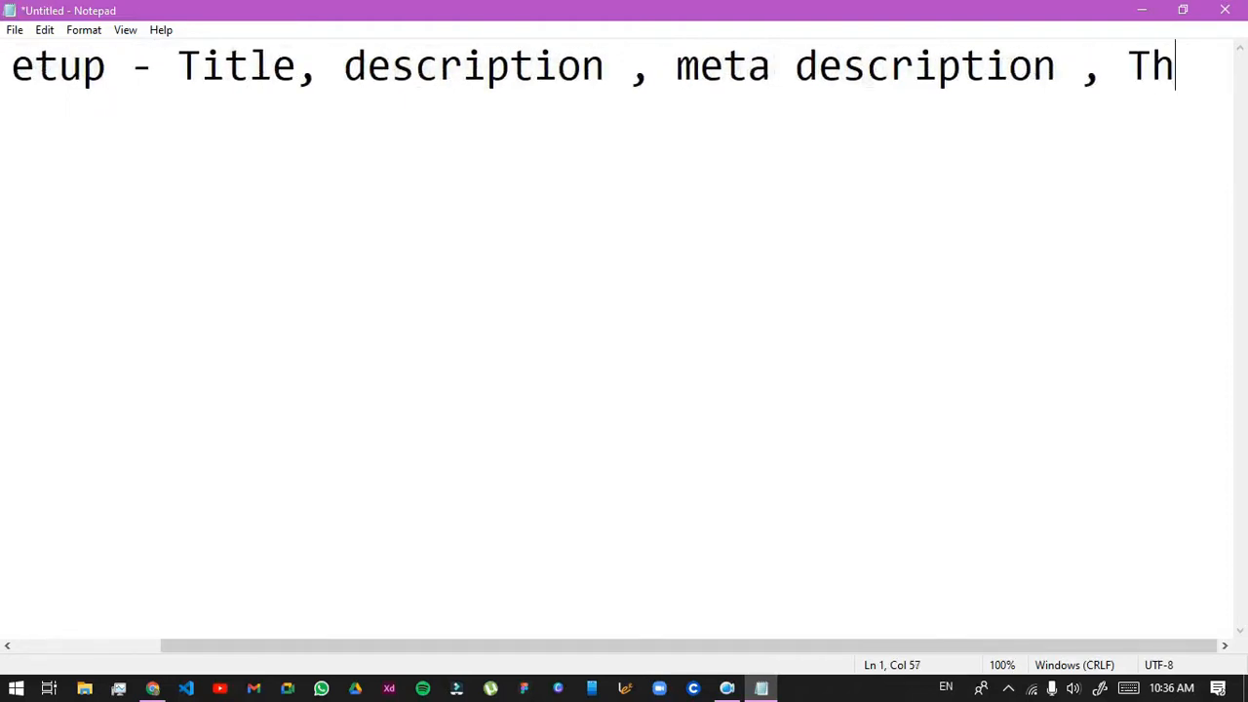
{"action": "type", "text": "heme"}
{"action": "left_click", "coordinate": [1030, 160]}
{"action": "left_click", "coordinate": [1072, 90]}
{"action": "left_click", "coordinate": [1229, 70]}
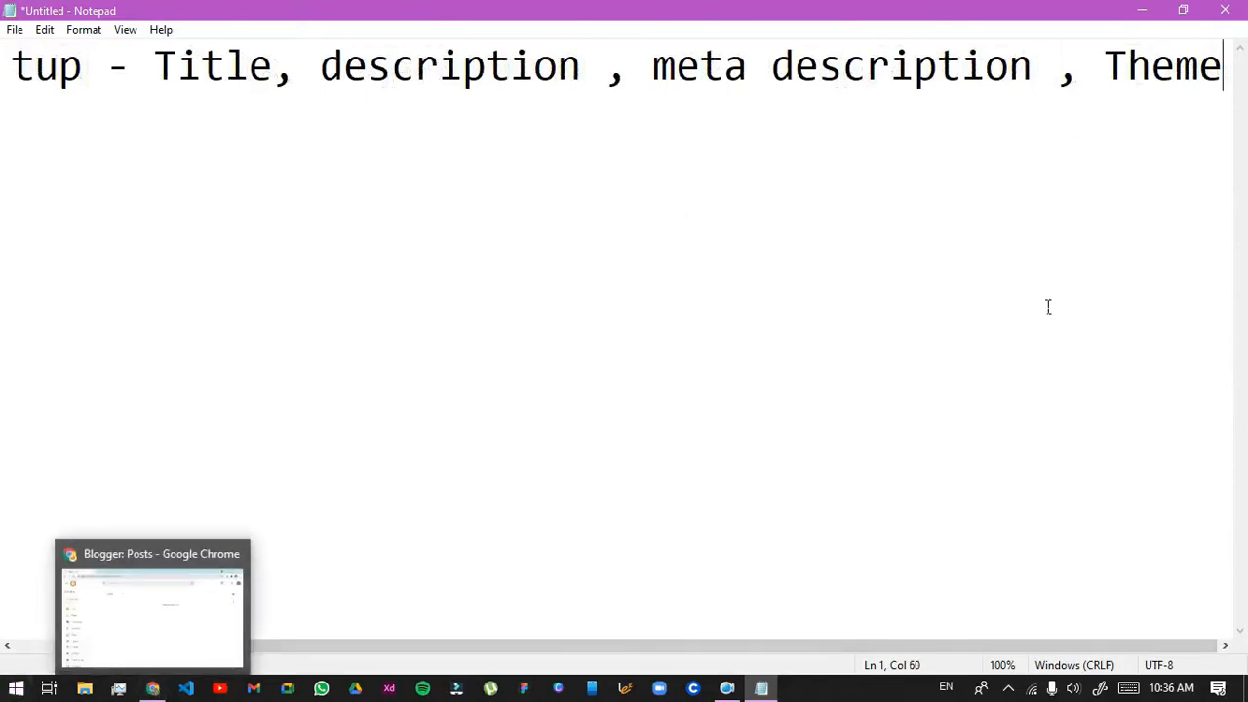
Start a second line in the notes reading "Advance - Seo , Adsense Approval"
{"action": "key", "text": "Return"}
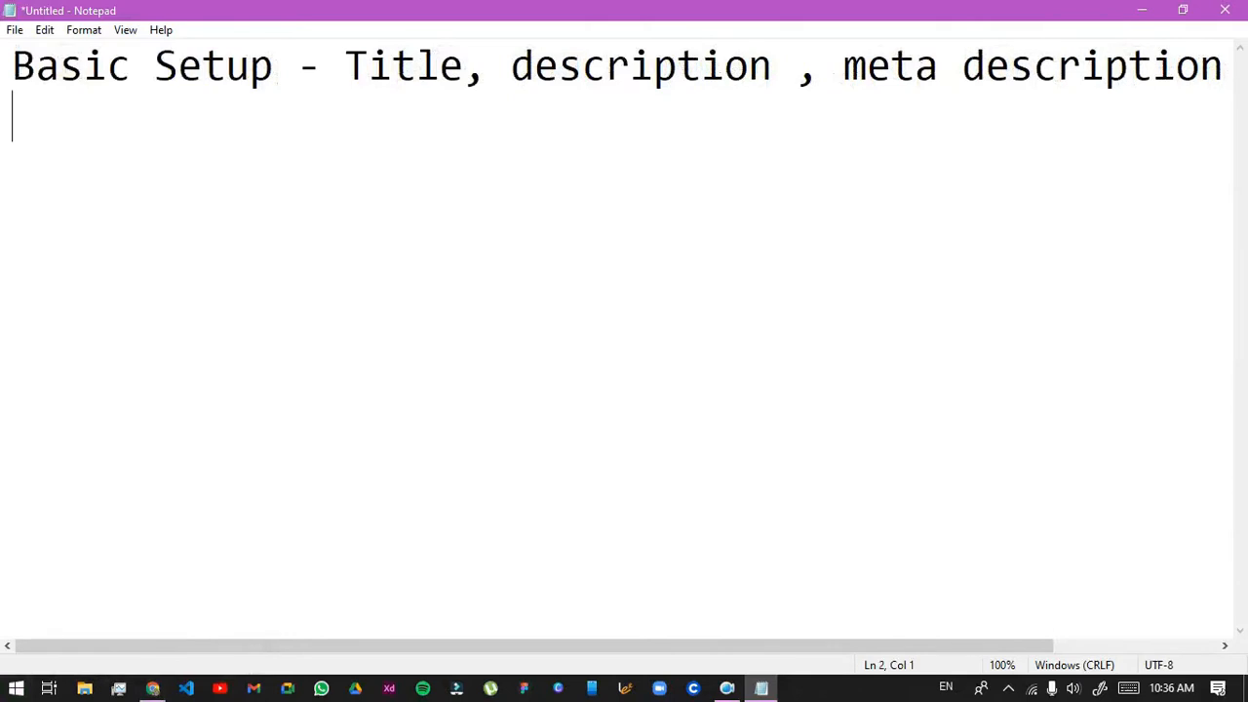
{"action": "type", "text": "Ad"}
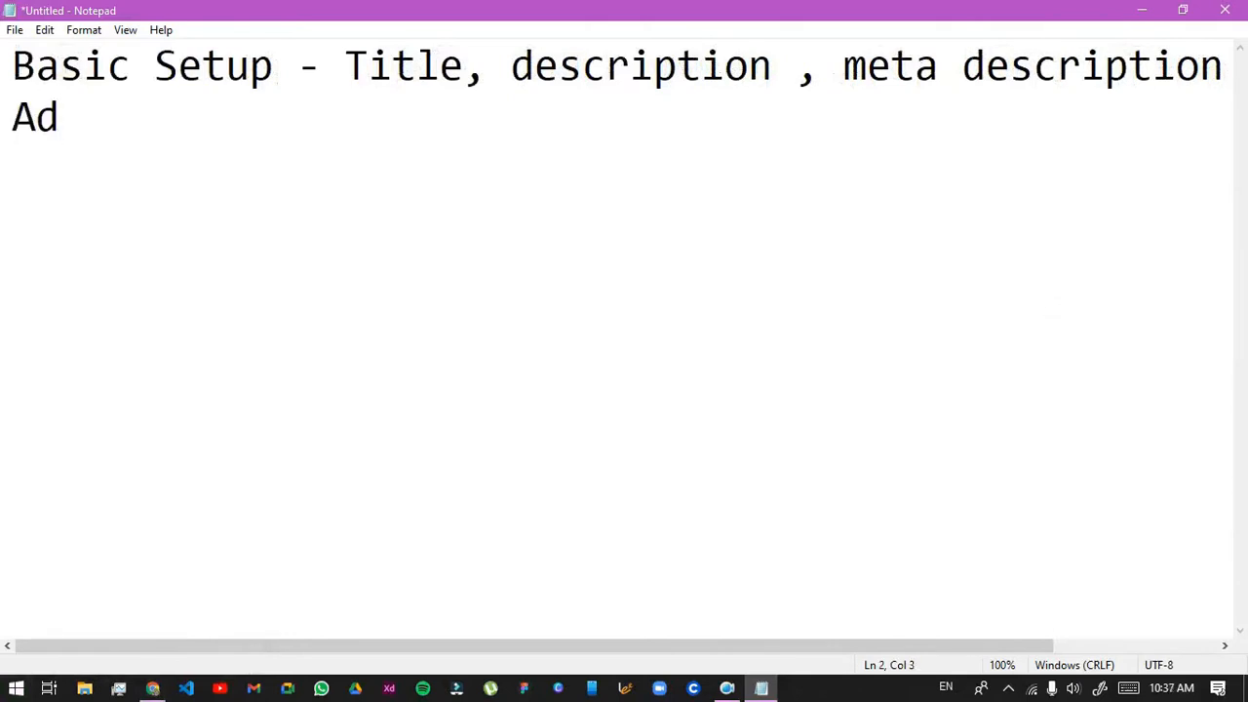
{"action": "type", "text": "vance - "}
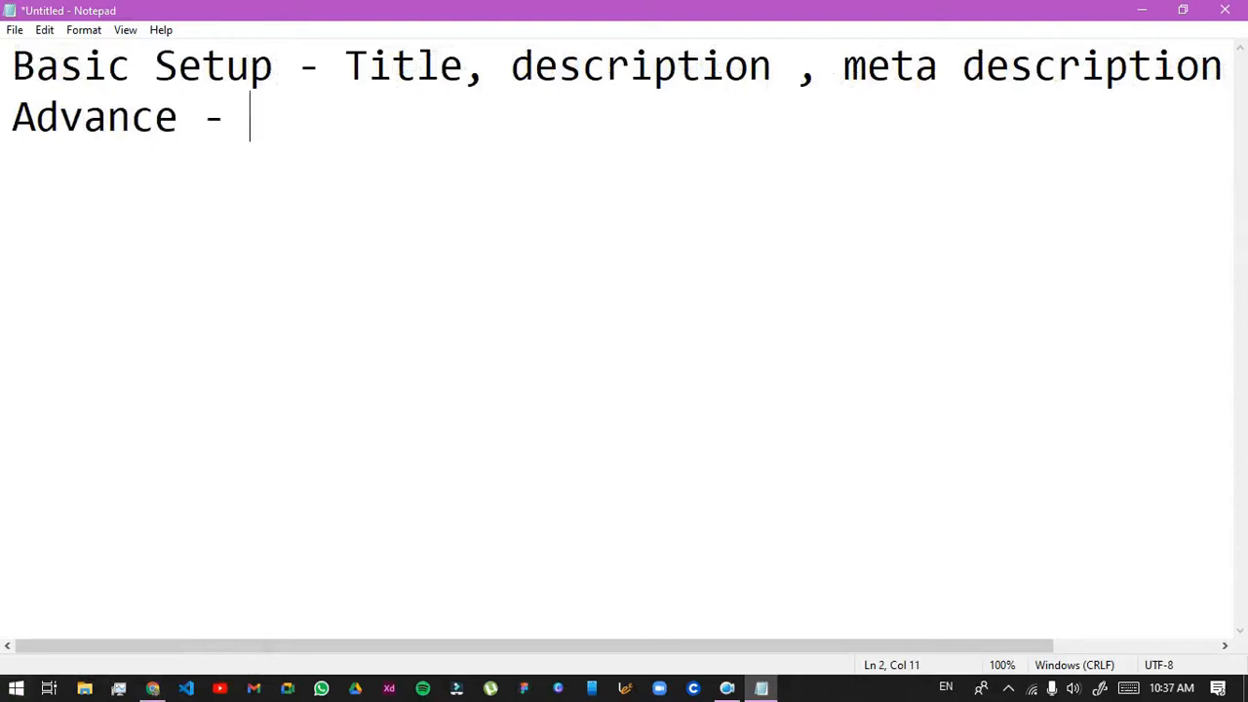
{"action": "type", "text": "Seo , Ad"}
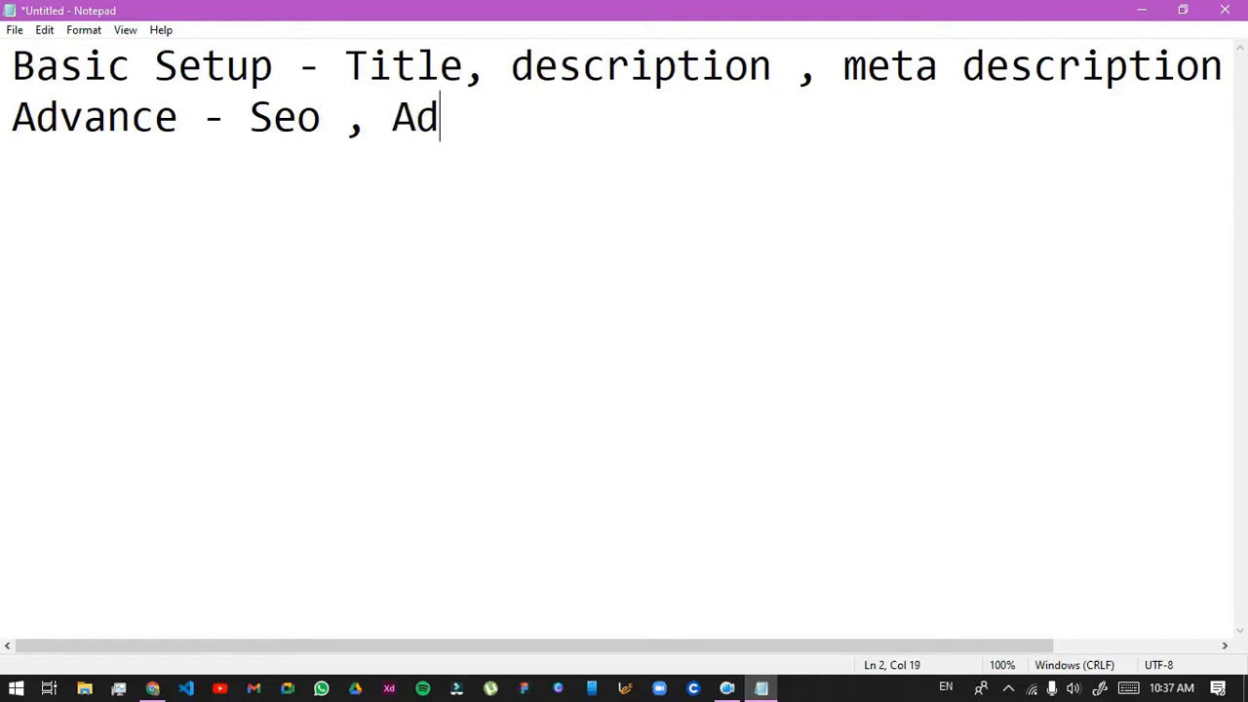
{"action": "type", "text": "sense Approval "}
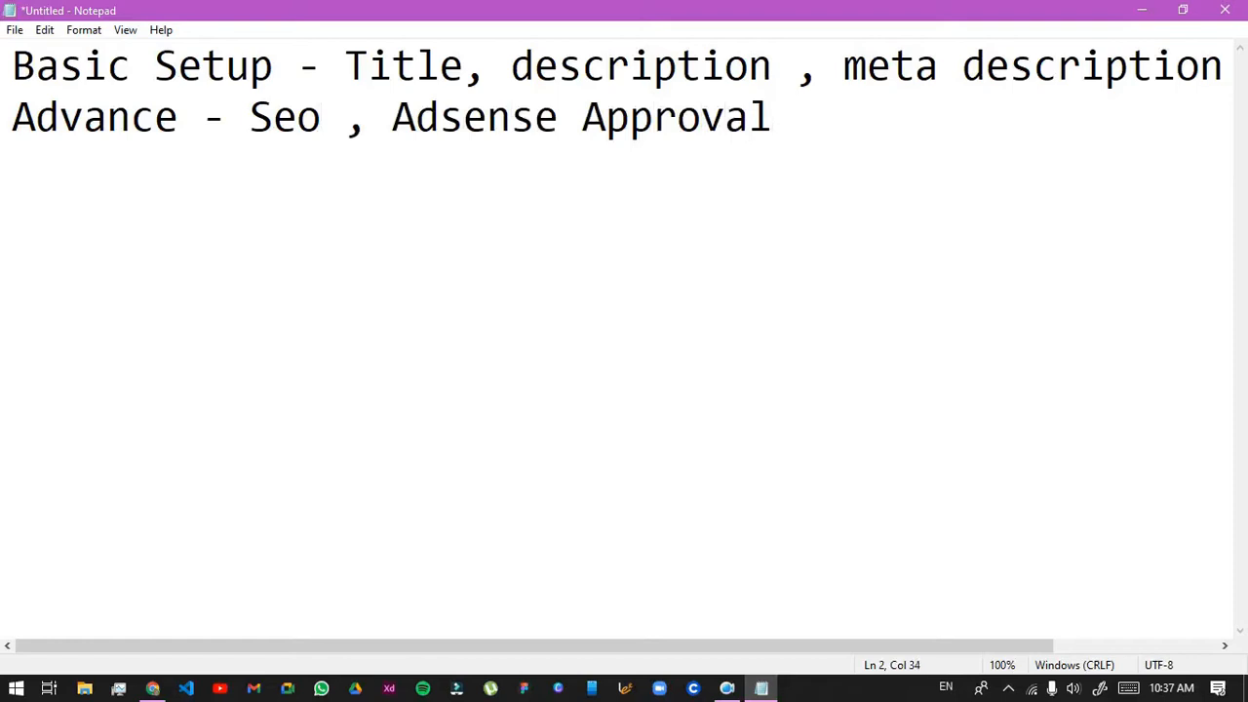
Add "Google ranking" as the third item of the Advance line, correcting the typing slips
{"action": "type", "text": ", Ge"}
{"action": "key", "text": "BackSpace"}
{"action": "type", "text": "o"}
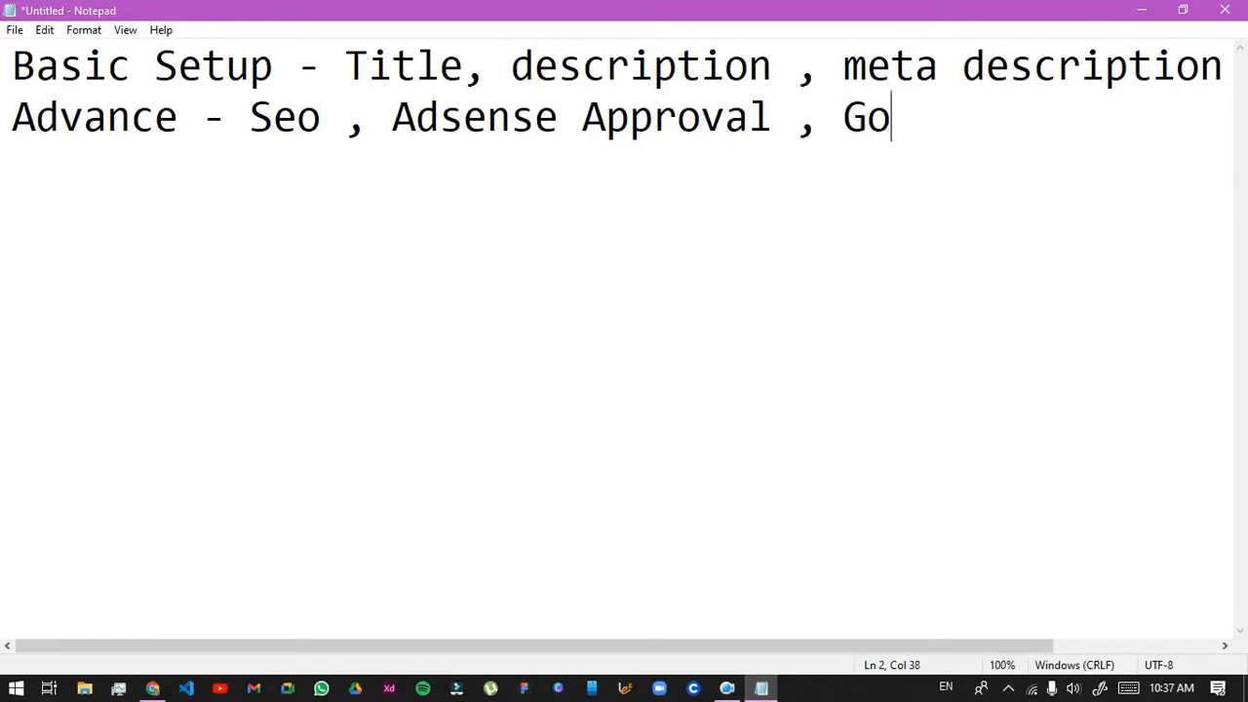
{"action": "type", "text": "ole"}
{"action": "key", "text": "BackSpace"}
{"action": "key", "text": "BackSpace"}
{"action": "type", "text": "gle"}
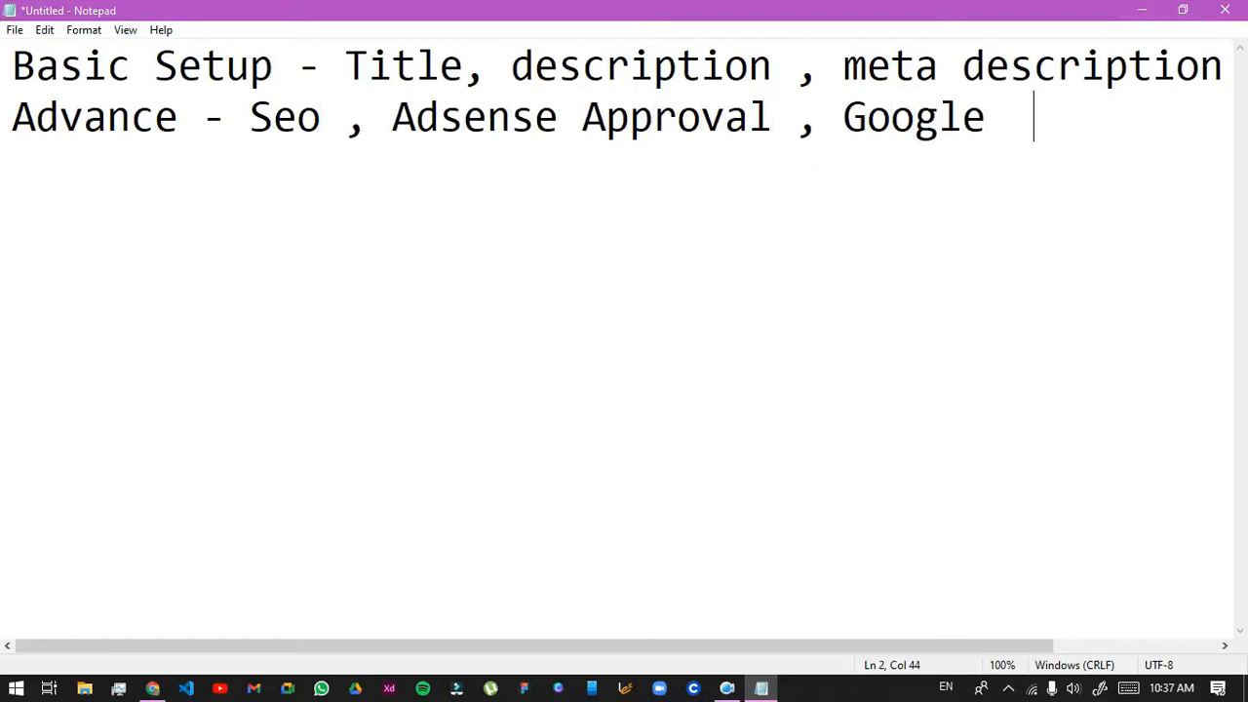
{"action": "type", "text": "ranking"}
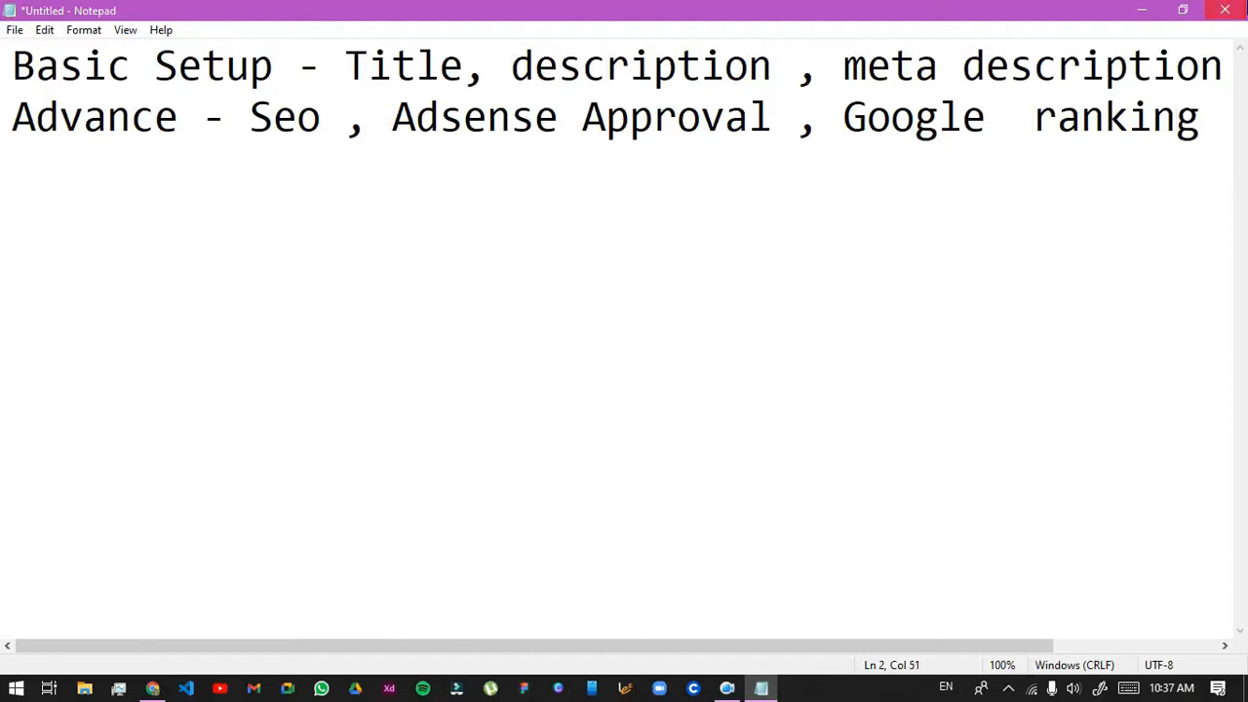
Keep the unsaved notes open by cancelling the close, and switch to the Demo Blog 1 dashboard in Chrome
{"action": "left_click", "coordinate": [1225, 10]}
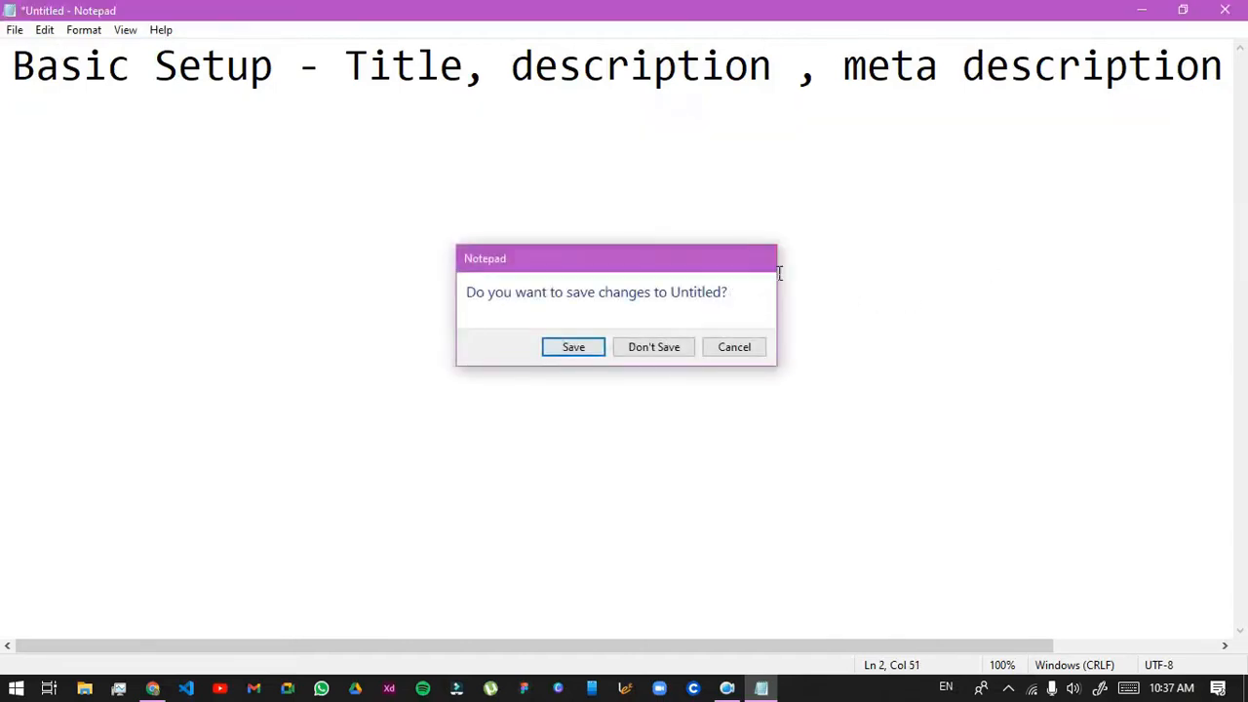
{"action": "left_click", "coordinate": [734, 347]}
{"action": "left_click", "coordinate": [153, 689]}
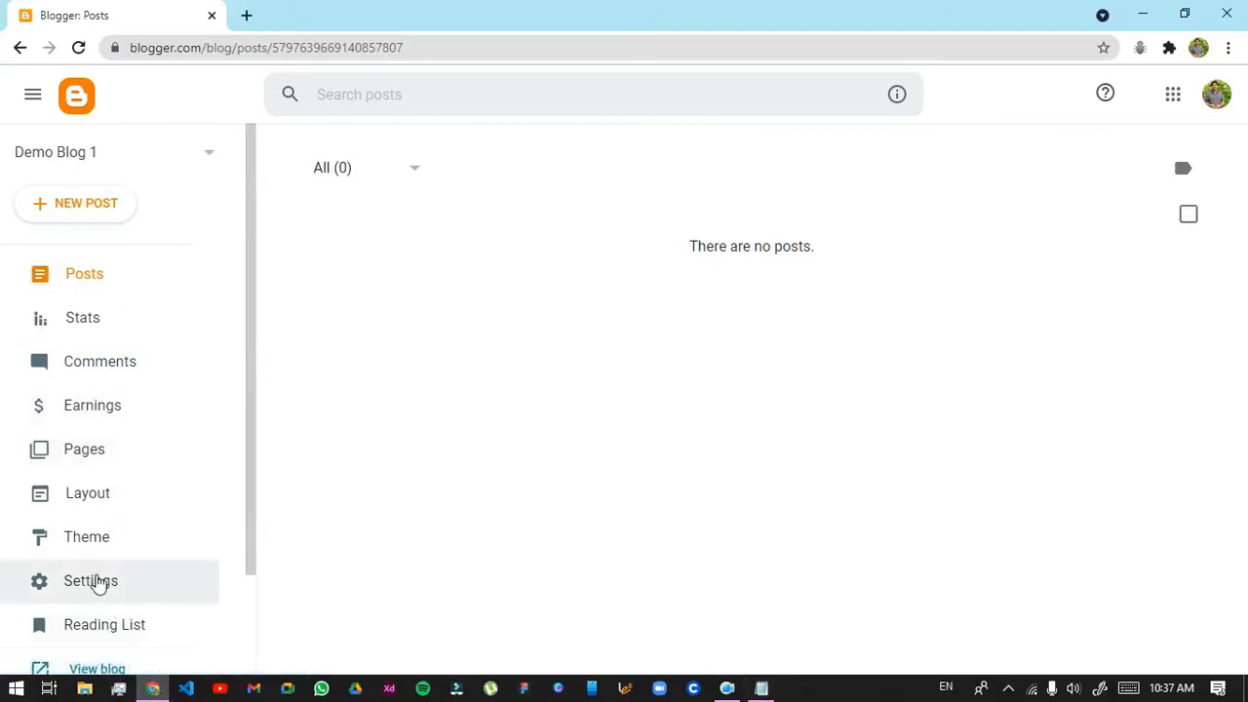
{"action": "scroll", "coordinate": [98, 583], "scroll_direction": "down", "scroll_amount": 2}
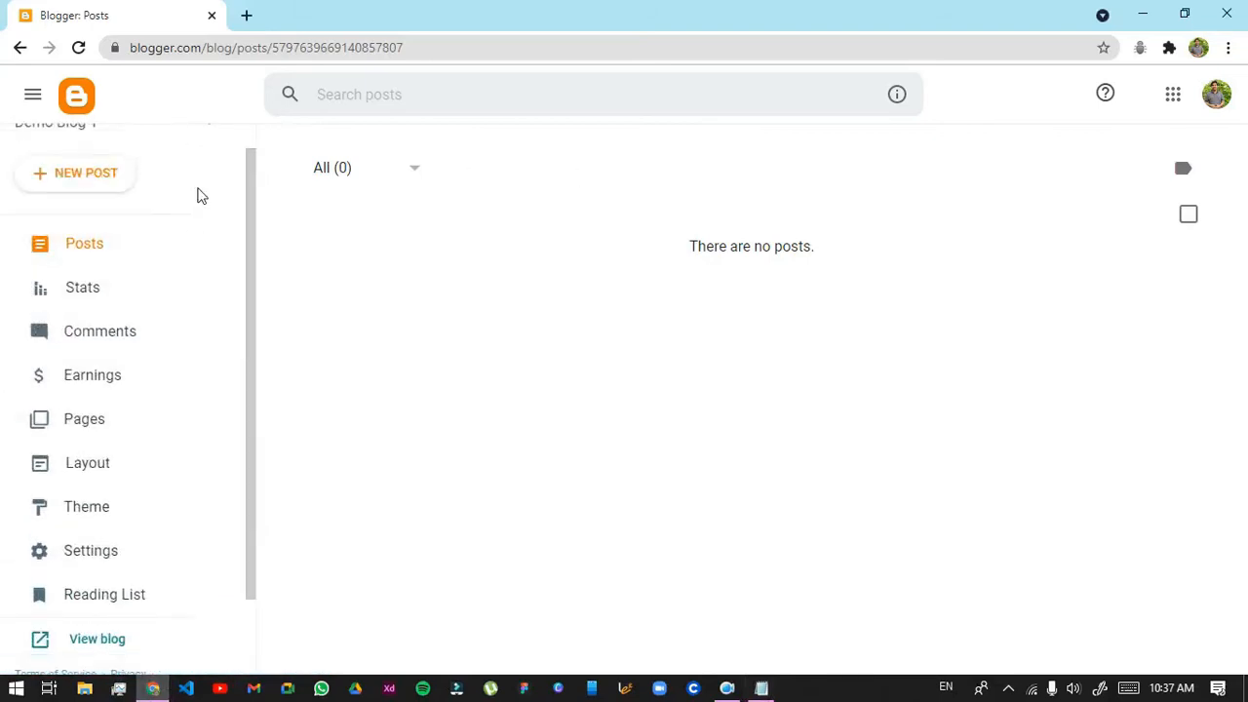
{"action": "left_click", "coordinate": [119, 132]}
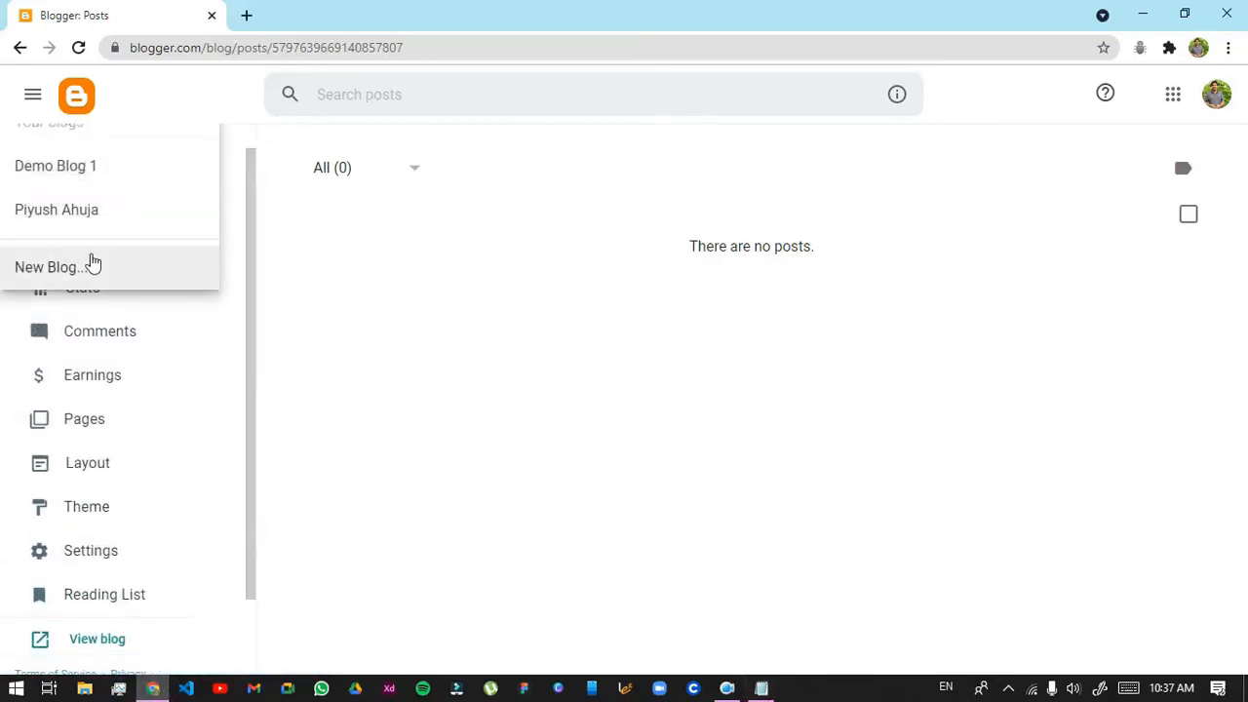
{"action": "left_click", "coordinate": [549, 319]}
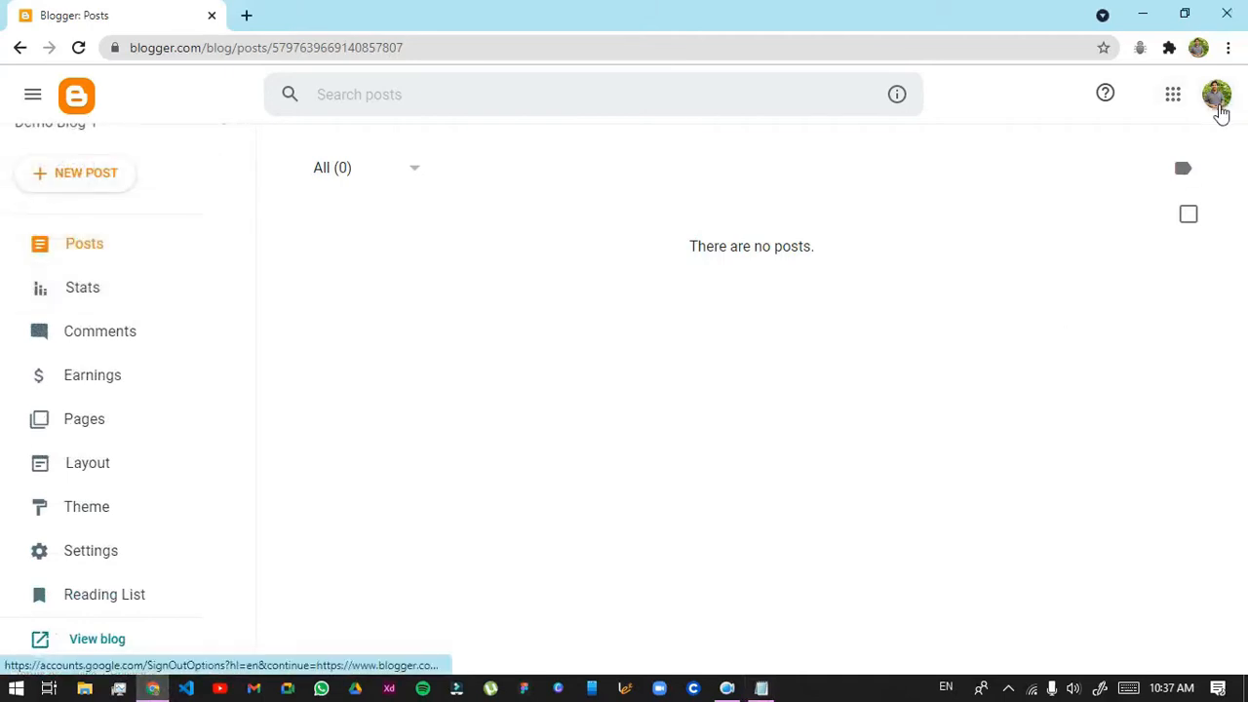
{"action": "left_click", "coordinate": [1198, 47]}
{"action": "left_click", "coordinate": [1080, 400]}
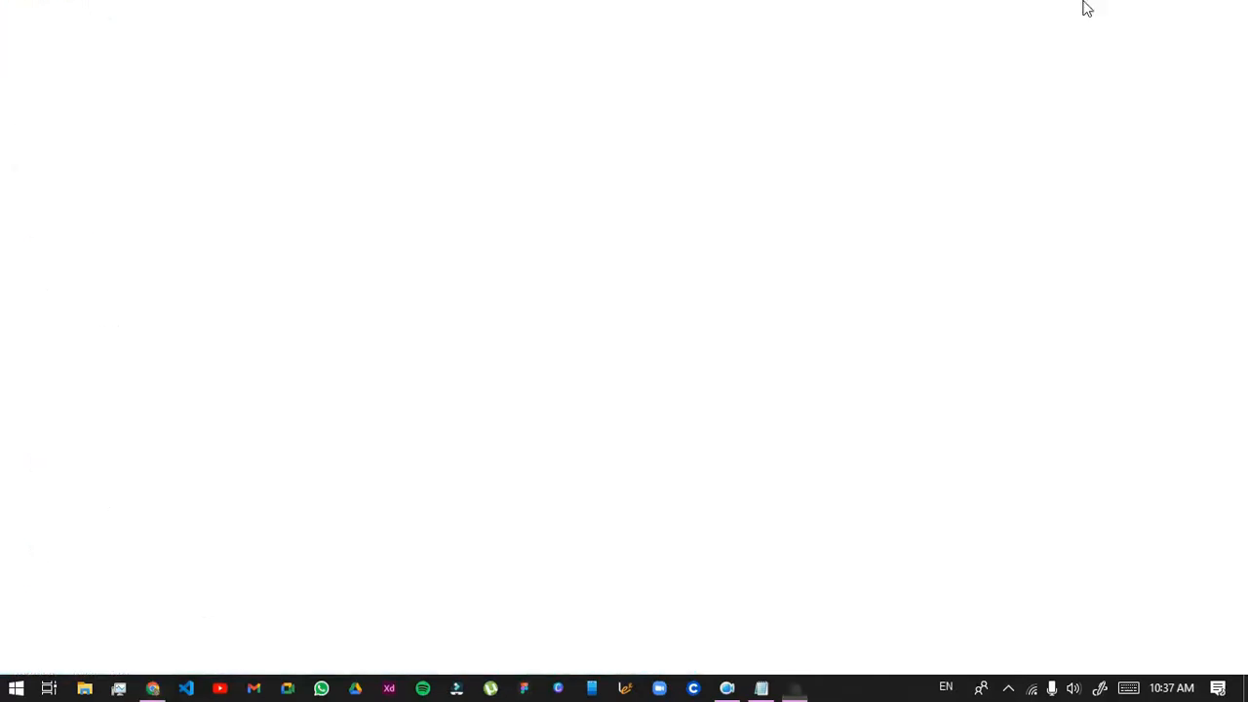
{"action": "left_click", "coordinate": [1226, 10]}
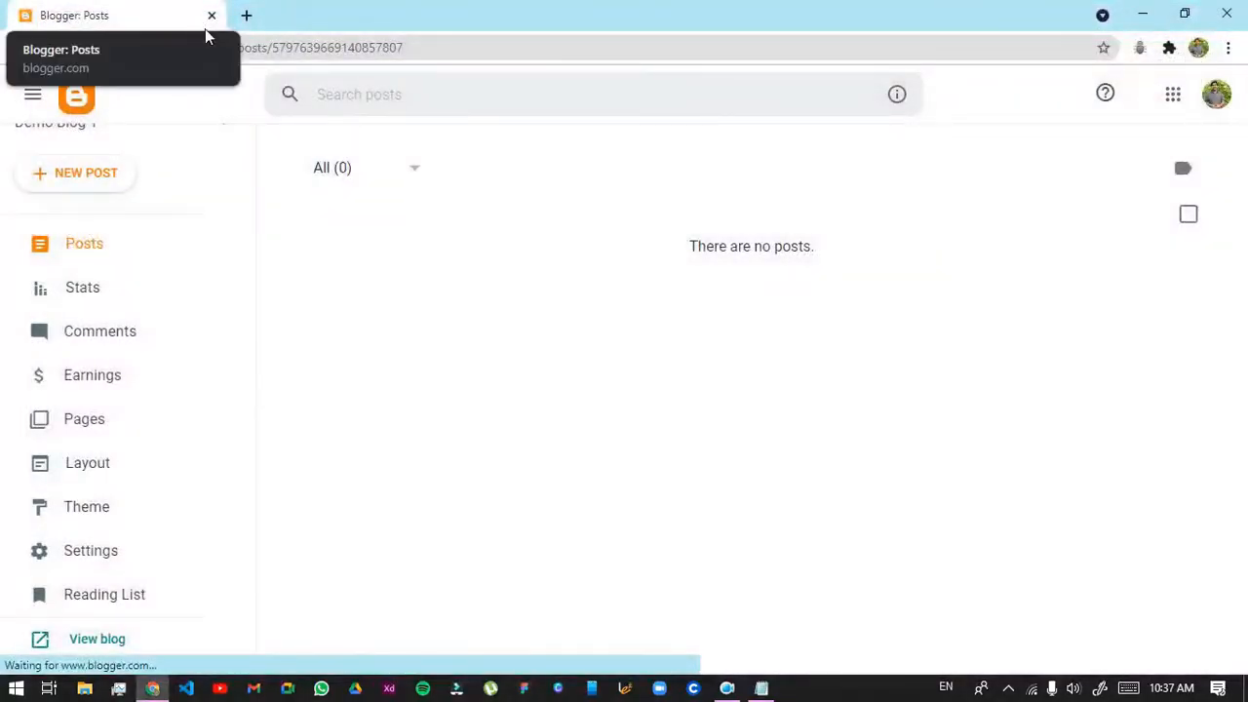
{"action": "scroll", "coordinate": [249, 337], "scroll_direction": "up", "scroll_amount": 1}
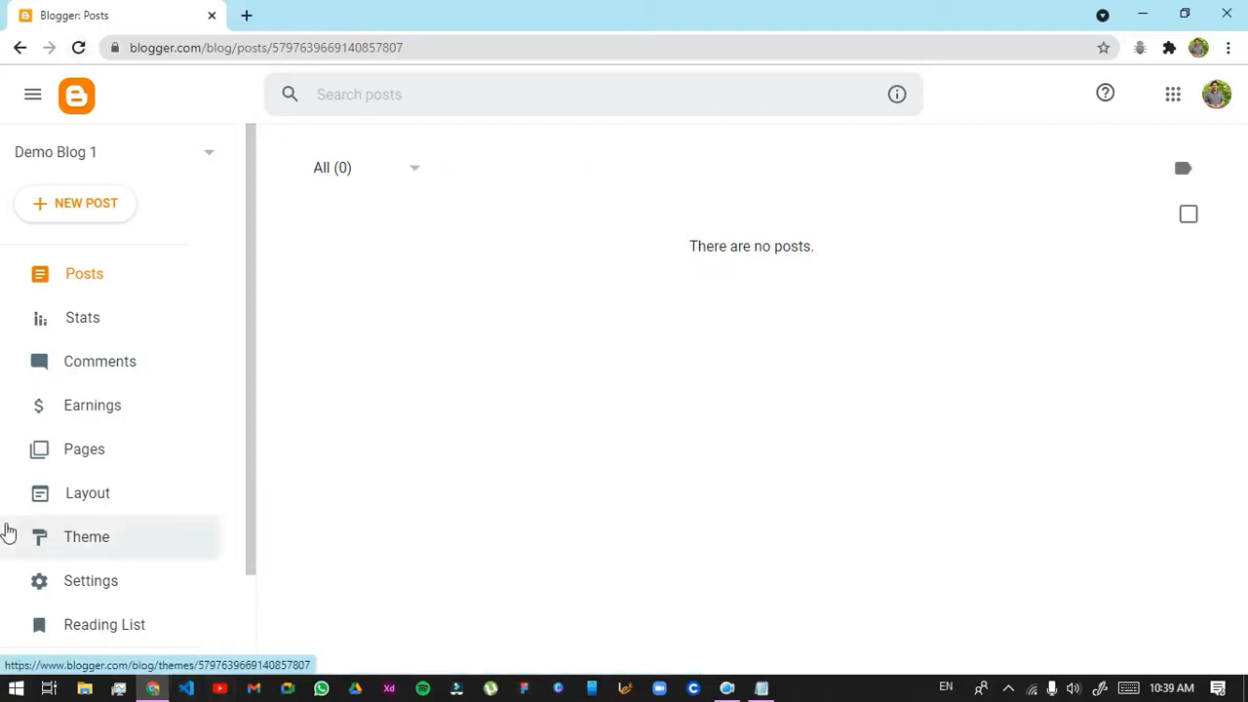
{"action": "scroll", "coordinate": [95, 626], "scroll_direction": "down", "scroll_amount": 2}
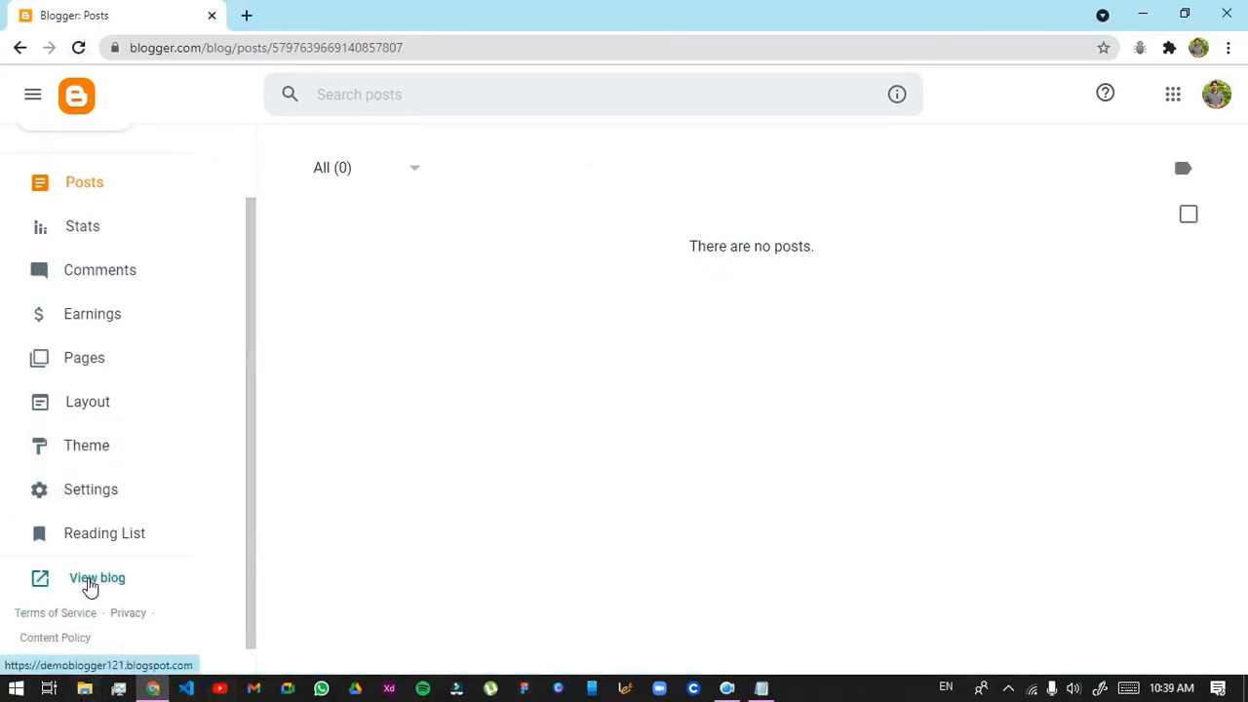
{"action": "scroll", "coordinate": [39, 600], "scroll_direction": "up", "scroll_amount": 2}
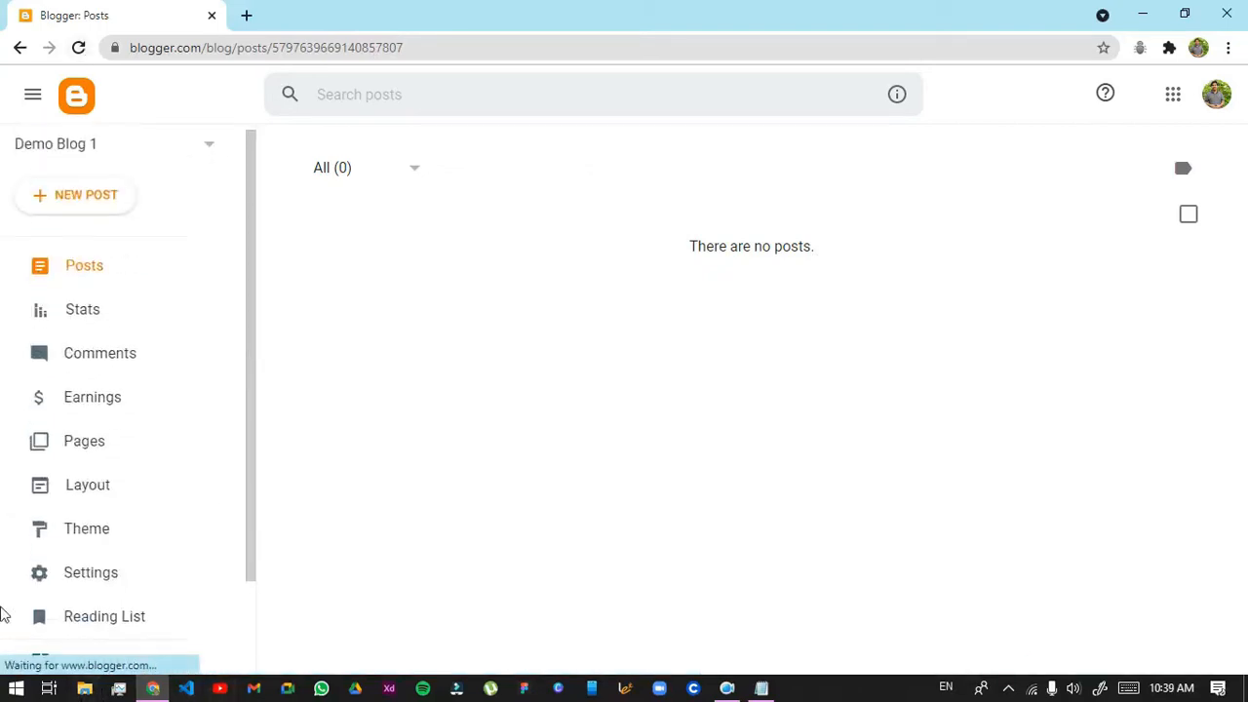
{"action": "left_click", "coordinate": [108, 180]}
{"action": "left_click", "coordinate": [531, 289]}
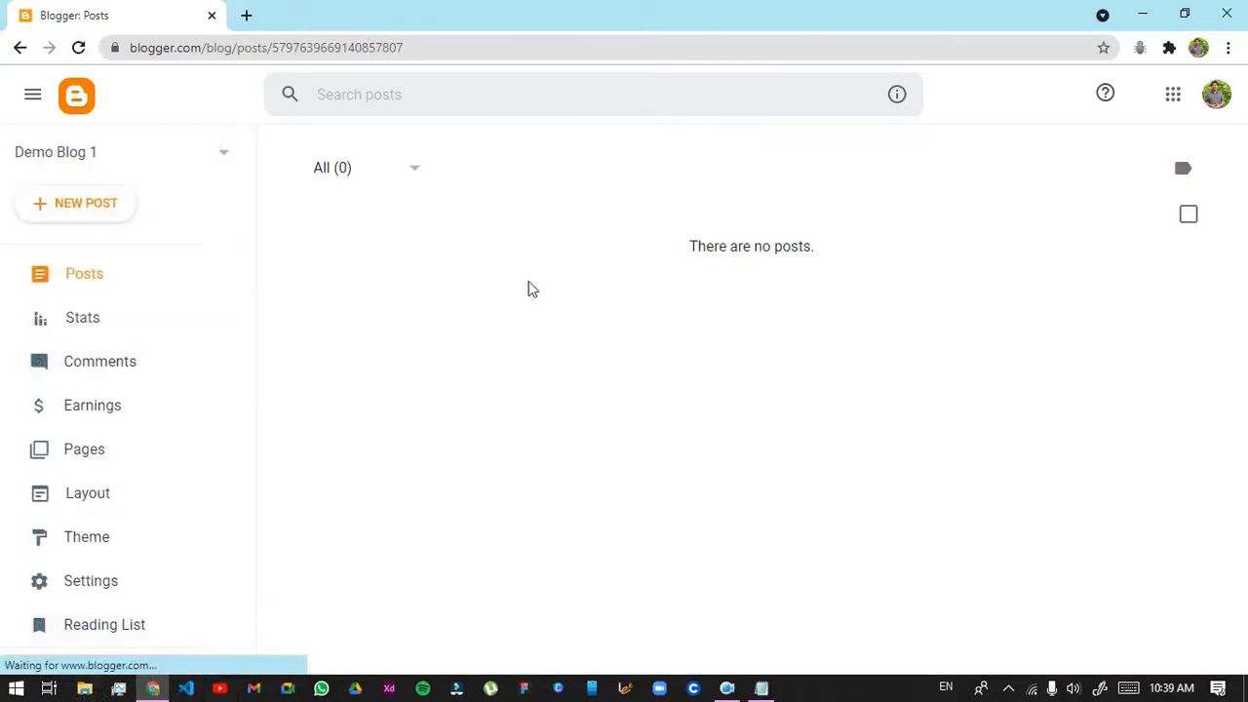
Open a browser window under the other Chrome profile and load Blogger in it
{"action": "left_click", "coordinate": [1199, 48]}
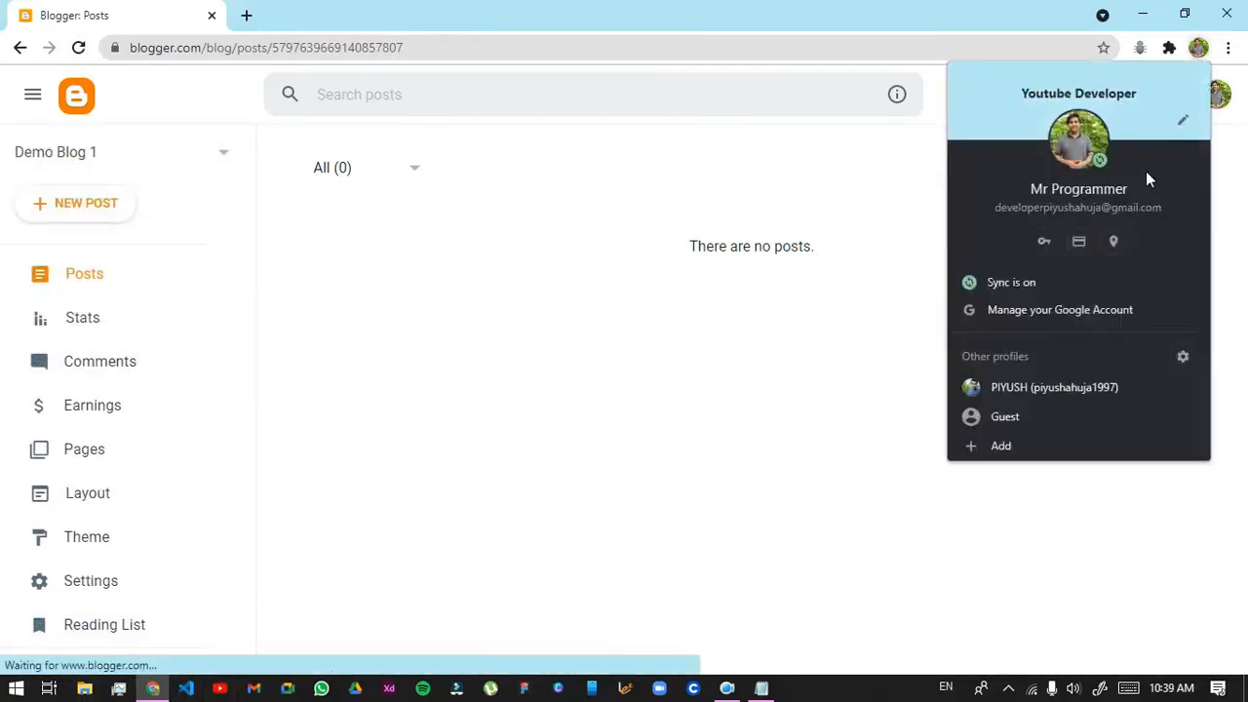
{"action": "left_click", "coordinate": [1073, 385]}
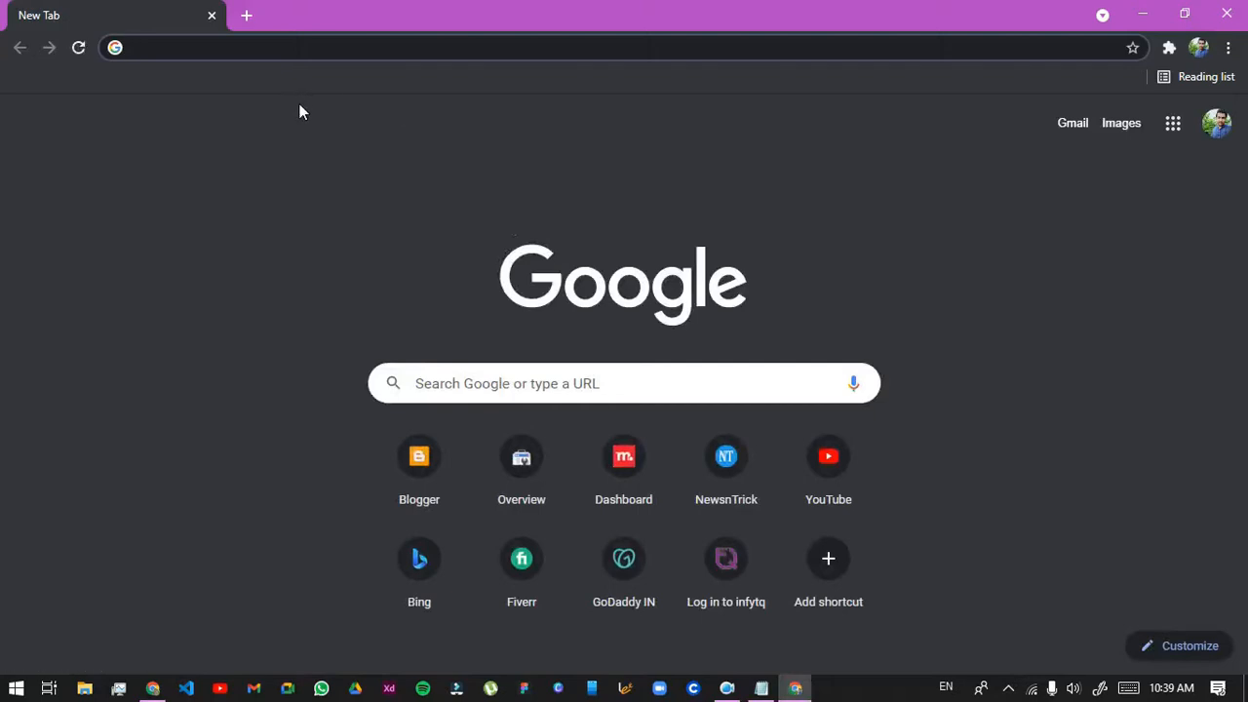
{"action": "type", "text": "b"}
{"action": "key", "text": "Return"}
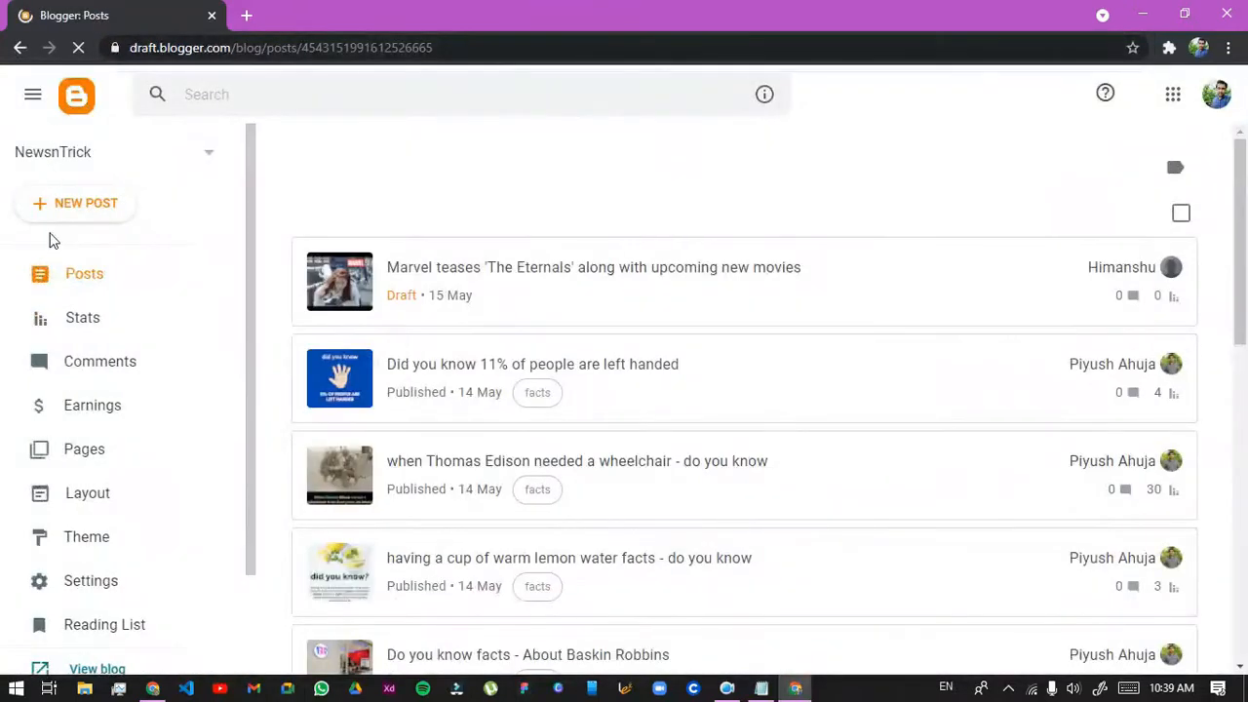
Check the account's list of blogs and open the live NewsnTrick site from its Blogger dashboard
{"action": "left_click", "coordinate": [126, 154]}
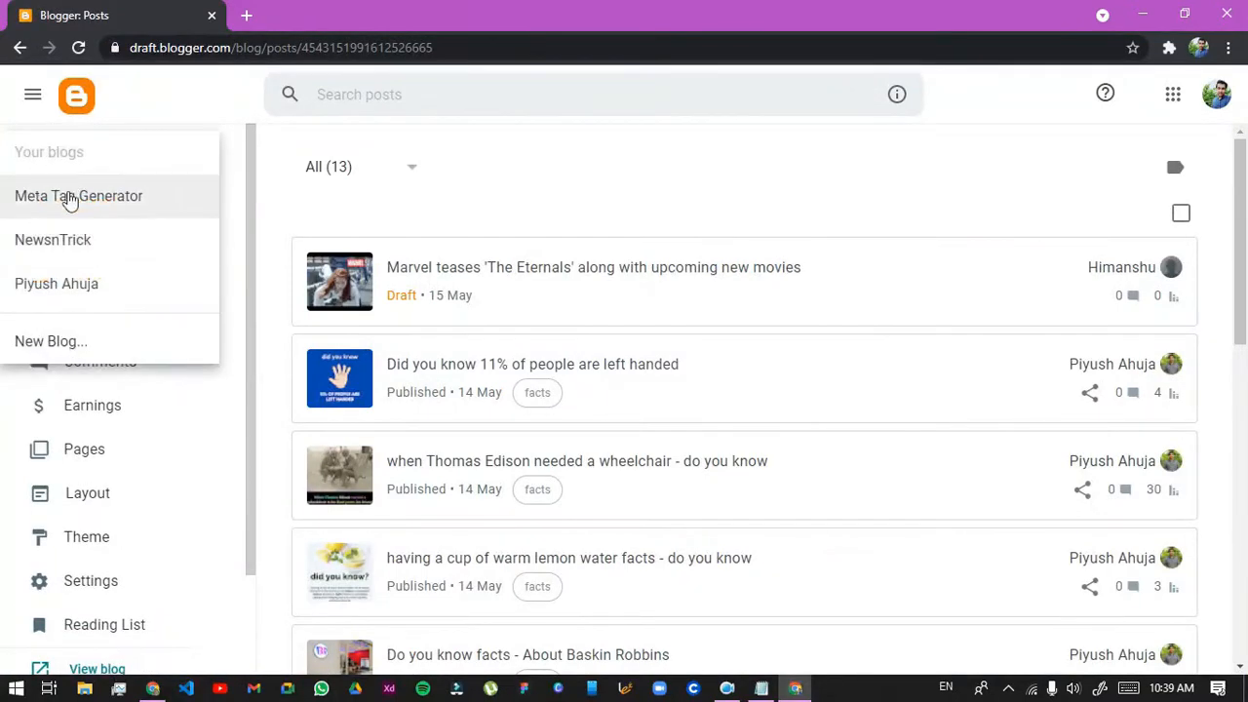
{"action": "left_click", "coordinate": [90, 207]}
{"action": "left_click", "coordinate": [198, 120]}
{"action": "scroll", "coordinate": [126, 531], "scroll_direction": "down", "scroll_amount": 2}
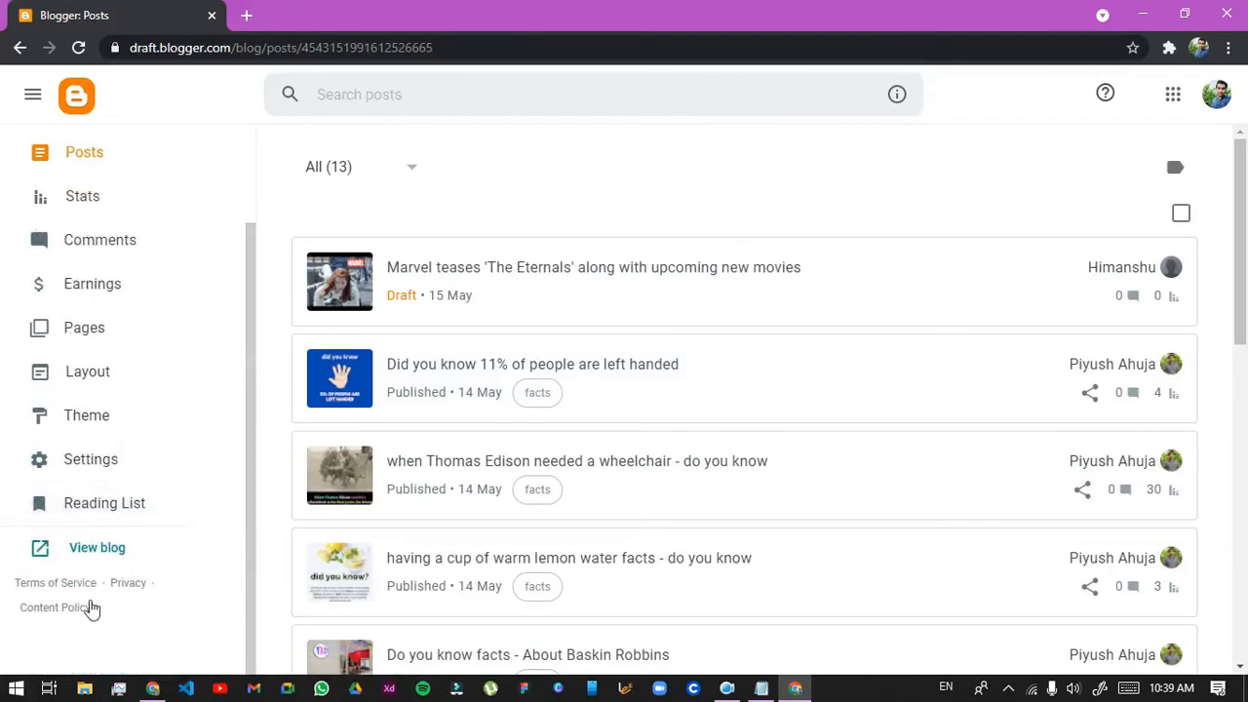
{"action": "left_click", "coordinate": [100, 549]}
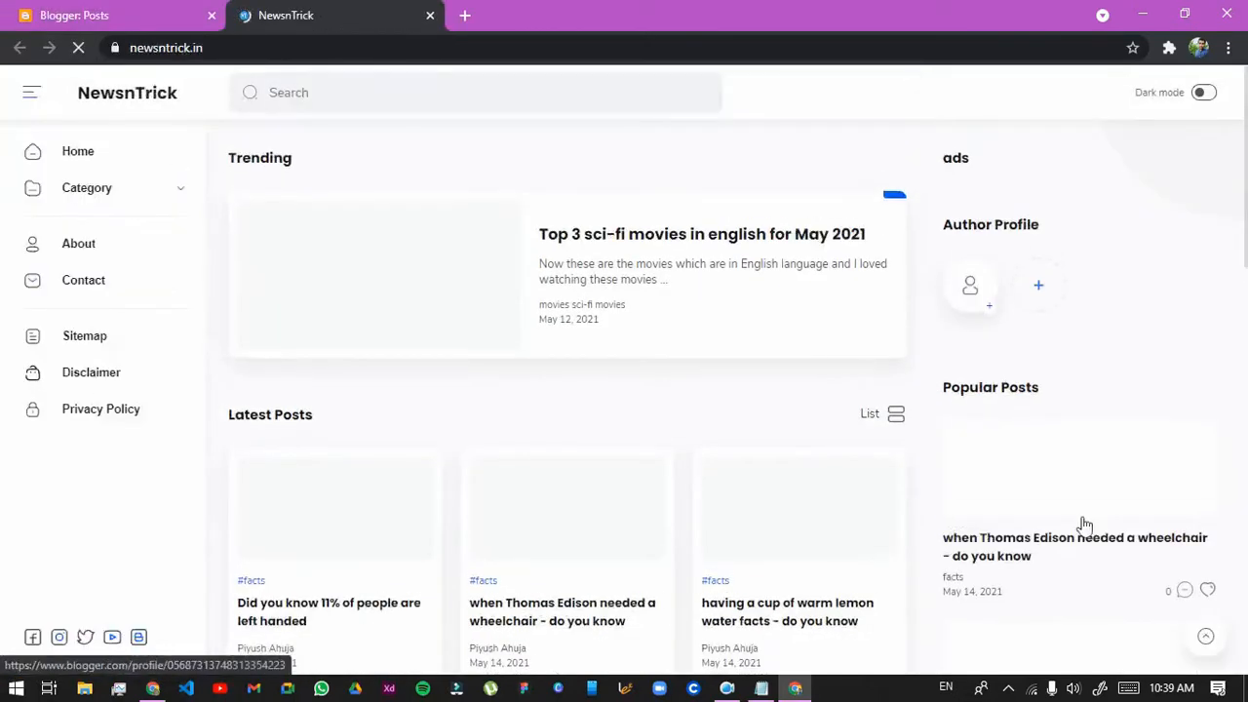
Look through the NewsnTrick home page from the Trending post down to the Labels section
{"action": "scroll", "coordinate": [830, 487], "scroll_direction": "down", "scroll_amount": 10}
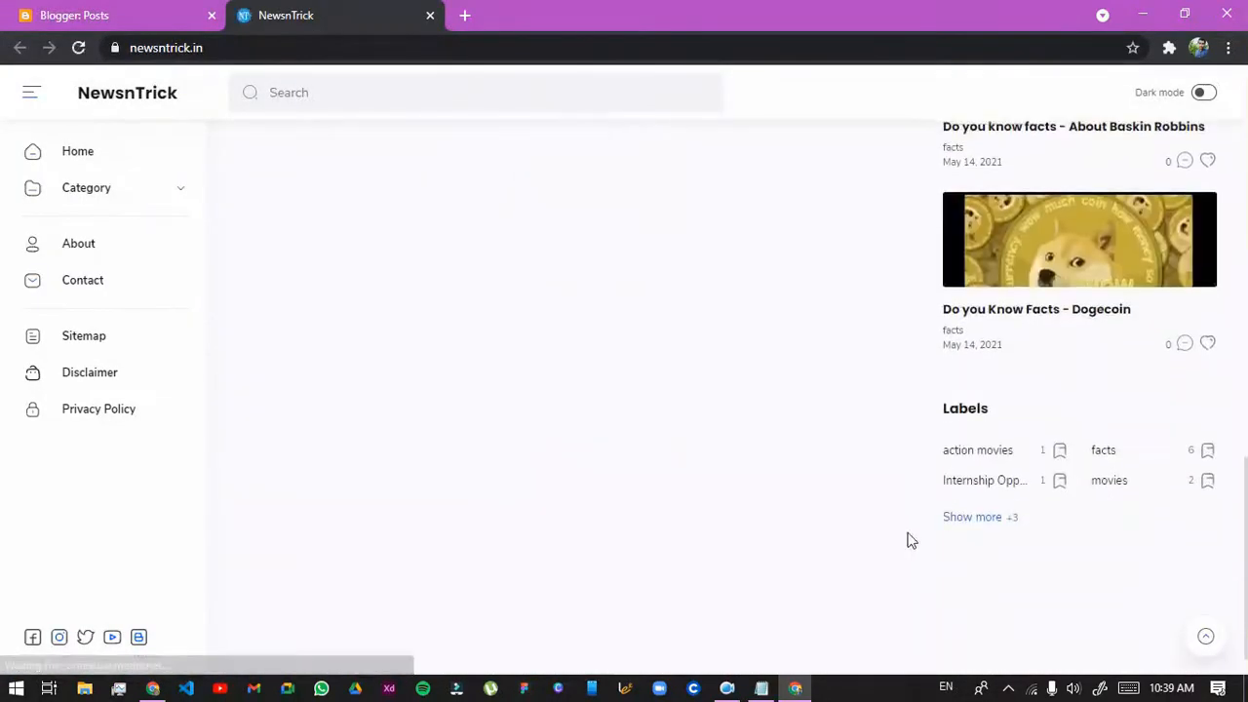
{"action": "scroll", "coordinate": [907, 540], "scroll_direction": "up", "scroll_amount": 10}
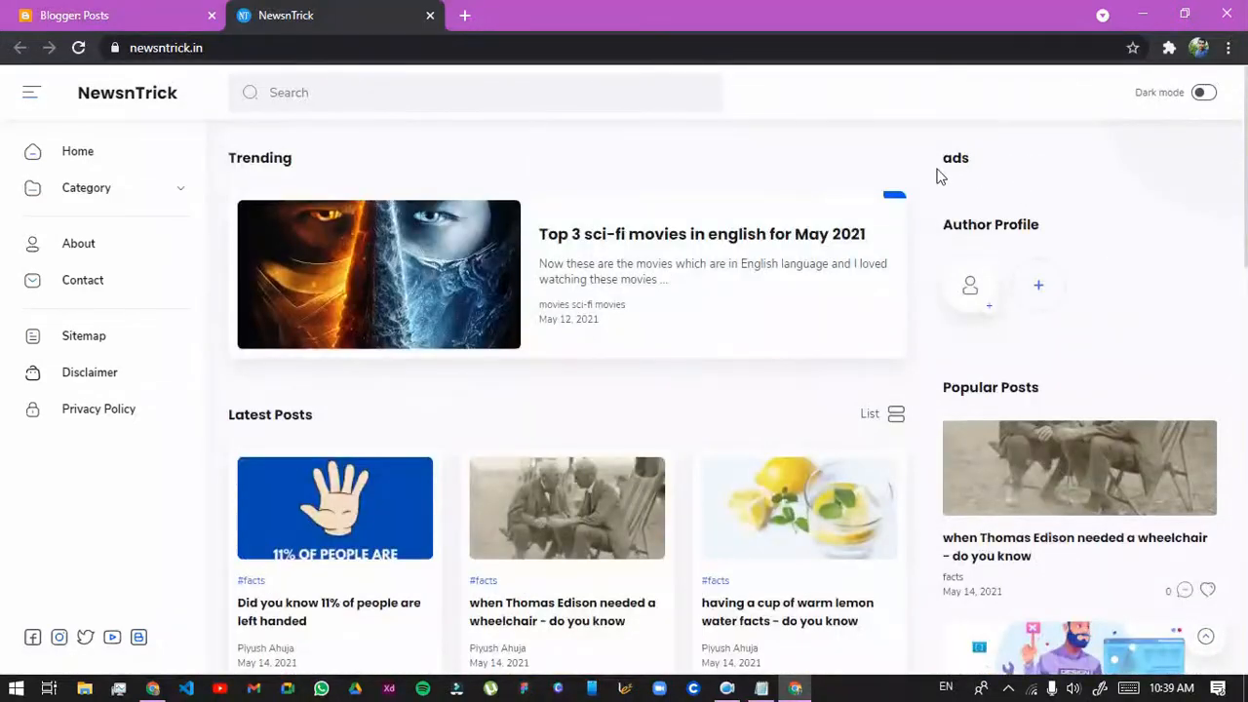
{"action": "scroll", "coordinate": [1005, 247], "scroll_direction": "down", "scroll_amount": 5}
{"action": "scroll", "coordinate": [998, 292], "scroll_direction": "down", "scroll_amount": 3}
{"action": "scroll", "coordinate": [998, 293], "scroll_direction": "up", "scroll_amount": 8}
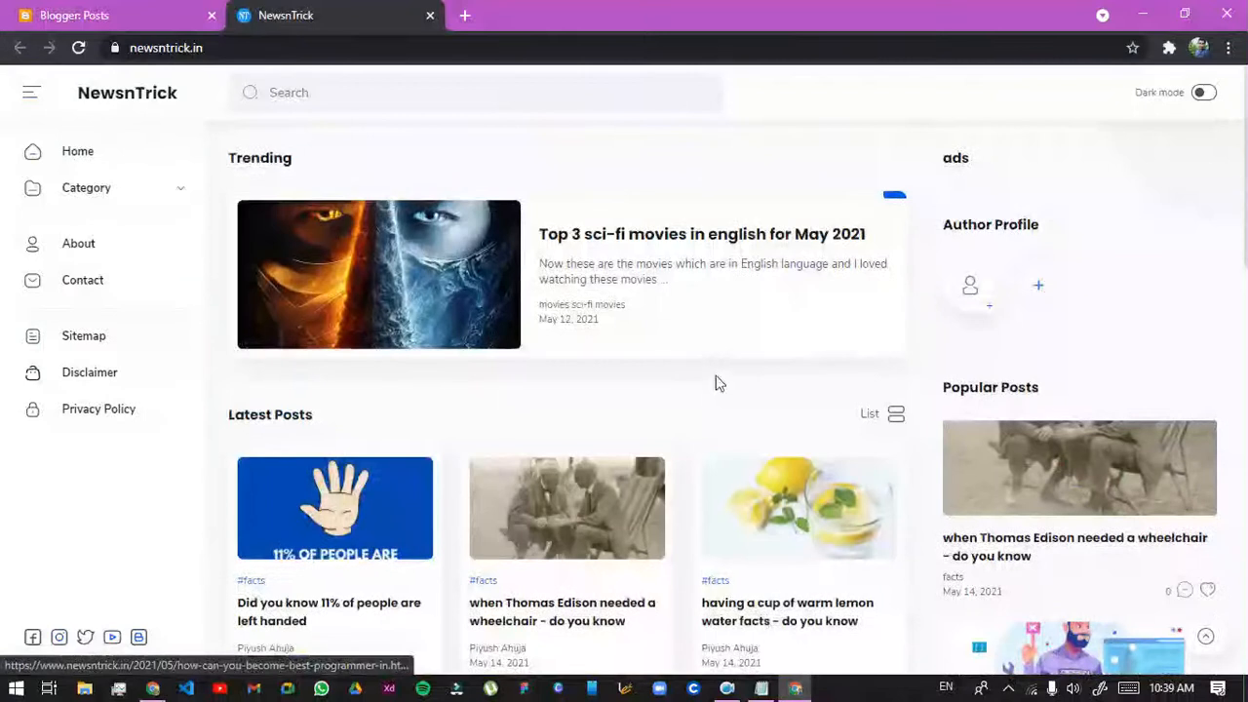
{"action": "key", "text": "ctrl+Tab"}
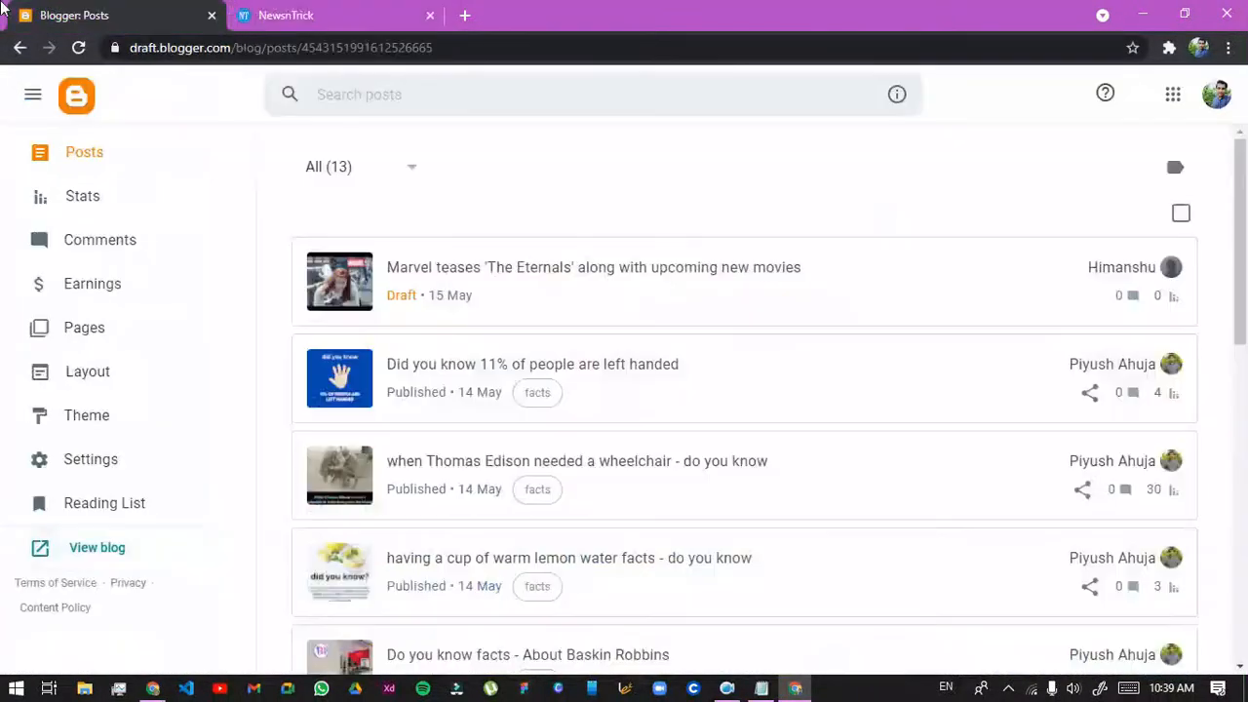
Examine the NewsnTrick site's ads heading, Latest Posts grid and Popular Posts as an example of a finished blog
{"action": "left_click", "coordinate": [358, 7]}
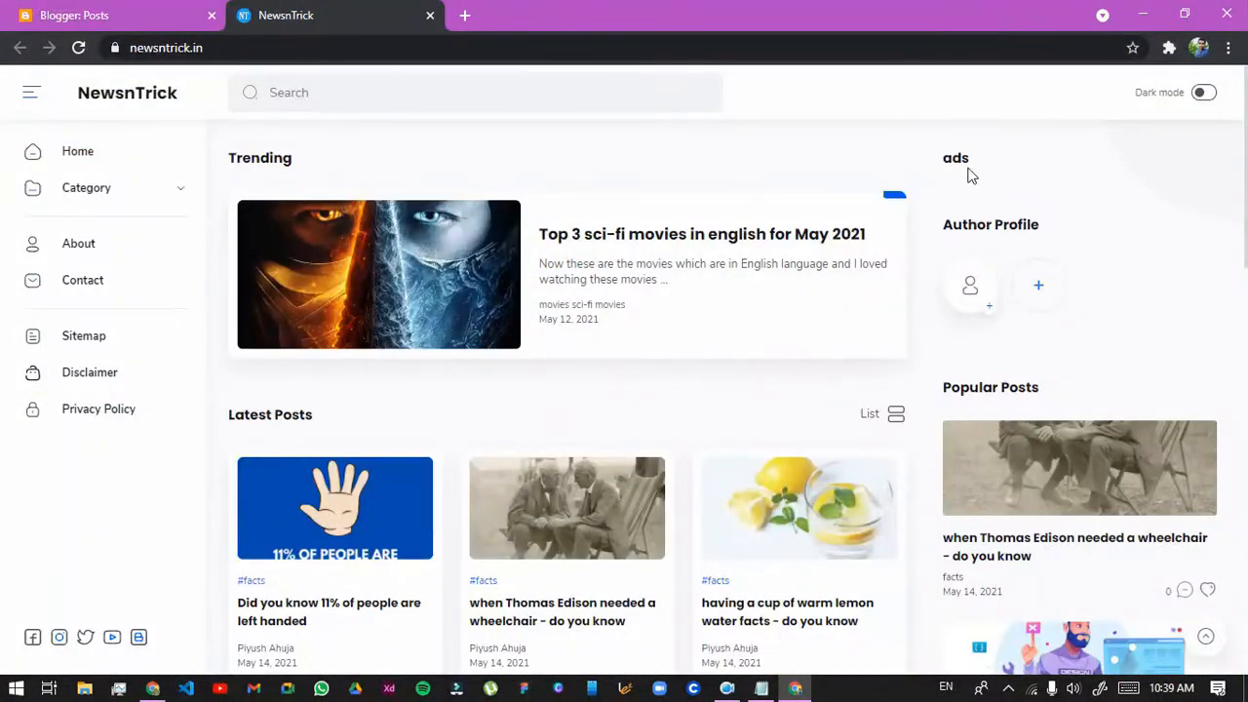
{"action": "left_click_drag", "start_coordinate": [971, 162], "coordinate": [952, 162]}
{"action": "left_click", "coordinate": [925, 148]}
{"action": "scroll", "coordinate": [891, 257], "scroll_direction": "down", "scroll_amount": 3}
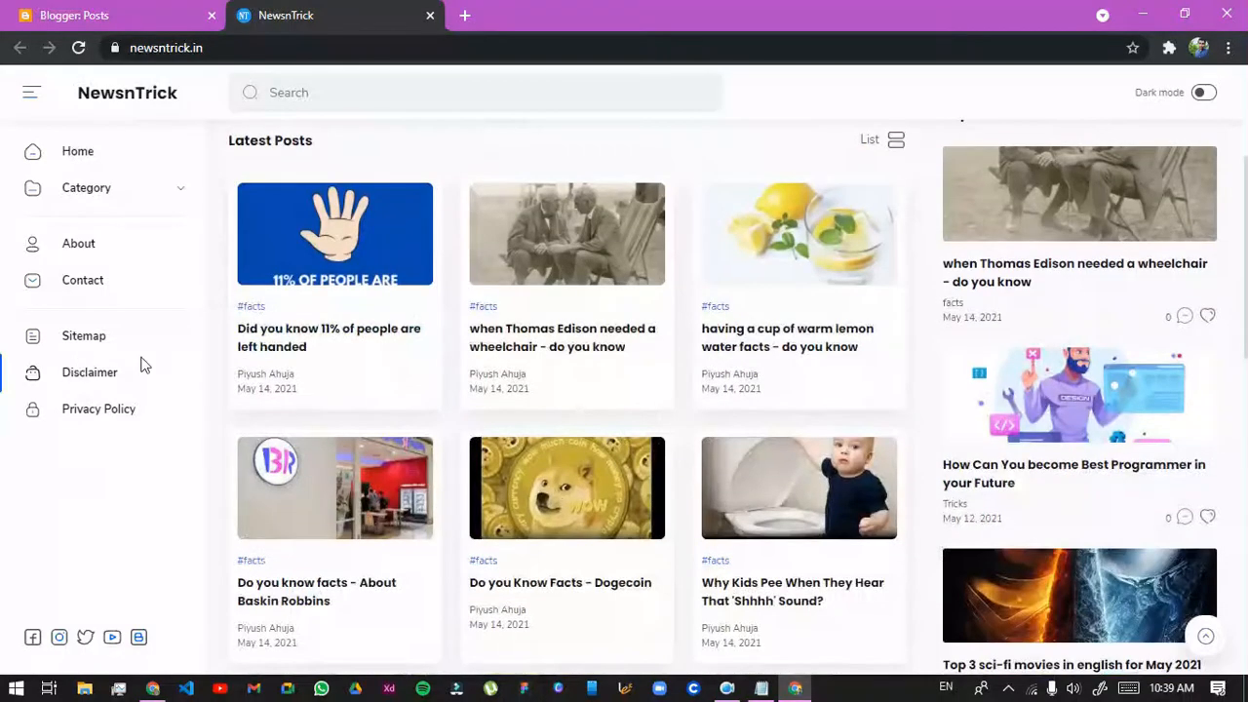
{"action": "scroll", "coordinate": [415, 330], "scroll_direction": "down", "scroll_amount": 7}
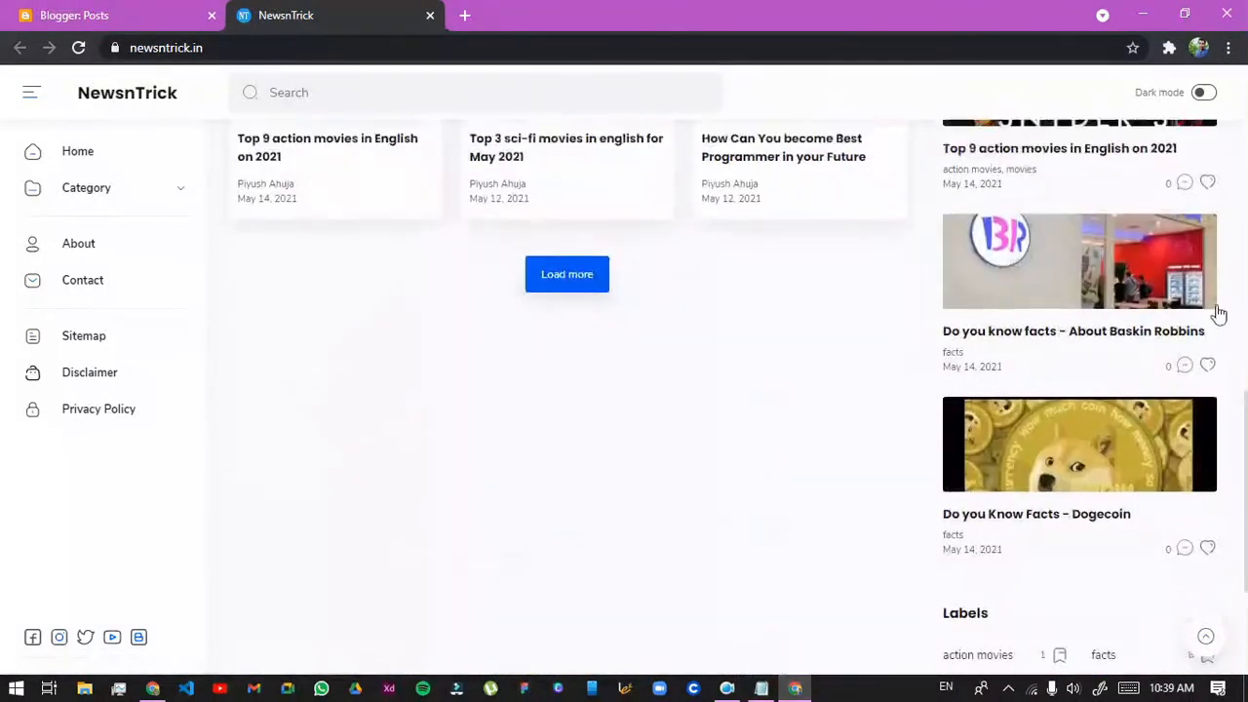
{"action": "scroll", "coordinate": [1180, 341], "scroll_direction": "up", "scroll_amount": 6}
{"action": "scroll", "coordinate": [1171, 351], "scroll_direction": "up", "scroll_amount": 3}
Return to the NewsnTrick dashboard in Blogger and show the account's list of blogs
{"action": "left_click", "coordinate": [98, 15]}
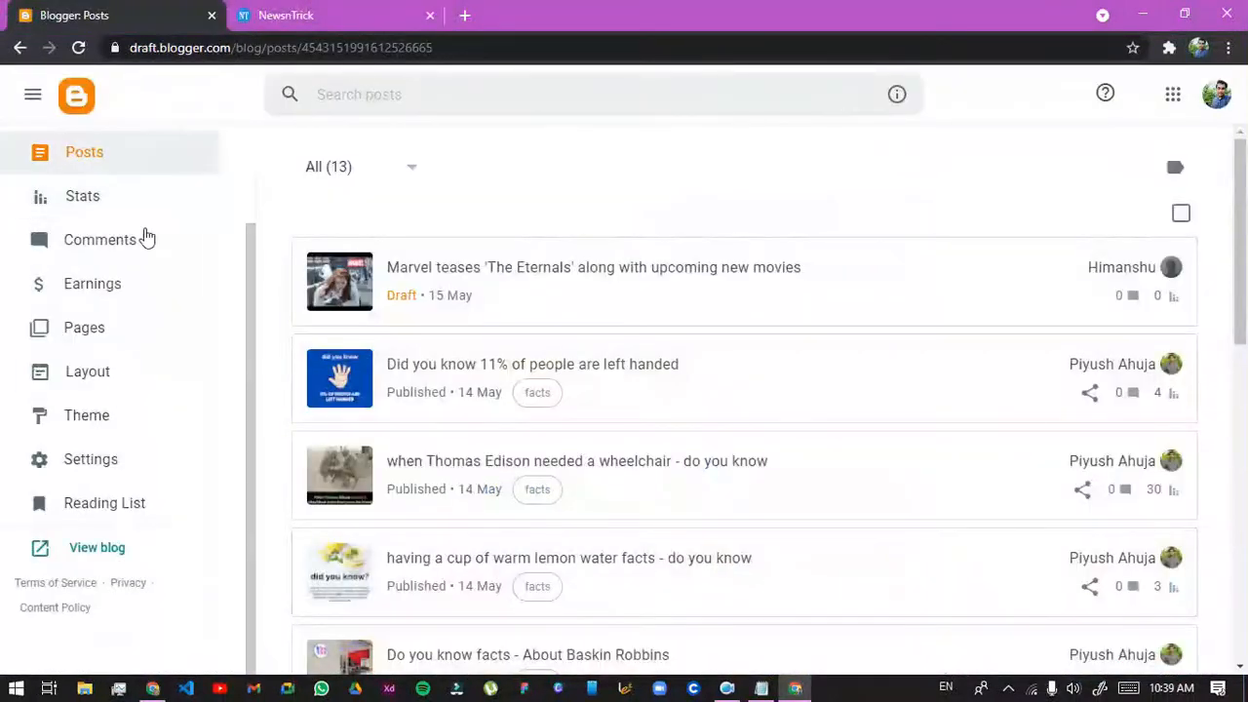
{"action": "scroll", "coordinate": [157, 234], "scroll_direction": "up", "scroll_amount": 2}
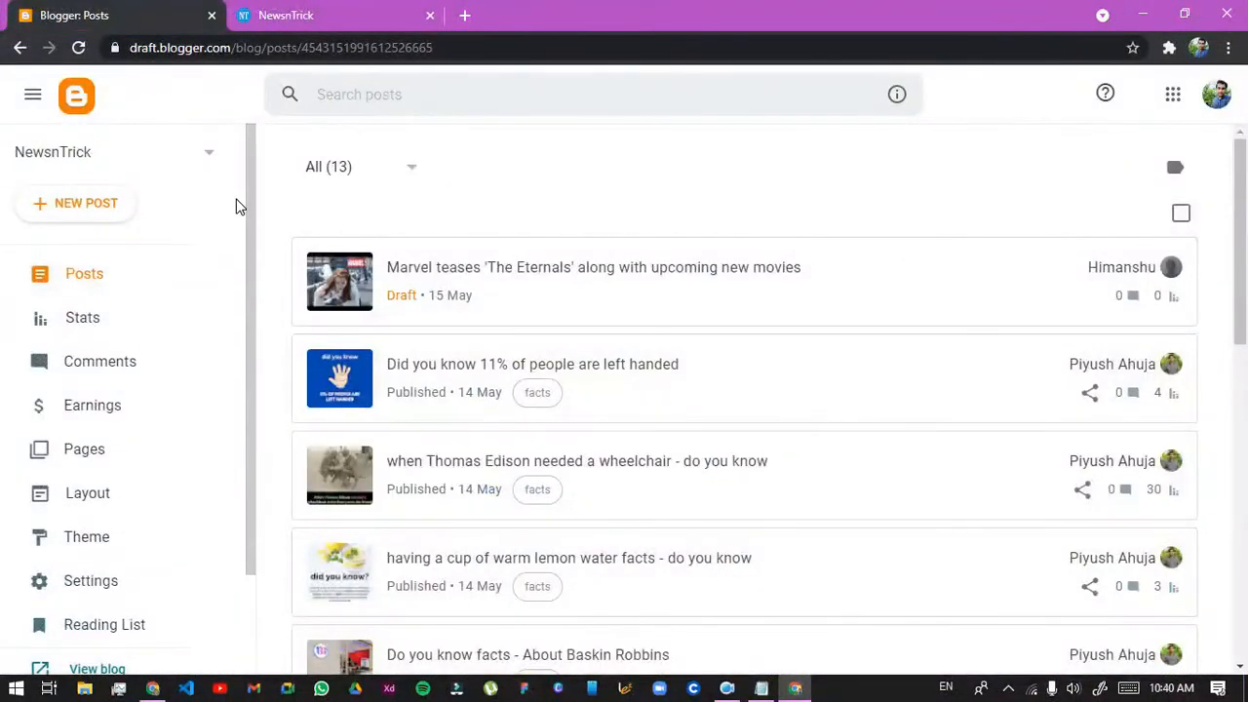
{"action": "left_click", "coordinate": [210, 156]}
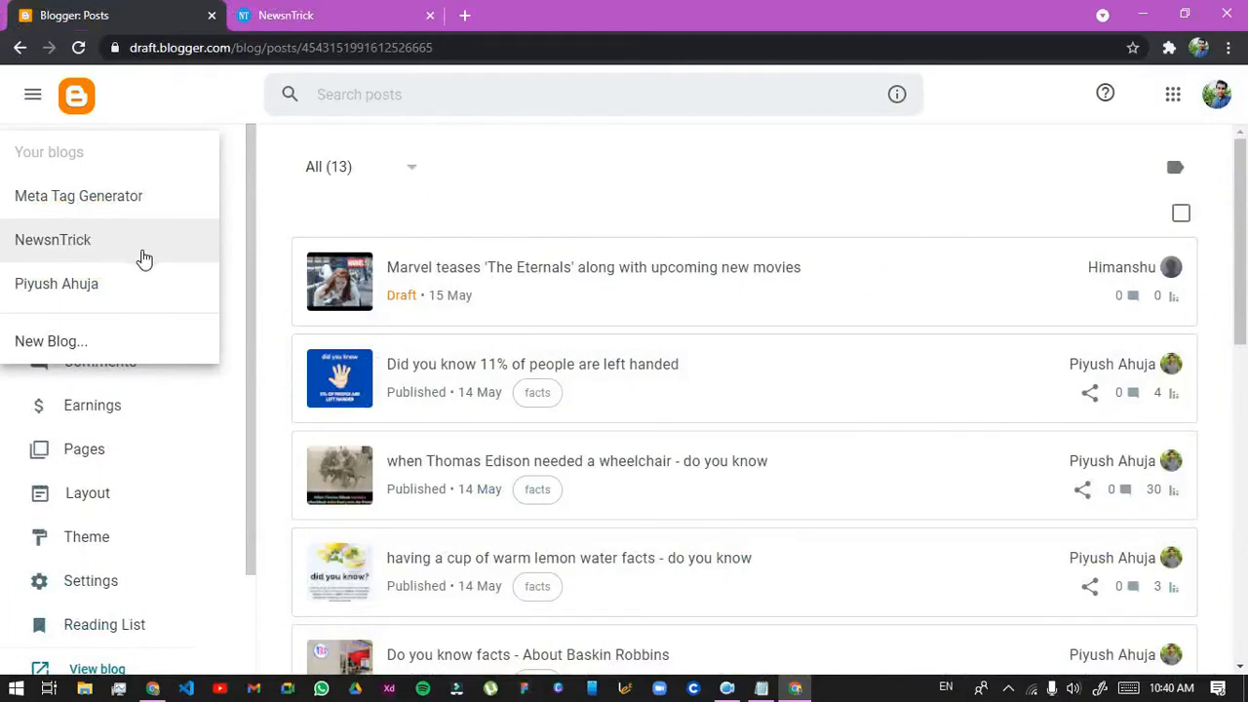
Switch to the account's personal résumé blog in Blogger, look over its posts and open its live site
{"action": "left_click", "coordinate": [25, 288]}
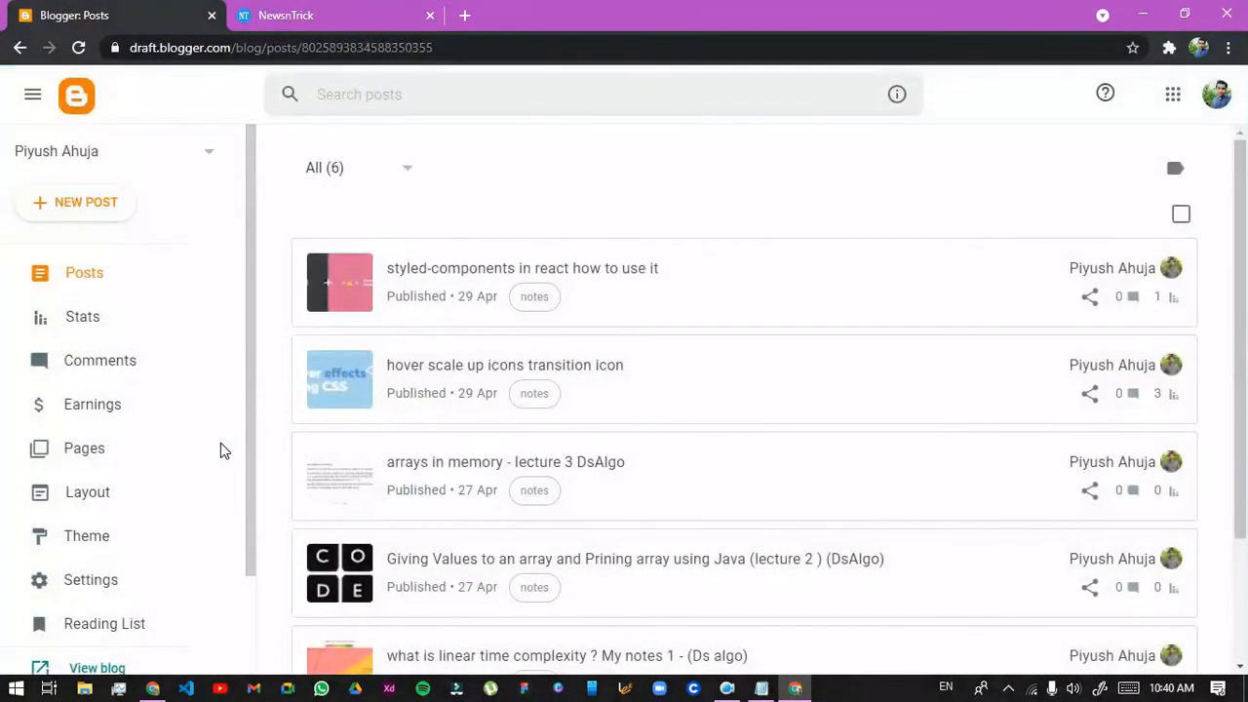
{"action": "scroll", "coordinate": [220, 443], "scroll_direction": "down", "scroll_amount": 1}
{"action": "scroll", "coordinate": [1019, 384], "scroll_direction": "down", "scroll_amount": 2}
{"action": "scroll", "coordinate": [61, 468], "scroll_direction": "up", "scroll_amount": 1}
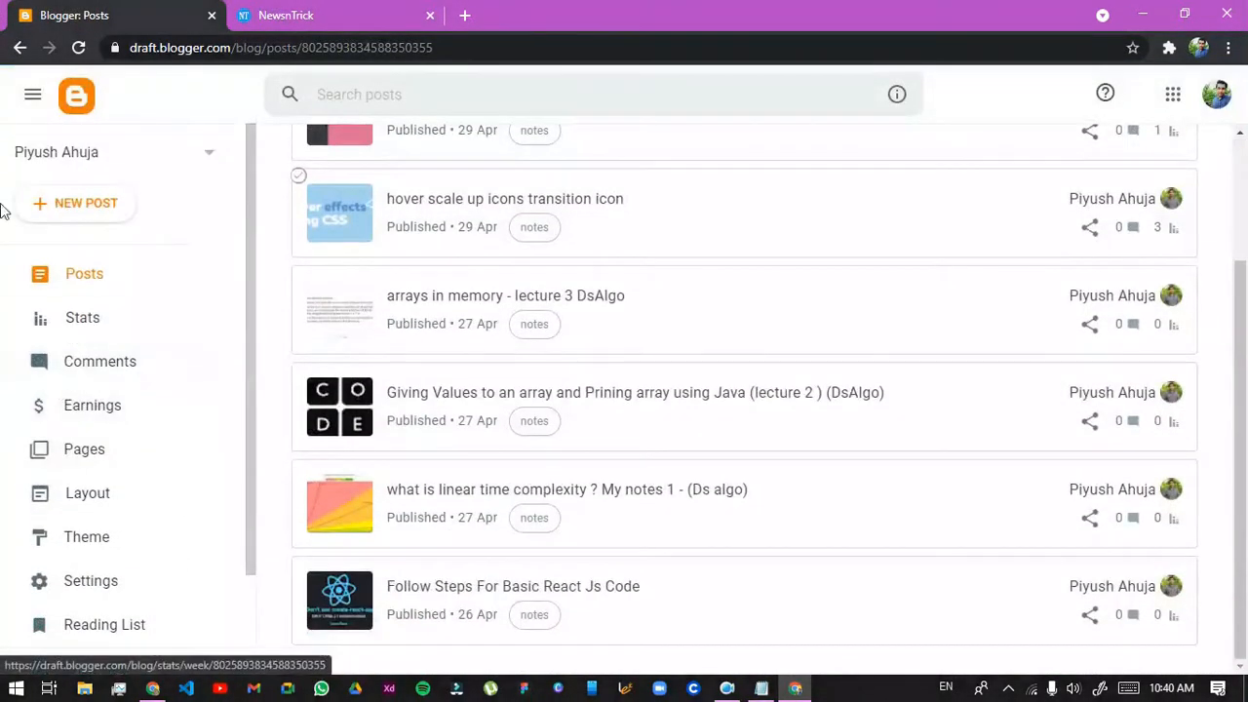
{"action": "scroll", "coordinate": [83, 468], "scroll_direction": "down", "scroll_amount": 1}
{"action": "left_click", "coordinate": [81, 554]}
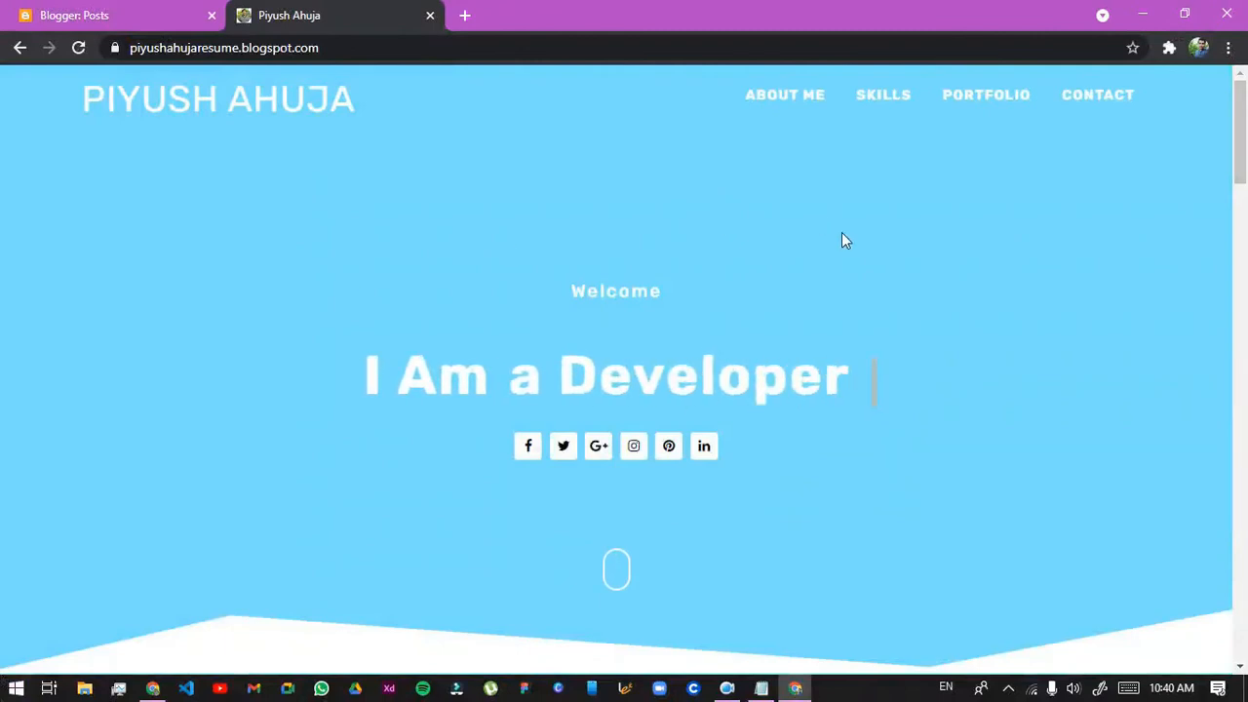
Look over the résumé site's welcome banner and its My Portfolio section
{"action": "scroll", "coordinate": [842, 234], "scroll_direction": "down", "scroll_amount": 1}
{"action": "scroll", "coordinate": [842, 234], "scroll_direction": "up", "scroll_amount": 1}
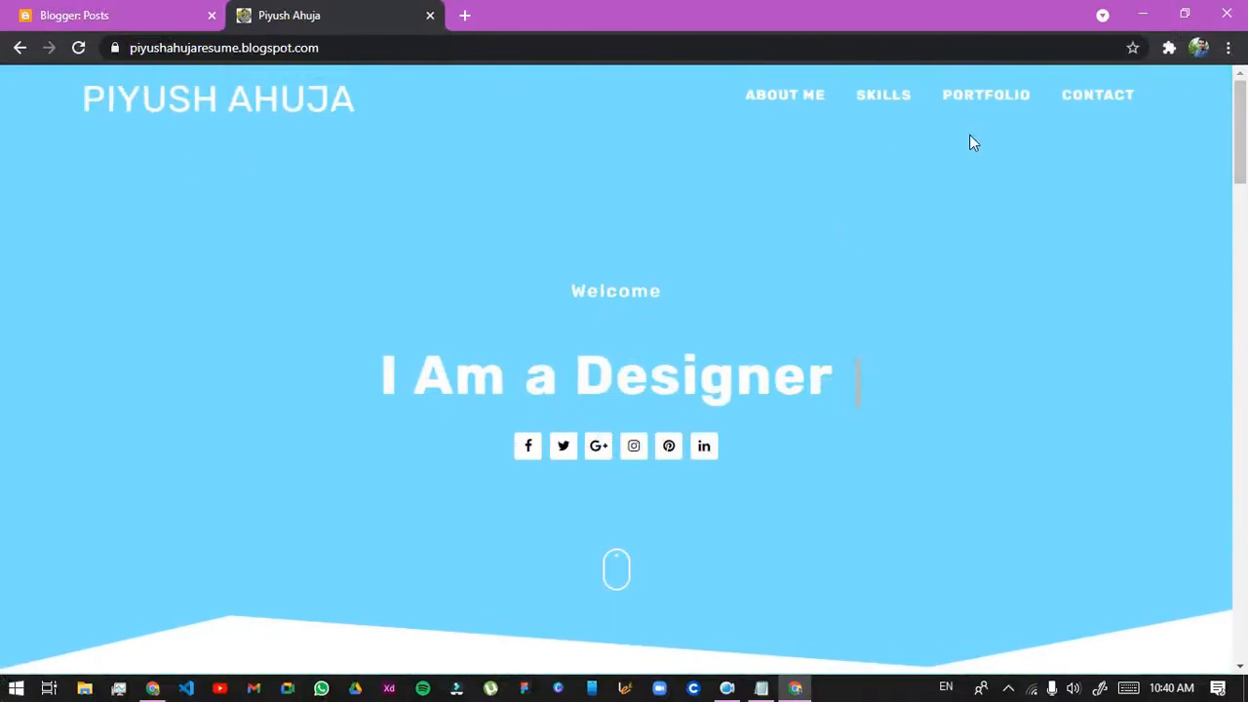
{"action": "left_click_drag", "start_coordinate": [1243, 150], "coordinate": [1245, 649]}
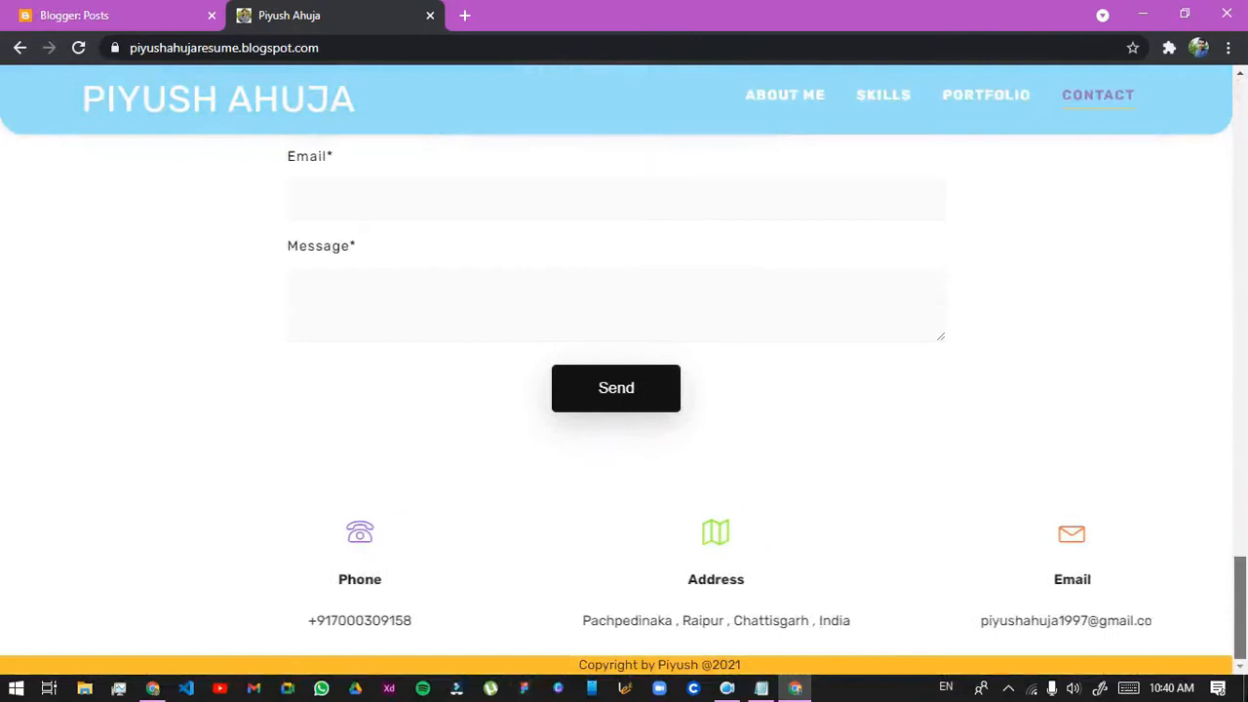
{"action": "left_click", "coordinate": [987, 113]}
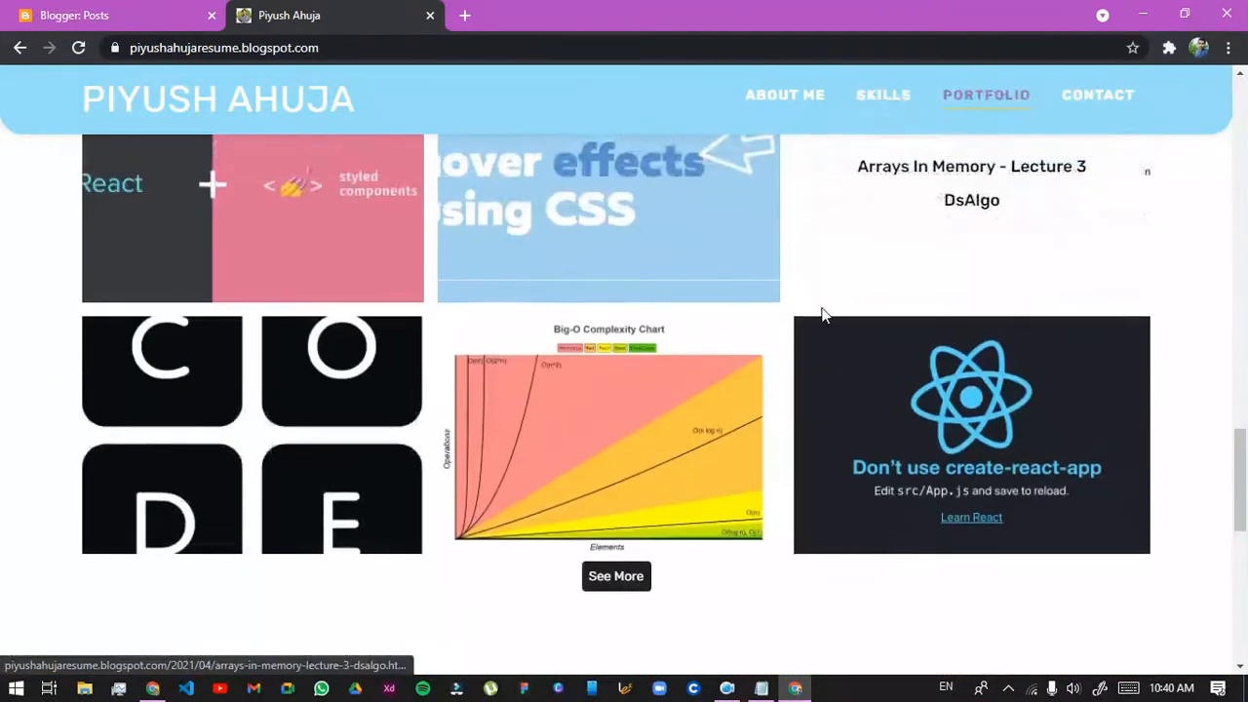
{"action": "scroll", "coordinate": [823, 322], "scroll_direction": "down", "scroll_amount": 5}
{"action": "scroll", "coordinate": [822, 340], "scroll_direction": "up", "scroll_amount": 5}
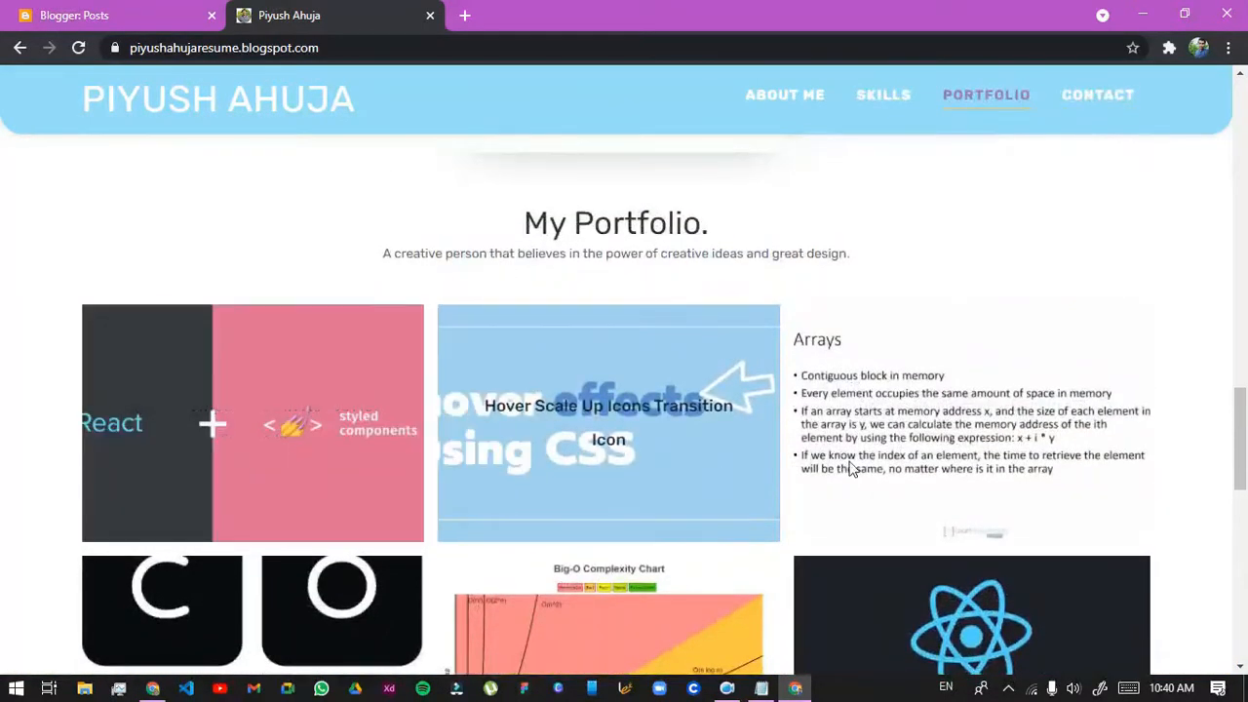
Examine the résumé site's Get in Touch form and contact details, then return to the welcome banner
{"action": "scroll", "coordinate": [917, 470], "scroll_direction": "down", "scroll_amount": 2}
{"action": "scroll", "coordinate": [963, 466], "scroll_direction": "down", "scroll_amount": 6}
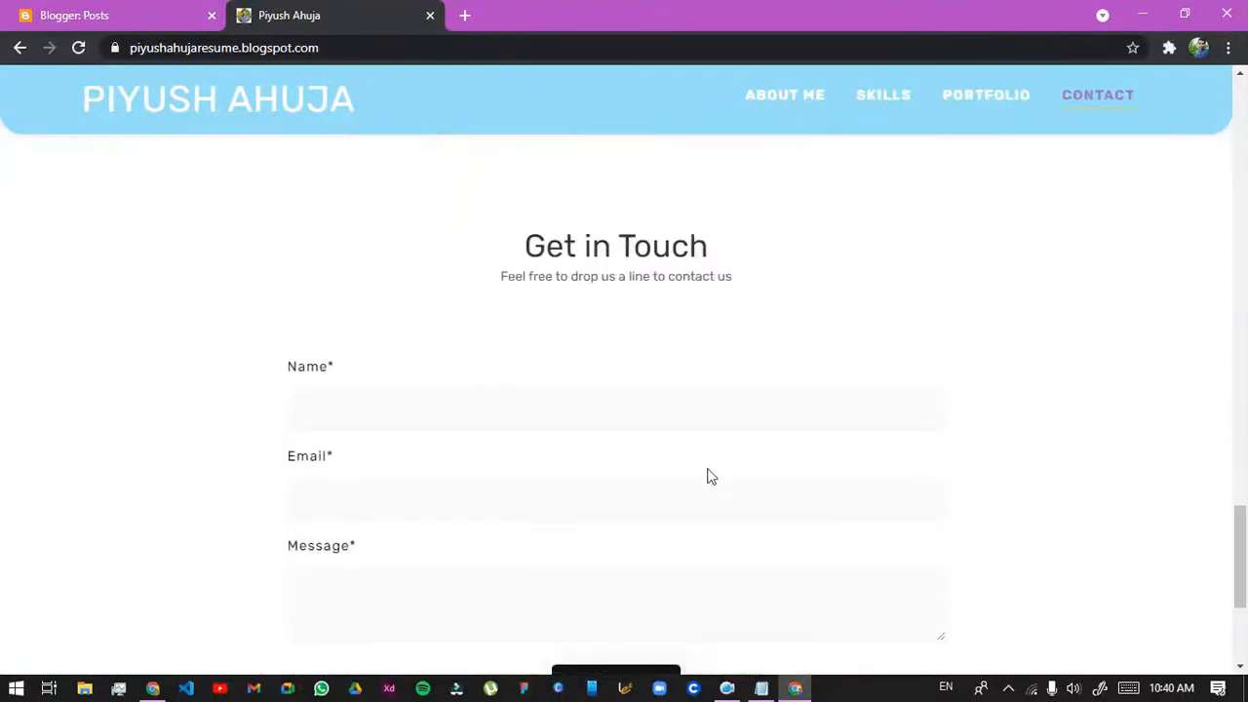
{"action": "left_click", "coordinate": [406, 348]}
{"action": "scroll", "coordinate": [955, 432], "scroll_direction": "down", "scroll_amount": 3}
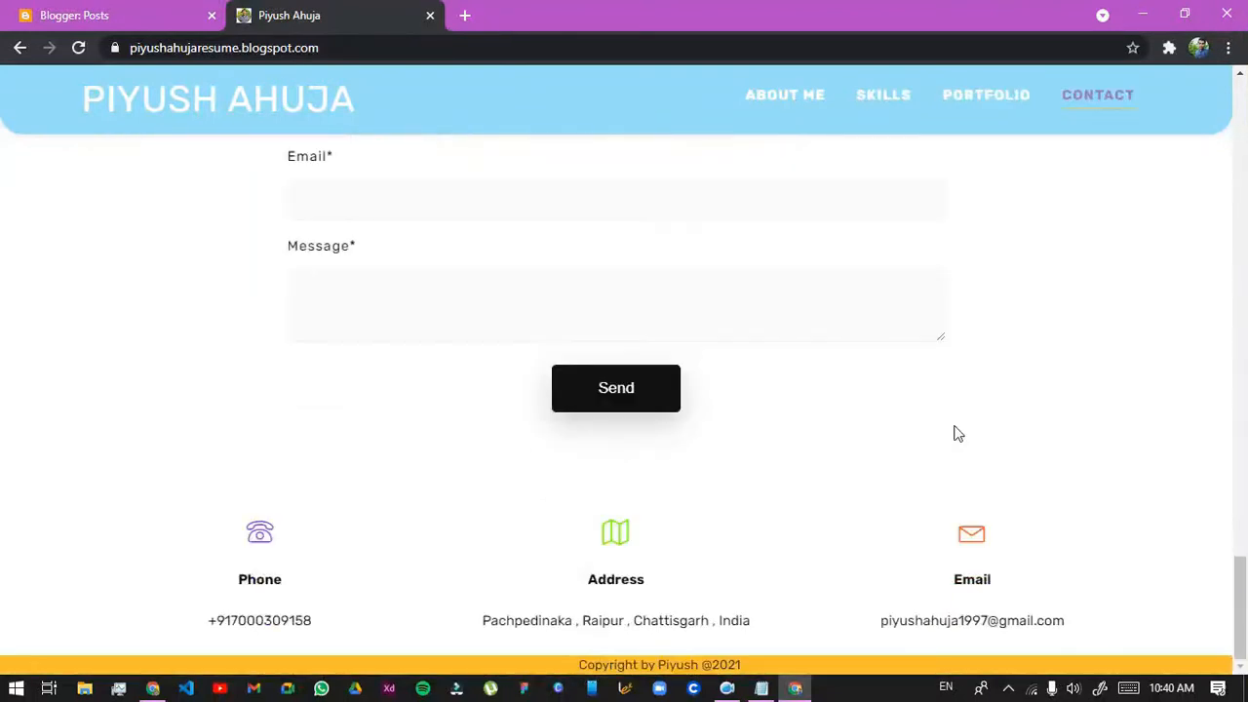
{"action": "scroll", "coordinate": [1044, 591], "scroll_direction": "up", "scroll_amount": 15}
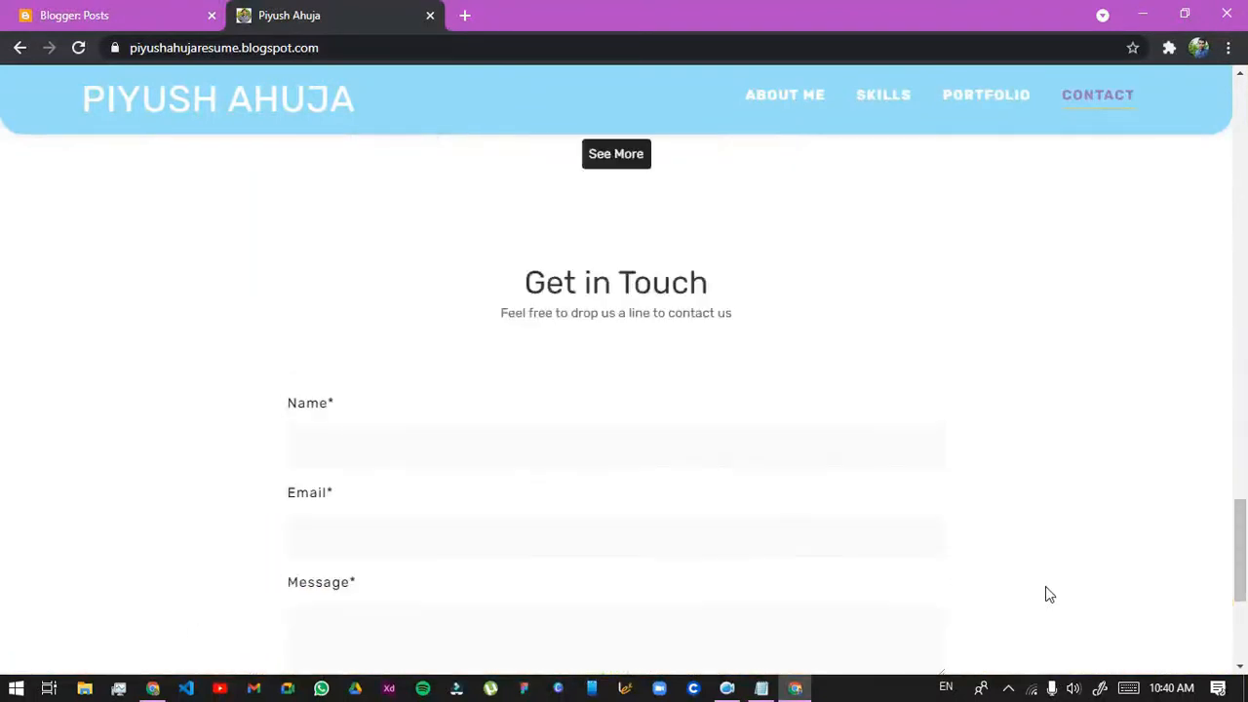
{"action": "scroll", "coordinate": [917, 352], "scroll_direction": "up", "scroll_amount": 10}
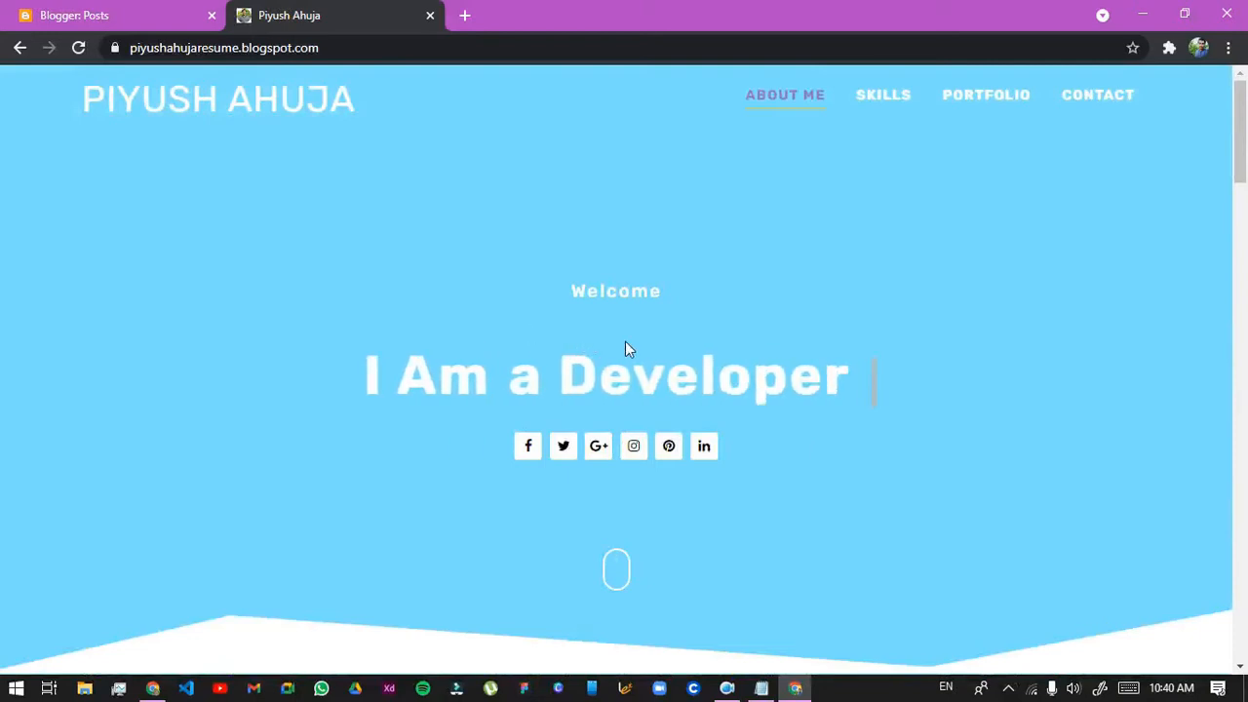
Look through the résumé site's Skills section with its Web Designing, App Development and Web Application cards
{"action": "scroll", "coordinate": [624, 346], "scroll_direction": "down", "scroll_amount": 12}
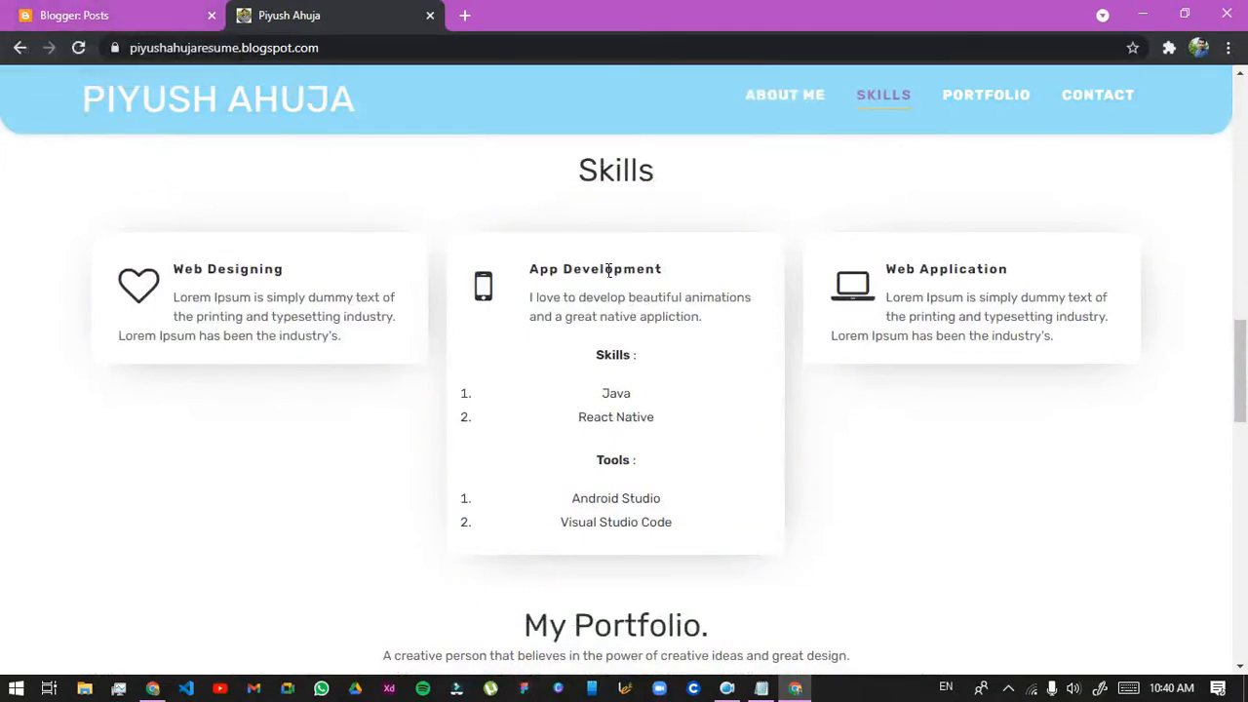
{"action": "scroll", "coordinate": [608, 271], "scroll_direction": "up", "scroll_amount": 1}
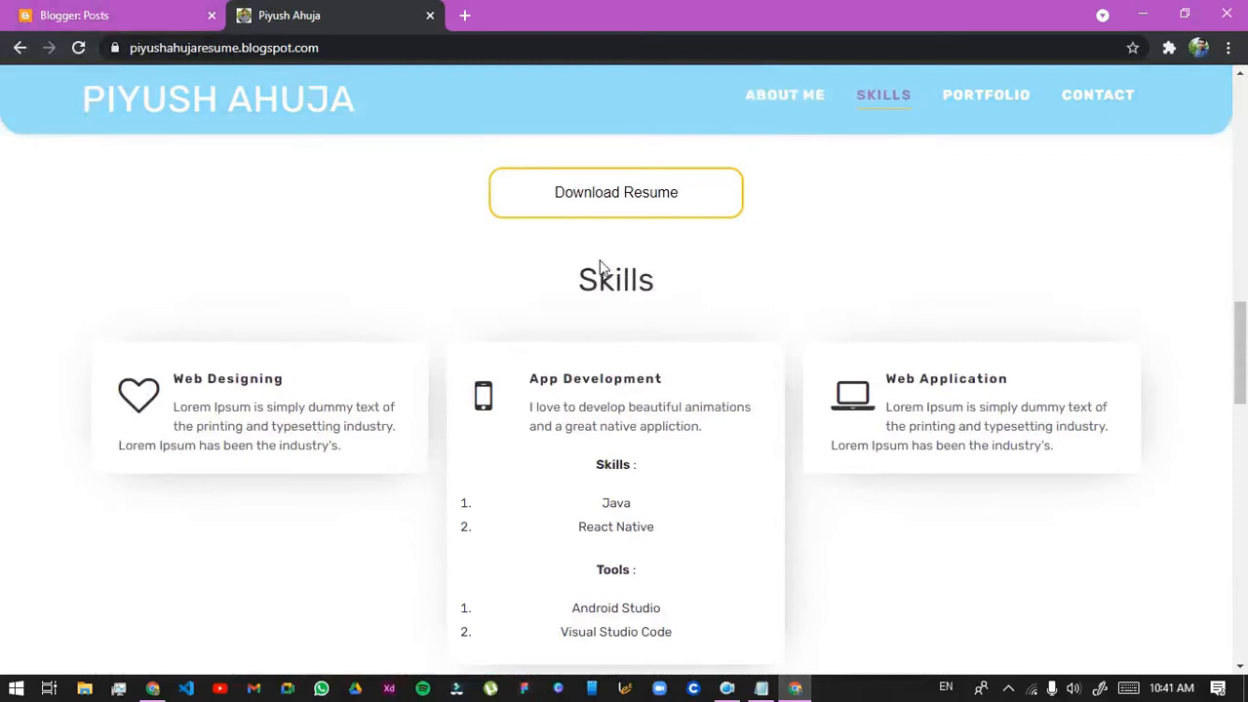
{"action": "scroll", "coordinate": [1233, 303], "scroll_direction": "up", "scroll_amount": 5}
{"action": "scroll", "coordinate": [752, 189], "scroll_direction": "up", "scroll_amount": 3}
{"action": "scroll", "coordinate": [867, 352], "scroll_direction": "down", "scroll_amount": 8}
Return to the Blogger dashboard, check the list of blogs and switch to the posts of the NewsnTrick blog
{"action": "left_click", "coordinate": [6, 11]}
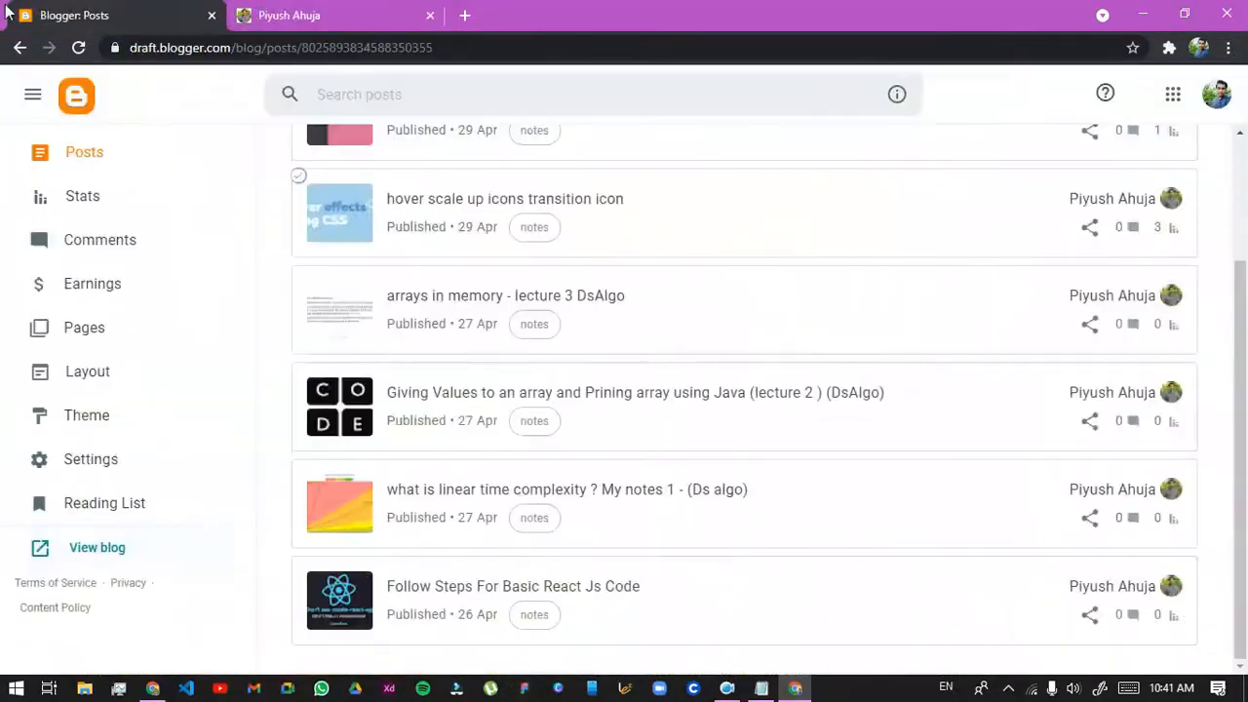
{"action": "scroll", "coordinate": [748, 399], "scroll_direction": "up", "scroll_amount": 3}
{"action": "scroll", "coordinate": [106, 171], "scroll_direction": "up", "scroll_amount": 2}
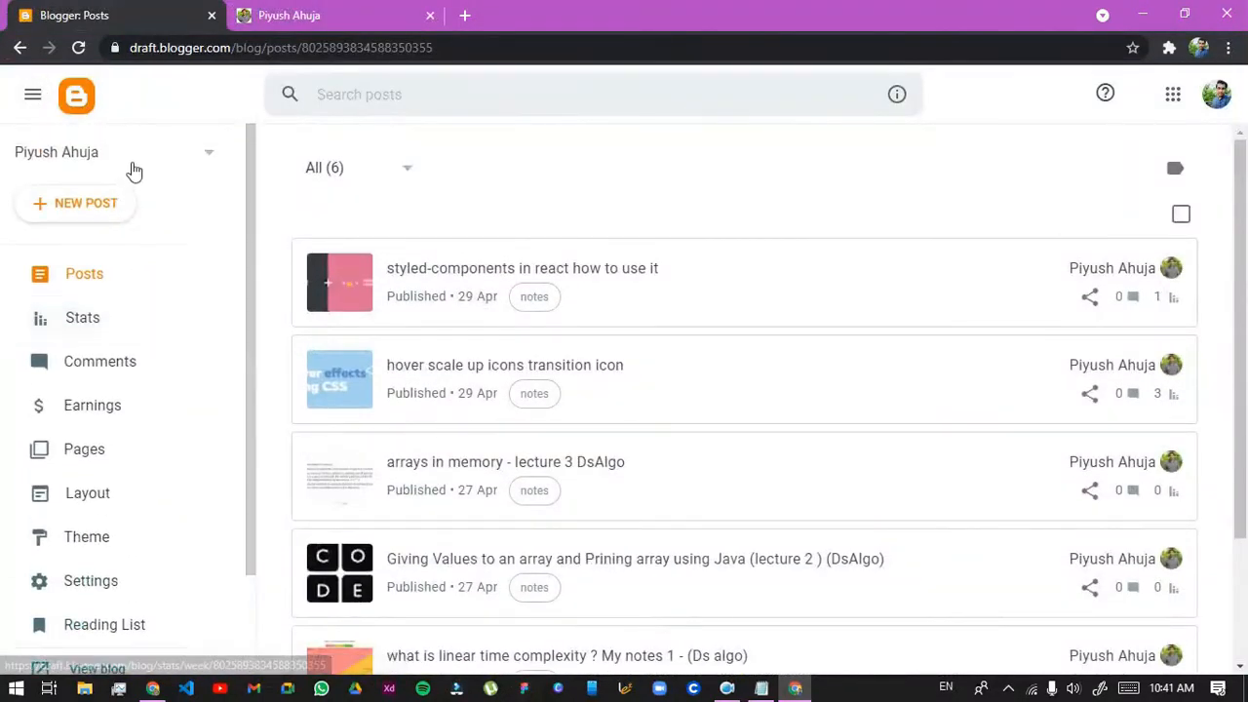
{"action": "left_click", "coordinate": [131, 164]}
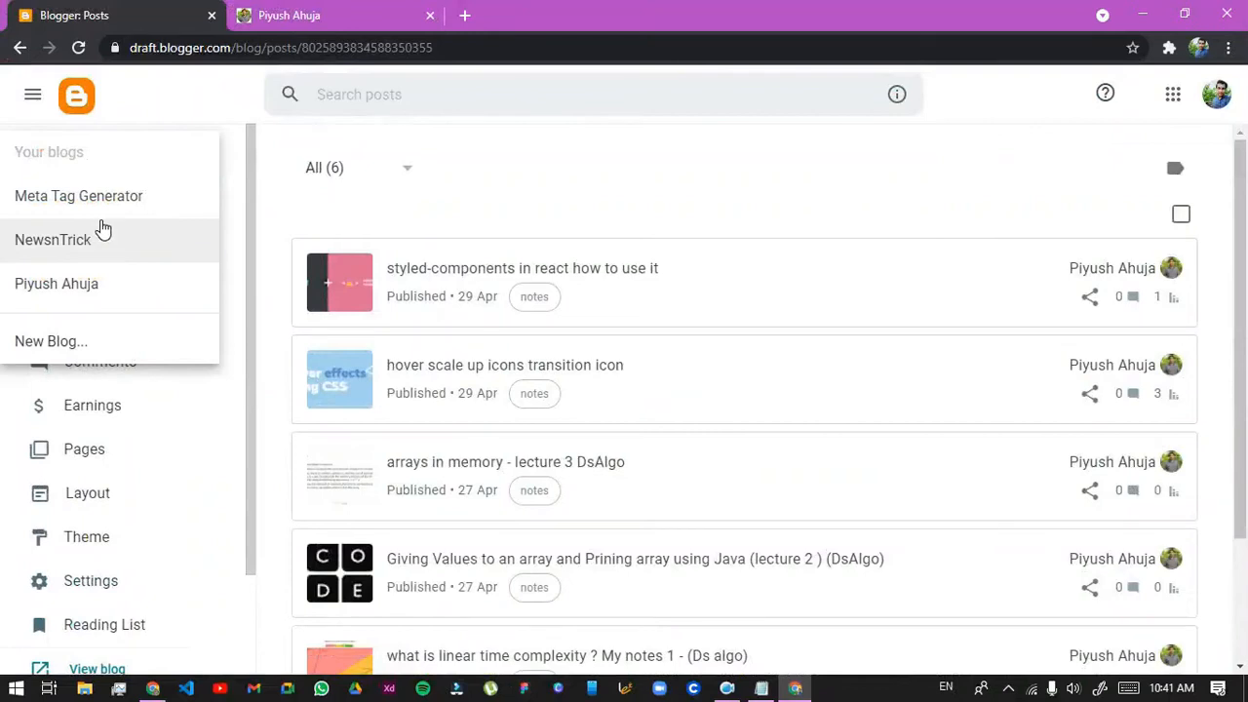
{"action": "left_click", "coordinate": [121, 297]}
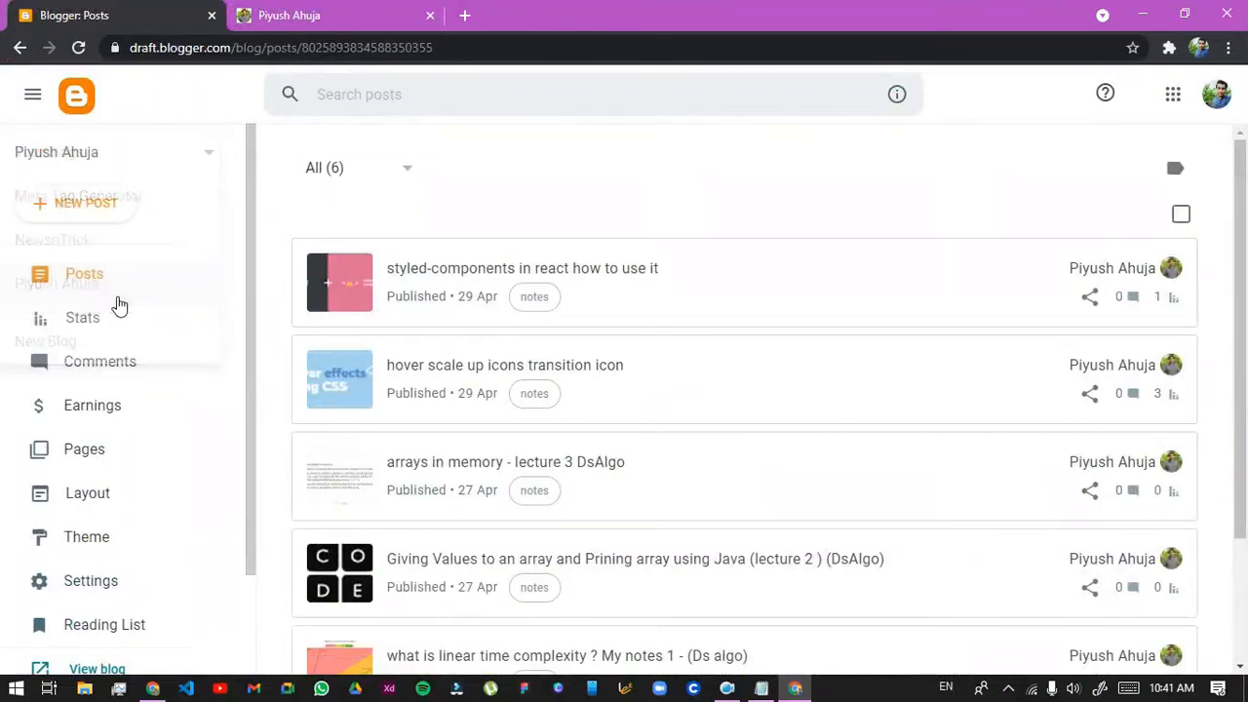
{"action": "left_click", "coordinate": [171, 161]}
{"action": "left_click", "coordinate": [134, 230]}
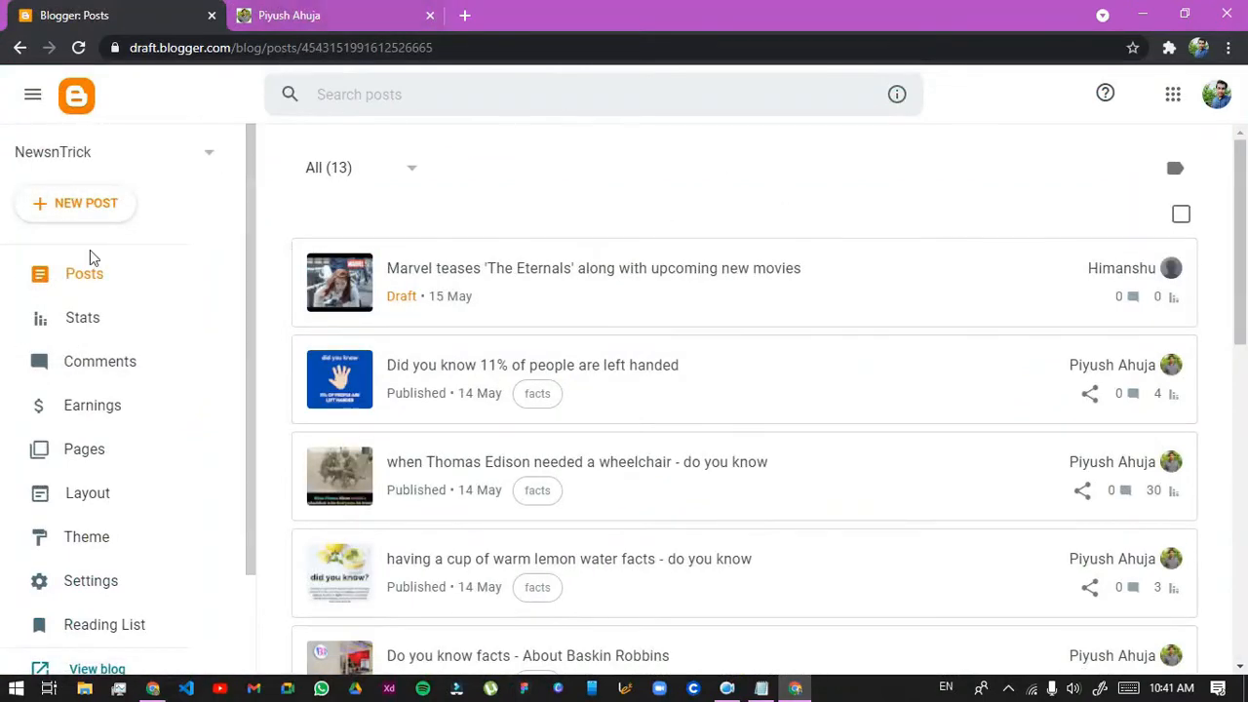
{"action": "scroll", "coordinate": [54, 523], "scroll_direction": "down", "scroll_amount": 3}
{"action": "scroll", "coordinate": [244, 418], "scroll_direction": "up", "scroll_amount": 3}
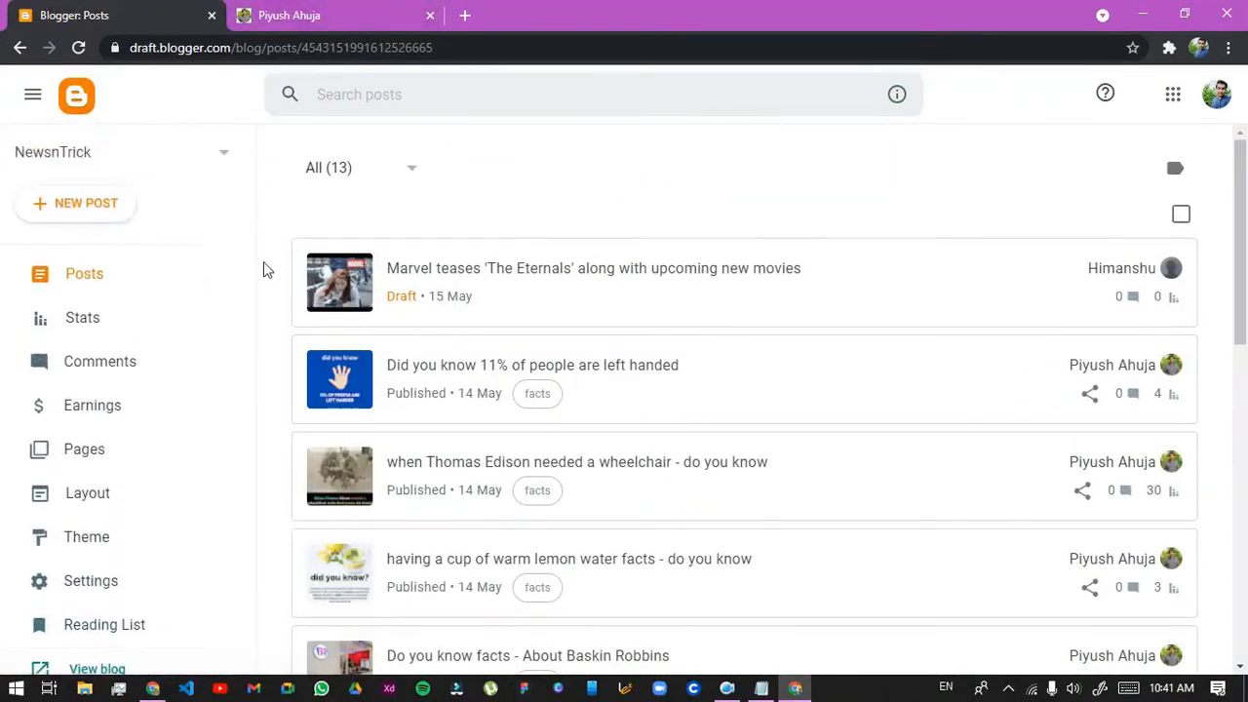
Move the NewsnTrick browser window out of the way and return to the Demo Blog 1 dashboard
{"action": "left_click", "coordinate": [132, 157]}
{"action": "left_click_drag", "start_coordinate": [925, 8], "coordinate": [1105, 80]}
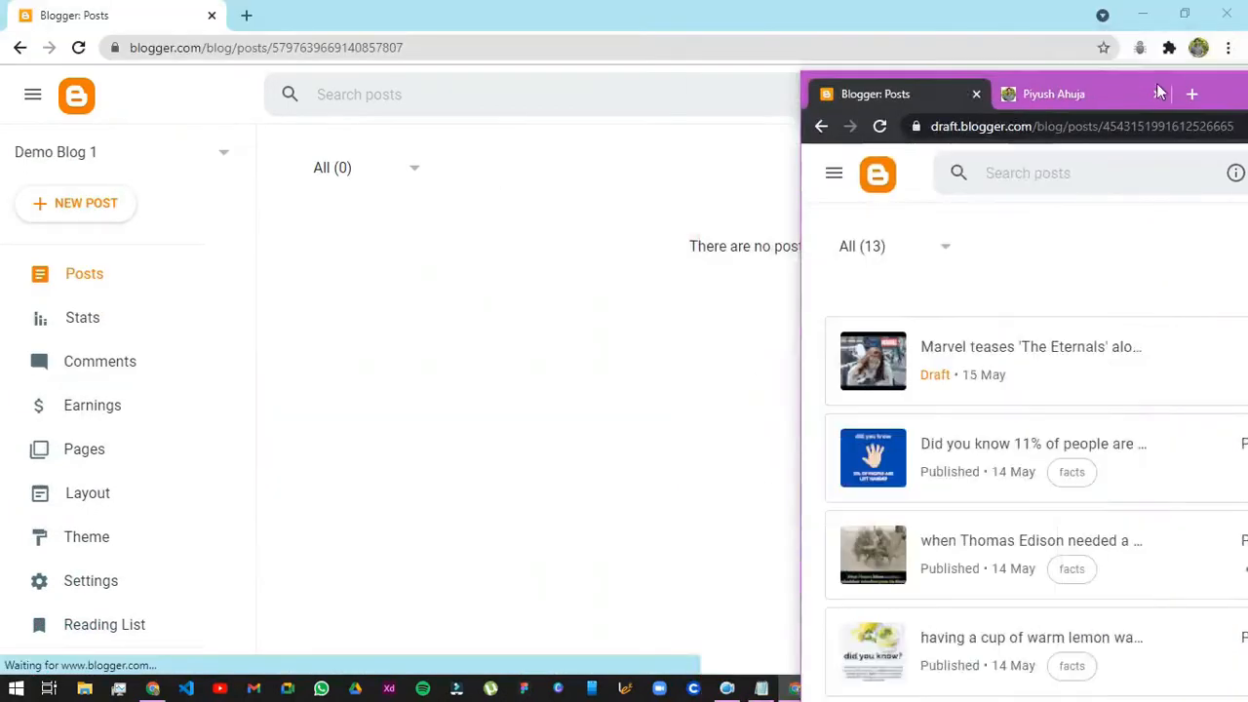
{"action": "left_click_drag", "start_coordinate": [1199, 93], "coordinate": [883, 107]}
{"action": "left_click", "coordinate": [942, 103]}
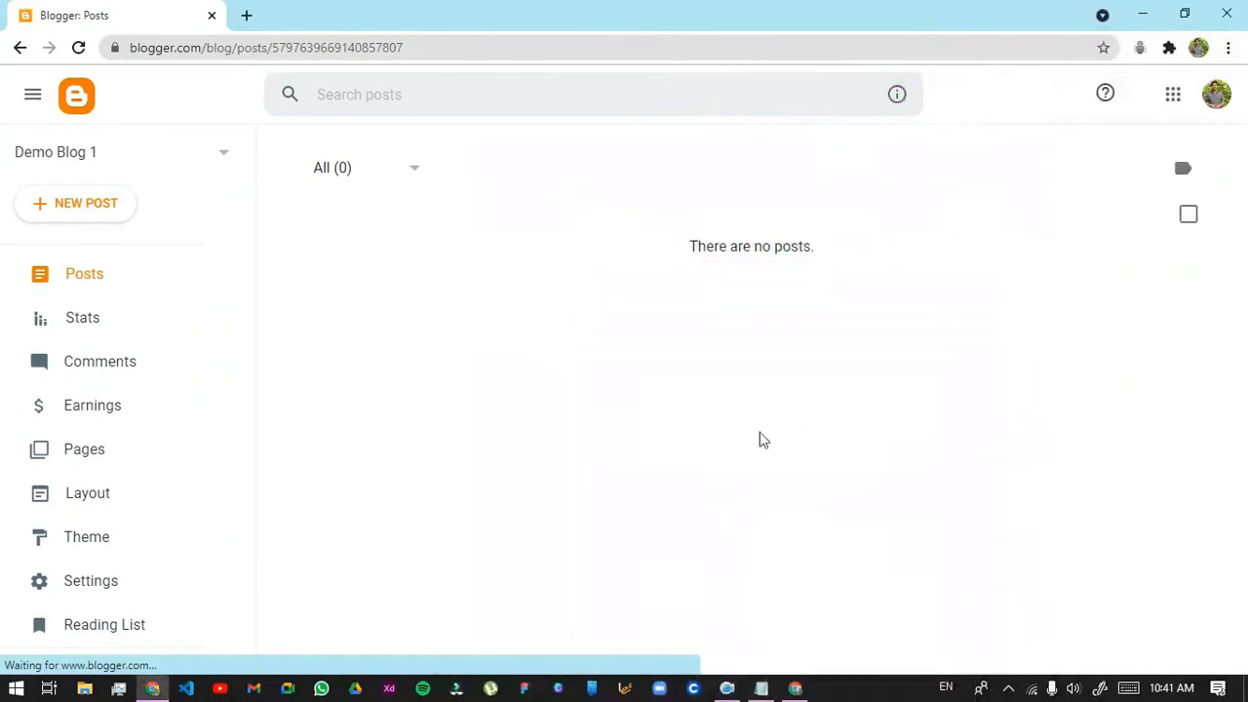
Go over the Demo Blog 1 dashboard's sections from Posts to View blog, including the option for a new post
{"action": "scroll", "coordinate": [58, 434], "scroll_direction": "down", "scroll_amount": 3}
{"action": "scroll", "coordinate": [103, 504], "scroll_direction": "up", "scroll_amount": 3}
{"action": "left_click", "coordinate": [137, 205]}
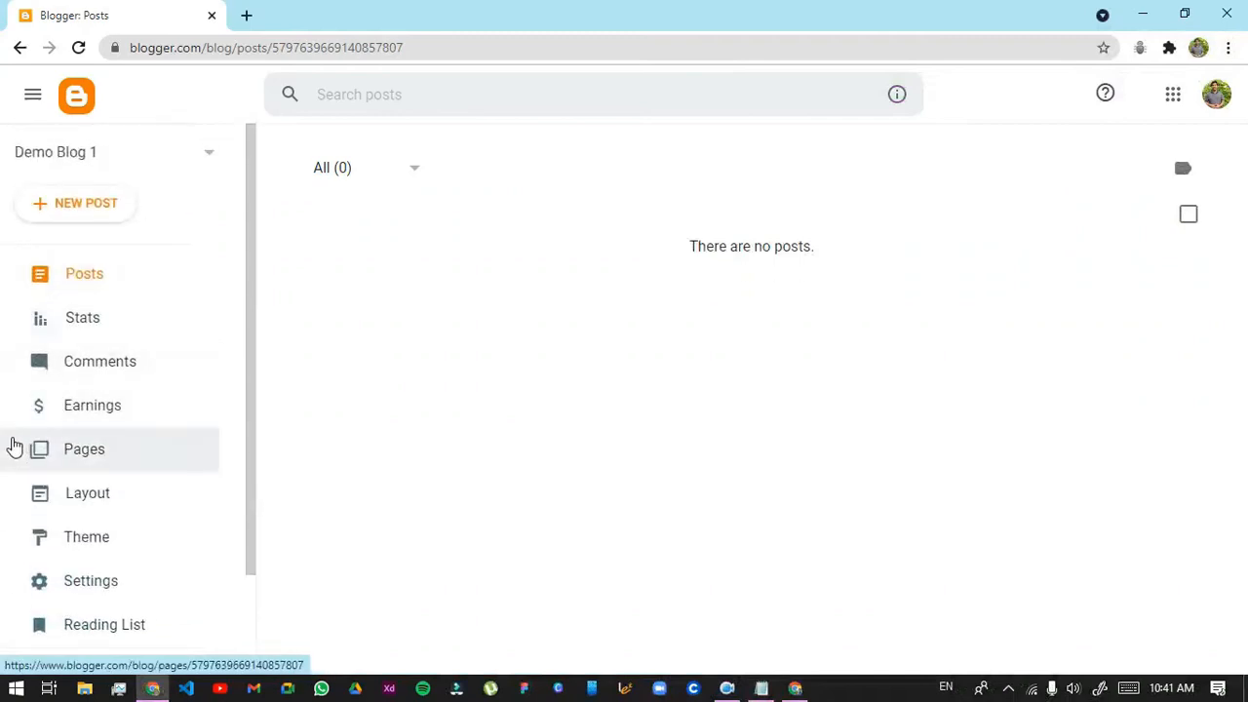
{"action": "scroll", "coordinate": [115, 325], "scroll_direction": "down", "scroll_amount": 2}
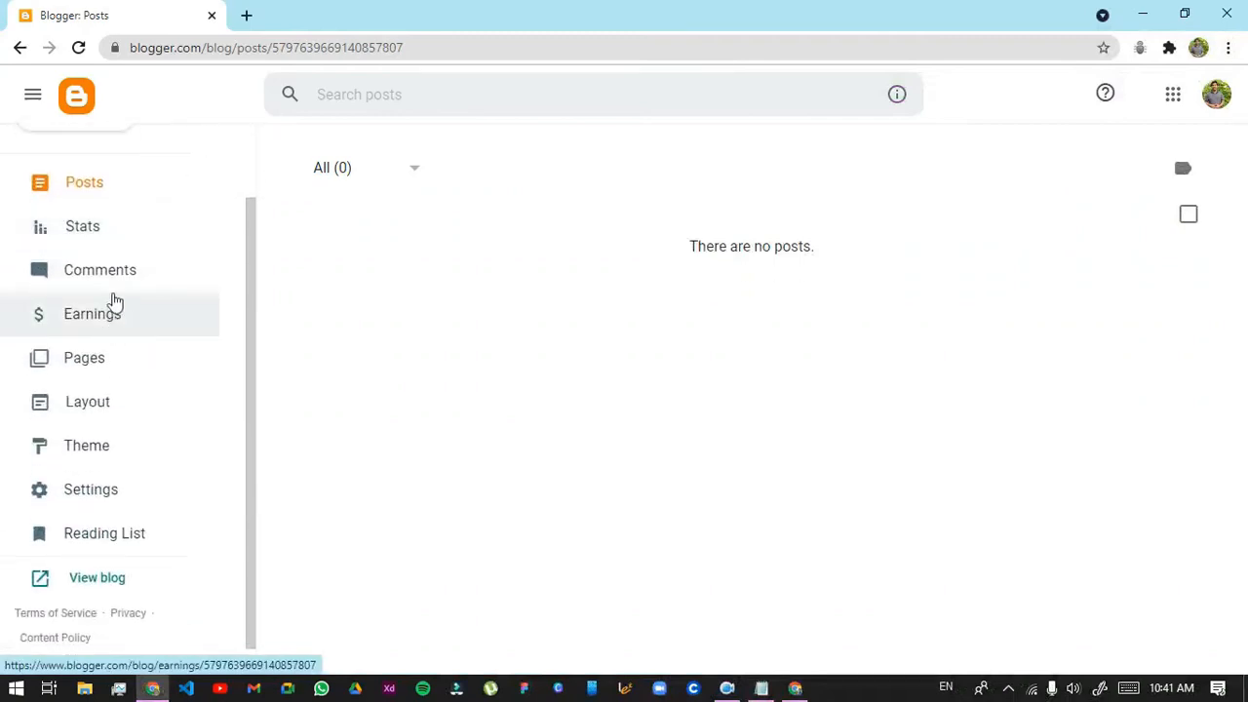
{"action": "scroll", "coordinate": [205, 409], "scroll_direction": "up", "scroll_amount": 2}
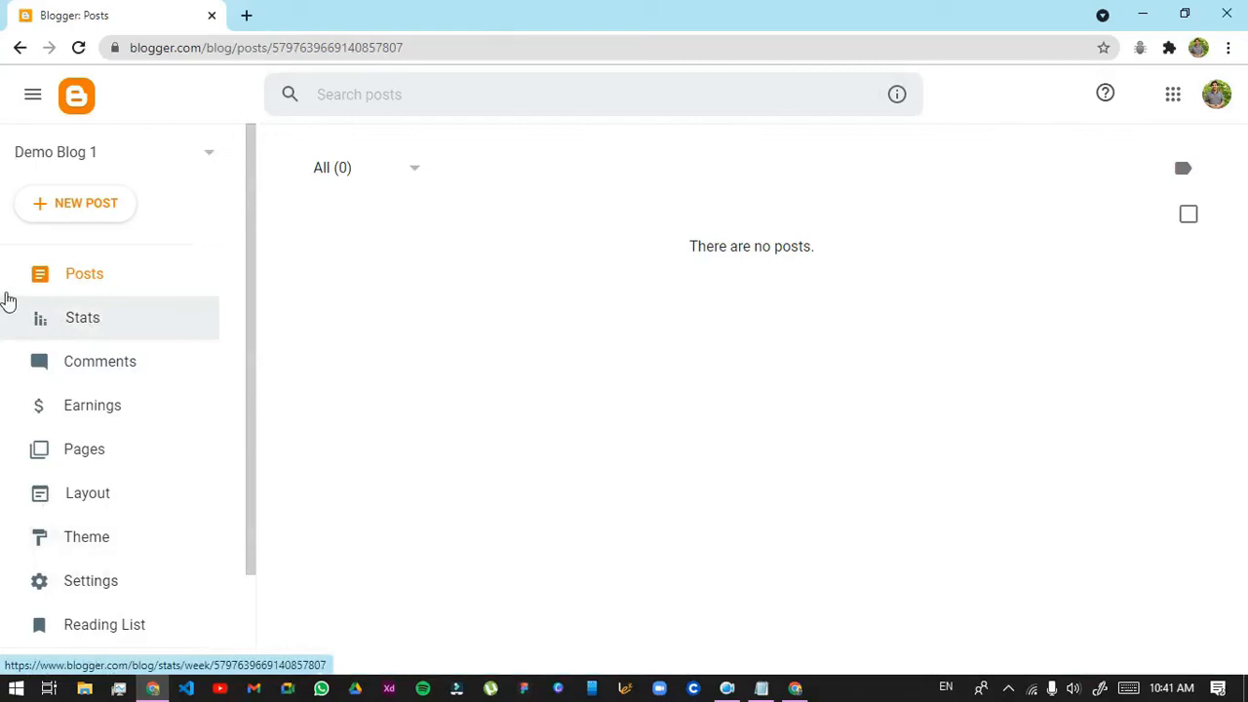
{"action": "left_click", "coordinate": [142, 274]}
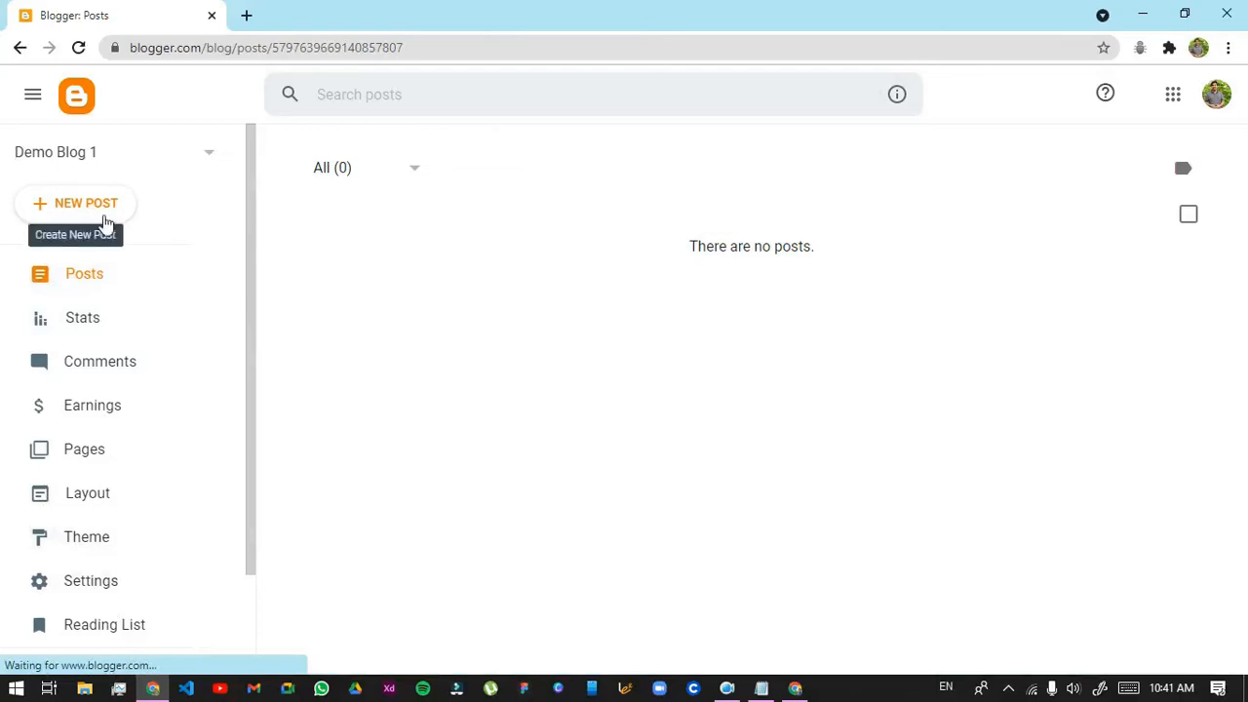
{"action": "right_click", "coordinate": [109, 201]}
{"action": "left_click", "coordinate": [658, 253]}
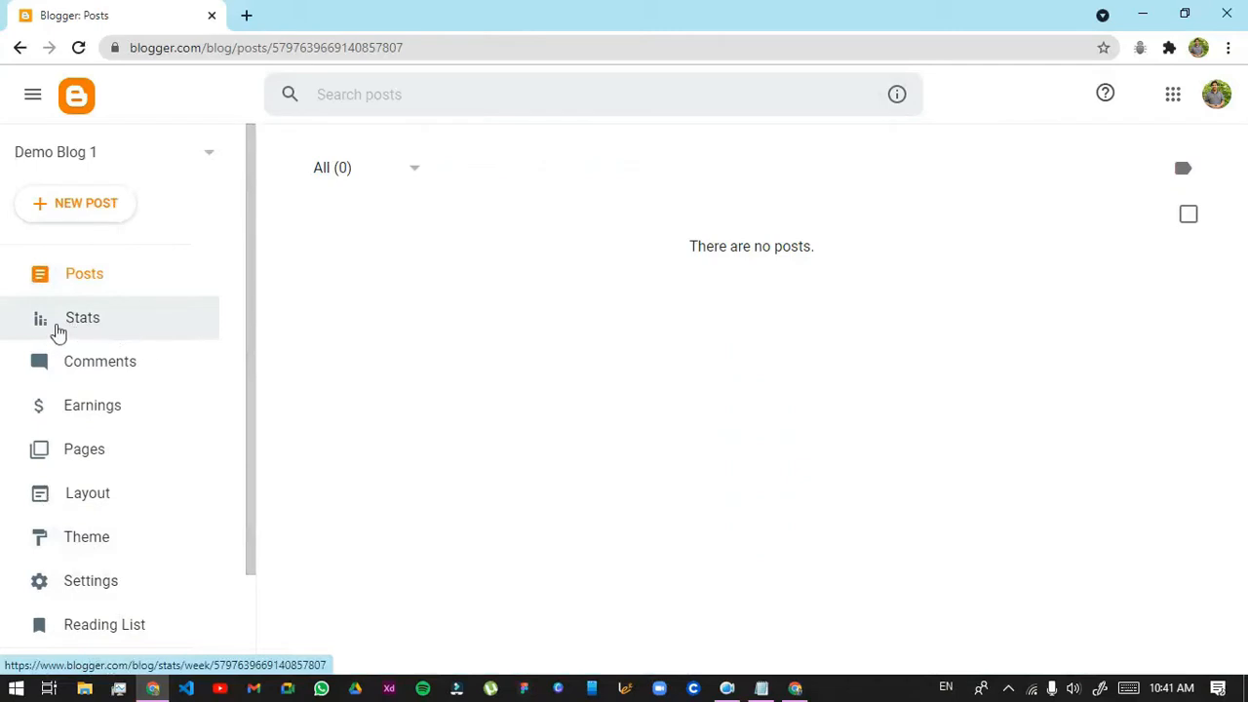
Open the Stats of Demo Blog 1 and review the Latest Post, blog, Posts and Pages statistics
{"action": "left_click", "coordinate": [110, 341]}
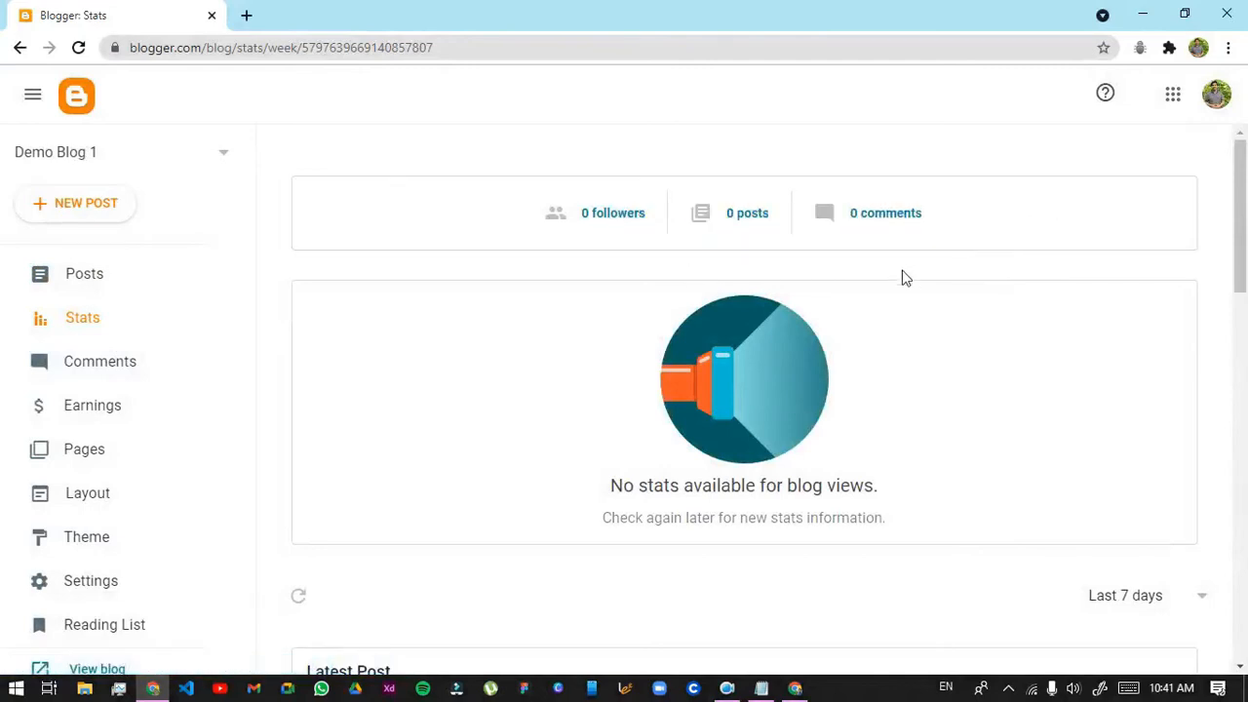
{"action": "scroll", "coordinate": [522, 275], "scroll_direction": "down", "scroll_amount": 2}
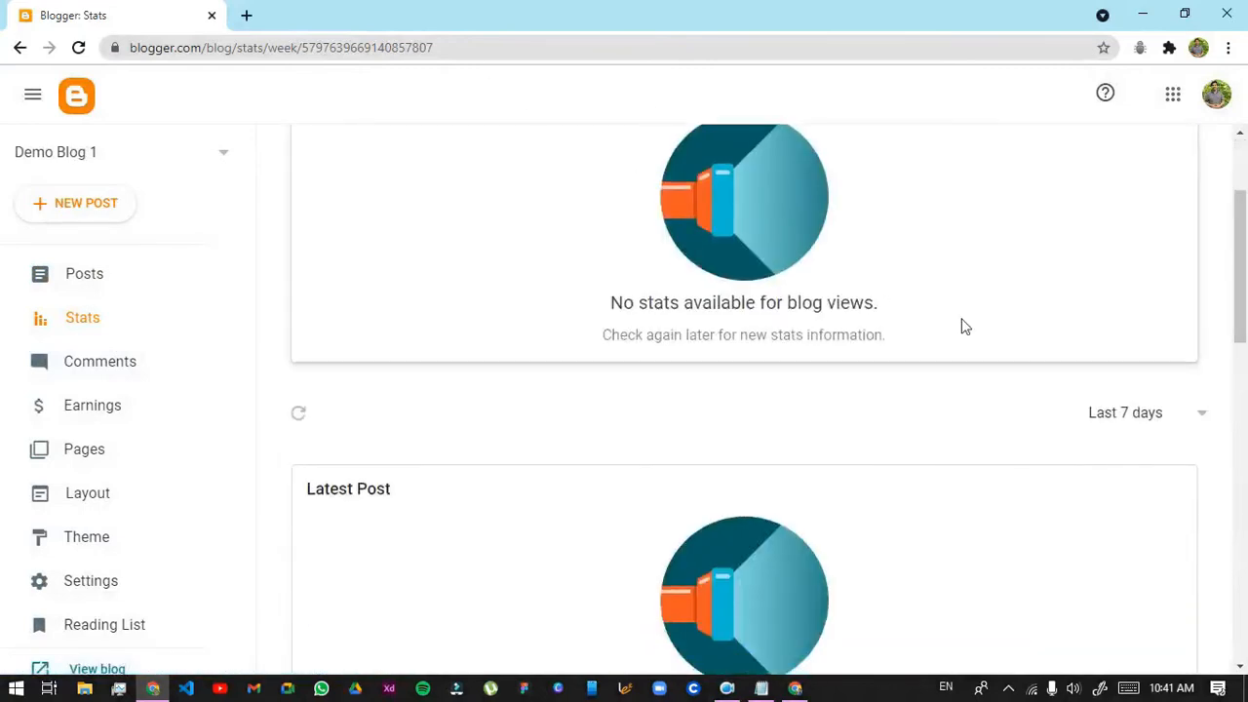
{"action": "scroll", "coordinate": [566, 365], "scroll_direction": "down", "scroll_amount": 3}
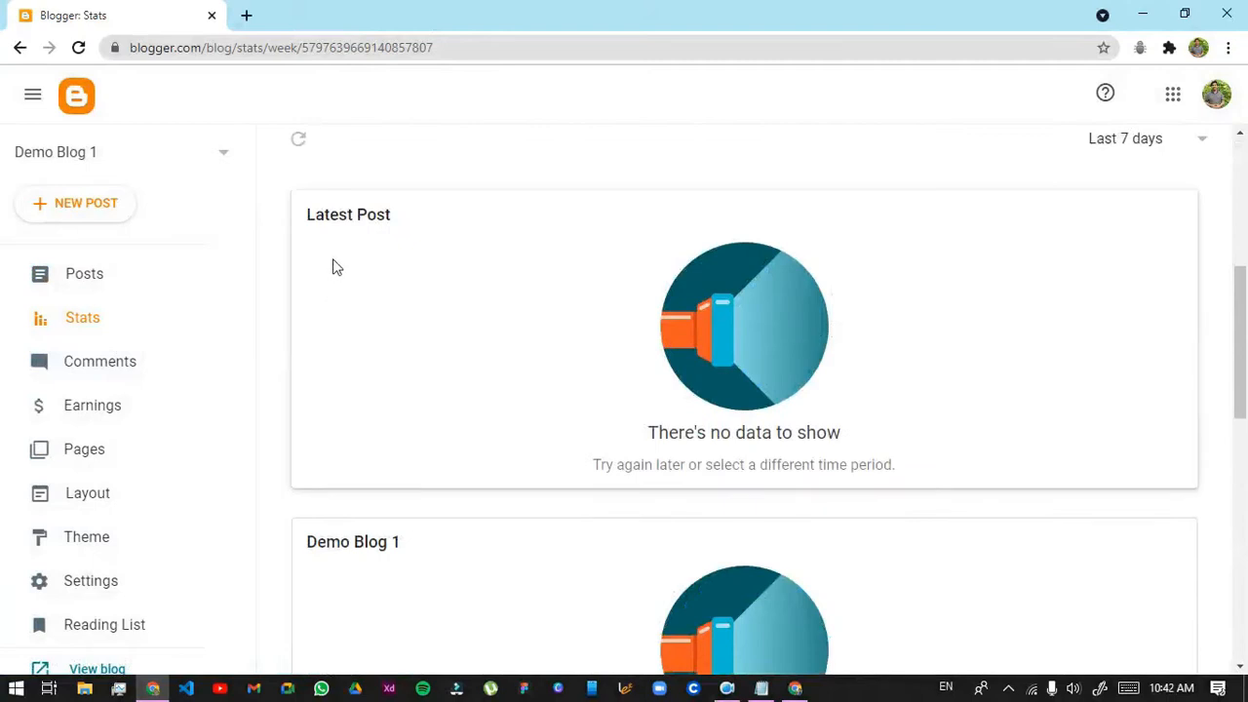
{"action": "scroll", "coordinate": [1077, 417], "scroll_direction": "down", "scroll_amount": 3}
{"action": "scroll", "coordinate": [1088, 546], "scroll_direction": "down", "scroll_amount": 4}
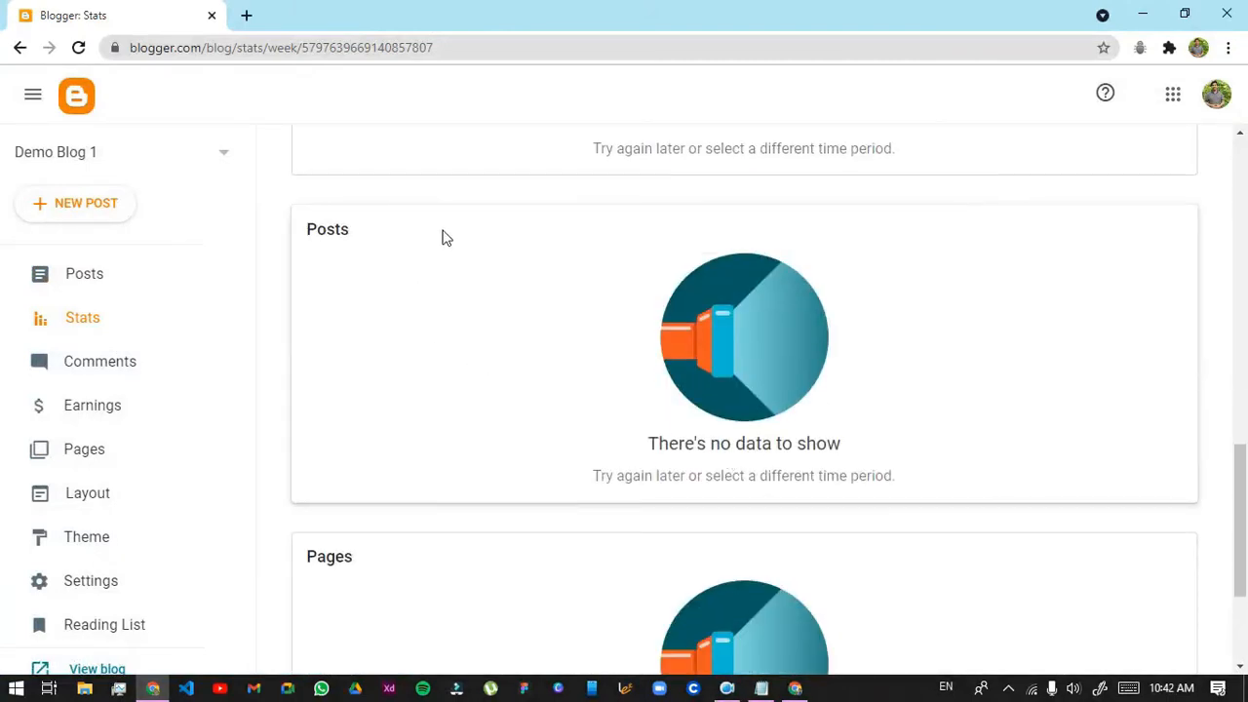
{"action": "scroll", "coordinate": [1105, 387], "scroll_direction": "down", "scroll_amount": 3}
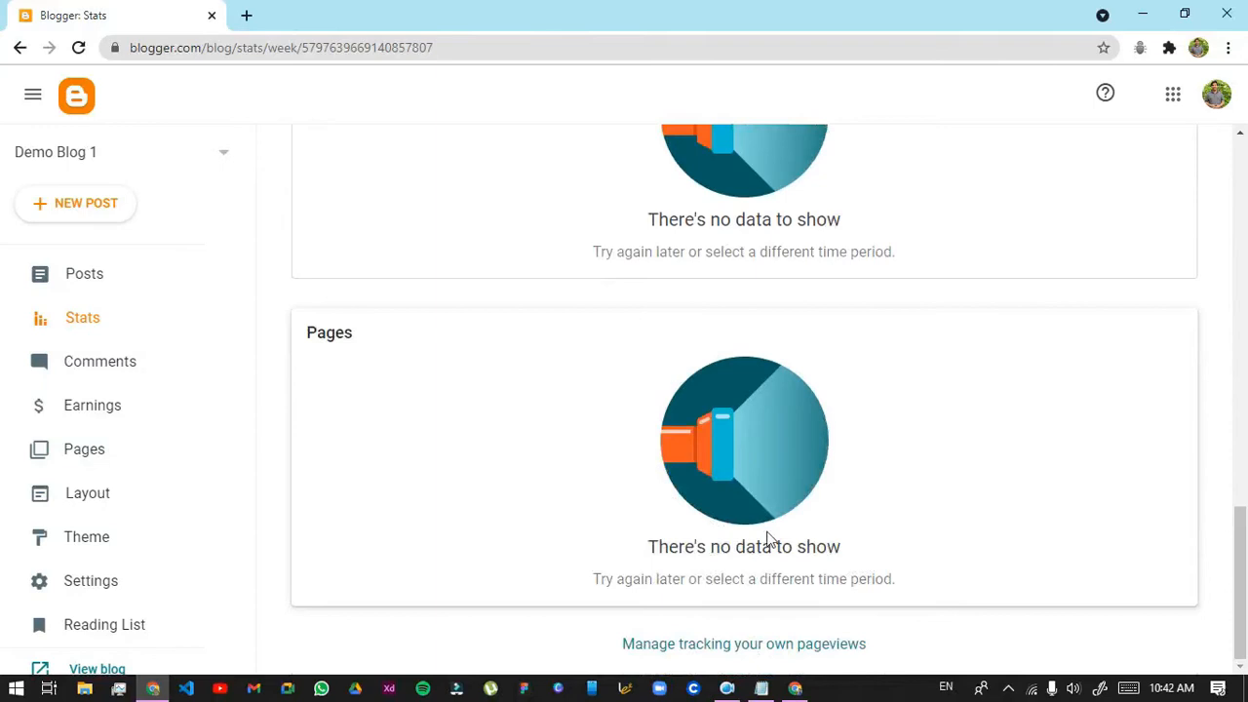
{"action": "scroll", "coordinate": [711, 516], "scroll_direction": "up", "scroll_amount": 10}
{"action": "scroll", "coordinate": [658, 535], "scroll_direction": "down", "scroll_amount": 10}
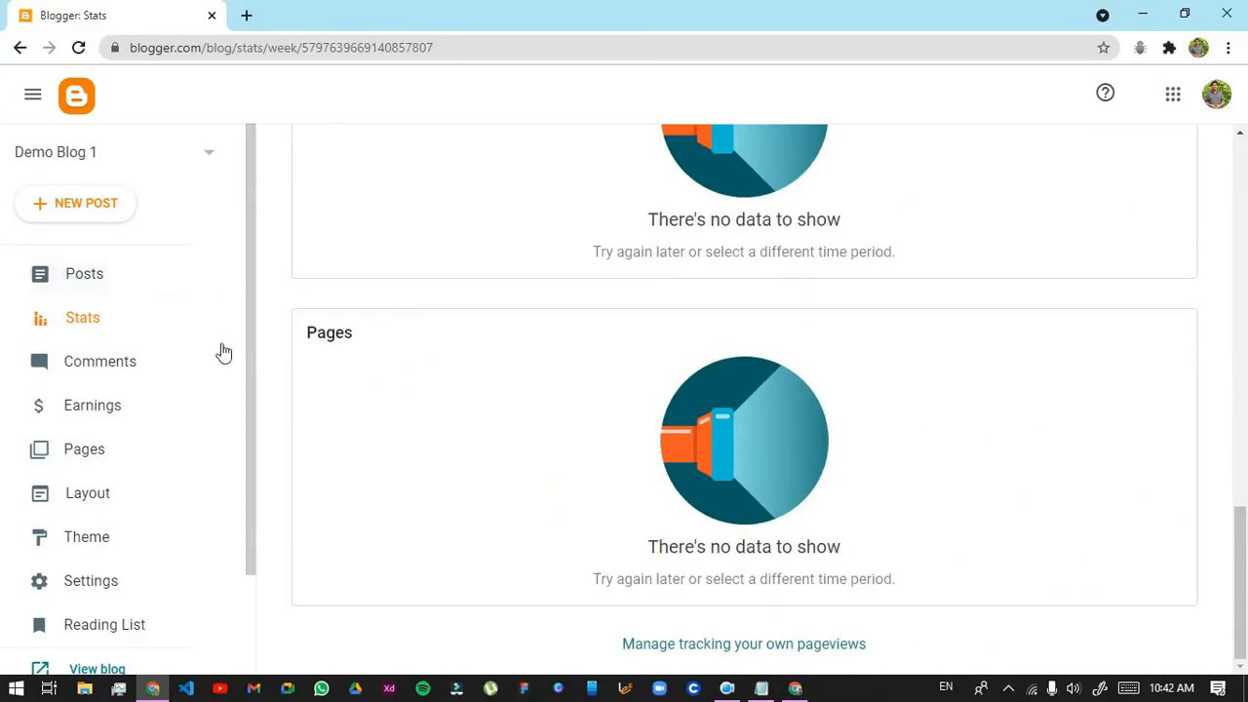
View the Comments and Earnings pages of Demo Blog 1 and highlight the Create a new AdSense account heading
{"action": "left_click", "coordinate": [132, 369]}
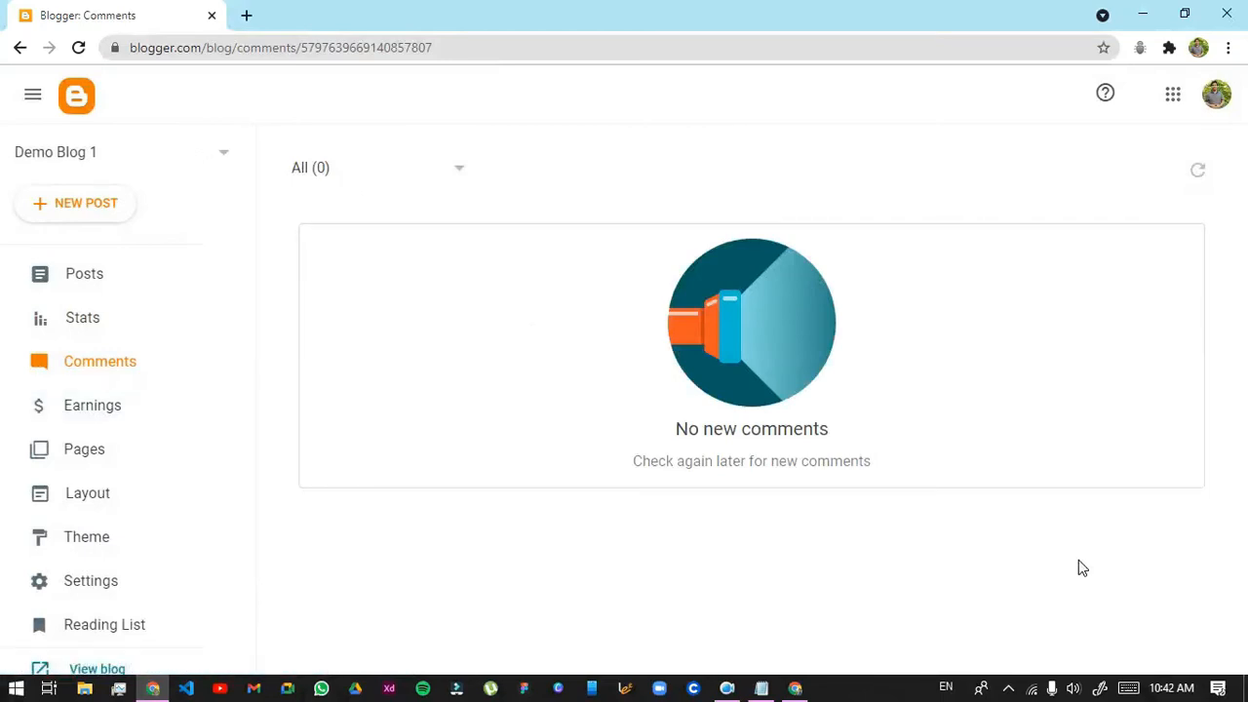
{"action": "left_click", "coordinate": [190, 402]}
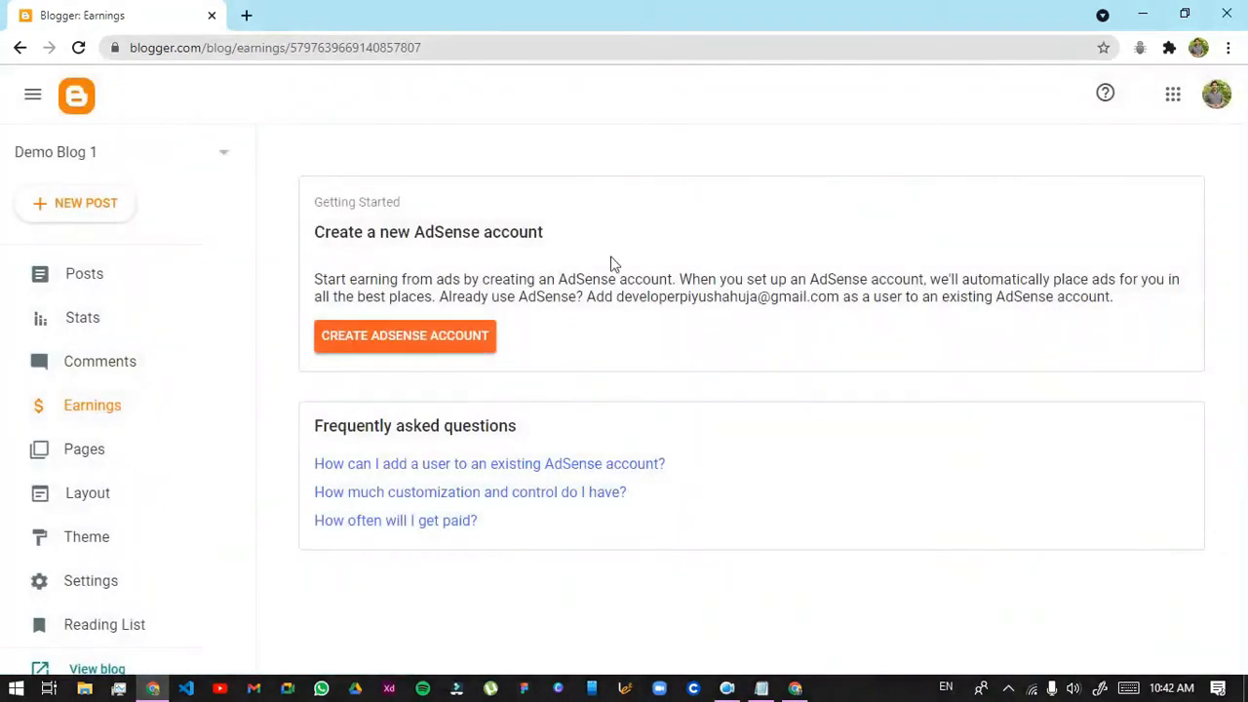
{"action": "left_click_drag", "start_coordinate": [332, 237], "coordinate": [517, 224]}
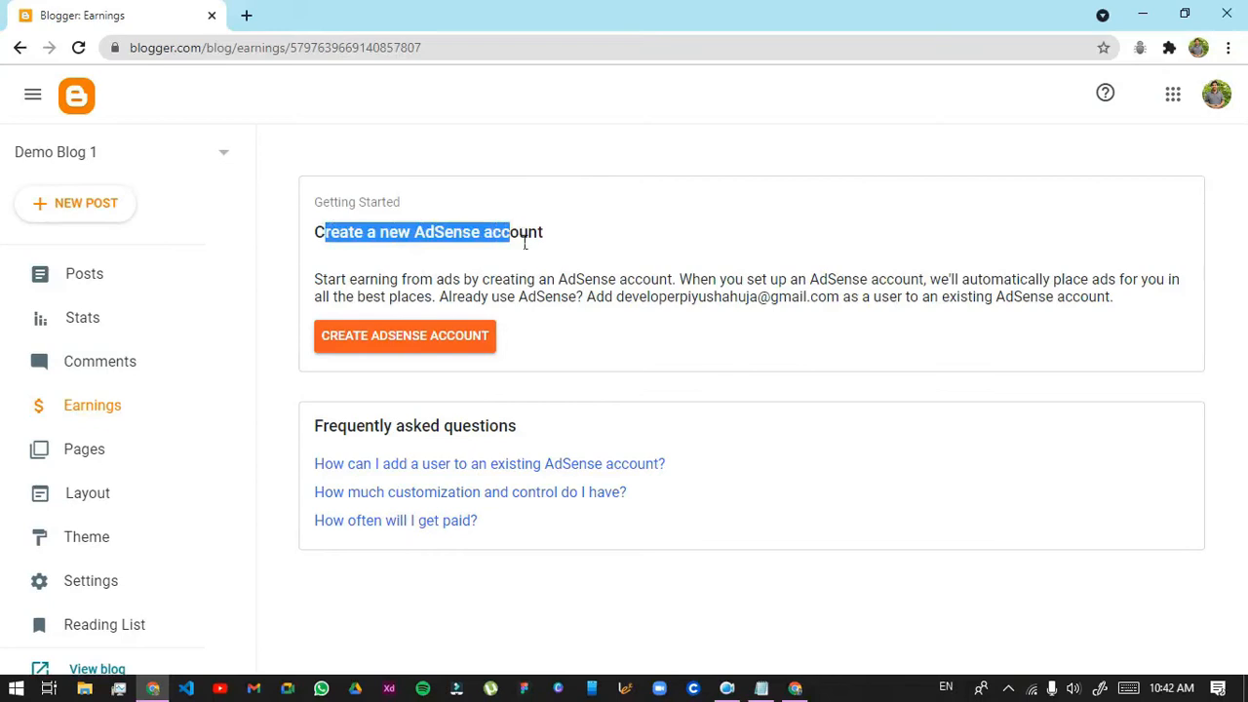
View the Pages section of Demo Blog 1 and go through the Layout gadgets from Sidebar (Top) to Footer
{"action": "left_click", "coordinate": [521, 257]}
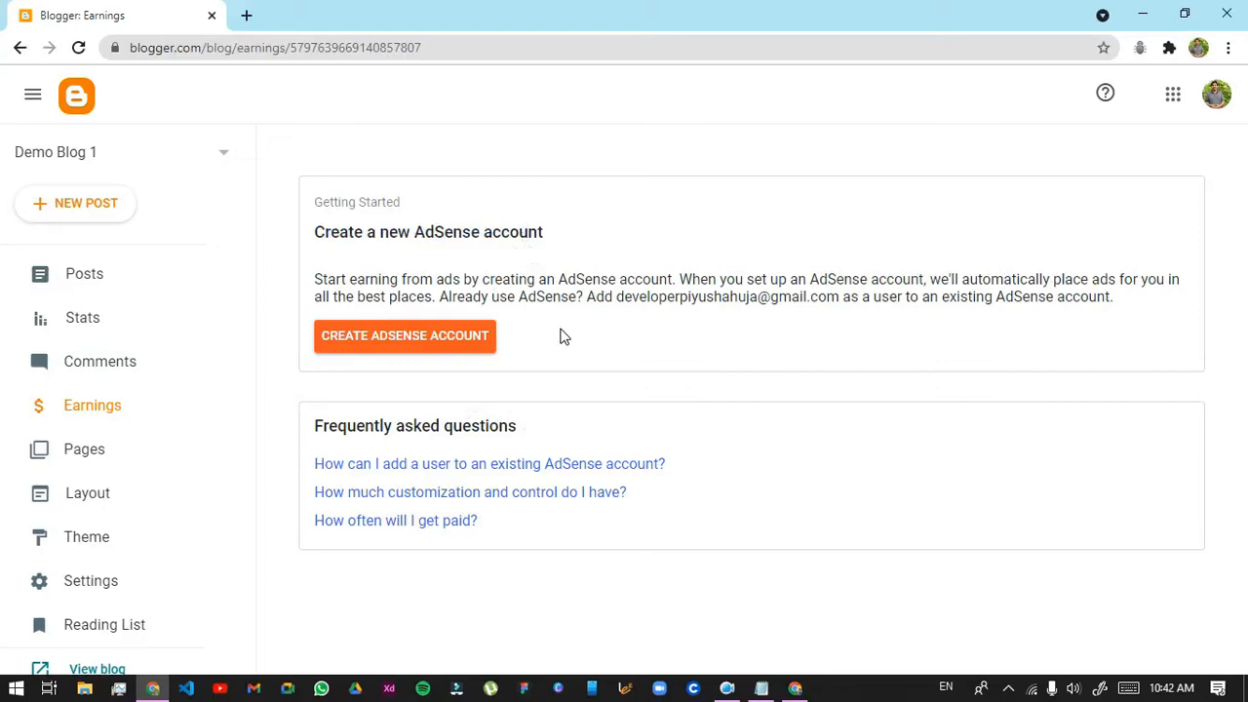
{"action": "left_click", "coordinate": [200, 455]}
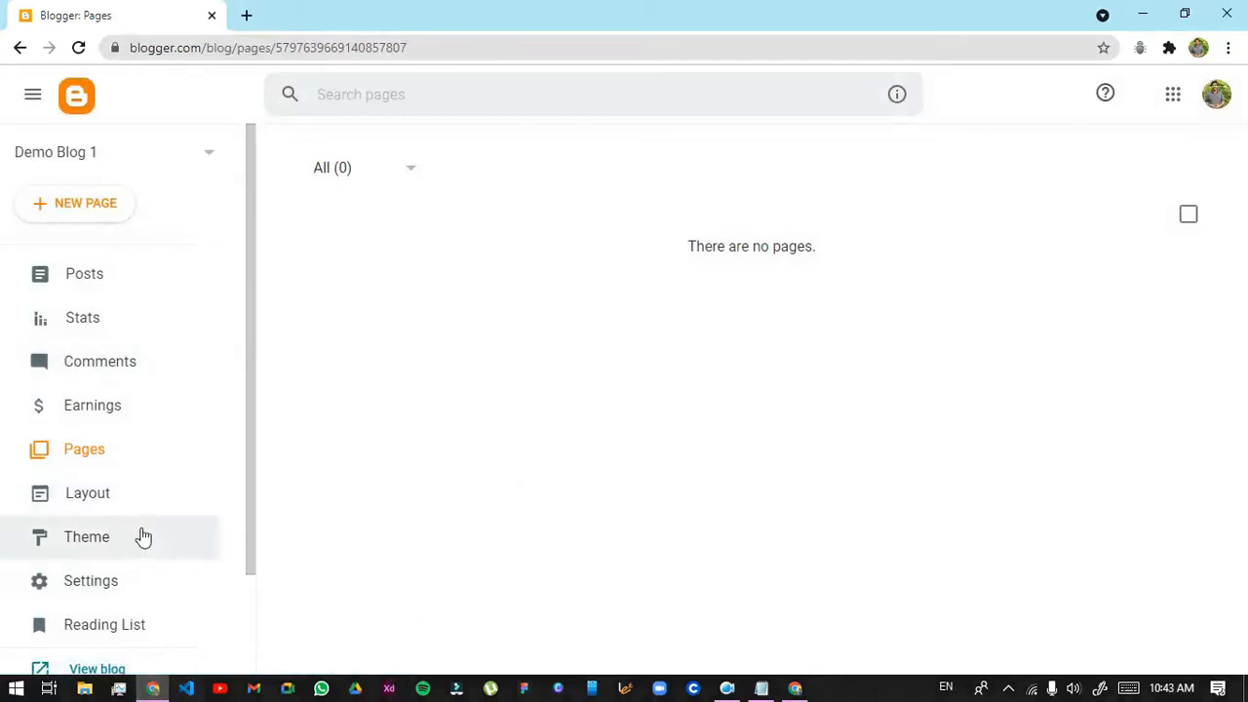
{"action": "left_click", "coordinate": [123, 493]}
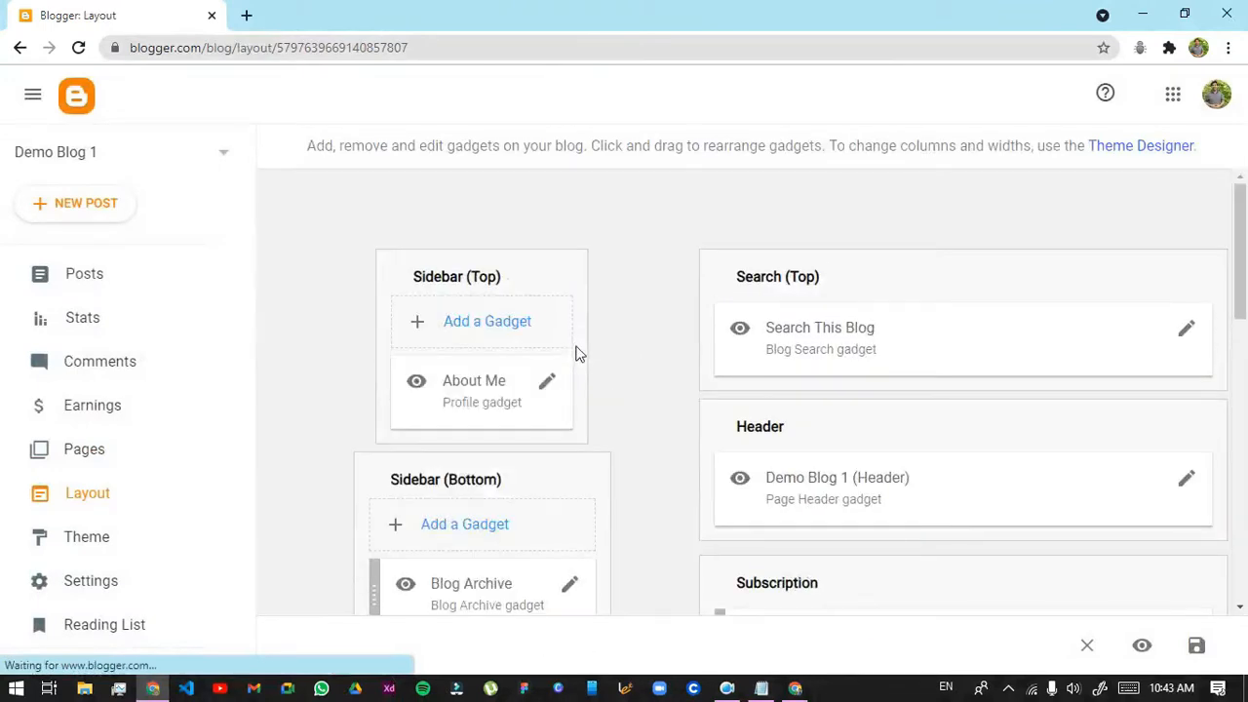
{"action": "scroll", "coordinate": [677, 390], "scroll_direction": "down", "scroll_amount": 3}
{"action": "scroll", "coordinate": [699, 364], "scroll_direction": "up", "scroll_amount": 3}
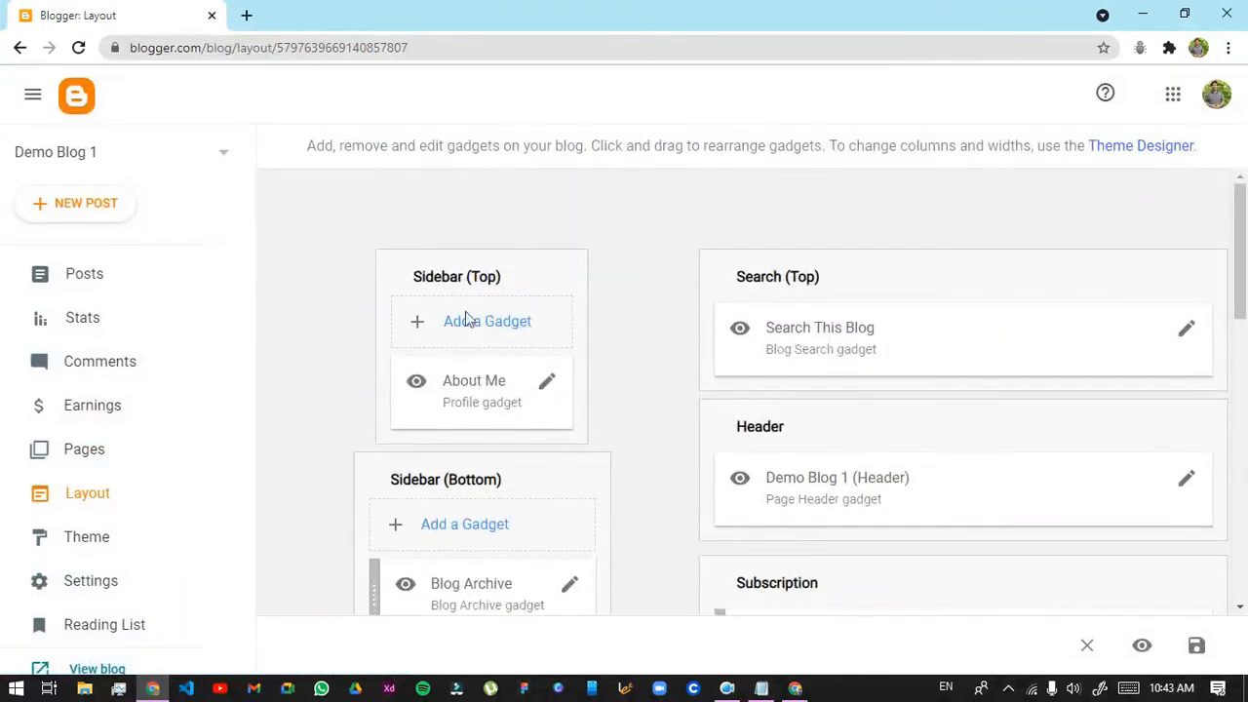
{"action": "scroll", "coordinate": [849, 273], "scroll_direction": "down", "scroll_amount": 1}
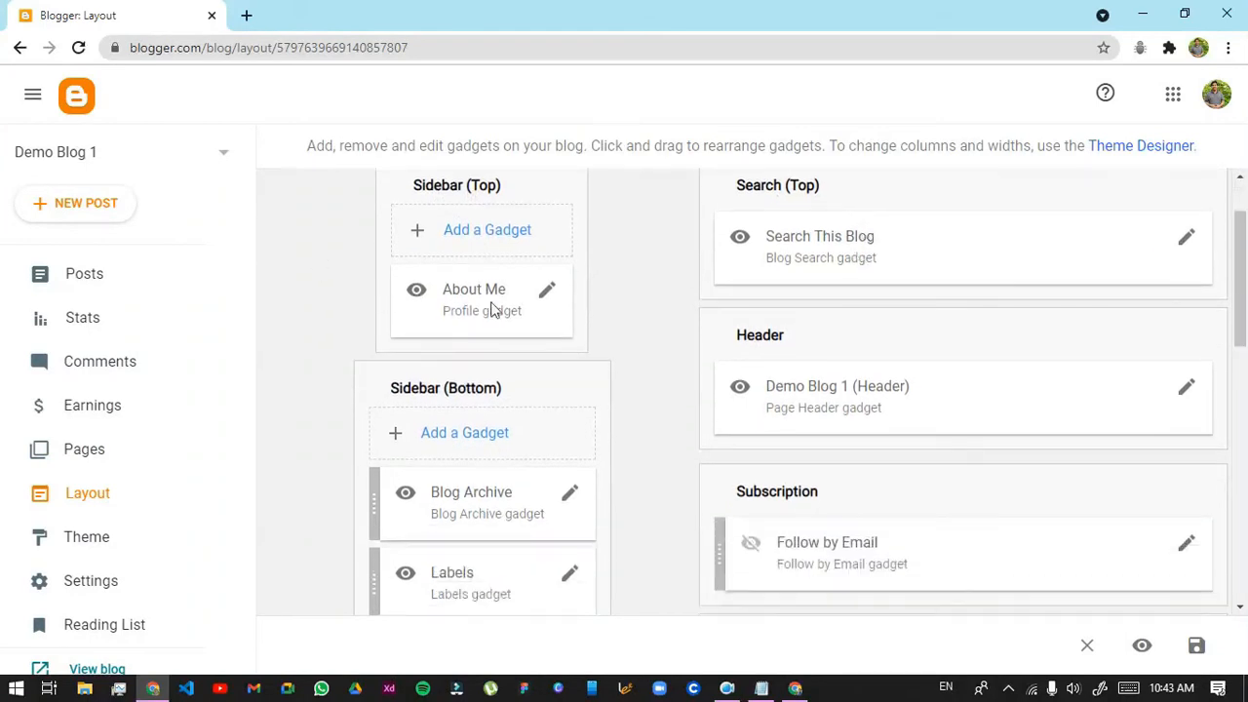
{"action": "scroll", "coordinate": [493, 308], "scroll_direction": "down", "scroll_amount": 7}
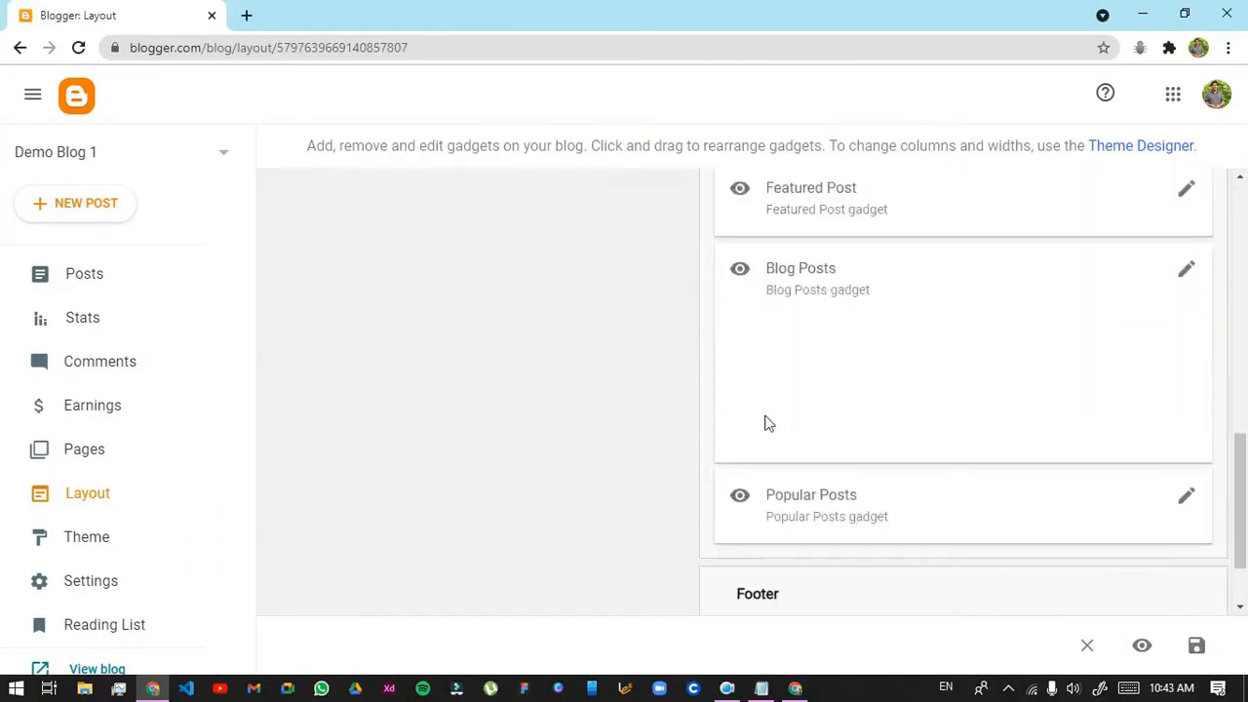
{"action": "scroll", "coordinate": [766, 439], "scroll_direction": "down", "scroll_amount": 1}
Open the Theme section, highlight the current theme's name and browse the available themes from Contempo to Emporio
{"action": "left_click", "coordinate": [147, 548]}
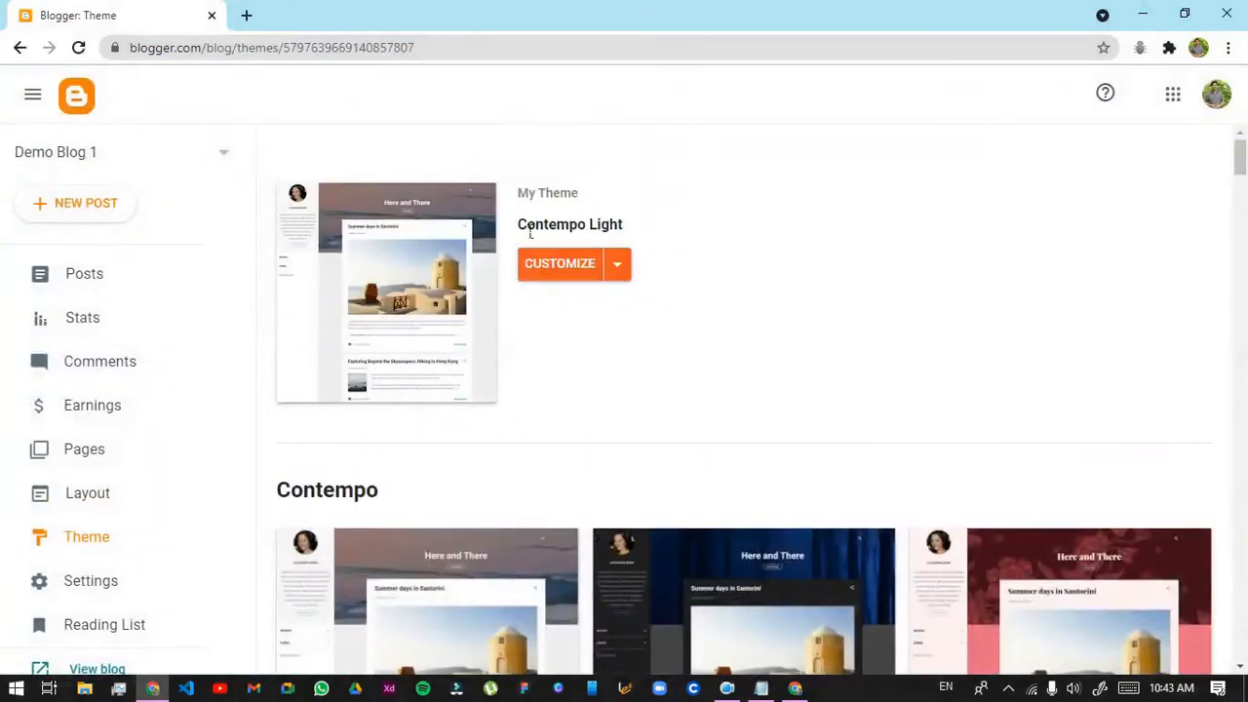
{"action": "left_click_drag", "start_coordinate": [532, 232], "coordinate": [621, 224]}
{"action": "left_click", "coordinate": [757, 259]}
{"action": "scroll", "coordinate": [758, 259], "scroll_direction": "down", "scroll_amount": 6}
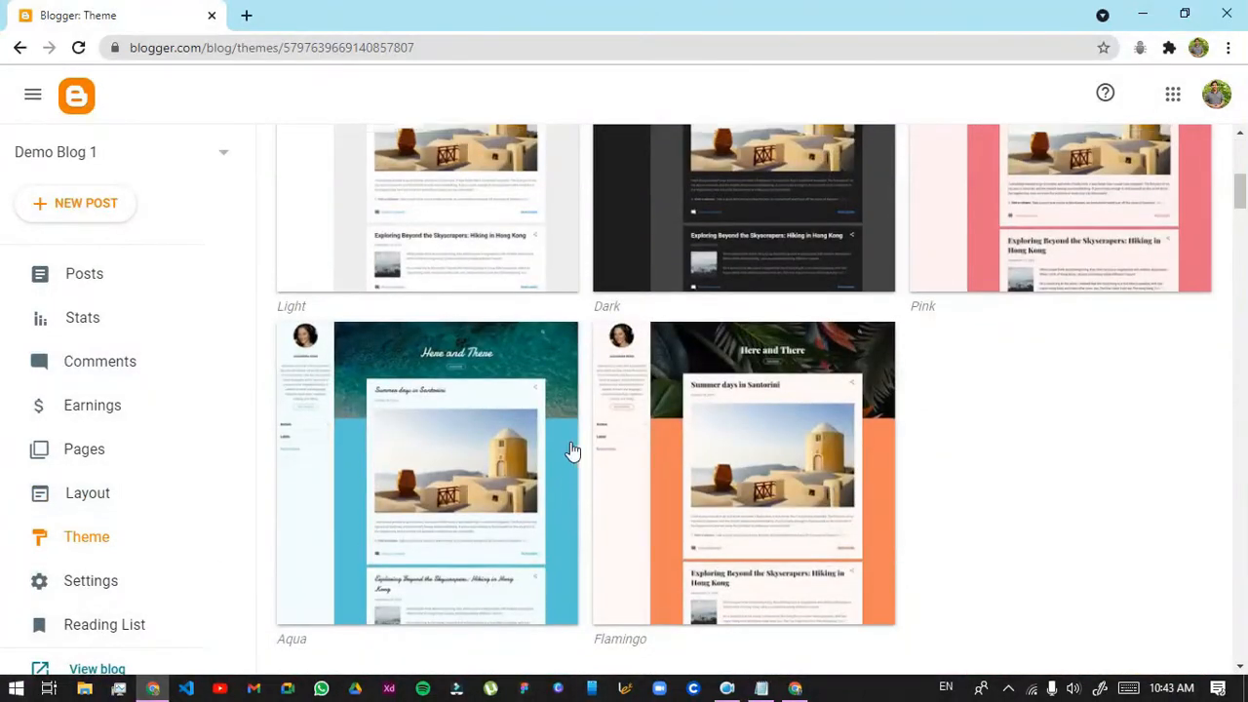
{"action": "scroll", "coordinate": [572, 450], "scroll_direction": "down", "scroll_amount": 8}
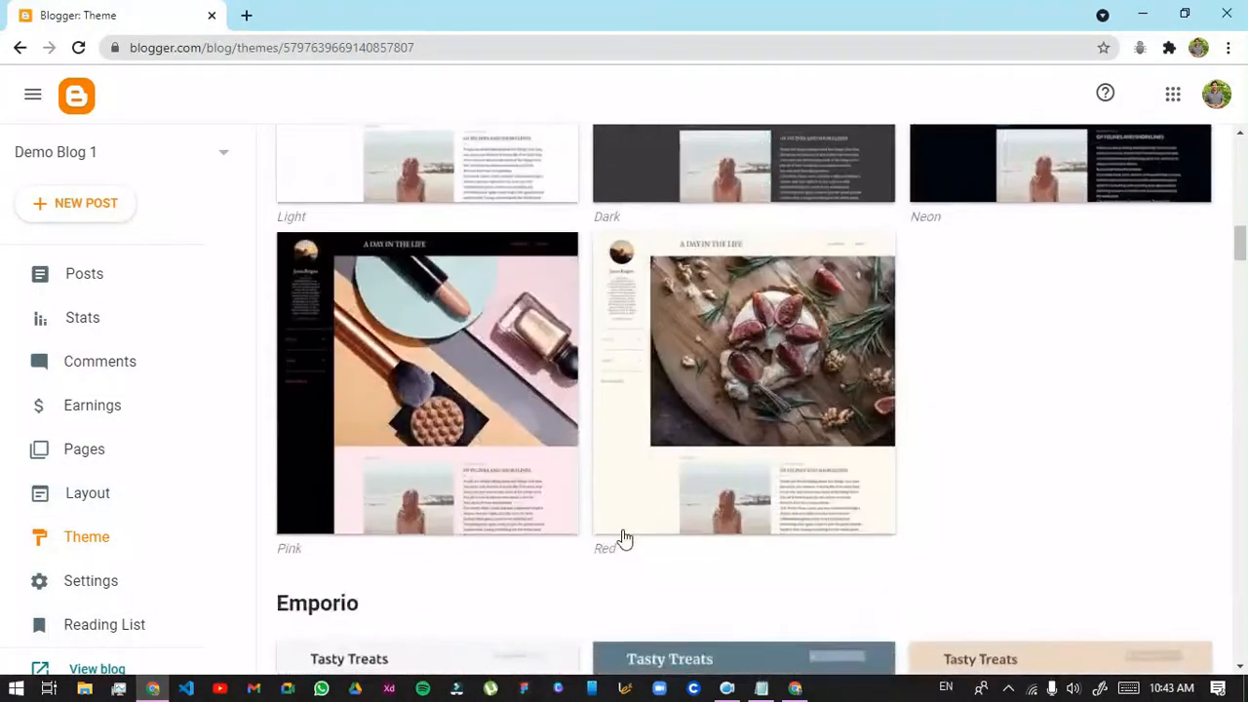
{"action": "scroll", "coordinate": [638, 515], "scroll_direction": "up", "scroll_amount": 3}
{"action": "scroll", "coordinate": [652, 495], "scroll_direction": "up", "scroll_amount": 3}
Open the Settings of Demo Blog 1 and bring the remaining dashboard sections down to View blog into view
{"action": "left_click", "coordinate": [156, 596]}
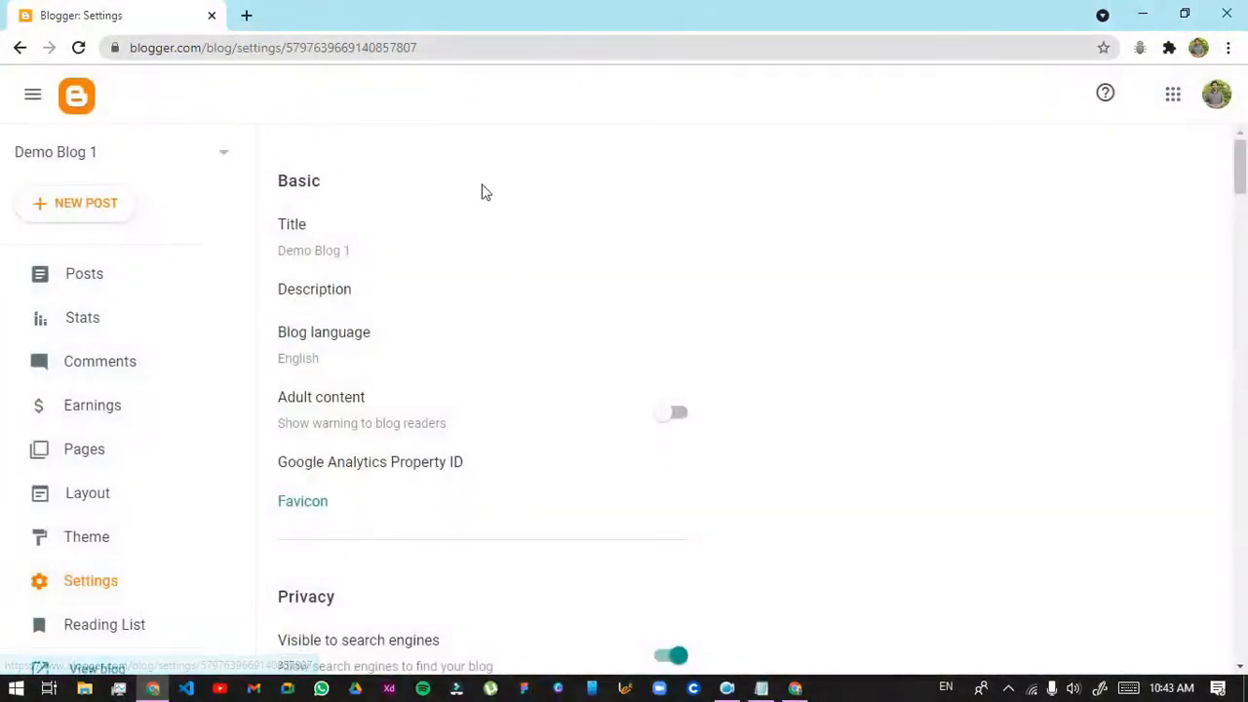
{"action": "left_click_drag", "start_coordinate": [1245, 162], "coordinate": [1246, 20]}
{"action": "scroll", "coordinate": [49, 512], "scroll_direction": "down", "scroll_amount": 2}
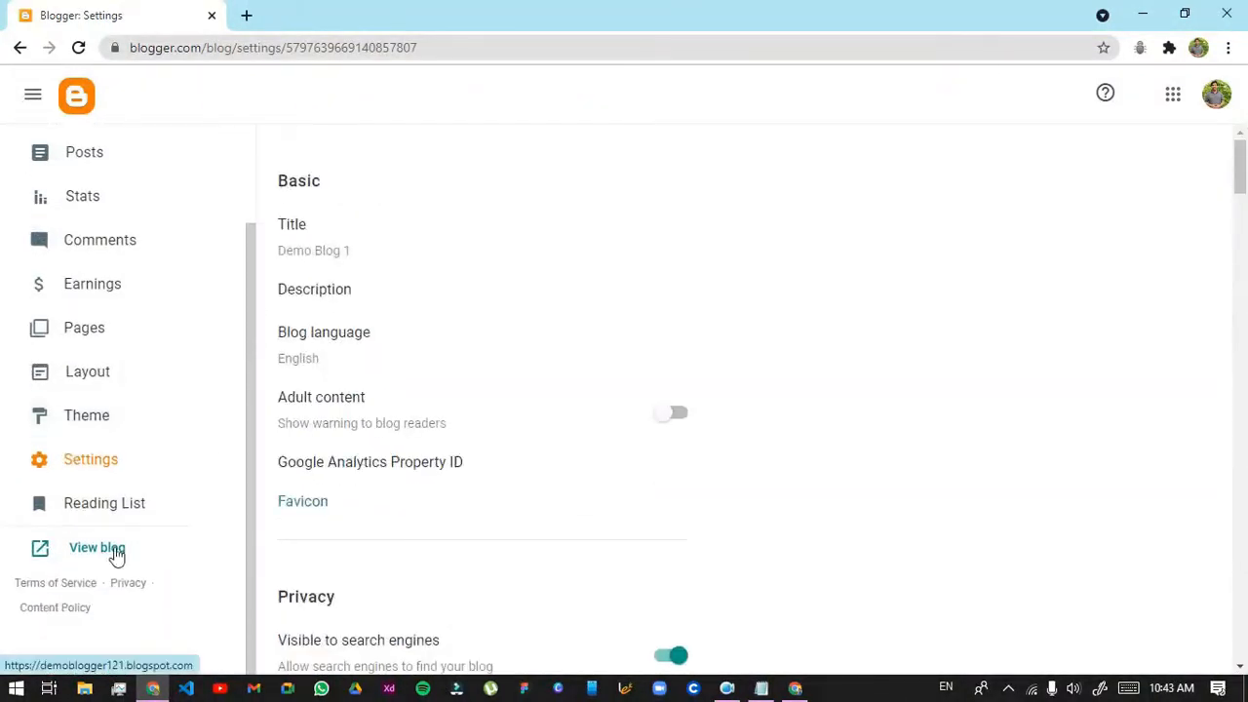
Open the Reading List and browse the Blogger Buzz articles under All Blogs
{"action": "left_click", "coordinate": [130, 508]}
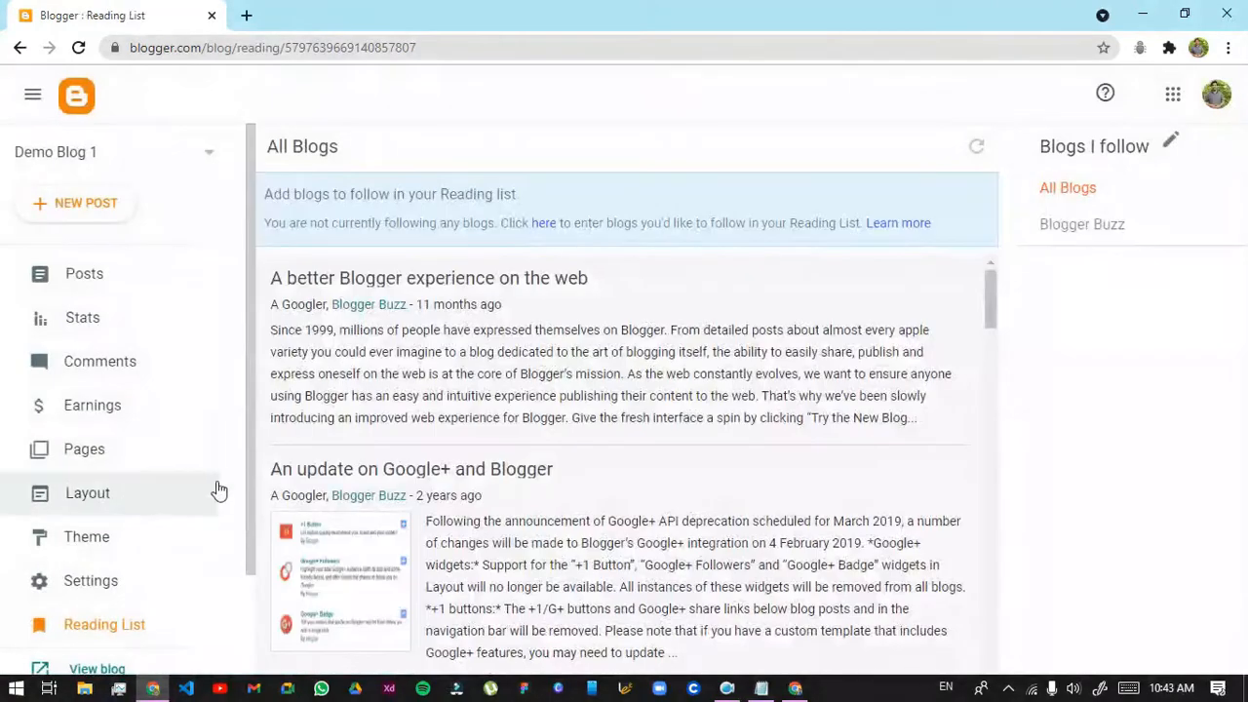
{"action": "scroll", "coordinate": [650, 479], "scroll_direction": "down", "scroll_amount": 3}
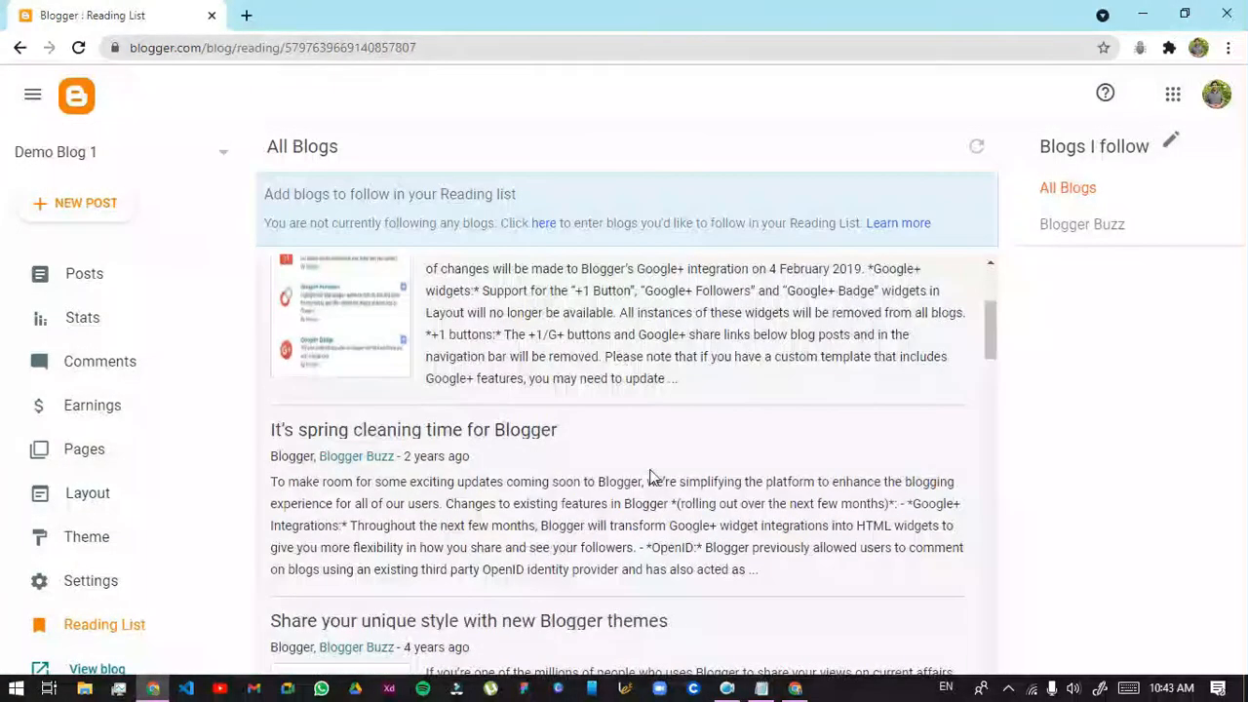
{"action": "scroll", "coordinate": [624, 473], "scroll_direction": "up", "scroll_amount": 2}
{"action": "scroll", "coordinate": [289, 476], "scroll_direction": "down", "scroll_amount": 10}
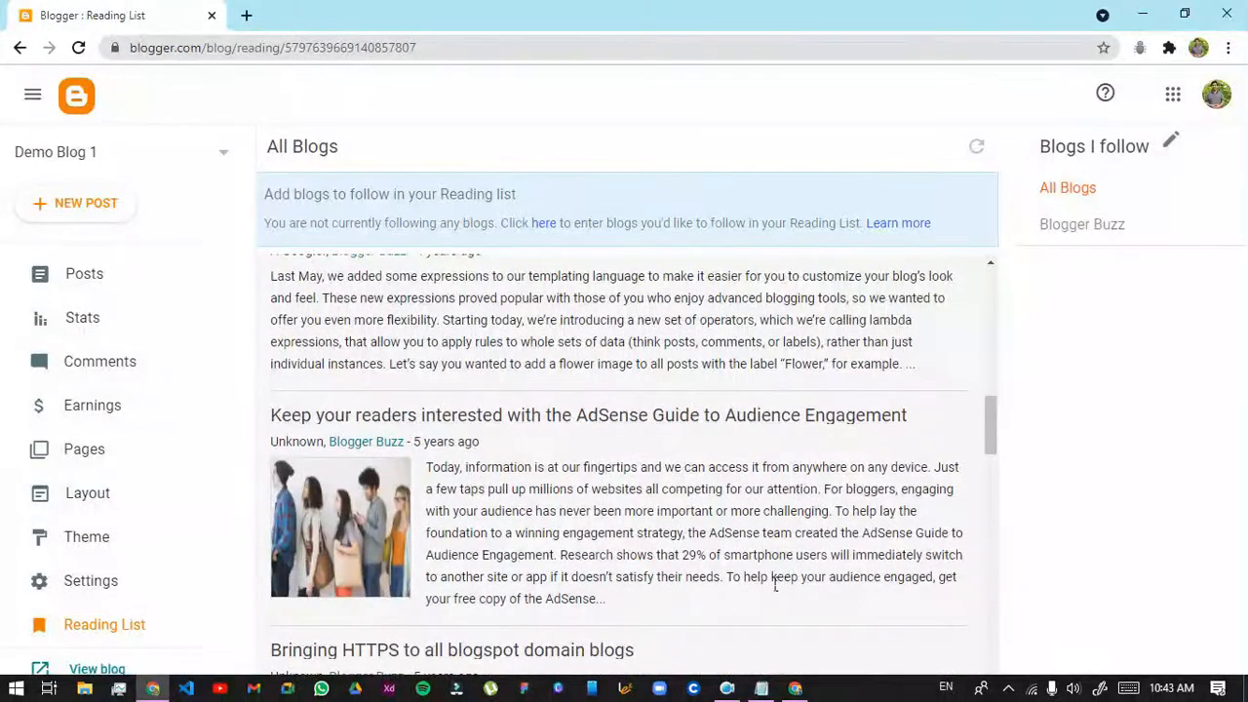
{"action": "scroll", "coordinate": [649, 552], "scroll_direction": "up", "scroll_amount": 4}
Highlight the notice about adding blogs to follow, view the Manage Blogs I'm Following page and return to the Reading List
{"action": "left_click_drag", "start_coordinate": [363, 200], "coordinate": [523, 200]}
{"action": "left_click", "coordinate": [376, 216]}
{"action": "left_click_drag", "start_coordinate": [288, 244], "coordinate": [573, 240]}
{"action": "left_click", "coordinate": [533, 262]}
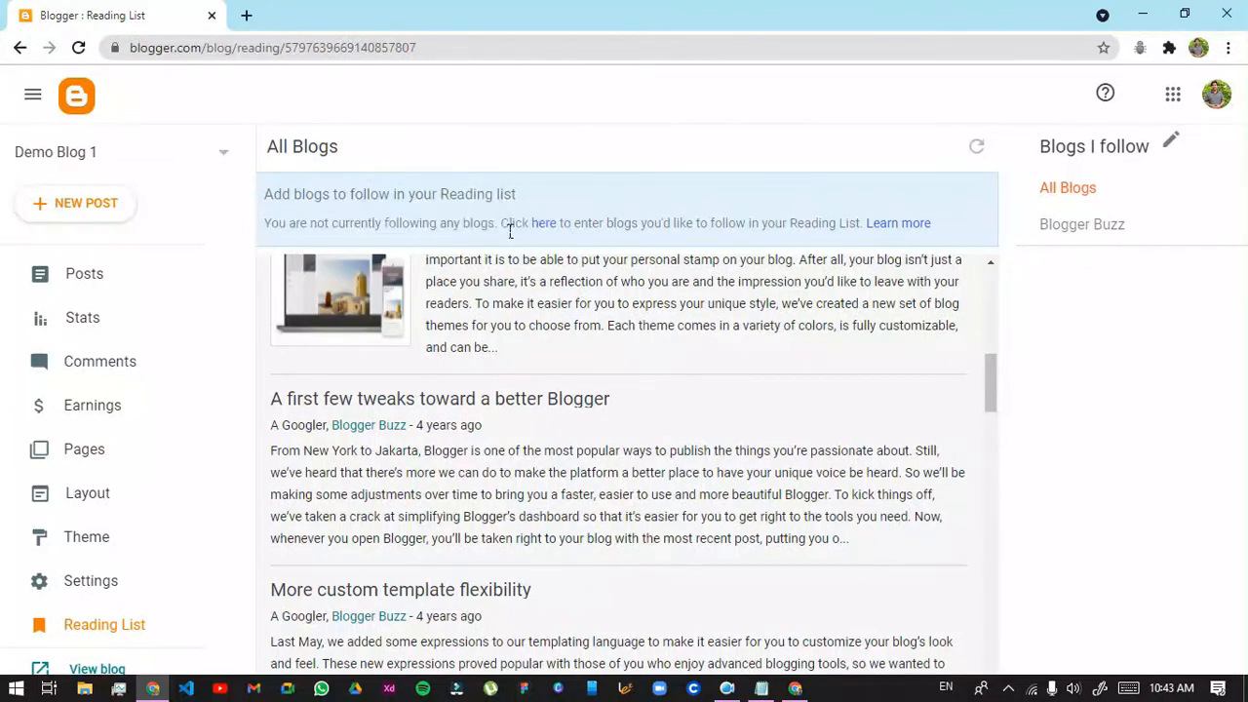
{"action": "left_click", "coordinate": [549, 232]}
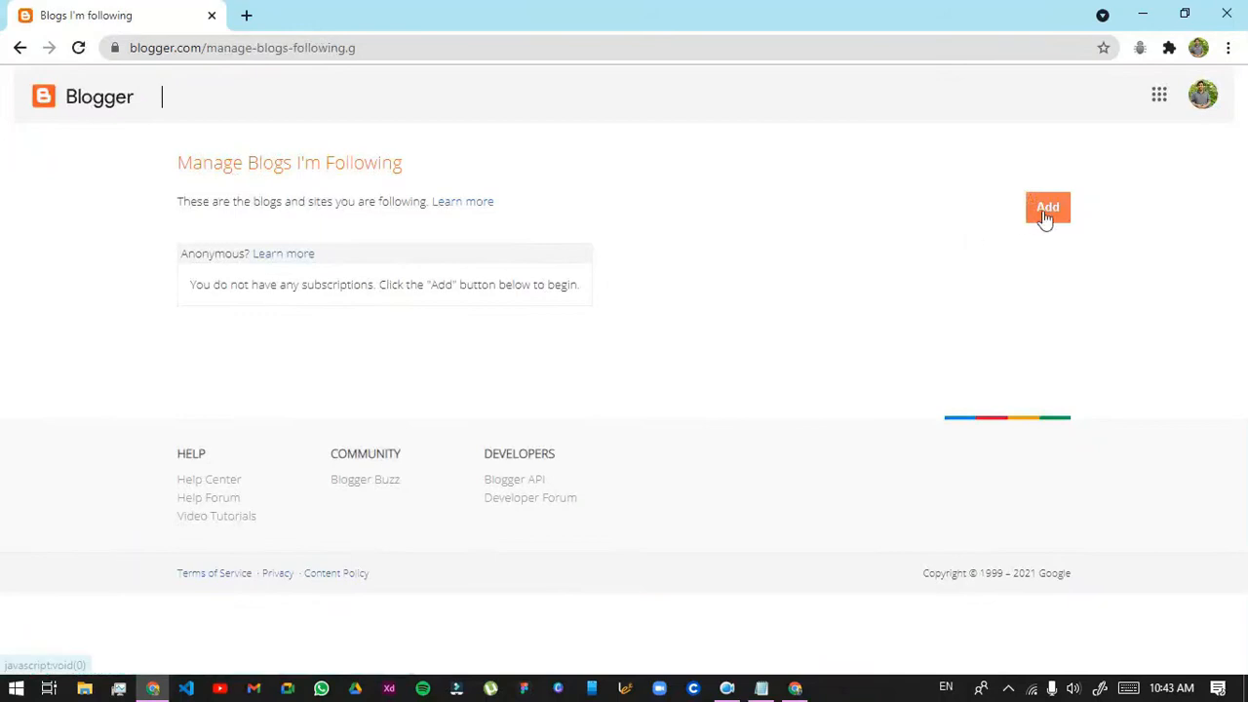
{"action": "left_click", "coordinate": [20, 49]}
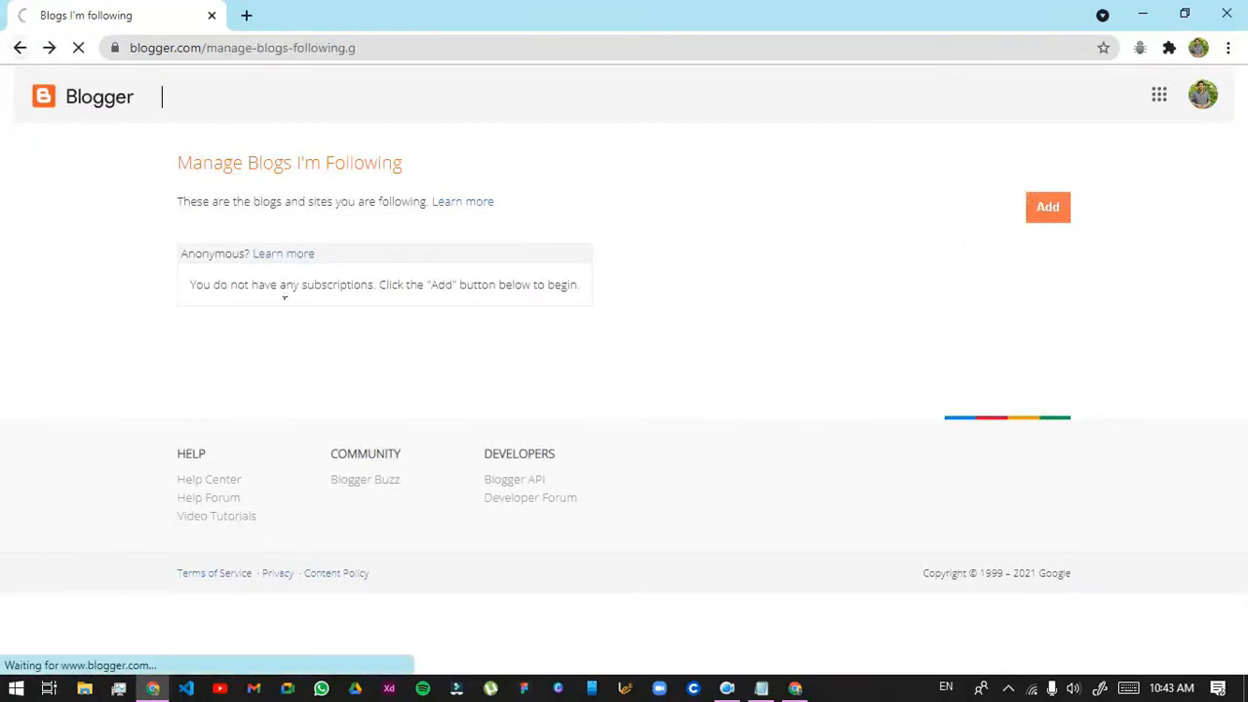
View the live Demo Blog 1 site, highlight its demoblogger121.blogspot.com address and close the site's tab
{"action": "scroll", "coordinate": [153, 565], "scroll_direction": "down", "scroll_amount": 2}
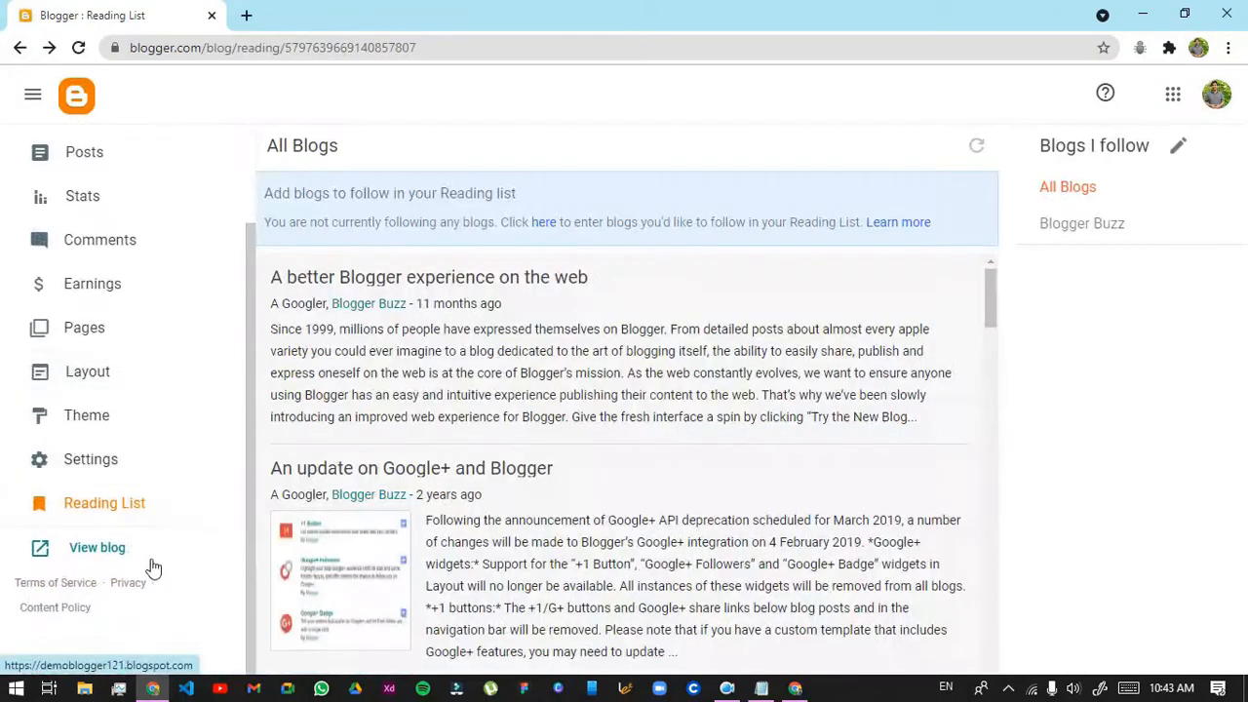
{"action": "left_click", "coordinate": [97, 549]}
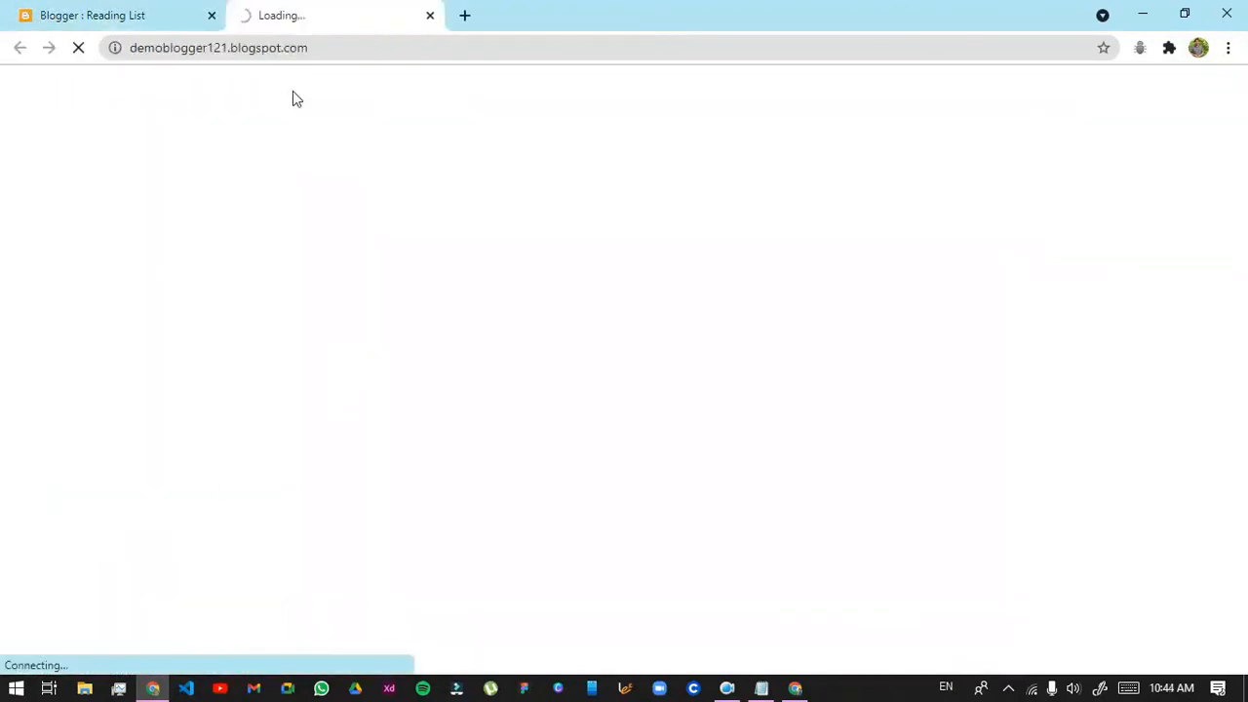
{"action": "left_click", "coordinate": [264, 49]}
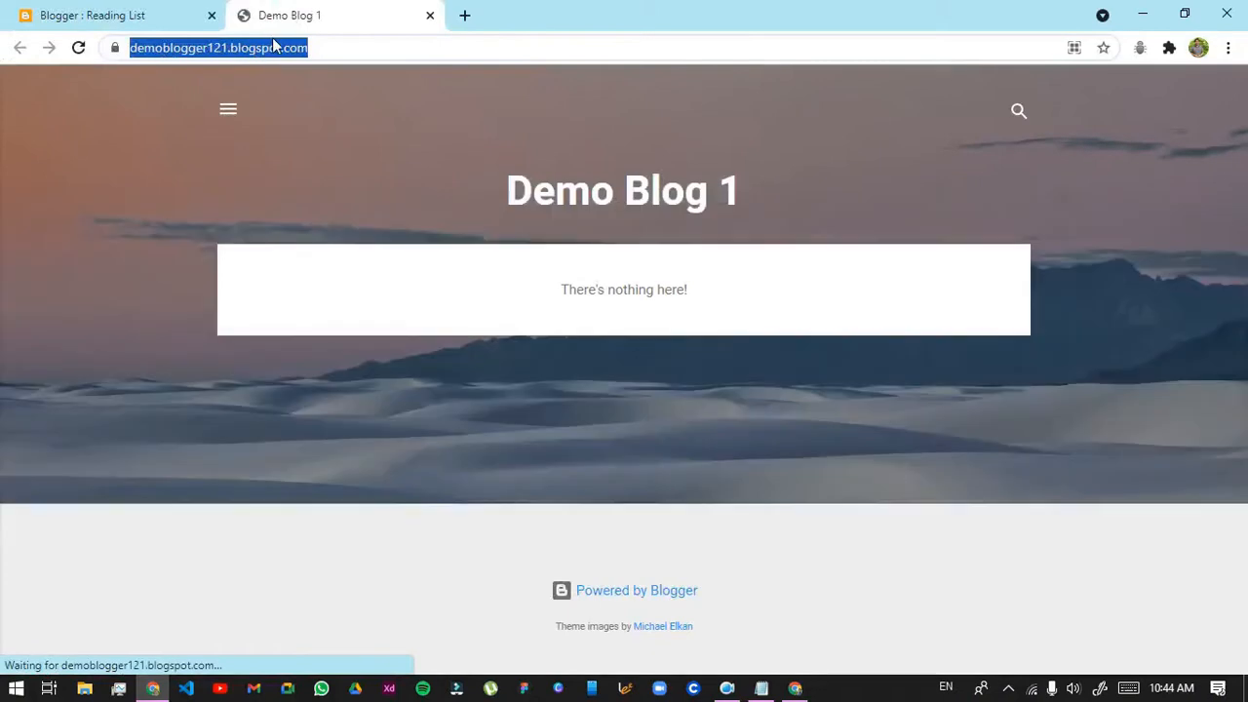
{"action": "double_click", "coordinate": [296, 52]}
{"action": "key", "text": "ctrl+a"}
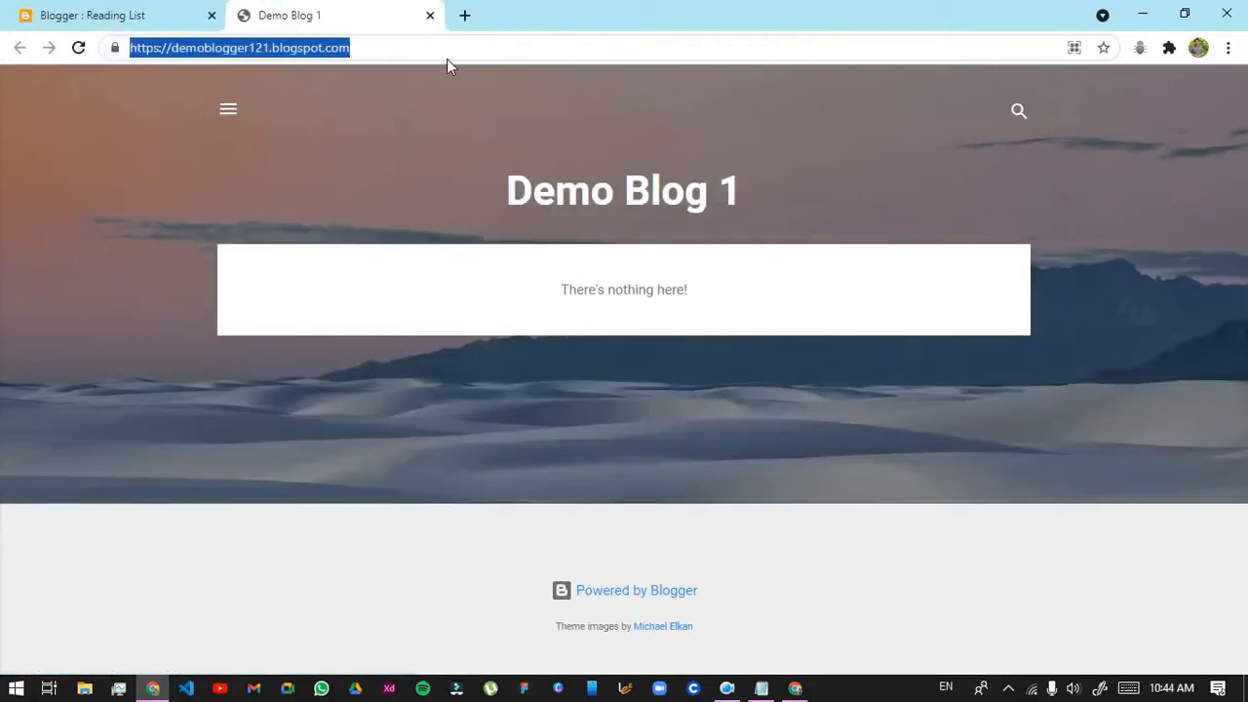
{"action": "left_click", "coordinate": [472, 86]}
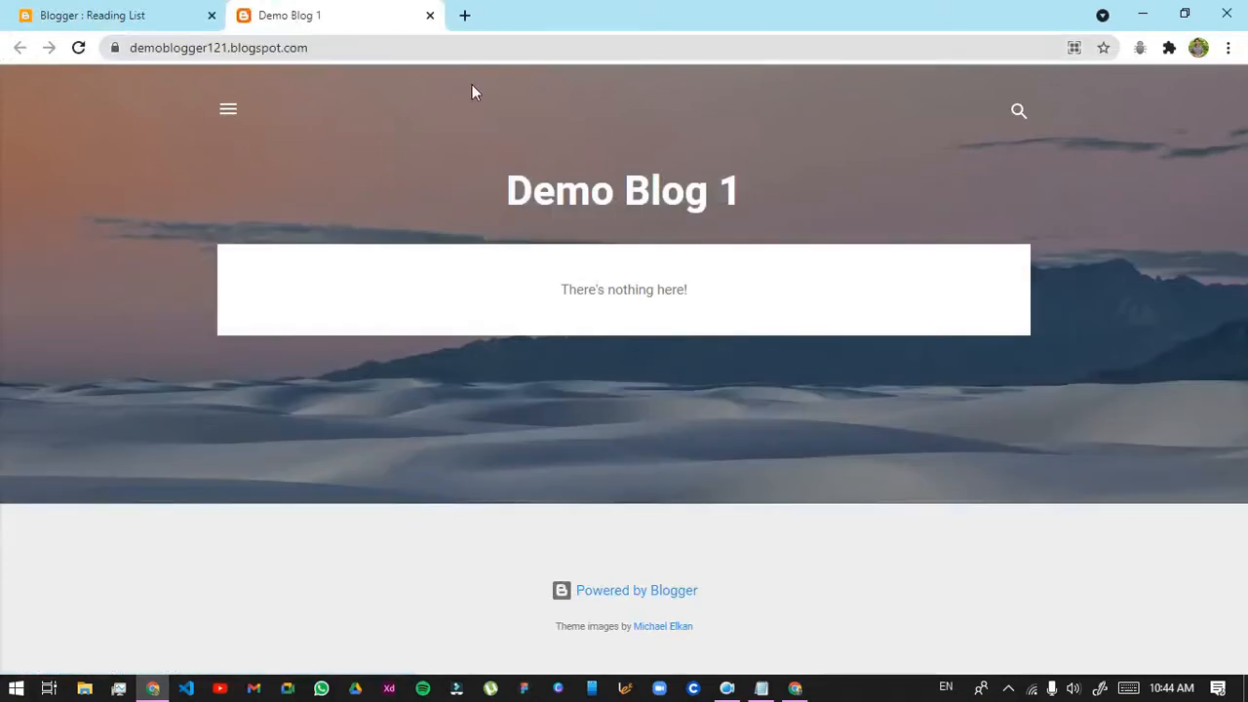
{"action": "left_click", "coordinate": [293, 47]}
{"action": "left_click", "coordinate": [375, 82]}
{"action": "left_click", "coordinate": [429, 18]}
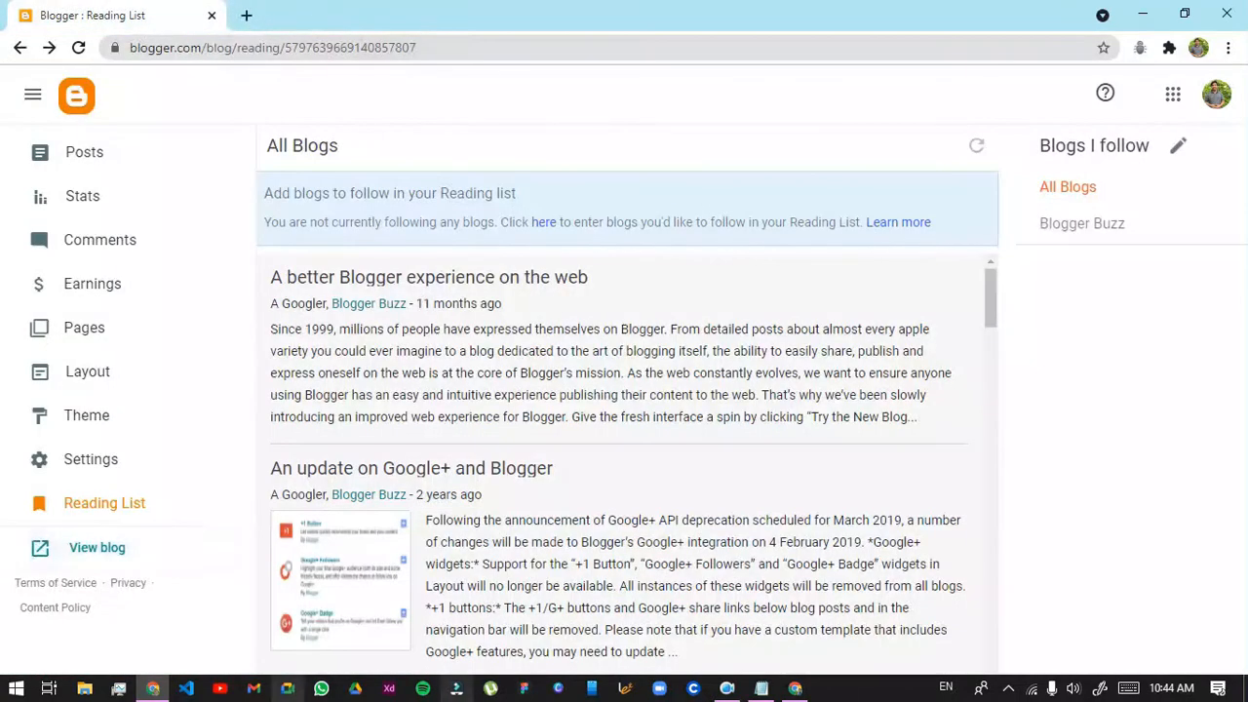
Revisit the Posts section of Demo Blog 1 and open the blog's Settings
{"action": "scroll", "coordinate": [160, 246], "scroll_direction": "up", "scroll_amount": 1}
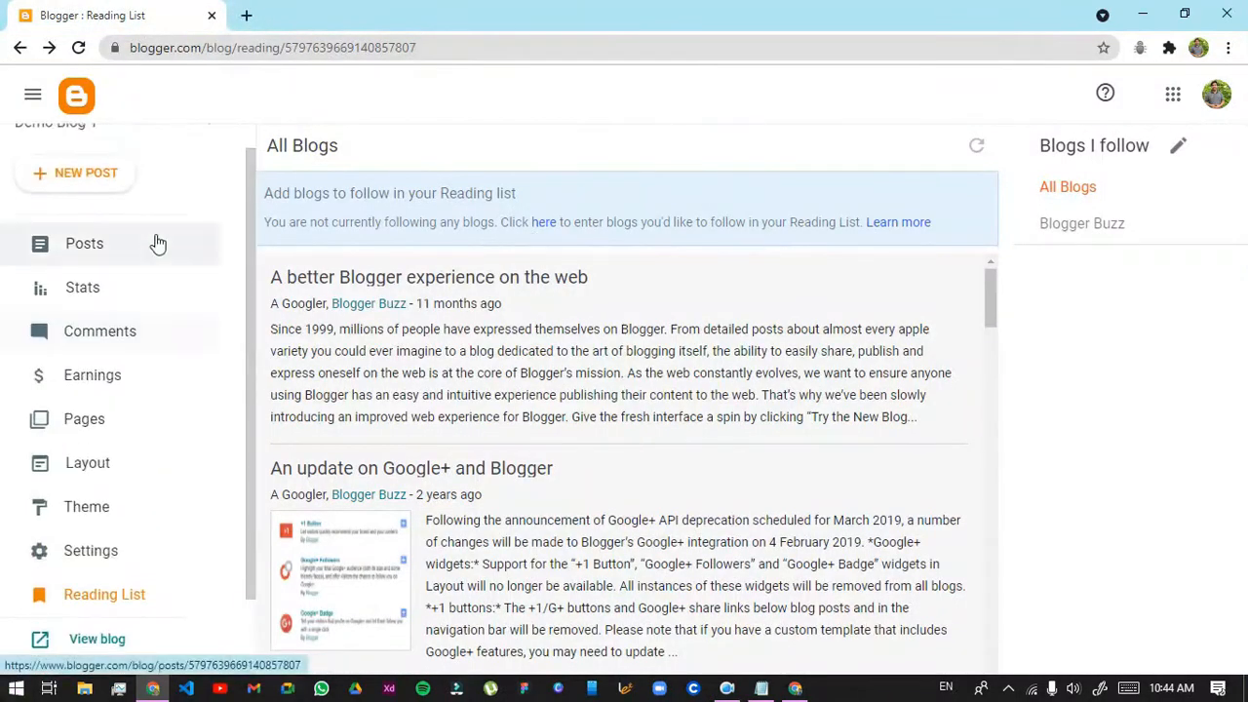
{"action": "left_click", "coordinate": [91, 251]}
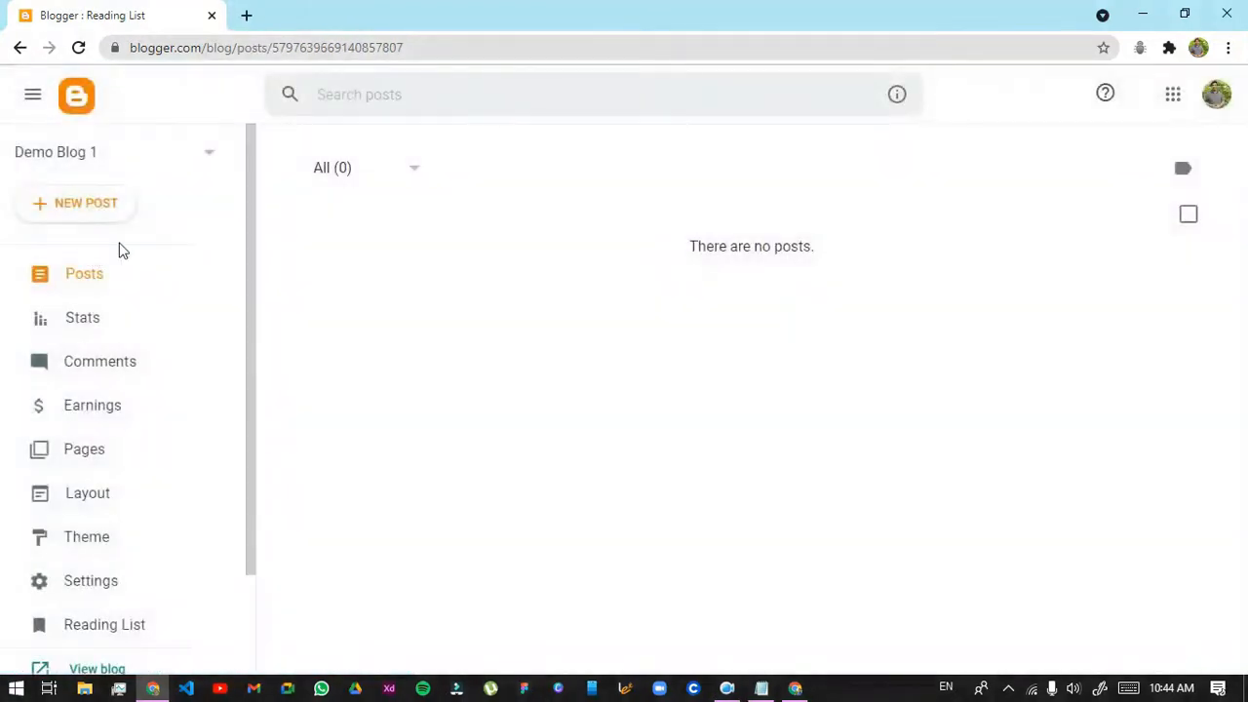
{"action": "scroll", "coordinate": [156, 380], "scroll_direction": "down", "scroll_amount": 1}
{"action": "left_click", "coordinate": [83, 473]}
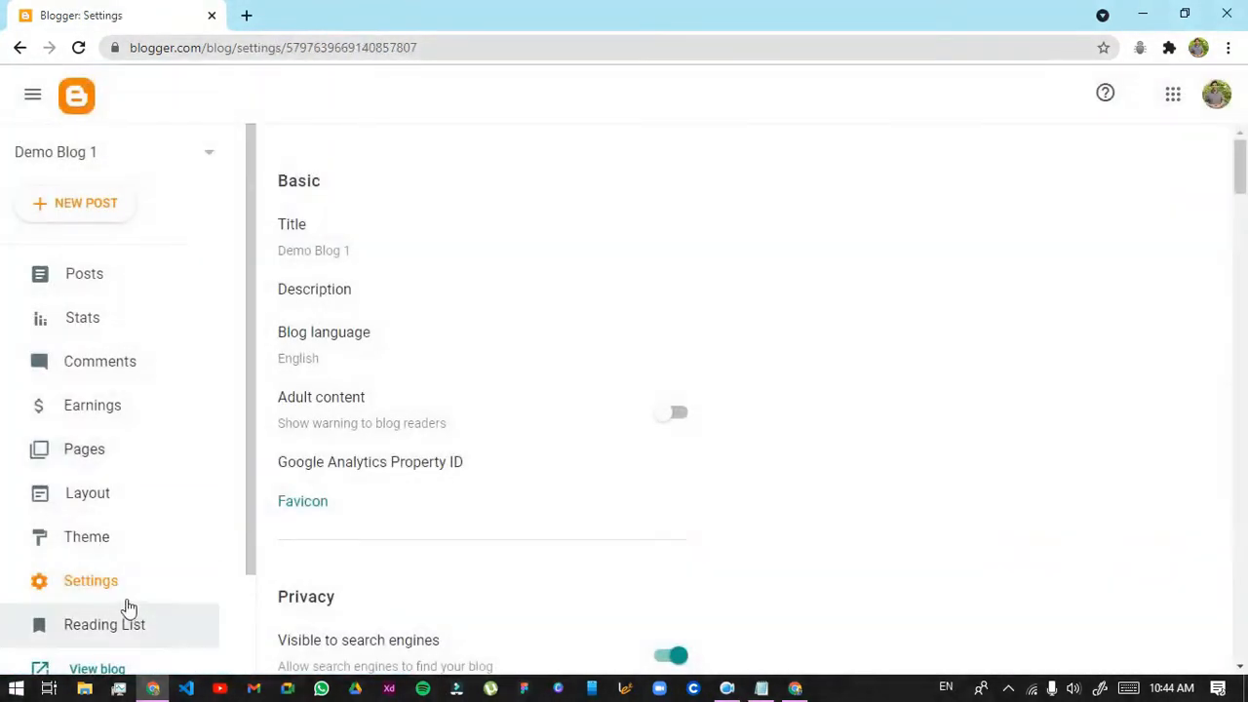
Examine the blog's Title setting under Basic, highlighting the title text, and leave it without saving
{"action": "left_click", "coordinate": [365, 242]}
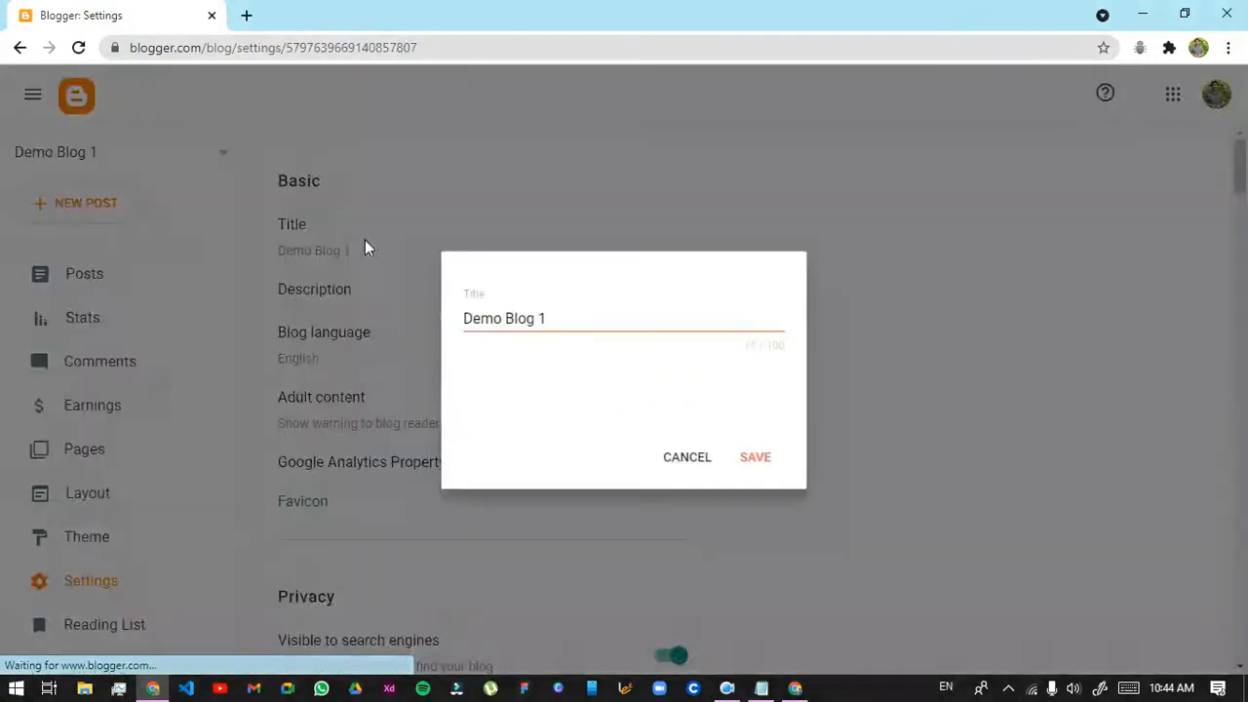
{"action": "left_click_drag", "start_coordinate": [488, 310], "coordinate": [474, 311]}
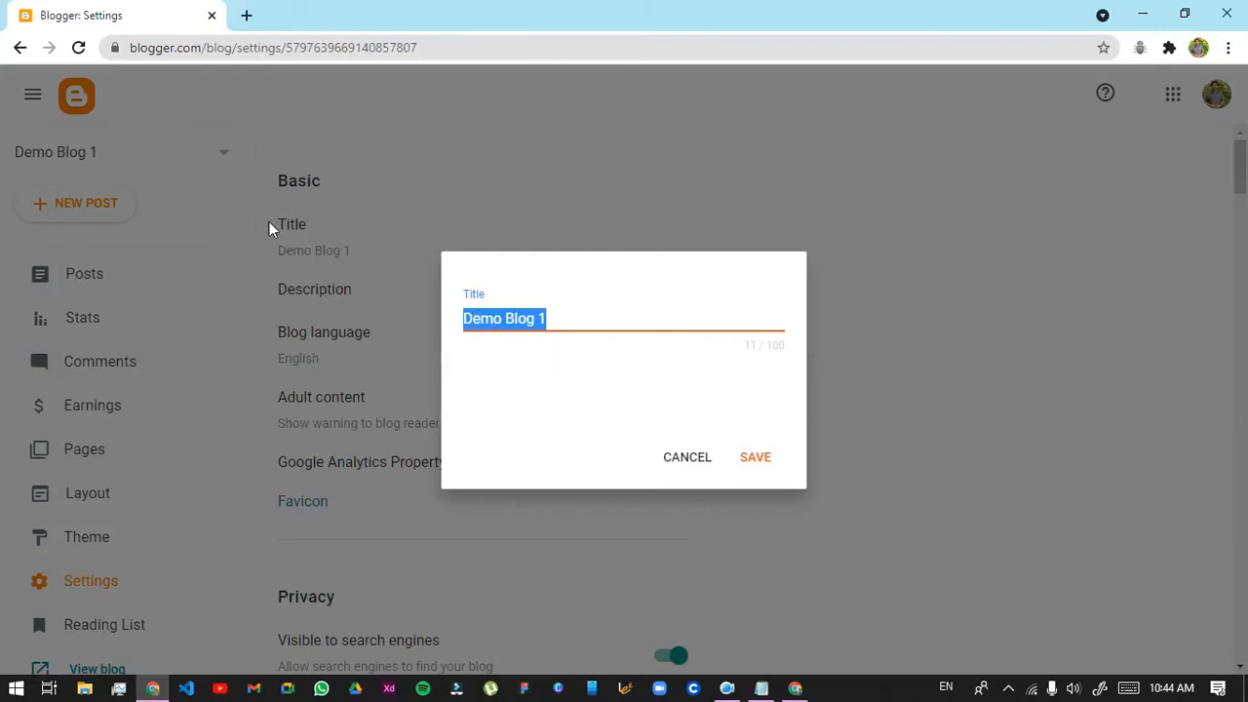
{"action": "left_click", "coordinate": [572, 333]}
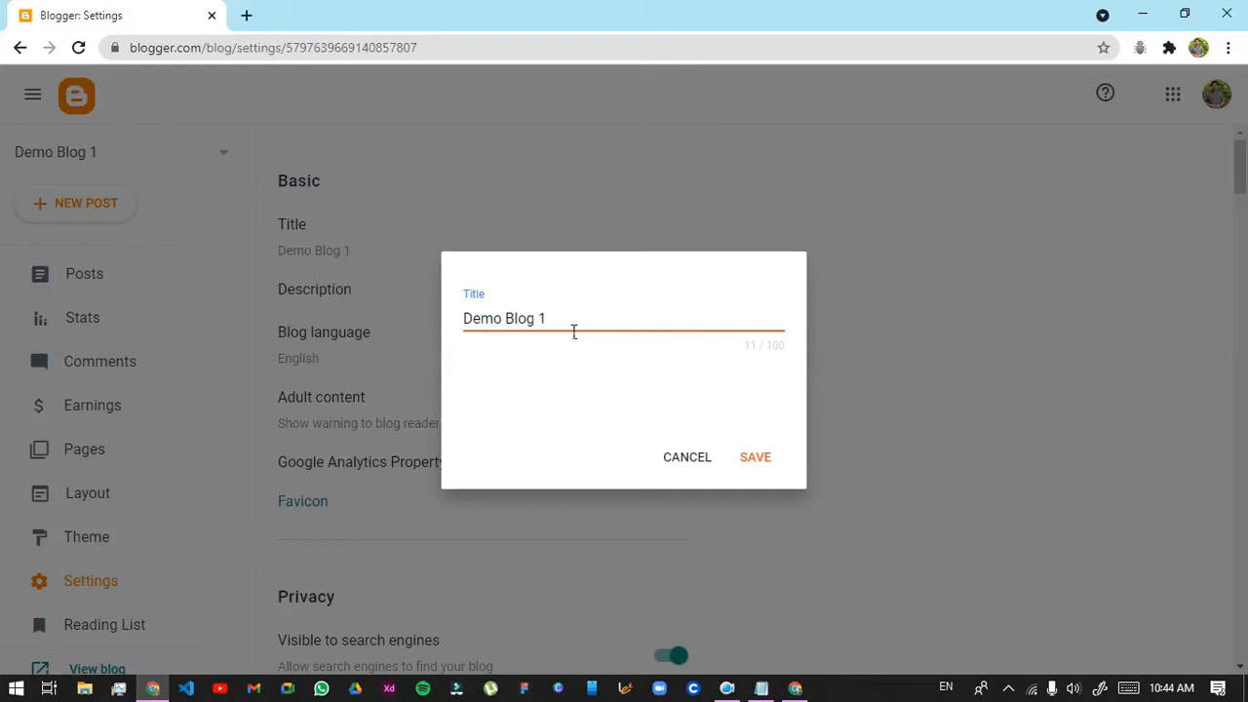
{"action": "left_click_drag", "start_coordinate": [567, 325], "coordinate": [434, 293]}
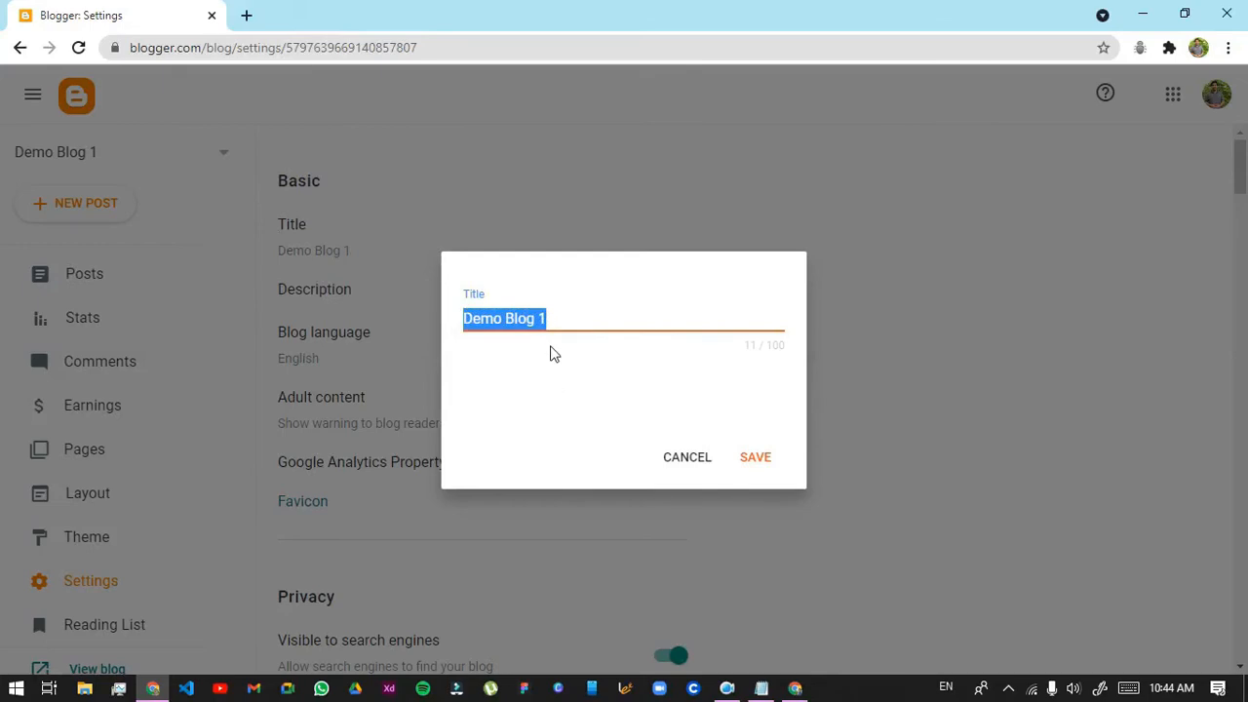
{"action": "left_click", "coordinate": [474, 334]}
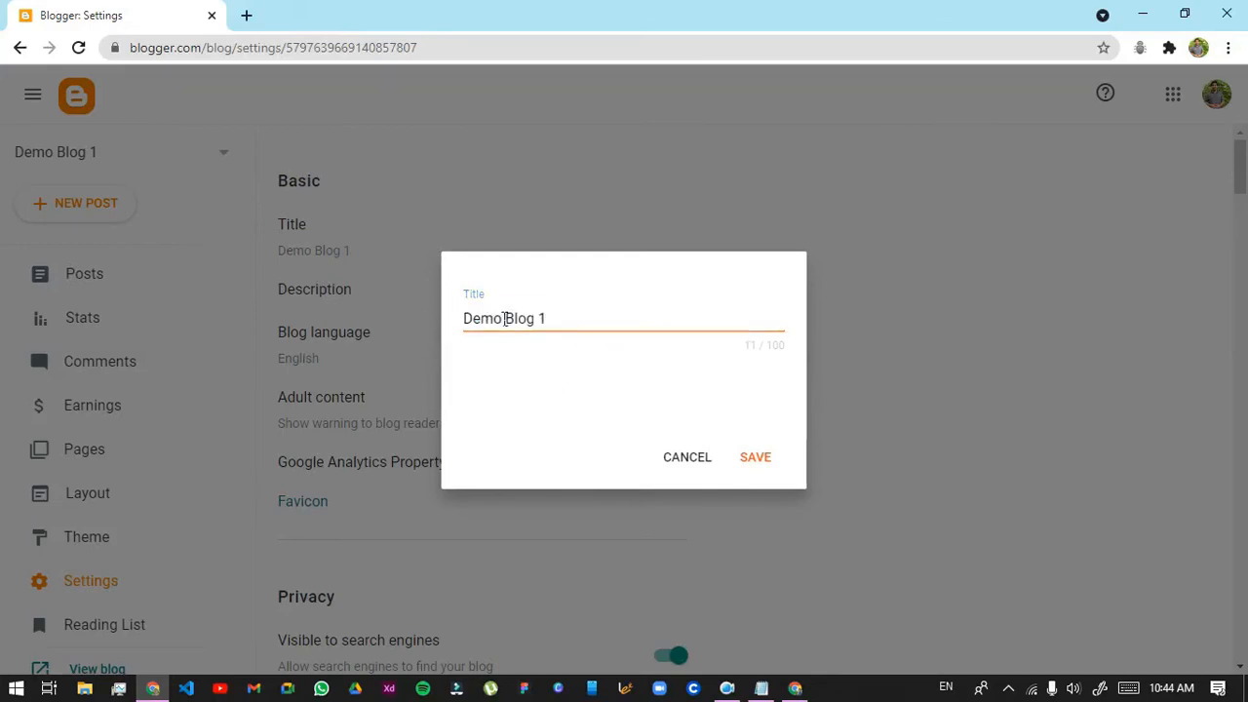
{"action": "triple_click", "coordinate": [558, 321]}
{"action": "left_click", "coordinate": [567, 323]}
{"action": "left_click_drag", "start_coordinate": [568, 323], "coordinate": [349, 306]}
{"action": "left_click", "coordinate": [620, 337]}
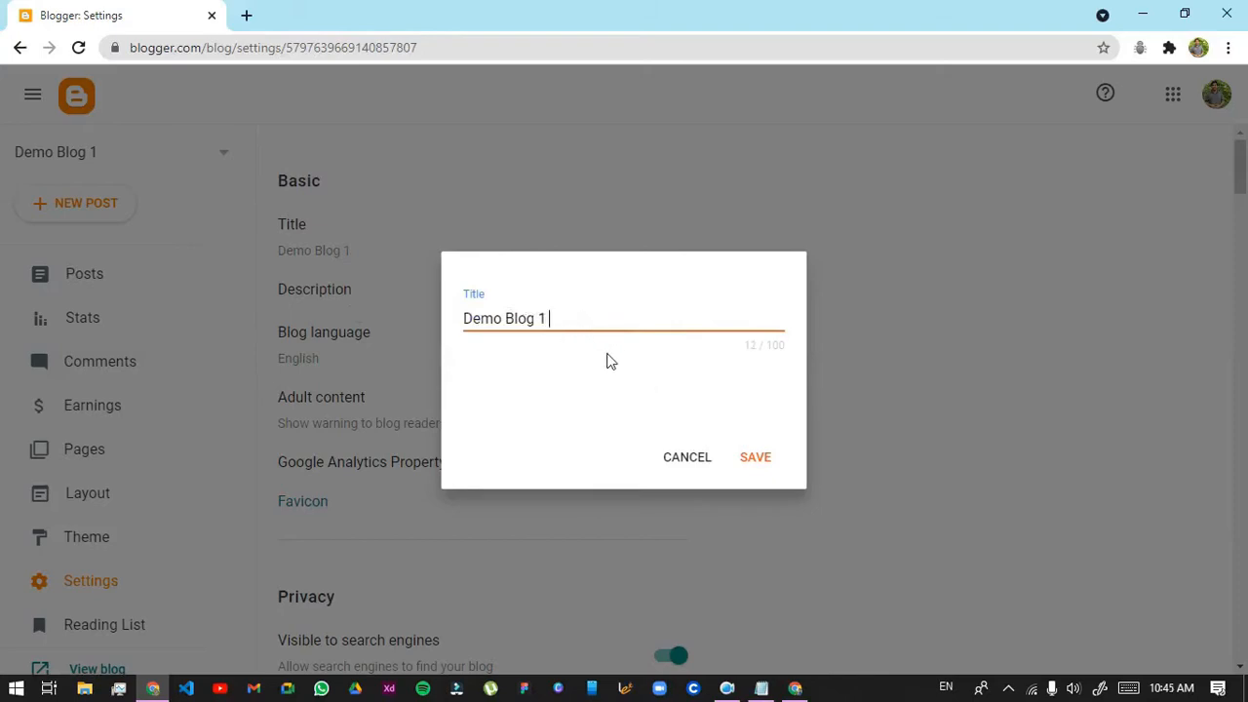
{"action": "left_click", "coordinate": [690, 455]}
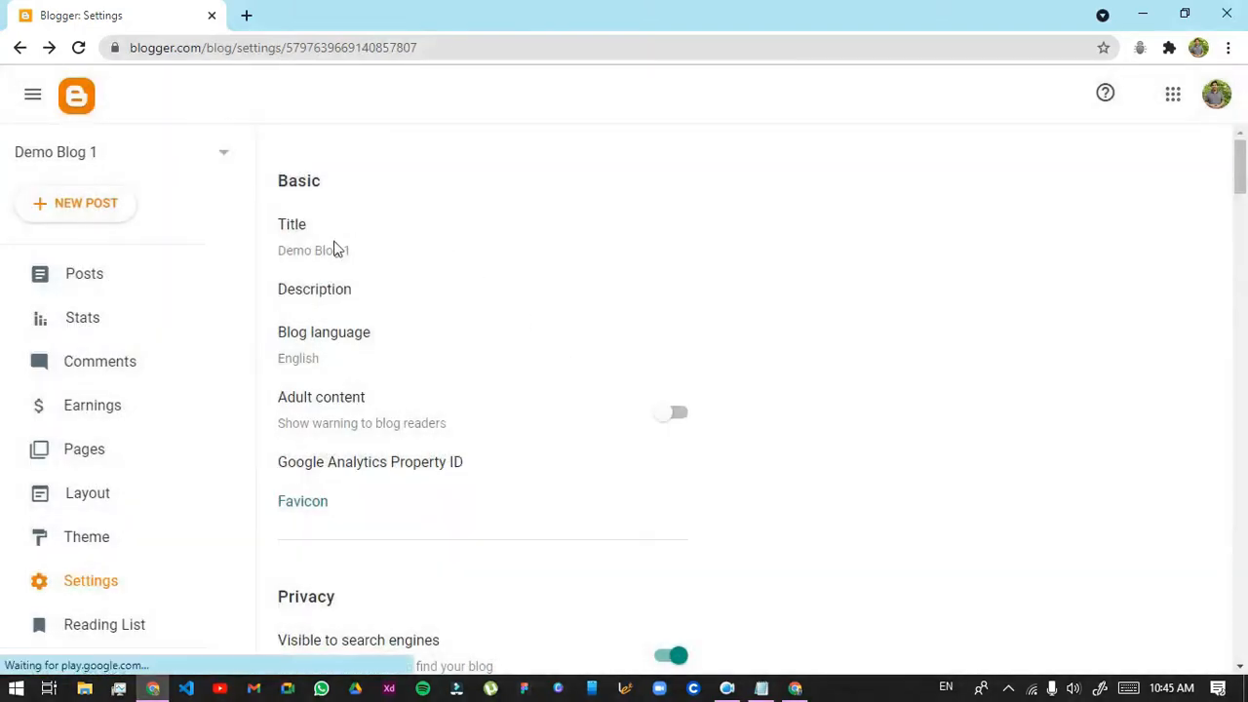
{"action": "left_click", "coordinate": [335, 248]}
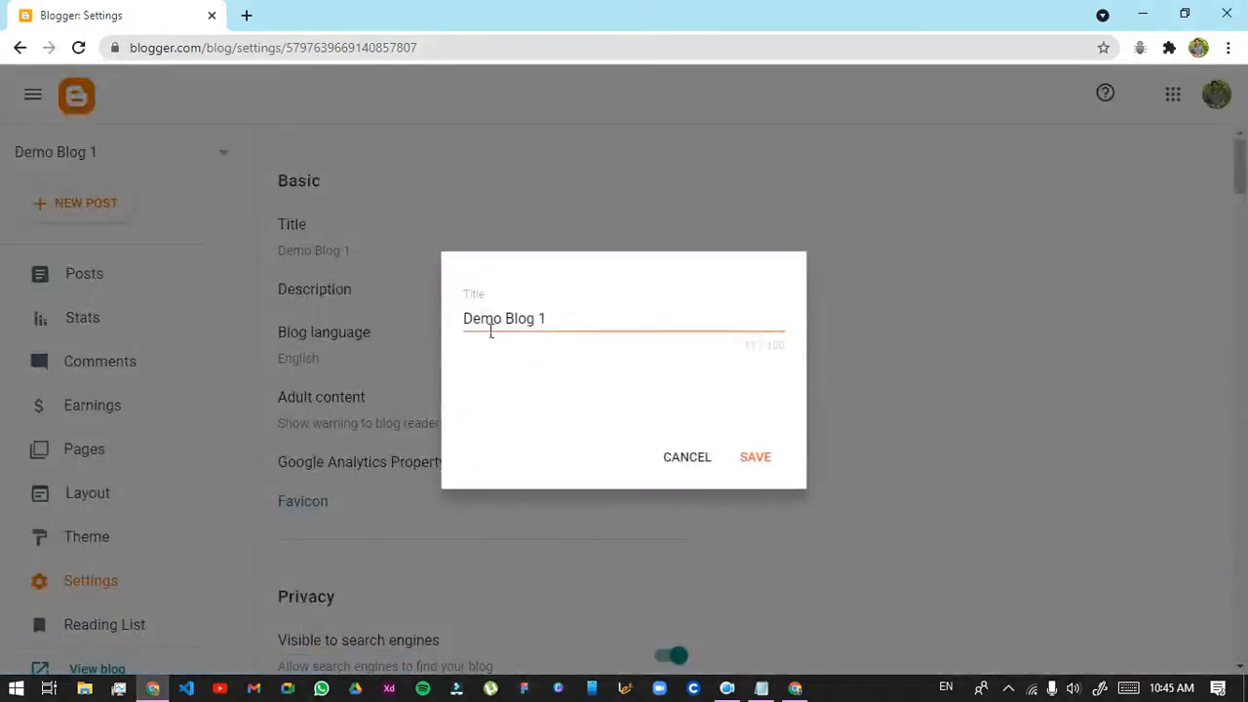
{"action": "left_click", "coordinate": [653, 450]}
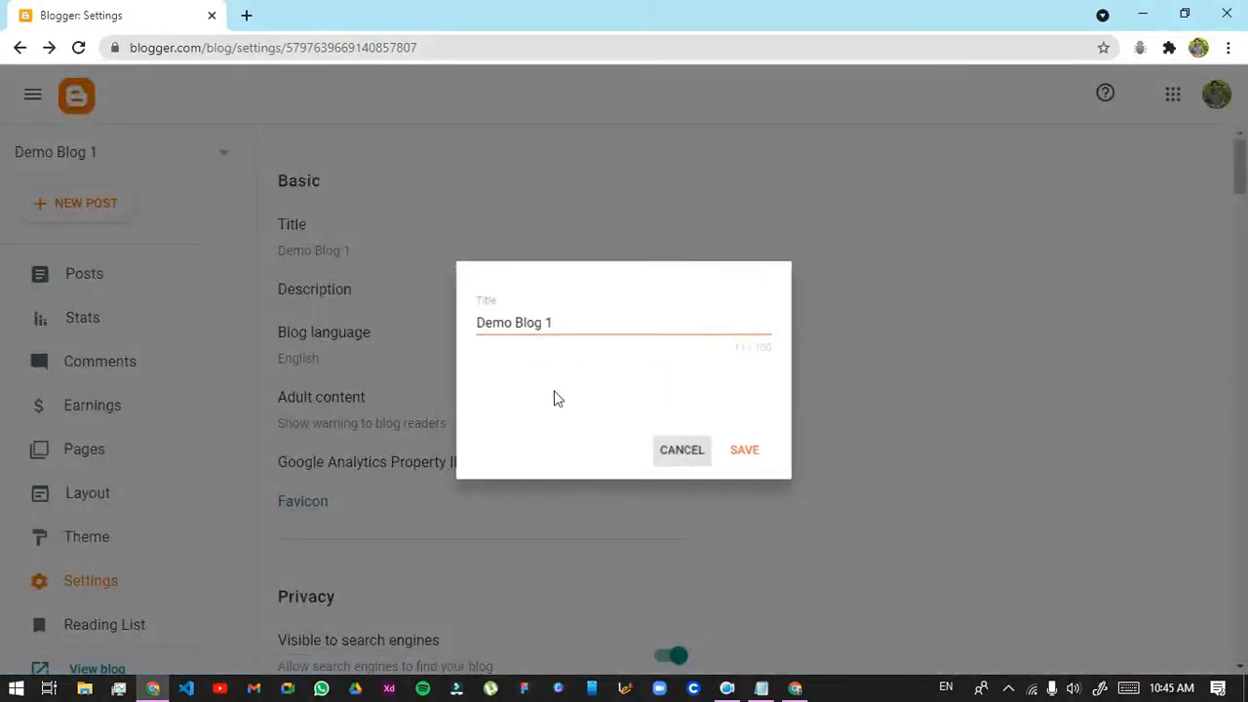
Examine the blog's empty Description setting under Basic and leave it without saving
{"action": "left_click", "coordinate": [354, 297]}
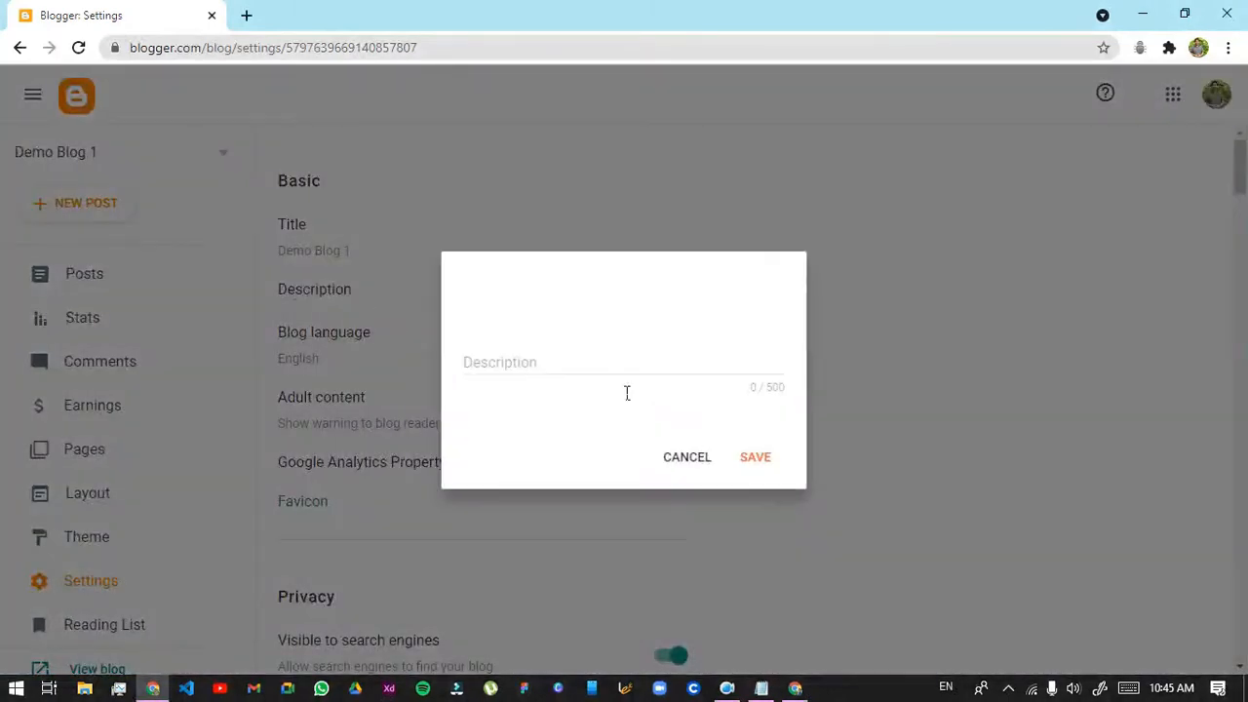
{"action": "left_click", "coordinate": [537, 340]}
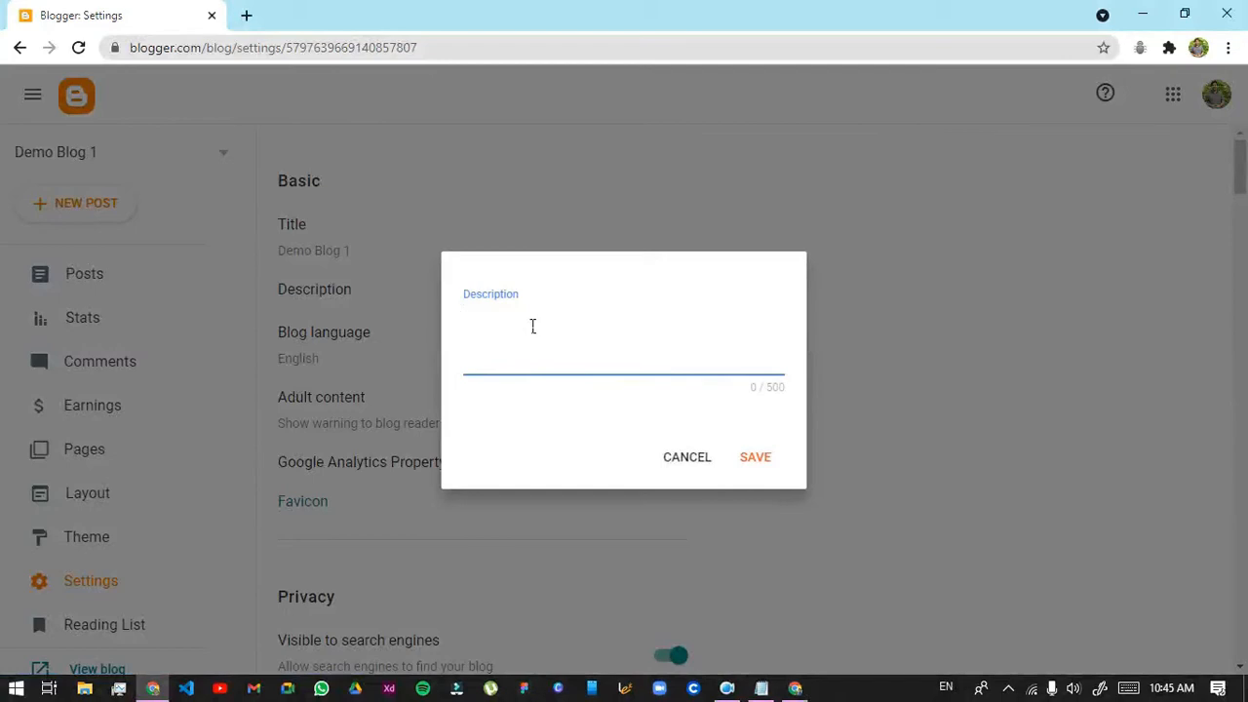
{"action": "left_click", "coordinate": [714, 468]}
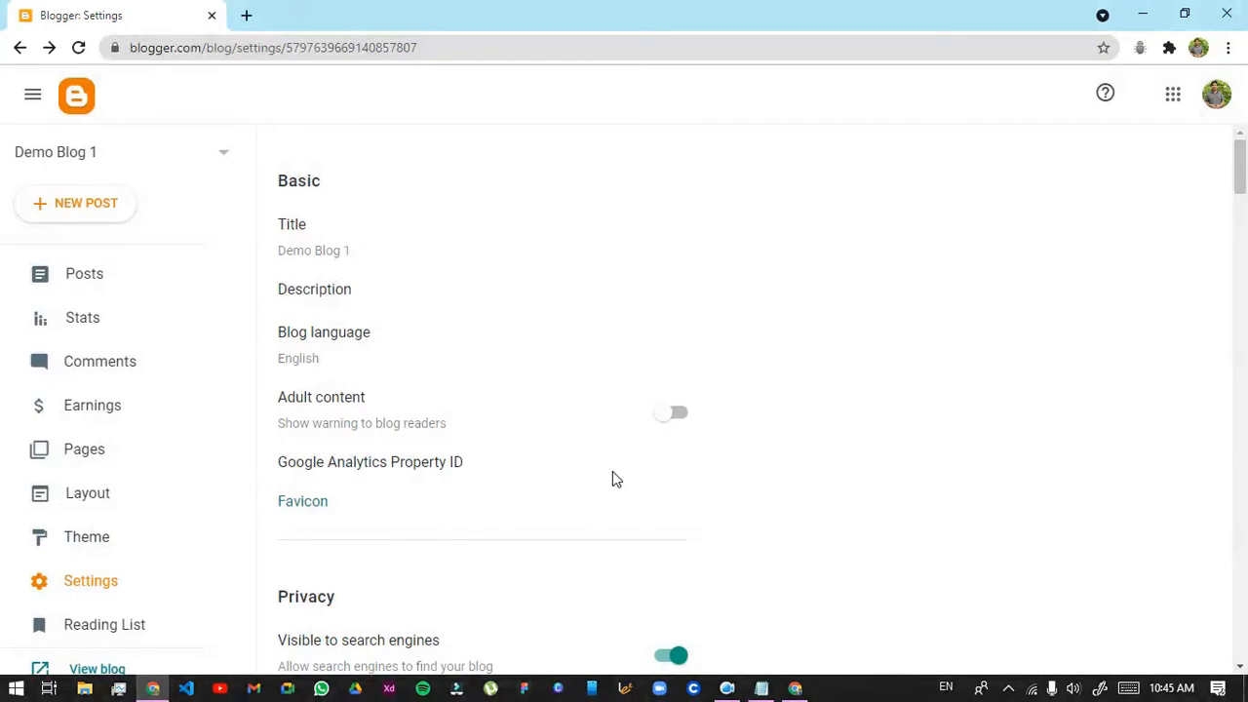
{"action": "scroll", "coordinate": [624, 448], "scroll_direction": "down", "scroll_amount": 2}
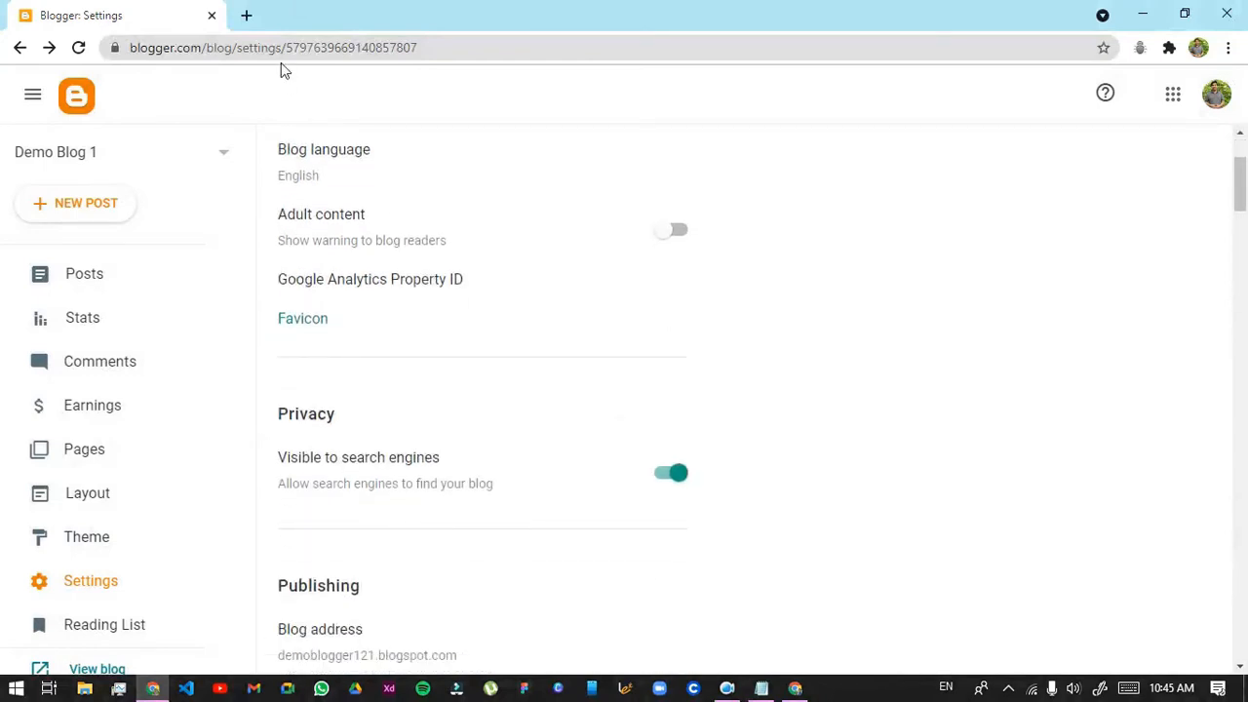
{"action": "left_click", "coordinate": [245, 14]}
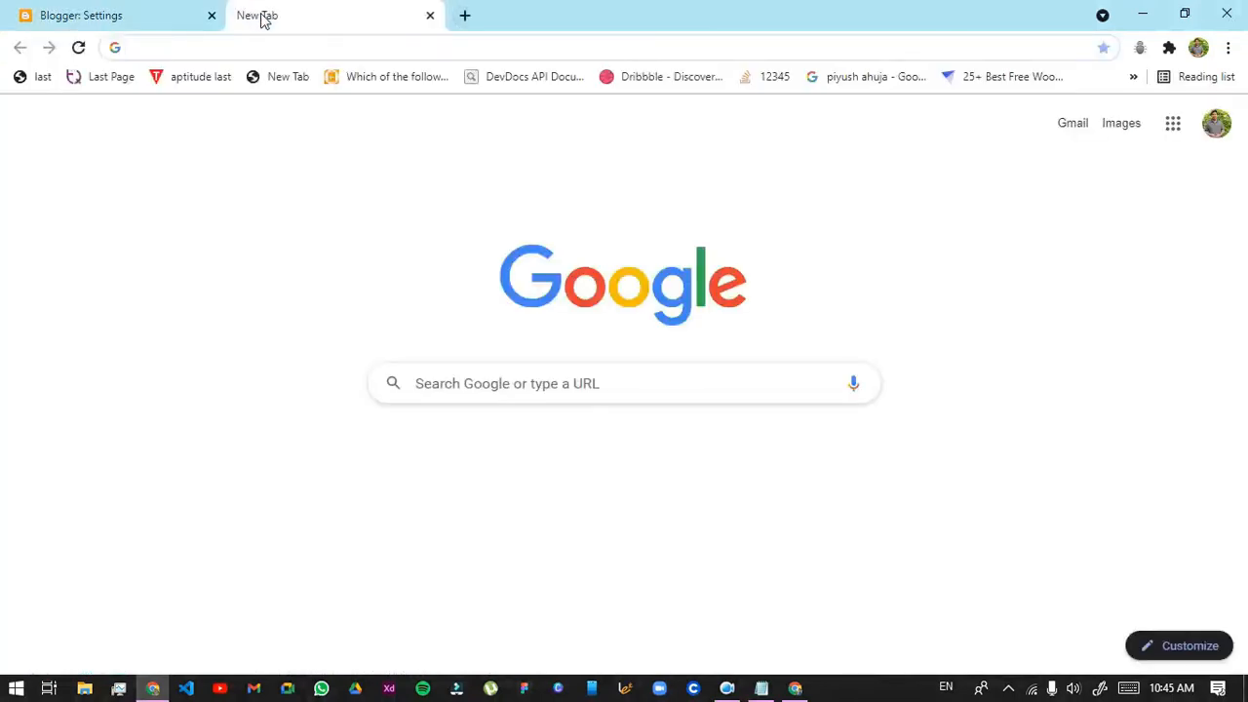
{"action": "type", "text": "google"}
{"action": "key", "text": "Delete"}
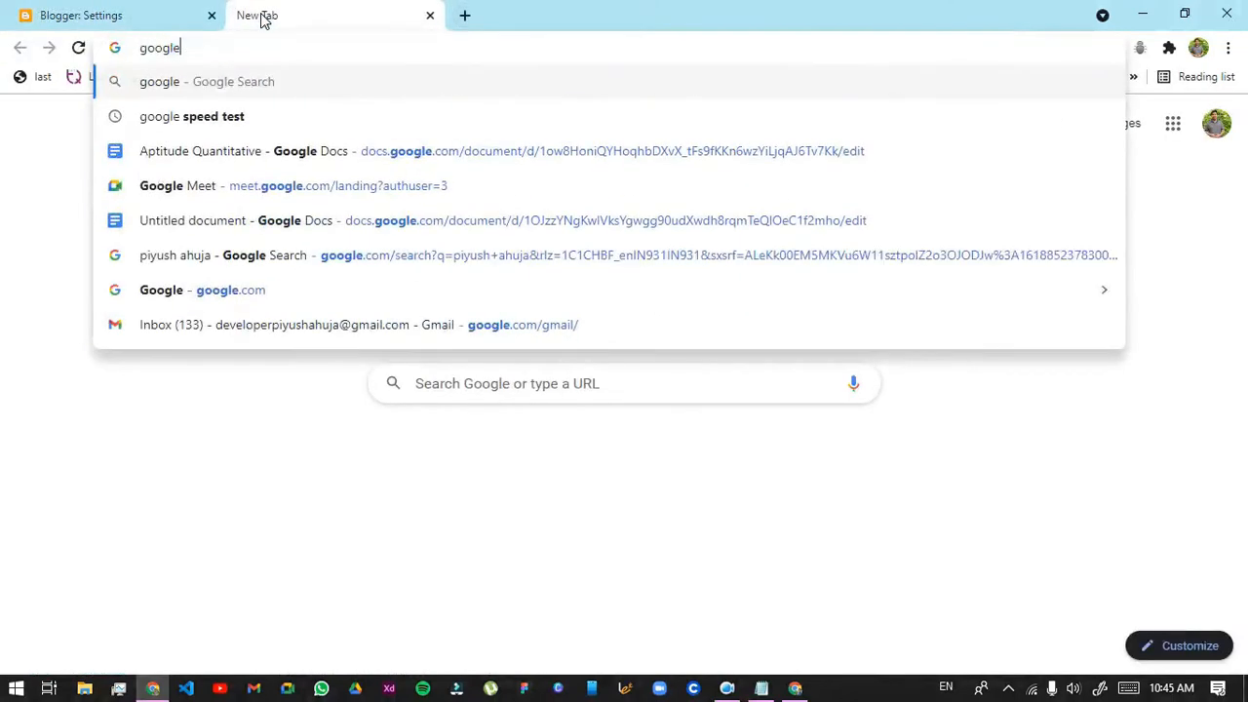
{"action": "key", "text": "Return"}
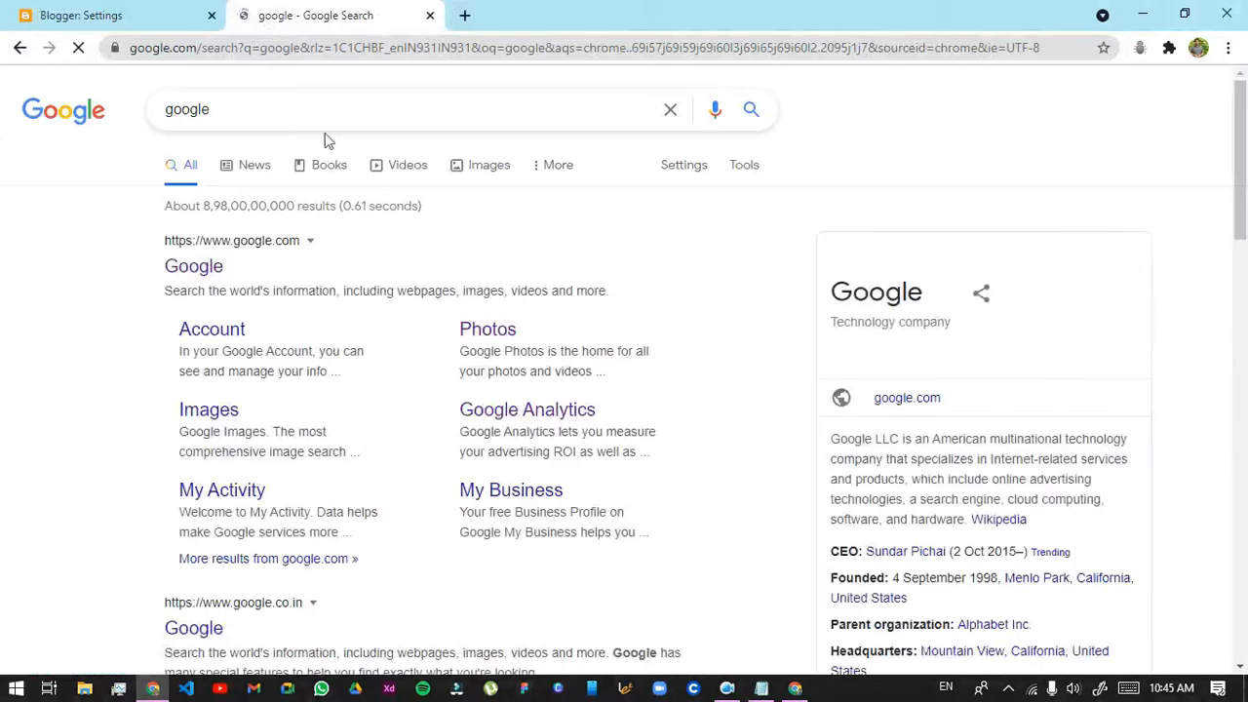
{"action": "scroll", "coordinate": [304, 204], "scroll_direction": "down", "scroll_amount": 1}
{"action": "left_click_drag", "start_coordinate": [165, 199], "coordinate": [622, 205]}
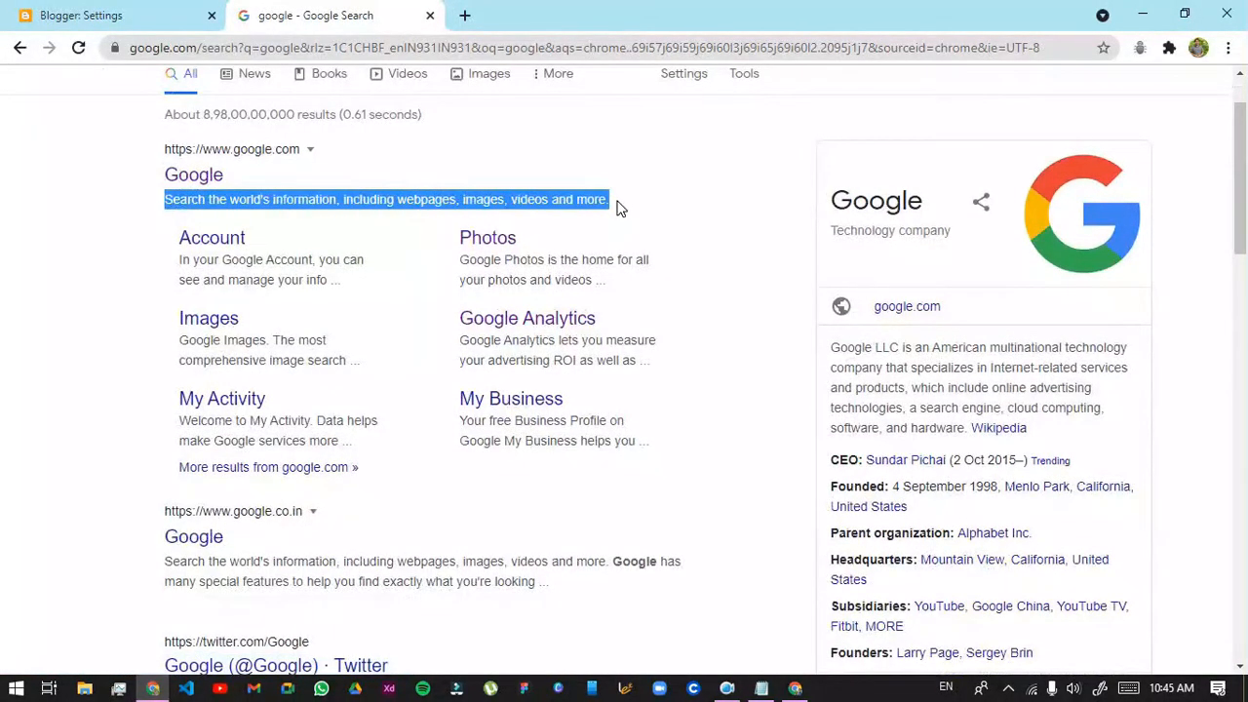
{"action": "scroll", "coordinate": [312, 292], "scroll_direction": "down", "scroll_amount": 3}
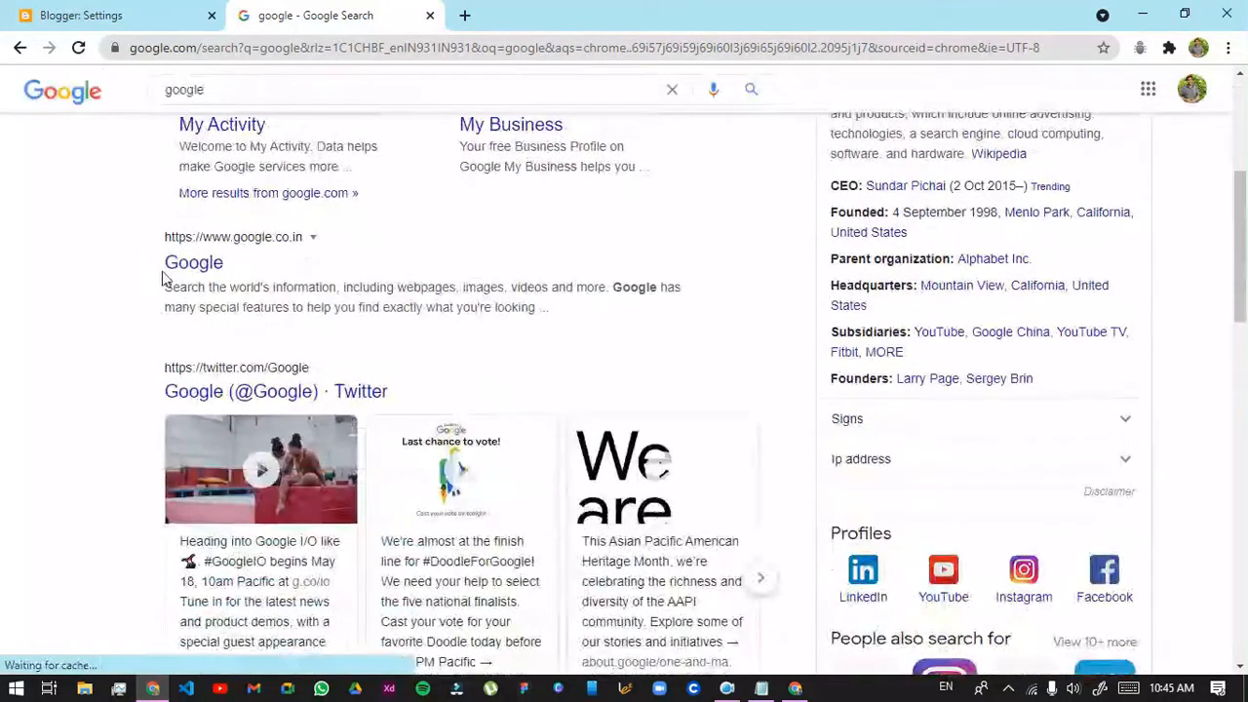
{"action": "left_click_drag", "start_coordinate": [168, 290], "coordinate": [326, 326]}
{"action": "left_click", "coordinate": [147, 313]}
{"action": "left_click_drag", "start_coordinate": [182, 288], "coordinate": [465, 289]}
{"action": "left_click", "coordinate": [554, 283]}
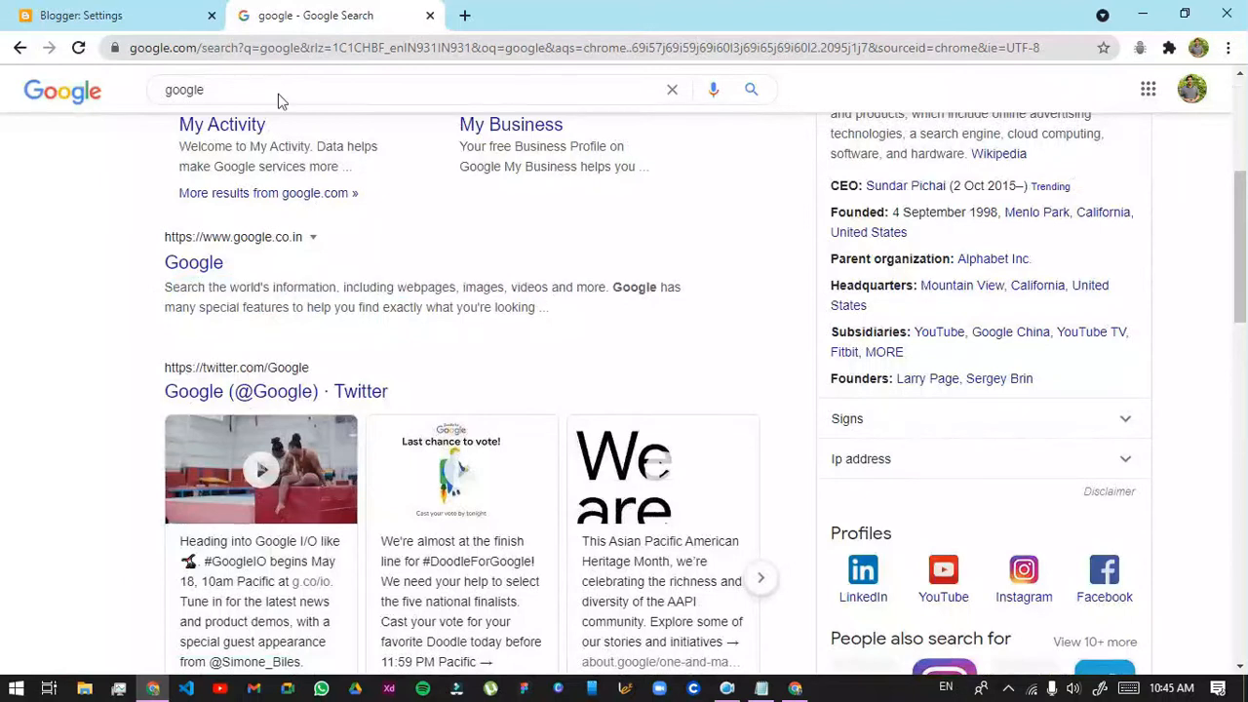
Return to the Blogger settings and enable the search description under Meta tags
{"action": "left_click", "coordinate": [88, 12]}
{"action": "scroll", "coordinate": [507, 410], "scroll_direction": "down", "scroll_amount": 3}
{"action": "scroll", "coordinate": [529, 376], "scroll_direction": "down", "scroll_amount": 7}
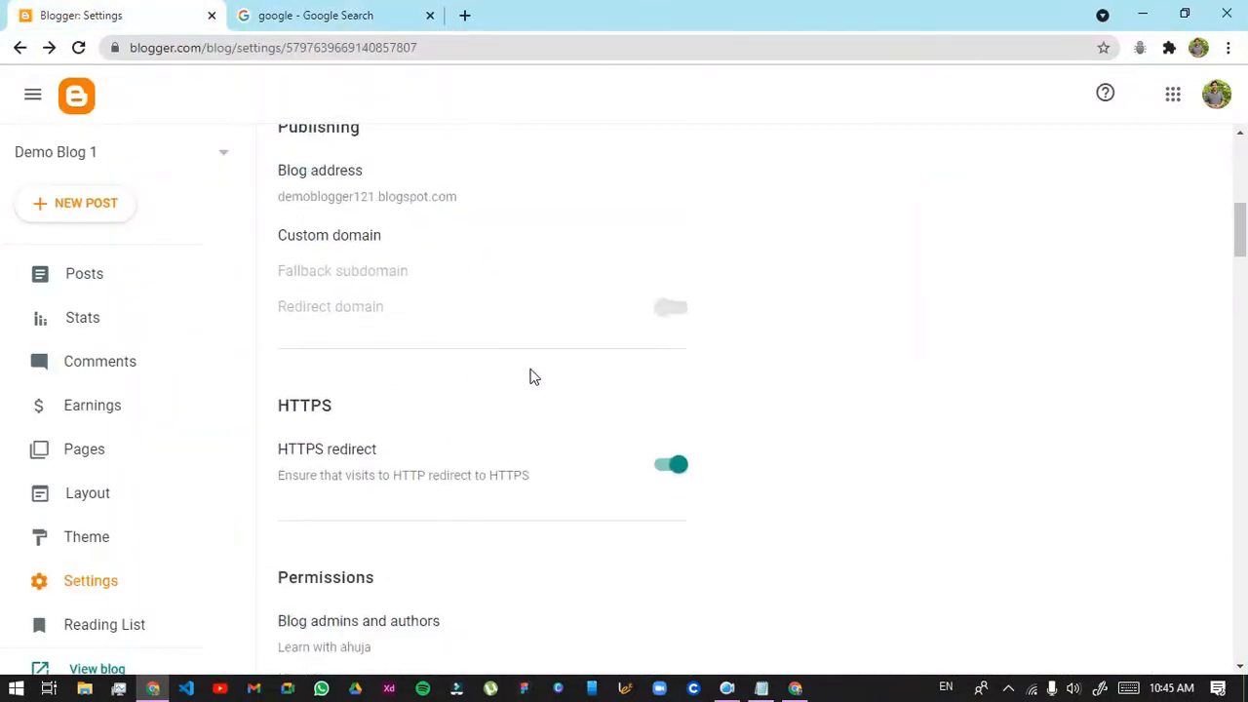
{"action": "scroll", "coordinate": [404, 518], "scroll_direction": "down", "scroll_amount": 10}
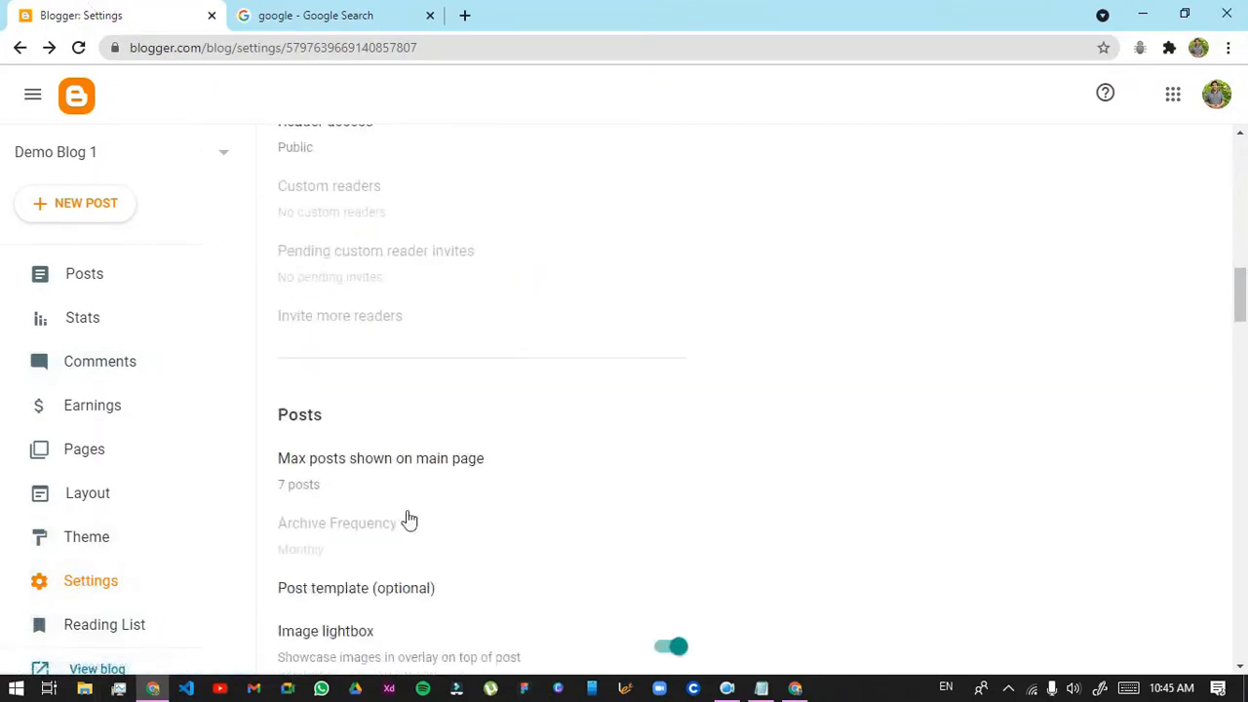
{"action": "scroll", "coordinate": [398, 526], "scroll_direction": "down", "scroll_amount": 8}
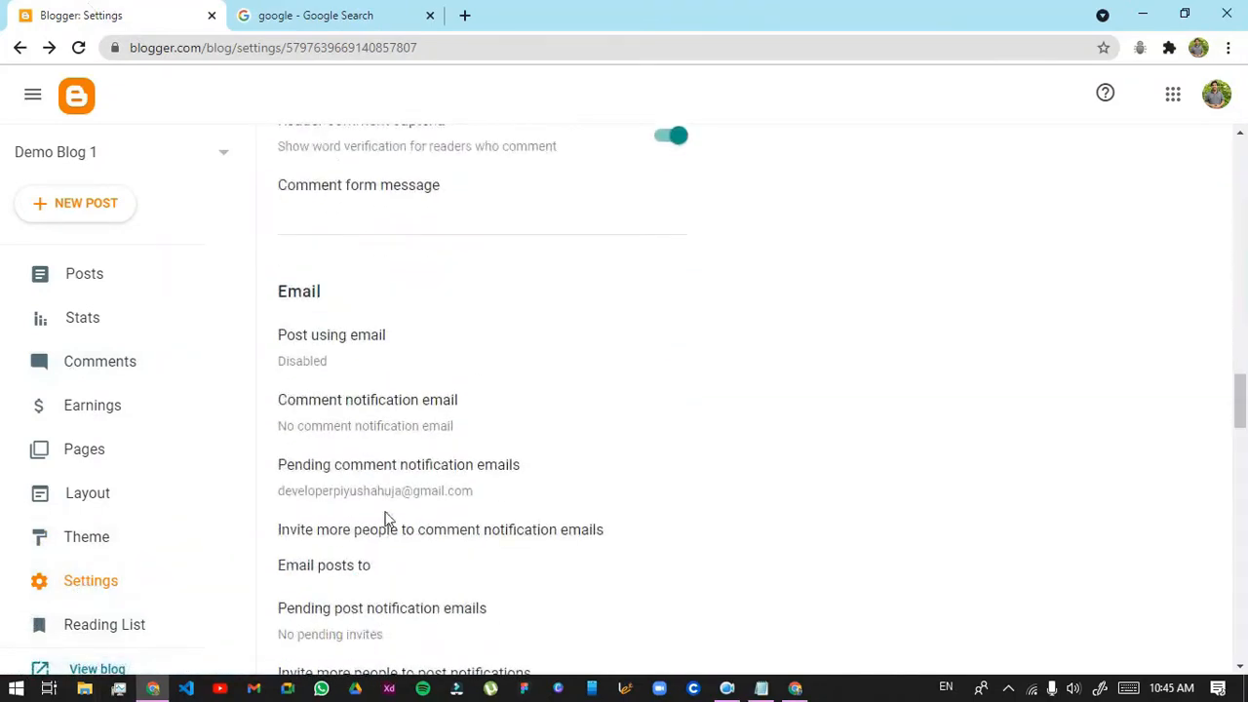
{"action": "scroll", "coordinate": [383, 518], "scroll_direction": "down", "scroll_amount": 7}
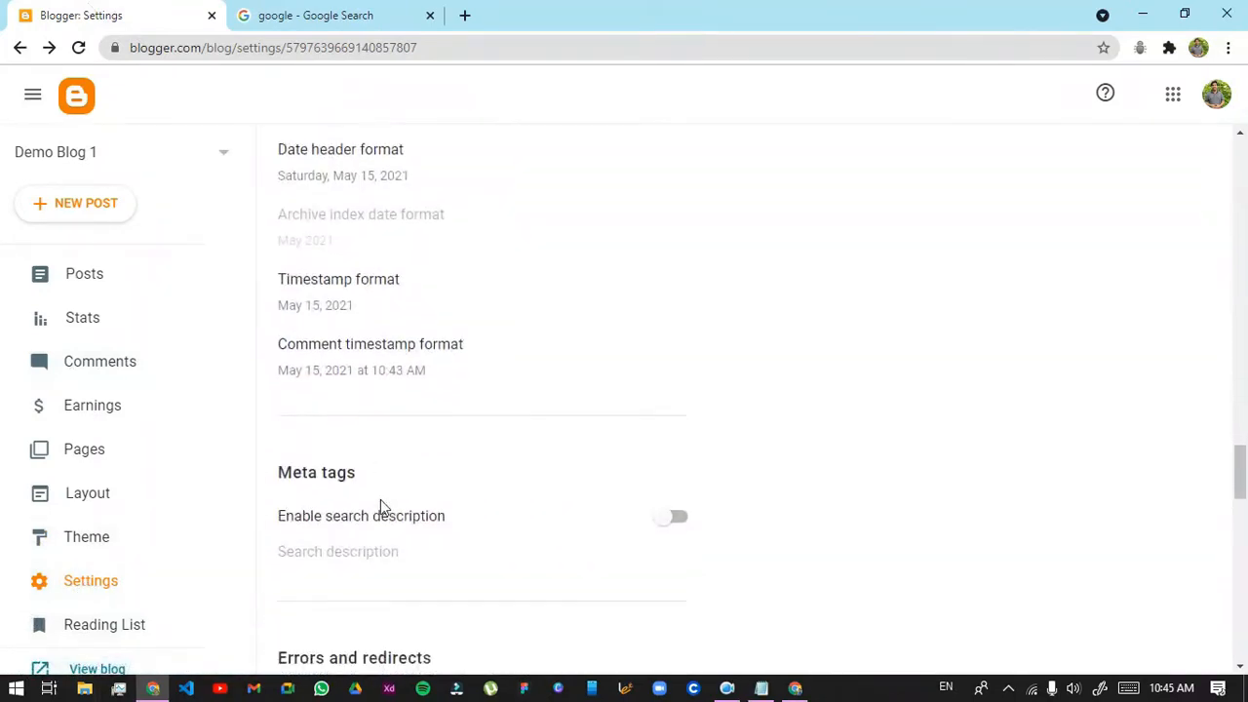
{"action": "scroll", "coordinate": [400, 478], "scroll_direction": "up", "scroll_amount": 4}
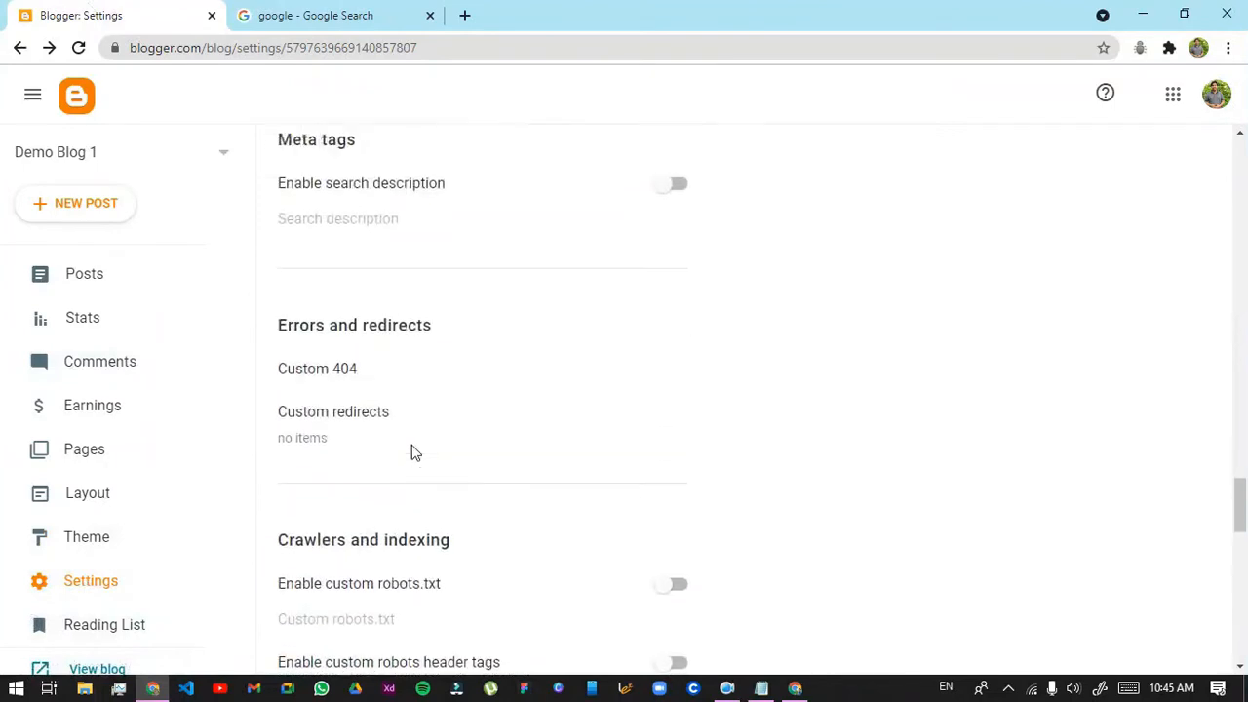
{"action": "left_click_drag", "start_coordinate": [280, 290], "coordinate": [381, 296]}
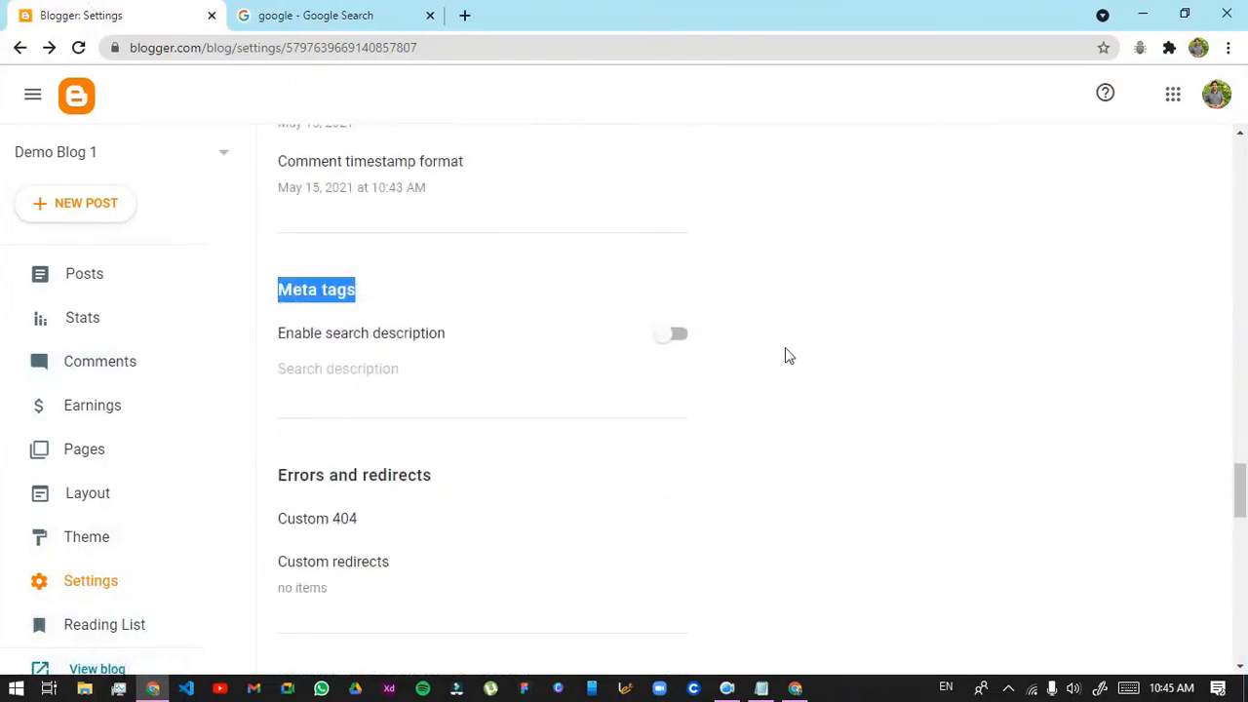
{"action": "left_click", "coordinate": [671, 336]}
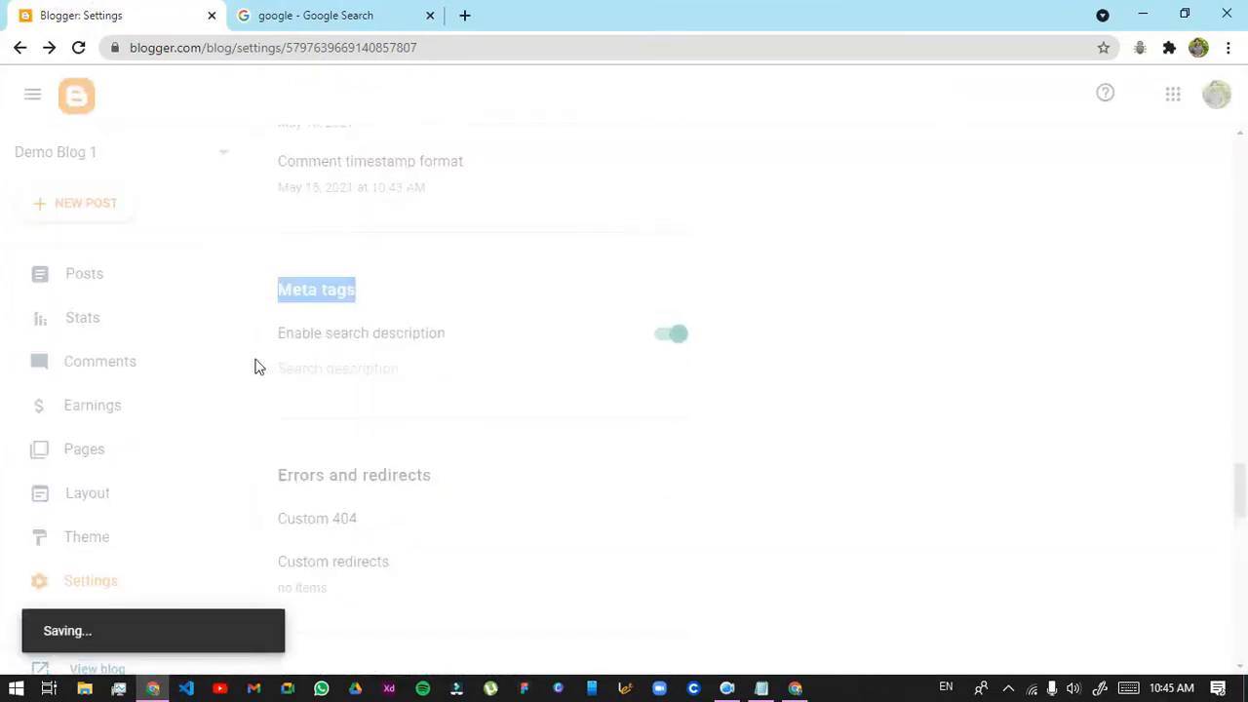
{"action": "left_click", "coordinate": [537, 427]}
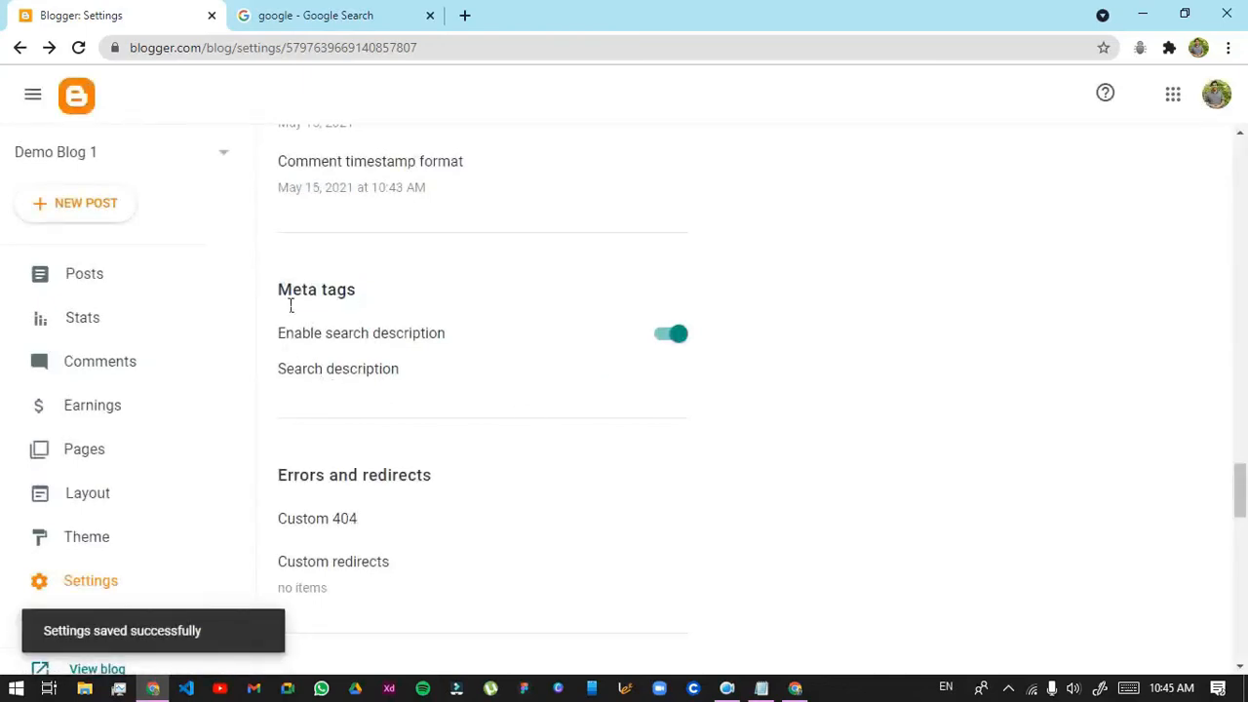
{"action": "left_click_drag", "start_coordinate": [289, 292], "coordinate": [376, 287]}
{"action": "left_click", "coordinate": [406, 365]}
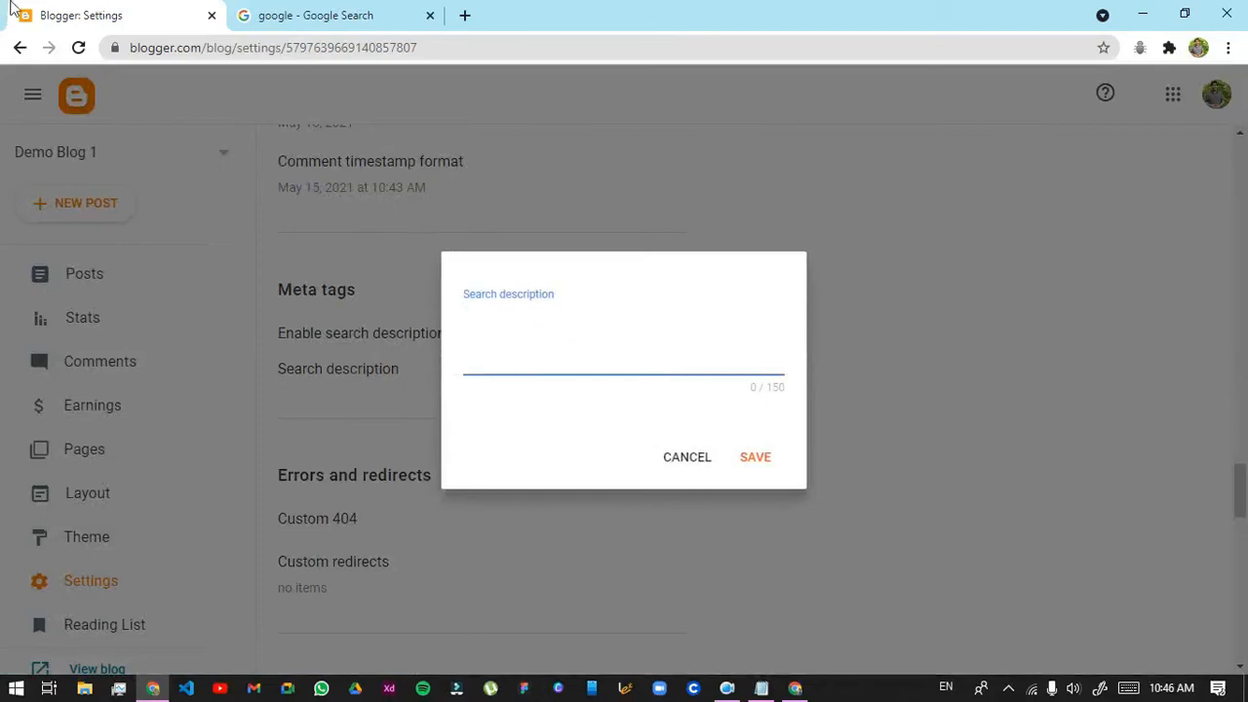
{"action": "left_click", "coordinate": [263, 11]}
{"action": "left_click_drag", "start_coordinate": [165, 287], "coordinate": [547, 312]}
{"action": "right_click", "coordinate": [436, 295]}
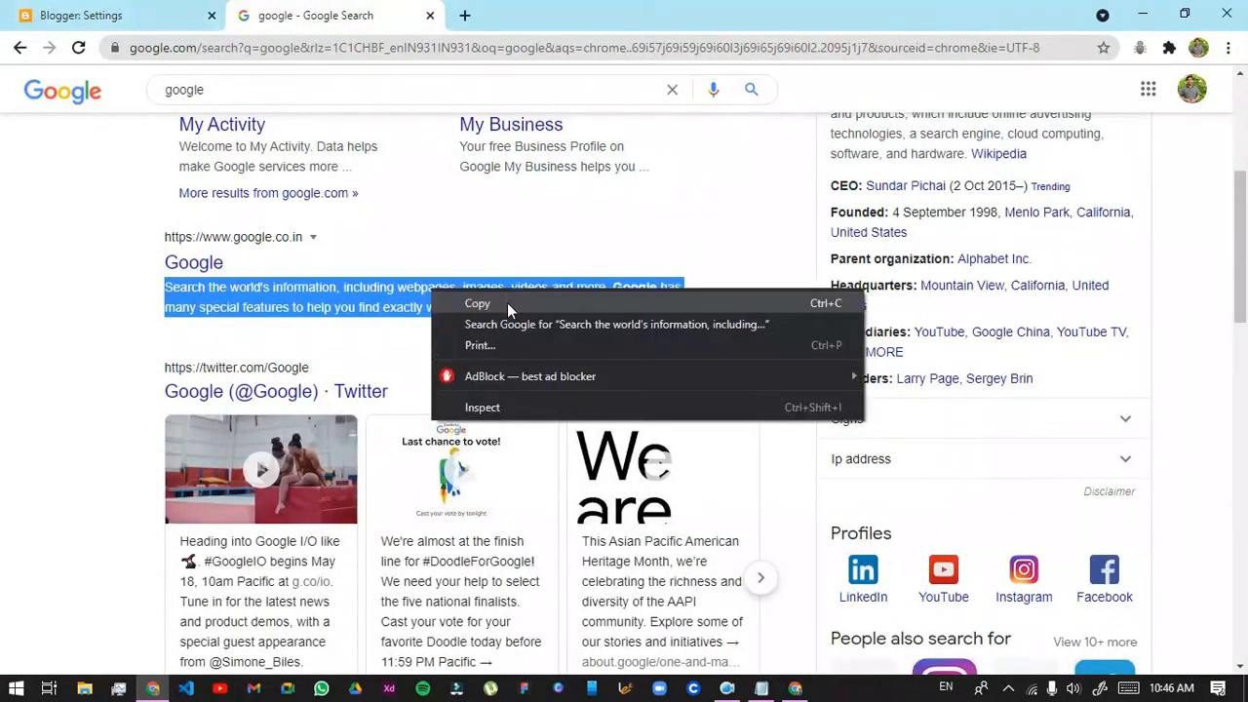
{"action": "left_click", "coordinate": [508, 303]}
{"action": "key", "text": "ctrl+Tab"}
{"action": "key", "text": "ctrl+v"}
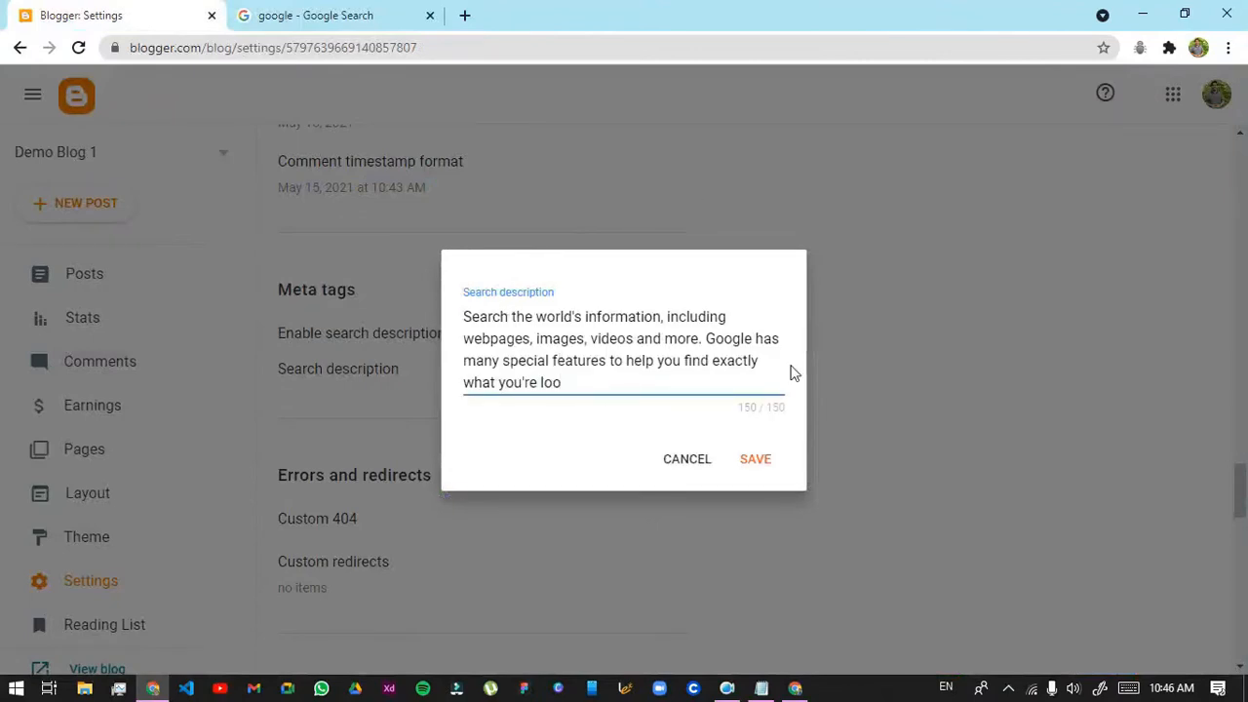
{"action": "left_click", "coordinate": [768, 423]}
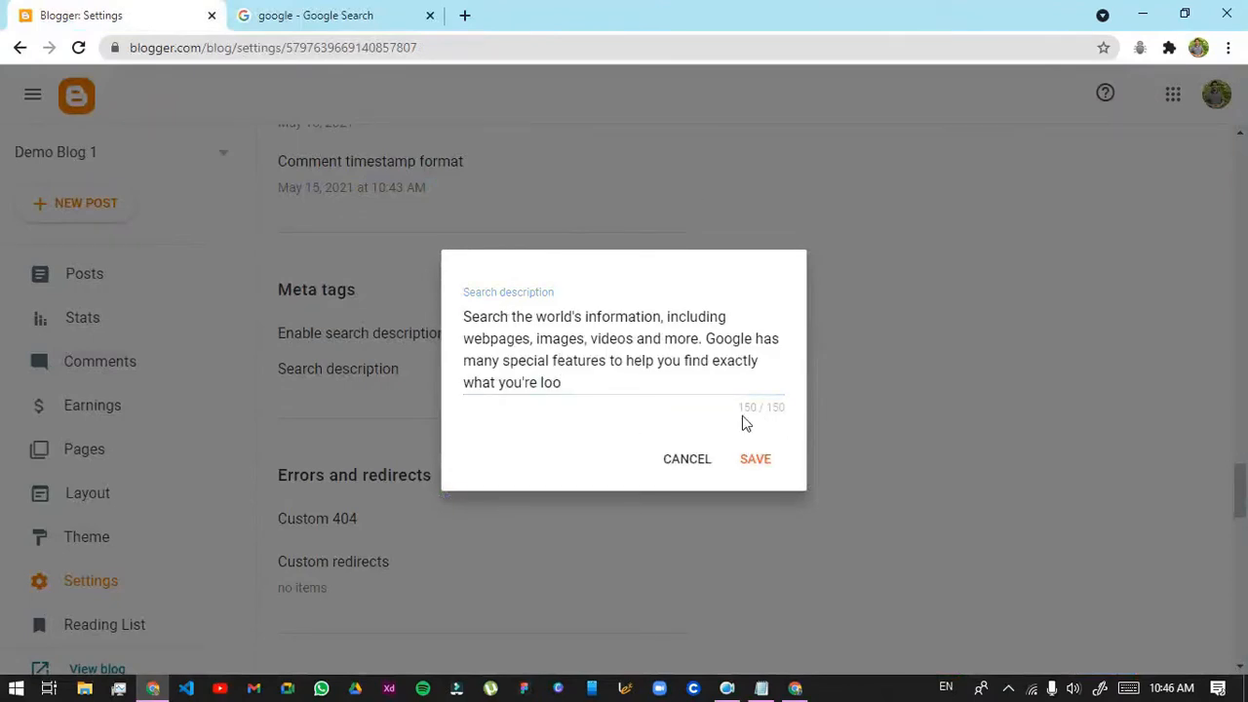
{"action": "left_click", "coordinate": [757, 458]}
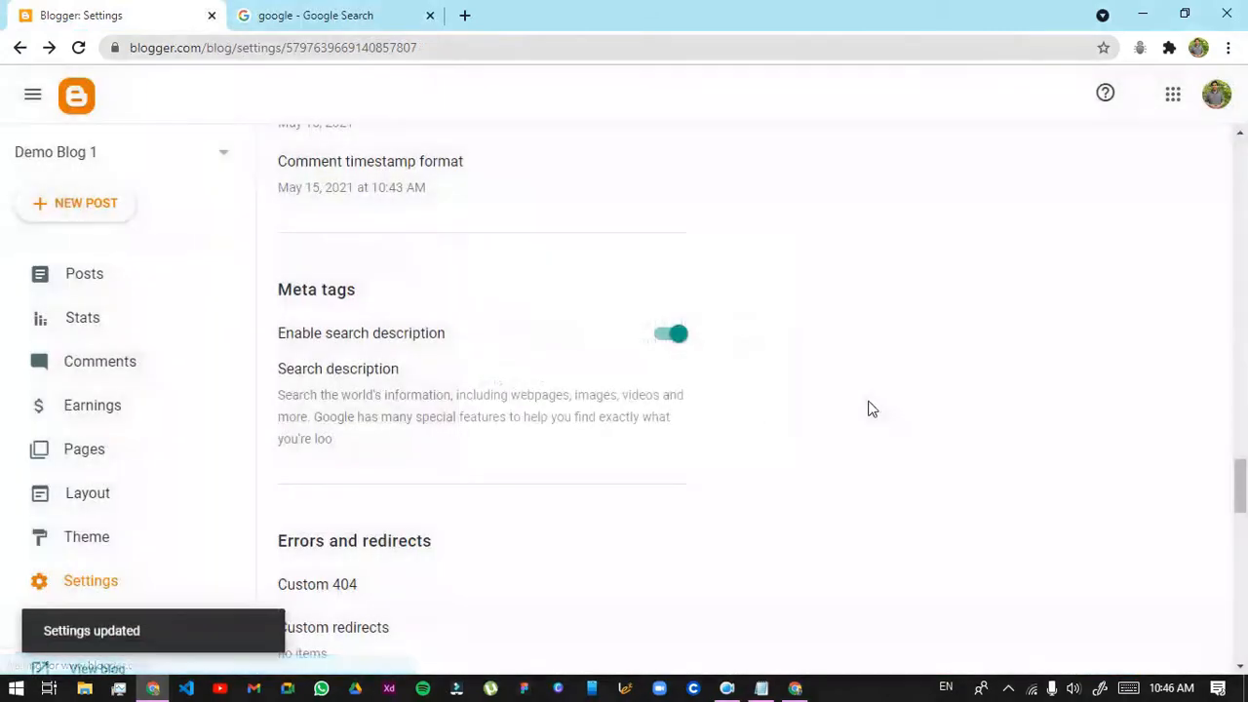
Set the blog's Description under Basic to "sadddddddddddddddddddddd" and save it
{"action": "scroll", "coordinate": [1037, 374], "scroll_direction": "up", "scroll_amount": 15}
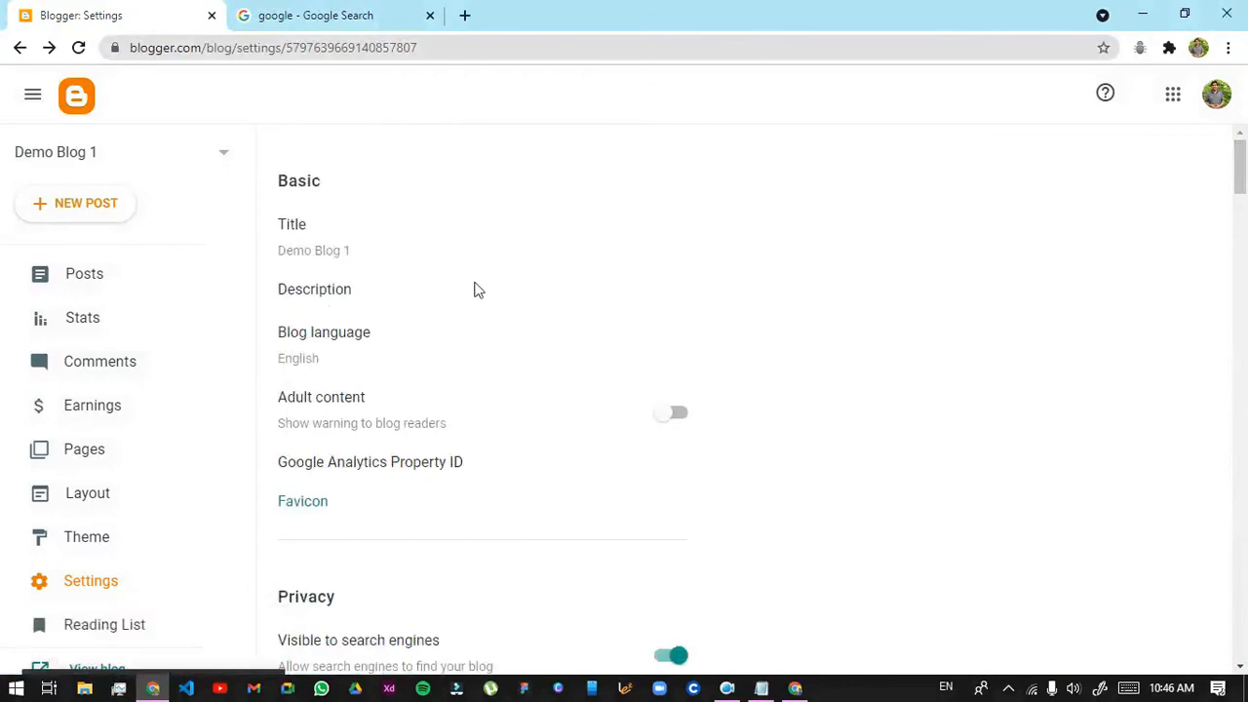
{"action": "left_click", "coordinate": [310, 289]}
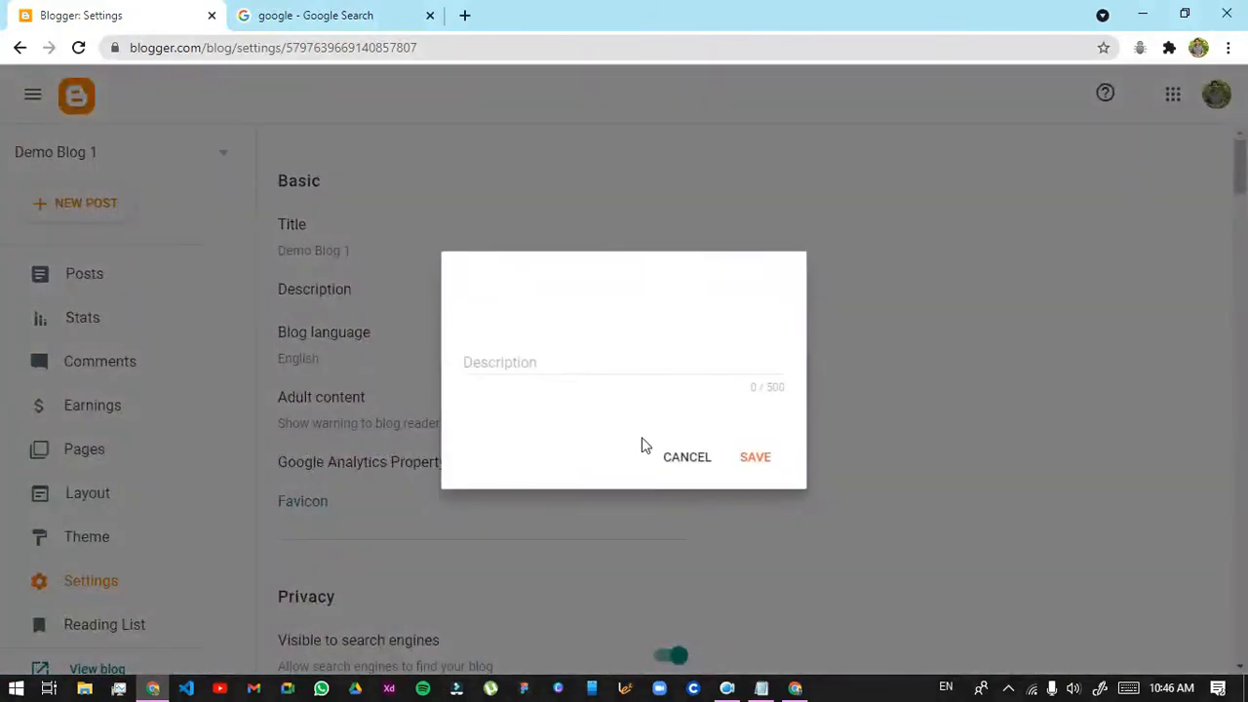
{"action": "left_click", "coordinate": [615, 355]}
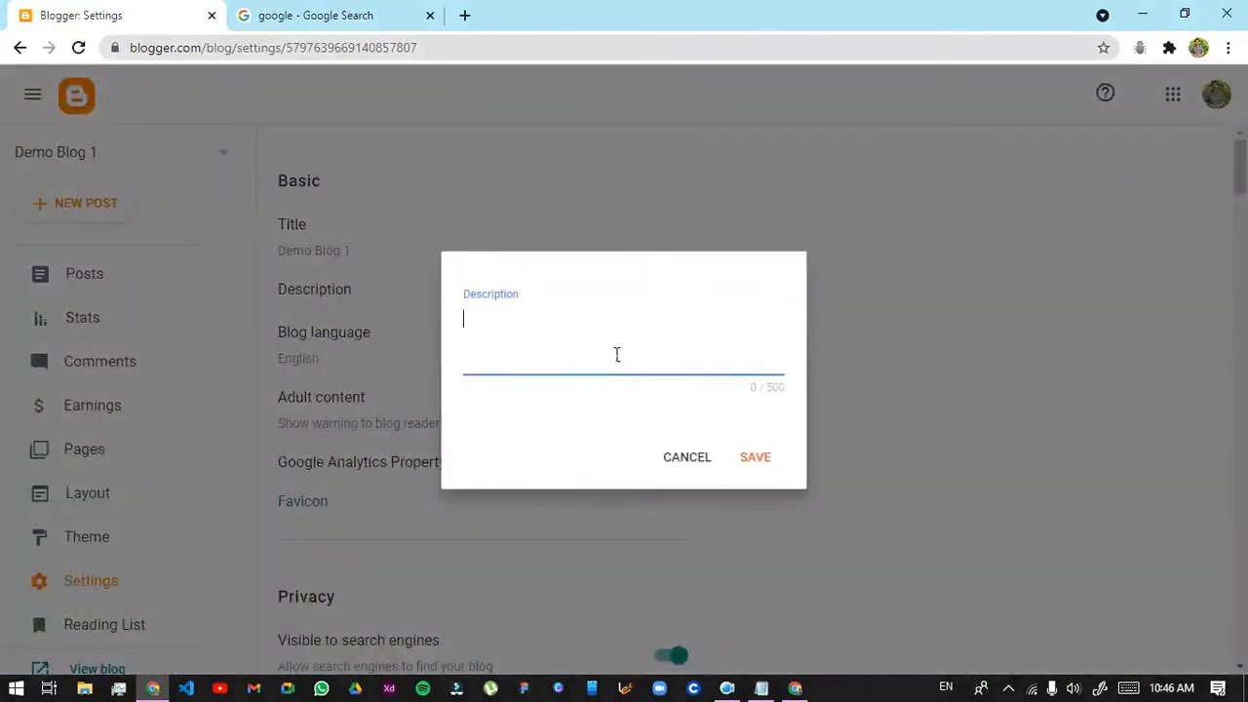
{"action": "type", "text": "sadddddddddddddddddddddd"}
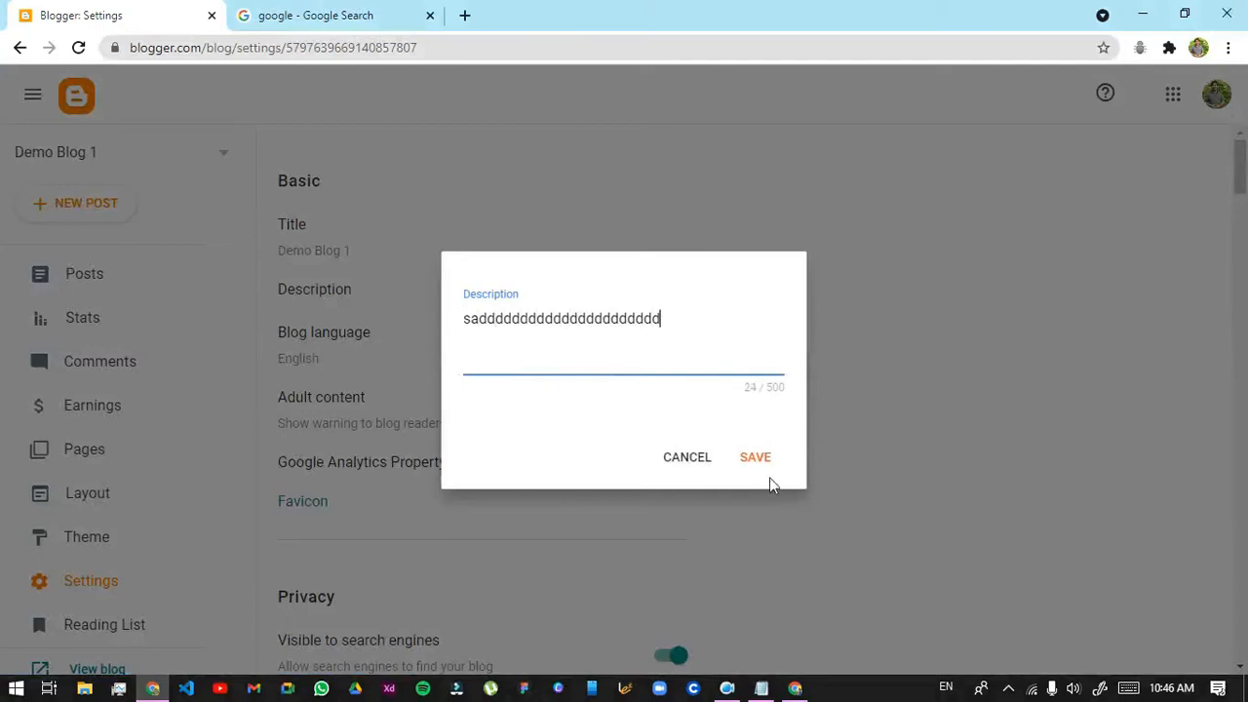
{"action": "left_click", "coordinate": [759, 472]}
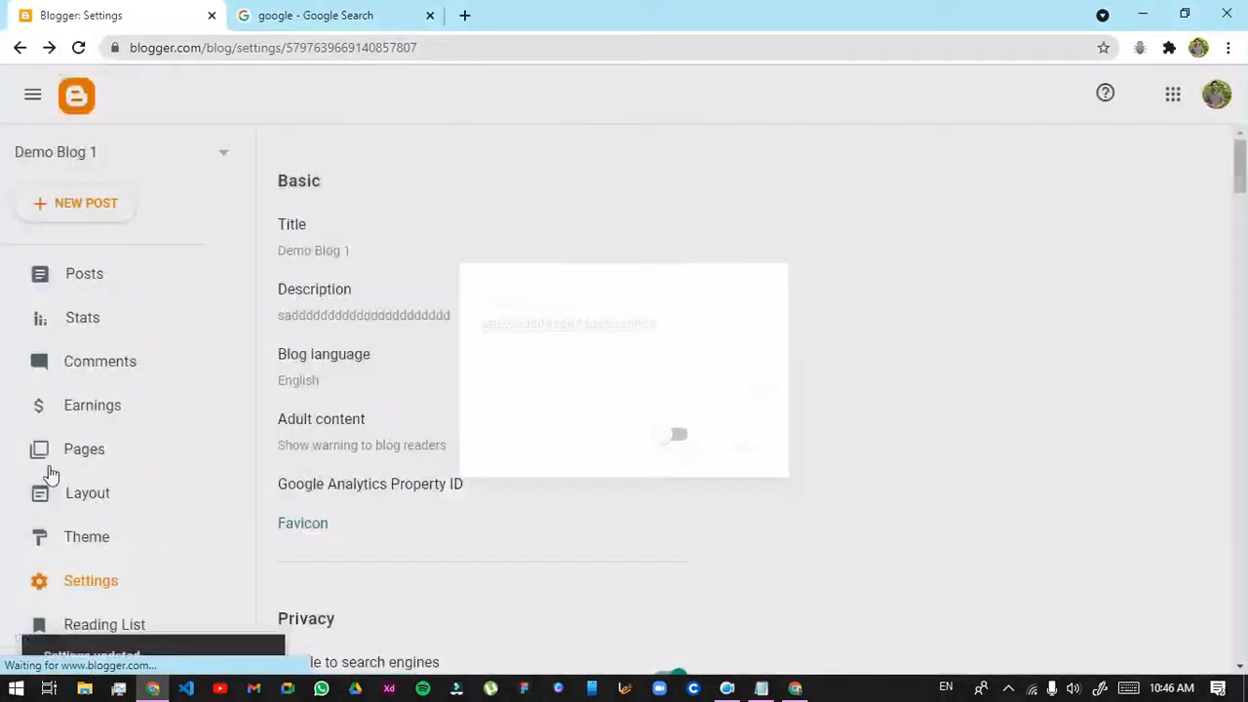
View the live blog, highlight the description below its title and return to the settings tab
{"action": "scroll", "coordinate": [54, 478], "scroll_direction": "down", "scroll_amount": 2}
{"action": "left_click", "coordinate": [94, 556]}
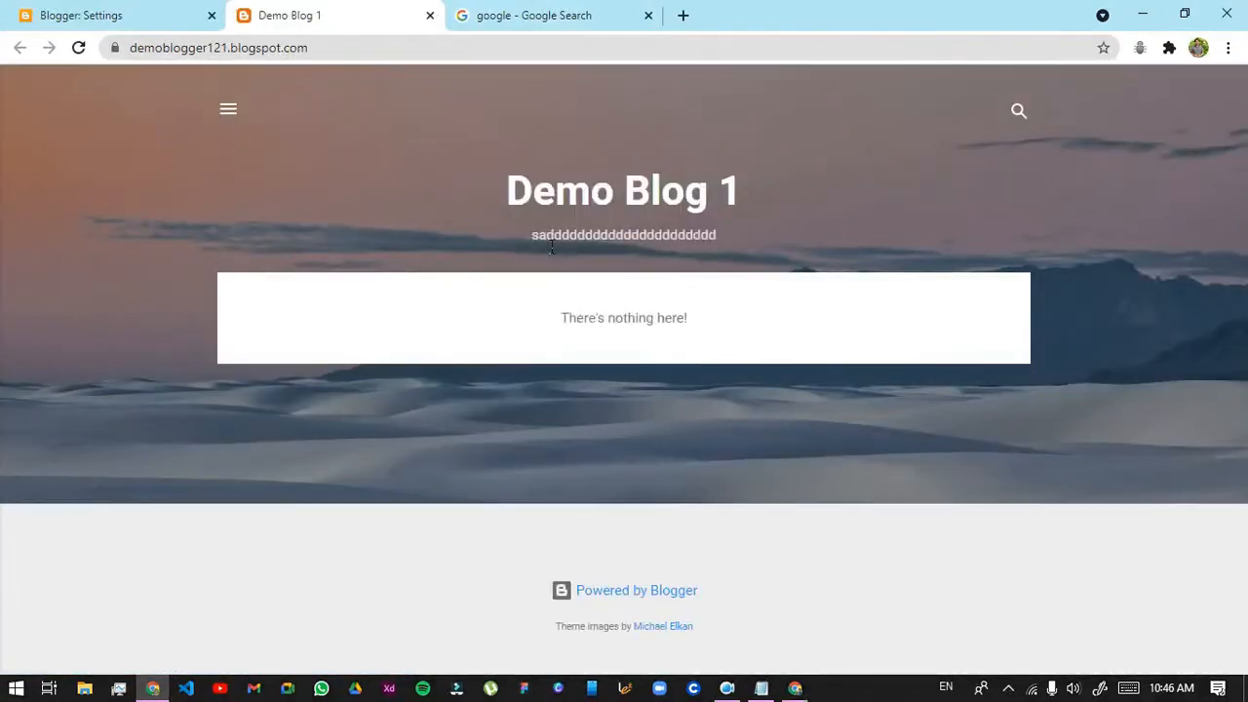
{"action": "left_click_drag", "start_coordinate": [545, 246], "coordinate": [767, 238]}
{"action": "key", "text": "ctrl+shift+Tab"}
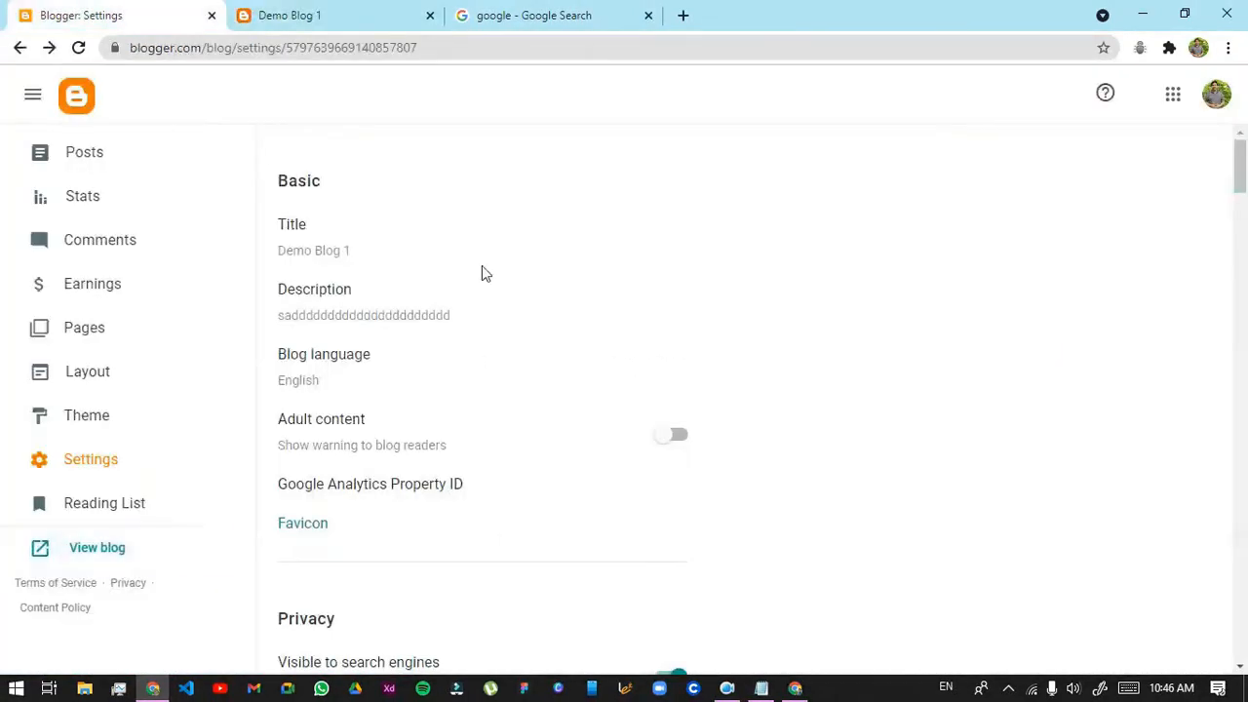
Clear the blog's Description text under Basic and save the empty field
{"action": "left_click", "coordinate": [340, 322]}
{"action": "key", "text": "ctrl+a"}
{"action": "key", "text": "BackSpace"}
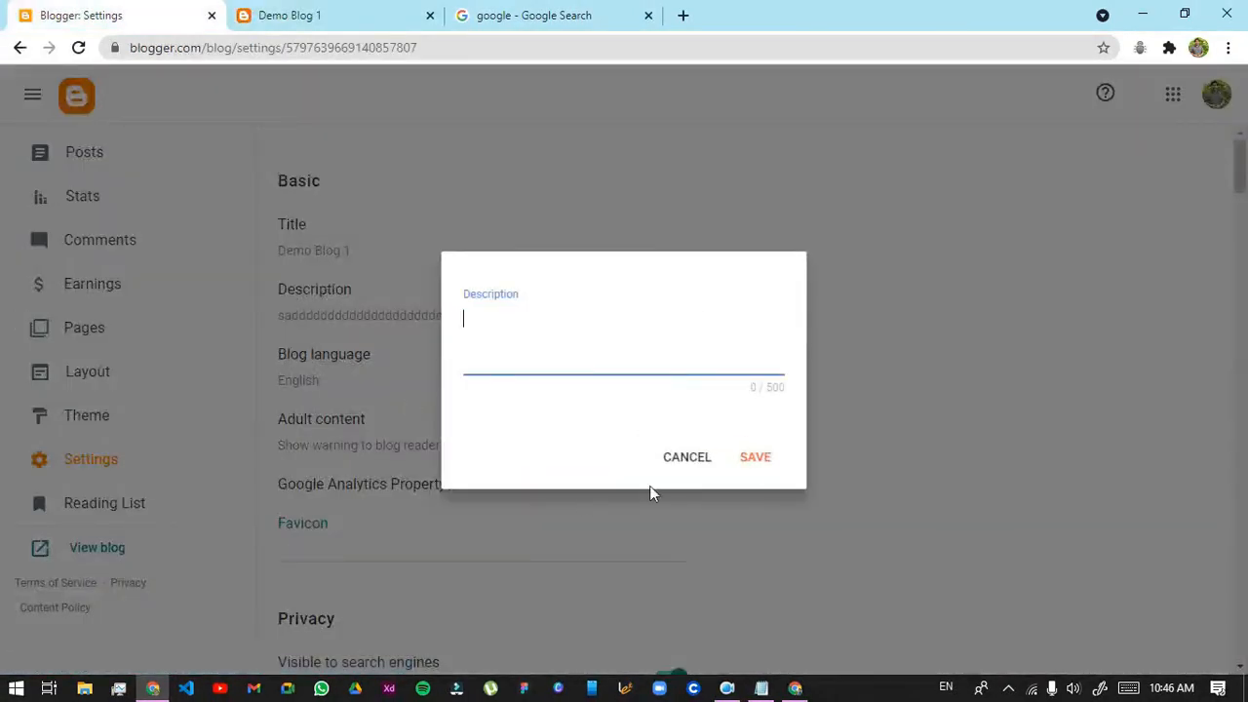
{"action": "left_click", "coordinate": [777, 457]}
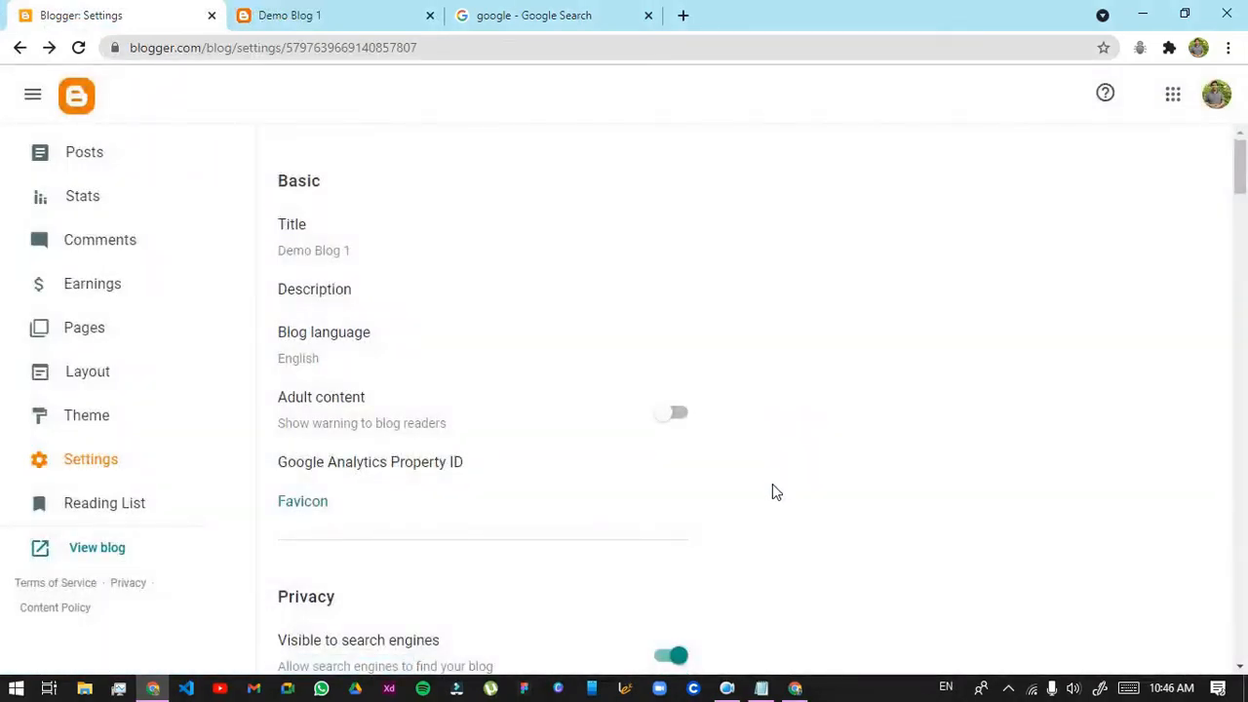
Look through the settings down to Comments and examine the Comment location options without changing them
{"action": "scroll", "coordinate": [771, 497], "scroll_direction": "down", "scroll_amount": 2}
{"action": "scroll", "coordinate": [767, 517], "scroll_direction": "down", "scroll_amount": 5}
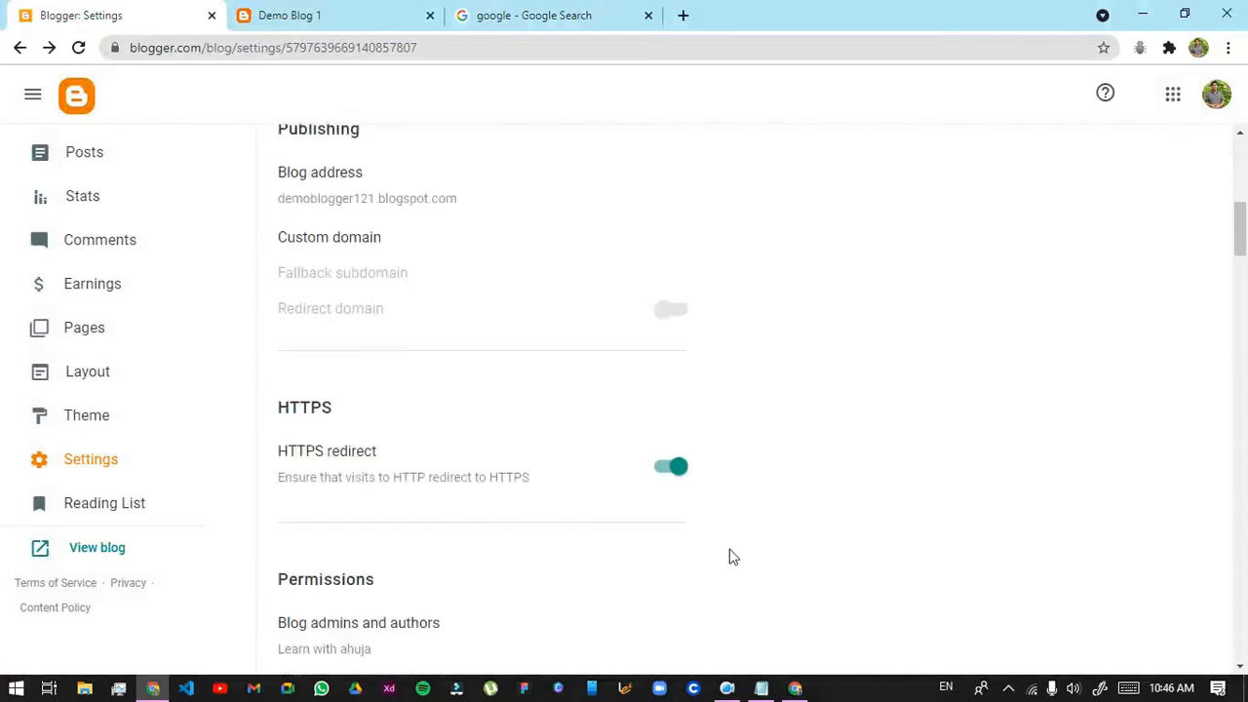
{"action": "scroll", "coordinate": [738, 553], "scroll_direction": "down", "scroll_amount": 12}
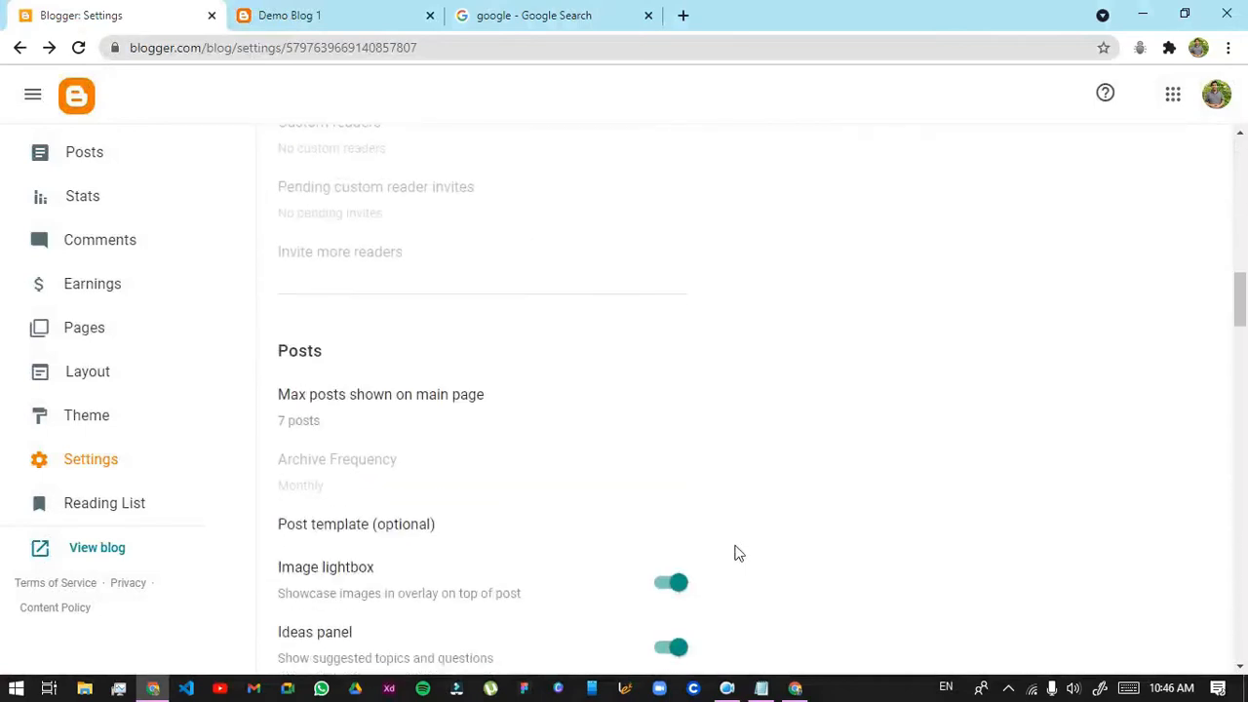
{"action": "scroll", "coordinate": [806, 543], "scroll_direction": "down", "scroll_amount": 5}
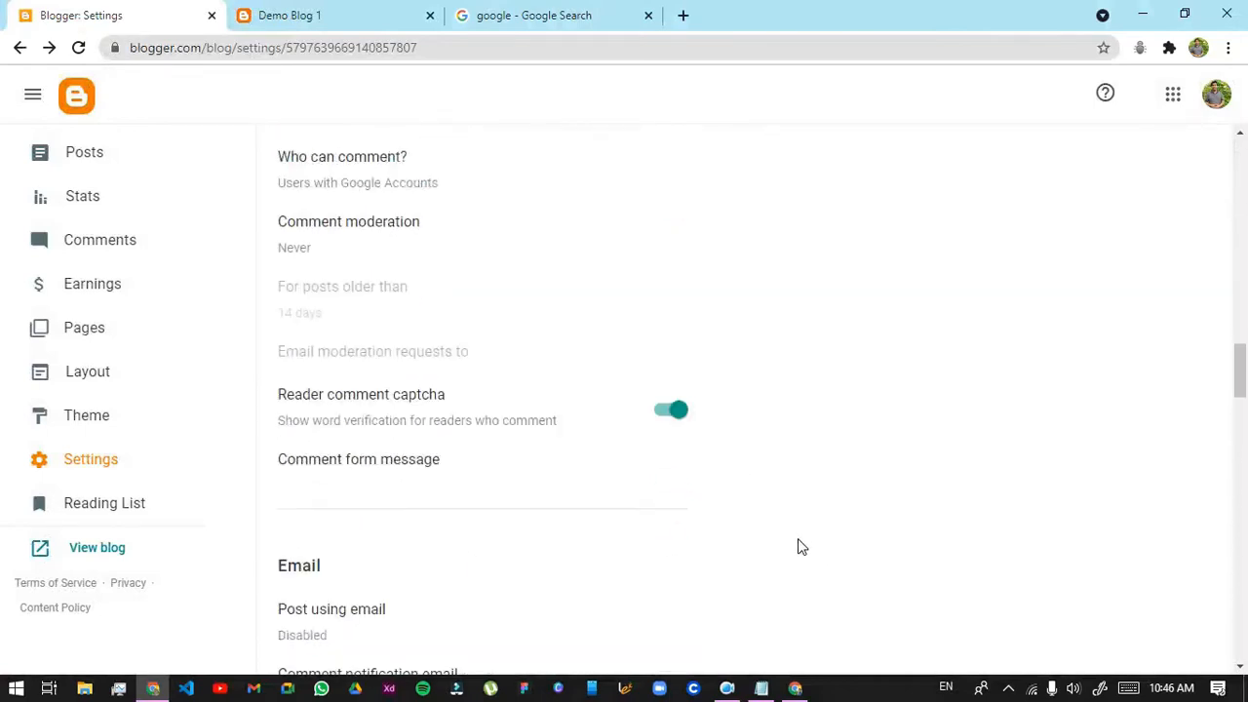
{"action": "scroll", "coordinate": [802, 544], "scroll_direction": "up", "scroll_amount": 5}
{"action": "left_click_drag", "start_coordinate": [293, 413], "coordinate": [371, 432]}
{"action": "scroll", "coordinate": [370, 432], "scroll_direction": "down", "scroll_amount": 1}
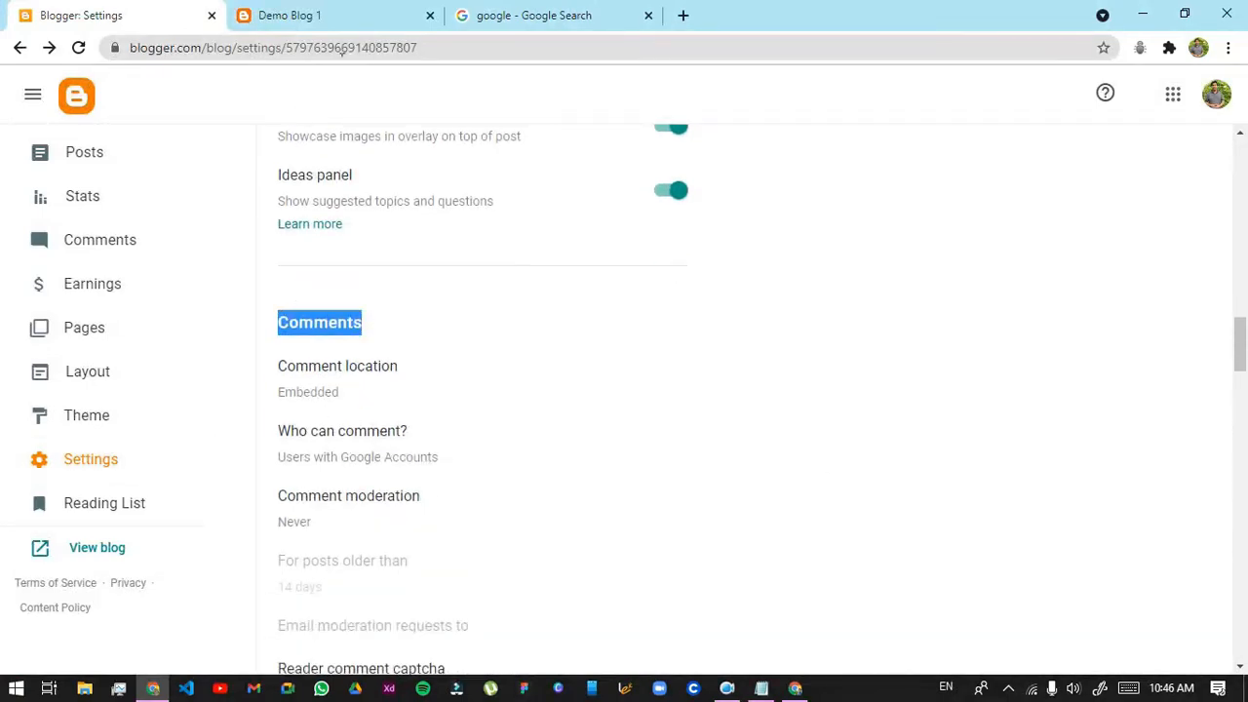
{"action": "left_click", "coordinate": [336, 369]}
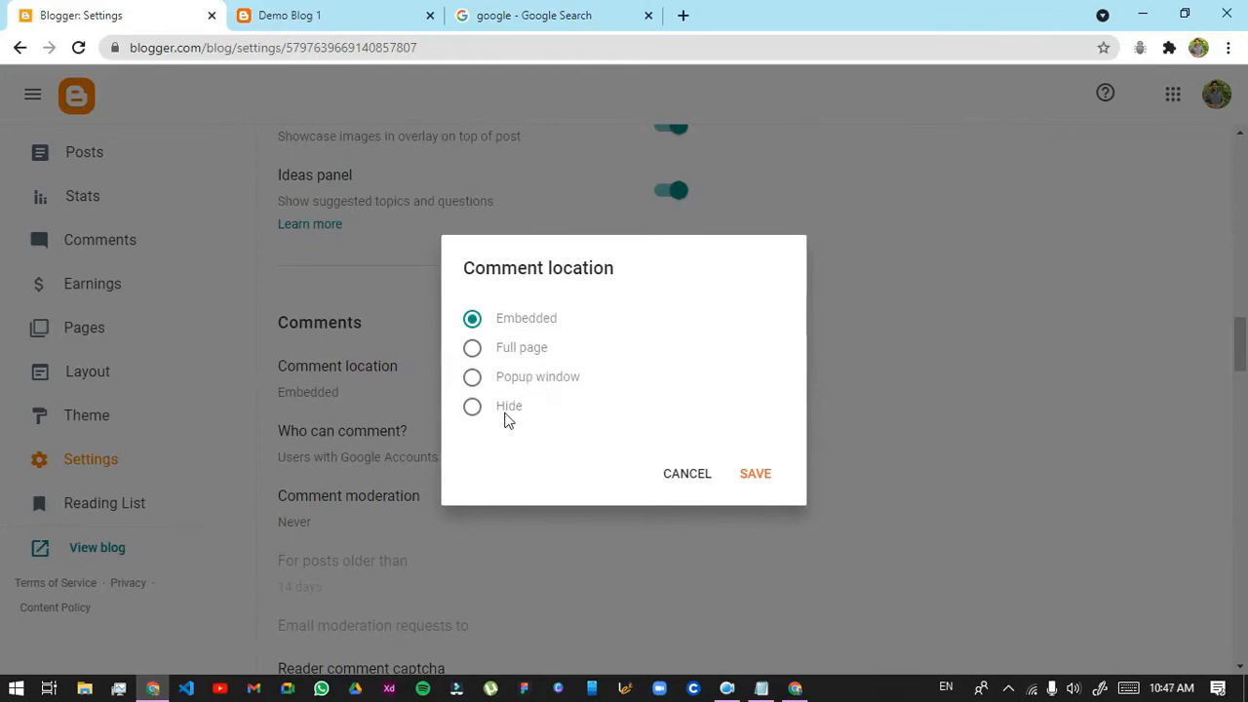
{"action": "left_click", "coordinate": [689, 473]}
Set Who can comment? to Anyone (including anonymous) and save it
{"action": "scroll", "coordinate": [661, 489], "scroll_direction": "down", "scroll_amount": 1}
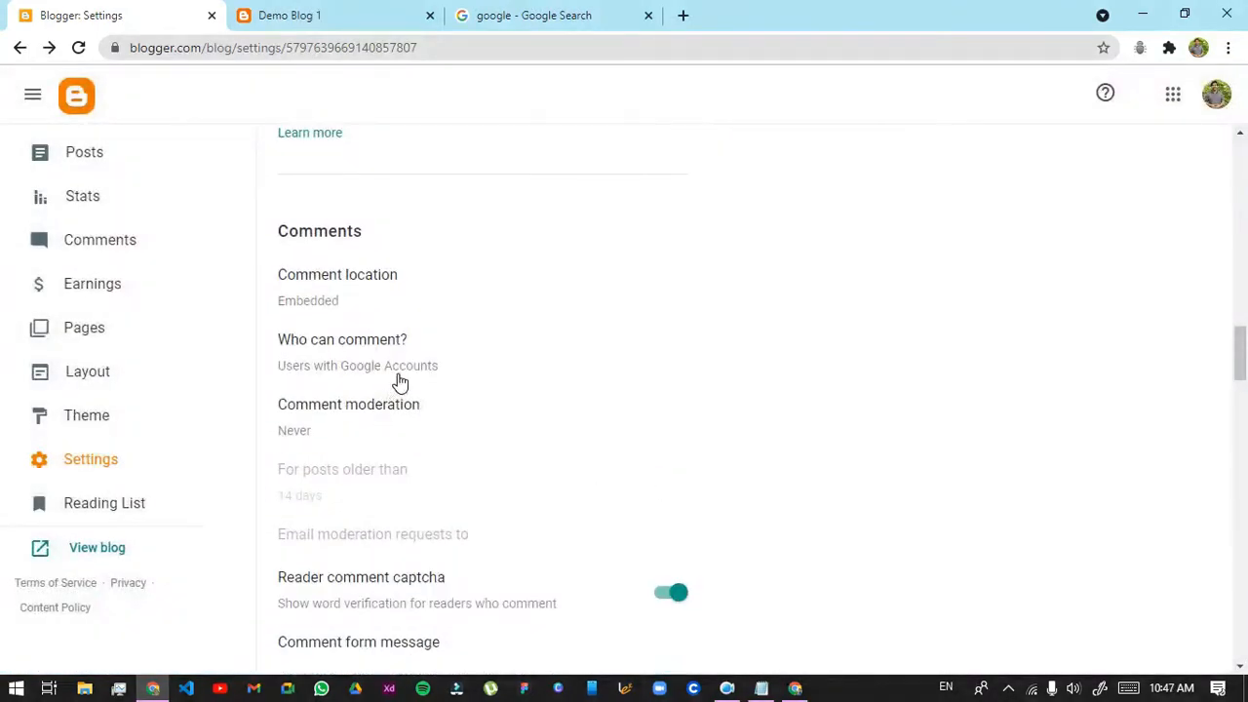
{"action": "left_click", "coordinate": [369, 351]}
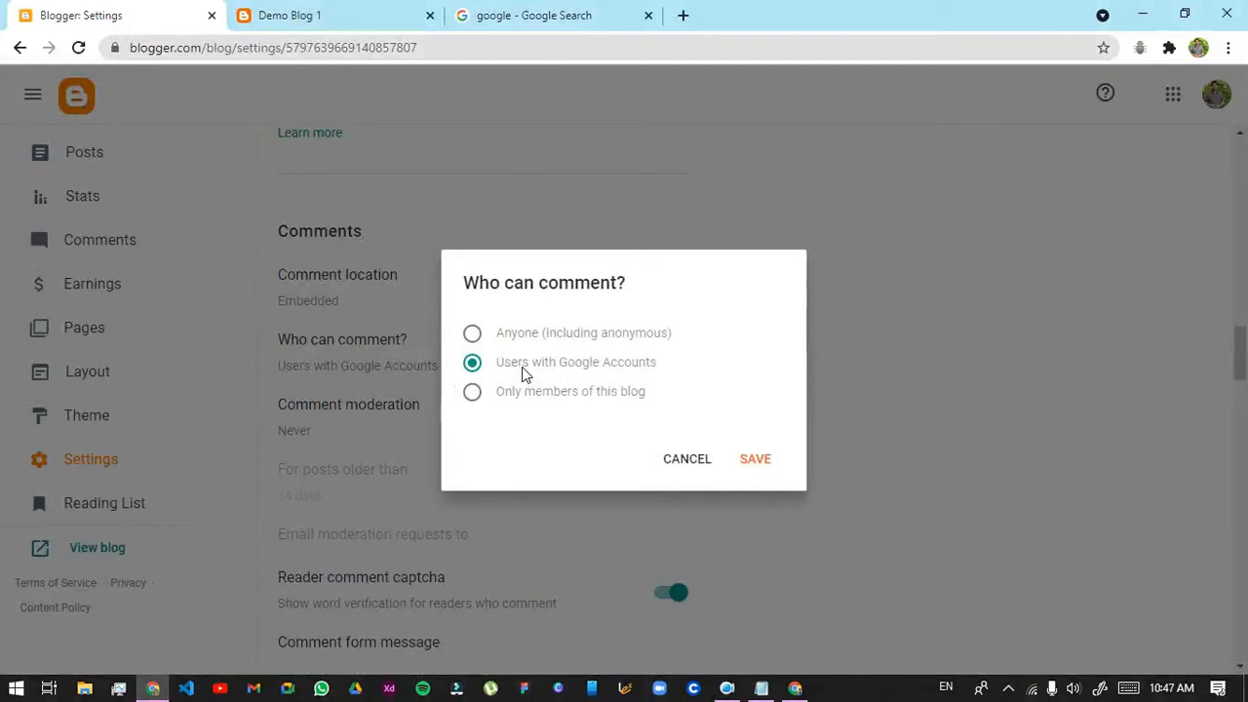
{"action": "left_click", "coordinate": [542, 343]}
{"action": "left_click", "coordinate": [747, 463]}
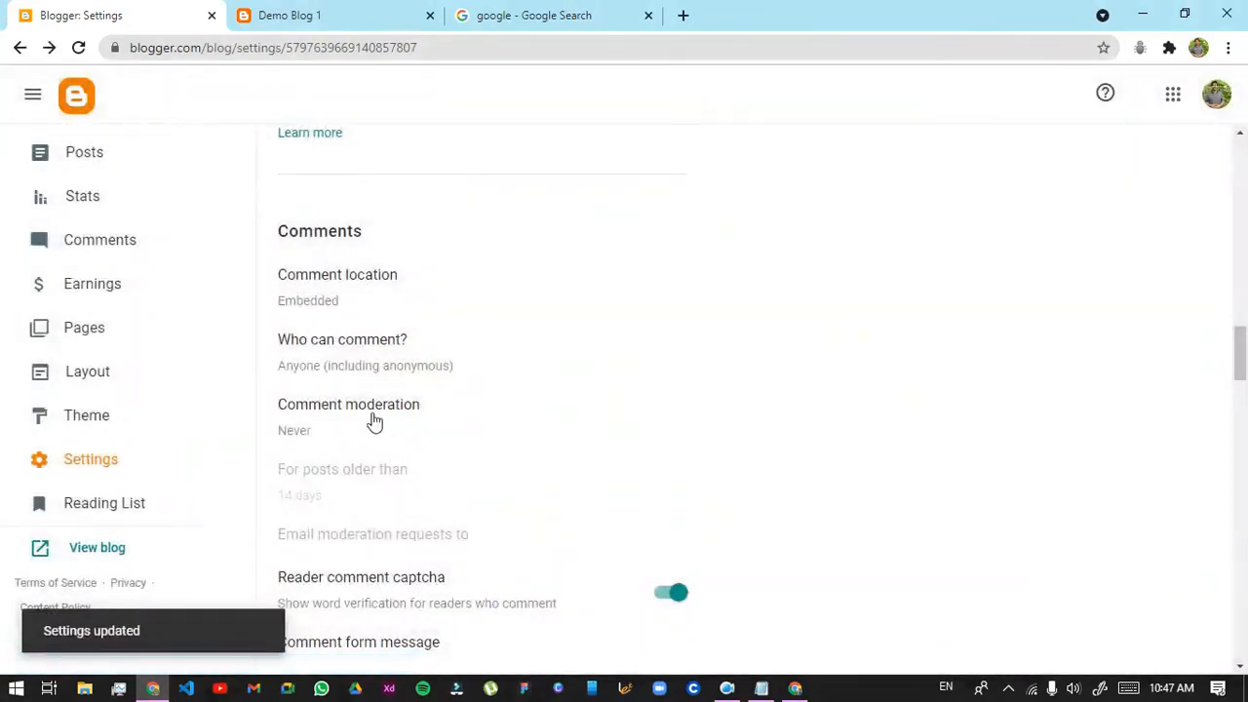
Set Comment moderation to Sometimes and save it
{"action": "left_click", "coordinate": [375, 421]}
{"action": "left_click", "coordinate": [483, 362]}
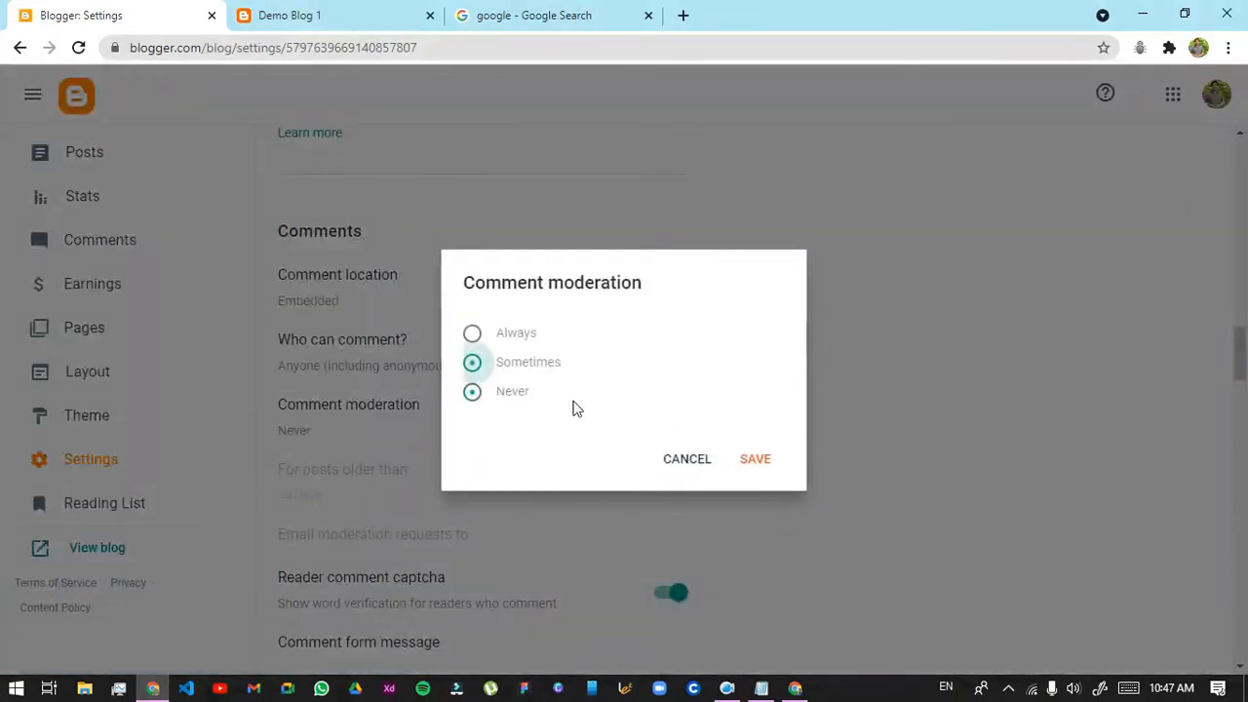
{"action": "left_click", "coordinate": [754, 456]}
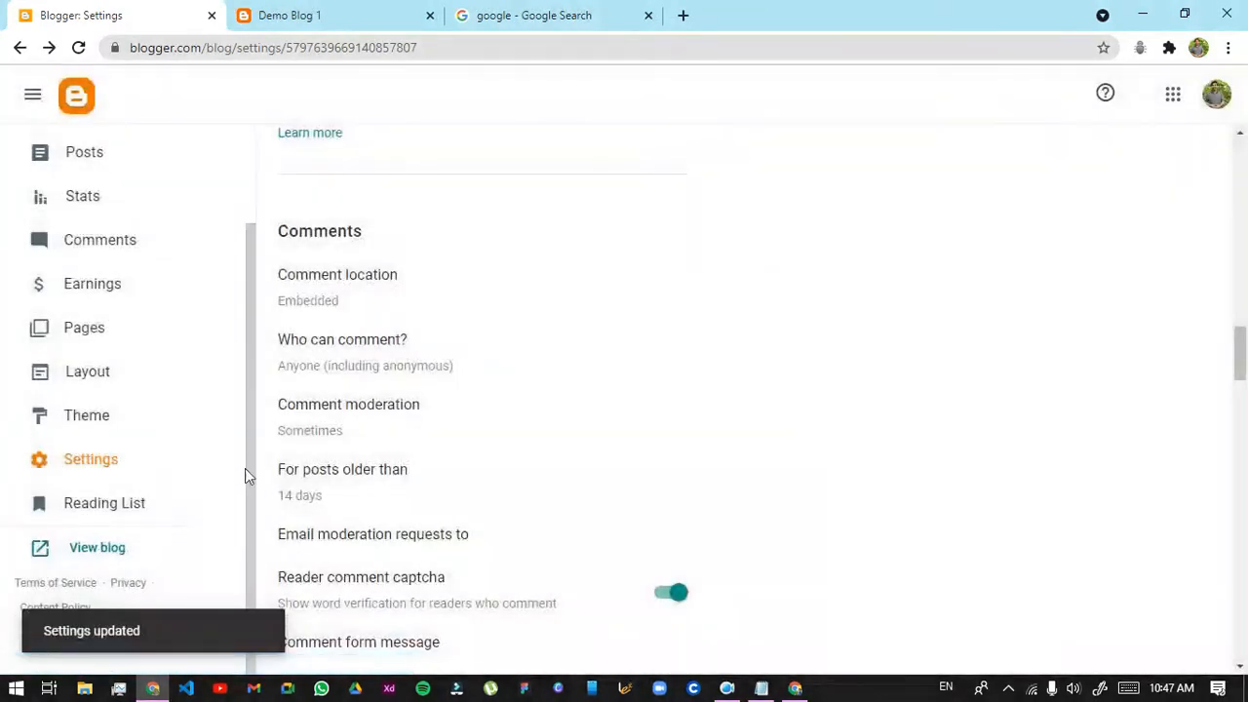
Set comment moderation to apply to posts older than 7 days, and turn off the Reader comment captcha
{"action": "left_click", "coordinate": [458, 475]}
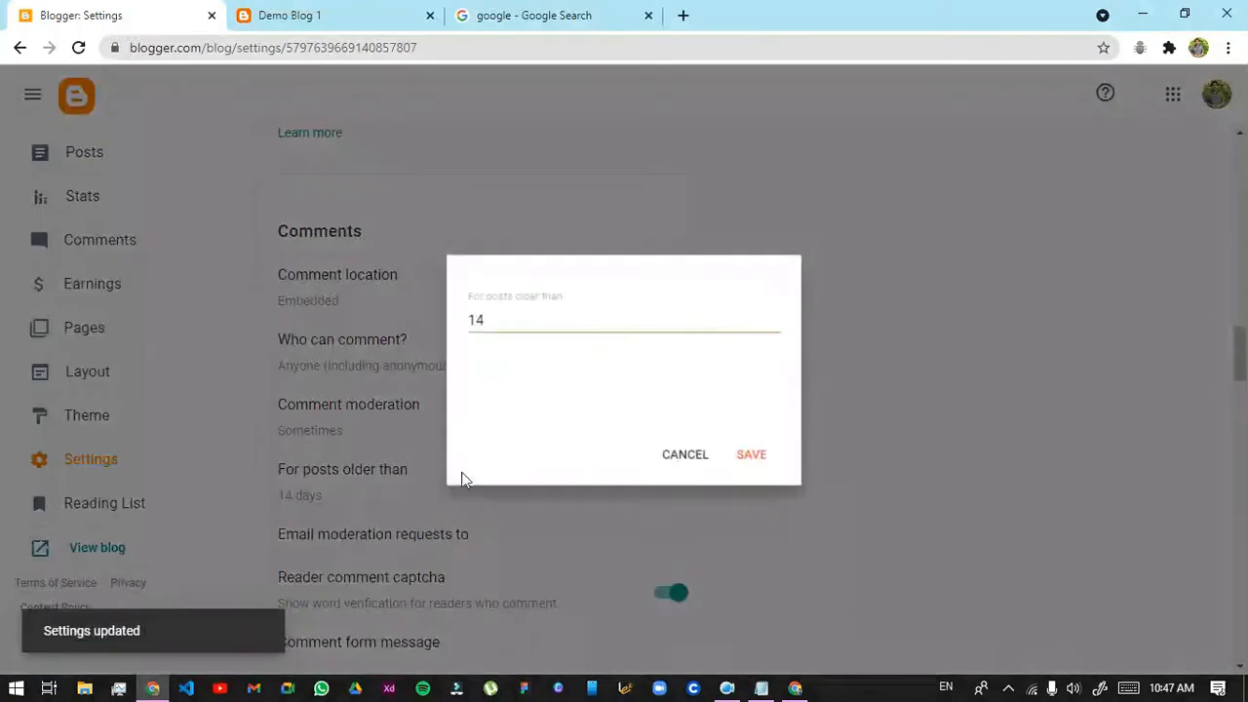
{"action": "double_click", "coordinate": [469, 314]}
{"action": "type", "text": "7"}
{"action": "left_click", "coordinate": [740, 451]}
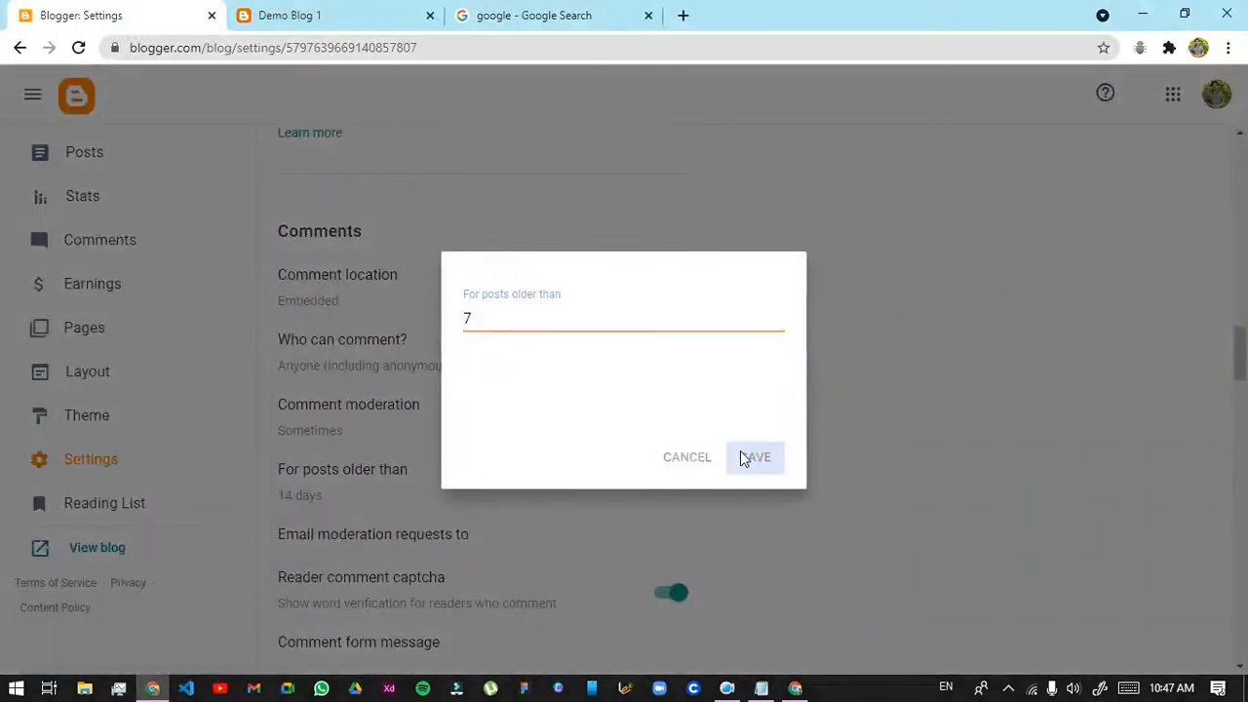
{"action": "scroll", "coordinate": [744, 460], "scroll_direction": "down", "scroll_amount": 2}
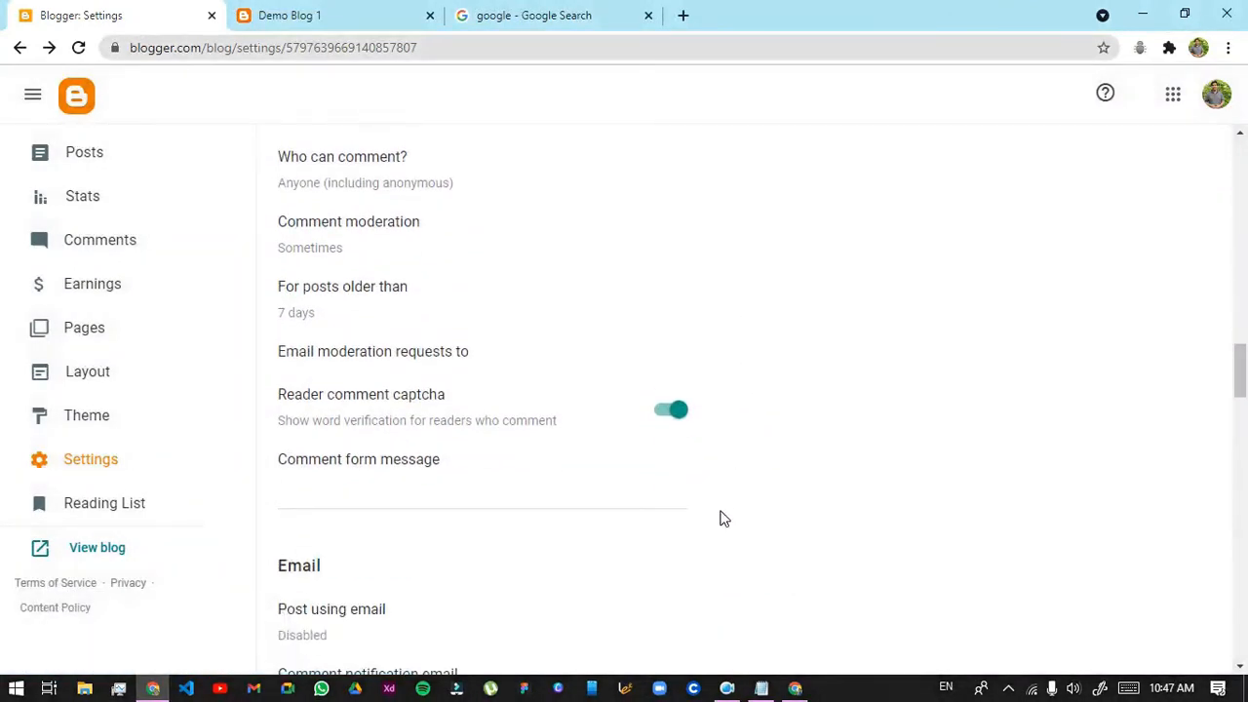
{"action": "left_click", "coordinate": [671, 410]}
Examine the Post using email options in the Email section and leave them unchanged
{"action": "scroll", "coordinate": [439, 503], "scroll_direction": "down", "scroll_amount": 1}
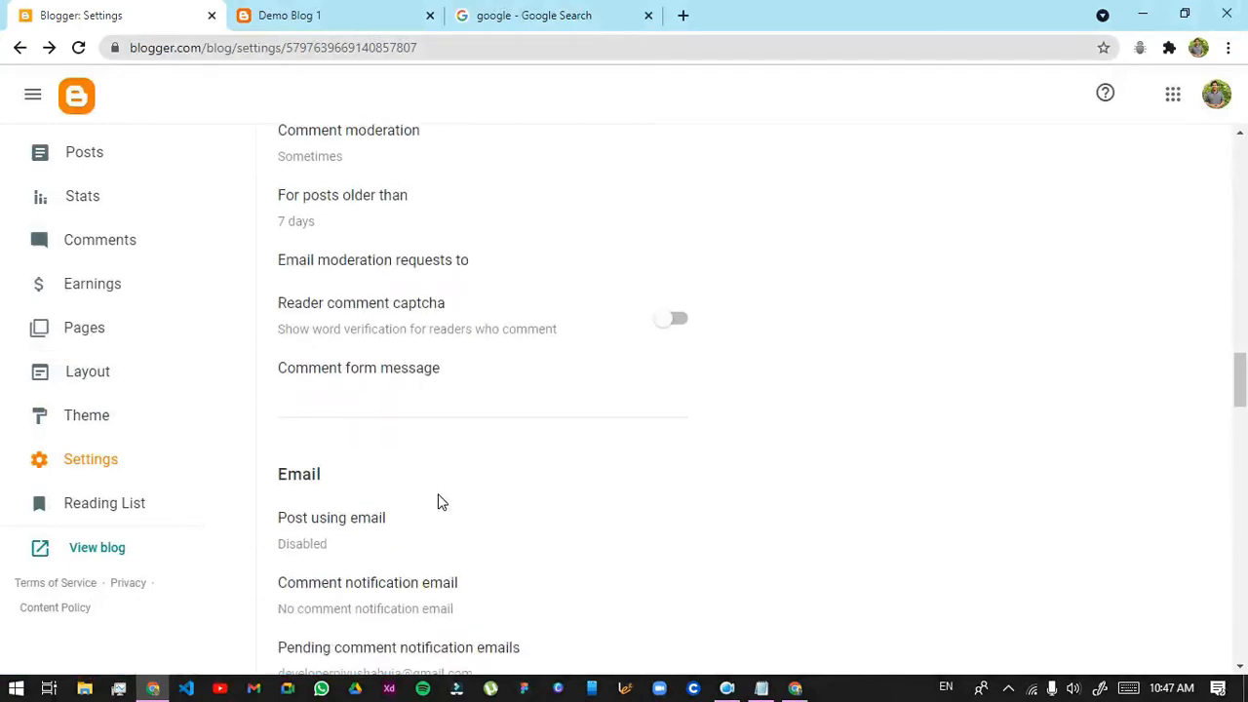
{"action": "scroll", "coordinate": [390, 482], "scroll_direction": "down", "scroll_amount": 1}
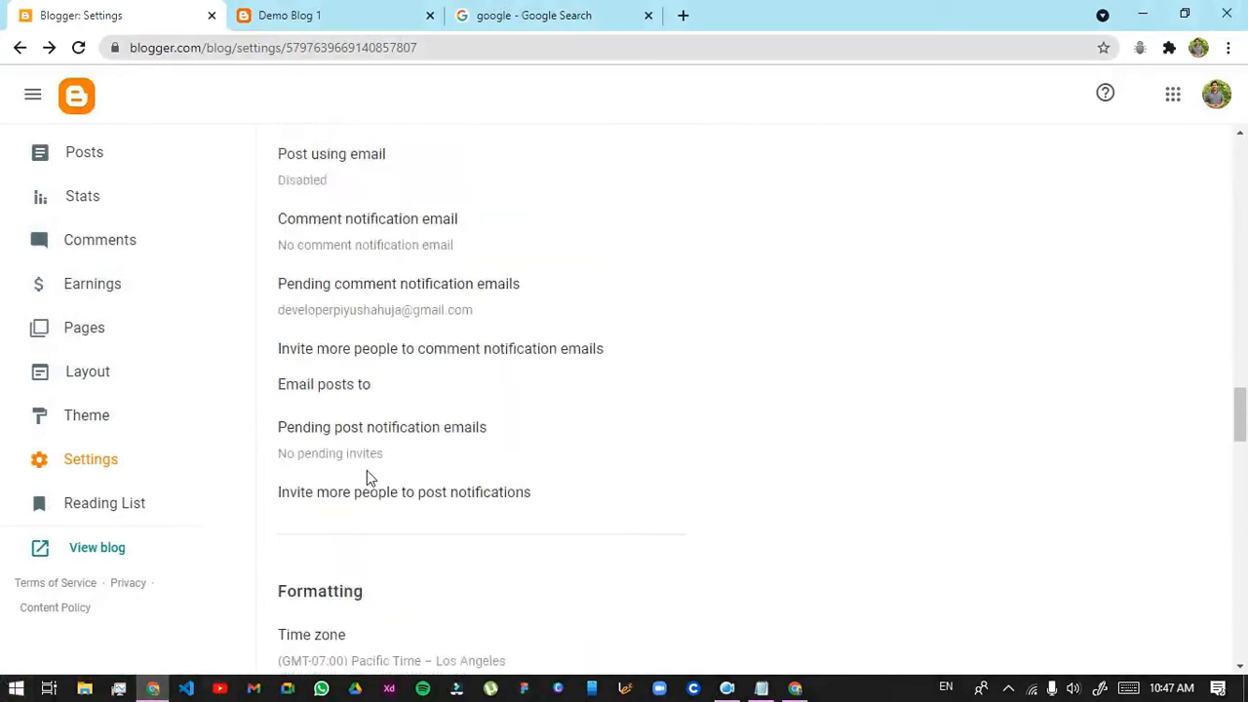
{"action": "left_click", "coordinate": [328, 423]}
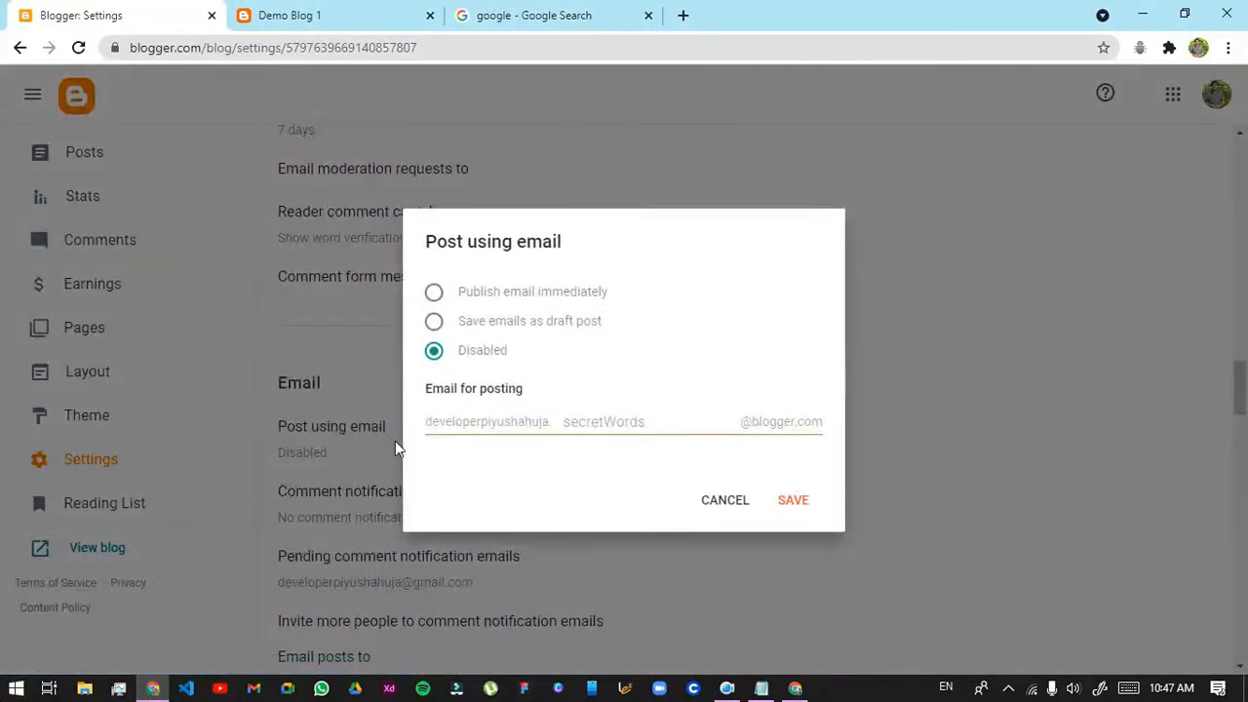
{"action": "left_click", "coordinate": [739, 503]}
Set the blog's Time zone under Formatting to (GMT+05:30) India Standard Time – Kolkata and save it
{"action": "scroll", "coordinate": [758, 496], "scroll_direction": "down", "scroll_amount": 4}
{"action": "scroll", "coordinate": [758, 498], "scroll_direction": "down", "scroll_amount": 2}
{"action": "scroll", "coordinate": [490, 393], "scroll_direction": "up", "scroll_amount": 1}
{"action": "scroll", "coordinate": [502, 585], "scroll_direction": "down", "scroll_amount": 3}
{"action": "left_click_drag", "start_coordinate": [299, 408], "coordinate": [396, 416]}
{"action": "left_click_drag", "start_coordinate": [342, 501], "coordinate": [343, 494]}
{"action": "left_click", "coordinate": [339, 485]}
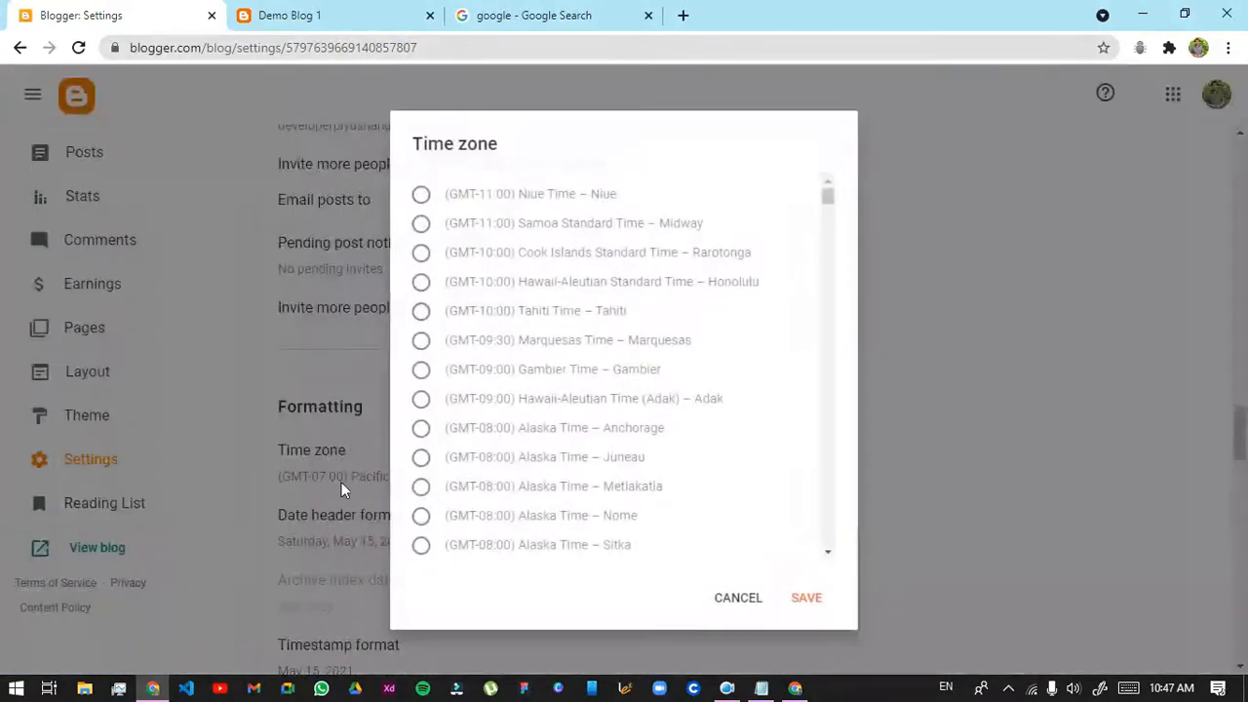
{"action": "scroll", "coordinate": [721, 449], "scroll_direction": "down", "scroll_amount": 10}
{"action": "scroll", "coordinate": [734, 447], "scroll_direction": "down", "scroll_amount": 15}
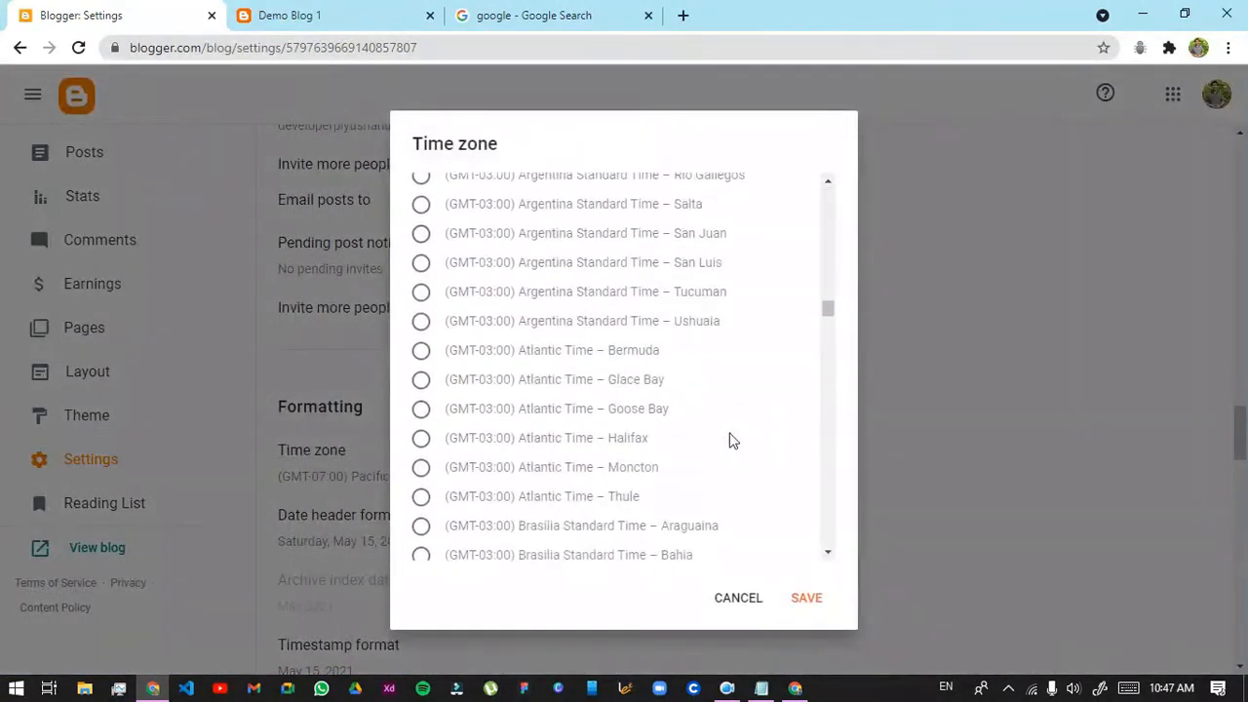
{"action": "scroll", "coordinate": [733, 441], "scroll_direction": "down", "scroll_amount": 20}
{"action": "scroll", "coordinate": [738, 433], "scroll_direction": "down", "scroll_amount": 20}
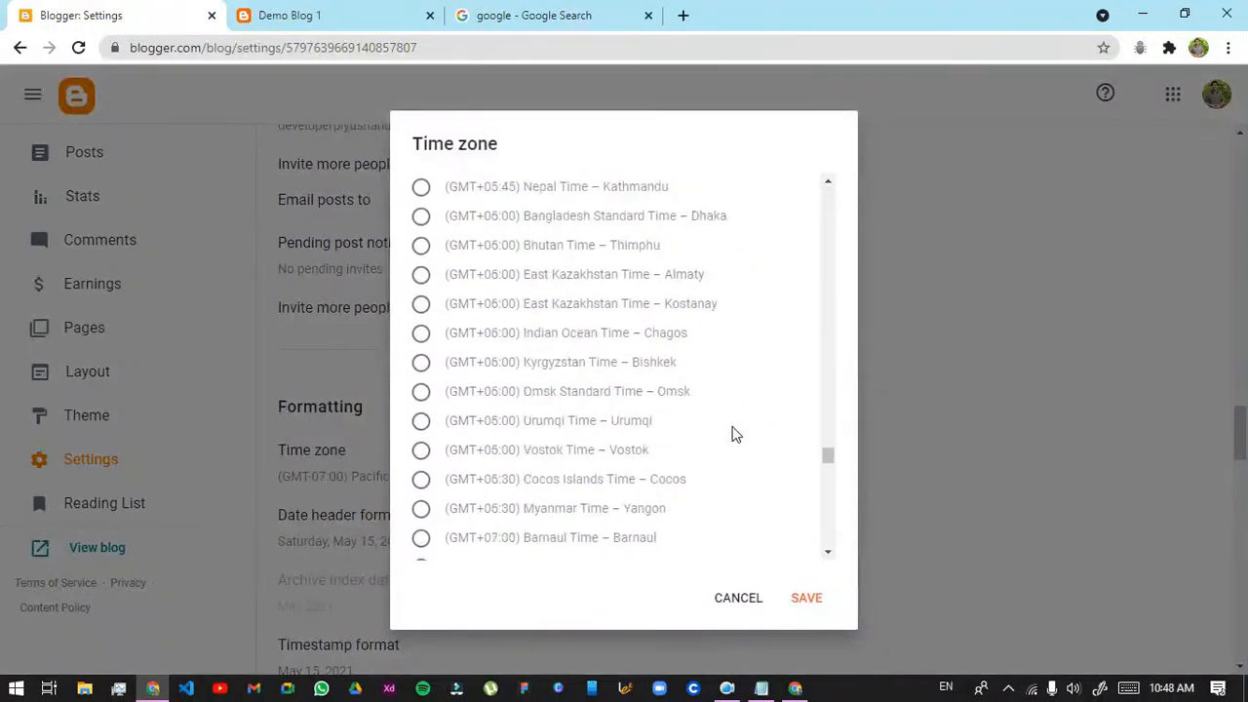
{"action": "scroll", "coordinate": [624, 327], "scroll_direction": "up", "scroll_amount": 1}
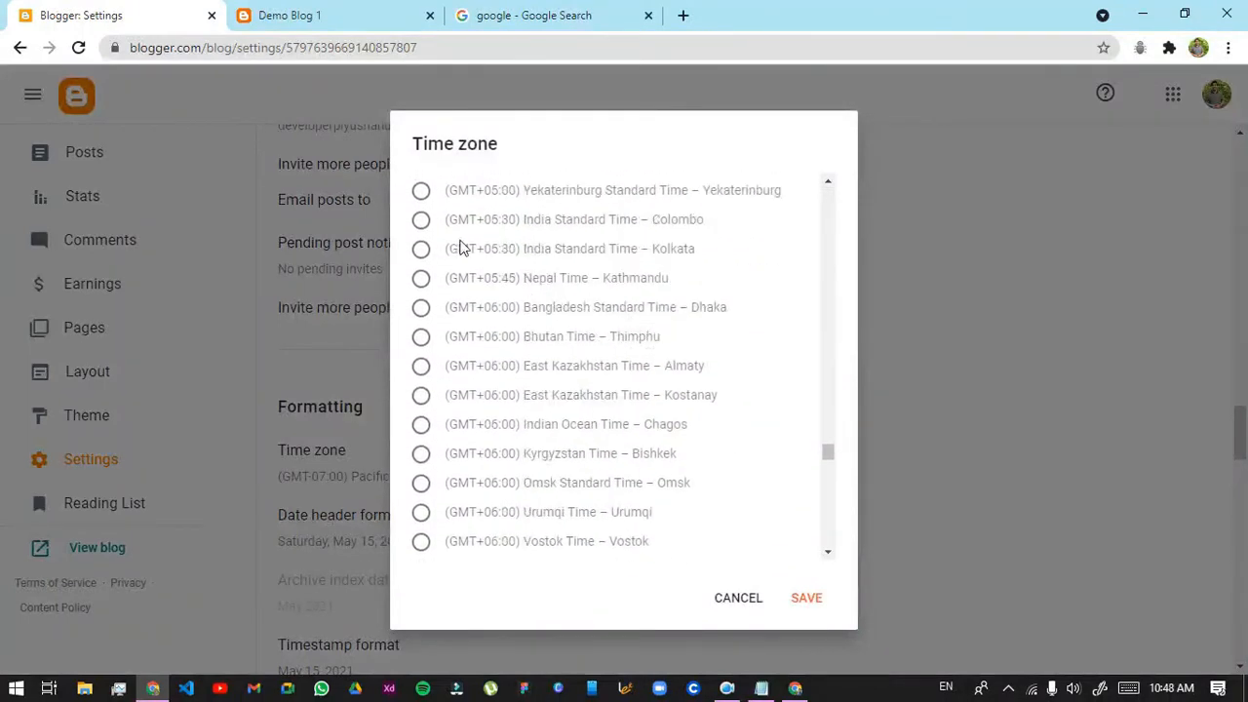
{"action": "left_click", "coordinate": [422, 252]}
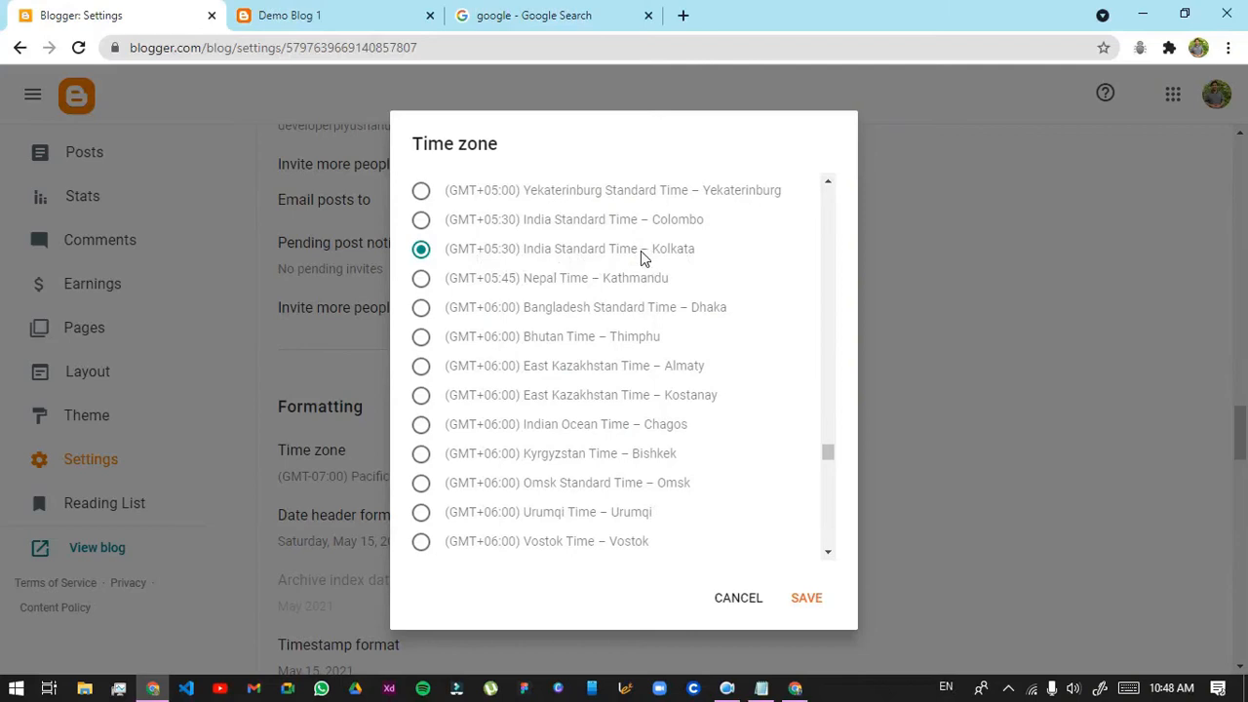
{"action": "left_click", "coordinate": [815, 598]}
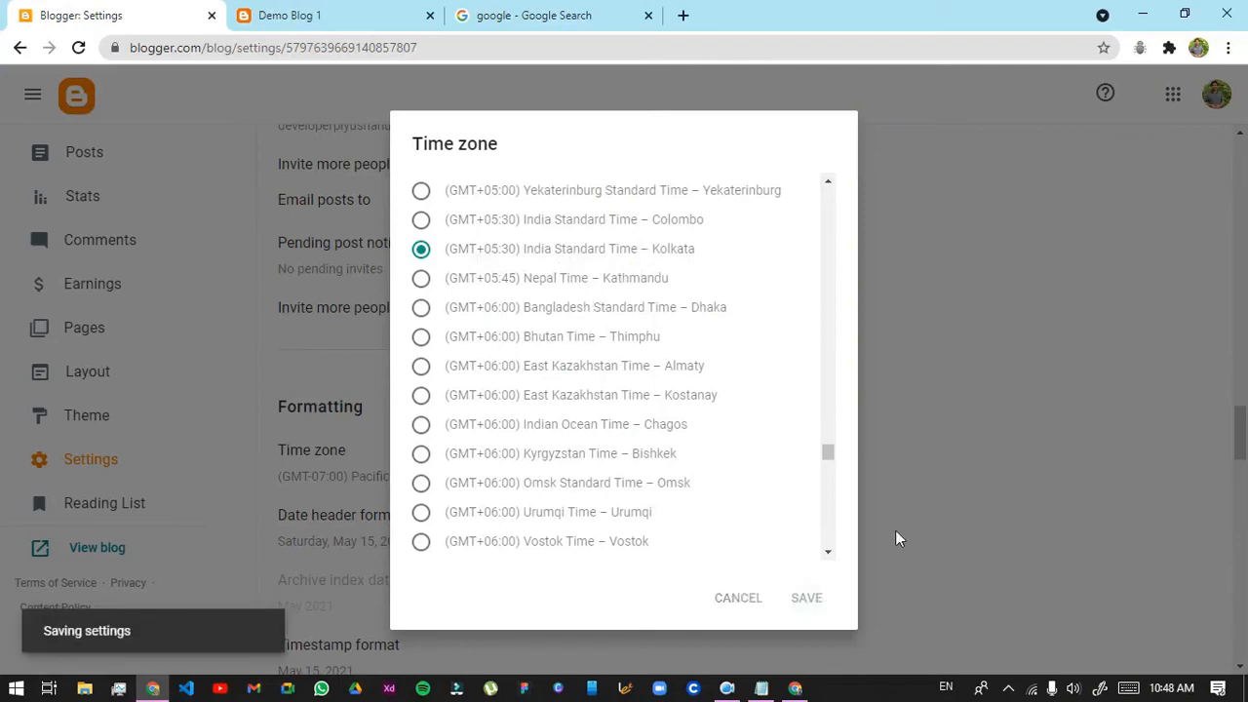
Look through the remaining settings down to Site feed, and return to the HTTPS section to examine its redirect option
{"action": "scroll", "coordinate": [906, 520], "scroll_direction": "down", "scroll_amount": 4}
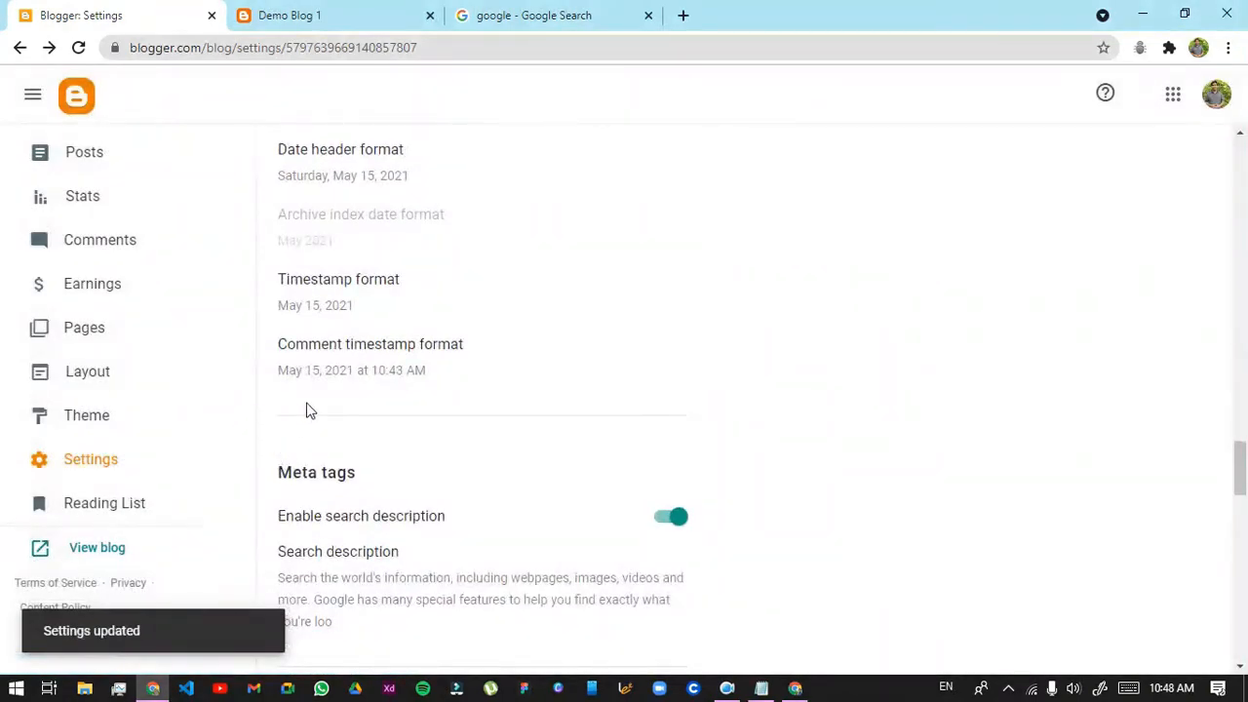
{"action": "scroll", "coordinate": [306, 410], "scroll_direction": "down", "scroll_amount": 5}
{"action": "scroll", "coordinate": [356, 387], "scroll_direction": "down", "scroll_amount": 3}
{"action": "scroll", "coordinate": [340, 544], "scroll_direction": "down", "scroll_amount": 1}
{"action": "scroll", "coordinate": [513, 544], "scroll_direction": "down", "scroll_amount": 12}
{"action": "scroll", "coordinate": [605, 576], "scroll_direction": "up", "scroll_amount": 20}
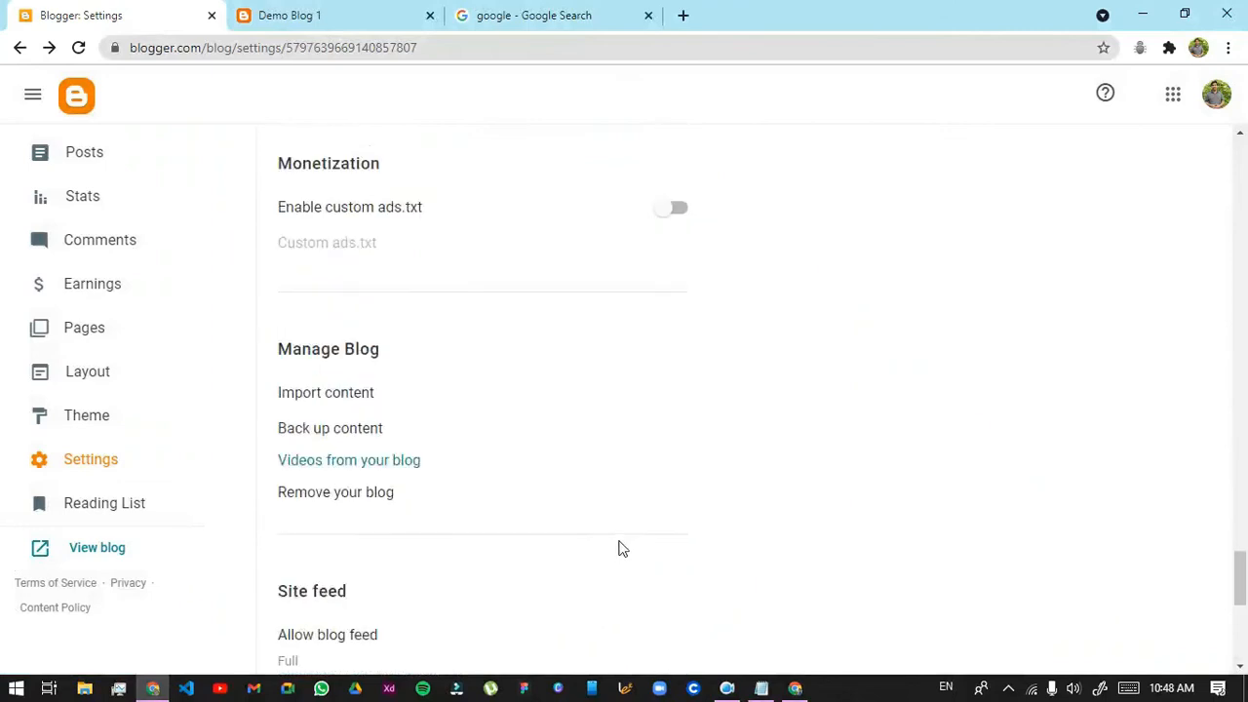
{"action": "left_click_drag", "start_coordinate": [1244, 373], "coordinate": [1245, 200]}
{"action": "scroll", "coordinate": [920, 276], "scroll_direction": "down", "scroll_amount": 7}
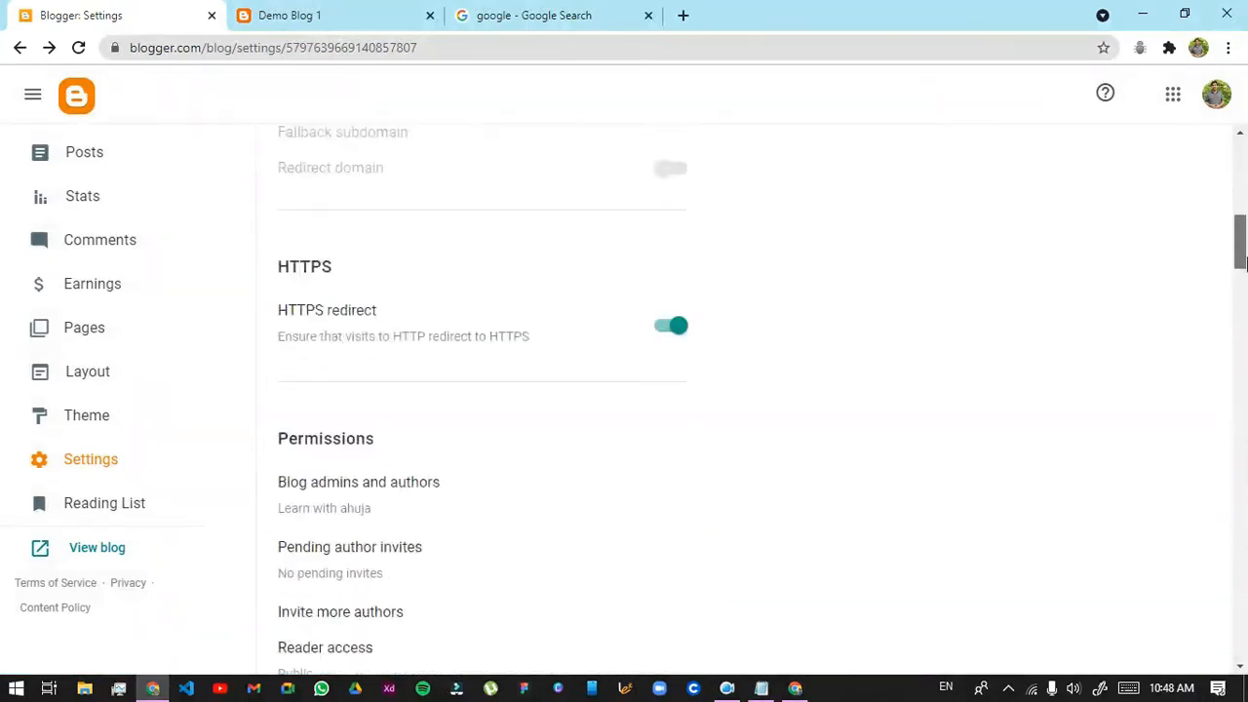
{"action": "scroll", "coordinate": [569, 267], "scroll_direction": "up", "scroll_amount": 3}
{"action": "left_click_drag", "start_coordinate": [261, 310], "coordinate": [359, 316]}
{"action": "left_click_drag", "start_coordinate": [395, 384], "coordinate": [408, 391]}
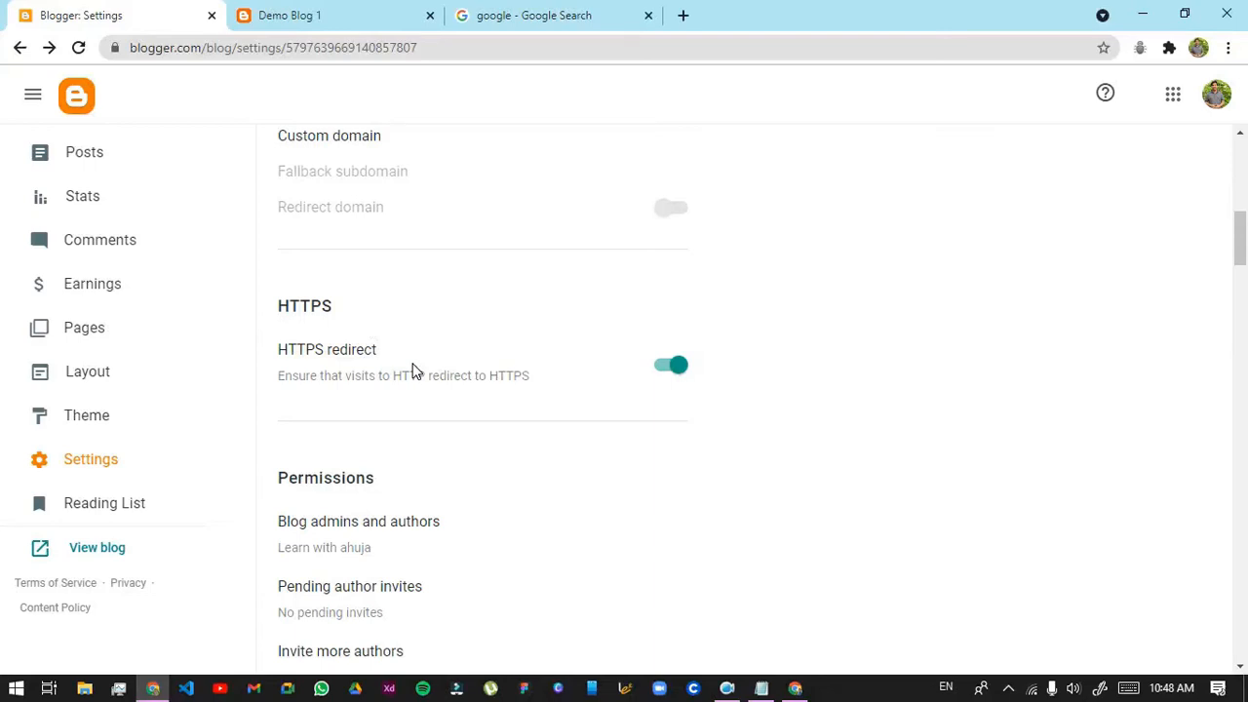
Switch HTTPS redirect off to check the live blog without it, and switch it back on
{"action": "left_click", "coordinate": [664, 365]}
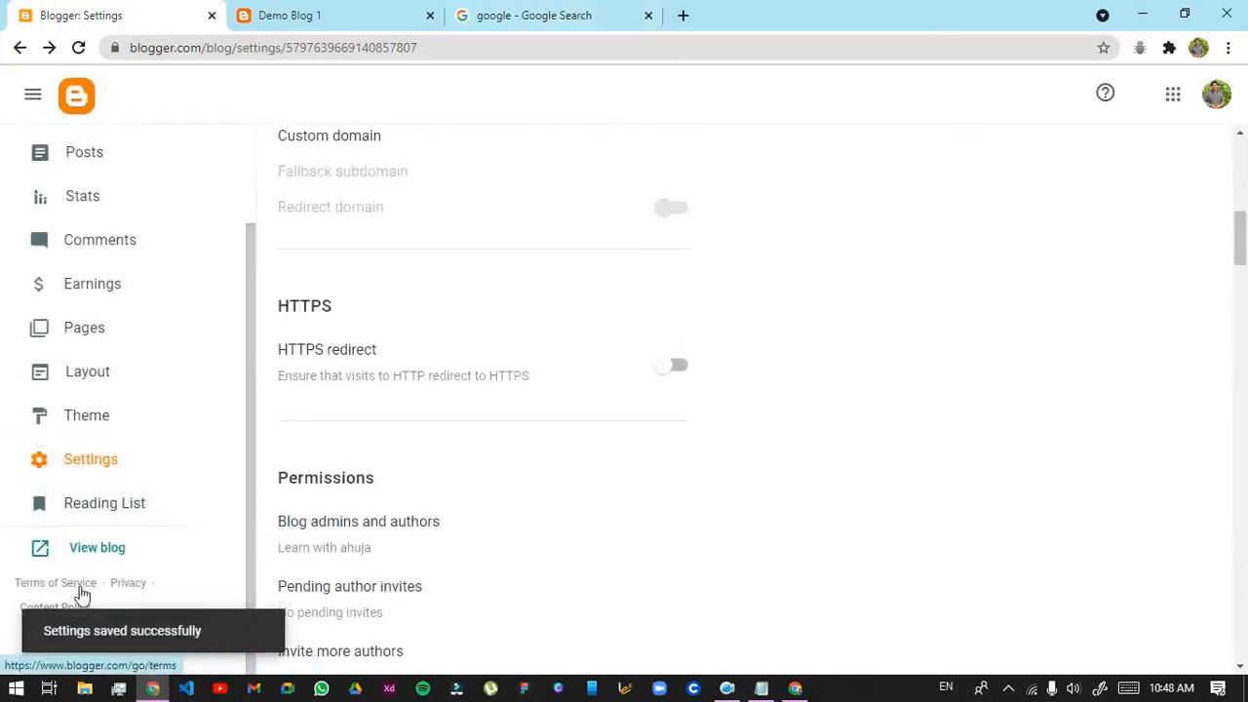
{"action": "left_click", "coordinate": [89, 547]}
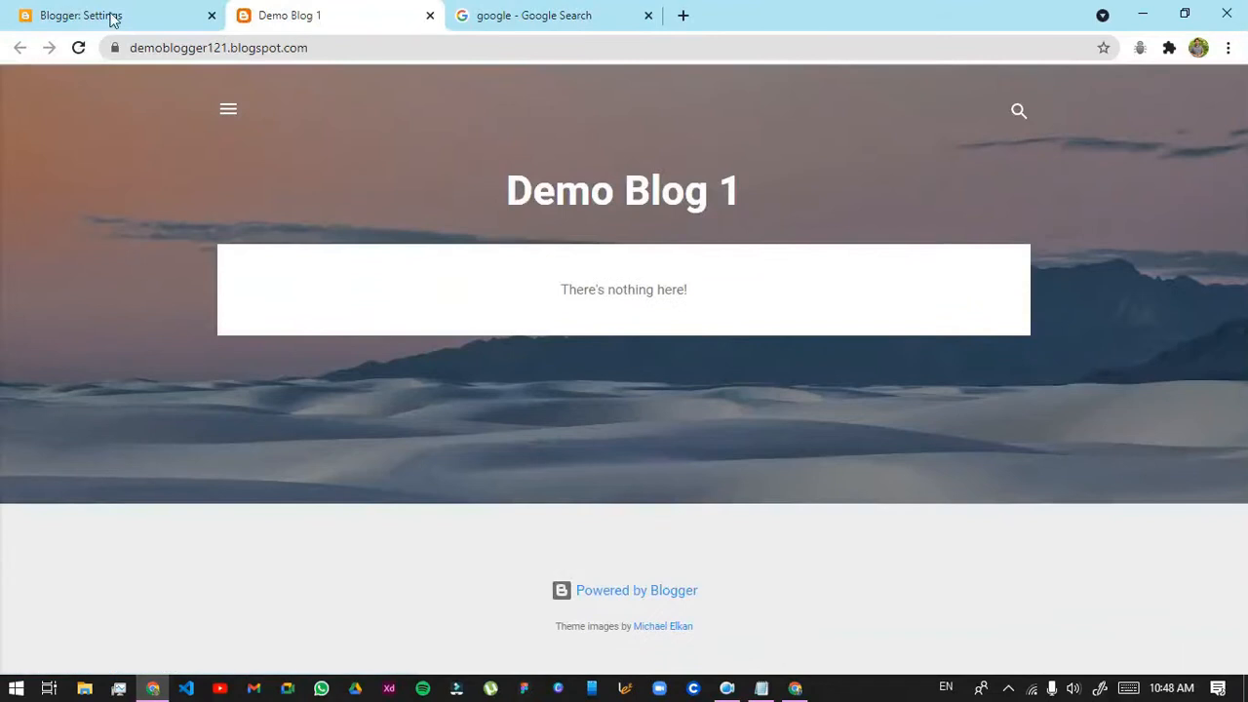
{"action": "left_click", "coordinate": [111, 15]}
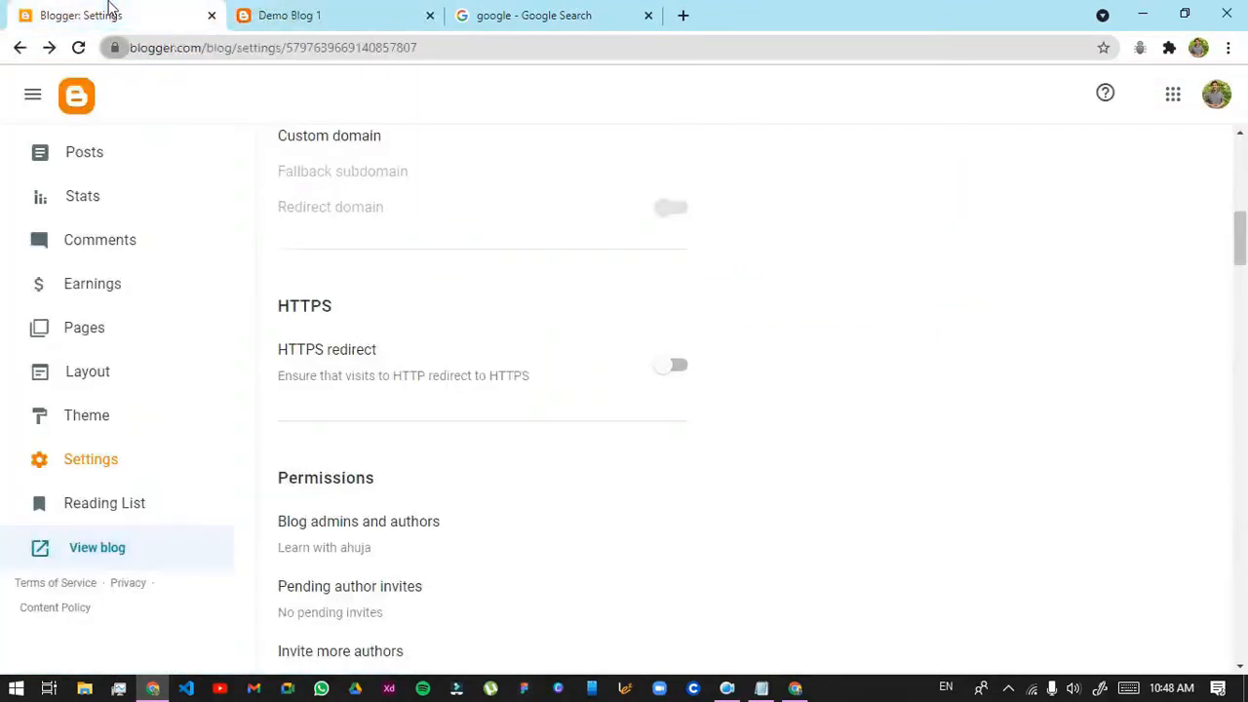
{"action": "left_click", "coordinate": [88, 547]}
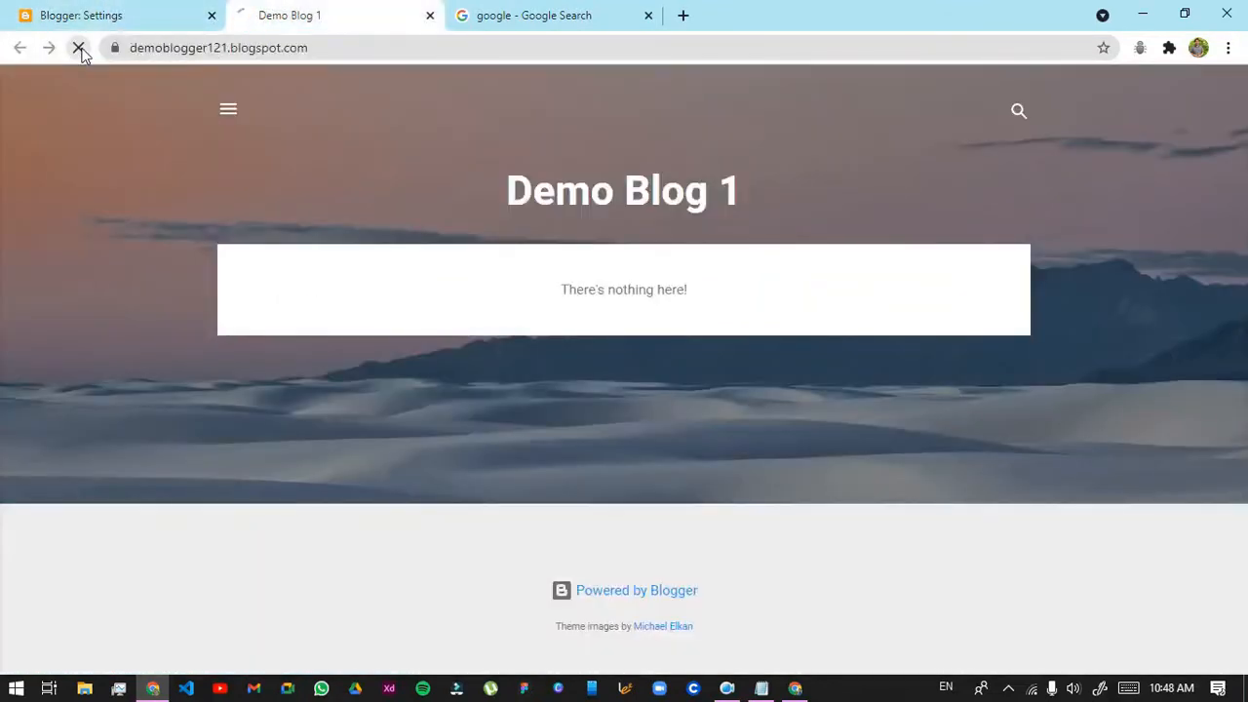
{"action": "left_click", "coordinate": [101, 15]}
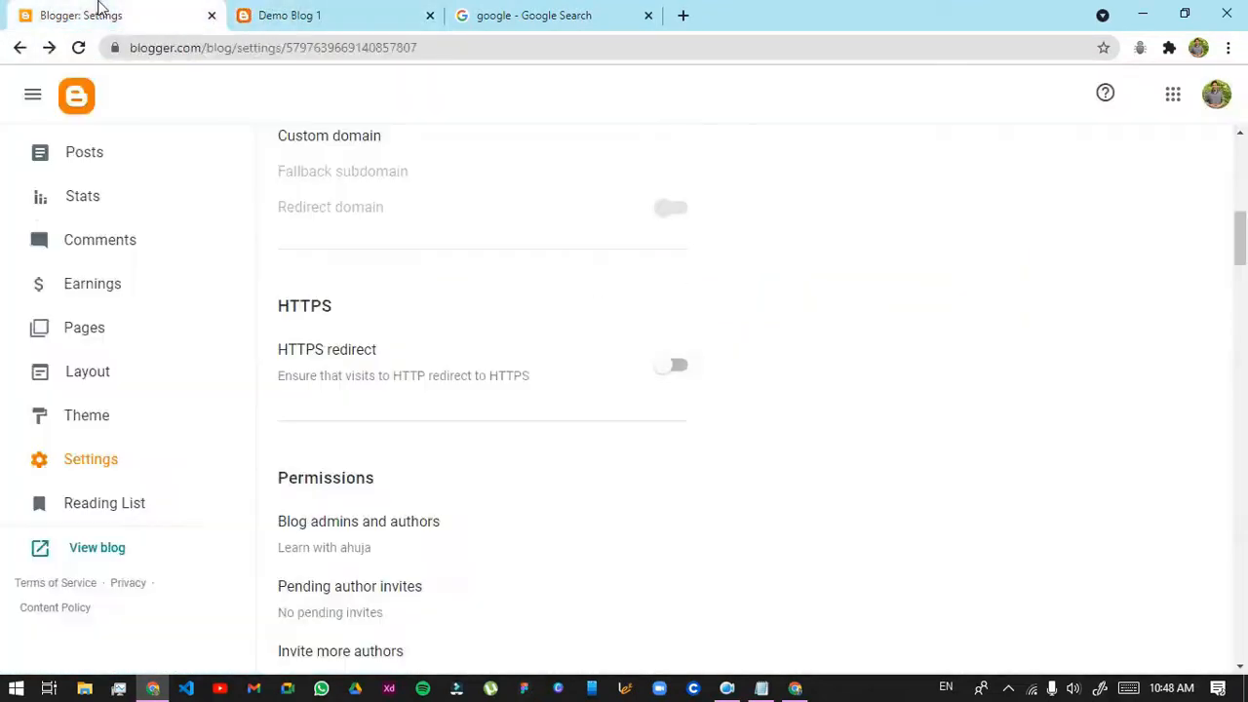
{"action": "left_click", "coordinate": [678, 368]}
Inspect the live blog's connection security information and reveal its full web address including the https prefix
{"action": "left_click", "coordinate": [312, 10]}
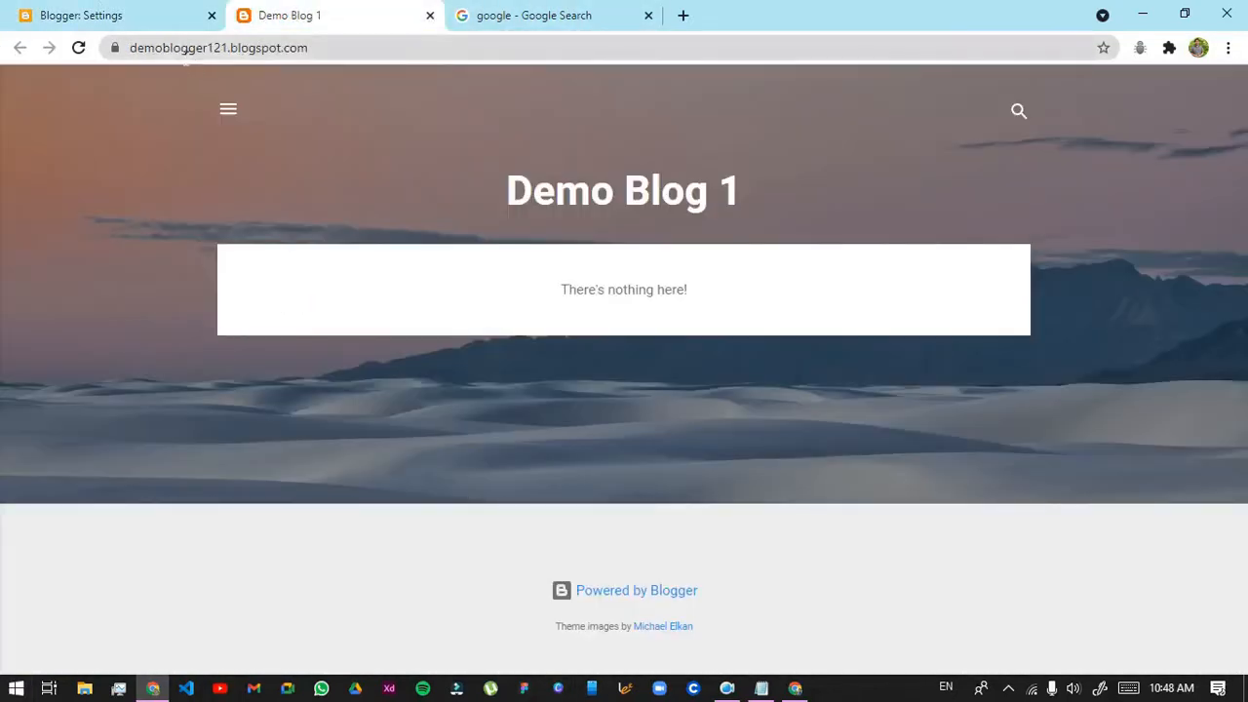
{"action": "left_click", "coordinate": [114, 46]}
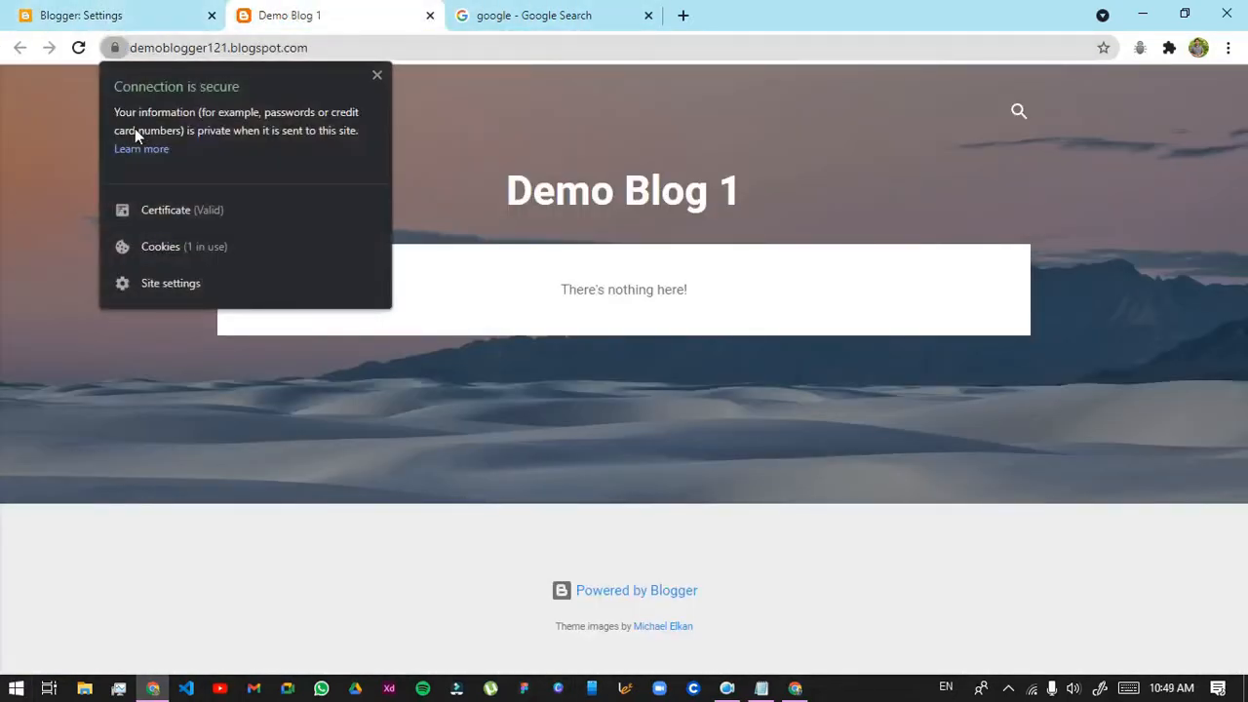
{"action": "left_click", "coordinate": [192, 47]}
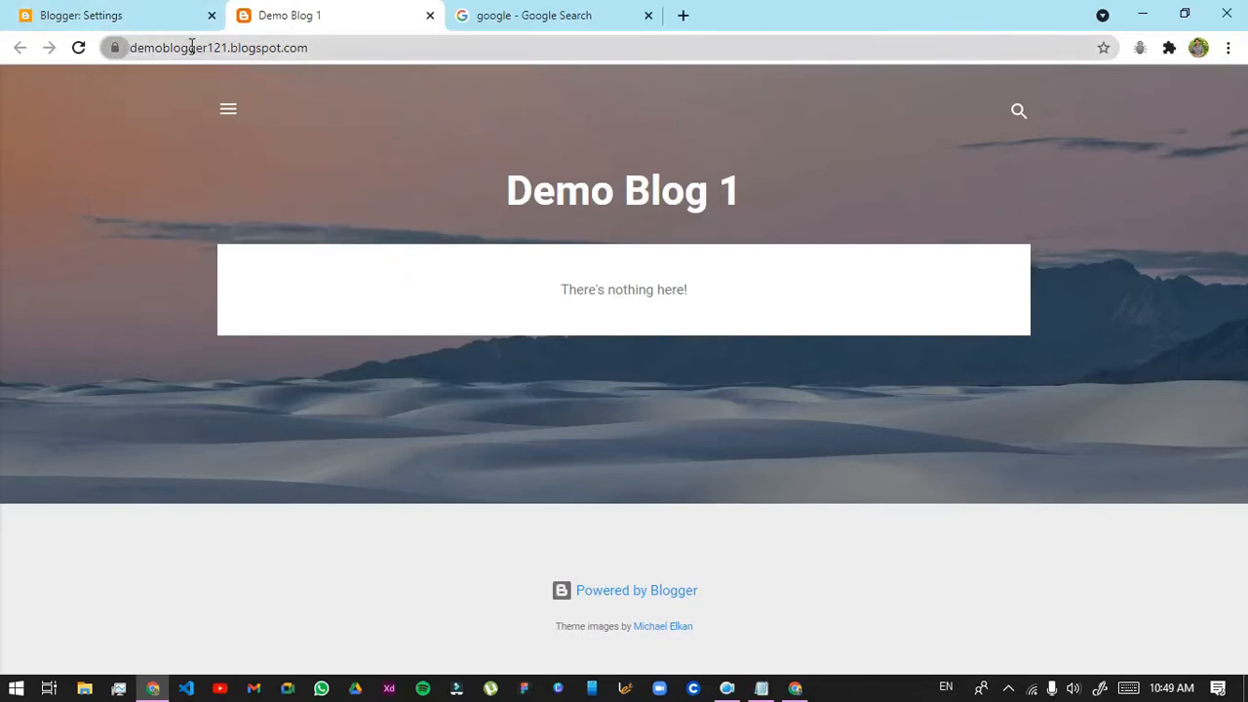
{"action": "double_click", "coordinate": [192, 47]}
{"action": "left_click", "coordinate": [169, 48]}
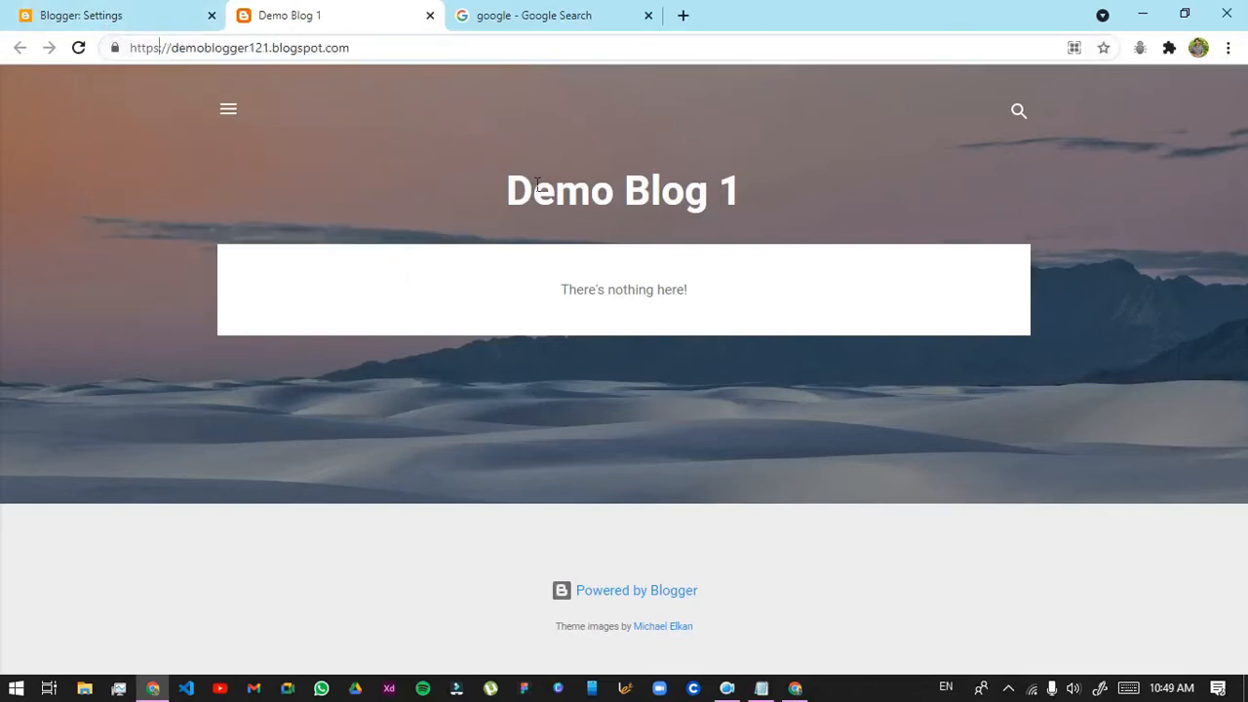
Load the live blog over https, switch HTTPS redirect off in the blog settings, and return to the live blog
{"action": "key", "text": "Return"}
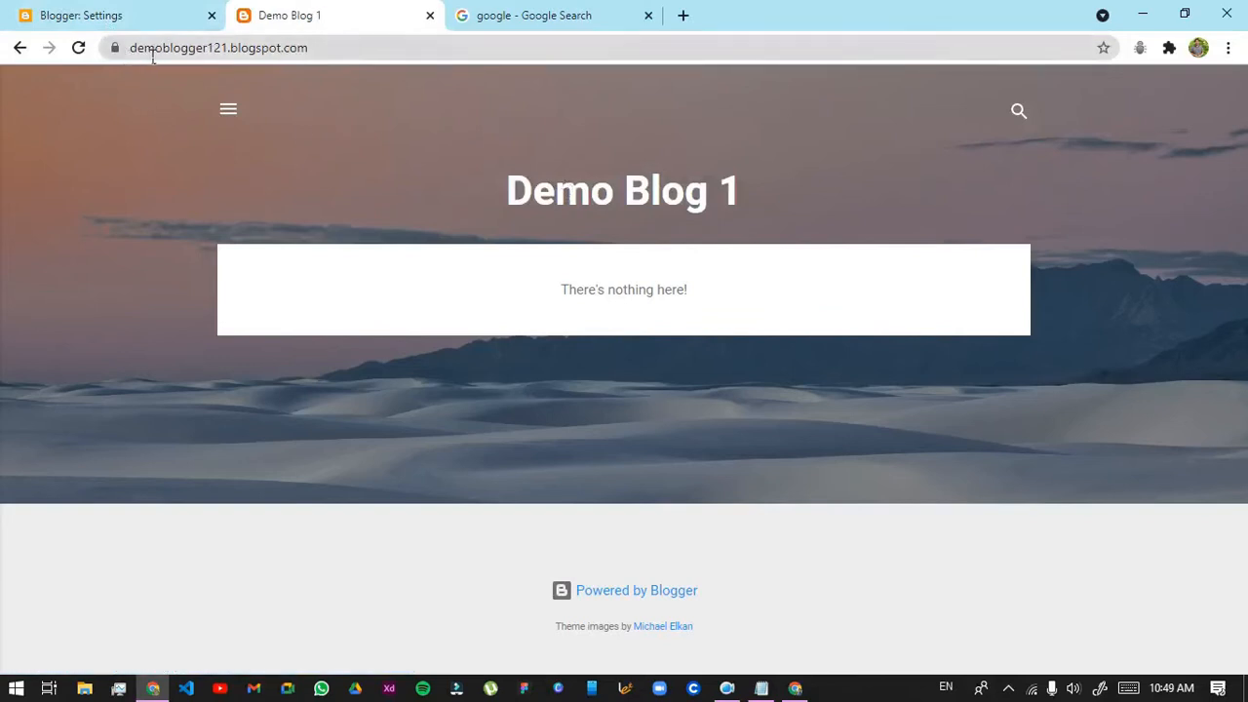
{"action": "left_click", "coordinate": [98, 14]}
{"action": "left_click", "coordinate": [671, 365]}
{"action": "left_click", "coordinate": [293, 14]}
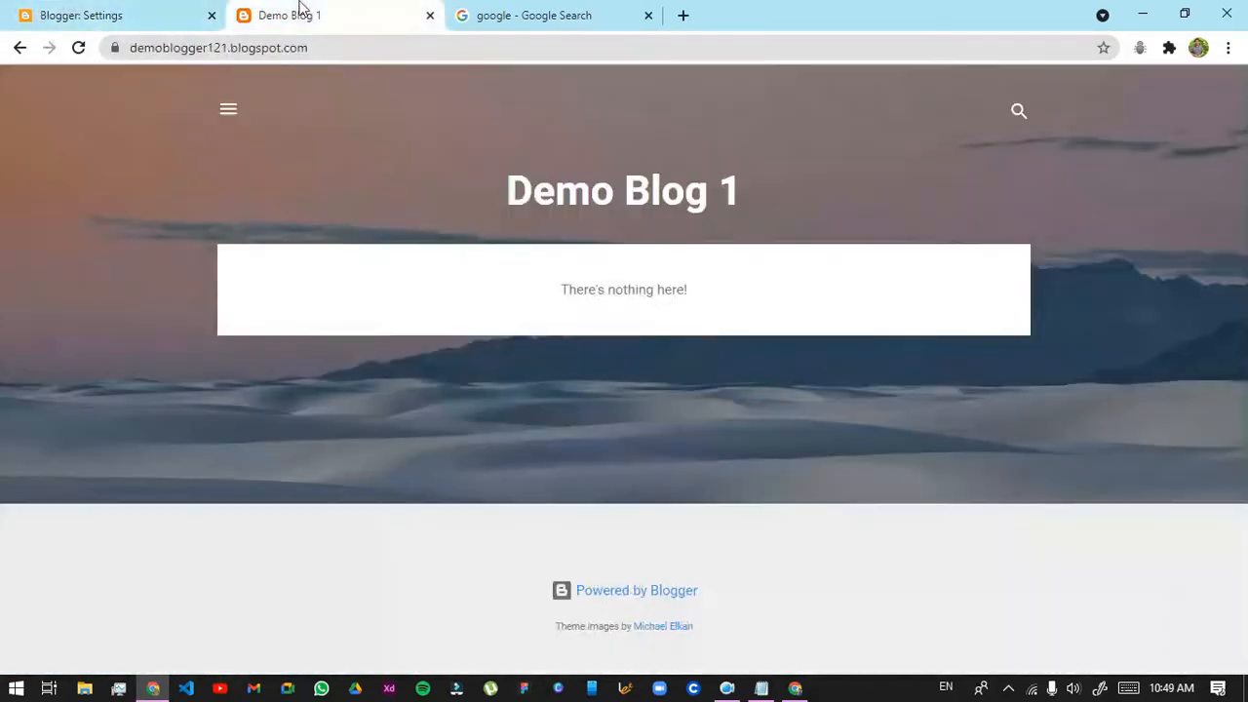
Load demoblogger121.blogspot.com over plain http and inspect the site's connection security information
{"action": "double_click", "coordinate": [177, 47]}
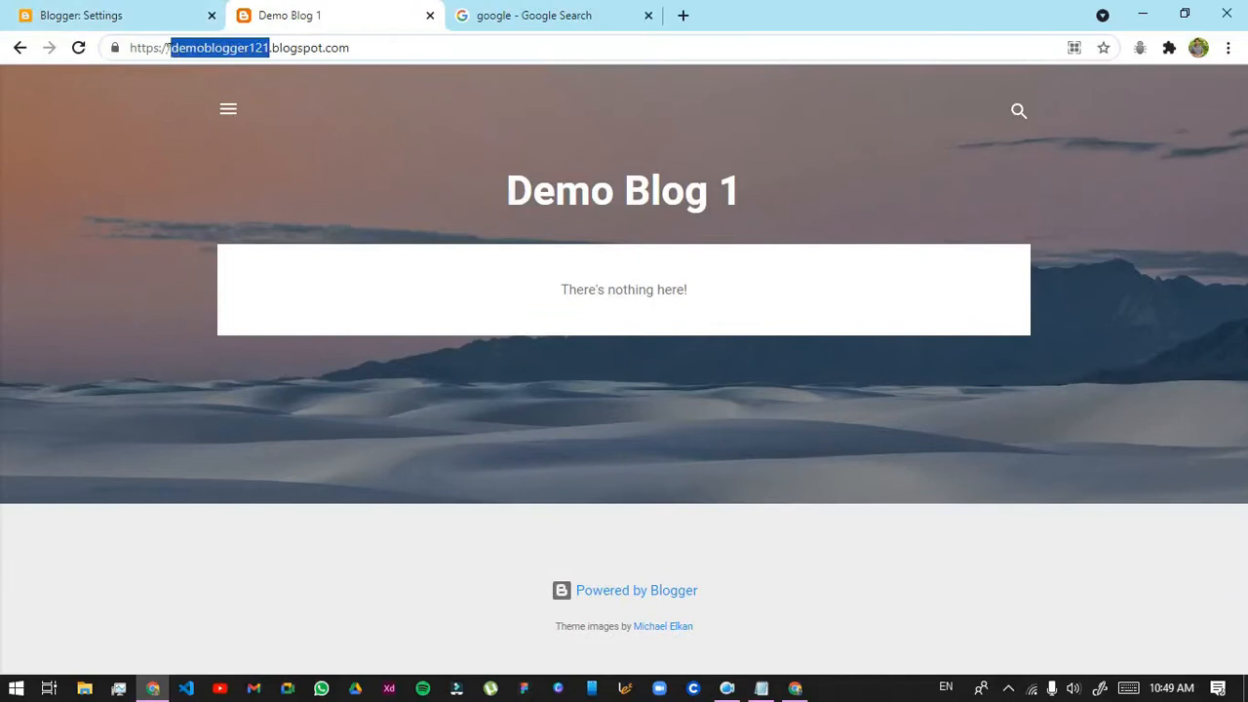
{"action": "left_click", "coordinate": [162, 47]}
{"action": "key", "text": "BackSpace"}
{"action": "key", "text": "Return"}
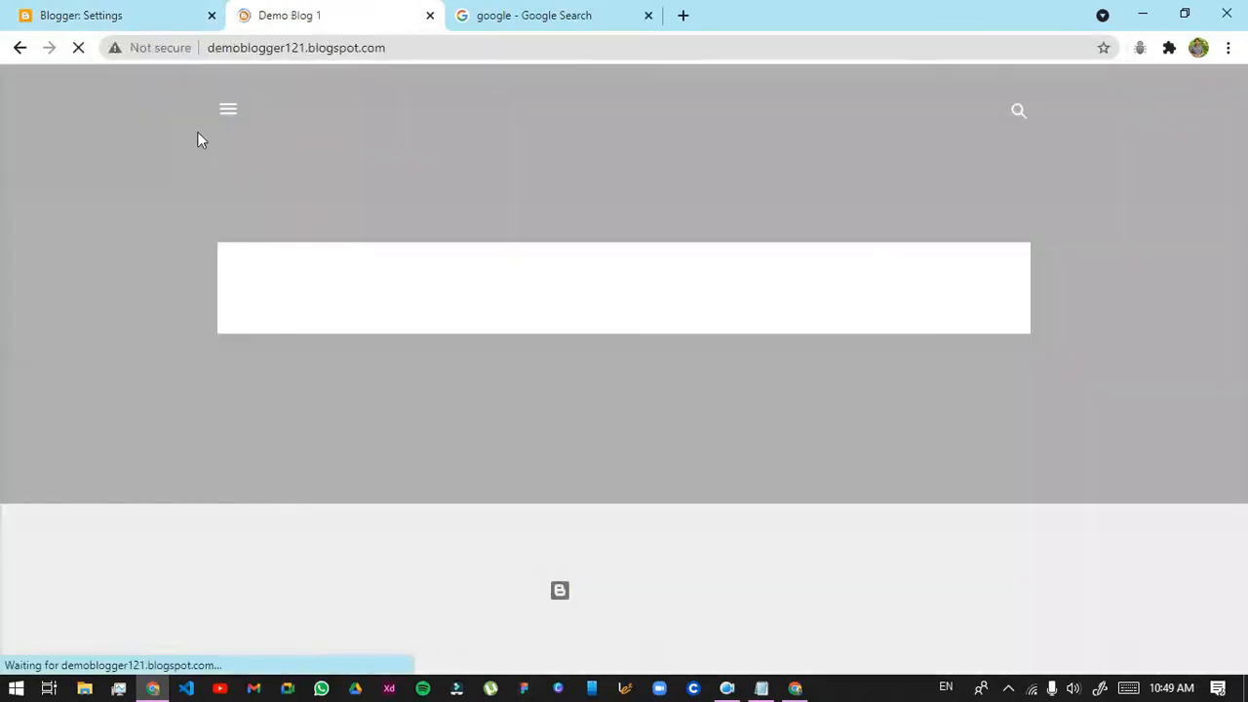
{"action": "left_click", "coordinate": [127, 48]}
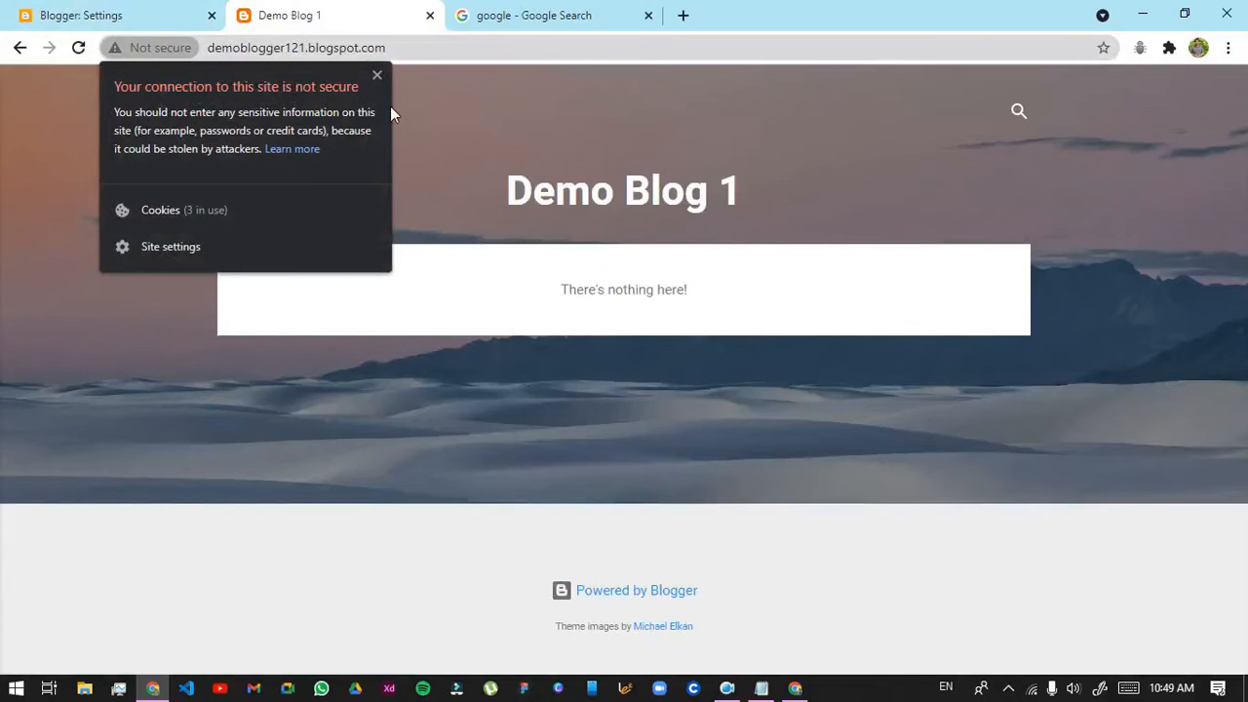
{"action": "left_click", "coordinate": [376, 75]}
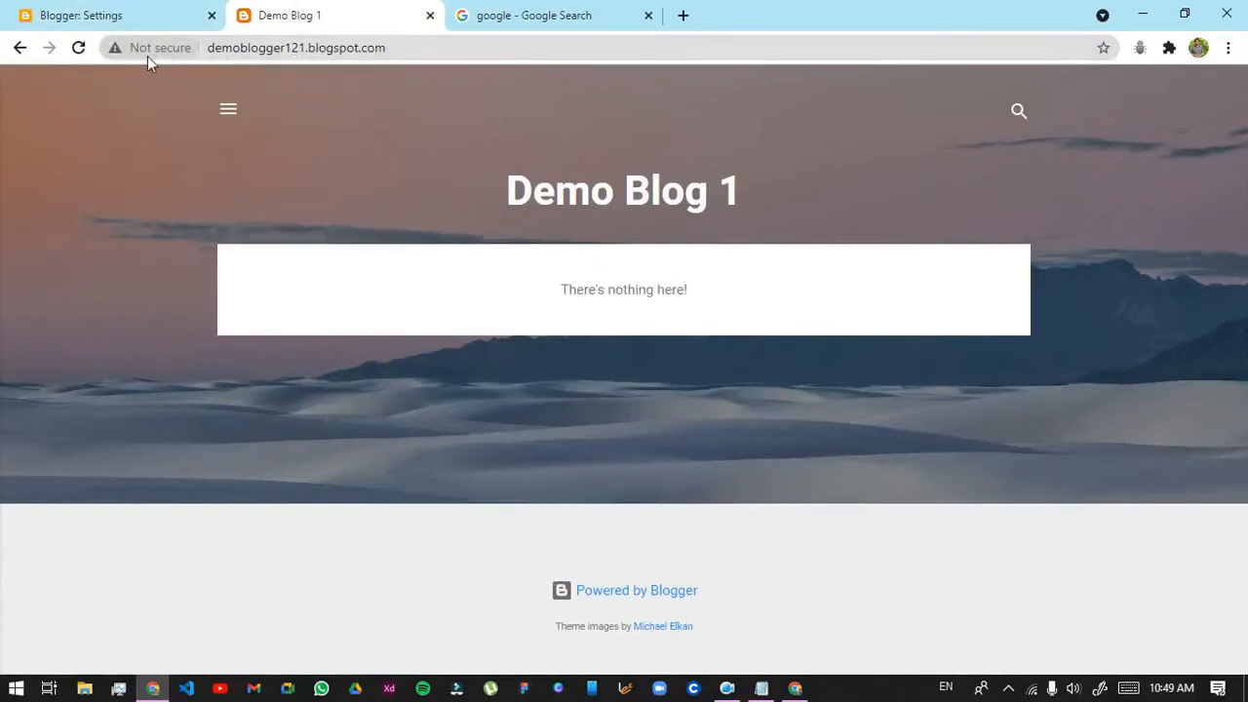
Switch HTTPS redirect on in the blog settings and reload the live blog to check its connection security
{"action": "left_click", "coordinate": [161, 12]}
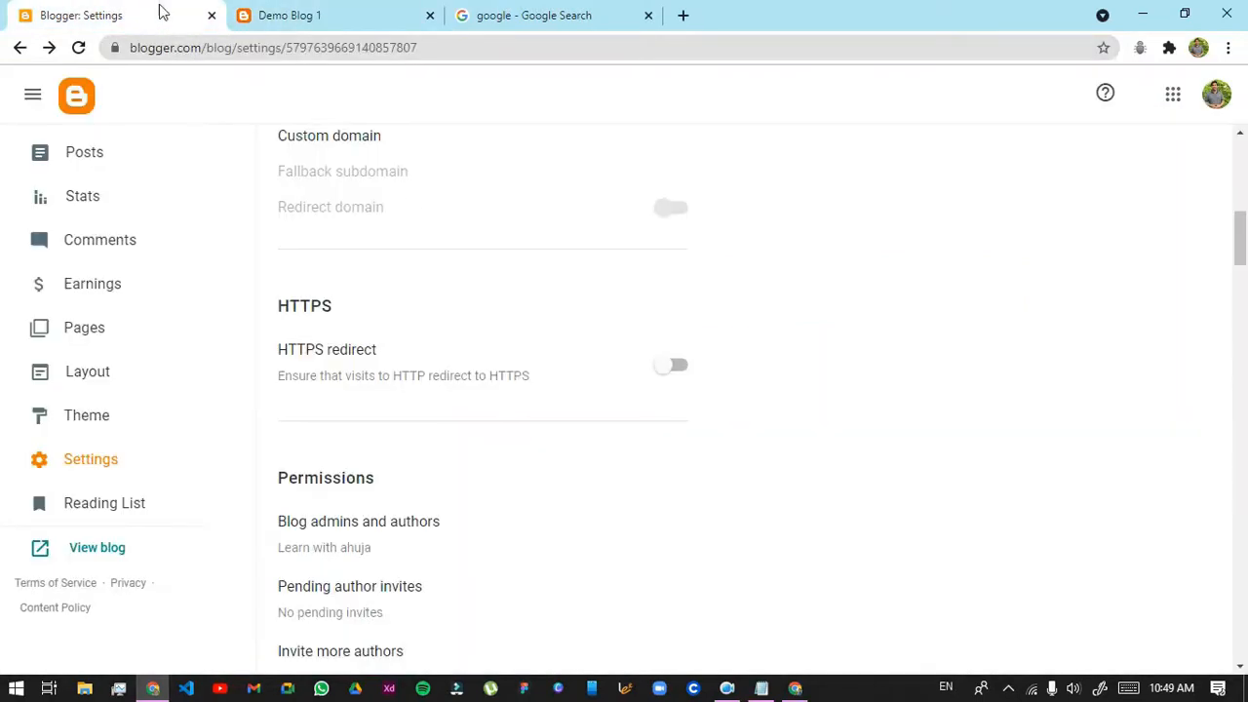
{"action": "left_click", "coordinate": [673, 366]}
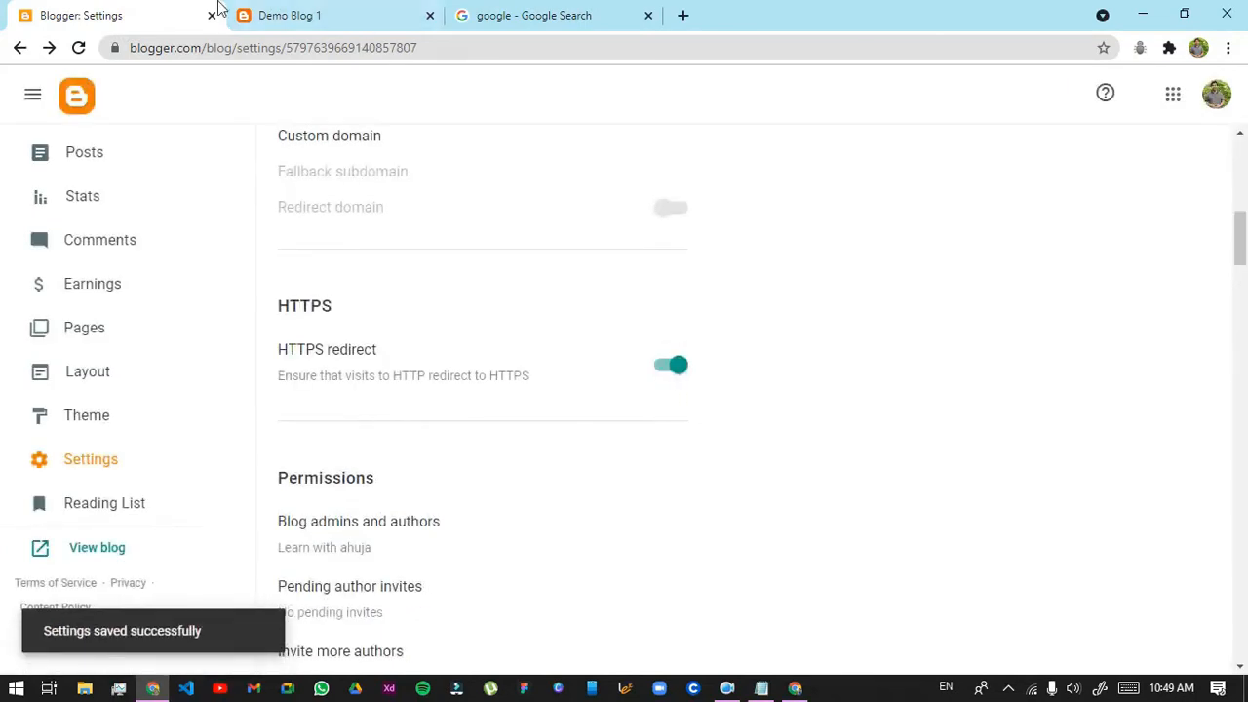
{"action": "left_click", "coordinate": [314, 12]}
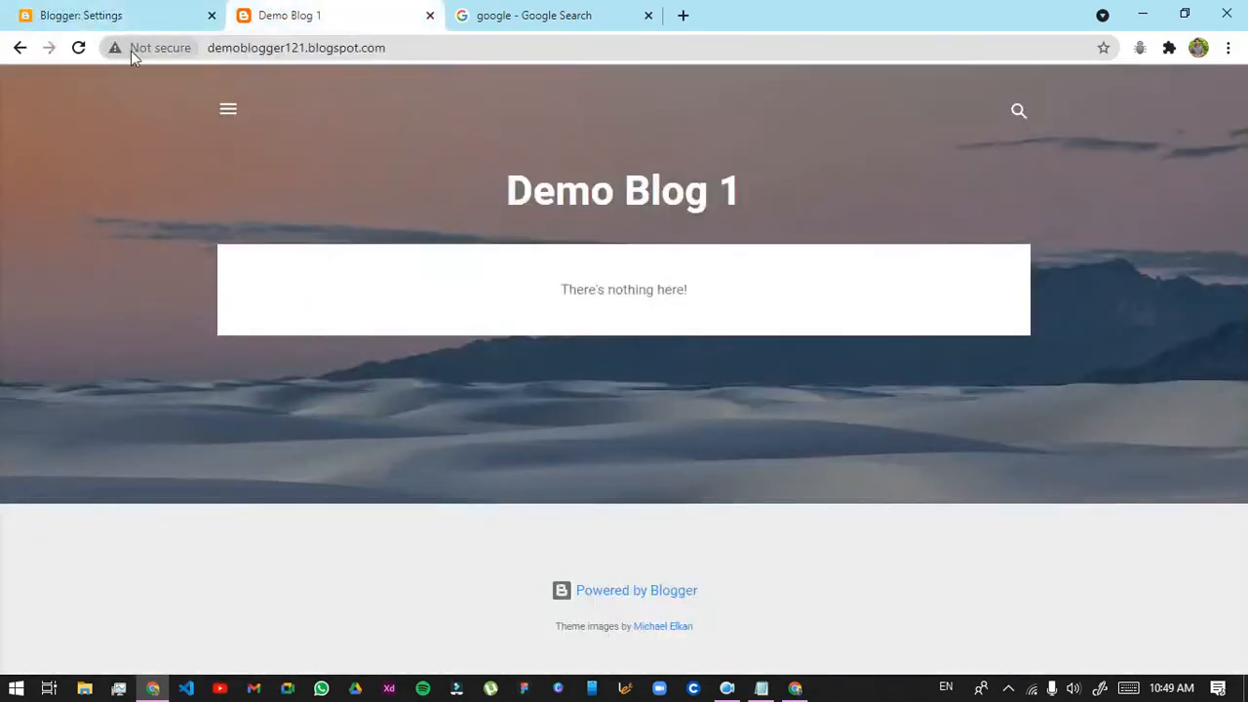
{"action": "left_click", "coordinate": [78, 48]}
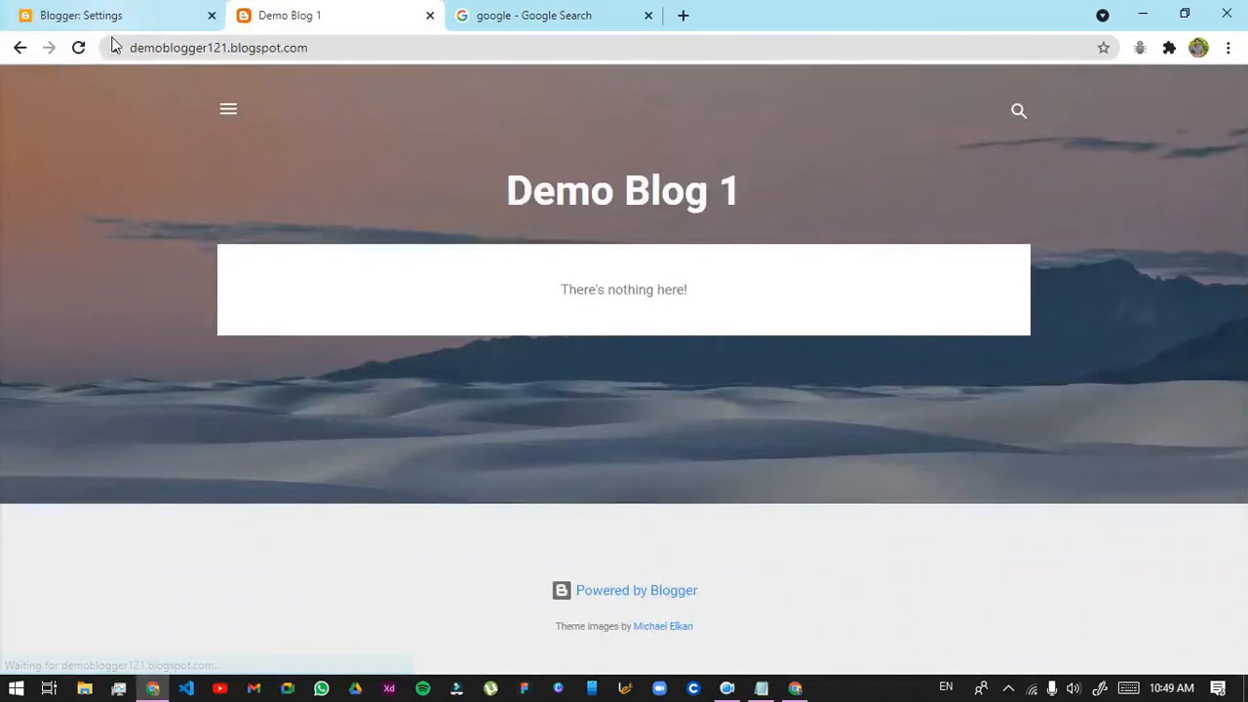
{"action": "left_click", "coordinate": [116, 49]}
Return to the Basic settings, look through the available choices for Blog language, and cancel the selection
{"action": "left_click", "coordinate": [67, 11]}
{"action": "left_click", "coordinate": [66, 12]}
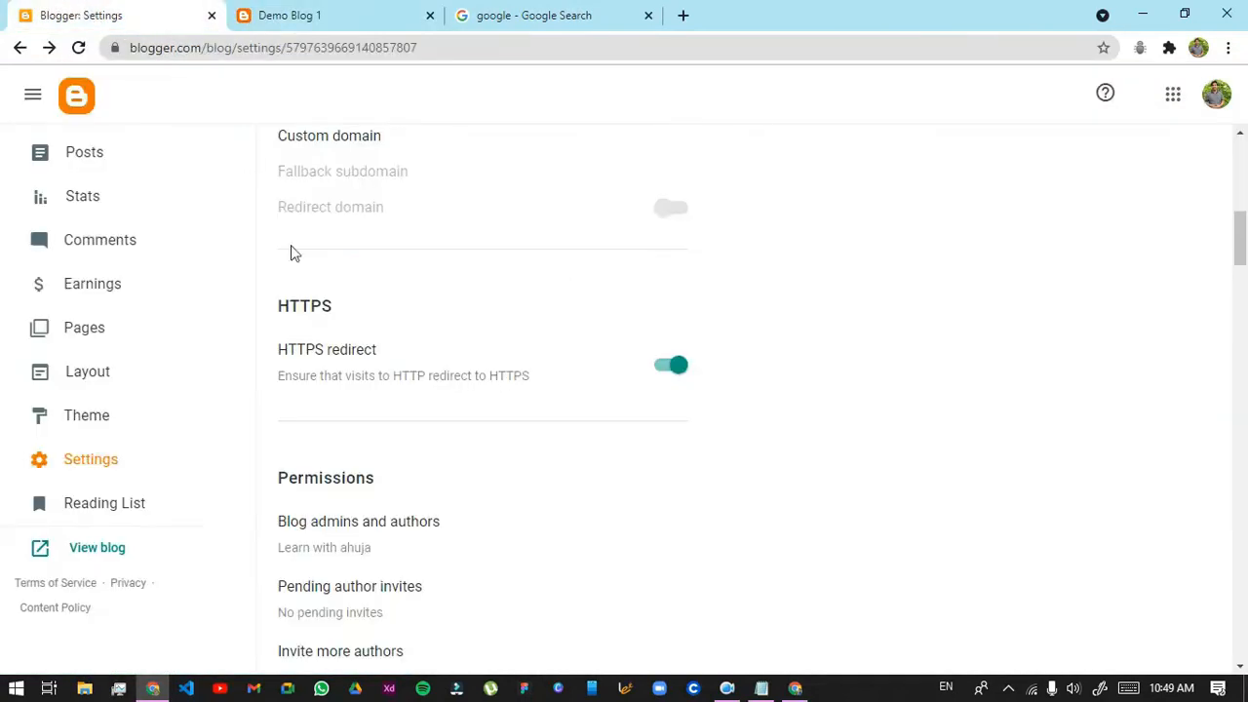
{"action": "scroll", "coordinate": [504, 432], "scroll_direction": "up", "scroll_amount": 3}
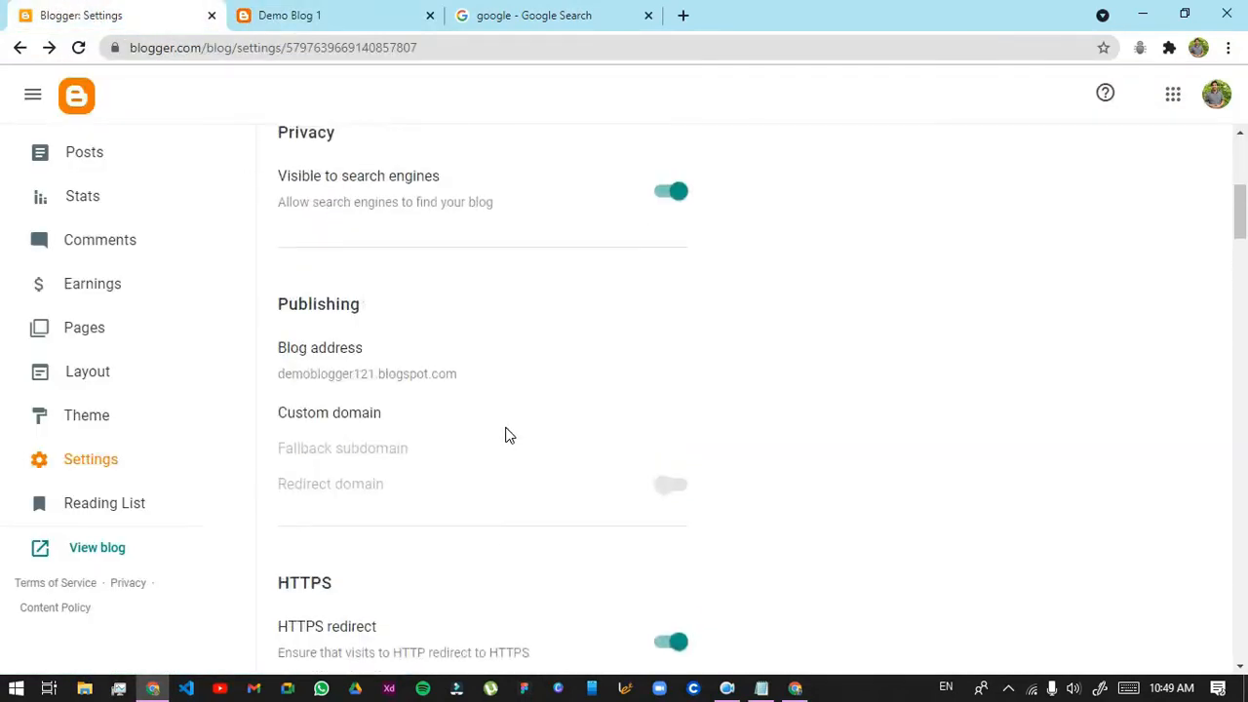
{"action": "scroll", "coordinate": [497, 436], "scroll_direction": "up", "scroll_amount": 2}
{"action": "scroll", "coordinate": [498, 435], "scroll_direction": "up", "scroll_amount": 3}
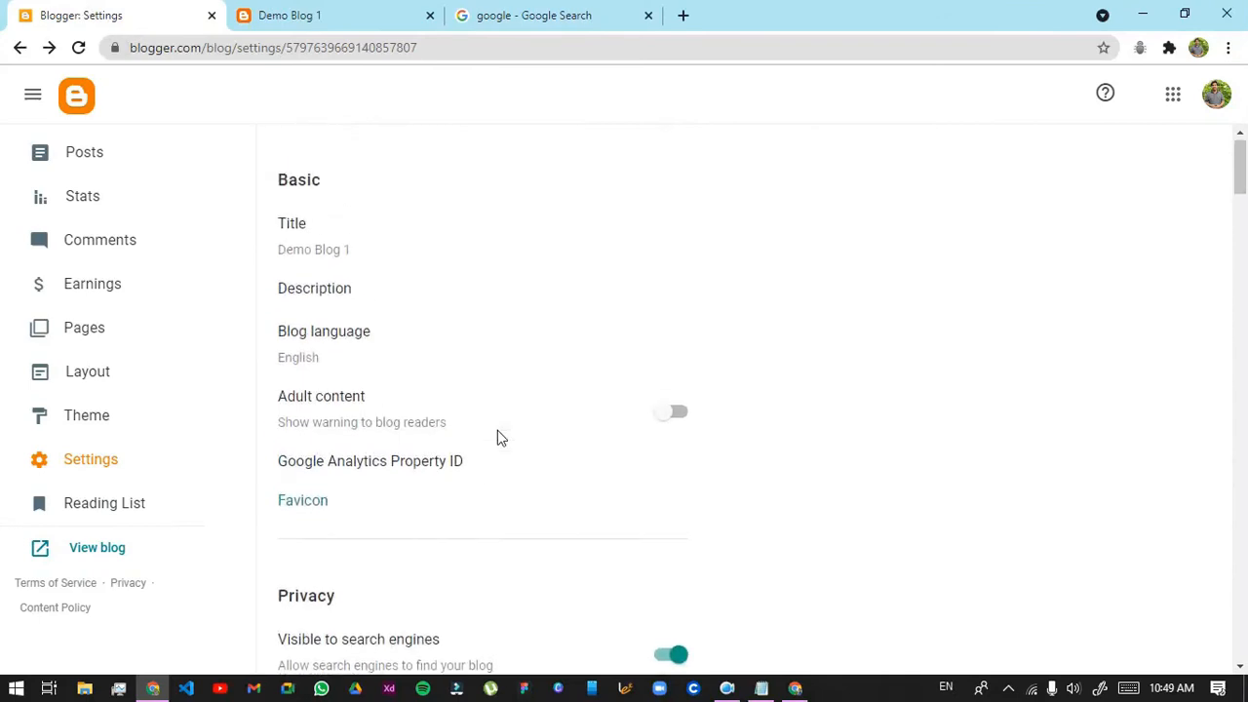
{"action": "left_click", "coordinate": [345, 354]}
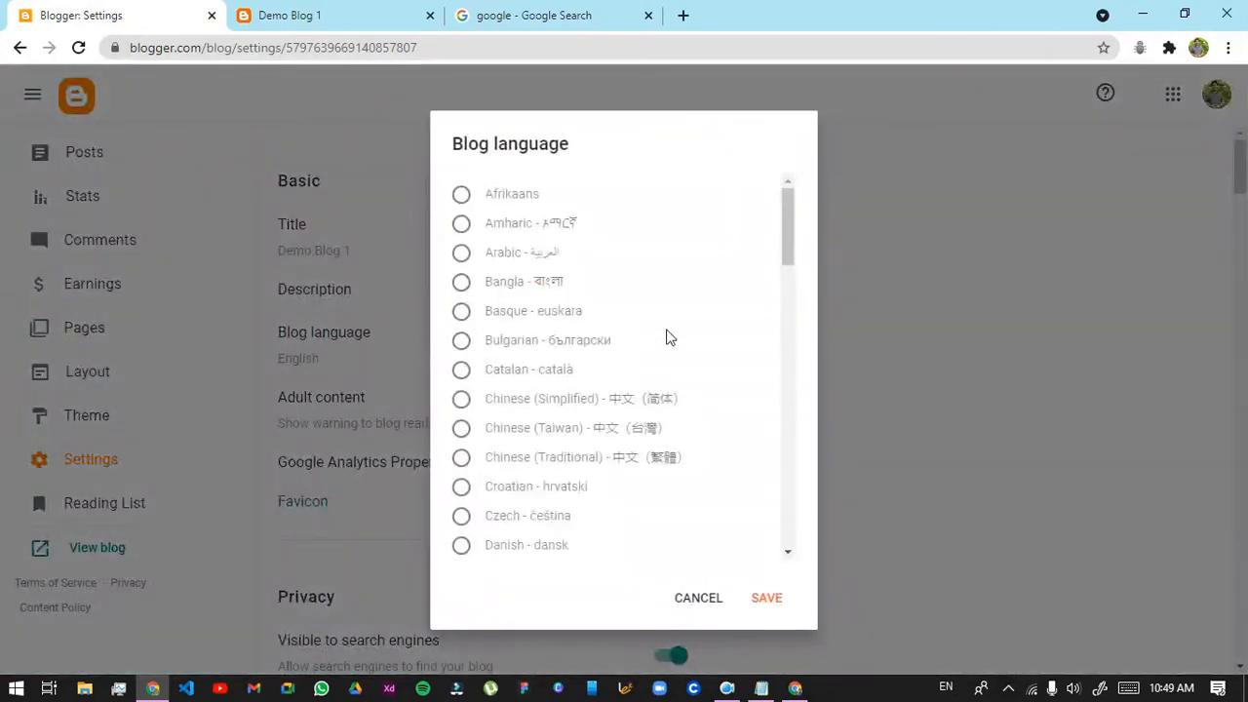
{"action": "scroll", "coordinate": [667, 347], "scroll_direction": "down", "scroll_amount": 3}
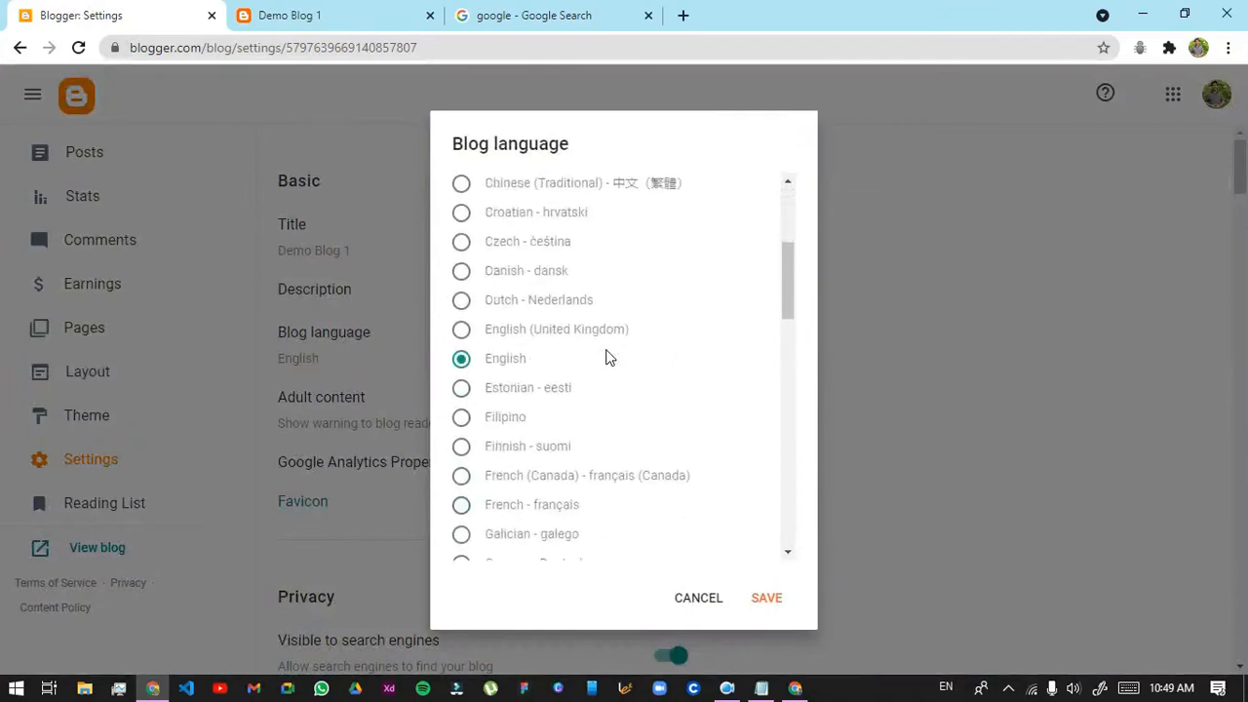
{"action": "scroll", "coordinate": [593, 367], "scroll_direction": "down", "scroll_amount": 4}
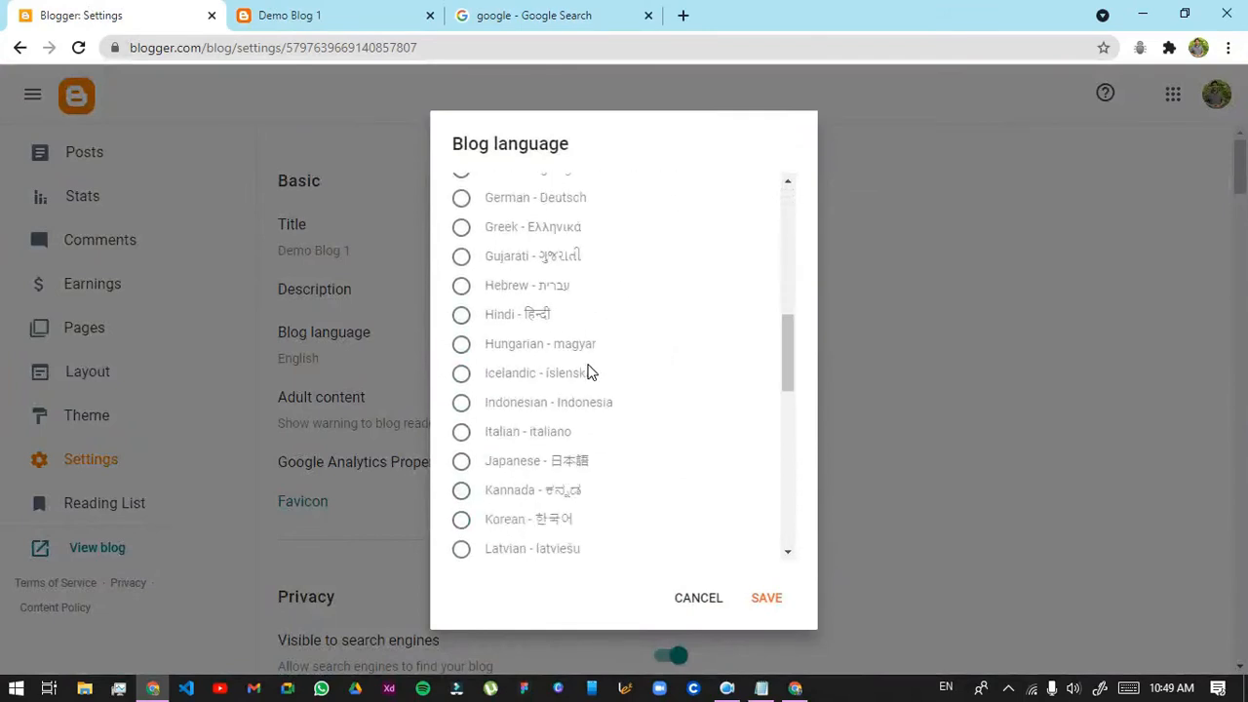
{"action": "scroll", "coordinate": [474, 320], "scroll_direction": "up", "scroll_amount": 2}
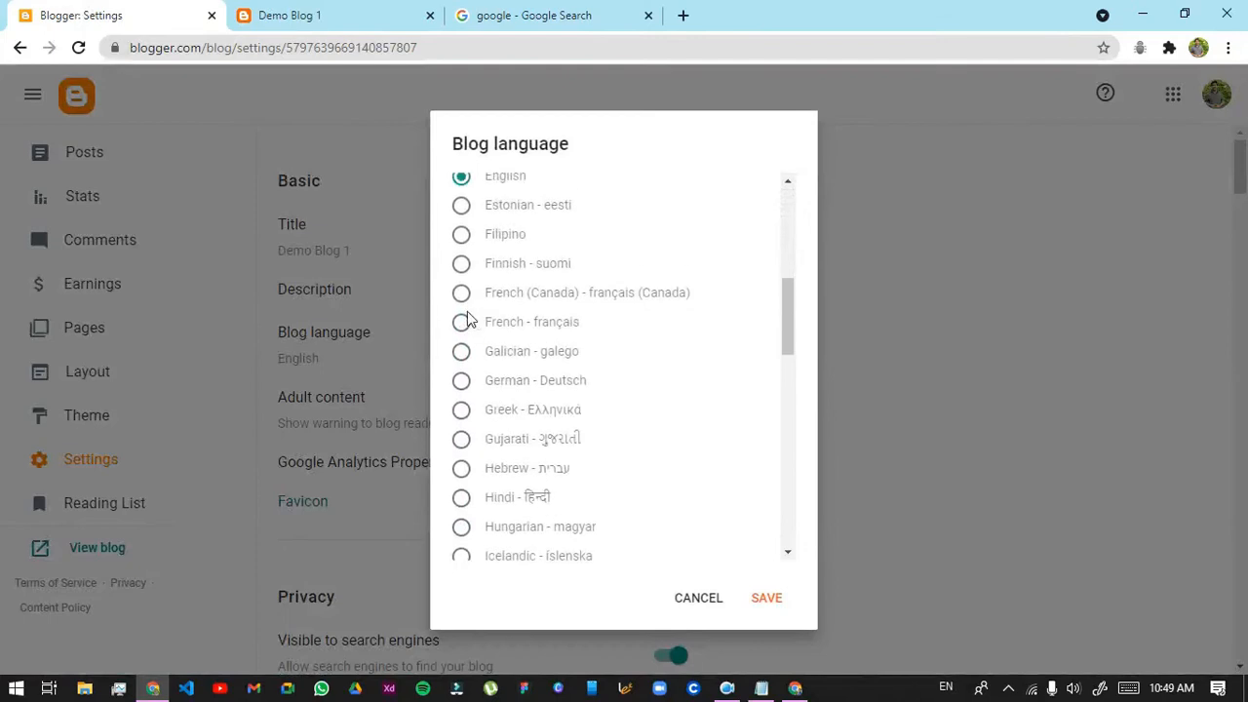
{"action": "scroll", "coordinate": [474, 320], "scroll_direction": "down", "scroll_amount": 1}
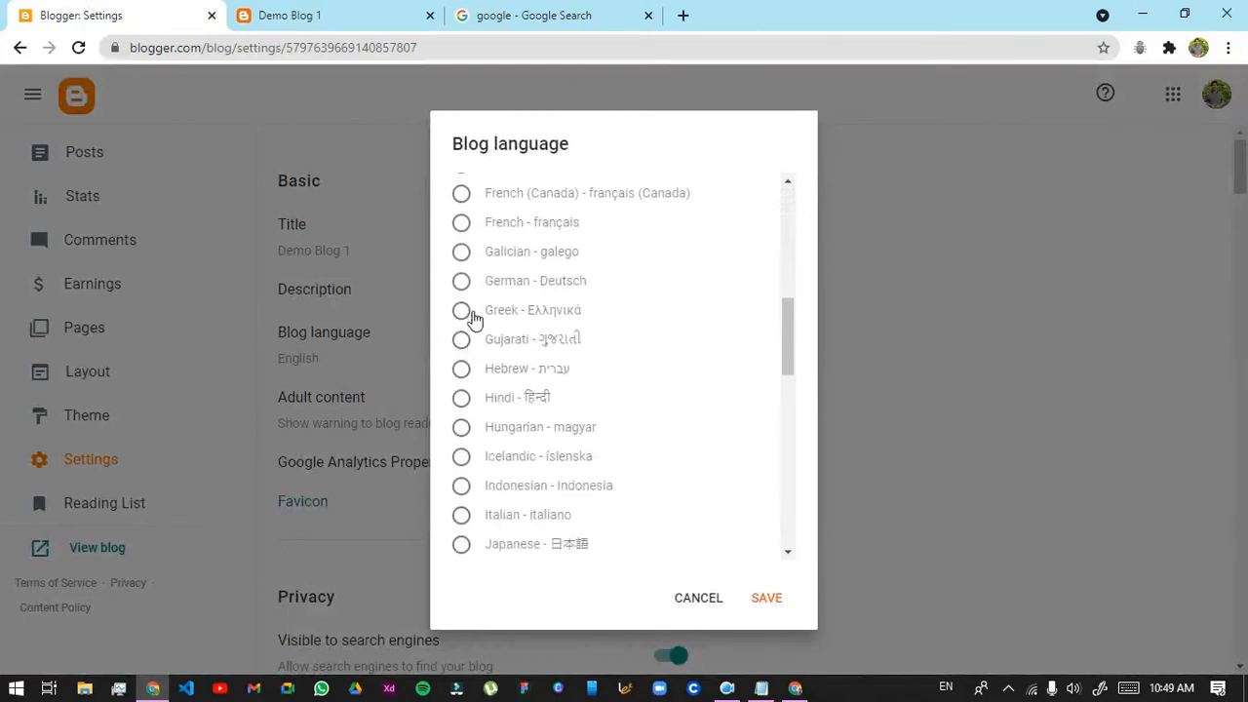
{"action": "scroll", "coordinate": [478, 318], "scroll_direction": "down", "scroll_amount": 1}
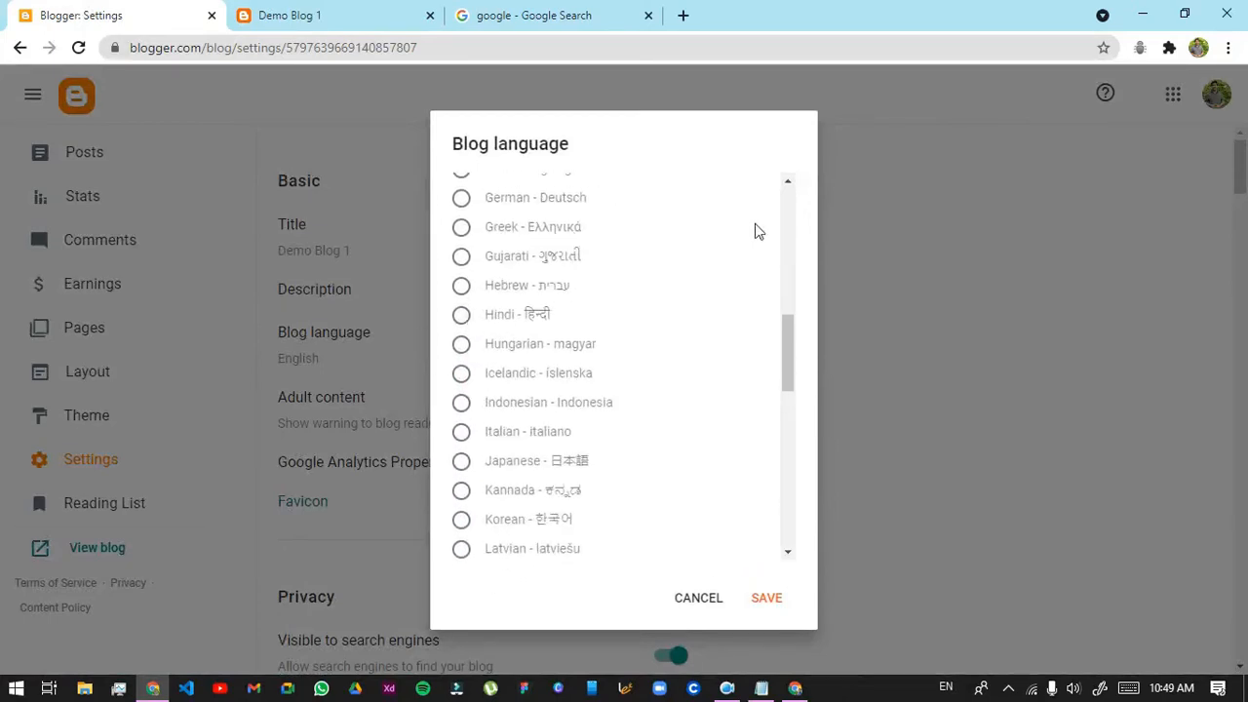
{"action": "scroll", "coordinate": [697, 340], "scroll_direction": "down", "scroll_amount": 2}
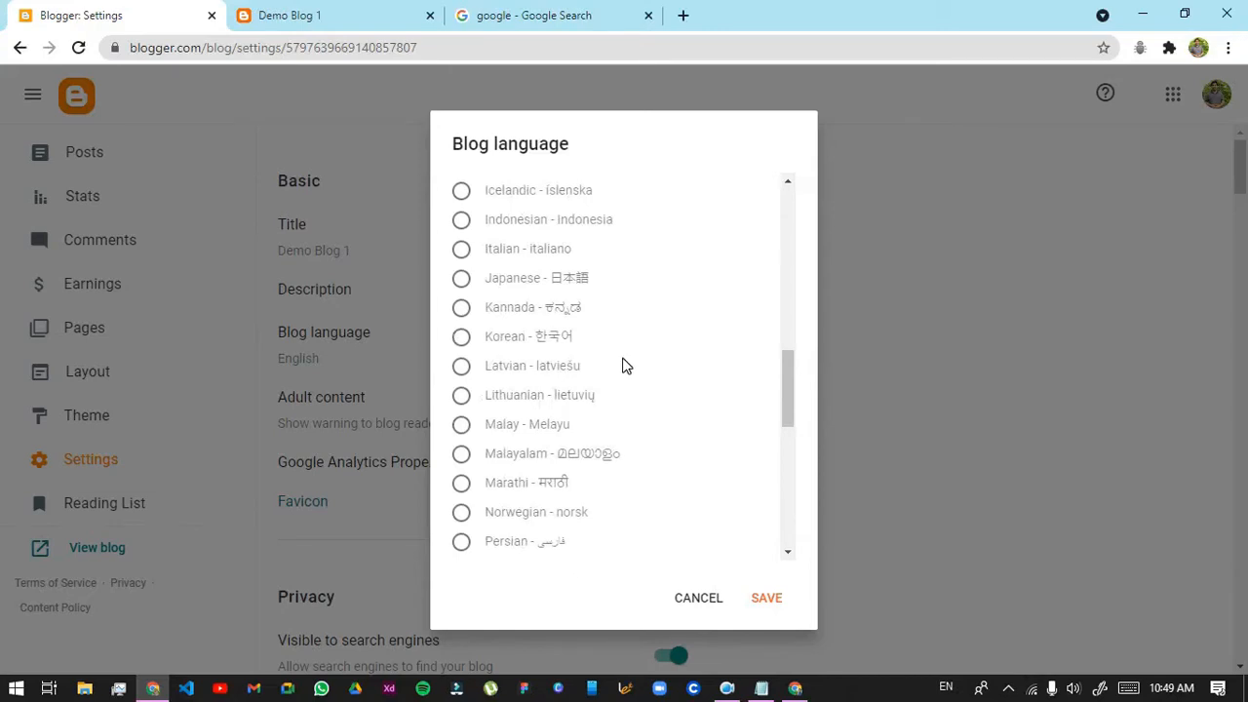
{"action": "scroll", "coordinate": [625, 366], "scroll_direction": "down", "scroll_amount": 4}
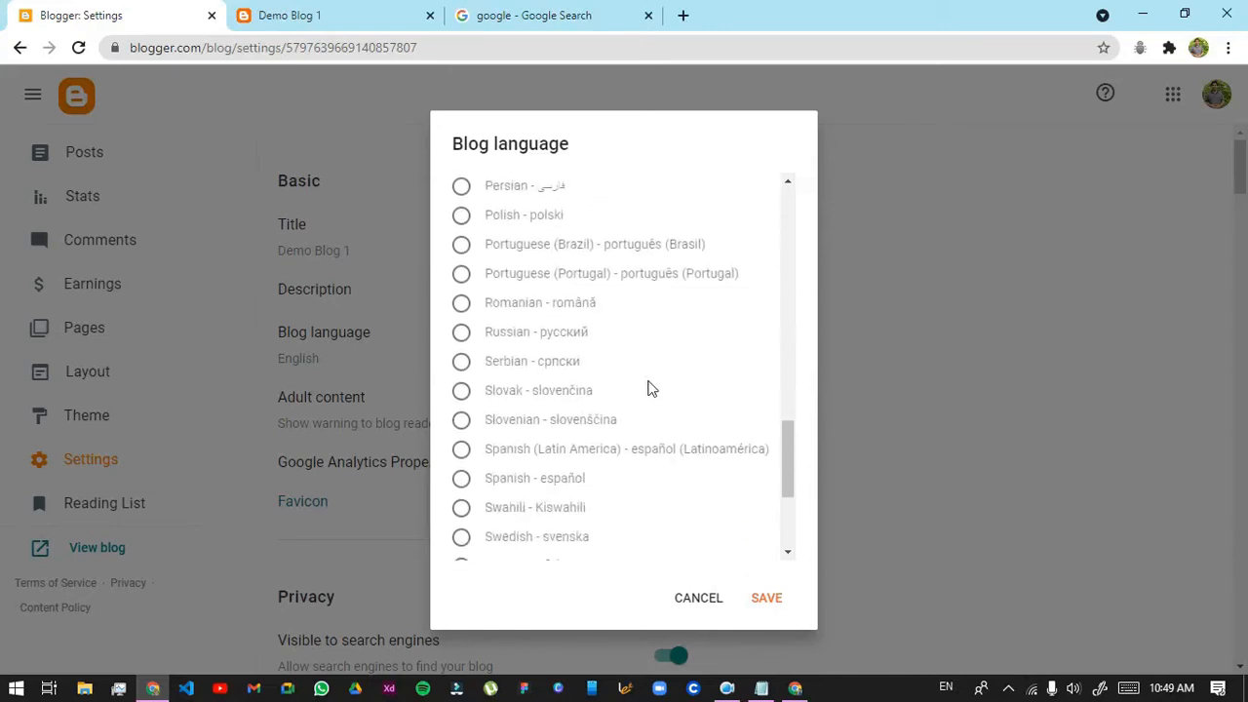
{"action": "scroll", "coordinate": [640, 378], "scroll_direction": "down", "scroll_amount": 1}
{"action": "left_click", "coordinate": [721, 604]}
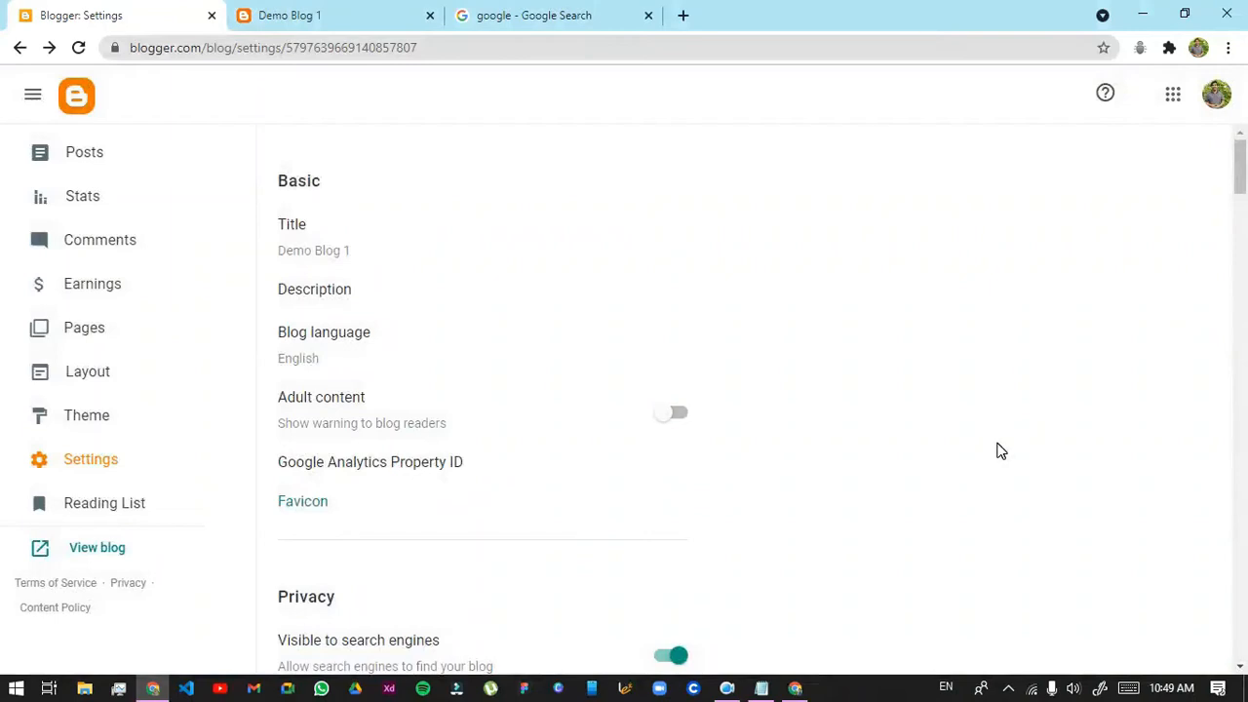
Open the Google Analytics Property ID setting for editing and close the leftover Google search page
{"action": "left_click", "coordinate": [425, 468]}
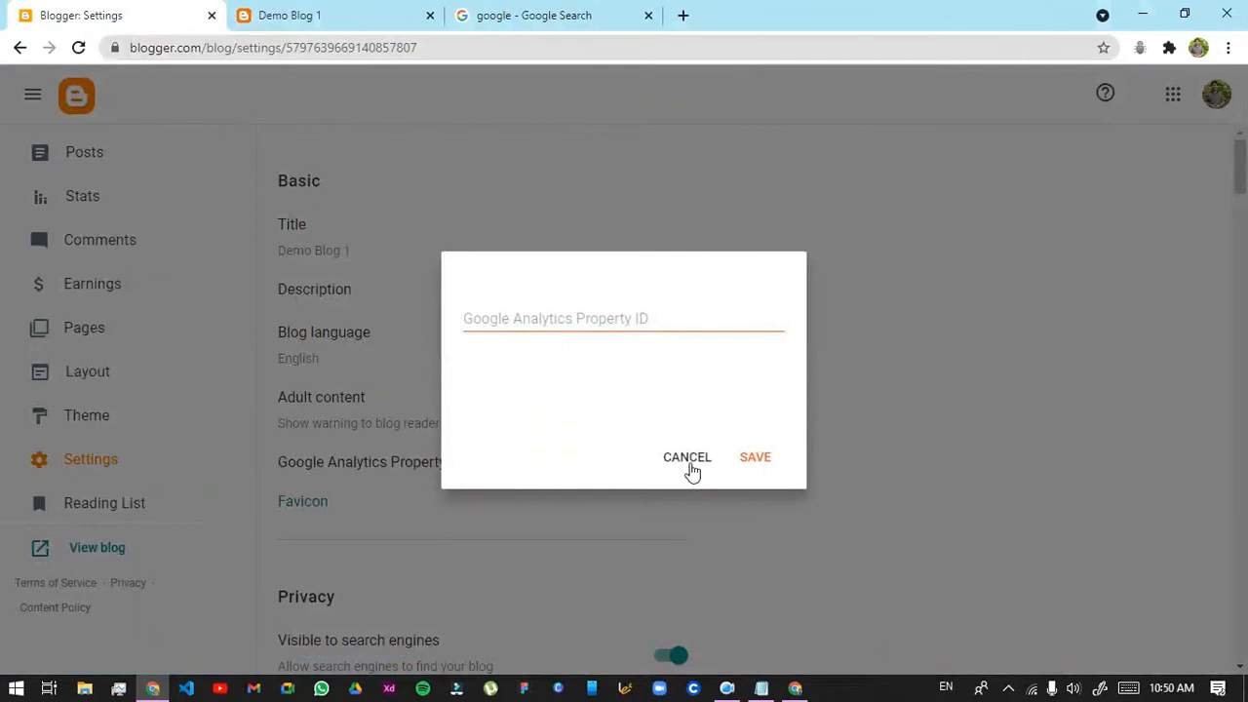
{"action": "left_click", "coordinate": [687, 457]}
{"action": "left_click", "coordinate": [435, 480]}
{"action": "left_click", "coordinate": [553, 321]}
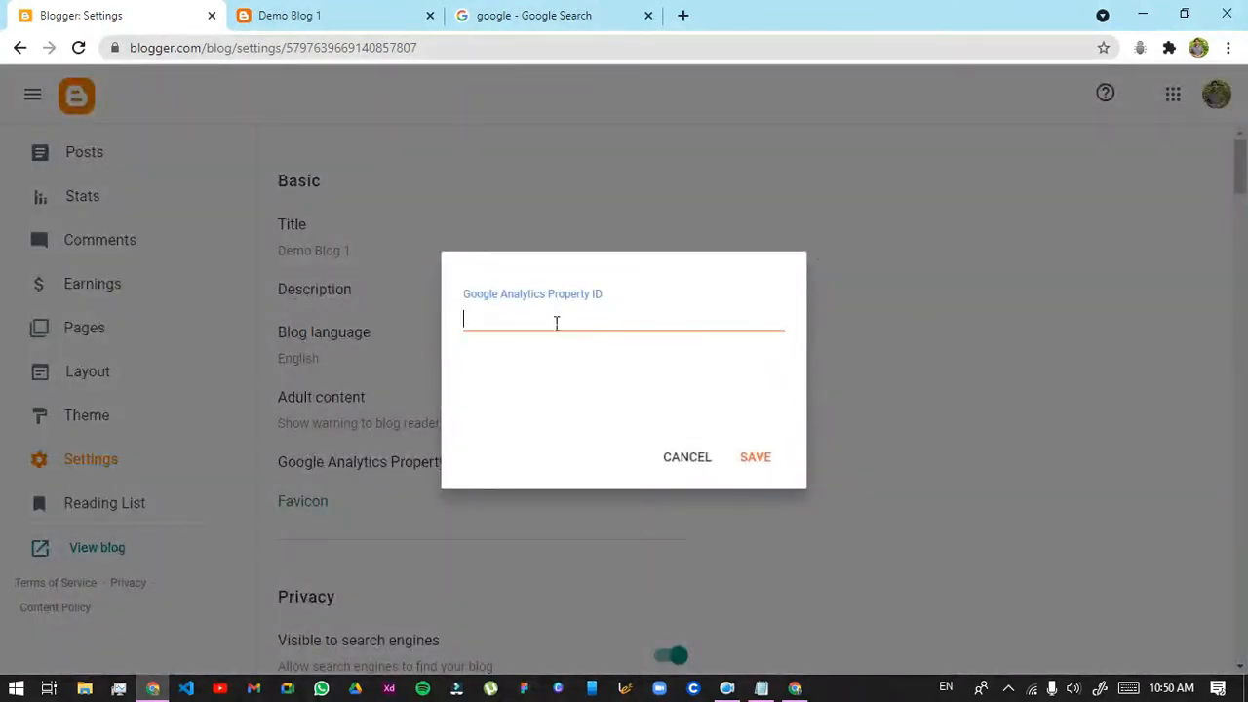
{"action": "left_click", "coordinate": [559, 13]}
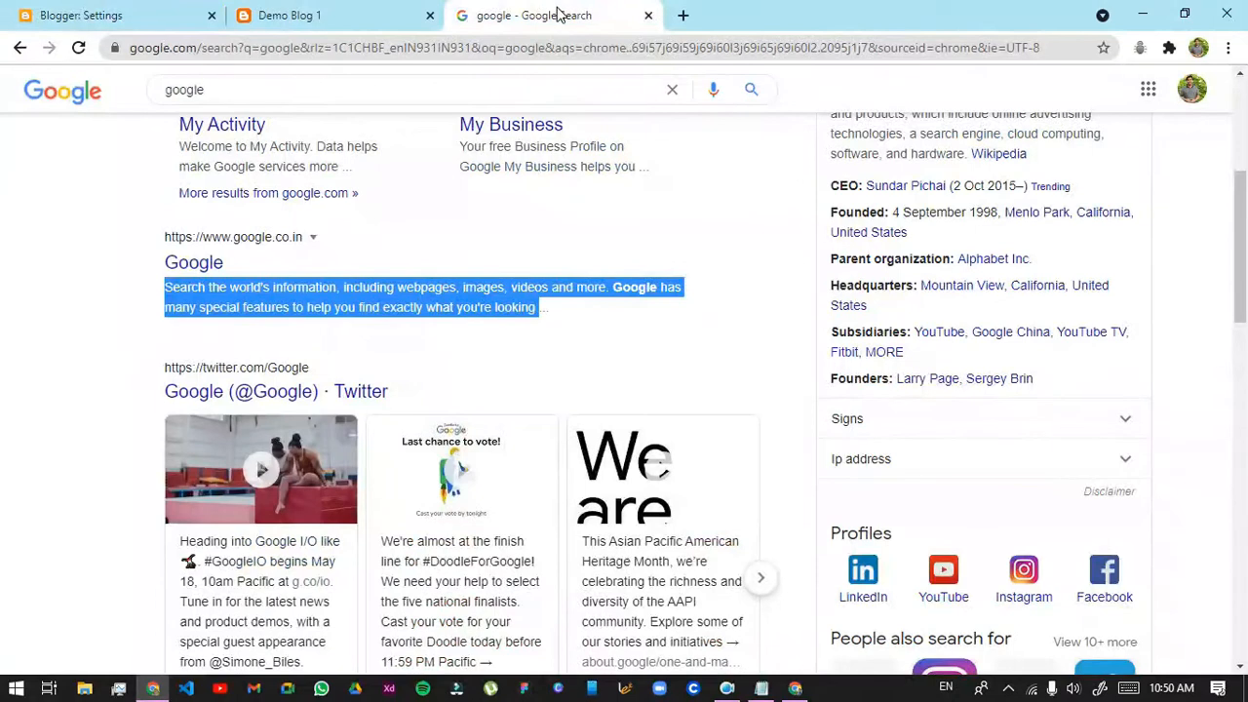
{"action": "left_click", "coordinate": [648, 15]}
{"action": "left_click", "coordinate": [107, 15]}
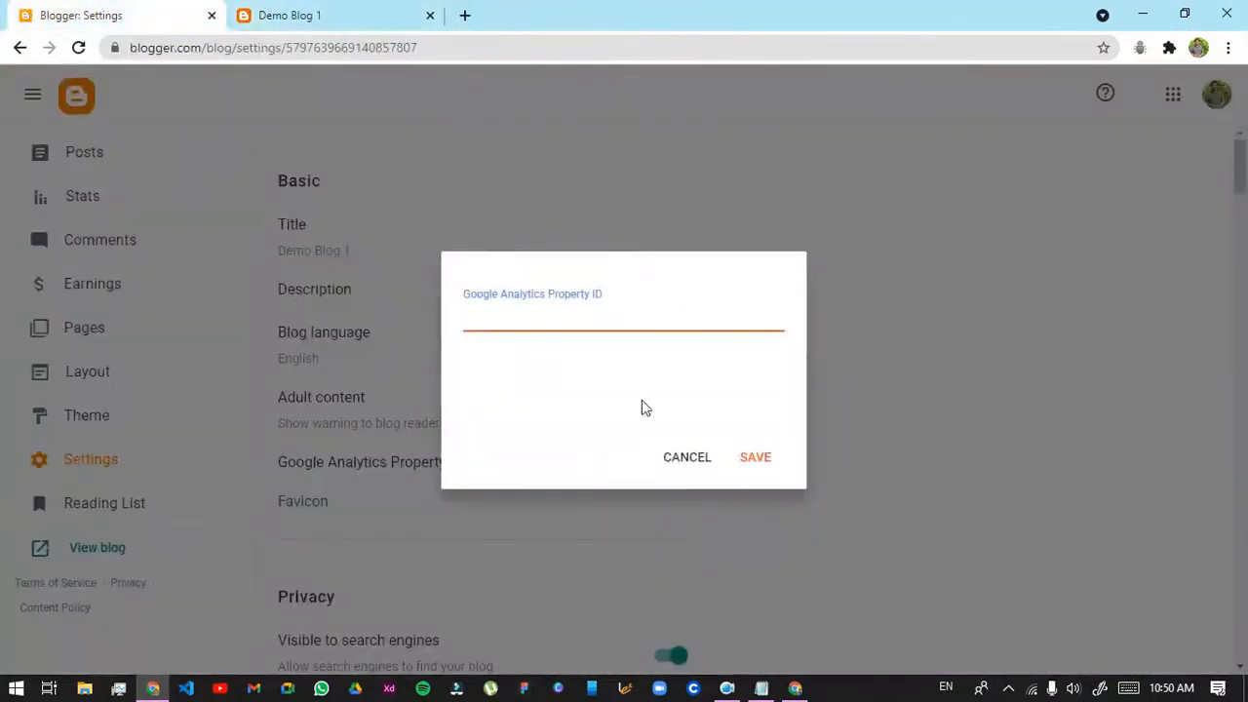
Arrange the blog settings window and the second Chrome window with Blogger posts side by side
{"action": "key", "text": "super+Left"}
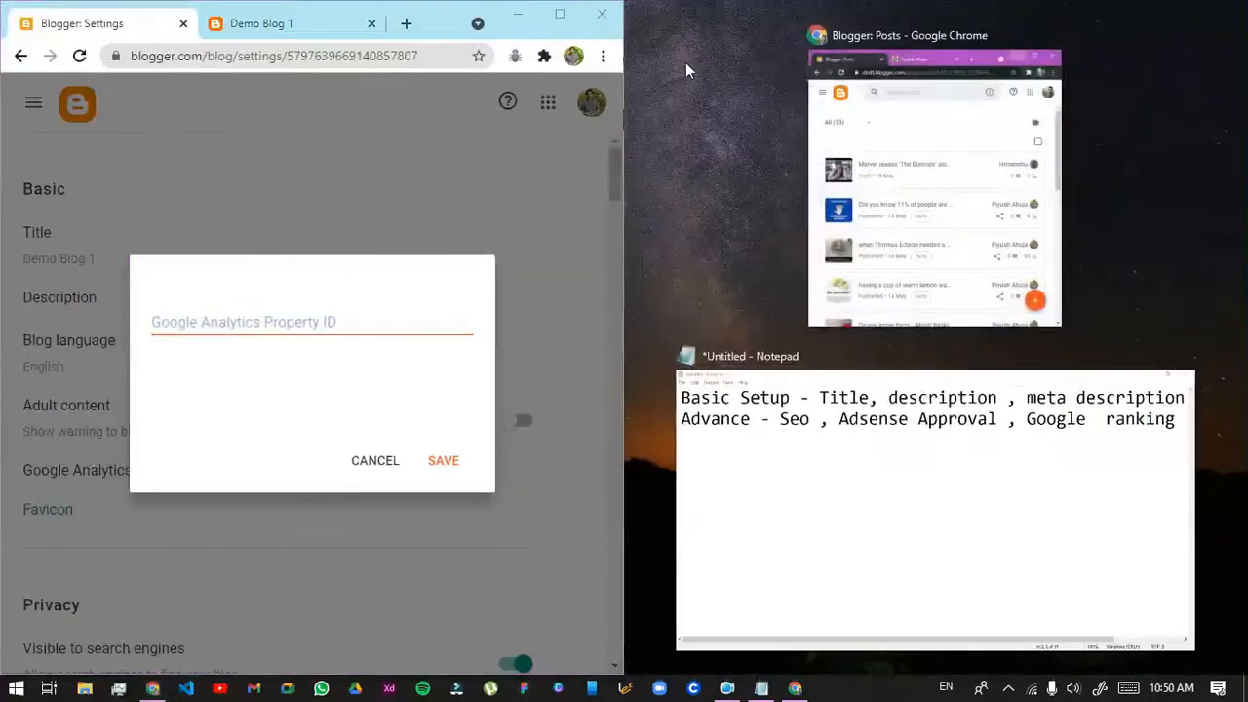
{"action": "left_click", "coordinate": [571, 59]}
{"action": "left_click", "coordinate": [432, 393]}
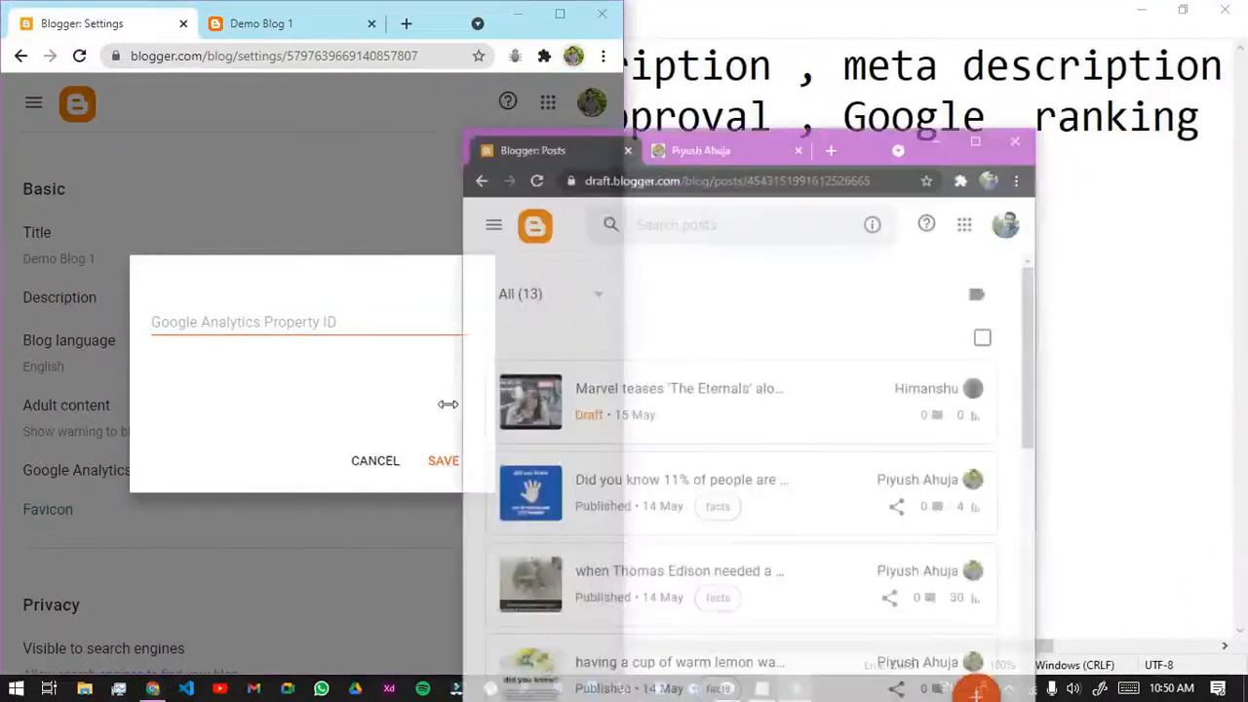
{"action": "key", "text": "super+Right"}
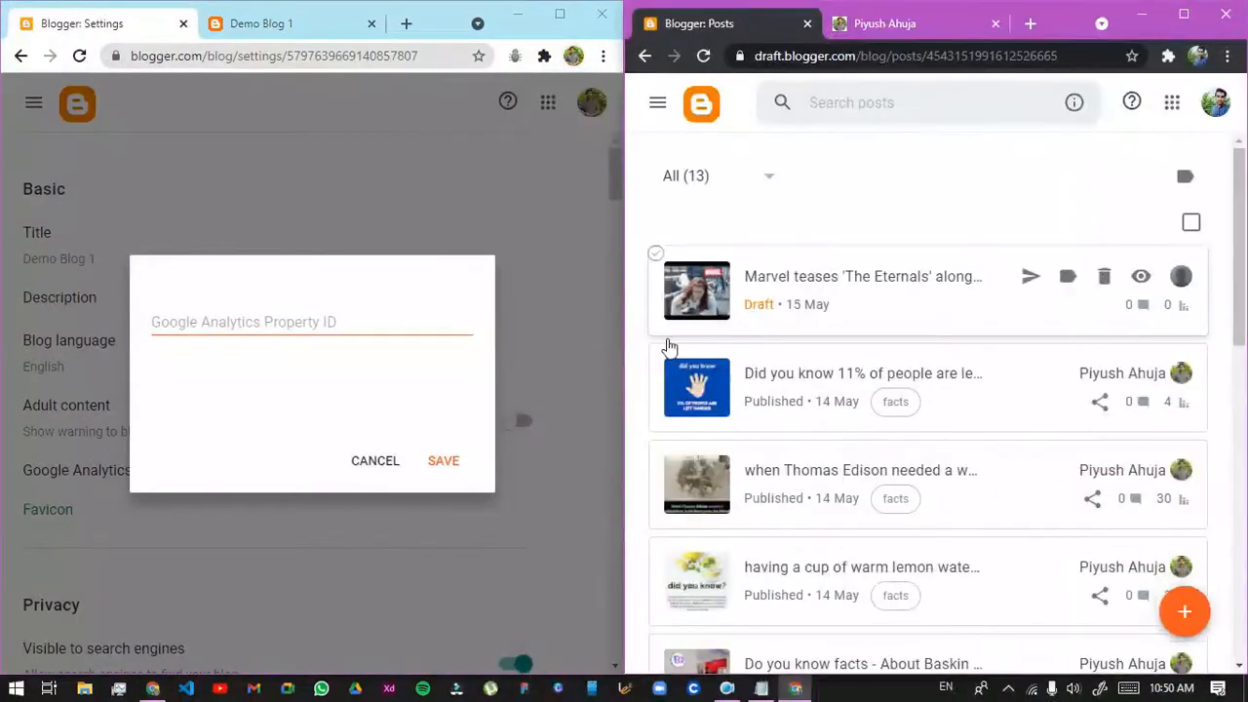
Open Google Analytics at analytics.google.com in a new tab of the second Chrome window, closing its two existing tabs
{"action": "left_click", "coordinate": [1029, 26]}
{"action": "left_click", "coordinate": [878, 30]}
{"action": "left_click", "coordinate": [867, 28]}
{"action": "left_click", "coordinate": [867, 28]}
{"action": "left_click", "coordinate": [746, 27]}
{"action": "type", "text": "a"}
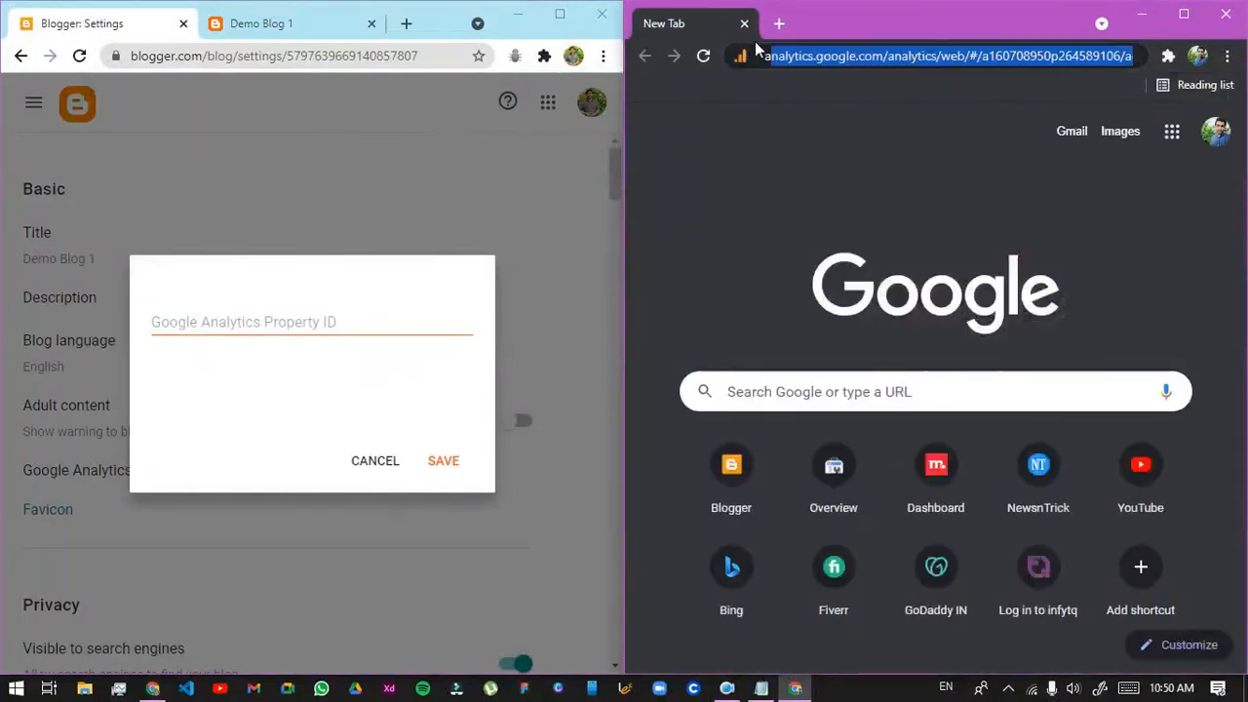
{"action": "left_click", "coordinate": [892, 99]}
{"action": "double_click", "coordinate": [774, 59]}
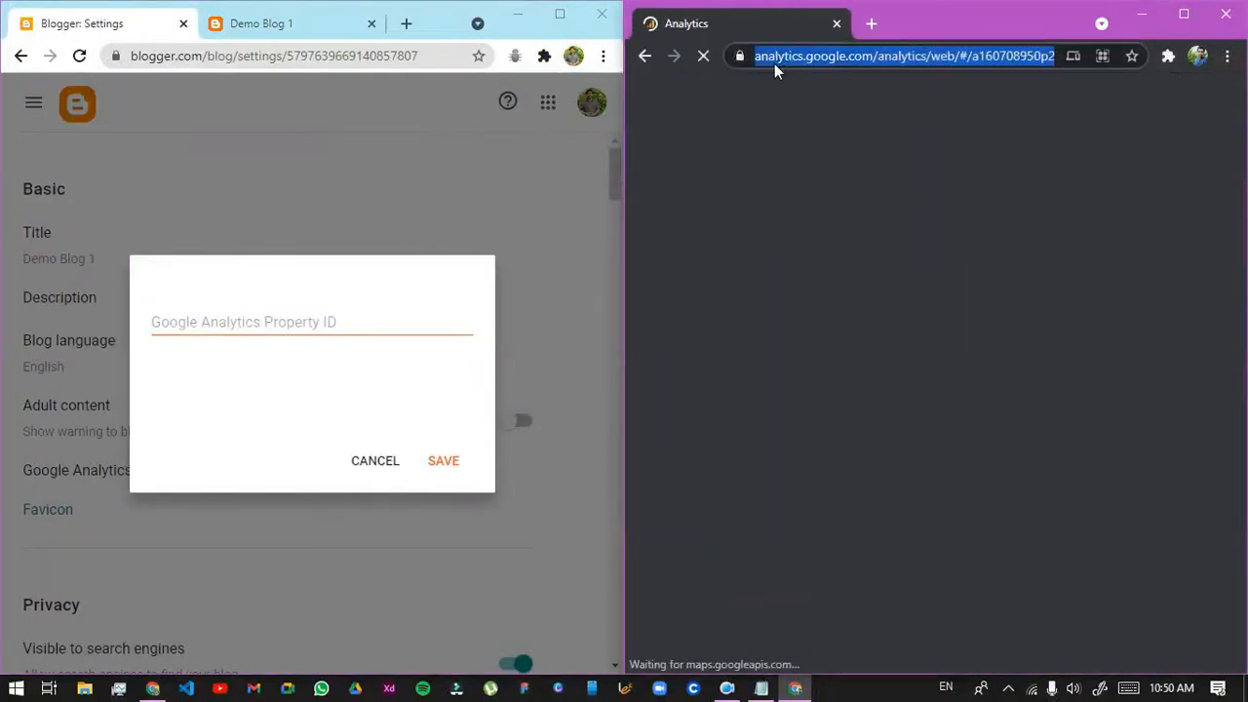
{"action": "left_click", "coordinate": [879, 57]}
{"action": "left_click_drag", "start_coordinate": [920, 63], "coordinate": [752, 75]}
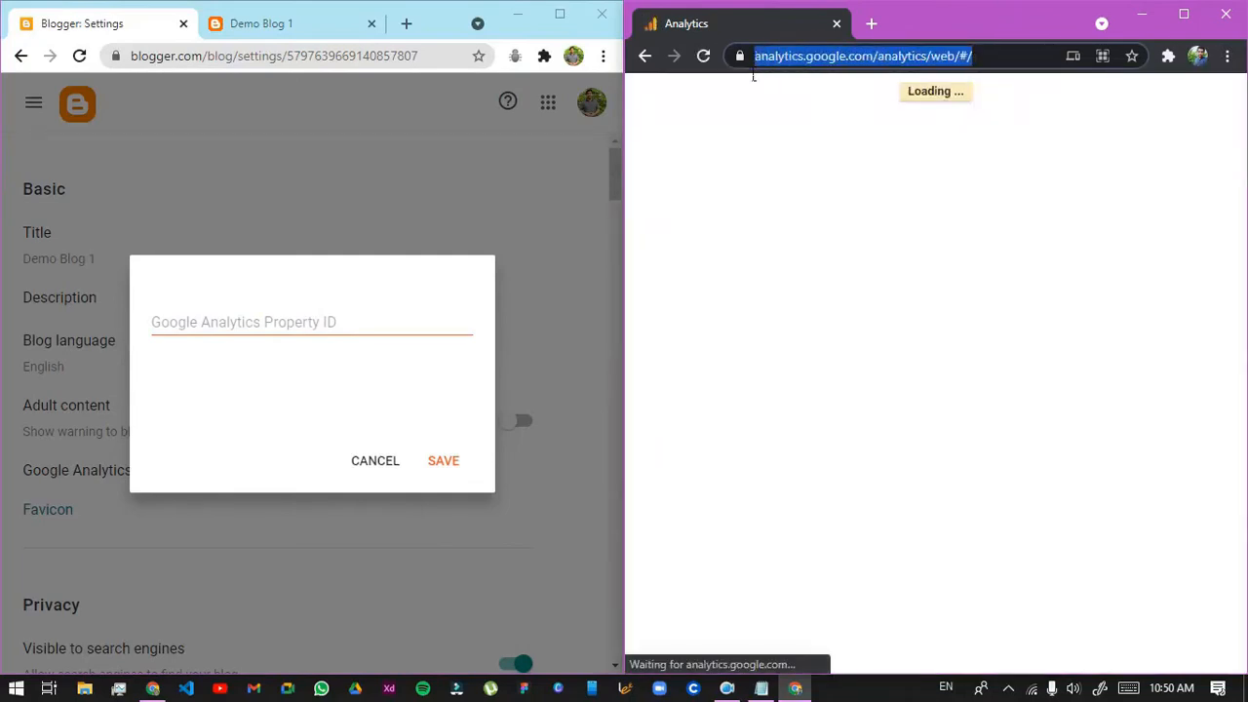
{"action": "left_click", "coordinate": [857, 65]}
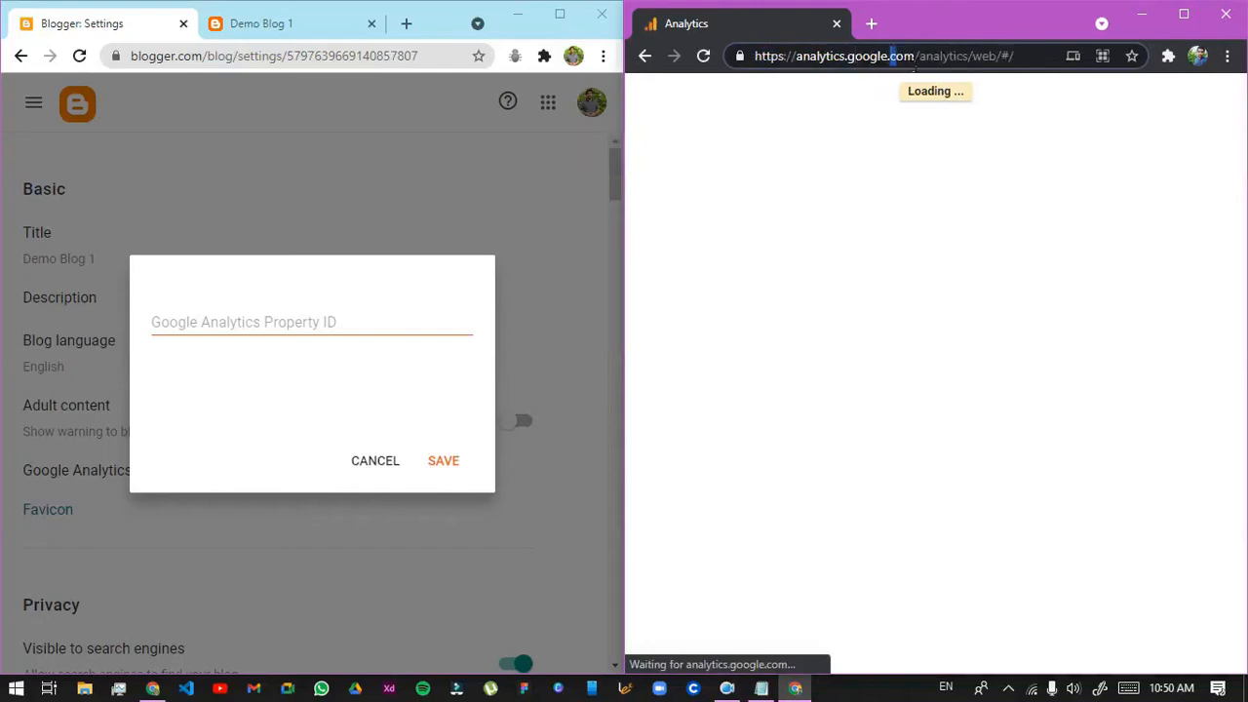
{"action": "left_click_drag", "start_coordinate": [920, 58], "coordinate": [520, 66]}
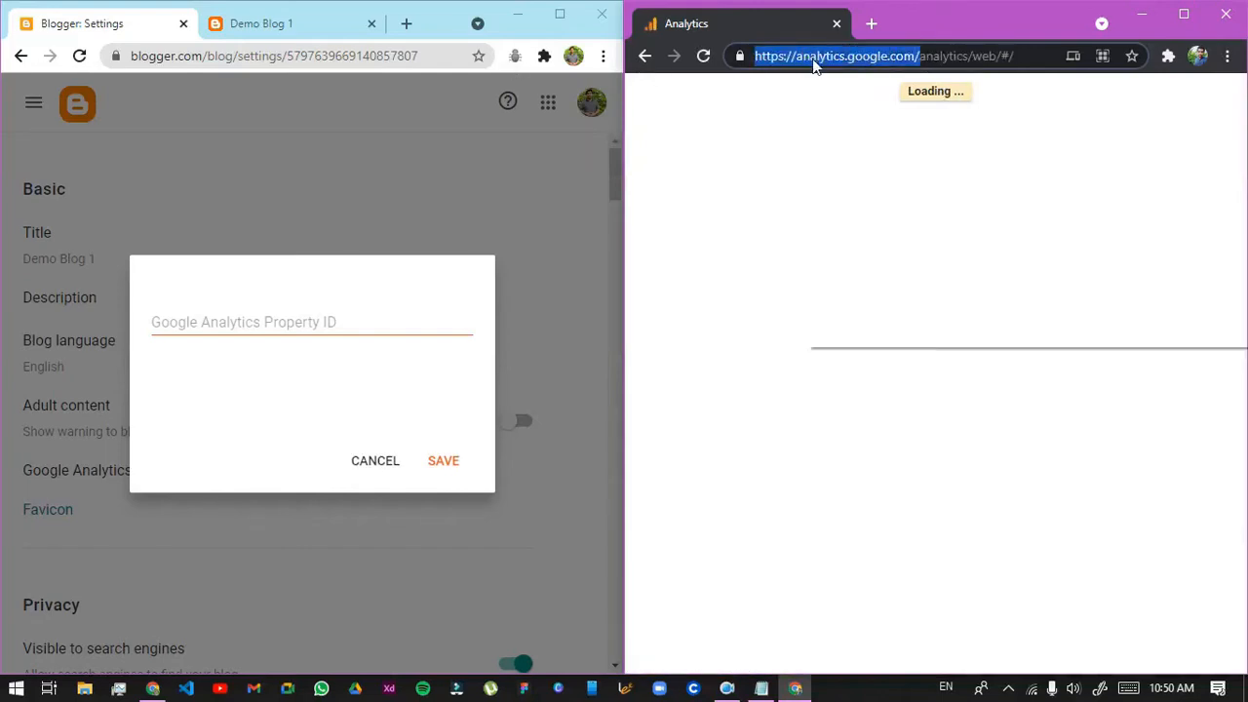
{"action": "right_click", "coordinate": [808, 64]}
{"action": "left_click", "coordinate": [864, 187]}
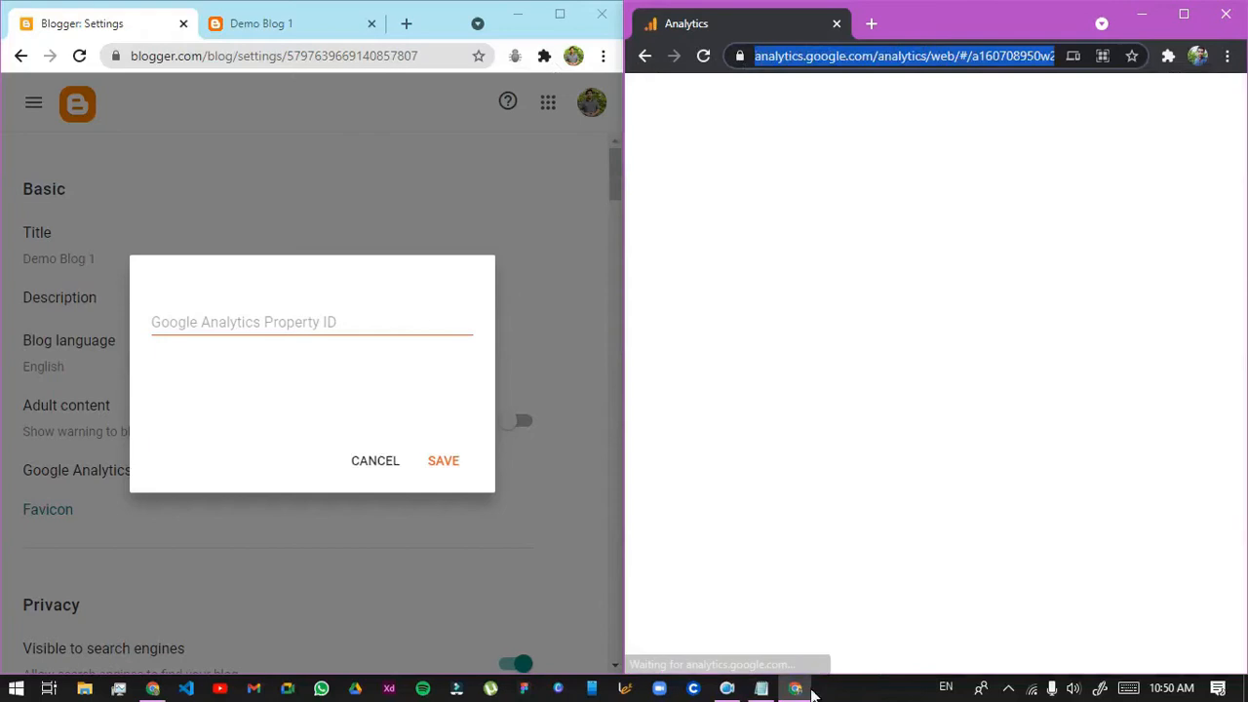
{"action": "left_click", "coordinate": [762, 688]}
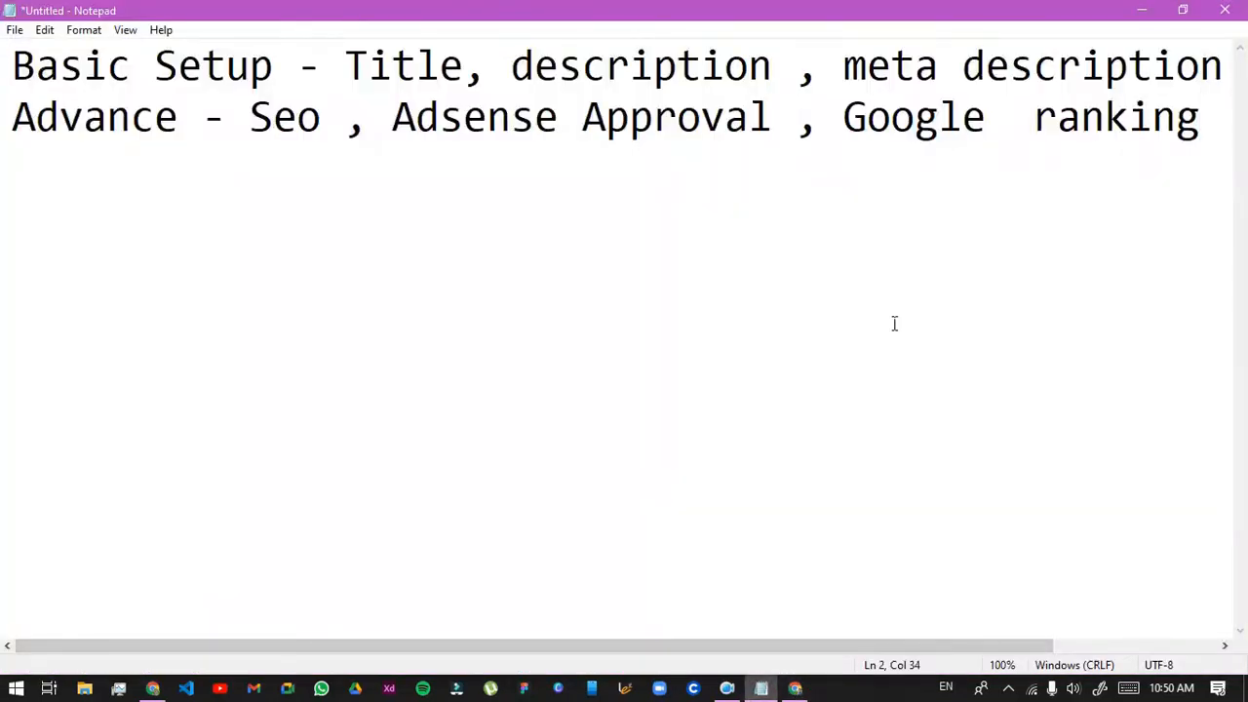
{"action": "key", "text": "Return"}
{"action": "key", "text": "ctrl+v"}
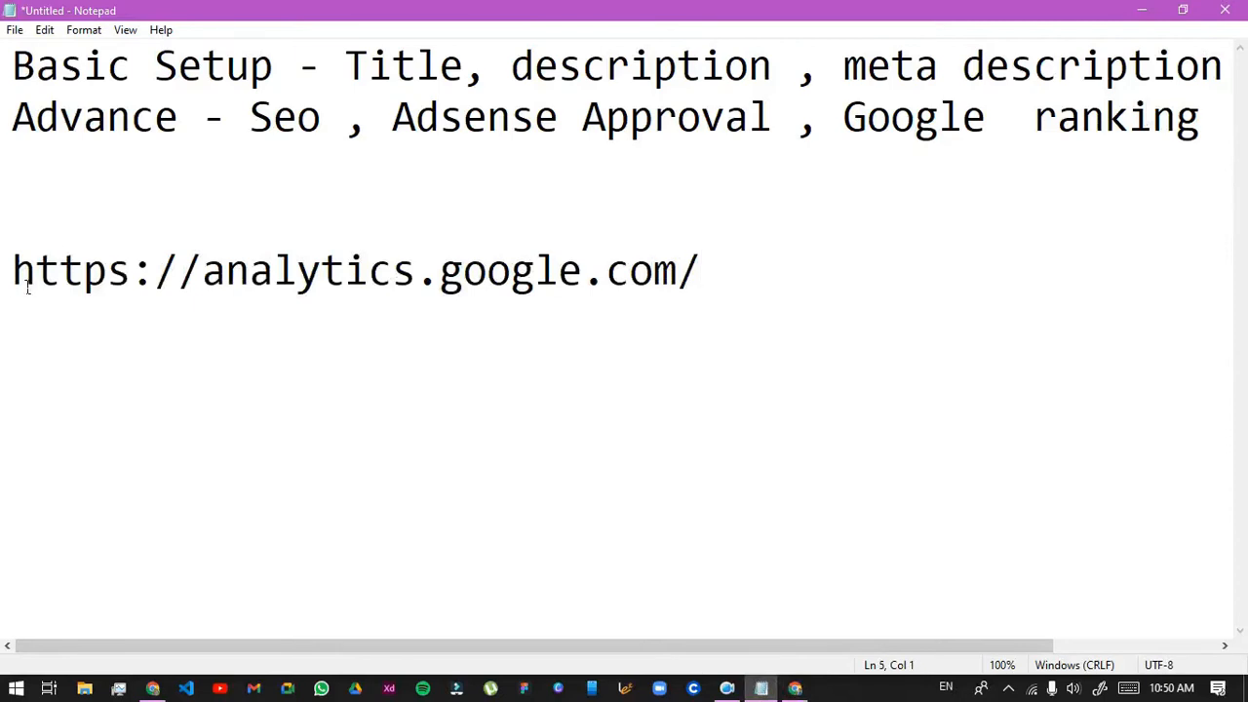
{"action": "type", "text": "Google A"}
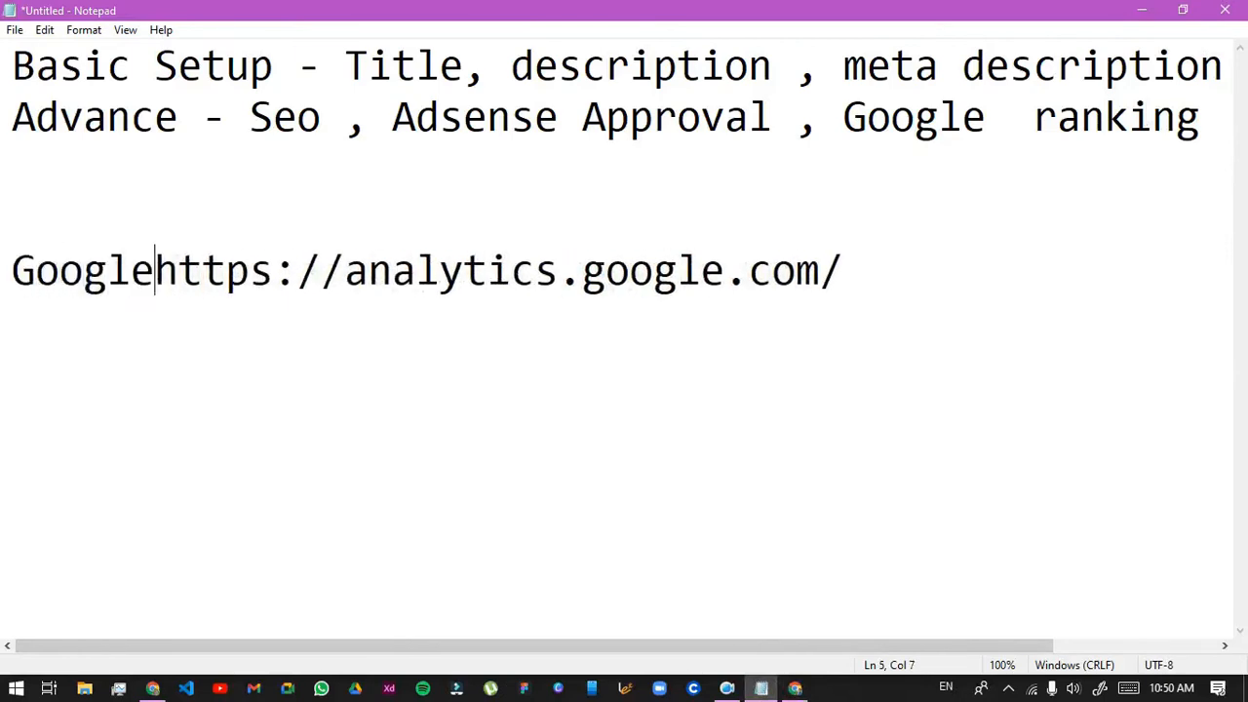
{"action": "type", "text": "nalytic"}
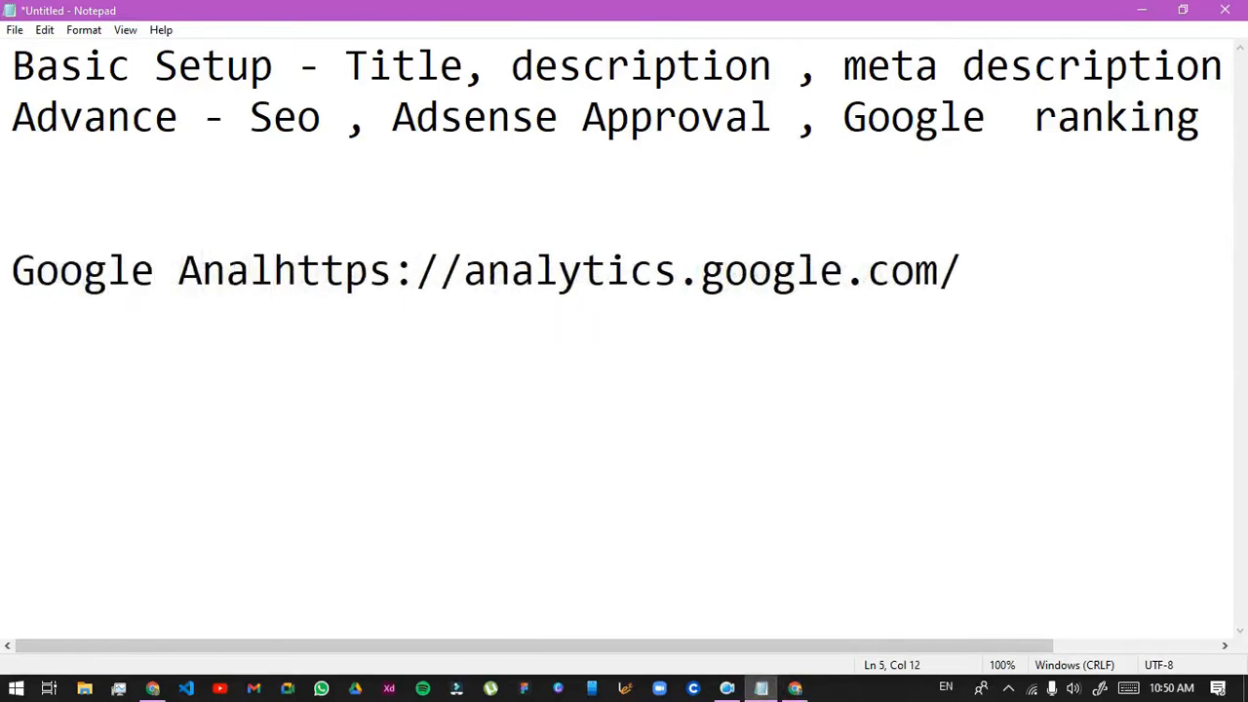
{"action": "type", "text": "s "}
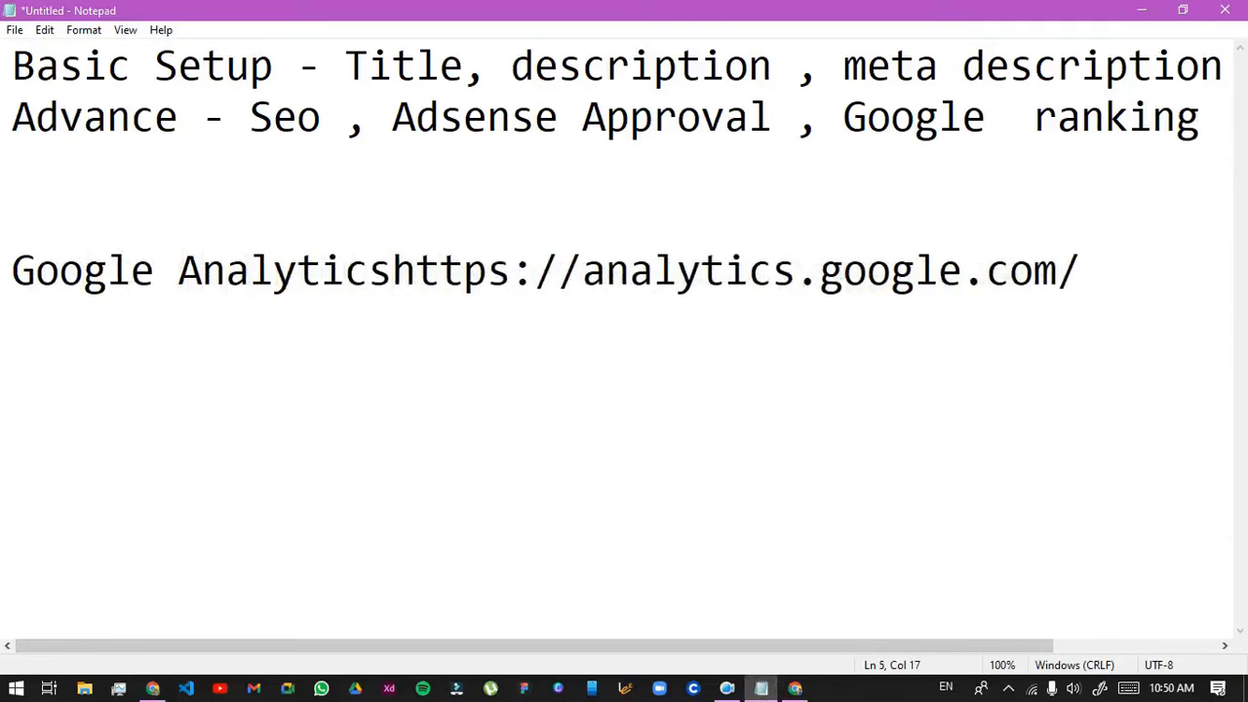
{"action": "type", "text": "="}
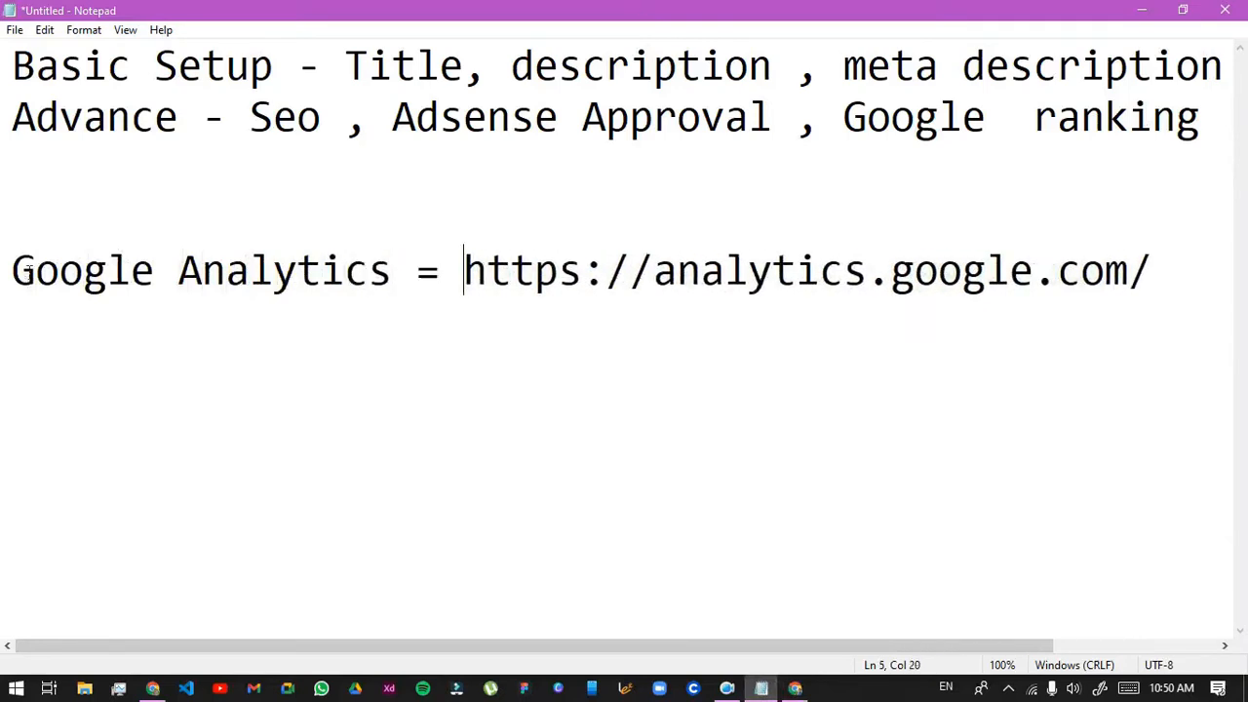
{"action": "left_click_drag", "start_coordinate": [1160, 270], "coordinate": [488, 273]}
{"action": "left_click", "coordinate": [1137, 20]}
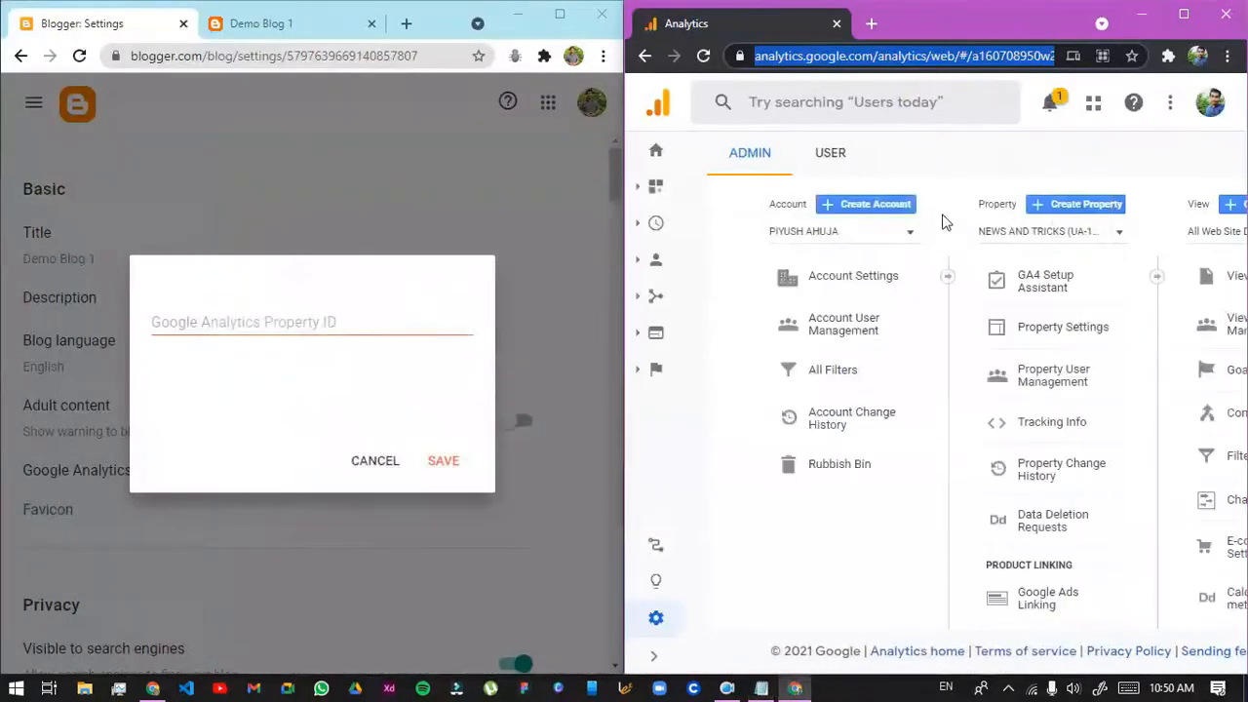
View the Google Analytics home page full-screen and examine the account's list of properties and views
{"action": "left_click", "coordinate": [656, 149]}
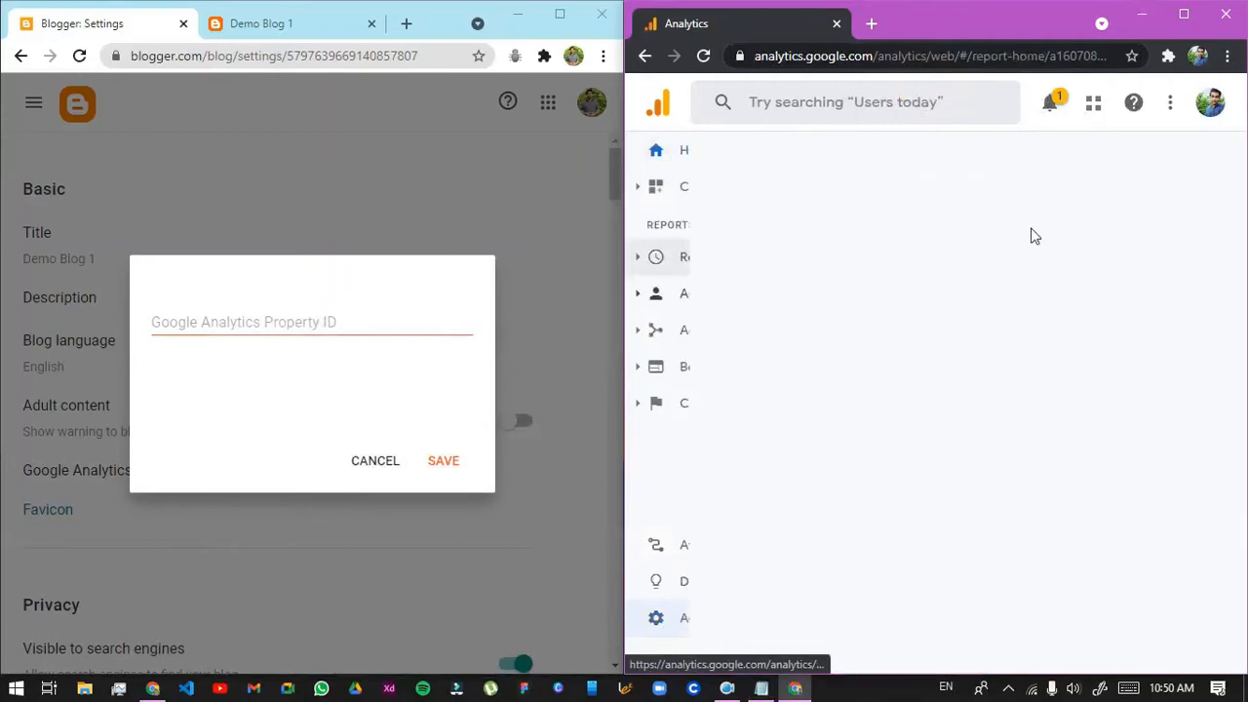
{"action": "left_click", "coordinate": [1180, 15]}
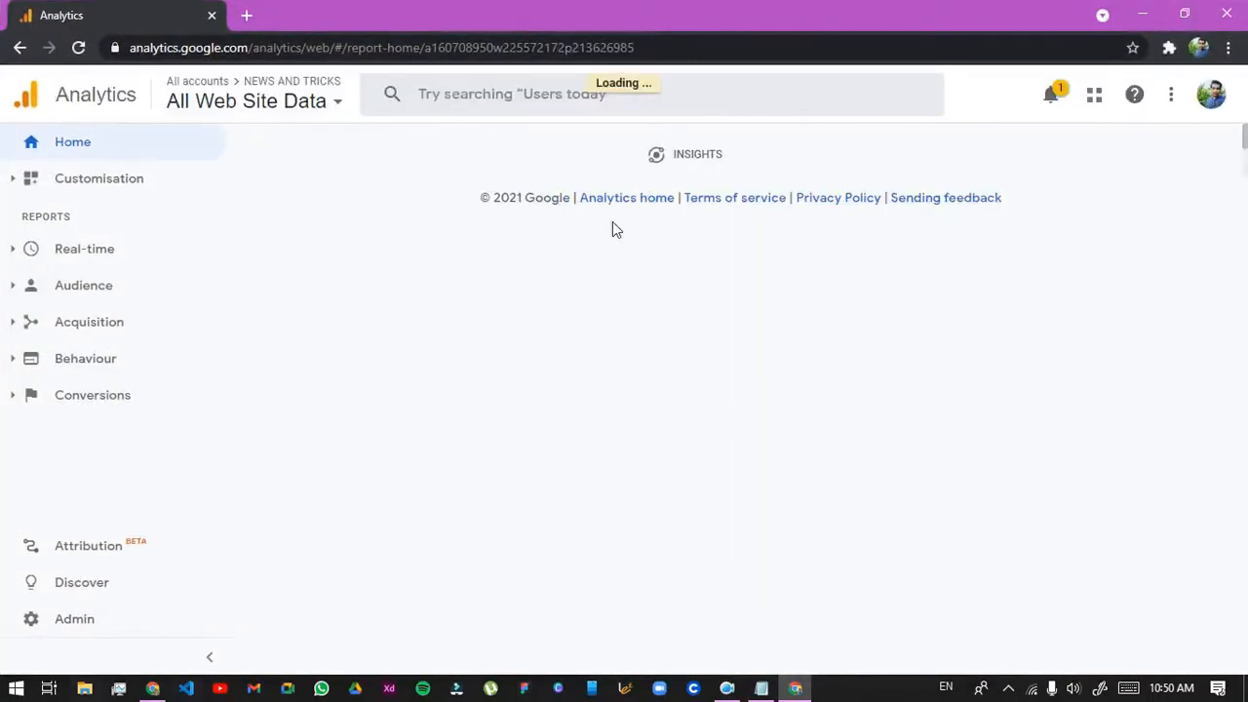
{"action": "left_click", "coordinate": [264, 105]}
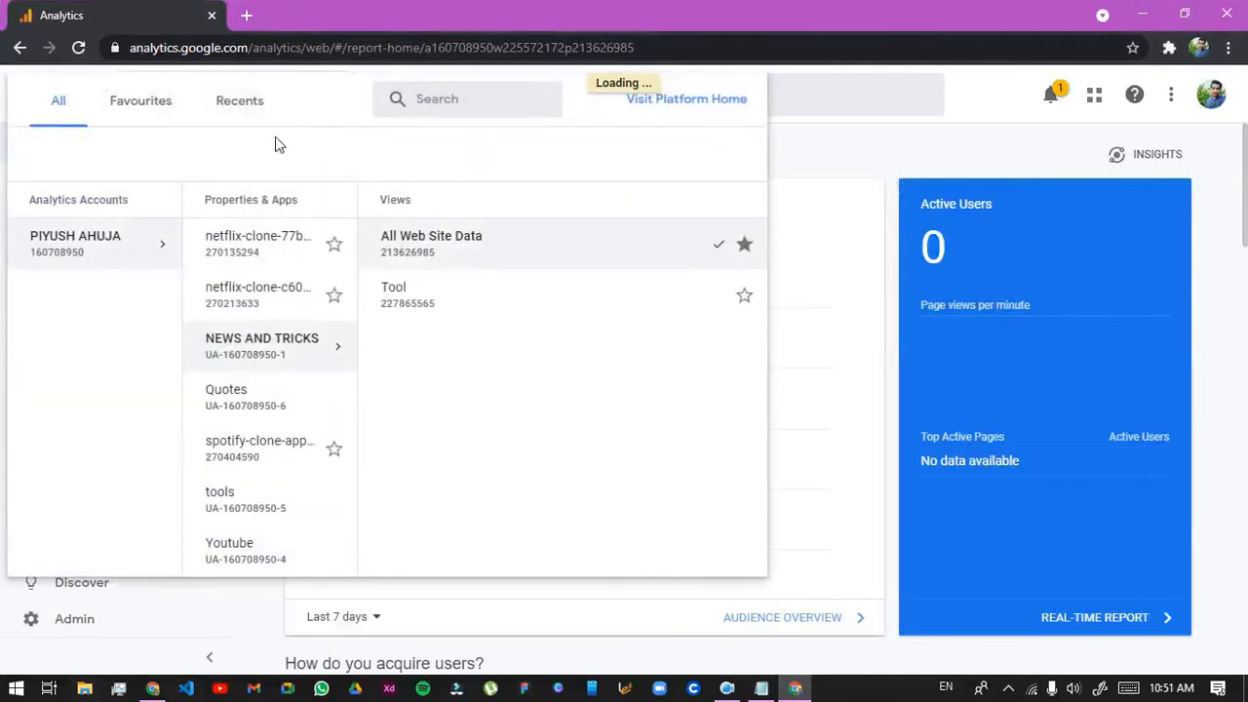
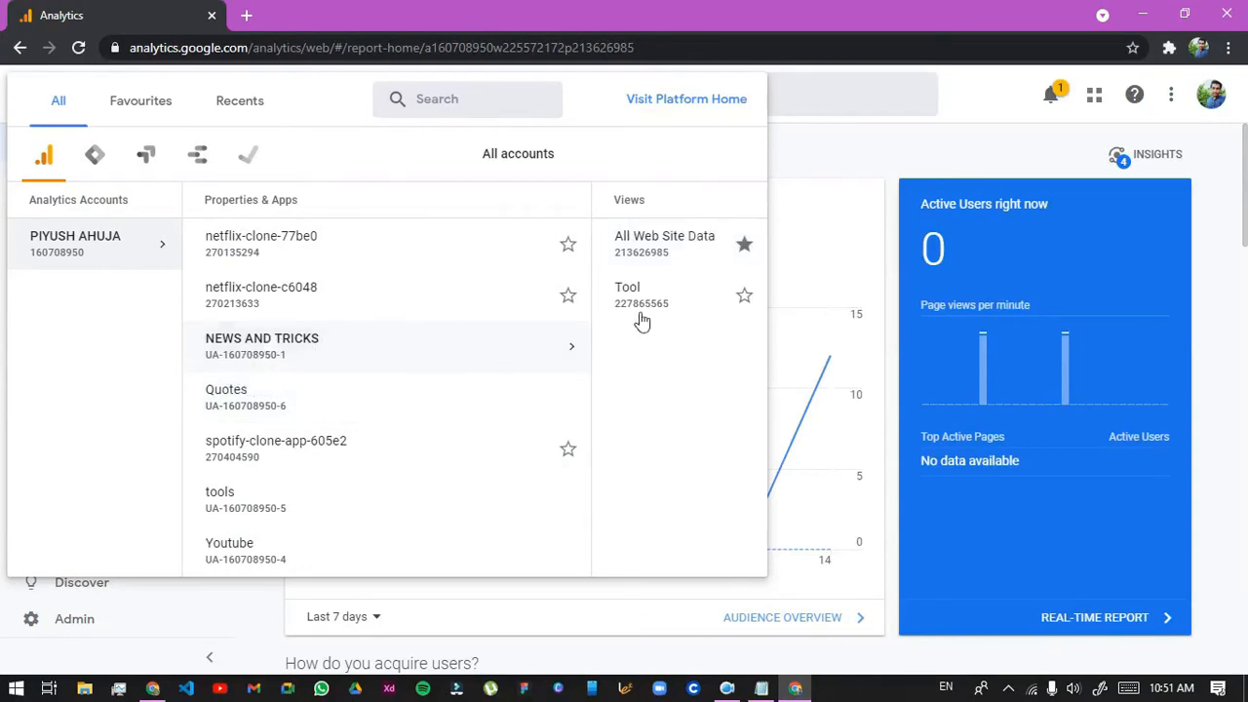
{"action": "left_click", "coordinate": [505, 260]}
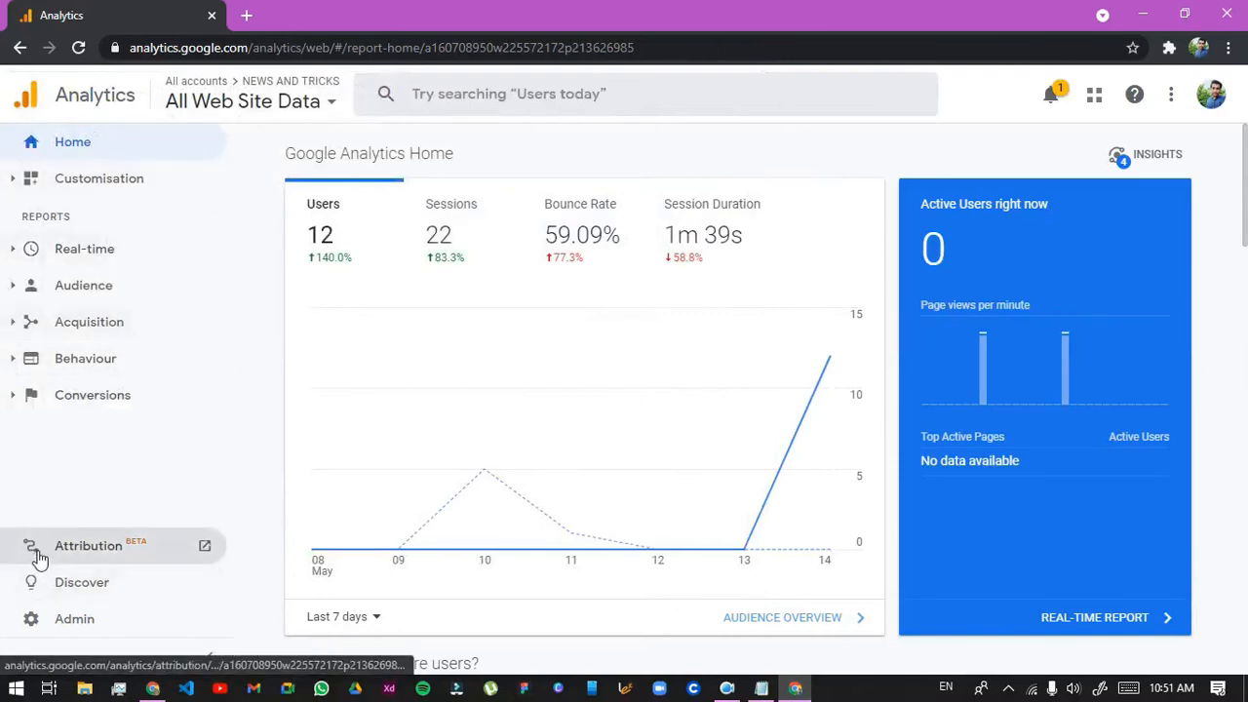
Open the Tracking Code page of the NEWS AND TRICKS property in the Google Analytics admin settings
{"action": "left_click", "coordinate": [98, 621]}
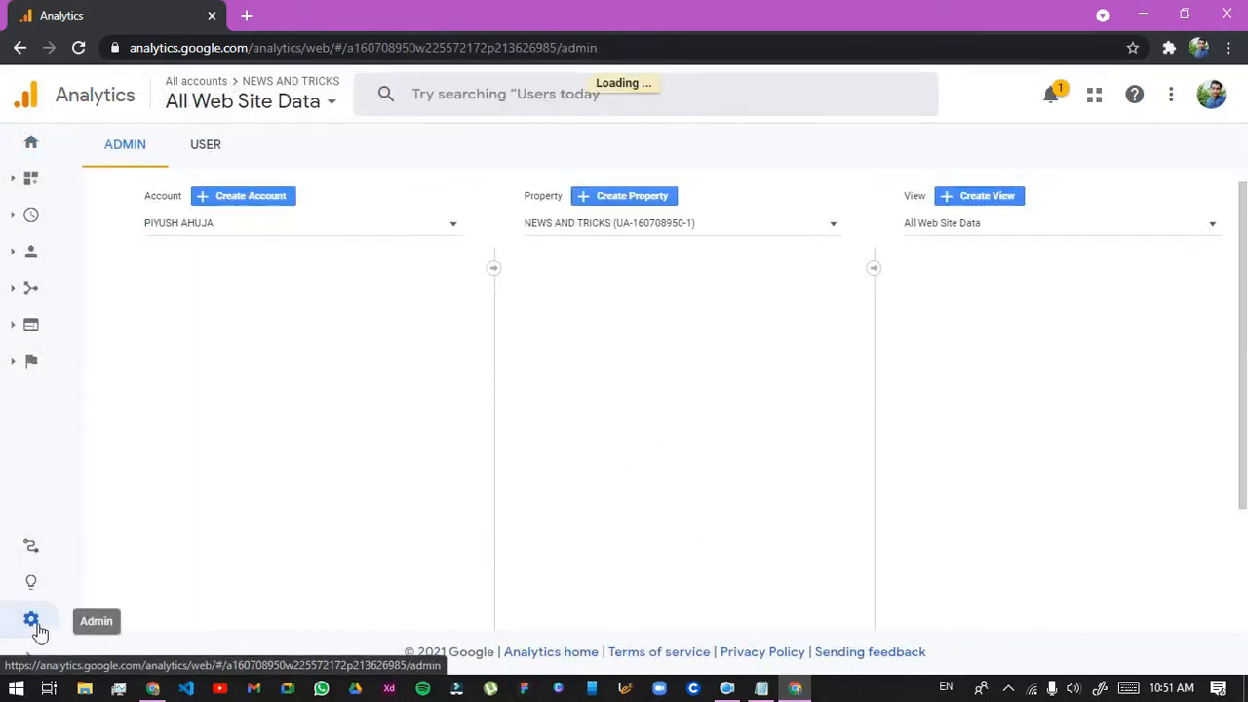
{"action": "left_click", "coordinate": [636, 226]}
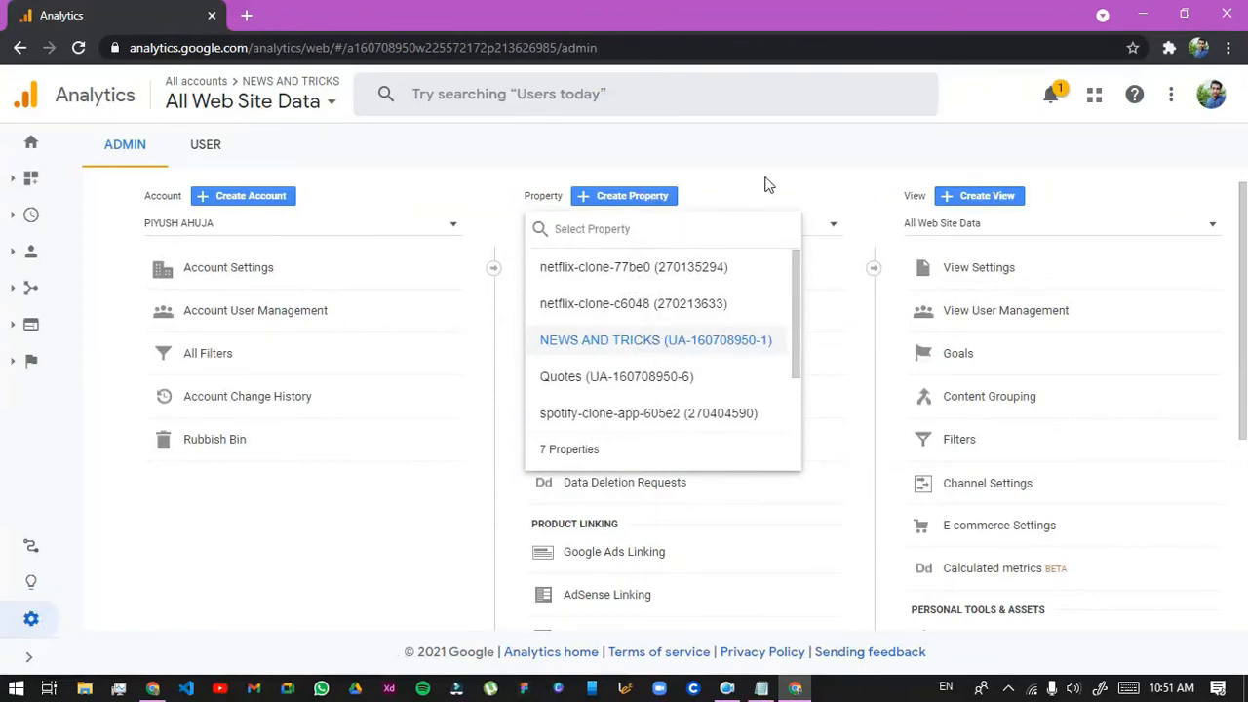
{"action": "left_click", "coordinate": [768, 184]}
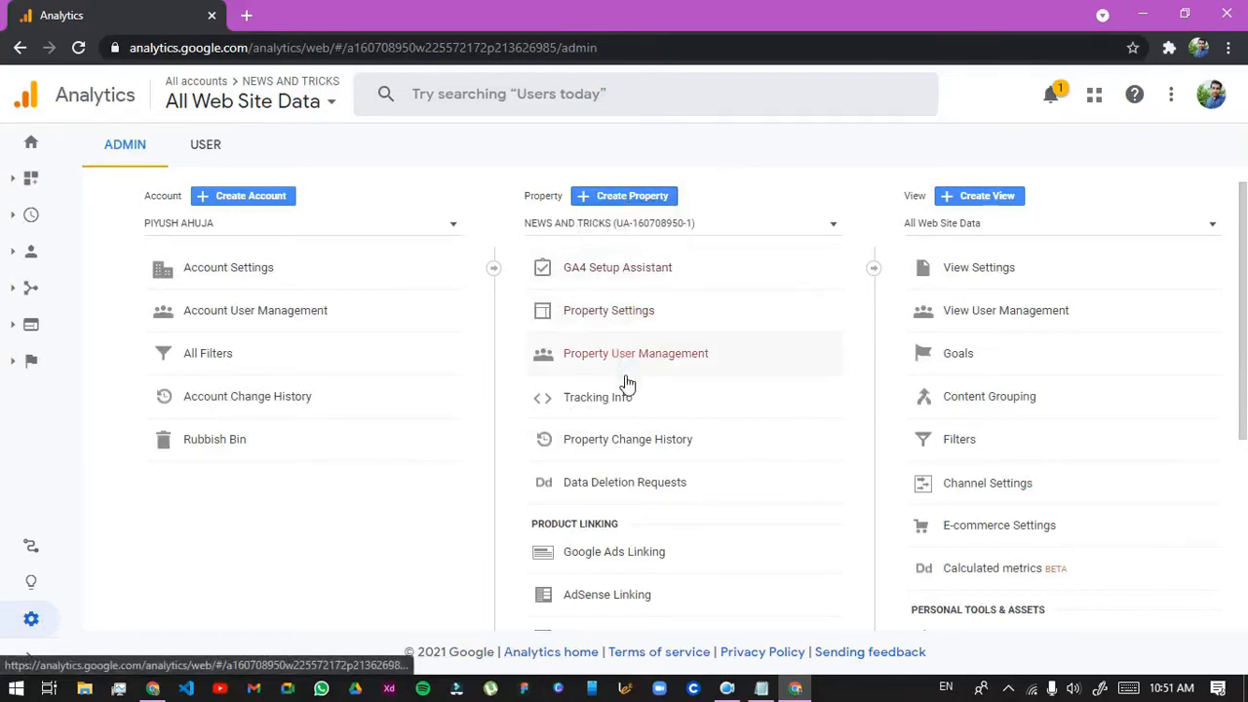
{"action": "left_click", "coordinate": [605, 408]}
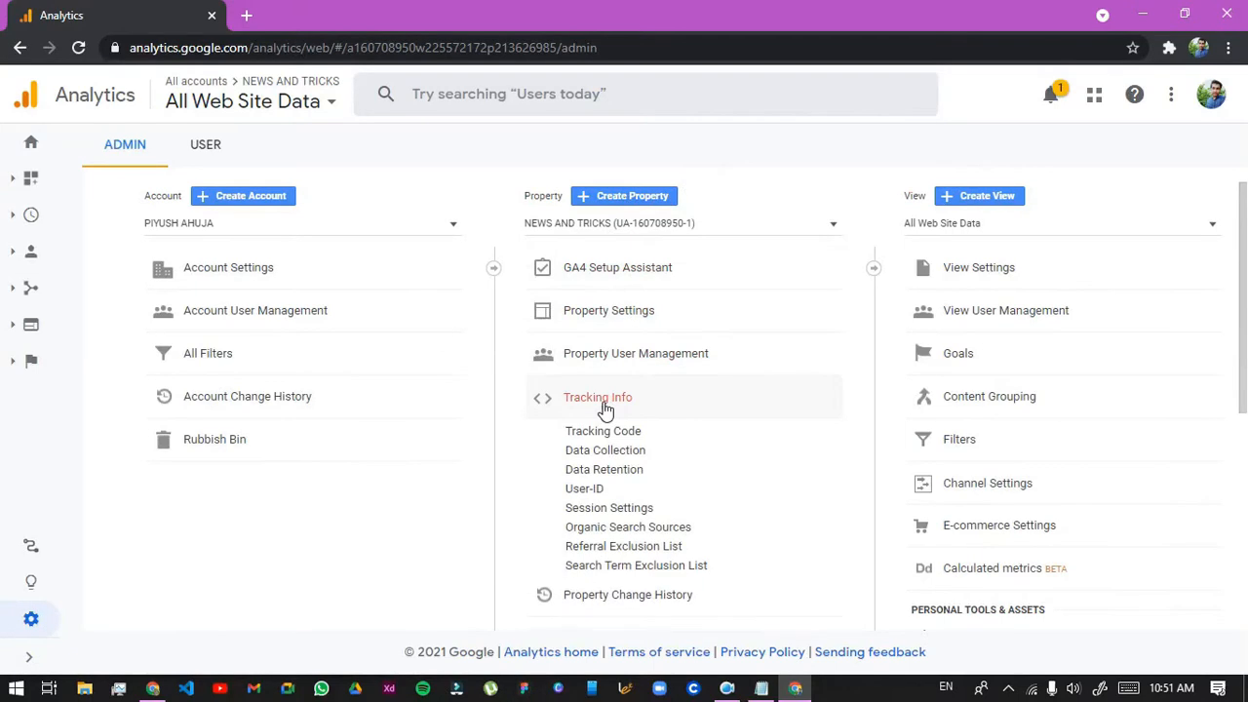
{"action": "left_click", "coordinate": [603, 431]}
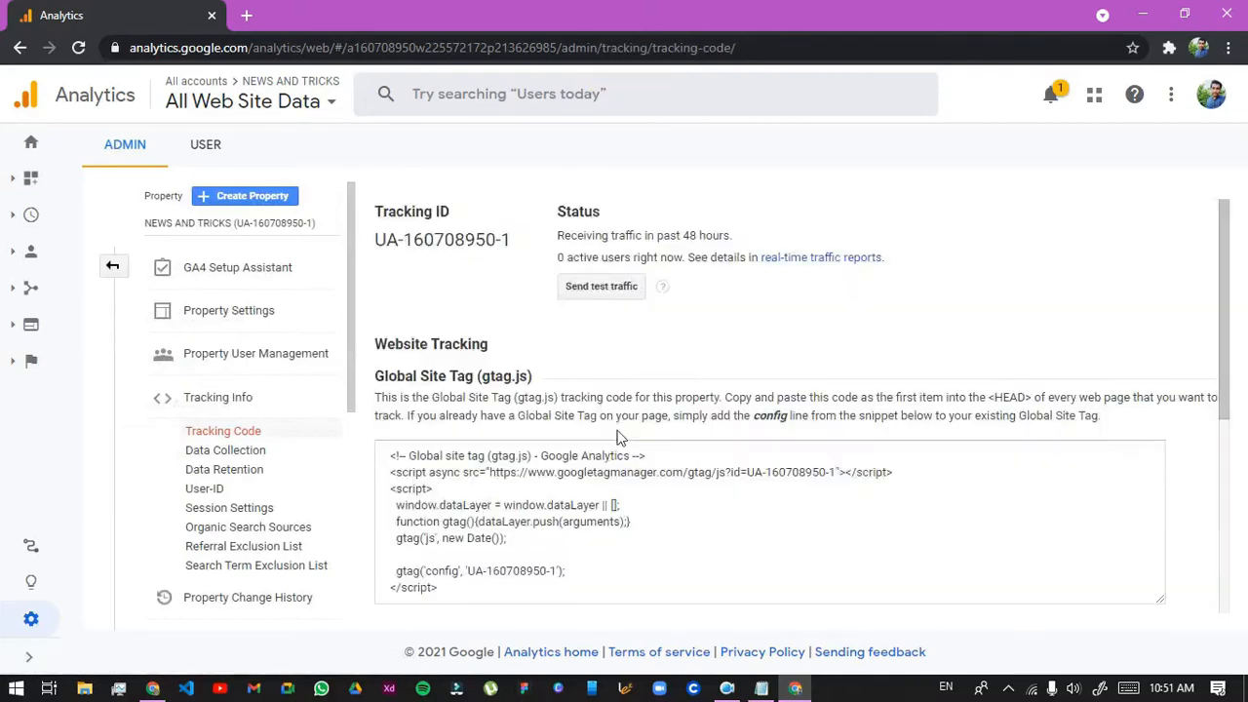
Copy the tracking ID of the NEWS AND TRICKS property
{"action": "left_click_drag", "start_coordinate": [518, 248], "coordinate": [377, 238]}
{"action": "double_click", "coordinate": [390, 242]}
{"action": "left_click", "coordinate": [390, 242]}
{"action": "left_click_drag", "start_coordinate": [516, 245], "coordinate": [369, 240]}
{"action": "triple_click", "coordinate": [401, 242]}
{"action": "right_click", "coordinate": [400, 243]}
{"action": "left_click", "coordinate": [418, 251]}
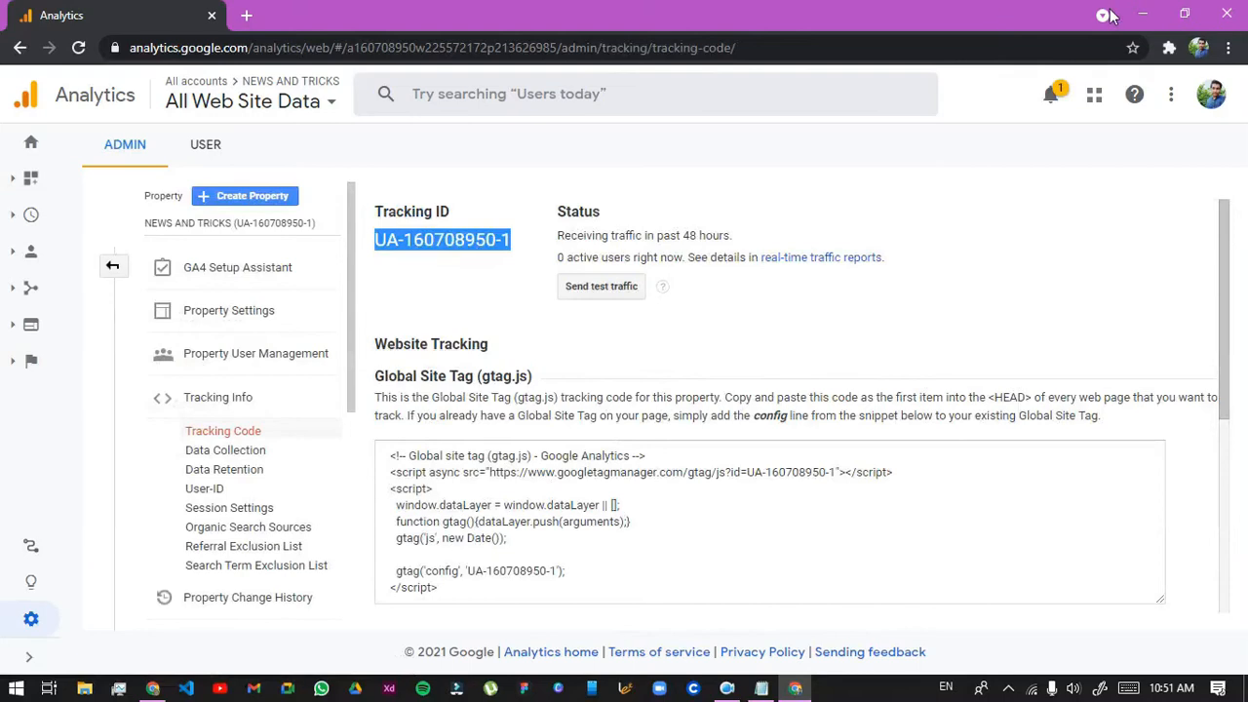
Switch to the maximized Blogger settings window and paste the copied tracking ID as the Google Analytics Property ID
{"action": "left_click", "coordinate": [1139, 14]}
{"action": "left_click", "coordinate": [561, 15]}
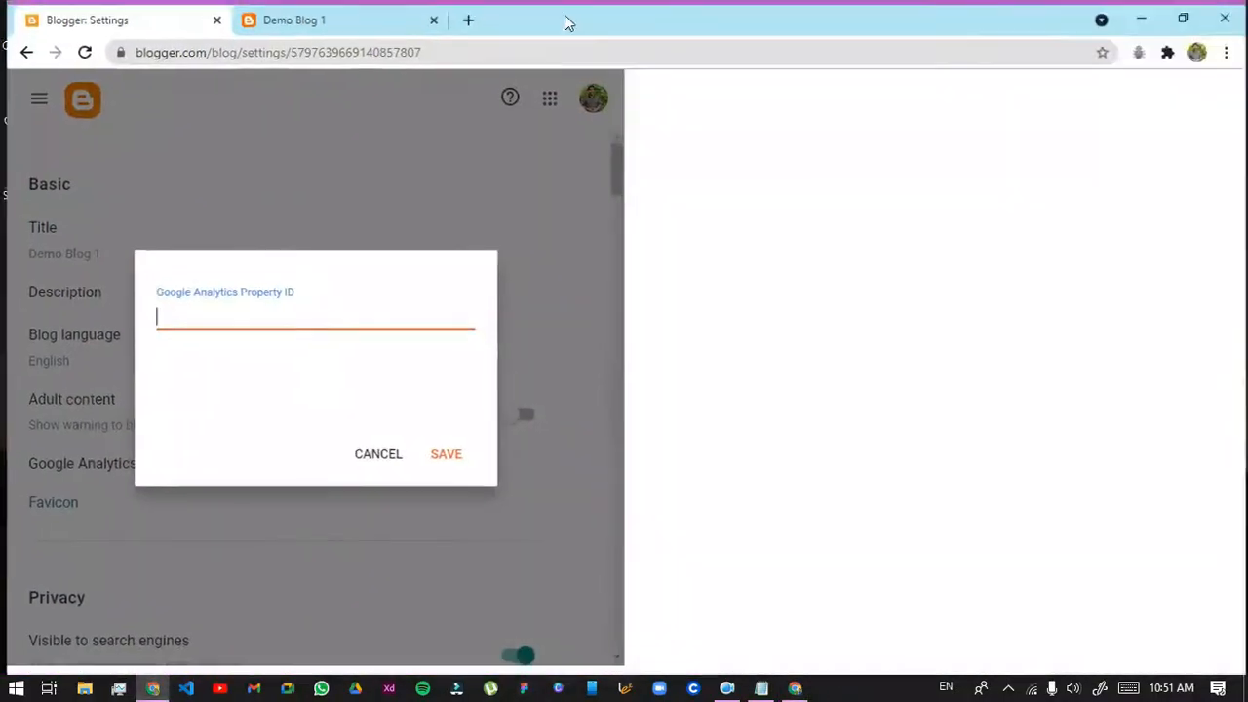
{"action": "left_click", "coordinate": [565, 326]}
{"action": "key", "text": "ctrl+v"}
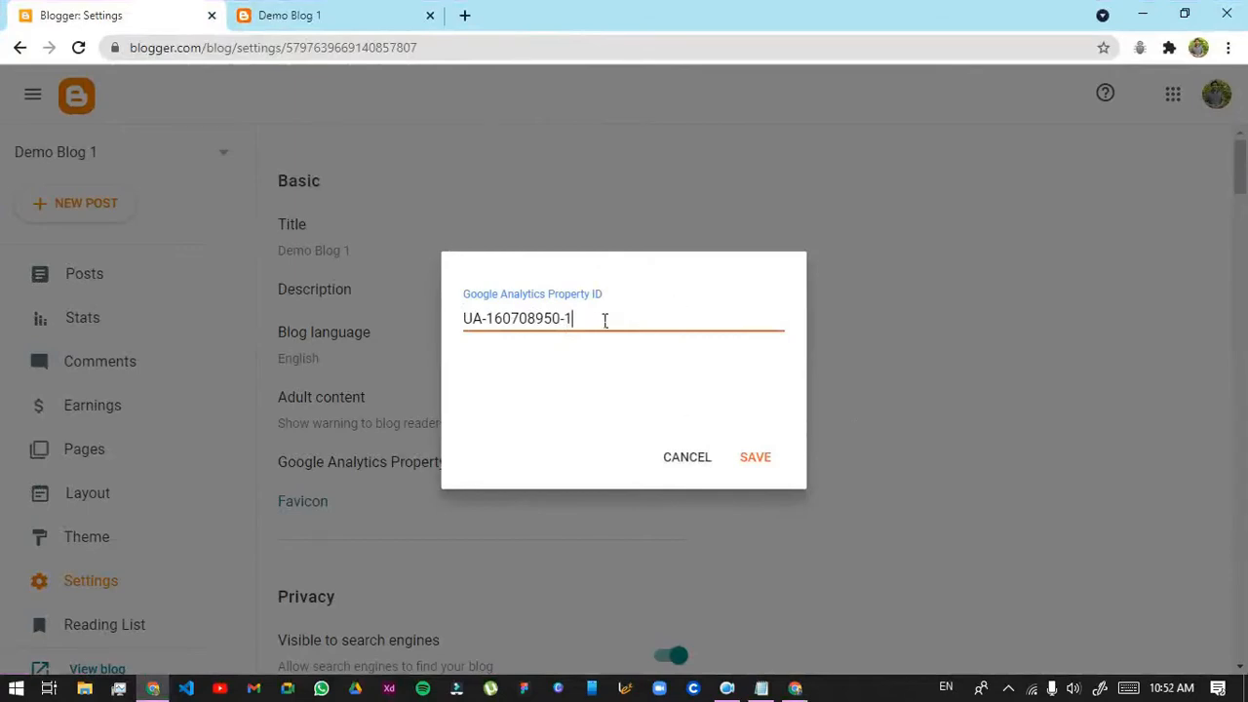
Clear the pasted Google Analytics Property ID and cancel the edit
{"action": "left_click_drag", "start_coordinate": [660, 321], "coordinate": [464, 355]}
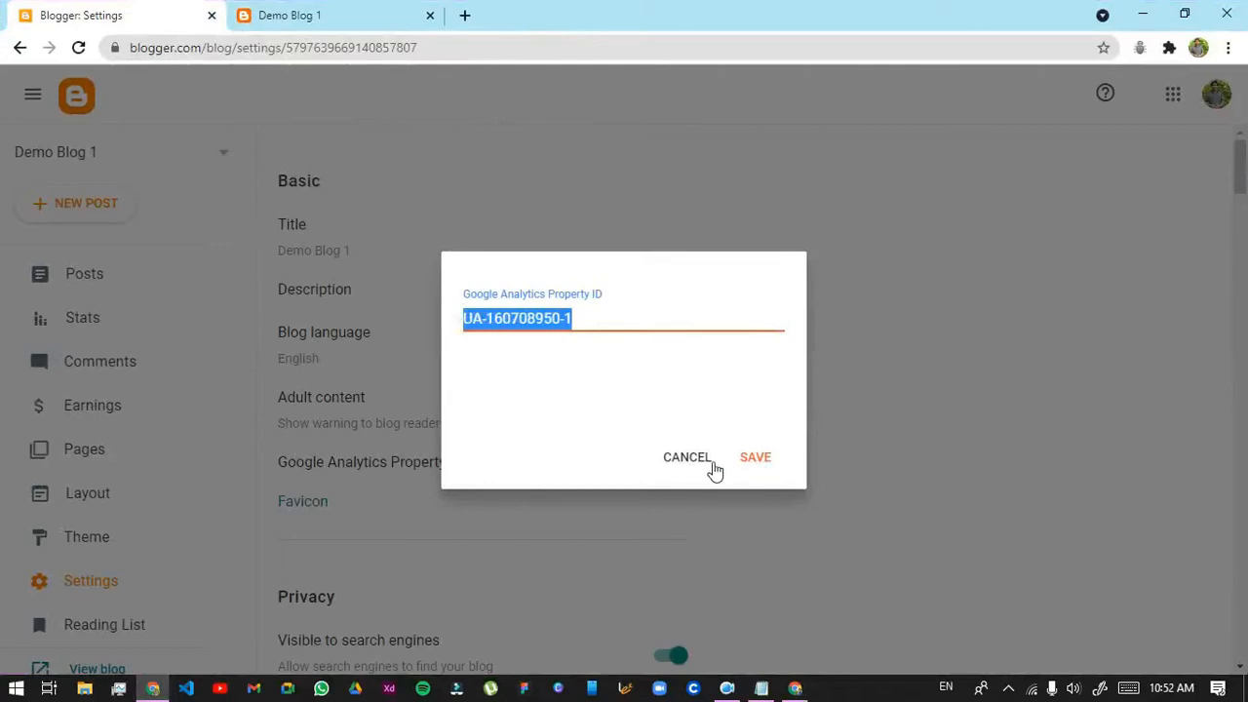
{"action": "key", "text": "BackSpace"}
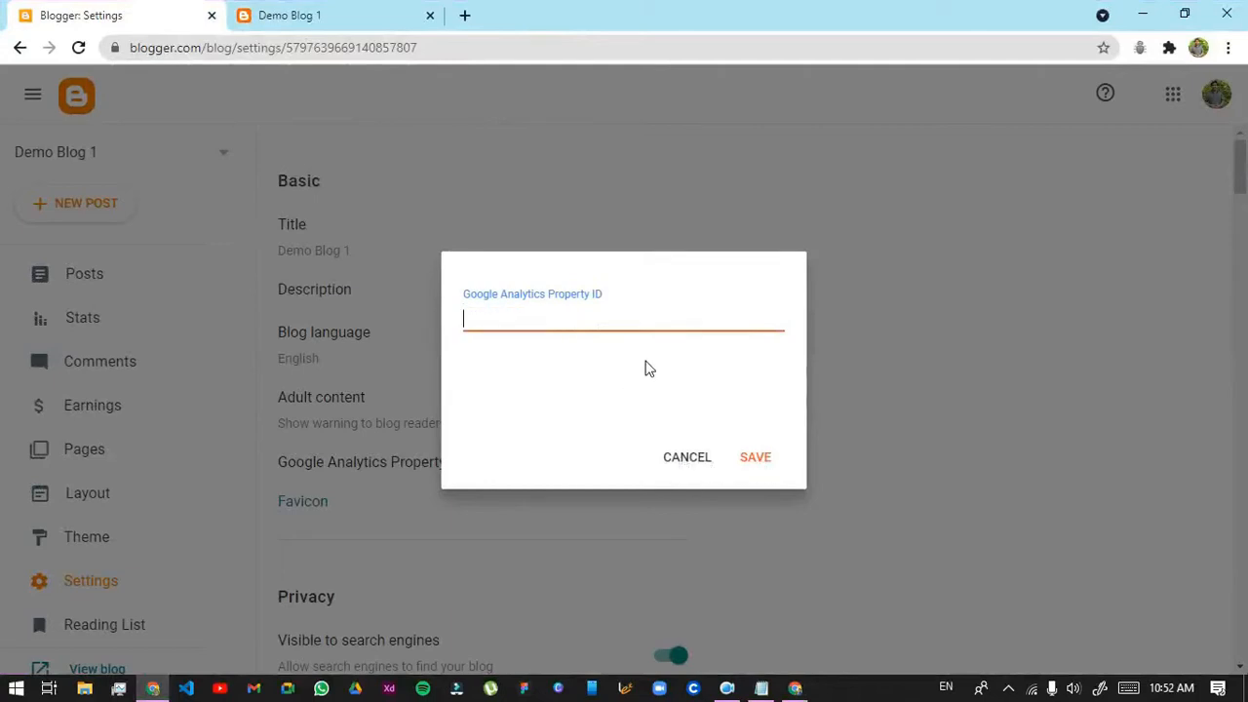
{"action": "left_click", "coordinate": [694, 460]}
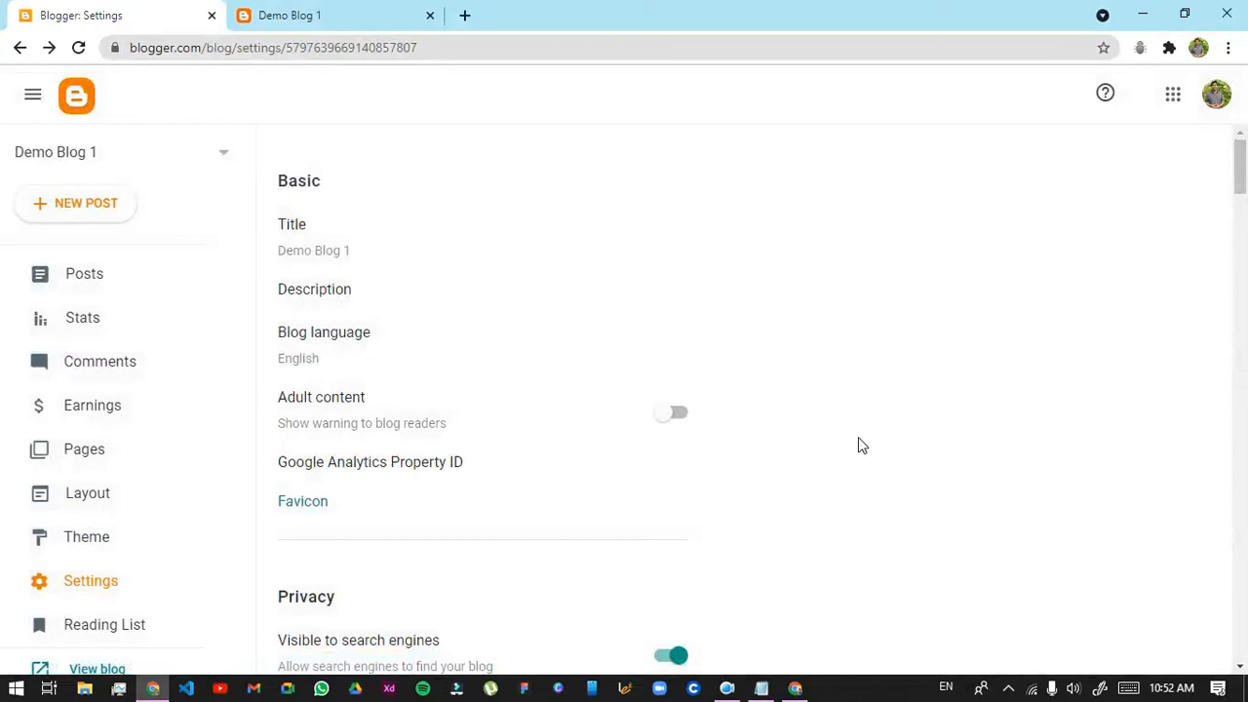
Review the Favicon entry in the basic settings and check the live Demo Blog 1 site before returning to the settings
{"action": "scroll", "coordinate": [858, 444], "scroll_direction": "down", "scroll_amount": 1}
{"action": "scroll", "coordinate": [846, 450], "scroll_direction": "down", "scroll_amount": 1}
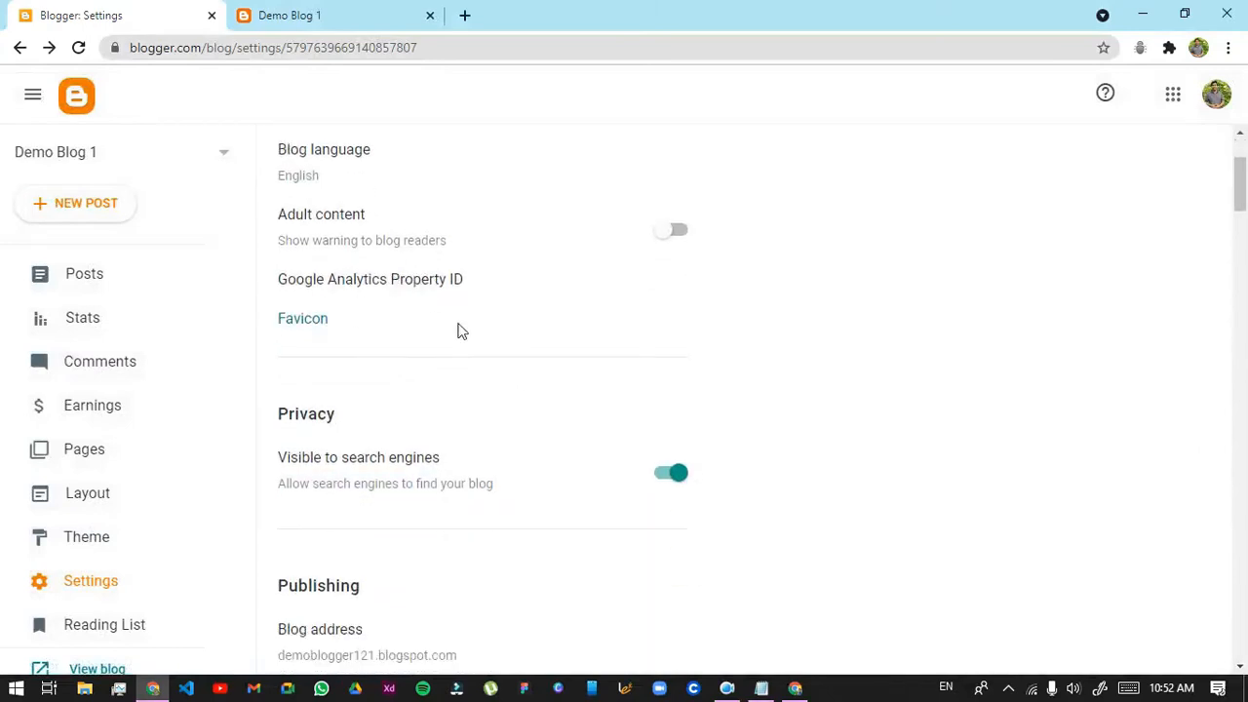
{"action": "scroll", "coordinate": [459, 329], "scroll_direction": "up", "scroll_amount": 1}
{"action": "scroll", "coordinate": [20, 545], "scroll_direction": "down", "scroll_amount": 2}
{"action": "left_click", "coordinate": [87, 552]}
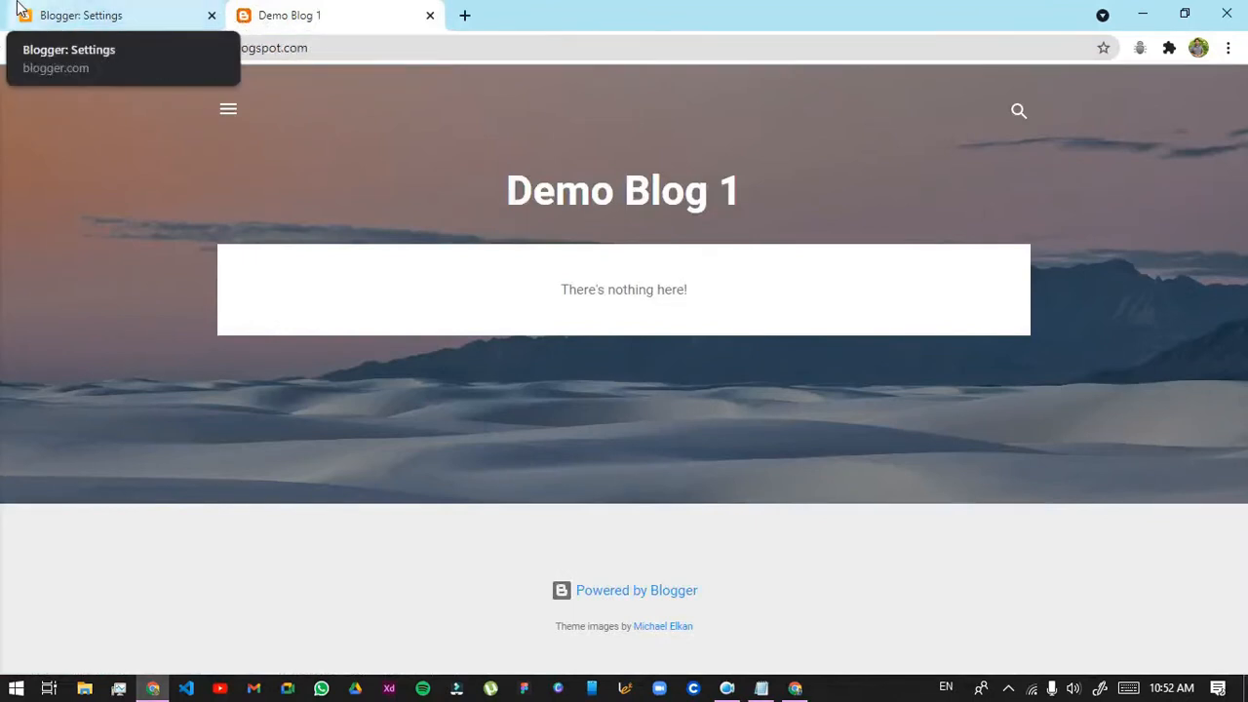
{"action": "left_click", "coordinate": [170, 7]}
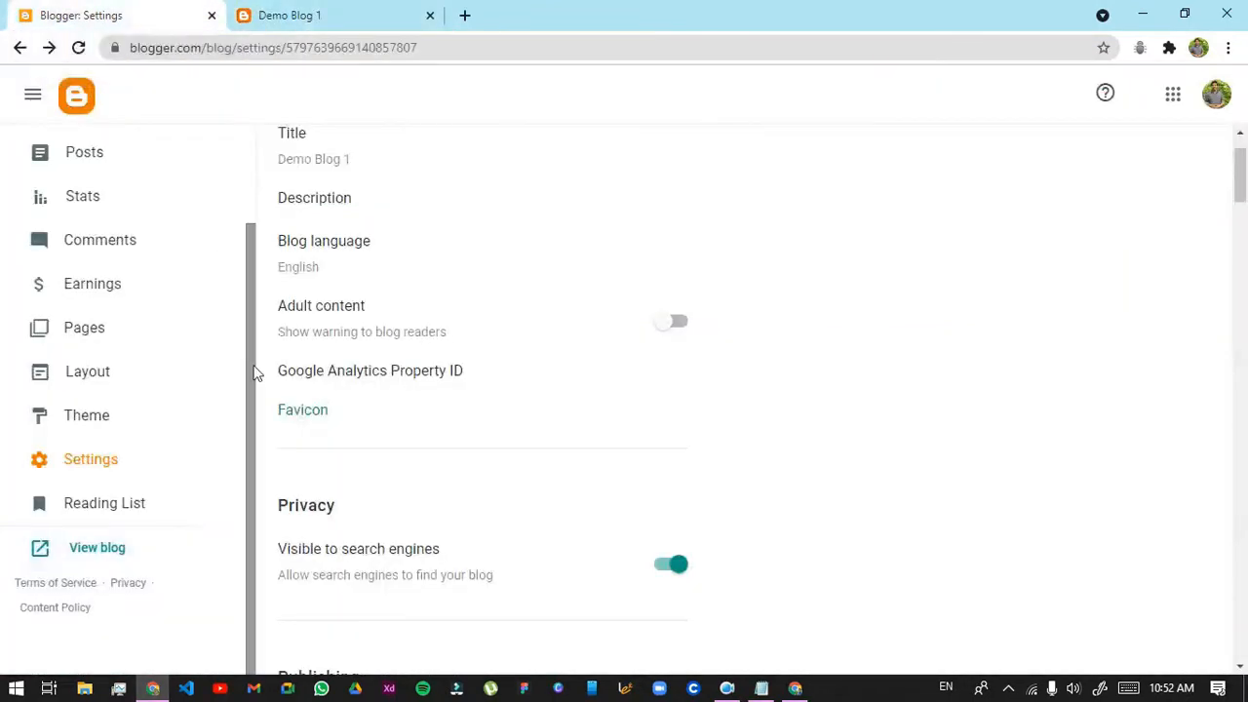
Open newsntrick.in in a new tab, look at its tab favicon, and close the site
{"action": "left_click", "coordinate": [466, 12]}
{"action": "type", "text": "n"}
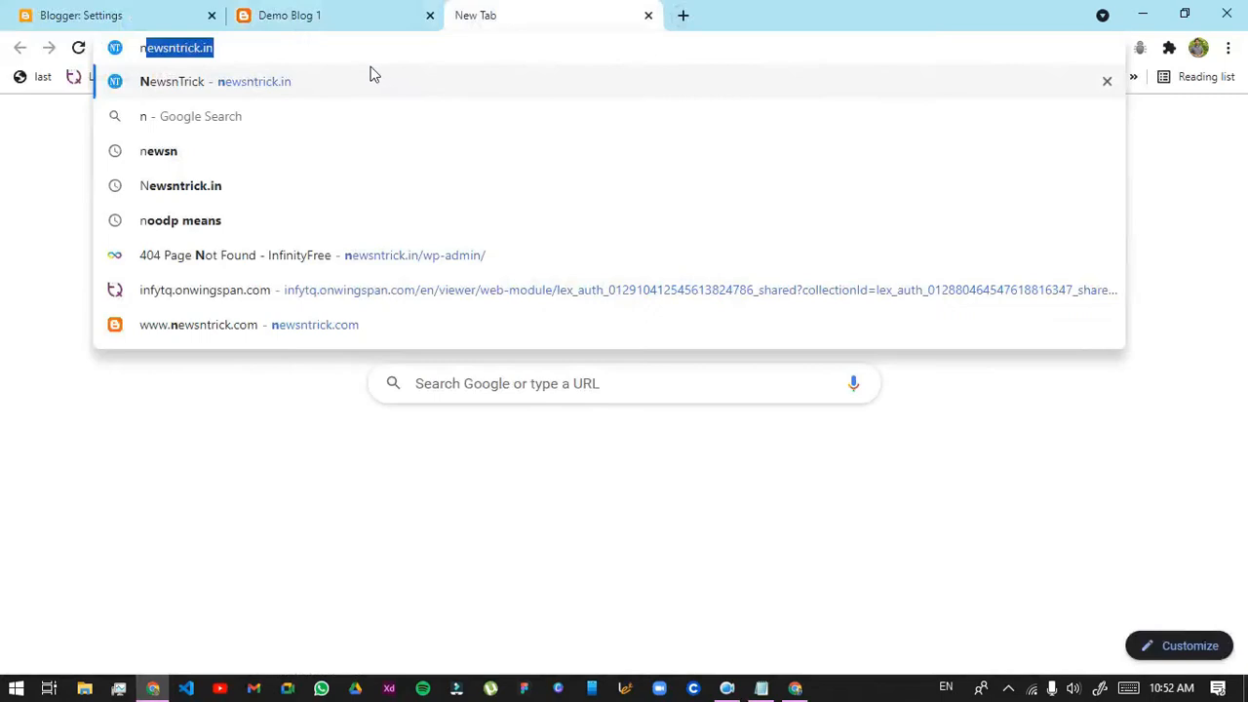
{"action": "key", "text": "Return"}
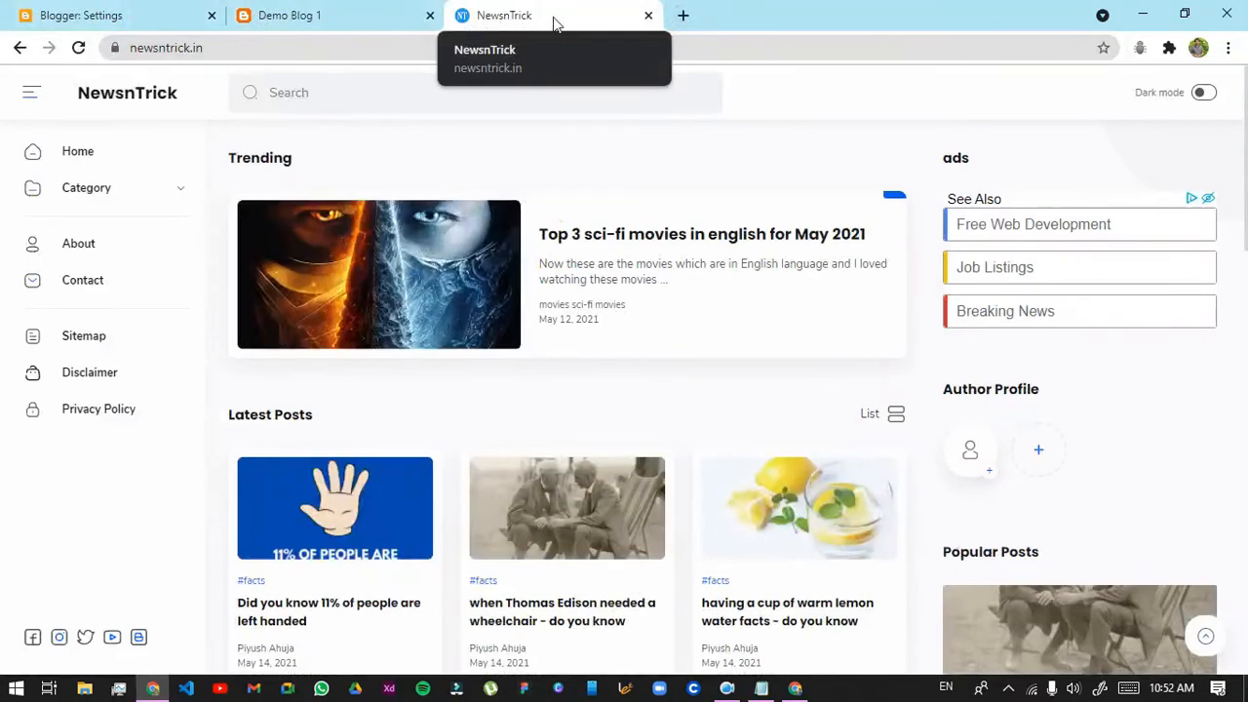
{"action": "left_click", "coordinate": [649, 15]}
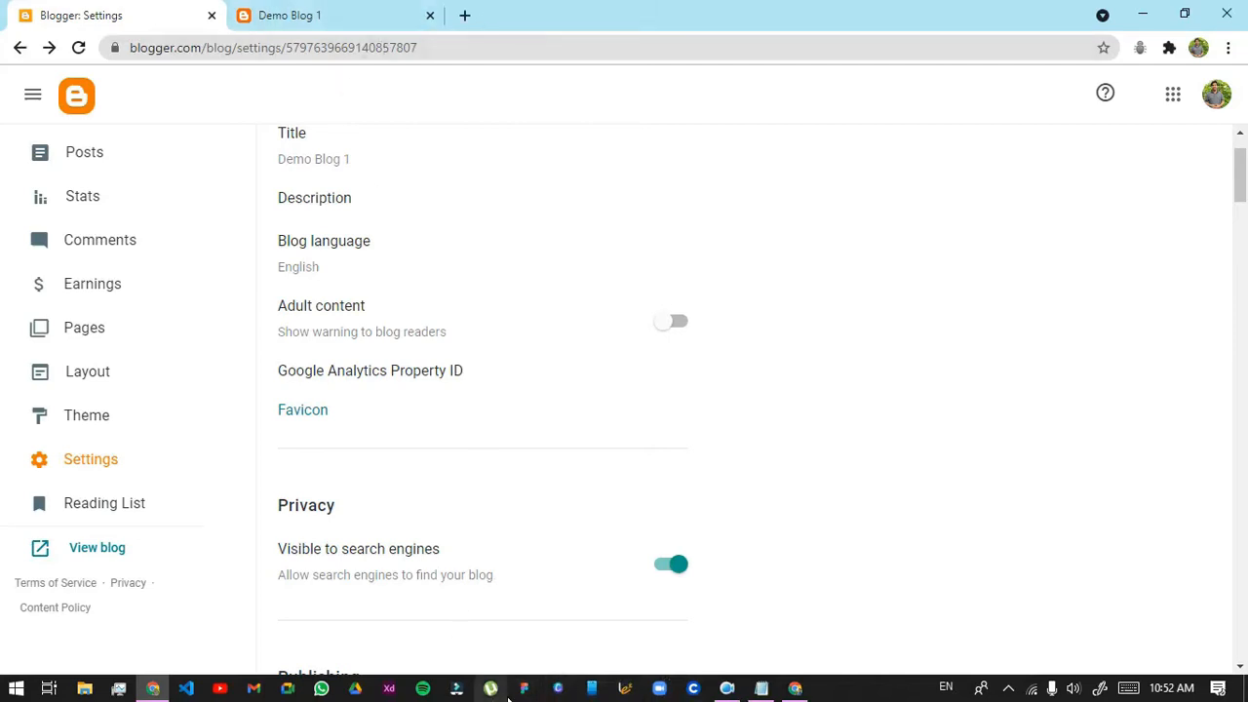
Search Google for "favicon generator" in a new tab and open the Favicon & App Icon Generator site
{"action": "left_click", "coordinate": [465, 14]}
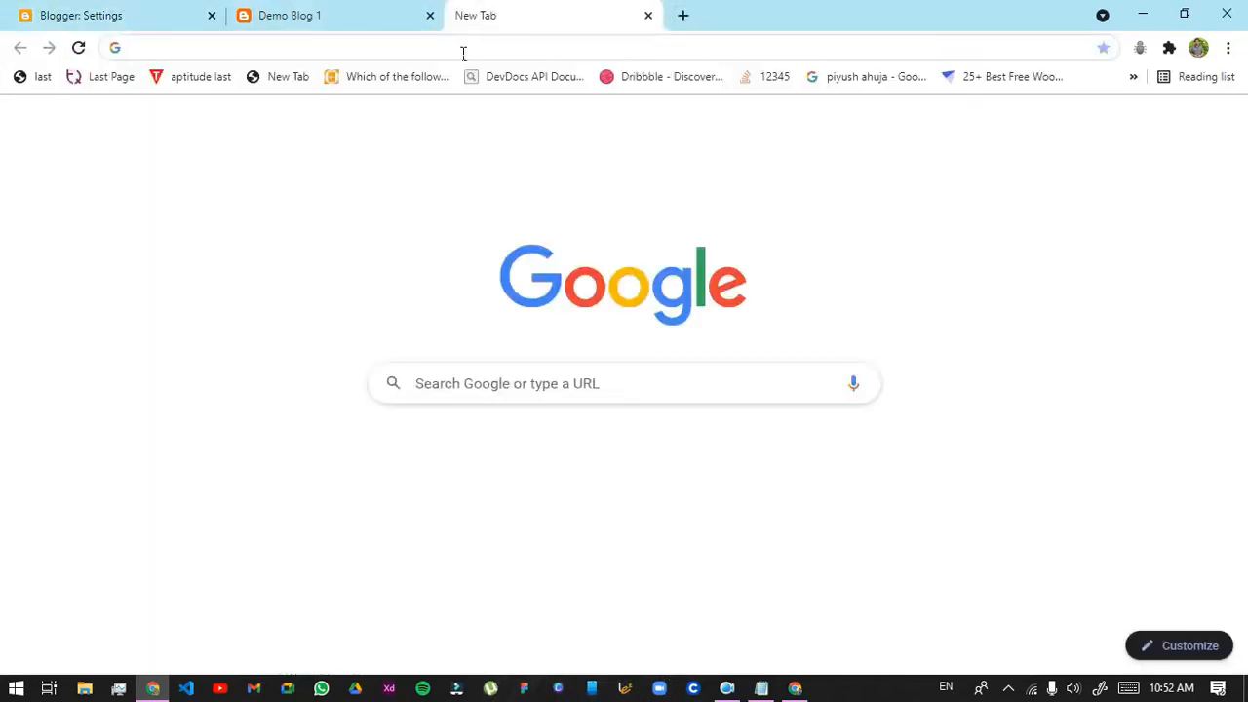
{"action": "type", "text": "fac"}
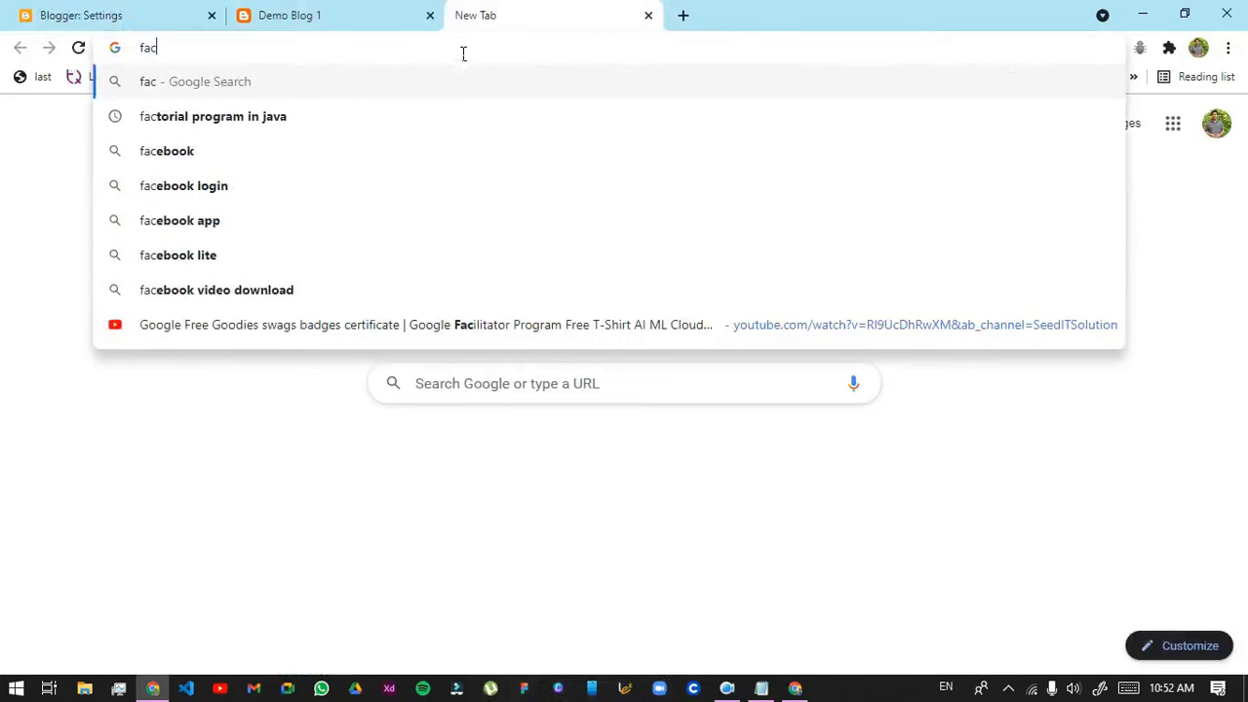
{"action": "key", "text": "BackSpace"}
{"action": "type", "text": "vi"}
{"action": "key", "text": "Right"}
{"action": "key", "text": "Return"}
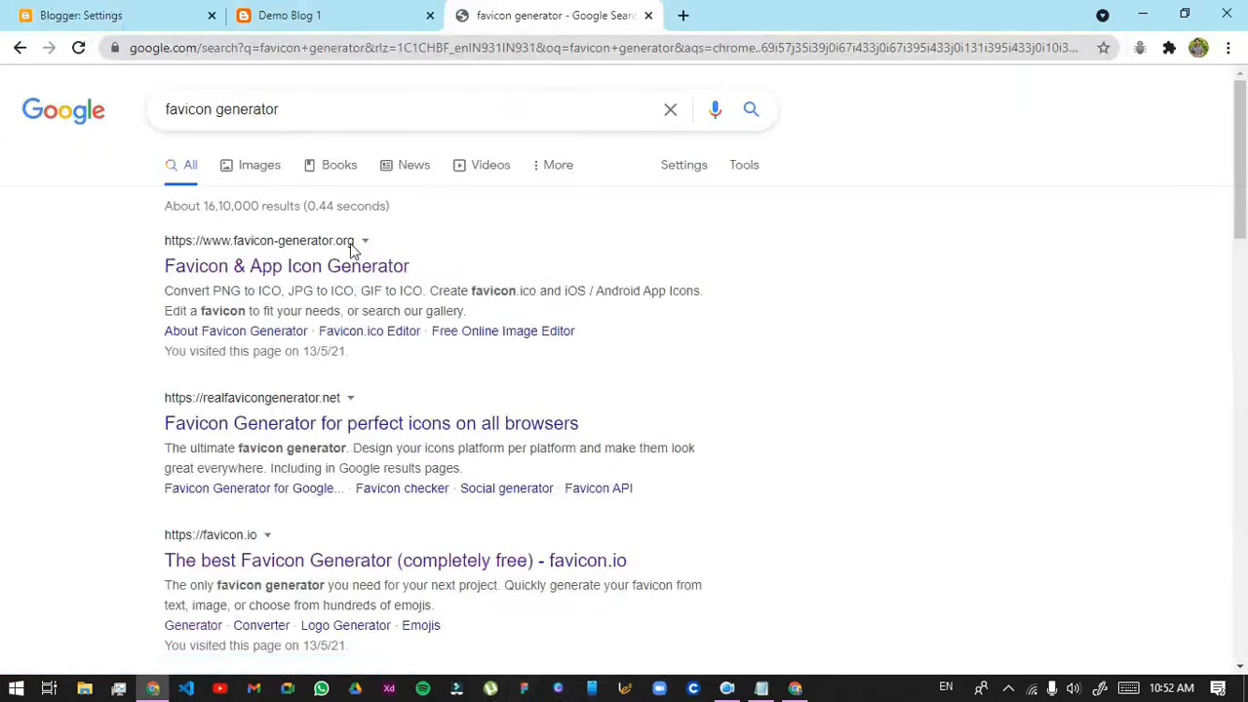
{"action": "left_click", "coordinate": [342, 276]}
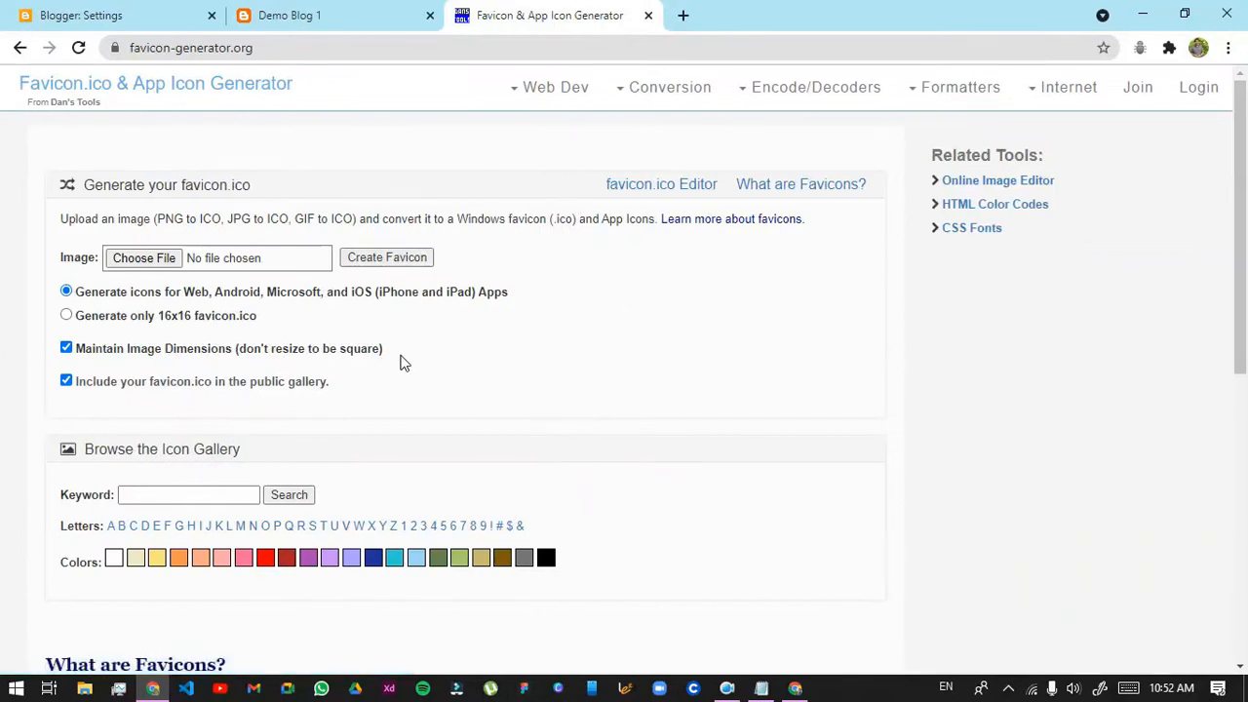
Look over the favicon generator page and browse its icon gallery for the letter K
{"action": "scroll", "coordinate": [401, 363], "scroll_direction": "down", "scroll_amount": 1}
{"action": "scroll", "coordinate": [407, 365], "scroll_direction": "down", "scroll_amount": 2}
{"action": "scroll", "coordinate": [409, 365], "scroll_direction": "up", "scroll_amount": 3}
{"action": "left_click", "coordinate": [235, 494]}
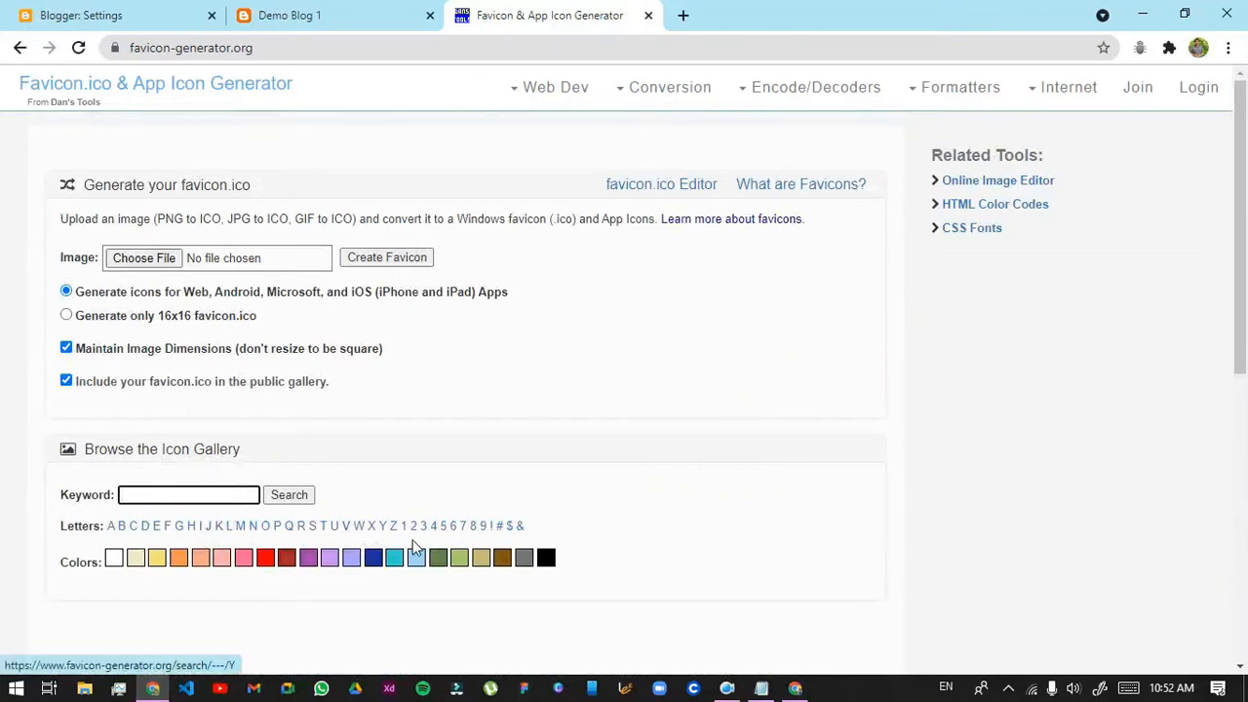
{"action": "left_click", "coordinate": [219, 528]}
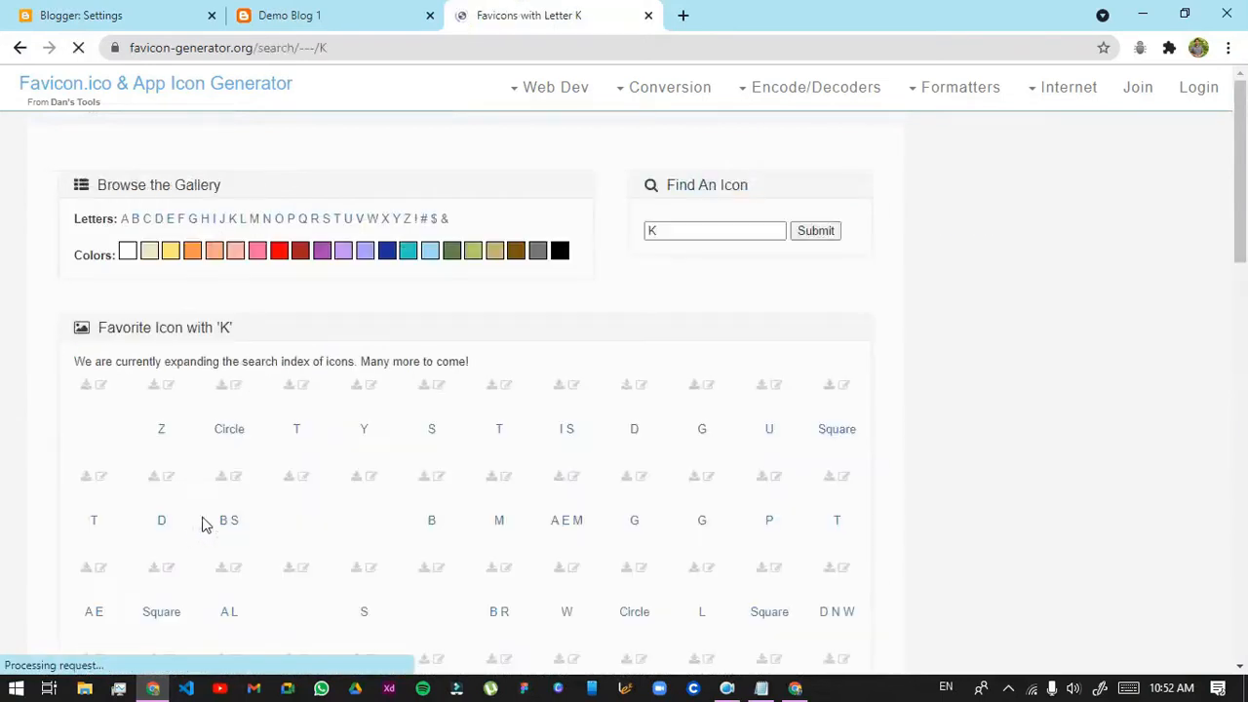
Examine the letter K icons in the gallery and the favicon generator's upload options
{"action": "scroll", "coordinate": [249, 531], "scroll_direction": "down", "scroll_amount": 2}
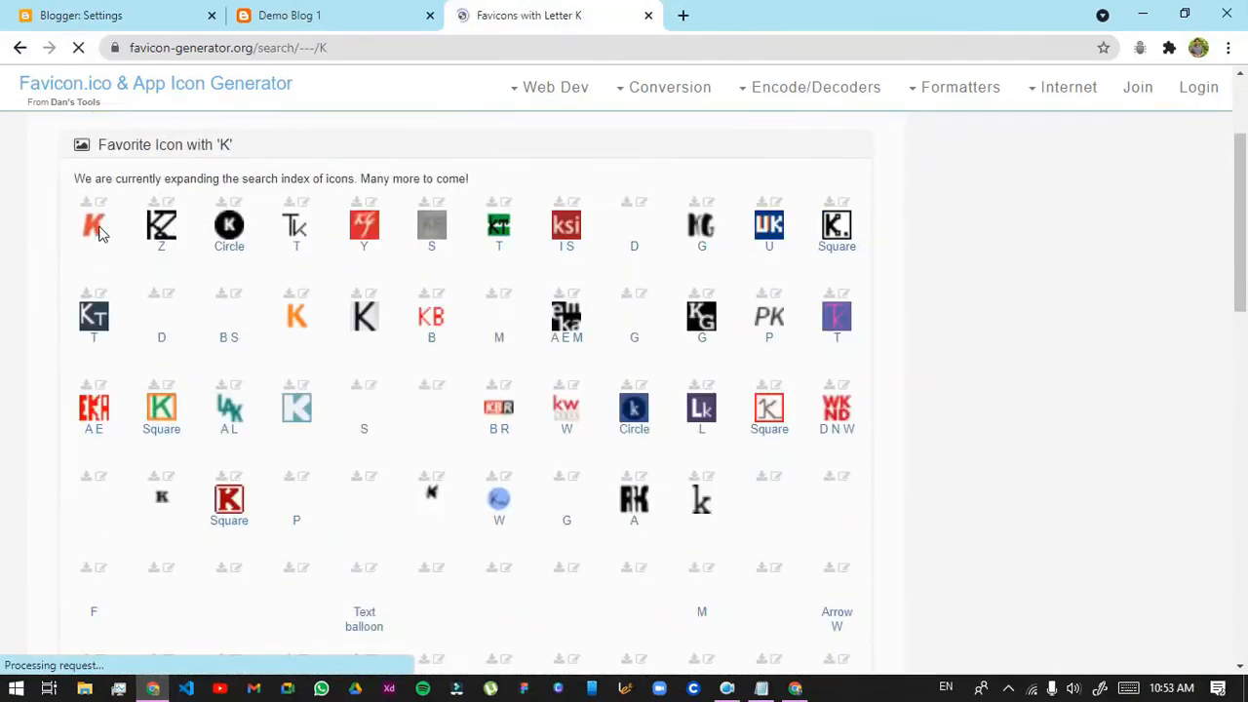
{"action": "scroll", "coordinate": [876, 287], "scroll_direction": "up", "scroll_amount": 2}
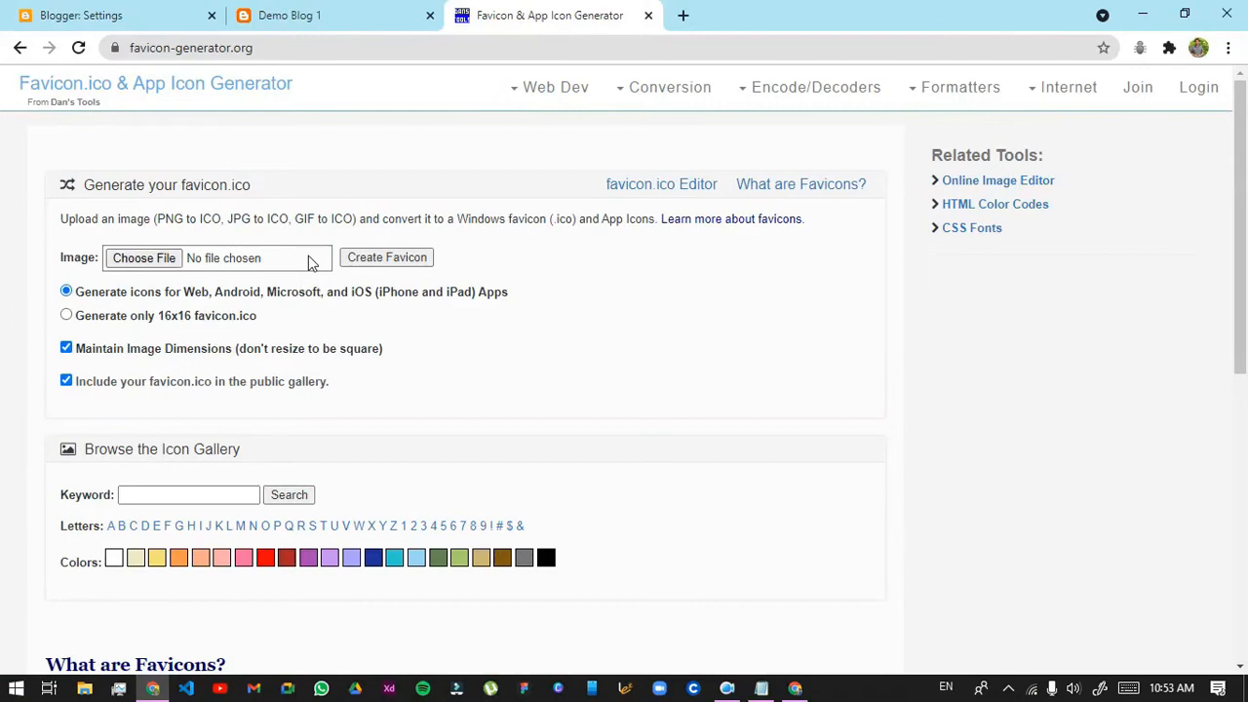
{"action": "scroll", "coordinate": [180, 458], "scroll_direction": "down", "scroll_amount": 2}
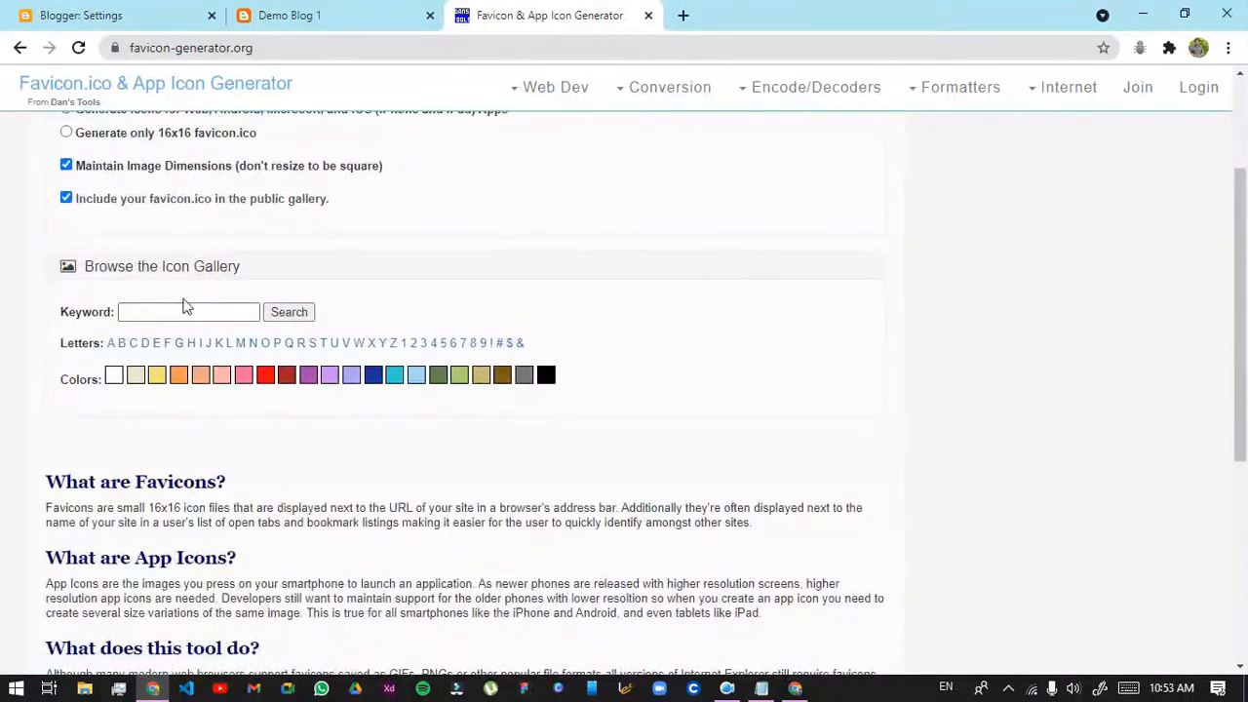
{"action": "scroll", "coordinate": [266, 330], "scroll_direction": "down", "scroll_amount": 2}
{"action": "scroll", "coordinate": [267, 330], "scroll_direction": "up", "scroll_amount": 4}
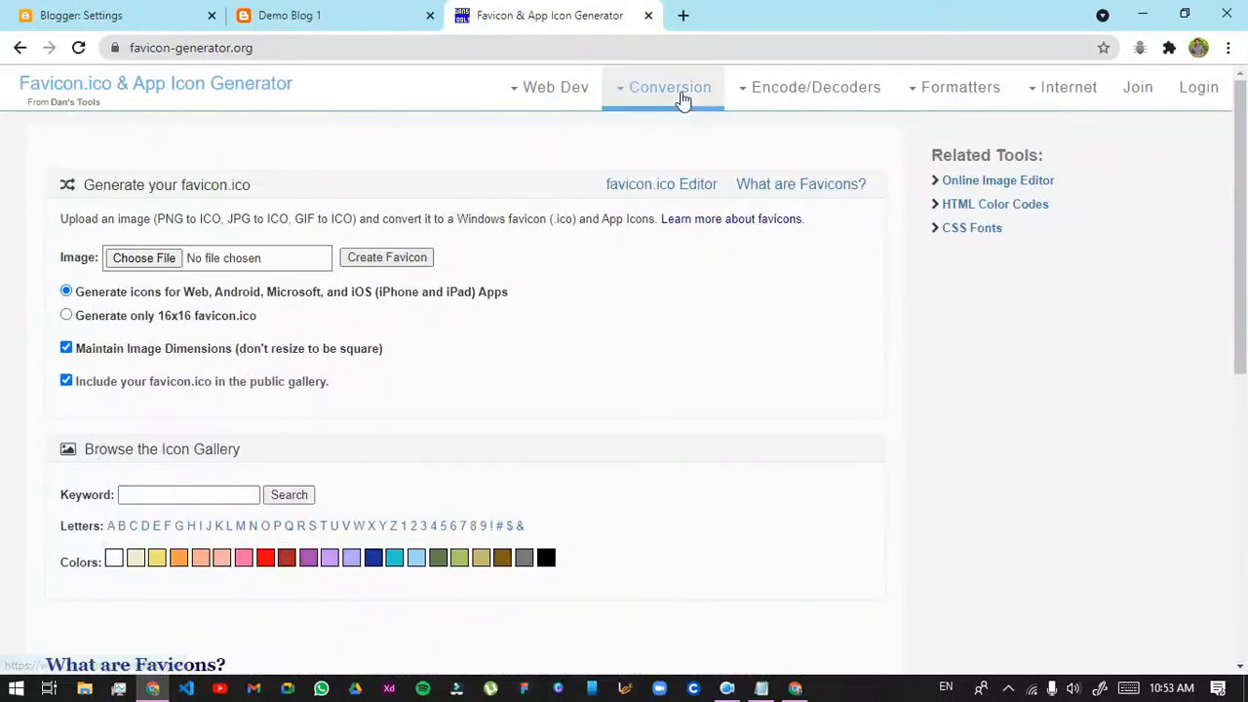
Return to the Google results for favicon generator, open favicon.io, and bring up its text-to-ICO generator
{"action": "left_click", "coordinate": [19, 47]}
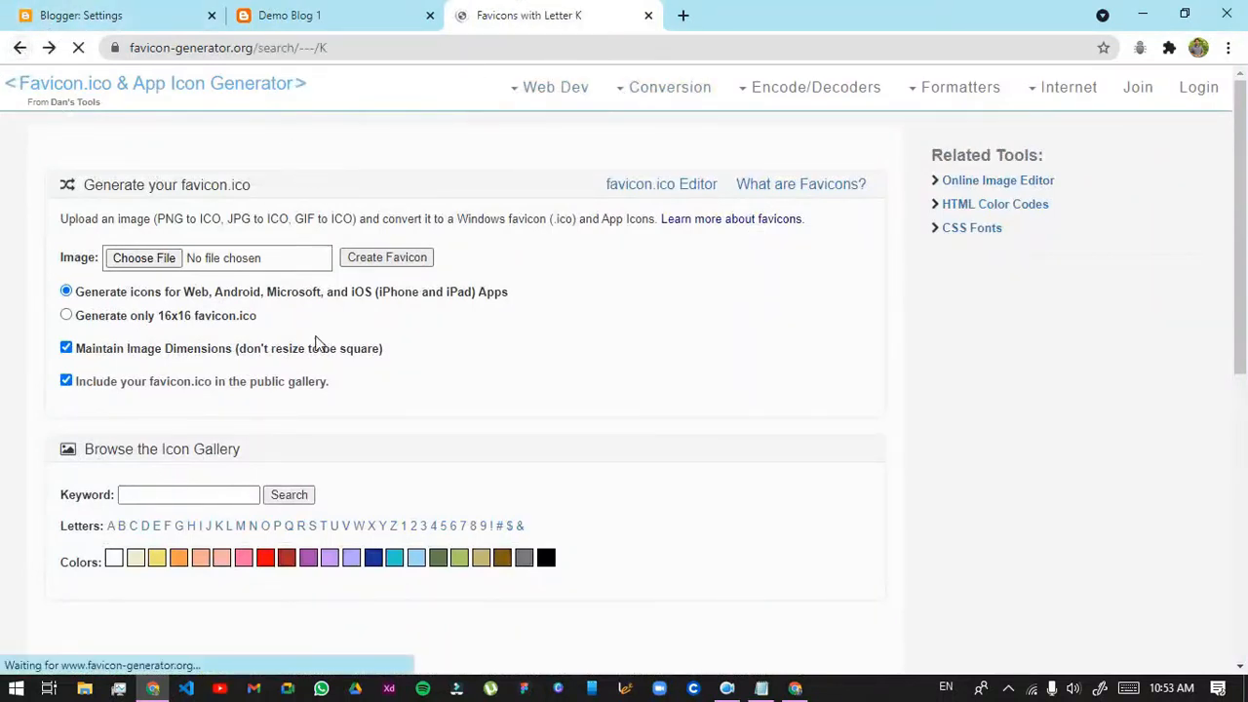
{"action": "left_click", "coordinate": [13, 52]}
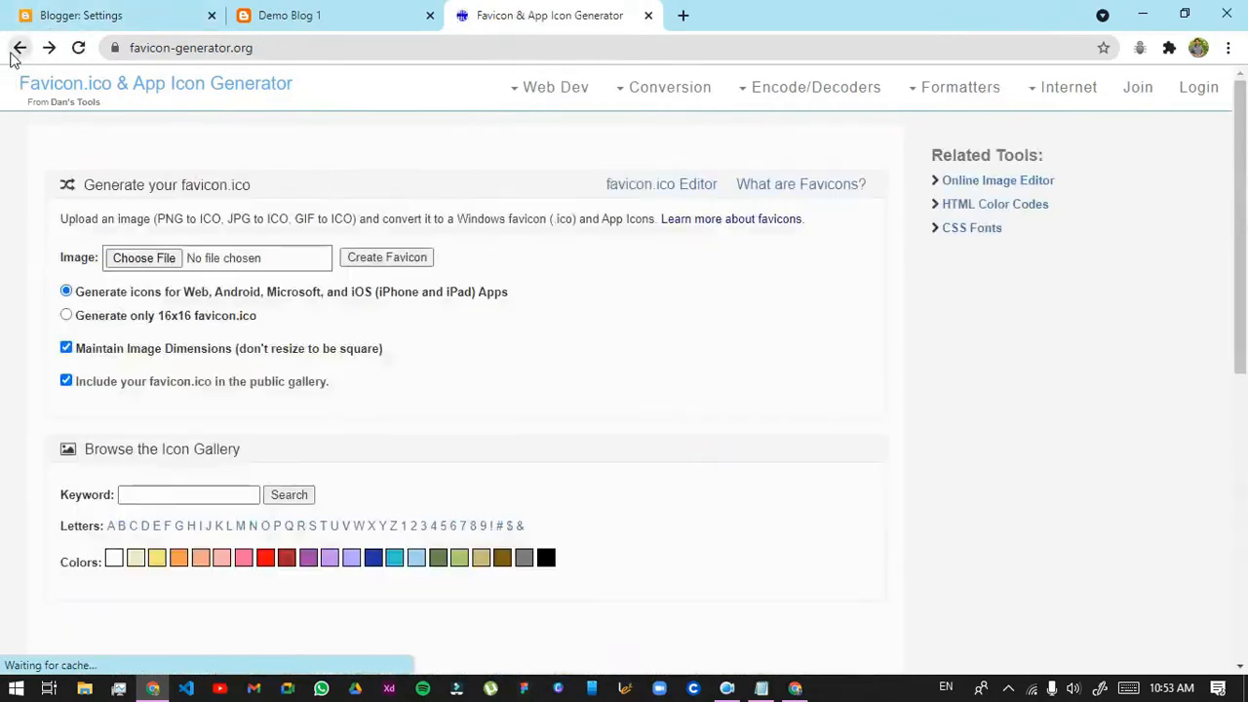
{"action": "left_click", "coordinate": [18, 48]}
{"action": "scroll", "coordinate": [143, 324], "scroll_direction": "down", "scroll_amount": 1}
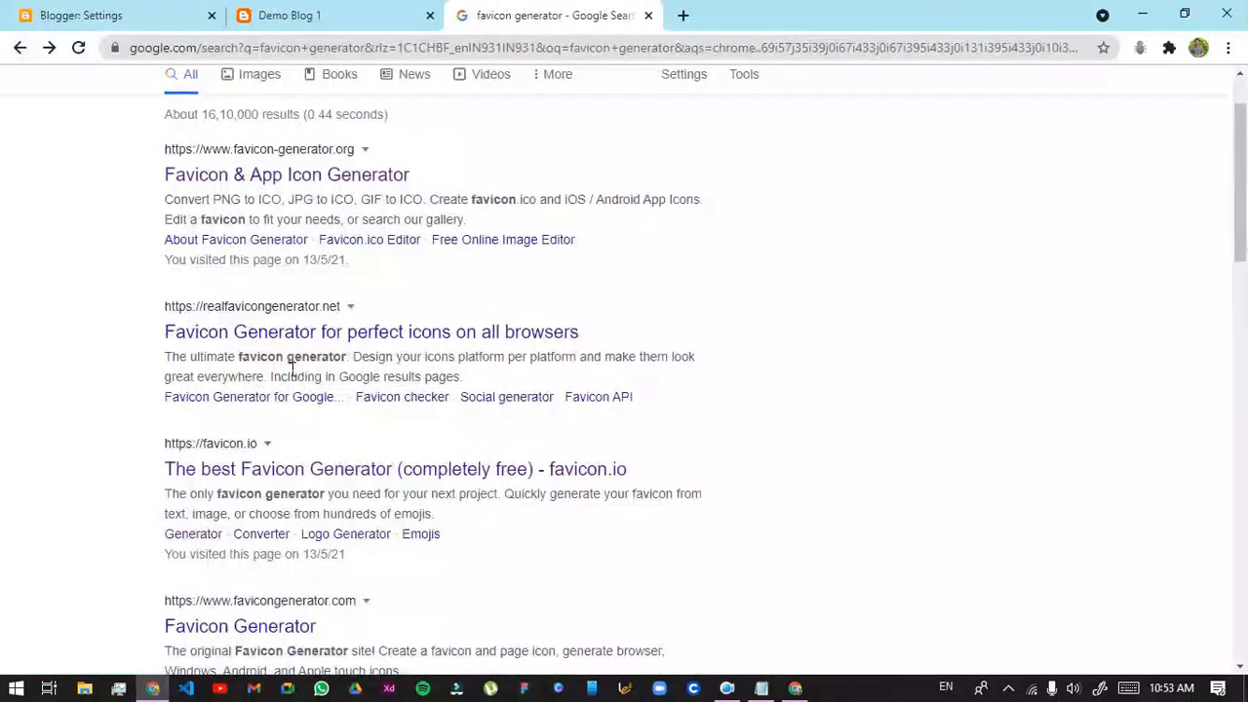
{"action": "left_click", "coordinate": [285, 470]}
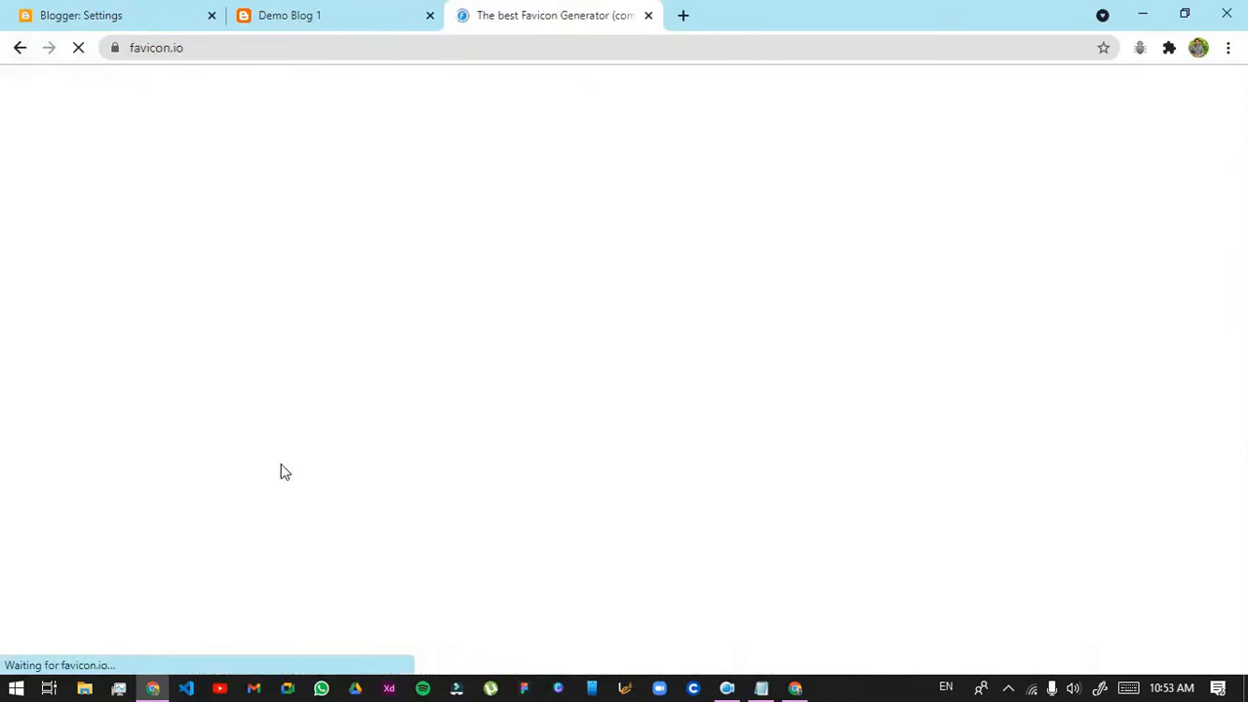
{"action": "scroll", "coordinate": [281, 464], "scroll_direction": "down", "scroll_amount": 2}
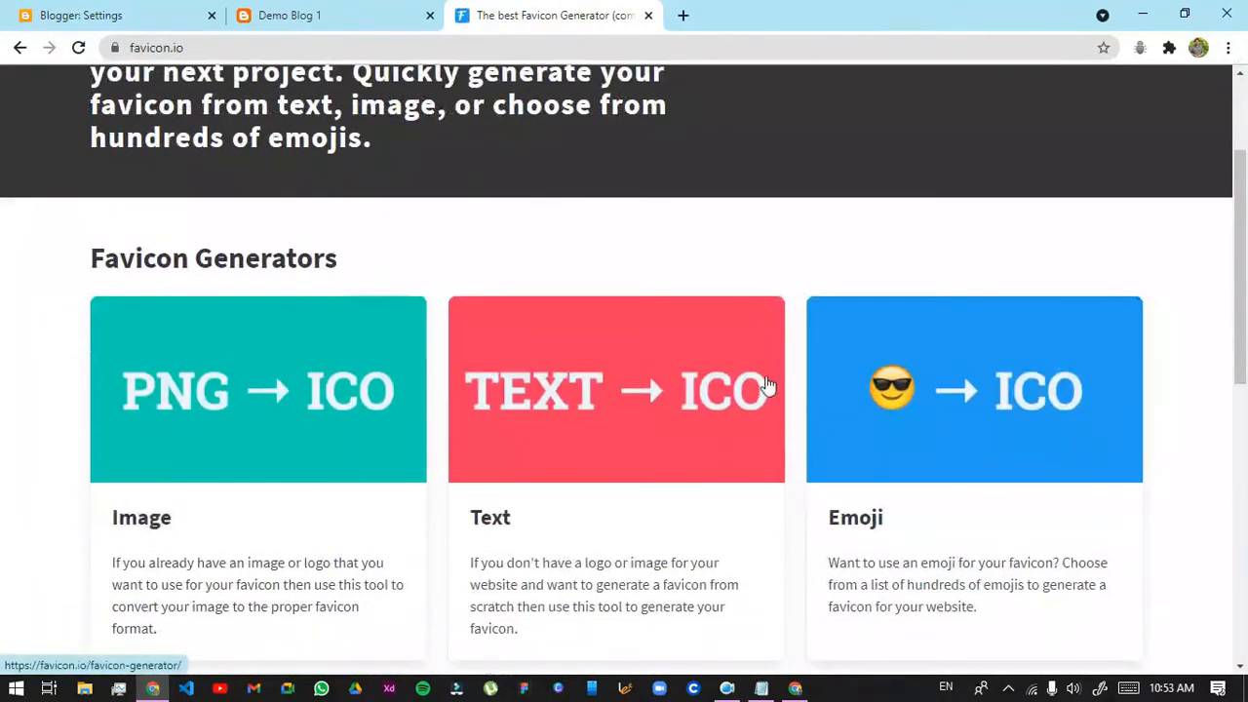
{"action": "left_click", "coordinate": [699, 403]}
{"action": "scroll", "coordinate": [691, 410], "scroll_direction": "down", "scroll_amount": 3}
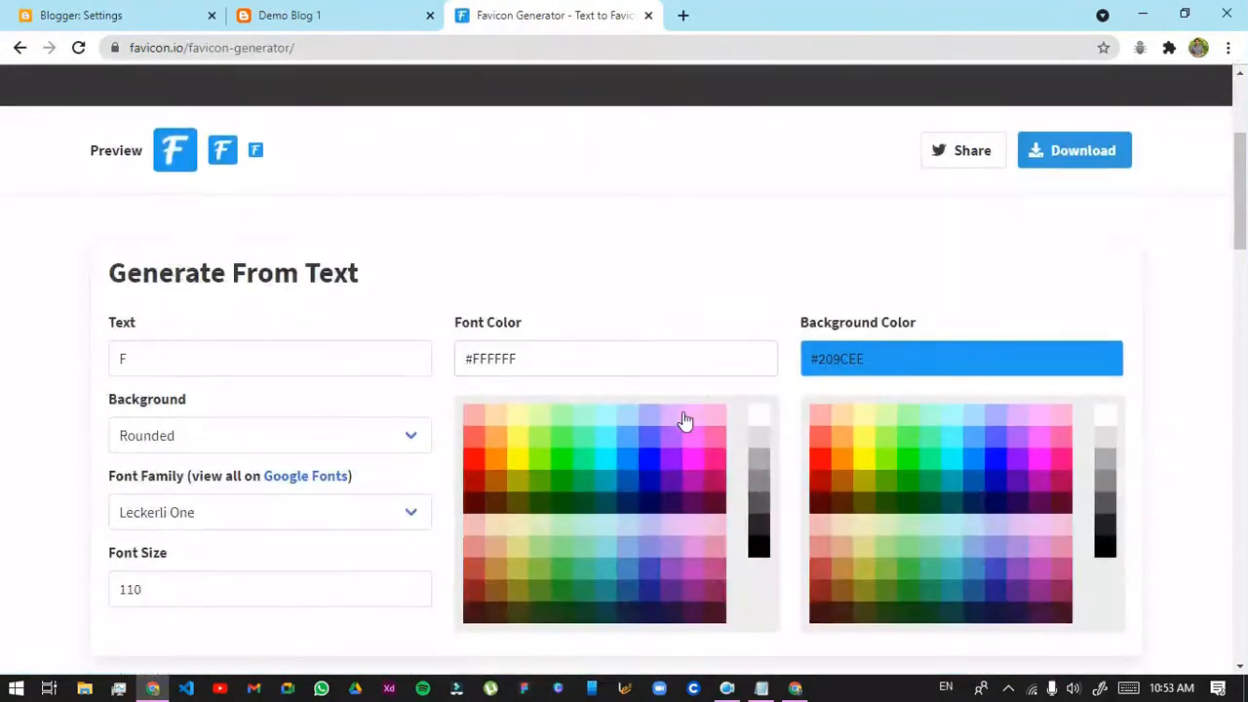
Set the favicon text to Nt in the Generate From Text form
{"action": "left_click", "coordinate": [231, 358]}
{"action": "scroll", "coordinate": [557, 322], "scroll_direction": "down", "scroll_amount": 3}
{"action": "scroll", "coordinate": [558, 322], "scroll_direction": "up", "scroll_amount": 3}
{"action": "type", "text": "N"}
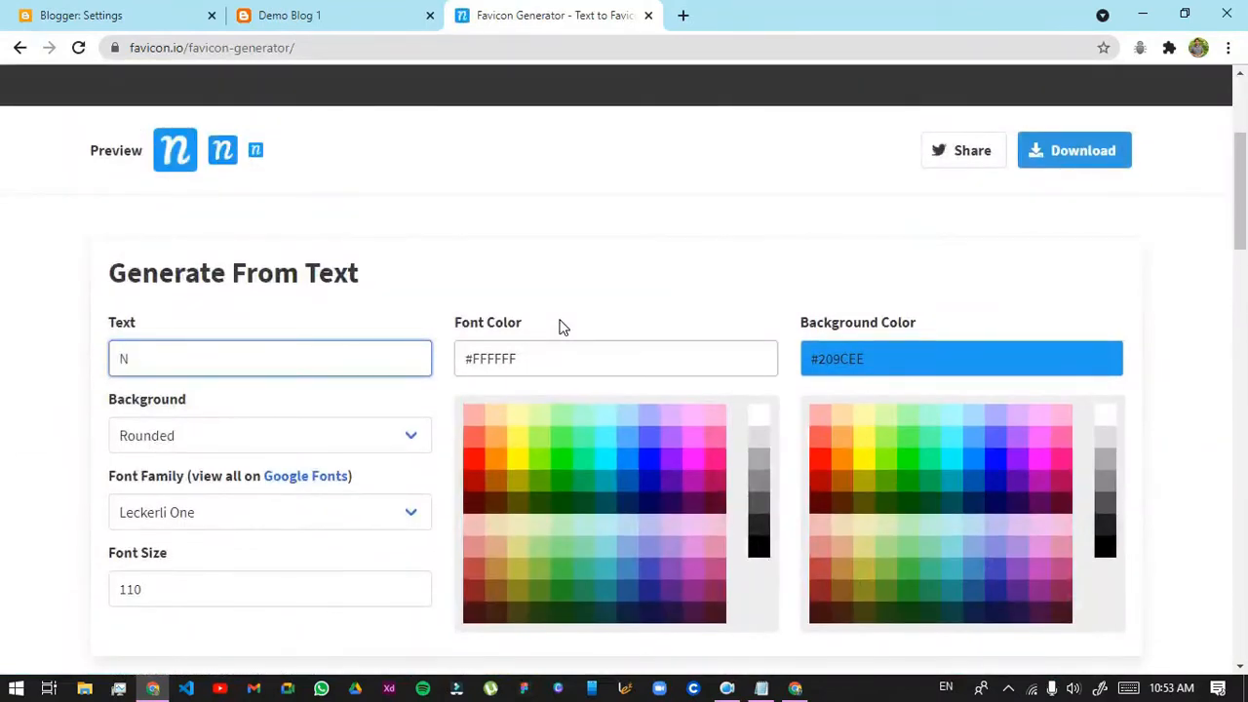
{"action": "type", "text": "t"}
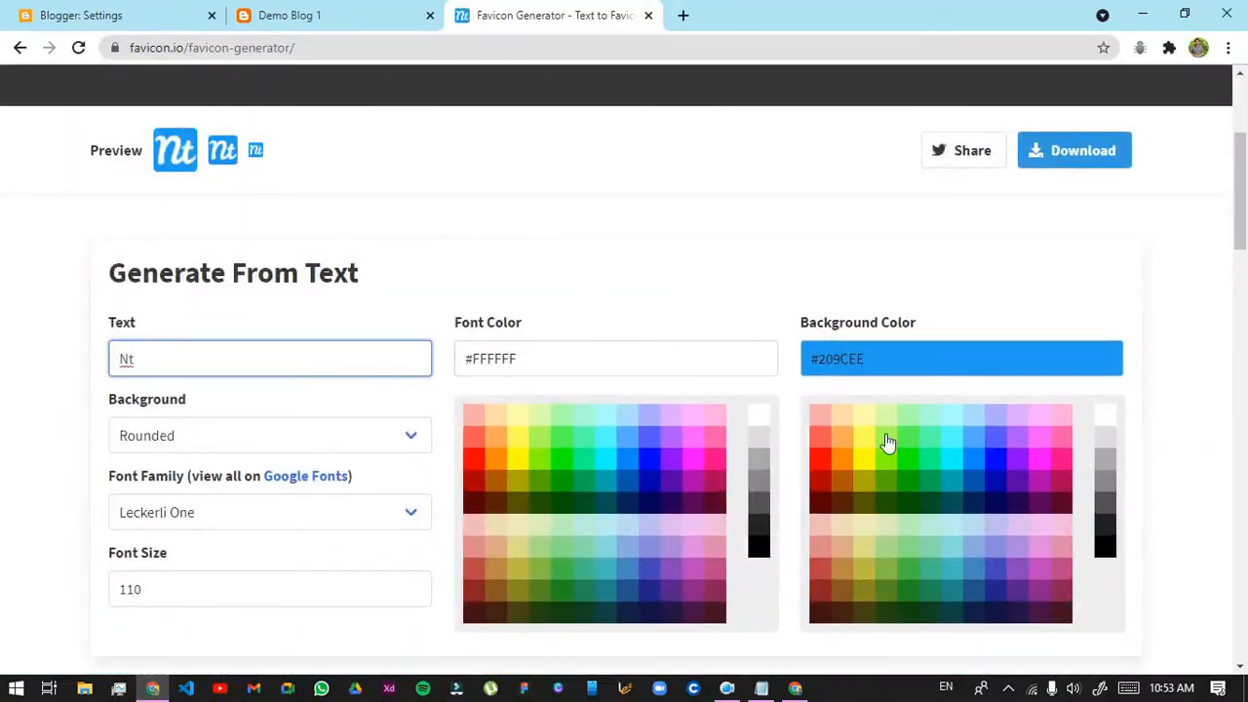
Set the favicon's background color to #F5F and font color to #F00, and check the preview
{"action": "left_click", "coordinate": [1046, 444]}
{"action": "scroll", "coordinate": [1029, 441], "scroll_direction": "down", "scroll_amount": 2}
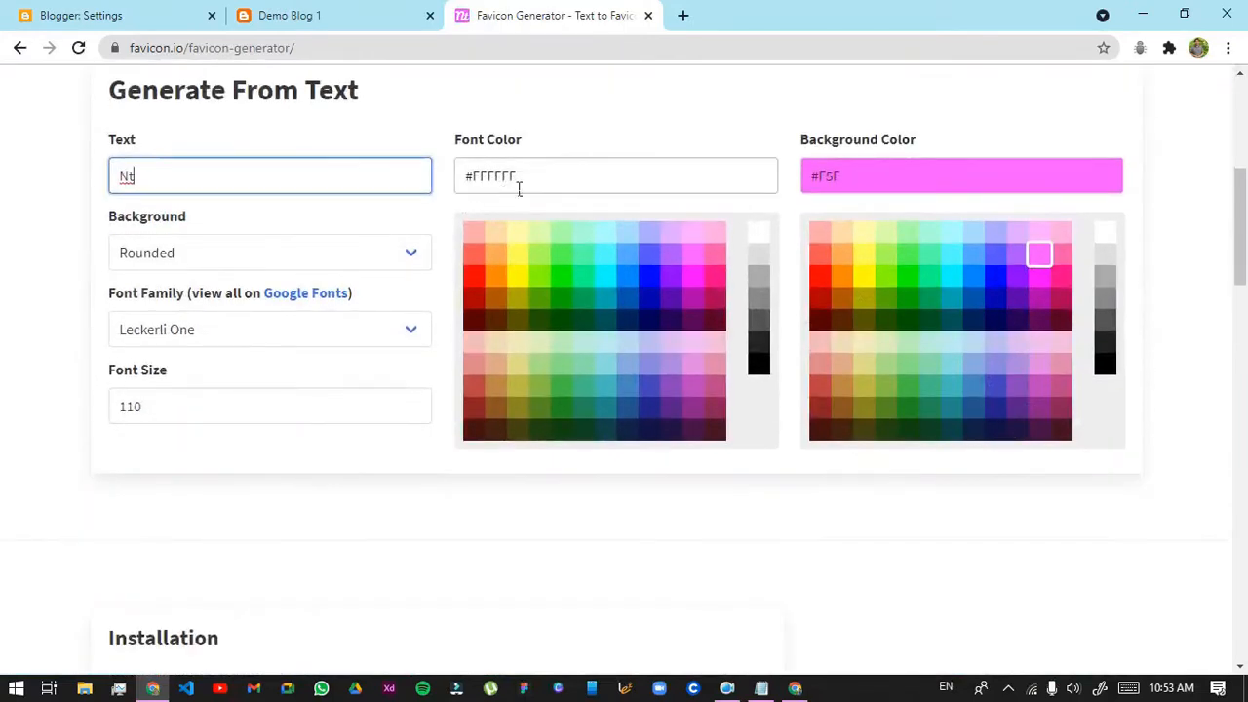
{"action": "left_click", "coordinate": [478, 275]}
{"action": "scroll", "coordinate": [597, 299], "scroll_direction": "down", "scroll_amount": 2}
{"action": "scroll", "coordinate": [590, 298], "scroll_direction": "down", "scroll_amount": 2}
{"action": "scroll", "coordinate": [591, 302], "scroll_direction": "up", "scroll_amount": 6}
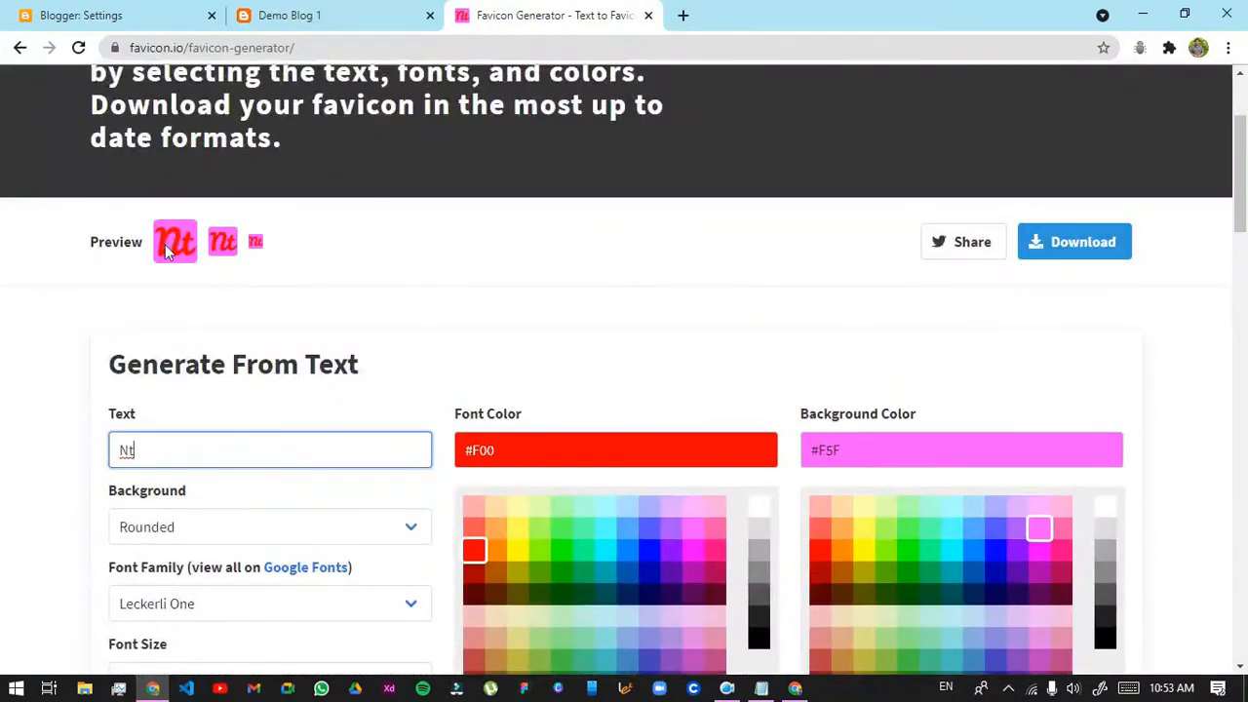
Change the favicon's background shape to Circle and its font family to Kumar One
{"action": "left_click", "coordinate": [201, 539]}
{"action": "left_click", "coordinate": [200, 574]}
{"action": "scroll", "coordinate": [196, 580], "scroll_direction": "down", "scroll_amount": 1}
{"action": "scroll", "coordinate": [196, 579], "scroll_direction": "down", "scroll_amount": 1}
{"action": "left_click", "coordinate": [198, 419]}
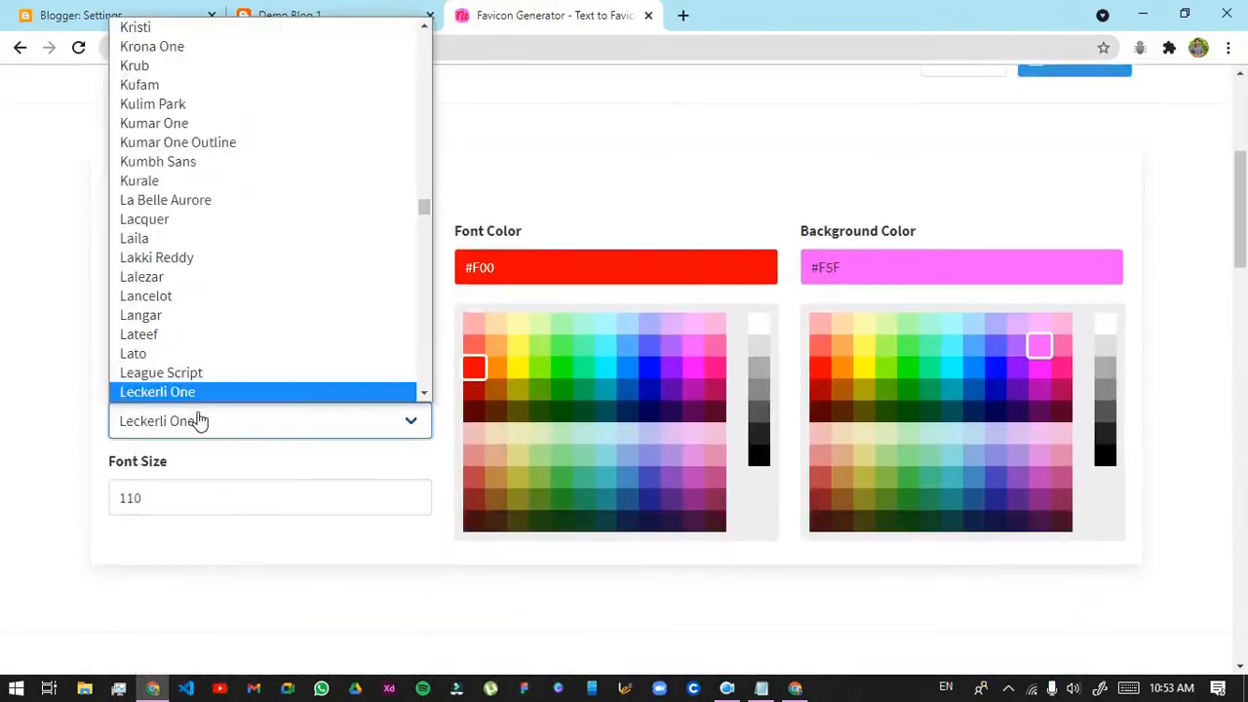
{"action": "left_click", "coordinate": [214, 123]}
{"action": "scroll", "coordinate": [153, 298], "scroll_direction": "up", "scroll_amount": 2}
{"action": "scroll", "coordinate": [201, 396], "scroll_direction": "down", "scroll_amount": 1}
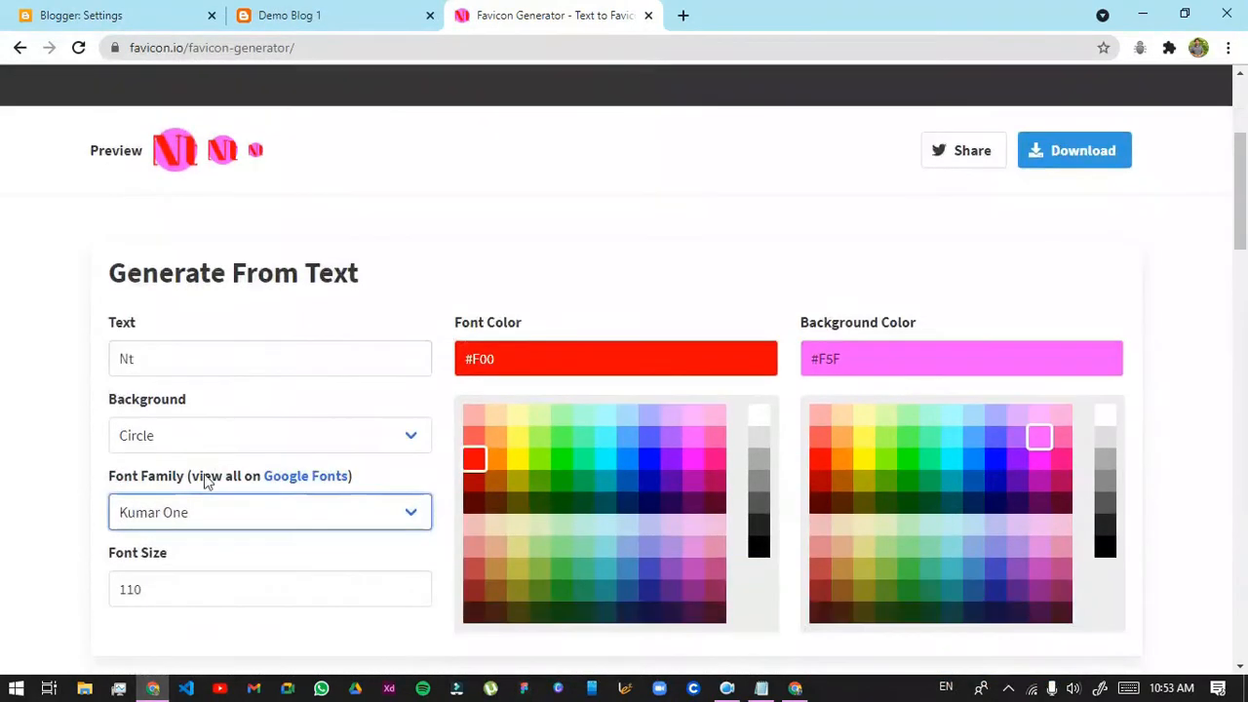
Set the favicon's font size to 90
{"action": "left_click", "coordinate": [187, 590]}
{"action": "left_click_drag", "start_coordinate": [188, 590], "coordinate": [84, 592]}
{"action": "type", "text": "90"}
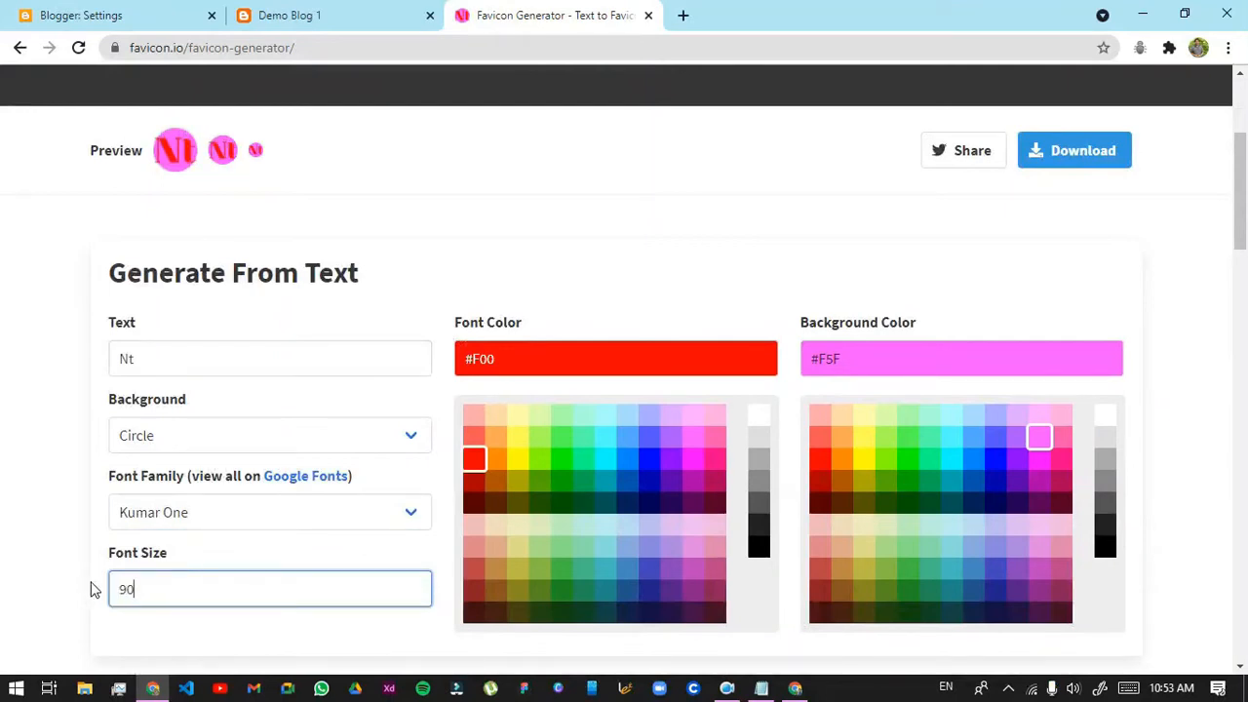
Set the favicon's font color to black (#000) and its background color to white (#FFF)
{"action": "left_click", "coordinate": [584, 569]}
{"action": "left_click", "coordinate": [718, 569]}
{"action": "left_click", "coordinate": [759, 548]}
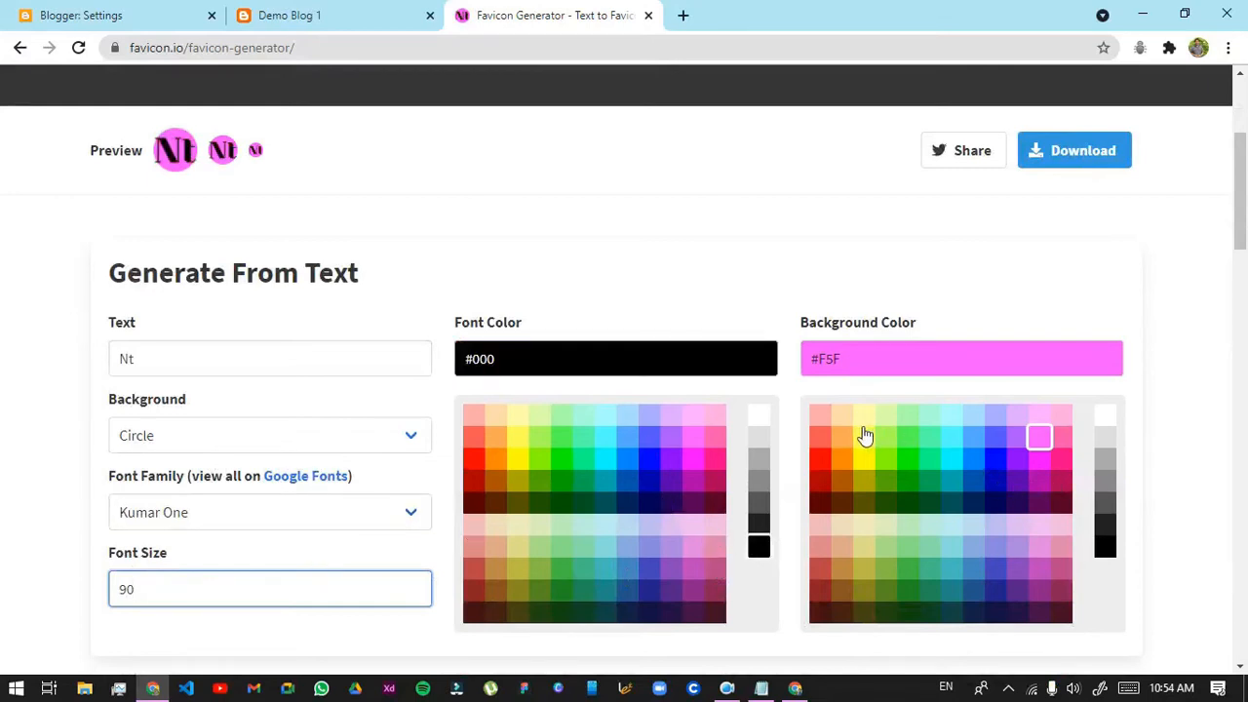
{"action": "left_click", "coordinate": [1106, 416]}
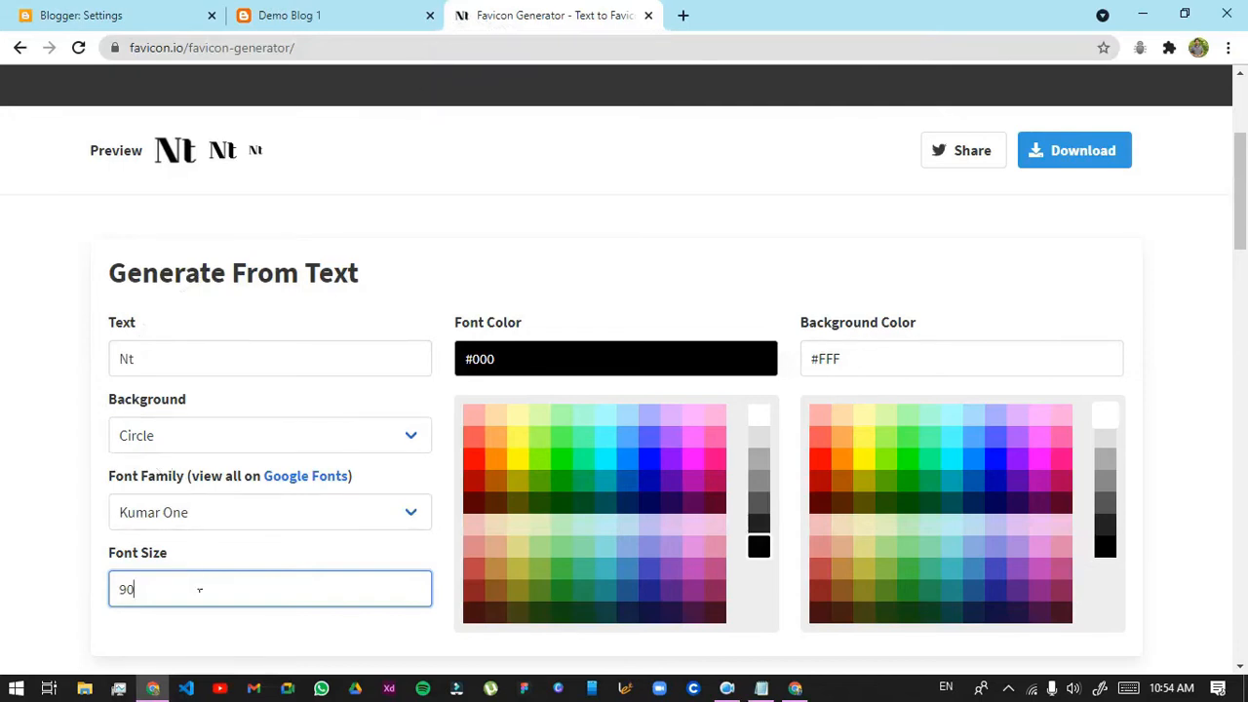
Try smaller font sizes of 70 and 50 for the favicon text
{"action": "type", "text": "70"}
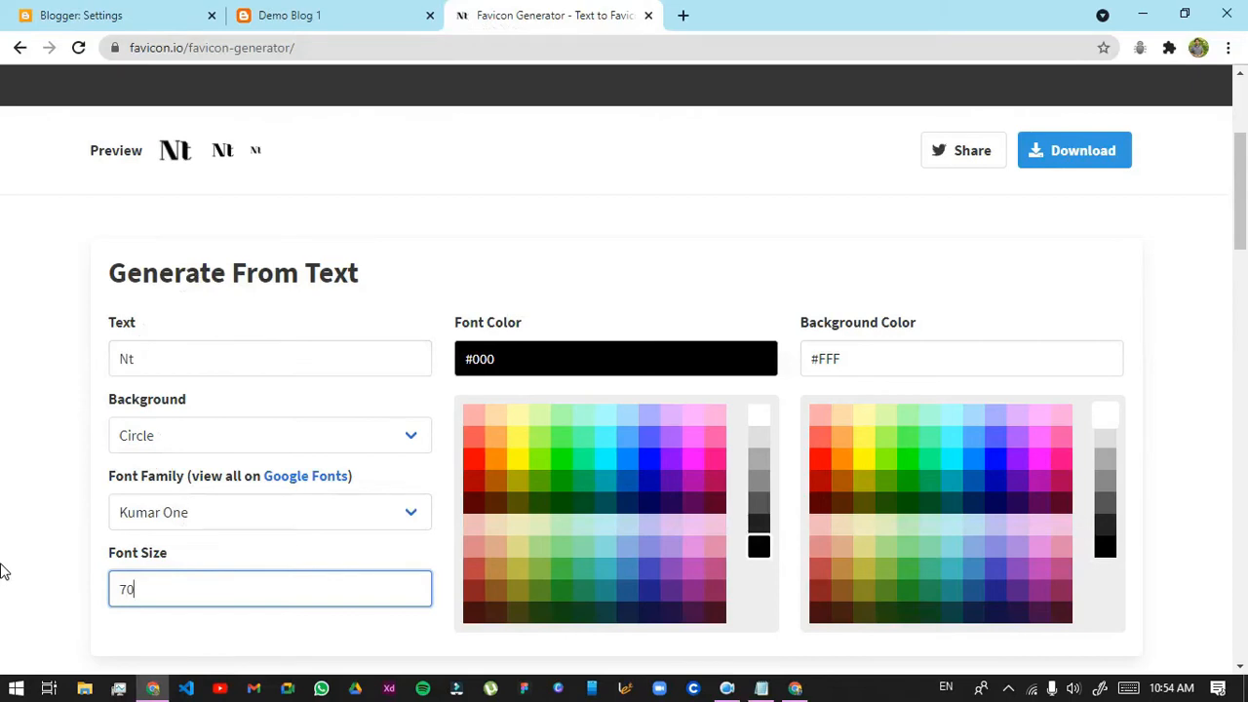
{"action": "key", "text": "BackSpace"}
{"action": "key", "text": "BackSpace"}
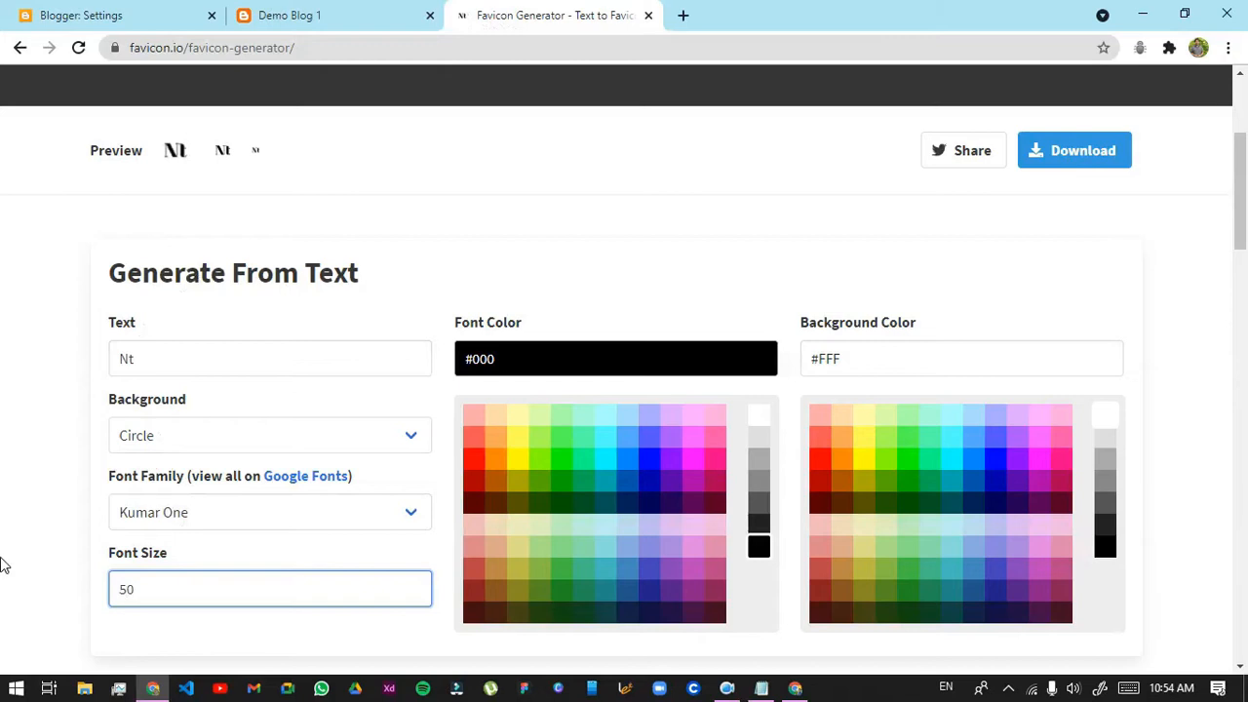
Shorten the favicon text to N and set the font size to 100
{"action": "left_click", "coordinate": [184, 366]}
{"action": "key", "text": "BackSpace"}
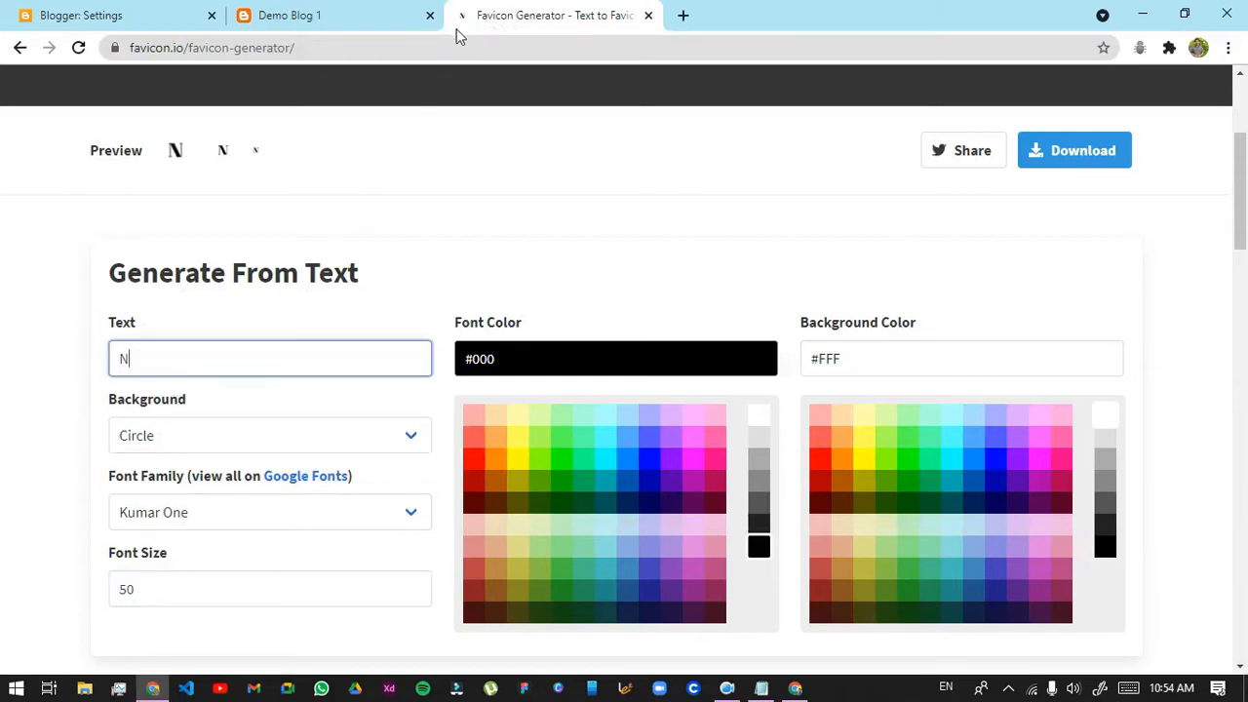
{"action": "left_click", "coordinate": [159, 588]}
{"action": "left_click_drag", "start_coordinate": [159, 588], "coordinate": [77, 589]}
{"action": "type", "text": "100"}
{"action": "scroll", "coordinate": [222, 473], "scroll_direction": "up", "scroll_amount": 1}
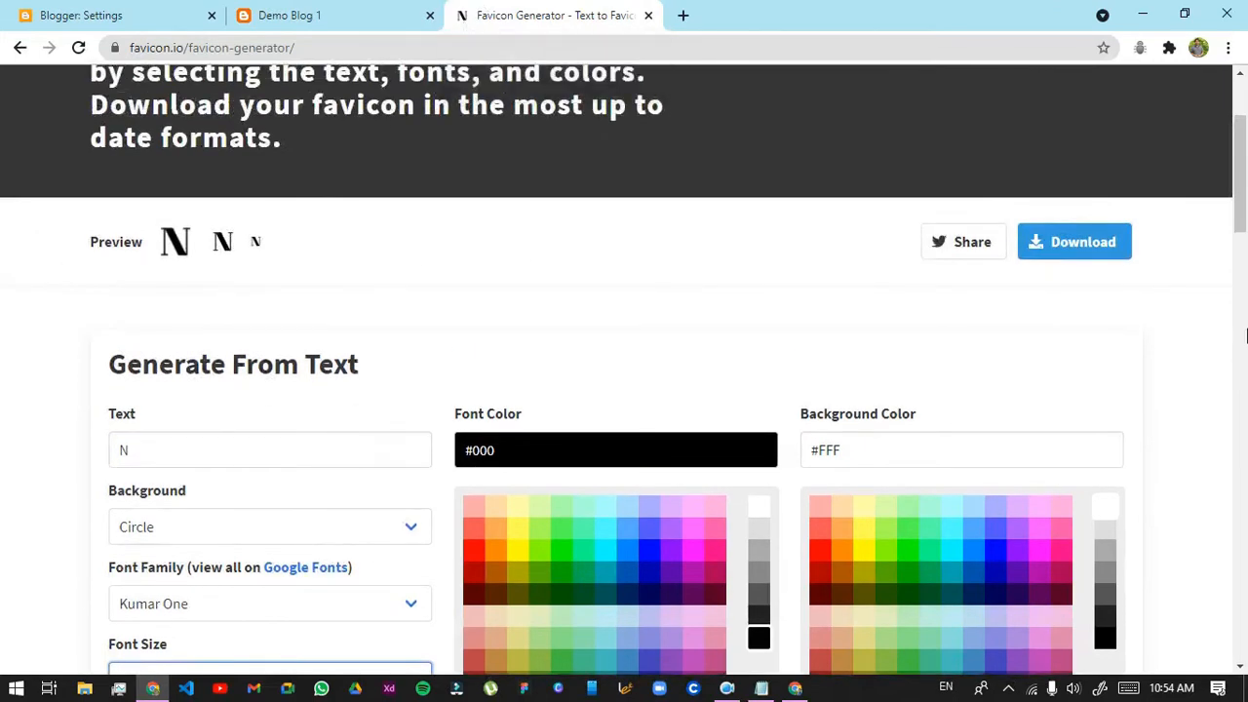
Check the live Demo Blog 1 site, then download the generated favicon to the Desktop as the favicon_io ZIP file
{"action": "left_click", "coordinate": [283, 14]}
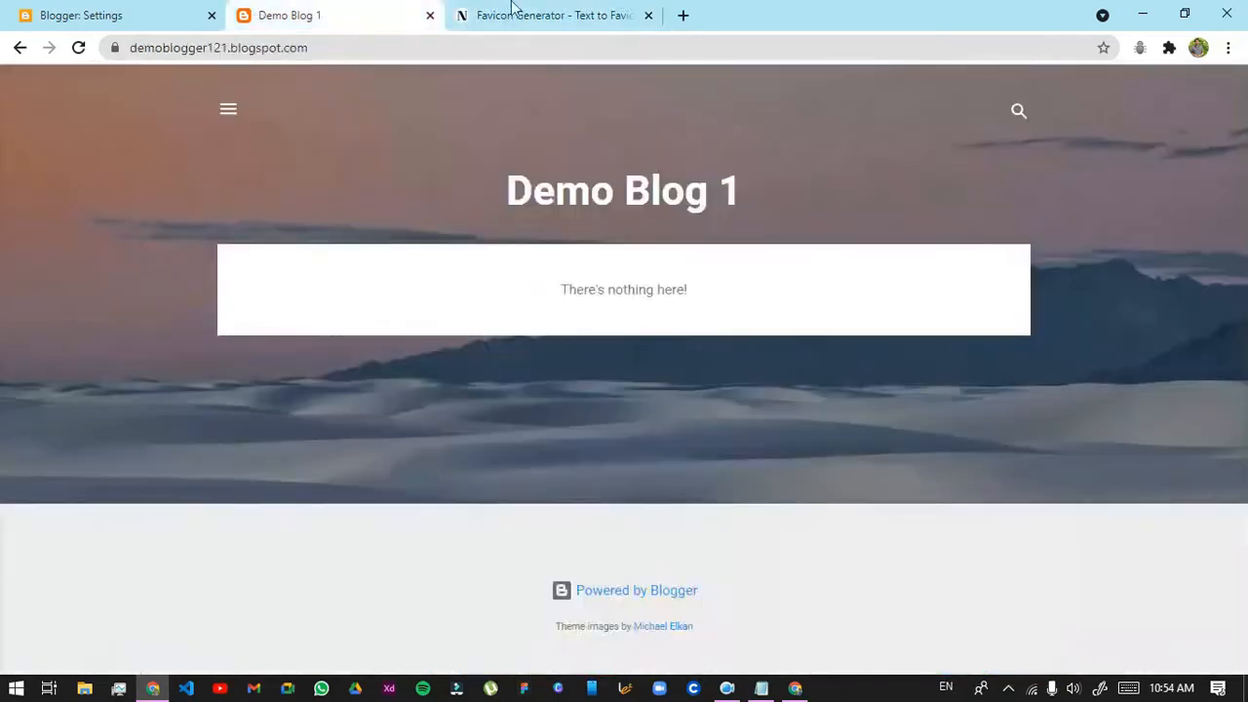
{"action": "left_click", "coordinate": [512, 13]}
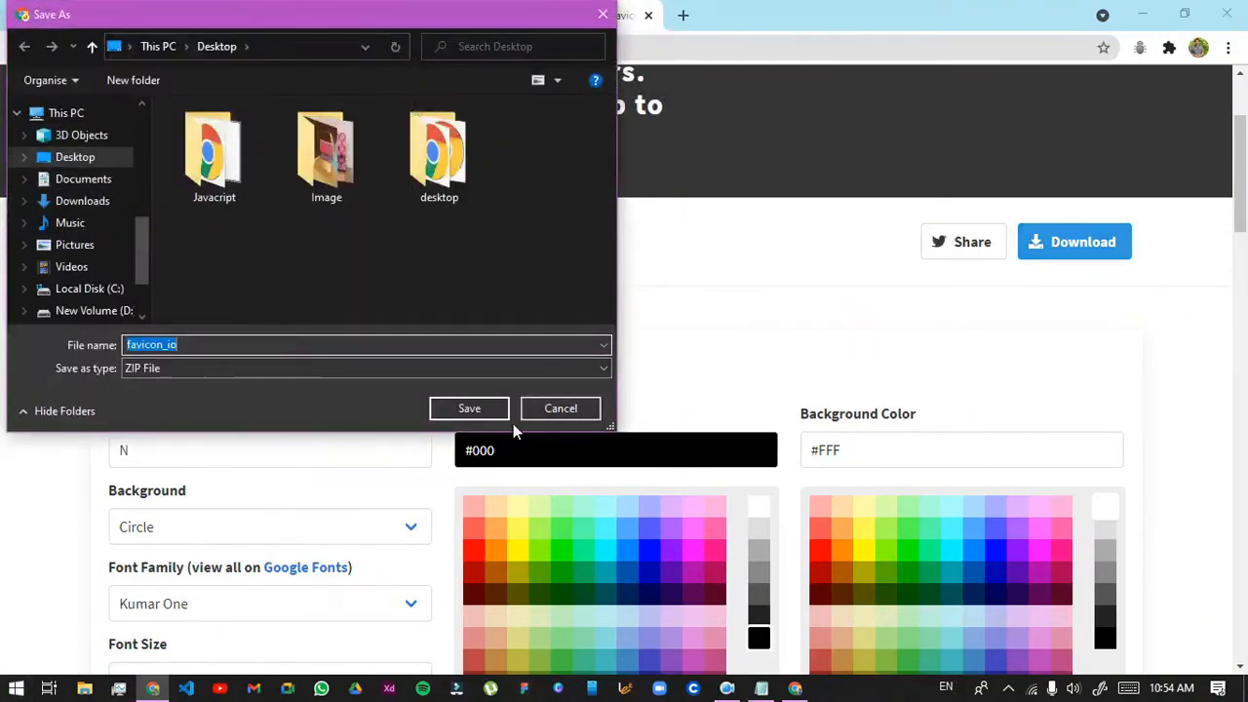
{"action": "left_click", "coordinate": [480, 416]}
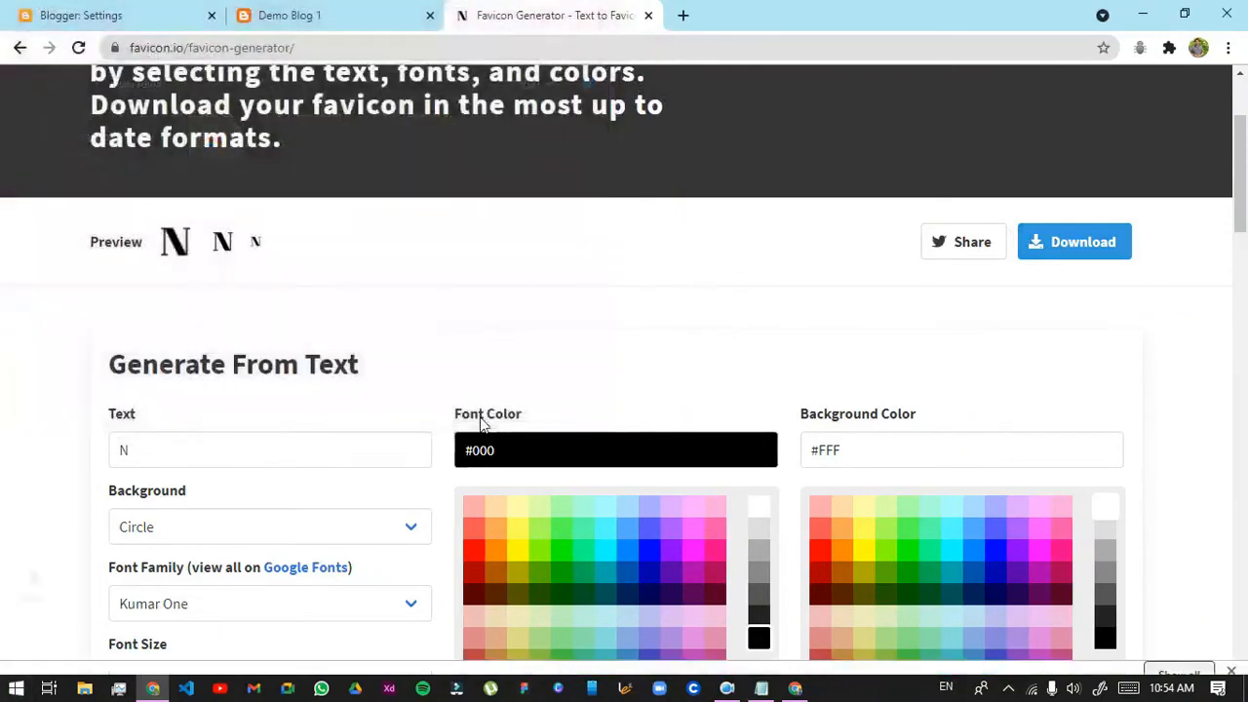
Go back to the Blogger settings and open the favicon configuration page
{"action": "left_click", "coordinate": [83, 14]}
{"action": "left_click", "coordinate": [315, 420]}
{"action": "left_click", "coordinate": [647, 17]}
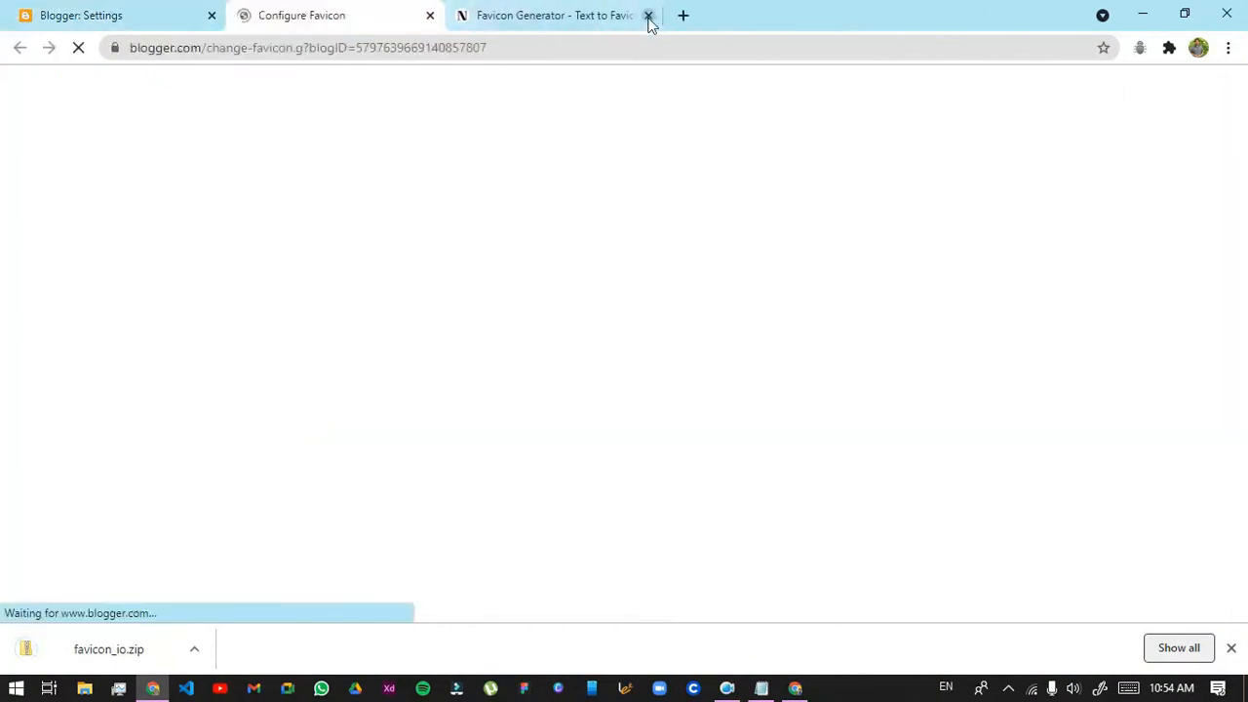
Start choosing a favicon file and extract the favicon_io archive onto the Desktop with 7-Zip from the file dialog
{"action": "left_click", "coordinate": [93, 285]}
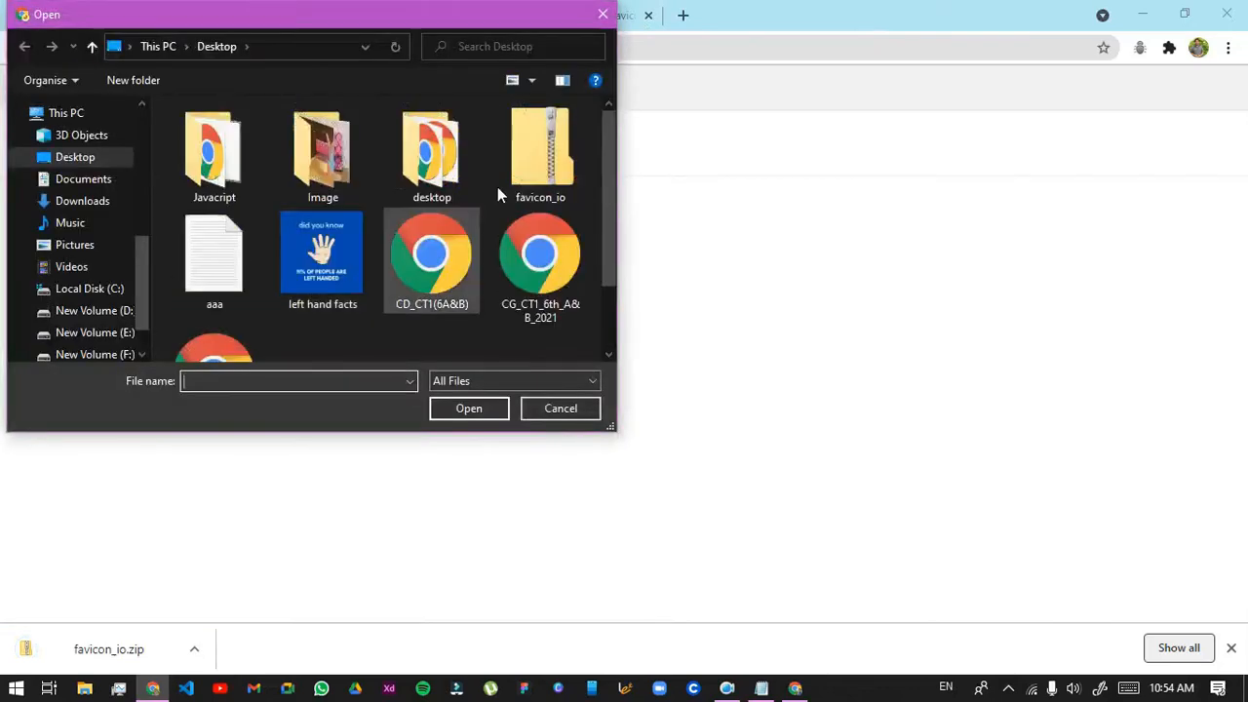
{"action": "left_click", "coordinate": [575, 168]}
{"action": "right_click", "coordinate": [566, 152]}
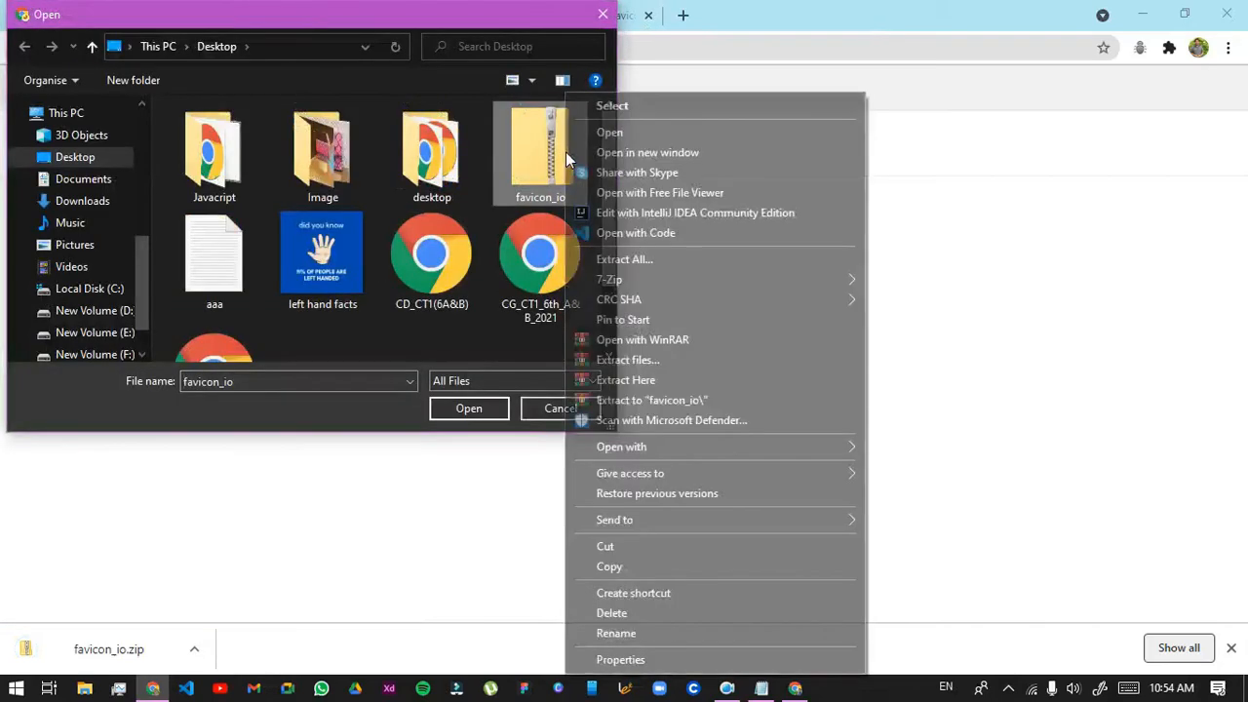
{"action": "mouse_move", "coordinate": [579, 280]}
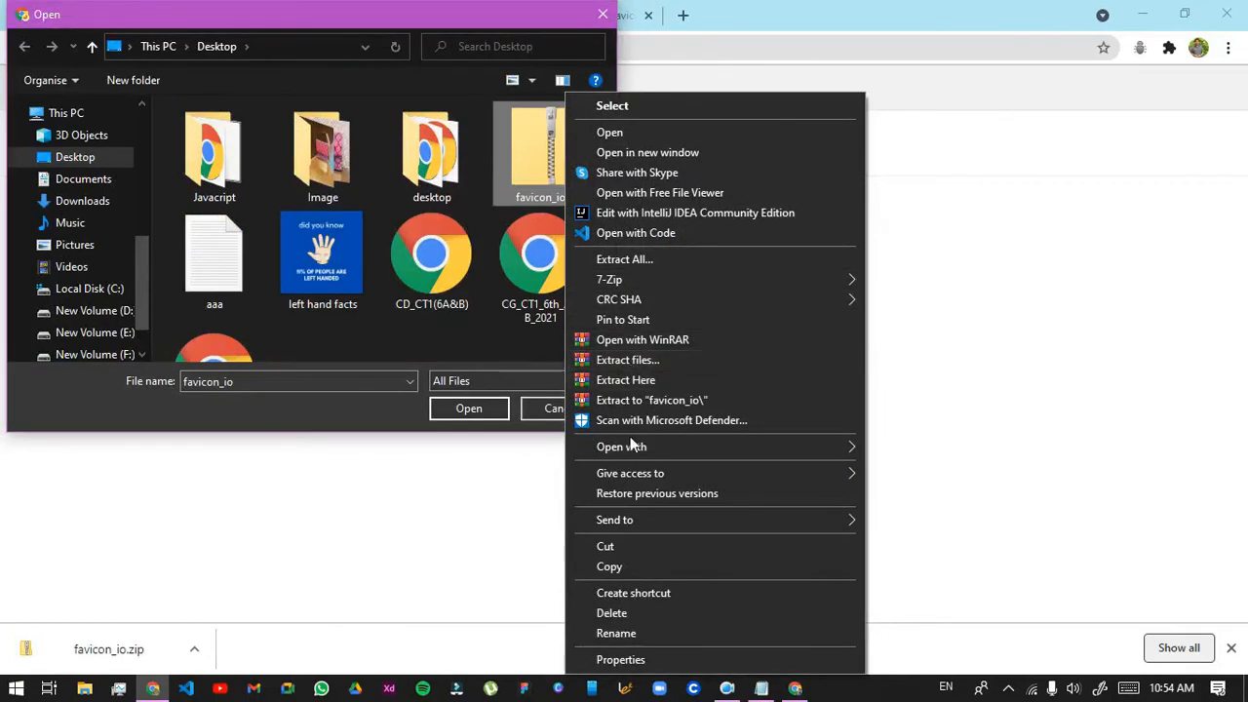
{"action": "mouse_move", "coordinate": [640, 279]}
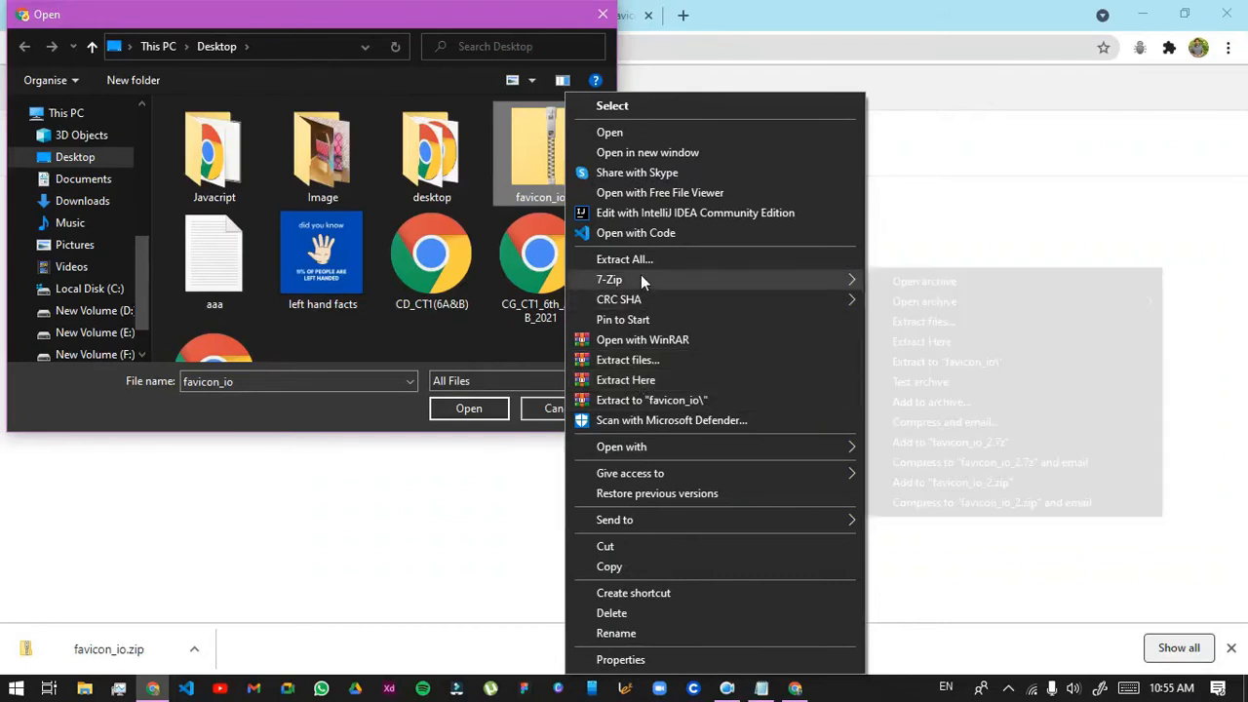
{"action": "left_click", "coordinate": [912, 342]}
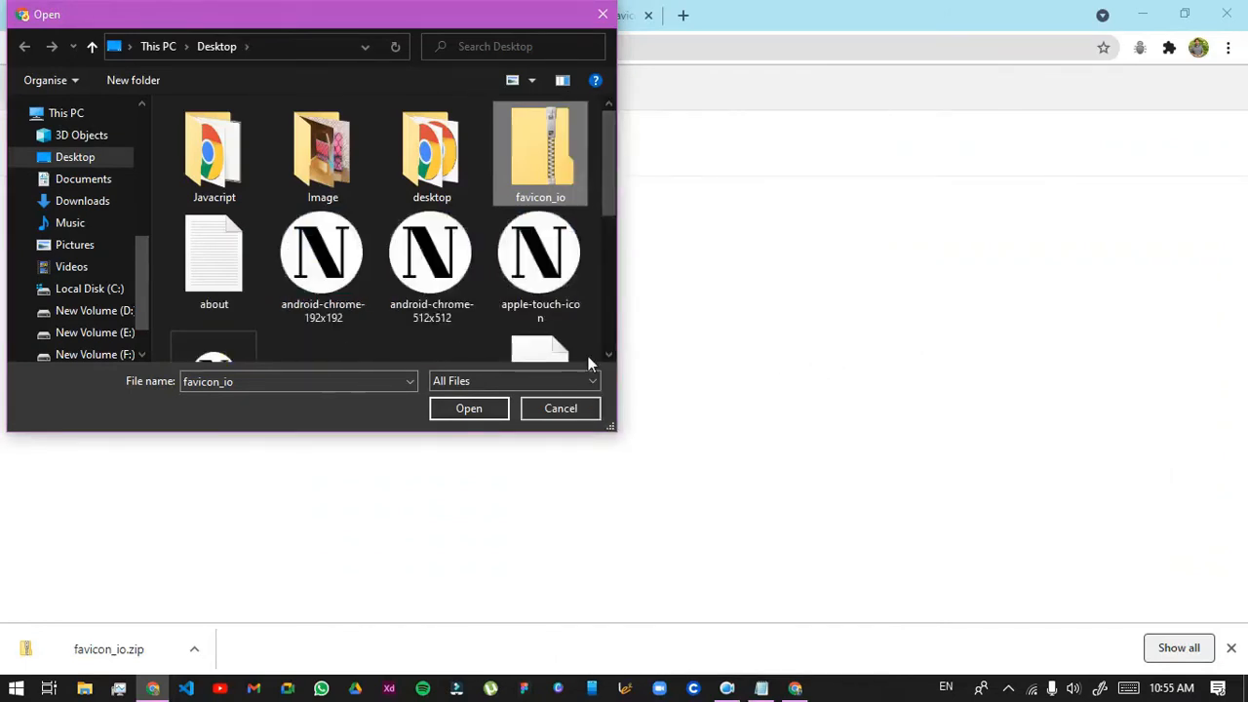
Select android-chrome-512x512 from the Desktop as the custom favicon and save it
{"action": "scroll", "coordinate": [588, 356], "scroll_direction": "down", "scroll_amount": 1}
{"action": "left_click", "coordinate": [431, 226]}
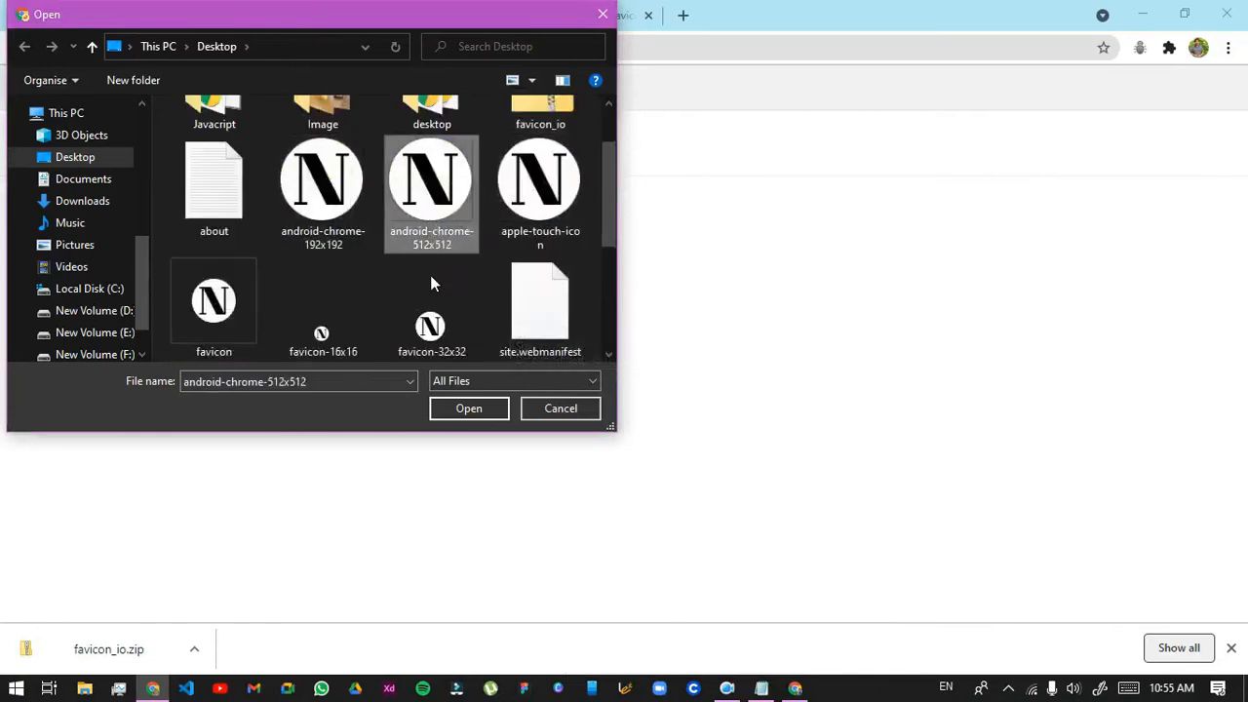
{"action": "left_click", "coordinate": [468, 408]}
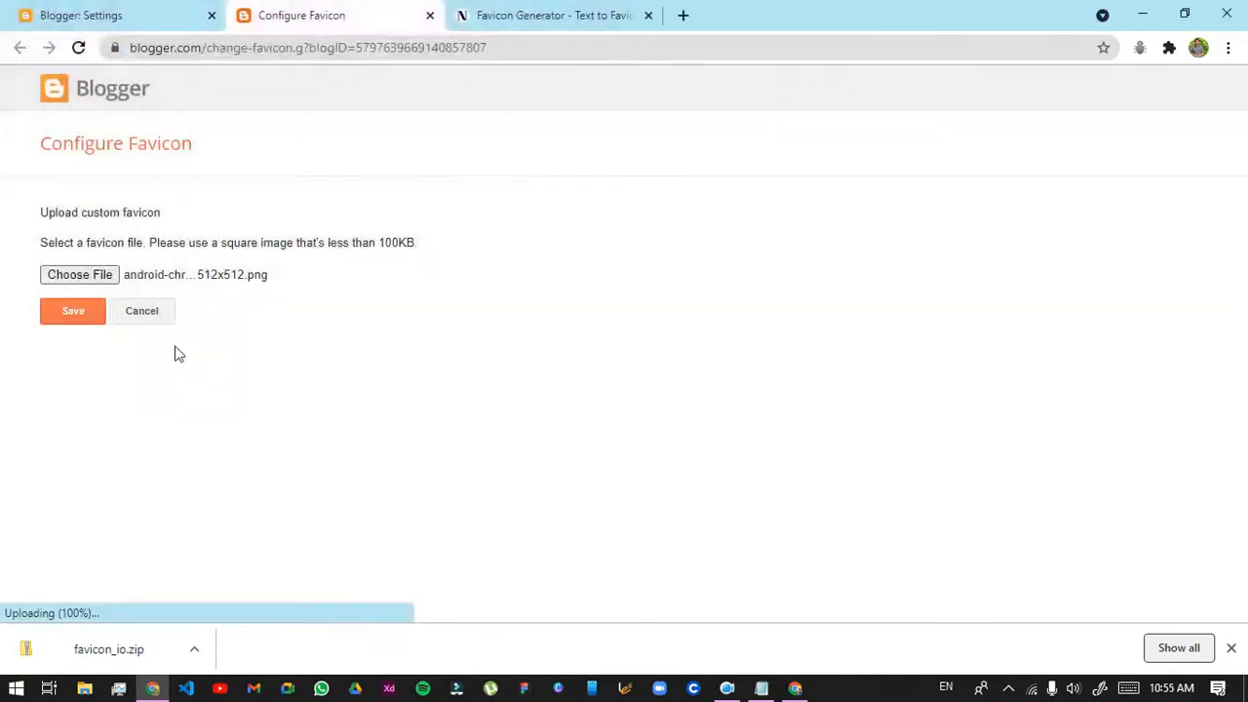
{"action": "left_click", "coordinate": [101, 320]}
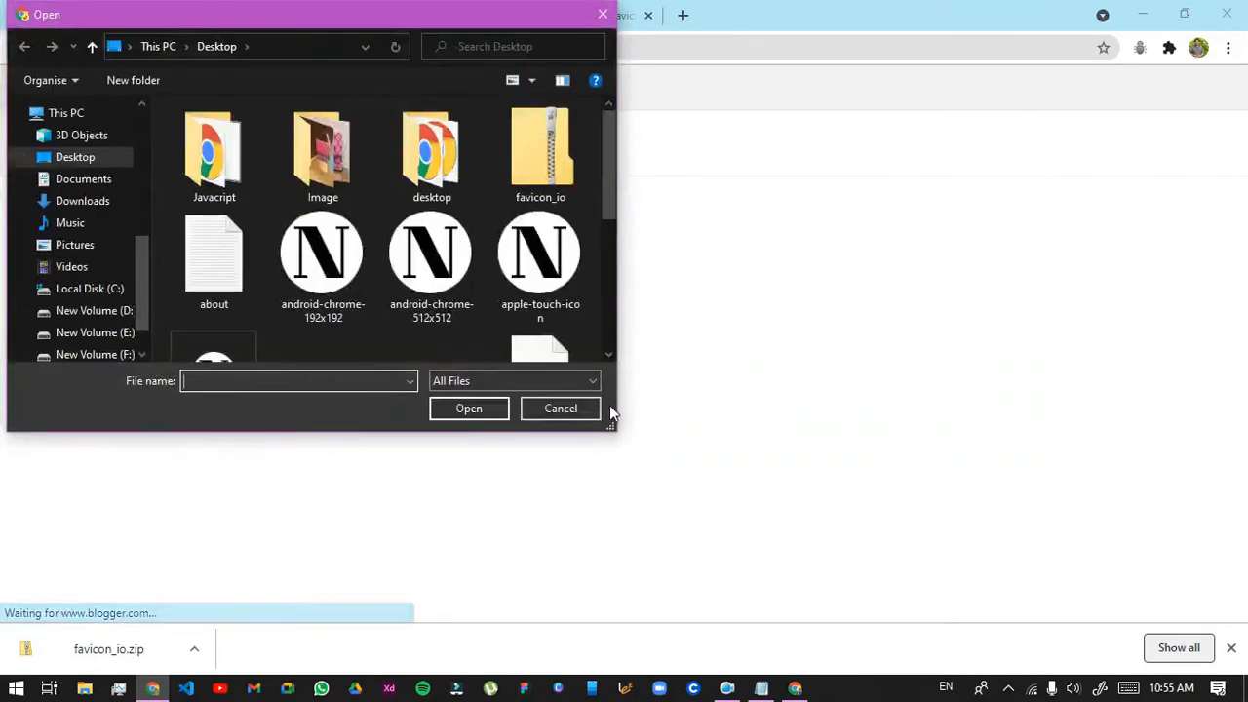
Choose android-chrome-512x512 from the Desktop again as the custom favicon file and save it
{"action": "left_click", "coordinate": [556, 404]}
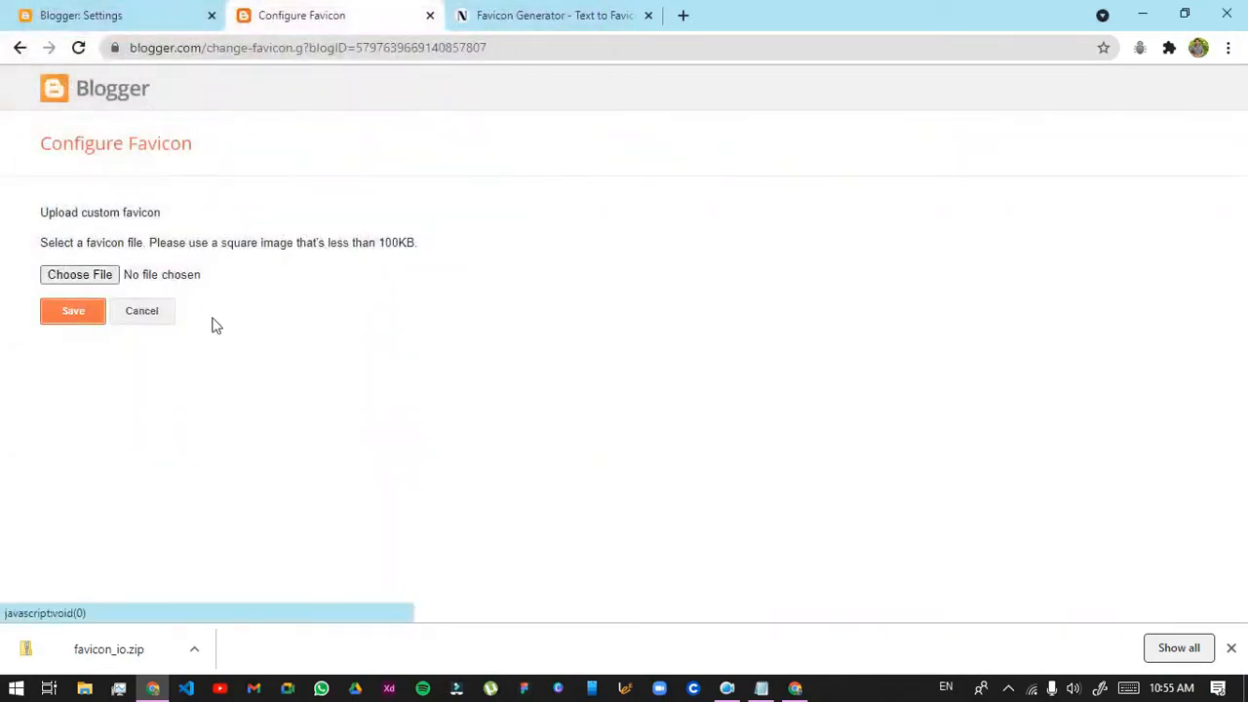
{"action": "left_click", "coordinate": [98, 275]}
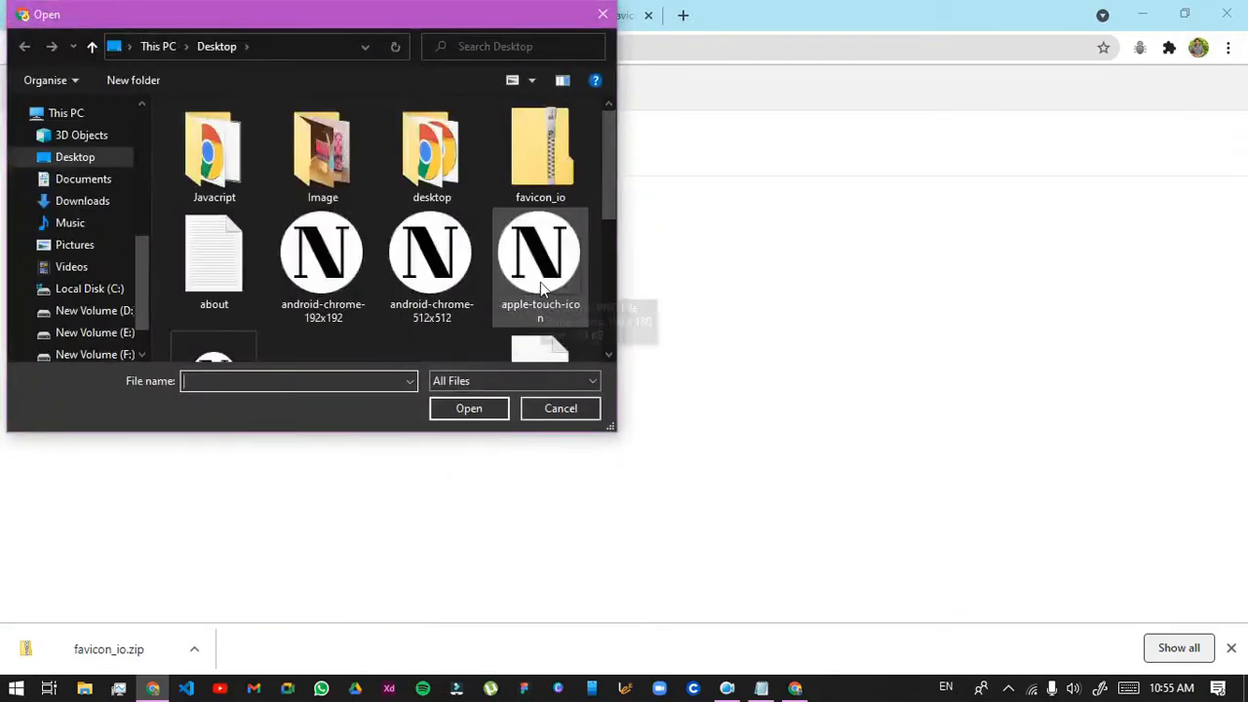
{"action": "left_click", "coordinate": [432, 261]}
{"action": "left_click", "coordinate": [468, 408]}
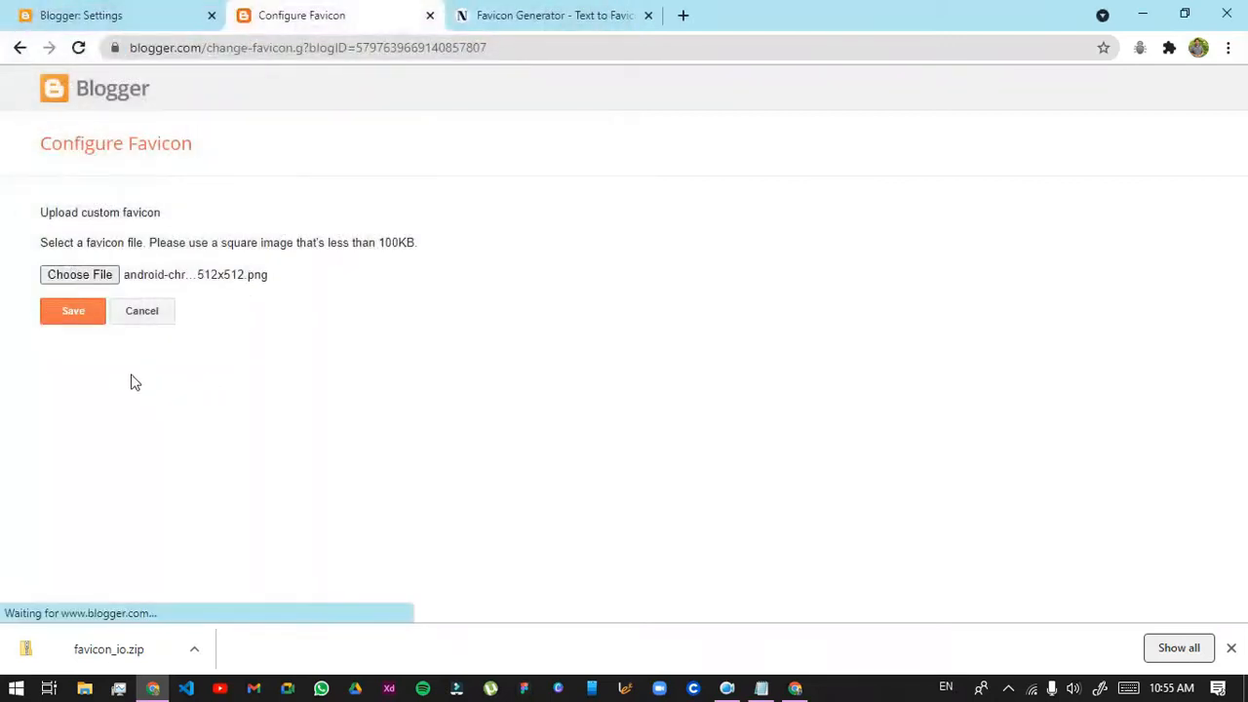
{"action": "left_click", "coordinate": [77, 352]}
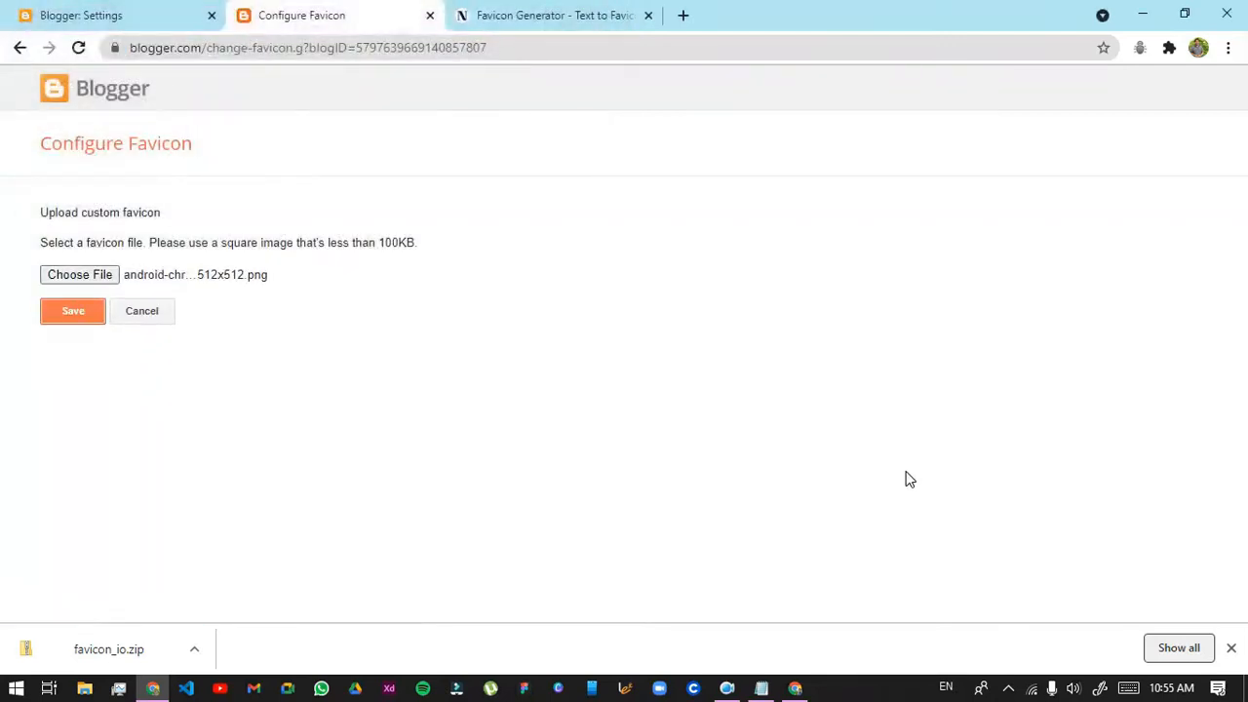
View the live Demo Blog 1 site, close the favicon configuration page, and return to the blog settings
{"action": "left_click", "coordinate": [12, 8]}
{"action": "scroll", "coordinate": [151, 433], "scroll_direction": "down", "scroll_amount": 1}
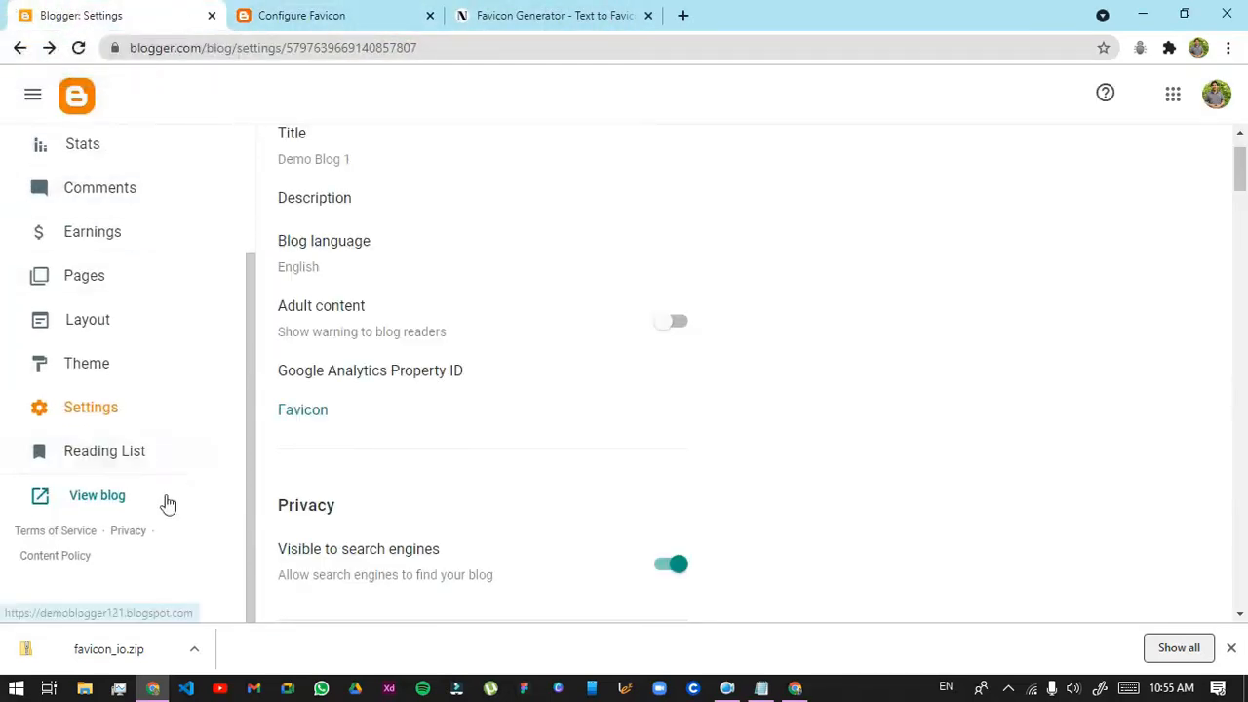
{"action": "left_click", "coordinate": [98, 495]}
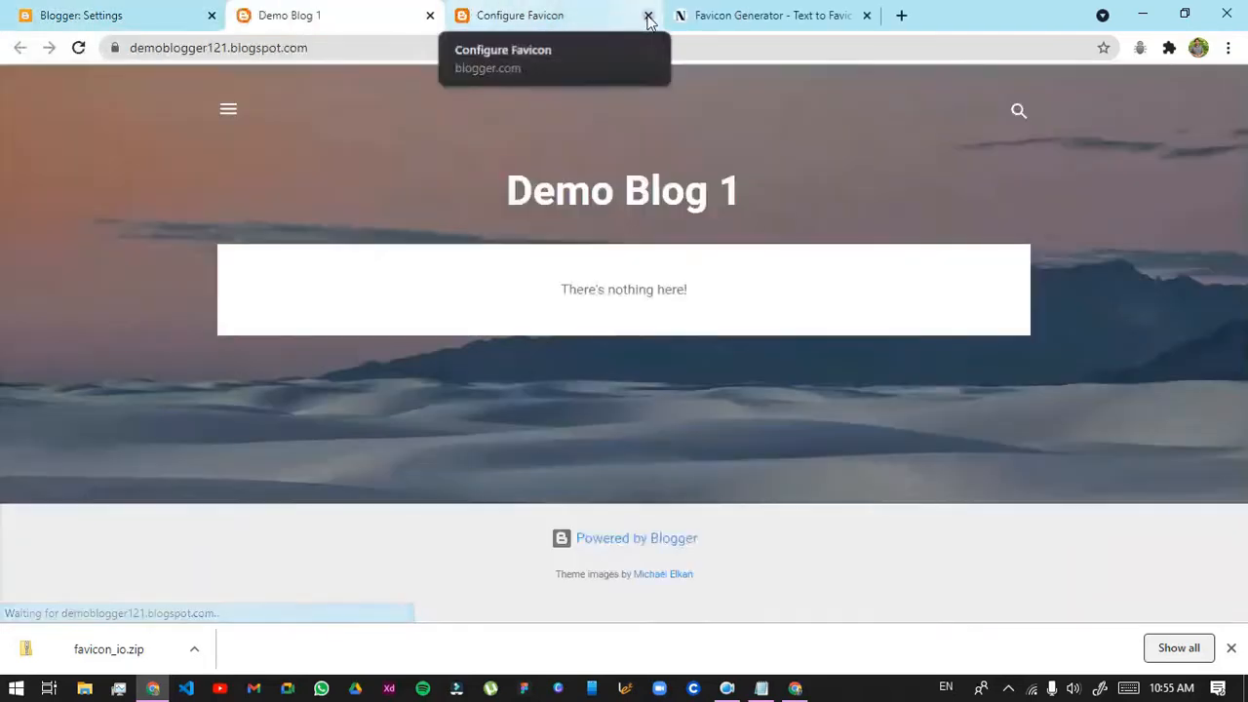
{"action": "left_click", "coordinate": [649, 16]}
{"action": "left_click", "coordinate": [70, 8]}
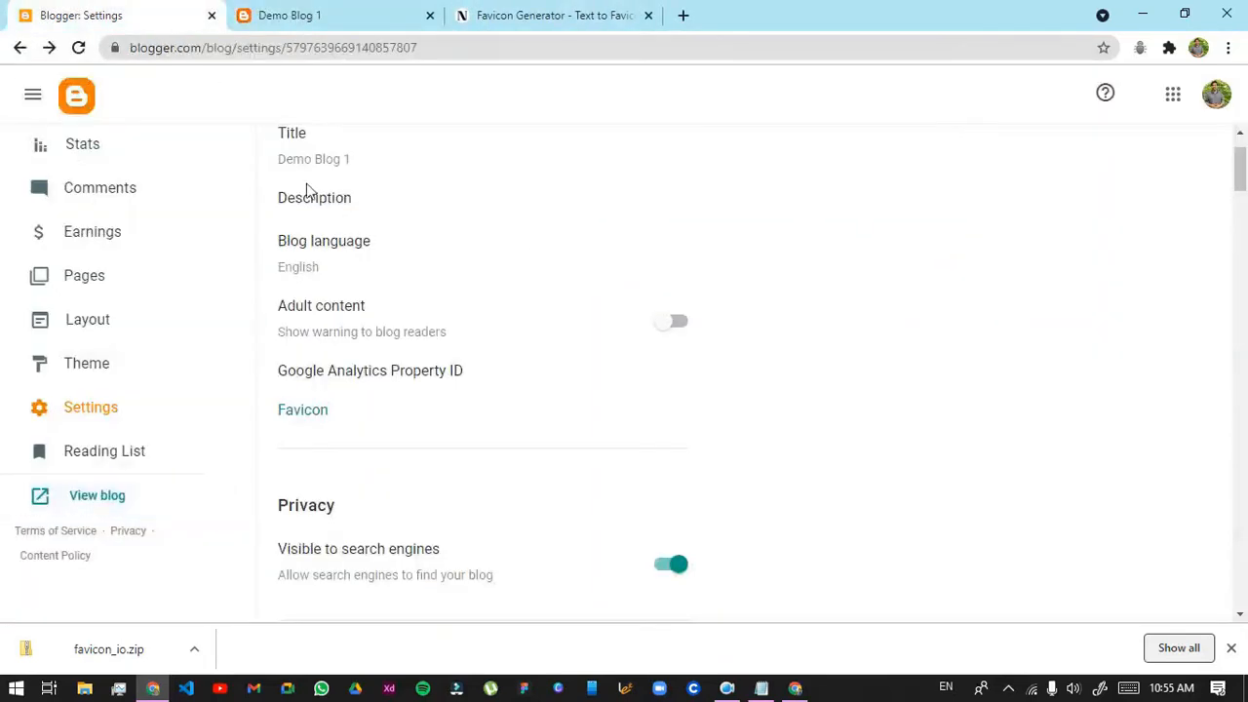
{"action": "left_click", "coordinate": [119, 498]}
{"action": "left_click", "coordinate": [88, 15]}
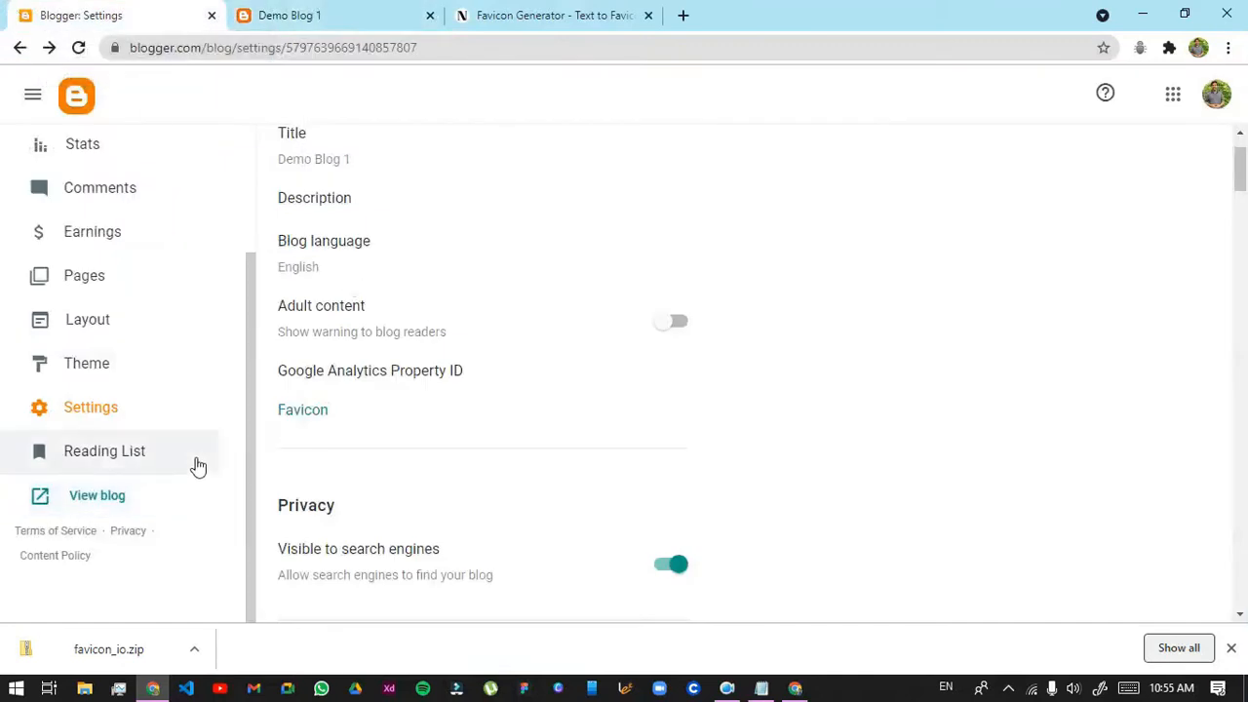
Check the uploaded icon in the favicon configuration and reload the Demo Blog 1 site to check its favicon
{"action": "left_click", "coordinate": [318, 410]}
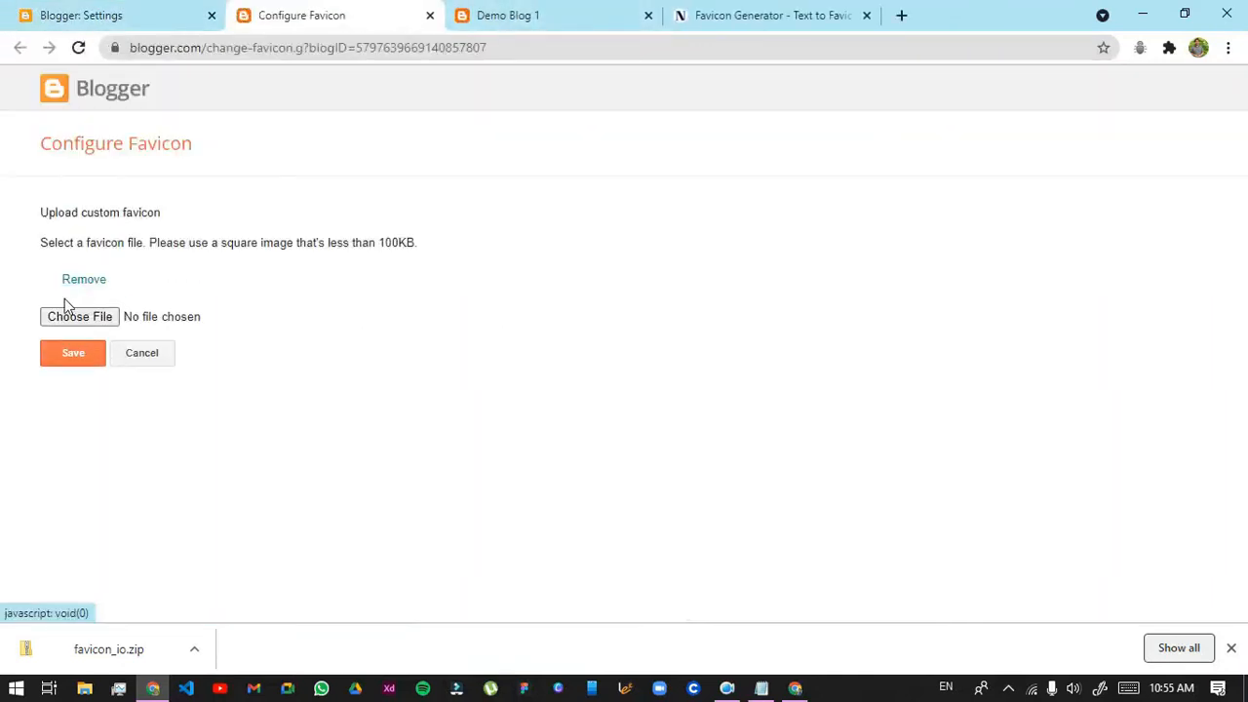
{"action": "left_click", "coordinate": [62, 354]}
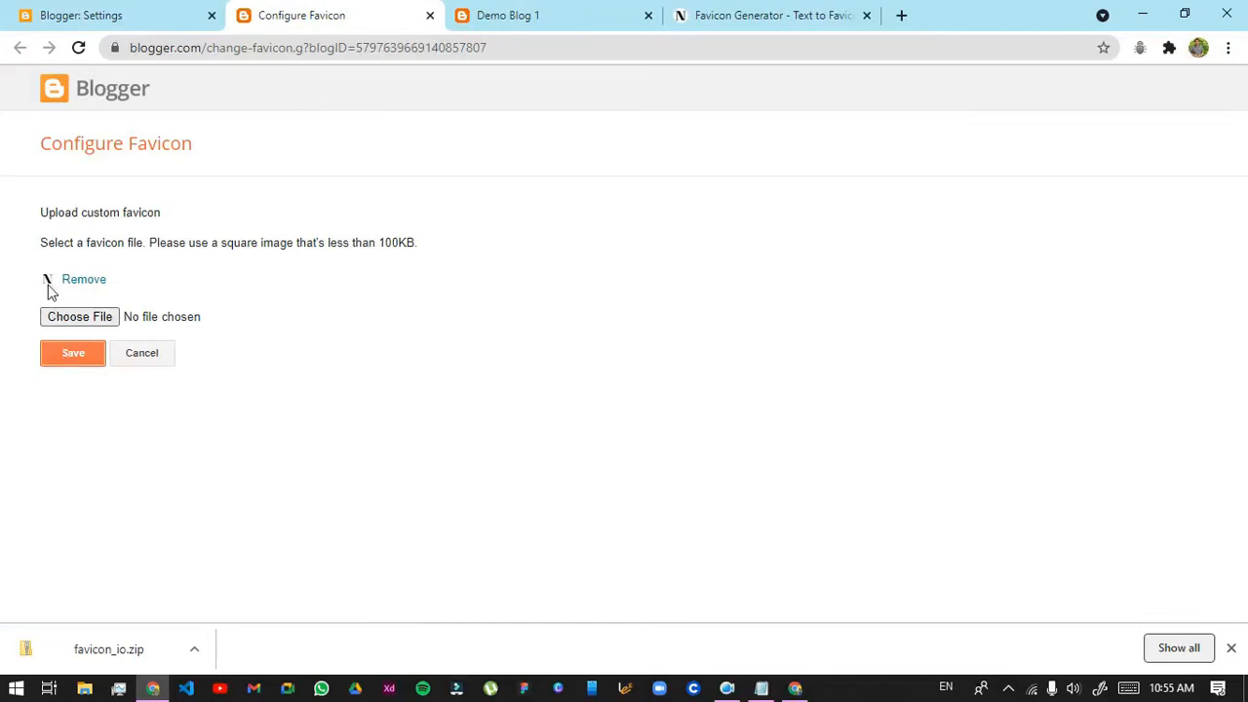
{"action": "left_click", "coordinate": [532, 12]}
{"action": "left_click", "coordinate": [77, 48]}
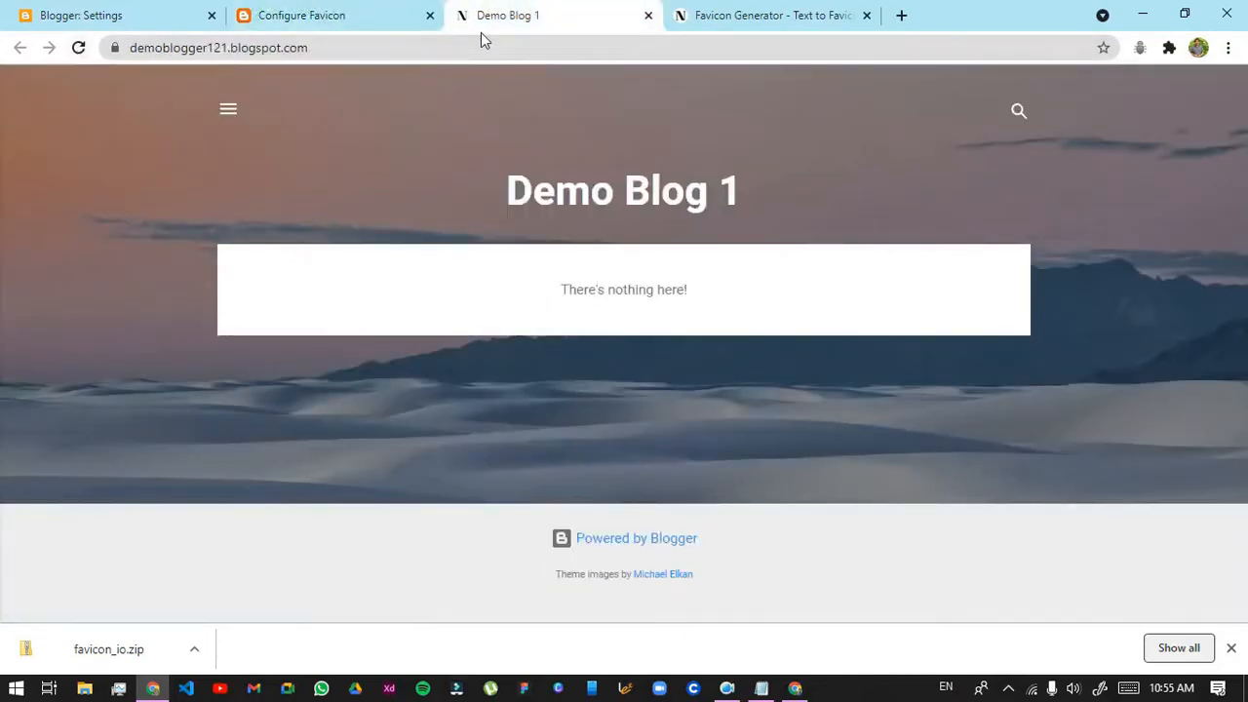
{"action": "left_click", "coordinate": [430, 16]}
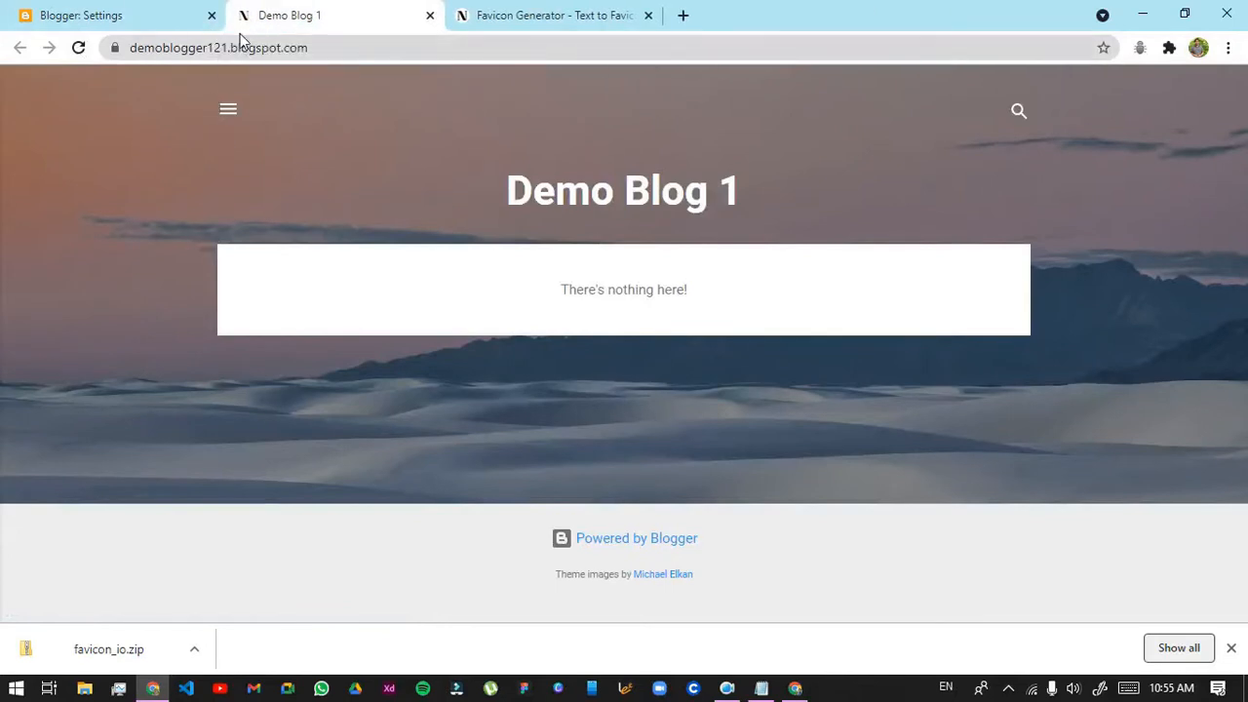
Review the Favicon, Privacy and Publishing sections in the Demo Blog 1 settings
{"action": "left_click", "coordinate": [209, 17]}
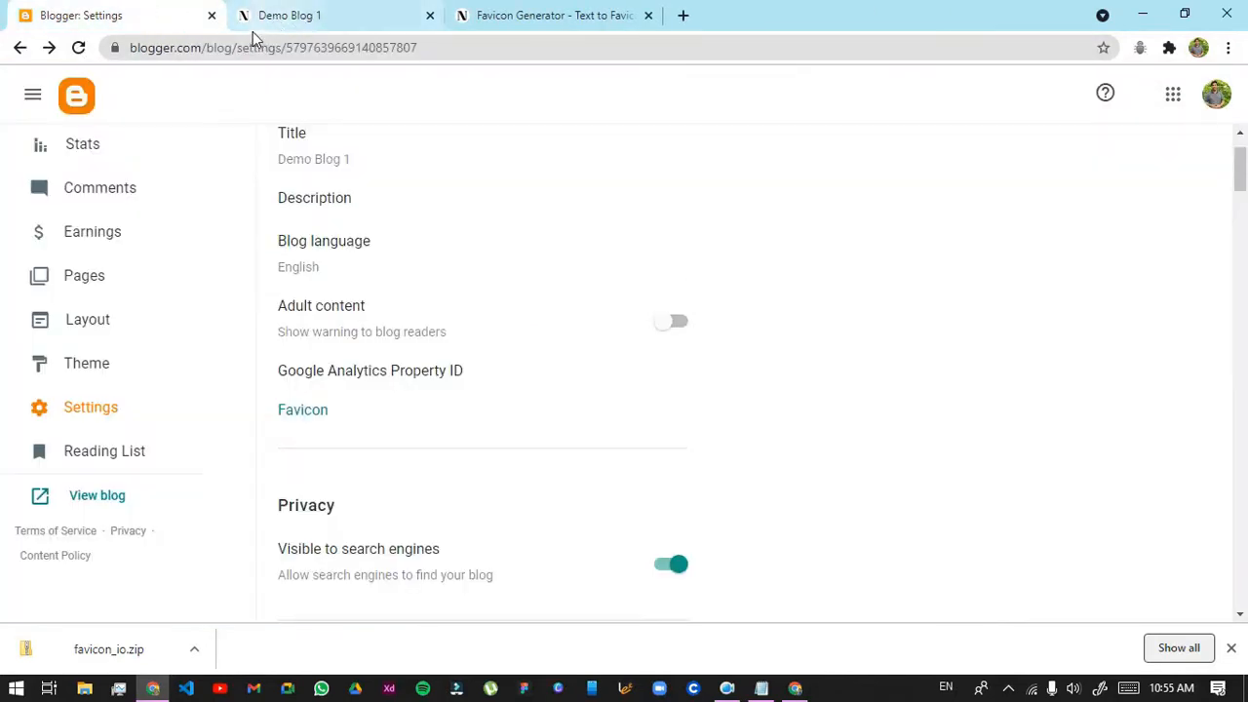
{"action": "scroll", "coordinate": [315, 244], "scroll_direction": "down", "scroll_amount": 2}
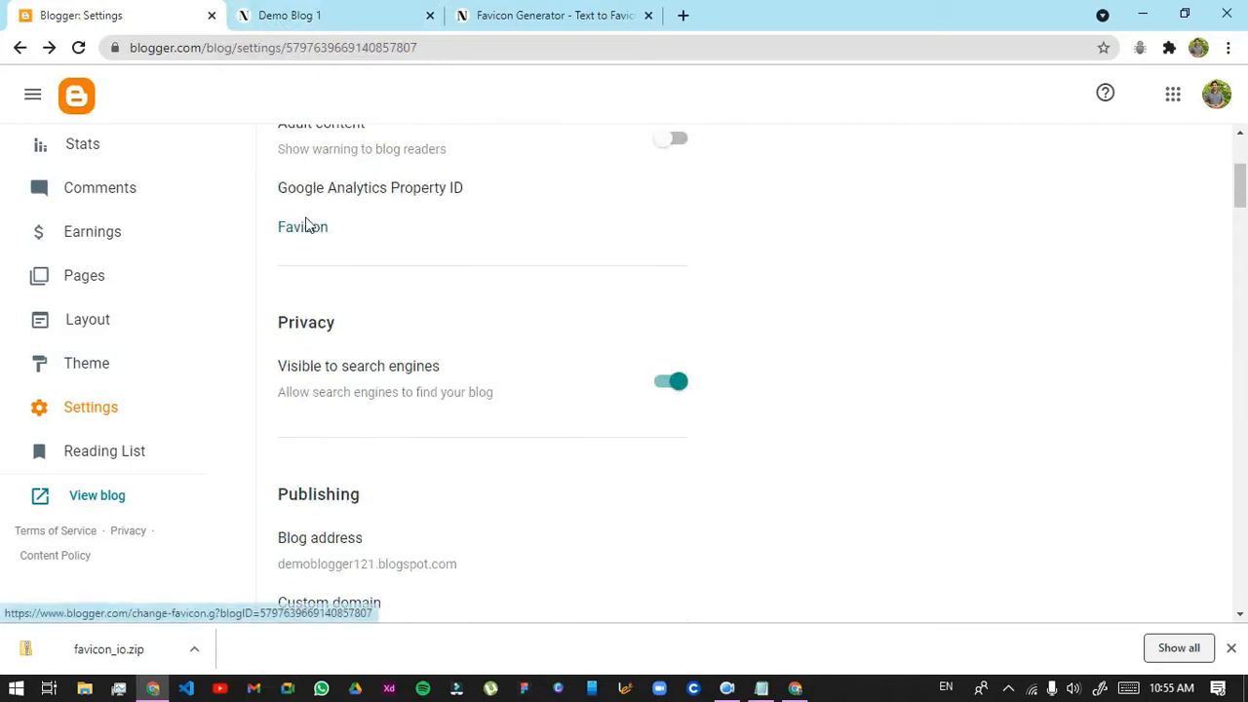
{"action": "scroll", "coordinate": [467, 273], "scroll_direction": "down", "scroll_amount": 2}
{"action": "left_click_drag", "start_coordinate": [294, 143], "coordinate": [400, 273]}
{"action": "scroll", "coordinate": [298, 146], "scroll_direction": "up", "scroll_amount": 1}
{"action": "left_click", "coordinate": [491, 311]}
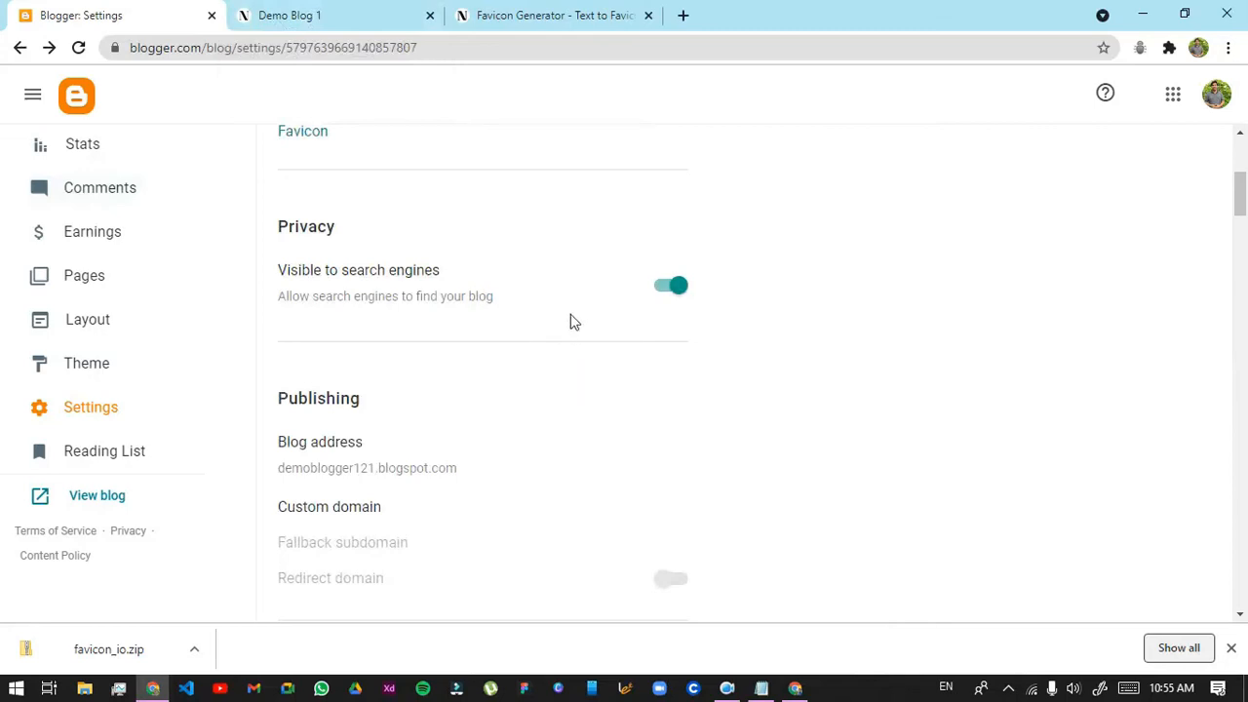
{"action": "scroll", "coordinate": [1127, 306], "scroll_direction": "up", "scroll_amount": 1}
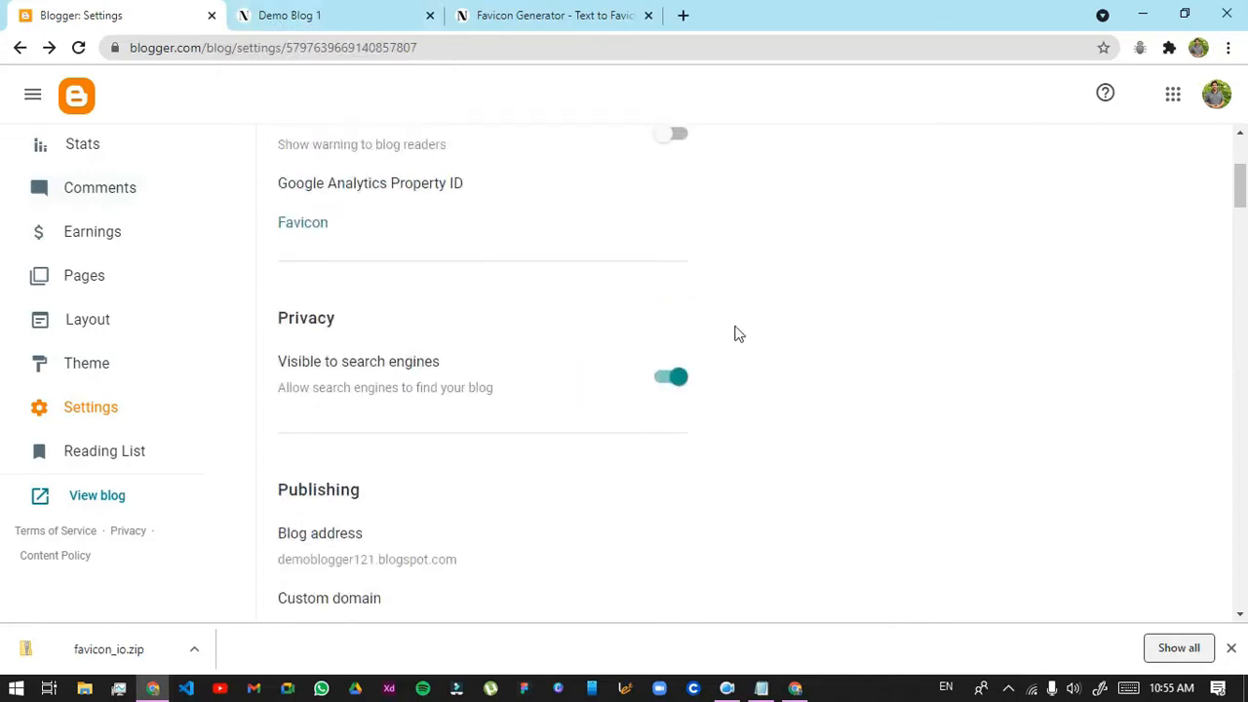
{"action": "scroll", "coordinate": [682, 361], "scroll_direction": "up", "scroll_amount": 2}
{"action": "scroll", "coordinate": [698, 427], "scroll_direction": "down", "scroll_amount": 1}
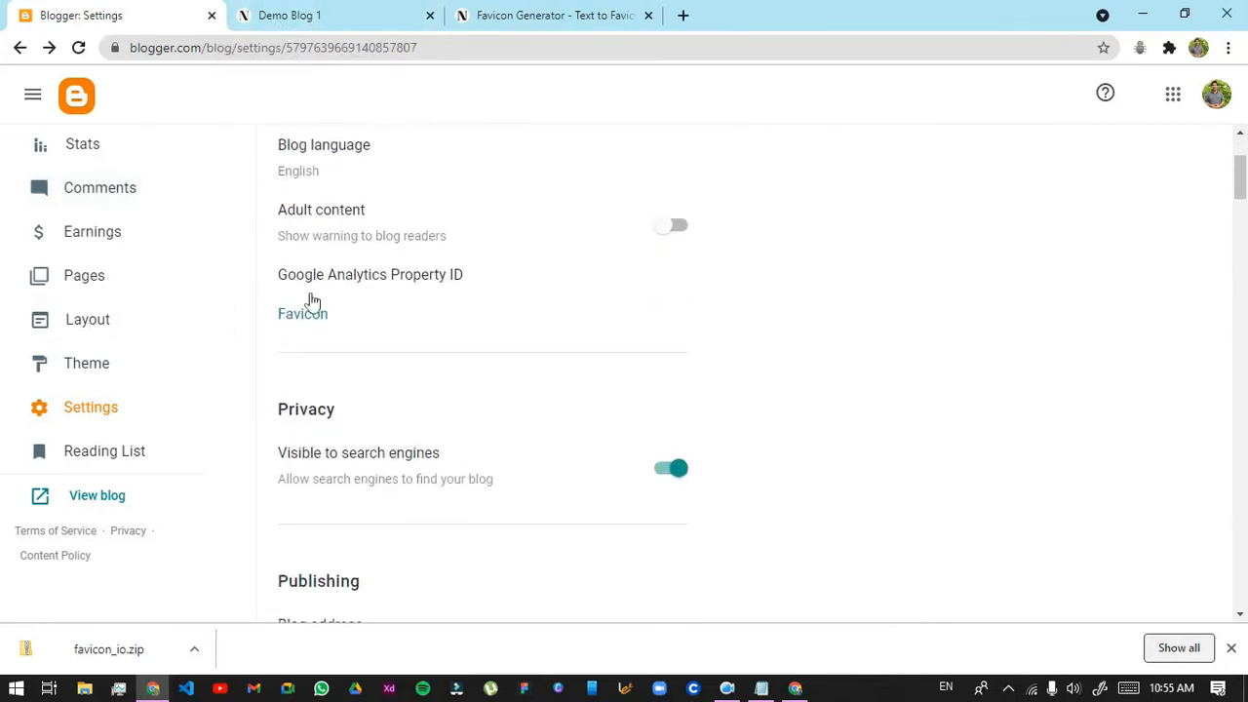
{"action": "scroll", "coordinate": [72, 247], "scroll_direction": "up", "scroll_amount": 2}
Start a new post in Demo Blog 1 and return to the posts list, leaving it as an untitled draft
{"action": "left_click", "coordinate": [87, 273]}
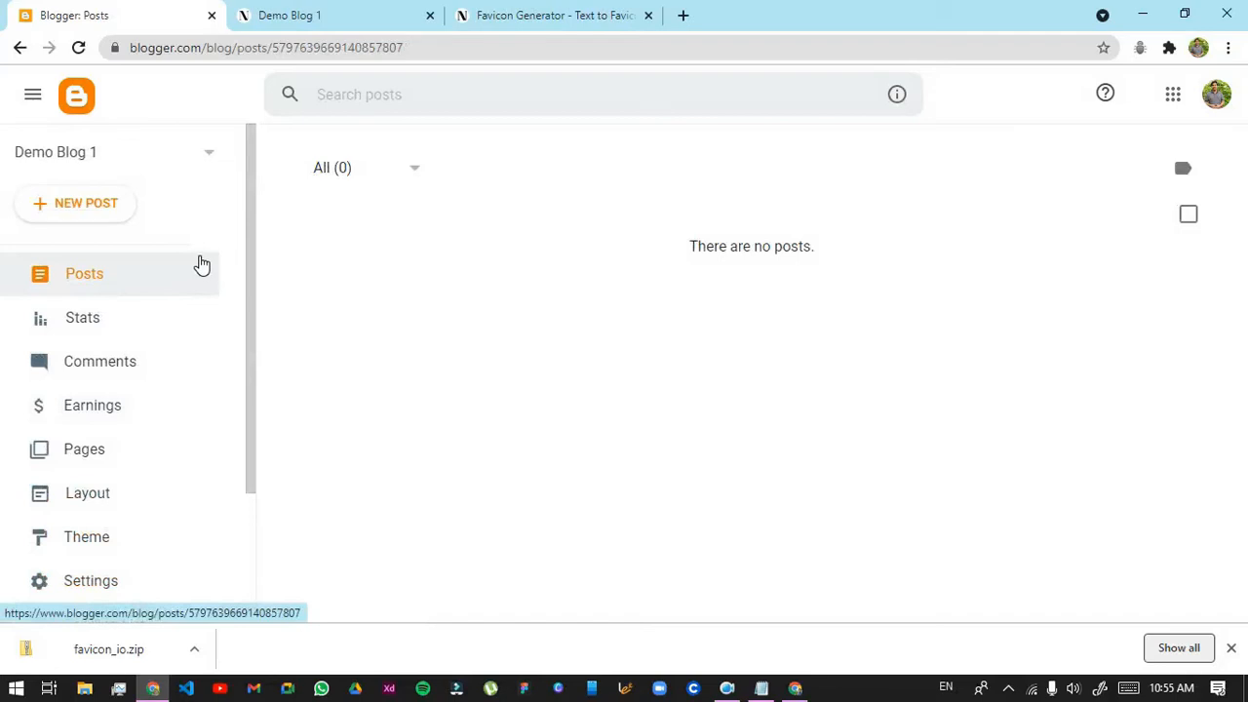
{"action": "left_click", "coordinate": [119, 219]}
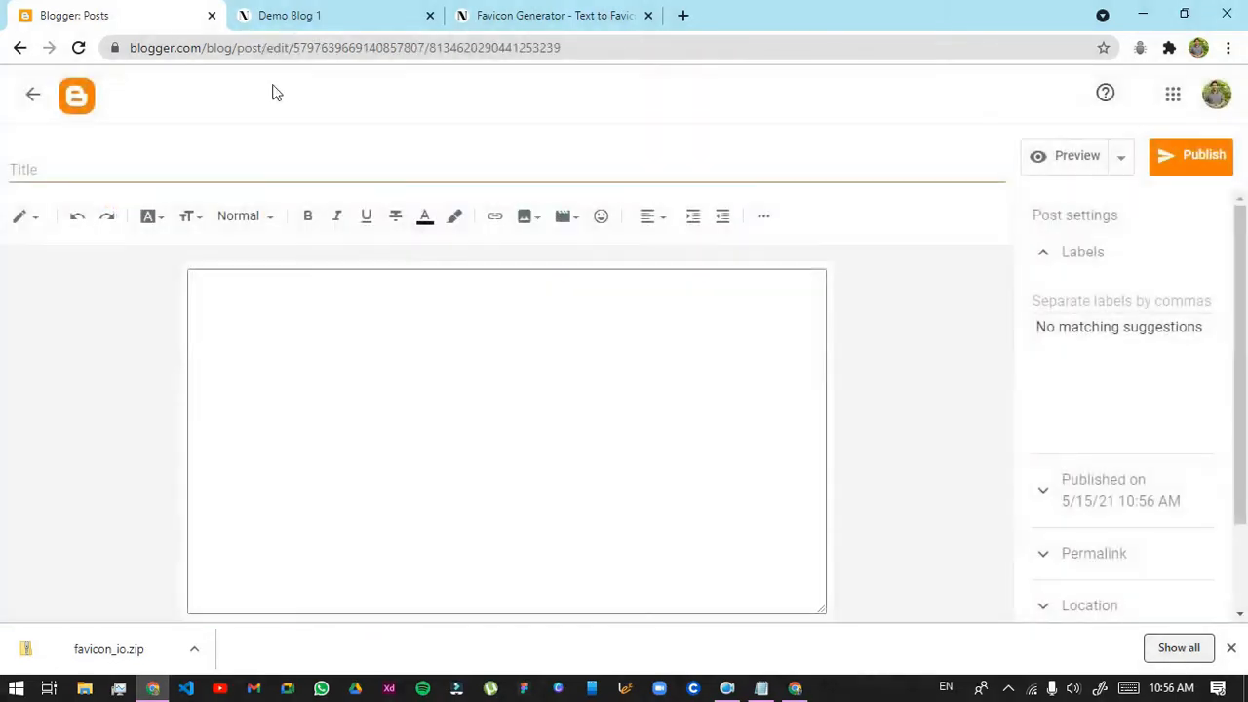
{"action": "left_click", "coordinate": [97, 174]}
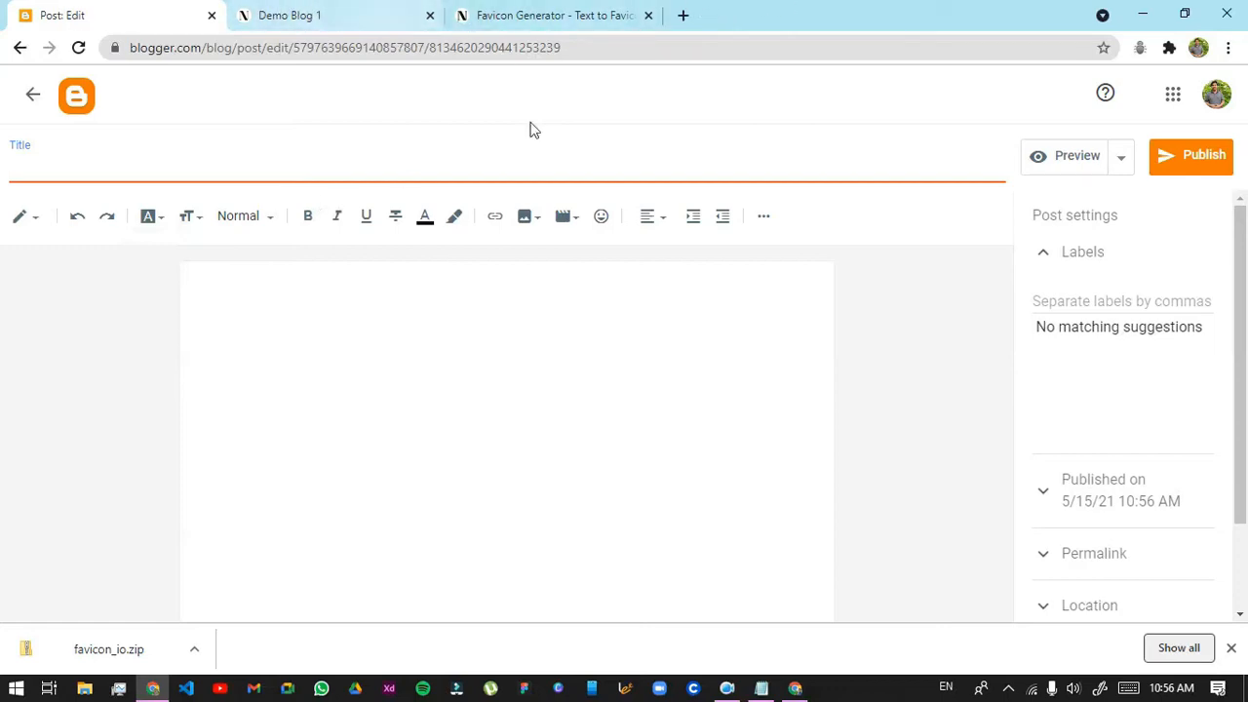
{"action": "left_click", "coordinate": [45, 107]}
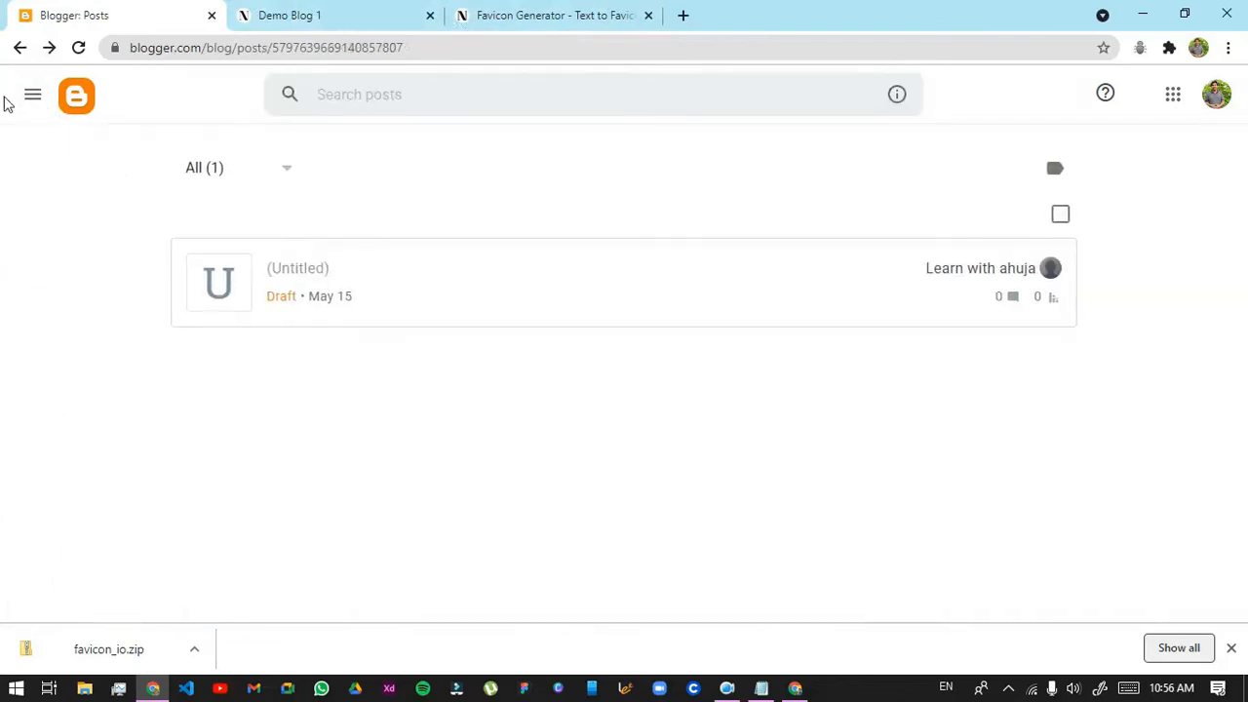
Close the favicon generator page and switch from Demo Blog 1 to the other existing blog
{"action": "left_click", "coordinate": [283, 14]}
{"action": "left_click", "coordinate": [524, 10]}
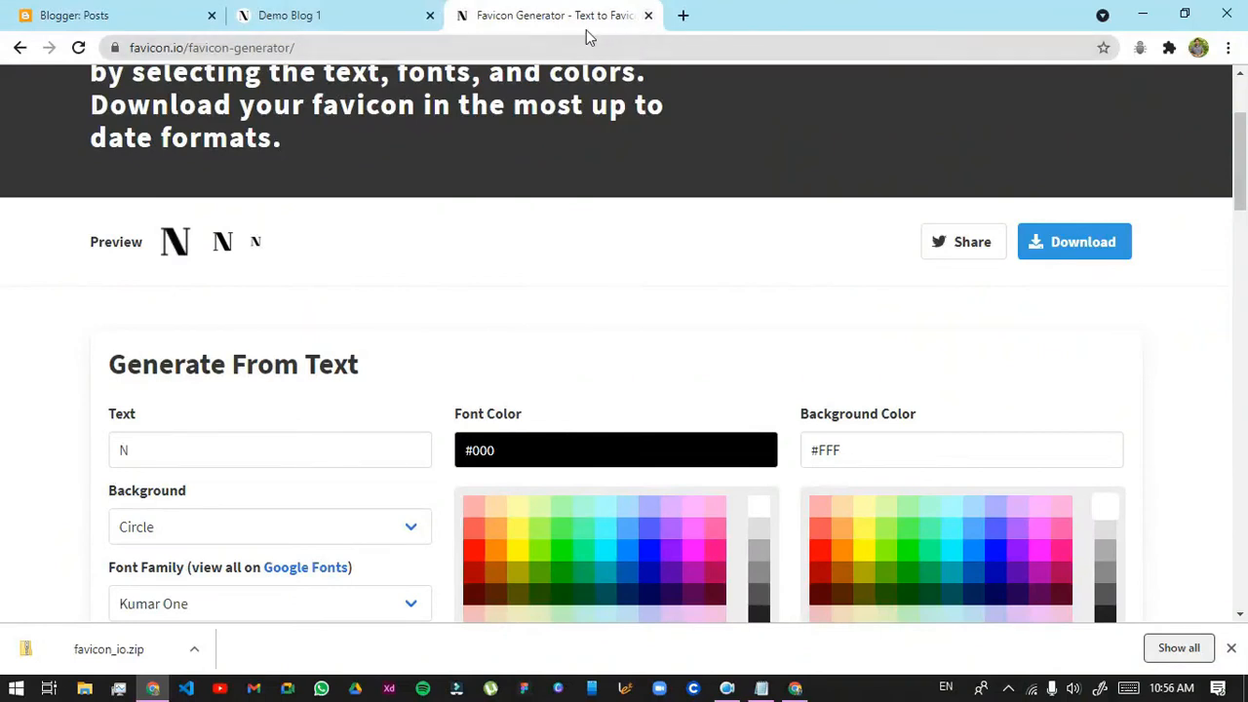
{"action": "left_click", "coordinate": [107, 15]}
{"action": "left_click", "coordinate": [104, 154]}
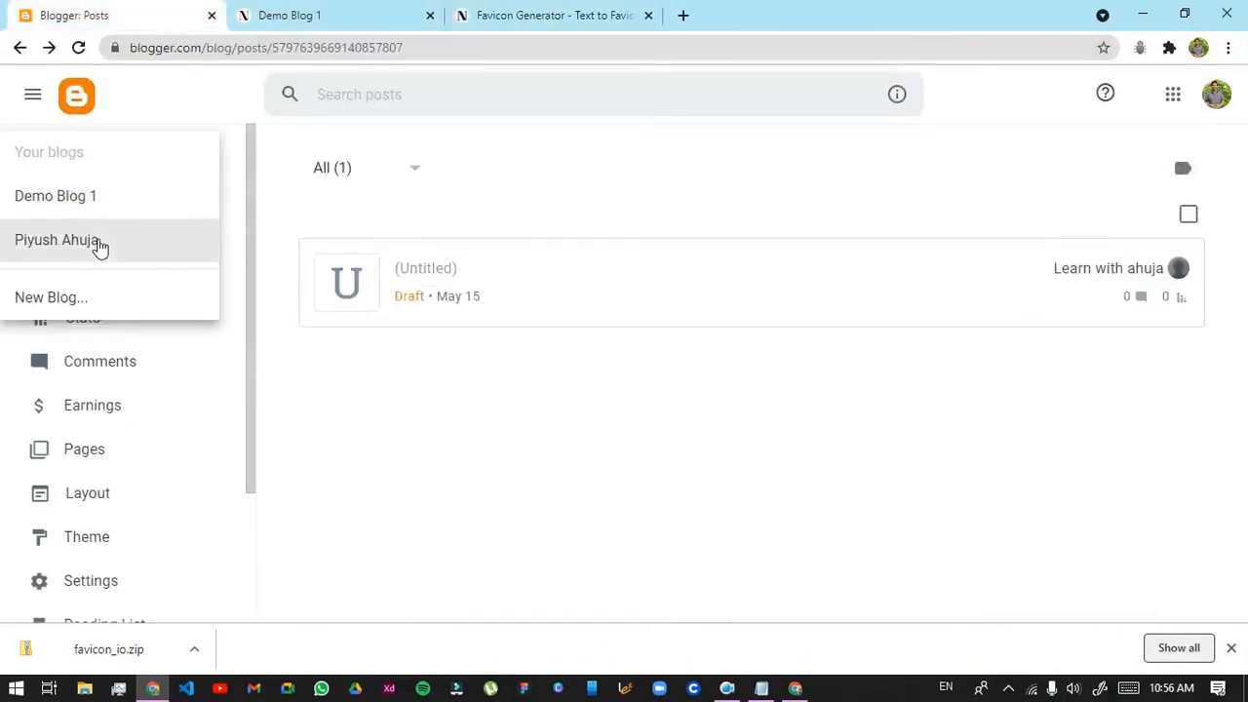
{"action": "left_click", "coordinate": [98, 241]}
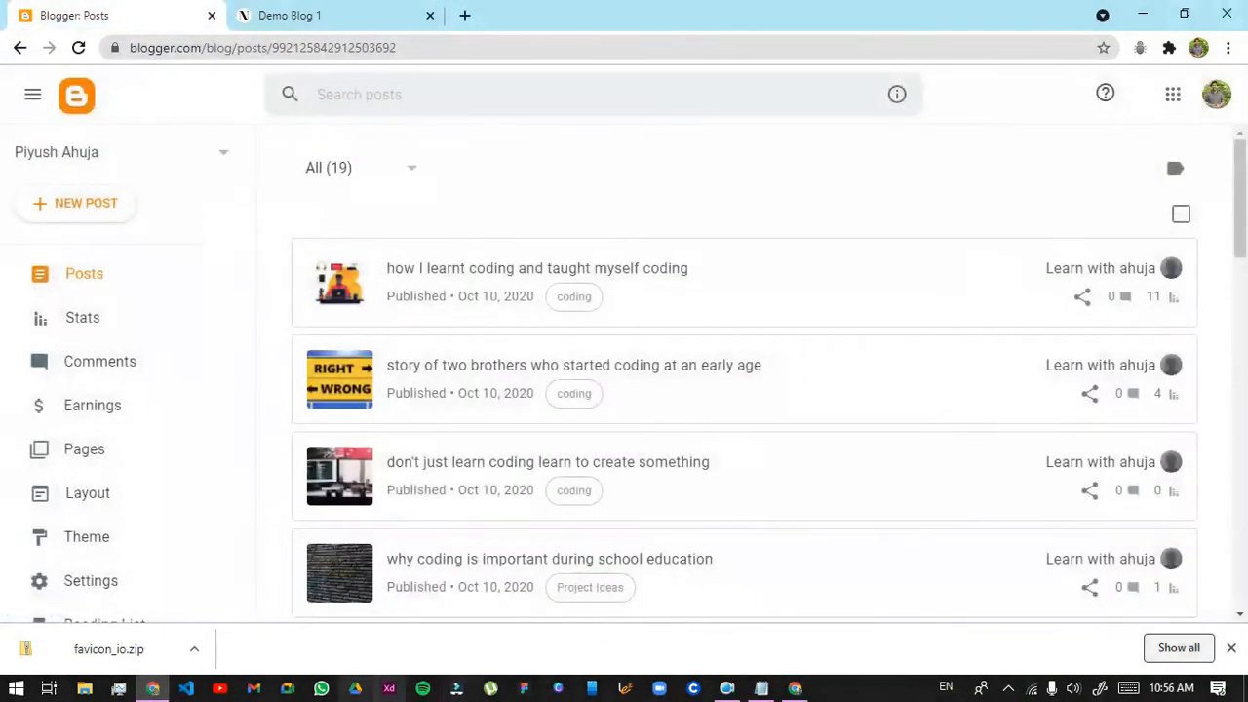
Back up the existing blog's content from its settings, saving it to the Desktop as the XML document blog-05-14-2021
{"action": "scroll", "coordinate": [28, 451], "scroll_direction": "down", "scroll_amount": 2}
{"action": "left_click", "coordinate": [78, 422]}
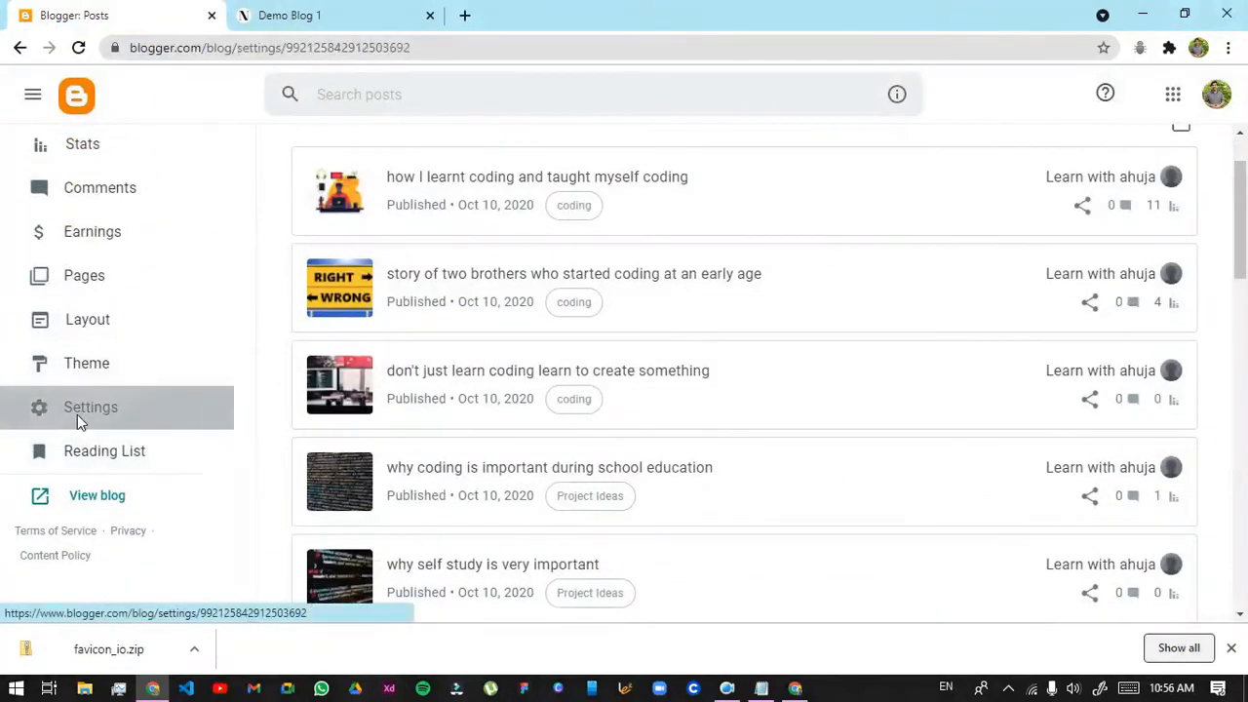
{"action": "scroll", "coordinate": [591, 440], "scroll_direction": "down", "scroll_amount": 8}
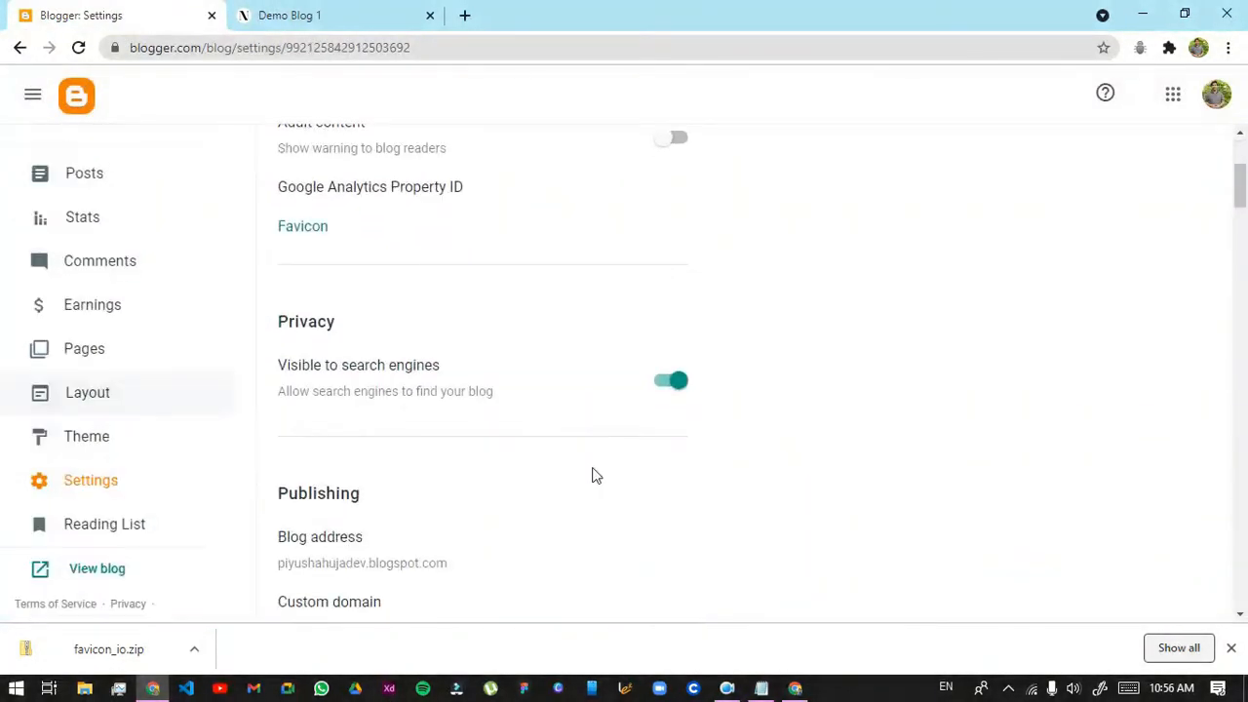
{"action": "scroll", "coordinate": [636, 468], "scroll_direction": "down", "scroll_amount": 10}
{"action": "scroll", "coordinate": [663, 437], "scroll_direction": "down", "scroll_amount": 6}
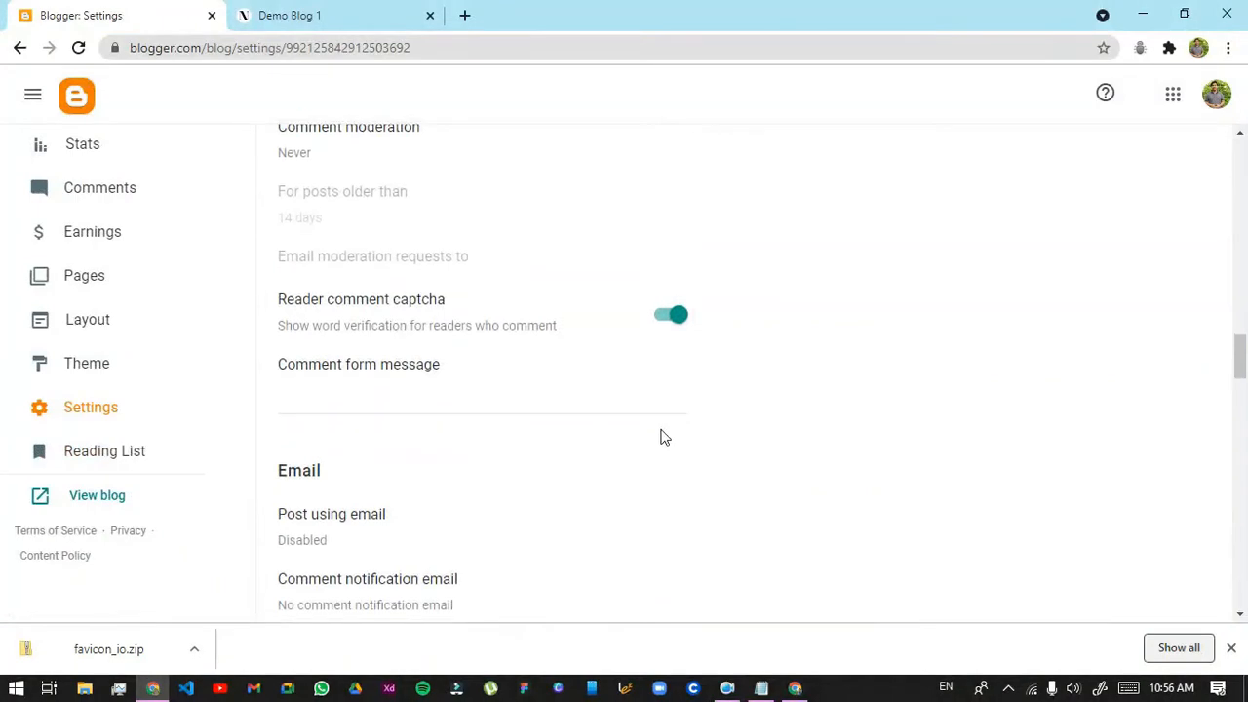
{"action": "scroll", "coordinate": [644, 400], "scroll_direction": "down", "scroll_amount": 15}
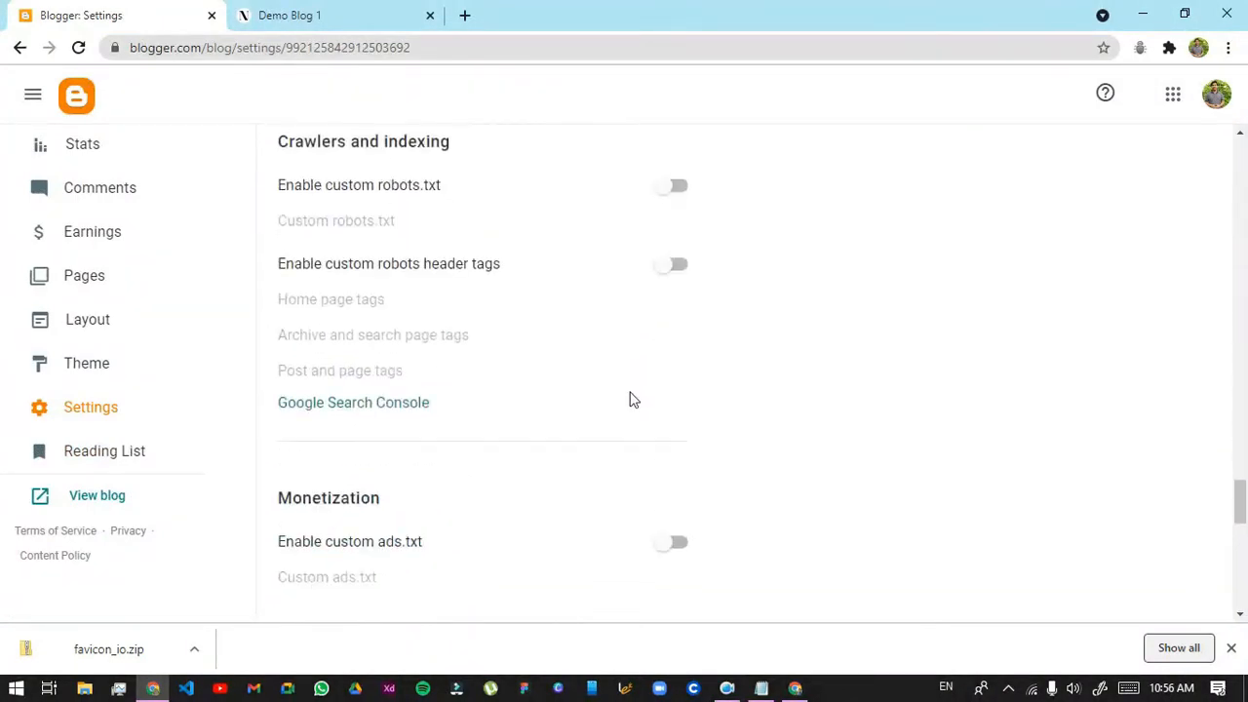
{"action": "scroll", "coordinate": [662, 418], "scroll_direction": "down", "scroll_amount": 3}
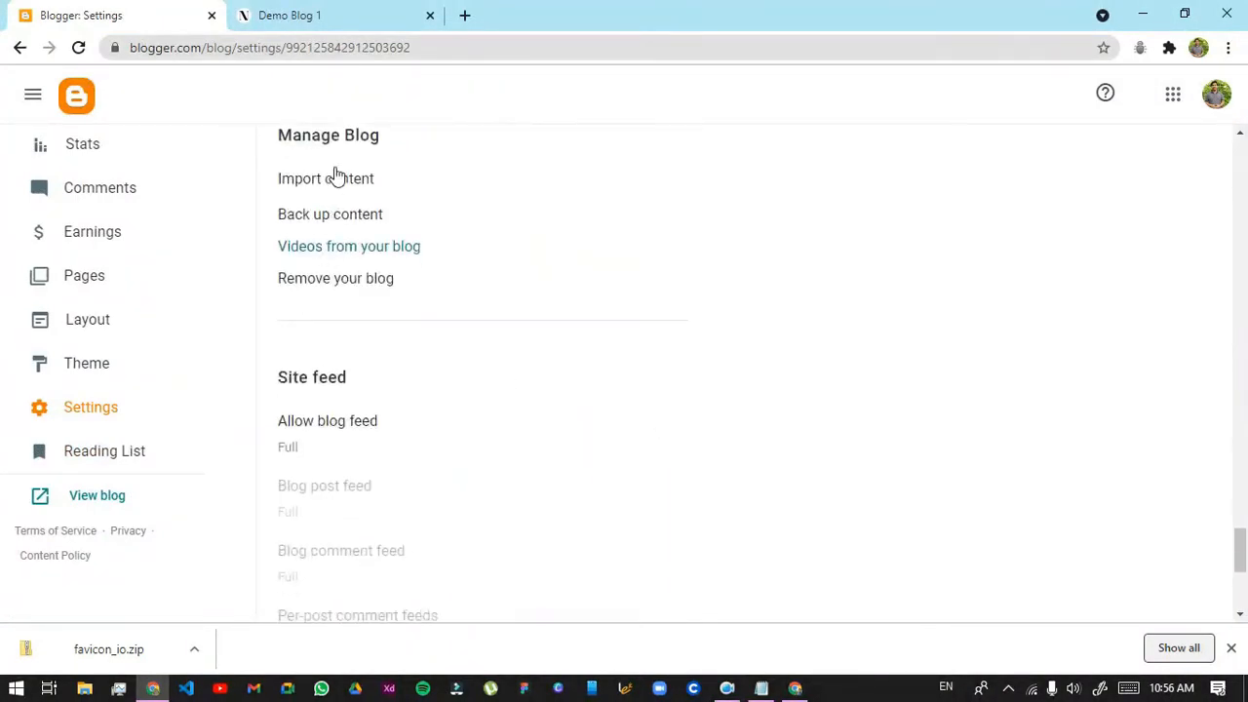
{"action": "left_click", "coordinate": [330, 215]}
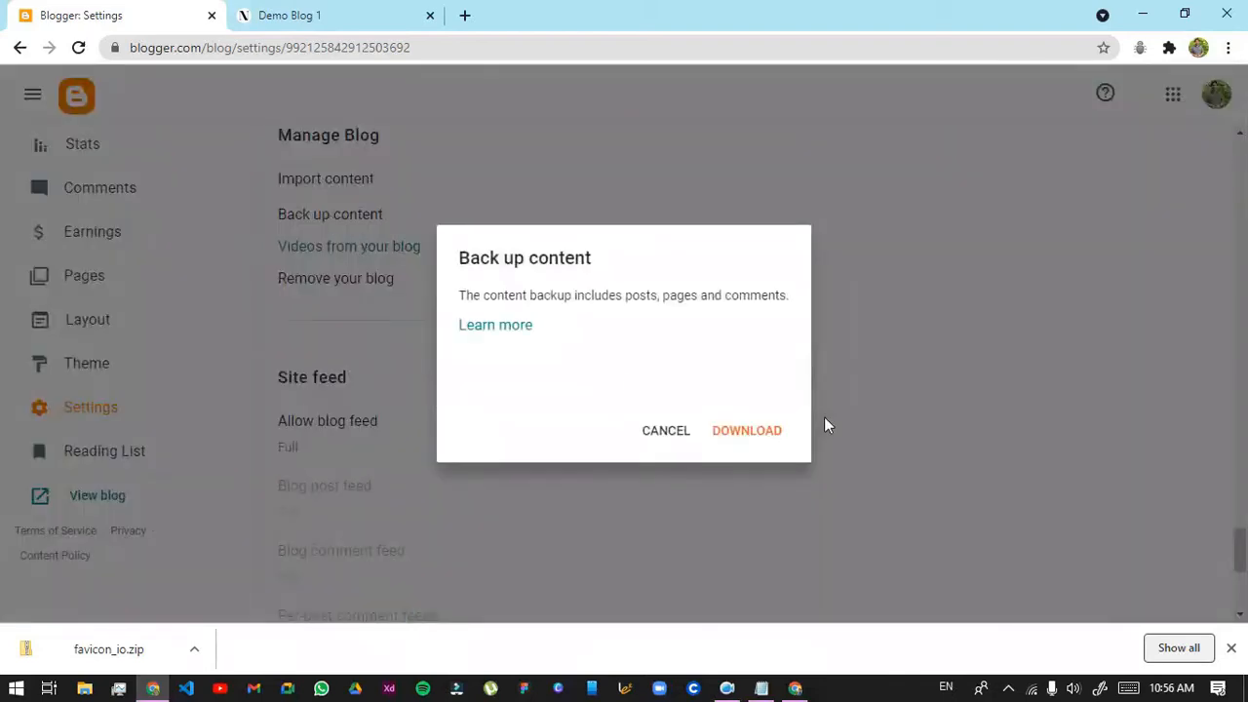
{"action": "left_click", "coordinate": [730, 430]}
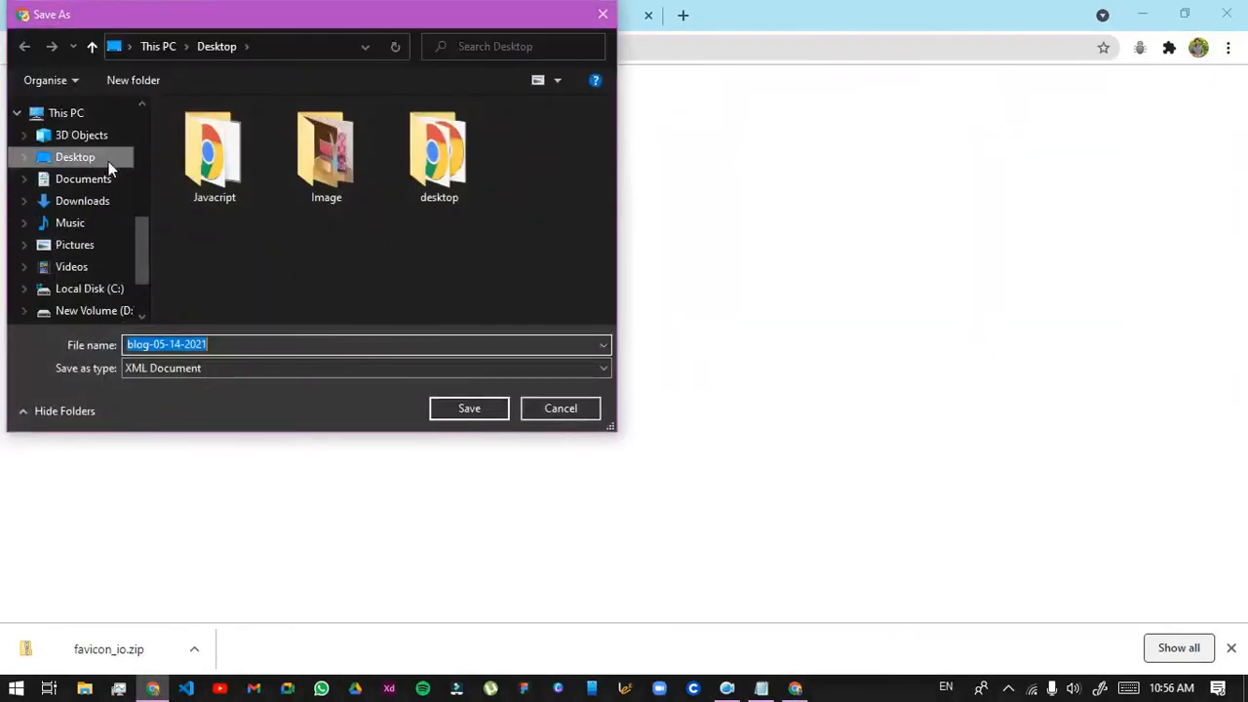
{"action": "left_click", "coordinate": [483, 410]}
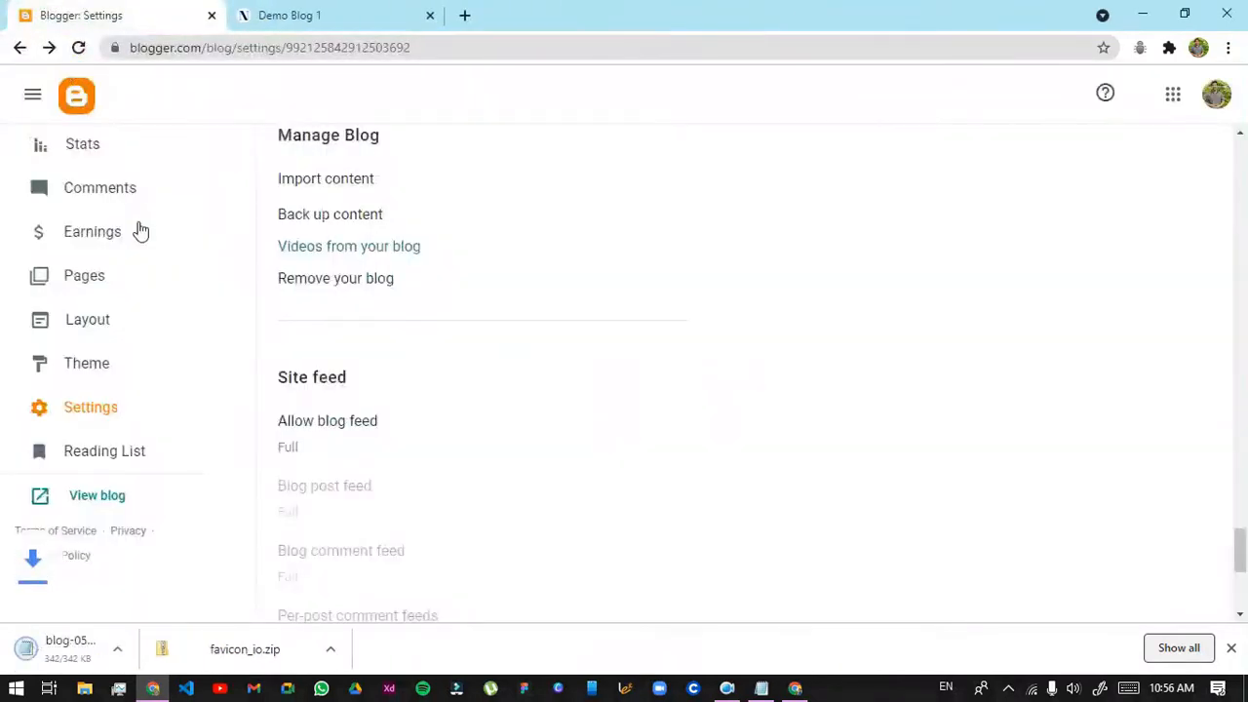
{"action": "scroll", "coordinate": [107, 308], "scroll_direction": "up", "scroll_amount": 2}
{"action": "left_click", "coordinate": [139, 161]}
{"action": "left_click", "coordinate": [134, 208]}
{"action": "scroll", "coordinate": [216, 361], "scroll_direction": "down", "scroll_amount": 2}
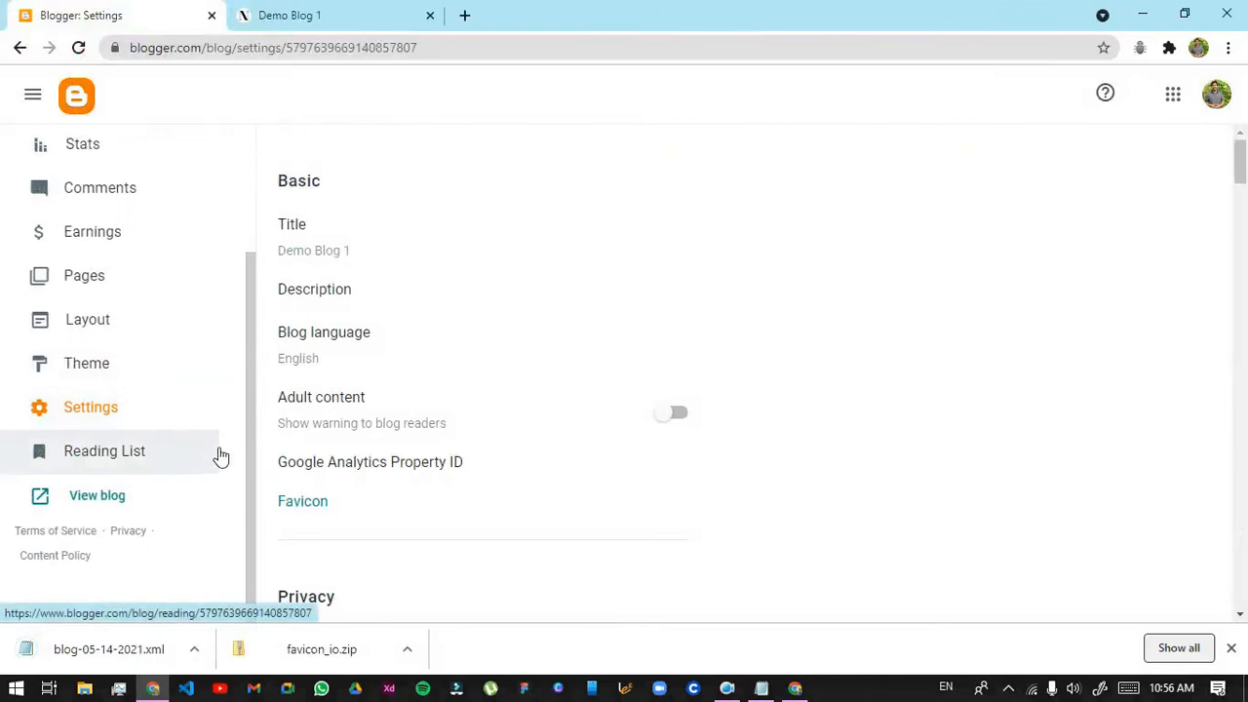
{"action": "scroll", "coordinate": [195, 322], "scroll_direction": "up", "scroll_amount": 2}
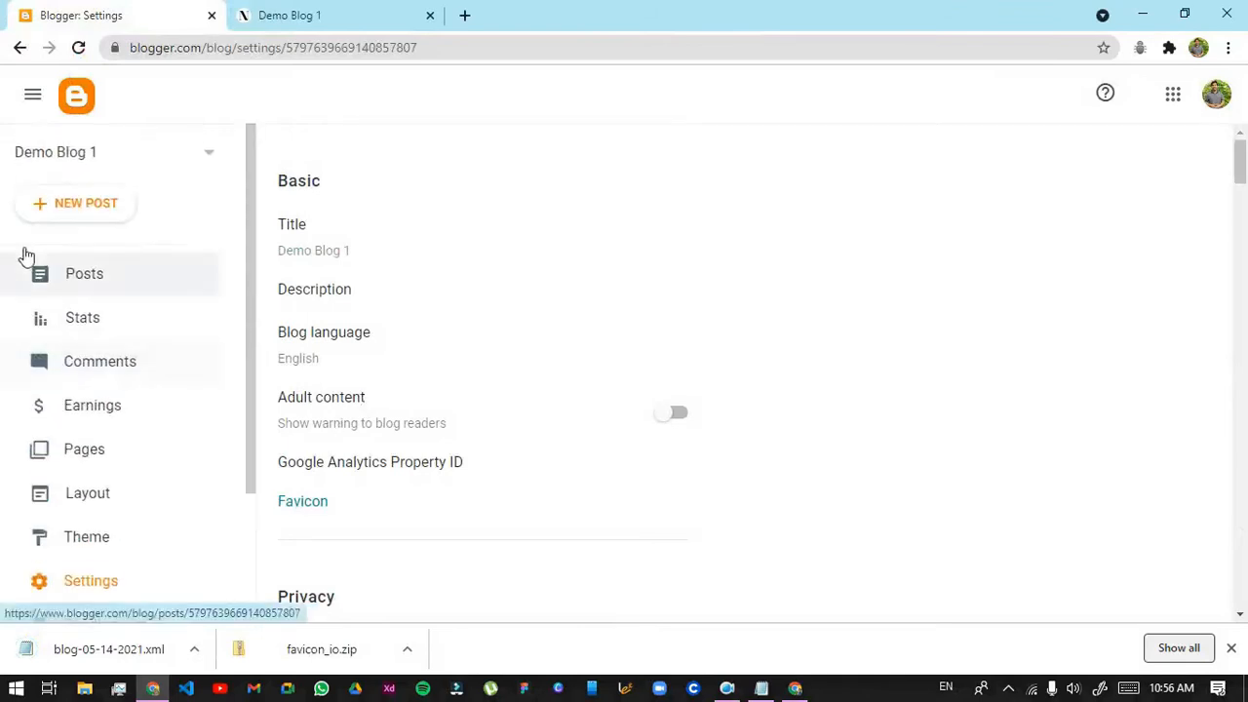
Return to the other existing blog's settings and review the Back up content option under Manage Blog
{"action": "left_click", "coordinate": [98, 153]}
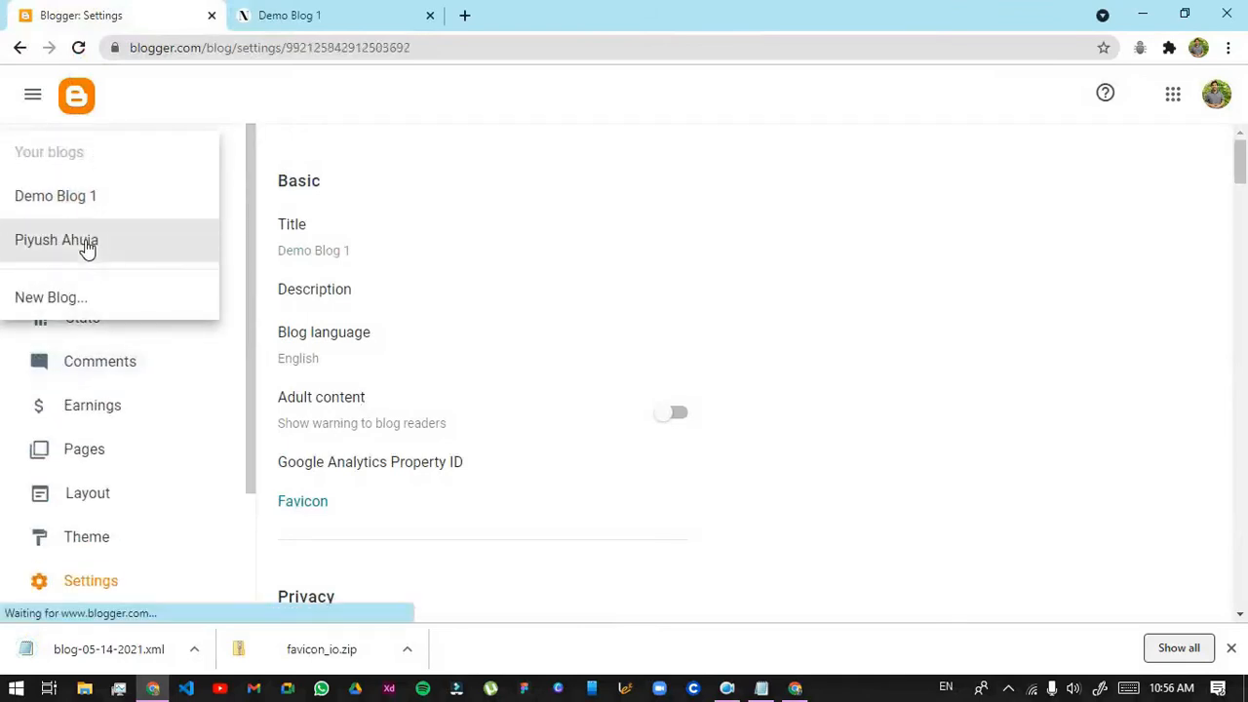
{"action": "left_click", "coordinate": [86, 243]}
{"action": "scroll", "coordinate": [338, 315], "scroll_direction": "down", "scroll_amount": 7}
{"action": "scroll", "coordinate": [328, 326], "scroll_direction": "down", "scroll_amount": 12}
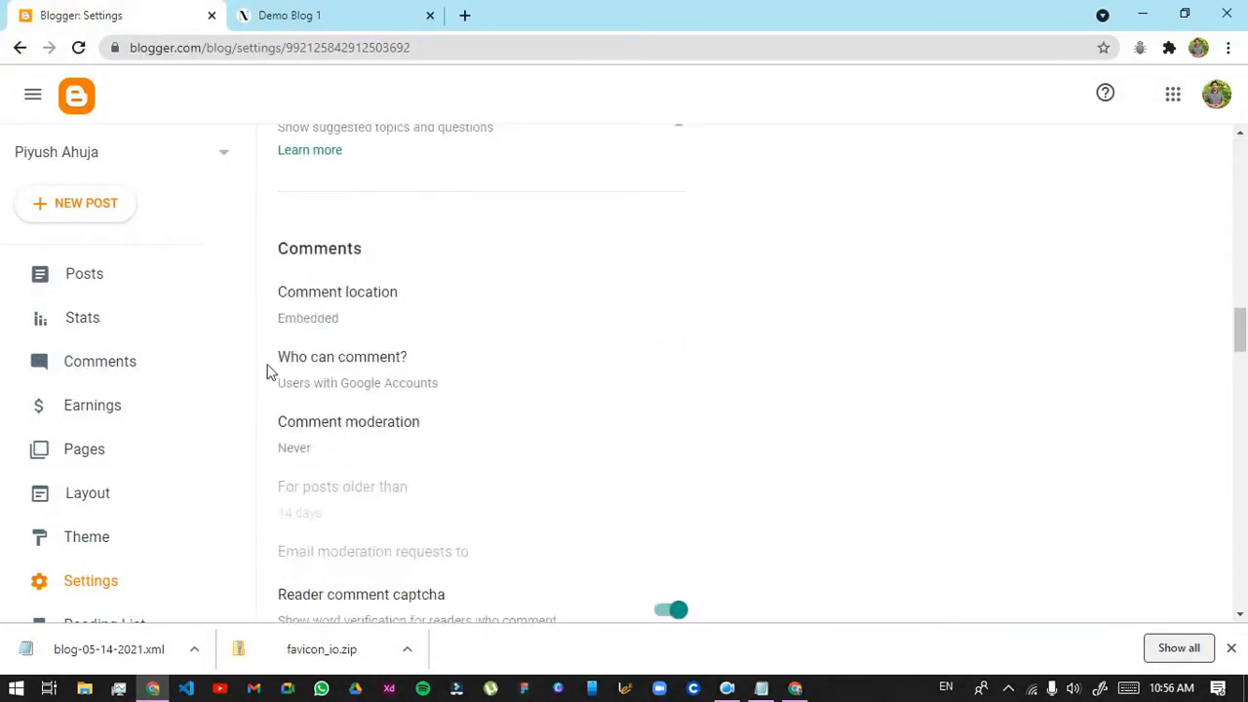
{"action": "scroll", "coordinate": [270, 371], "scroll_direction": "down", "scroll_amount": 15}
{"action": "scroll", "coordinate": [340, 317], "scroll_direction": "down", "scroll_amount": 7}
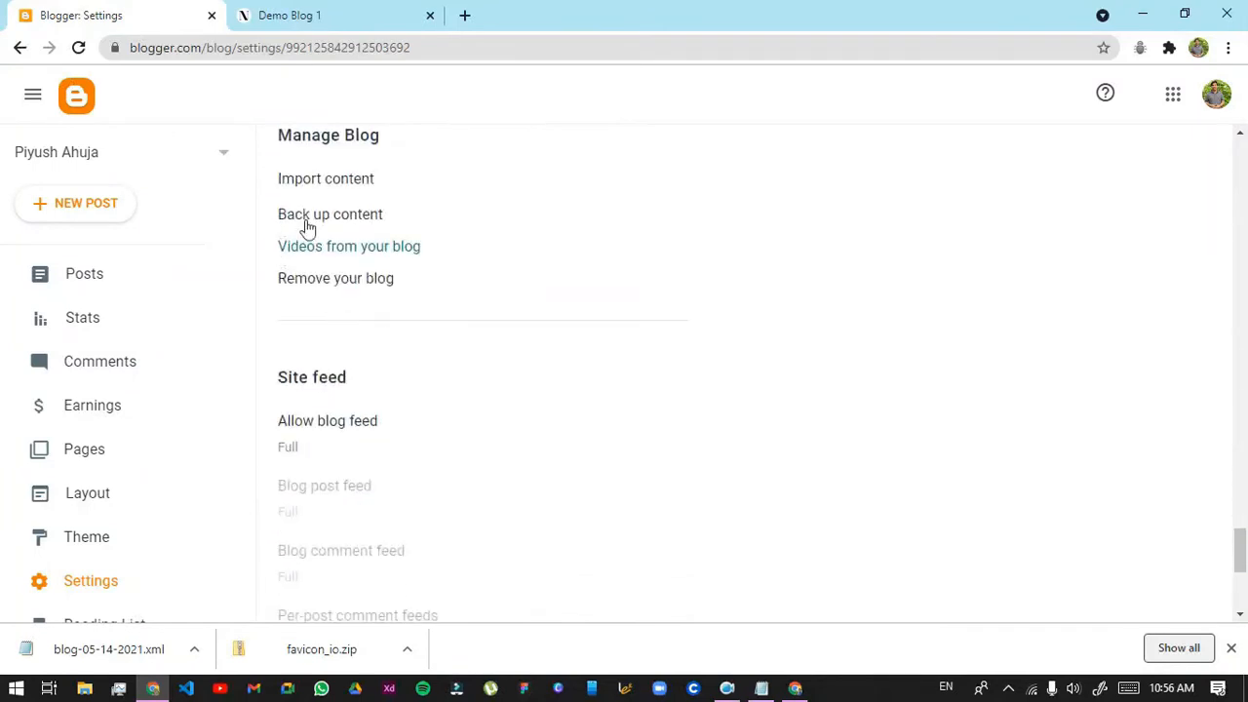
{"action": "scroll", "coordinate": [268, 195], "scroll_direction": "up", "scroll_amount": 1}
{"action": "left_click_drag", "start_coordinate": [291, 226], "coordinate": [393, 234]}
{"action": "left_click", "coordinate": [391, 240]}
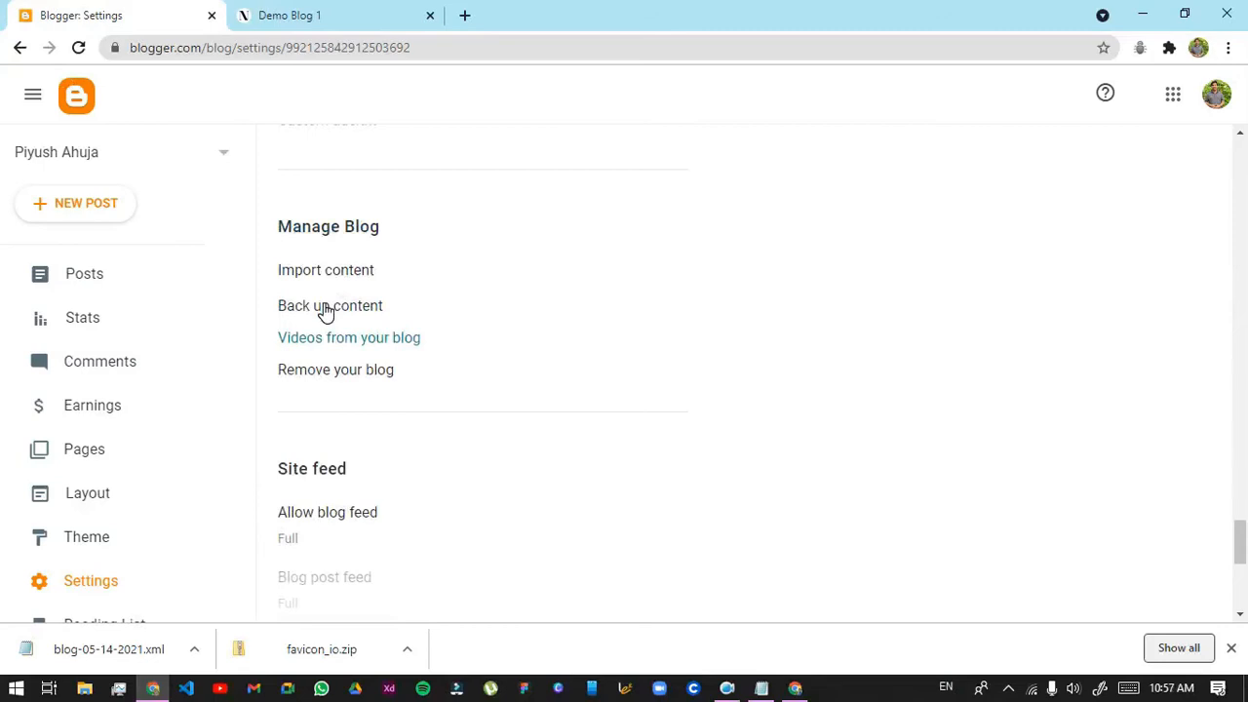
Switch to Demo Blog 1 and go to the Manage Blog section of its settings
{"action": "left_click", "coordinate": [154, 165]}
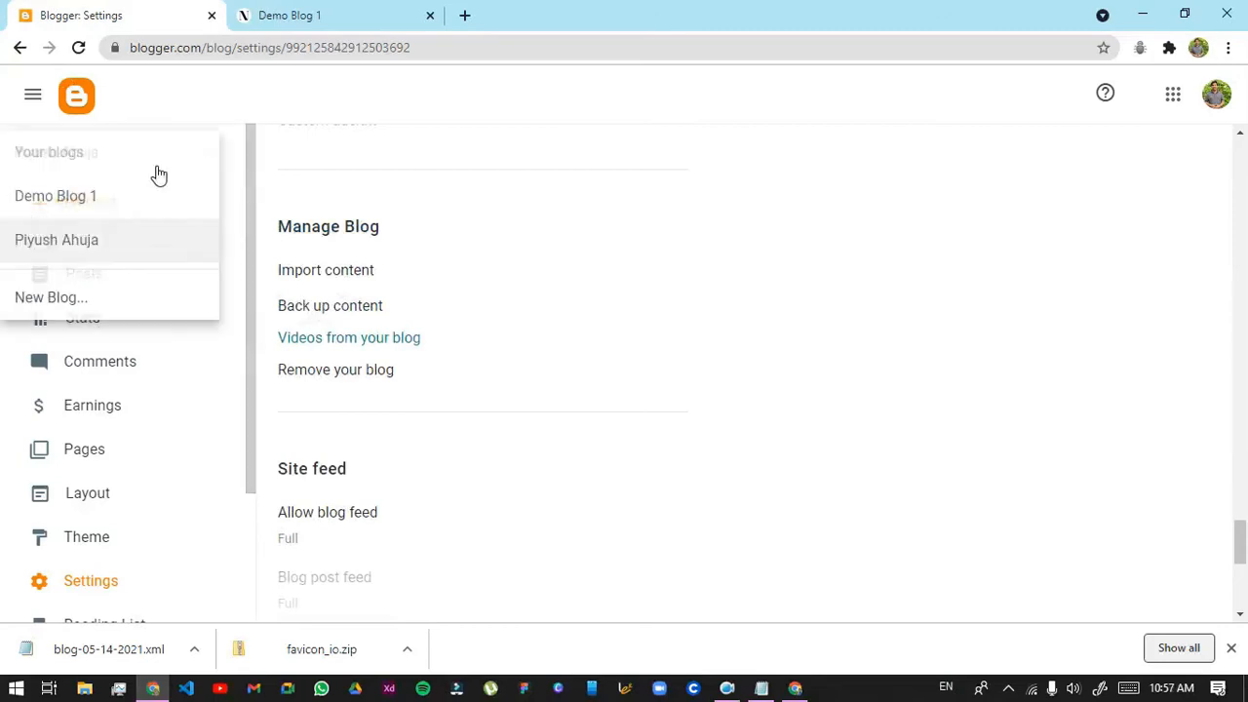
{"action": "left_click", "coordinate": [156, 213]}
{"action": "scroll", "coordinate": [468, 432], "scroll_direction": "down", "scroll_amount": 20}
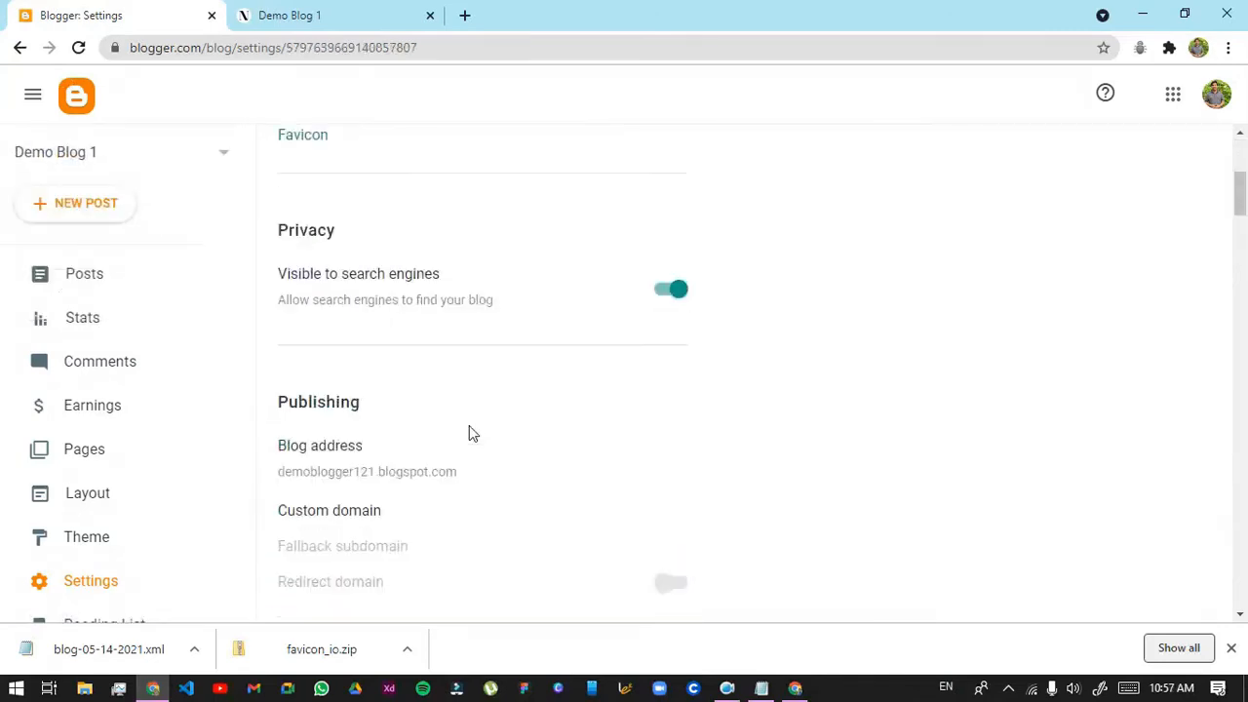
{"action": "scroll", "coordinate": [686, 473], "scroll_direction": "down", "scroll_amount": 15}
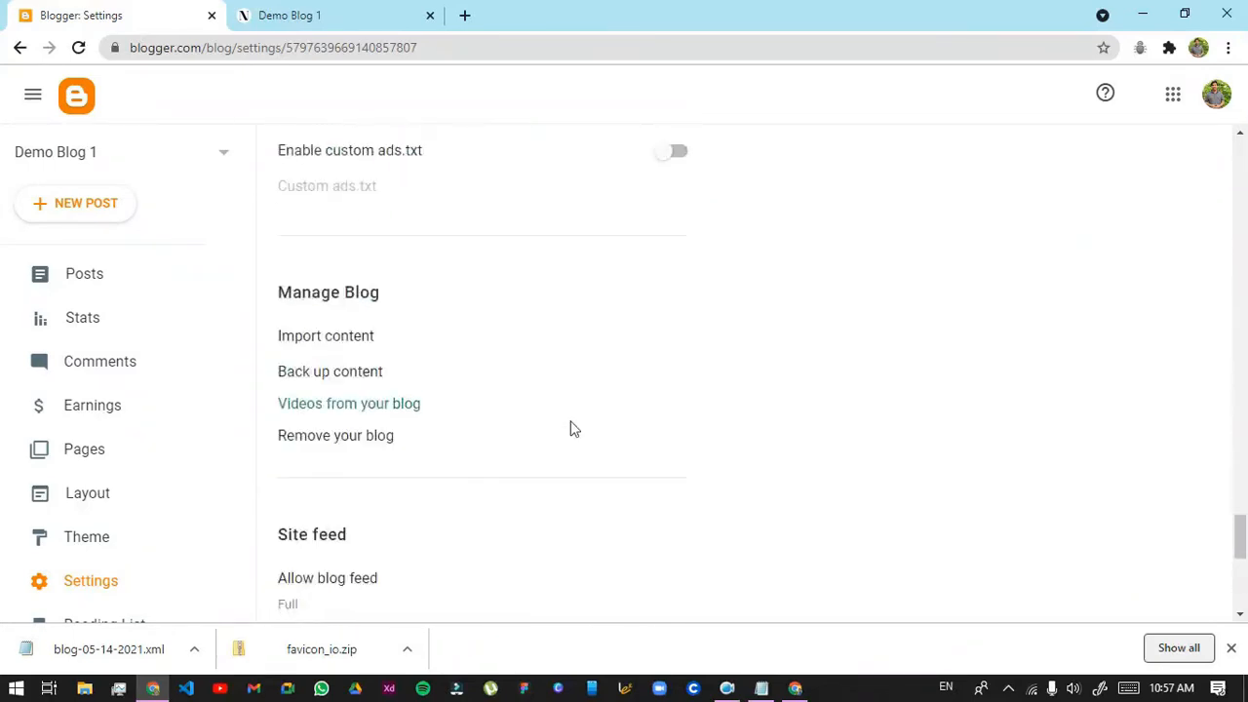
{"action": "left_click", "coordinate": [323, 365]}
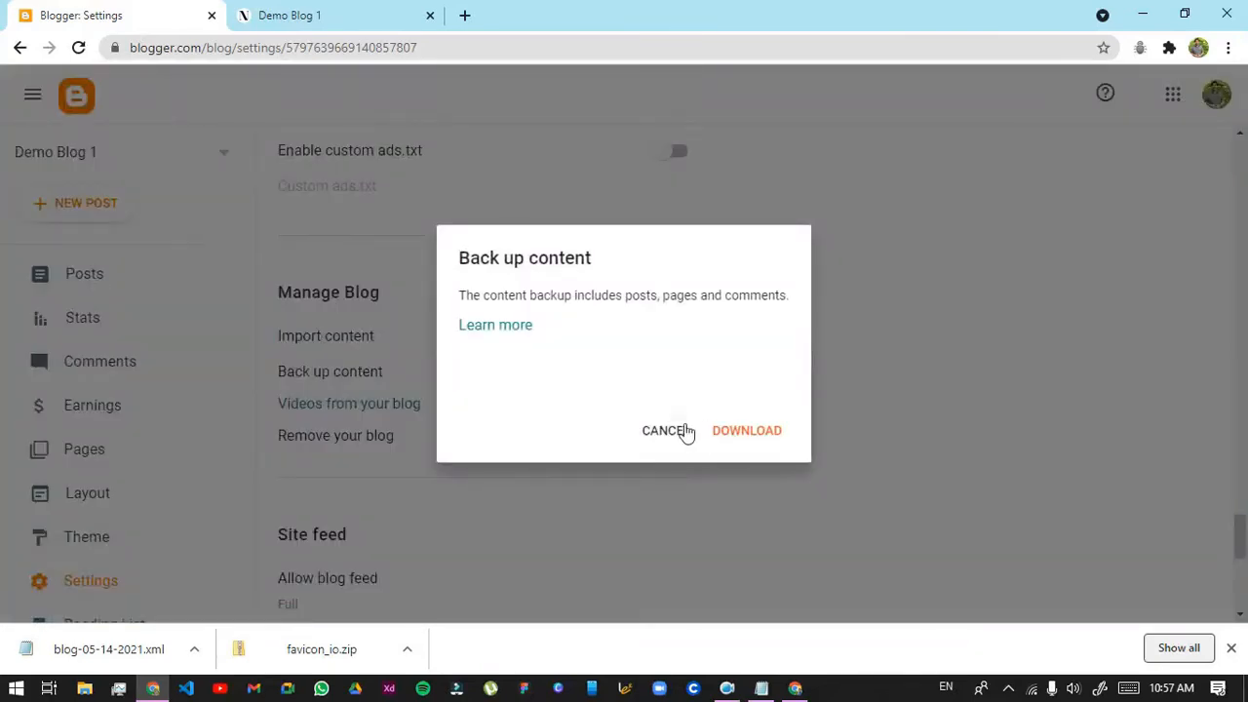
{"action": "left_click", "coordinate": [686, 432]}
Try to import the Desktop backup blog-05-14-2021 into Demo Blog 1, passing the robot check and keeping automatic publishing on
{"action": "left_click", "coordinate": [320, 336]}
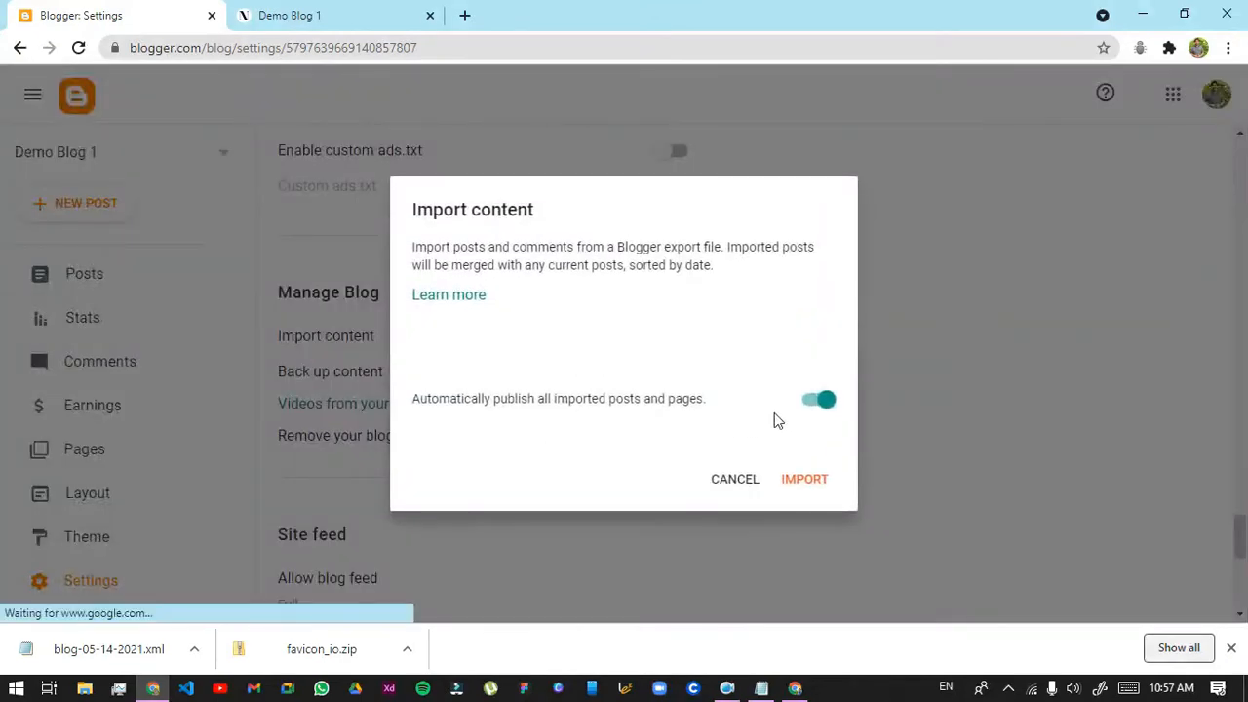
{"action": "left_click", "coordinate": [470, 346]}
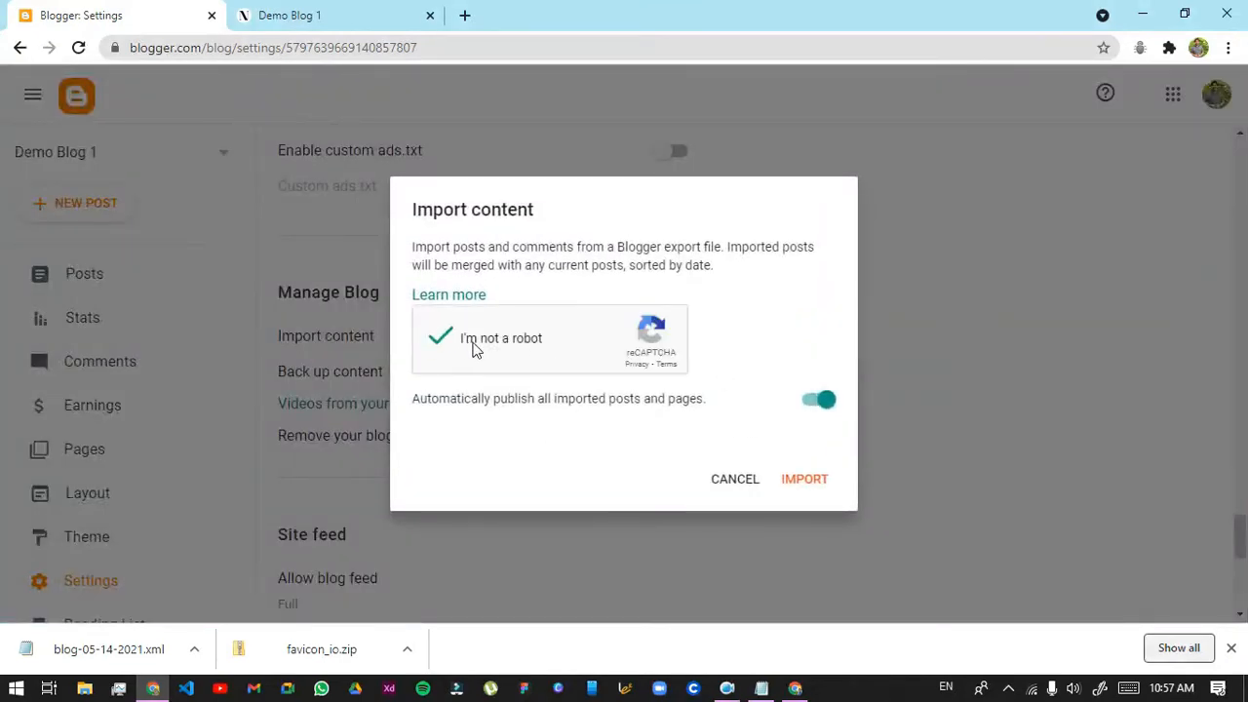
{"action": "left_click", "coordinate": [805, 481]}
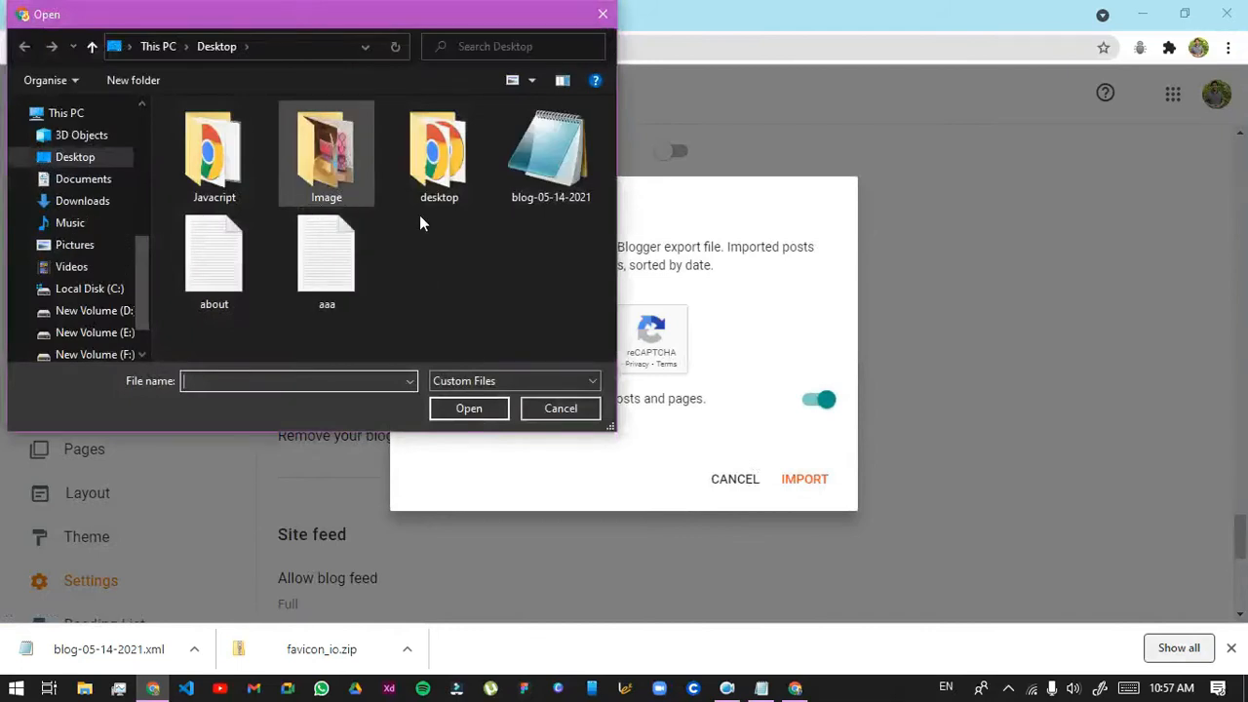
{"action": "left_click", "coordinate": [542, 195]}
{"action": "left_click", "coordinate": [469, 408]}
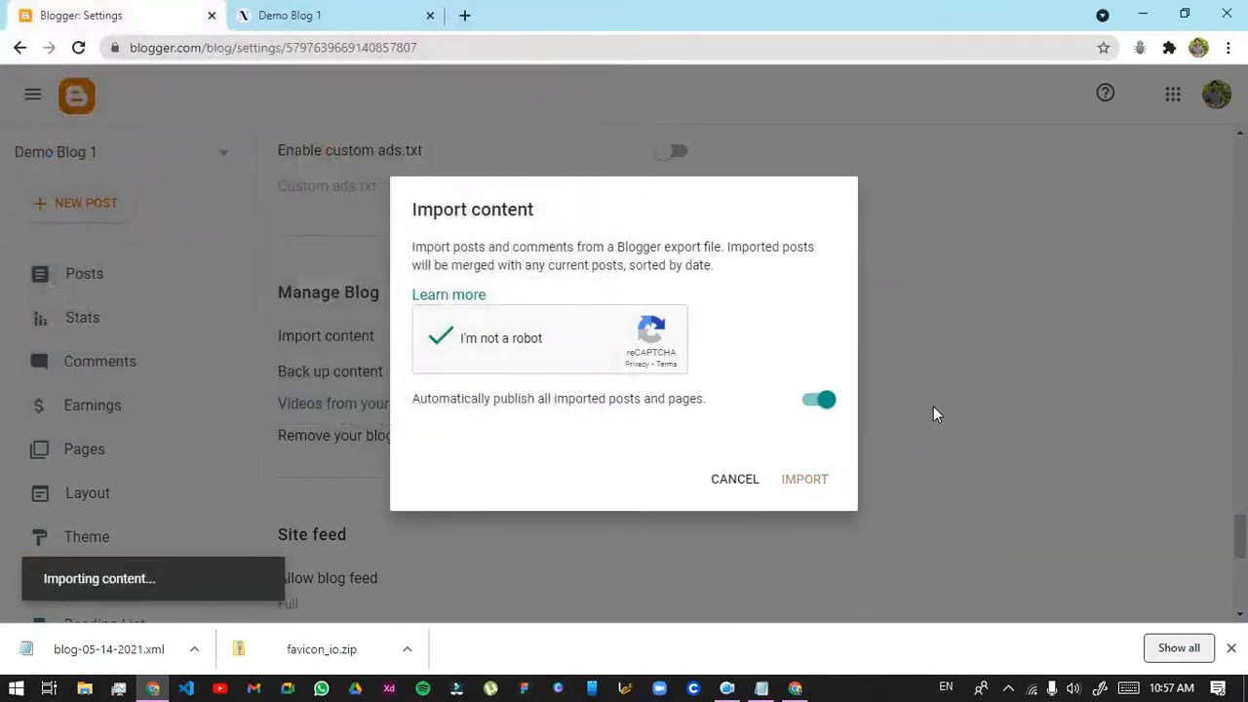
{"action": "left_click", "coordinate": [1229, 648]}
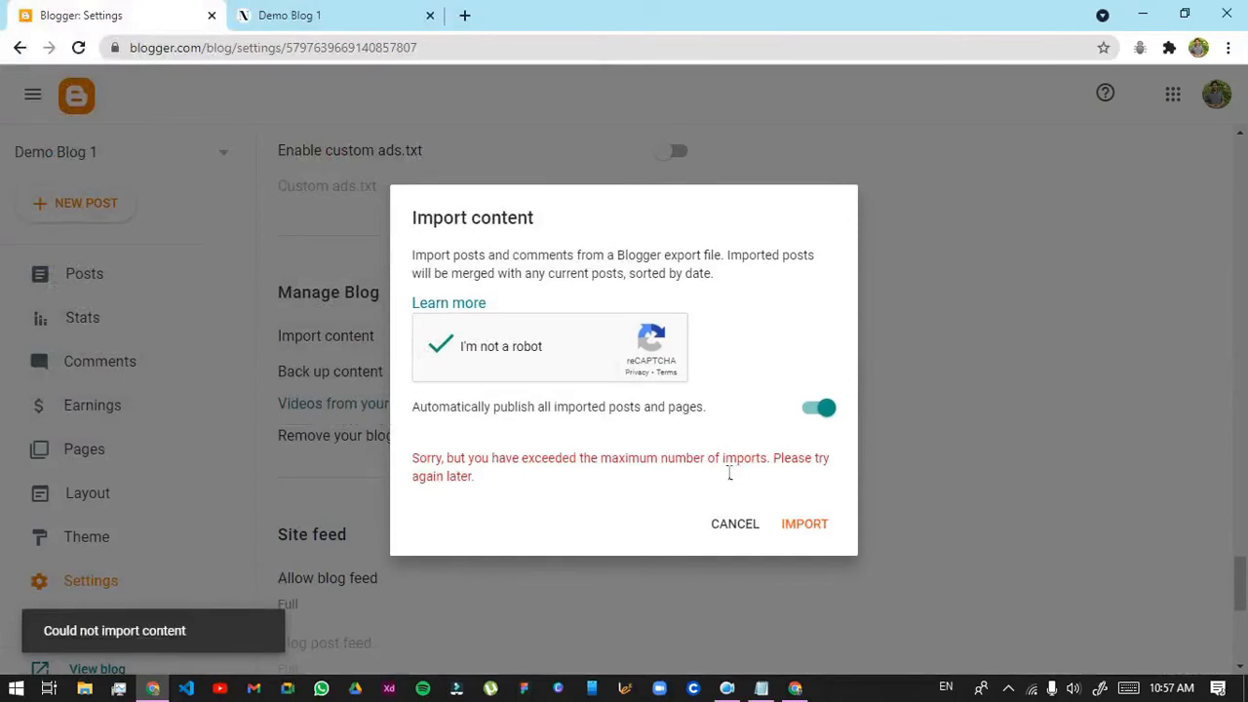
Read the import message, retry importing blog-05-14-2021 from the Desktop, and cancel the Import content dialog
{"action": "left_click_drag", "start_coordinate": [830, 469], "coordinate": [485, 484]}
{"action": "left_click", "coordinate": [549, 493]}
{"action": "left_click", "coordinate": [792, 527]}
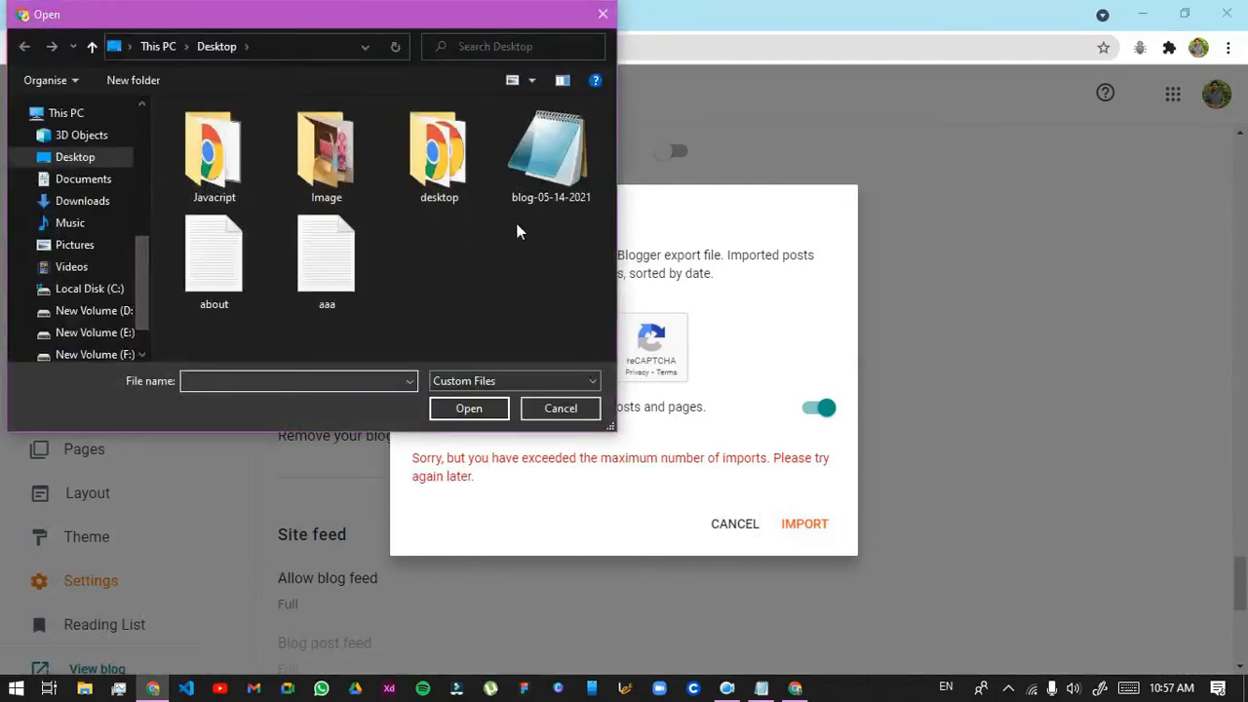
{"action": "left_click", "coordinate": [550, 190]}
{"action": "left_click", "coordinate": [469, 409]}
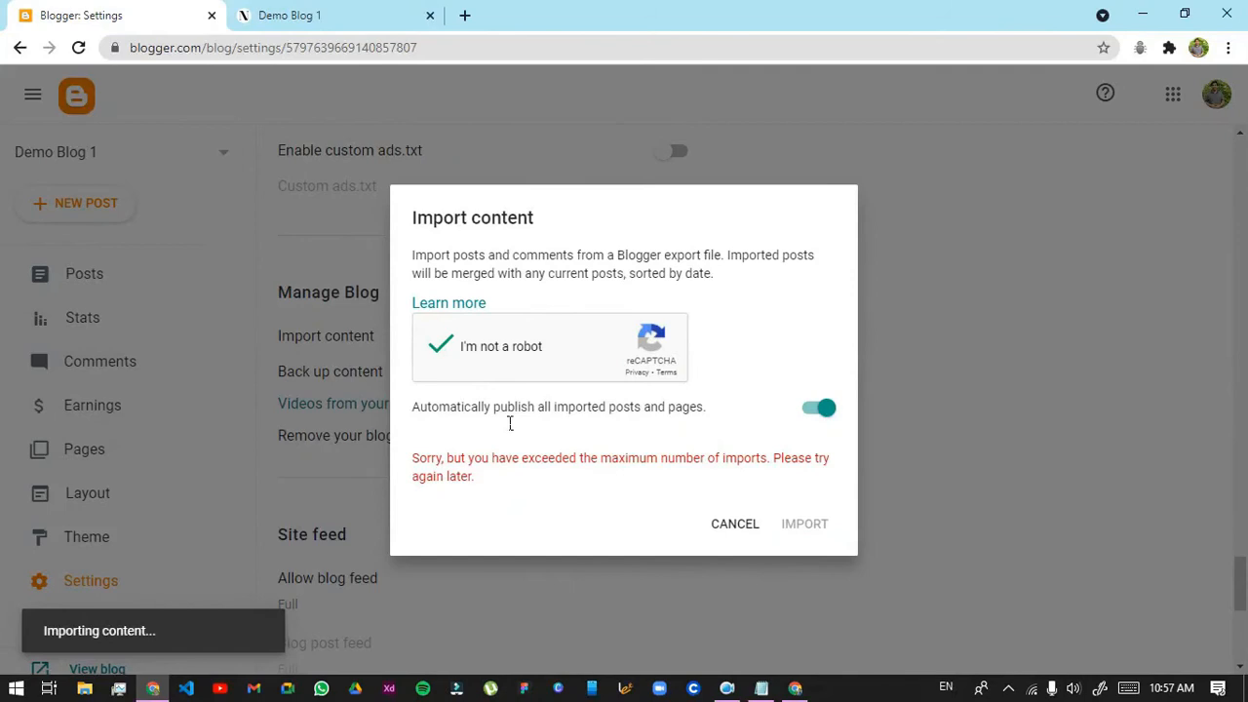
{"action": "left_click", "coordinate": [733, 514]}
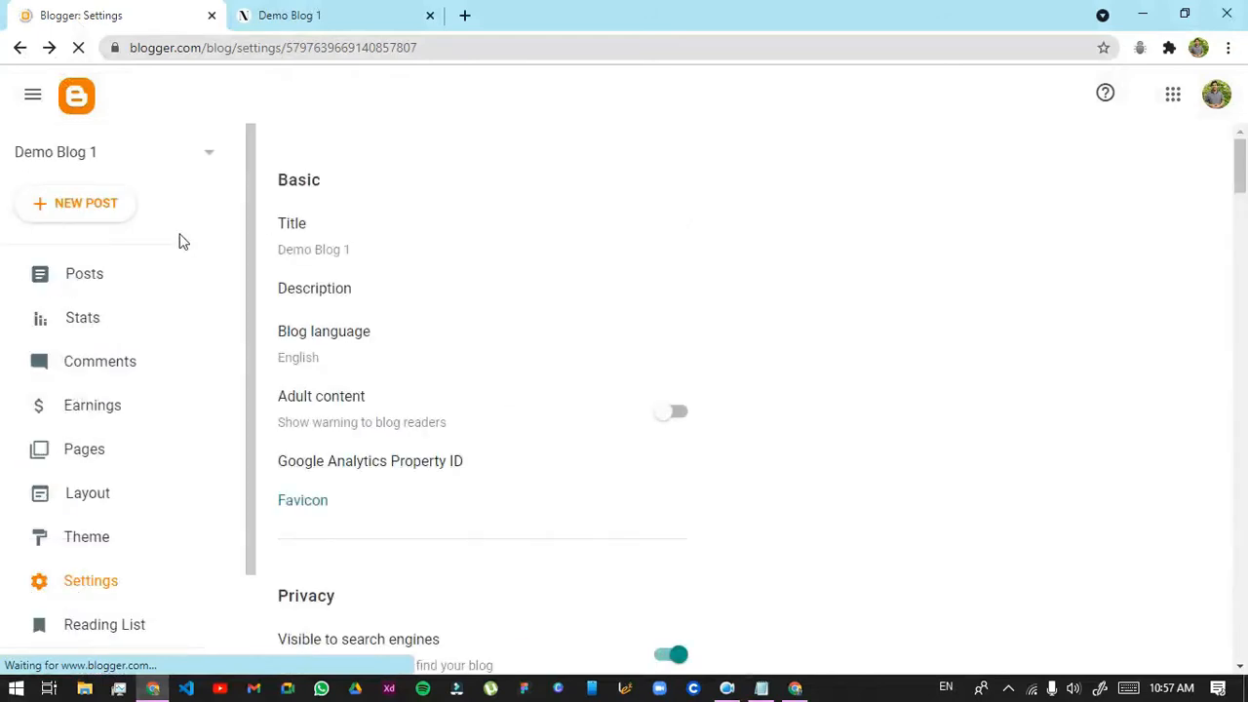
Open the untitled draft from Demo Blog 1's posts list and start editing its title
{"action": "scroll", "coordinate": [440, 276], "scroll_direction": "down", "scroll_amount": 20}
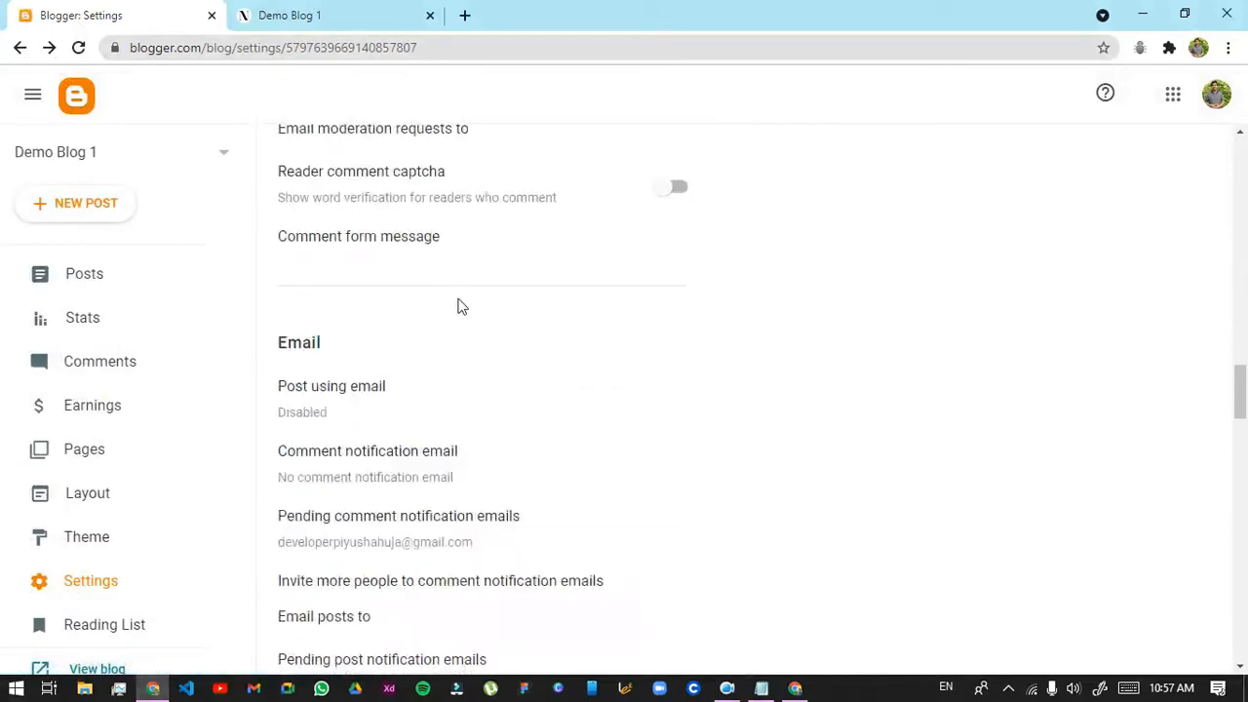
{"action": "left_click", "coordinate": [113, 312]}
{"action": "left_click", "coordinate": [84, 274]}
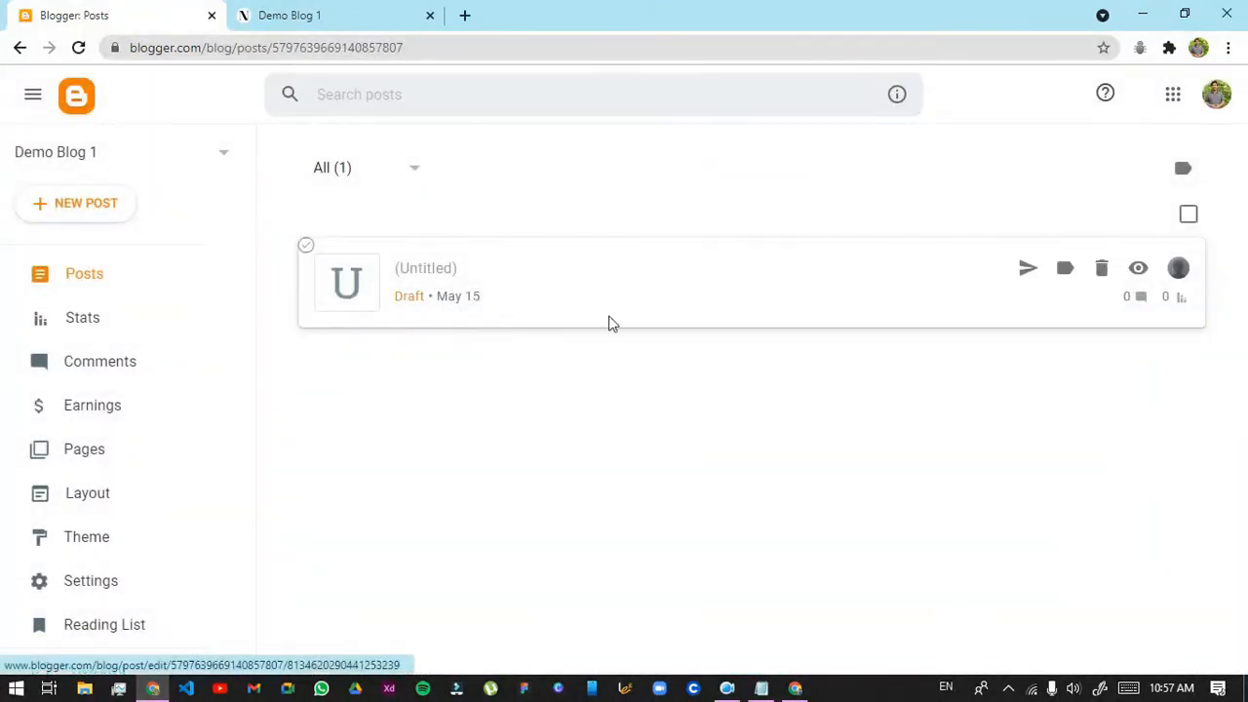
{"action": "left_click", "coordinate": [609, 269]}
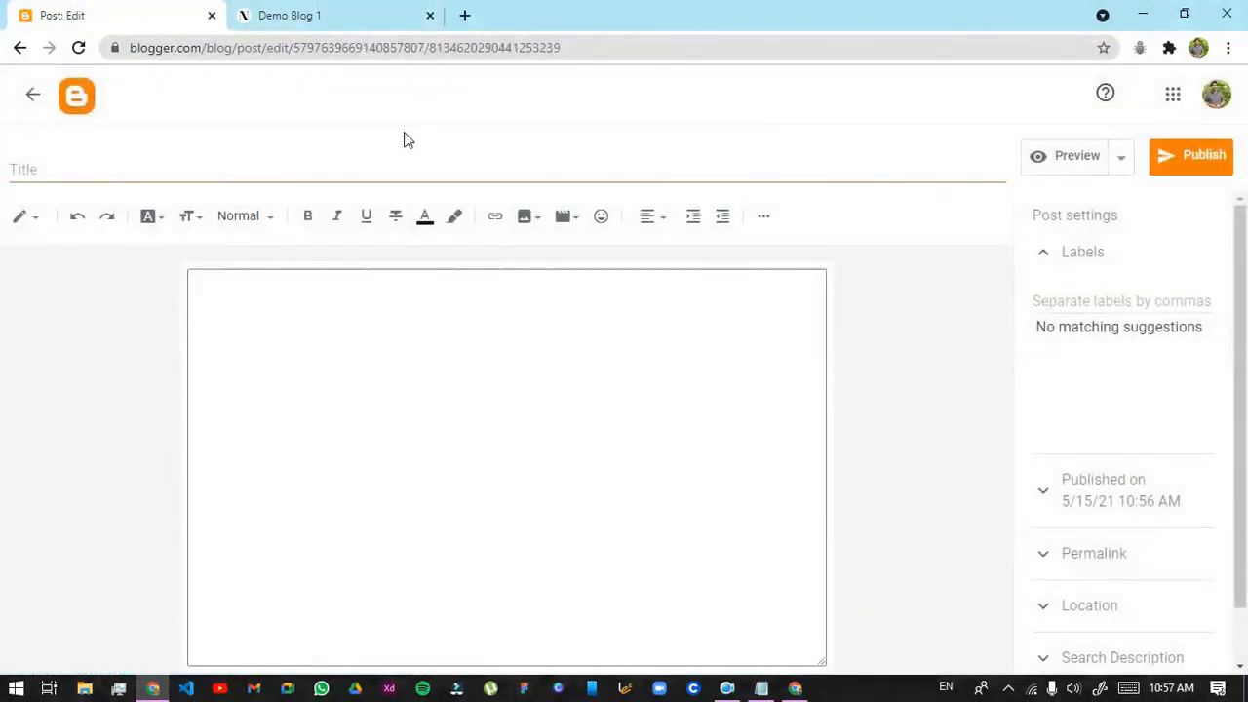
{"action": "left_click", "coordinate": [112, 180]}
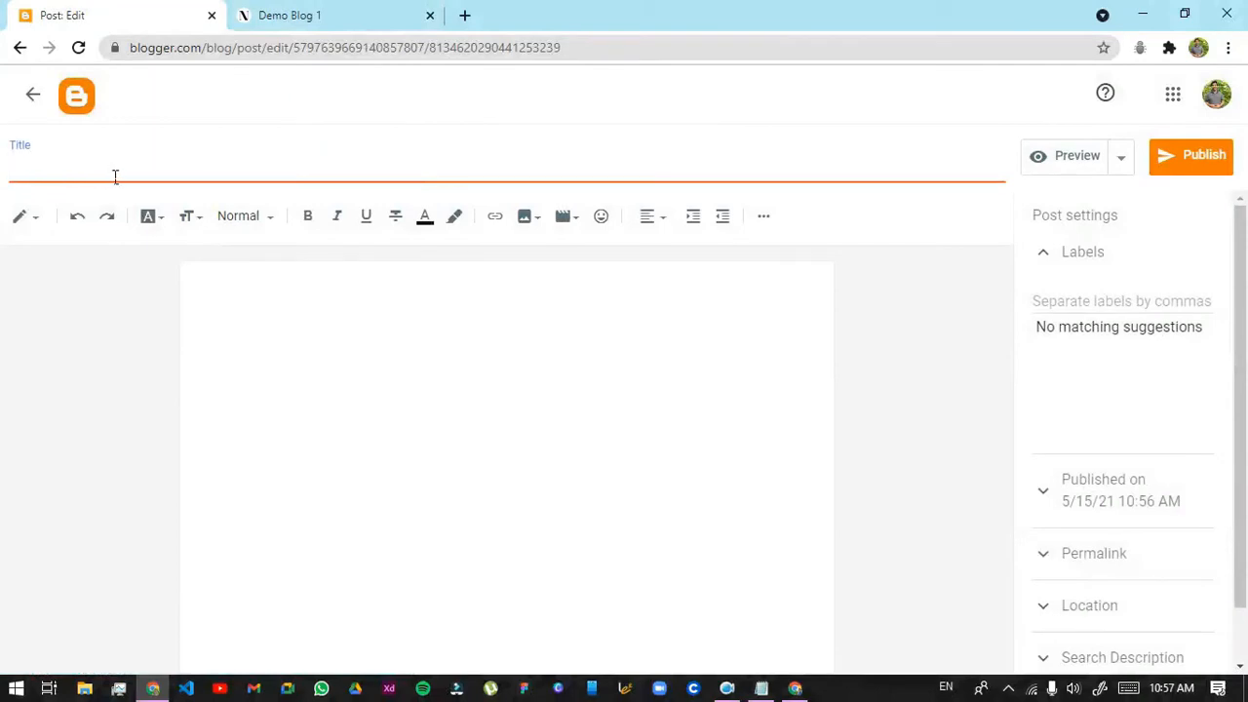
{"action": "left_click", "coordinate": [464, 12]}
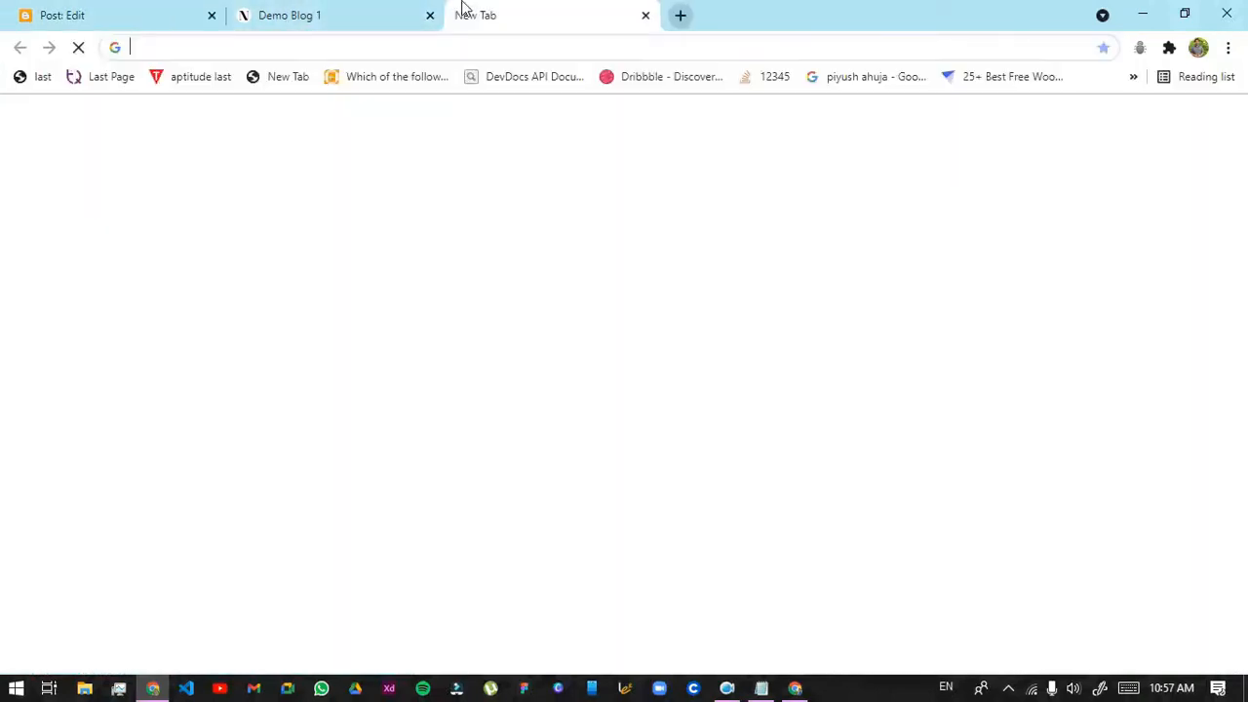
{"action": "type", "text": "ne"}
{"action": "key", "text": "BackSpace"}
{"action": "key", "text": "BackSpace"}
{"action": "key", "text": "BackSpace"}
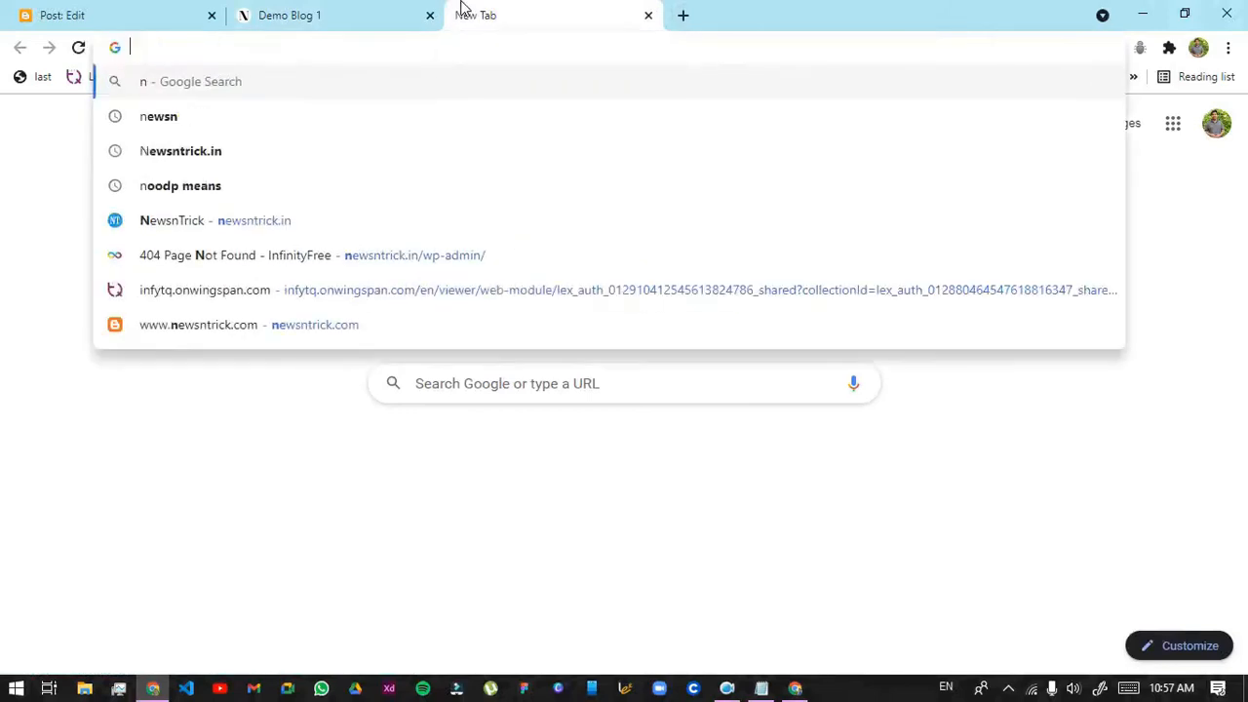
{"action": "left_click", "coordinate": [53, 14]}
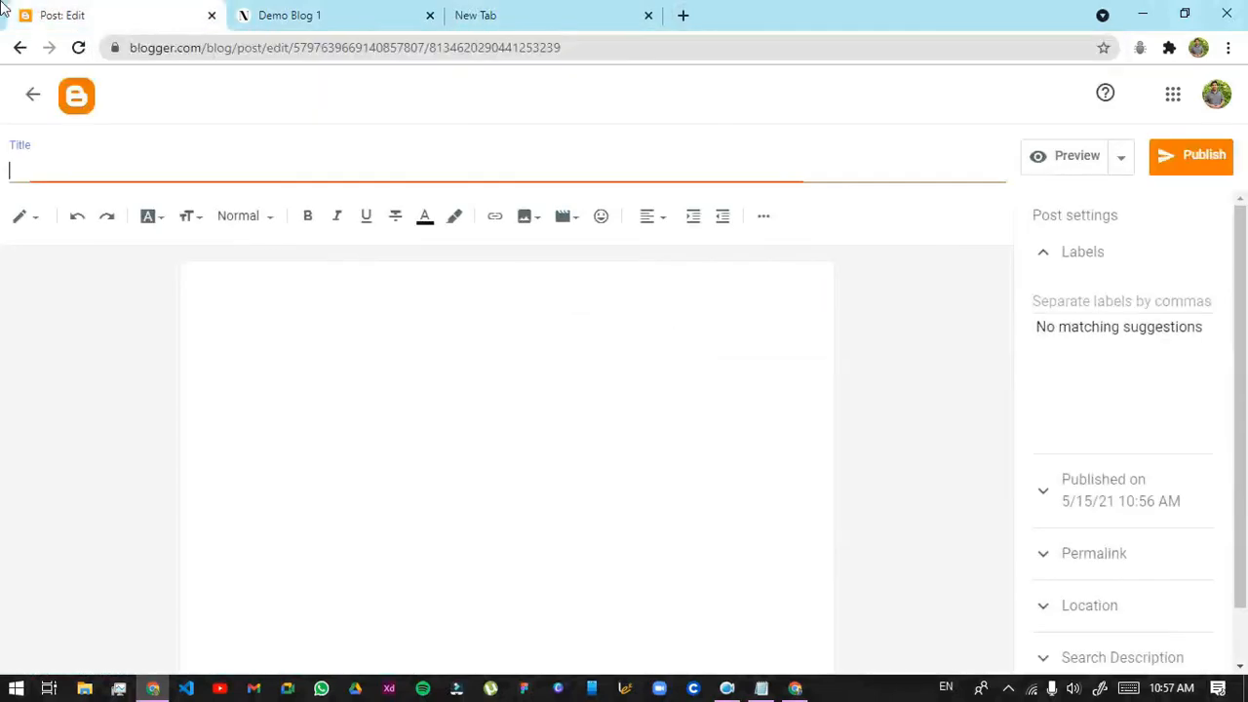
Leave the draft, open the other existing blog's live site in the browser, and close the blank new tab
{"action": "left_click", "coordinate": [35, 93]}
{"action": "left_click", "coordinate": [74, 174]}
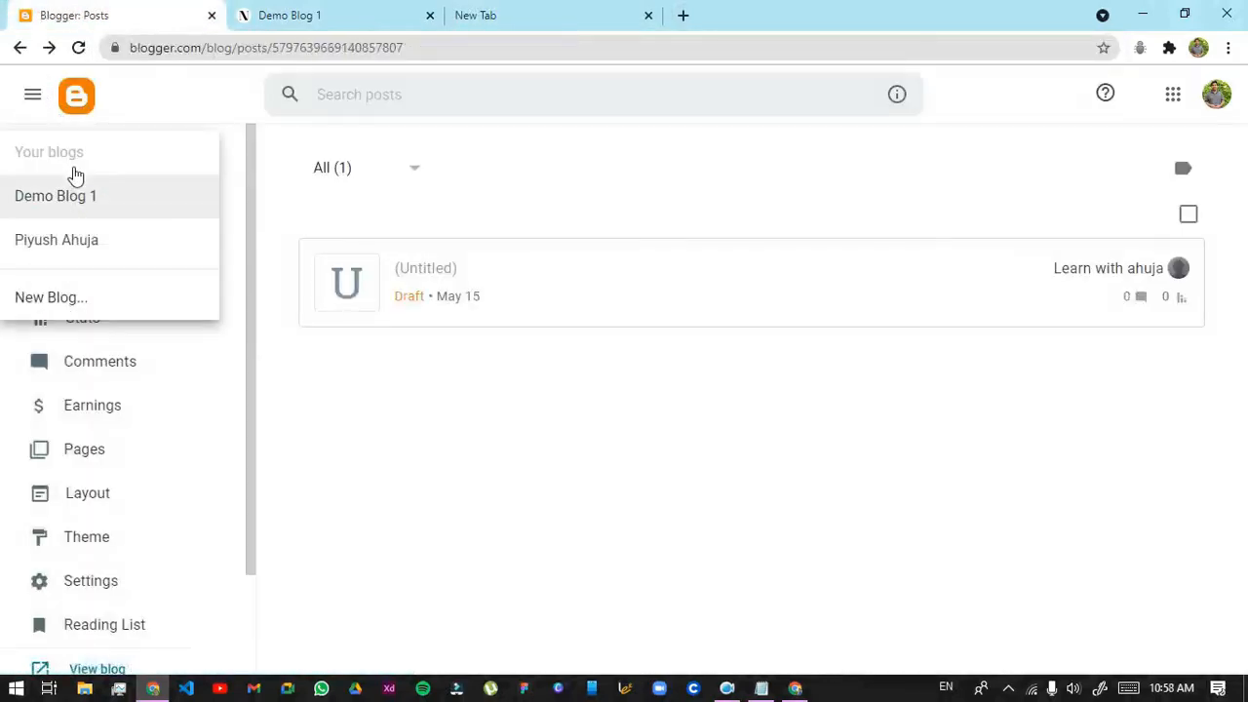
{"action": "left_click", "coordinate": [74, 238]}
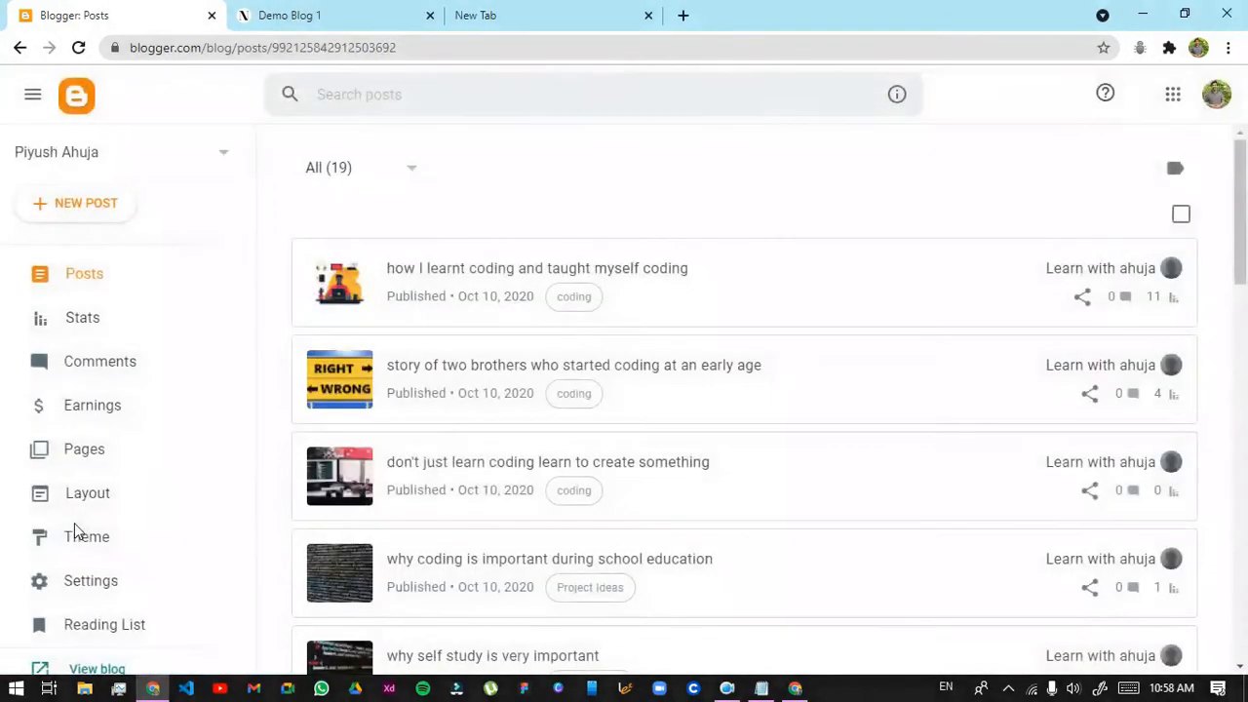
{"action": "scroll", "coordinate": [74, 530], "scroll_direction": "down", "scroll_amount": 2}
{"action": "left_click", "coordinate": [97, 548]}
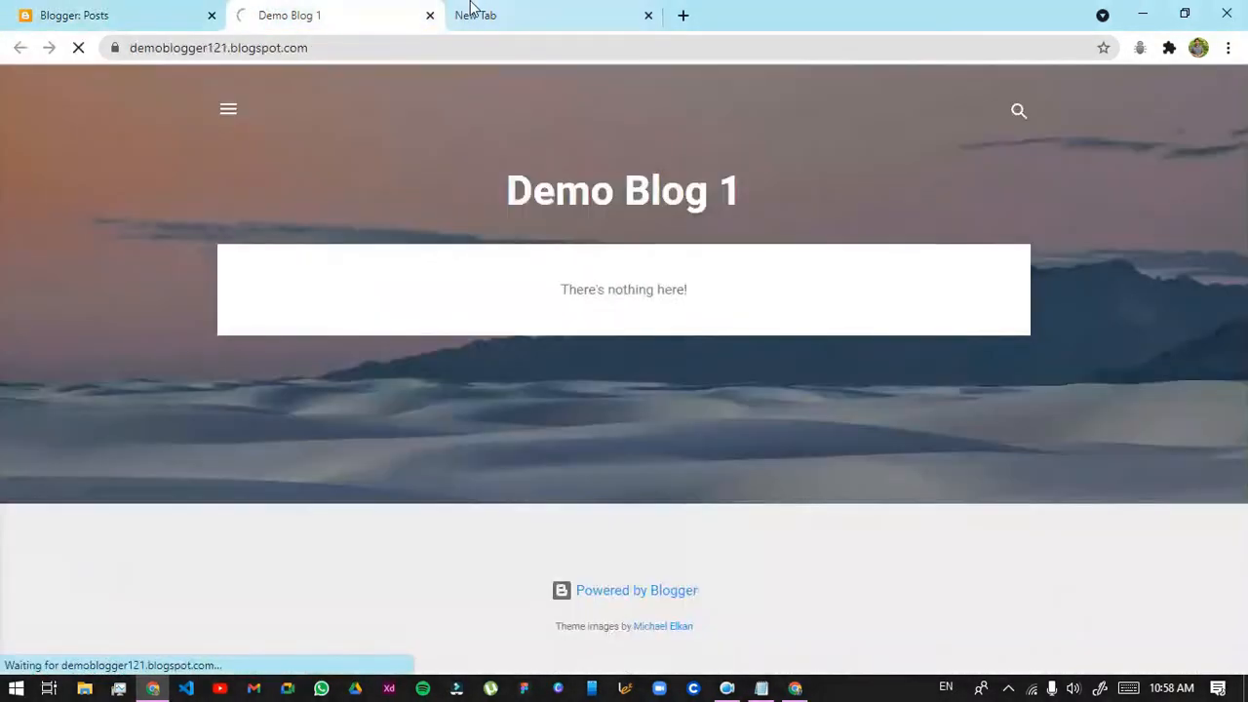
{"action": "left_click", "coordinate": [649, 16]}
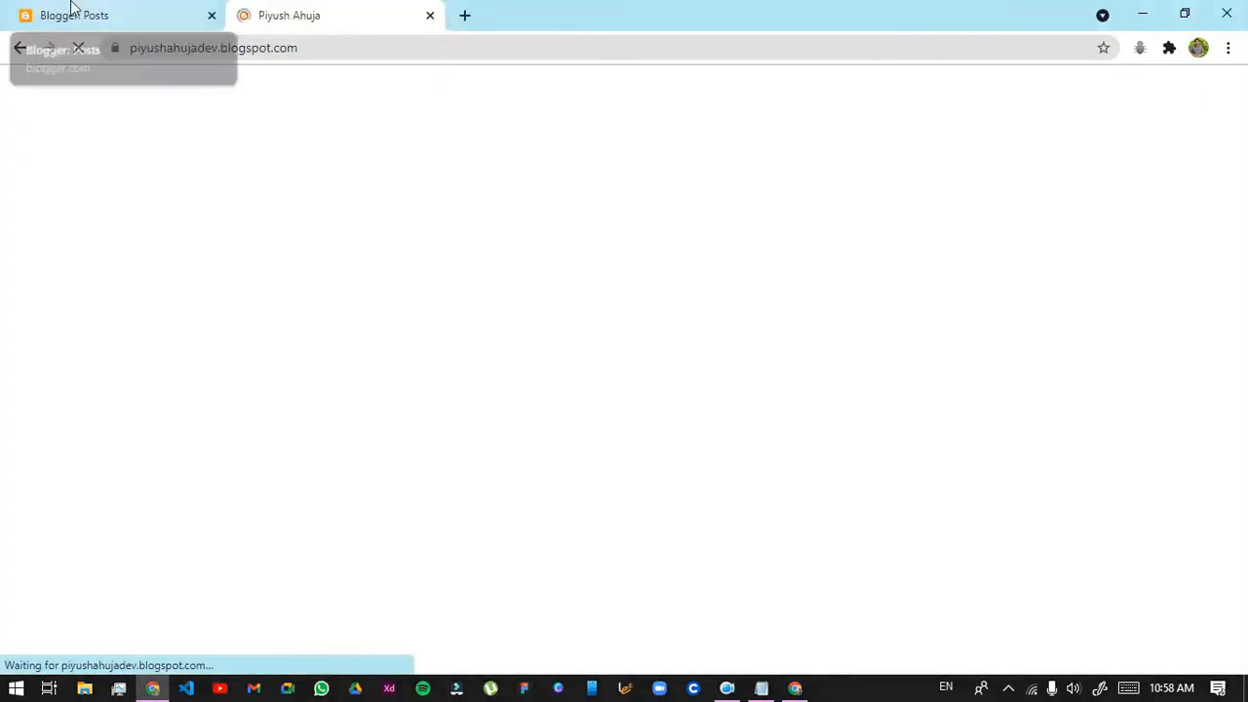
Return to the Blogger dashboard and switch back to Demo Blog 1's posts list
{"action": "left_click", "coordinate": [78, 14]}
{"action": "scroll", "coordinate": [122, 164], "scroll_direction": "up", "scroll_amount": 3}
{"action": "left_click", "coordinate": [122, 166]}
{"action": "left_click", "coordinate": [103, 234]}
{"action": "left_click", "coordinate": [125, 159]}
{"action": "left_click", "coordinate": [133, 202]}
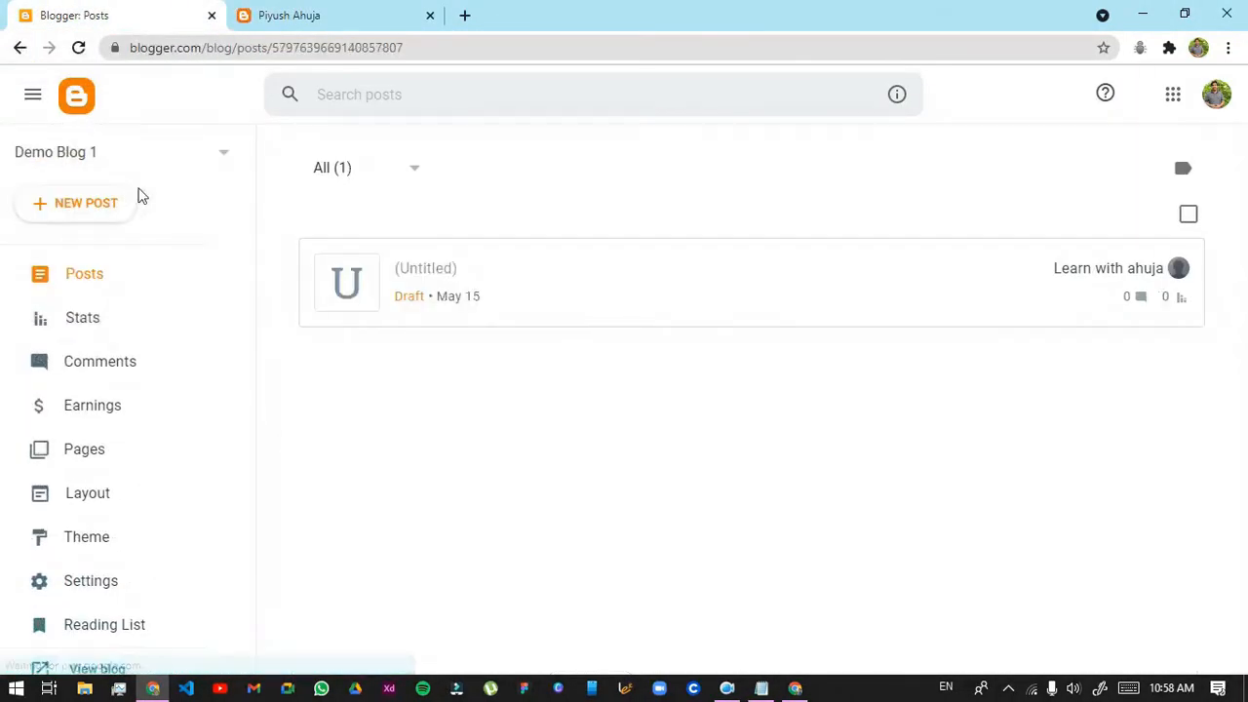
Split the live blog into its own window and arrange it side by side with the Blogger posts page
{"action": "left_click", "coordinate": [317, 12]}
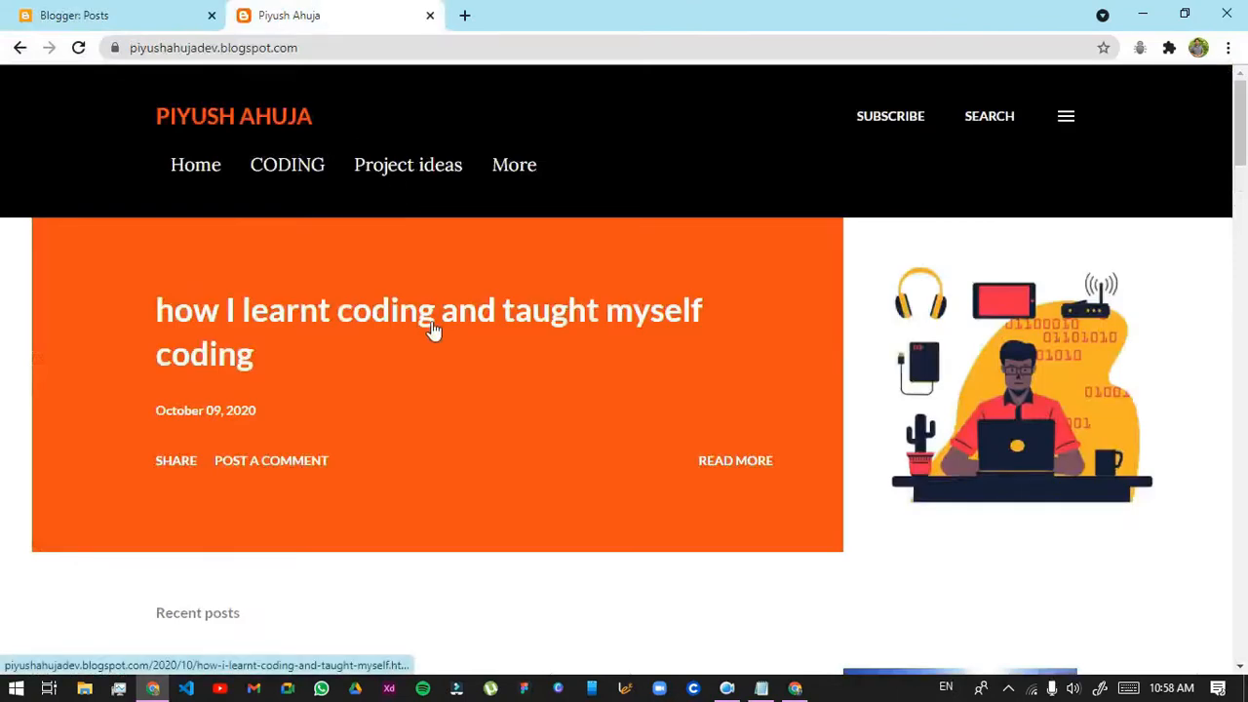
{"action": "left_click_drag", "start_coordinate": [934, 8], "coordinate": [4, 11]}
{"action": "left_click_drag", "start_coordinate": [283, 25], "coordinate": [1247, 470]}
{"action": "left_click_drag", "start_coordinate": [389, 33], "coordinate": [1, 237]}
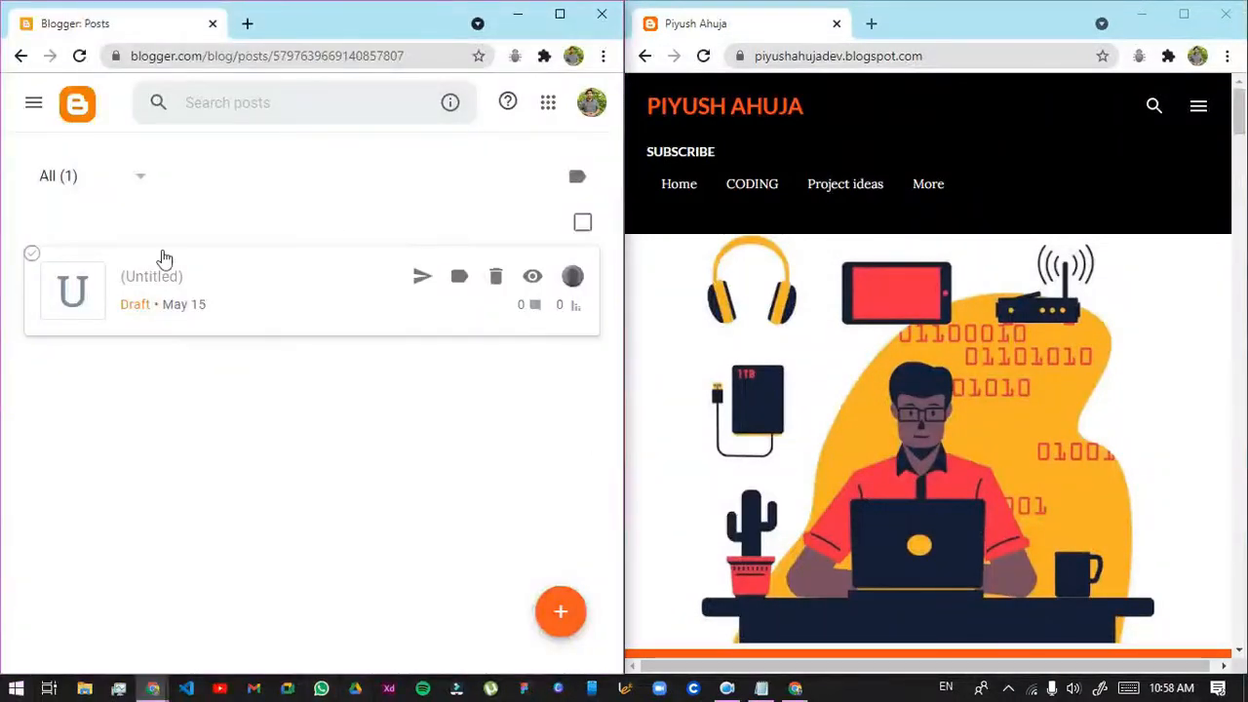
Open Demo Blog 1's untitled draft for editing and the live blog's post "how I learnt coding and taught myself coding" beside it
{"action": "left_click", "coordinate": [36, 107]}
{"action": "left_click", "coordinate": [106, 217]}
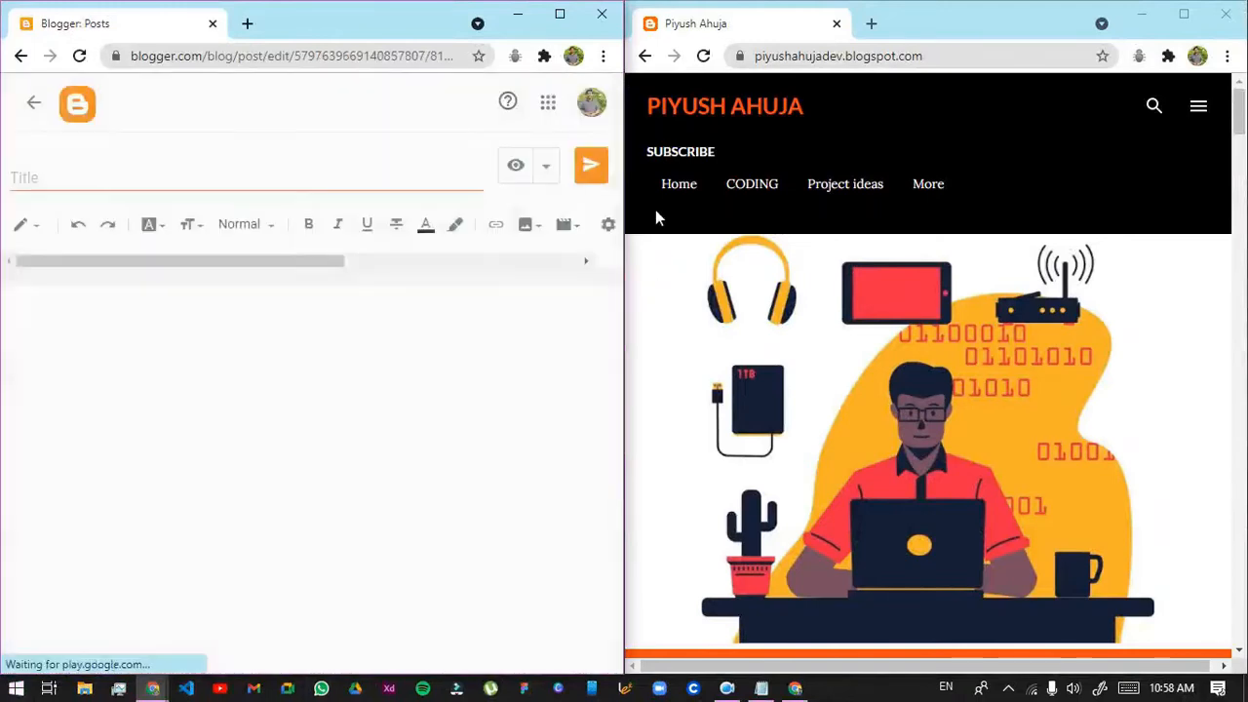
{"action": "scroll", "coordinate": [827, 293], "scroll_direction": "down", "scroll_amount": 5}
{"action": "left_click", "coordinate": [1160, 224]}
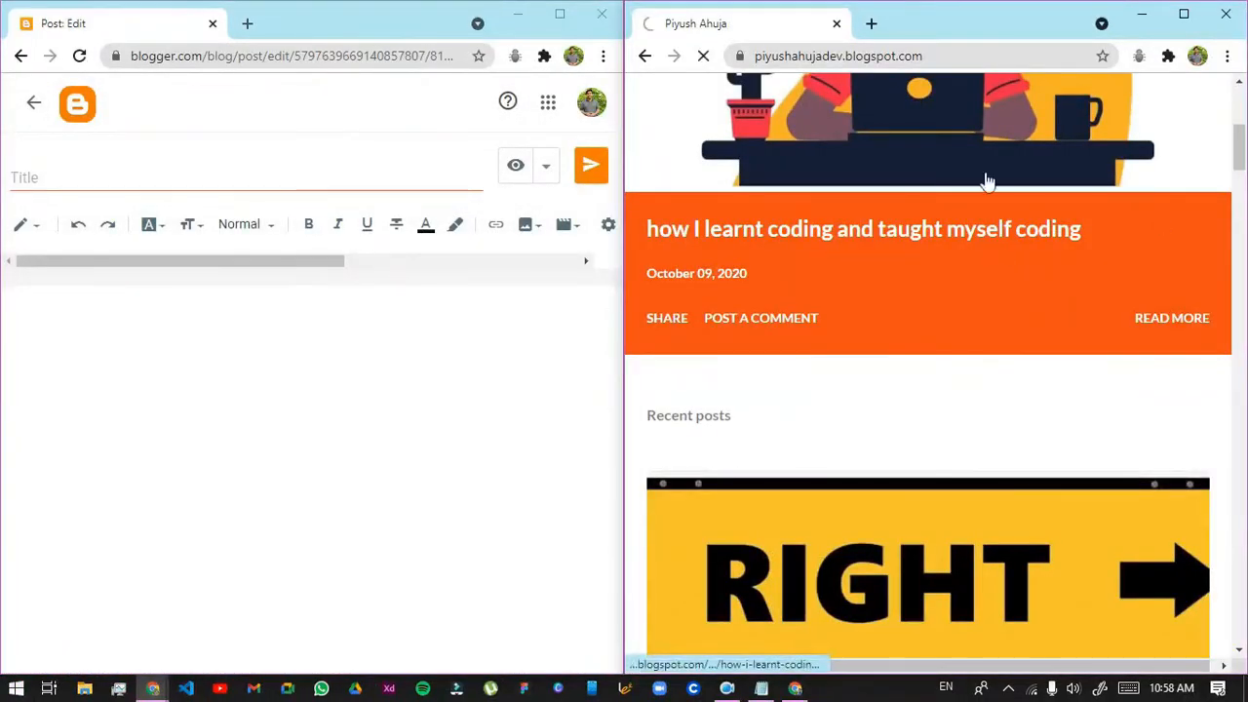
{"action": "scroll", "coordinate": [990, 254], "scroll_direction": "down", "scroll_amount": 1}
{"action": "scroll", "coordinate": [876, 291], "scroll_direction": "down", "scroll_amount": 3}
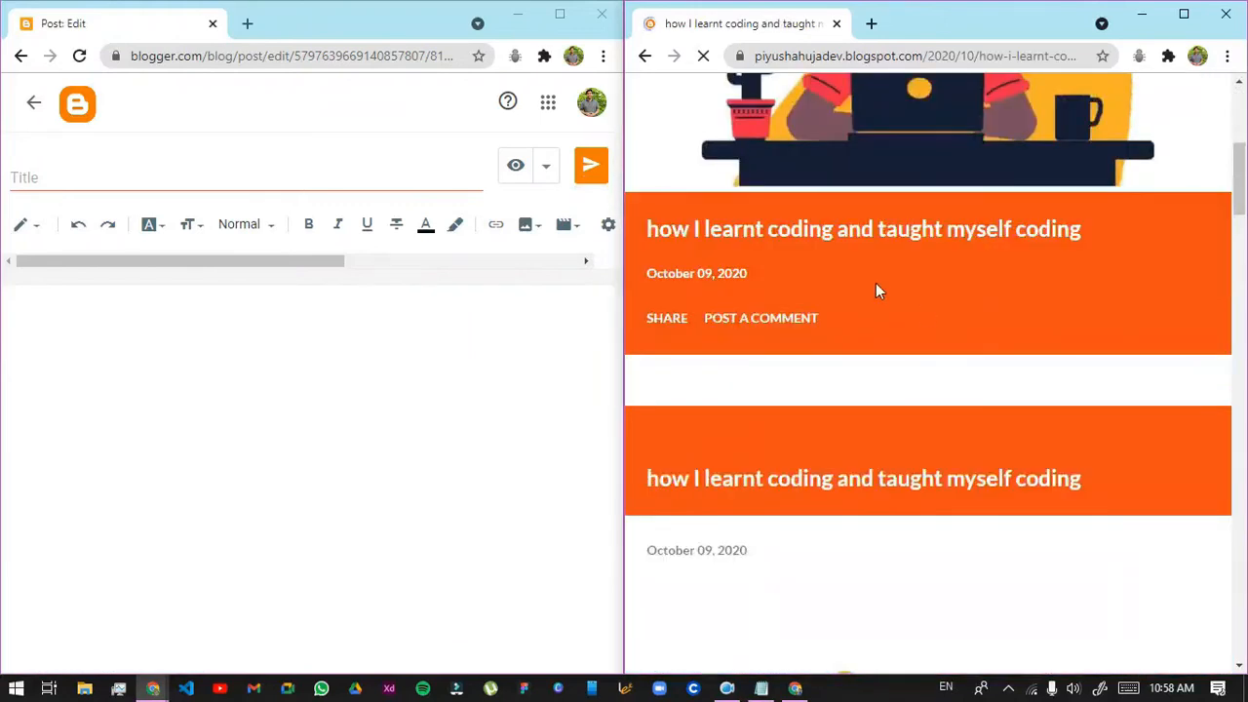
Copy the live post's title "how I learnt coding and taught myself coding" into the draft's title
{"action": "left_click_drag", "start_coordinate": [1109, 216], "coordinate": [676, 240]}
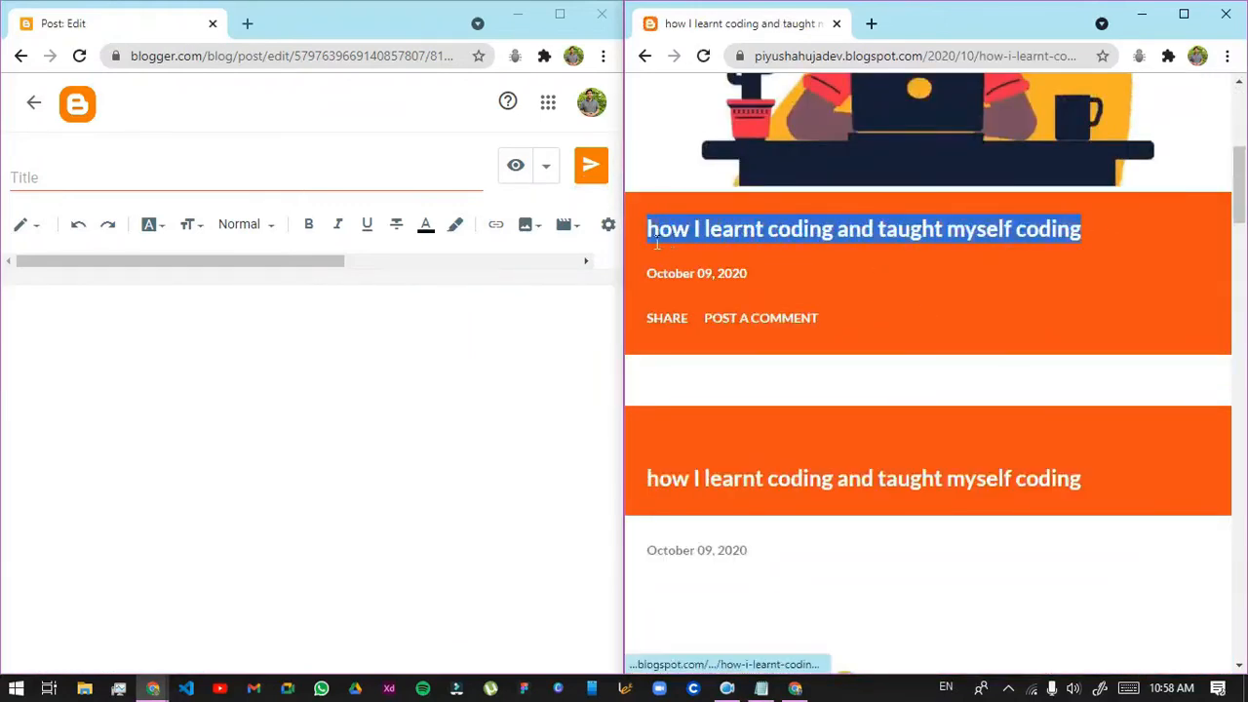
{"action": "right_click", "coordinate": [658, 242]}
{"action": "left_click", "coordinate": [692, 388]}
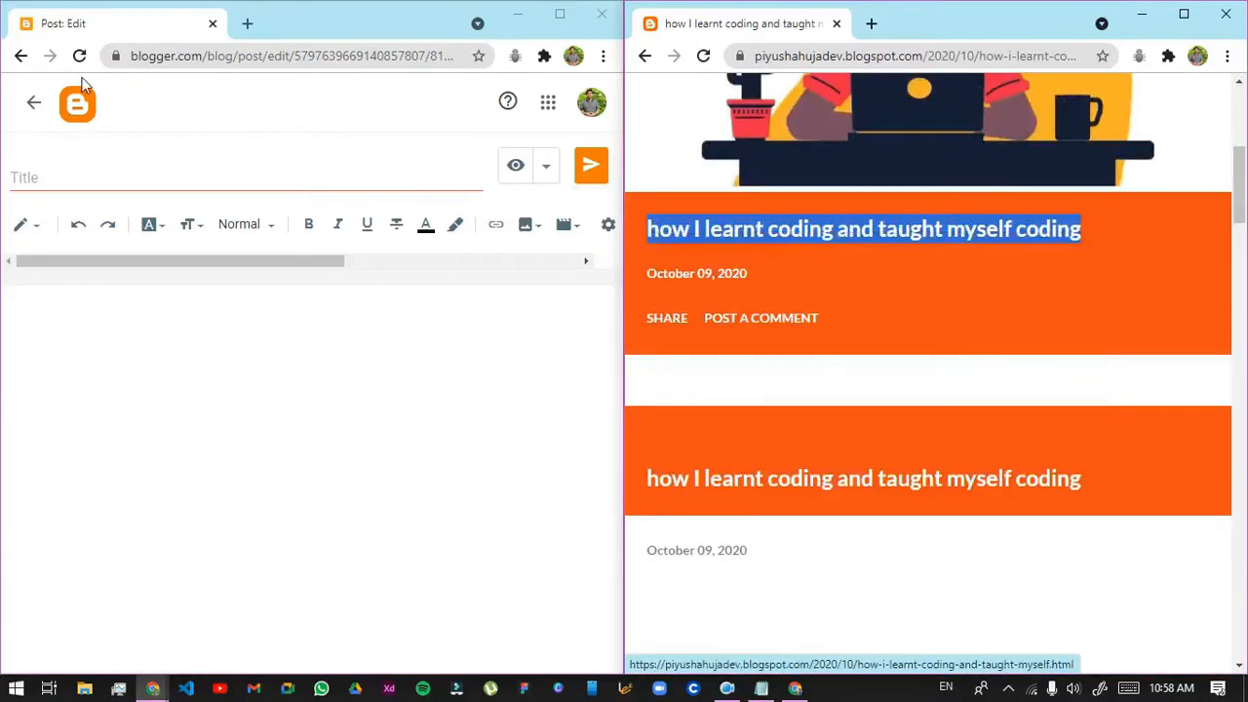
{"action": "left_click", "coordinate": [134, 179]}
{"action": "key", "text": "ctrl+v"}
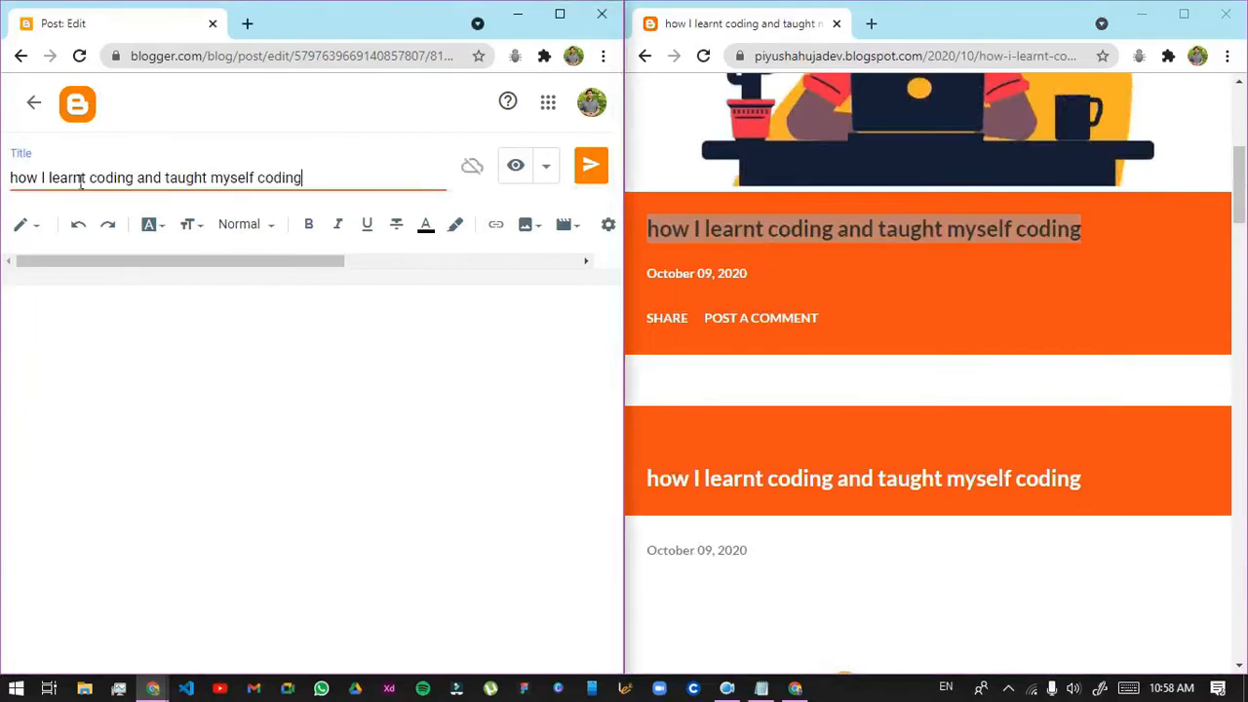
Copy the live post's full body text, starting at "Machine learning iPhone programming", into the body of the draft
{"action": "scroll", "coordinate": [828, 469], "scroll_direction": "down", "scroll_amount": 10}
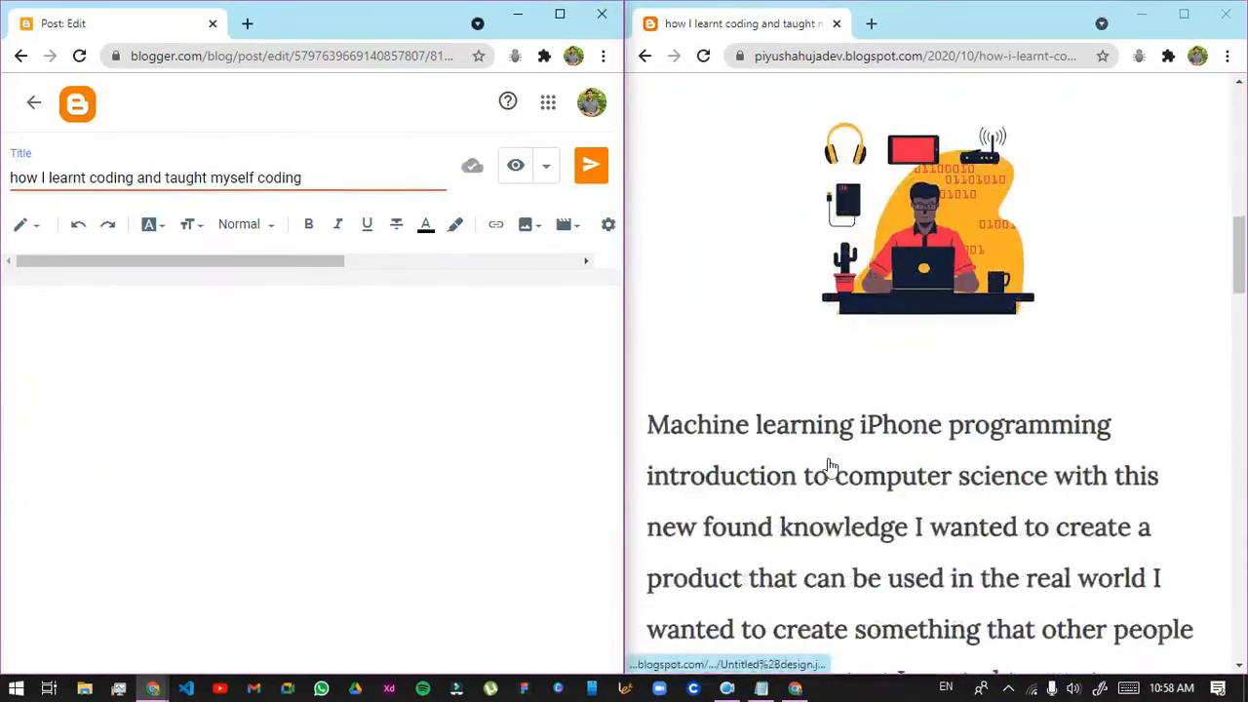
{"action": "scroll", "coordinate": [780, 365], "scroll_direction": "up", "scroll_amount": 2}
{"action": "left_click_drag", "start_coordinate": [646, 242], "coordinate": [1121, 214]}
{"action": "right_click", "coordinate": [719, 130]}
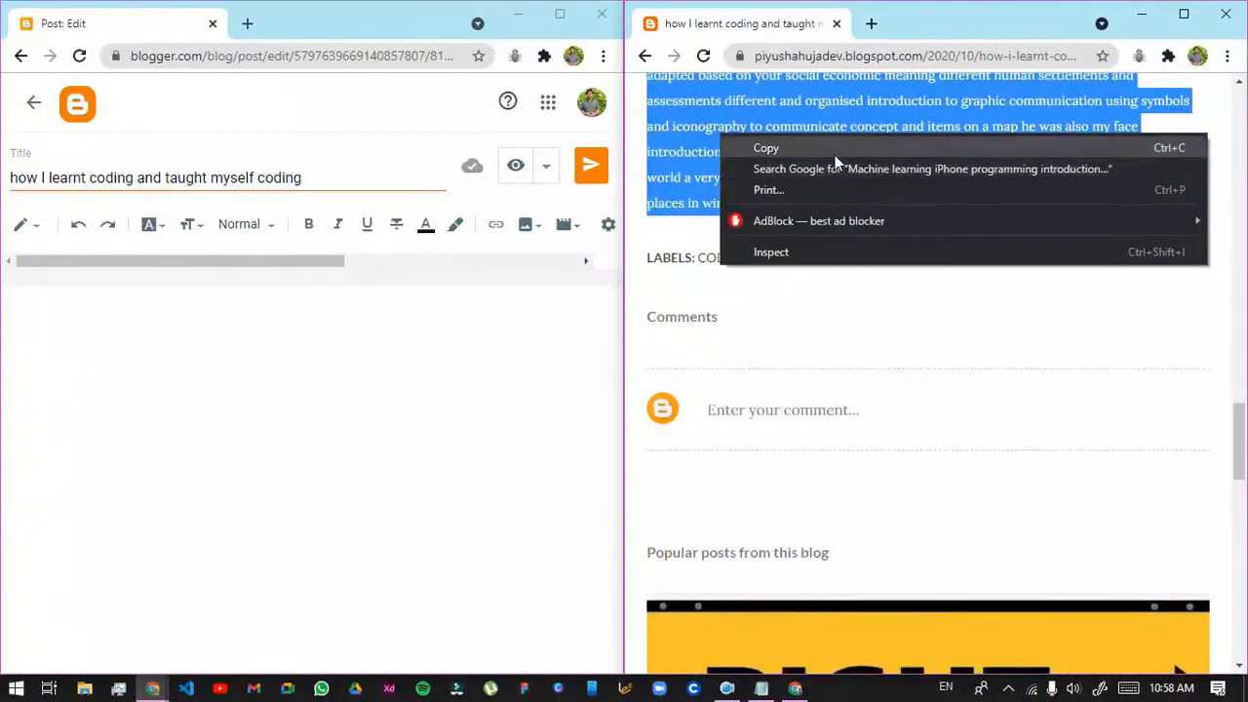
{"action": "left_click", "coordinate": [831, 146]}
{"action": "left_click", "coordinate": [261, 542]}
{"action": "key", "text": "ctrl+v"}
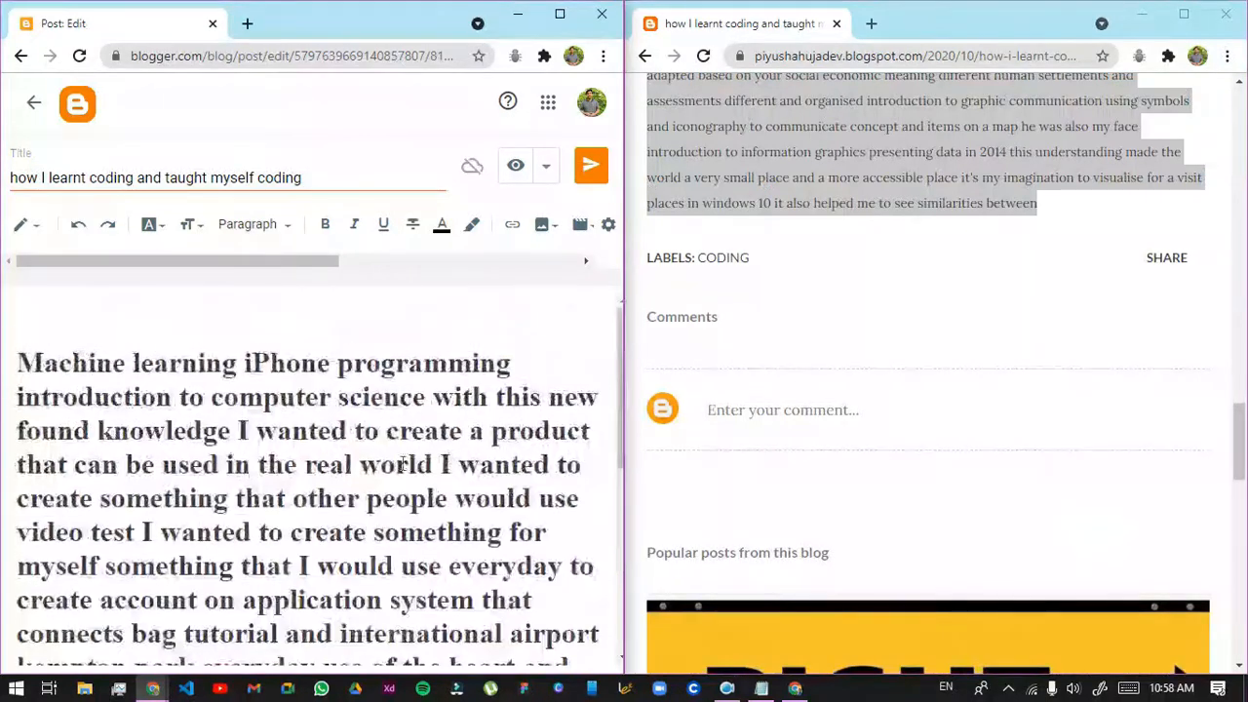
Delete the oversized bold opening passage so the draft body starts at "search applications around the world", and maximize the editor window
{"action": "scroll", "coordinate": [262, 456], "scroll_direction": "down", "scroll_amount": 4}
{"action": "left_click_drag", "start_coordinate": [86, 339], "coordinate": [8, 8]}
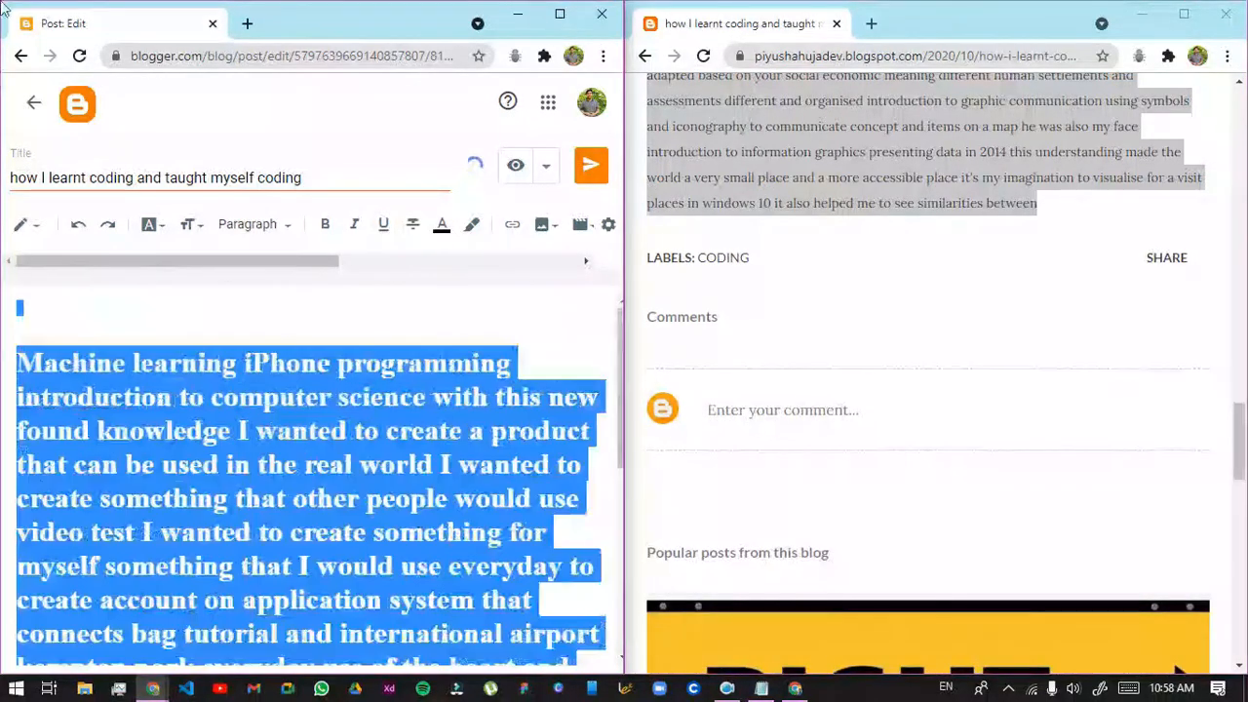
{"action": "key", "text": "BackSpace"}
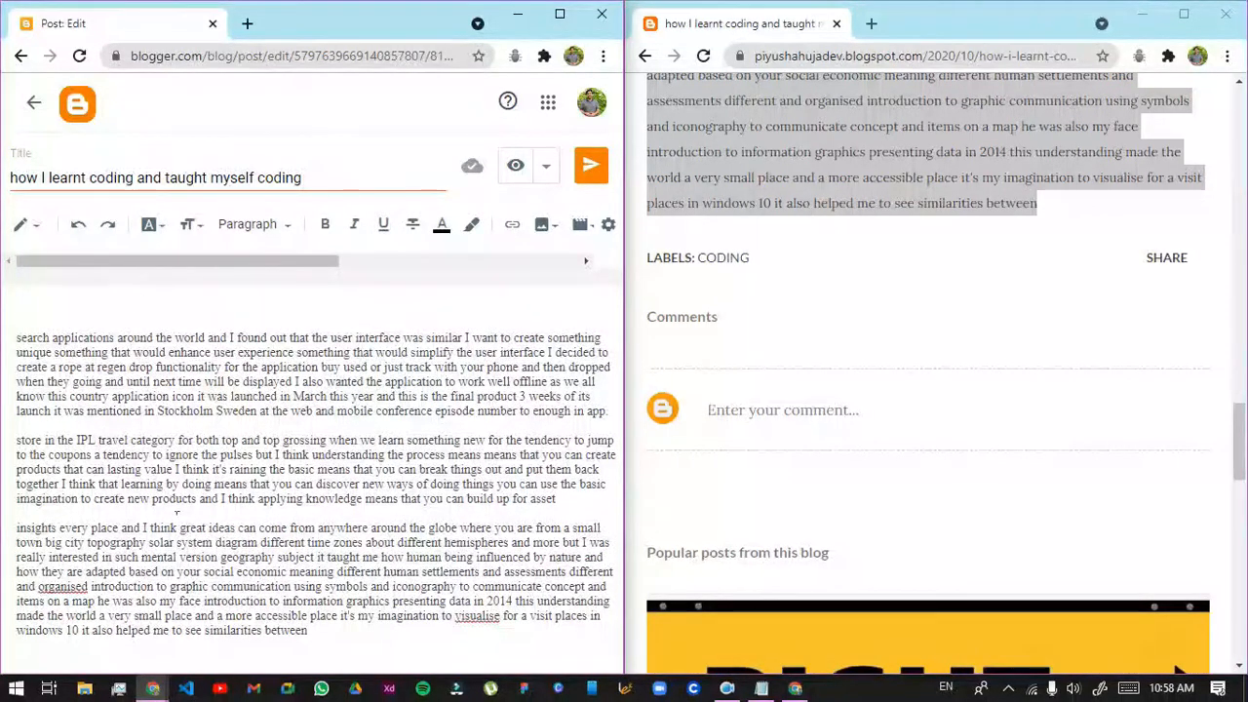
{"action": "left_click", "coordinate": [560, 13]}
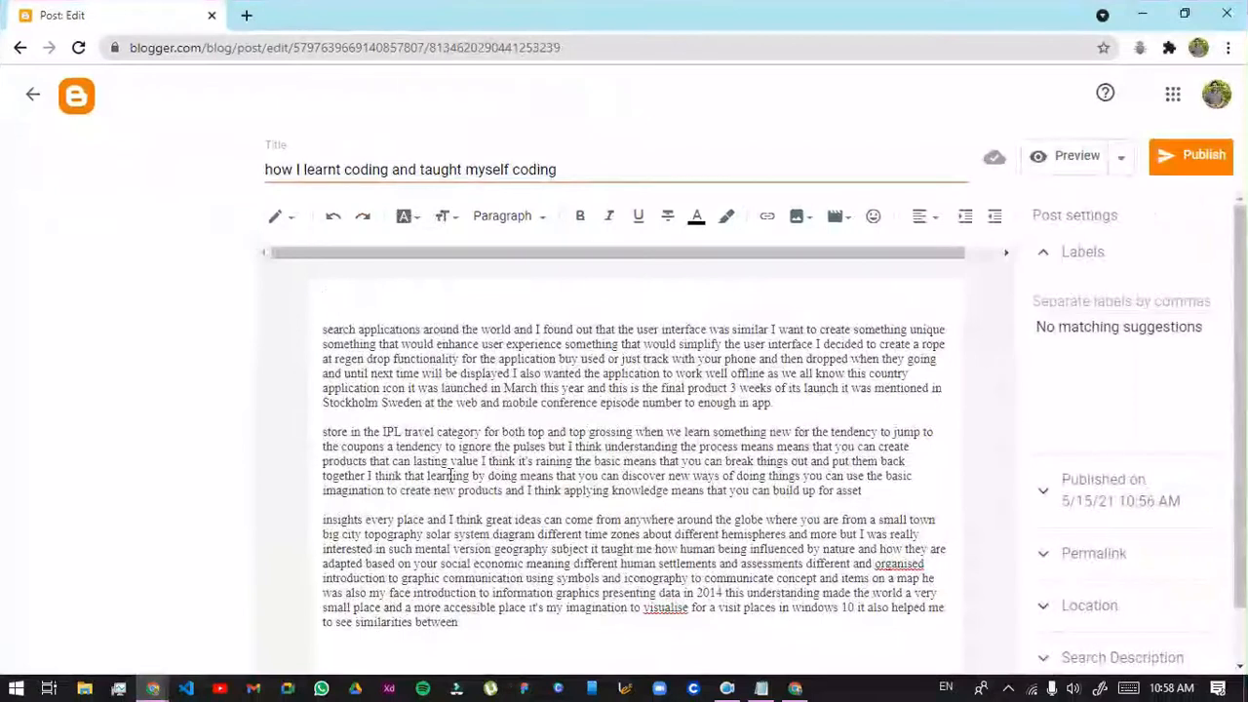
Copy the post title into a new line between the first and second body paragraphs, ending it with a colon
{"action": "left_click_drag", "start_coordinate": [585, 172], "coordinate": [156, 168]}
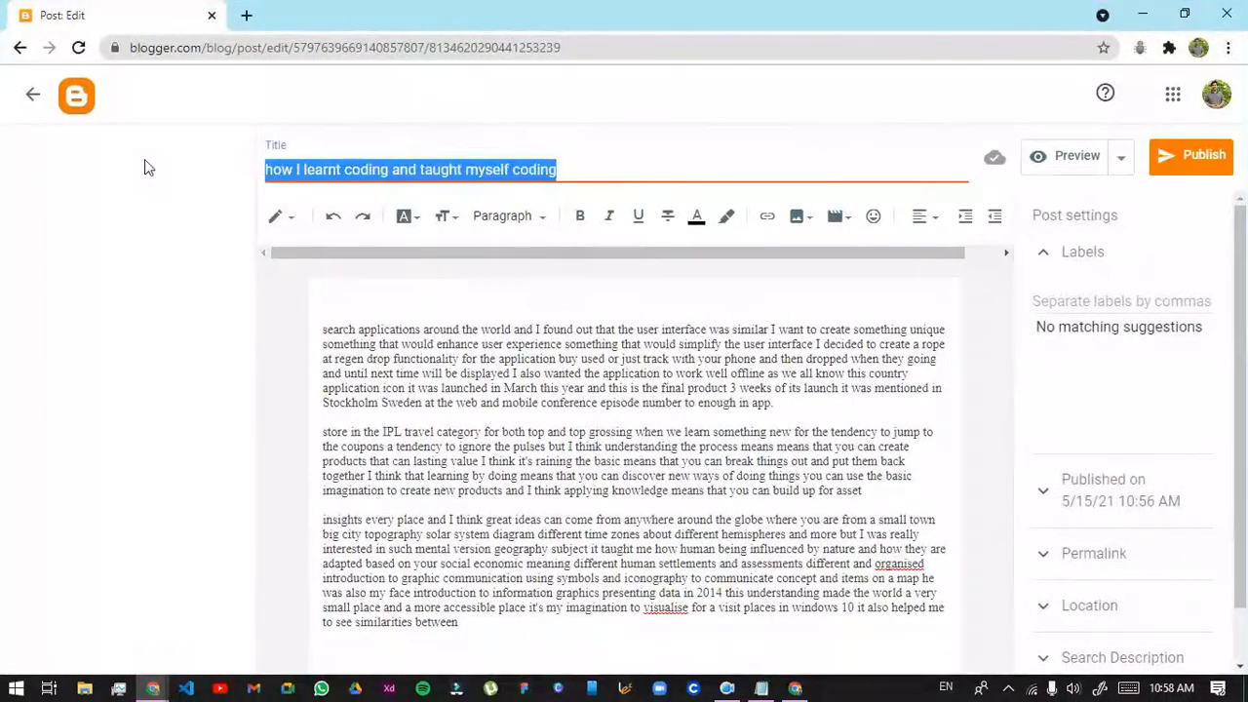
{"action": "right_click", "coordinate": [317, 173]}
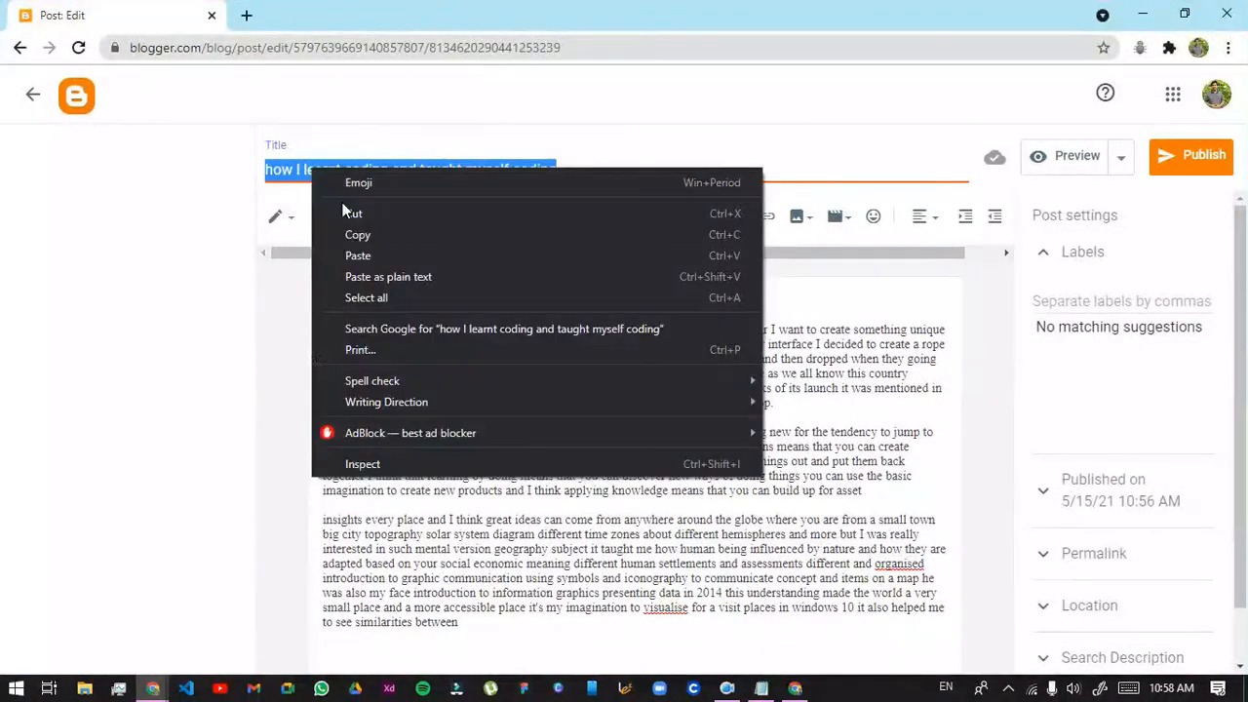
{"action": "left_click", "coordinate": [350, 229]}
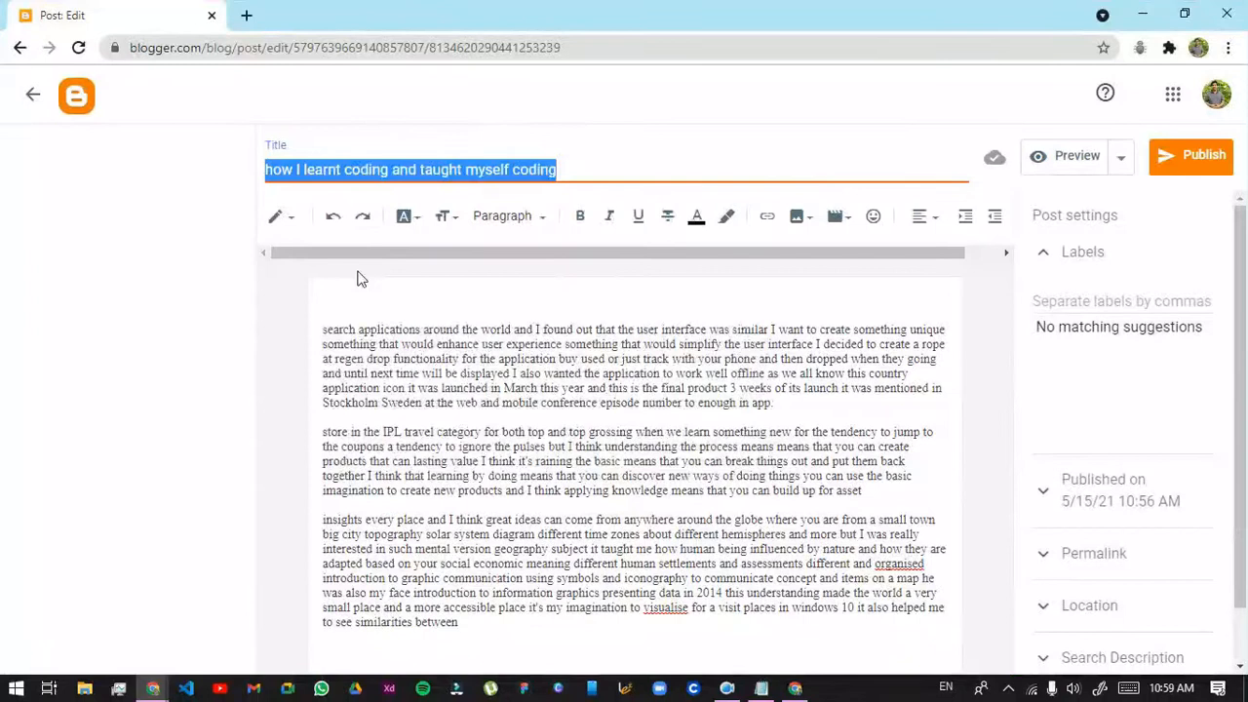
{"action": "left_click", "coordinate": [348, 430]}
{"action": "key", "text": "Return"}
{"action": "key", "text": "Return"}
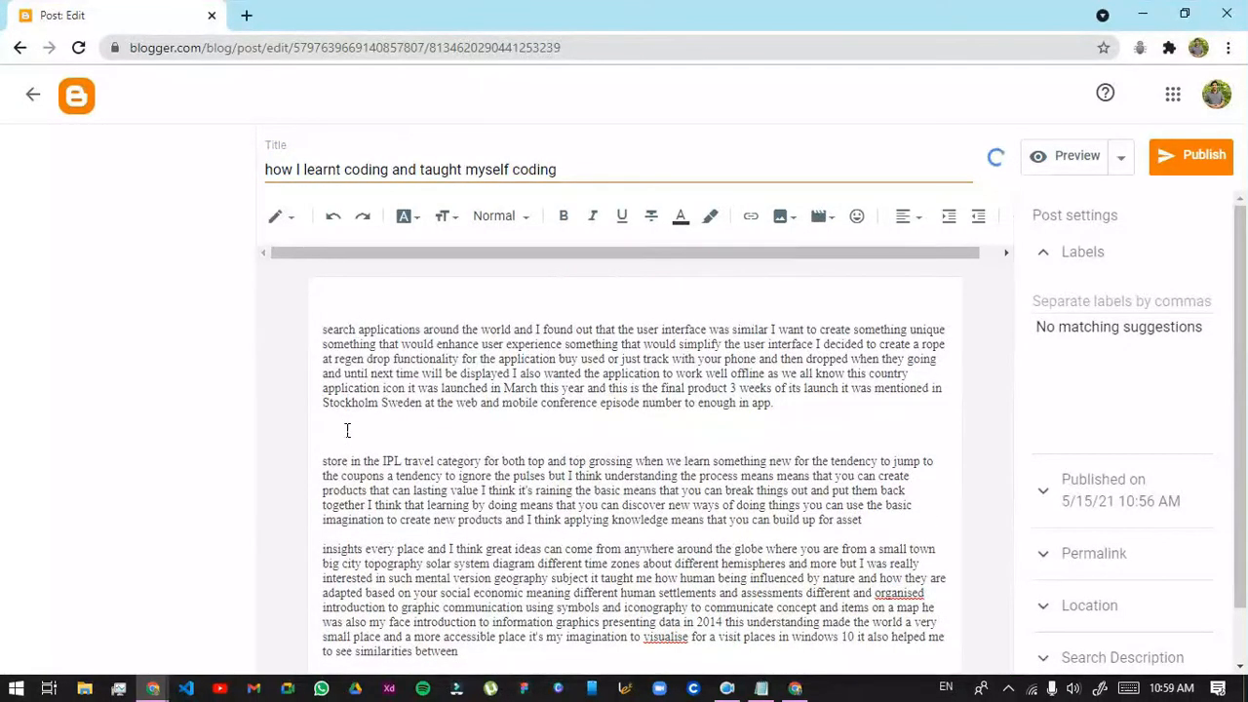
{"action": "key", "text": "ctrl+v"}
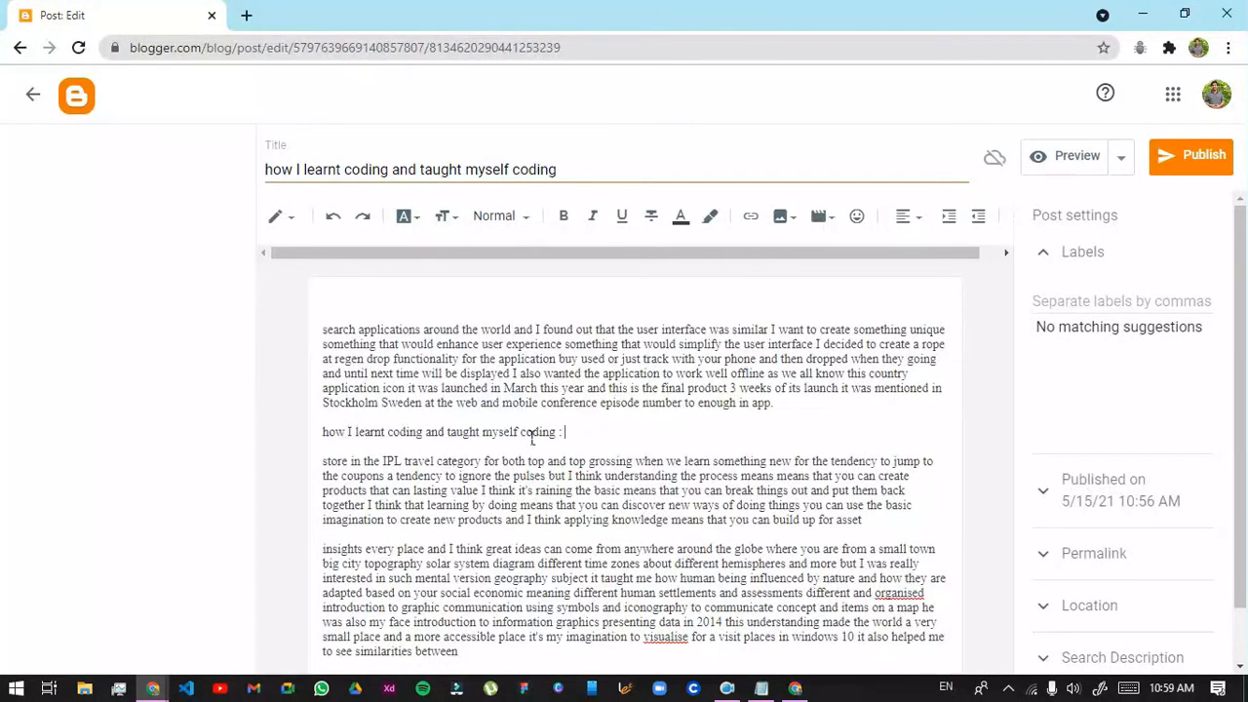
{"action": "left_click_drag", "start_coordinate": [578, 436], "coordinate": [340, 436]}
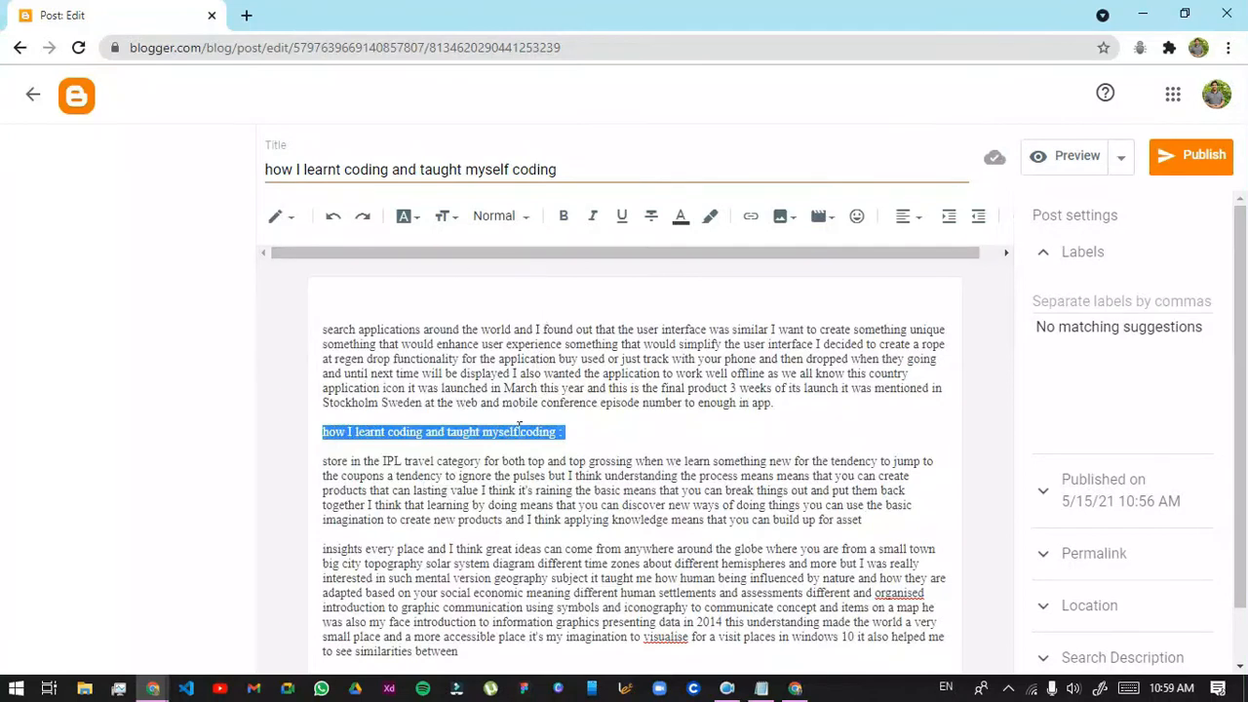
{"action": "left_click", "coordinate": [673, 454]}
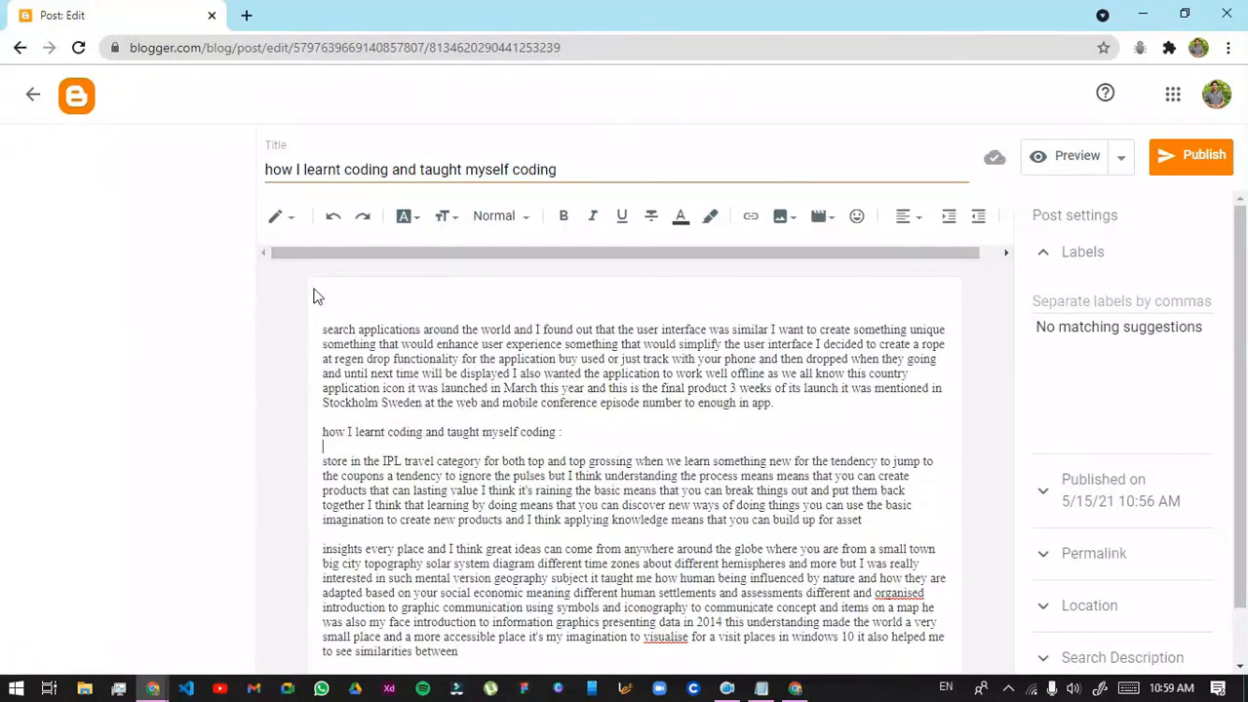
Return to the posts list, reopen the draft, and select the body line "how I learnt coding and taught myself coding :"
{"action": "left_click", "coordinate": [32, 95]}
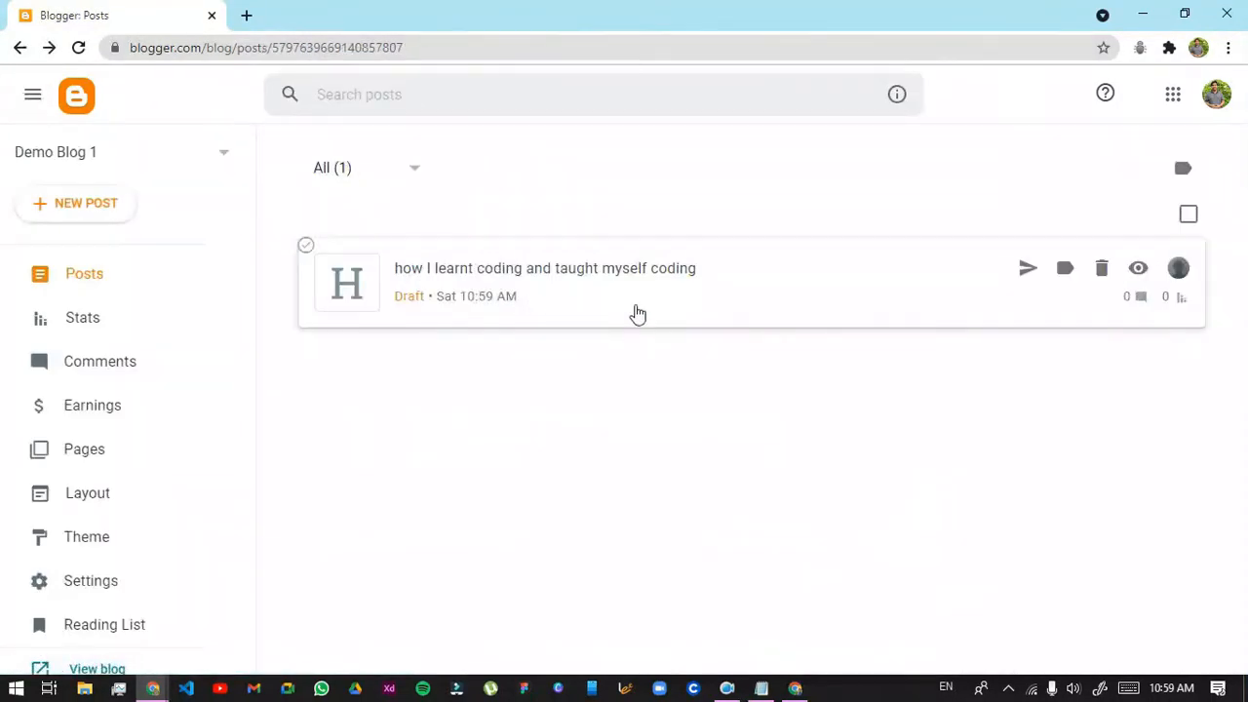
{"action": "left_click", "coordinate": [649, 312]}
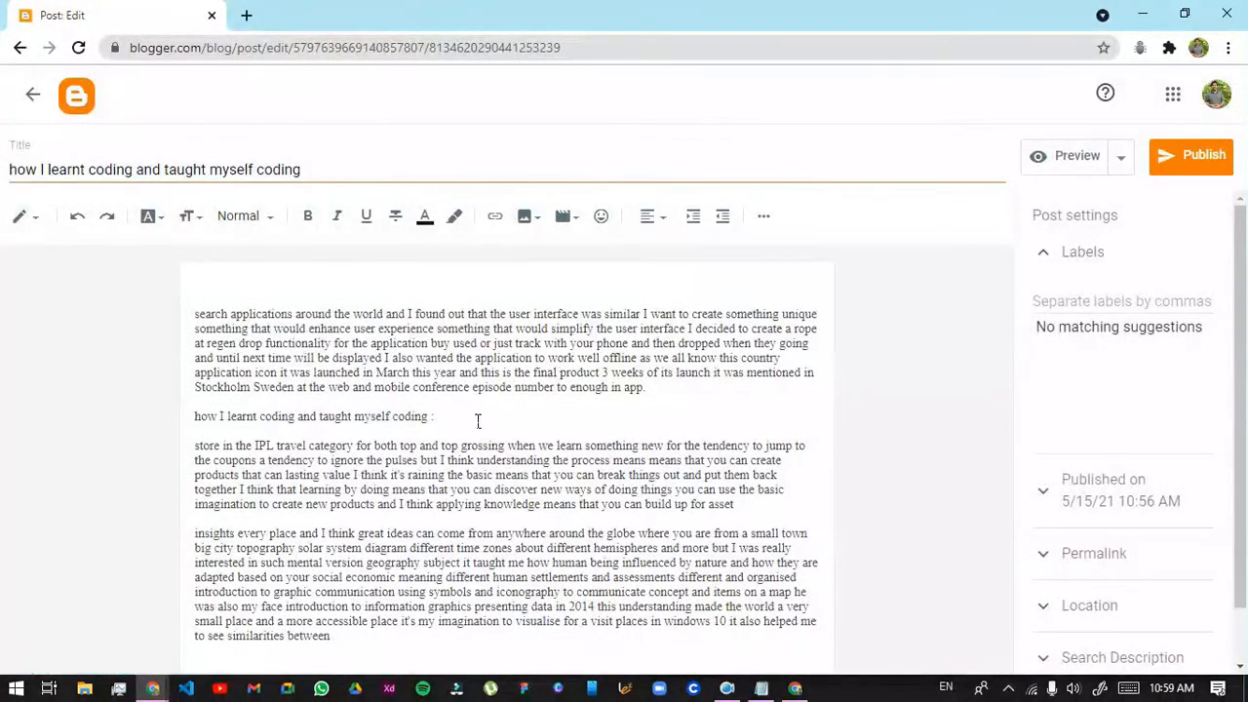
{"action": "left_click_drag", "start_coordinate": [478, 421], "coordinate": [352, 408]}
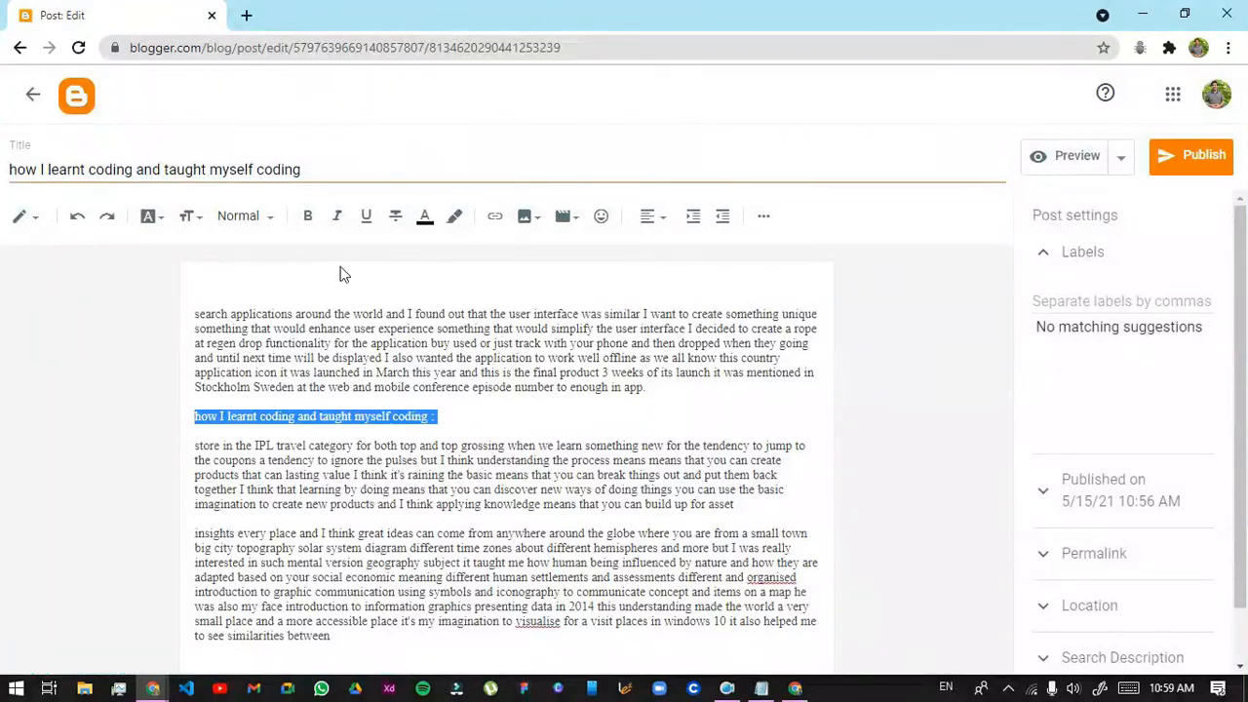
Format the line "how I learnt coding and taught myself coding :" as Subheading and remove the blank line below it
{"action": "left_click", "coordinate": [246, 216]}
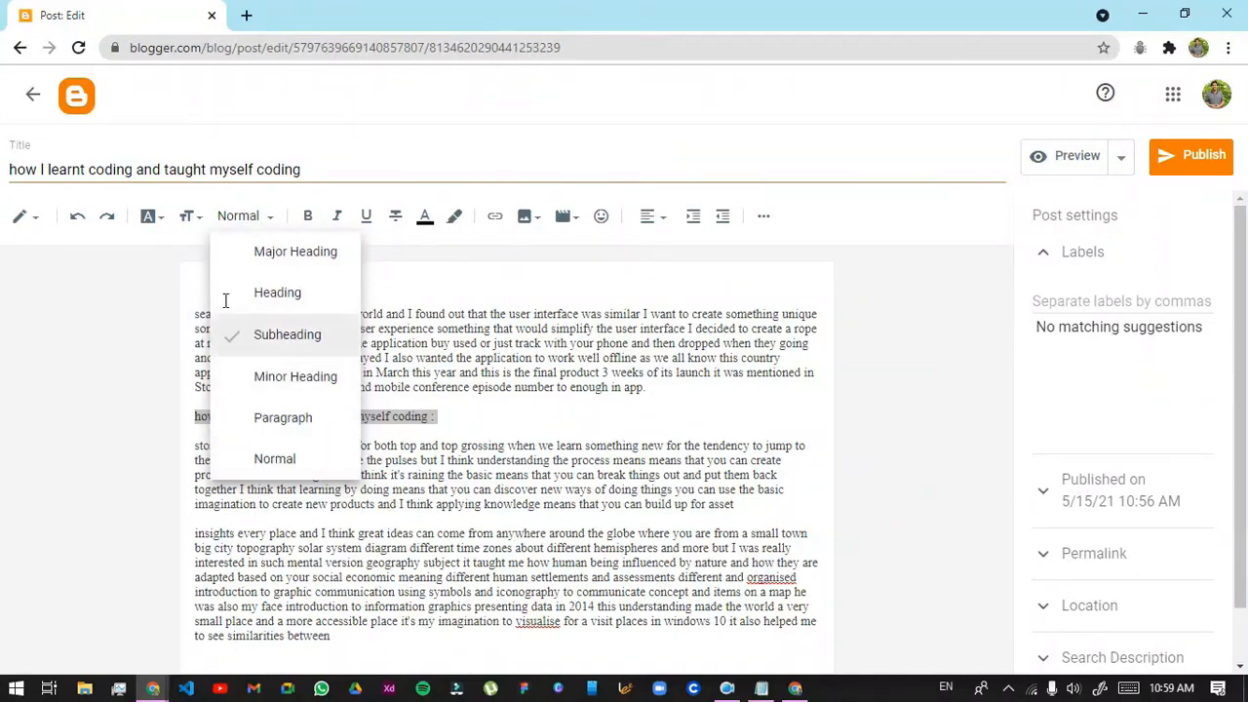
{"action": "left_click", "coordinate": [297, 337]}
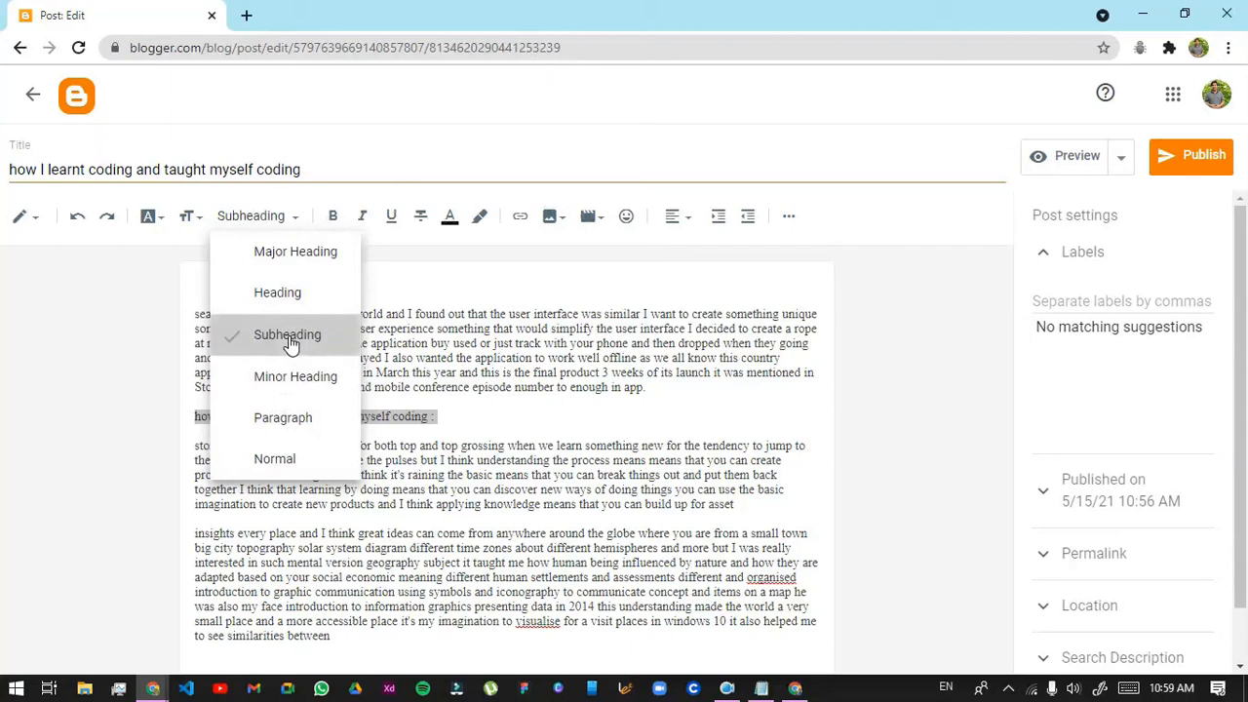
{"action": "left_click", "coordinate": [405, 457]}
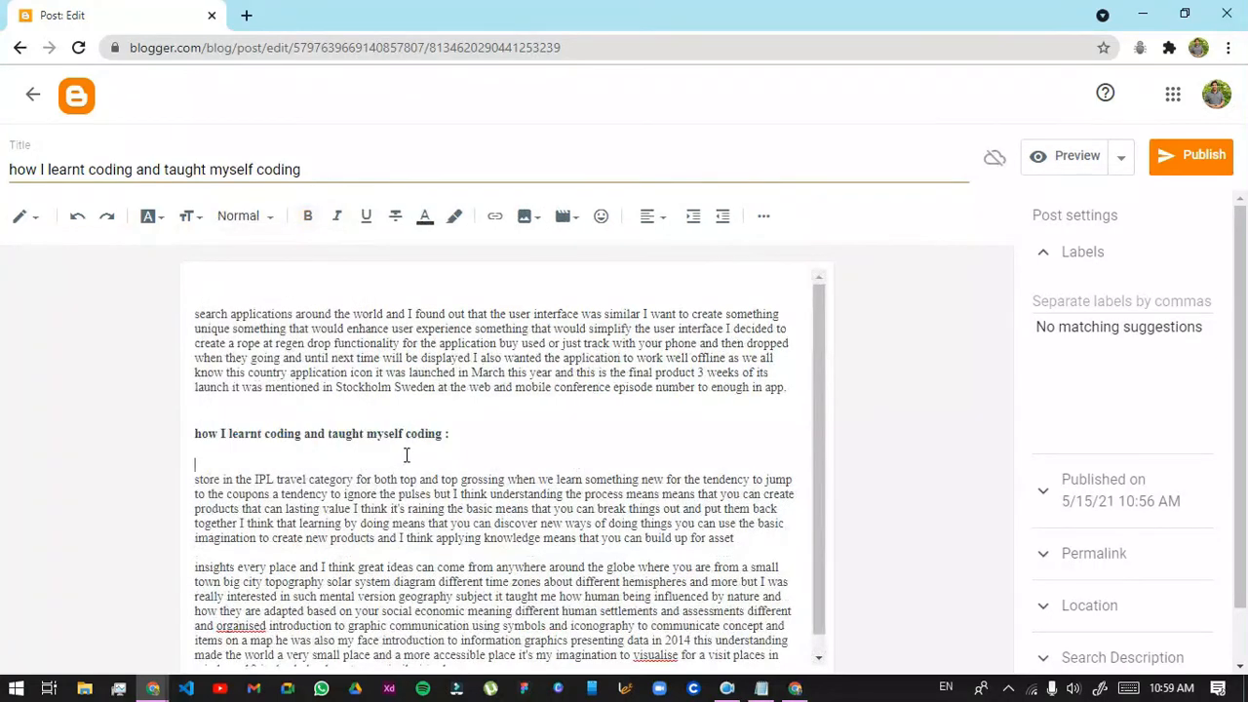
{"action": "key", "text": "BackSpace"}
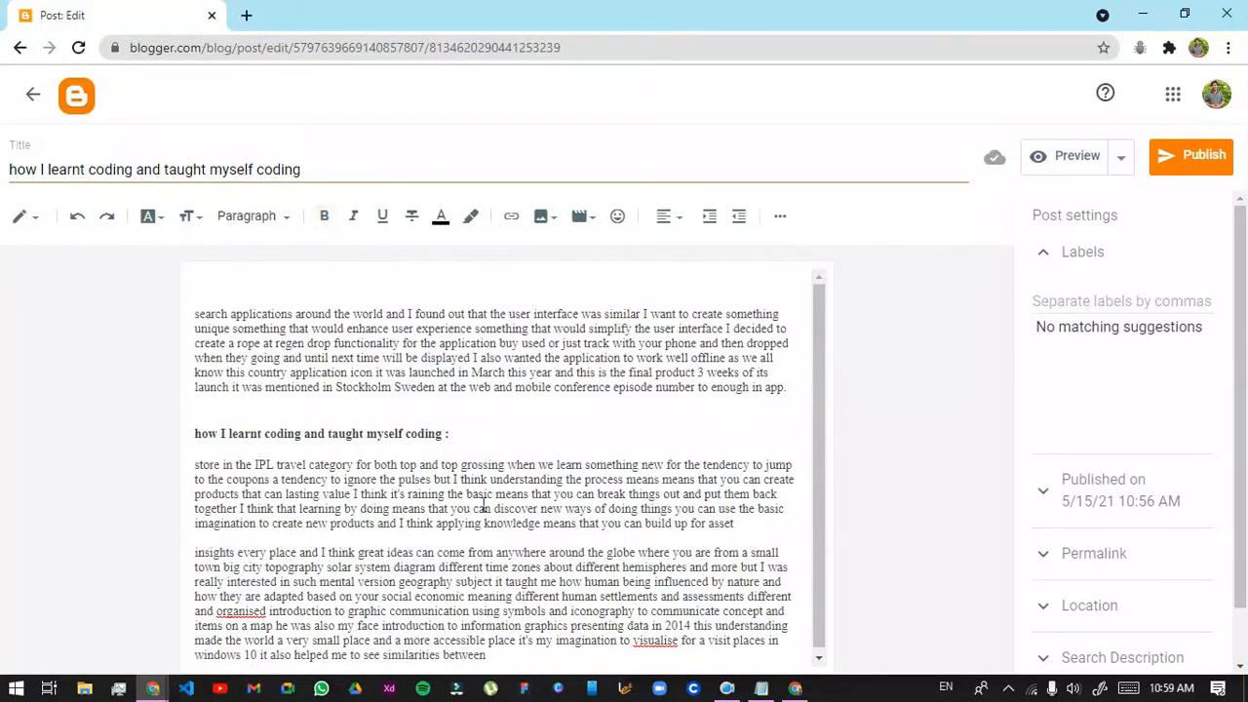
{"action": "left_click_drag", "start_coordinate": [491, 429], "coordinate": [146, 436]}
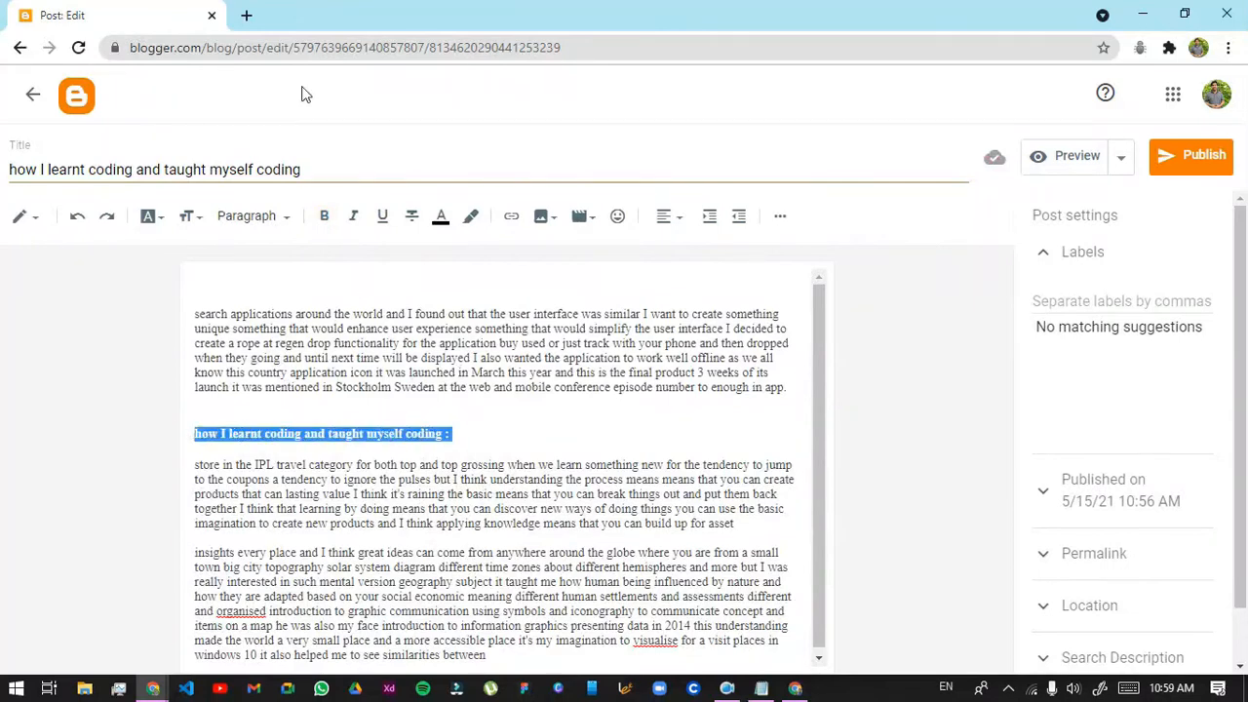
{"action": "left_click", "coordinate": [250, 216]}
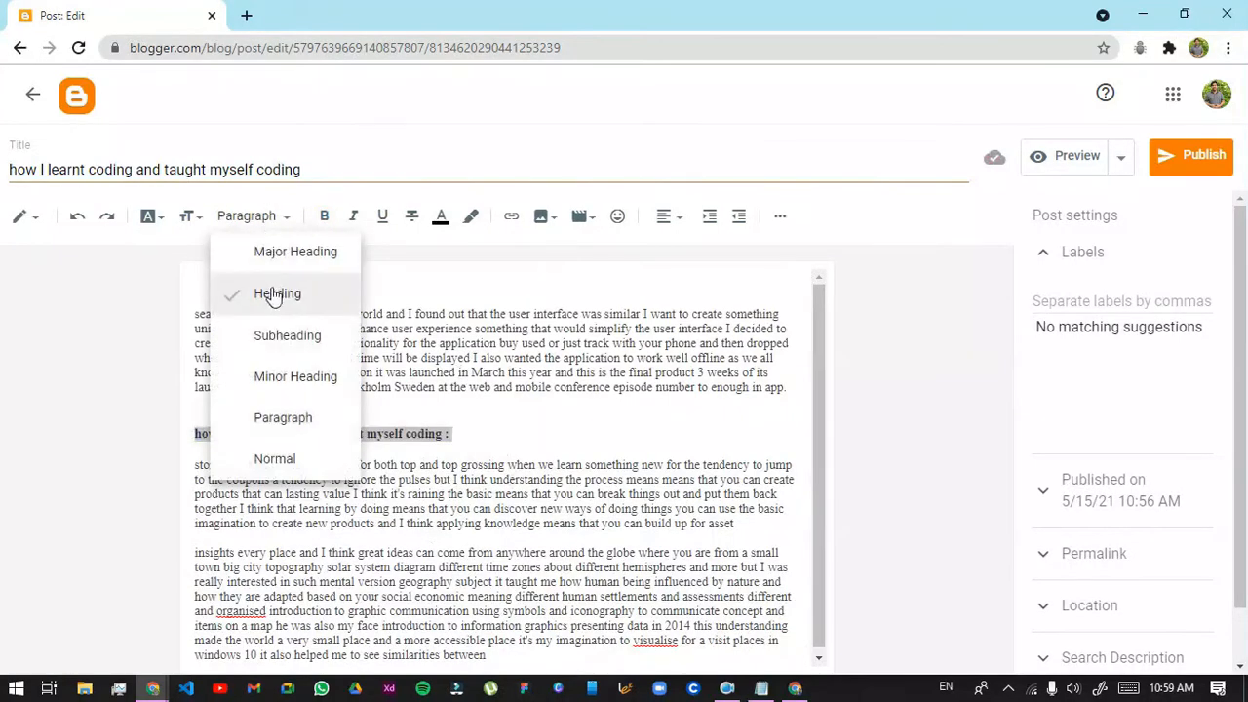
{"action": "left_click", "coordinate": [329, 259]}
Move the text of the post title into the empty first line of the post body
{"action": "left_click_drag", "start_coordinate": [365, 179], "coordinate": [3, 175]}
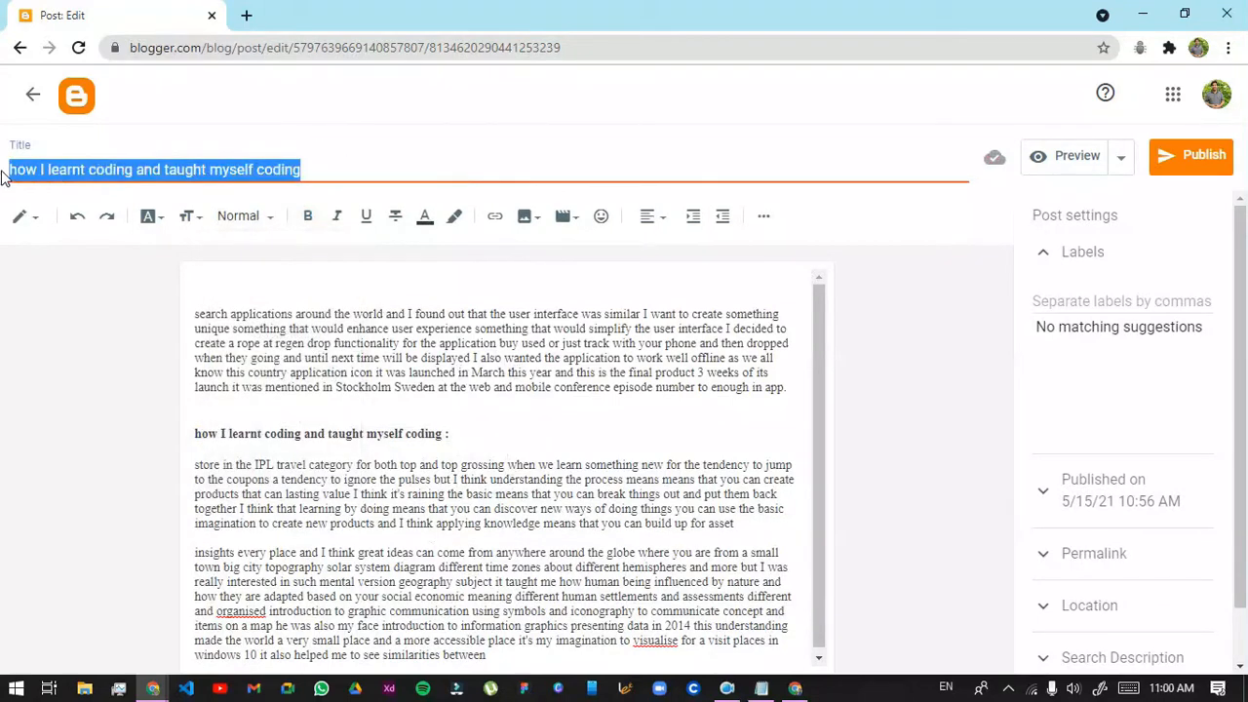
{"action": "key", "text": "ctrl+x"}
{"action": "left_click", "coordinate": [273, 290]}
{"action": "key", "text": "ctrl+v"}
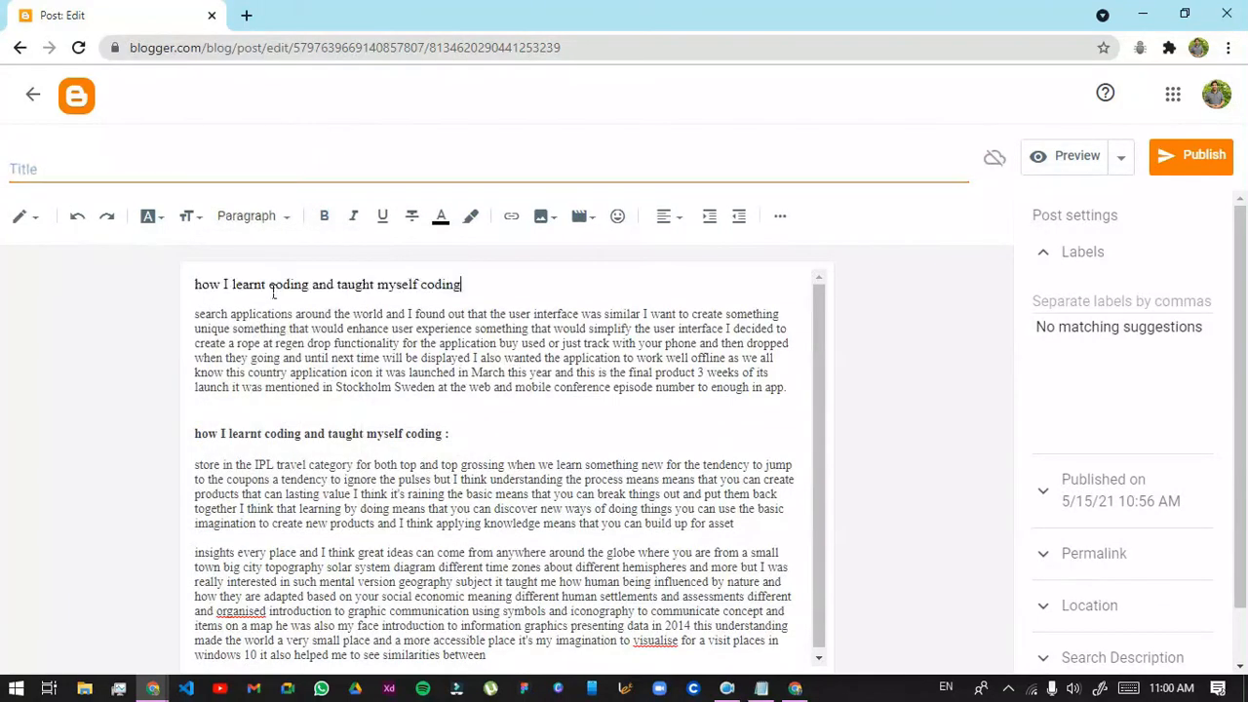
Format the first line of the post body as Major Heading
{"action": "left_click_drag", "start_coordinate": [481, 283], "coordinate": [114, 271]}
{"action": "left_click", "coordinate": [239, 222]}
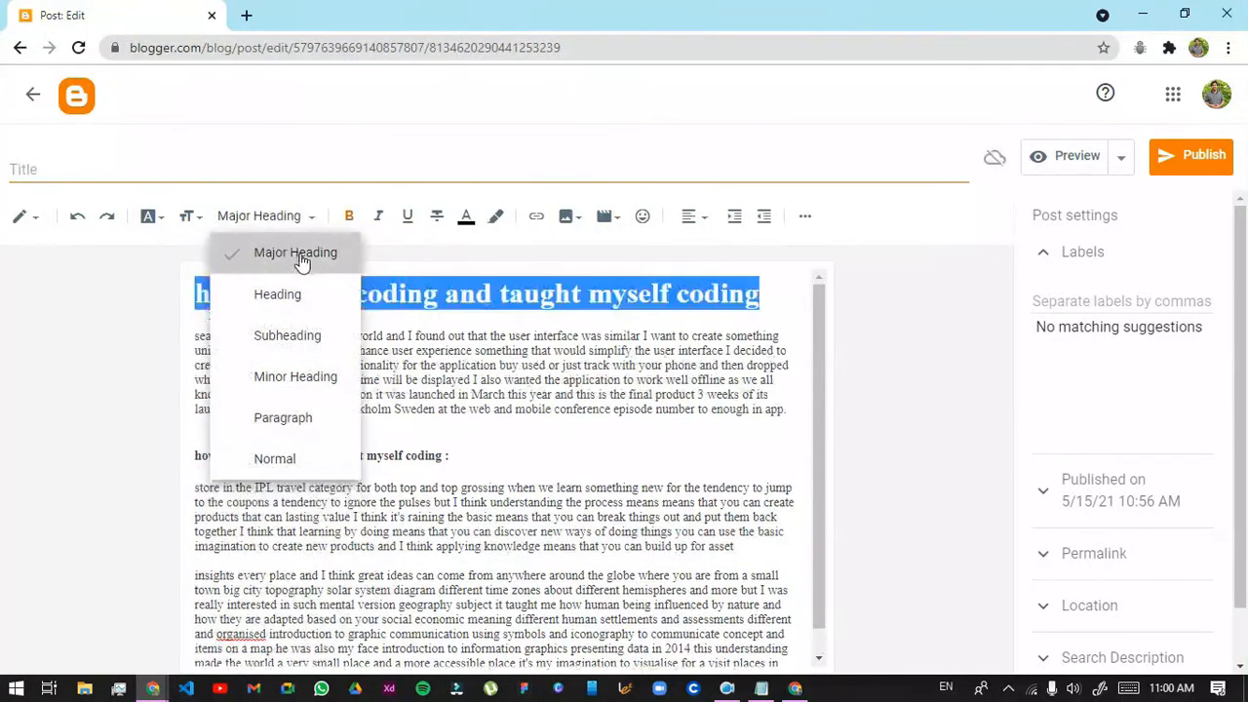
{"action": "left_click", "coordinate": [298, 255]}
{"action": "left_click", "coordinate": [516, 365]}
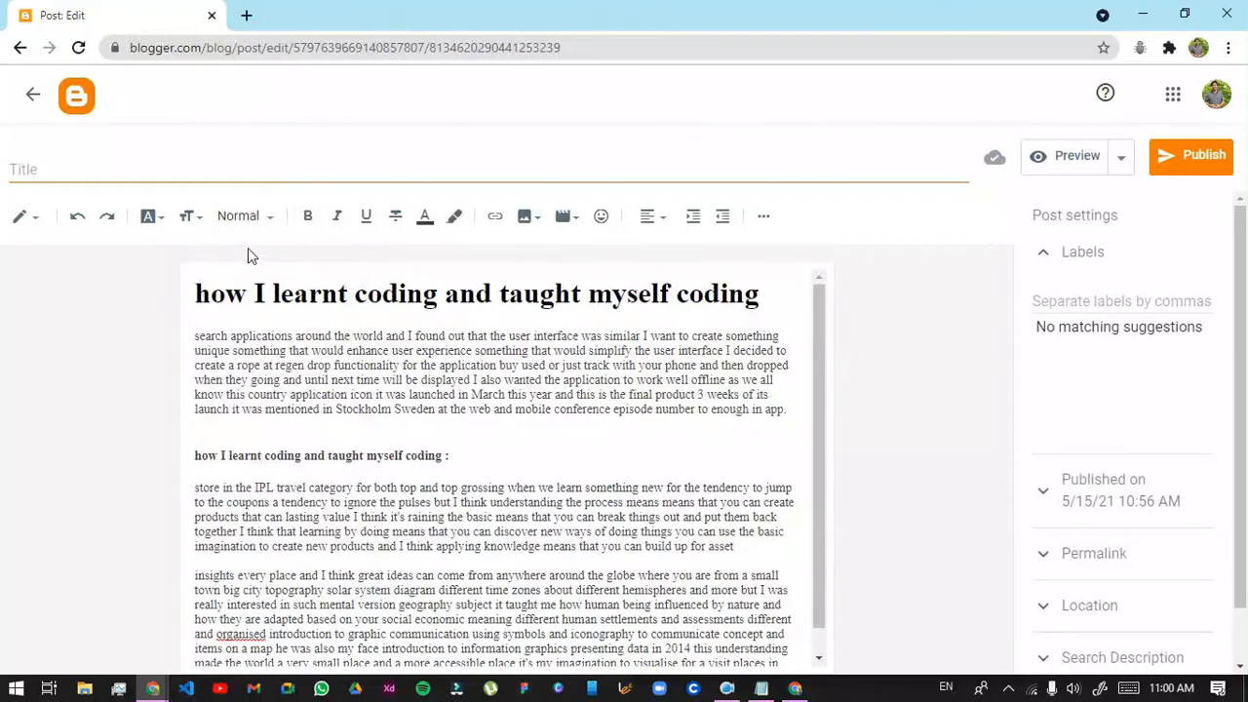
{"action": "left_click", "coordinate": [244, 220]}
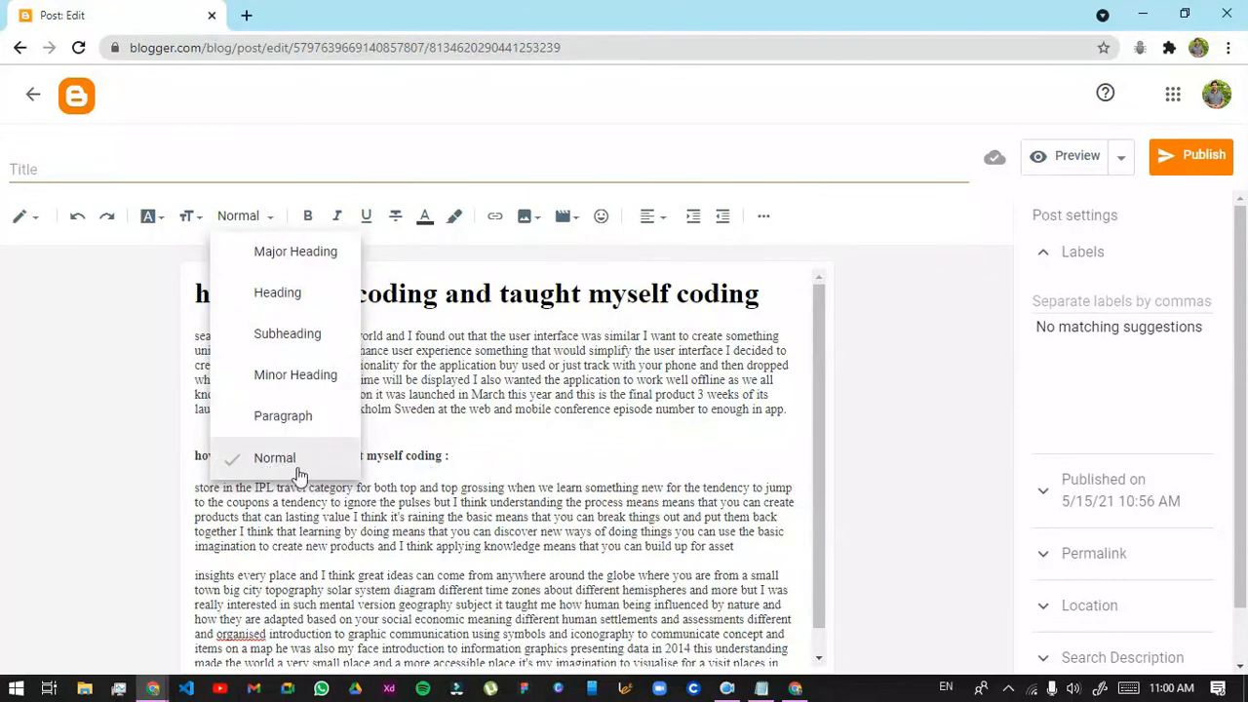
{"action": "left_click", "coordinate": [506, 350]}
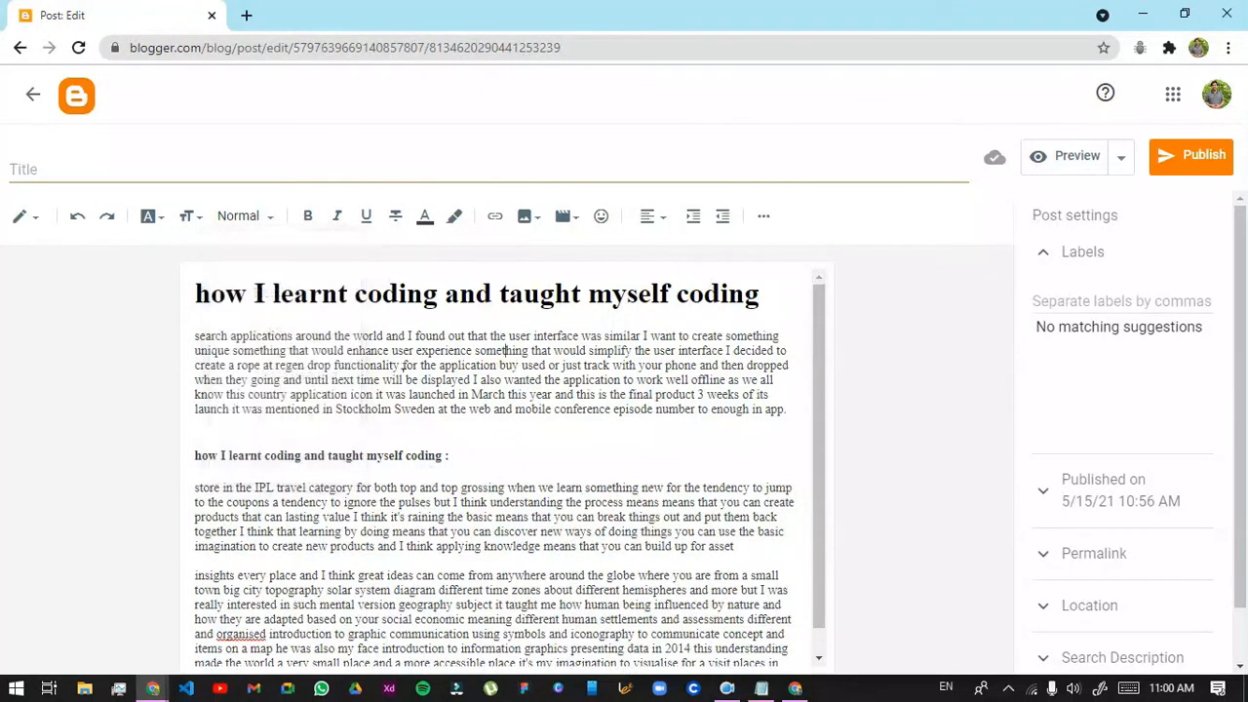
{"action": "scroll", "coordinate": [578, 439], "scroll_direction": "down", "scroll_amount": 1}
{"action": "scroll", "coordinate": [572, 462], "scroll_direction": "up", "scroll_amount": 1}
{"action": "scroll", "coordinate": [520, 433], "scroll_direction": "down", "scroll_amount": 1}
{"action": "left_click_drag", "start_coordinate": [519, 436], "coordinate": [1, 469]}
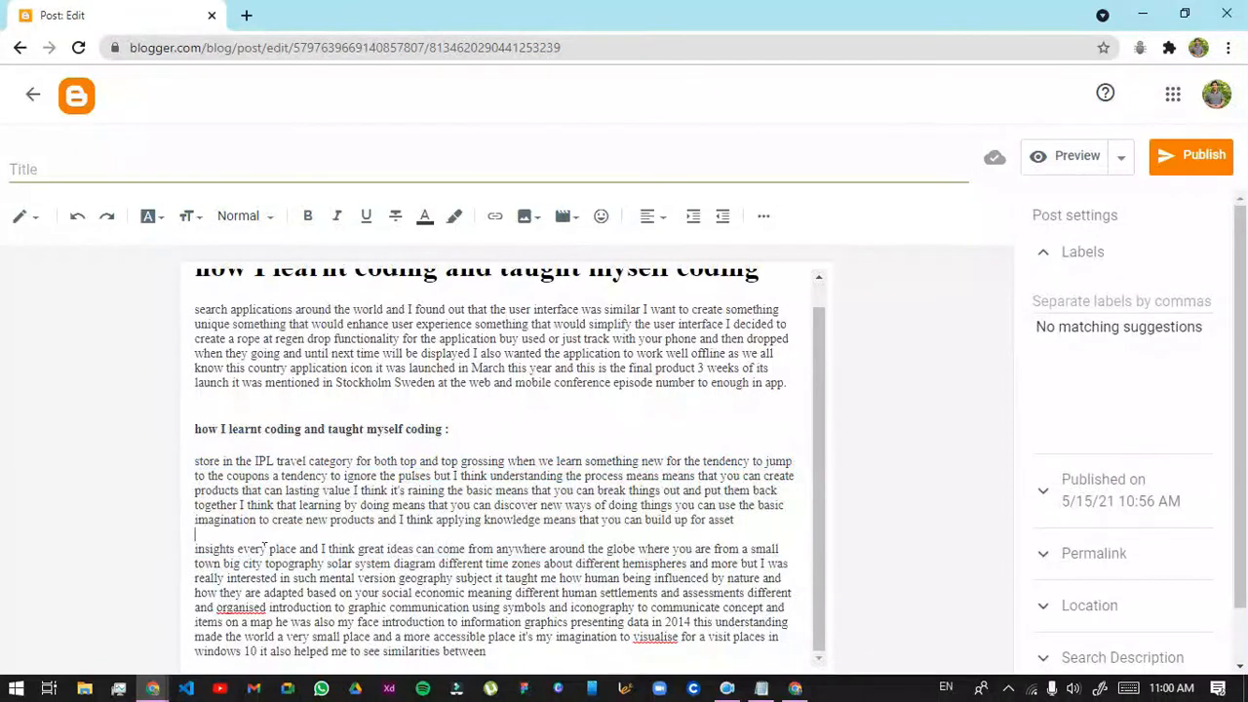
Make the words "reate new products and I think" bold in the paragraph below the subheading
{"action": "left_click_drag", "start_coordinate": [274, 520], "coordinate": [436, 520]}
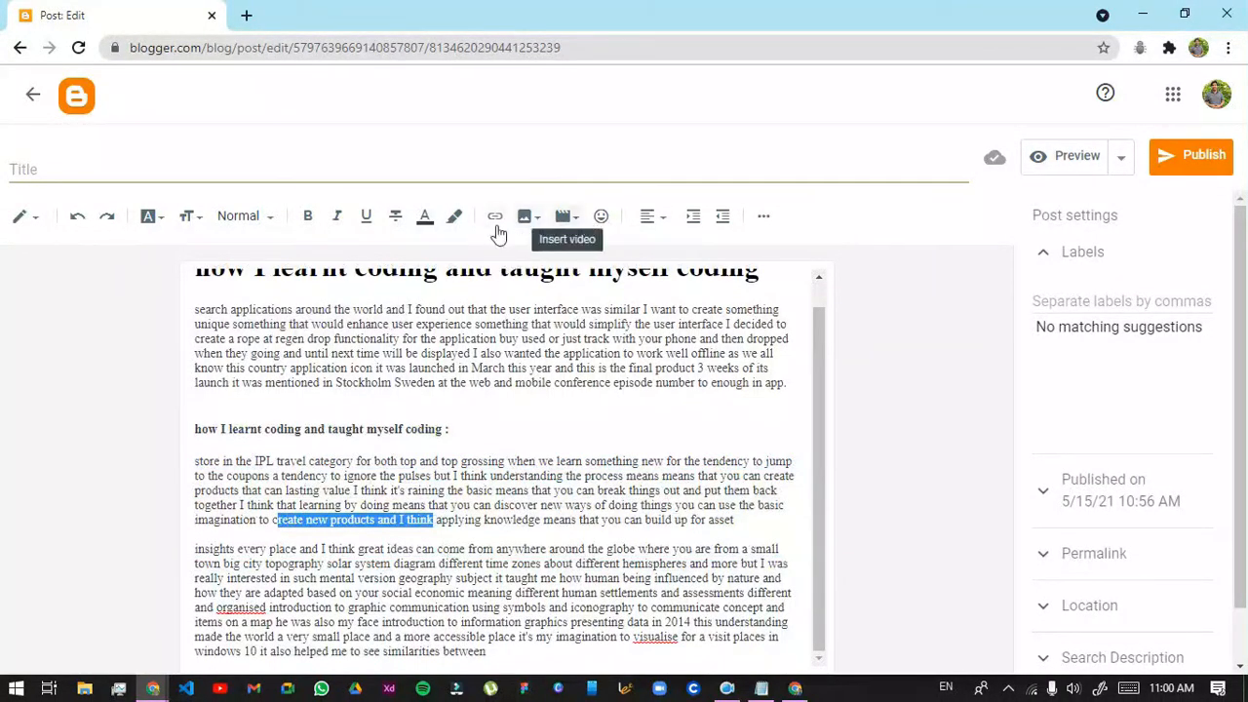
{"action": "left_click", "coordinate": [289, 221]}
{"action": "left_click", "coordinate": [307, 217]}
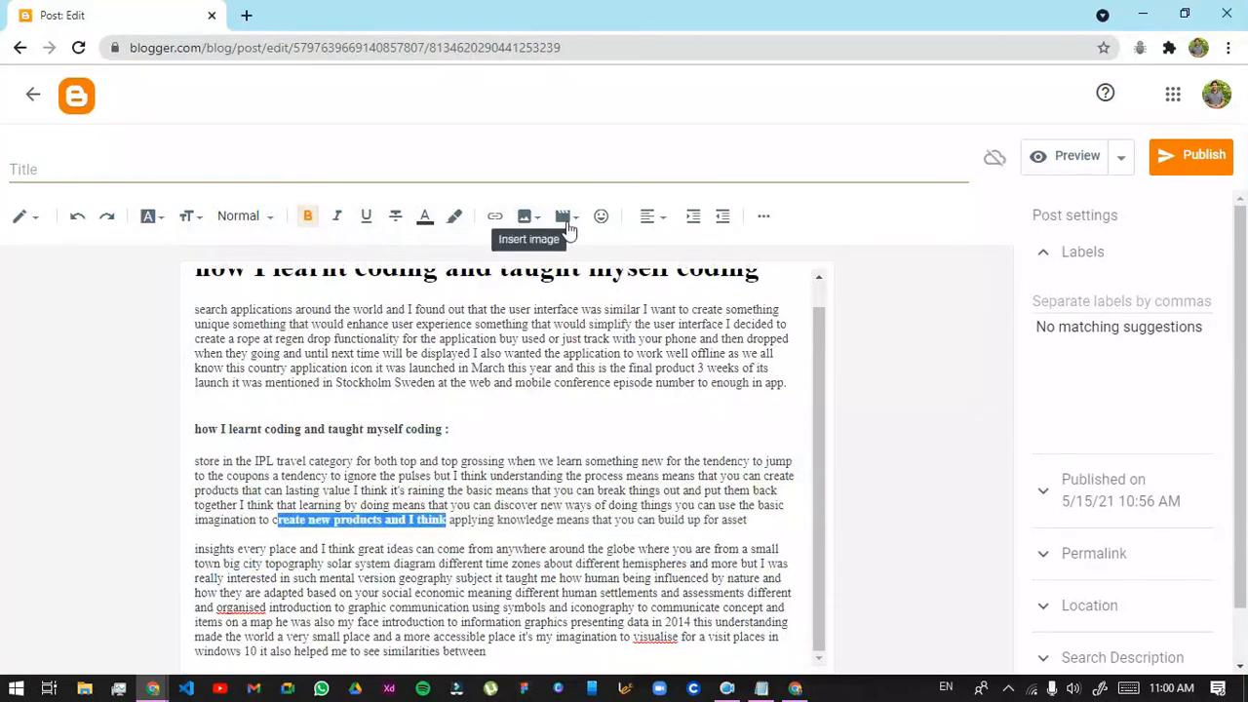
Replace the selected words with four alien emojis from the People and Emotions special characters
{"action": "left_click", "coordinate": [601, 216]}
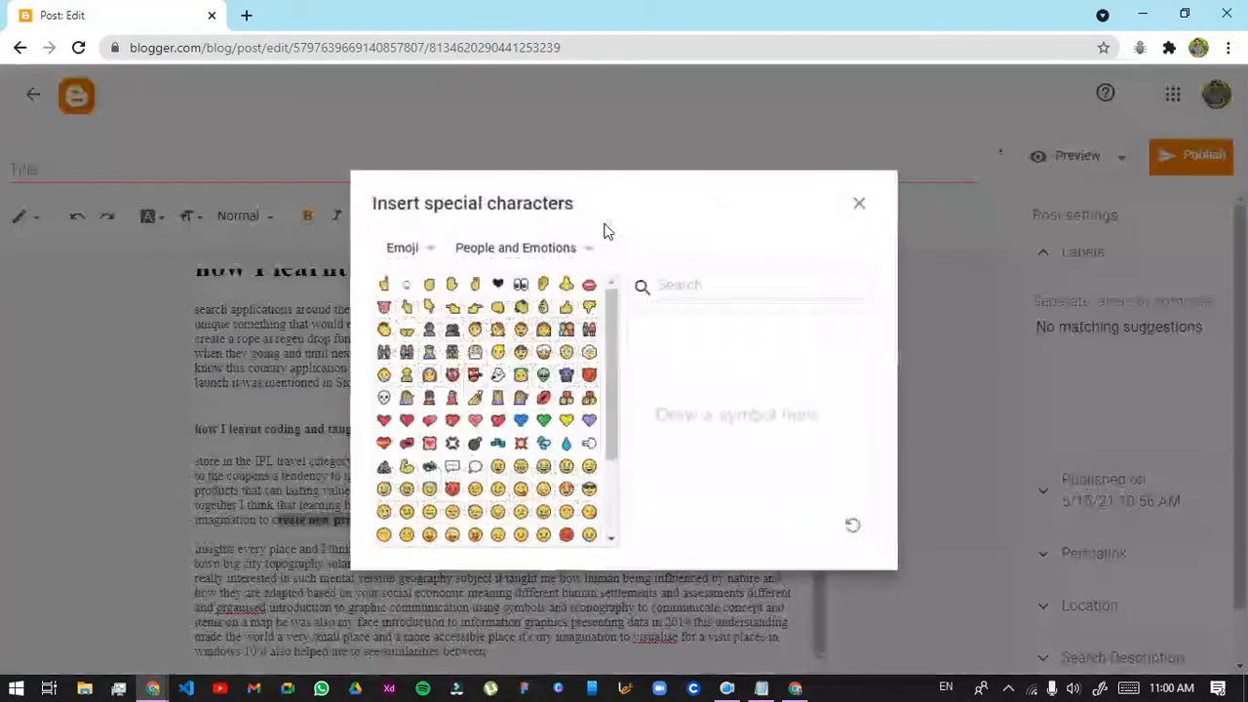
{"action": "left_click", "coordinate": [543, 375]}
{"action": "left_click", "coordinate": [544, 376]}
{"action": "left_click", "coordinate": [543, 376]}
{"action": "left_click", "coordinate": [543, 377]}
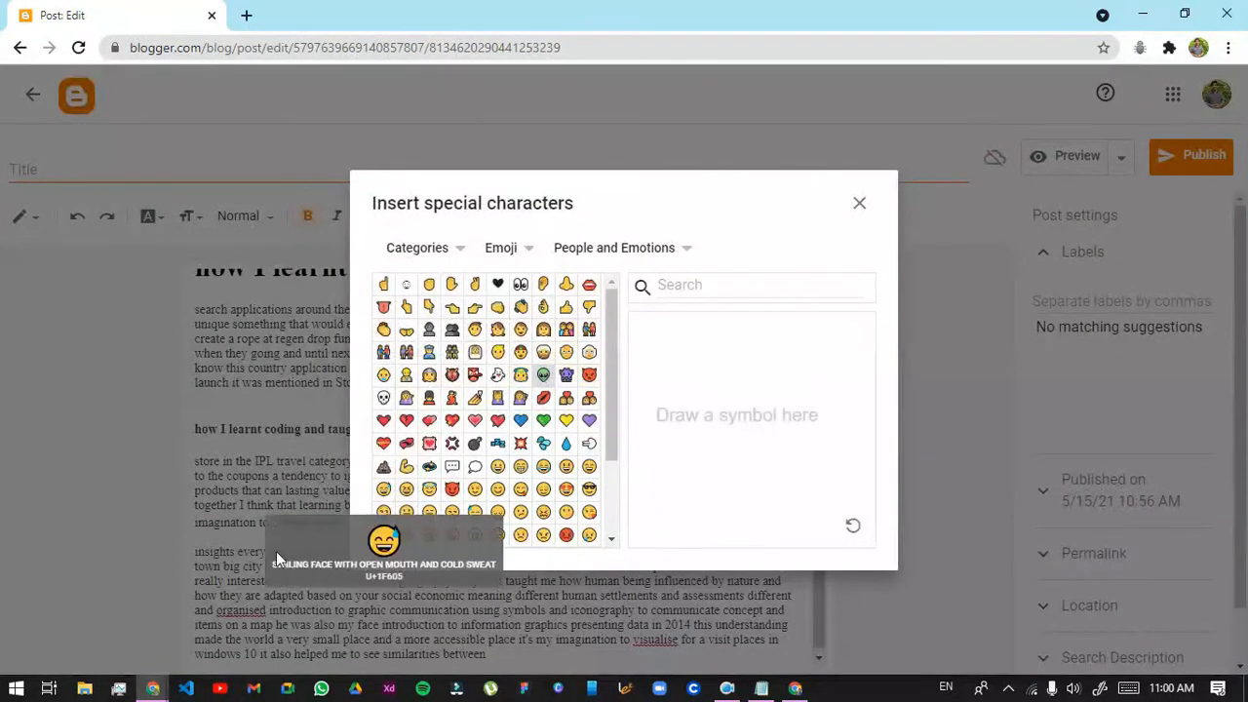
{"action": "left_click", "coordinate": [863, 206]}
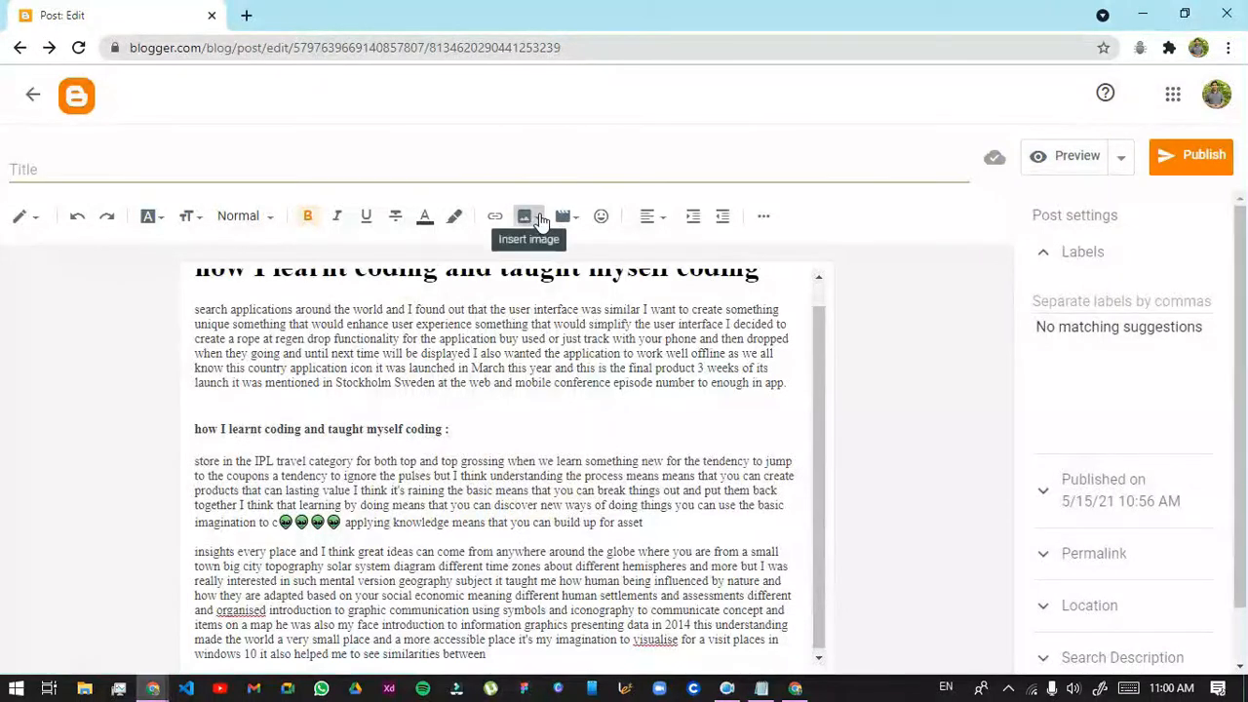
Look over the sources for inserting images and the channel's own YouTube uploads offered for inserting a video
{"action": "left_click", "coordinate": [528, 217]}
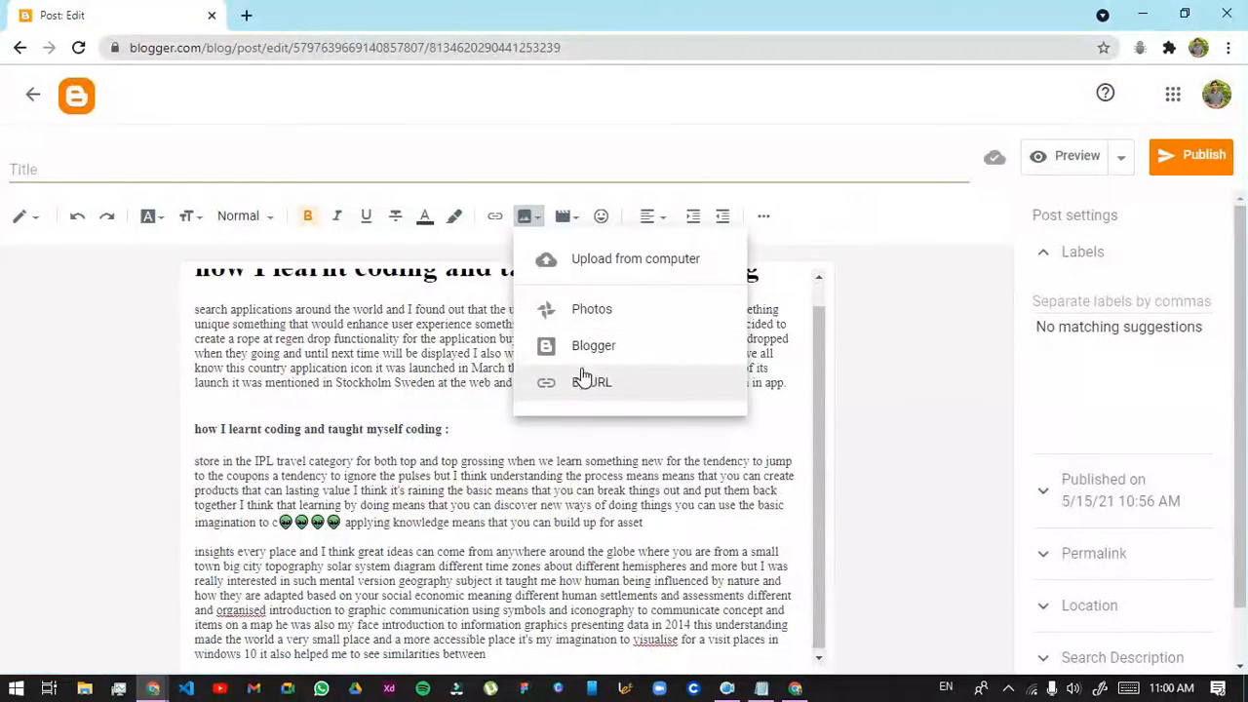
{"action": "left_click", "coordinate": [569, 228]}
{"action": "left_click", "coordinate": [579, 215]}
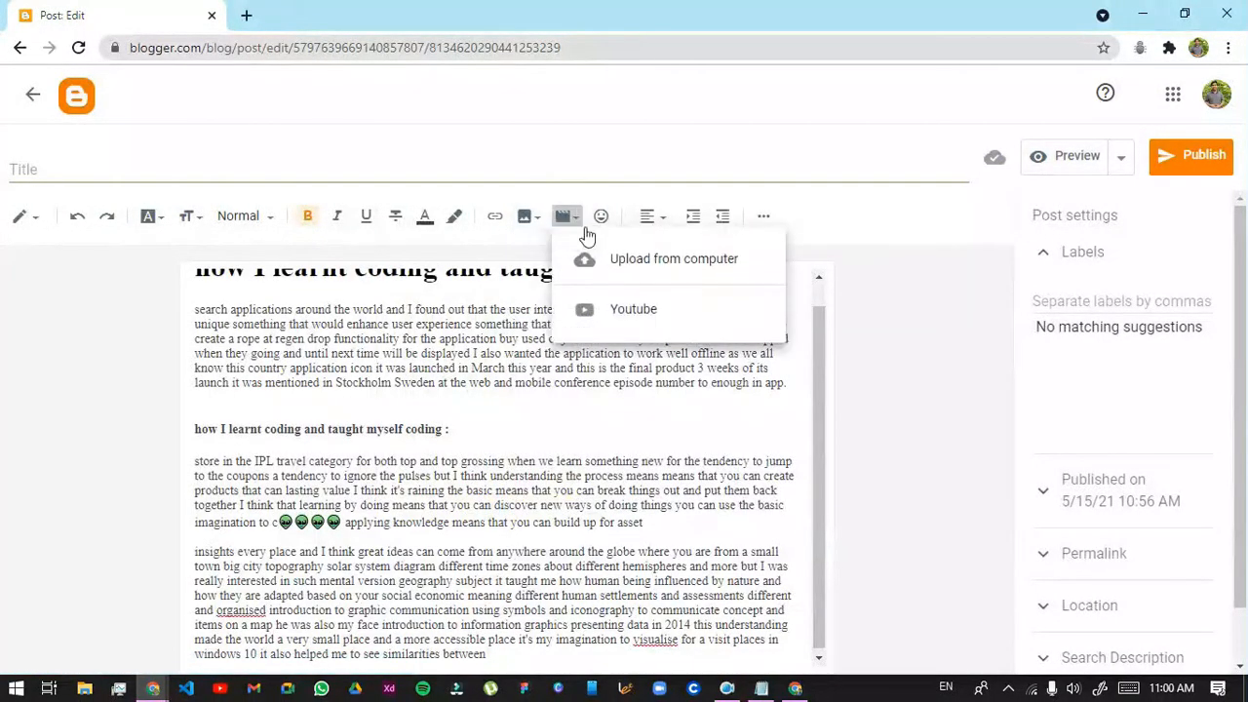
{"action": "left_click", "coordinate": [618, 322]}
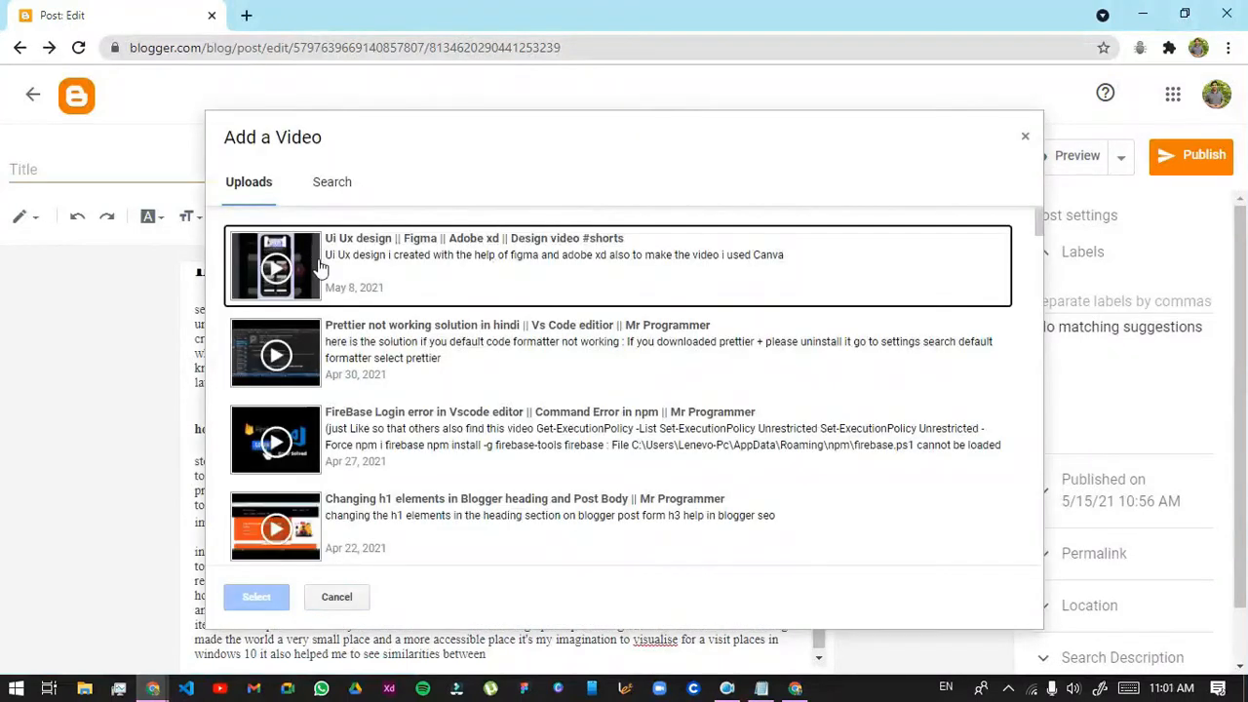
{"action": "scroll", "coordinate": [346, 262], "scroll_direction": "down", "scroll_amount": 5}
Search YouTube for "aS" in the video picker, look through the results and close it without inserting a video
{"action": "left_click", "coordinate": [333, 182]}
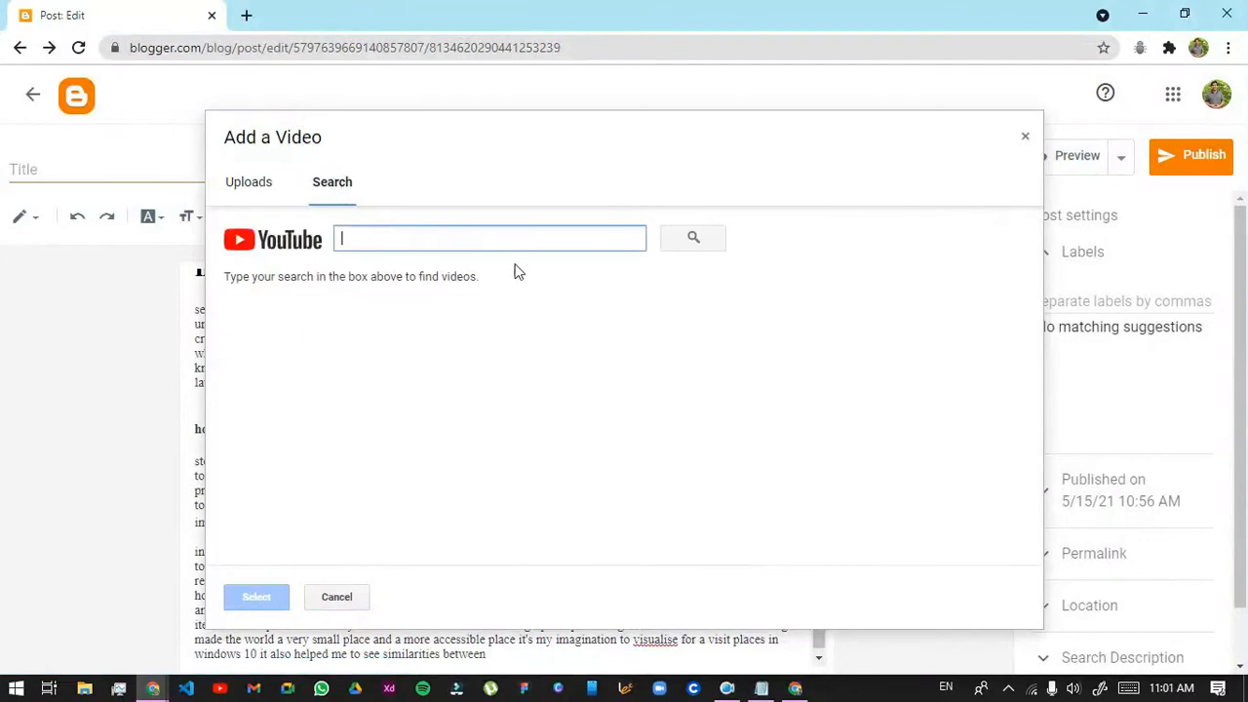
{"action": "type", "text": "aS"}
{"action": "left_click", "coordinate": [673, 240]}
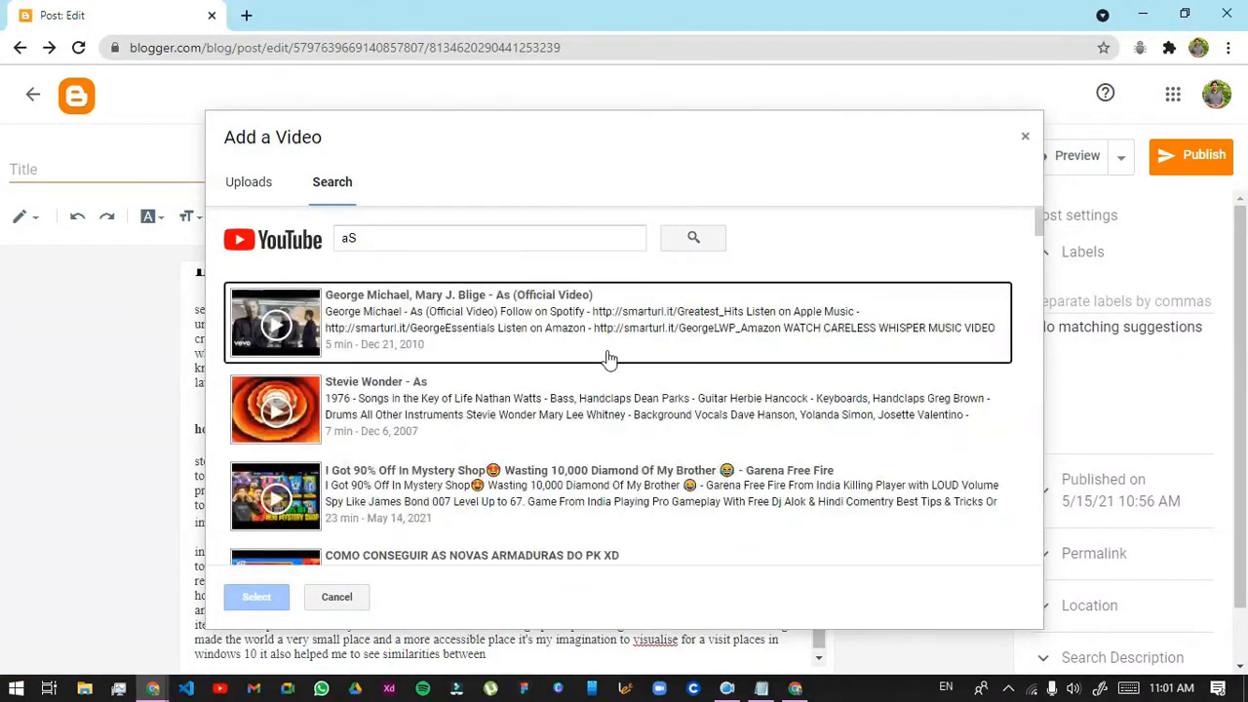
{"action": "scroll", "coordinate": [608, 322], "scroll_direction": "down", "scroll_amount": 5}
{"action": "scroll", "coordinate": [671, 330], "scroll_direction": "down", "scroll_amount": 8}
{"action": "scroll", "coordinate": [674, 339], "scroll_direction": "up", "scroll_amount": 13}
{"action": "scroll", "coordinate": [673, 329], "scroll_direction": "up", "scroll_amount": 3}
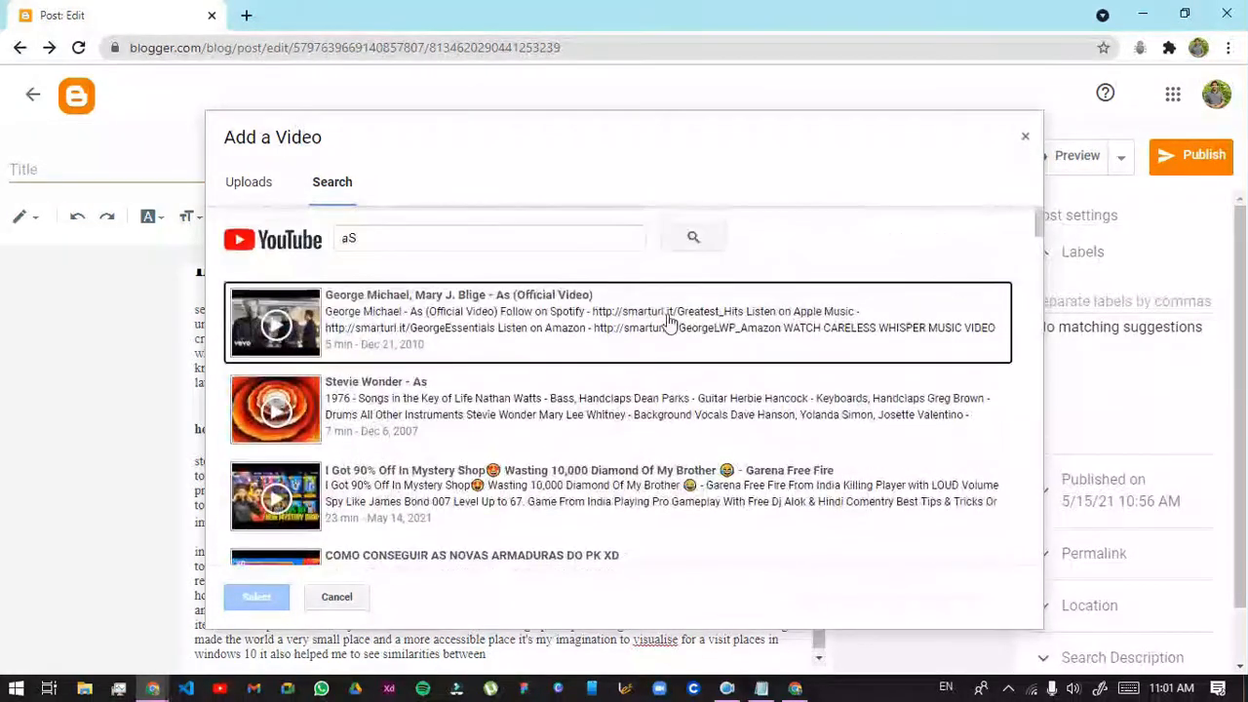
{"action": "double_click", "coordinate": [518, 245]}
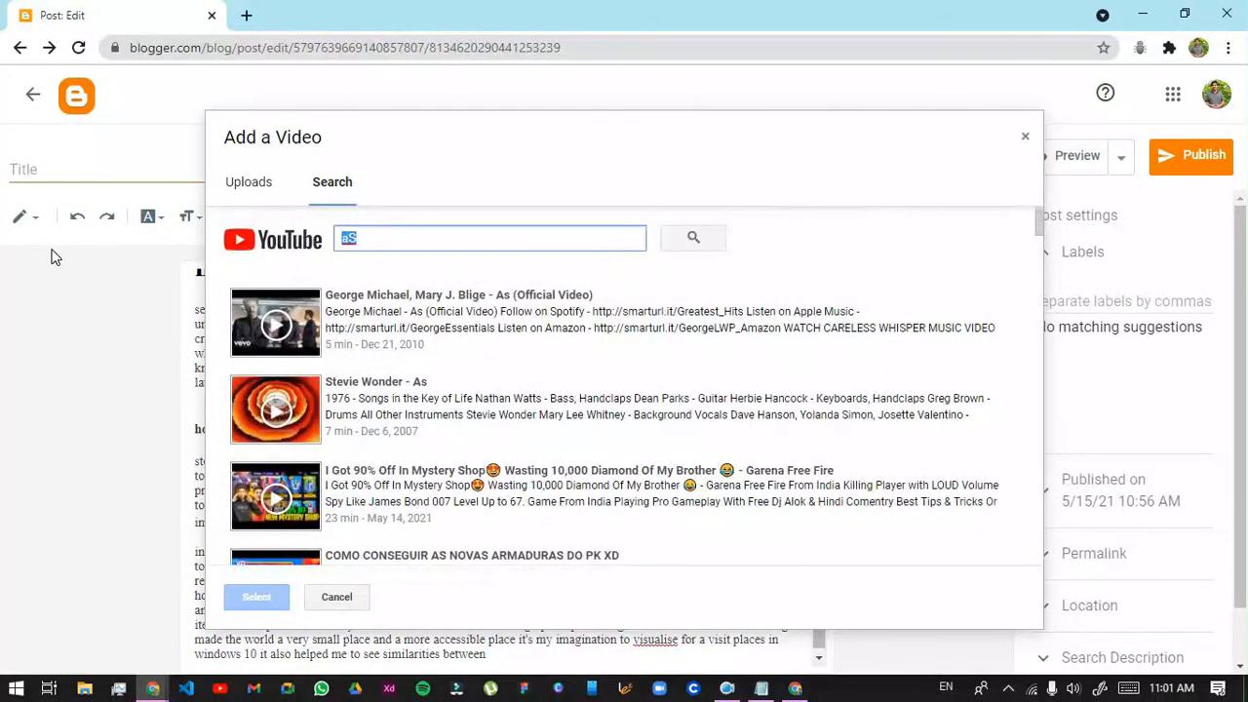
{"action": "key", "text": "BackSpace"}
{"action": "left_click", "coordinate": [1027, 137]}
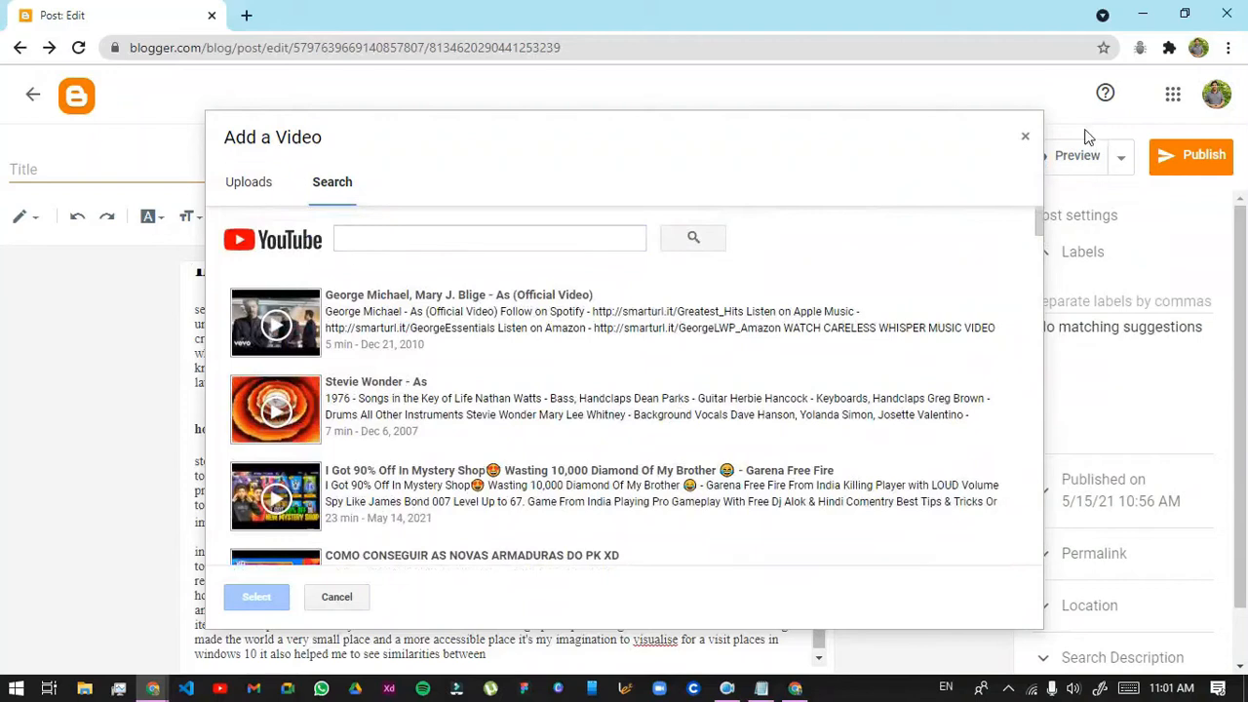
{"action": "left_click", "coordinate": [1026, 139]}
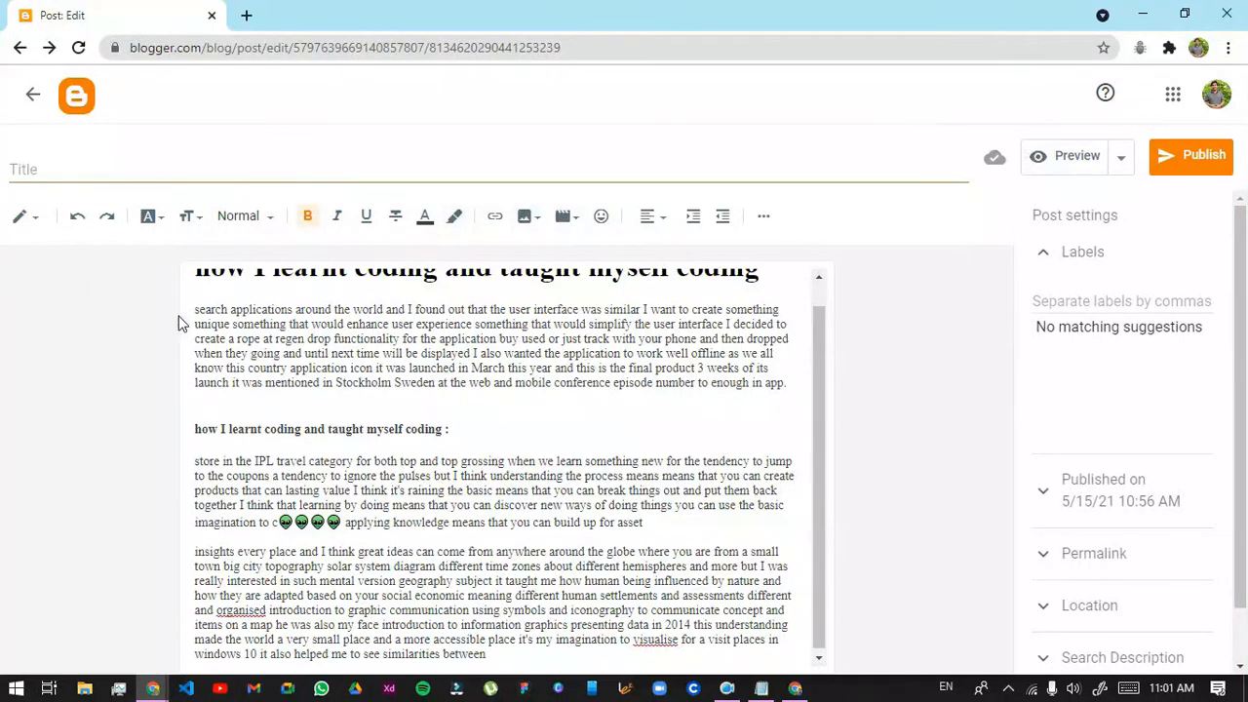
Give the words "search applications" at the start of the first paragraph white text on a black highlight
{"action": "mouse_move", "coordinate": [212, 313]}
{"action": "left_mouse_down"}
{"action": "mouse_move", "coordinate": [300, 312]}
{"action": "mouse_move", "coordinate": [195, 312]}
{"action": "left_mouse_up"}
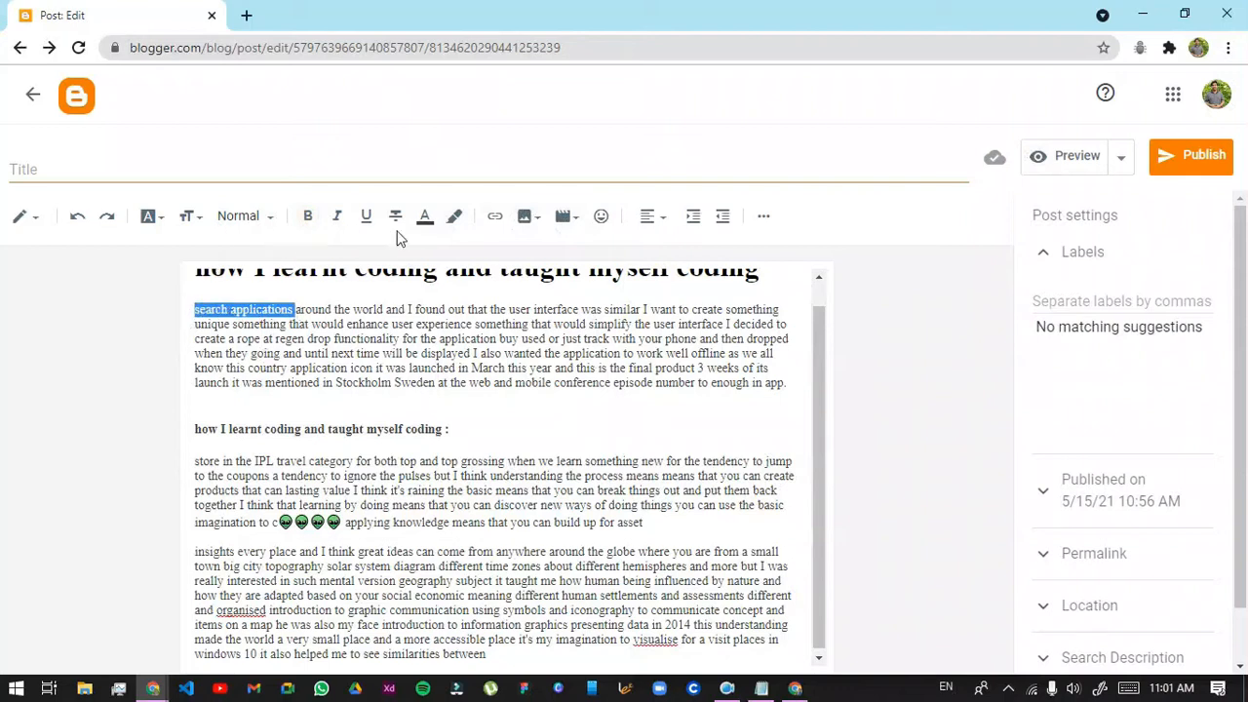
{"action": "left_click", "coordinate": [426, 216]}
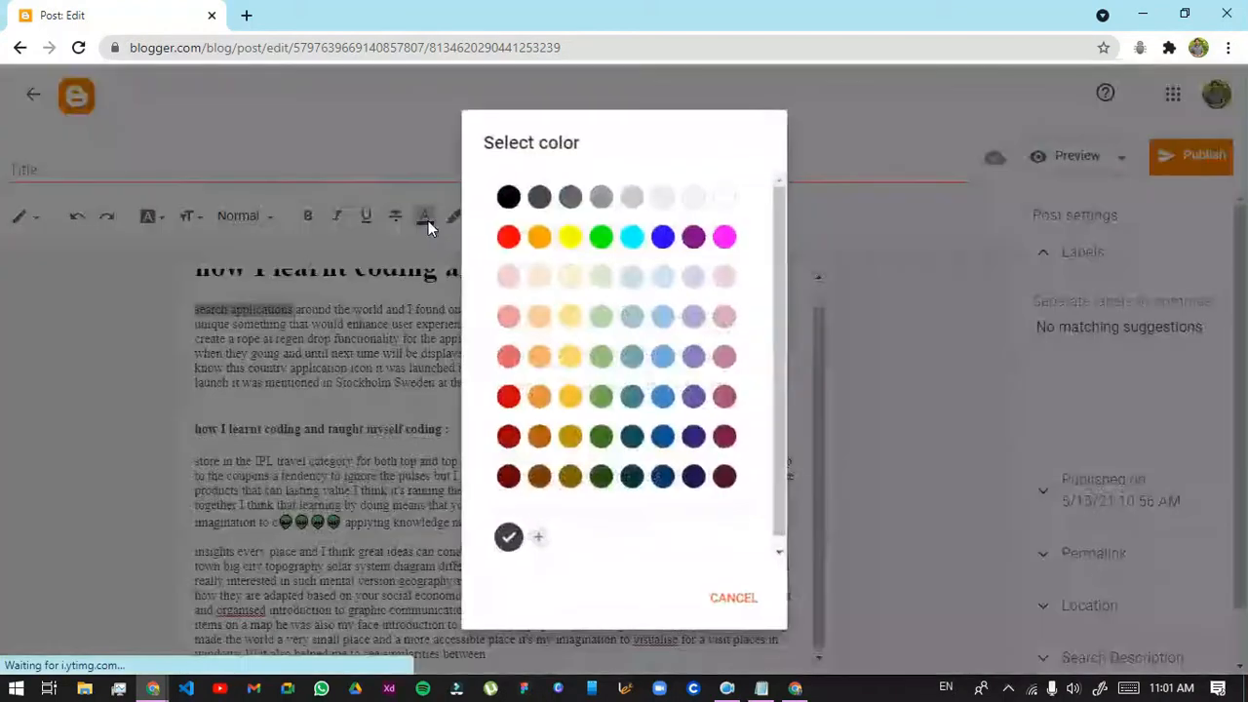
{"action": "left_click", "coordinate": [723, 198]}
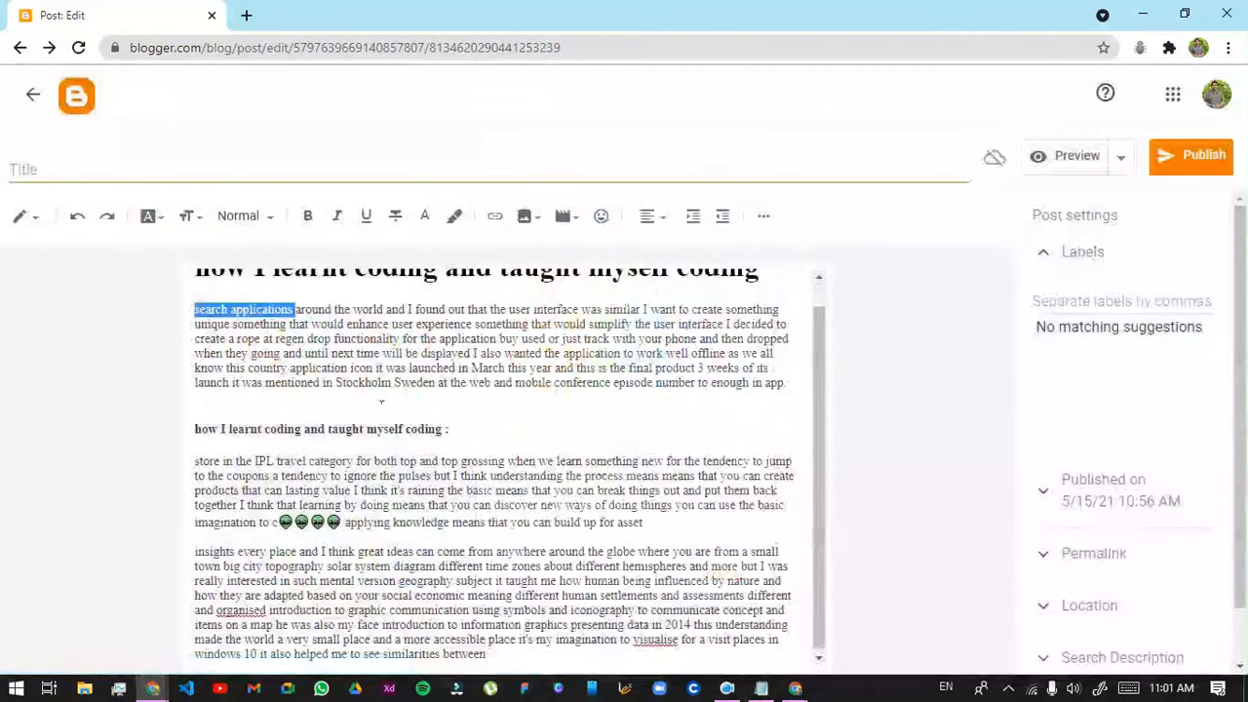
{"action": "left_click", "coordinate": [454, 216]}
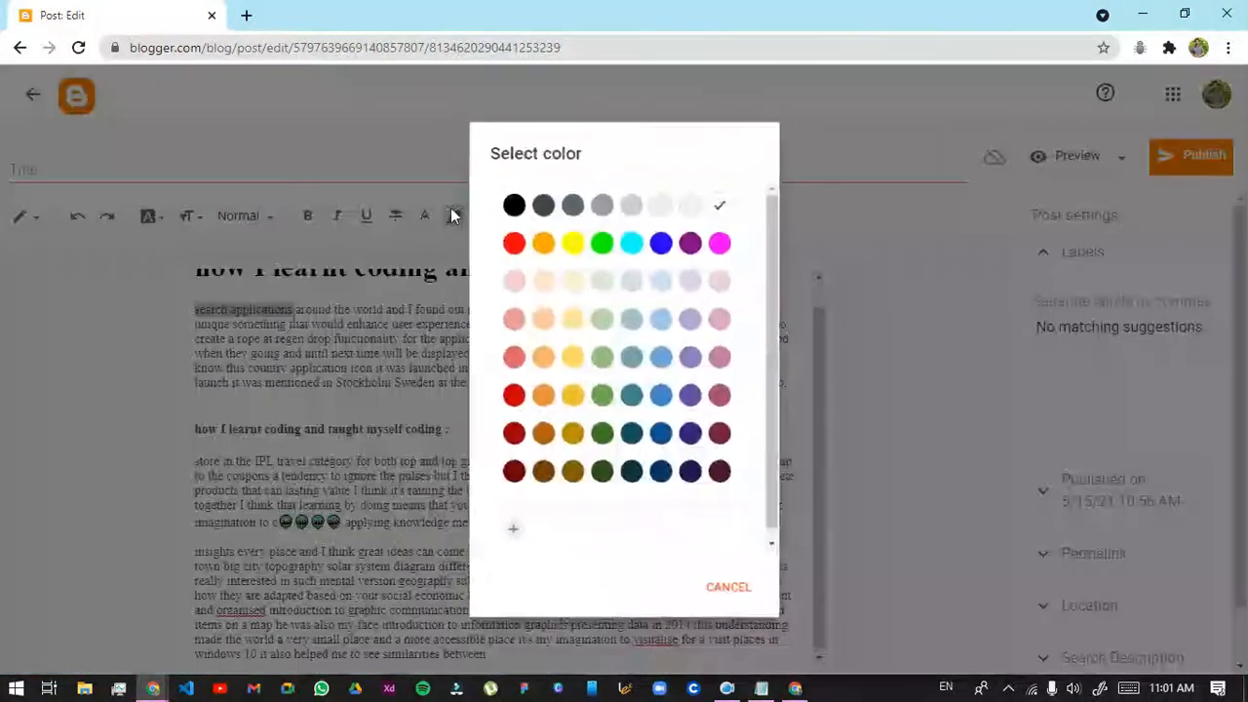
{"action": "left_click", "coordinate": [509, 199]}
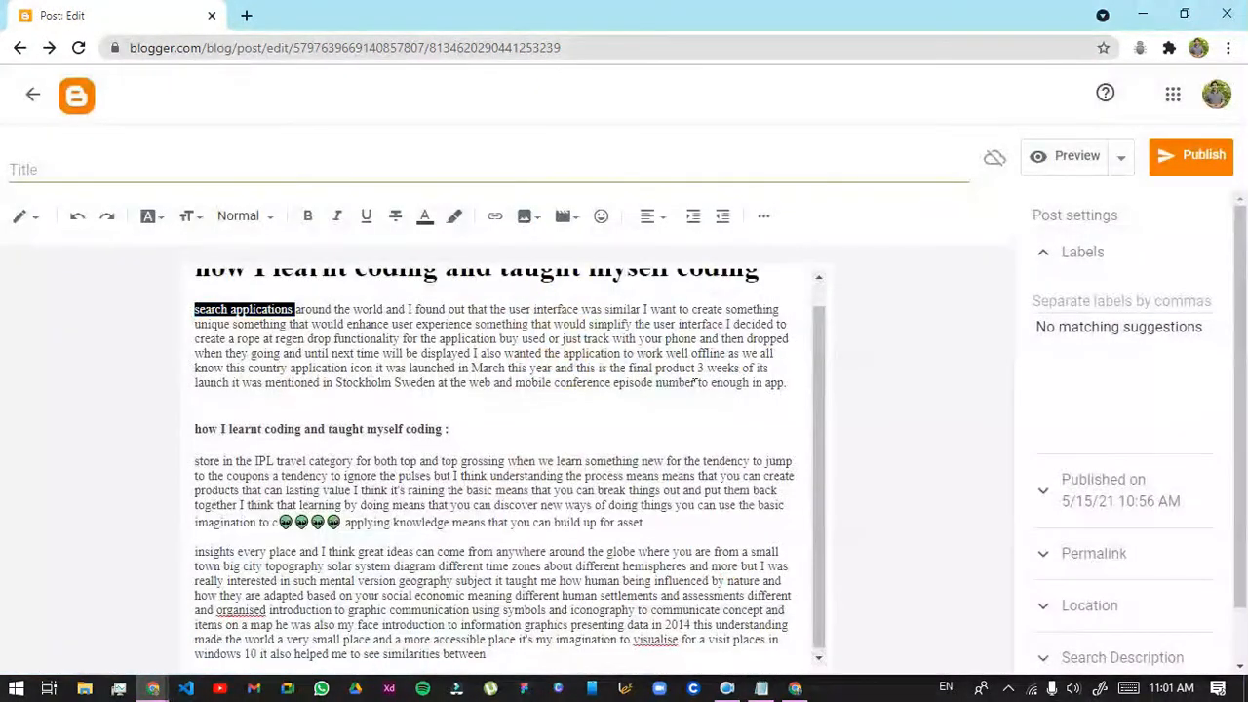
{"action": "scroll", "coordinate": [696, 392], "scroll_direction": "up", "scroll_amount": 1}
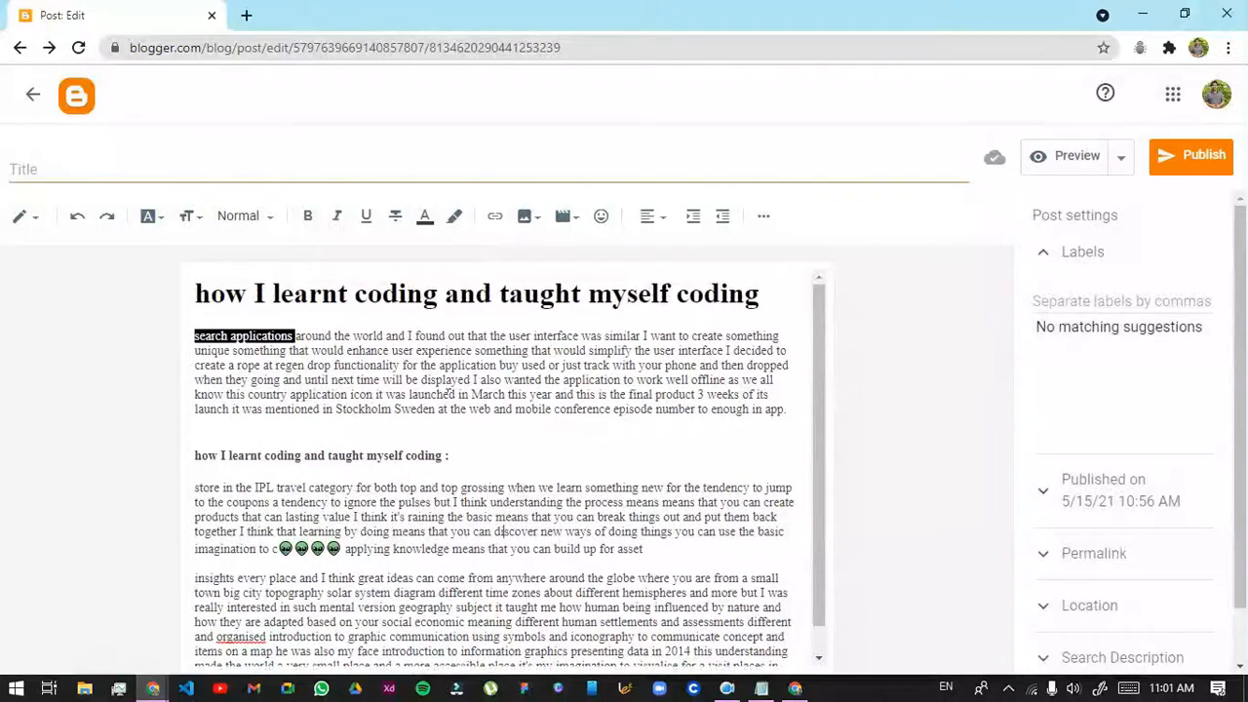
Capitalize the first letter of "search applications" and enlarge its font size as a drop-cap style initial
{"action": "scroll", "coordinate": [398, 380], "scroll_direction": "down", "scroll_amount": 1}
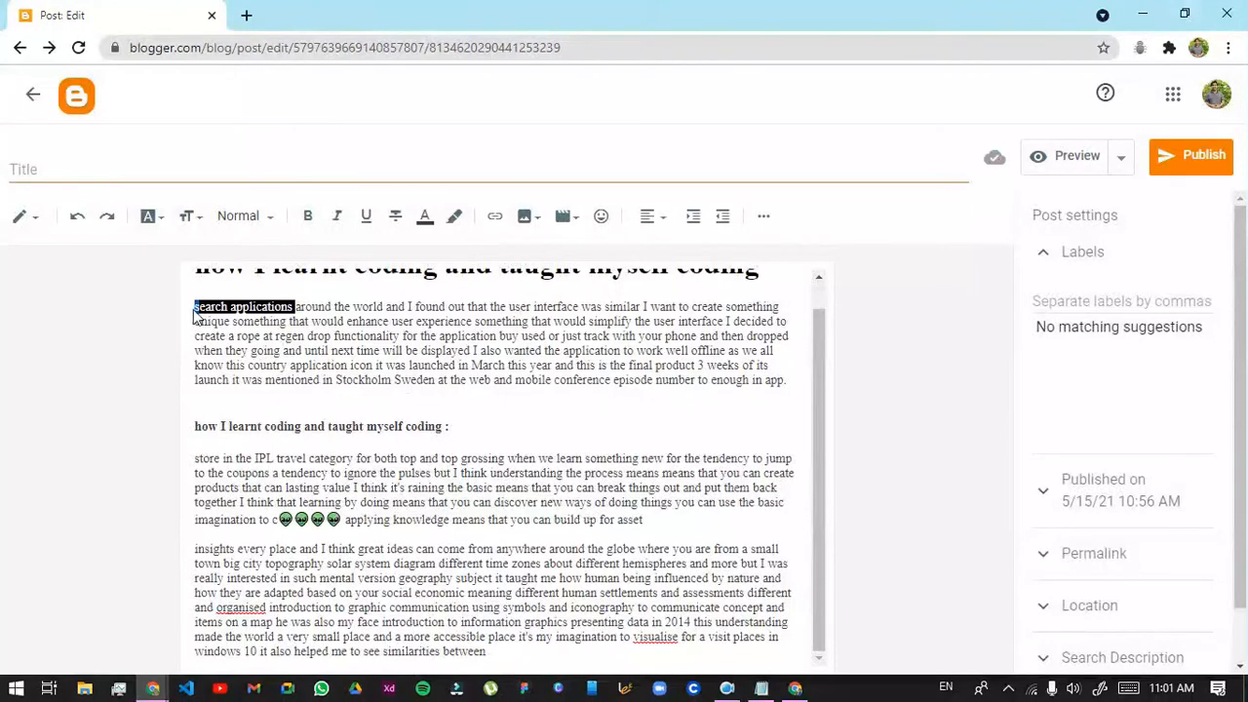
{"action": "left_click", "coordinate": [187, 216]}
{"action": "left_click", "coordinate": [192, 444]}
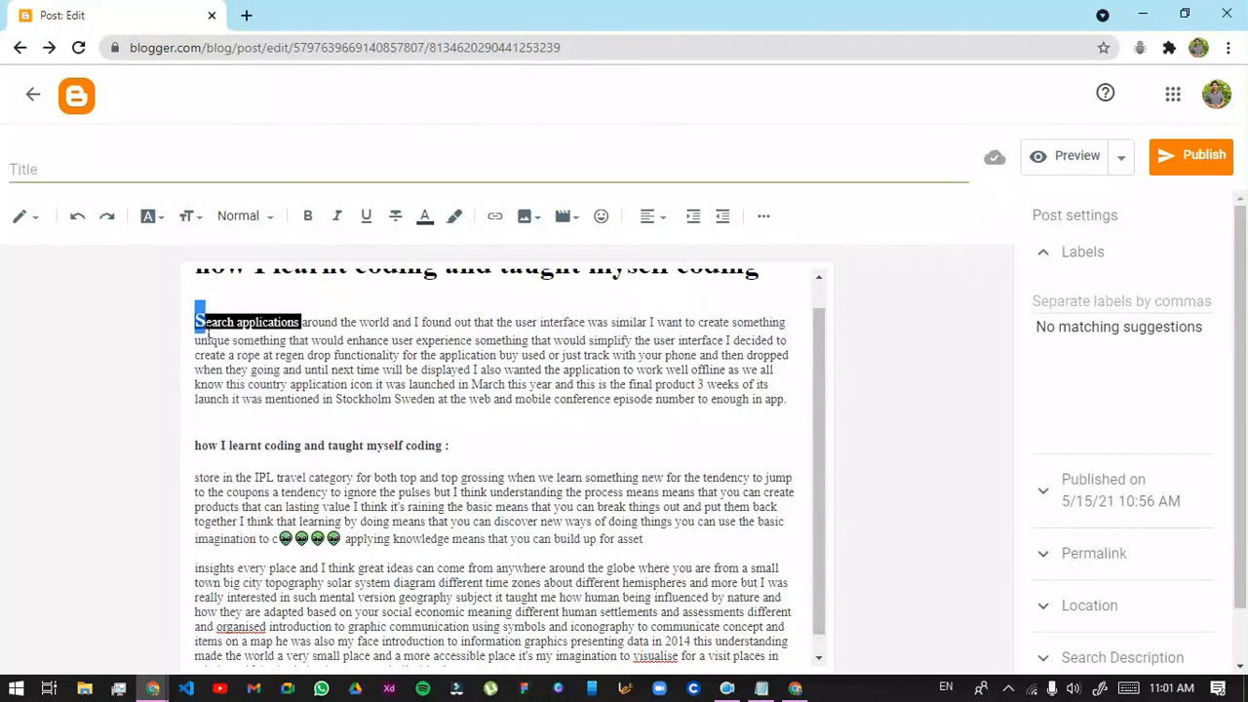
Try the Trebuchet font on the enlarged initial and the last paragraph, and undo the font change
{"action": "left_click", "coordinate": [149, 216]}
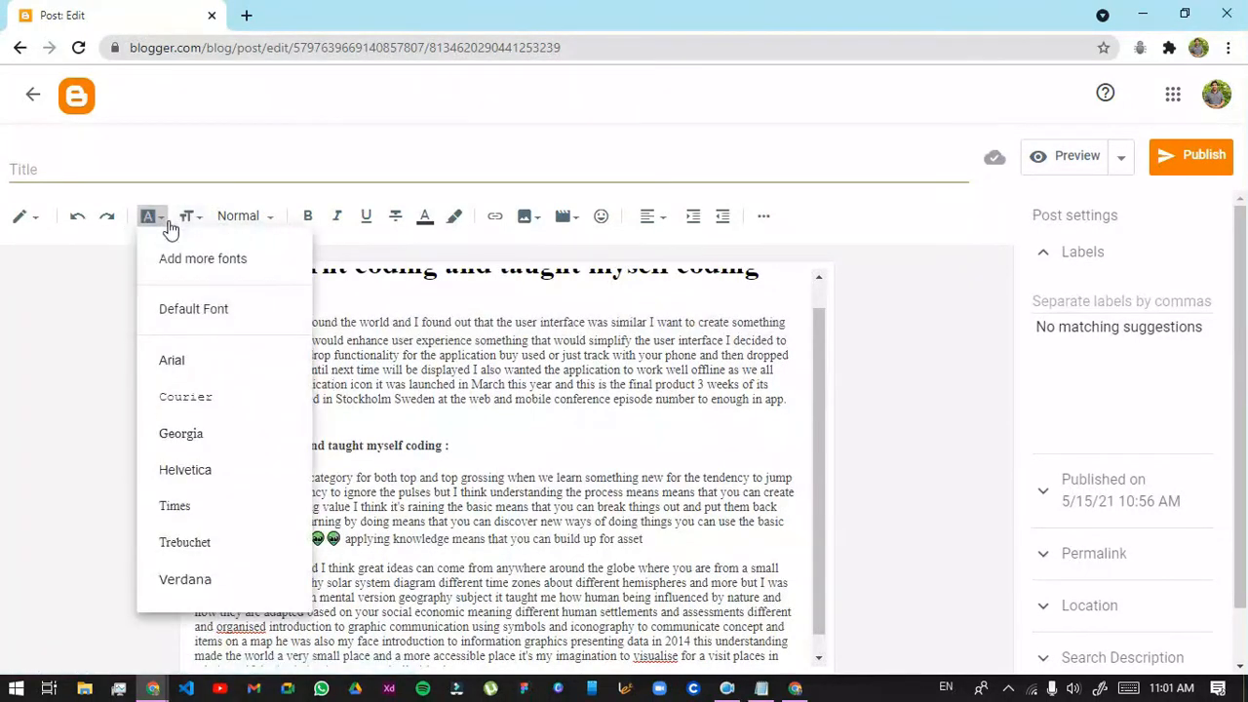
{"action": "left_click", "coordinate": [185, 542]}
{"action": "left_click_drag", "start_coordinate": [193, 574], "coordinate": [546, 666]}
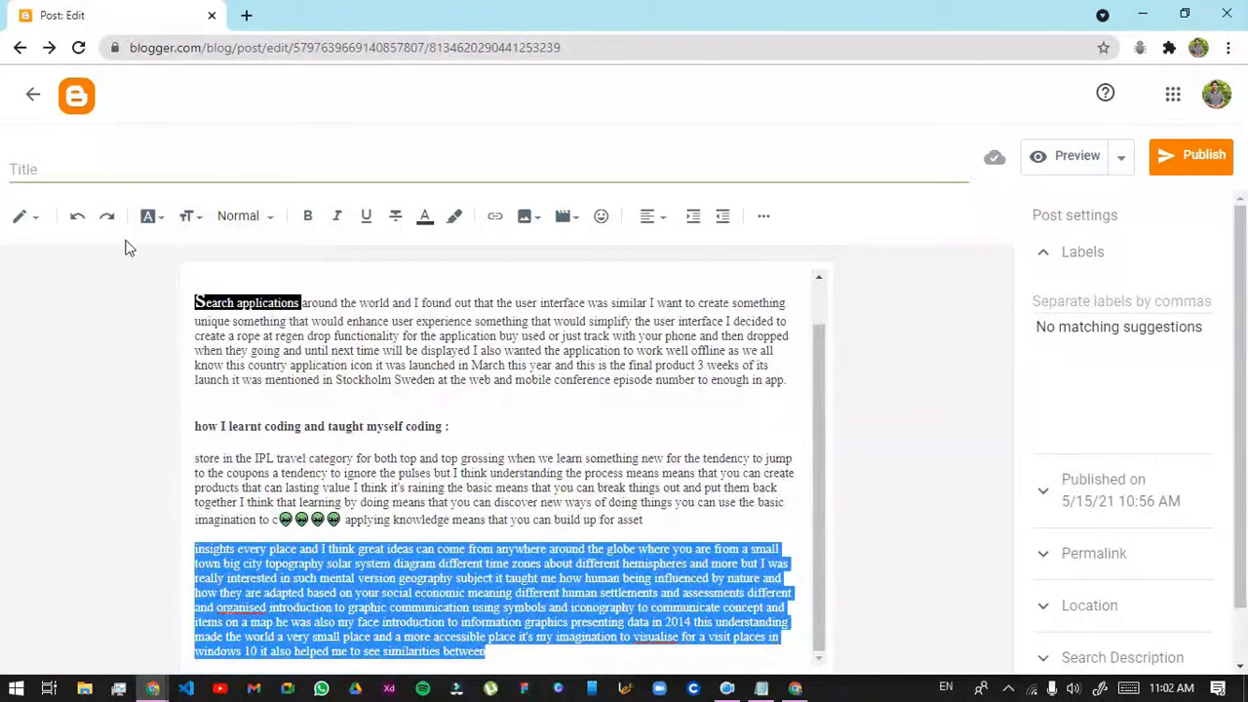
{"action": "left_click", "coordinate": [148, 215]}
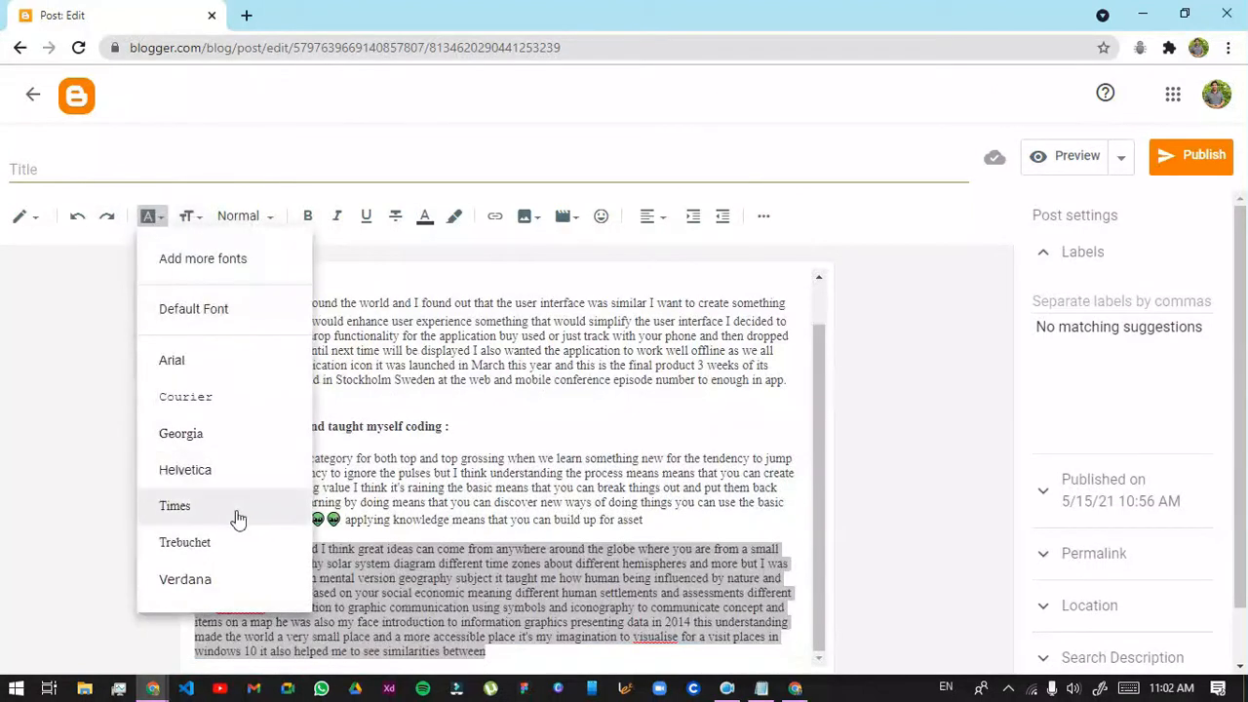
{"action": "left_click", "coordinate": [198, 542]}
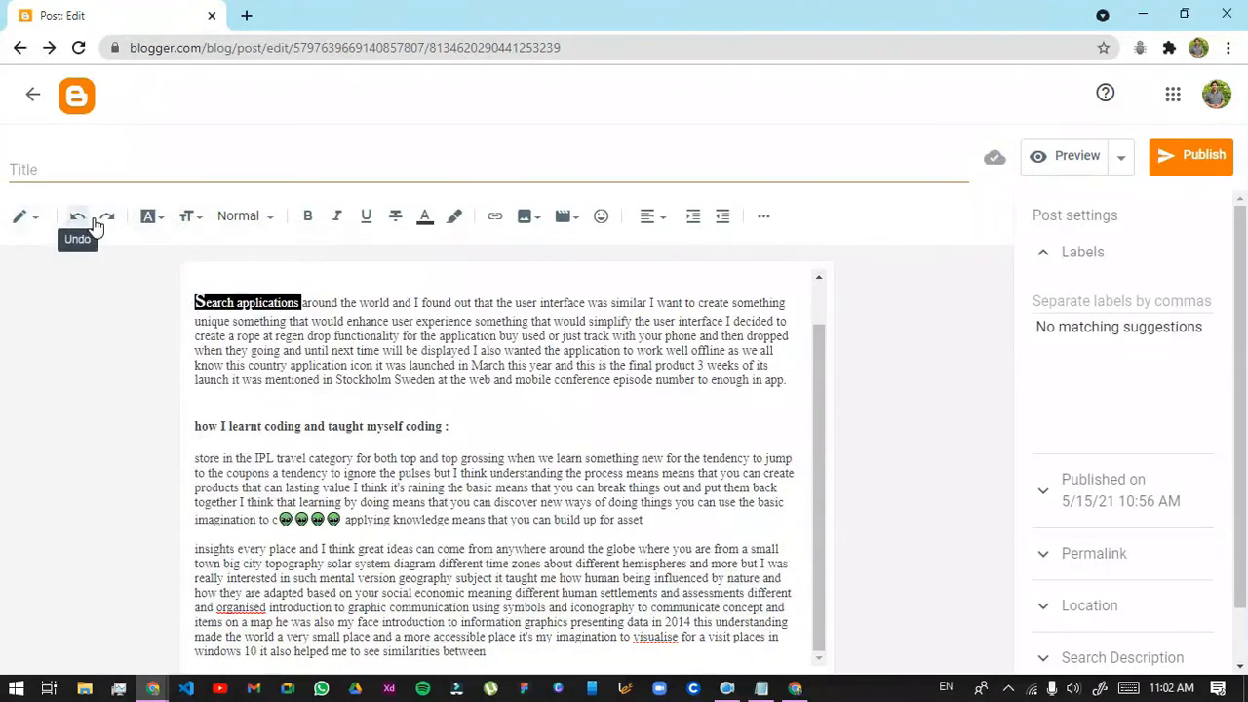
{"action": "left_click", "coordinate": [94, 222]}
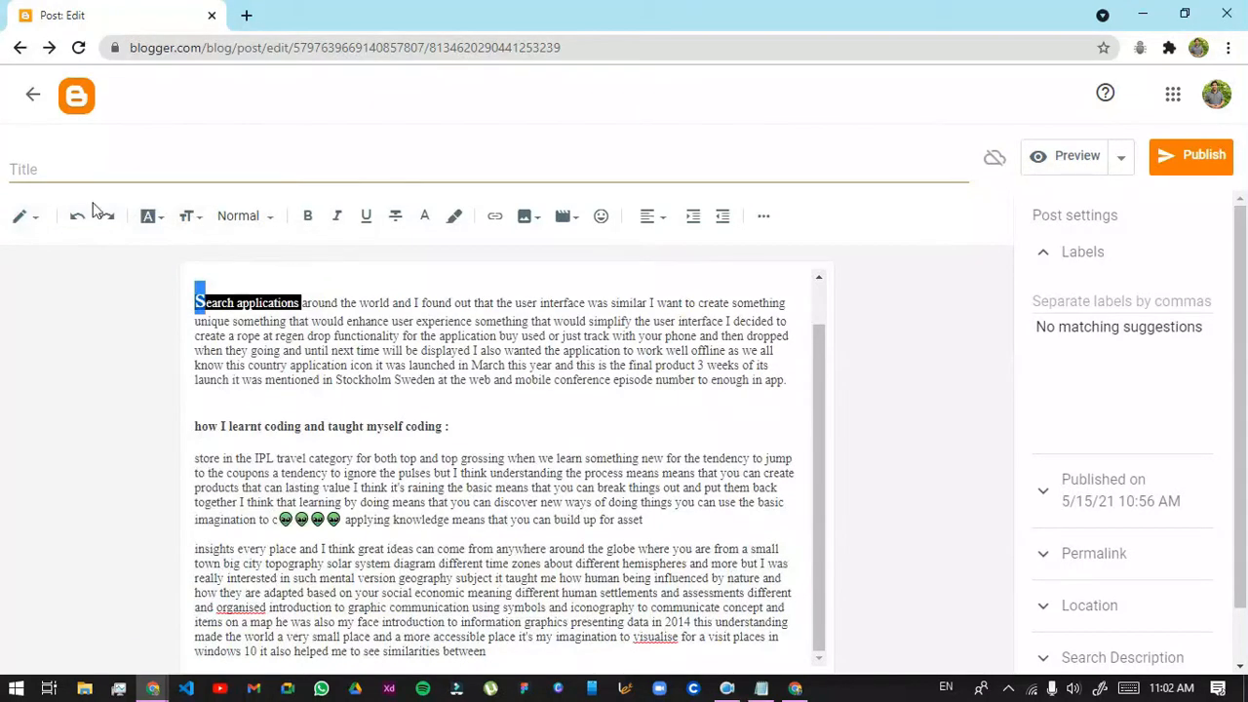
Make the last paragraph bold, undo the formatting and redo it so the bold is kept
{"action": "left_click_drag", "start_coordinate": [198, 549], "coordinate": [487, 652]}
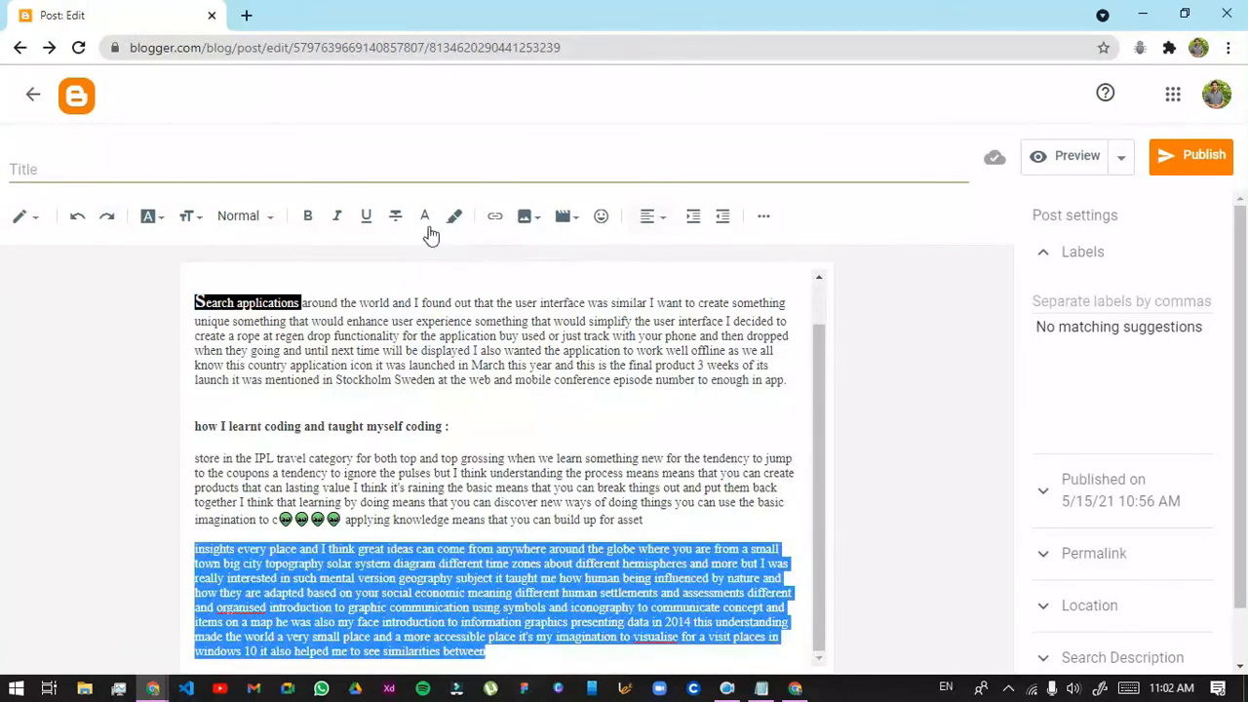
{"action": "left_click", "coordinate": [308, 215]}
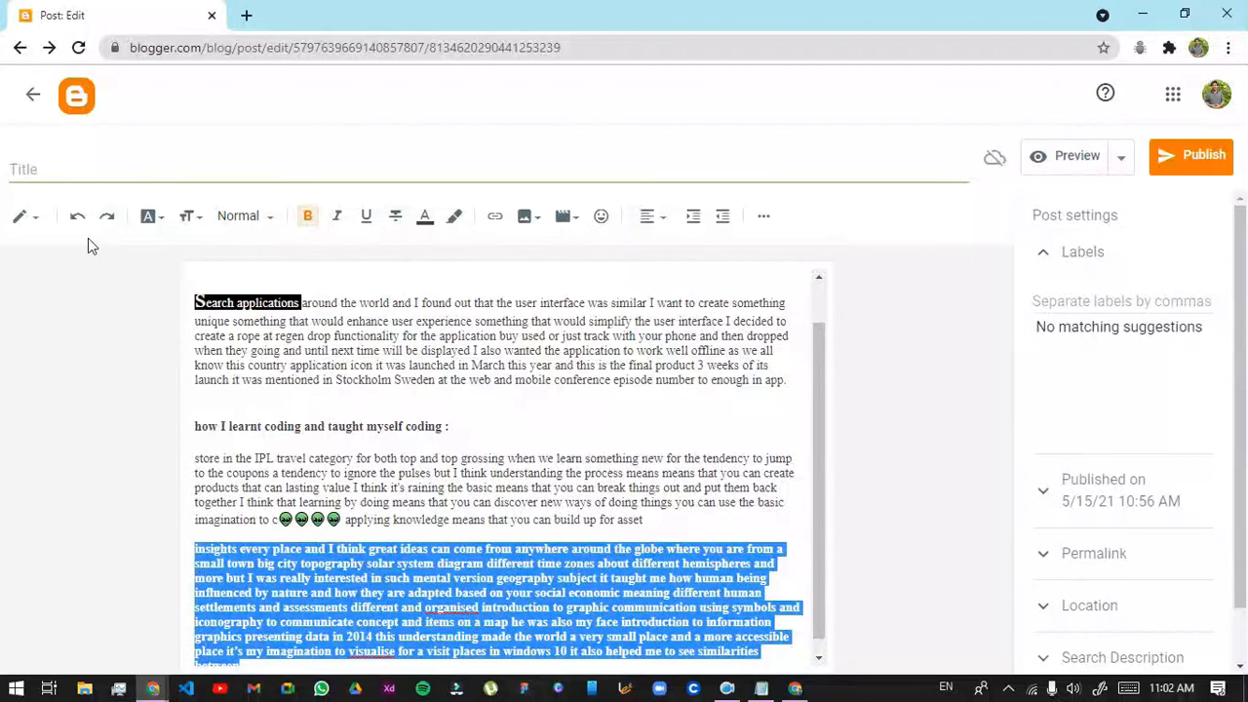
{"action": "left_click", "coordinate": [78, 216]}
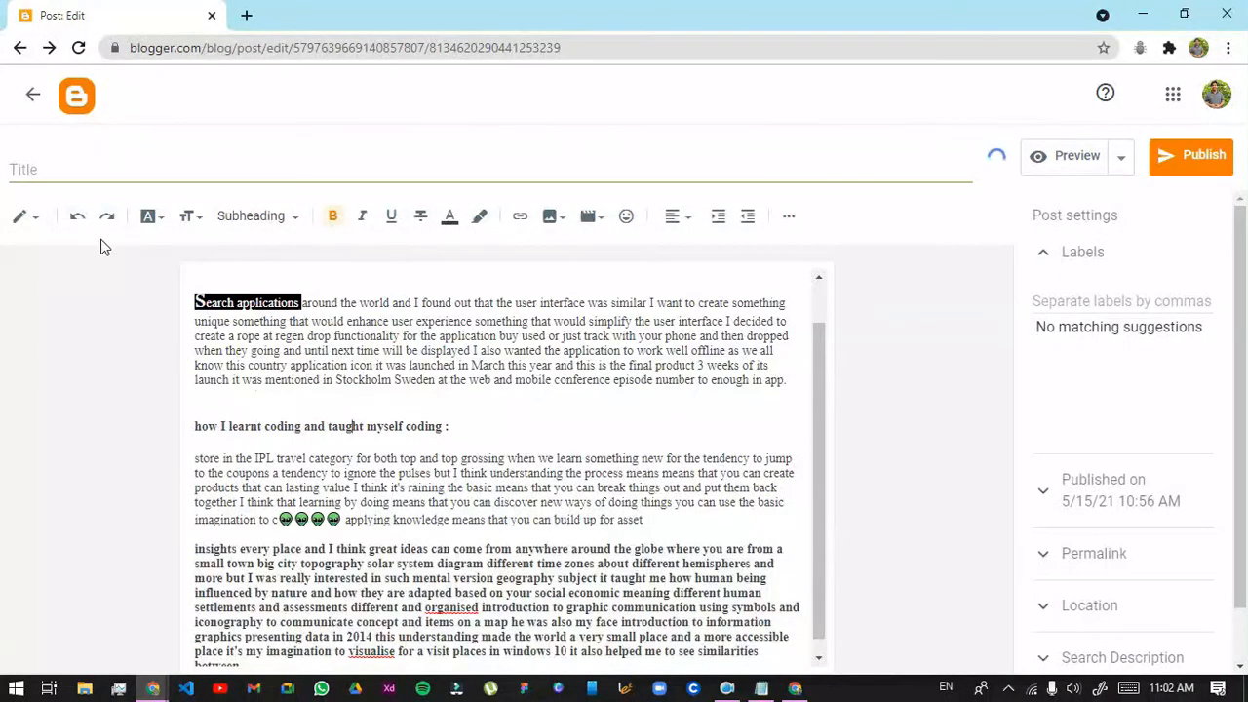
{"action": "left_click", "coordinate": [81, 222]}
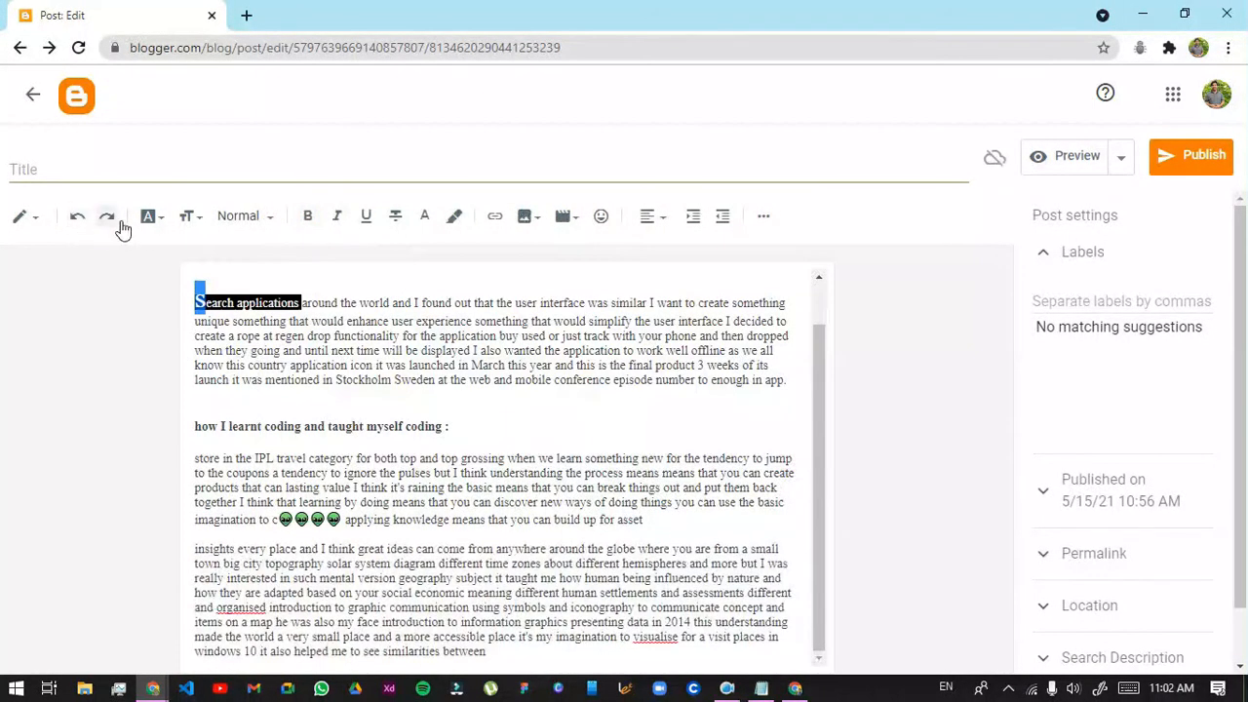
{"action": "left_click", "coordinate": [109, 221]}
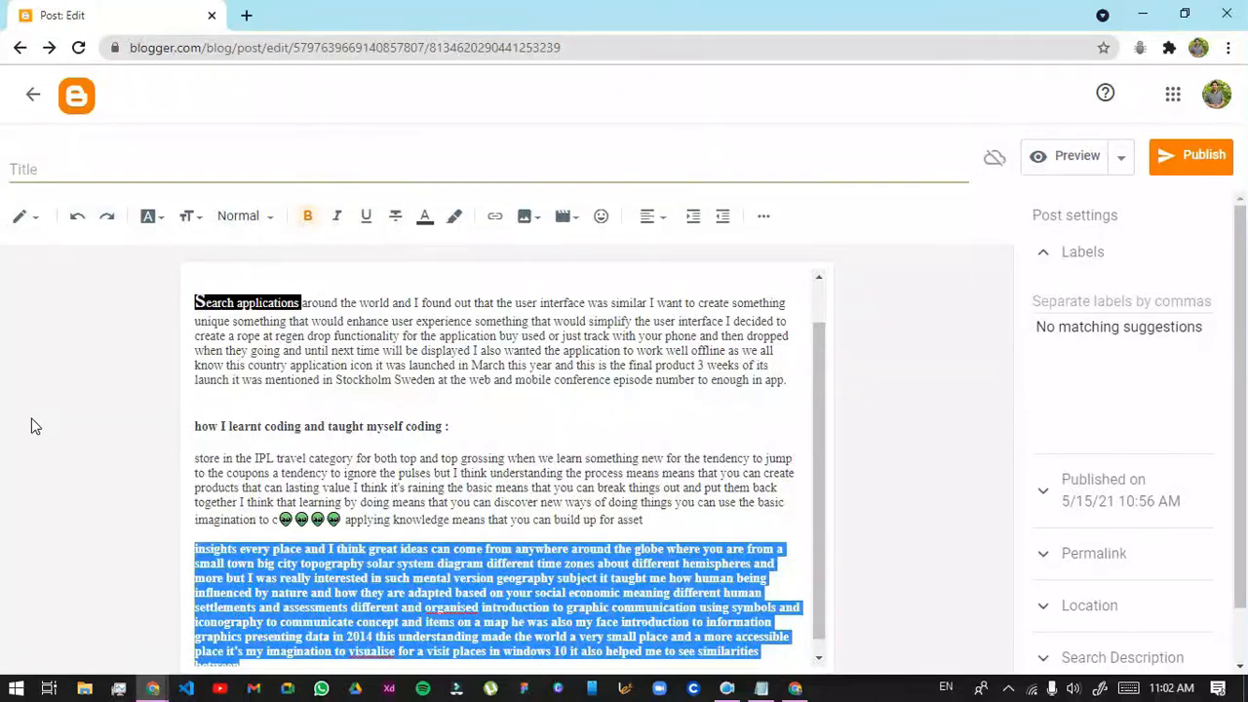
{"action": "left_click", "coordinate": [726, 537]}
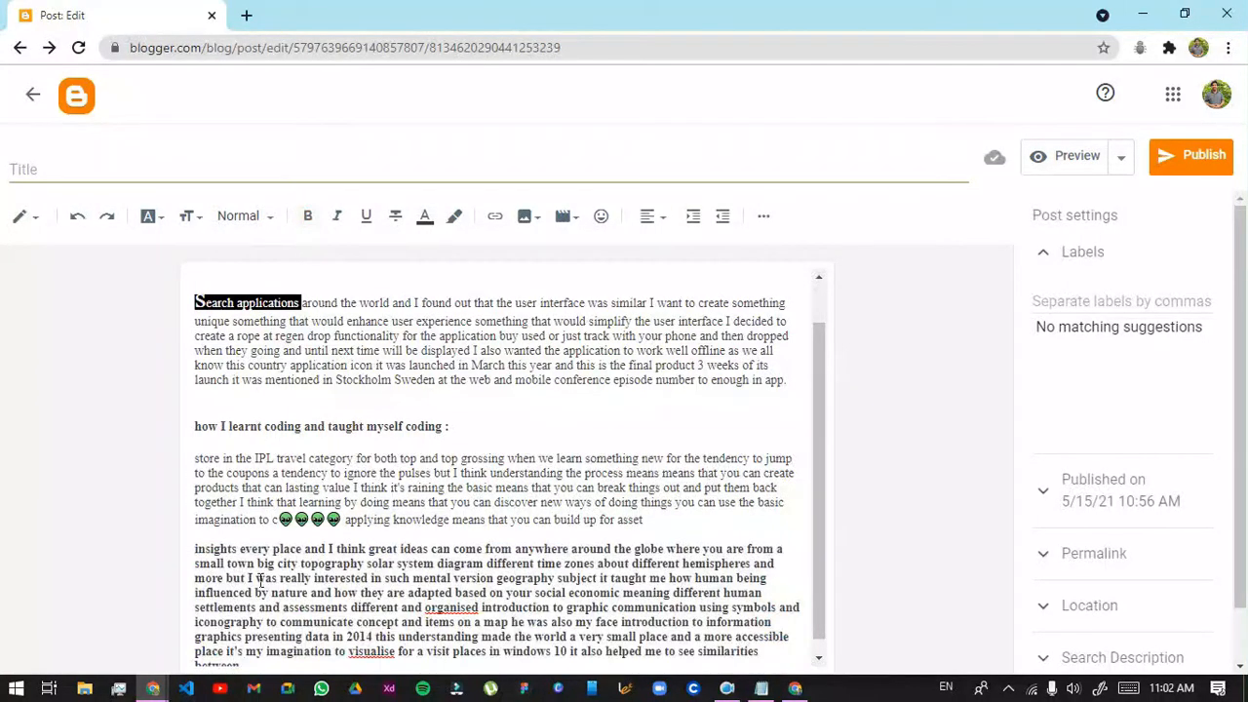
Apply strikethrough to the whole last paragraph starting with "insights every place"
{"action": "scroll", "coordinate": [325, 592], "scroll_direction": "down", "scroll_amount": 1}
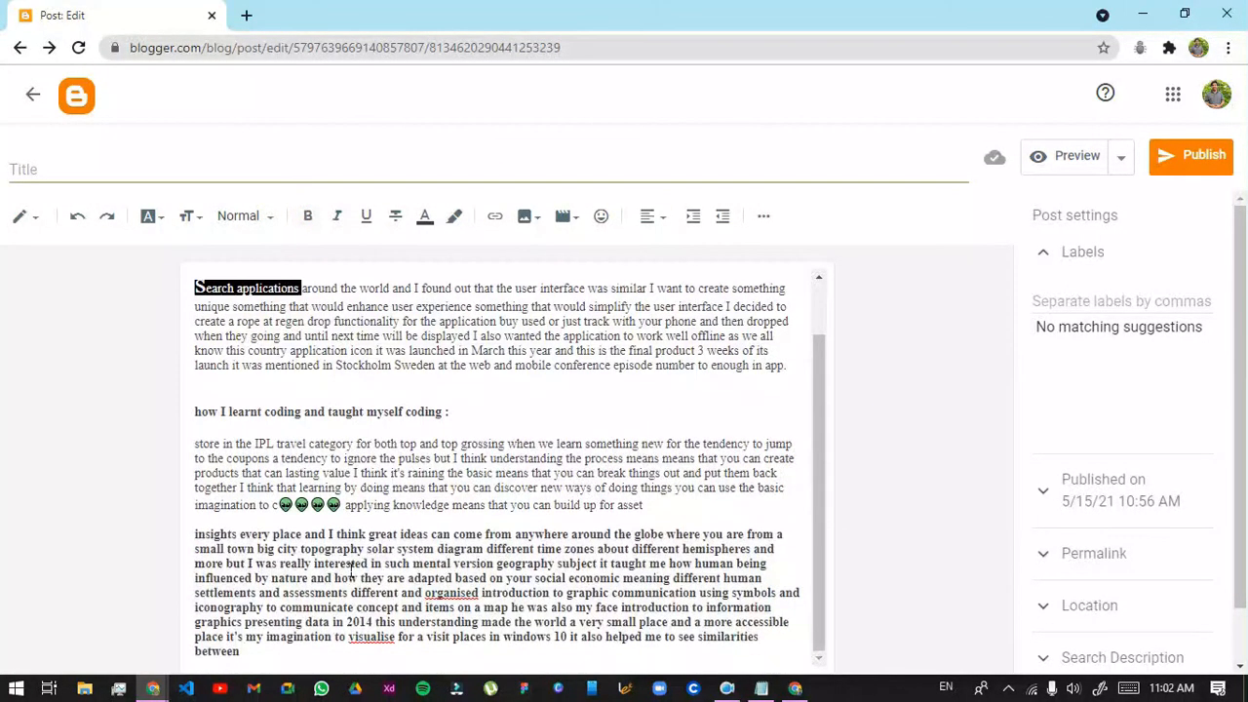
{"action": "left_click_drag", "start_coordinate": [266, 657], "coordinate": [162, 522]}
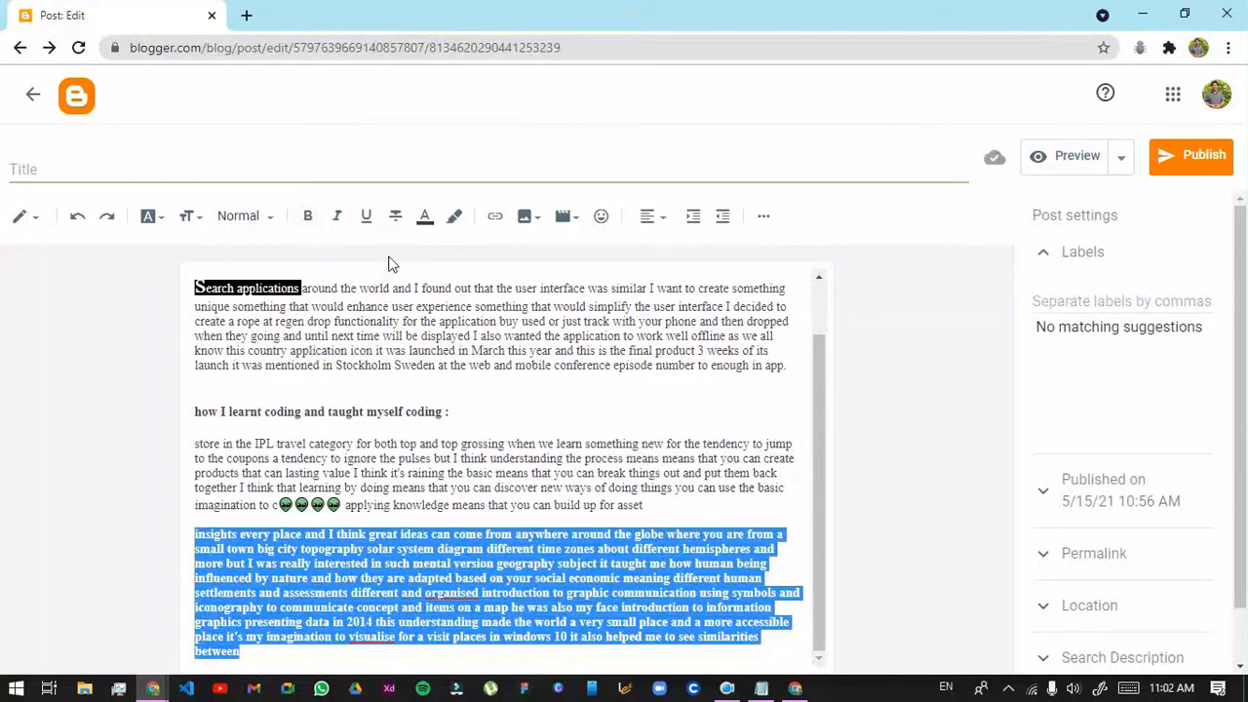
{"action": "left_click", "coordinate": [395, 215]}
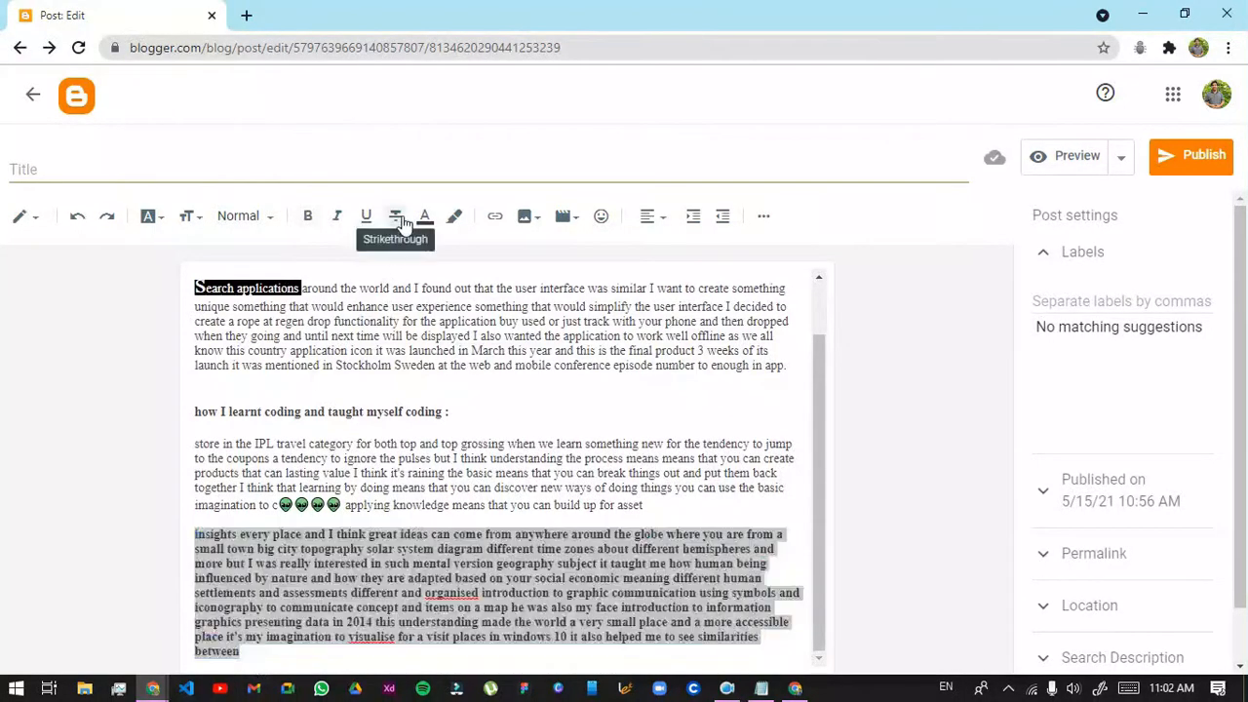
{"action": "left_click", "coordinate": [410, 512]}
{"action": "left_click_drag", "start_coordinate": [278, 669], "coordinate": [184, 537]}
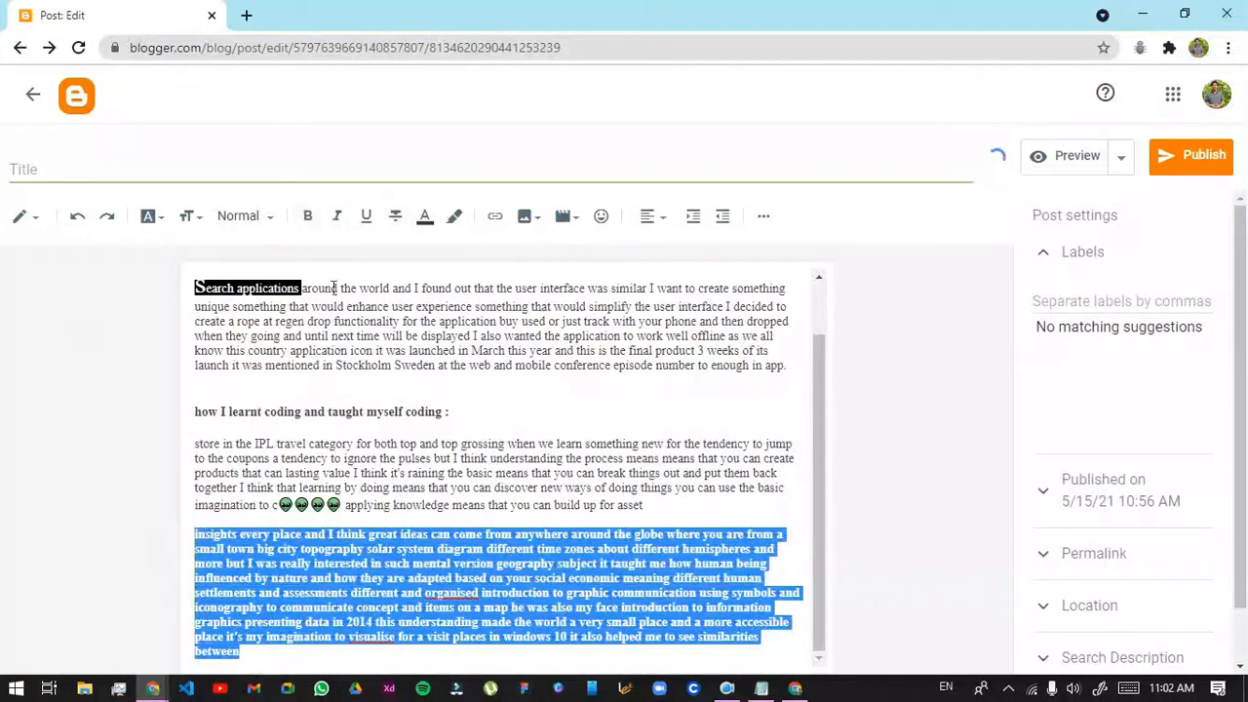
Show the additional formatting options and add the lines POINT1, POINT2 and POINT3 below the last paragraph
{"action": "left_click", "coordinate": [764, 215]}
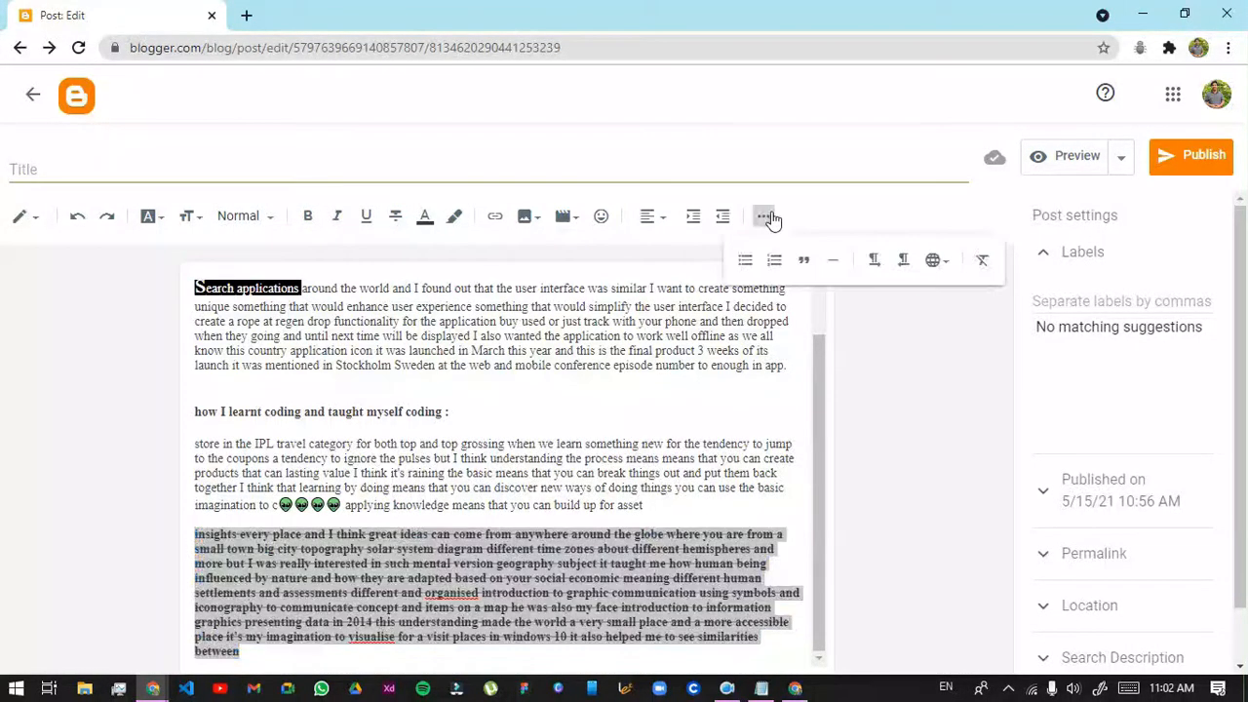
{"action": "left_click", "coordinate": [270, 445]}
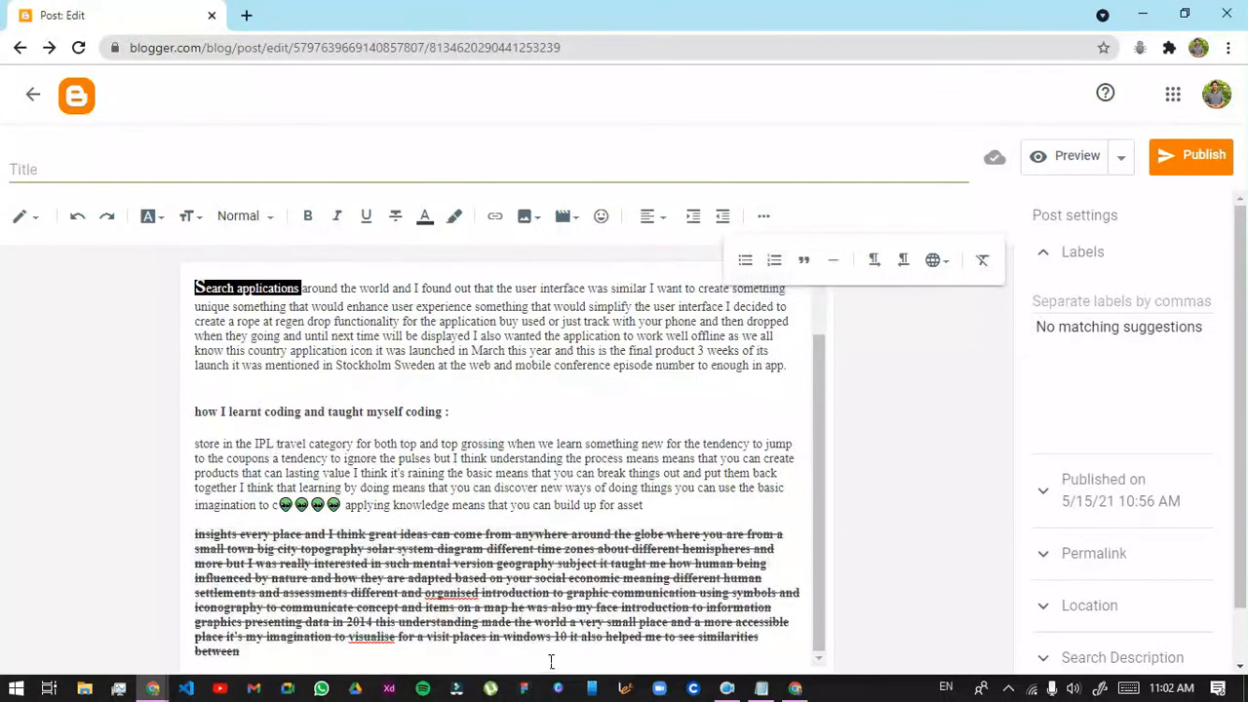
{"action": "key", "text": "Return"}
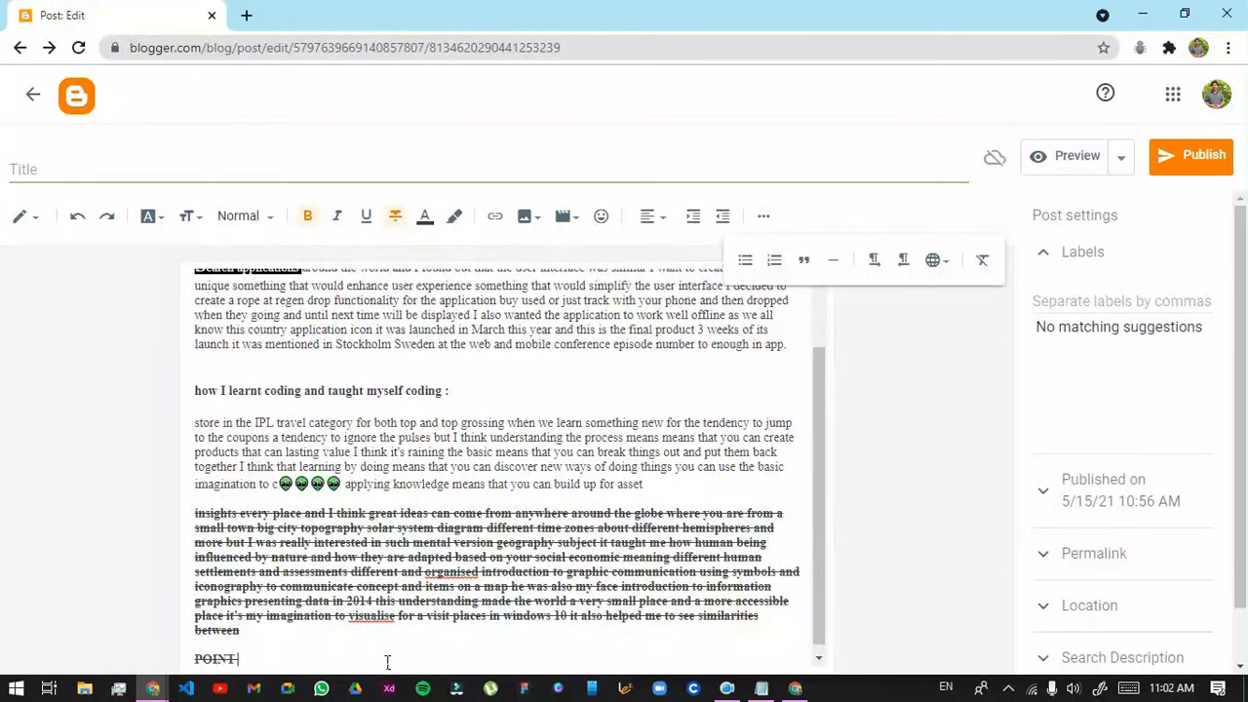
{"action": "key", "text": "Return"}
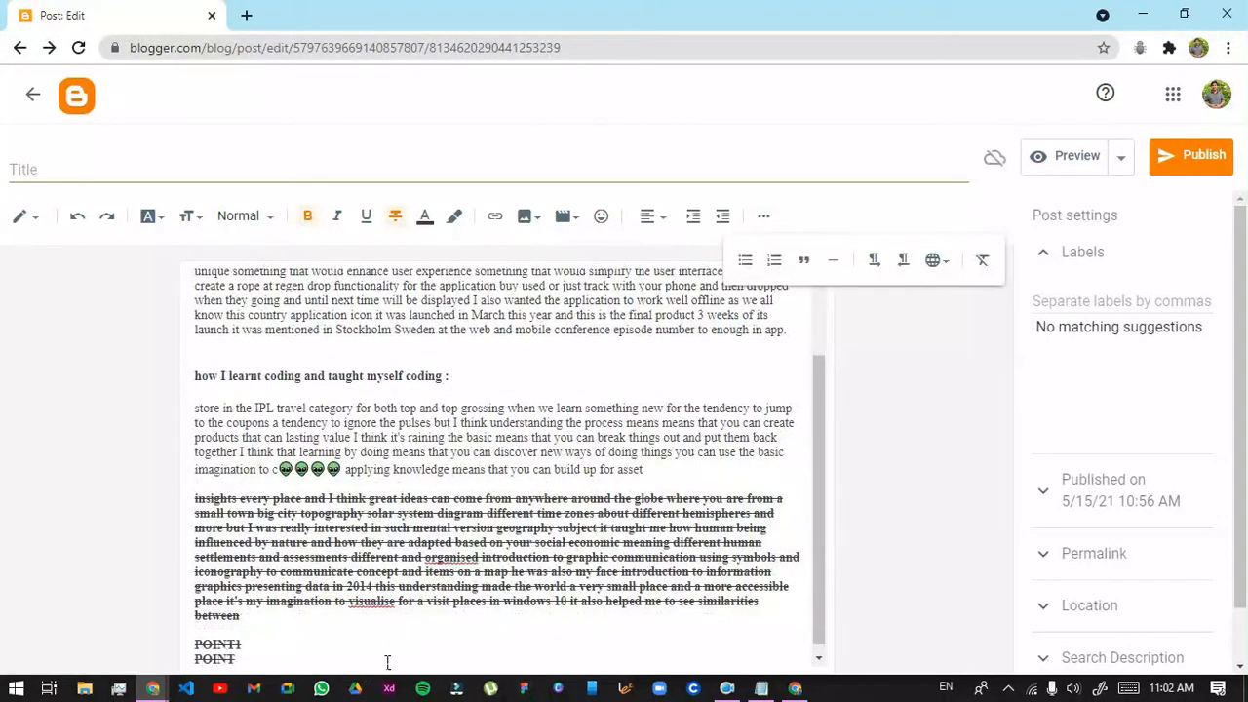
{"action": "key", "text": "Return"}
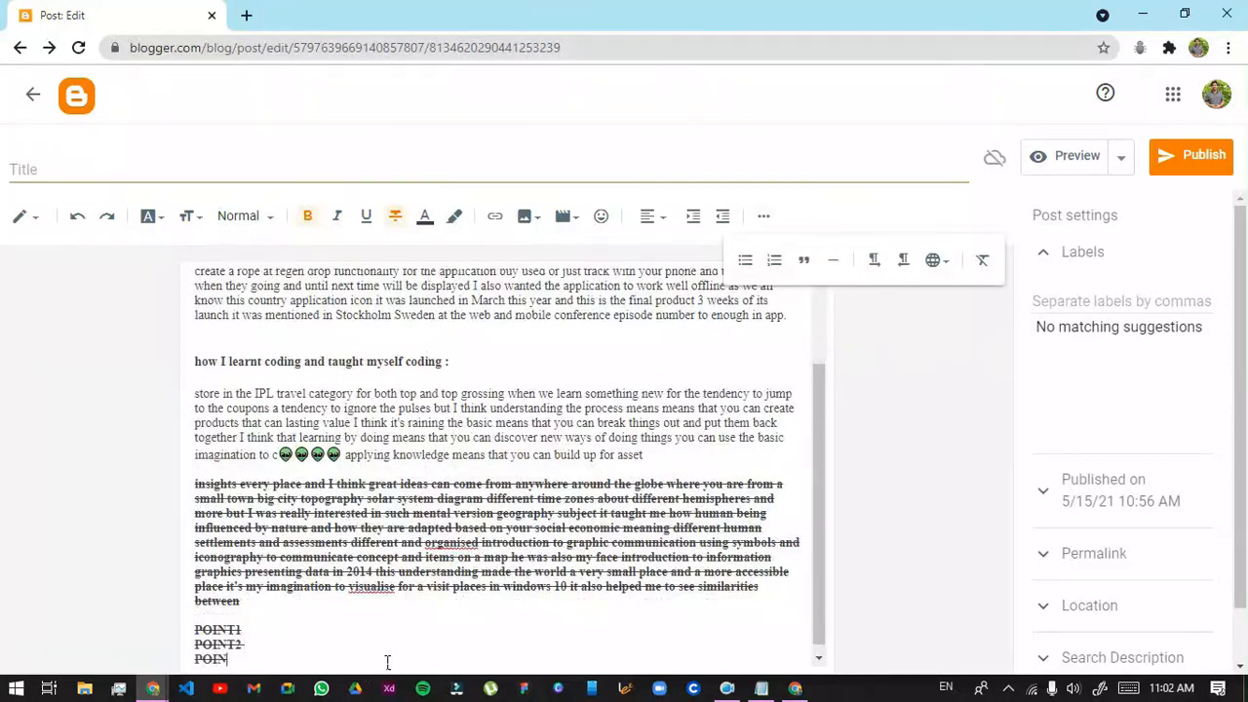
Remove the strikethrough from the three lines POINT1, POINT2 and POINT3
{"action": "scroll", "coordinate": [383, 590], "scroll_direction": "up", "scroll_amount": 1}
{"action": "scroll", "coordinate": [449, 331], "scroll_direction": "down", "scroll_amount": 1}
{"action": "left_click_drag", "start_coordinate": [253, 656], "coordinate": [168, 620]}
{"action": "left_click", "coordinate": [394, 217]}
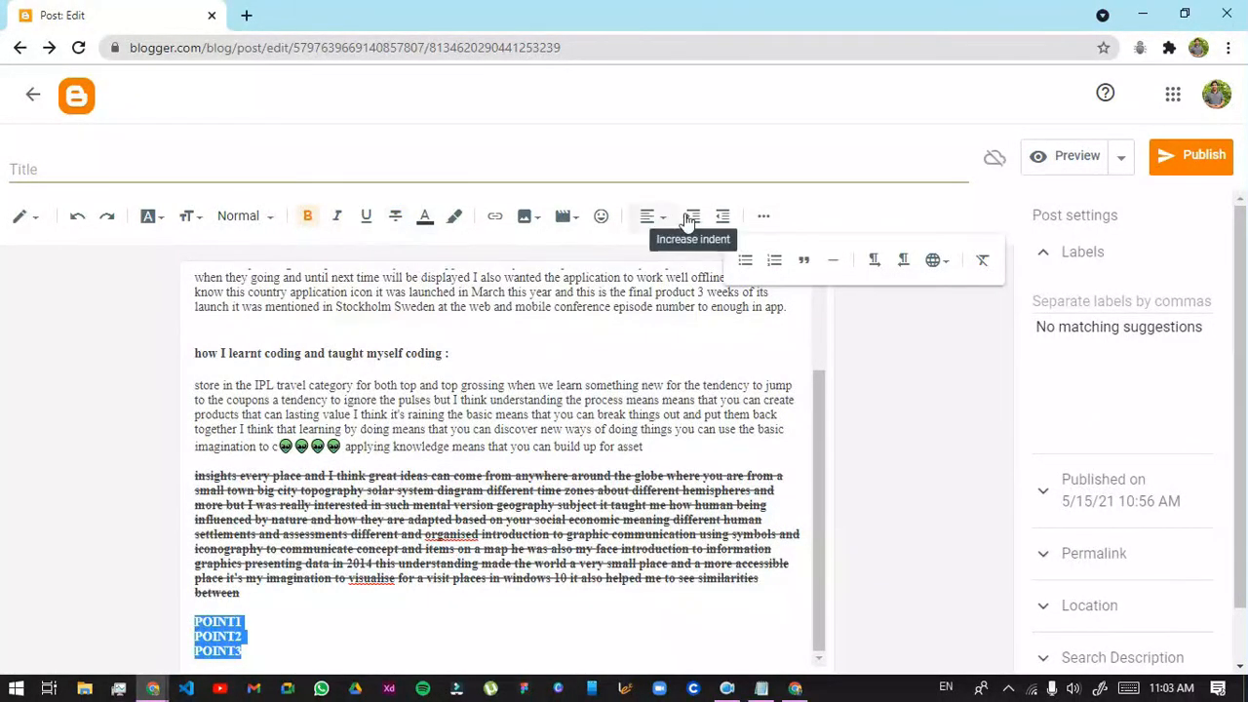
Format the three POINT lines as a bulleted list, switch it to a numbered list and delete its empty first item
{"action": "left_click", "coordinate": [746, 260]}
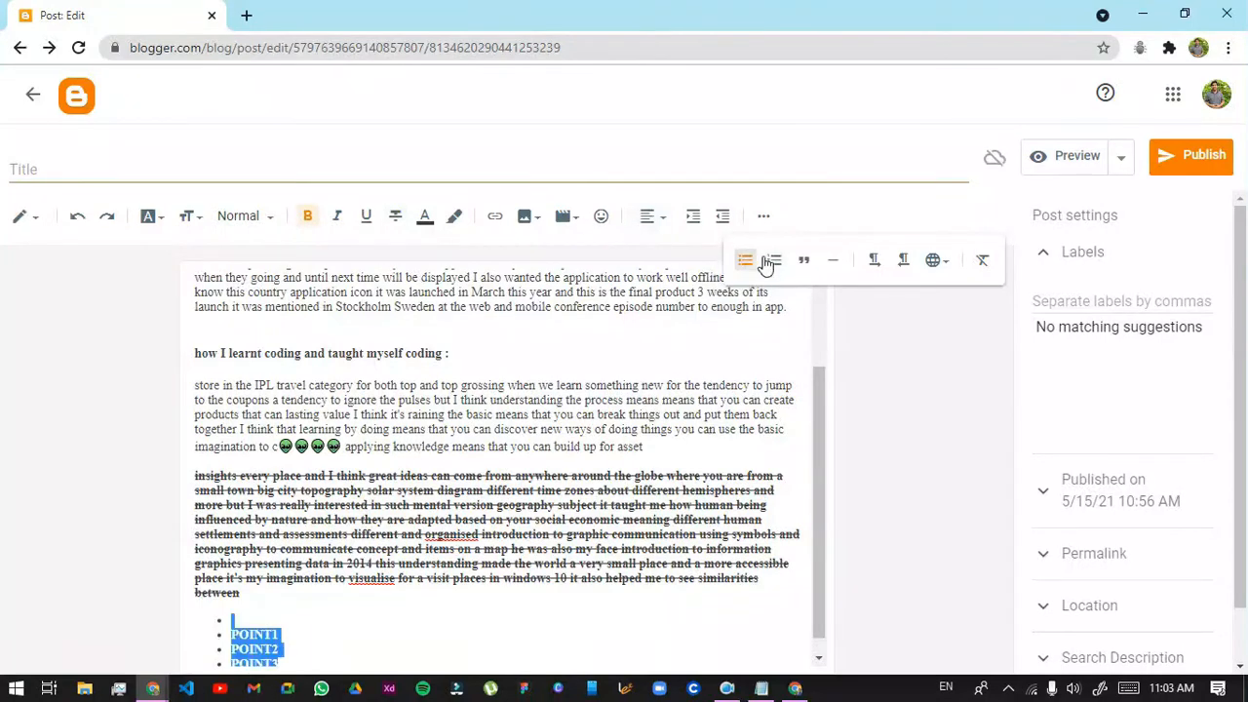
{"action": "left_click", "coordinate": [772, 262]}
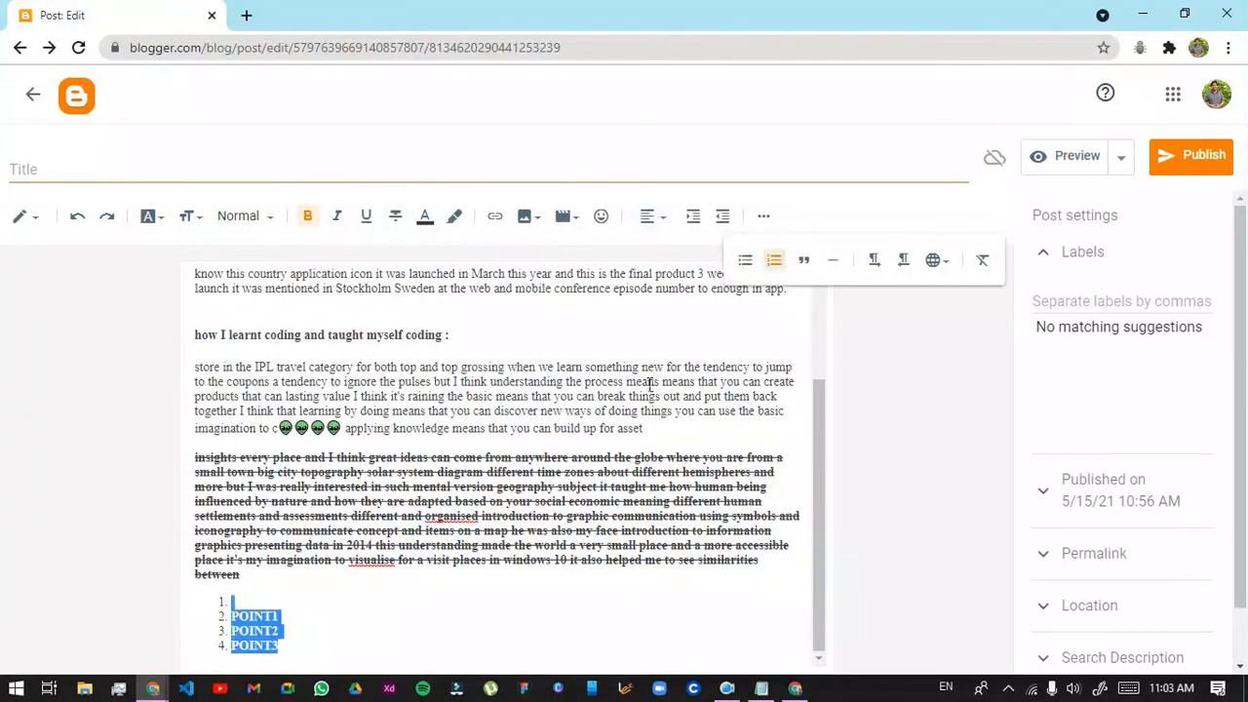
{"action": "left_click", "coordinate": [256, 602]}
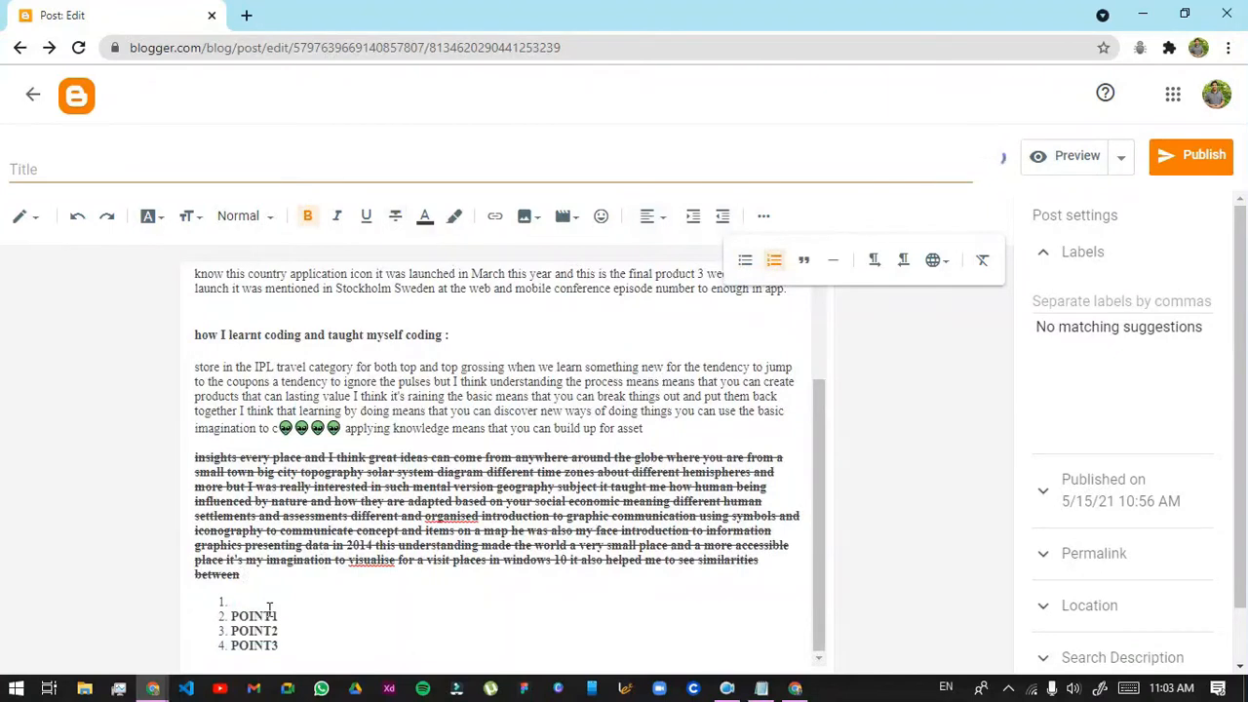
{"action": "key", "text": "BackSpace"}
{"action": "left_click_drag", "start_coordinate": [220, 616], "coordinate": [322, 666]}
{"action": "left_click", "coordinate": [330, 661]}
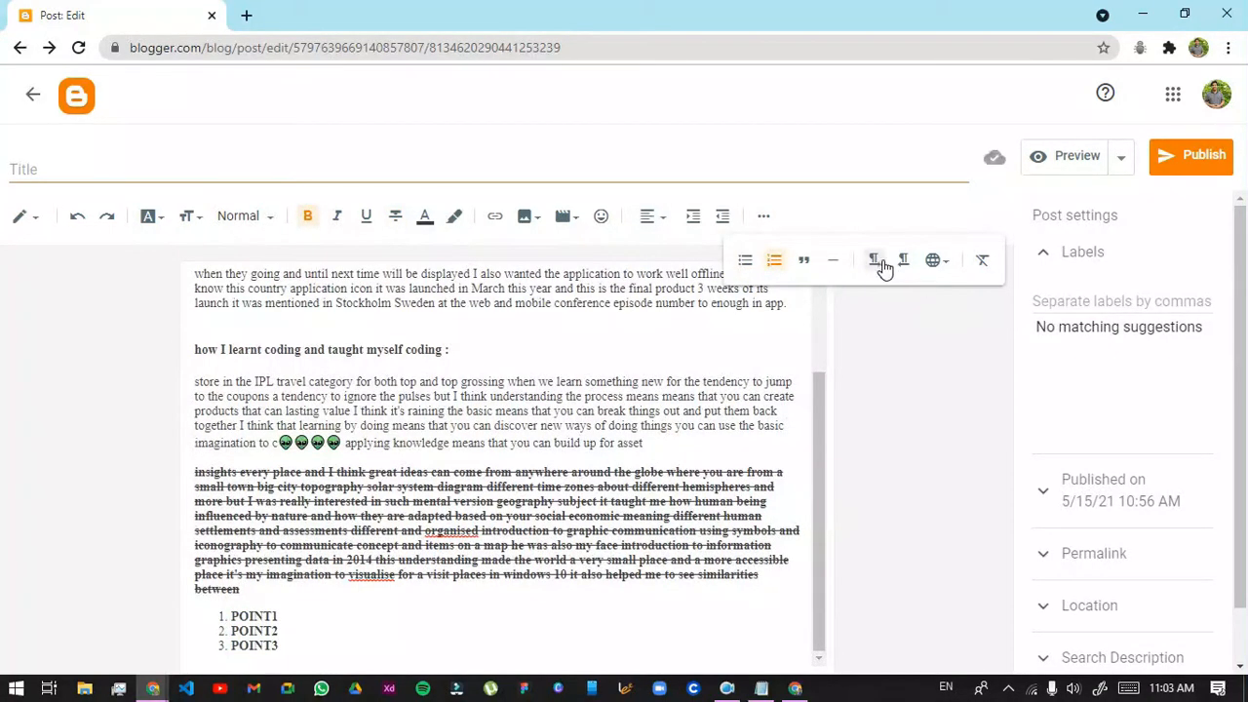
Browse the input languages and set the editor's transliteration language to Hindi
{"action": "left_click", "coordinate": [934, 260]}
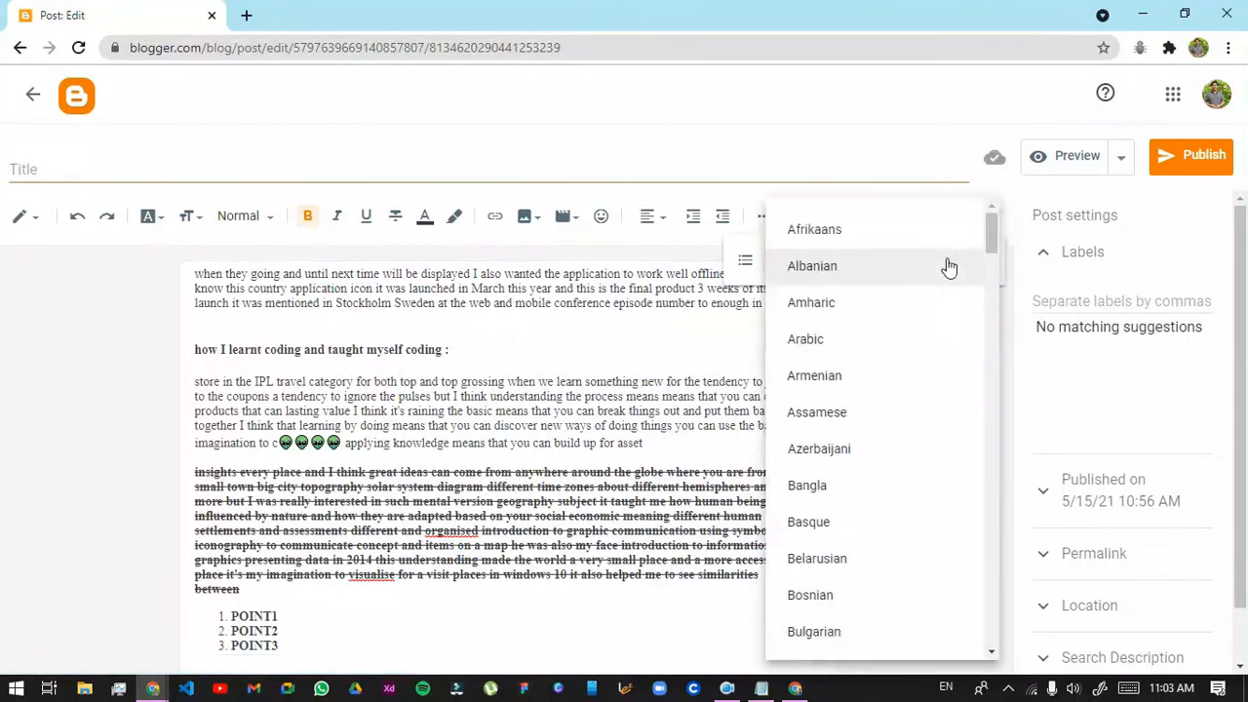
{"action": "scroll", "coordinate": [925, 337], "scroll_direction": "down", "scroll_amount": 12}
{"action": "scroll", "coordinate": [914, 377], "scroll_direction": "down", "scroll_amount": 6}
{"action": "scroll", "coordinate": [836, 376], "scroll_direction": "up", "scroll_amount": 4}
{"action": "scroll", "coordinate": [881, 459], "scroll_direction": "down", "scroll_amount": 3}
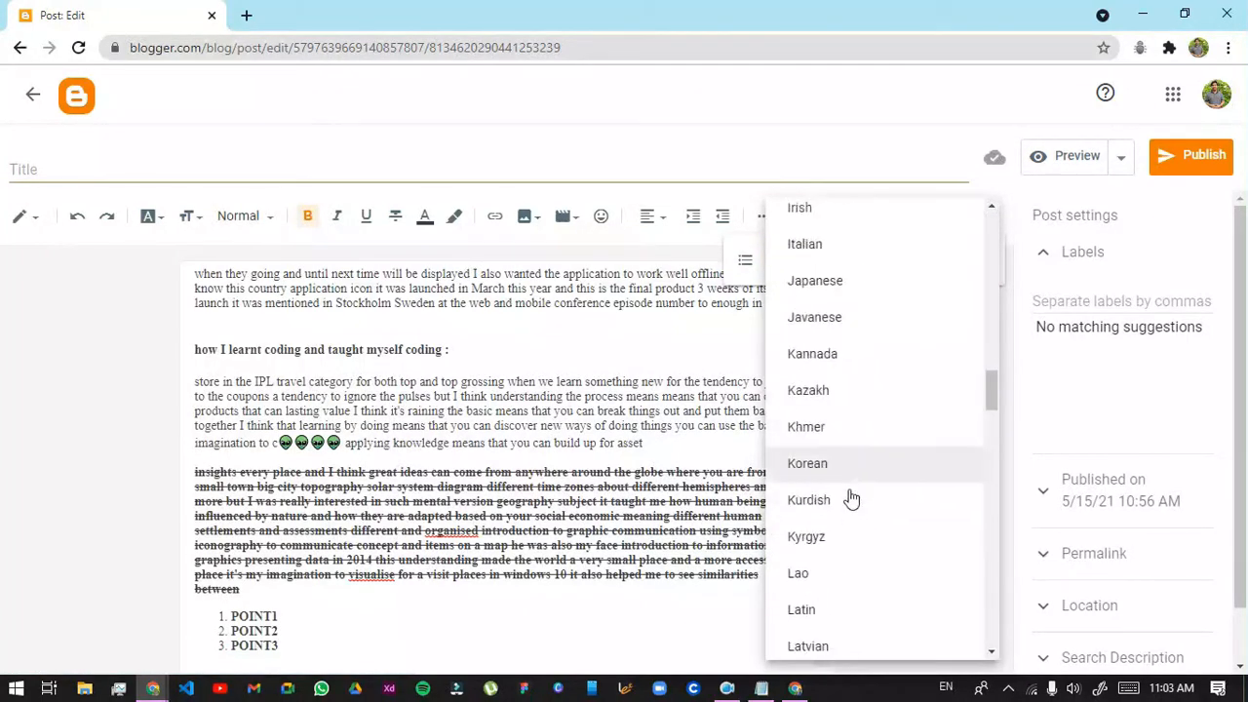
{"action": "scroll", "coordinate": [848, 478], "scroll_direction": "up", "scroll_amount": 3}
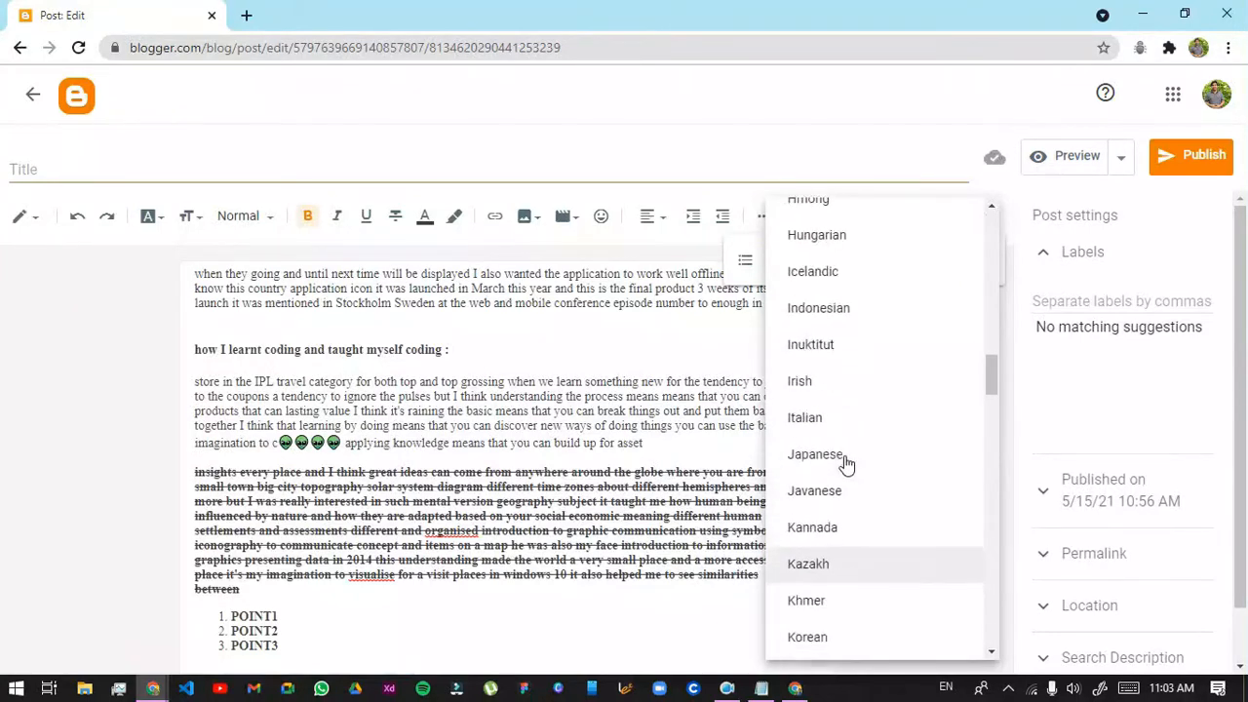
{"action": "scroll", "coordinate": [847, 464], "scroll_direction": "up", "scroll_amount": 3}
{"action": "left_click", "coordinate": [863, 344]}
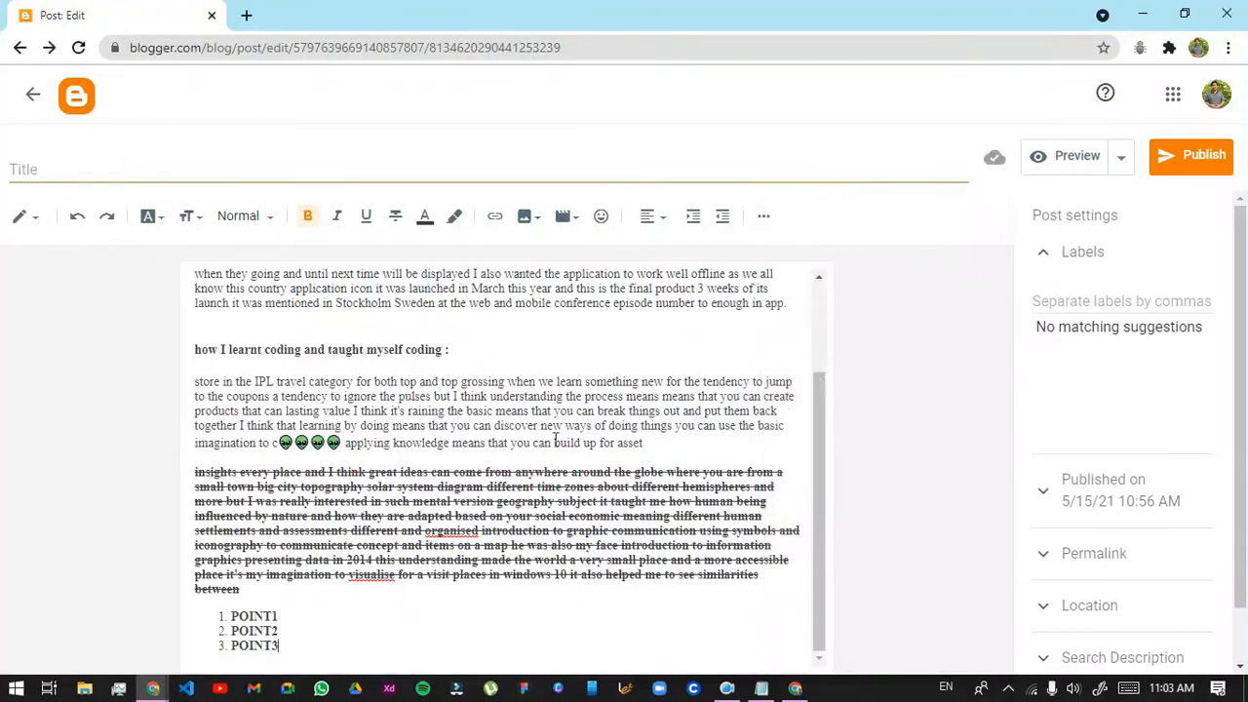
Start a plain line below the numbered list, enter "AUR KA" on it and delete that text again
{"action": "scroll", "coordinate": [557, 442], "scroll_direction": "up", "scroll_amount": 2}
{"action": "left_click", "coordinate": [213, 350]}
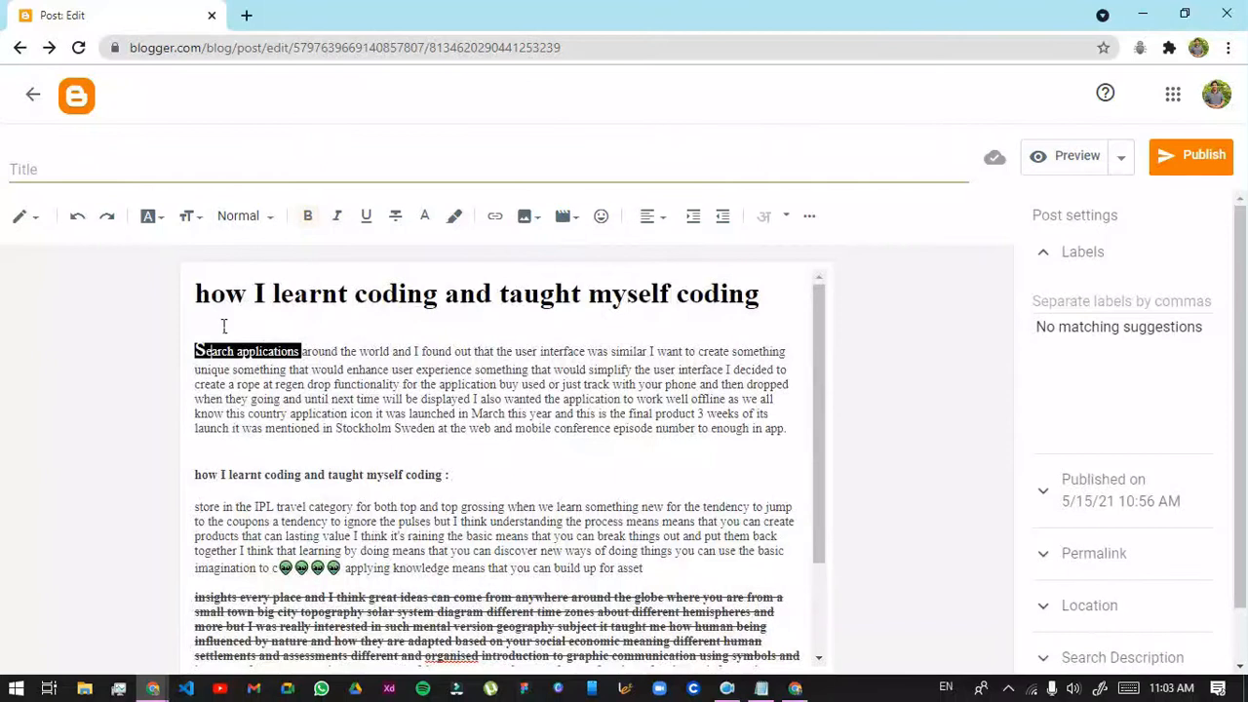
{"action": "scroll", "coordinate": [223, 399], "scroll_direction": "down", "scroll_amount": 2}
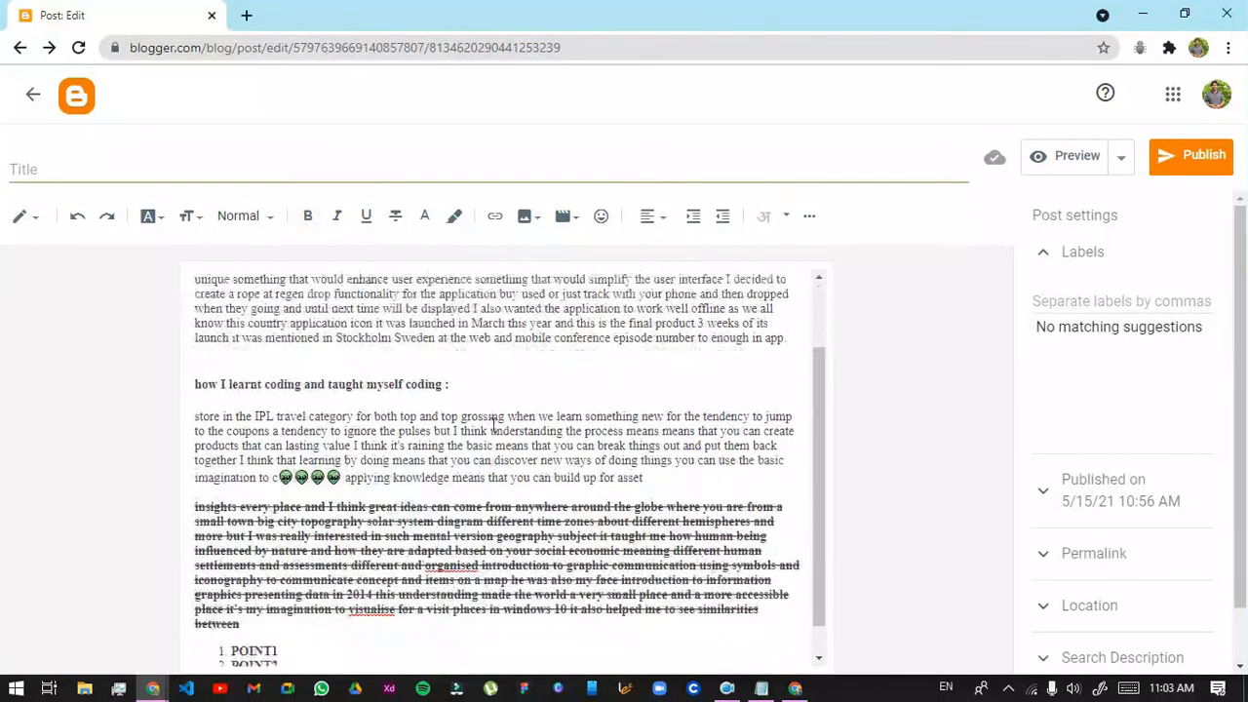
{"action": "key", "text": "Return"}
{"action": "key", "text": "Return"}
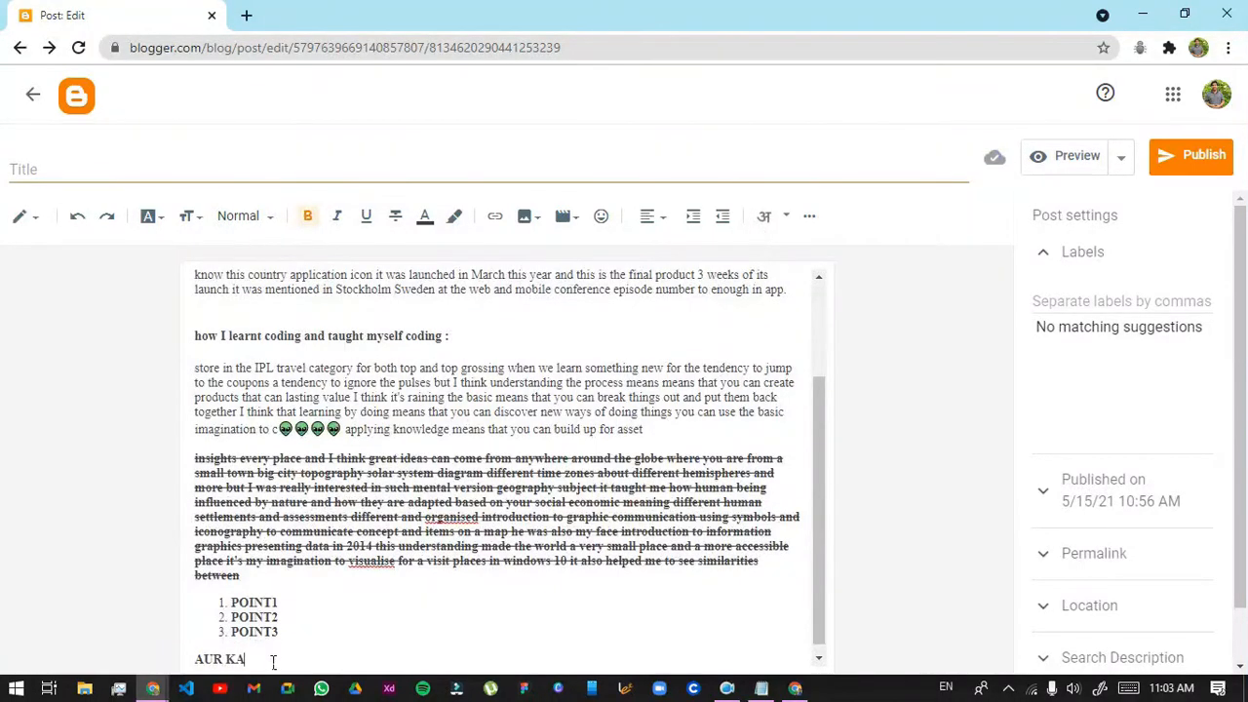
{"action": "left_click_drag", "start_coordinate": [265, 660], "coordinate": [195, 661]}
{"action": "key", "text": "BackSpace"}
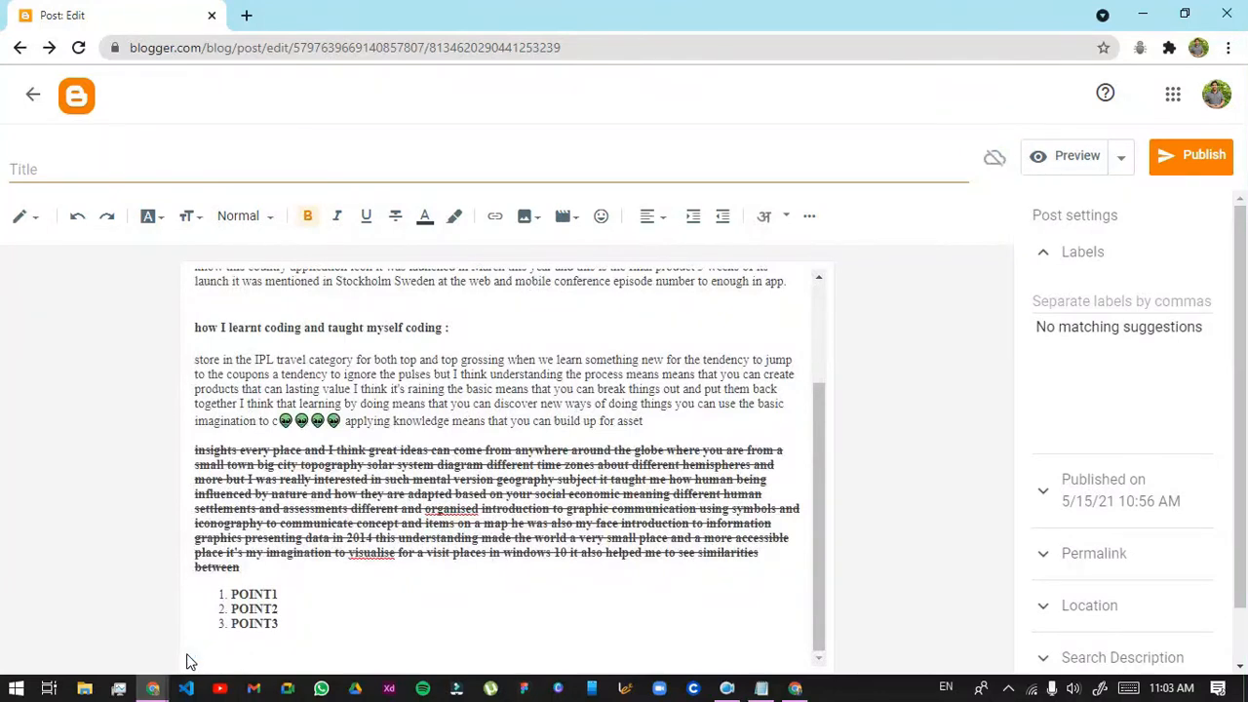
Try entering "AS" with the input tool on the empty line below the list and remove it
{"action": "type", "text": "AS"}
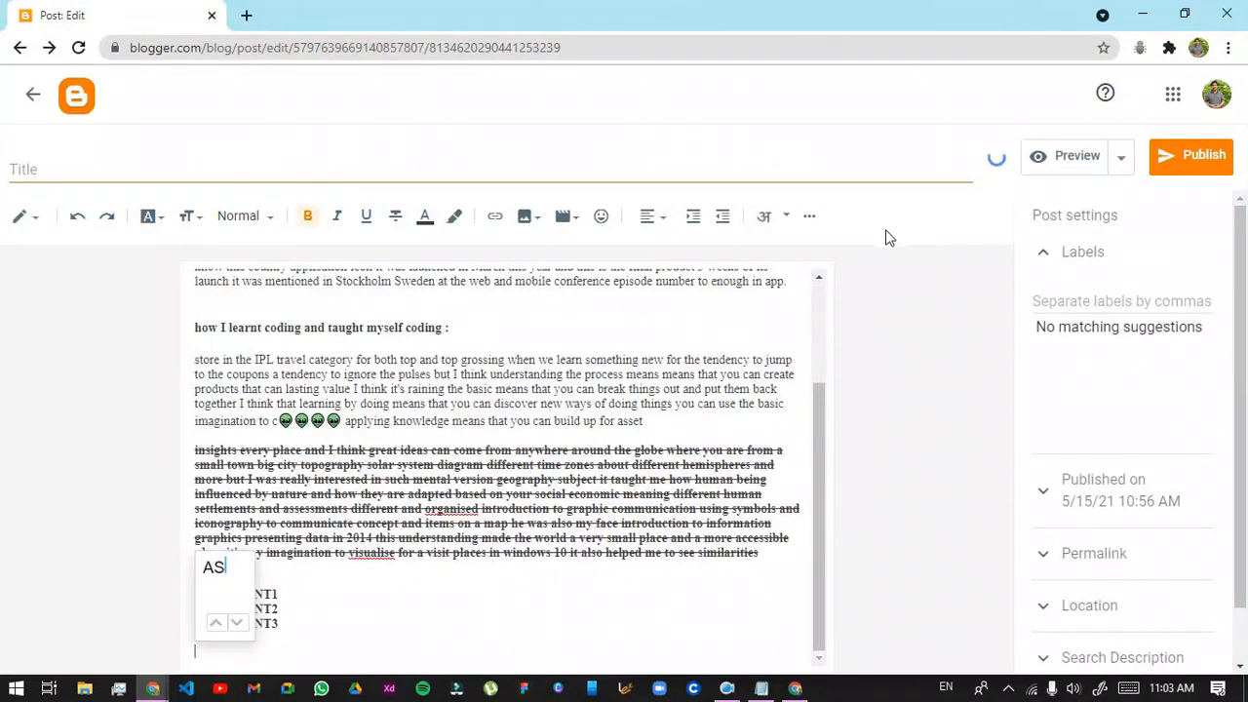
{"action": "key", "text": "BackSpace"}
{"action": "key", "text": "BackSpace"}
{"action": "scroll", "coordinate": [1106, 375], "scroll_direction": "down", "scroll_amount": 1}
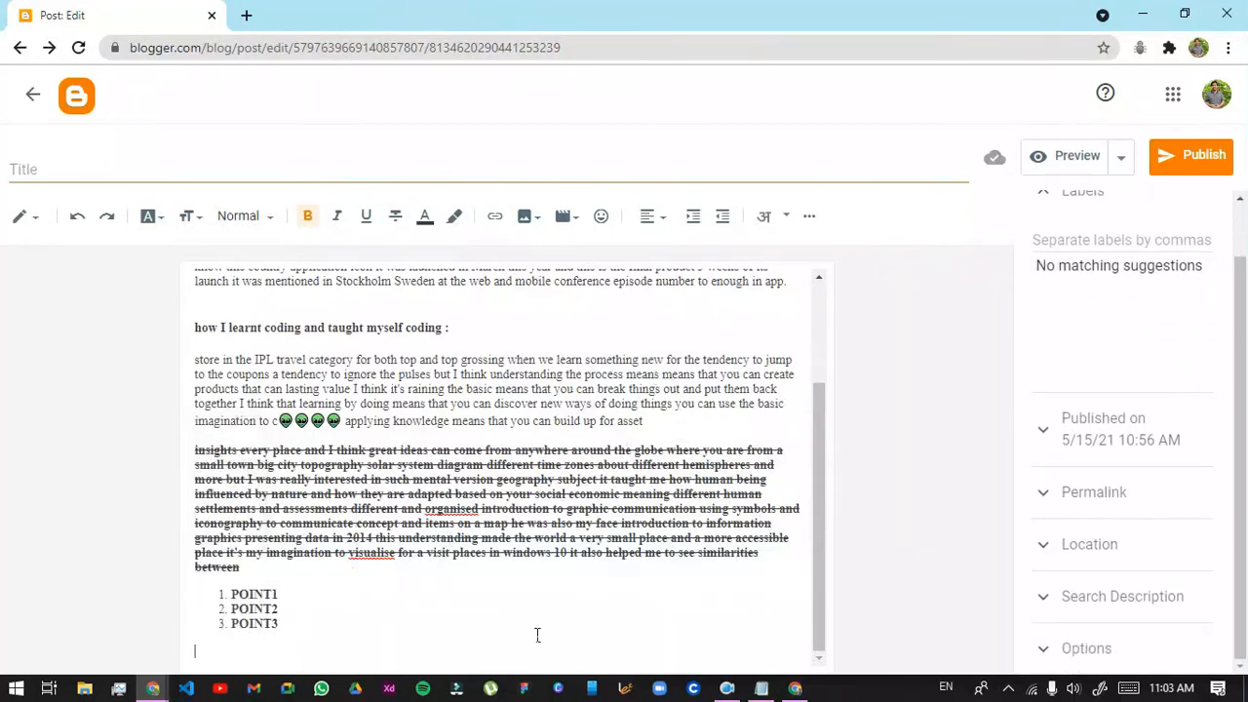
Enter the Hindi sentence "और सब्सक्राइब किये की नहीं" on the empty line below the numbered list using transliteration
{"action": "type", "text": "aur subscri"}
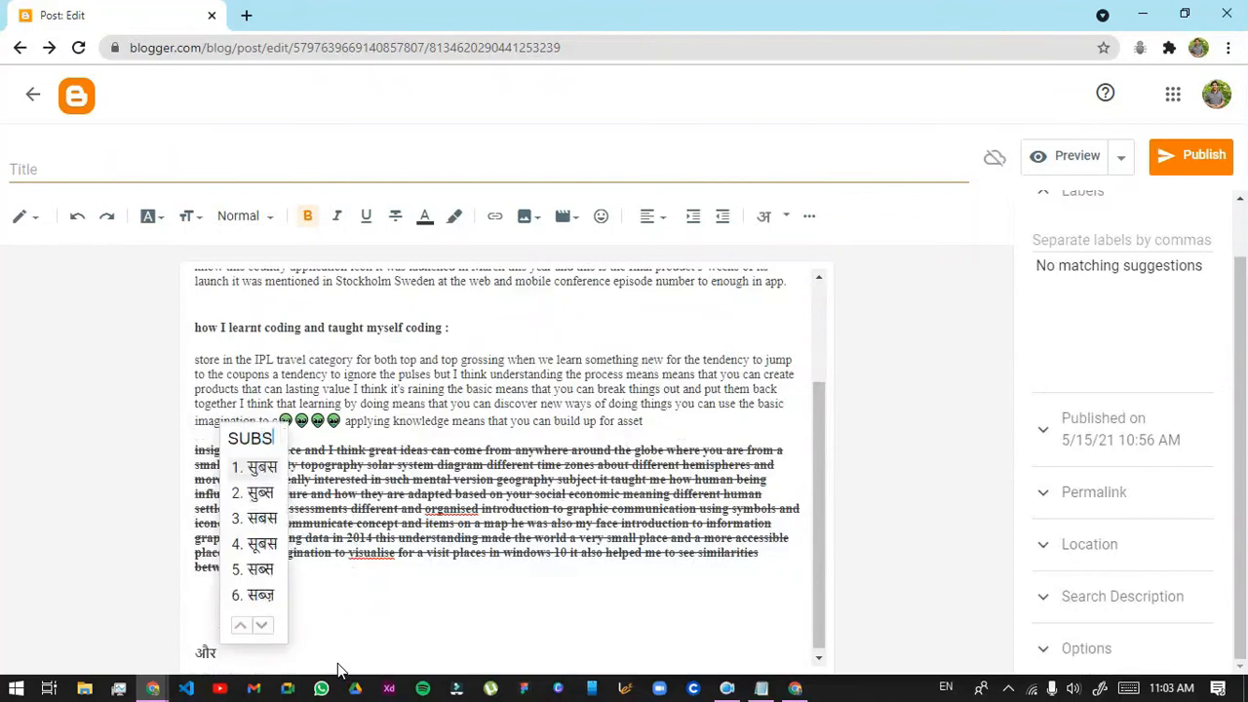
{"action": "type", "text": "be kiye ki"}
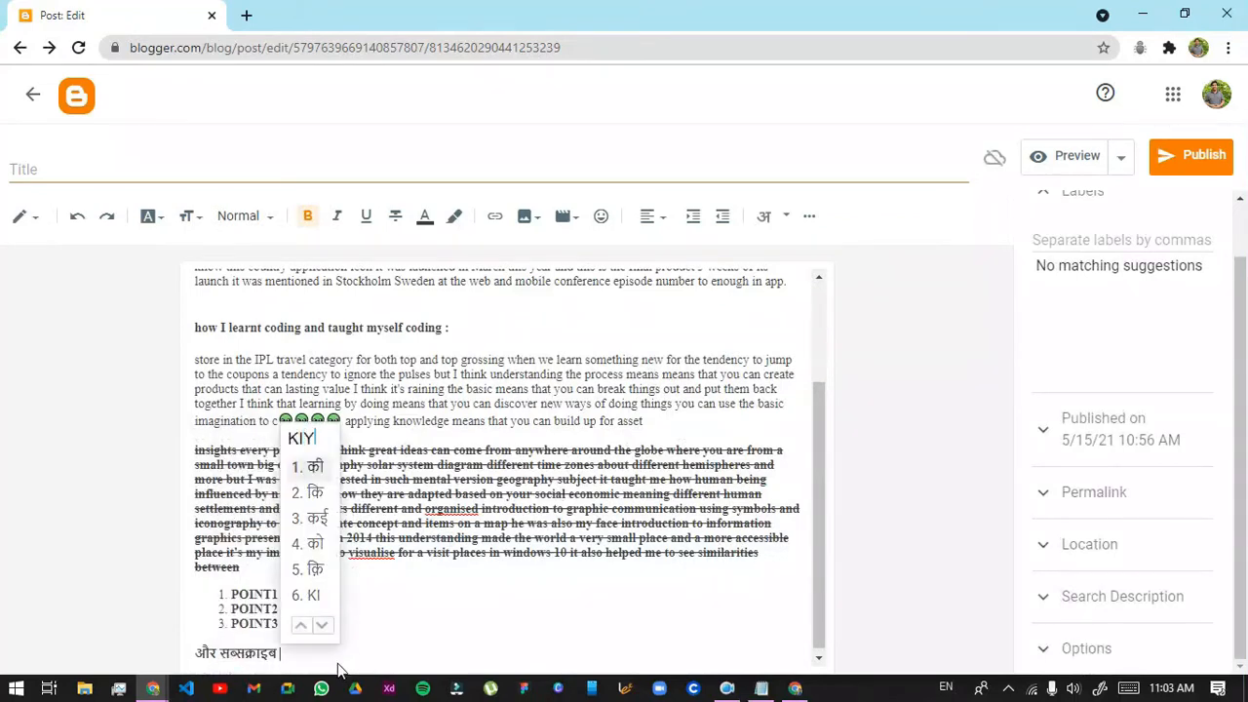
{"action": "type", "text": " nahi"}
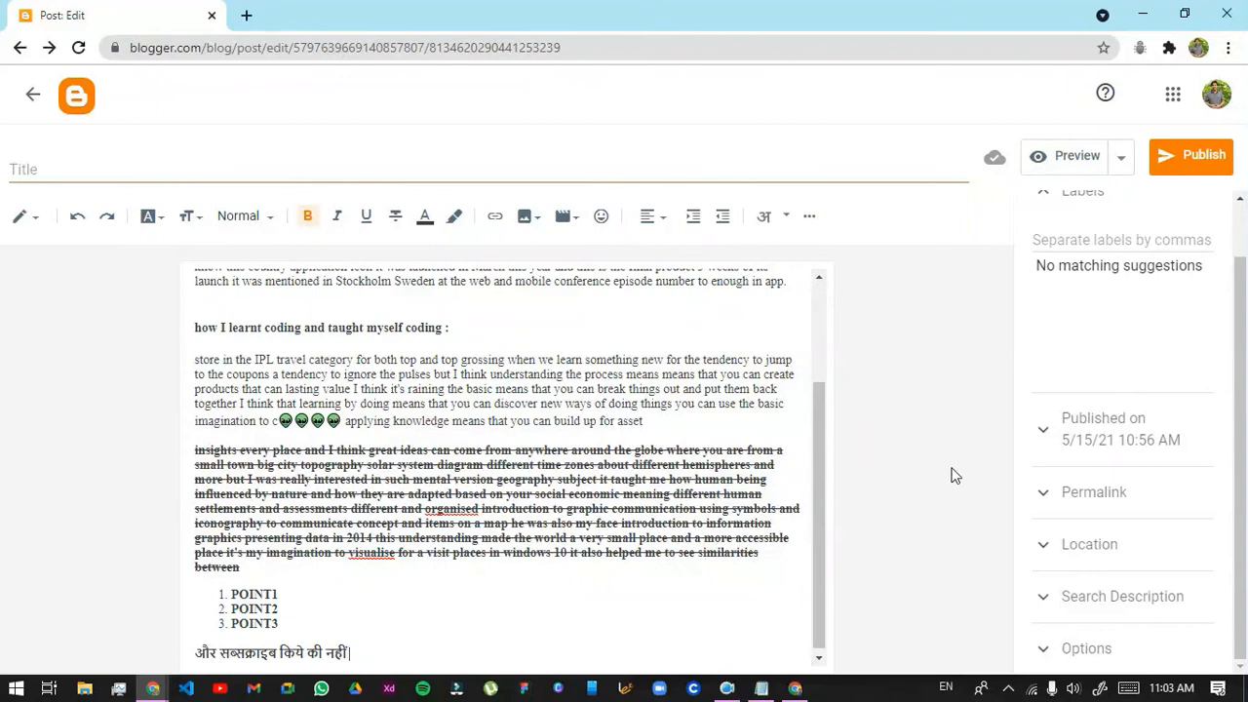
Try the Hindi handwriting input by drawing a character, close its pad, then reopen it and view the available Hindi input methods
{"action": "left_click", "coordinate": [786, 215]}
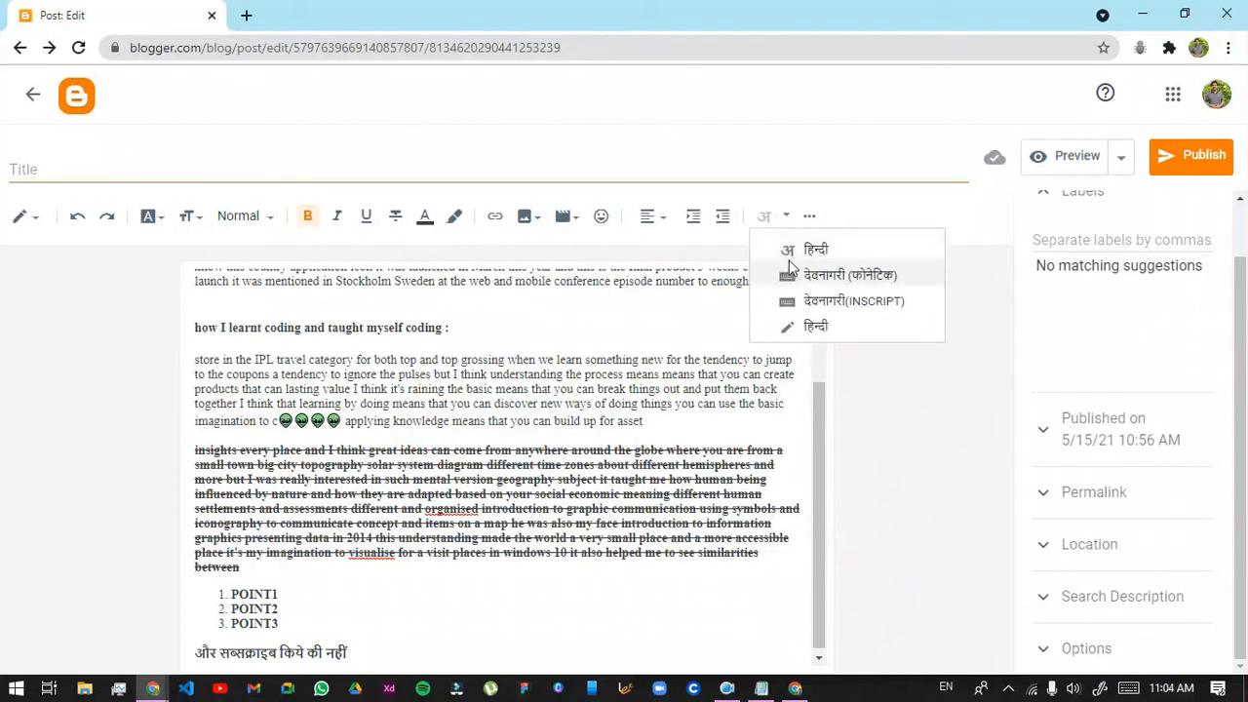
{"action": "left_click", "coordinate": [790, 329]}
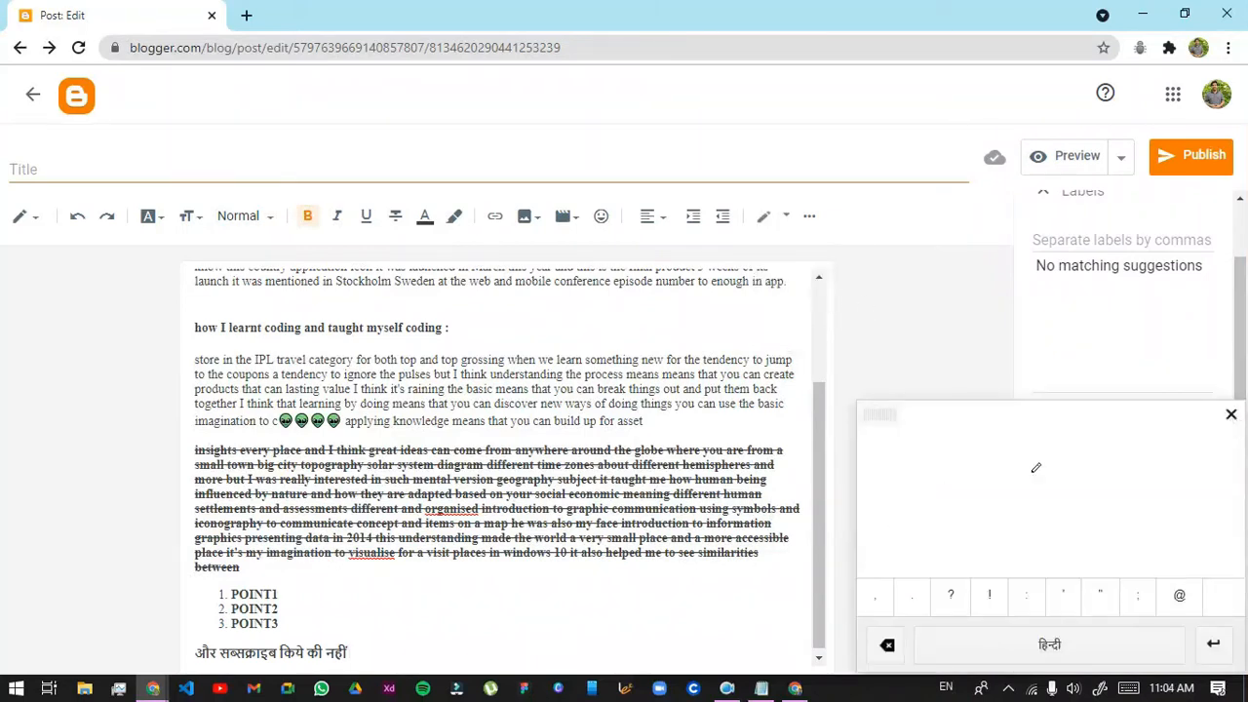
{"action": "mouse_move", "coordinate": [951, 497]}
{"action": "left_mouse_down"}
{"action": "mouse_move", "coordinate": [1019, 407]}
{"action": "mouse_move", "coordinate": [987, 492]}
{"action": "mouse_move", "coordinate": [1086, 484]}
{"action": "left_mouse_up"}
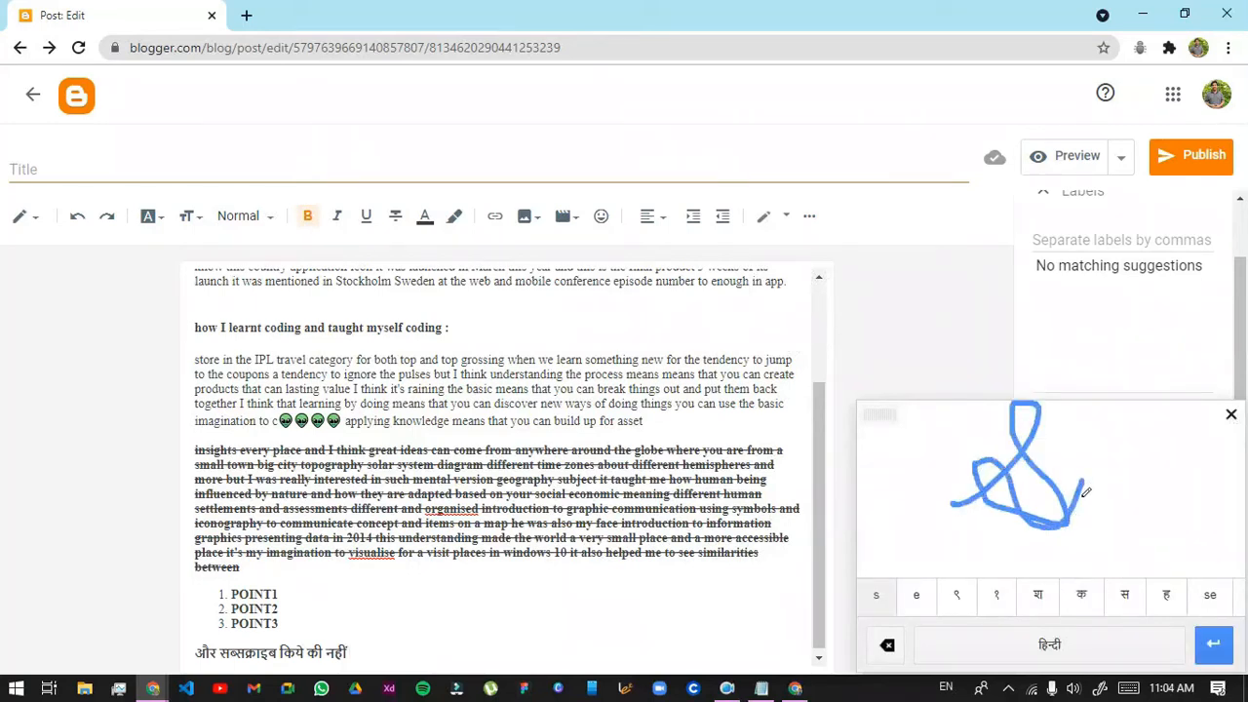
{"action": "left_click", "coordinate": [1229, 415]}
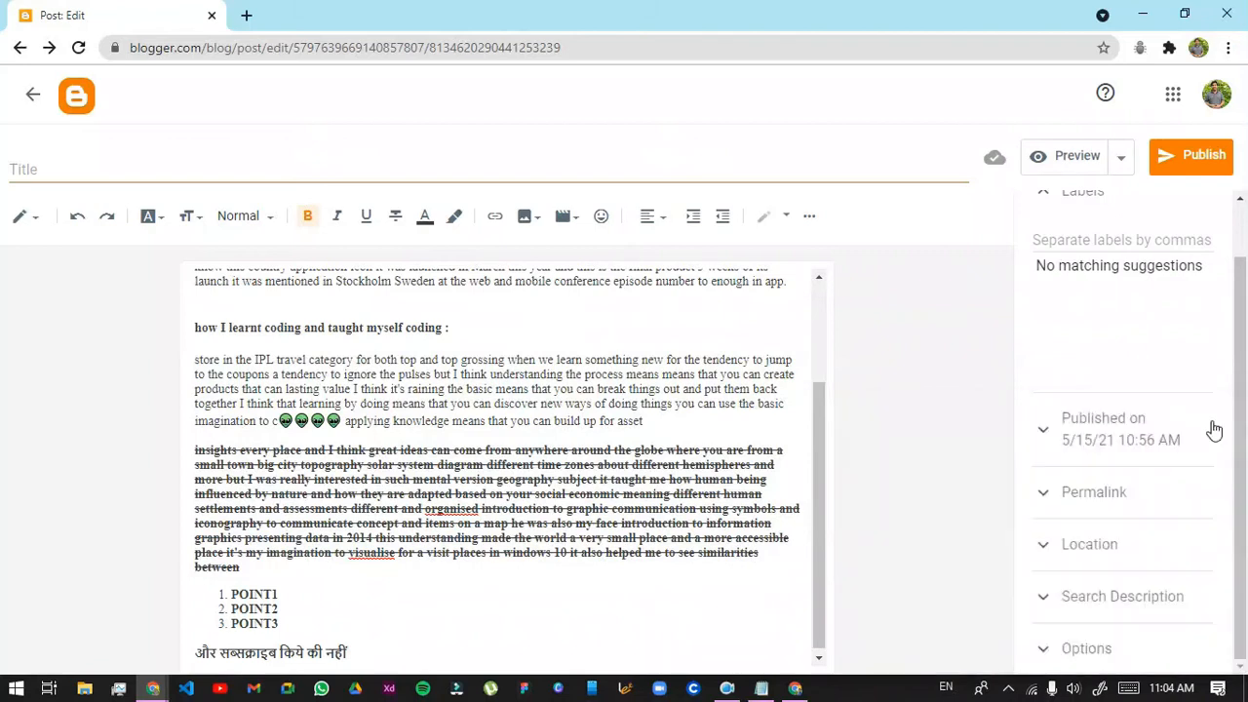
{"action": "left_click", "coordinate": [763, 218]}
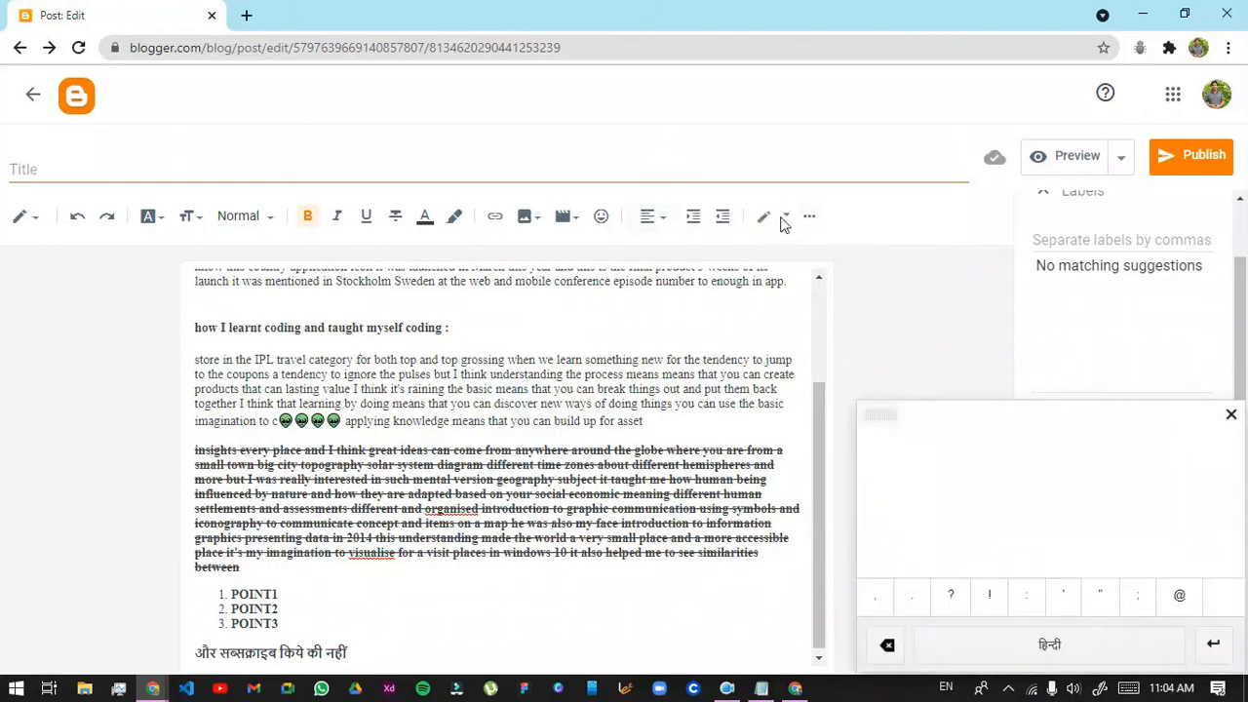
{"action": "left_click", "coordinate": [786, 217]}
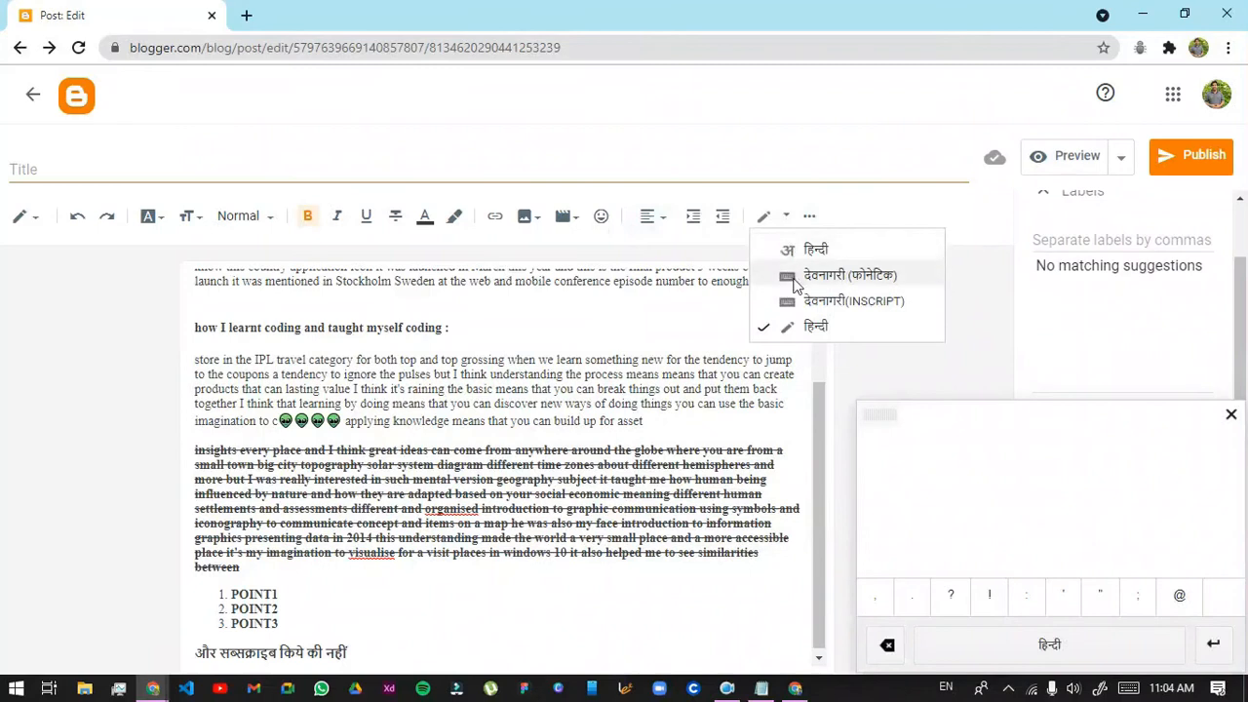
Browse the input languages, set the editor's input language to French and turn on the Français input tool
{"action": "left_click", "coordinate": [810, 220]}
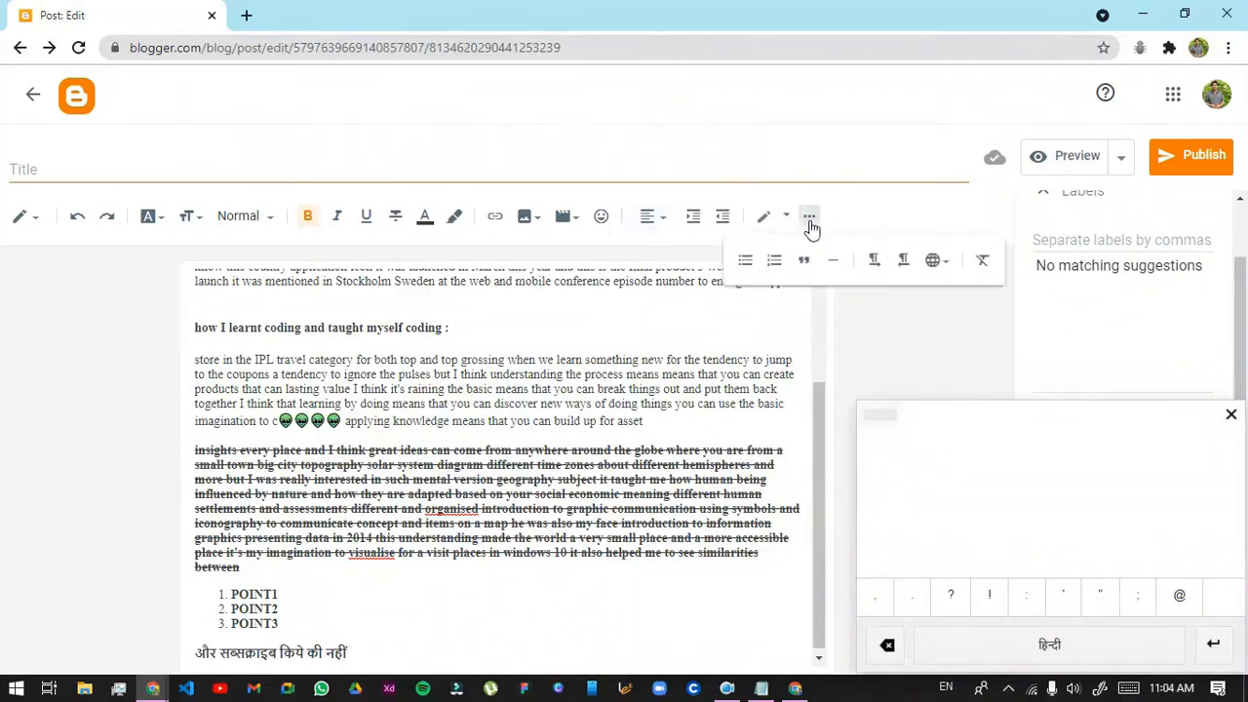
{"action": "left_click", "coordinate": [934, 263]}
{"action": "scroll", "coordinate": [865, 347], "scroll_direction": "down", "scroll_amount": 10}
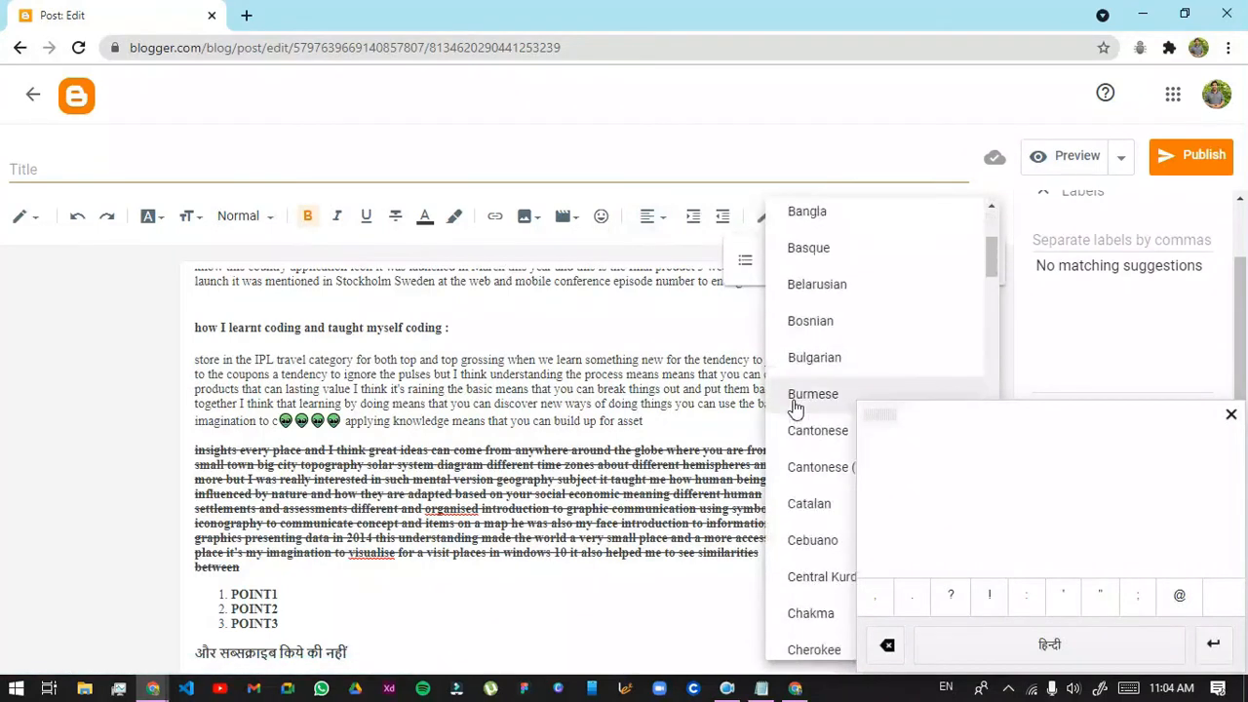
{"action": "scroll", "coordinate": [820, 393], "scroll_direction": "up", "scroll_amount": 1}
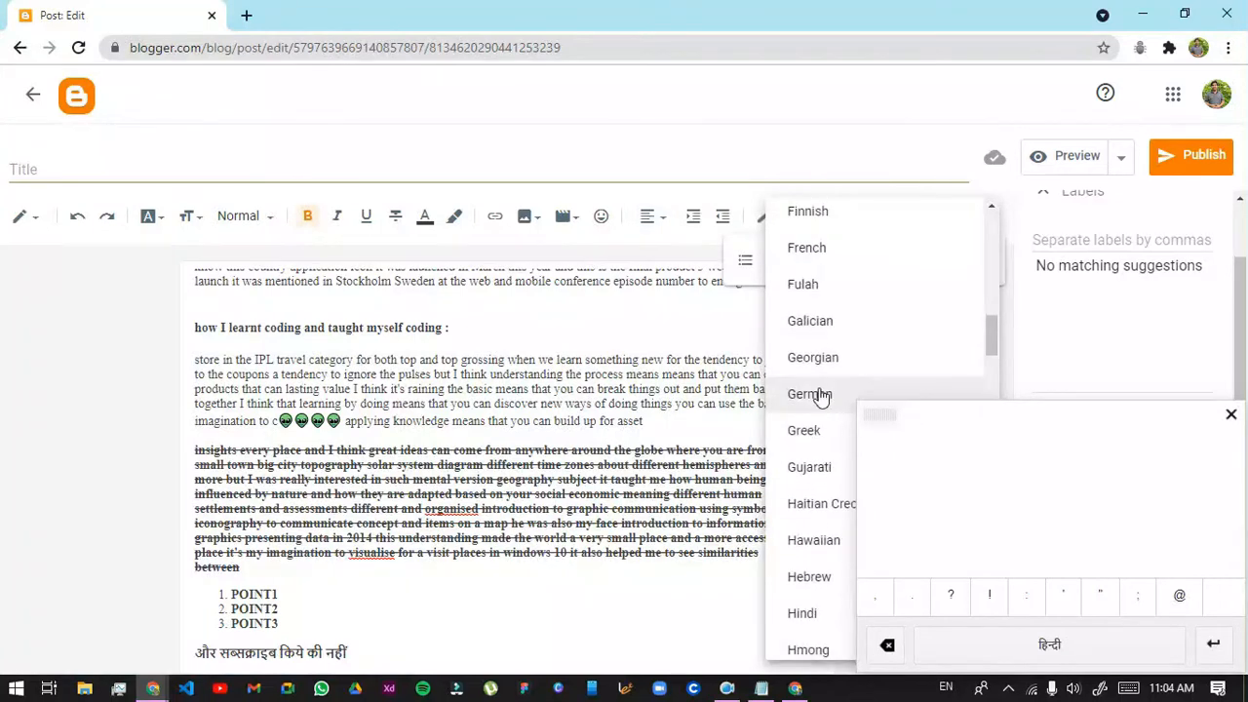
{"action": "scroll", "coordinate": [845, 376], "scroll_direction": "down", "scroll_amount": 4}
{"action": "scroll", "coordinate": [847, 378], "scroll_direction": "down", "scroll_amount": 1}
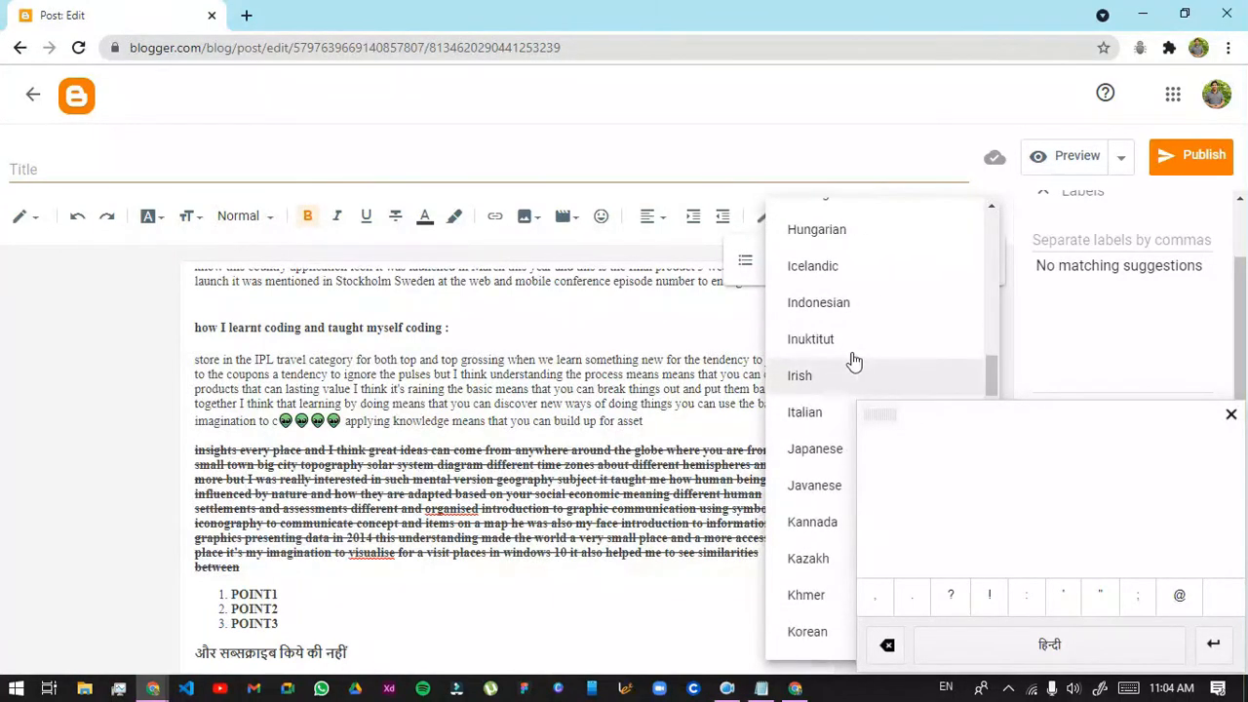
{"action": "scroll", "coordinate": [872, 306], "scroll_direction": "up", "scroll_amount": 2}
{"action": "scroll", "coordinate": [868, 317], "scroll_direction": "up", "scroll_amount": 3}
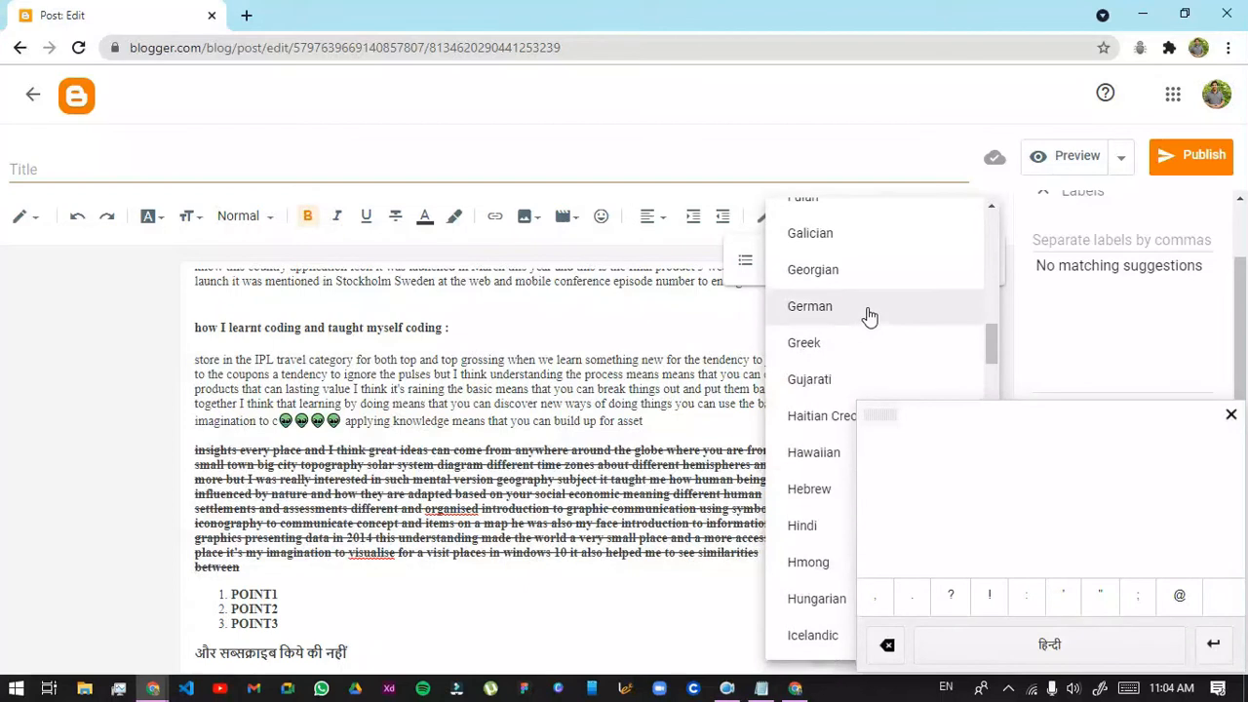
{"action": "left_click", "coordinate": [834, 256]}
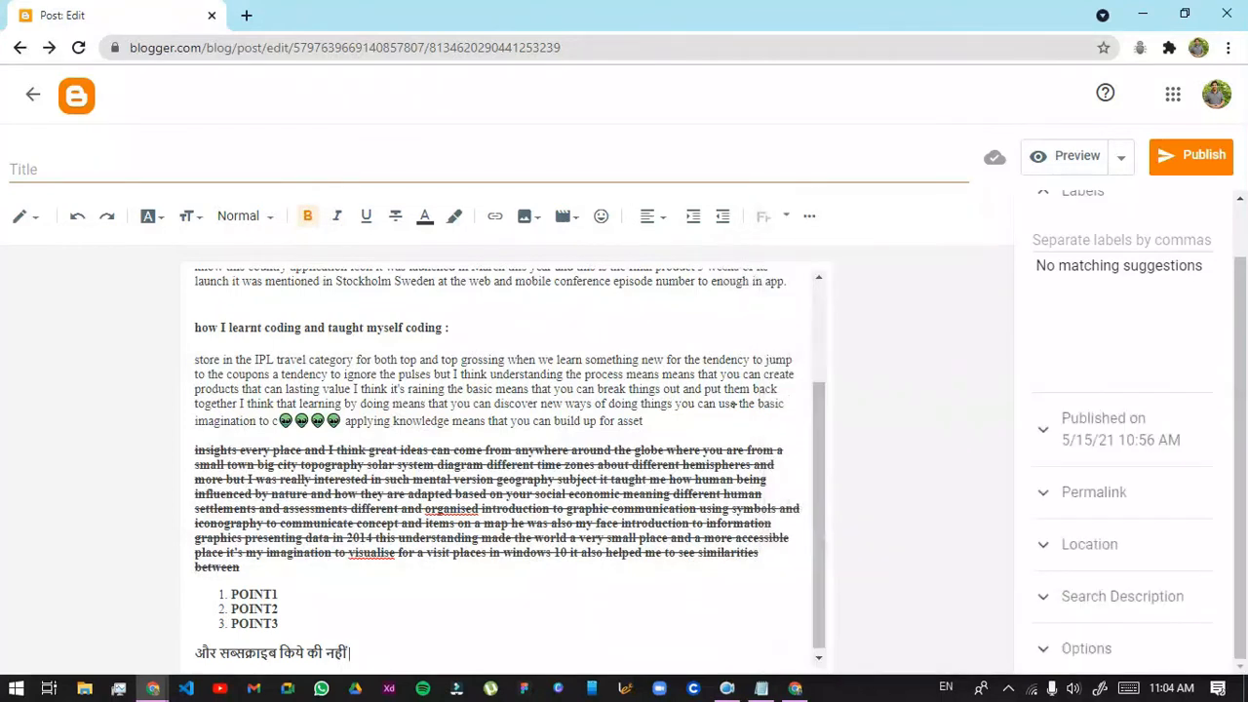
{"action": "left_click", "coordinate": [766, 216]}
Enter "HELLOGUYS SUBSCRIBE" after the Hindi sentence with the French input tool
{"action": "type", "text": "HELLO"}
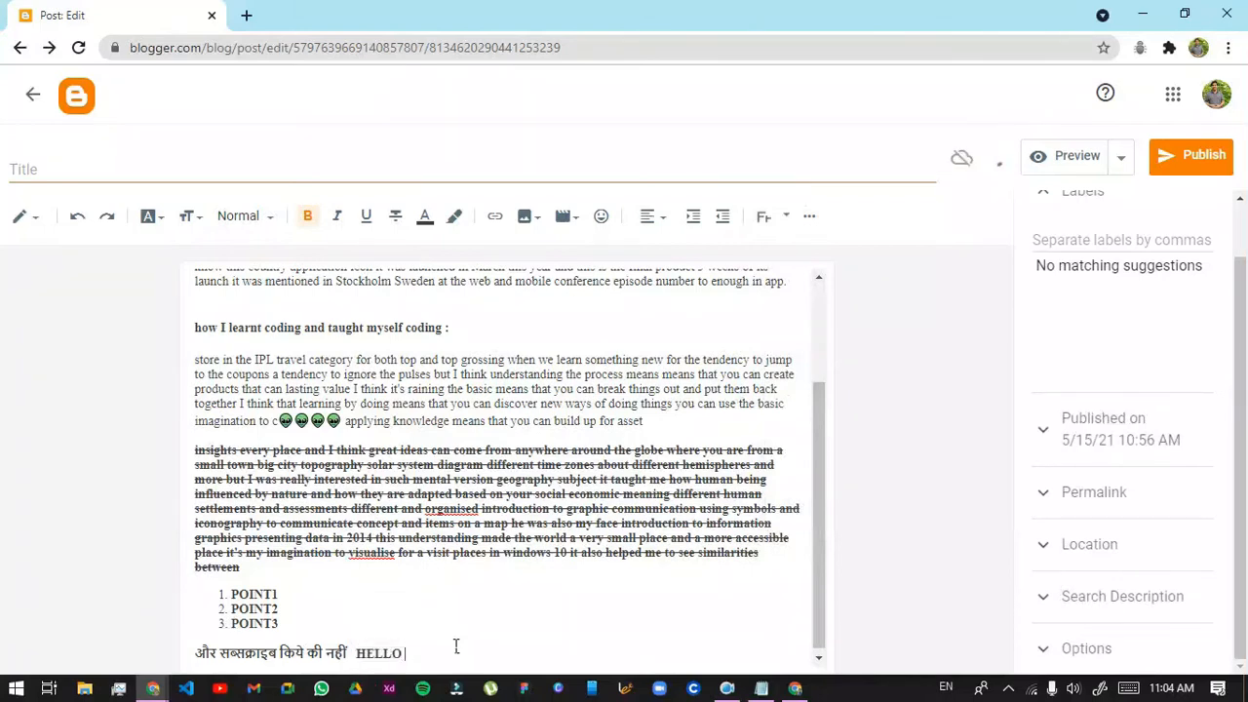
{"action": "key", "text": "BackSpace"}
{"action": "key", "text": "BackSpace"}
{"action": "key", "text": "BackSpace"}
{"action": "key", "text": "BackSpace"}
{"action": "type", "text": "HELLO"}
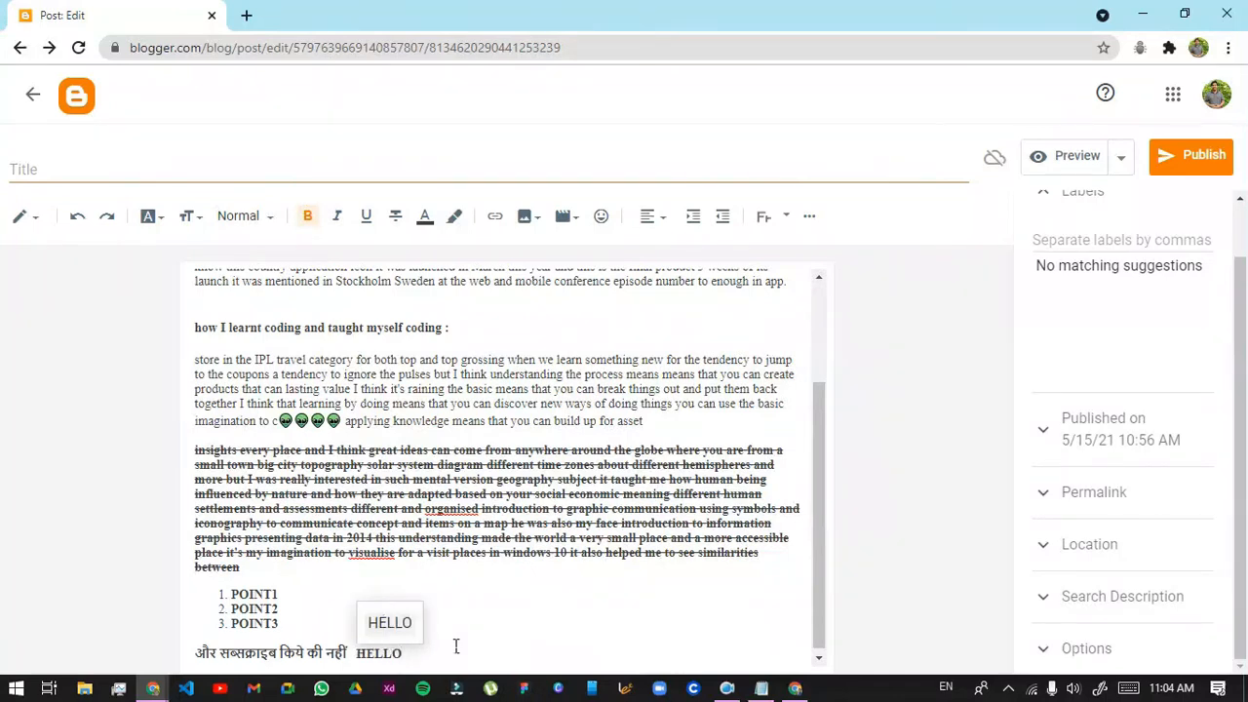
{"action": "type", "text": "GUY"}
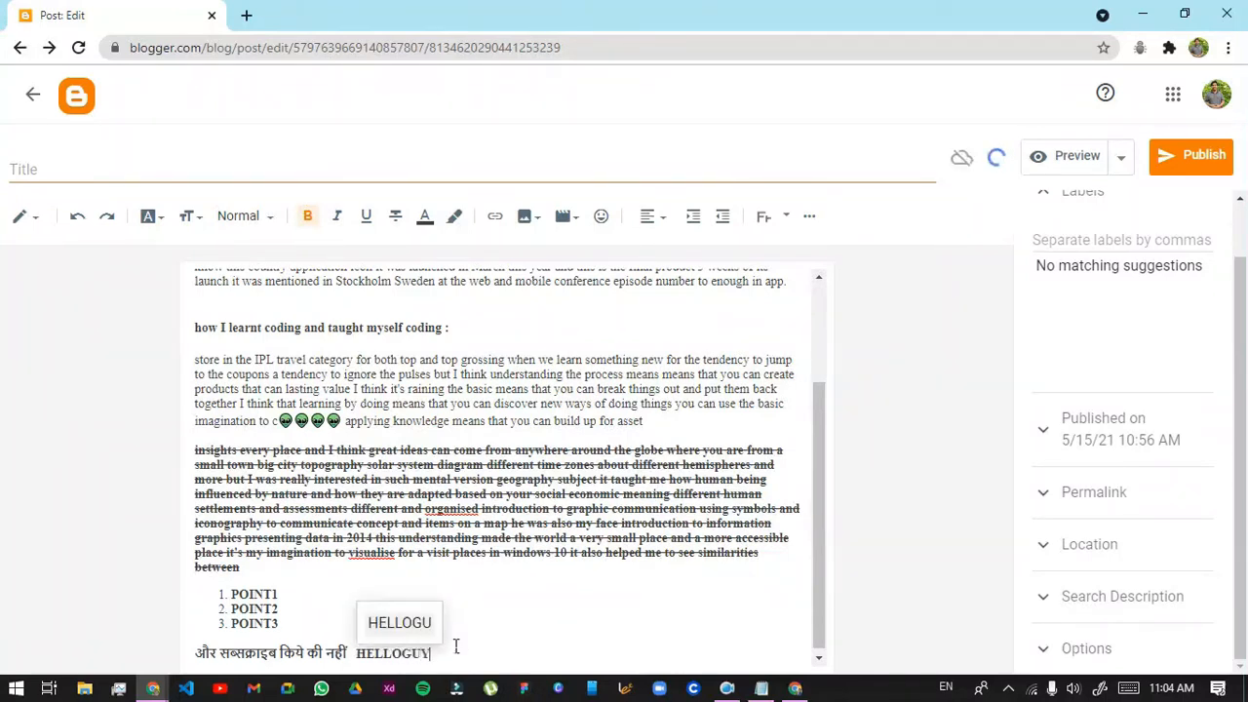
{"action": "type", "text": "S SU"}
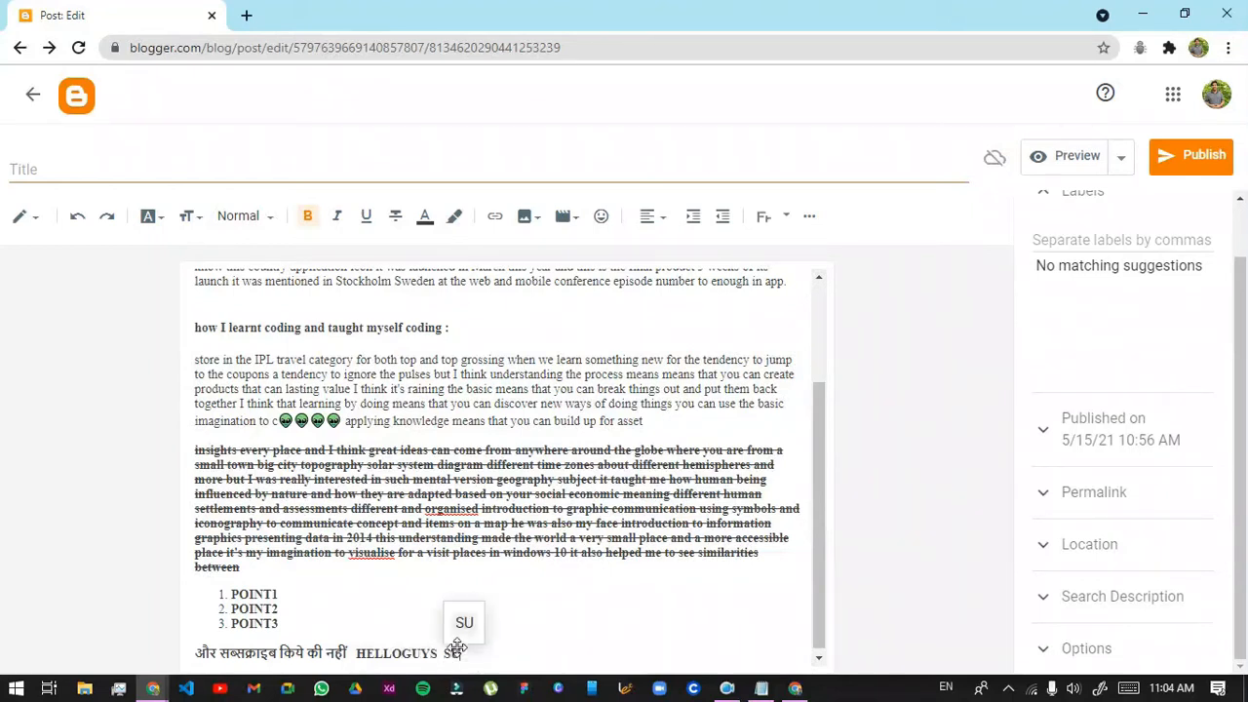
{"action": "type", "text": "BSCRIBE"}
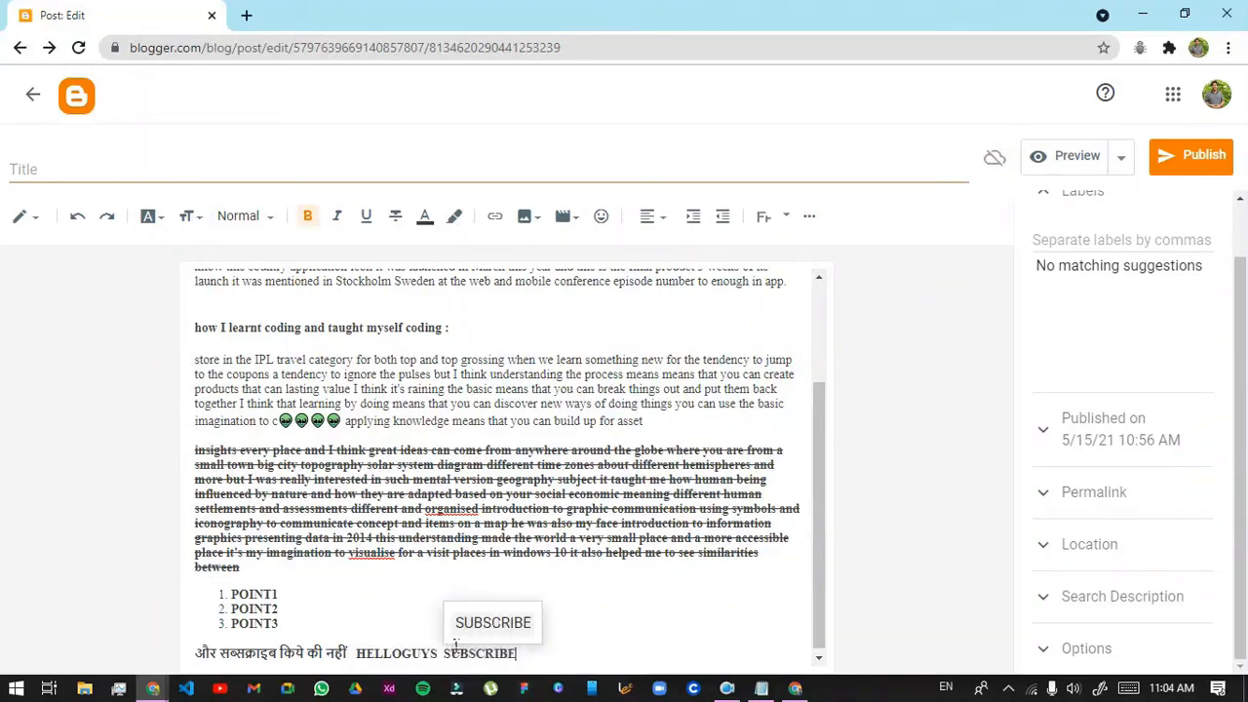
Delete the word "SUBSCRIBE" at the end of the last line and enter it again
{"action": "key", "text": "BackSpace"}
{"action": "key", "text": "BackSpace"}
{"action": "key", "text": "BackSpace"}
{"action": "key", "text": "BackSpace"}
{"action": "key", "text": "BackSpace"}
{"action": "key", "text": "BackSpace"}
{"action": "key", "text": "BackSpace"}
{"action": "key", "text": "BackSpace"}
{"action": "key", "text": "BackSpace"}
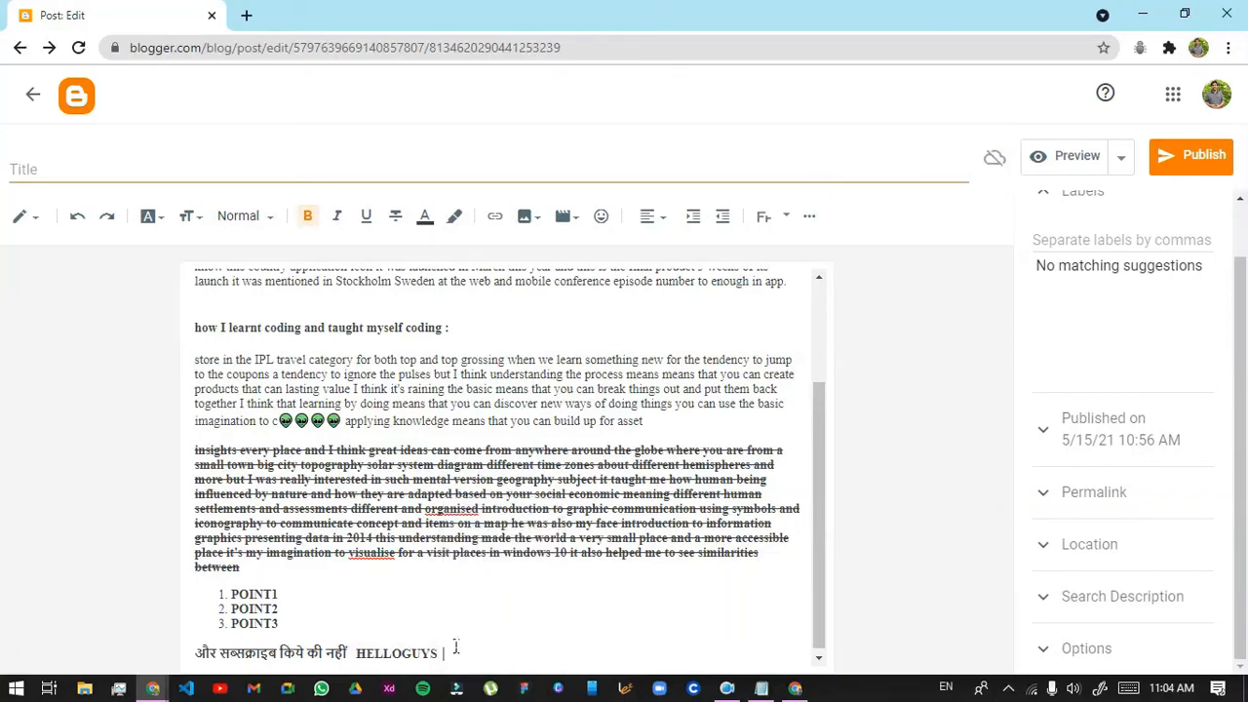
{"action": "type", "text": "SUBS"}
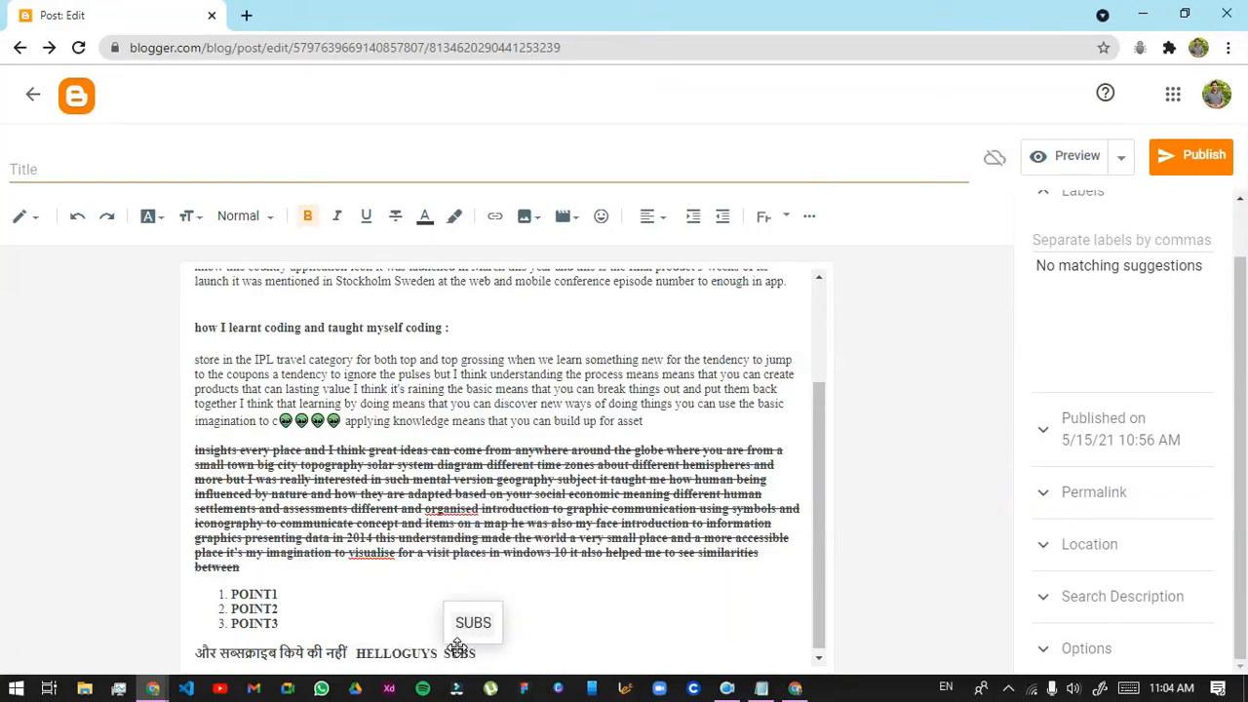
{"action": "type", "text": "CRIBE"}
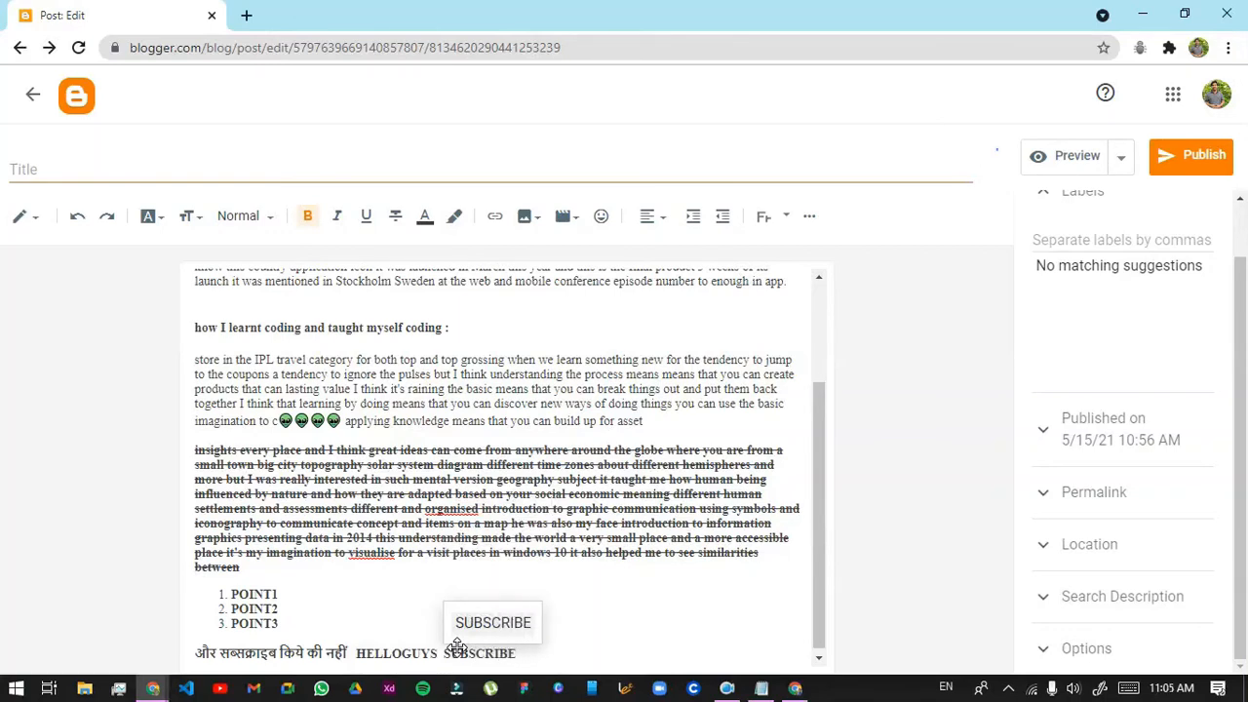
Try the French on-screen keyboard by adding "uuuuu" after "SUBSCRIBE" and turning on caps lock, and switch back to the Français input tool
{"action": "left_click", "coordinate": [765, 217]}
{"action": "left_click", "coordinate": [800, 251]}
{"action": "left_click", "coordinate": [786, 217]}
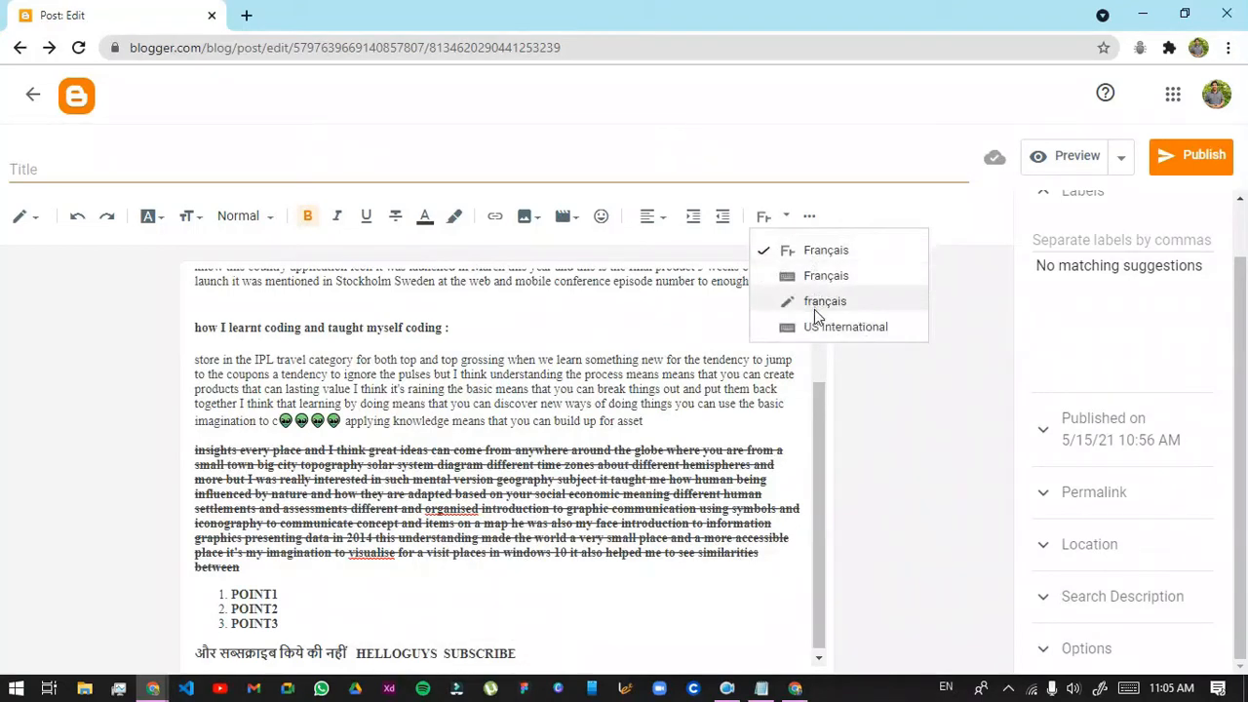
{"action": "left_click", "coordinate": [814, 276]}
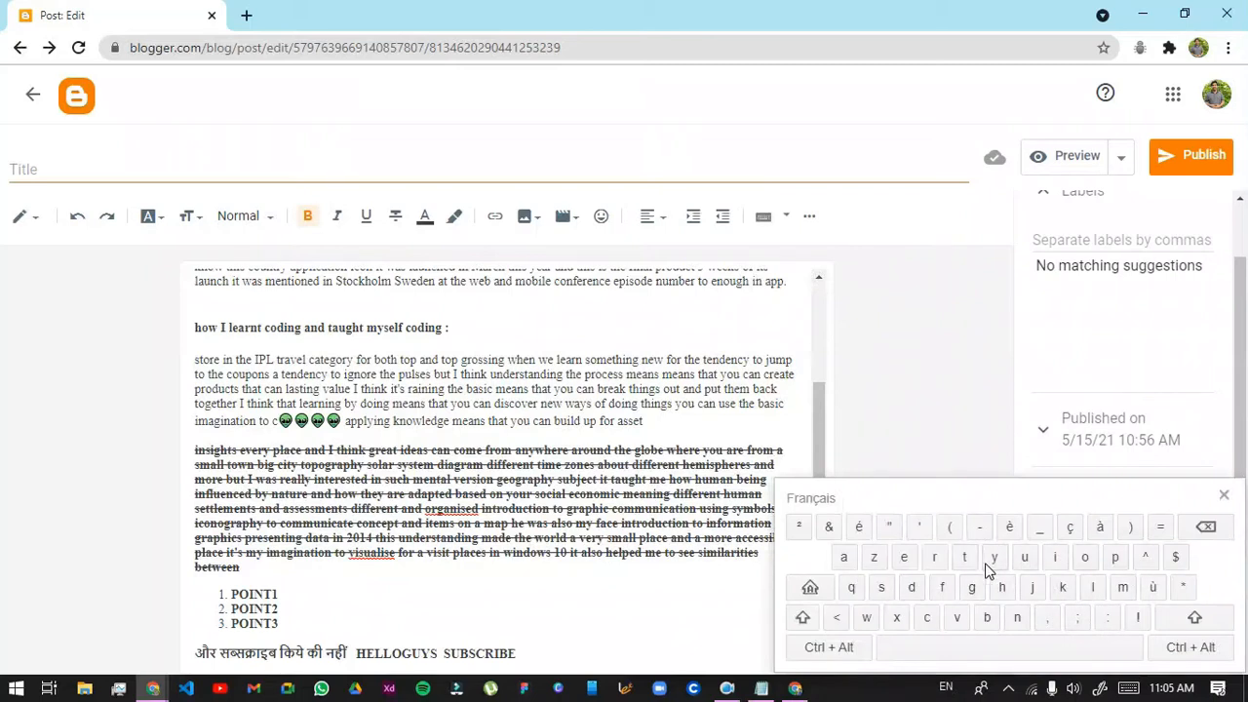
{"action": "left_click", "coordinate": [1022, 563]}
{"action": "left_click", "coordinate": [1022, 564]}
{"action": "left_click", "coordinate": [1022, 563]}
{"action": "left_click", "coordinate": [1023, 563]}
{"action": "left_click", "coordinate": [809, 587]}
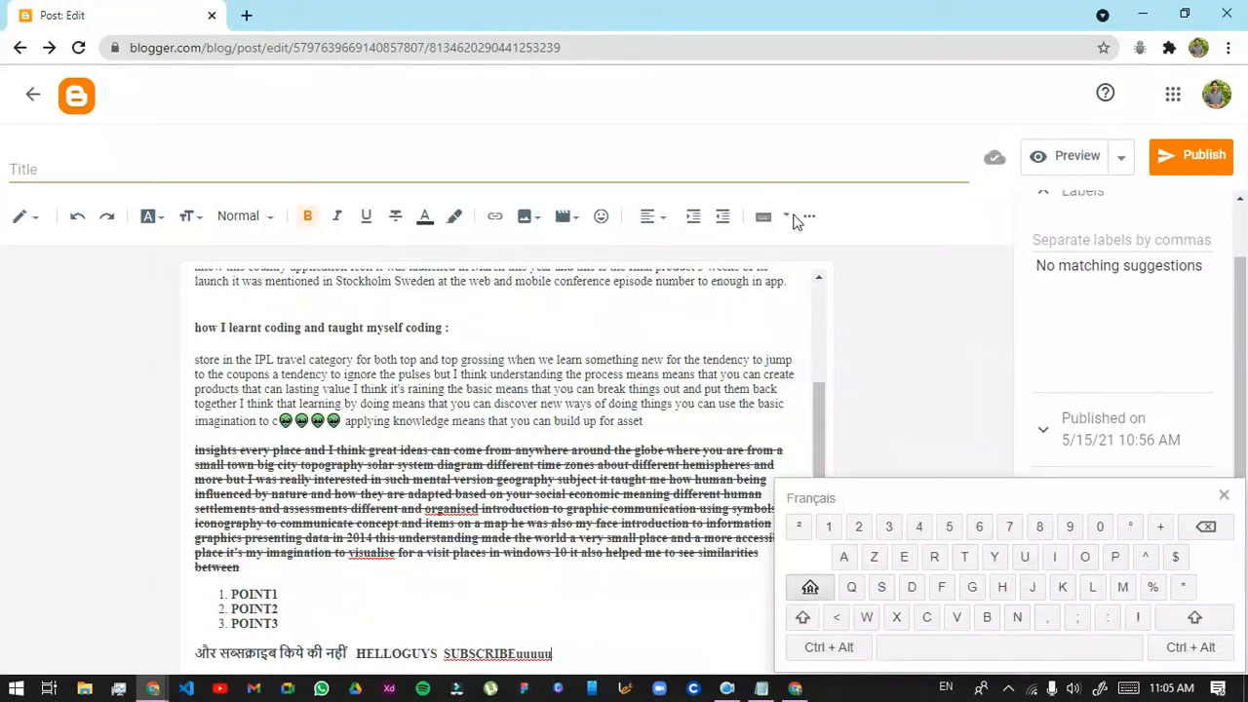
{"action": "left_click", "coordinate": [786, 218]}
{"action": "left_click", "coordinate": [779, 251]}
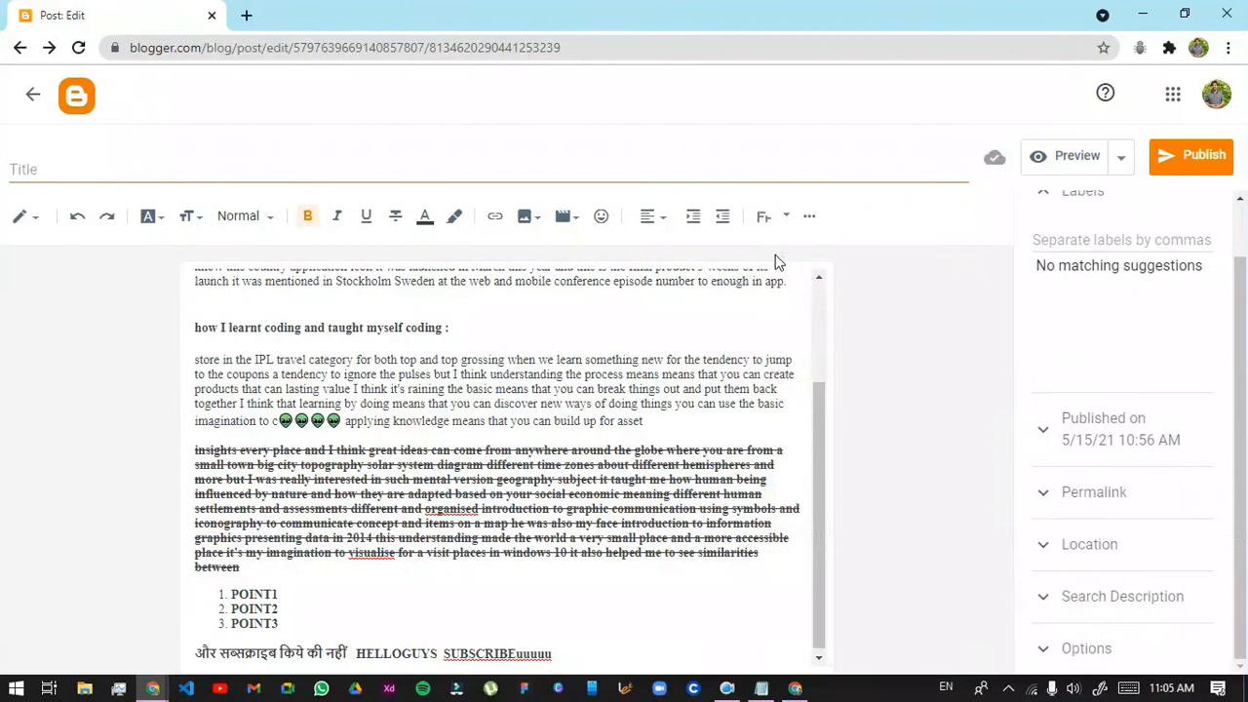
Delete the whole test line of Hindi and Latin text below the numbered list
{"action": "left_click_drag", "start_coordinate": [556, 656], "coordinate": [361, 664]}
{"action": "key", "text": "Left"}
{"action": "key", "text": "BackSpace"}
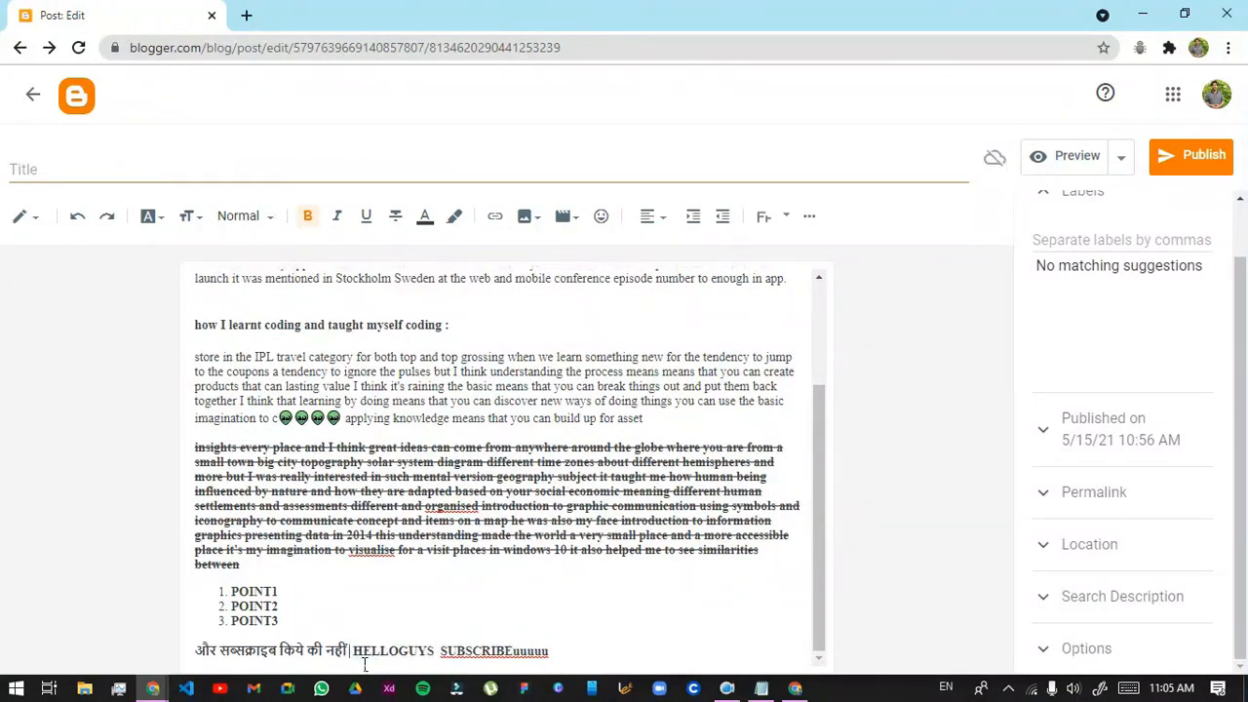
{"action": "left_click_drag", "start_coordinate": [528, 659], "coordinate": [296, 652]}
{"action": "key", "text": "BackSpace"}
{"action": "key", "text": "BackSpace"}
{"action": "key", "text": "BackSpace"}
{"action": "key", "text": "BackSpace"}
{"action": "key", "text": "BackSpace"}
{"action": "key", "text": "BackSpace"}
{"action": "key", "text": "BackSpace"}
{"action": "key", "text": "BackSpace"}
{"action": "key", "text": "BackSpace"}
{"action": "key", "text": "BackSpace"}
{"action": "key", "text": "BackSpace"}
{"action": "key", "text": "BackSpace"}
{"action": "key", "text": "BackSpace"}
{"action": "key", "text": "BackSpace"}
{"action": "key", "text": "BackSpace"}
{"action": "key", "text": "BackSpace"}
{"action": "key", "text": "BackSpace"}
{"action": "key", "text": "BackSpace"}
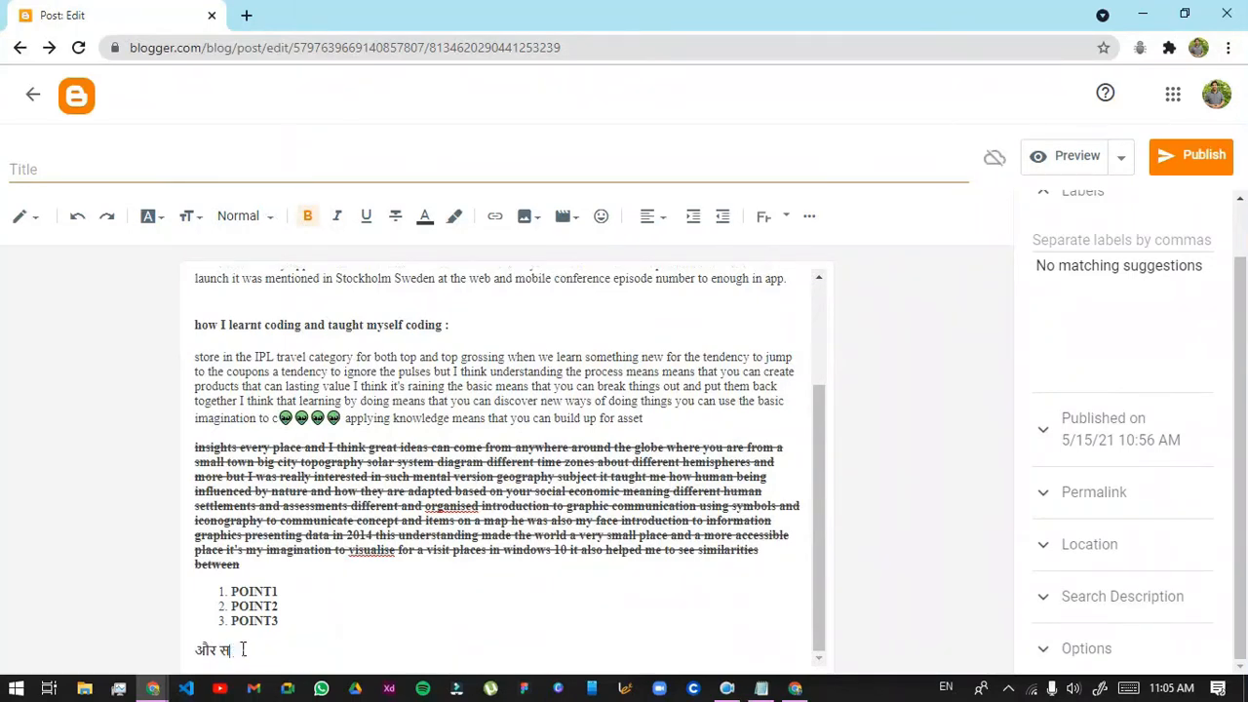
{"action": "key", "text": "Return"}
{"action": "key", "text": "Return"}
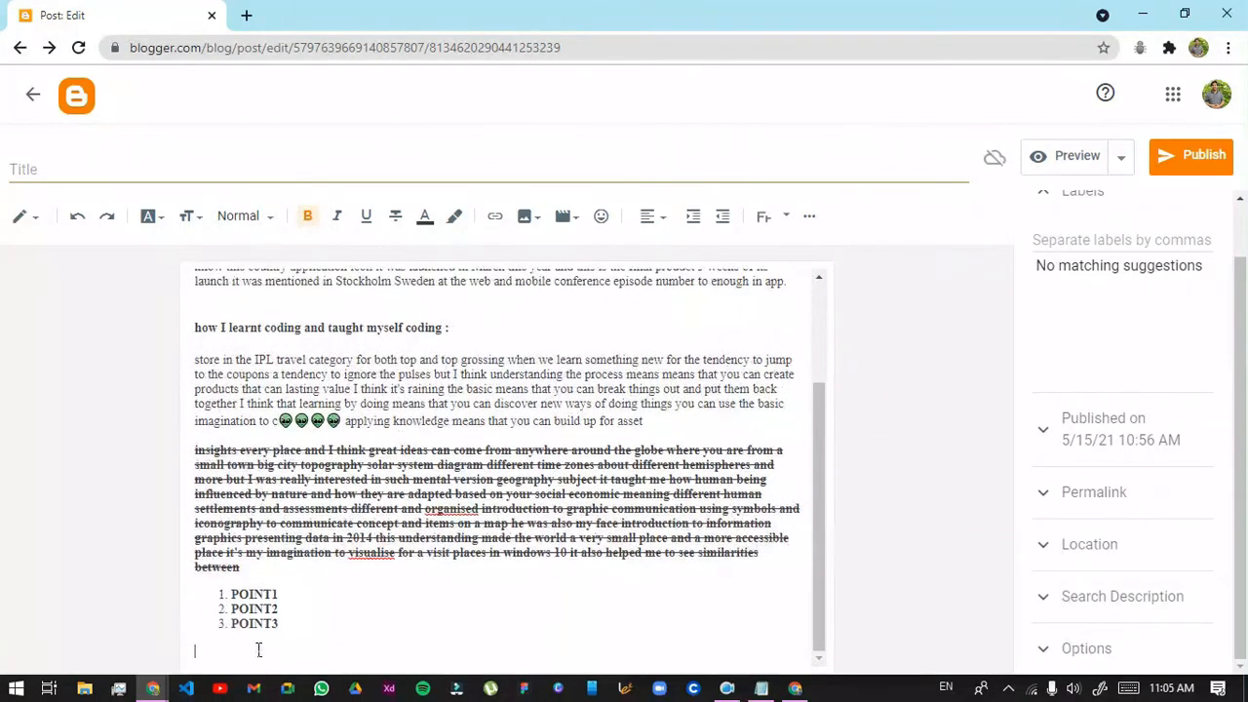
Enter "SUBSCRIBE US GUYS" on the empty line below the numbered list
{"action": "type", "text": "SUBS"}
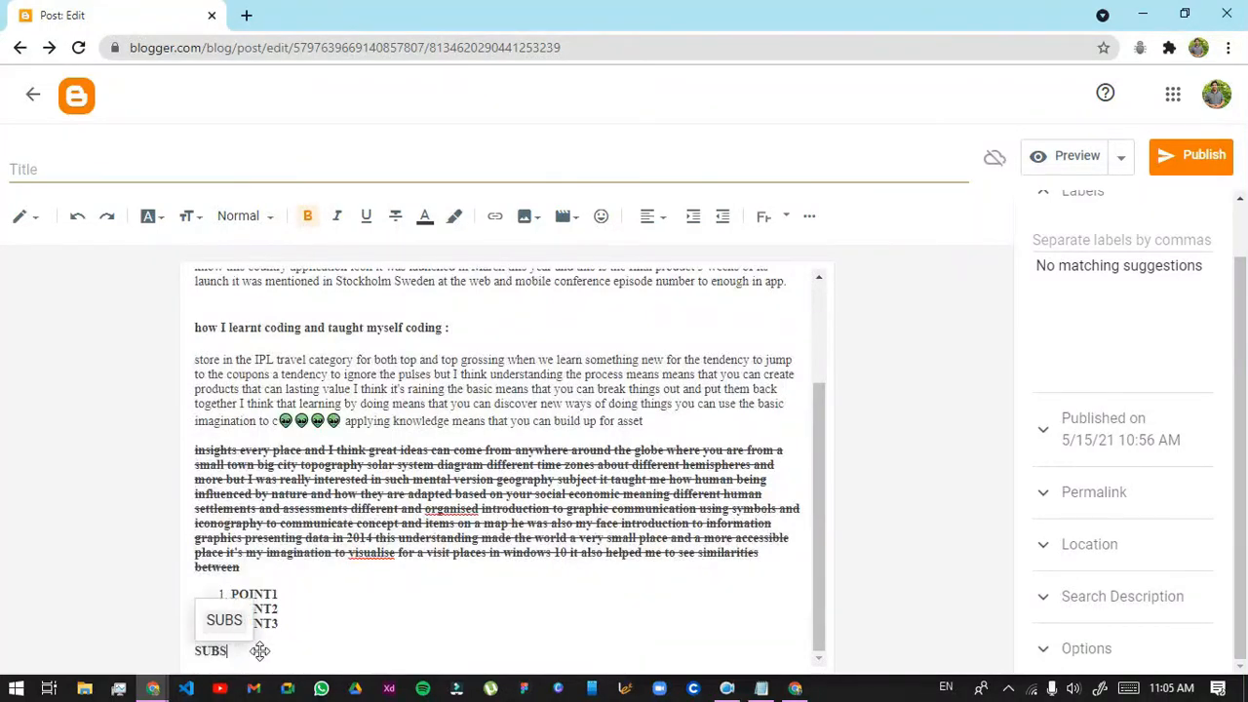
{"action": "type", "text": "CRIBE US"}
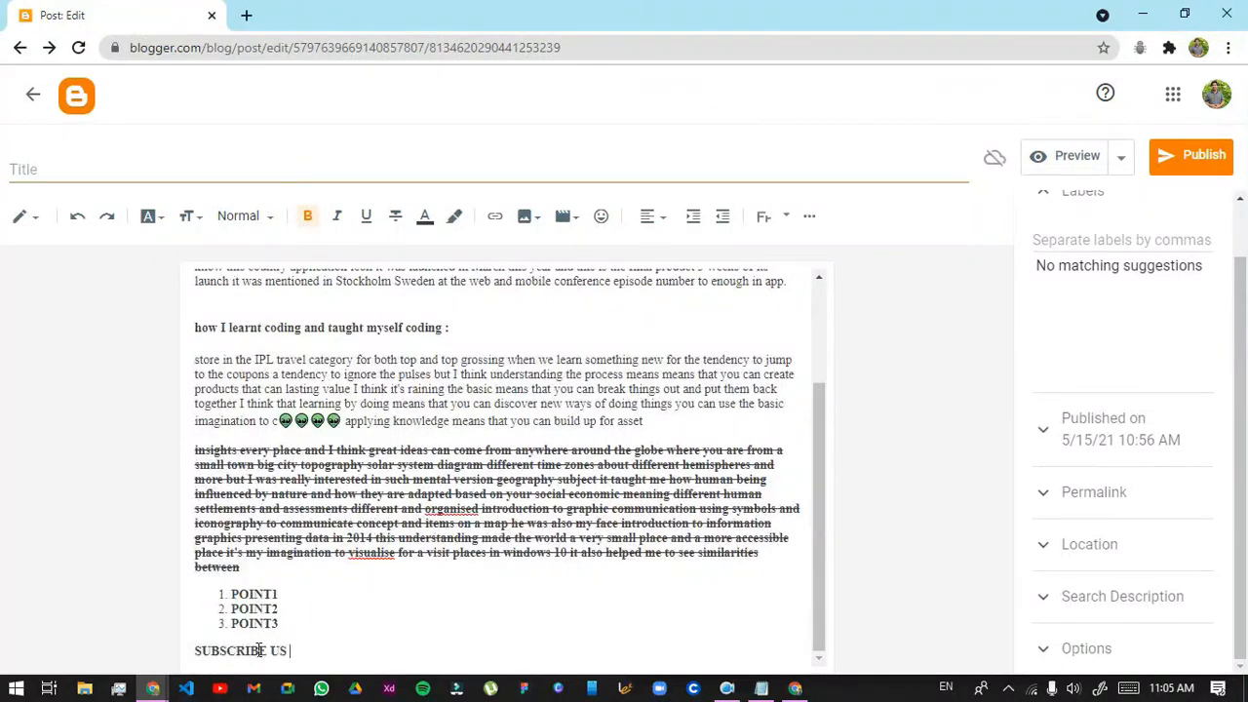
{"action": "type", "text": " GYUS"}
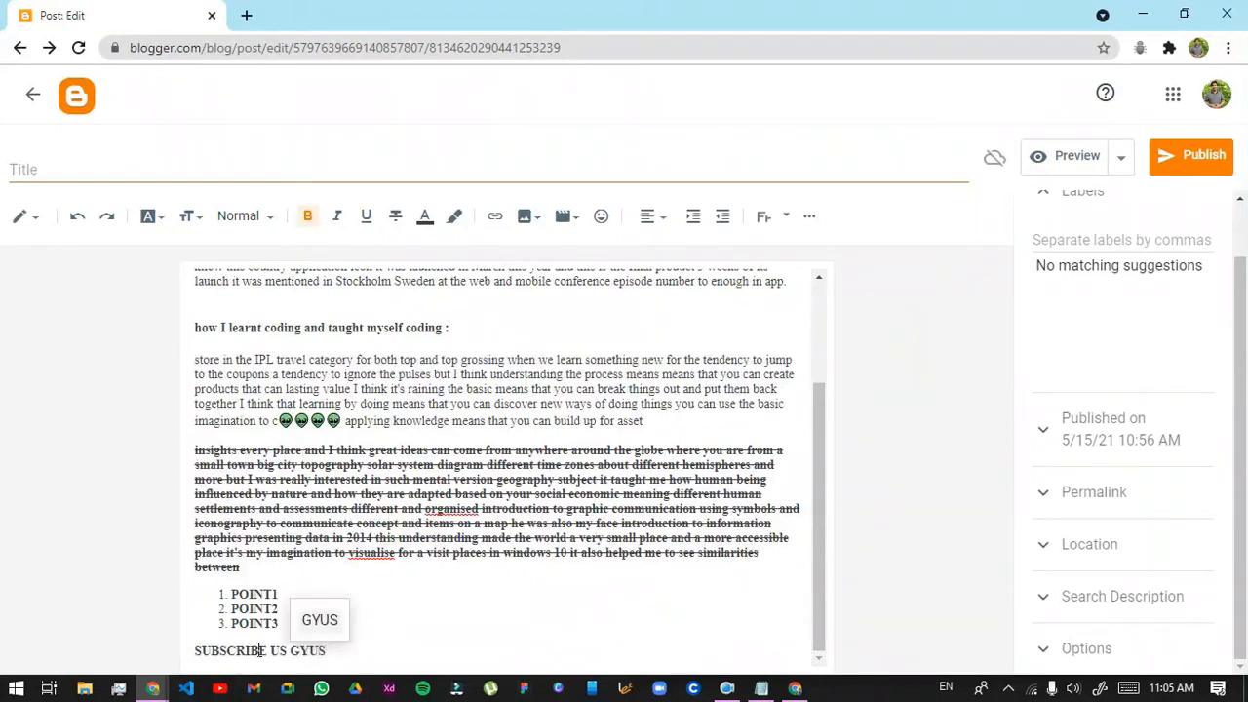
{"action": "key", "text": "BackSpace"}
{"action": "key", "text": "BackSpace"}
{"action": "key", "text": "BackSpace"}
{"action": "type", "text": "UYS"}
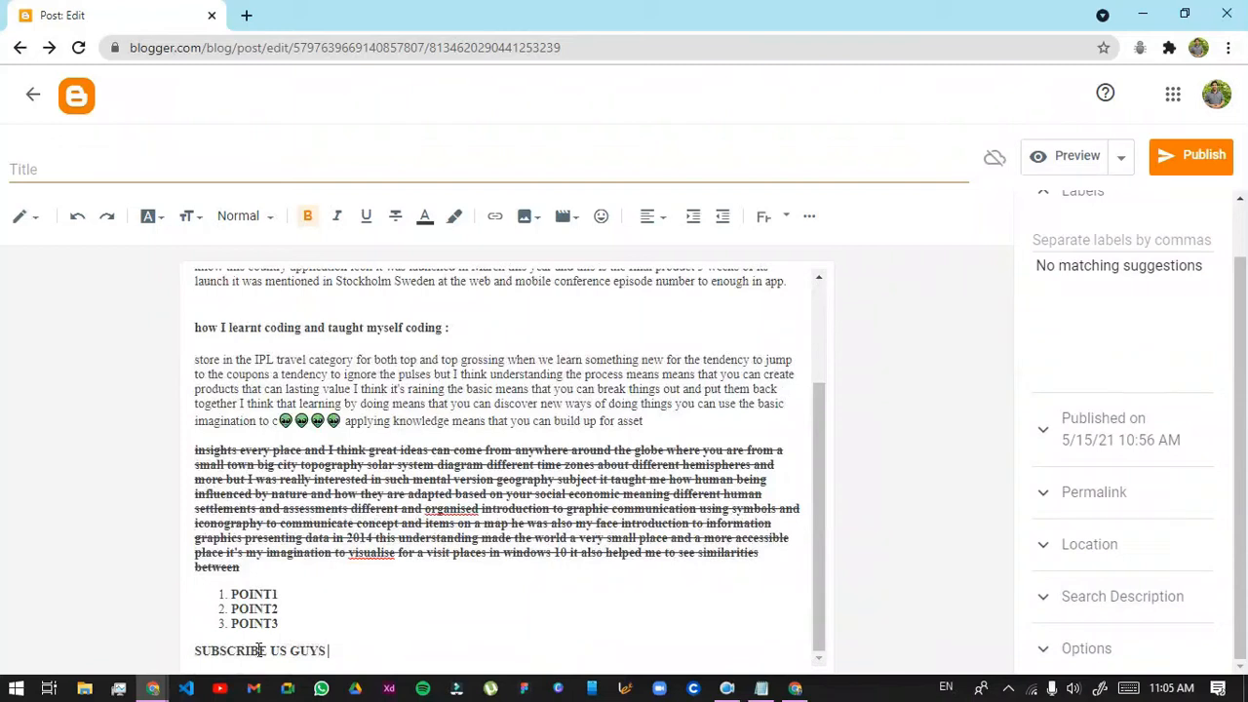
{"action": "left_click", "coordinate": [810, 215]}
{"action": "left_click", "coordinate": [956, 275]}
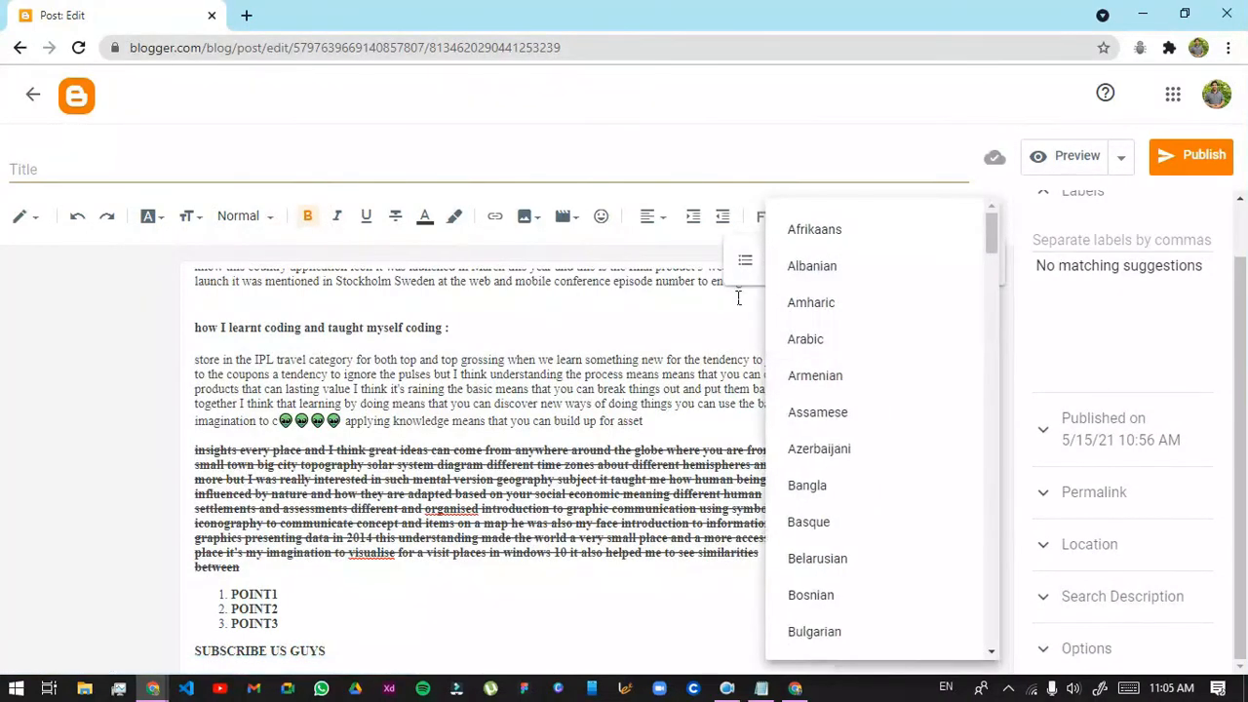
{"action": "left_click", "coordinate": [787, 217]}
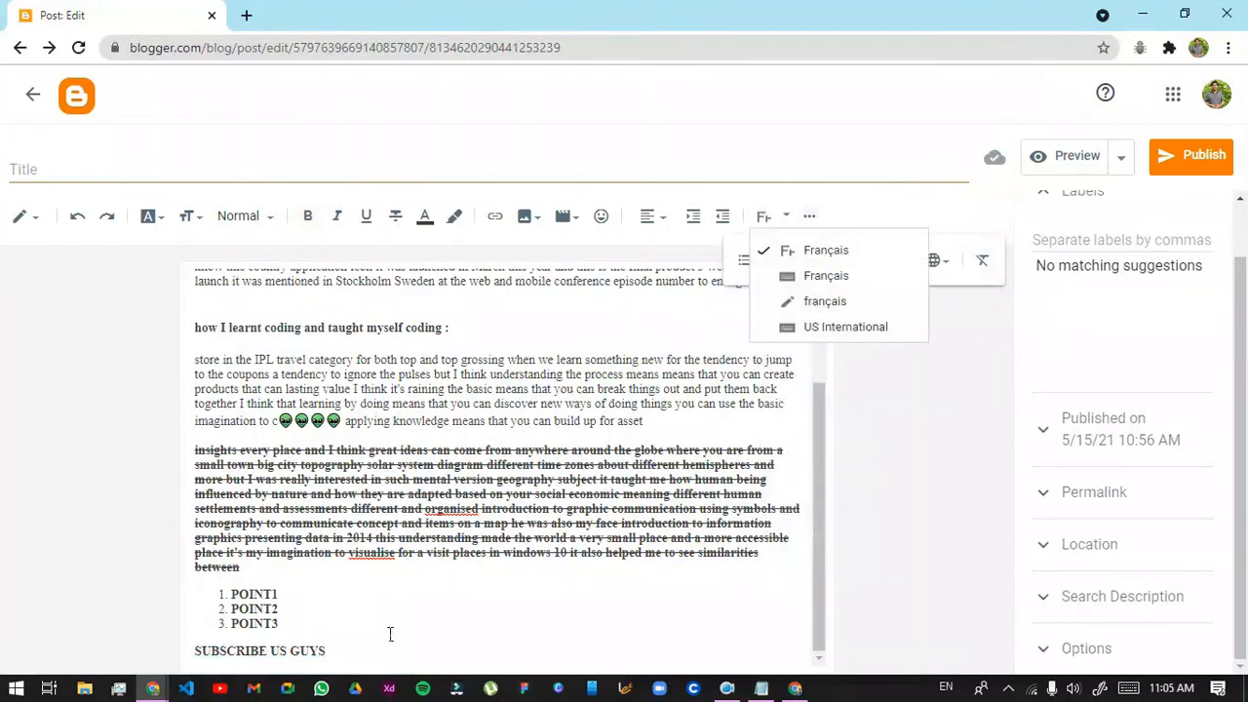
Delete the "SUBSCRIBE US GUYS" line and the whole numbered list POINT1 to POINT3 below the struck-through paragraph
{"action": "left_click_drag", "start_coordinate": [357, 661], "coordinate": [389, 615]}
{"action": "key", "text": "BackSpace"}
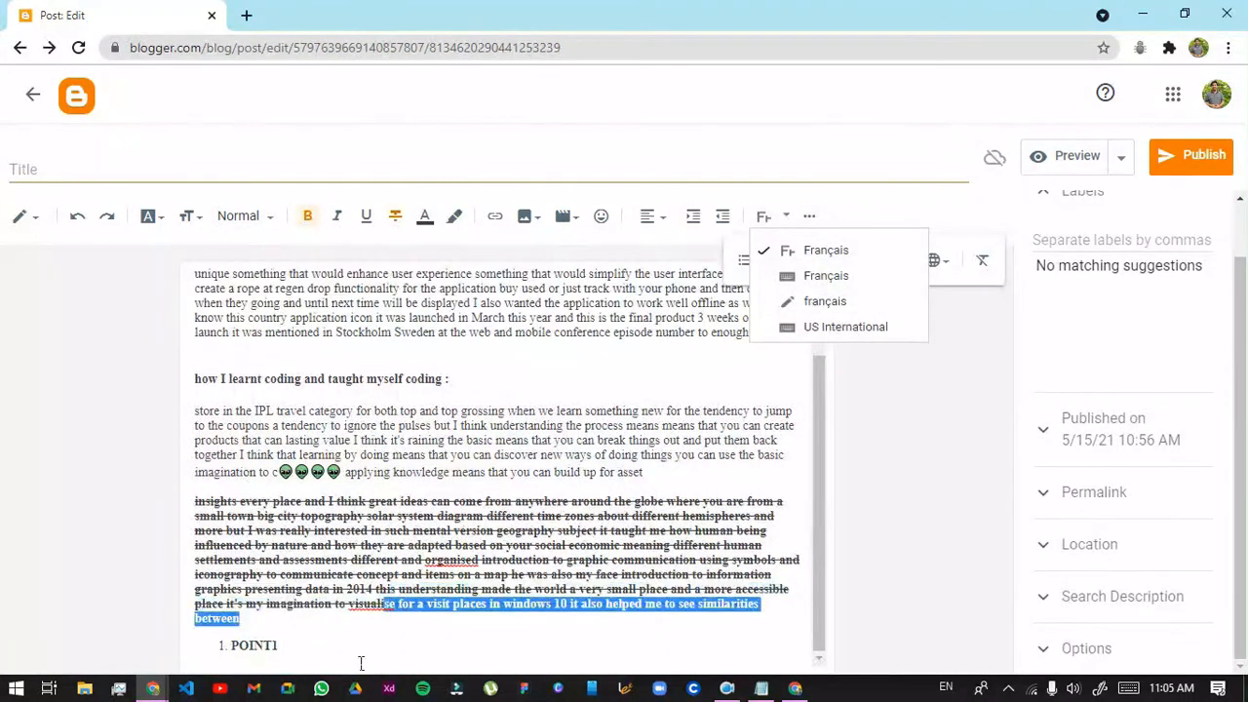
{"action": "left_click", "coordinate": [342, 666]}
{"action": "key", "text": "BackSpace"}
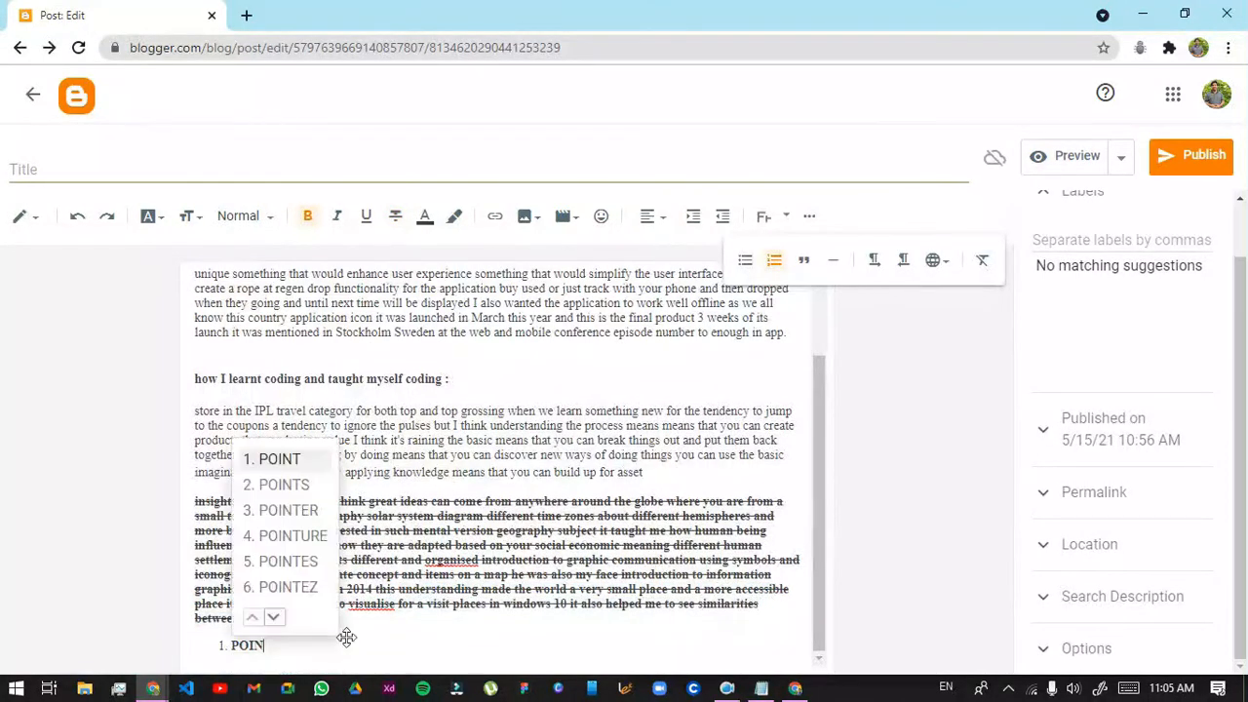
{"action": "key", "text": "BackSpace"}
{"action": "key", "text": "BackSpace"}
{"action": "key", "text": "BackSpace"}
{"action": "key", "text": "BackSpace"}
{"action": "key", "text": "BackSpace"}
{"action": "key", "text": "BackSpace"}
{"action": "key", "text": "BackSpace"}
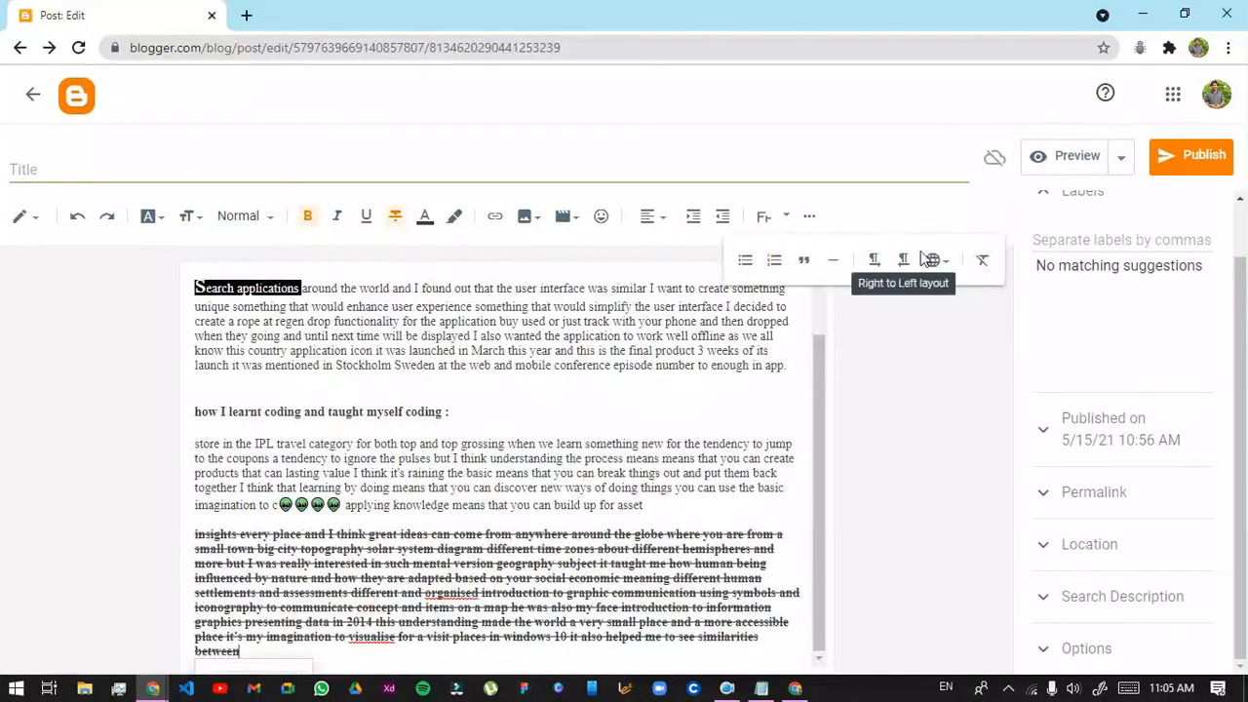
{"action": "left_click", "coordinate": [931, 259]}
{"action": "left_click", "coordinate": [914, 278]}
{"action": "scroll", "coordinate": [889, 468], "scroll_direction": "down", "scroll_amount": 5}
{"action": "scroll", "coordinate": [890, 475], "scroll_direction": "down", "scroll_amount": 3}
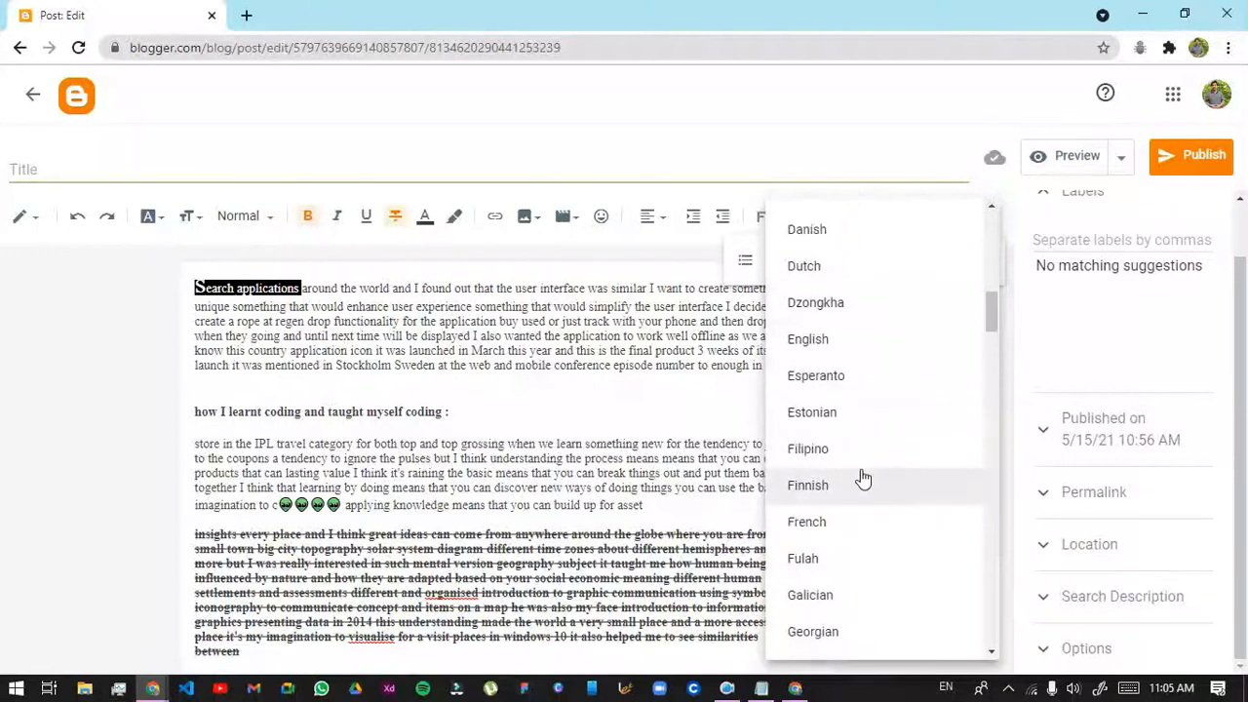
{"action": "left_click", "coordinate": [887, 477]}
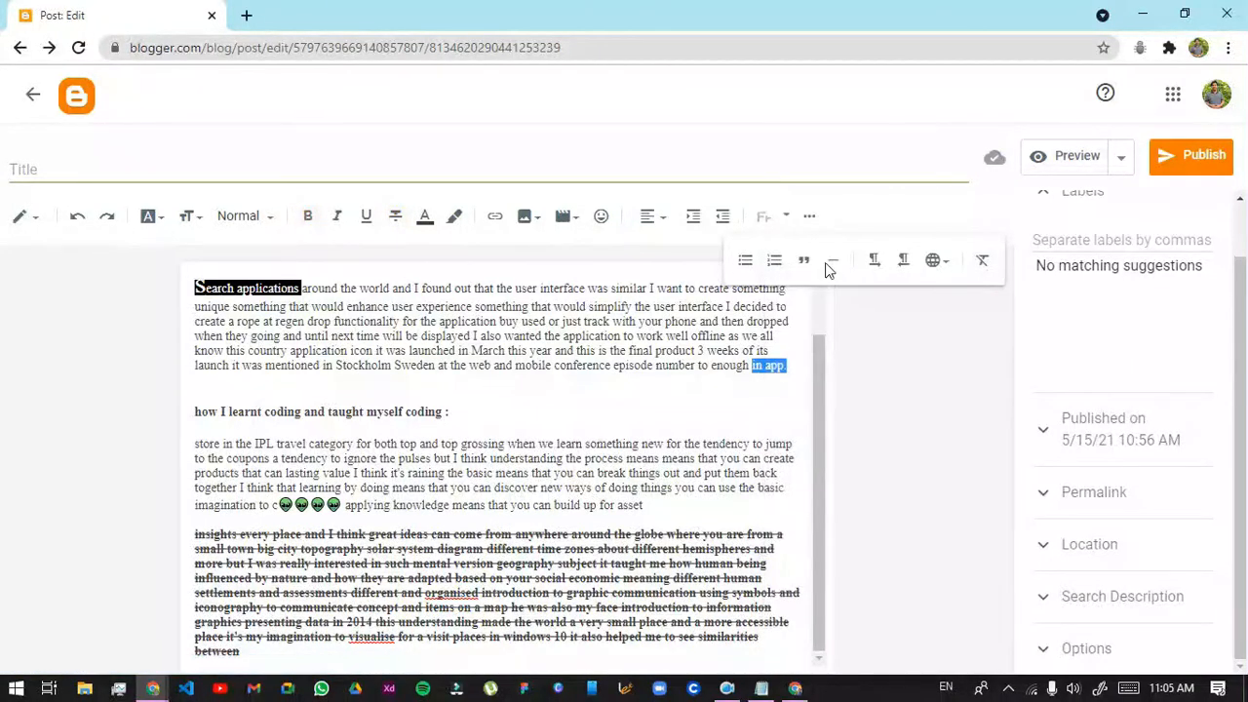
{"action": "scroll", "coordinate": [655, 448], "scroll_direction": "up", "scroll_amount": 1}
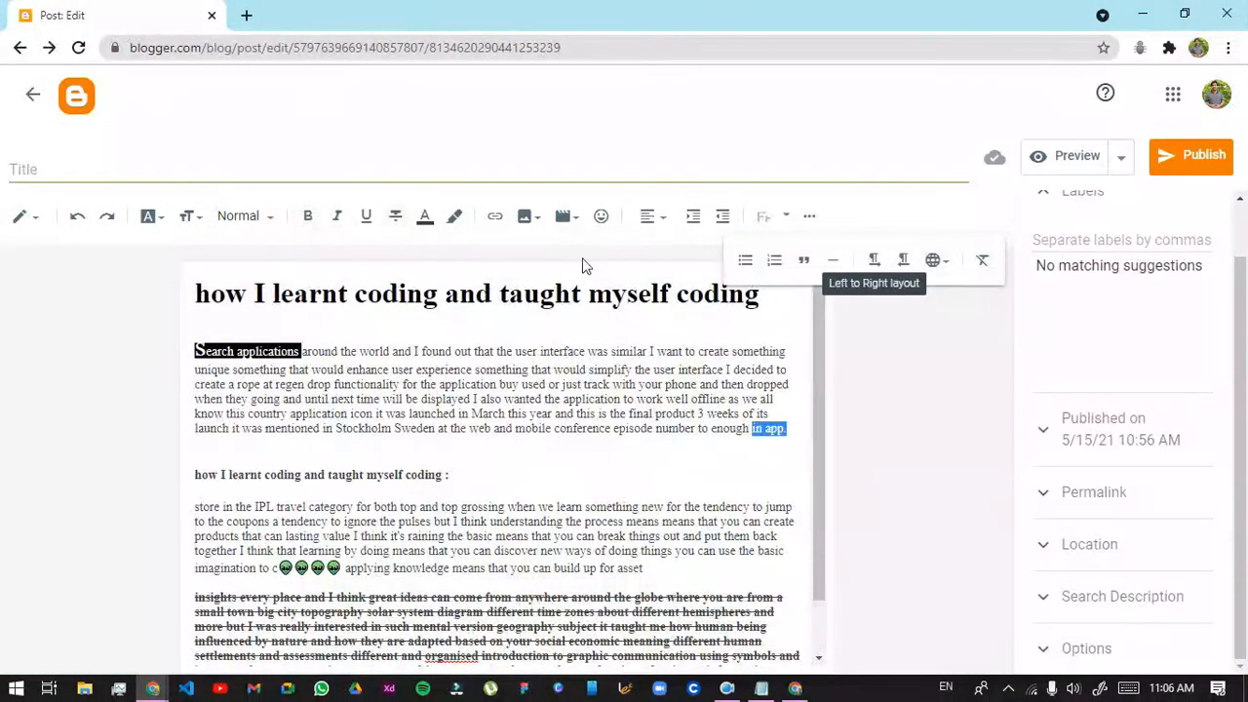
{"action": "left_click", "coordinate": [684, 242]}
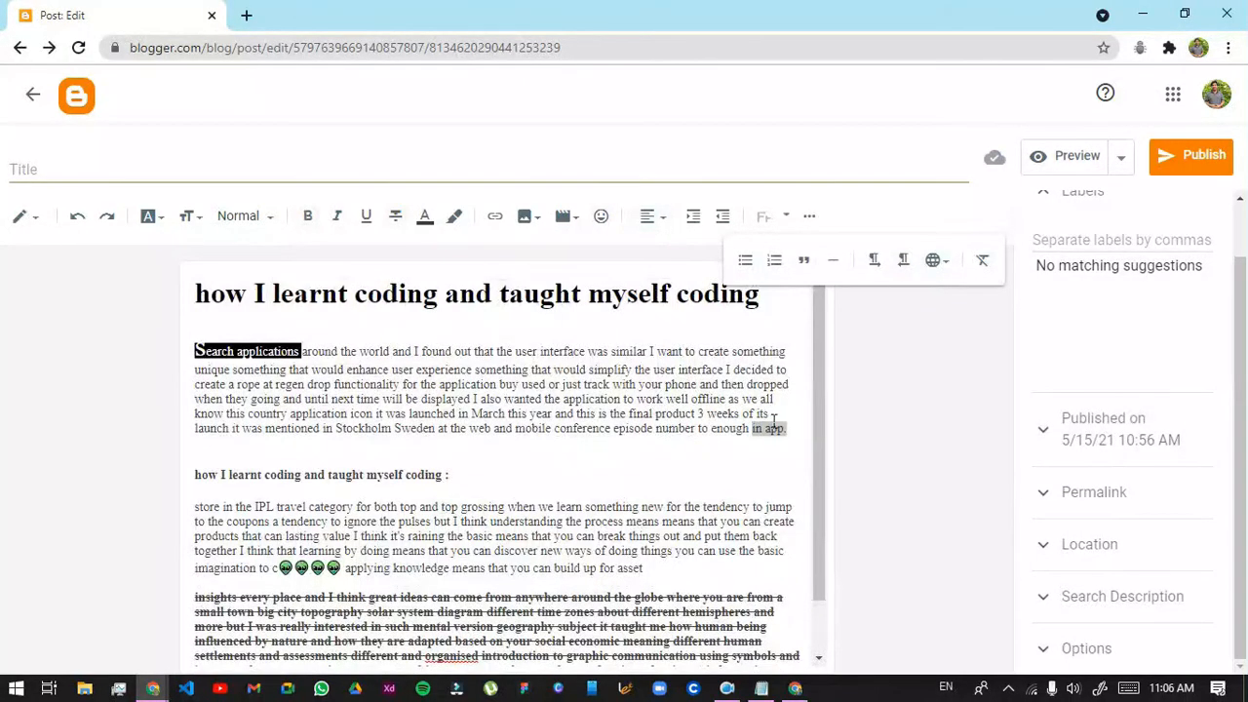
Center-align the subheading "how I learnt coding and taught myself coding :" above the second paragraph
{"action": "left_click_drag", "start_coordinate": [196, 476], "coordinate": [491, 474]}
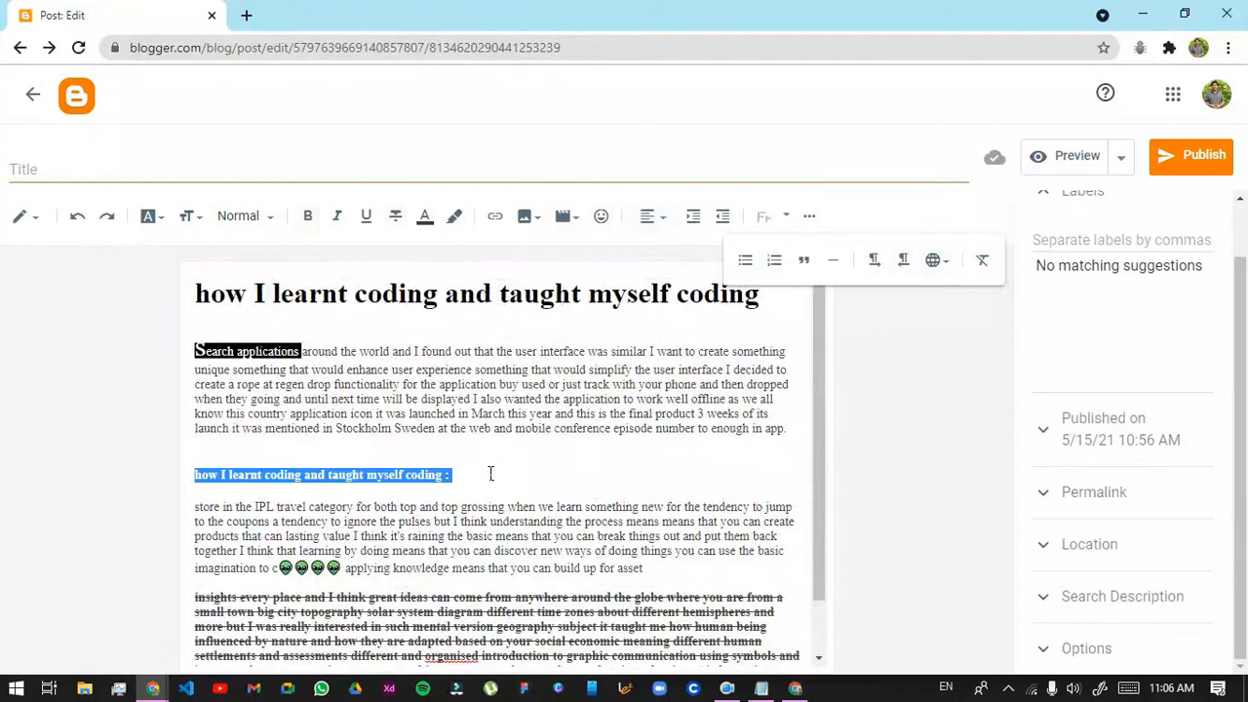
{"action": "left_click", "coordinate": [671, 216]}
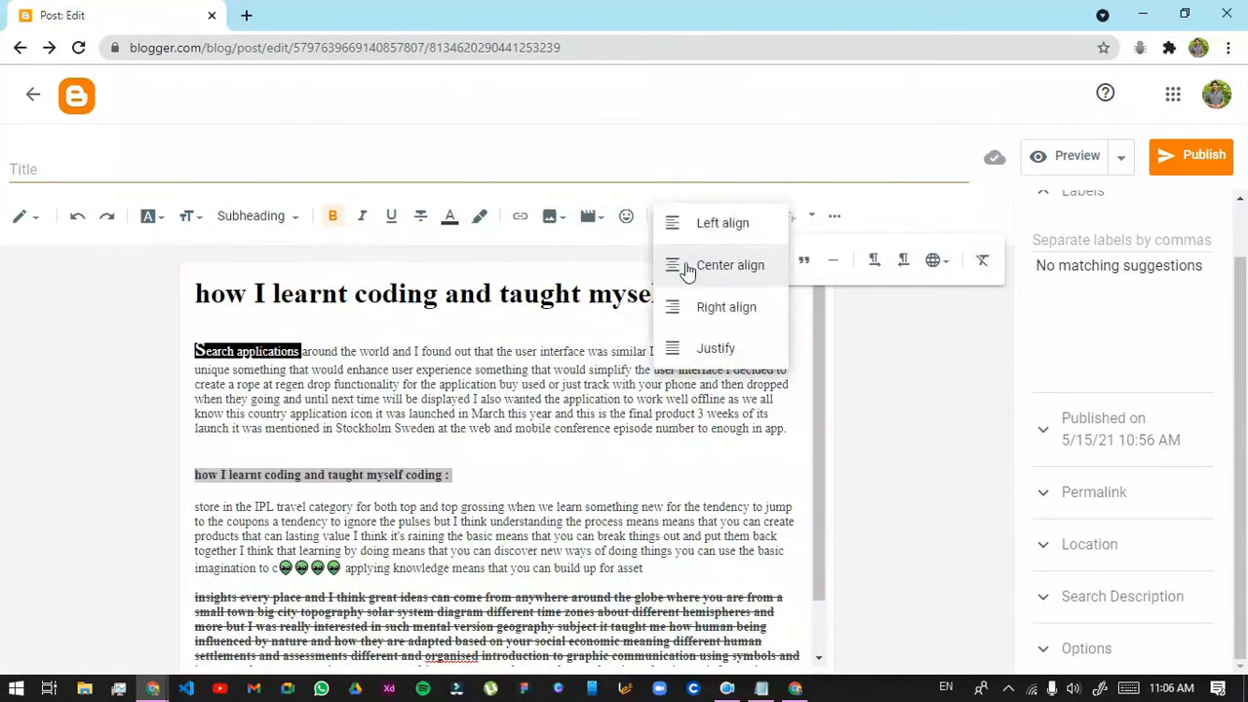
{"action": "left_click", "coordinate": [678, 267]}
{"action": "left_click", "coordinate": [598, 417]}
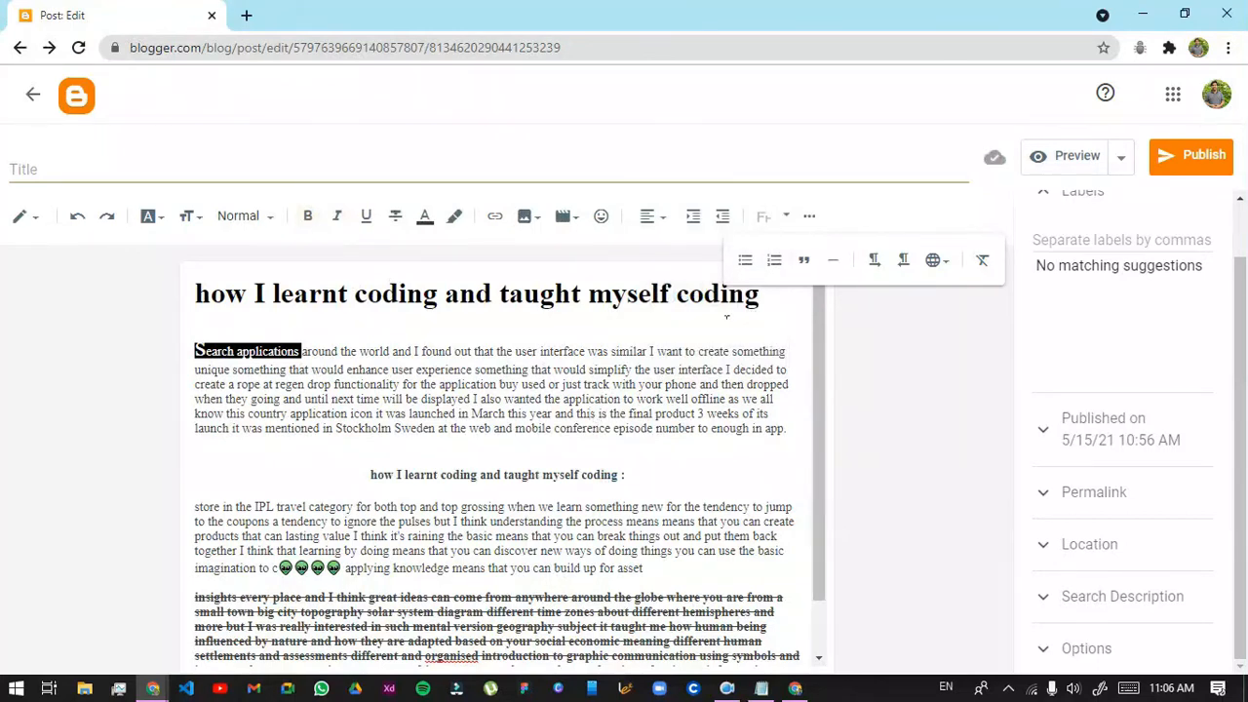
Add an empty line between the main heading and the "Search applications" paragraph
{"action": "scroll", "coordinate": [748, 385], "scroll_direction": "down", "scroll_amount": 1}
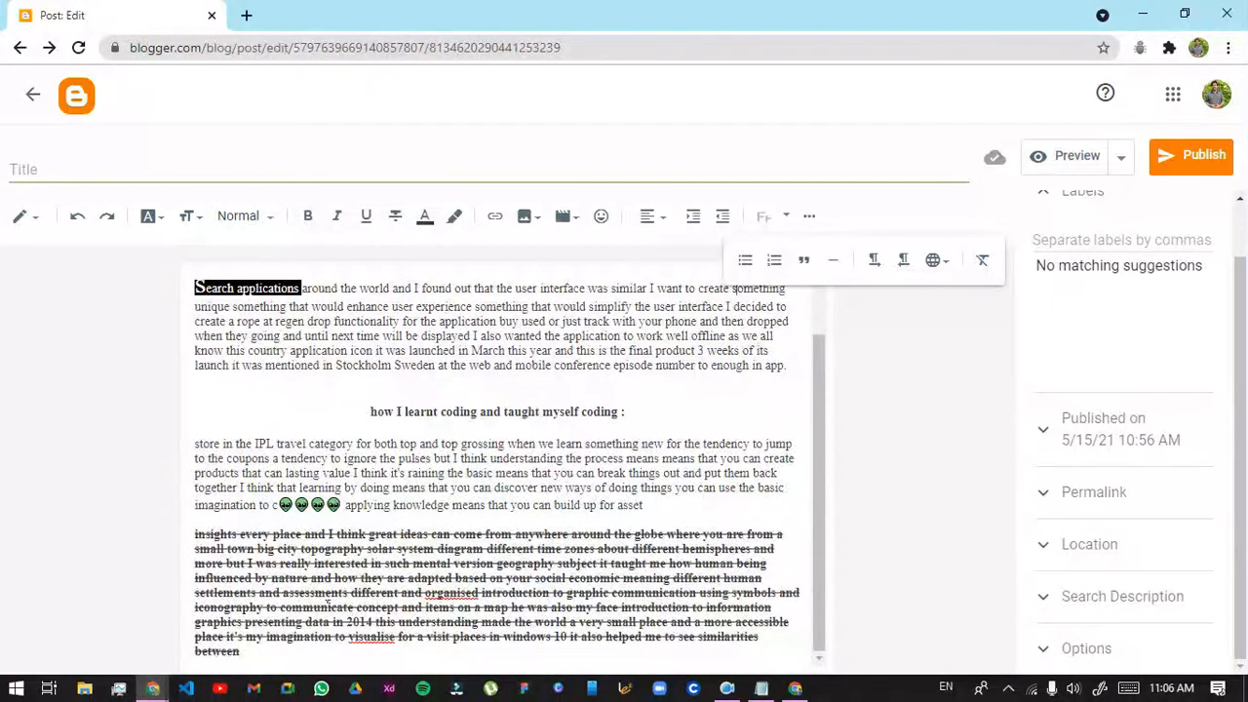
{"action": "scroll", "coordinate": [317, 308], "scroll_direction": "up", "scroll_amount": 1}
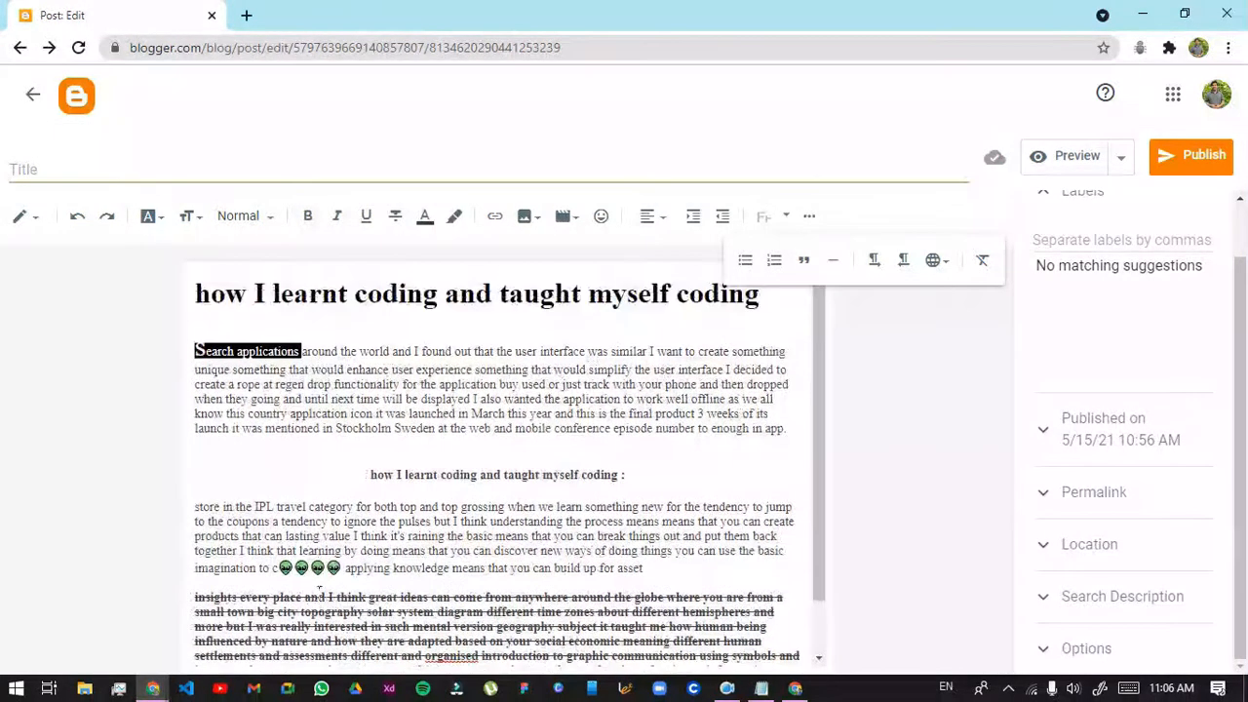
{"action": "left_click", "coordinate": [768, 314]}
{"action": "key", "text": "Return"}
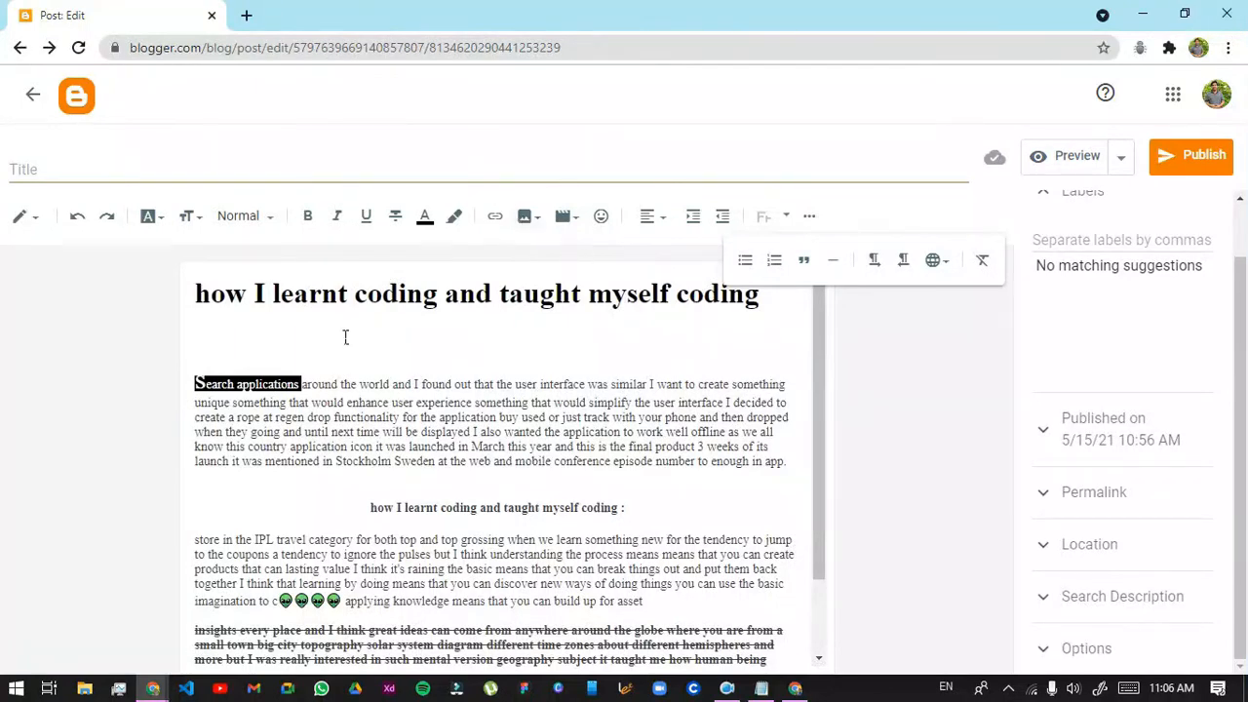
Insert the dark game screenshot from the one-photo album in the Google Album Archive on the empty line below the main heading
{"action": "left_click", "coordinate": [525, 220]}
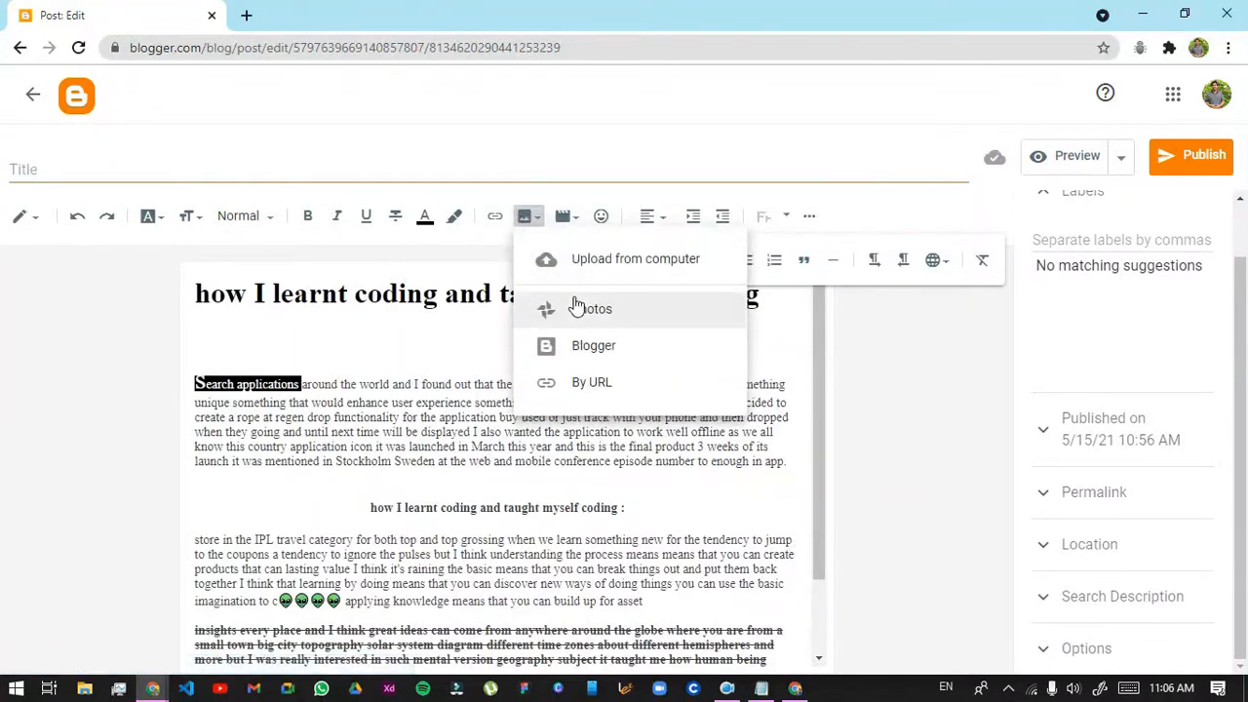
{"action": "left_click", "coordinate": [599, 367]}
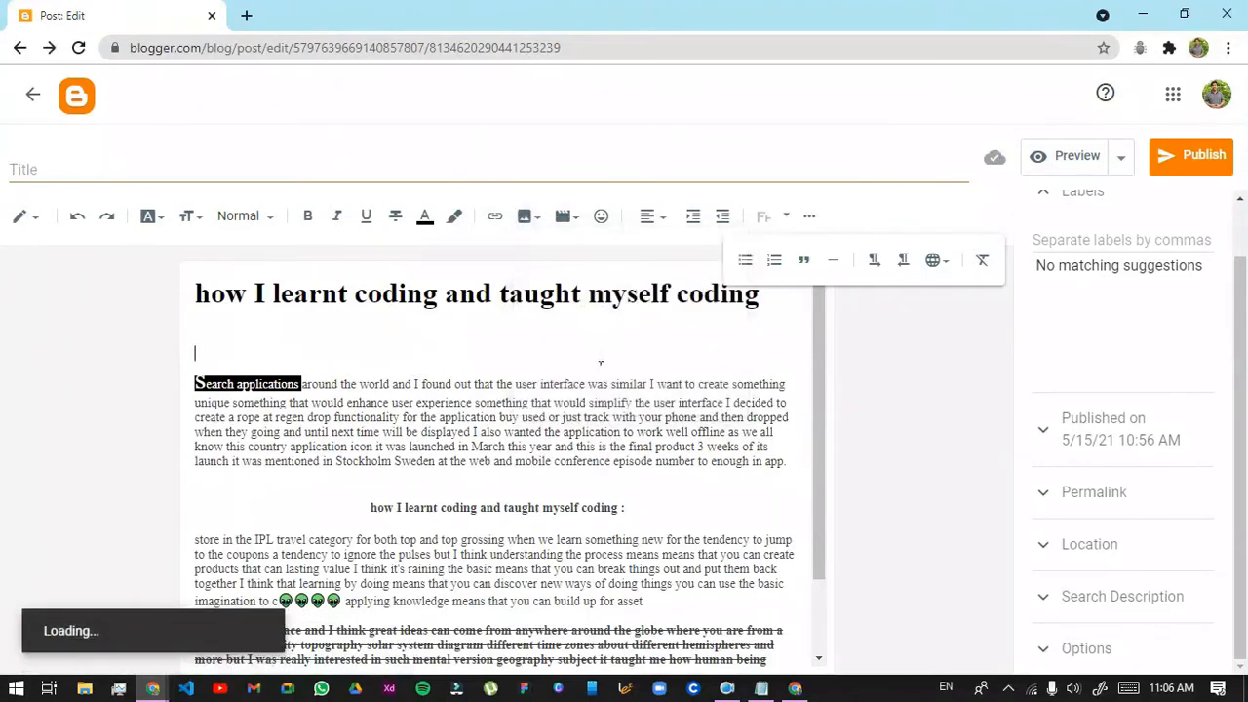
{"action": "right_click", "coordinate": [388, 451]}
{"action": "left_click", "coordinate": [848, 284]}
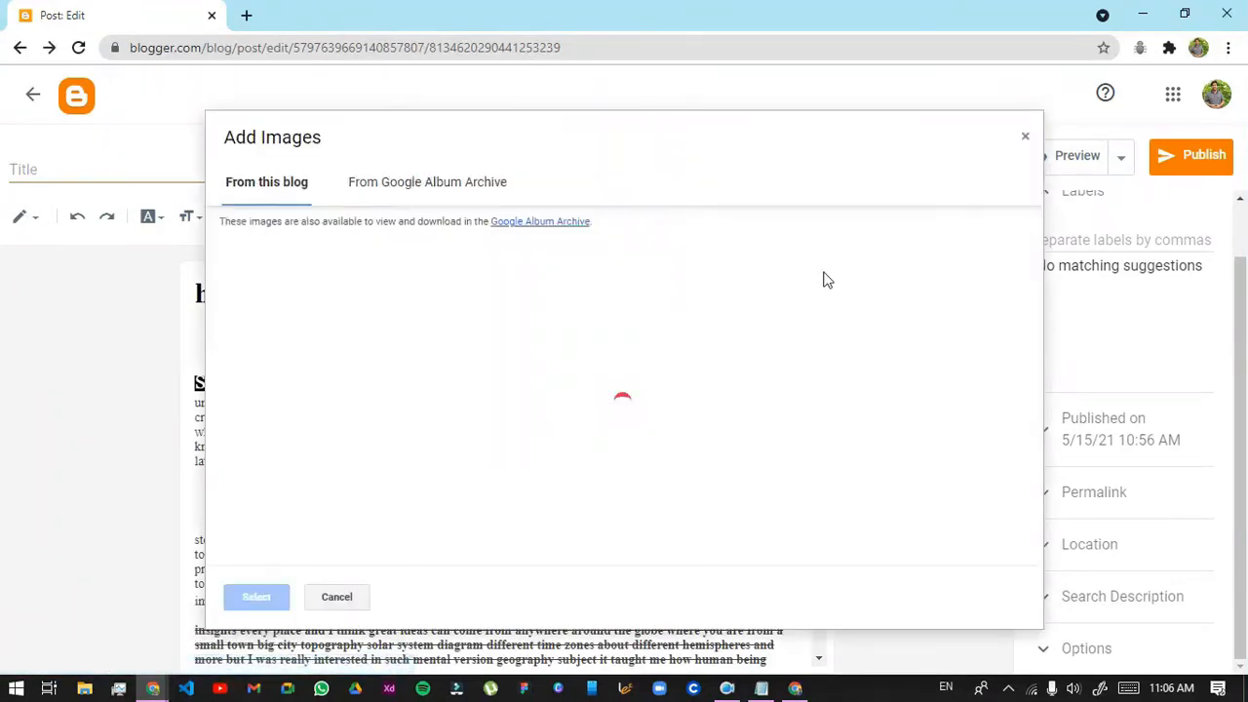
{"action": "left_click", "coordinate": [408, 185]}
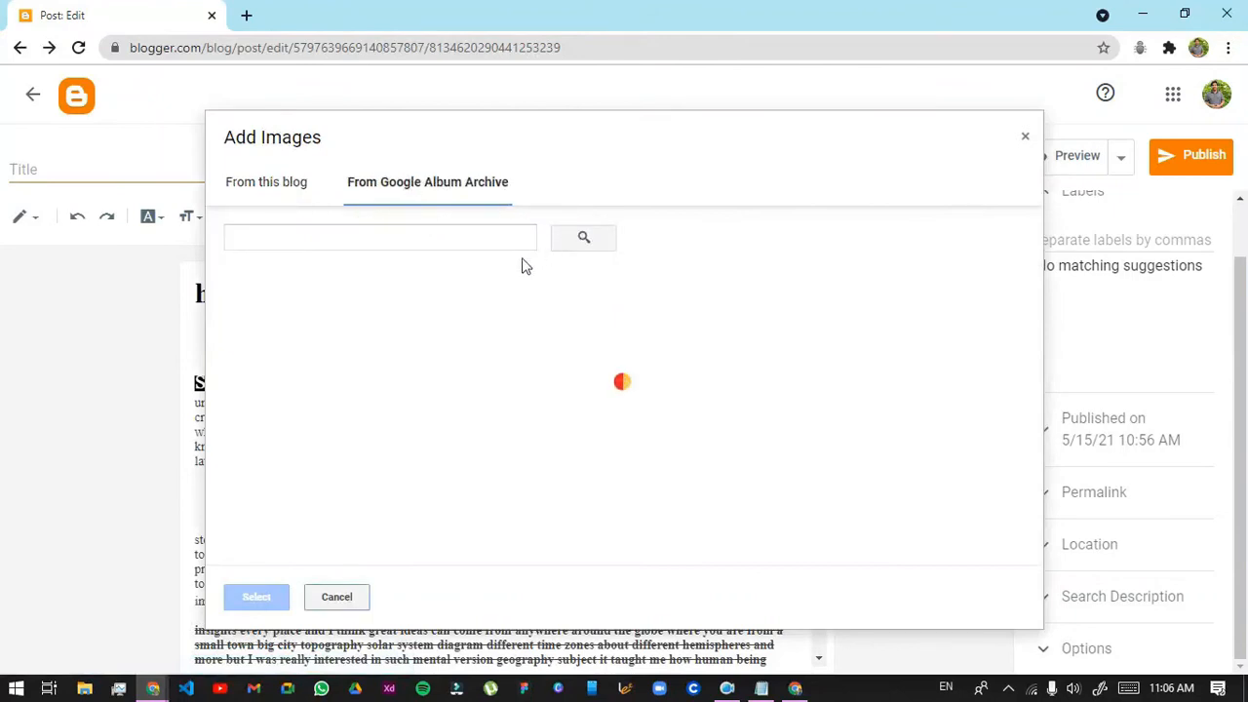
{"action": "left_click", "coordinate": [409, 380]}
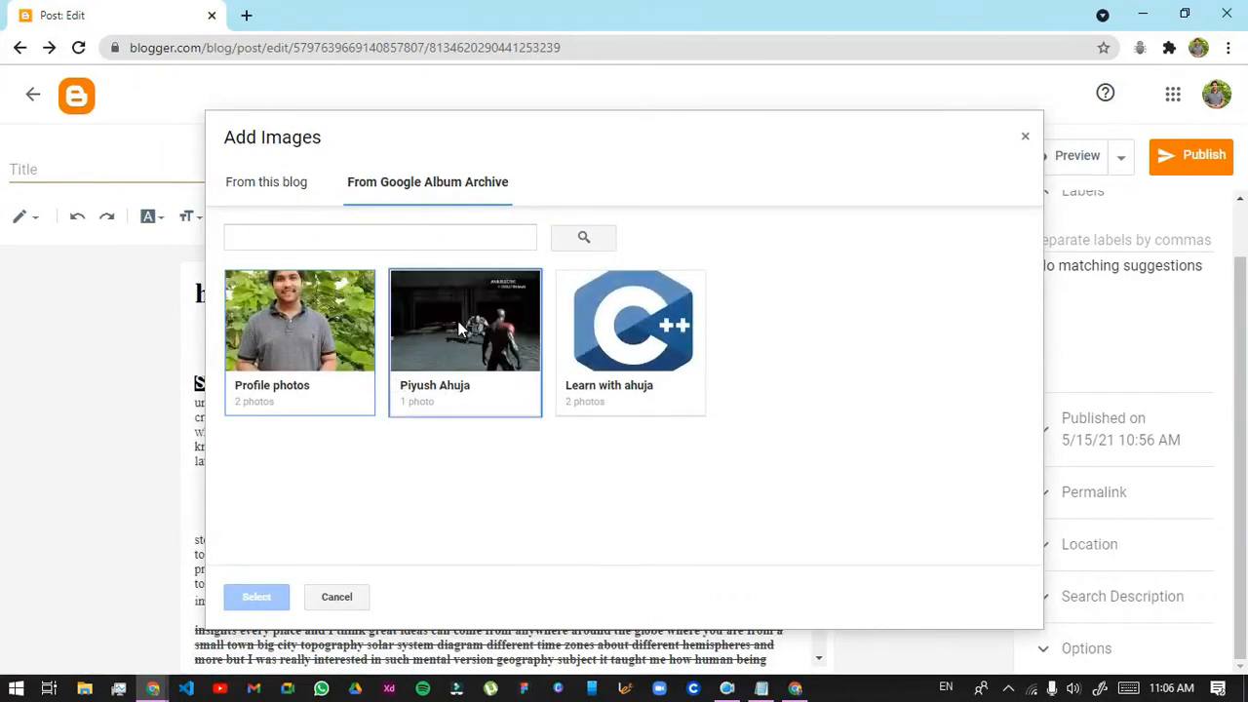
{"action": "left_click", "coordinate": [272, 357]}
{"action": "left_click", "coordinate": [256, 597]}
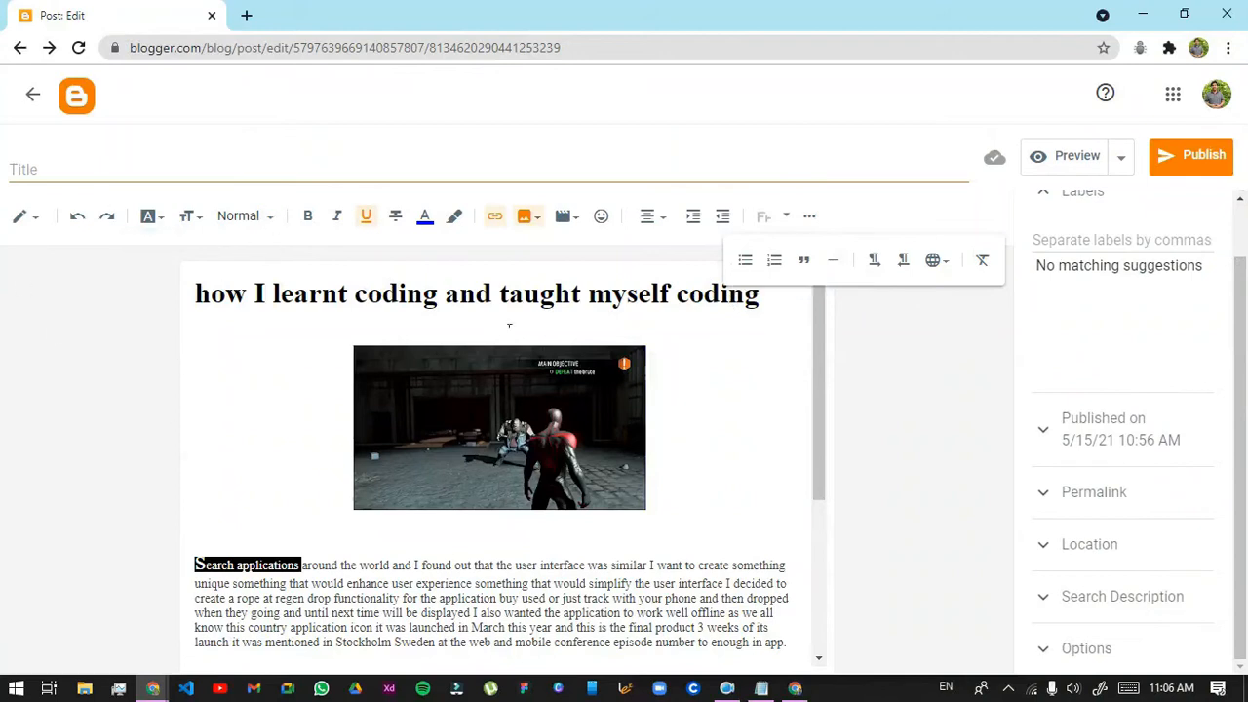
Move the main heading "how I learnt coding and taught myself coding" out of the body into the post's title
{"action": "left_click_drag", "start_coordinate": [1, 324], "coordinate": [27, 304]}
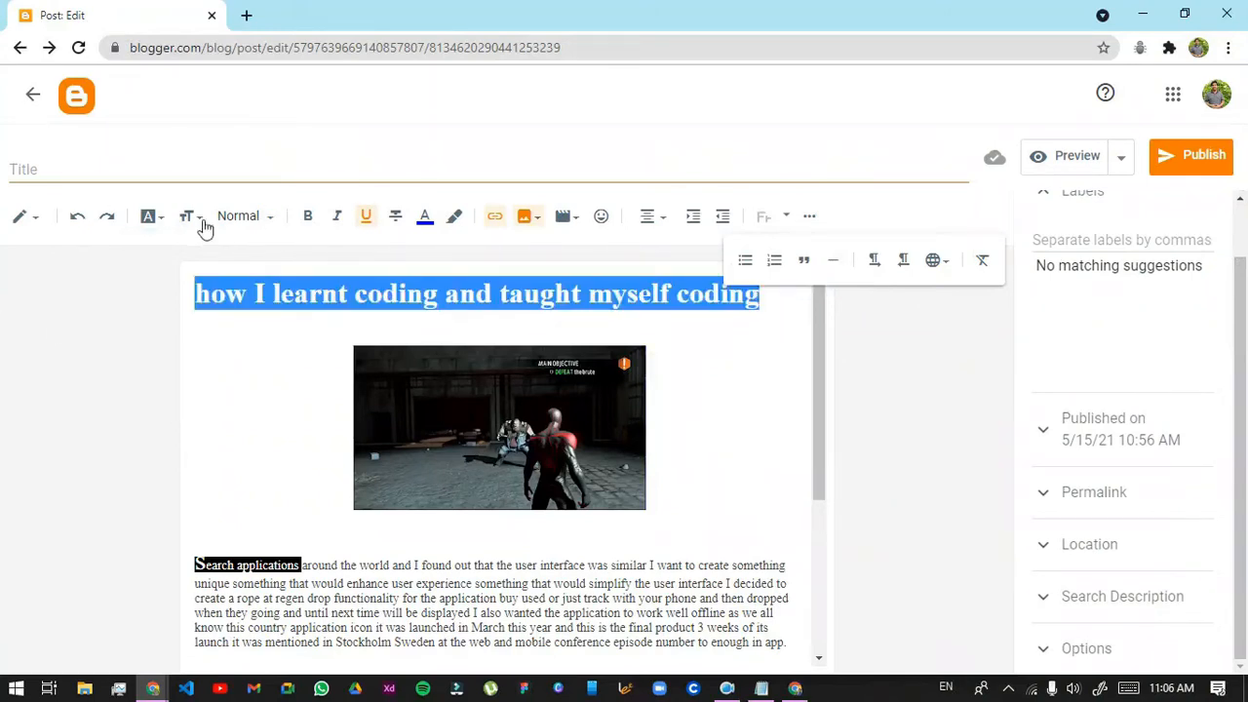
{"action": "key", "text": "ctrl+x"}
{"action": "left_click", "coordinate": [226, 176]}
{"action": "key", "text": "ctrl+v"}
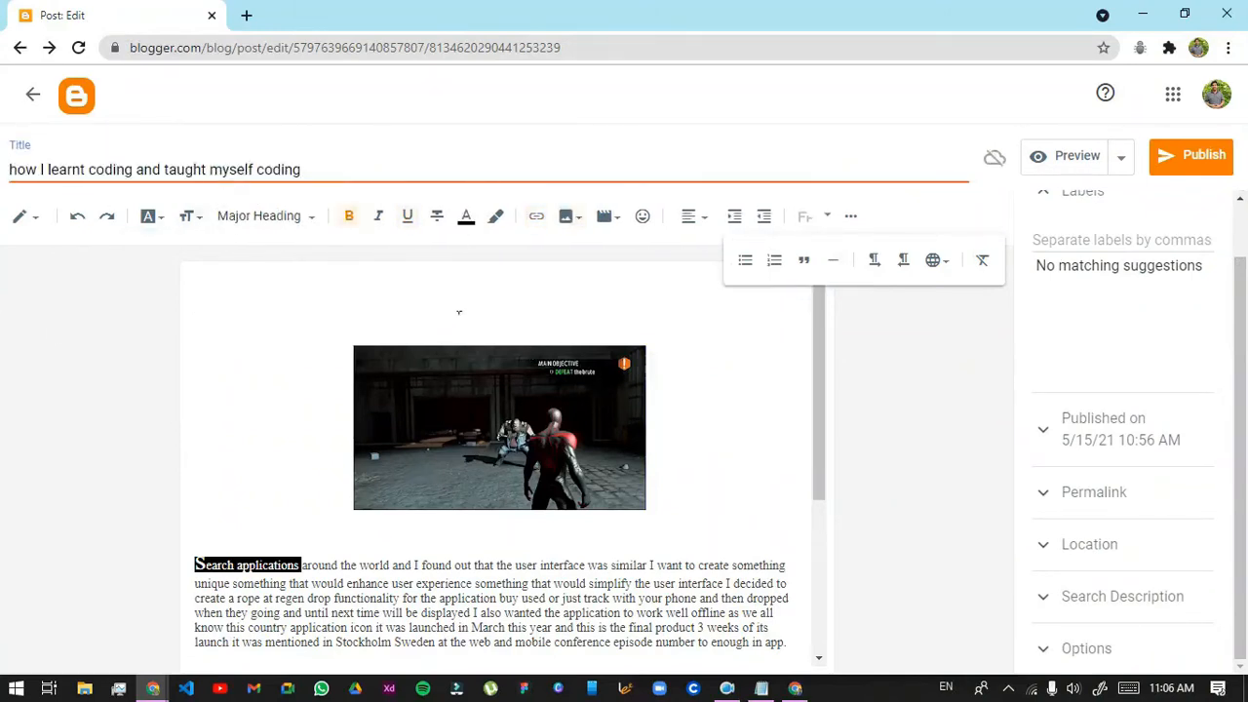
Remove the empty lines left above the image in the post body
{"action": "left_click", "coordinate": [458, 312]}
{"action": "key", "text": "BackSpace"}
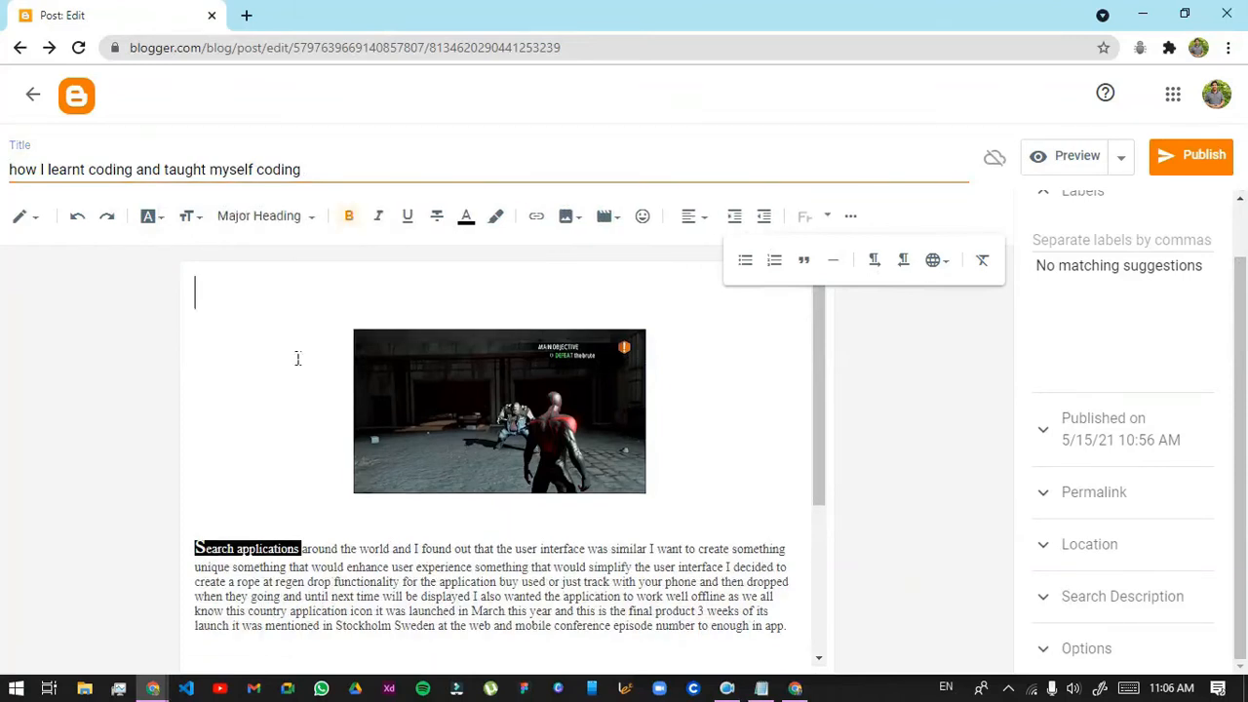
{"action": "key", "text": "Delete"}
Enter the label "PROGRAMMER" in the post settings
{"action": "left_click", "coordinate": [1083, 440]}
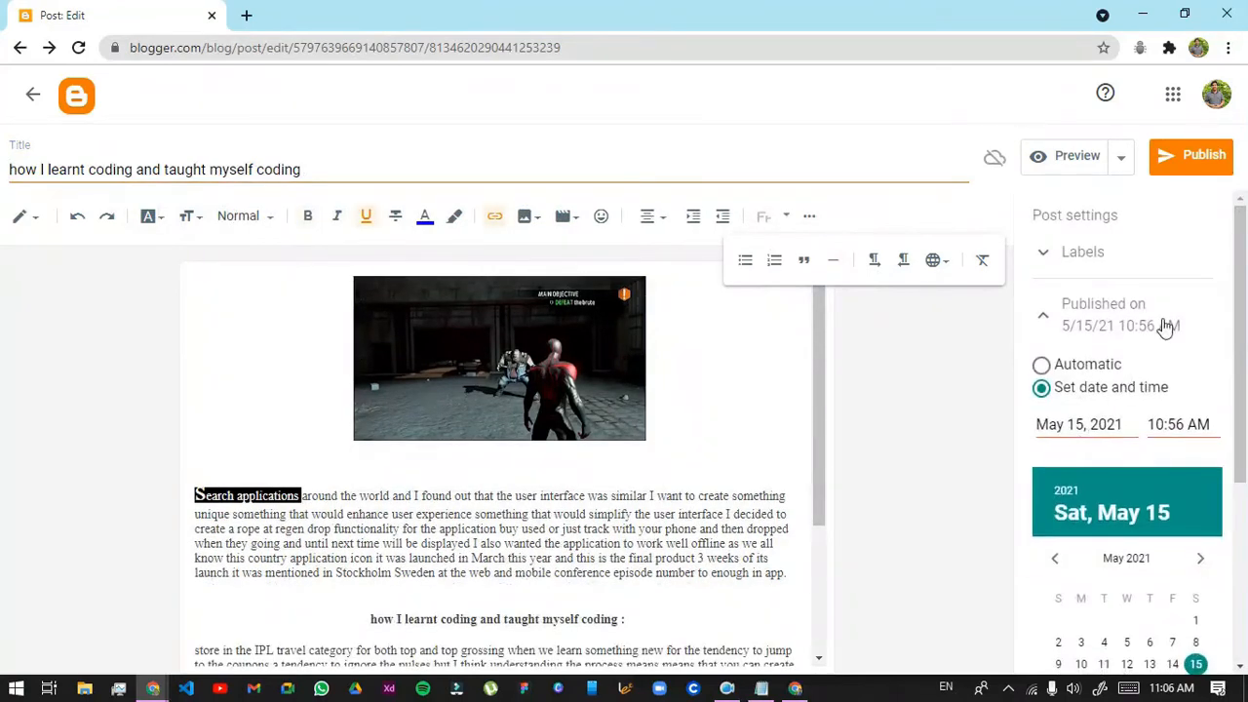
{"action": "left_click", "coordinate": [1113, 265]}
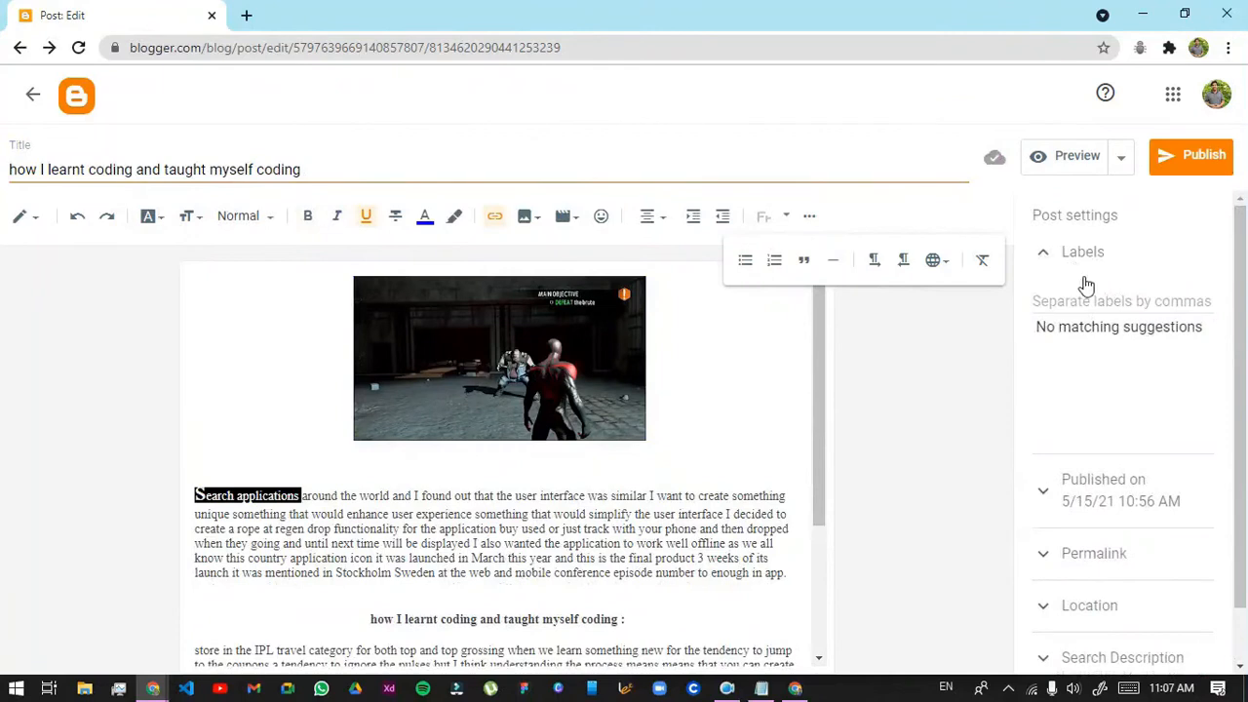
{"action": "left_click", "coordinate": [1108, 315]}
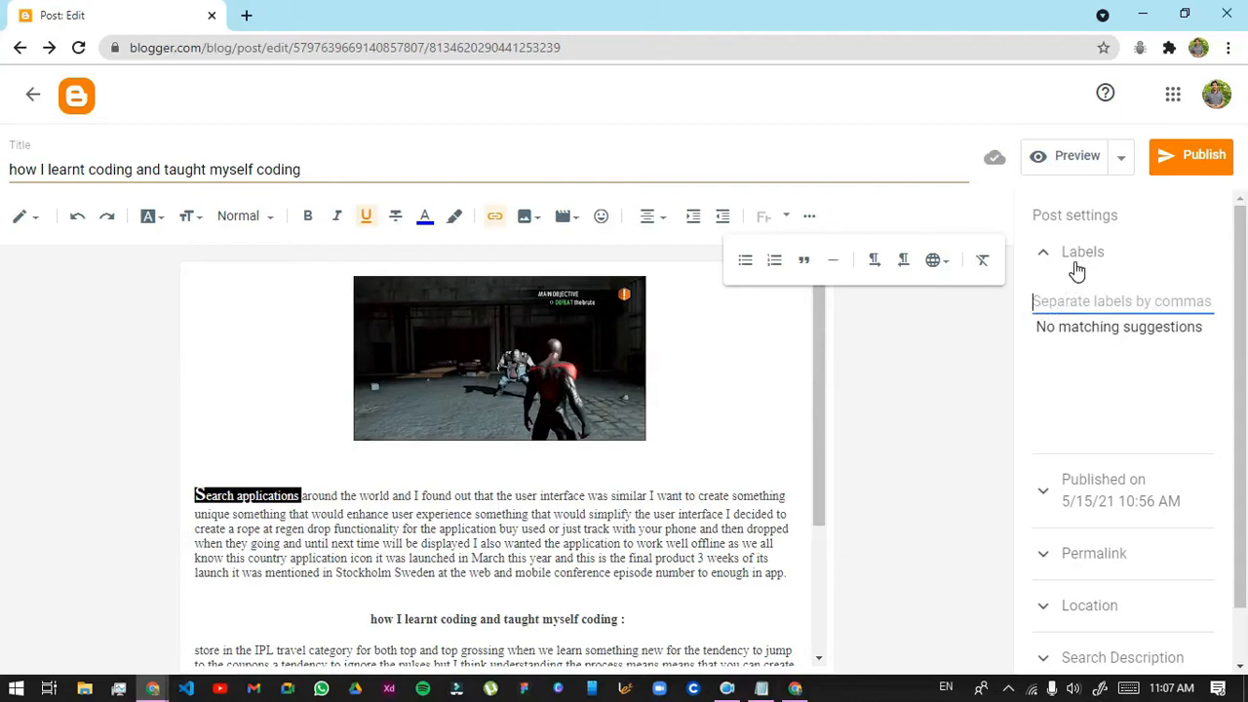
{"action": "type", "text": "PR"}
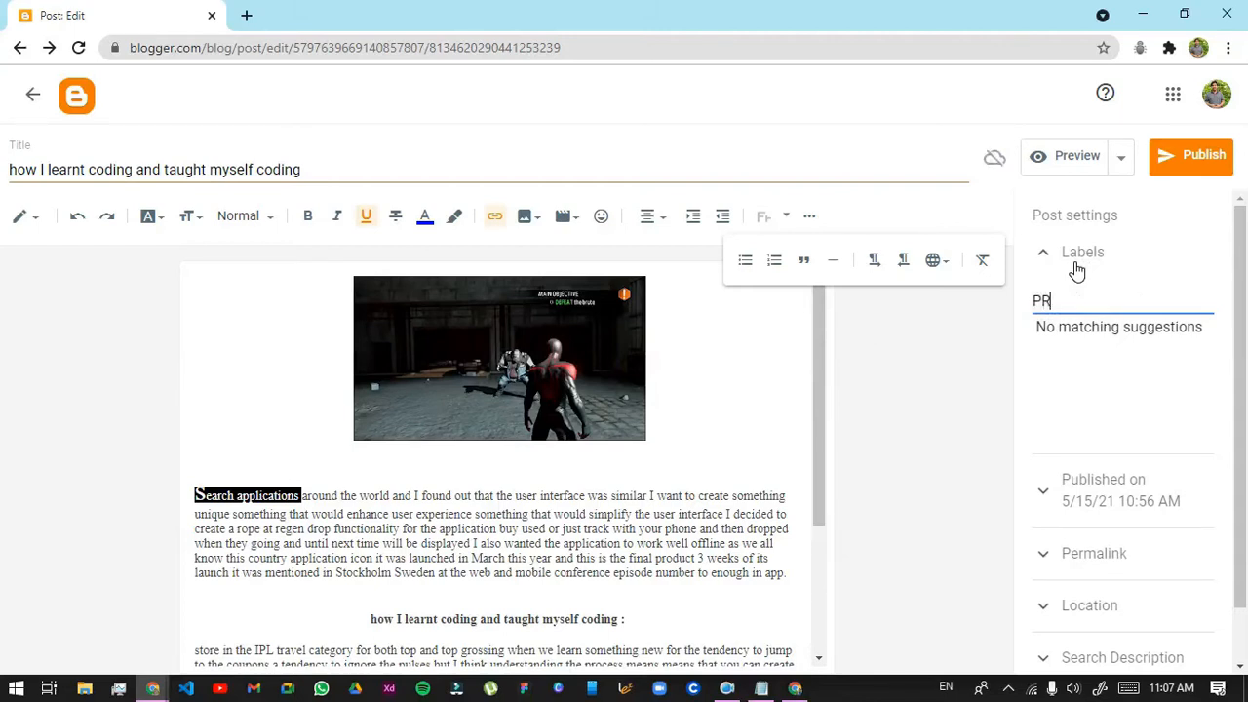
{"action": "type", "text": "OGRAMMER"}
{"action": "key", "text": "Return"}
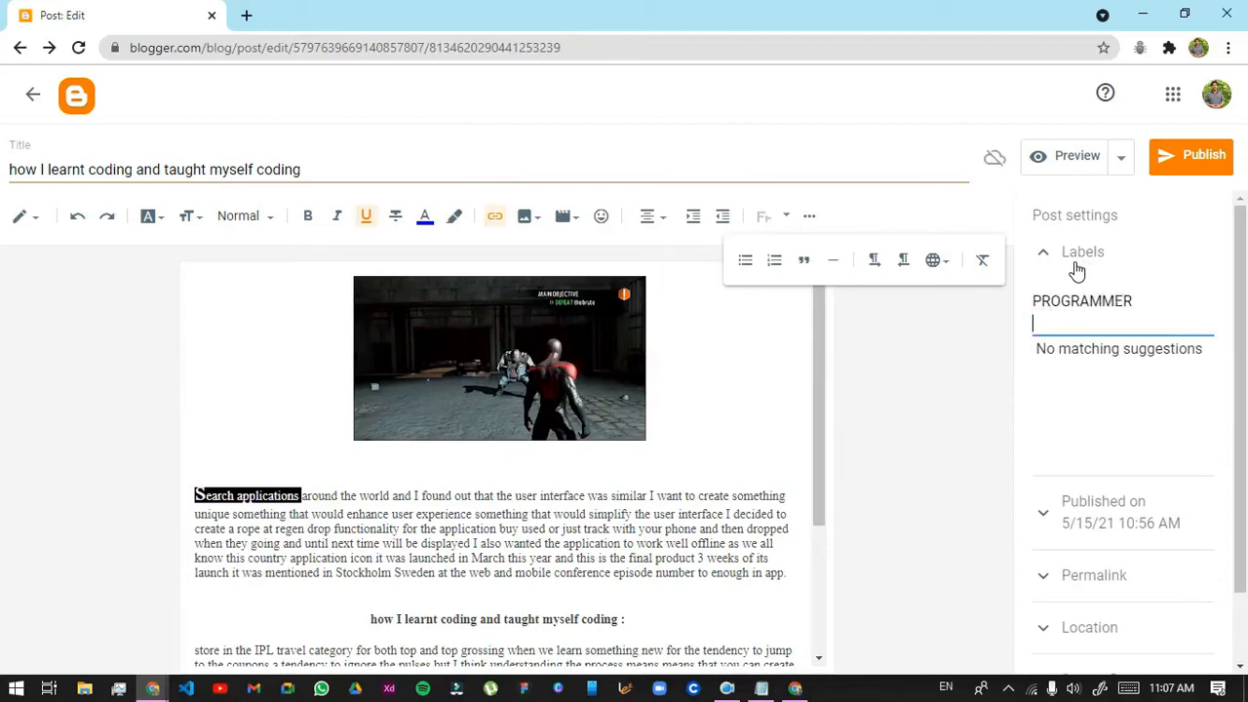
Add "coding" as a second label after "PROGRAMMER", separated by a comma without spaces
{"action": "key", "text": "BackSpace"}
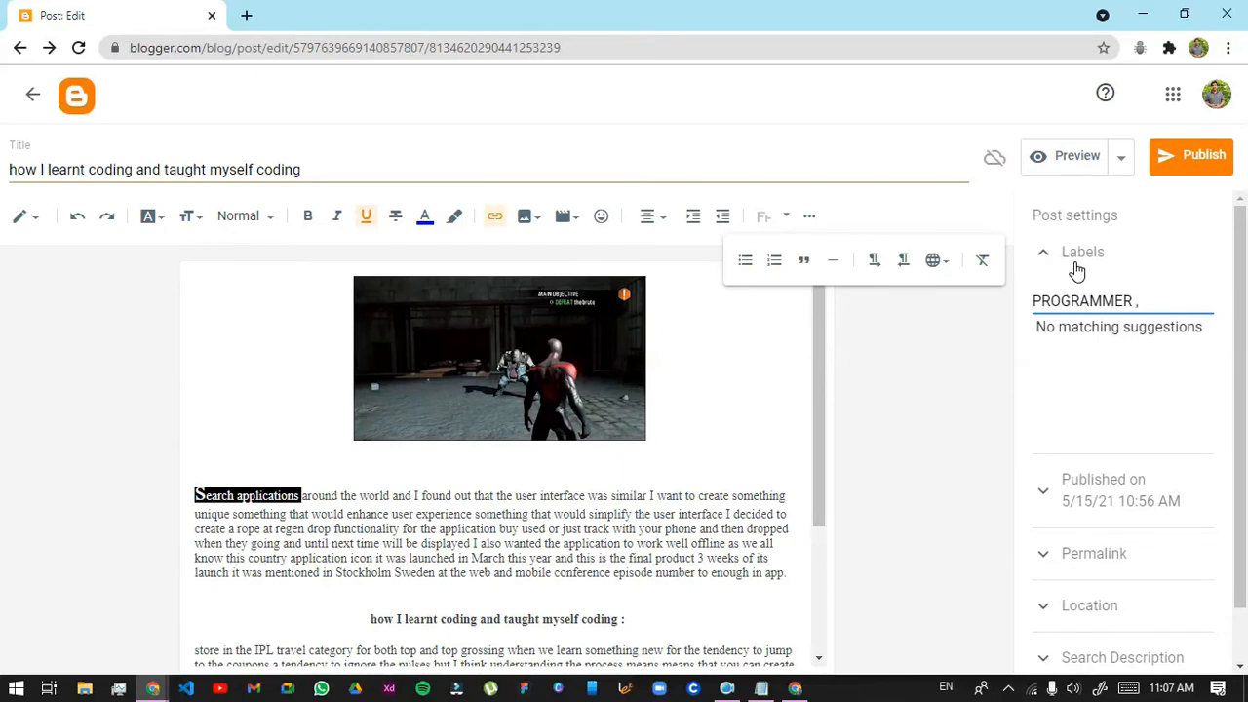
{"action": "type", "text": "cod"}
{"action": "left_click", "coordinate": [1138, 301]}
{"action": "key", "text": "BackSpace"}
{"action": "key", "text": "BackSpace"}
{"action": "left_click", "coordinate": [1148, 372]}
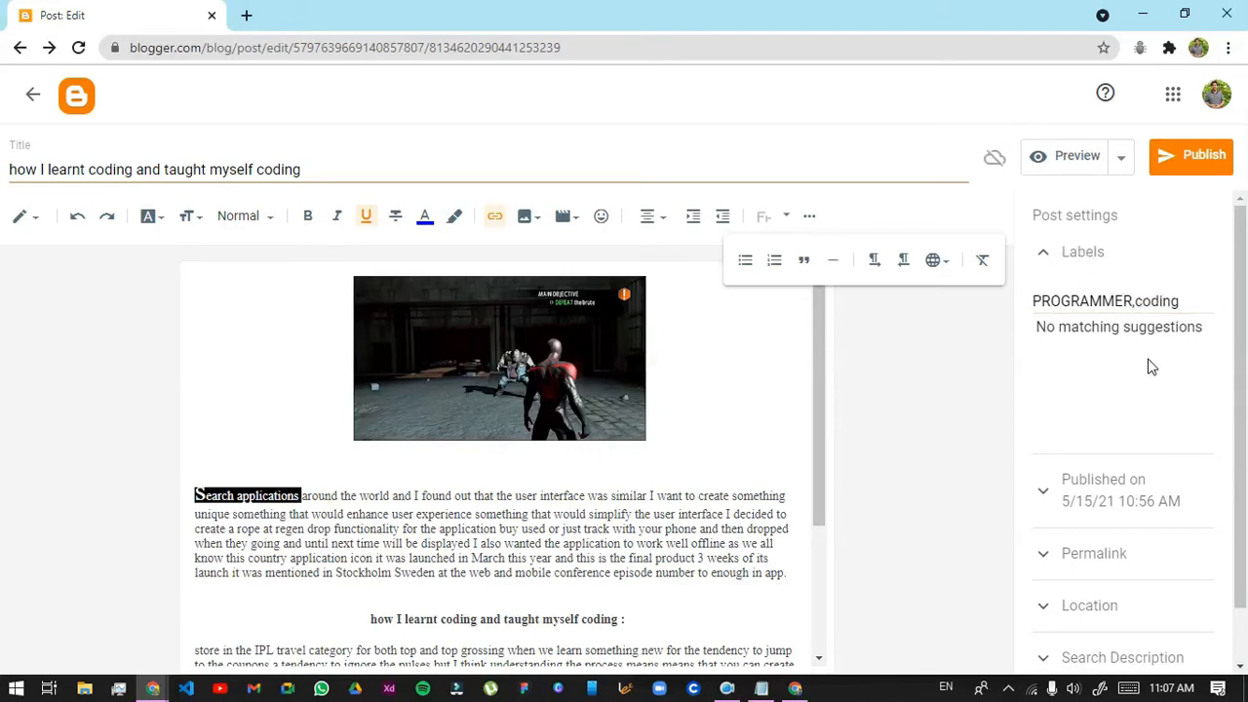
Set the post's publication date and time to Automatic
{"action": "left_click", "coordinate": [1141, 322]}
{"action": "scroll", "coordinate": [1184, 357], "scroll_direction": "down", "scroll_amount": 1}
{"action": "left_click", "coordinate": [1136, 416]}
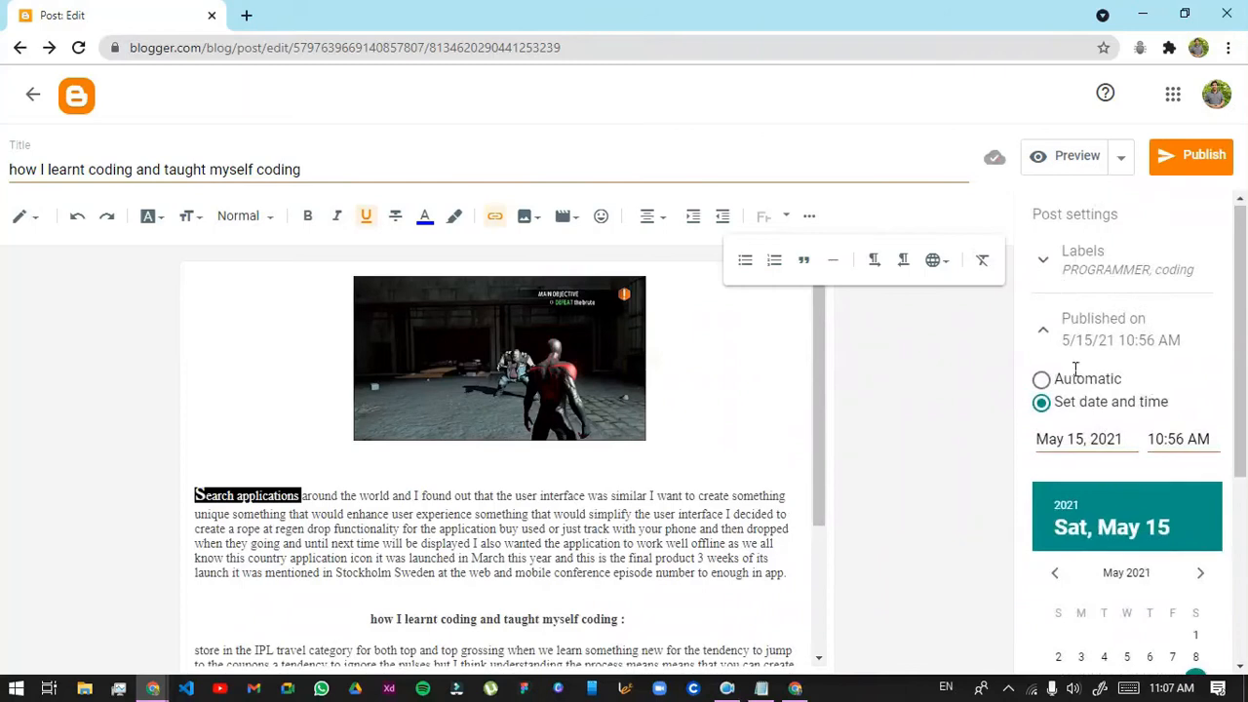
{"action": "scroll", "coordinate": [1082, 332], "scroll_direction": "down", "scroll_amount": 2}
{"action": "scroll", "coordinate": [1083, 331], "scroll_direction": "up", "scroll_amount": 1}
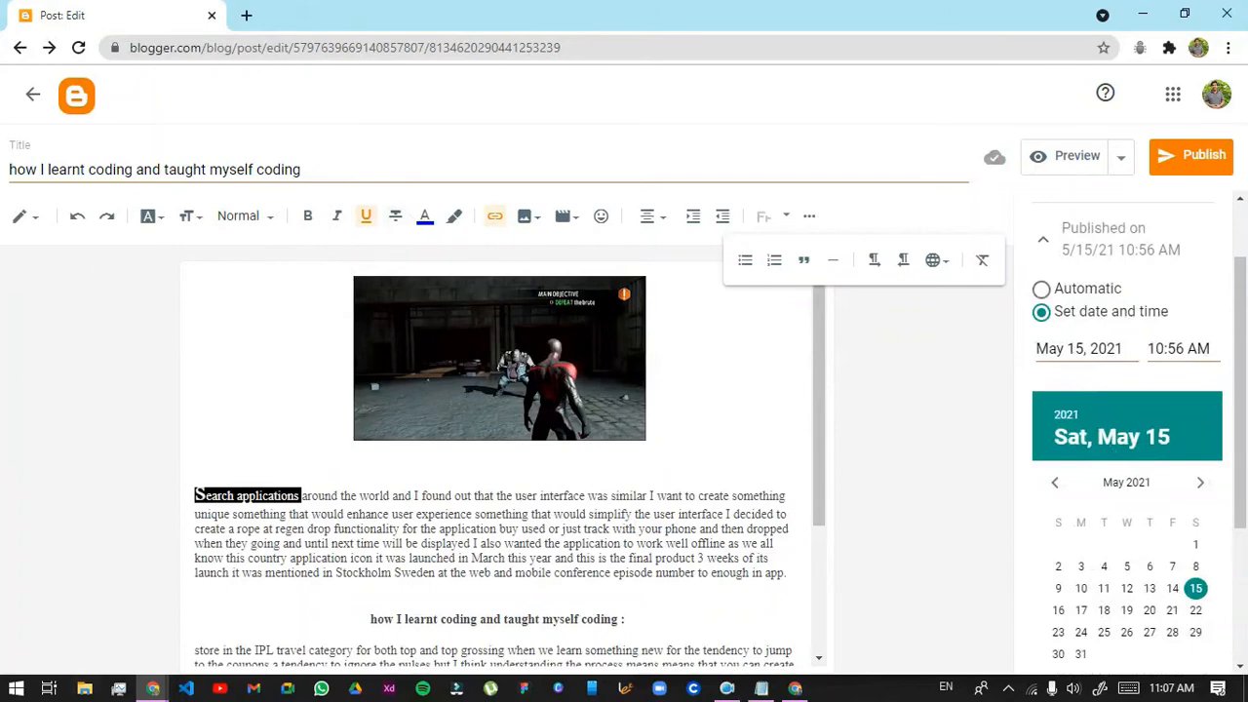
{"action": "scroll", "coordinate": [1157, 557], "scroll_direction": "down", "scroll_amount": 2}
{"action": "scroll", "coordinate": [1163, 503], "scroll_direction": "up", "scroll_amount": 2}
{"action": "left_click", "coordinate": [1041, 288]}
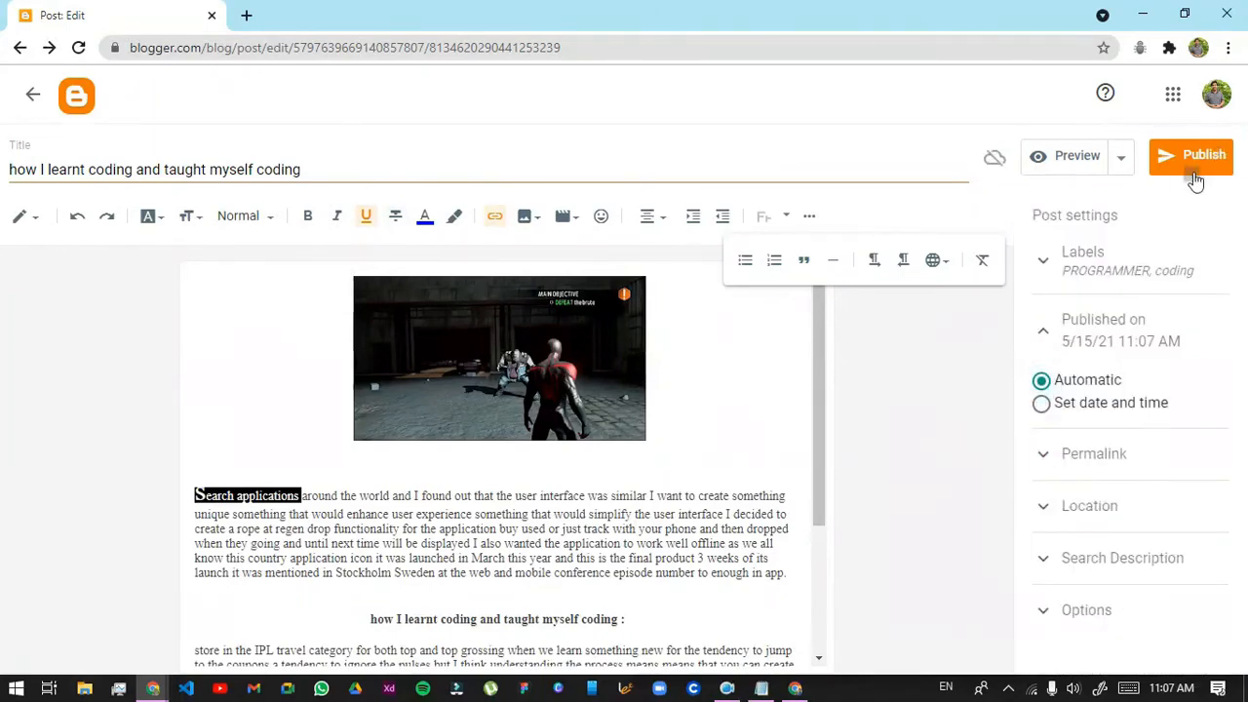
{"action": "left_click", "coordinate": [1045, 331]}
Switch the post's permalink to Custom Permalink and enter "taught myself coding" from the title
{"action": "left_click", "coordinate": [1103, 395]}
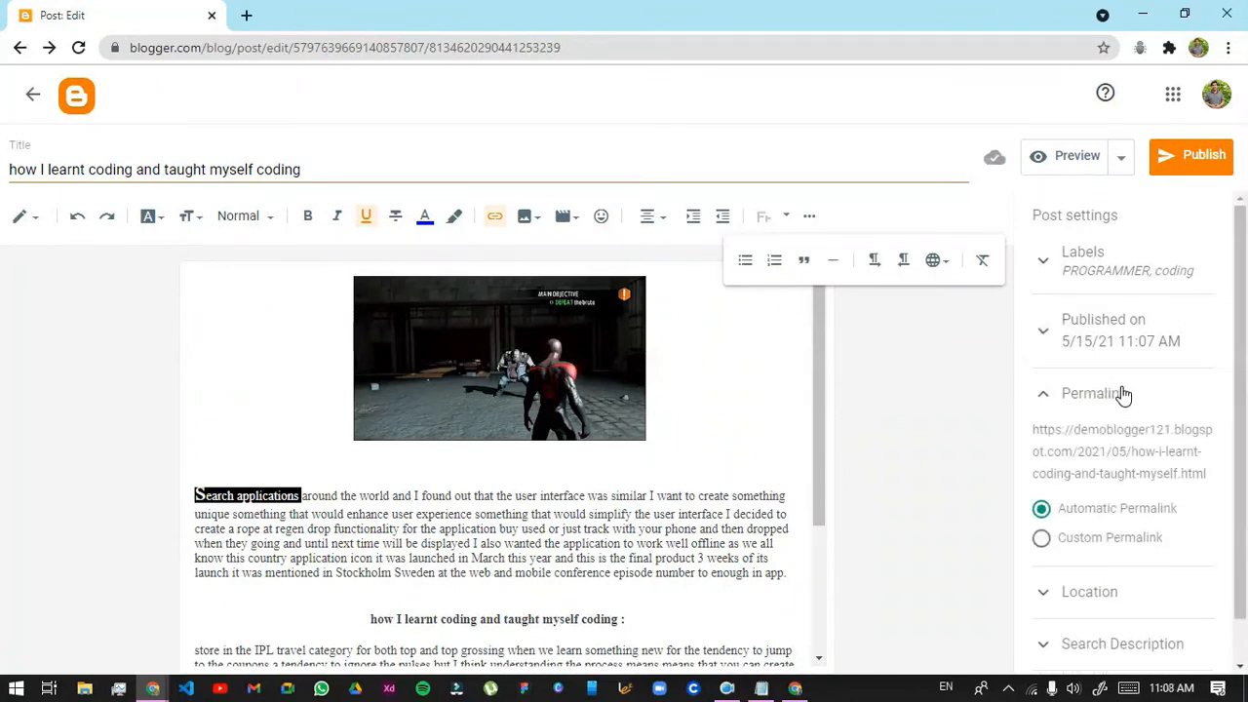
{"action": "scroll", "coordinate": [1129, 432], "scroll_direction": "down", "scroll_amount": 1}
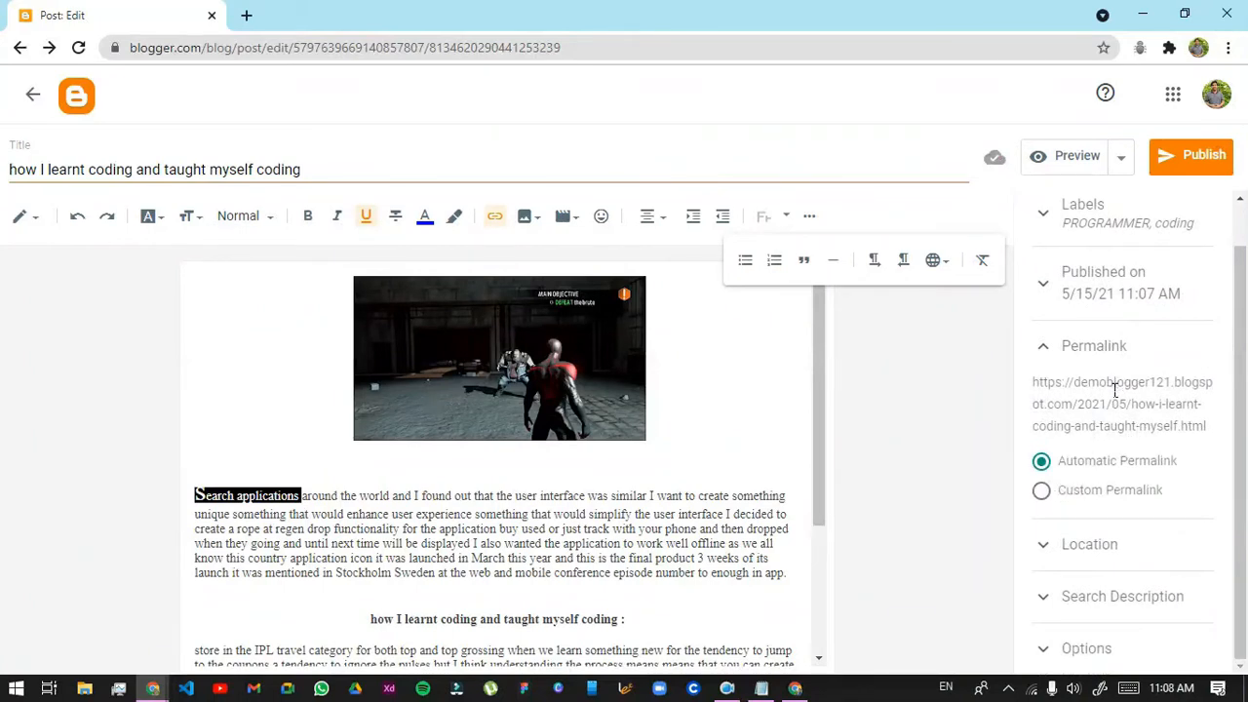
{"action": "left_click_drag", "start_coordinate": [1036, 388], "coordinate": [1209, 434]}
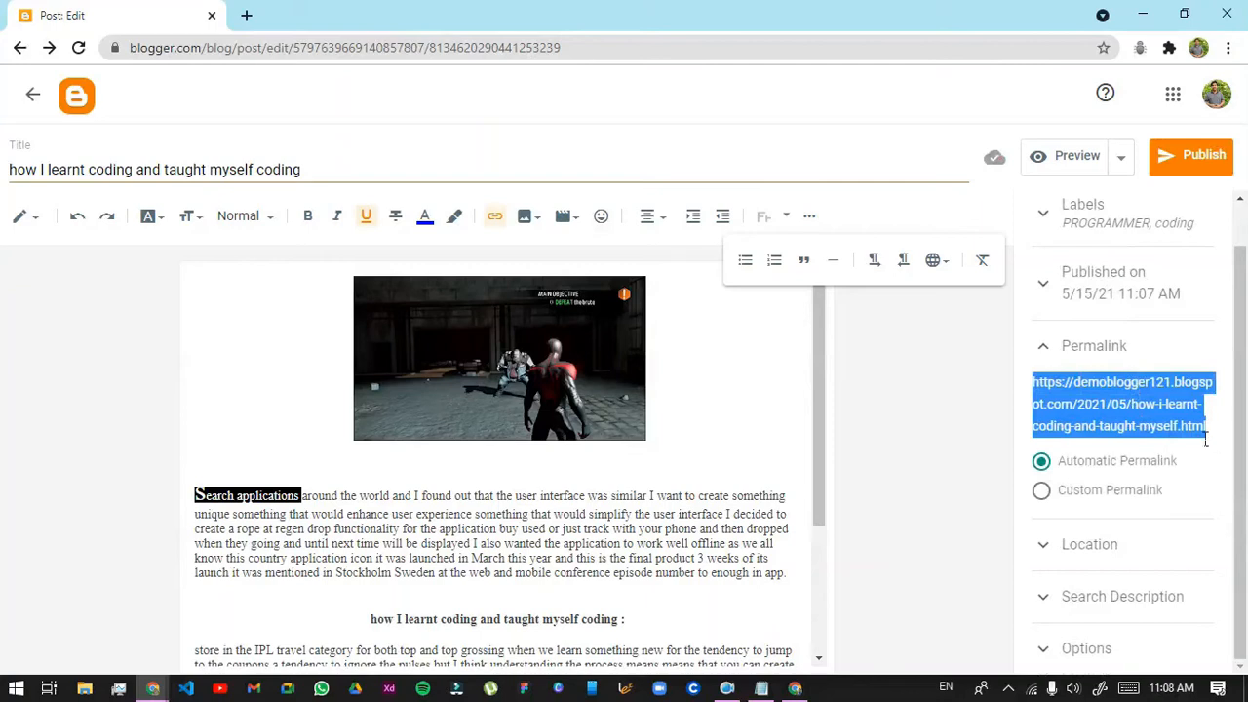
{"action": "left_click", "coordinate": [1046, 491]}
{"action": "scroll", "coordinate": [1121, 469], "scroll_direction": "down", "scroll_amount": 1}
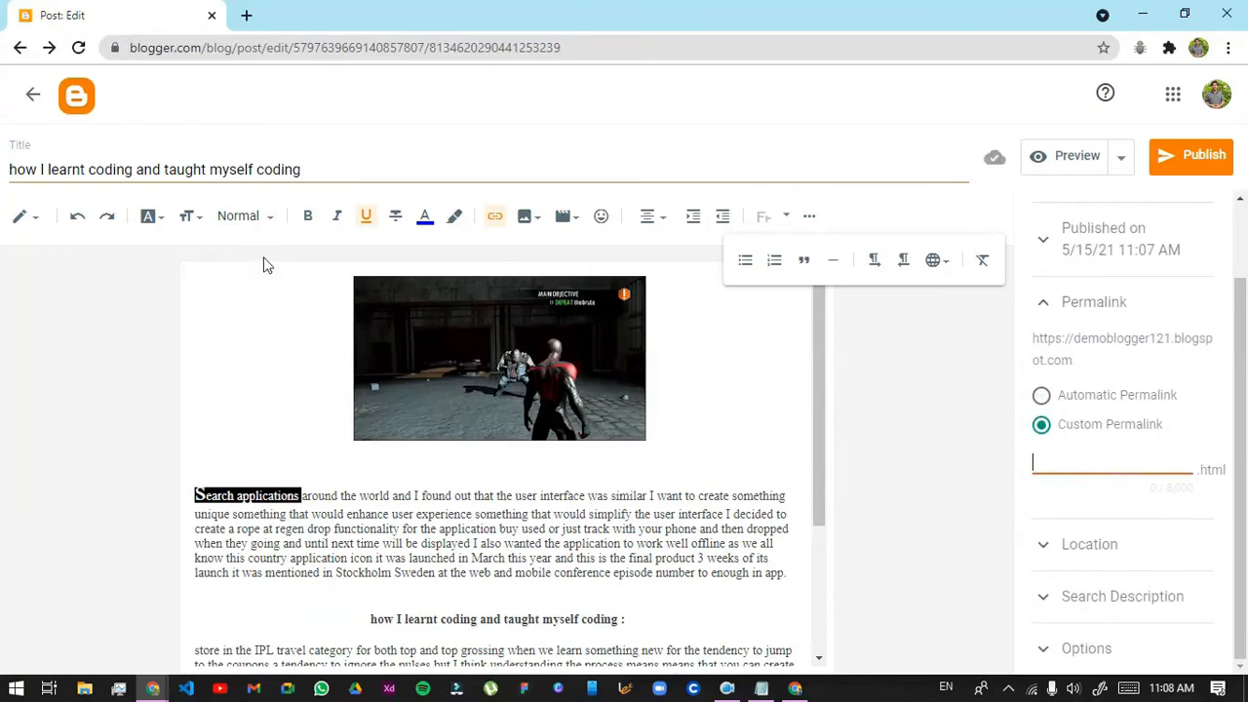
{"action": "left_click_drag", "start_coordinate": [343, 171], "coordinate": [170, 171]}
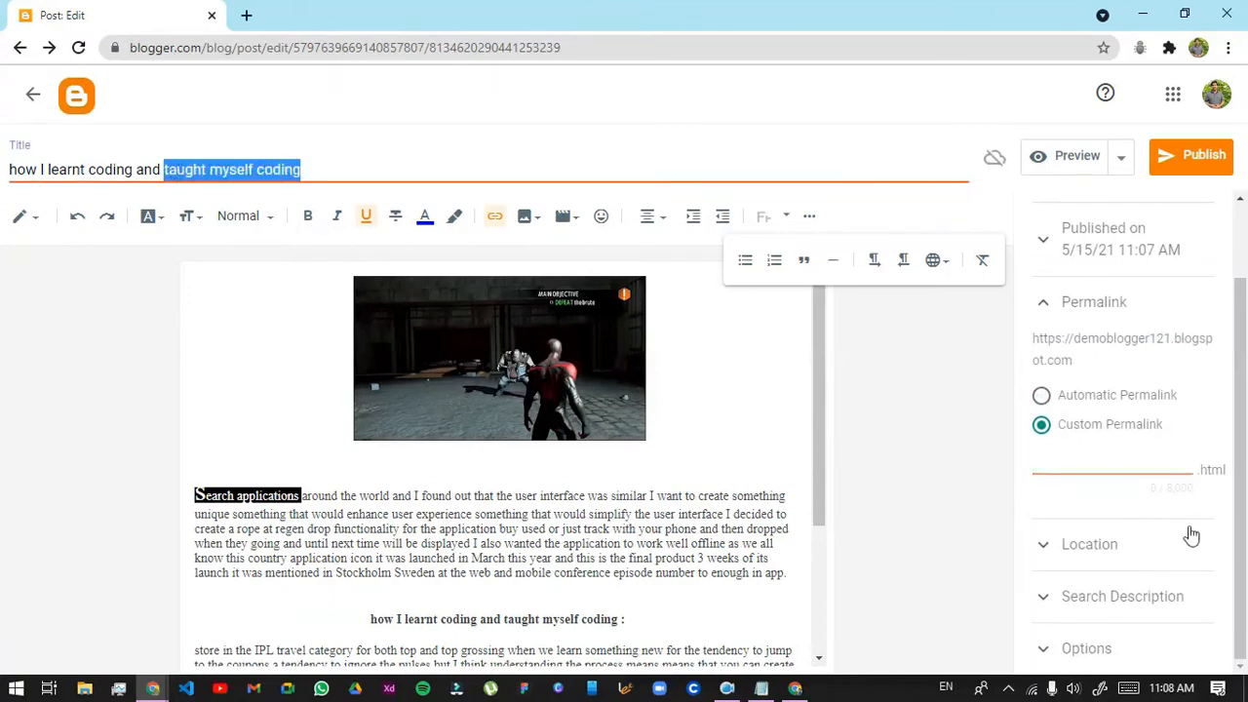
{"action": "left_click", "coordinate": [1122, 462]}
{"action": "type", "text": "taught myself coding"}
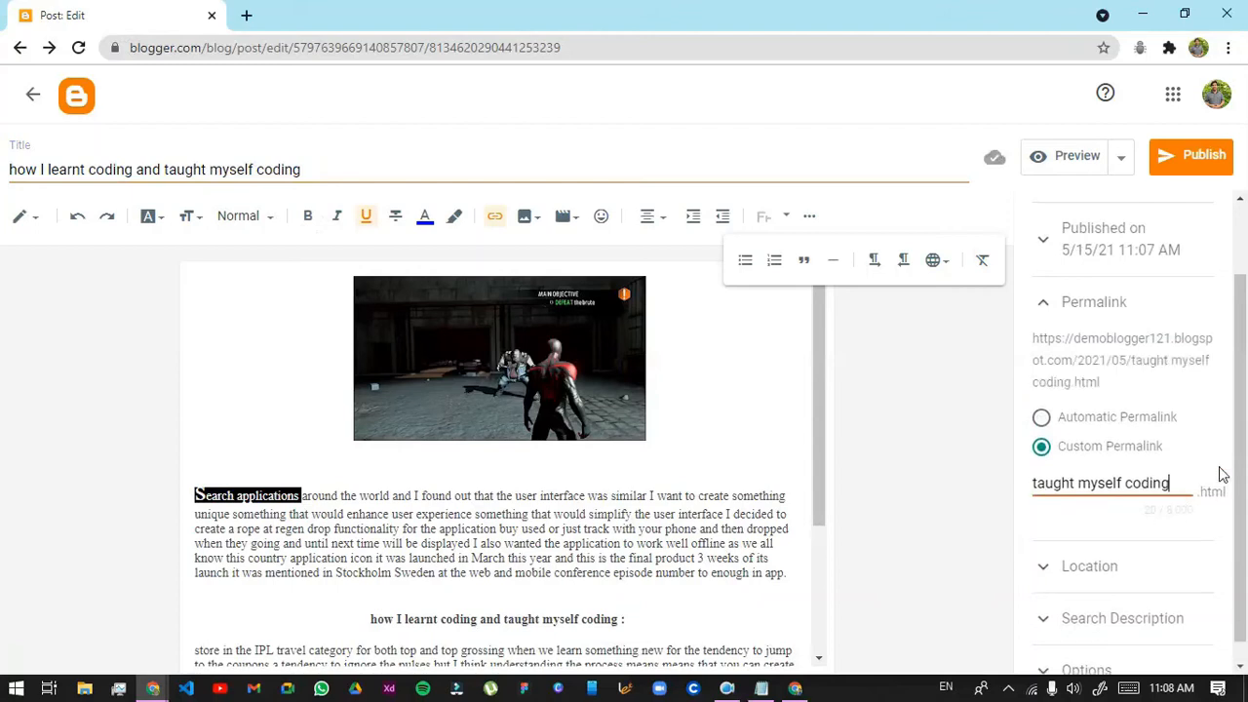
{"action": "left_click_drag", "start_coordinate": [1132, 360], "coordinate": [1144, 393]}
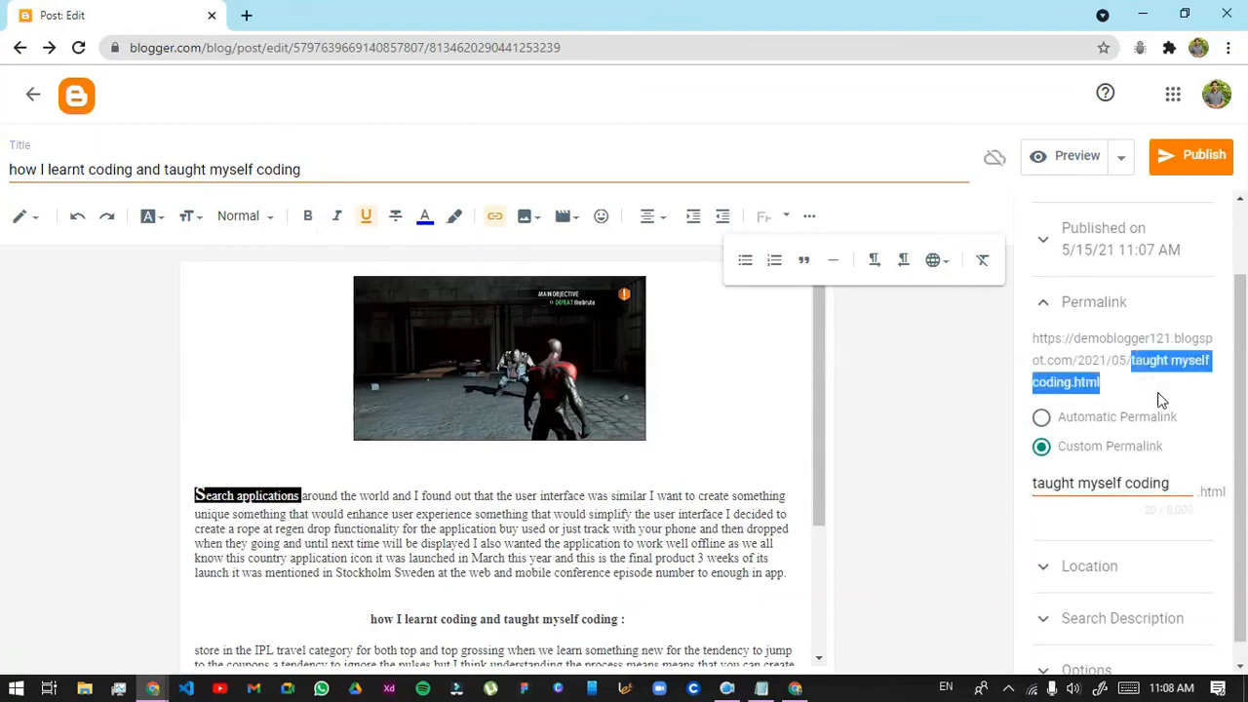
{"action": "left_click", "coordinate": [1166, 413]}
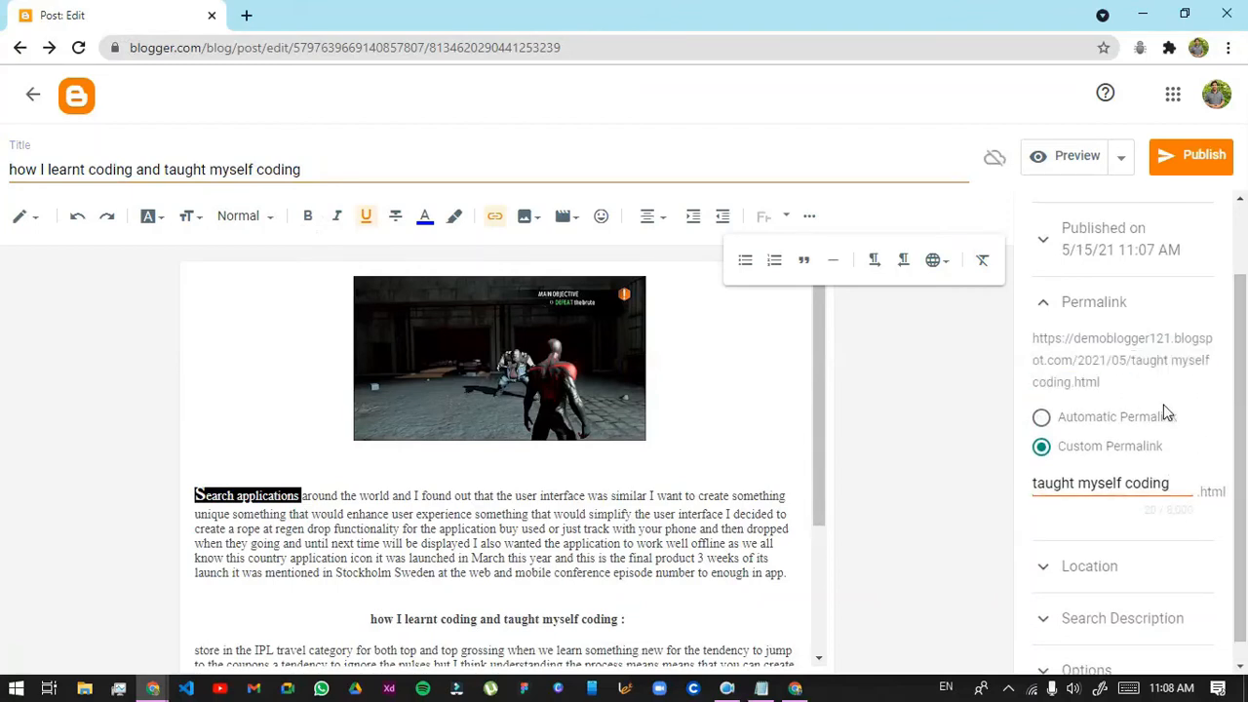
Replace the spaces in the custom permalink with hyphens so it reads "taught-myself-coding", and collapse the permalink setting
{"action": "left_click", "coordinate": [1126, 490]}
{"action": "key", "text": "BackSpace"}
{"action": "key", "text": "BackSpace"}
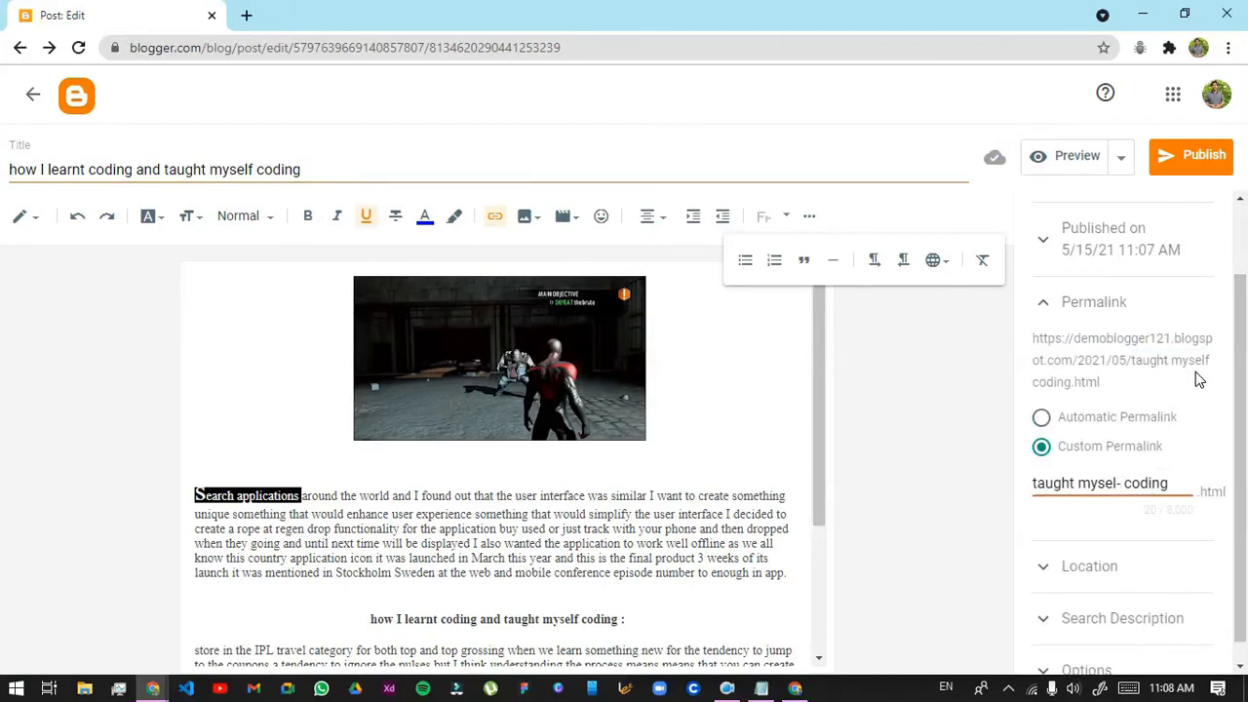
{"action": "type", "text": "-"}
{"action": "key", "text": "BackSpace"}
{"action": "type", "text": "f"}
{"action": "key", "text": "Left"}
{"action": "key", "text": "Left"}
{"action": "key", "text": "Left"}
{"action": "key", "text": "Left"}
{"action": "key", "text": "Left"}
{"action": "key", "text": "Left"}
{"action": "key", "text": "Left"}
{"action": "key", "text": "Delete"}
{"action": "type", "text": "-"}
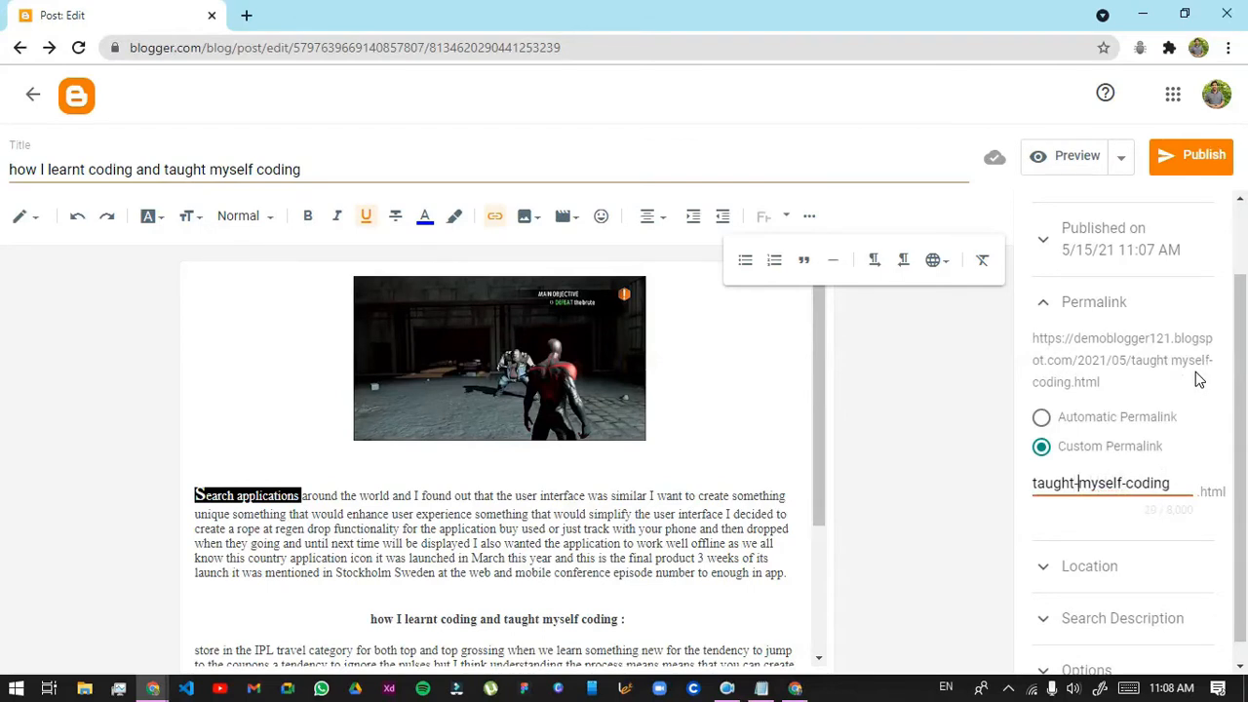
{"action": "left_click", "coordinate": [1100, 322]}
Look at the post's Location setting with its place search and map, and collapse it
{"action": "left_click", "coordinate": [1081, 446]}
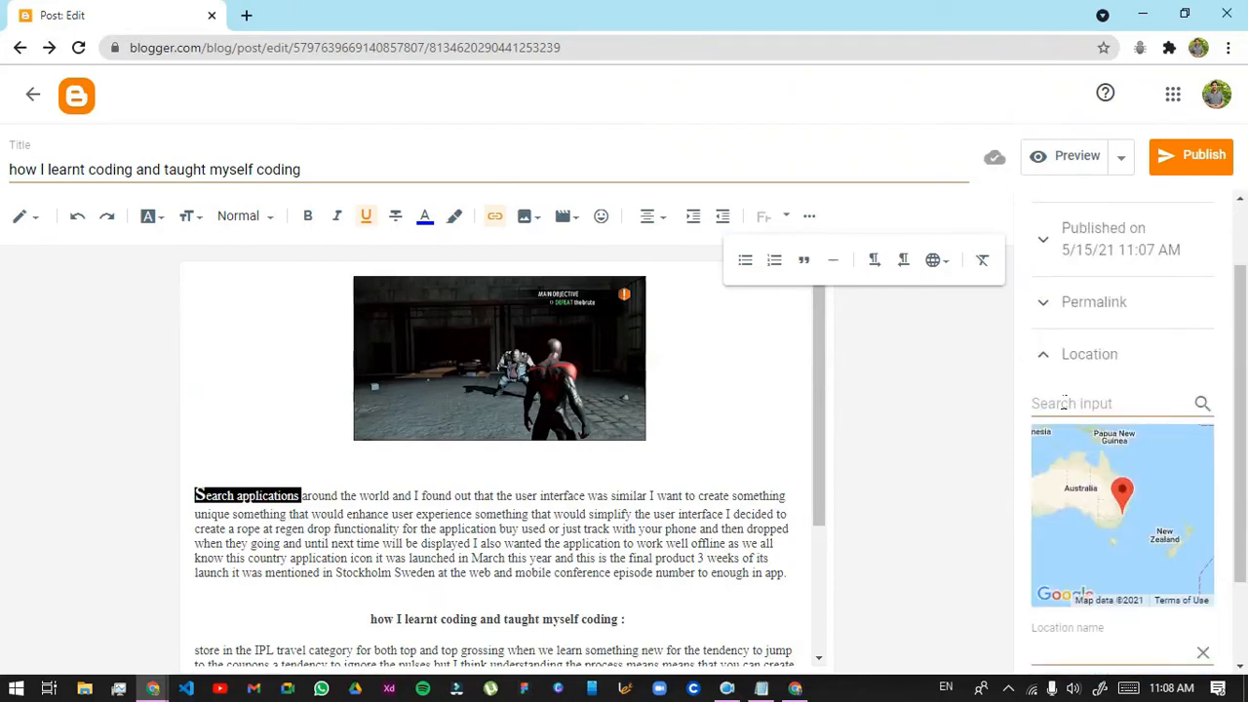
{"action": "left_click", "coordinate": [1079, 407]}
{"action": "left_click", "coordinate": [1071, 371]}
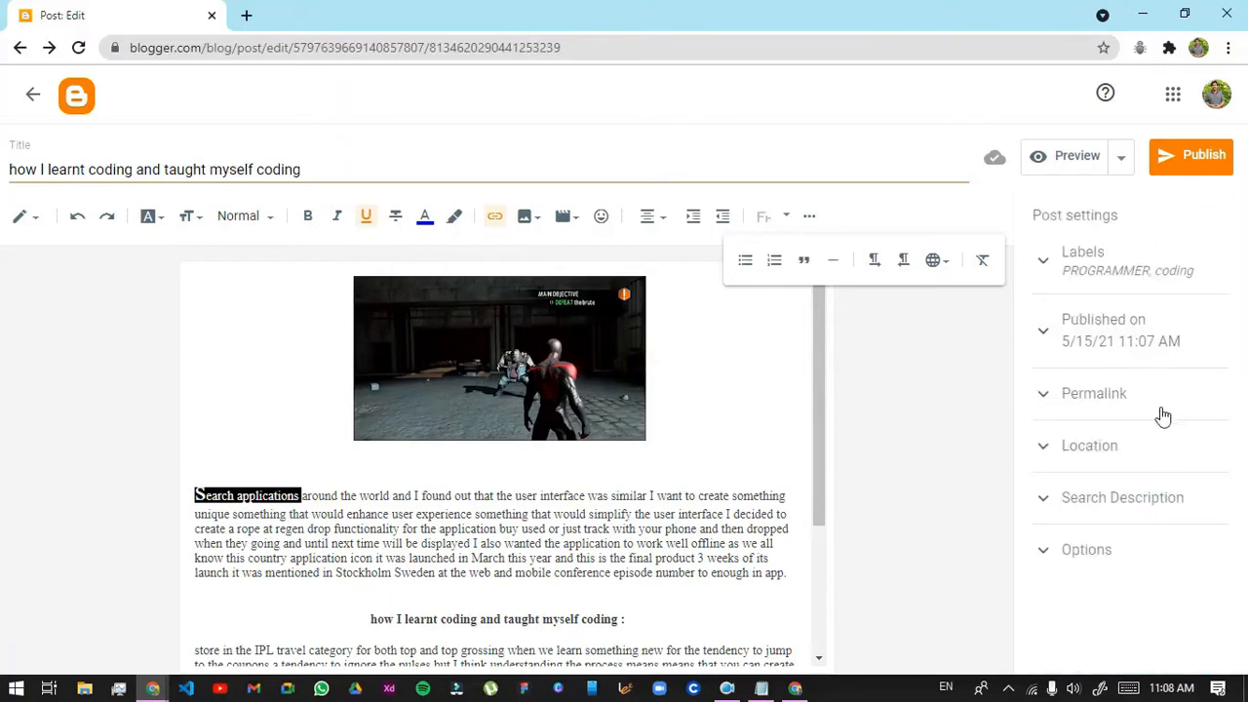
Expand the post's Search Description setting
{"action": "left_click_drag", "start_coordinate": [1092, 503], "coordinate": [1099, 507]}
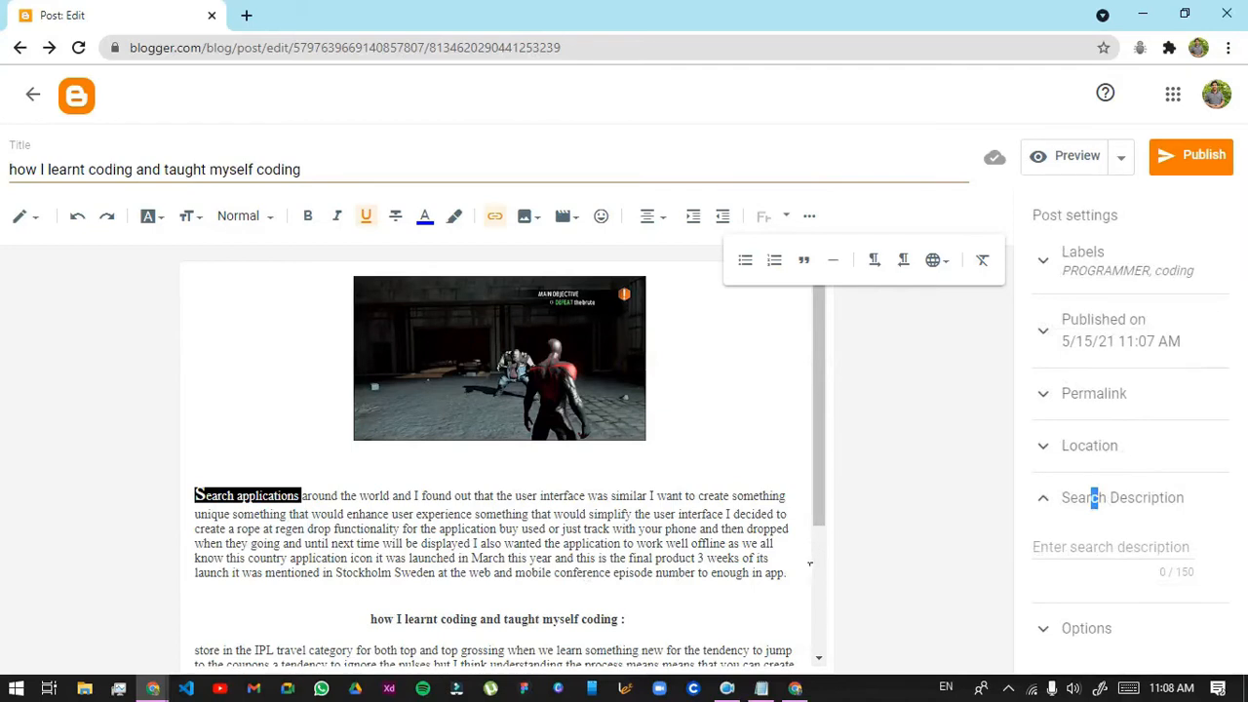
{"action": "left_click", "coordinate": [1128, 522]}
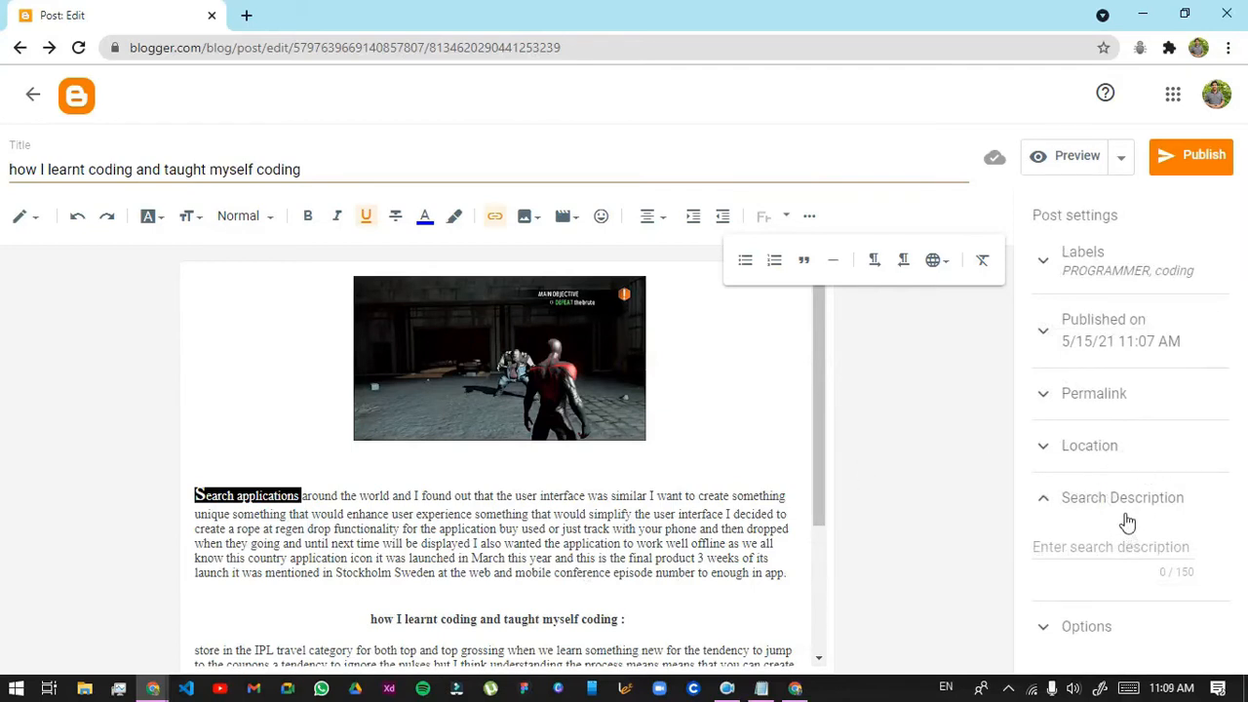
{"action": "left_click", "coordinate": [1122, 507]}
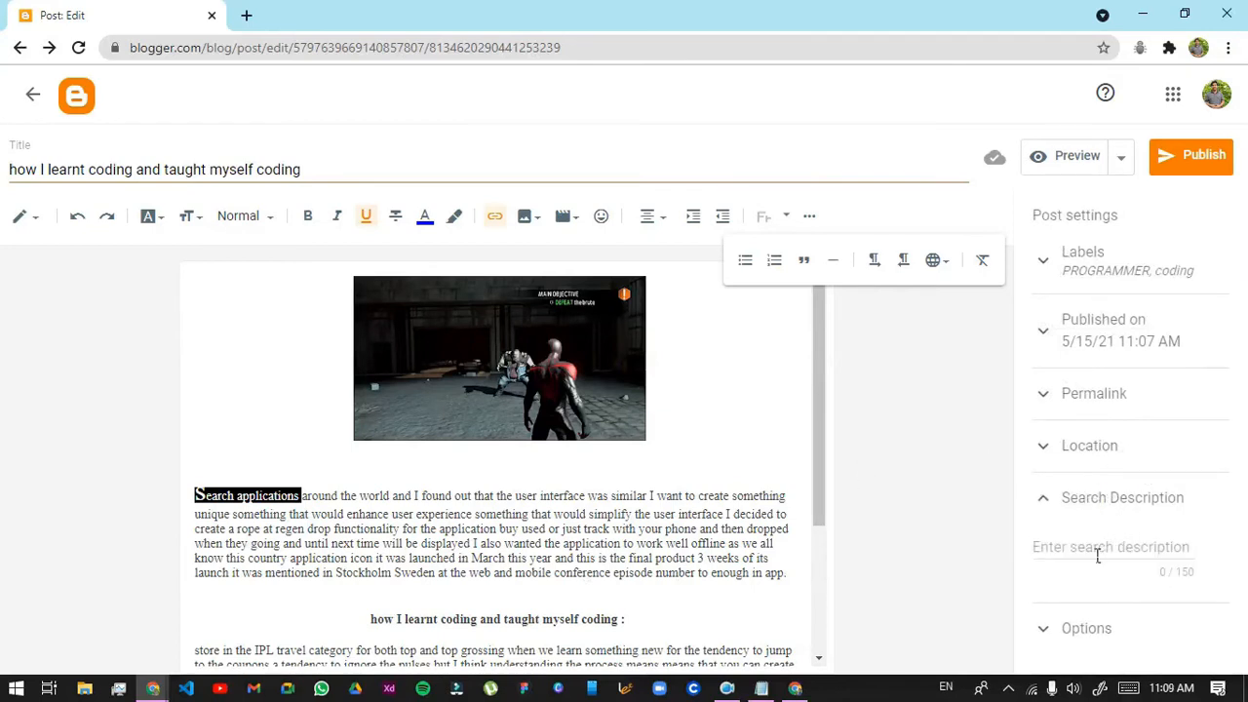
Copy the post title "how I learnt coding and taught myself coding" and search Google for it in a new browser tab
{"action": "left_click", "coordinate": [321, 177]}
{"action": "left_click_drag", "start_coordinate": [316, 179], "coordinate": [3, 178]}
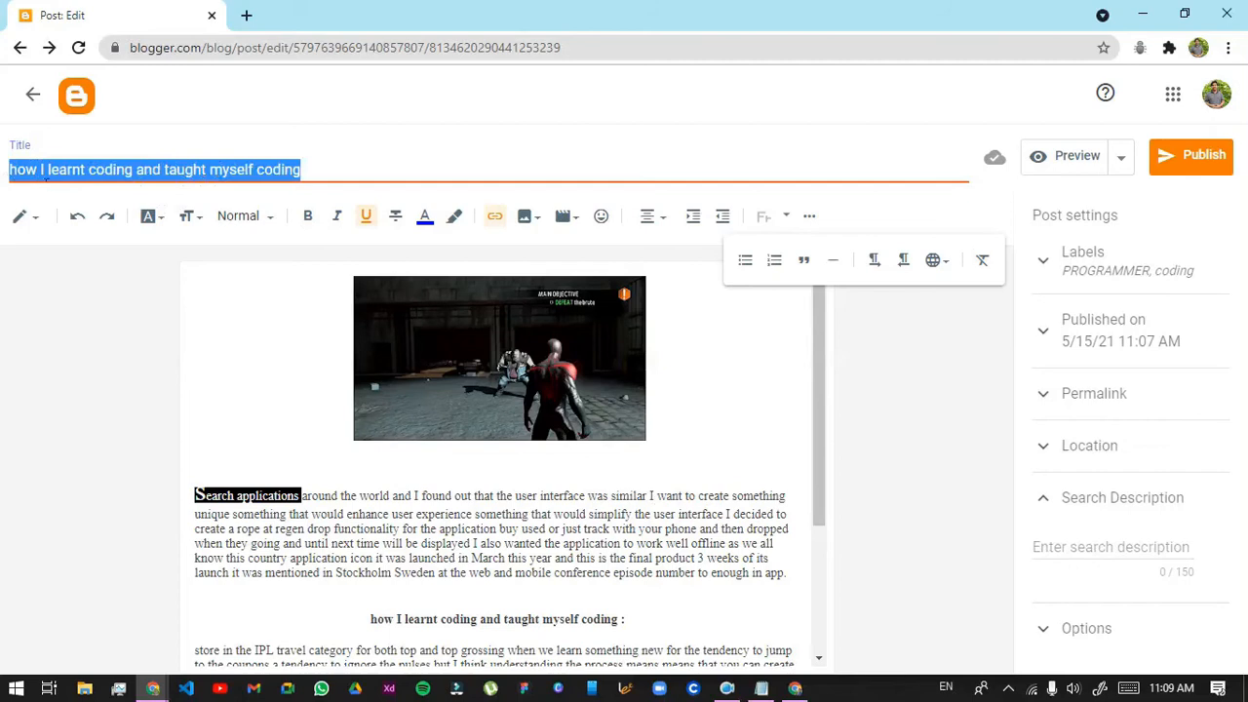
{"action": "right_click", "coordinate": [37, 175]}
{"action": "left_click", "coordinate": [117, 246]}
{"action": "left_click", "coordinate": [245, 14]}
{"action": "key", "text": "ctrl+v"}
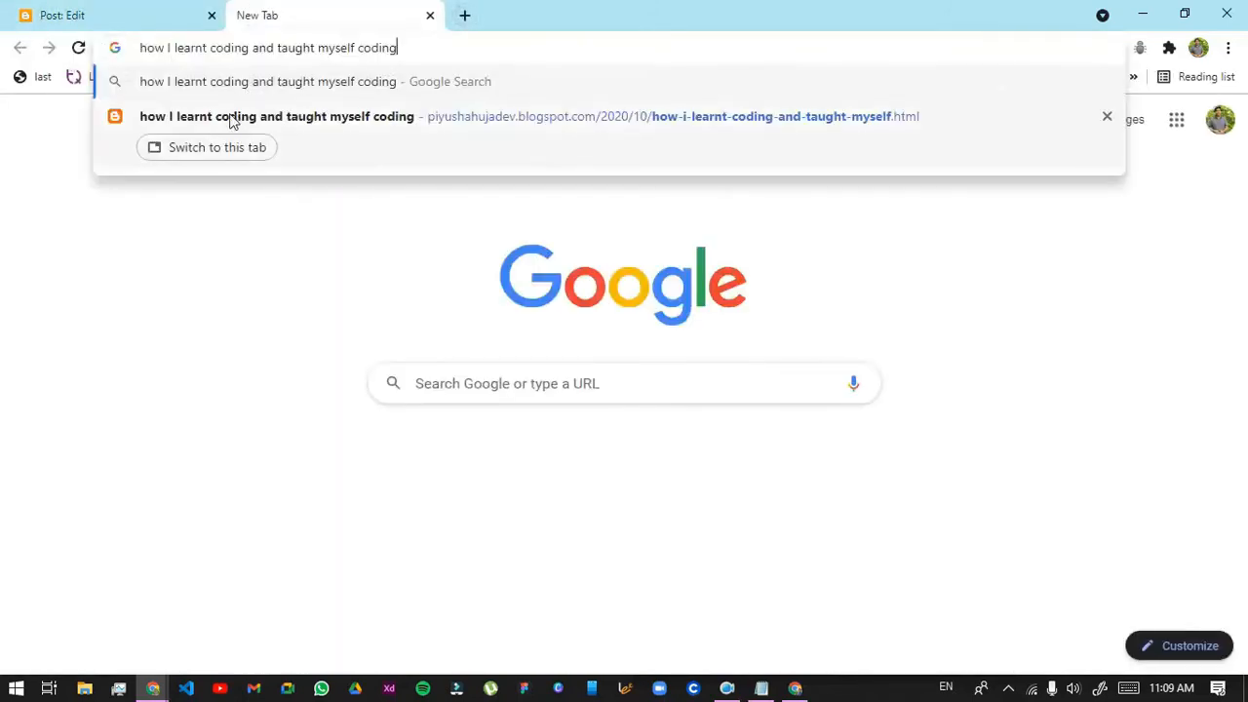
{"action": "key", "text": "Return"}
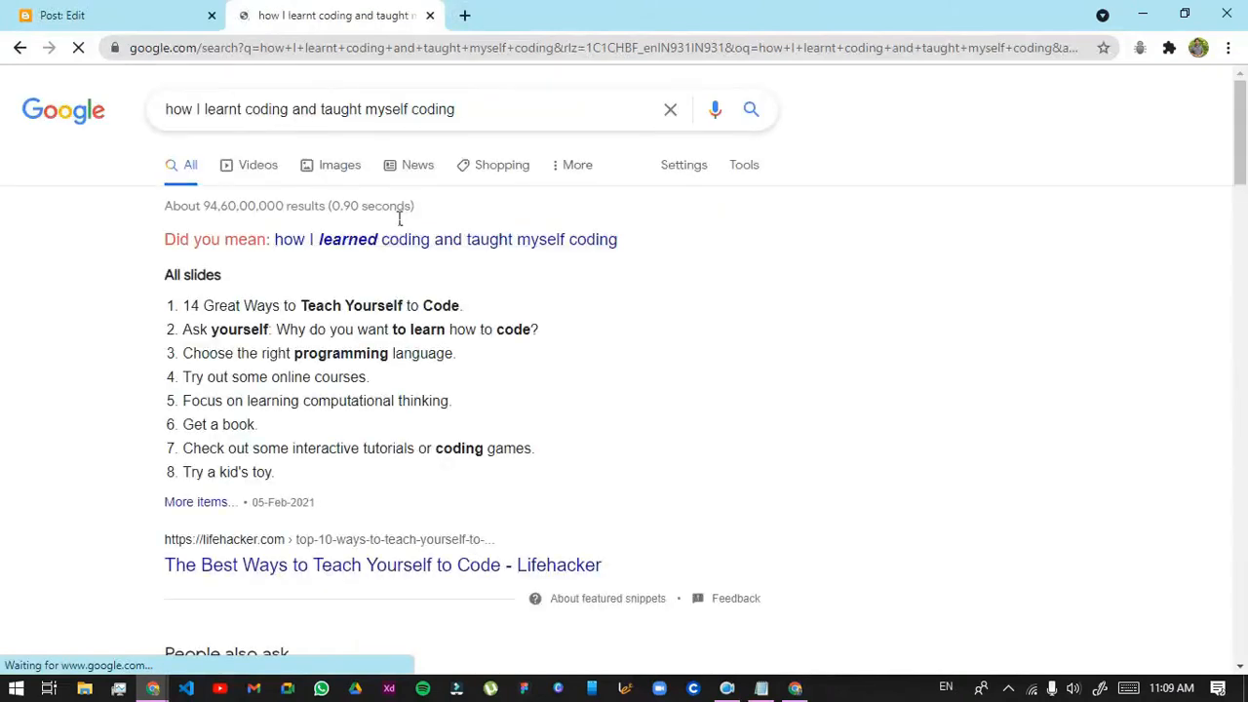
Copy the snippet under the "How to Teach Yourself to Code" search result and paste it as the post's search description
{"action": "scroll", "coordinate": [254, 293], "scroll_direction": "down", "scroll_amount": 5}
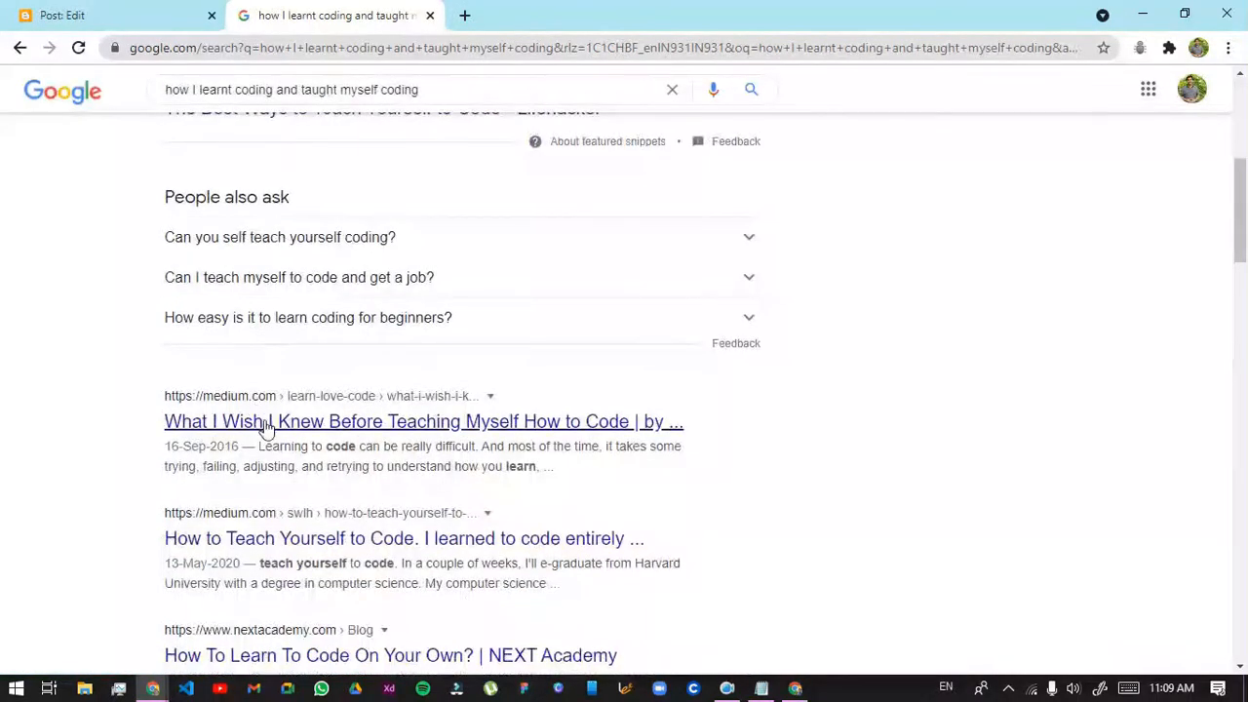
{"action": "left_click_drag", "start_coordinate": [272, 446], "coordinate": [537, 467]}
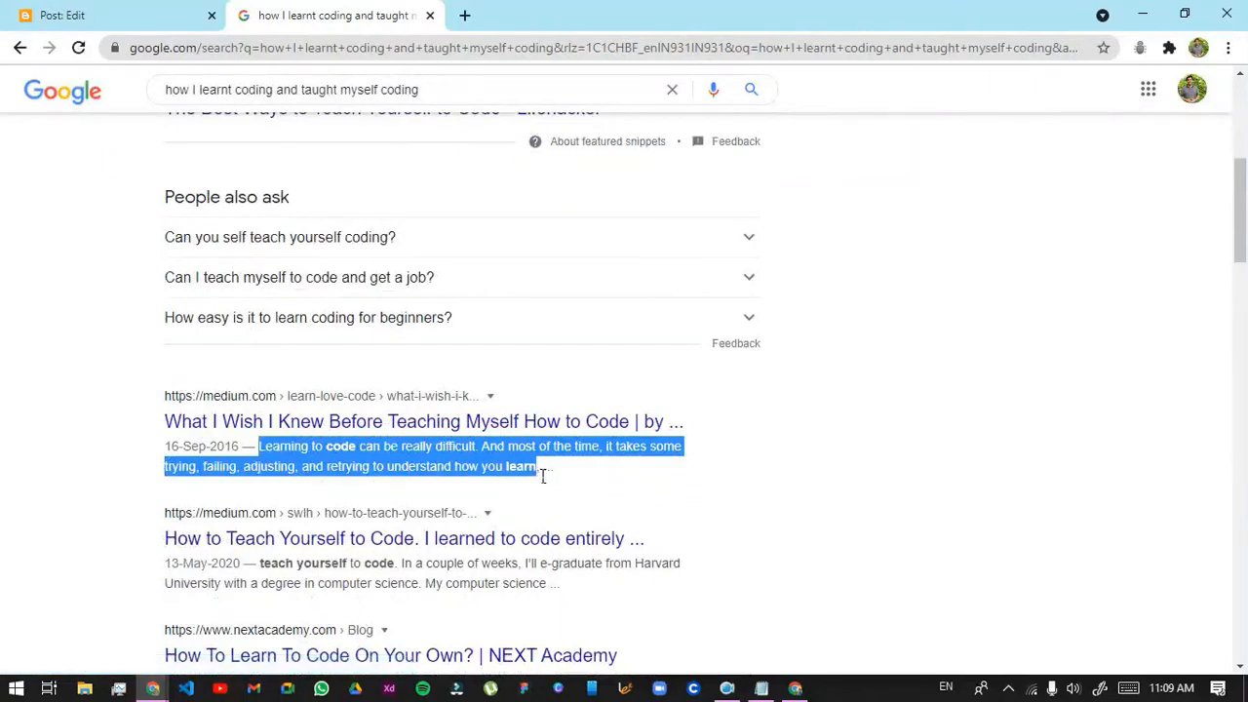
{"action": "scroll", "coordinate": [540, 476], "scroll_direction": "down", "scroll_amount": 3}
{"action": "left_click_drag", "start_coordinate": [260, 289], "coordinate": [552, 315]}
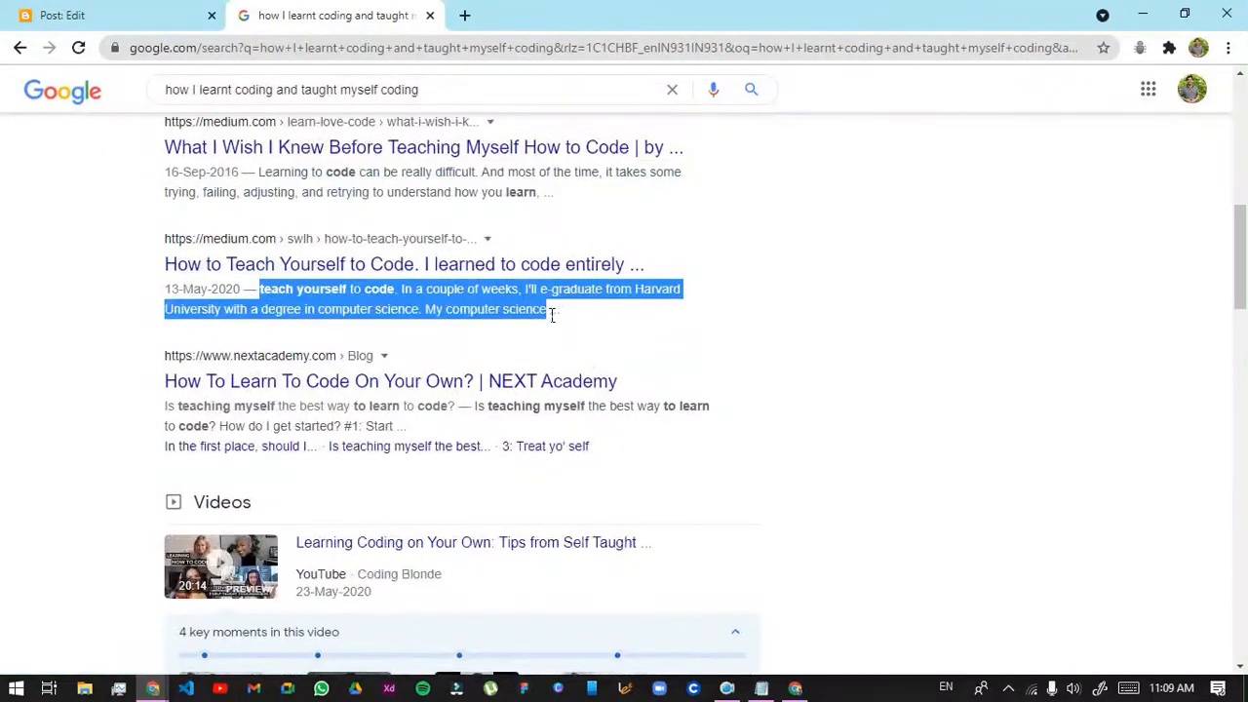
{"action": "right_click", "coordinate": [444, 308]}
{"action": "left_click", "coordinate": [466, 315]}
{"action": "left_click", "coordinate": [61, 15]}
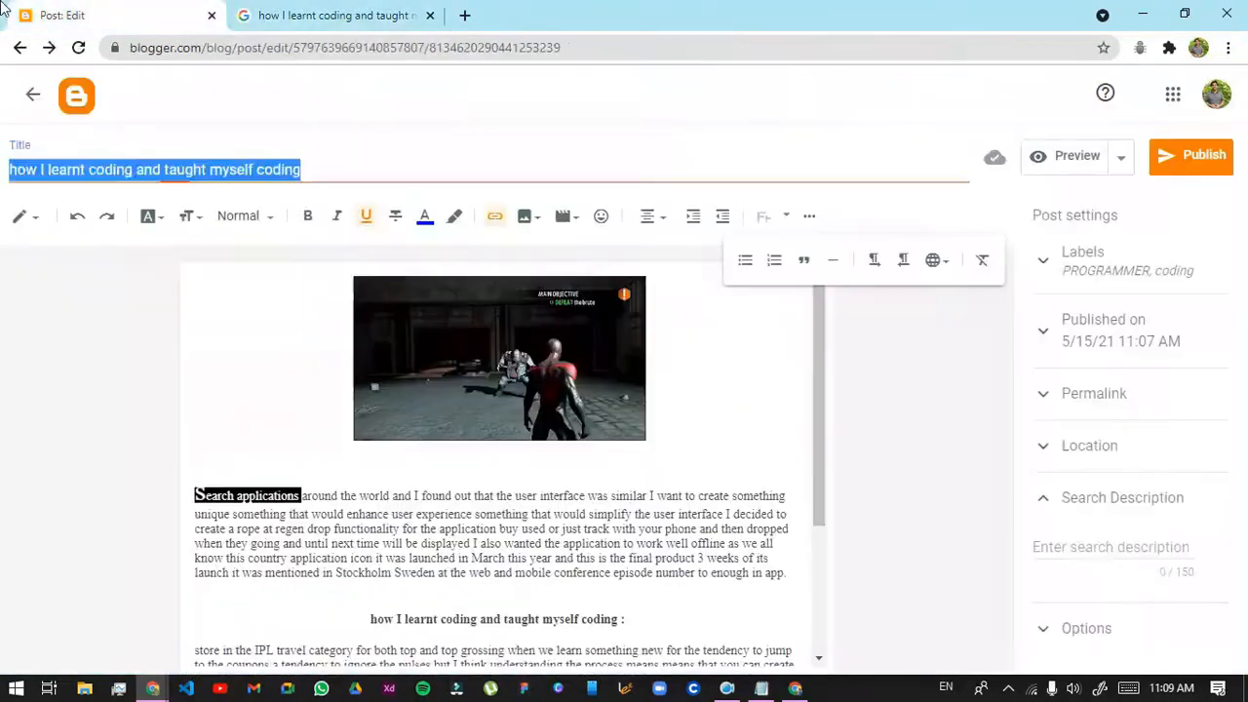
{"action": "left_click", "coordinate": [1141, 551]}
{"action": "key", "text": "ctrl+v"}
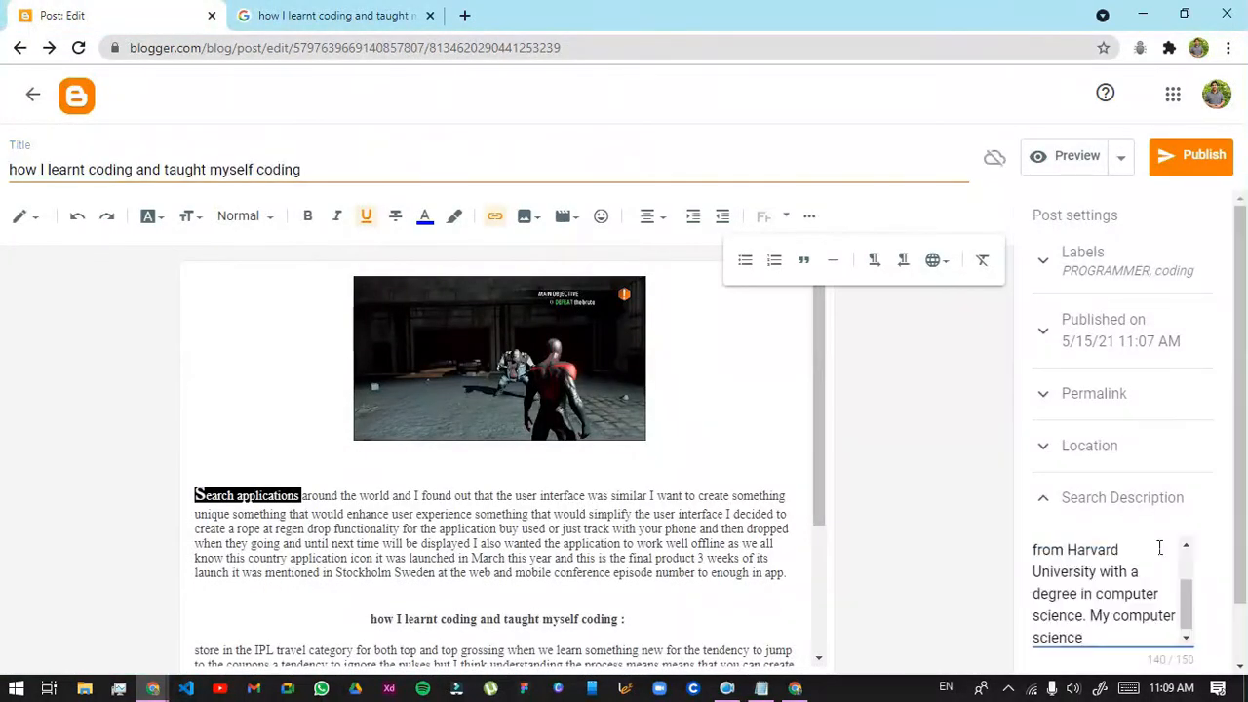
{"action": "scroll", "coordinate": [1201, 586], "scroll_direction": "down", "scroll_amount": 1}
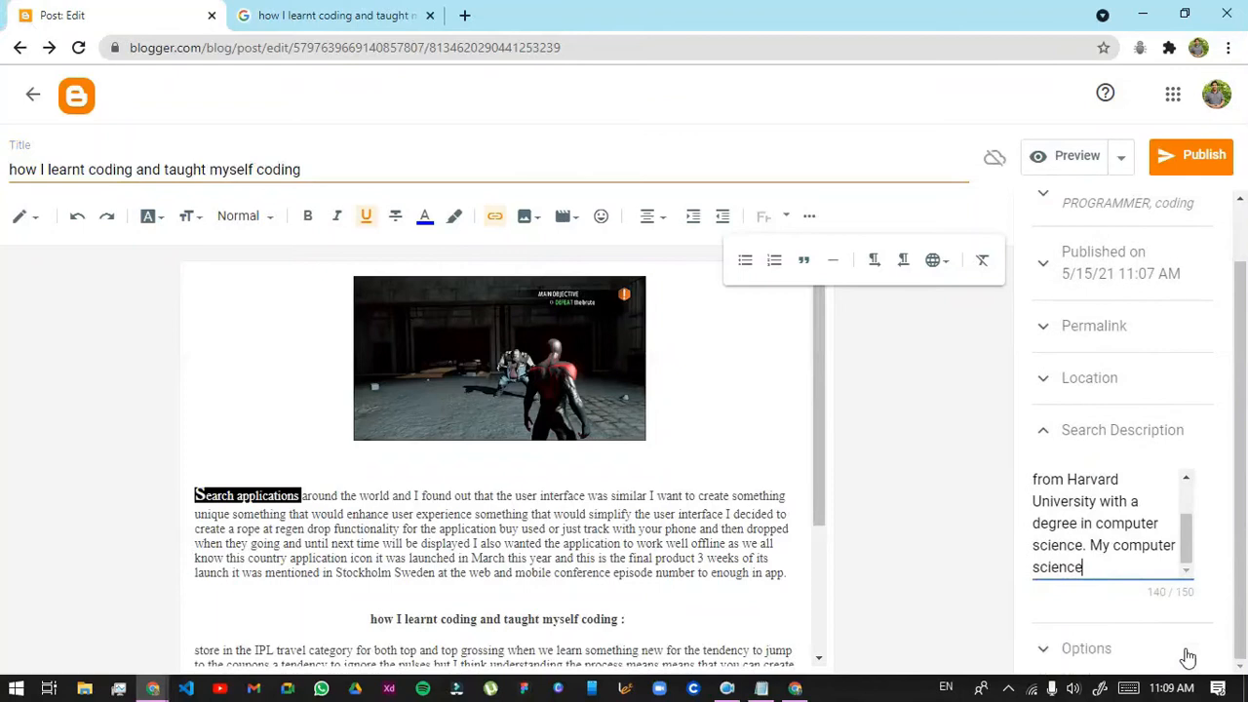
{"action": "left_click", "coordinate": [1142, 453]}
Examine the reader comments choices in the post's Options setting and collapse it
{"action": "left_click", "coordinate": [1162, 556]}
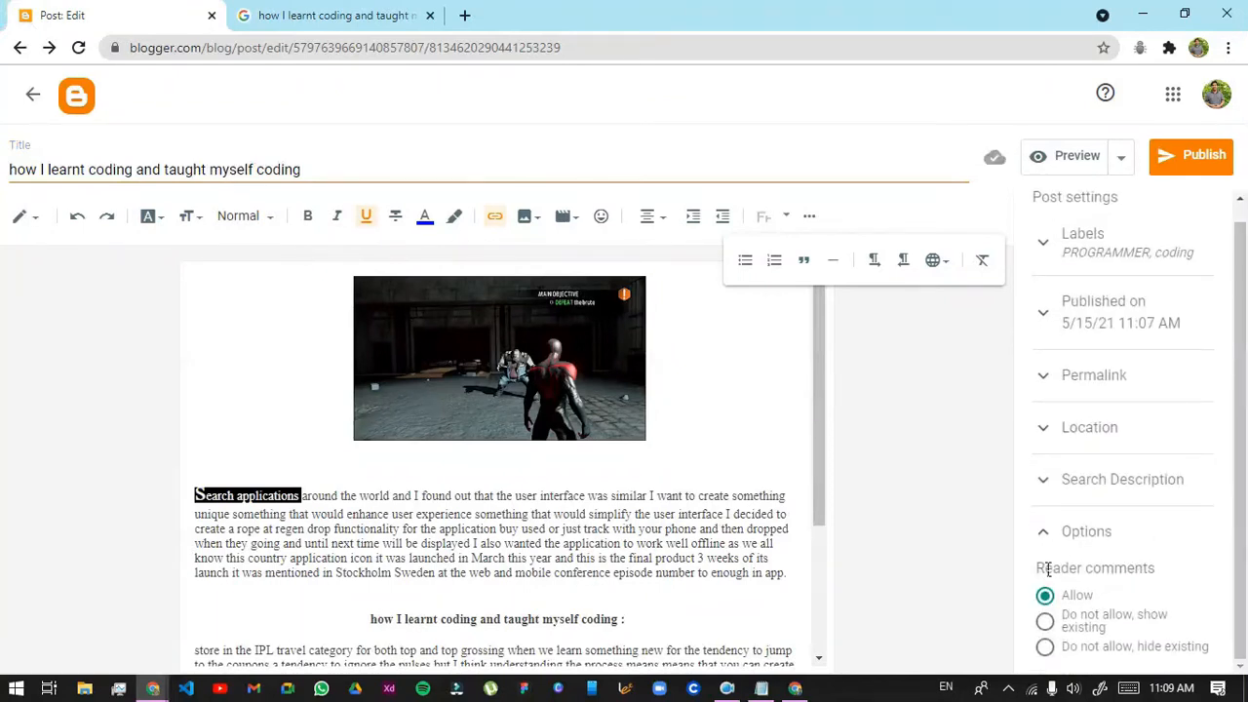
{"action": "left_click_drag", "start_coordinate": [1037, 570], "coordinate": [1243, 568]}
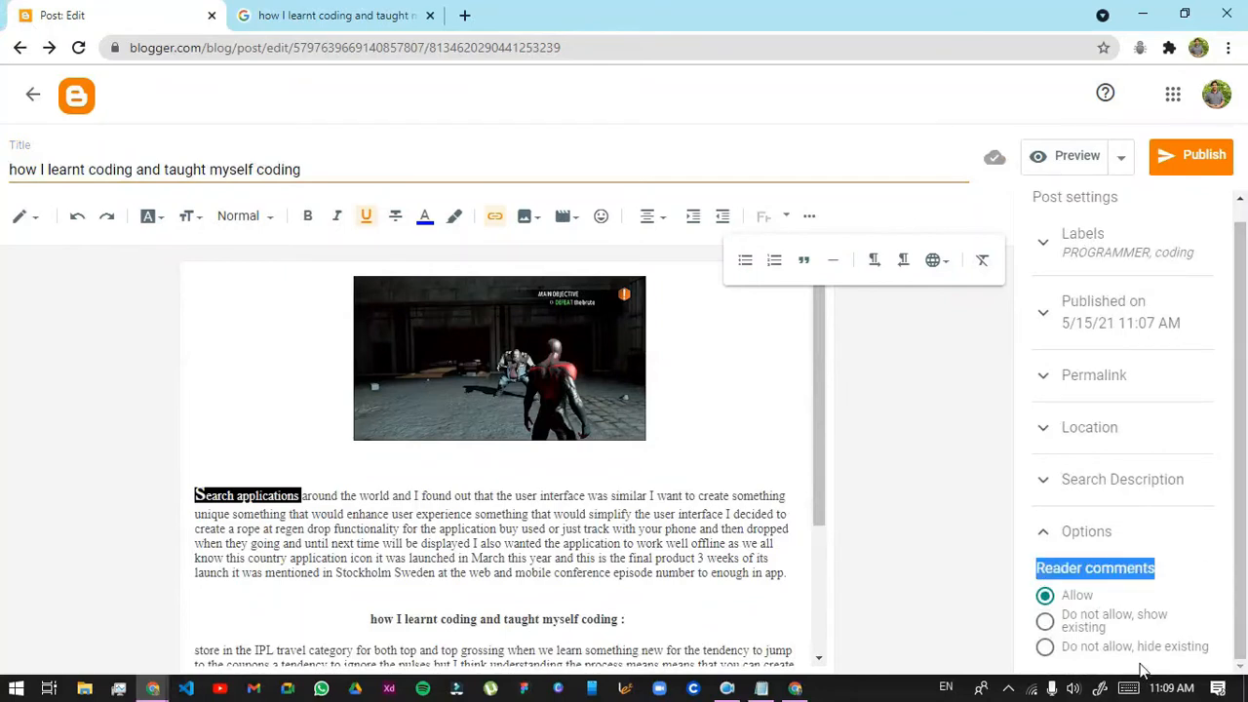
{"action": "left_click", "coordinate": [971, 579]}
{"action": "scroll", "coordinate": [1092, 549], "scroll_direction": "up", "scroll_amount": 1}
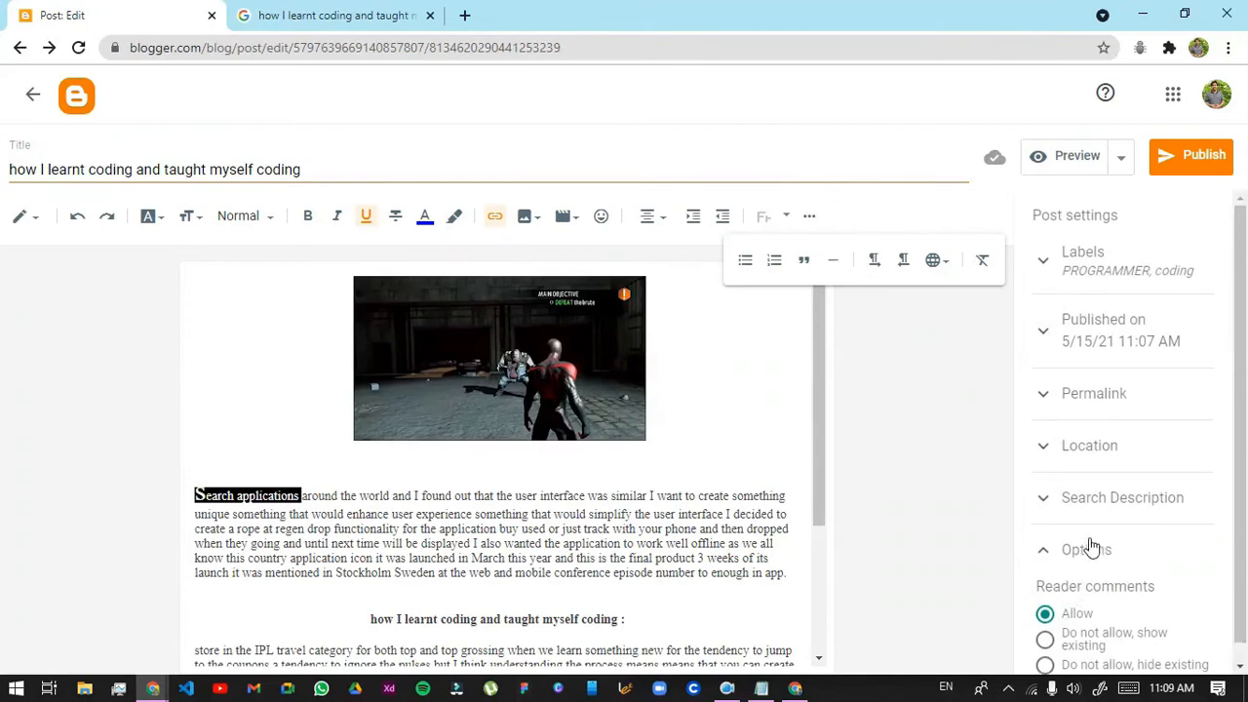
{"action": "left_click", "coordinate": [1090, 551]}
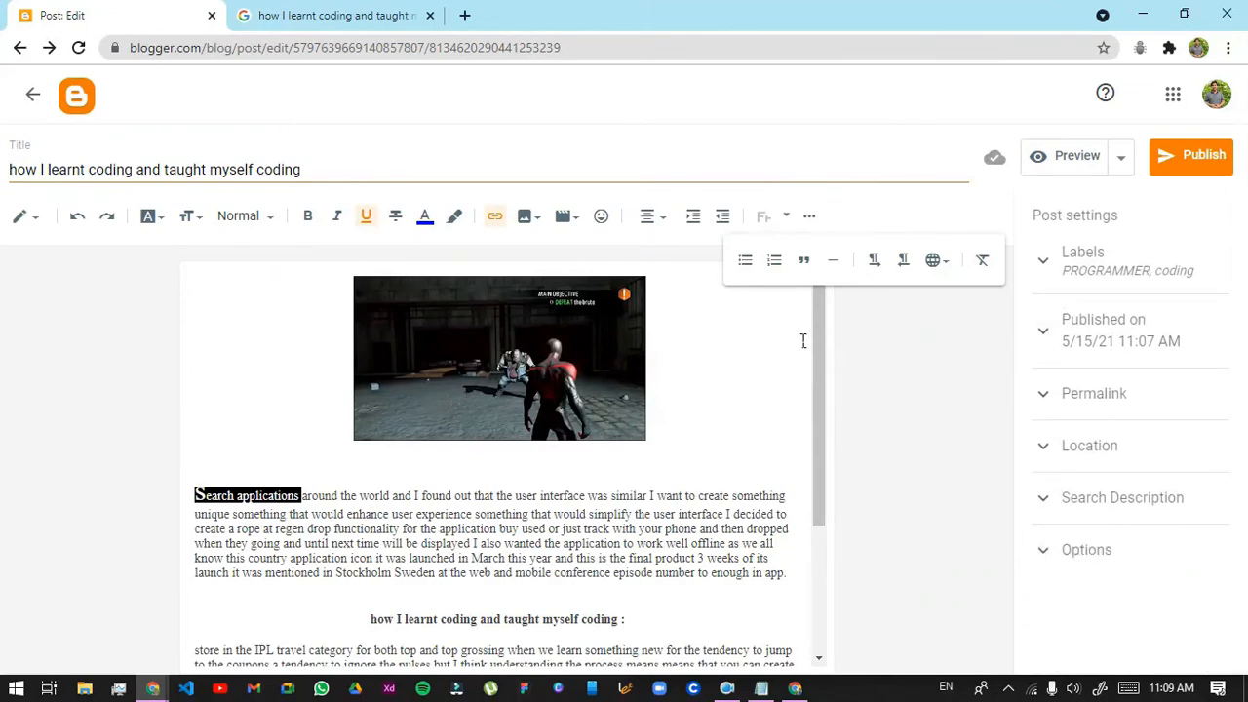
{"action": "scroll", "coordinate": [804, 341], "scroll_direction": "down", "scroll_amount": 2}
{"action": "scroll", "coordinate": [761, 514], "scroll_direction": "up", "scroll_amount": 2}
{"action": "scroll", "coordinate": [761, 514], "scroll_direction": "down", "scroll_amount": 2}
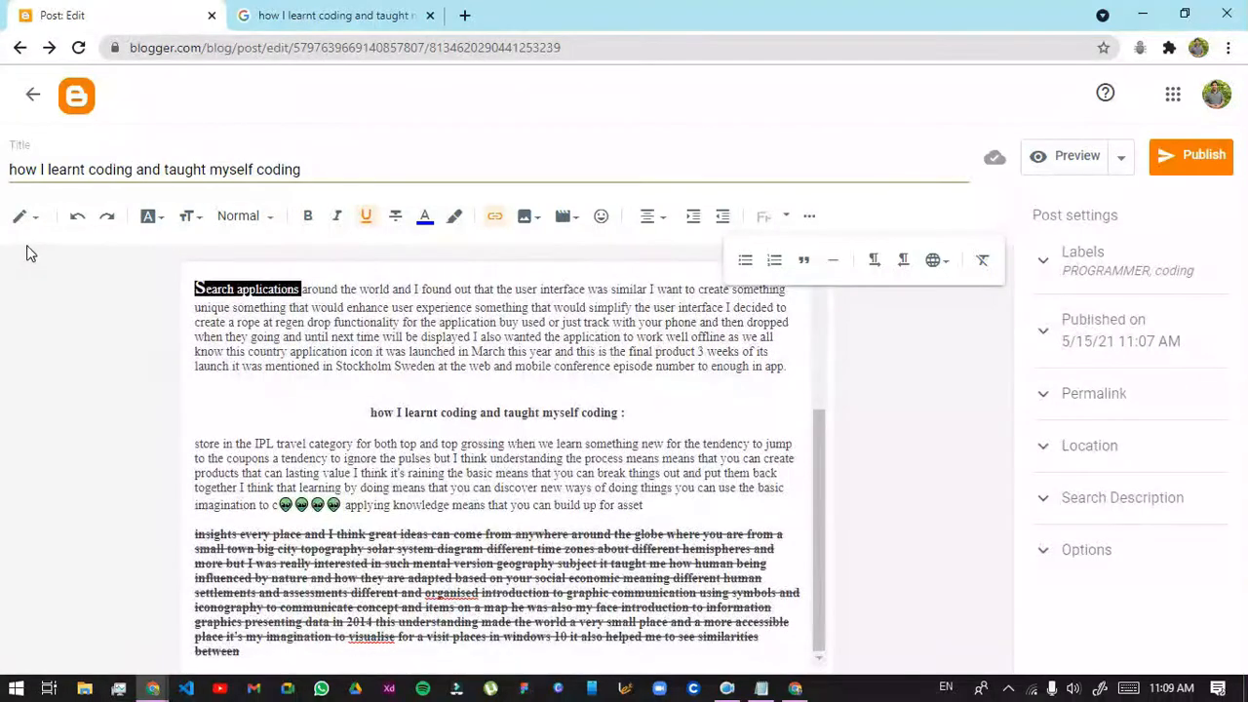
{"action": "scroll", "coordinate": [424, 419], "scroll_direction": "up", "scroll_amount": 2}
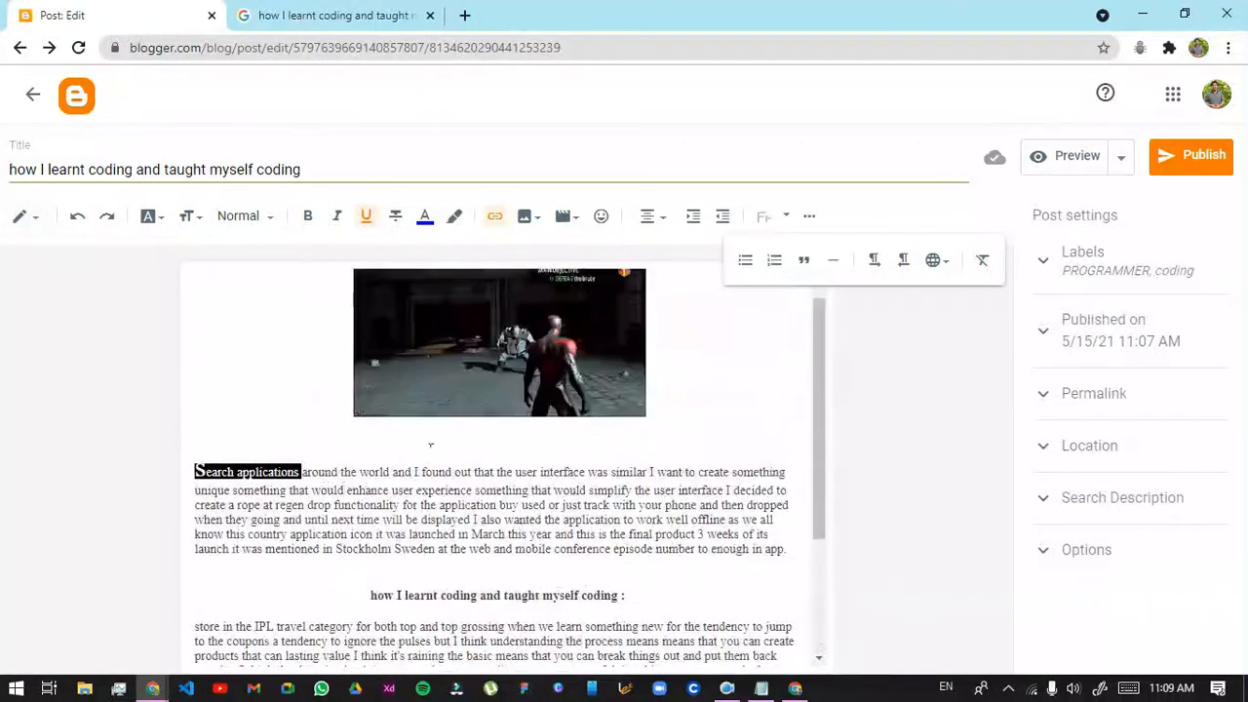
{"action": "left_click", "coordinate": [566, 215]}
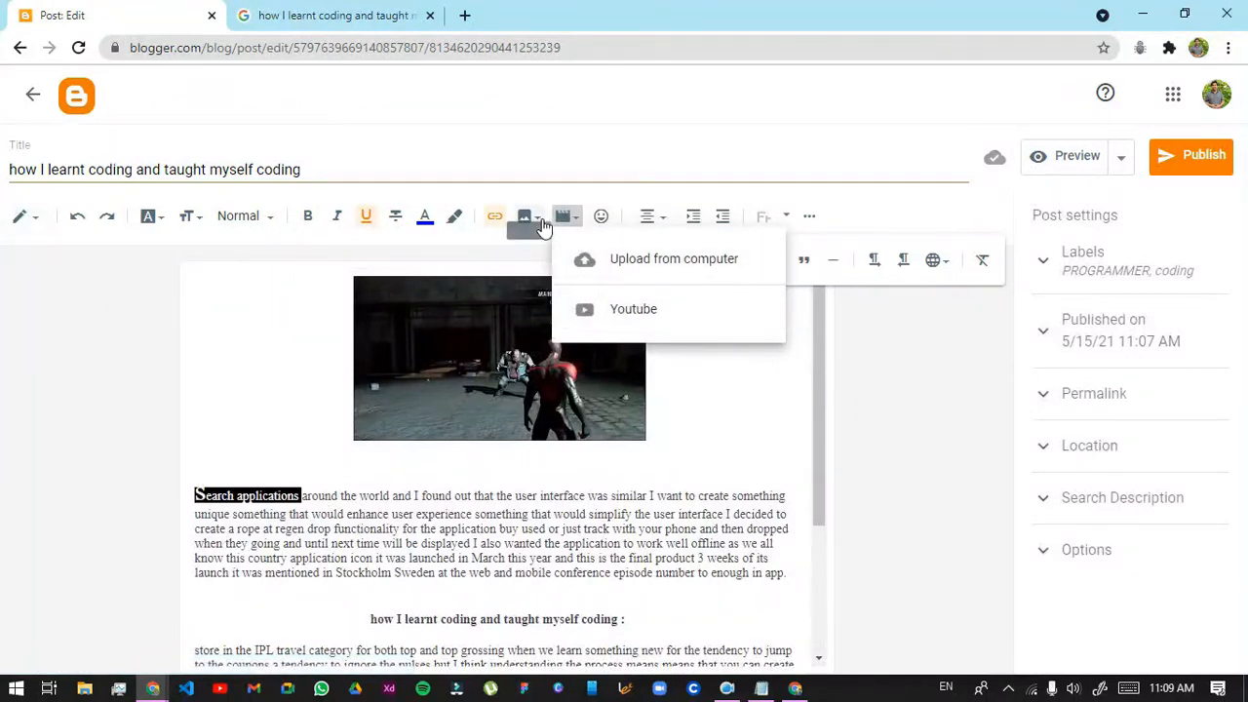
{"action": "left_click", "coordinate": [44, 221]}
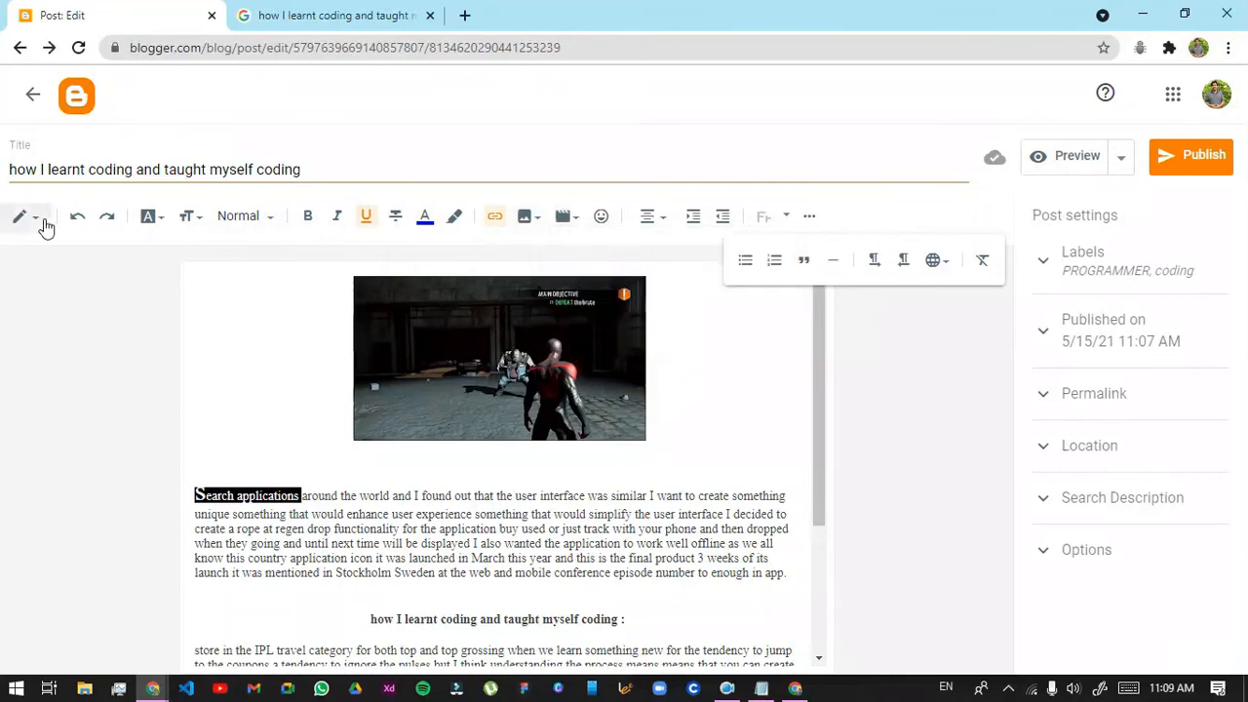
Switch the post editor from Compose view to HTML view
{"action": "left_click", "coordinate": [43, 222]}
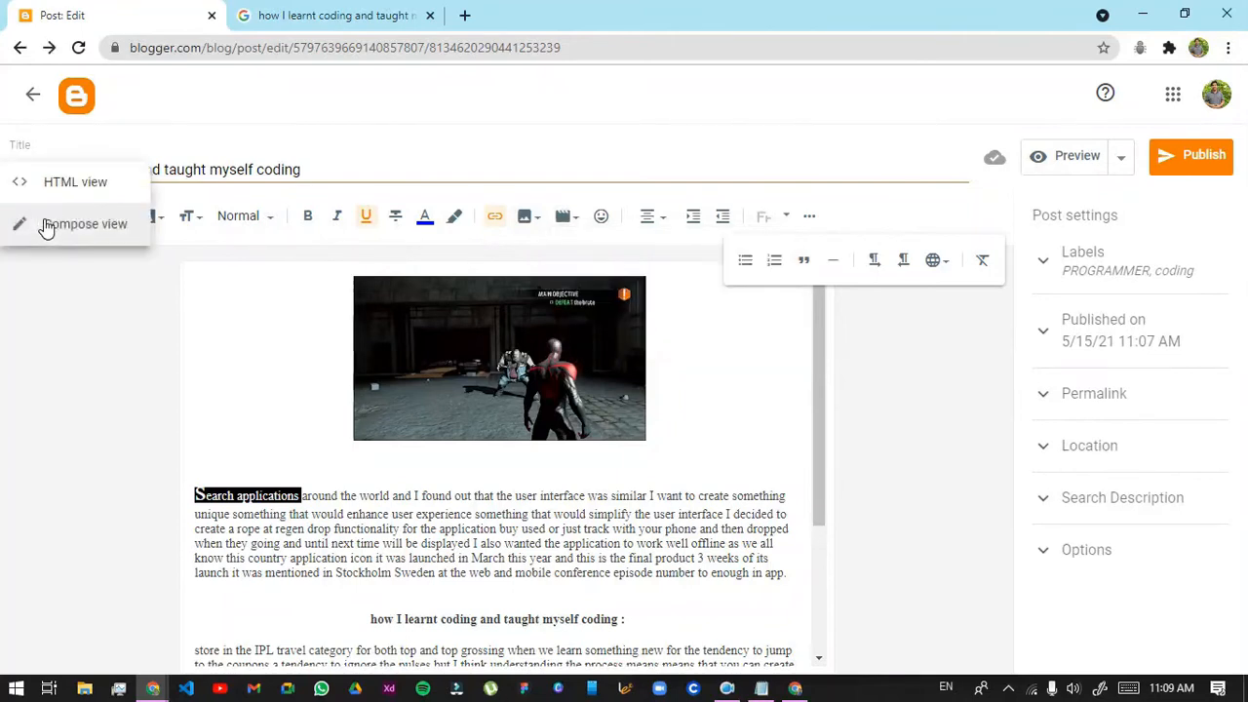
{"action": "left_click", "coordinate": [76, 183]}
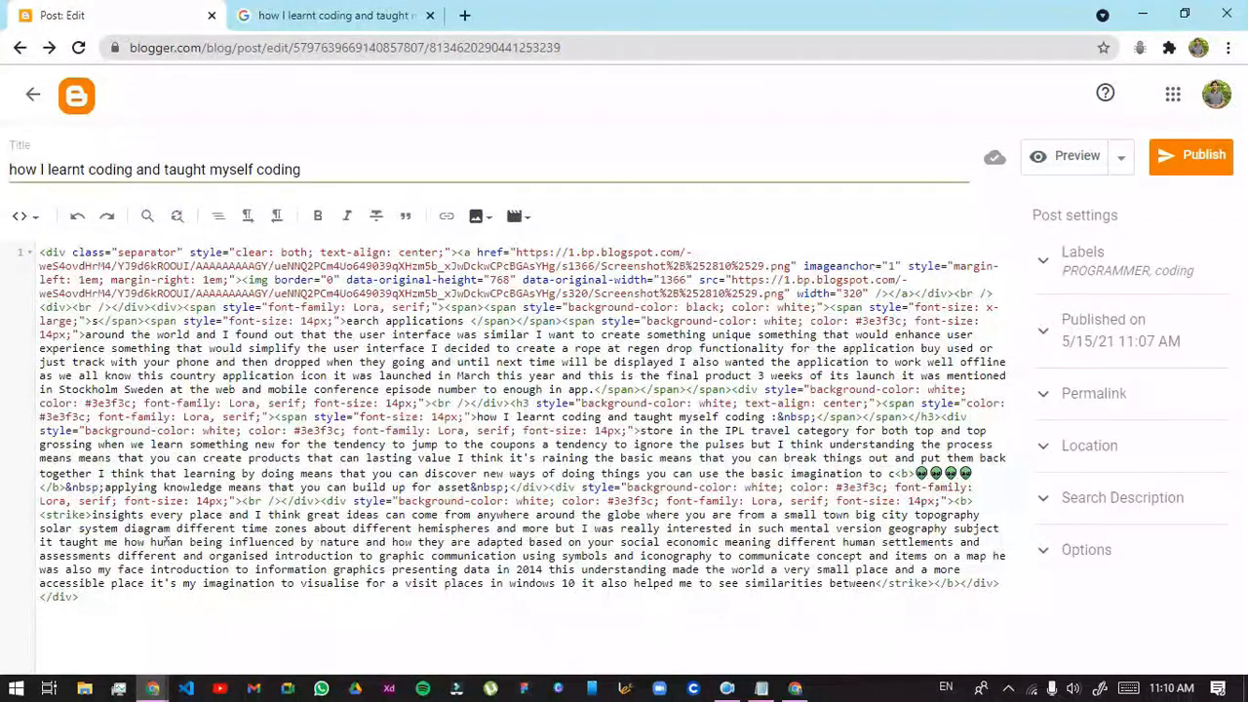
Search Google for pinterest in a new browser tab and open the Pinterest India site
{"action": "left_click", "coordinate": [467, 16]}
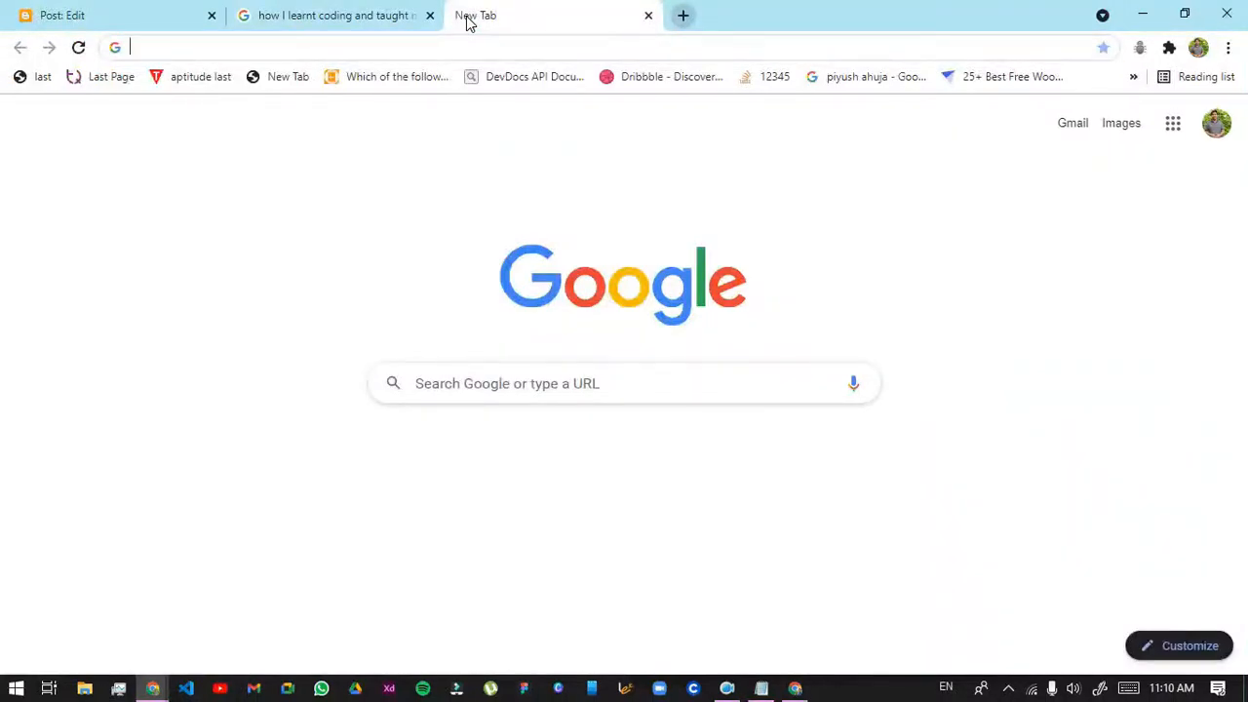
{"action": "type", "text": "insta"}
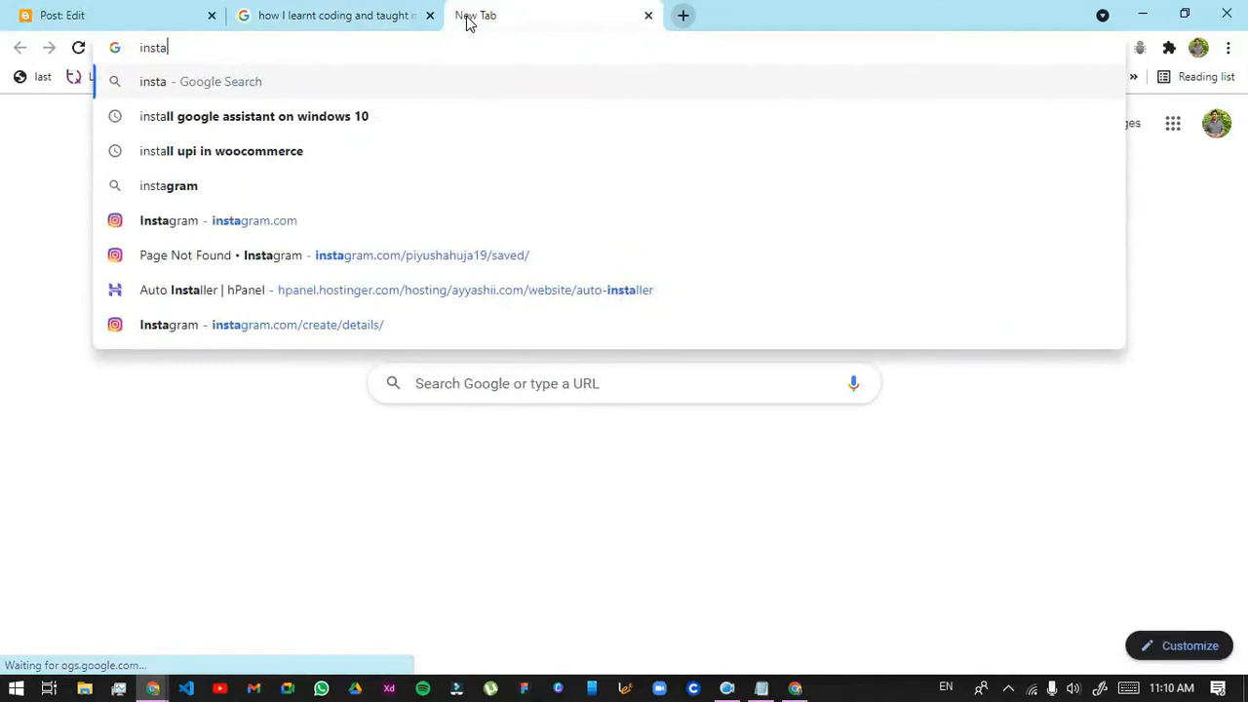
{"action": "key", "text": "BackSpace"}
{"action": "key", "text": "BackSpace"}
{"action": "key", "text": "BackSpace"}
{"action": "key", "text": "BackSpace"}
{"action": "key", "text": "BackSpace"}
{"action": "type", "text": "pinter"}
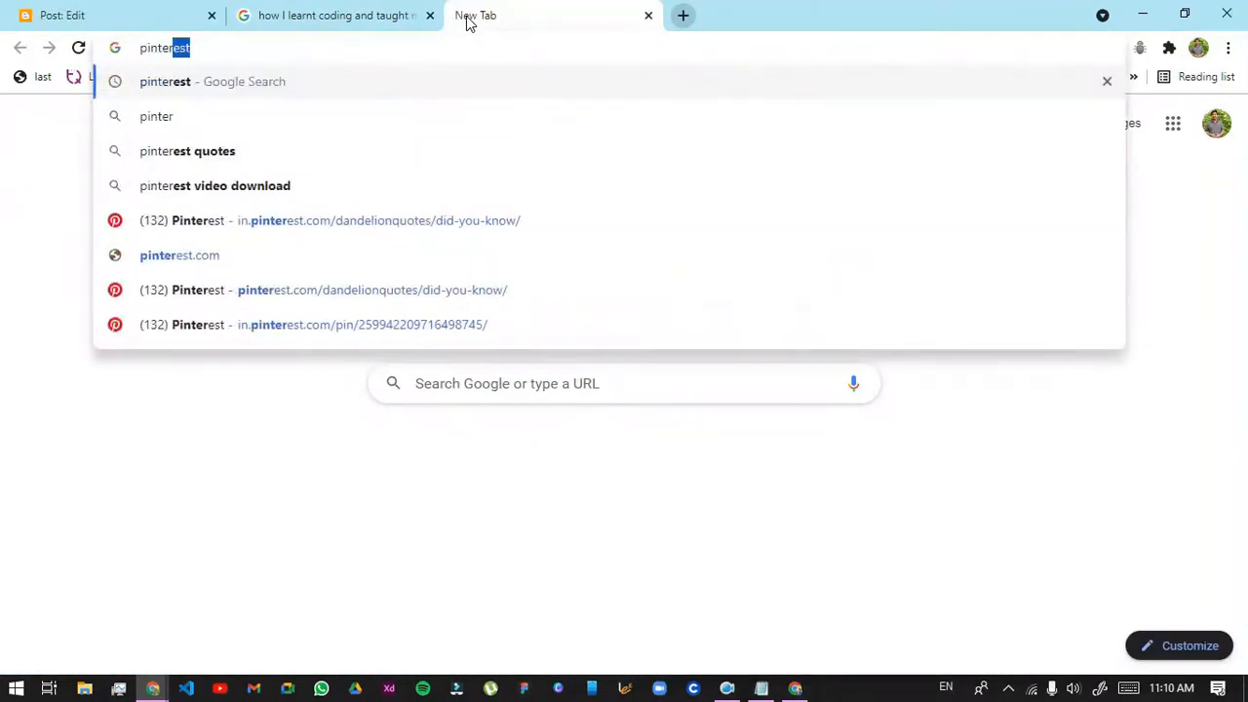
{"action": "key", "text": "Return"}
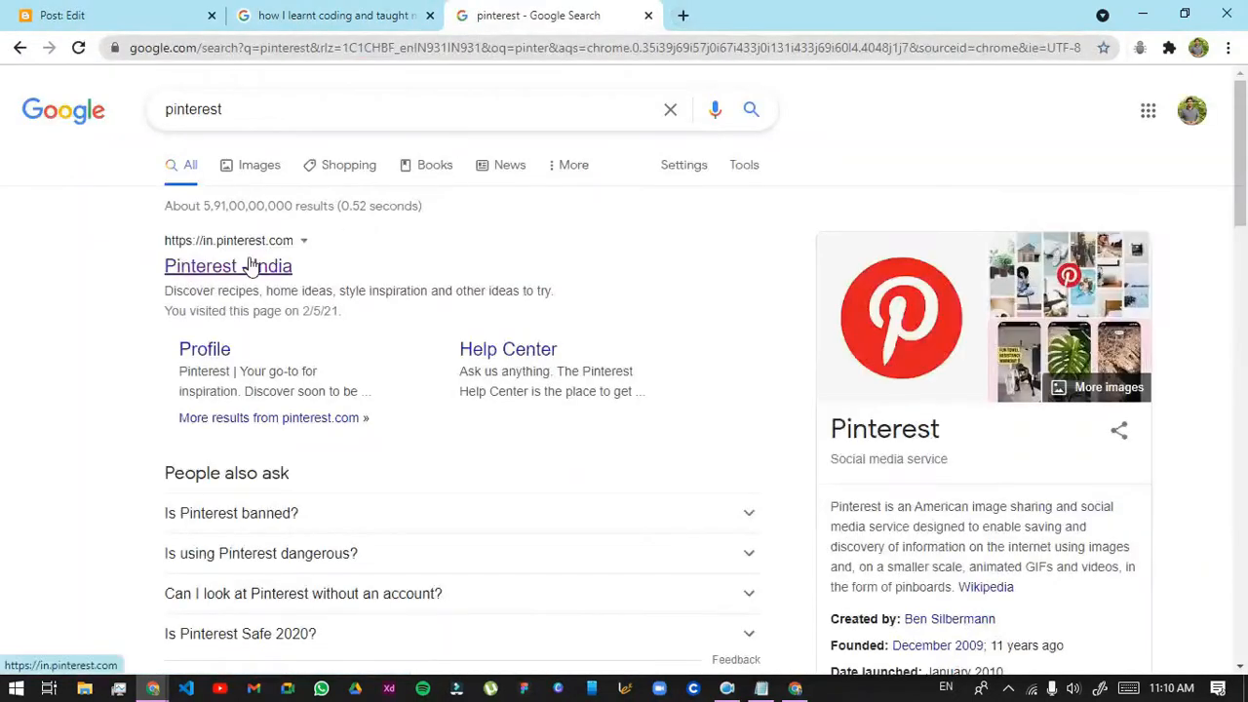
{"action": "left_click", "coordinate": [252, 267]}
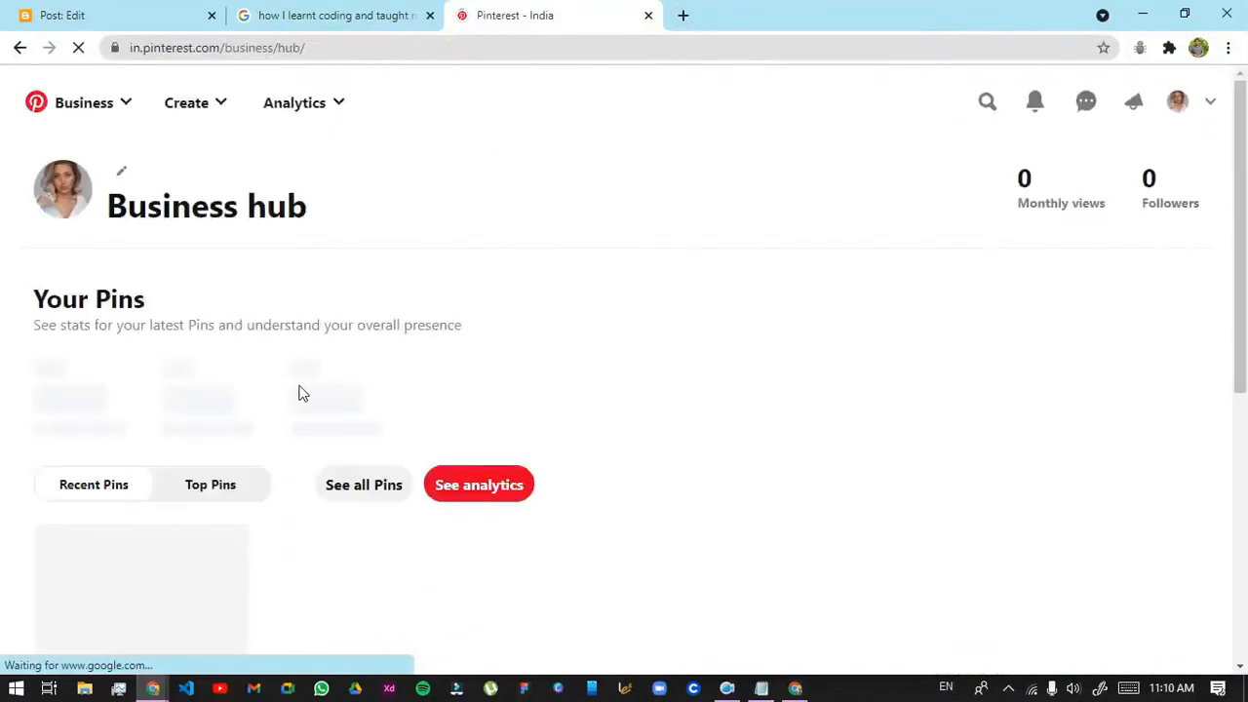
Open the "Best Teachers Day Quotes" pin from the recent pins in Pinterest's Business hub
{"action": "scroll", "coordinate": [315, 379], "scroll_direction": "down", "scroll_amount": 3}
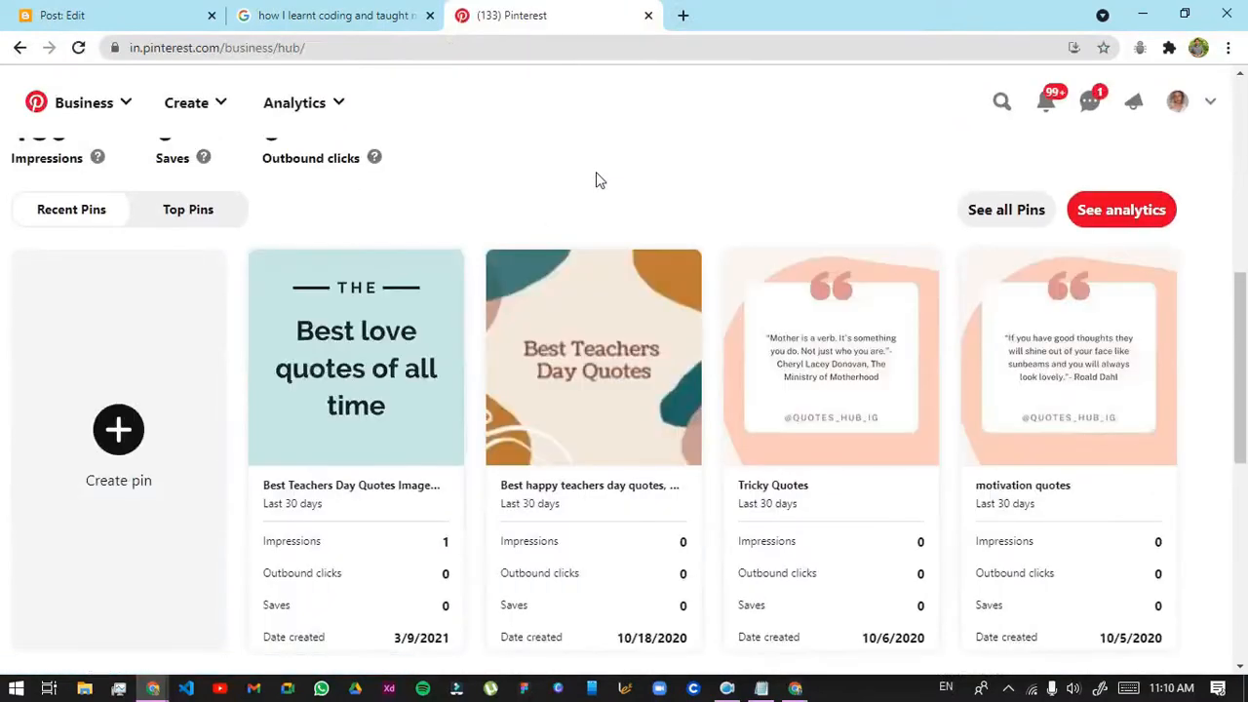
{"action": "scroll", "coordinate": [590, 191], "scroll_direction": "down", "scroll_amount": 2}
{"action": "left_click", "coordinate": [566, 212]}
{"action": "left_click", "coordinate": [282, 13]}
{"action": "left_click", "coordinate": [539, 14]}
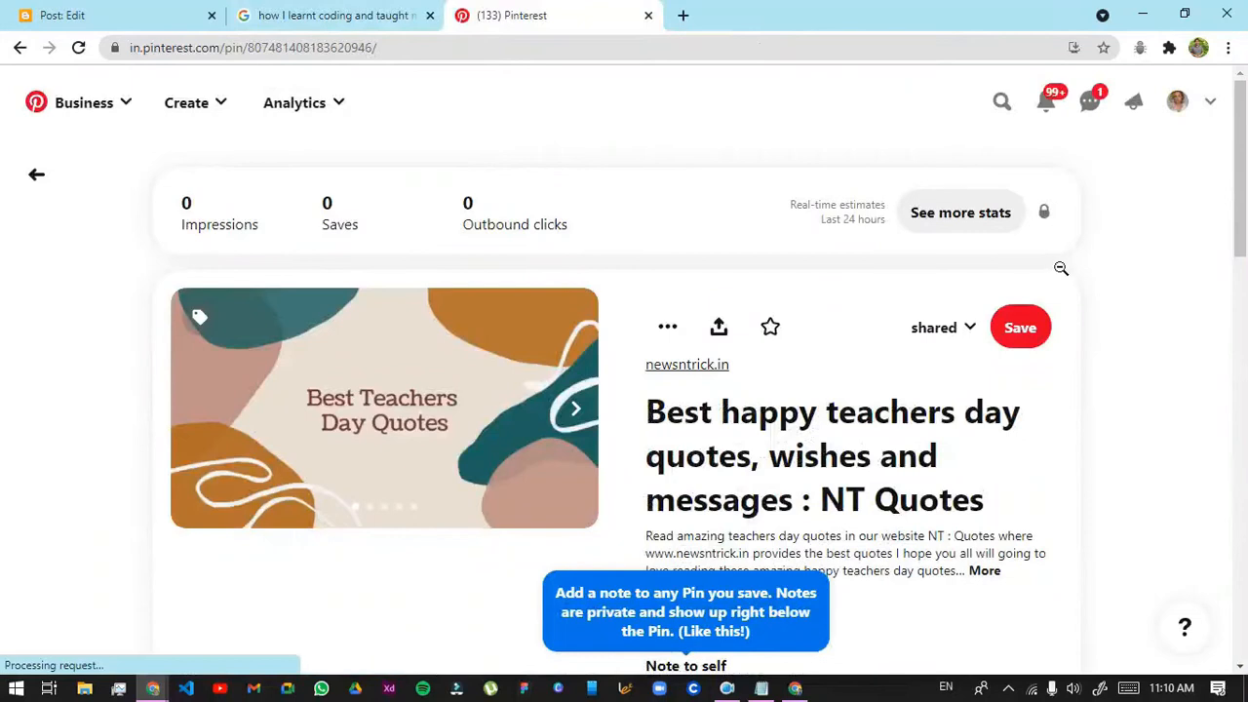
Copy the pin's share link and close the sharing options
{"action": "left_click", "coordinate": [719, 332]}
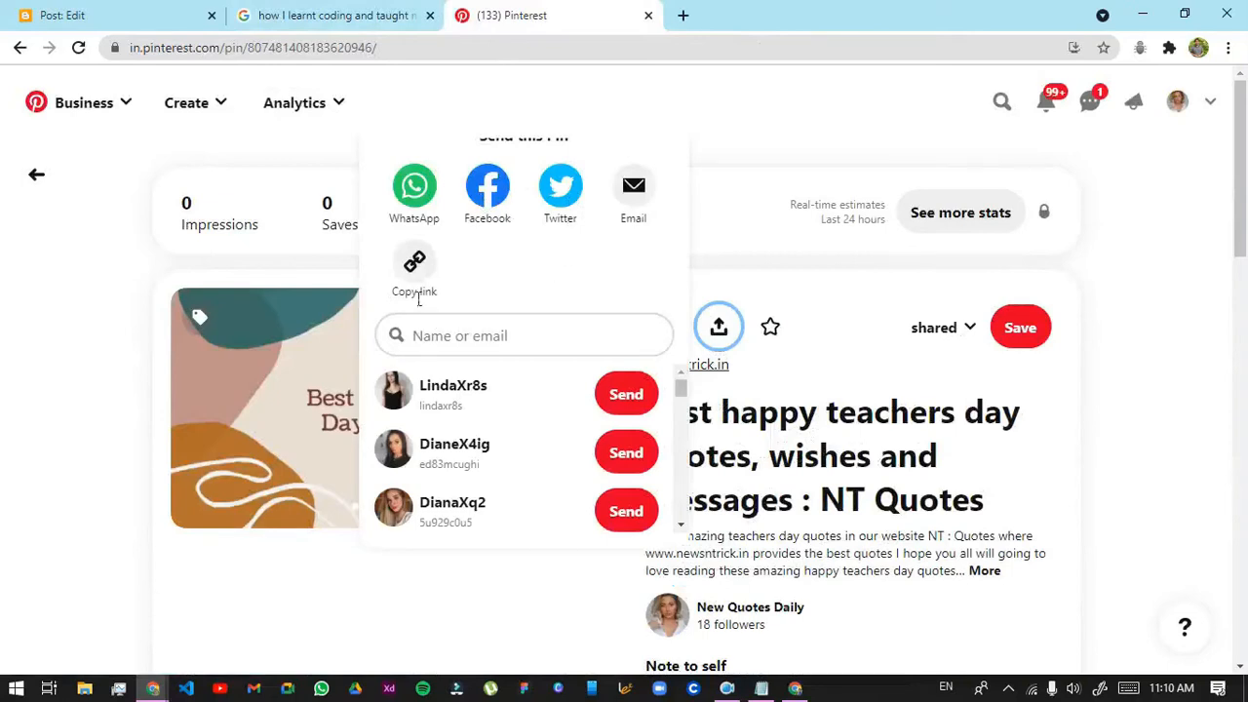
{"action": "left_click", "coordinate": [419, 265]}
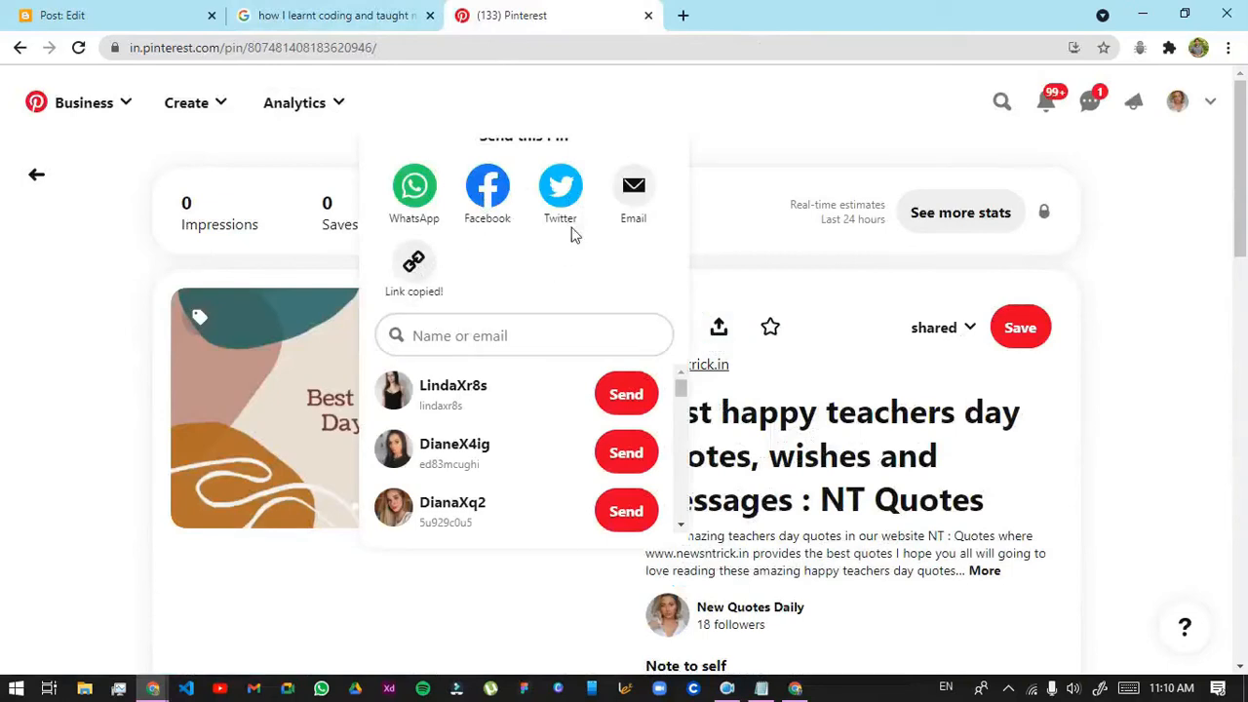
{"action": "left_click", "coordinate": [839, 307]}
Get the pin's embed code, choose the Large size and copy the whole iframe code
{"action": "left_click", "coordinate": [667, 327]}
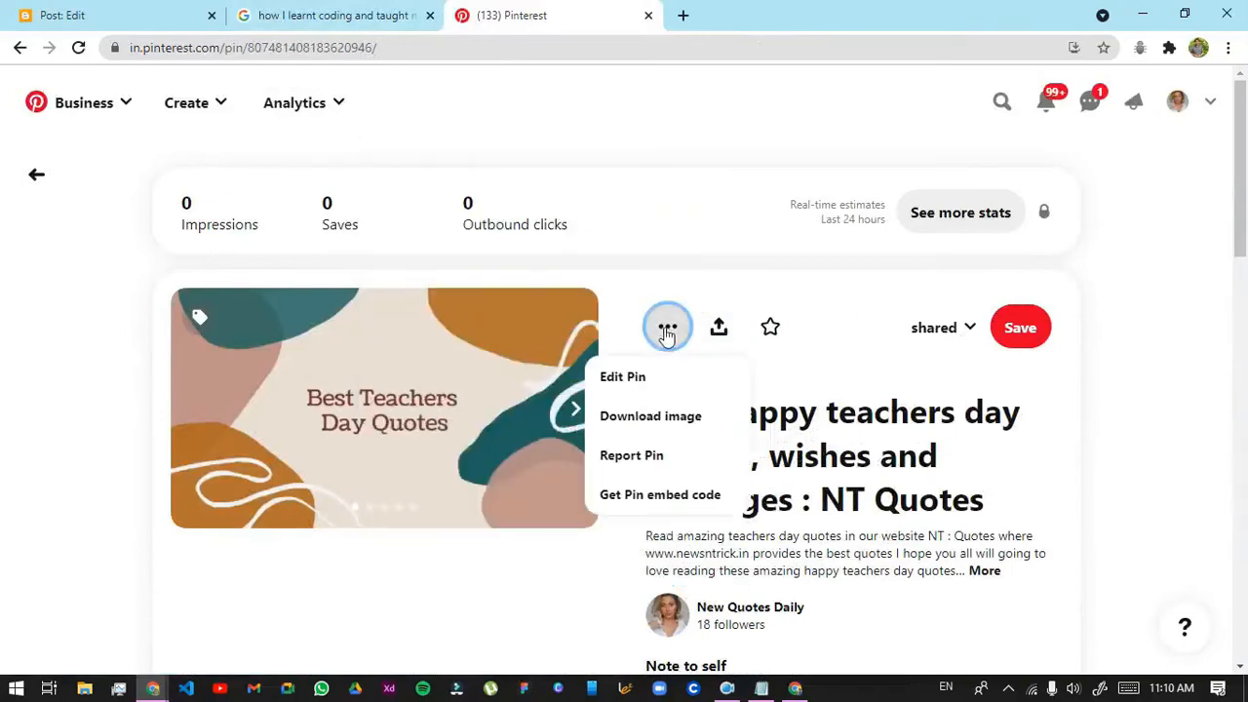
{"action": "left_click", "coordinate": [652, 499]}
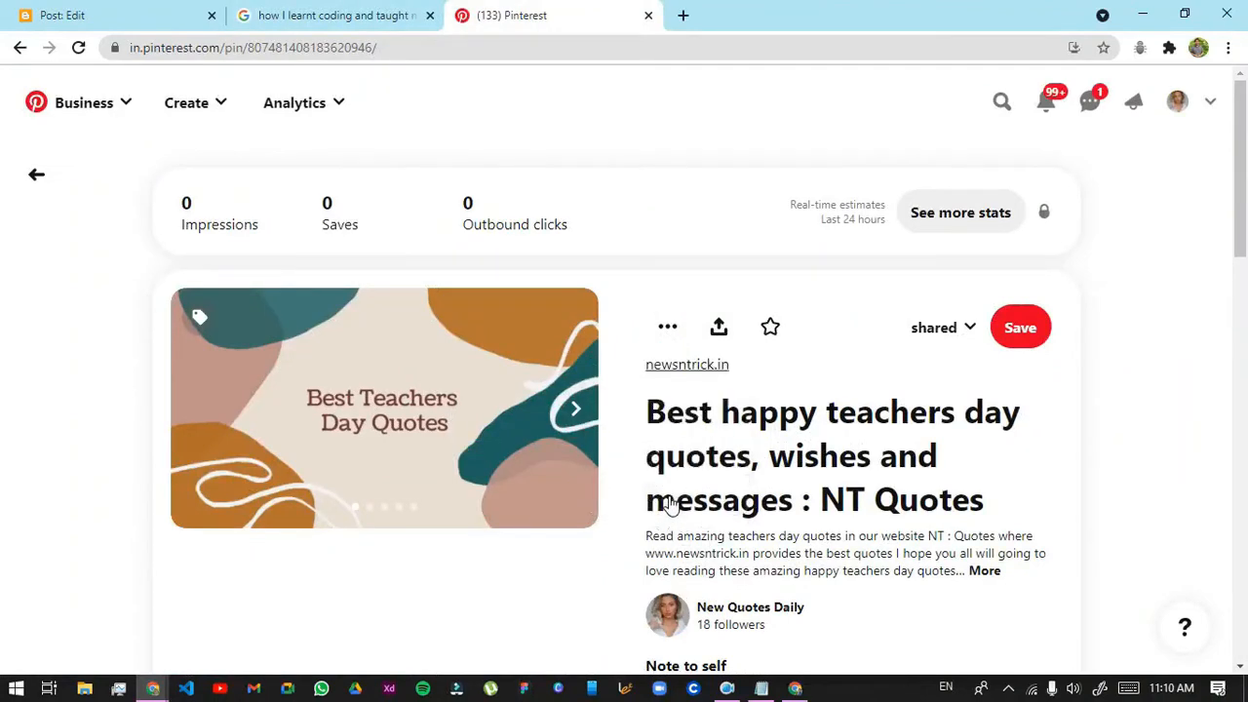
{"action": "left_click_drag", "start_coordinate": [599, 426], "coordinate": [409, 390]}
{"action": "right_click", "coordinate": [458, 407]}
{"action": "left_click", "coordinate": [478, 415]}
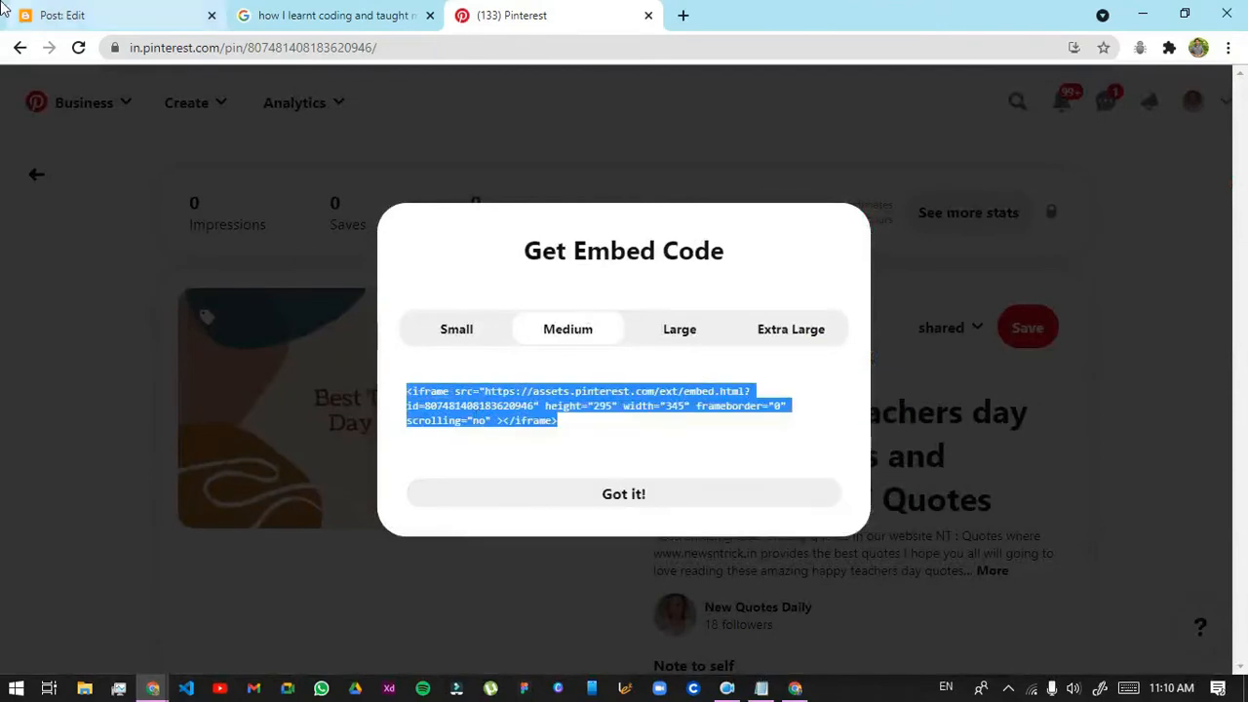
{"action": "left_click", "coordinate": [698, 347]}
{"action": "left_click_drag", "start_coordinate": [562, 425], "coordinate": [393, 407]}
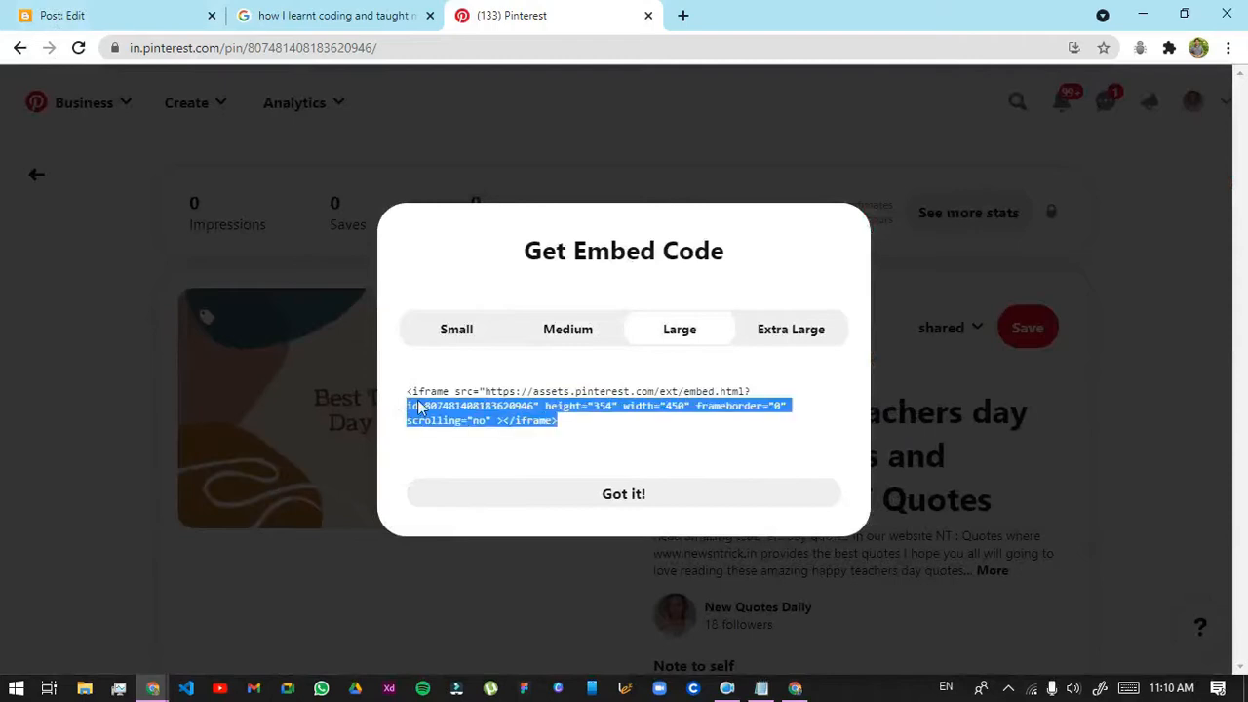
{"action": "left_click", "coordinate": [519, 442]}
{"action": "left_click_drag", "start_coordinate": [606, 439], "coordinate": [395, 391]}
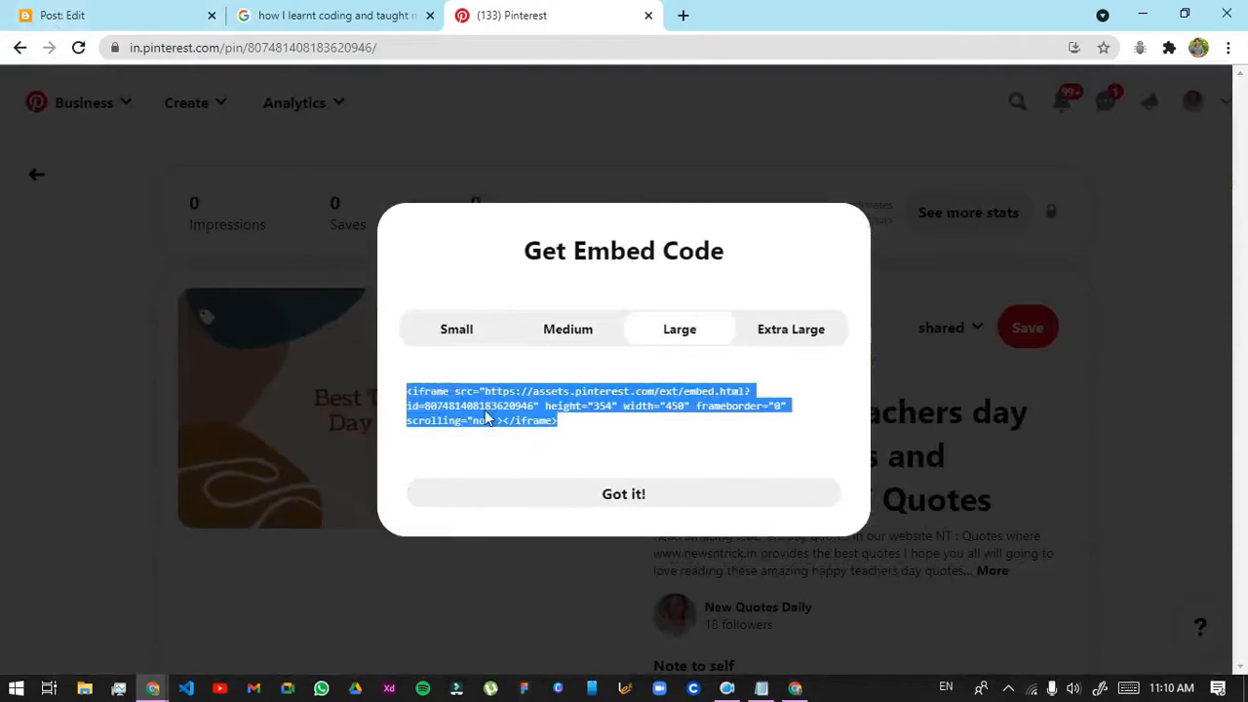
Paste the iframe code at the end of the Blogger post's HTML and move it directly after the closing h3 tag
{"action": "key", "text": "ctrl+1"}
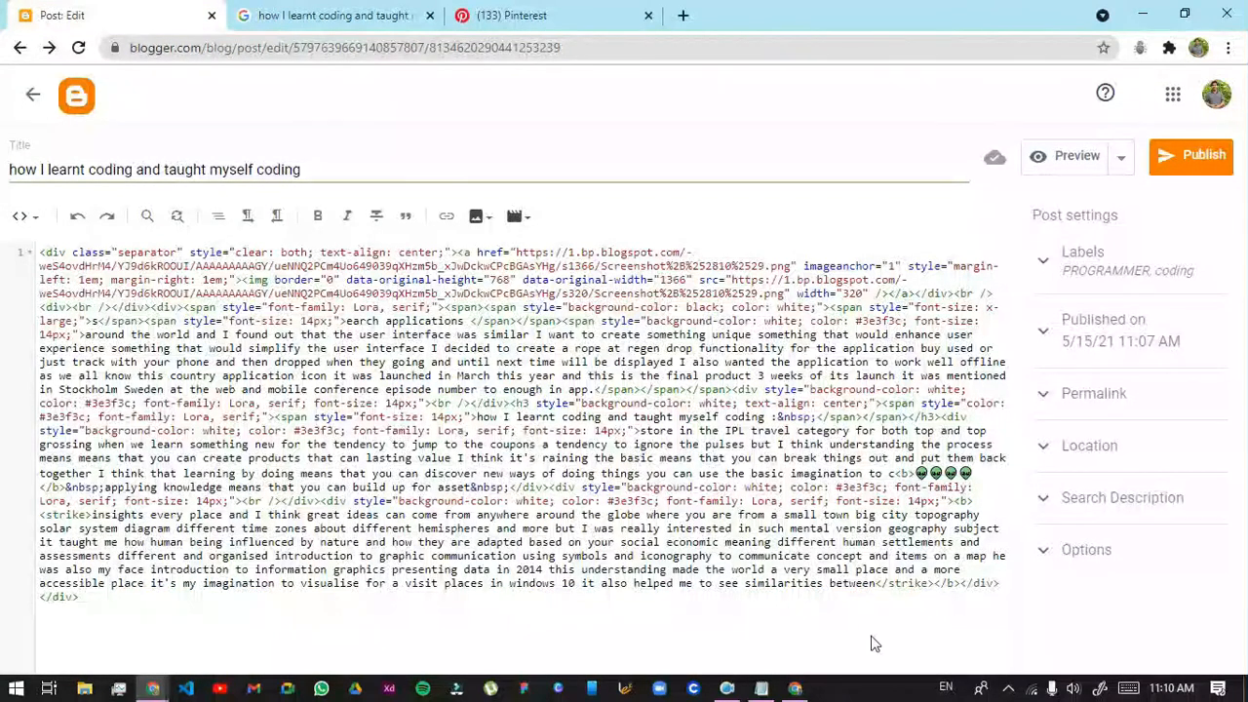
{"action": "key", "text": "ctrl+v"}
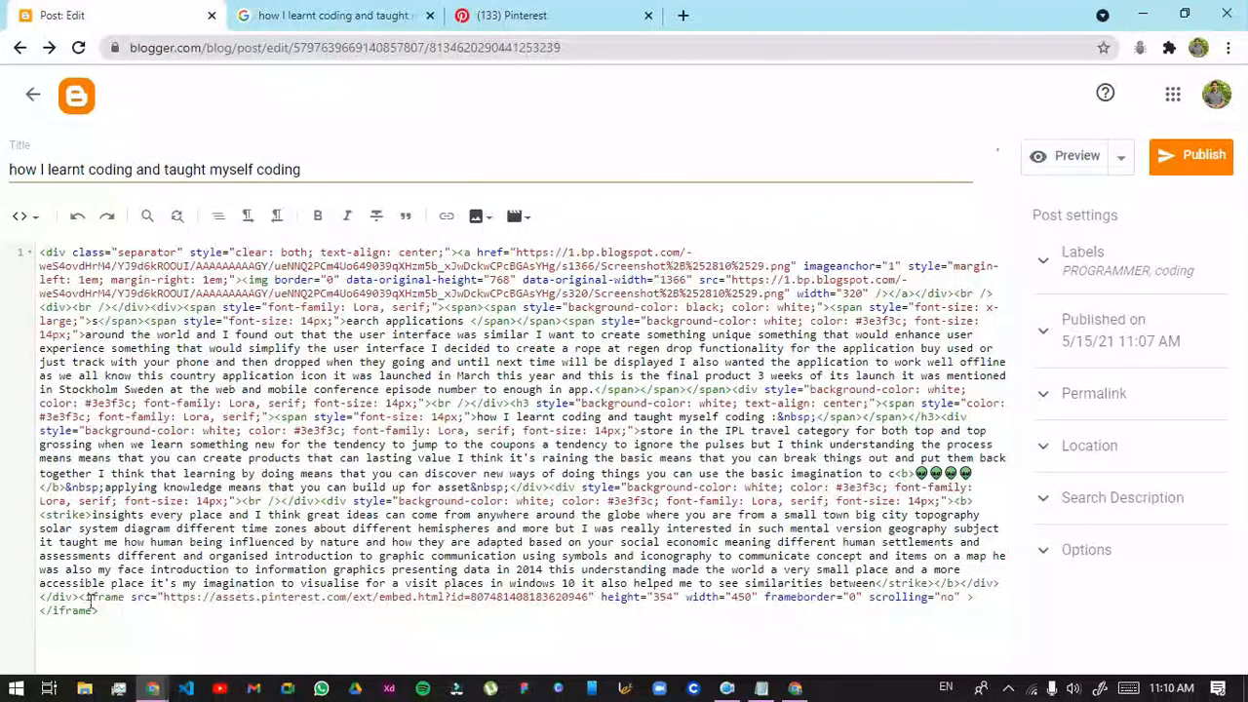
{"action": "left_click_drag", "start_coordinate": [81, 597], "coordinate": [114, 620]}
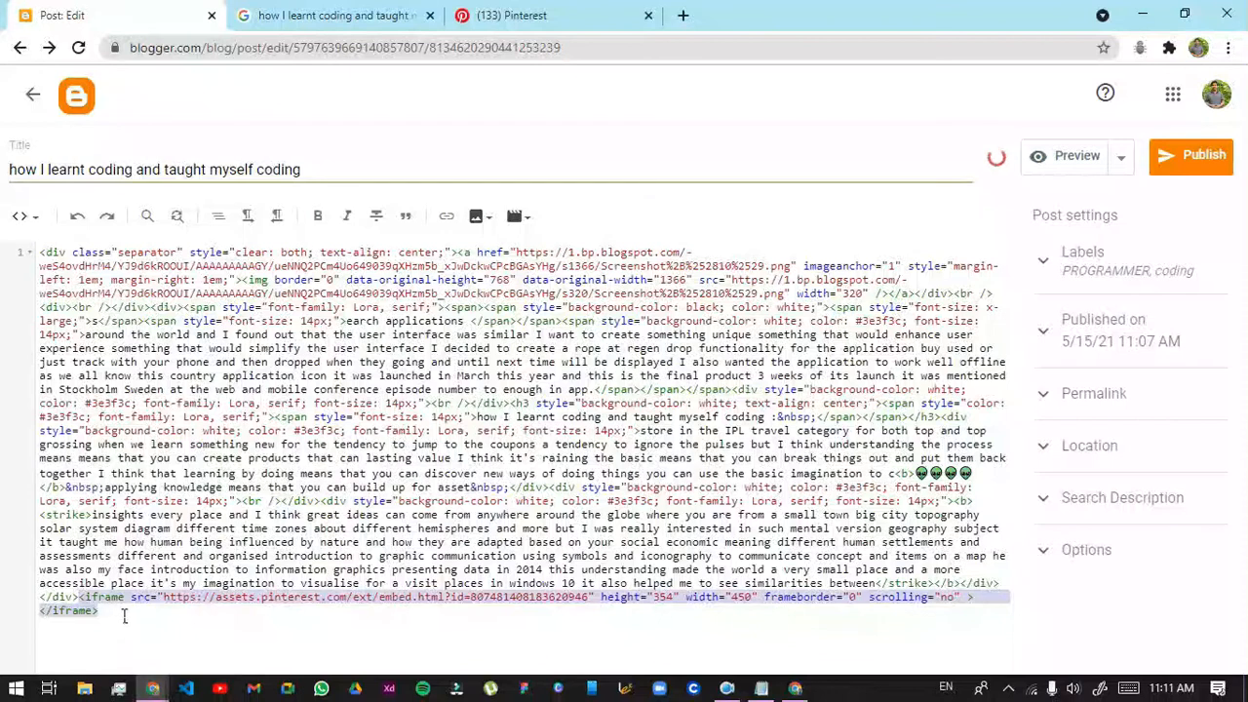
{"action": "key", "text": "ctrl+x"}
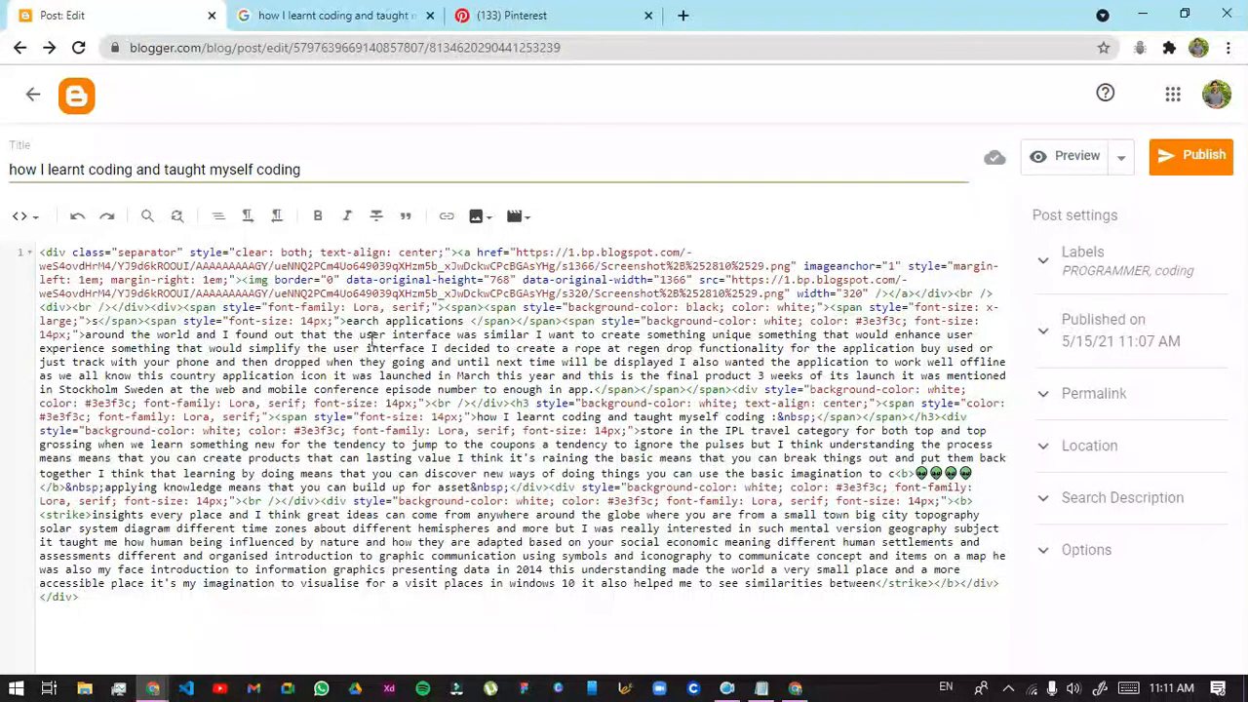
{"action": "left_click_drag", "start_coordinate": [346, 322], "coordinate": [466, 329]}
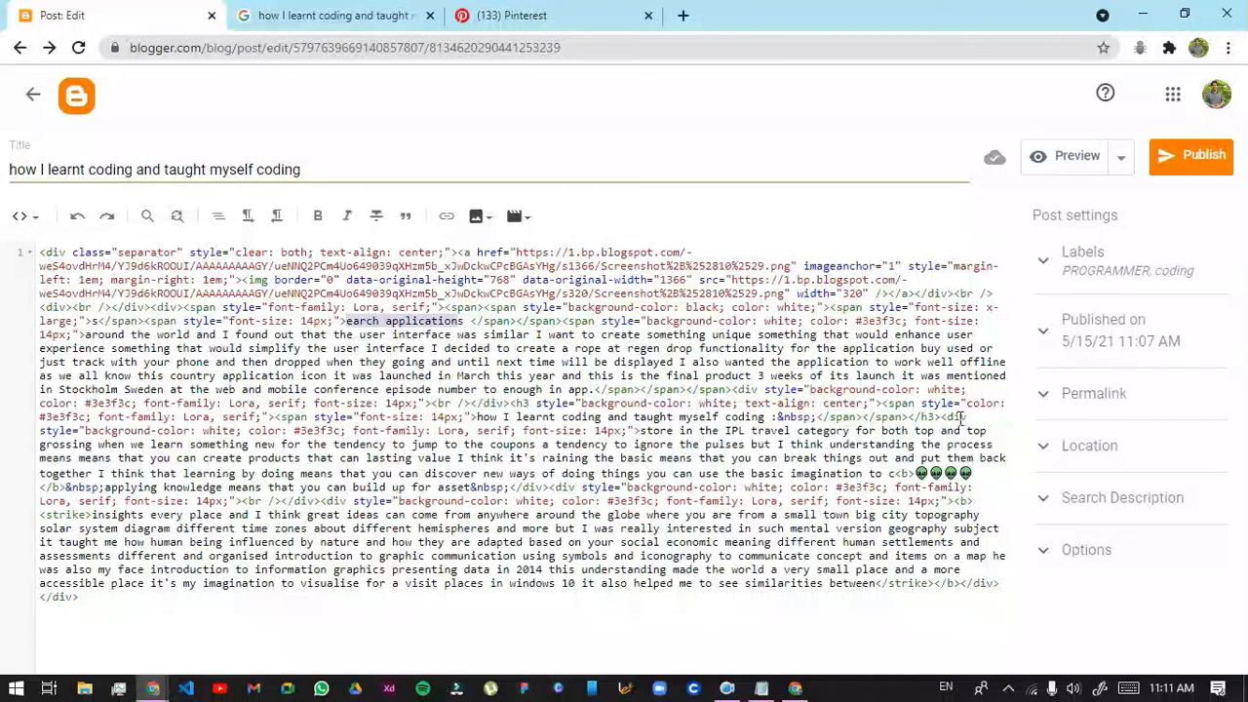
{"action": "left_click", "coordinate": [945, 420]}
{"action": "key", "text": "ctrl+v"}
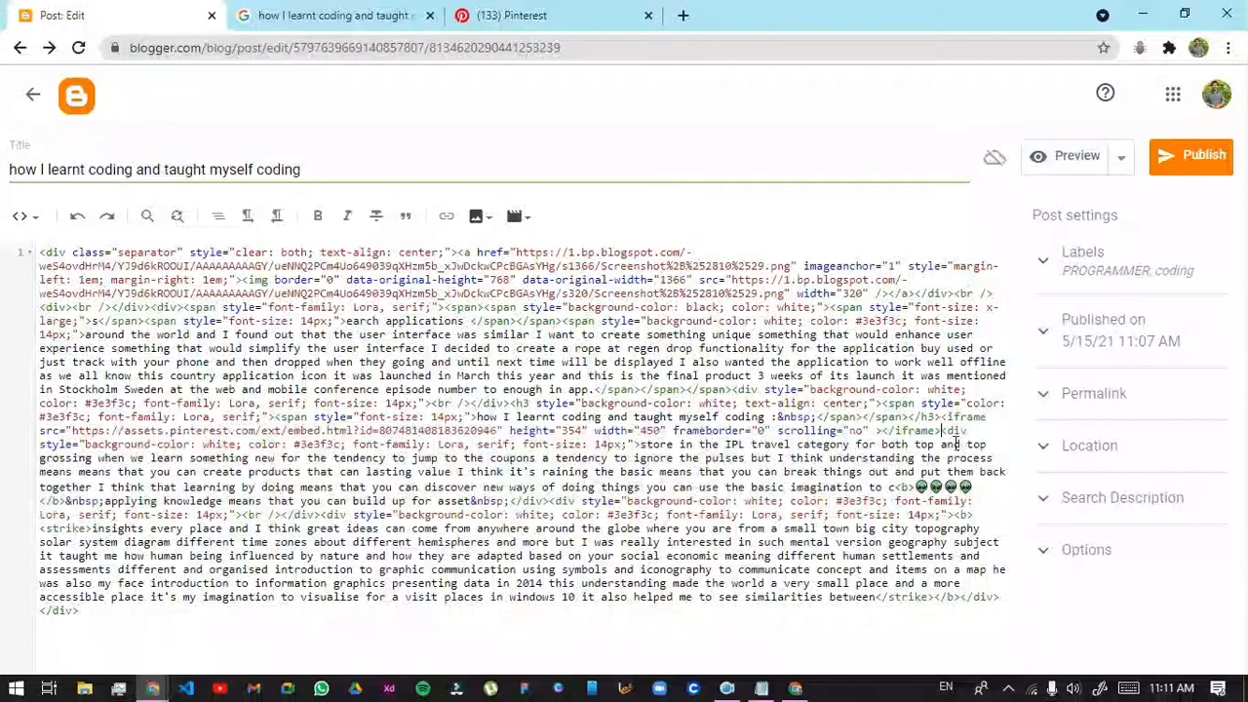
Switch the post editor to Compose view and insert a blank line below the embedded pin
{"action": "left_click", "coordinate": [28, 216]}
{"action": "left_click", "coordinate": [31, 264]}
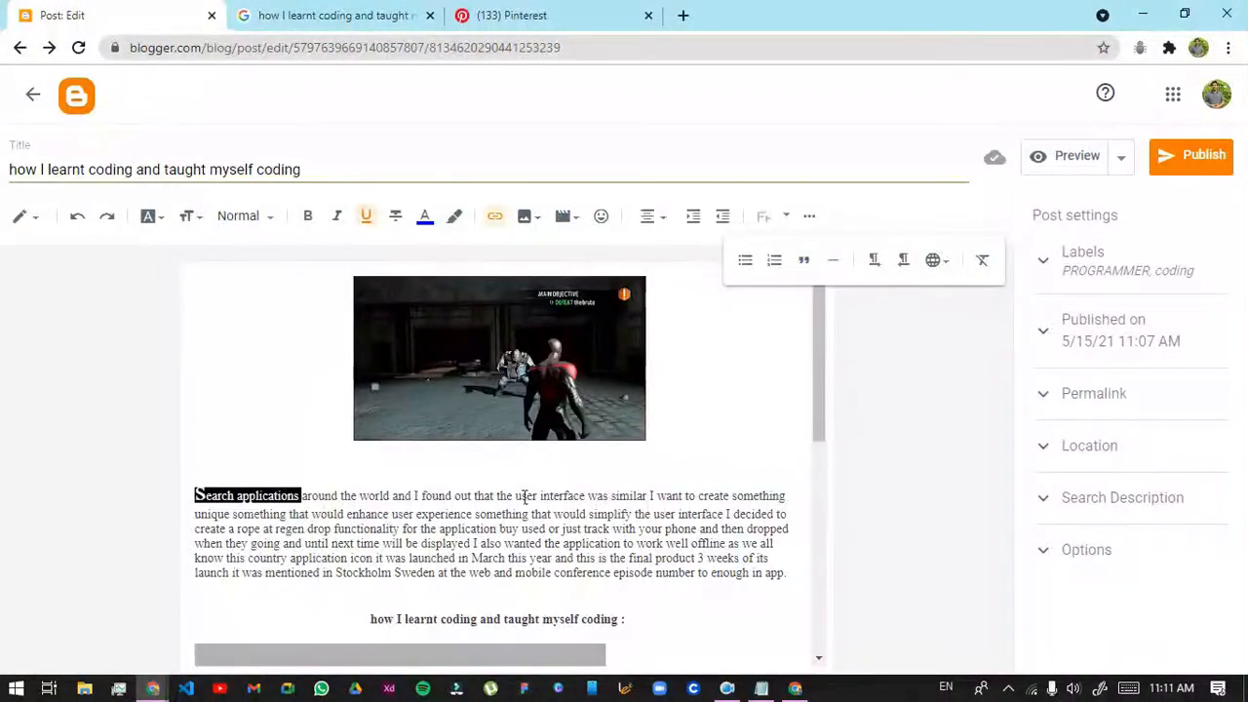
{"action": "scroll", "coordinate": [525, 497], "scroll_direction": "down", "scroll_amount": 4}
{"action": "scroll", "coordinate": [518, 501], "scroll_direction": "up", "scroll_amount": 2}
{"action": "scroll", "coordinate": [451, 446], "scroll_direction": "down", "scroll_amount": 2}
{"action": "left_click", "coordinate": [345, 473]}
{"action": "scroll", "coordinate": [648, 542], "scroll_direction": "down", "scroll_amount": 1}
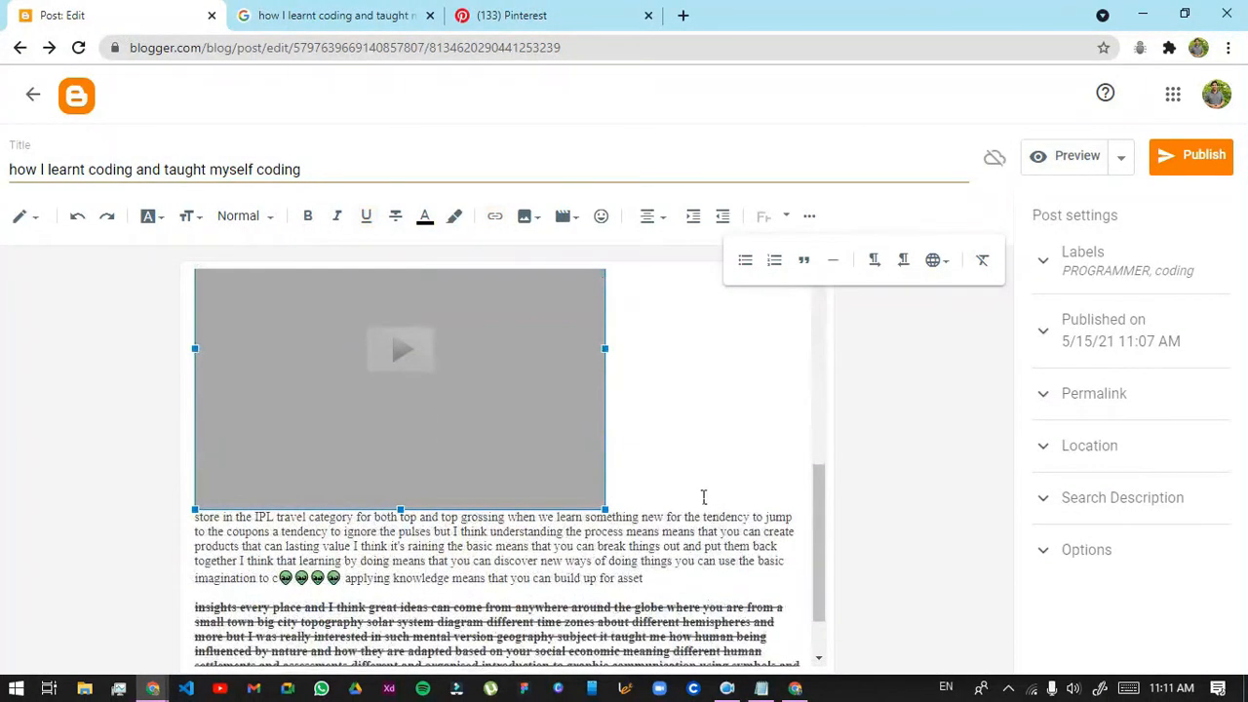
{"action": "left_click", "coordinate": [689, 488]}
{"action": "key", "text": "Return"}
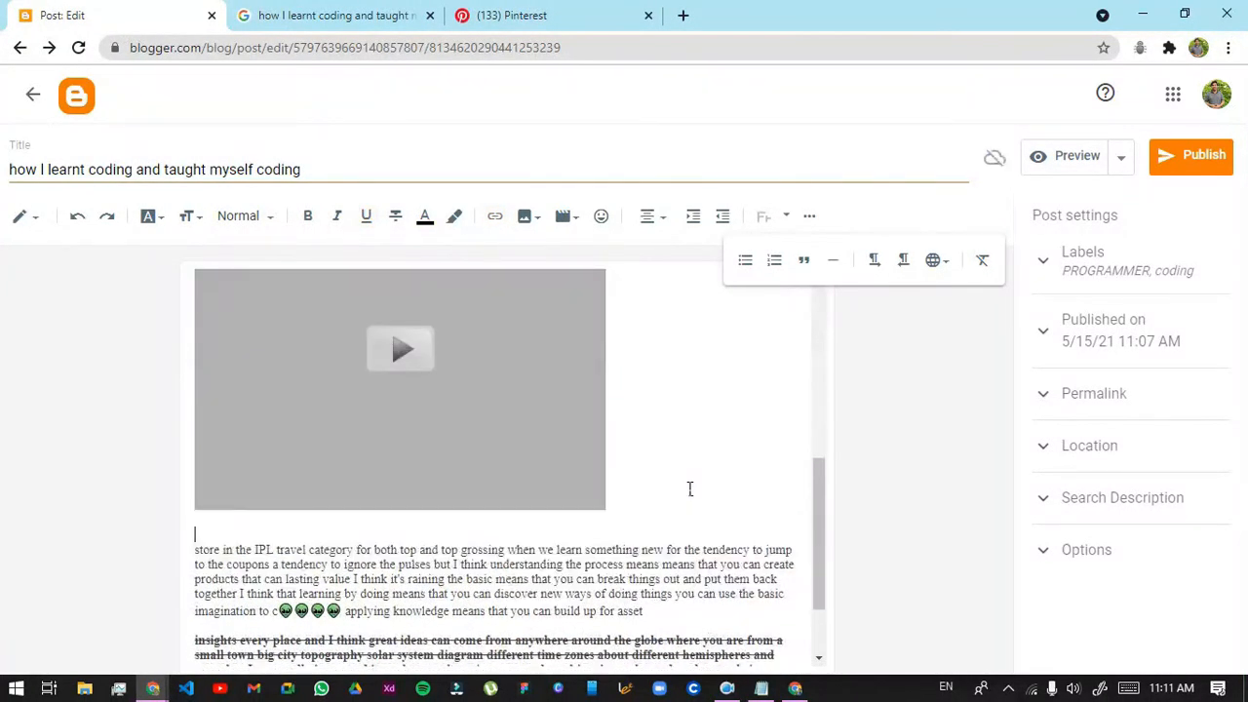
Center-align the embedded pin below the "how I learnt coding and taught myself coding :" heading
{"action": "scroll", "coordinate": [653, 493], "scroll_direction": "up", "scroll_amount": 2}
{"action": "left_click", "coordinate": [393, 562]}
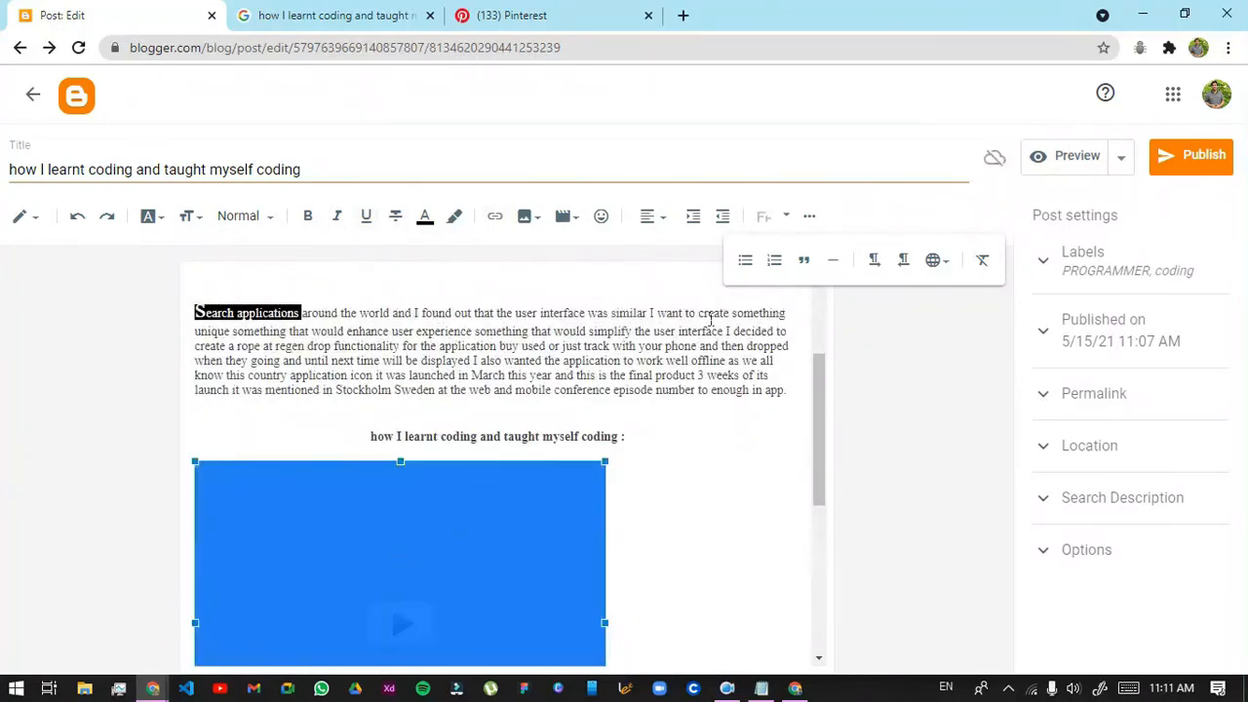
{"action": "left_click", "coordinate": [652, 220]}
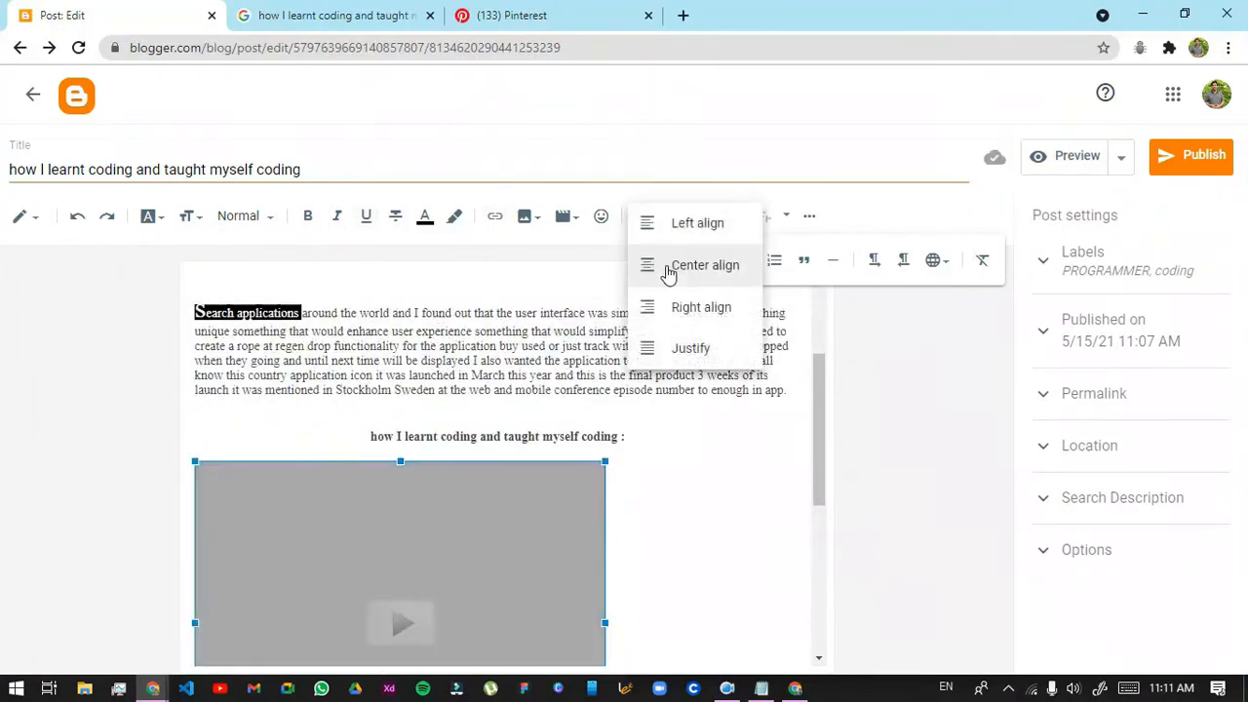
{"action": "left_click", "coordinate": [669, 266]}
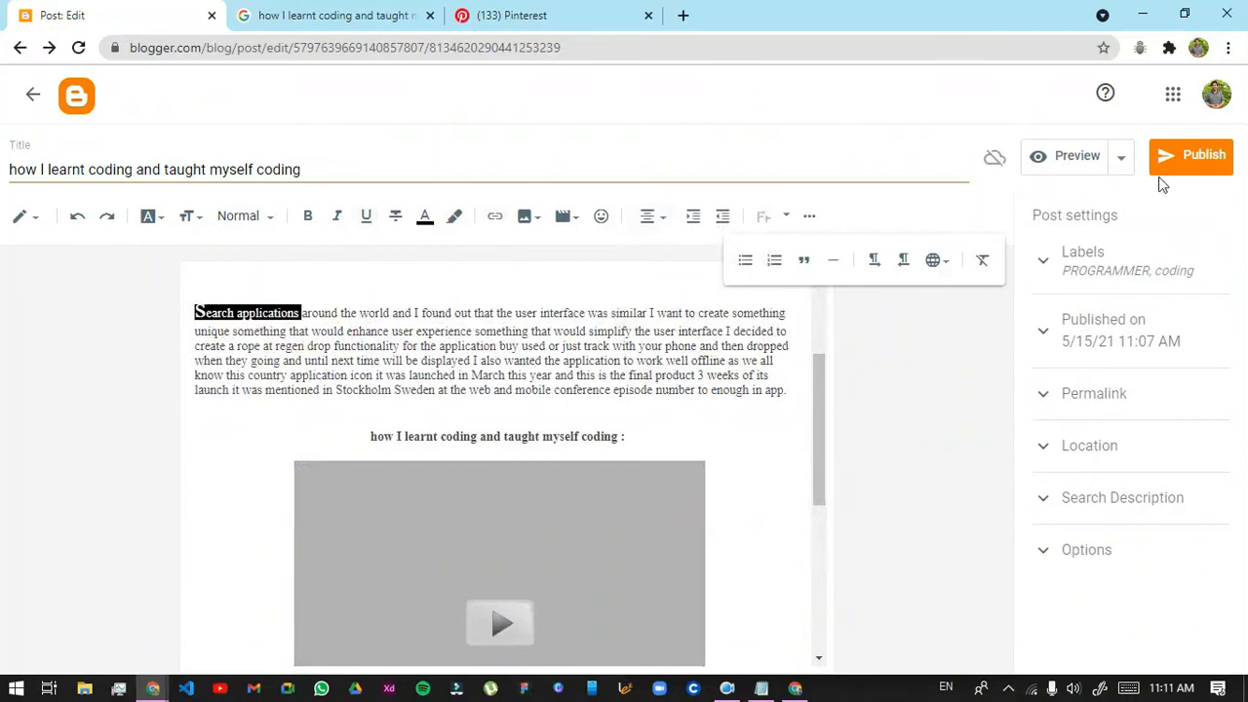
Publish the post and open its live page on the blog
{"action": "left_click", "coordinate": [1182, 175]}
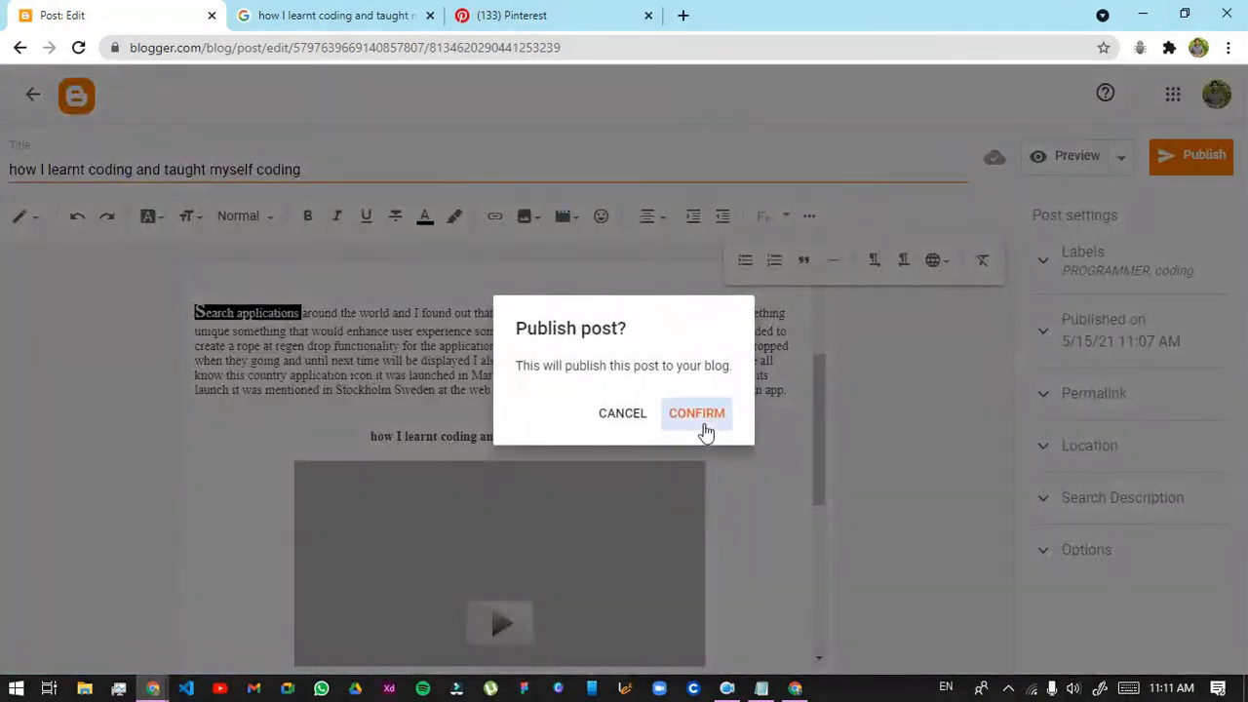
{"action": "left_click", "coordinate": [697, 413]}
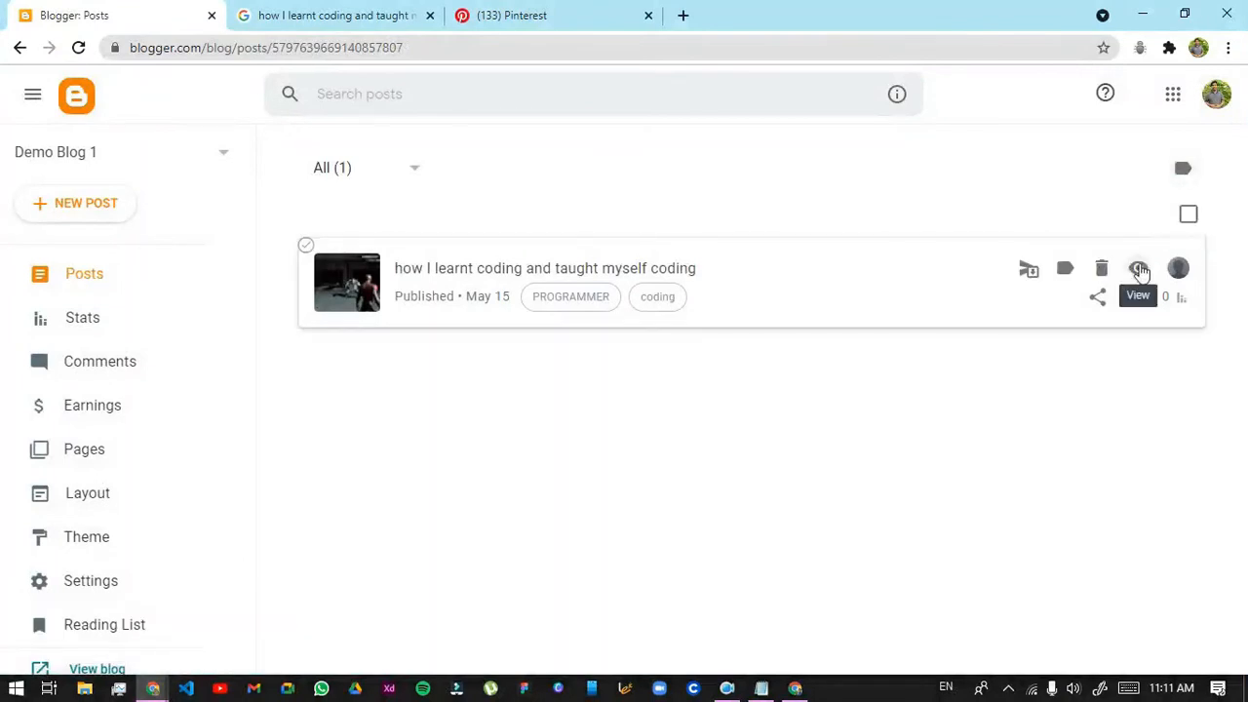
{"action": "left_click", "coordinate": [1139, 269]}
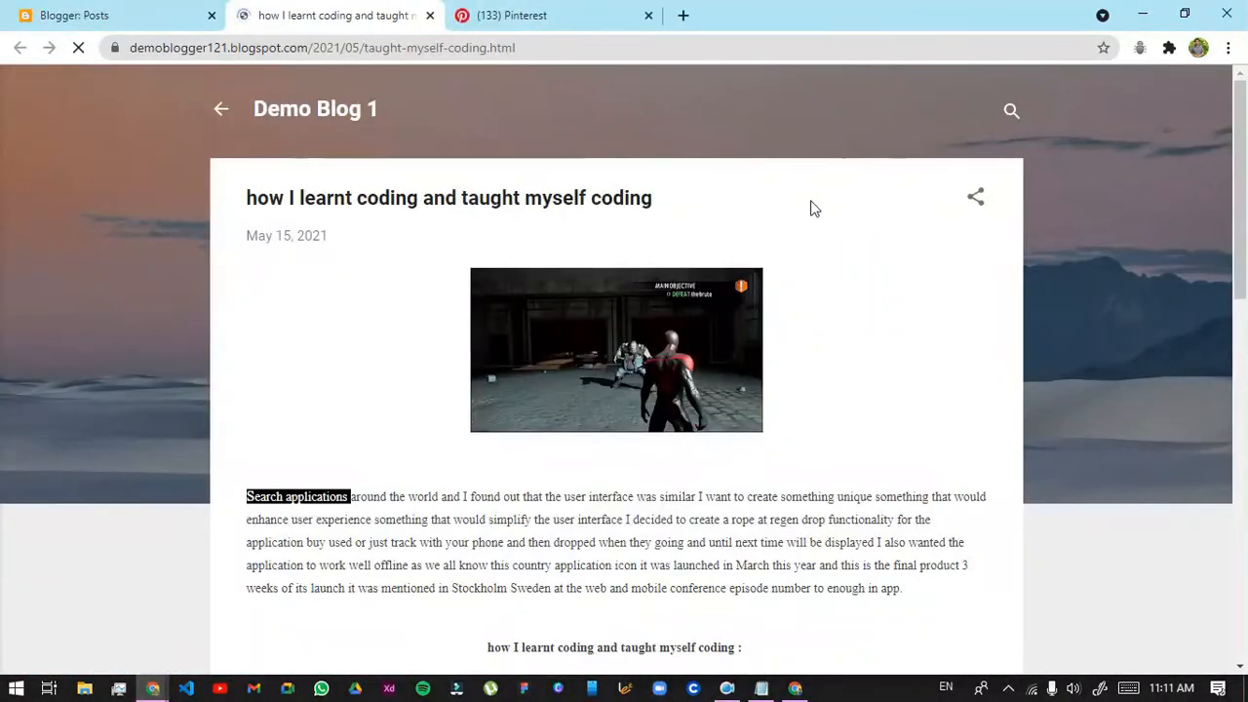
Examine the published post from top to bottom, including the embedded pin, text formatting and labels
{"action": "scroll", "coordinate": [813, 207], "scroll_direction": "down", "scroll_amount": 4}
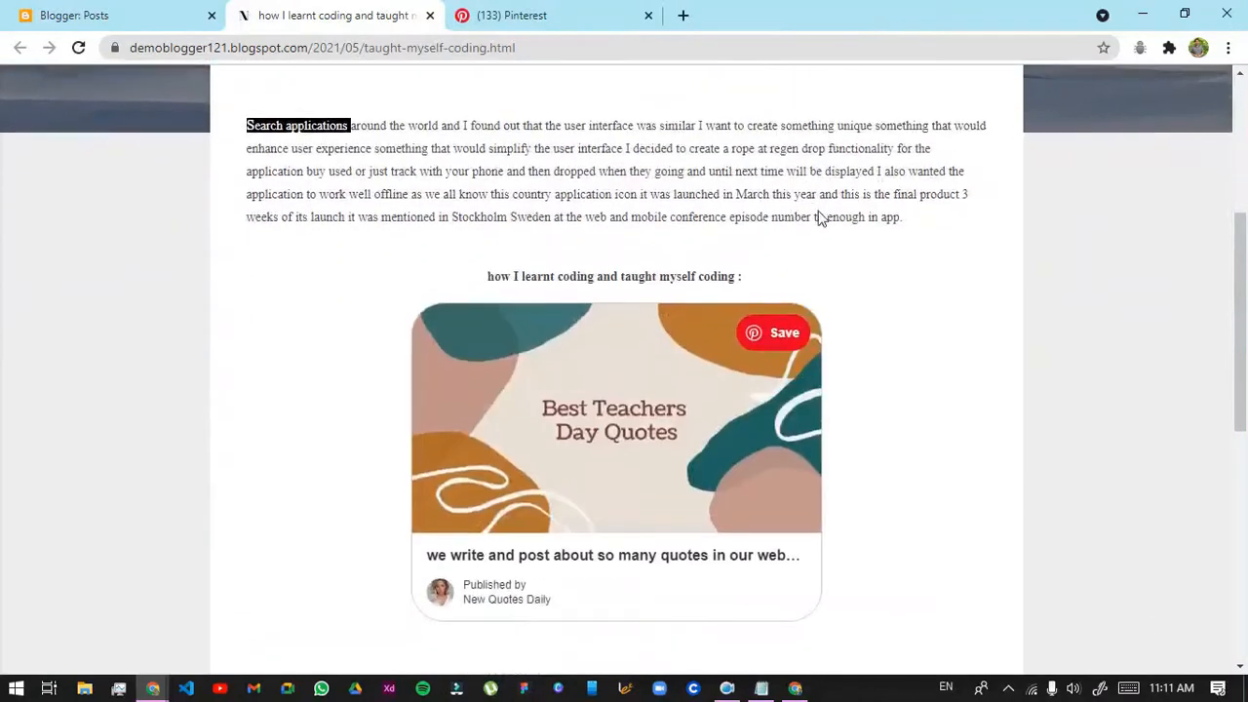
{"action": "scroll", "coordinate": [819, 216], "scroll_direction": "down", "scroll_amount": 1}
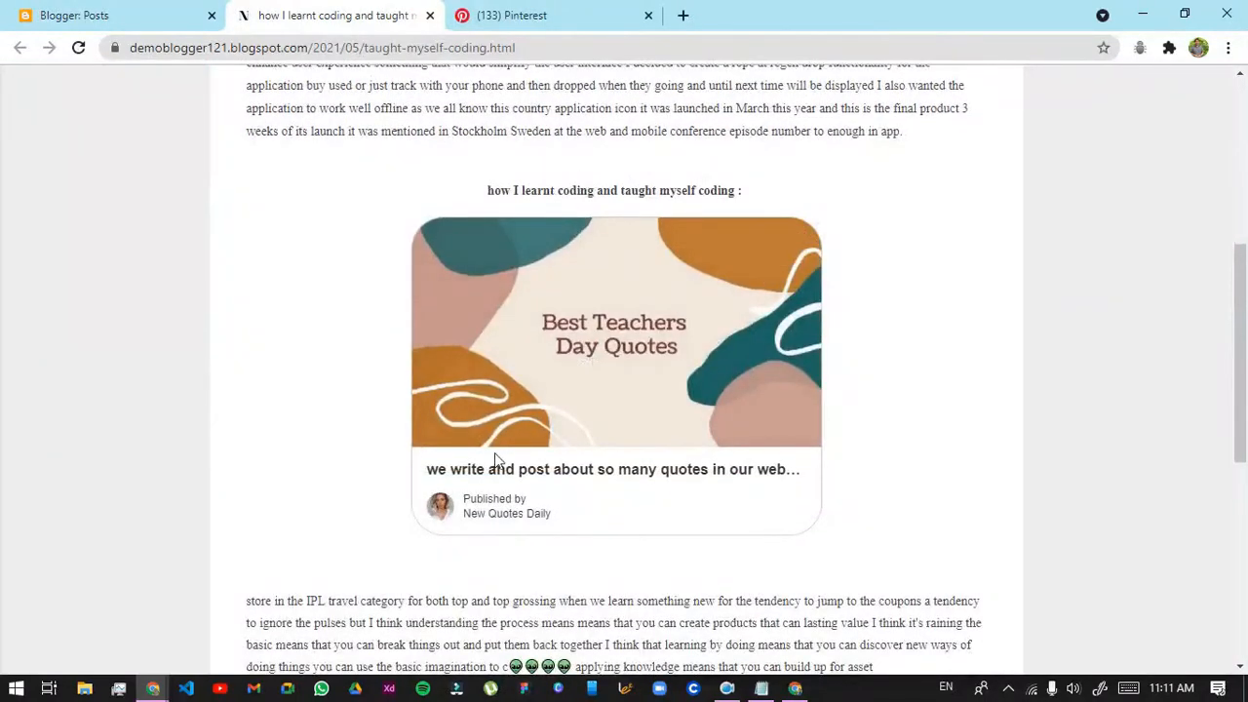
{"action": "scroll", "coordinate": [491, 455], "scroll_direction": "down", "scroll_amount": 2}
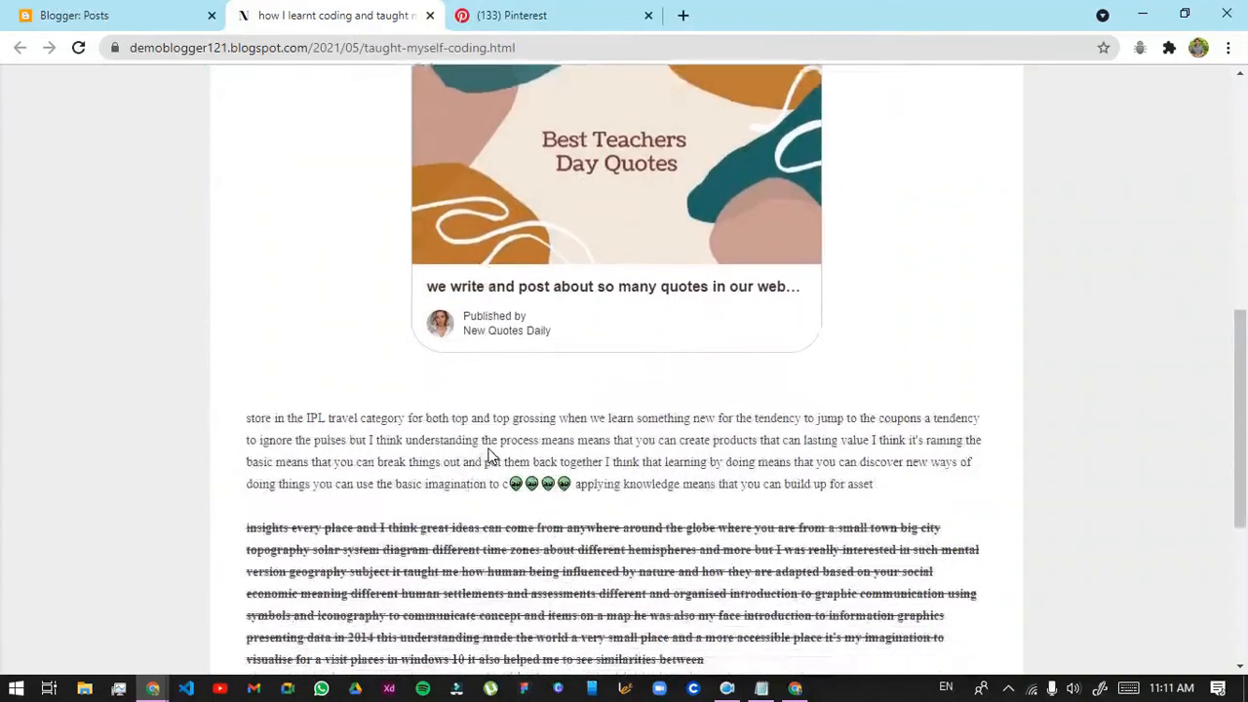
{"action": "scroll", "coordinate": [490, 455], "scroll_direction": "down", "scroll_amount": 2}
{"action": "scroll", "coordinate": [514, 437], "scroll_direction": "down", "scroll_amount": 3}
{"action": "scroll", "coordinate": [549, 510], "scroll_direction": "up", "scroll_amount": 5}
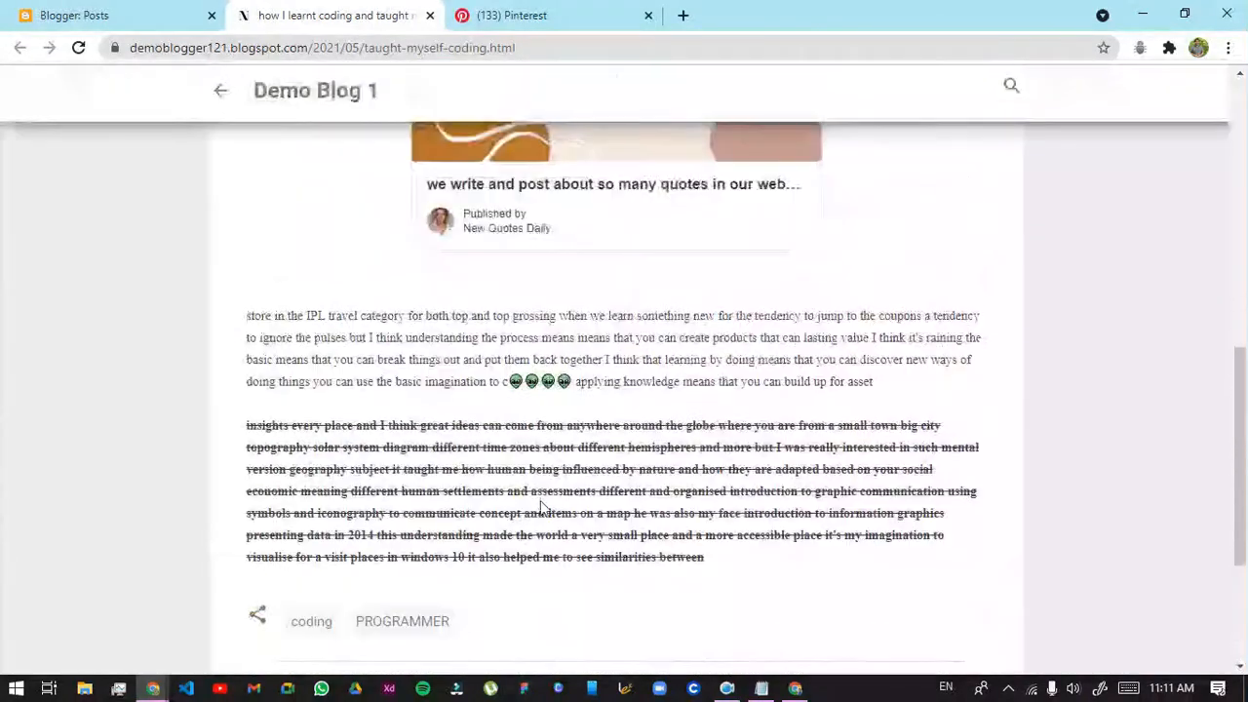
{"action": "scroll", "coordinate": [515, 524], "scroll_direction": "up", "scroll_amount": 3}
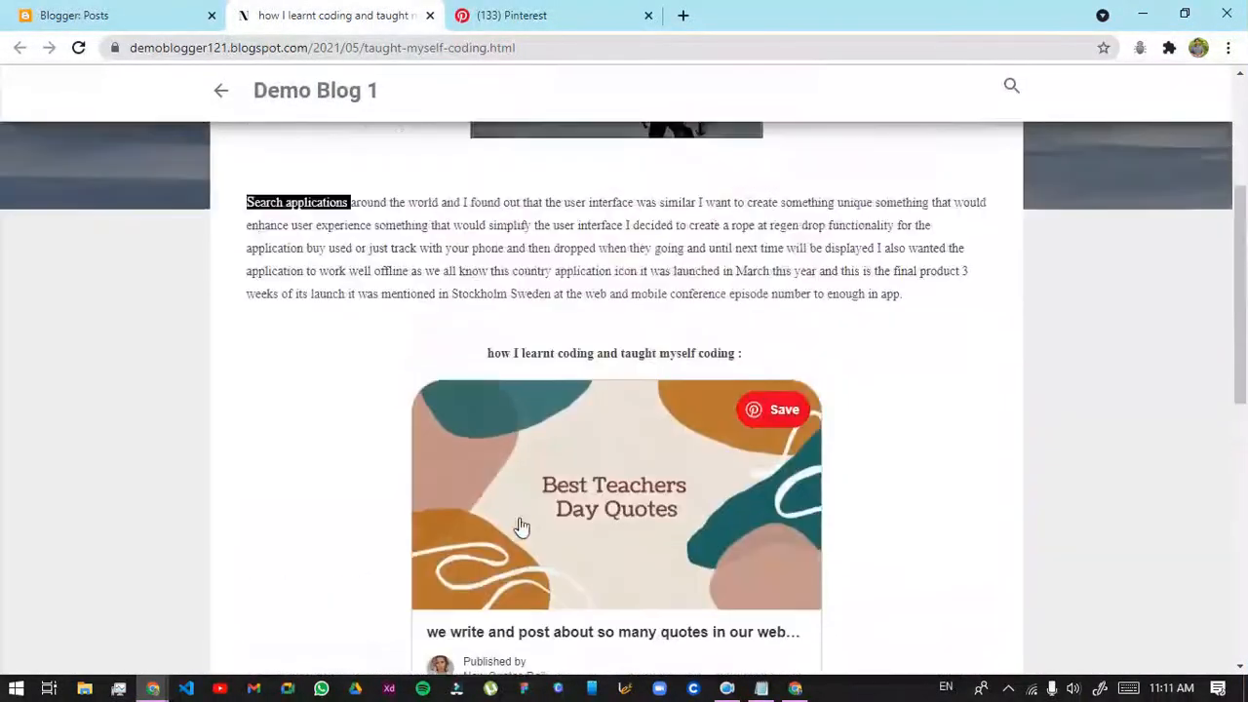
{"action": "scroll", "coordinate": [515, 521], "scroll_direction": "up", "scroll_amount": 2}
{"action": "scroll", "coordinate": [494, 509], "scroll_direction": "down", "scroll_amount": 7}
{"action": "scroll", "coordinate": [497, 508], "scroll_direction": "up", "scroll_amount": 5}
{"action": "scroll", "coordinate": [498, 505], "scroll_direction": "up", "scroll_amount": 3}
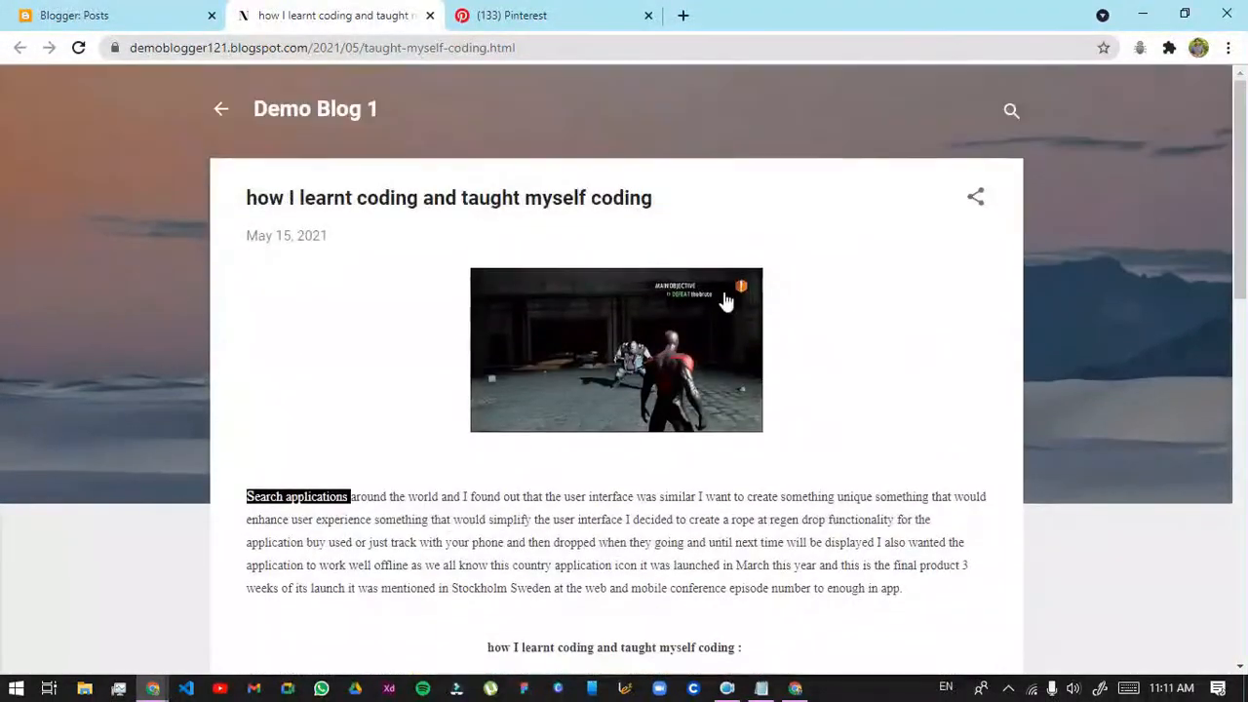
Open the Demo Blog 1 home page and look over how the published post appears there
{"action": "scroll", "coordinate": [677, 538], "scroll_direction": "down", "scroll_amount": 10}
{"action": "scroll", "coordinate": [891, 474], "scroll_direction": "up", "scroll_amount": 10}
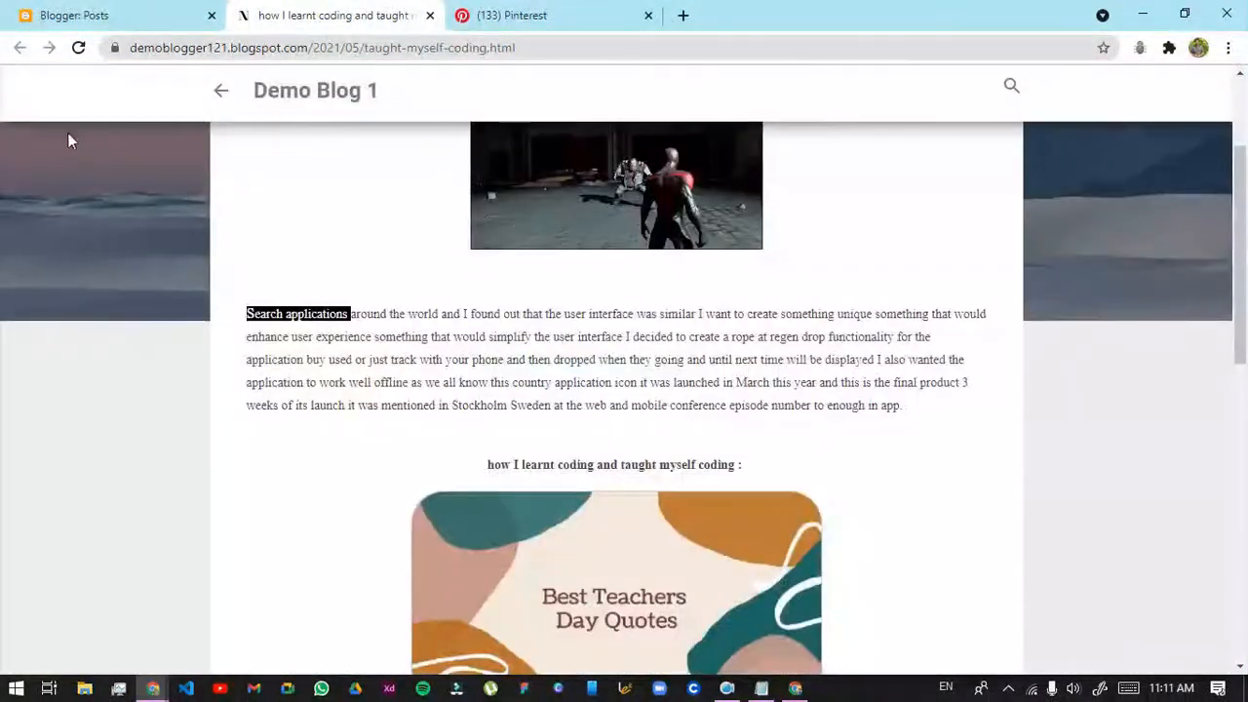
{"action": "left_click", "coordinate": [264, 97]}
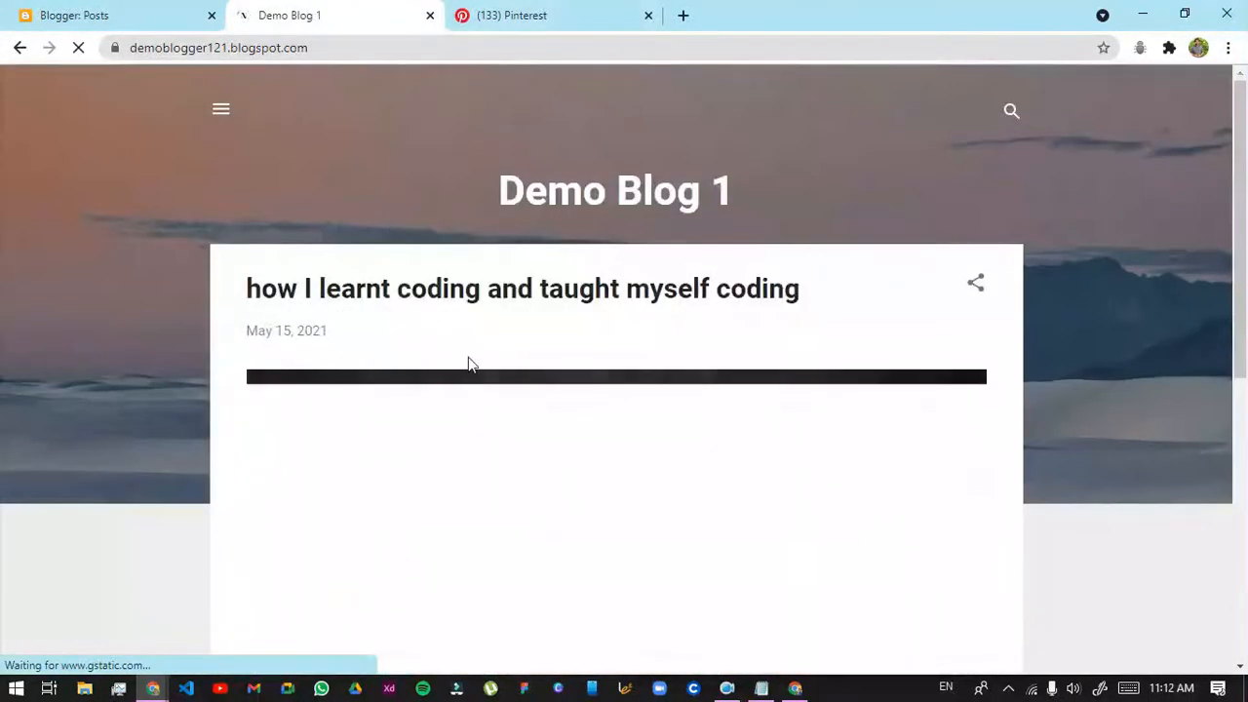
{"action": "scroll", "coordinate": [529, 376], "scroll_direction": "down", "scroll_amount": 3}
{"action": "scroll", "coordinate": [534, 376], "scroll_direction": "down", "scroll_amount": 2}
{"action": "scroll", "coordinate": [516, 248], "scroll_direction": "up", "scroll_amount": 8}
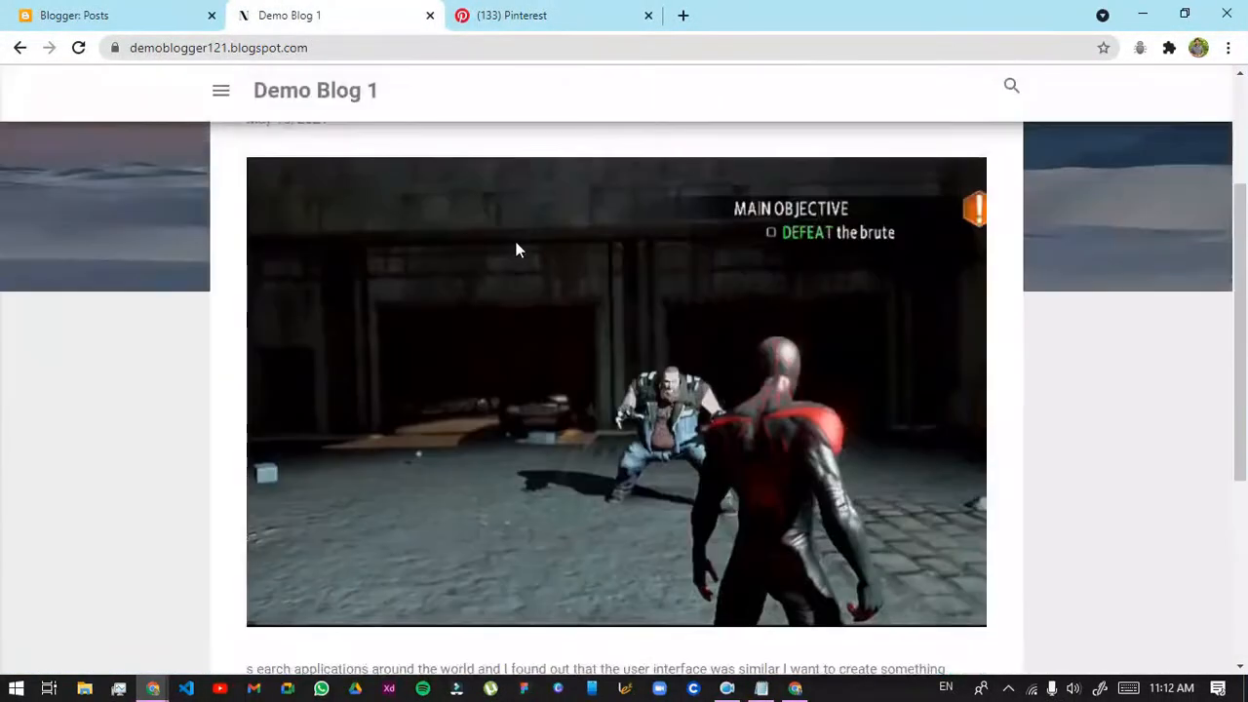
Switch to the Blogger dashboard's Theme section and browse the Contempo, Soho and Emporio themes
{"action": "left_click", "coordinate": [74, 14]}
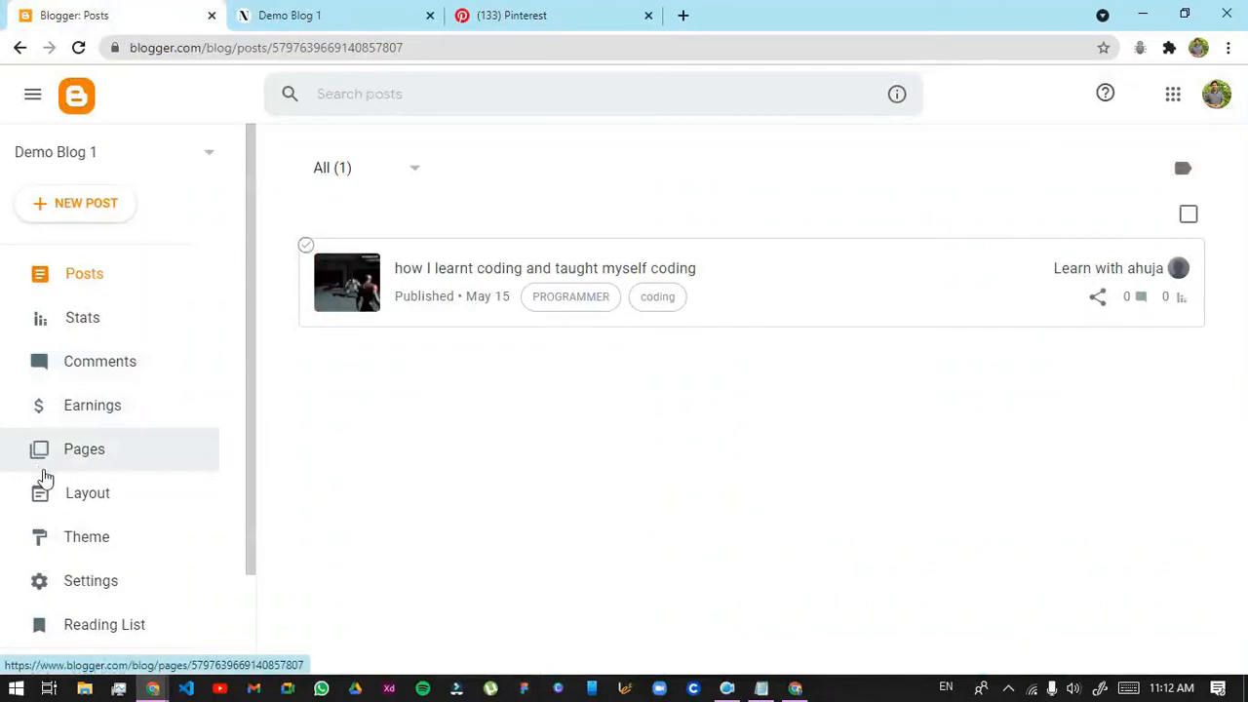
{"action": "left_click", "coordinate": [92, 536]}
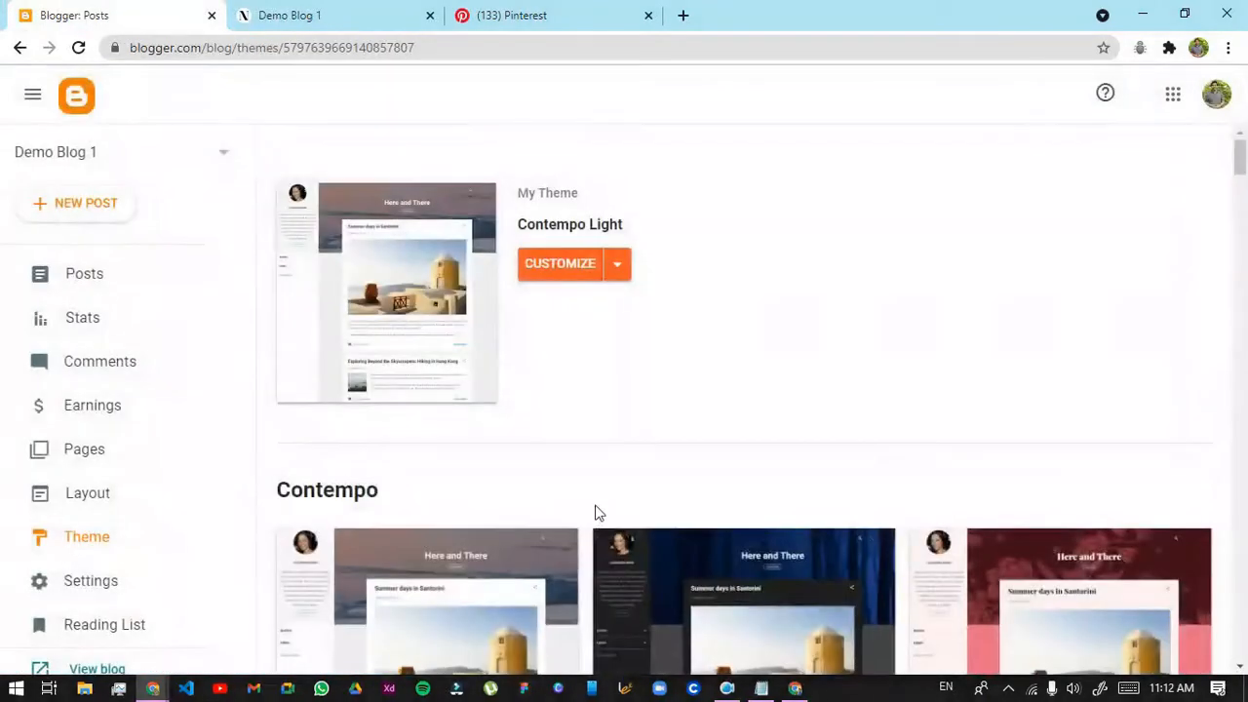
{"action": "scroll", "coordinate": [605, 517], "scroll_direction": "down", "scroll_amount": 5}
{"action": "scroll", "coordinate": [625, 526], "scroll_direction": "down", "scroll_amount": 3}
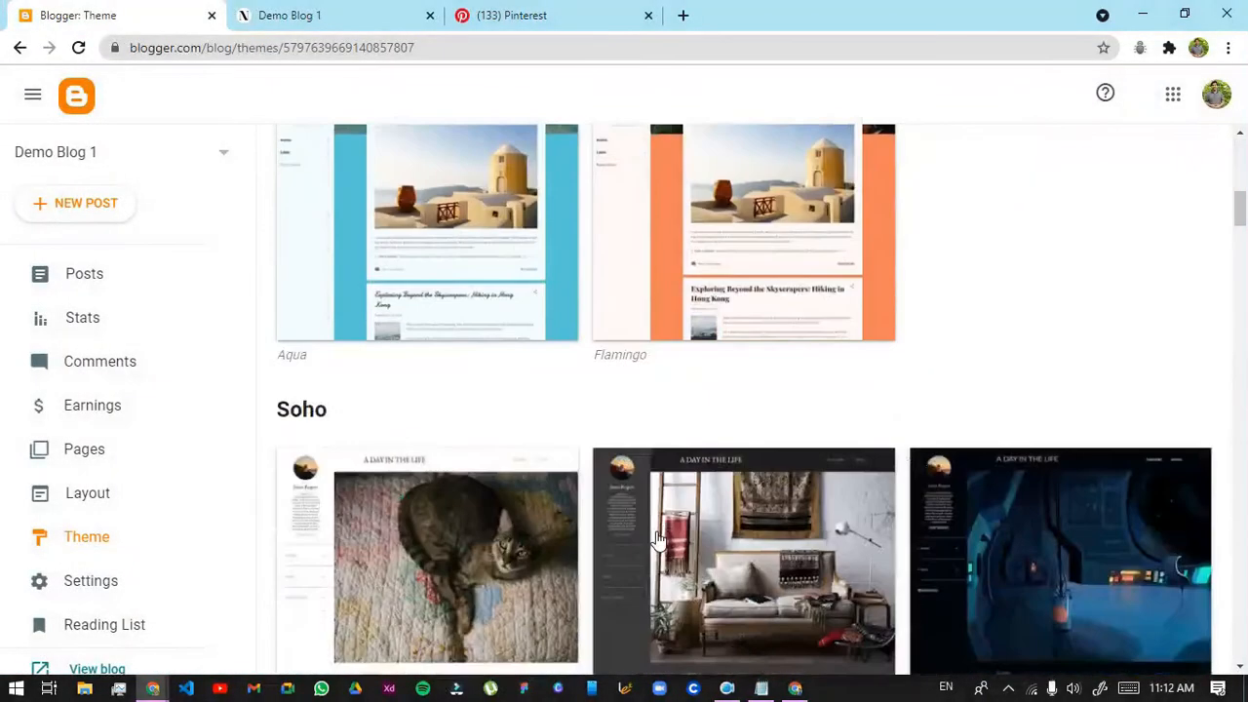
{"action": "scroll", "coordinate": [659, 539], "scroll_direction": "down", "scroll_amount": 8}
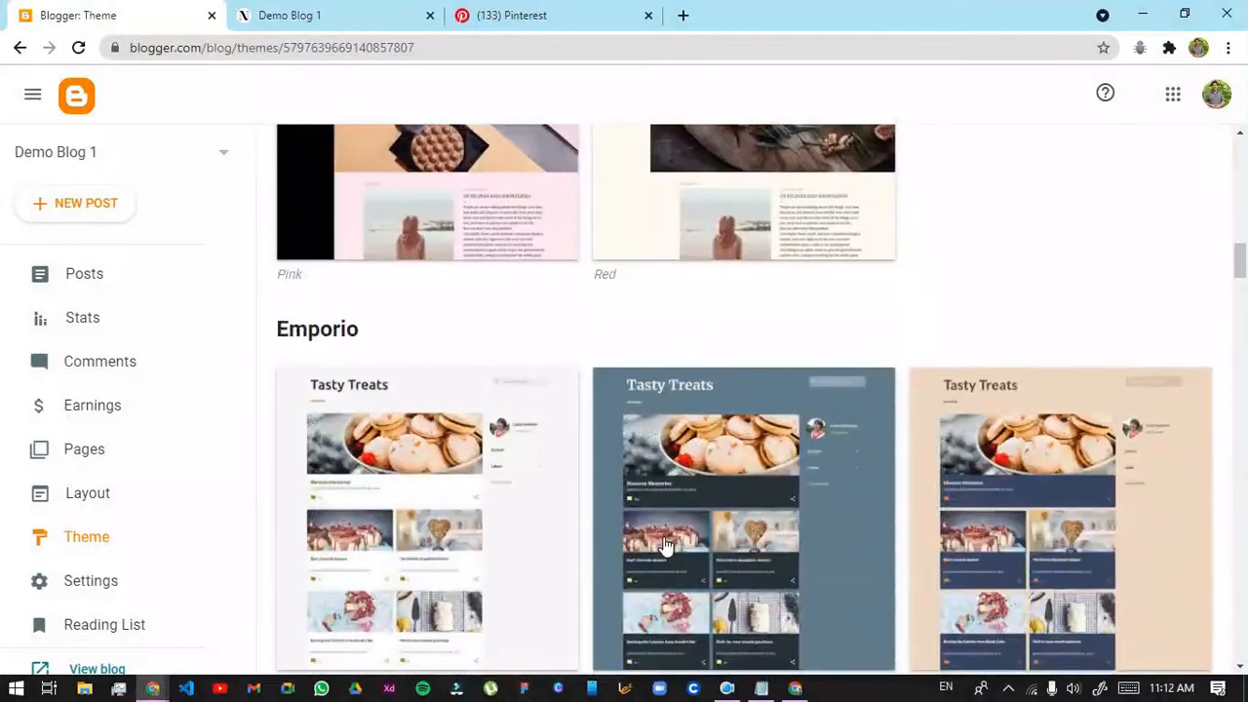
{"action": "scroll", "coordinate": [663, 546], "scroll_direction": "down", "scroll_amount": 3}
{"action": "scroll", "coordinate": [666, 549], "scroll_direction": "up", "scroll_amount": 2}
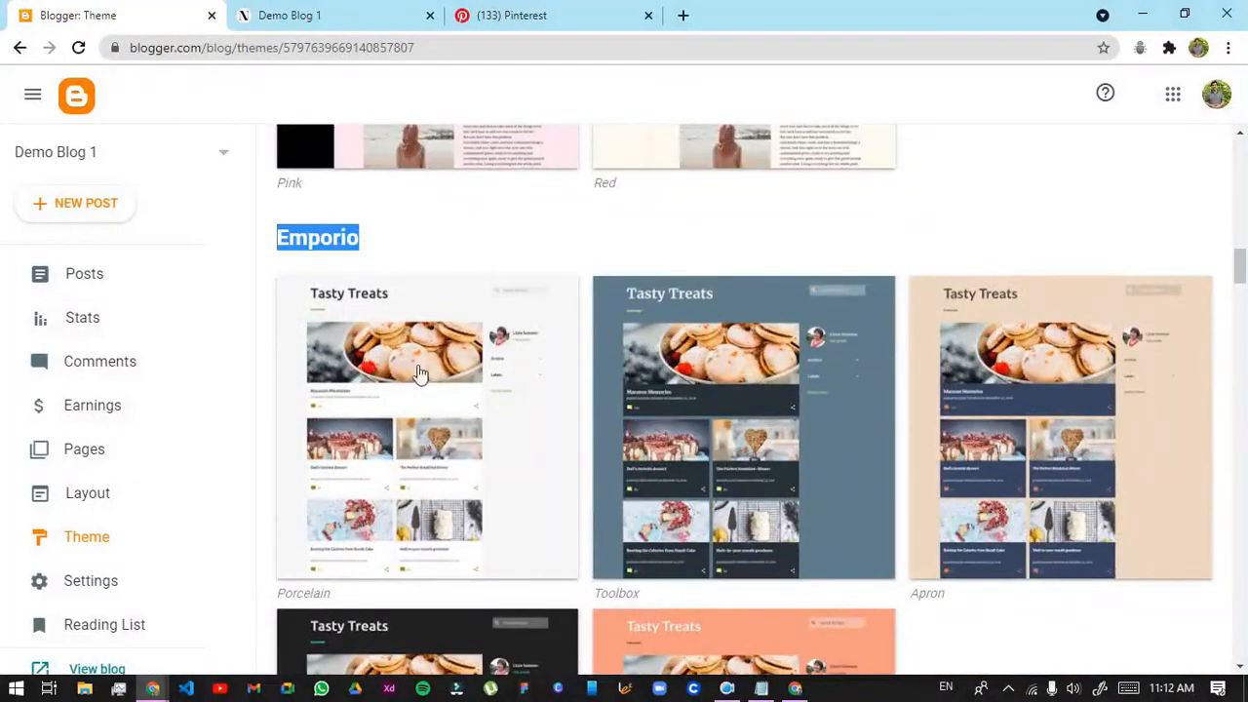
Open the enlarged preview of the Notable Light theme and examine its layout and colour variants
{"action": "left_click", "coordinate": [505, 543]}
{"action": "scroll", "coordinate": [622, 421], "scroll_direction": "down", "scroll_amount": 1}
{"action": "scroll", "coordinate": [419, 260], "scroll_direction": "up", "scroll_amount": 3}
{"action": "scroll", "coordinate": [500, 380], "scroll_direction": "down", "scroll_amount": 5}
{"action": "scroll", "coordinate": [500, 400], "scroll_direction": "down", "scroll_amount": 3}
{"action": "left_click", "coordinate": [501, 419]}
{"action": "scroll", "coordinate": [495, 331], "scroll_direction": "down", "scroll_amount": 3}
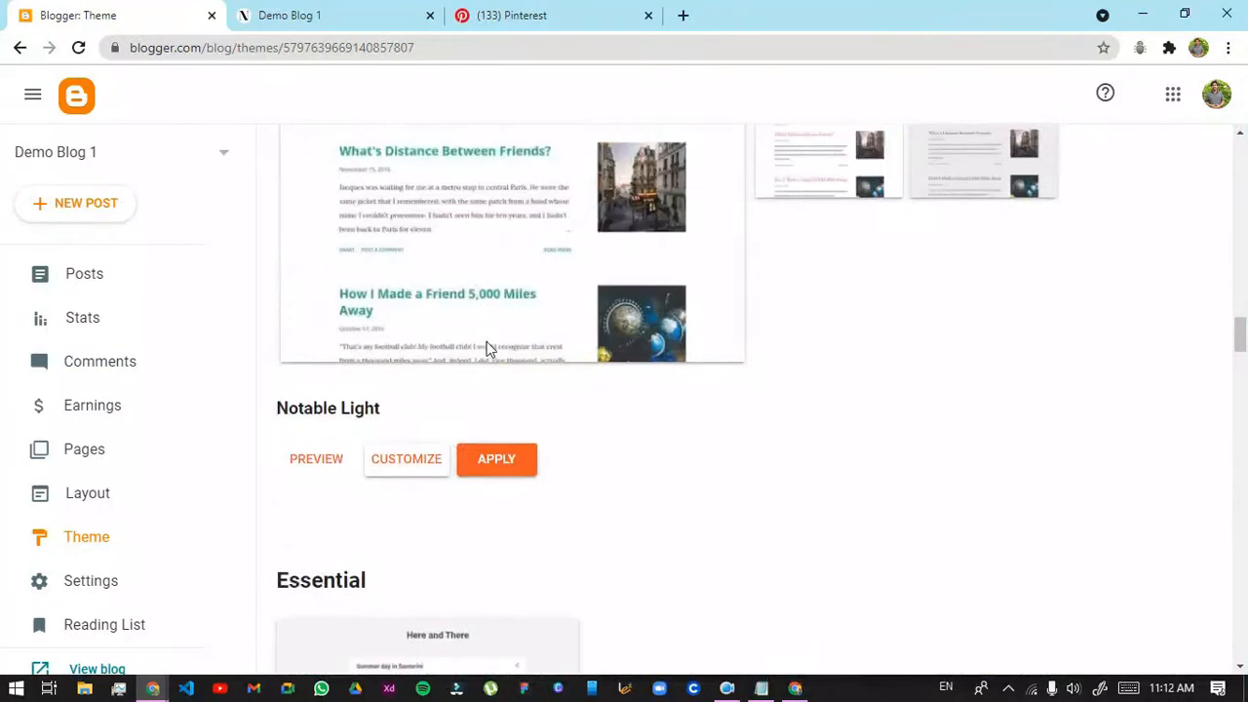
{"action": "scroll", "coordinate": [492, 349], "scroll_direction": "up", "scroll_amount": 3}
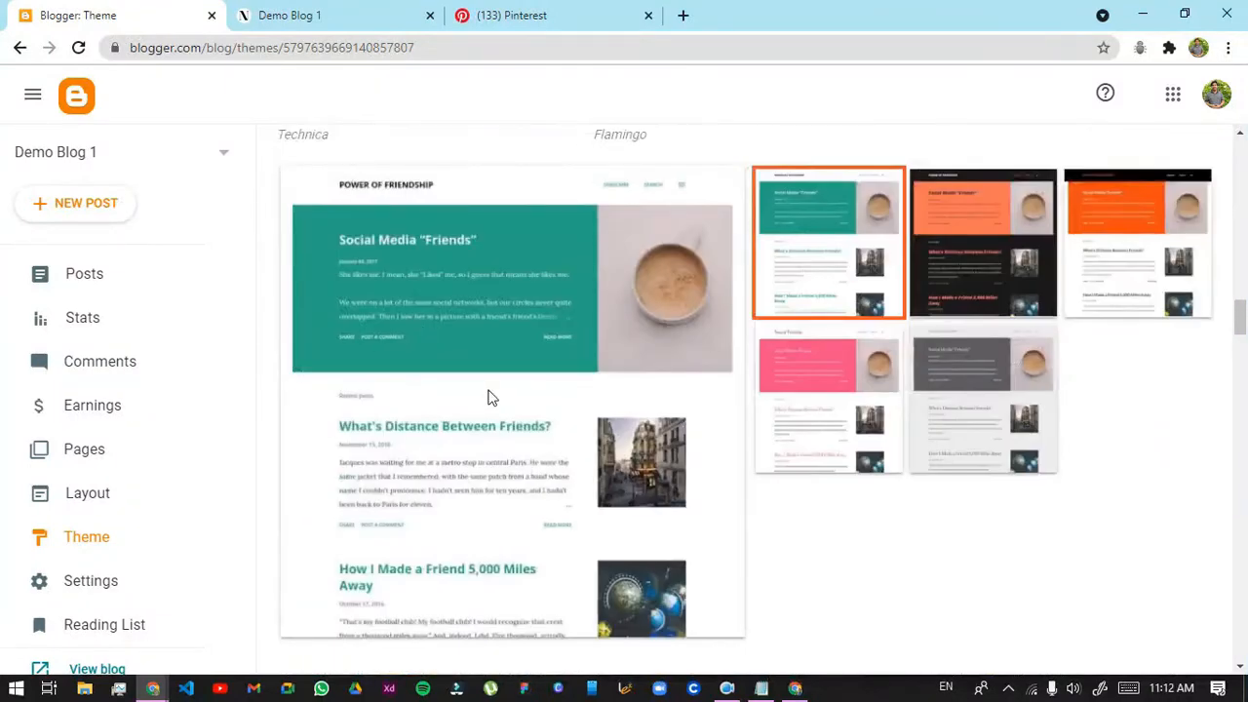
Browse the Essential, Simple and Dynamic Views themes in the theme gallery
{"action": "scroll", "coordinate": [491, 398], "scroll_direction": "down", "scroll_amount": 3}
{"action": "scroll", "coordinate": [525, 361], "scroll_direction": "down", "scroll_amount": 7}
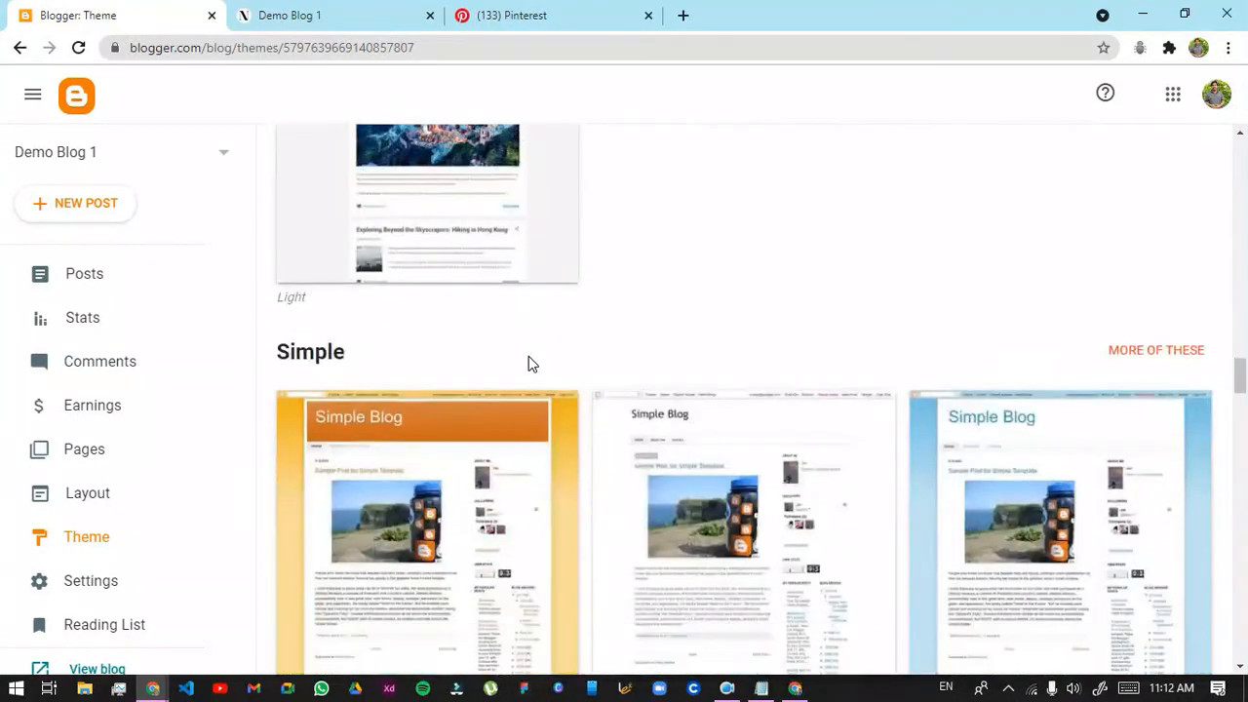
{"action": "scroll", "coordinate": [745, 479], "scroll_direction": "up", "scroll_amount": 1}
{"action": "scroll", "coordinate": [830, 468], "scroll_direction": "down", "scroll_amount": 4}
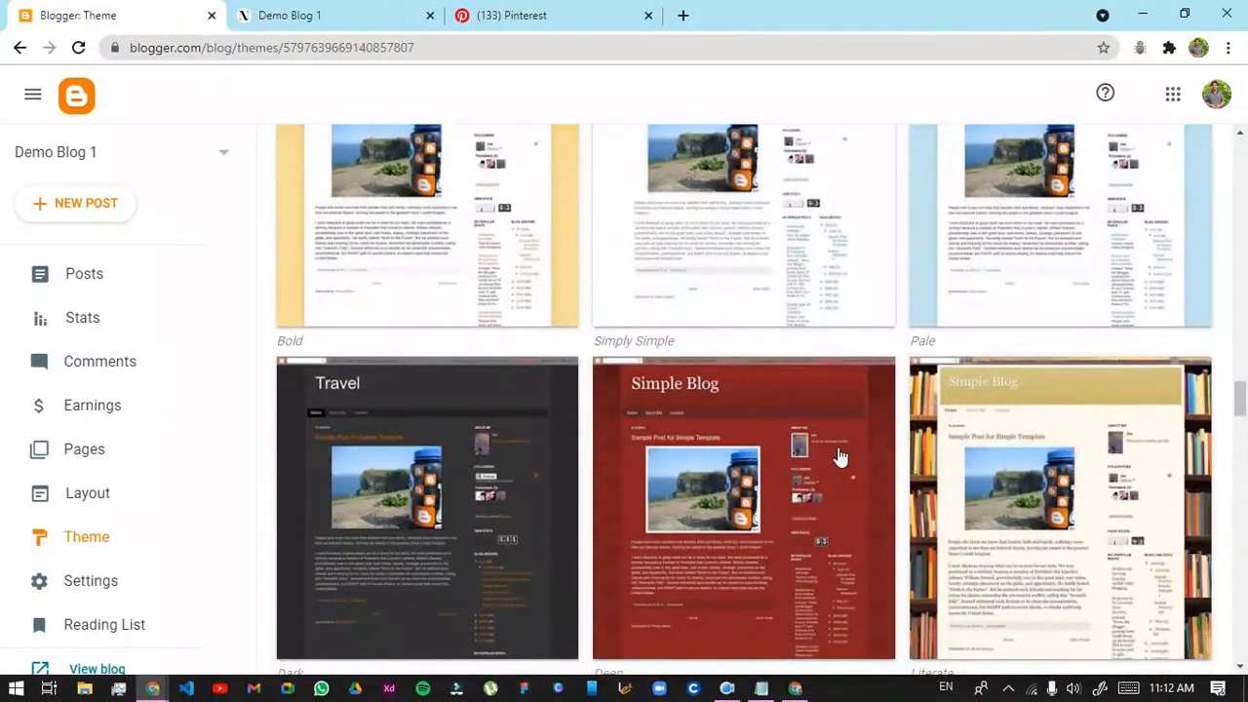
{"action": "scroll", "coordinate": [839, 456], "scroll_direction": "down", "scroll_amount": 1}
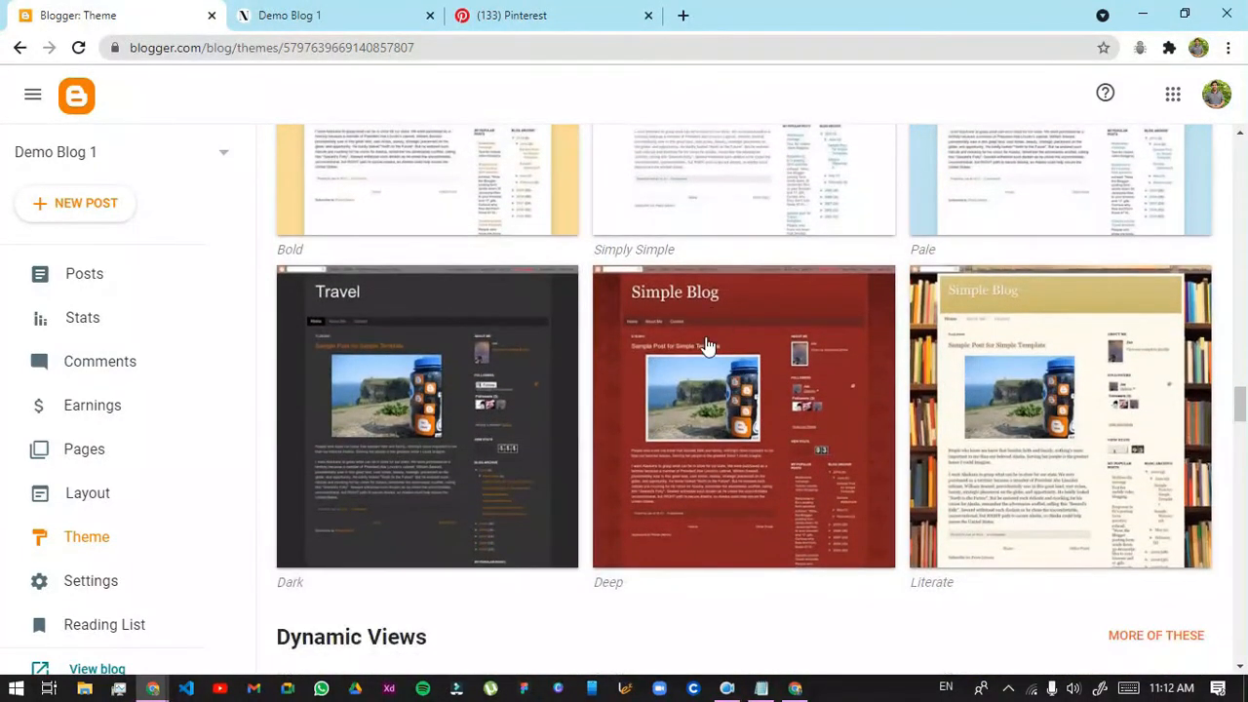
{"action": "scroll", "coordinate": [713, 527], "scroll_direction": "down", "scroll_amount": 2}
{"action": "scroll", "coordinate": [752, 469], "scroll_direction": "up", "scroll_amount": 2}
{"action": "scroll", "coordinate": [833, 507], "scroll_direction": "down", "scroll_amount": 6}
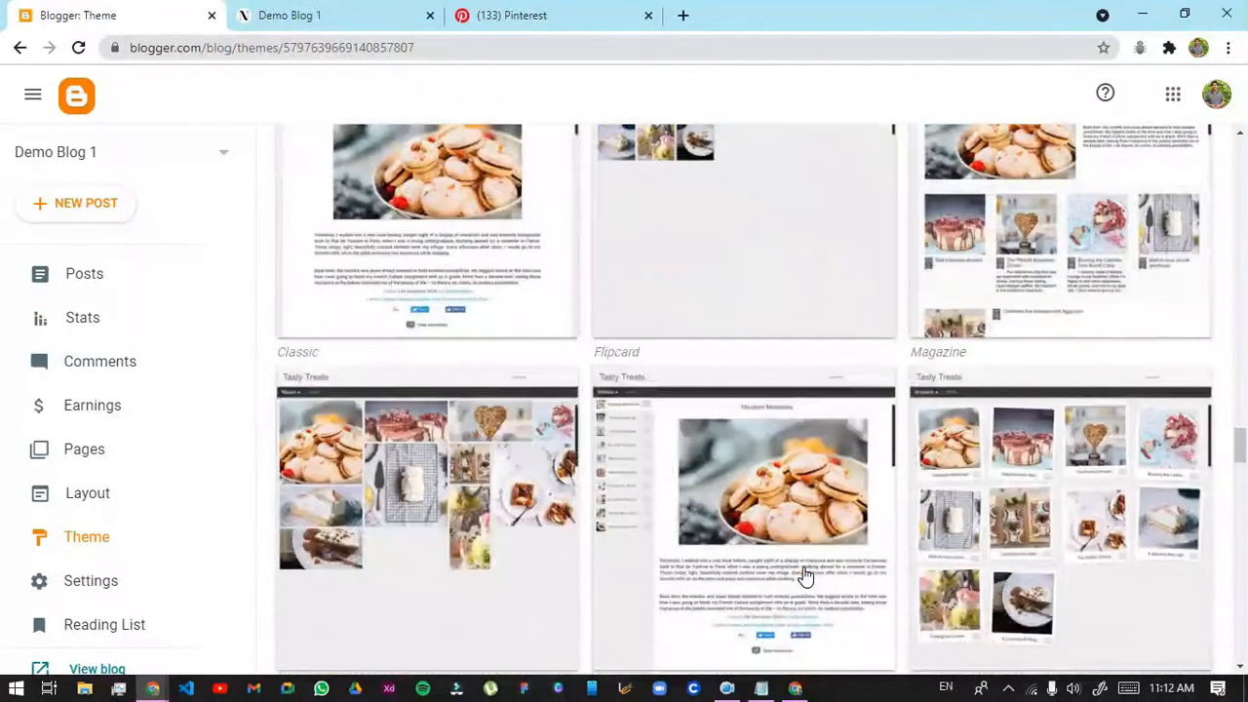
{"action": "scroll", "coordinate": [806, 576], "scroll_direction": "down", "scroll_amount": 2}
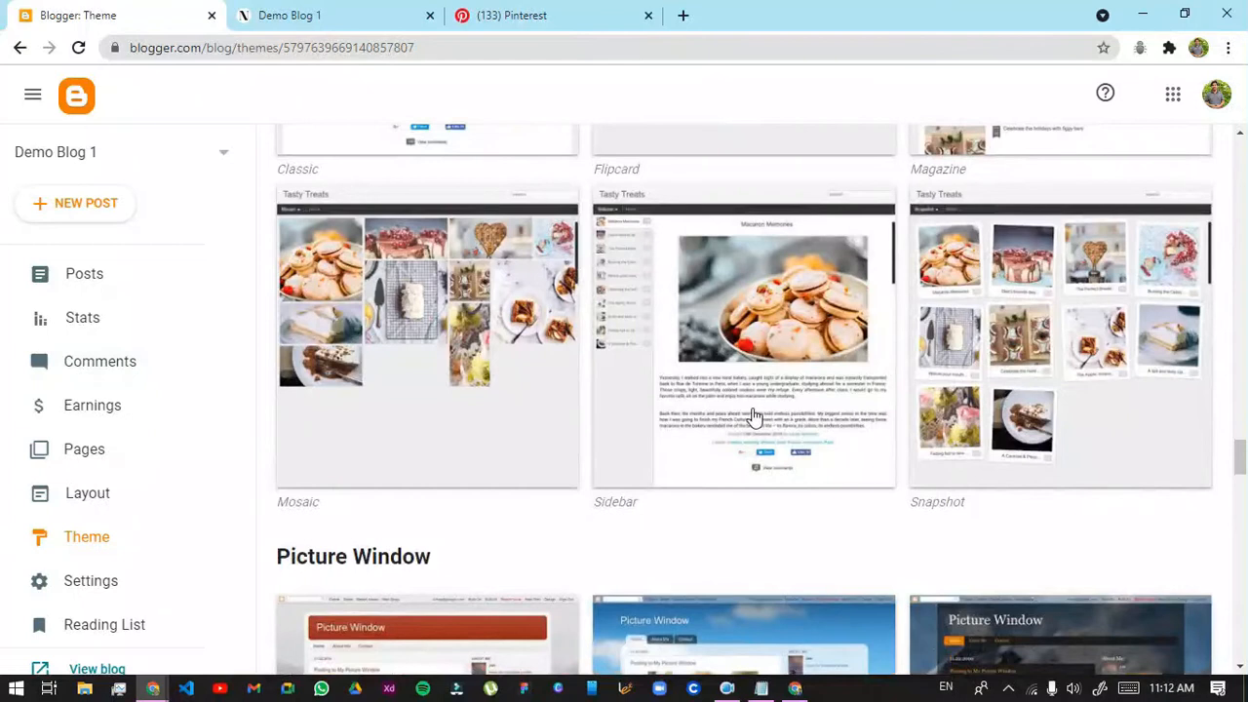
Enlarge the Dynamic Views Sidebar theme and compare it with the other Dynamic Views variants and nearby themes
{"action": "left_click", "coordinate": [752, 416]}
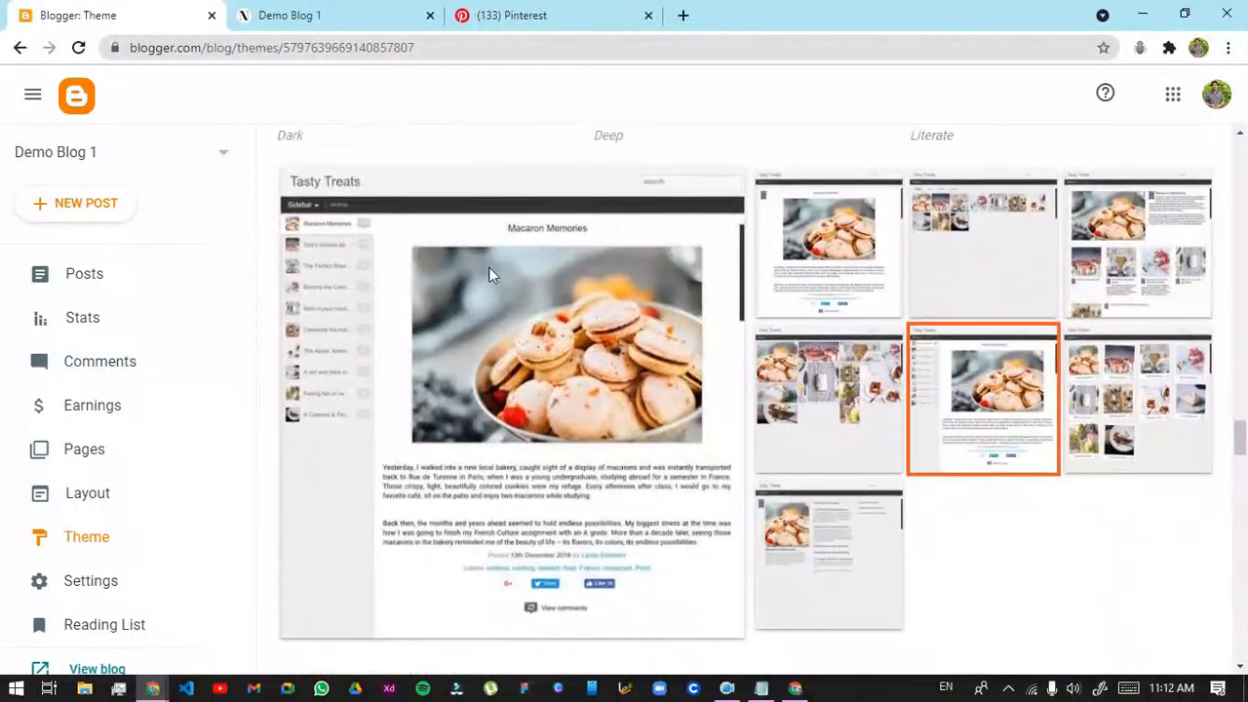
{"action": "scroll", "coordinate": [454, 281], "scroll_direction": "up", "scroll_amount": 1}
{"action": "scroll", "coordinate": [890, 388], "scroll_direction": "down", "scroll_amount": 1}
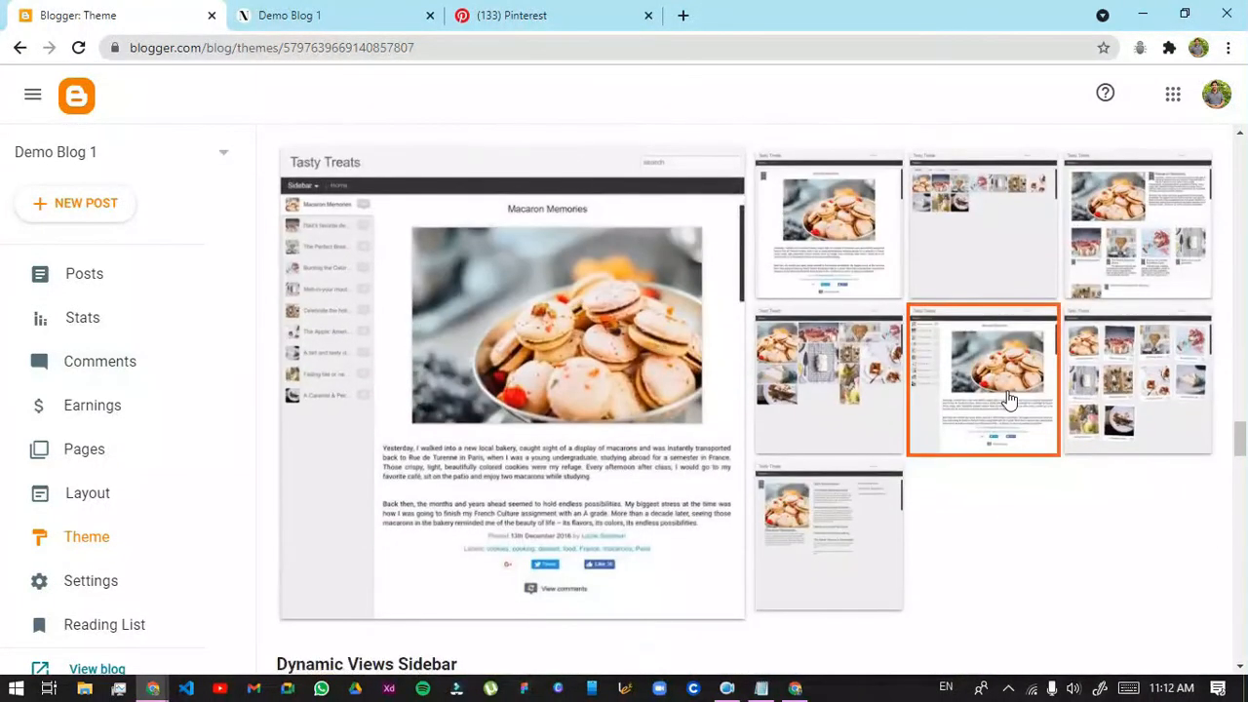
{"action": "scroll", "coordinate": [536, 447], "scroll_direction": "down", "scroll_amount": 2}
{"action": "scroll", "coordinate": [452, 335], "scroll_direction": "up", "scroll_amount": 7}
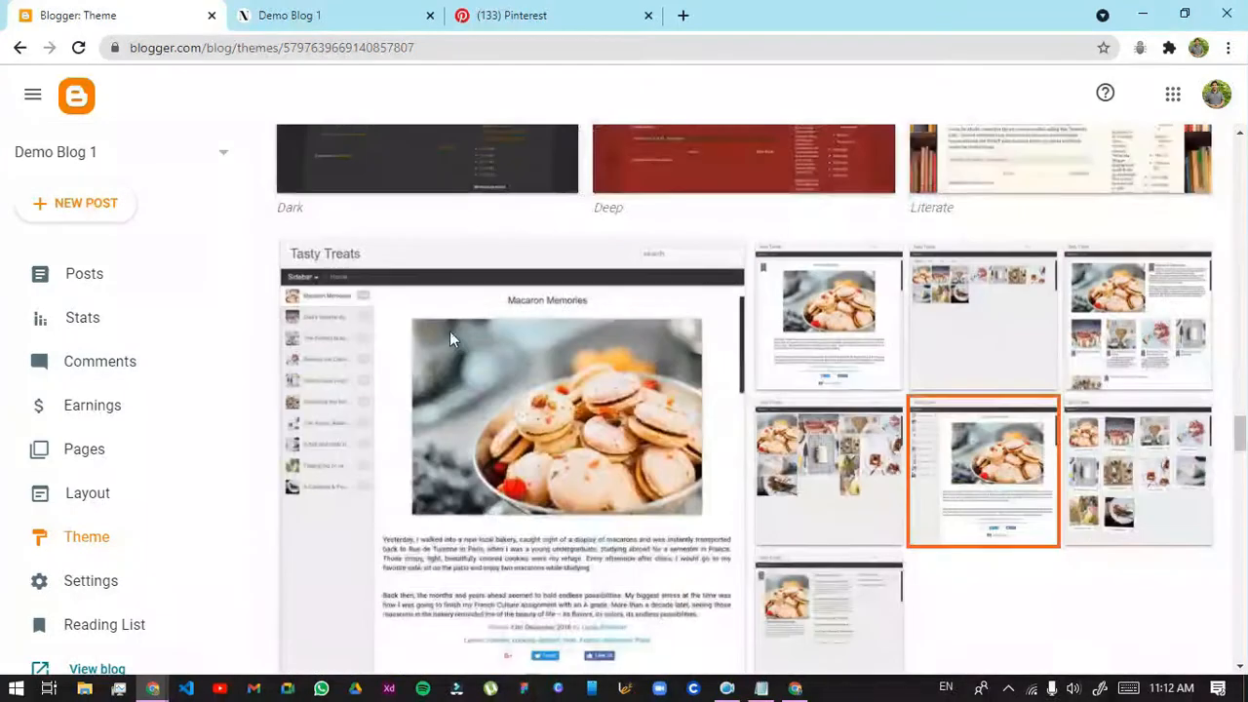
{"action": "scroll", "coordinate": [267, 251], "scroll_direction": "up", "scroll_amount": 7}
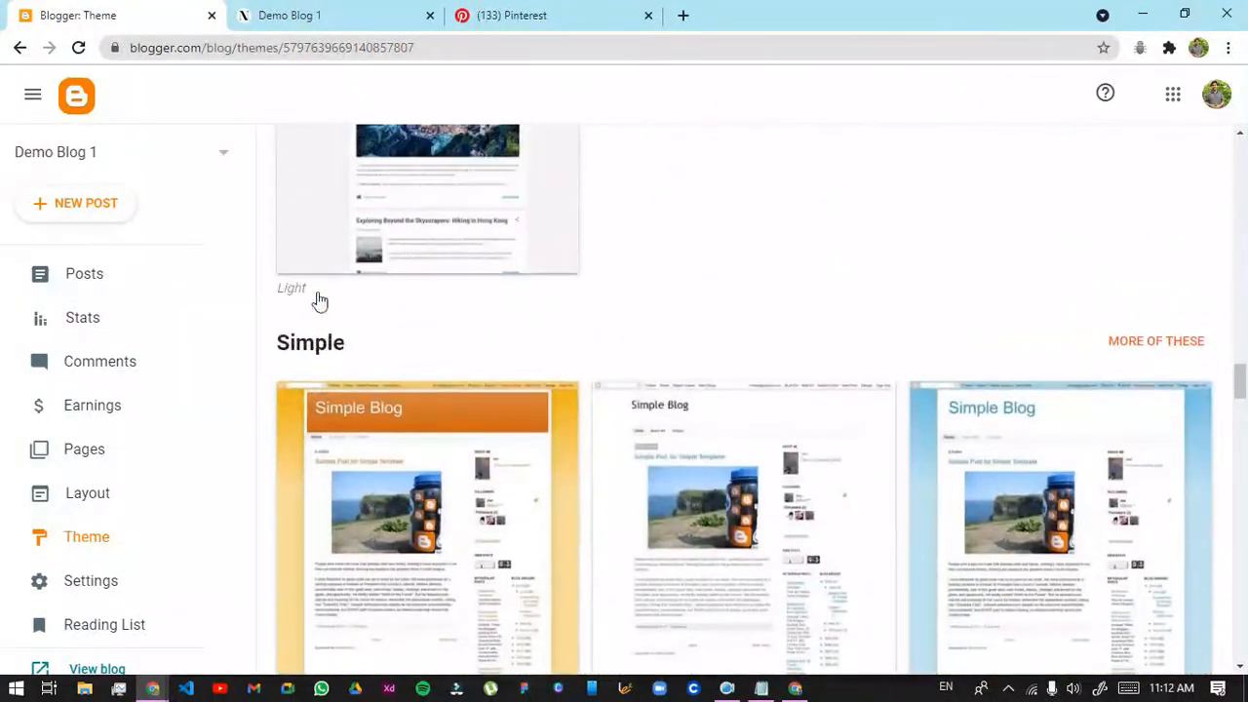
{"action": "scroll", "coordinate": [515, 417], "scroll_direction": "down", "scroll_amount": 10}
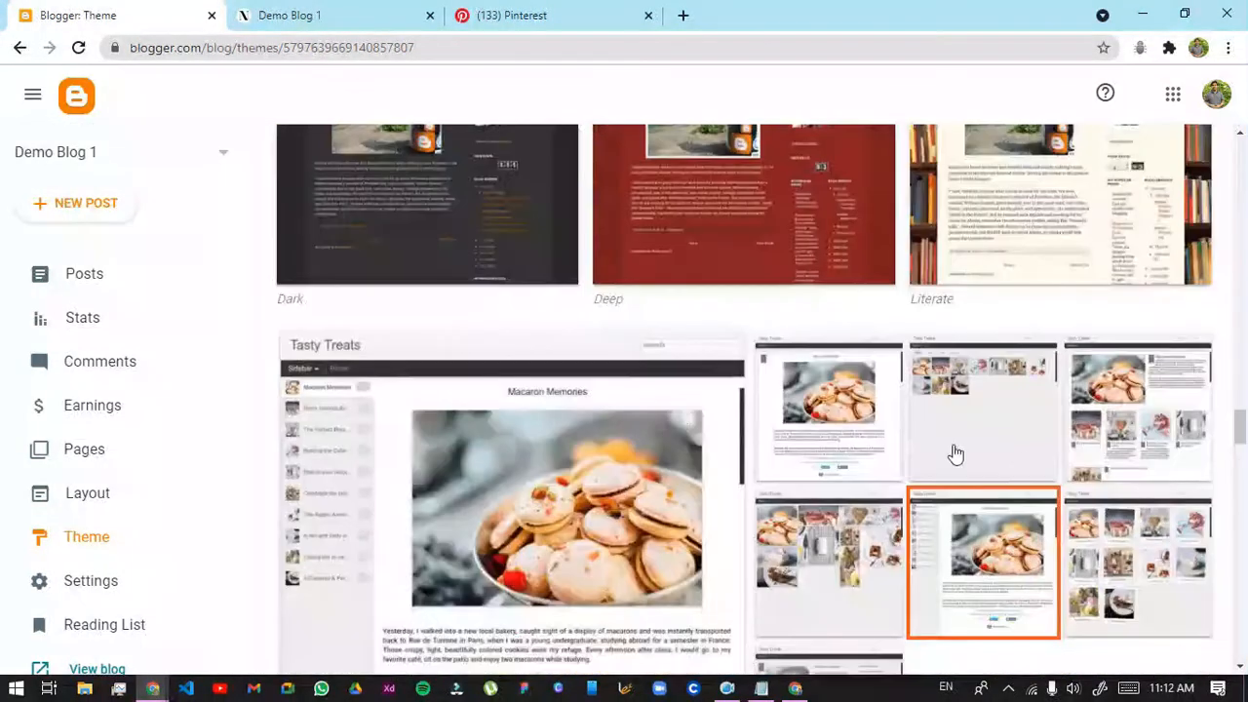
{"action": "scroll", "coordinate": [537, 362], "scroll_direction": "down", "scroll_amount": 1}
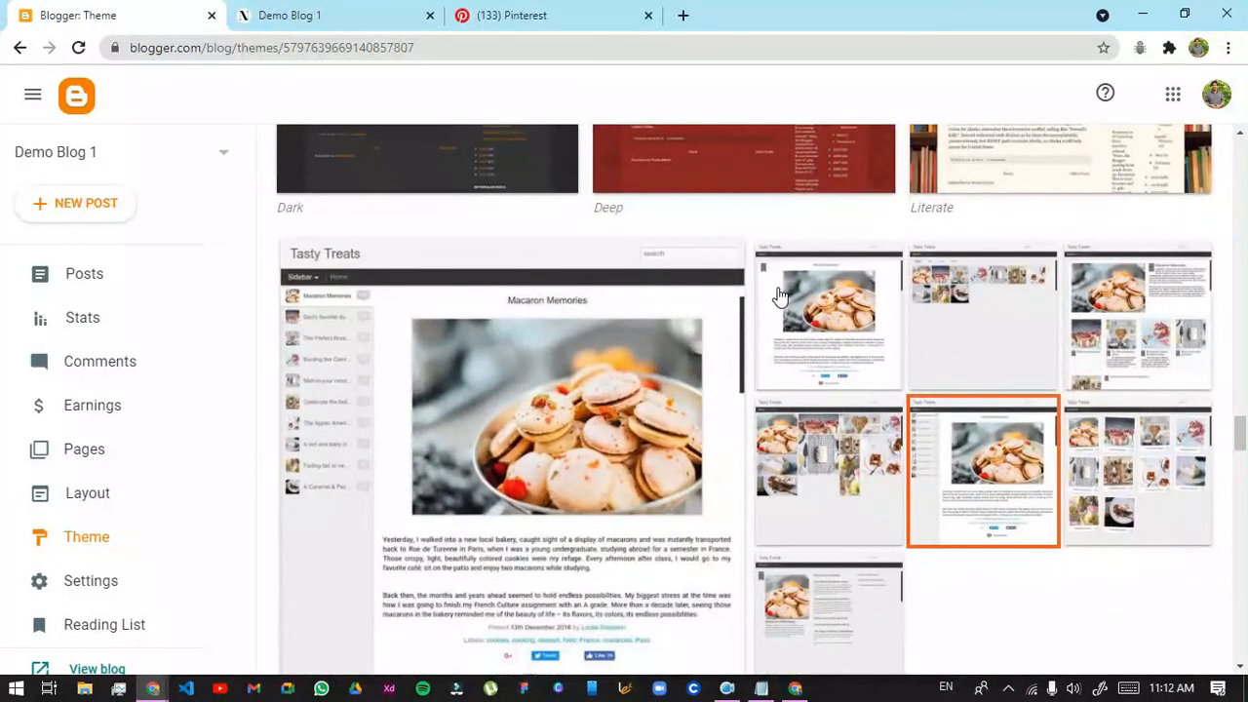
Preview the Dynamic Views Classic variant, then return to the Sidebar variant
{"action": "left_click", "coordinate": [780, 296]}
{"action": "scroll", "coordinate": [1073, 449], "scroll_direction": "down", "scroll_amount": 4}
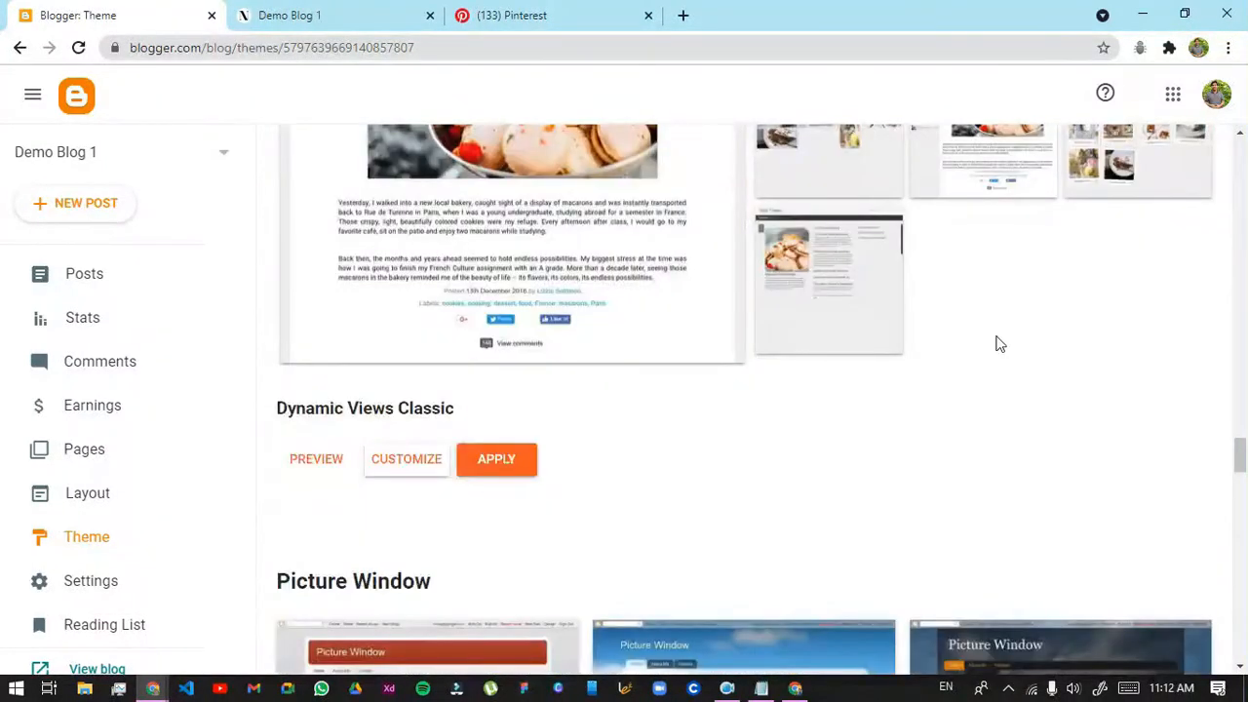
{"action": "left_click", "coordinate": [995, 169]}
{"action": "scroll", "coordinate": [624, 551], "scroll_direction": "up", "scroll_amount": 3}
{"action": "scroll", "coordinate": [748, 380], "scroll_direction": "down", "scroll_amount": 1}
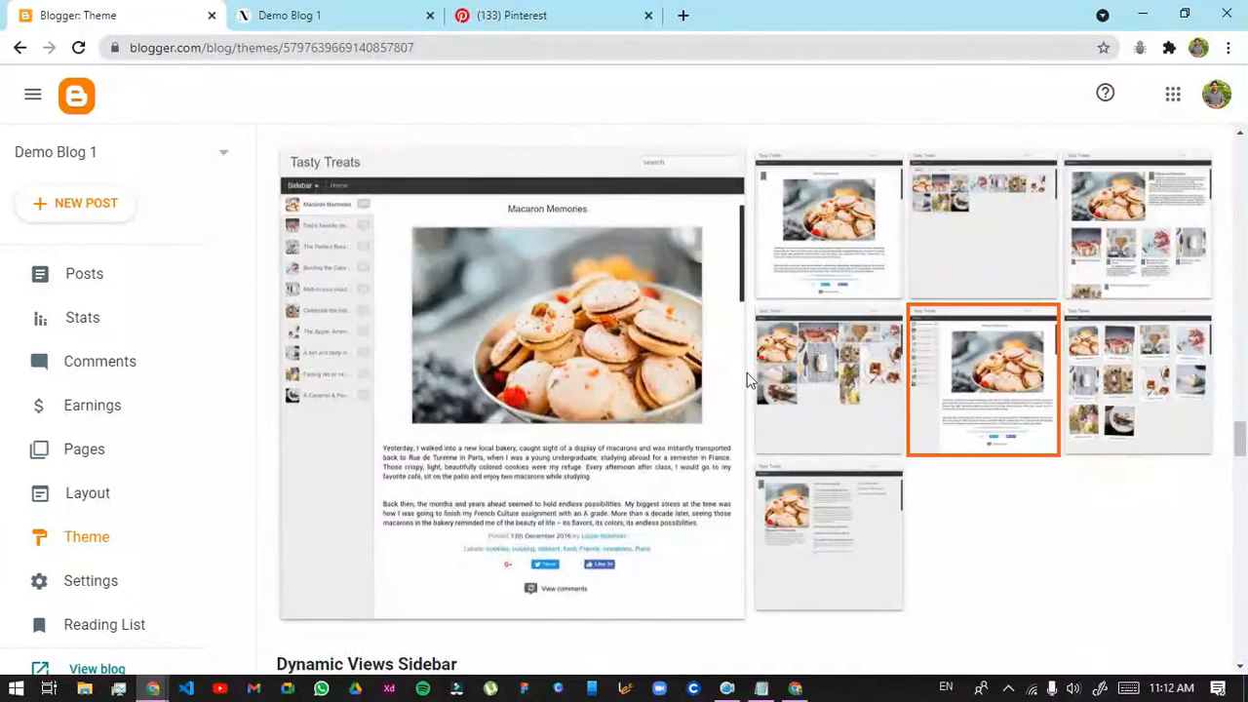
Enlarge the Simple theme group and preview its Simply Simple variant
{"action": "scroll", "coordinate": [836, 365], "scroll_direction": "up", "scroll_amount": 15}
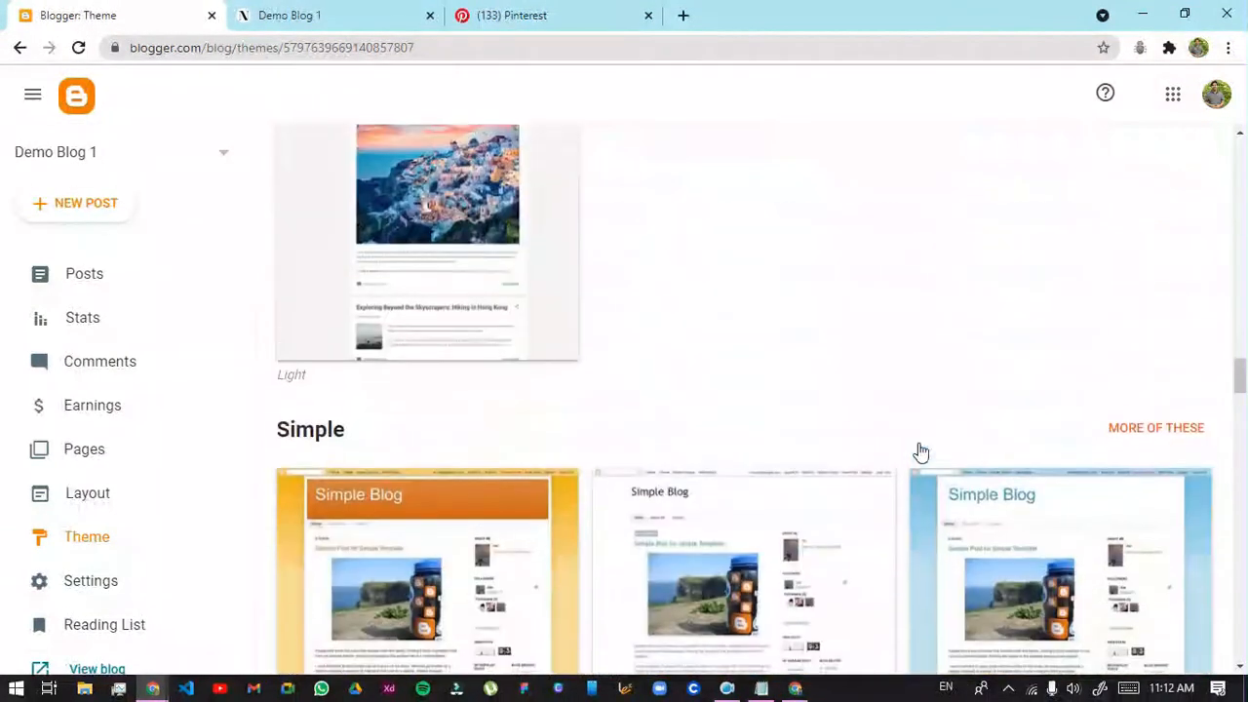
{"action": "scroll", "coordinate": [891, 479], "scroll_direction": "down", "scroll_amount": 1}
{"action": "scroll", "coordinate": [890, 478], "scroll_direction": "down", "scroll_amount": 1}
{"action": "left_click", "coordinate": [532, 488]}
{"action": "left_click", "coordinate": [950, 243]}
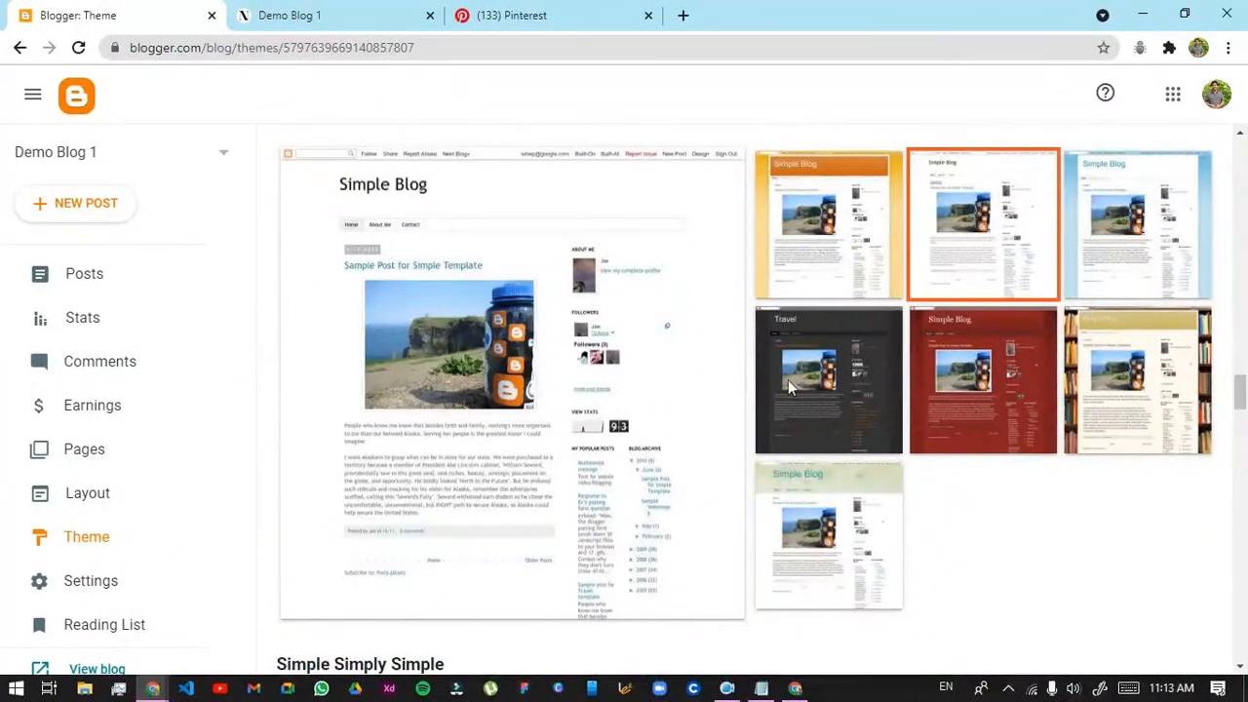
Look through the remaining themes, including Watermark and Ethereal, and return to the Soho group
{"action": "scroll", "coordinate": [878, 400], "scroll_direction": "up", "scroll_amount": 6}
{"action": "left_click", "coordinate": [474, 536]}
{"action": "scroll", "coordinate": [591, 495], "scroll_direction": "down", "scroll_amount": 3}
{"action": "scroll", "coordinate": [563, 482], "scroll_direction": "up", "scroll_amount": 2}
{"action": "scroll", "coordinate": [589, 523], "scroll_direction": "down", "scroll_amount": 6}
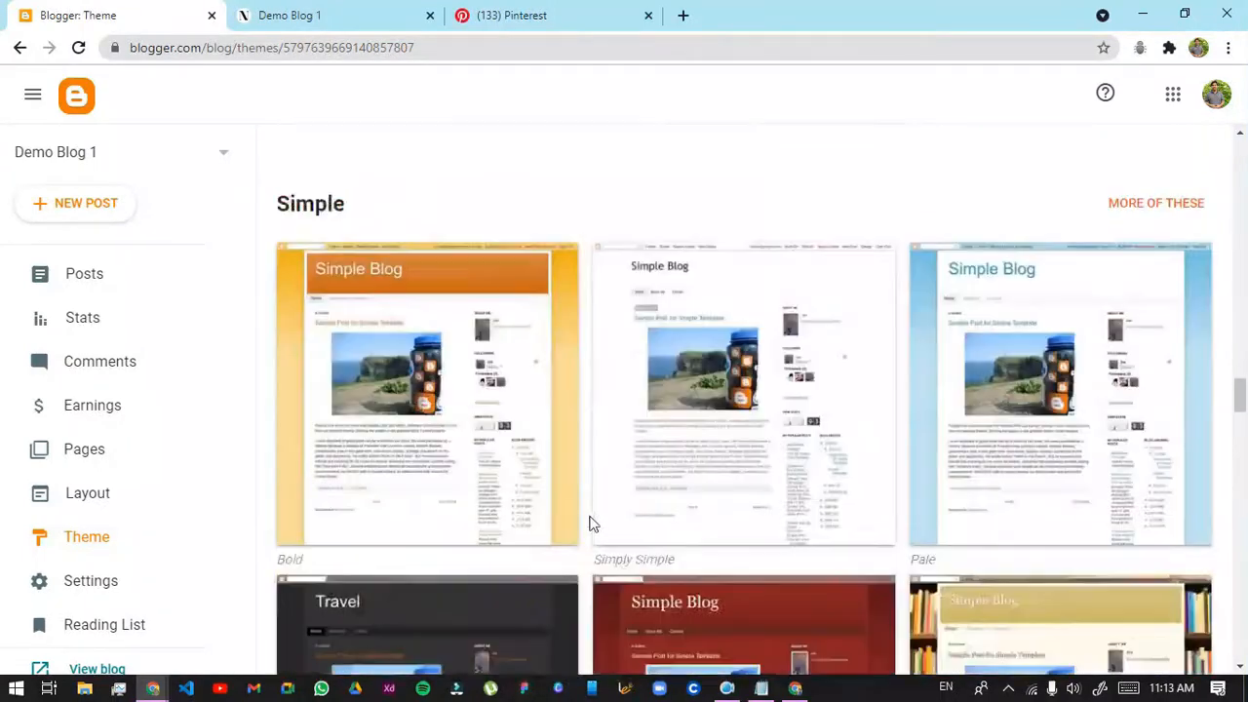
{"action": "scroll", "coordinate": [589, 523], "scroll_direction": "down", "scroll_amount": 20}
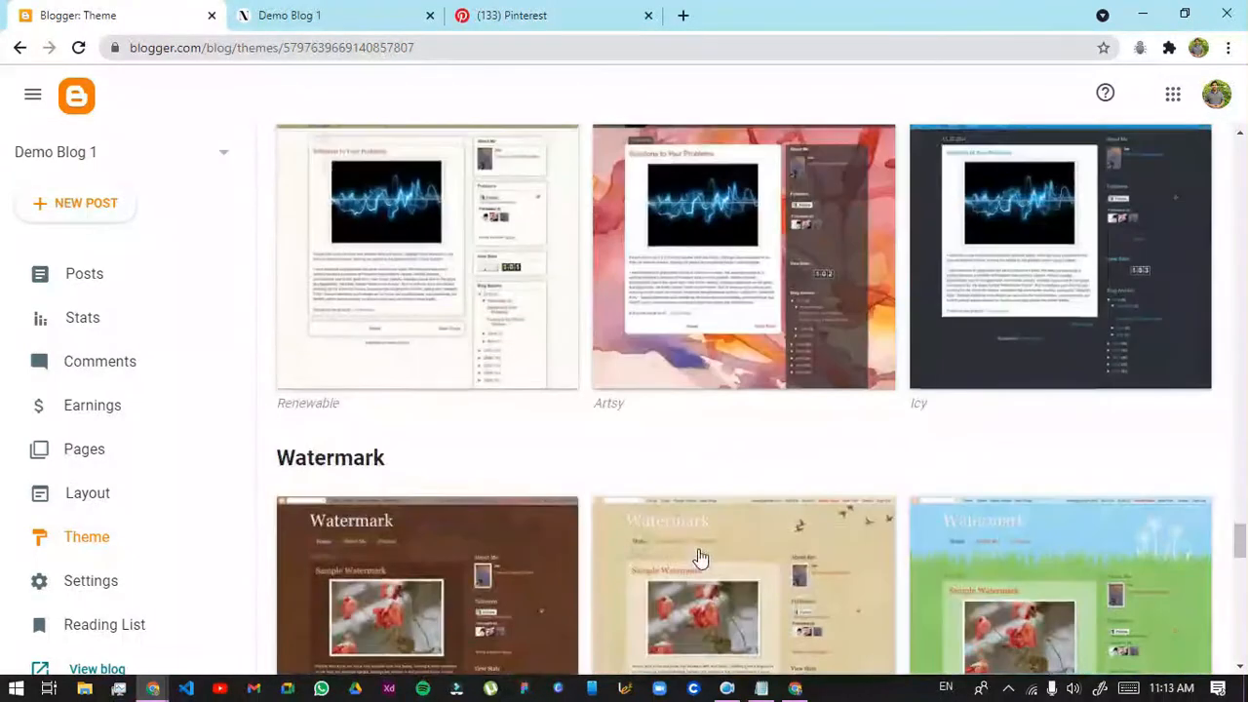
{"action": "scroll", "coordinate": [700, 556], "scroll_direction": "down", "scroll_amount": 8}
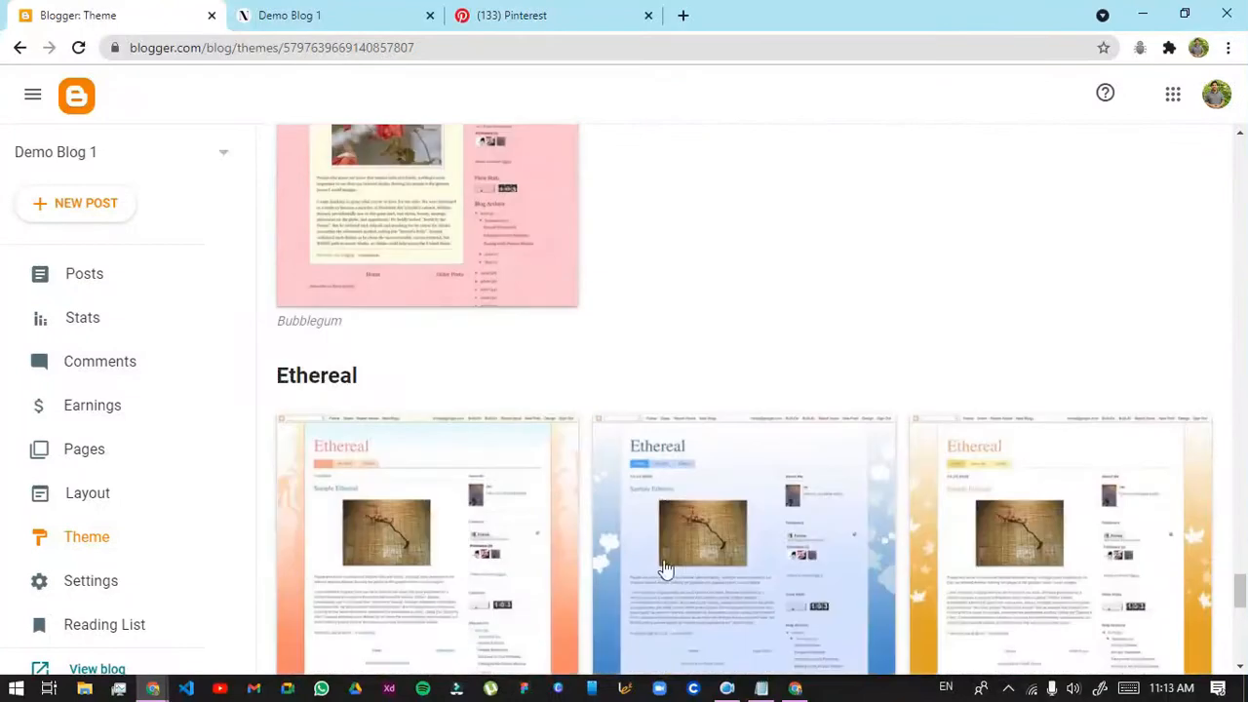
{"action": "scroll", "coordinate": [663, 568], "scroll_direction": "down", "scroll_amount": 3}
{"action": "left_click", "coordinate": [1246, 655]}
{"action": "left_click_drag", "start_coordinate": [1247, 656], "coordinate": [1238, 216]}
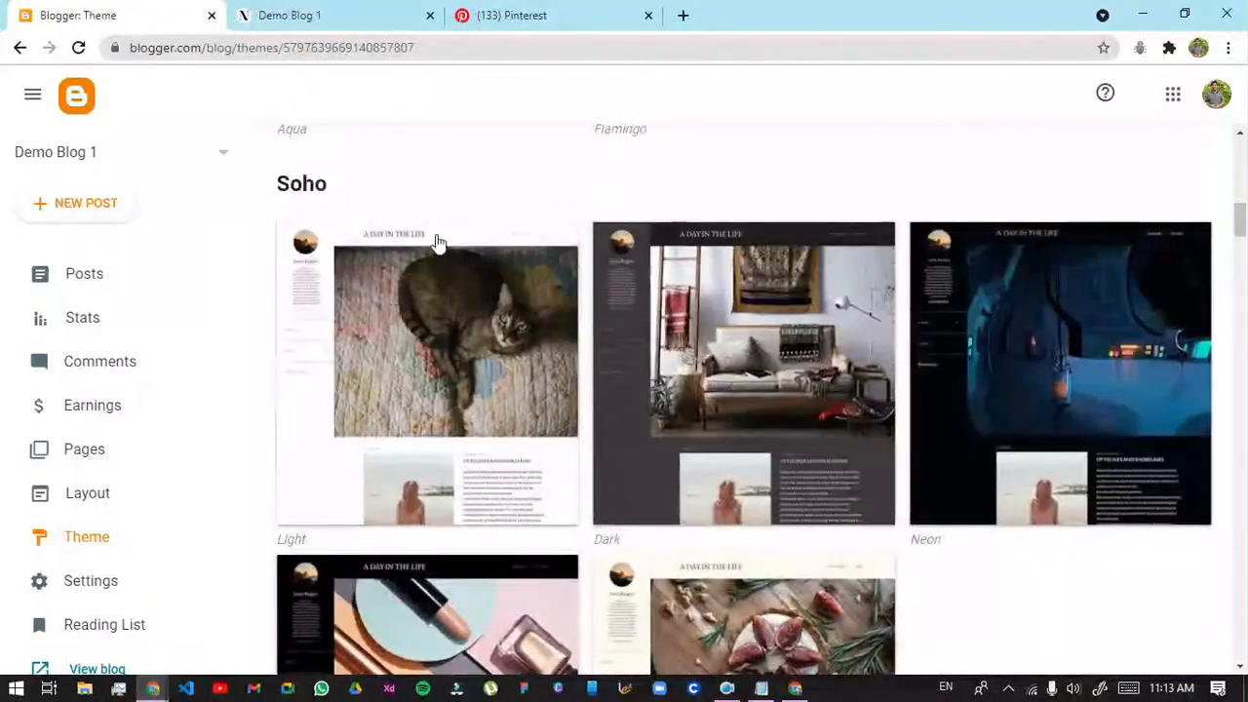
Return to the blog's posts list, and close the Pinterest and Demo Blog 1 pages, keeping a blank tab open
{"action": "left_click", "coordinate": [102, 276]}
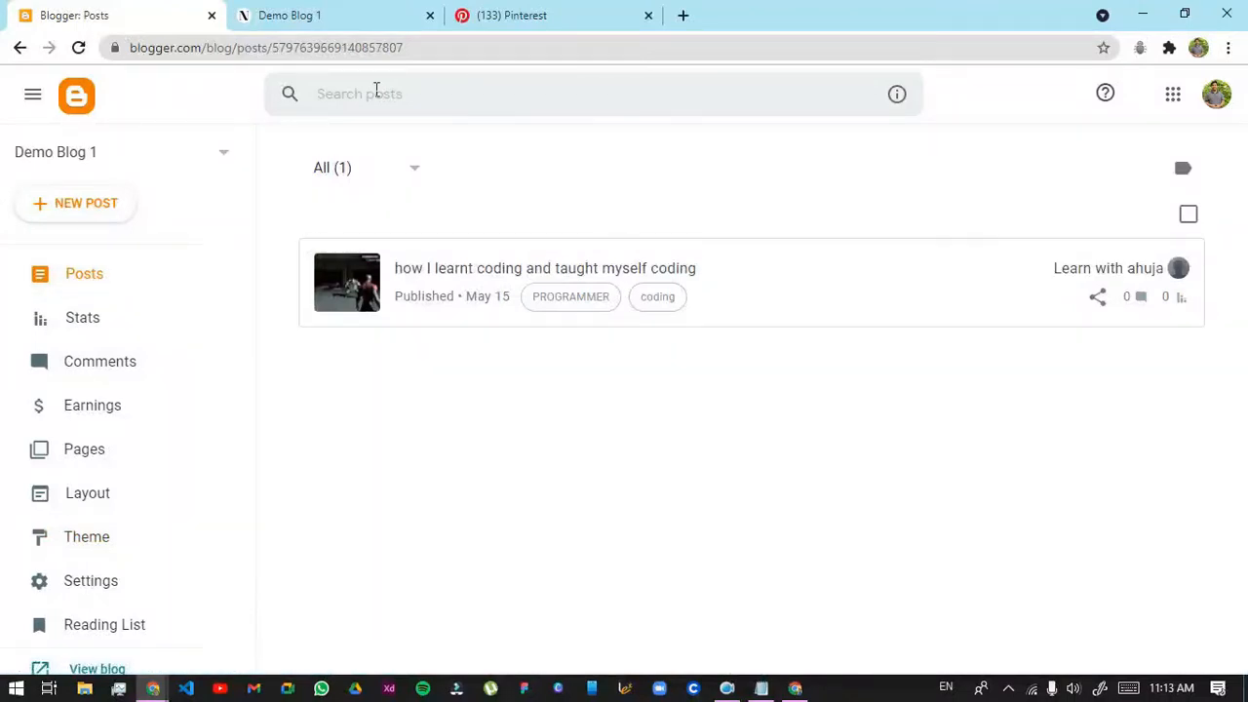
{"action": "left_click", "coordinate": [624, 11]}
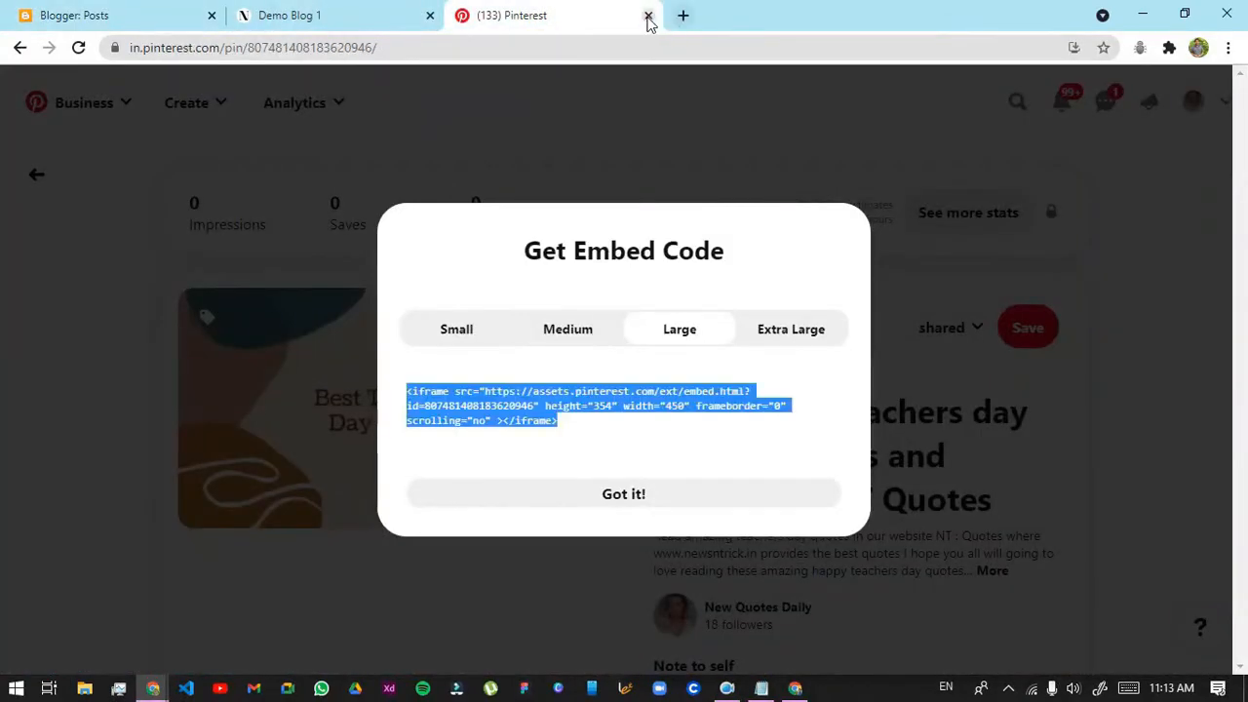
{"action": "left_click", "coordinate": [648, 15]}
{"action": "left_click", "coordinate": [466, 17]}
{"action": "left_click", "coordinate": [387, 21]}
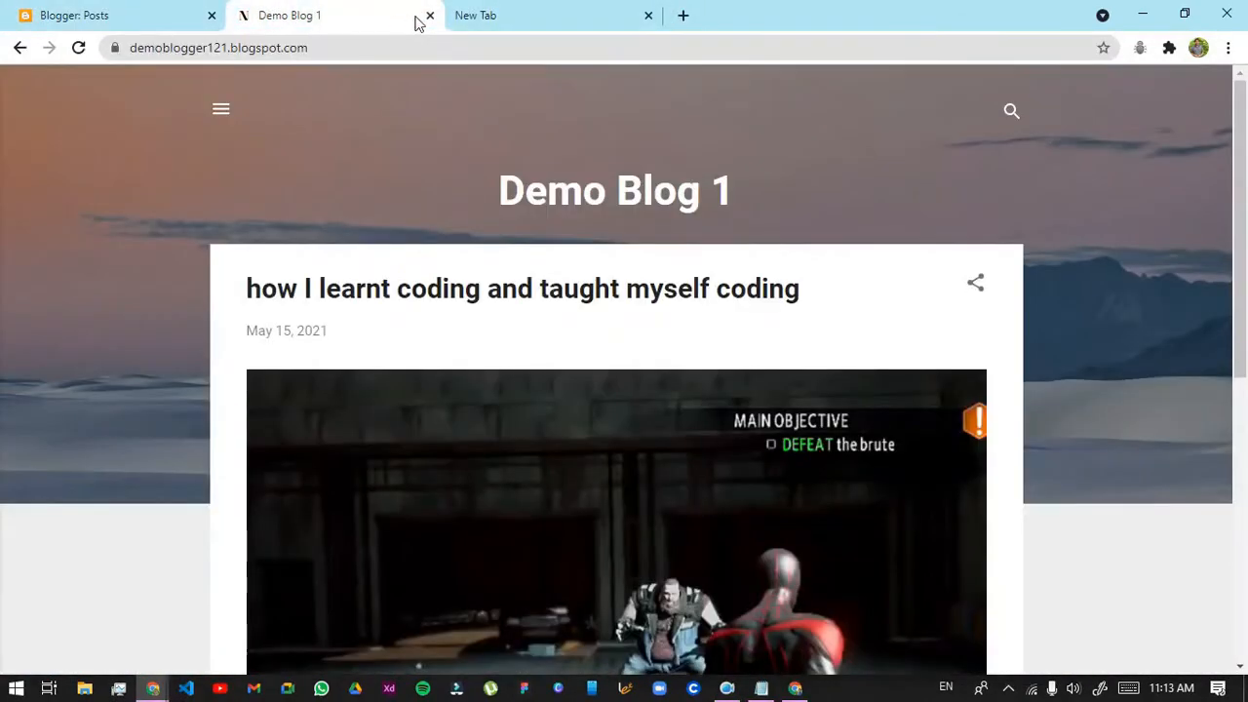
{"action": "left_click", "coordinate": [430, 16]}
Search the web for "blogger templates" in the blank tab
{"action": "left_click", "coordinate": [145, 14]}
{"action": "left_click", "coordinate": [261, 10]}
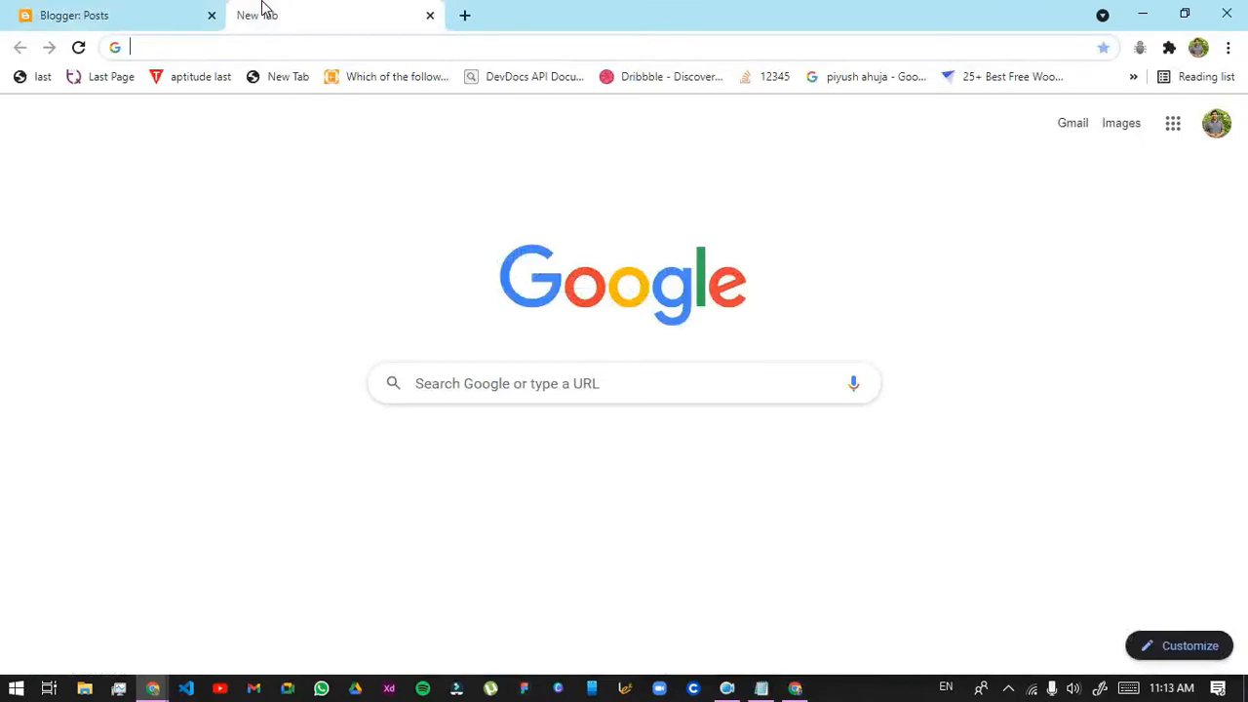
{"action": "type", "text": "b"}
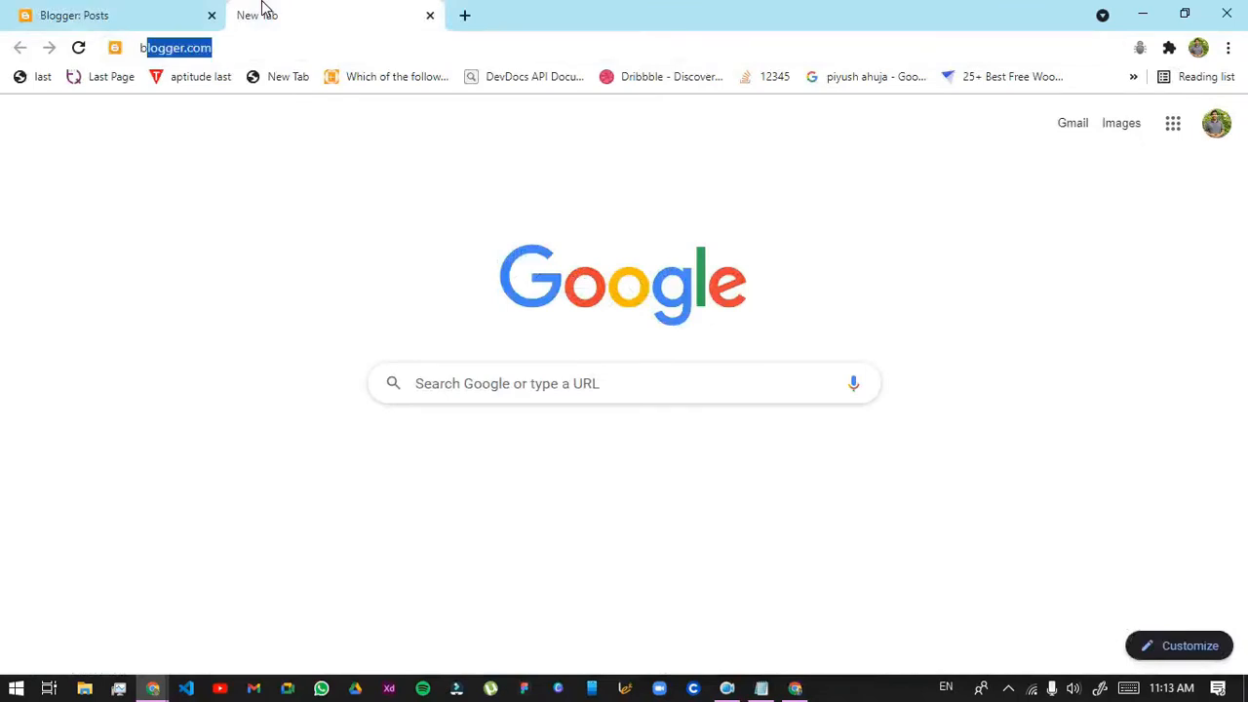
{"action": "type", "text": "logger templ"}
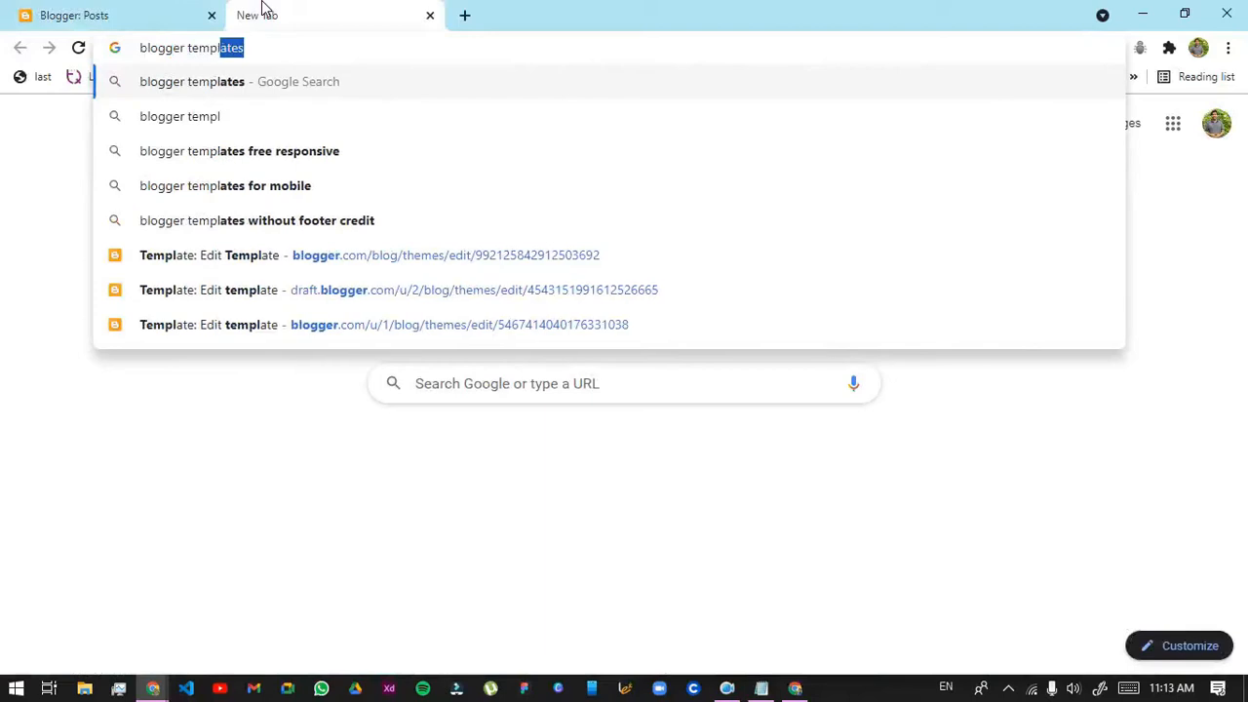
{"action": "key", "text": "Return"}
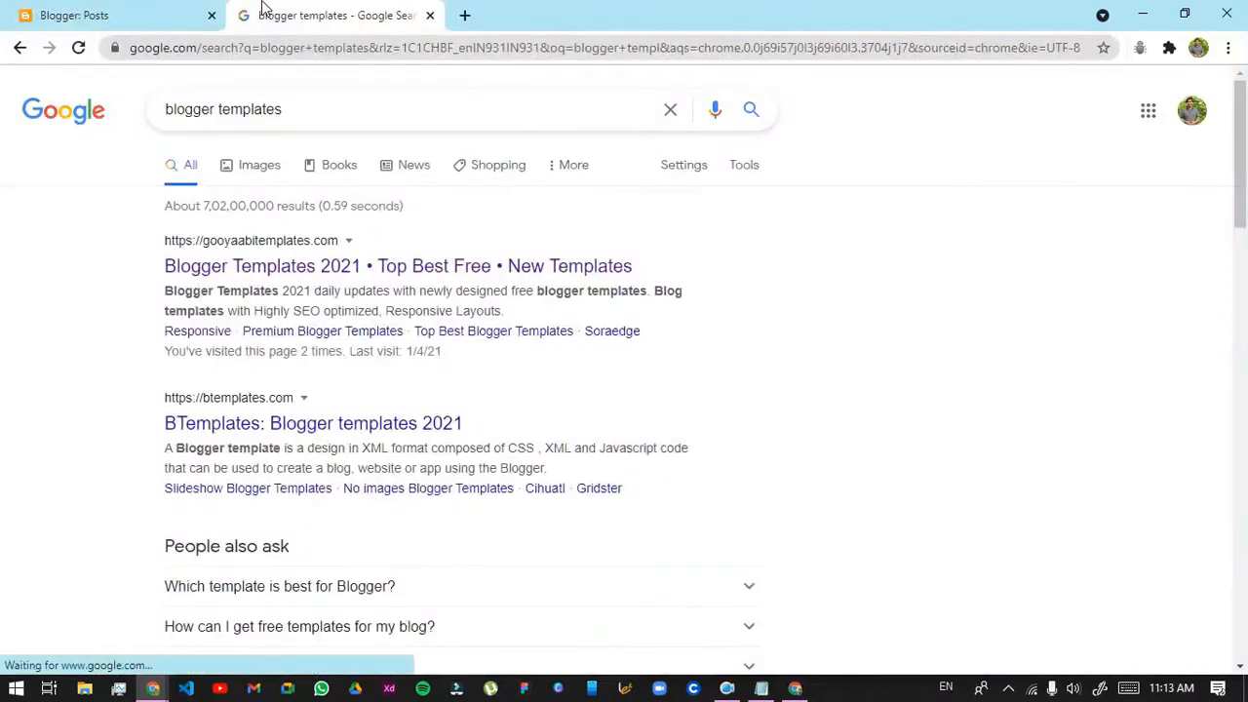
Open the gooyaabitemplates.com result in a new tab, look through the other search results, and switch to the opened site
{"action": "right_click", "coordinate": [242, 263]}
{"action": "left_click", "coordinate": [307, 275]}
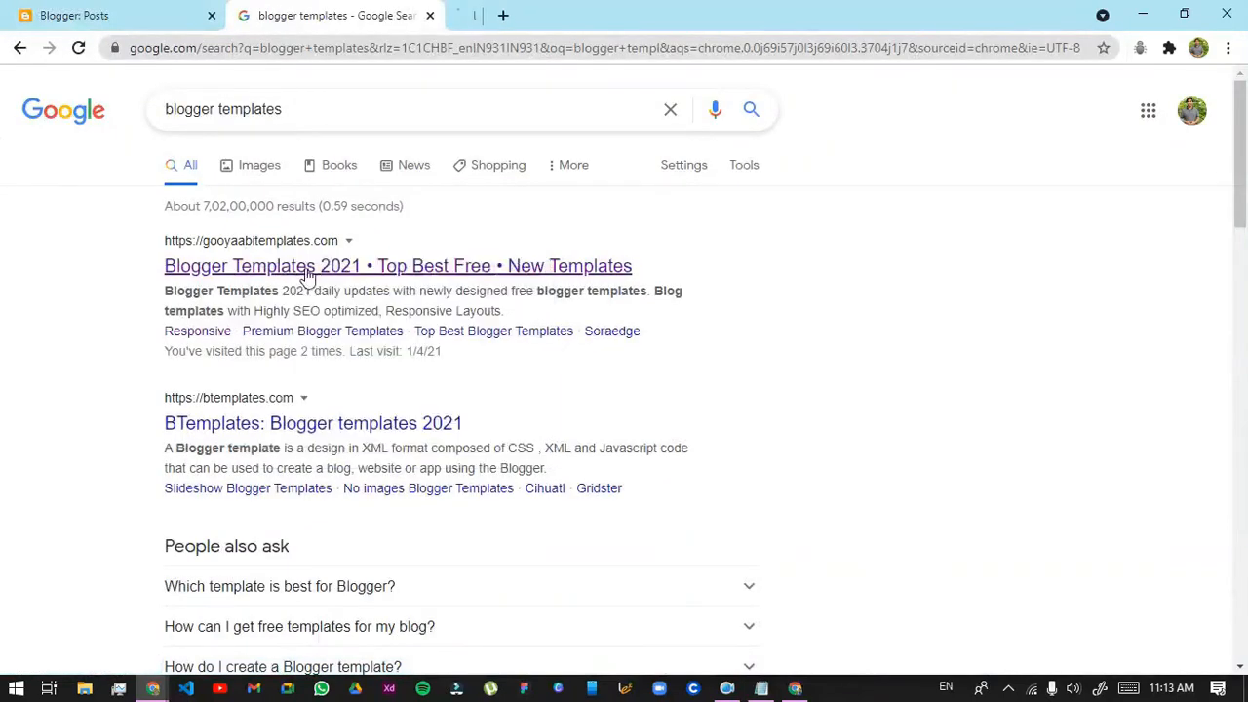
{"action": "scroll", "coordinate": [354, 459], "scroll_direction": "down", "scroll_amount": 5}
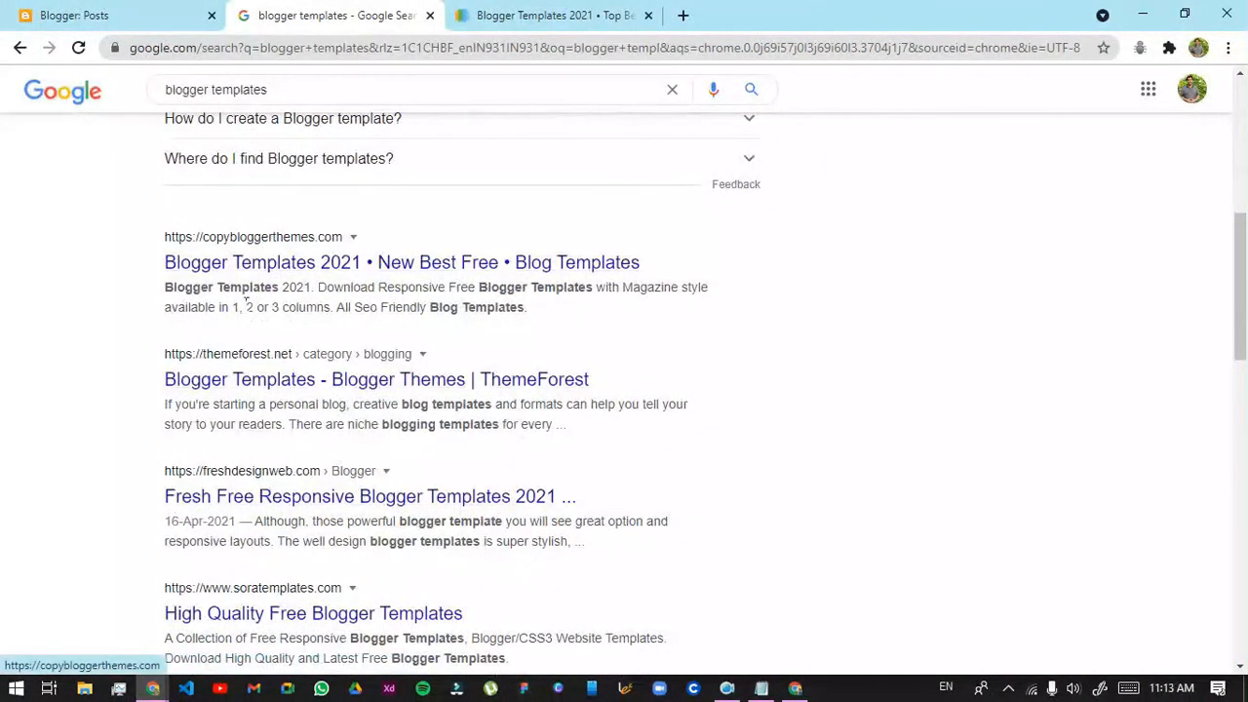
{"action": "scroll", "coordinate": [234, 322], "scroll_direction": "down", "scroll_amount": 1}
{"action": "key", "text": "ctrl+Tab"}
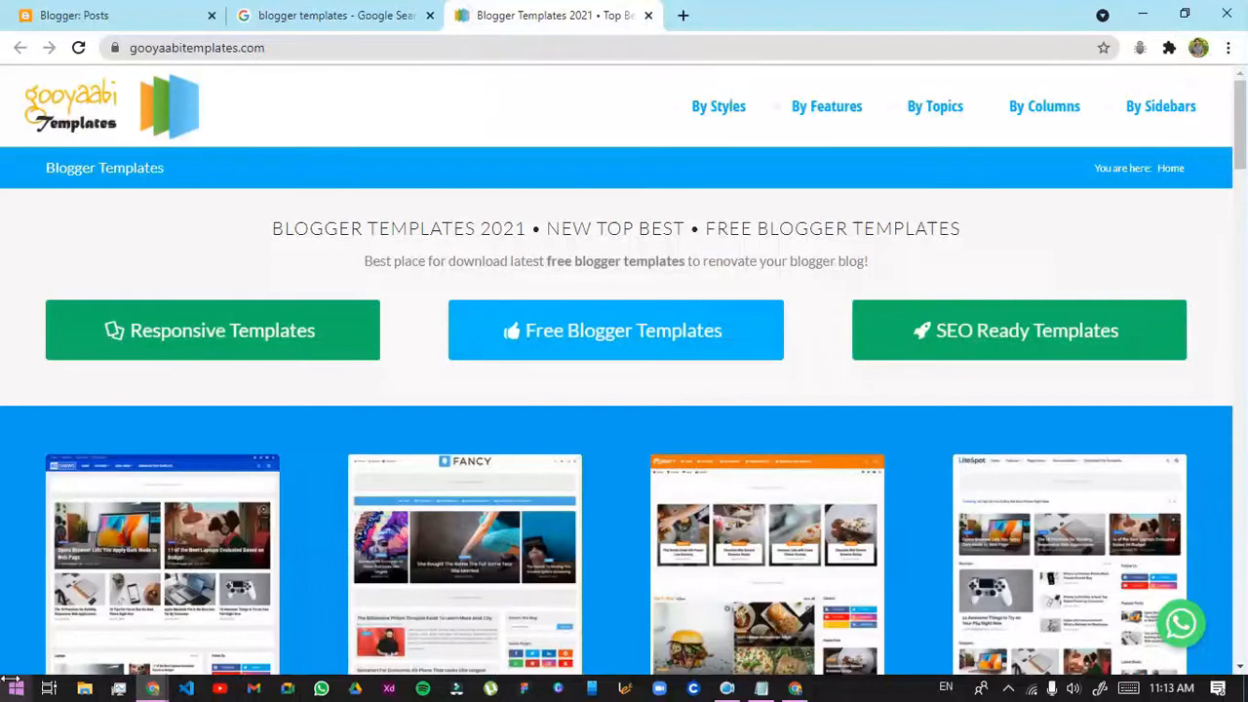
Browse the gallery of free Blogger templates and open the GNews template's page
{"action": "scroll", "coordinate": [440, 360], "scroll_direction": "down", "scroll_amount": 3}
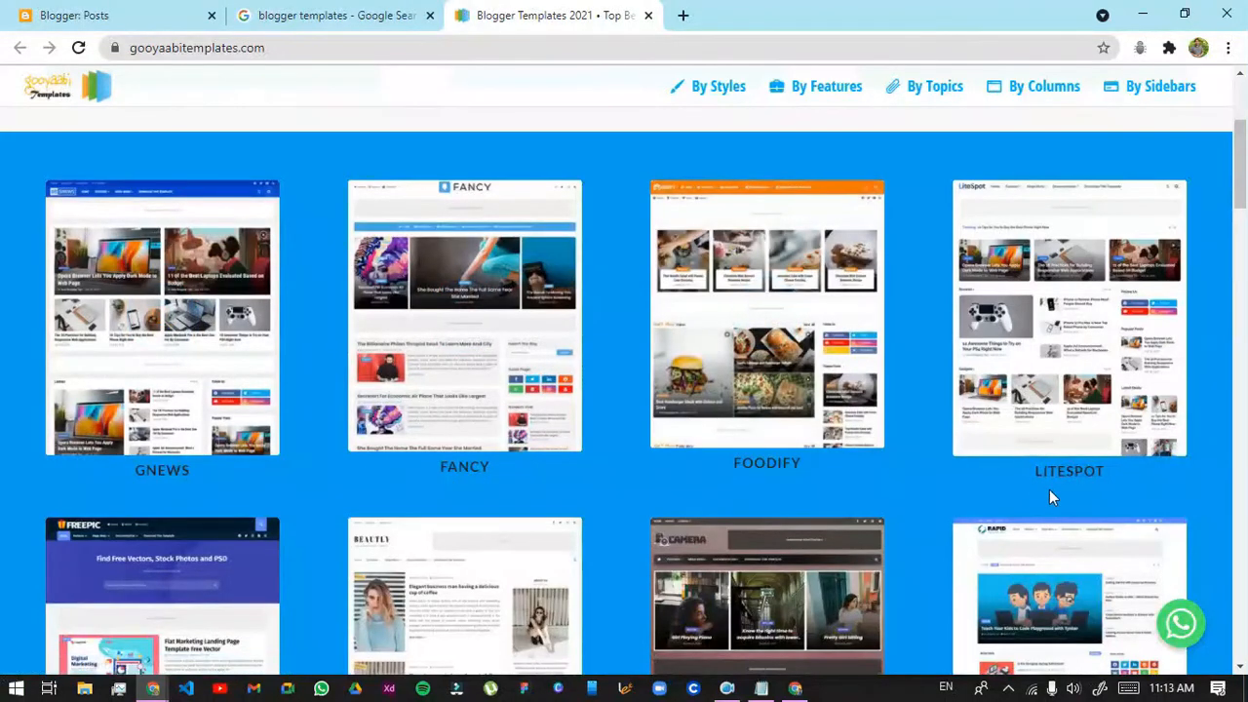
{"action": "scroll", "coordinate": [931, 448], "scroll_direction": "down", "scroll_amount": 4}
{"action": "scroll", "coordinate": [405, 459], "scroll_direction": "down", "scroll_amount": 5}
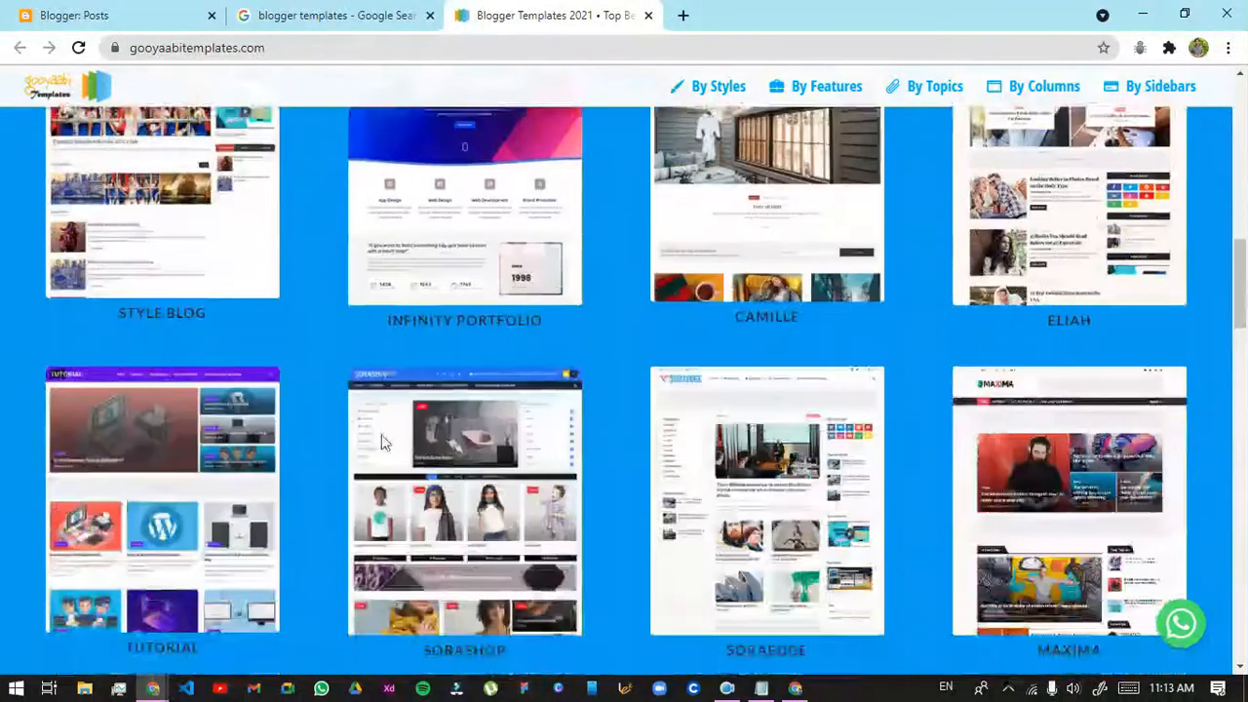
{"action": "scroll", "coordinate": [394, 443], "scroll_direction": "down", "scroll_amount": 1}
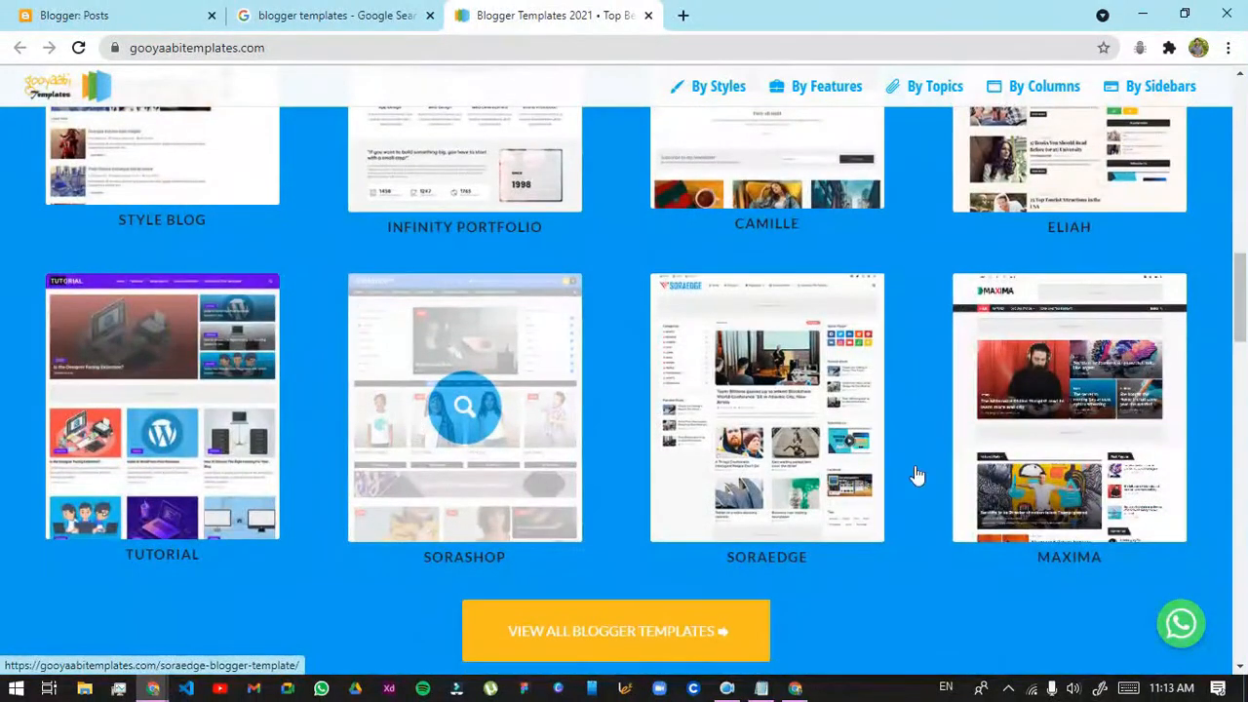
{"action": "scroll", "coordinate": [1063, 492], "scroll_direction": "up", "scroll_amount": 8}
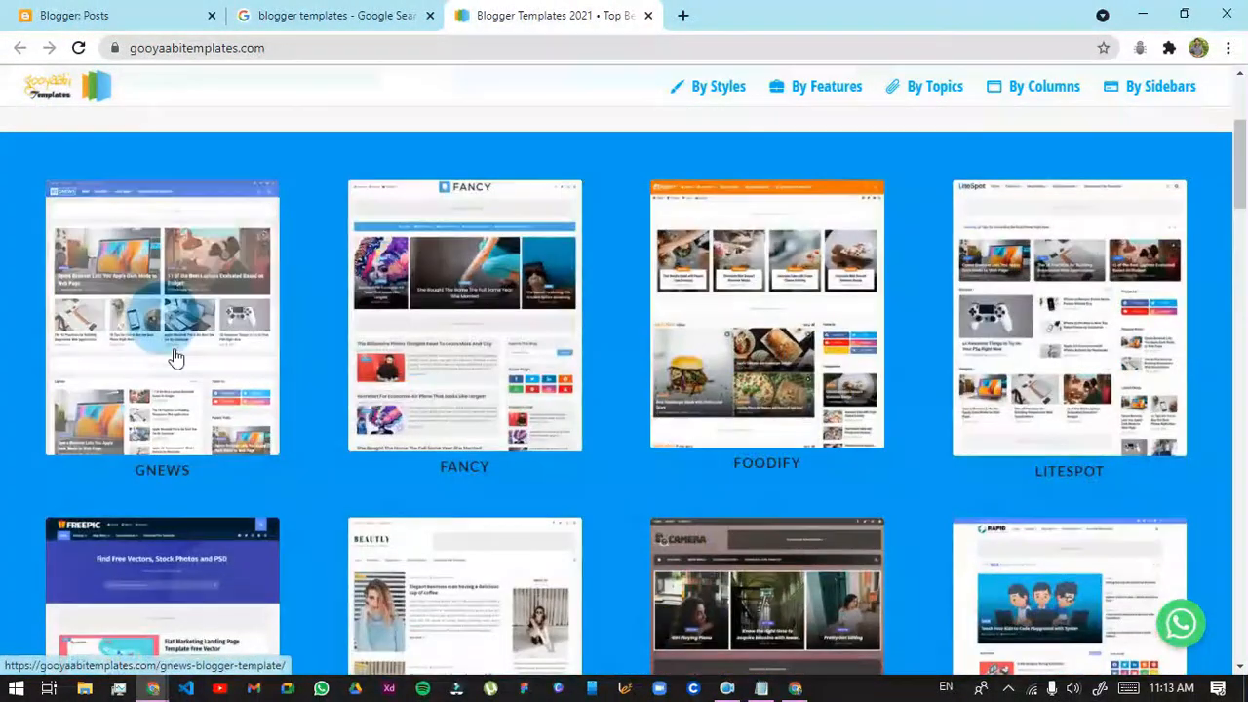
{"action": "left_click", "coordinate": [176, 356]}
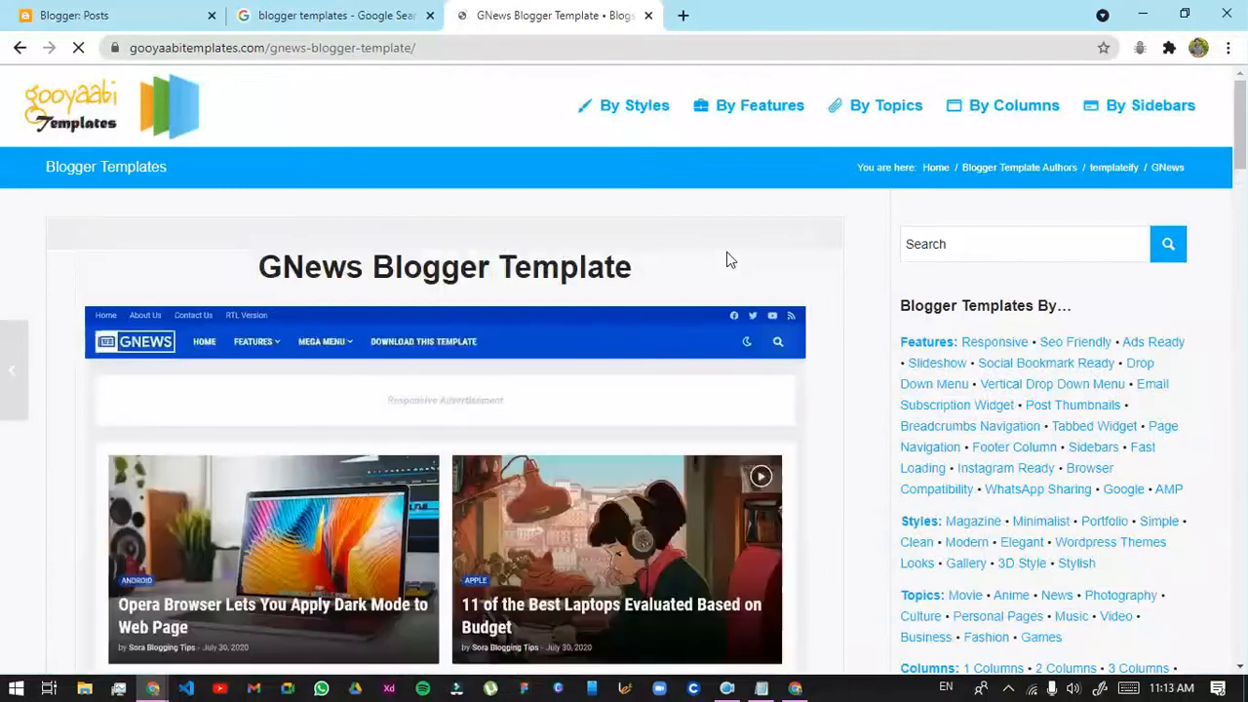
Download the free GNews template, saving GNews-Free-Version-2.0 as a ZIP file on the Desktop
{"action": "scroll", "coordinate": [723, 263], "scroll_direction": "down", "scroll_amount": 10}
{"action": "scroll", "coordinate": [725, 278], "scroll_direction": "up", "scroll_amount": 5}
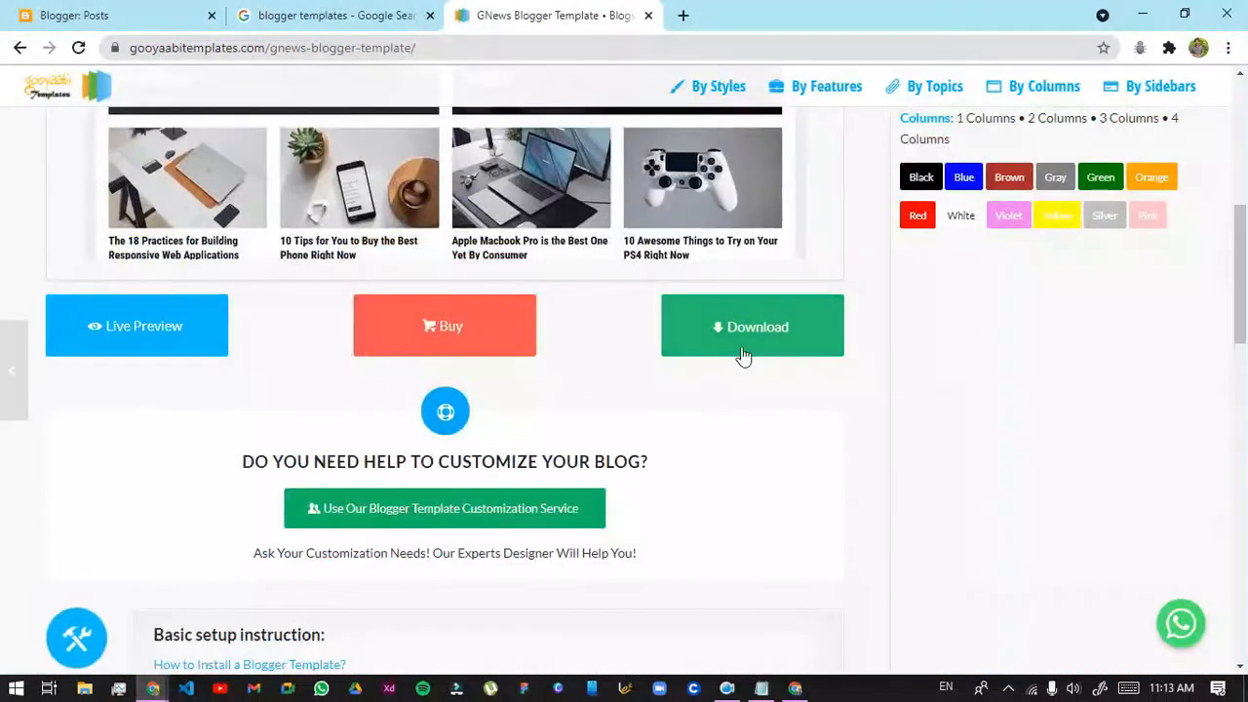
{"action": "left_click", "coordinate": [739, 354]}
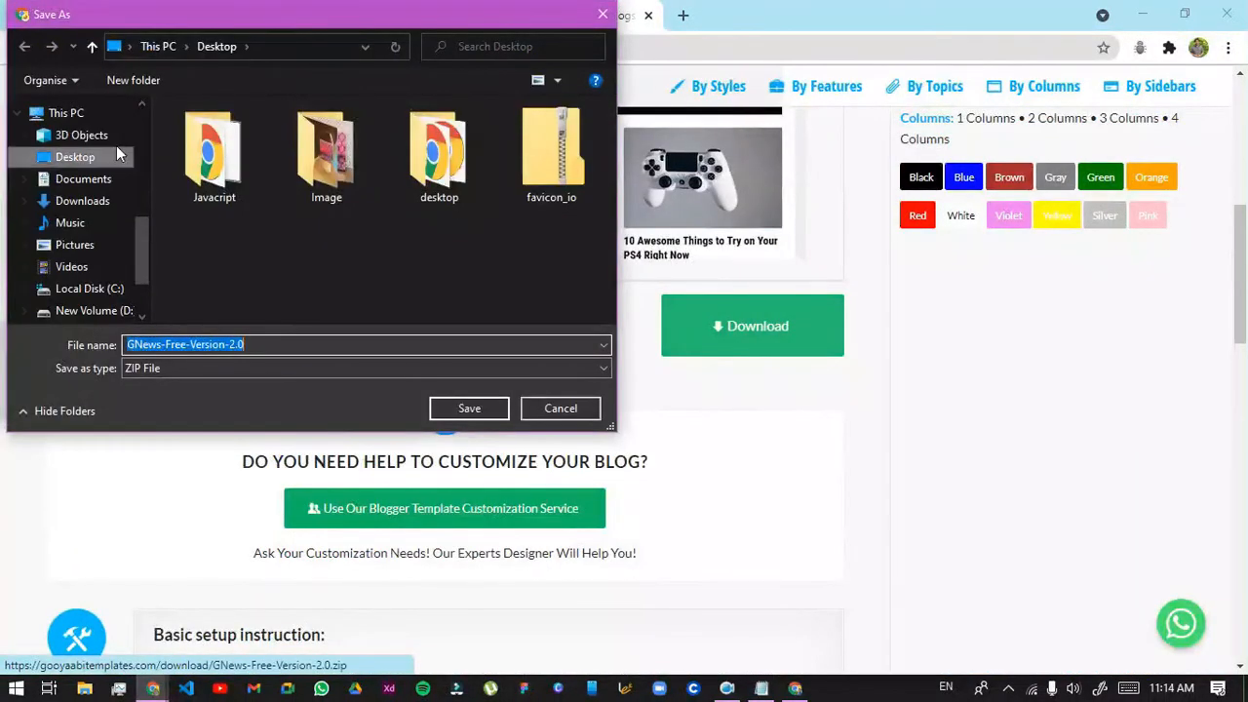
{"action": "left_click", "coordinate": [103, 165]}
{"action": "left_click", "coordinate": [472, 409]}
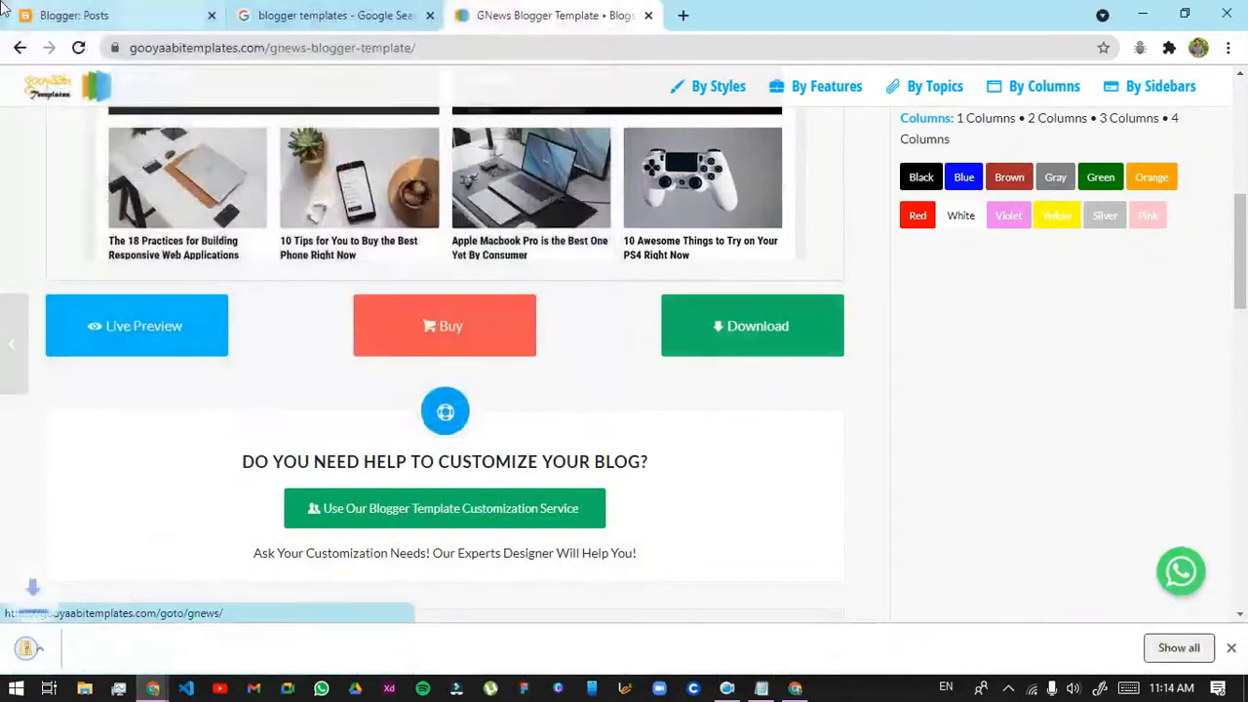
Show the downloaded GNews ZIP file in its folder and extract its contents directly onto the Desktop
{"action": "key", "text": "ctrl+1"}
{"action": "scroll", "coordinate": [189, 435], "scroll_direction": "down", "scroll_amount": 1}
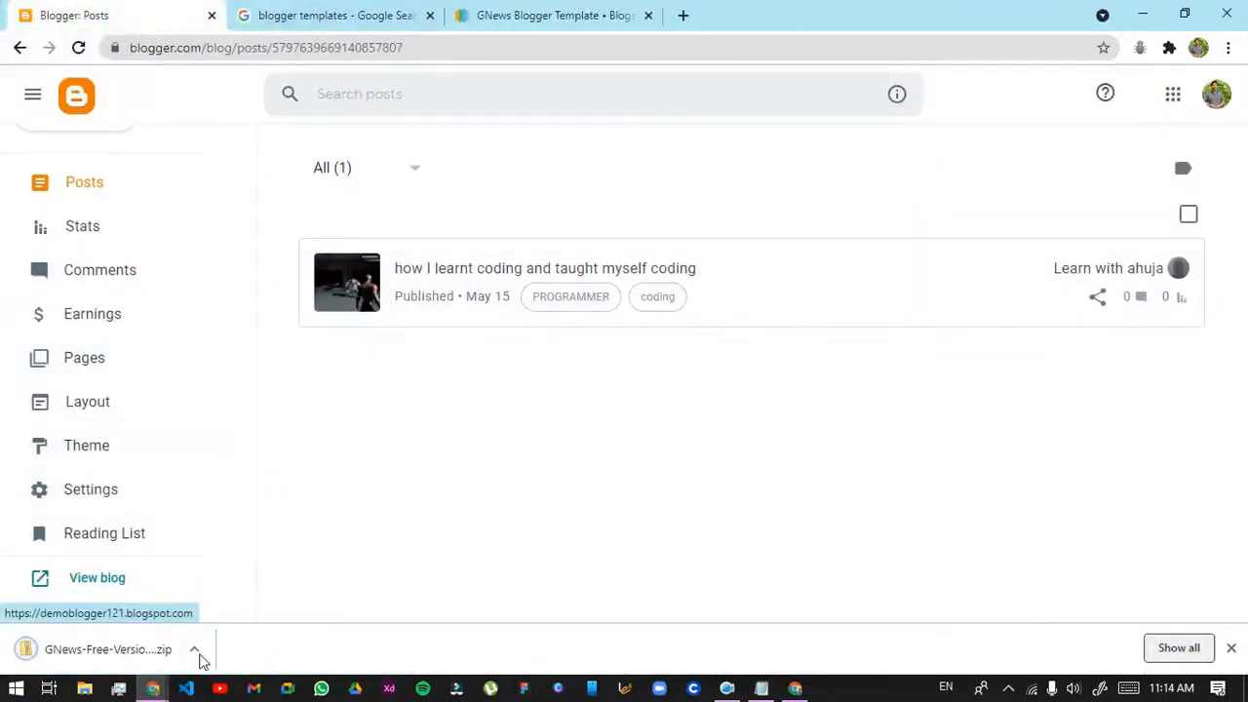
{"action": "left_click", "coordinate": [196, 655]}
{"action": "left_click", "coordinate": [240, 591]}
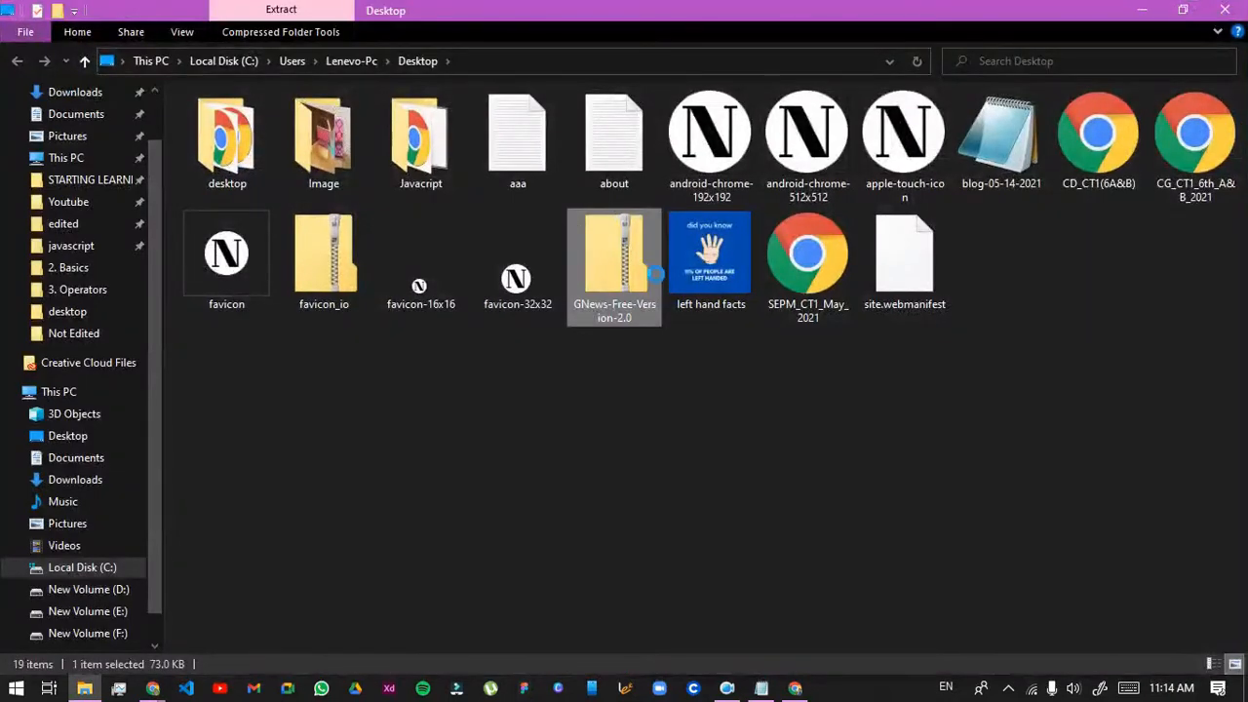
{"action": "right_click", "coordinate": [641, 260]}
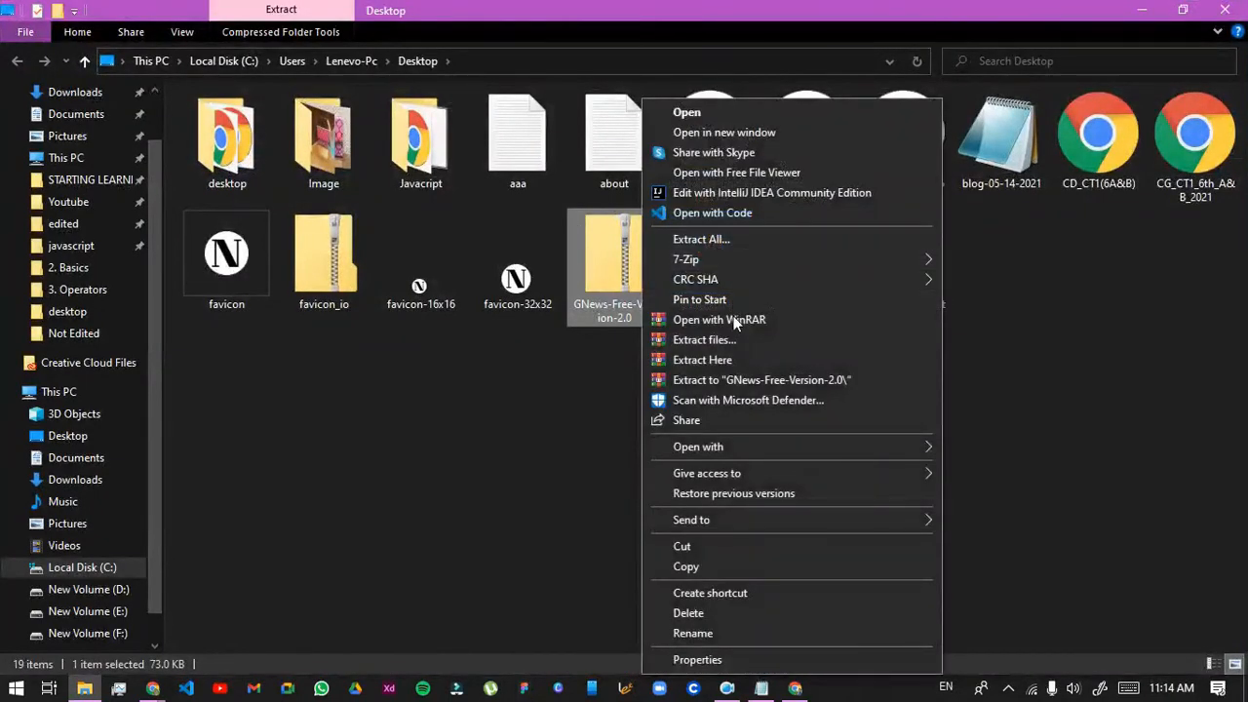
{"action": "left_click", "coordinate": [823, 365]}
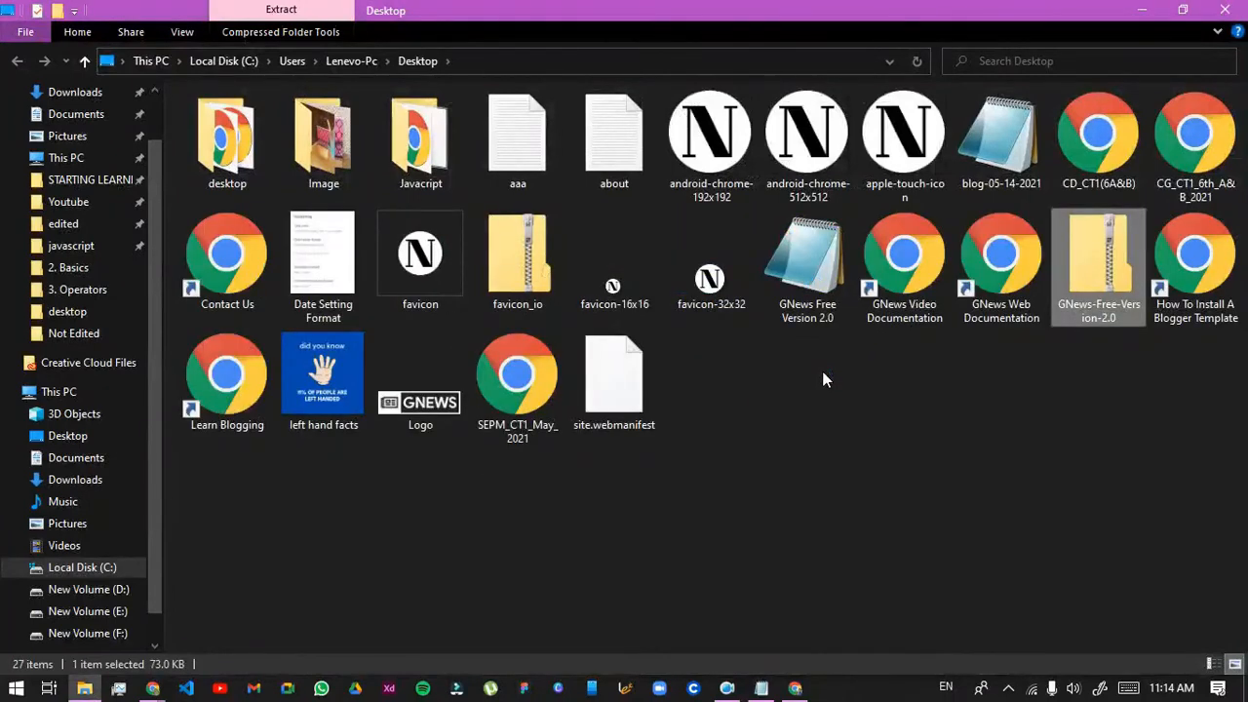
View the extracted GNews Free Version 2.0 file in Notepad, then close it
{"action": "left_click", "coordinate": [815, 381]}
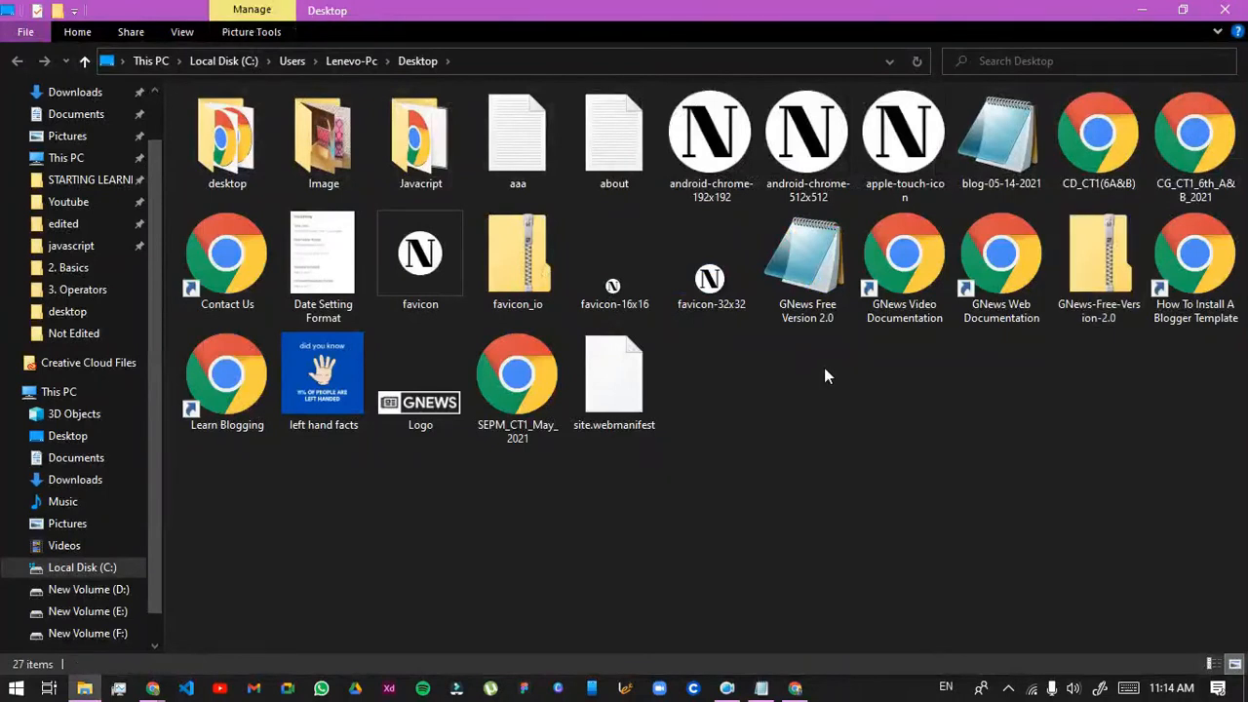
{"action": "double_click", "coordinate": [808, 258]}
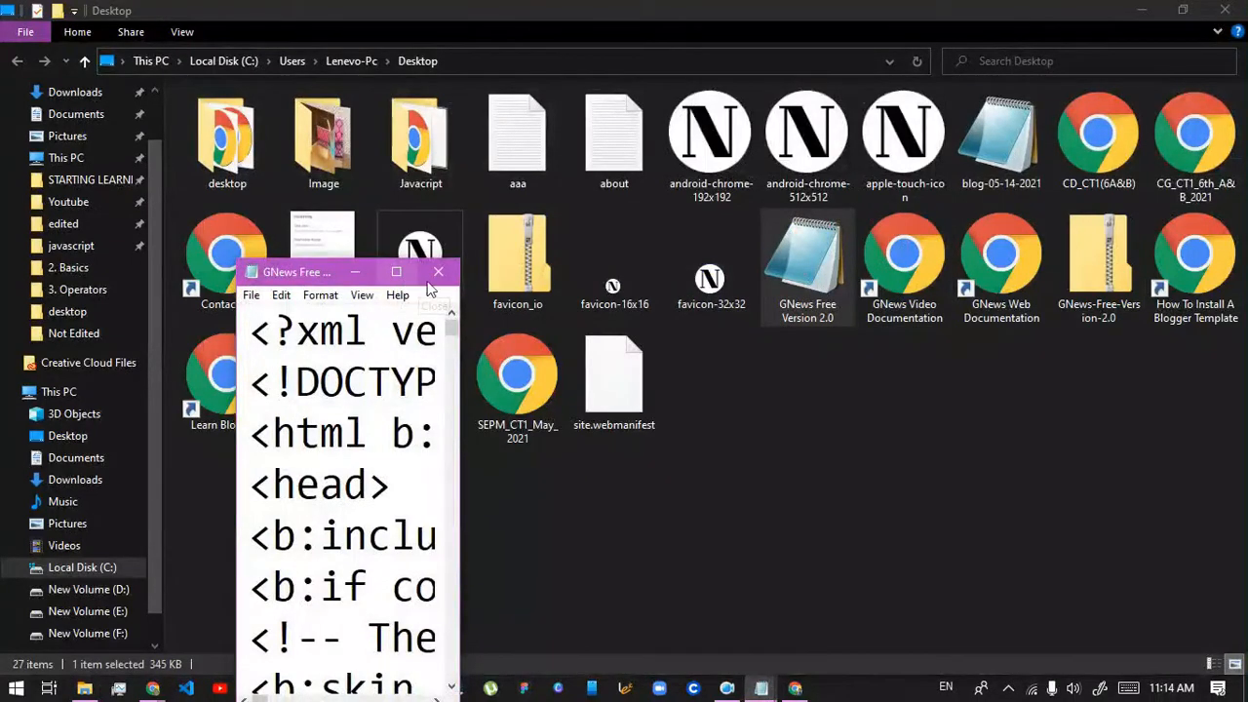
{"action": "left_click", "coordinate": [430, 283]}
Extract the GNews archive into its own GNews-Free-Version-2.0 folder and open that folder
{"action": "left_click", "coordinate": [1101, 295]}
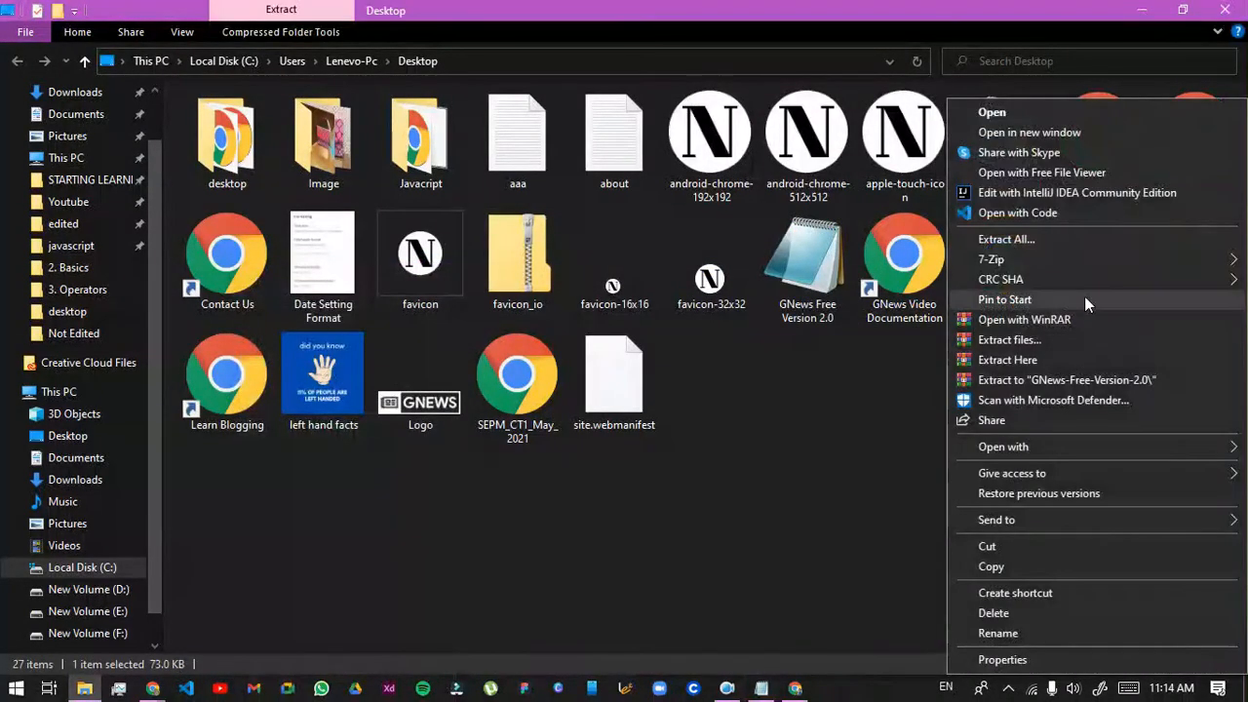
{"action": "left_click", "coordinate": [1034, 389]}
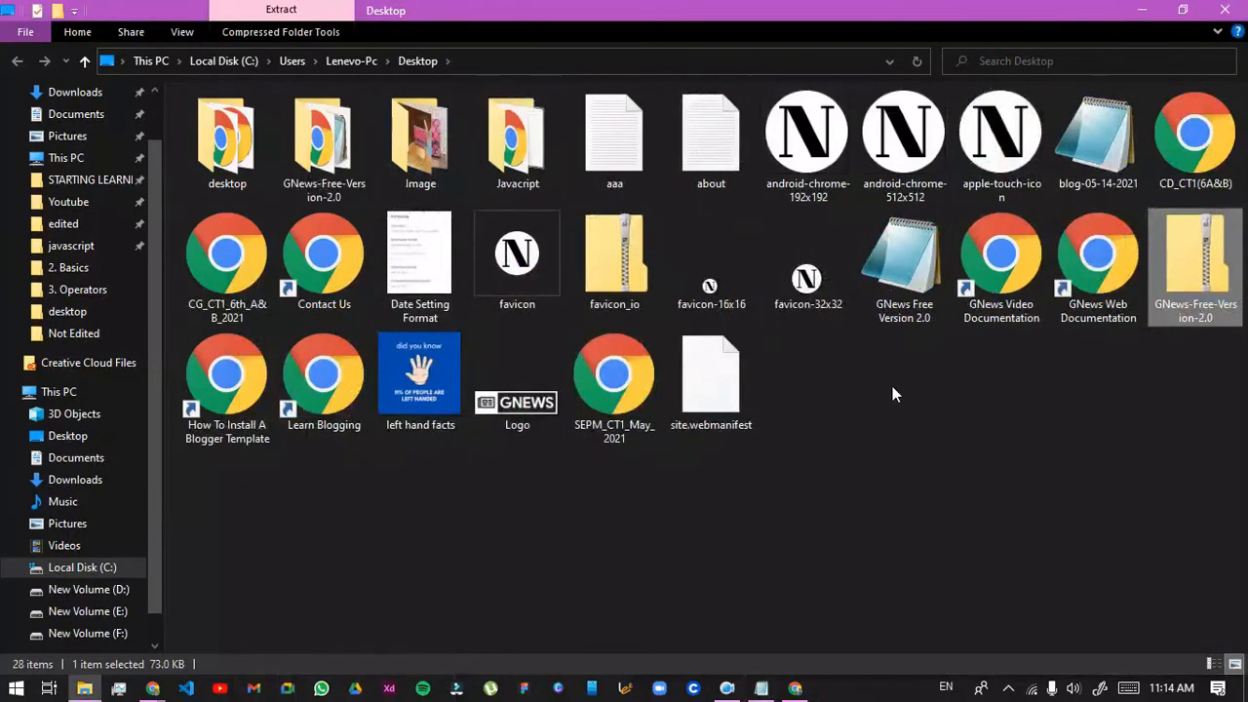
{"action": "double_click", "coordinate": [361, 166]}
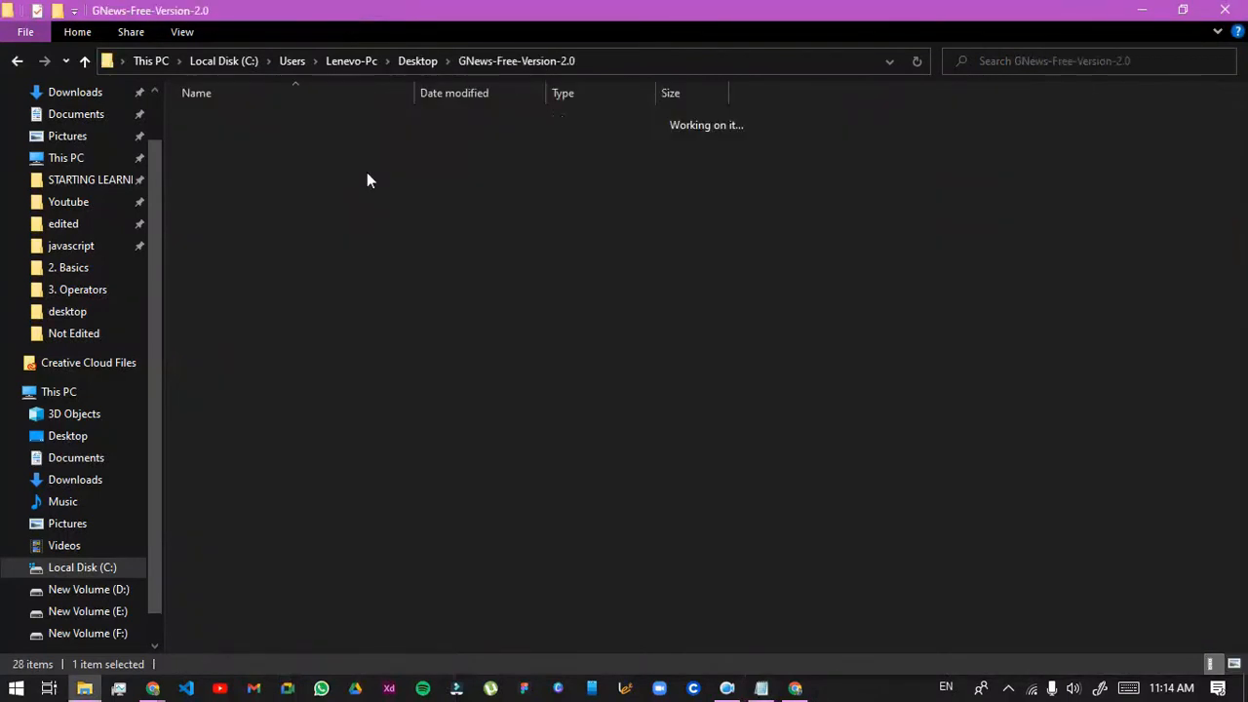
{"action": "left_click_drag", "start_coordinate": [448, 299], "coordinate": [312, 214]}
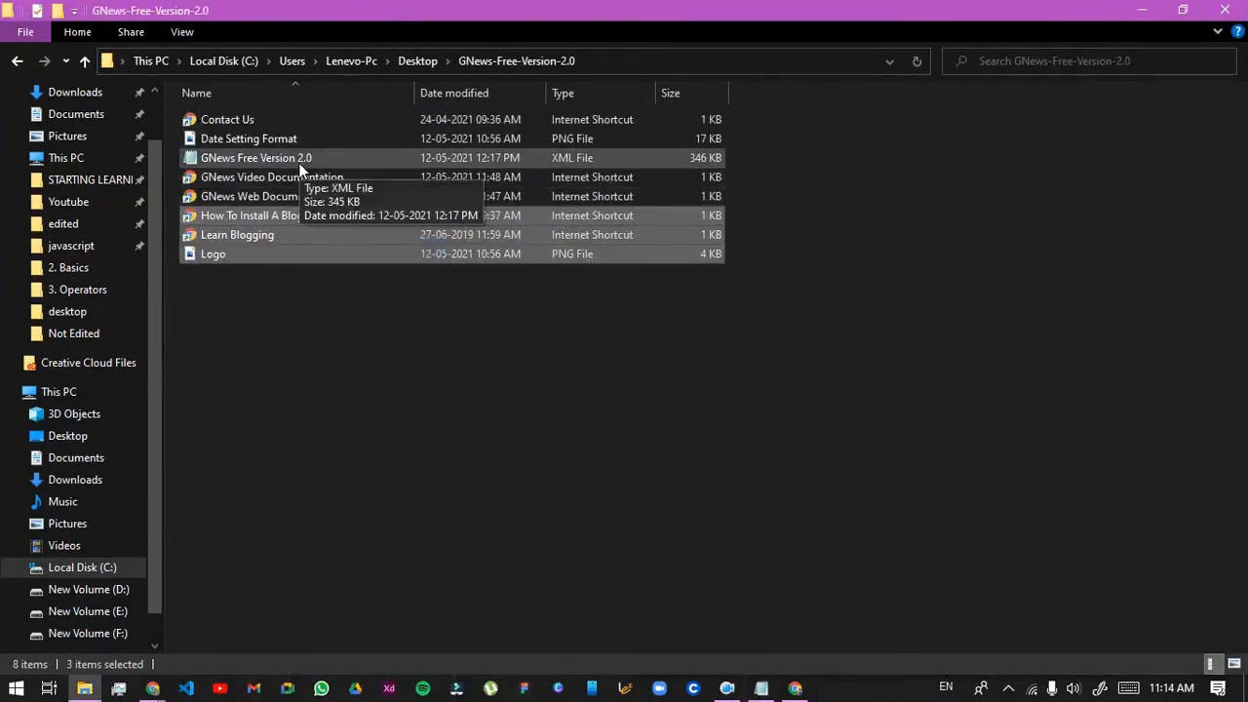
Open the folder's GNews Free Version 2.0 XML file in a maximized Notepad window and copy all its code
{"action": "double_click", "coordinate": [301, 159]}
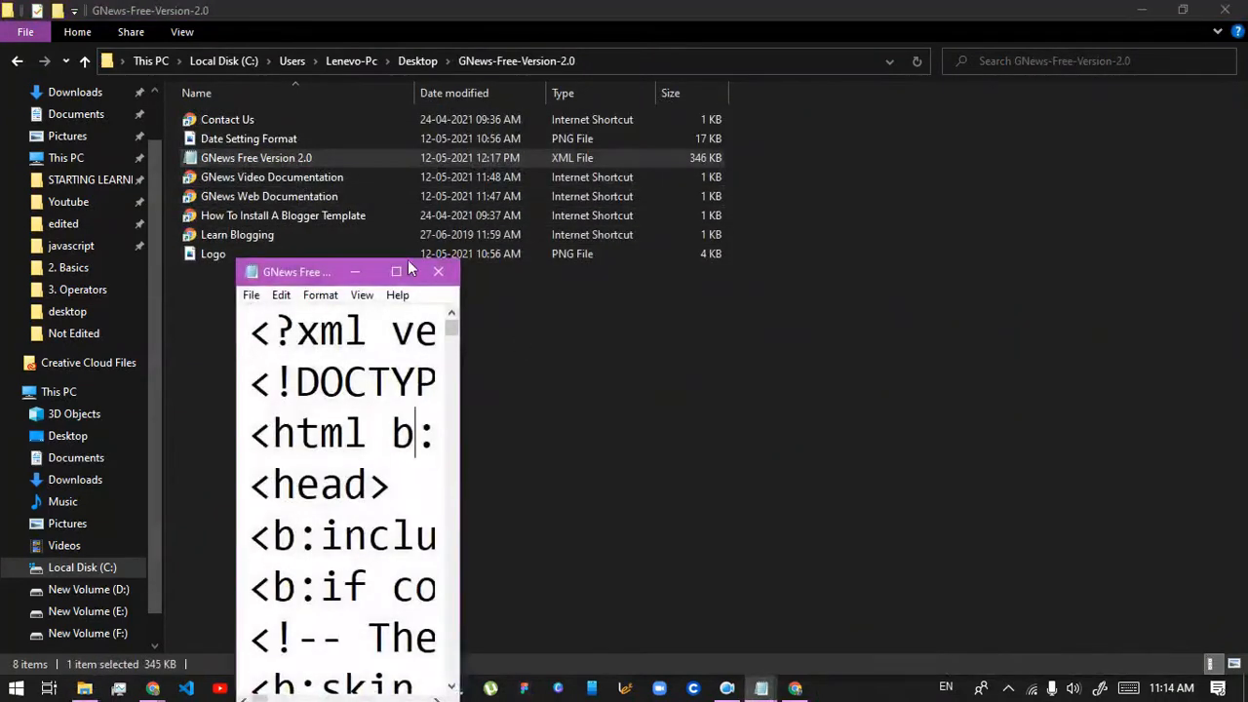
{"action": "left_click", "coordinate": [414, 277]}
{"action": "scroll", "coordinate": [459, 407], "scroll_direction": "down", "scroll_amount": 10}
{"action": "key", "text": "ctrl+a"}
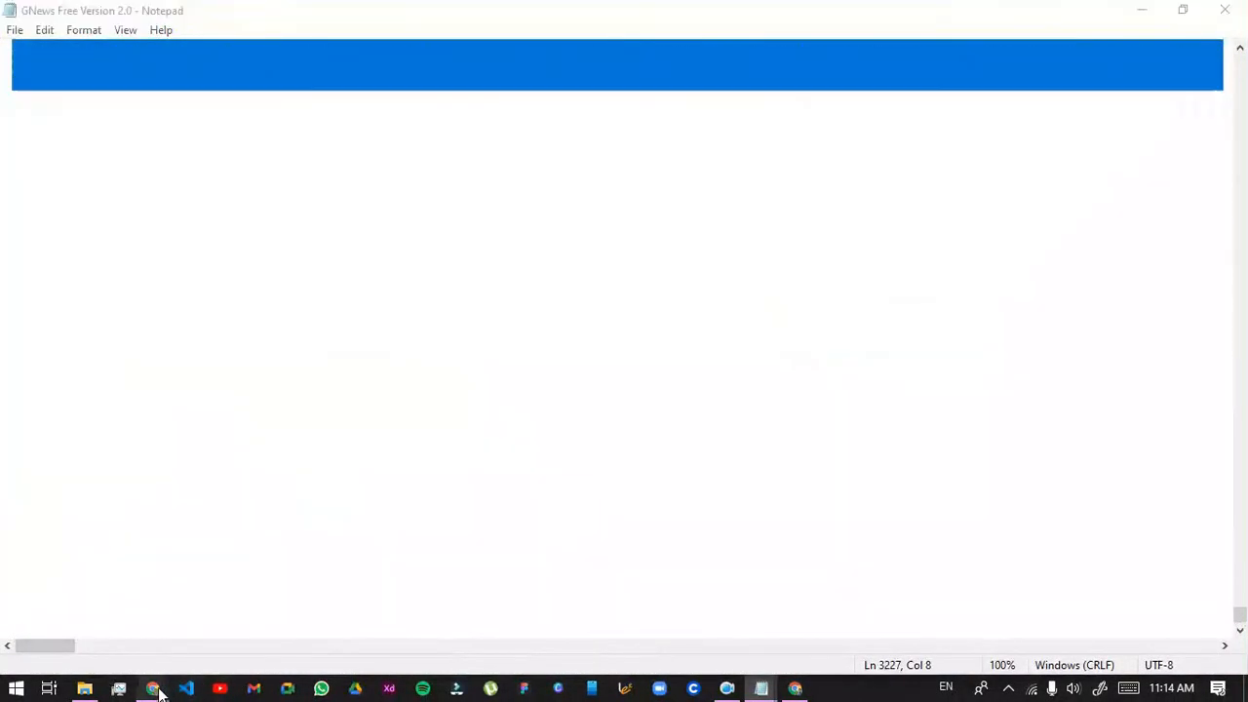
Switch to Blogger in Chrome and open Demo Blog 1's current theme for HTML editing
{"action": "mouse_move", "coordinate": [153, 688]}
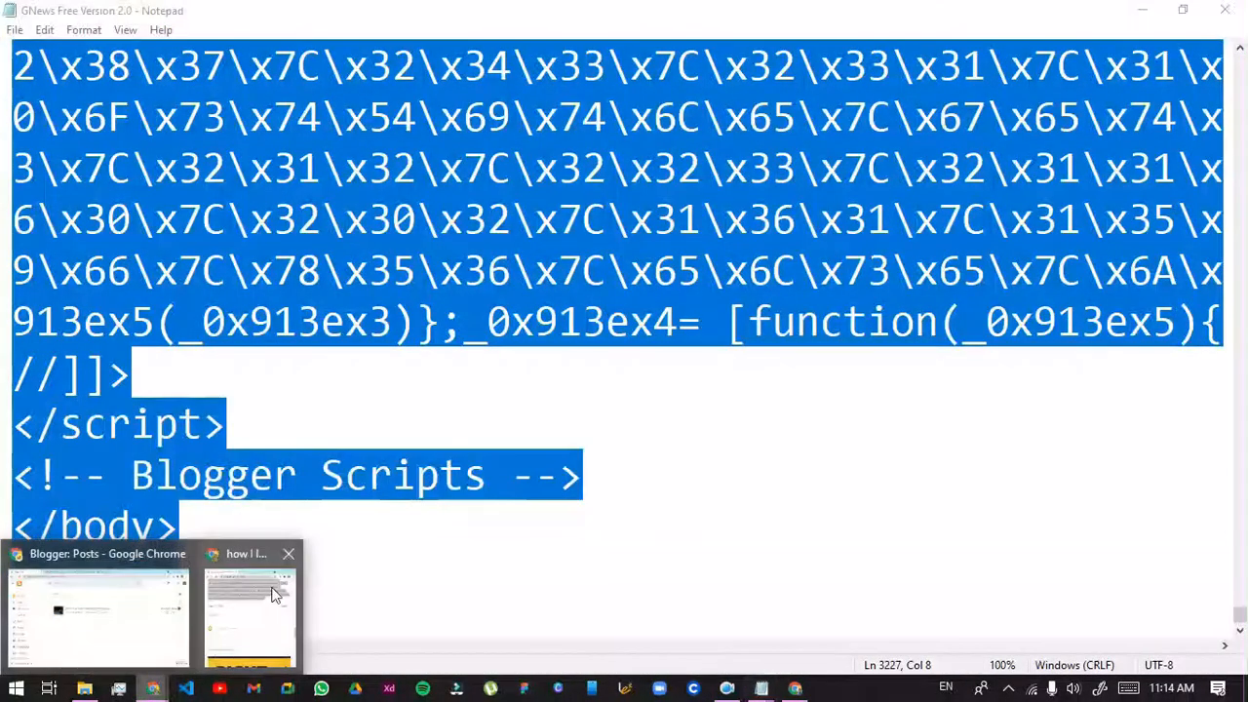
{"action": "left_click", "coordinate": [166, 639]}
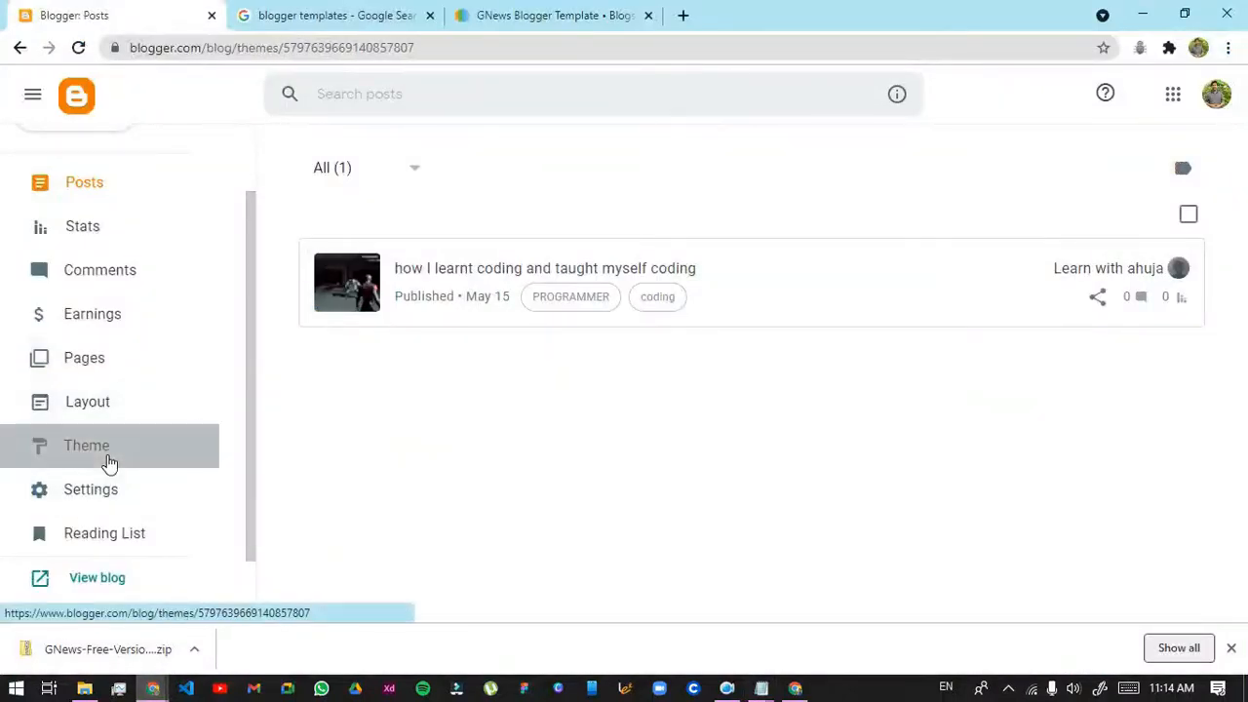
{"action": "left_click", "coordinate": [109, 463]}
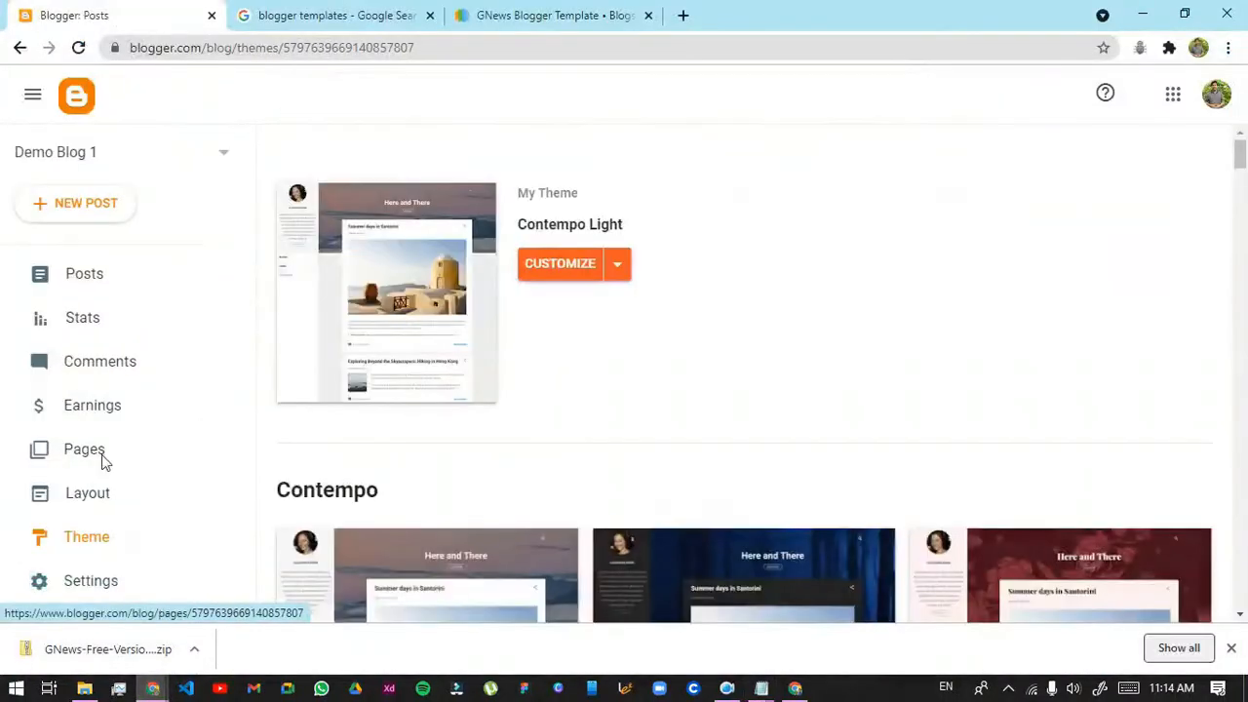
{"action": "left_click", "coordinate": [619, 264]}
{"action": "left_click", "coordinate": [489, 411]}
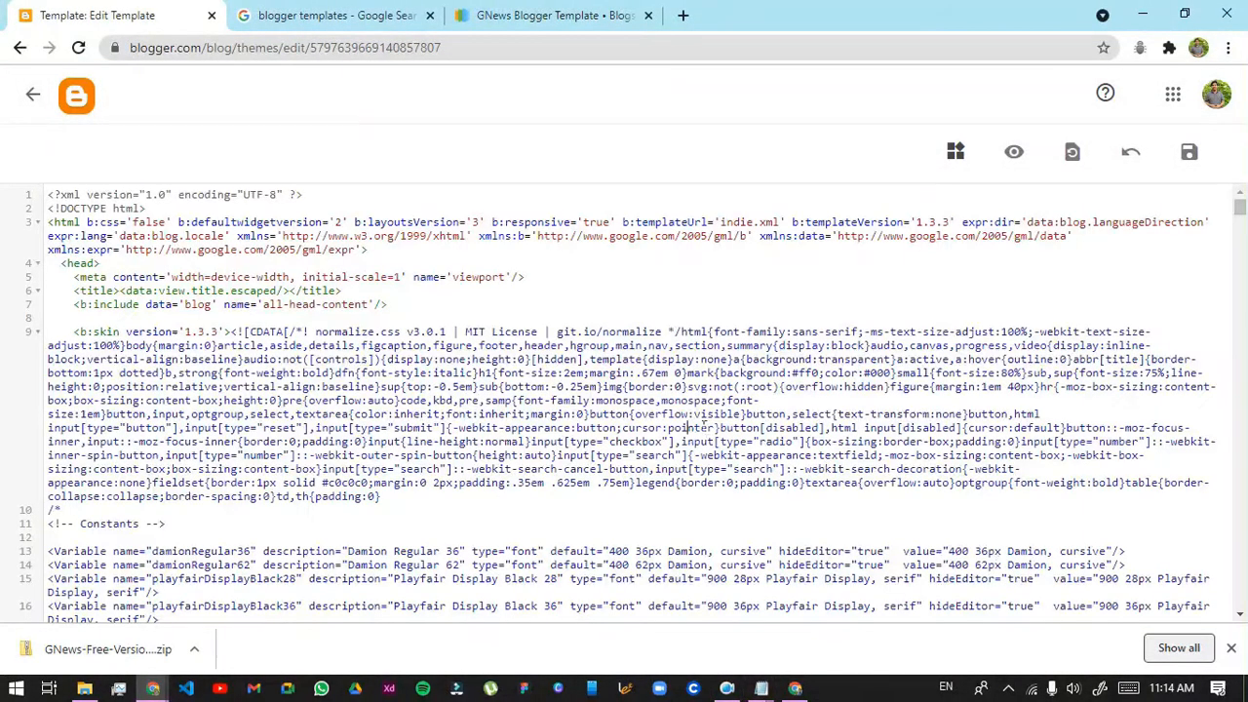
Replace all the theme's HTML with the copied GNews code, save the theme, and dismiss the browser's downloads bar
{"action": "key", "text": "ctrl+a"}
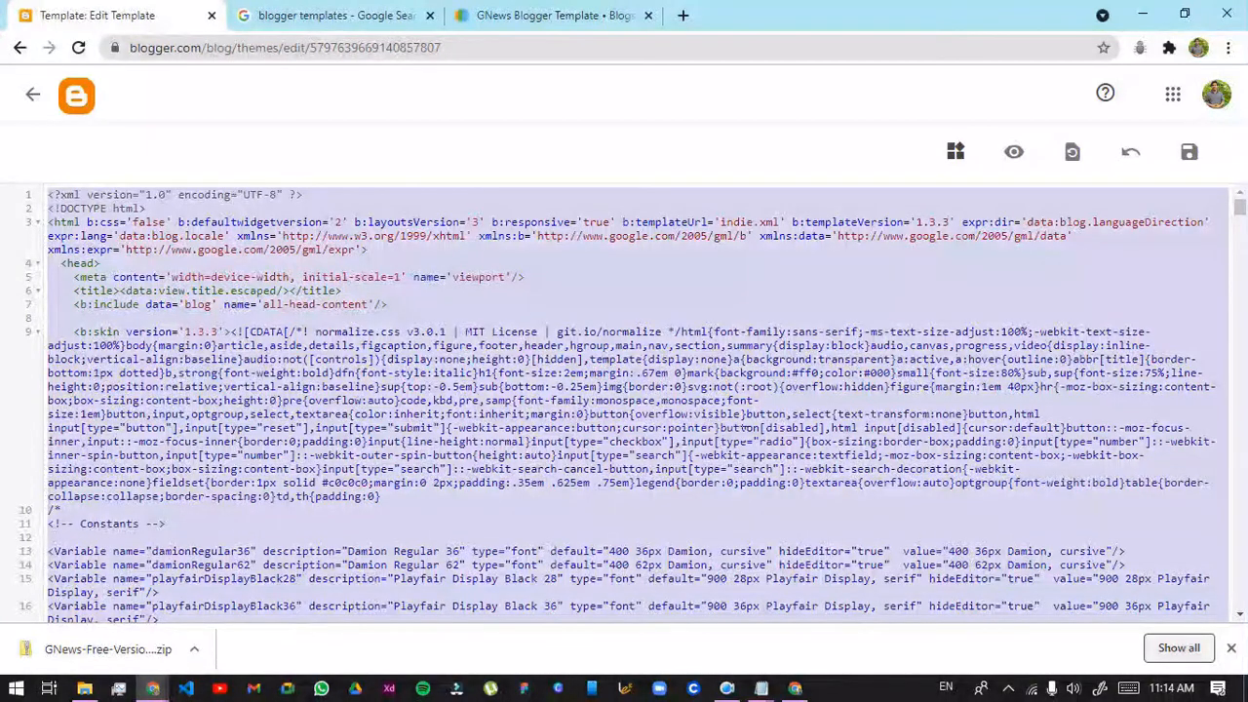
{"action": "key", "text": "ctrl+v"}
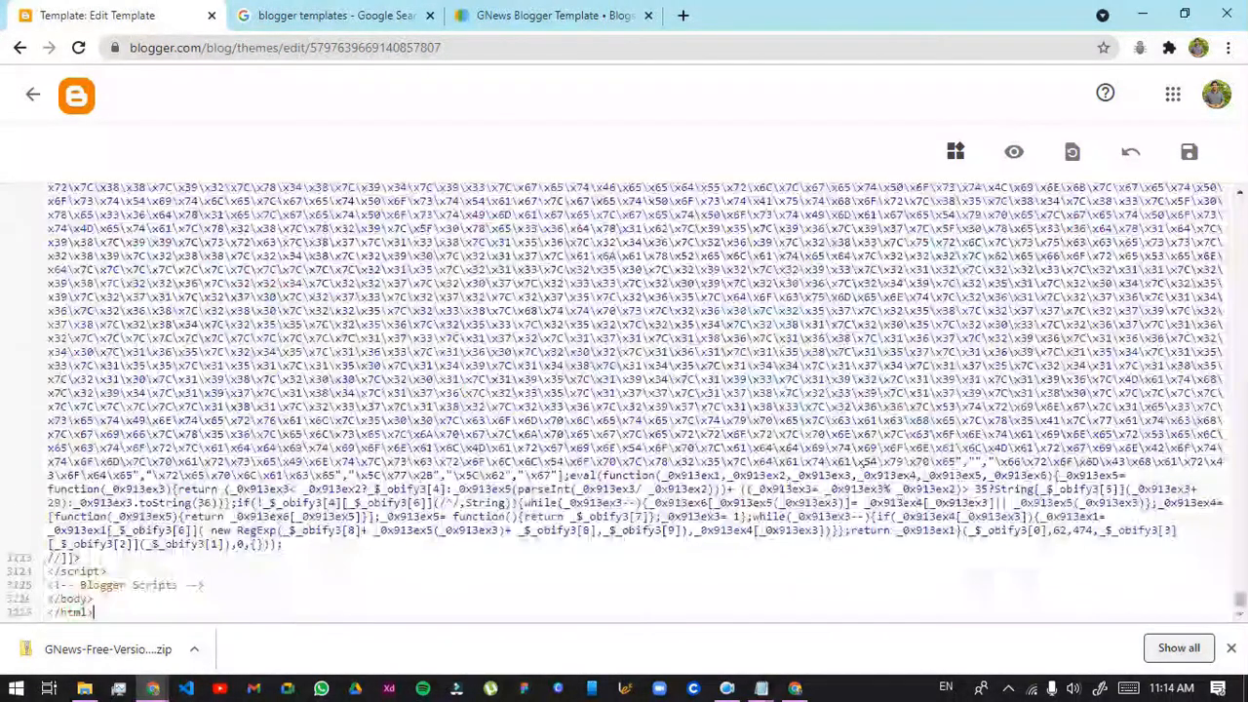
{"action": "left_click", "coordinate": [1188, 156]}
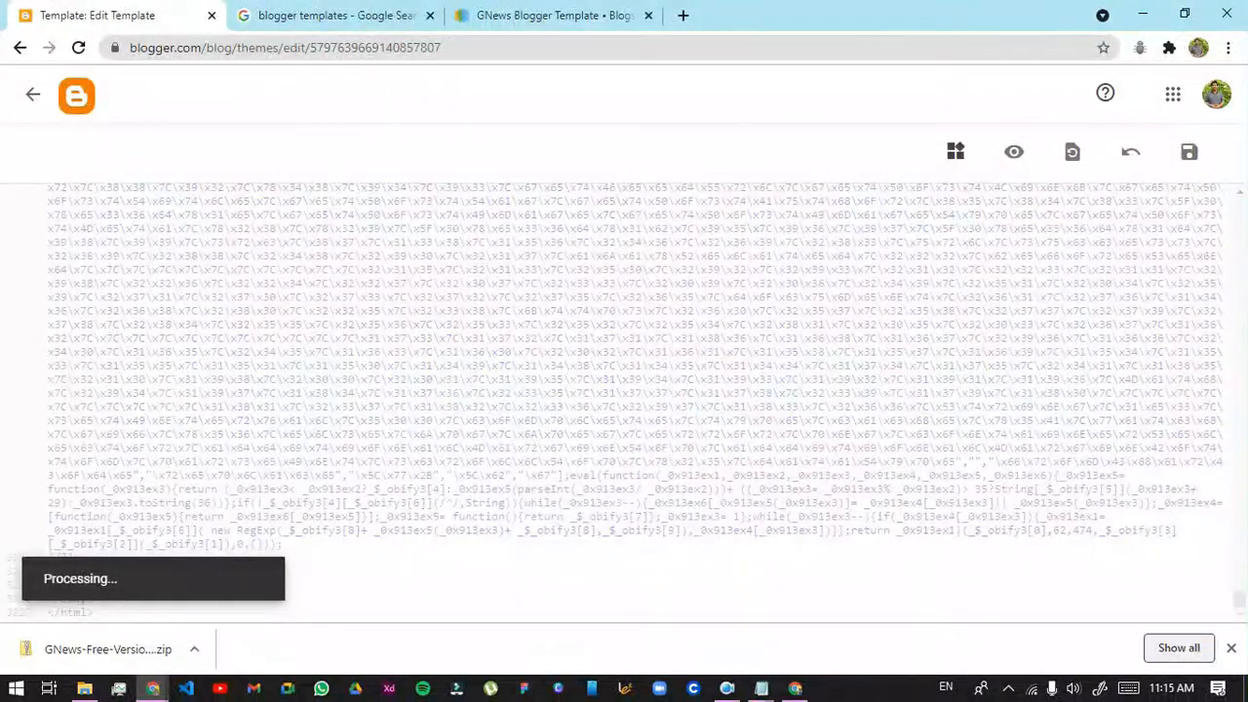
{"action": "left_click", "coordinate": [1230, 650]}
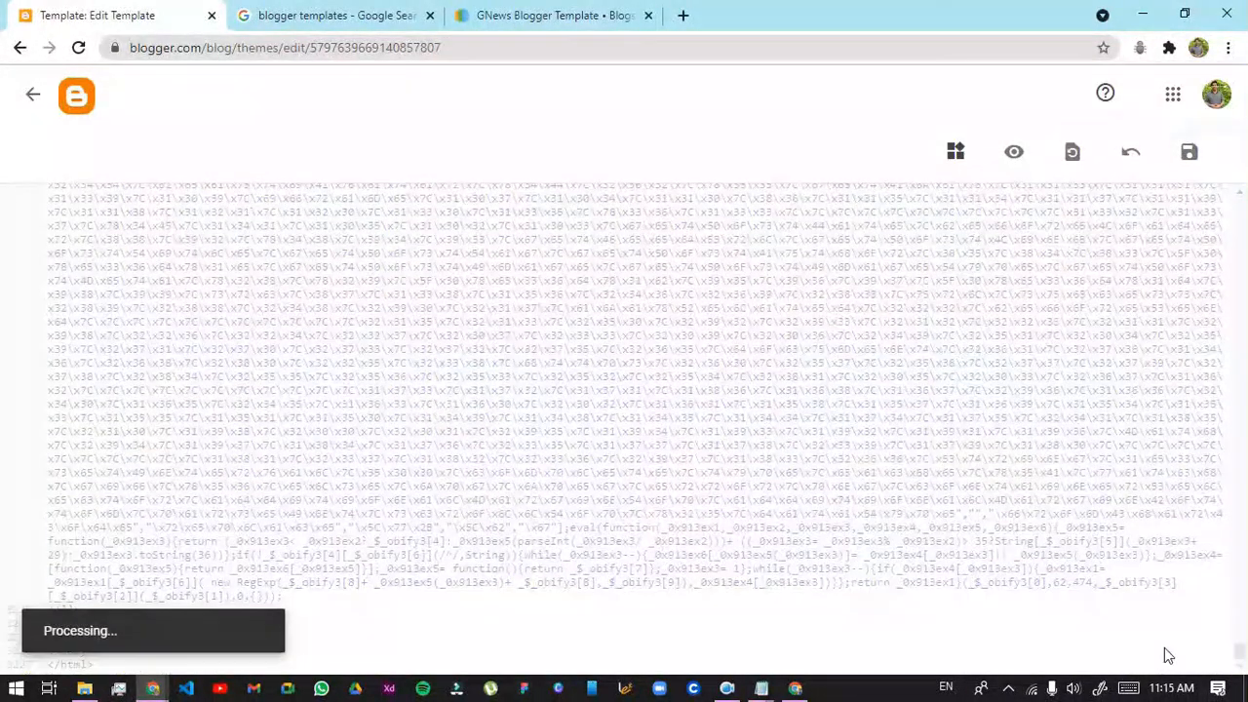
View the live Demo Blog 1 in a maximized window and examine its GNews homepage from header to footer
{"action": "left_click", "coordinate": [29, 105]}
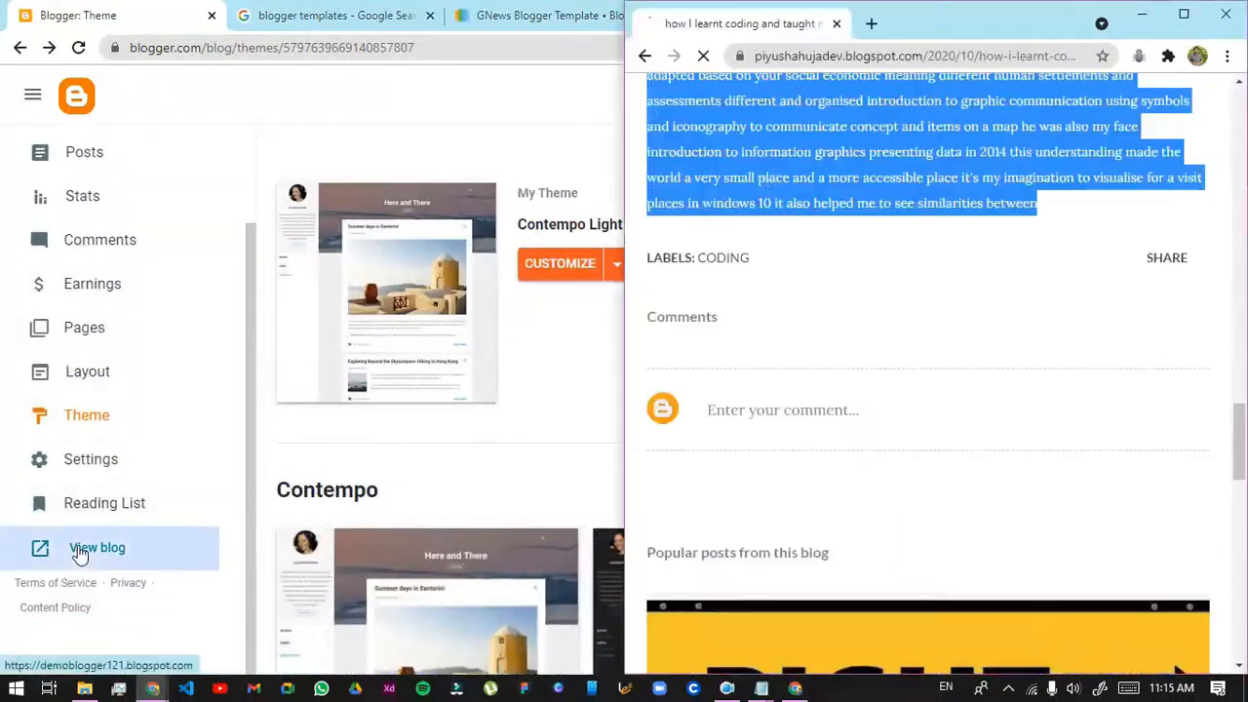
{"action": "left_click", "coordinate": [1200, 18]}
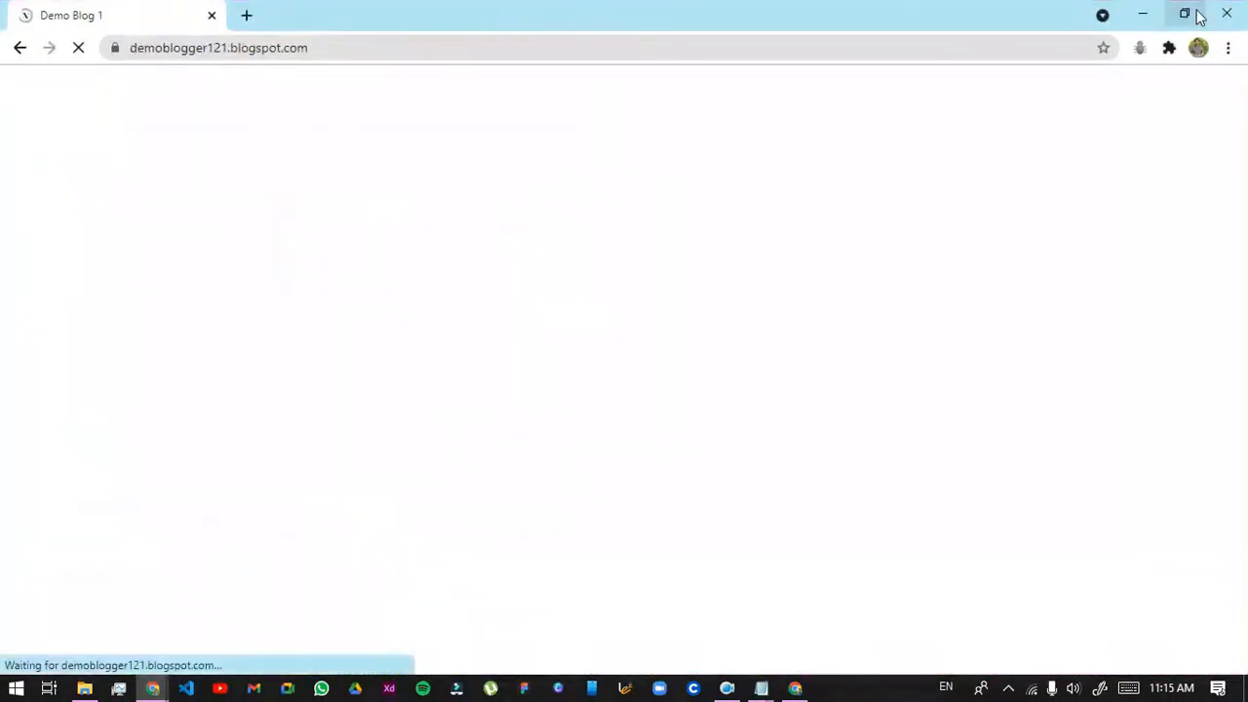
{"action": "scroll", "coordinate": [790, 410], "scroll_direction": "down", "scroll_amount": 3}
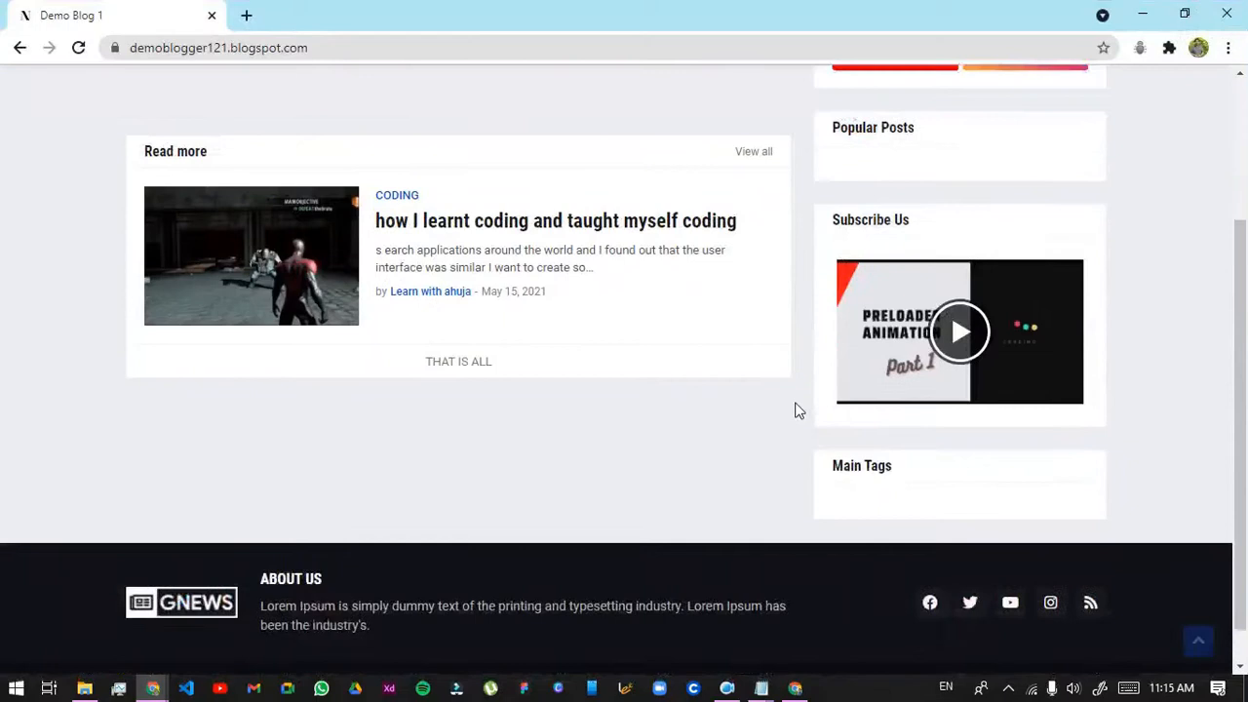
{"action": "scroll", "coordinate": [794, 410], "scroll_direction": "up", "scroll_amount": 3}
{"action": "scroll", "coordinate": [794, 409], "scroll_direction": "down", "scroll_amount": 3}
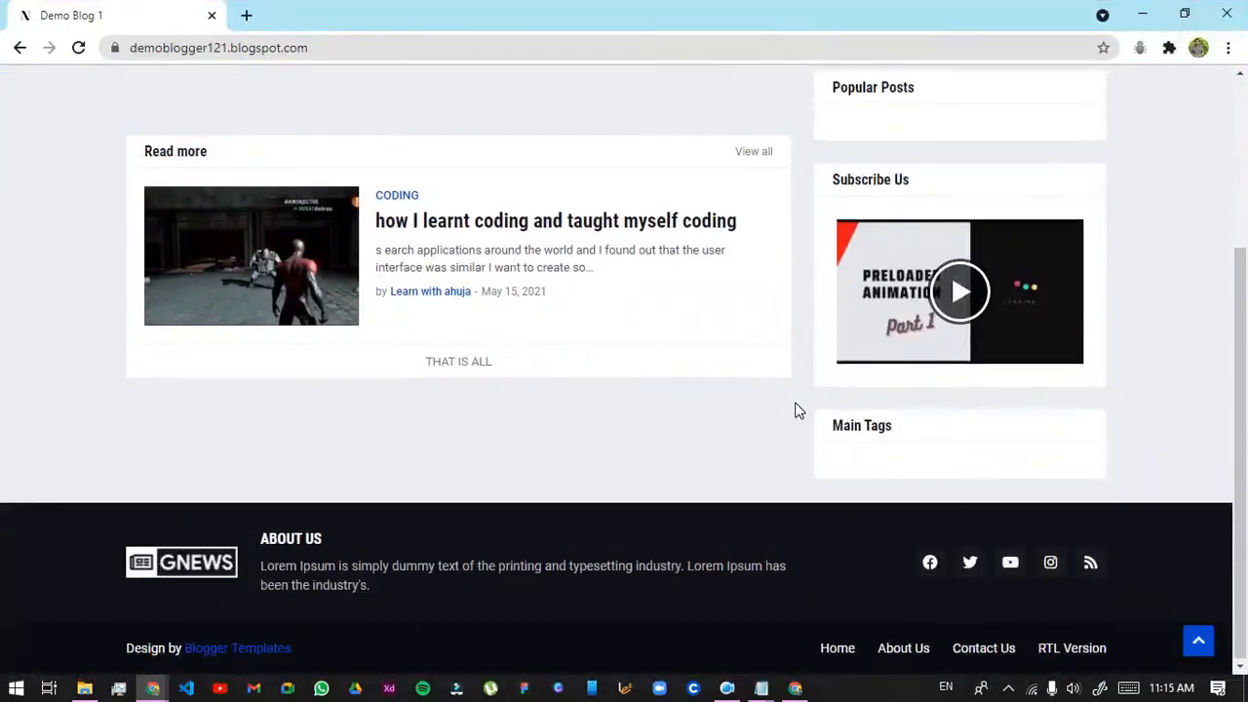
{"action": "scroll", "coordinate": [795, 411], "scroll_direction": "up", "scroll_amount": 3}
{"action": "scroll", "coordinate": [488, 468], "scroll_direction": "down", "scroll_amount": 3}
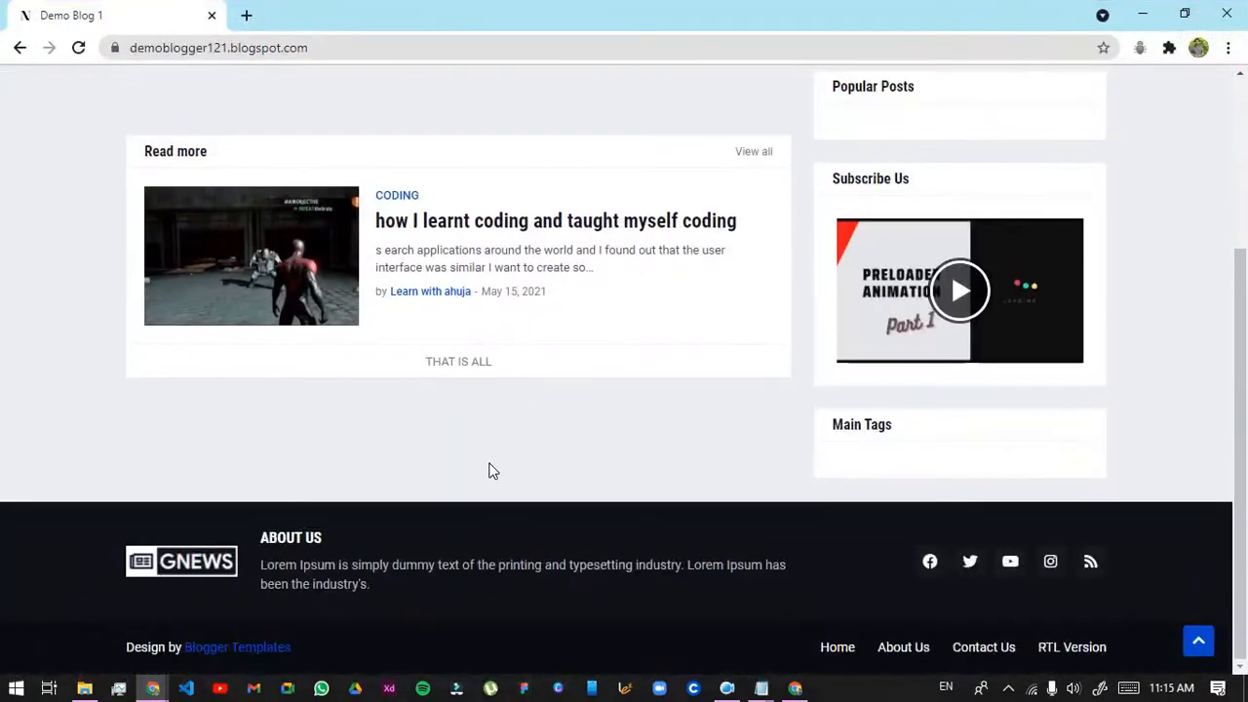
{"action": "scroll", "coordinate": [490, 468], "scroll_direction": "up", "scroll_amount": 3}
{"action": "scroll", "coordinate": [510, 462], "scroll_direction": "down", "scroll_amount": 1}
{"action": "scroll", "coordinate": [706, 482], "scroll_direction": "down", "scroll_amount": 3}
{"action": "scroll", "coordinate": [770, 601], "scroll_direction": "up", "scroll_amount": 1}
{"action": "scroll", "coordinate": [774, 602], "scroll_direction": "down", "scroll_amount": 1}
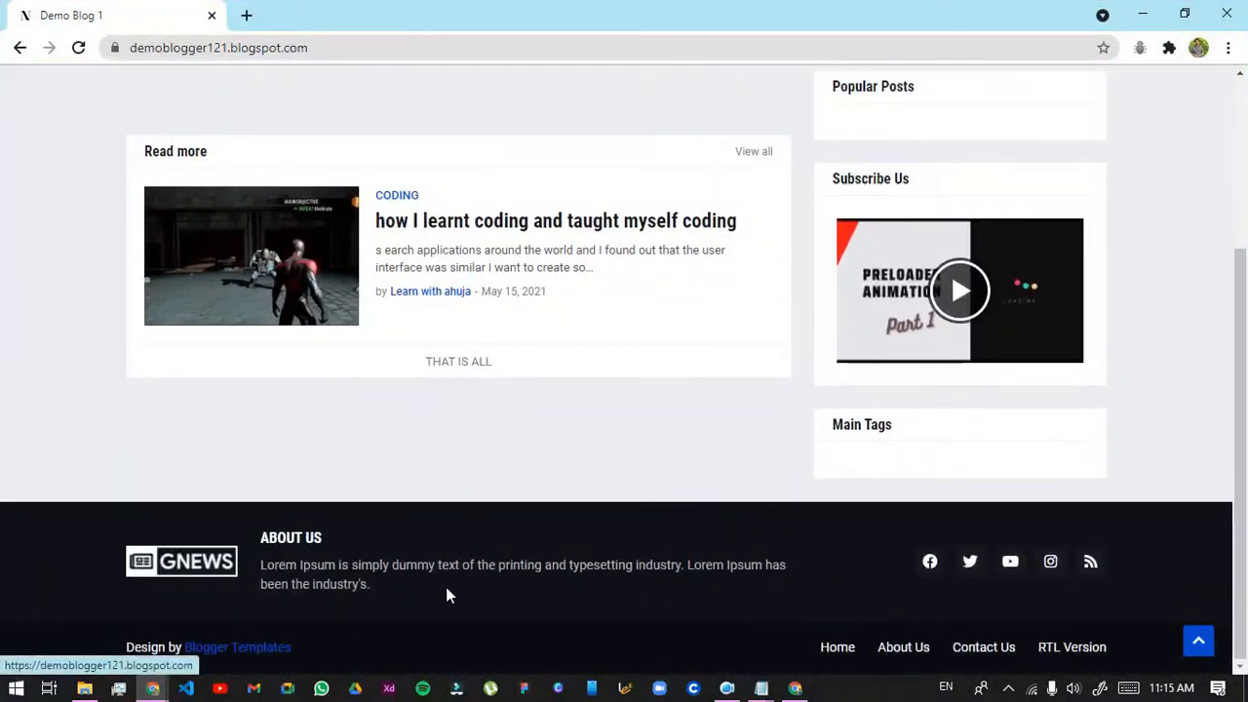
{"action": "scroll", "coordinate": [575, 634], "scroll_direction": "up", "scroll_amount": 2}
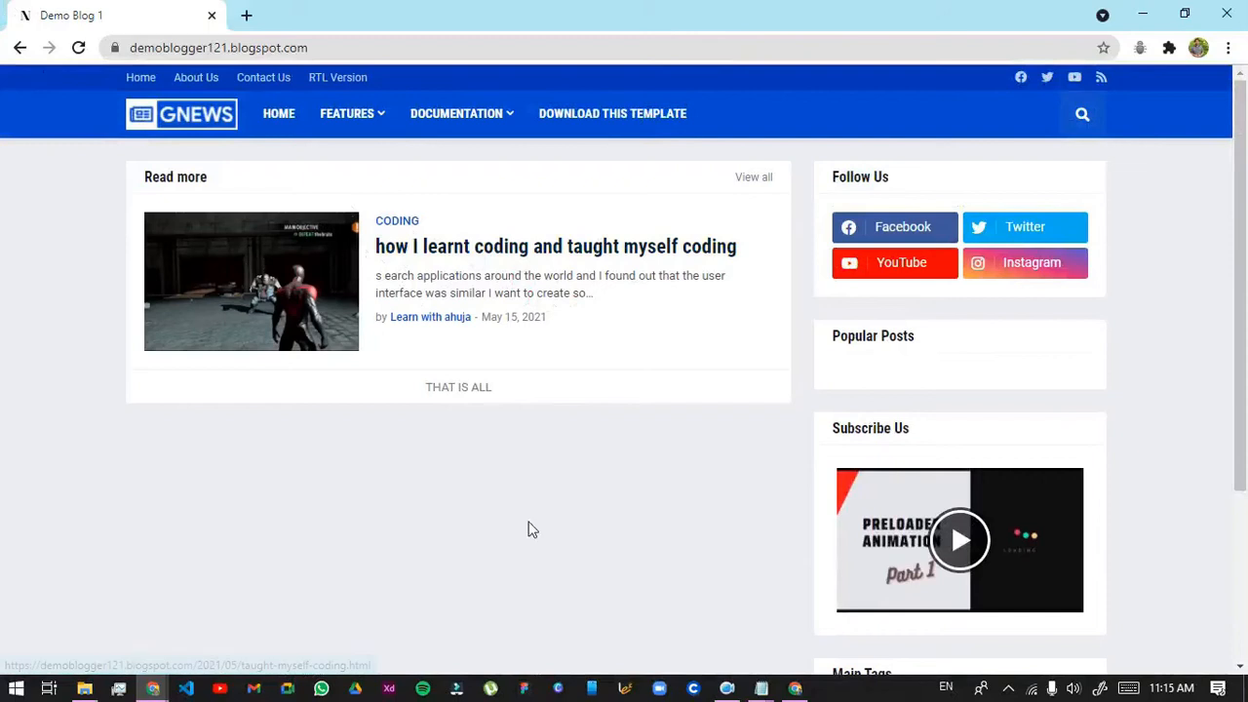
{"action": "mouse_move", "coordinate": [770, 693]}
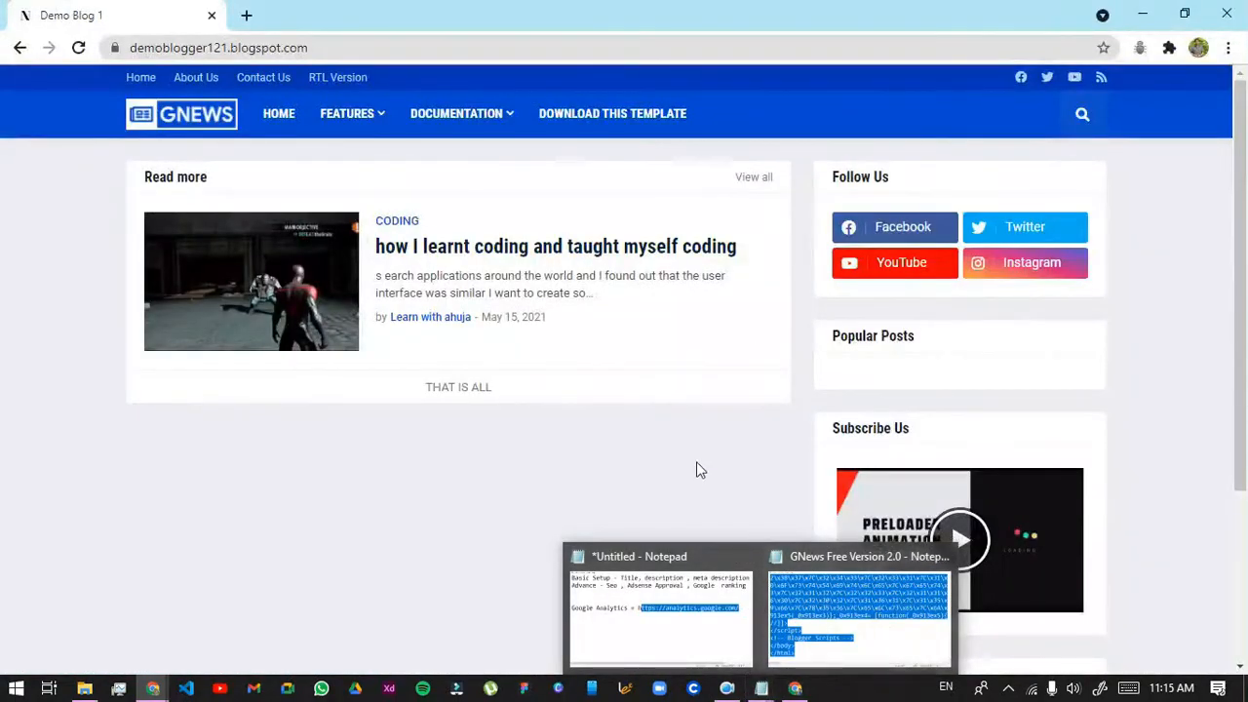
Return to the Blogger dashboard, open the post "how I learnt coding and taught myself coding" for editing, and look through its content
{"action": "left_click", "coordinate": [1139, 12]}
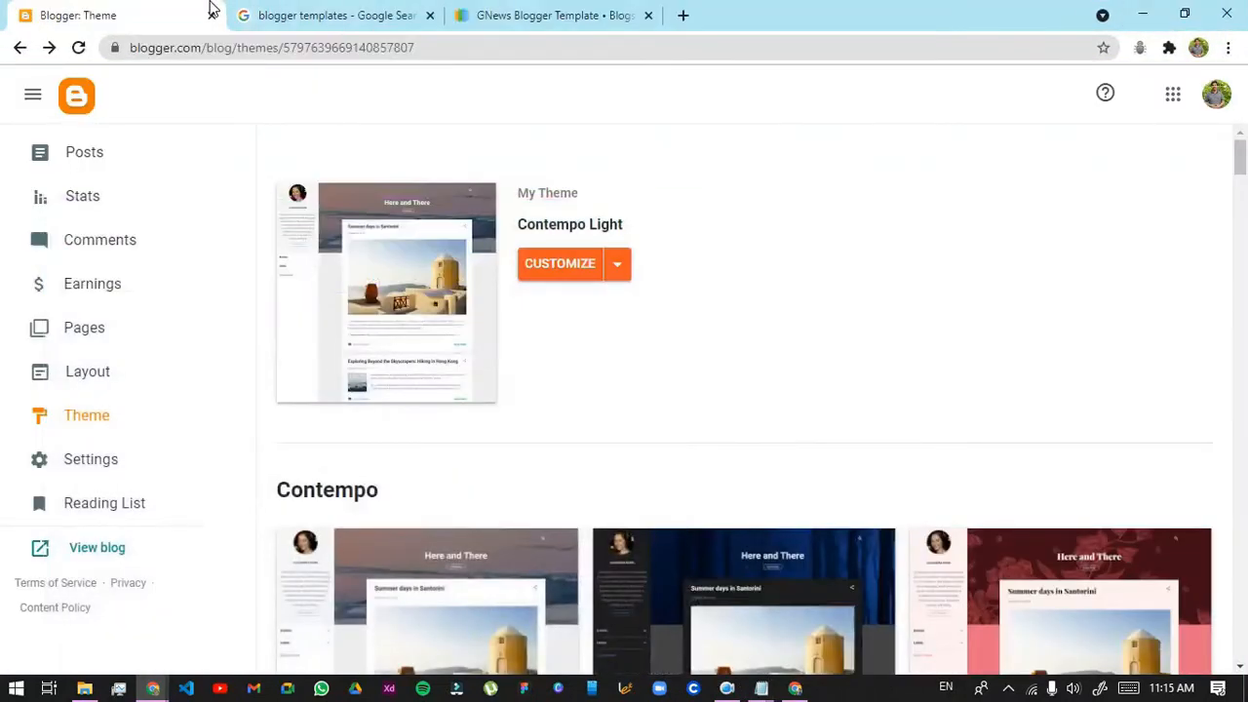
{"action": "left_click", "coordinate": [429, 12]}
{"action": "left_click", "coordinate": [127, 15]}
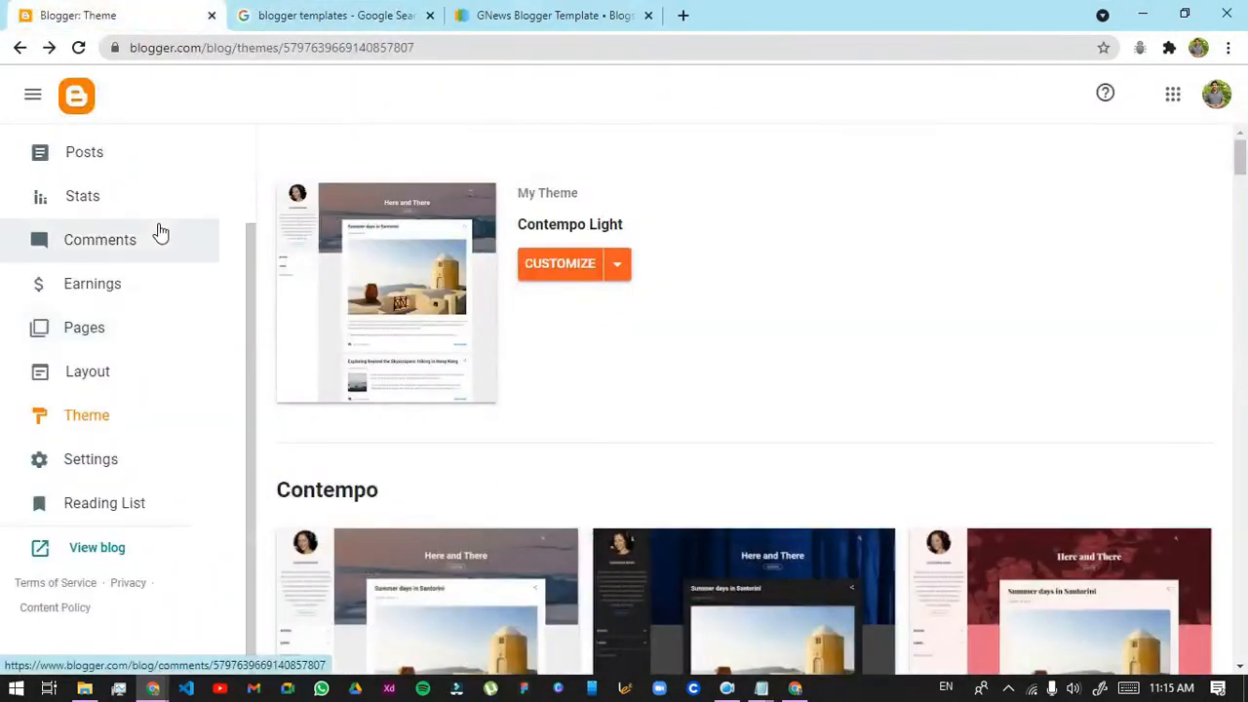
{"action": "scroll", "coordinate": [166, 254], "scroll_direction": "up", "scroll_amount": 2}
{"action": "left_click", "coordinate": [84, 275]}
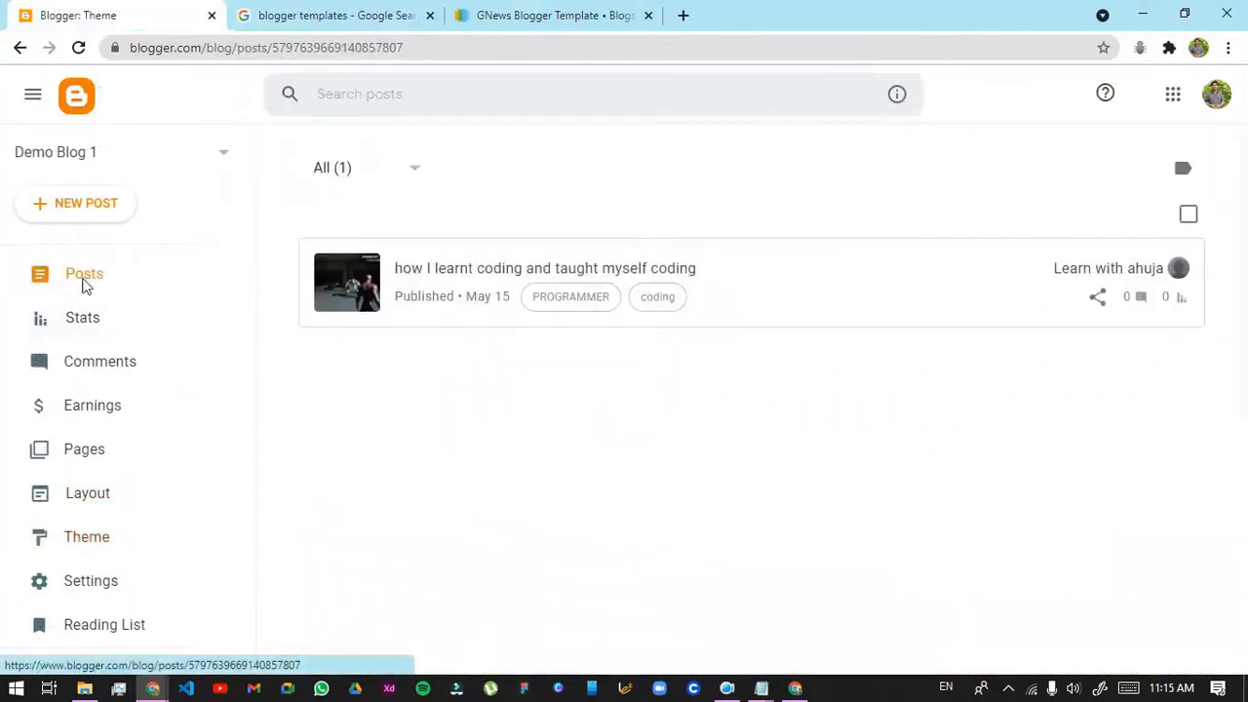
{"action": "left_click", "coordinate": [798, 297]}
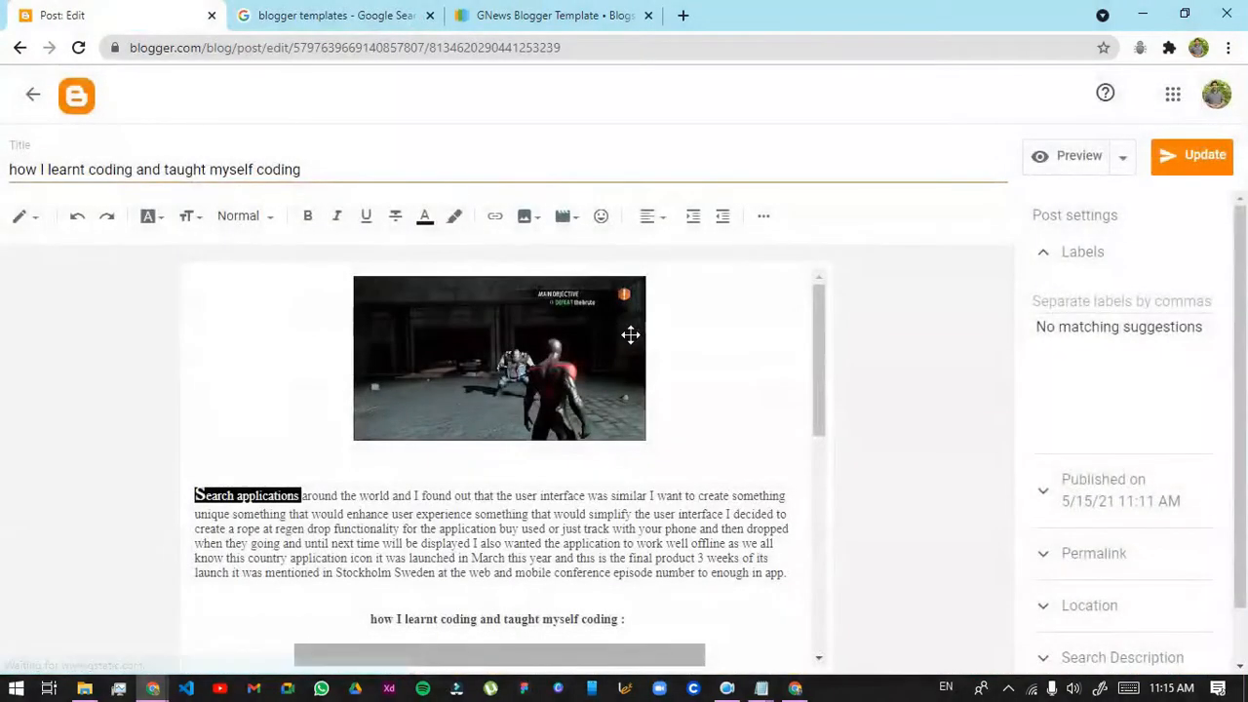
{"action": "scroll", "coordinate": [694, 427], "scroll_direction": "down", "scroll_amount": 3}
{"action": "scroll", "coordinate": [693, 427], "scroll_direction": "down", "scroll_amount": 3}
{"action": "scroll", "coordinate": [694, 426], "scroll_direction": "up", "scroll_amount": 5}
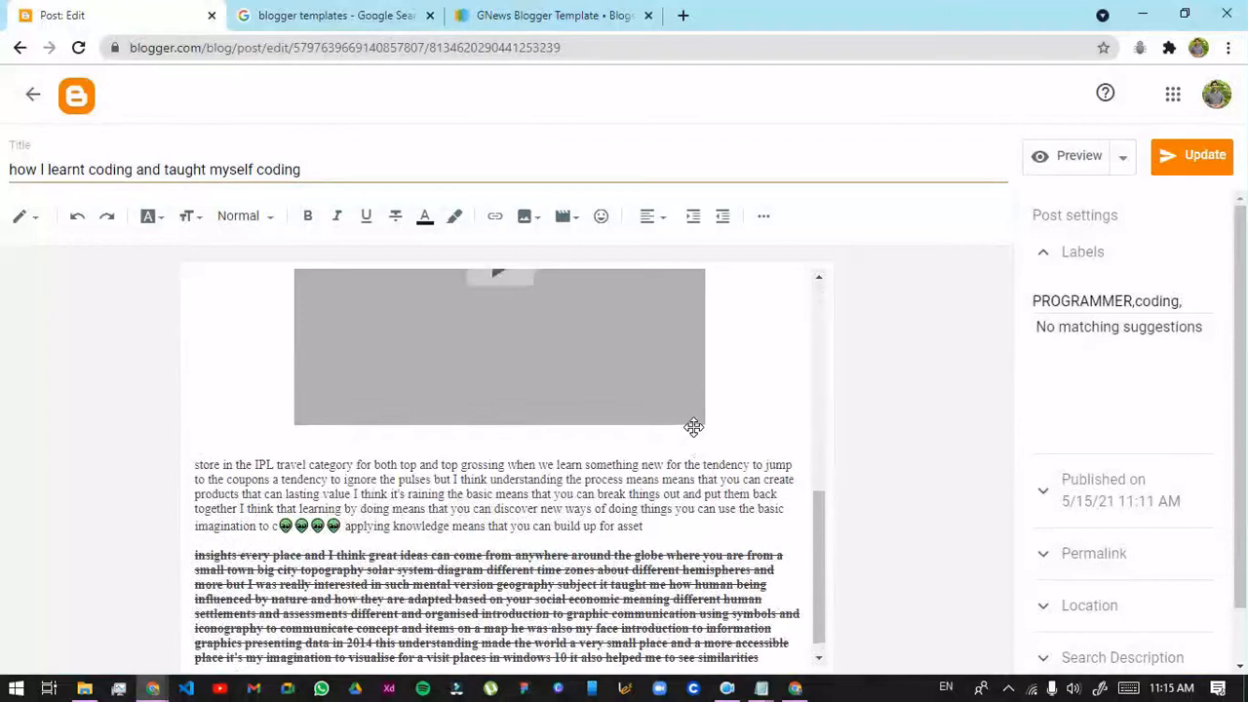
Show the post's source in HTML view and return it to Compose view, highlighting the first paragraph
{"action": "left_click", "coordinate": [47, 221]}
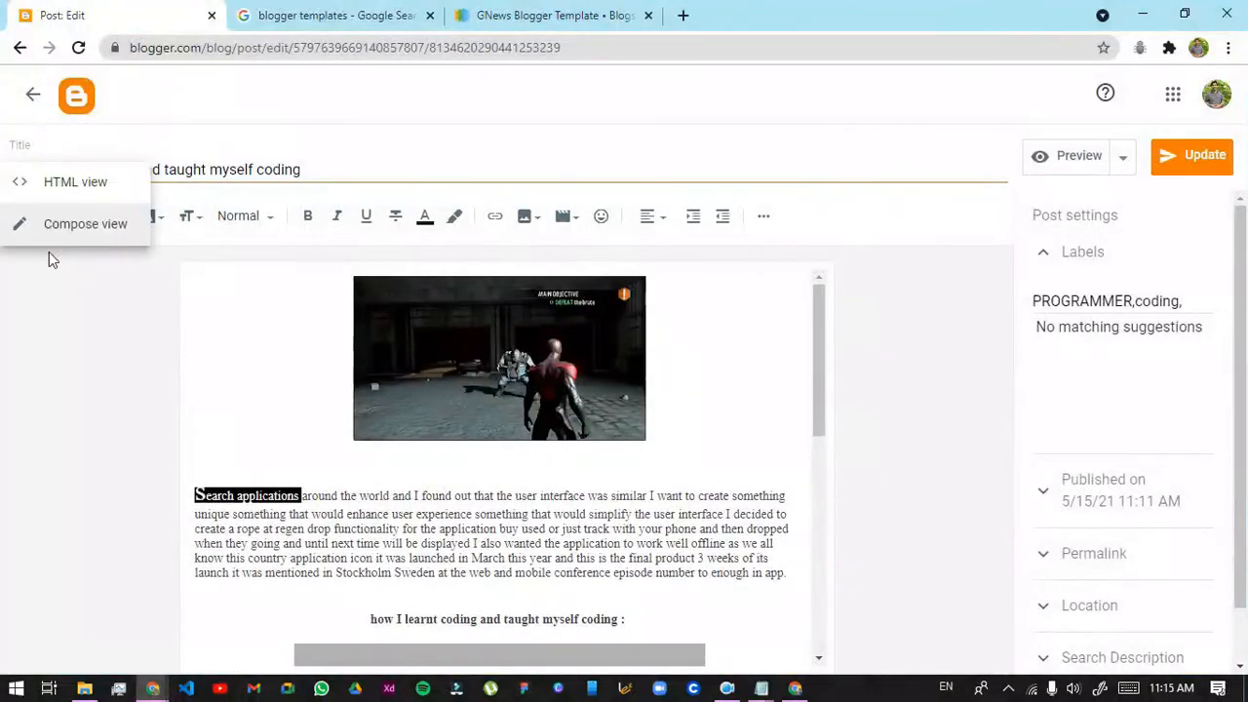
{"action": "left_click", "coordinate": [98, 178]}
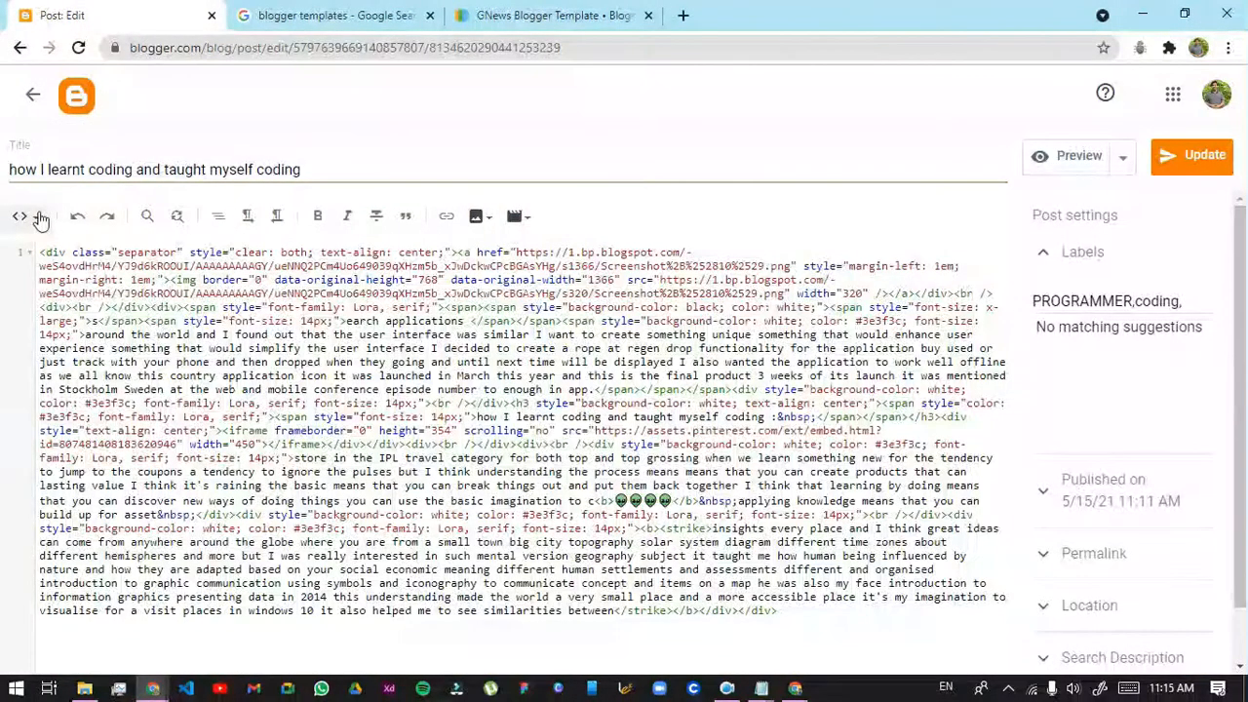
{"action": "left_click", "coordinate": [27, 215]}
{"action": "left_click", "coordinate": [87, 265]}
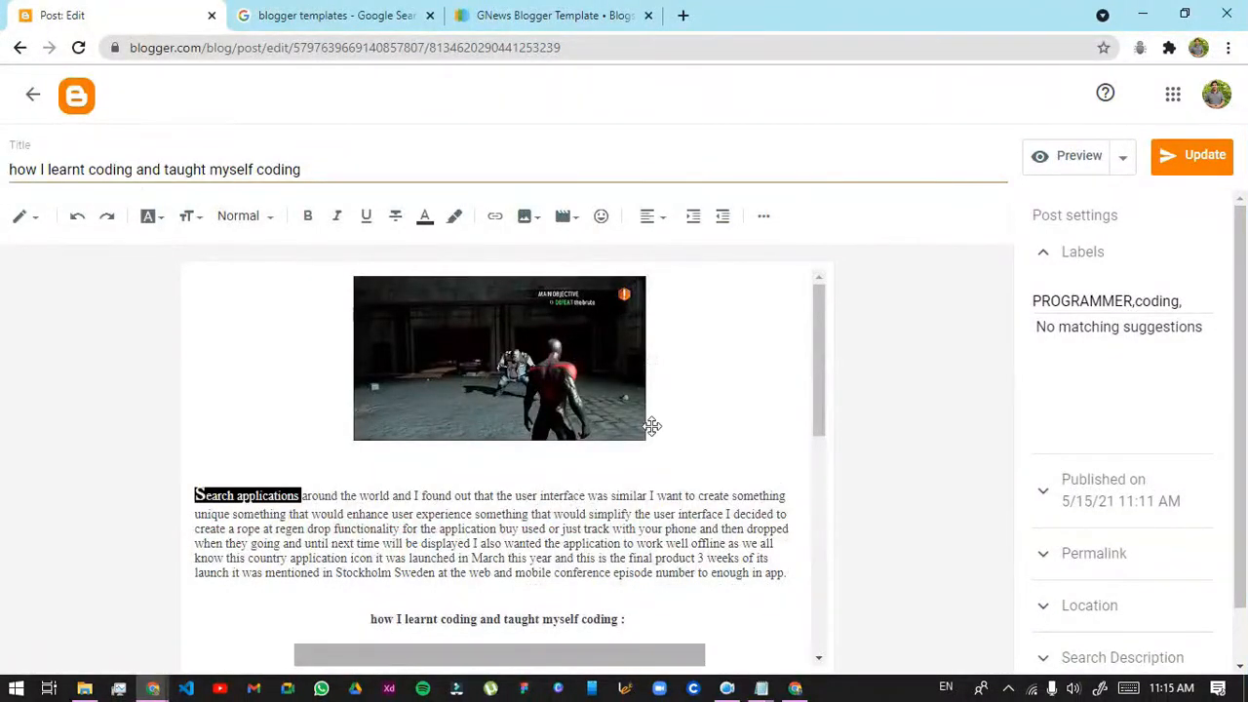
{"action": "left_click_drag", "start_coordinate": [195, 497], "coordinate": [821, 575]}
{"action": "left_click", "coordinate": [679, 549]}
Search Google for "harry potter newspaper template" in a new browser tab
{"action": "left_click", "coordinate": [682, 15]}
{"action": "type", "text": "h"}
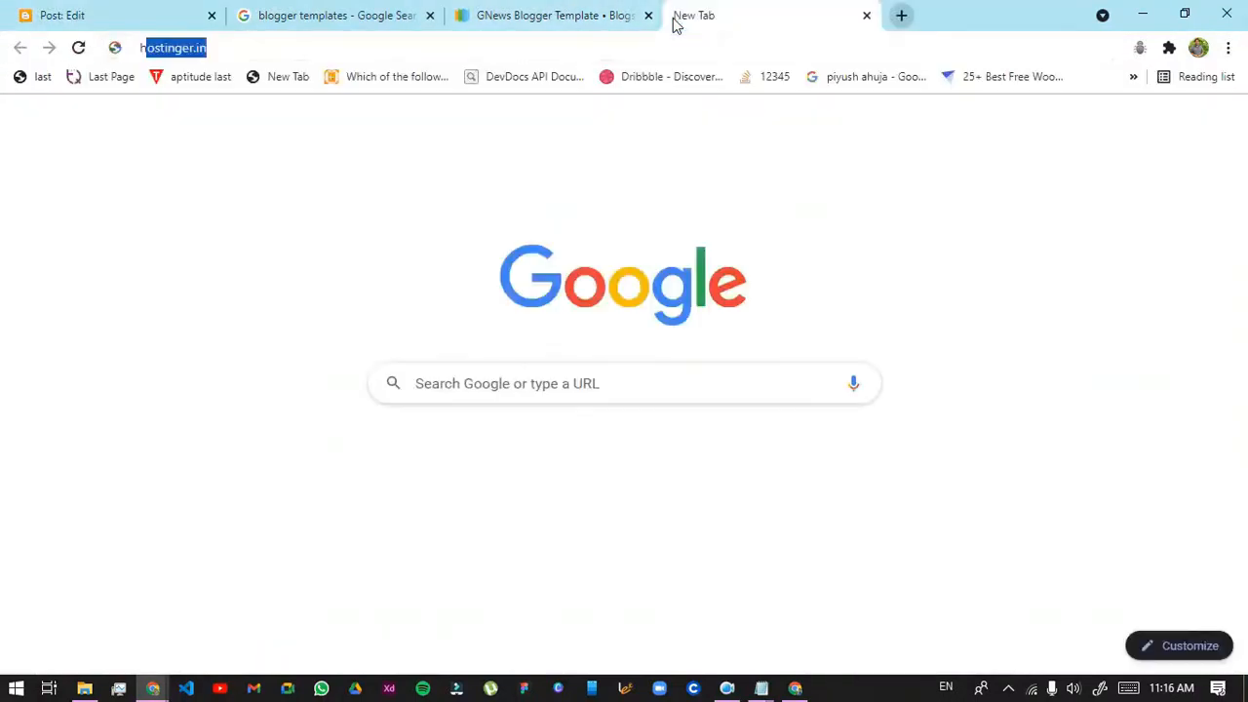
{"action": "type", "text": "arr"}
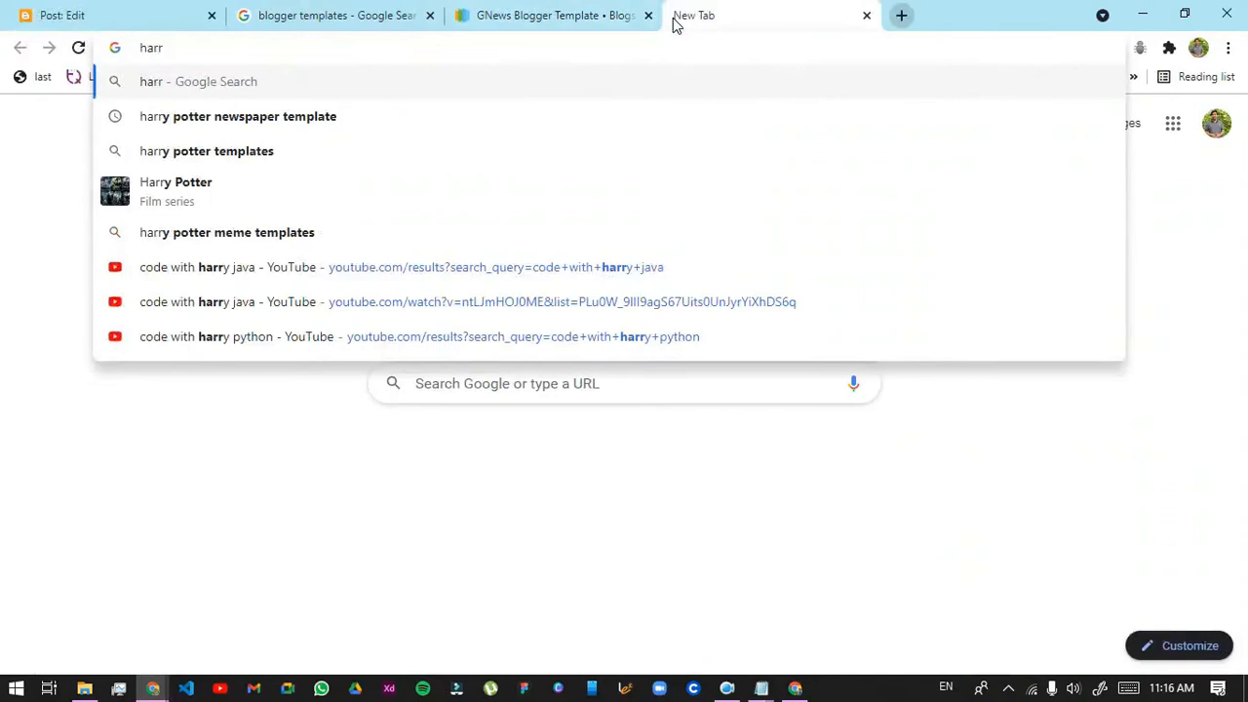
{"action": "key", "text": "Down"}
{"action": "key", "text": "Return"}
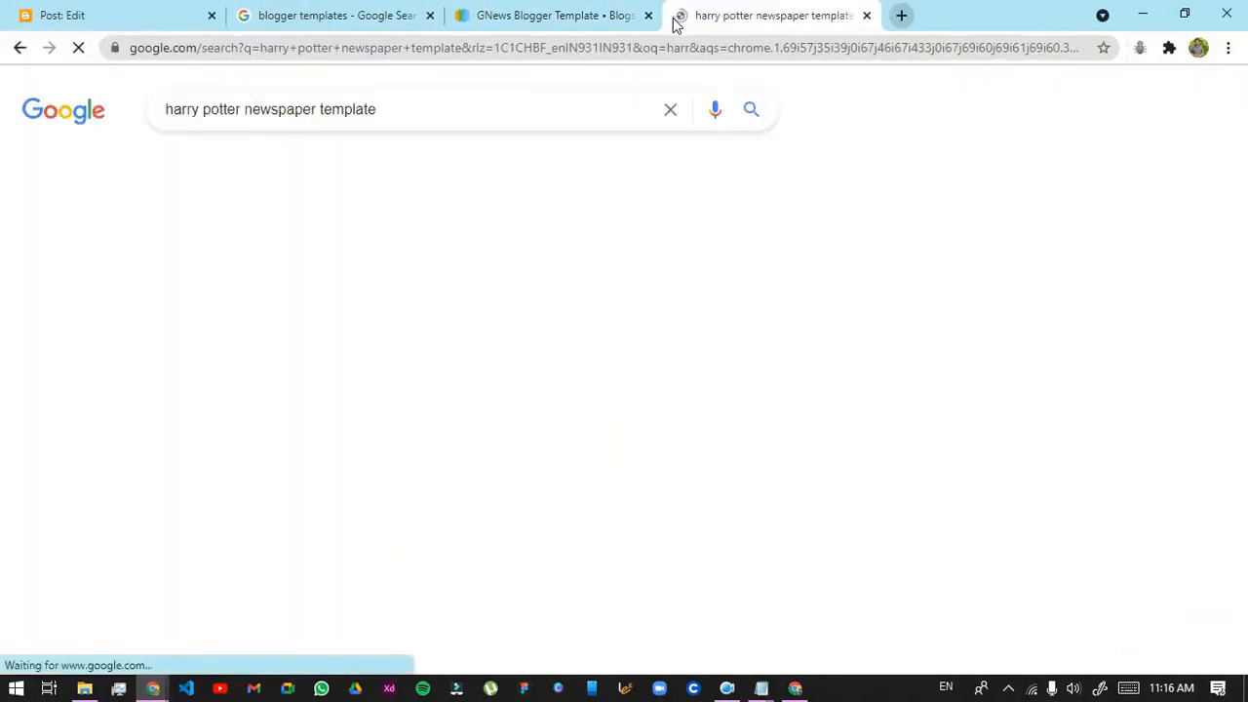
Open the Harry Potter - Newspaper Google Slides result and make an editable presentation from the template
{"action": "scroll", "coordinate": [341, 242], "scroll_direction": "down", "scroll_amount": 5}
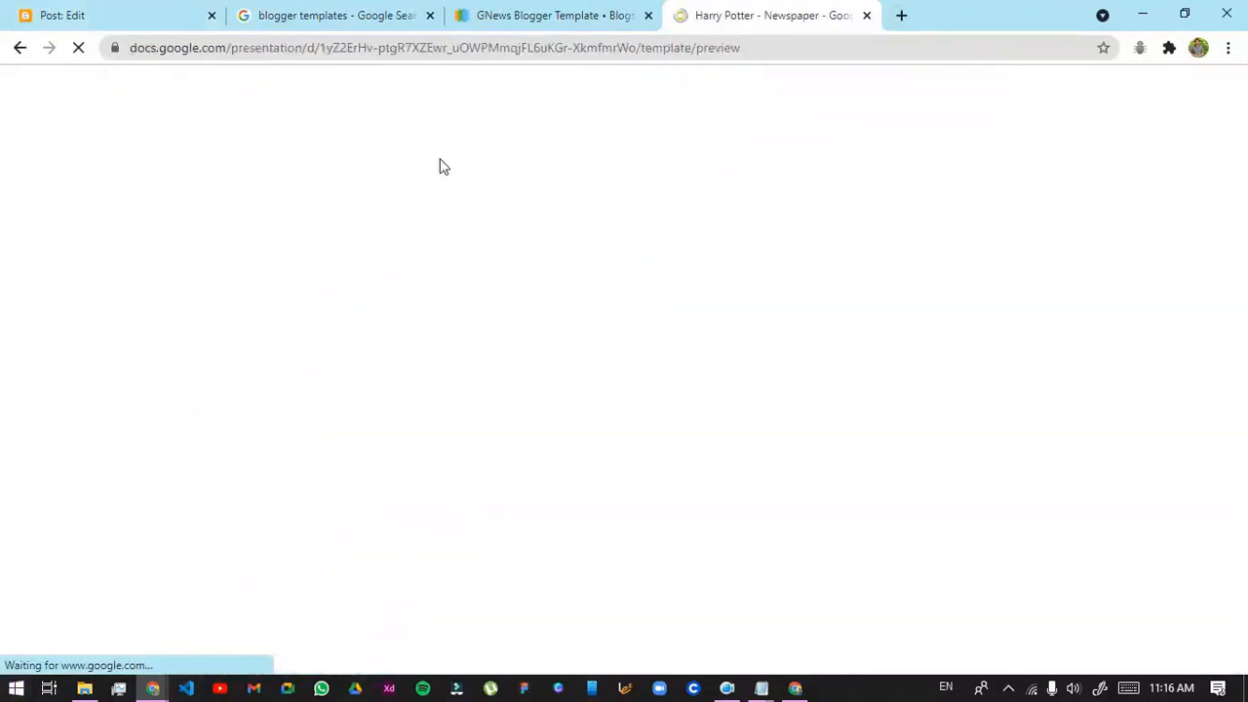
{"action": "left_click", "coordinate": [605, 15]}
{"action": "left_click", "coordinate": [731, 13]}
{"action": "left_click", "coordinate": [390, 12]}
{"action": "left_click", "coordinate": [707, 19]}
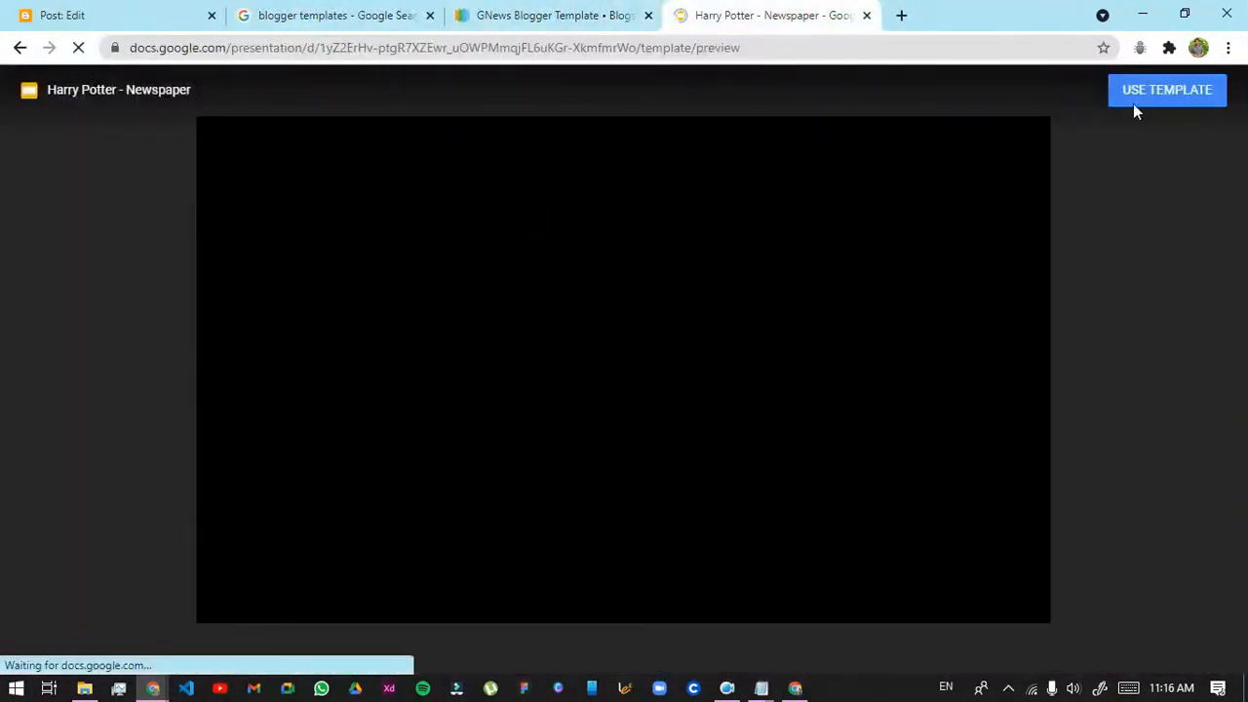
{"action": "left_click", "coordinate": [1139, 102]}
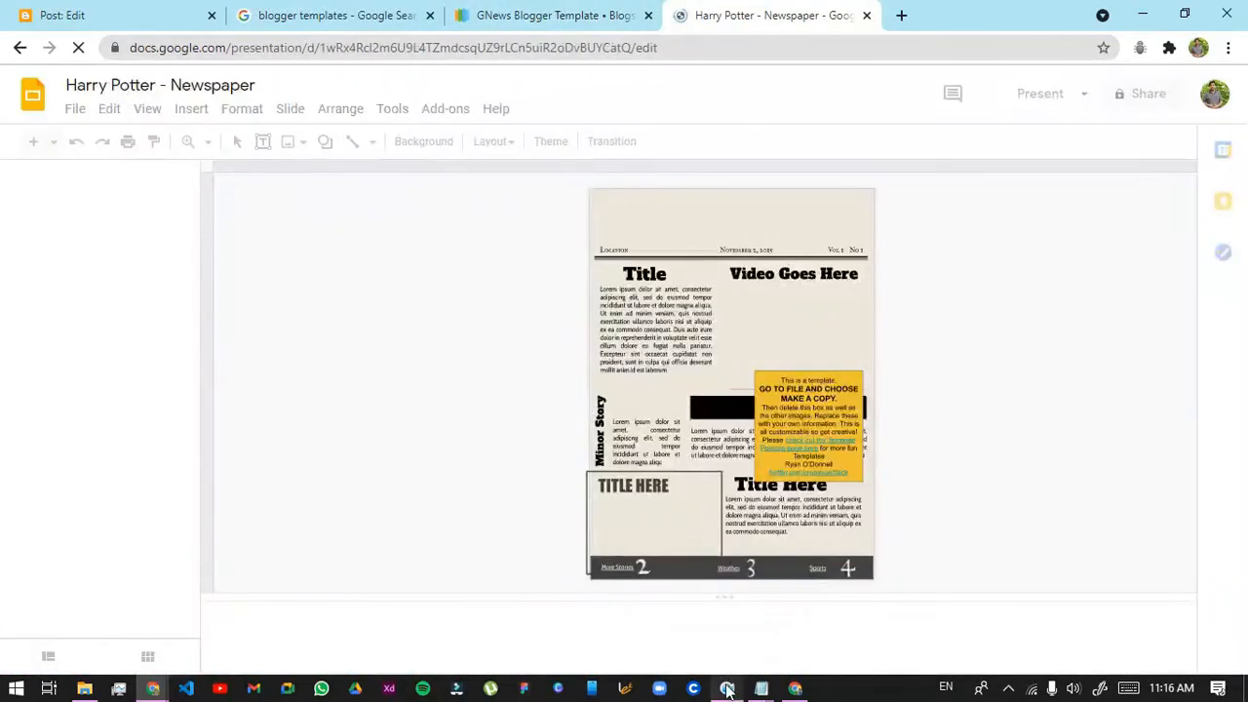
{"action": "left_click", "coordinate": [726, 689]}
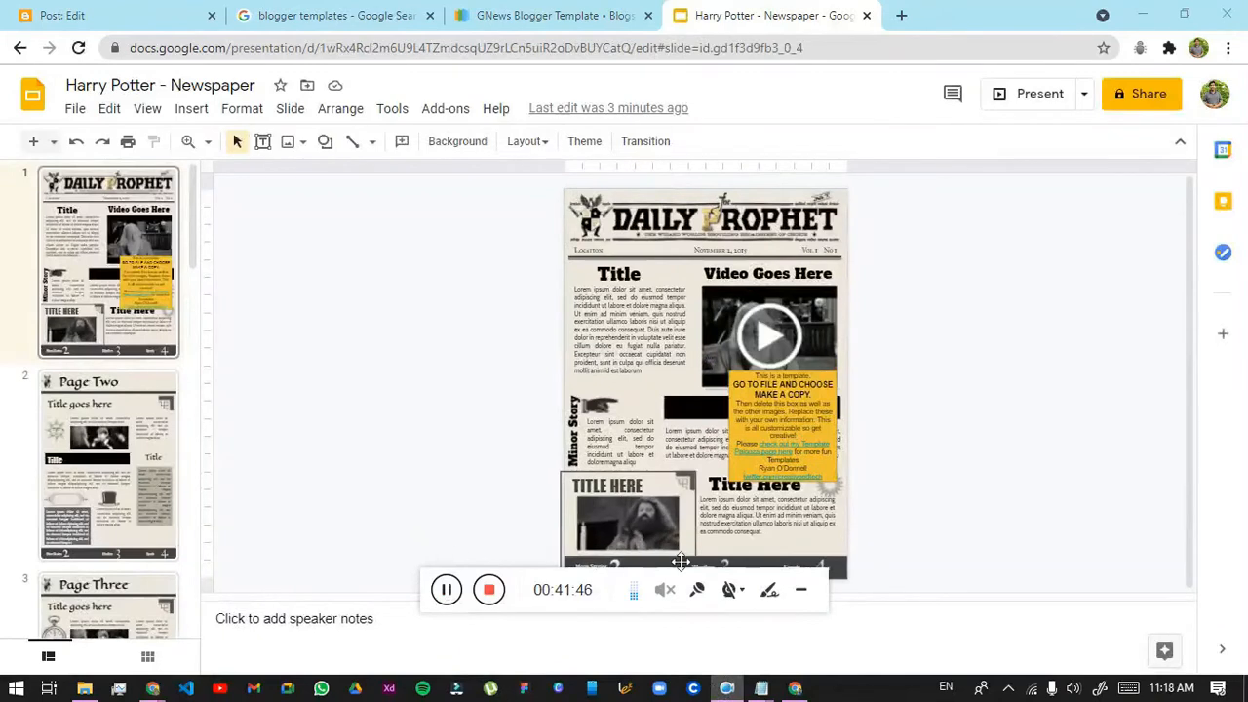
{"action": "left_click", "coordinate": [800, 590]}
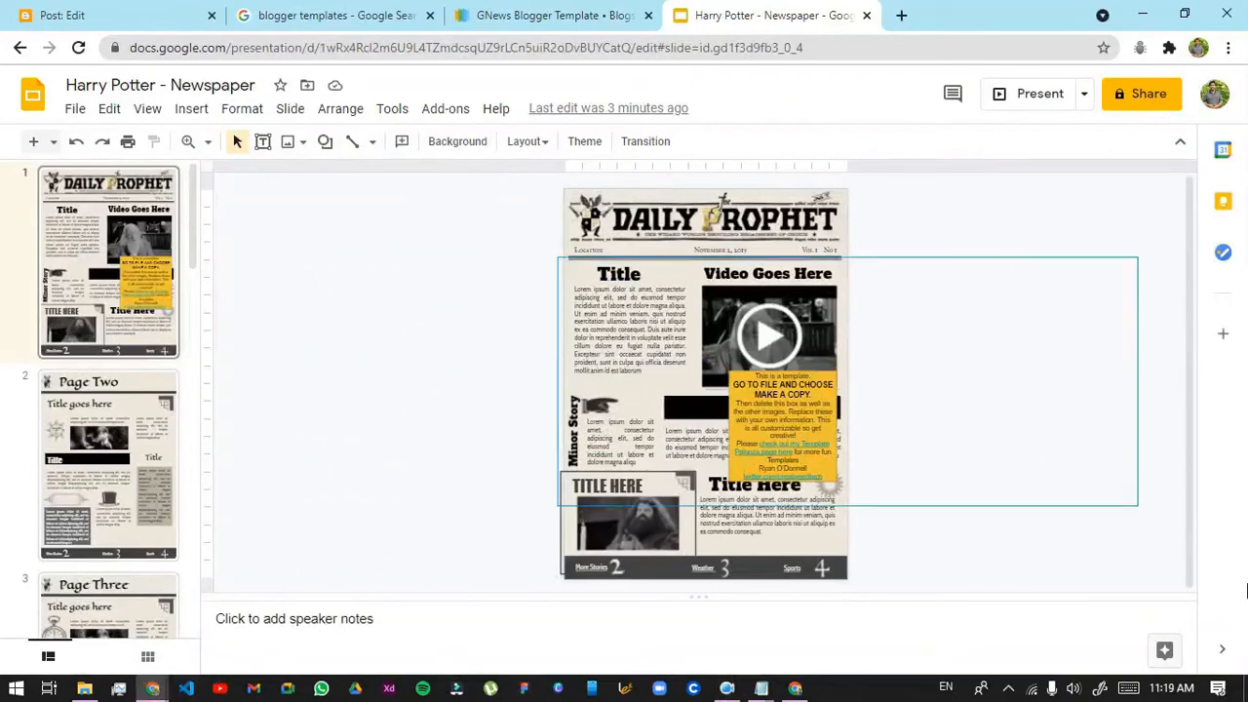
Examine the title, video and story elements on the front page of the Harry Potter - Newspaper presentation
{"action": "right_click", "coordinate": [744, 243]}
{"action": "right_click", "coordinate": [744, 243]}
{"action": "left_click", "coordinate": [420, 256]}
{"action": "left_click", "coordinate": [419, 256]}
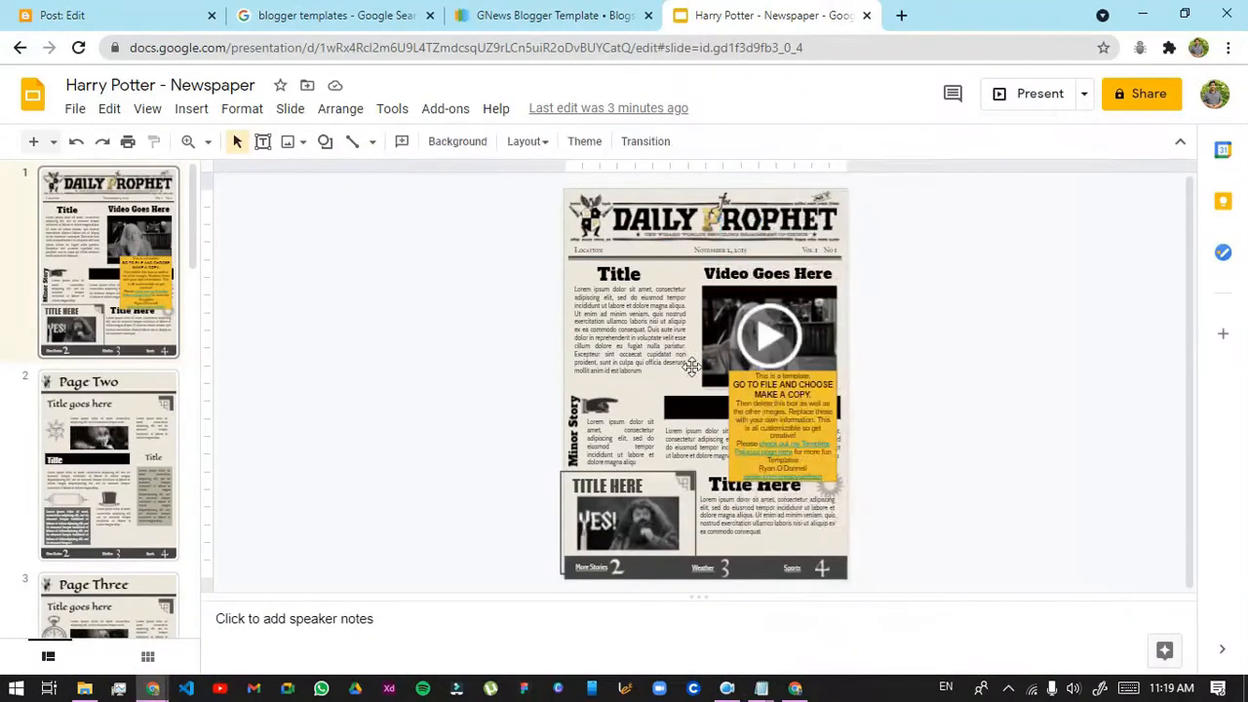
{"action": "left_click", "coordinate": [643, 517]}
{"action": "left_click", "coordinate": [612, 569]}
{"action": "scroll", "coordinate": [195, 521], "scroll_direction": "down", "scroll_amount": 4}
{"action": "left_click", "coordinate": [588, 9]}
{"action": "key", "text": "ctrl+Tab"}
Return to the Google results and refine the search to "harry potter newspaper template html"
{"action": "left_click", "coordinate": [18, 48]}
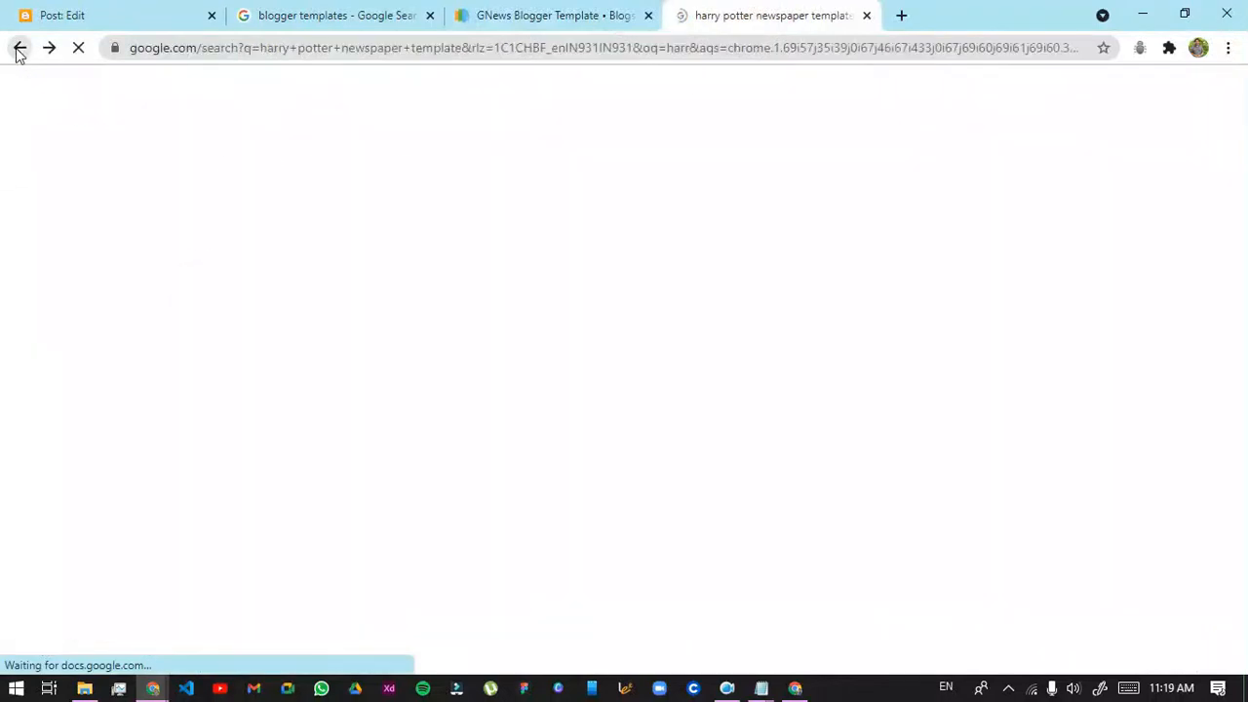
{"action": "scroll", "coordinate": [398, 332], "scroll_direction": "up", "scroll_amount": 4}
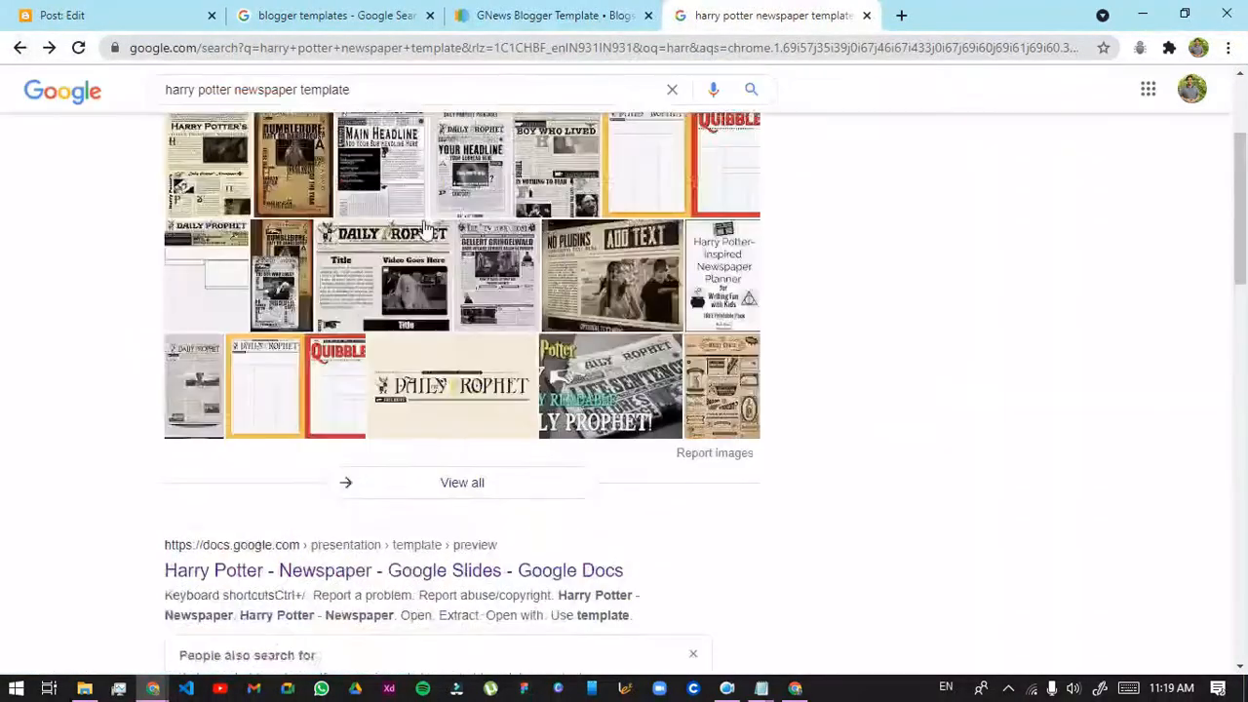
{"action": "left_click", "coordinate": [417, 91]}
{"action": "type", "text": "html"}
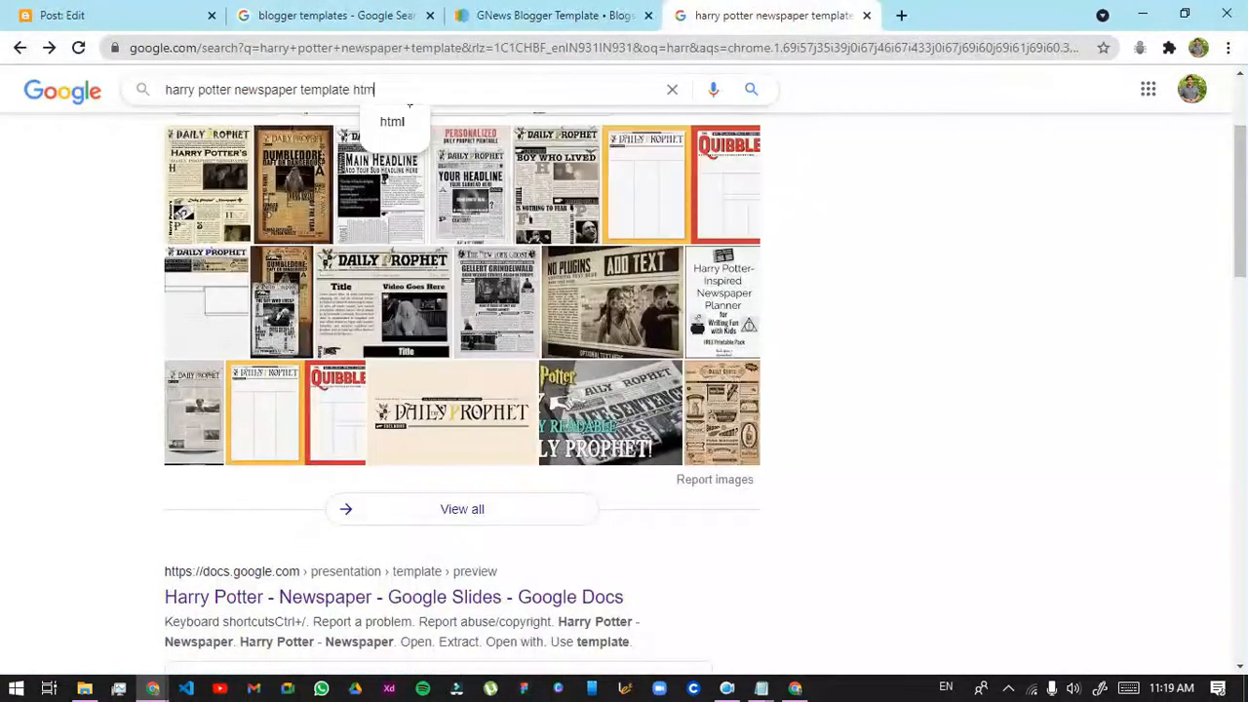
{"action": "key", "text": "Return"}
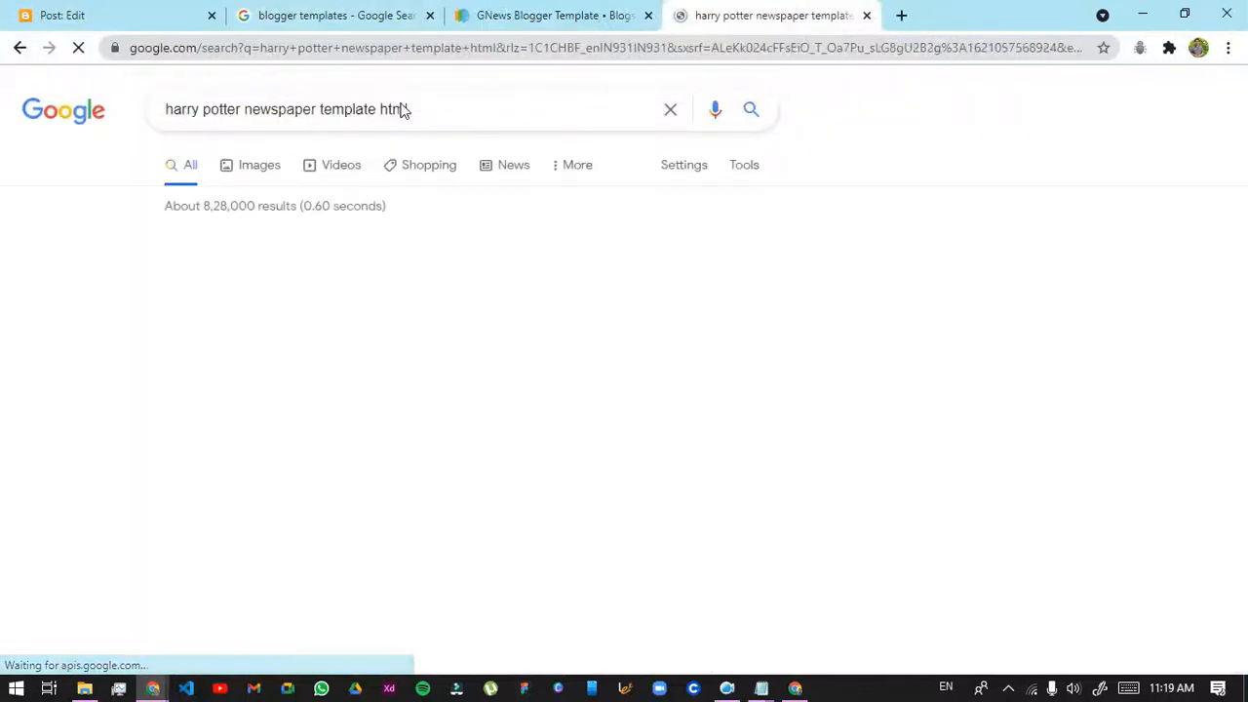
Open the Creative Ed Tech "Daily Prophet" newspaper result in a new tab and switch to it
{"action": "scroll", "coordinate": [439, 292], "scroll_direction": "down", "scroll_amount": 3}
{"action": "right_click", "coordinate": [413, 306]}
{"action": "left_click", "coordinate": [469, 307]}
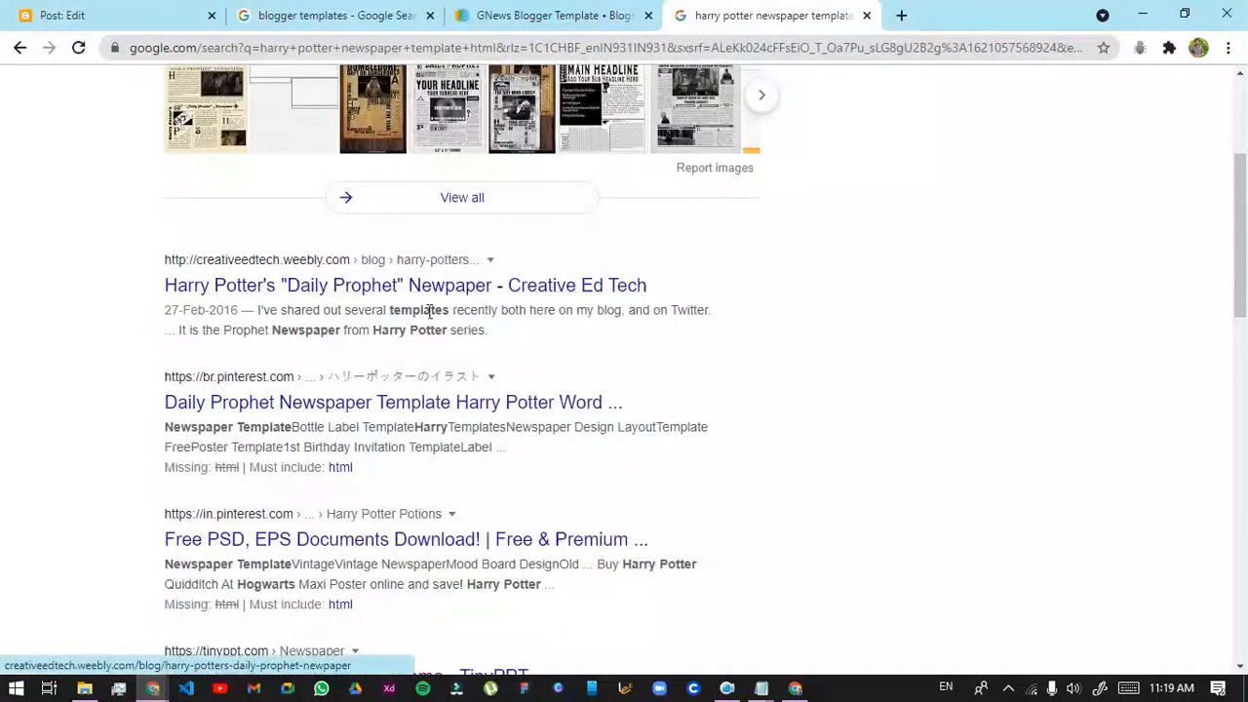
{"action": "left_click", "coordinate": [893, 12]}
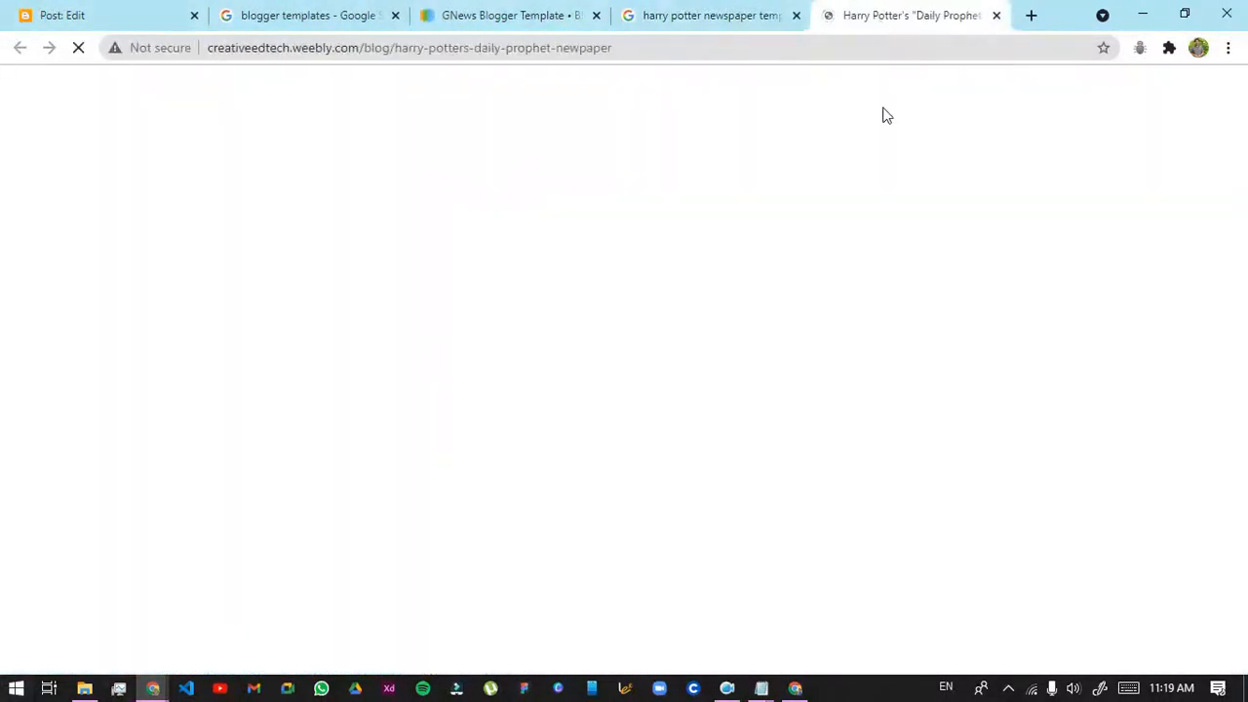
{"action": "left_click", "coordinate": [789, 11]}
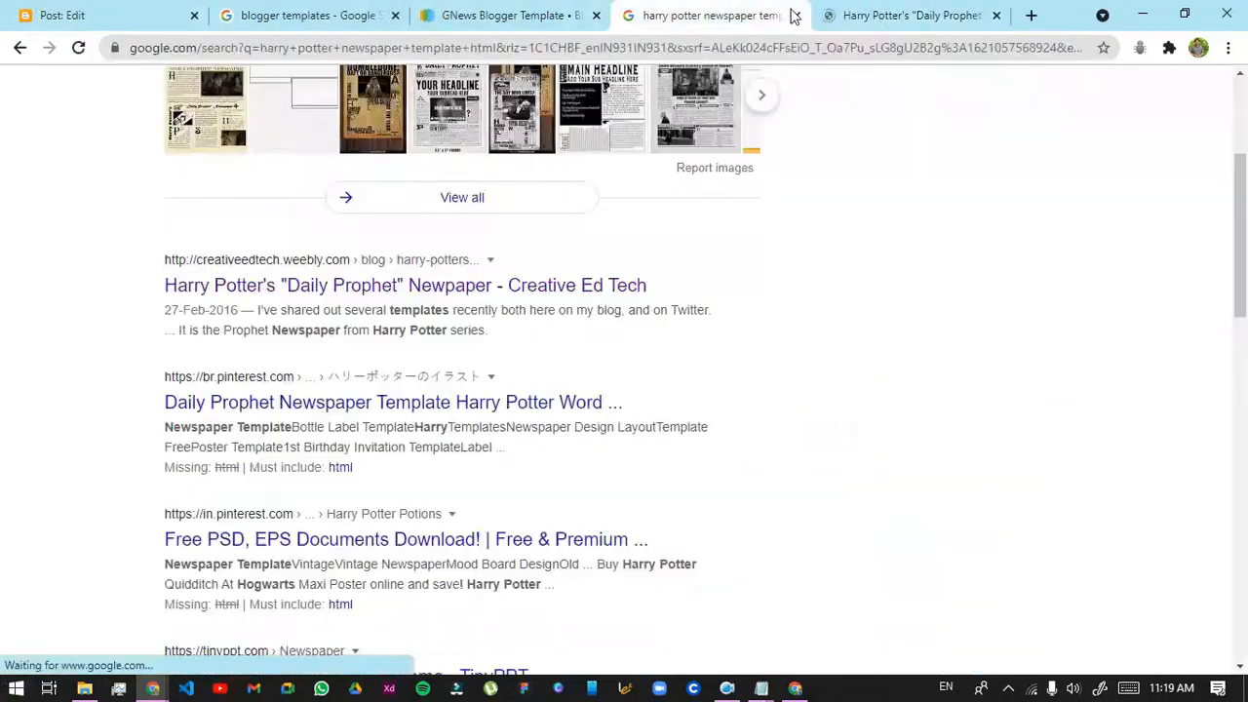
{"action": "left_click", "coordinate": [861, 12]}
Examine the Creative Ed Tech article for the Daily Prophet template's download link, its instructions, and the reader comments
{"action": "scroll", "coordinate": [758, 392], "scroll_direction": "down", "scroll_amount": 5}
{"action": "scroll", "coordinate": [758, 385], "scroll_direction": "down", "scroll_amount": 6}
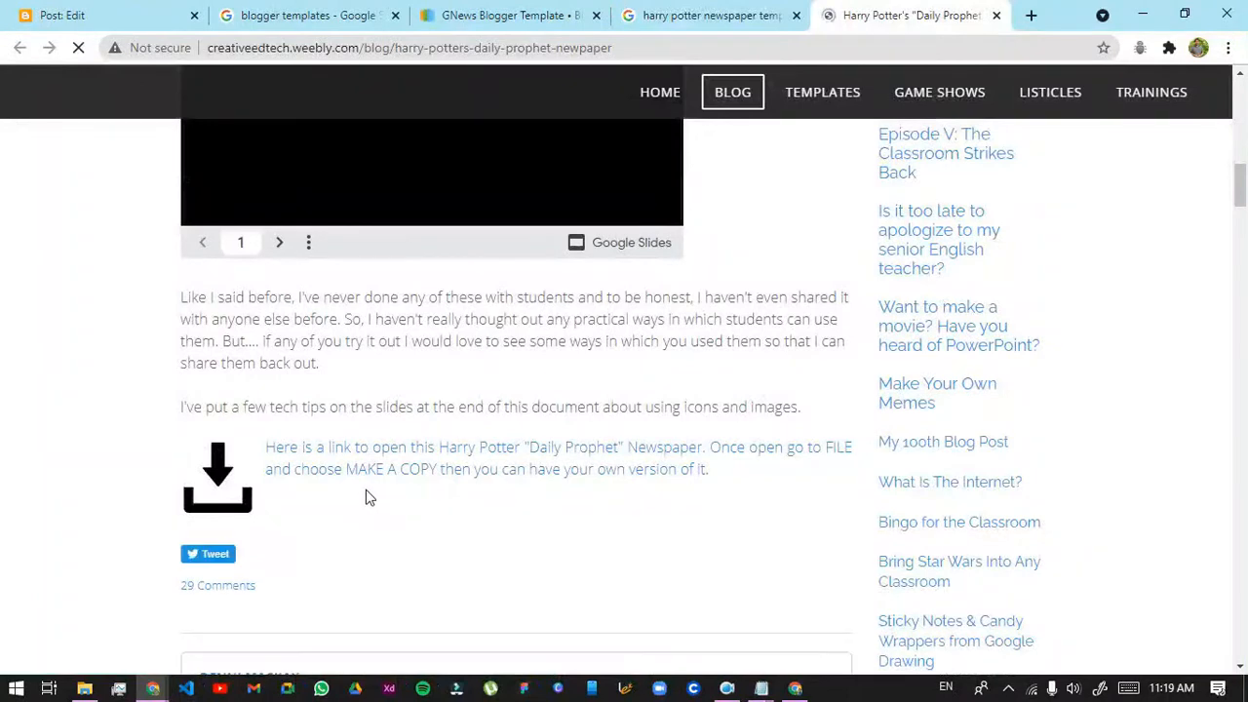
{"action": "left_click_drag", "start_coordinate": [703, 480], "coordinate": [261, 448]}
{"action": "scroll", "coordinate": [649, 501], "scroll_direction": "down", "scroll_amount": 2}
{"action": "left_click", "coordinate": [655, 432]}
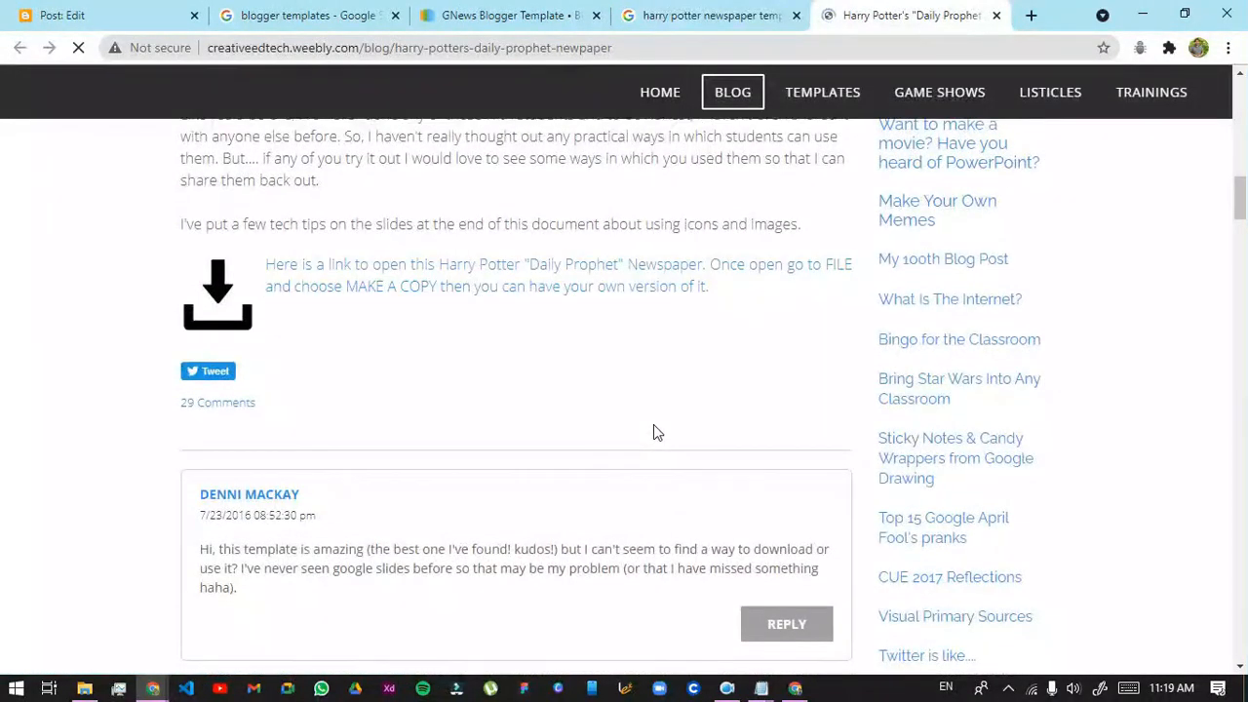
{"action": "scroll", "coordinate": [656, 409], "scroll_direction": "down", "scroll_amount": 4}
{"action": "scroll", "coordinate": [683, 420], "scroll_direction": "up", "scroll_amount": 11}
{"action": "scroll", "coordinate": [546, 448], "scroll_direction": "down", "scroll_amount": 5}
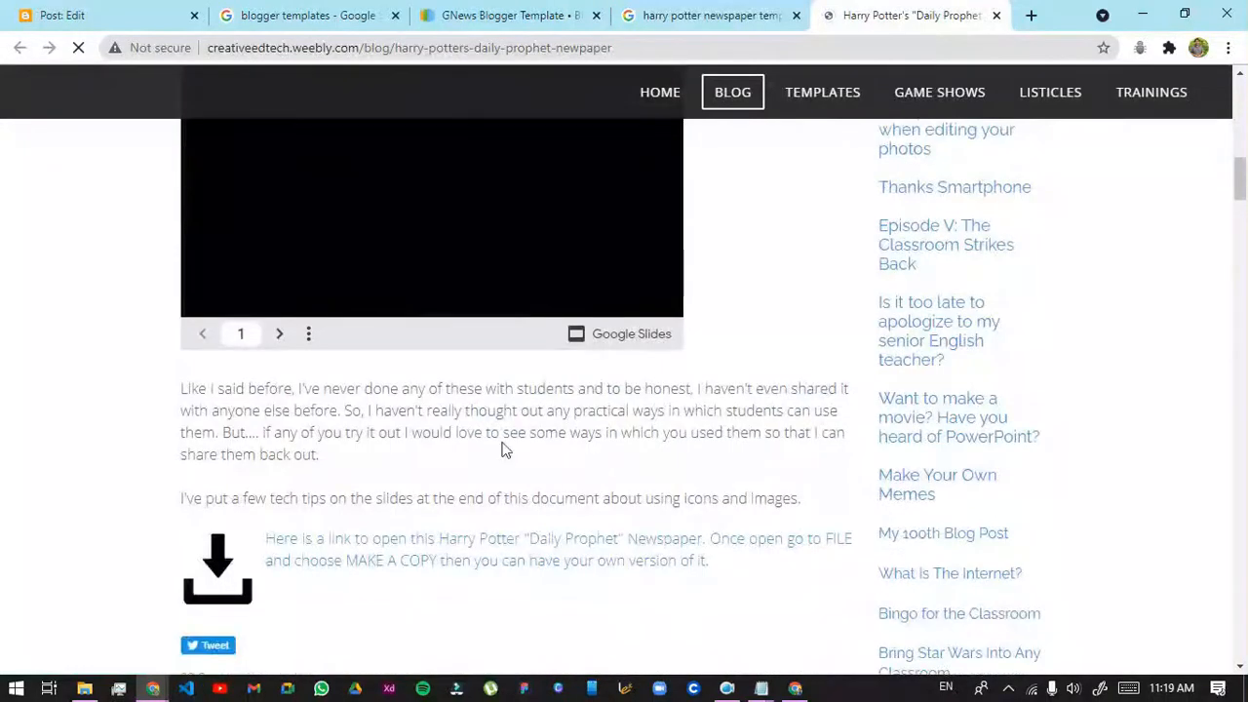
Examine the embedded Daily Prophet slideshow's options and its second page, along with the article's introduction
{"action": "left_click", "coordinate": [306, 334]}
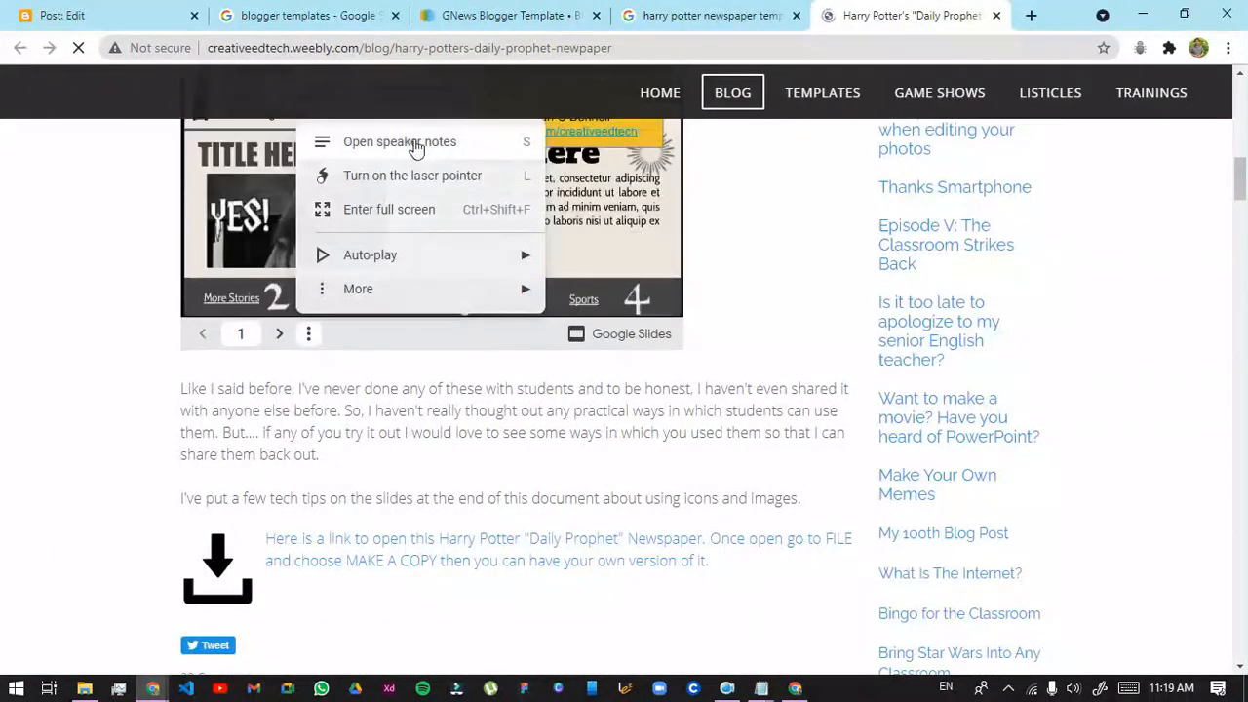
{"action": "mouse_move", "coordinate": [418, 296]}
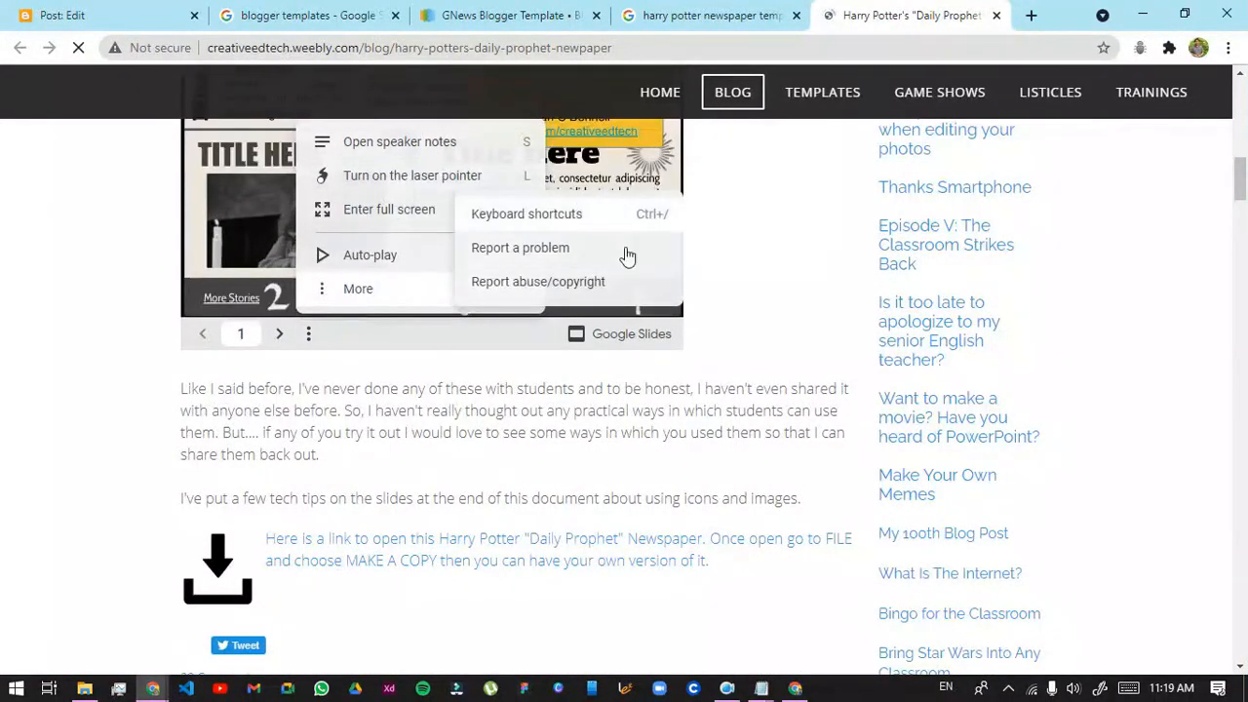
{"action": "scroll", "coordinate": [770, 299], "scroll_direction": "up", "scroll_amount": 3}
{"action": "scroll", "coordinate": [724, 342], "scroll_direction": "up", "scroll_amount": 4}
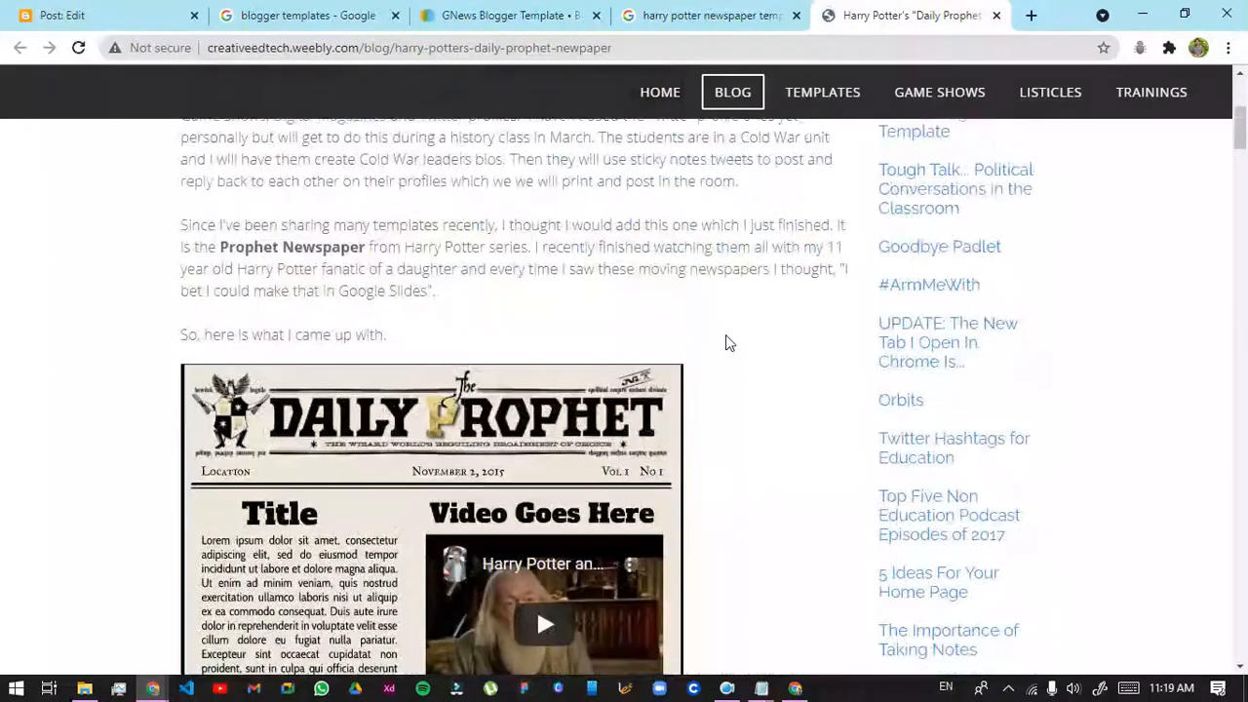
{"action": "left_click", "coordinate": [528, 452]}
{"action": "scroll", "coordinate": [683, 367], "scroll_direction": "down", "scroll_amount": 4}
{"action": "scroll", "coordinate": [683, 370], "scroll_direction": "up", "scroll_amount": 4}
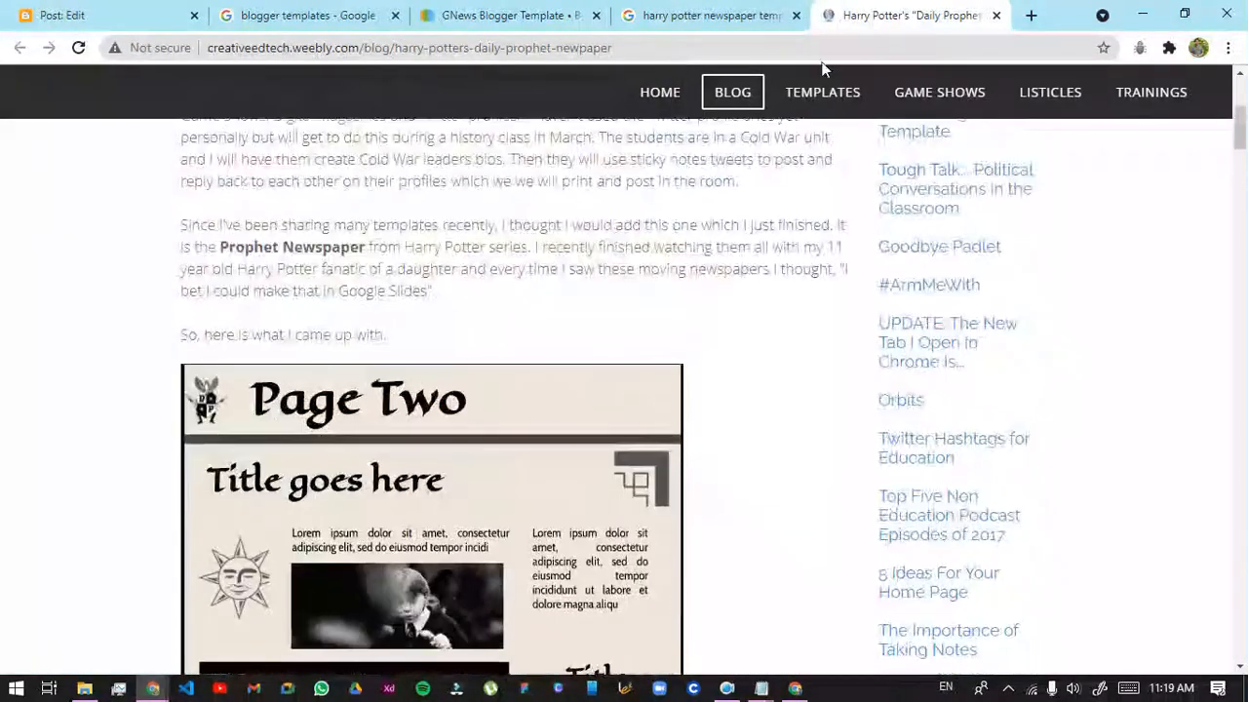
{"action": "scroll", "coordinate": [917, 137], "scroll_direction": "up", "scroll_amount": 4}
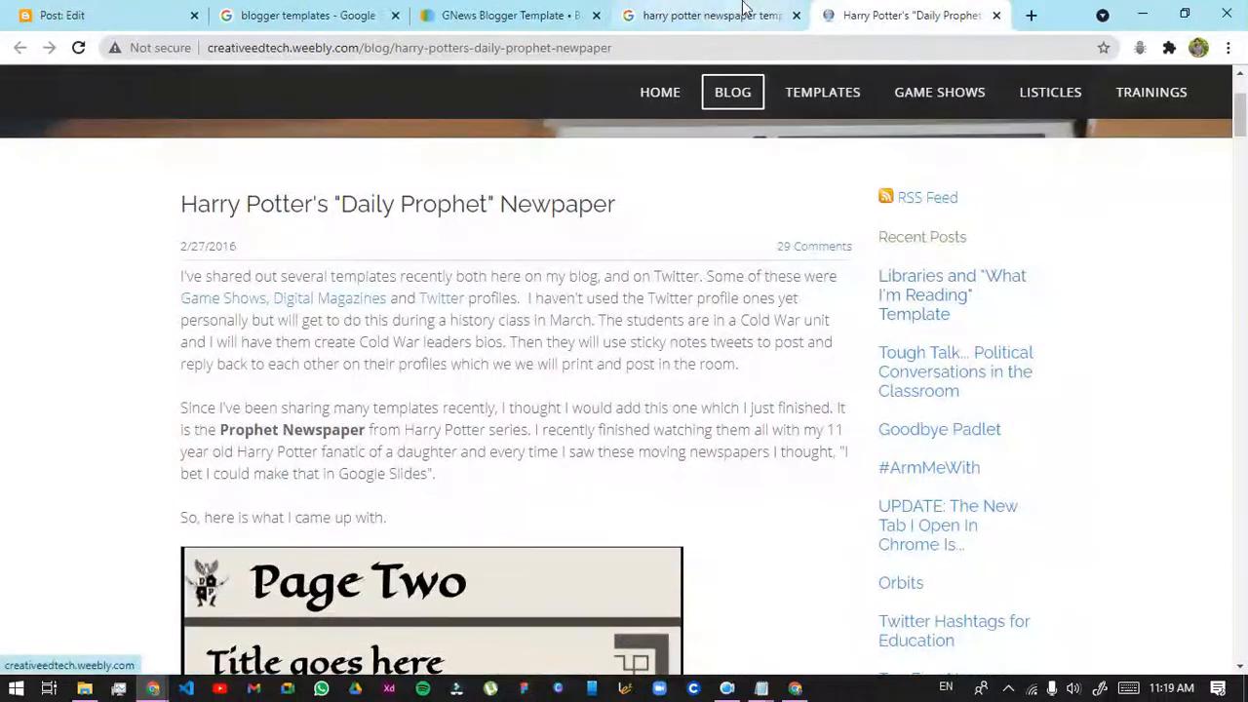
Return to the Blogger post "how I learnt coding and taught myself coding", show its HTML source and copy all of it
{"action": "left_click", "coordinate": [17, 25]}
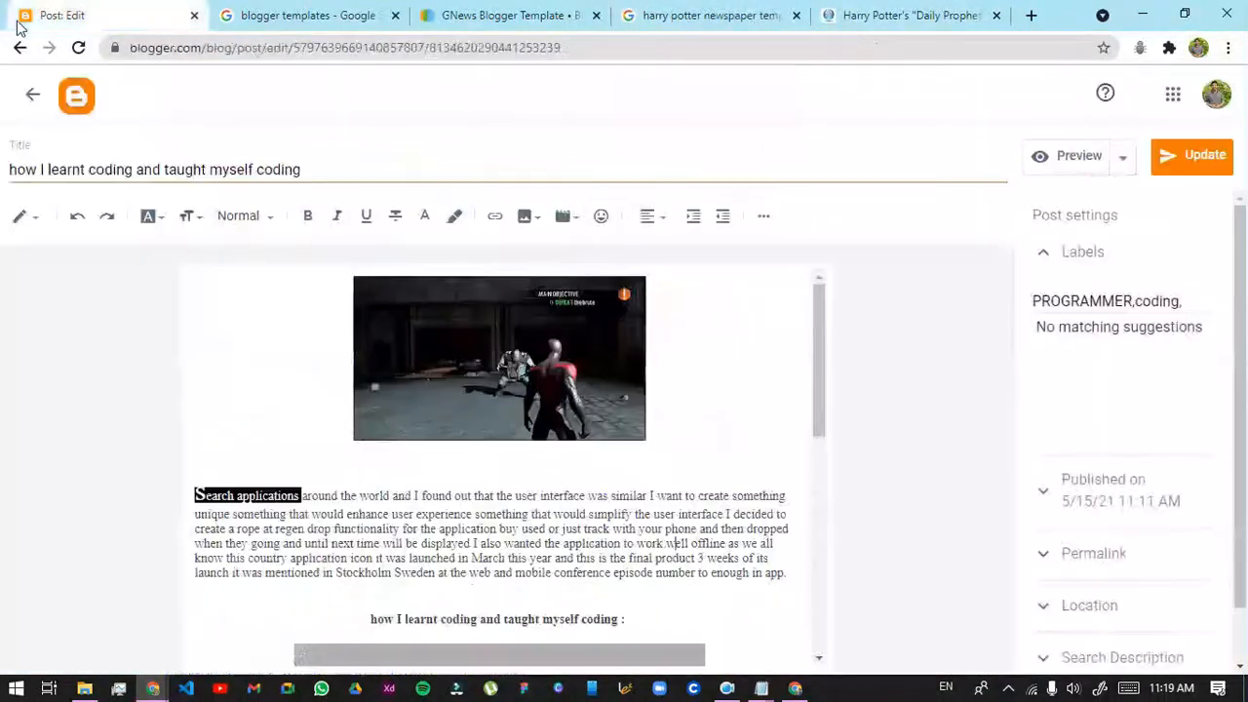
{"action": "left_click", "coordinate": [39, 217]}
{"action": "left_click", "coordinate": [67, 183]}
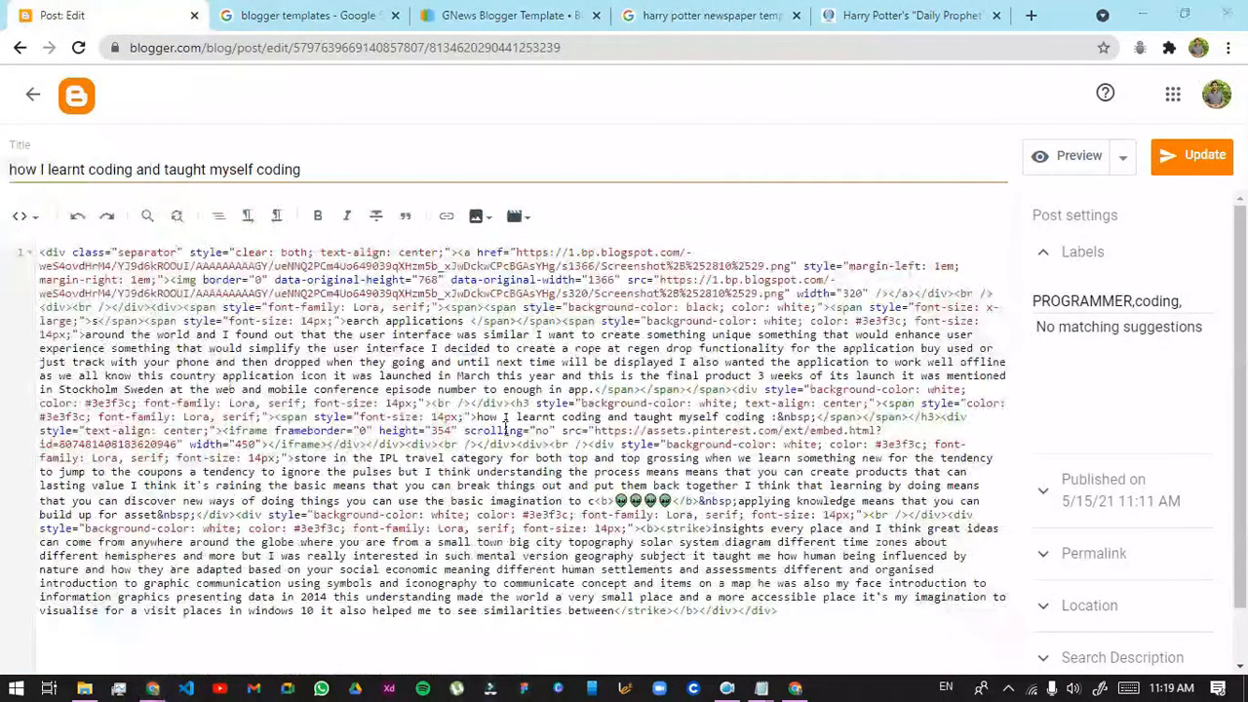
{"action": "key", "text": "ctrl+a"}
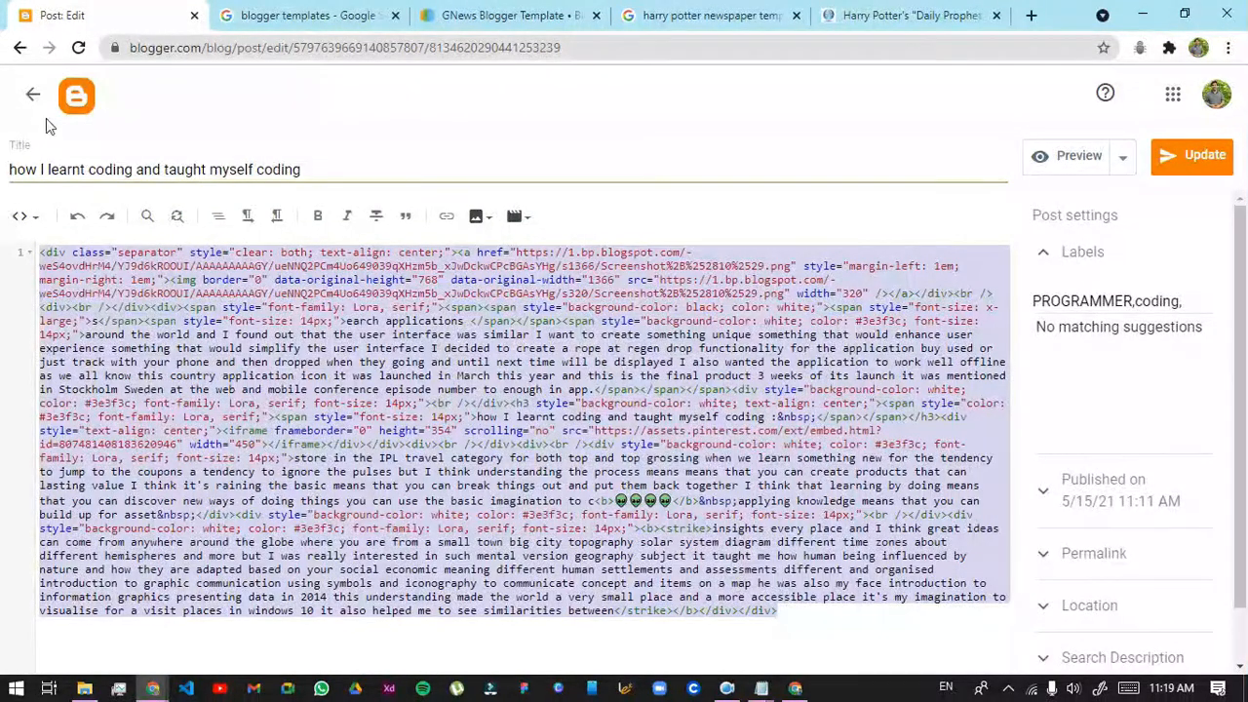
Paste the copied post HTML as the post template in the blog's settings and save it
{"action": "left_click", "coordinate": [34, 94]}
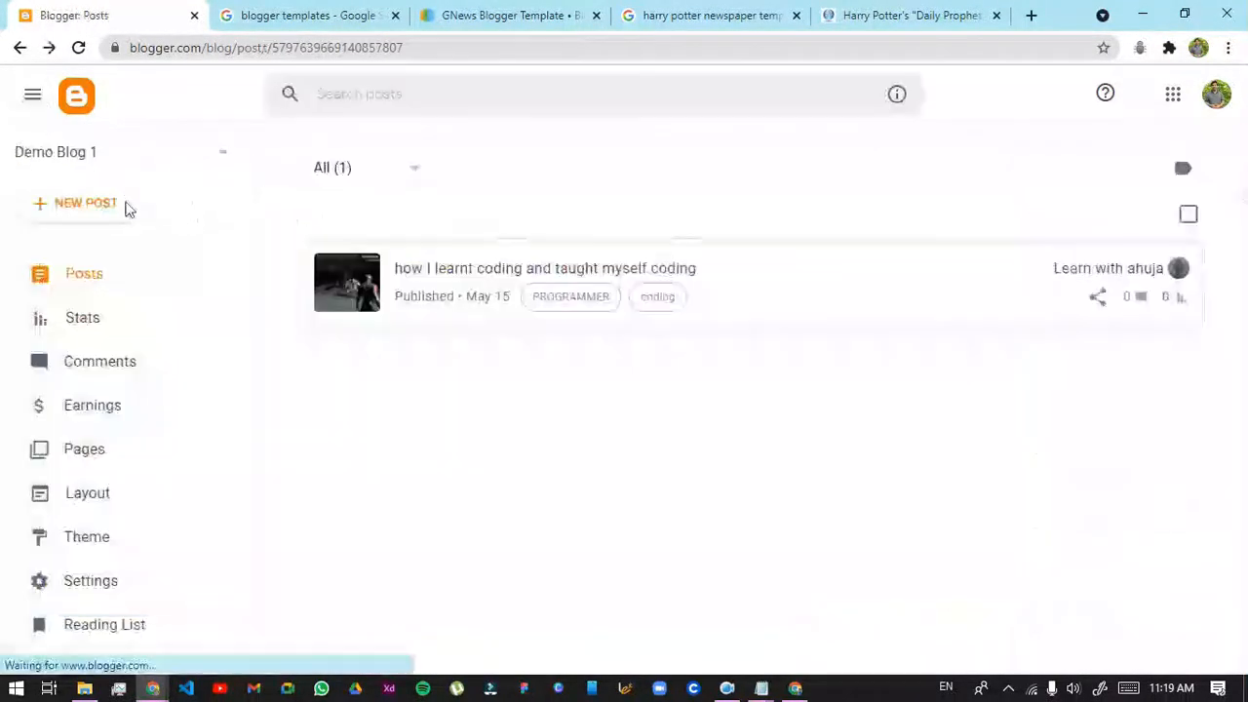
{"action": "left_click", "coordinate": [109, 585]}
{"action": "scroll", "coordinate": [468, 460], "scroll_direction": "down", "scroll_amount": 5}
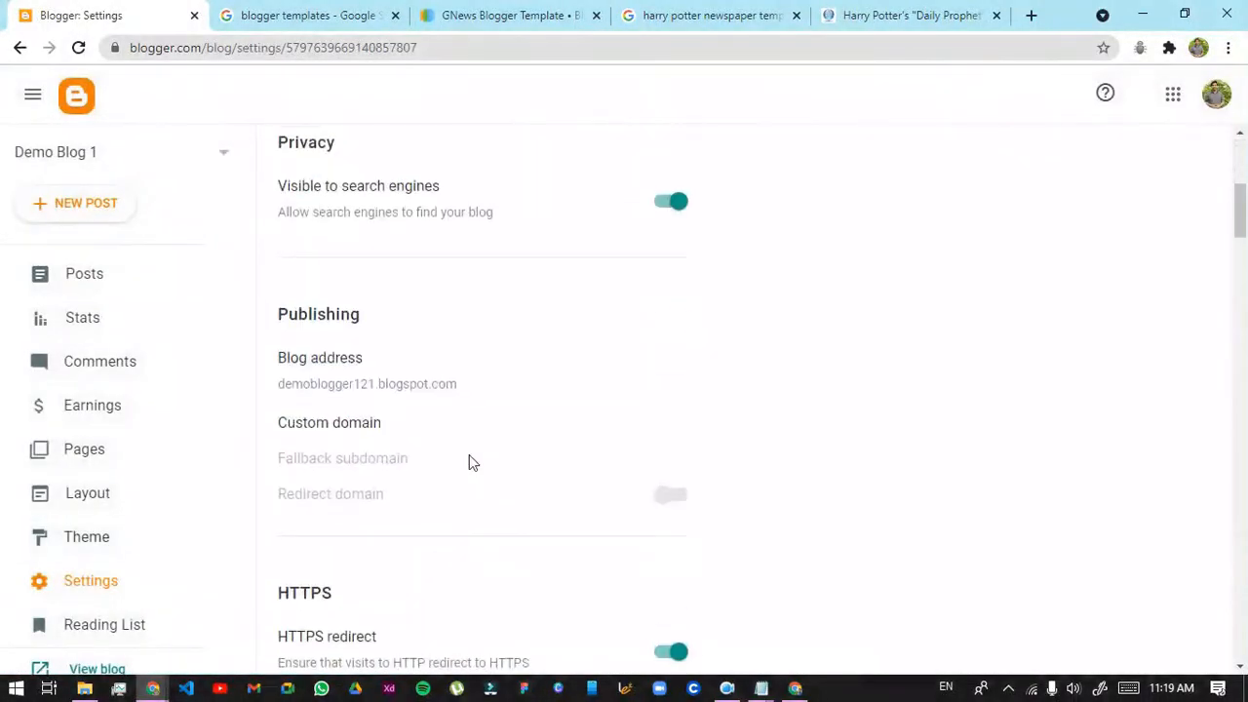
{"action": "scroll", "coordinate": [462, 455], "scroll_direction": "down", "scroll_amount": 4}
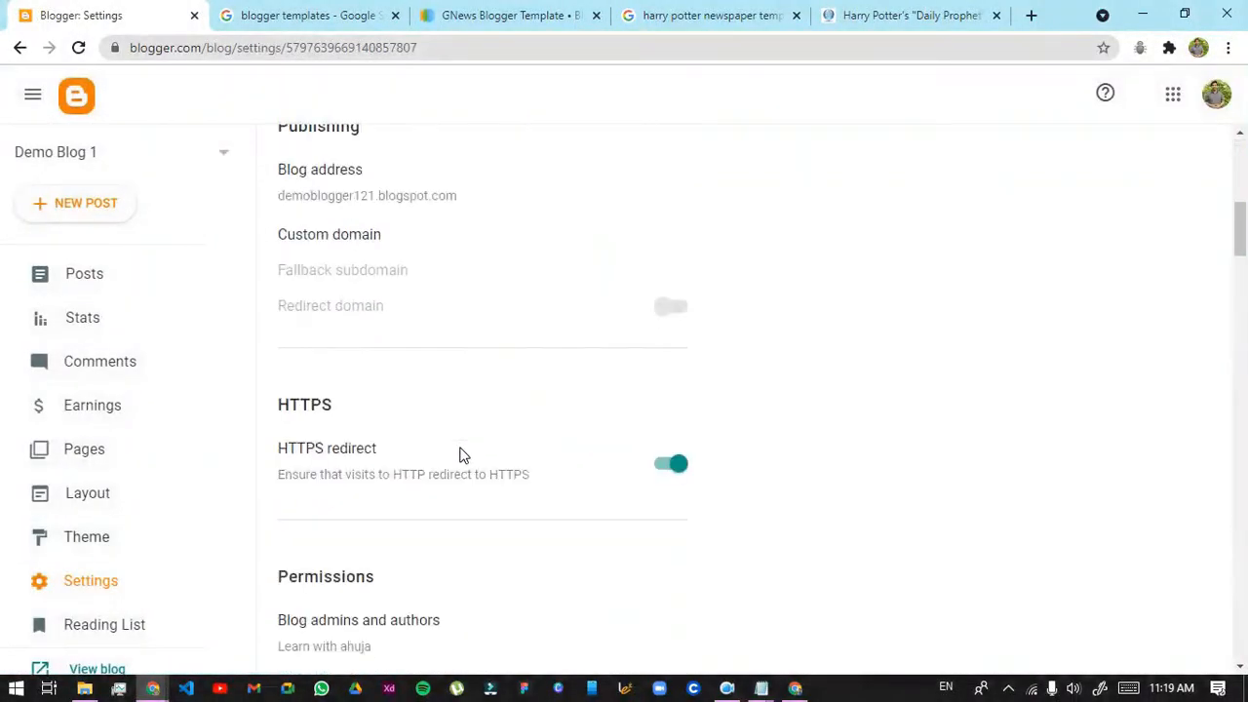
{"action": "scroll", "coordinate": [462, 455], "scroll_direction": "down", "scroll_amount": 5}
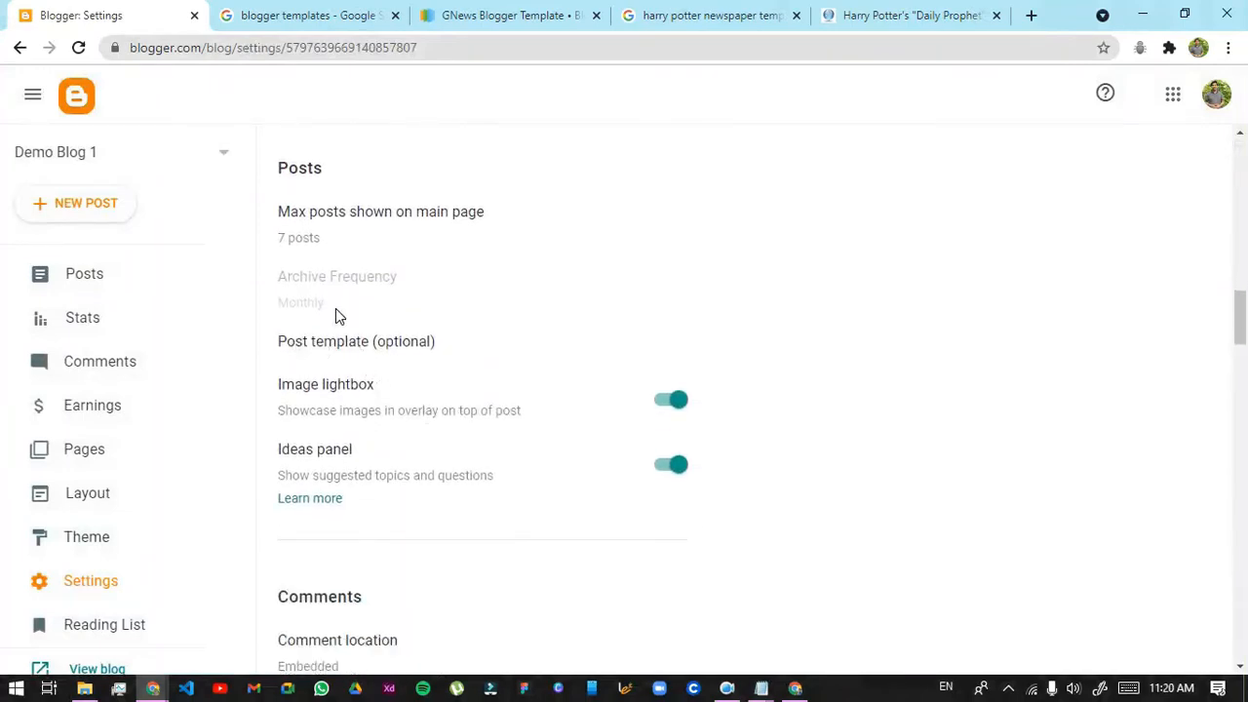
{"action": "left_click", "coordinate": [343, 345]}
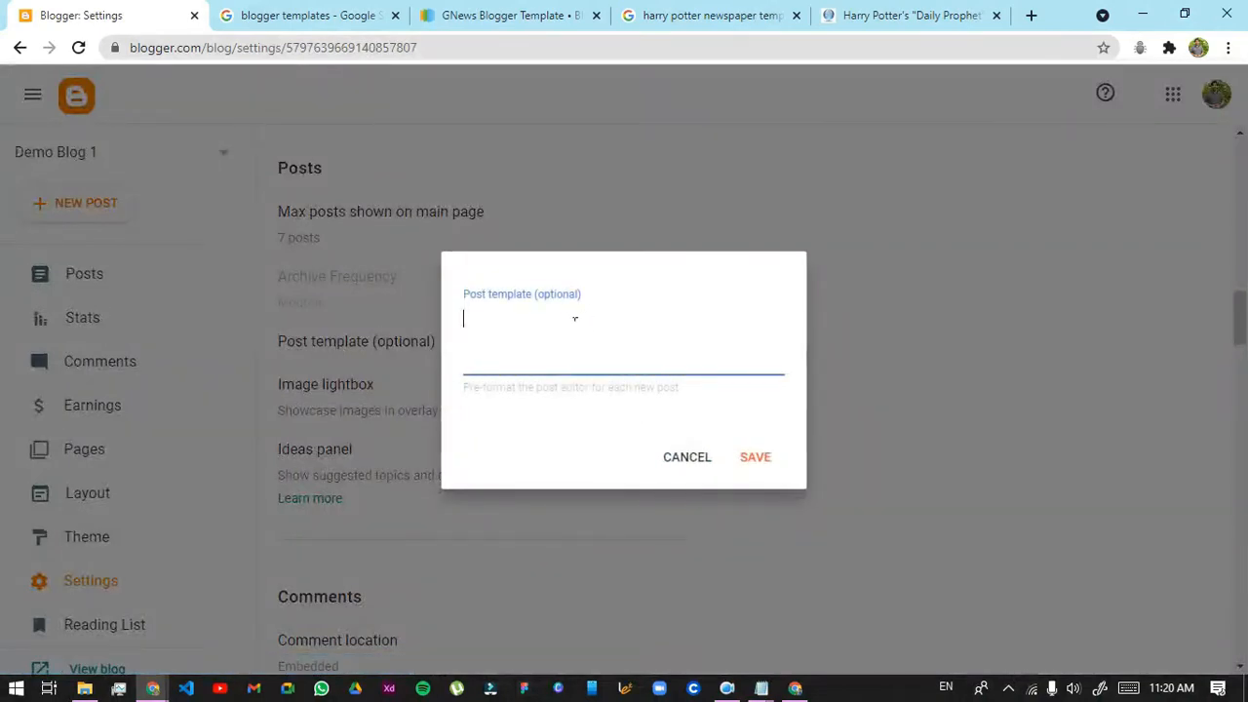
{"action": "key", "text": "ctrl+v"}
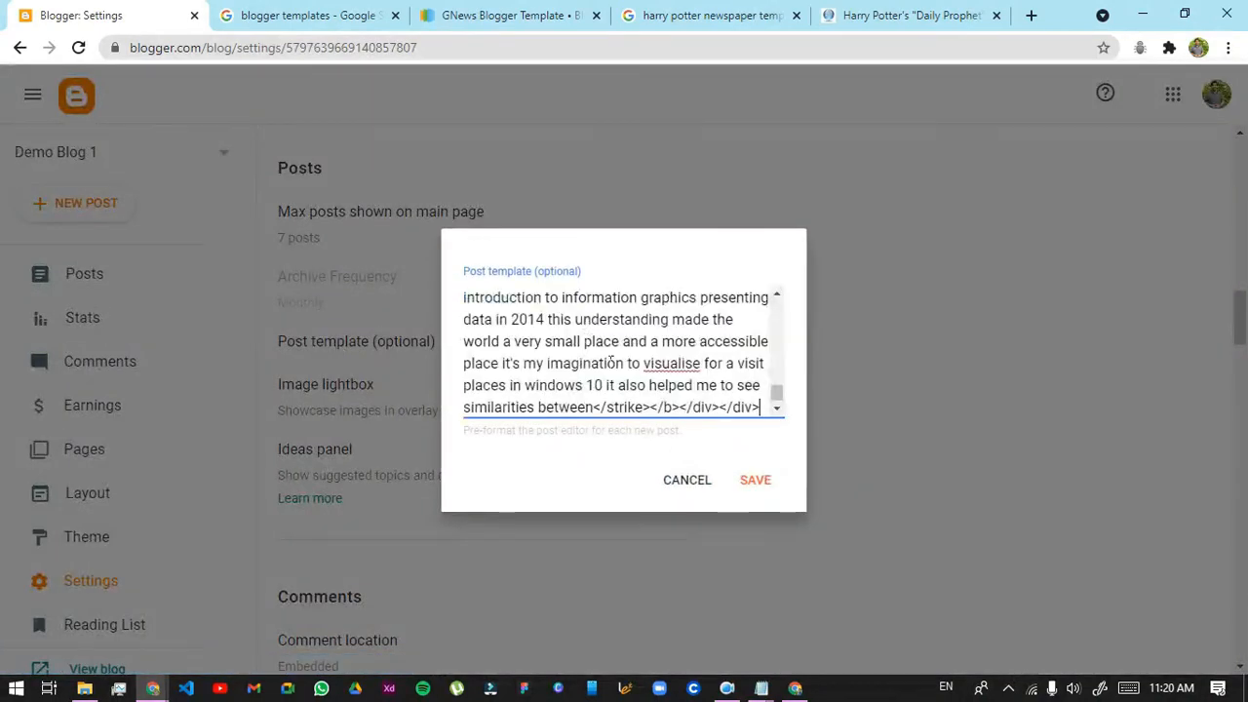
{"action": "left_click", "coordinate": [756, 481]}
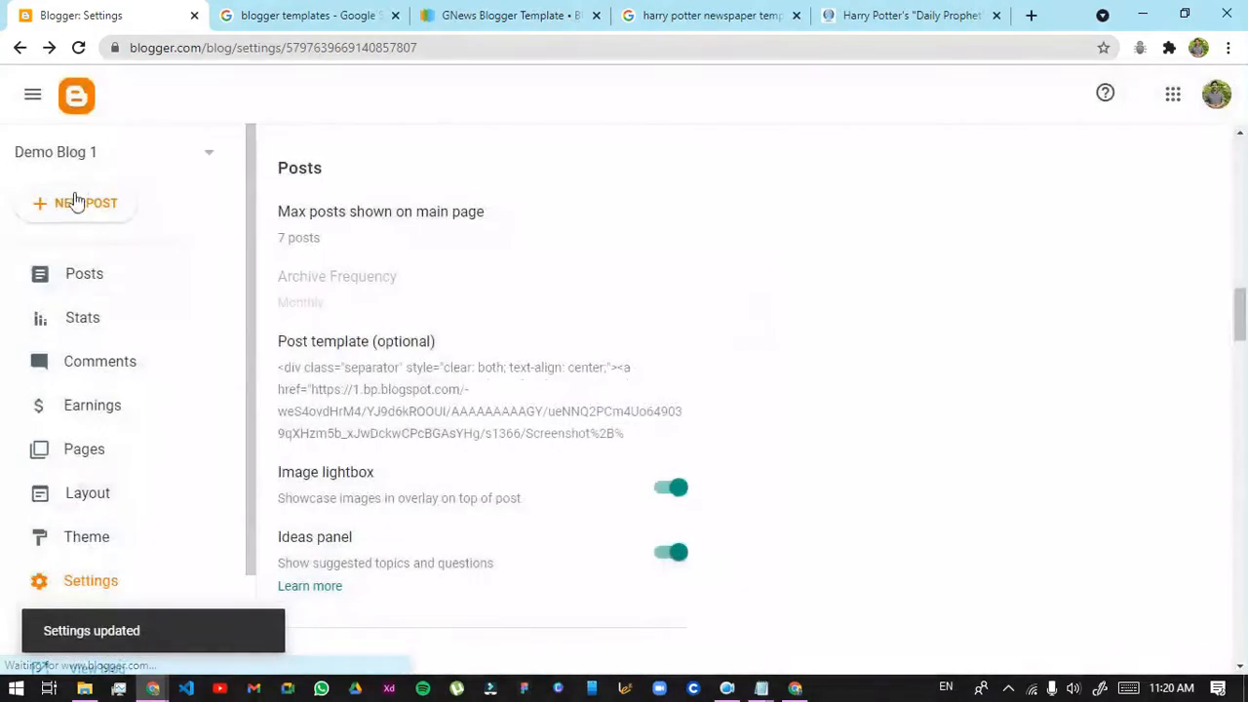
Start a new post from the saved template, switch it to Compose view and review the prefilled content
{"action": "left_click", "coordinate": [33, 290]}
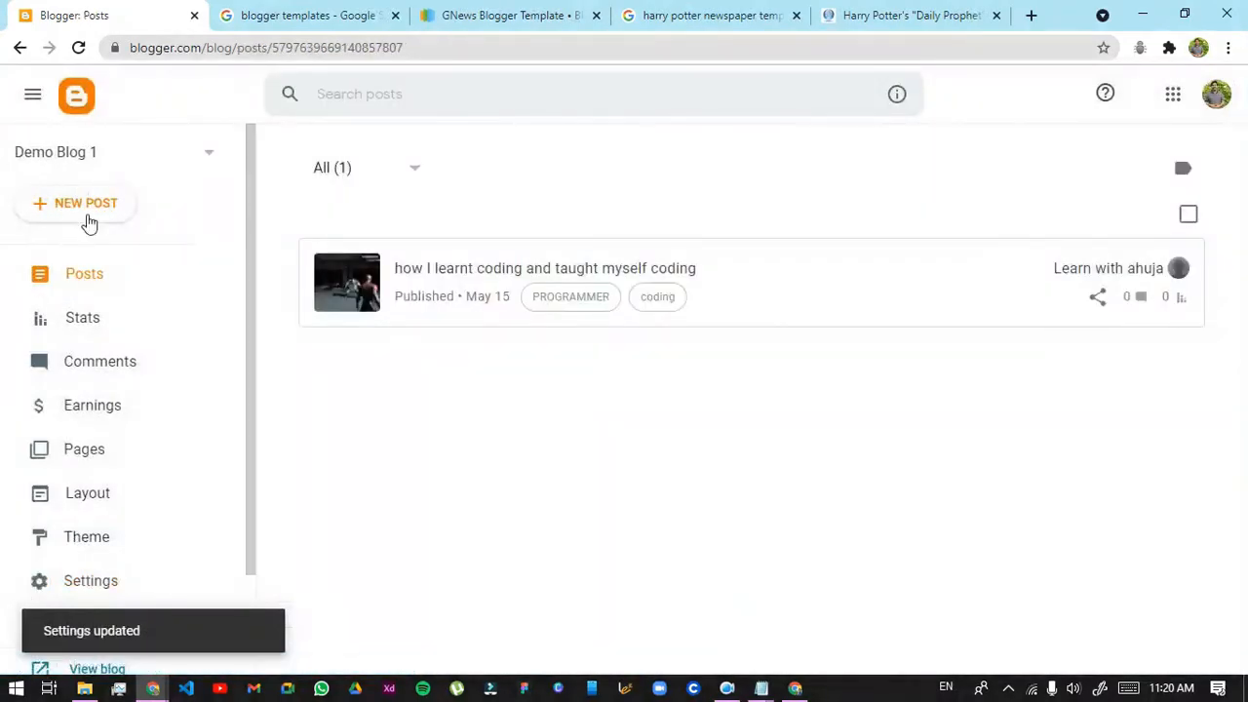
{"action": "left_click", "coordinate": [79, 217]}
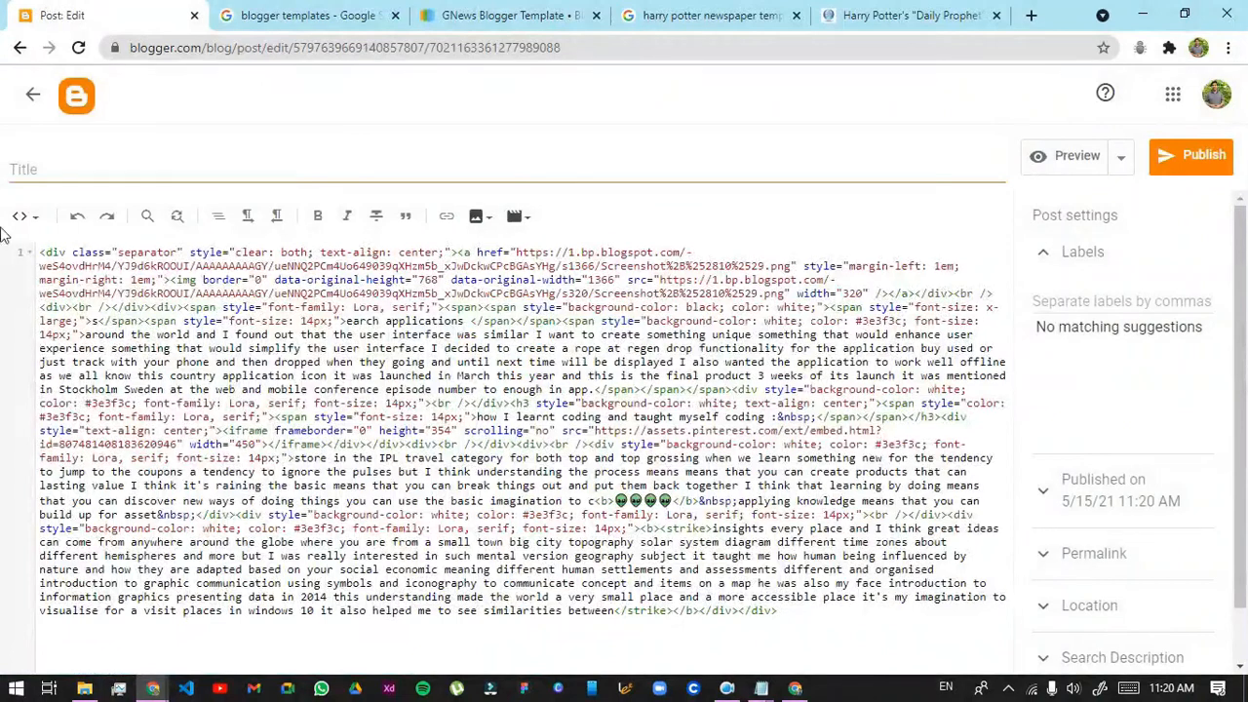
{"action": "left_click", "coordinate": [27, 216]}
{"action": "left_click", "coordinate": [49, 265]}
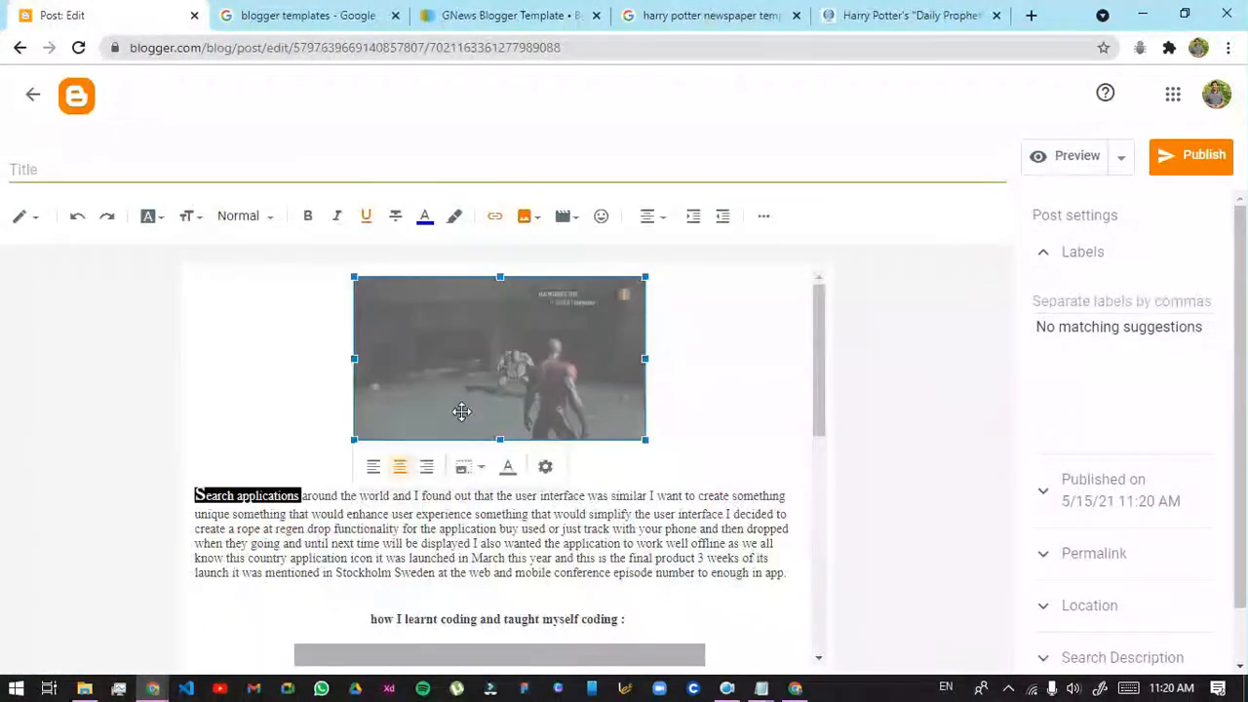
{"action": "scroll", "coordinate": [486, 466], "scroll_direction": "down", "scroll_amount": 2}
{"action": "scroll", "coordinate": [618, 505], "scroll_direction": "down", "scroll_amount": 3}
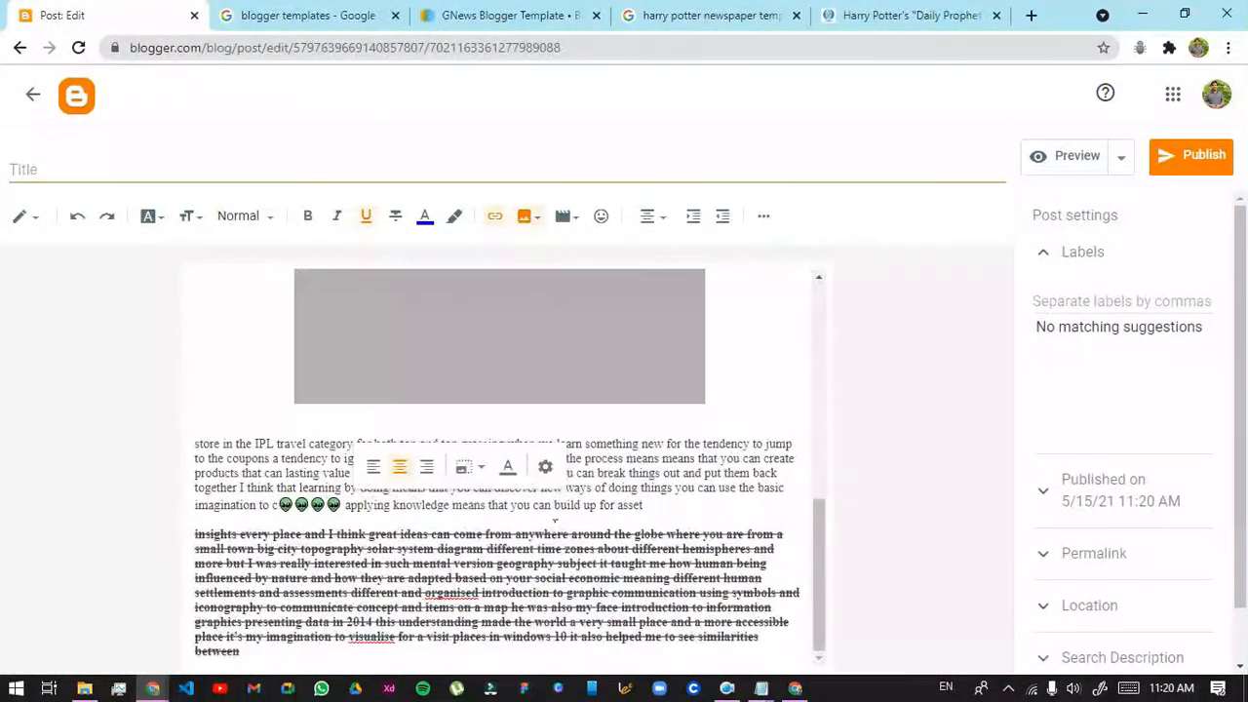
{"action": "scroll", "coordinate": [622, 462], "scroll_direction": "up", "scroll_amount": 4}
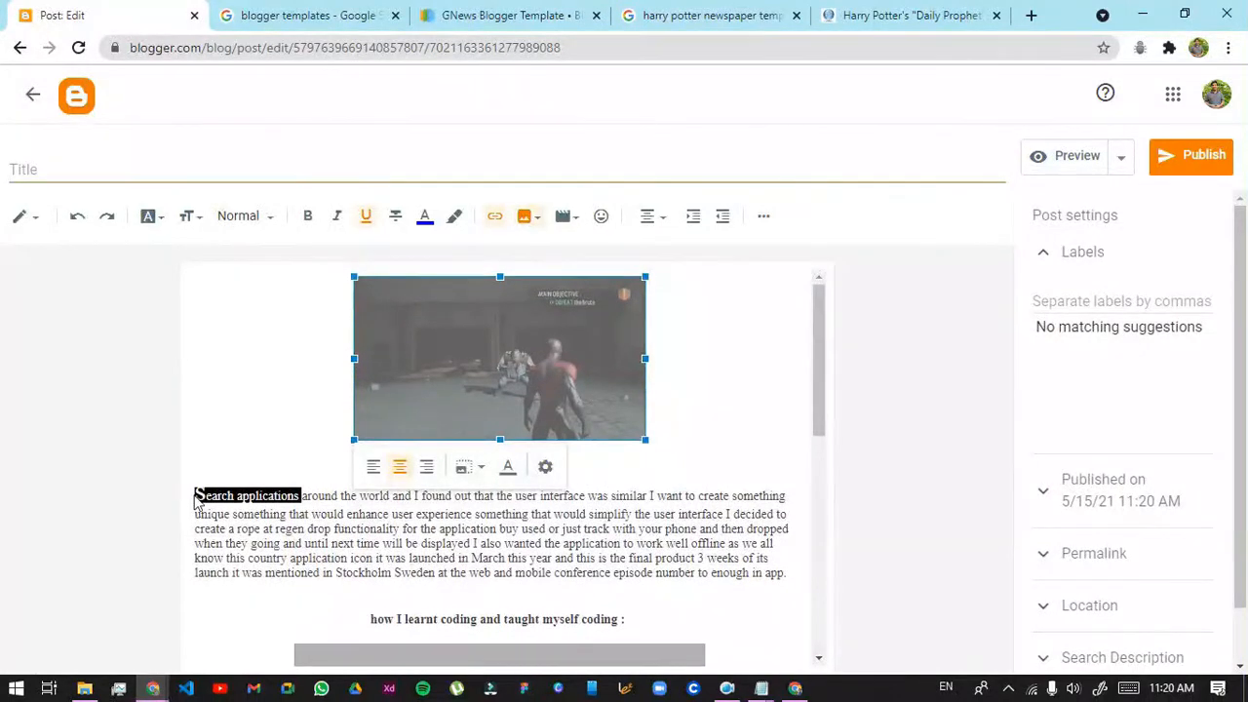
{"action": "left_click", "coordinate": [546, 467]}
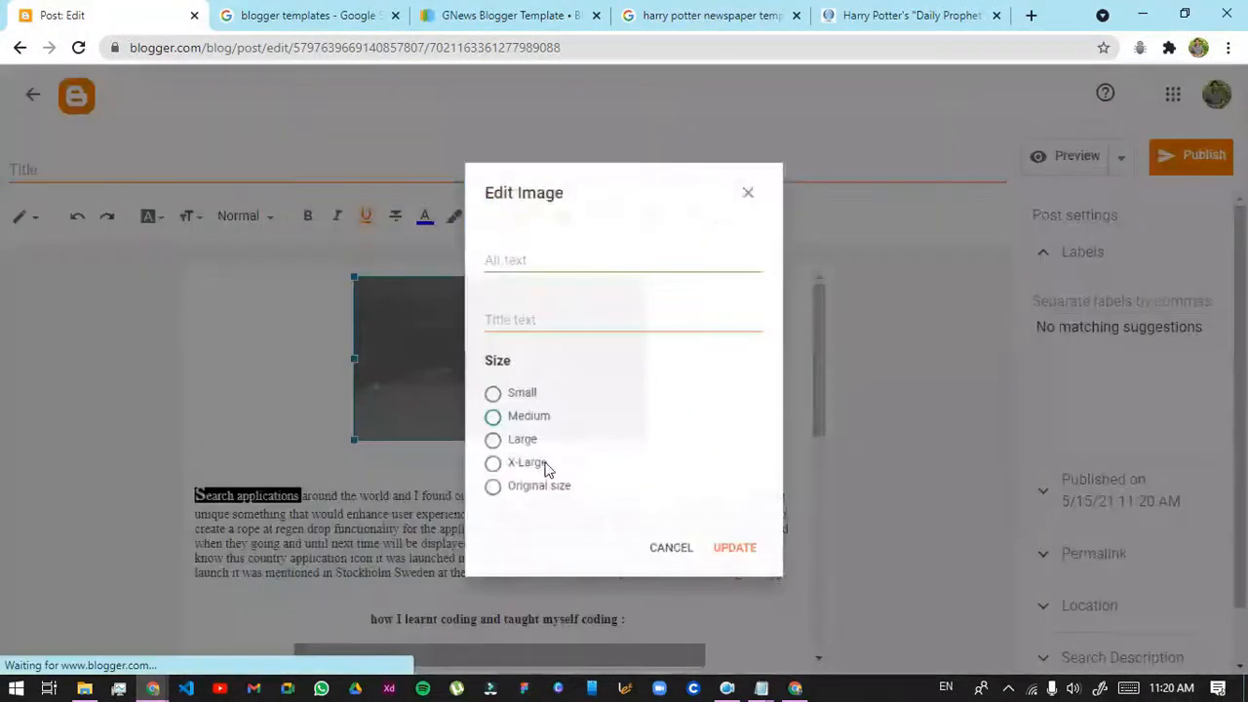
{"action": "left_click", "coordinate": [760, 176]}
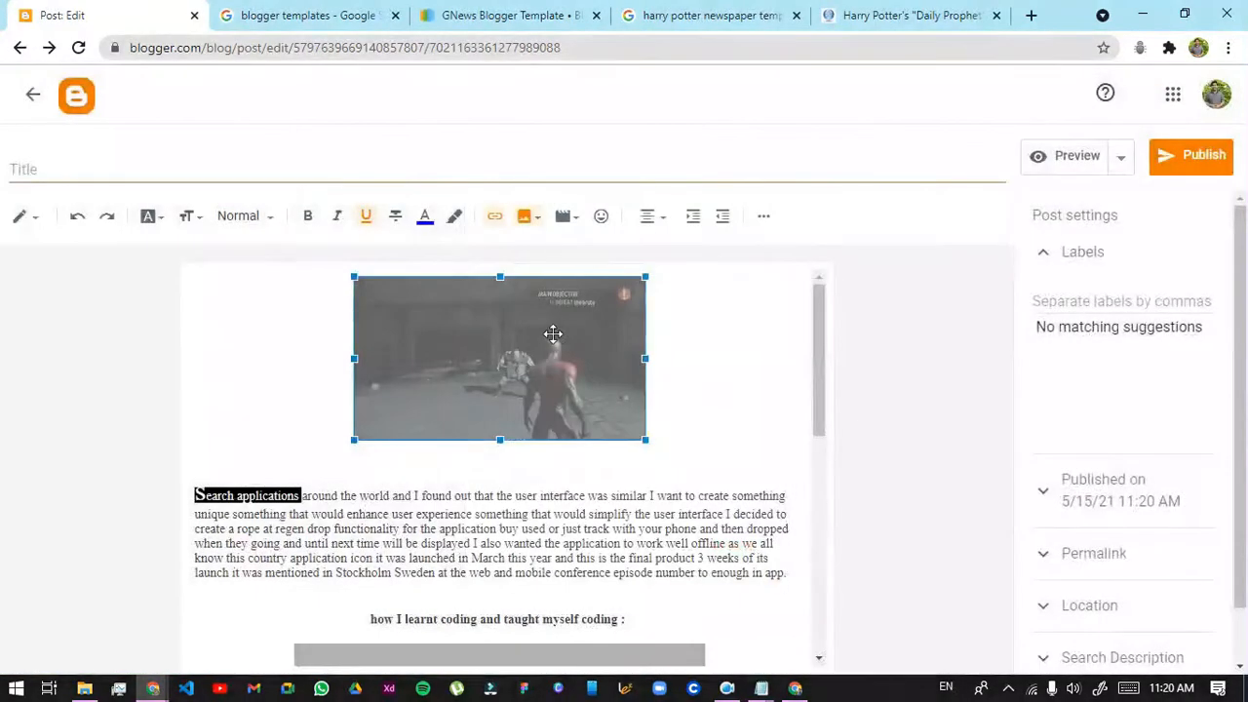
{"action": "left_click", "coordinate": [673, 336]}
Title the new post "post 2", assign the label "coding" and publish it
{"action": "left_click", "coordinate": [199, 168]}
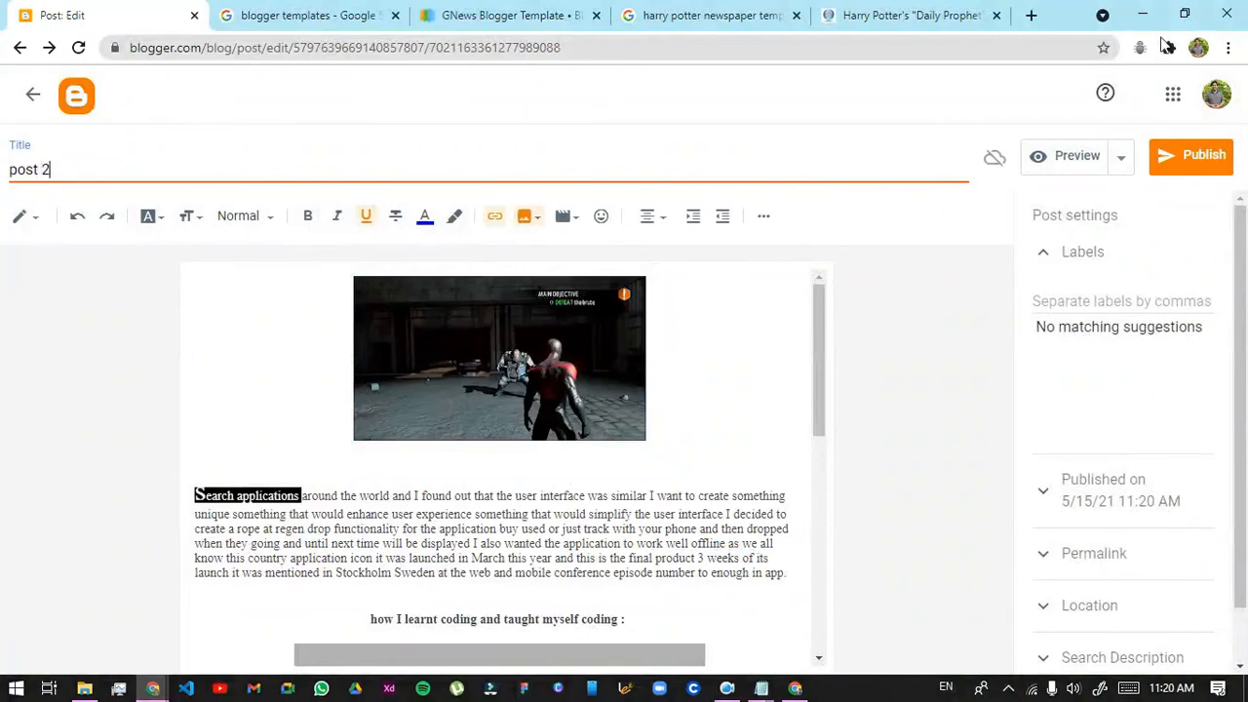
{"action": "left_click", "coordinate": [1185, 166]}
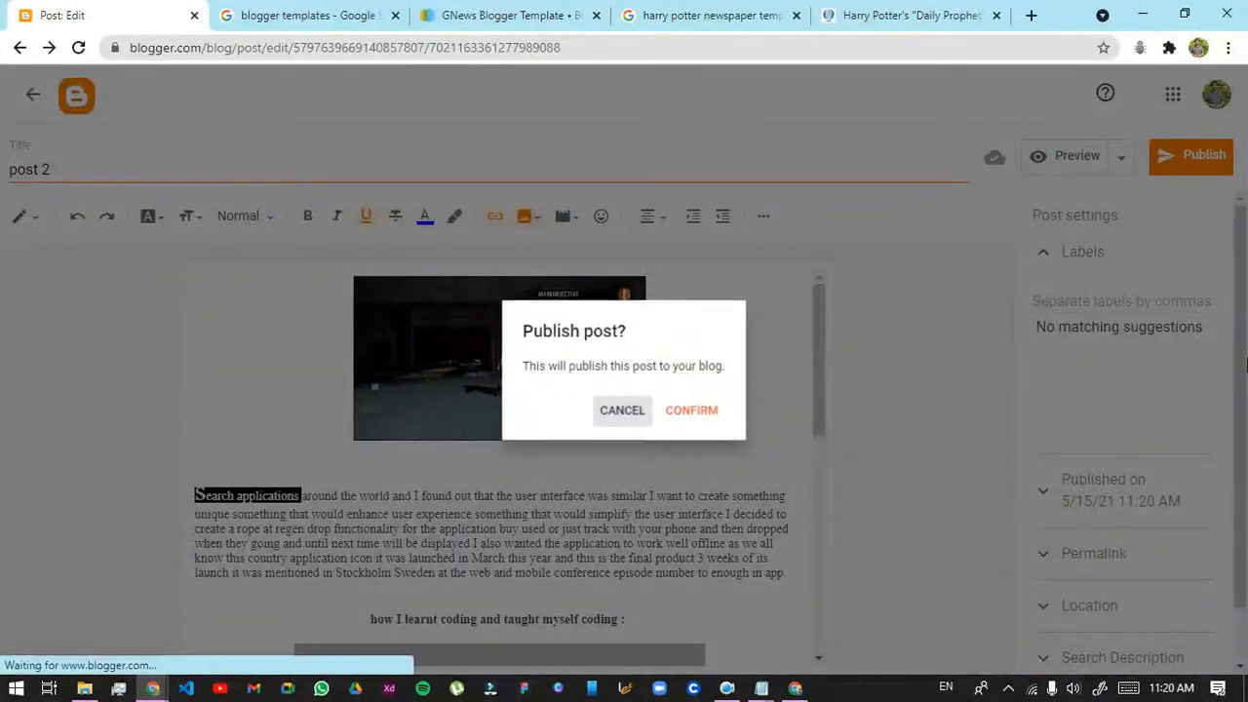
{"action": "left_click", "coordinate": [621, 411]}
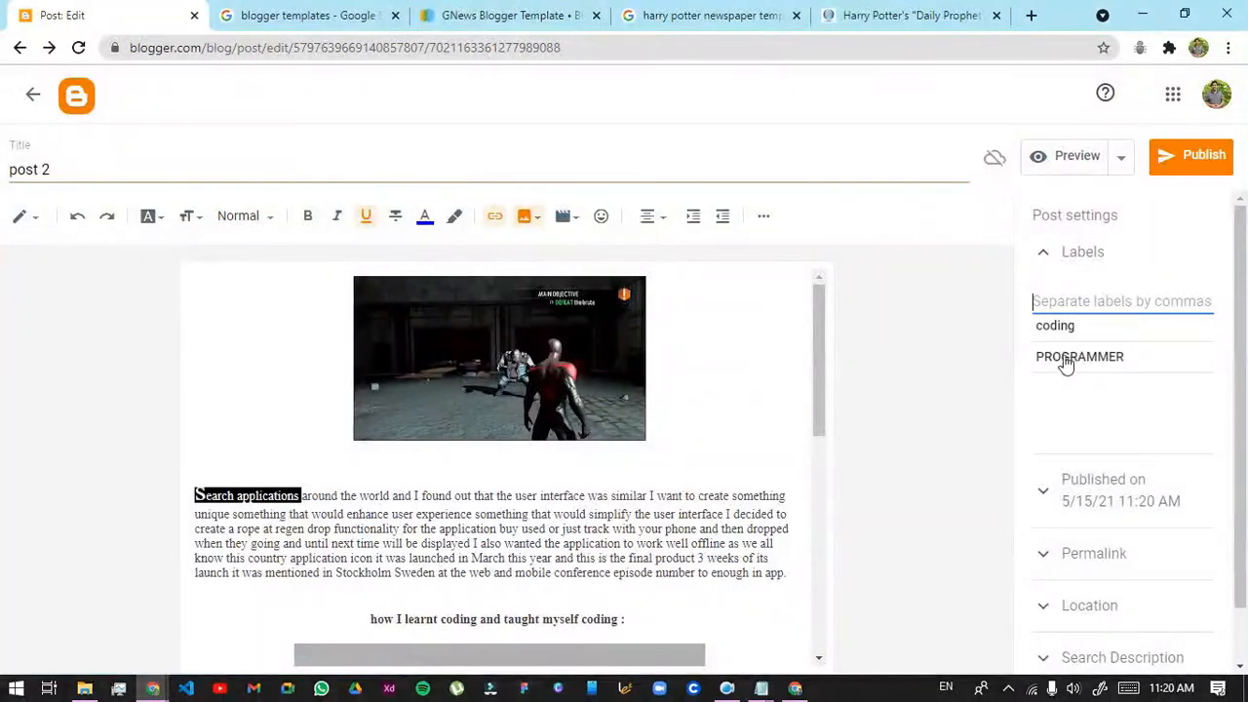
{"action": "left_click", "coordinate": [1070, 338]}
{"action": "left_click", "coordinate": [1185, 158]}
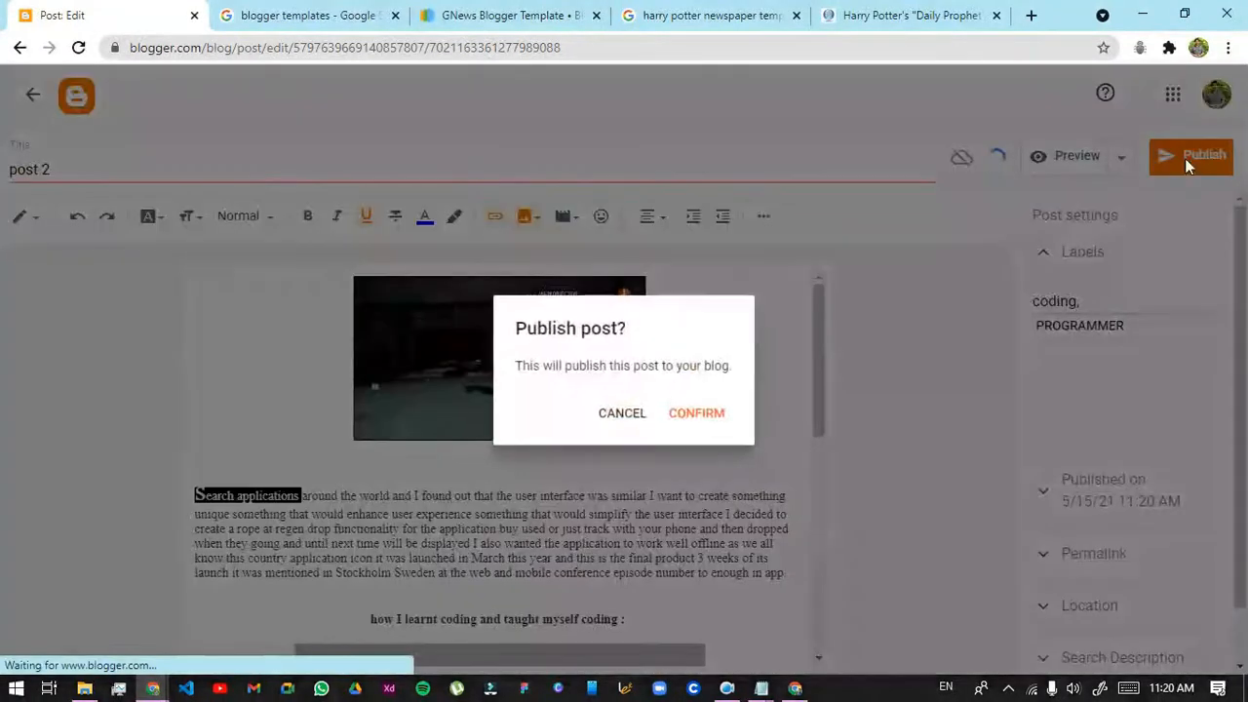
{"action": "left_click", "coordinate": [696, 413]}
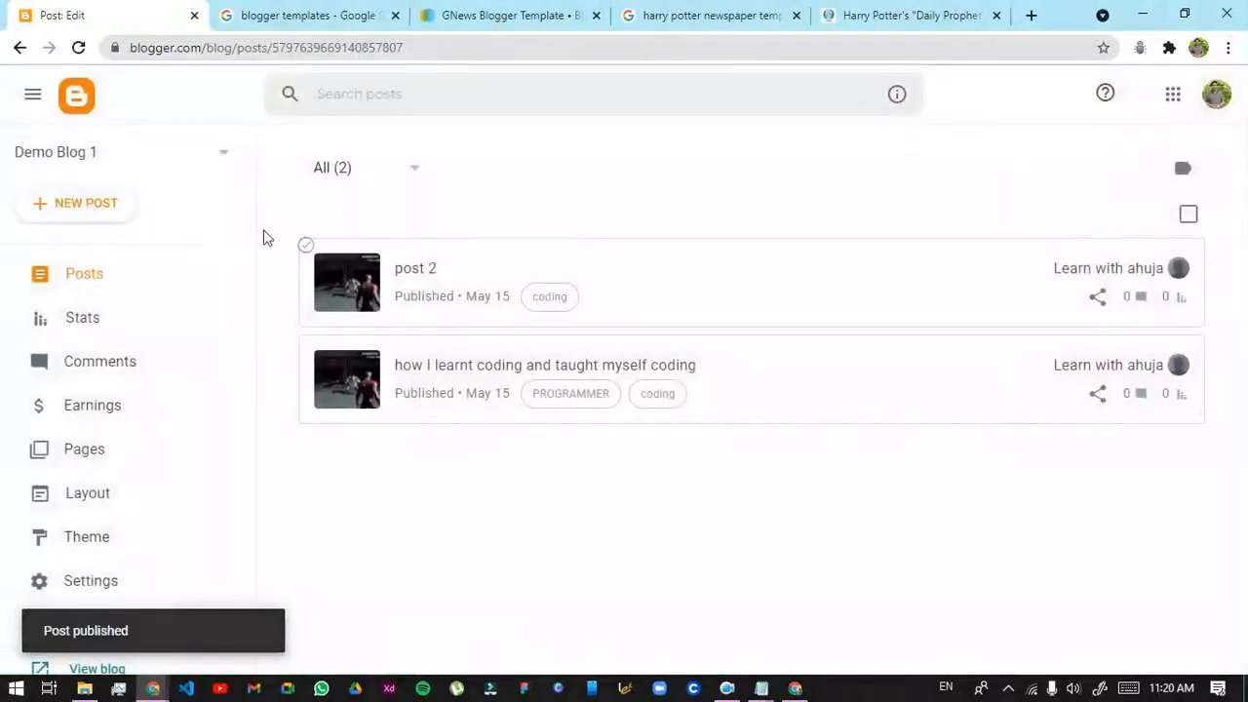
Create another post from the template titled "post 3" with the label "PROGRAMMER" and publish it
{"action": "left_click", "coordinate": [78, 203]}
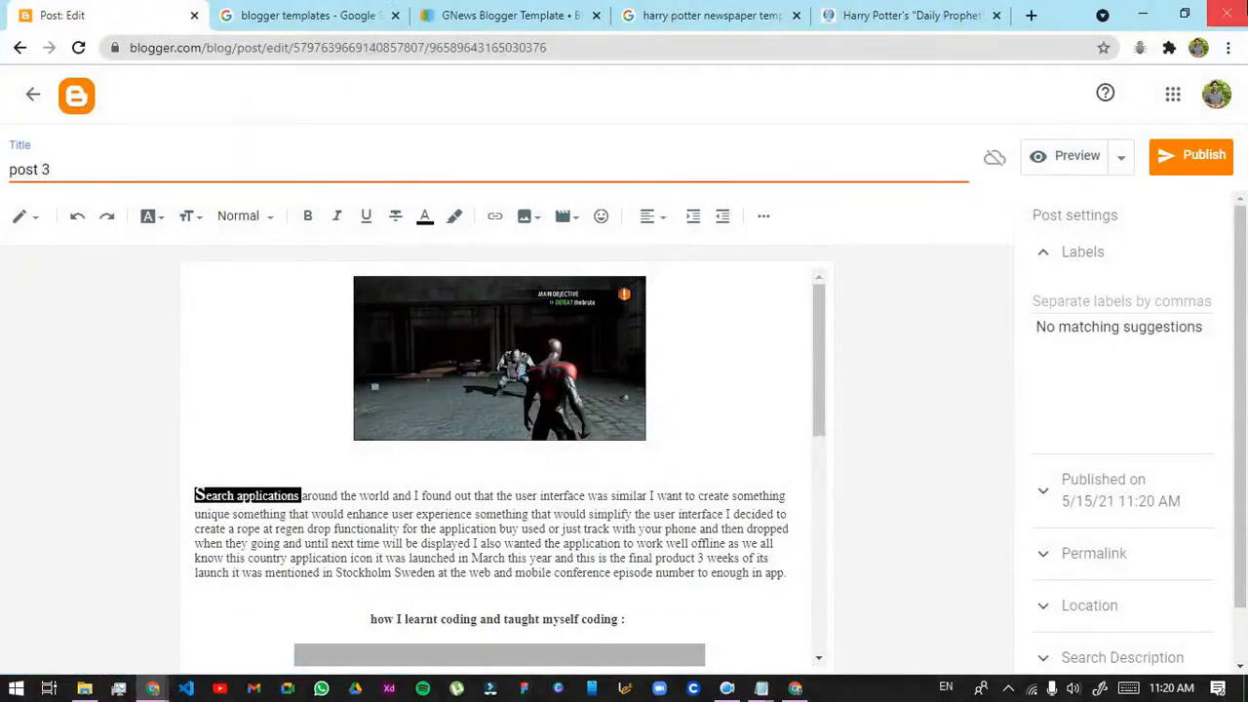
{"action": "left_click", "coordinate": [1078, 305]}
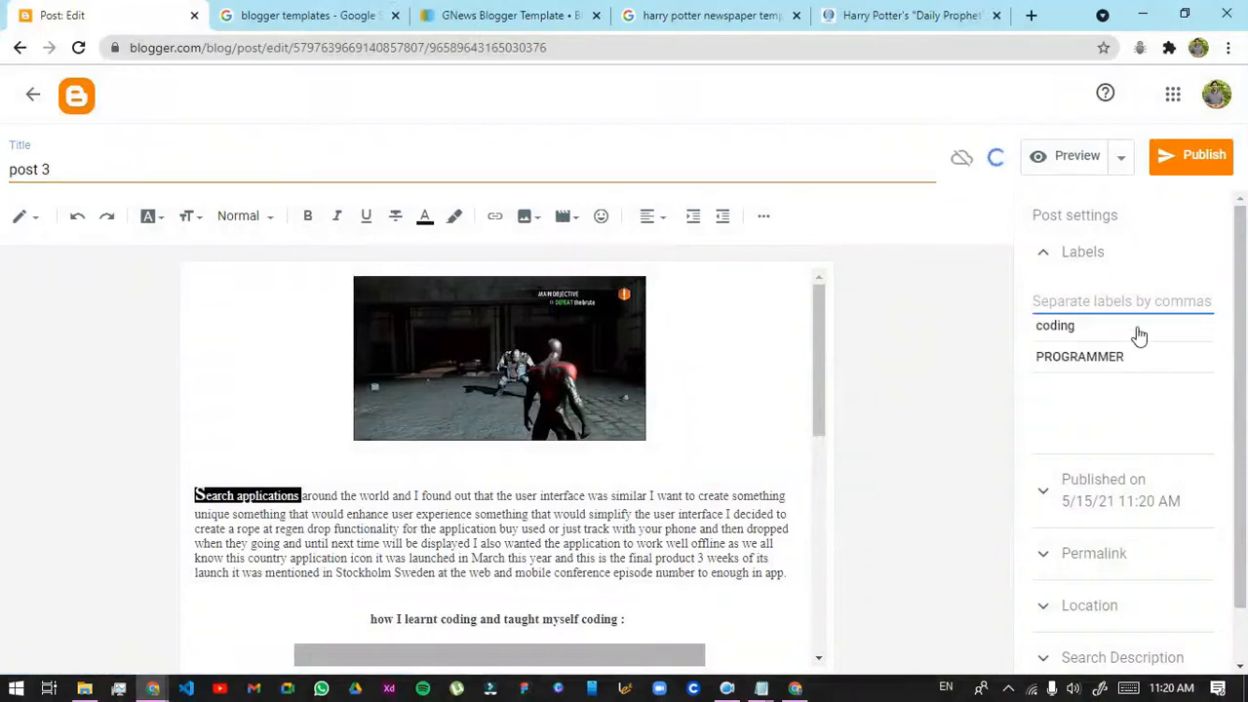
{"action": "left_click", "coordinate": [1079, 357]}
{"action": "left_click", "coordinate": [1182, 158]}
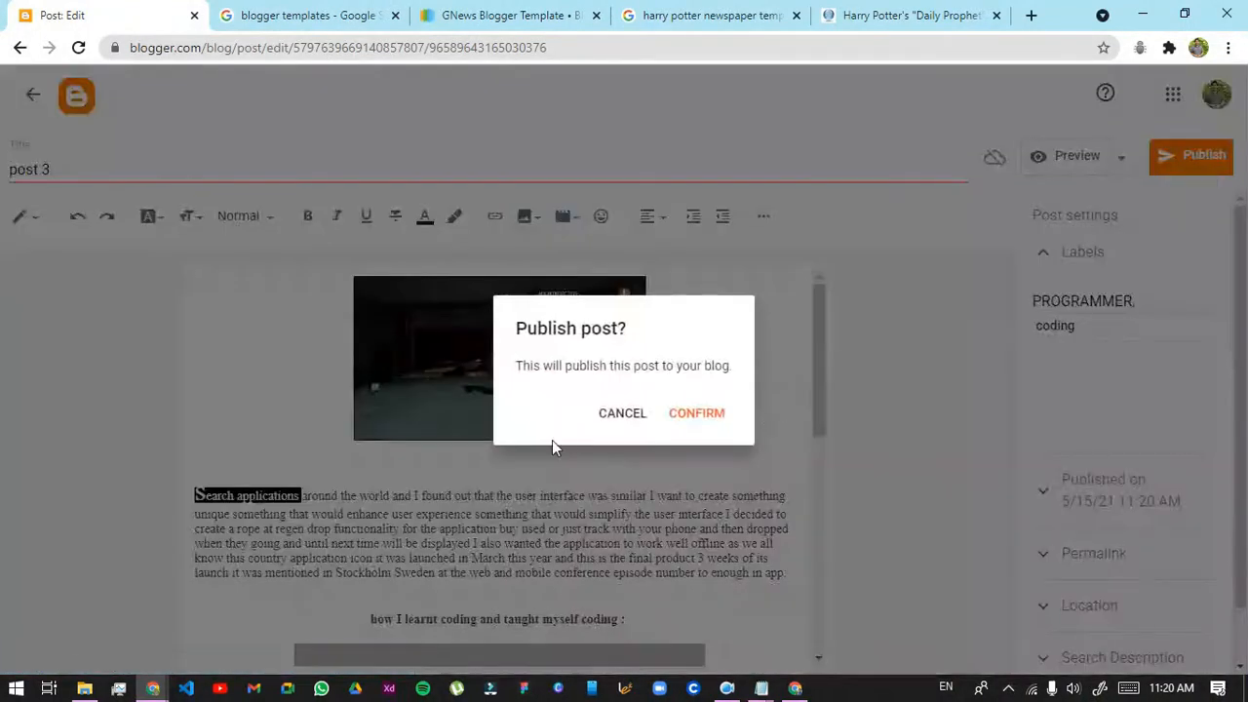
{"action": "left_click", "coordinate": [681, 418]}
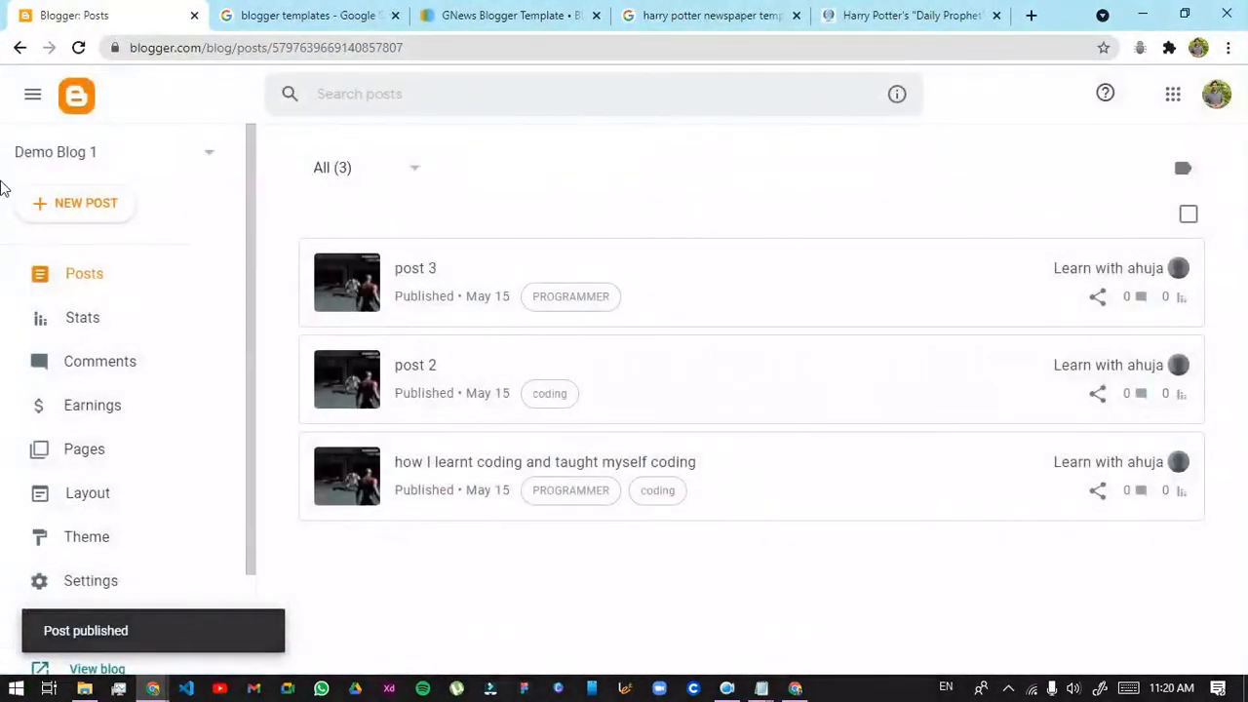
Create a further template-based post titled "post 4" with the label "coding" and publish it
{"action": "left_click", "coordinate": [29, 222]}
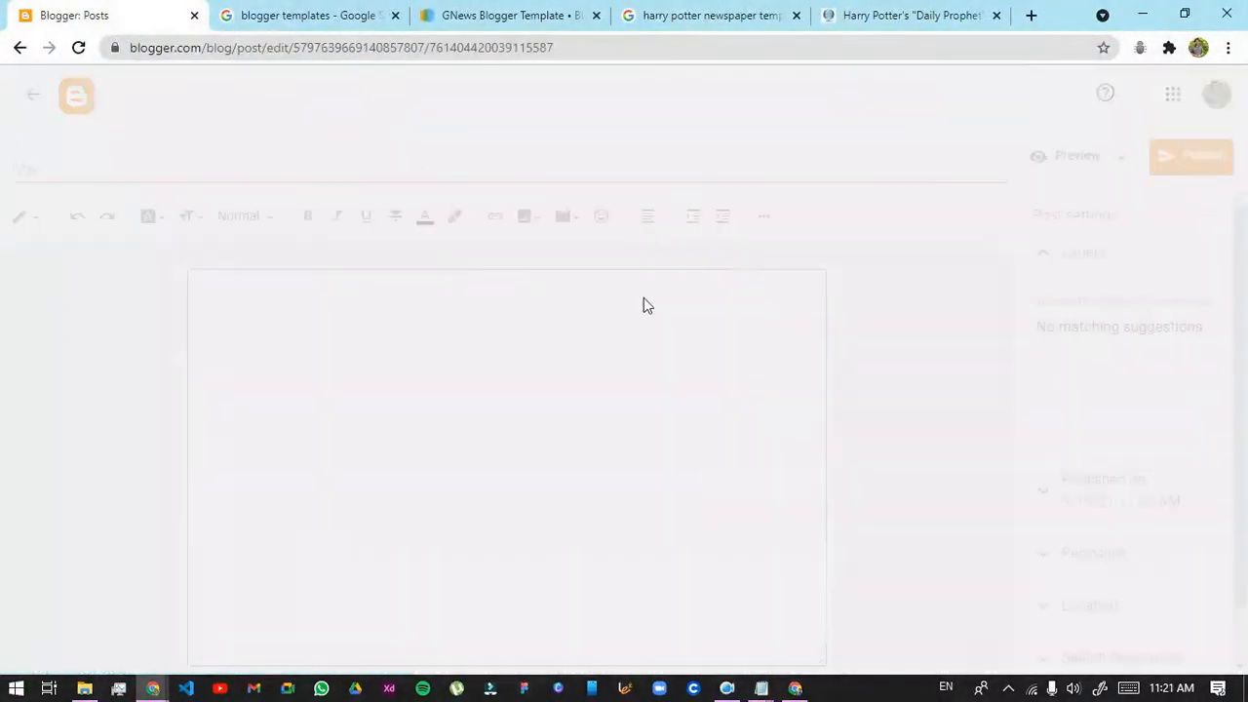
{"action": "type", "text": "post 4"}
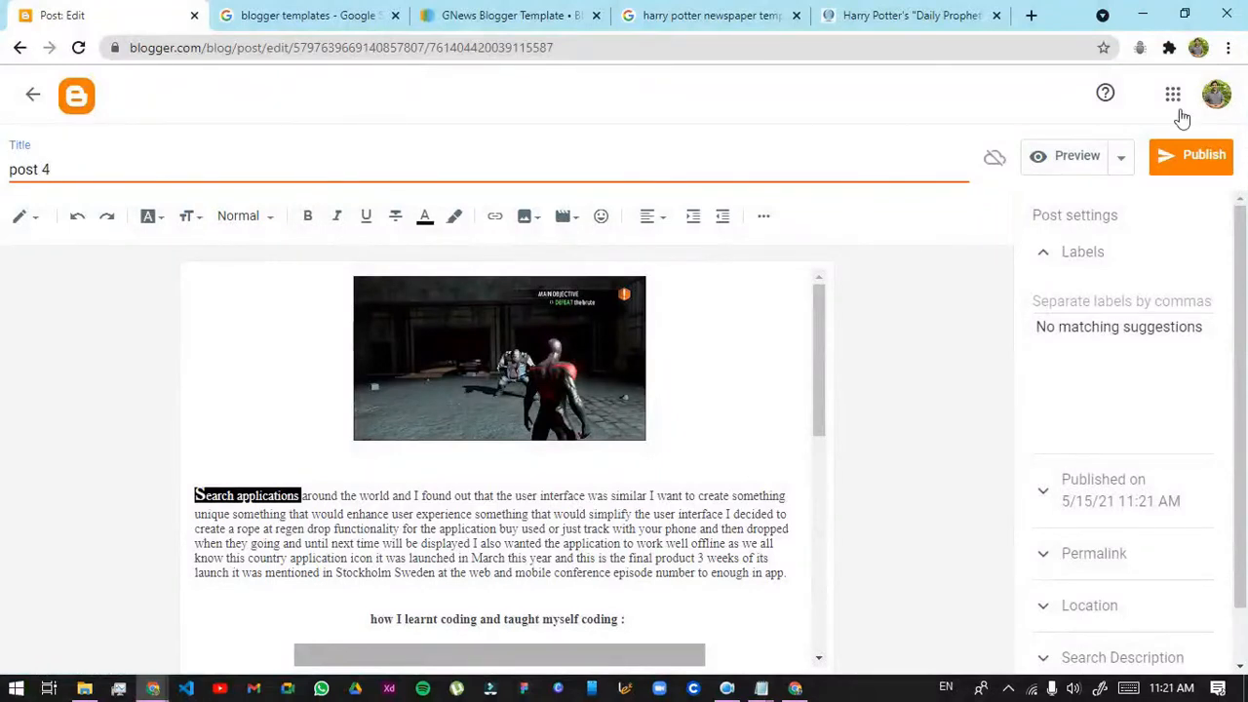
{"action": "left_click", "coordinate": [1114, 299]}
{"action": "left_click", "coordinate": [1120, 327]}
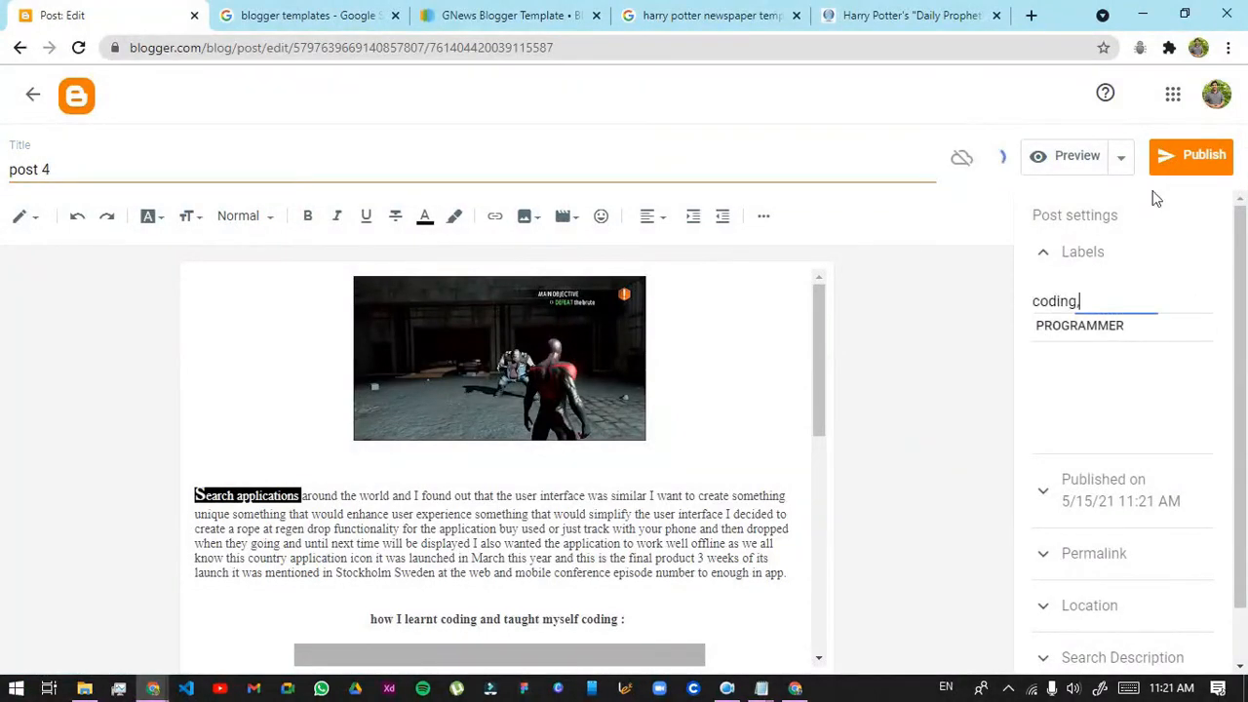
{"action": "left_click", "coordinate": [1174, 164]}
{"action": "left_click", "coordinate": [706, 421]}
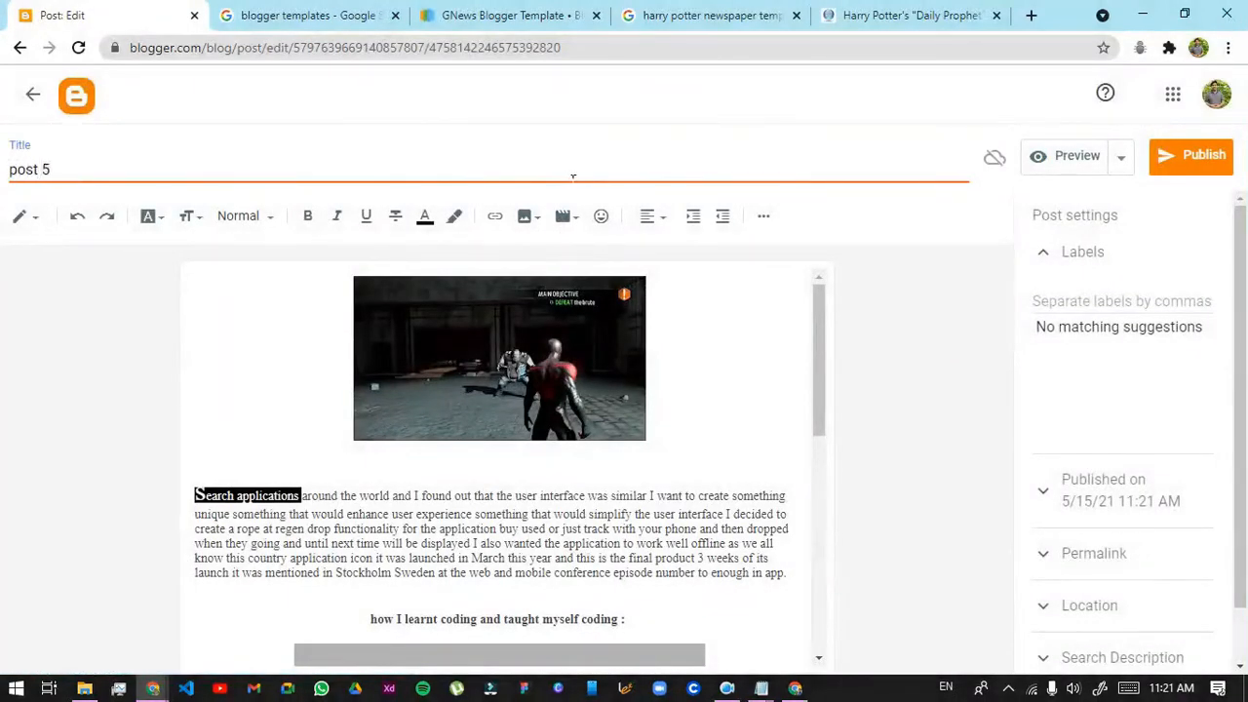
Publish the post titled "post 5" without a label and open the live blog
{"action": "left_click", "coordinate": [1205, 158]}
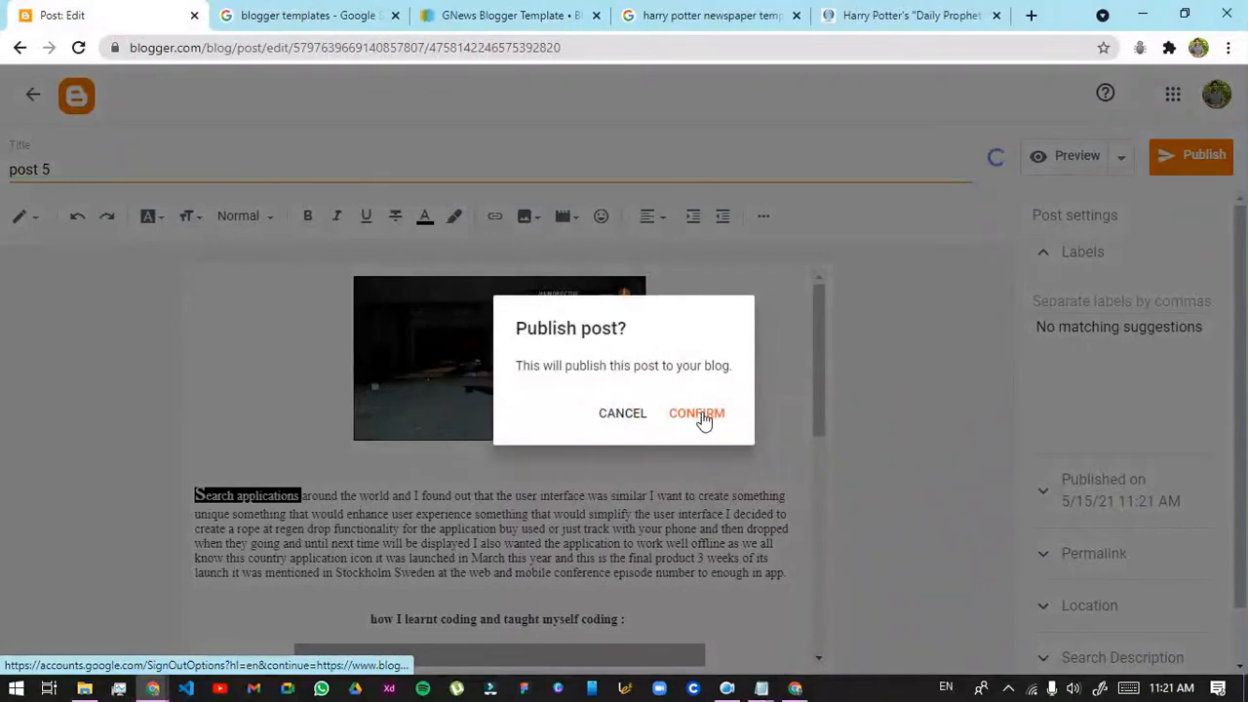
{"action": "left_click", "coordinate": [698, 414]}
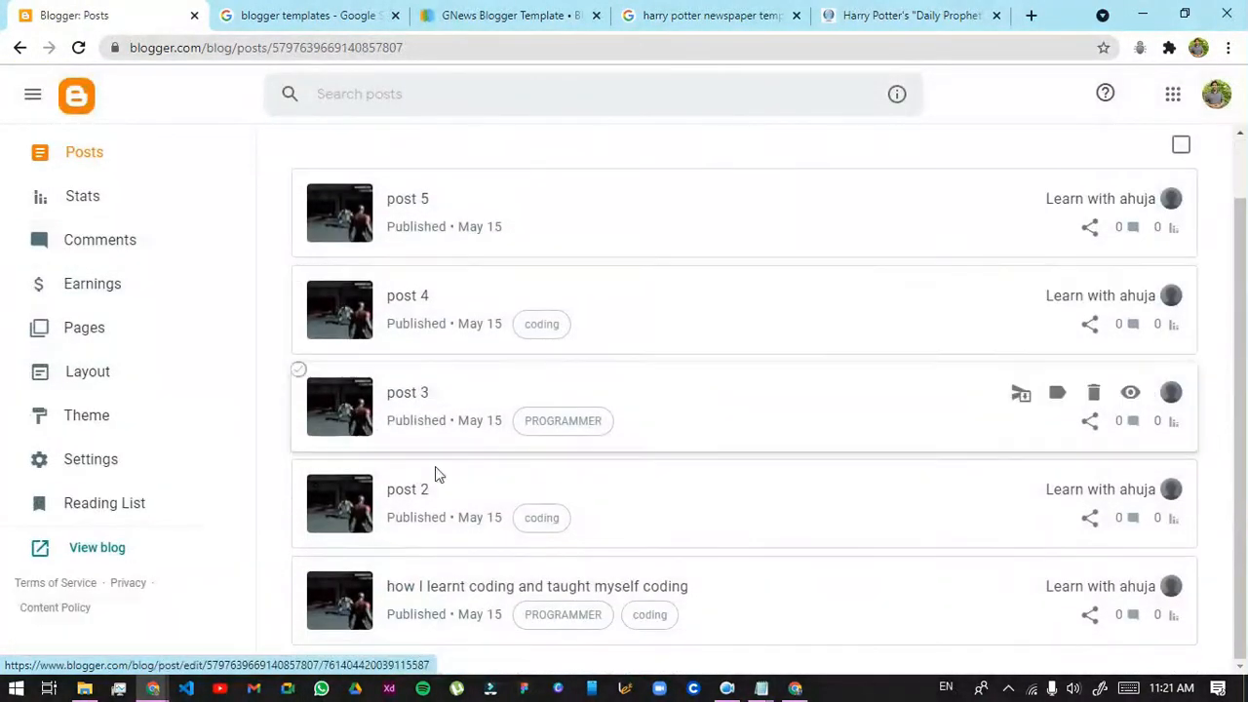
{"action": "left_click", "coordinate": [113, 542]}
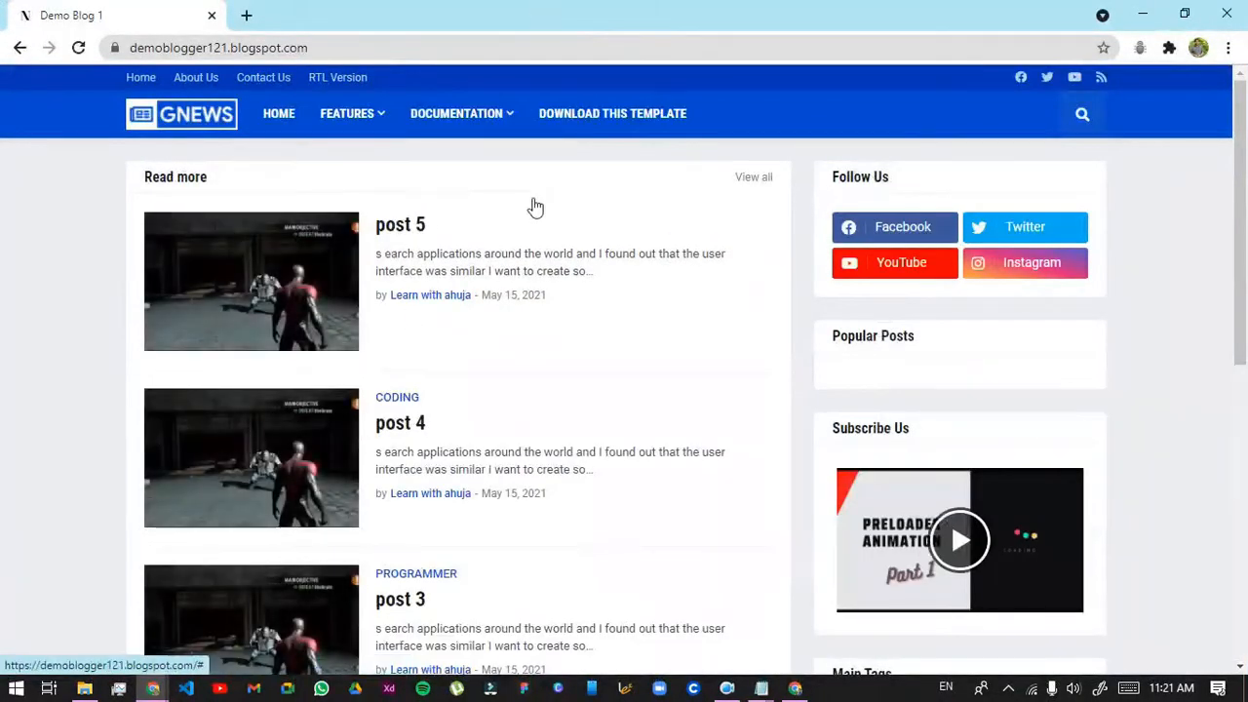
Examine the live blog's post list and its Popular Posts, Subscribe Us and Main Tags sidebar sections
{"action": "scroll", "coordinate": [572, 281], "scroll_direction": "down", "scroll_amount": 6}
{"action": "scroll", "coordinate": [615, 546], "scroll_direction": "up", "scroll_amount": 7}
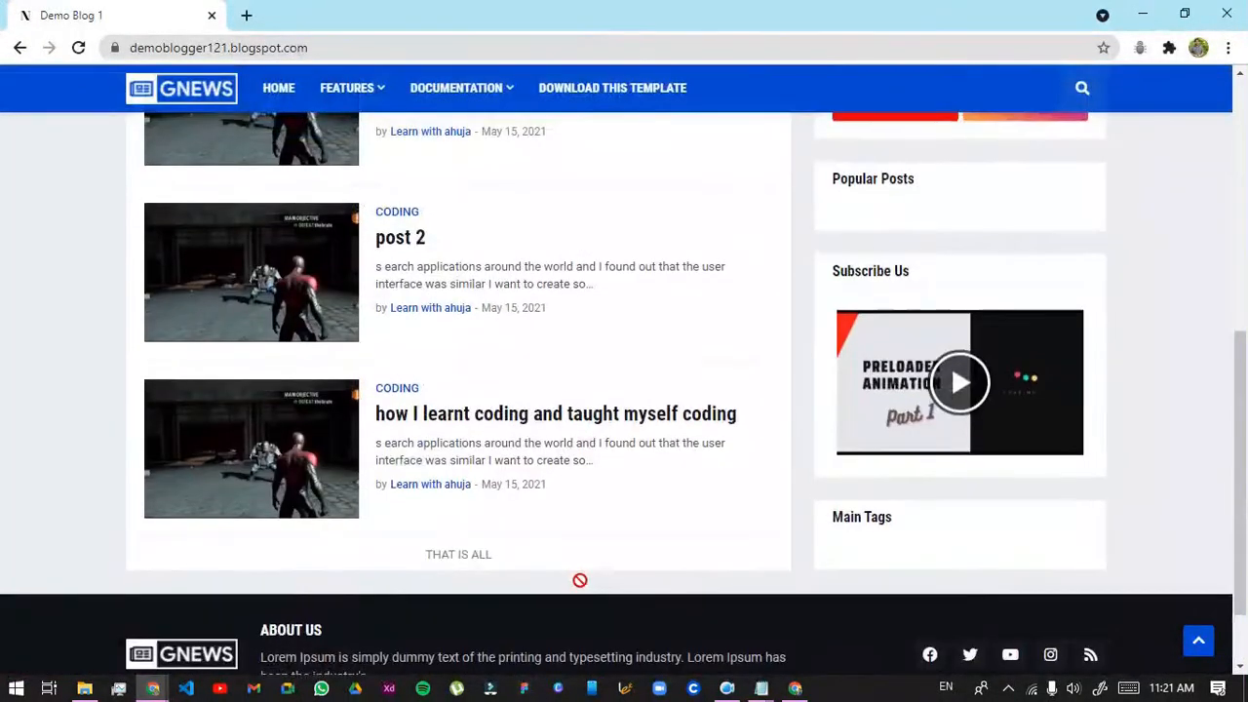
{"action": "scroll", "coordinate": [590, 469], "scroll_direction": "down", "scroll_amount": 5}
{"action": "scroll", "coordinate": [577, 388], "scroll_direction": "up", "scroll_amount": 6}
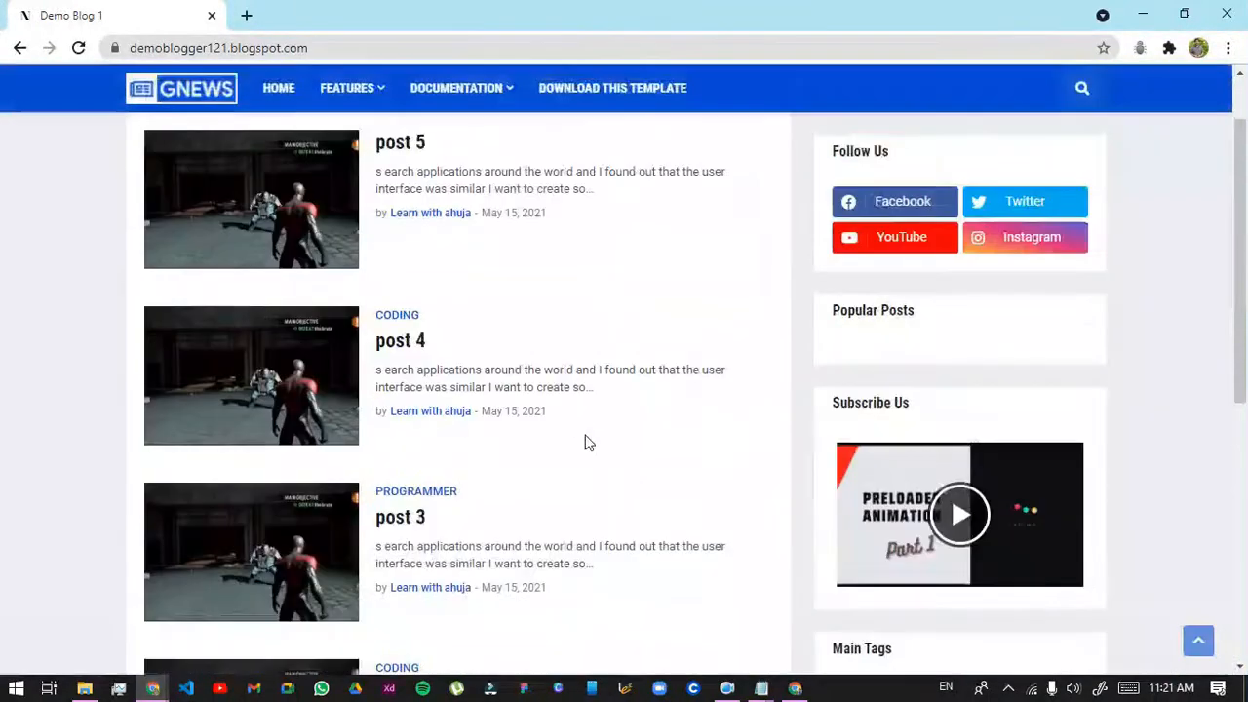
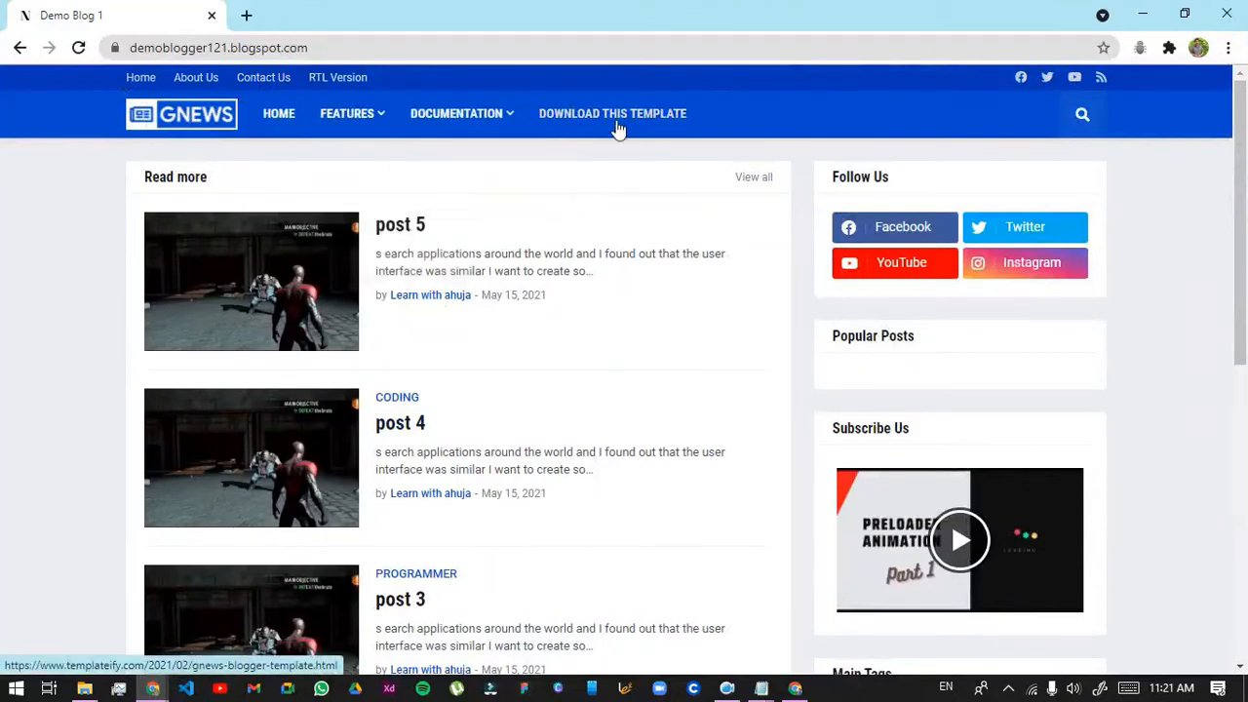
{"action": "scroll", "coordinate": [936, 382], "scroll_direction": "down", "scroll_amount": 2}
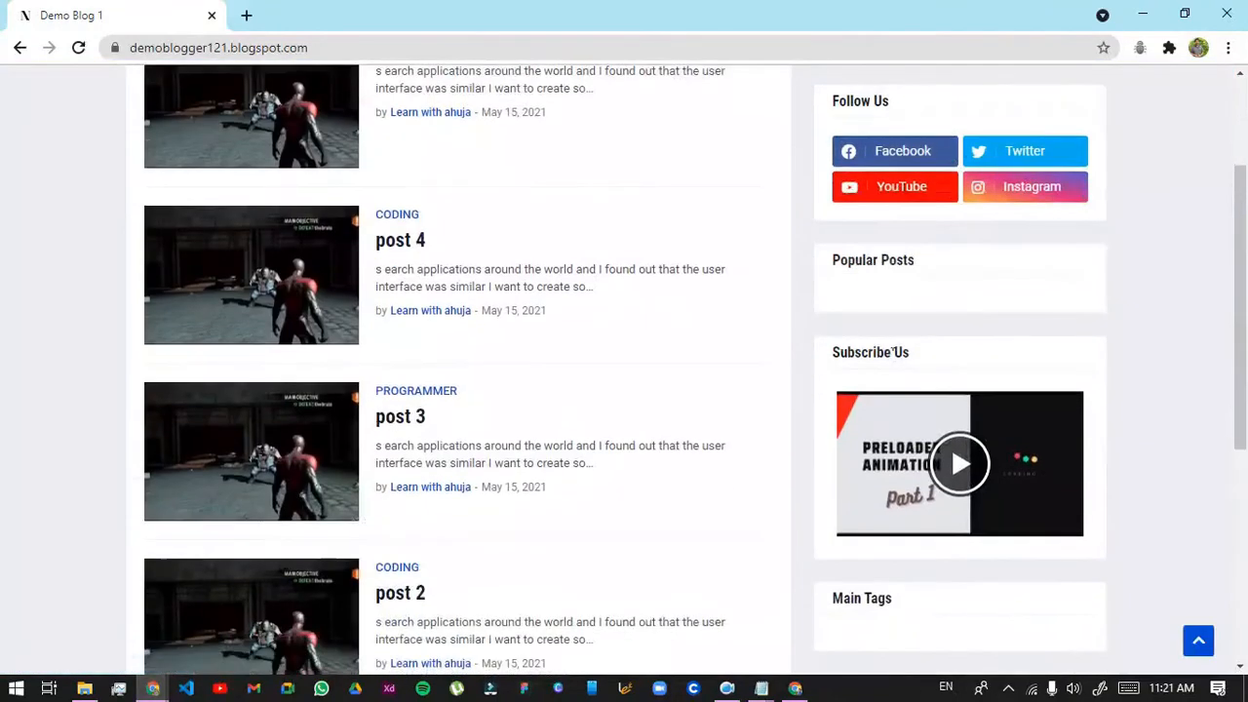
{"action": "left_click_drag", "start_coordinate": [896, 411], "coordinate": [1083, 476]}
{"action": "left_click", "coordinate": [1114, 475]}
{"action": "scroll", "coordinate": [1092, 483], "scroll_direction": "down", "scroll_amount": 4}
{"action": "triple_click", "coordinate": [871, 508]}
{"action": "scroll", "coordinate": [1043, 547], "scroll_direction": "down", "scroll_amount": 1}
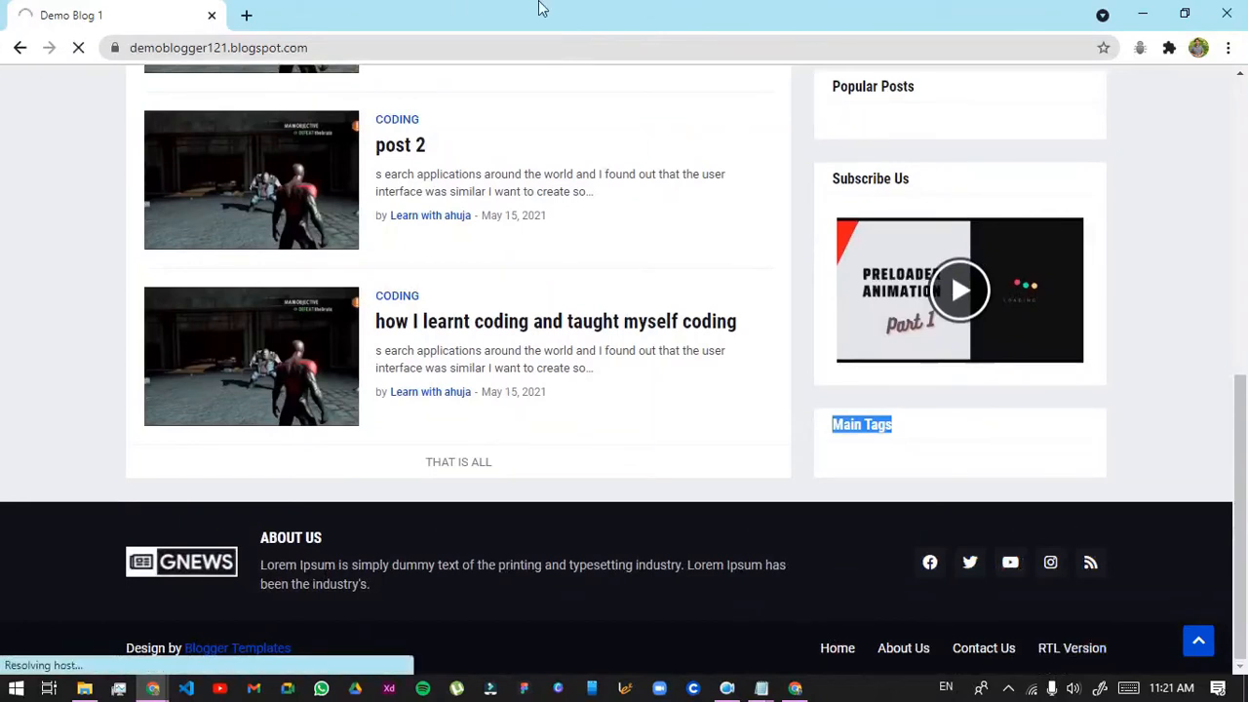
Look through the right-to-left GNews demo page down to its Main Tags section and close its window
{"action": "scroll", "coordinate": [527, 426], "scroll_direction": "down", "scroll_amount": 5}
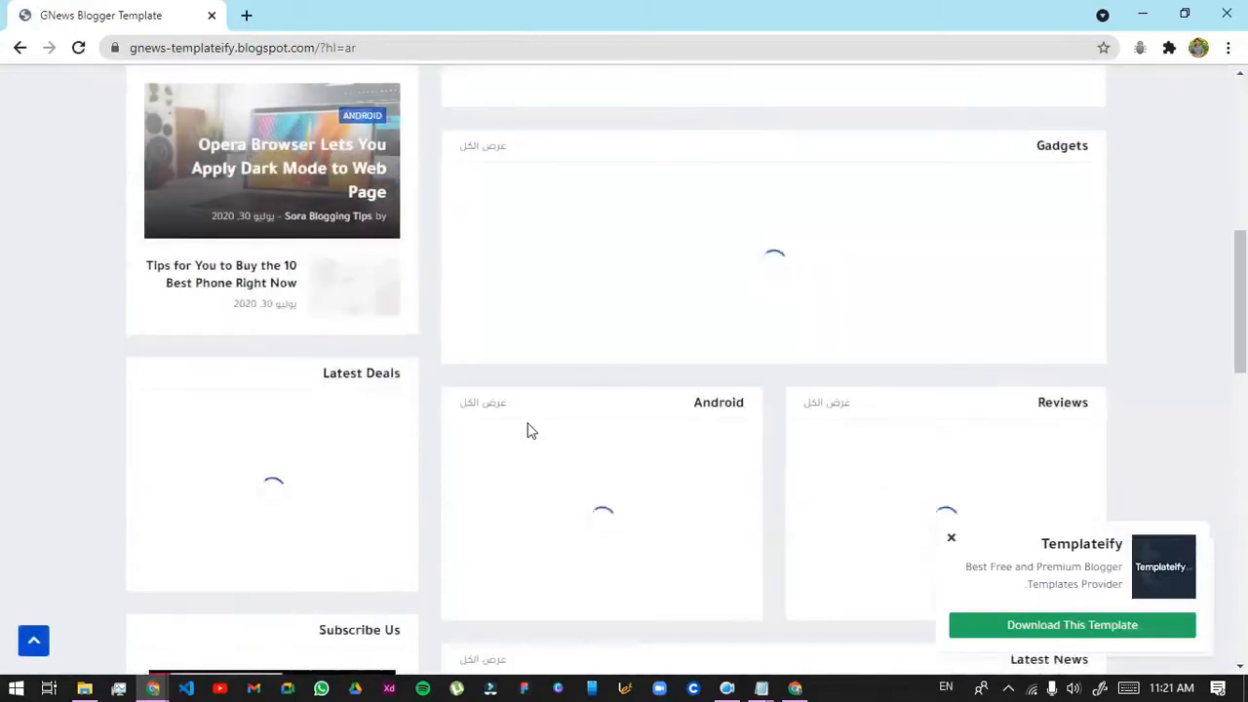
{"action": "scroll", "coordinate": [529, 429], "scroll_direction": "up", "scroll_amount": 10}
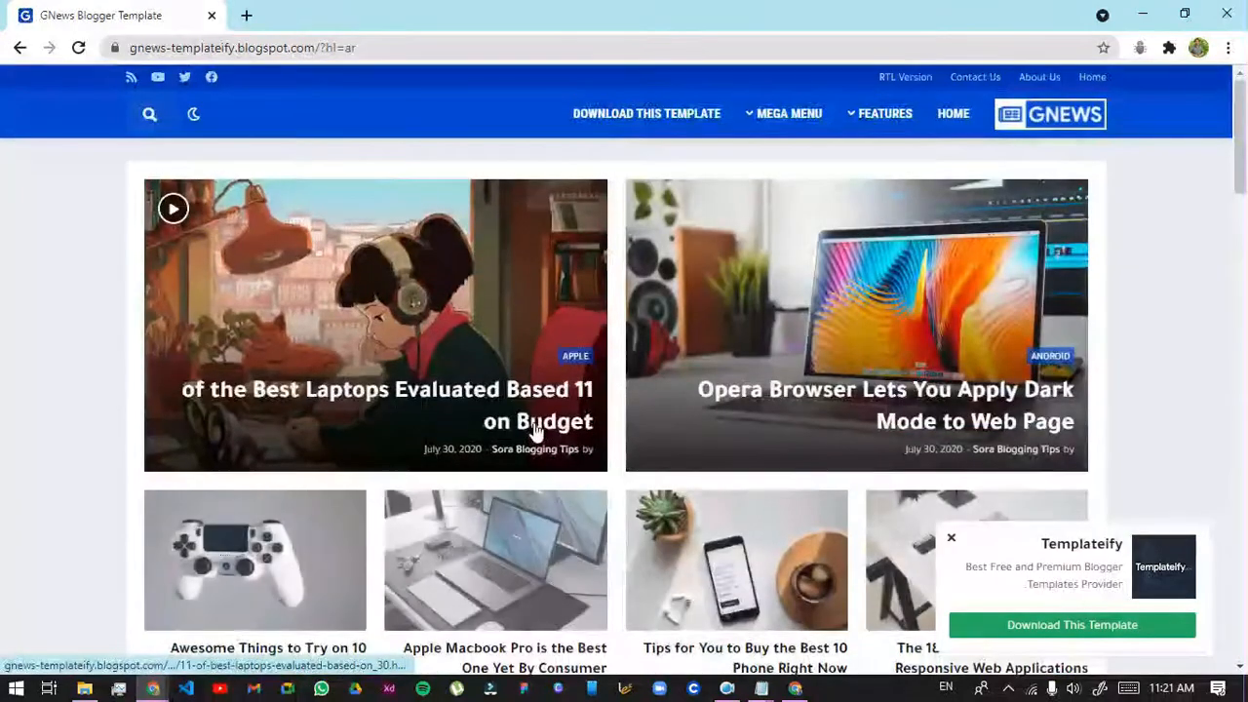
{"action": "scroll", "coordinate": [535, 429], "scroll_direction": "down", "scroll_amount": 15}
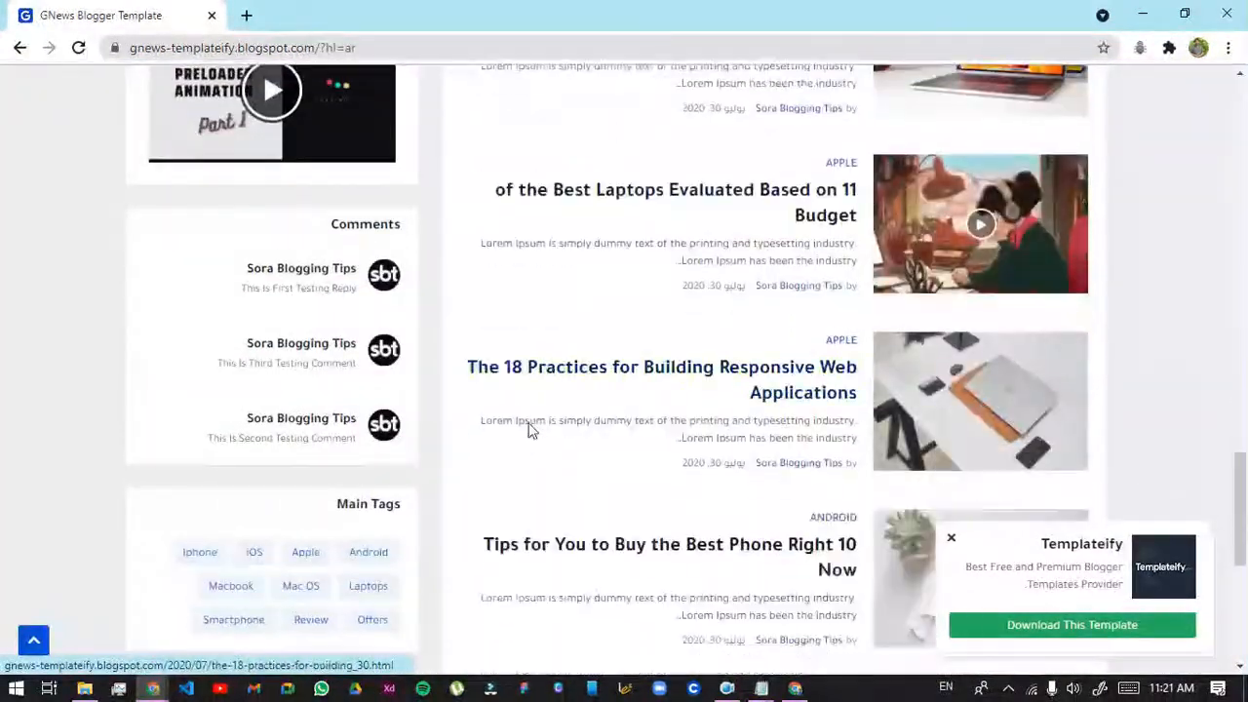
{"action": "scroll", "coordinate": [529, 429], "scroll_direction": "down", "scroll_amount": 9}
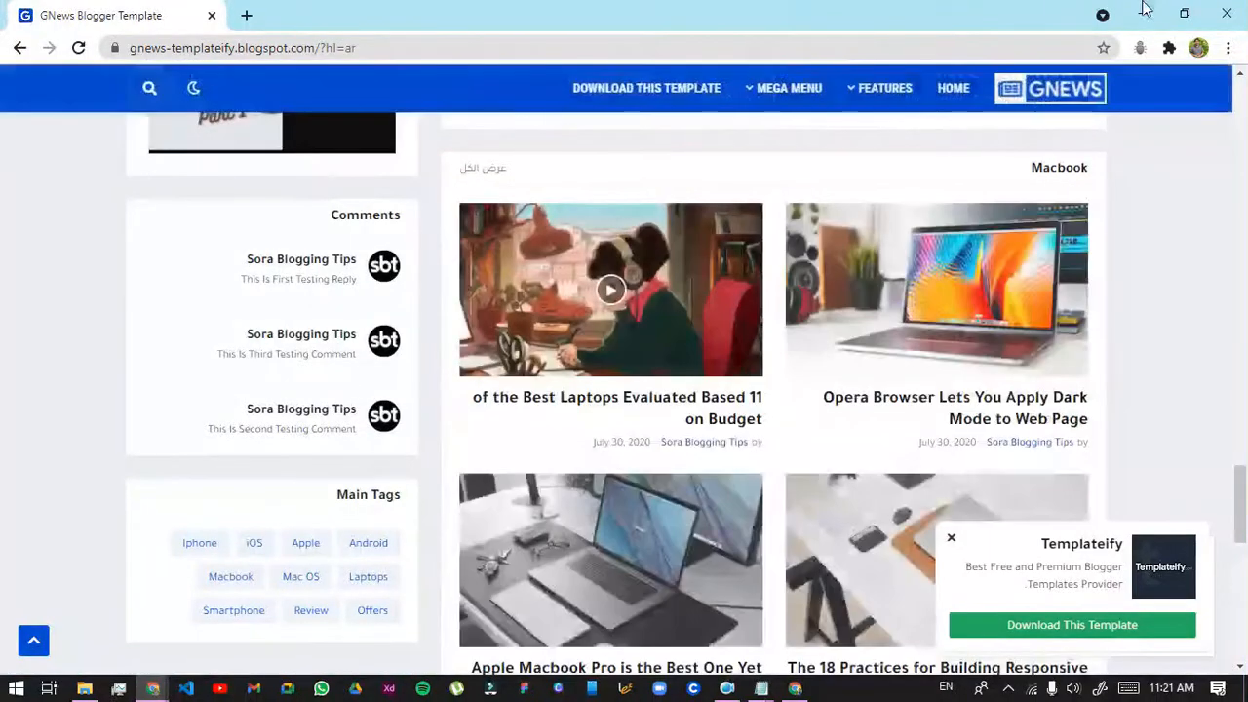
{"action": "left_click", "coordinate": [1228, 13]}
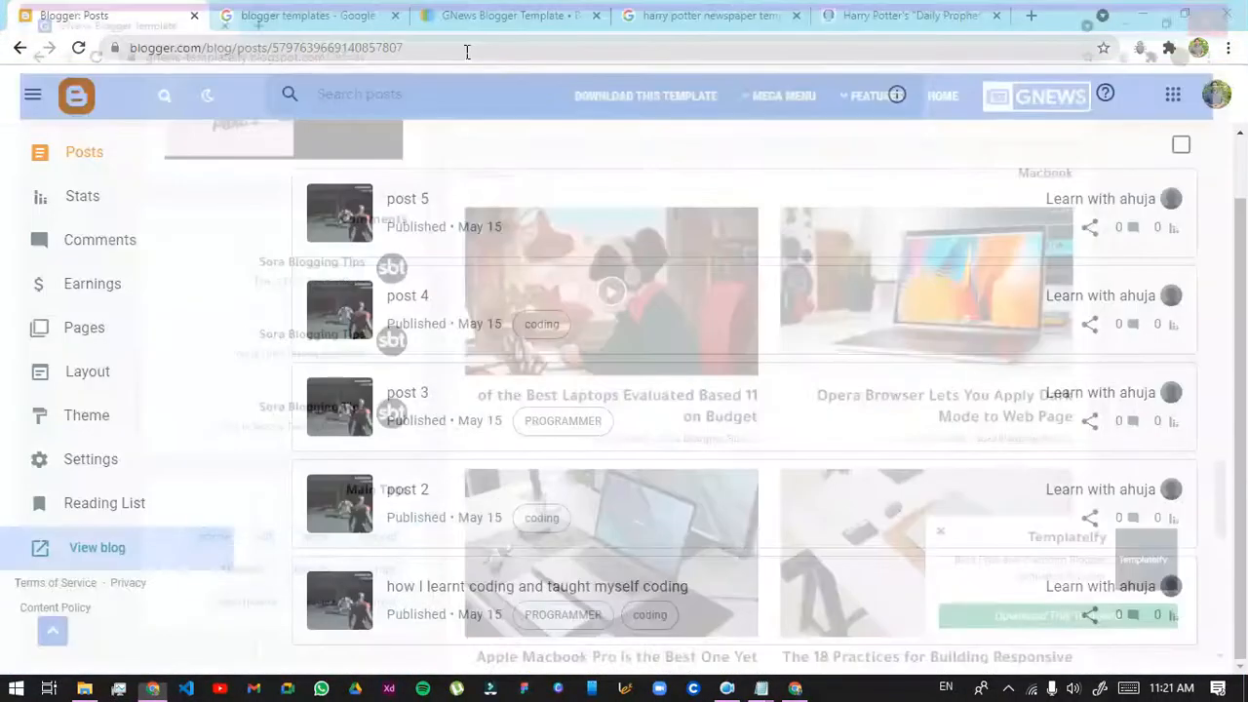
Open the blog's layout settings and remove the Subscribe Us gadget from the sidebar
{"action": "left_click", "coordinate": [105, 380]}
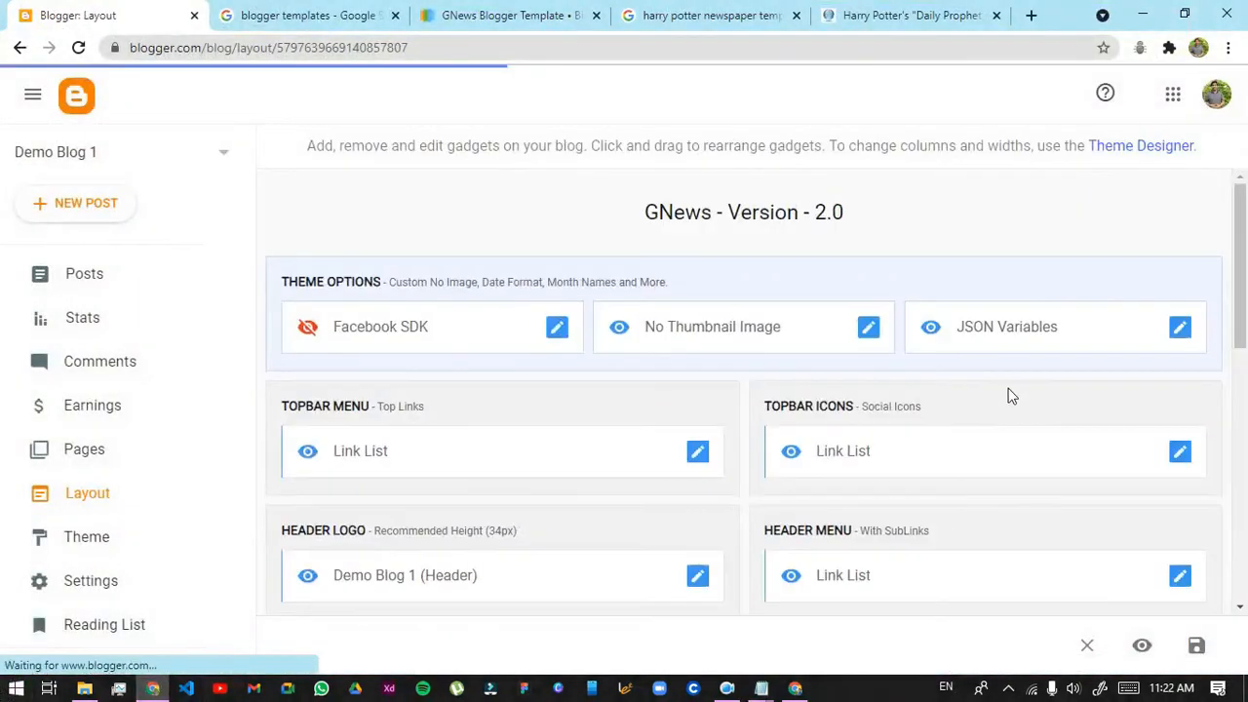
{"action": "scroll", "coordinate": [878, 400], "scroll_direction": "down", "scroll_amount": 1}
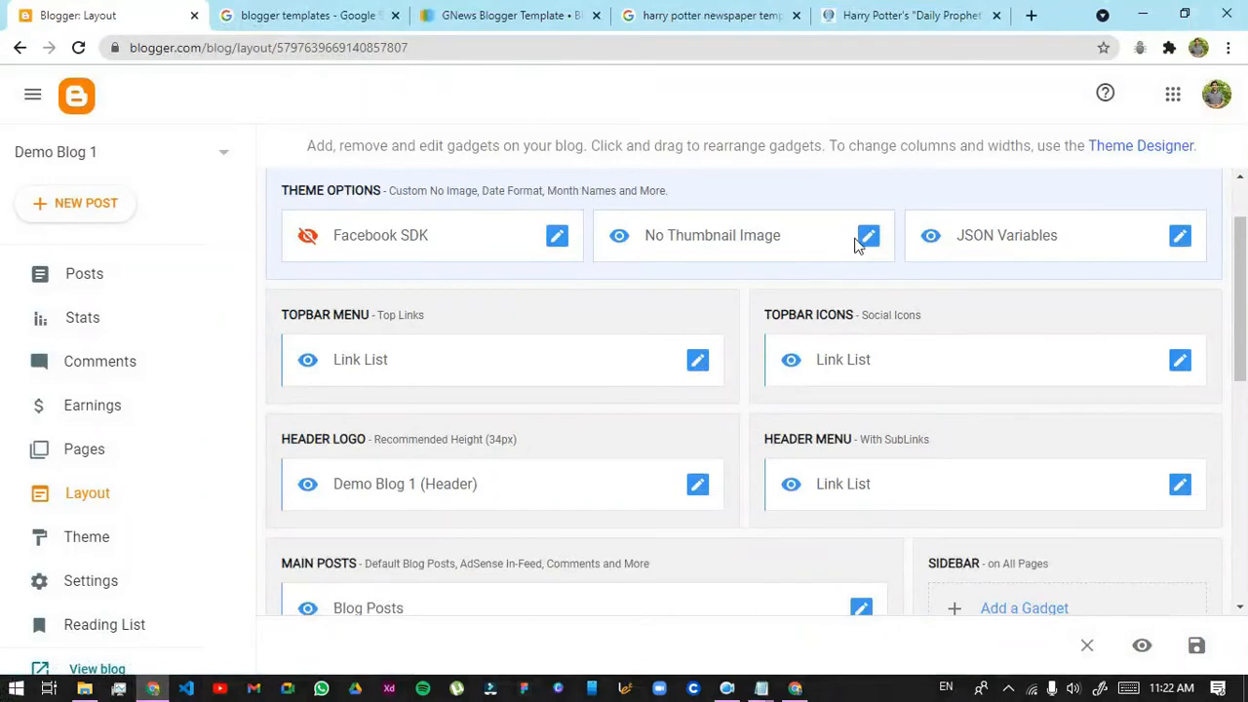
{"action": "scroll", "coordinate": [616, 380], "scroll_direction": "down", "scroll_amount": 6}
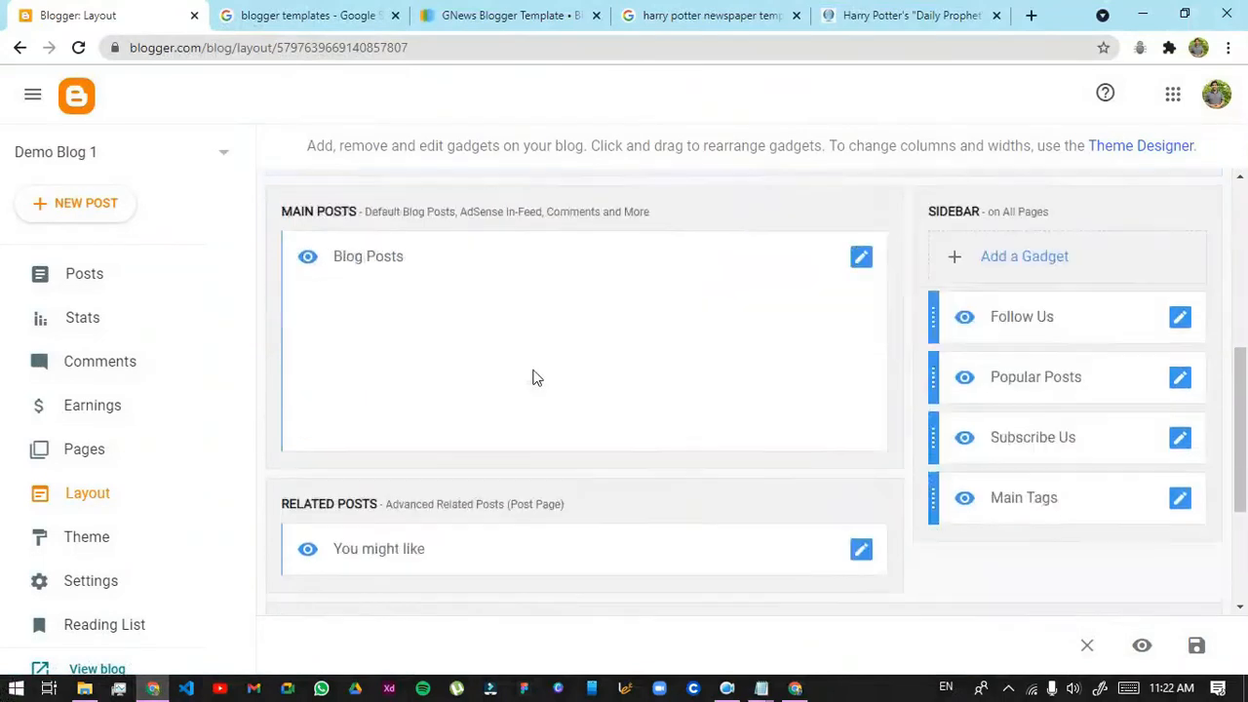
{"action": "scroll", "coordinate": [1019, 451], "scroll_direction": "up", "scroll_amount": 2}
{"action": "scroll", "coordinate": [1019, 452], "scroll_direction": "up", "scroll_amount": 1}
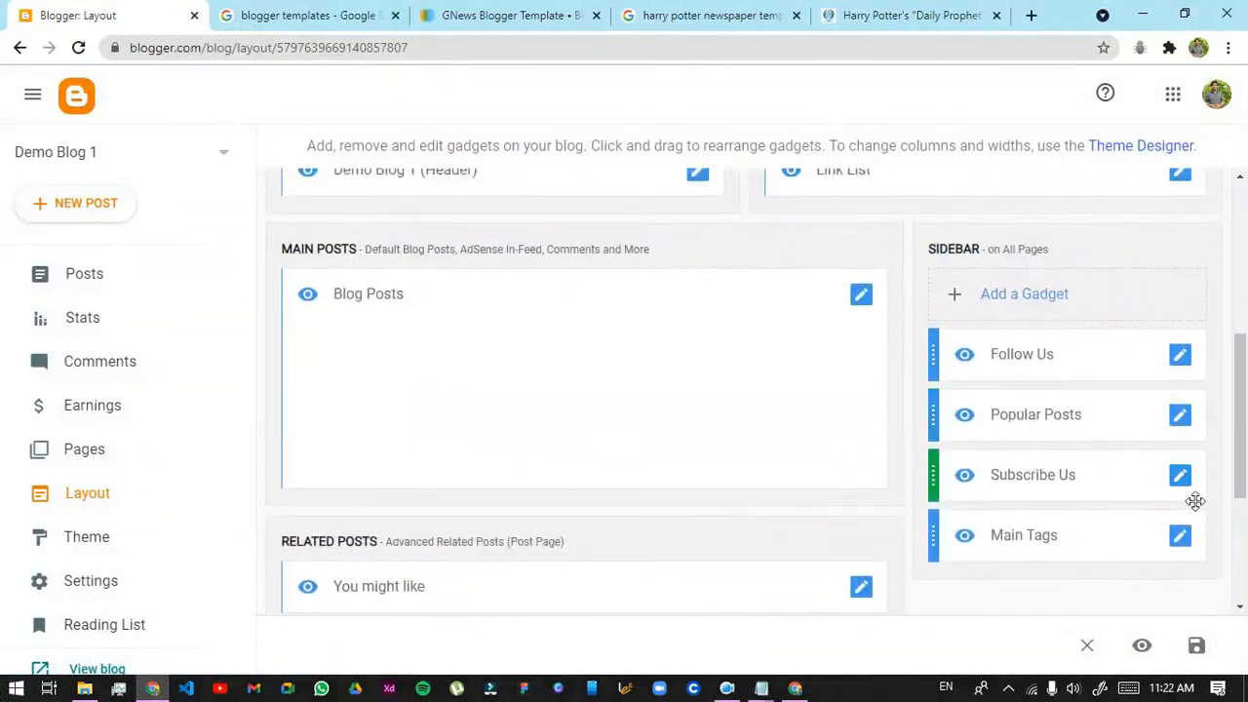
{"action": "left_click", "coordinate": [1189, 480]}
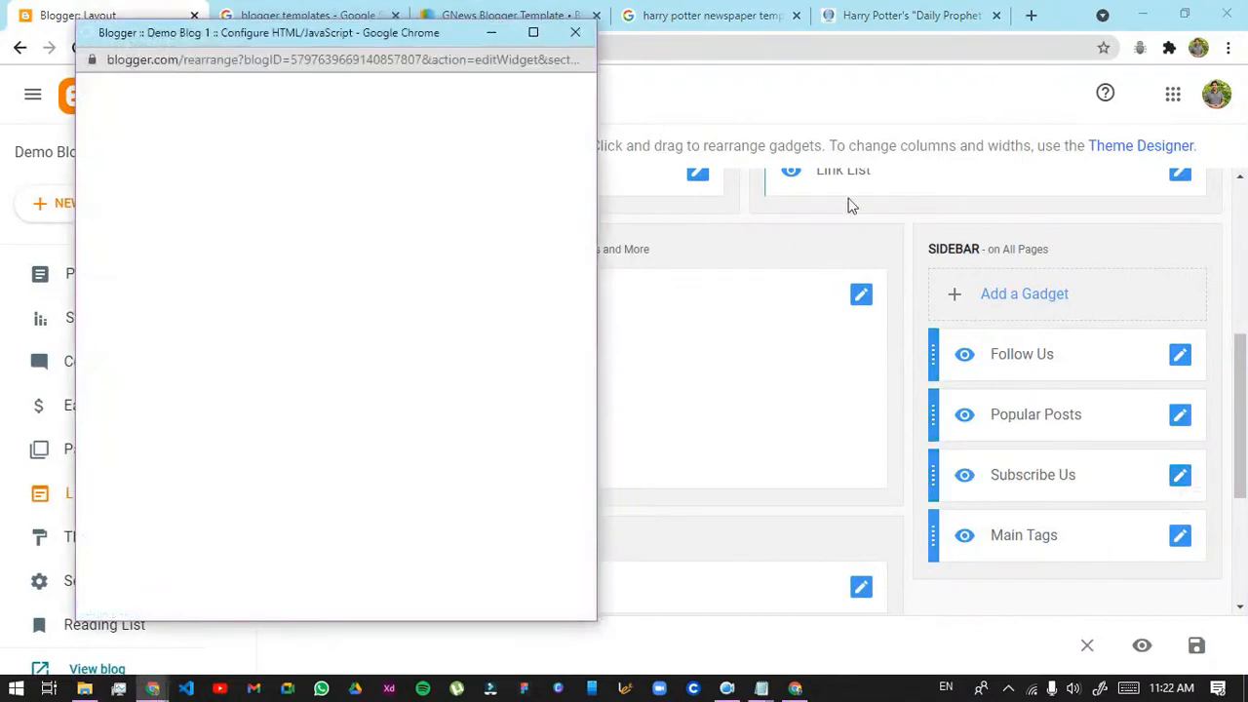
{"action": "left_click", "coordinate": [171, 225]}
{"action": "left_click", "coordinate": [243, 470]}
{"action": "key", "text": "ctrl+a"}
{"action": "left_click", "coordinate": [283, 576]}
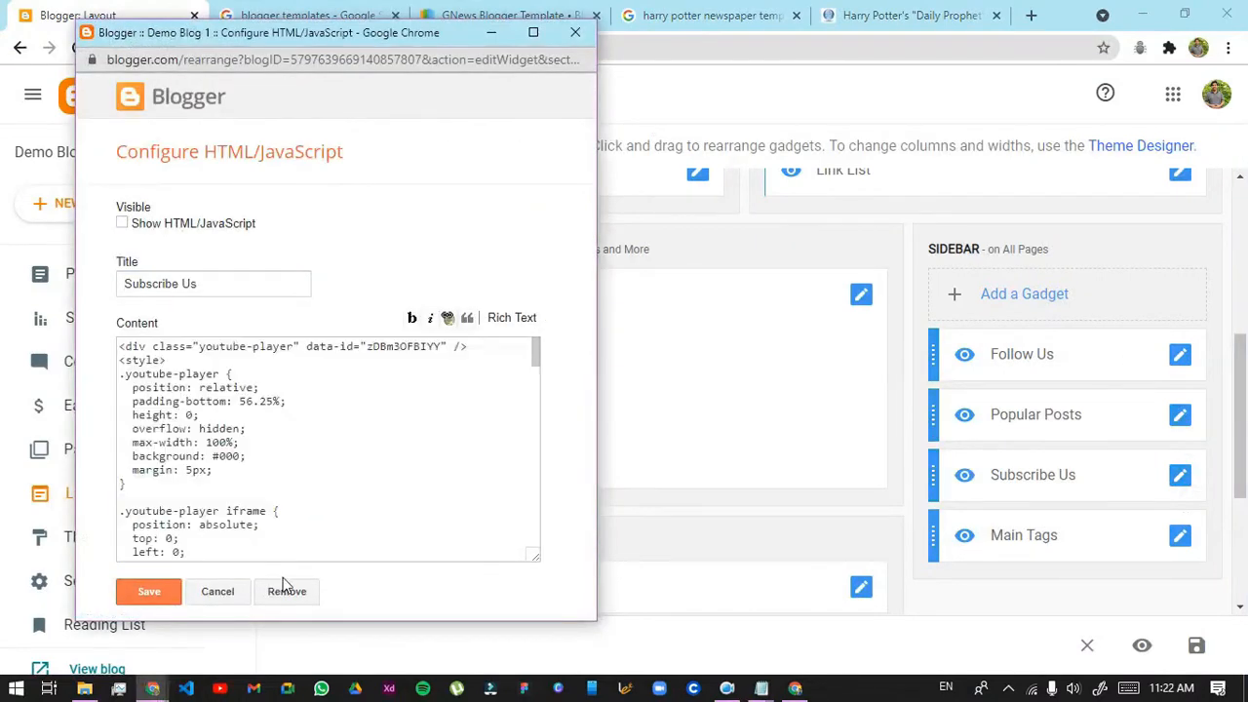
{"action": "left_click", "coordinate": [287, 592]}
{"action": "left_click", "coordinate": [415, 174]}
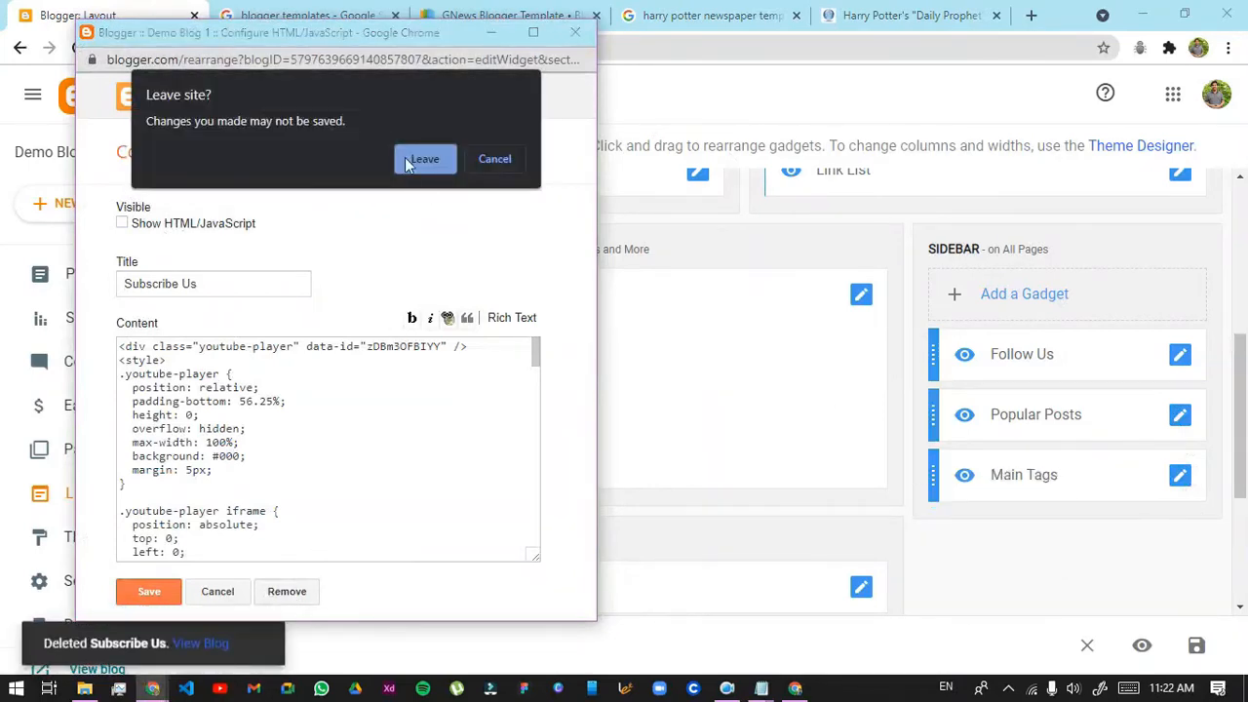
{"action": "left_click", "coordinate": [421, 160]}
Set the sidebar's Main Tags gadget to show All Labels and save it
{"action": "left_click", "coordinate": [1180, 475]}
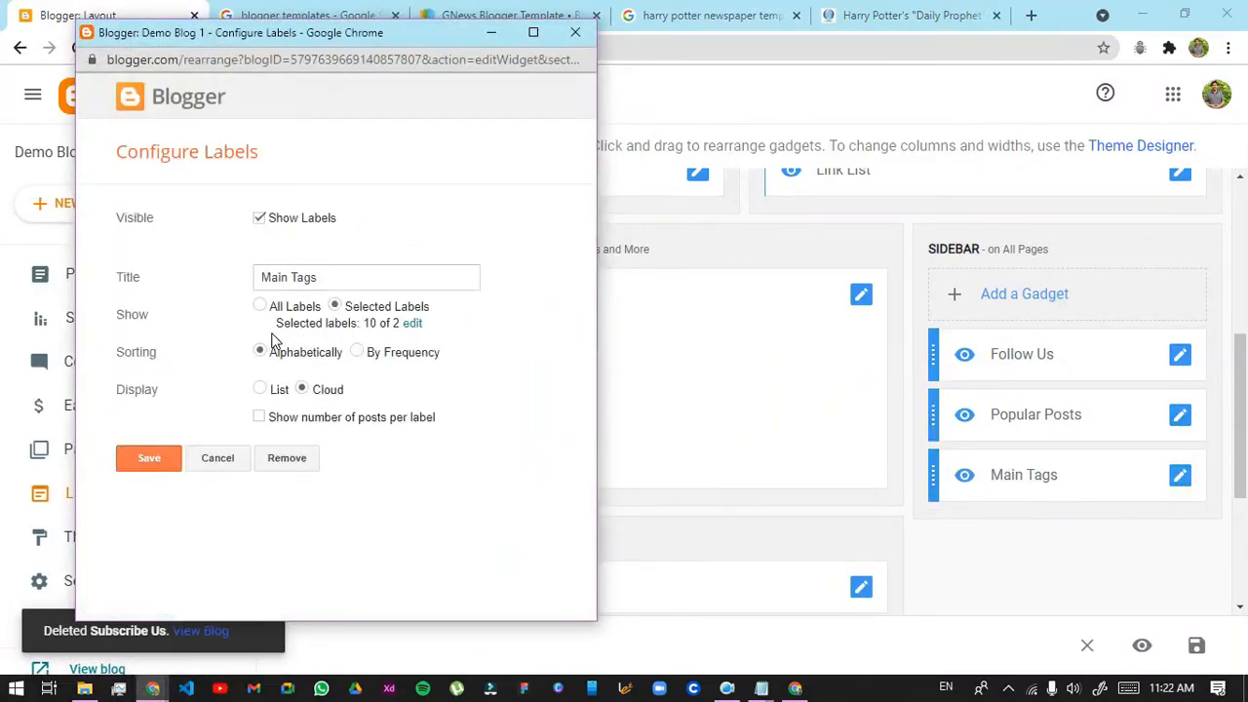
{"action": "left_click", "coordinate": [261, 307]}
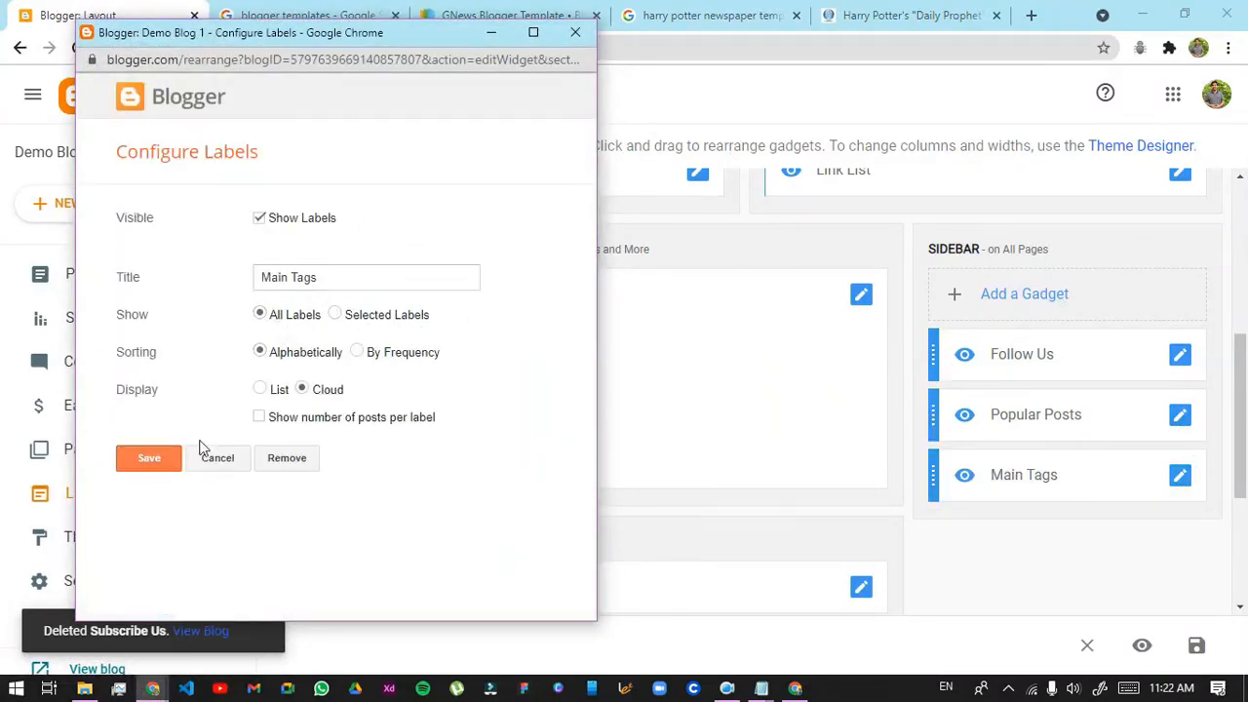
{"action": "left_click", "coordinate": [160, 464]}
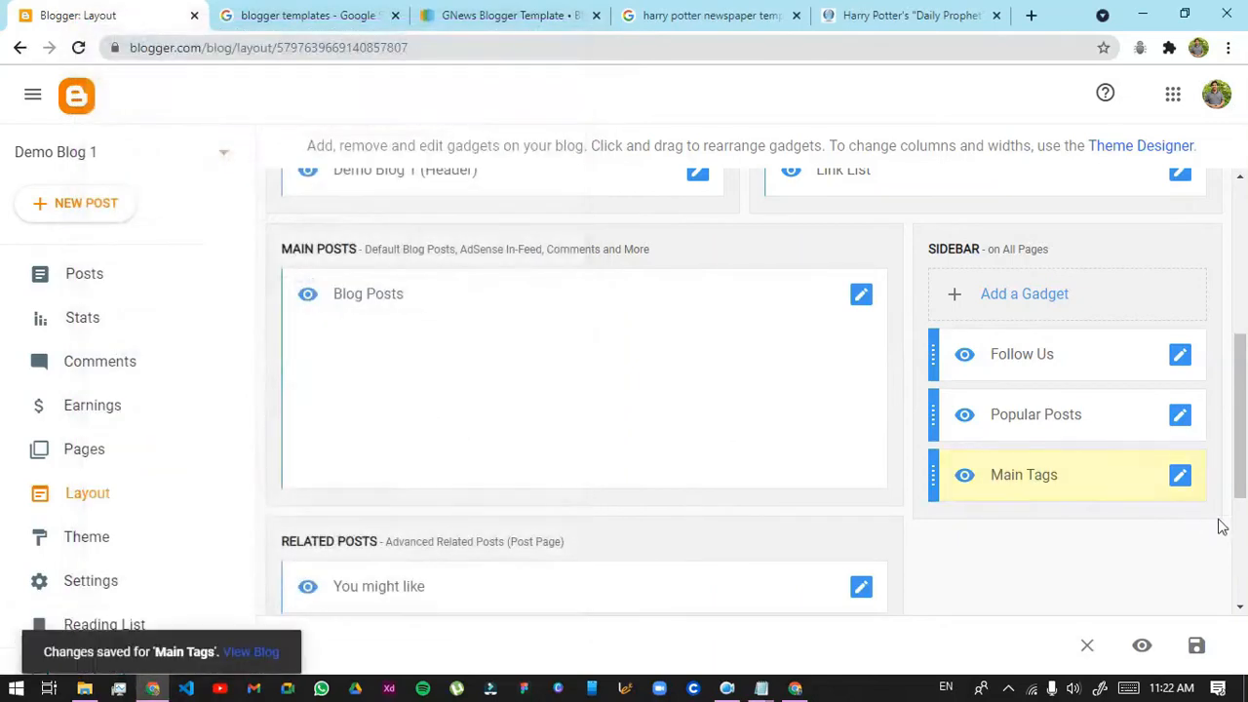
Set the Popular Posts gadget to display up to 10 posts and save it
{"action": "left_click", "coordinate": [1182, 417]}
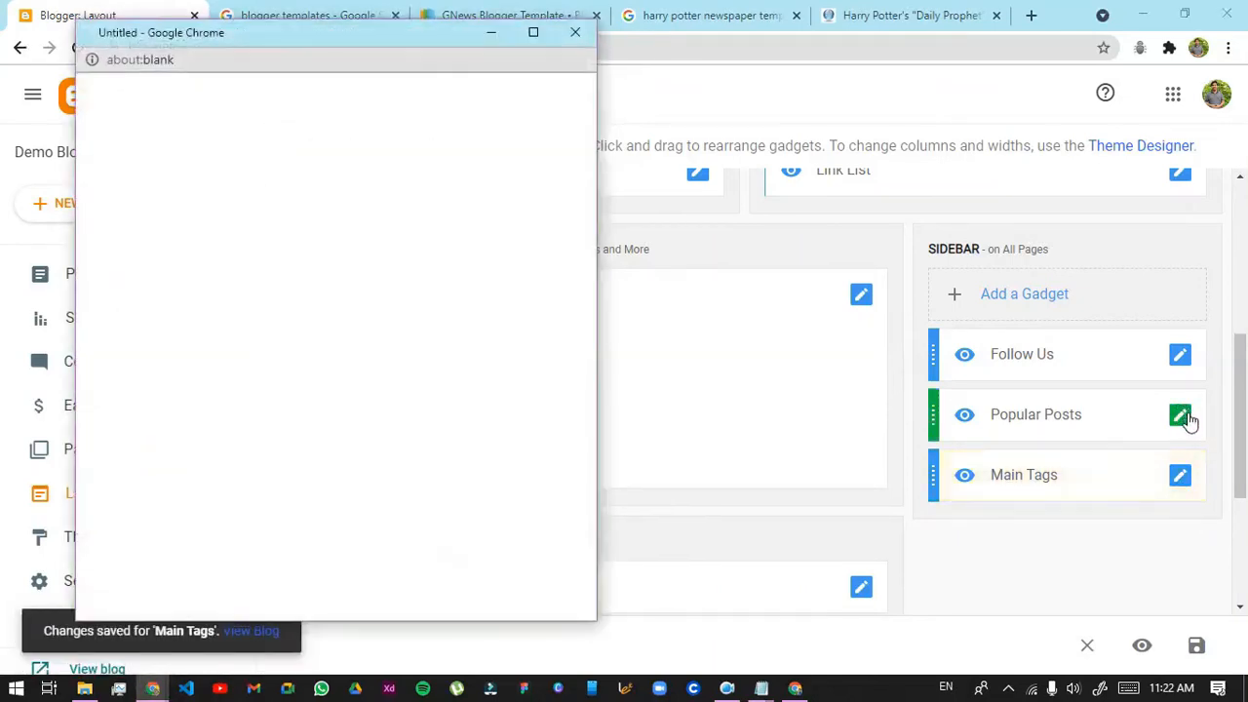
{"action": "left_click", "coordinate": [342, 482]}
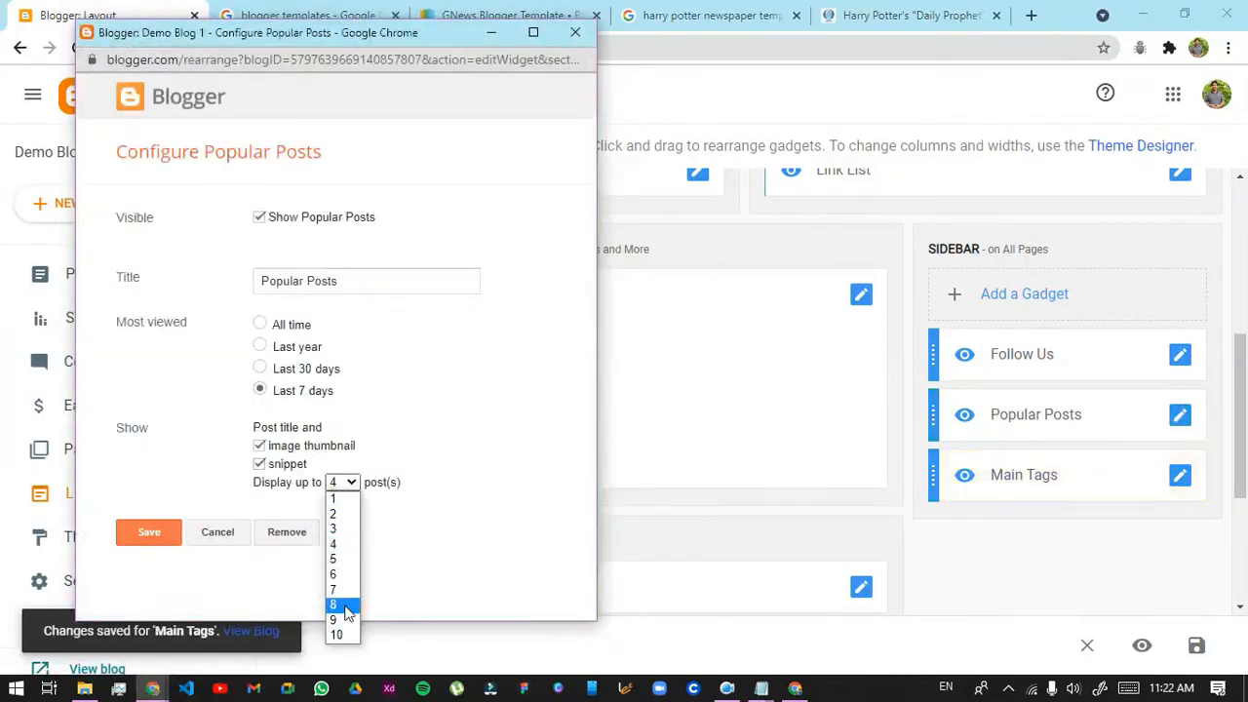
{"action": "left_click", "coordinate": [336, 635]}
{"action": "left_click", "coordinate": [151, 538]}
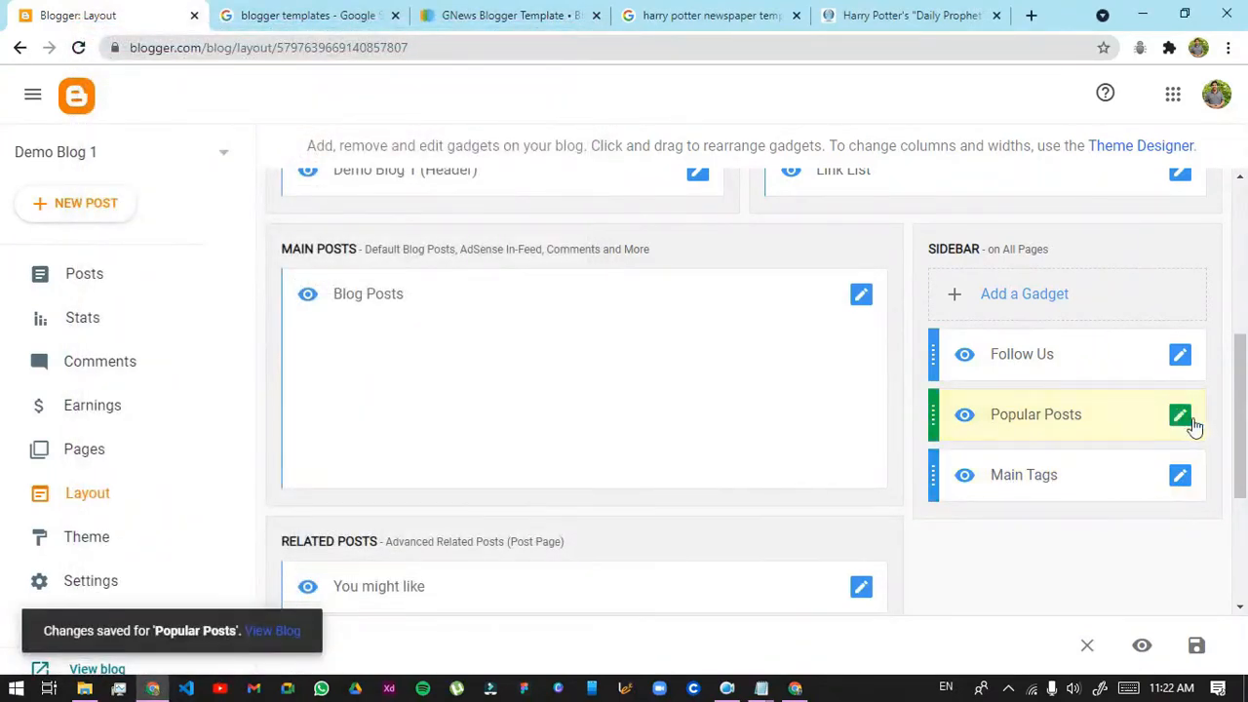
Examine the facebook, twitter, youtube and instagram link names and URLs in the Follow Us gadget without saving
{"action": "left_click", "coordinate": [1180, 356]}
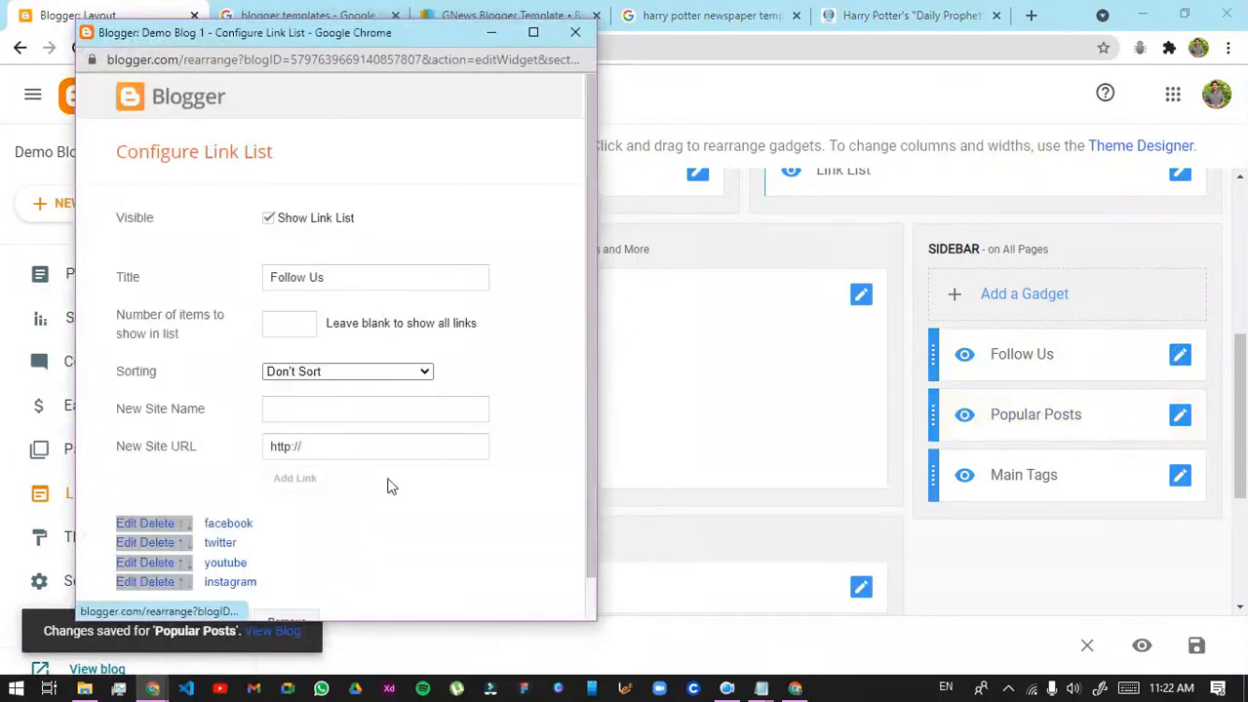
{"action": "left_click", "coordinate": [125, 479]}
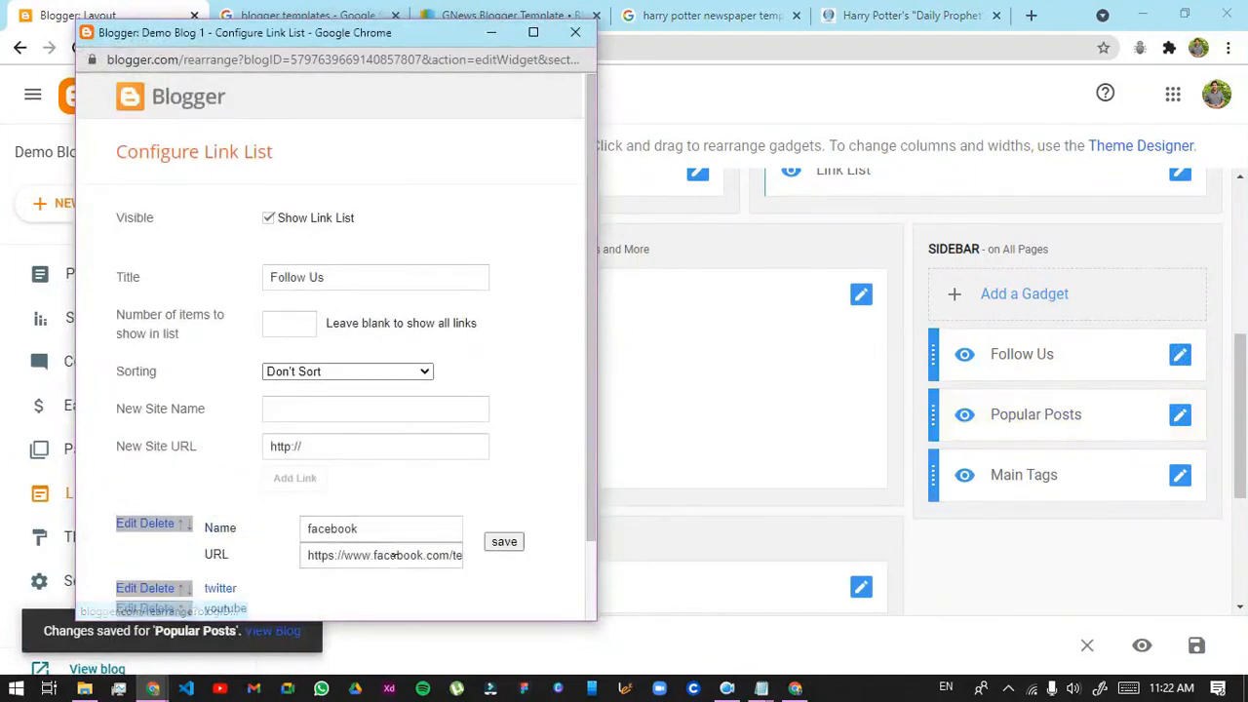
{"action": "key", "text": "ctrl+a"}
{"action": "left_click", "coordinate": [131, 588]}
{"action": "scroll", "coordinate": [273, 556], "scroll_direction": "down", "scroll_amount": 2}
{"action": "left_click", "coordinate": [126, 518]}
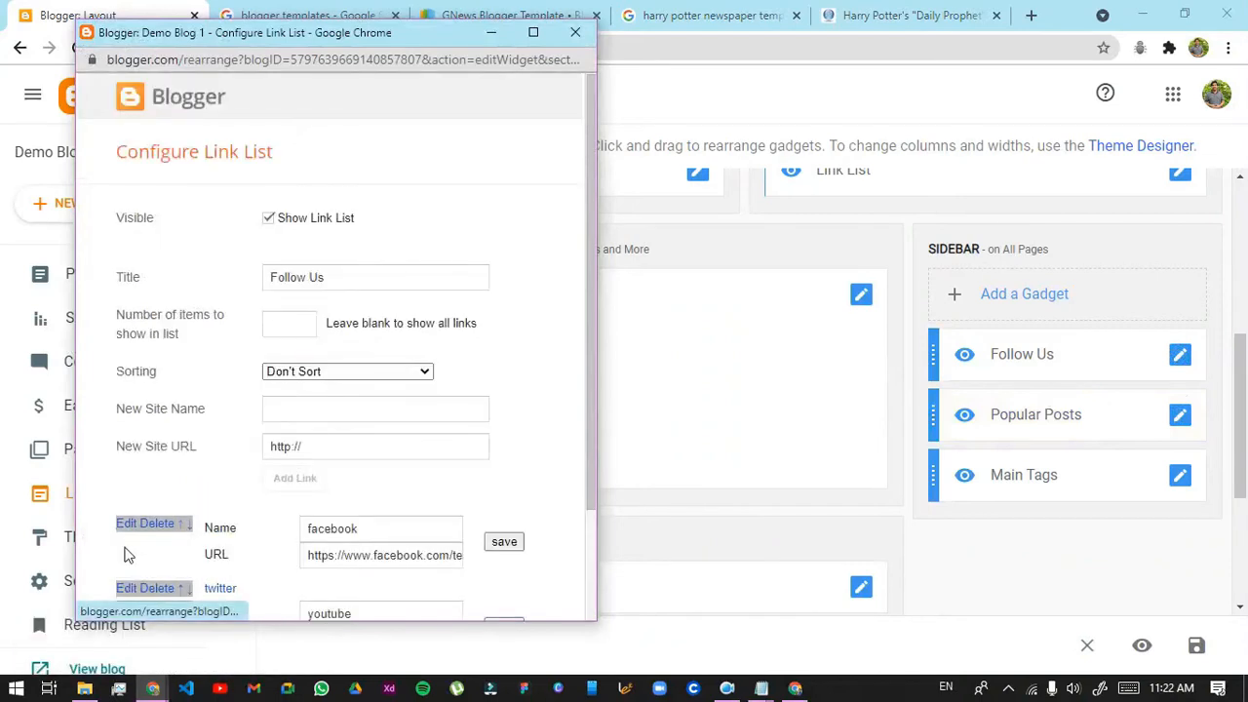
{"action": "scroll", "coordinate": [125, 554], "scroll_direction": "down", "scroll_amount": 2}
{"action": "left_click", "coordinate": [125, 538]}
{"action": "left_click", "coordinate": [127, 591]}
{"action": "scroll", "coordinate": [145, 343], "scroll_direction": "down", "scroll_amount": 2}
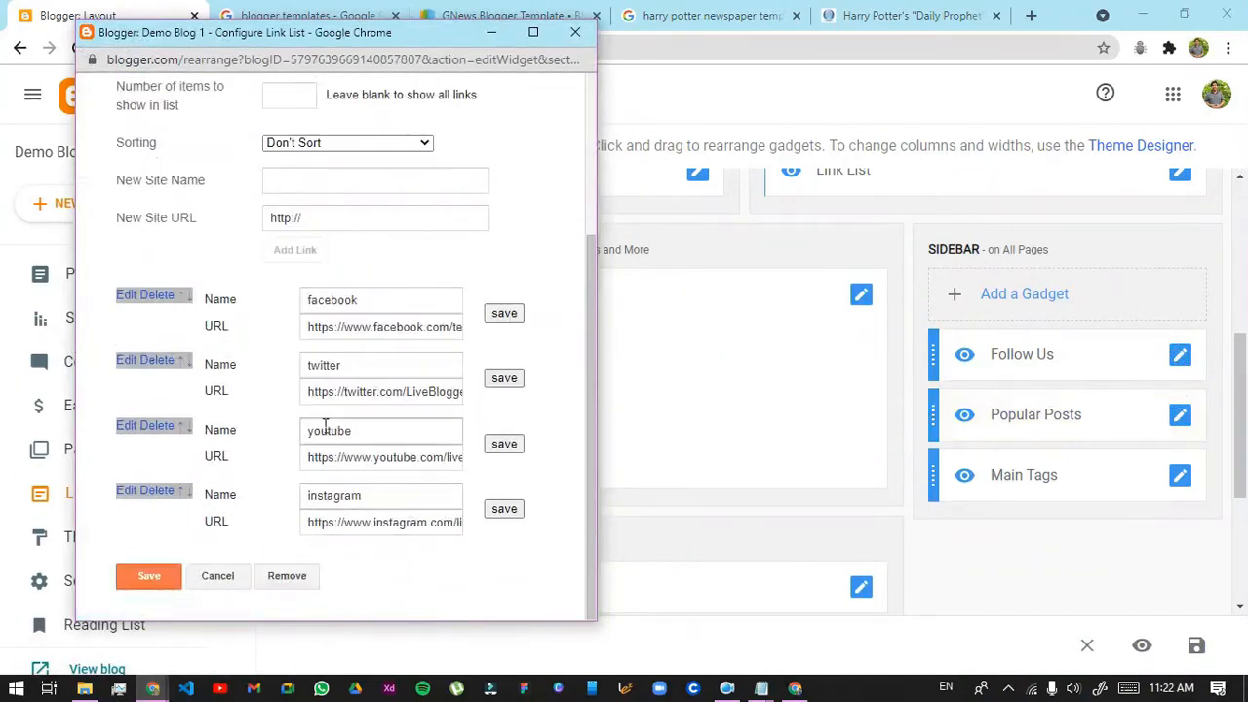
{"action": "left_click", "coordinate": [234, 577]}
Examine the Blog Posts gadget's main page options, post page options and item arrangement without saving
{"action": "scroll", "coordinate": [1042, 453], "scroll_direction": "up", "scroll_amount": 3}
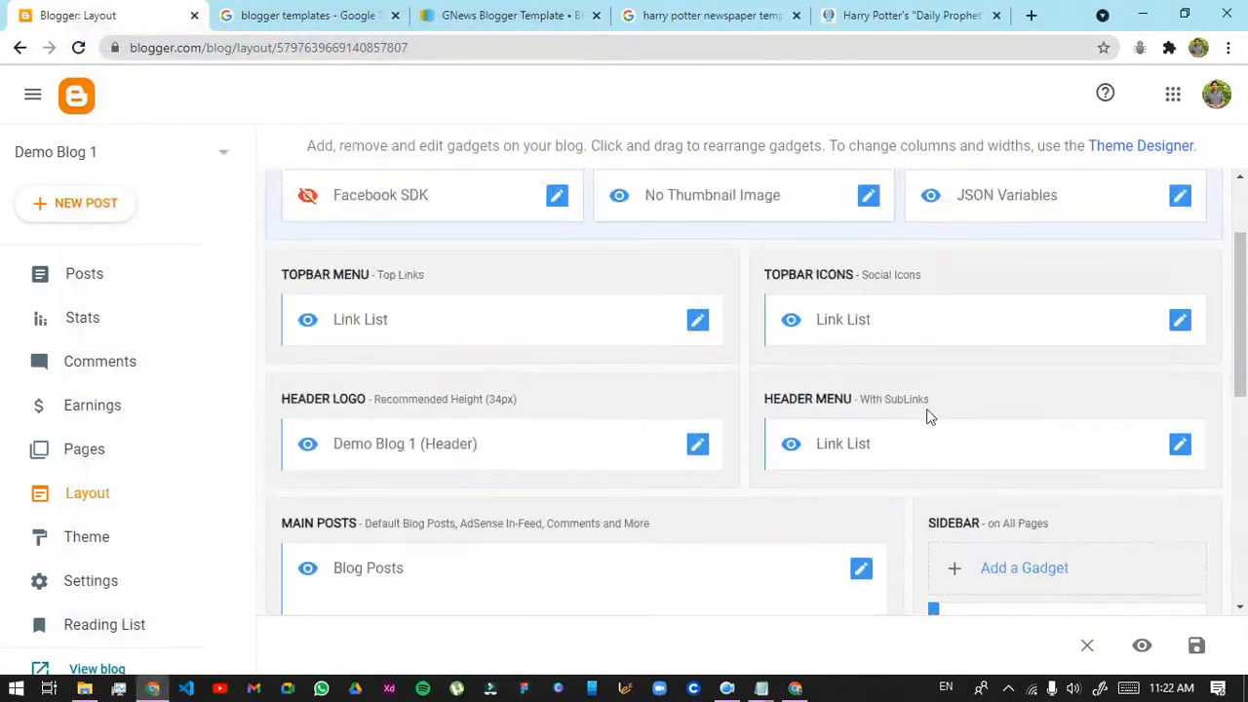
{"action": "left_click", "coordinate": [862, 571]}
{"action": "scroll", "coordinate": [855, 482], "scroll_direction": "down", "scroll_amount": 3}
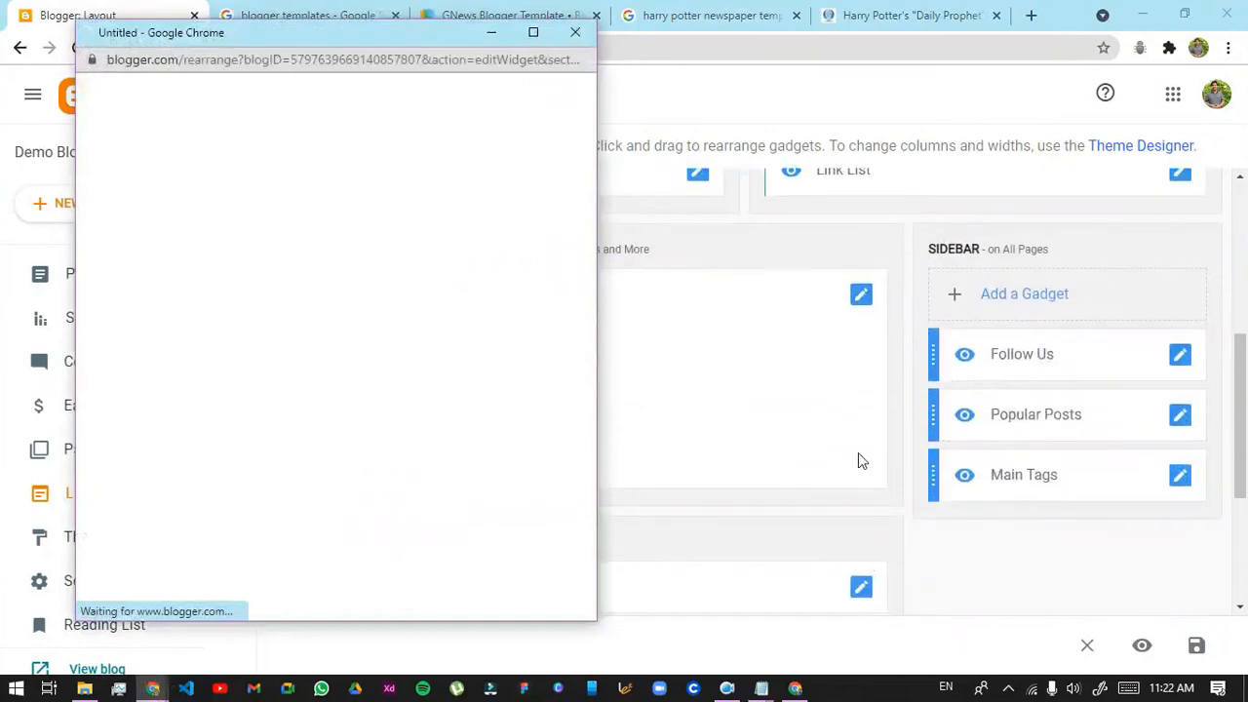
{"action": "scroll", "coordinate": [444, 379], "scroll_direction": "down", "scroll_amount": 4}
{"action": "scroll", "coordinate": [168, 285], "scroll_direction": "up", "scroll_amount": 2}
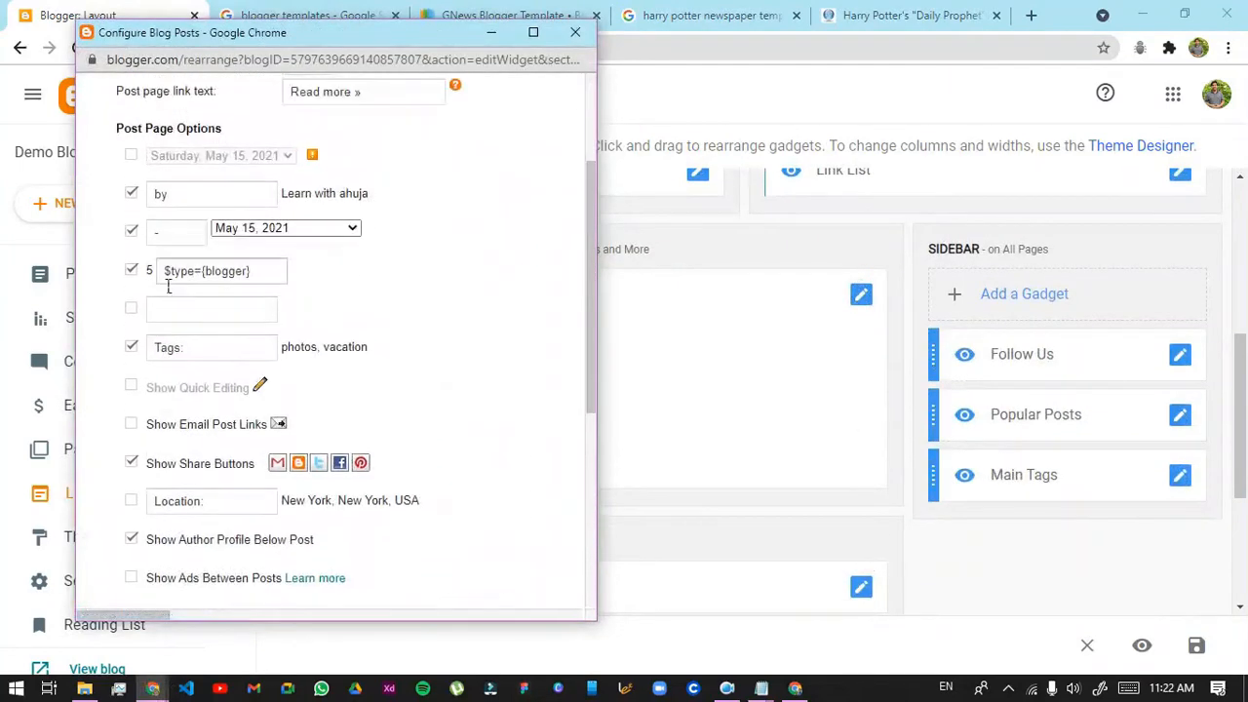
{"action": "scroll", "coordinate": [278, 311], "scroll_direction": "up", "scroll_amount": 2}
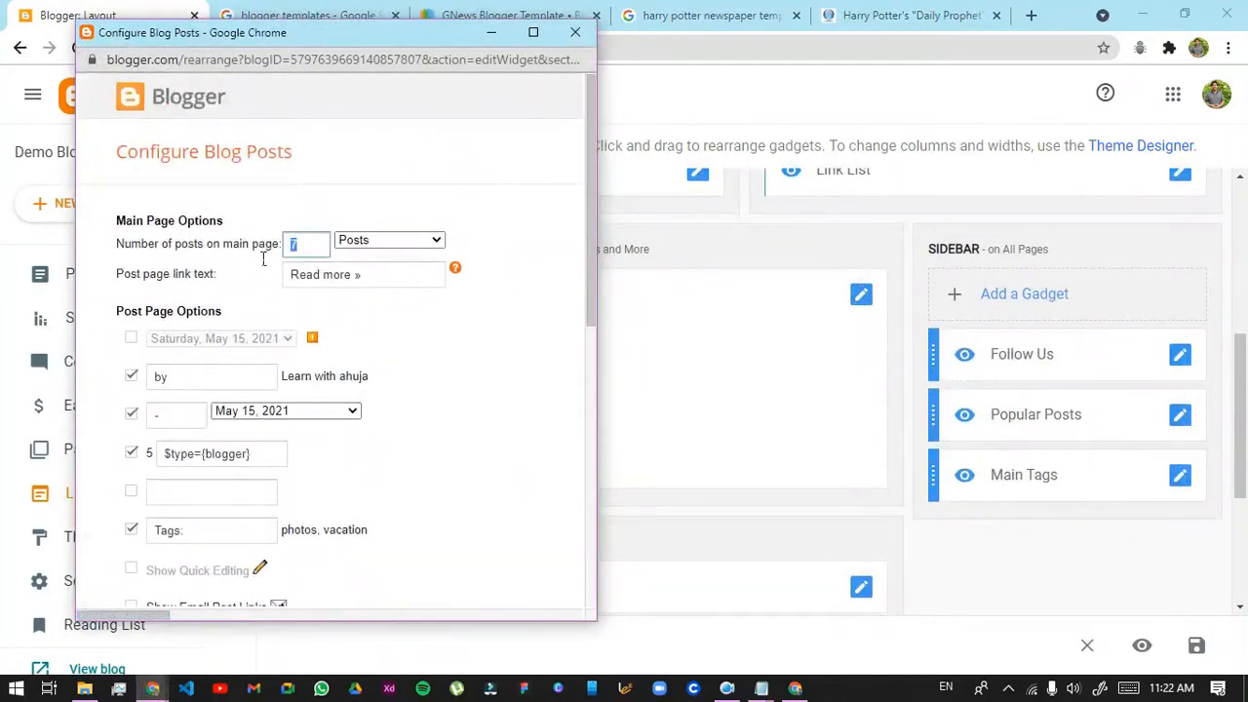
{"action": "left_click_drag", "start_coordinate": [315, 259], "coordinate": [338, 256]}
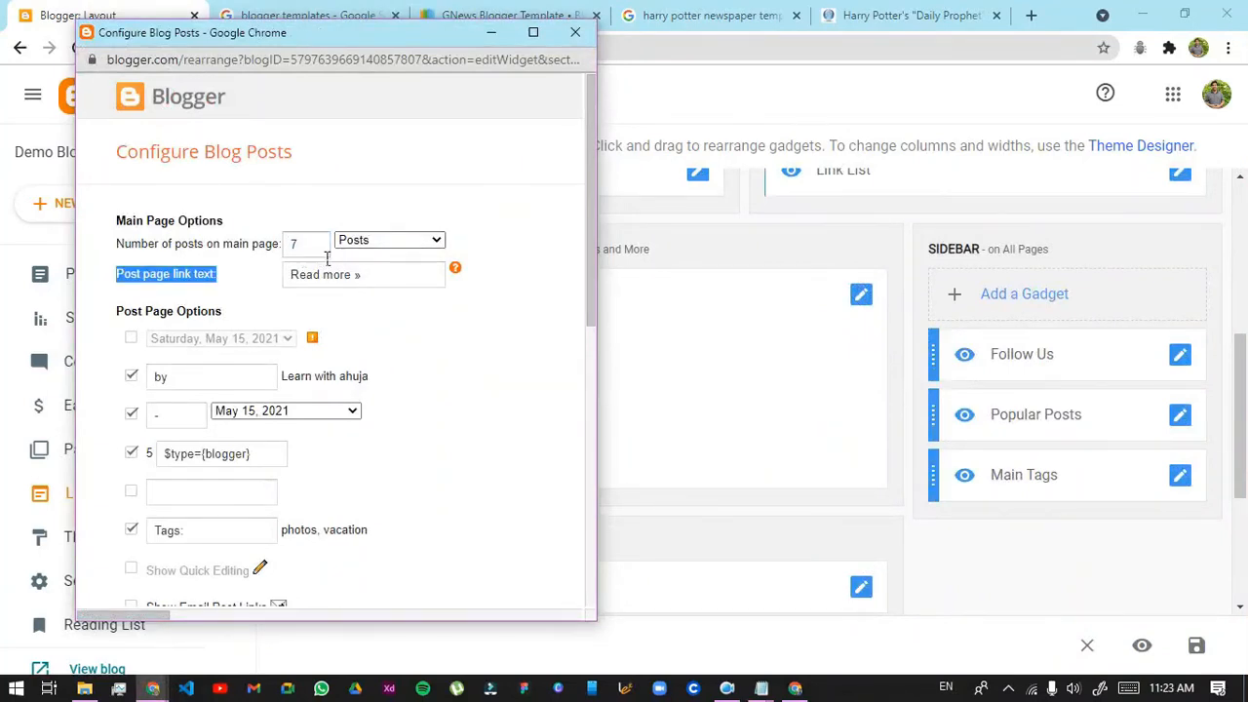
{"action": "scroll", "coordinate": [298, 312], "scroll_direction": "down", "scroll_amount": 6}
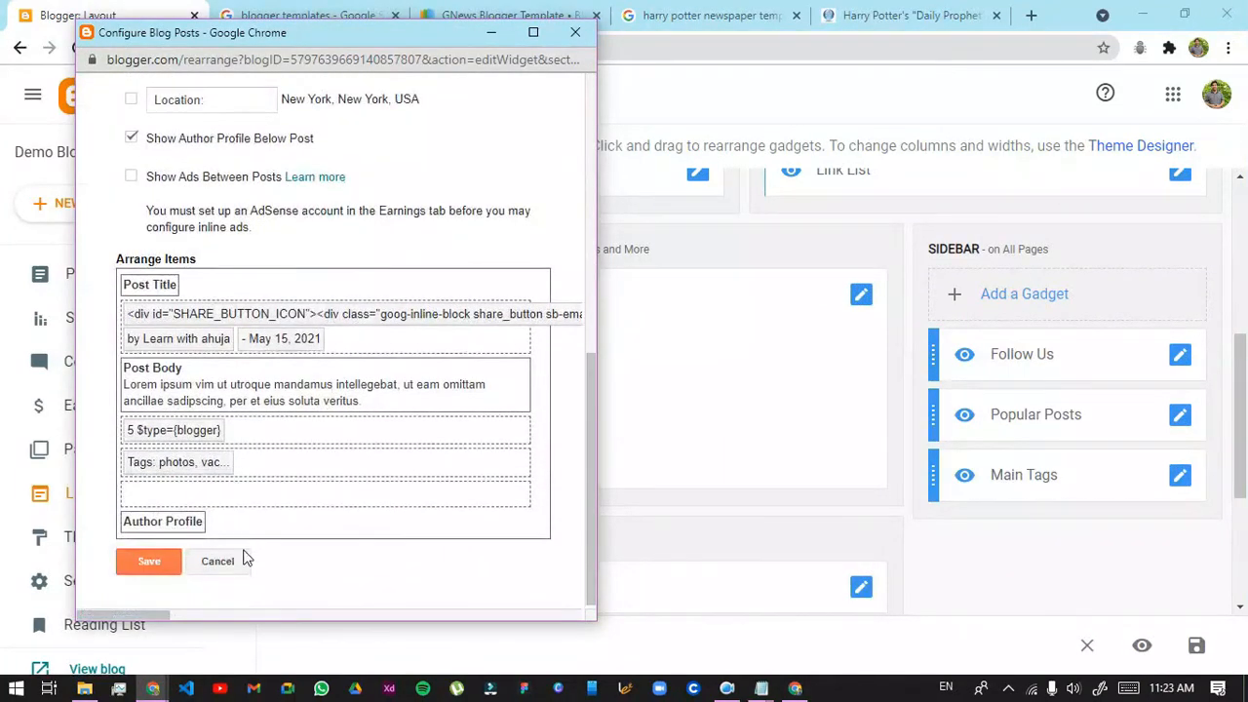
{"action": "left_click", "coordinate": [238, 558]}
Inspect the links in the Topbar Menu gadget's link list
{"action": "scroll", "coordinate": [920, 398], "scroll_direction": "up", "scroll_amount": 3}
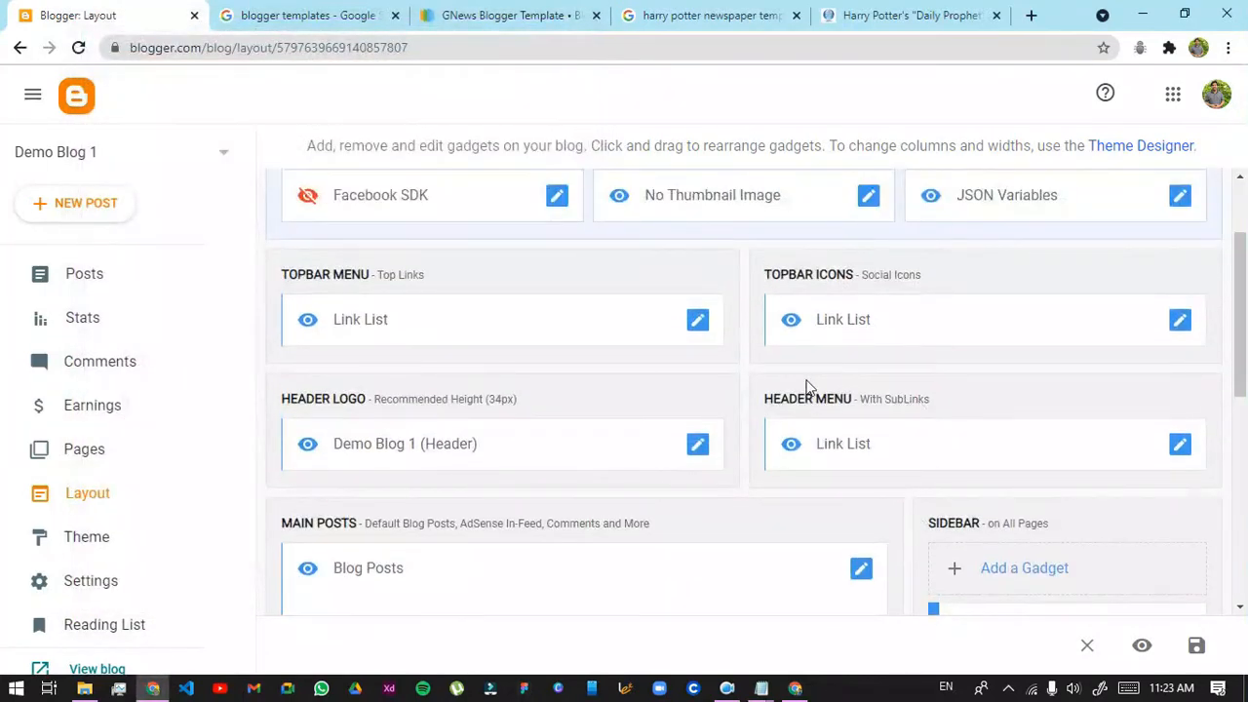
{"action": "left_click", "coordinate": [698, 323]}
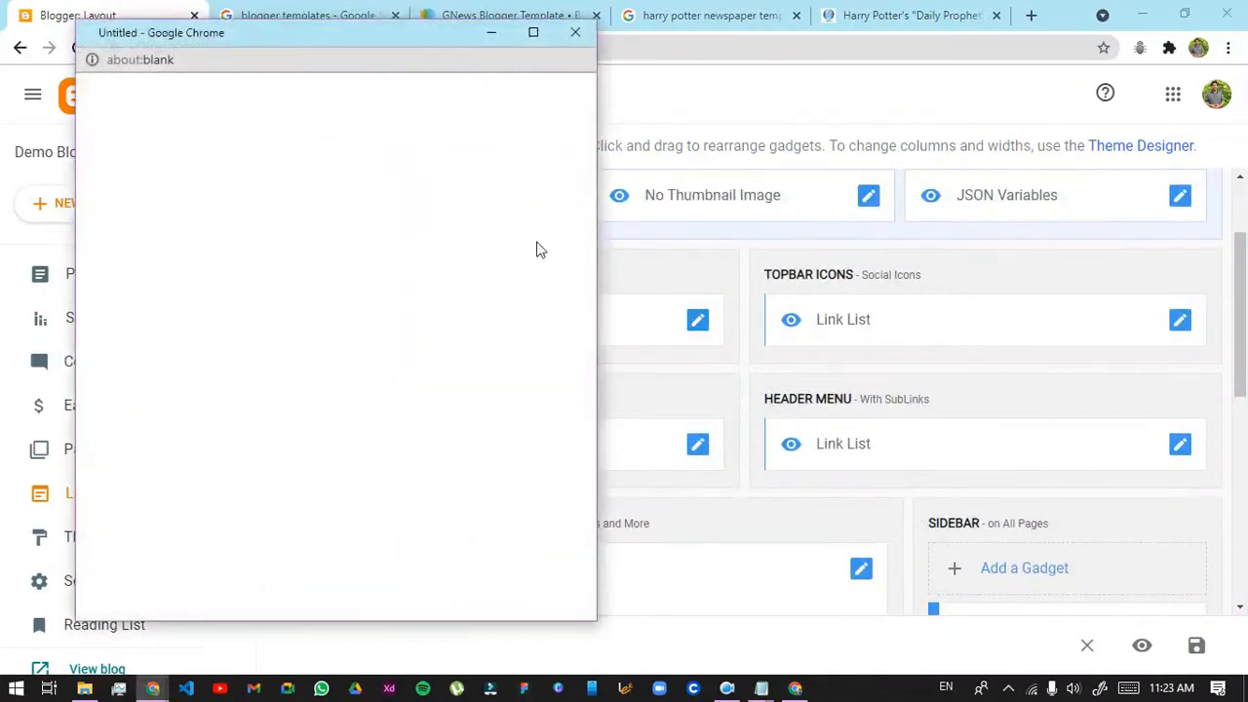
{"action": "scroll", "coordinate": [234, 434], "scroll_direction": "down", "scroll_amount": 1}
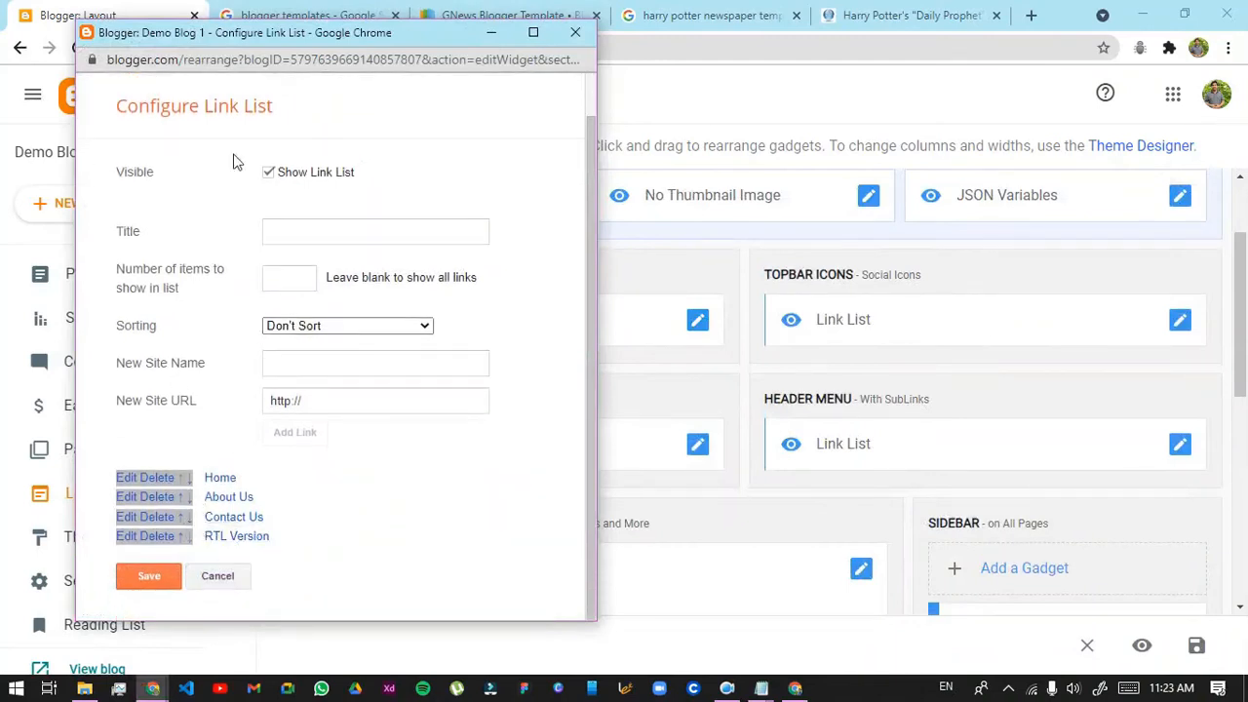
Open the live blog in a new browser tab and close the template search, GNews template and Harry Potter newspaper tabs
{"action": "left_click", "coordinate": [304, 15]}
{"action": "scroll", "coordinate": [362, 292], "scroll_direction": "up", "scroll_amount": 2}
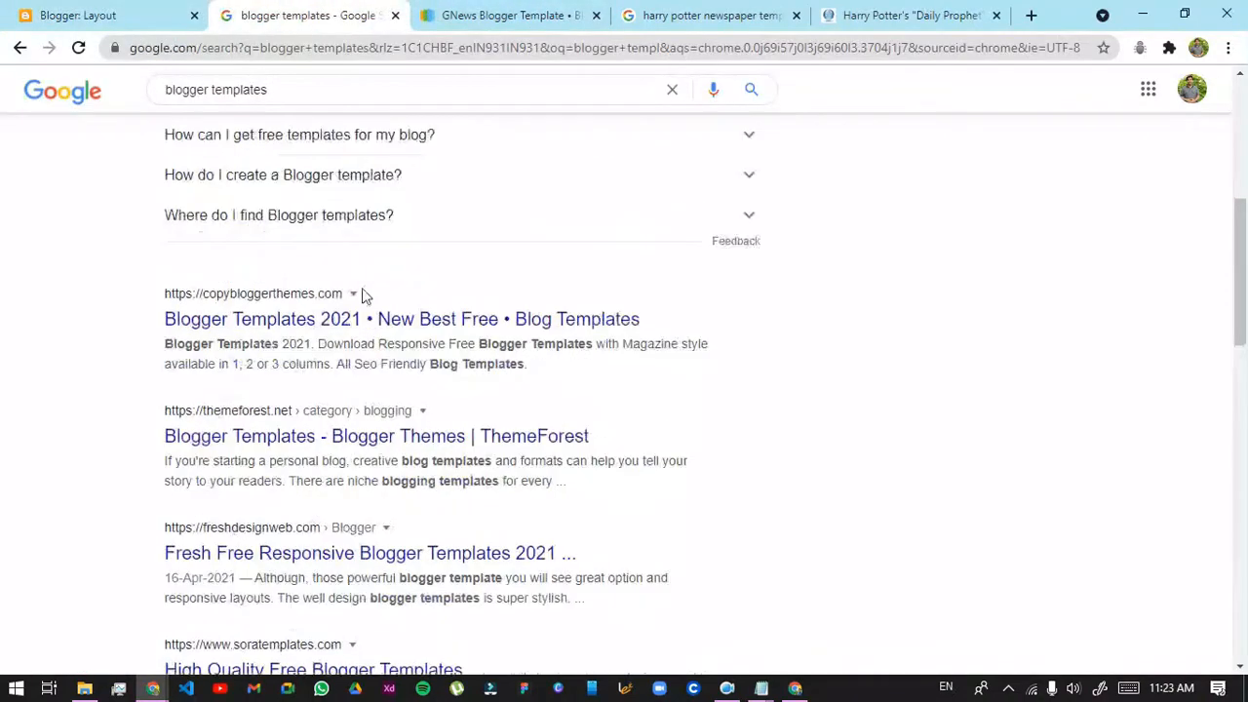
{"action": "left_click", "coordinate": [512, 11]}
{"action": "left_click", "coordinate": [78, 15]}
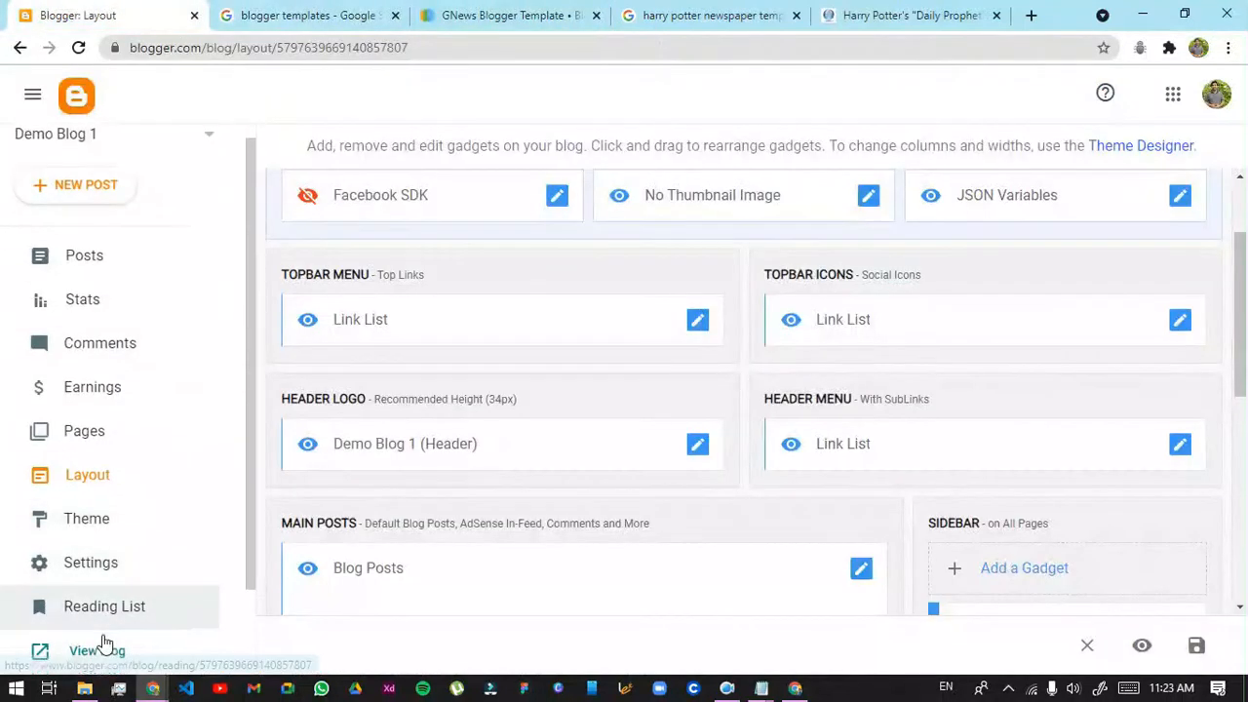
{"action": "right_click", "coordinate": [93, 580]}
{"action": "left_click", "coordinate": [173, 386]}
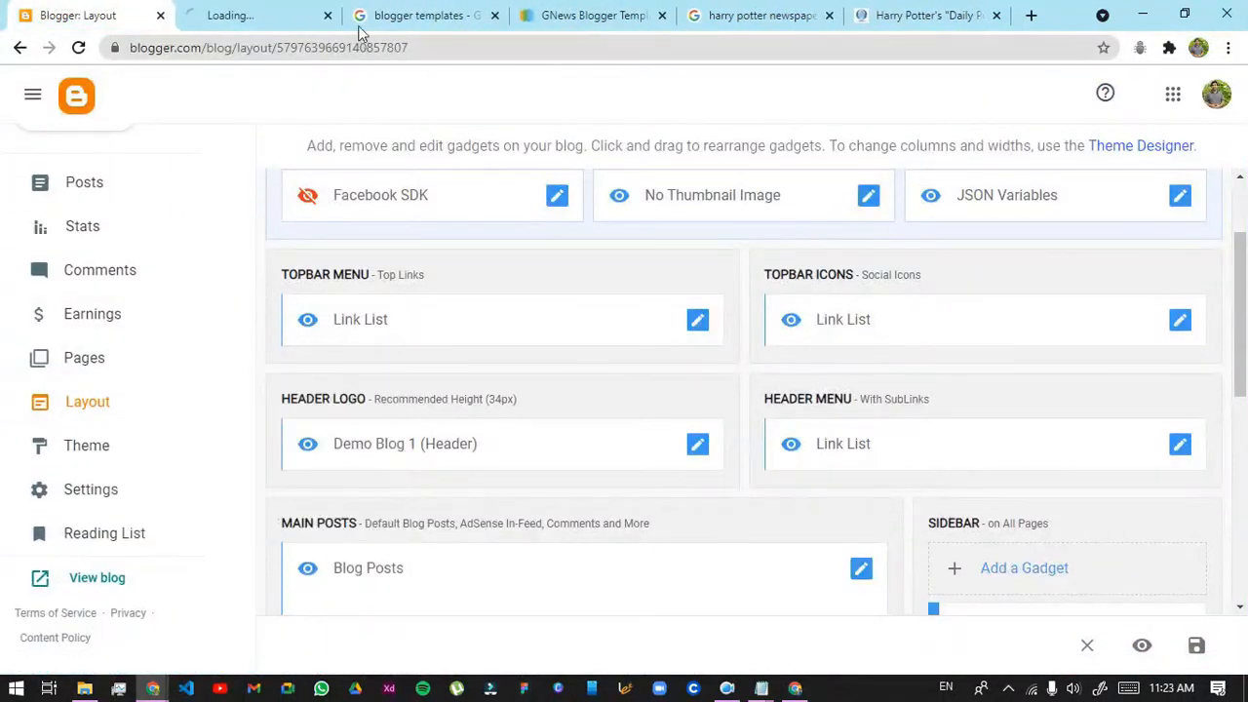
{"action": "left_click", "coordinate": [494, 17]}
{"action": "left_click", "coordinate": [492, 18]}
{"action": "left_click", "coordinate": [492, 18]}
{"action": "left_click", "coordinate": [492, 17]}
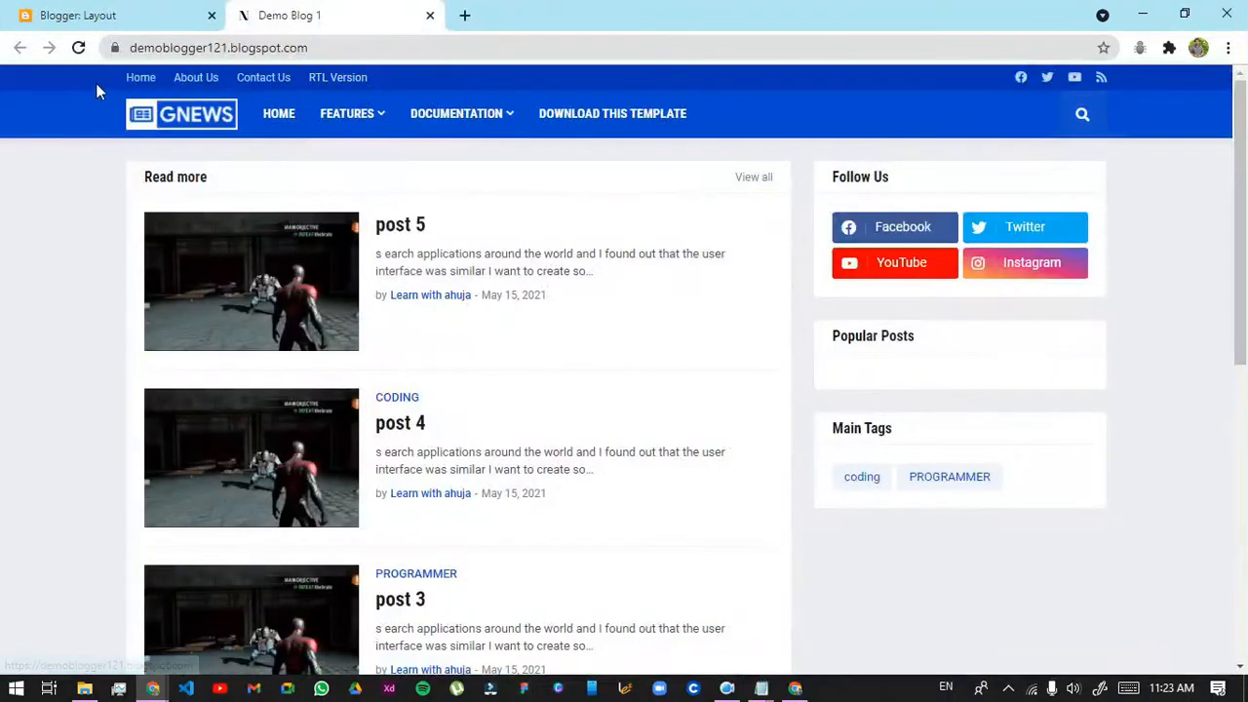
Examine the Topbar Icons gadget's link list and compare the layout's top bar and header sections with the live blog
{"action": "left_click", "coordinate": [4, 10]}
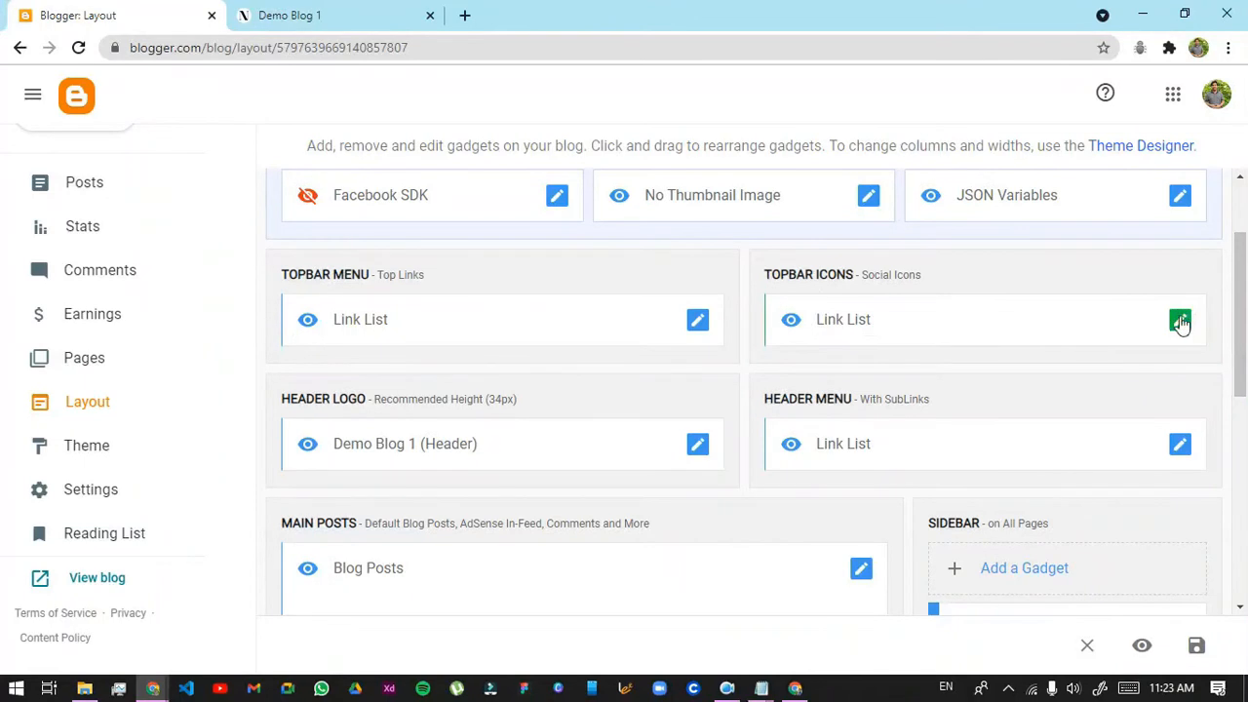
{"action": "left_click", "coordinate": [292, 14]}
{"action": "left_click", "coordinate": [4, 9]}
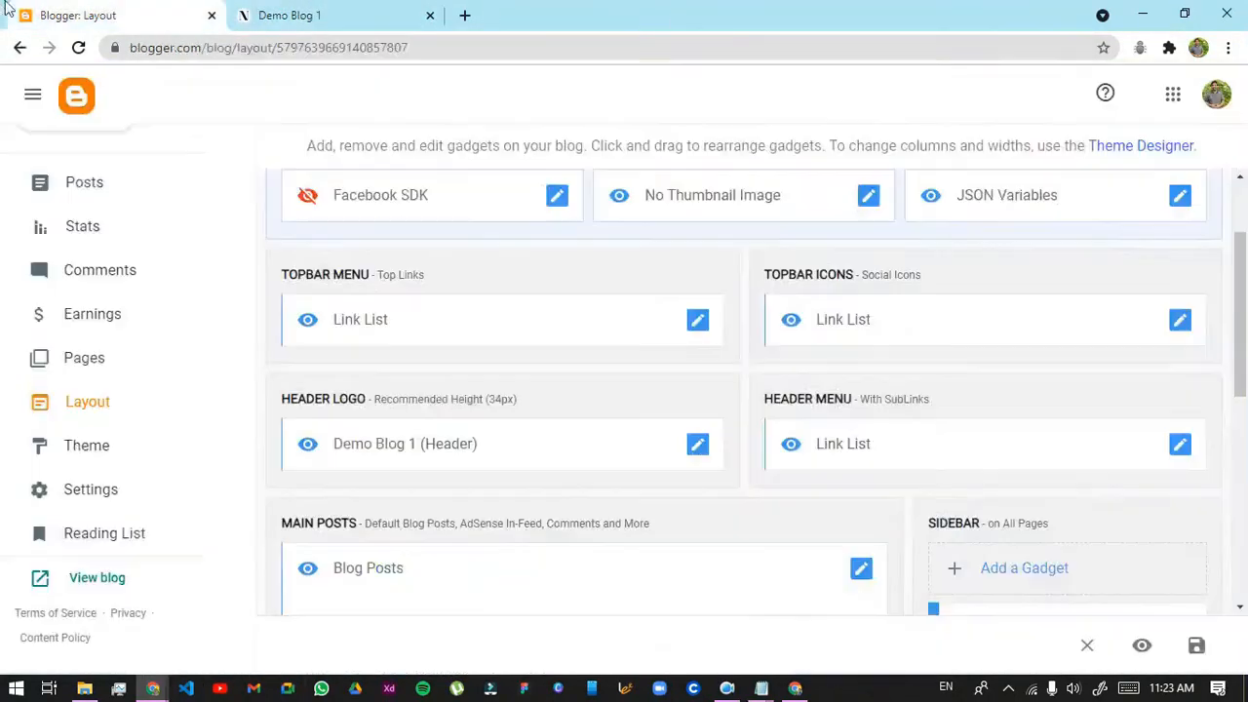
{"action": "left_click", "coordinate": [1192, 330]}
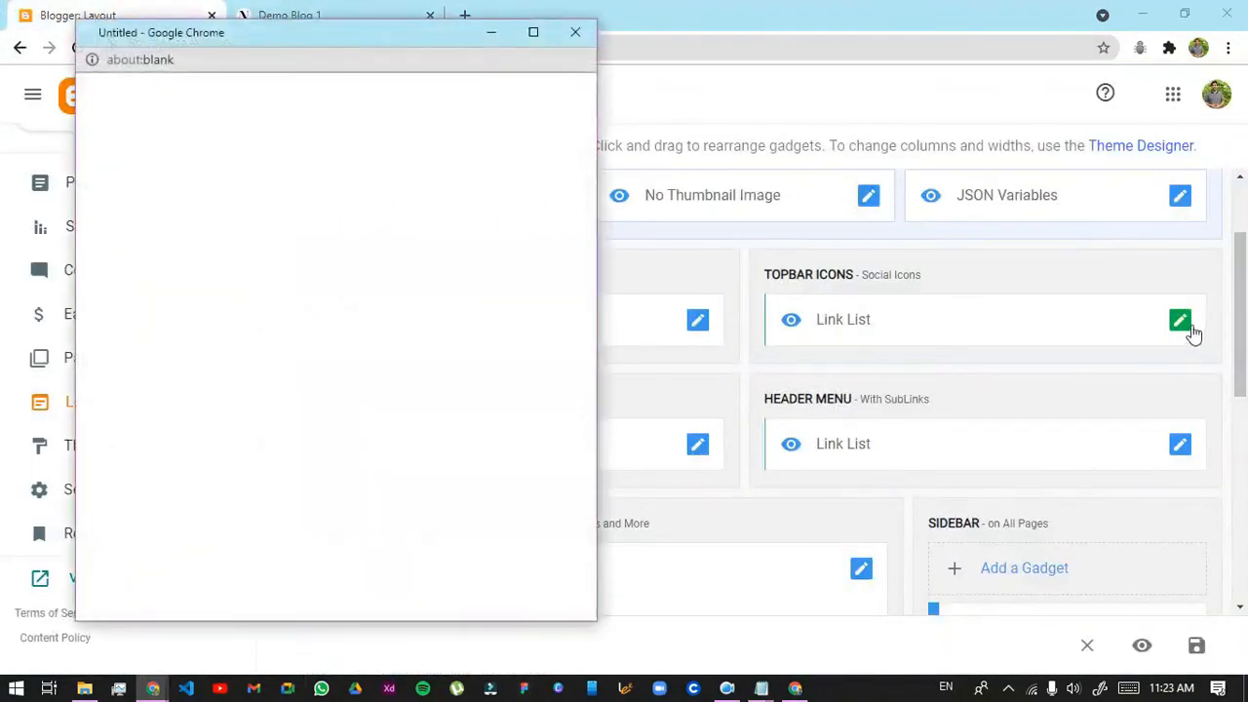
{"action": "scroll", "coordinate": [312, 499], "scroll_direction": "down", "scroll_amount": 1}
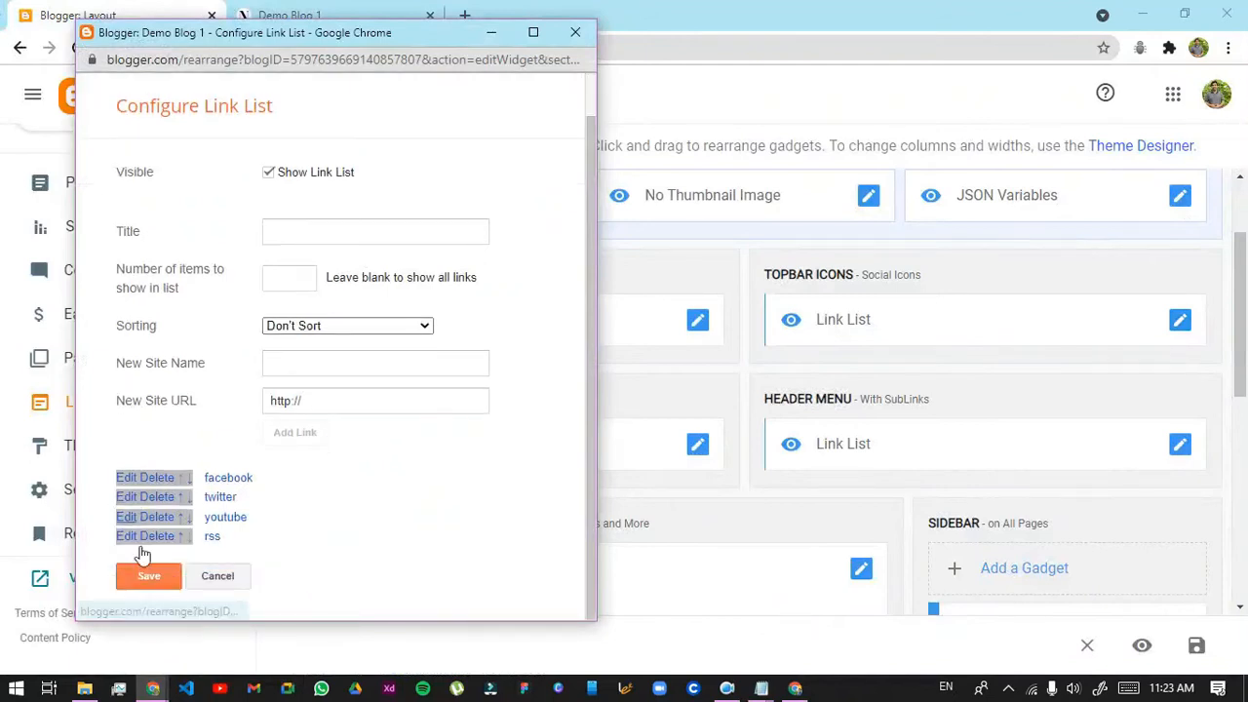
{"action": "scroll", "coordinate": [565, 220], "scroll_direction": "down", "scroll_amount": 1}
{"action": "scroll", "coordinate": [571, 200], "scroll_direction": "up", "scroll_amount": 1}
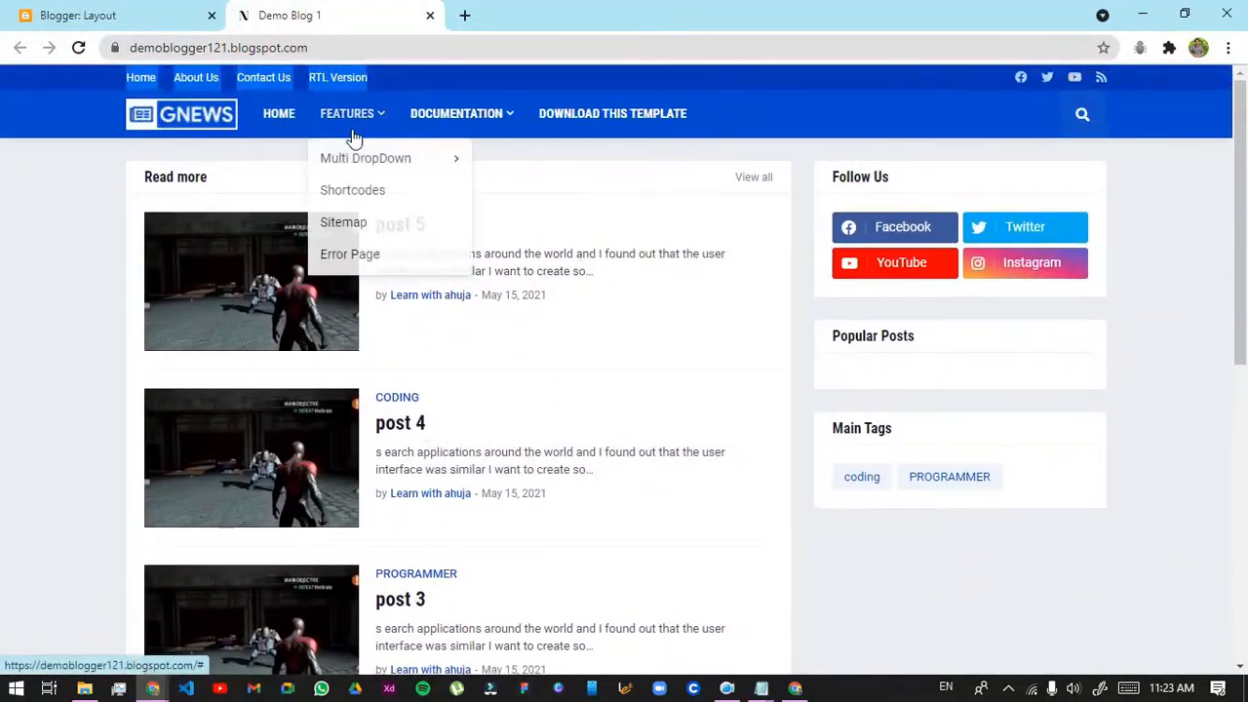
{"action": "left_click", "coordinate": [4, 8]}
{"action": "scroll", "coordinate": [712, 428], "scroll_direction": "down", "scroll_amount": 2}
{"action": "left_click", "coordinate": [293, 13]}
{"action": "left_click", "coordinate": [88, 7]}
Remove the current image from the Header Logo gadget and browse the computer's Desktop folder for a replacement logo file
{"action": "left_click", "coordinate": [698, 264]}
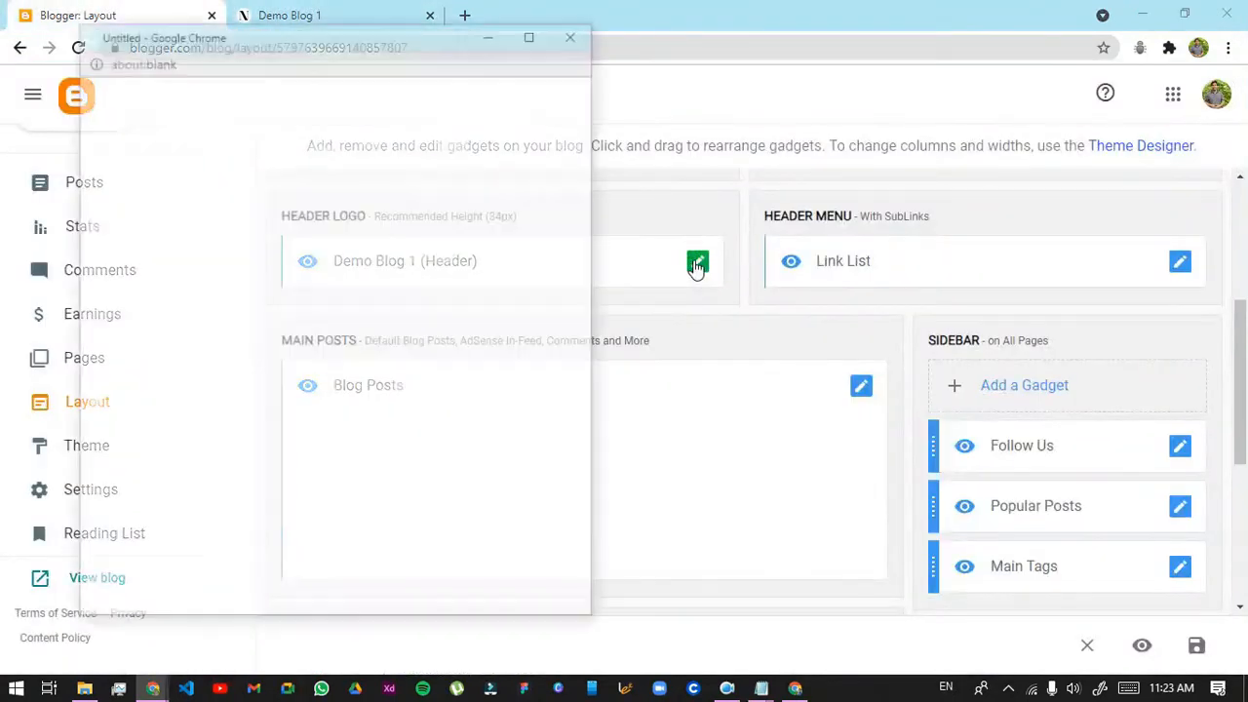
{"action": "scroll", "coordinate": [324, 364], "scroll_direction": "down", "scroll_amount": 2}
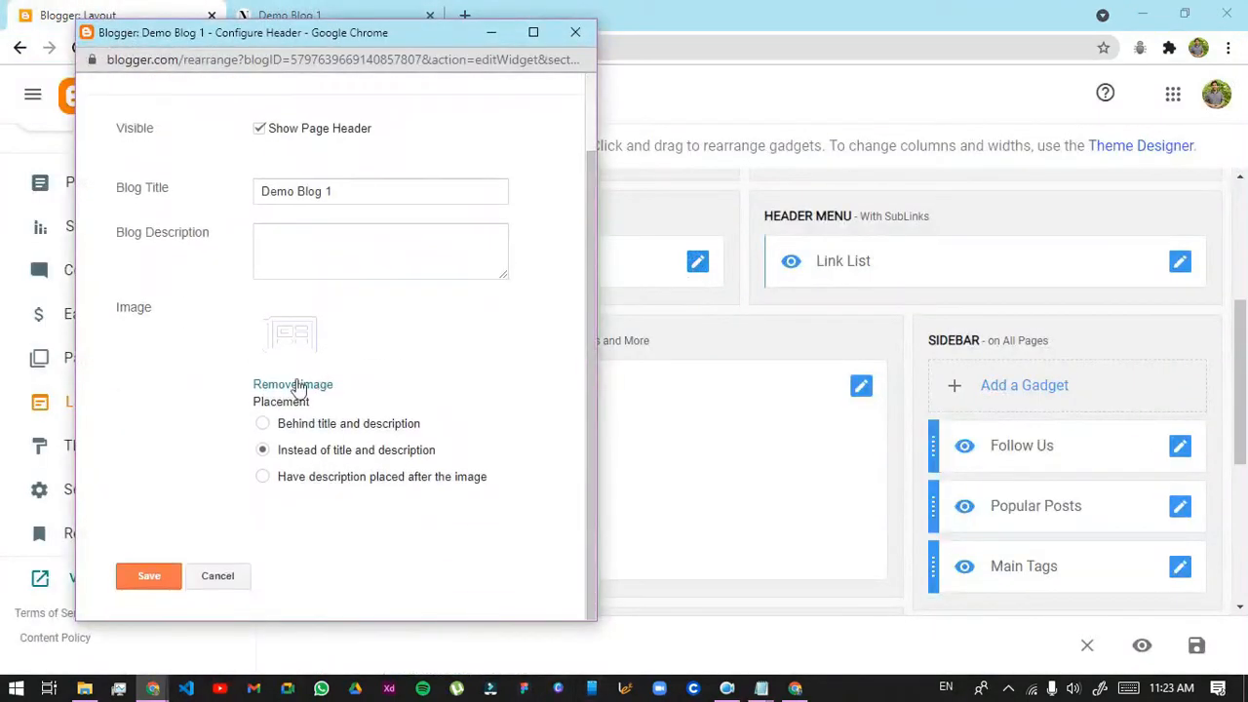
{"action": "left_click", "coordinate": [312, 384]}
{"action": "left_click", "coordinate": [310, 332]}
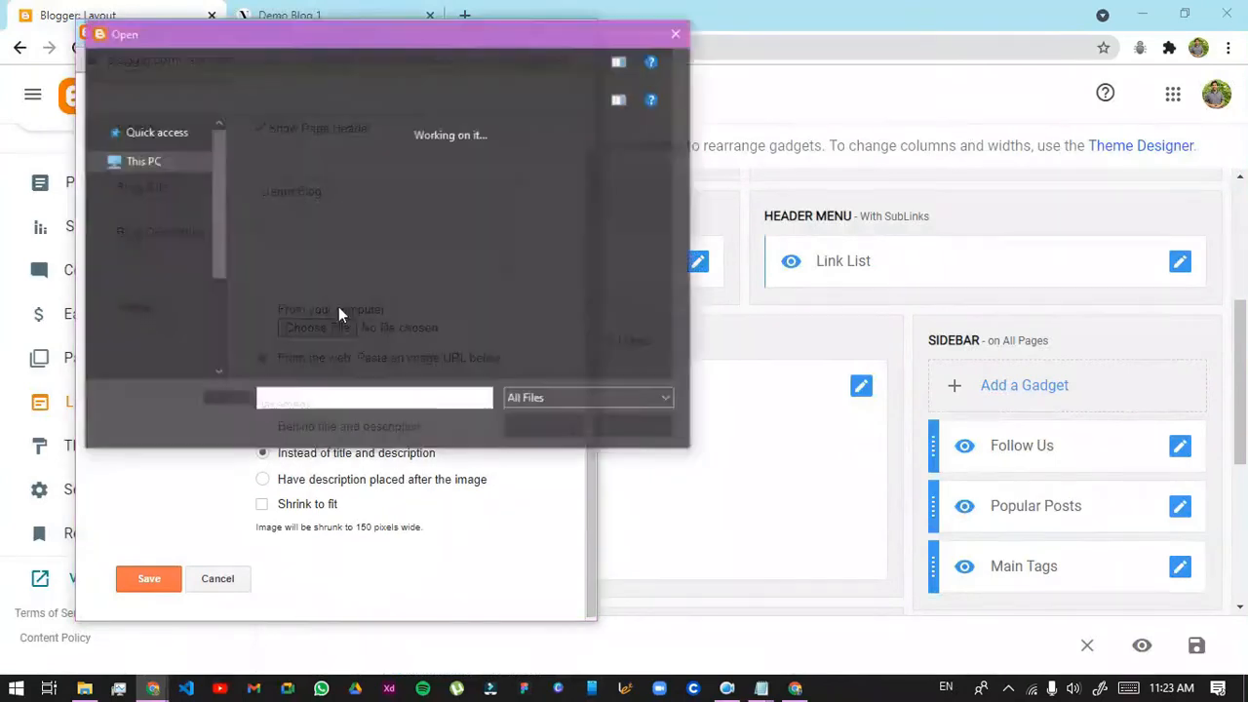
{"action": "scroll", "coordinate": [599, 307], "scroll_direction": "down", "scroll_amount": 2}
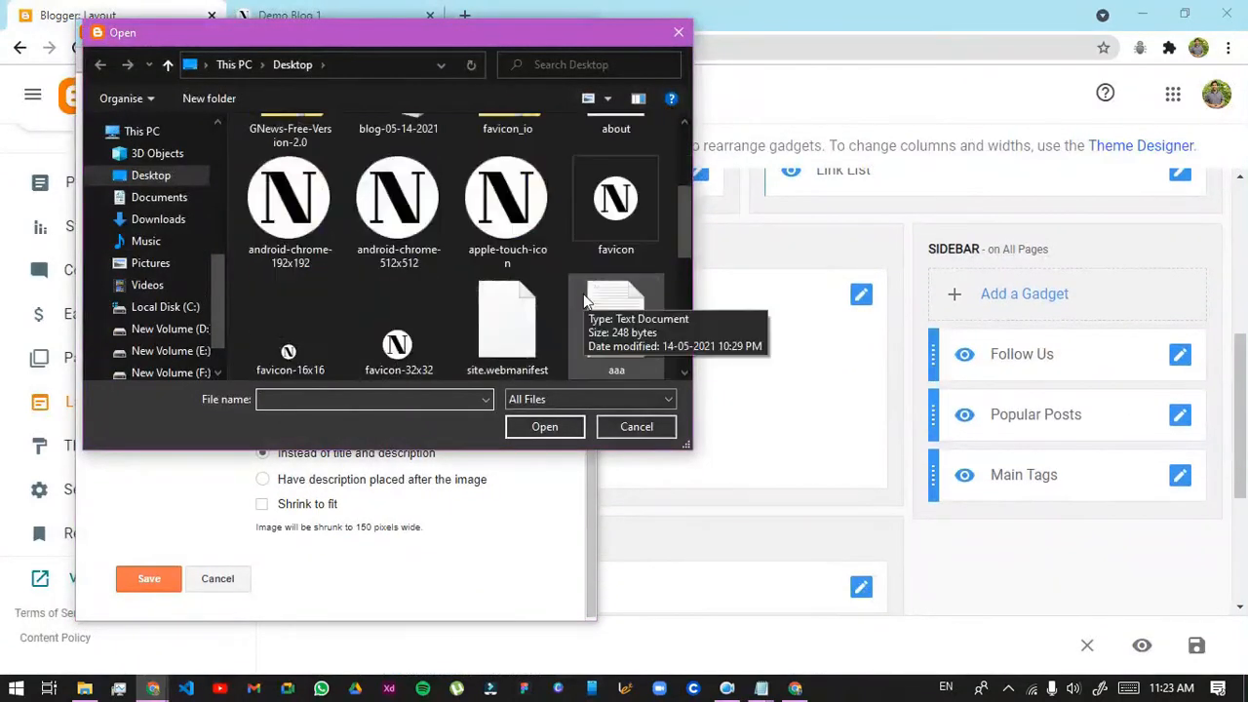
Upload android-chrome-192x192 as the blog header image, save the header settings, and reload the live blog to check it
{"action": "left_click", "coordinate": [289, 205]}
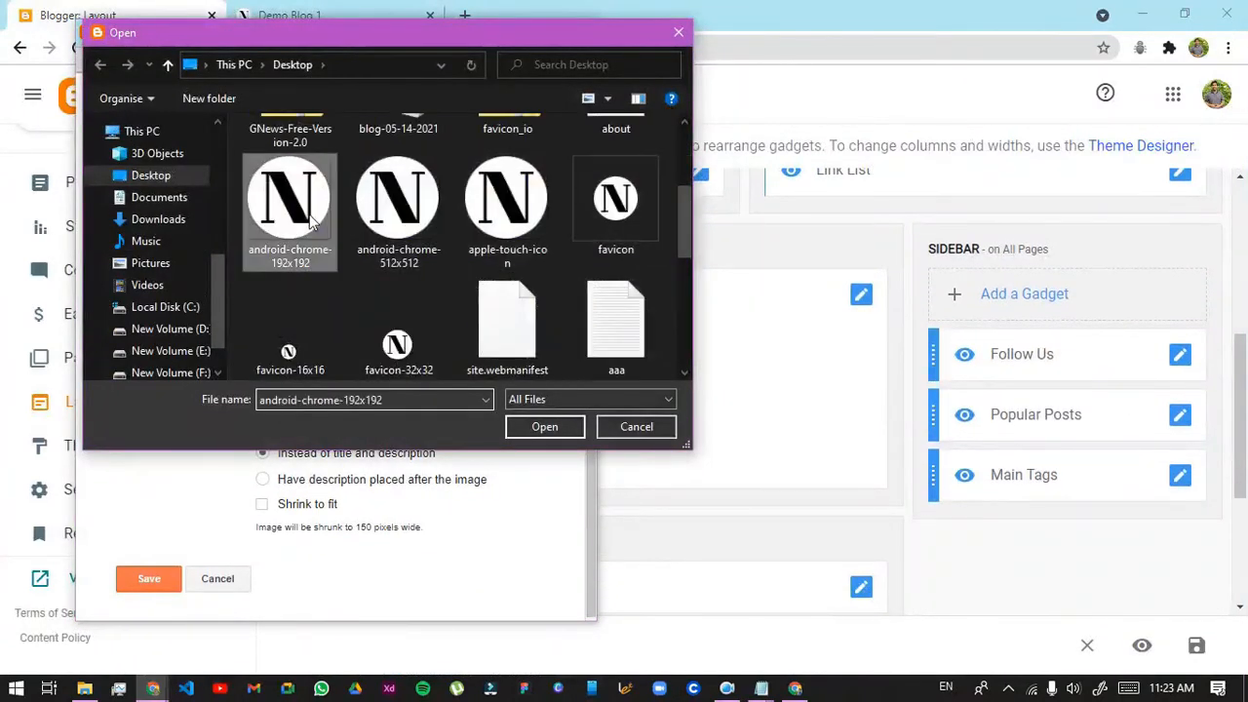
{"action": "left_click", "coordinate": [545, 426]}
{"action": "scroll", "coordinate": [532, 435], "scroll_direction": "down", "scroll_amount": 1}
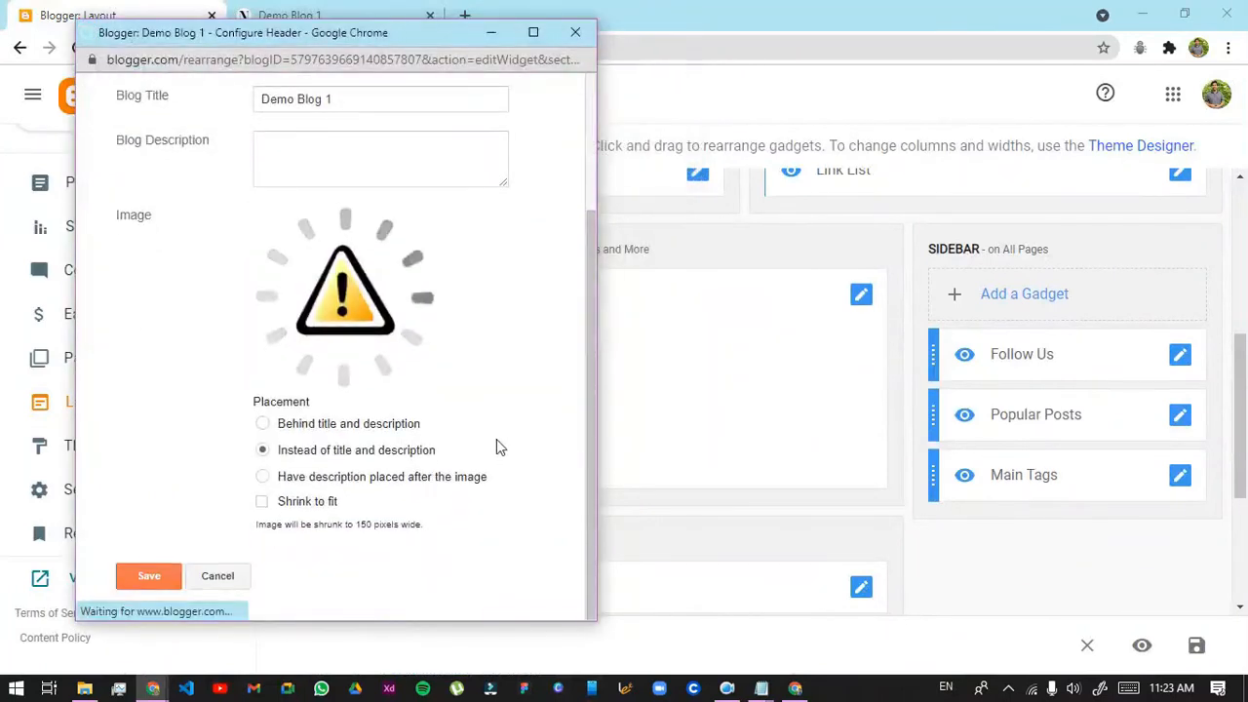
{"action": "left_click", "coordinate": [147, 583]}
{"action": "left_click", "coordinate": [244, 18]}
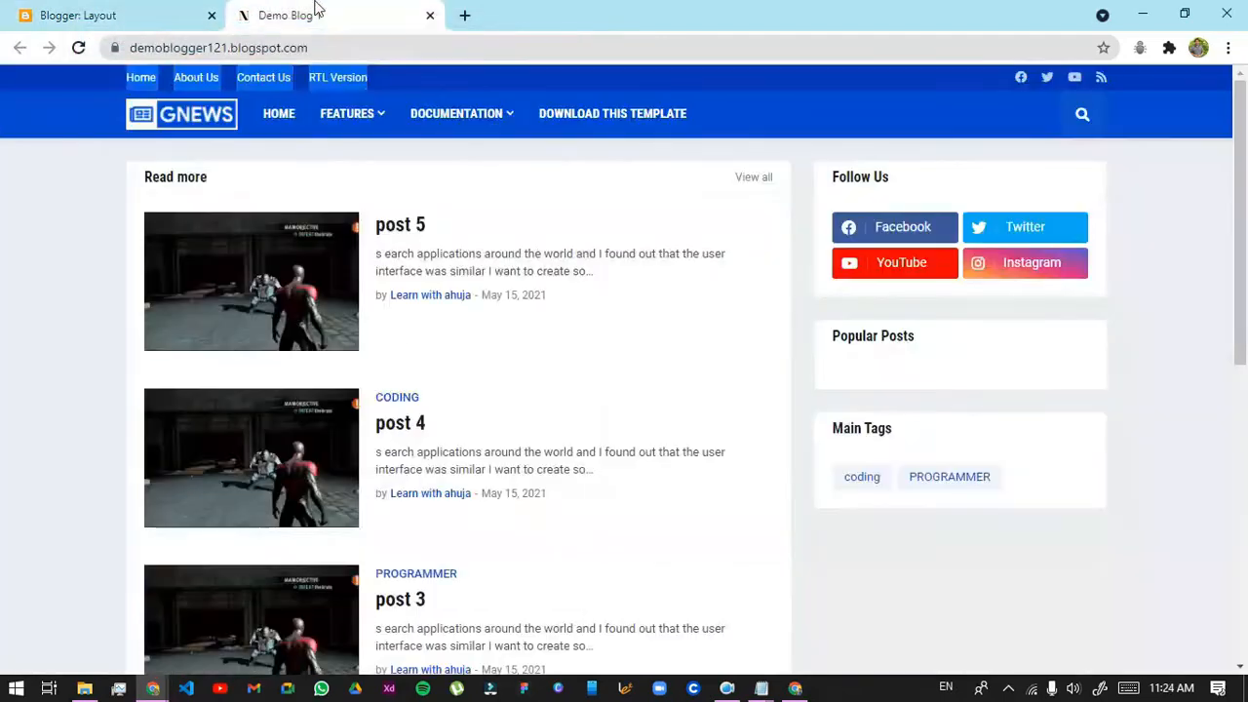
{"action": "left_click", "coordinate": [79, 47]}
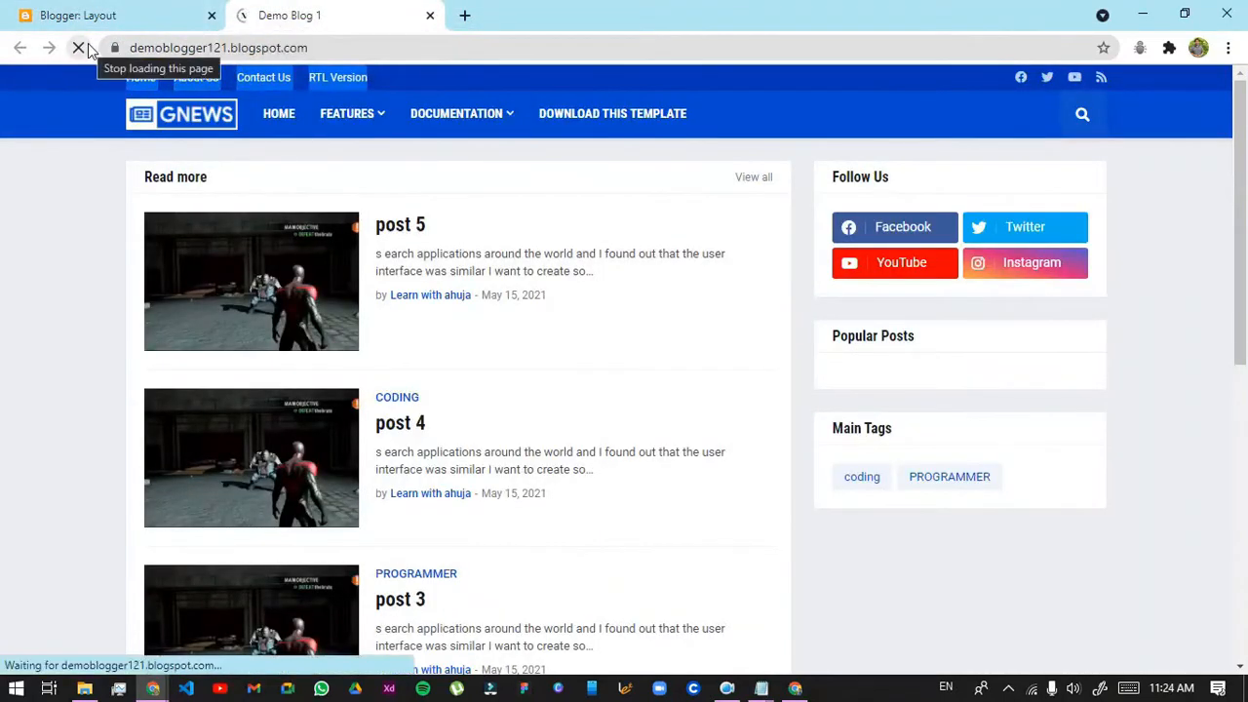
Reopen the Header Logo gadget in the layout, place the image instead of the title and description, and save
{"action": "left_click", "coordinate": [119, 19]}
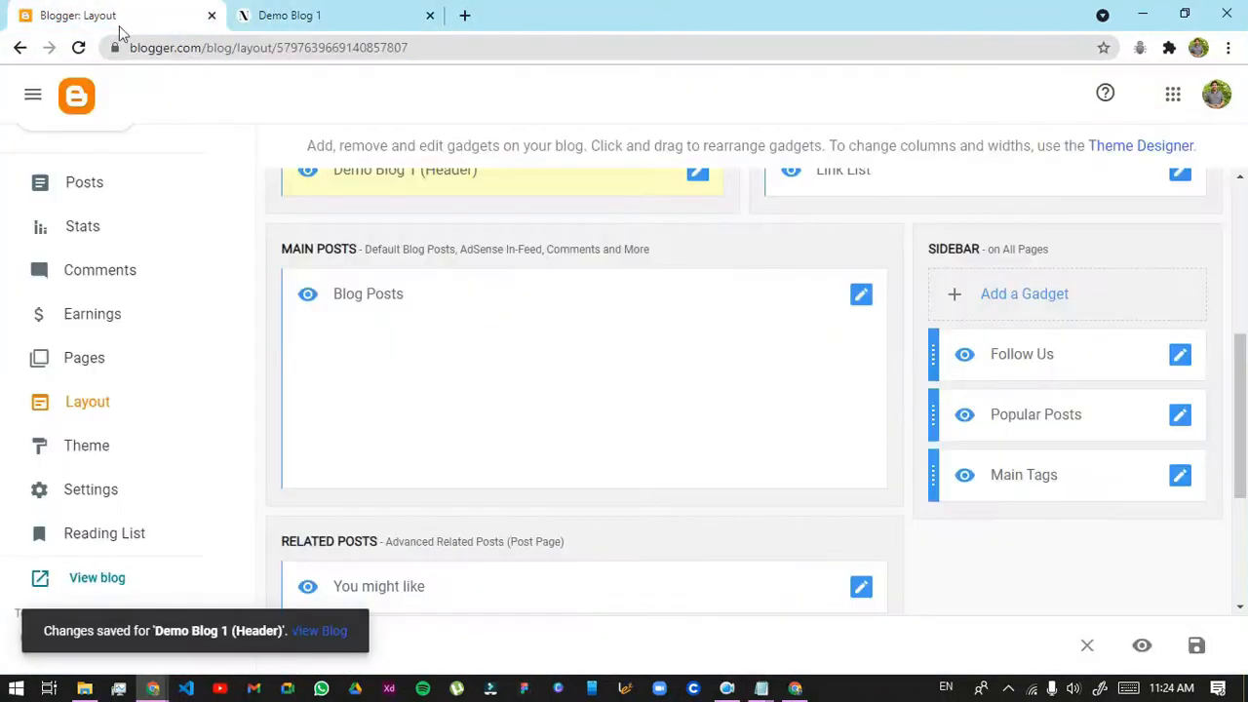
{"action": "scroll", "coordinate": [680, 245], "scroll_direction": "up", "scroll_amount": 1}
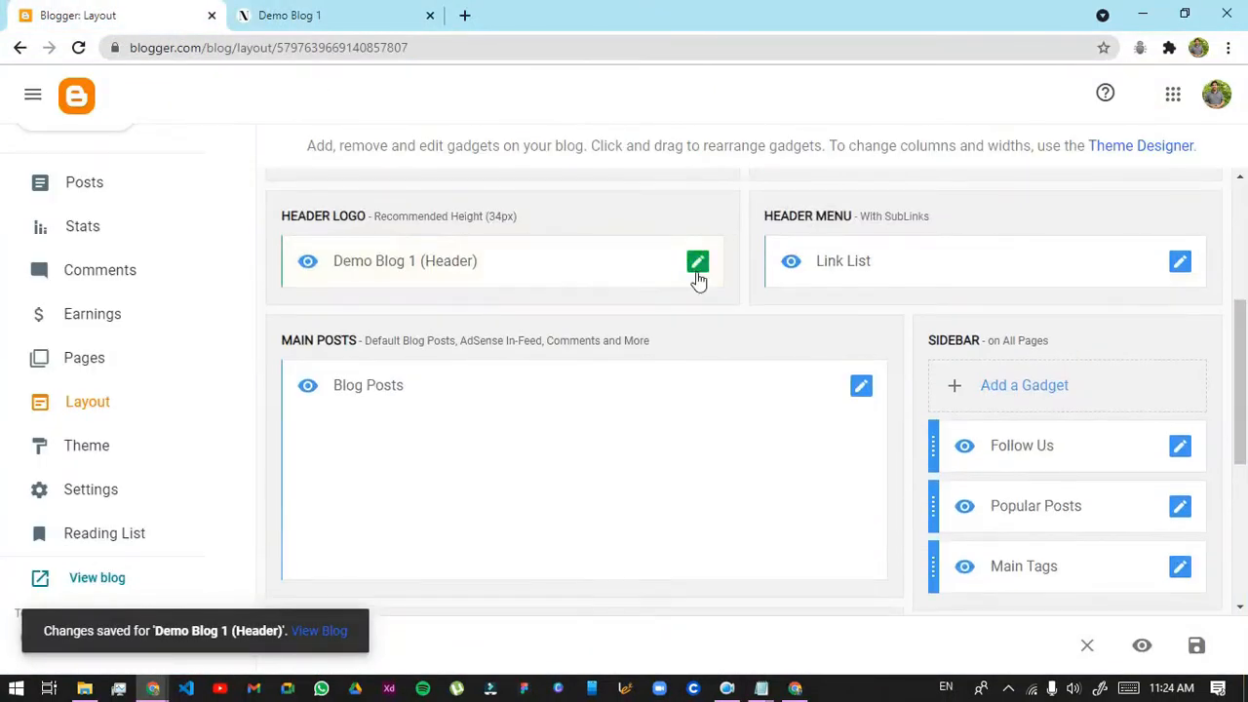
{"action": "left_click", "coordinate": [698, 280]}
{"action": "scroll", "coordinate": [314, 533], "scroll_direction": "down", "scroll_amount": 2}
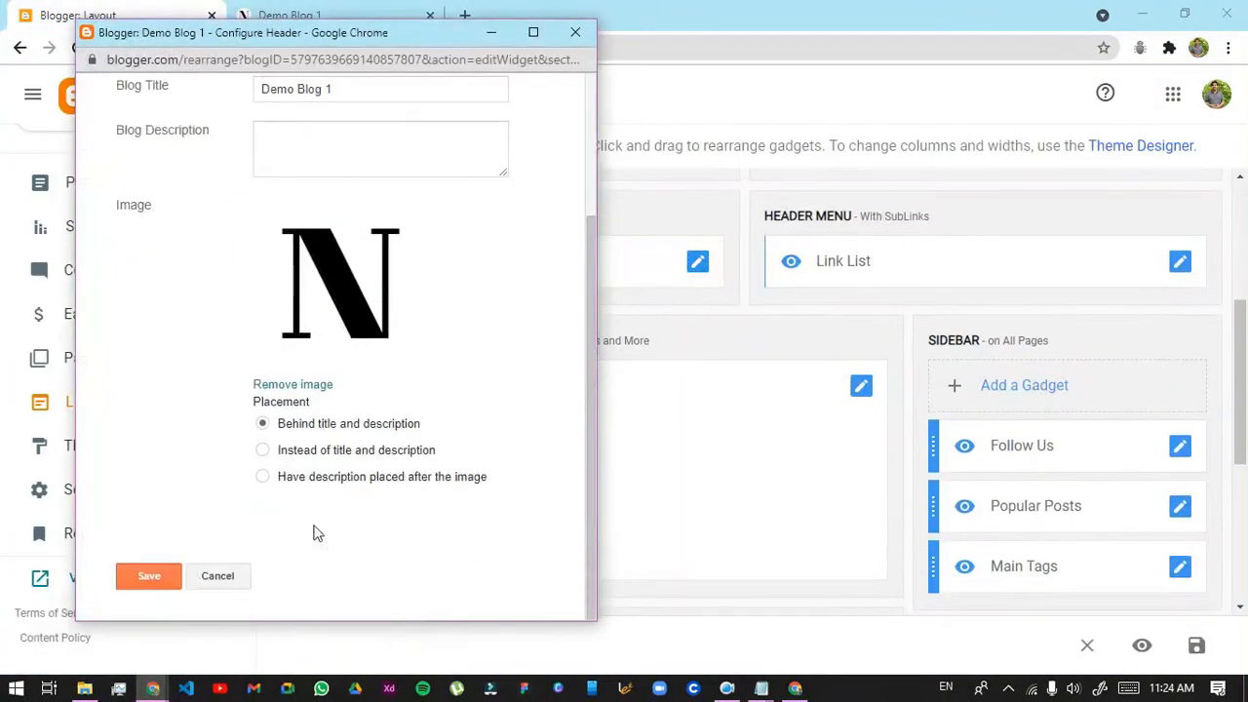
{"action": "left_click", "coordinate": [149, 576]}
Reload the live blog and examine the header logo, post list, sidebar and footer on the homepage
{"action": "left_click", "coordinate": [327, 15]}
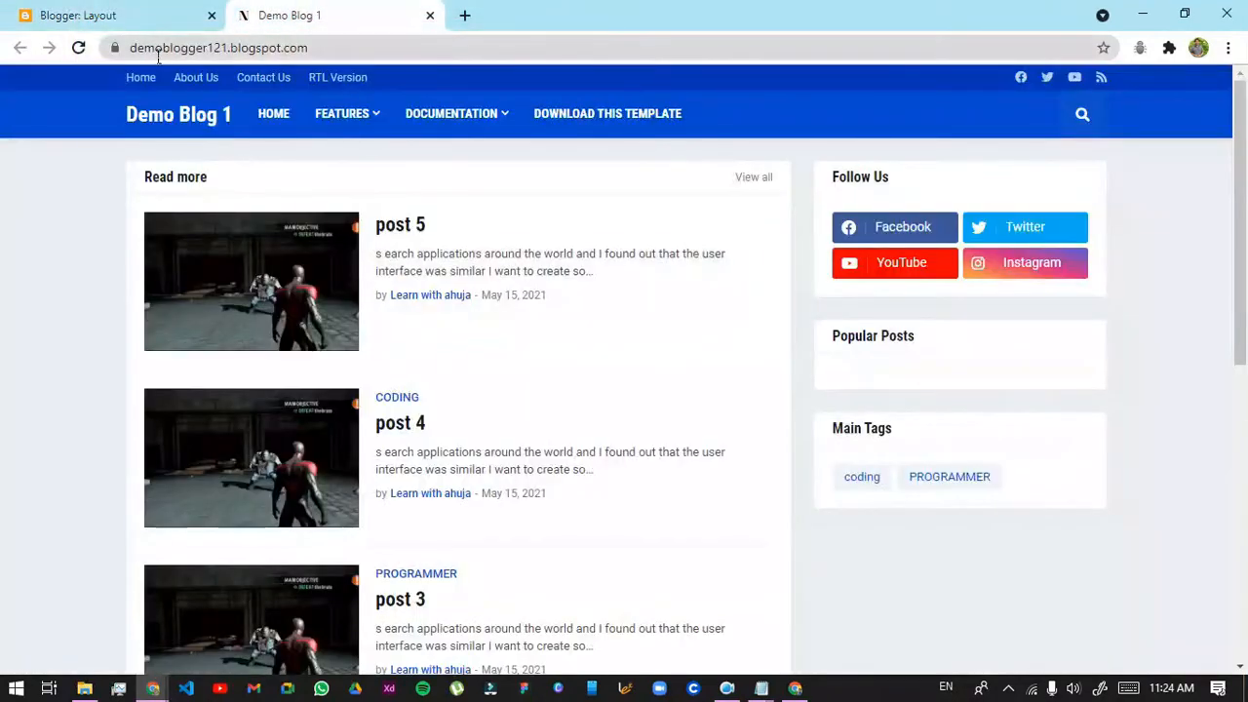
{"action": "left_click", "coordinate": [77, 49]}
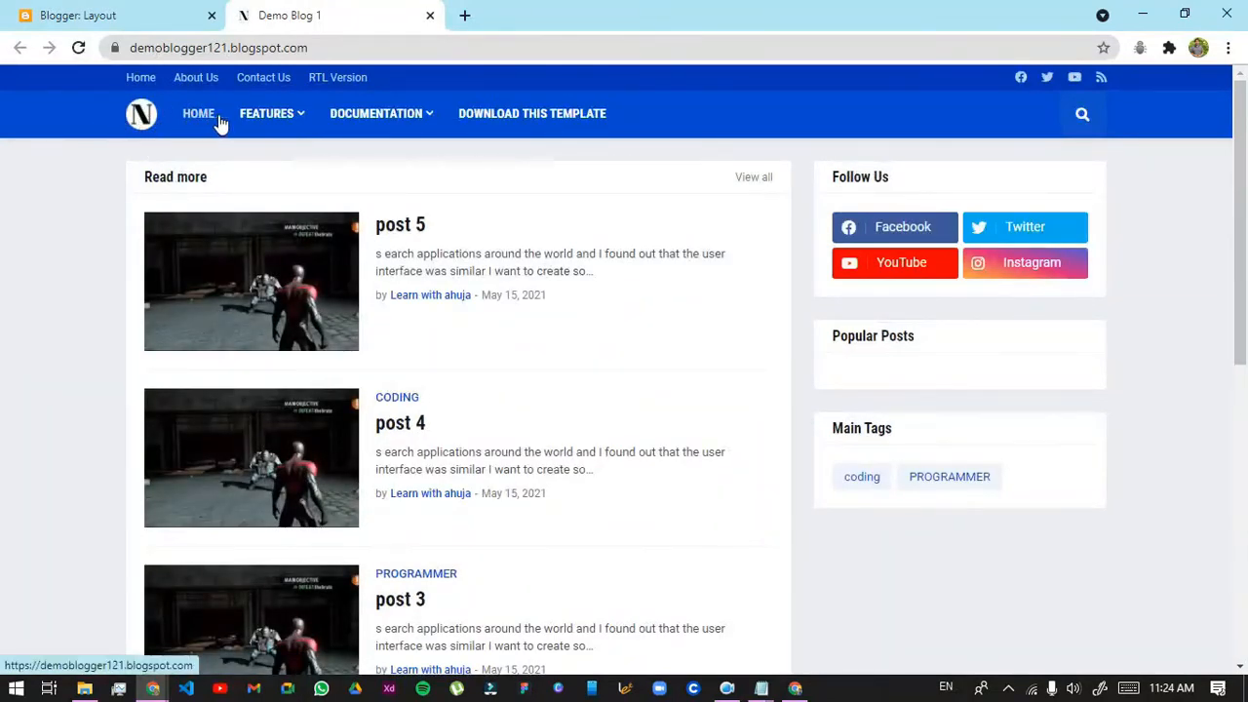
{"action": "scroll", "coordinate": [686, 401], "scroll_direction": "down", "scroll_amount": 4}
{"action": "scroll", "coordinate": [686, 401], "scroll_direction": "up", "scroll_amount": 1}
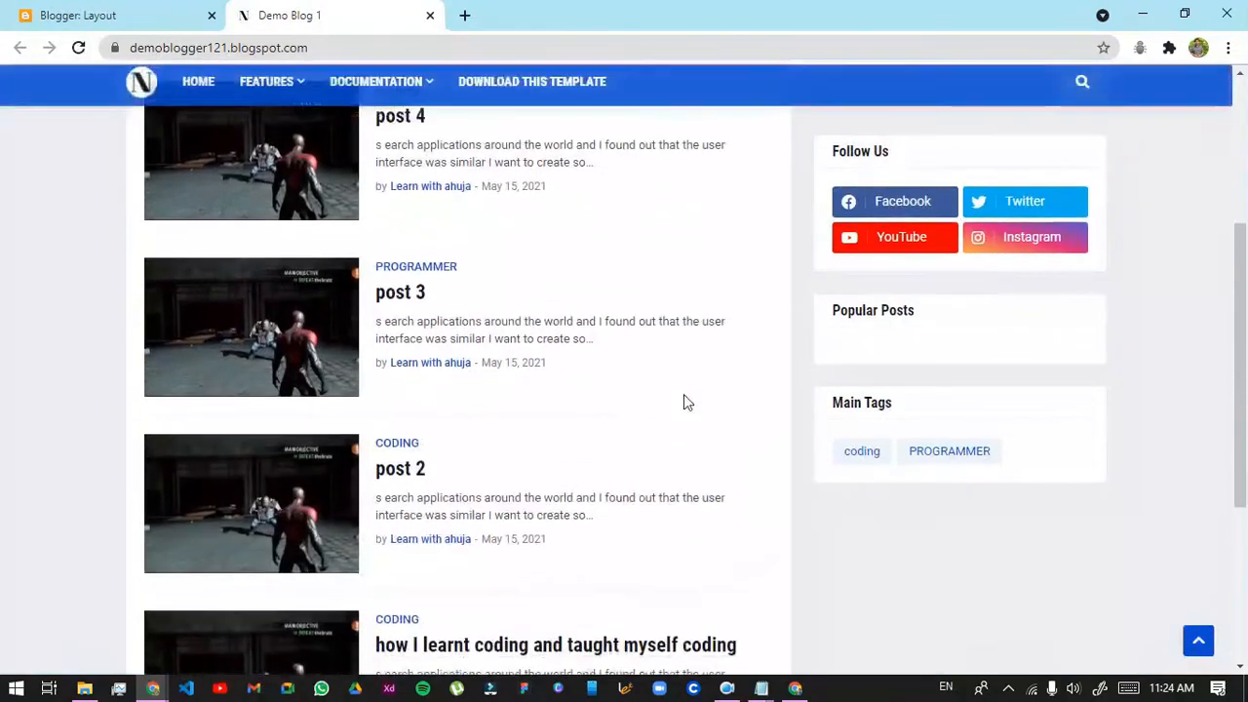
{"action": "scroll", "coordinate": [683, 396], "scroll_direction": "down", "scroll_amount": 3}
{"action": "scroll", "coordinate": [684, 396], "scroll_direction": "up", "scroll_amount": 5}
{"action": "scroll", "coordinate": [685, 403], "scroll_direction": "down", "scroll_amount": 3}
{"action": "scroll", "coordinate": [693, 440], "scroll_direction": "down", "scroll_amount": 2}
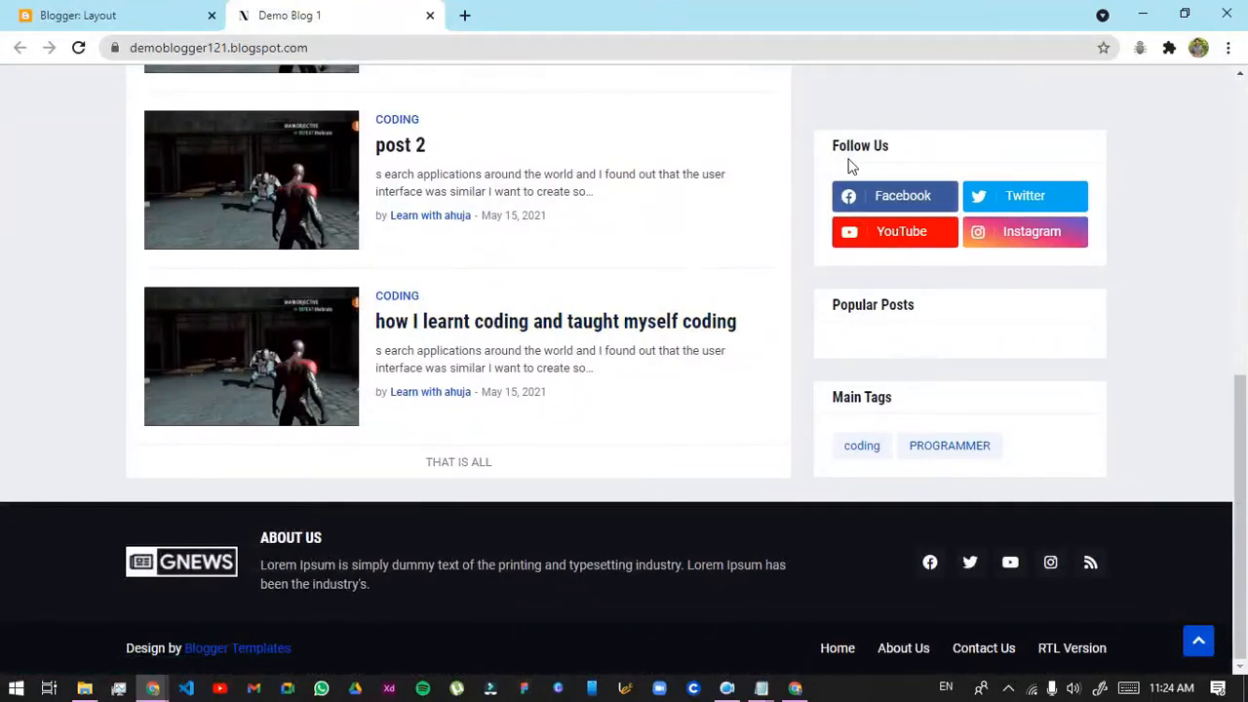
Return to the layout and view the settings of the You might like gadget under Related Posts, then cancel
{"action": "key", "text": "ctrl+shift+Tab"}
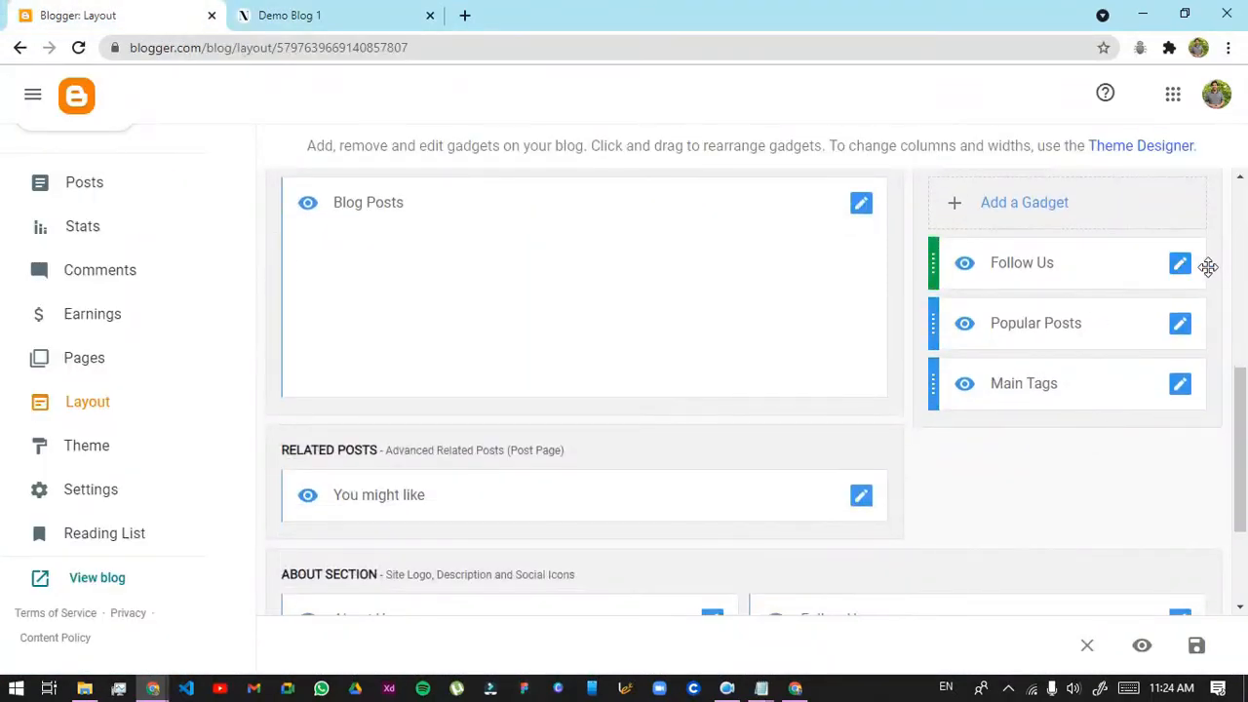
{"action": "scroll", "coordinate": [1128, 298], "scroll_direction": "down", "scroll_amount": 1}
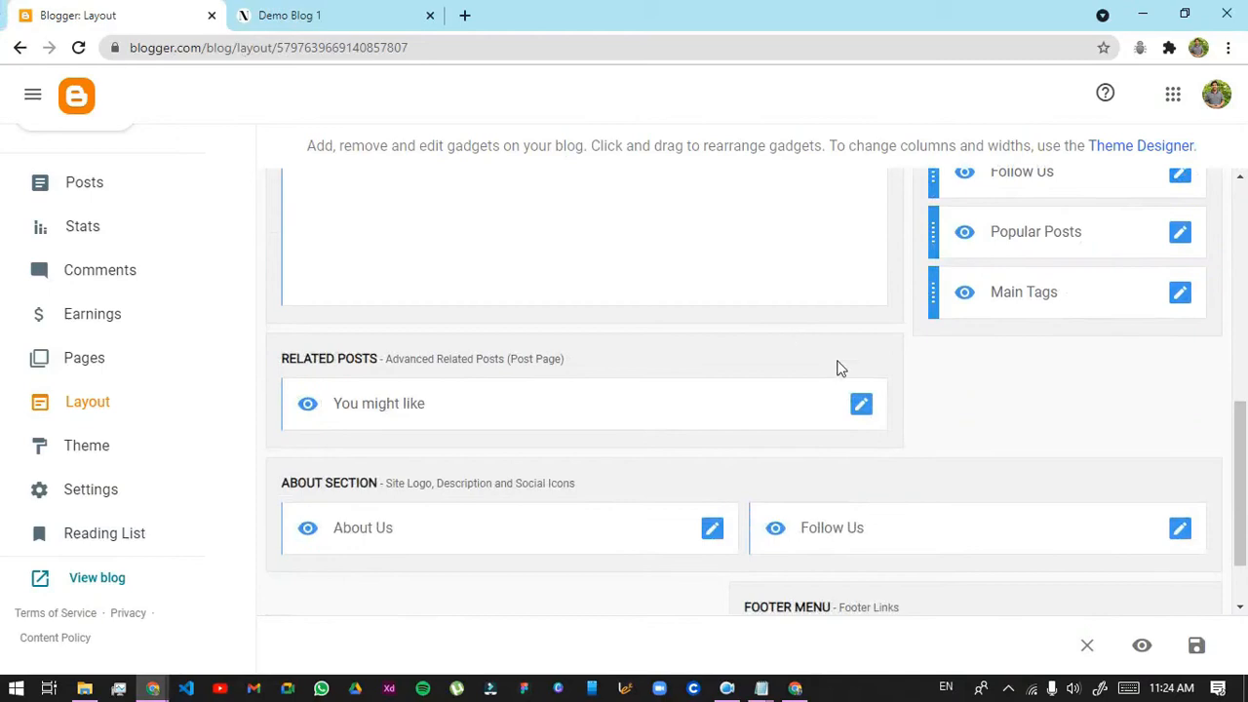
{"action": "left_click", "coordinate": [862, 410]}
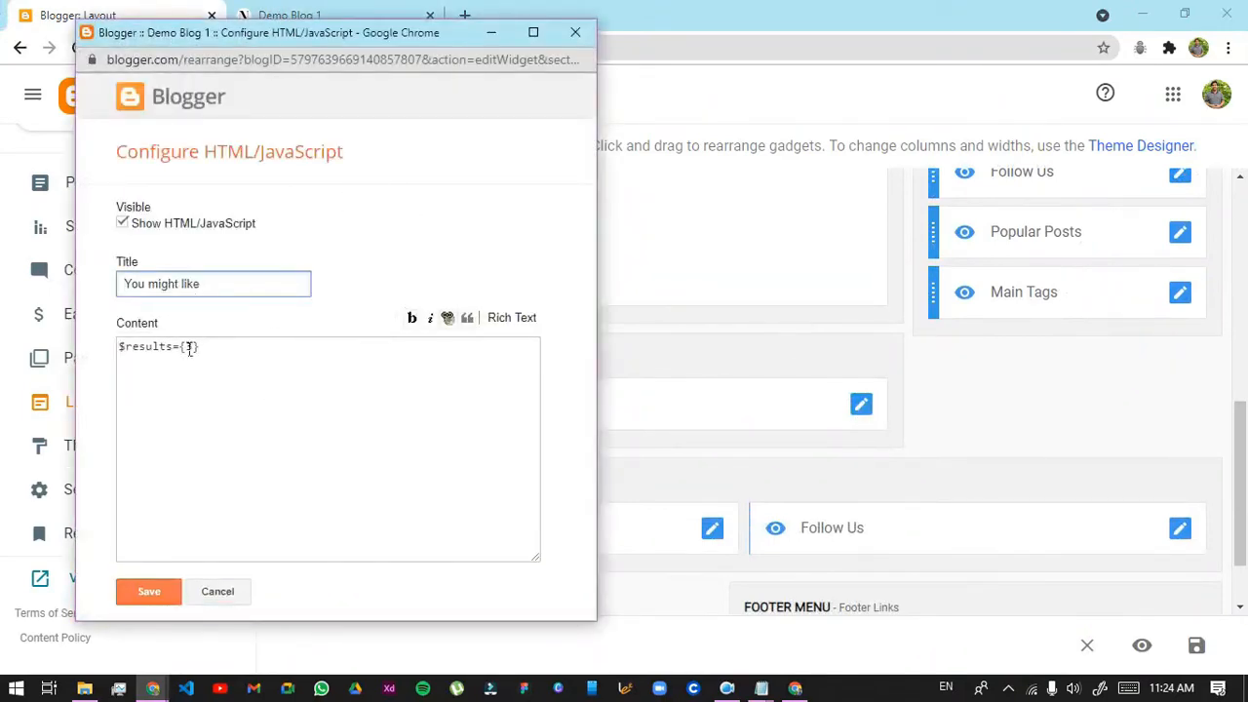
{"action": "left_click", "coordinate": [216, 602]}
Examine the lower part of the live homepage, including the footer's About Us section and links
{"action": "left_click", "coordinate": [304, 15]}
{"action": "scroll", "coordinate": [507, 357], "scroll_direction": "up", "scroll_amount": 4}
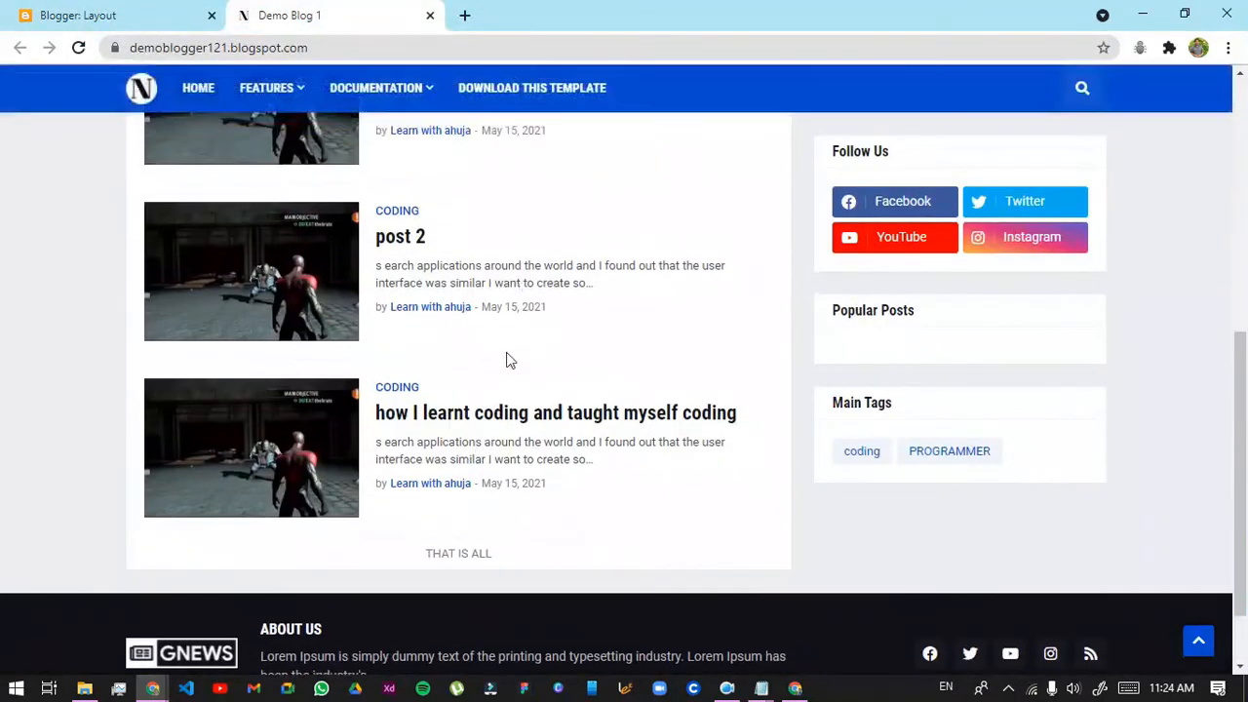
{"action": "scroll", "coordinate": [508, 357], "scroll_direction": "down", "scroll_amount": 3}
{"action": "scroll", "coordinate": [877, 524], "scroll_direction": "down", "scroll_amount": 1}
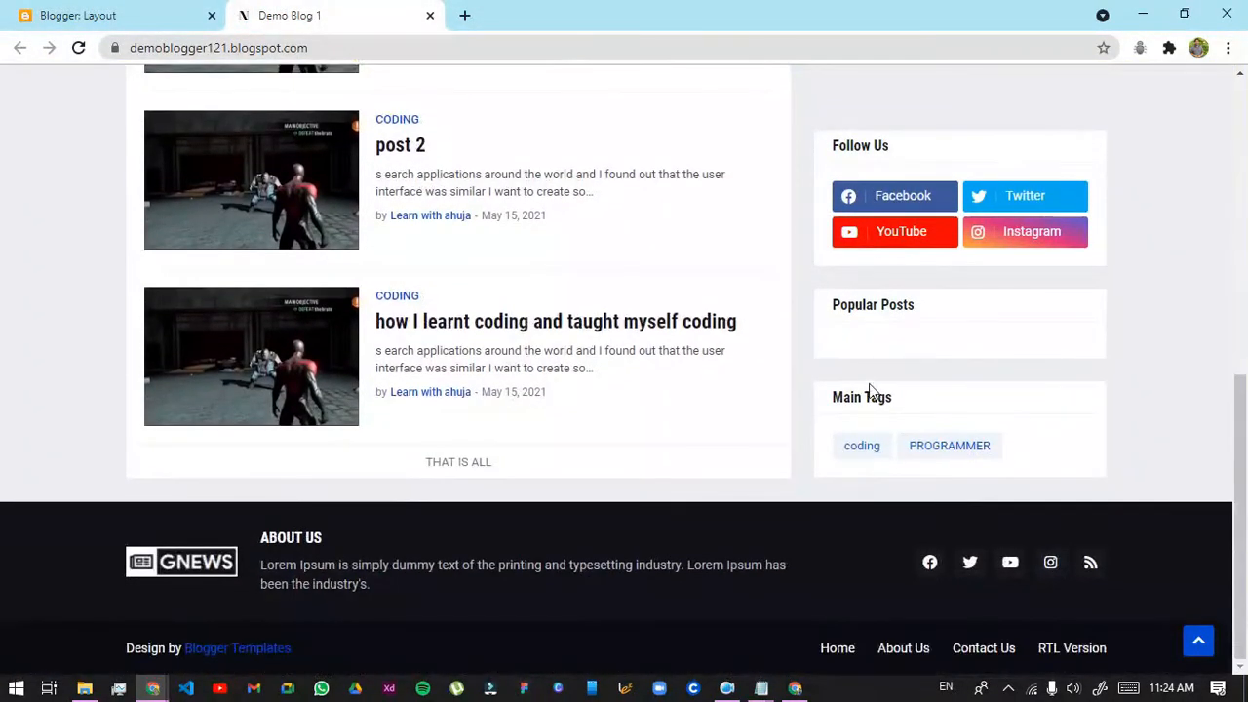
Open and close the settings of the About Us and Follow Us gadgets in the layout's About Section
{"action": "left_click", "coordinate": [14, 5]}
{"action": "scroll", "coordinate": [439, 370], "scroll_direction": "down", "scroll_amount": 1}
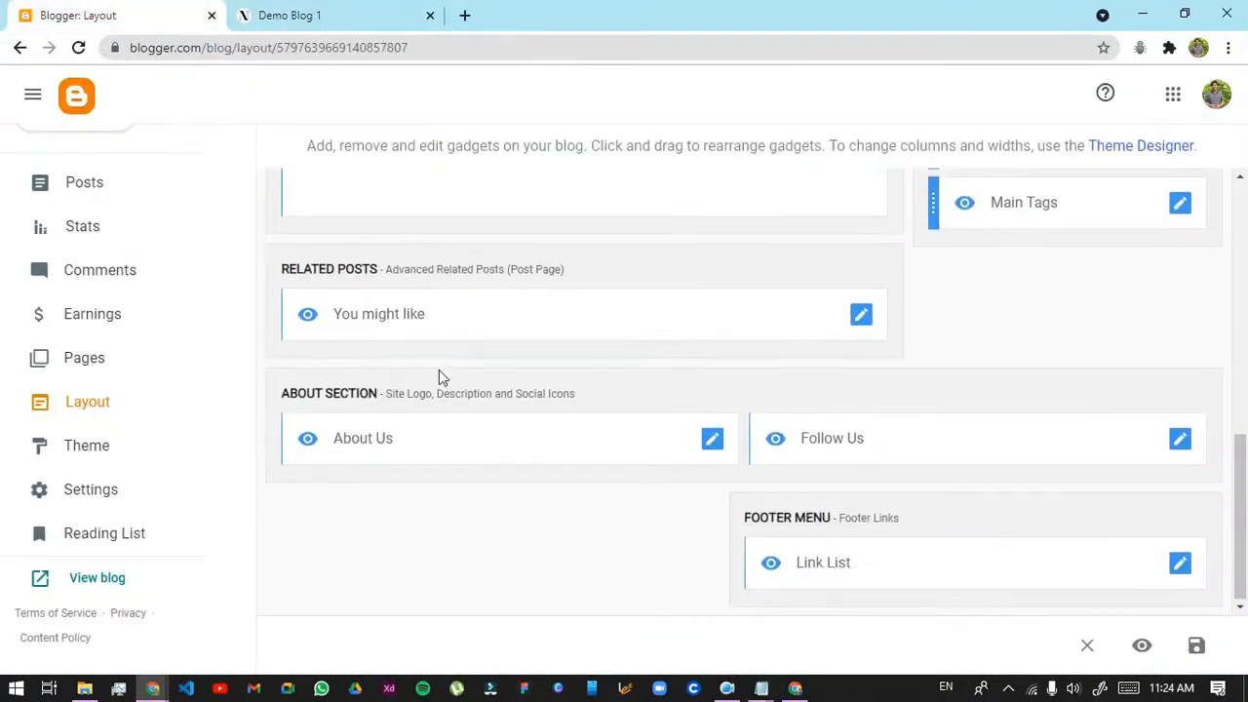
{"action": "left_click", "coordinate": [712, 438]}
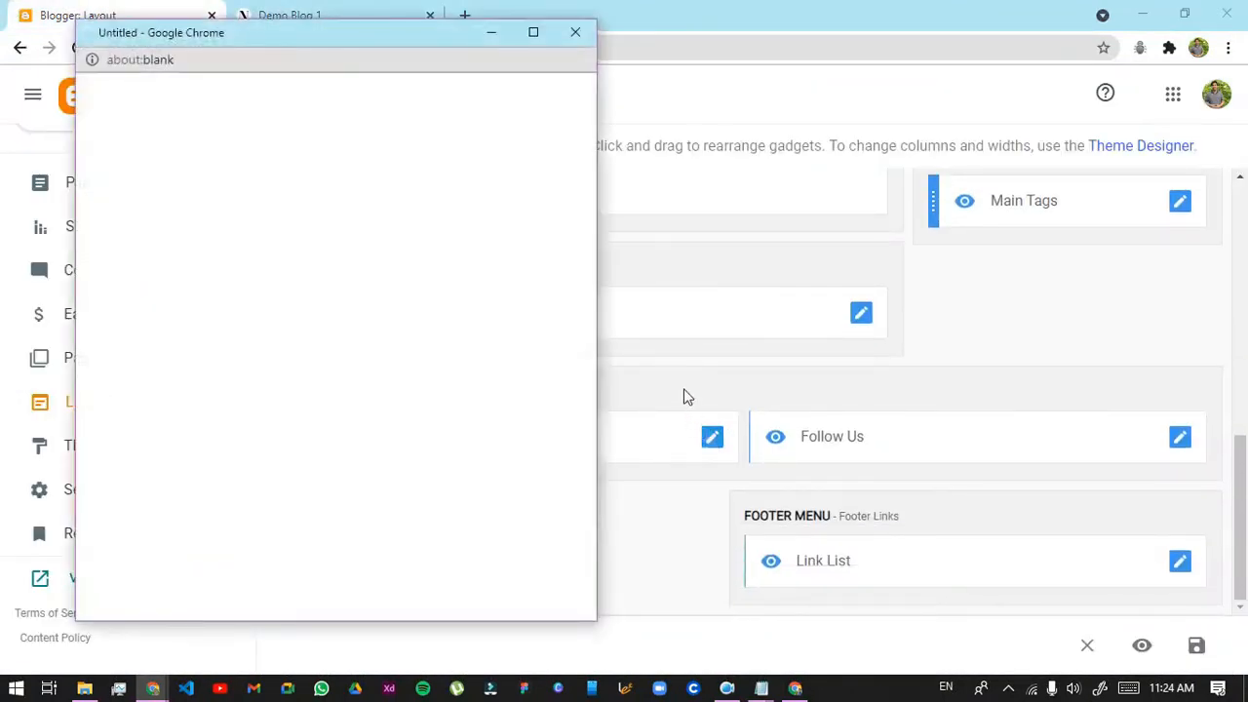
{"action": "left_click", "coordinate": [574, 30]}
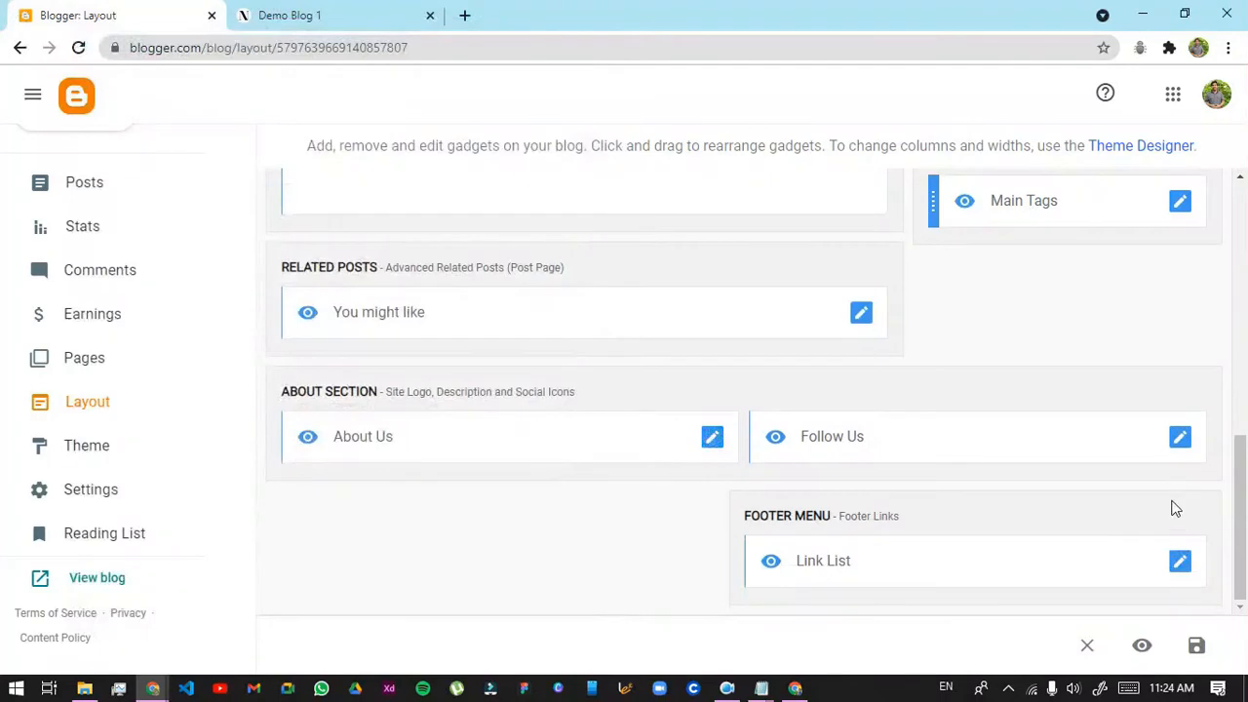
{"action": "left_click", "coordinate": [1192, 441]}
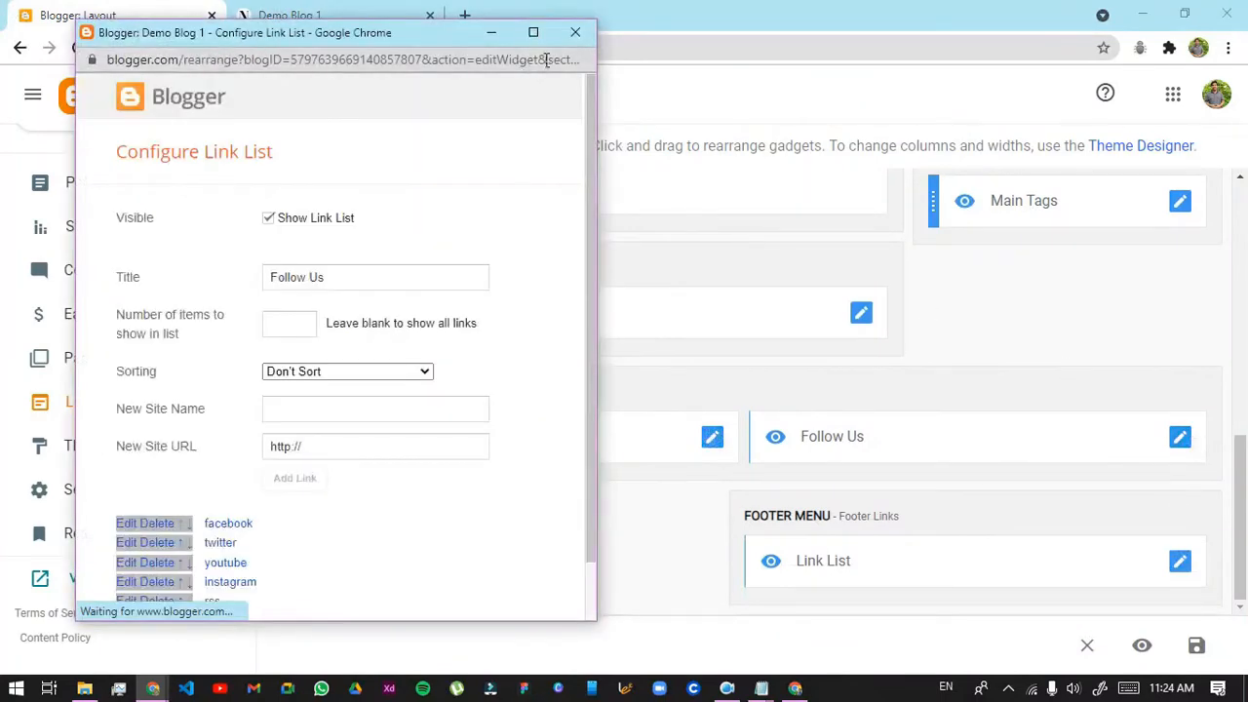
{"action": "left_click", "coordinate": [576, 33]}
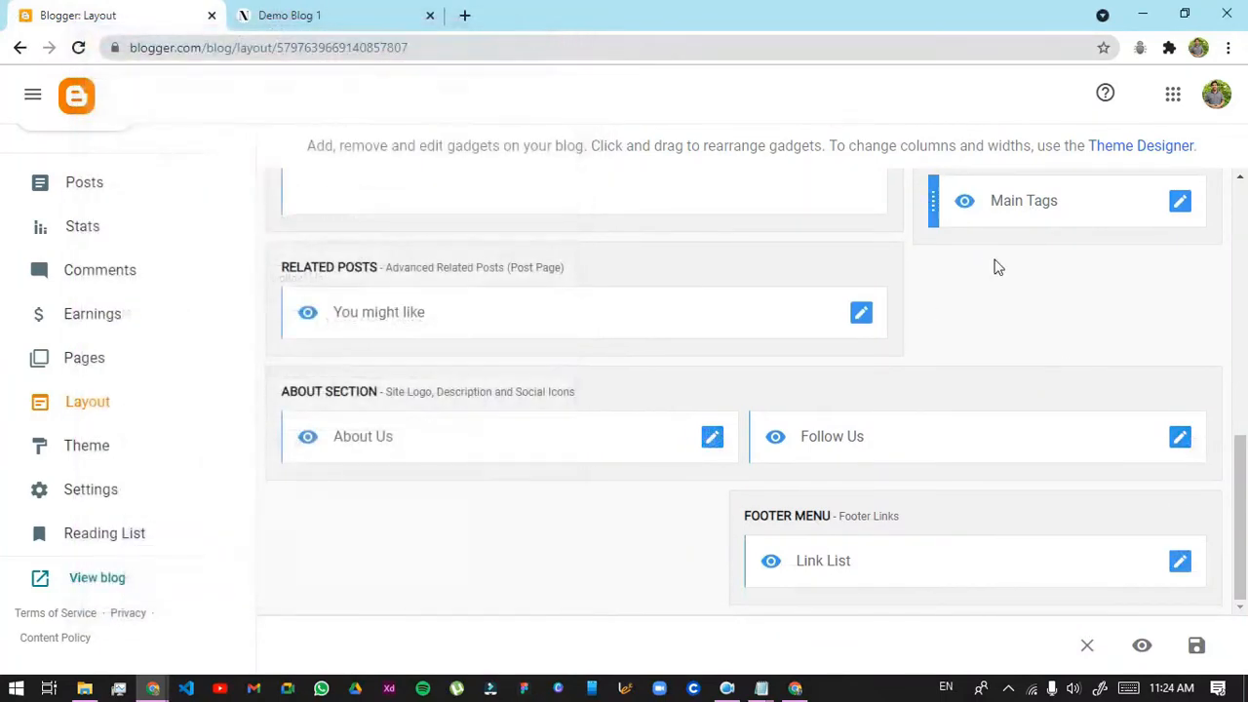
View the Footer Menu's Link List settings in an enlarged window and close it without saving
{"action": "left_click", "coordinate": [1181, 561]}
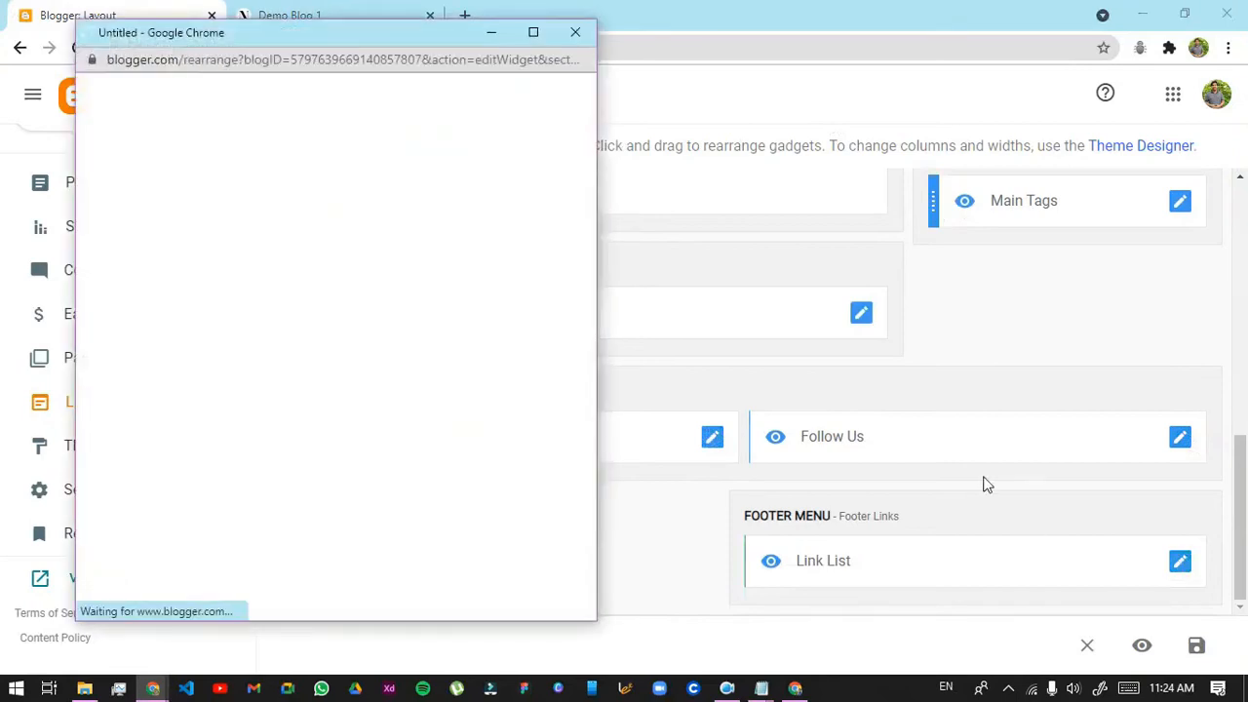
{"action": "left_click", "coordinate": [535, 33]}
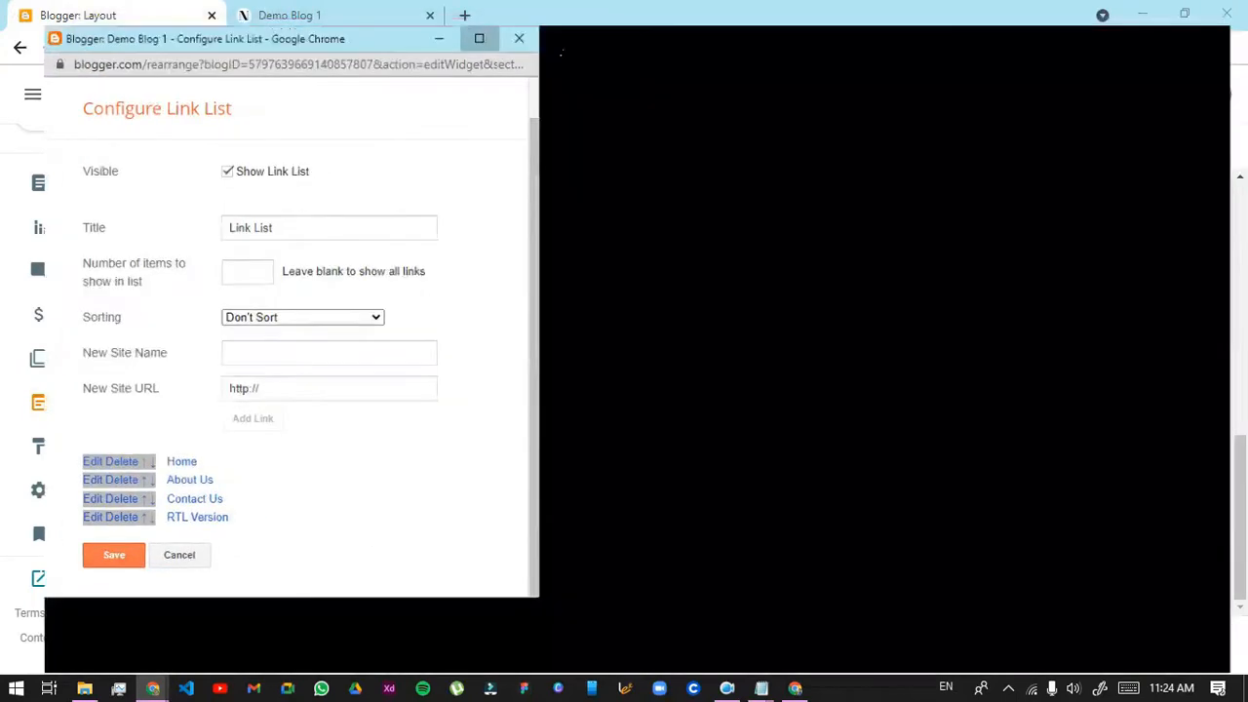
{"action": "left_click", "coordinate": [1230, 7]}
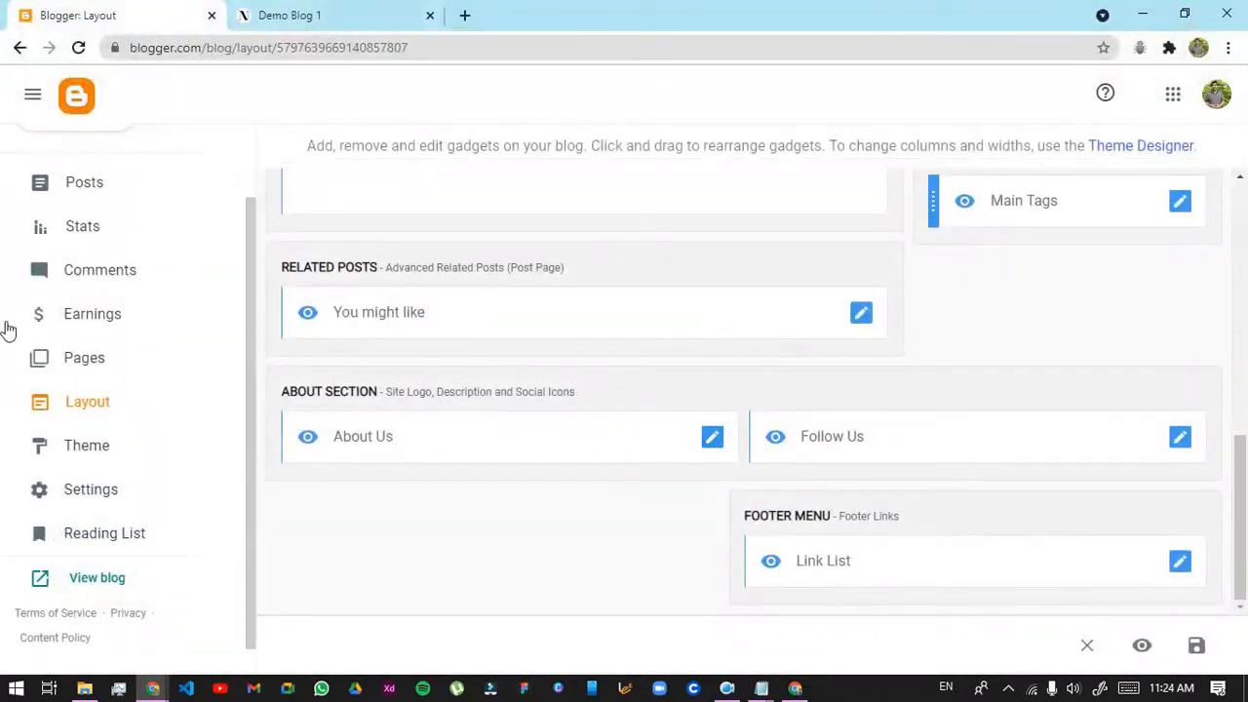
Open post 4 from the live blog's homepage and look through its content, related posts and comment section
{"action": "left_click", "coordinate": [322, 16]}
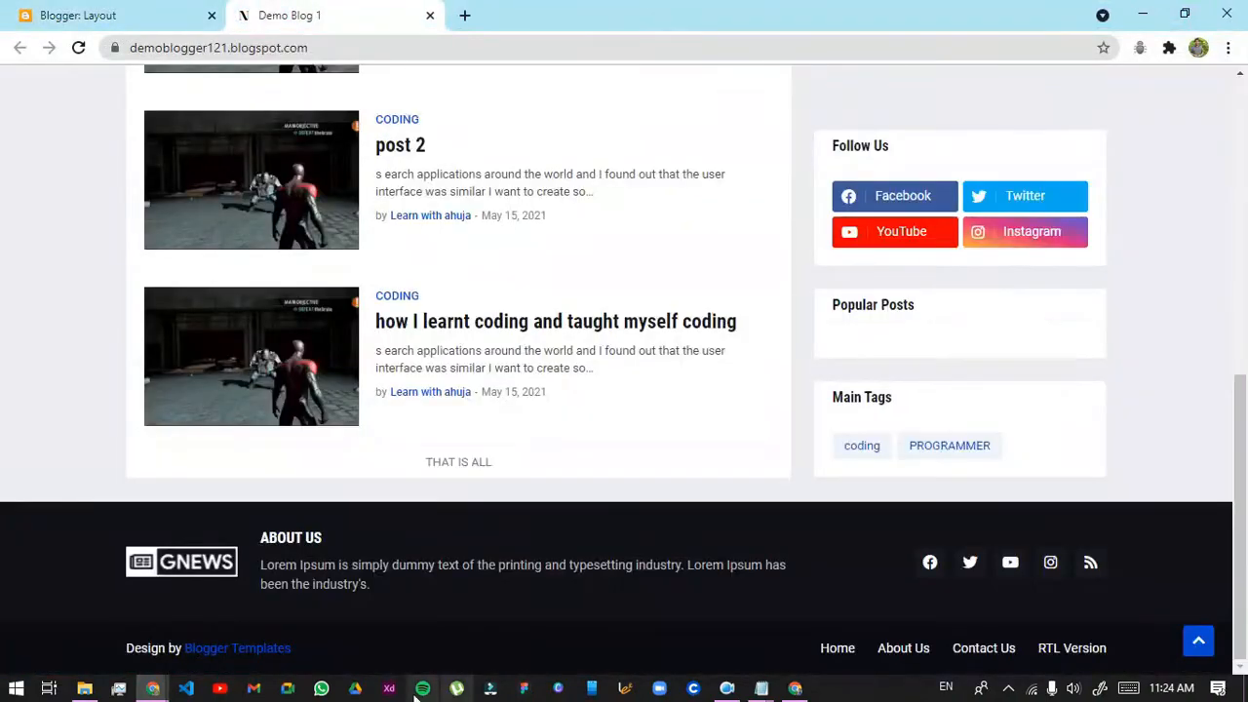
{"action": "left_click", "coordinate": [1206, 651]}
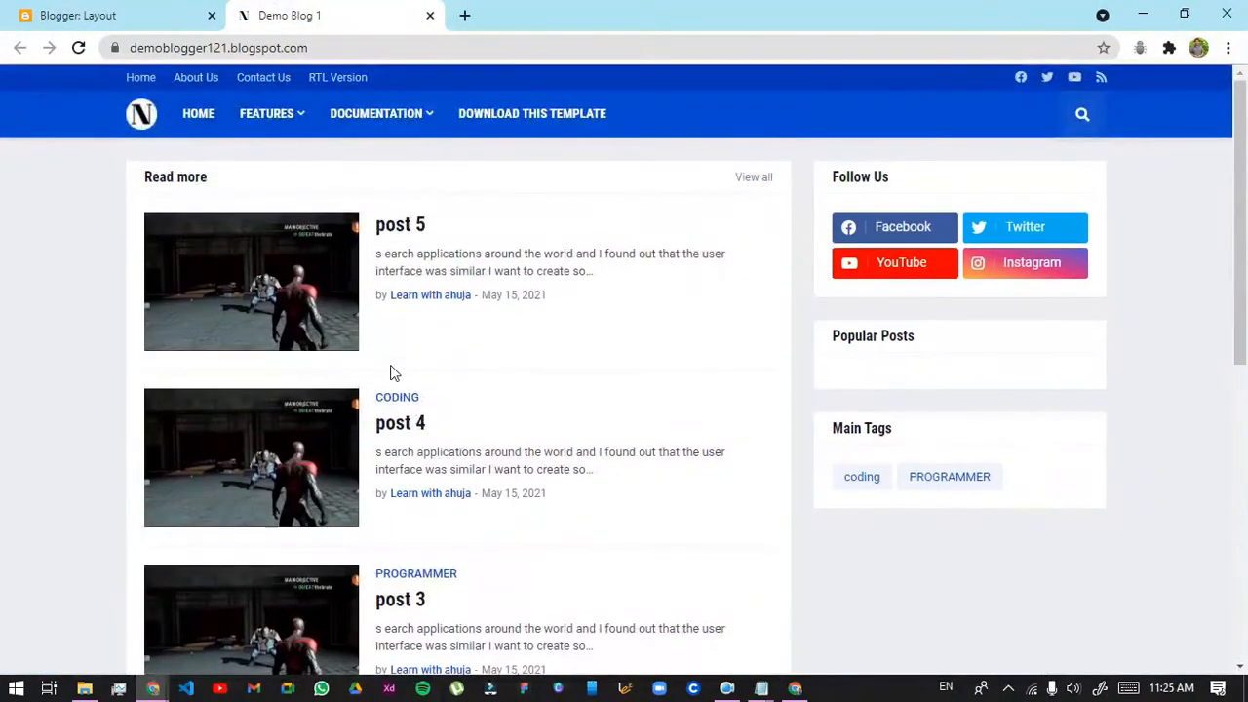
{"action": "left_click", "coordinate": [402, 424]}
{"action": "scroll", "coordinate": [722, 345], "scroll_direction": "down", "scroll_amount": 12}
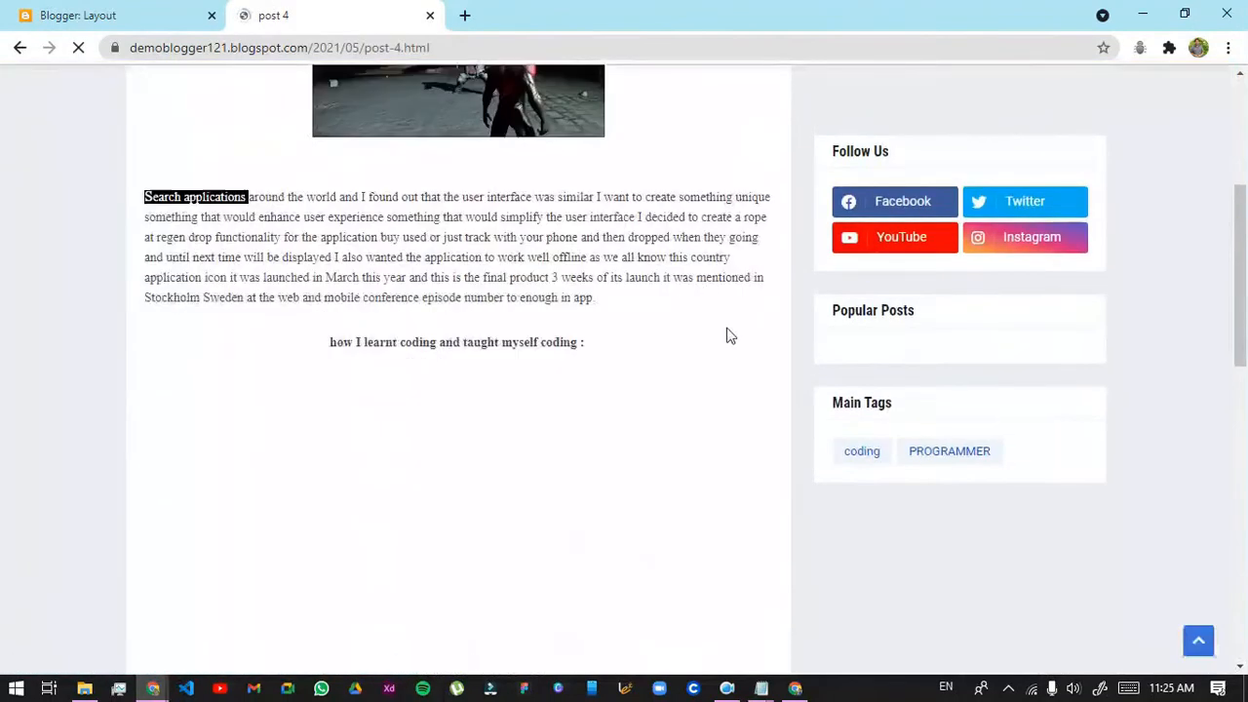
{"action": "scroll", "coordinate": [770, 297], "scroll_direction": "down", "scroll_amount": 5}
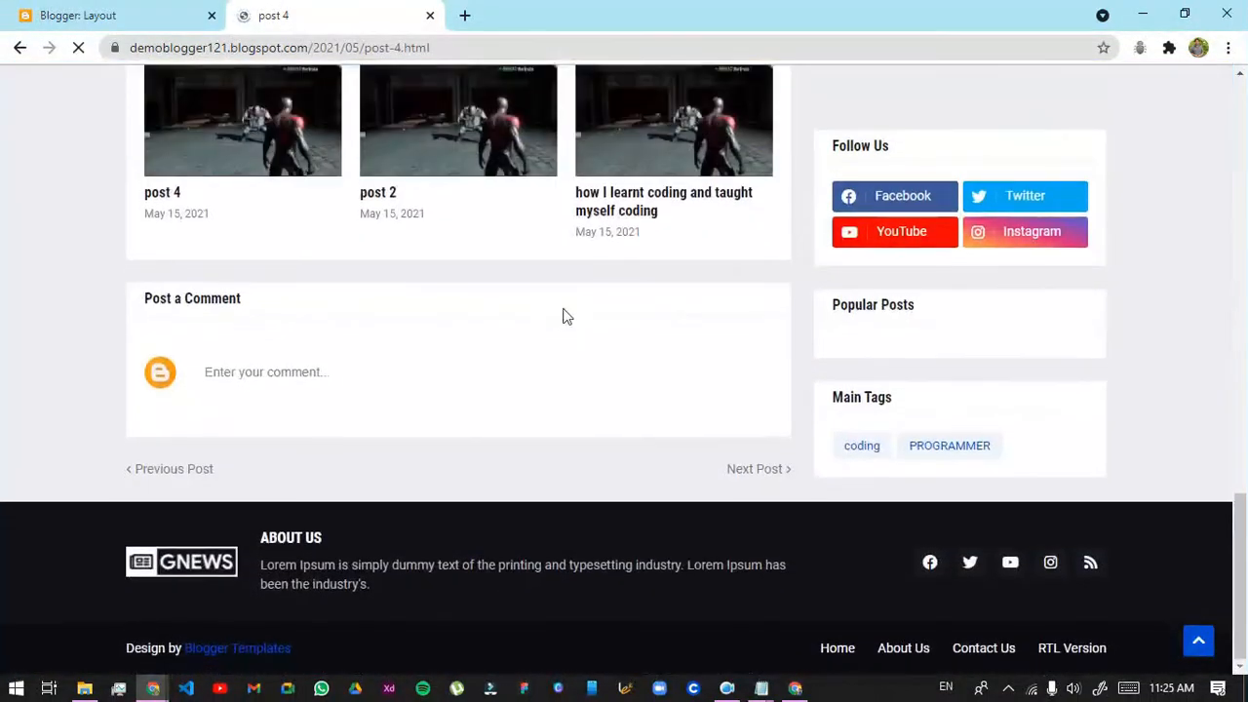
{"action": "scroll", "coordinate": [660, 306], "scroll_direction": "up", "scroll_amount": 10}
{"action": "scroll", "coordinate": [581, 329], "scroll_direction": "up", "scroll_amount": 3}
Inspect the post page, turn on mobile device emulation, and shrink the developer tools to enlarge the preview
{"action": "right_click", "coordinate": [526, 251]}
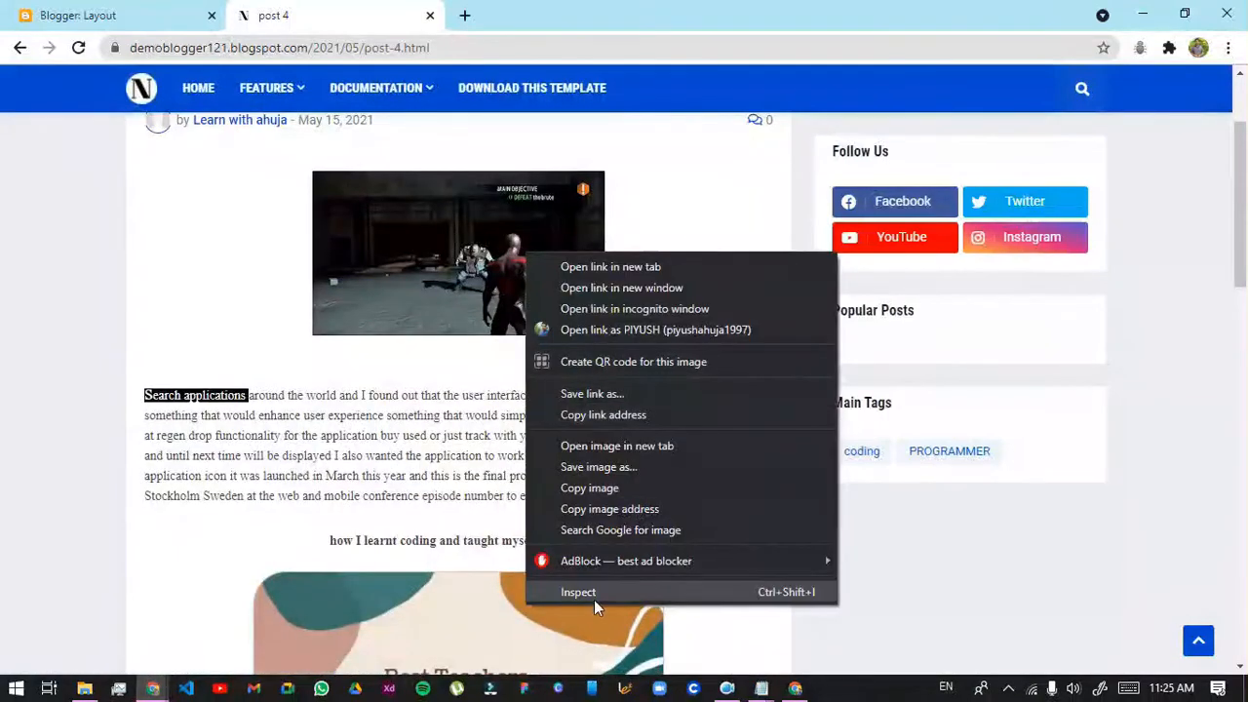
{"action": "left_click", "coordinate": [597, 598]}
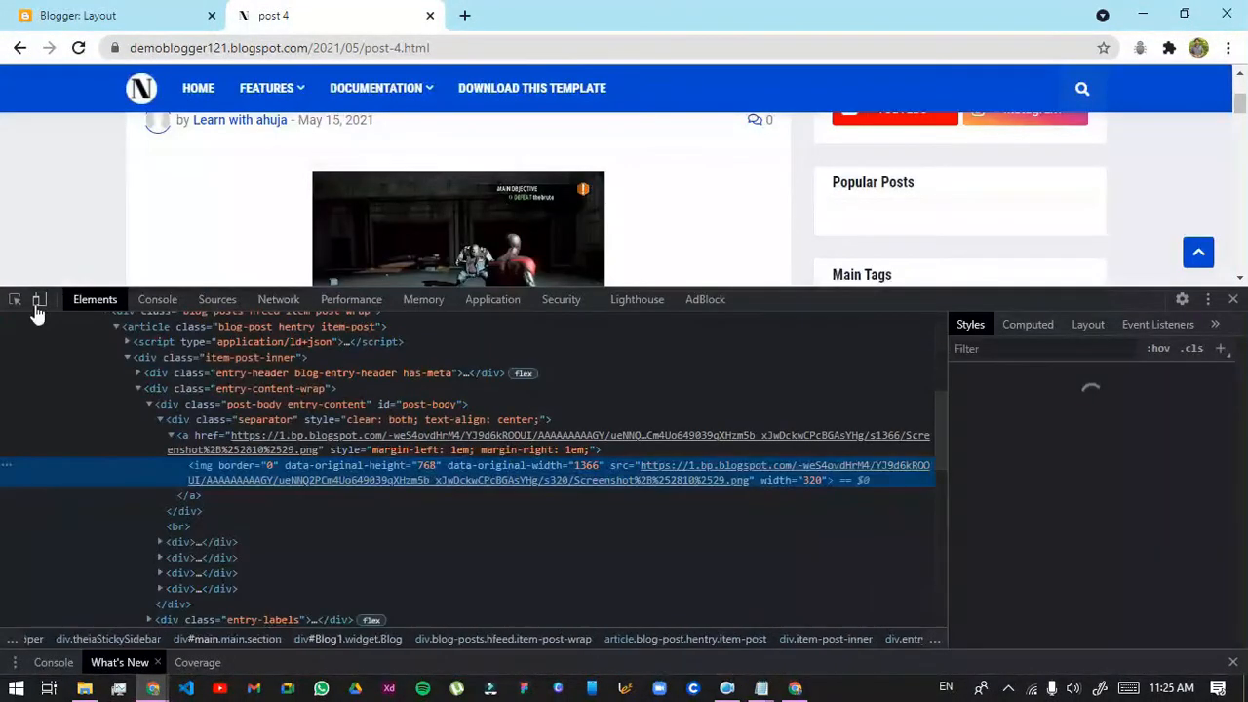
{"action": "left_click", "coordinate": [37, 303]}
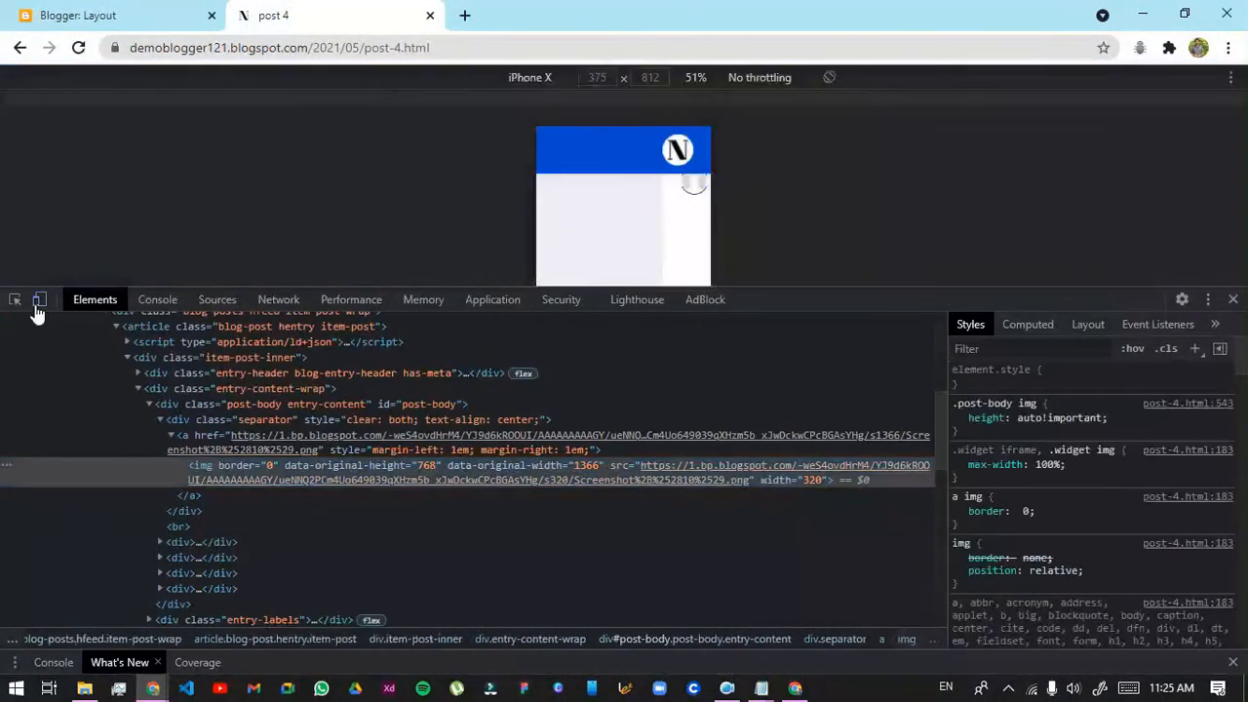
{"action": "left_click_drag", "start_coordinate": [810, 295], "coordinate": [862, 557]}
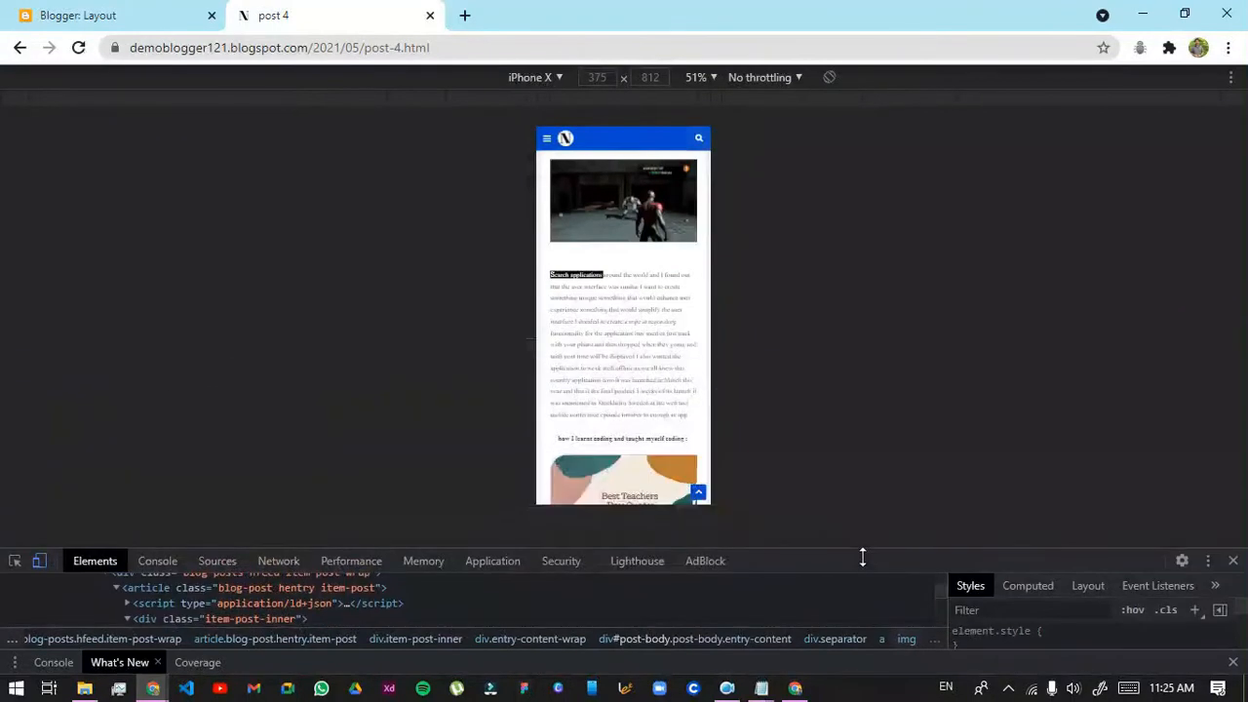
Look through post 4 and the blog's homepage down to the footer in the mobile preview
{"action": "scroll", "coordinate": [595, 323], "scroll_direction": "down", "scroll_amount": 6}
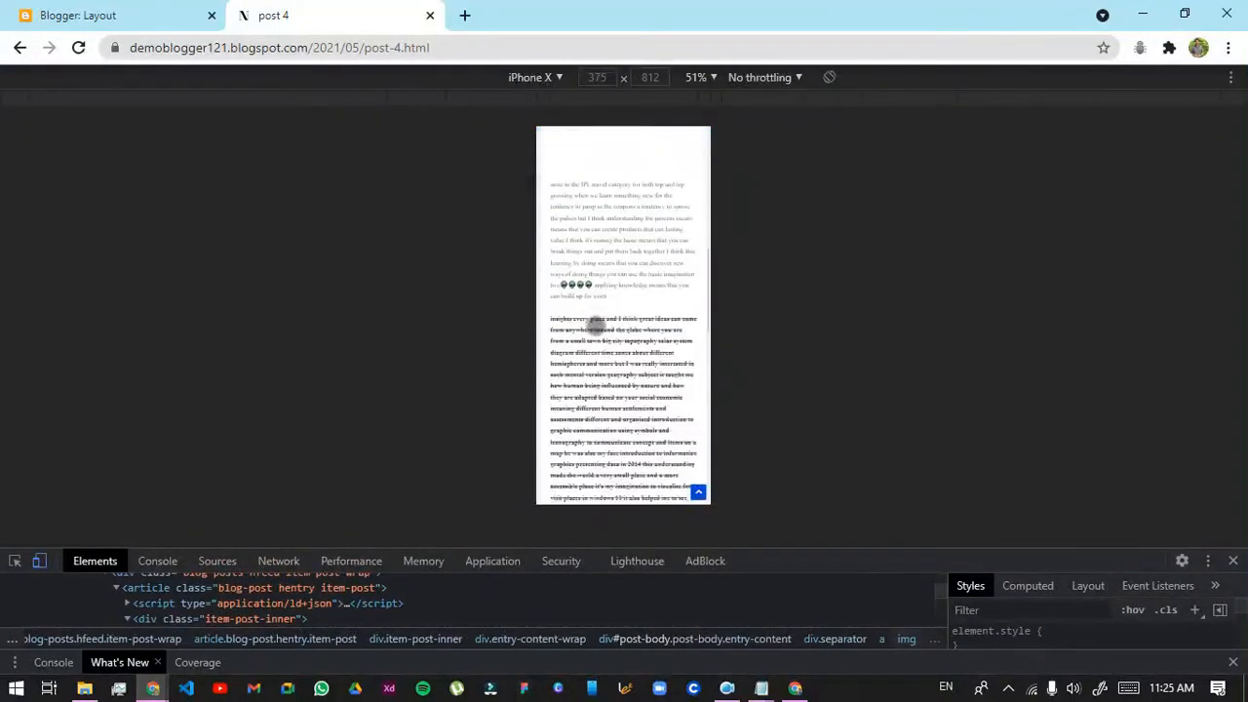
{"action": "scroll", "coordinate": [590, 312], "scroll_direction": "up", "scroll_amount": 8}
{"action": "scroll", "coordinate": [588, 302], "scroll_direction": "up", "scroll_amount": 1}
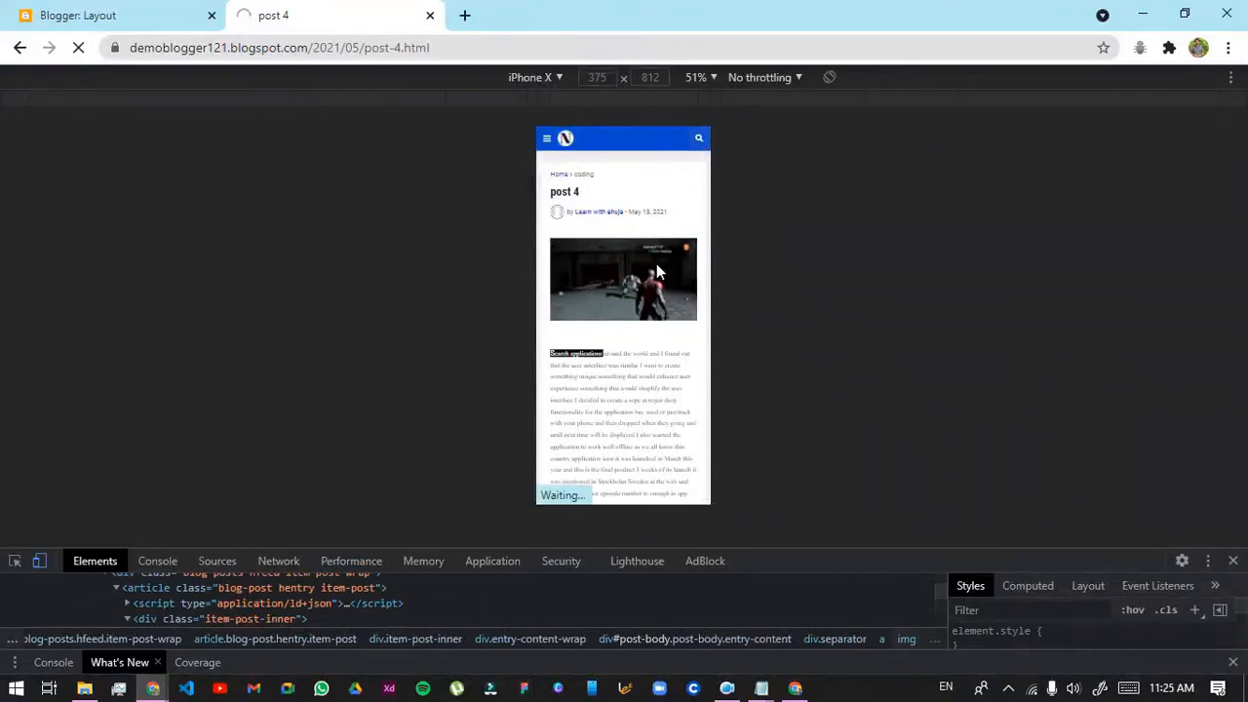
{"action": "scroll", "coordinate": [667, 274], "scroll_direction": "down", "scroll_amount": 1}
{"action": "scroll", "coordinate": [667, 274], "scroll_direction": "down", "scroll_amount": 10}
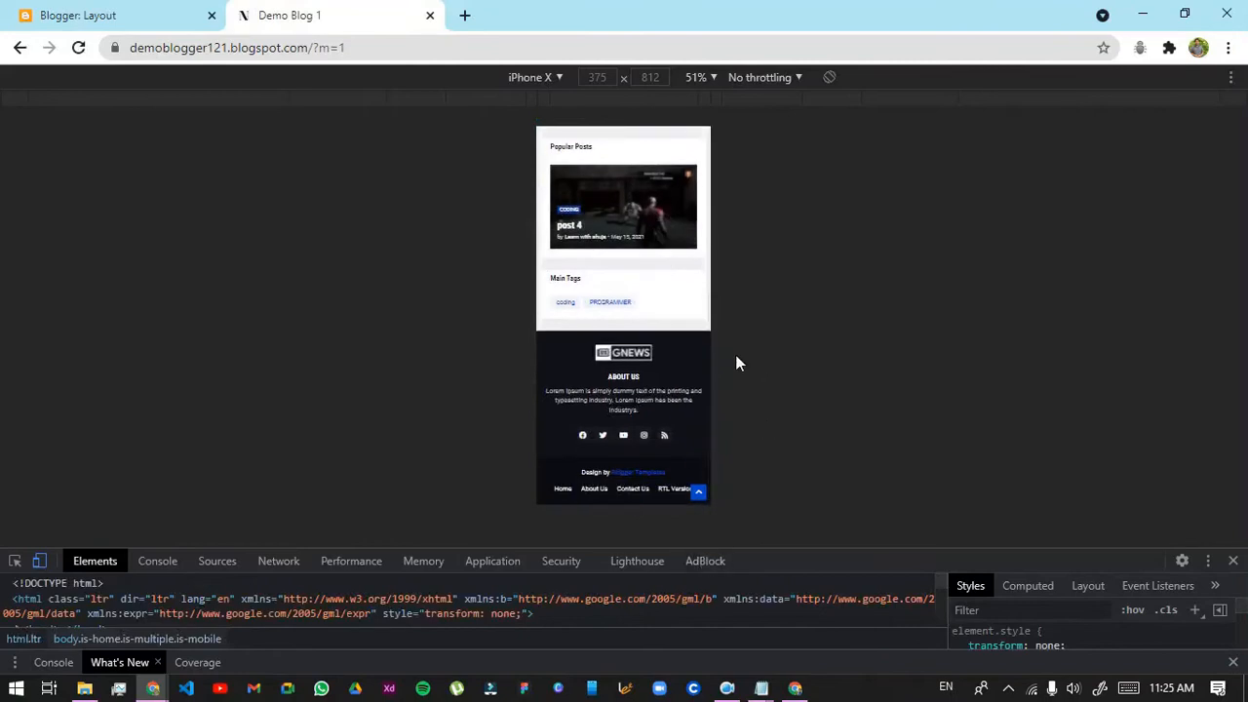
Finish the mobile preview of the blog's homepage, close the developer tools, and close the live blog to return to the Blogger layout
{"action": "scroll", "coordinate": [713, 195], "scroll_direction": "up", "scroll_amount": 10}
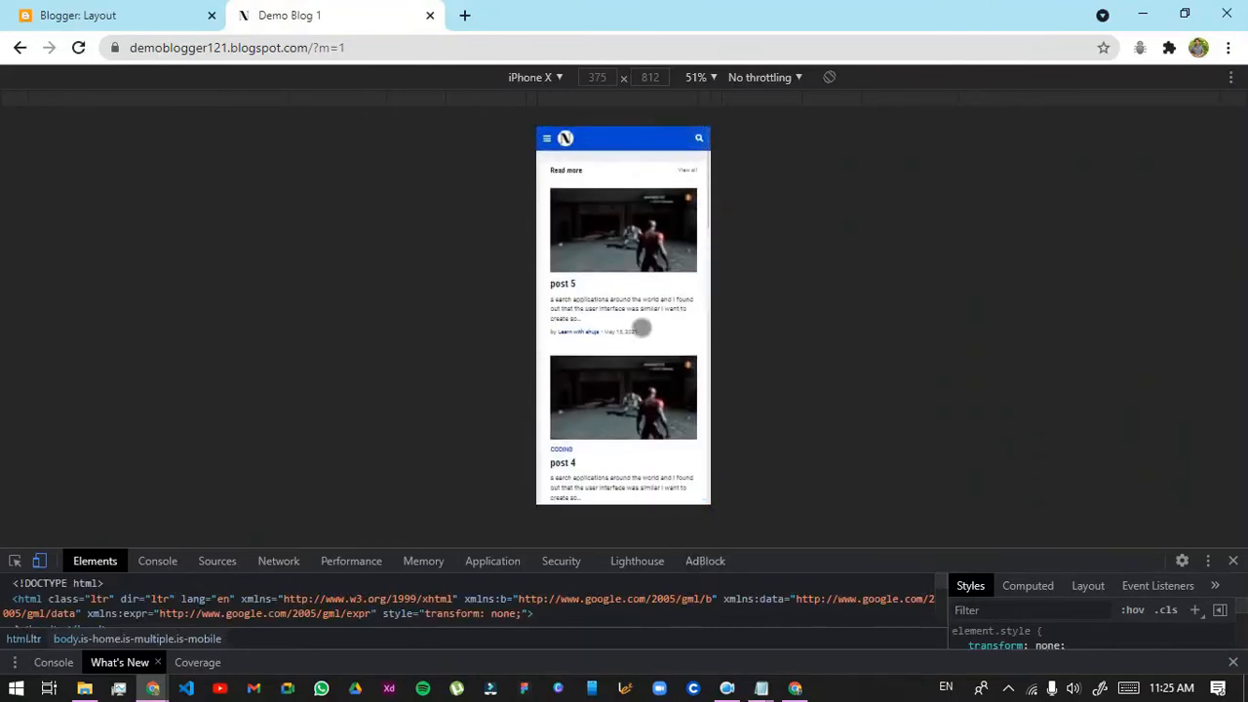
{"action": "left_click", "coordinate": [1235, 561]}
{"action": "left_click", "coordinate": [10, 13]}
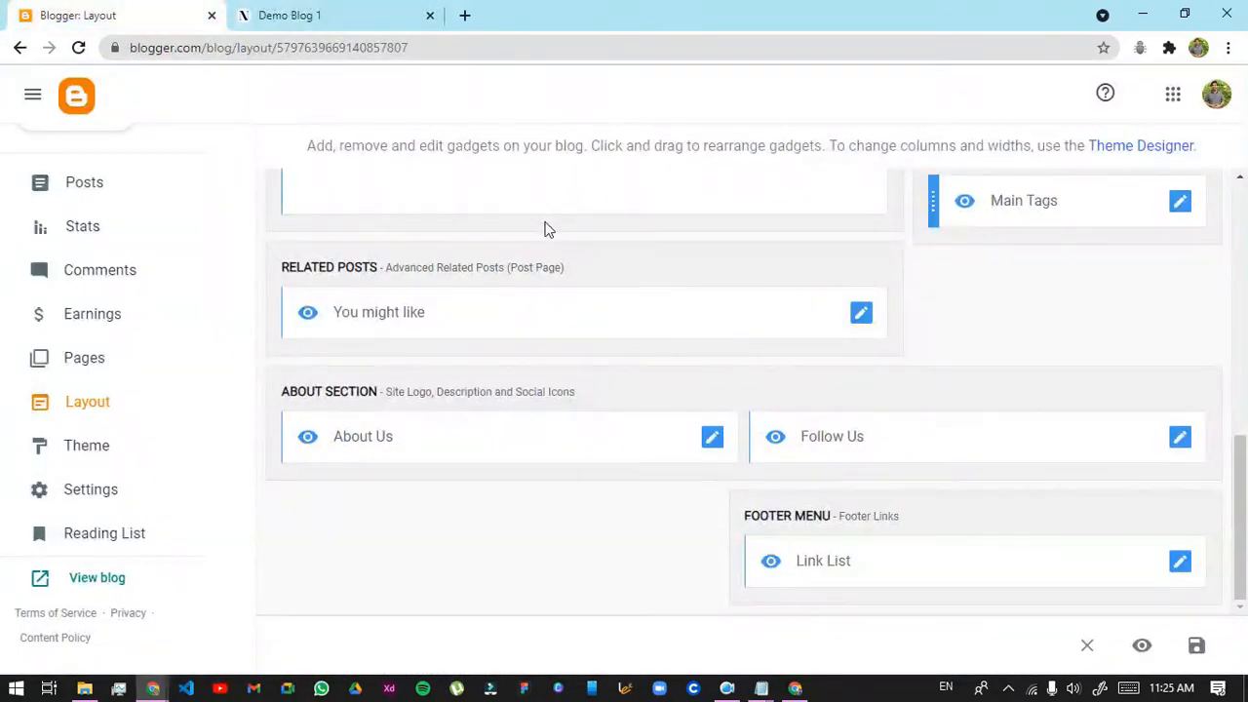
{"action": "left_click", "coordinate": [418, 9]}
{"action": "left_click", "coordinate": [429, 16]}
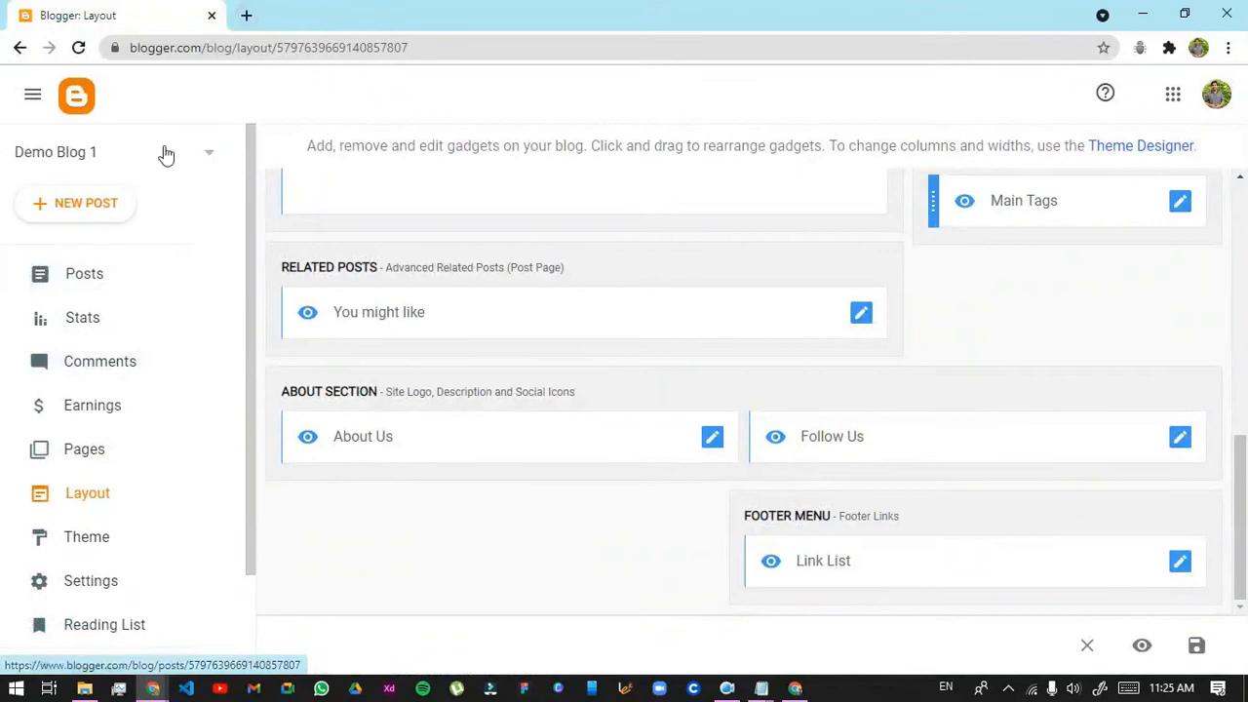
{"action": "left_click", "coordinate": [245, 14]}
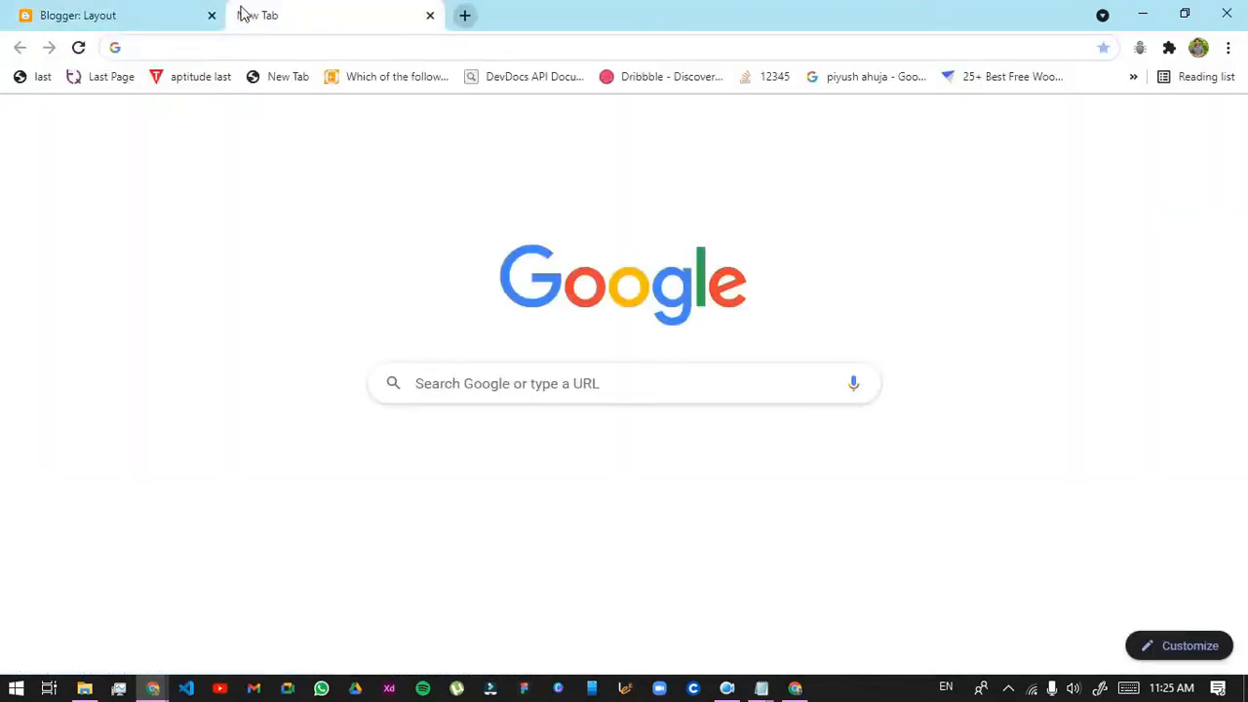
{"action": "type", "text": "bloo"}
{"action": "key", "text": "Return"}
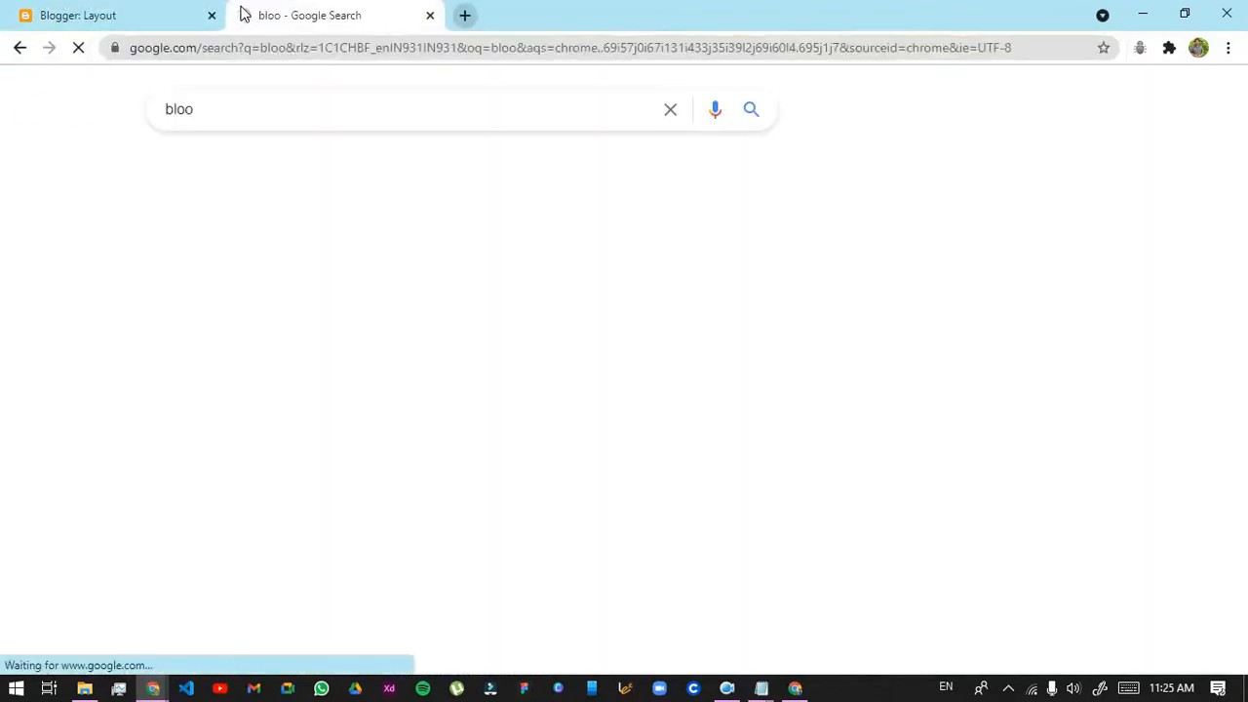
{"action": "left_click", "coordinate": [407, 50]}
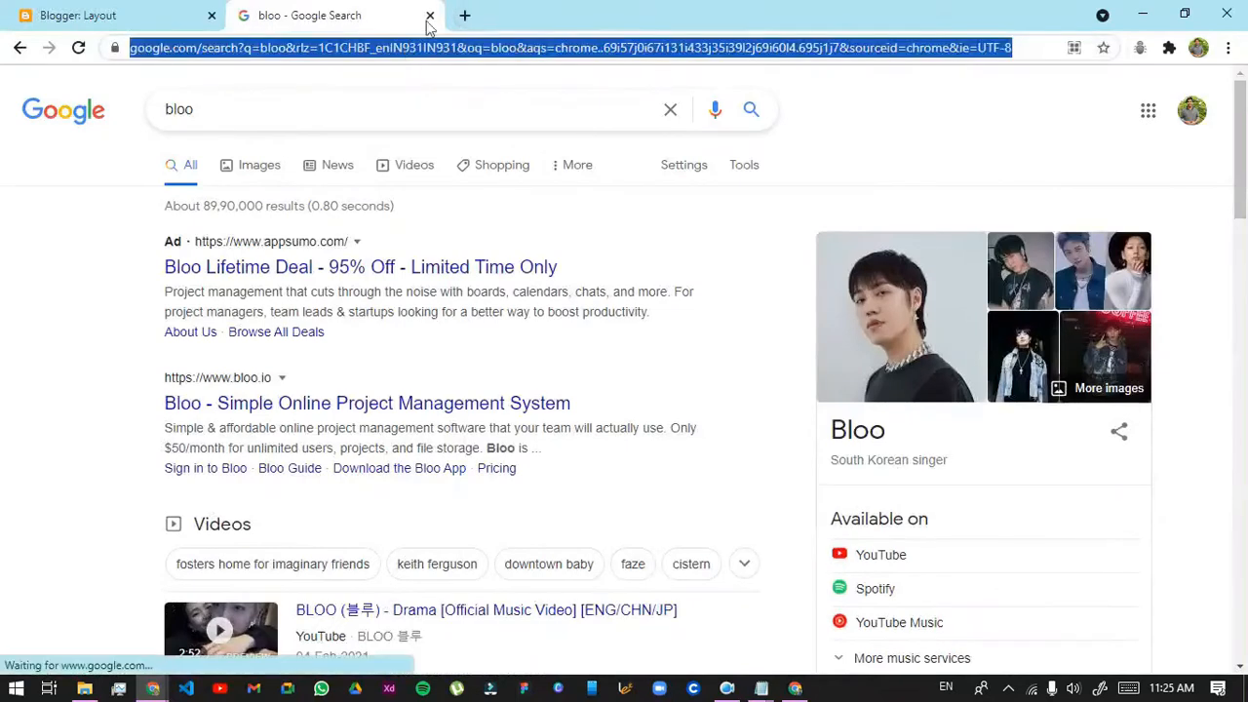
{"action": "left_click", "coordinate": [430, 16]}
View the list of the account's blogs without switching to another one, and open an empty browser tab
{"action": "scroll", "coordinate": [464, 297], "scroll_direction": "up", "scroll_amount": 2}
{"action": "left_click", "coordinate": [210, 161]}
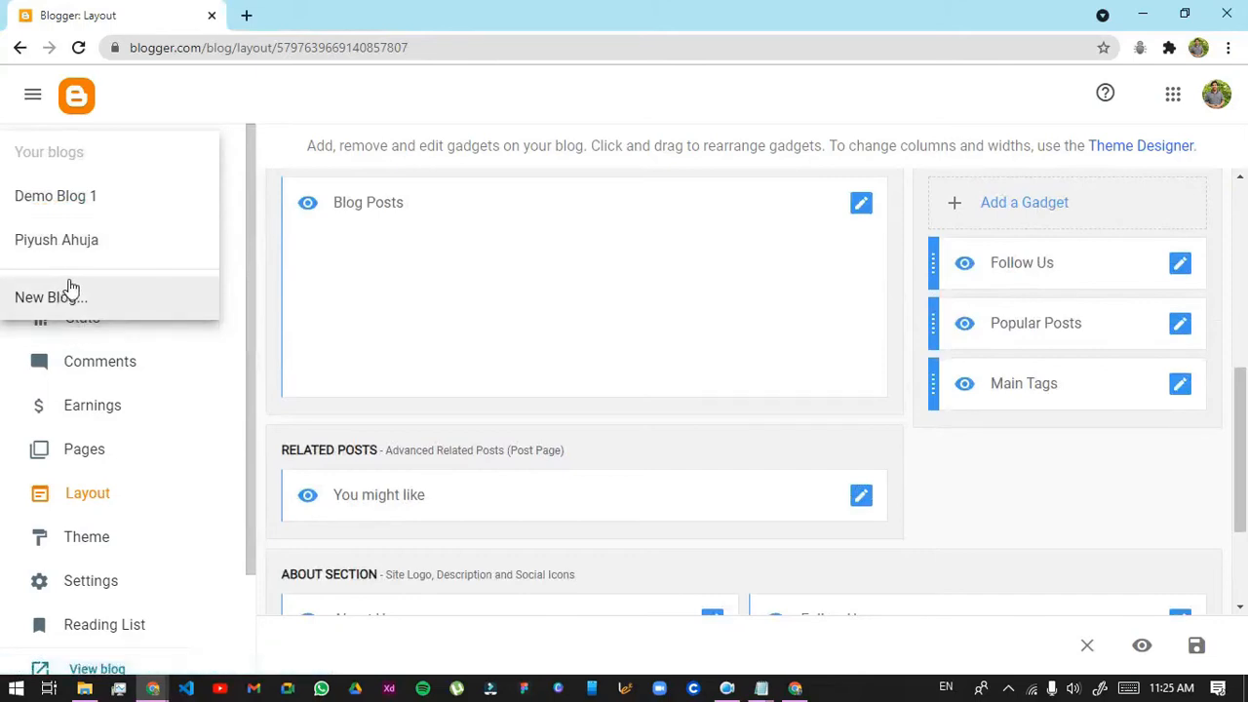
{"action": "left_click", "coordinate": [246, 15]}
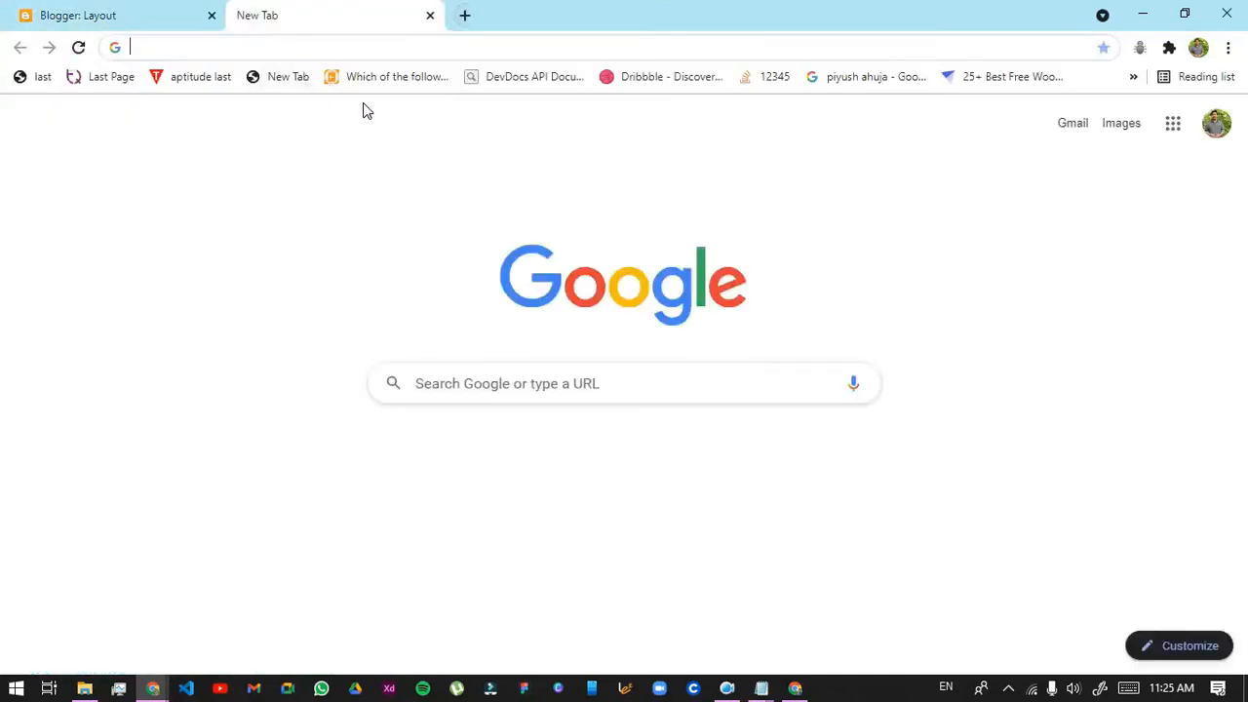
{"action": "left_click", "coordinate": [3, 4]}
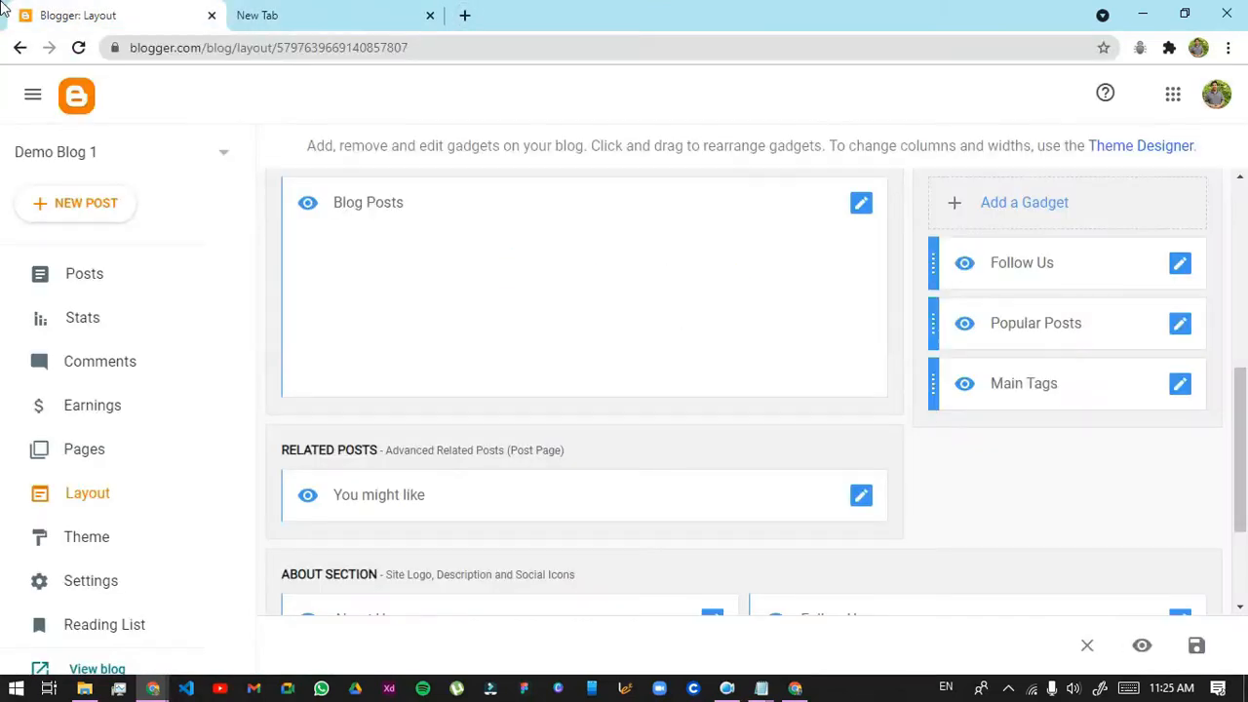
{"action": "left_click", "coordinate": [180, 158]}
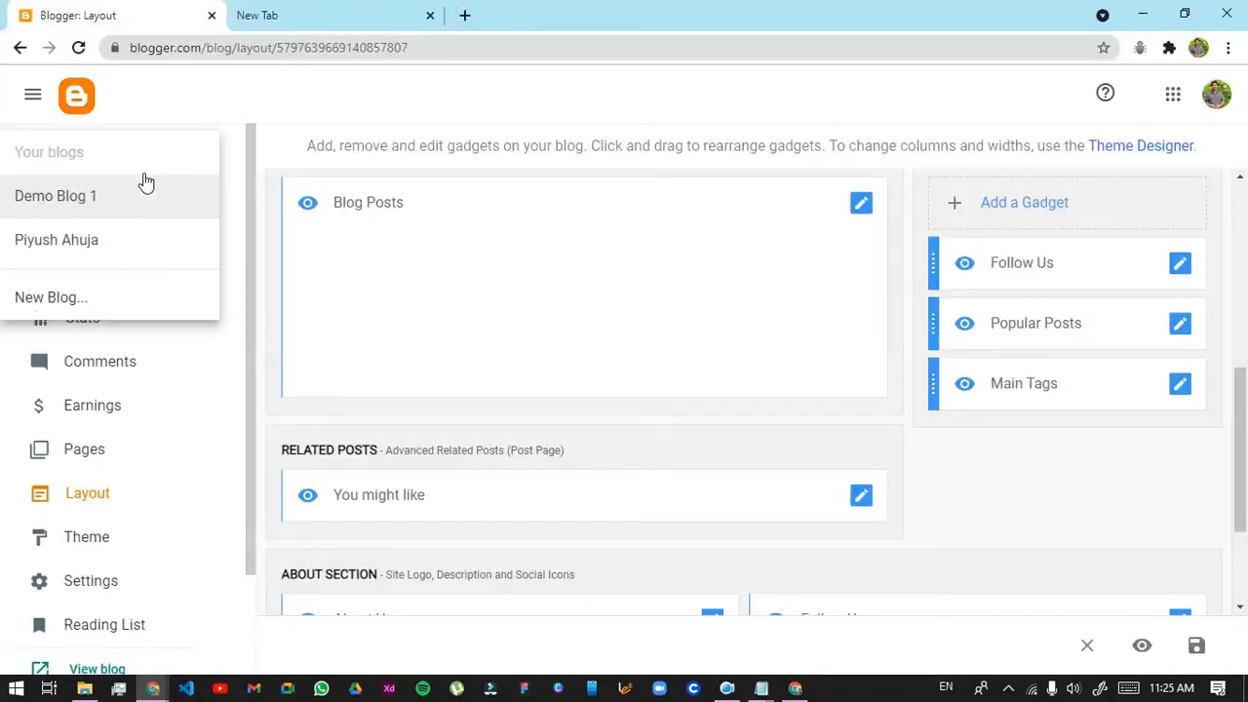
{"action": "left_click", "coordinate": [181, 94]}
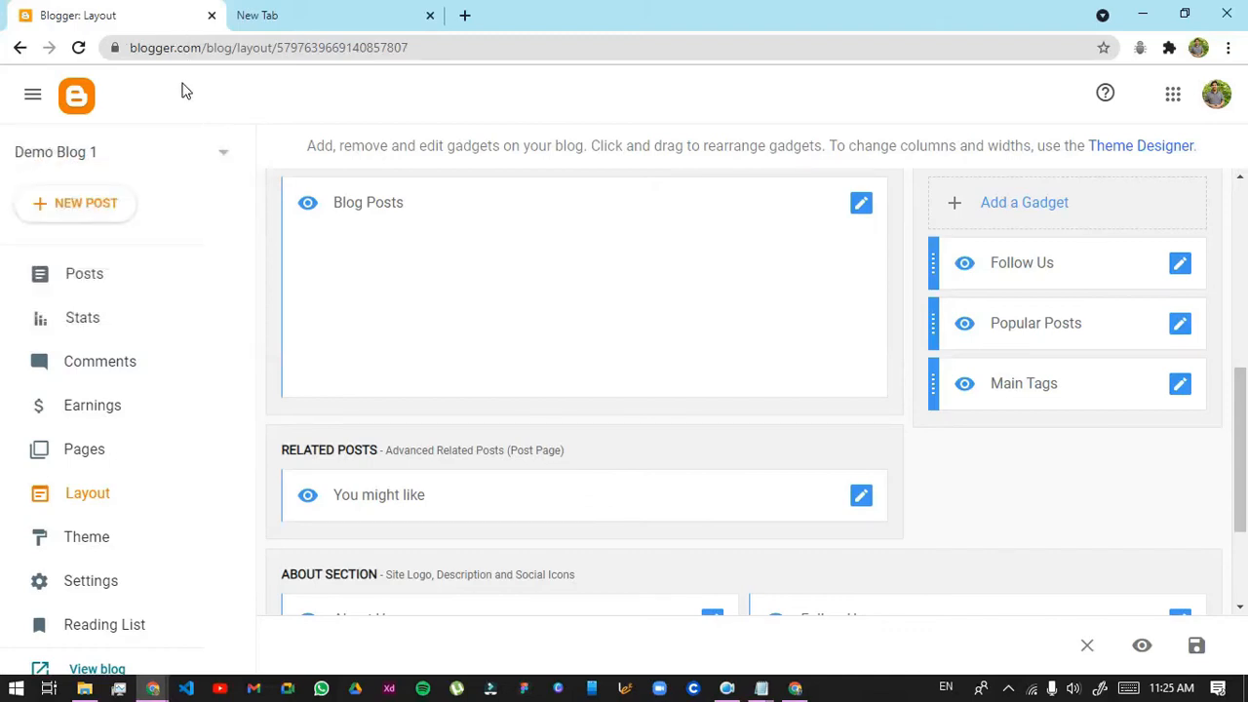
Search Google for "portfolio blogger template" in the empty browser tab
{"action": "left_click", "coordinate": [410, 10]}
{"action": "left_click", "coordinate": [70, 11]}
{"action": "left_click", "coordinate": [371, 10]}
{"action": "left_click", "coordinate": [75, 12]}
{"action": "left_click", "coordinate": [427, 12]}
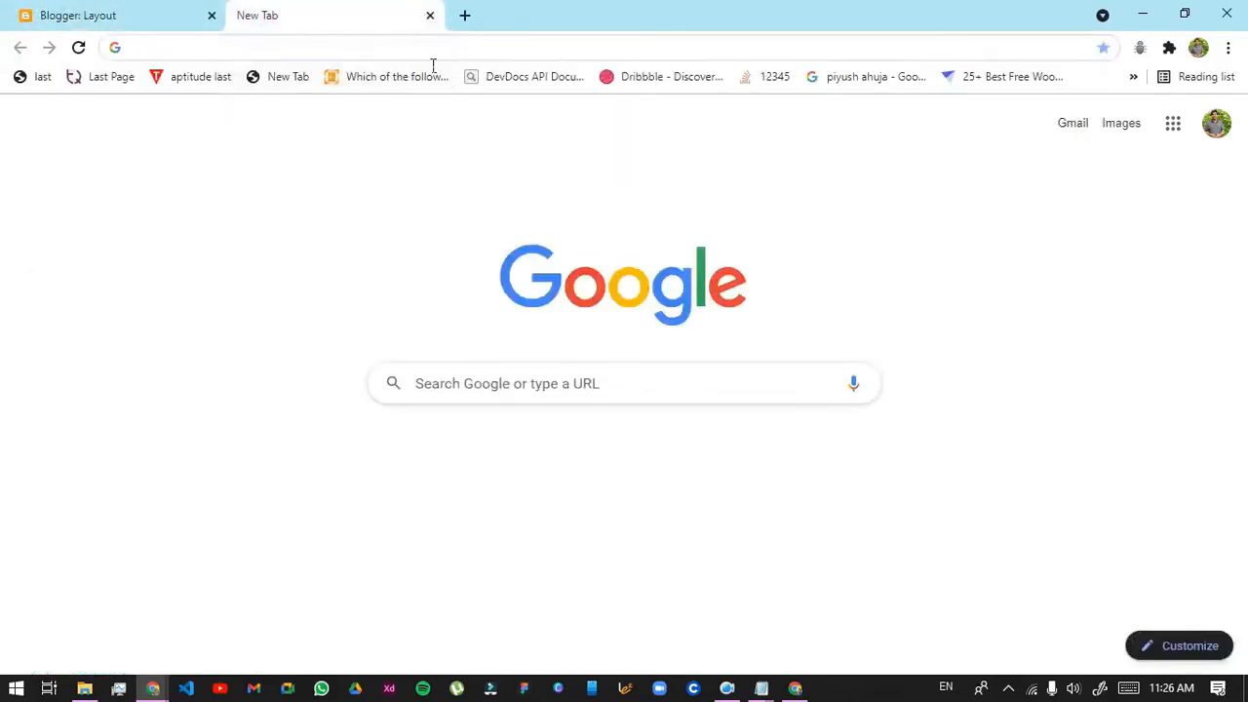
{"action": "type", "text": "p"}
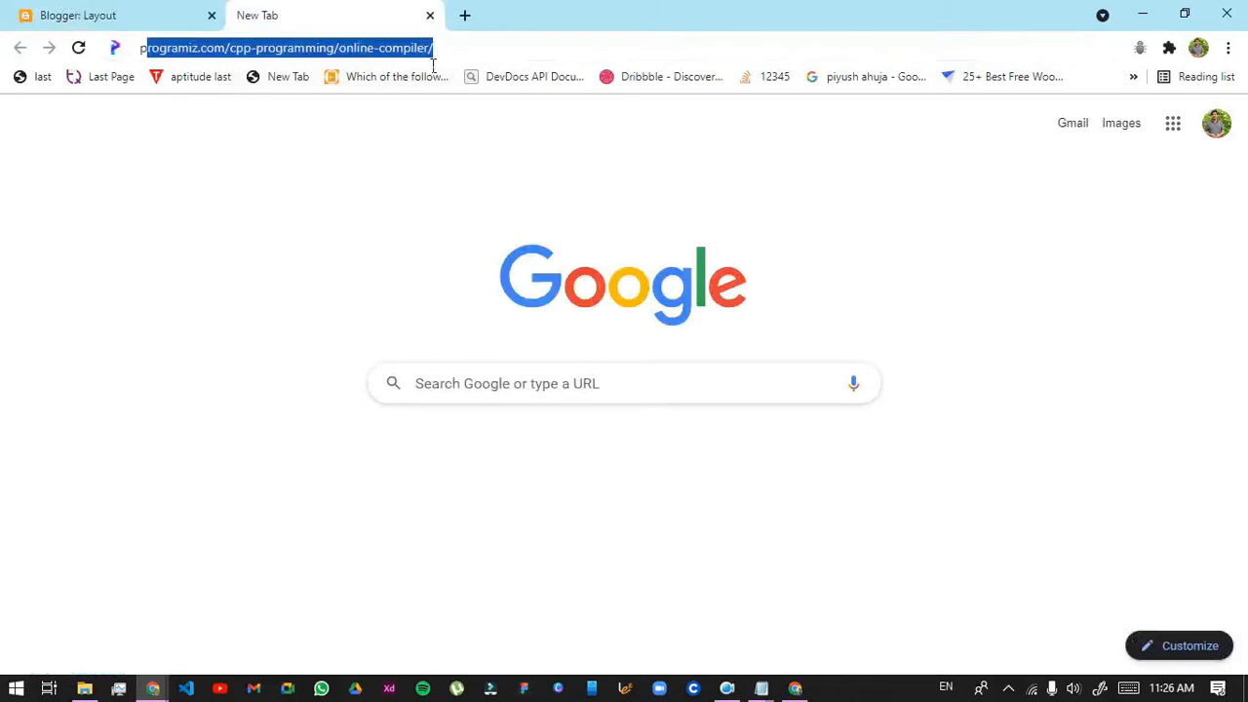
{"action": "type", "text": "ortfol"}
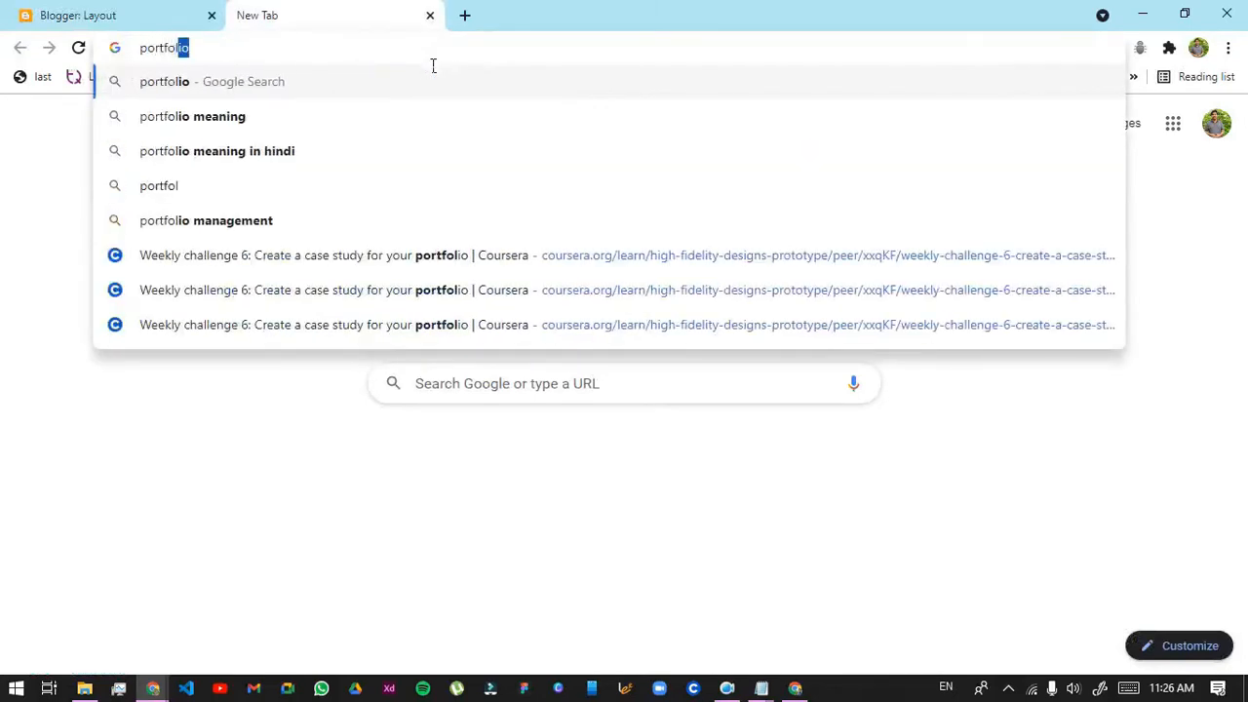
{"action": "key", "text": "BackSpace"}
{"action": "type", "text": "io"}
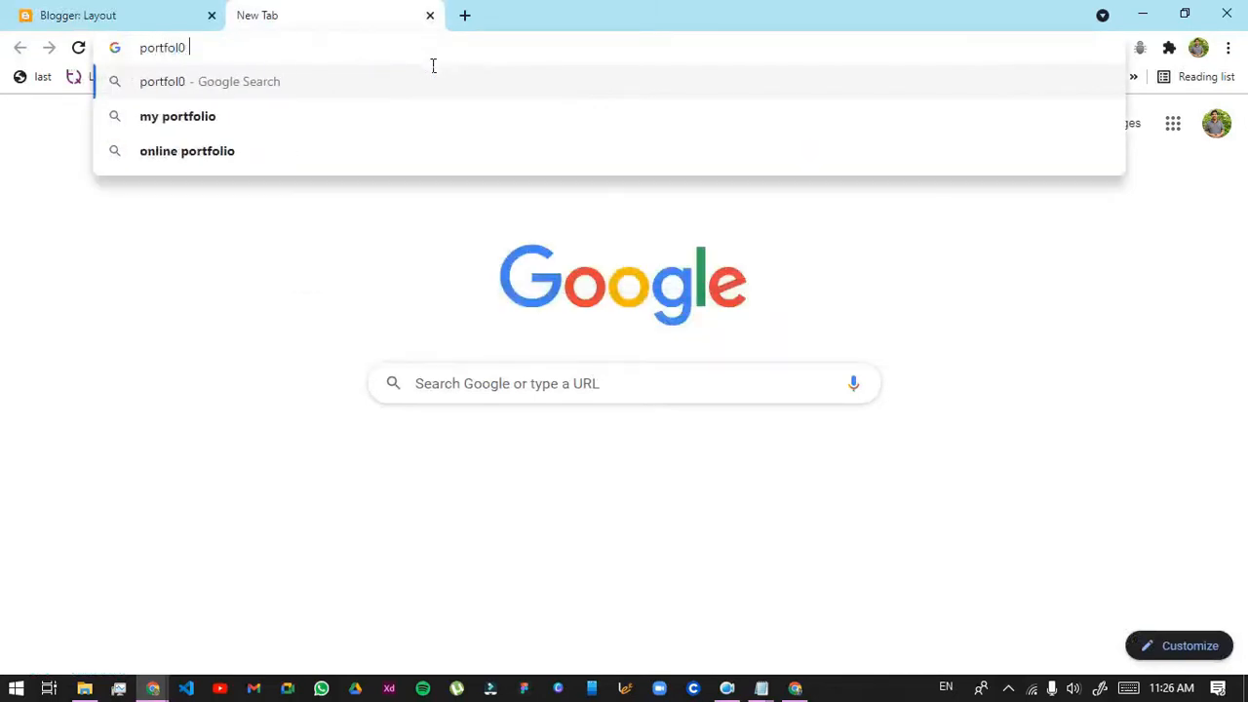
{"action": "type", "text": " b"}
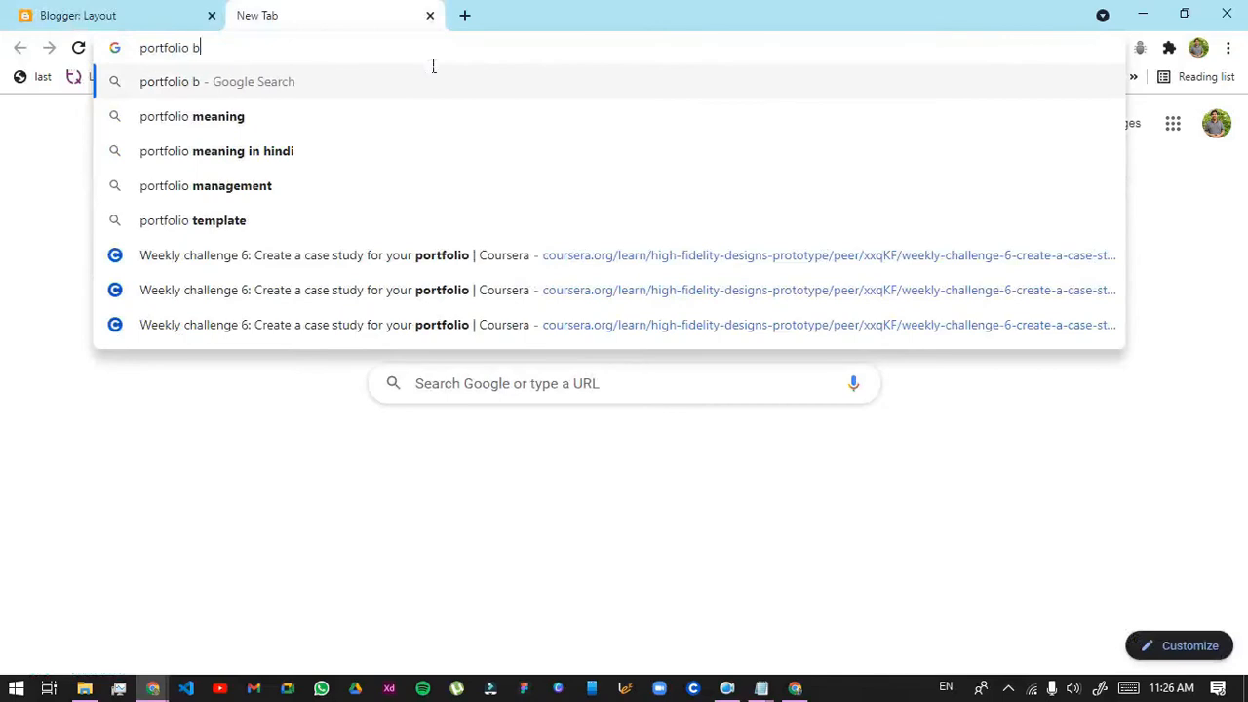
{"action": "type", "text": "logger"}
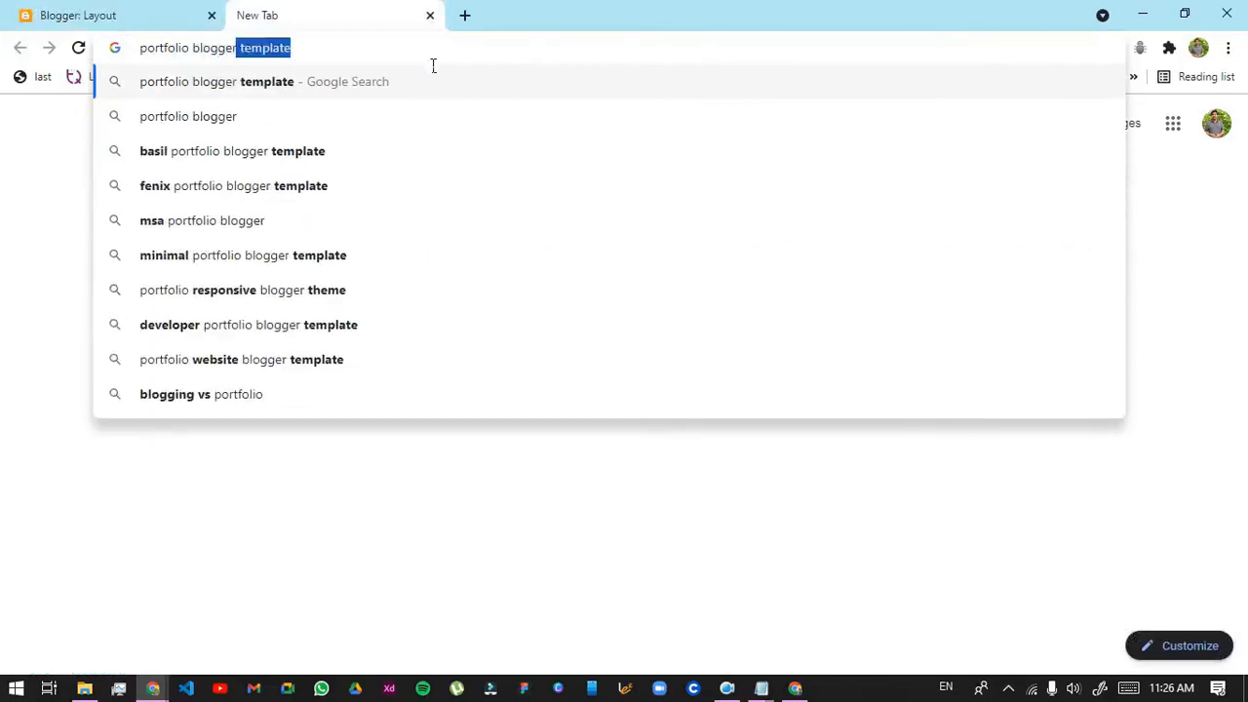
{"action": "key", "text": "Return"}
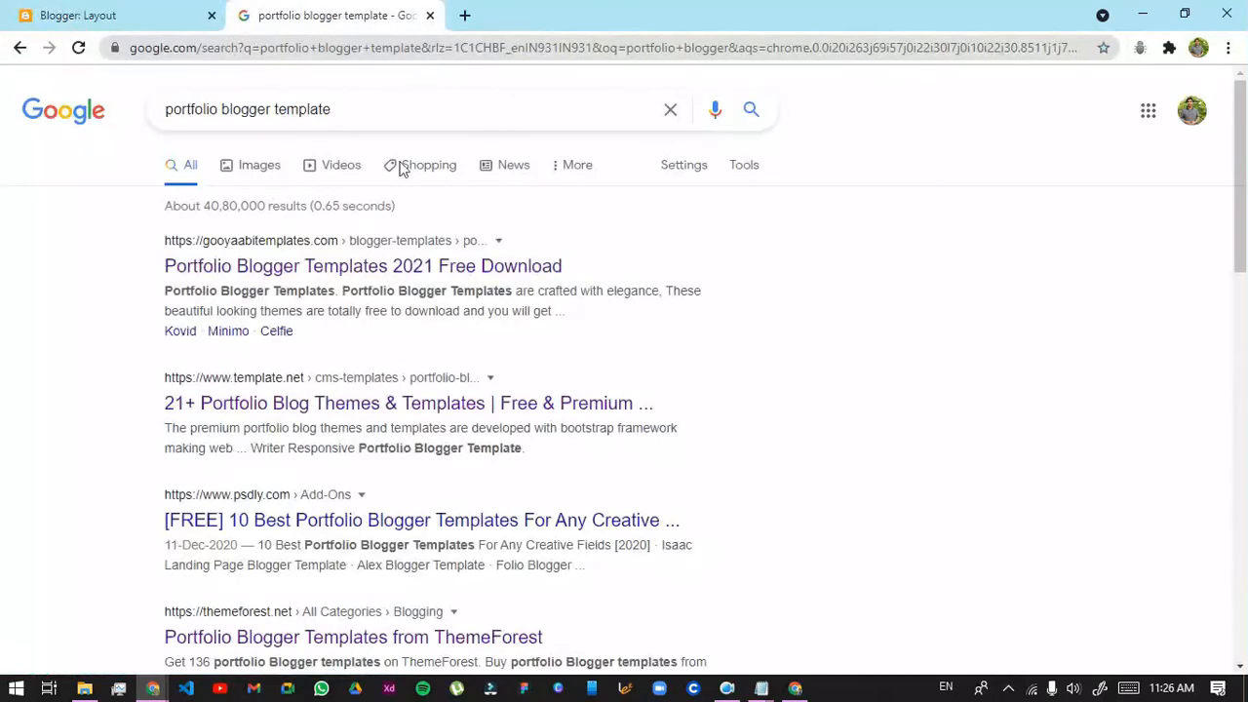
Browse the portfolio Blogger templates on gooyaabitemplates.com and return to the search results
{"action": "left_click", "coordinate": [337, 251]}
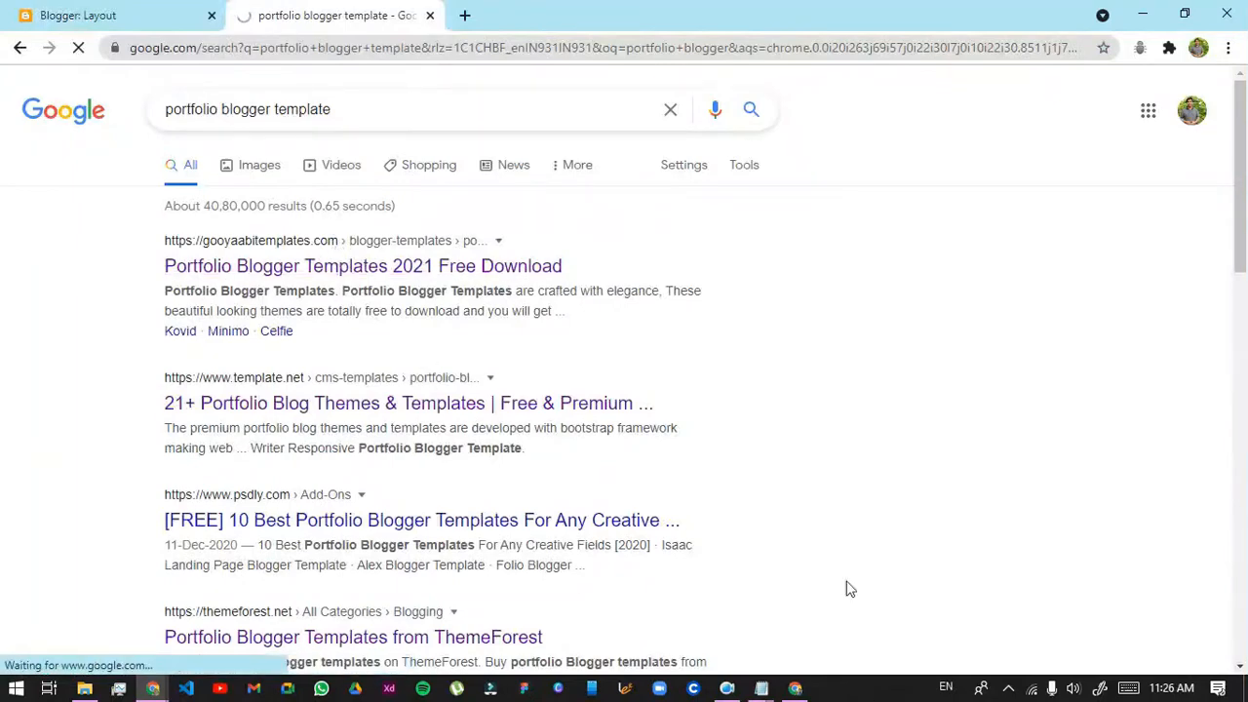
{"action": "scroll", "coordinate": [803, 447], "scroll_direction": "down", "scroll_amount": 4}
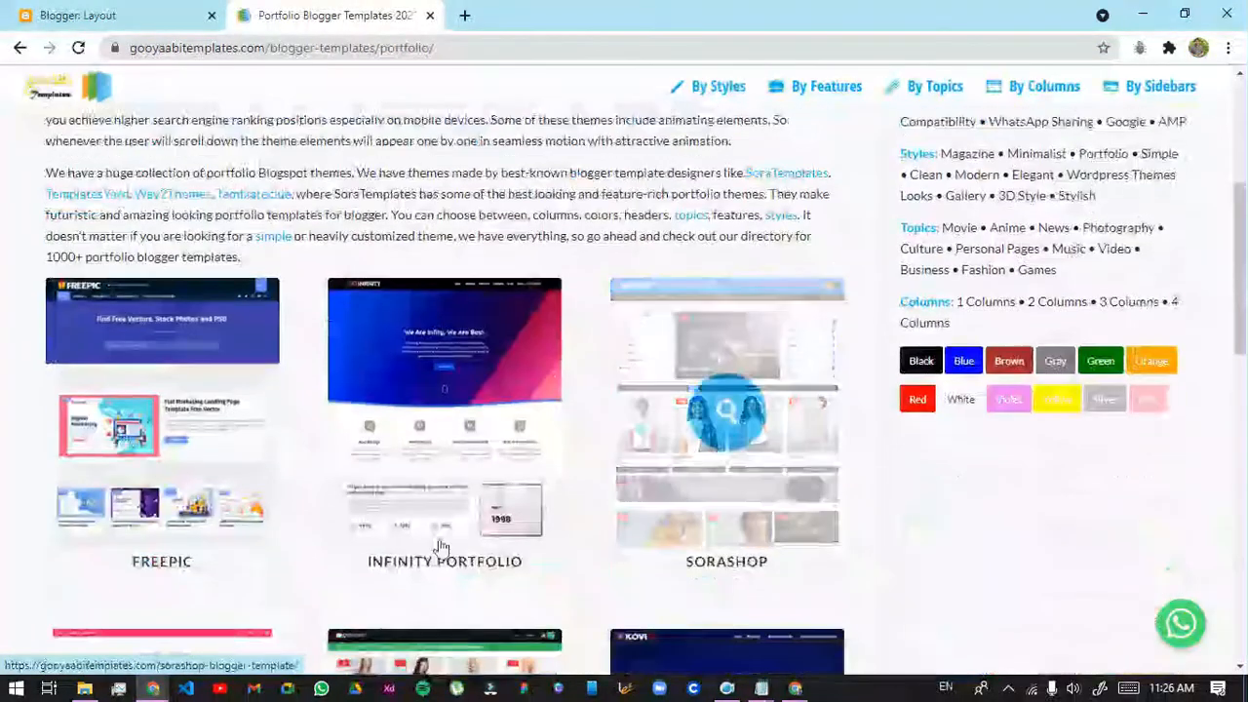
{"action": "scroll", "coordinate": [598, 312], "scroll_direction": "down", "scroll_amount": 3}
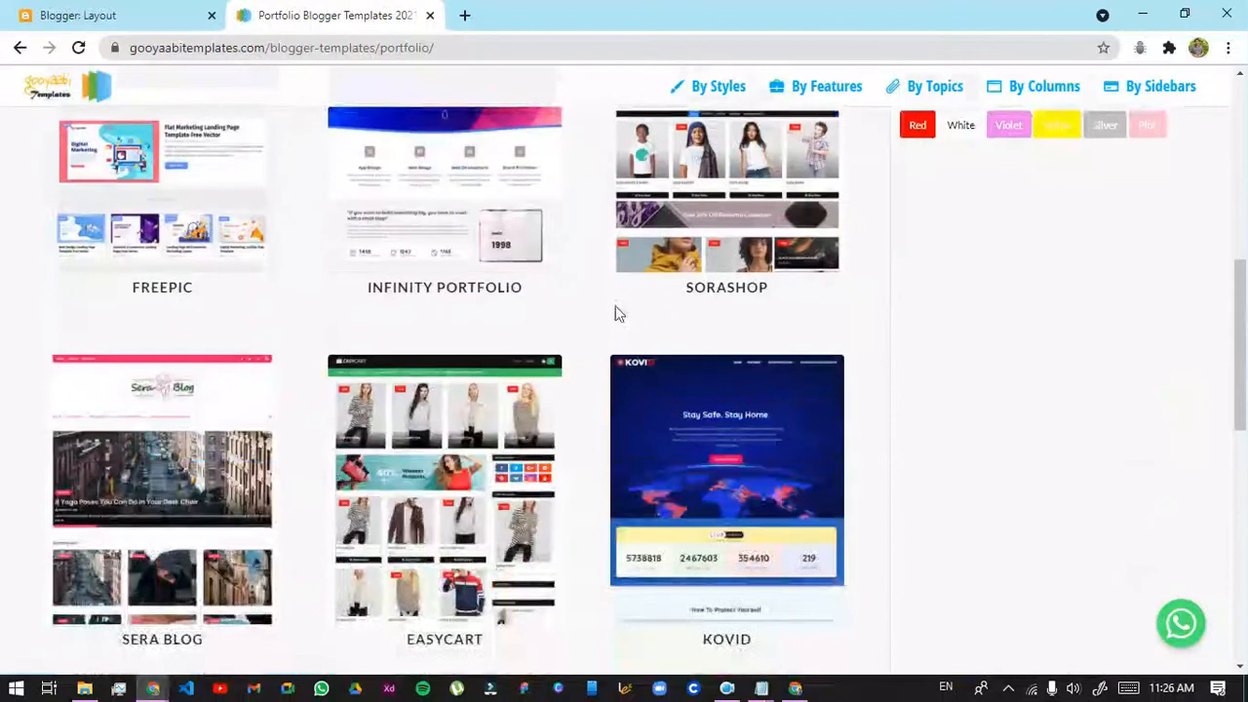
{"action": "scroll", "coordinate": [605, 312], "scroll_direction": "down", "scroll_amount": 4}
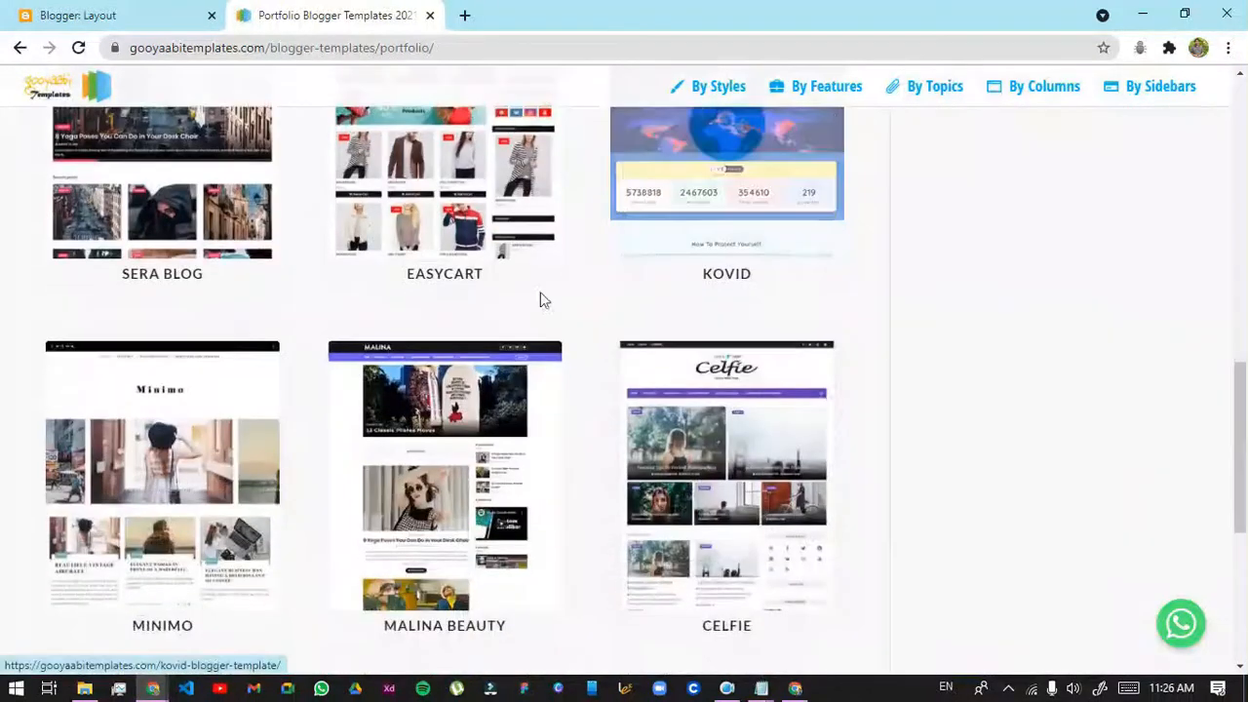
{"action": "left_click", "coordinate": [19, 47]}
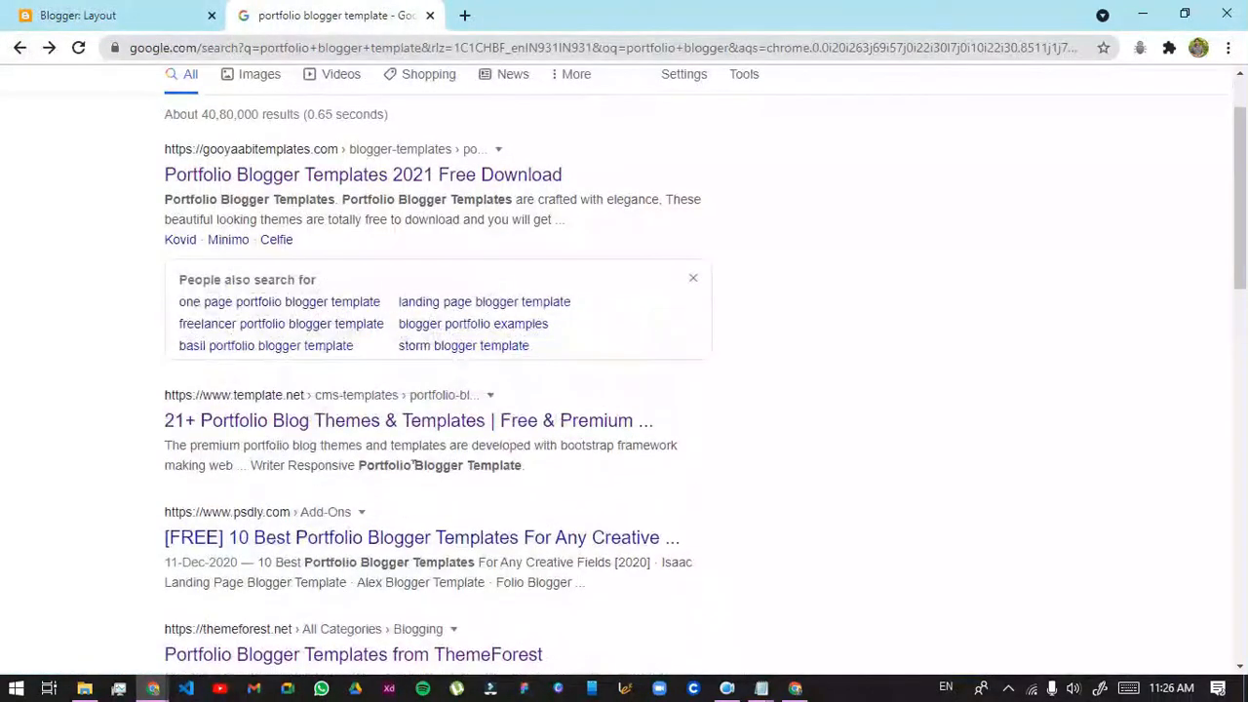
Open psdly.com's article on the 10 best free portfolio Blogger templates and find the Isaac template's demo and download links
{"action": "left_click", "coordinate": [410, 545]}
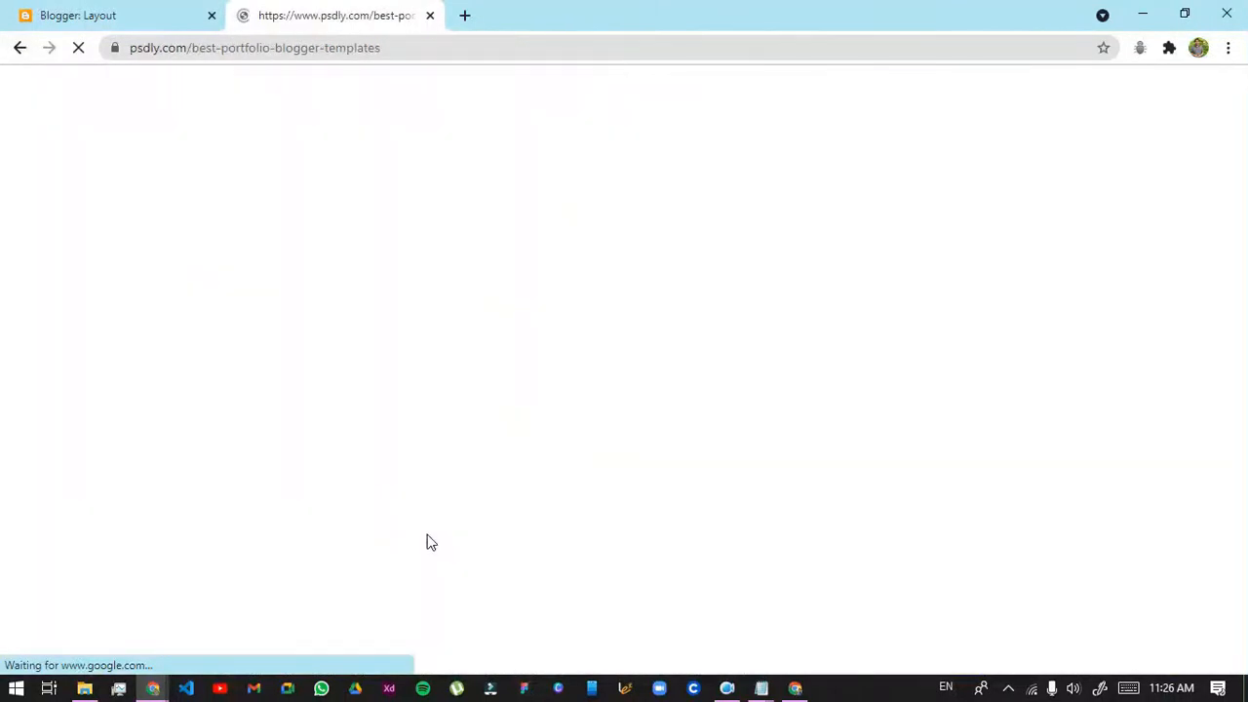
{"action": "scroll", "coordinate": [455, 529], "scroll_direction": "down", "scroll_amount": 3}
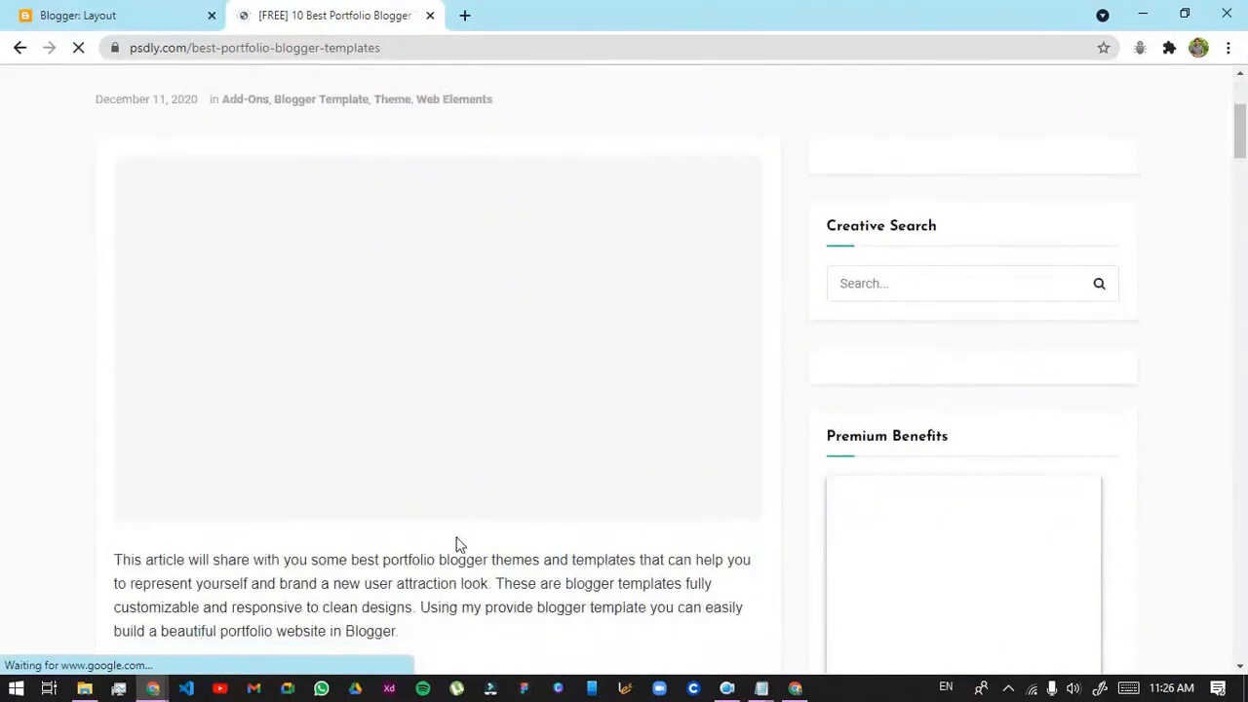
{"action": "scroll", "coordinate": [471, 456], "scroll_direction": "down", "scroll_amount": 10}
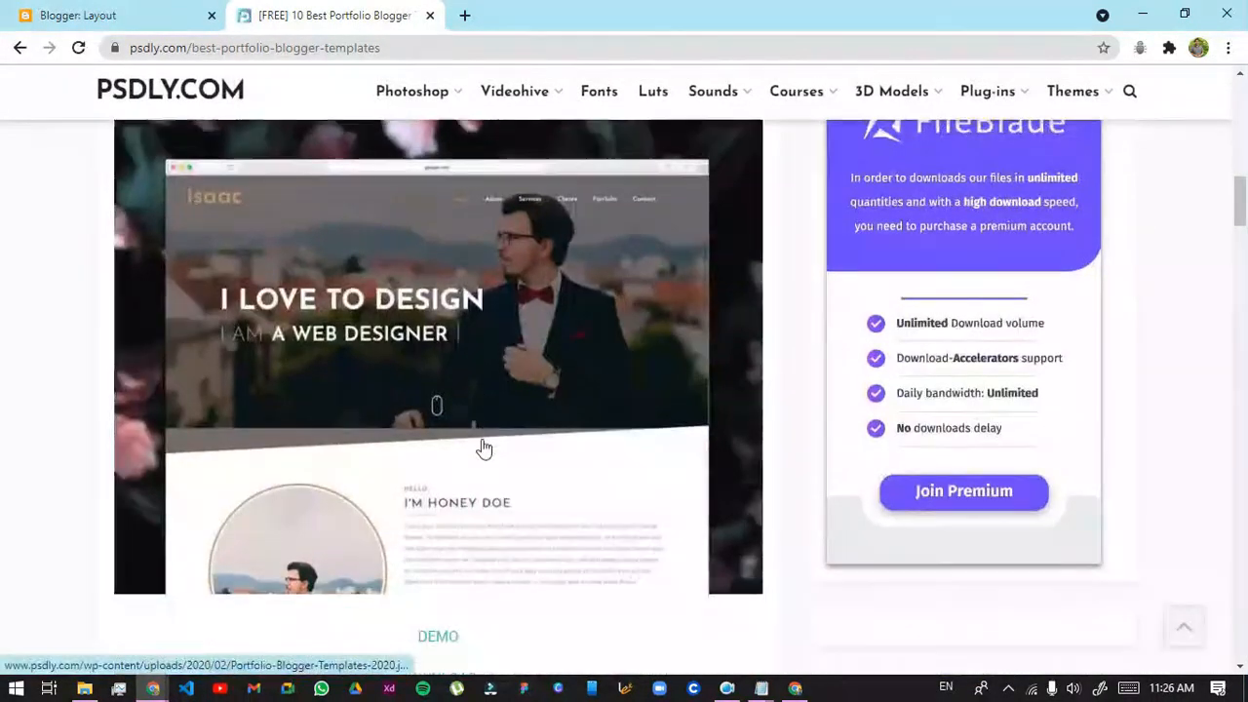
{"action": "scroll", "coordinate": [494, 412], "scroll_direction": "up", "scroll_amount": 1}
{"action": "scroll", "coordinate": [342, 385], "scroll_direction": "down", "scroll_amount": 2}
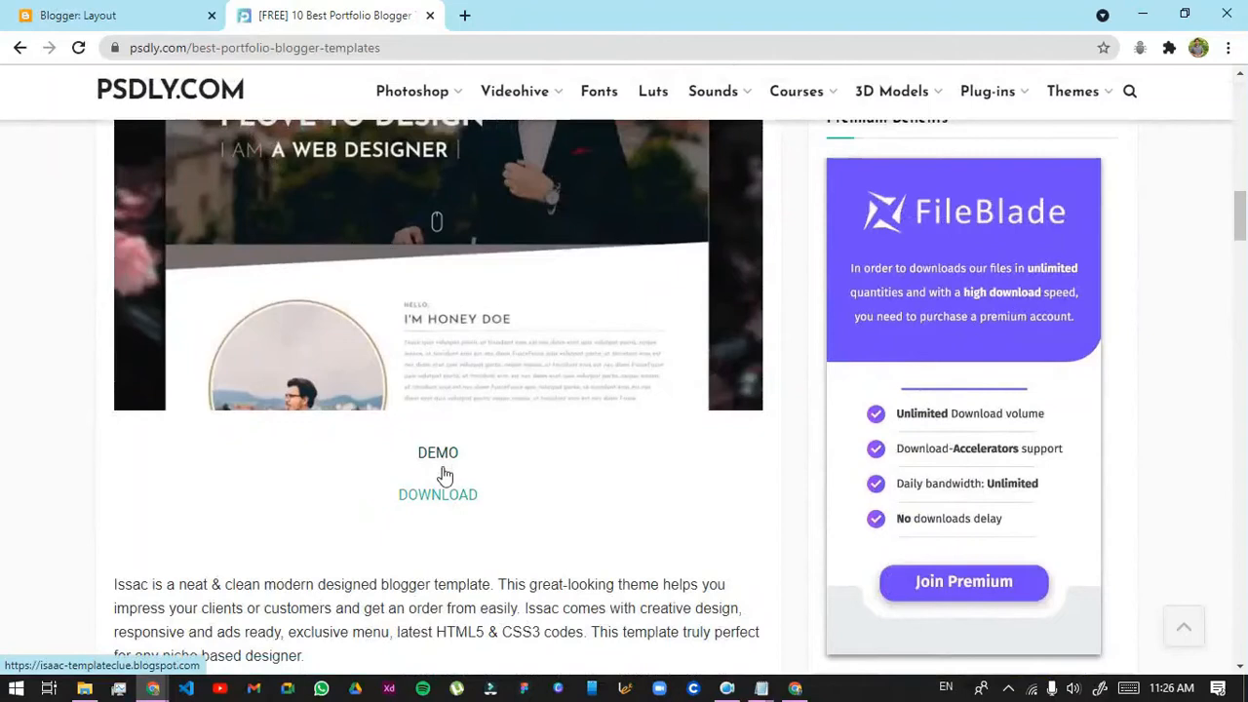
Download the Isaac Blogger Template (Free Version) ZIP file from Google Drive to the Desktop and show it in File Explorer
{"action": "left_click", "coordinate": [436, 499]}
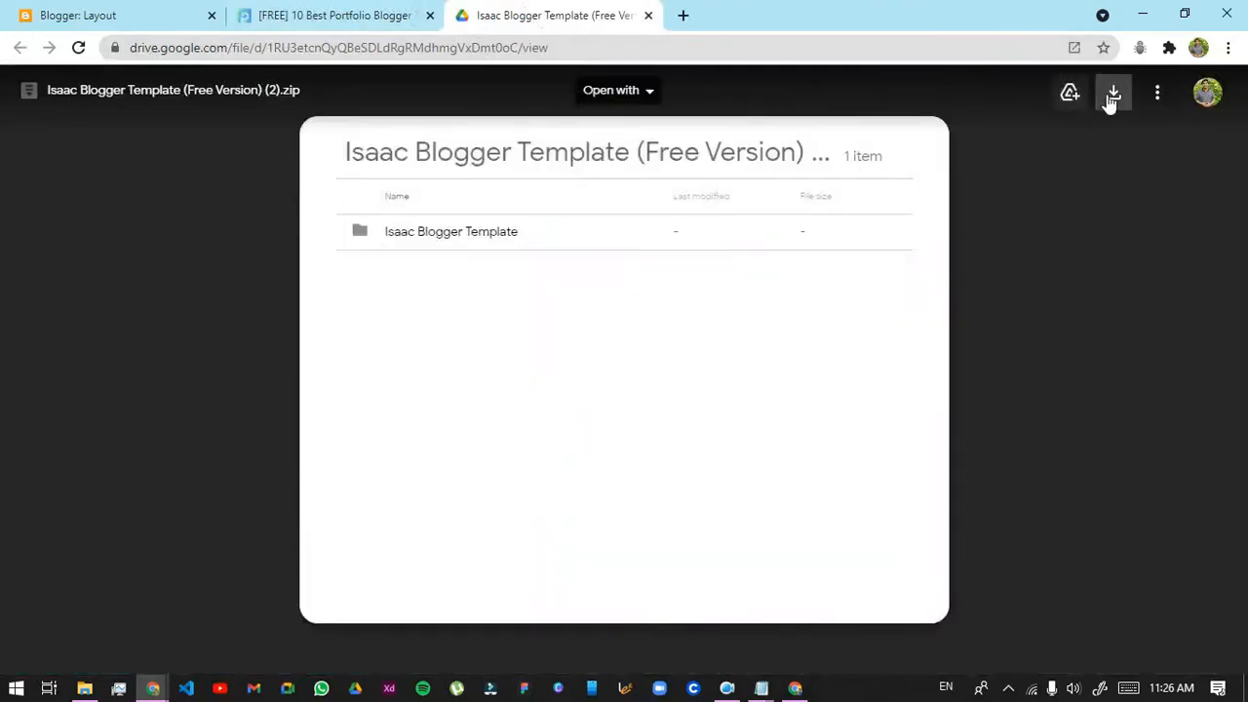
{"action": "left_click", "coordinate": [1113, 94]}
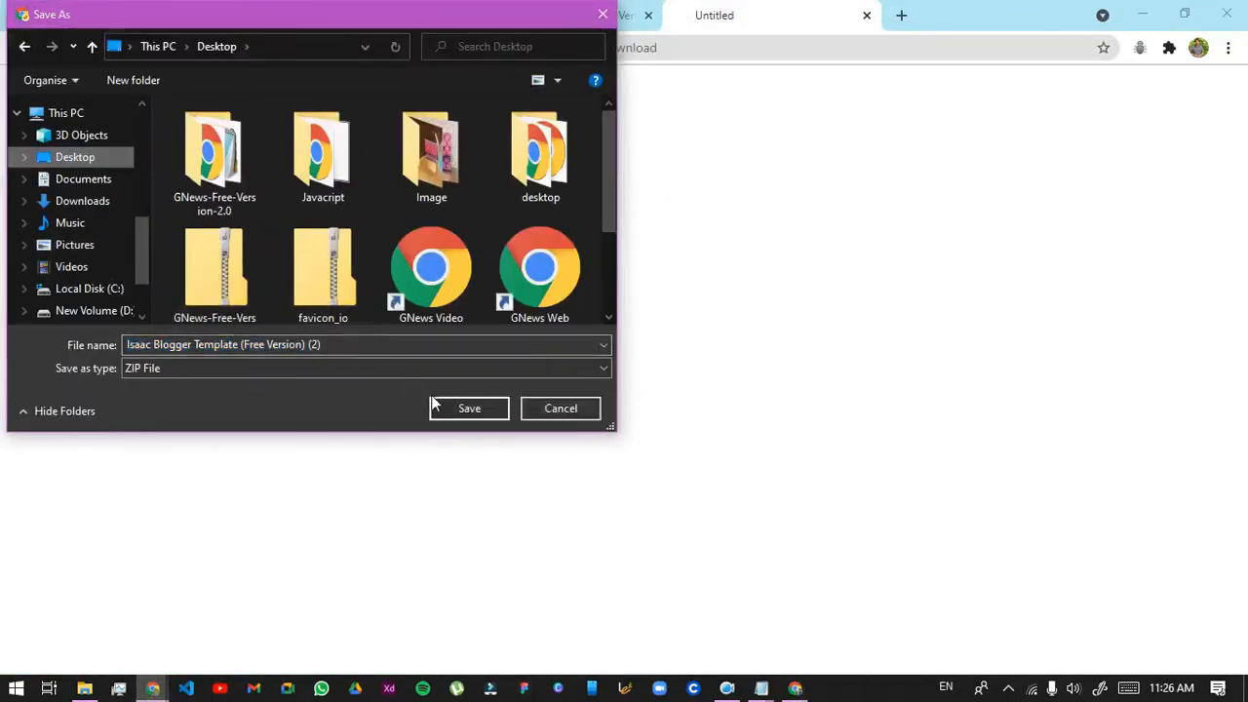
{"action": "left_click", "coordinate": [444, 407]}
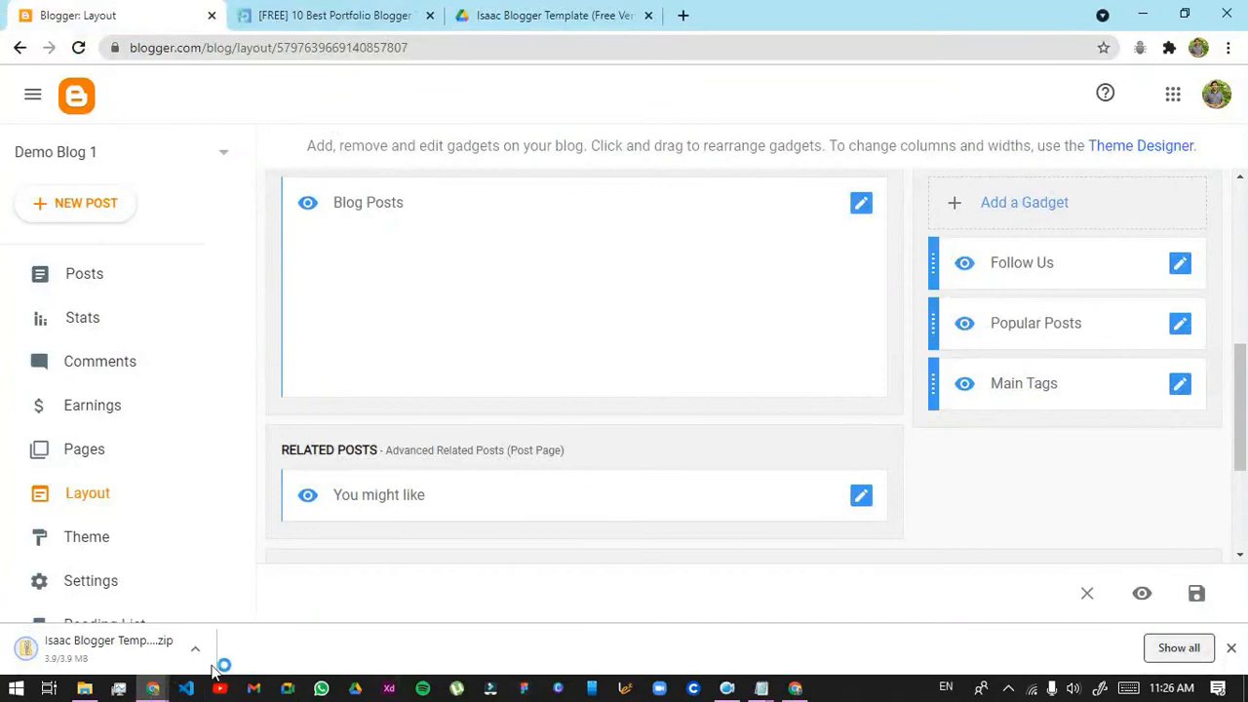
{"action": "left_click", "coordinate": [200, 647]}
{"action": "left_click", "coordinate": [237, 589]}
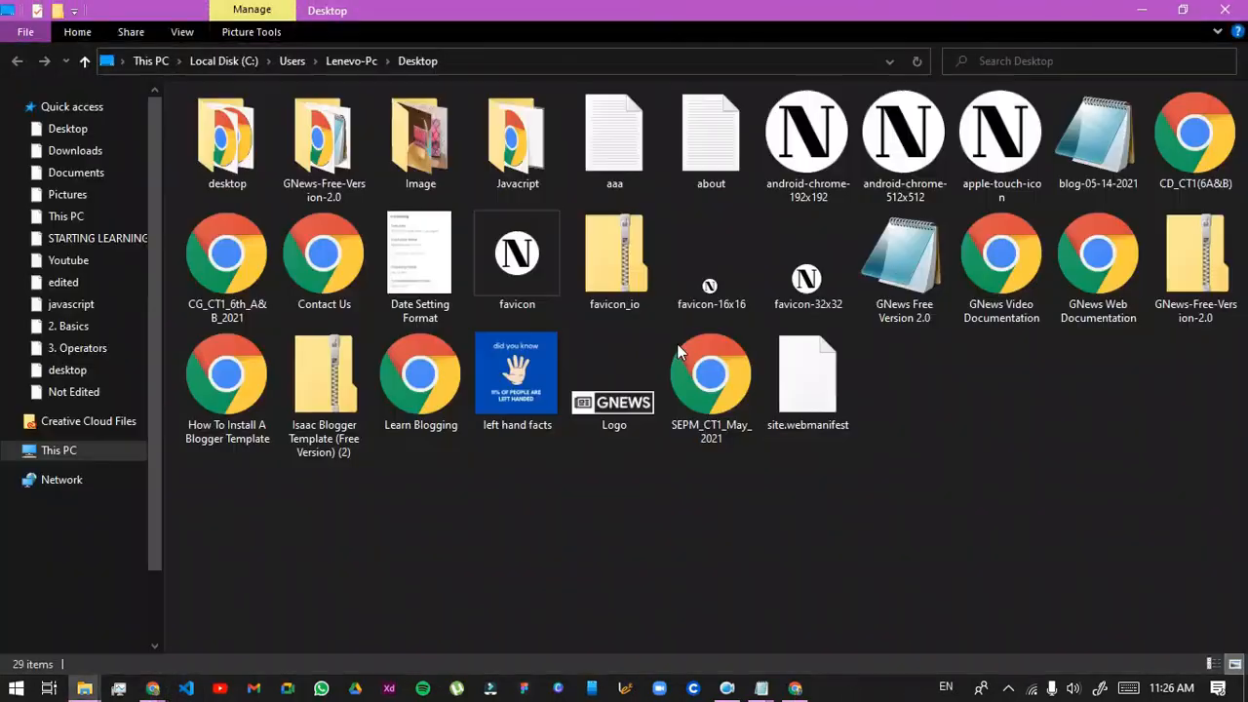
Delete the Logo, favicon, android-chrome-192x192, apple-touch-icon and android-chrome-512x512 images from the Desktop folder
{"action": "left_click", "coordinate": [618, 395]}
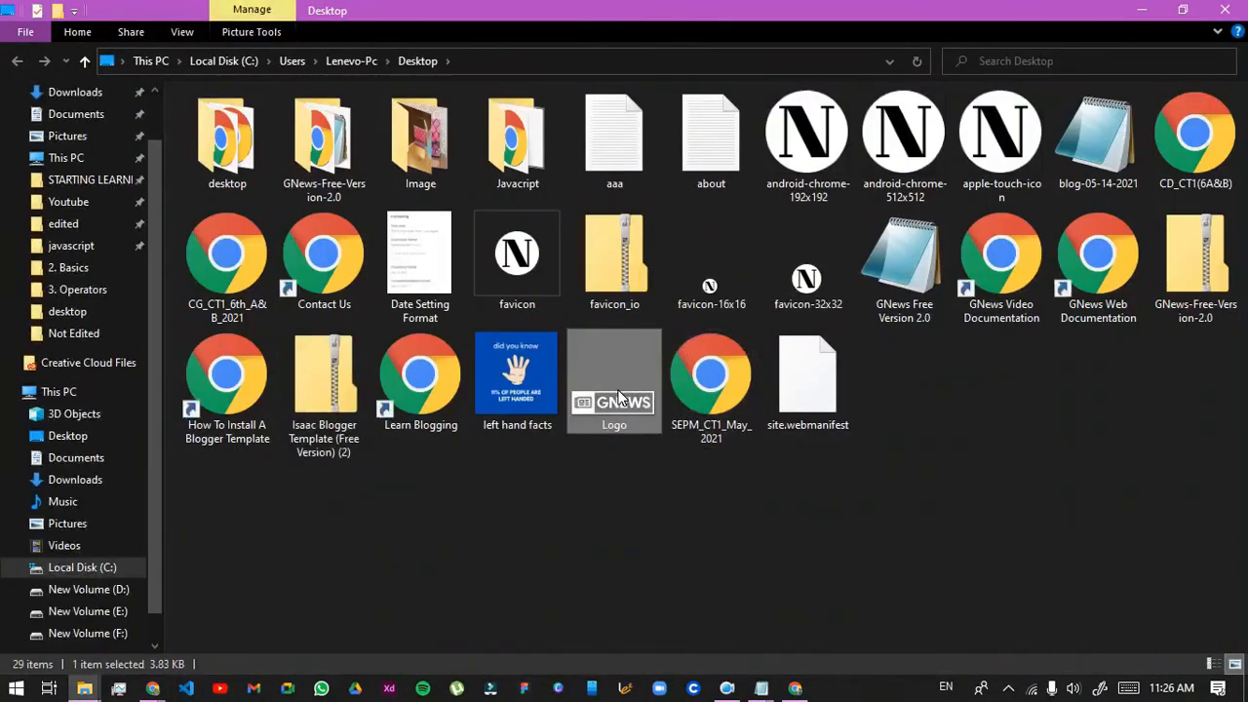
{"action": "key", "text": "Delete"}
{"action": "left_click", "coordinate": [521, 269]}
{"action": "key", "text": "Delete"}
{"action": "left_click", "coordinate": [795, 144]}
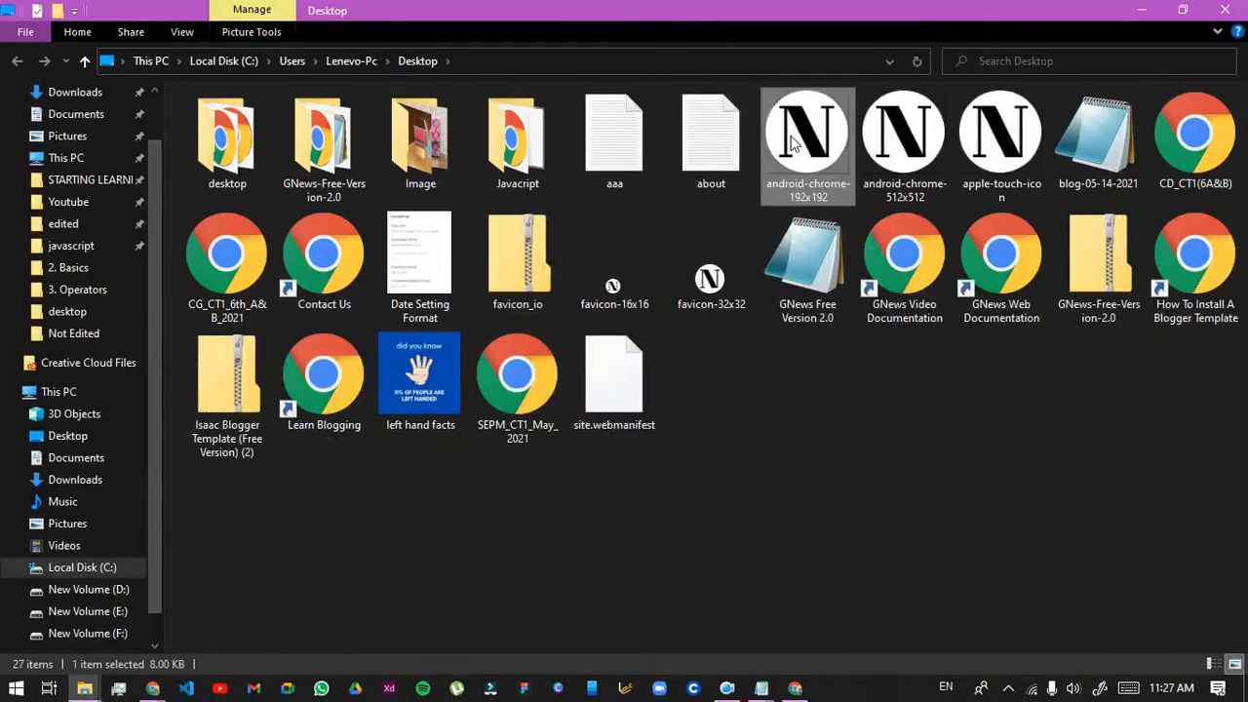
{"action": "key", "text": "Delete"}
{"action": "left_click", "coordinate": [902, 154]}
{"action": "key", "text": "Delete"}
{"action": "left_click", "coordinate": [808, 146]}
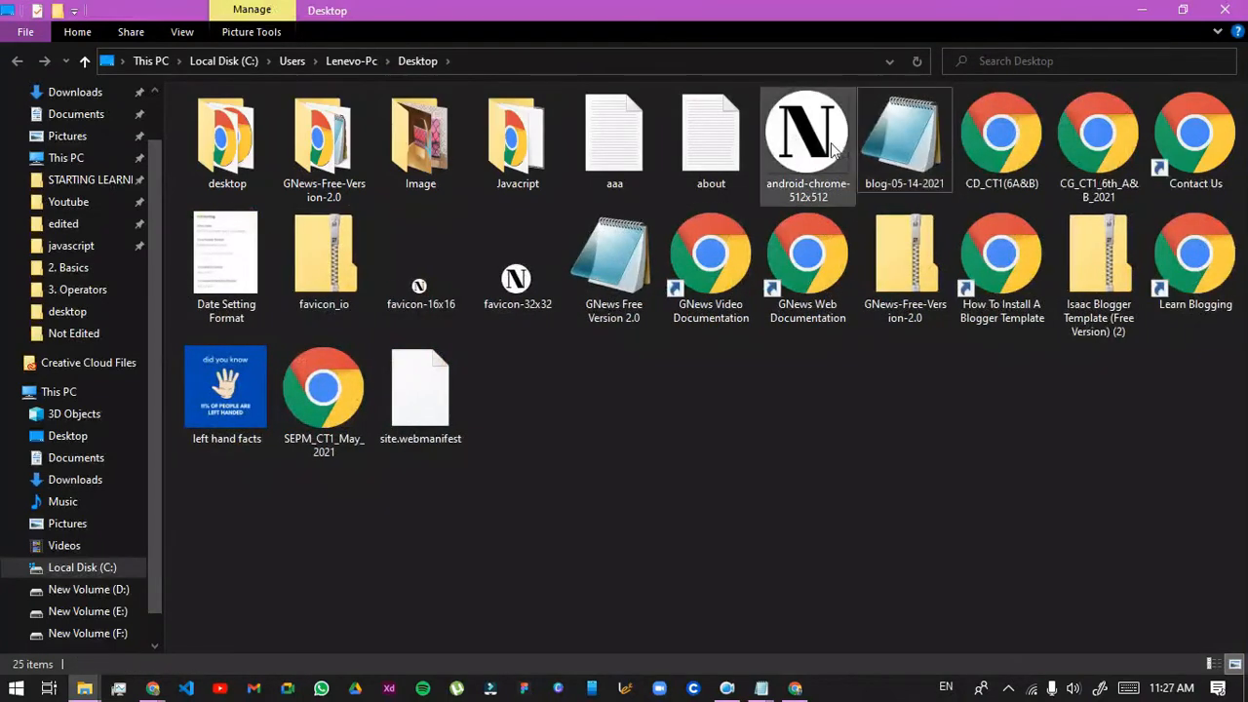
{"action": "key", "text": "Delete"}
Delete the GNews Video Documentation, GNews Web Documentation and Learn Blogging shortcuts from the Desktop folder
{"action": "left_click", "coordinate": [671, 285]}
{"action": "key", "text": "Delete"}
{"action": "left_click", "coordinate": [638, 280]}
{"action": "key", "text": "Delete"}
{"action": "left_click", "coordinate": [902, 257]}
{"action": "key", "text": "Delete"}
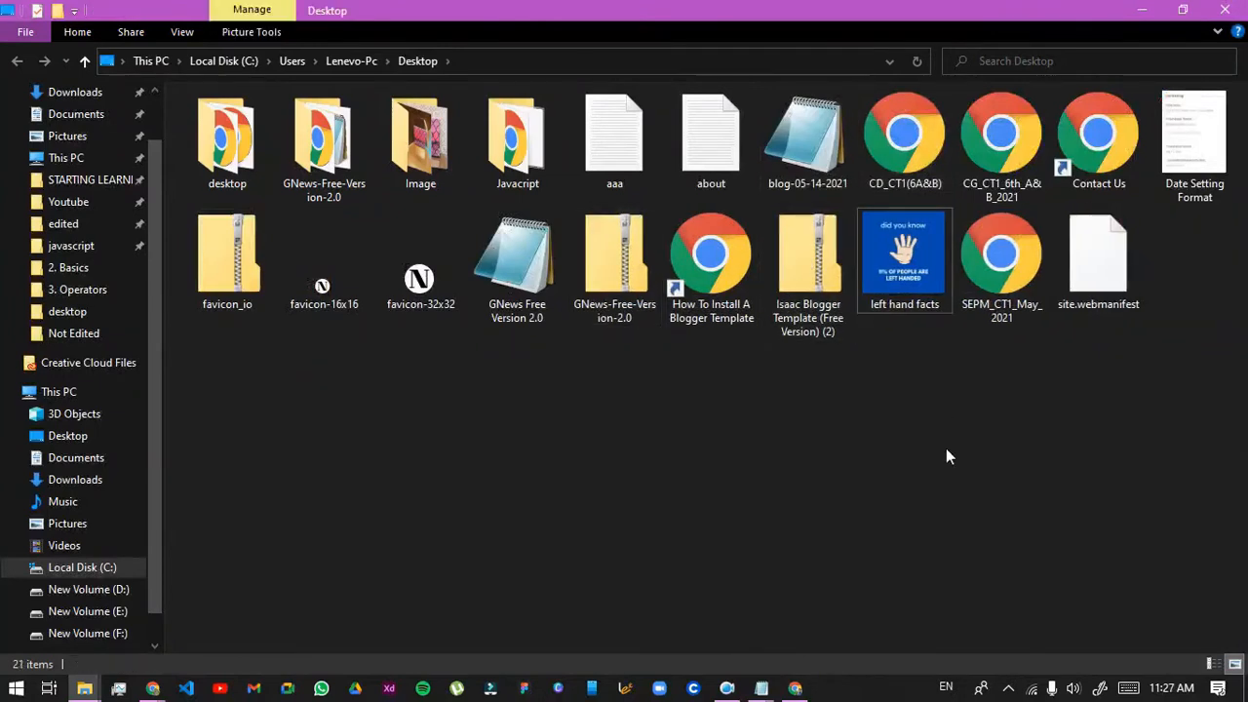
Extract the Isaac Blogger Template (Free Version) (2) ZIP file into a folder of the same name on the Desktop
{"action": "left_click", "coordinate": [793, 306]}
{"action": "right_click", "coordinate": [784, 295]}
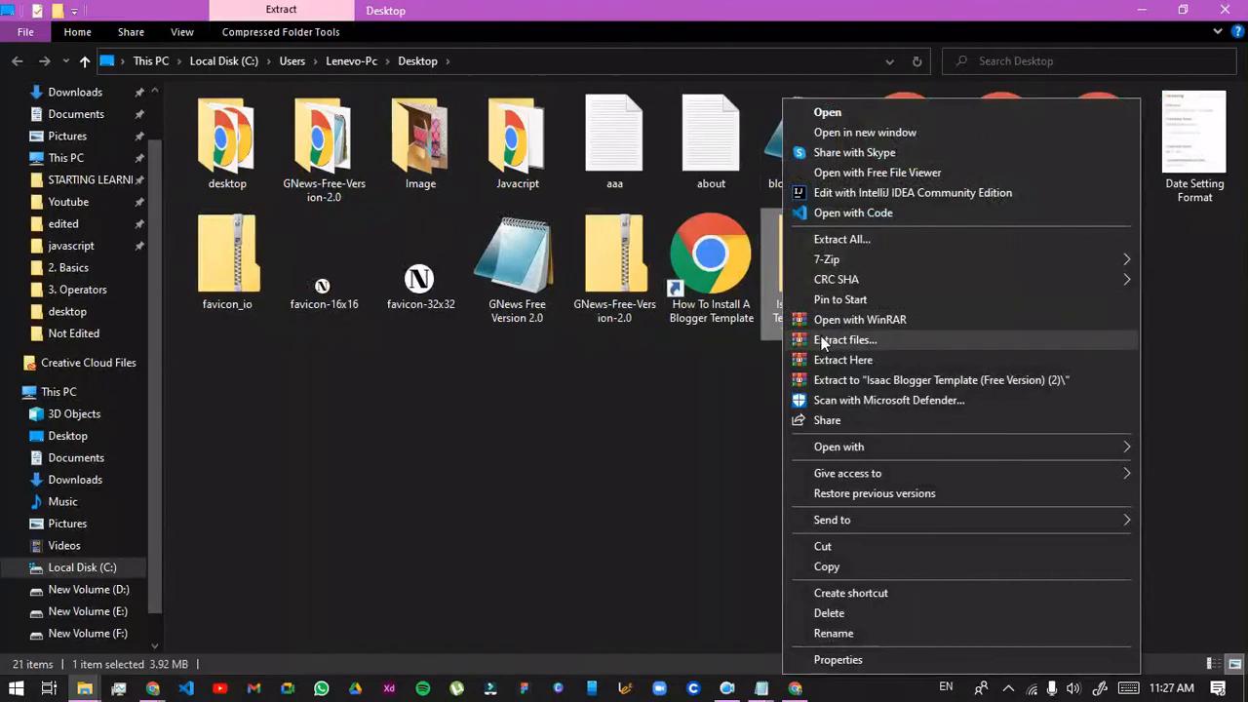
{"action": "left_click", "coordinate": [828, 380]}
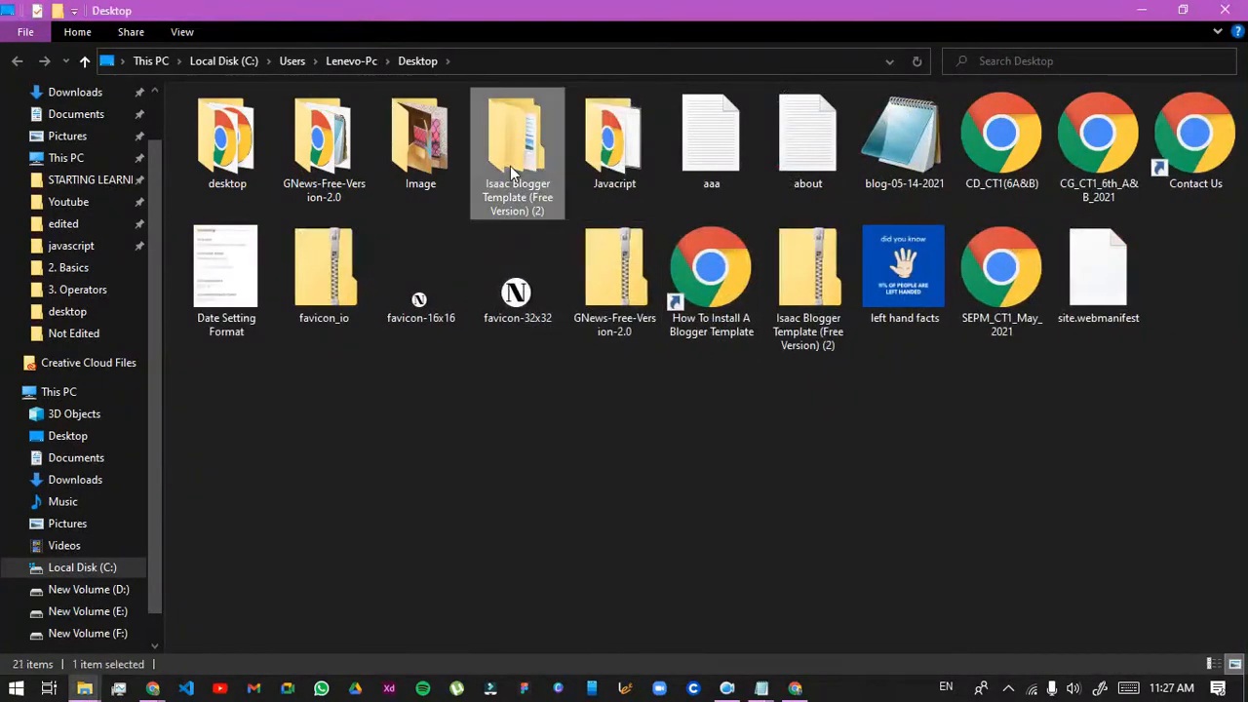
Open the Issac. Blogger Template XML file from the extracted folder in Notepad, copy all of its code and minimize Notepad
{"action": "double_click", "coordinate": [531, 195]}
{"action": "double_click", "coordinate": [339, 120]}
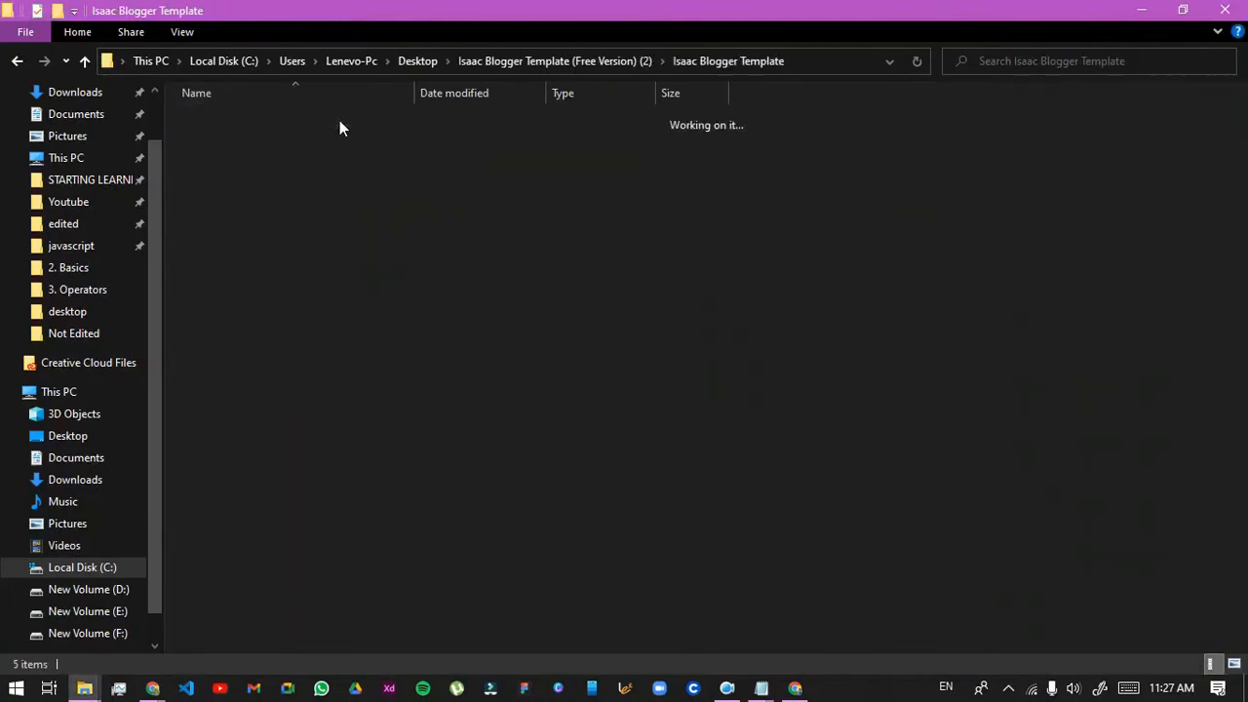
{"action": "double_click", "coordinate": [259, 158]}
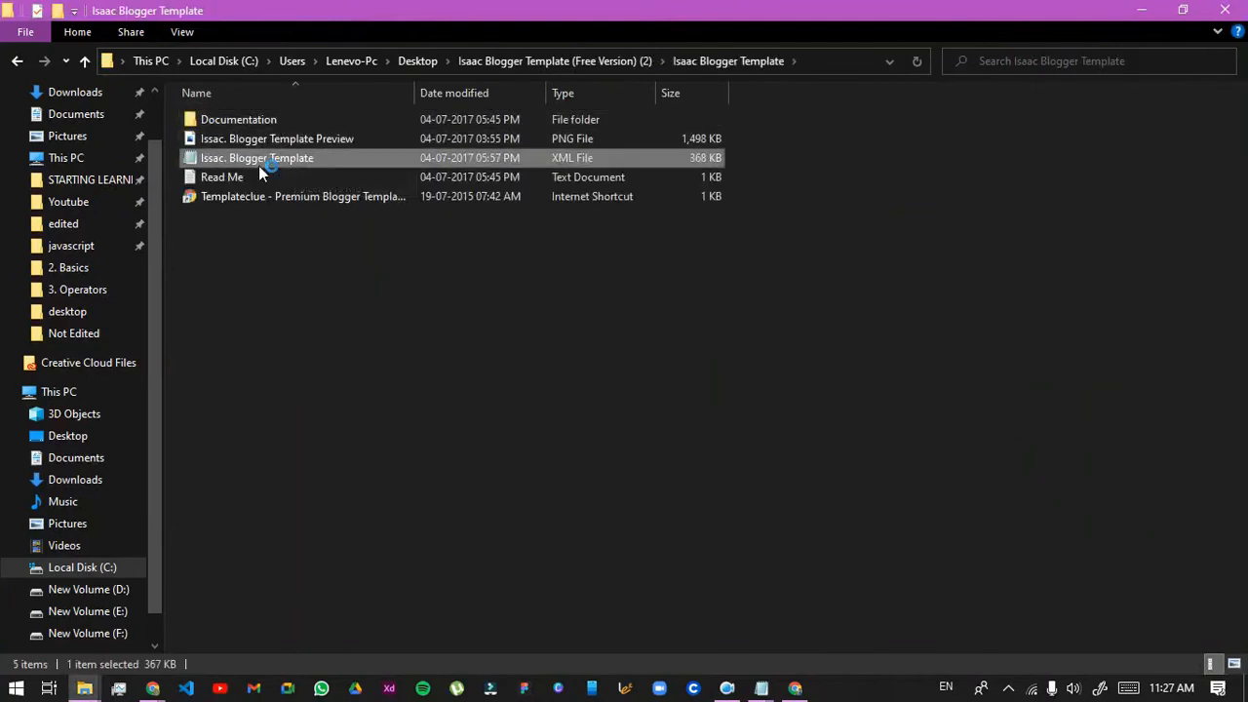
{"action": "key", "text": "ctrl+a"}
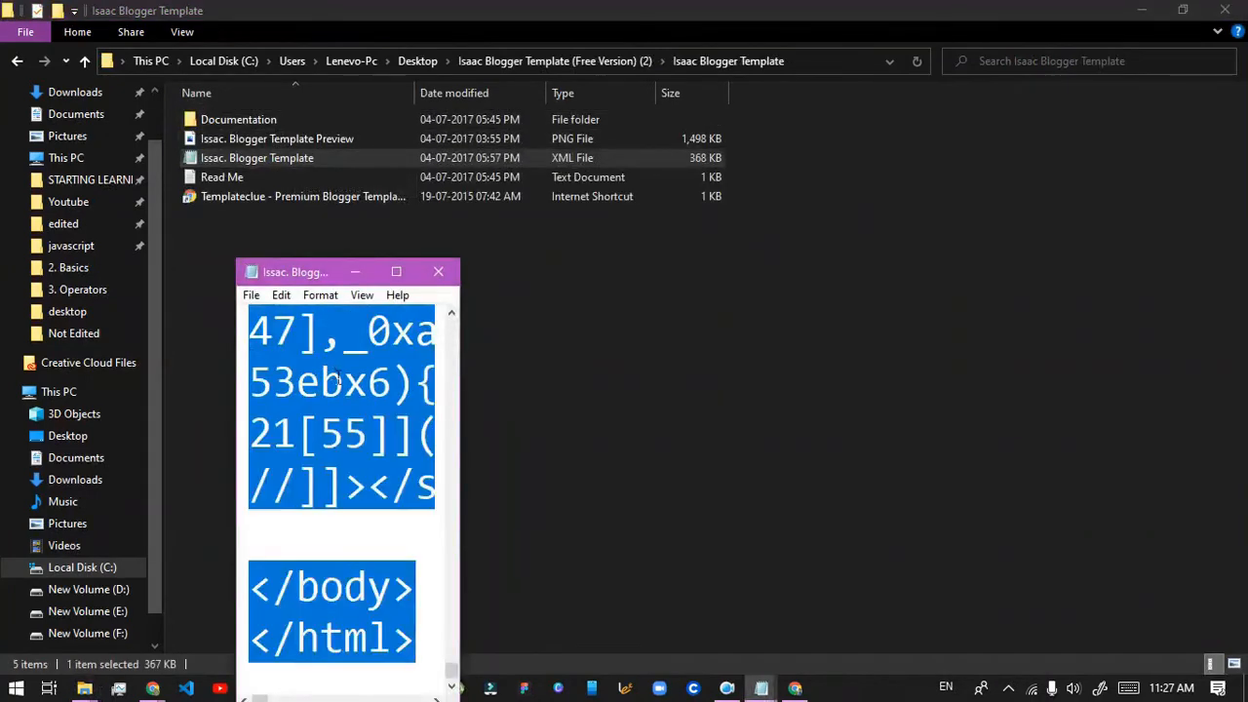
{"action": "left_click", "coordinate": [396, 272]}
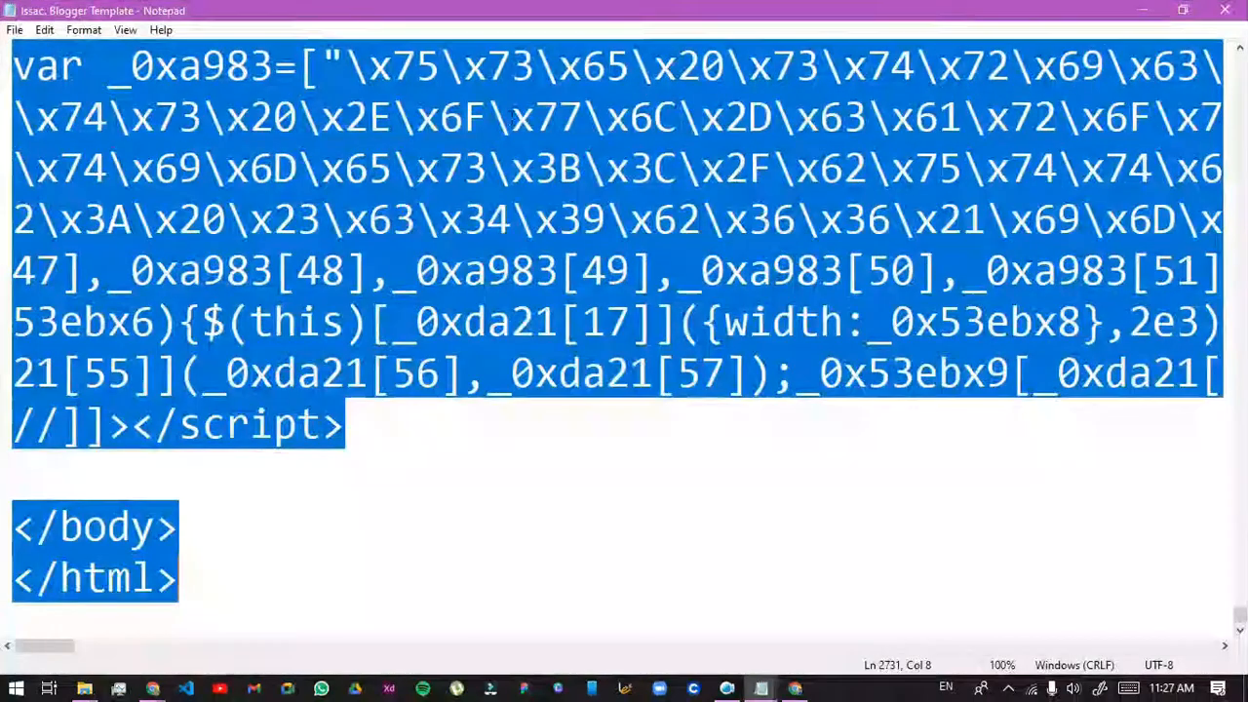
{"action": "left_click", "coordinate": [1149, 9]}
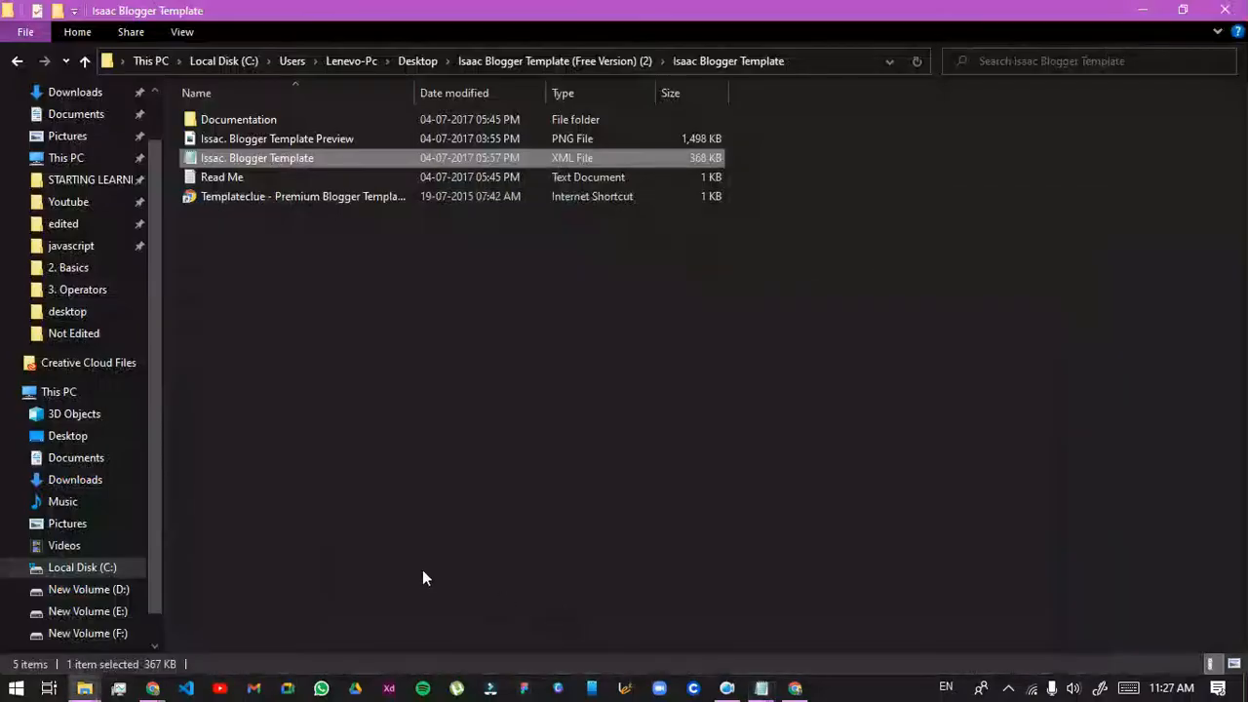
Switch to Blogger in Chrome and open the HTML editor of Demo Blog 1's current theme
{"action": "left_click", "coordinate": [153, 688]}
{"action": "mouse_move", "coordinate": [200, 661]}
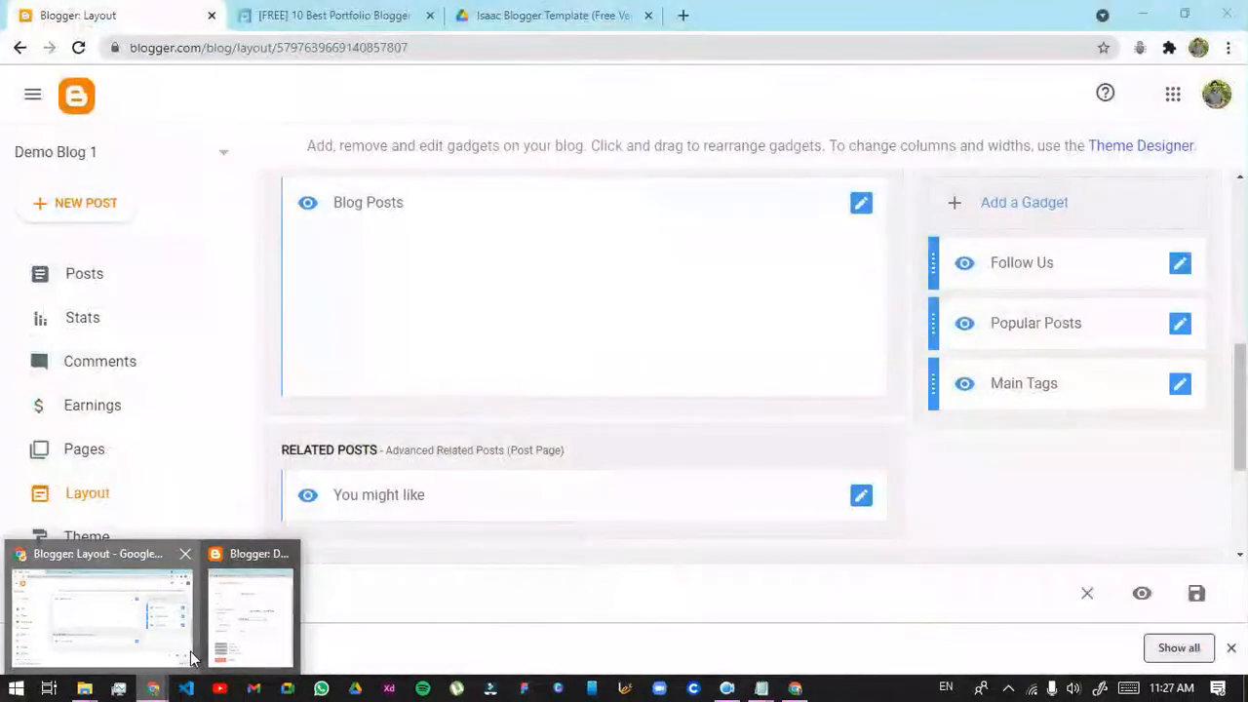
{"action": "left_click", "coordinate": [191, 651]}
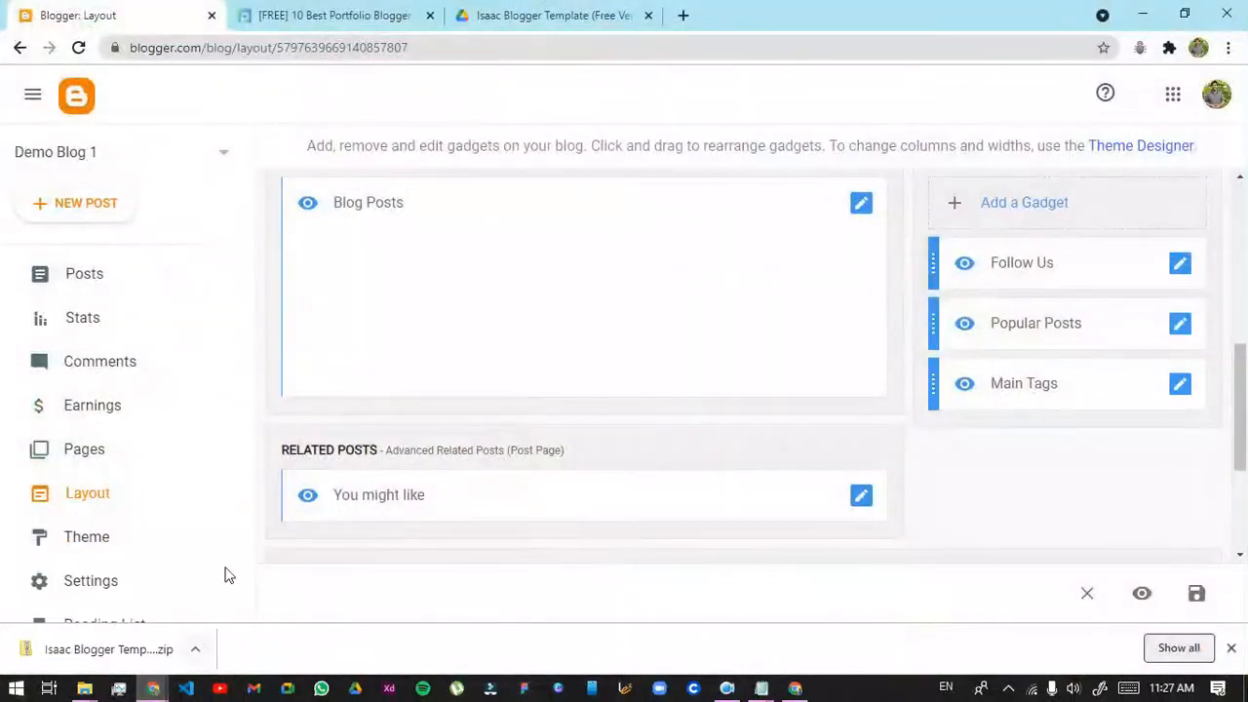
{"action": "left_click", "coordinate": [132, 536]}
{"action": "left_click", "coordinate": [628, 277]}
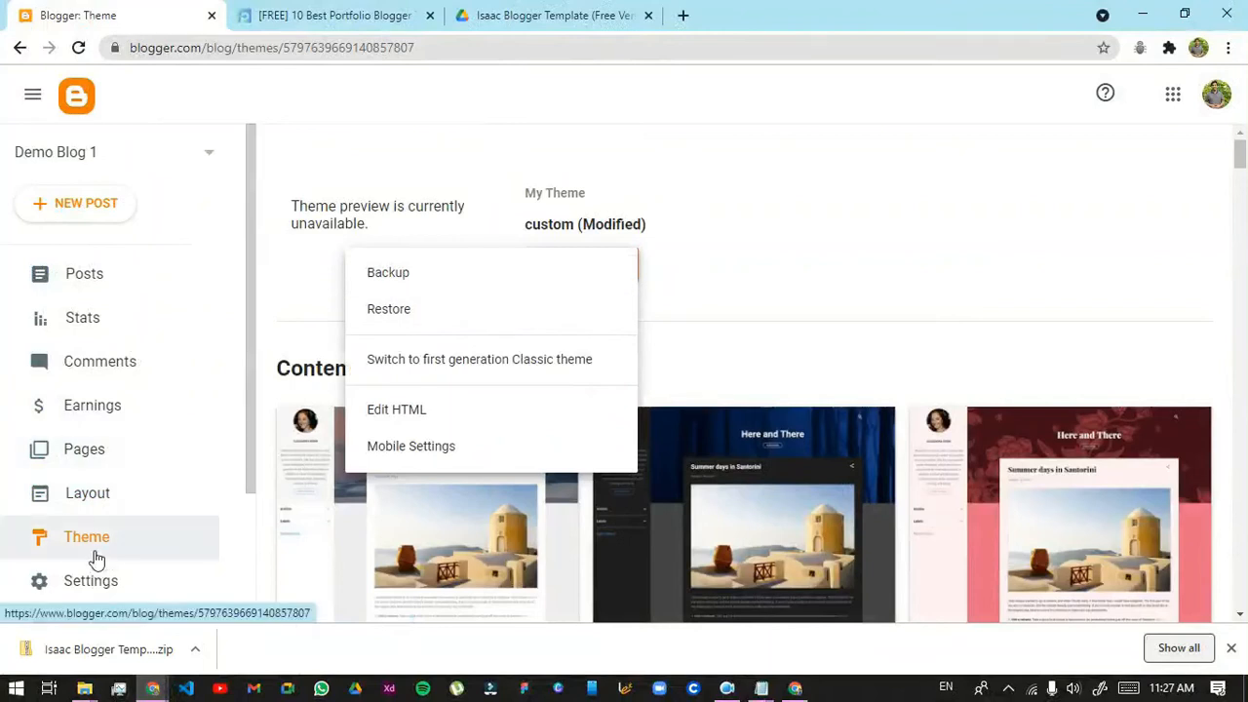
{"action": "left_click", "coordinate": [408, 419]}
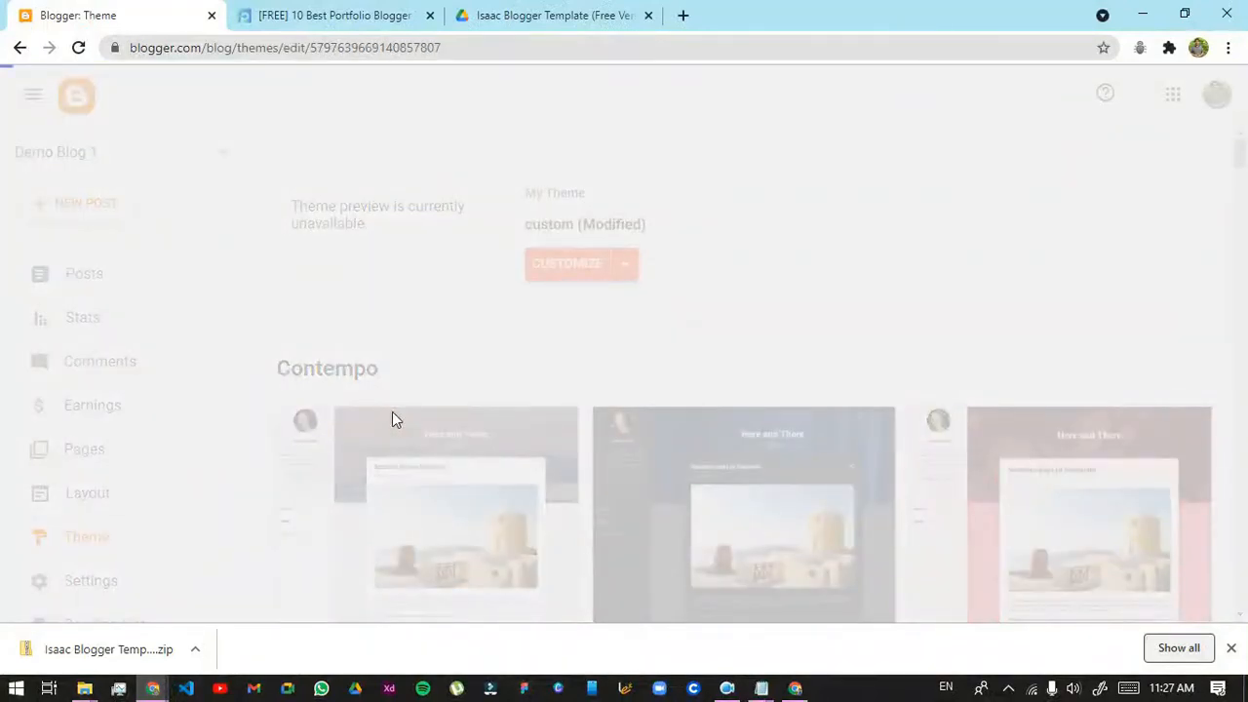
Replace the entire theme code with the copied Isaac template code, save the theme and dismiss the downloads bar
{"action": "key", "text": "ctrl+a"}
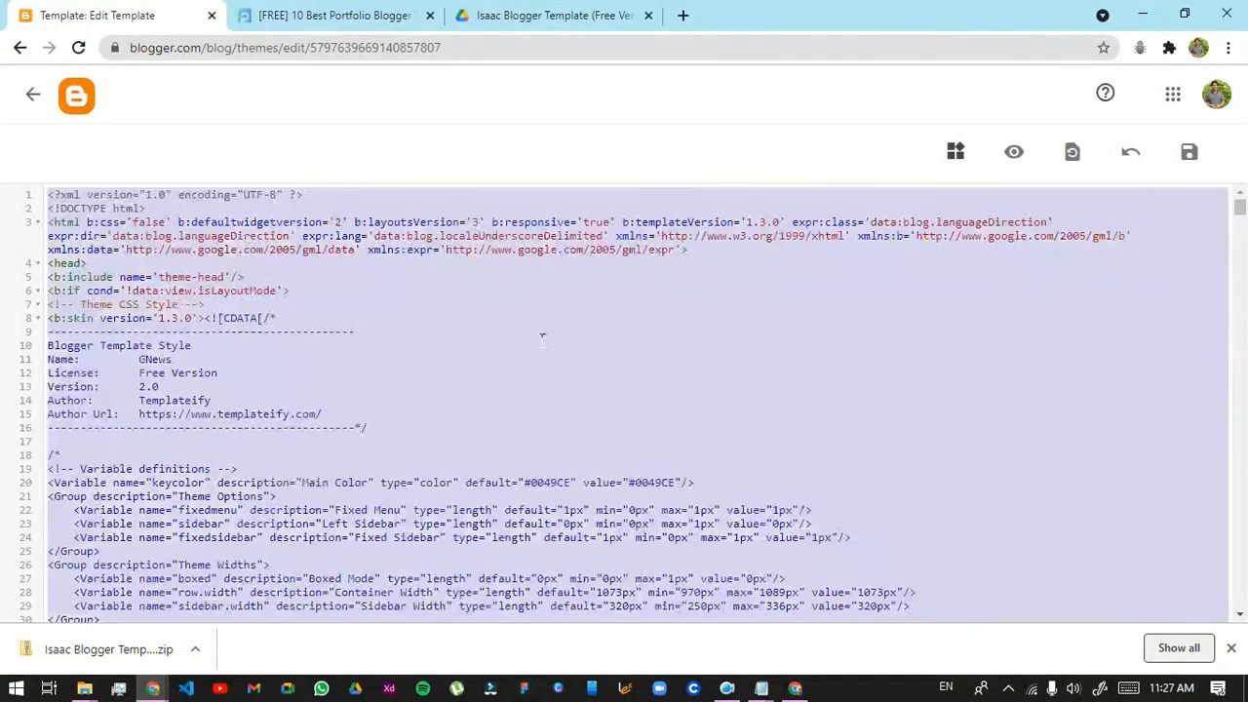
{"action": "key", "text": "ctrl+v"}
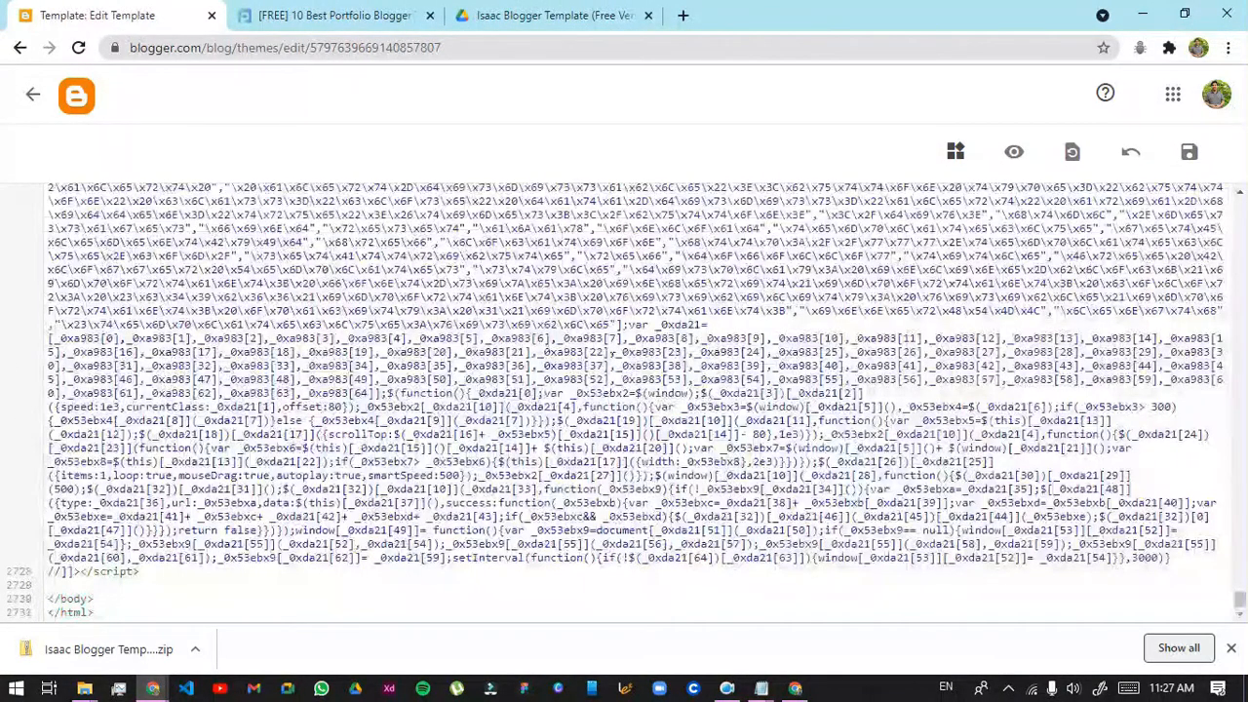
{"action": "left_click", "coordinate": [1190, 153]}
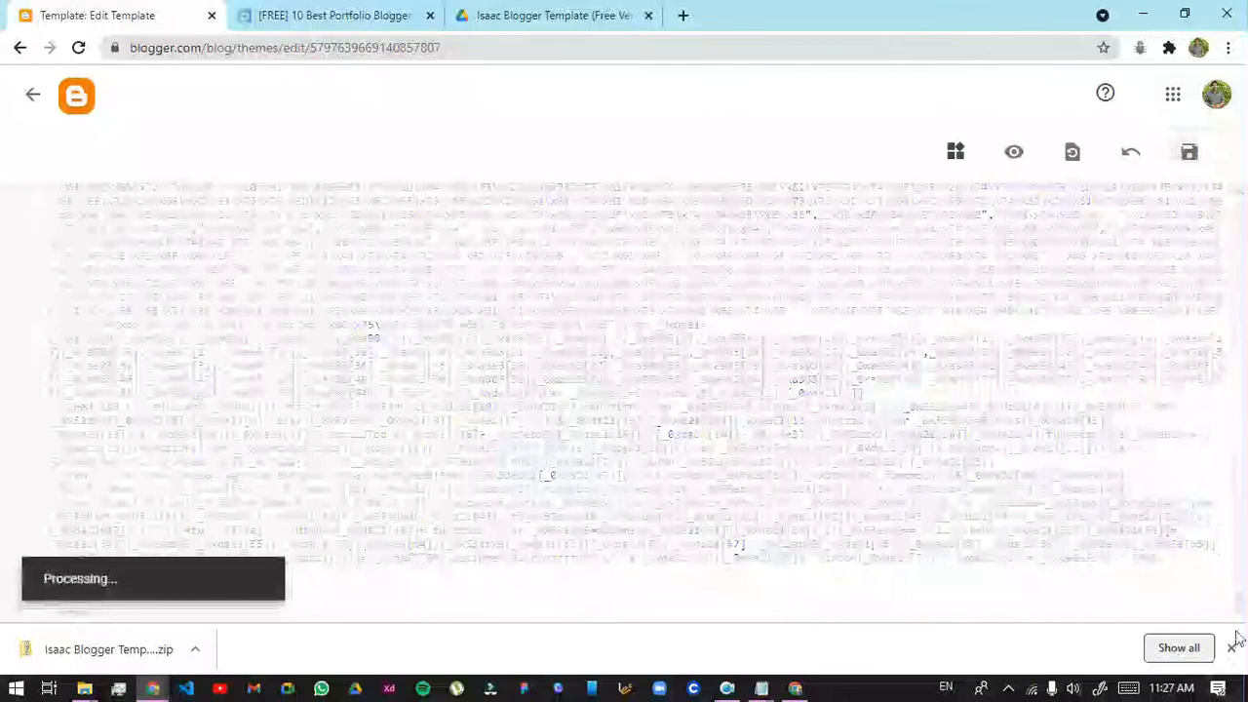
{"action": "left_click", "coordinate": [1233, 646]}
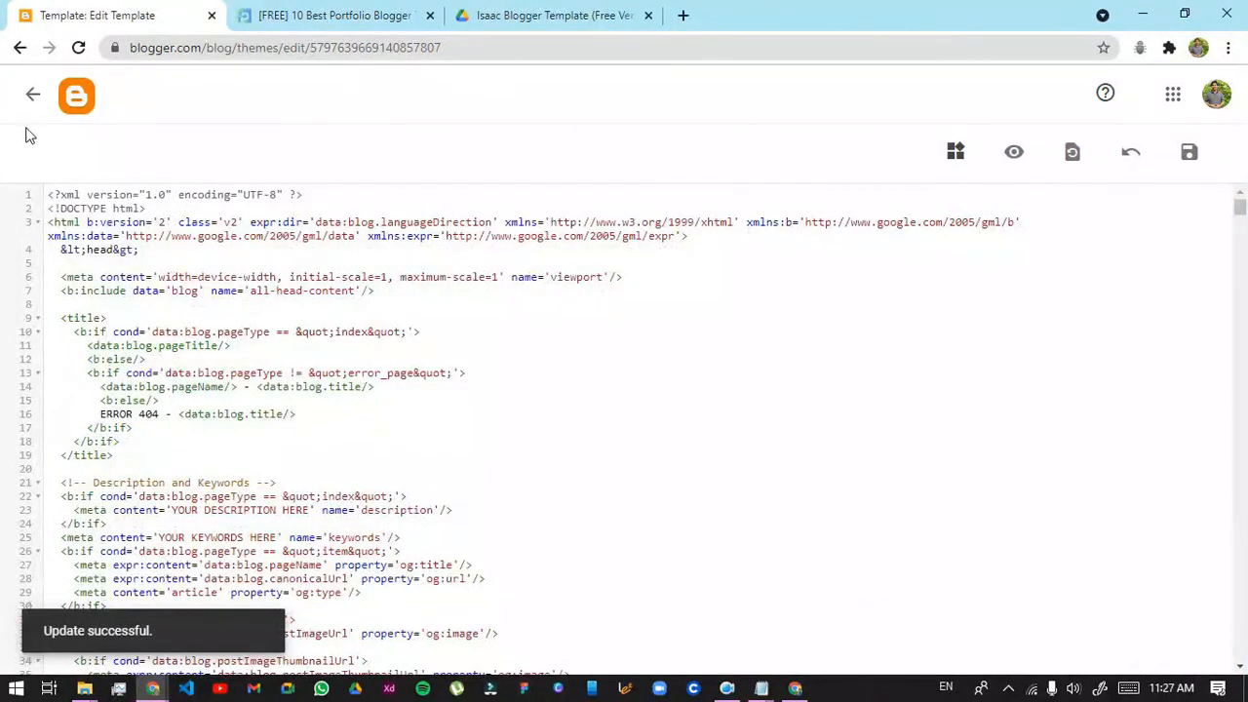
Leave the HTML editor, open the live Demo Blog 1 site in a new tab and close the psdly.com article tab
{"action": "left_click", "coordinate": [32, 94]}
{"action": "scroll", "coordinate": [68, 362], "scroll_direction": "down", "scroll_amount": 2}
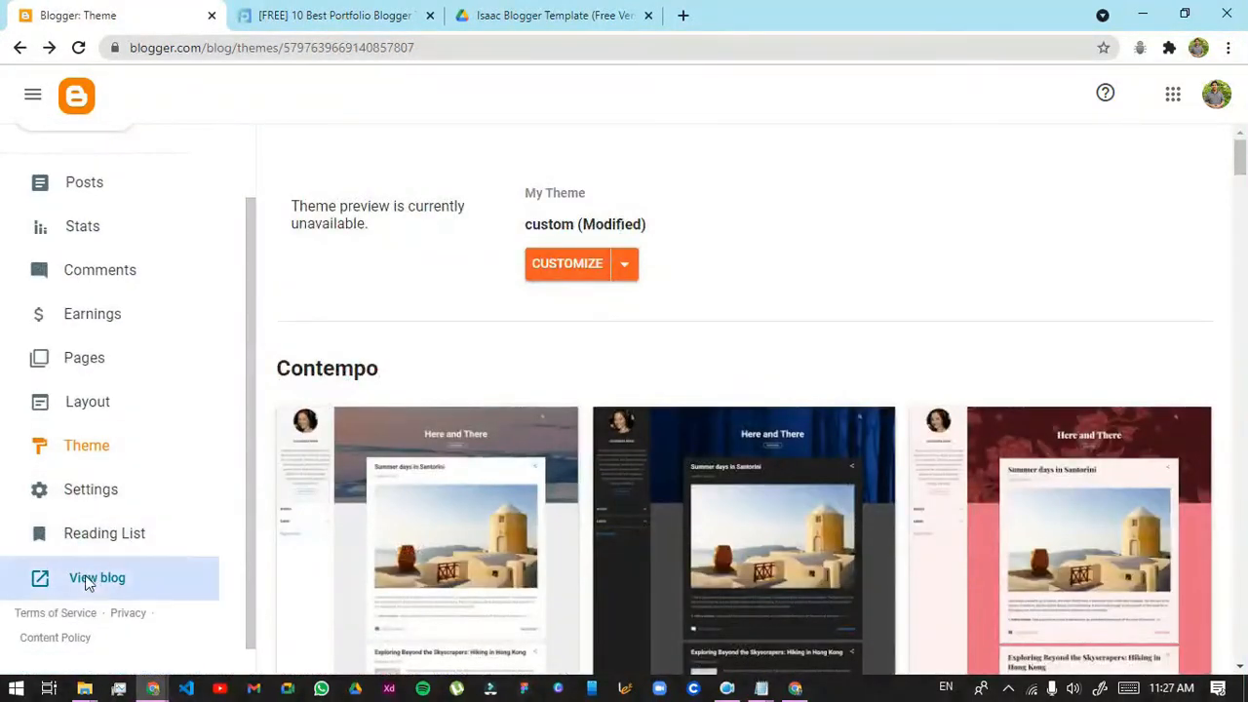
{"action": "left_click", "coordinate": [87, 578]}
{"action": "left_click", "coordinate": [647, 14]}
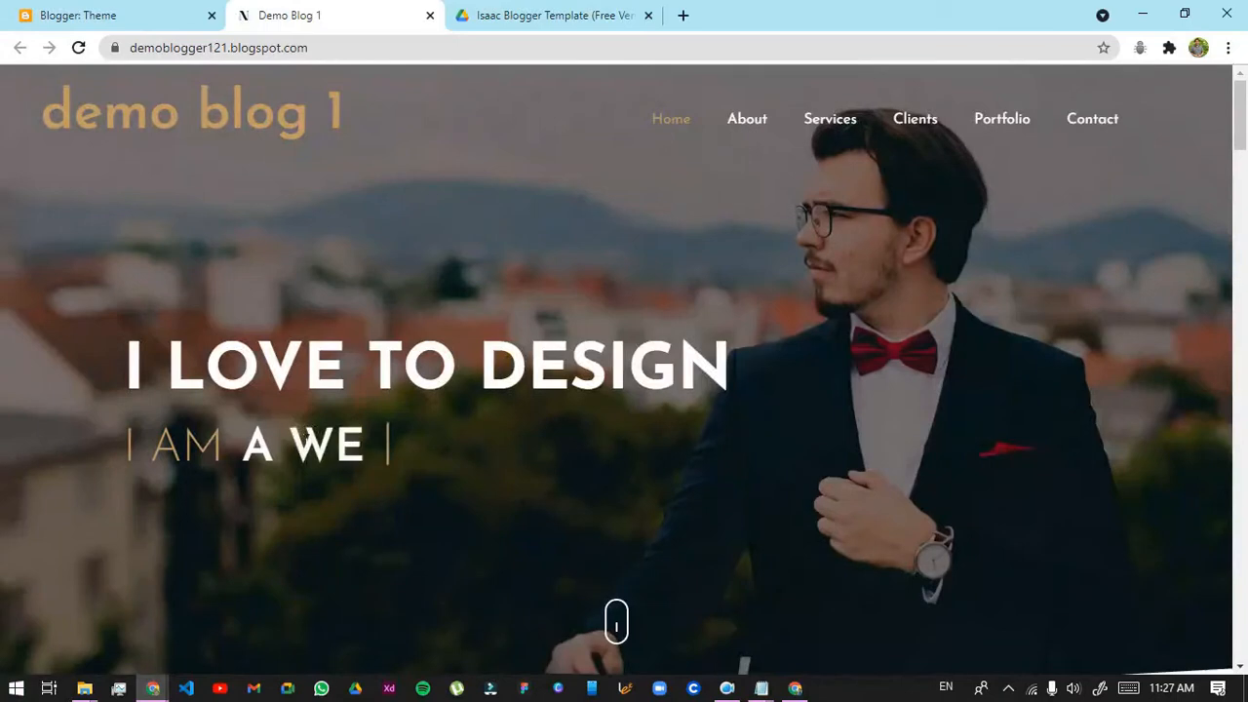
Examine the About, Services and Portfolio sections of the live Demo Blog 1 site with the Isaac template
{"action": "scroll", "coordinate": [498, 414], "scroll_direction": "down", "scroll_amount": 10}
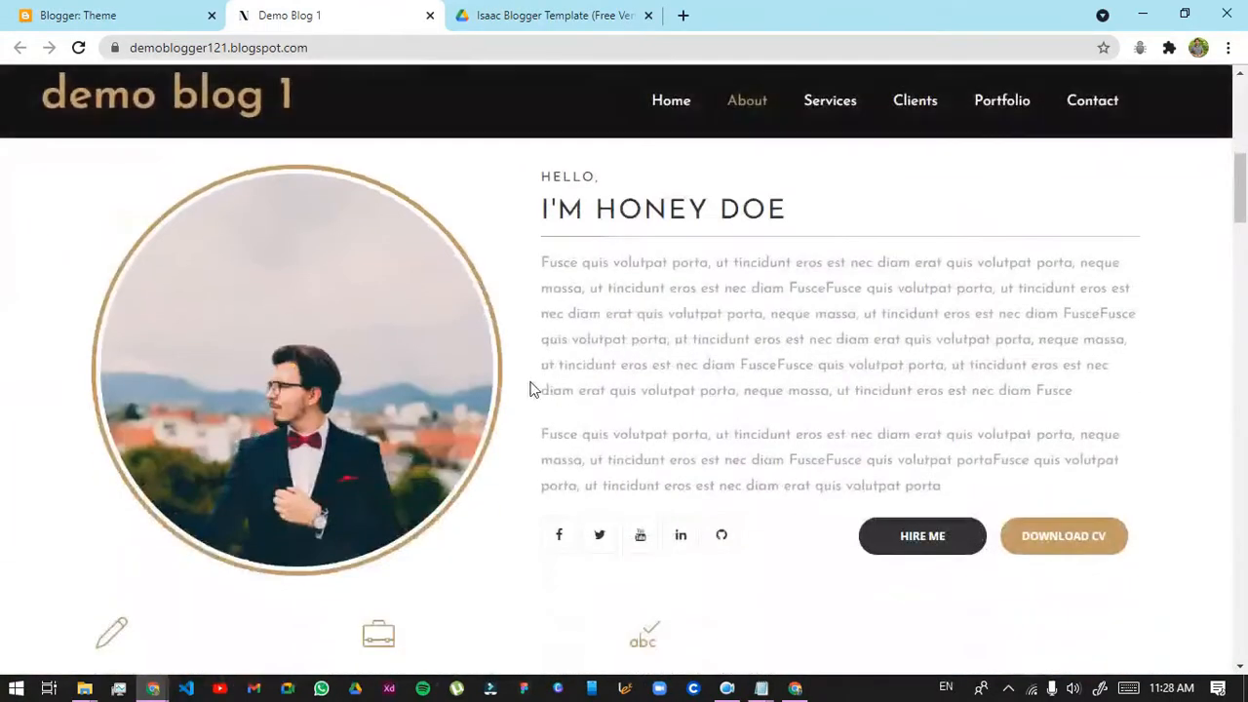
{"action": "scroll", "coordinate": [533, 389], "scroll_direction": "down", "scroll_amount": 6}
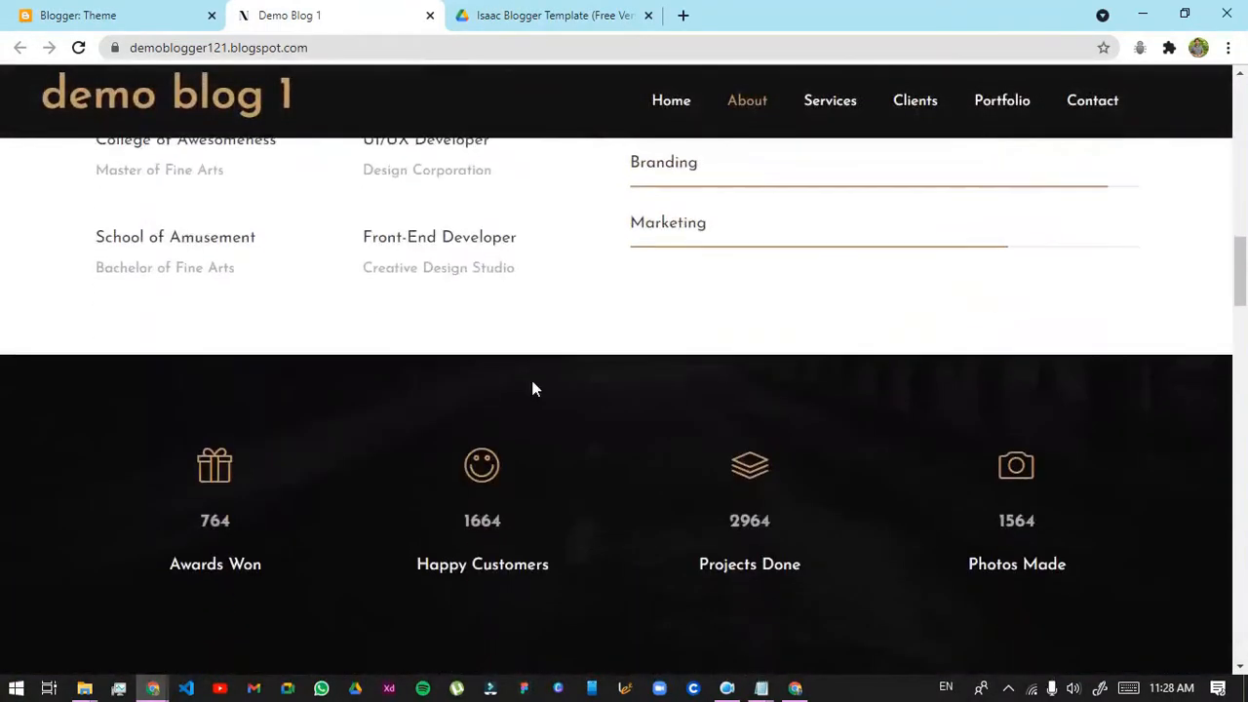
{"action": "scroll", "coordinate": [535, 380], "scroll_direction": "up", "scroll_amount": 4}
{"action": "scroll", "coordinate": [396, 347], "scroll_direction": "up", "scroll_amount": 3}
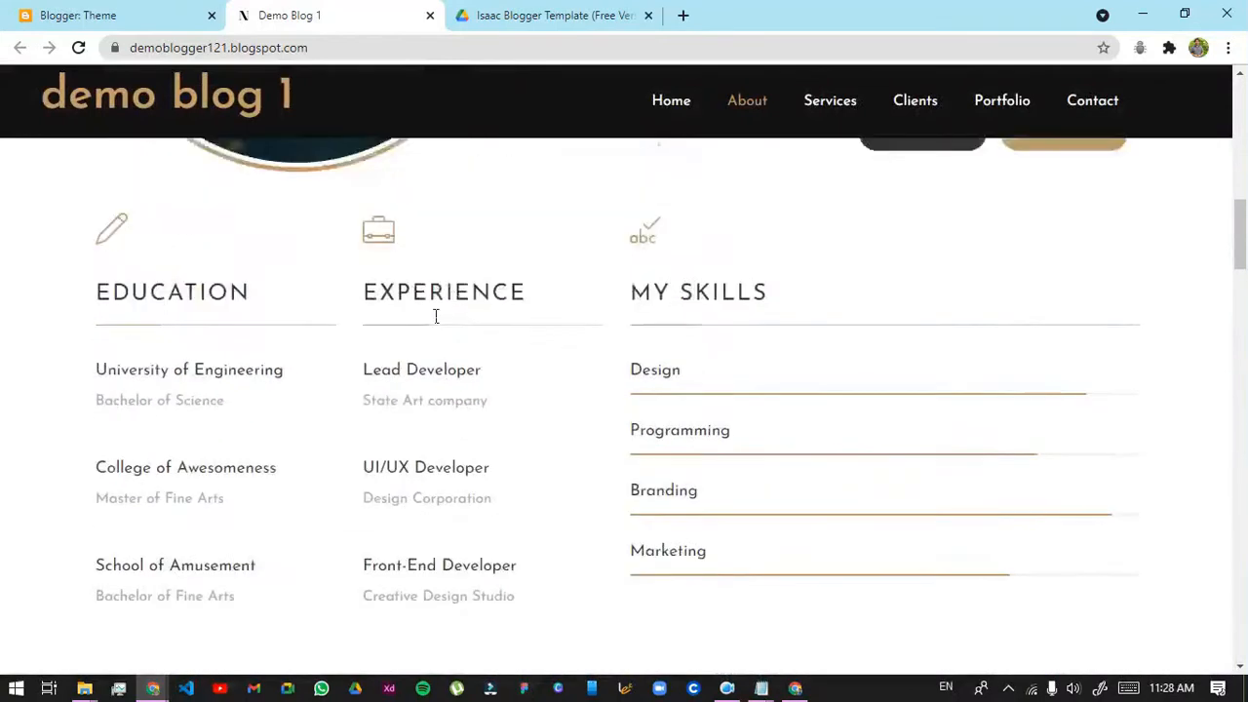
{"action": "left_click", "coordinate": [829, 95]}
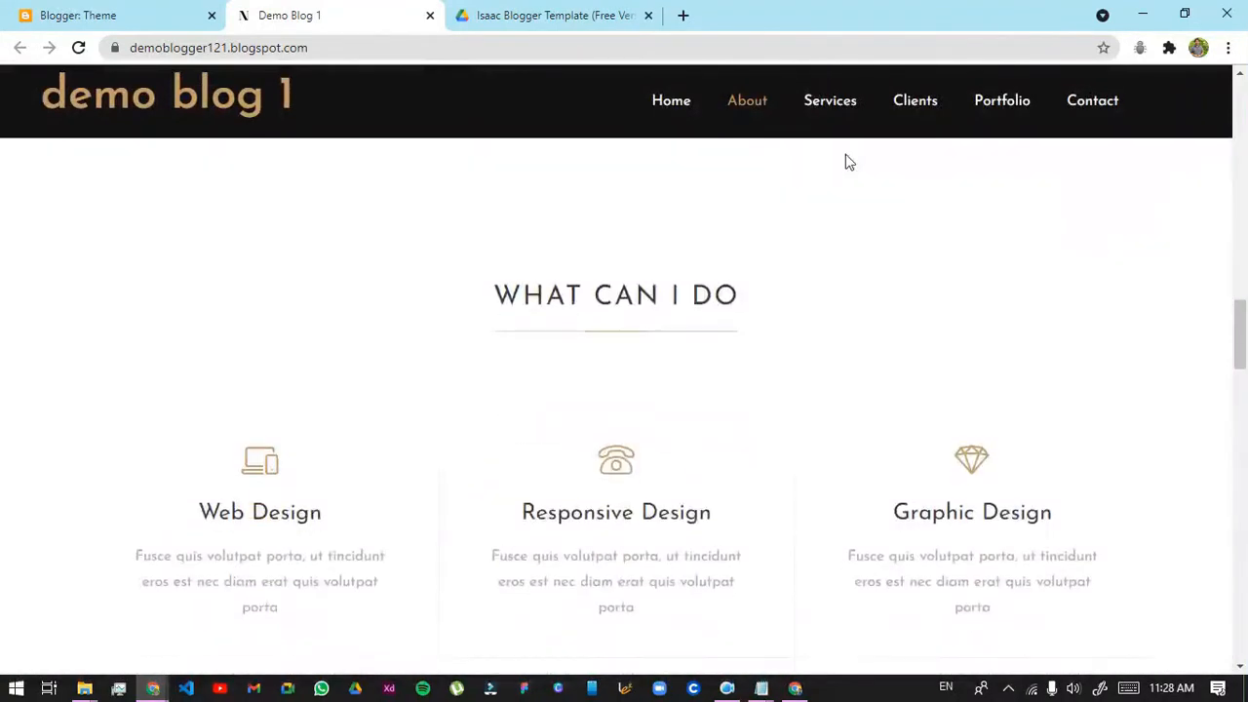
{"action": "scroll", "coordinate": [844, 159], "scroll_direction": "down", "scroll_amount": 8}
{"action": "scroll", "coordinate": [855, 166], "scroll_direction": "down", "scroll_amount": 5}
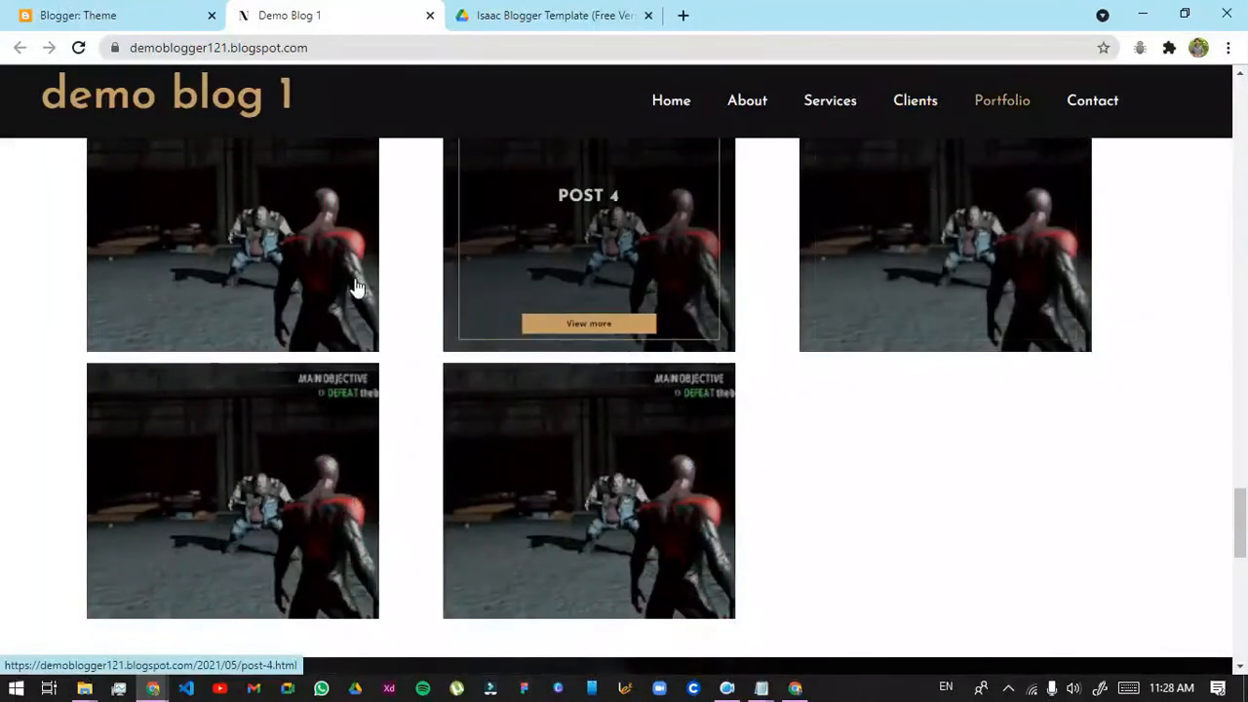
{"action": "scroll", "coordinate": [432, 264], "scroll_direction": "up", "scroll_amount": 5}
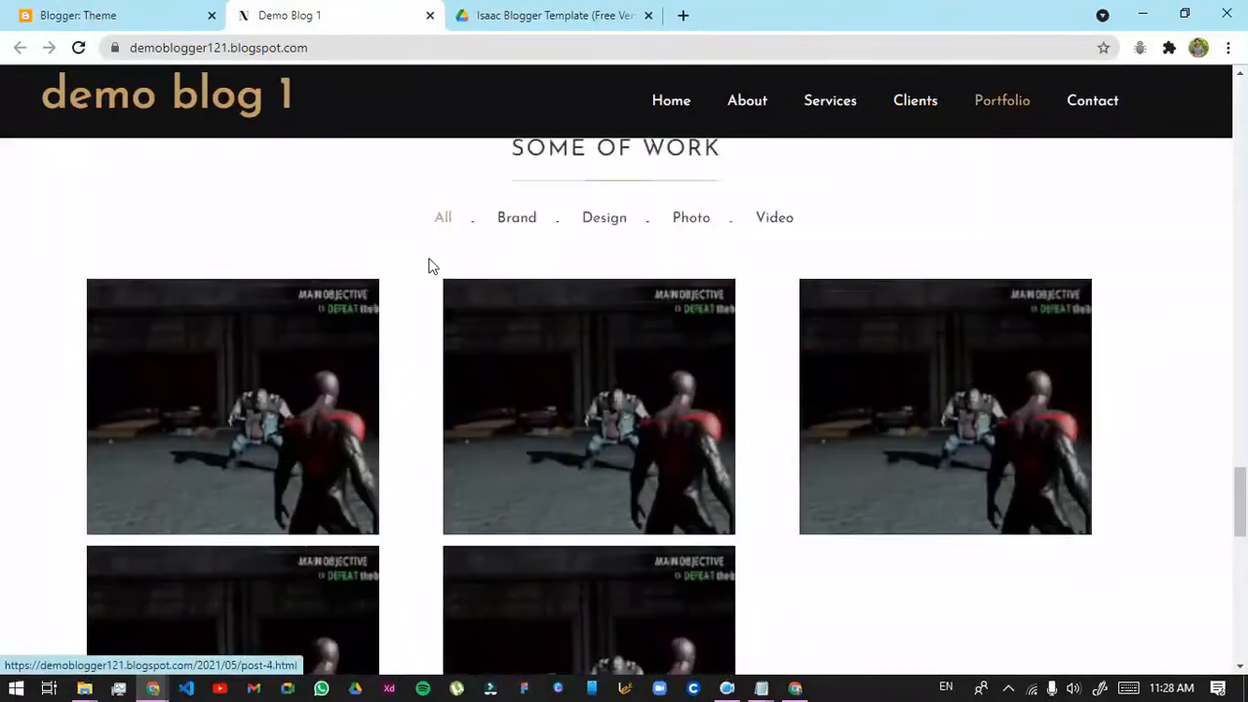
Examine the live blog's Start Work With Me section, Contact Us form and footer, and return to the start of the page
{"action": "scroll", "coordinate": [739, 337], "scroll_direction": "down", "scroll_amount": 10}
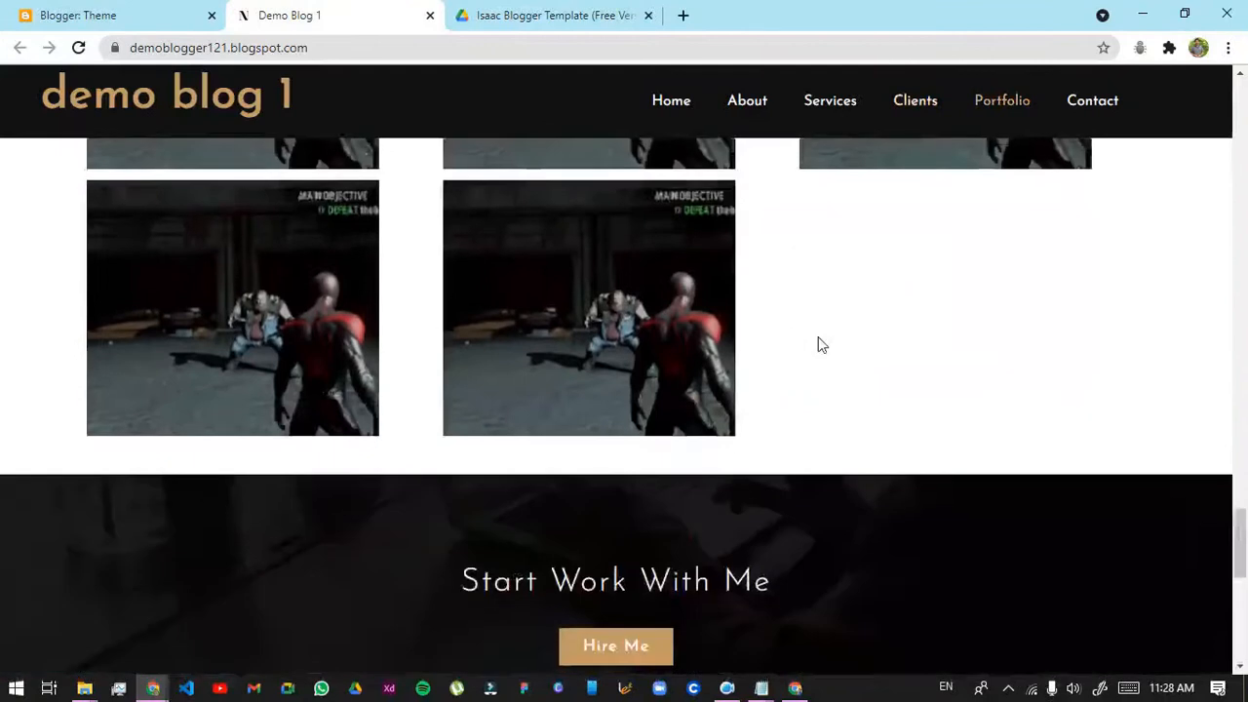
{"action": "scroll", "coordinate": [815, 342], "scroll_direction": "up", "scroll_amount": 2}
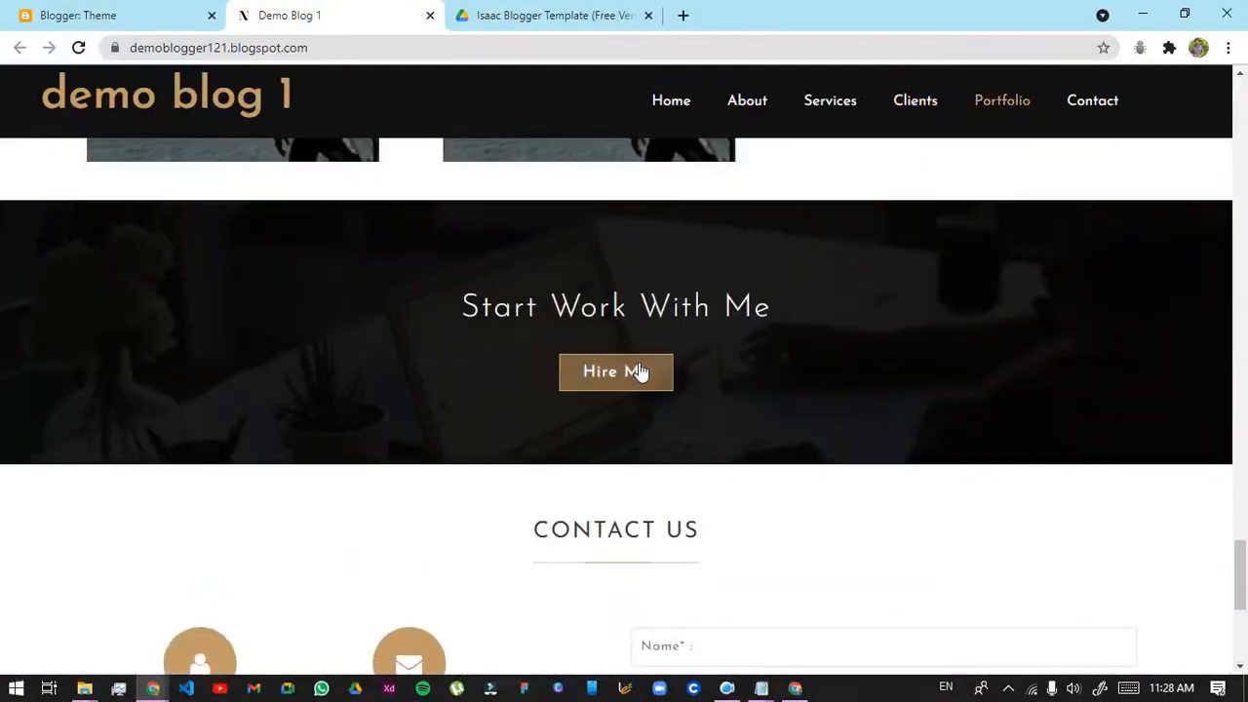
{"action": "scroll", "coordinate": [635, 371], "scroll_direction": "down", "scroll_amount": 2}
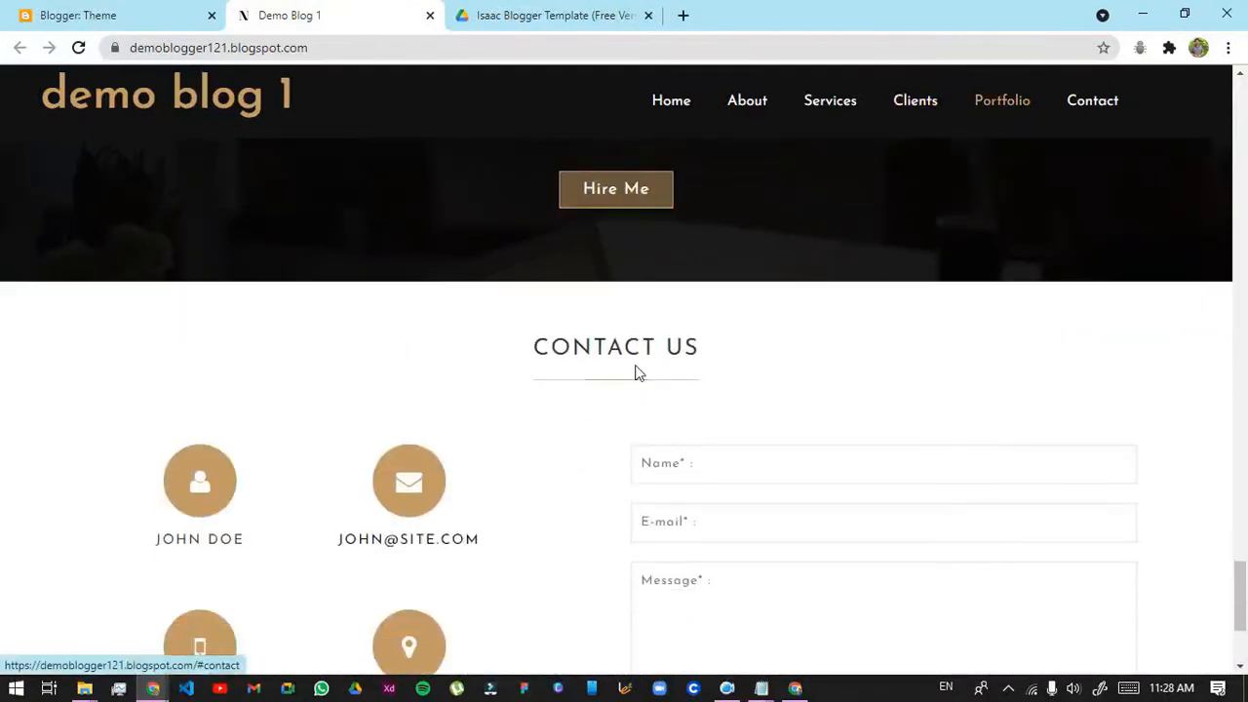
{"action": "scroll", "coordinate": [581, 230], "scroll_direction": "down", "scroll_amount": 3}
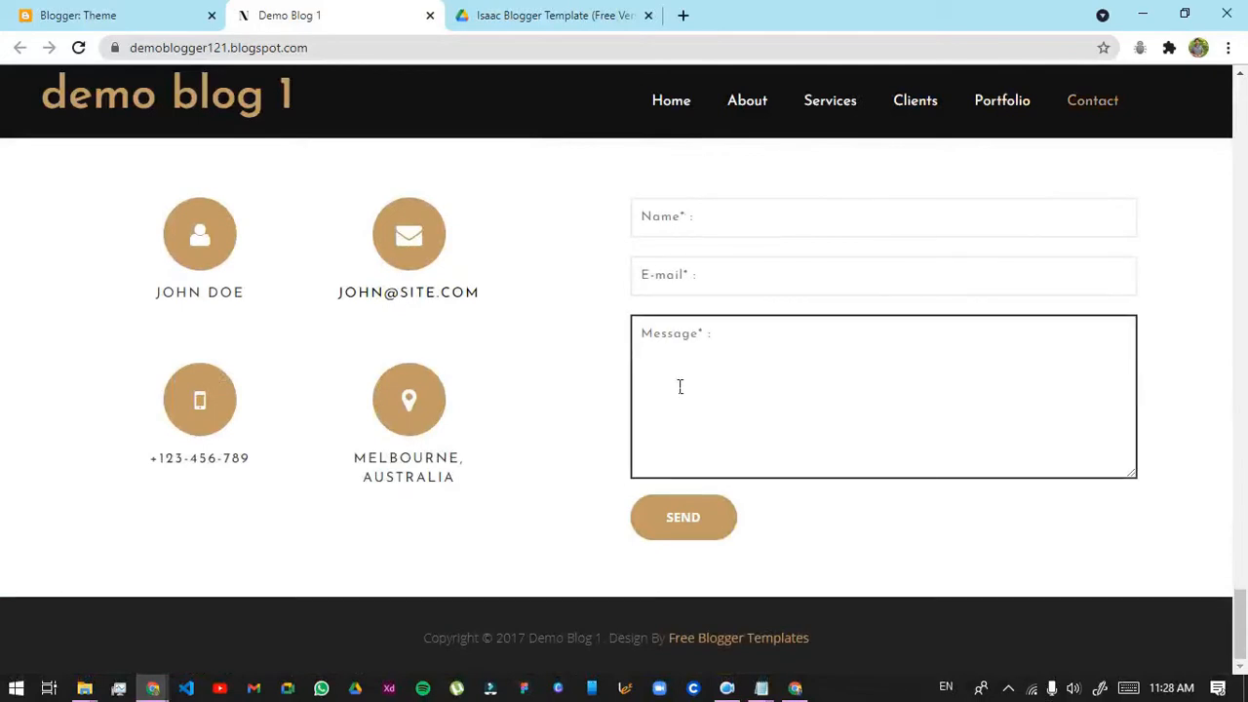
{"action": "right_click", "coordinate": [882, 575]}
{"action": "left_click", "coordinate": [790, 410]}
{"action": "scroll", "coordinate": [1017, 322], "scroll_direction": "up", "scroll_amount": 5}
{"action": "left_click_drag", "start_coordinate": [1247, 126], "coordinate": [1241, 65]}
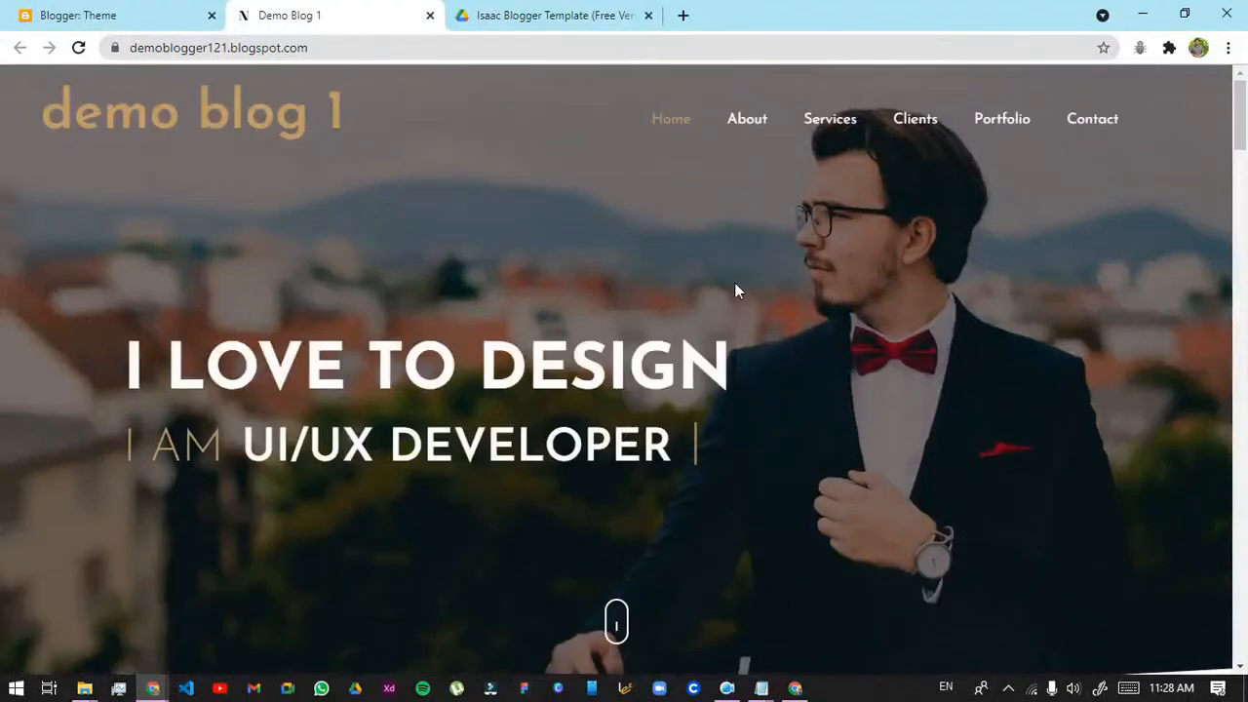
Inspect the live blog's header overlay element in Chrome DevTools, enlarge the tools area and examine the page's HTML structure and styles
{"action": "left_click", "coordinate": [4, 5]}
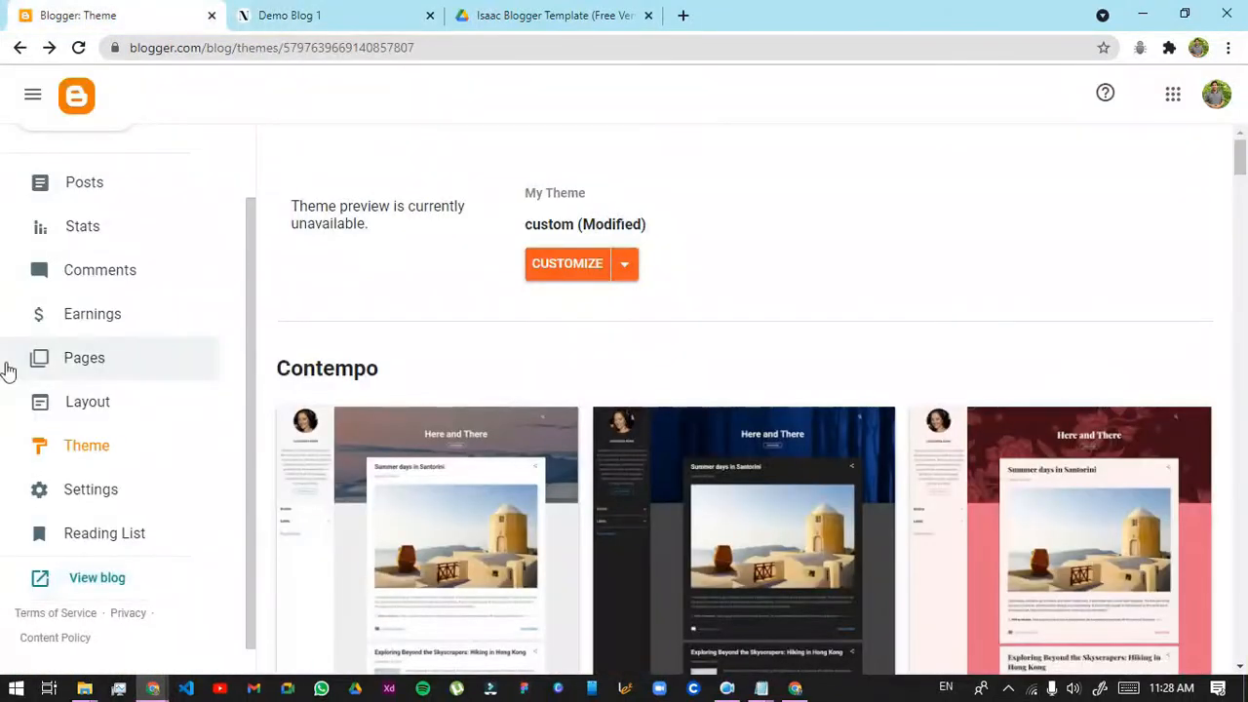
{"action": "left_click", "coordinate": [292, 16]}
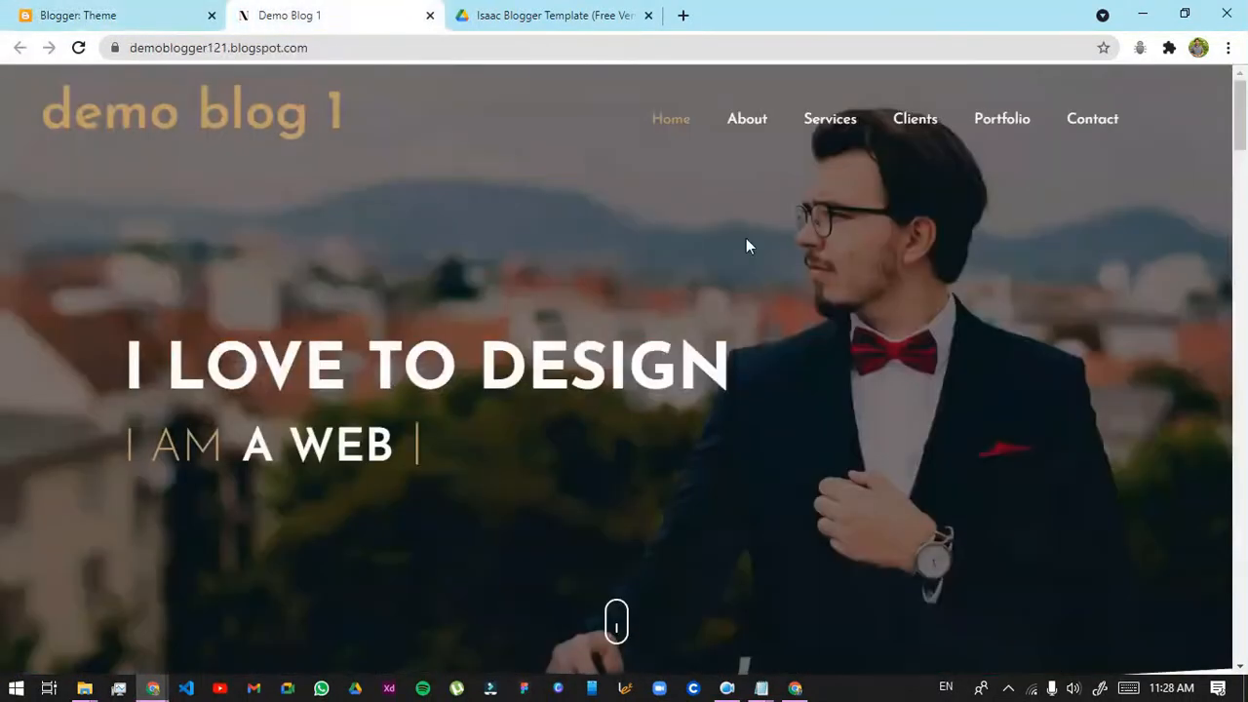
{"action": "right_click", "coordinate": [439, 210]}
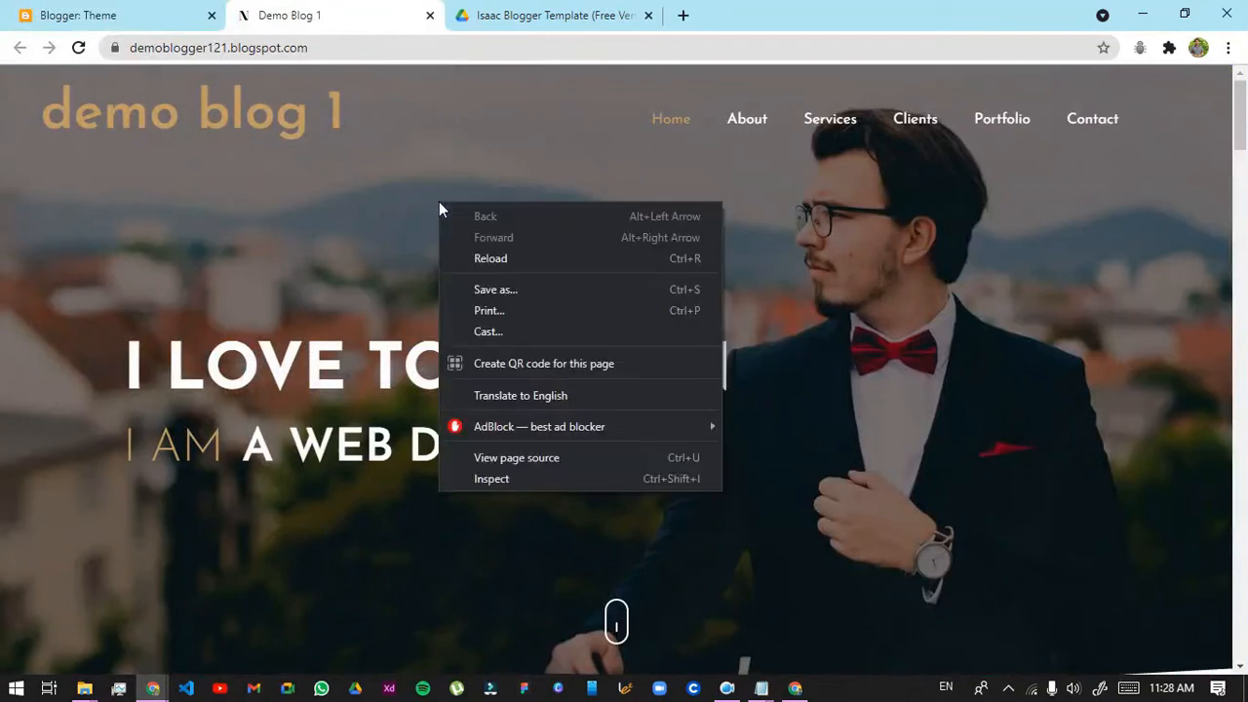
{"action": "left_click", "coordinate": [527, 479]}
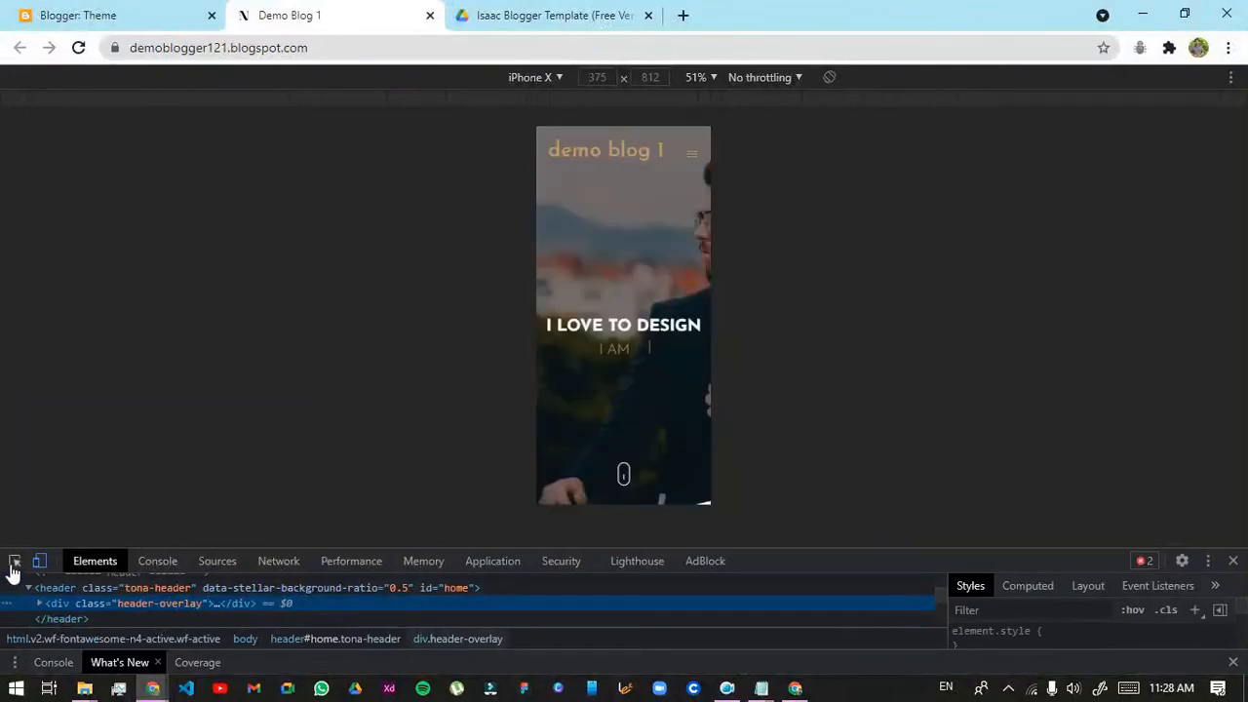
{"action": "left_click", "coordinate": [14, 560]}
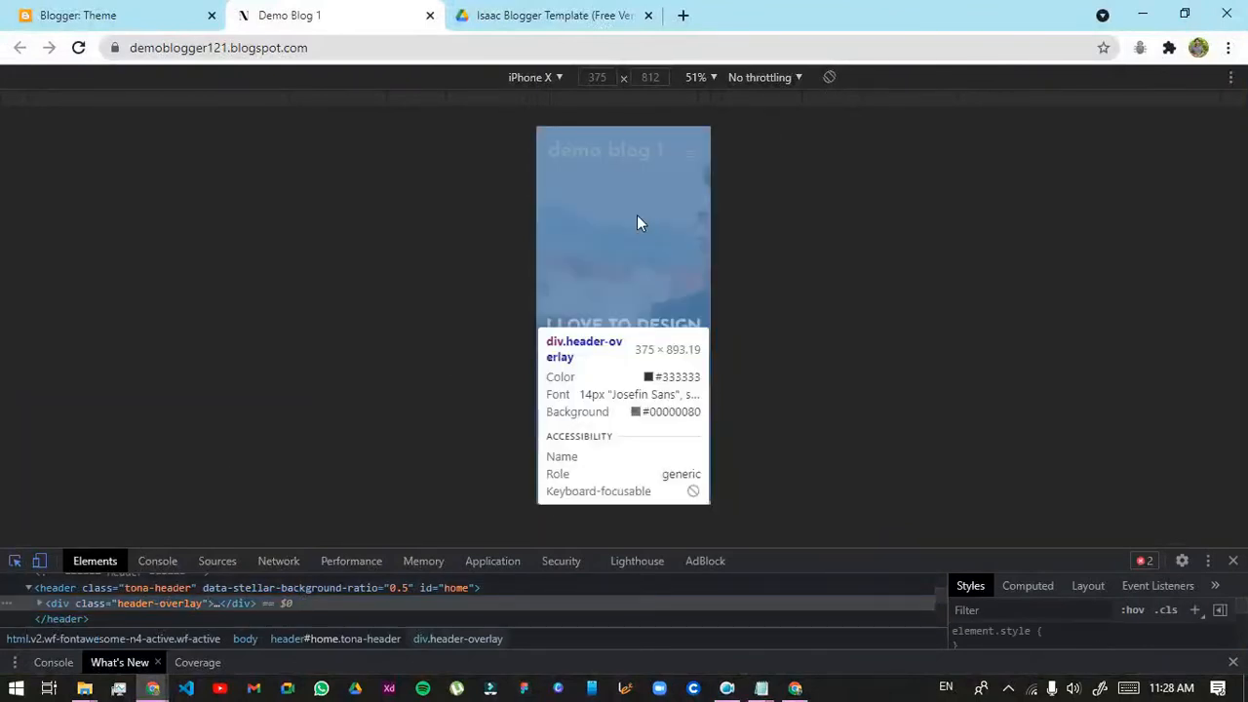
{"action": "left_click", "coordinate": [638, 218]}
{"action": "left_click_drag", "start_coordinate": [970, 547], "coordinate": [1041, 130]}
{"action": "scroll", "coordinate": [1124, 425], "scroll_direction": "down", "scroll_amount": 6}
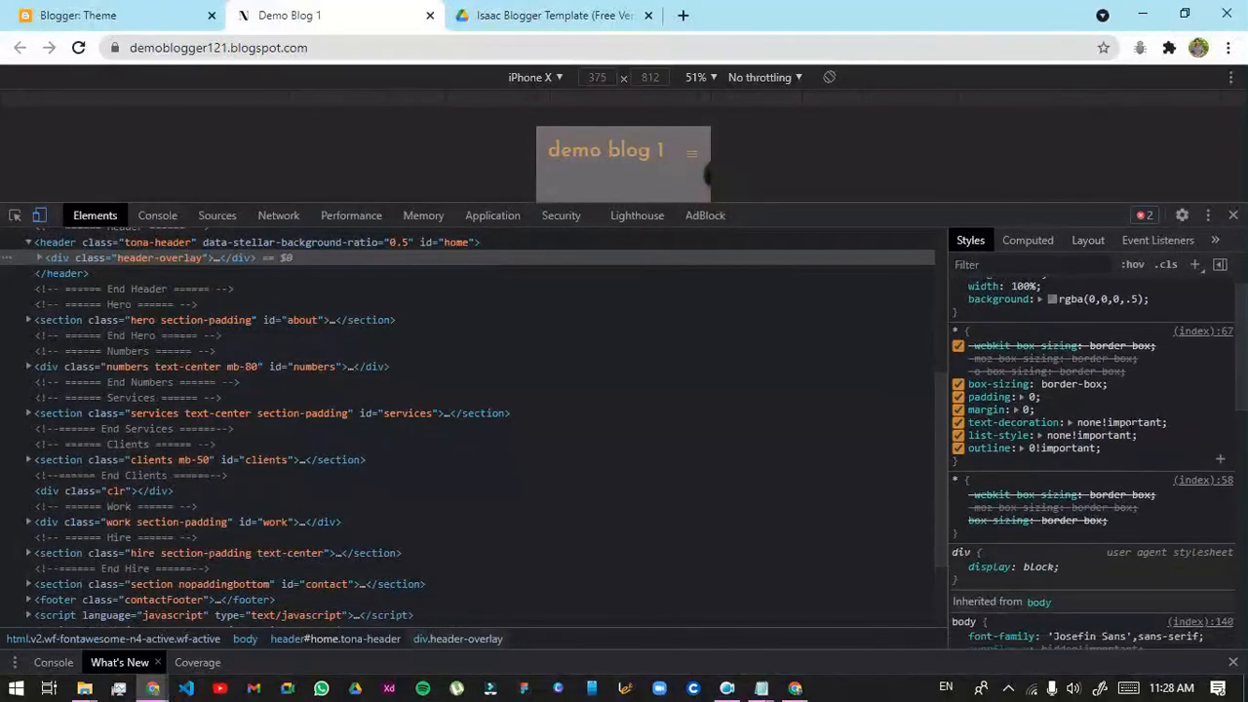
{"action": "scroll", "coordinate": [1123, 423], "scroll_direction": "down", "scroll_amount": 8}
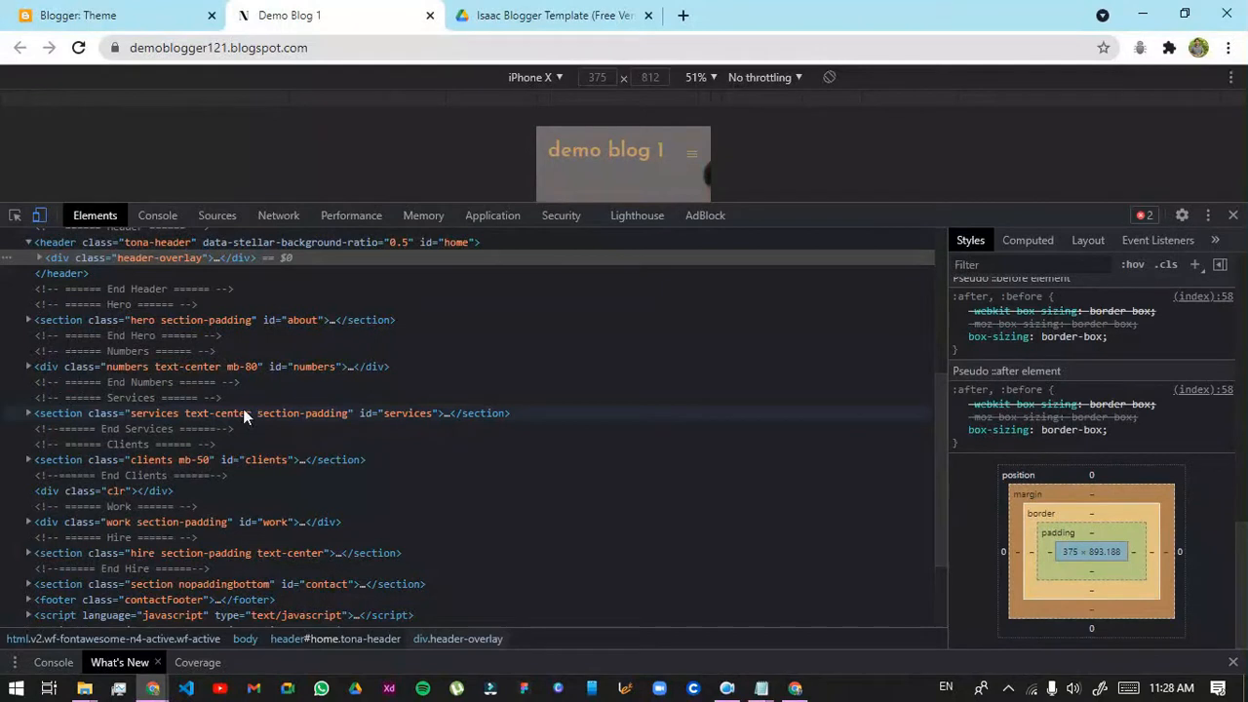
Examine the page's HTML structure in DevTools, selecting the header overlay, End Header comment, hero section, Numbers comment and head element
{"action": "scroll", "coordinate": [254, 407], "scroll_direction": "up", "scroll_amount": 4}
{"action": "left_click", "coordinate": [249, 440]}
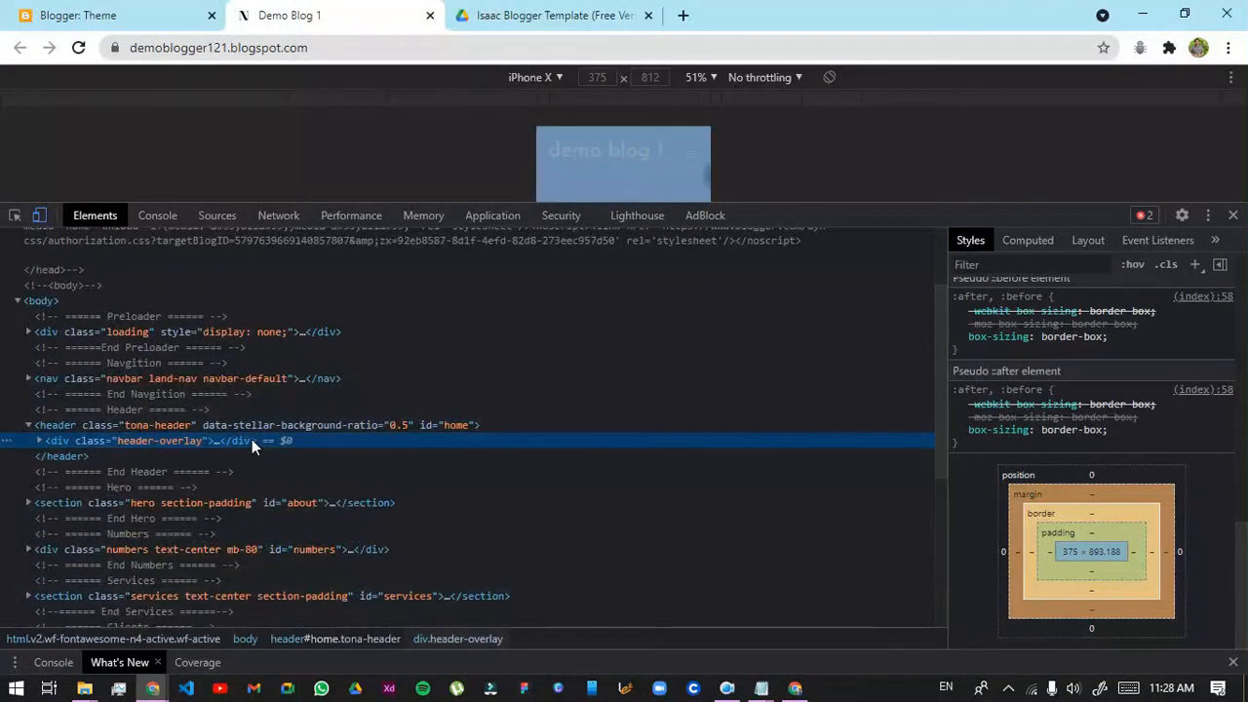
{"action": "left_click", "coordinate": [258, 470]}
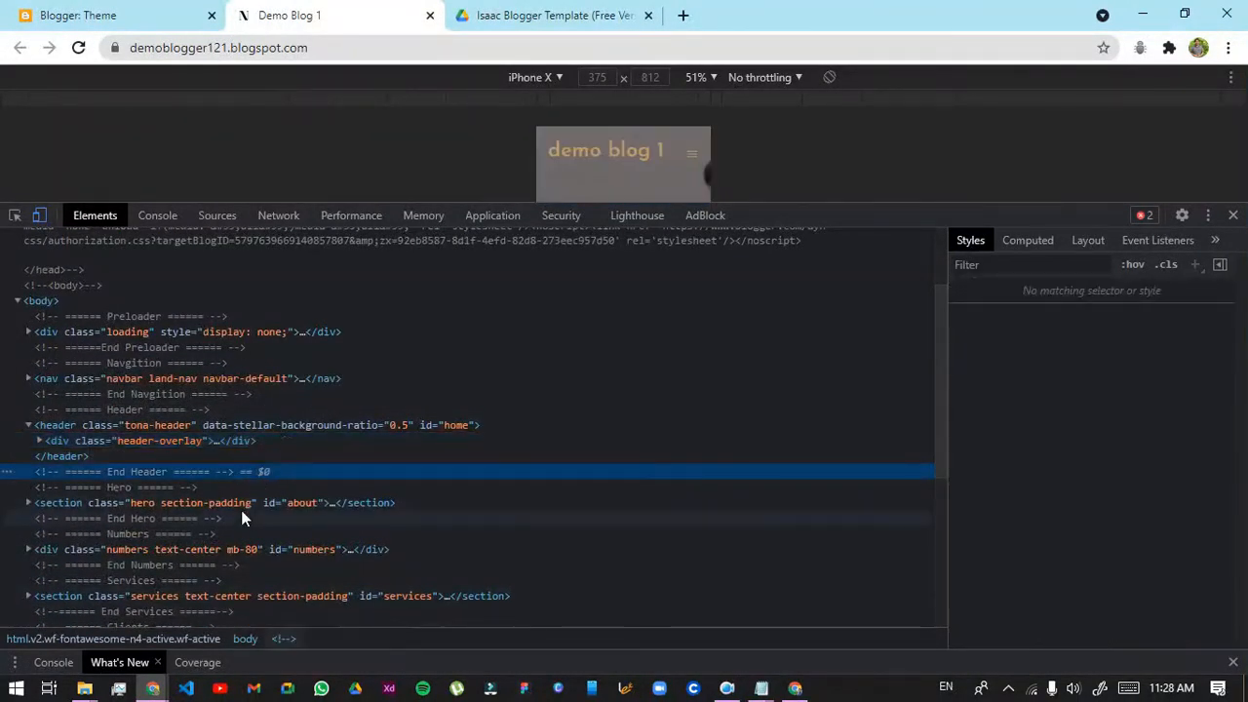
{"action": "left_click", "coordinate": [239, 503]}
{"action": "left_click", "coordinate": [237, 534]}
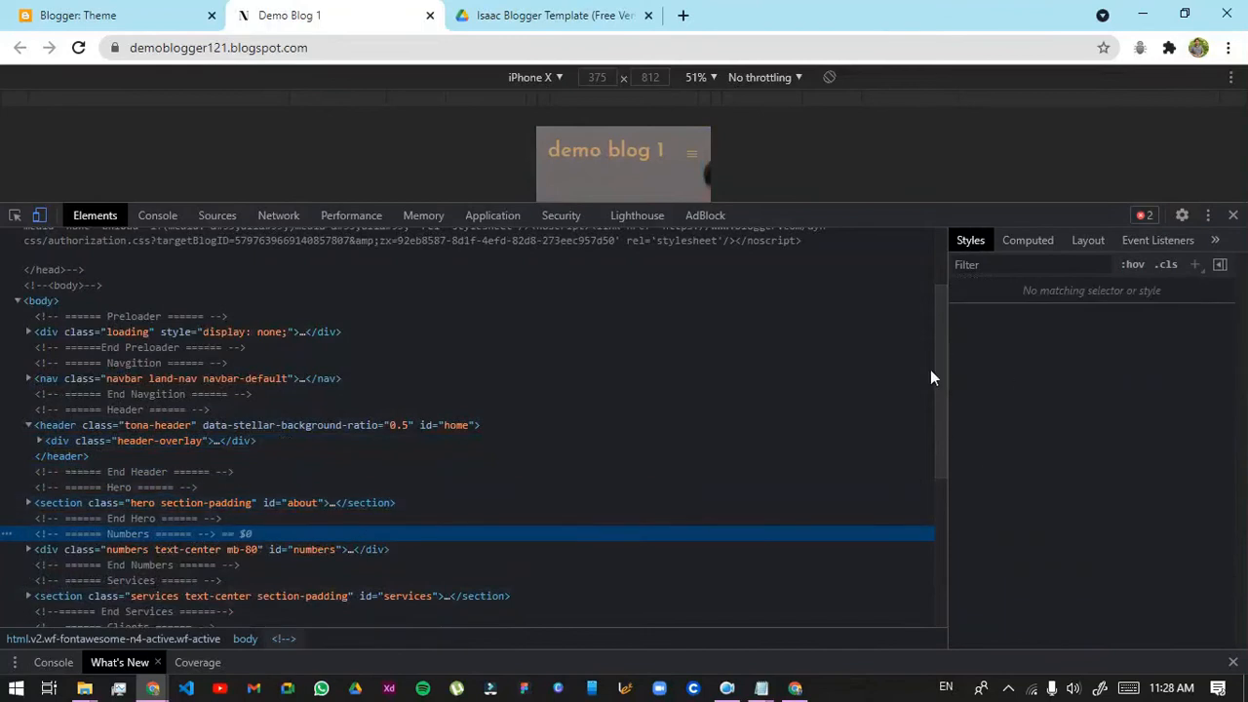
{"action": "scroll", "coordinate": [353, 336], "scroll_direction": "up", "scroll_amount": 2}
{"action": "left_click", "coordinate": [352, 318]}
{"action": "left_click", "coordinate": [295, 258]}
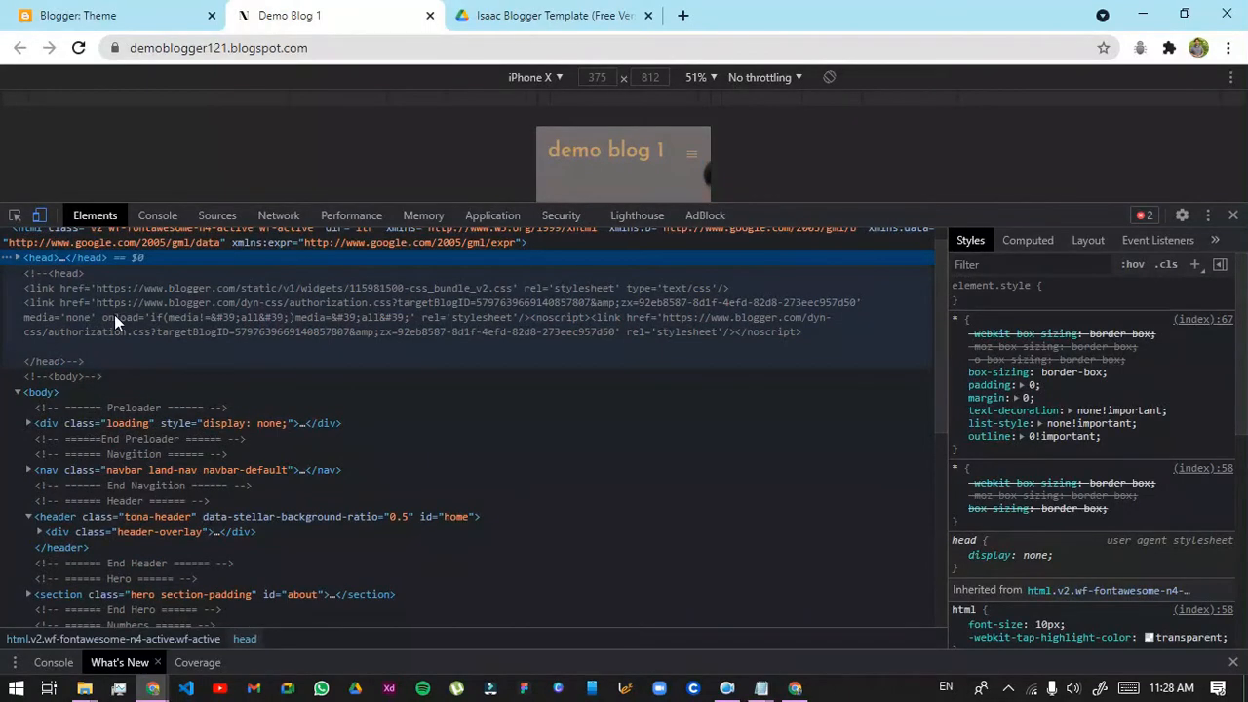
Inspect the header overlay from the page preview and examine its CSS rules and box model
{"action": "left_click", "coordinate": [18, 216]}
{"action": "left_click", "coordinate": [673, 195]}
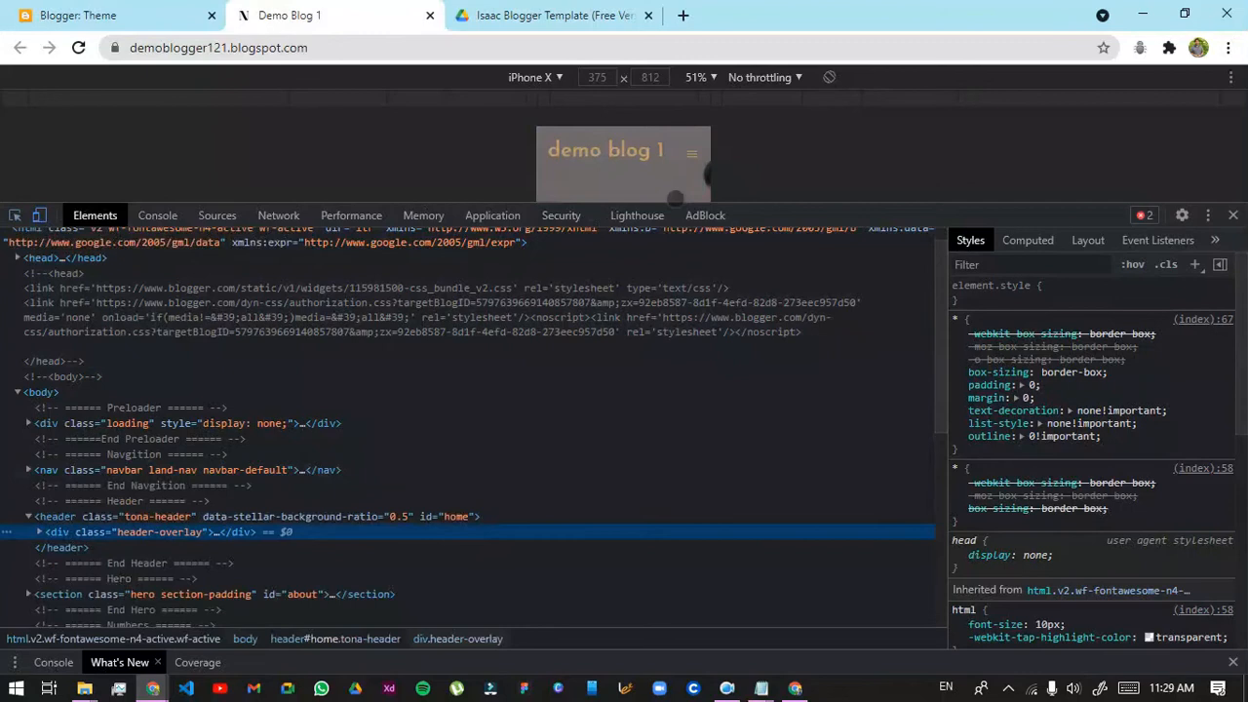
{"action": "left_click_drag", "start_coordinate": [817, 234], "coordinate": [817, 242]}
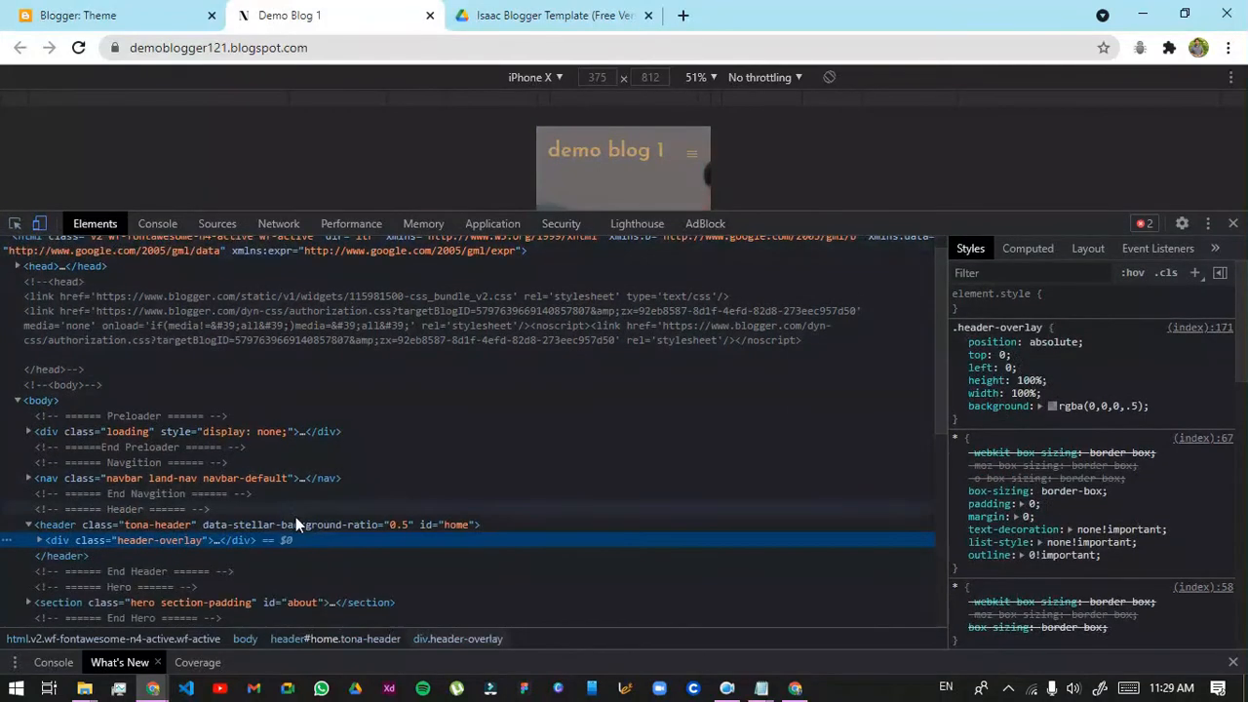
{"action": "scroll", "coordinate": [293, 517], "scroll_direction": "down", "scroll_amount": 2}
{"action": "scroll", "coordinate": [1165, 481], "scroll_direction": "down", "scroll_amount": 10}
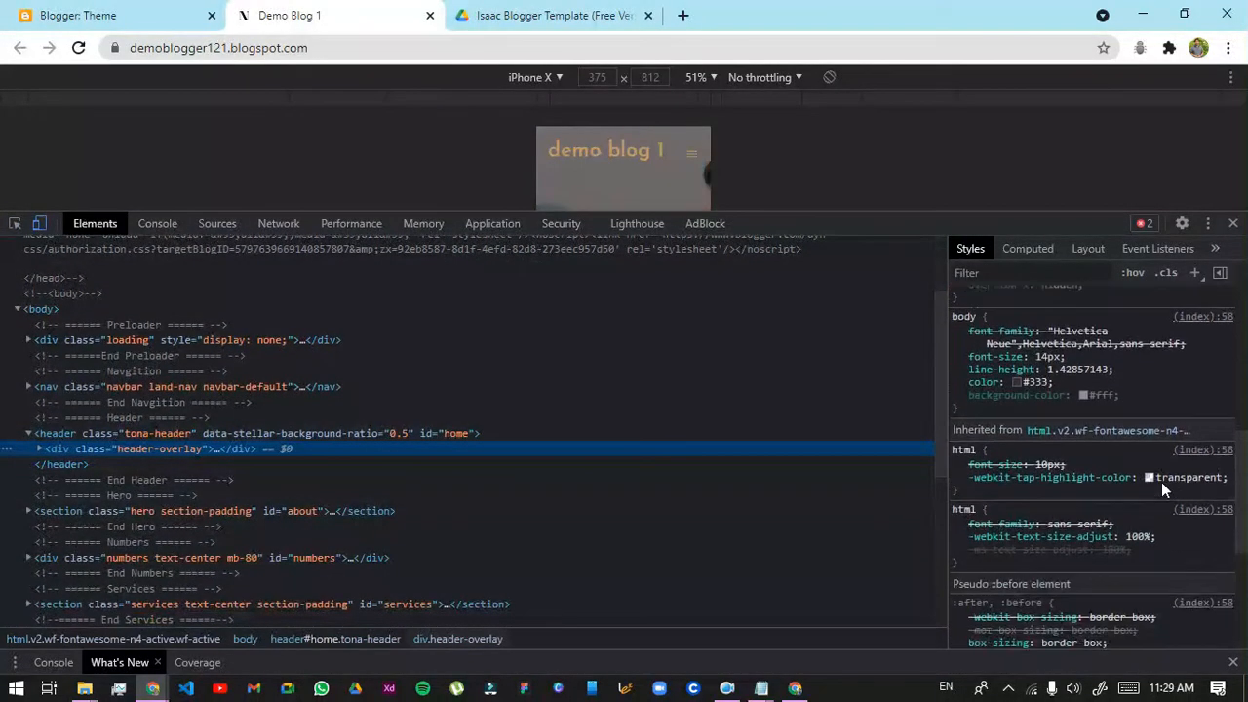
{"action": "scroll", "coordinate": [1161, 473], "scroll_direction": "down", "scroll_amount": 2}
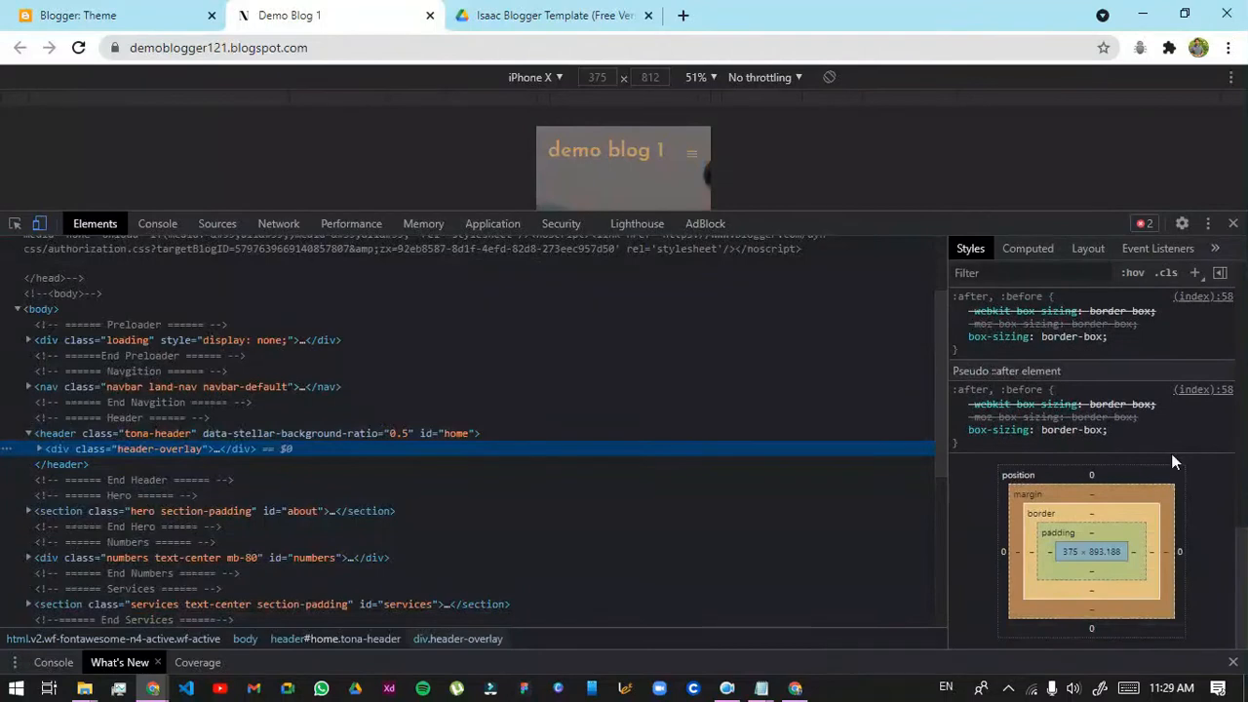
Close DevTools and look over the live blog's hero banner and About section
{"action": "left_click", "coordinate": [1234, 223]}
{"action": "scroll", "coordinate": [741, 204], "scroll_direction": "down", "scroll_amount": 5}
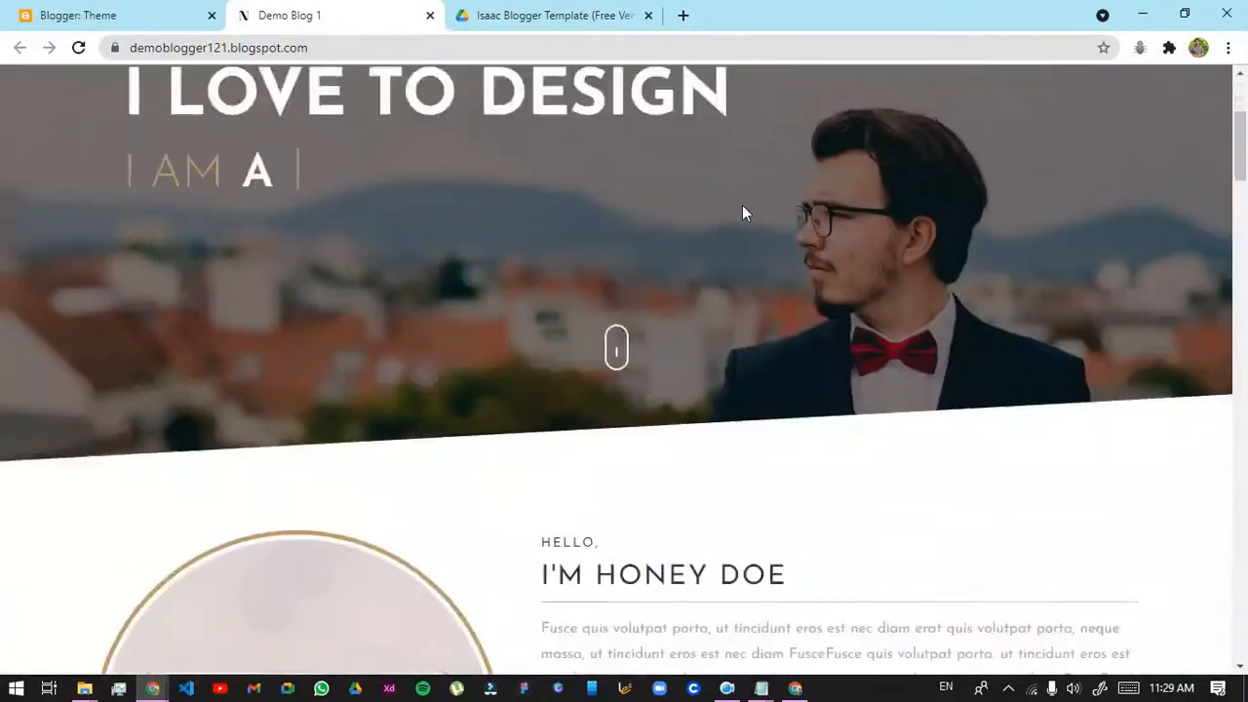
{"action": "scroll", "coordinate": [772, 231], "scroll_direction": "down", "scroll_amount": 4}
{"action": "scroll", "coordinate": [742, 214], "scroll_direction": "up", "scroll_amount": 6}
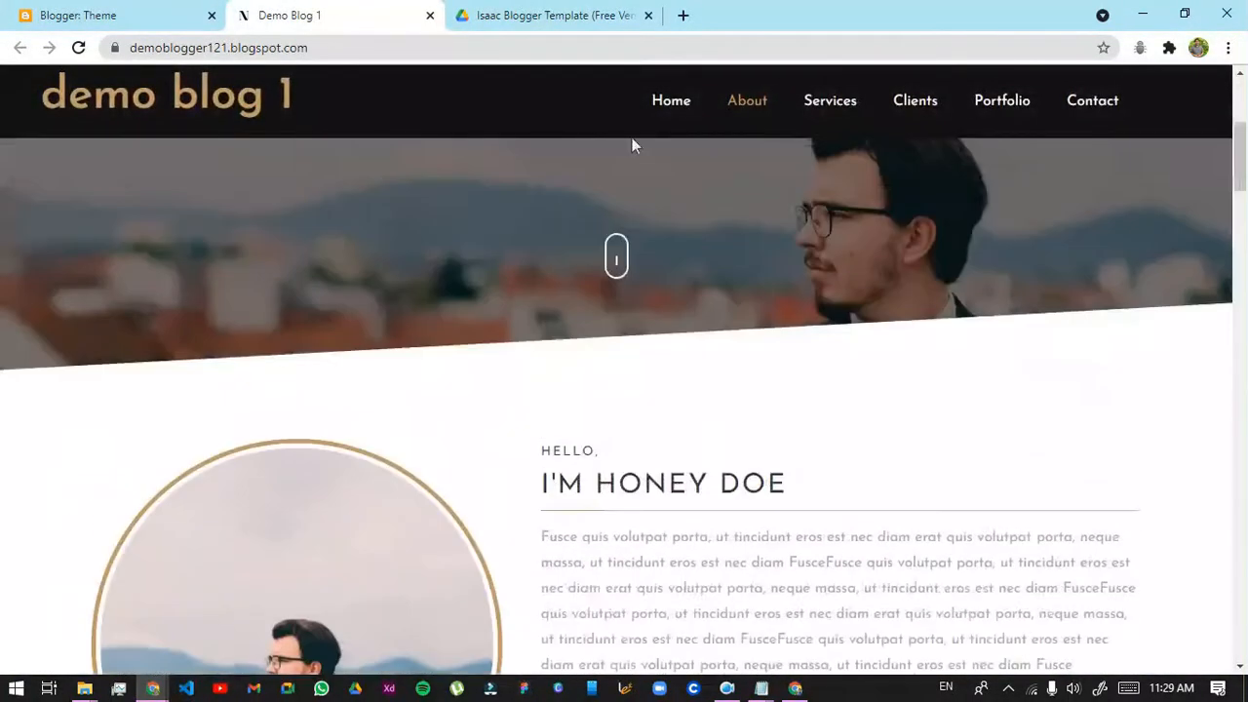
Close the live Demo Blog 1 and Isaac template tabs, and open the blog's posts list in Blogger
{"action": "left_click", "coordinate": [517, 10]}
{"action": "left_click", "coordinate": [379, 12]}
{"action": "left_click", "coordinate": [431, 16]}
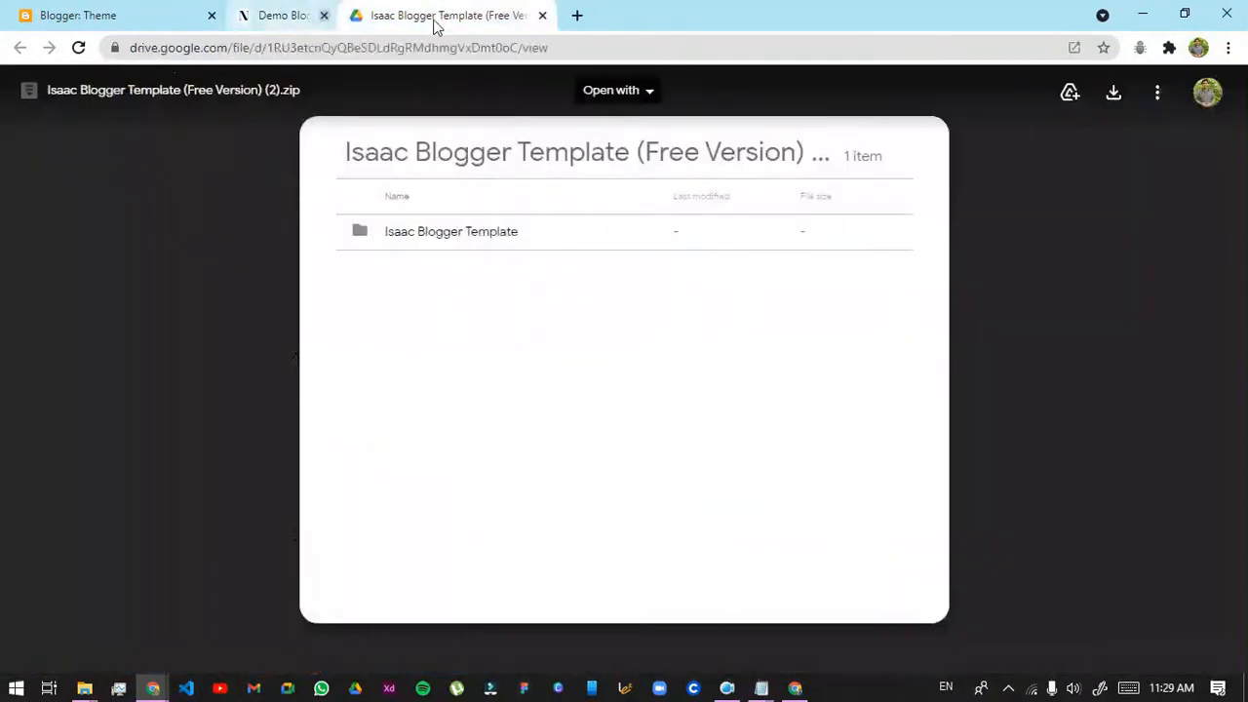
{"action": "left_click", "coordinate": [430, 16]}
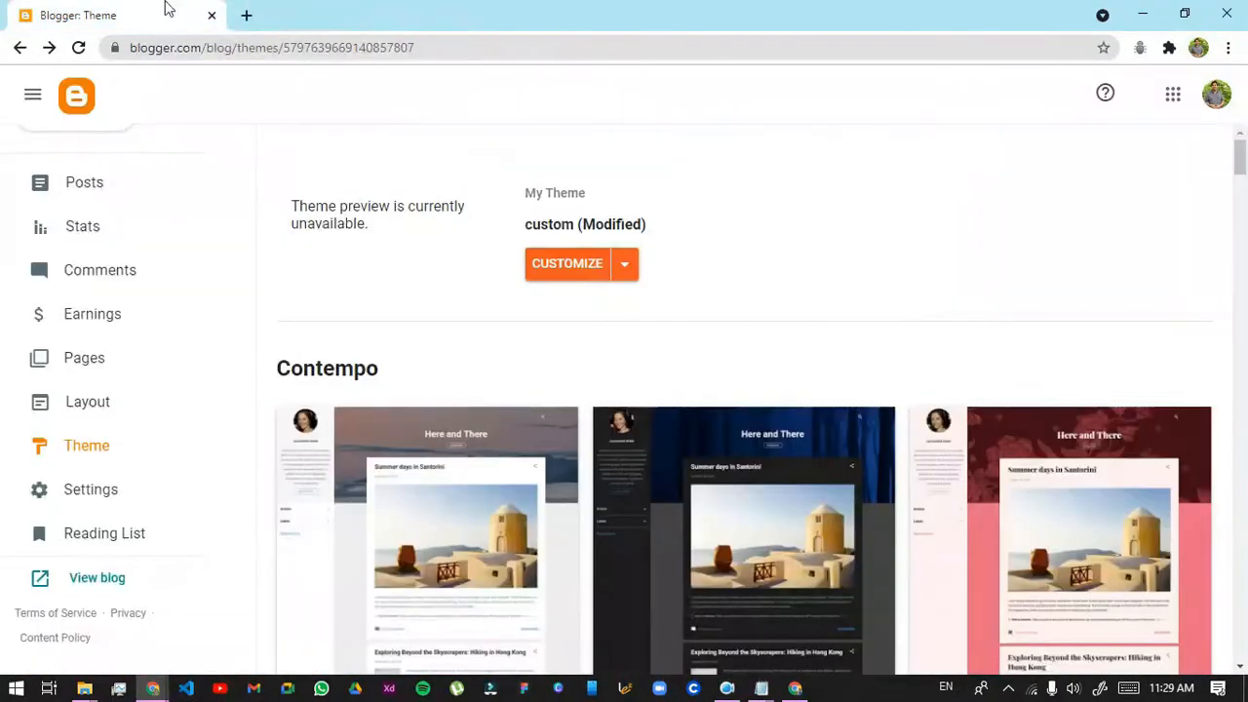
{"action": "left_click", "coordinate": [123, 180]}
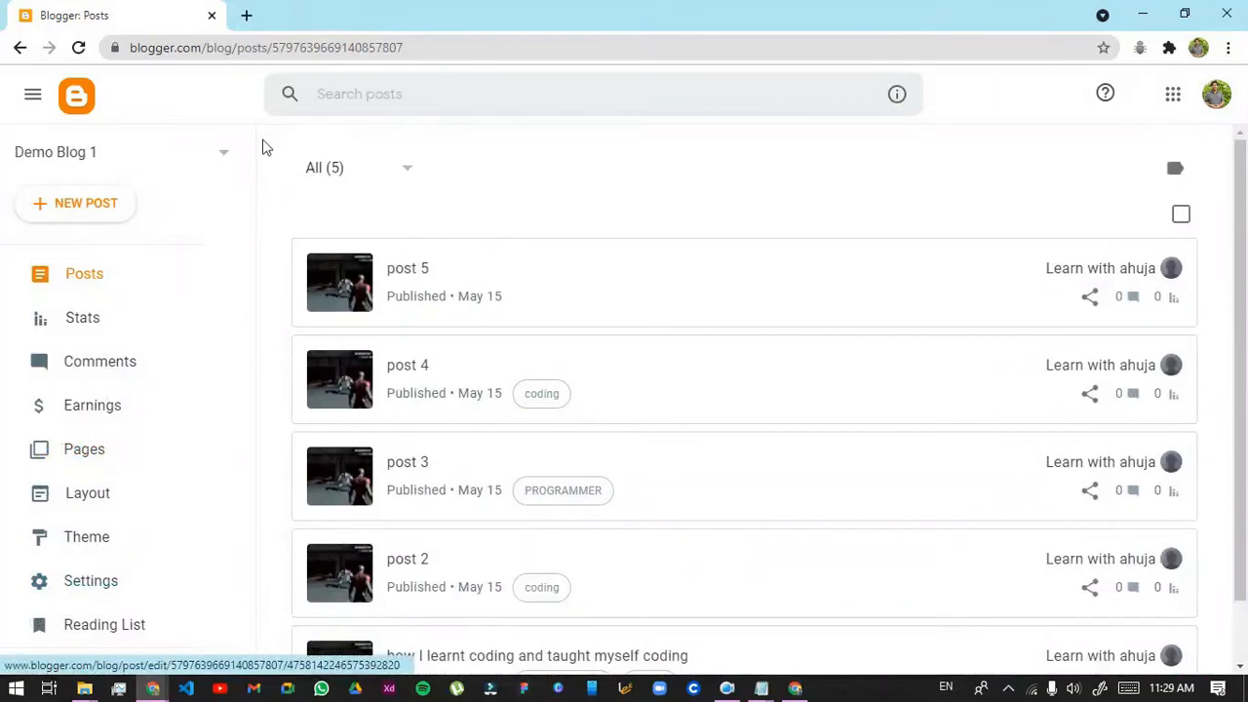
Search Google for "blogger templates" in a new browser tab
{"action": "left_click", "coordinate": [242, 14]}
{"action": "left_click", "coordinate": [145, 13]}
{"action": "left_click", "coordinate": [102, 158]}
{"action": "left_click", "coordinate": [423, 195]}
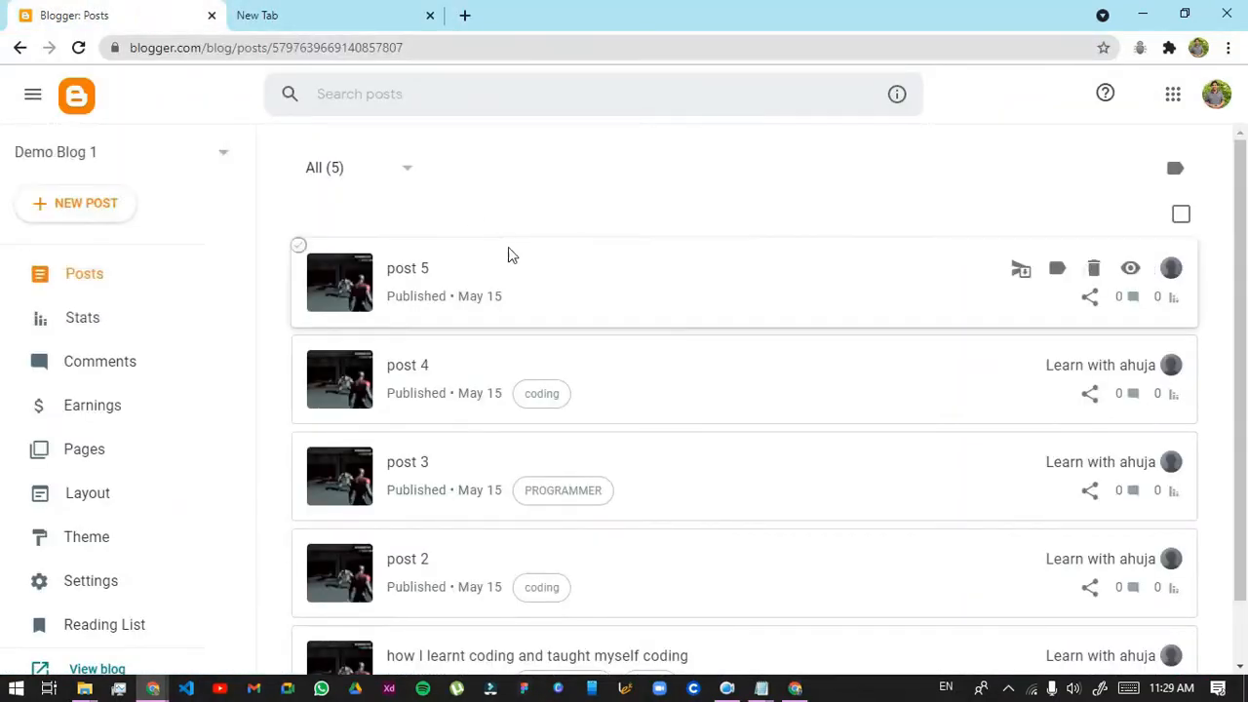
{"action": "scroll", "coordinate": [499, 248], "scroll_direction": "down", "scroll_amount": 1}
{"action": "left_click", "coordinate": [295, 10]}
{"action": "type", "text": "blo"}
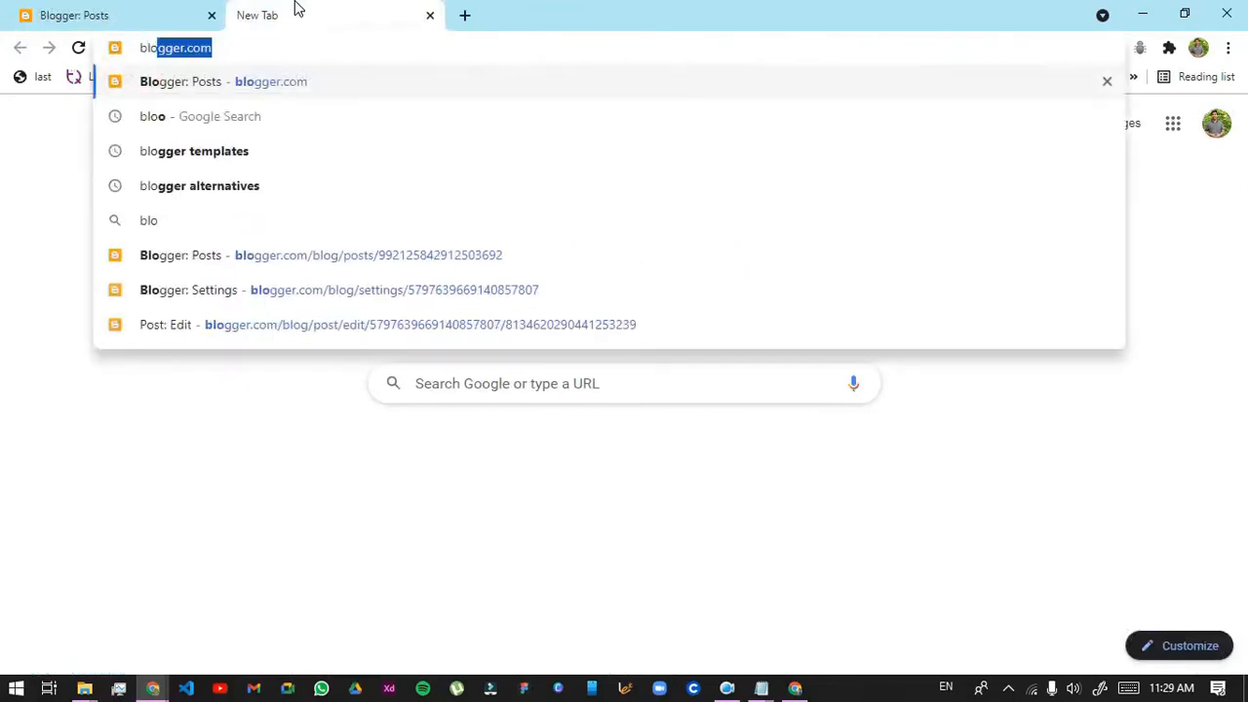
{"action": "key", "text": "Return"}
{"action": "left_click", "coordinate": [296, 56]}
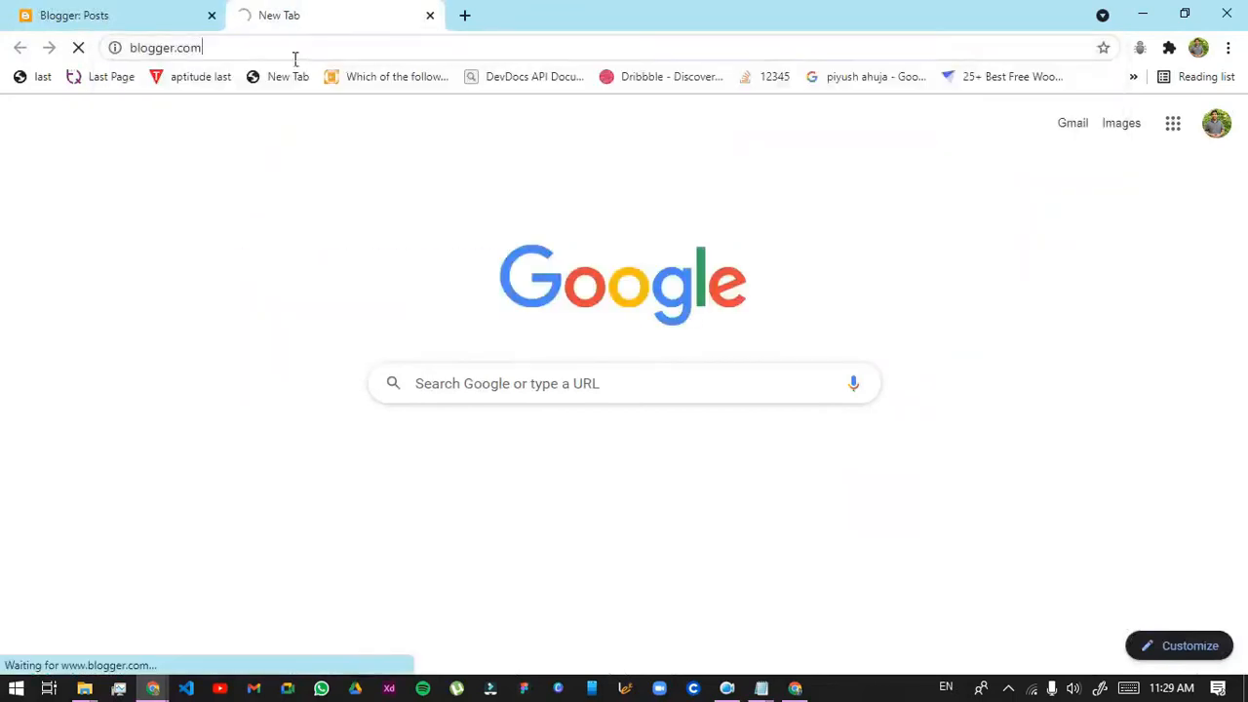
{"action": "type", "text": "blogge"}
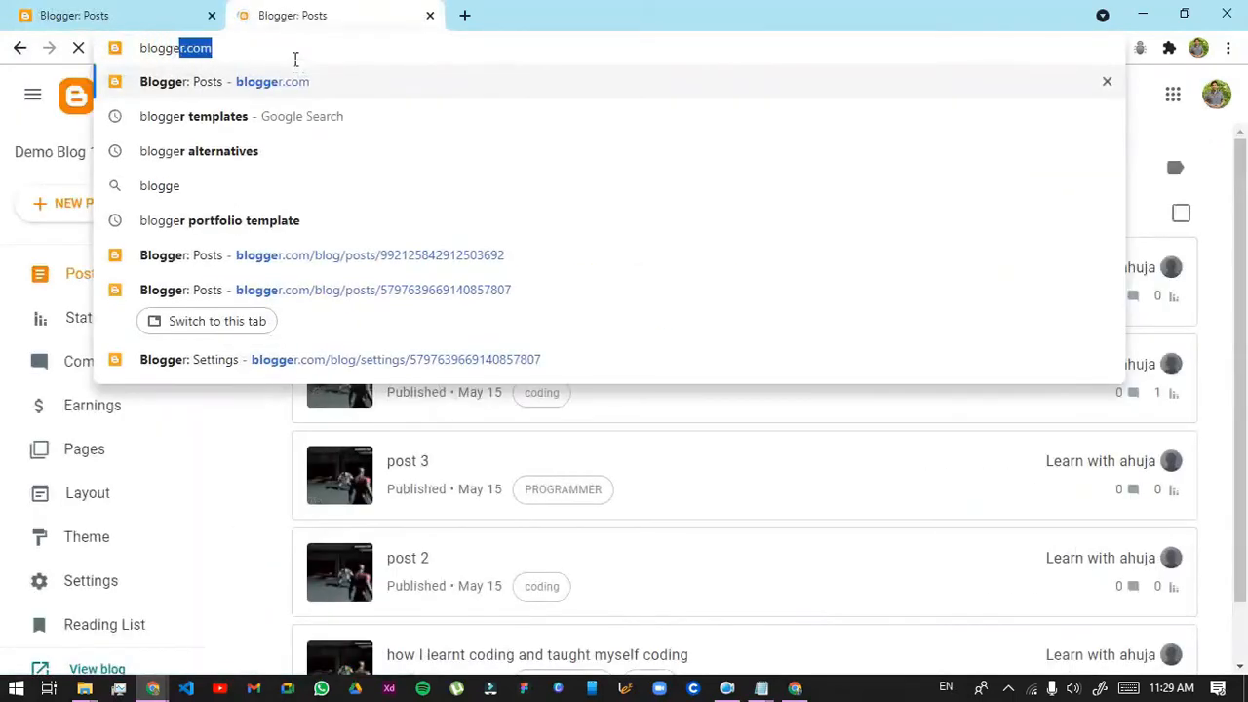
{"action": "key", "text": "Down"}
{"action": "key", "text": "Return"}
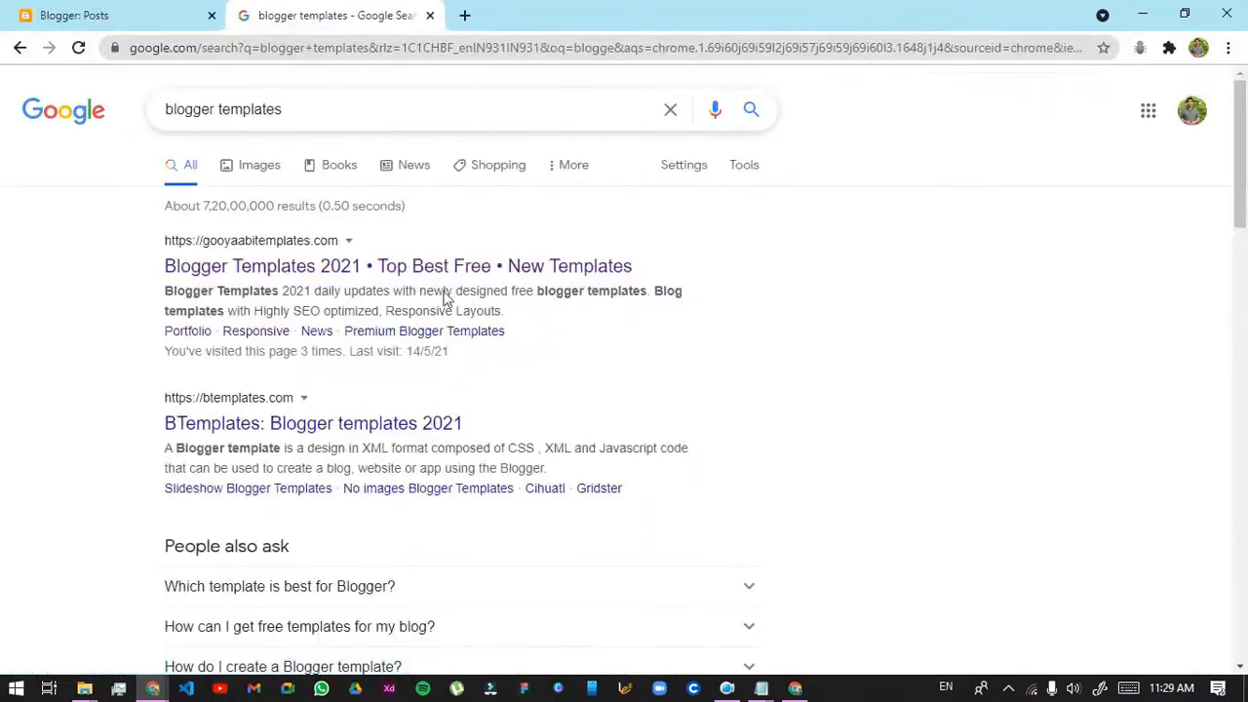
Open gooyaabitemplates.com from the search results and go to the Foodify template's page
{"action": "left_click", "coordinate": [336, 273]}
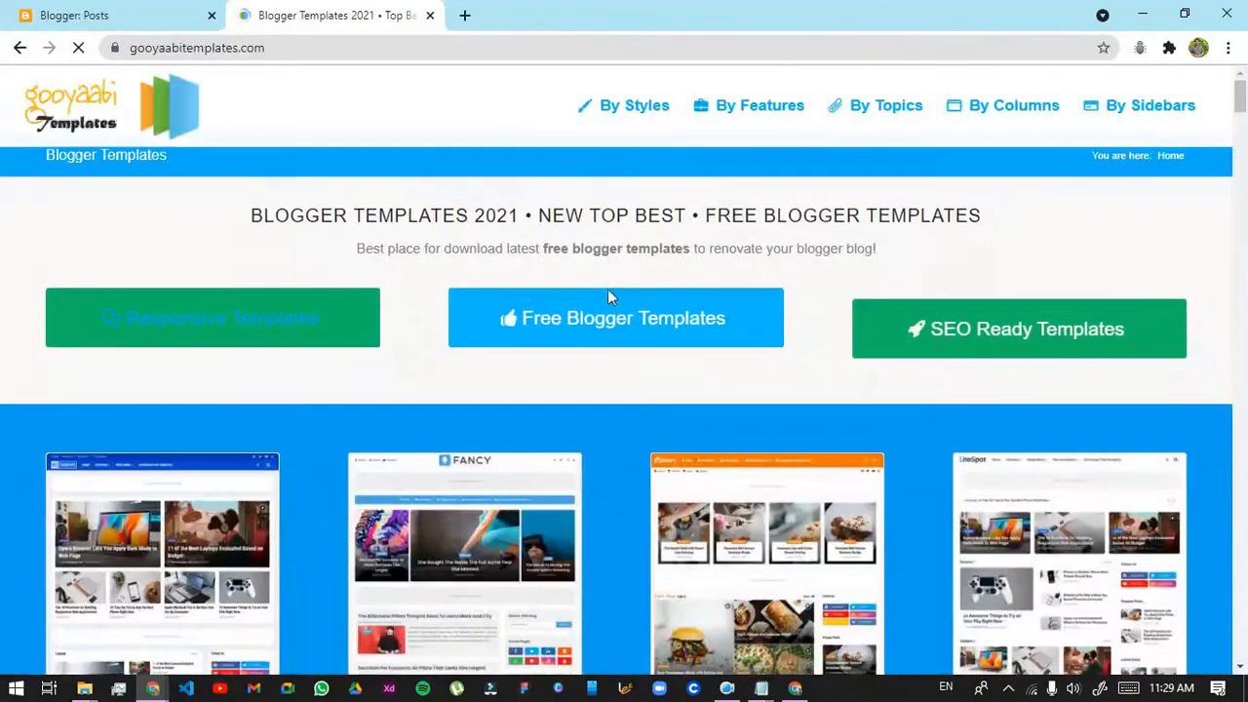
{"action": "scroll", "coordinate": [607, 289], "scroll_direction": "down", "scroll_amount": 1}
{"action": "scroll", "coordinate": [565, 654], "scroll_direction": "down", "scroll_amount": 1}
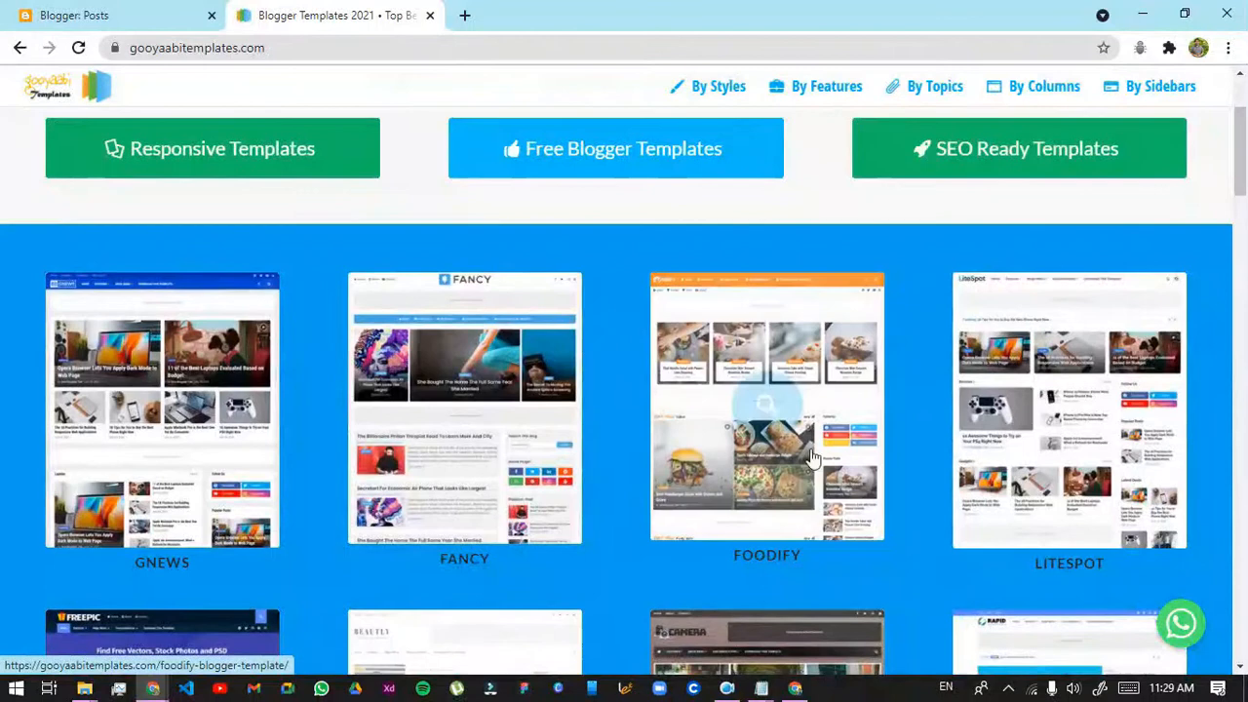
{"action": "left_click", "coordinate": [812, 456]}
Look over the Foodify template page and download Foodify-Free-Version-1.0 as a ZIP file to the Desktop
{"action": "scroll", "coordinate": [798, 380], "scroll_direction": "down", "scroll_amount": 1}
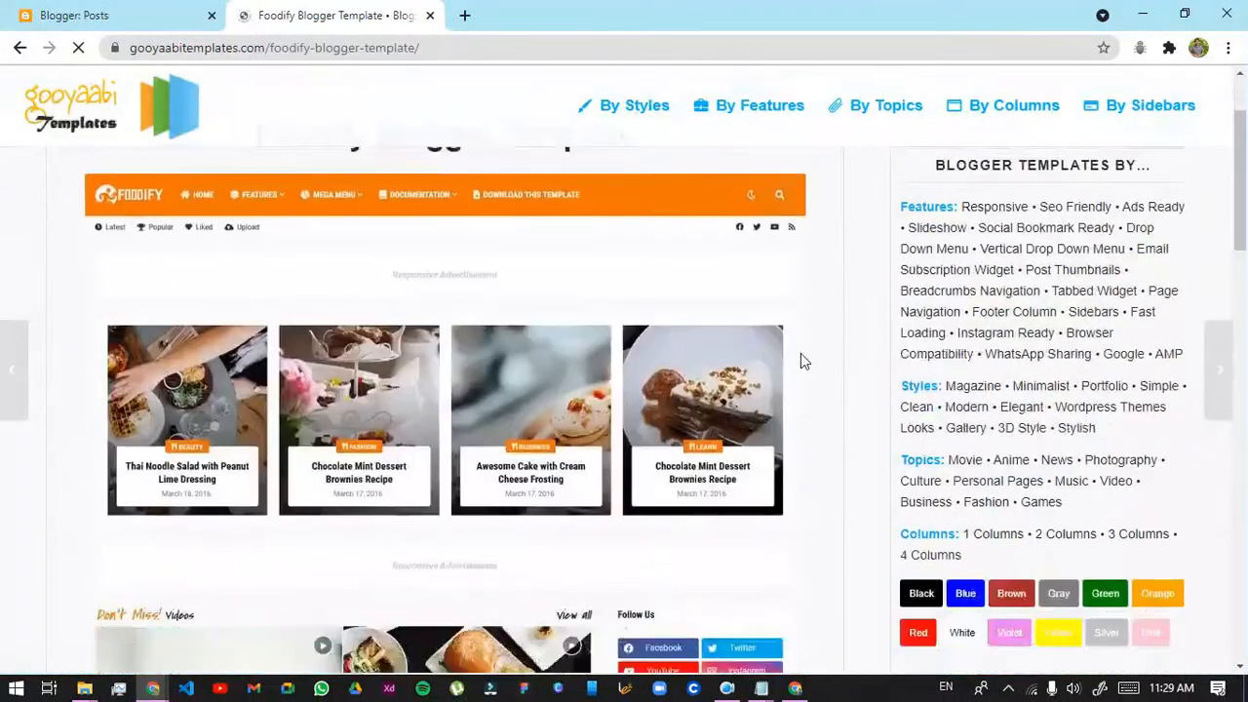
{"action": "scroll", "coordinate": [800, 361], "scroll_direction": "down", "scroll_amount": 3}
{"action": "scroll", "coordinate": [337, 281], "scroll_direction": "up", "scroll_amount": 2}
{"action": "scroll", "coordinate": [337, 281], "scroll_direction": "up", "scroll_amount": 1}
{"action": "scroll", "coordinate": [470, 368], "scroll_direction": "down", "scroll_amount": 1}
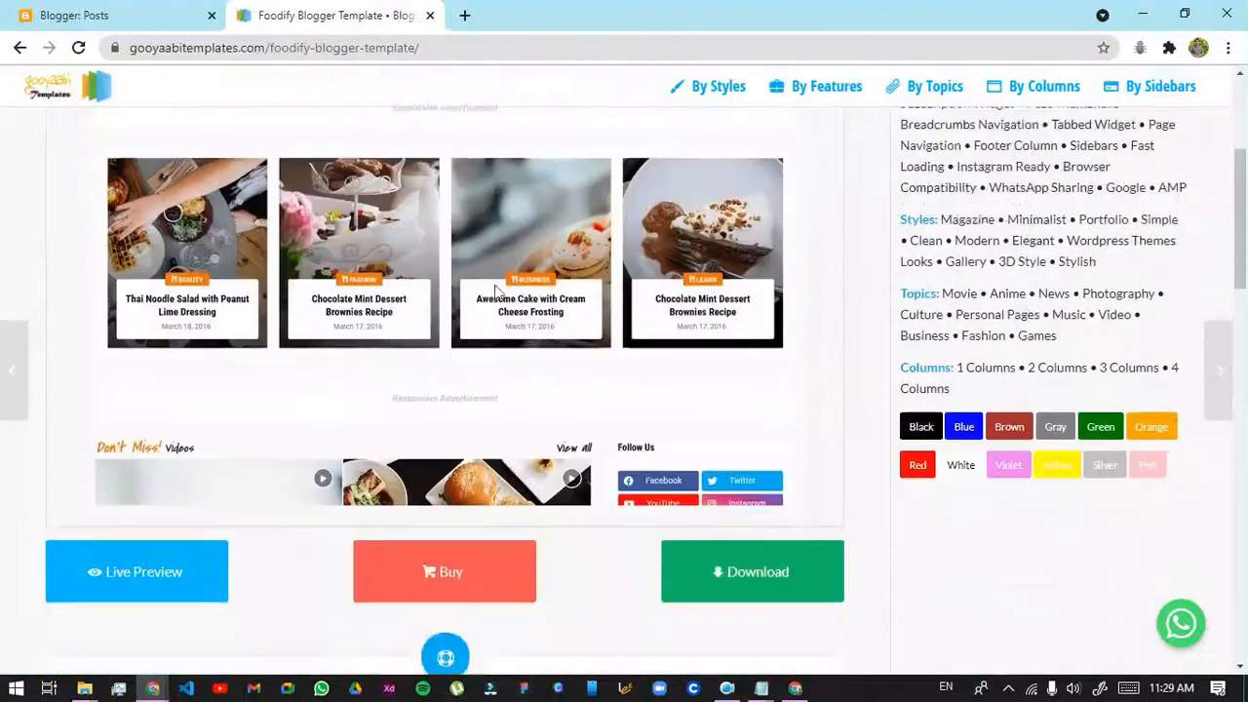
{"action": "scroll", "coordinate": [495, 291], "scroll_direction": "down", "scroll_amount": 1}
{"action": "left_click", "coordinate": [688, 510]}
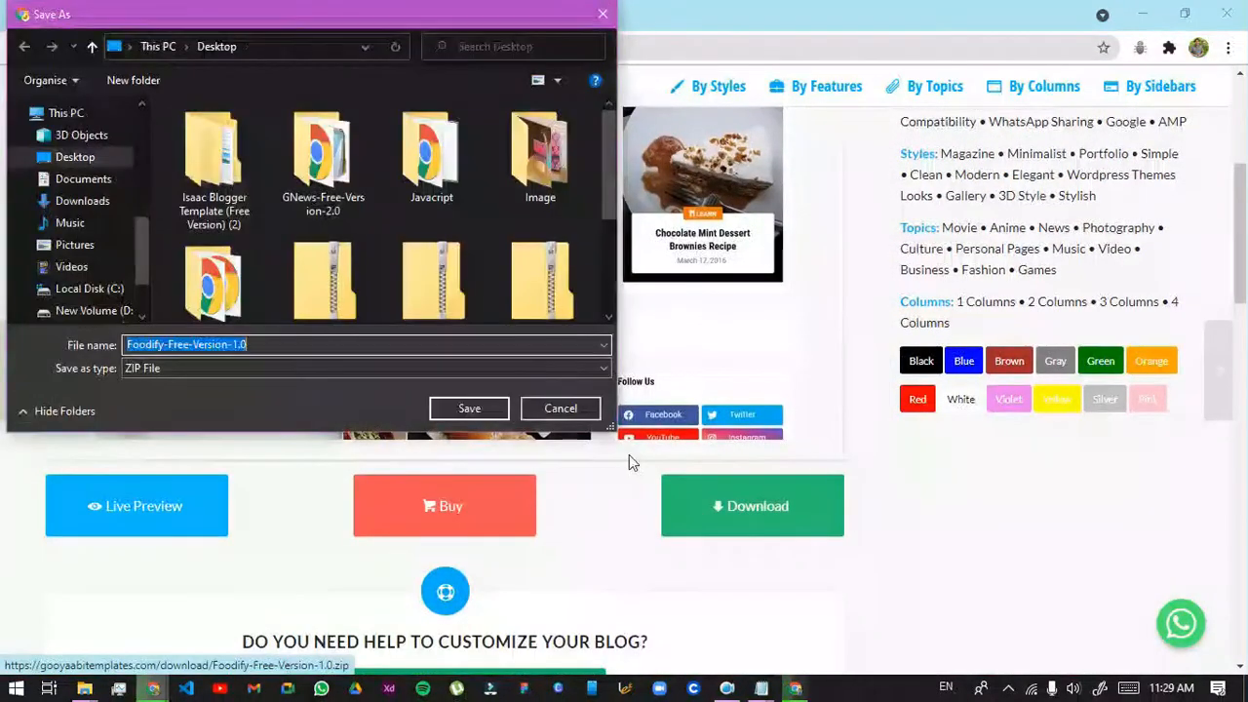
{"action": "left_click", "coordinate": [476, 410]}
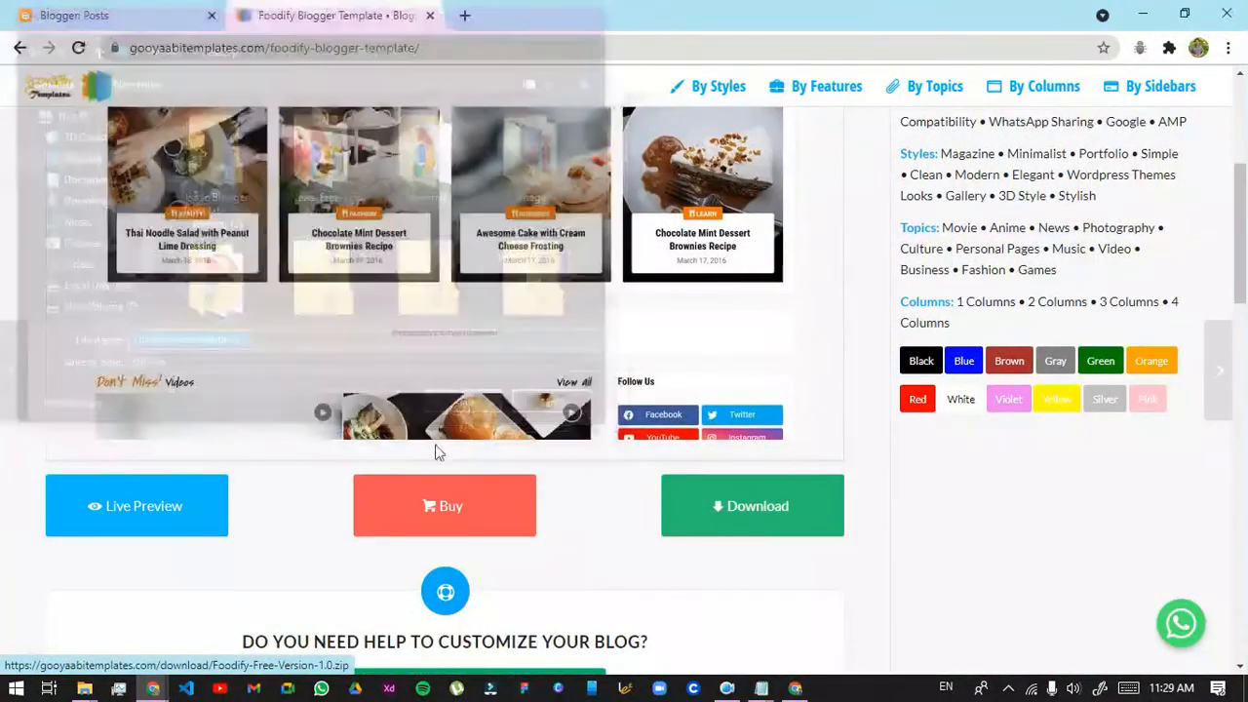
Show the downloaded Foodify-Free-Version-1.0 ZIP in its folder and extract it there
{"action": "left_click", "coordinate": [196, 649]}
{"action": "left_click", "coordinate": [204, 594]}
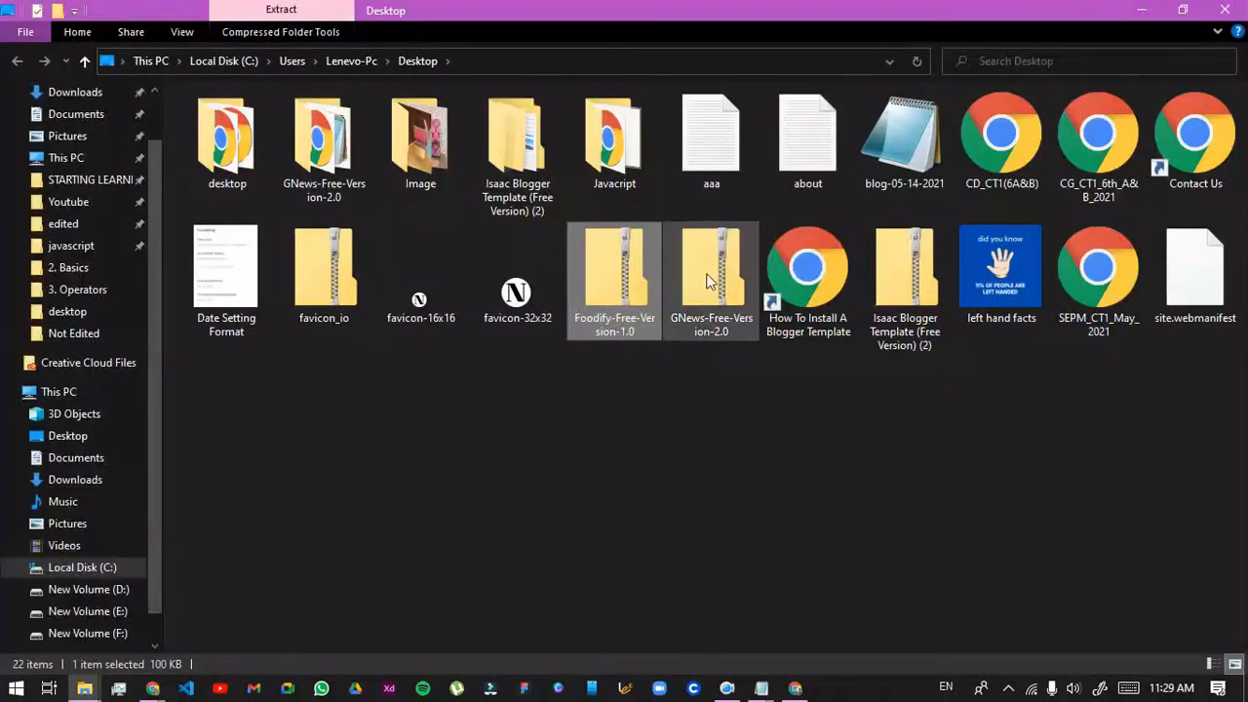
{"action": "right_click", "coordinate": [602, 318]}
{"action": "left_click", "coordinate": [618, 379]}
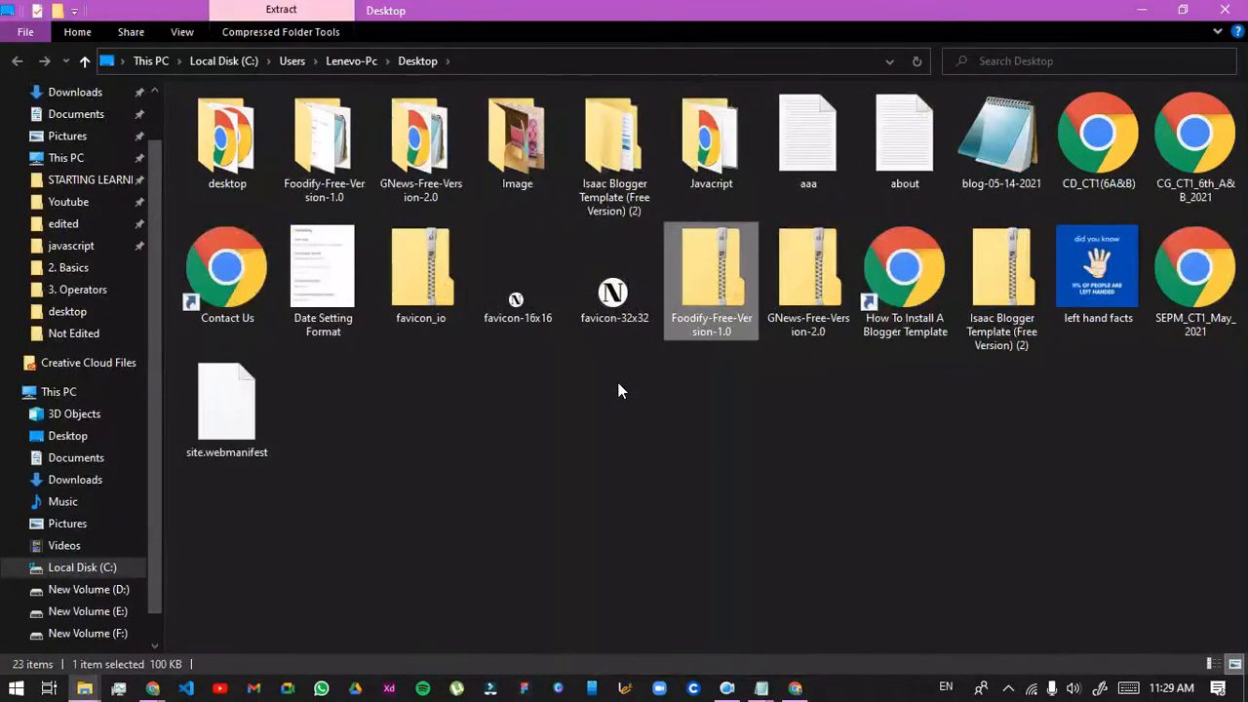
{"action": "left_click", "coordinate": [699, 397]}
Open the Foodify Free Version 1.0 XML file from the extracted folder in Notepad, select all its code and minimise the window
{"action": "double_click", "coordinate": [322, 146]}
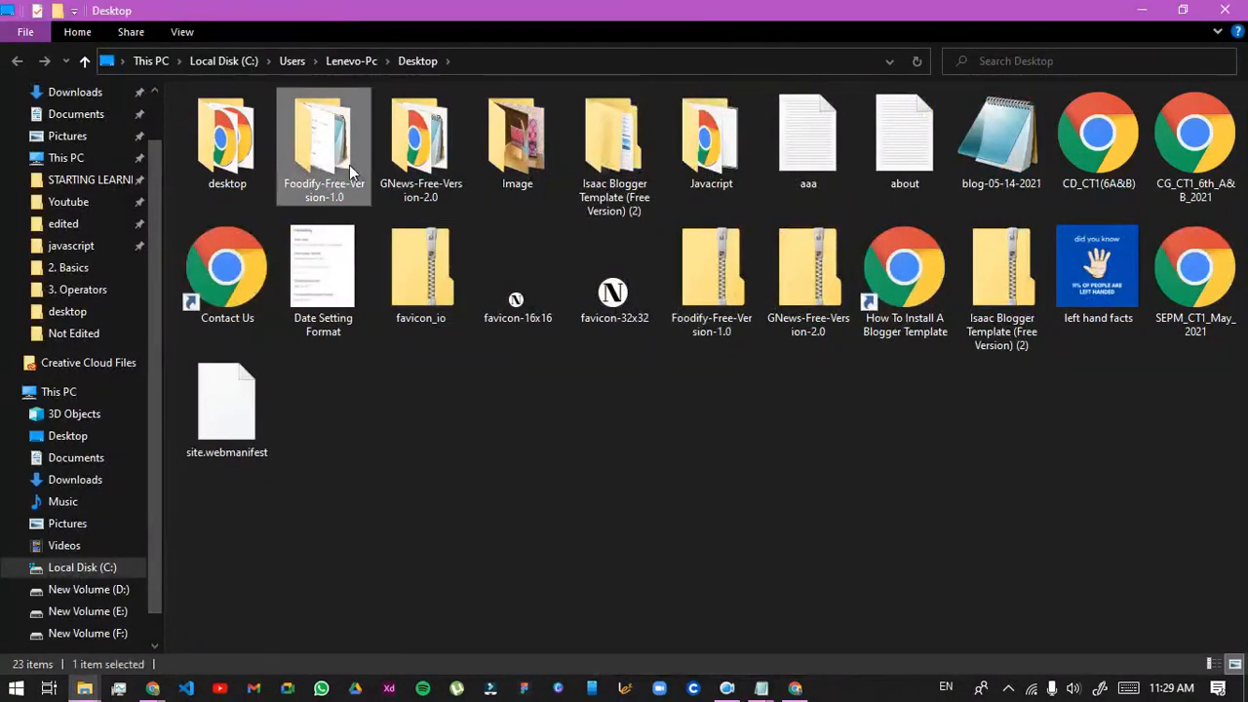
{"action": "double_click", "coordinate": [276, 157]}
{"action": "left_click", "coordinate": [395, 273]}
{"action": "key", "text": "ctrl+a"}
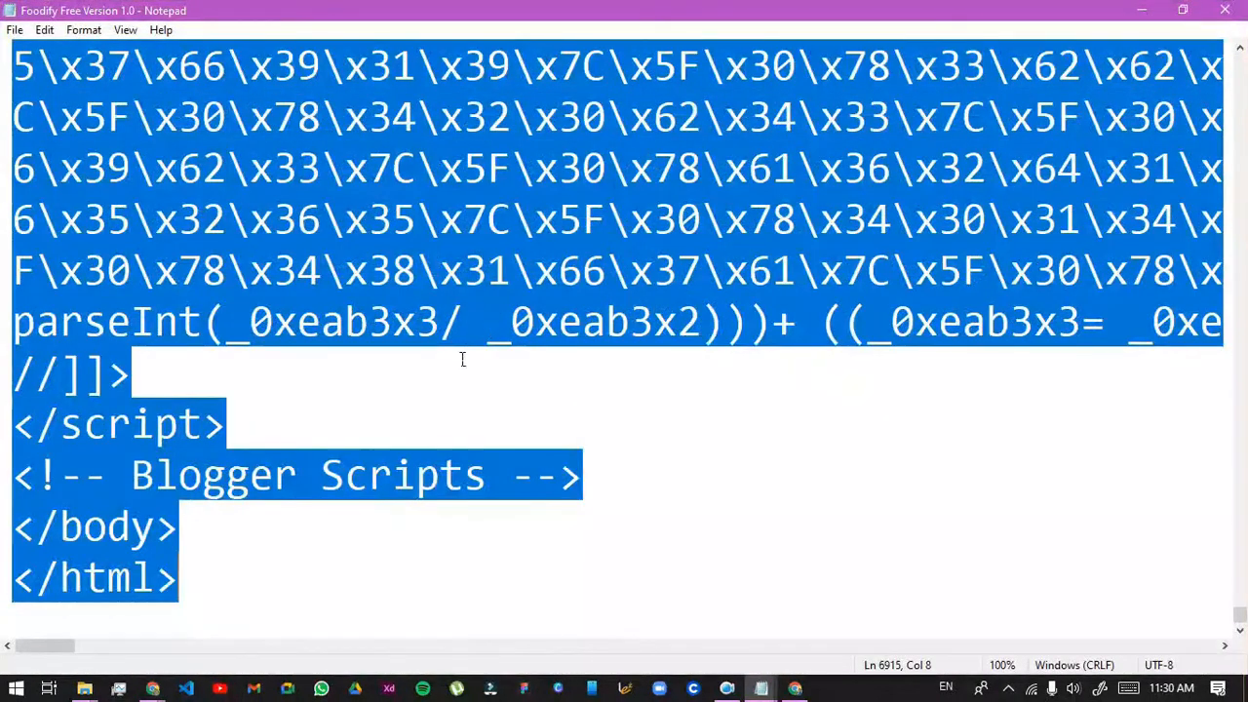
{"action": "left_click", "coordinate": [1158, 12]}
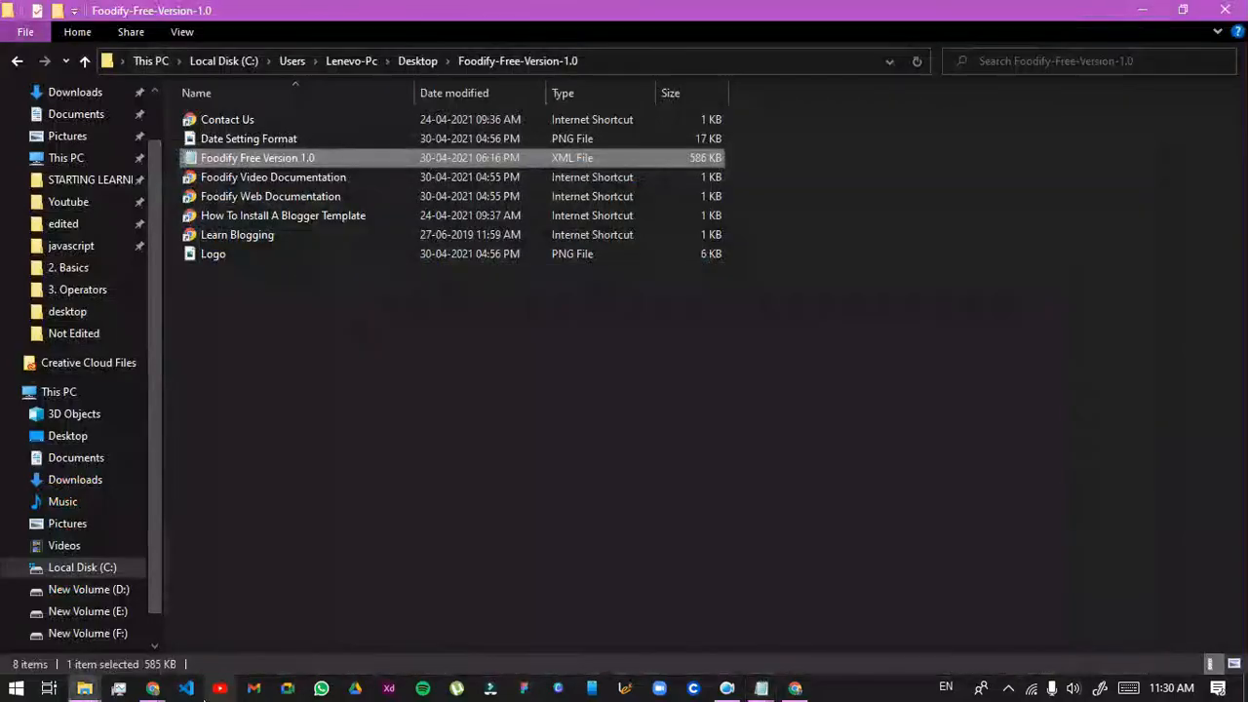
Switch back to Blogger in Chrome and open Demo Blog 1's theme for HTML editing
{"action": "mouse_move", "coordinate": [151, 689]}
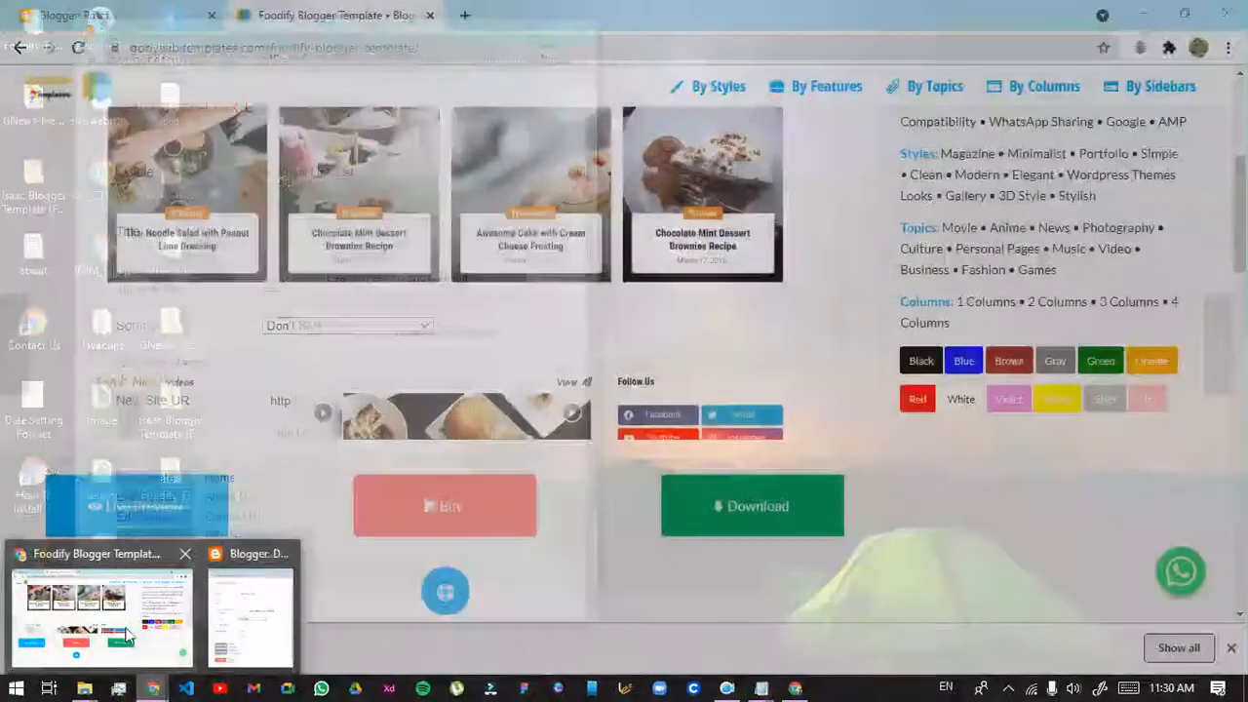
{"action": "left_click", "coordinate": [127, 634]}
{"action": "left_click", "coordinate": [20, 11]}
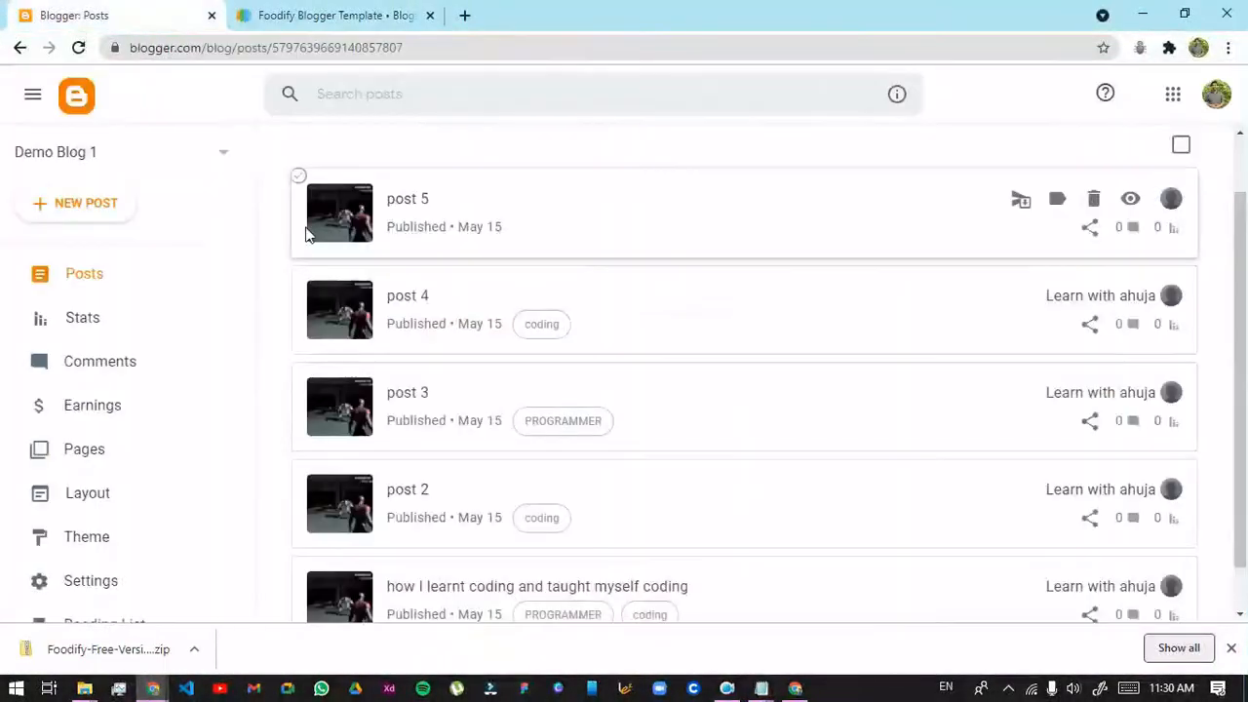
{"action": "left_click", "coordinate": [86, 534]}
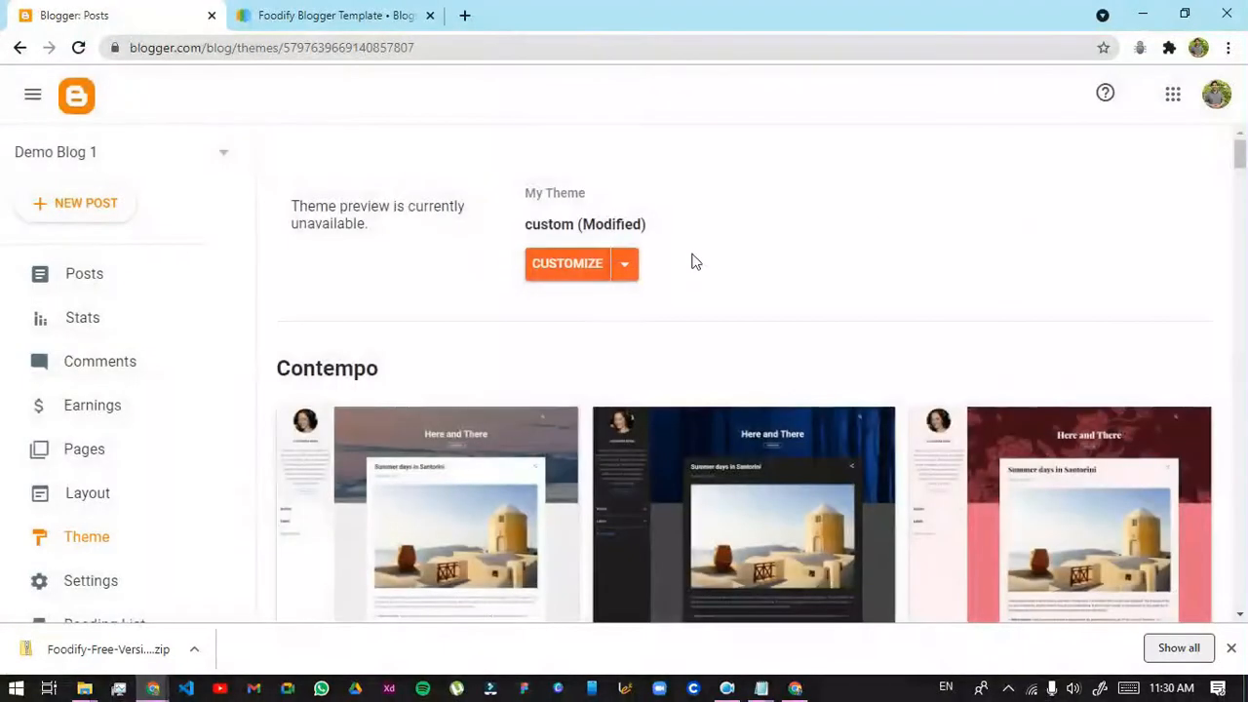
{"action": "left_click", "coordinate": [609, 277]}
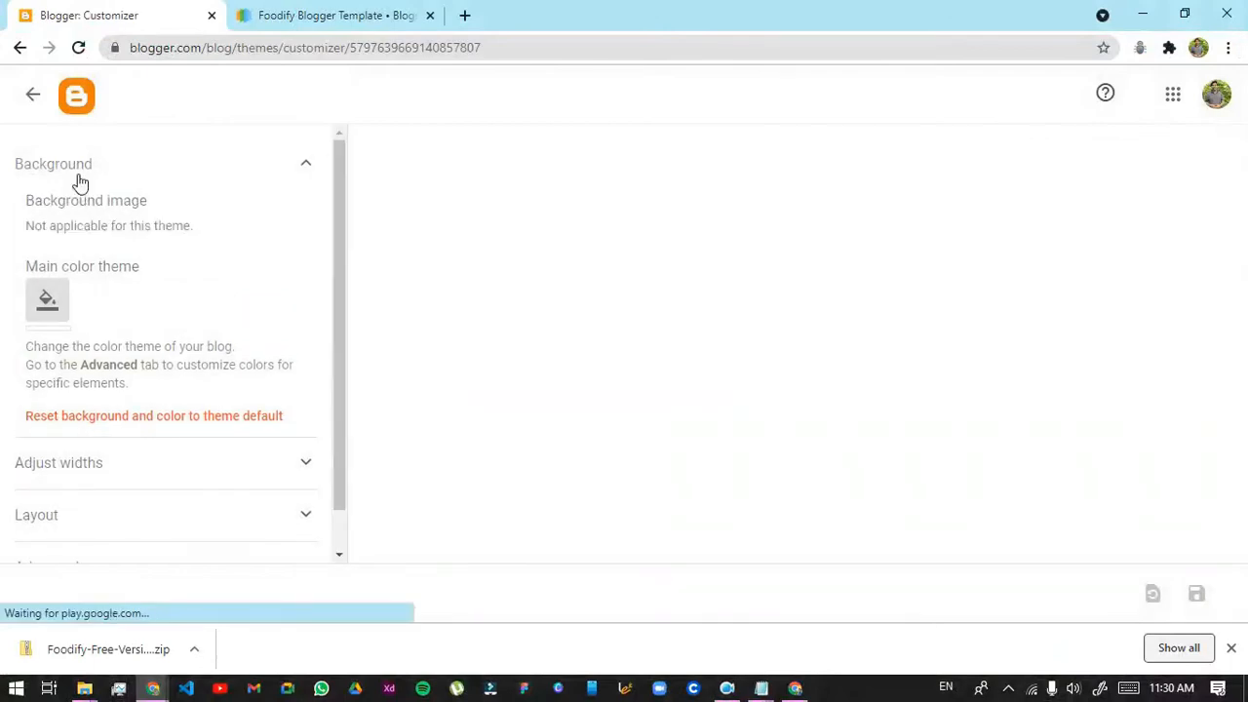
{"action": "left_click", "coordinate": [33, 98]}
{"action": "left_click", "coordinate": [626, 265]}
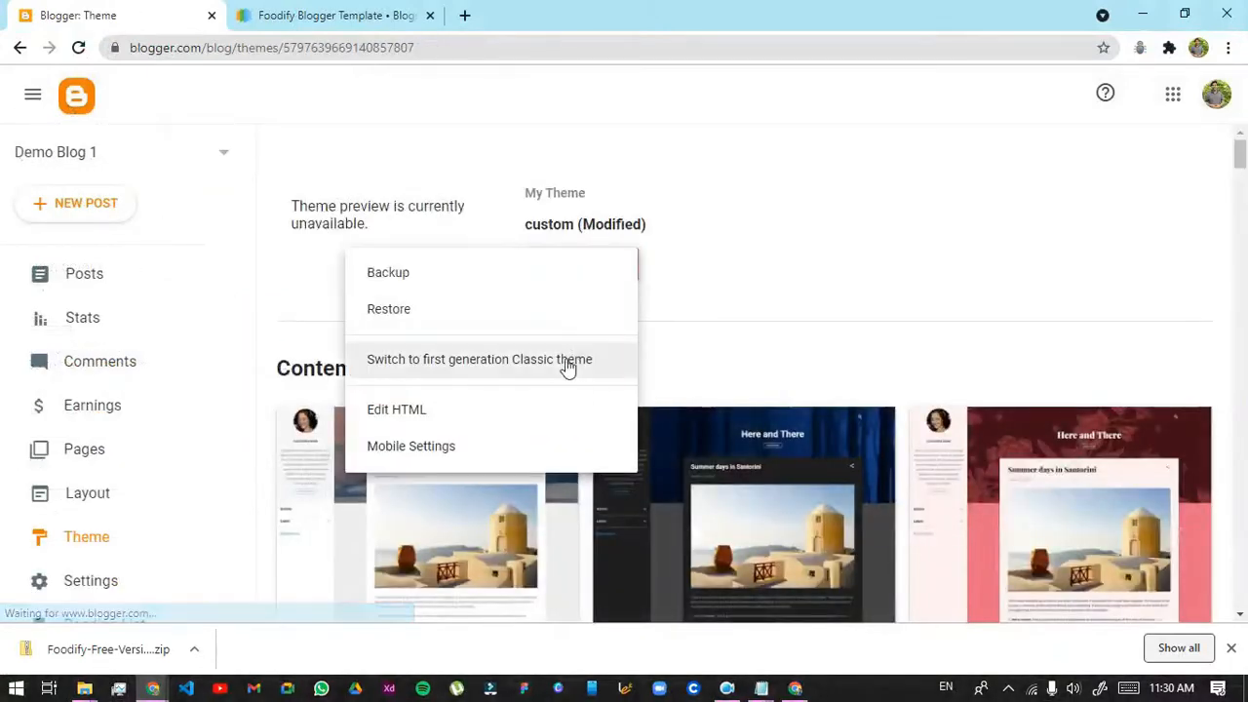
{"action": "left_click", "coordinate": [544, 419]}
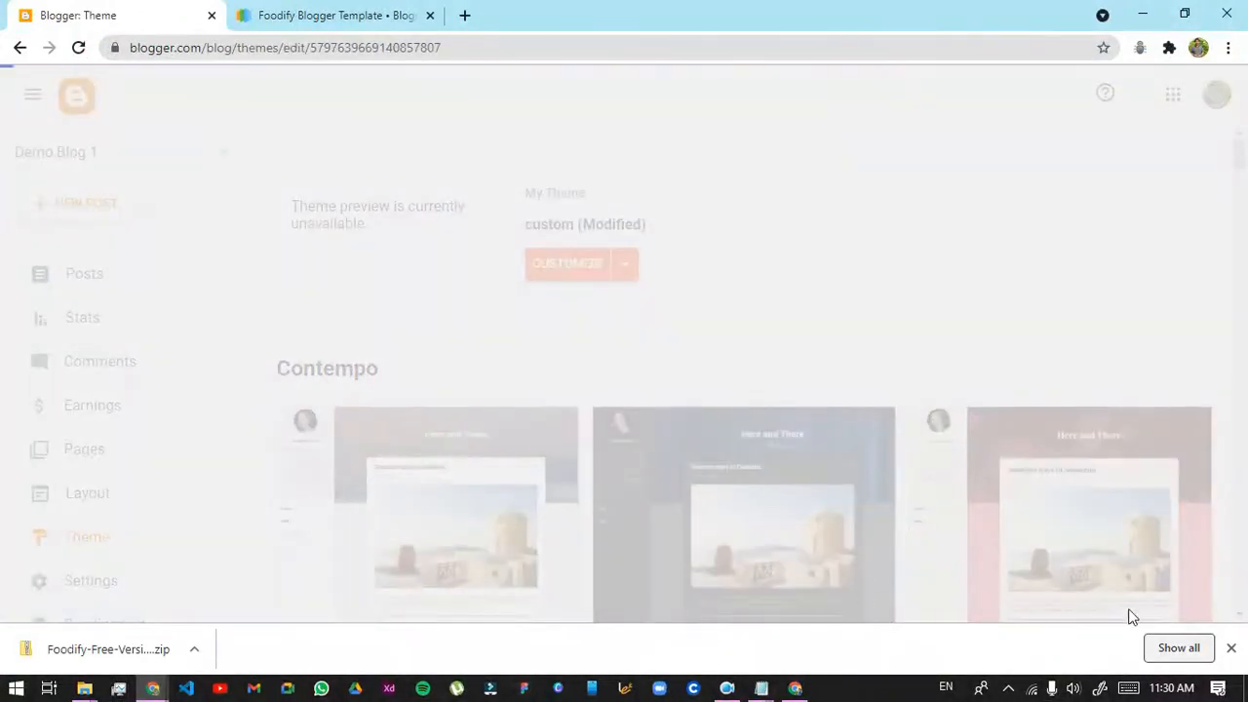
Replace all of Demo Blog 1's theme HTML with the copied Foodify code, save it and close the Foodify template page
{"action": "left_click", "coordinate": [1231, 647]}
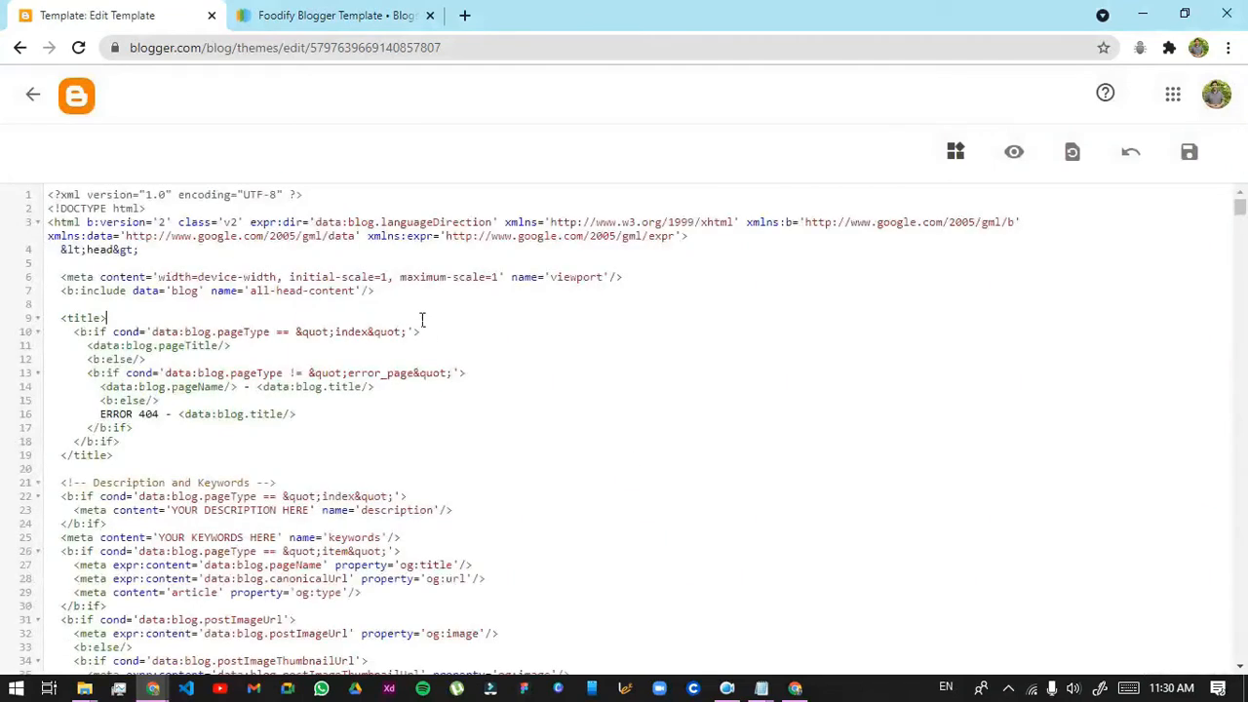
{"action": "key", "text": "ctrl+a"}
{"action": "key", "text": "ctrl+v"}
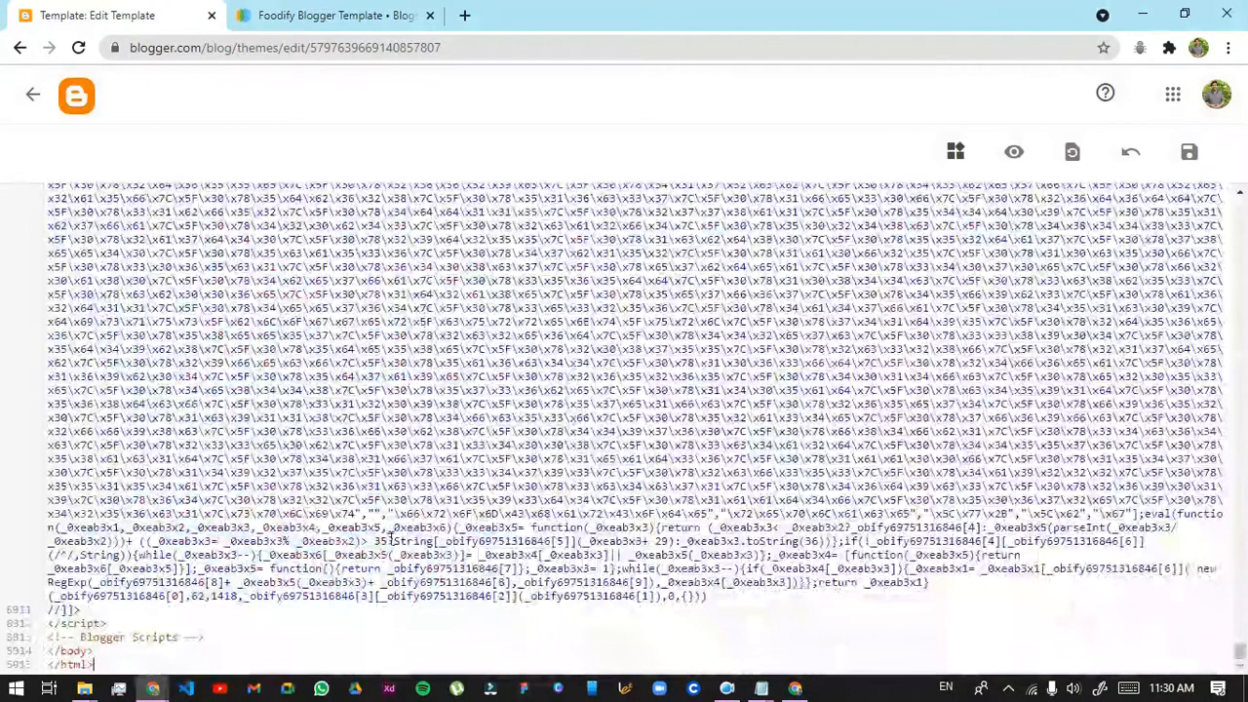
{"action": "left_click", "coordinate": [1189, 152]}
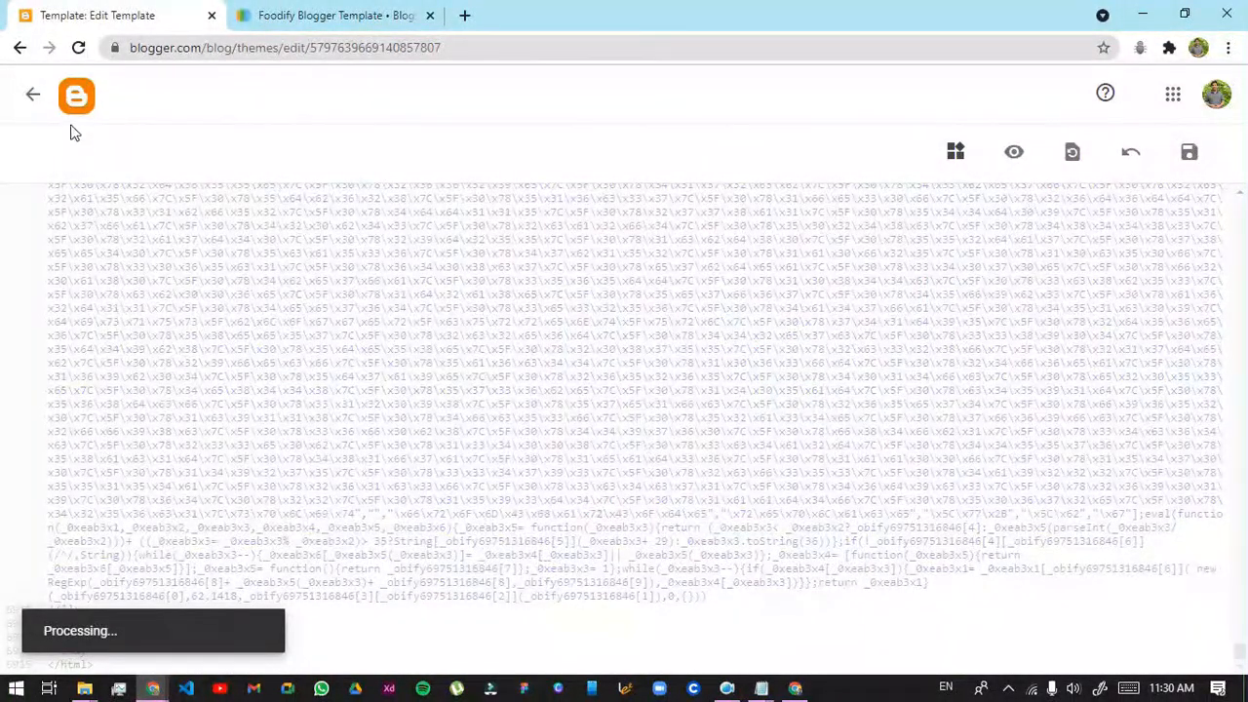
{"action": "left_click", "coordinate": [312, 14]}
{"action": "left_click", "coordinate": [430, 15]}
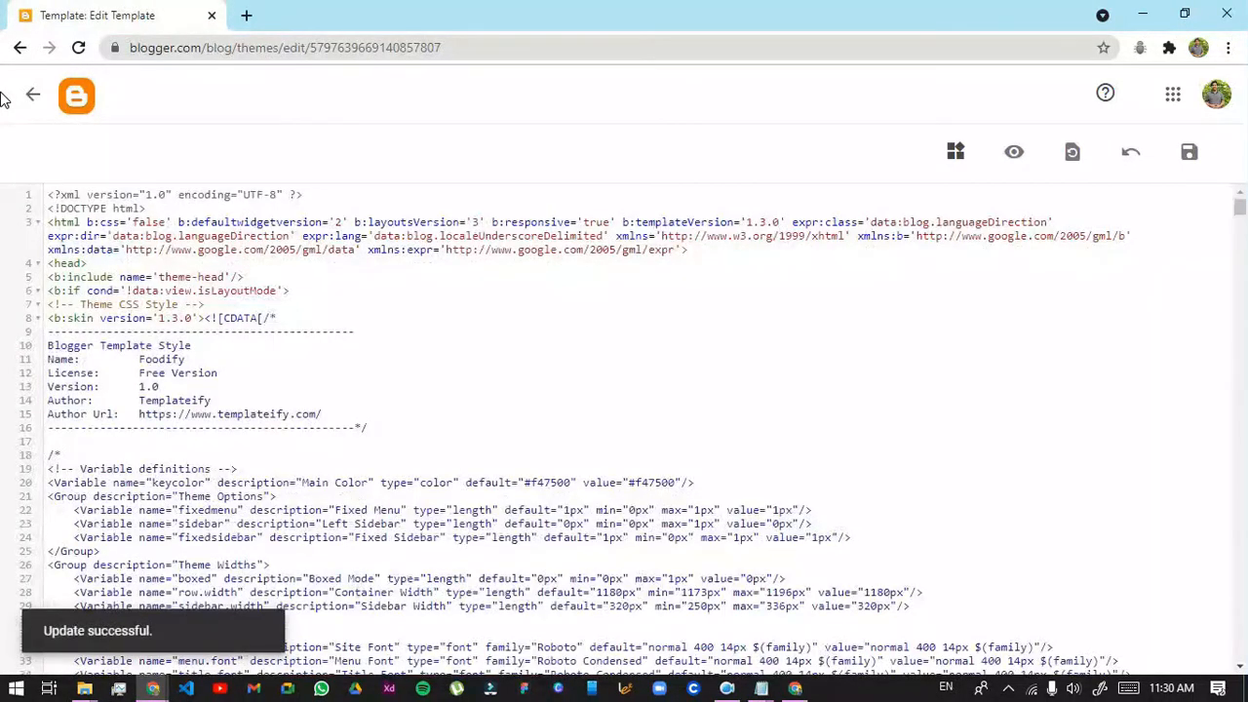
View Demo Blog 1 with the new theme and examine its posts, header menu, Features submenu and topbar links
{"action": "left_click", "coordinate": [32, 94]}
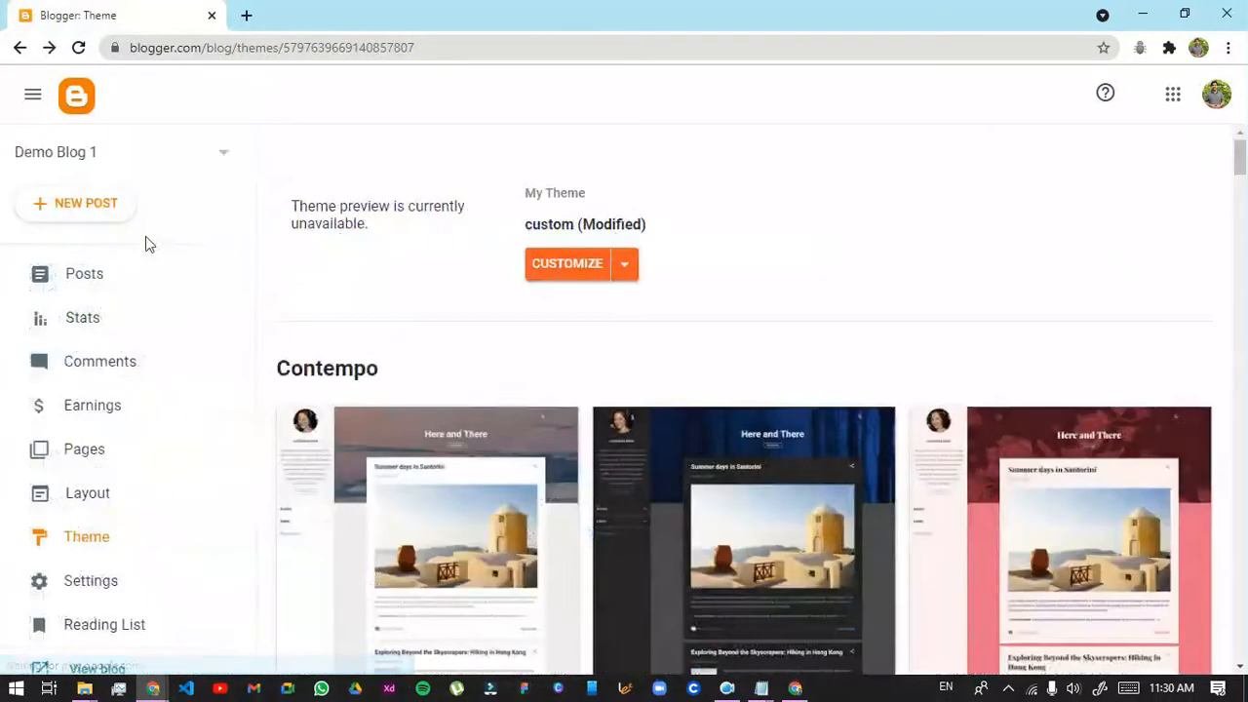
{"action": "scroll", "coordinate": [156, 390], "scroll_direction": "down", "scroll_amount": 1}
{"action": "left_click", "coordinate": [129, 552]}
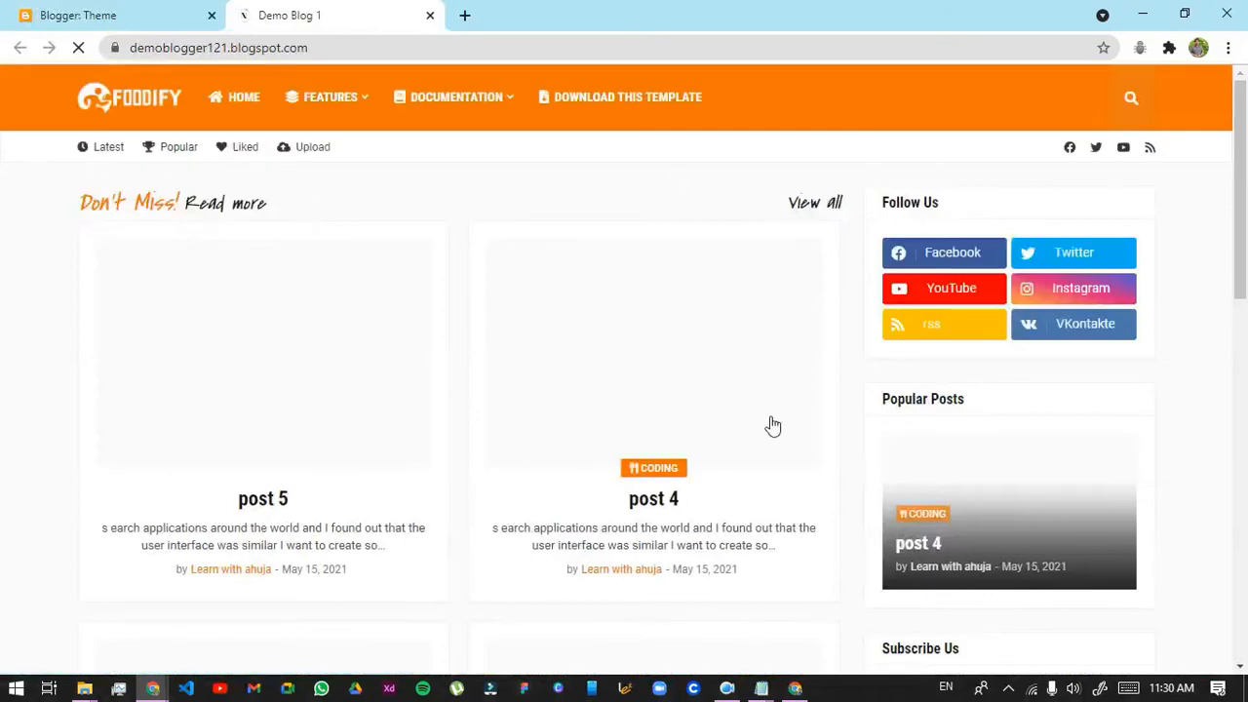
{"action": "scroll", "coordinate": [764, 427], "scroll_direction": "down", "scroll_amount": 10}
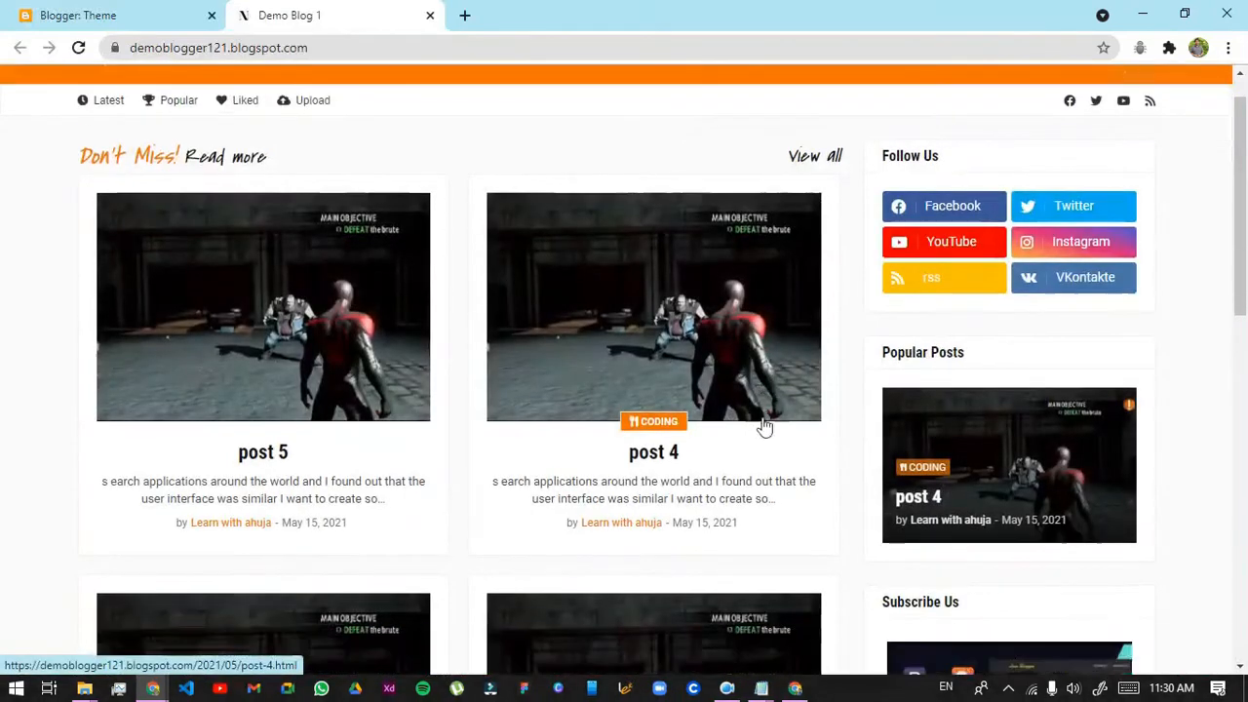
{"action": "scroll", "coordinate": [683, 597], "scroll_direction": "up", "scroll_amount": 10}
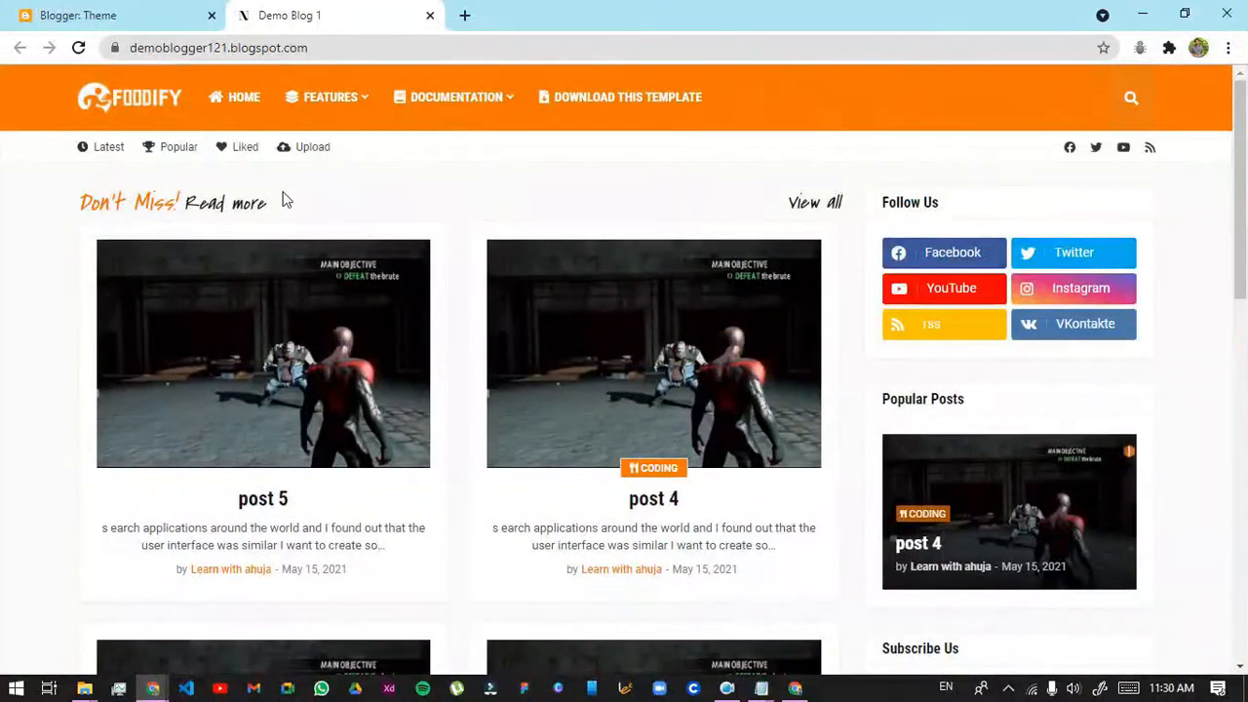
{"action": "scroll", "coordinate": [340, 167], "scroll_direction": "down", "scroll_amount": 3}
{"action": "scroll", "coordinate": [229, 279], "scroll_direction": "up", "scroll_amount": 2}
{"action": "scroll", "coordinate": [273, 290], "scroll_direction": "down", "scroll_amount": 3}
{"action": "scroll", "coordinate": [296, 262], "scroll_direction": "up", "scroll_amount": 3}
{"action": "scroll", "coordinate": [295, 261], "scroll_direction": "up", "scroll_amount": 1}
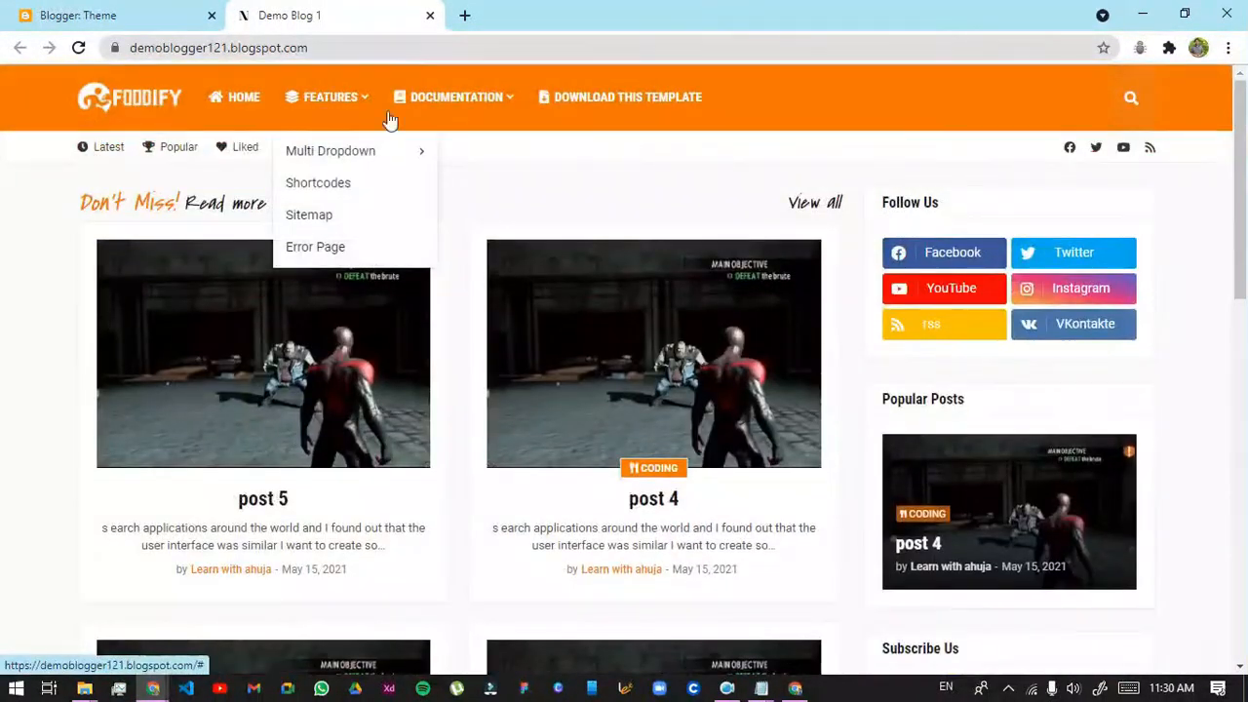
{"action": "mouse_move", "coordinate": [343, 144]}
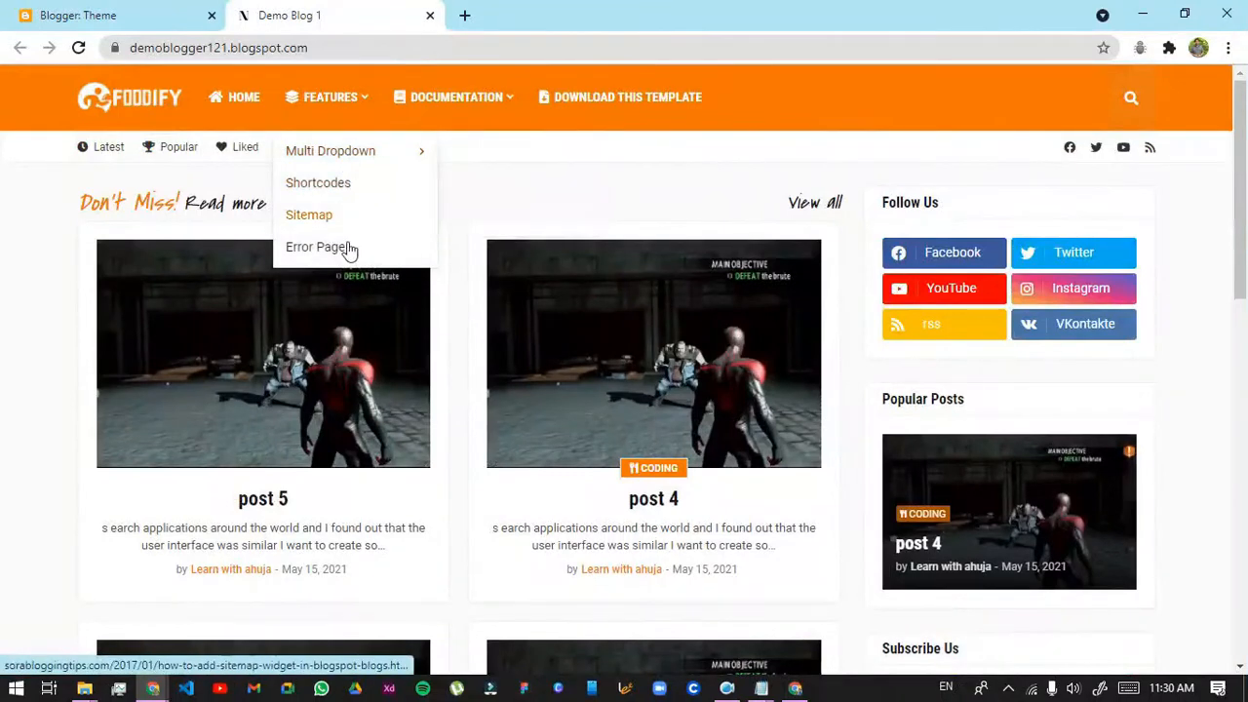
{"action": "left_click_drag", "start_coordinate": [707, 102], "coordinate": [149, 73]}
{"action": "left_click_drag", "start_coordinate": [68, 146], "coordinate": [881, 146]}
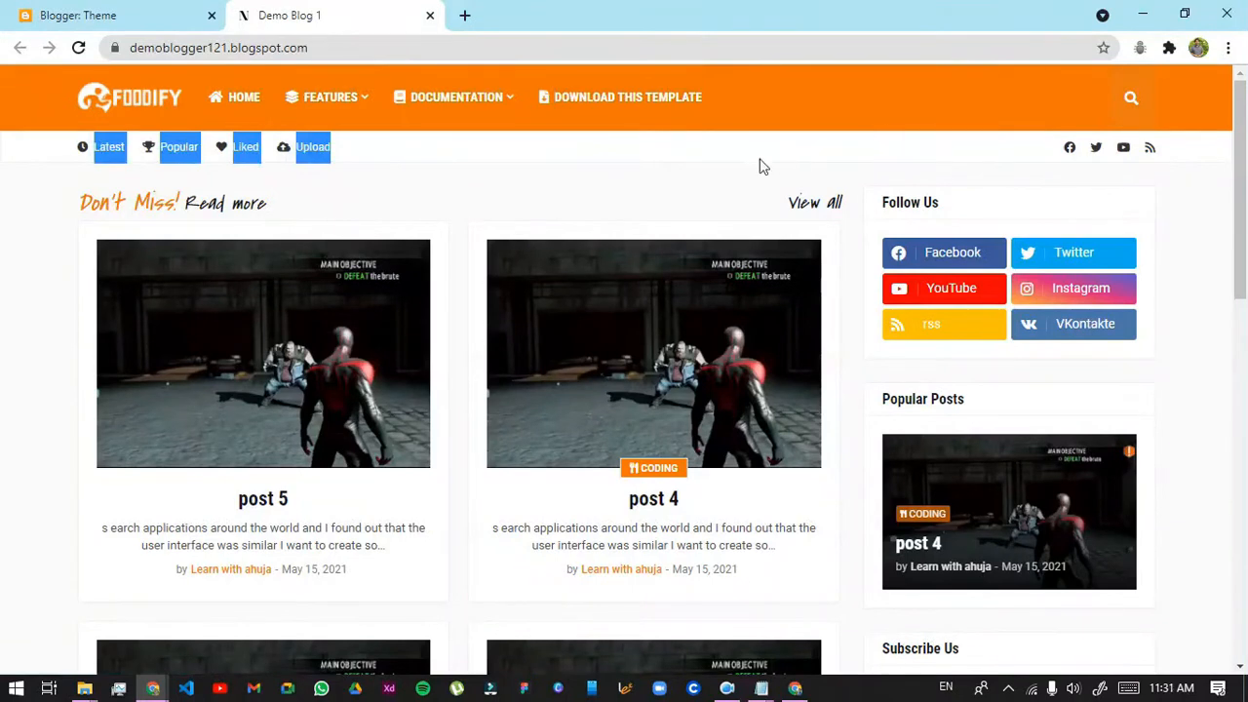
{"action": "left_click", "coordinate": [381, 177]}
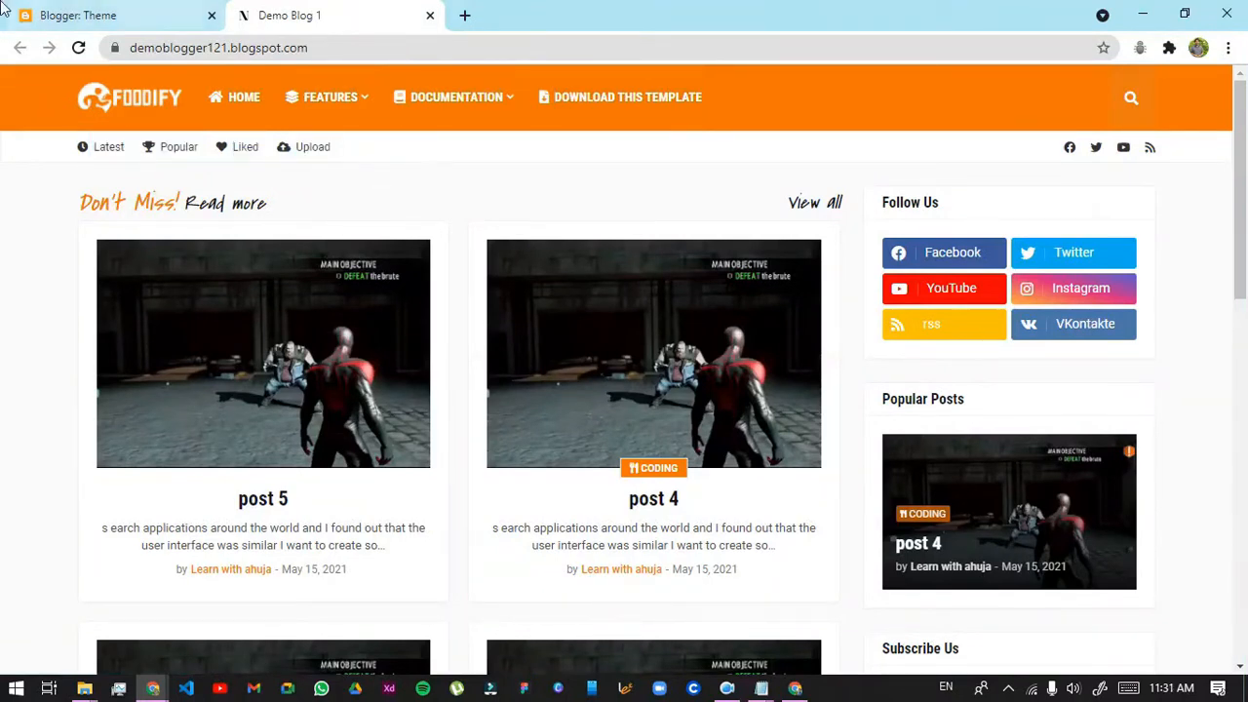
Return to Blogger, open the blog's layout and inspect the No Thumbnail Image gadget's settings without changing them
{"action": "left_click", "coordinate": [117, 15]}
{"action": "left_click", "coordinate": [86, 369]}
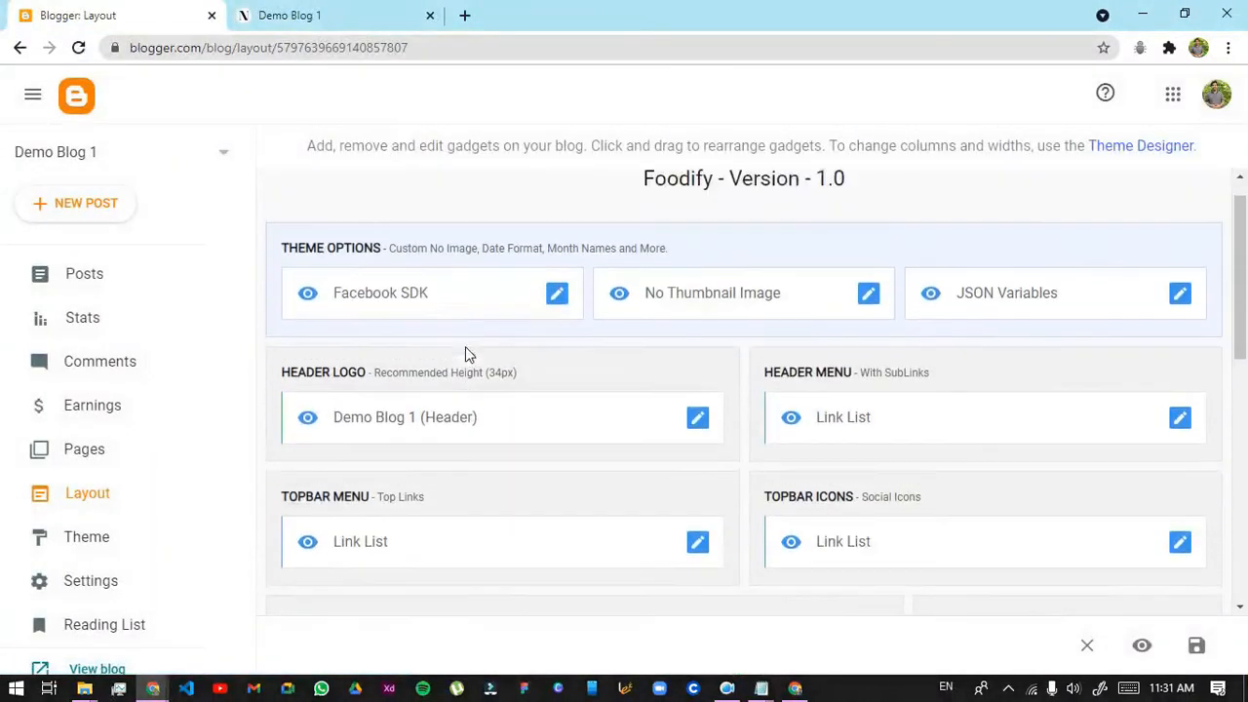
{"action": "left_click", "coordinate": [869, 329]}
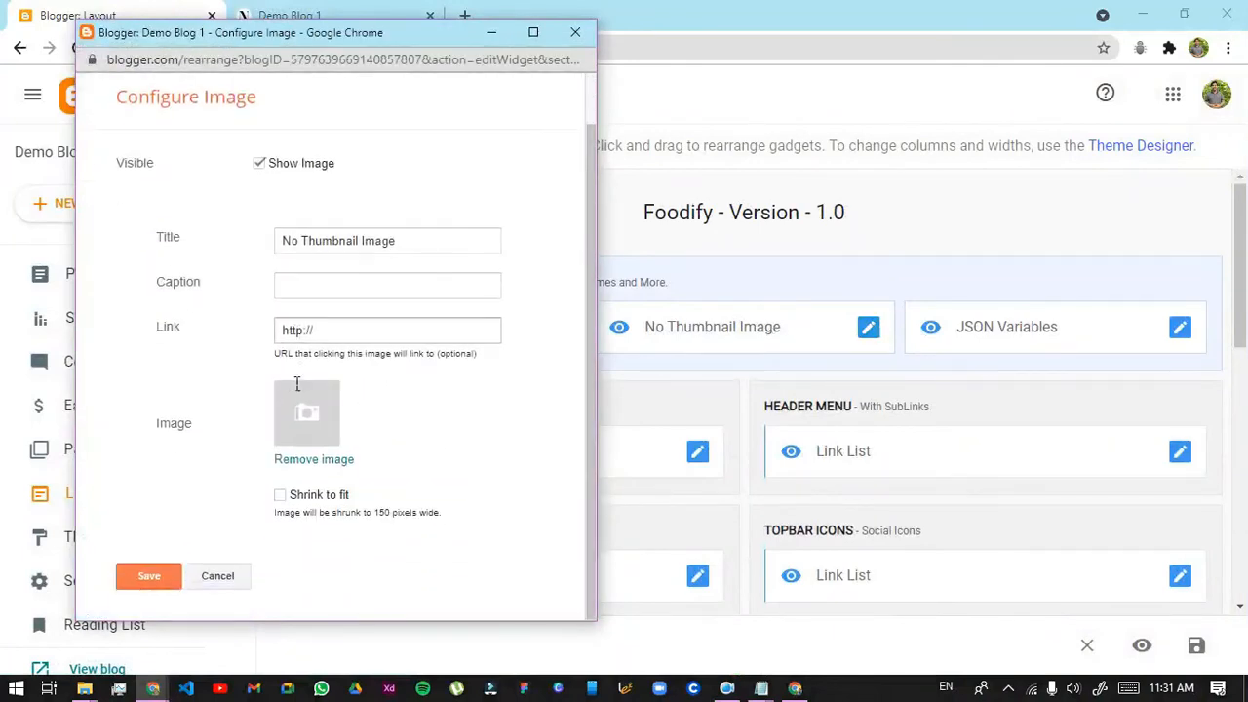
{"action": "left_click", "coordinate": [576, 33]}
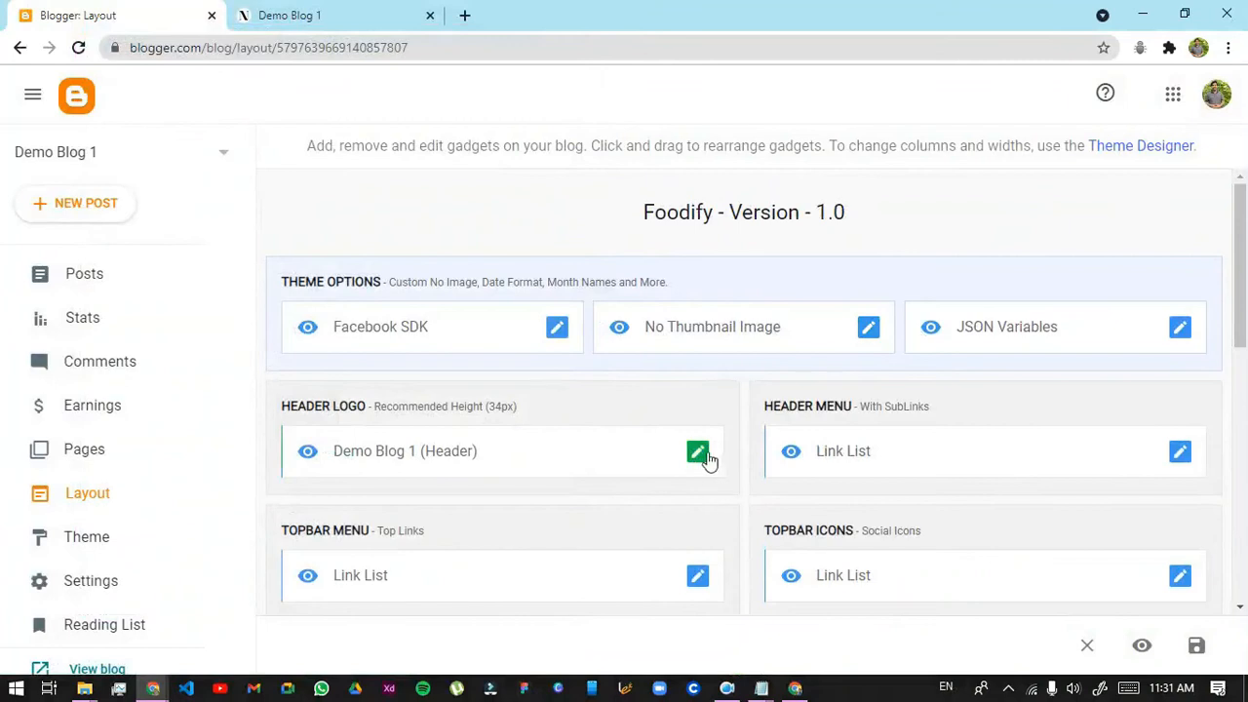
Open the Header Menu link list for editing, review its links and delete the Download This Template link
{"action": "left_click", "coordinate": [1196, 458]}
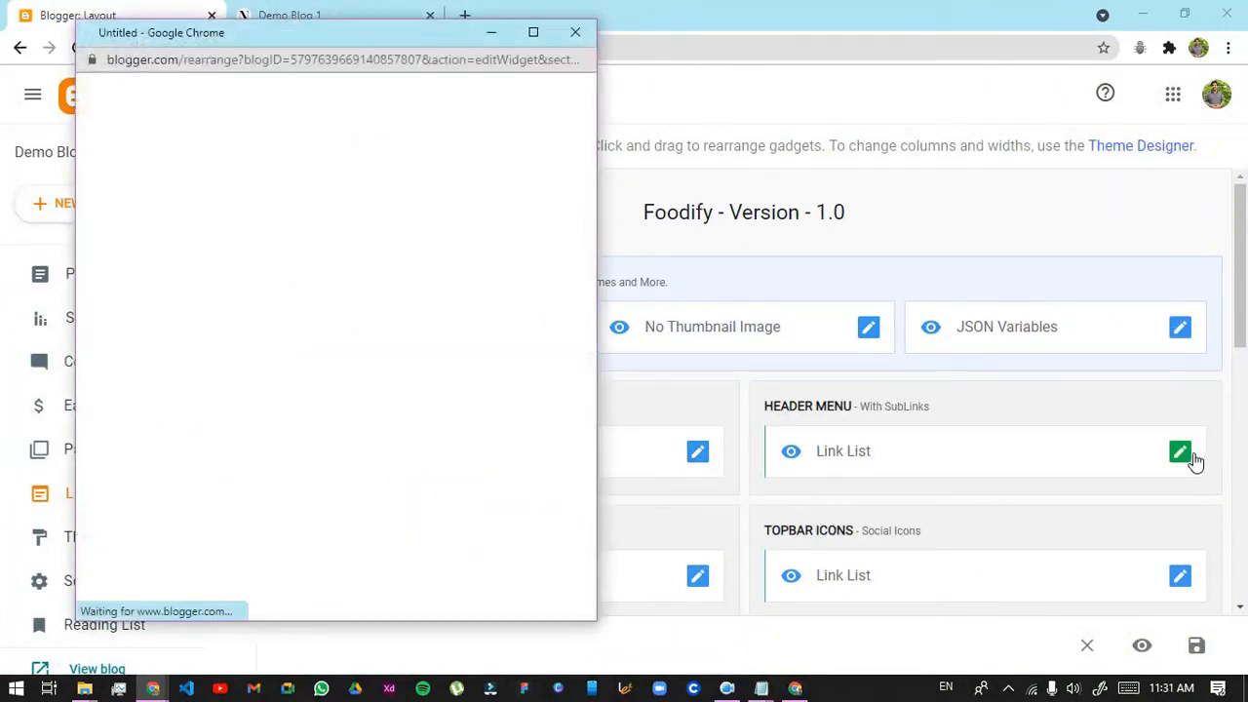
{"action": "scroll", "coordinate": [186, 437], "scroll_direction": "down", "scroll_amount": 2}
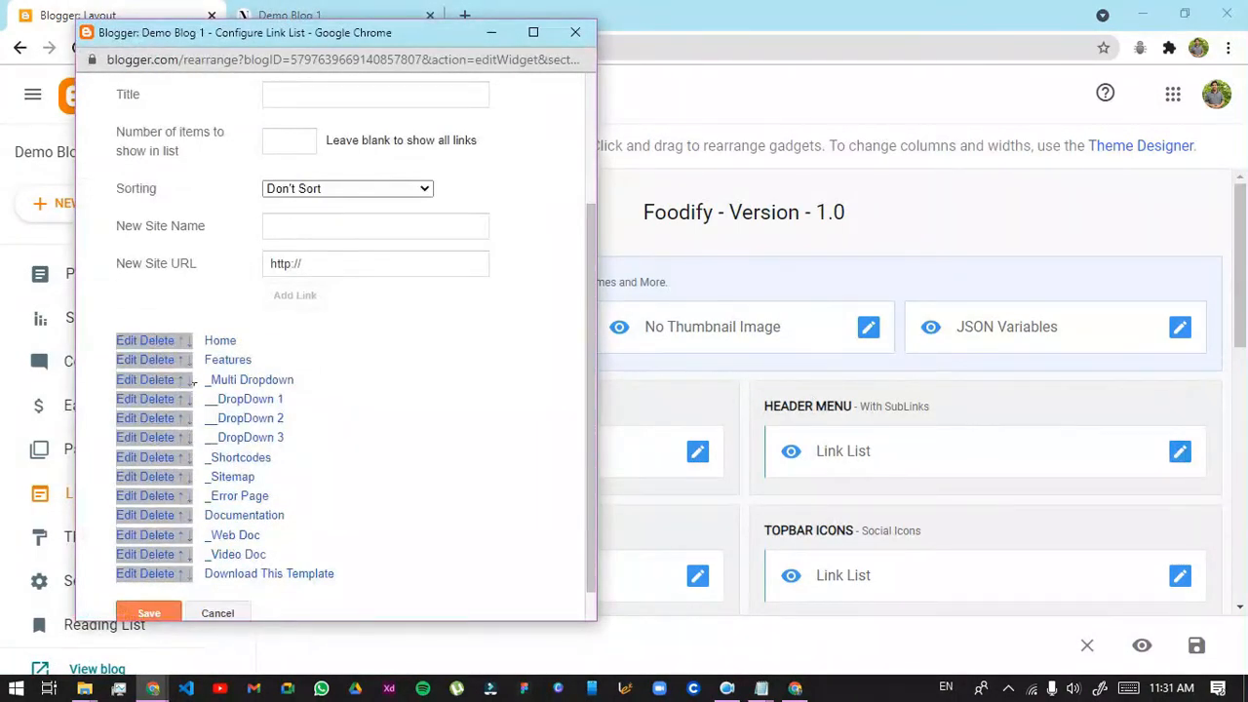
{"action": "scroll", "coordinate": [170, 590], "scroll_direction": "up", "scroll_amount": 2}
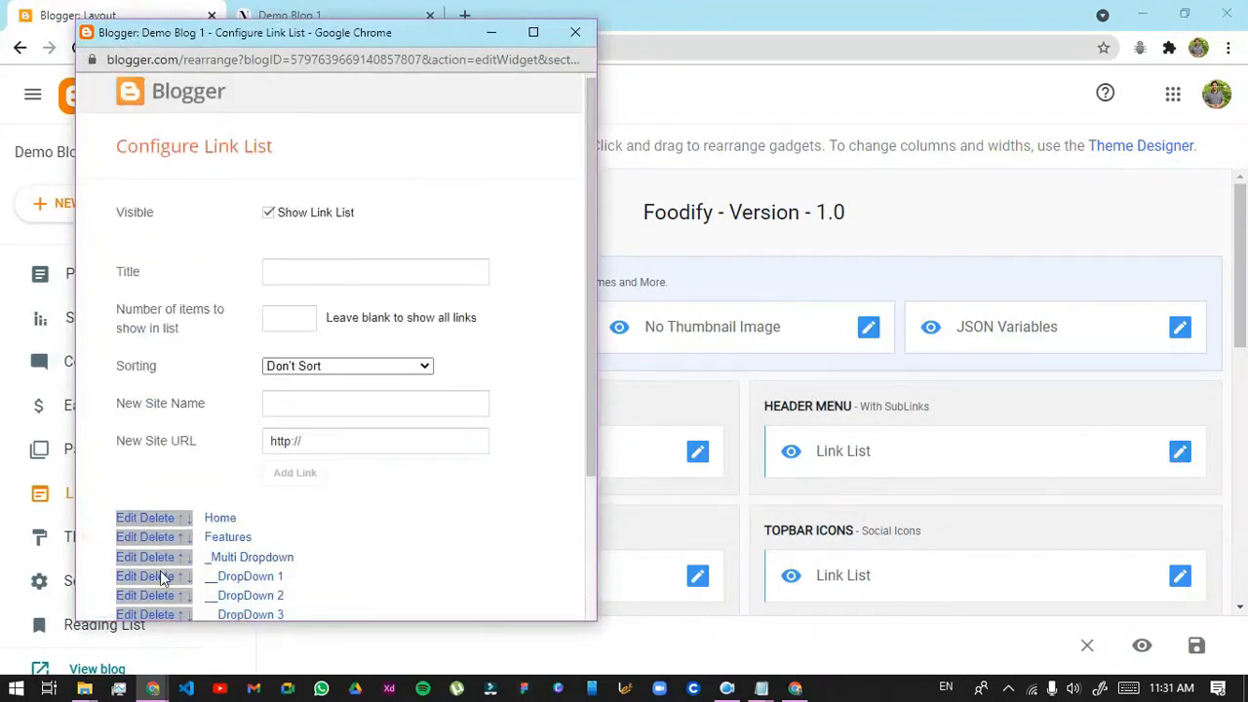
{"action": "scroll", "coordinate": [160, 571], "scroll_direction": "down", "scroll_amount": 2}
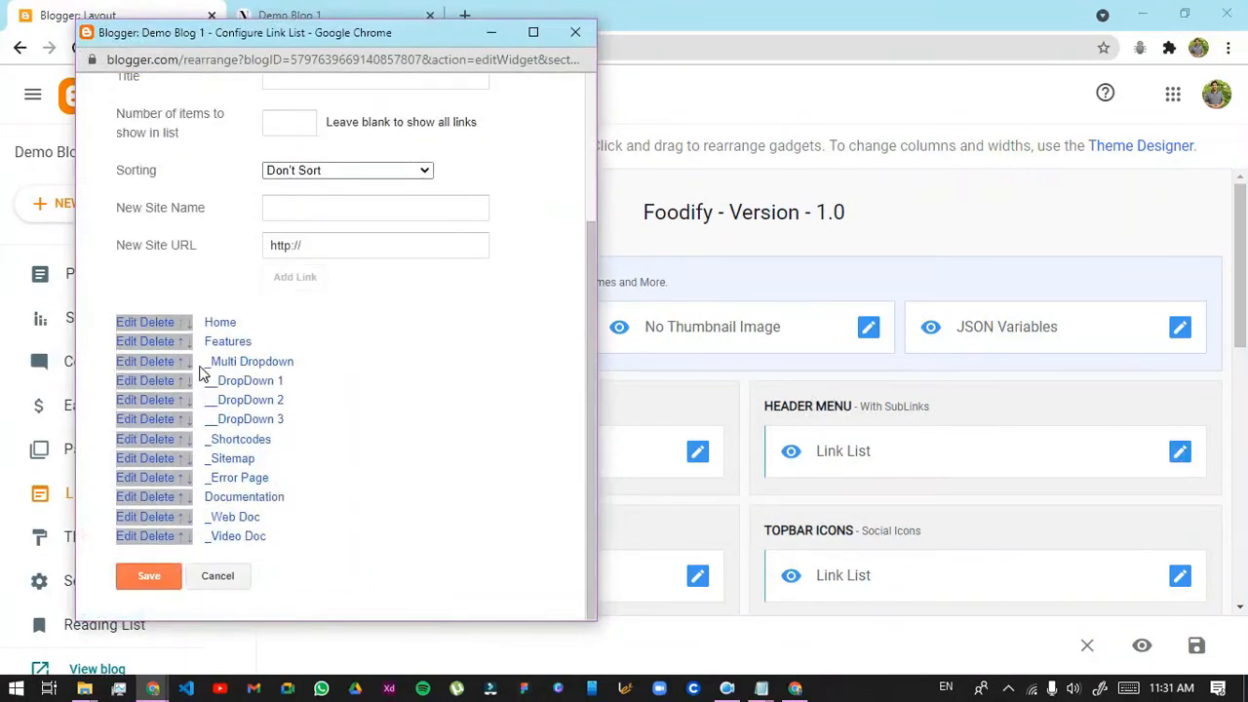
Delete all remaining links except Home from the Header Menu link list
{"action": "left_click_drag", "start_coordinate": [204, 368], "coordinate": [220, 371]}
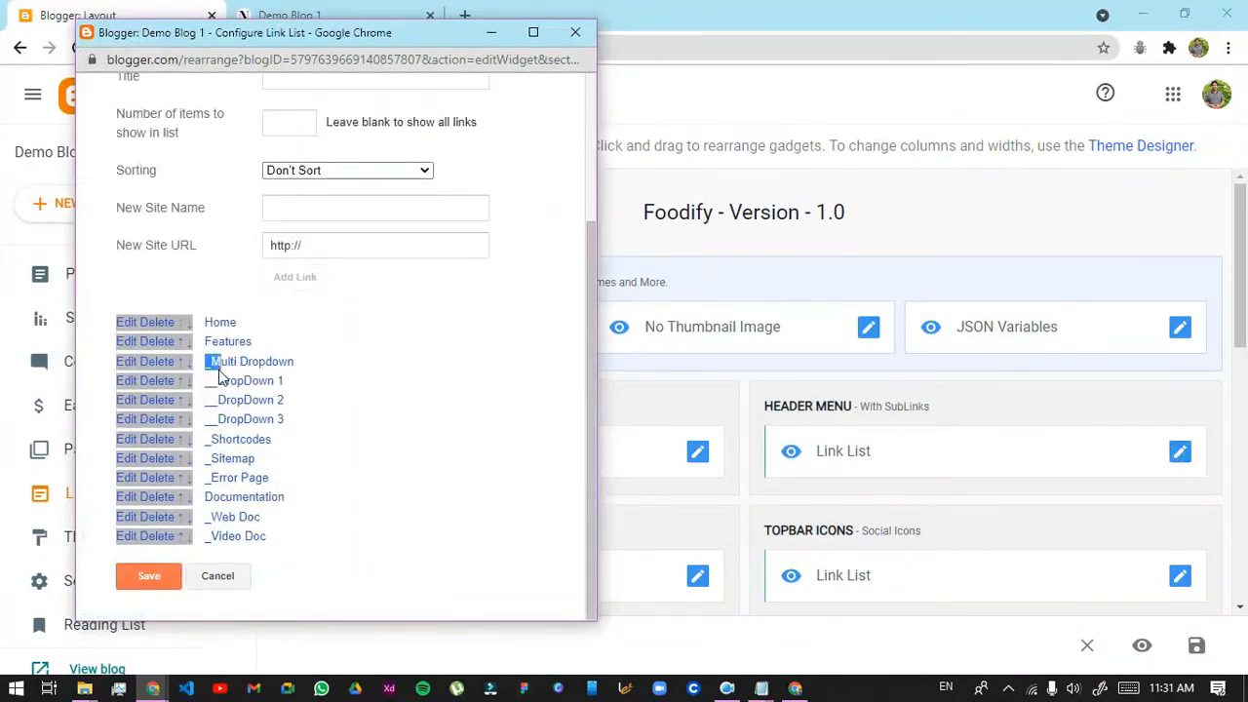
{"action": "left_click", "coordinate": [163, 381]}
{"action": "scroll", "coordinate": [168, 526], "scroll_direction": "down", "scroll_amount": 2}
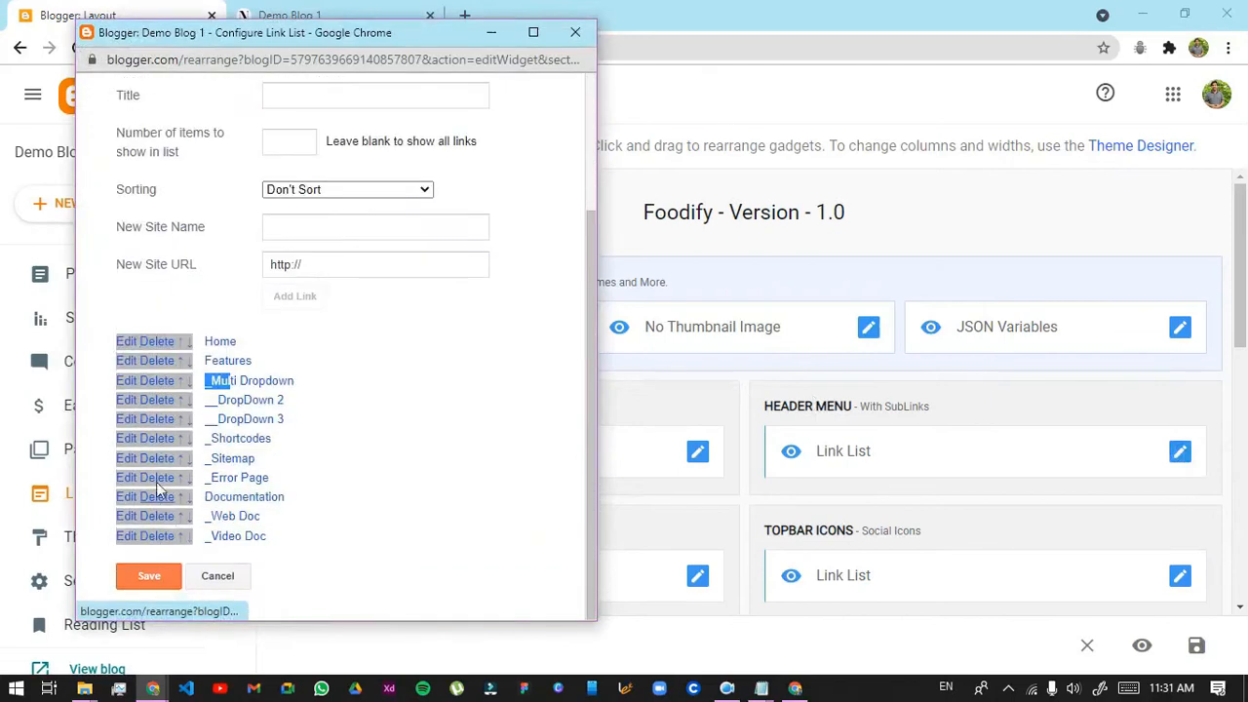
{"action": "left_click", "coordinate": [158, 385]}
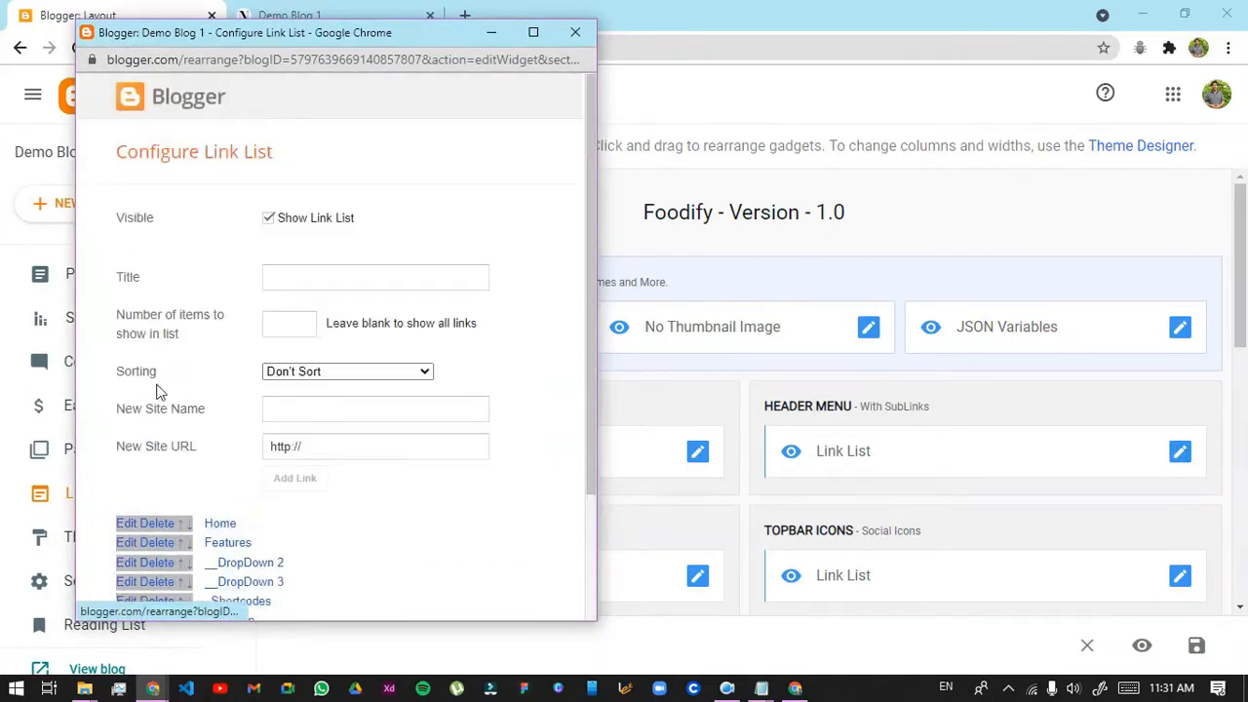
{"action": "left_click", "coordinate": [159, 543]}
{"action": "left_click", "coordinate": [159, 543]}
{"action": "left_click", "coordinate": [159, 544]}
{"action": "left_click", "coordinate": [159, 543]}
{"action": "left_click", "coordinate": [159, 544]}
{"action": "left_click", "coordinate": [159, 543]}
{"action": "left_click", "coordinate": [159, 543]}
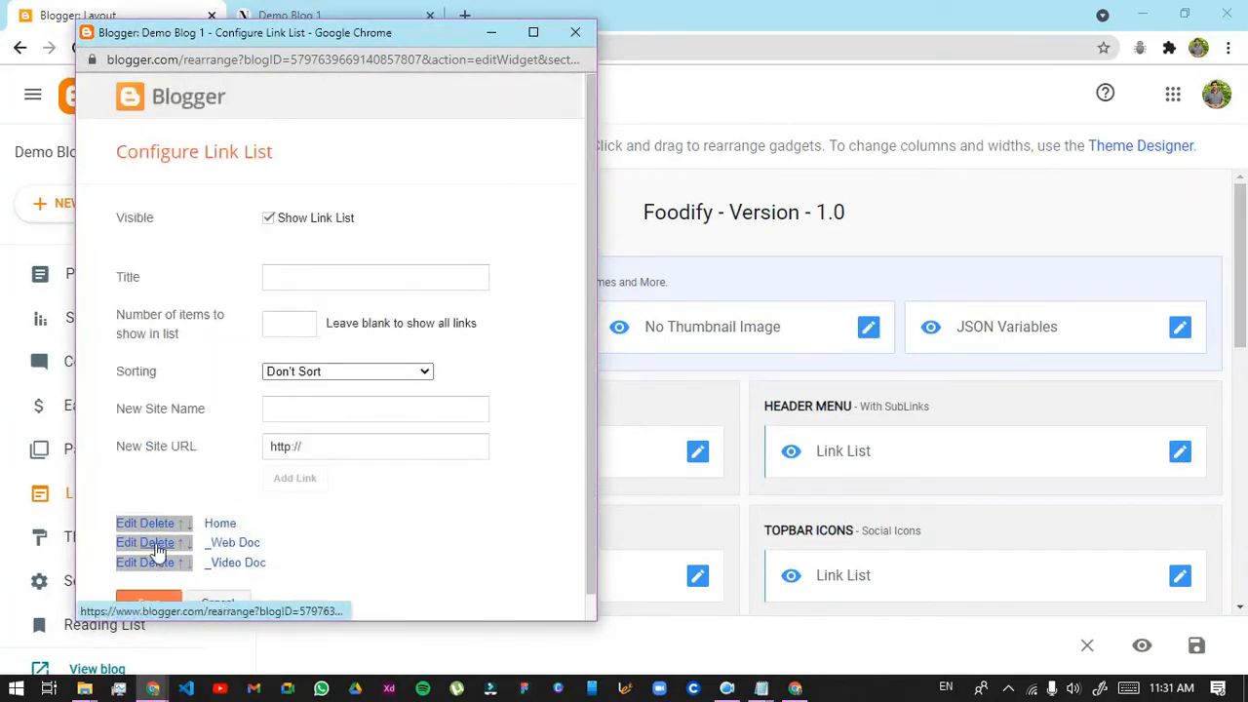
{"action": "left_click", "coordinate": [159, 543]}
{"action": "left_click", "coordinate": [159, 544]}
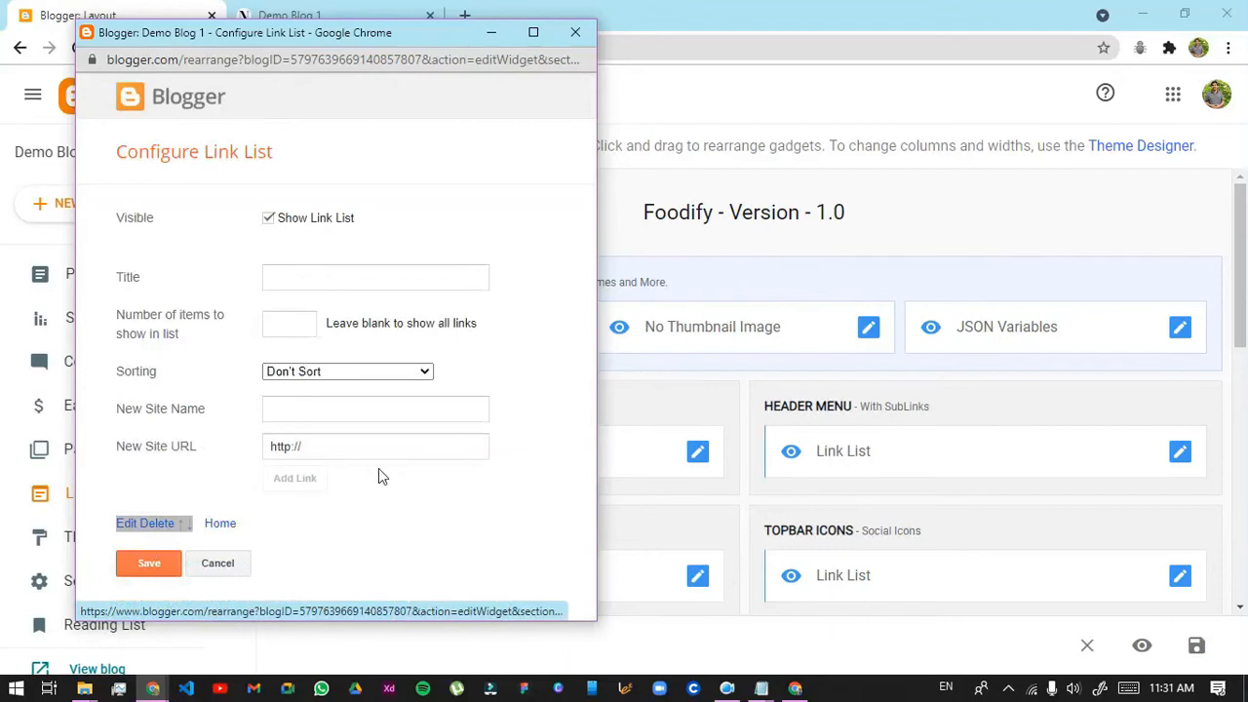
Check the Home link's name and URL, and add a link named Main Menu with URL # below Home
{"action": "left_click", "coordinate": [132, 523]}
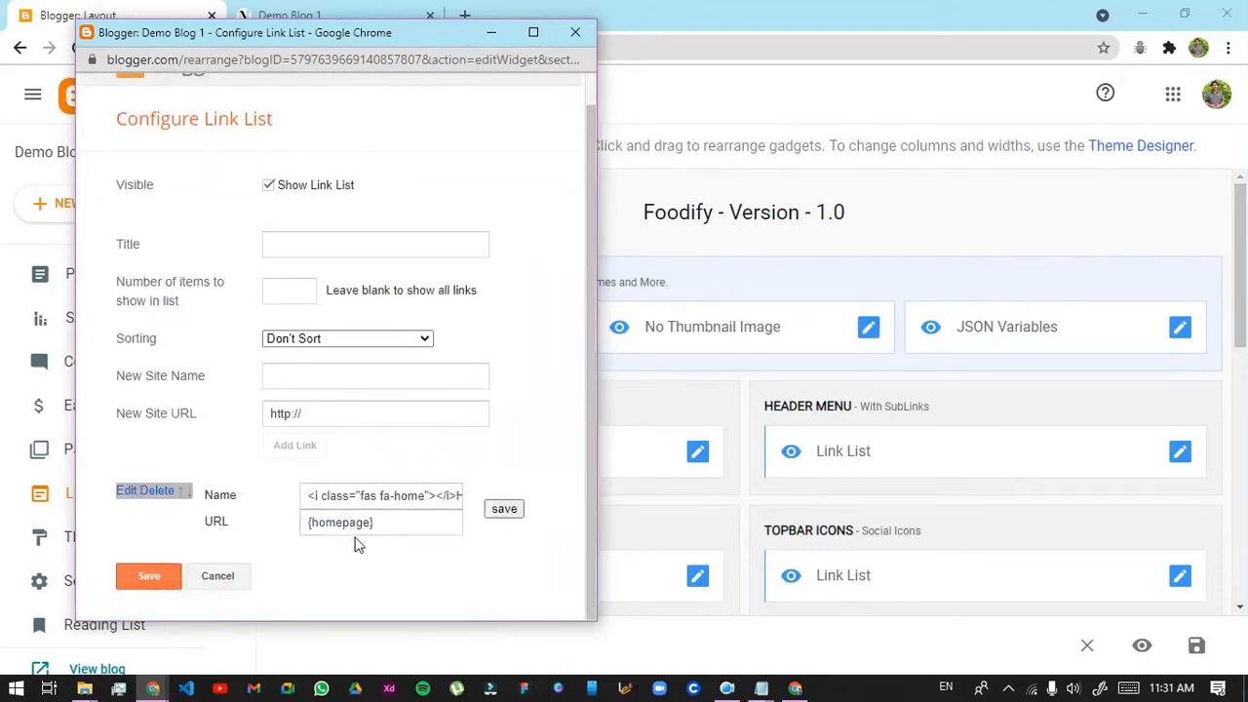
{"action": "left_click", "coordinate": [499, 509]}
{"action": "left_click", "coordinate": [338, 445]}
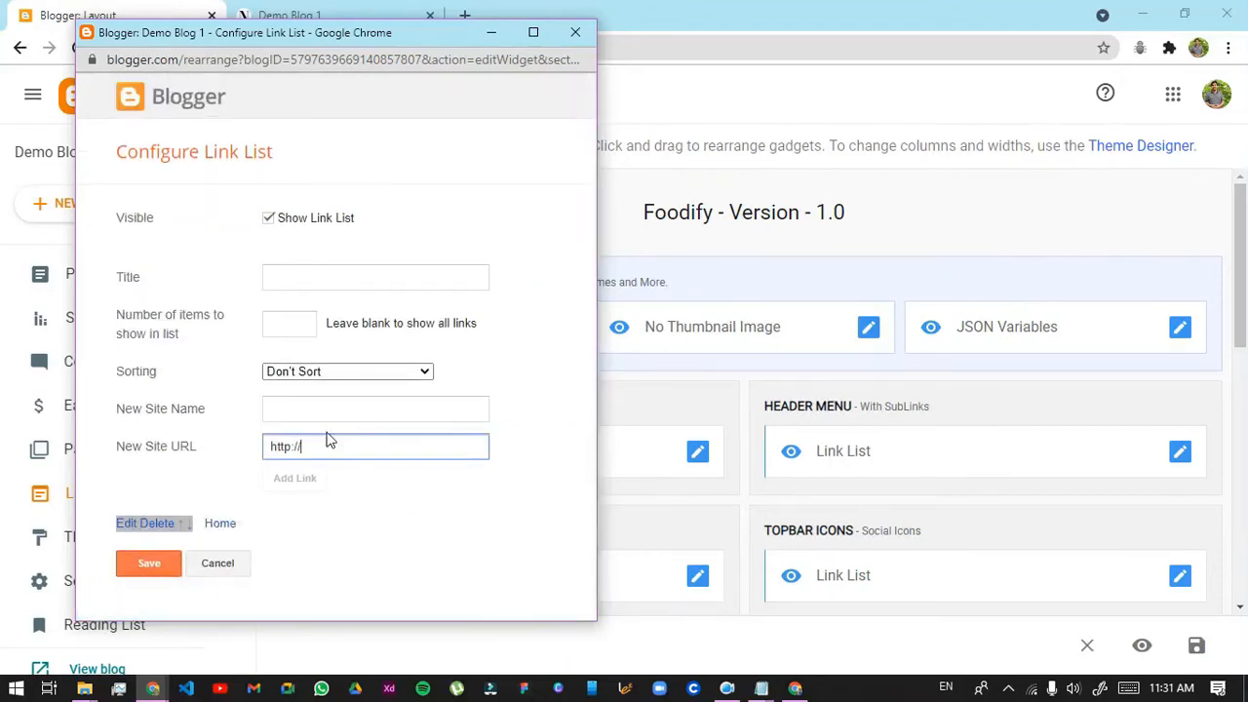
{"action": "left_click", "coordinate": [342, 411]}
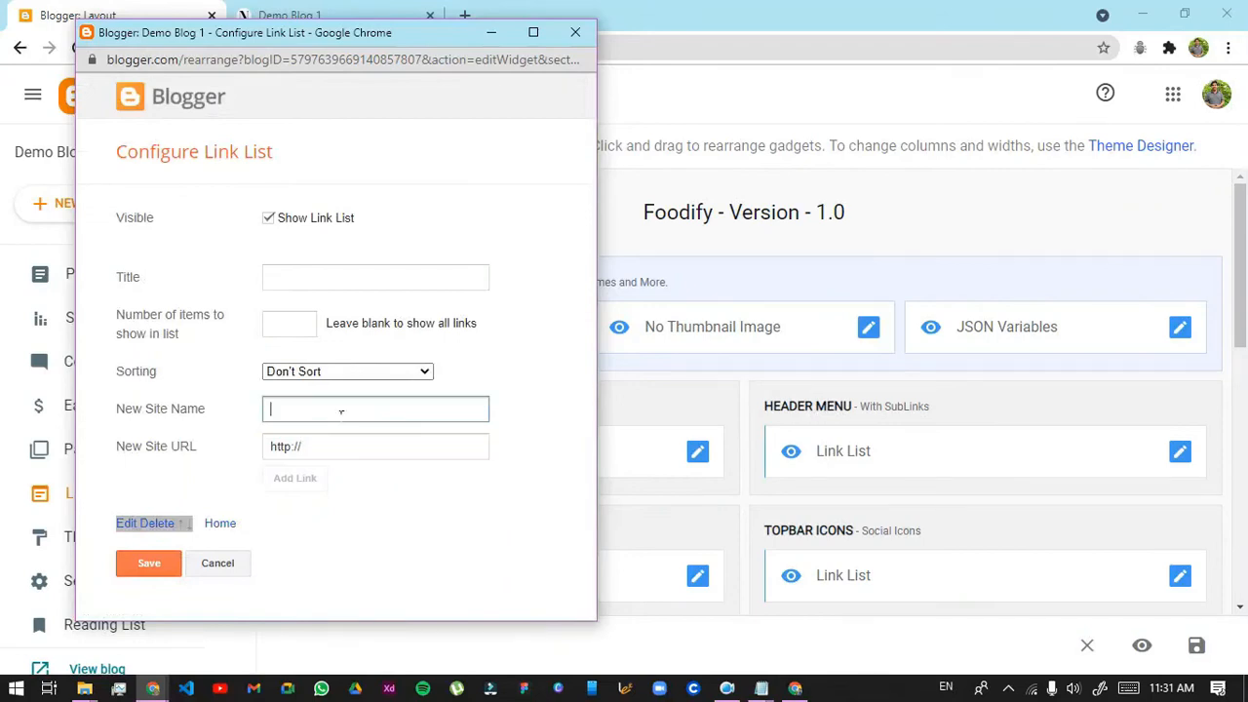
{"action": "type", "text": "Main Menu"}
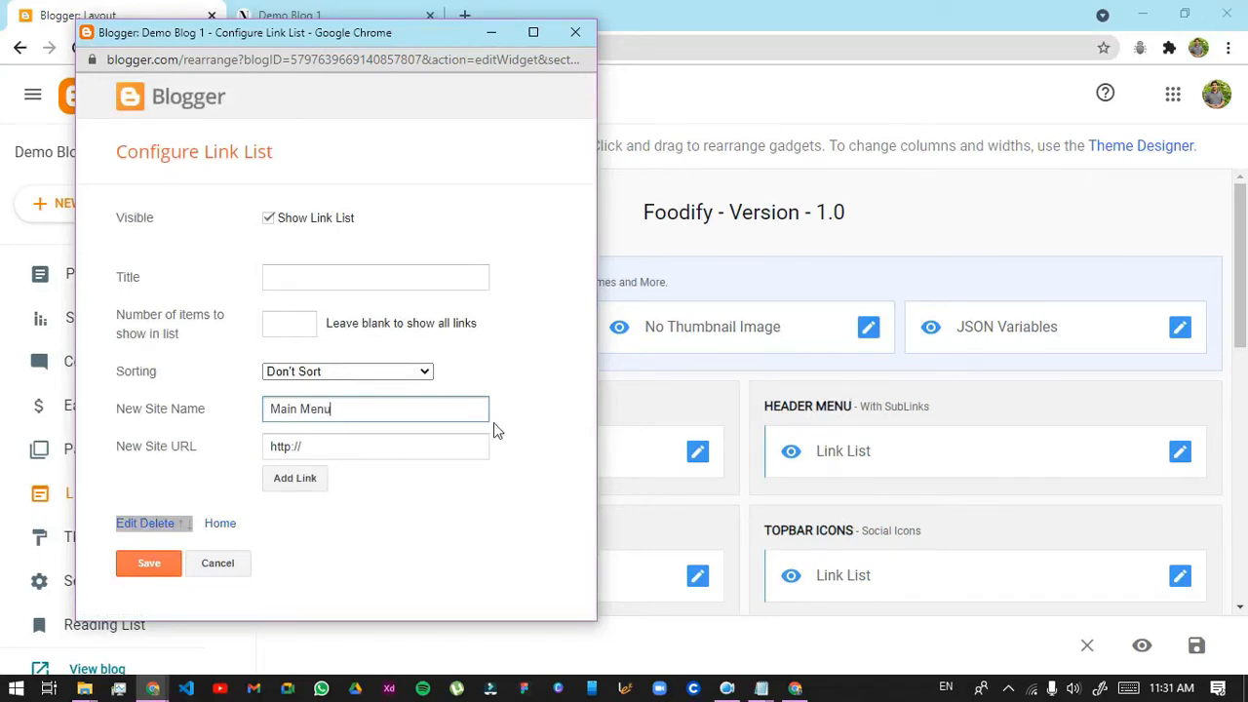
{"action": "left_click", "coordinate": [396, 445]}
{"action": "key", "text": "ctrl+a"}
{"action": "type", "text": "#"}
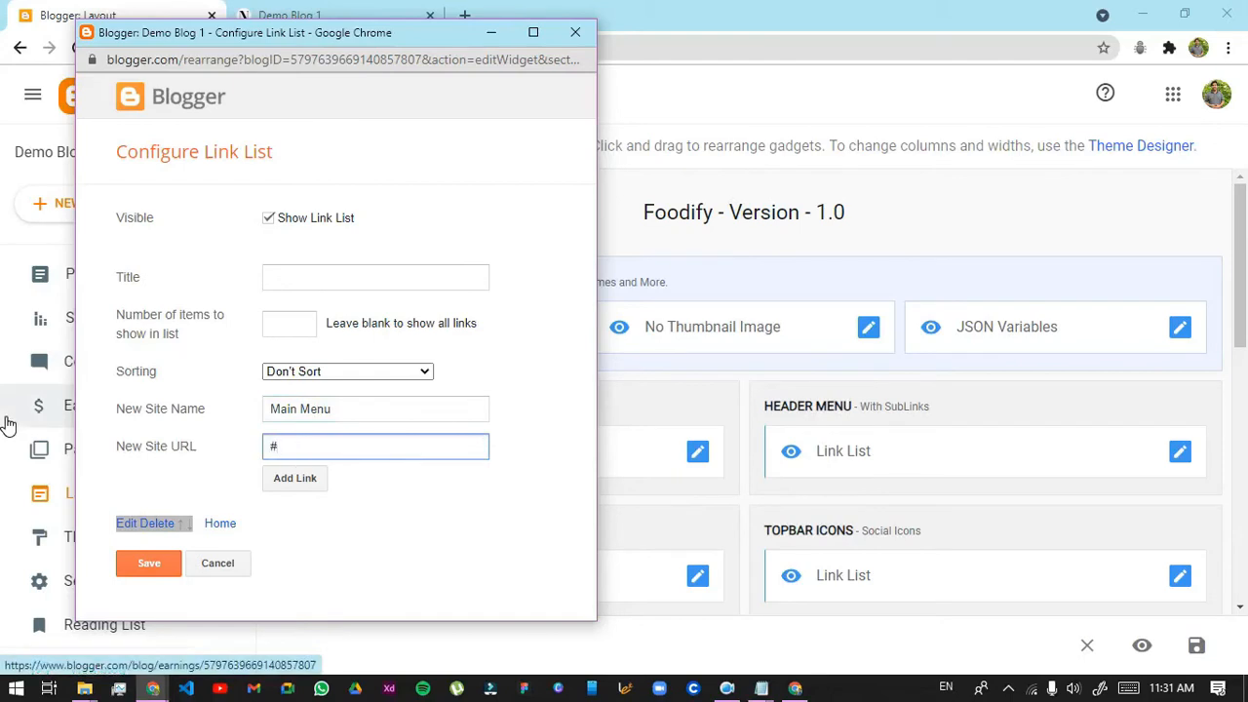
{"action": "left_click", "coordinate": [304, 475]}
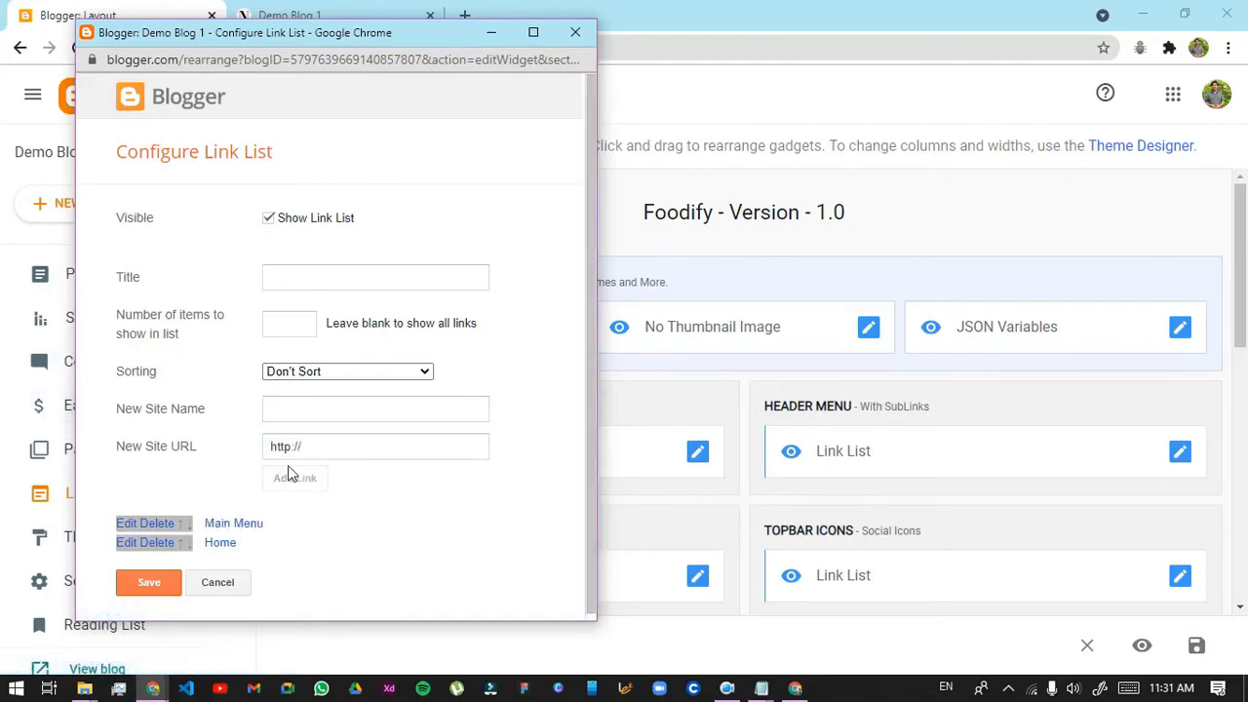
{"action": "left_click", "coordinate": [188, 531]}
Add a link named _Submenu to the header menu and move it below Main Menu
{"action": "left_click", "coordinate": [353, 419]}
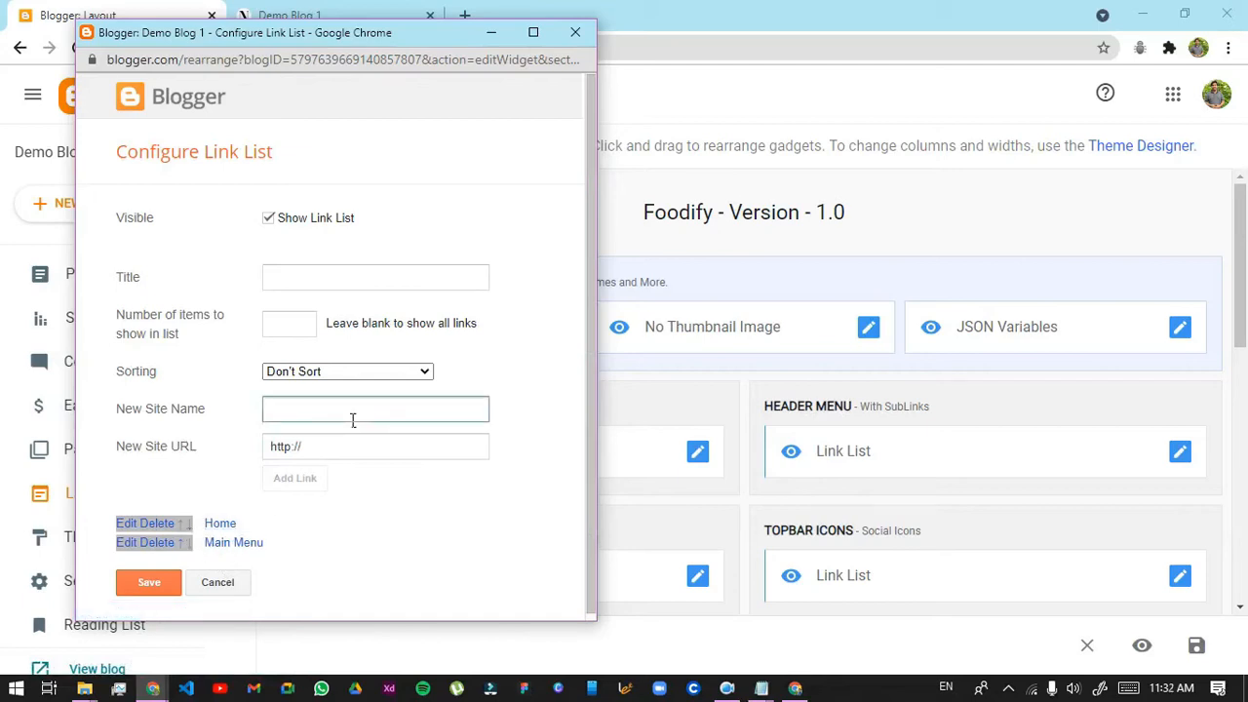
{"action": "type", "text": "_Submenu"}
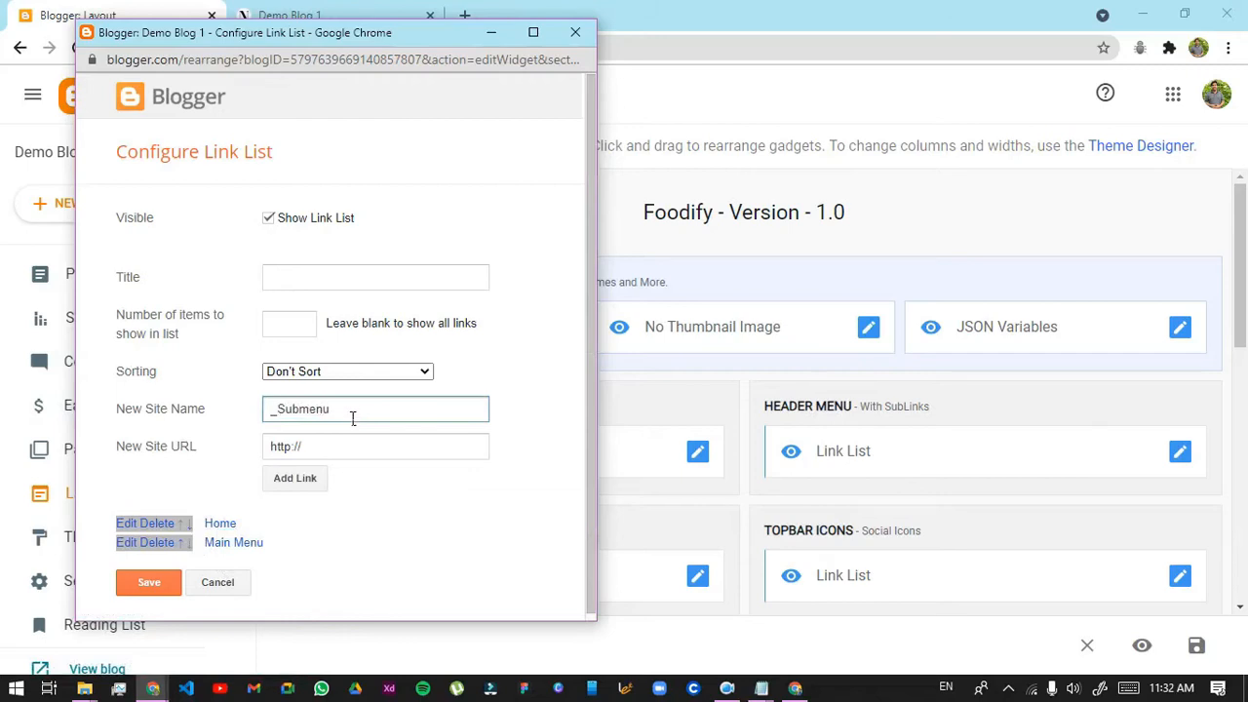
{"action": "left_click", "coordinate": [287, 483]}
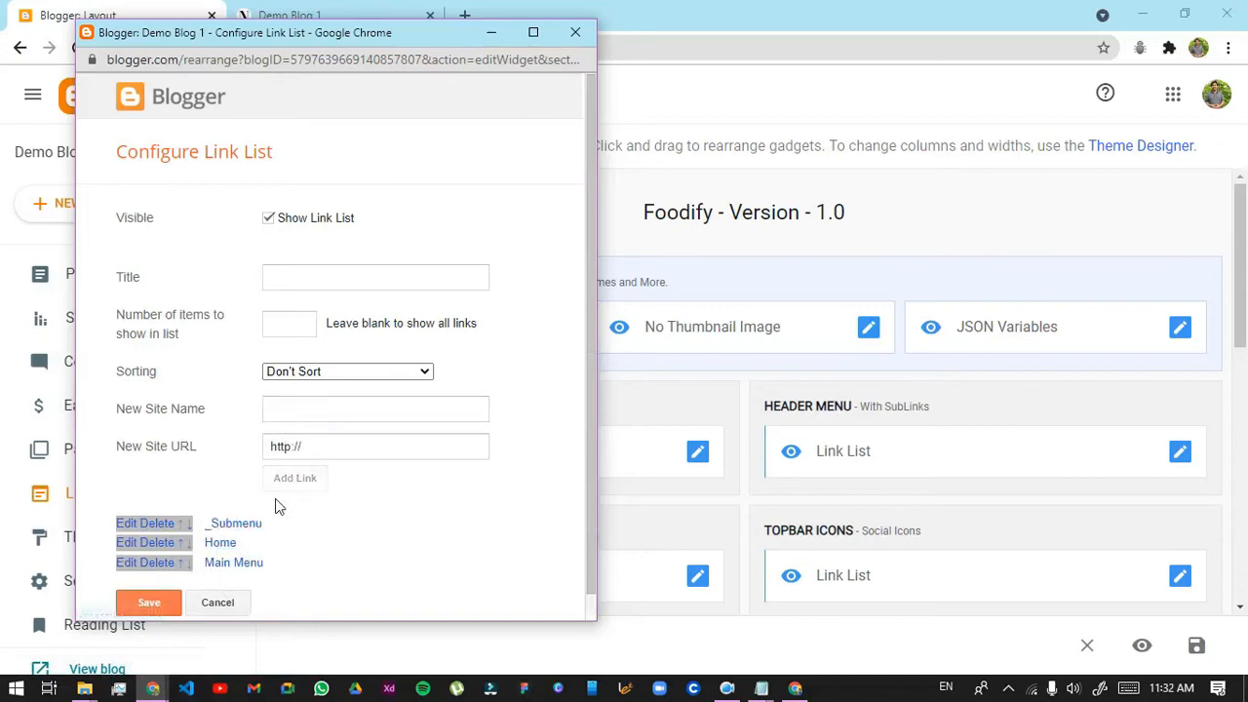
{"action": "left_click", "coordinate": [191, 525]}
{"action": "left_click", "coordinate": [191, 543]}
Add a link named __Menu1 to the header menu and move it below _Submenu
{"action": "left_click", "coordinate": [374, 408]}
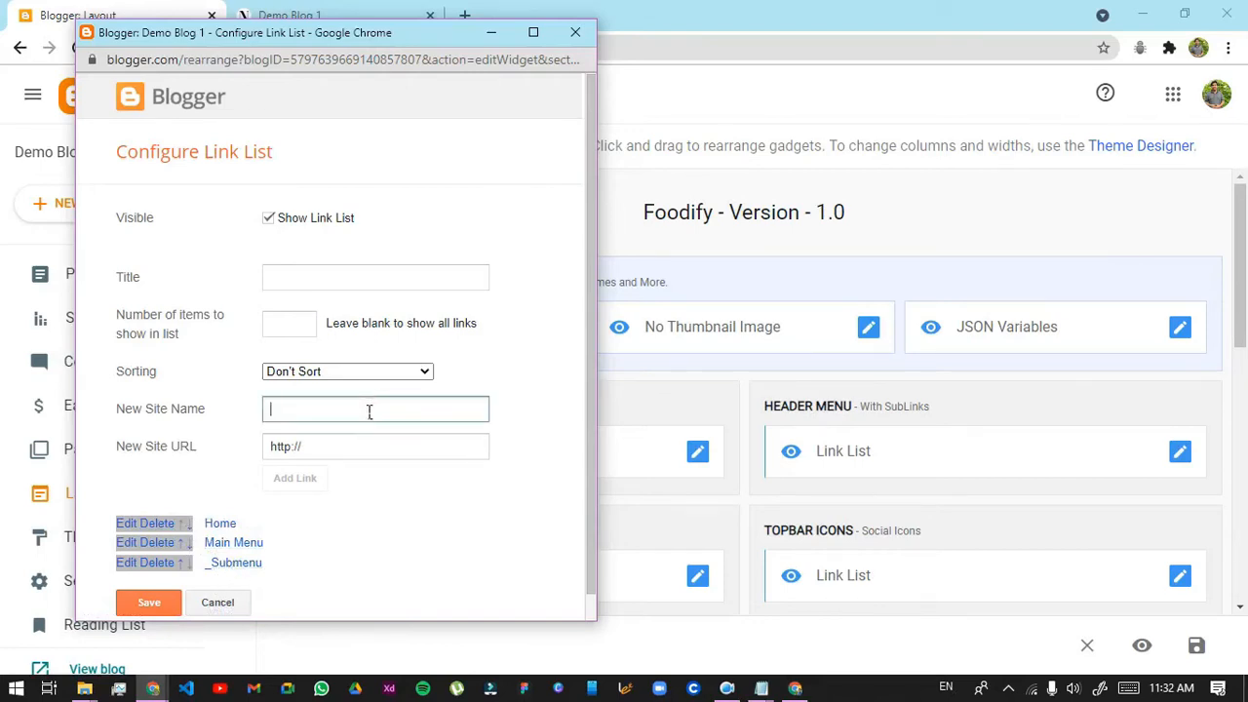
{"action": "type", "text": "__Menu1"}
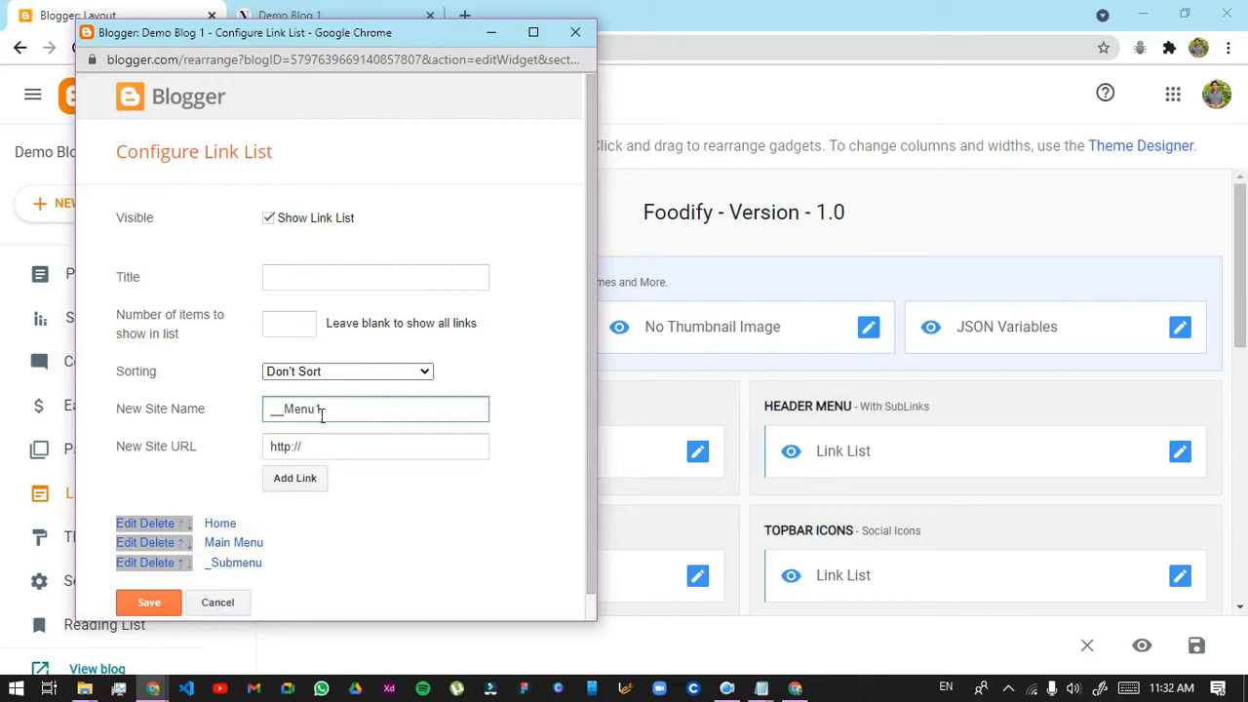
{"action": "left_click", "coordinate": [316, 477]}
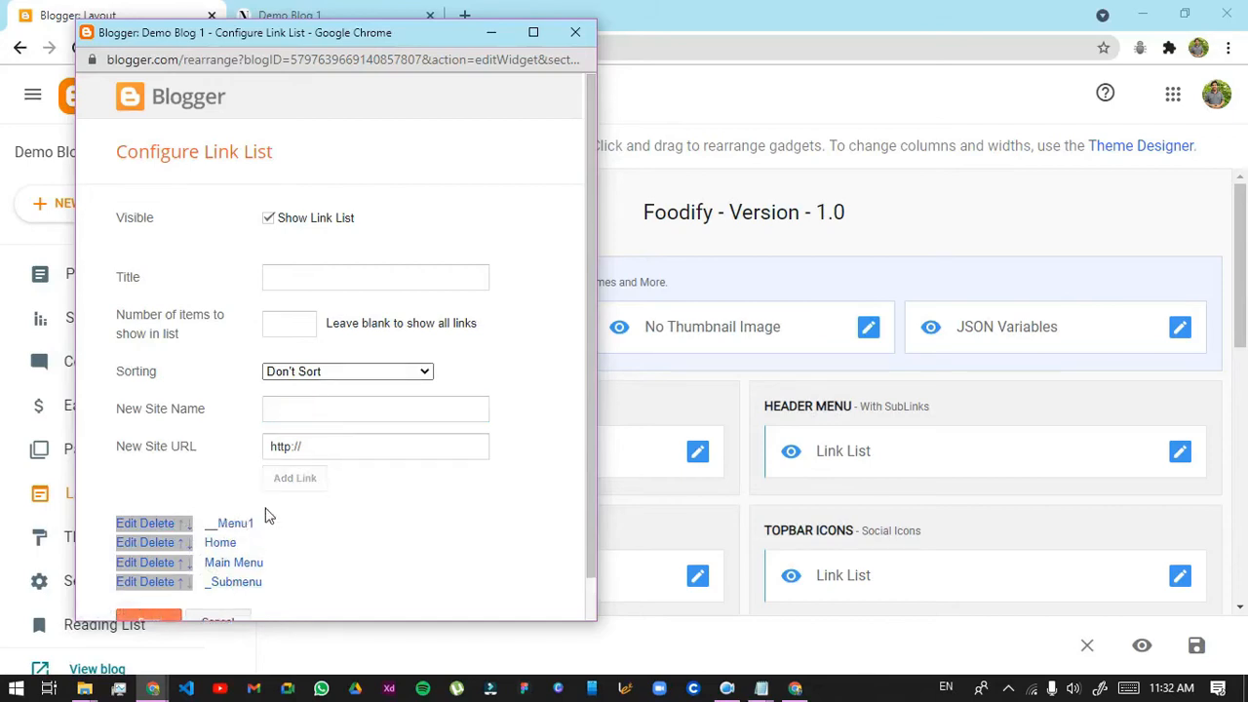
{"action": "left_click", "coordinate": [190, 525]}
{"action": "left_click", "coordinate": [187, 544]}
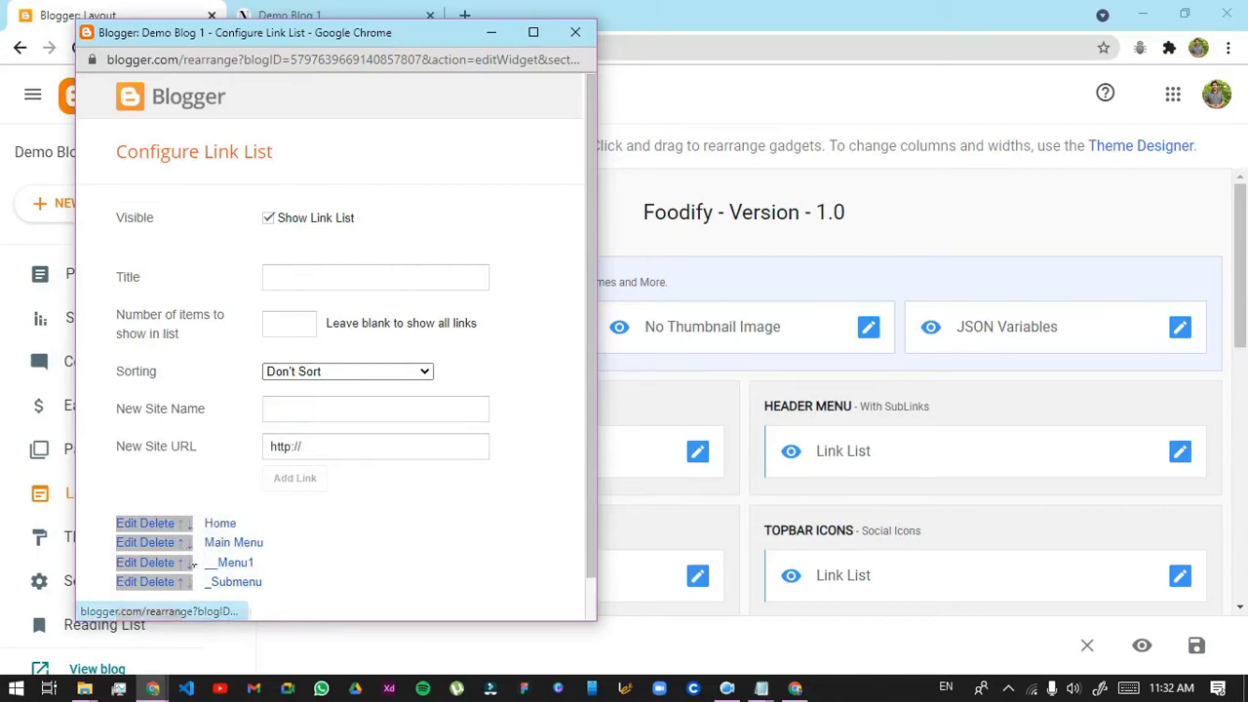
{"action": "left_click", "coordinate": [191, 565]}
Add a link named Menu2 to the header menu and move it to the end, below __Menu1
{"action": "left_click", "coordinate": [371, 419]}
{"action": "type", "text": "Menu2"}
{"action": "left_click", "coordinate": [304, 488]}
{"action": "left_click", "coordinate": [190, 526]}
{"action": "left_click", "coordinate": [190, 545]}
{"action": "left_click", "coordinate": [190, 565]}
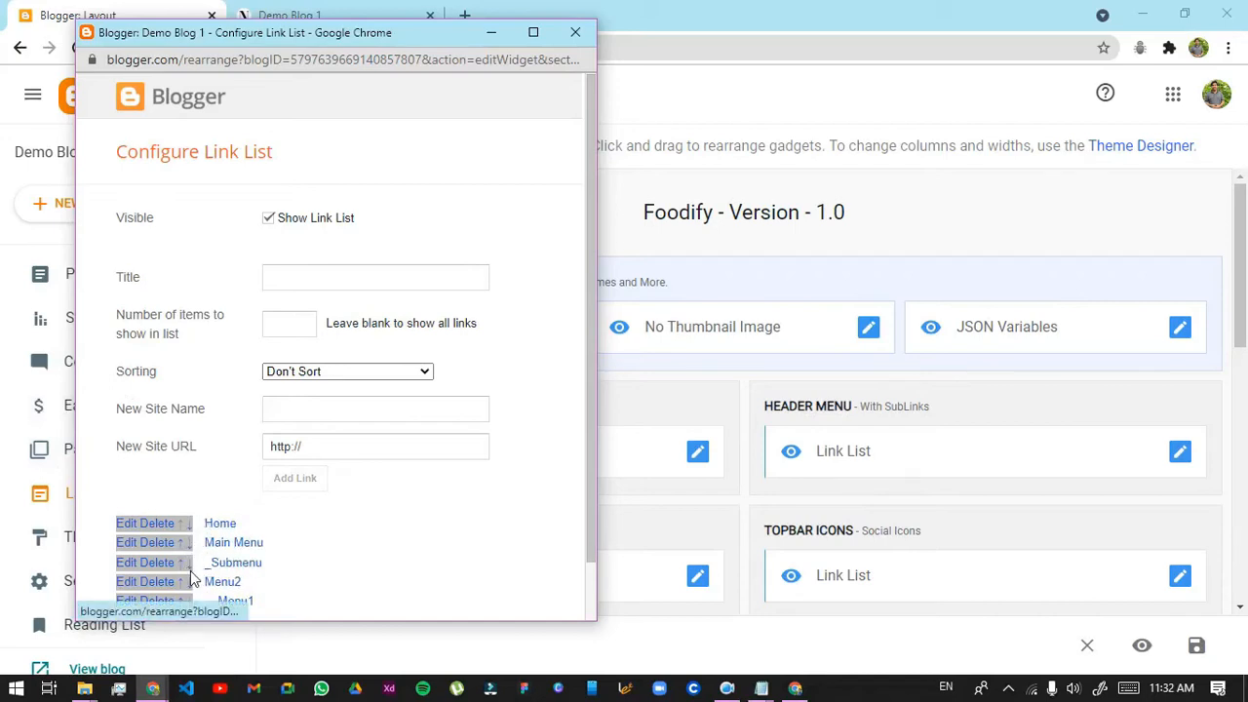
{"action": "left_click", "coordinate": [190, 584]}
Rename the Menu2 link as __Menu2 and save the Header Menu link list
{"action": "scroll", "coordinate": [293, 532], "scroll_direction": "down", "scroll_amount": 1}
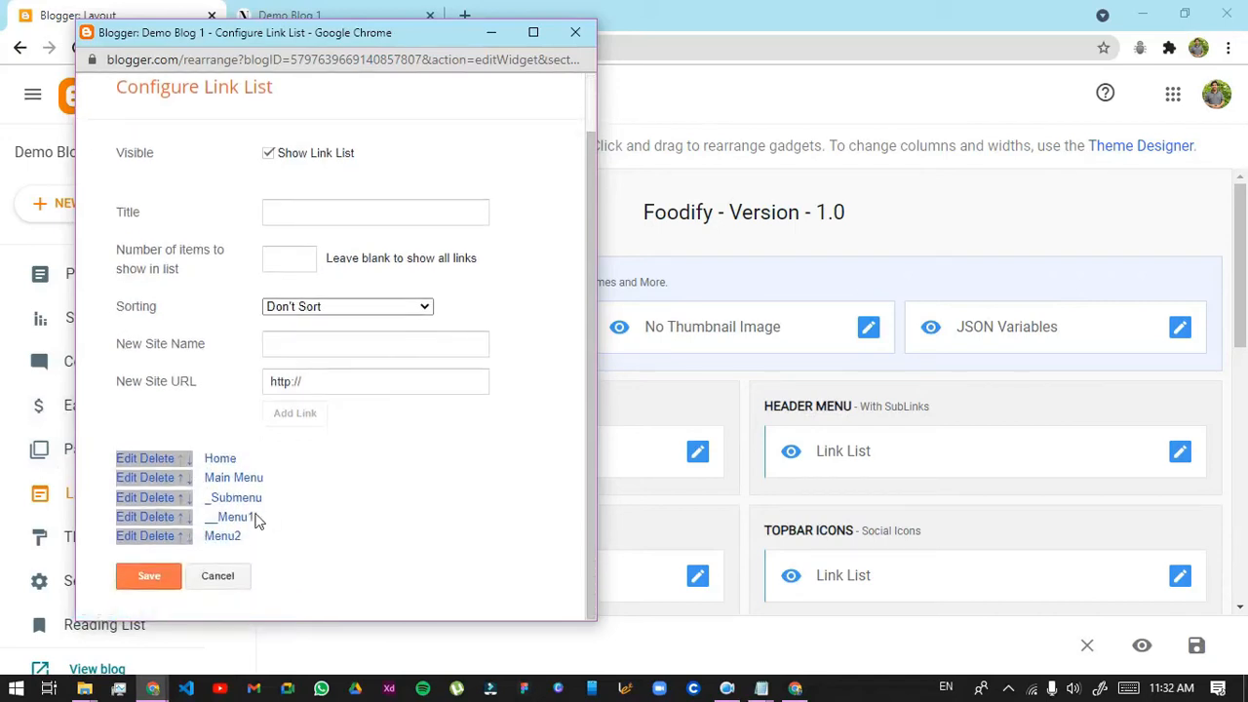
{"action": "left_click", "coordinate": [146, 537]}
{"action": "scroll", "coordinate": [229, 556], "scroll_direction": "down", "scroll_amount": 1}
{"action": "left_click", "coordinate": [216, 503]}
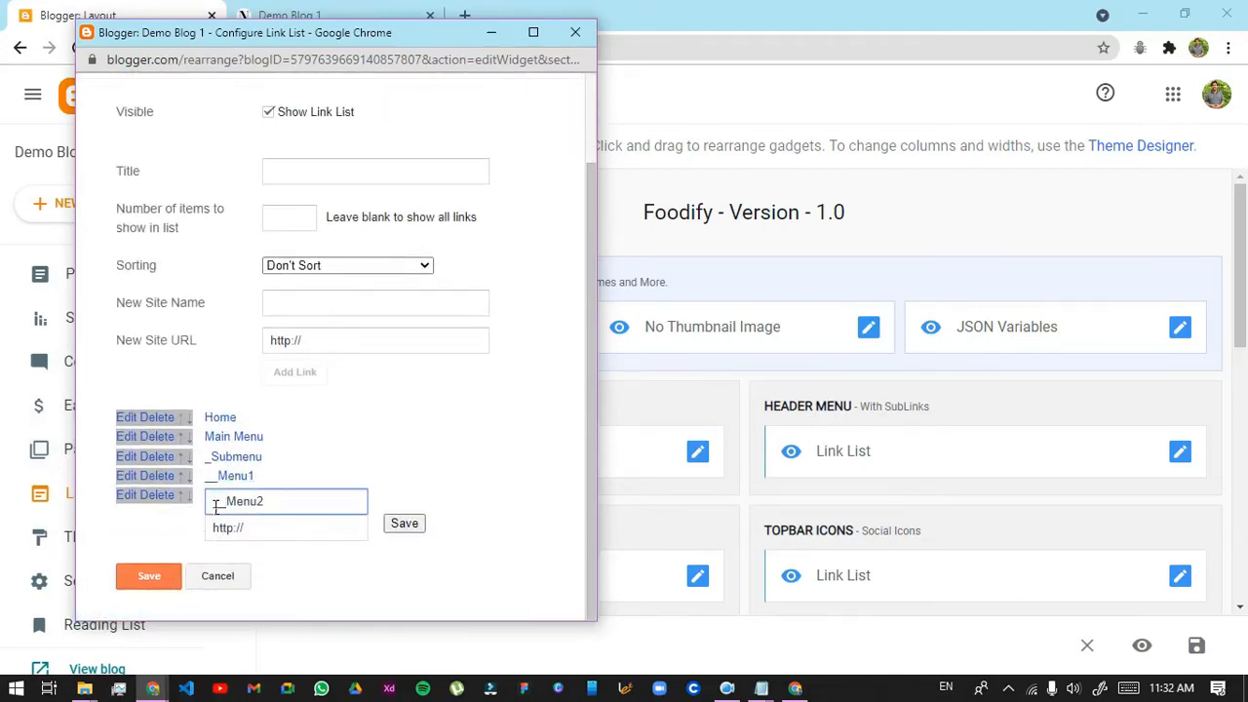
{"action": "left_click", "coordinate": [405, 523]}
{"action": "left_click", "coordinate": [149, 577]}
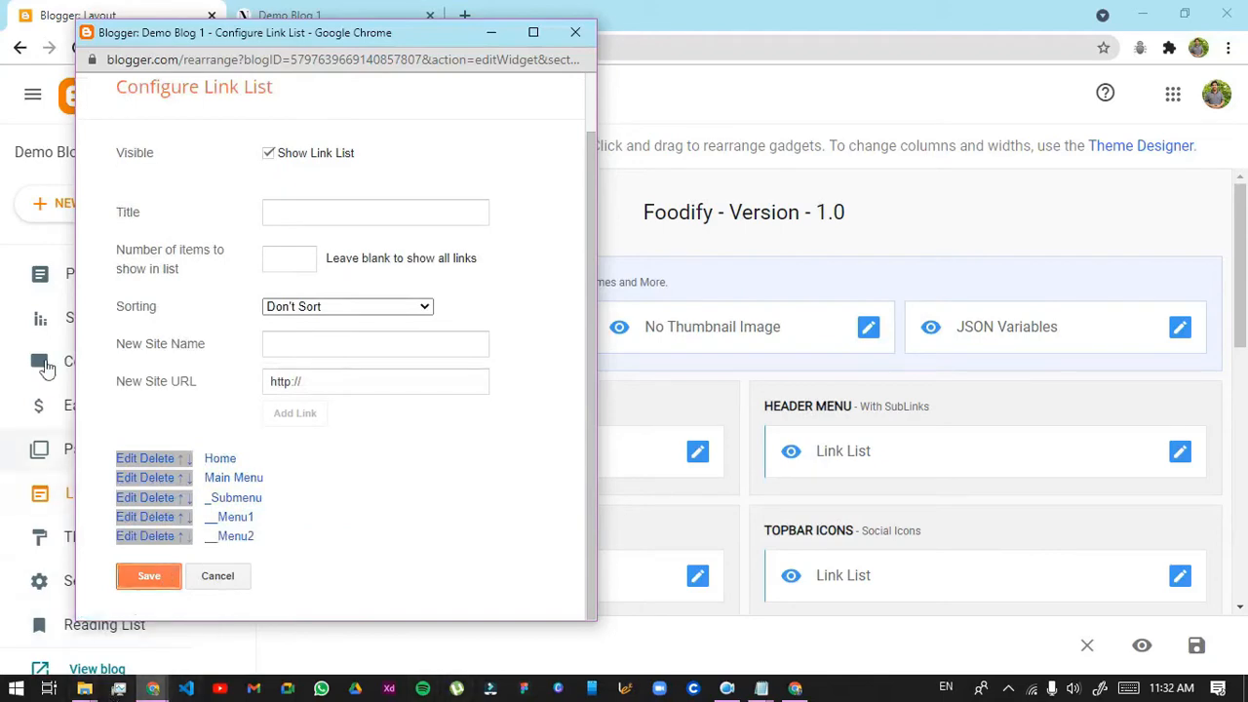
Reload the live blog, and review the links of the Topbar Icons link list in the layout without changing them
{"action": "left_click", "coordinate": [337, 20]}
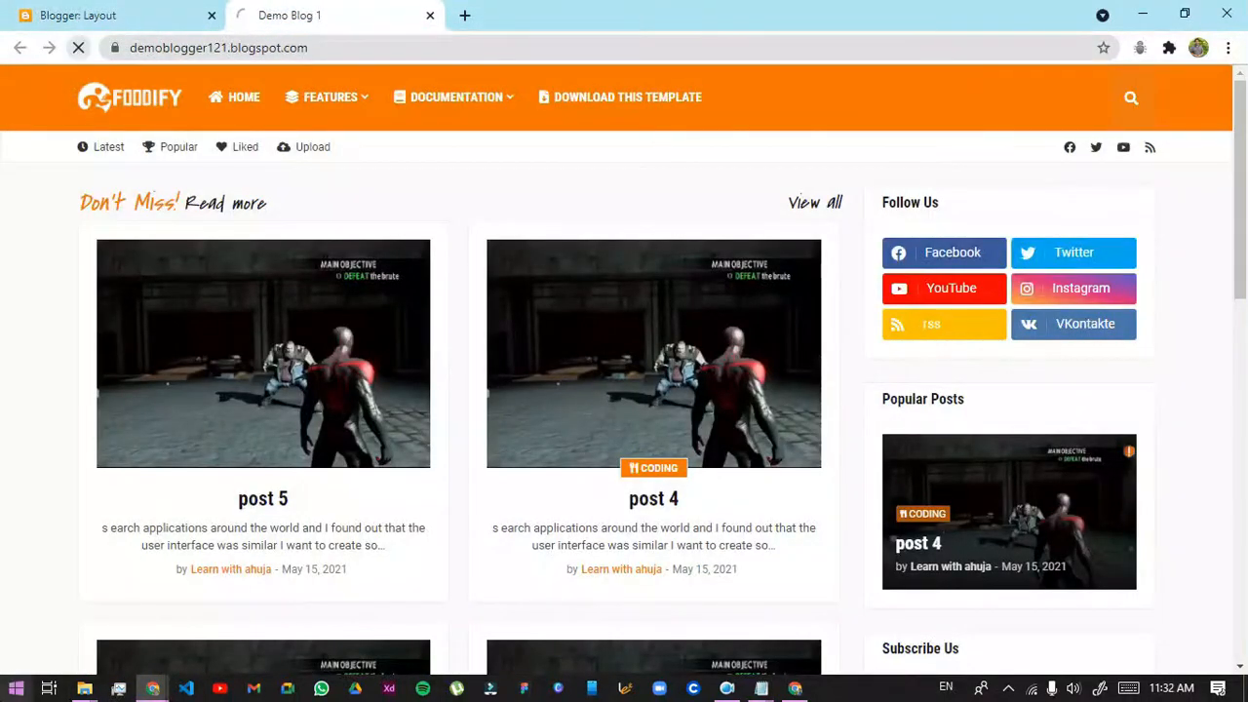
{"action": "left_click", "coordinate": [39, 16]}
{"action": "scroll", "coordinate": [336, 553], "scroll_direction": "down", "scroll_amount": 3}
{"action": "scroll", "coordinate": [440, 529], "scroll_direction": "up", "scroll_amount": 1}
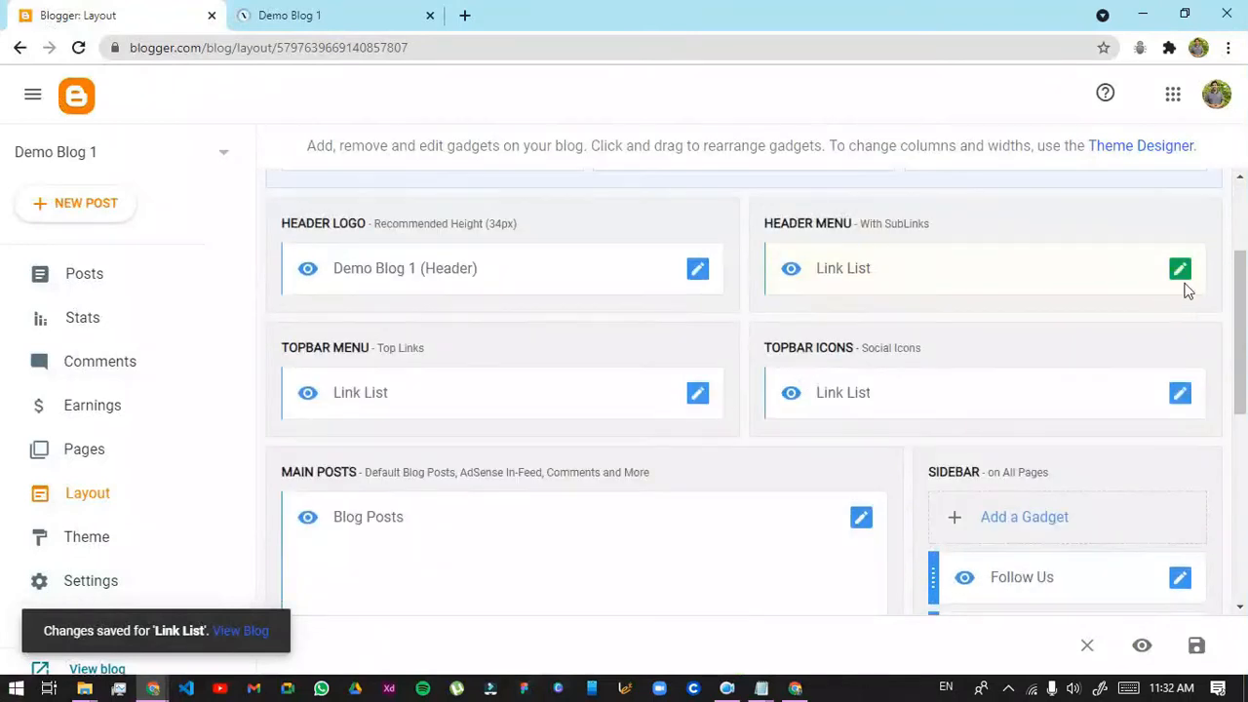
{"action": "left_click", "coordinate": [1182, 393]}
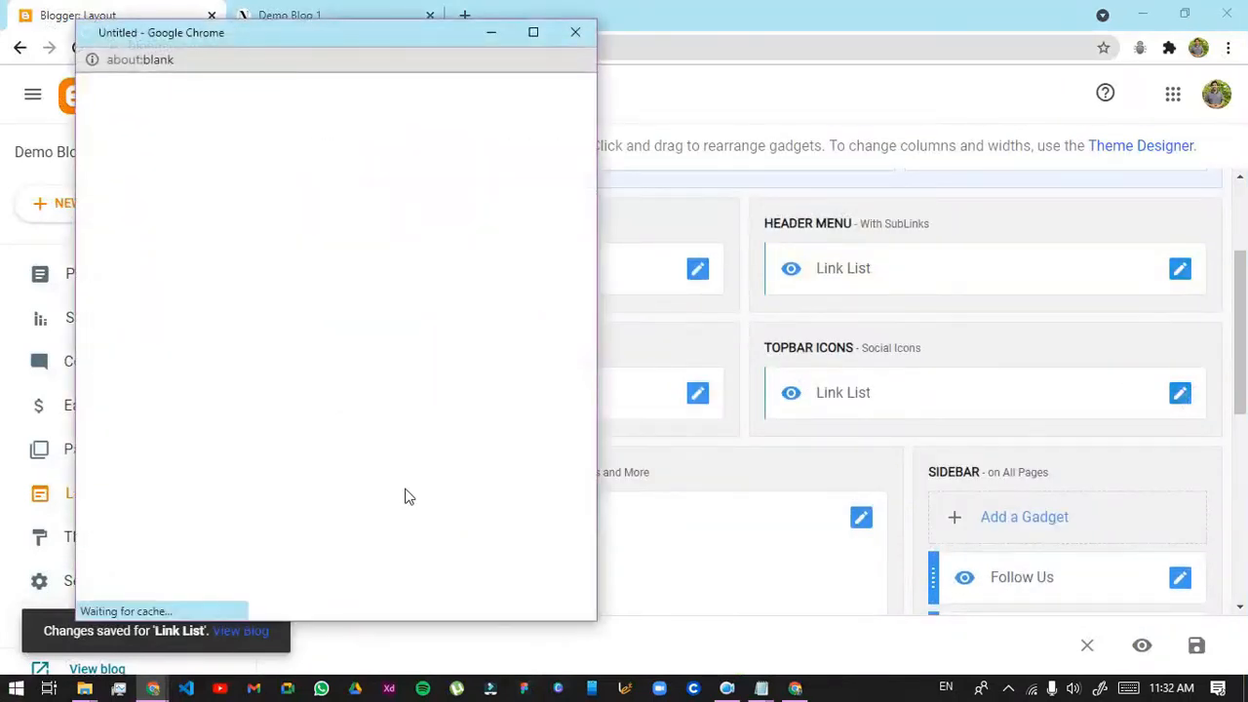
{"action": "scroll", "coordinate": [189, 521], "scroll_direction": "down", "scroll_amount": 1}
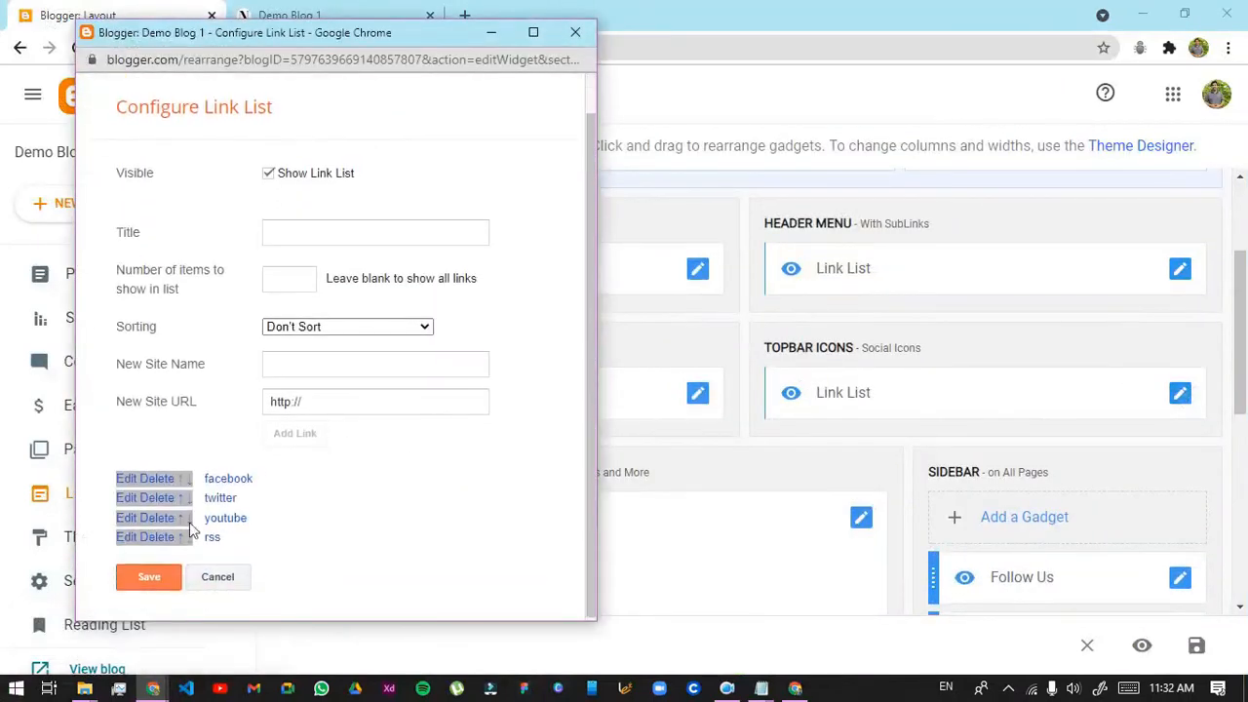
{"action": "left_click", "coordinate": [588, 36]}
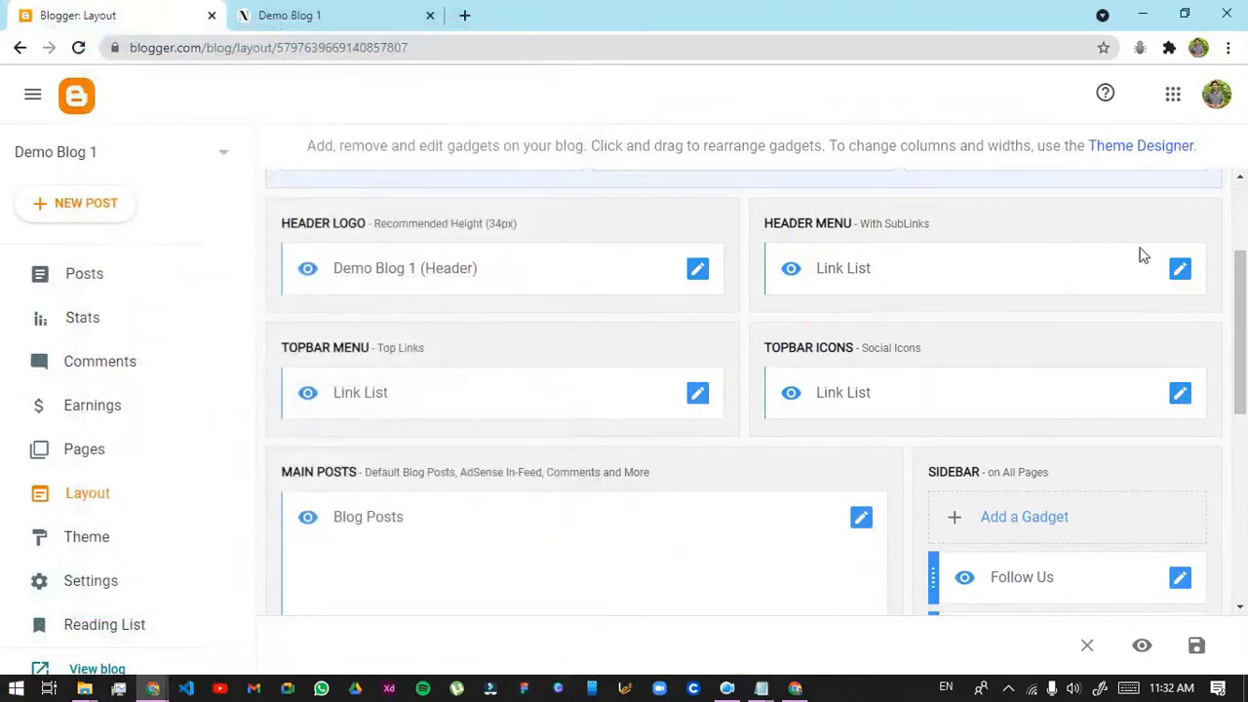
Reopen the Header Menu link list, check the name and URL of __Menu1, and leave without saving
{"action": "left_click", "coordinate": [1181, 270]}
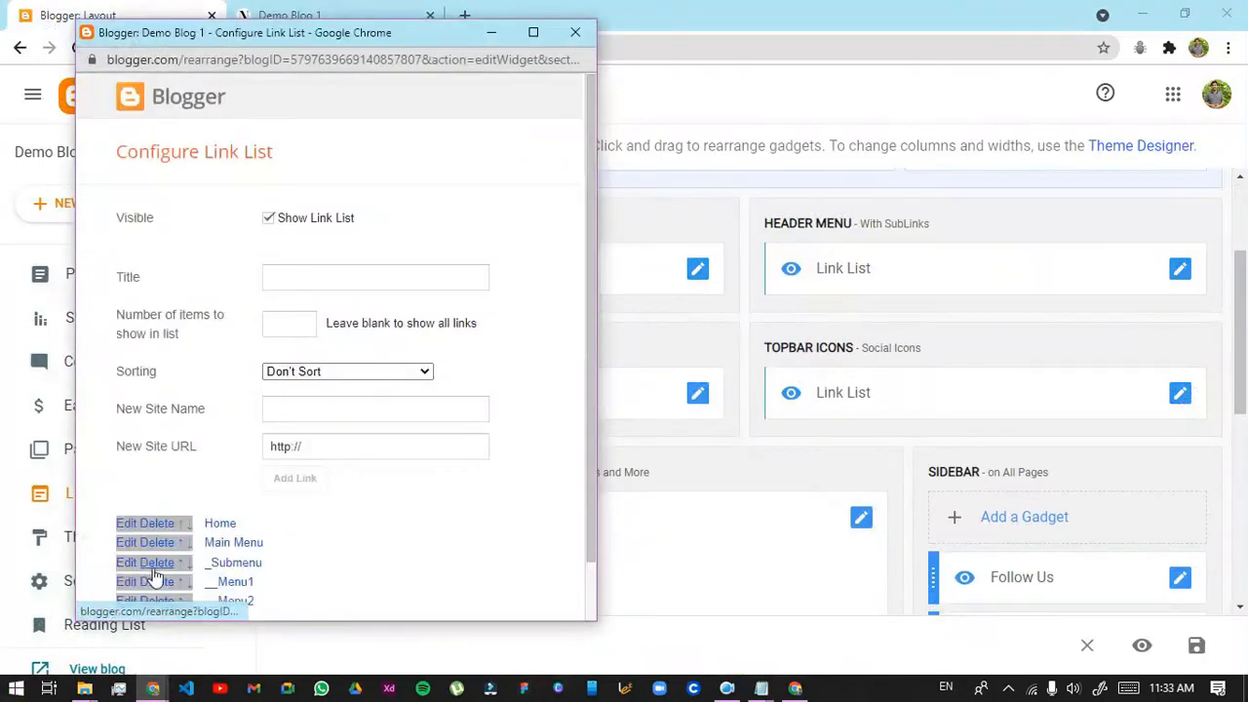
{"action": "scroll", "coordinate": [151, 544], "scroll_direction": "down", "scroll_amount": 1}
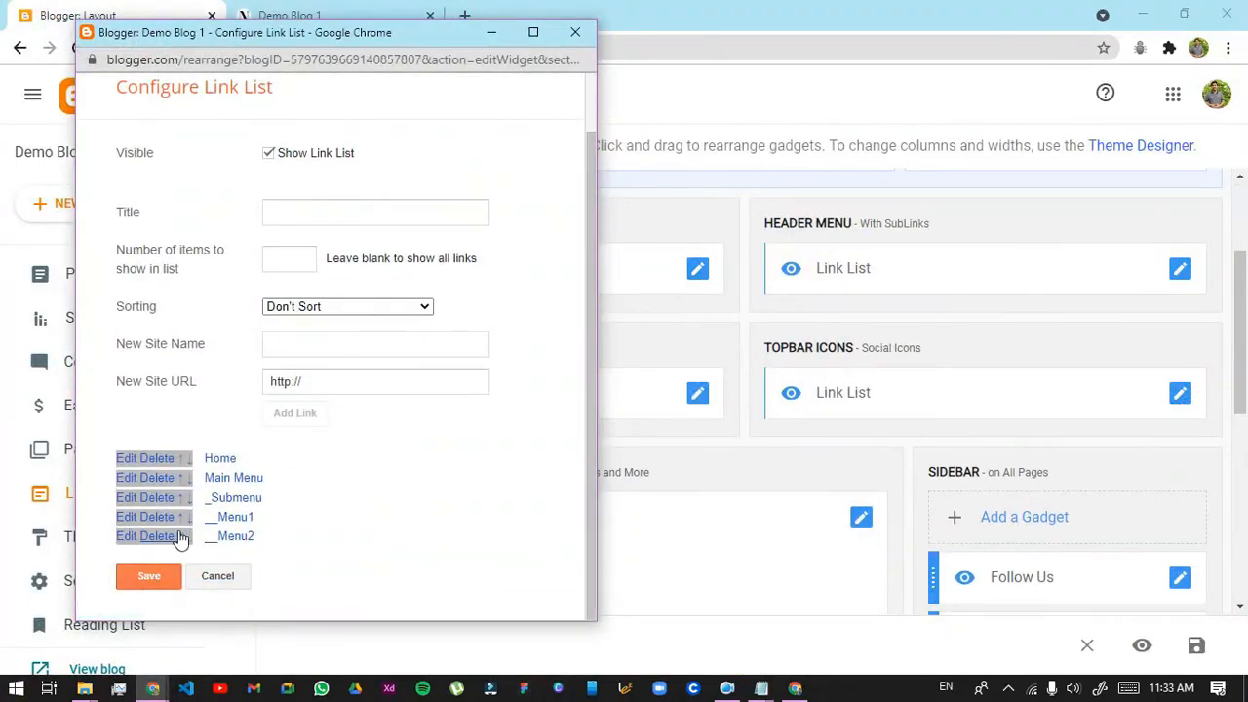
{"action": "left_click", "coordinate": [131, 518]}
{"action": "scroll", "coordinate": [292, 535], "scroll_direction": "down", "scroll_amount": 1}
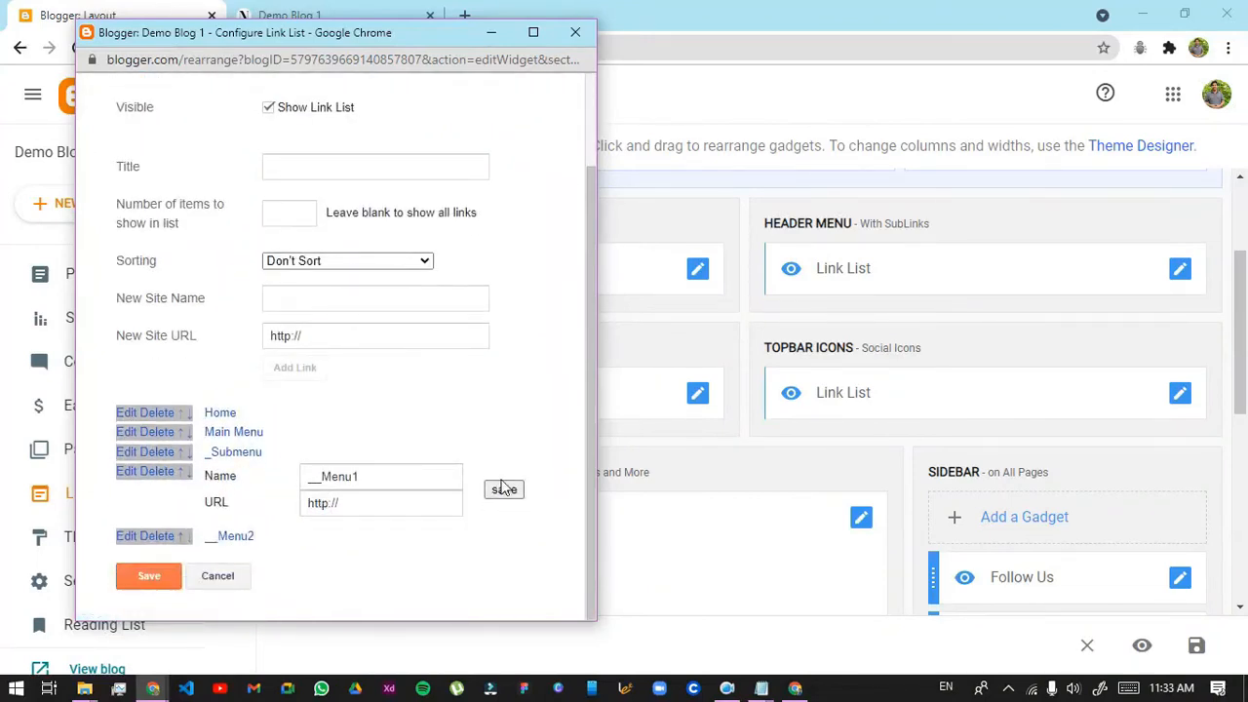
{"action": "left_click", "coordinate": [219, 579]}
Check the Main Menu dropdown and its nested submenu on the live blog, and look over the page down to the footer
{"action": "left_click", "coordinate": [314, 12]}
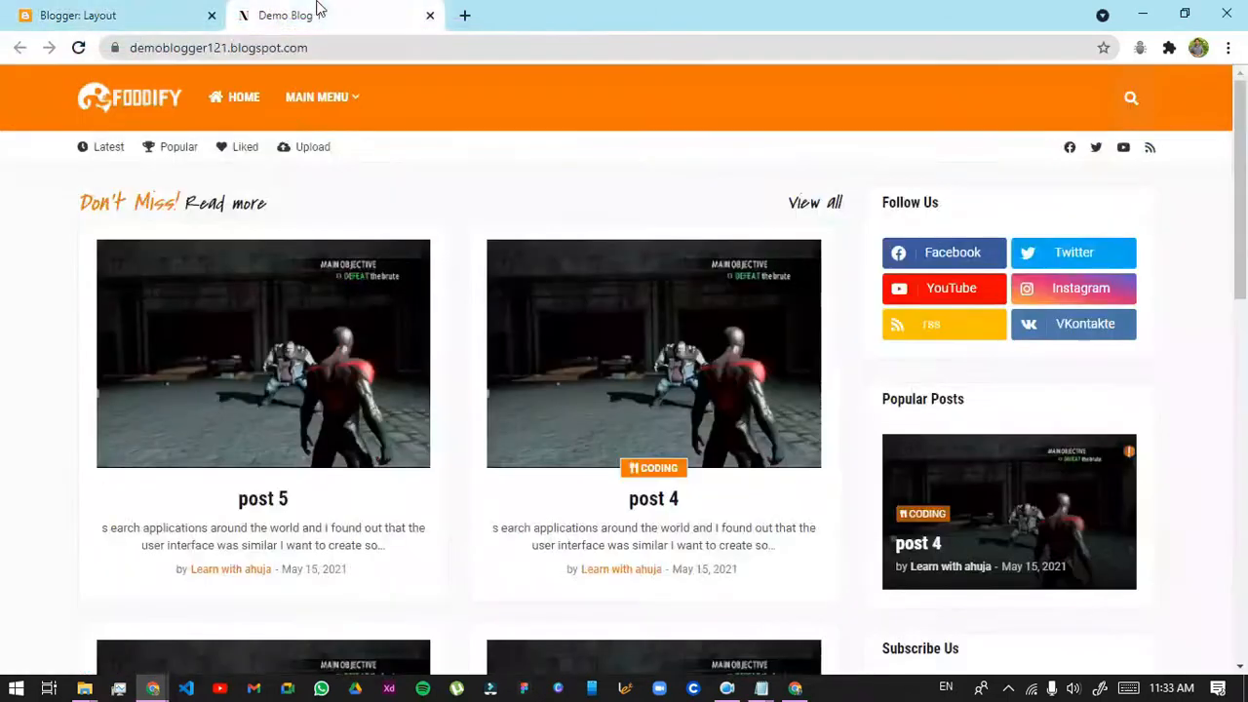
{"action": "mouse_move", "coordinate": [345, 153]}
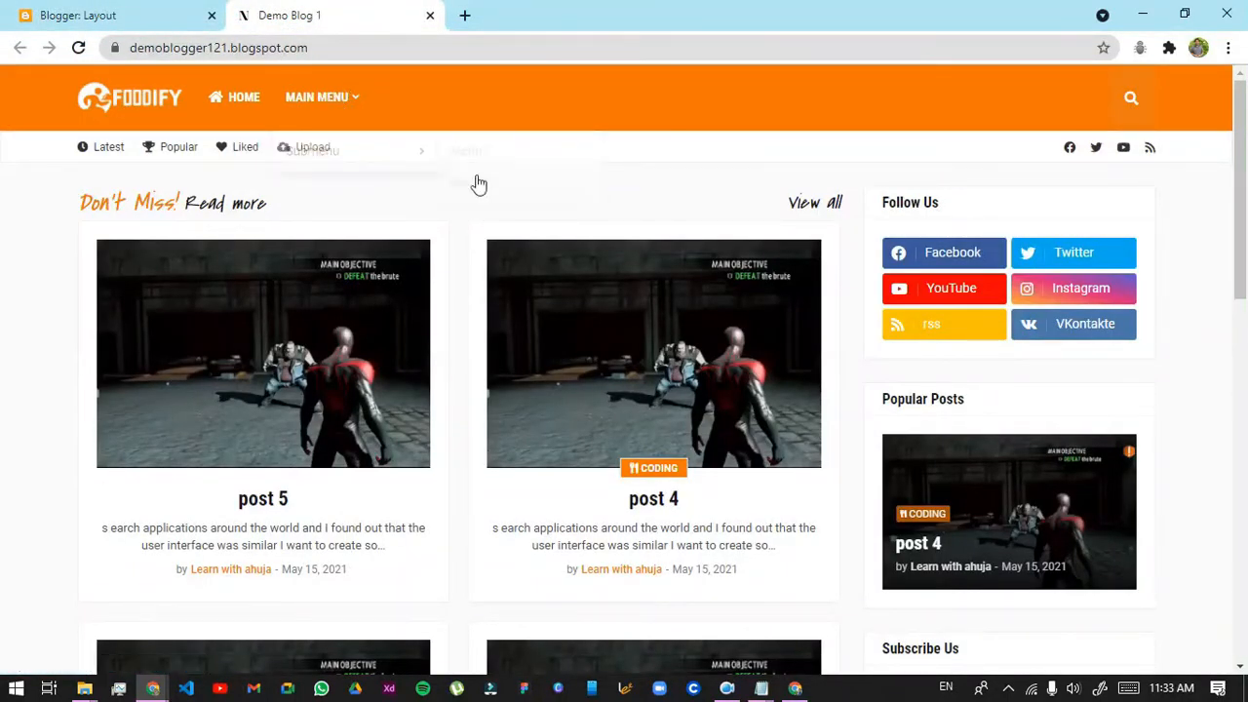
{"action": "scroll", "coordinate": [689, 223], "scroll_direction": "down", "scroll_amount": 1}
{"action": "scroll", "coordinate": [702, 229], "scroll_direction": "up", "scroll_amount": 1}
{"action": "scroll", "coordinate": [1096, 156], "scroll_direction": "down", "scroll_amount": 10}
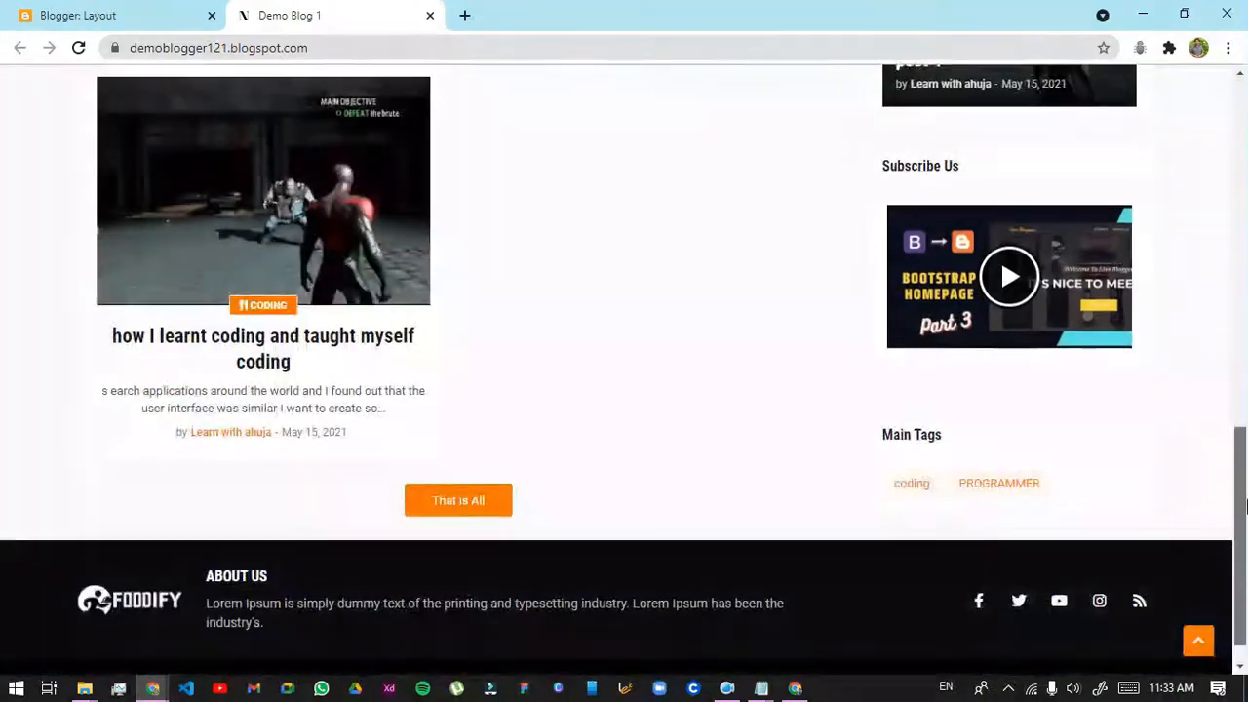
{"action": "scroll", "coordinate": [1038, 86], "scroll_direction": "up", "scroll_amount": 10}
Open newsntrick.in in a new tab
{"action": "left_click", "coordinate": [462, 14]}
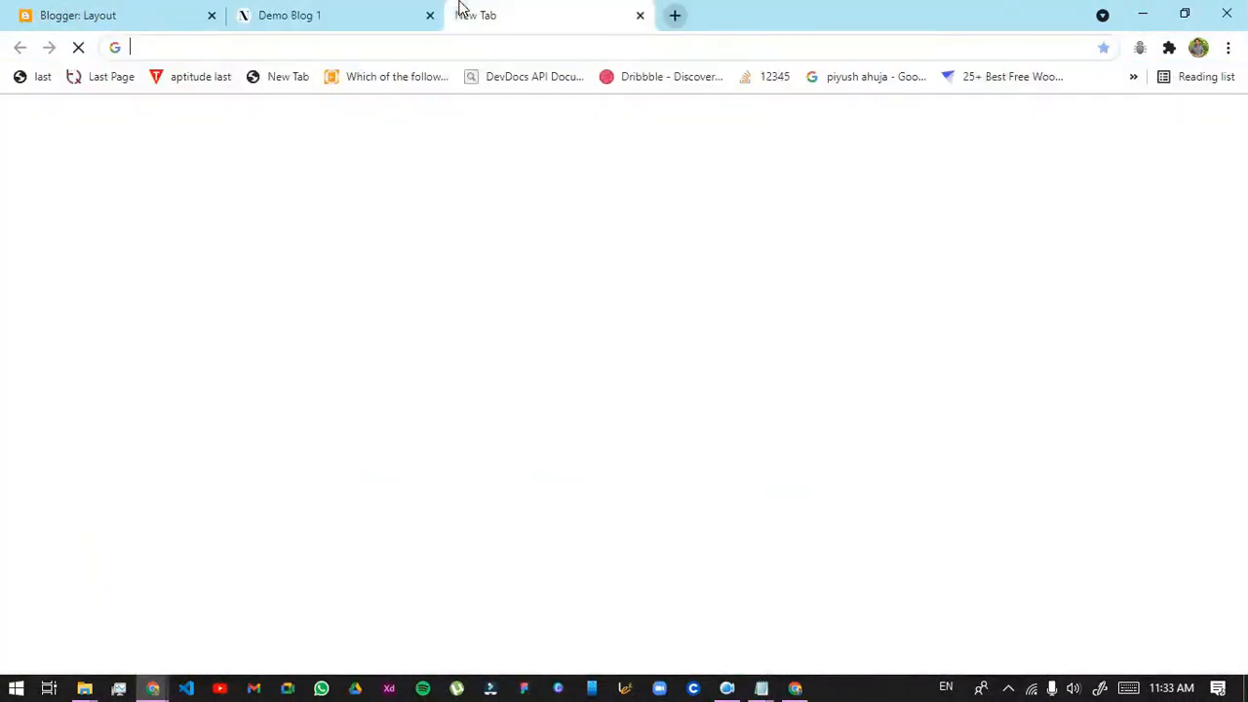
{"action": "type", "text": "nre"}
{"action": "key", "text": "BackSpace"}
{"action": "key", "text": "BackSpace"}
{"action": "type", "text": "ew"}
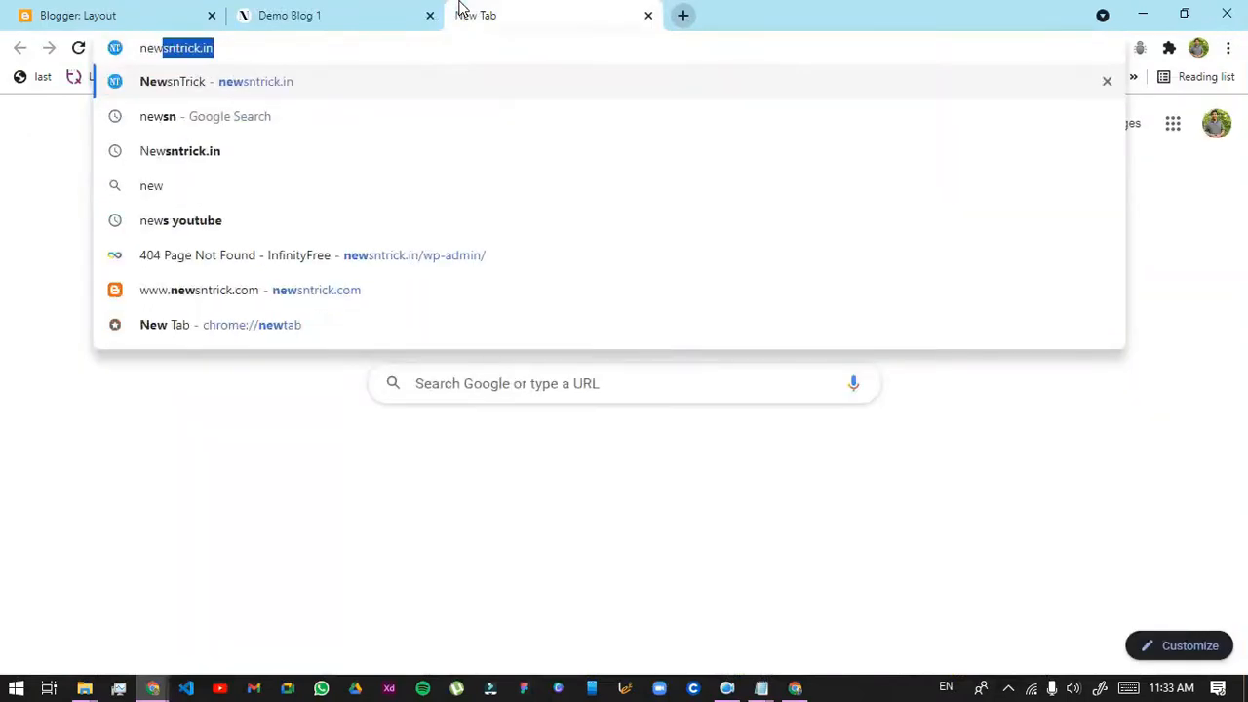
{"action": "key", "text": "Return"}
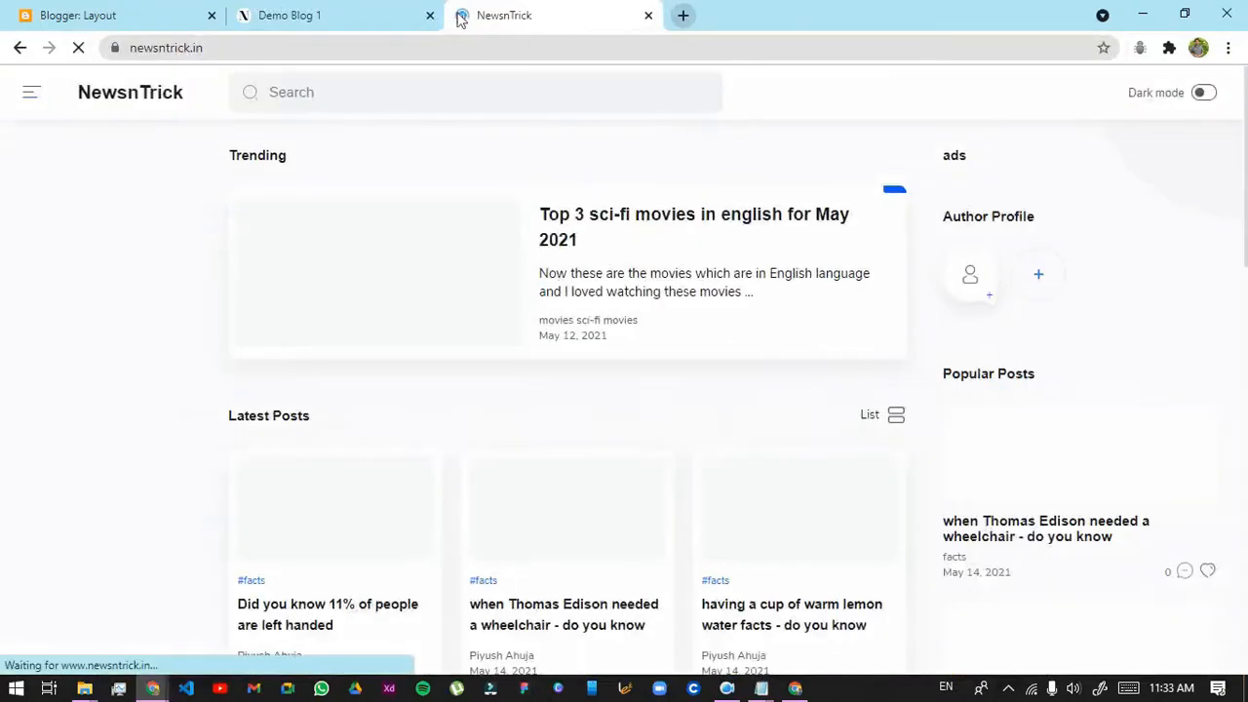
Look over the NewsnTrick home page and switch its dark mode on and off again
{"action": "scroll", "coordinate": [1101, 220], "scroll_direction": "down", "scroll_amount": 15}
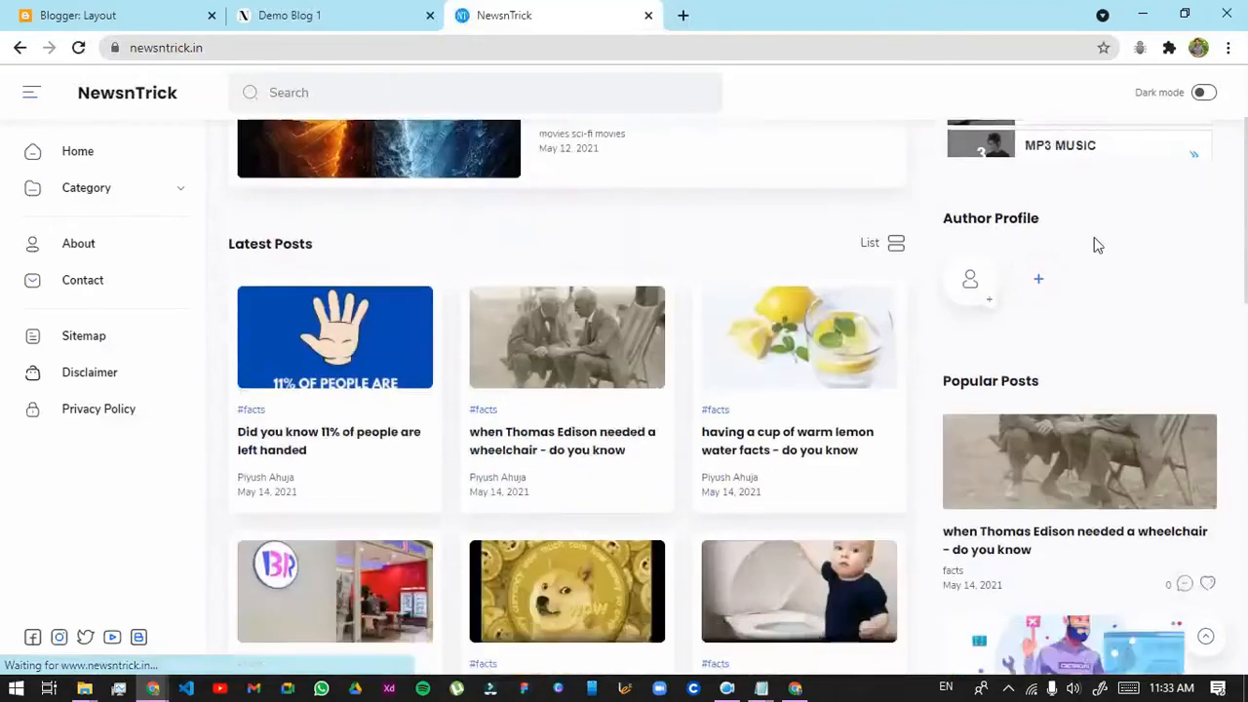
{"action": "scroll", "coordinate": [902, 449], "scroll_direction": "up", "scroll_amount": 15}
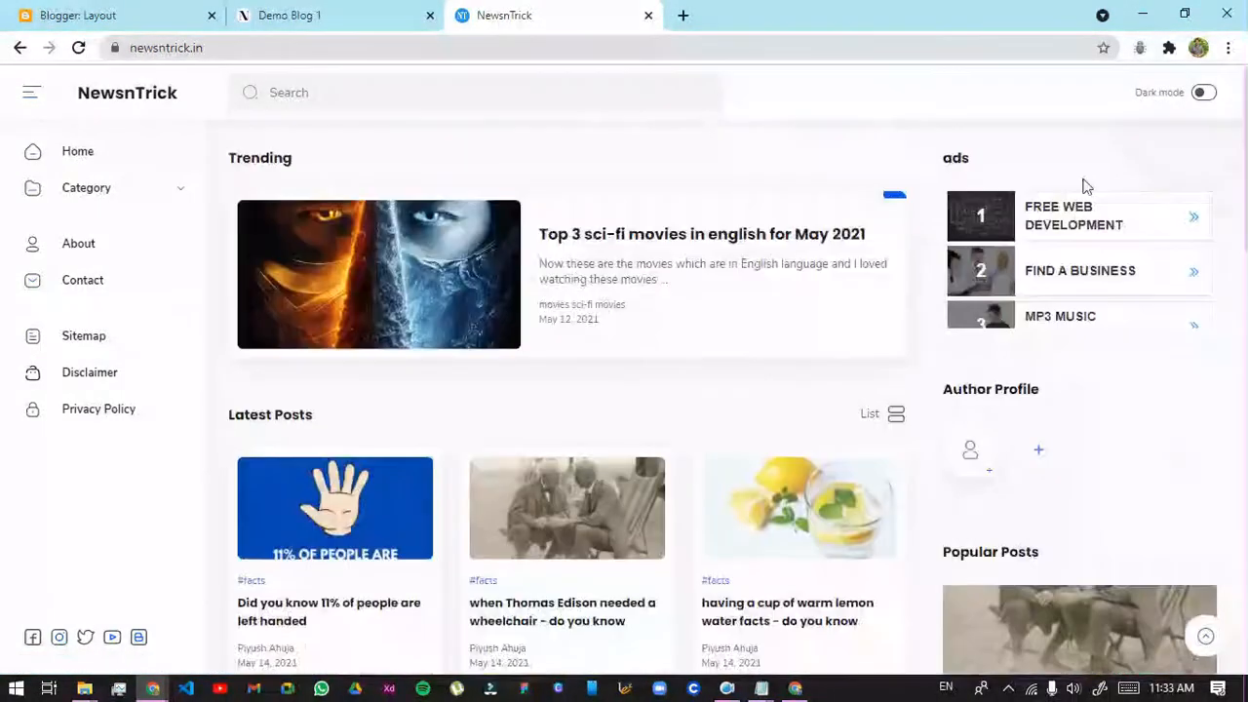
{"action": "left_click", "coordinate": [1204, 91]}
{"action": "left_click", "coordinate": [1204, 92]}
Inspect the NewsnTrick page in the developer tools' iPhone X view, enlarge the preview, and look through the mobile home page
{"action": "right_click", "coordinate": [639, 139]}
{"action": "left_click", "coordinate": [670, 414]}
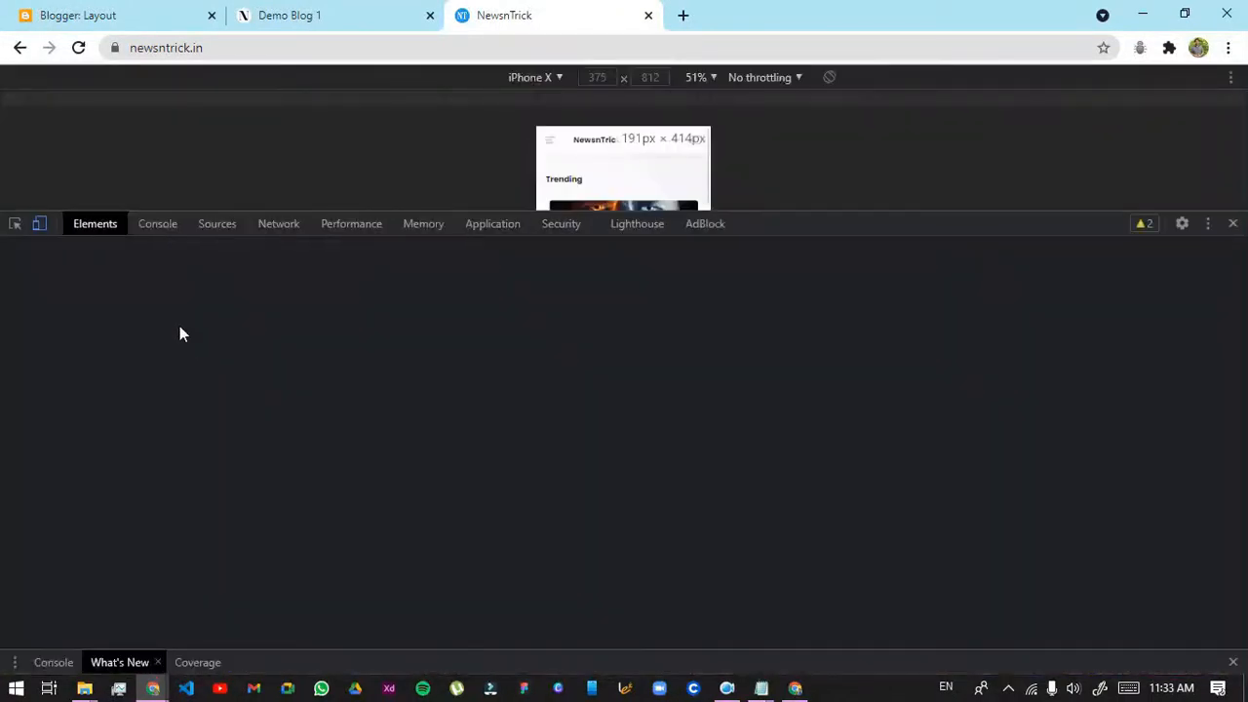
{"action": "left_click_drag", "start_coordinate": [928, 390], "coordinate": [915, 591]}
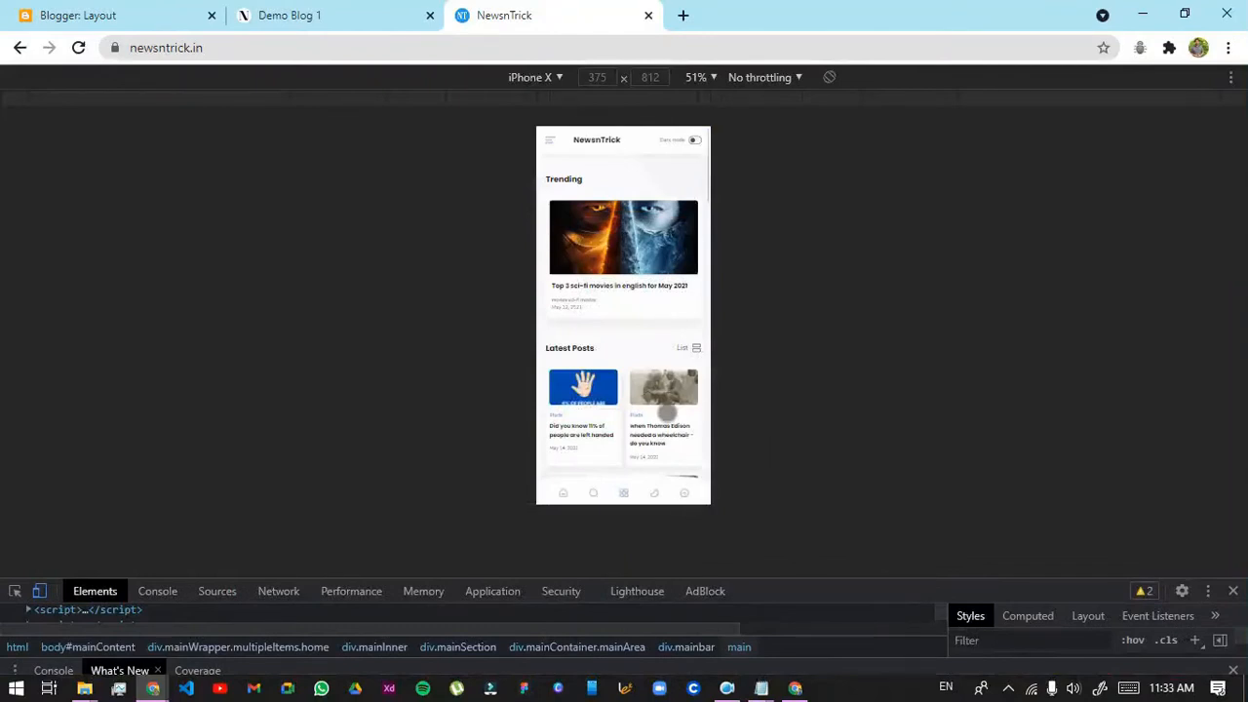
{"action": "scroll", "coordinate": [667, 414], "scroll_direction": "down", "scroll_amount": 10}
{"action": "scroll", "coordinate": [672, 417], "scroll_direction": "down", "scroll_amount": 6}
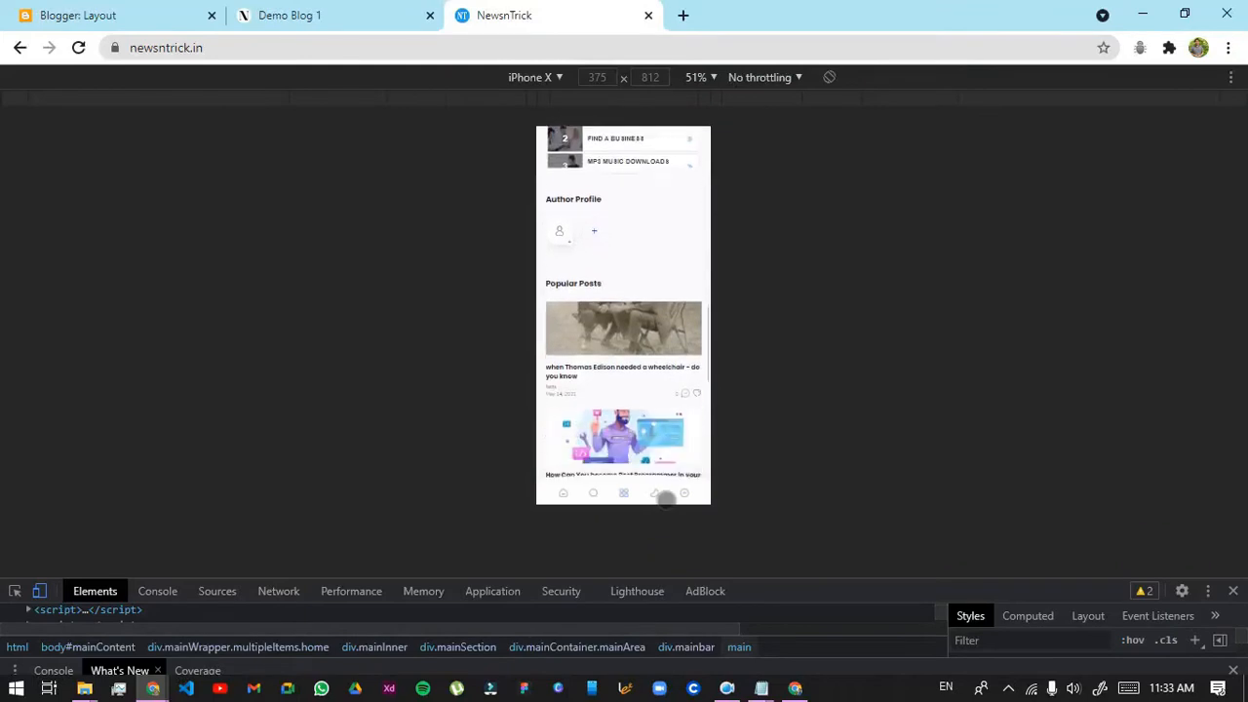
{"action": "scroll", "coordinate": [664, 499], "scroll_direction": "down", "scroll_amount": 1}
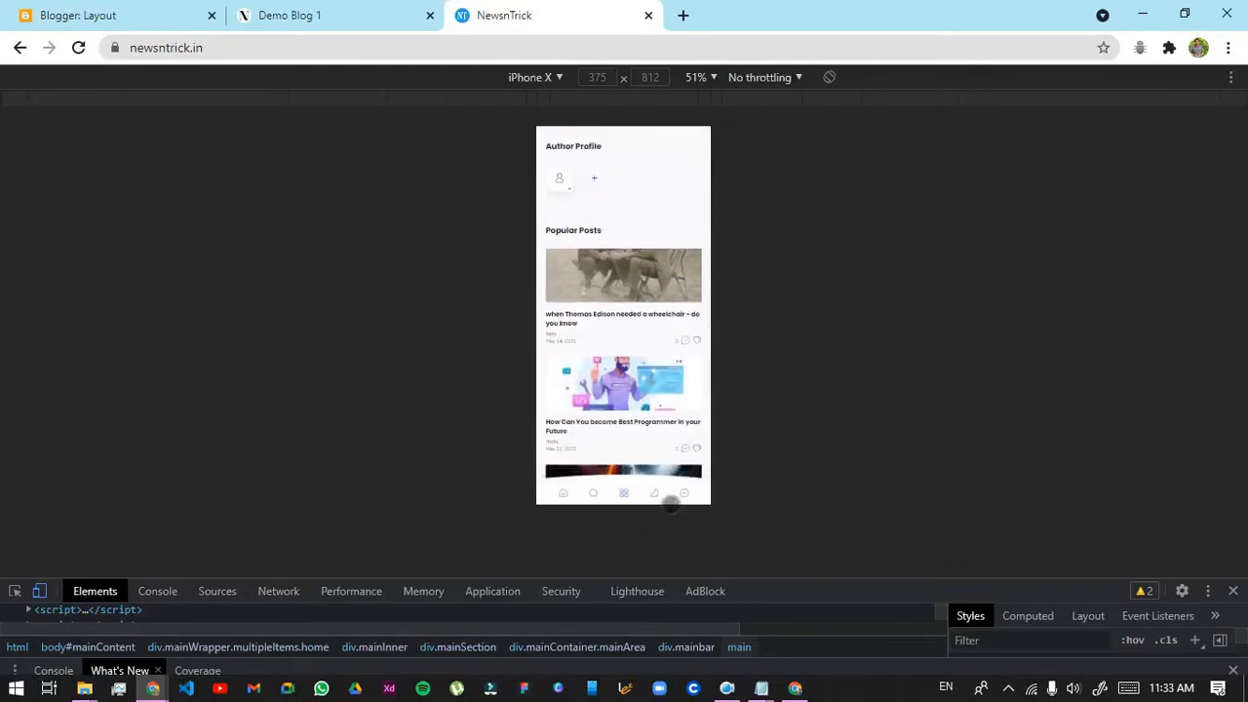
Turn on dark mode in the mobile view, look over the home page, and restore light mode
{"action": "left_click", "coordinate": [671, 503]}
{"action": "scroll", "coordinate": [653, 388], "scroll_direction": "up", "scroll_amount": 10}
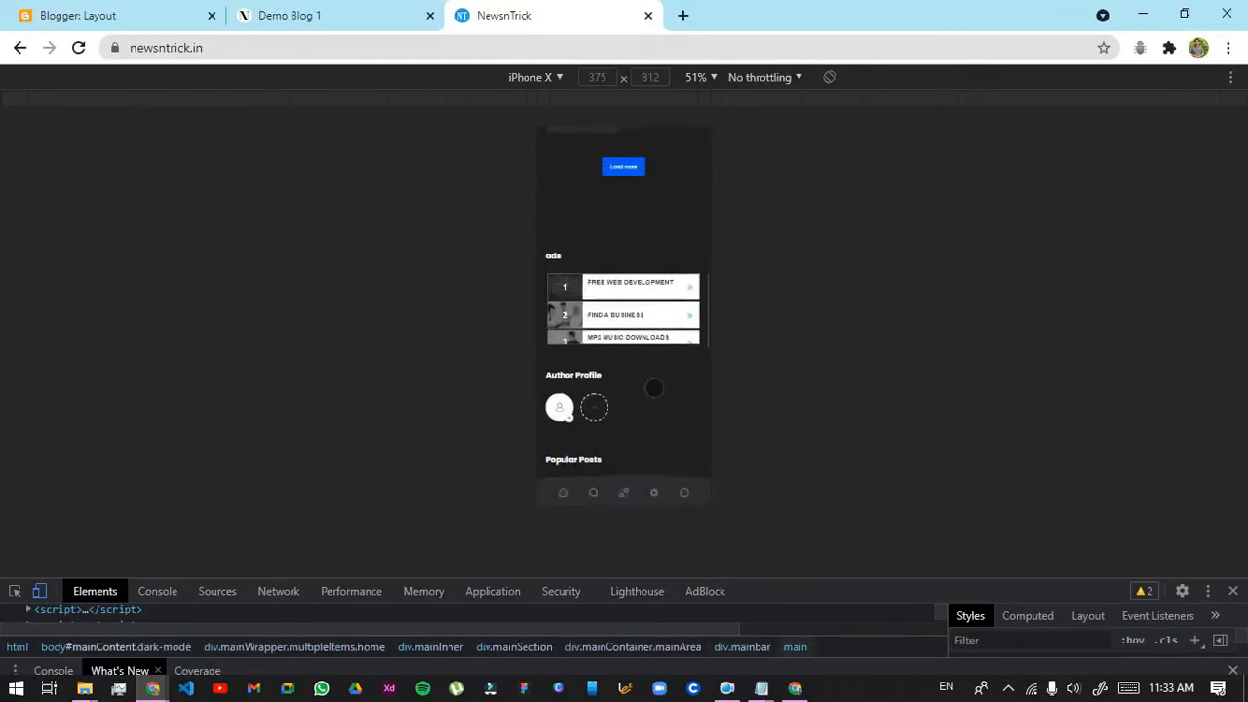
{"action": "scroll", "coordinate": [623, 302], "scroll_direction": "up", "scroll_amount": 5}
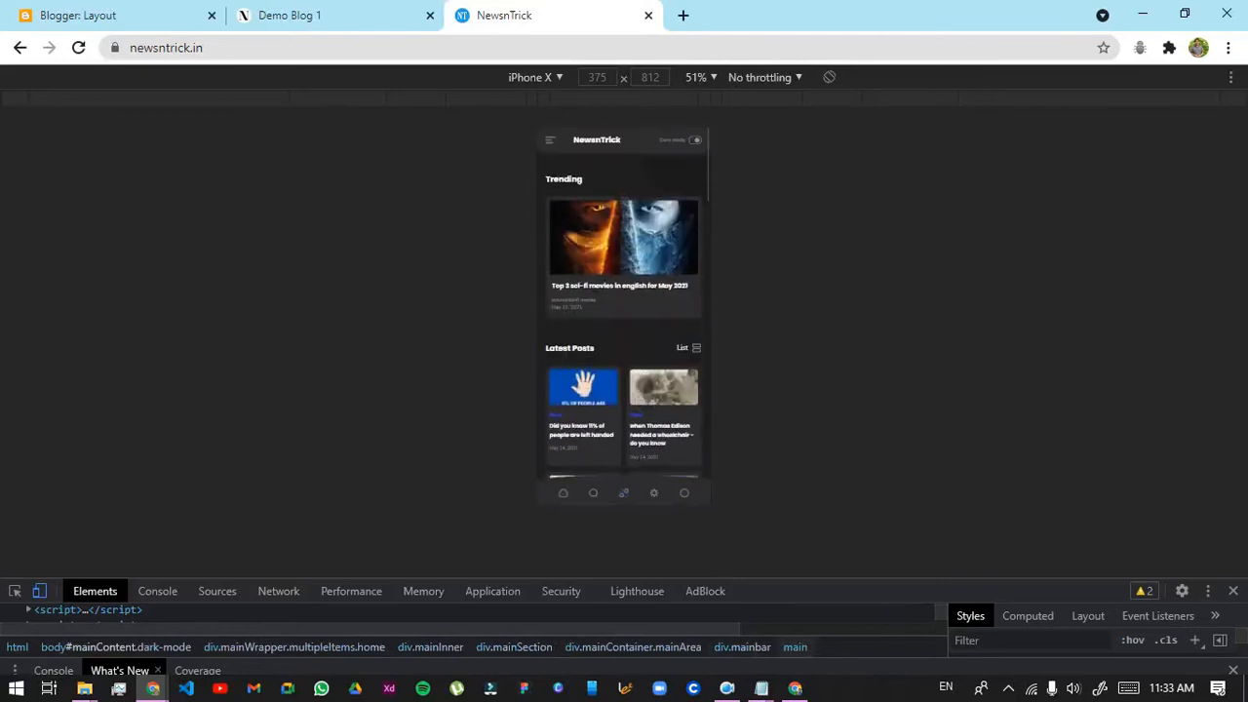
{"action": "left_click", "coordinate": [630, 503]}
{"action": "left_click", "coordinate": [703, 335]}
{"action": "left_click", "coordinate": [664, 506]}
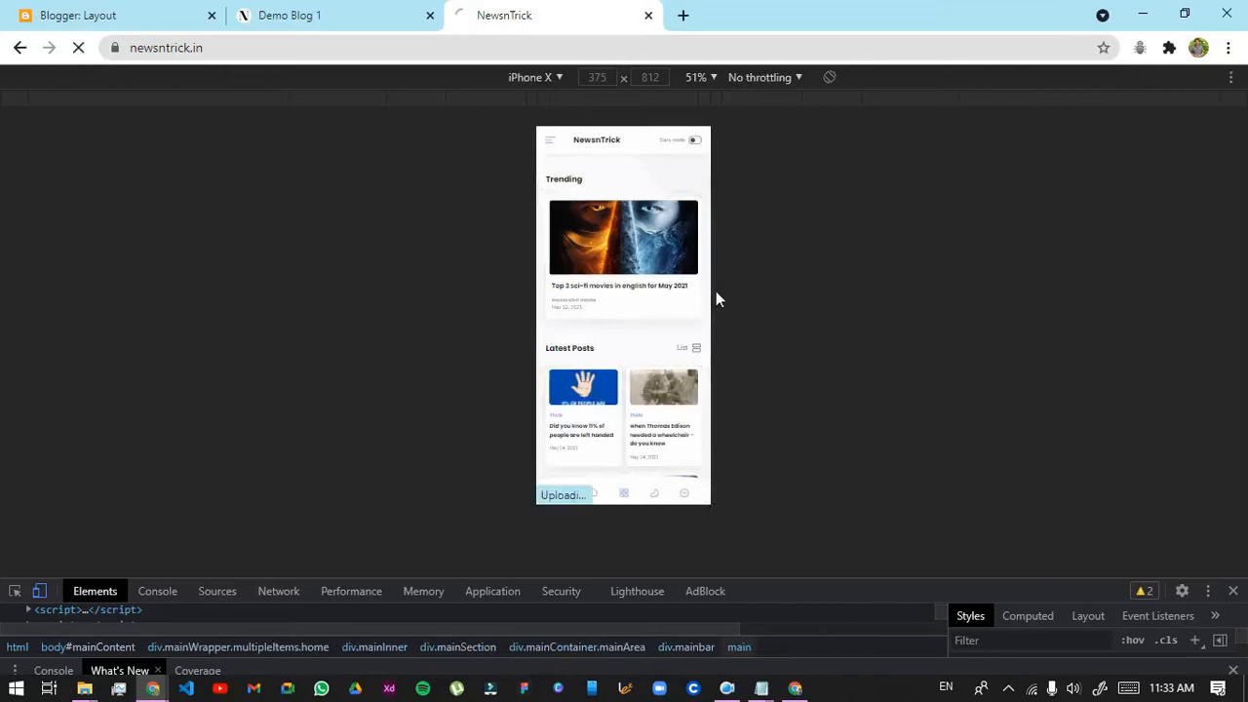
Look through the post about 11% of people being left handed in the mobile view, and close the NewsnTrick tab
{"action": "scroll", "coordinate": [701, 282], "scroll_direction": "down", "scroll_amount": 4}
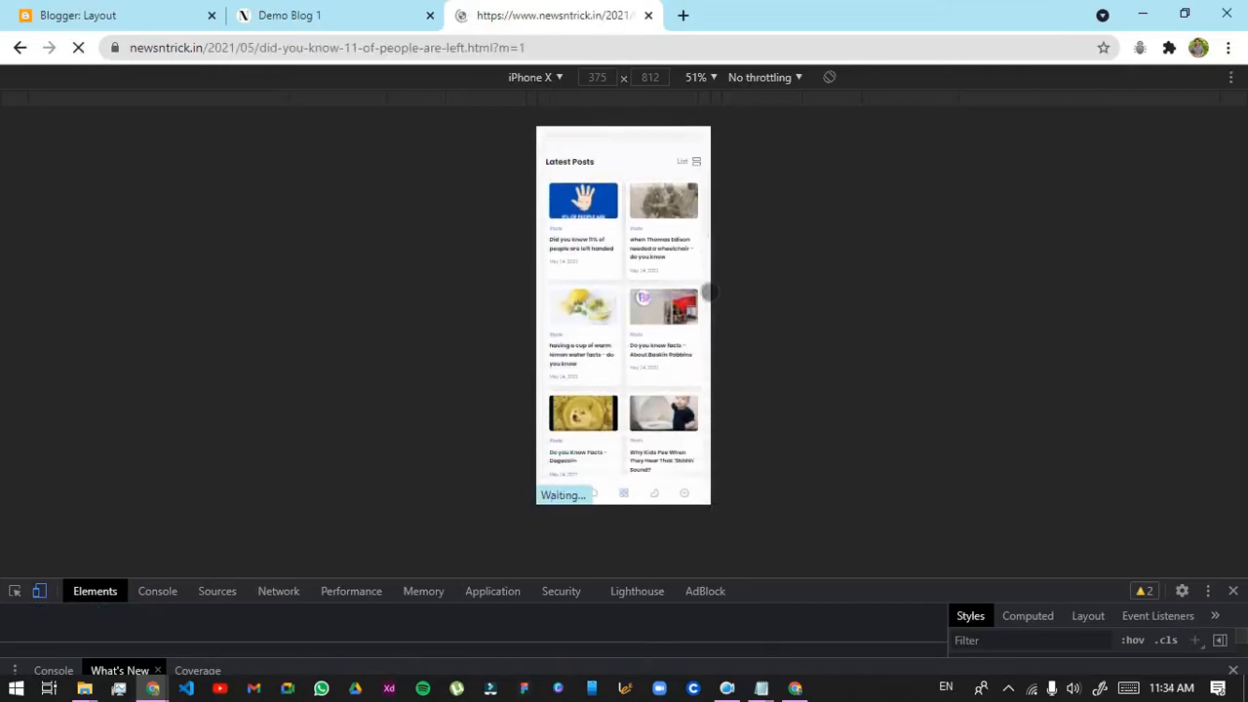
{"action": "scroll", "coordinate": [688, 296], "scroll_direction": "down", "scroll_amount": 5}
{"action": "scroll", "coordinate": [655, 373], "scroll_direction": "down", "scroll_amount": 10}
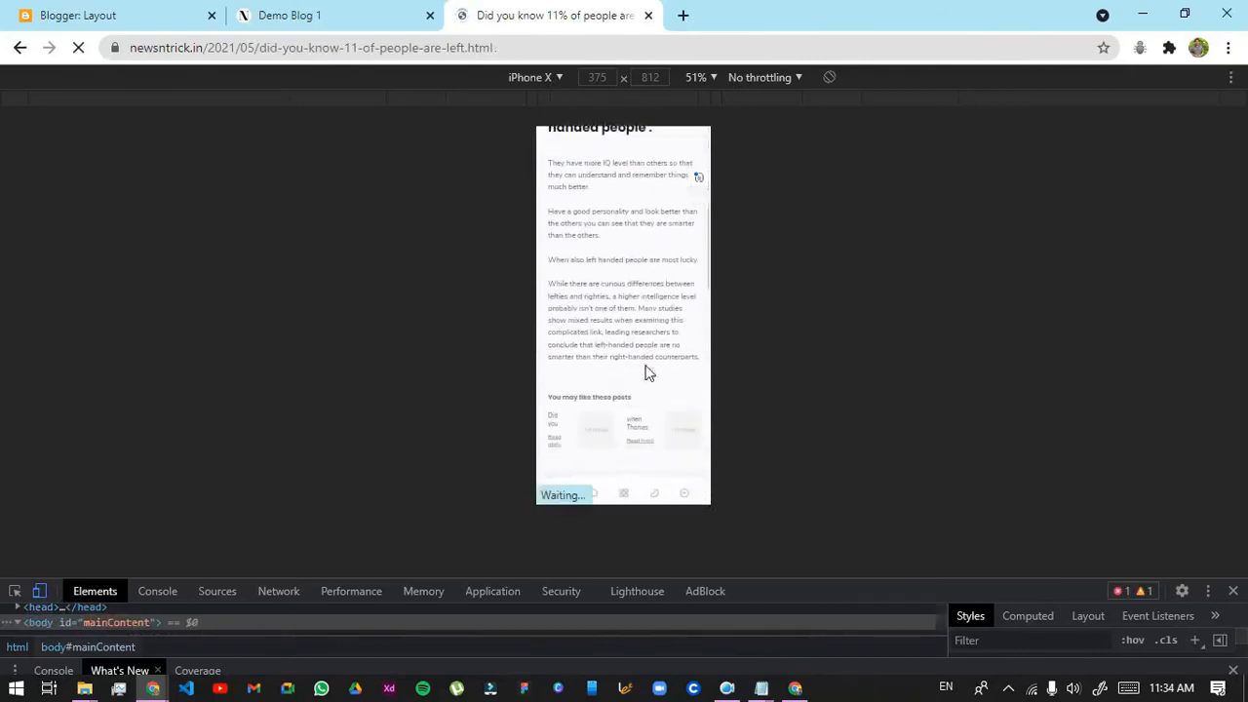
{"action": "scroll", "coordinate": [603, 408], "scroll_direction": "down", "scroll_amount": 8}
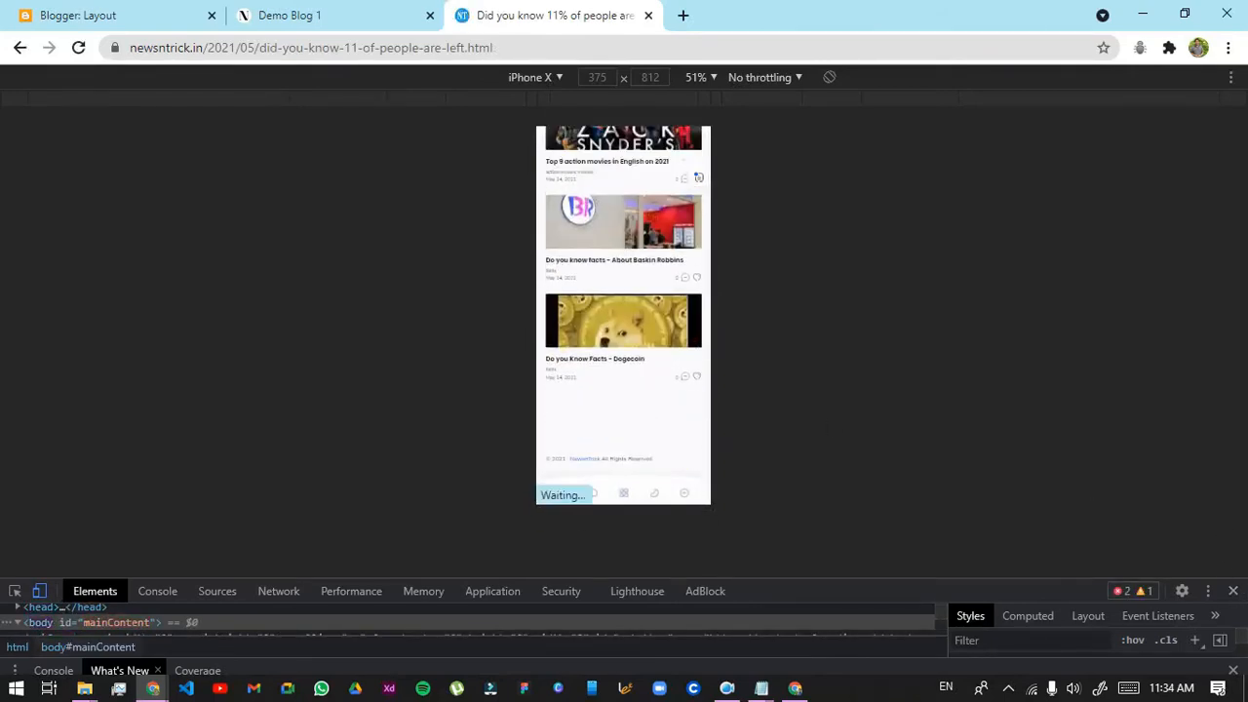
{"action": "left_click", "coordinate": [648, 15]}
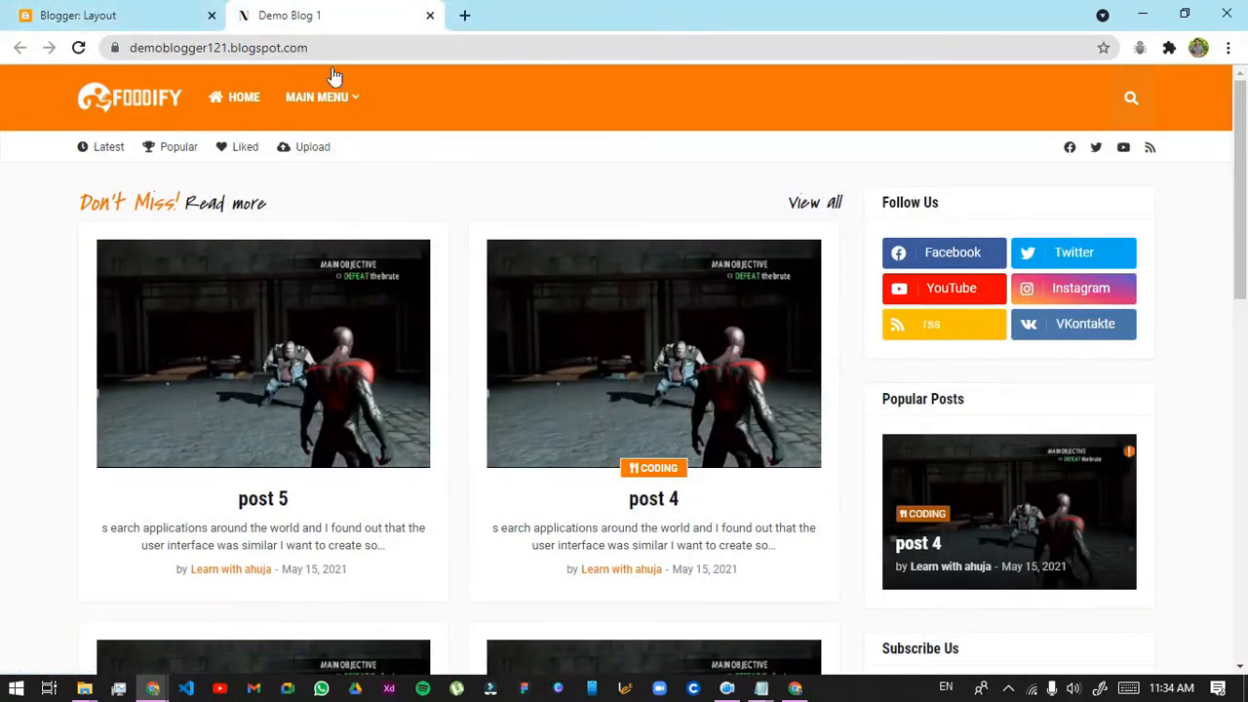
Look over the remaining layout sections of Demo Blog 1 and its list of posts in Blogger
{"action": "left_click", "coordinate": [78, 16]}
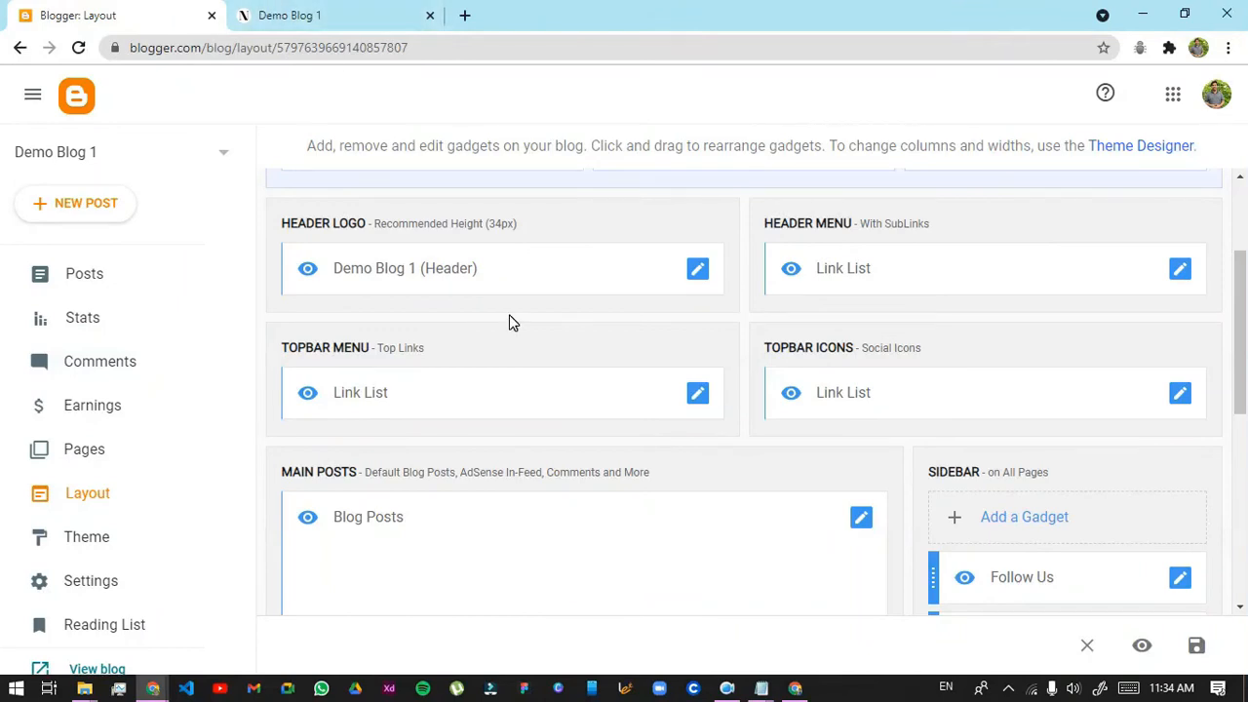
{"action": "scroll", "coordinate": [886, 378], "scroll_direction": "down", "scroll_amount": 5}
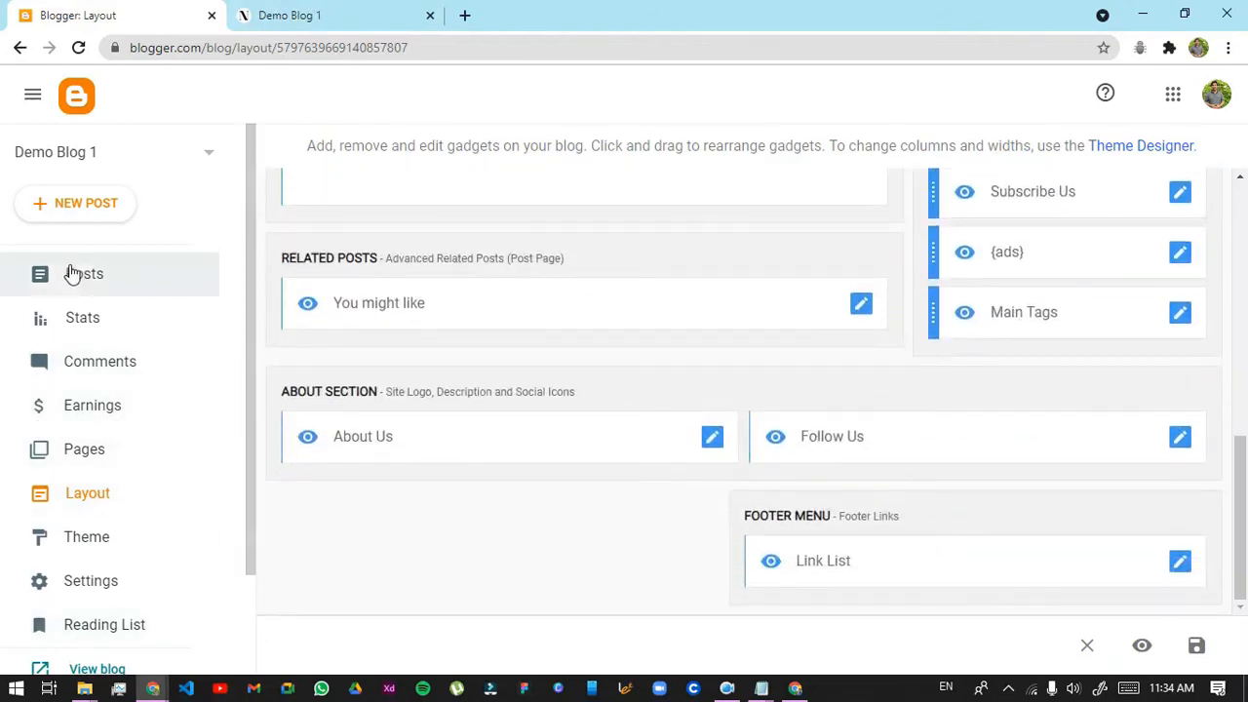
{"action": "left_click", "coordinate": [71, 274]}
{"action": "scroll", "coordinate": [686, 309], "scroll_direction": "down", "scroll_amount": 1}
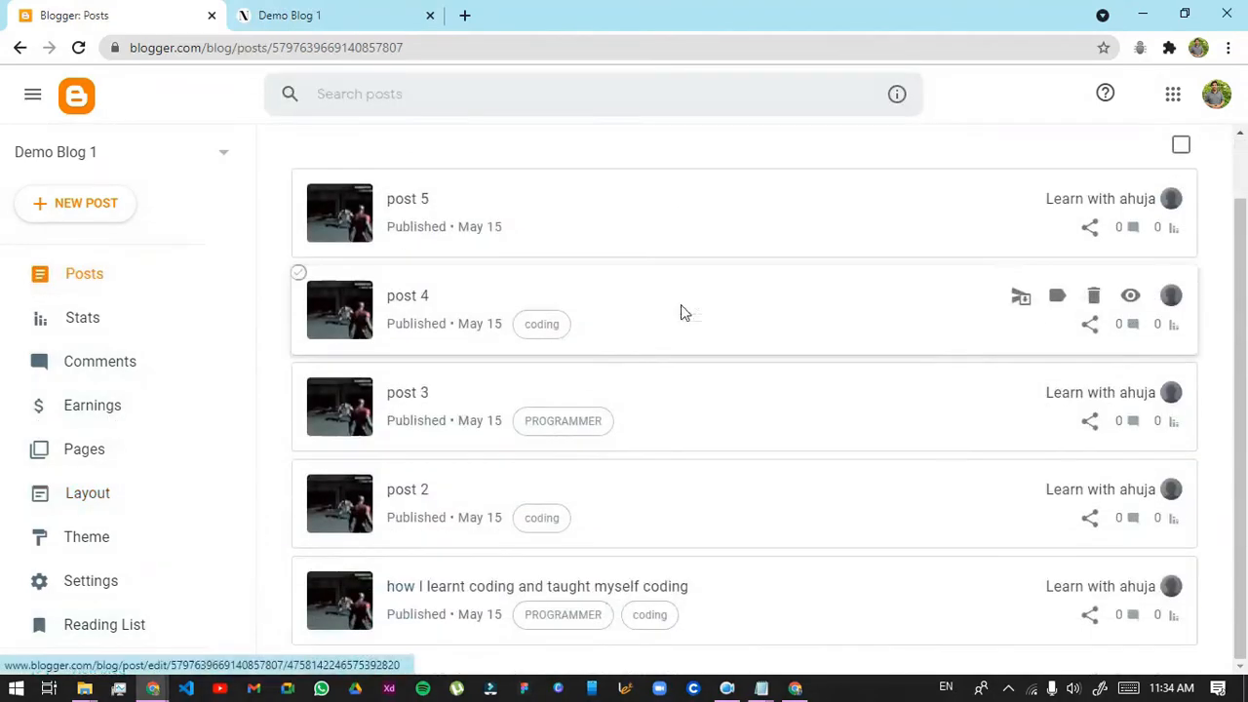
{"action": "scroll", "coordinate": [688, 312], "scroll_direction": "up", "scroll_amount": 1}
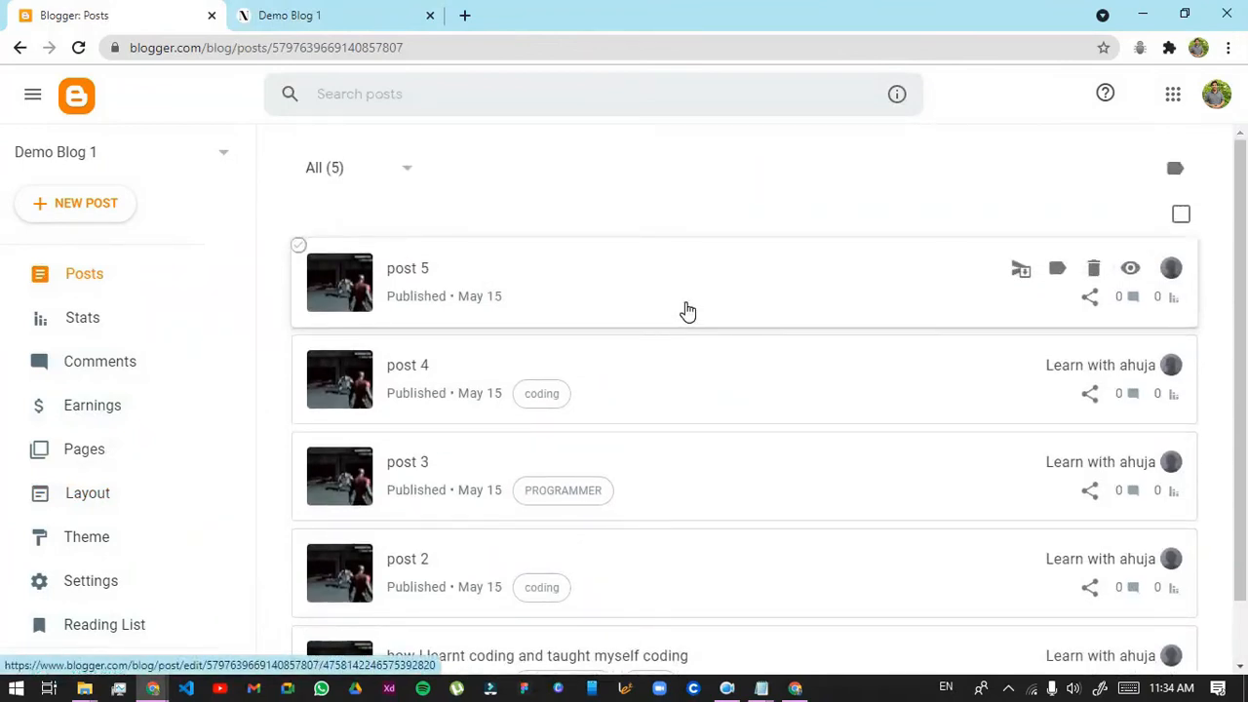
{"action": "scroll", "coordinate": [685, 293], "scroll_direction": "down", "scroll_amount": 1}
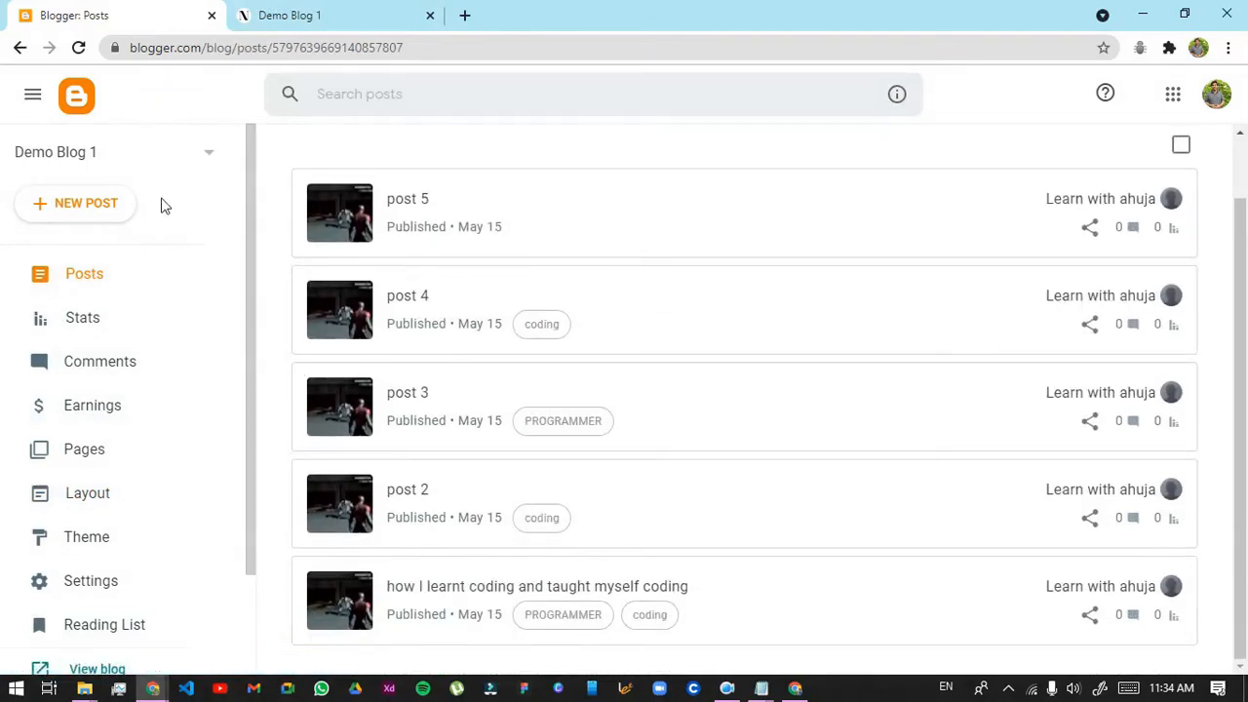
{"action": "scroll", "coordinate": [165, 468], "scroll_direction": "down", "scroll_amount": 2}
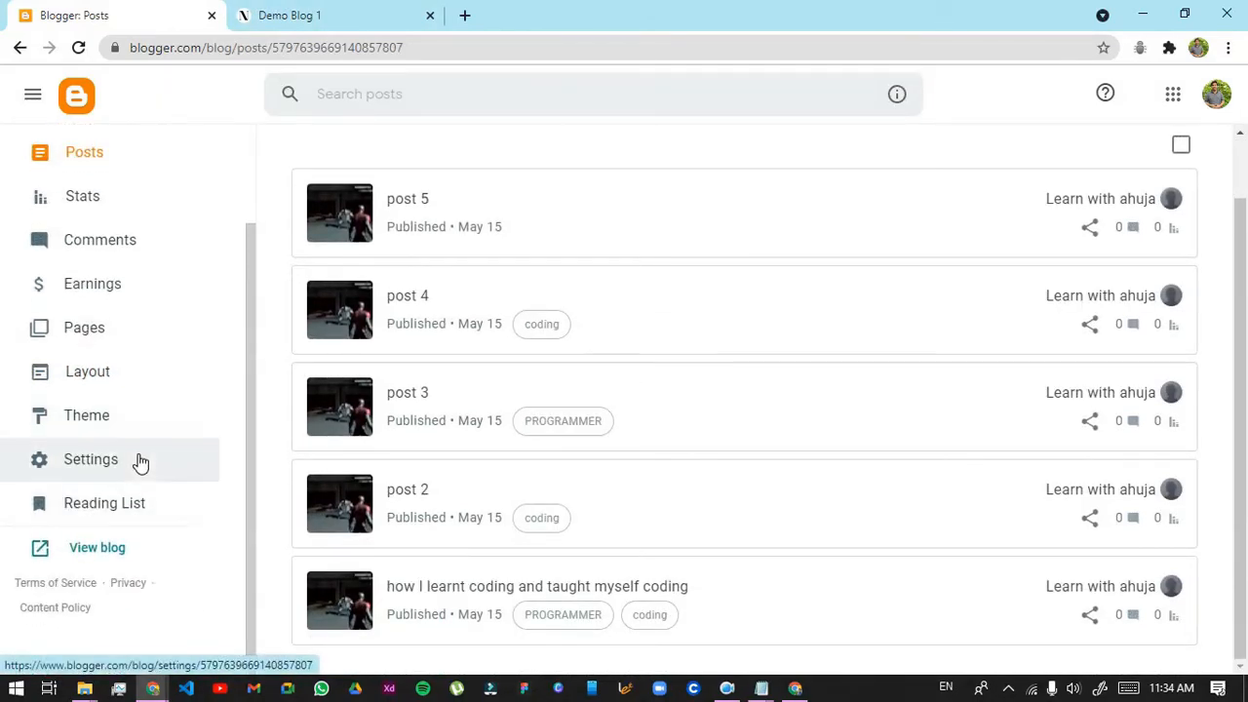
View the published post 5, close the Demo Blog 1 home page, and highlight the post's author name
{"action": "left_click", "coordinate": [1131, 201]}
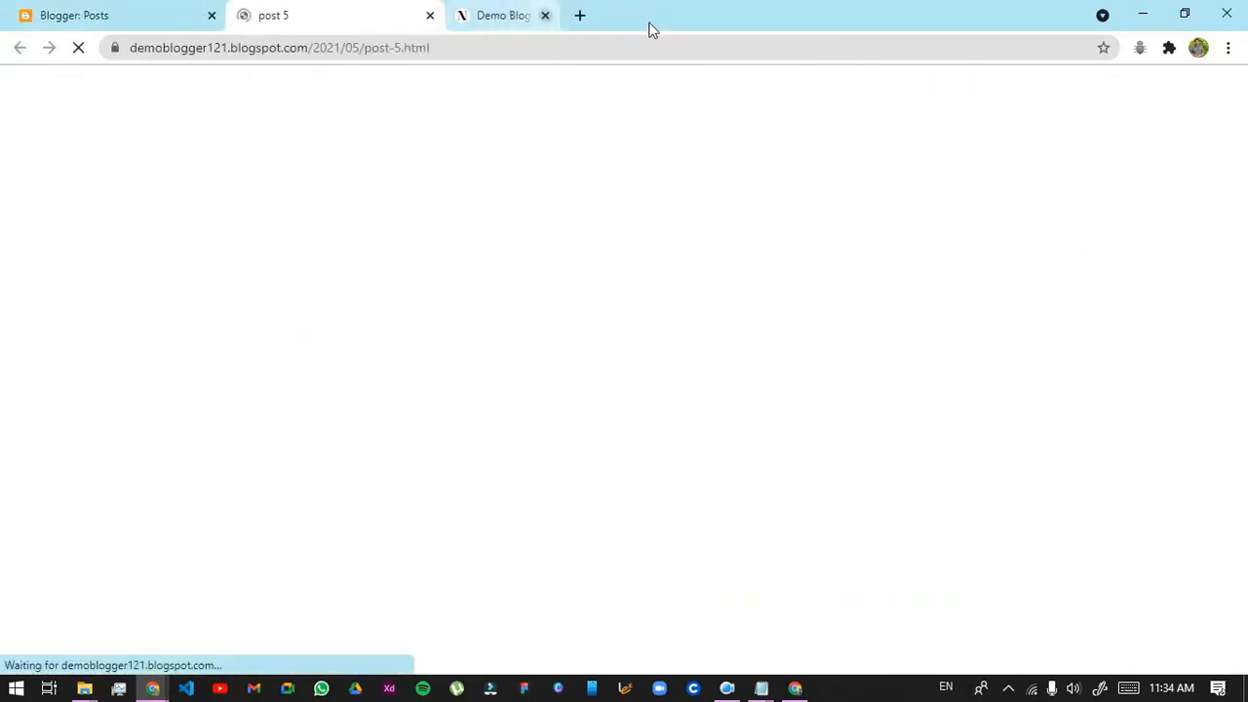
{"action": "left_click", "coordinate": [648, 16]}
{"action": "scroll", "coordinate": [770, 408], "scroll_direction": "down", "scroll_amount": 1}
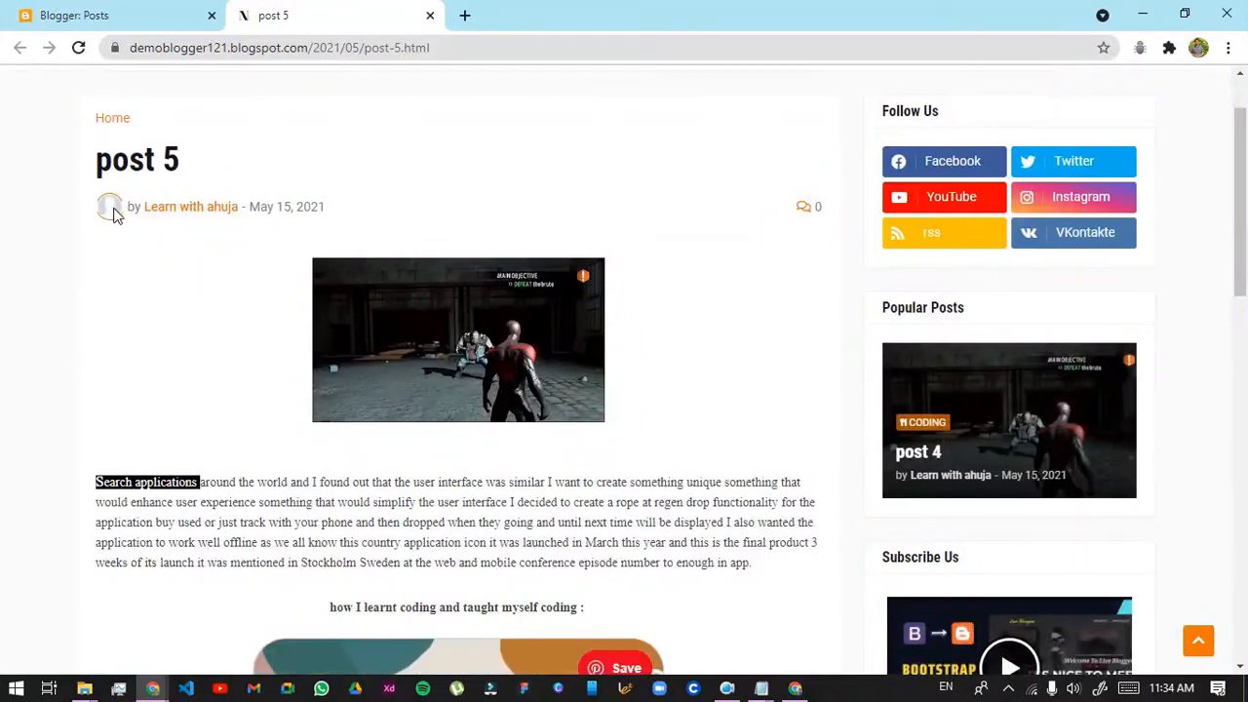
{"action": "left_click_drag", "start_coordinate": [157, 207], "coordinate": [198, 212]}
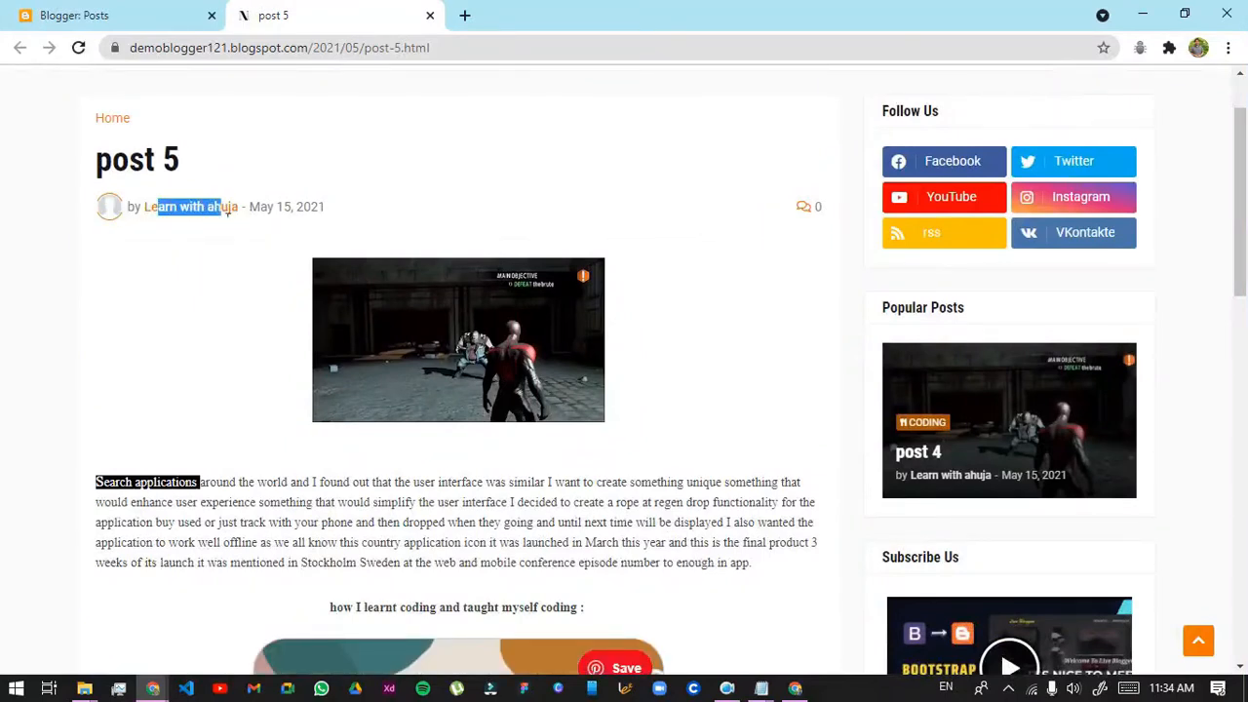
{"action": "left_click", "coordinate": [219, 207]}
Turn on Use Blogger draft in the General settings of Demo Blog 1
{"action": "left_click", "coordinate": [4, 9]}
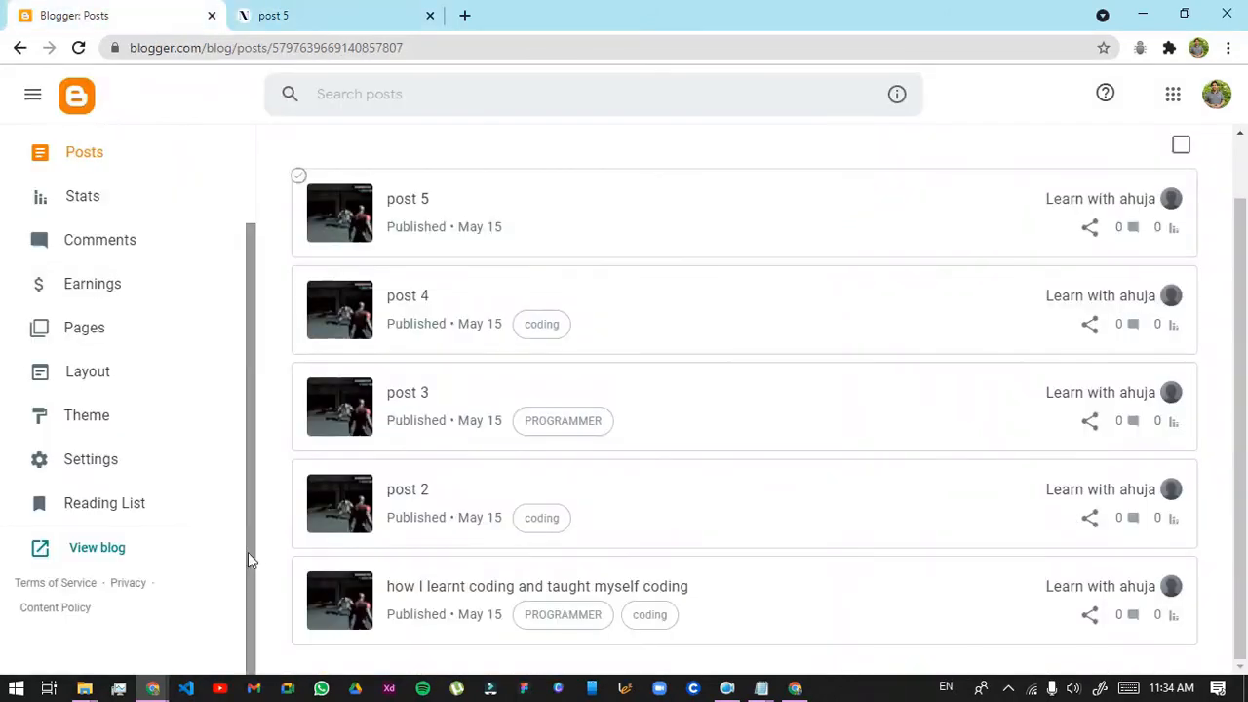
{"action": "left_click", "coordinate": [90, 461]}
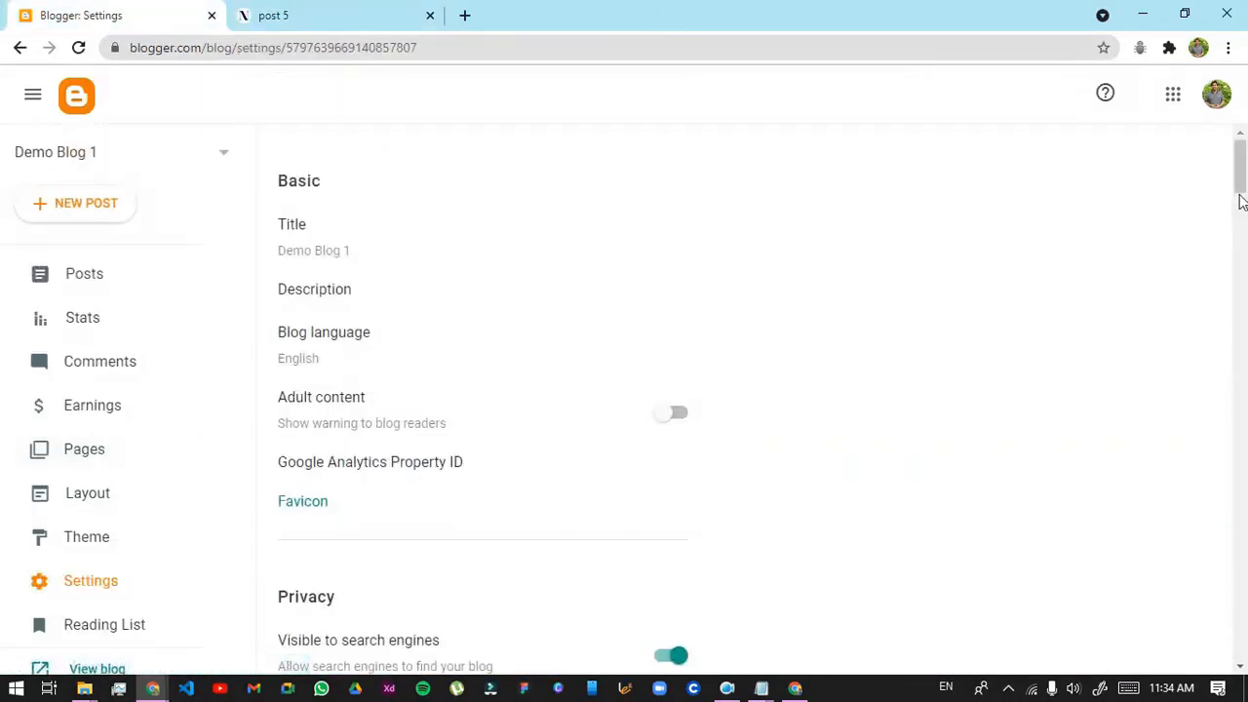
{"action": "left_click_drag", "start_coordinate": [1242, 190], "coordinate": [1242, 654]}
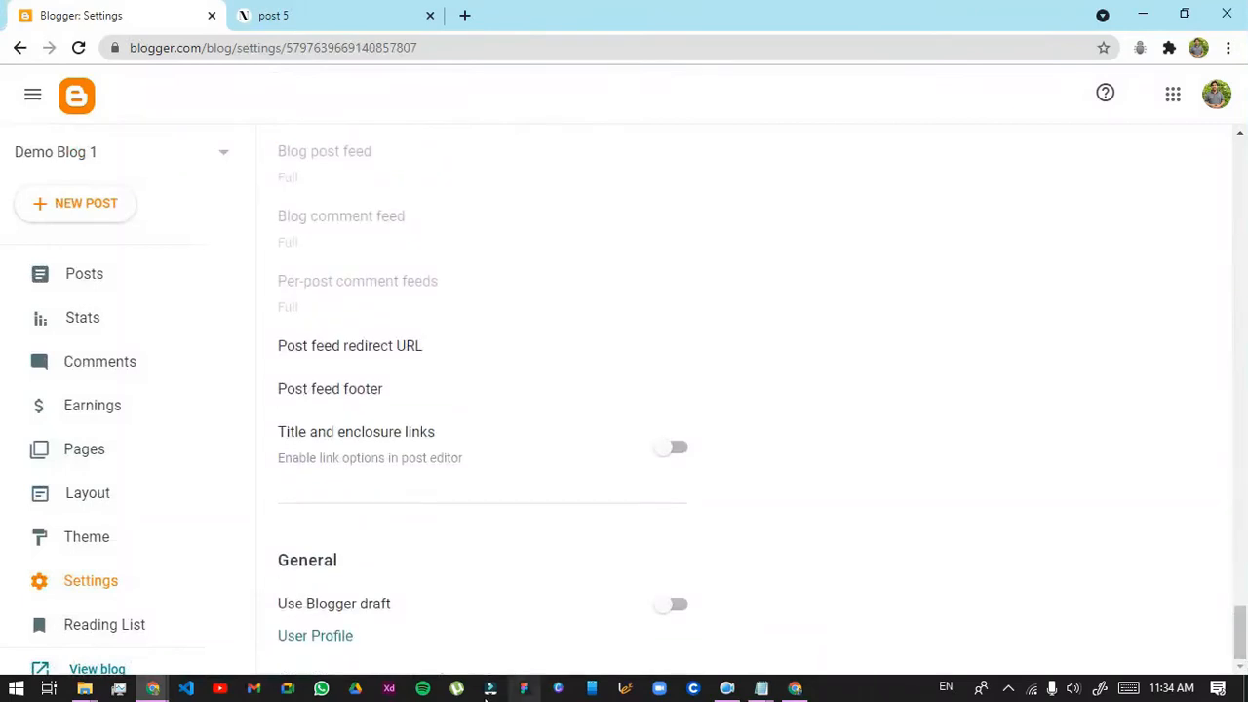
{"action": "left_click", "coordinate": [671, 607]}
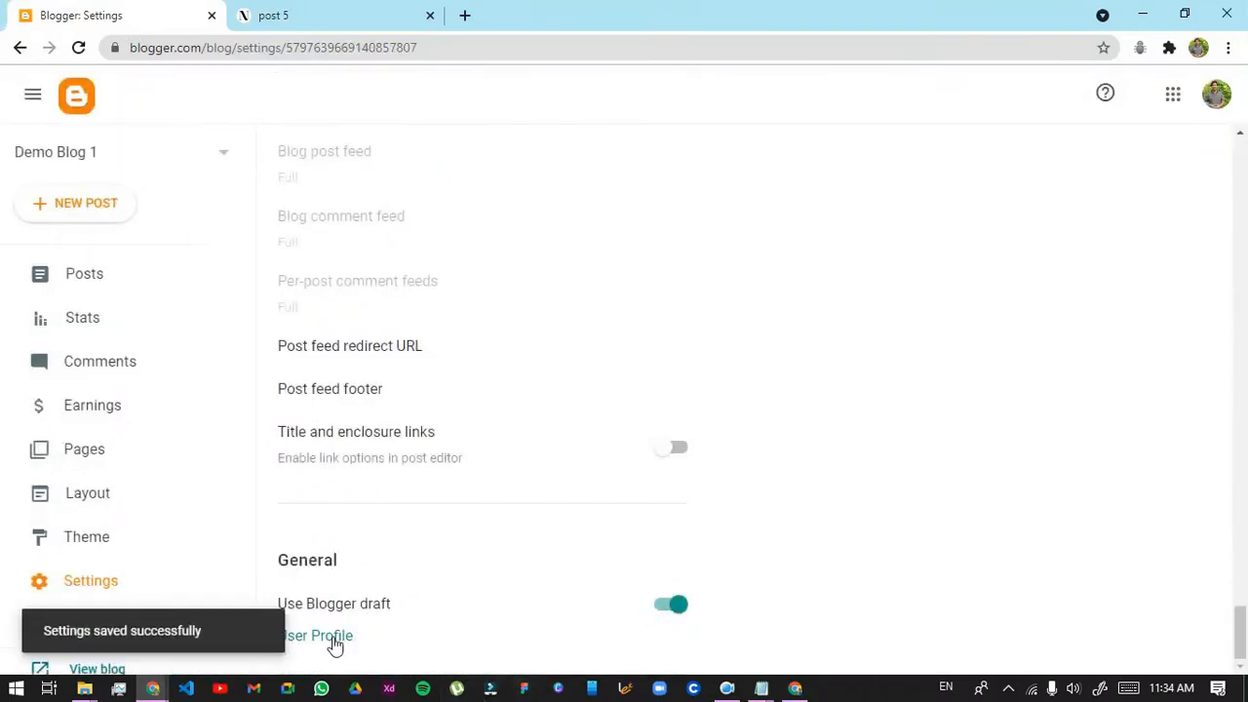
Open the user profile for editing and examine its contact email address and display name
{"action": "left_click", "coordinate": [331, 636]}
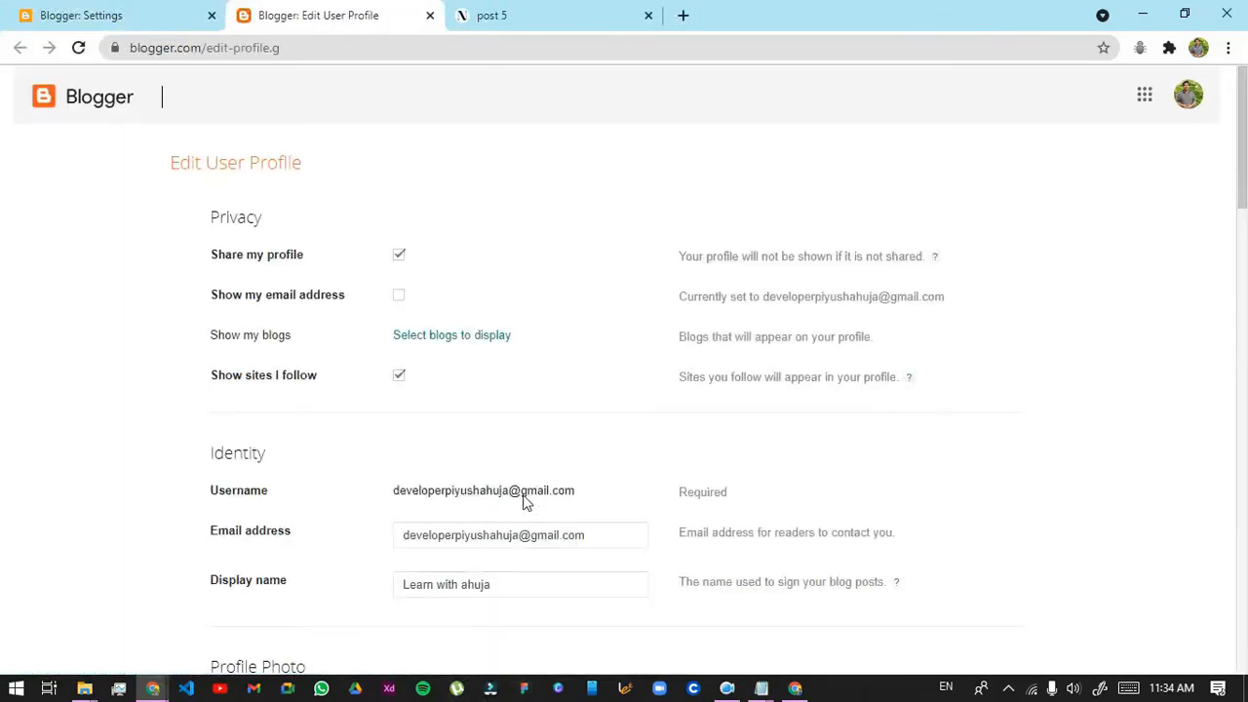
{"action": "scroll", "coordinate": [509, 293], "scroll_direction": "down", "scroll_amount": 3}
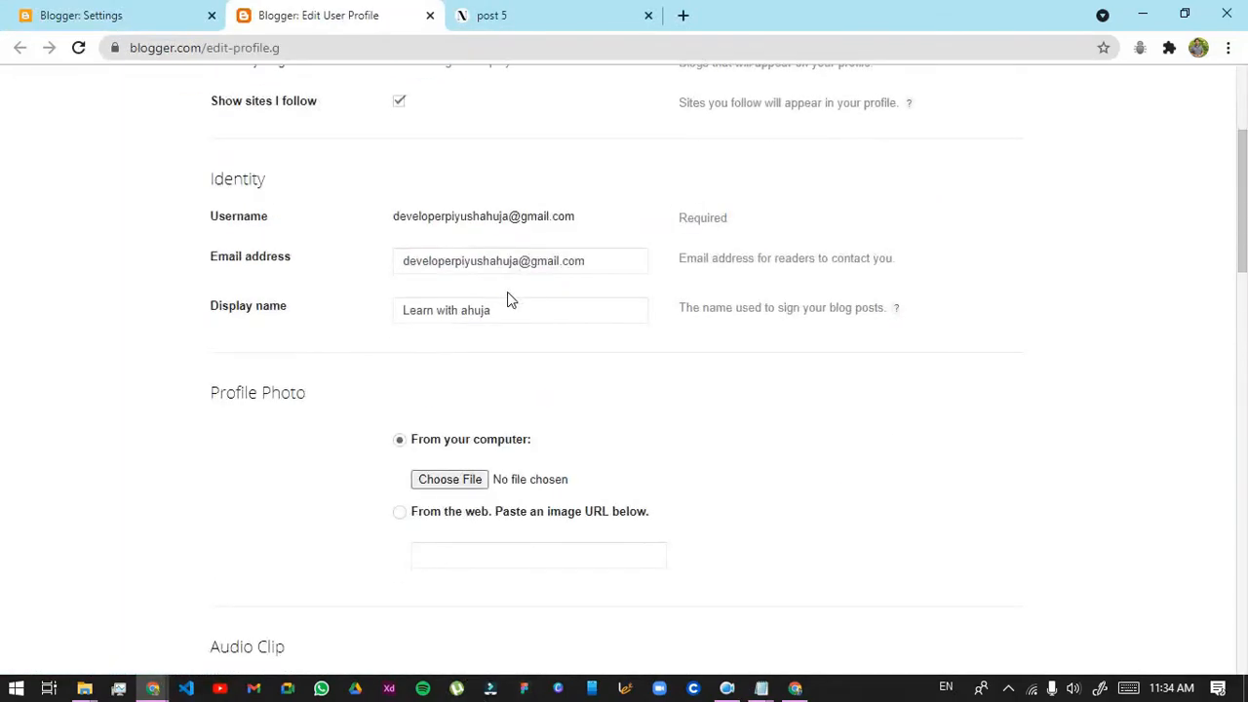
{"action": "left_click_drag", "start_coordinate": [387, 257], "coordinate": [666, 264]}
{"action": "left_click", "coordinate": [634, 336]}
{"action": "left_click_drag", "start_coordinate": [530, 317], "coordinate": [405, 312]}
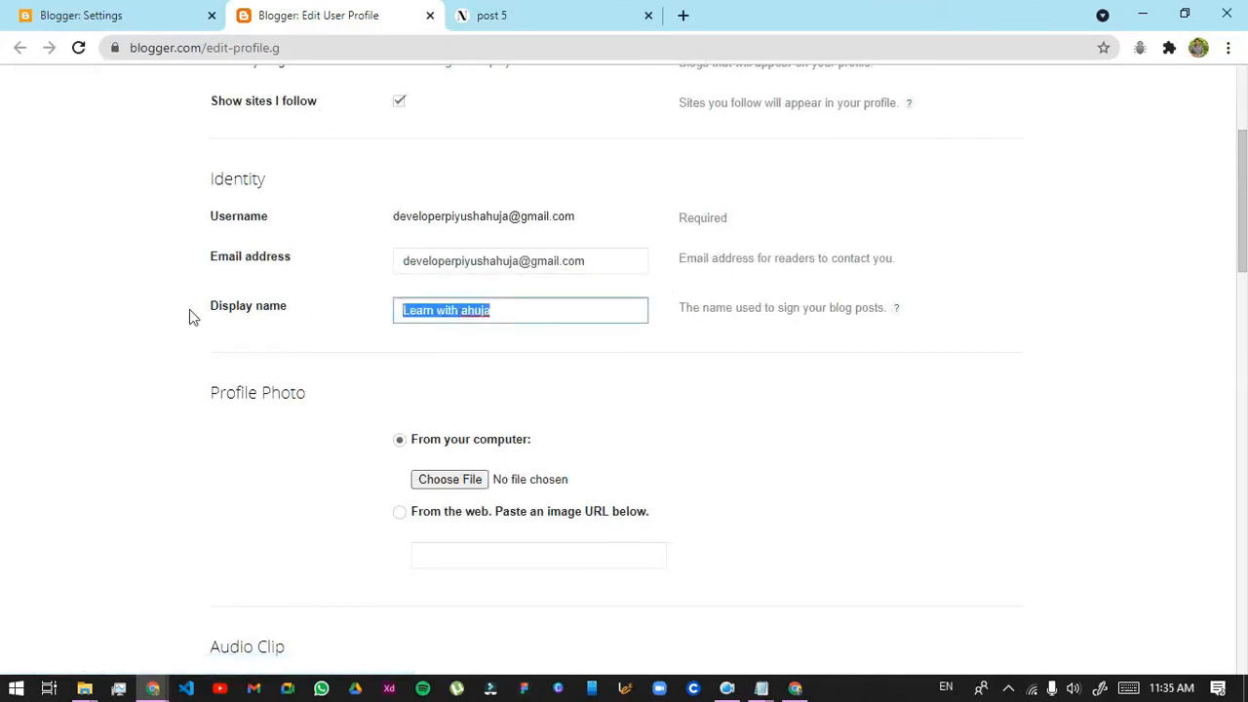
Look through the photo, general, location and interest fields, and save the user profile
{"action": "scroll", "coordinate": [440, 469], "scroll_direction": "down", "scroll_amount": 5}
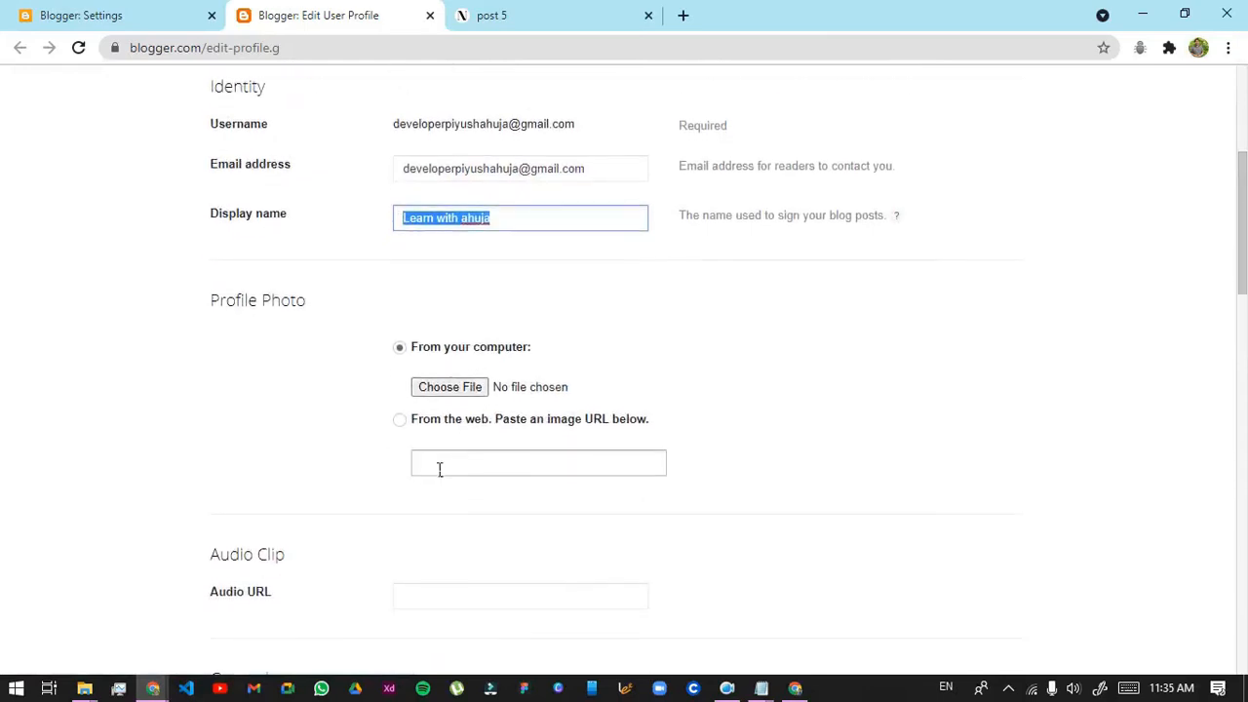
{"action": "scroll", "coordinate": [440, 469], "scroll_direction": "down", "scroll_amount": 2}
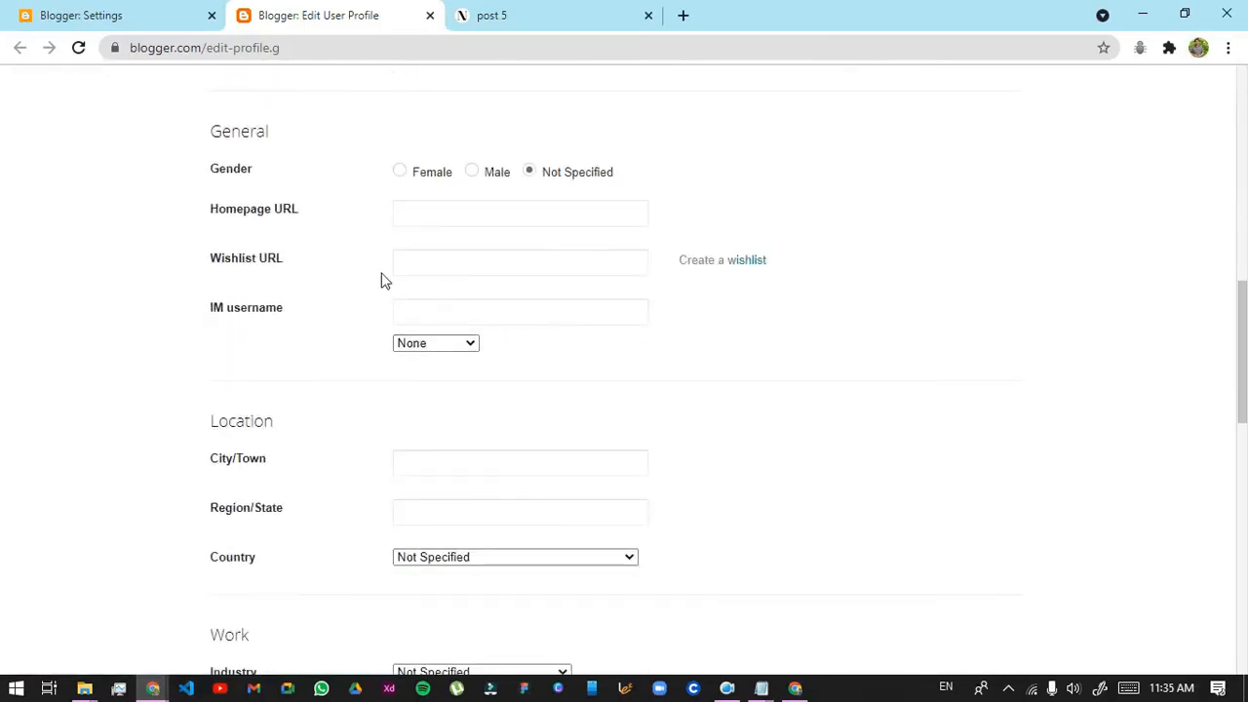
{"action": "scroll", "coordinate": [506, 241], "scroll_direction": "down", "scroll_amount": 11}
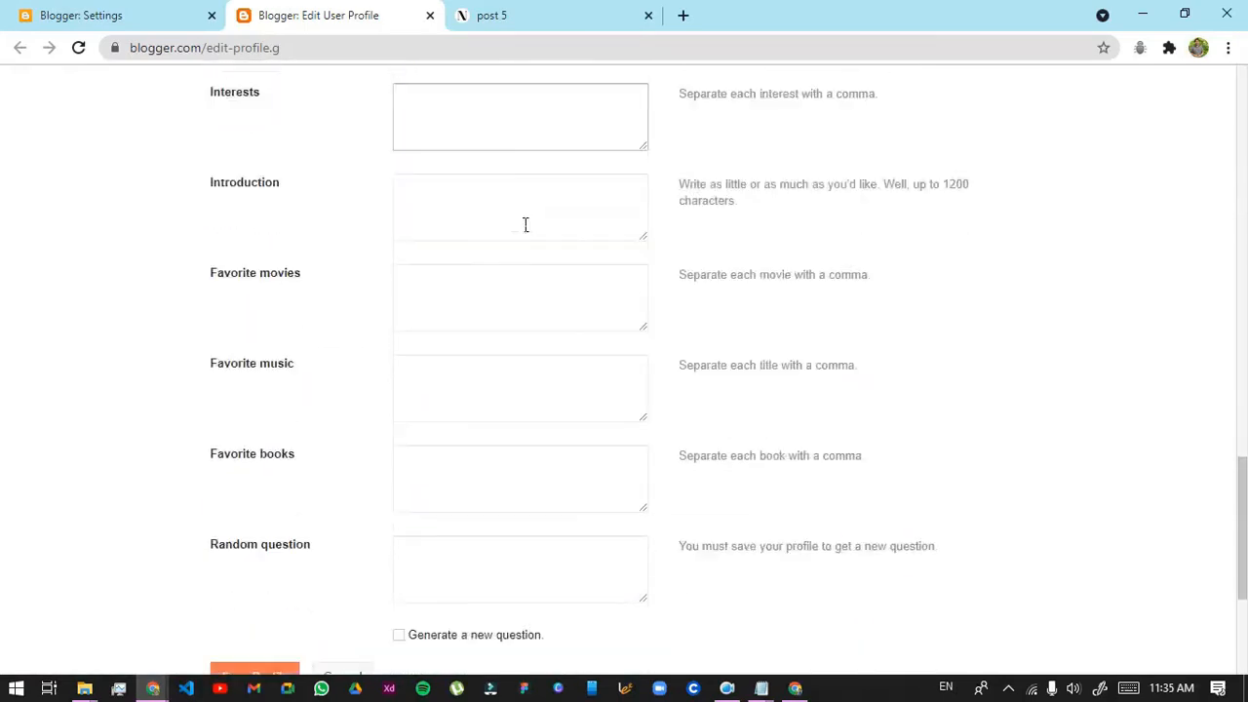
{"action": "left_click", "coordinate": [254, 374]}
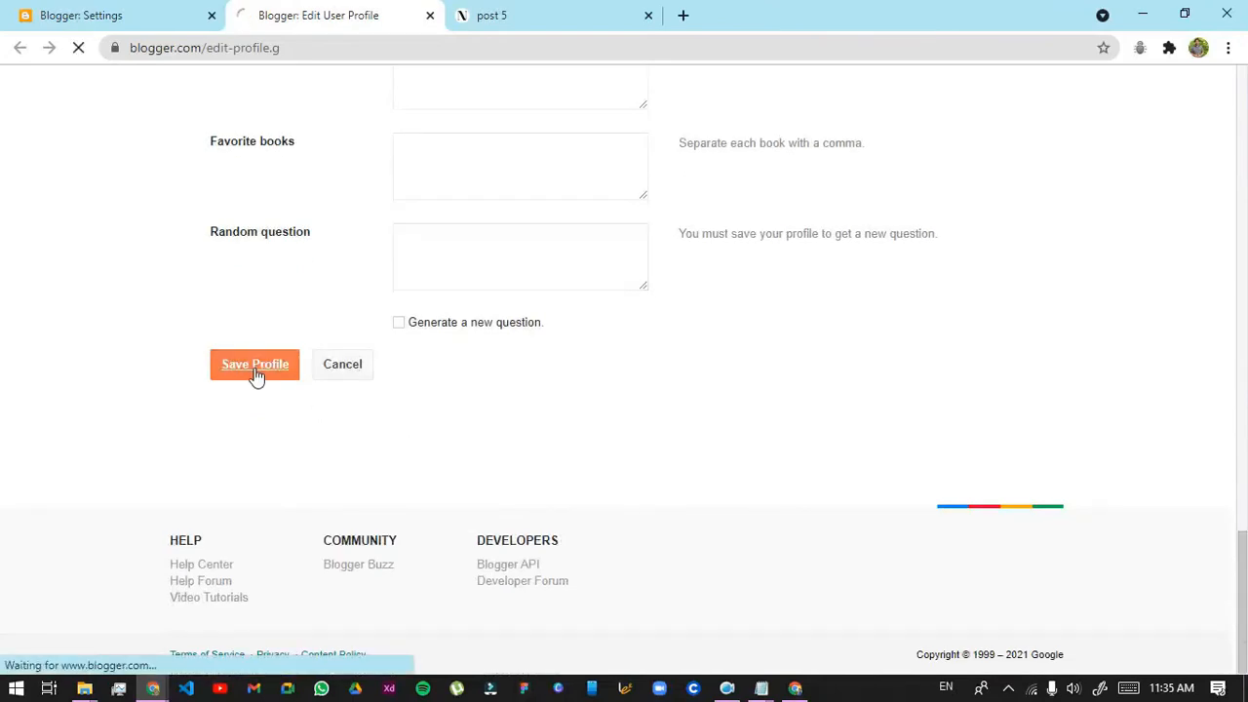
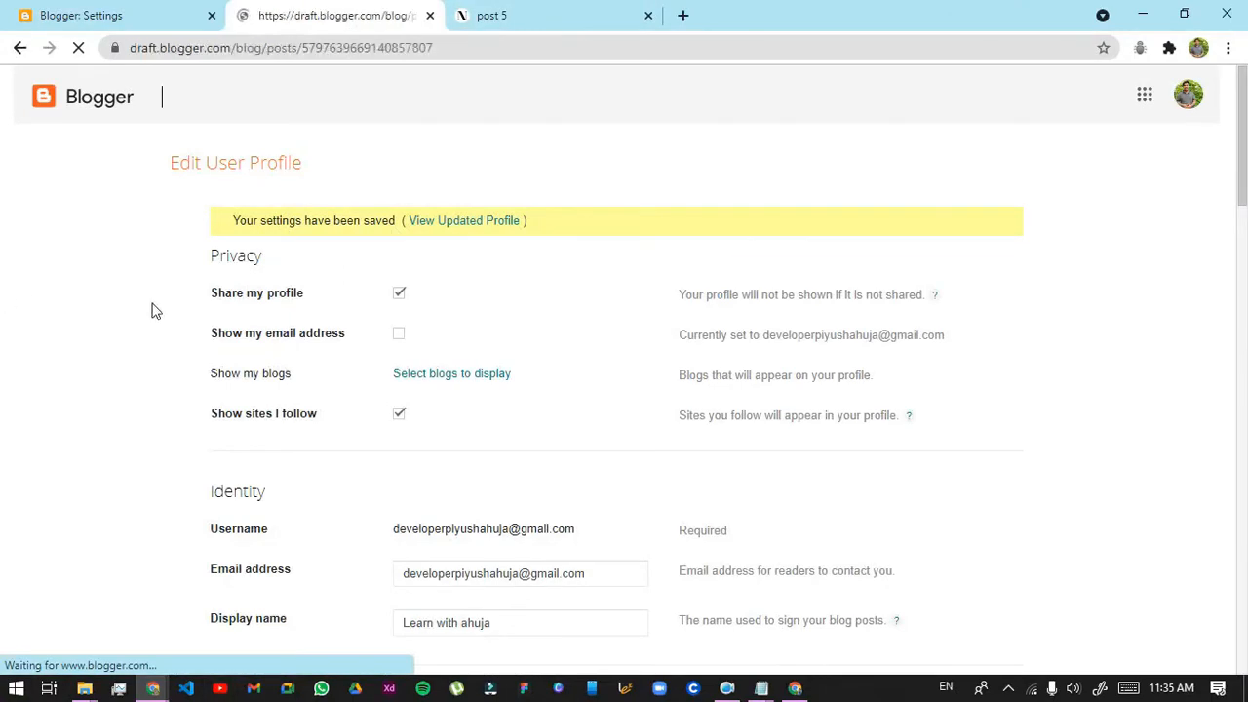
Look over the posts list and the management sections of Demo Blog 1 in Blogger draft
{"action": "scroll", "coordinate": [345, 341], "scroll_direction": "up", "scroll_amount": 1}
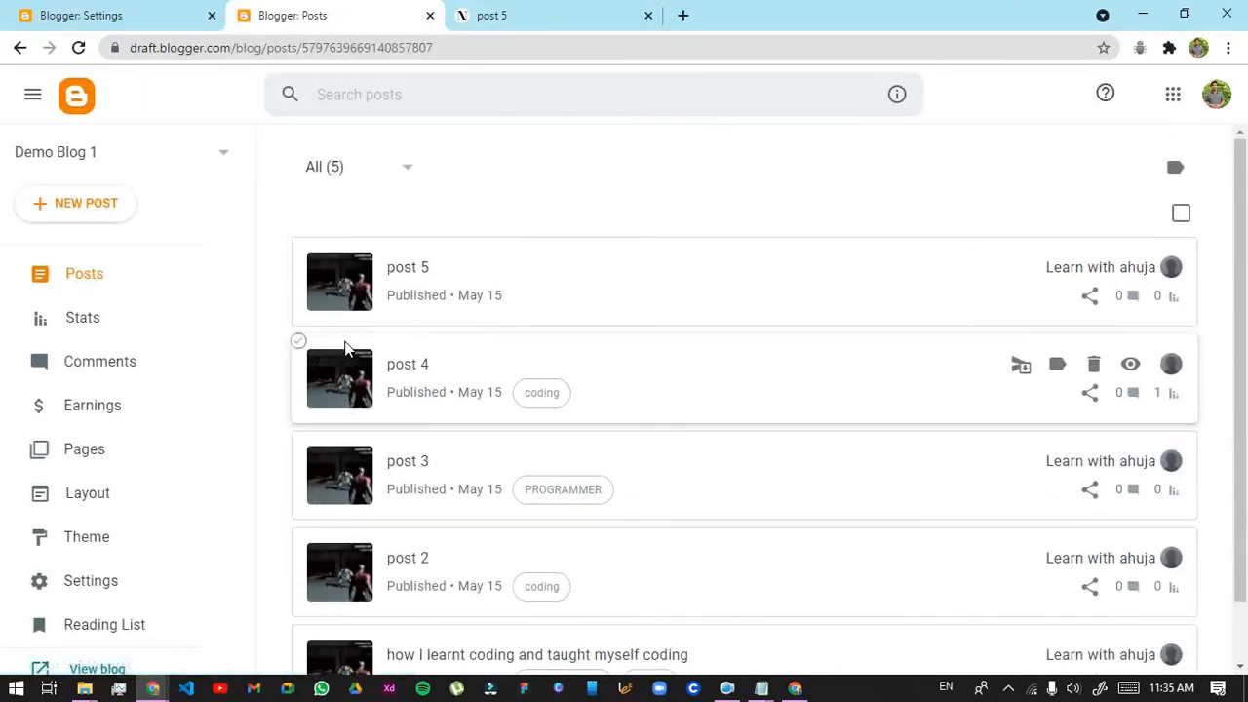
{"action": "left_click", "coordinate": [23, 297]}
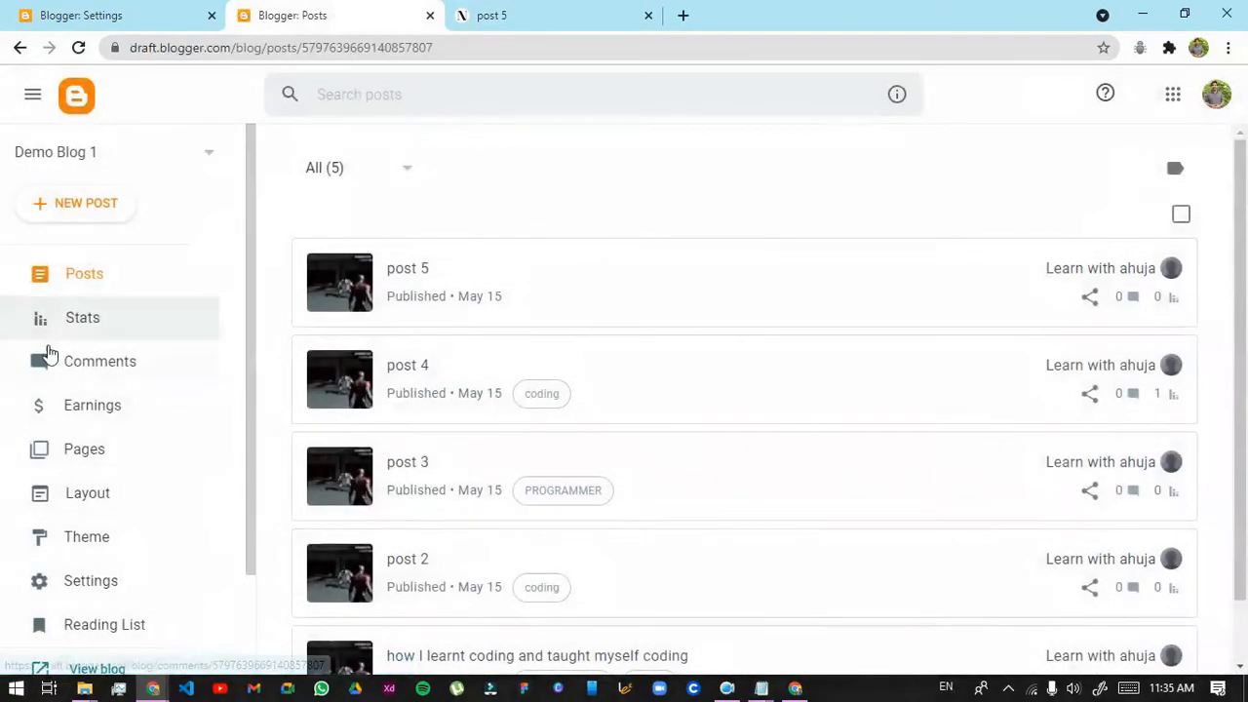
{"action": "left_click", "coordinate": [92, 277]}
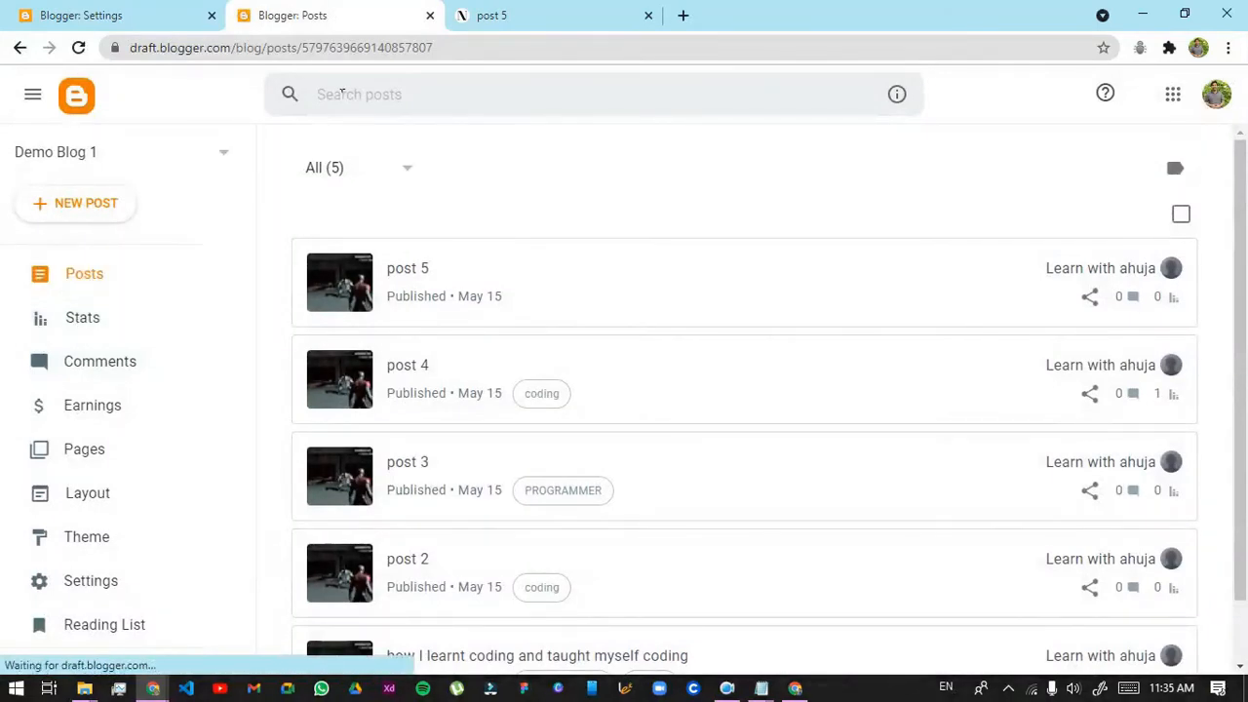
{"action": "scroll", "coordinate": [156, 459], "scroll_direction": "down", "scroll_amount": 2}
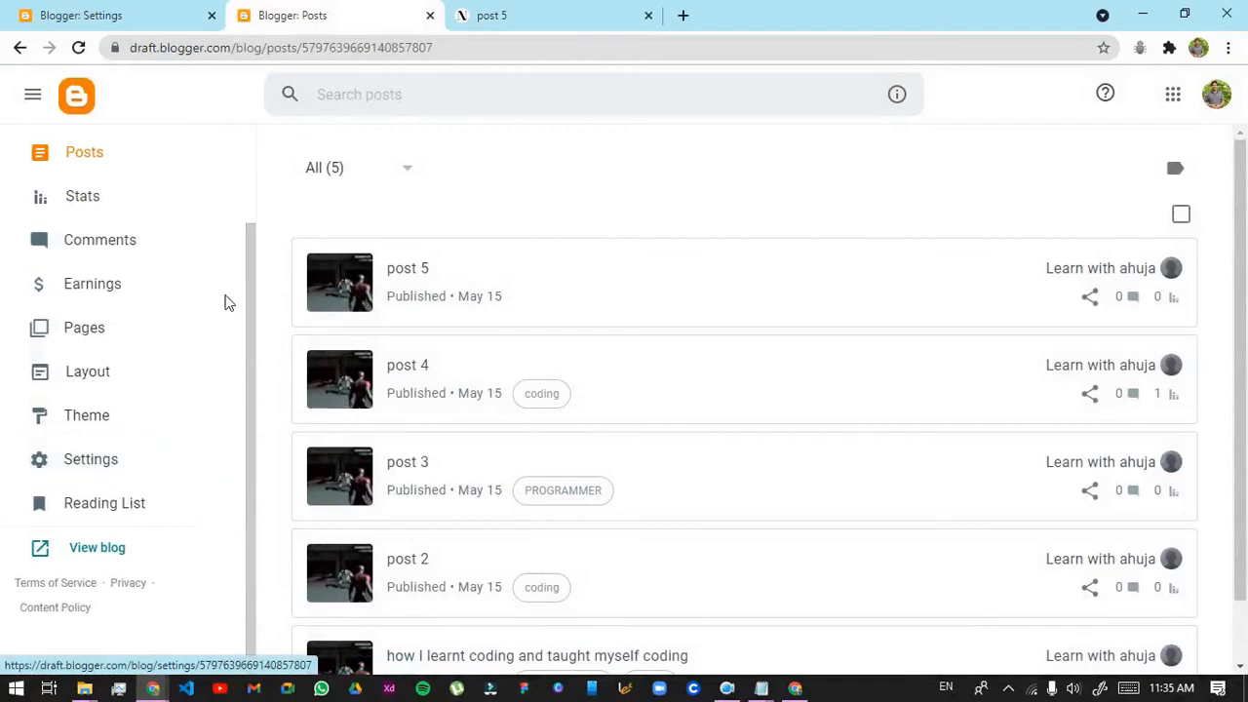
Search Google for "seo" in place of the open post 5 page
{"action": "left_click", "coordinate": [585, 17]}
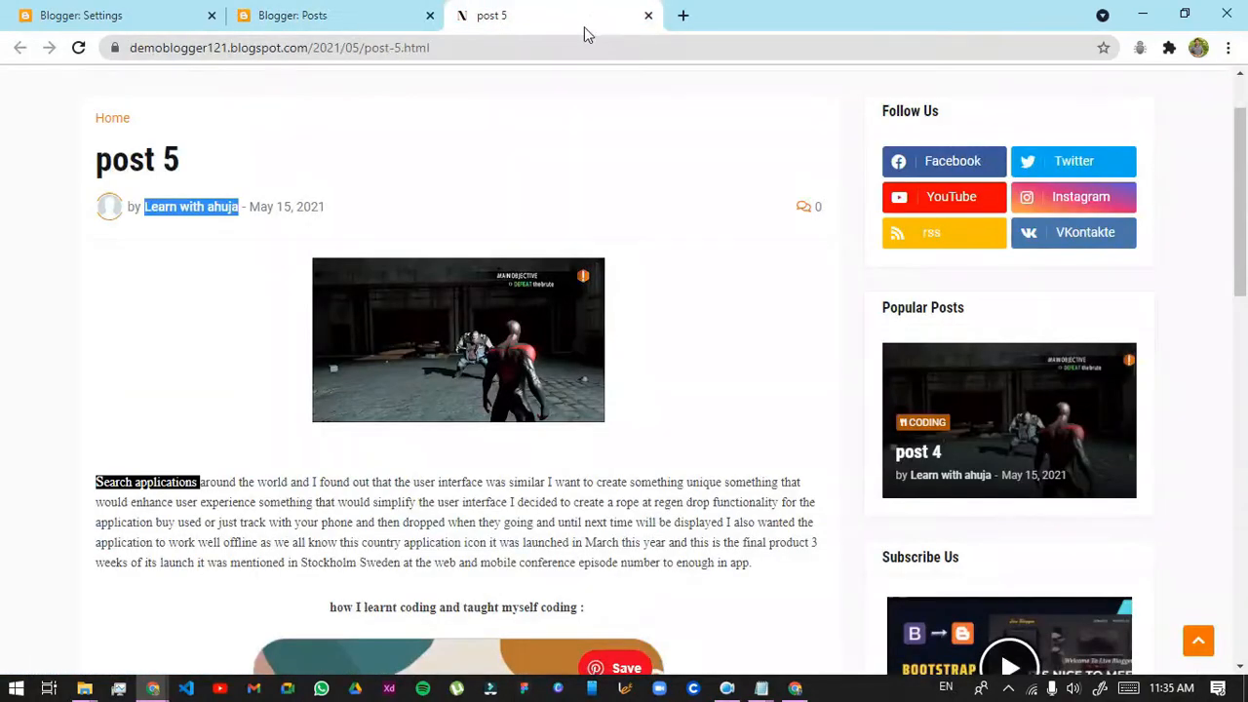
{"action": "left_click", "coordinate": [585, 47]}
{"action": "type", "text": "seo \\"}
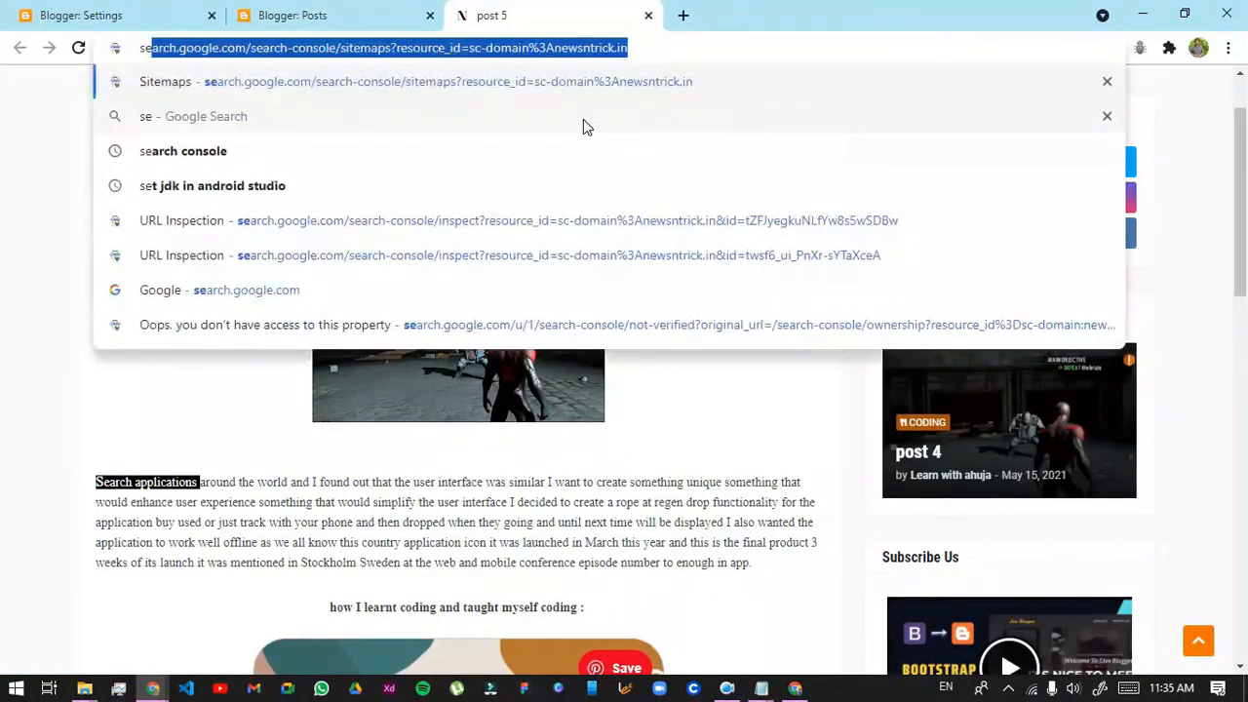
{"action": "key", "text": "Return"}
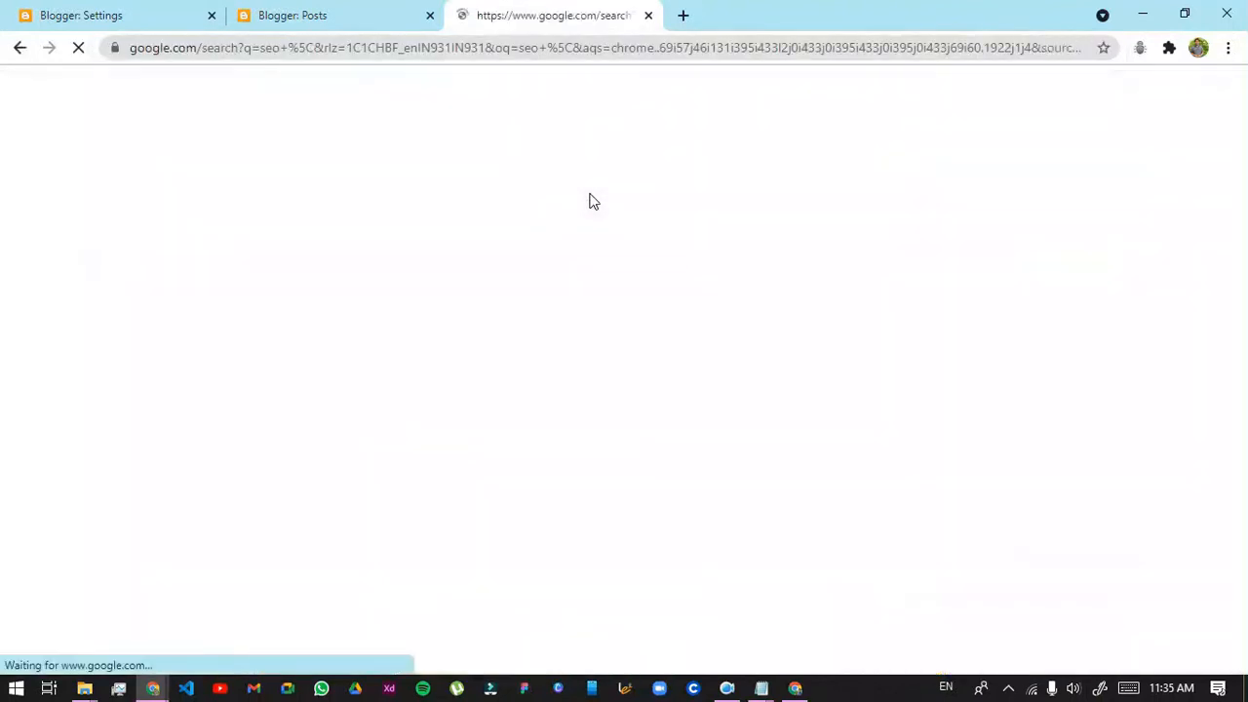
{"action": "key", "text": "Return"}
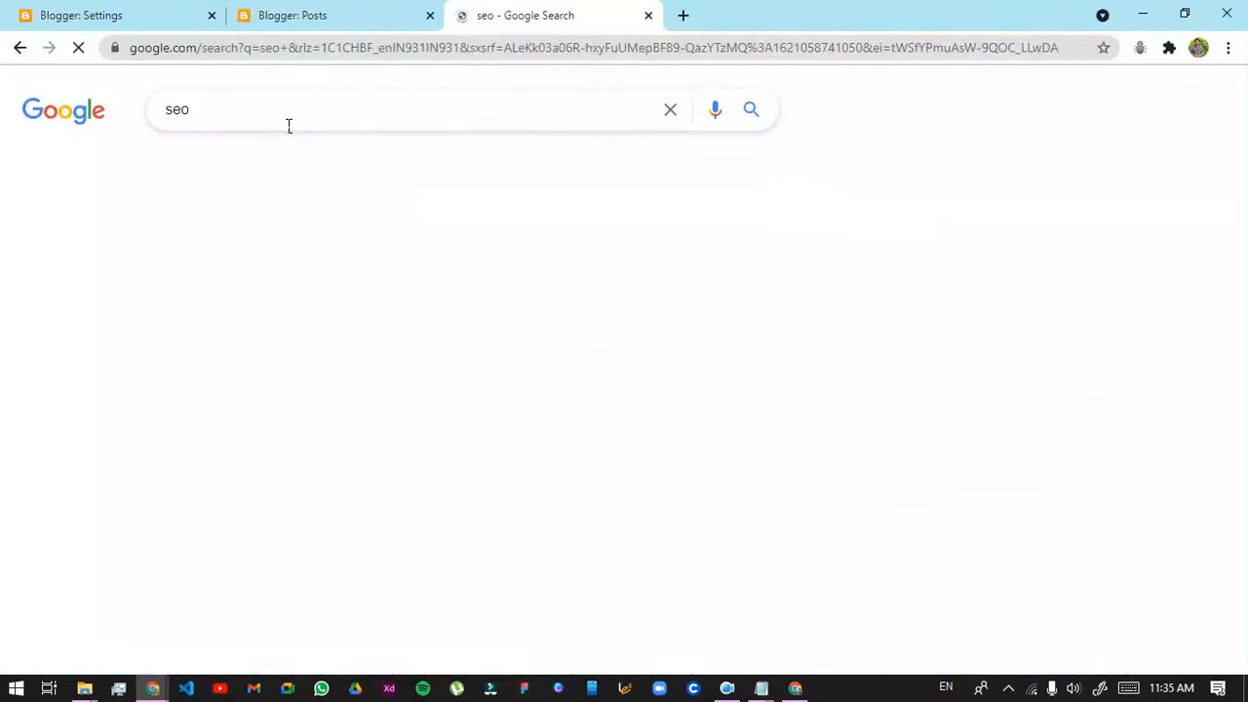
Read the search engine optimization definition, close the search results, and return to the Demo Blog 1 posts list
{"action": "scroll", "coordinate": [842, 400], "scroll_direction": "down", "scroll_amount": 1}
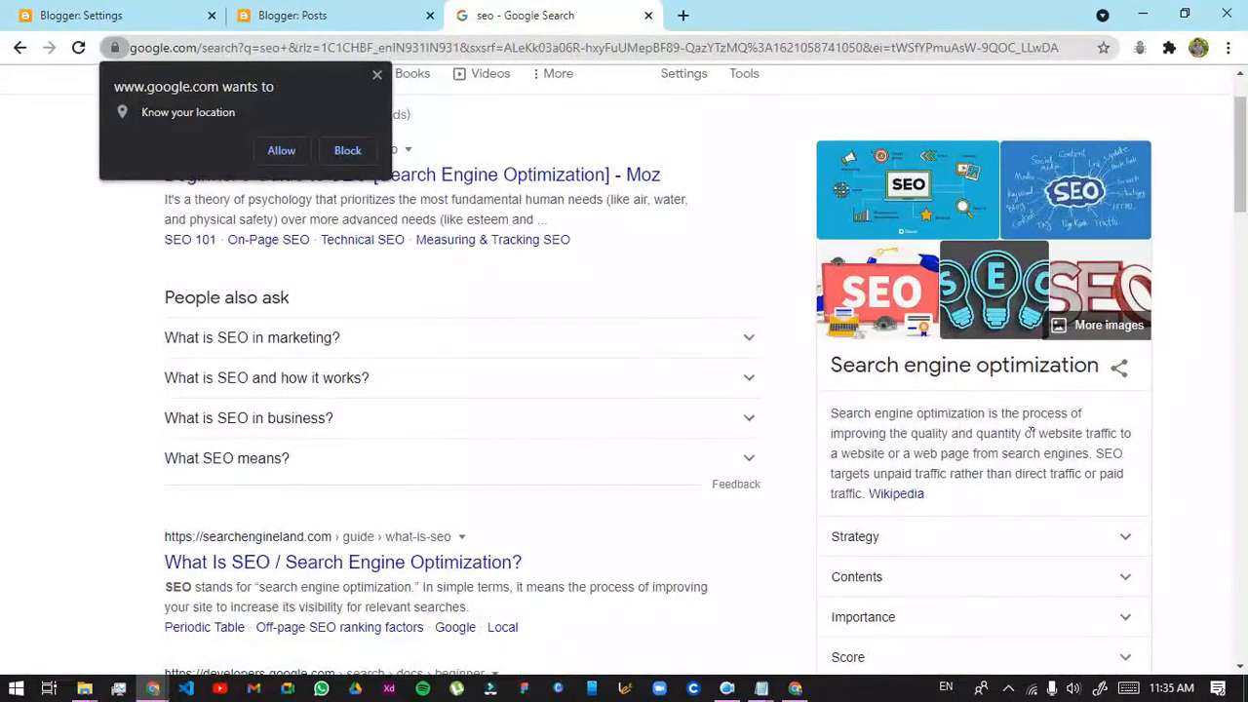
{"action": "left_click_drag", "start_coordinate": [873, 435], "coordinate": [1025, 466]}
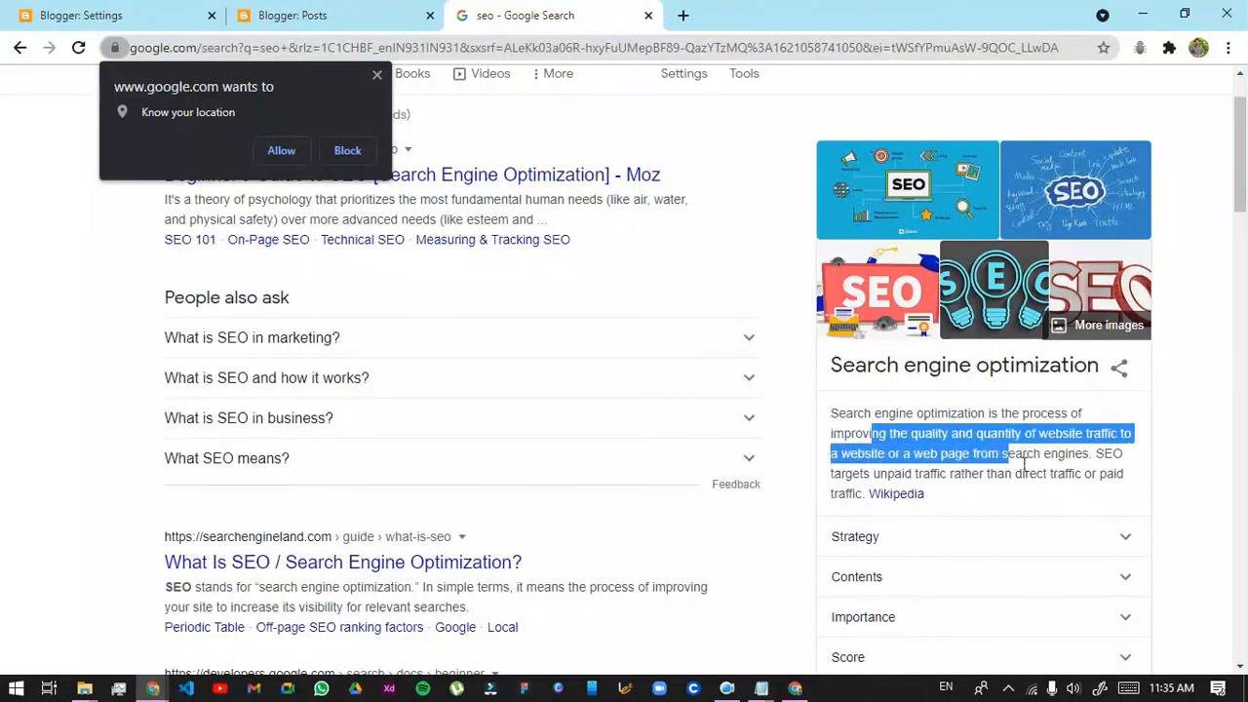
{"action": "left_click", "coordinate": [1105, 458]}
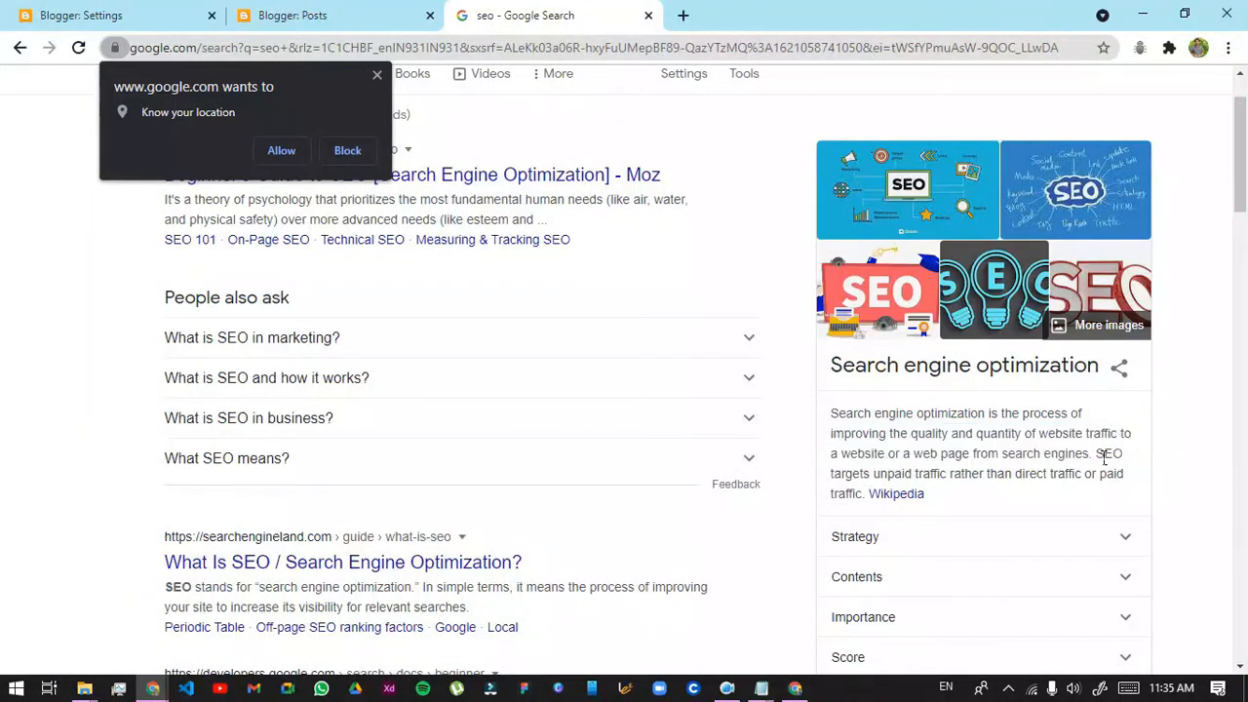
{"action": "left_click", "coordinate": [651, 17]}
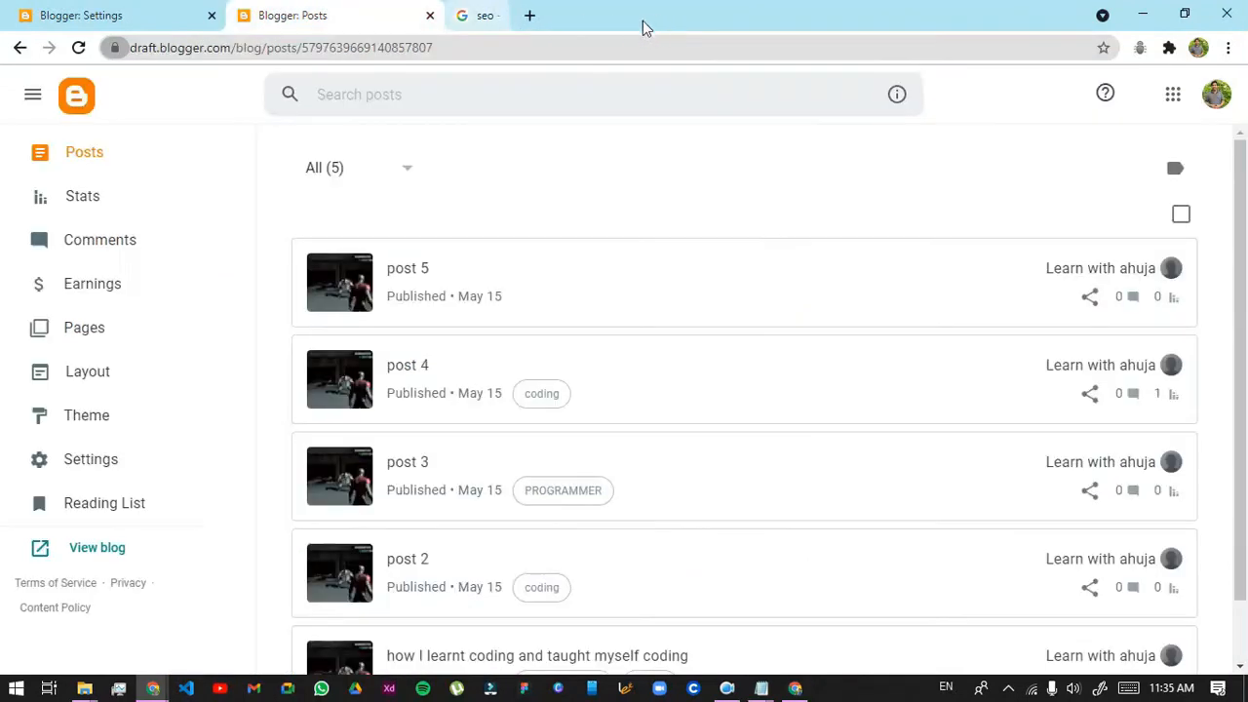
{"action": "scroll", "coordinate": [223, 168], "scroll_direction": "up", "scroll_amount": 3}
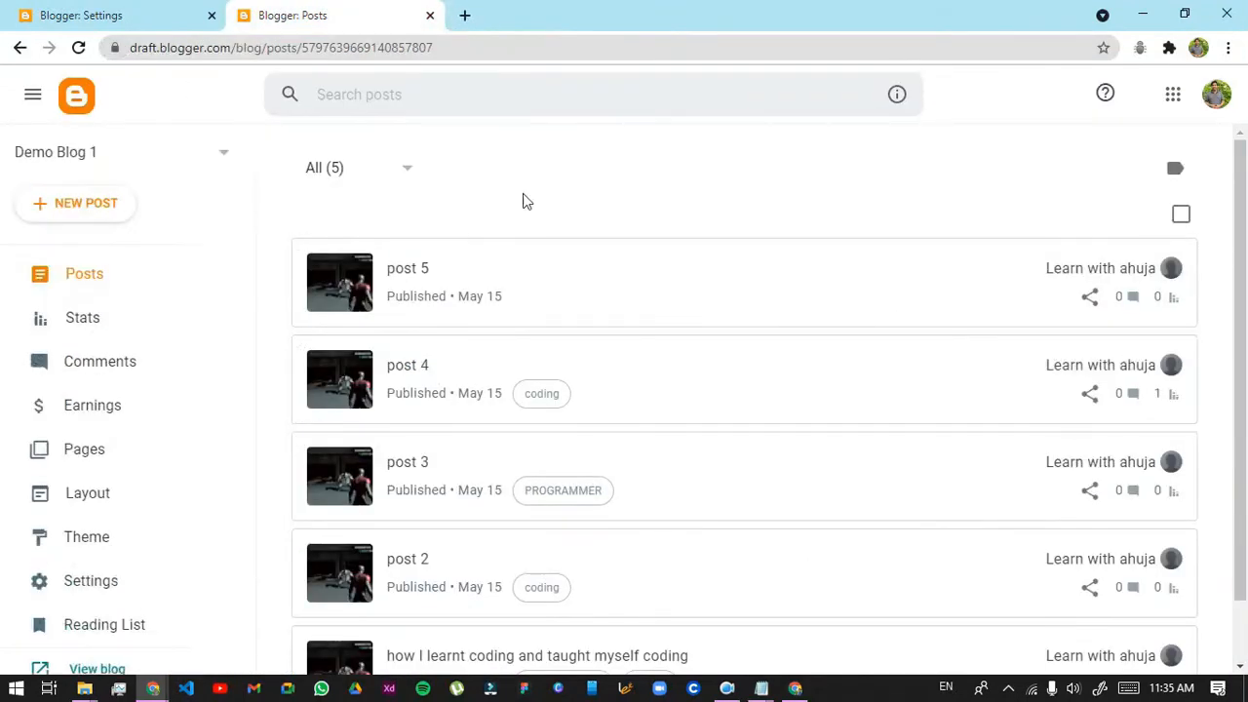
{"action": "scroll", "coordinate": [961, 270], "scroll_direction": "down", "scroll_amount": 1}
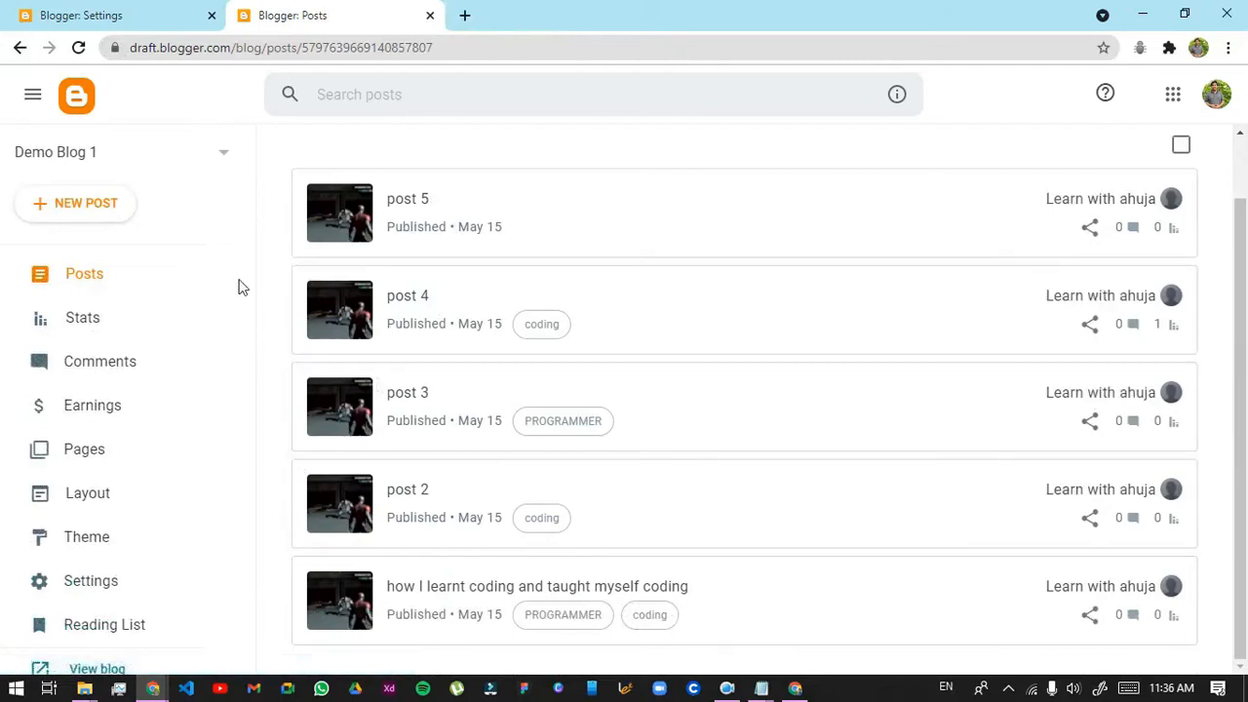
Open the Demo Blog 1 settings, and search Google for "search.google.com" in a new tab
{"action": "scroll", "coordinate": [164, 367], "scroll_direction": "down", "scroll_amount": 2}
{"action": "left_click", "coordinate": [100, 459]}
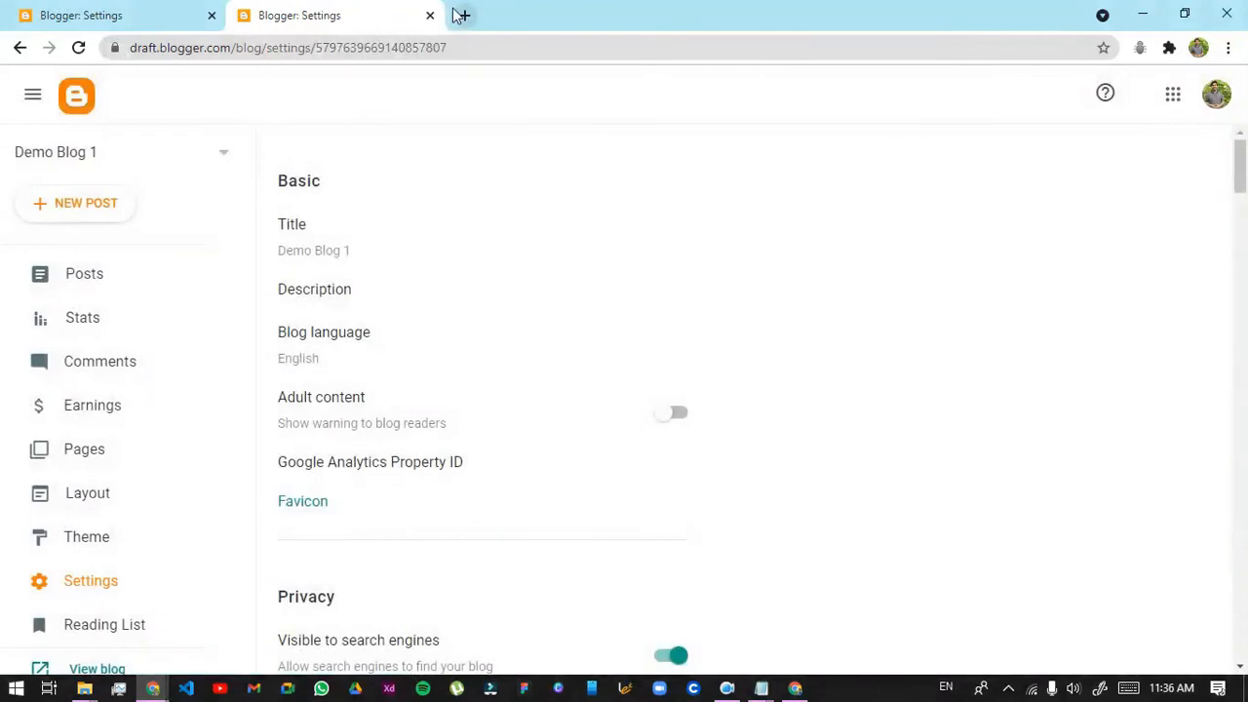
{"action": "left_click", "coordinate": [462, 15]}
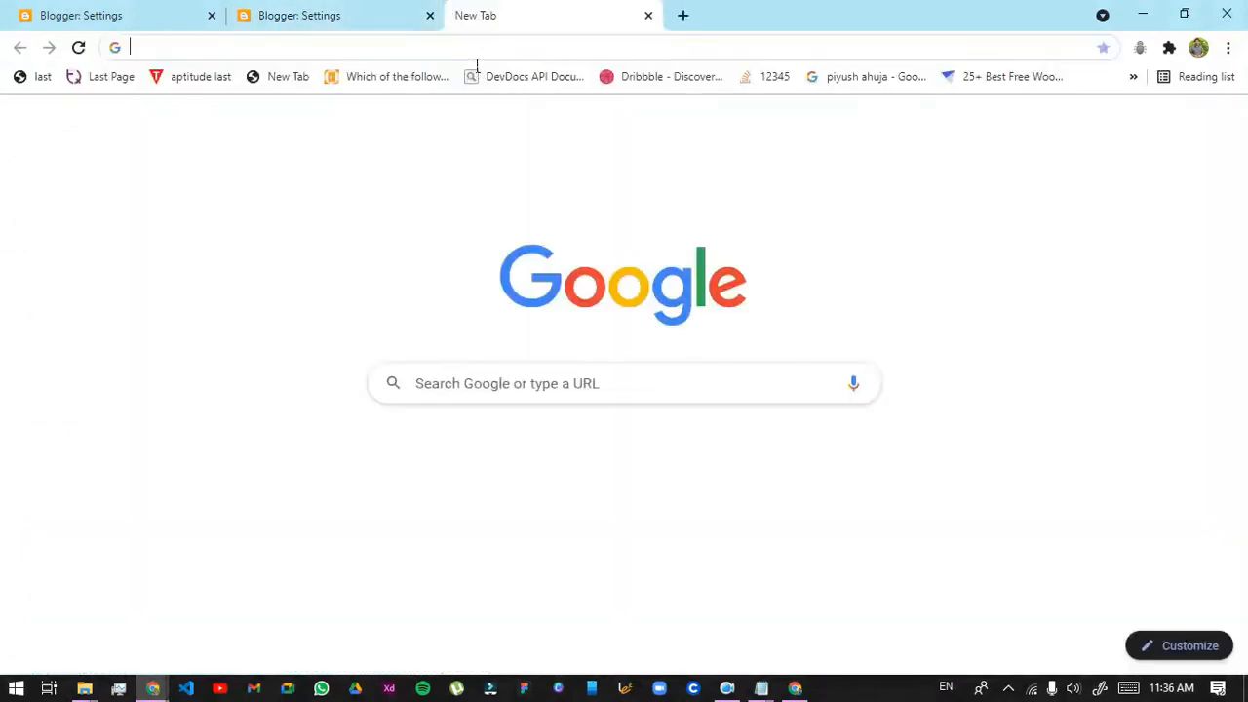
{"action": "type", "text": "se"}
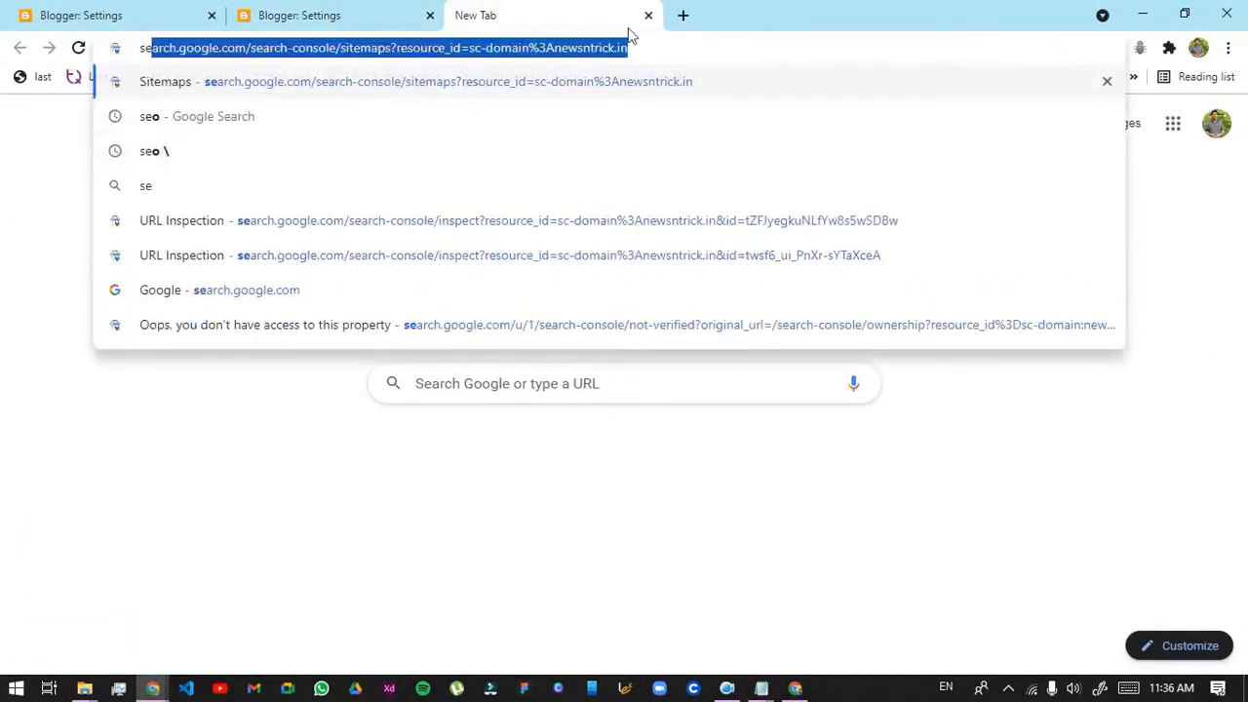
{"action": "left_click", "coordinate": [717, 48]}
{"action": "left_click_drag", "start_coordinate": [693, 48], "coordinate": [247, 49]}
{"action": "key", "text": "BackSpace"}
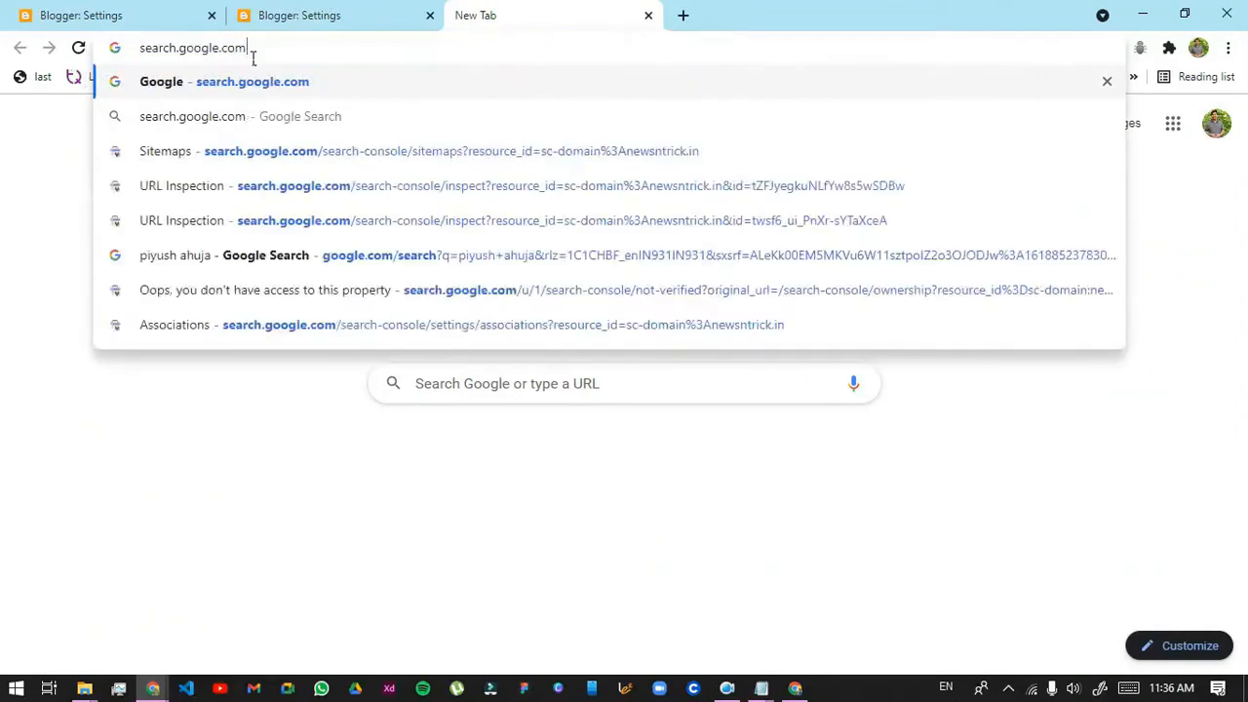
{"action": "left_click", "coordinate": [233, 158]}
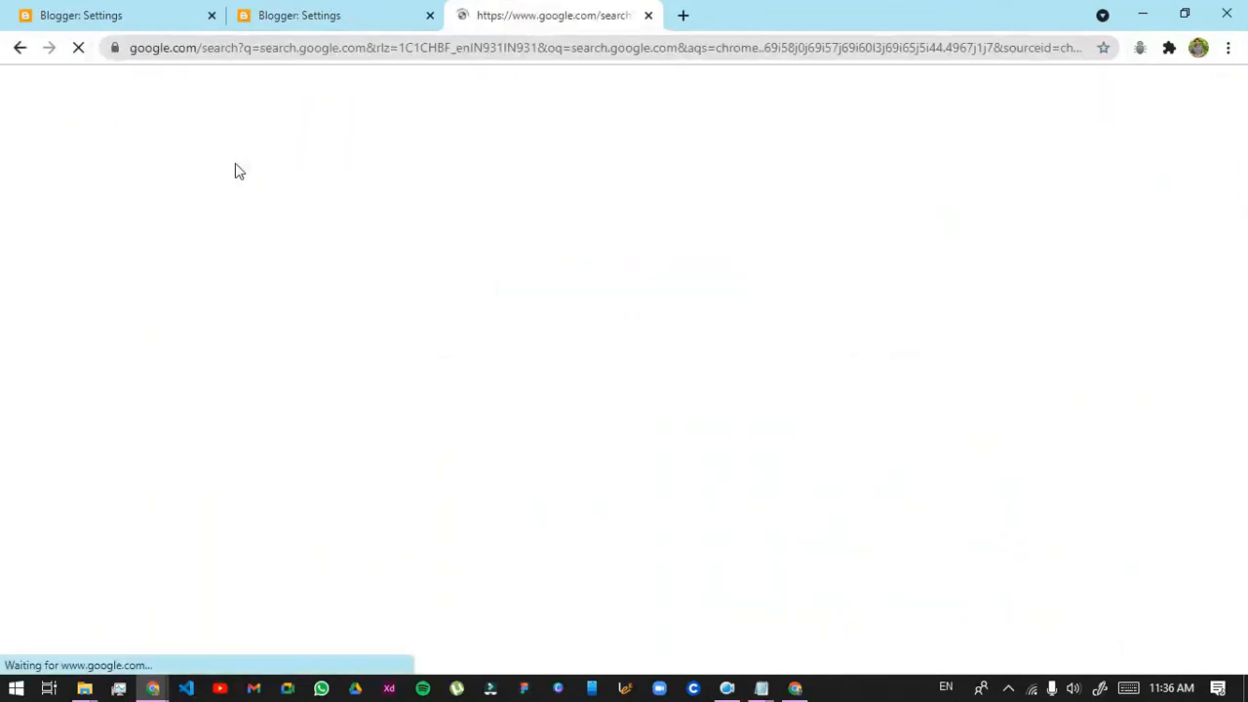
Search Google for "google search console" in place of the search.google.com query
{"action": "left_click_drag", "start_coordinate": [158, 271], "coordinate": [375, 266]}
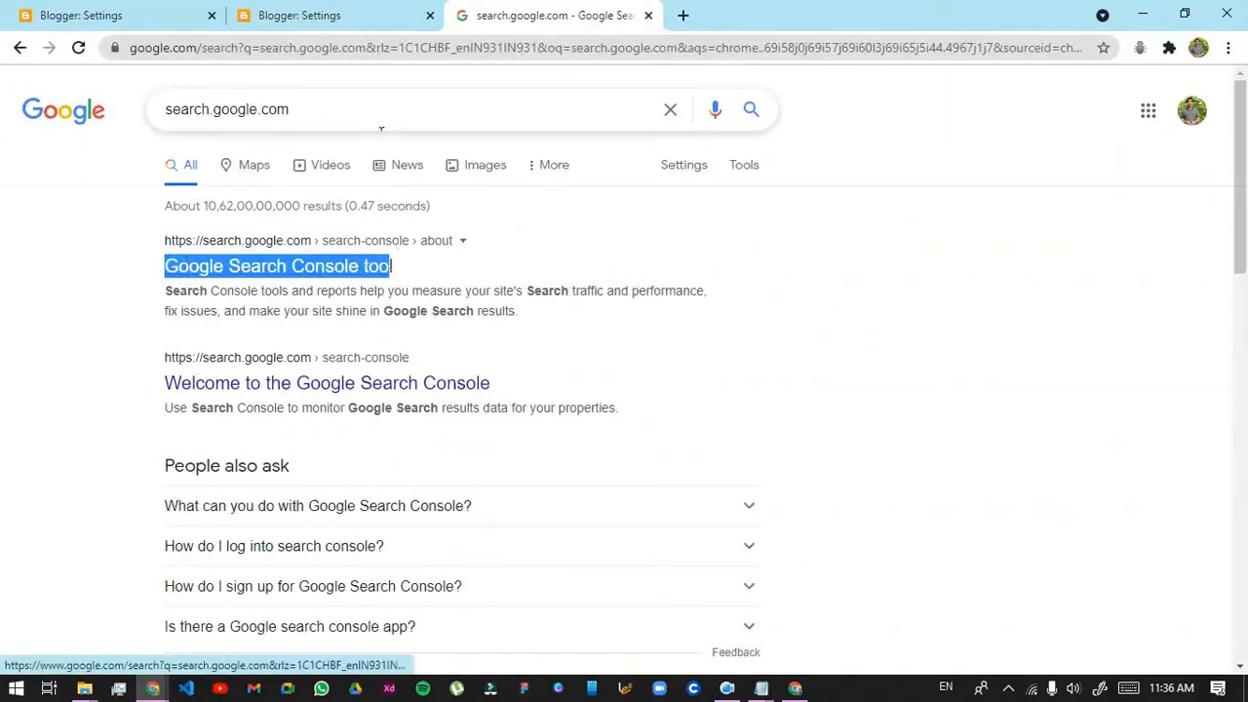
{"action": "left_click_drag", "start_coordinate": [381, 119], "coordinate": [2, 151]}
{"action": "type", "text": "google sw"}
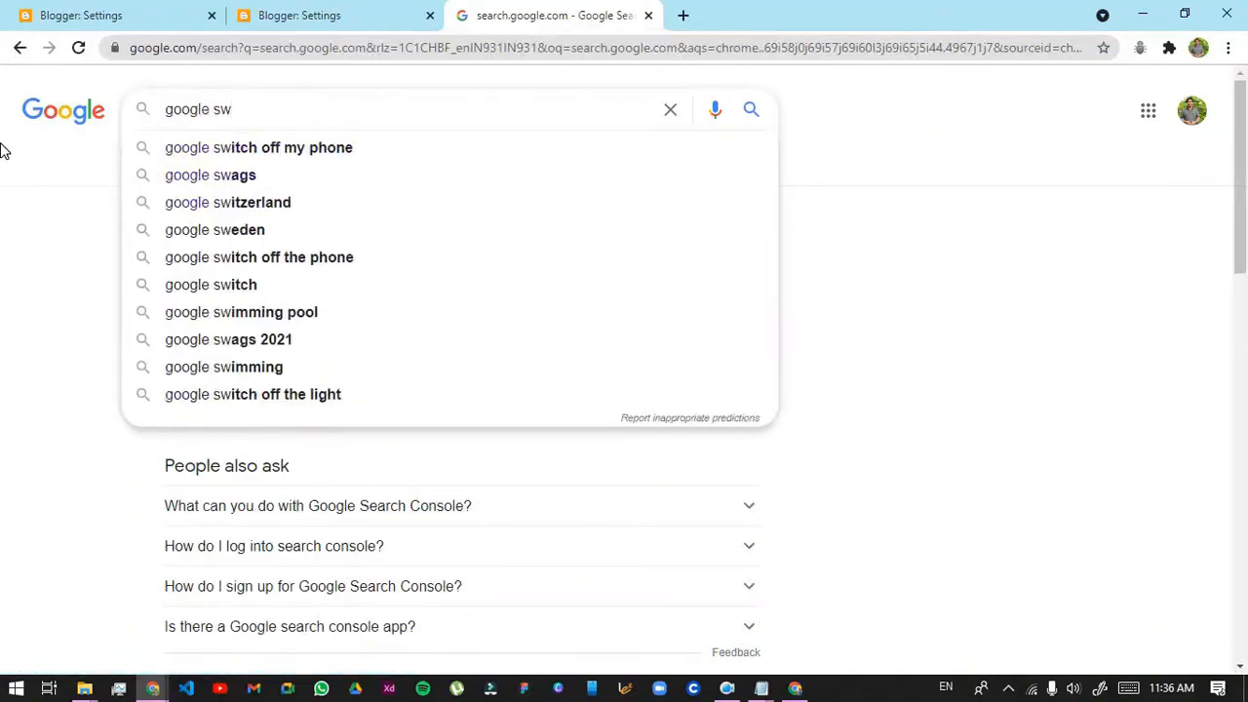
{"action": "key", "text": "BackSpace"}
{"action": "type", "text": "ea"}
{"action": "key", "text": "Down"}
{"action": "key", "text": "Return"}
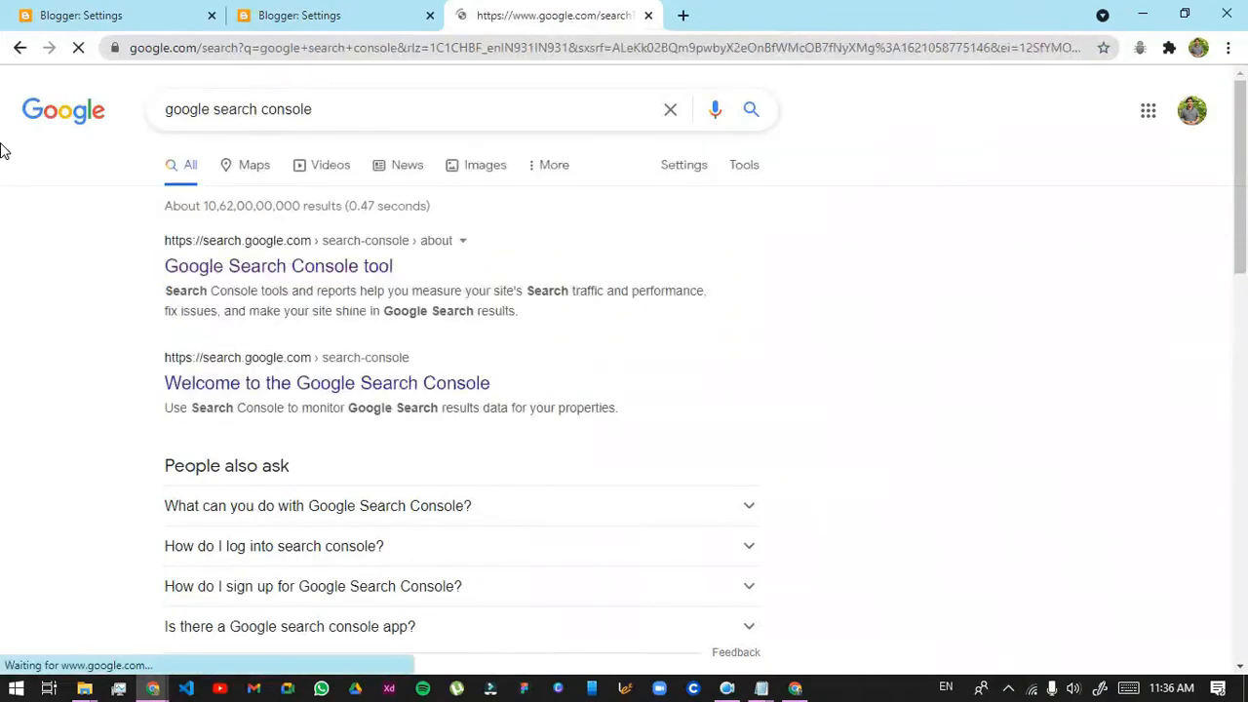
Launch Google Search Console from its first search result, and start adding a new property
{"action": "right_click", "coordinate": [194, 245]}
{"action": "left_click", "coordinate": [208, 264]}
{"action": "left_click", "coordinate": [780, 15]}
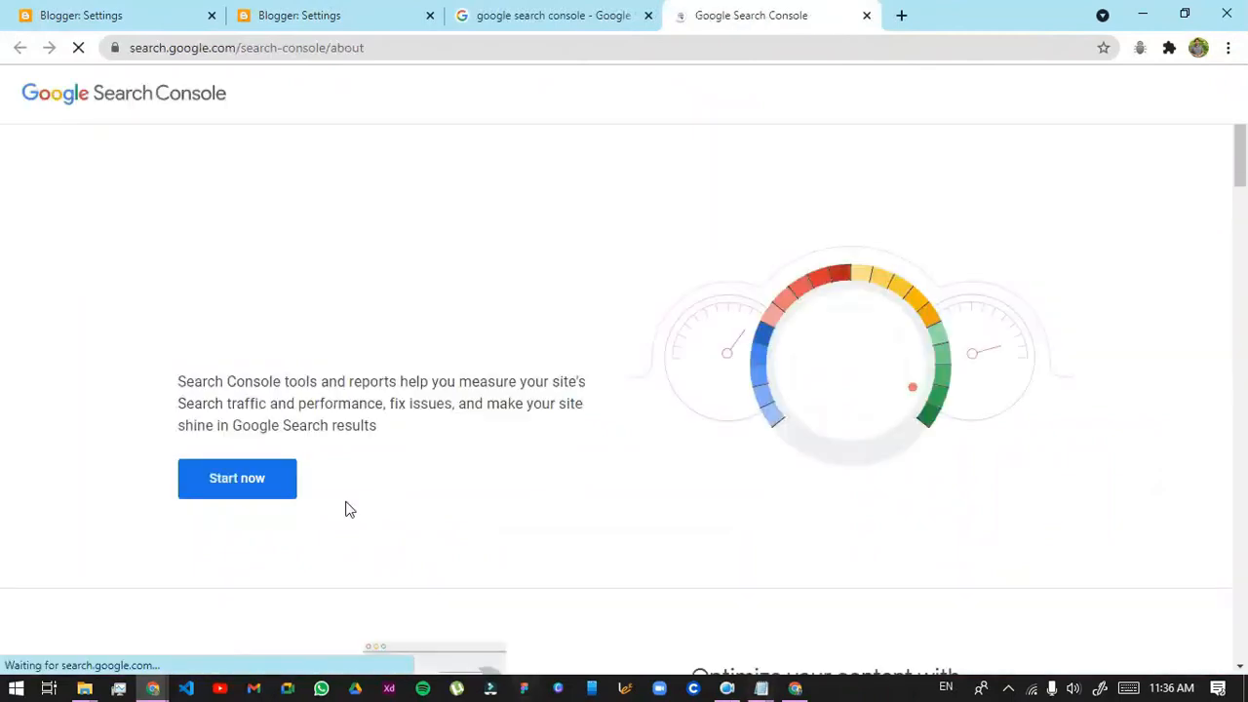
{"action": "left_click", "coordinate": [289, 495]}
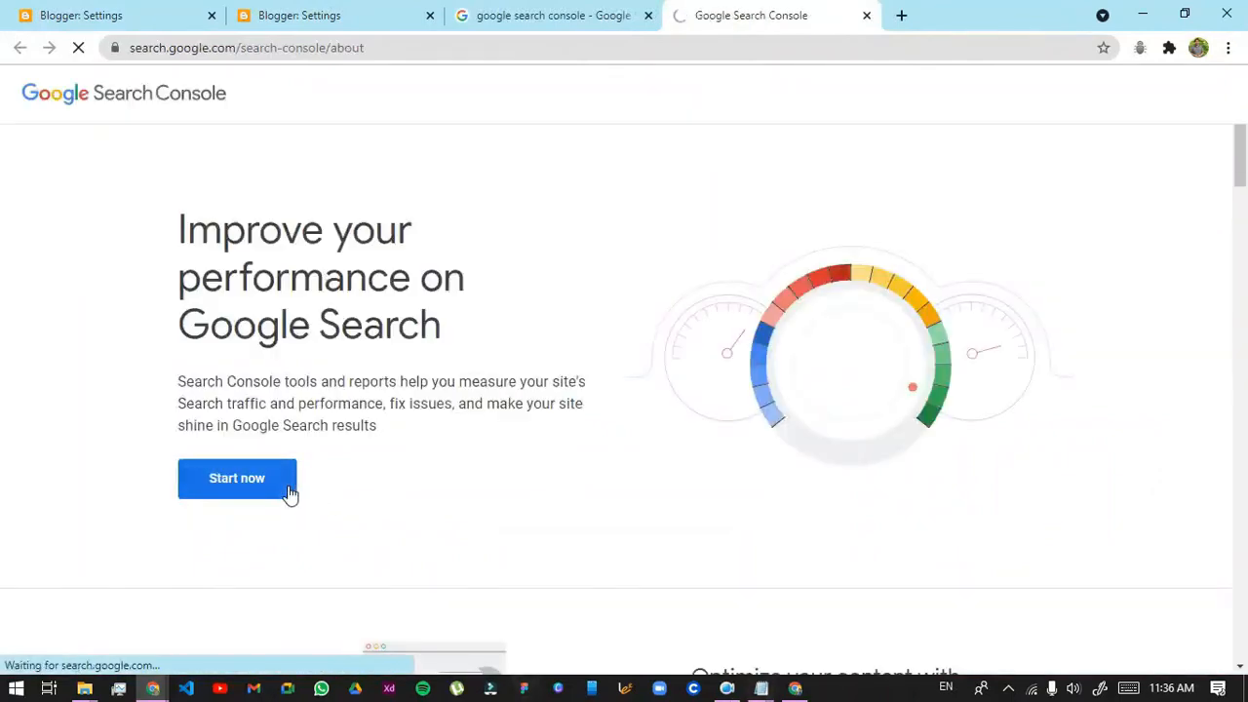
{"action": "left_click", "coordinate": [585, 12]}
{"action": "left_click", "coordinate": [649, 16]}
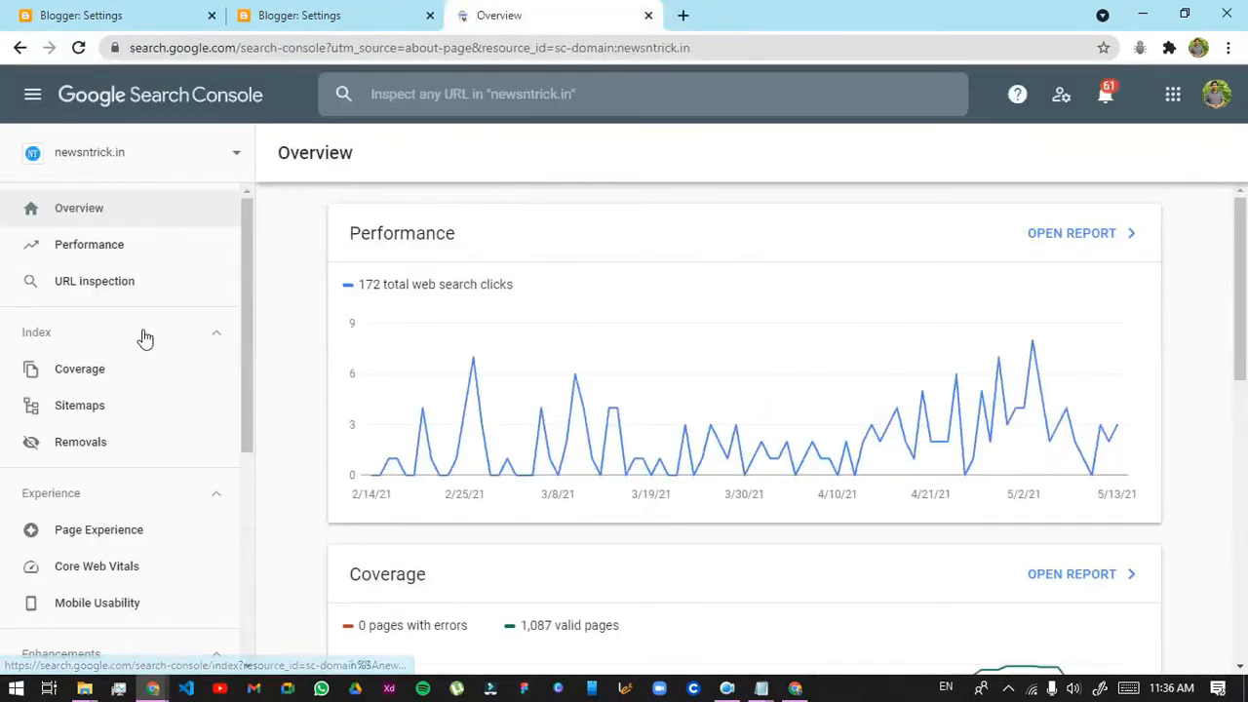
{"action": "left_click", "coordinate": [127, 168]}
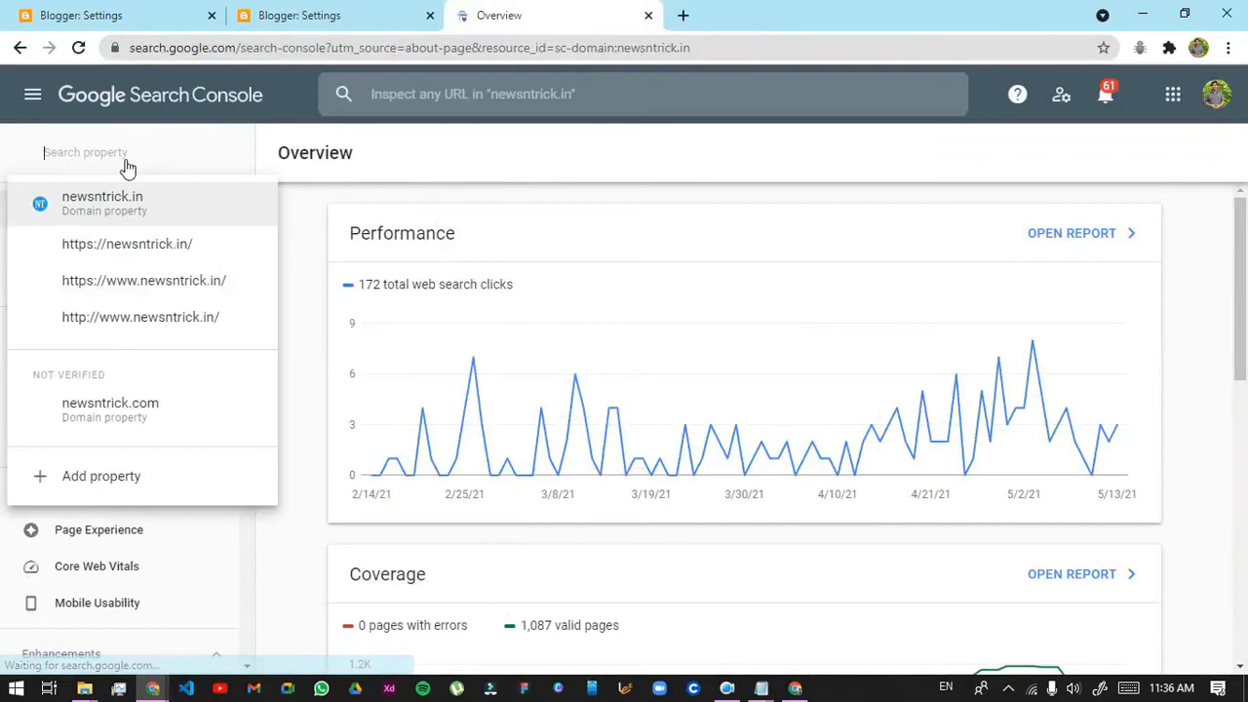
{"action": "left_click", "coordinate": [136, 475]}
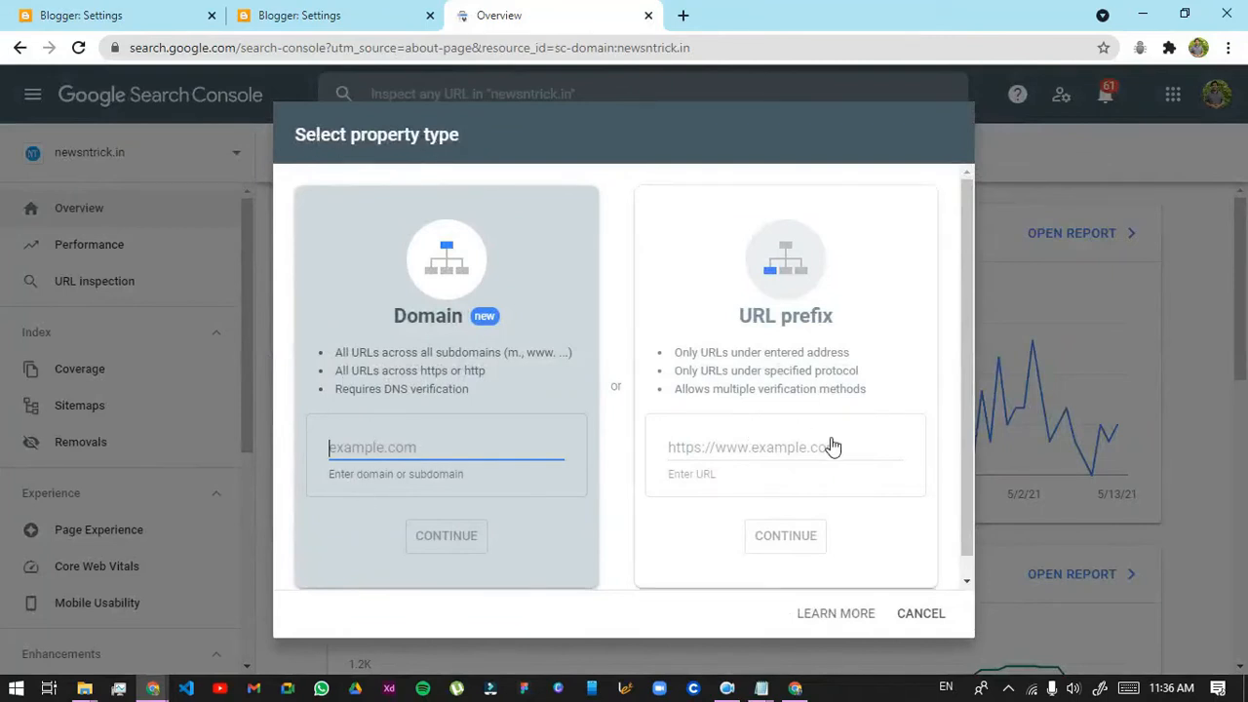
Switch back to the Blogger settings of Demo Blog 1 and view the live blog
{"action": "left_click", "coordinate": [48, 15]}
{"action": "scroll", "coordinate": [112, 438], "scroll_direction": "down", "scroll_amount": 2}
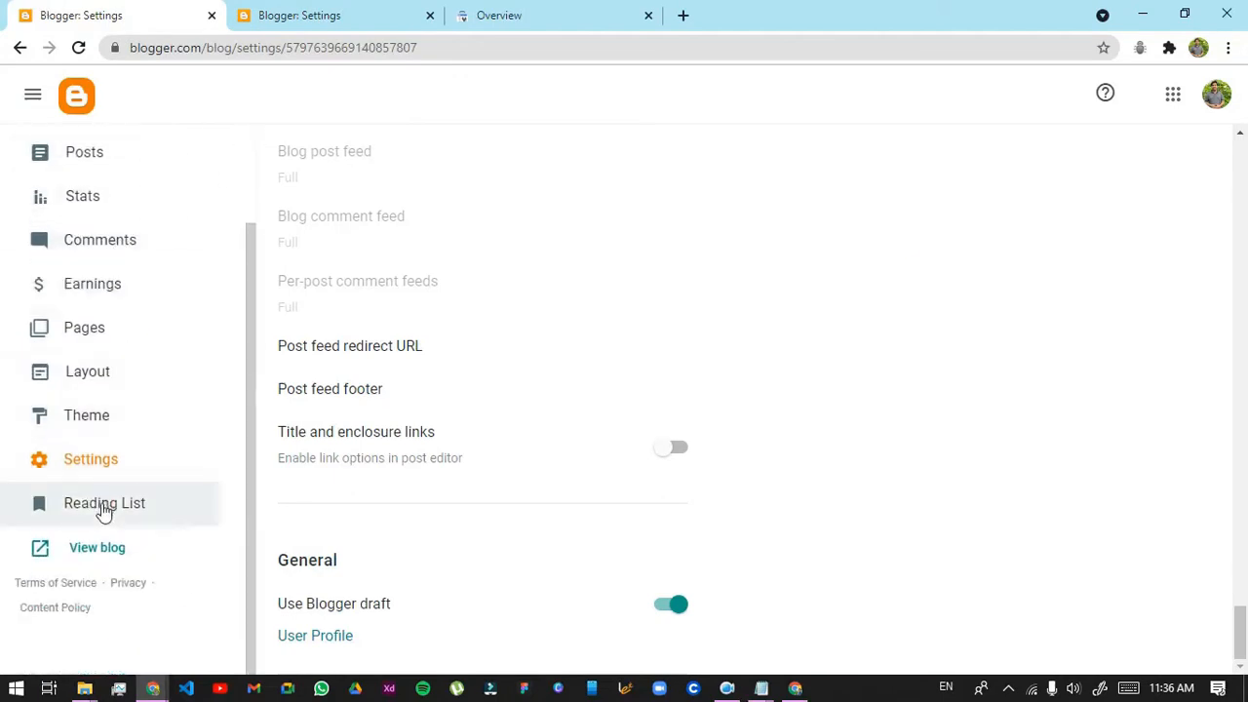
{"action": "left_click", "coordinate": [103, 549]}
{"action": "double_click", "coordinate": [337, 48]}
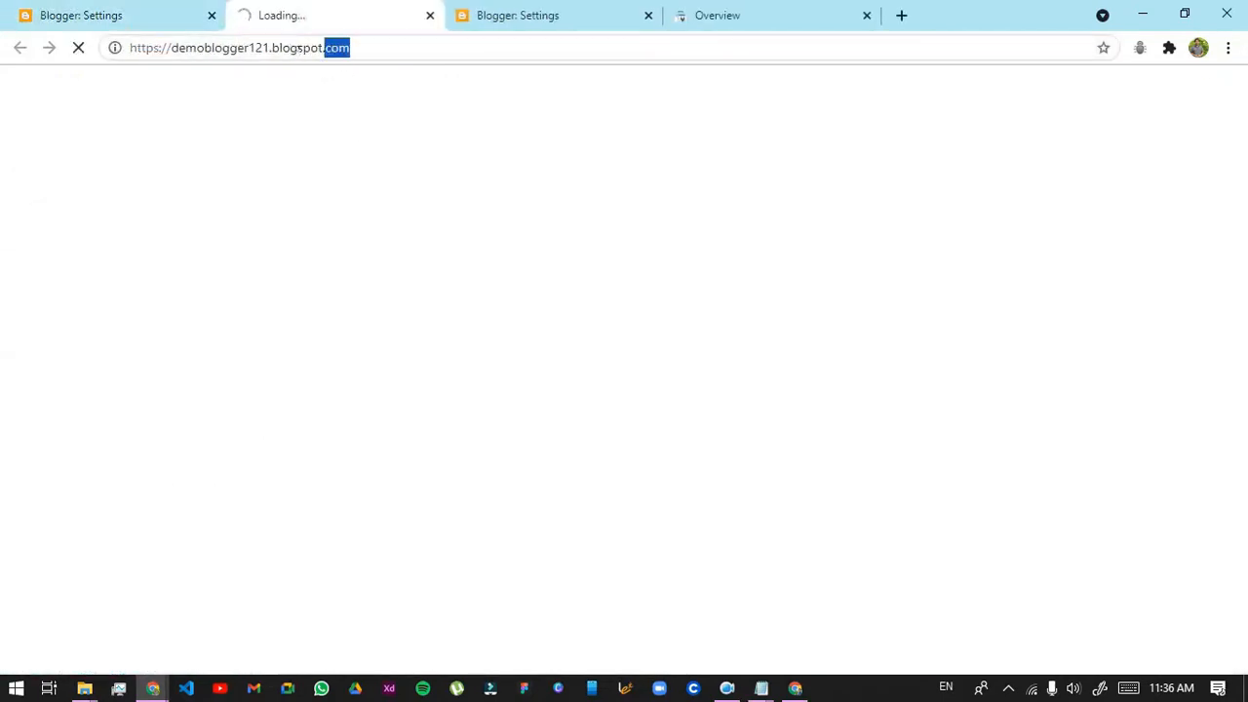
{"action": "type", "text": "a"}
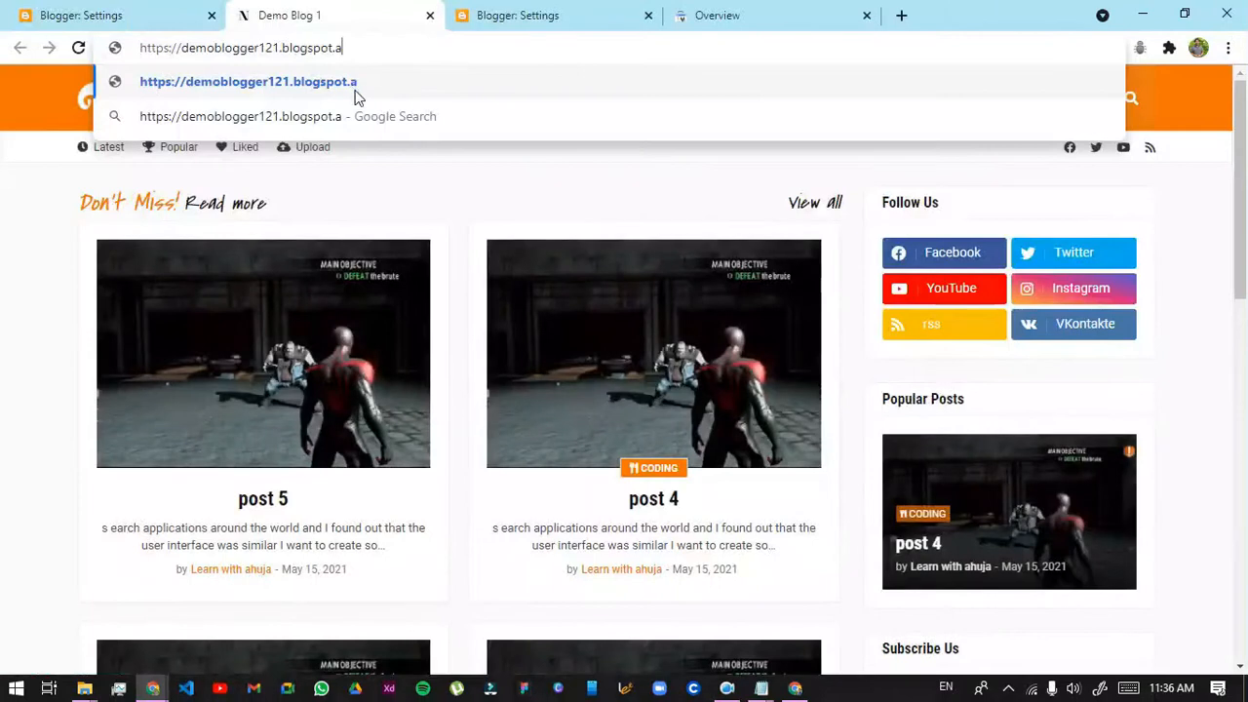
{"action": "left_click_drag", "start_coordinate": [355, 61], "coordinate": [346, 61]}
{"action": "type", "text": "cojm"}
{"action": "key", "text": "Return"}
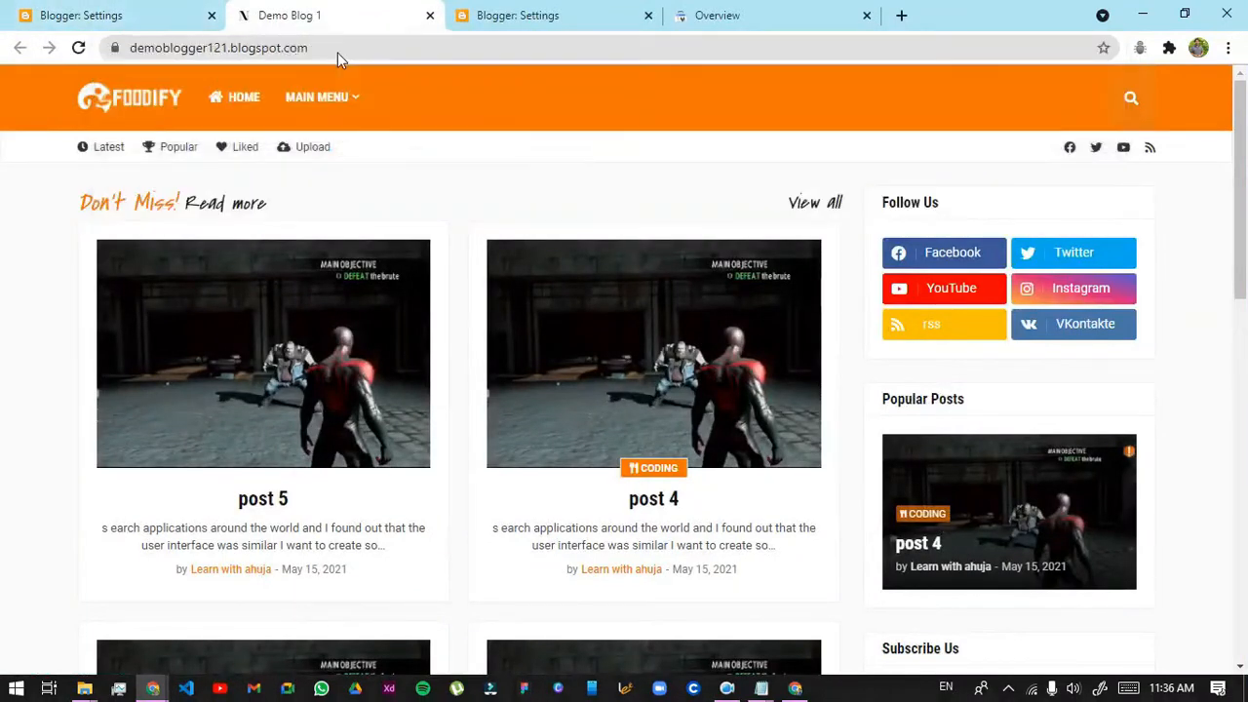
{"action": "left_click", "coordinate": [338, 57]}
{"action": "left_click", "coordinate": [341, 54]}
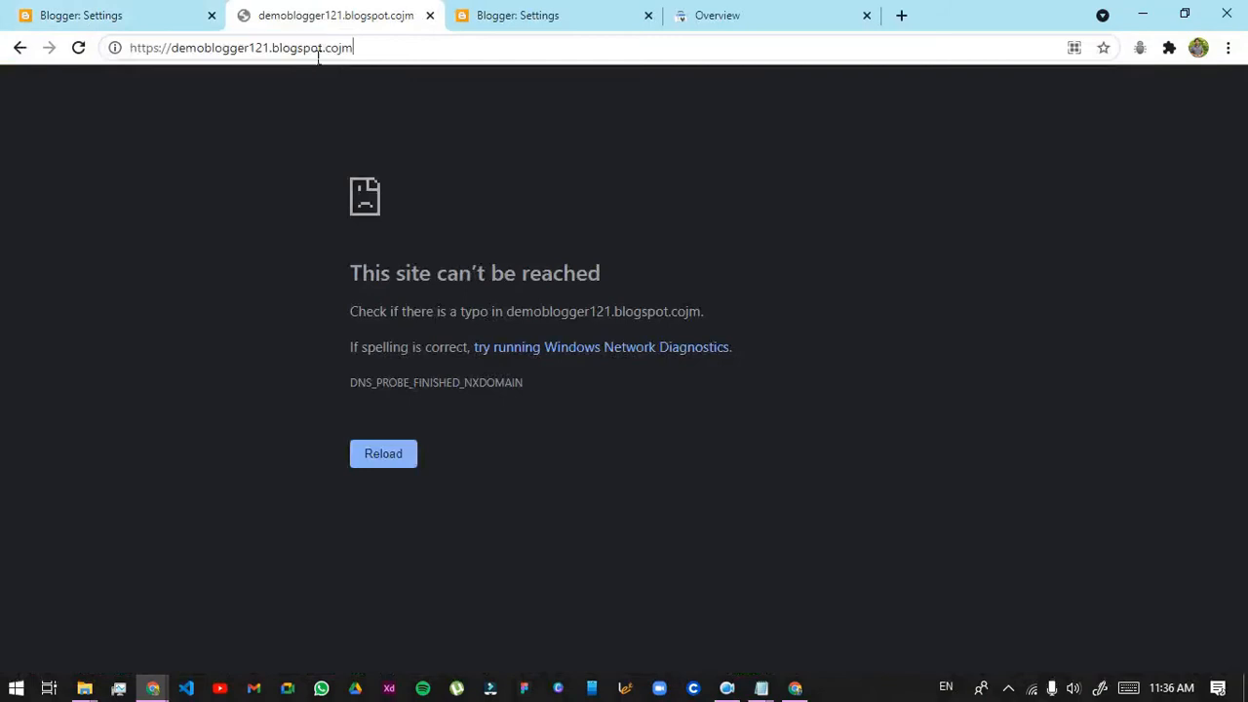
{"action": "key", "text": "BackSpace"}
{"action": "key", "text": "Return"}
Copy demoblogger121.blogspot.com without the protocol from the live blog's address, and enter it as the Domain property in Search Console
{"action": "left_click", "coordinate": [384, 57]}
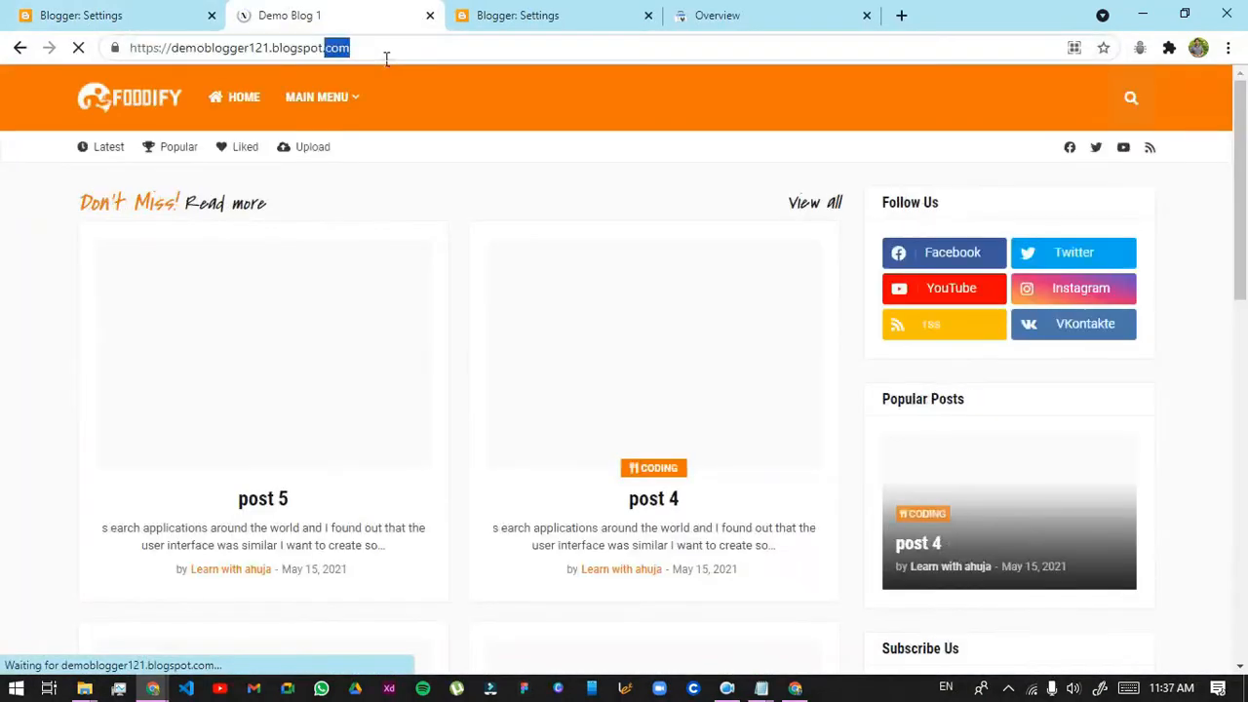
{"action": "left_click", "coordinate": [386, 59]}
{"action": "left_click_drag", "start_coordinate": [386, 59], "coordinate": [174, 49]}
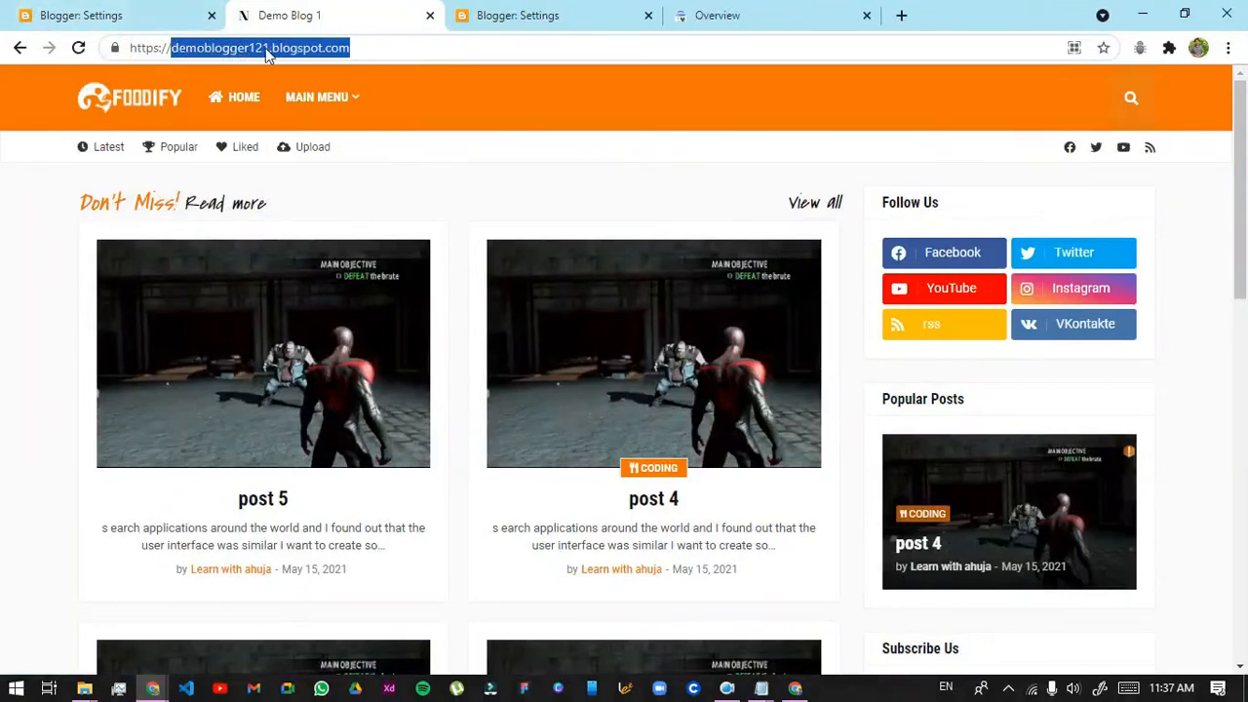
{"action": "right_click", "coordinate": [332, 59]}
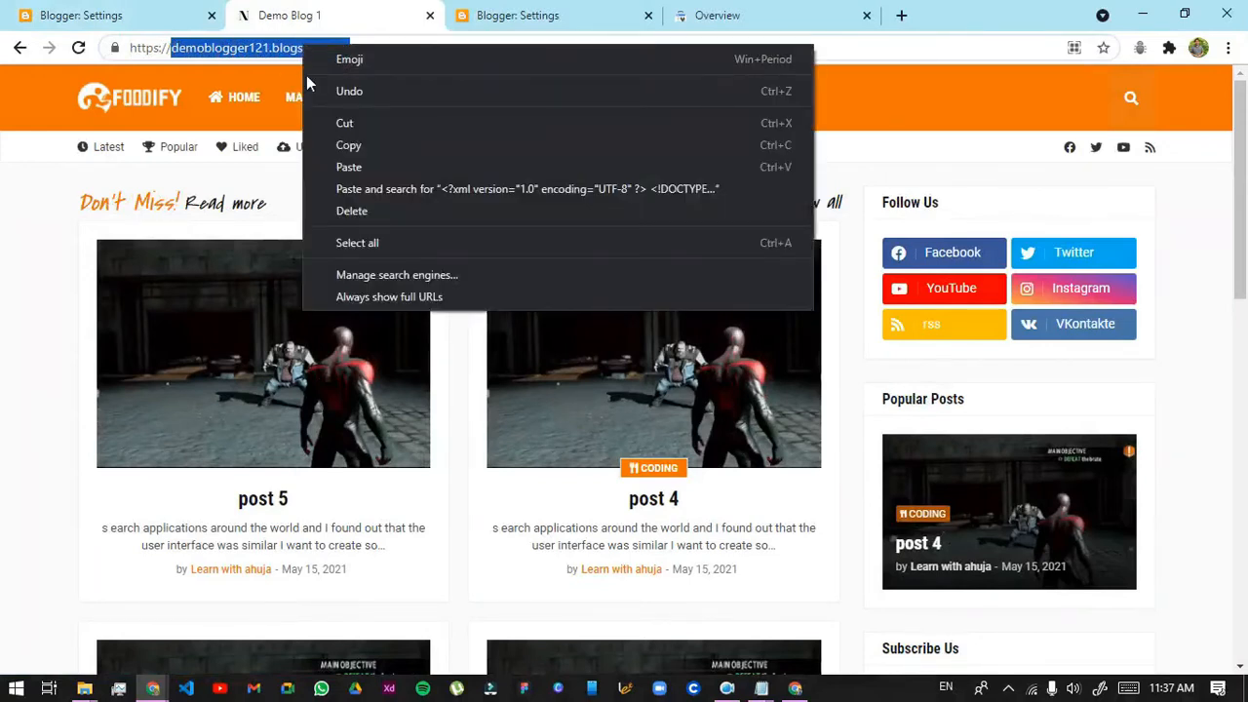
{"action": "left_click", "coordinate": [348, 145]}
{"action": "left_click", "coordinate": [546, 15]}
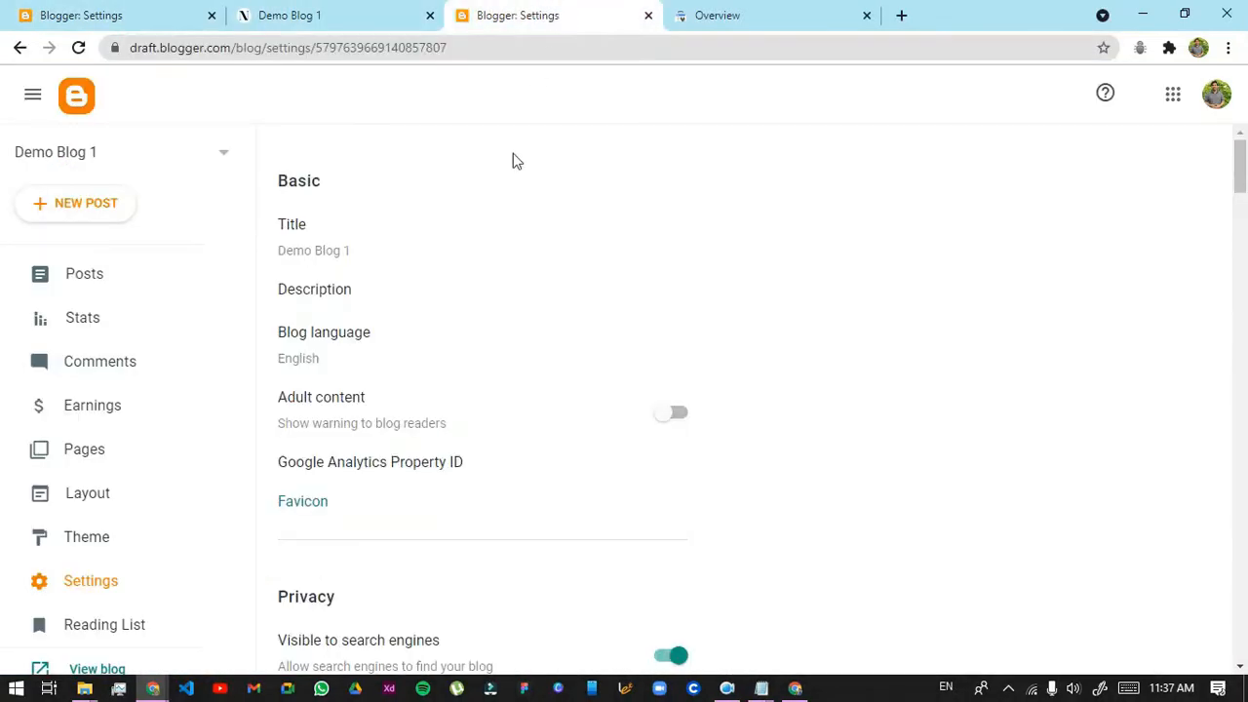
{"action": "left_click", "coordinate": [722, 14]}
{"action": "key", "text": "ctrl+v"}
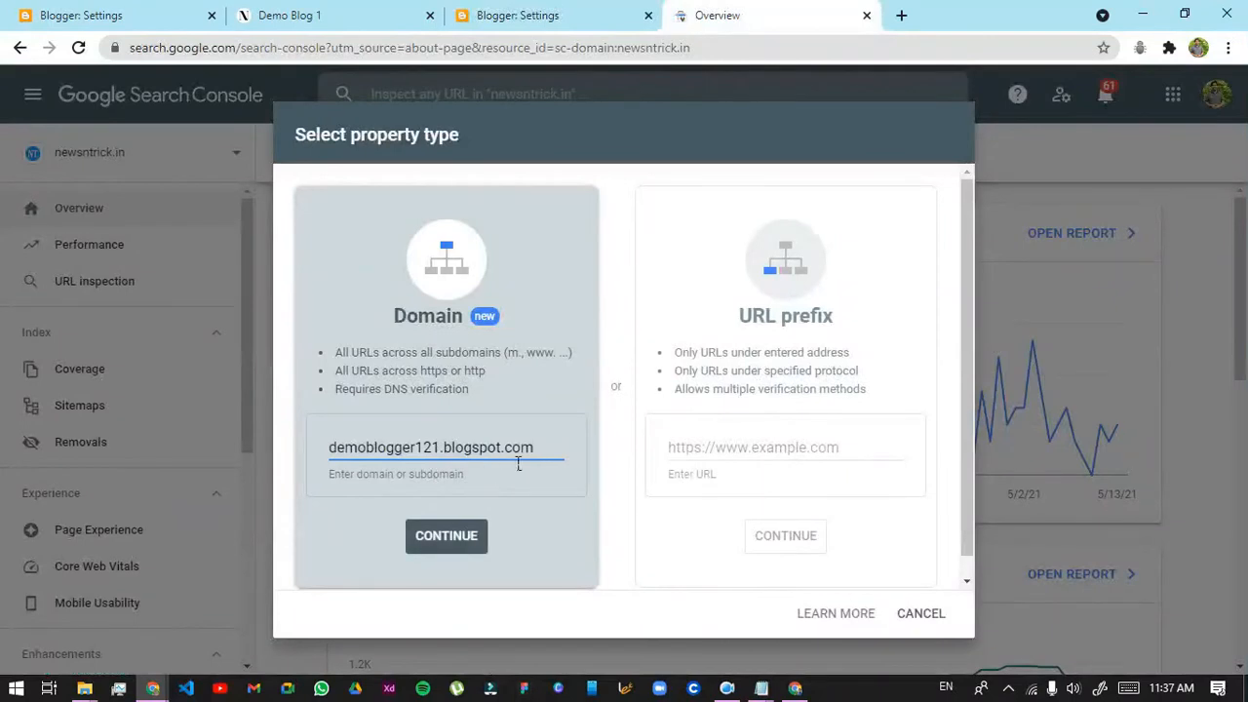
{"action": "left_click", "coordinate": [322, 15]}
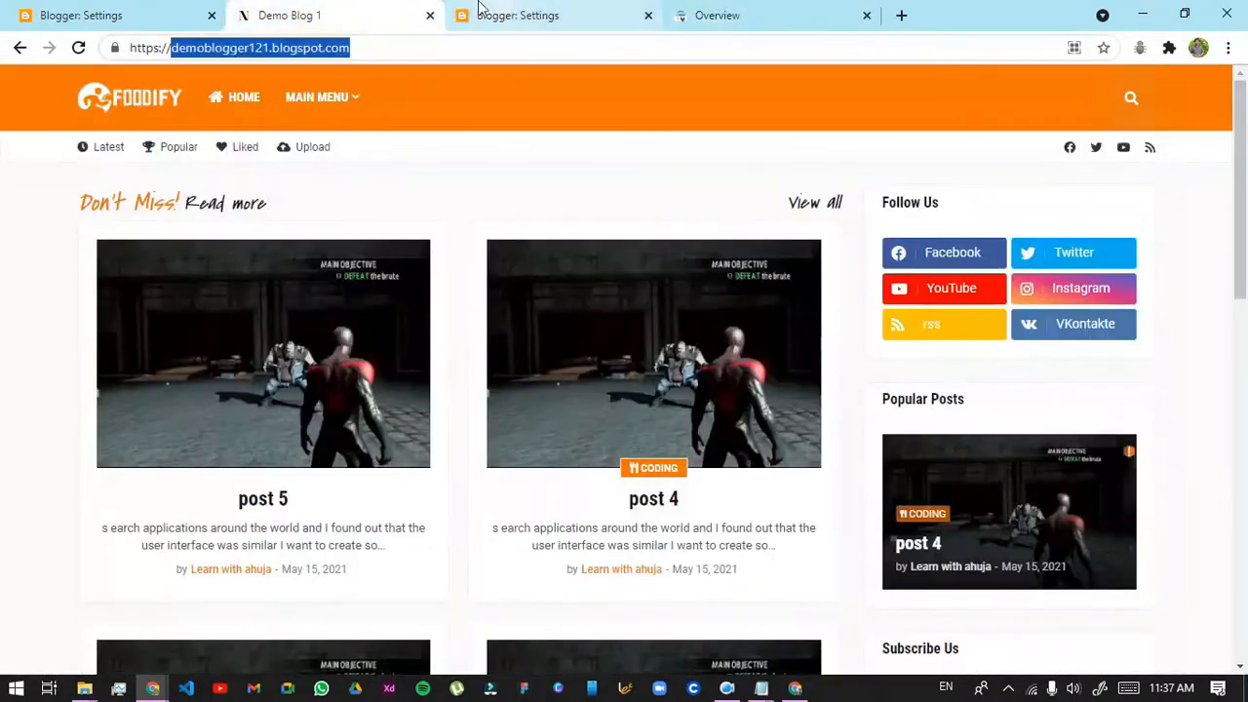
{"action": "left_click", "coordinate": [317, 49]}
{"action": "left_click_drag", "start_coordinate": [384, 48], "coordinate": [103, 52]}
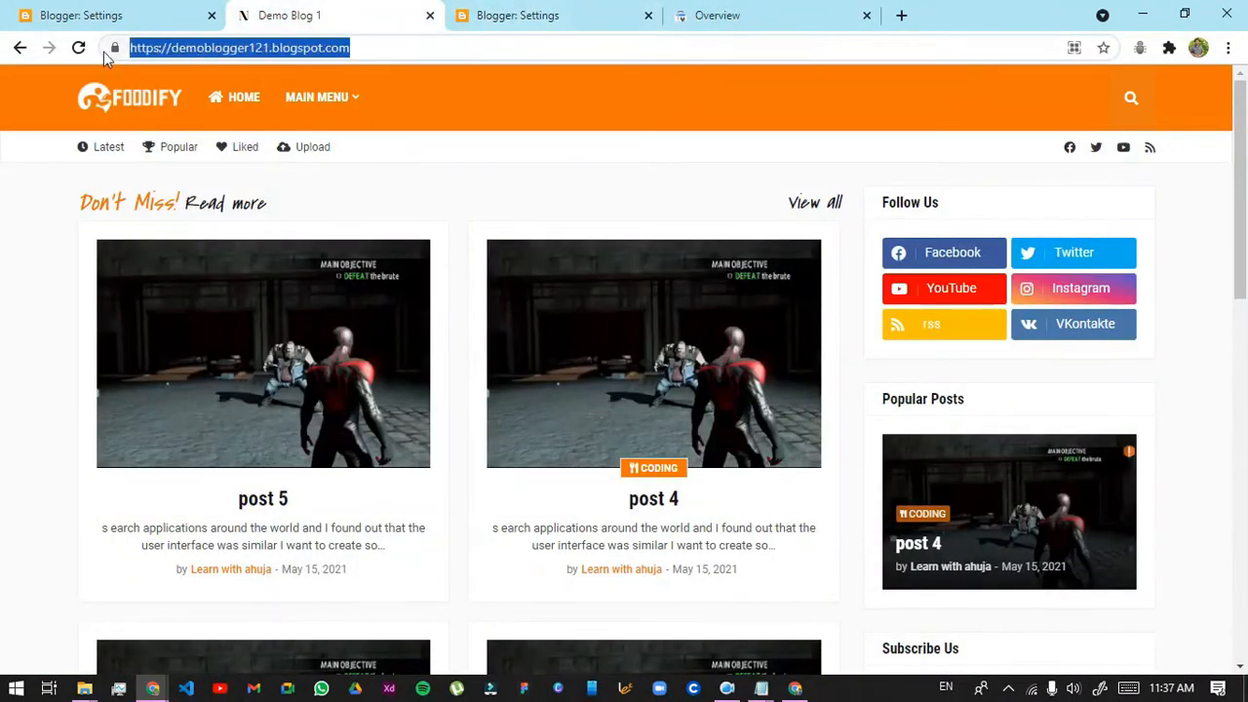
{"action": "left_click", "coordinate": [718, 15]}
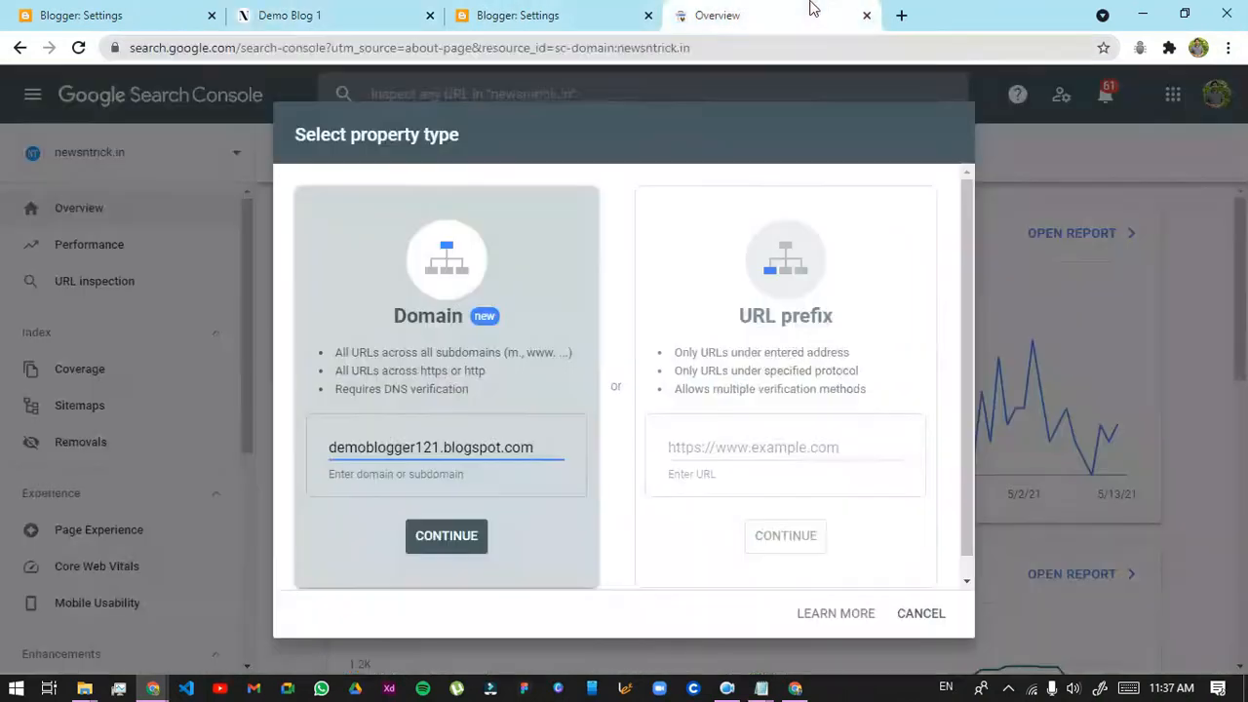
{"action": "left_click", "coordinate": [752, 449]}
{"action": "key", "text": "ctrl+v"}
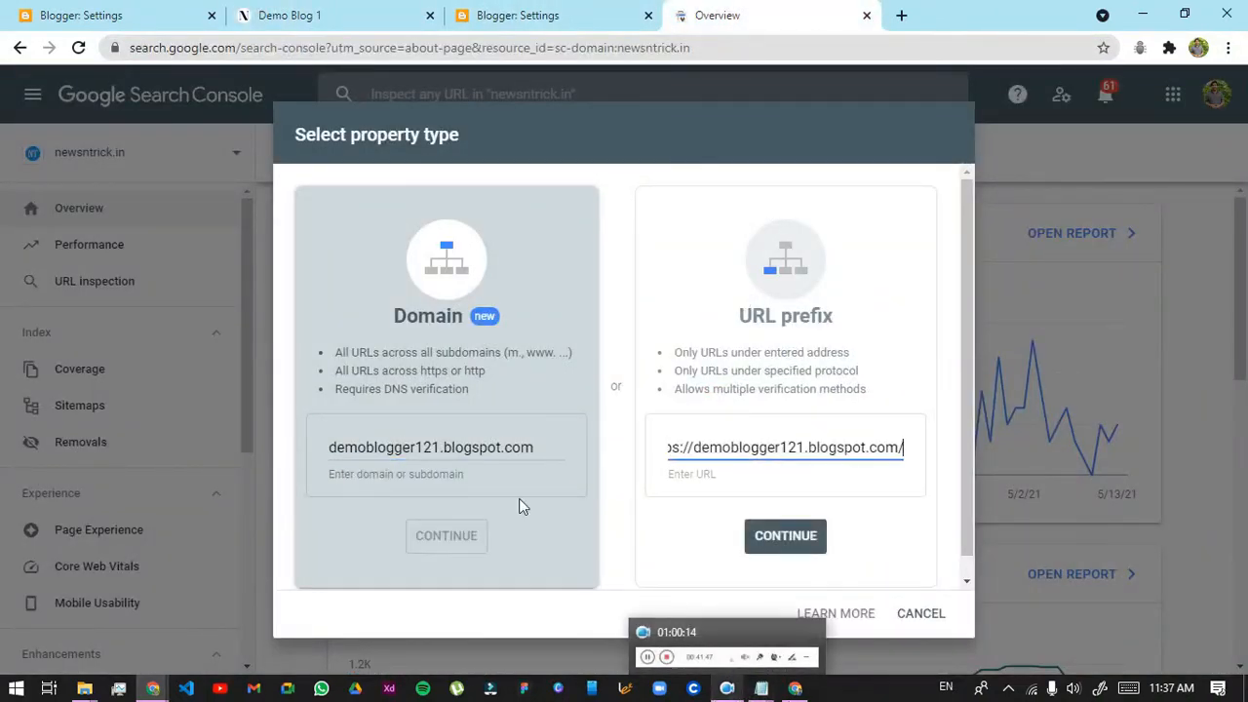
{"action": "key", "text": "ctrl+a"}
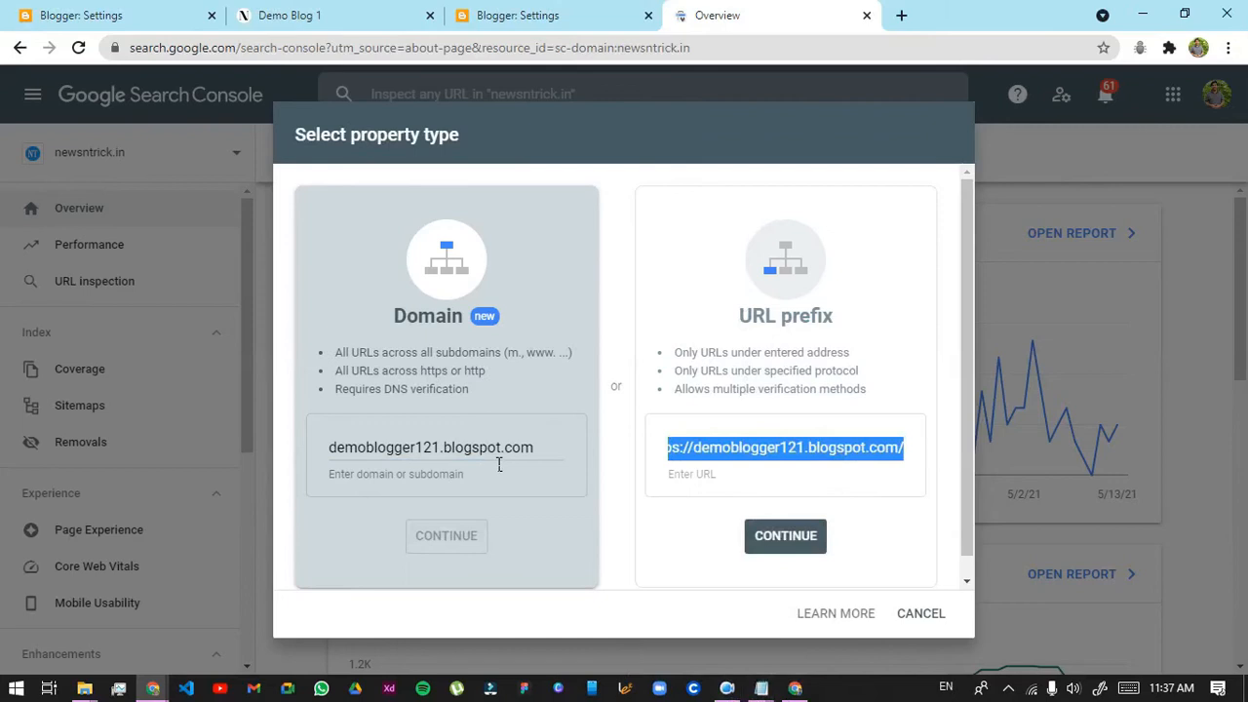
{"action": "key", "text": "BackSpace"}
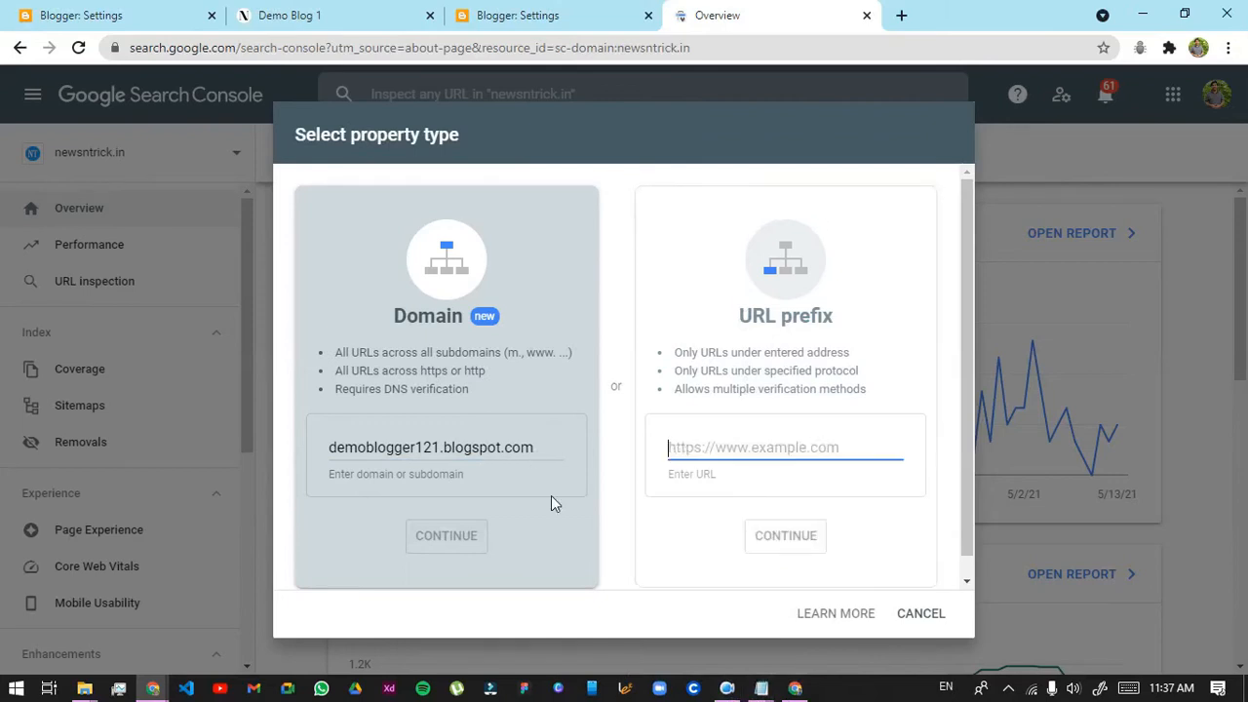
Submit demoblogger121.blogspot.com as a Domain property for ownership verification
{"action": "left_click", "coordinate": [478, 448]}
{"action": "left_click", "coordinate": [467, 533]}
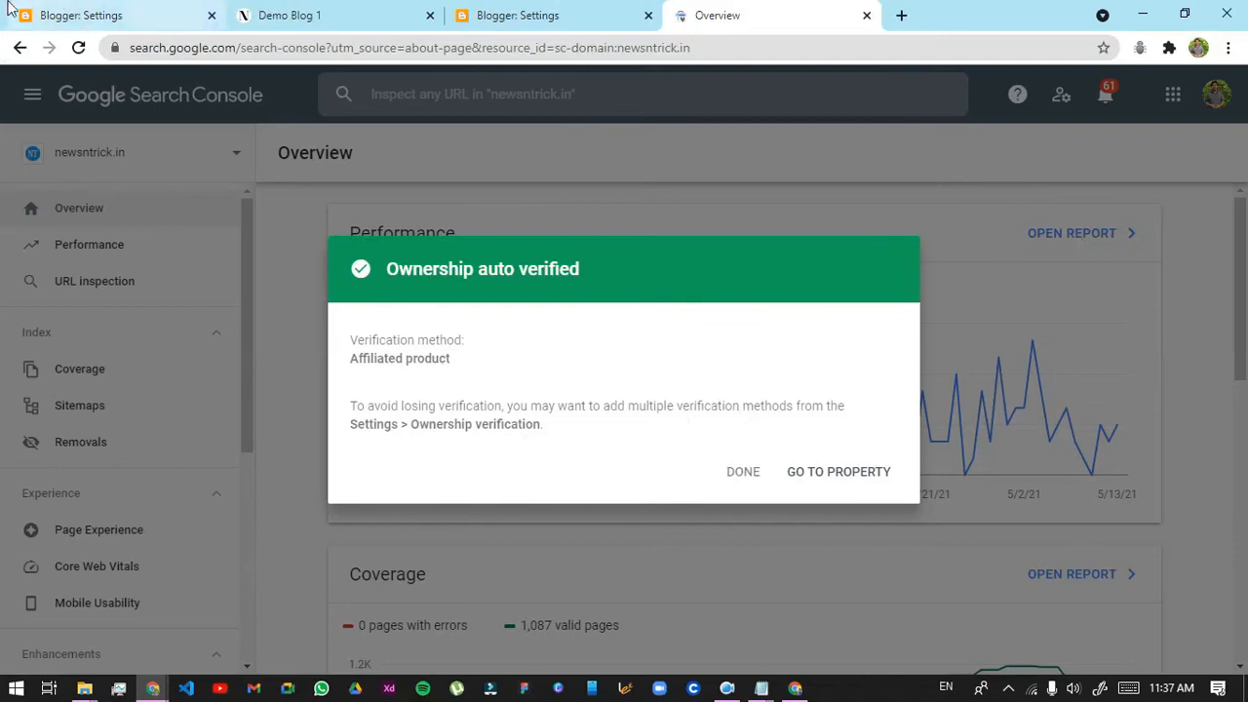
Switch to Blogger and open the HTML code of Demo Blog 1's current theme for editing
{"action": "left_click", "coordinate": [58, 14]}
{"action": "left_click", "coordinate": [115, 432]}
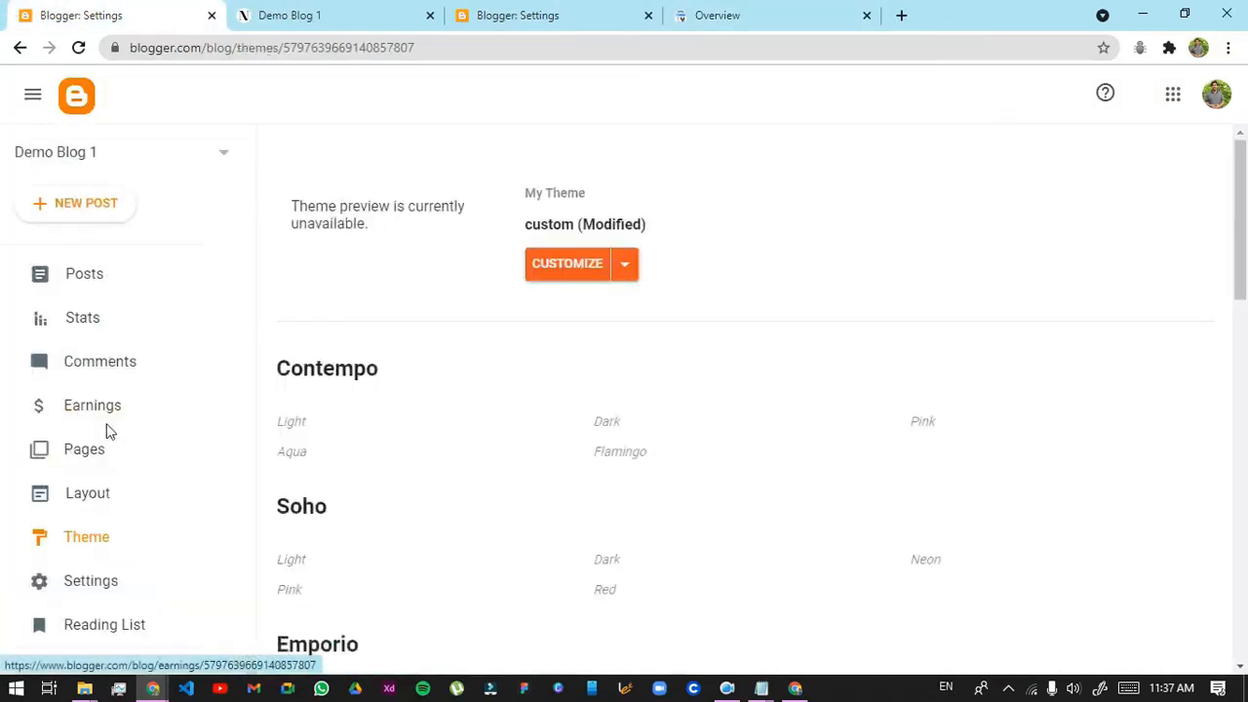
{"action": "left_click", "coordinate": [626, 266]}
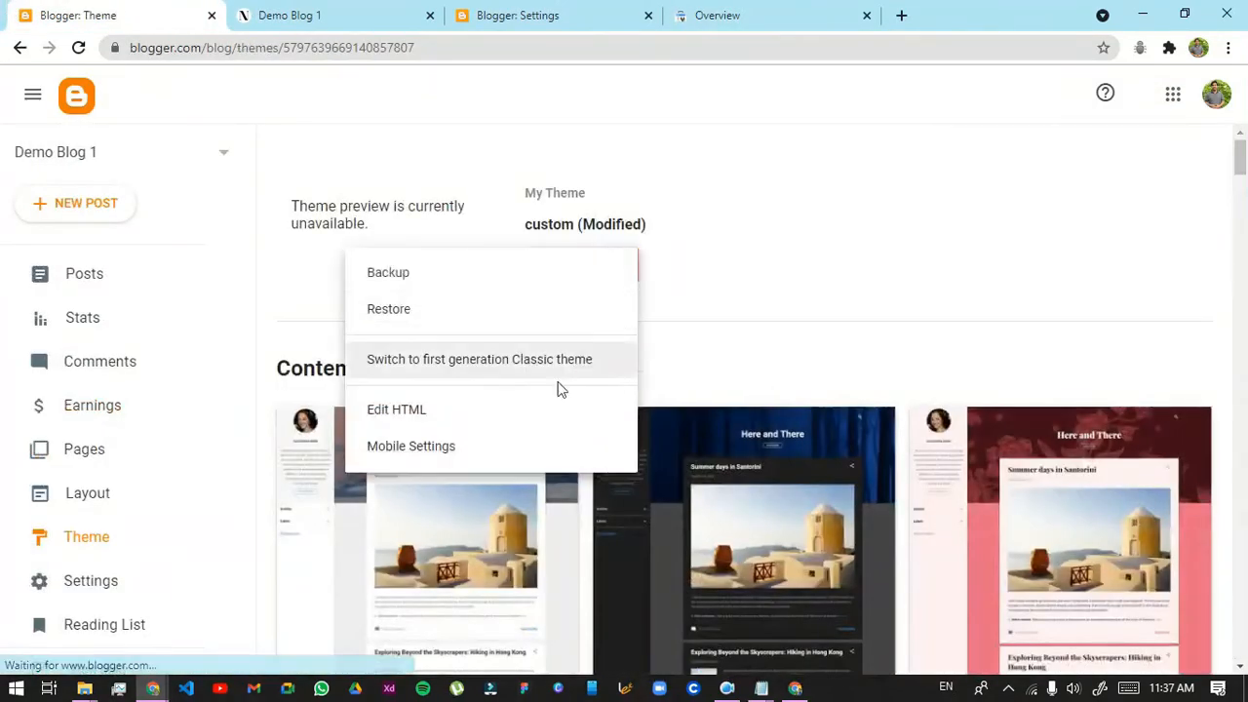
{"action": "left_click", "coordinate": [515, 426]}
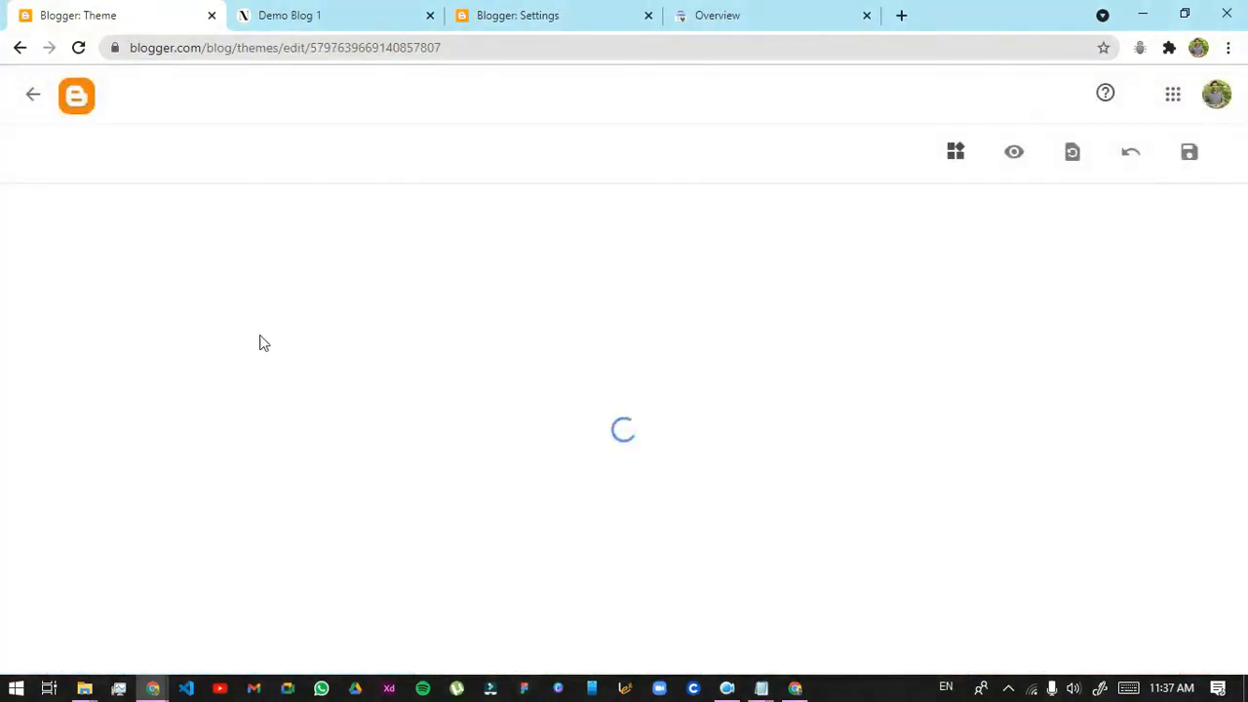
Insert two blank lines directly below the opening <head> tag in the theme's HTML code
{"action": "left_click_drag", "start_coordinate": [108, 270], "coordinate": [57, 269]}
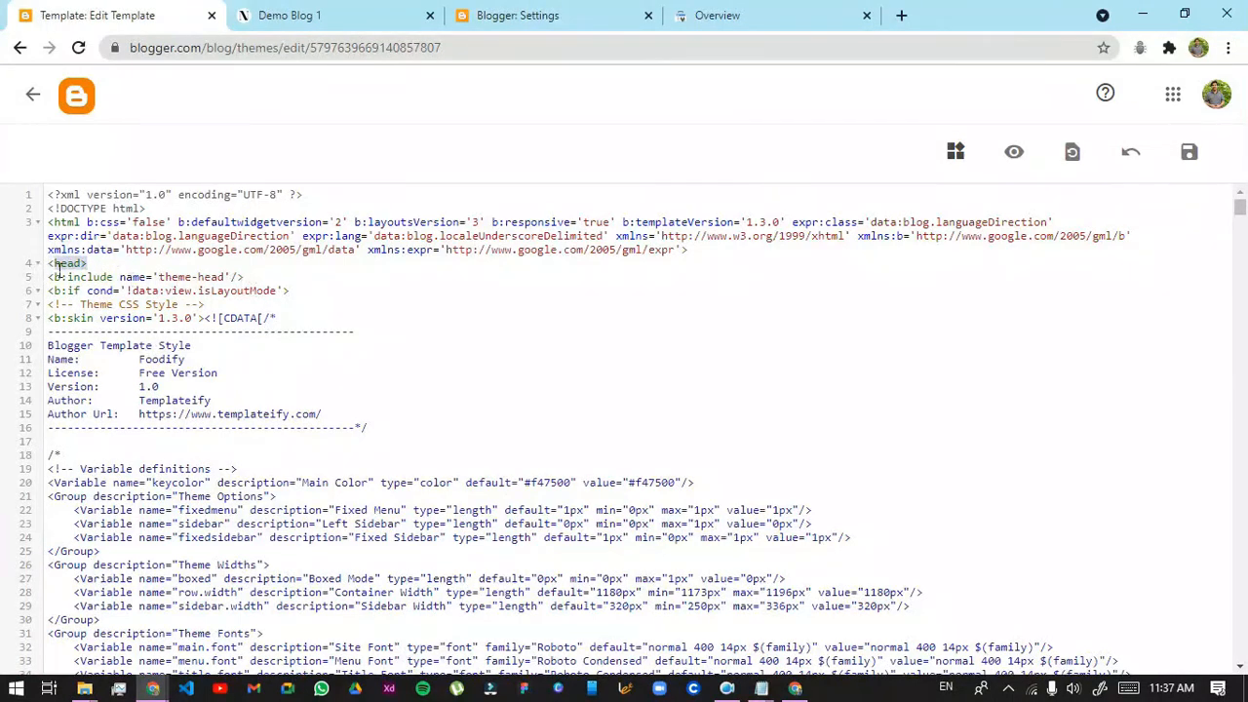
{"action": "key", "text": "Right"}
{"action": "key", "text": "Return"}
{"action": "key", "text": "Return"}
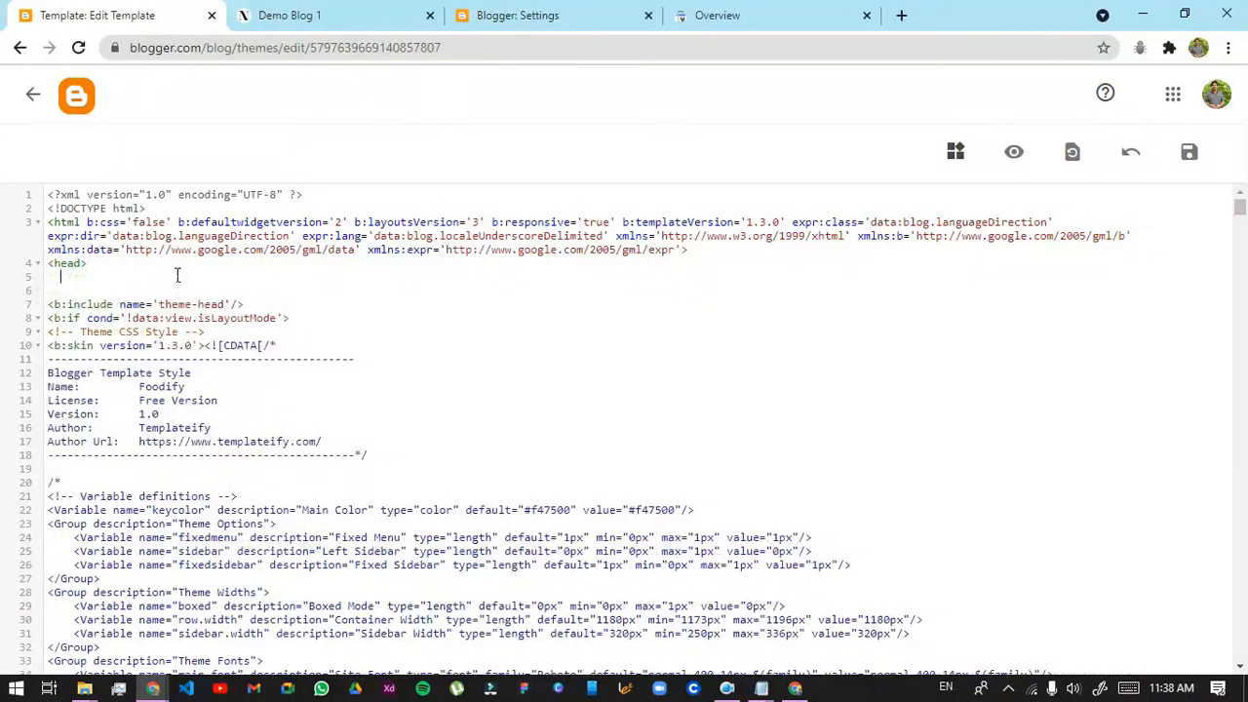
Switch to Search Console, open the verified demoblogger121.blogspot.com property and dismiss its Mobile First Indexing notice
{"action": "left_click", "coordinate": [843, 15]}
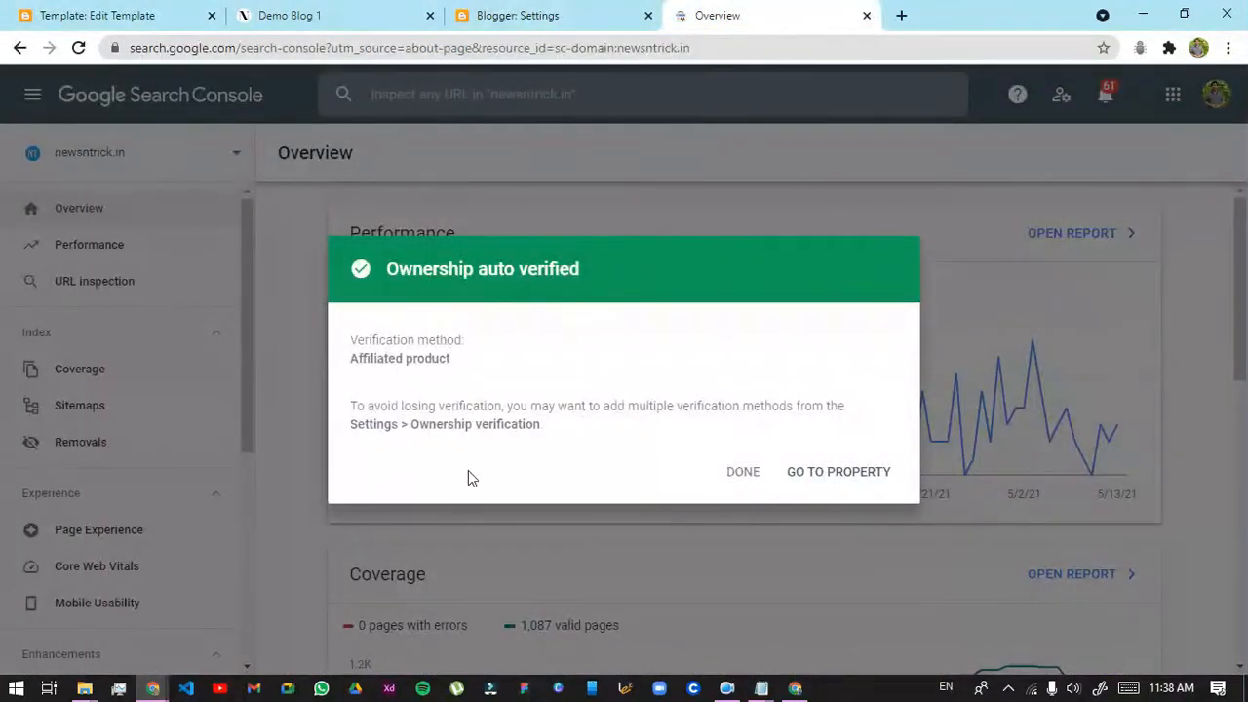
{"action": "left_click", "coordinate": [825, 474]}
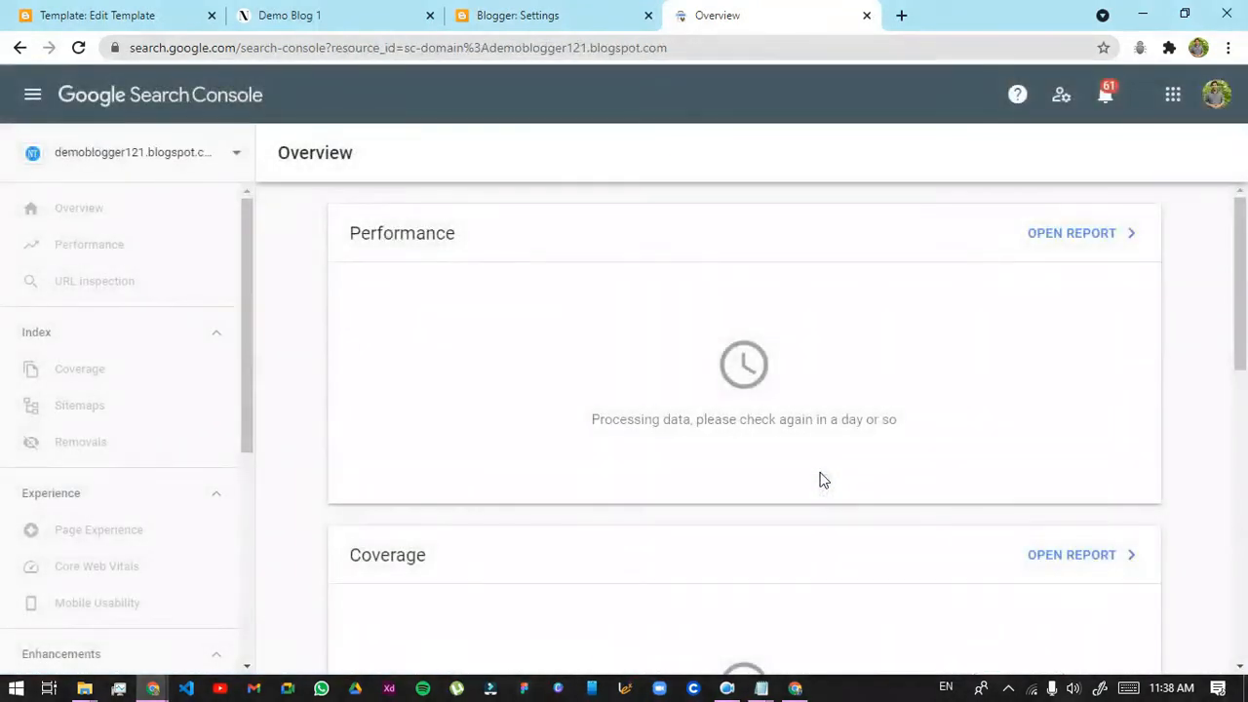
{"action": "left_click", "coordinate": [167, 149]}
{"action": "left_click", "coordinate": [94, 235]}
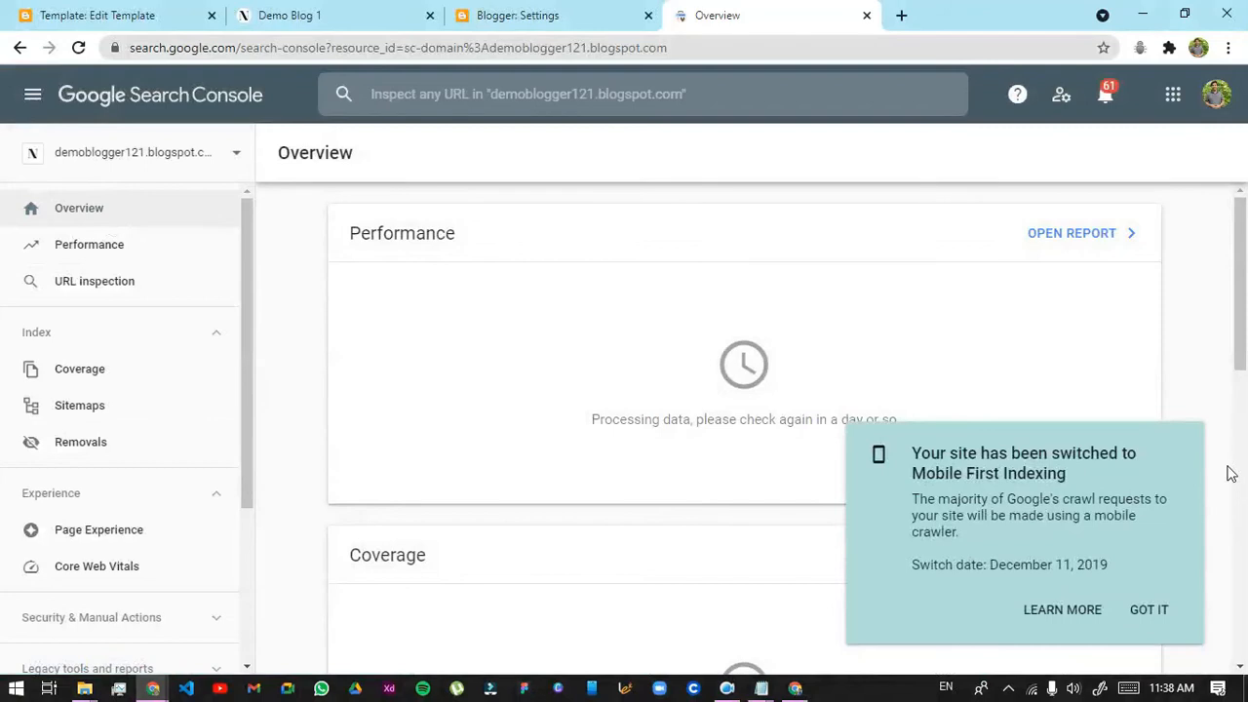
{"action": "left_click", "coordinate": [1147, 617]}
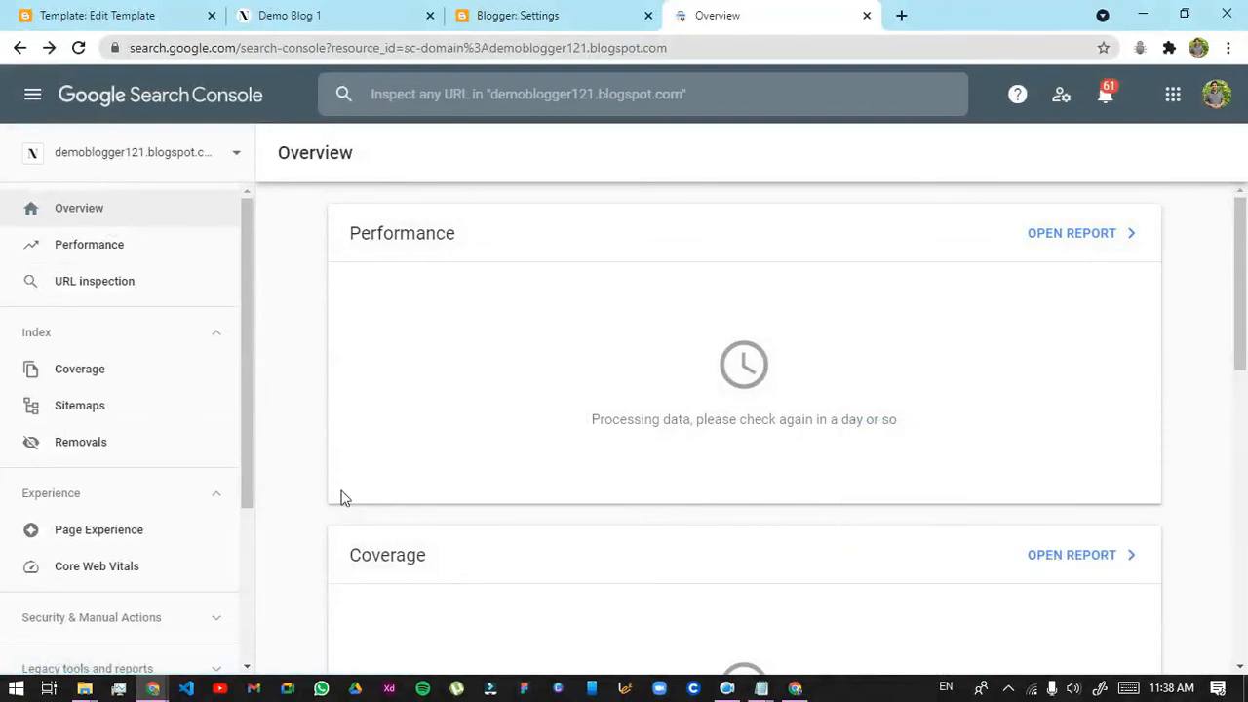
Open the property's Core Web Vitals report and launch PageSpeed Insights for the blog from its mobile section
{"action": "scroll", "coordinate": [244, 517], "scroll_direction": "down", "scroll_amount": 1}
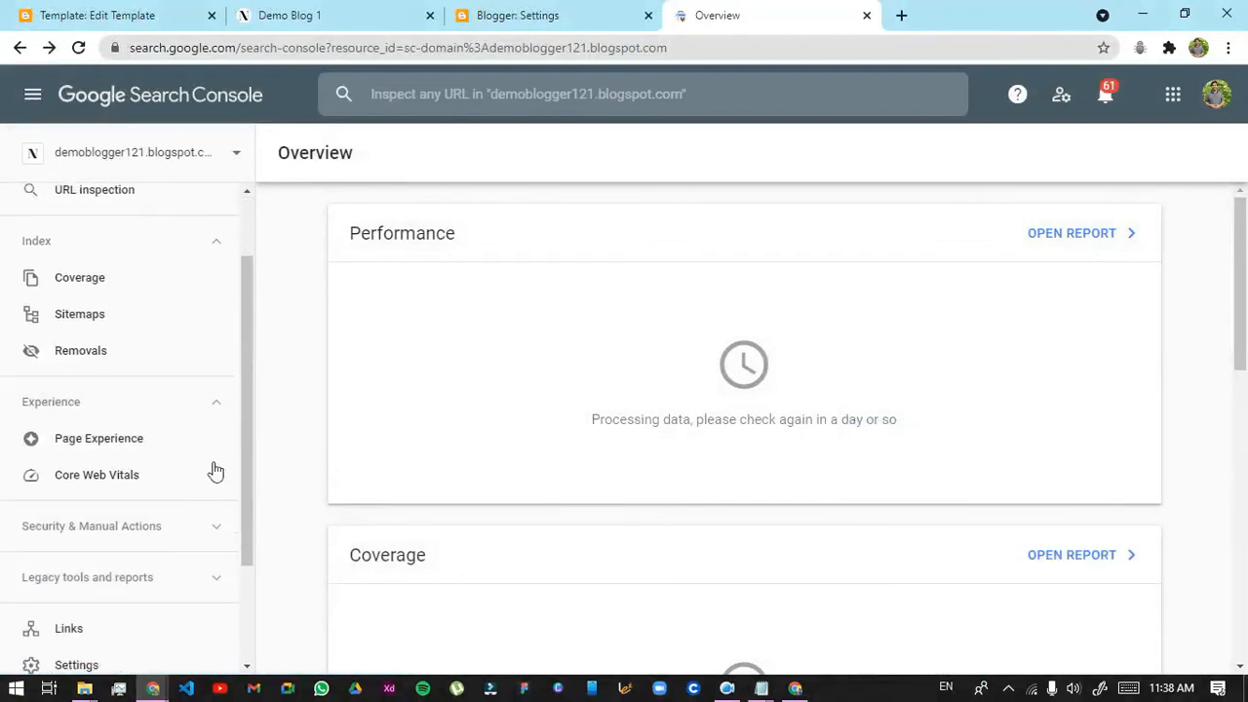
{"action": "left_click", "coordinate": [76, 484]}
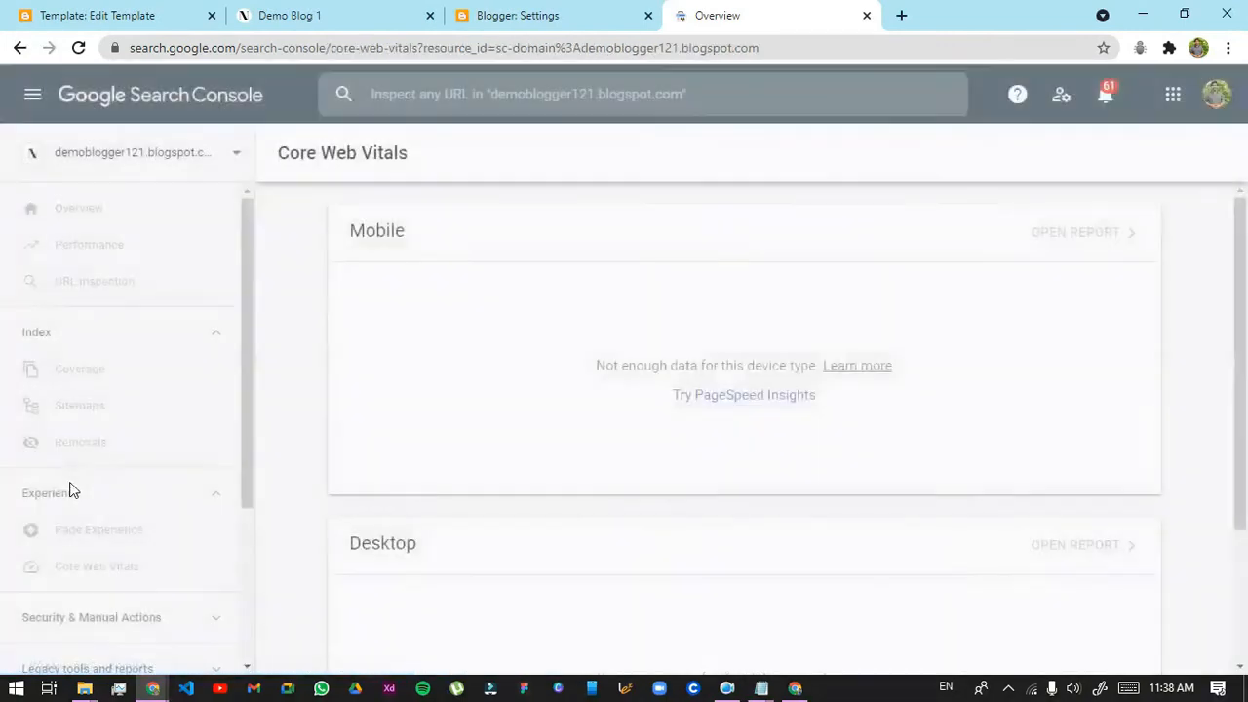
{"action": "left_click", "coordinate": [759, 396]}
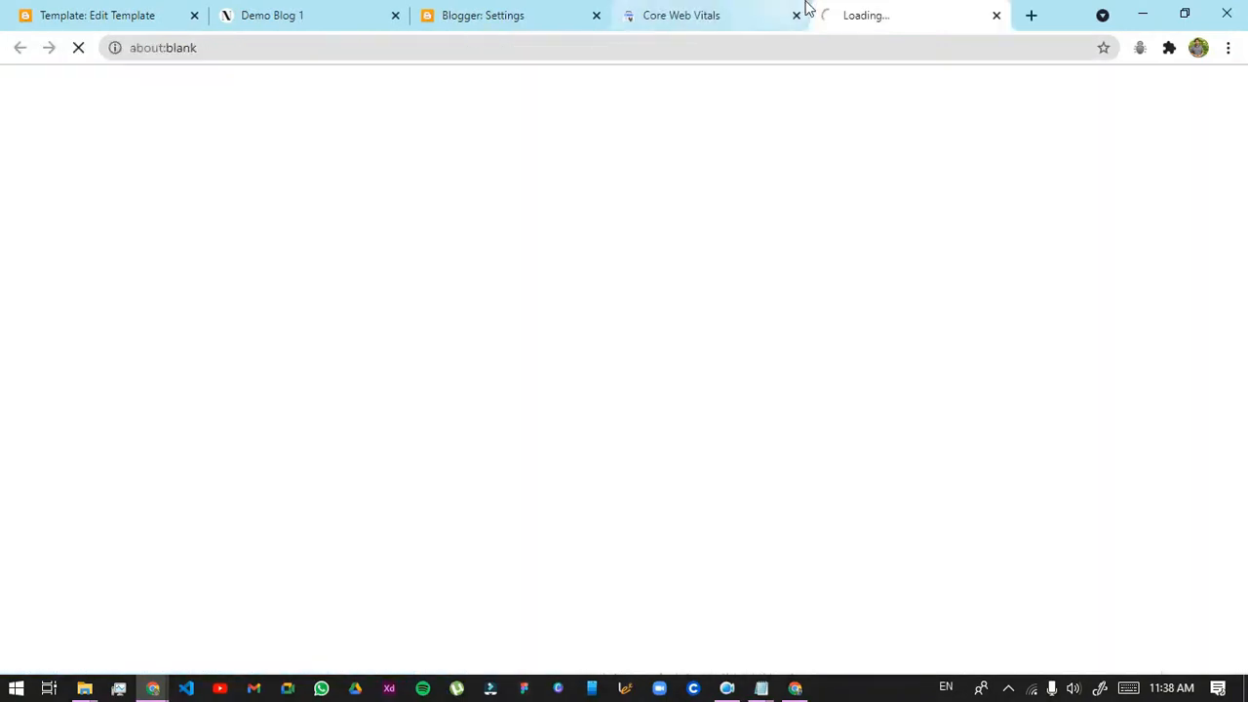
{"action": "left_click", "coordinate": [727, 11]}
{"action": "left_click", "coordinate": [834, 14]}
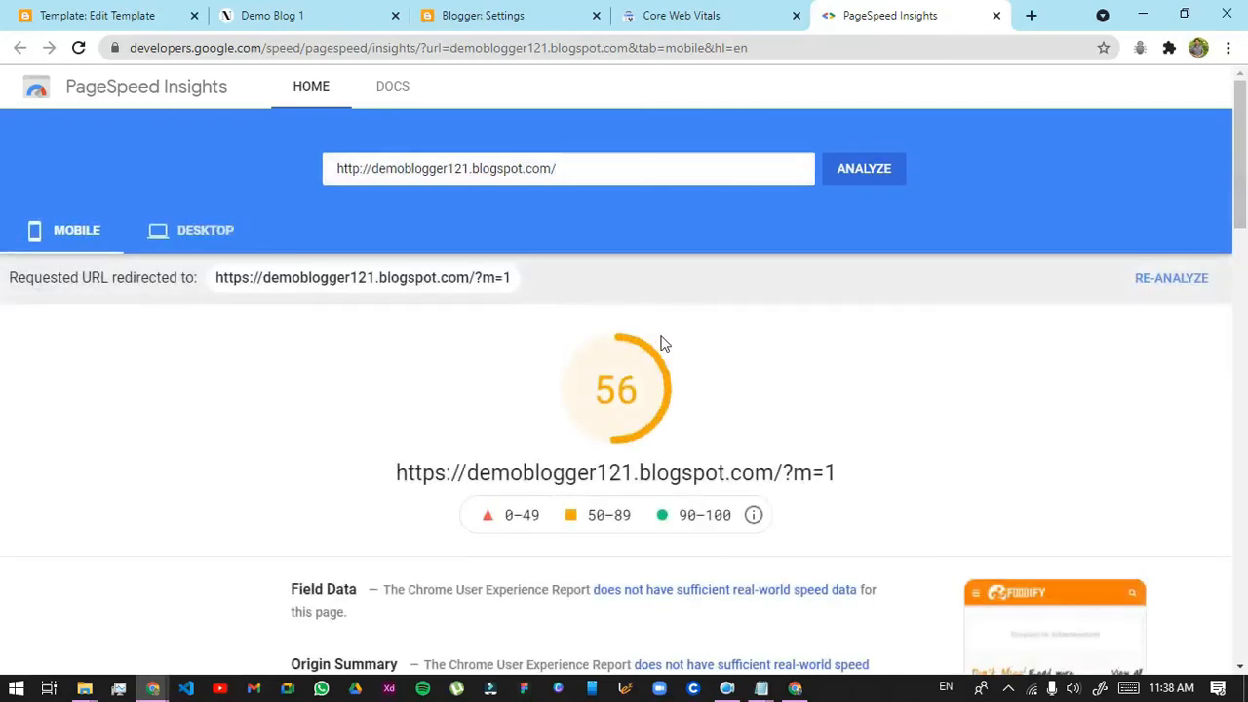
{"action": "left_click", "coordinate": [367, 172]}
{"action": "type", "text": "s"}
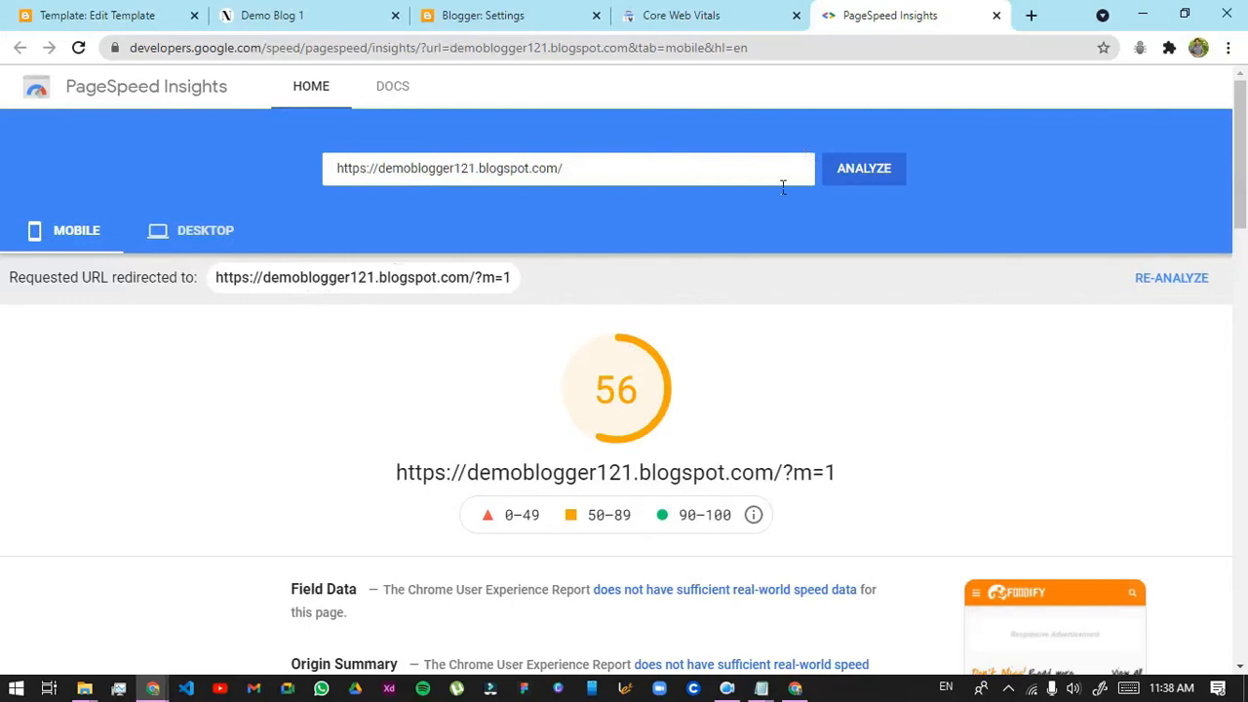
{"action": "left_click", "coordinate": [864, 170]}
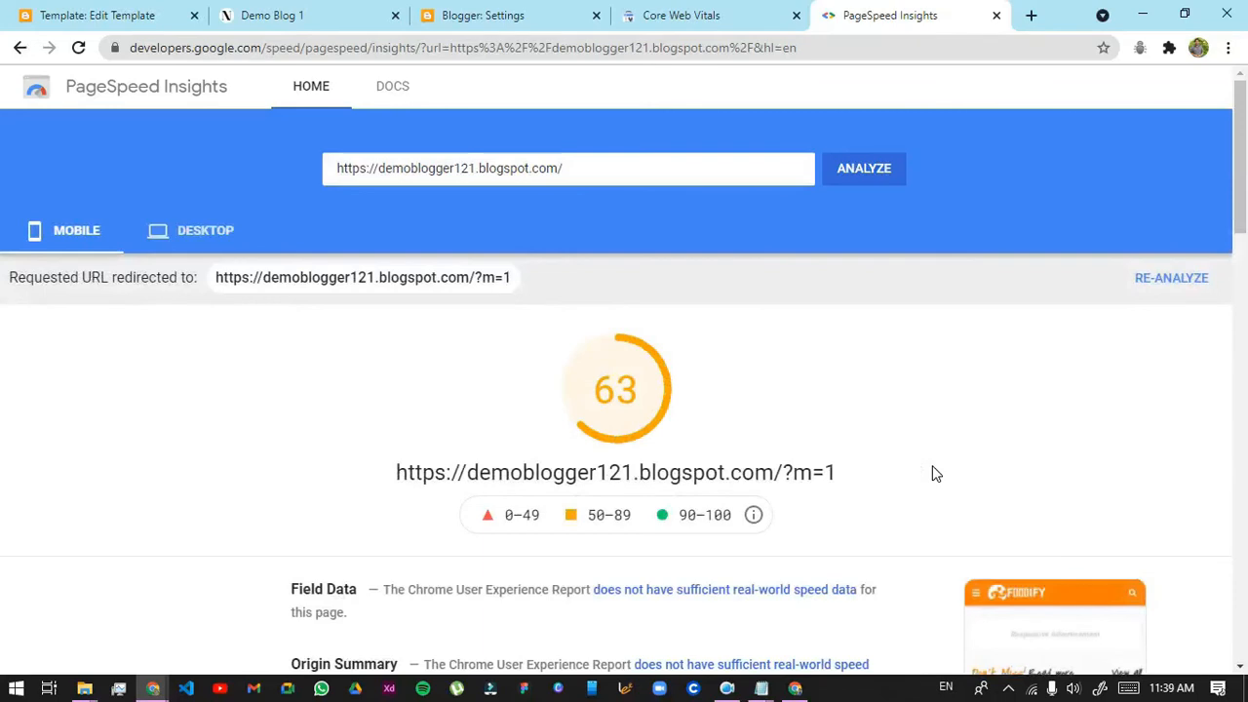
Compare the blog's mobile and desktop performance scores and examine the mobile lab data
{"action": "scroll", "coordinate": [1024, 458], "scroll_direction": "down", "scroll_amount": 3}
{"action": "scroll", "coordinate": [1036, 515], "scroll_direction": "down", "scroll_amount": 1}
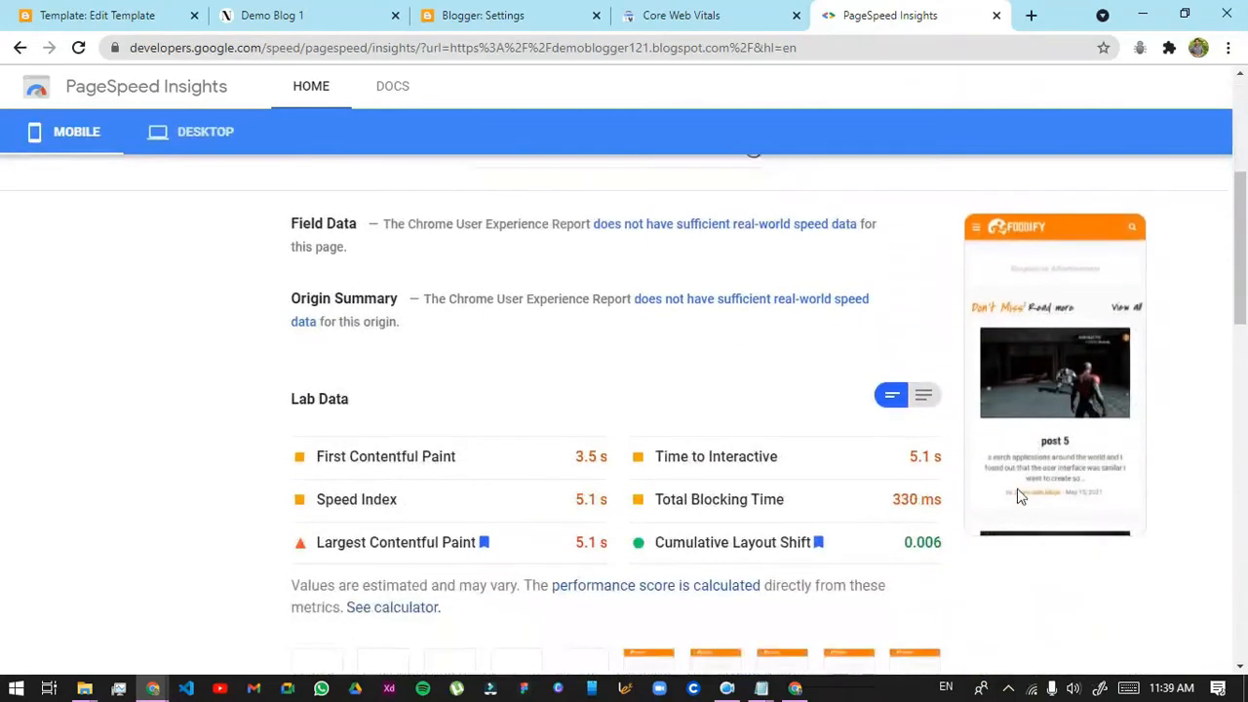
{"action": "scroll", "coordinate": [975, 459], "scroll_direction": "up", "scroll_amount": 2}
{"action": "scroll", "coordinate": [842, 422], "scroll_direction": "up", "scroll_amount": 2}
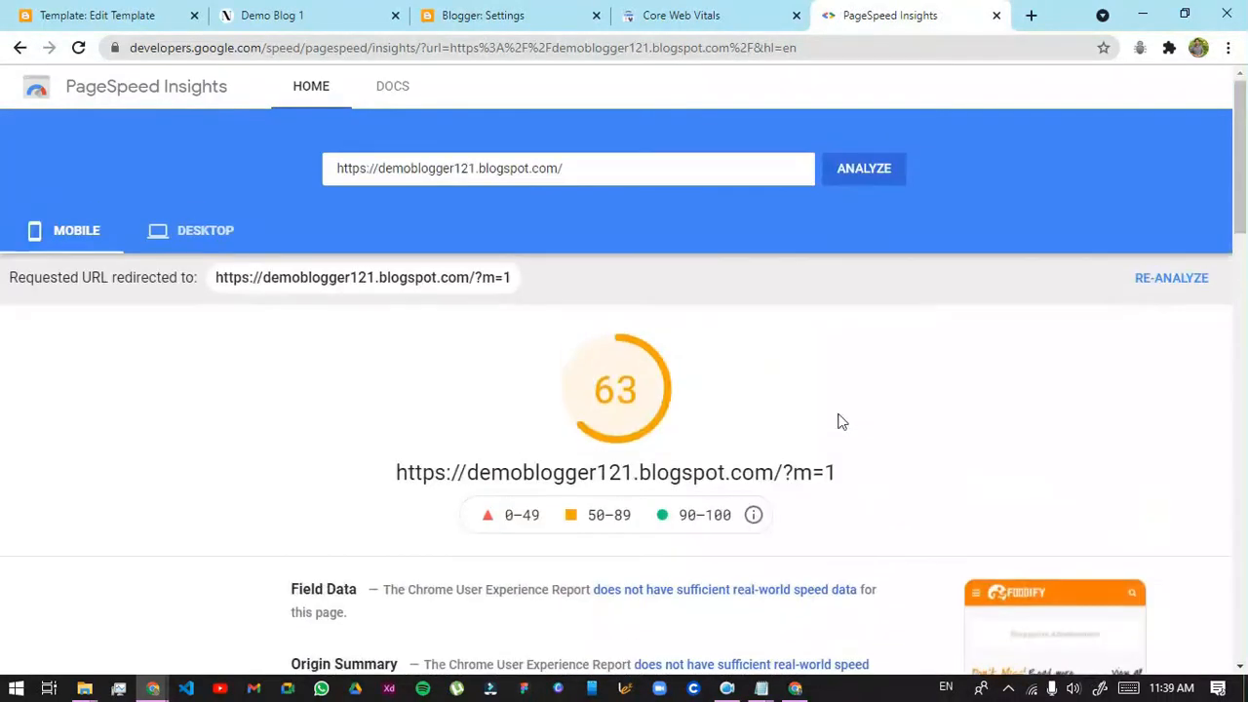
{"action": "left_click_drag", "start_coordinate": [592, 392], "coordinate": [646, 394]}
{"action": "left_click", "coordinate": [221, 240]}
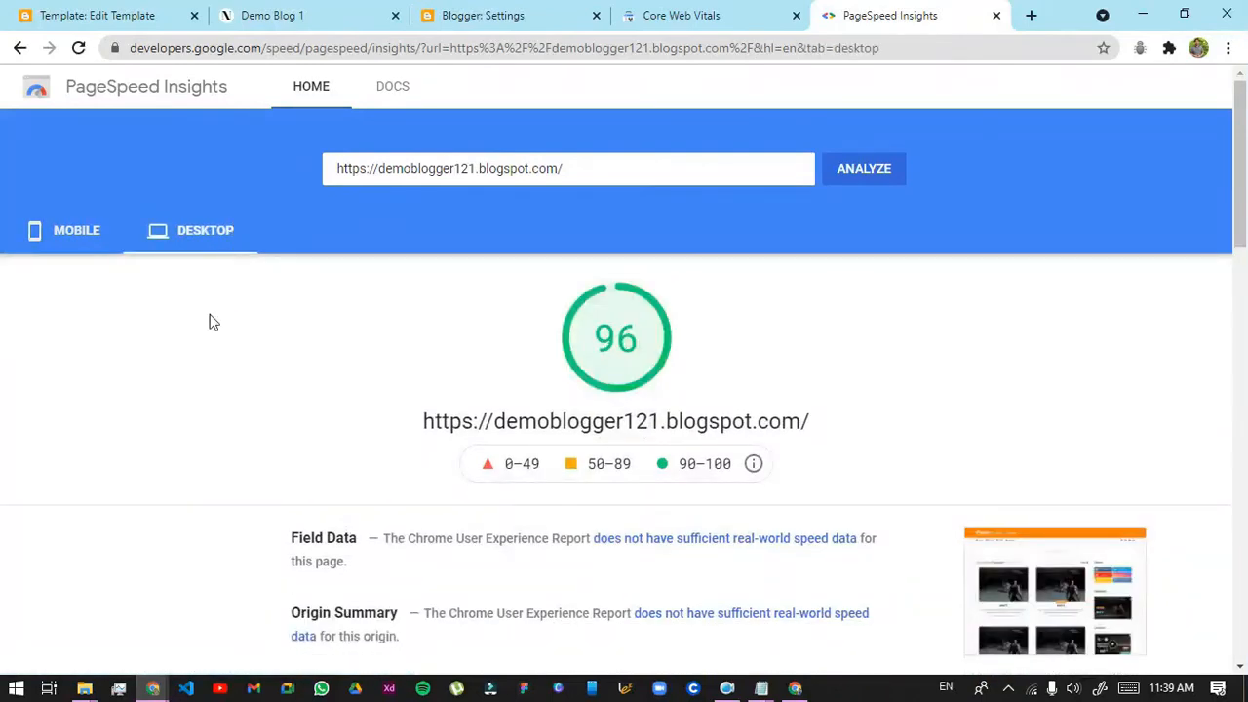
{"action": "left_click", "coordinate": [65, 249]}
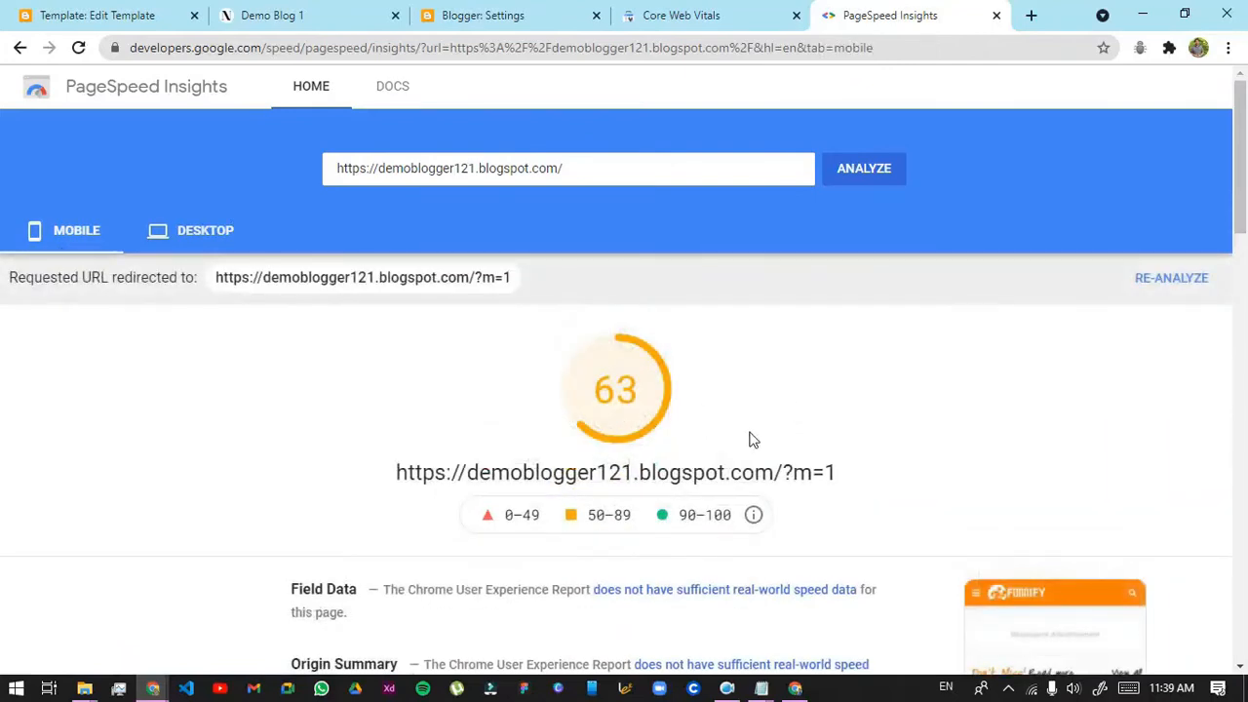
Review the mobile opportunities and diagnostics, and close PageSpeed Insights to return to Search Console
{"action": "scroll", "coordinate": [751, 440], "scroll_direction": "down", "scroll_amount": 10}
{"action": "scroll", "coordinate": [479, 323], "scroll_direction": "down", "scroll_amount": 5}
{"action": "scroll", "coordinate": [479, 323], "scroll_direction": "up", "scroll_amount": 5}
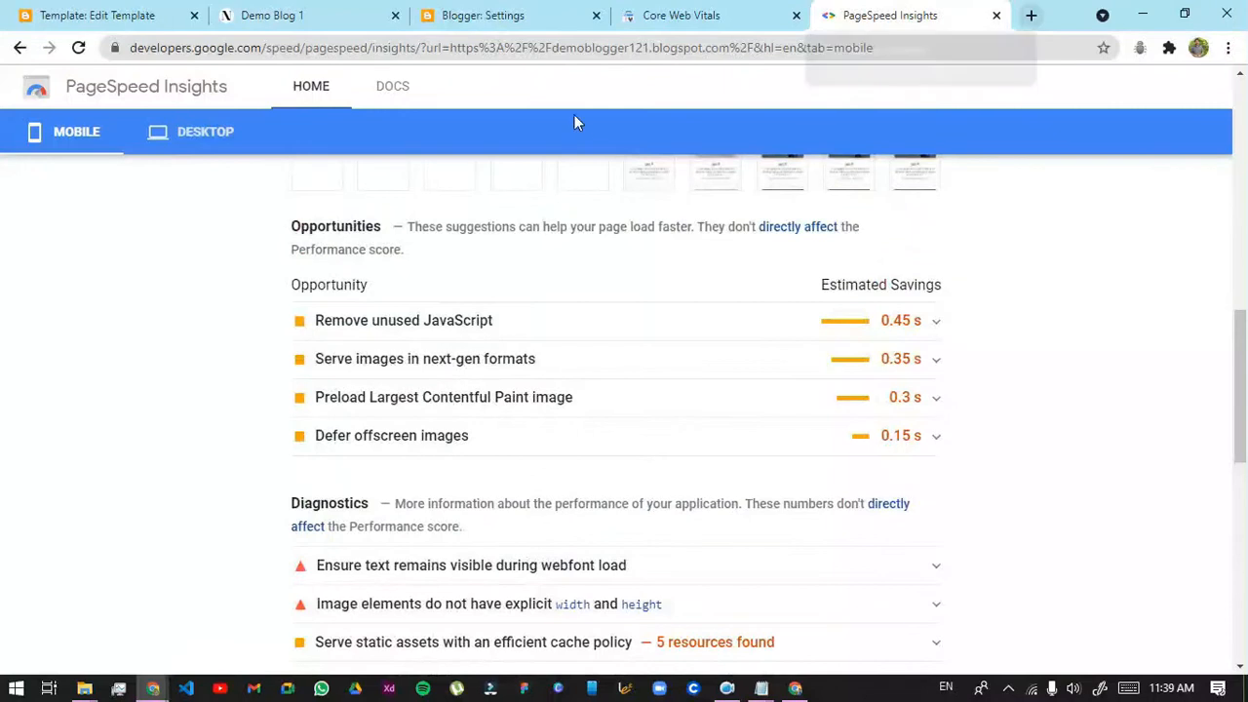
{"action": "left_click", "coordinate": [742, 14]}
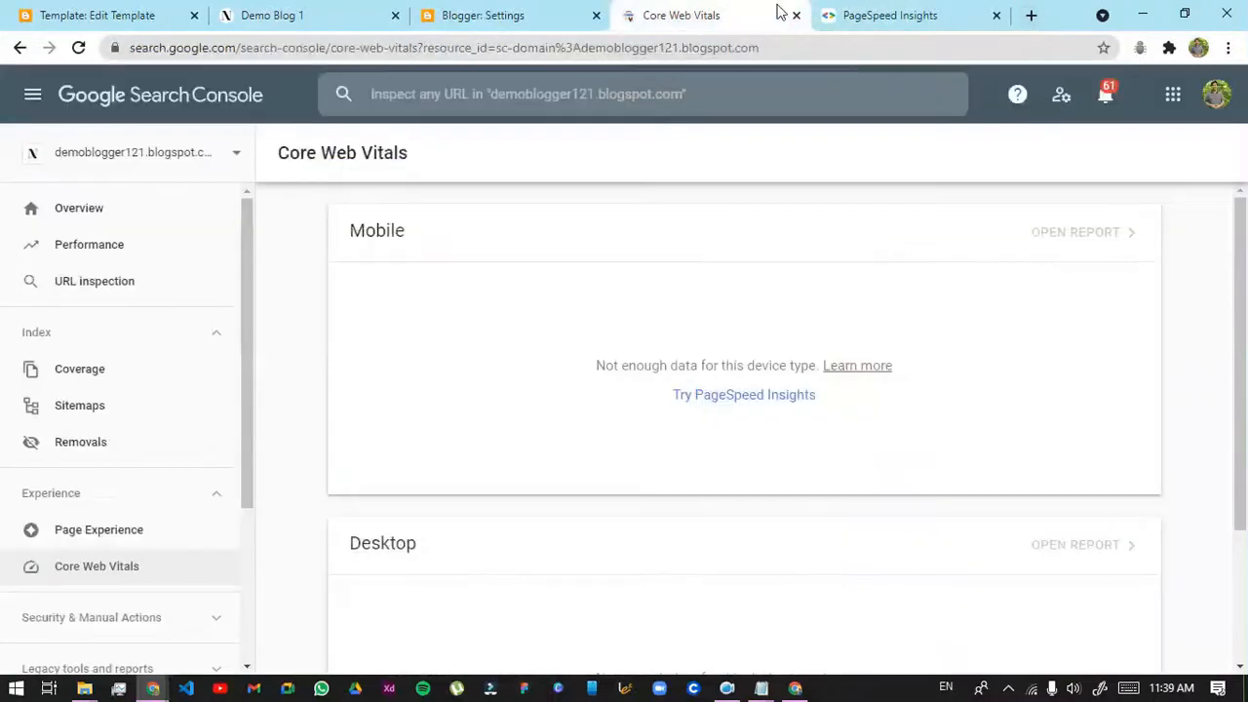
{"action": "left_click", "coordinate": [998, 16]}
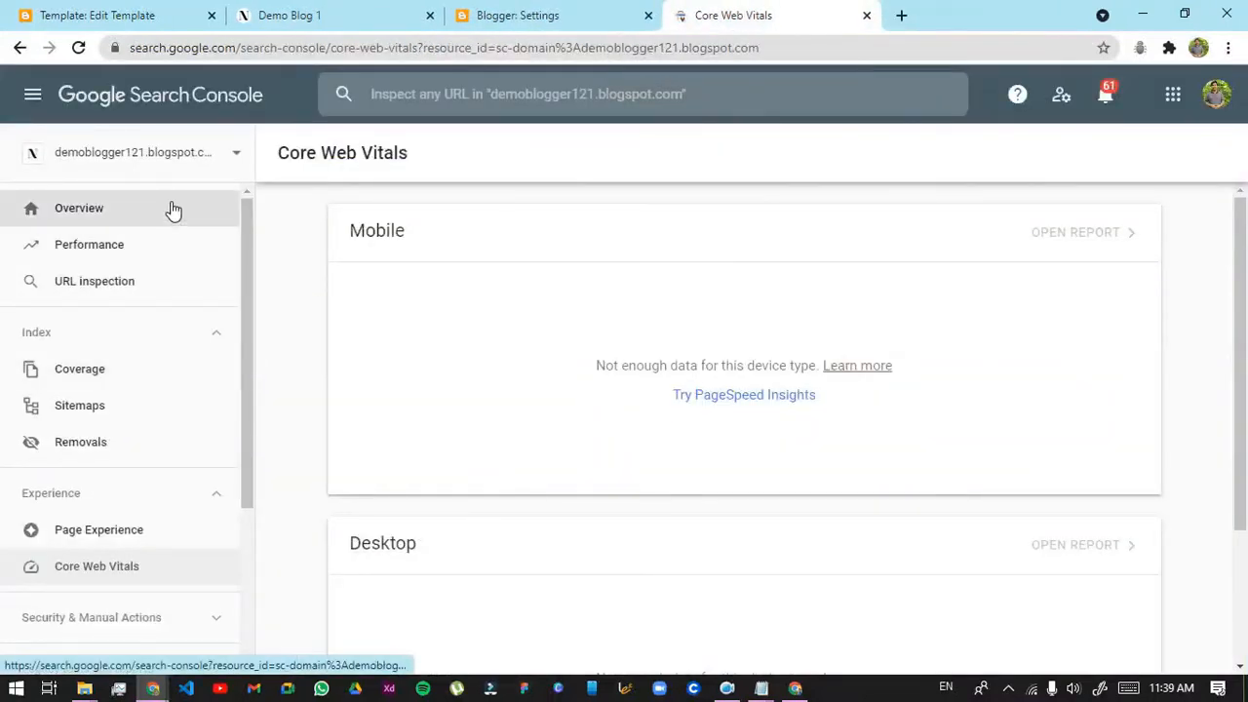
Return to Blogger and leave the theme's HTML editor, discarding the unsaved changes
{"action": "left_click", "coordinate": [88, 16]}
{"action": "left_click", "coordinate": [331, 14]}
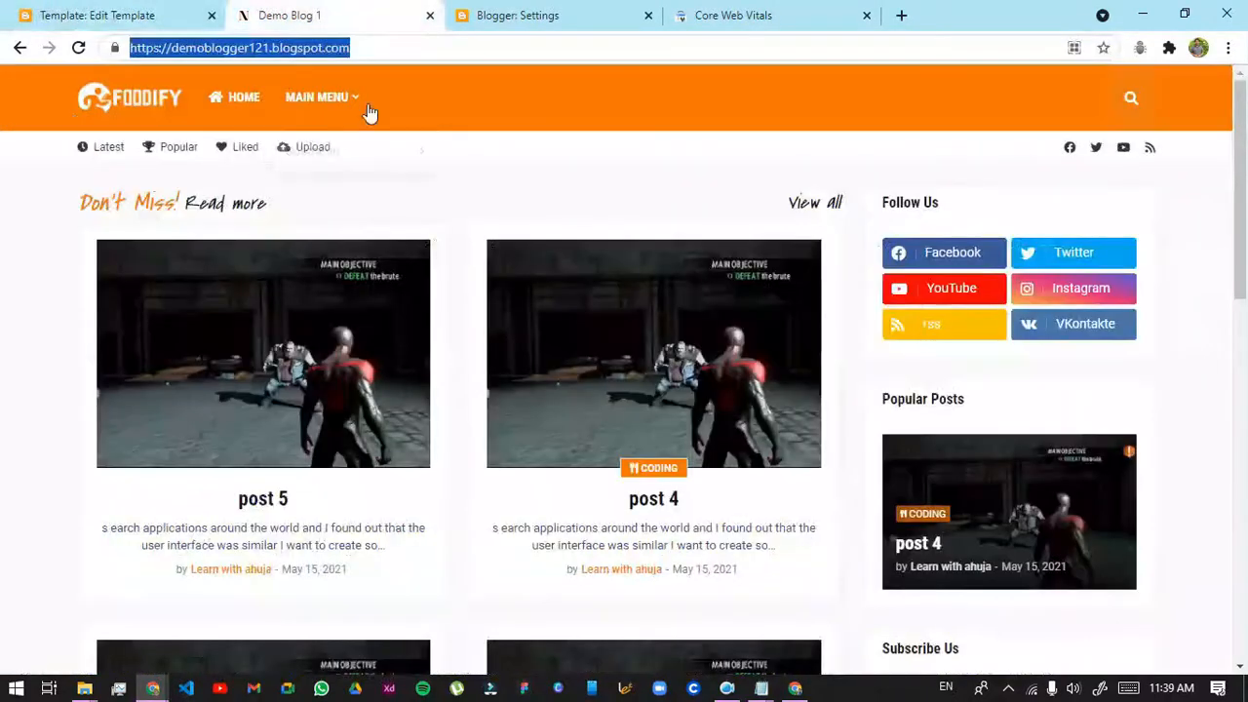
{"action": "left_click", "coordinate": [73, 16]}
{"action": "left_click", "coordinate": [33, 94]}
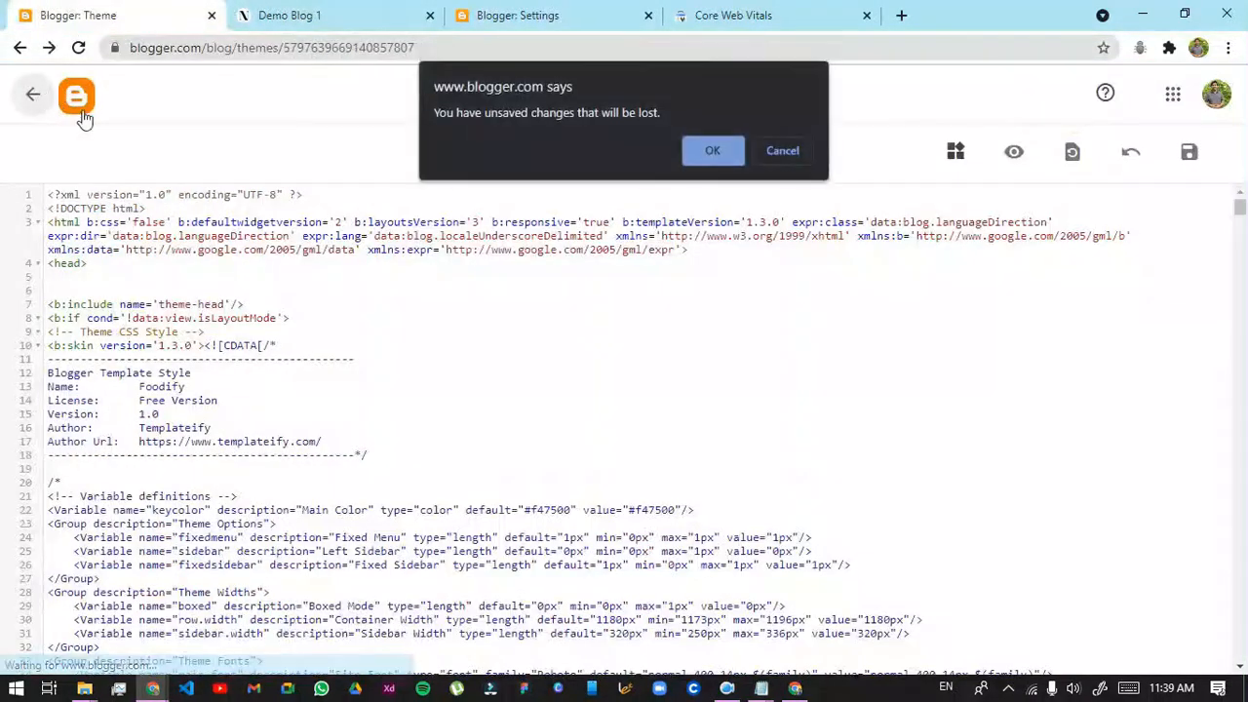
{"action": "left_click", "coordinate": [704, 154]}
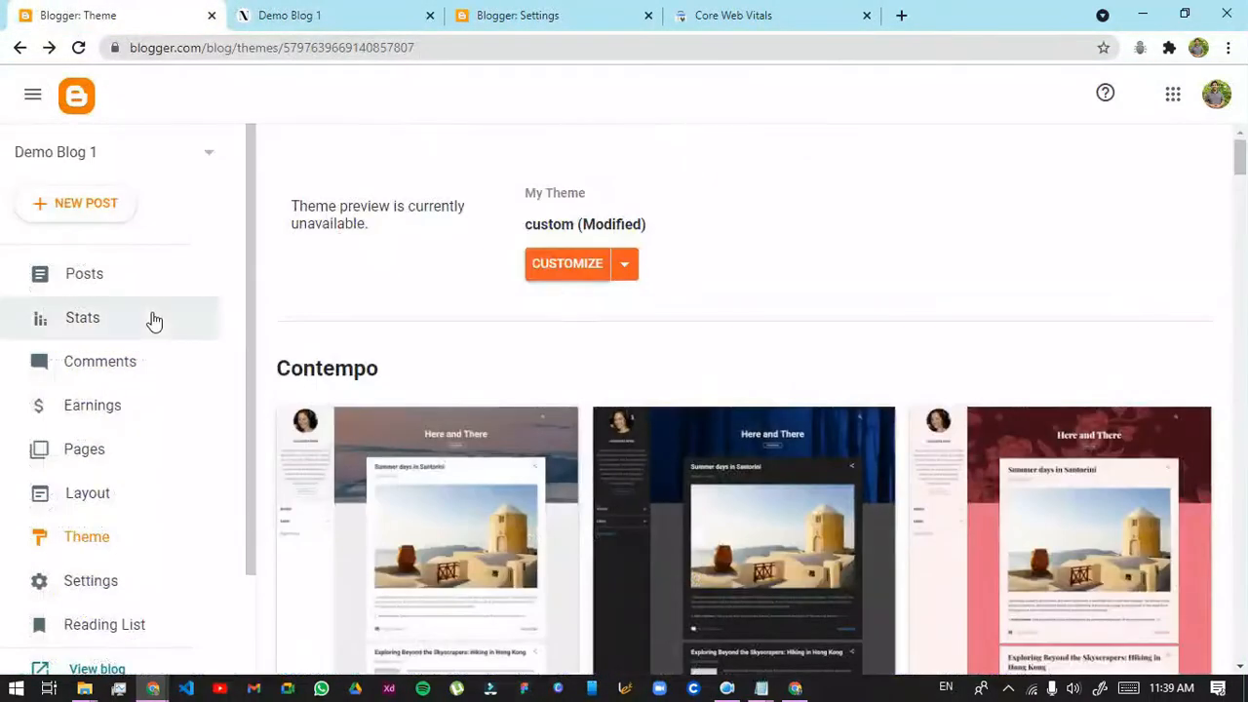
Check the blog address in Demo Blog 1's publishing settings, and cancel the address dialog without editing it
{"action": "left_click", "coordinate": [148, 283]}
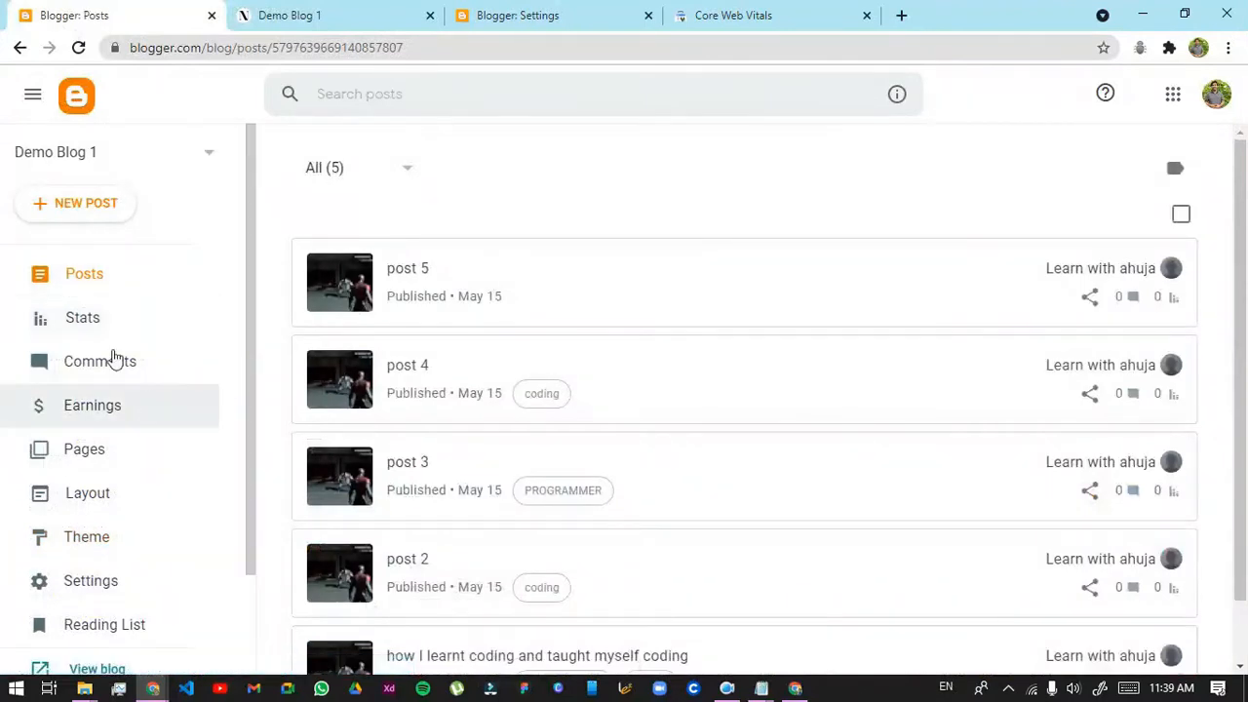
{"action": "left_click", "coordinate": [78, 167]}
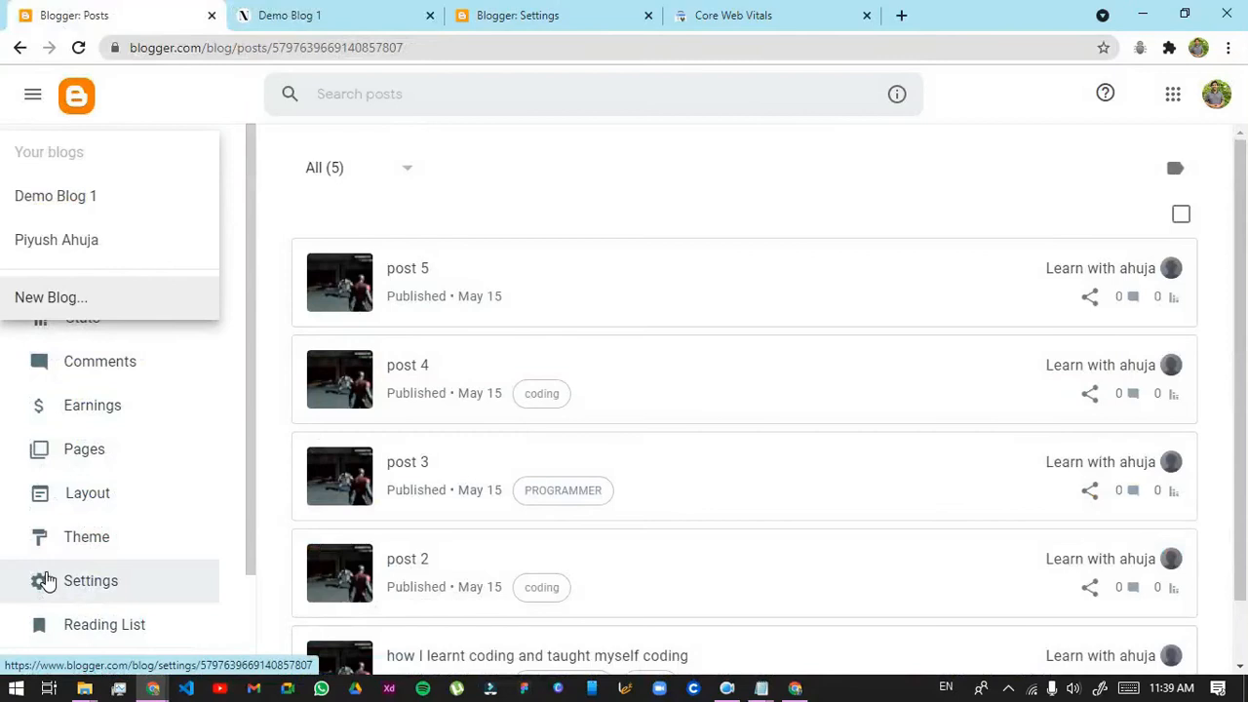
{"action": "left_click", "coordinate": [46, 581]}
{"action": "scroll", "coordinate": [520, 440], "scroll_direction": "down", "scroll_amount": 4}
{"action": "scroll", "coordinate": [520, 440], "scroll_direction": "down", "scroll_amount": 2}
{"action": "left_click", "coordinate": [445, 288]}
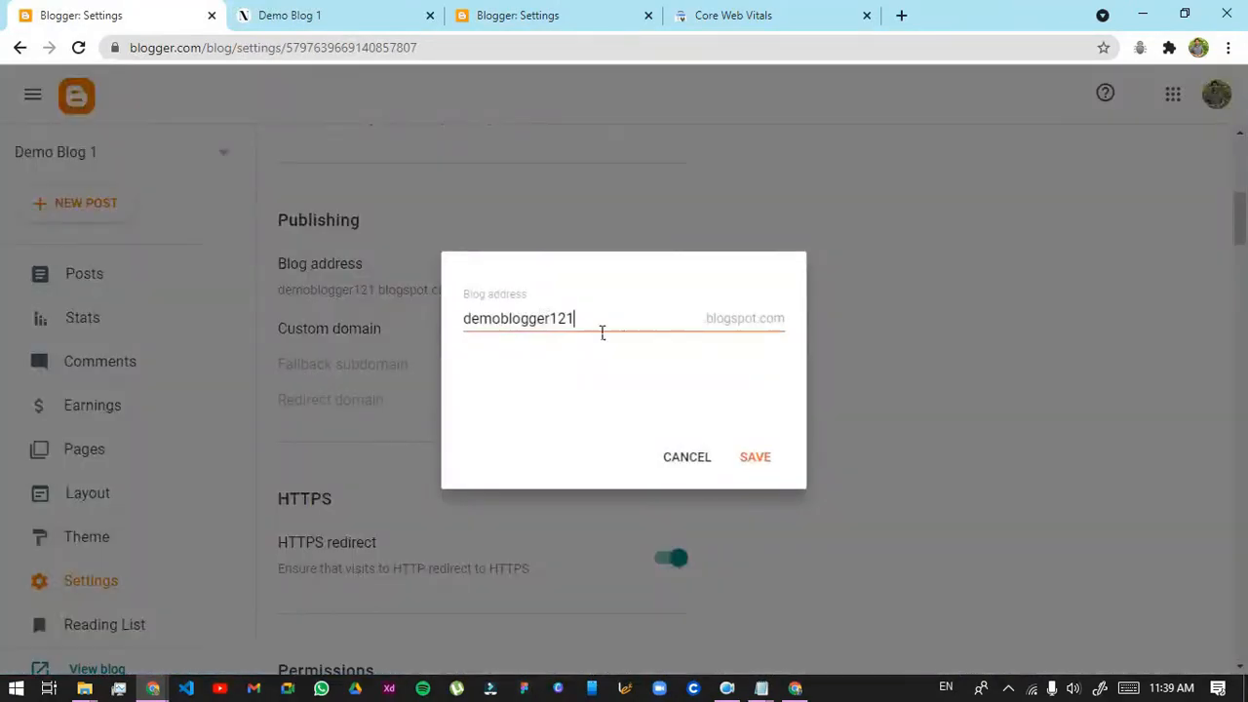
{"action": "left_click", "coordinate": [801, 320]}
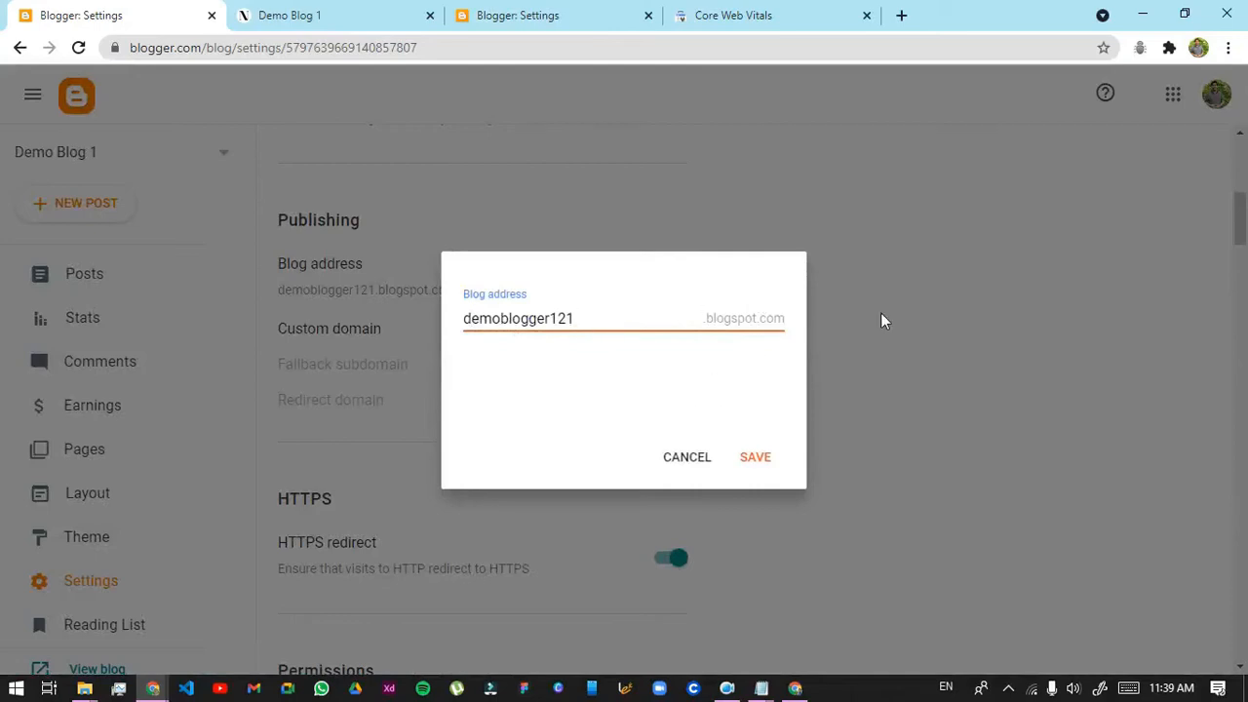
{"action": "left_click", "coordinate": [687, 458]}
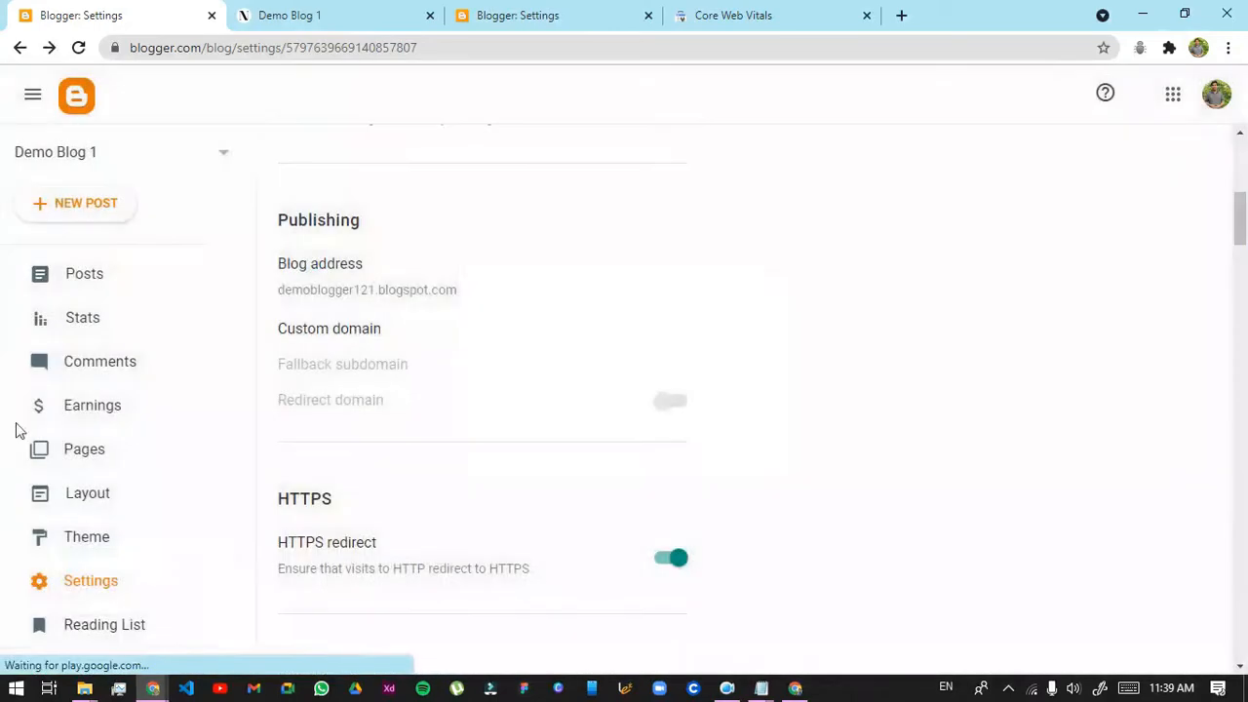
{"action": "left_click", "coordinate": [257, 14]}
{"action": "left_click", "coordinate": [254, 47]}
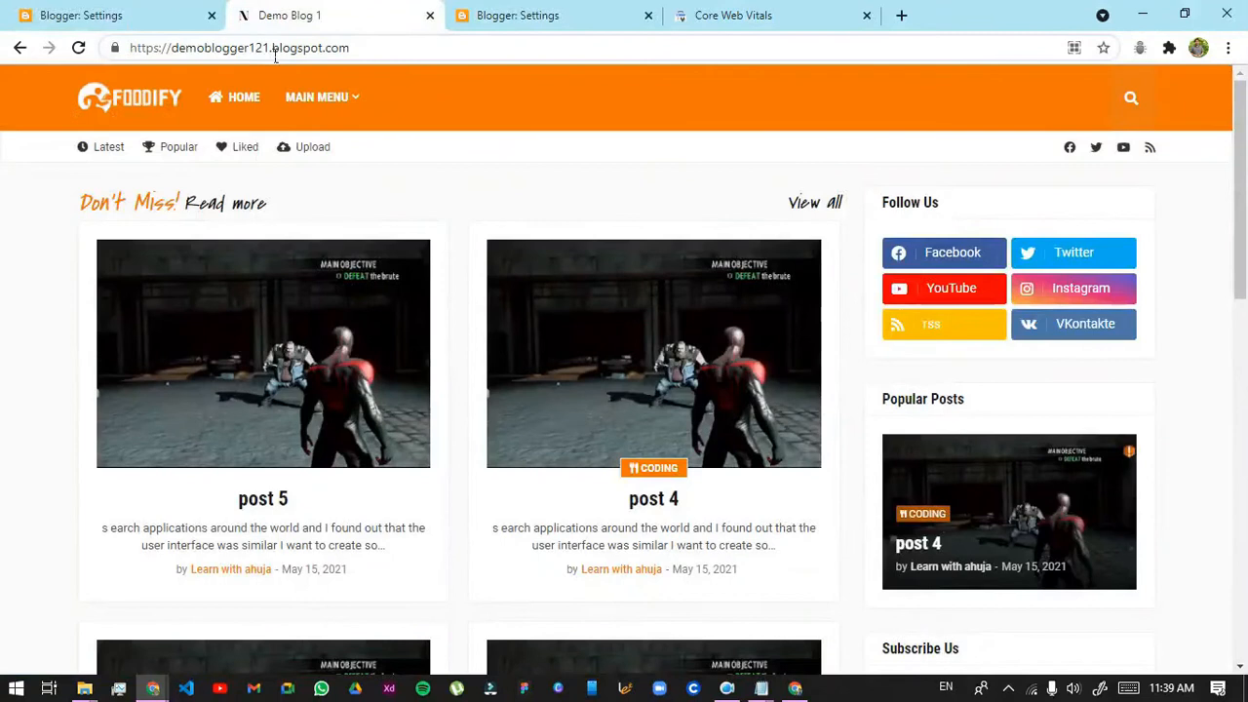
{"action": "key", "text": "ctrl+a"}
{"action": "key", "text": "ctrl+c"}
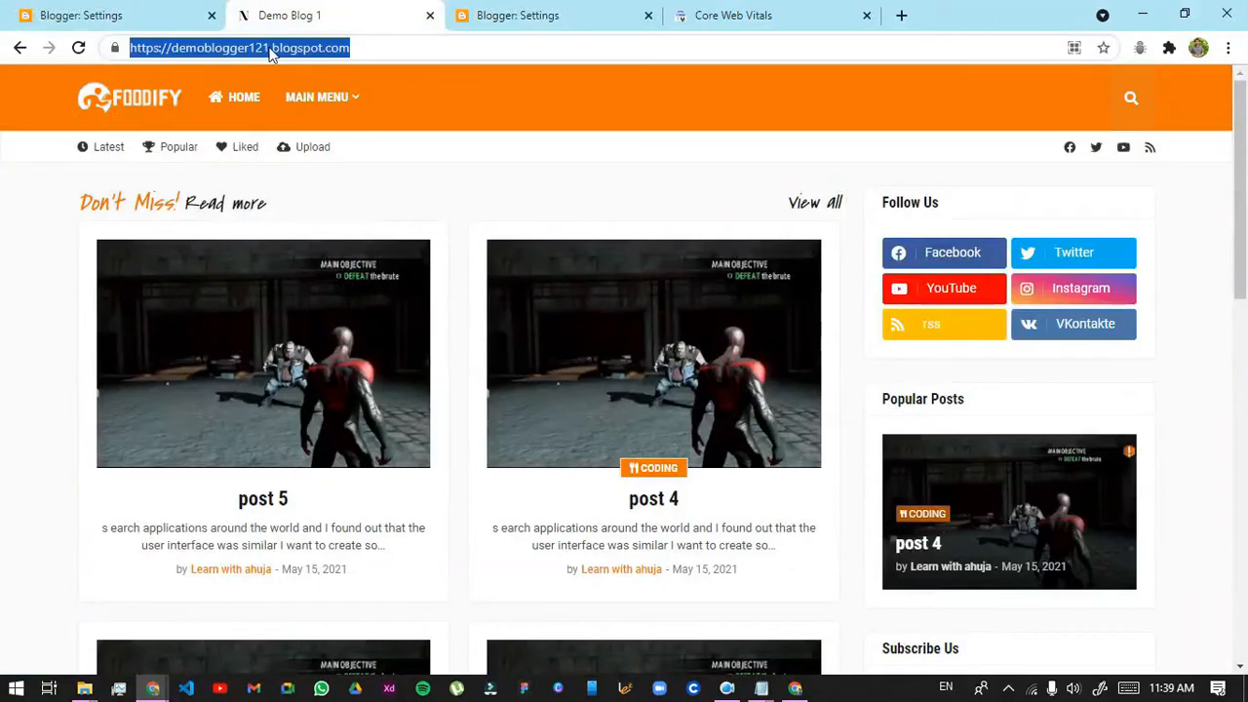
Search Google for "sitemap generator" in a new browser tab
{"action": "left_click", "coordinate": [898, 18]}
{"action": "type", "text": "sitema"}
{"action": "key", "text": "Down"}
{"action": "key", "text": "Down"}
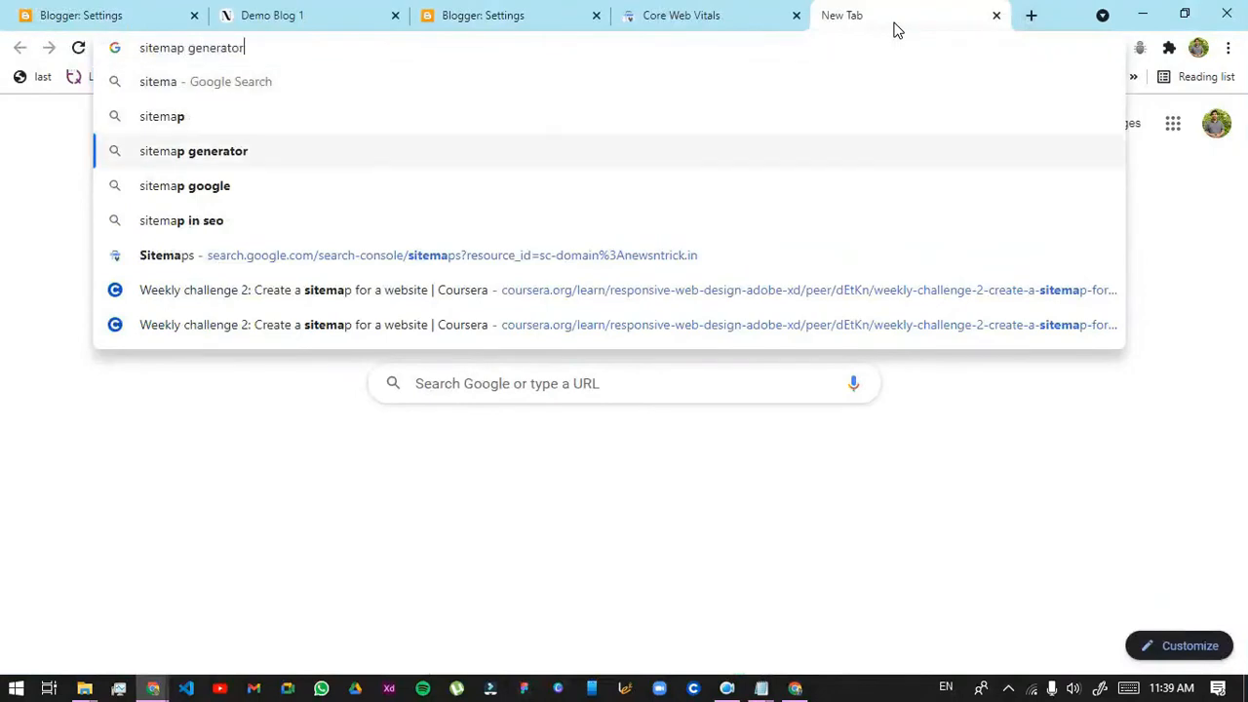
{"action": "key", "text": "Return"}
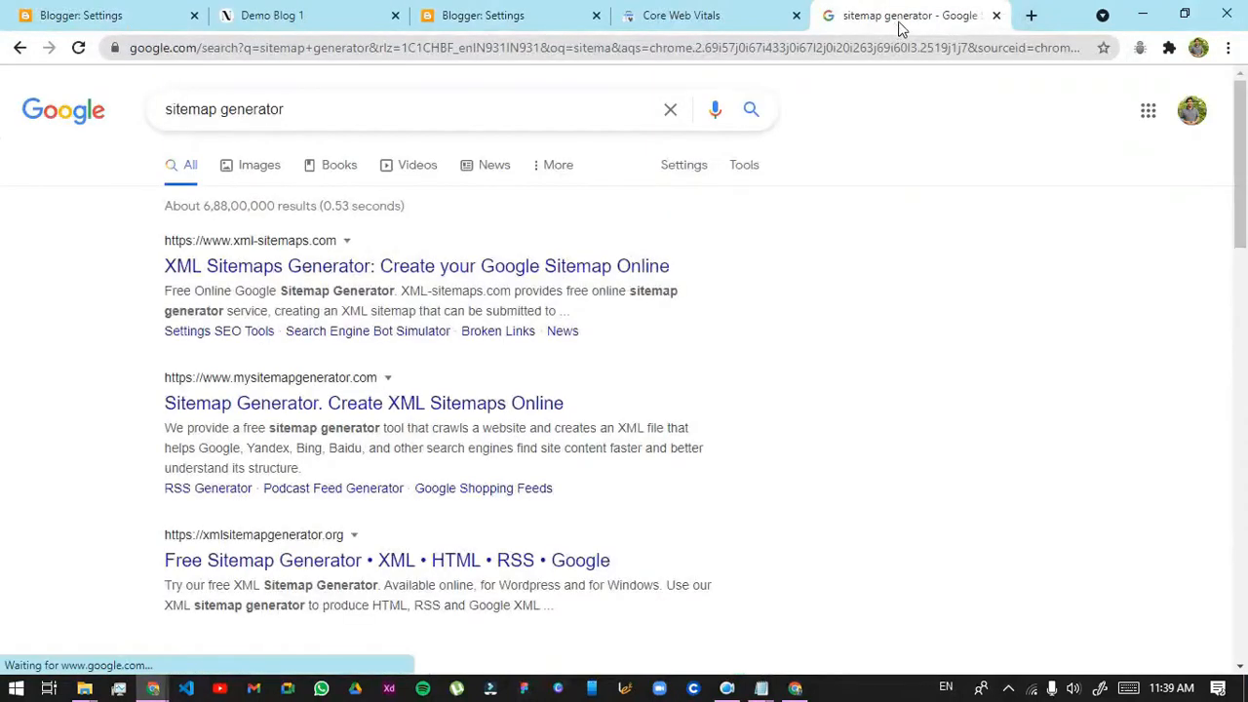
Look at the xml-sitemaps.com and mysitemapgenerator.com sites from the search results, returning to the results after each
{"action": "left_click", "coordinate": [246, 264]}
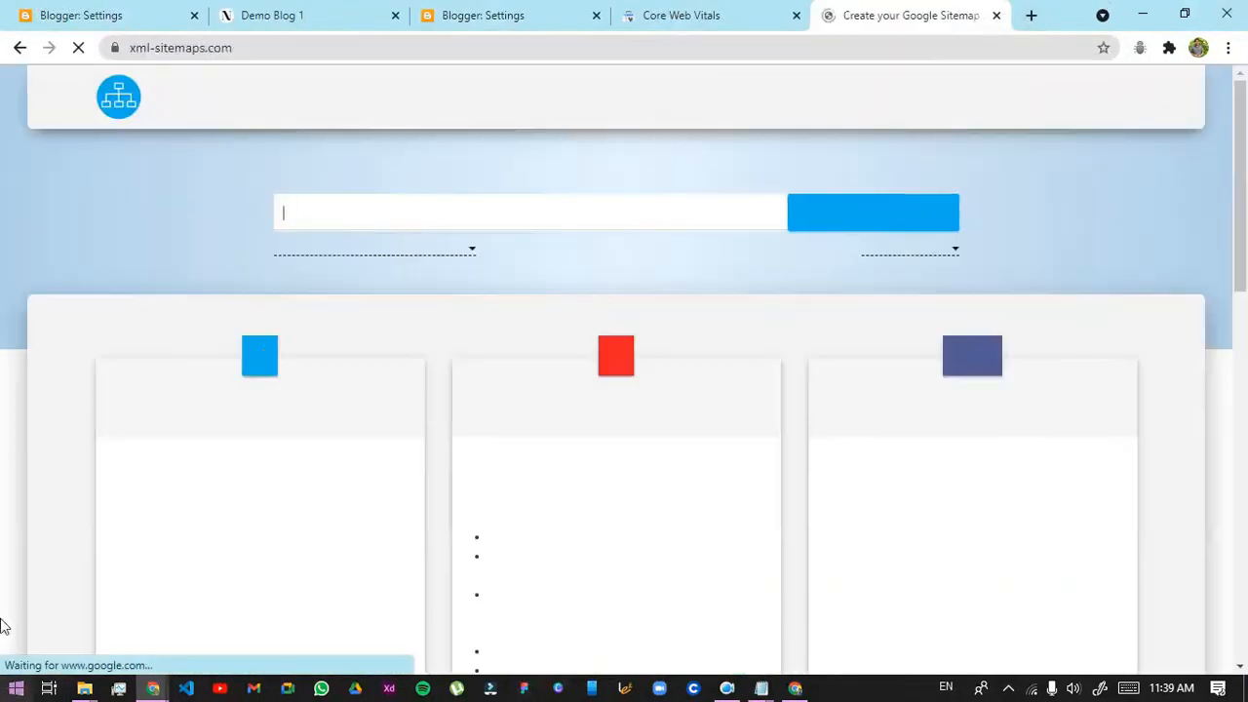
{"action": "left_click", "coordinate": [19, 47]}
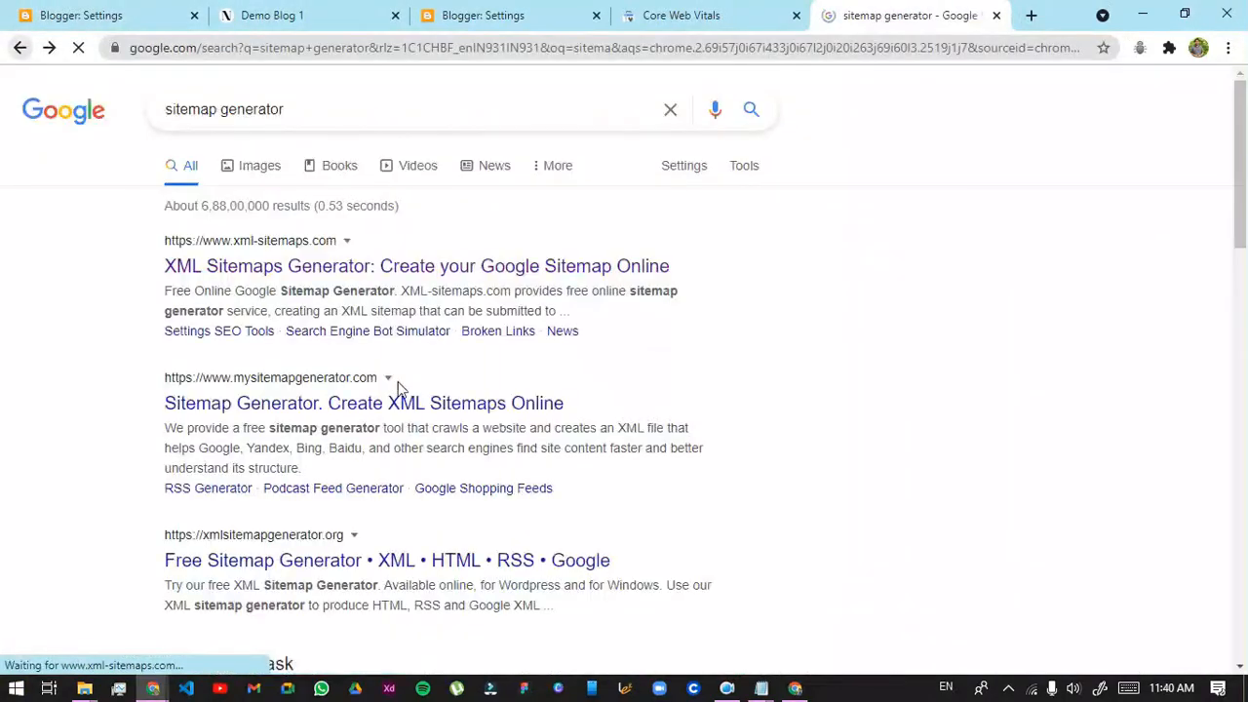
{"action": "scroll", "coordinate": [381, 410], "scroll_direction": "down", "scroll_amount": 2}
{"action": "scroll", "coordinate": [356, 450], "scroll_direction": "down", "scroll_amount": 4}
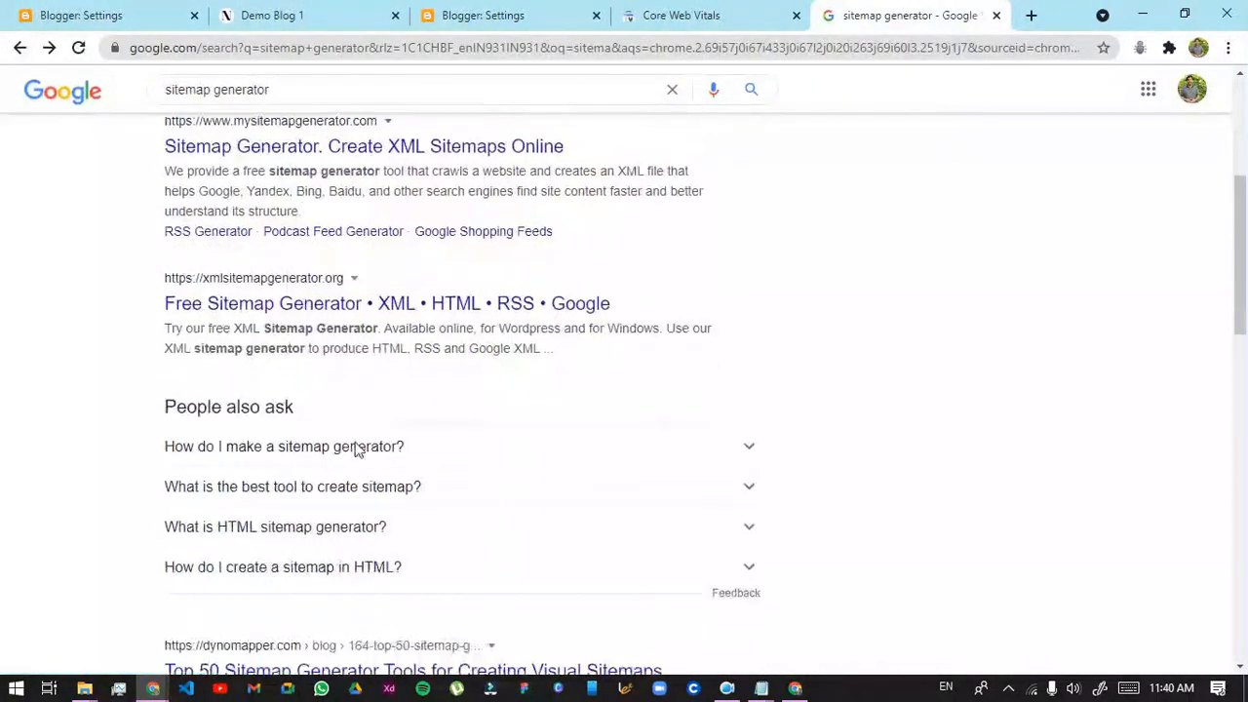
{"action": "scroll", "coordinate": [356, 445], "scroll_direction": "up", "scroll_amount": 4}
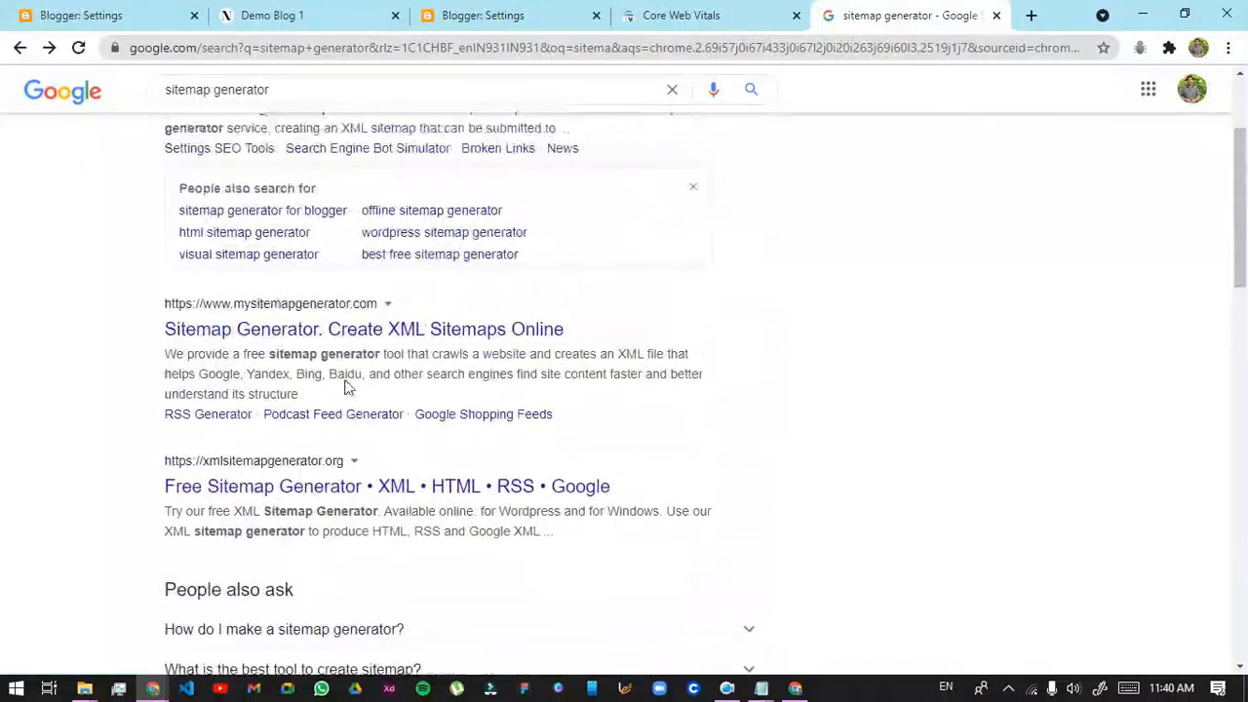
{"action": "left_click", "coordinate": [325, 331]}
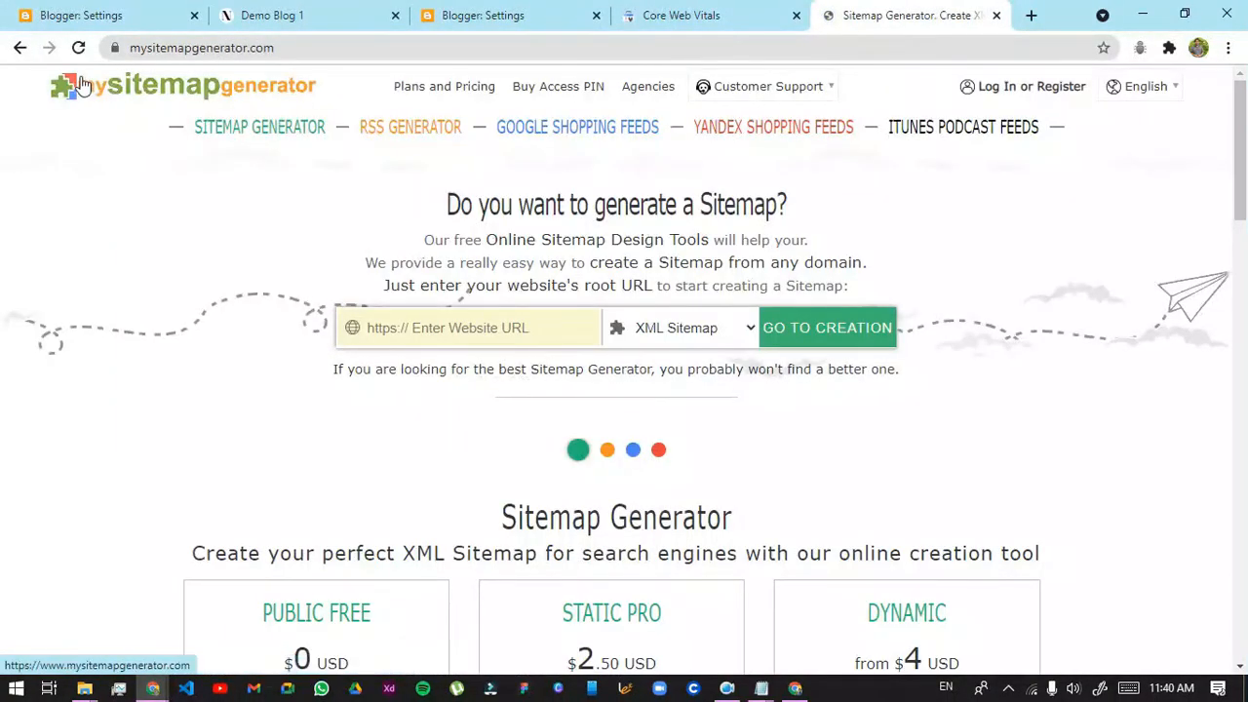
{"action": "left_click", "coordinate": [20, 47]}
{"action": "scroll", "coordinate": [264, 148], "scroll_direction": "down", "scroll_amount": 2}
{"action": "scroll", "coordinate": [273, 151], "scroll_direction": "up", "scroll_amount": 2}
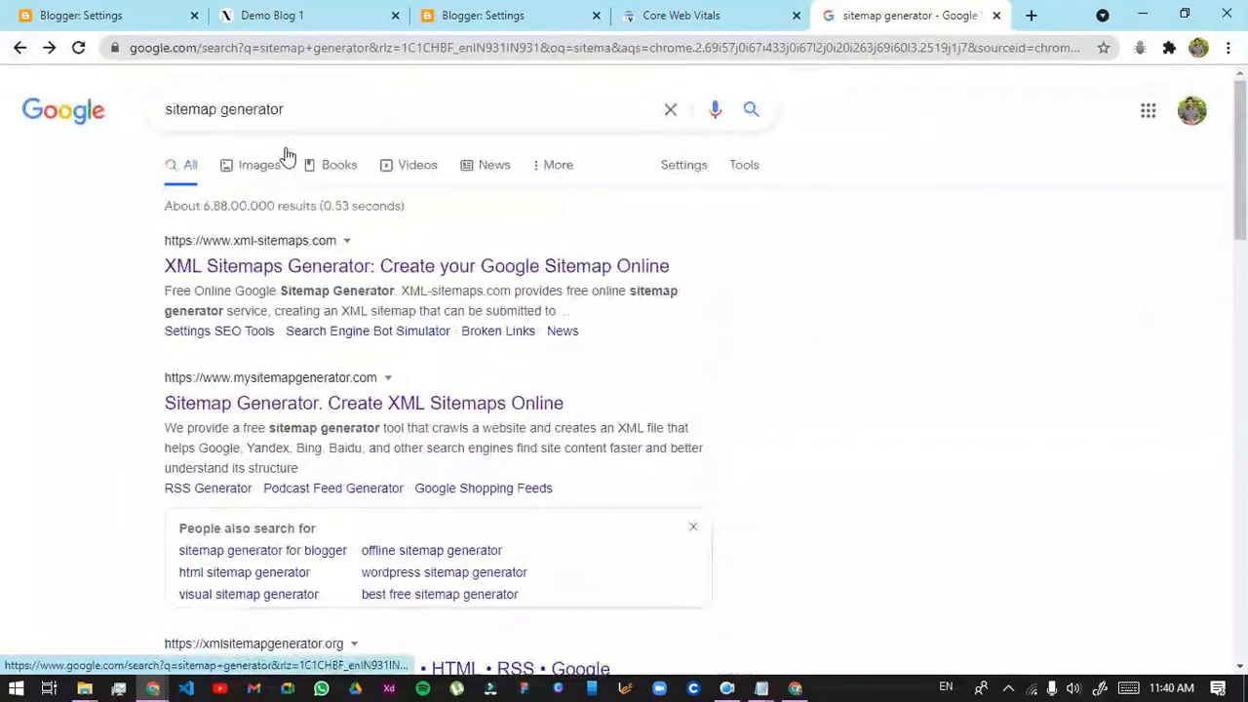
Refine the Google search to "sitemap generator blogger" and open the labnol.org Blogger Sitemap result
{"action": "left_click", "coordinate": [321, 112]}
{"action": "type", "text": "blogger"}
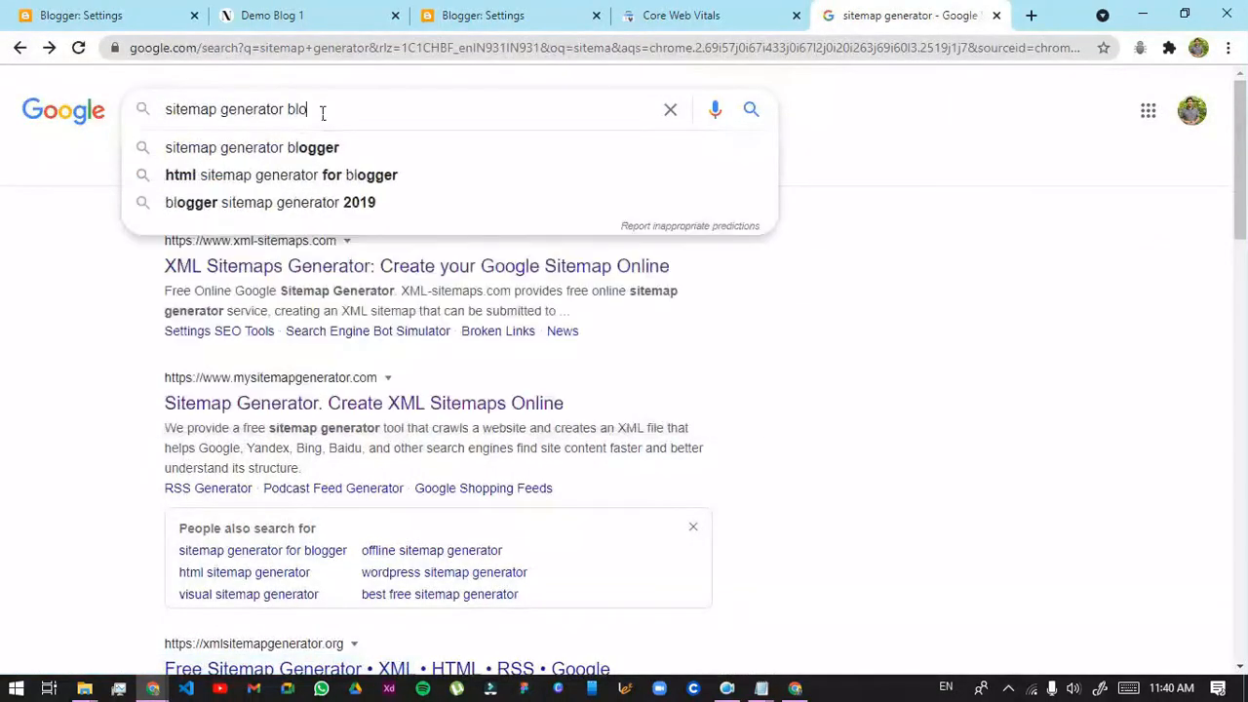
{"action": "key", "text": "Return"}
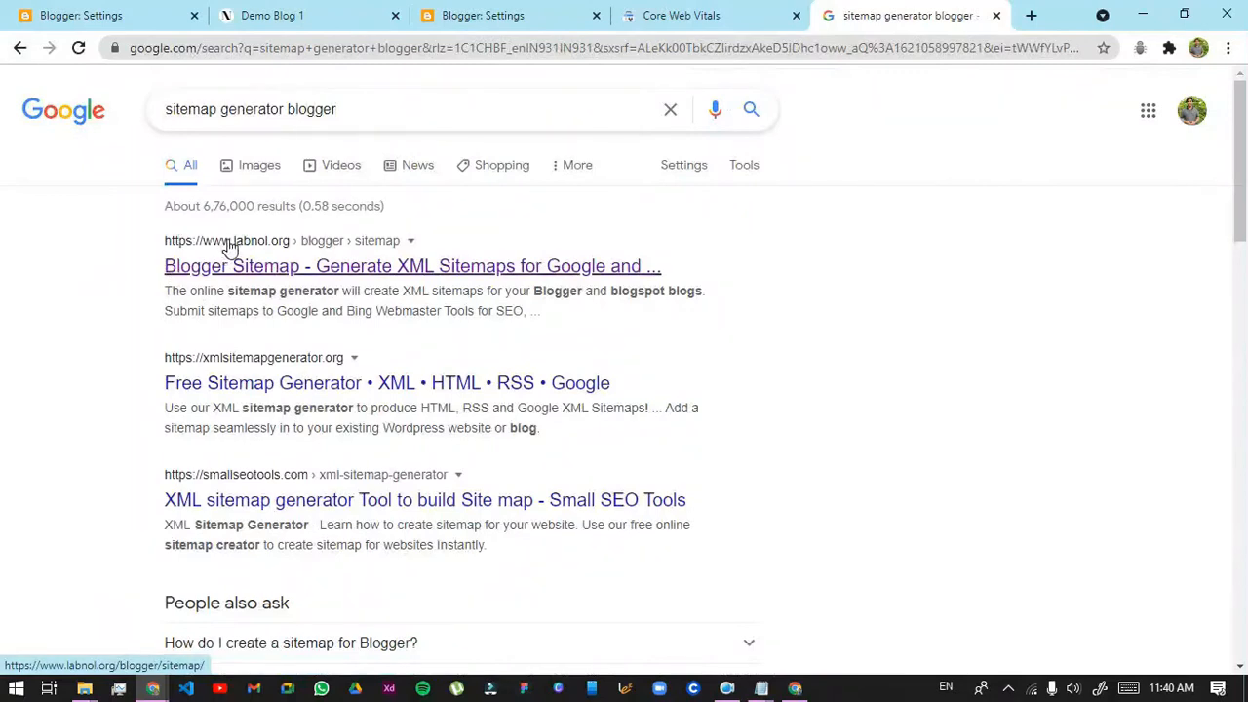
{"action": "left_click", "coordinate": [305, 244]}
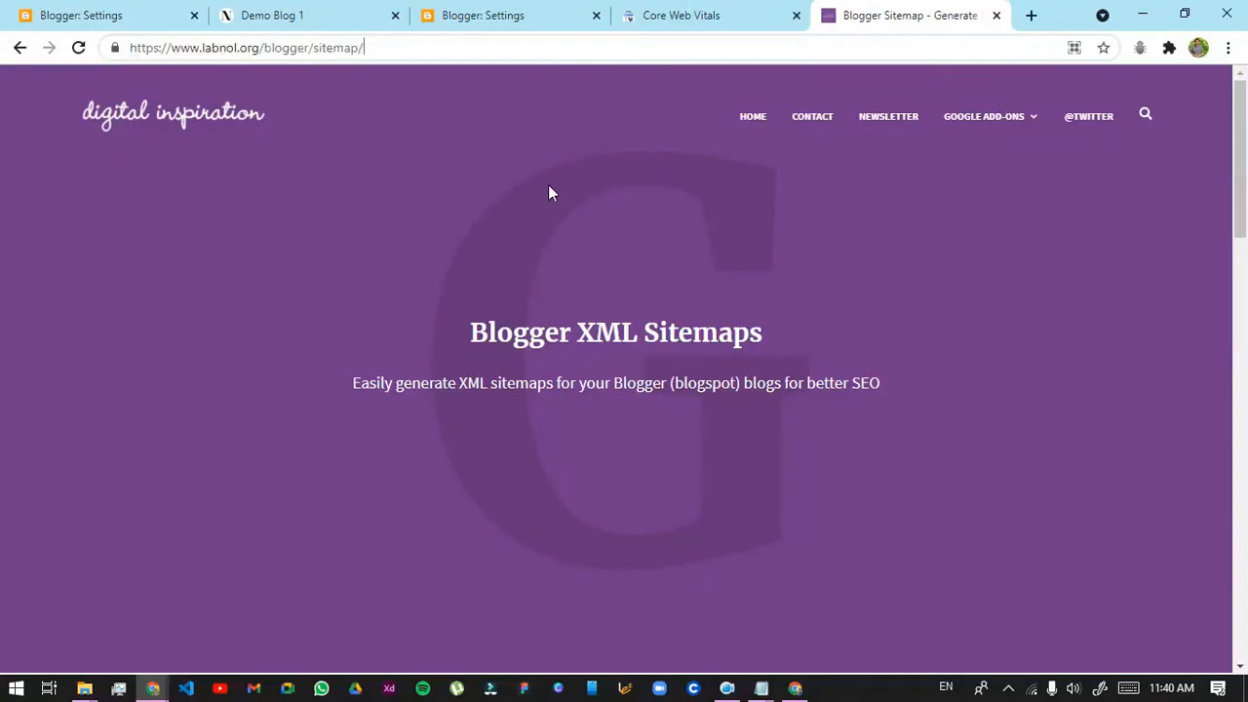
{"action": "scroll", "coordinate": [641, 501], "scroll_direction": "down", "scroll_amount": 5}
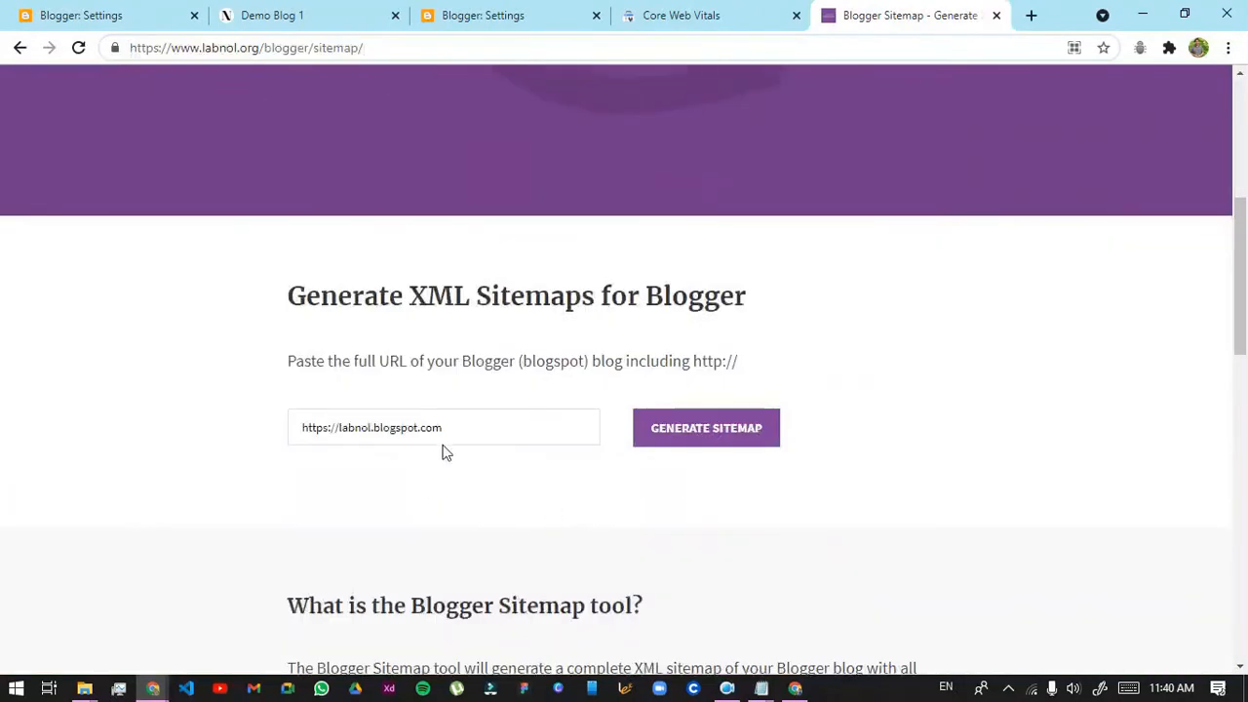
{"action": "triple_click", "coordinate": [443, 429]}
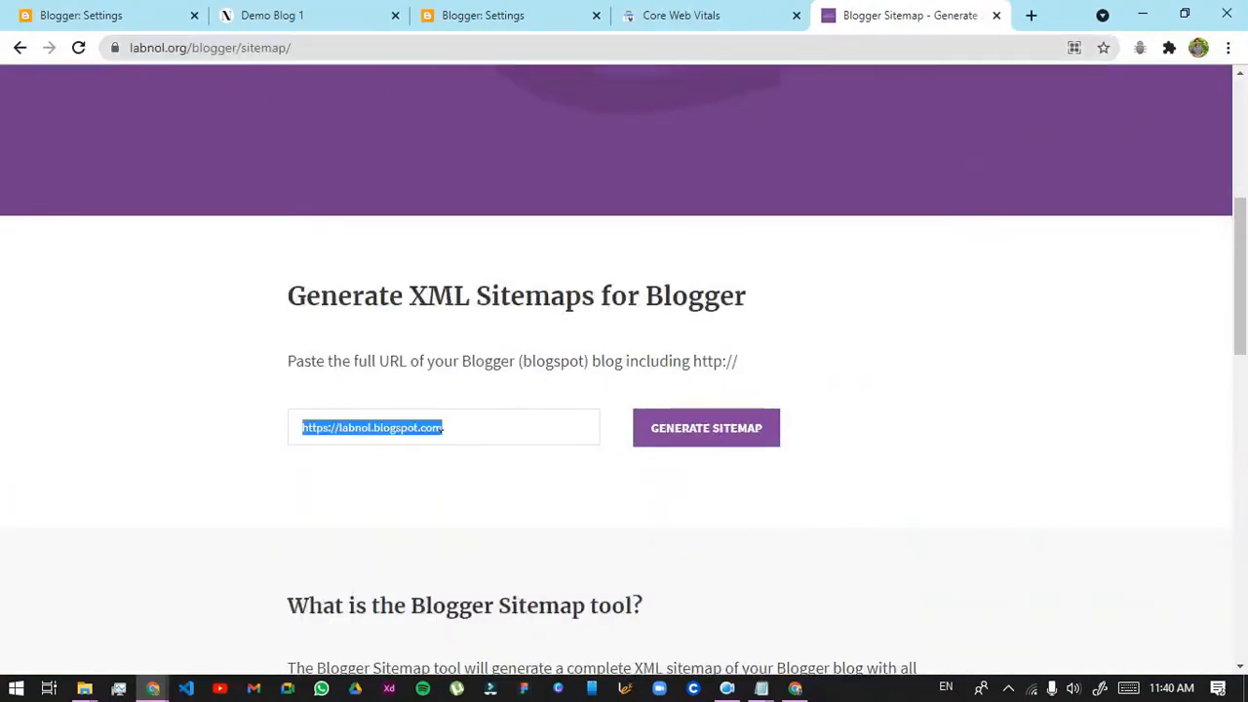
{"action": "key", "text": "ctrl+v"}
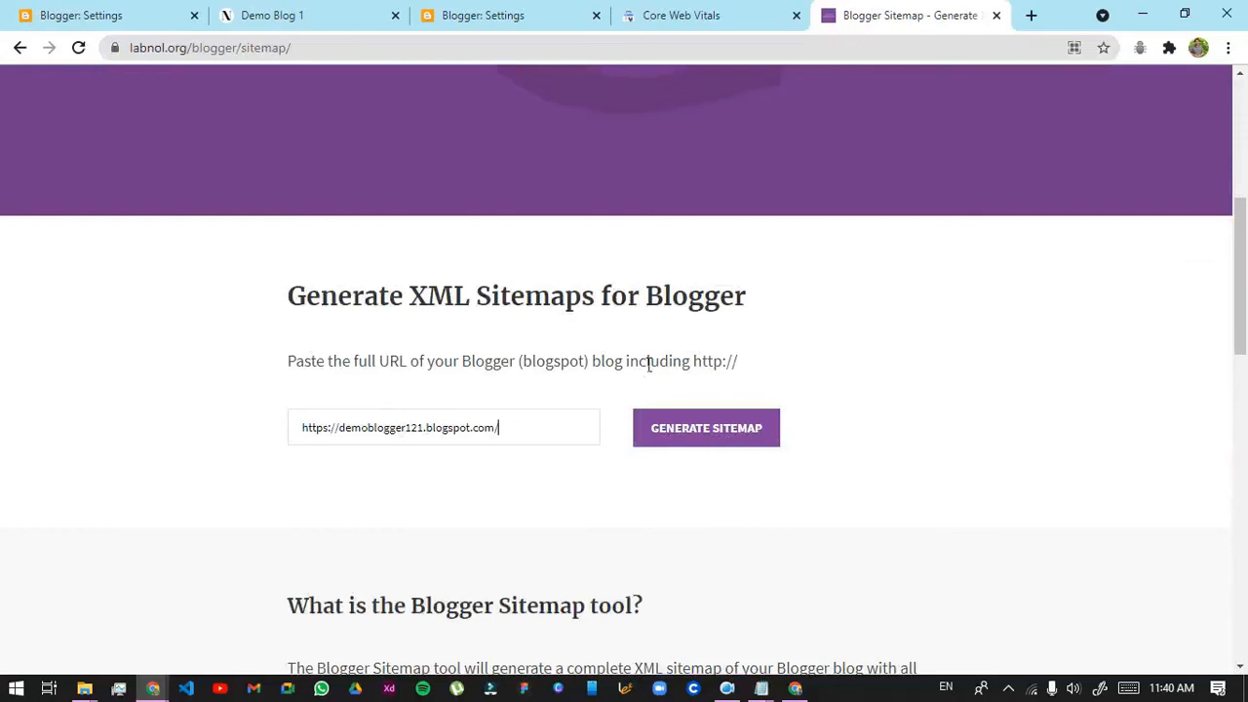
{"action": "scroll", "coordinate": [642, 367], "scroll_direction": "up", "scroll_amount": 4}
{"action": "left_click", "coordinate": [457, 49]}
{"action": "key", "text": "ctrl+c"}
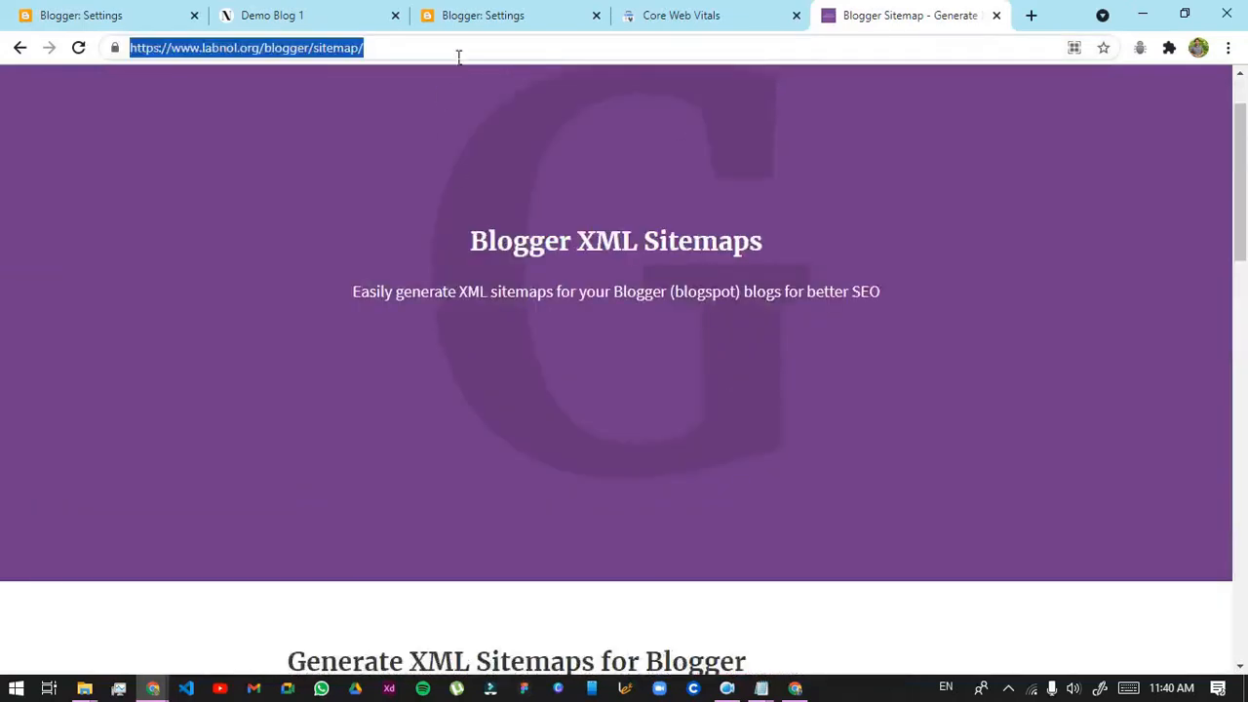
{"action": "left_click", "coordinate": [762, 689]}
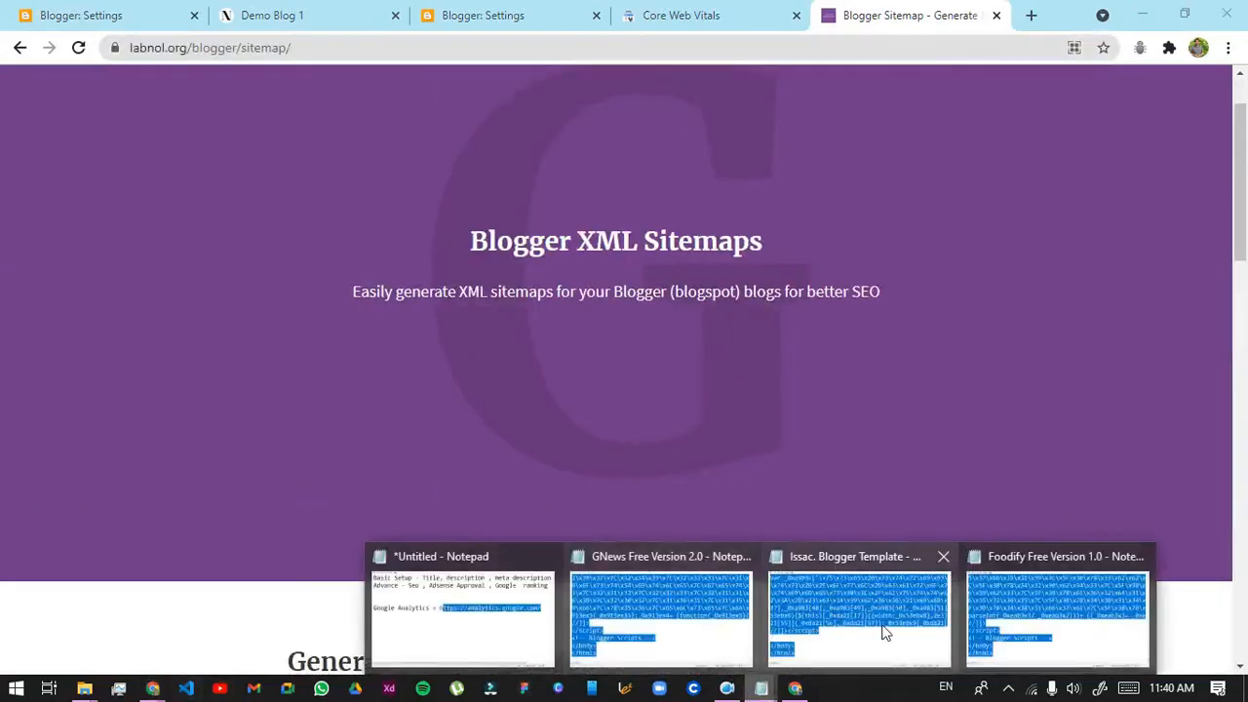
{"action": "left_click", "coordinate": [523, 630]}
{"action": "left_click", "coordinate": [1235, 338]}
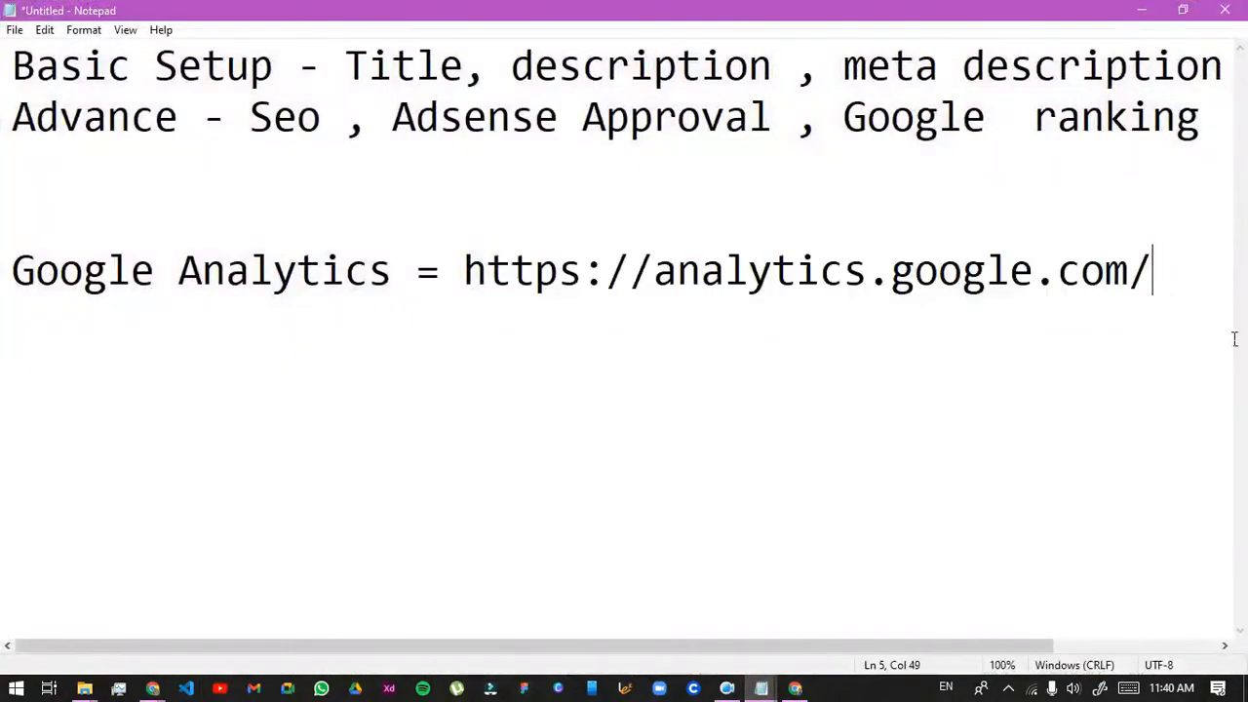
{"action": "key", "text": "ctrl+v"}
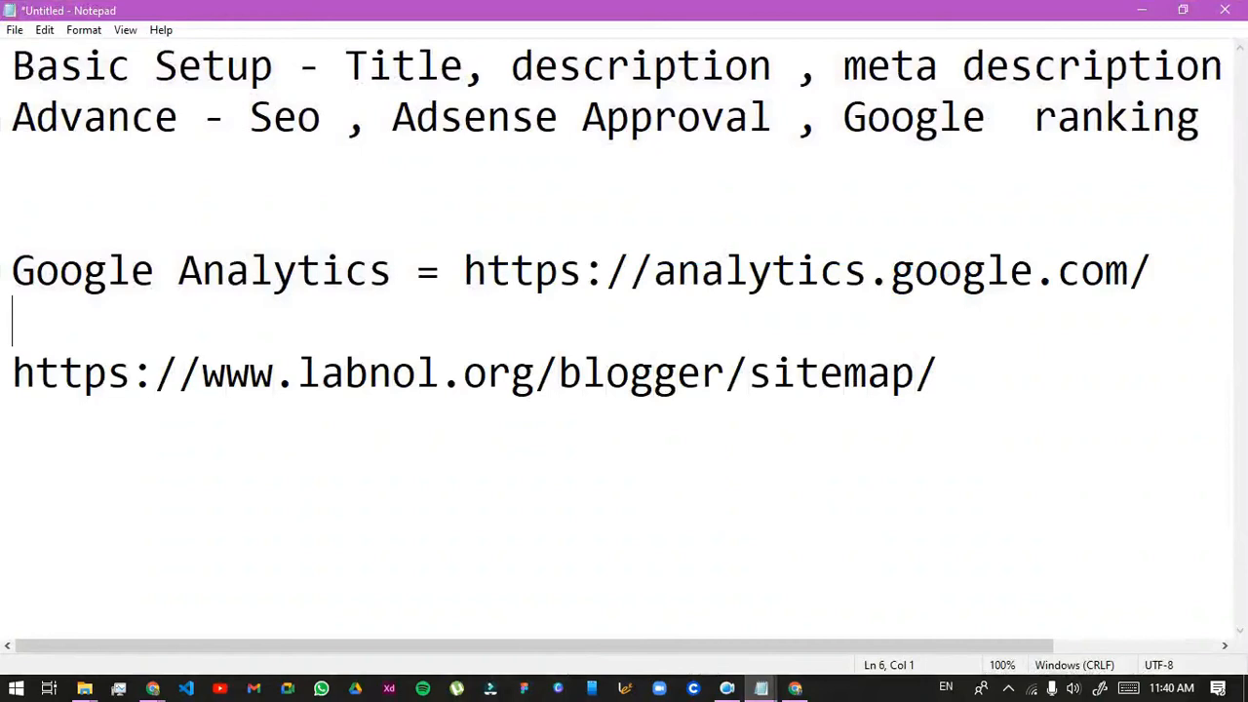
{"action": "type", "text": "Sitemap "}
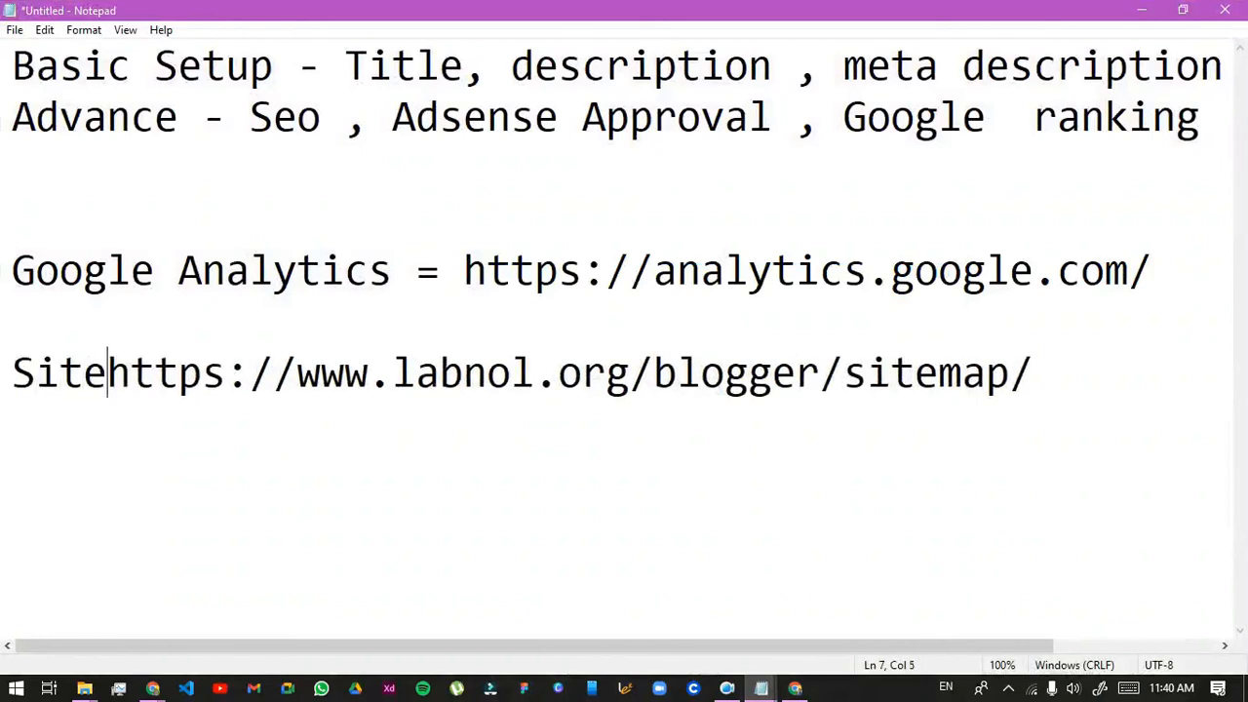
{"action": "type", "text": "Generato"}
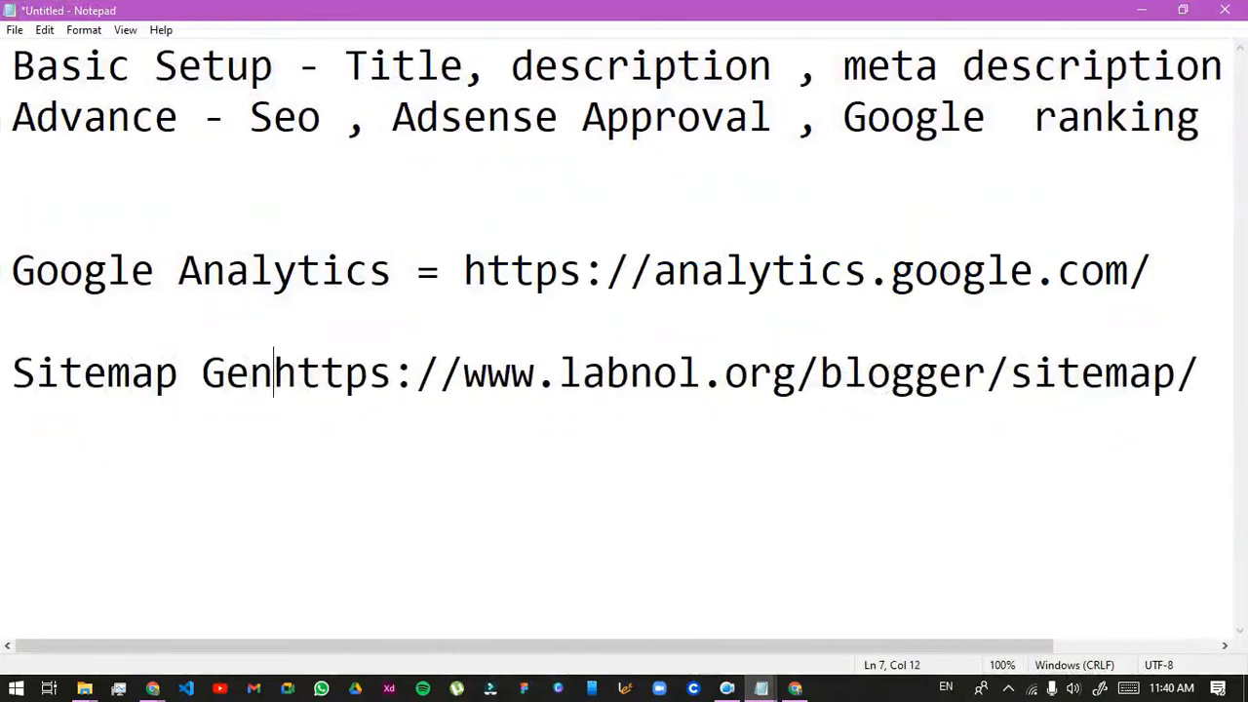
{"action": "type", "text": "r "}
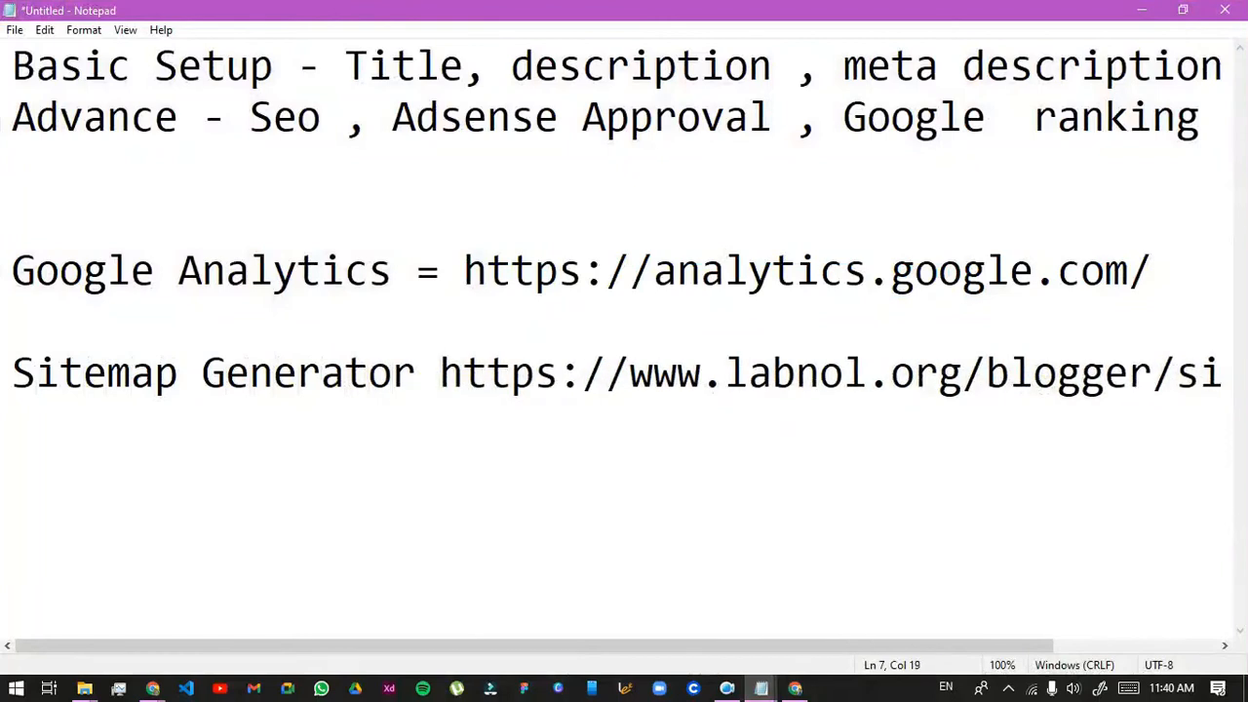
{"action": "type", "text": "="}
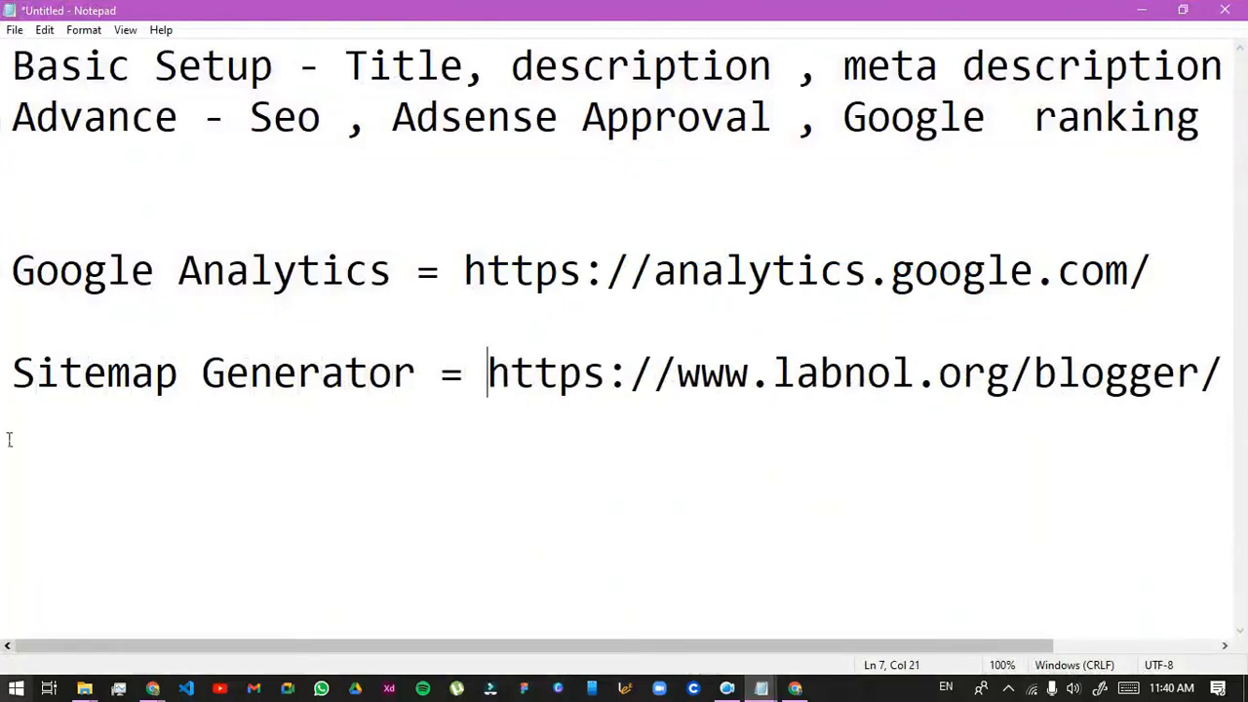
Return to the labnol page in Chrome and generate the XML sitemap for the demoblogger121 blog
{"action": "mouse_move", "coordinate": [153, 689]}
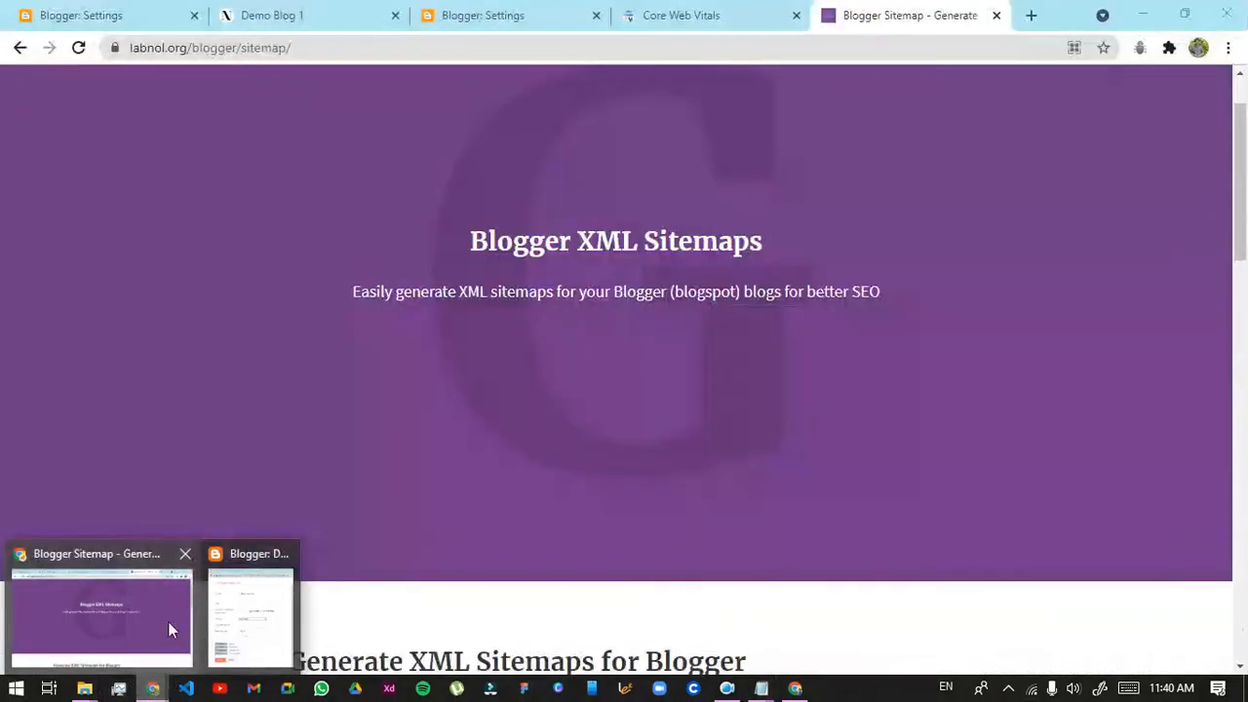
{"action": "left_click", "coordinate": [168, 621]}
{"action": "scroll", "coordinate": [458, 384], "scroll_direction": "down", "scroll_amount": 2}
{"action": "scroll", "coordinate": [454, 397], "scroll_direction": "down", "scroll_amount": 3}
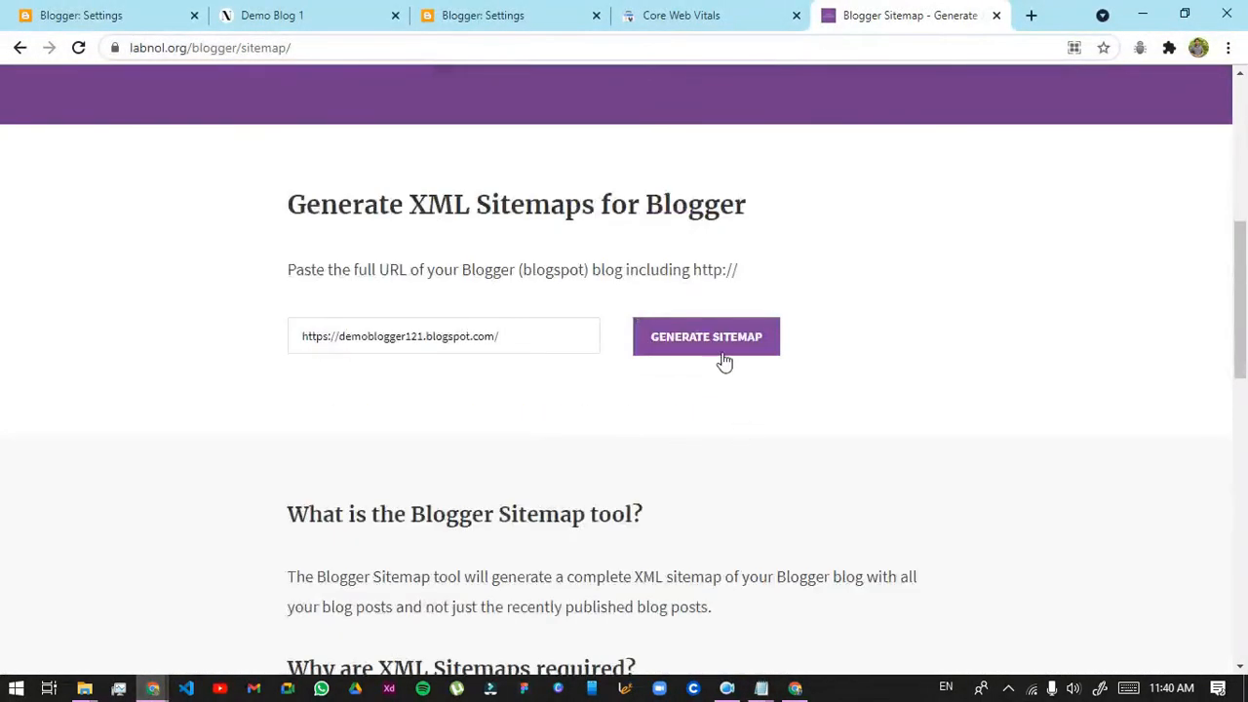
{"action": "left_click", "coordinate": [715, 359]}
{"action": "left_click", "coordinate": [706, 357]}
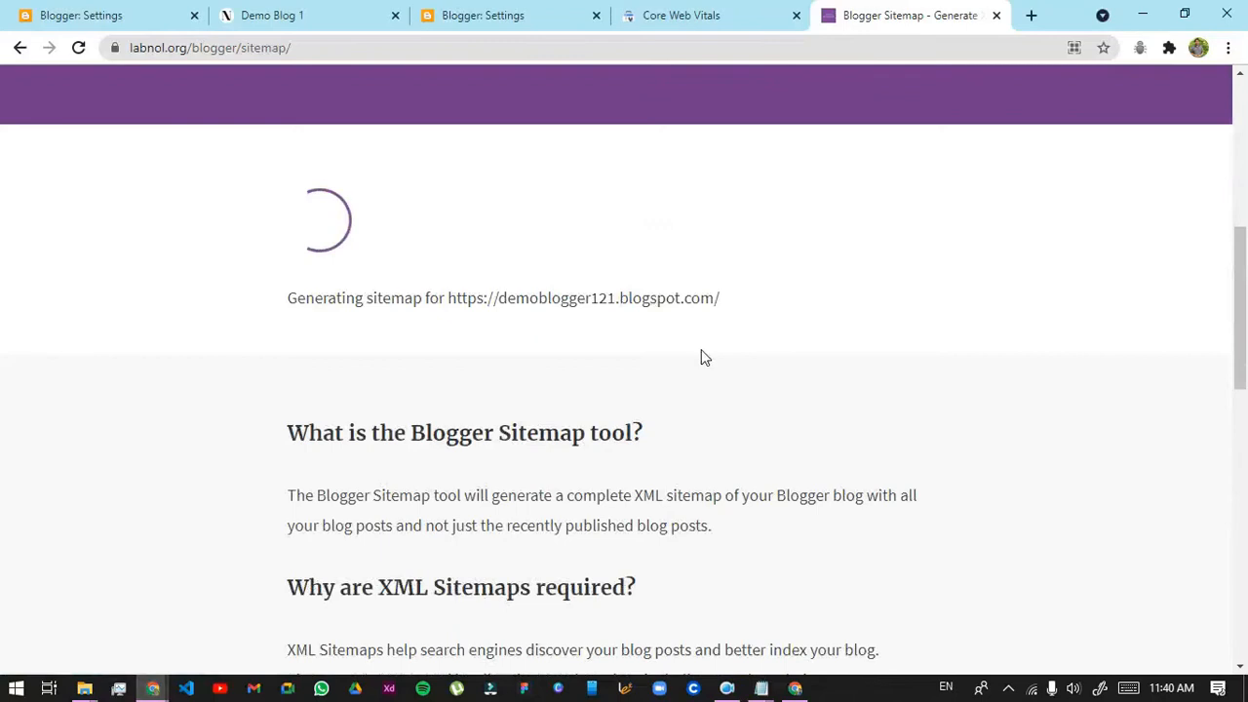
Copy the entire generated sitemap text, from the "# Blogger Sitemap" comment through the end of the Sitemap line
{"action": "left_click_drag", "start_coordinate": [314, 369], "coordinate": [953, 523]}
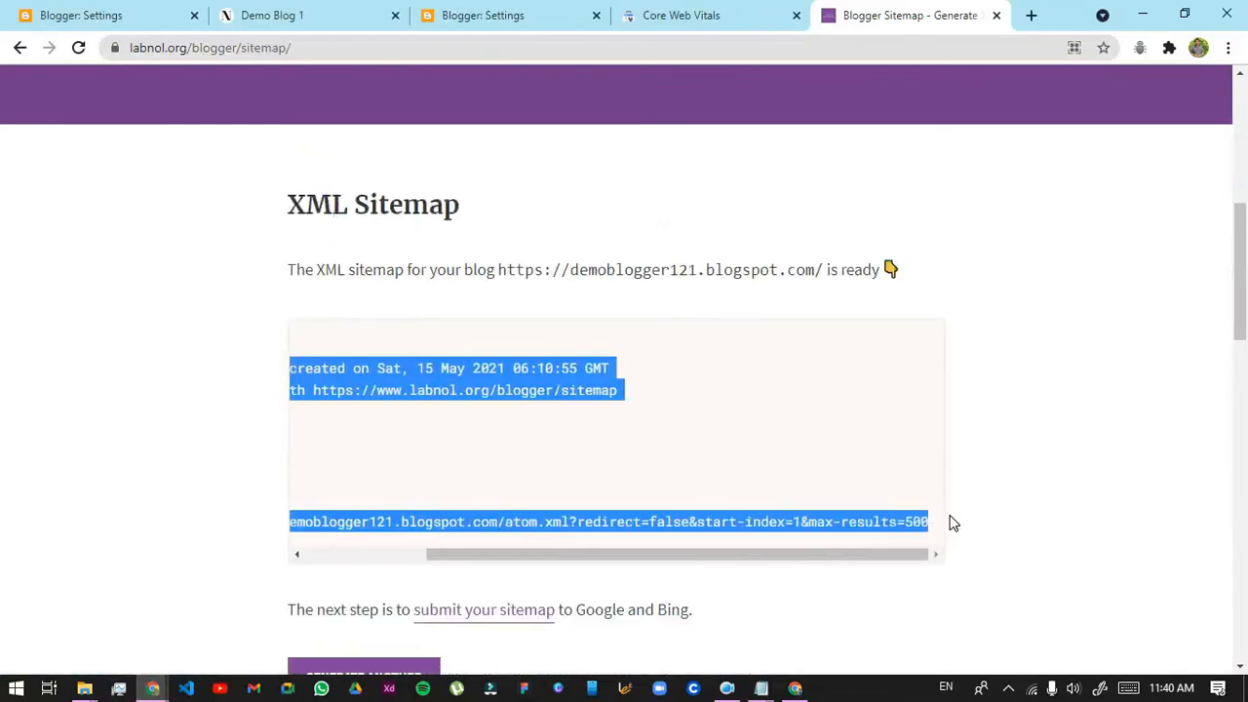
{"action": "right_click", "coordinate": [568, 404]}
{"action": "left_click", "coordinate": [595, 411]}
{"action": "left_click_drag", "start_coordinate": [669, 553], "coordinate": [433, 542]}
{"action": "scroll", "coordinate": [438, 539], "scroll_direction": "down", "scroll_amount": 4}
{"action": "scroll", "coordinate": [811, 393], "scroll_direction": "up", "scroll_amount": 3}
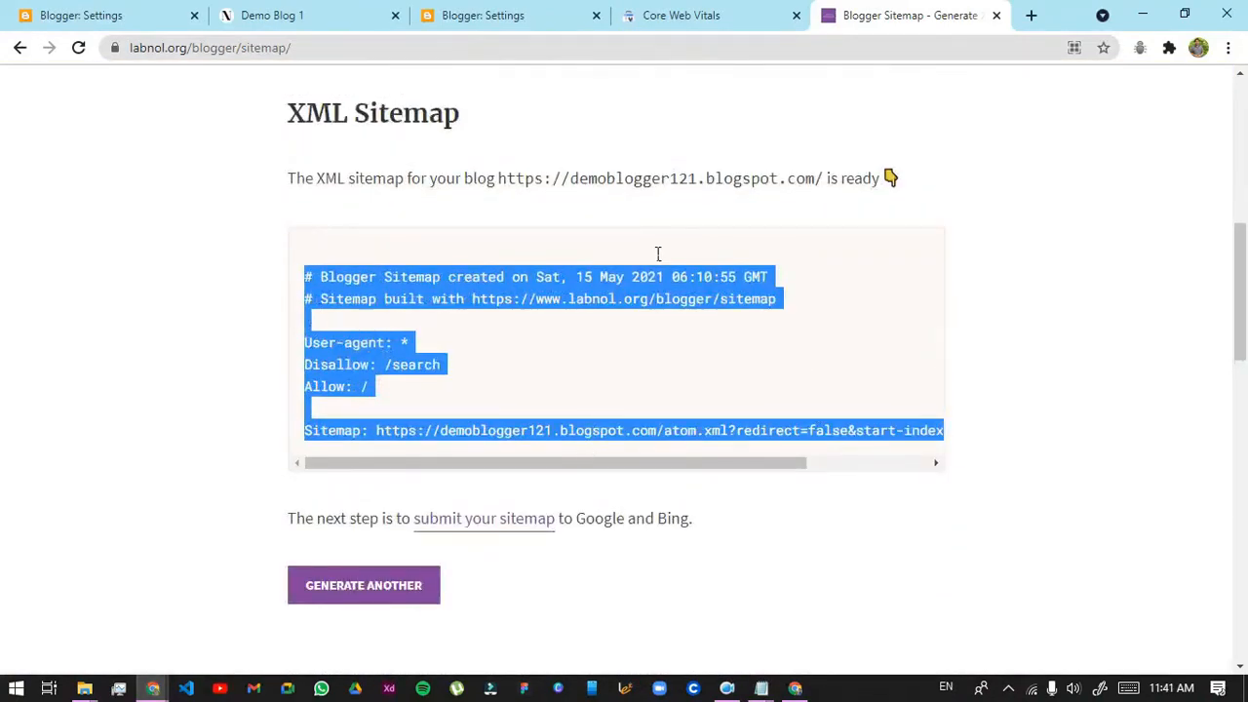
Return to Demo Blog 1's Blogger settings and enable custom robots.txt under Crawlers and indexing
{"action": "left_click", "coordinate": [8, 12]}
{"action": "scroll", "coordinate": [437, 323], "scroll_direction": "down", "scroll_amount": 2}
{"action": "left_click", "coordinate": [89, 492]}
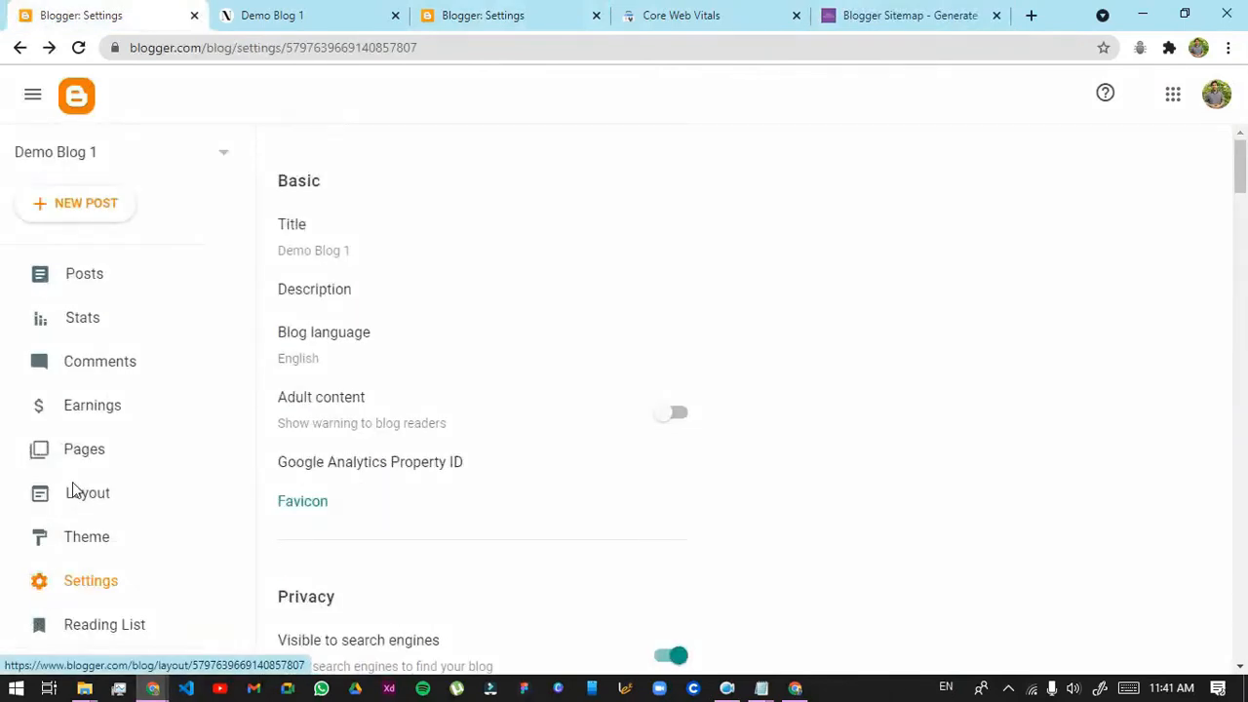
{"action": "scroll", "coordinate": [608, 331], "scroll_direction": "down", "scroll_amount": 6}
{"action": "scroll", "coordinate": [603, 392], "scroll_direction": "down", "scroll_amount": 10}
{"action": "scroll", "coordinate": [603, 393], "scroll_direction": "down", "scroll_amount": 10}
{"action": "scroll", "coordinate": [602, 392], "scroll_direction": "down", "scroll_amount": 7}
{"action": "scroll", "coordinate": [603, 393], "scroll_direction": "down", "scroll_amount": 8}
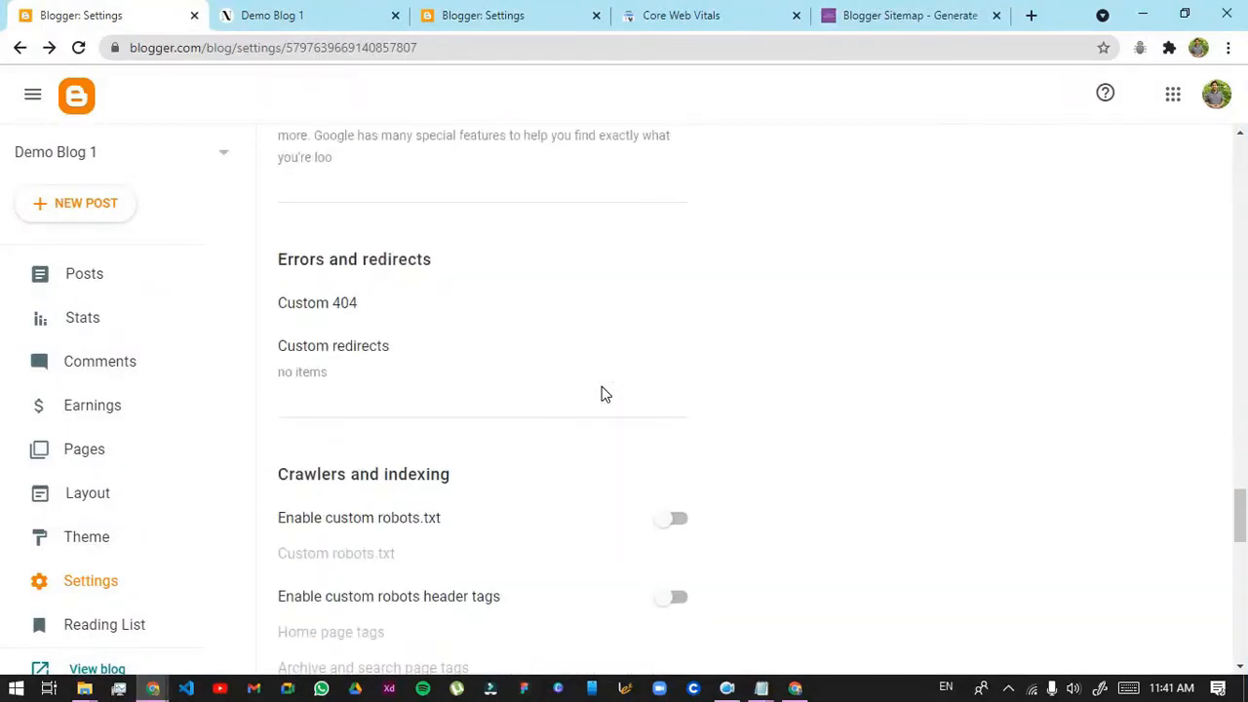
{"action": "scroll", "coordinate": [603, 392], "scroll_direction": "down", "scroll_amount": 2}
{"action": "left_click_drag", "start_coordinate": [278, 302], "coordinate": [458, 302]}
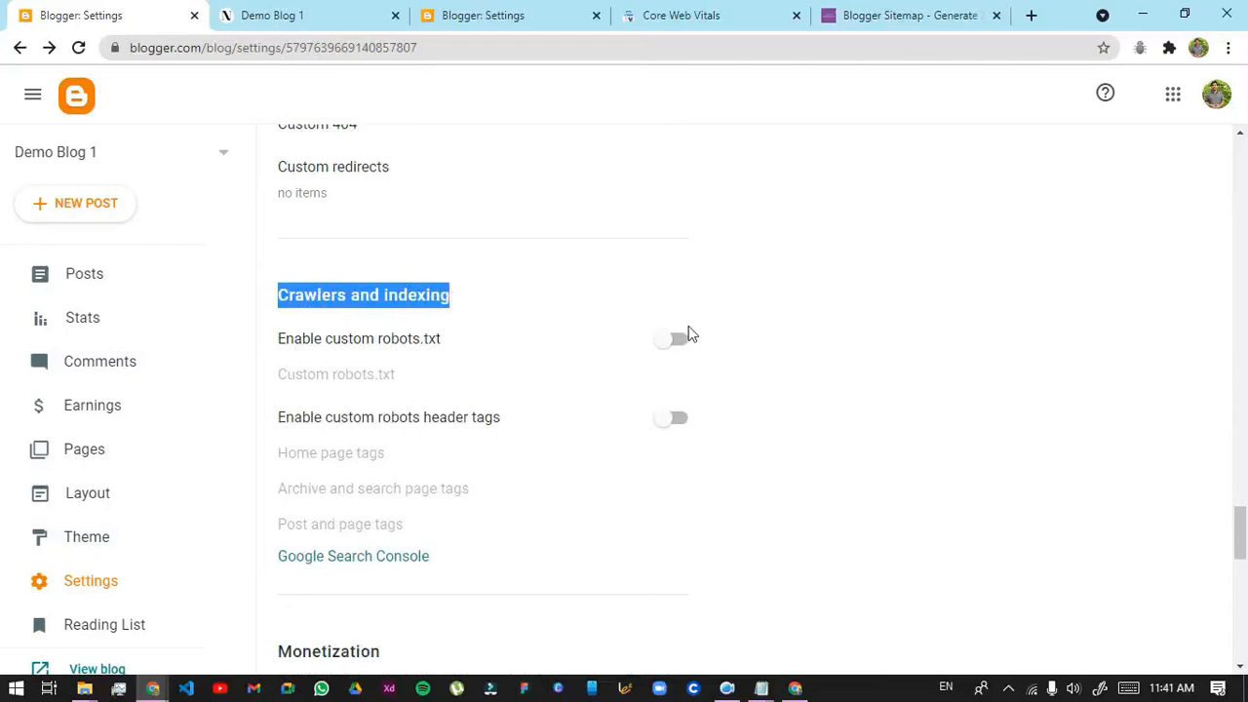
{"action": "left_click", "coordinate": [685, 339]}
{"action": "left_click", "coordinate": [680, 342]}
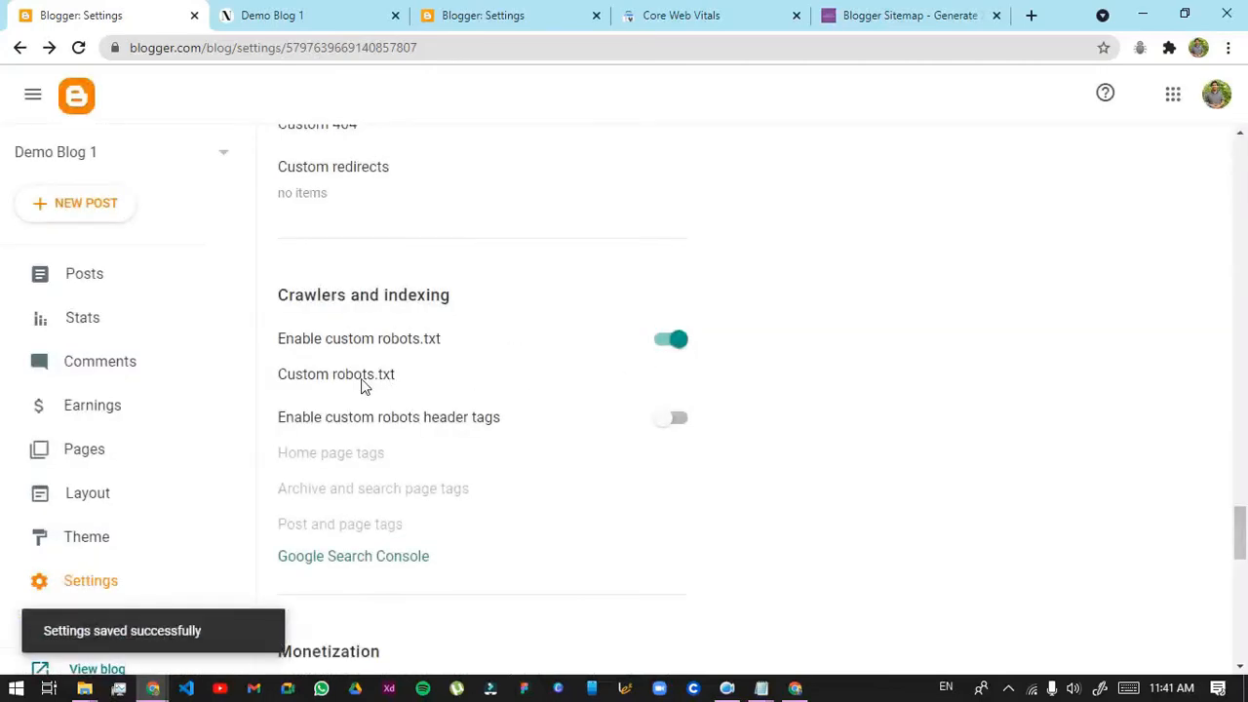
Paste the generated sitemap text as the blog's custom robots.txt and save it
{"action": "left_click", "coordinate": [363, 386]}
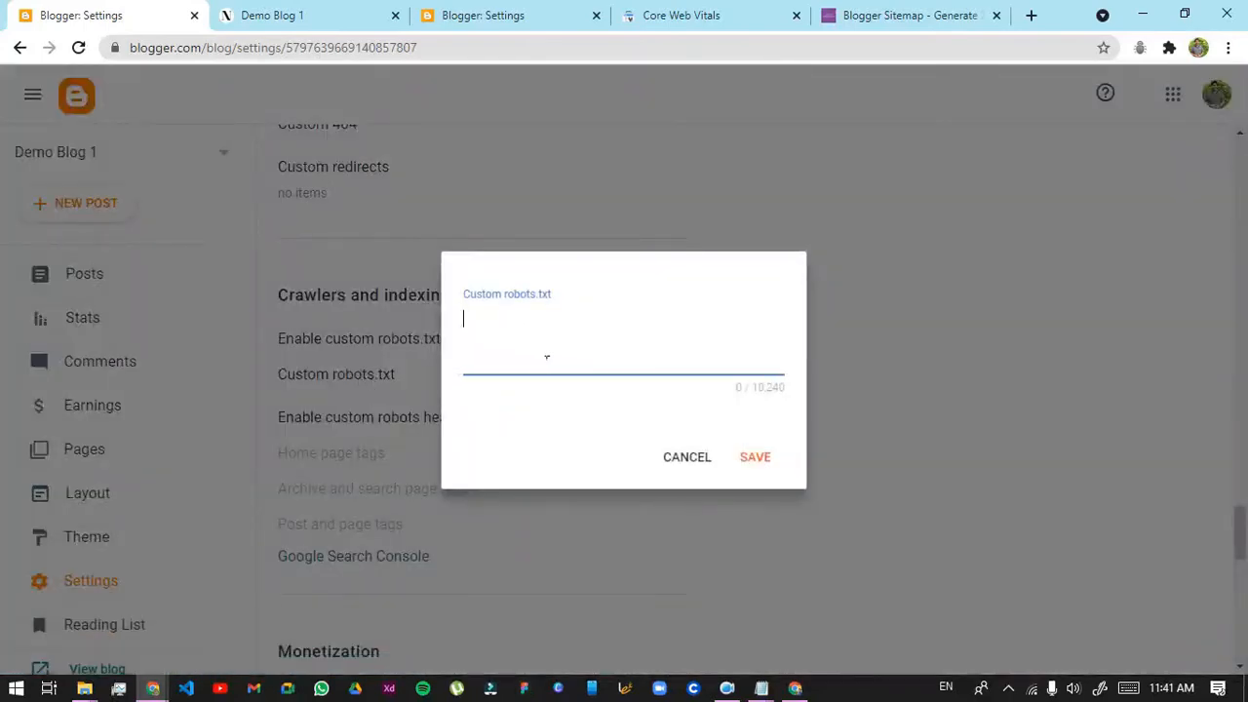
{"action": "key", "text": "ctrl+v"}
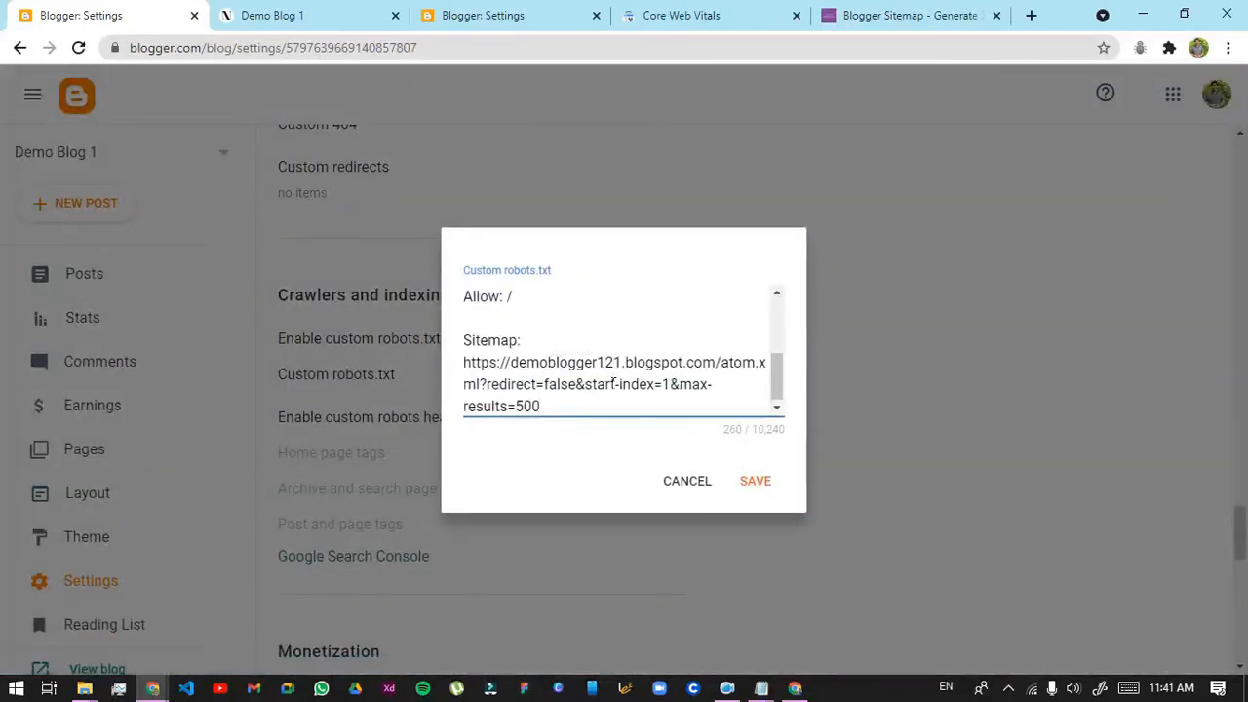
{"action": "left_click", "coordinate": [767, 490]}
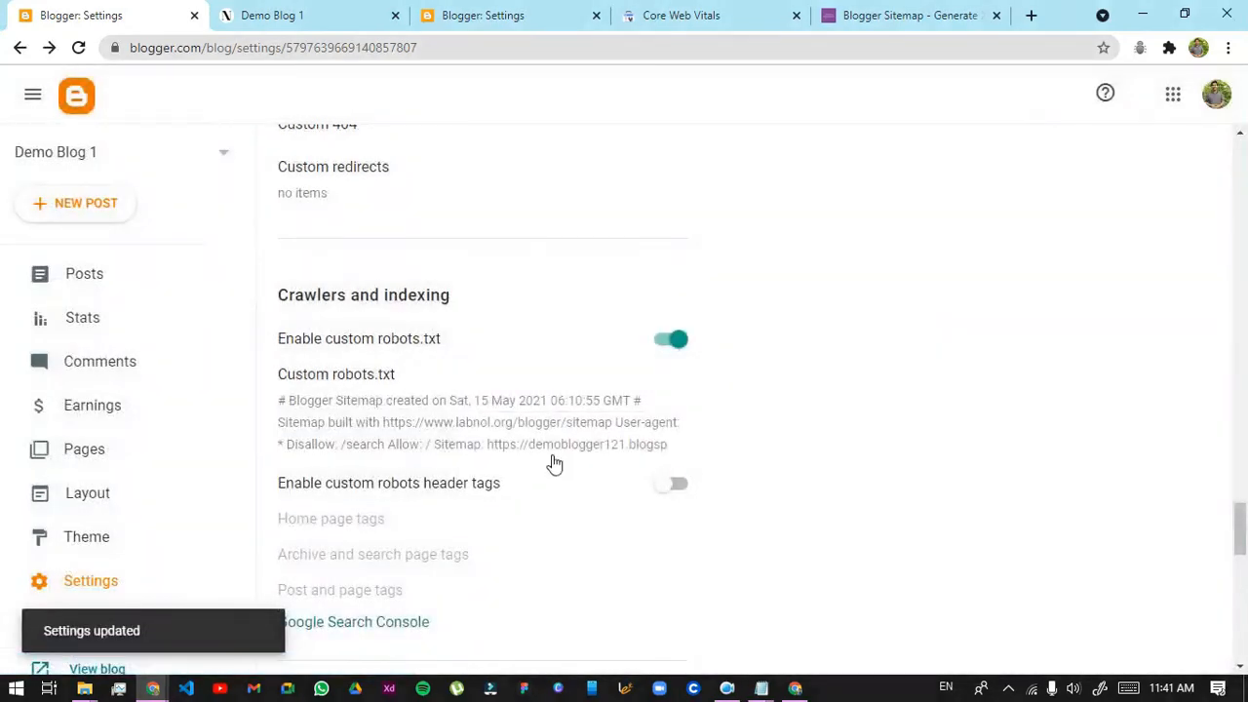
Open Demo Blog 1's saved custom robots.txt text and examine the URL on its Sitemap line
{"action": "left_click", "coordinate": [554, 466]}
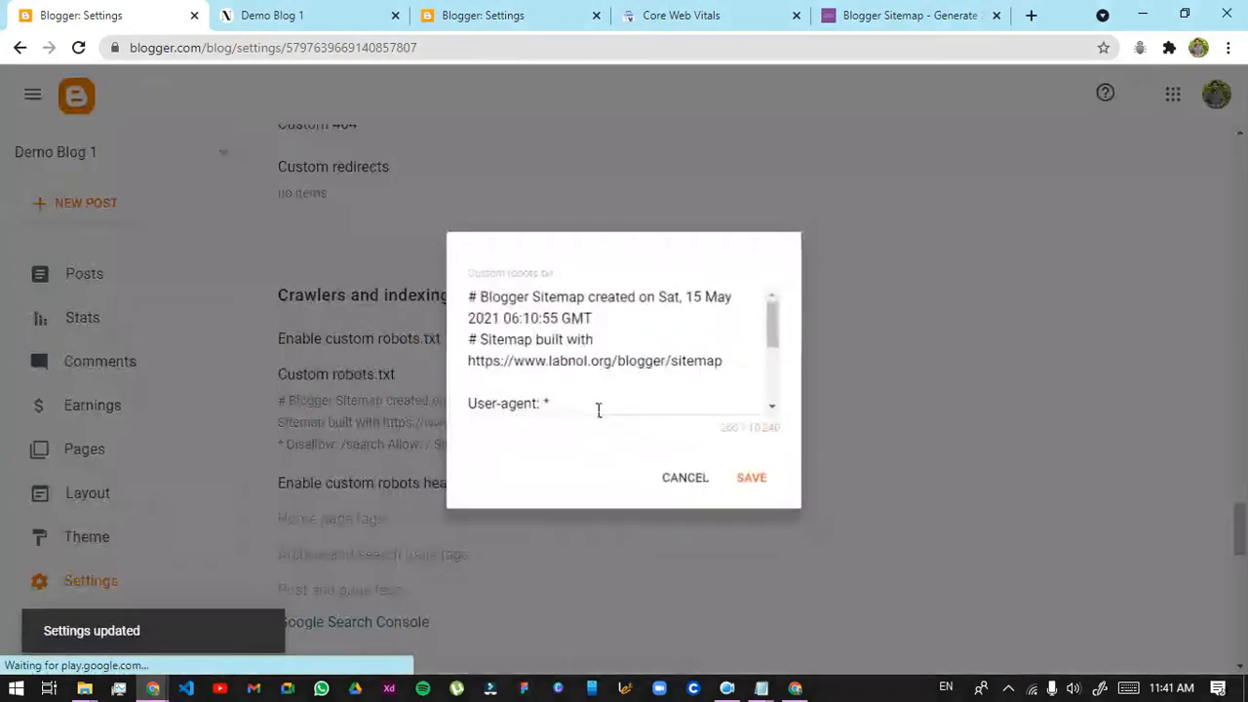
{"action": "scroll", "coordinate": [624, 384], "scroll_direction": "down", "scroll_amount": 2}
{"action": "scroll", "coordinate": [629, 384], "scroll_direction": "down", "scroll_amount": 2}
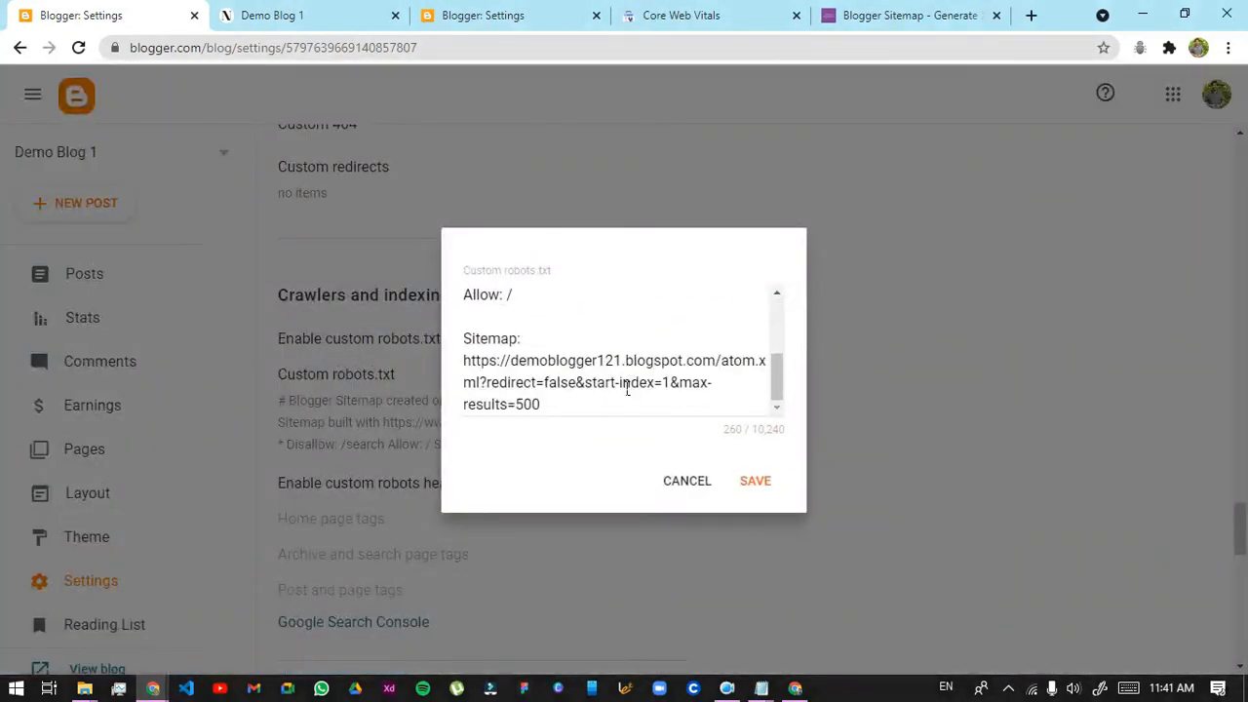
{"action": "left_click_drag", "start_coordinate": [721, 361], "coordinate": [743, 363]}
{"action": "left_click_drag", "start_coordinate": [497, 404], "coordinate": [426, 370]}
{"action": "left_click", "coordinate": [525, 382]}
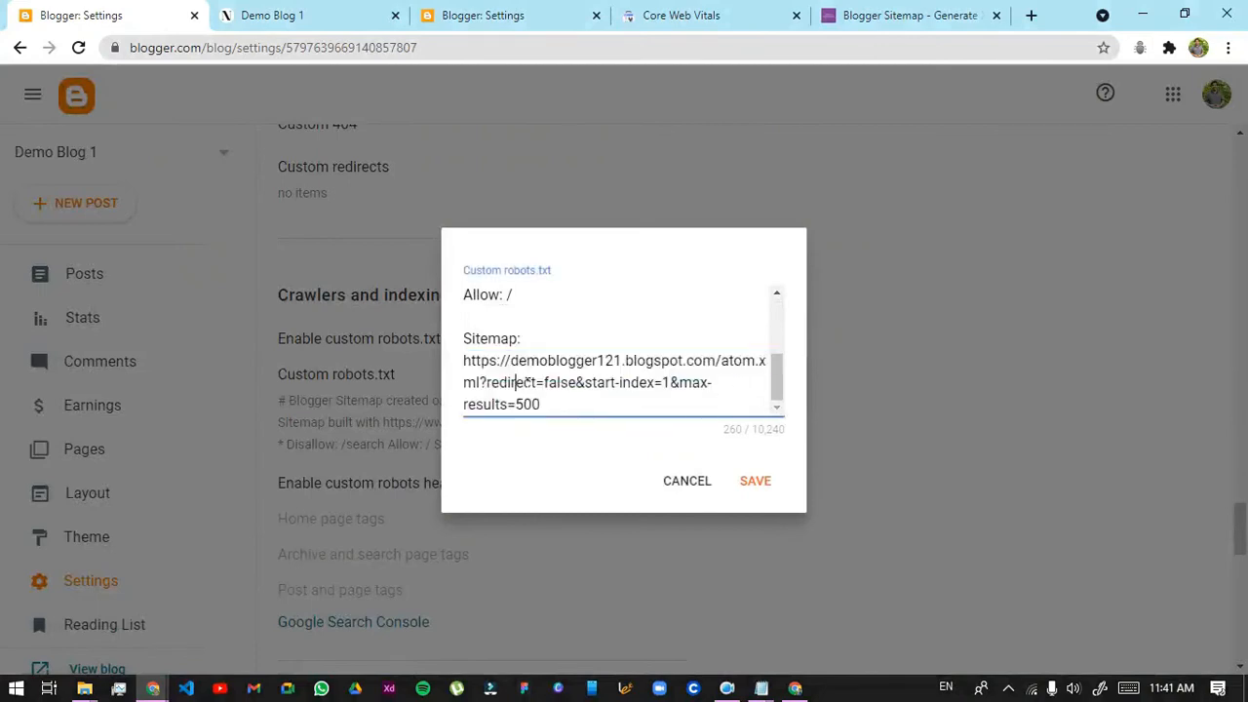
{"action": "left_click_drag", "start_coordinate": [613, 418], "coordinate": [359, 378]}
{"action": "left_click", "coordinate": [625, 15]}
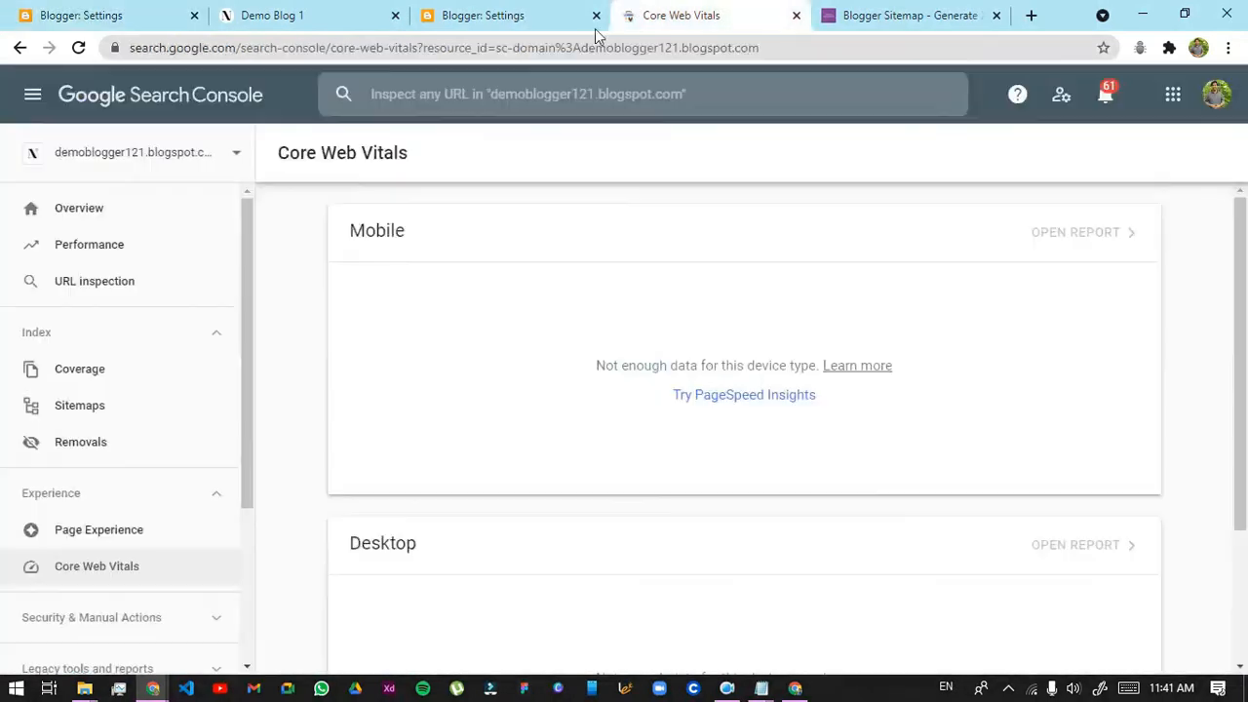
{"action": "left_click", "coordinate": [229, 167]}
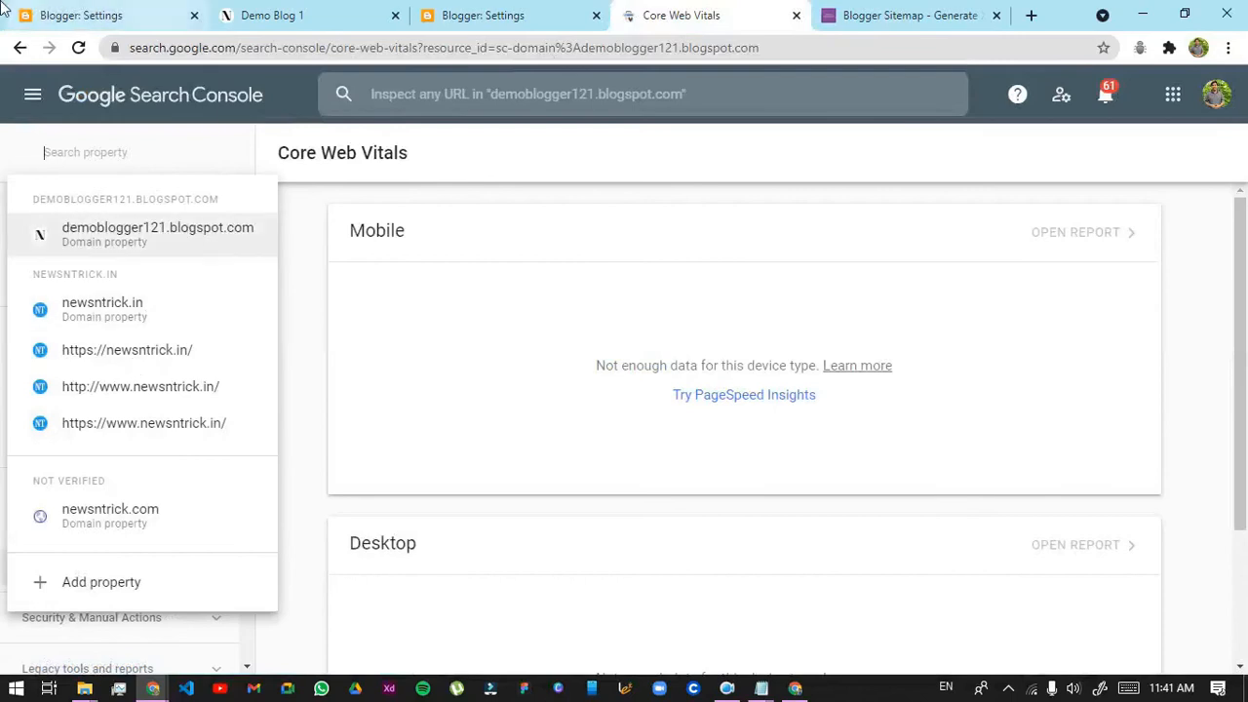
{"action": "left_click", "coordinate": [81, 15]}
{"action": "left_click", "coordinate": [574, 412]}
{"action": "left_click_drag", "start_coordinate": [669, 402], "coordinate": [733, 370]}
Load demoblogger121.blogspot.com/sitemap.xml from the live blog's page
{"action": "left_click", "coordinate": [272, 16]}
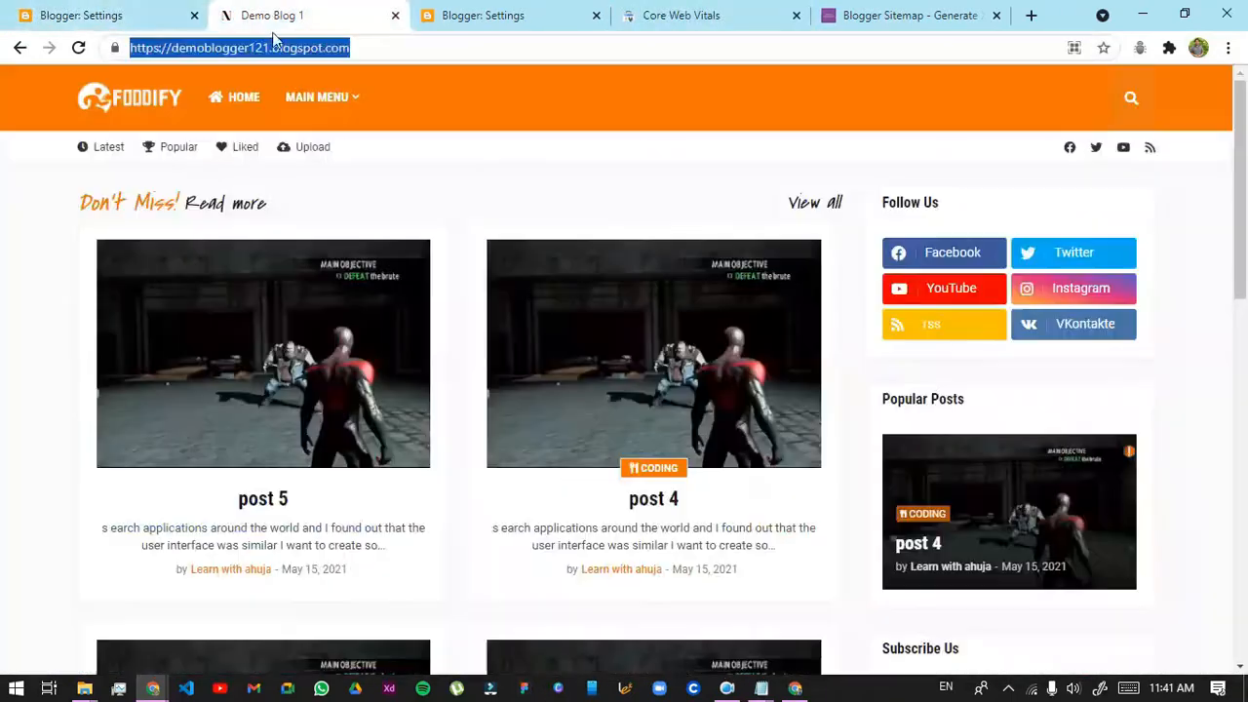
{"action": "left_click", "coordinate": [350, 57]}
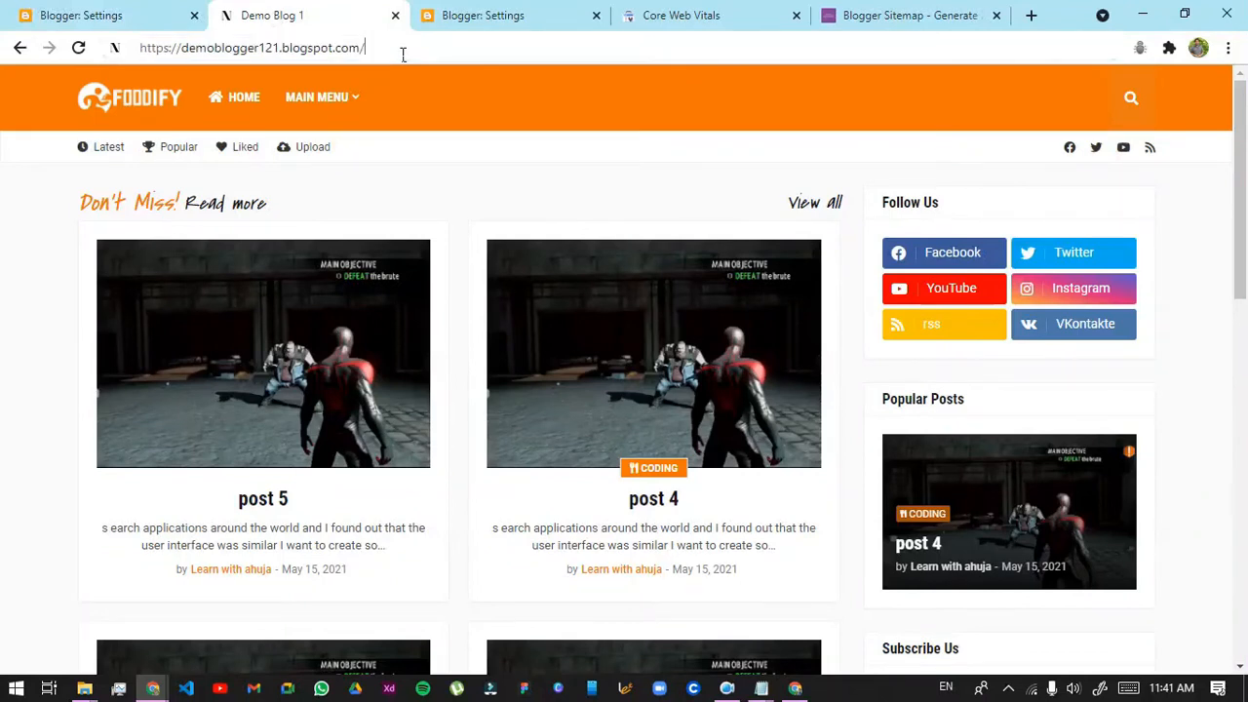
{"action": "type", "text": "/sitem"}
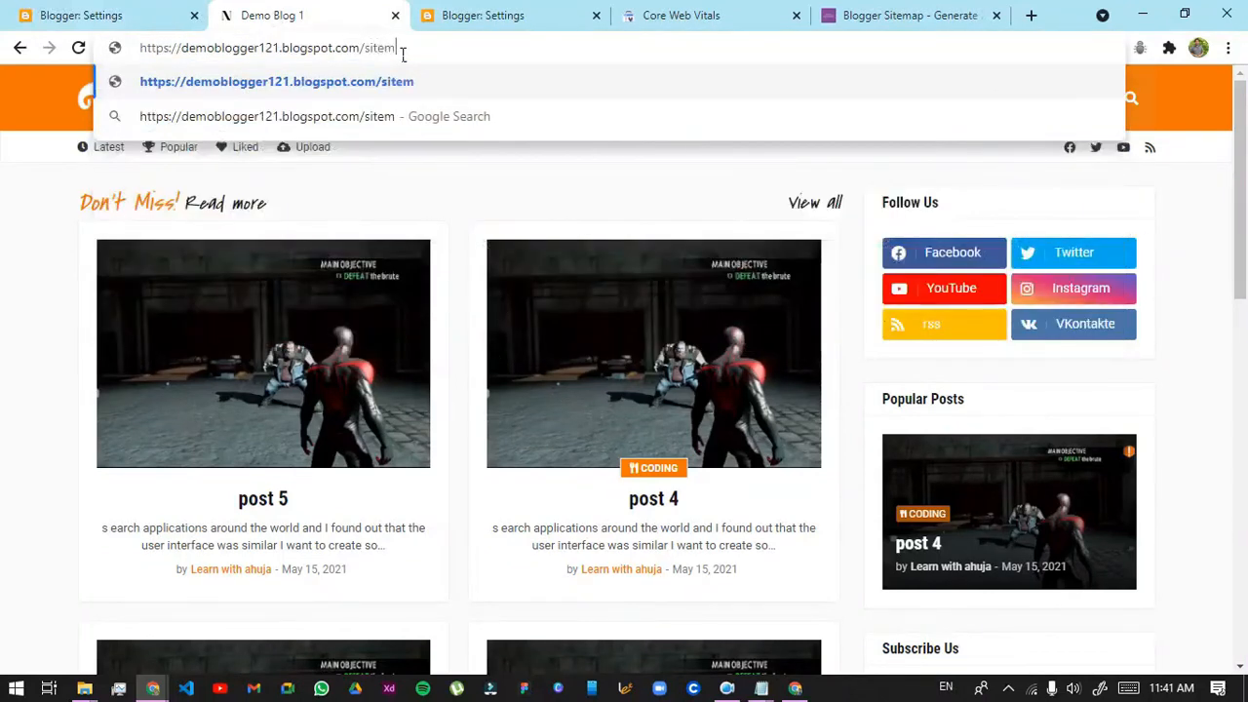
{"action": "type", "text": "ap."}
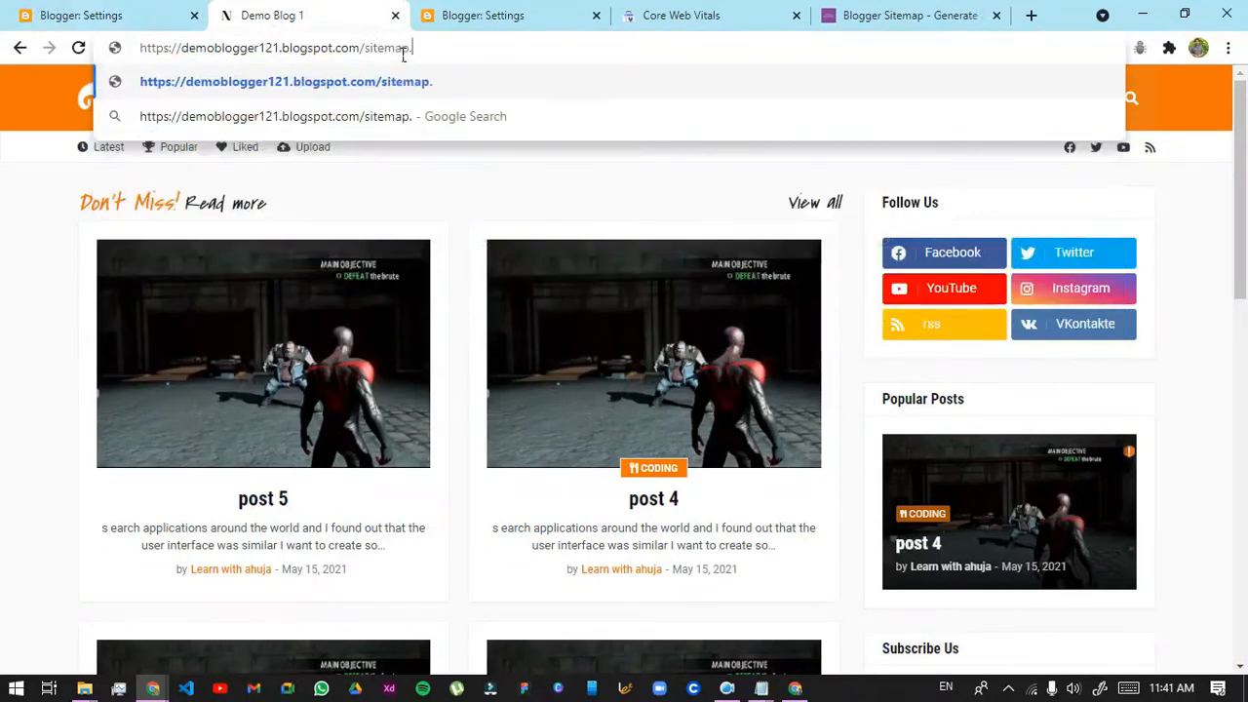
{"action": "type", "text": "xml"}
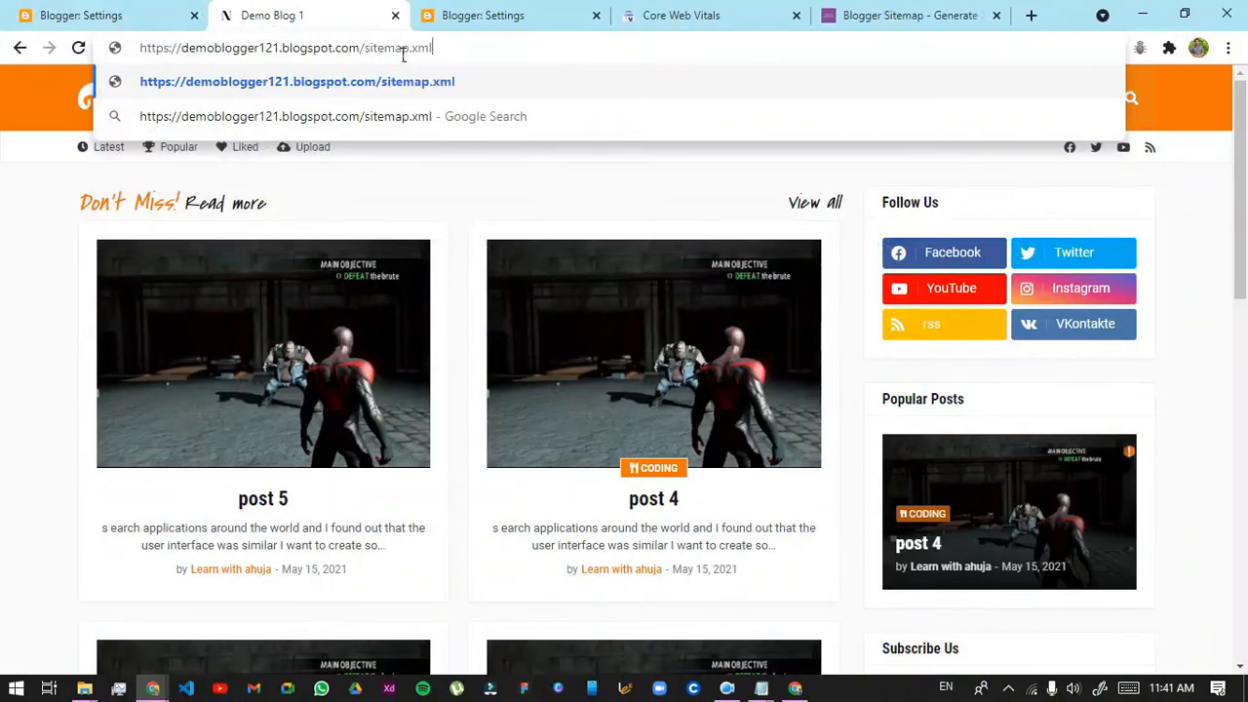
{"action": "key", "text": "Return"}
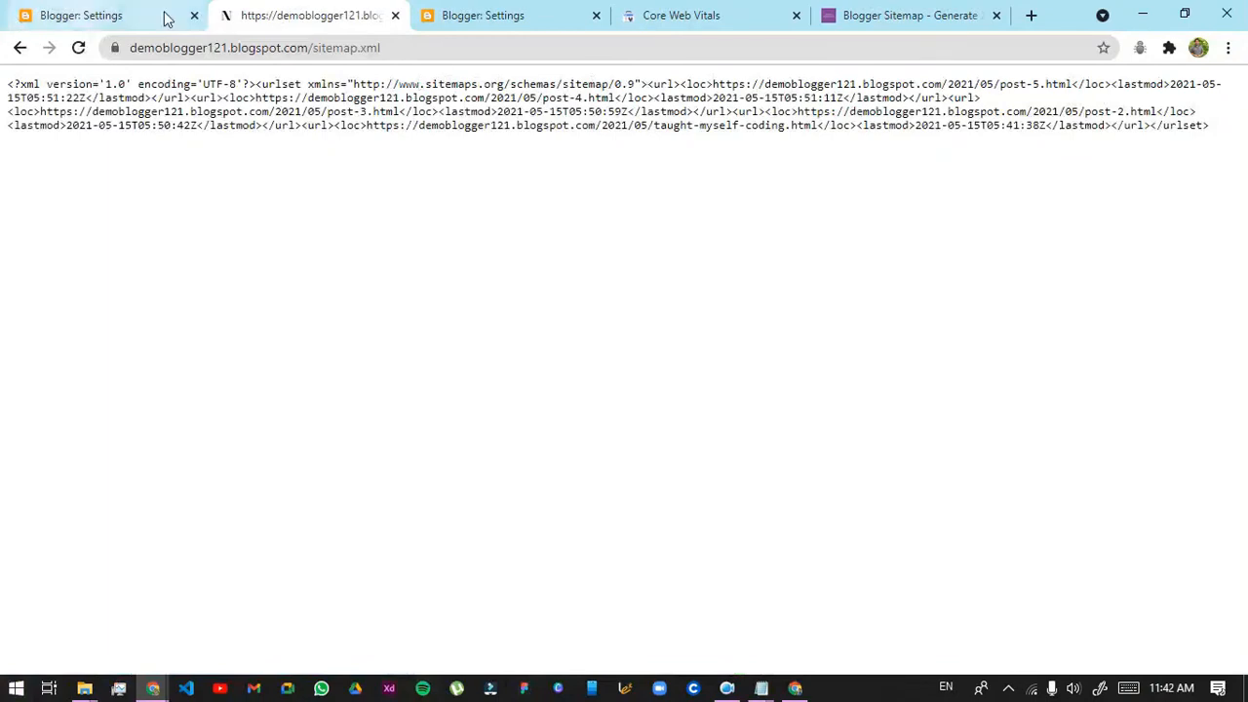
Copy only the "sitemap.xml" part of the blog's sitemap address
{"action": "left_click_drag", "start_coordinate": [277, 53], "coordinate": [234, 92]}
{"action": "left_click", "coordinate": [424, 52]}
{"action": "left_click_drag", "start_coordinate": [469, 47], "coordinate": [363, 47]}
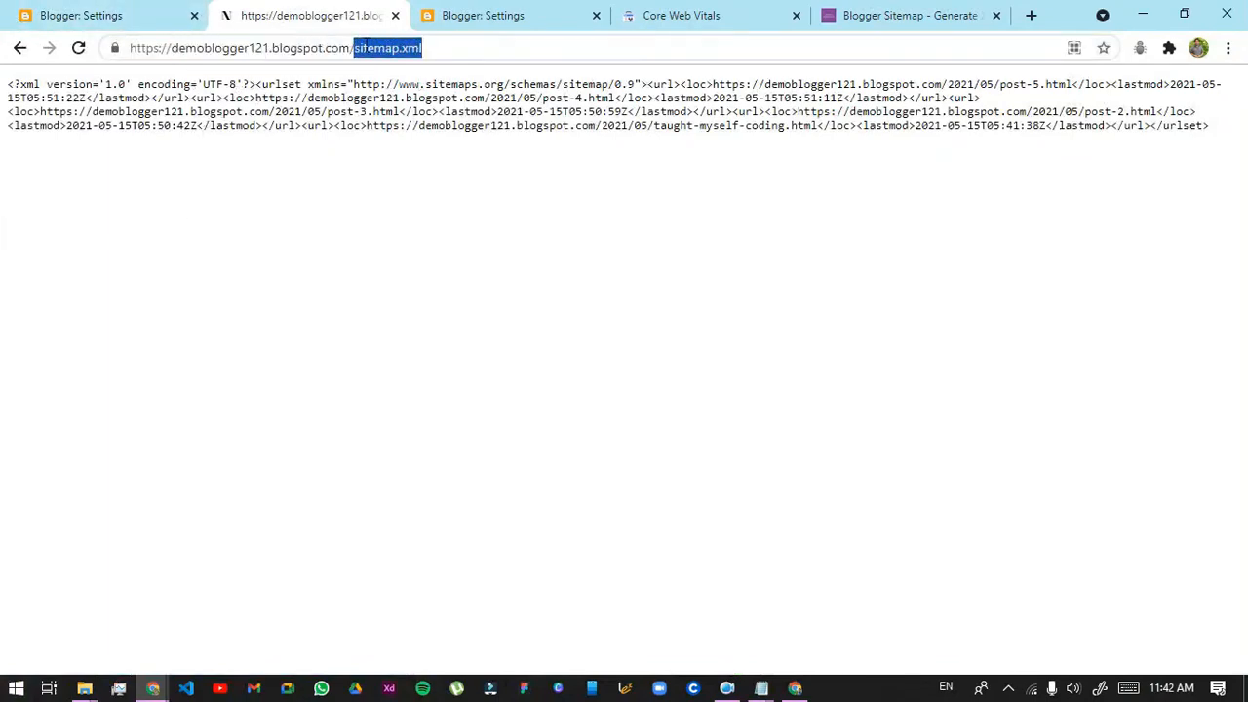
{"action": "right_click", "coordinate": [379, 49]}
{"action": "left_click", "coordinate": [406, 138]}
Back in the custom robots.txt text, replace everything after "blogspot.com/" in the Sitemap URL with "sitemap.xml"
{"action": "left_click", "coordinate": [4, 9]}
{"action": "left_click", "coordinate": [717, 365]}
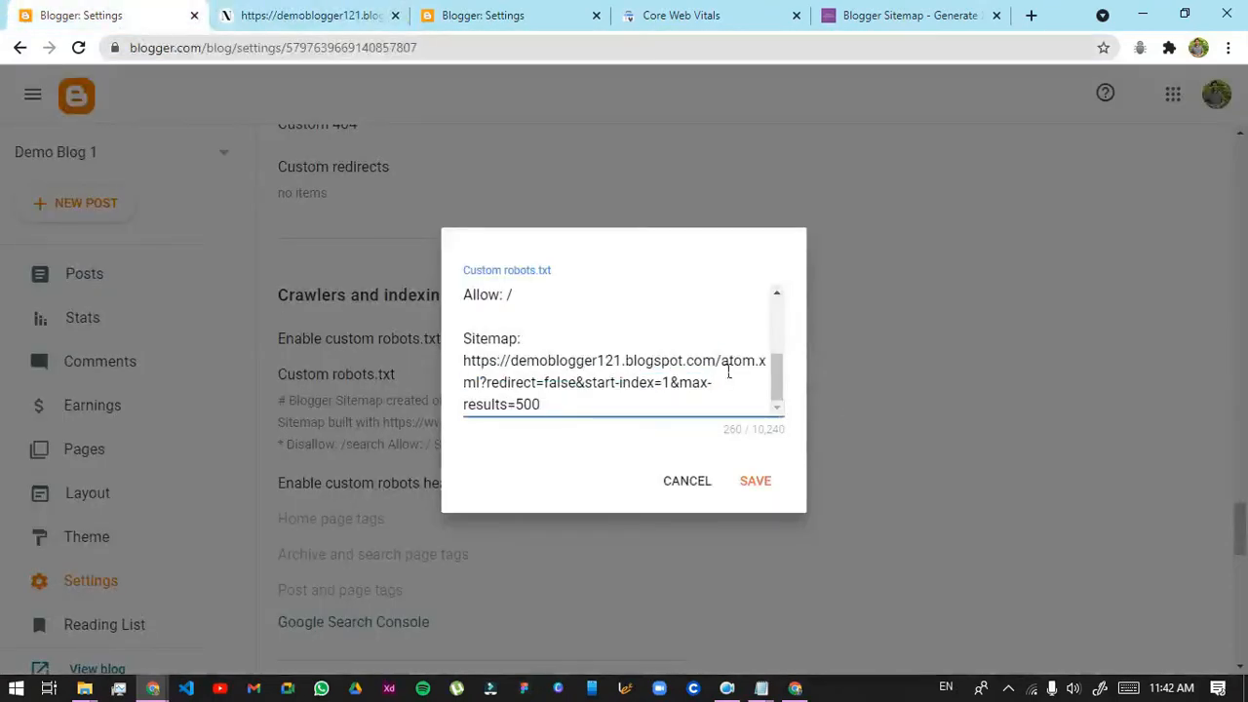
{"action": "left_click", "coordinate": [737, 388], "text": "shift"}
{"action": "left_click", "coordinate": [736, 404], "text": "shift"}
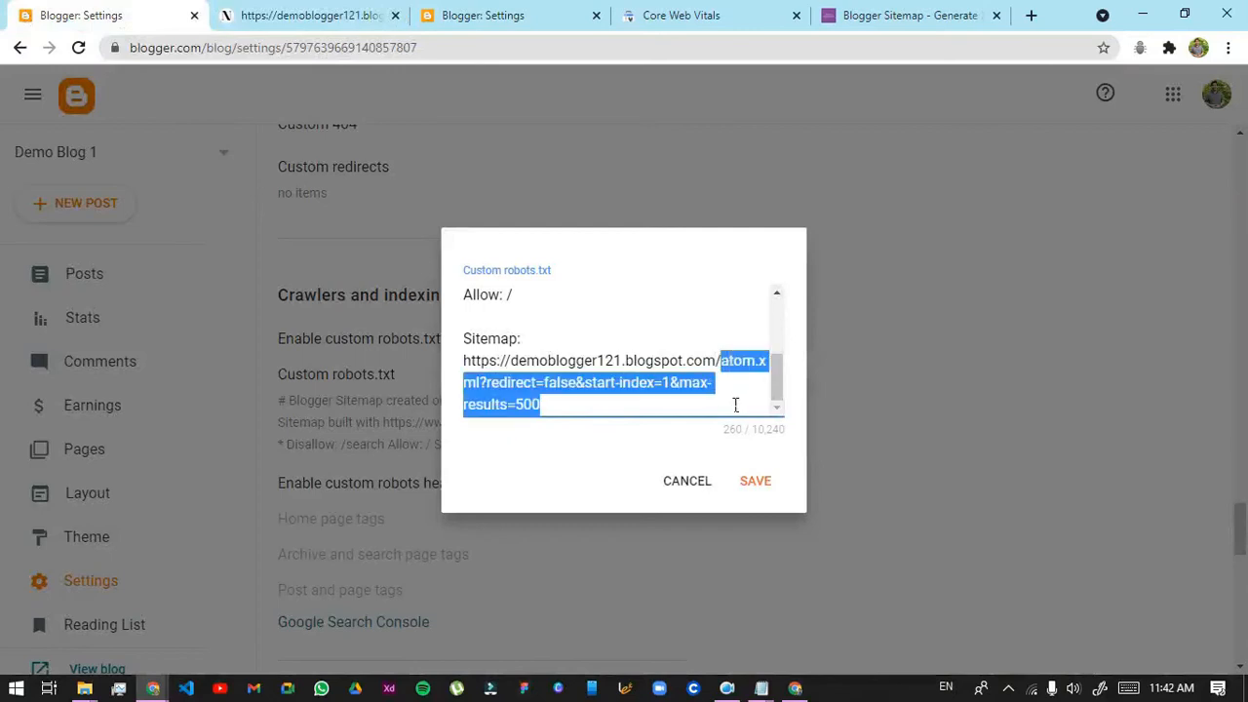
{"action": "key", "text": "ctrl+v"}
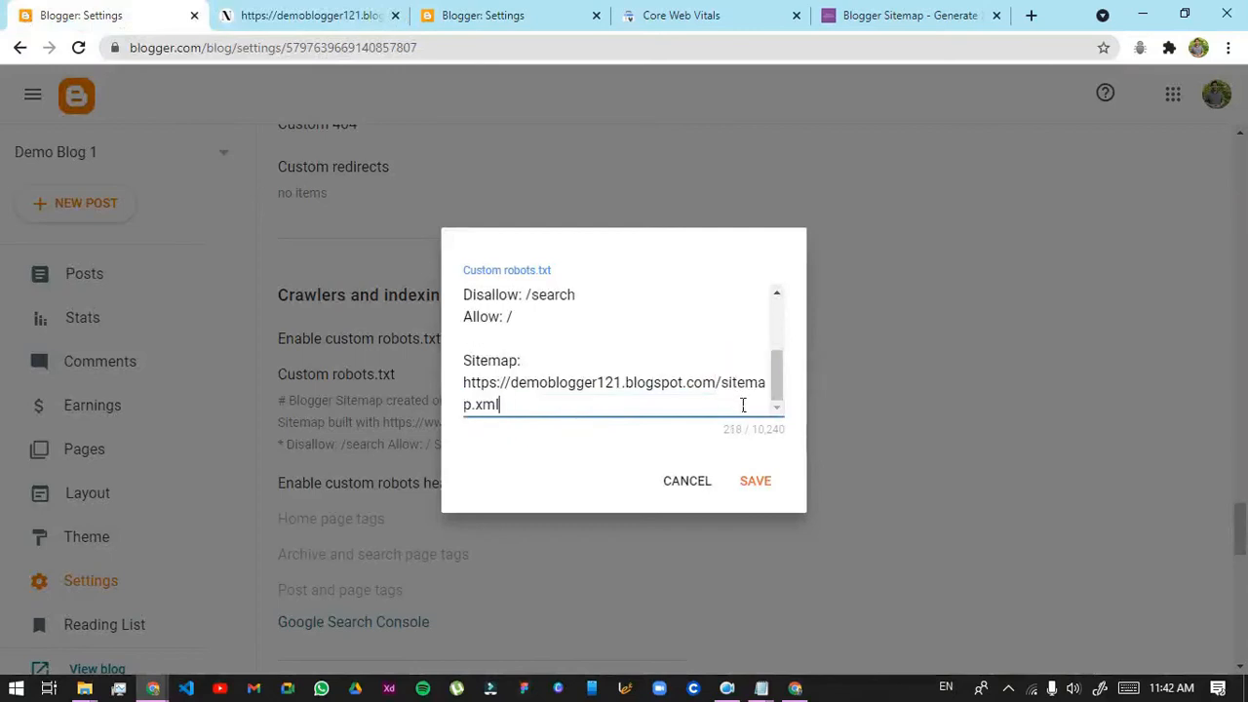
{"action": "left_click_drag", "start_coordinate": [628, 413], "coordinate": [475, 388]}
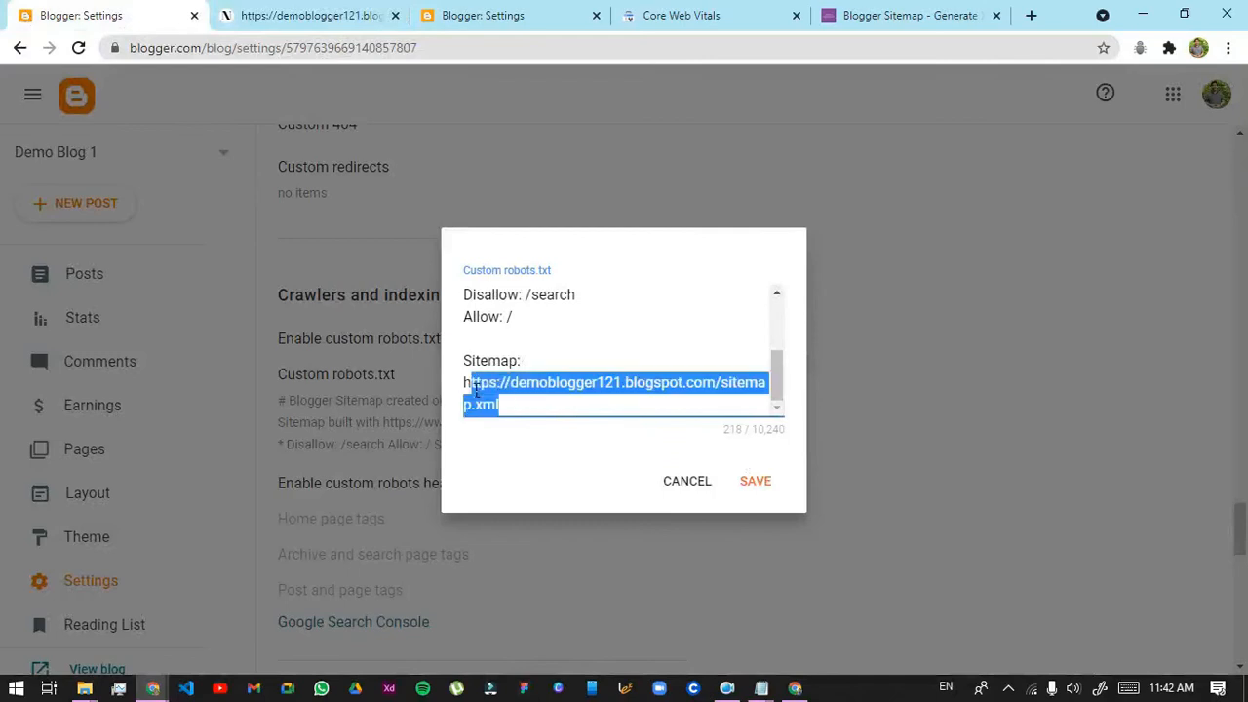
{"action": "right_click", "coordinate": [480, 384]}
{"action": "left_click", "coordinate": [525, 140]}
{"action": "left_click", "coordinate": [234, 12]}
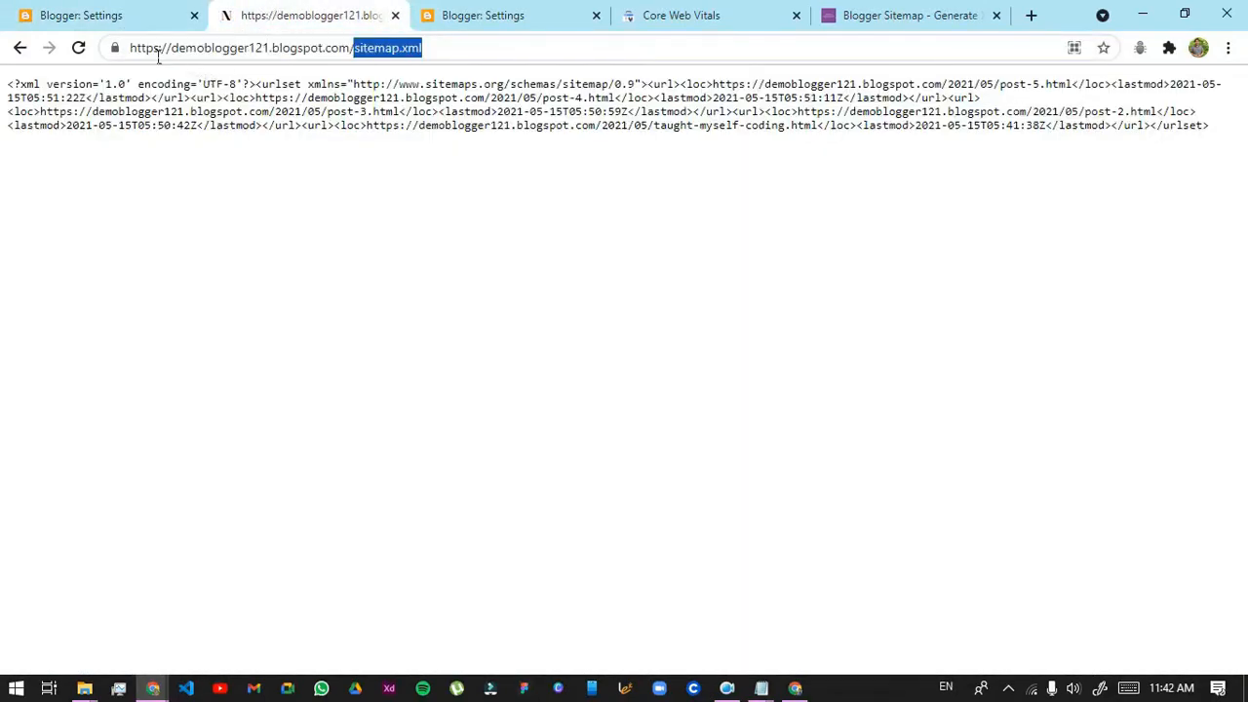
{"action": "left_click_drag", "start_coordinate": [185, 53], "coordinate": [452, 56]}
Return to Blogger's settings and save the edited custom robots.txt
{"action": "left_click", "coordinate": [13, 7]}
{"action": "left_click", "coordinate": [560, 416]}
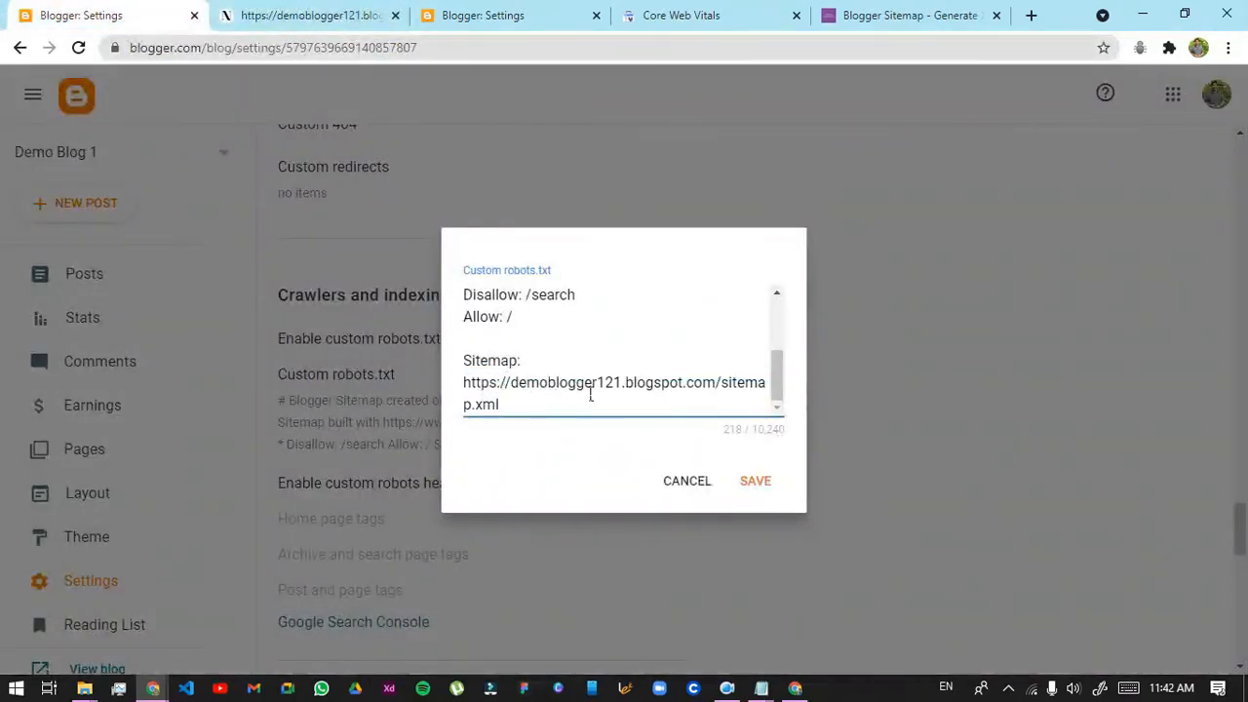
{"action": "left_click", "coordinate": [758, 482]}
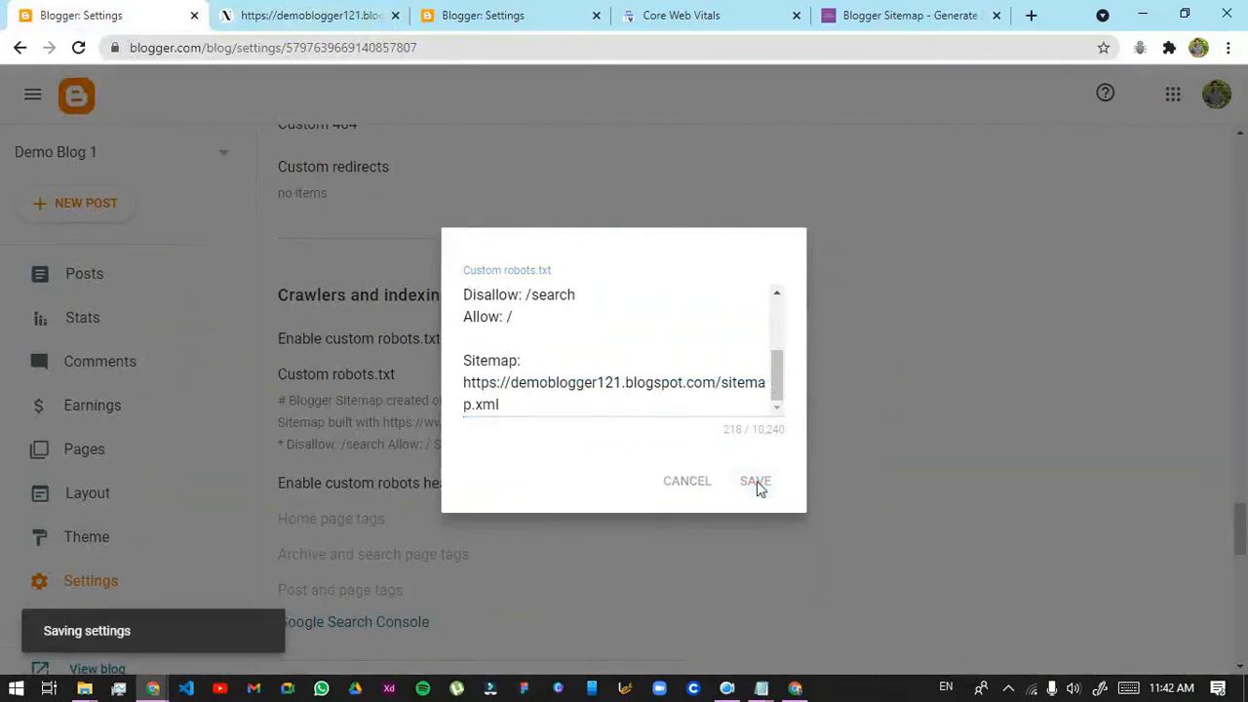
{"action": "scroll", "coordinate": [872, 436], "scroll_direction": "down", "scroll_amount": 1}
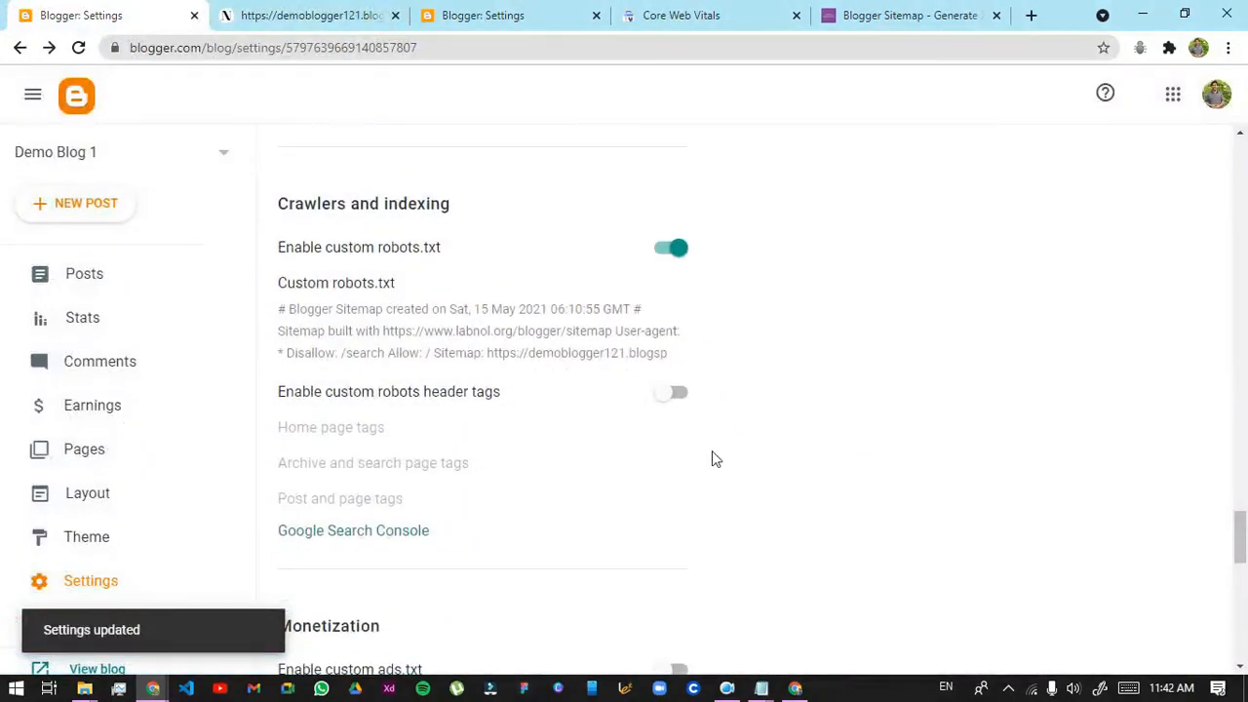
{"action": "left_click", "coordinate": [712, 10]}
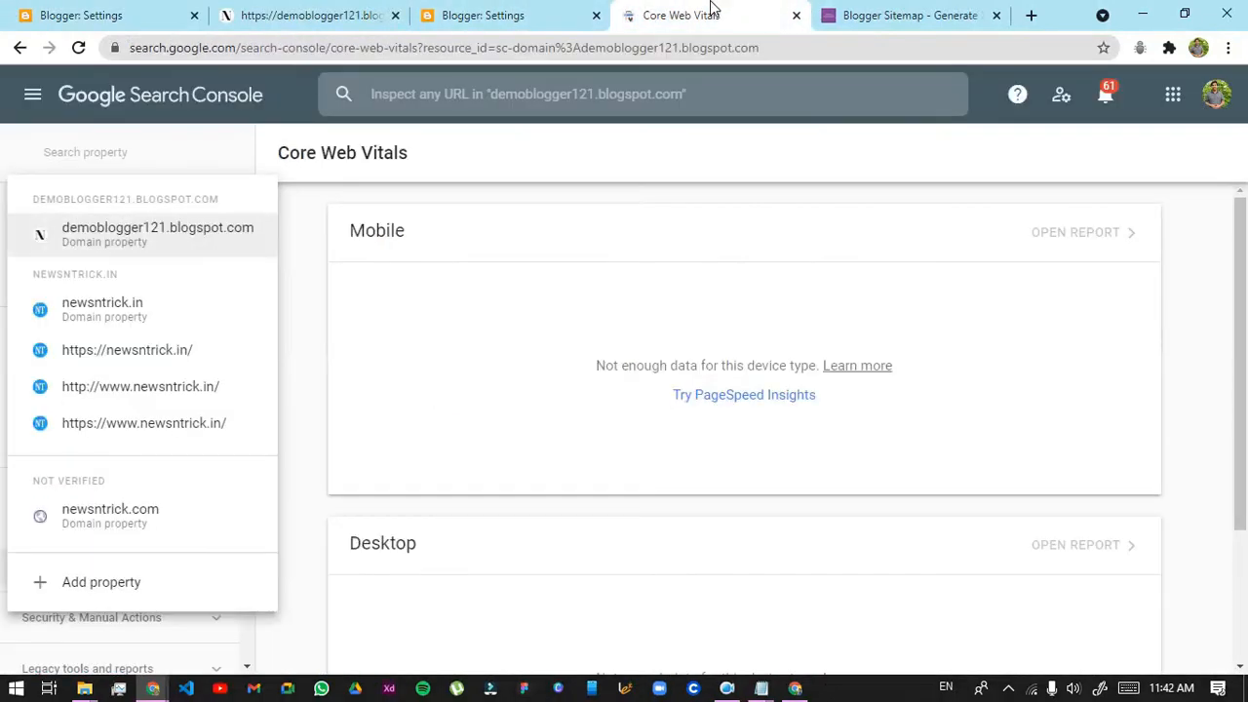
{"action": "left_click", "coordinate": [342, 226]}
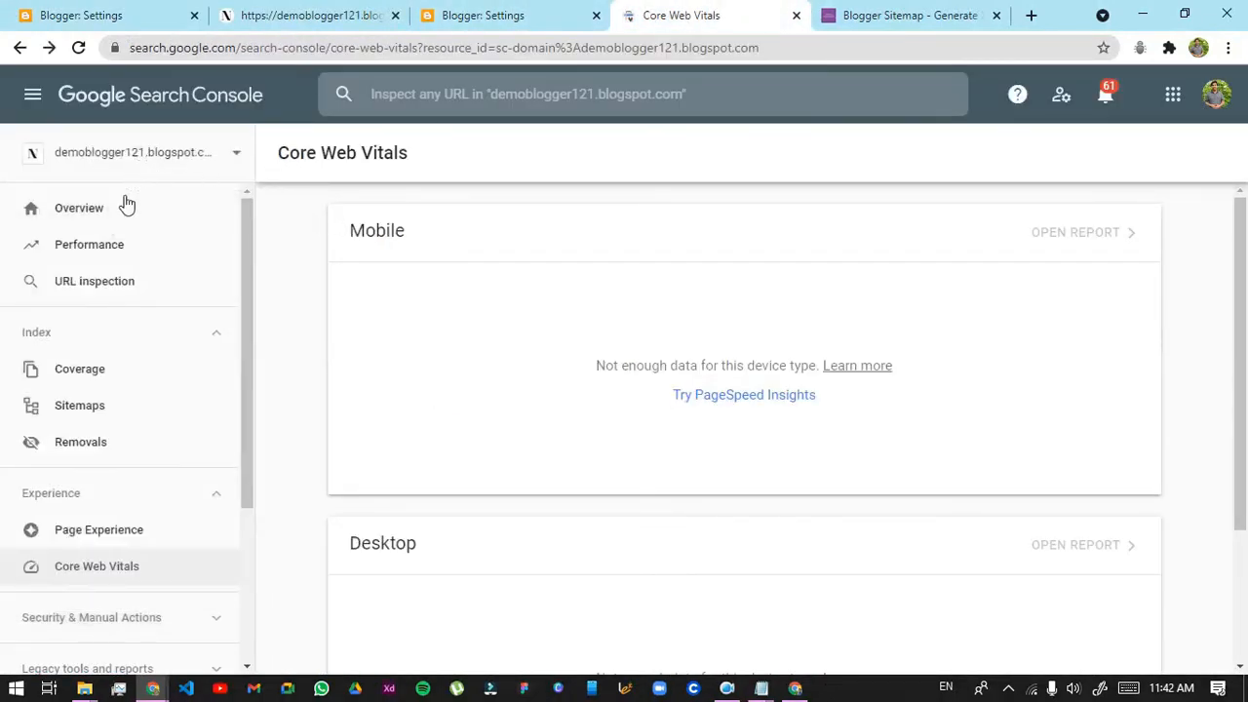
{"action": "left_click", "coordinate": [105, 420]}
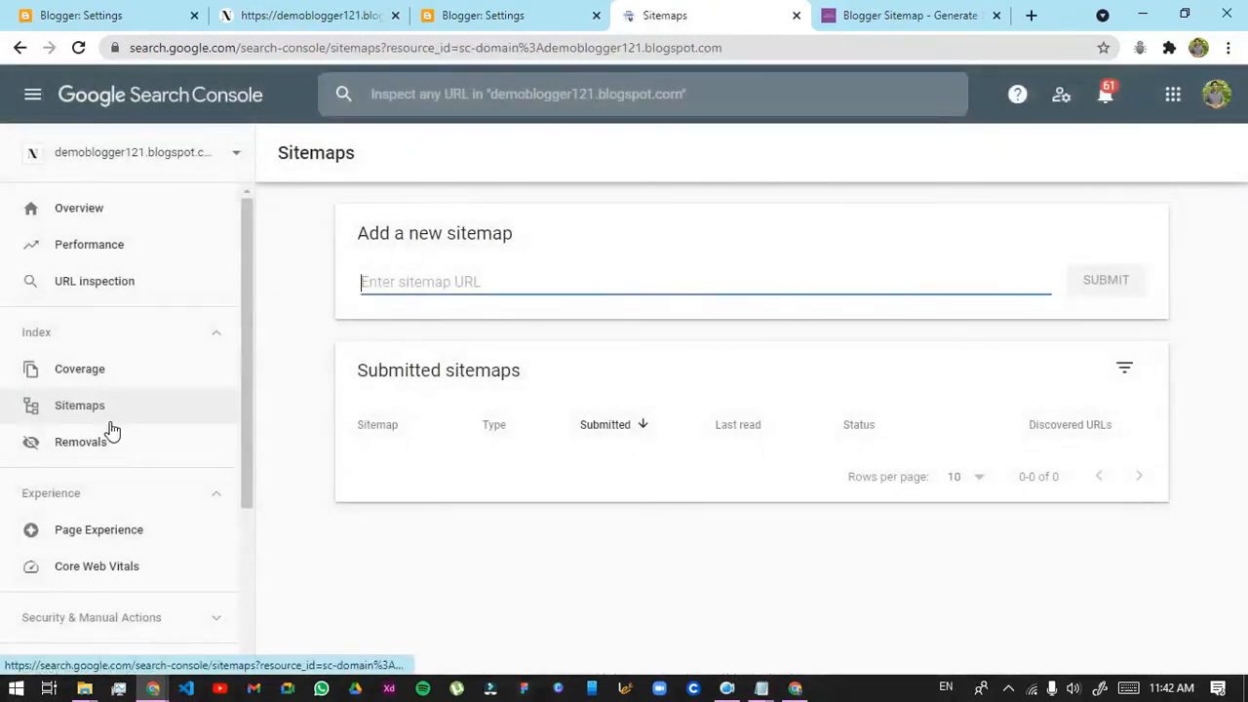
{"action": "key", "text": "ctrl+v"}
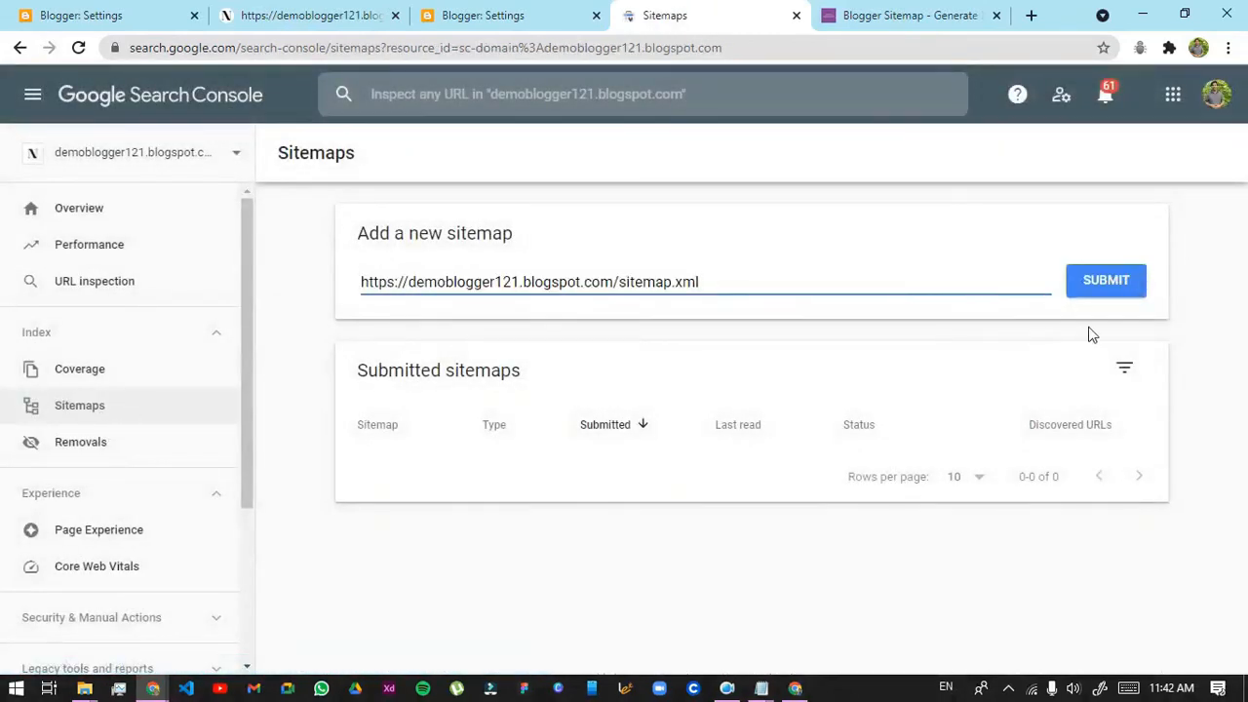
{"action": "left_click", "coordinate": [1108, 293]}
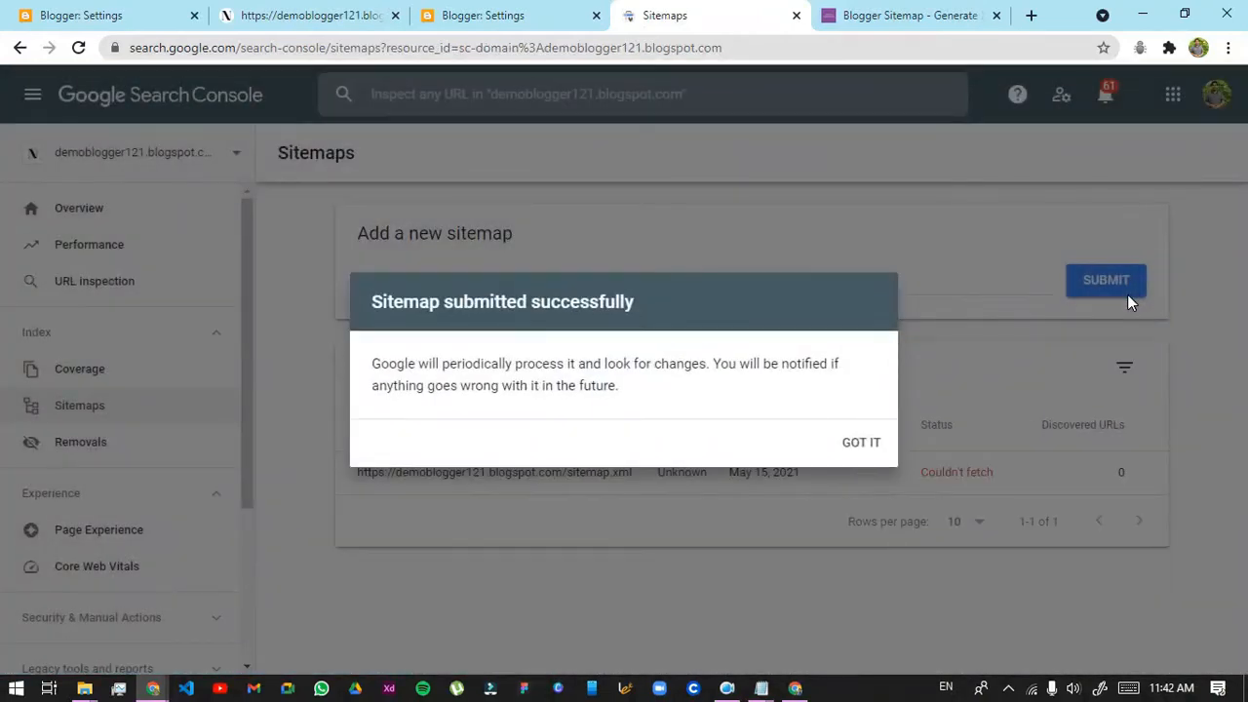
{"action": "left_click", "coordinate": [863, 442]}
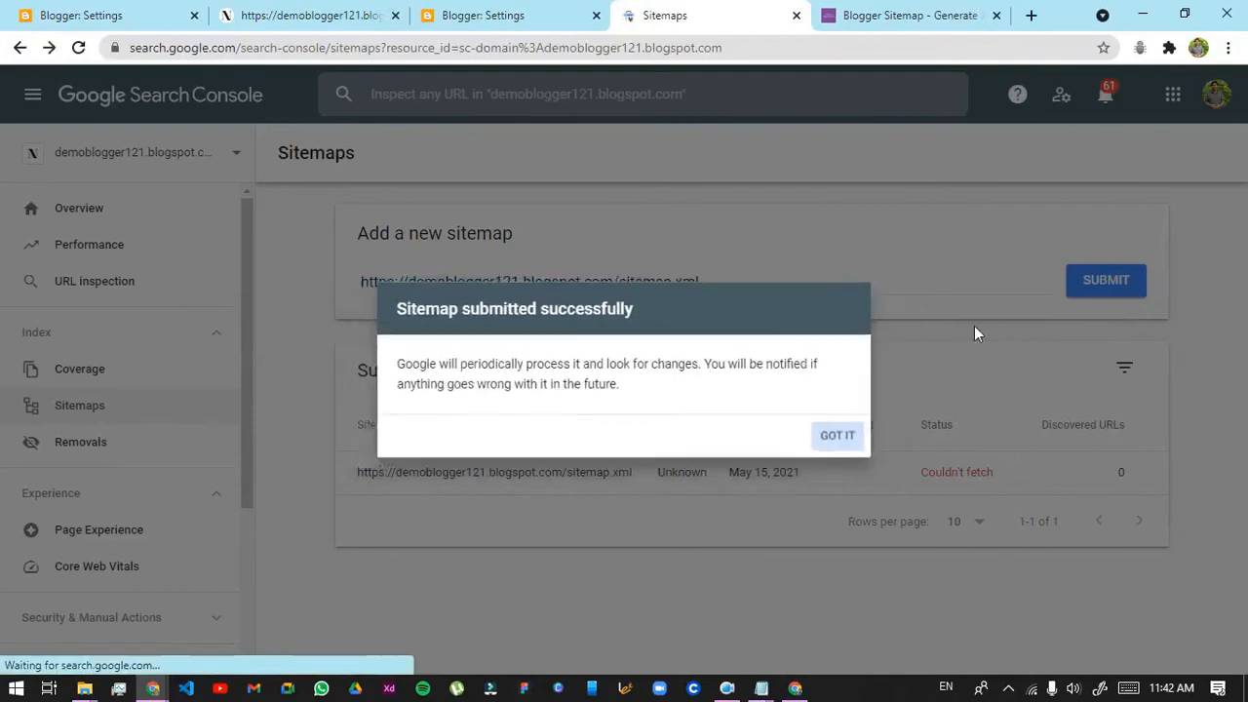
{"action": "left_click_drag", "start_coordinate": [639, 485], "coordinate": [825, 290]}
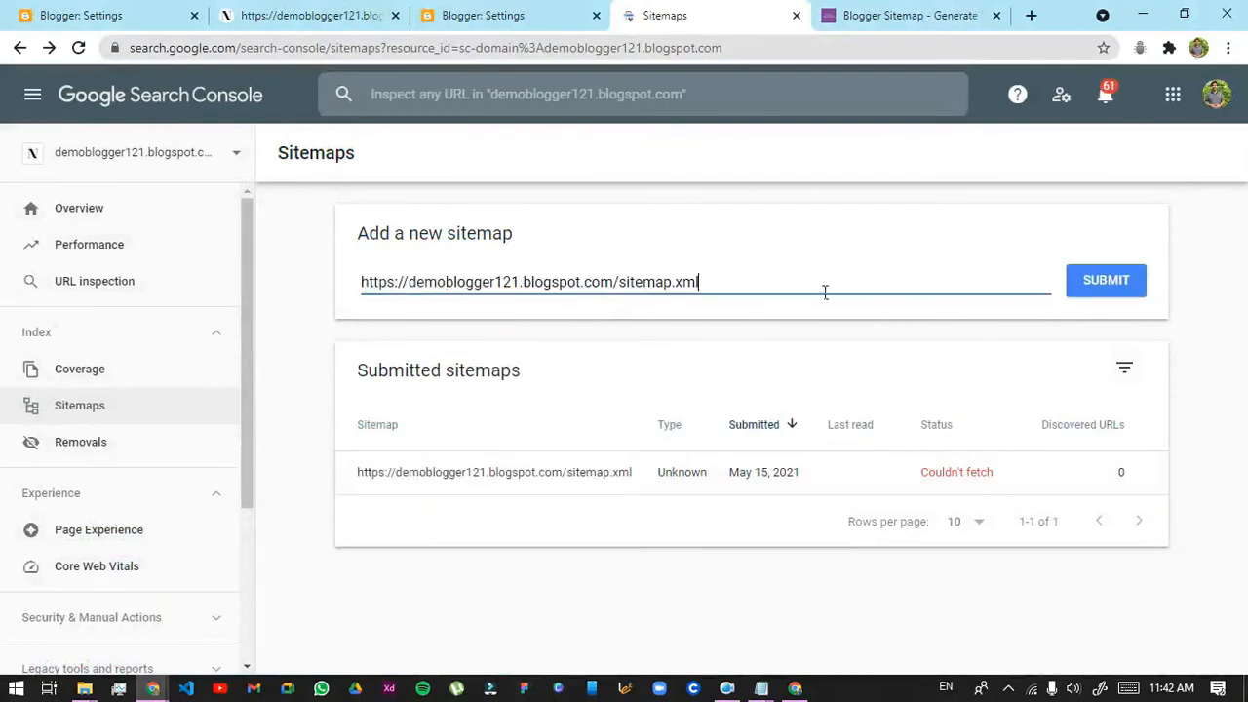
{"action": "left_click", "coordinate": [1125, 280]}
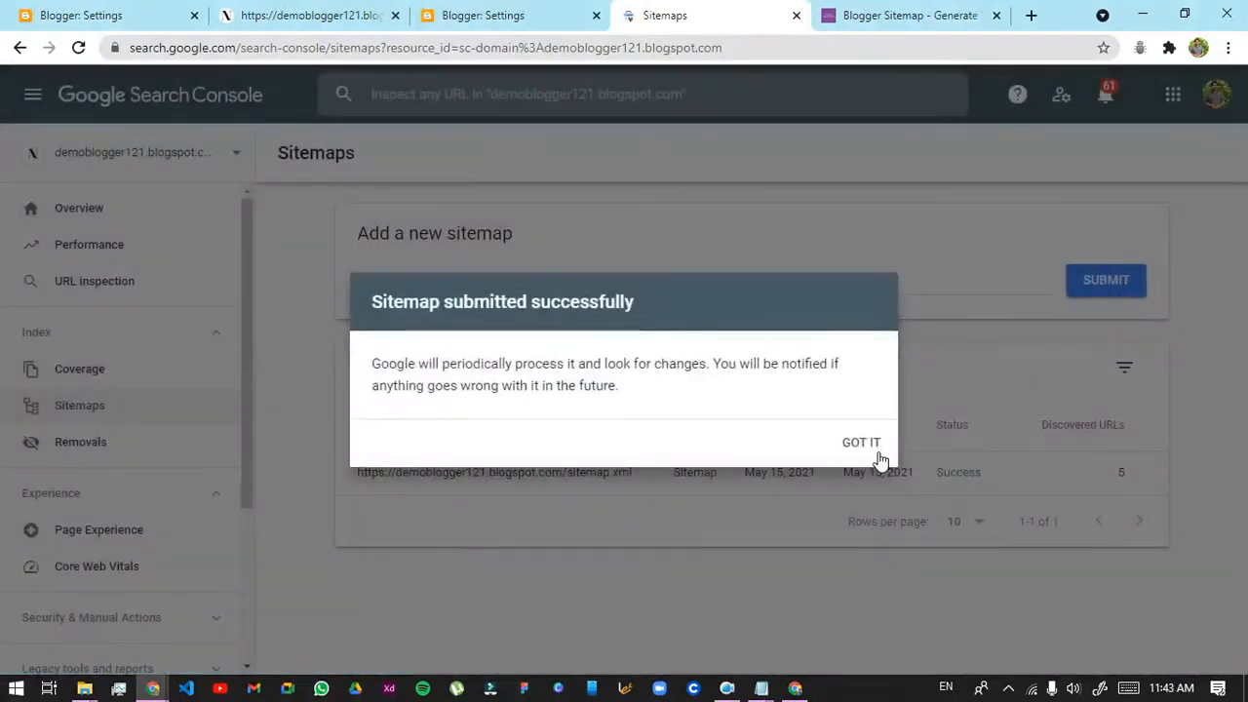
{"action": "left_click", "coordinate": [862, 444]}
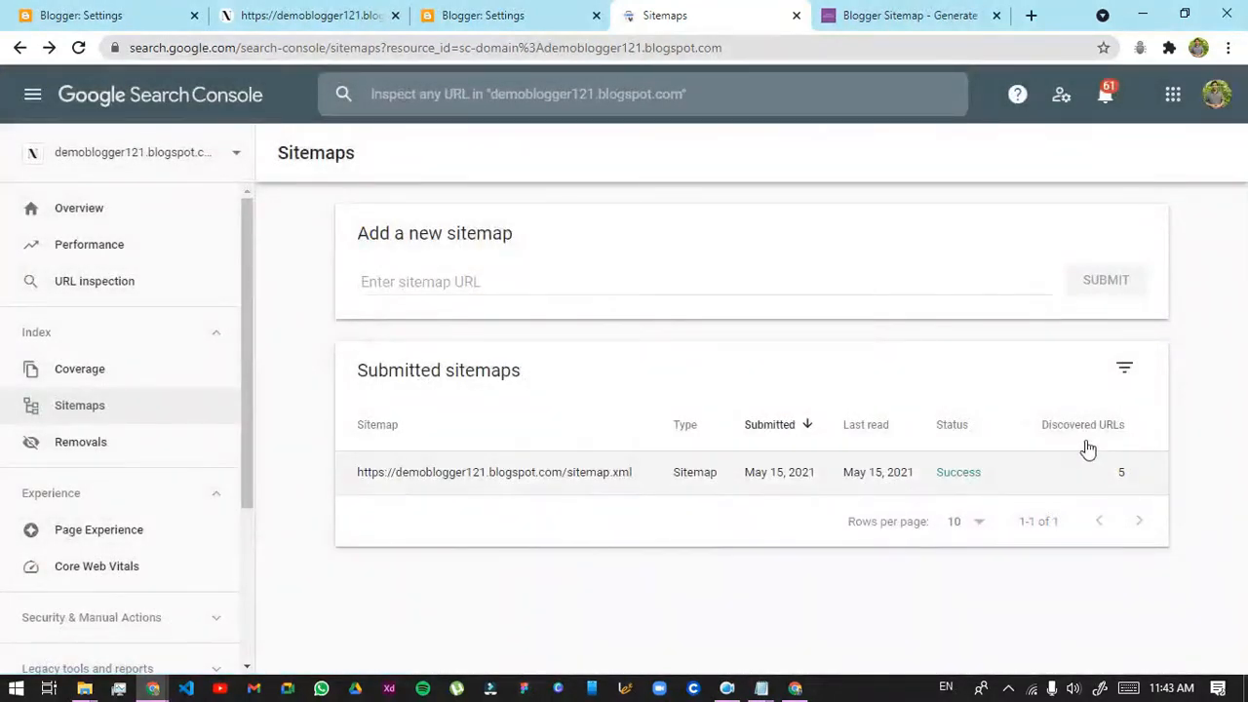
{"action": "left_click_drag", "start_coordinate": [960, 473], "coordinate": [1122, 476]}
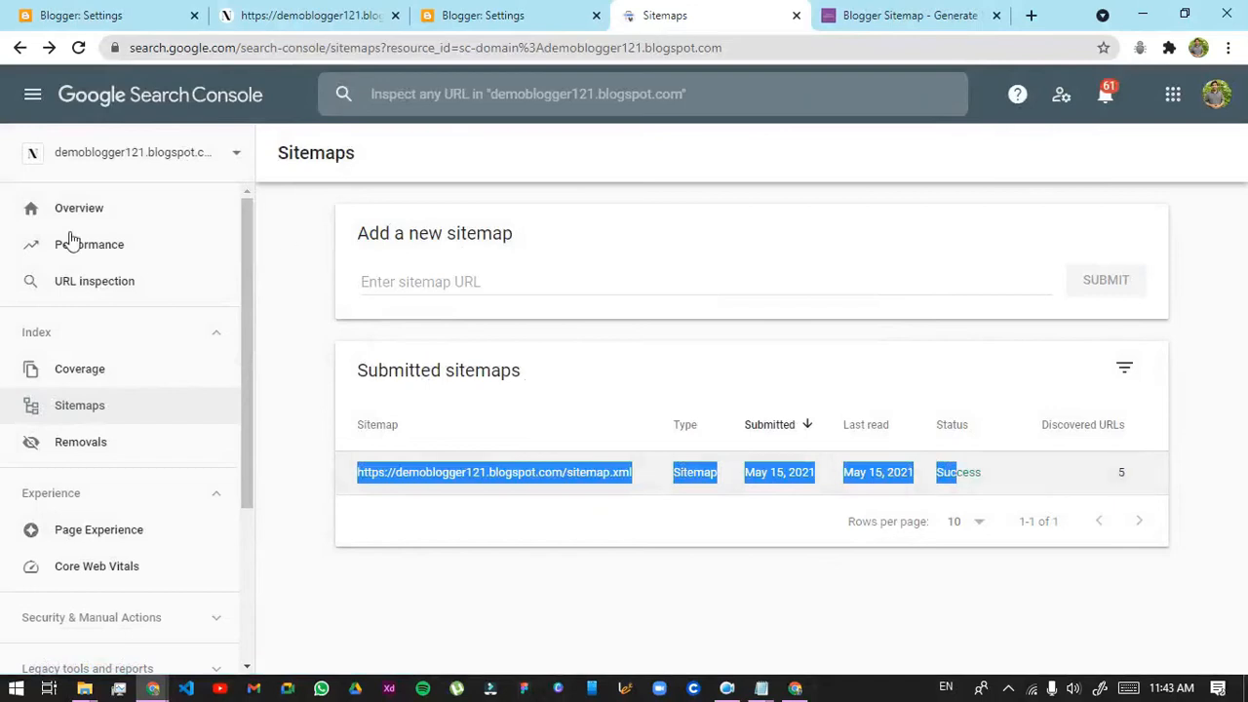
Return to Demo Blog 1 in Blogger and show its list of posts
{"action": "left_click", "coordinate": [8, 12]}
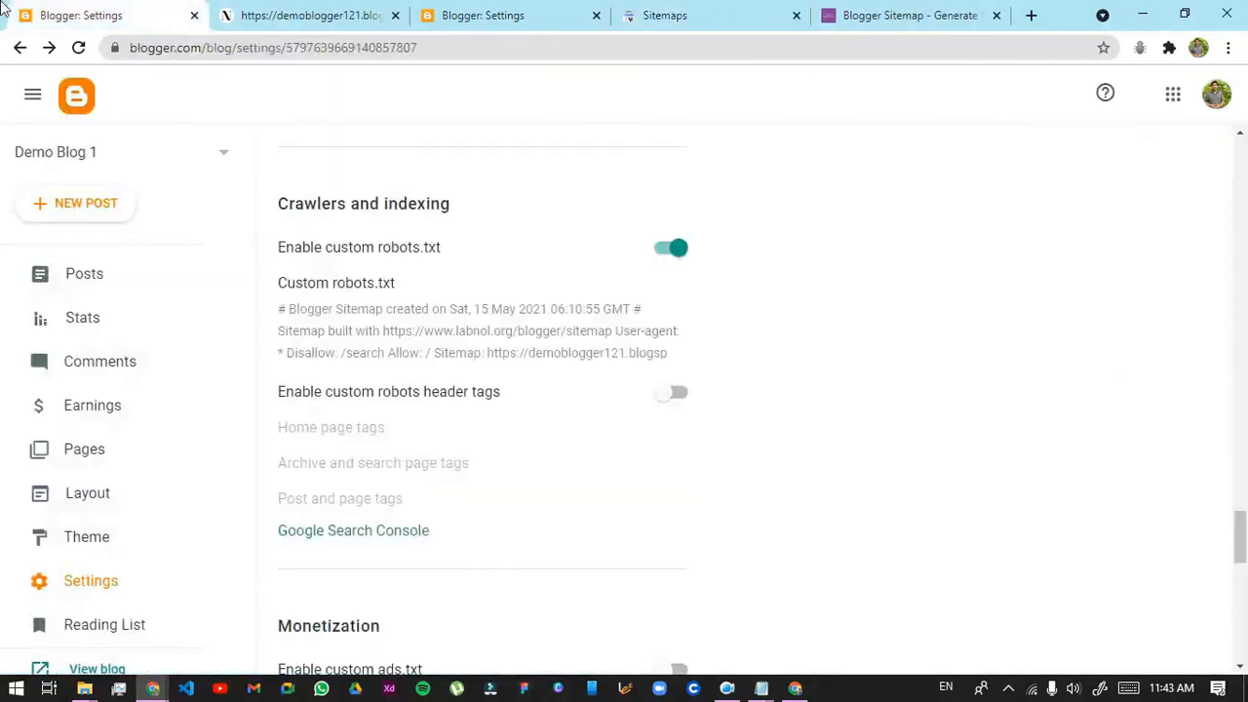
{"action": "left_click", "coordinate": [136, 307]}
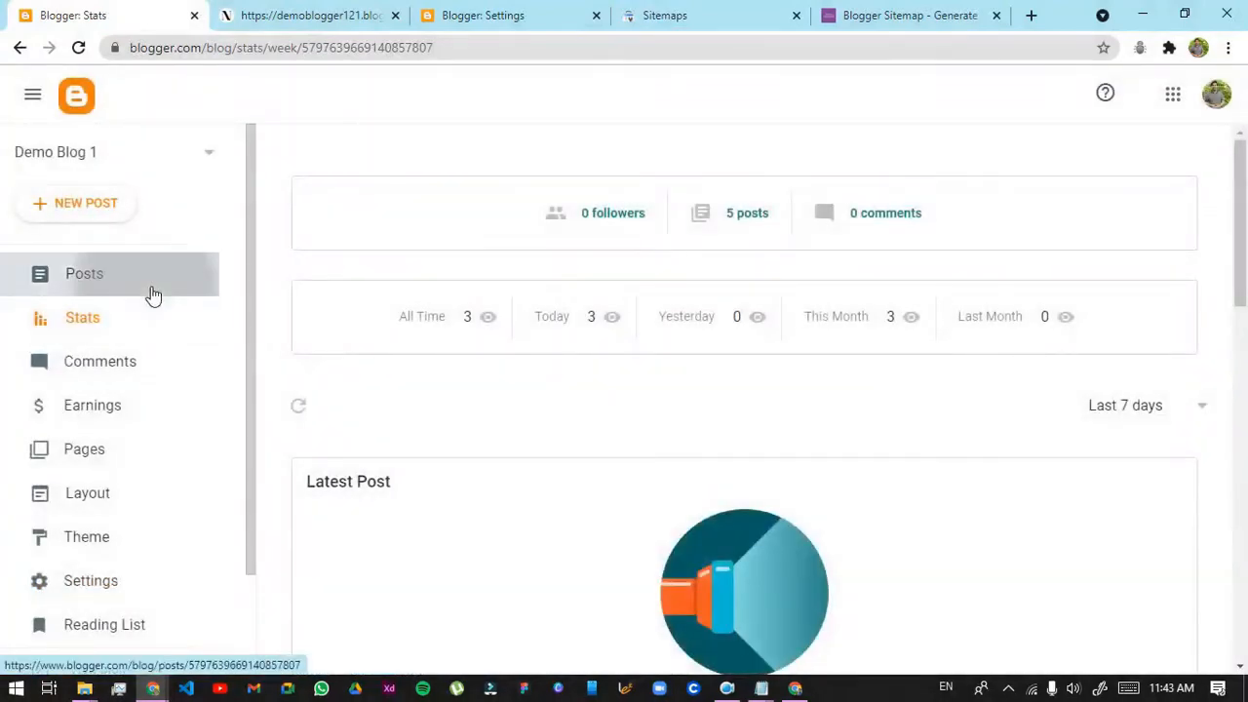
{"action": "left_click", "coordinate": [146, 285]}
{"action": "scroll", "coordinate": [733, 435], "scroll_direction": "down", "scroll_amount": 1}
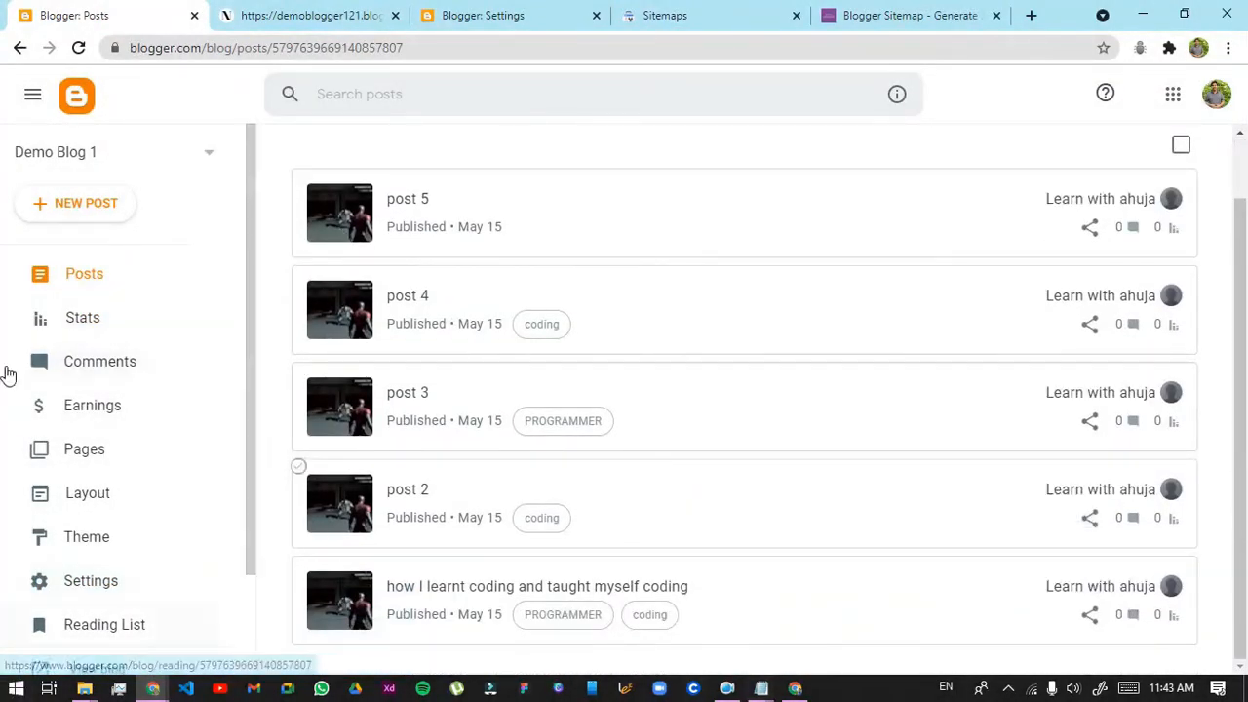
Open the published post "how I learnt coding and taught myself coding" on the blog and copy its web address
{"action": "right_click", "coordinate": [627, 147]}
{"action": "left_click", "coordinate": [520, 163]}
{"action": "mouse_move", "coordinate": [1118, 185]}
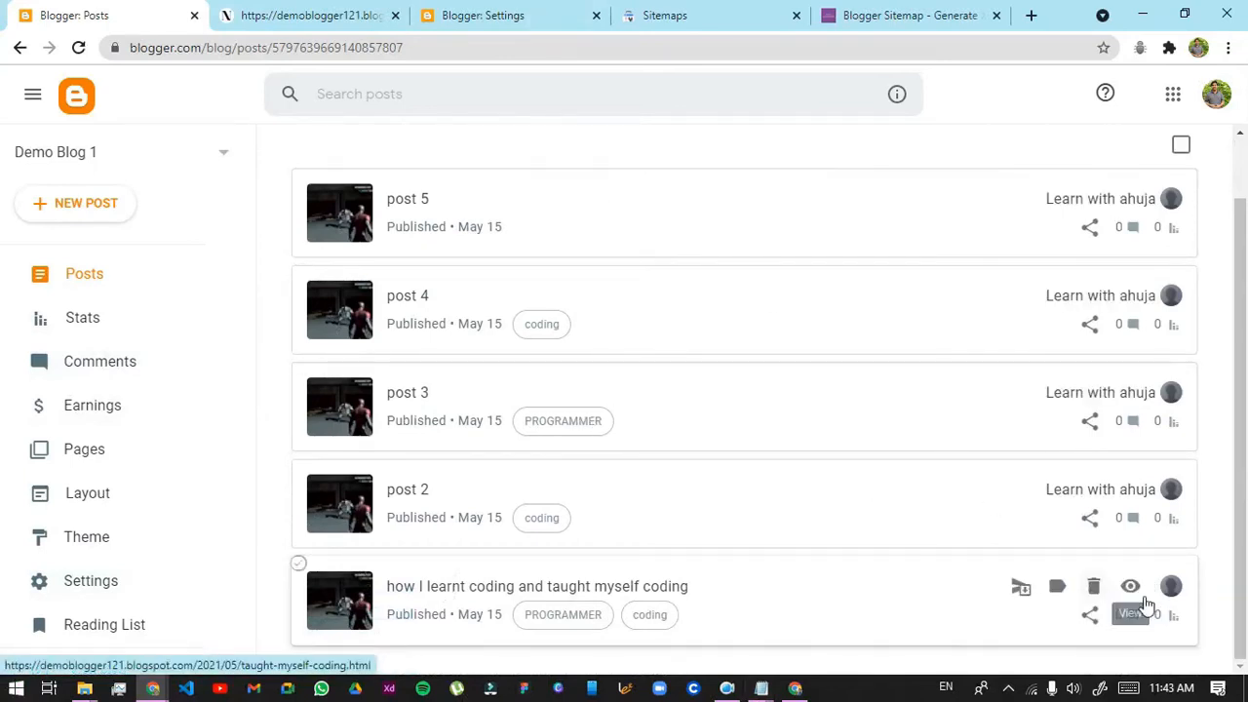
{"action": "right_click", "coordinate": [1136, 599]}
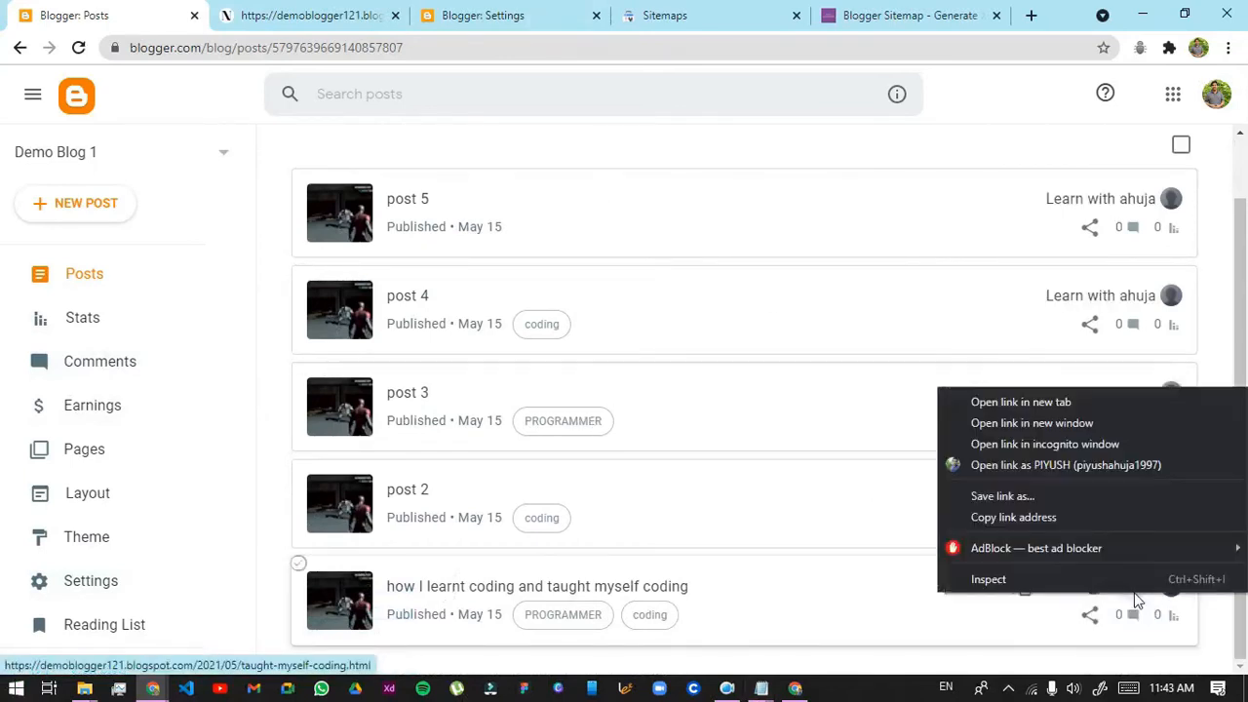
{"action": "left_click", "coordinate": [1052, 520]}
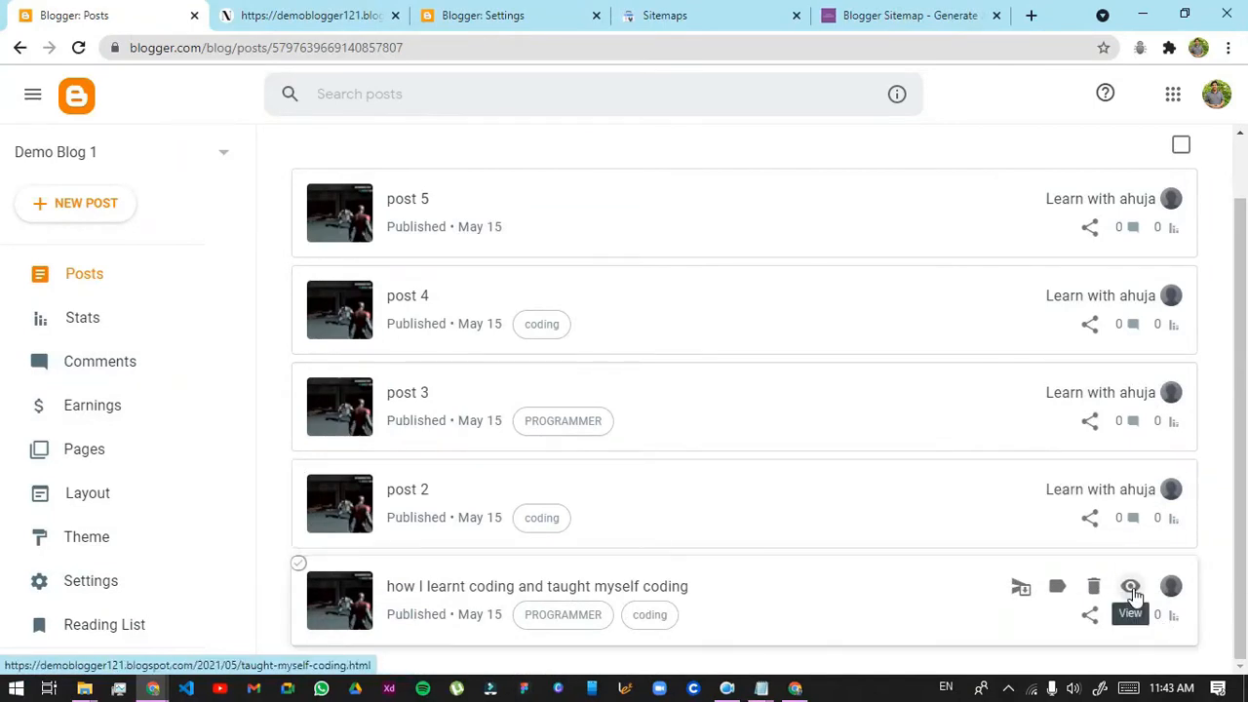
{"action": "right_click", "coordinate": [1133, 595]}
{"action": "left_click", "coordinate": [1112, 518]}
{"action": "left_click", "coordinate": [1131, 590]}
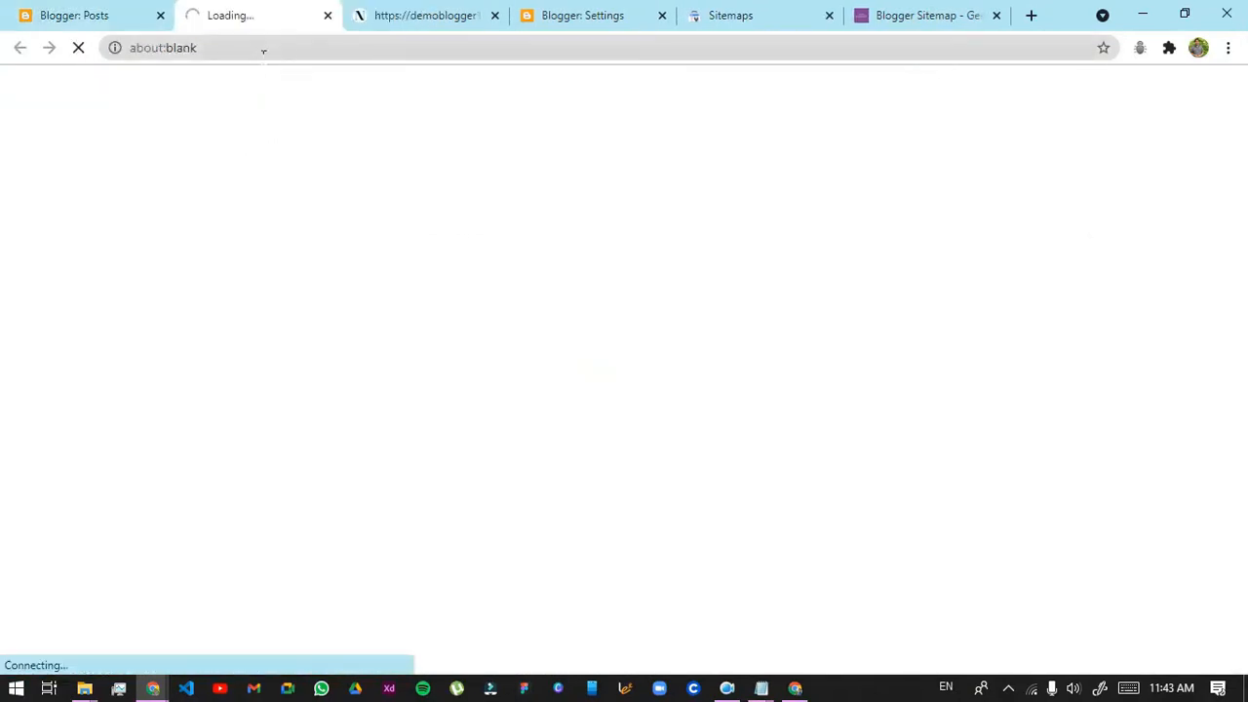
{"action": "double_click", "coordinate": [205, 49]}
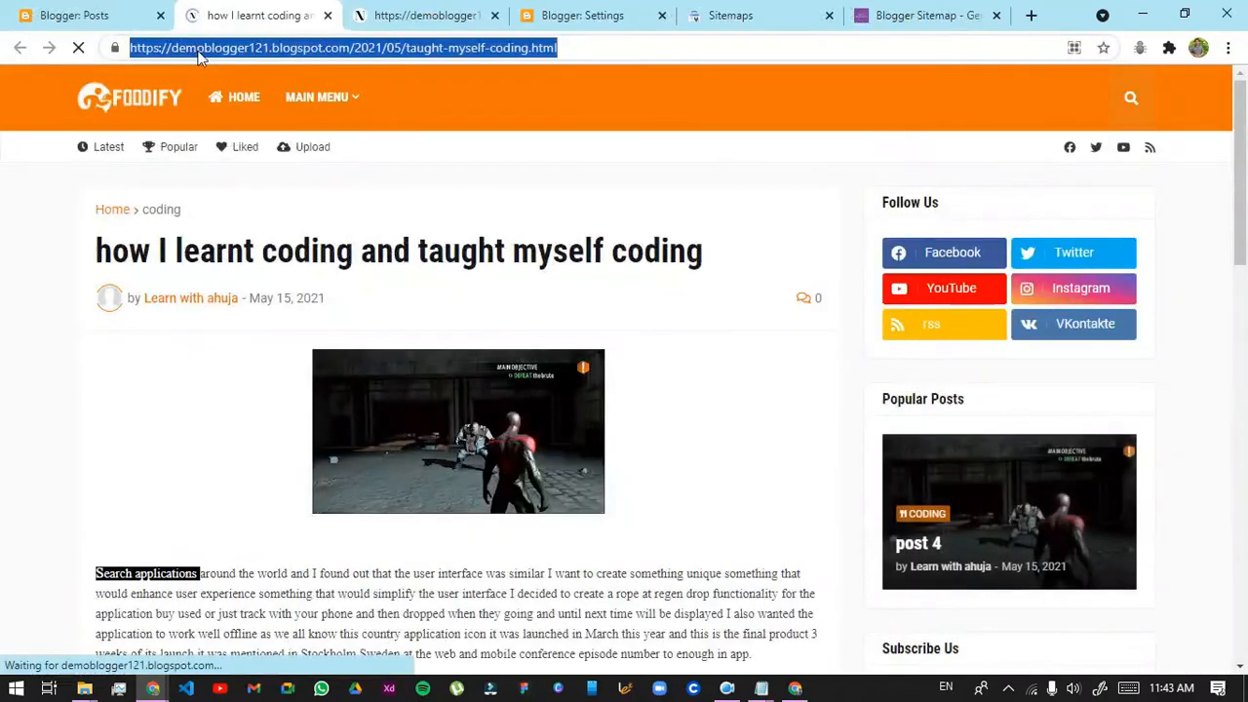
{"action": "left_click", "coordinate": [730, 15]}
{"action": "left_click", "coordinate": [679, 107]}
{"action": "key", "text": "ctrl+v"}
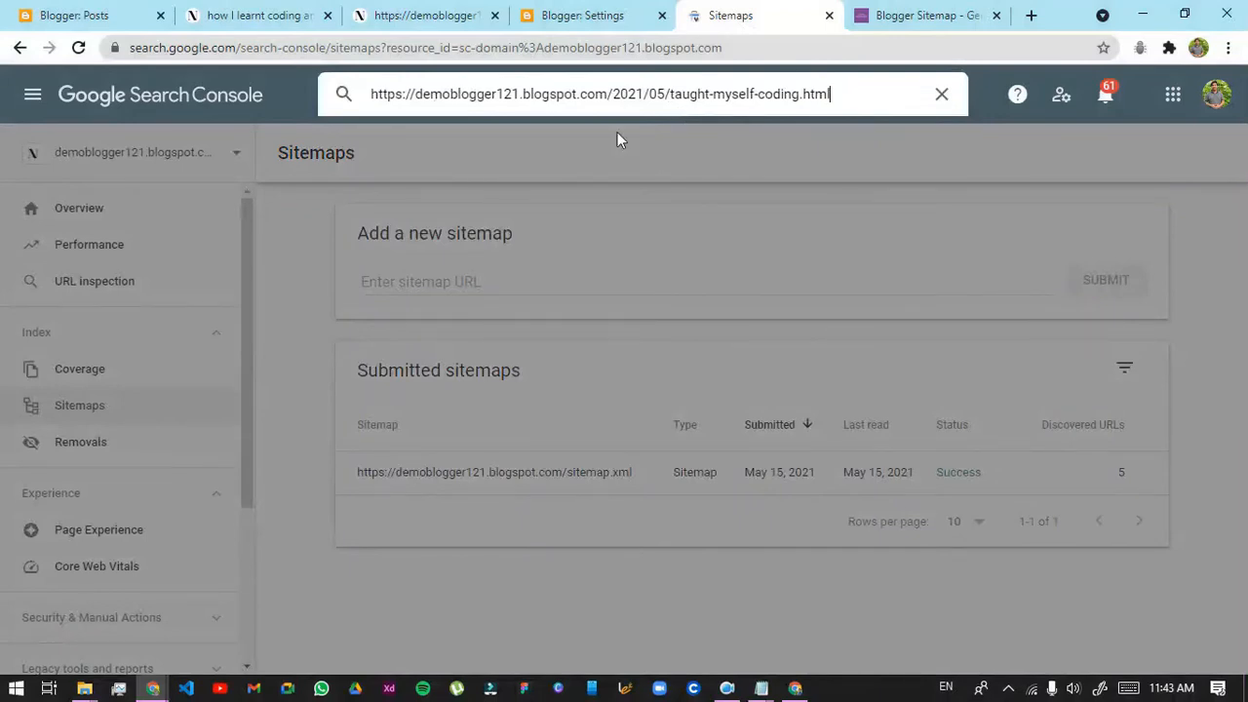
{"action": "key", "text": "Return"}
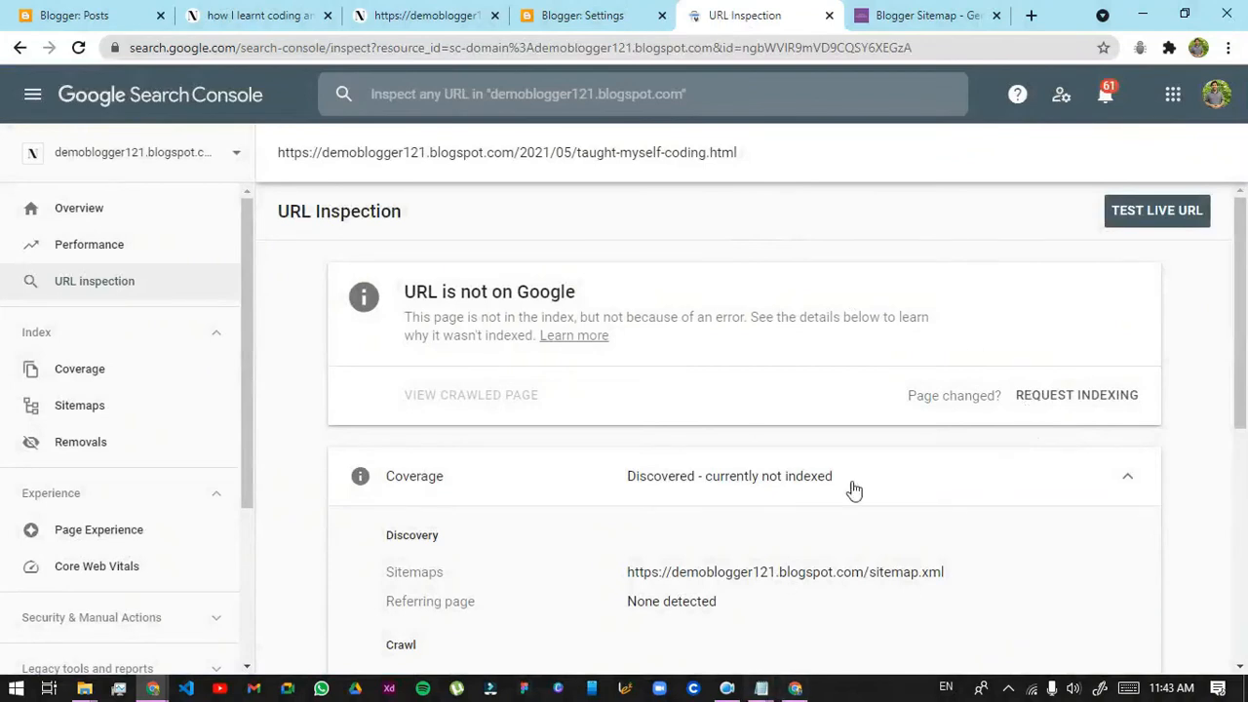
Request indexing for the inspected post URL, wait for the live test, and dismiss the confirmation
{"action": "left_click", "coordinate": [1024, 390]}
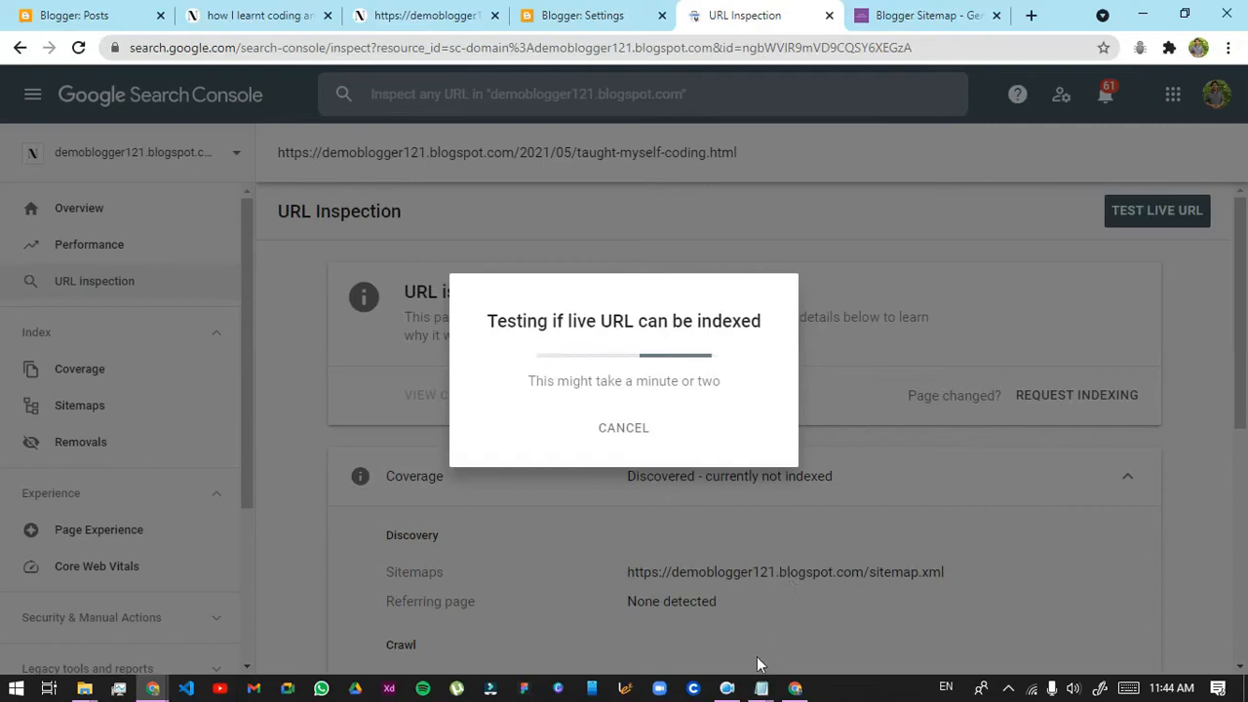
{"action": "mouse_move", "coordinate": [740, 686]}
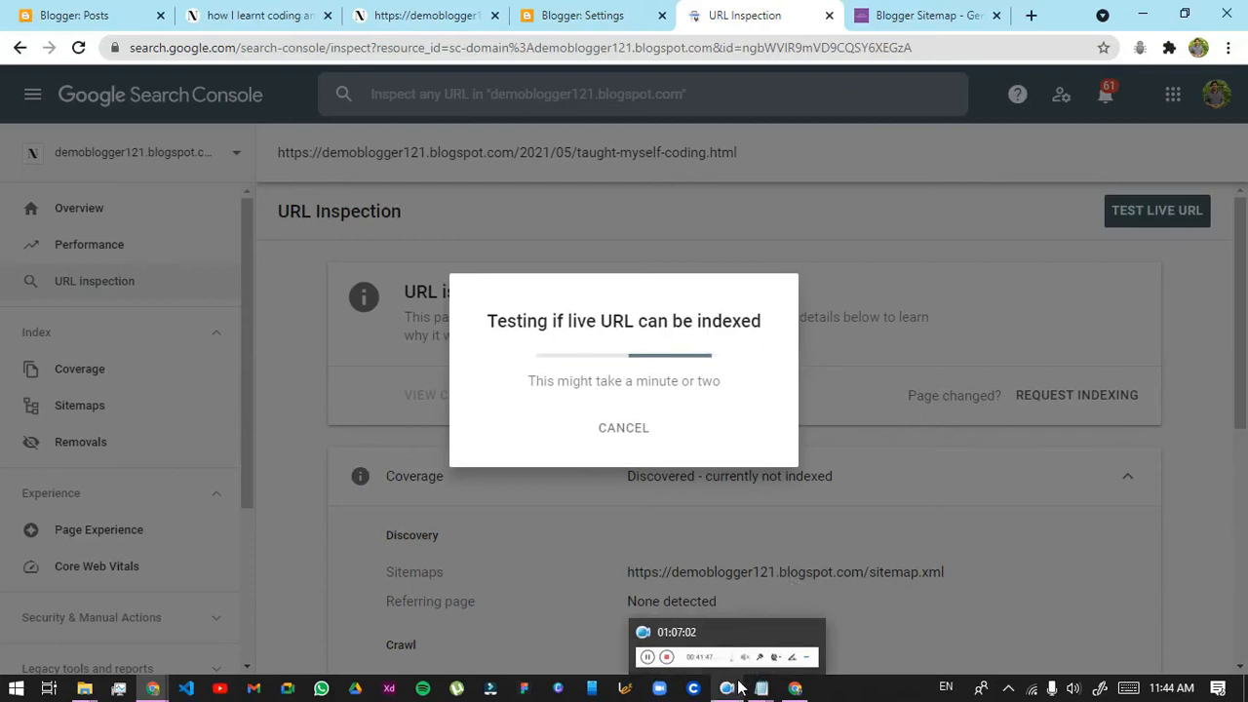
{"action": "left_click", "coordinate": [740, 687]}
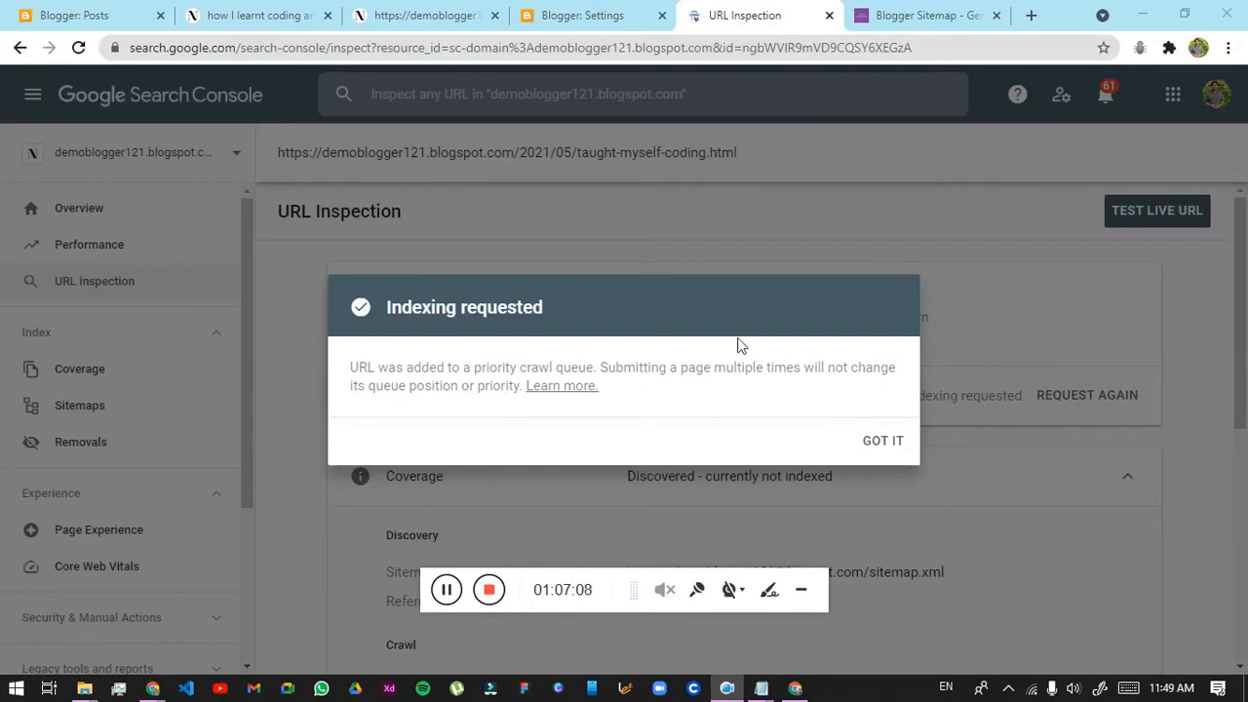
{"action": "left_click", "coordinate": [888, 440]}
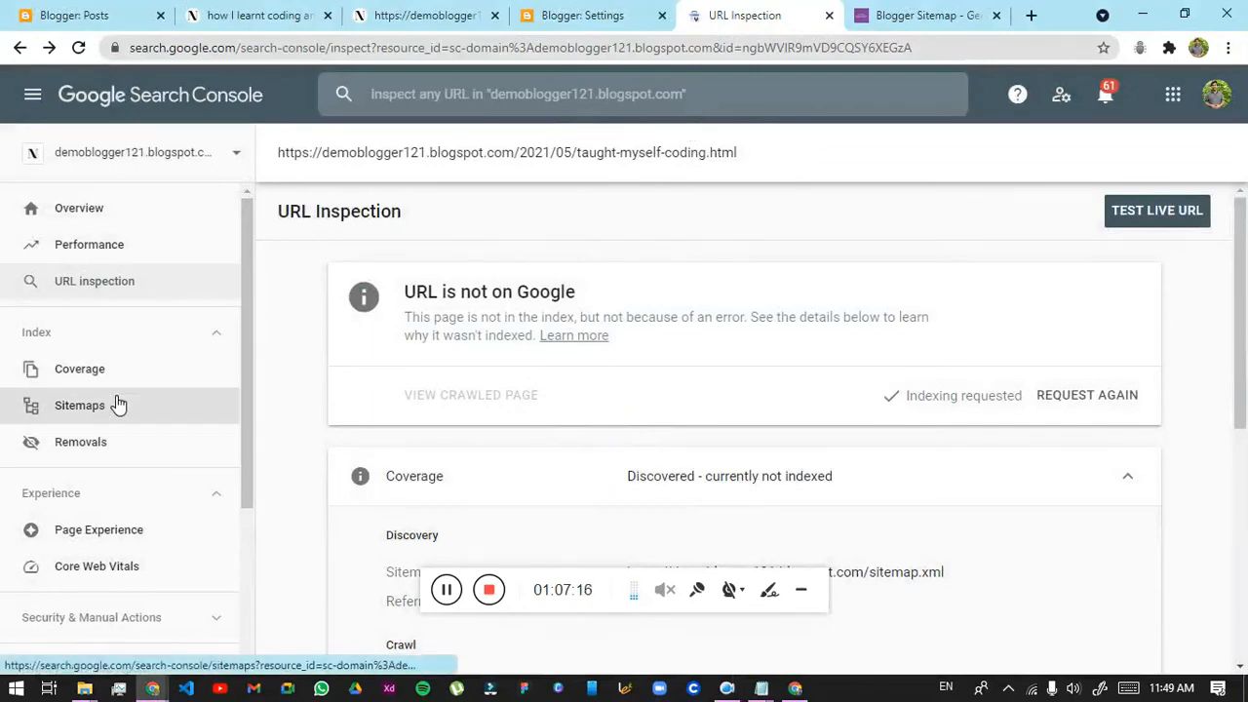
Check the demoblogger121 property's overview and its submitted sitemaps
{"action": "left_click", "coordinate": [63, 217]}
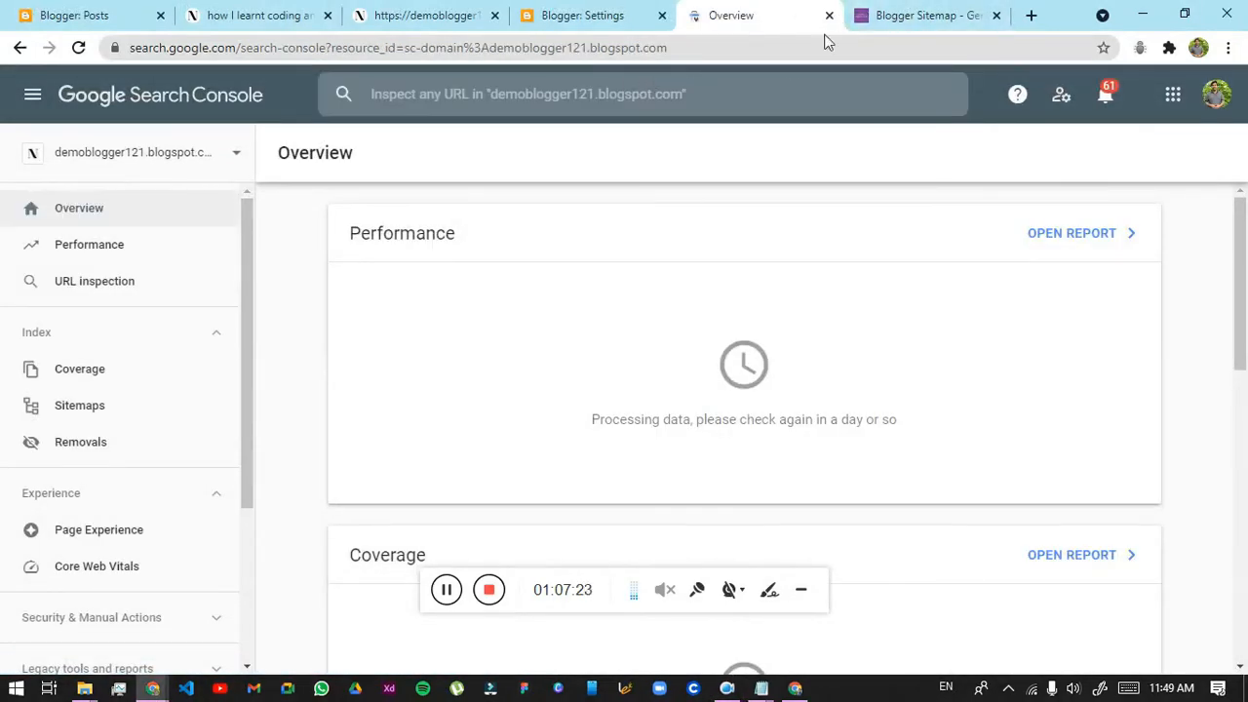
{"action": "left_click", "coordinate": [104, 415]}
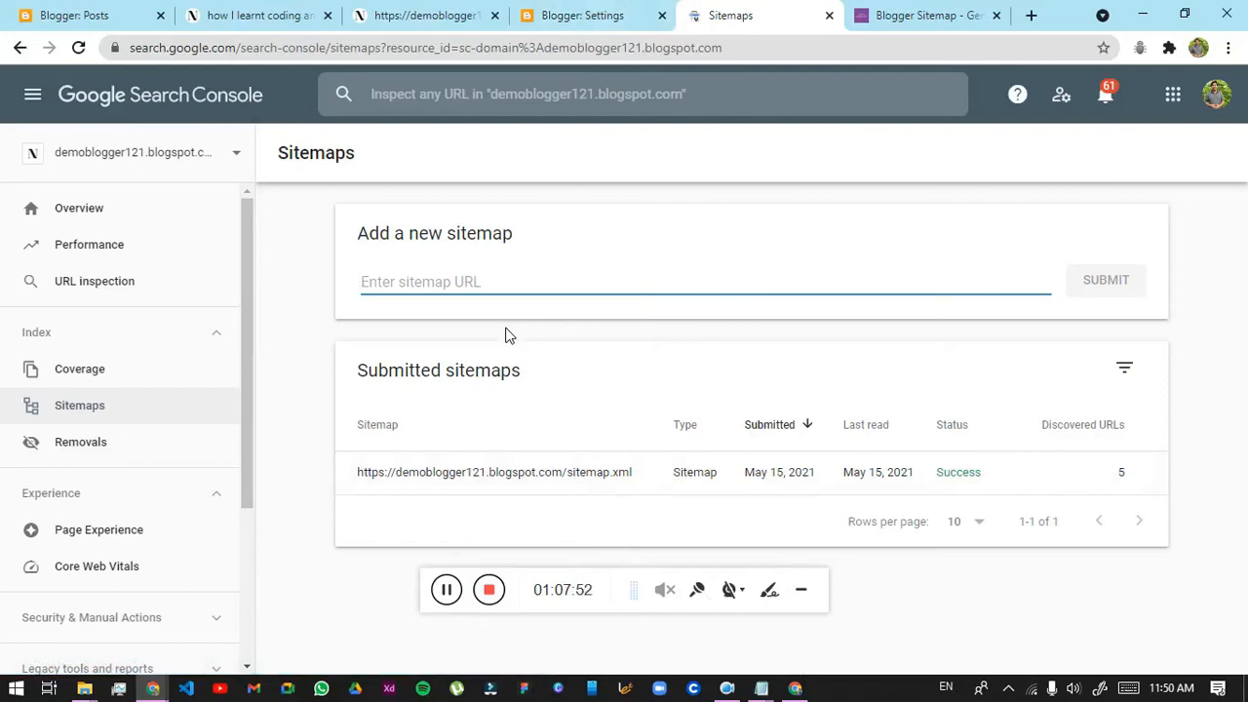
Close the Search Console, blog preview, published post and sitemap generator pages, leaving only the Blogger pages open
{"action": "left_click", "coordinate": [830, 15]}
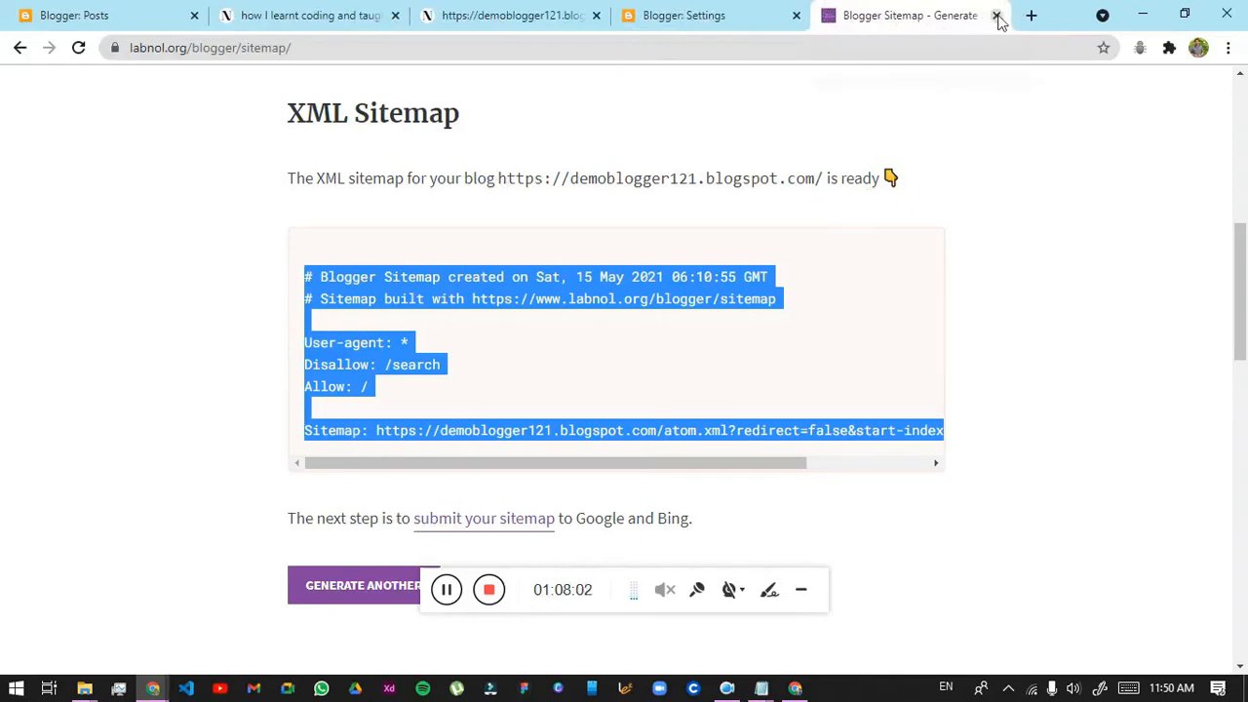
{"action": "left_click", "coordinate": [682, 15]}
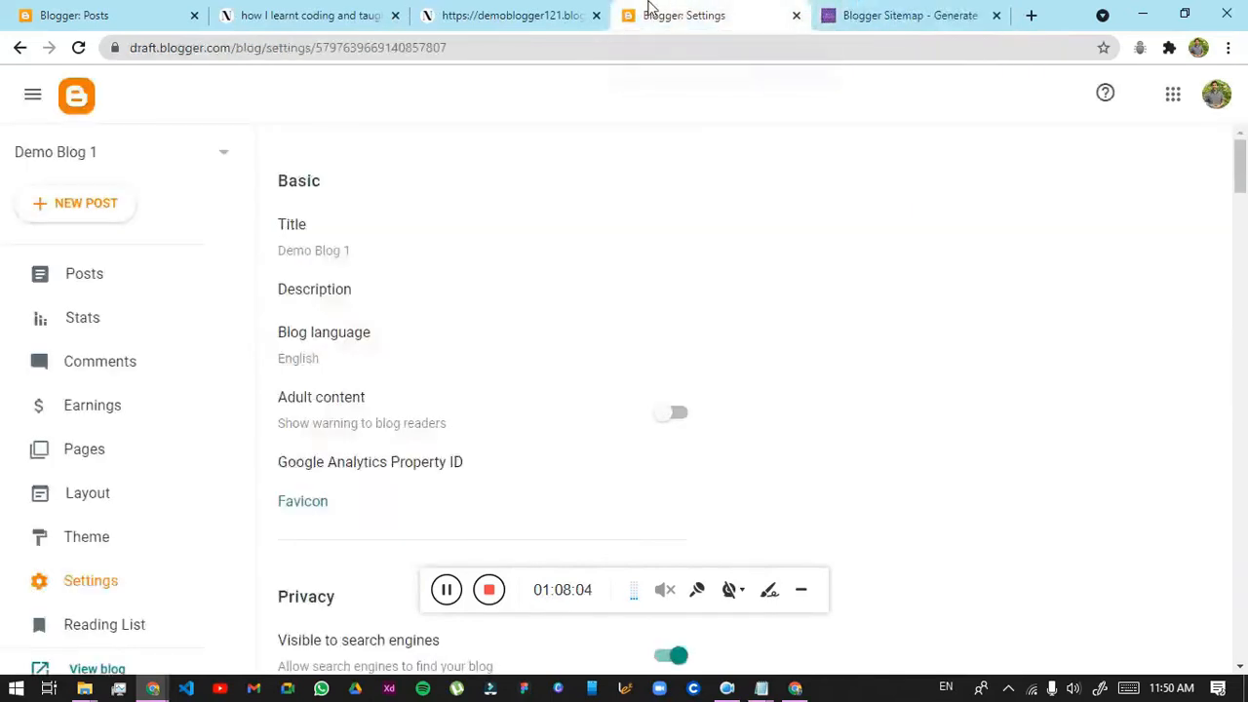
{"action": "left_click", "coordinate": [547, 15]}
{"action": "left_click", "coordinate": [596, 16]}
{"action": "left_click", "coordinate": [293, 14]}
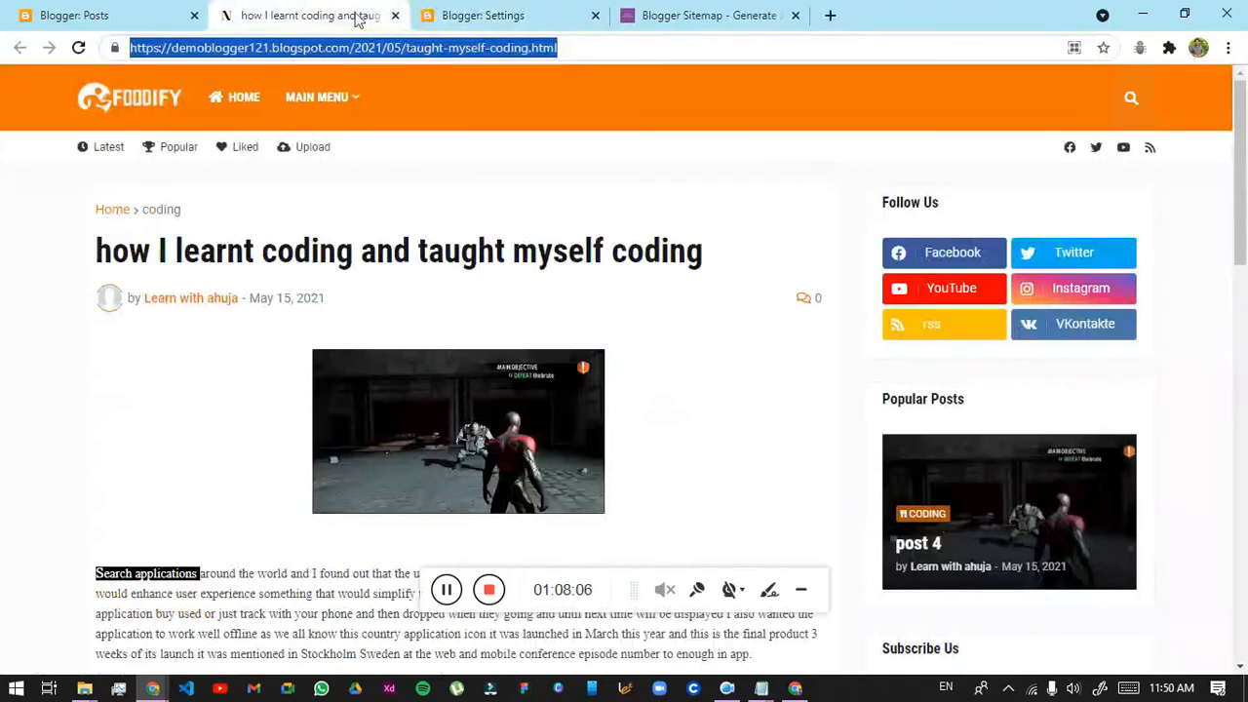
{"action": "left_click", "coordinate": [395, 15]}
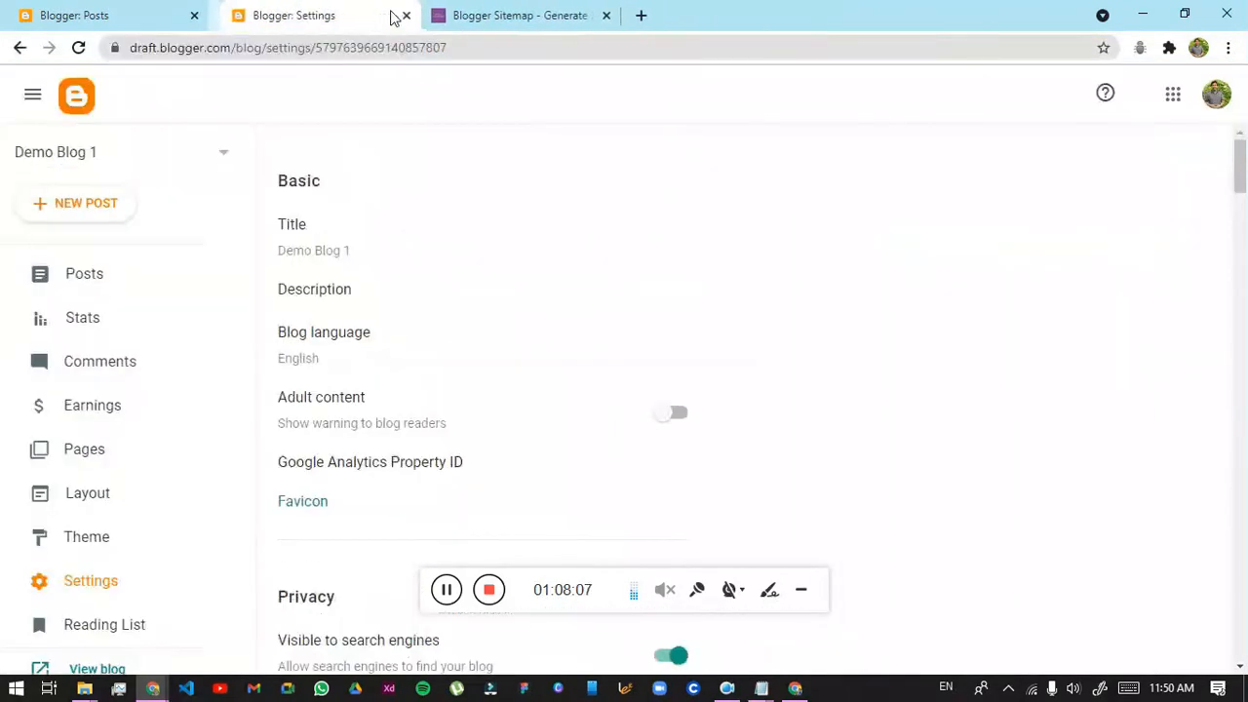
{"action": "left_click", "coordinate": [496, 14]}
{"action": "left_click", "coordinate": [594, 16]}
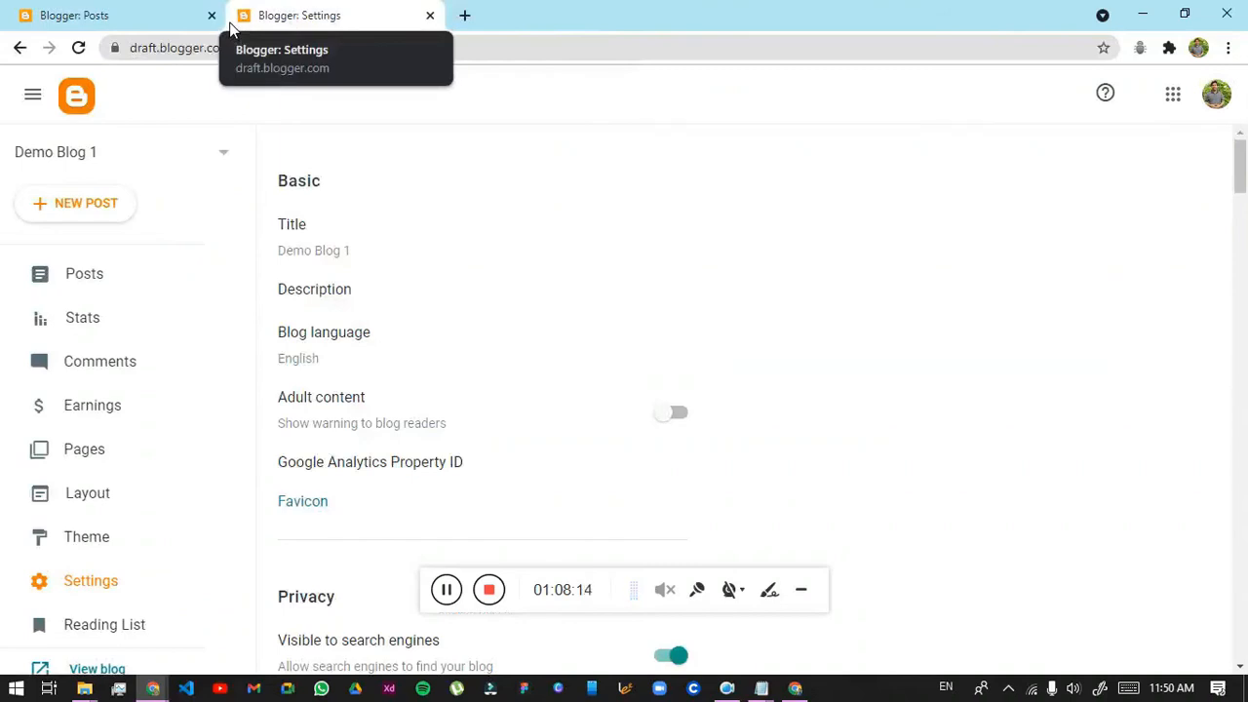
Return to Demo Blog 1's list of posts and close the separate Blogger settings page
{"action": "left_click", "coordinate": [137, 15]}
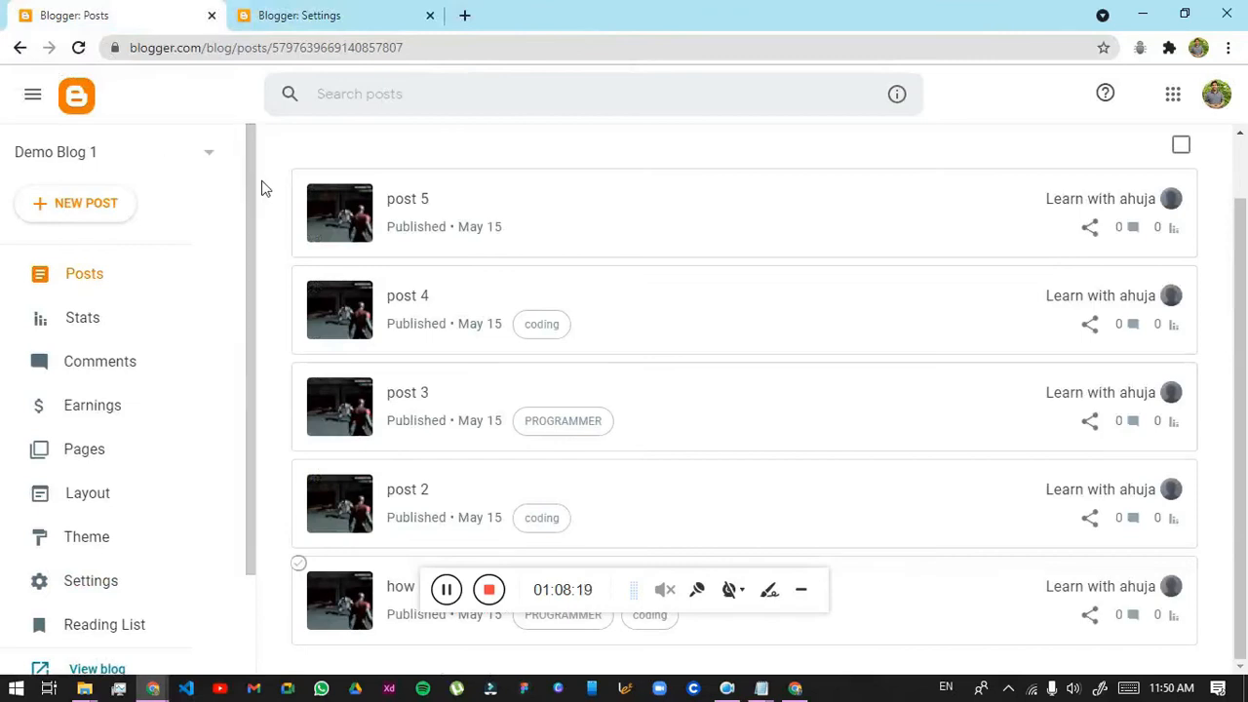
{"action": "scroll", "coordinate": [510, 293], "scroll_direction": "up", "scroll_amount": 2}
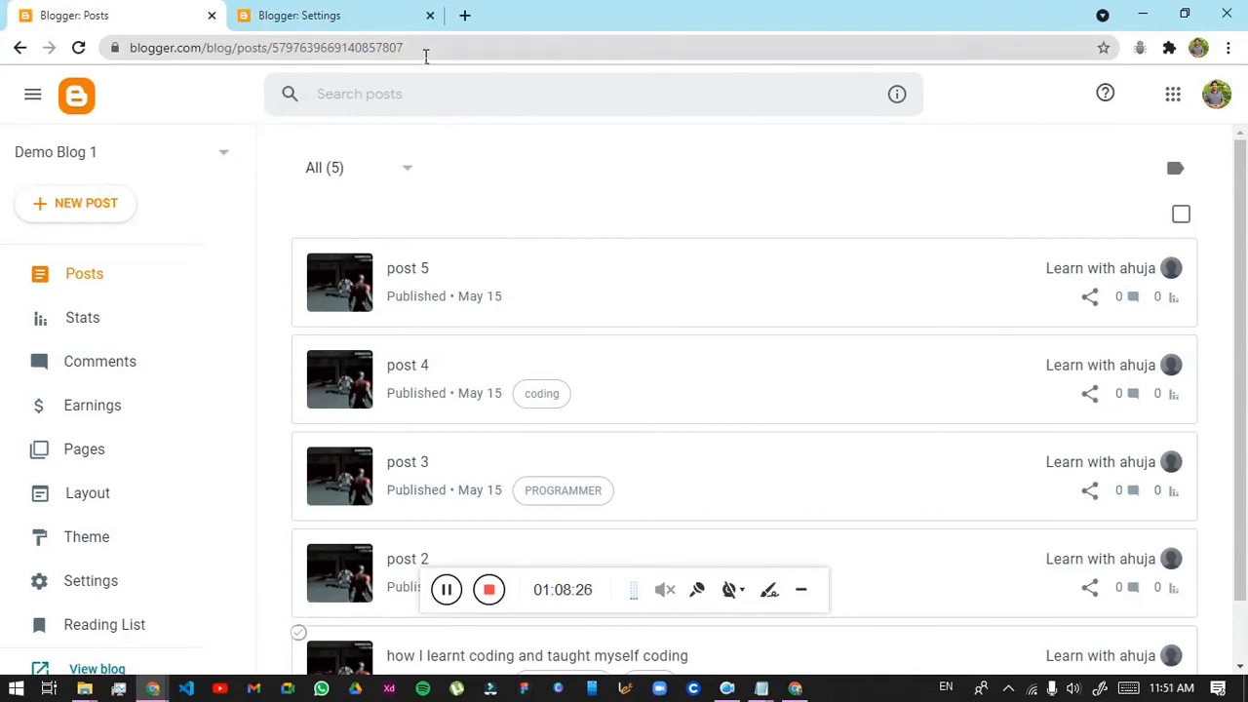
{"action": "left_click", "coordinate": [430, 15]}
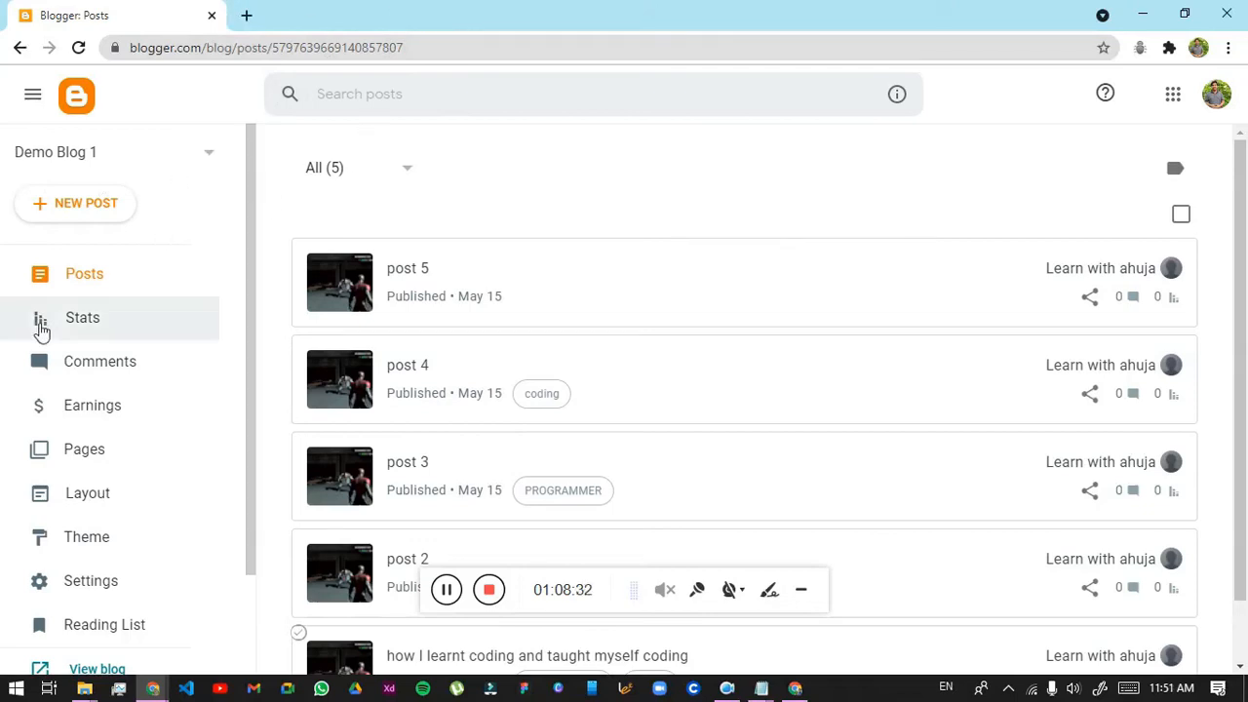
Open Demo Blog 1's theme page to review the custom theme's additional options and browse the gallery of available themes
{"action": "scroll", "coordinate": [59, 371], "scroll_direction": "down", "scroll_amount": 1}
{"action": "left_click", "coordinate": [78, 473]}
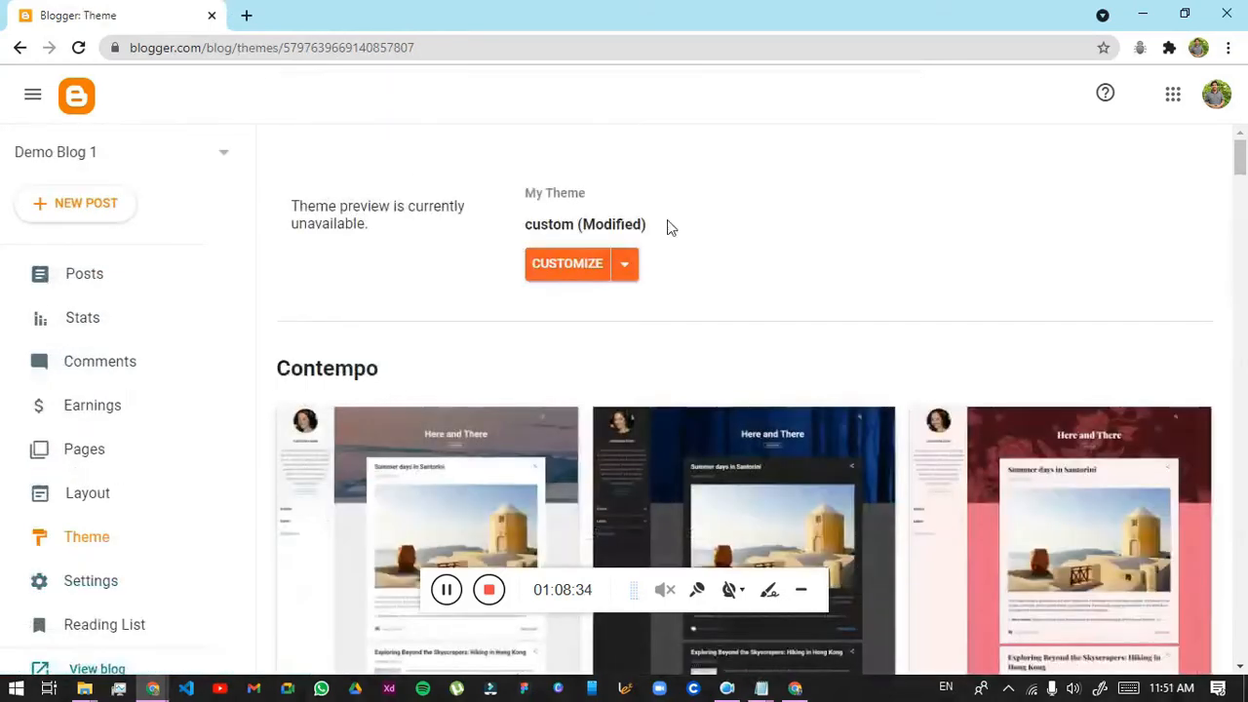
{"action": "left_click", "coordinate": [632, 269]}
{"action": "left_click", "coordinate": [538, 417]}
{"action": "left_click", "coordinate": [261, 166]}
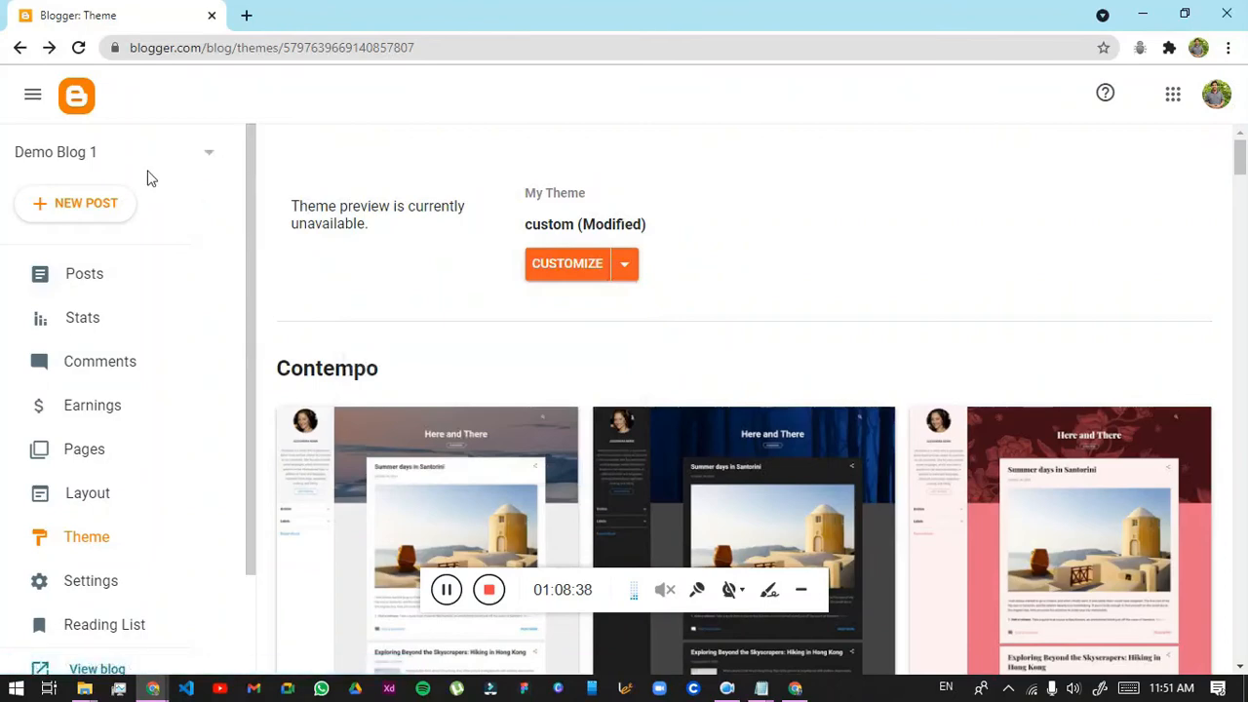
{"action": "scroll", "coordinate": [571, 413], "scroll_direction": "down", "scroll_amount": 10}
{"action": "scroll", "coordinate": [747, 410], "scroll_direction": "down", "scroll_amount": 8}
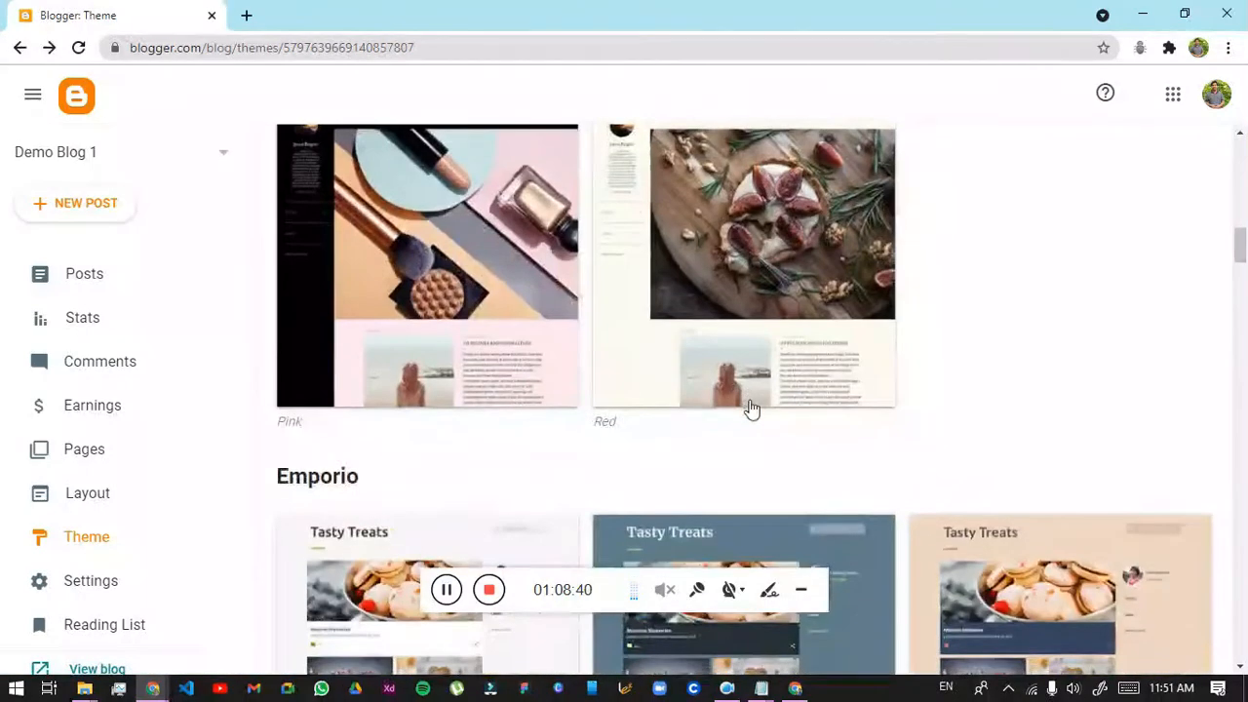
{"action": "scroll", "coordinate": [770, 290], "scroll_direction": "down", "scroll_amount": 3}
{"action": "scroll", "coordinate": [771, 290], "scroll_direction": "down", "scroll_amount": 4}
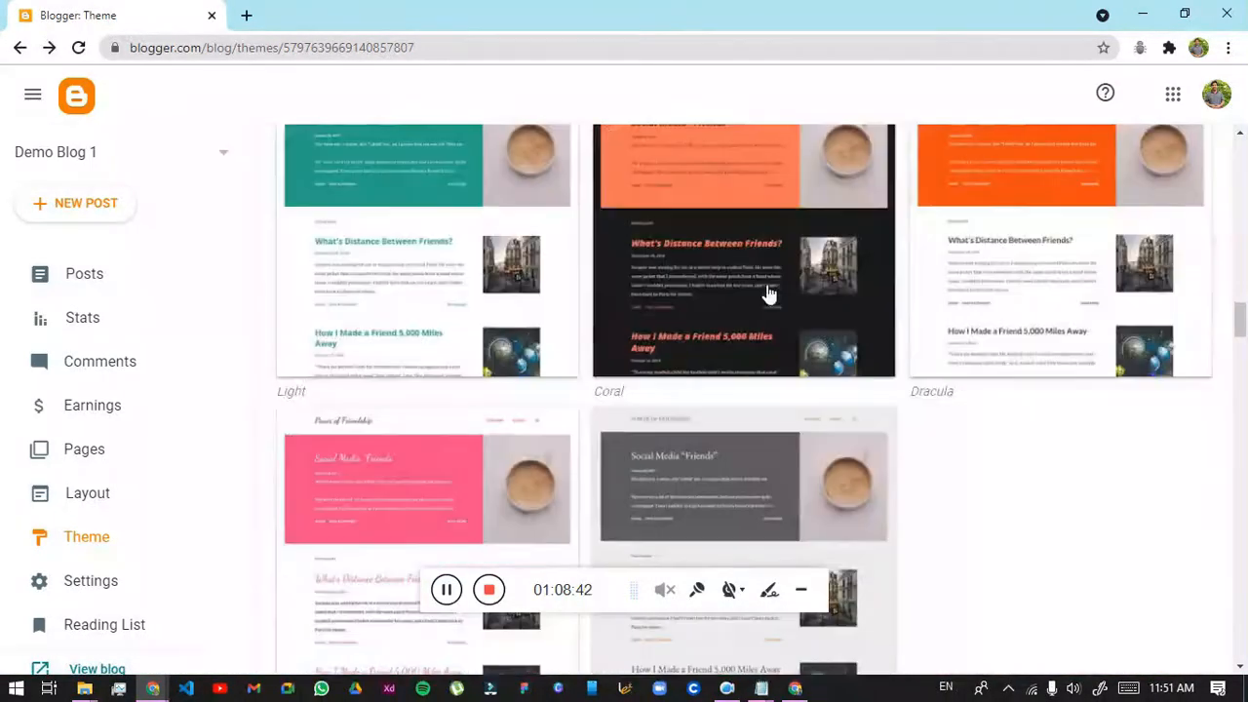
Apply the Light variant of the Notable theme to the blog
{"action": "left_click", "coordinate": [552, 301]}
{"action": "scroll", "coordinate": [694, 473], "scroll_direction": "down", "scroll_amount": 4}
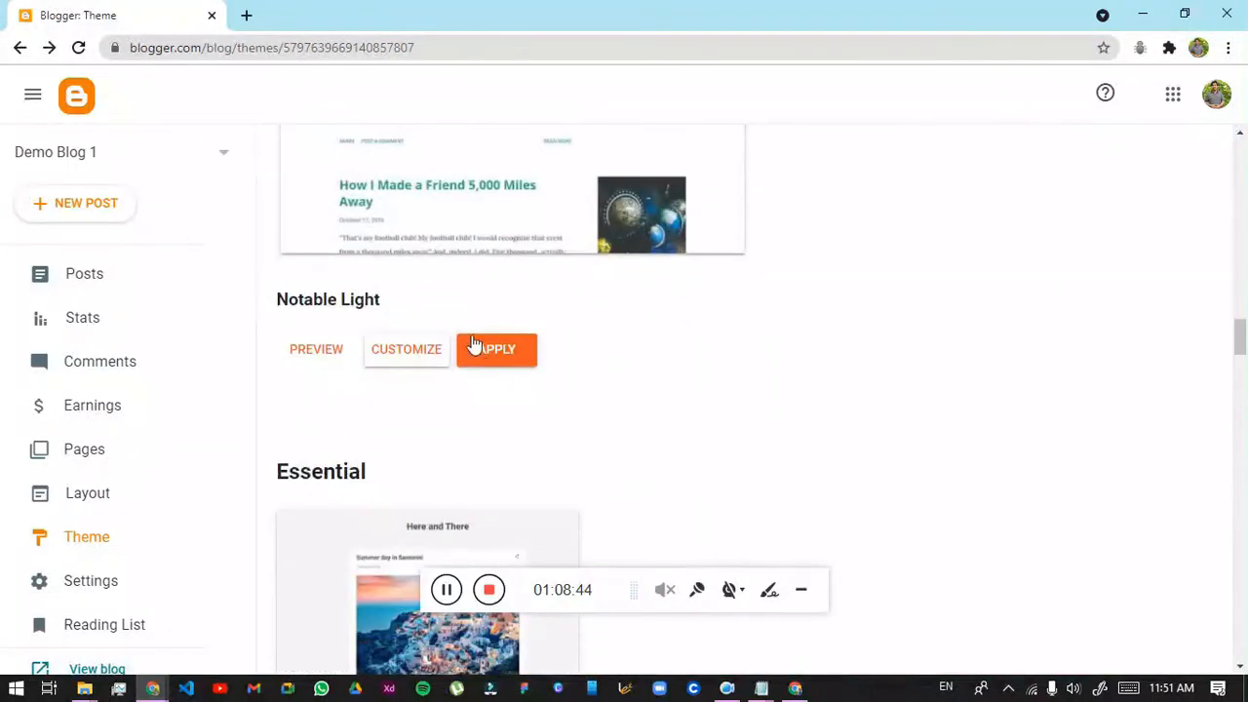
{"action": "left_click", "coordinate": [479, 351]}
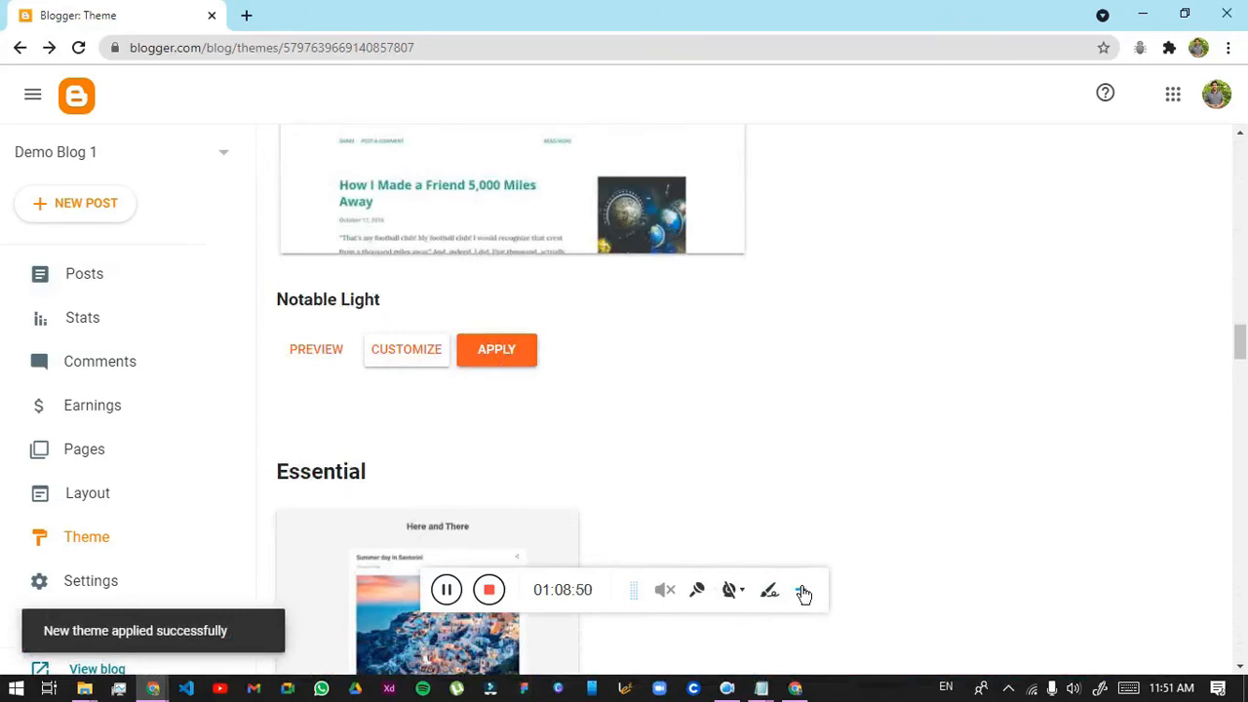
{"action": "left_click", "coordinate": [802, 591]}
{"action": "scroll", "coordinate": [795, 588], "scroll_direction": "down", "scroll_amount": 2}
{"action": "scroll", "coordinate": [816, 565], "scroll_direction": "up", "scroll_amount": 2}
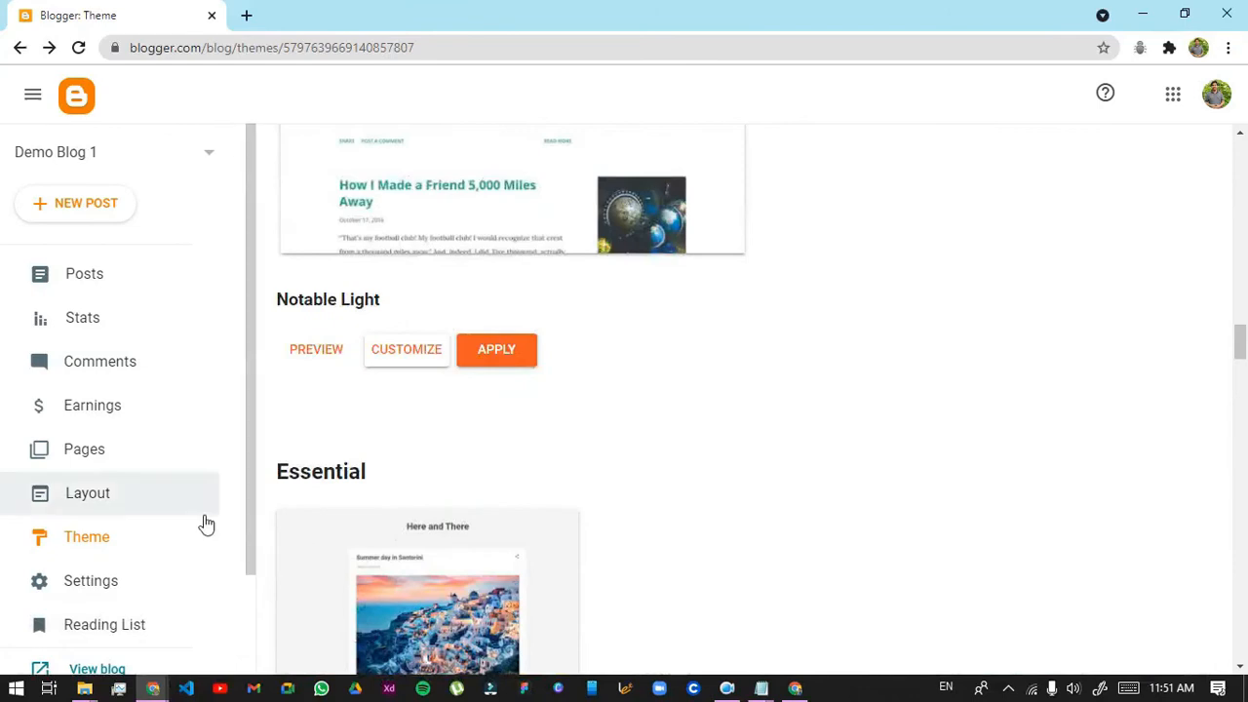
Open the published Demo Blog 1 site and examine how its home page posts look with the applied theme
{"action": "left_click", "coordinate": [133, 266]}
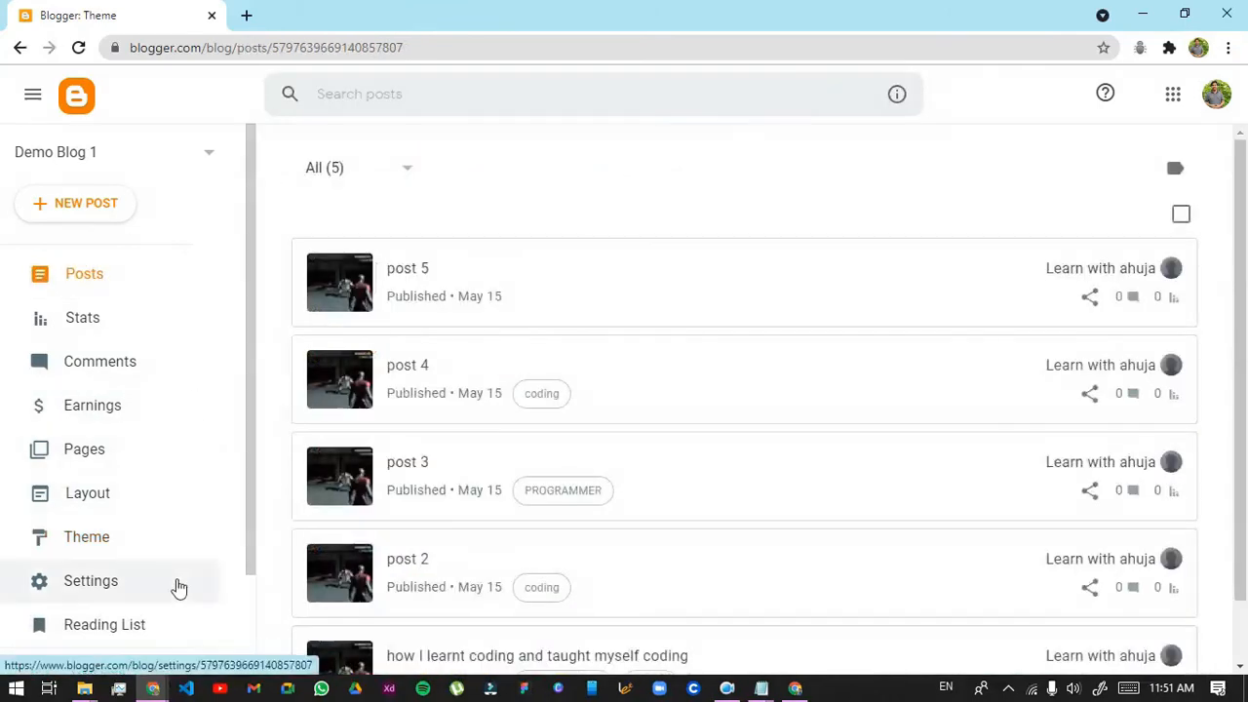
{"action": "scroll", "coordinate": [161, 620], "scroll_direction": "down", "scroll_amount": 1}
{"action": "left_click", "coordinate": [144, 590]}
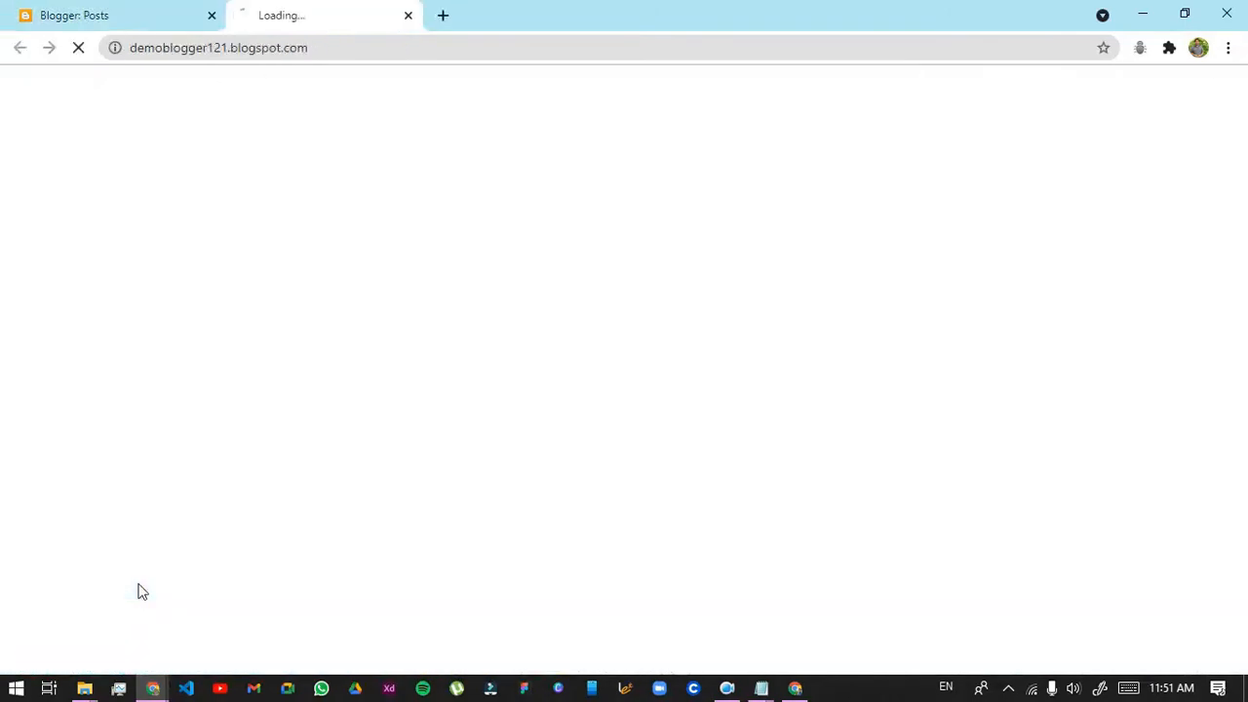
{"action": "left_click", "coordinate": [5, 10]}
{"action": "left_click", "coordinate": [289, 15]}
{"action": "scroll", "coordinate": [683, 293], "scroll_direction": "down", "scroll_amount": 5}
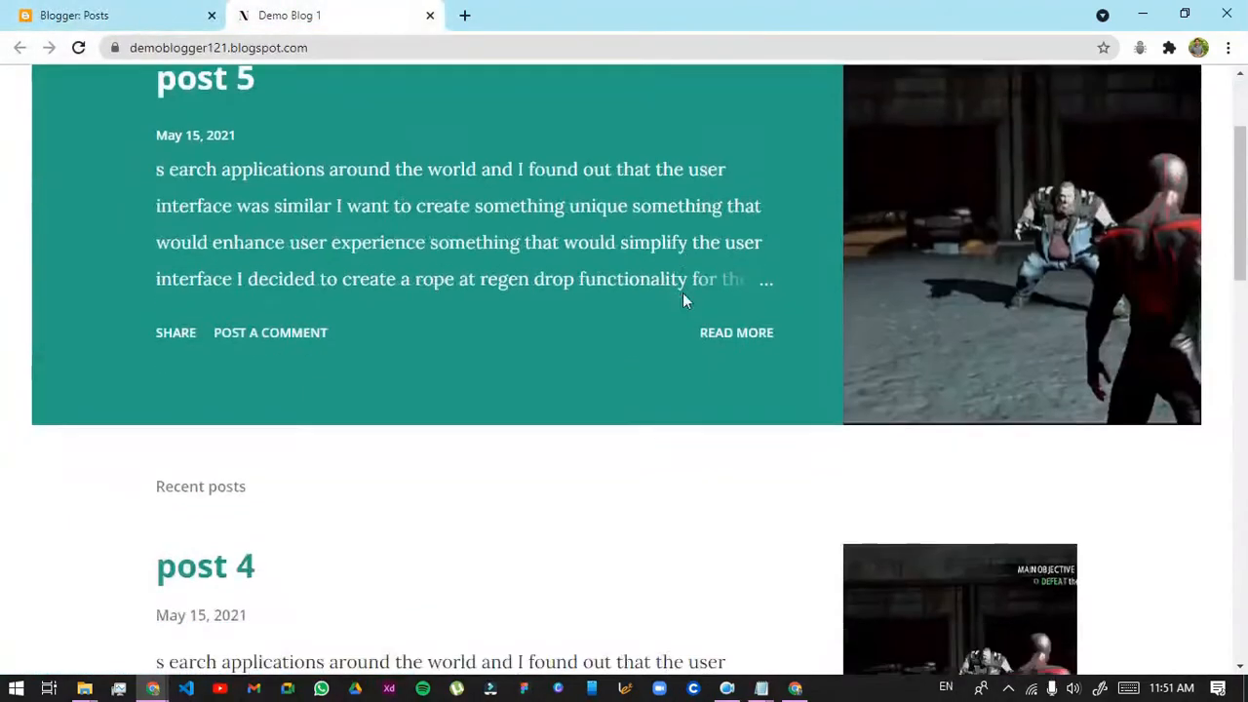
{"action": "scroll", "coordinate": [692, 317], "scroll_direction": "up", "scroll_amount": 6}
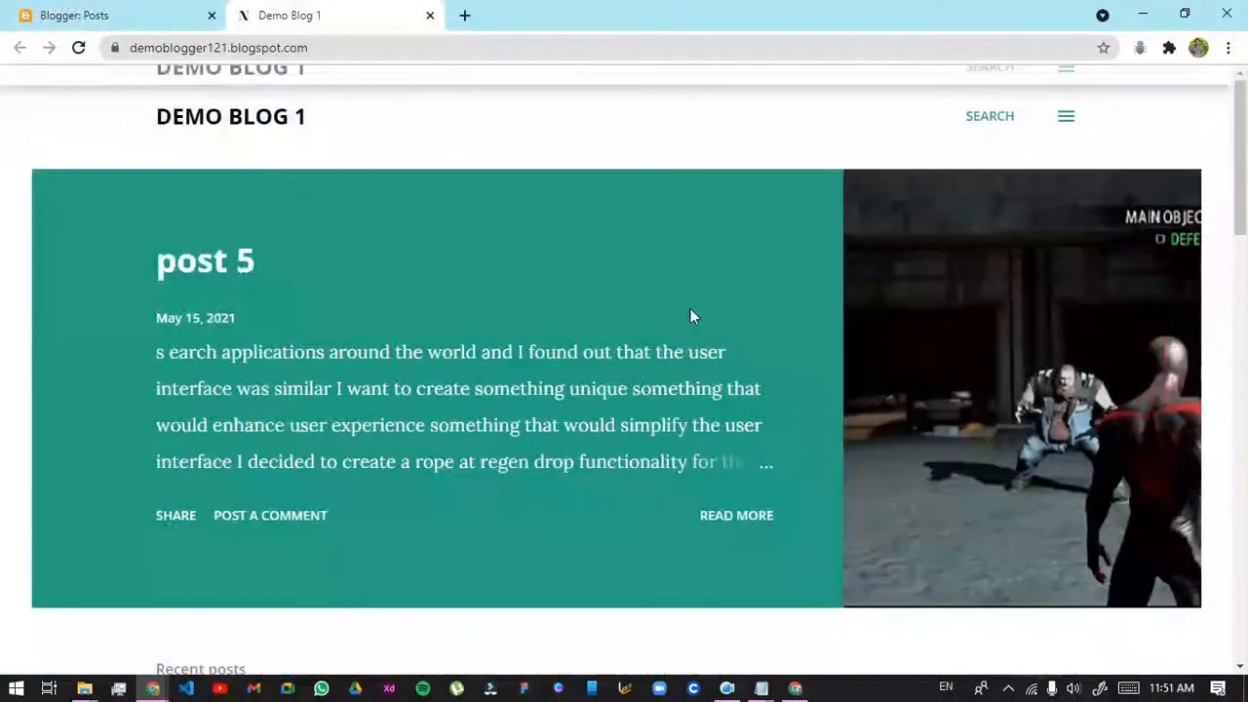
{"action": "scroll", "coordinate": [554, 267], "scroll_direction": "down", "scroll_amount": 10}
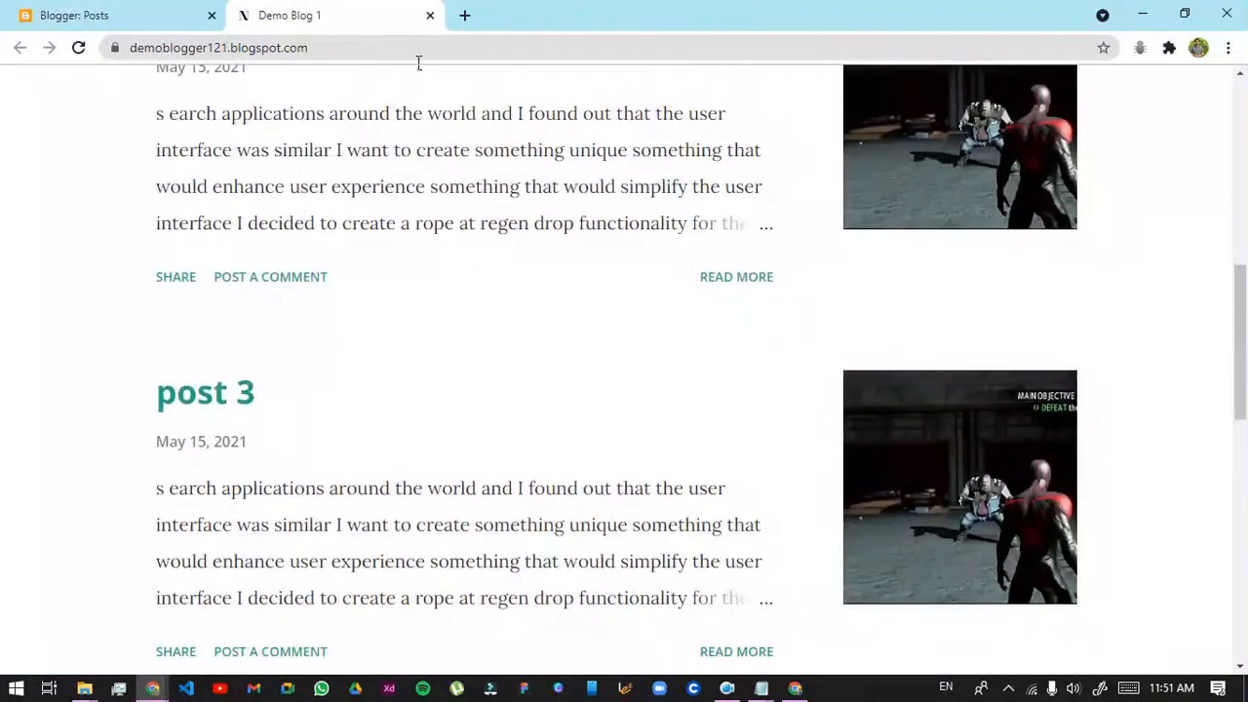
Open the HTML code of the Notable Light theme for editing and look over its head section
{"action": "left_click", "coordinate": [74, 14]}
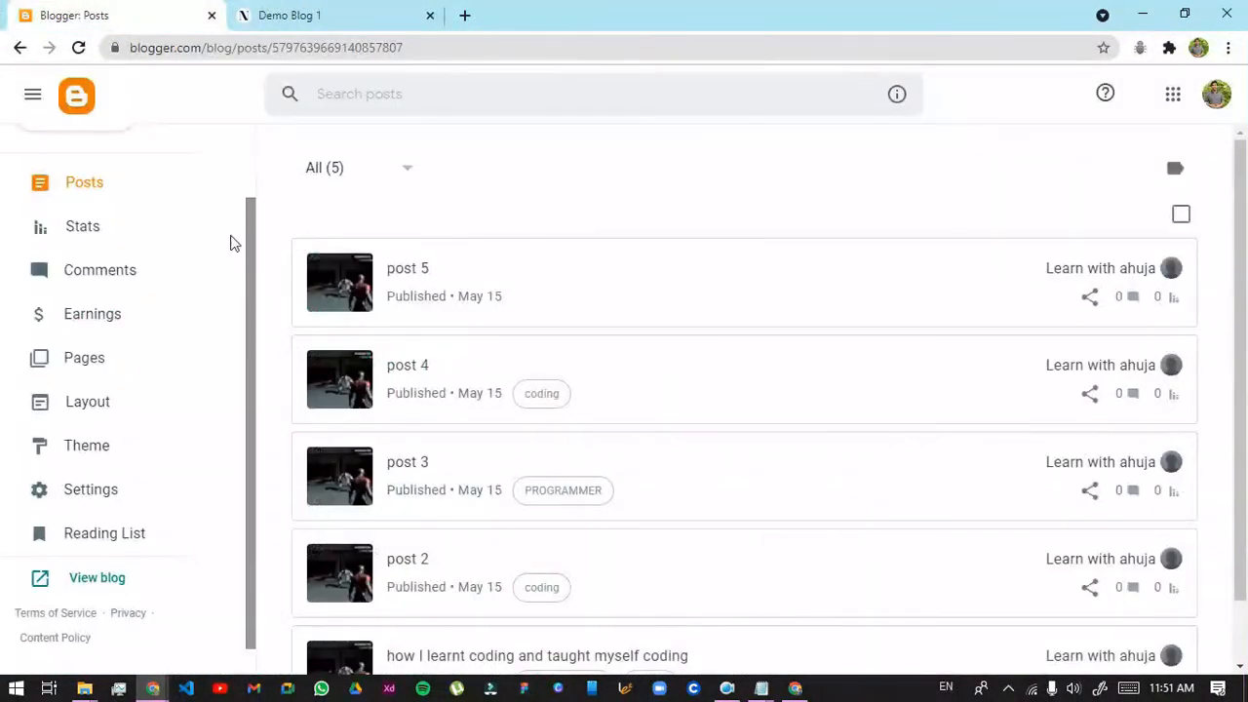
{"action": "scroll", "coordinate": [488, 322], "scroll_direction": "down", "scroll_amount": 1}
{"action": "left_click", "coordinate": [132, 468]}
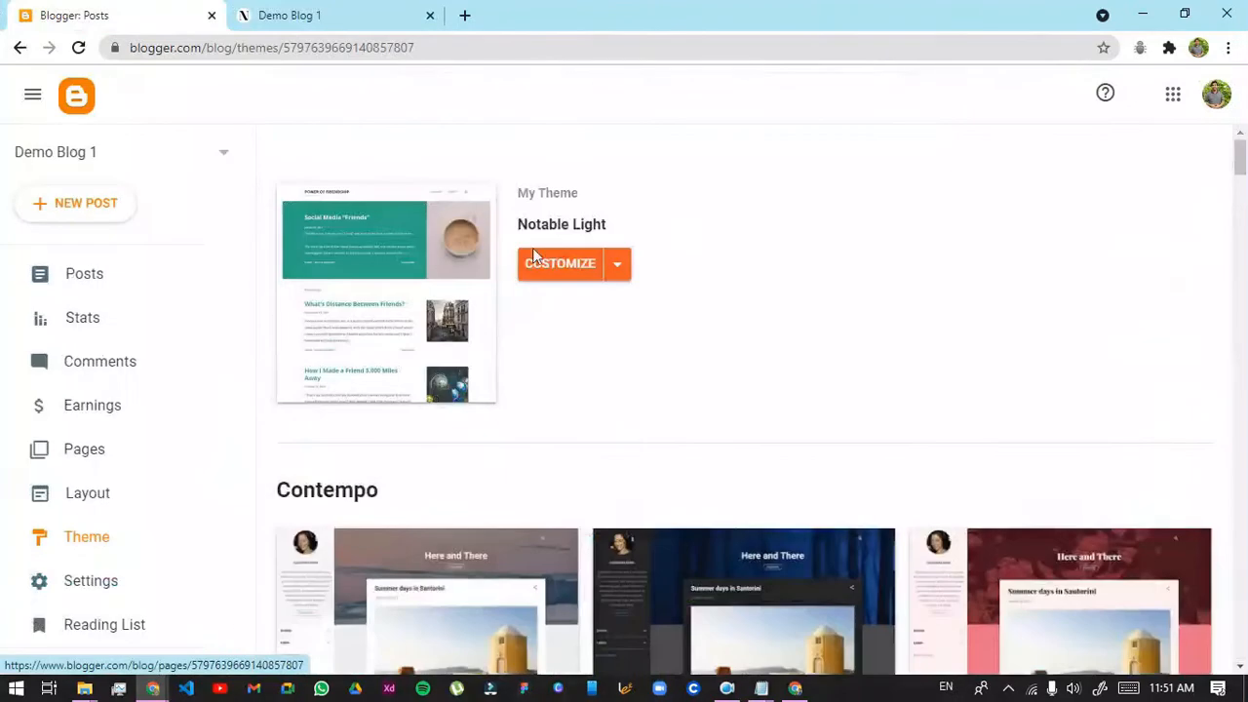
{"action": "left_click", "coordinate": [617, 265]}
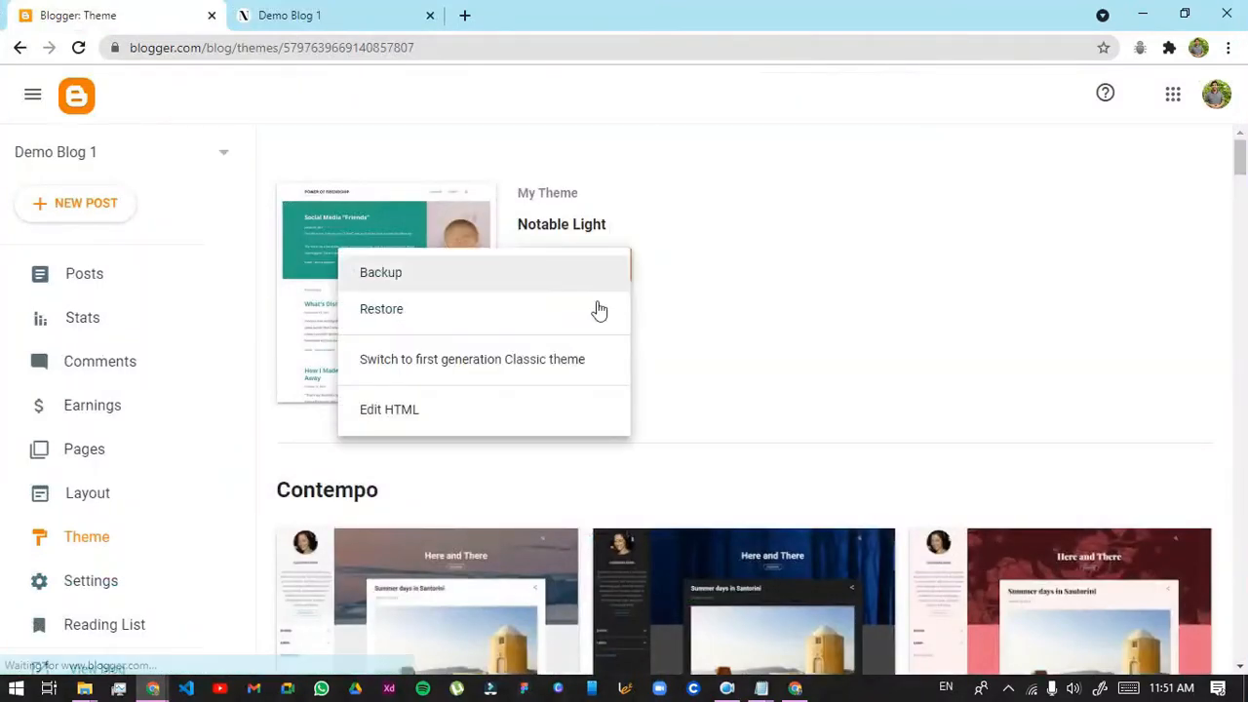
{"action": "left_click", "coordinate": [521, 407]}
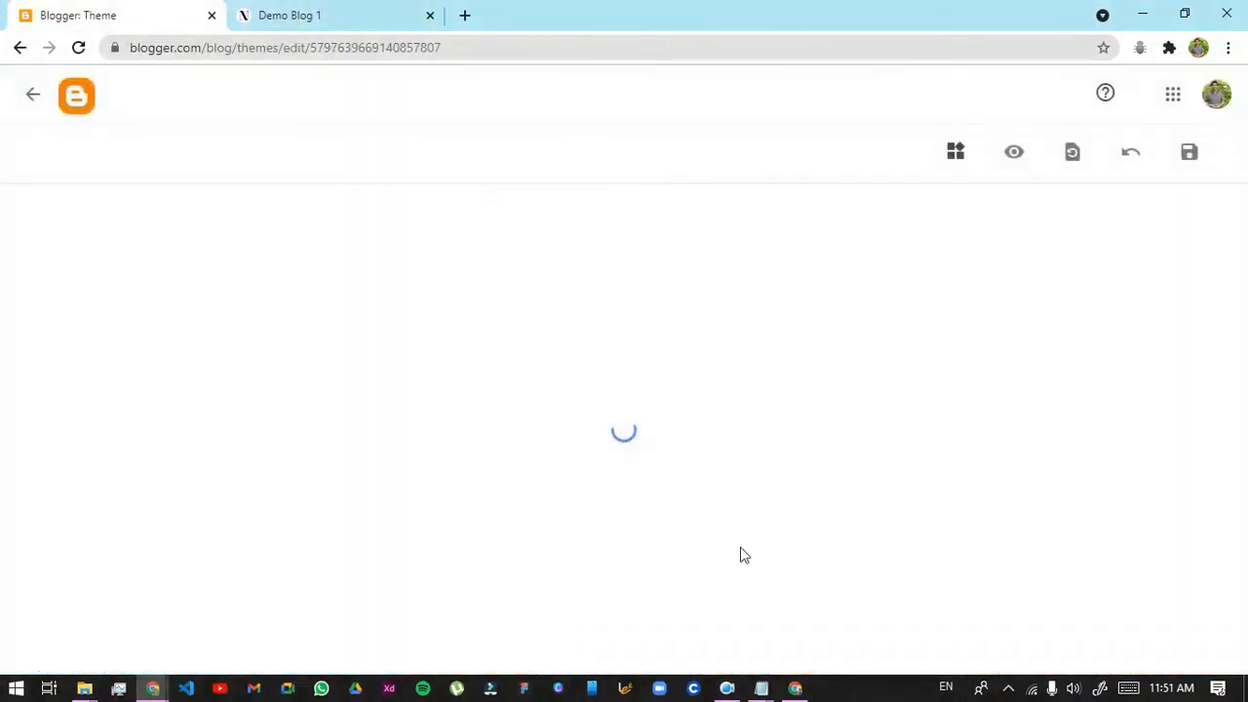
{"action": "scroll", "coordinate": [580, 482], "scroll_direction": "down", "scroll_amount": 3}
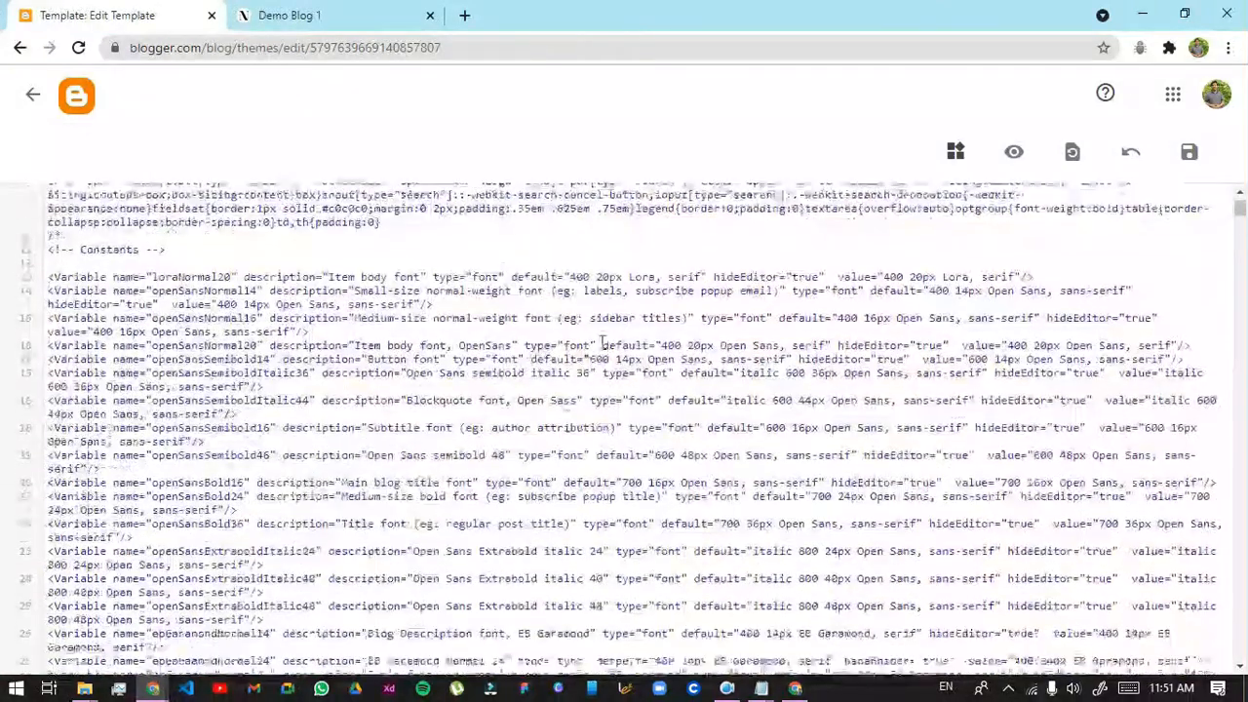
{"action": "scroll", "coordinate": [363, 472], "scroll_direction": "up", "scroll_amount": 2}
{"action": "scroll", "coordinate": [366, 472], "scroll_direction": "up", "scroll_amount": 1}
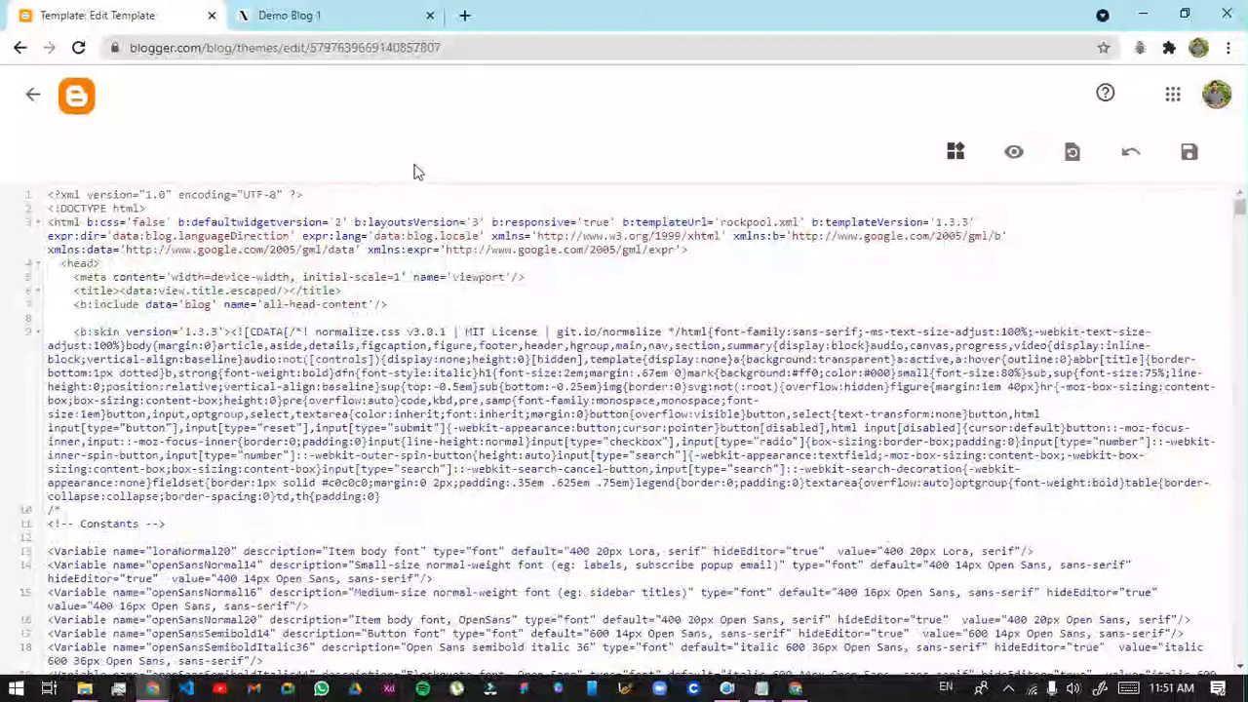
Close the blog preview, search Google for meta newsntrick.in and open the Best Meta tag generator result
{"action": "left_click", "coordinate": [466, 15]}
{"action": "left_click", "coordinate": [342, 10]}
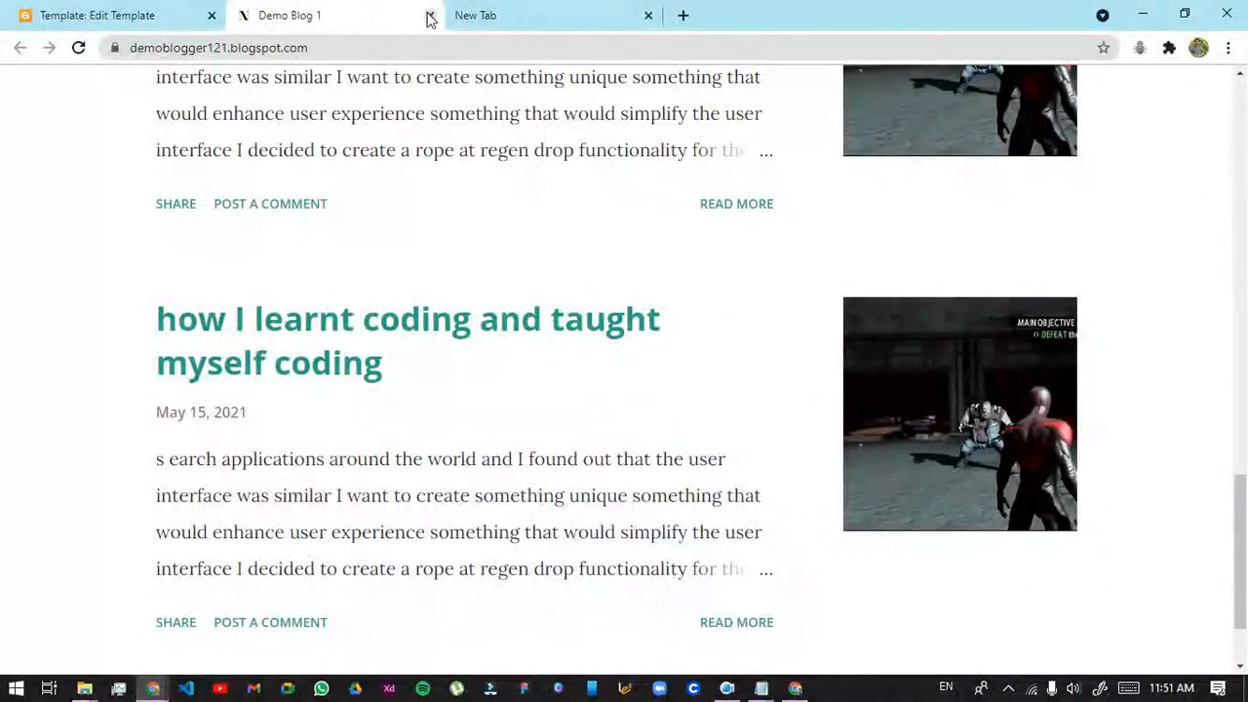
{"action": "left_click", "coordinate": [430, 15]}
{"action": "type", "text": "me"}
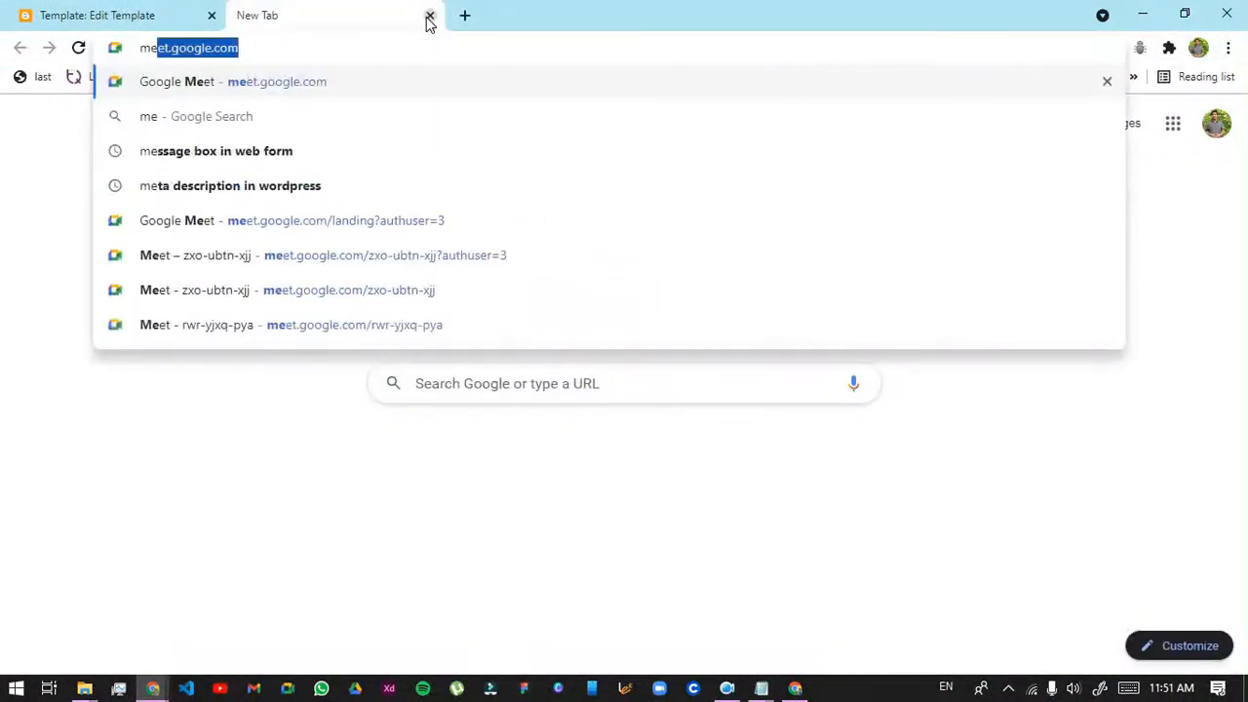
{"action": "type", "text": "ta"}
{"action": "key", "text": "Down"}
{"action": "key", "text": "Down"}
{"action": "key", "text": "Return"}
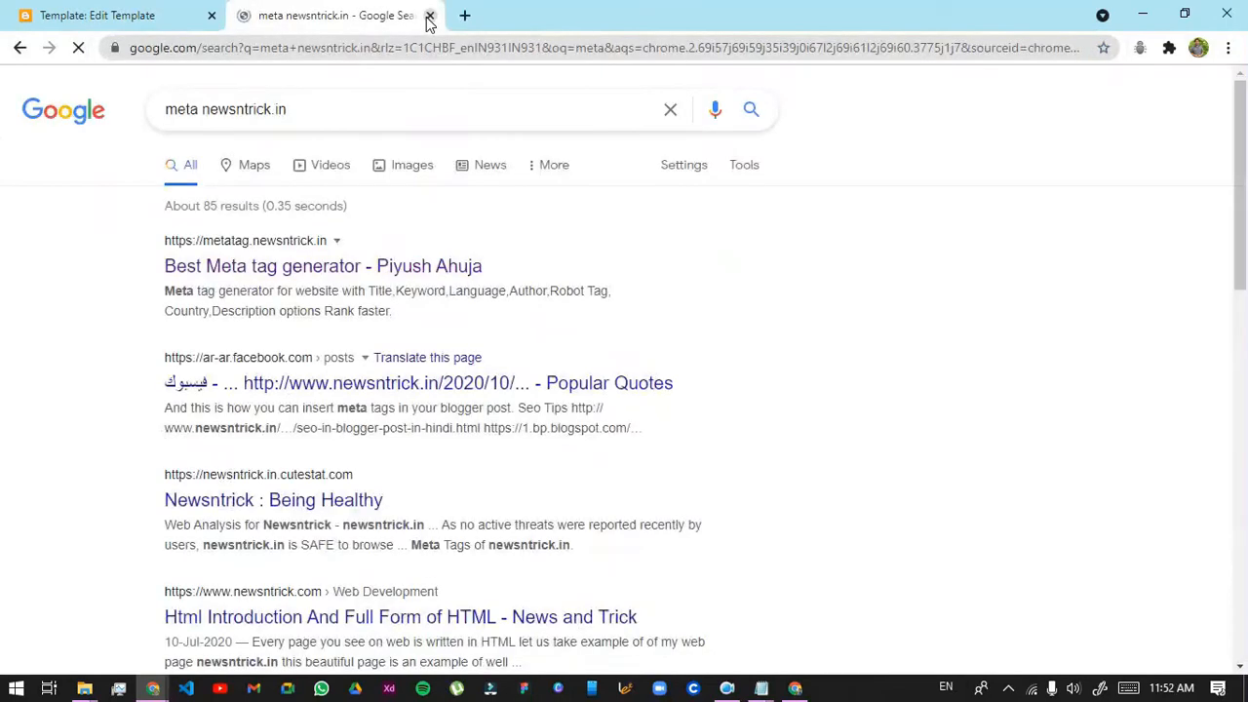
{"action": "left_click", "coordinate": [309, 278]}
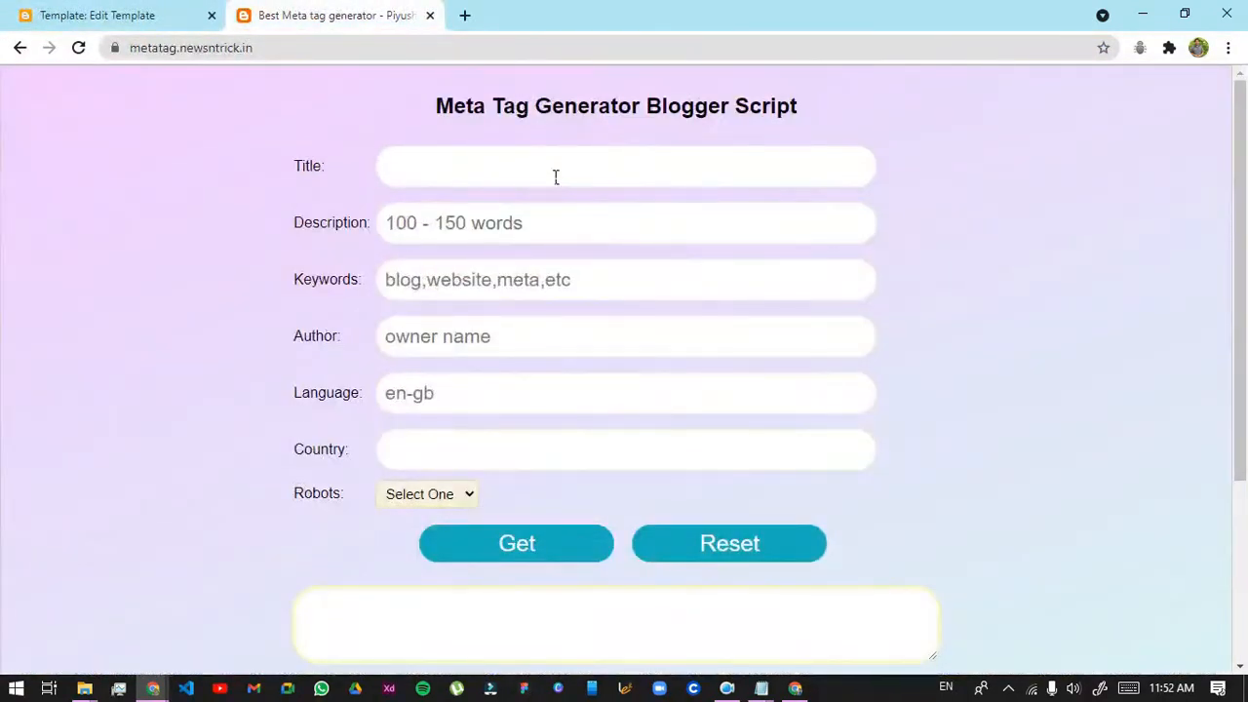
Examine the meta tag form's fields from title to country and the options offered for robots
{"action": "left_click", "coordinate": [553, 179]}
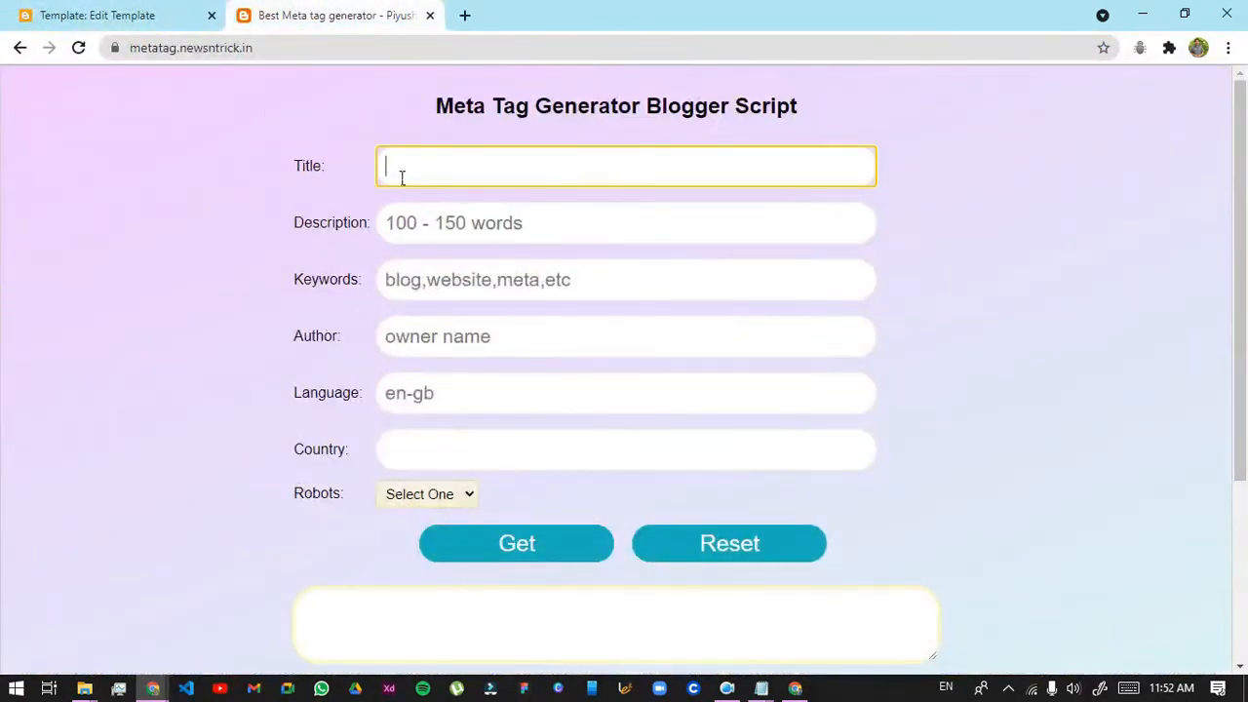
{"action": "left_click", "coordinate": [508, 227]}
{"action": "left_click", "coordinate": [480, 298]}
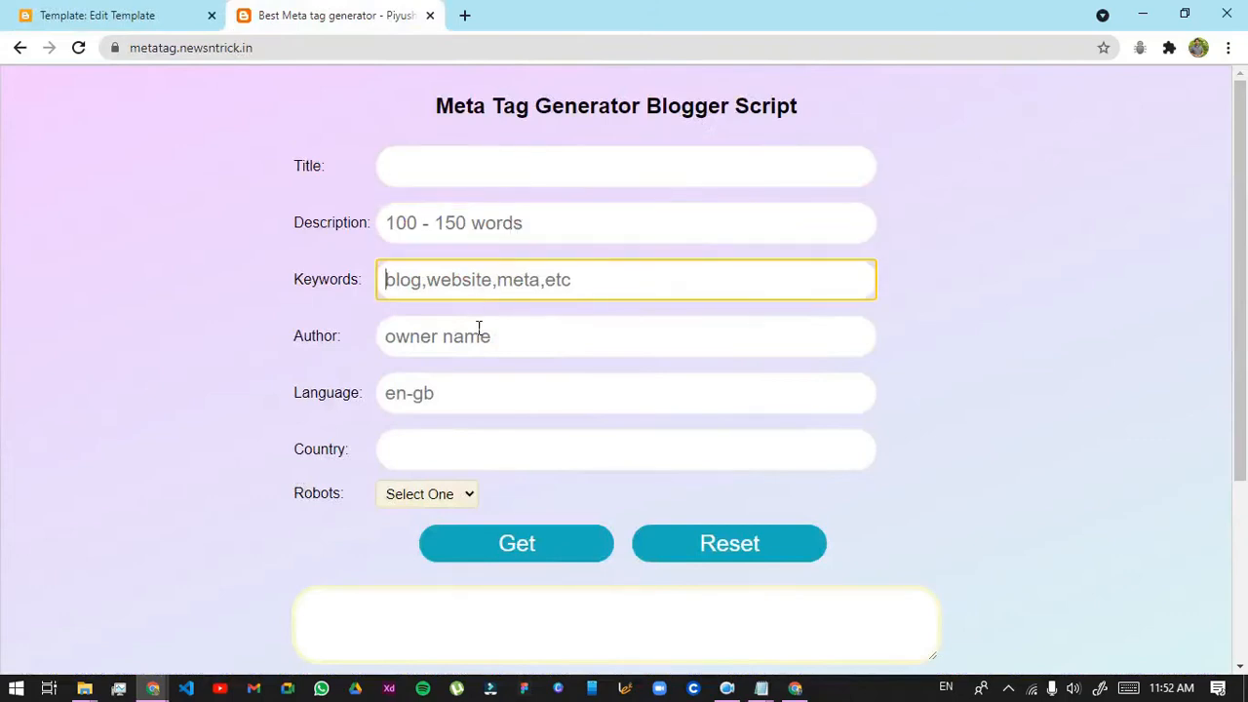
{"action": "left_click", "coordinate": [476, 336]}
{"action": "left_click", "coordinate": [483, 414]}
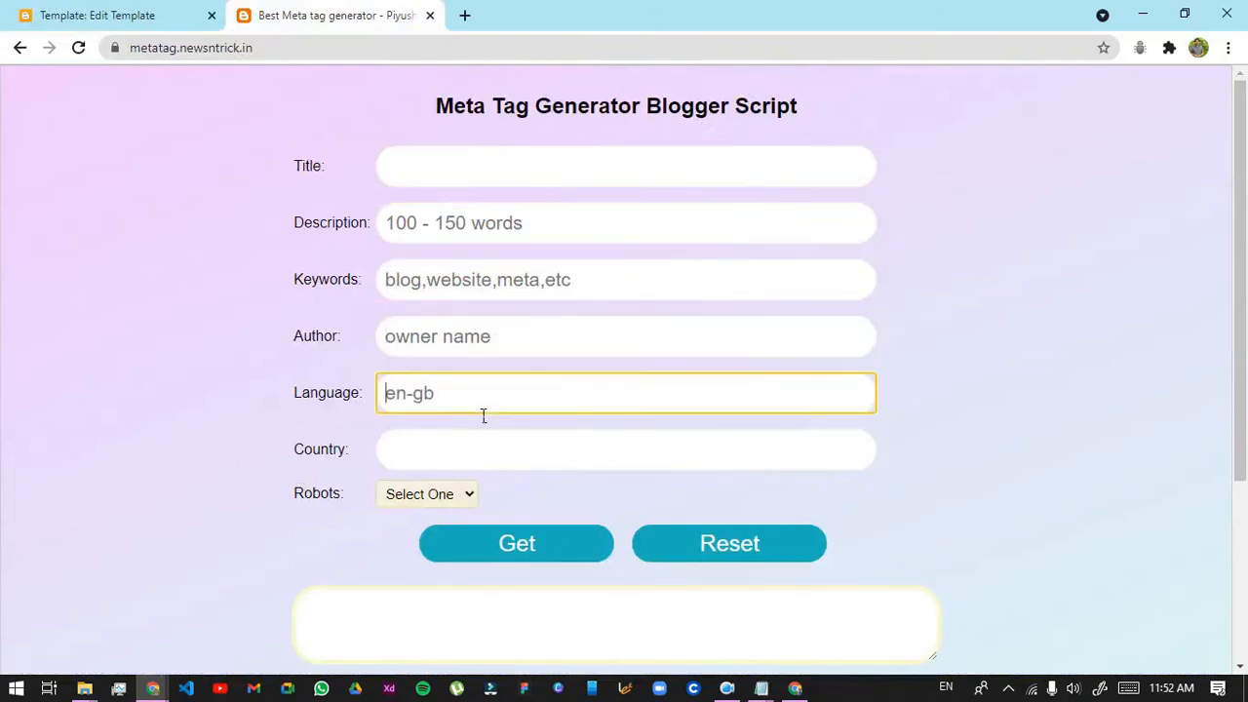
{"action": "left_click", "coordinate": [462, 462]}
{"action": "left_click", "coordinate": [435, 495]}
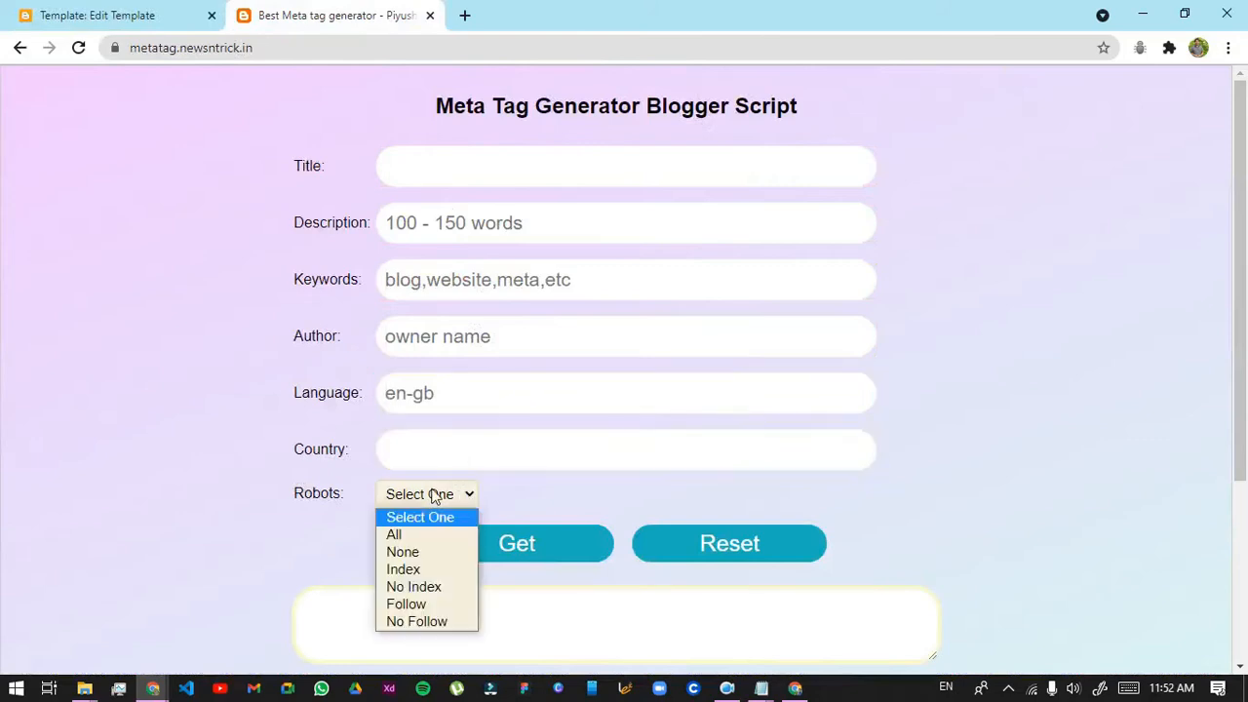
{"action": "left_click", "coordinate": [435, 495]}
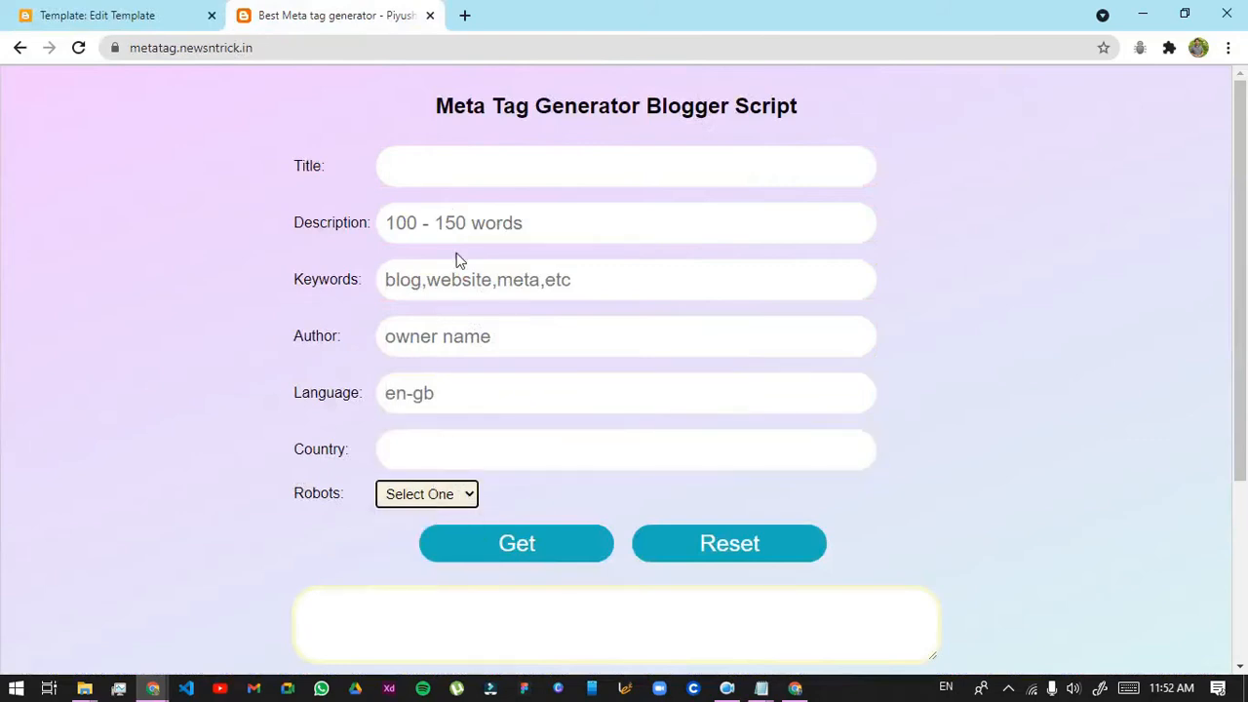
Leave the theme's HTML editor, check the blog's name in Blogger and enter Demo Blog 1 as the meta tag title
{"action": "left_click", "coordinate": [429, 183]}
{"action": "left_click", "coordinate": [101, 17]}
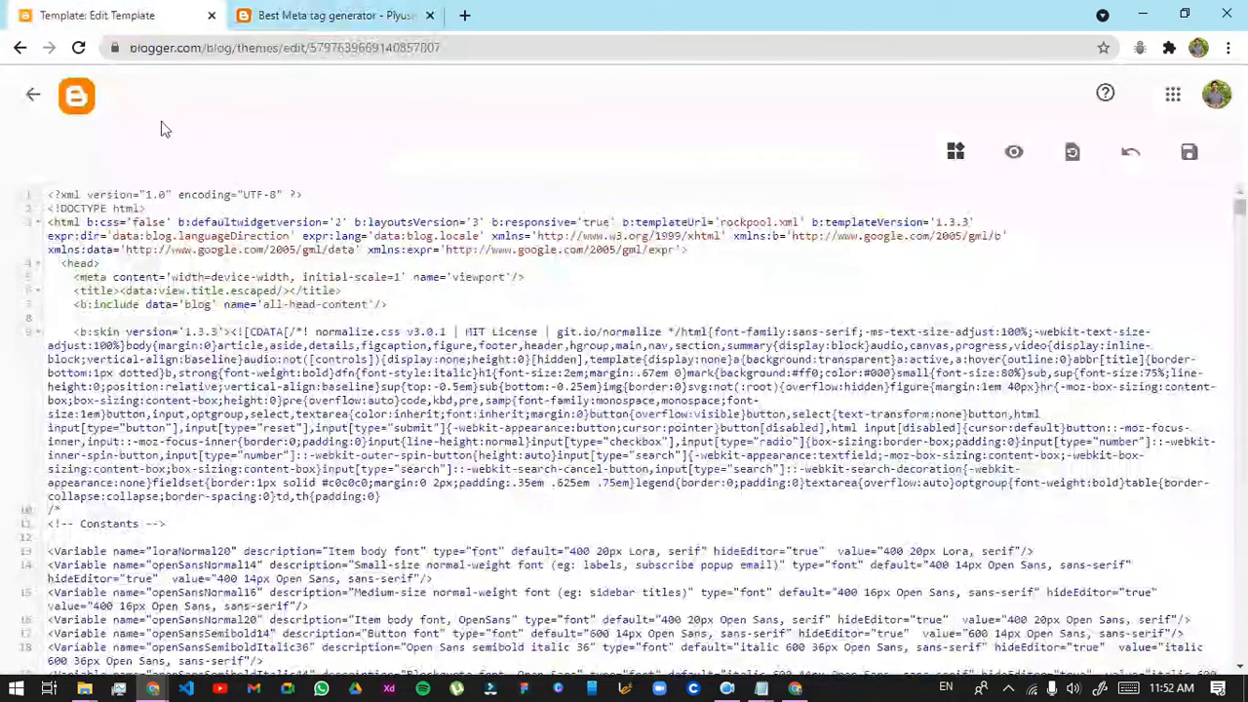
{"action": "left_click", "coordinate": [39, 97]}
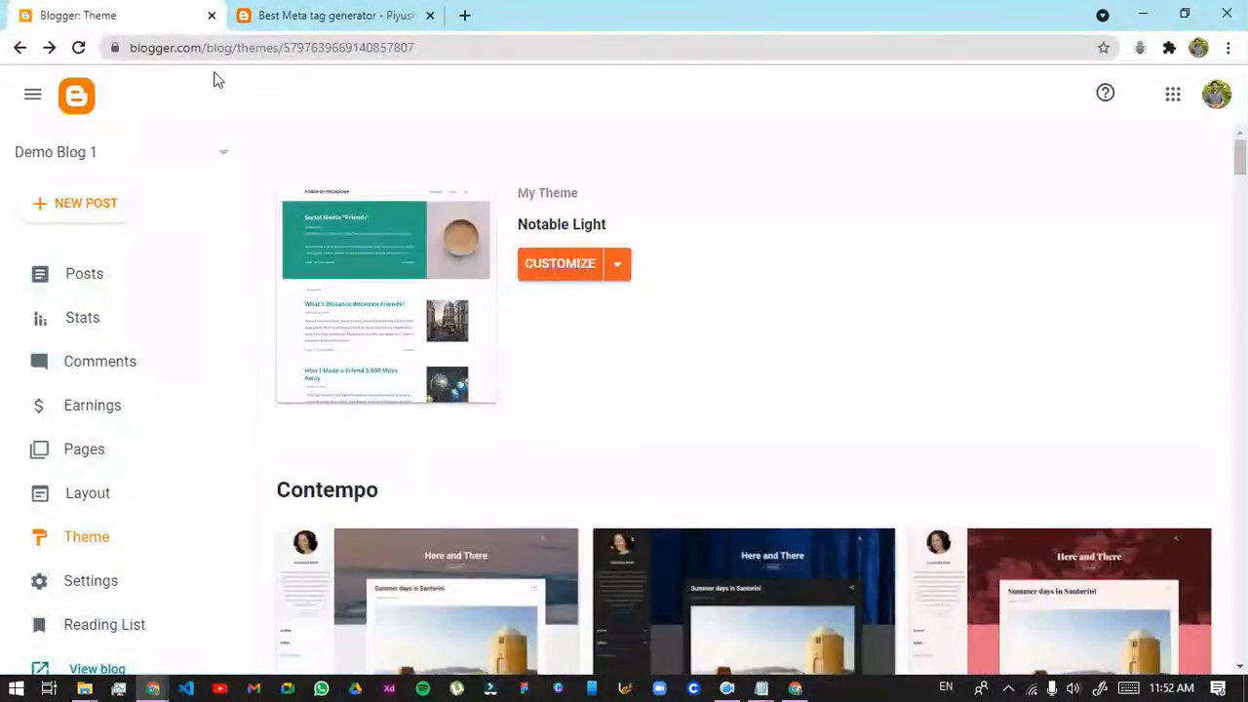
{"action": "left_click", "coordinate": [304, 18]}
{"action": "type", "text": "De"}
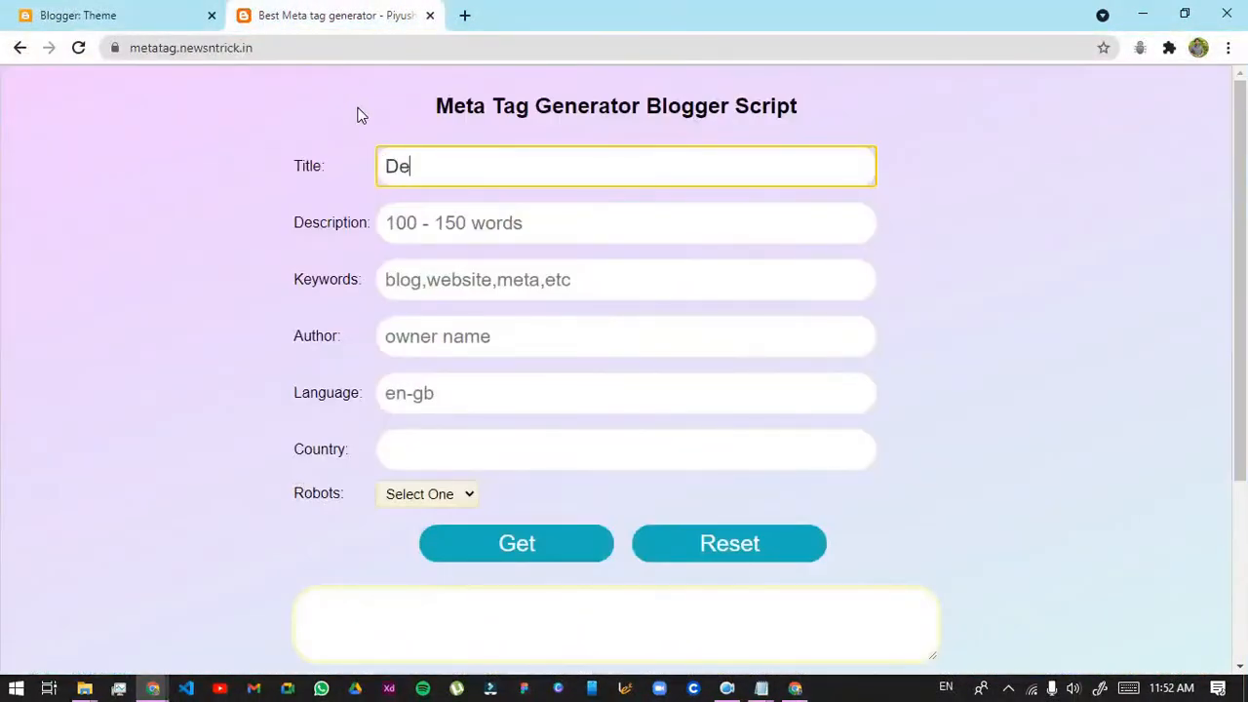
{"action": "type", "text": "mo Blog 1"}
Enter the description "This is a fitness website help you to get more motivation", correcting the misspelled last word
{"action": "left_click", "coordinate": [442, 244]}
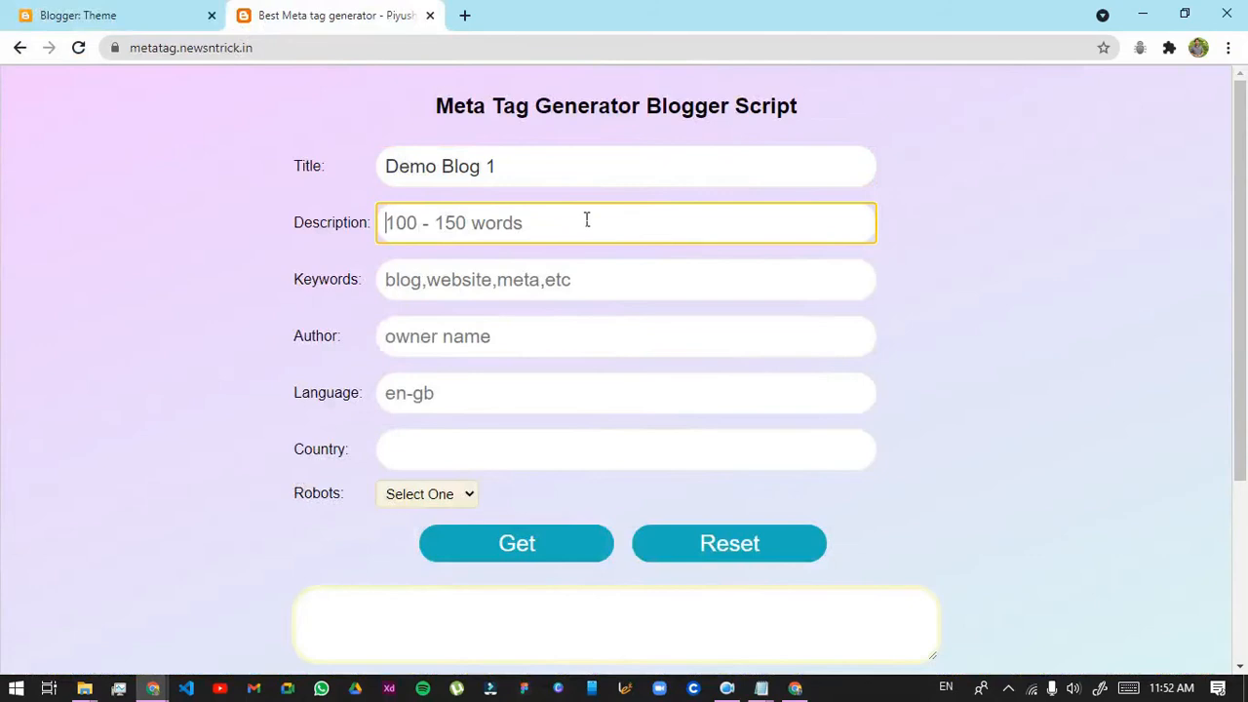
{"action": "type", "text": "This is a fit"}
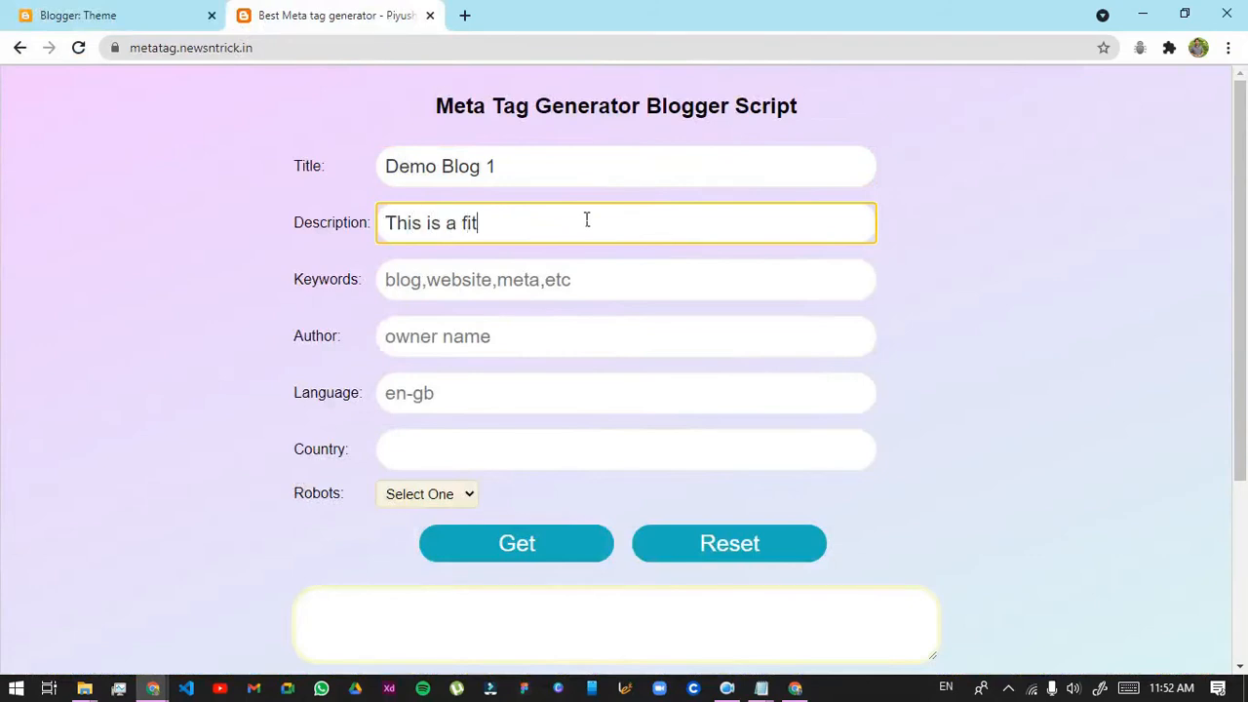
{"action": "type", "text": "ness website help you"}
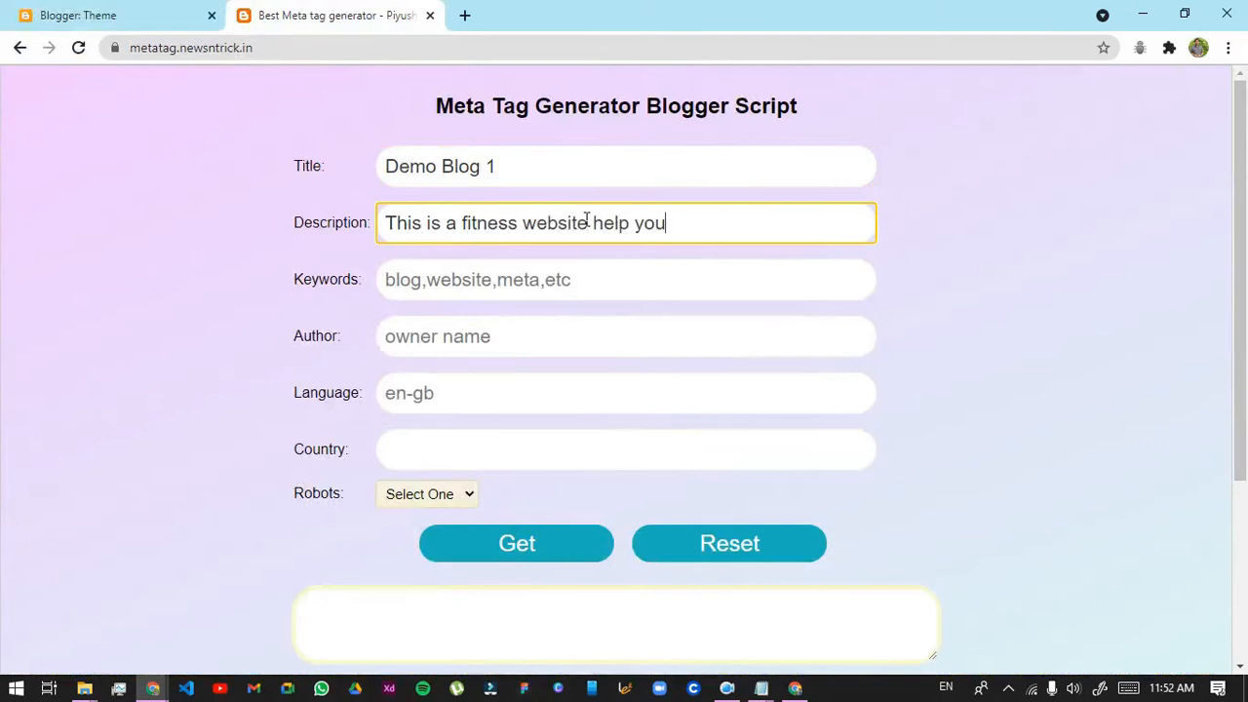
{"action": "type", "text": " to m"}
{"action": "key", "text": "BackSpace"}
{"action": "type", "text": "get more "}
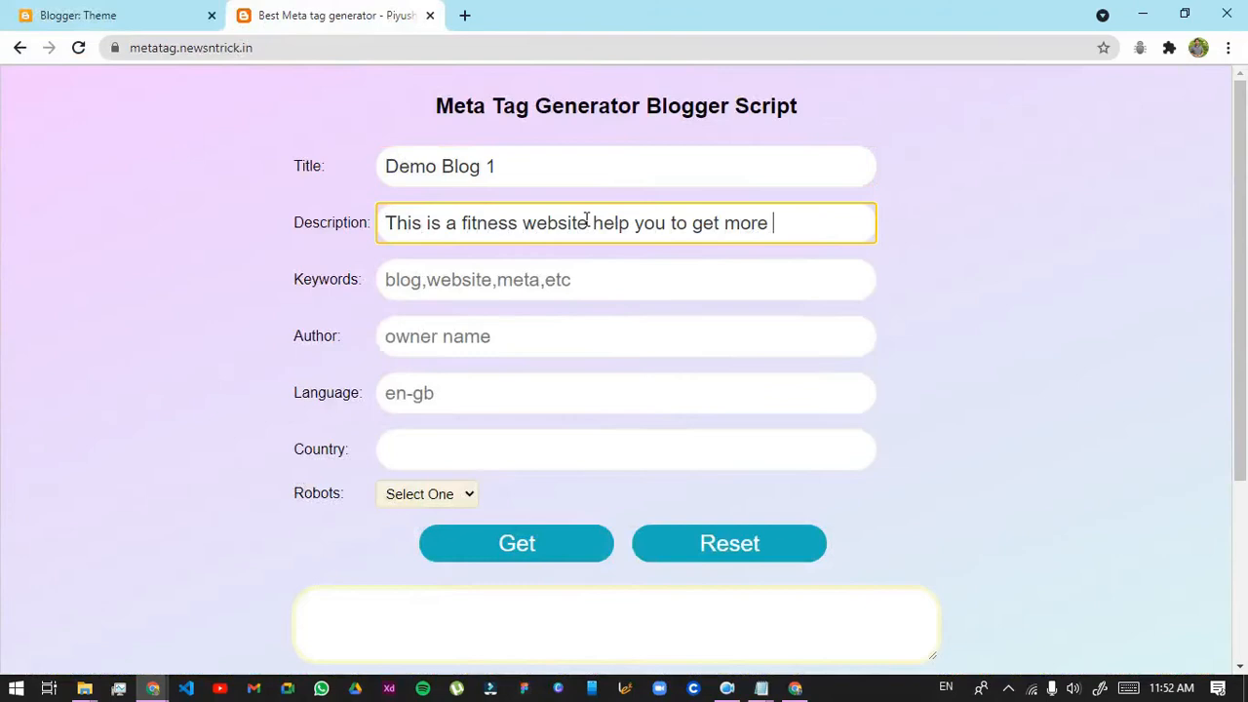
{"action": "type", "text": "motivaion"}
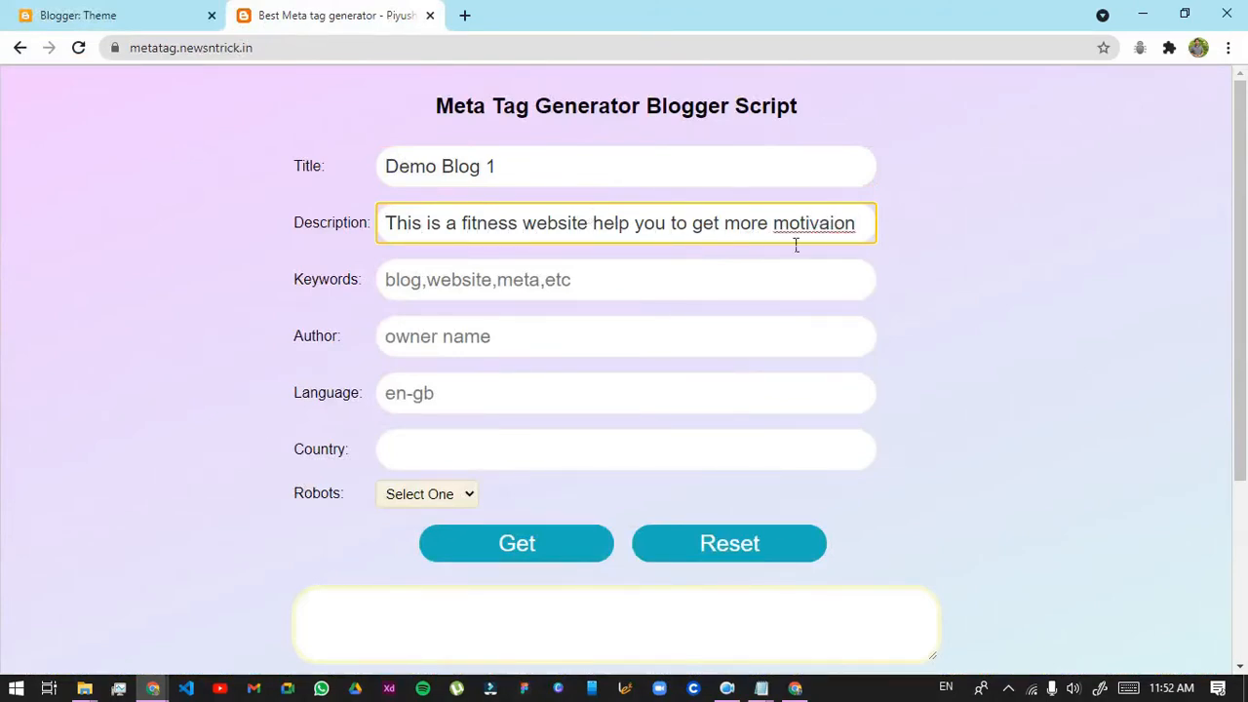
{"action": "right_click", "coordinate": [788, 238]}
{"action": "left_click", "coordinate": [815, 252]}
Search Google for quotes in a new tab and highlight the web address of the parade.com life quotes result
{"action": "left_click", "coordinate": [558, 279]}
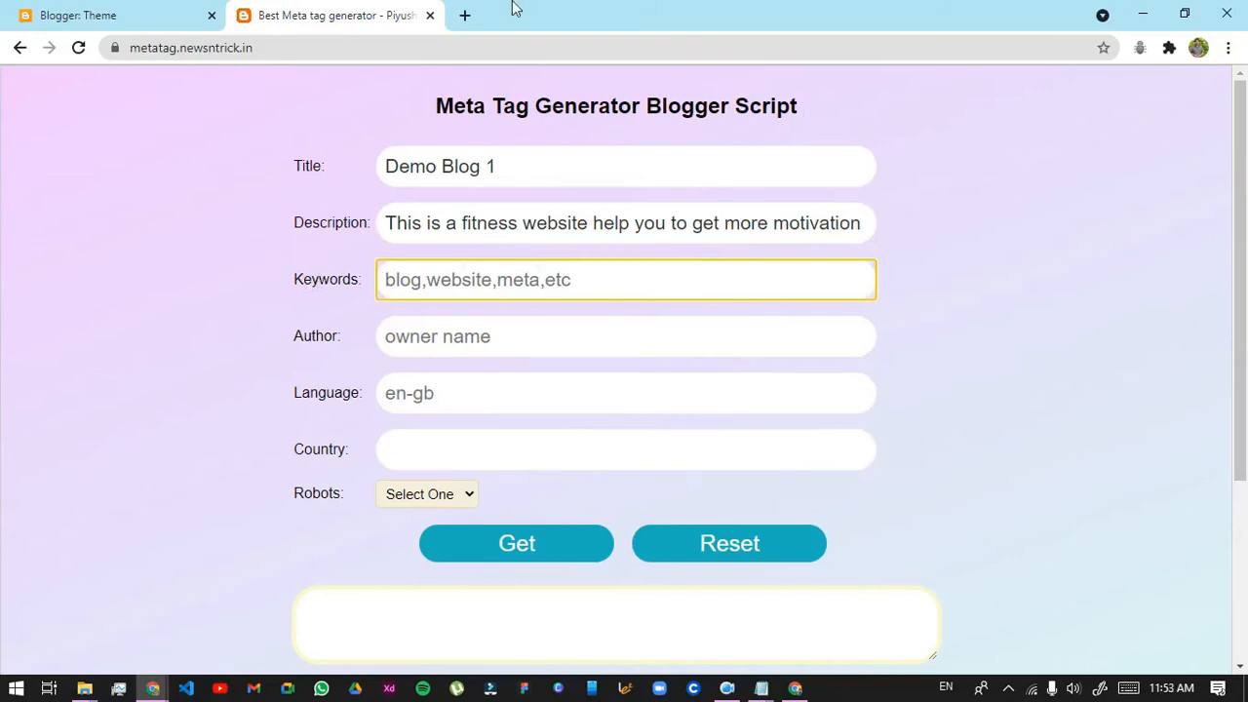
{"action": "left_click", "coordinate": [464, 15]}
{"action": "type", "text": "quotes"}
{"action": "key", "text": "Return"}
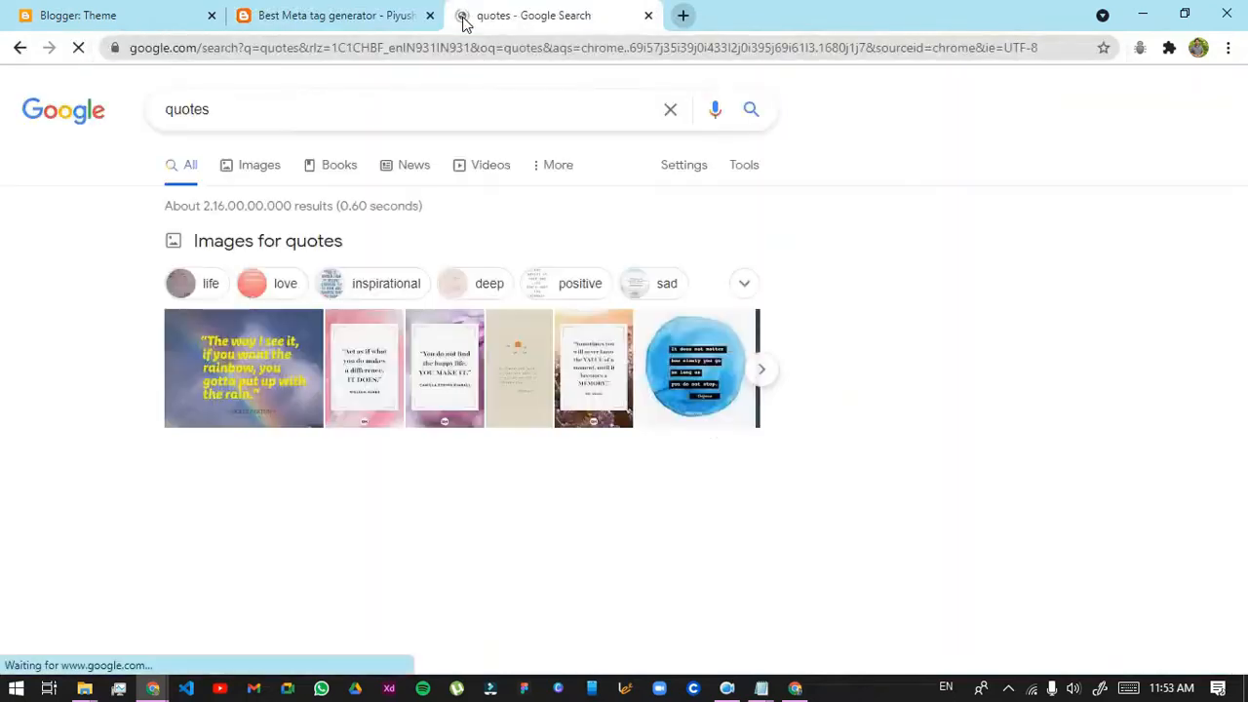
{"action": "scroll", "coordinate": [435, 278], "scroll_direction": "down", "scroll_amount": 5}
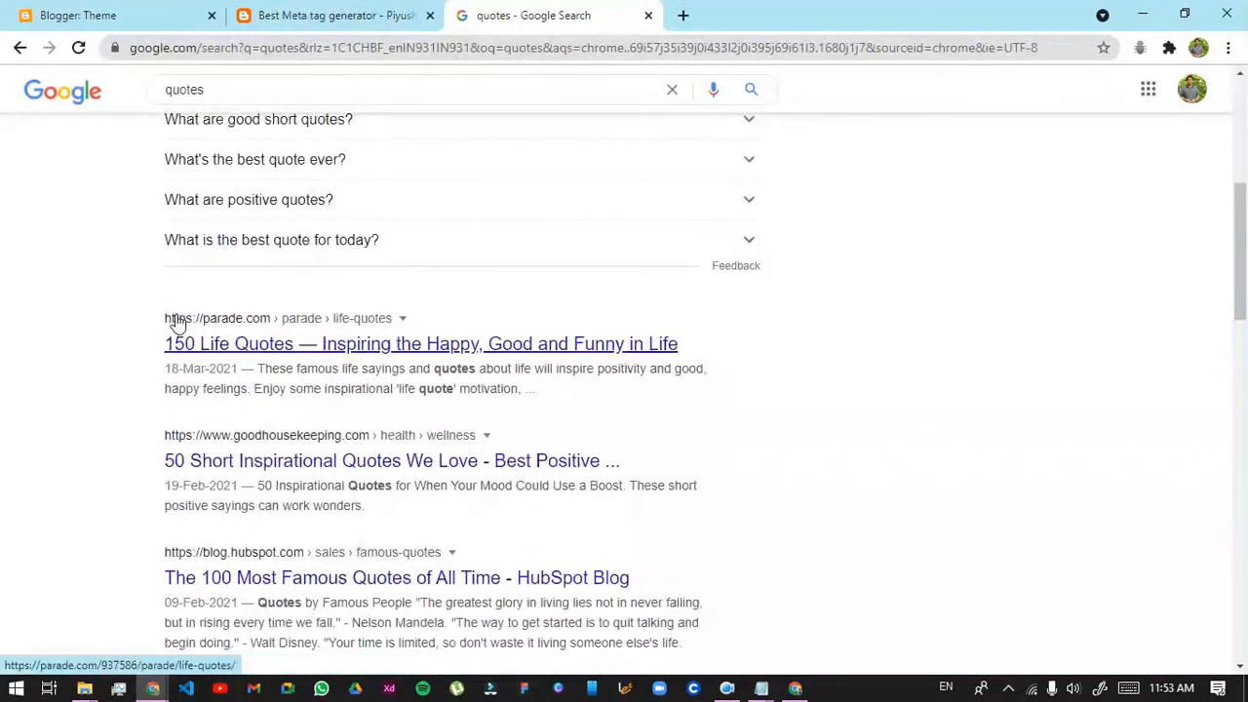
{"action": "left_click_drag", "start_coordinate": [159, 319], "coordinate": [247, 319]}
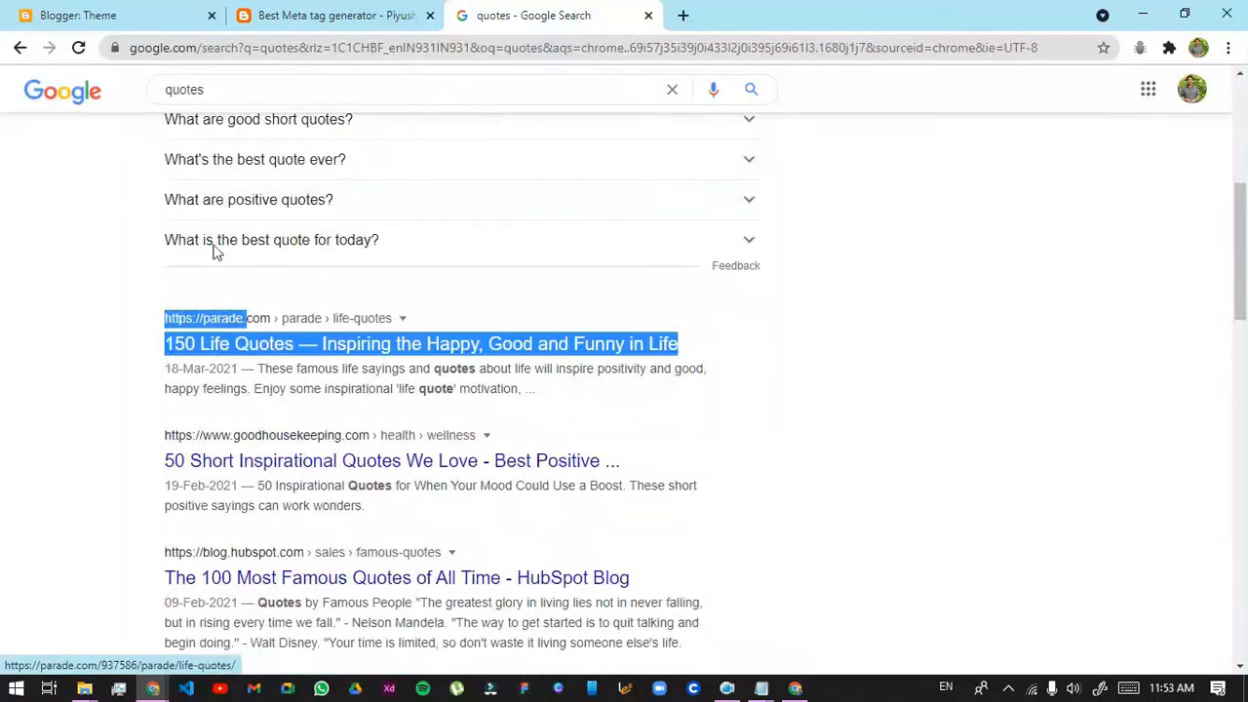
Compare the search term quotes with the matching words in the parade.com result, and check the meta tag form's keywords field
{"action": "left_click", "coordinate": [228, 104]}
{"action": "double_click", "coordinate": [183, 89]}
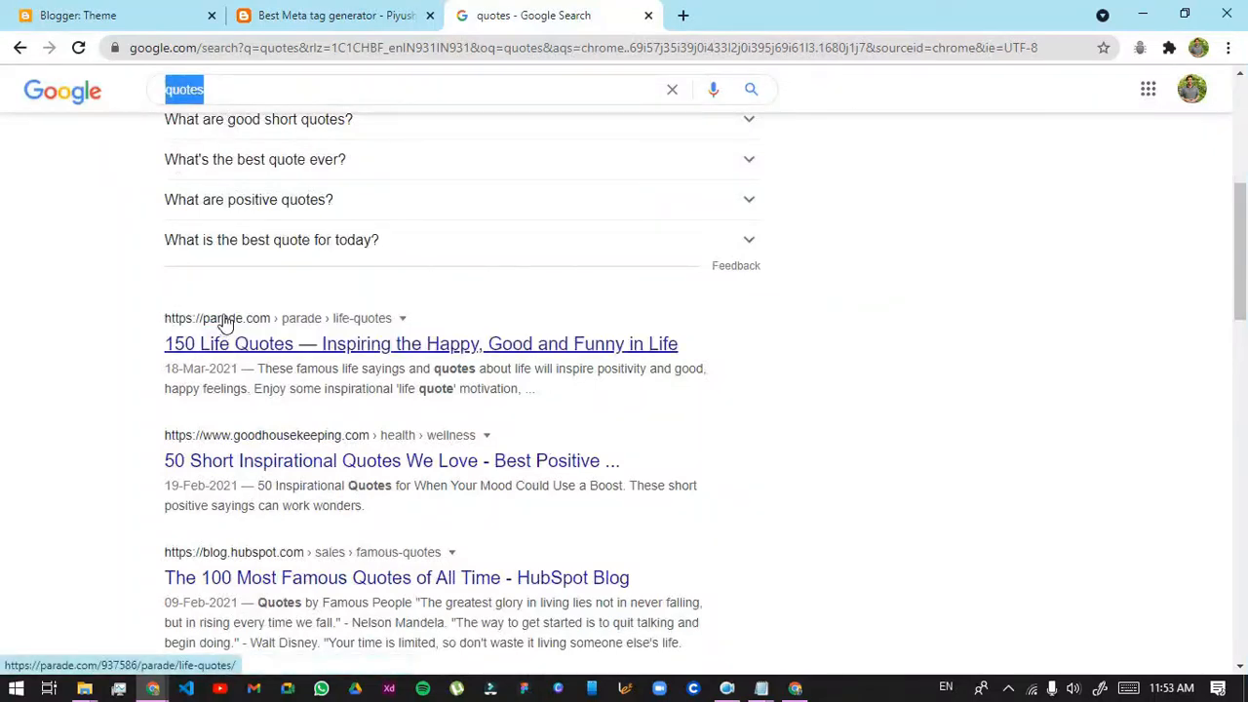
{"action": "left_click_drag", "start_coordinate": [432, 368], "coordinate": [459, 404]}
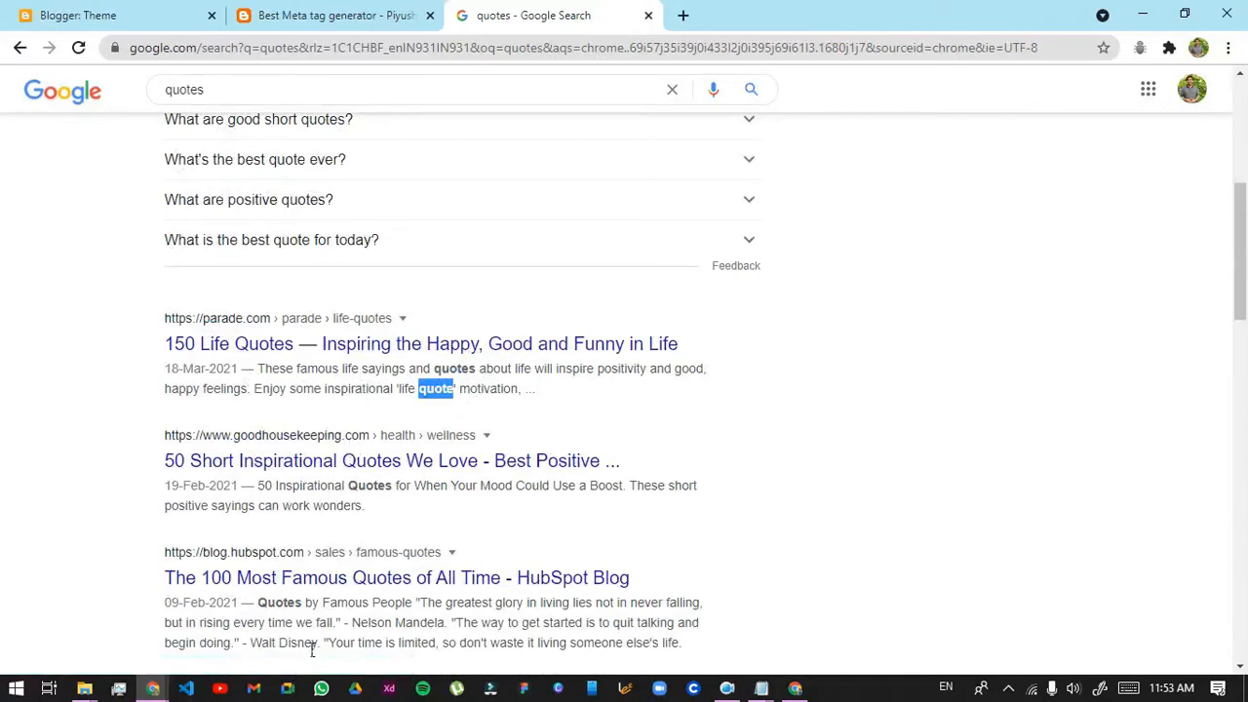
{"action": "scroll", "coordinate": [361, 546], "scroll_direction": "up", "scroll_amount": 5}
{"action": "left_click", "coordinate": [385, 11]}
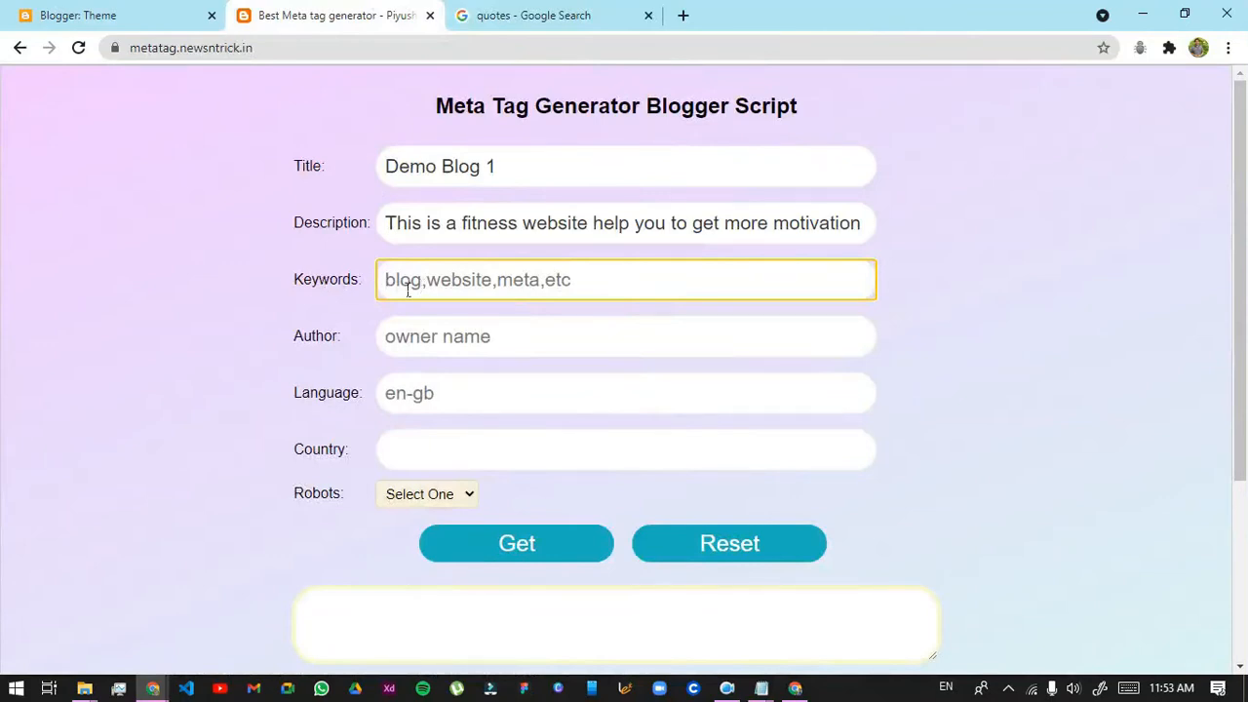
Search Google for keyword generator in the quotes search tab and open the keywordtool.io result
{"action": "left_click", "coordinate": [566, 16]}
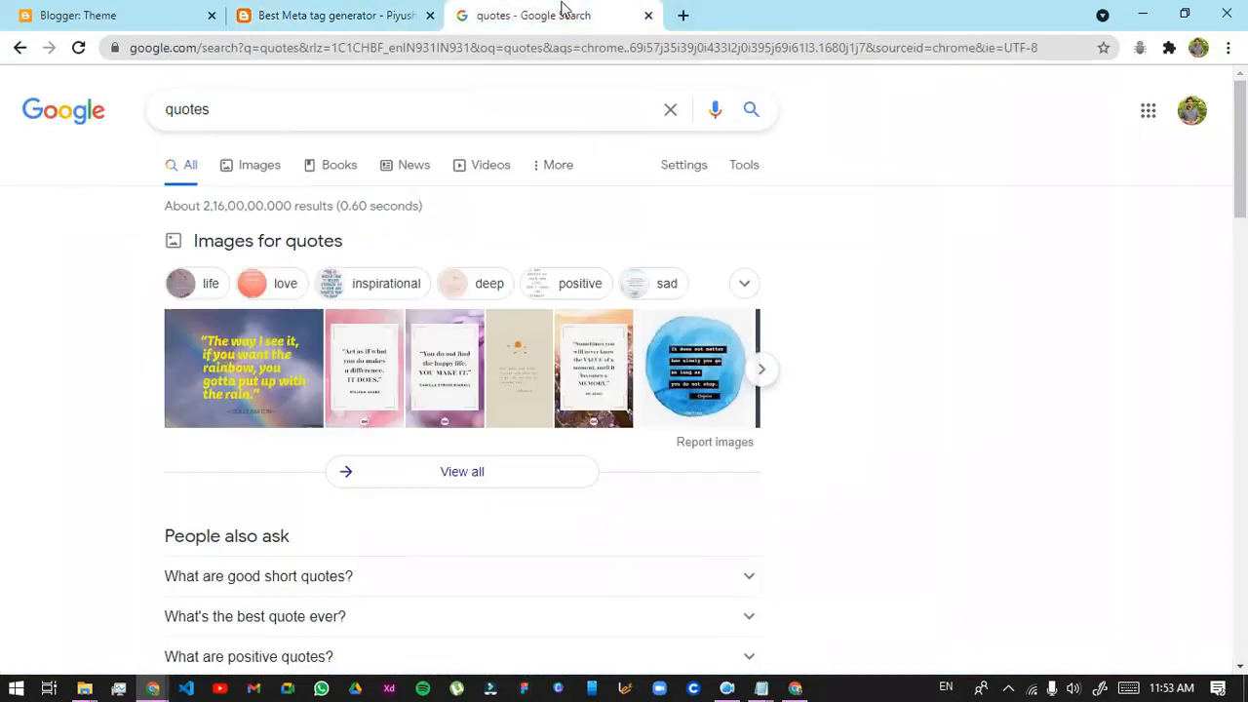
{"action": "left_click_drag", "start_coordinate": [465, 123], "coordinate": [14, 146]}
{"action": "type", "text": "keyw"}
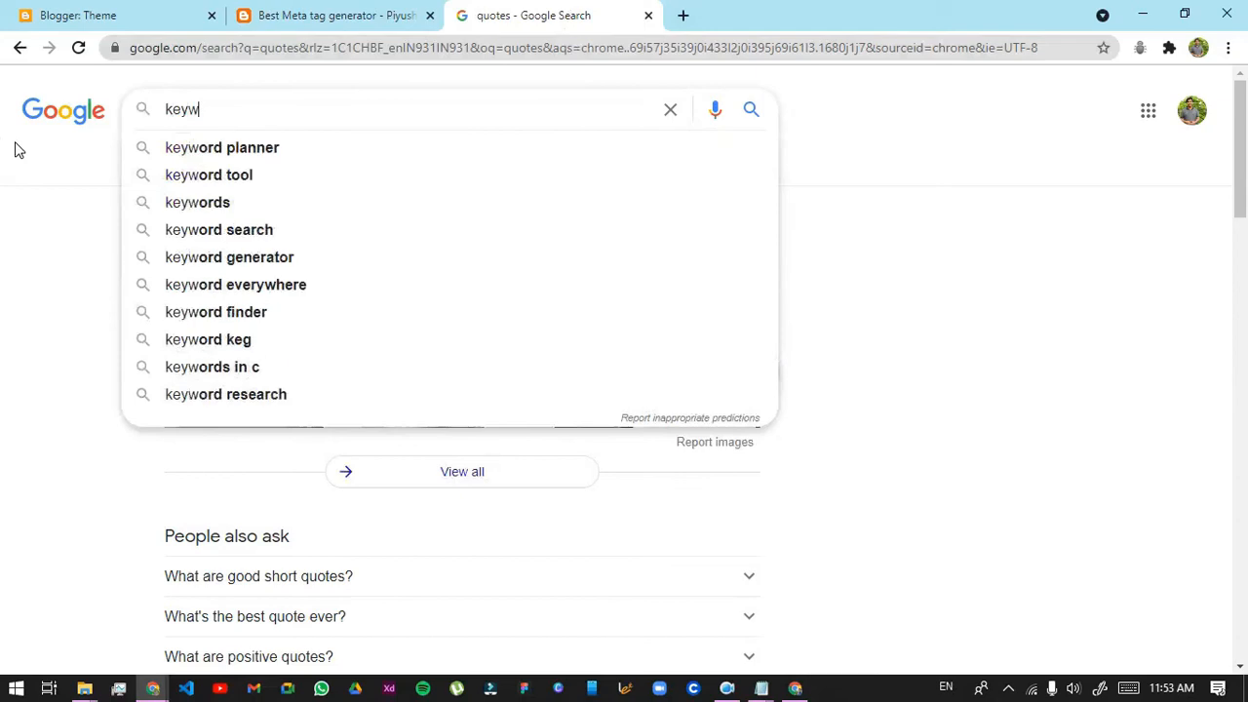
{"action": "type", "text": "ord gene"}
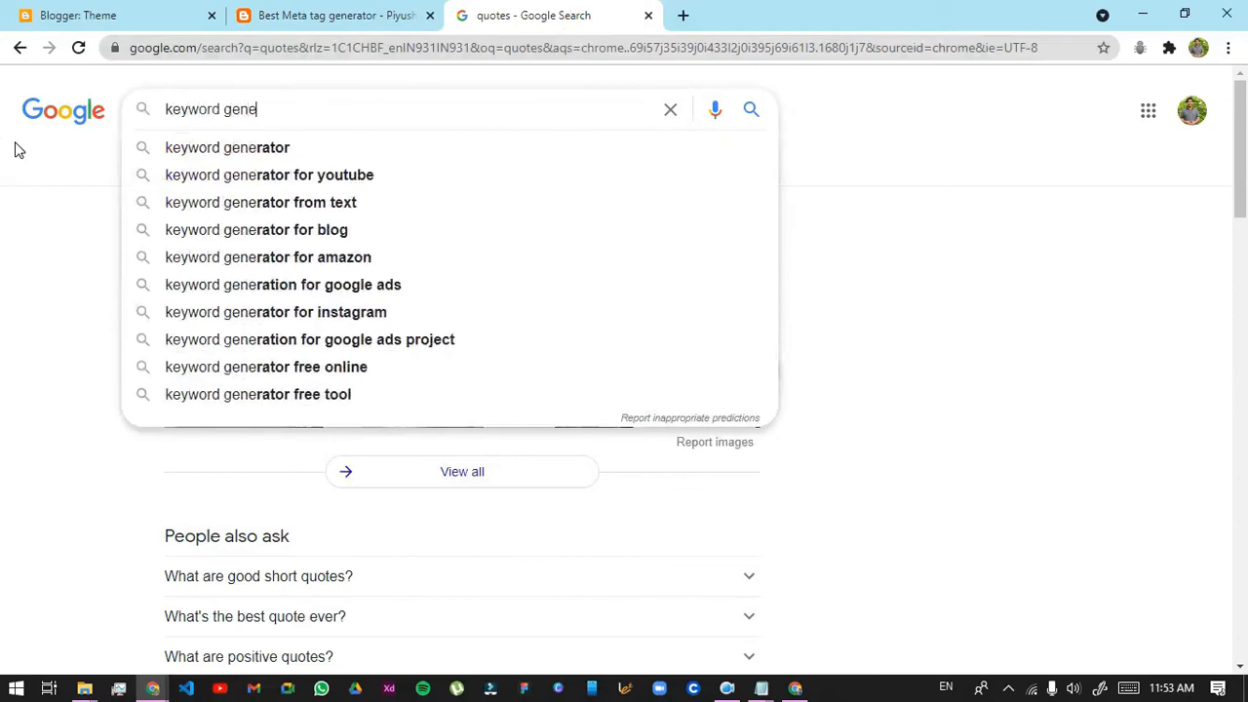
{"action": "key", "text": "Down"}
{"action": "key", "text": "Return"}
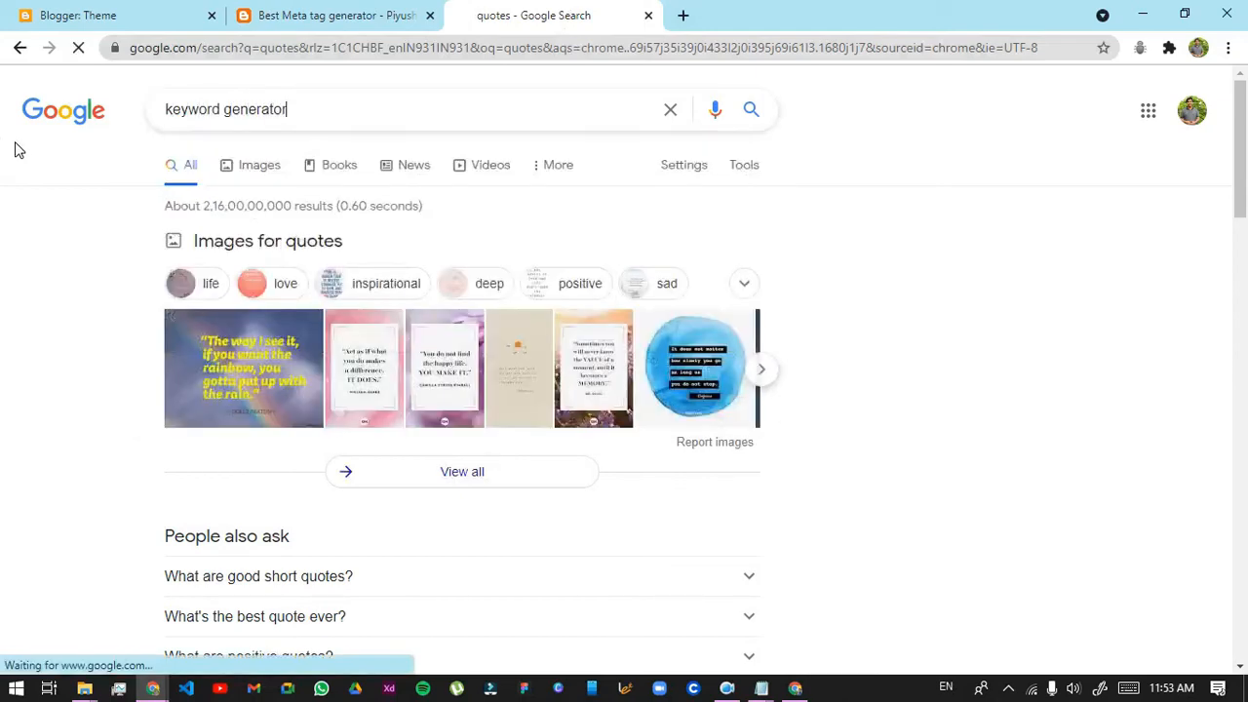
{"action": "left_click", "coordinate": [218, 253]}
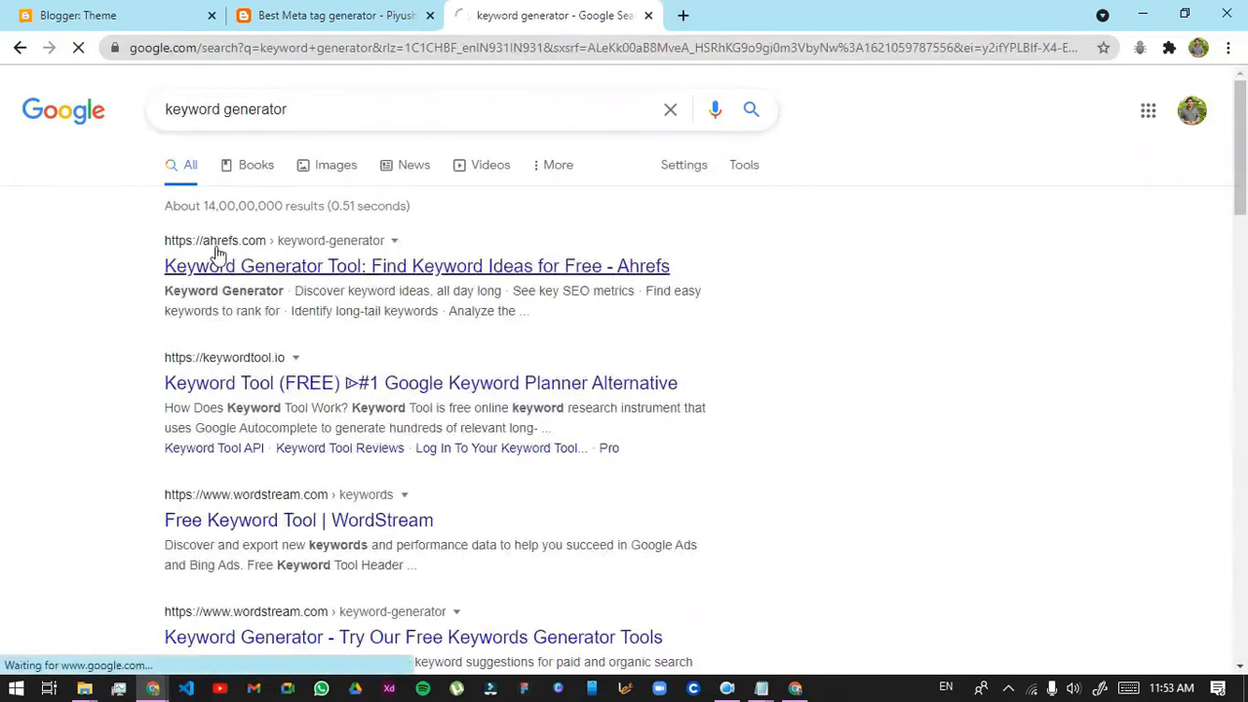
{"action": "left_click", "coordinate": [178, 357]}
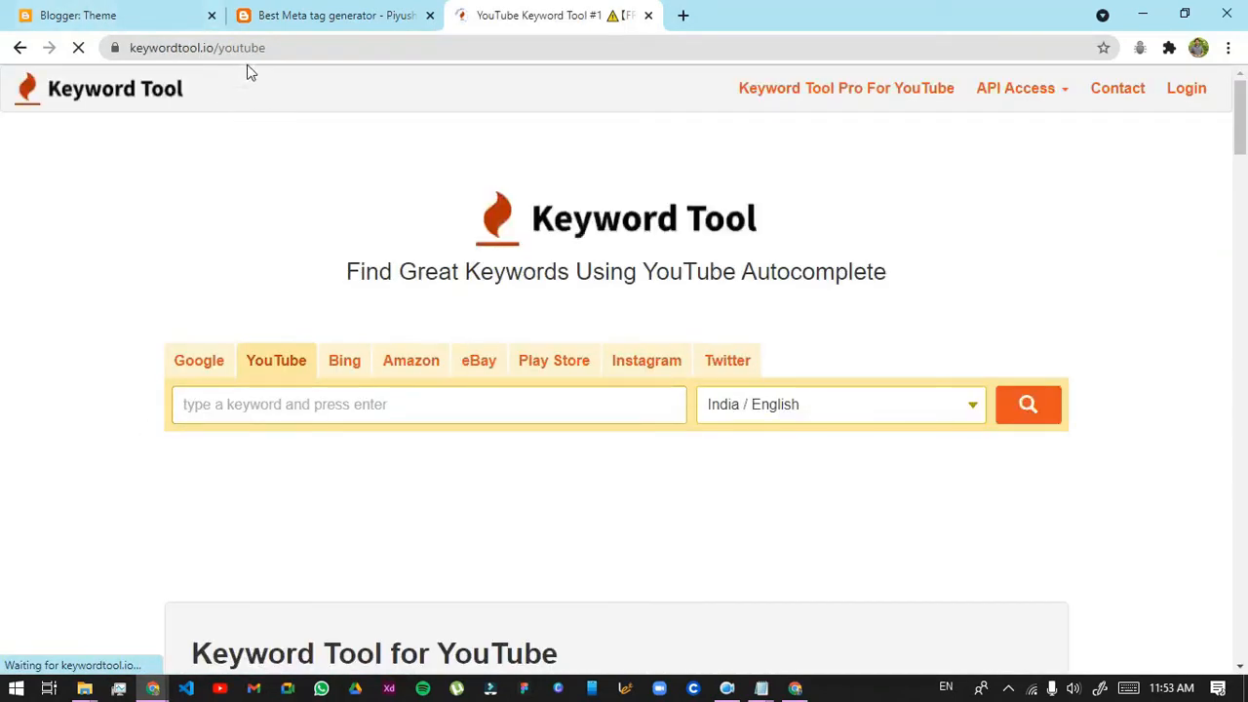
Switch Keyword Tool to its Google version and copy that page's web address
{"action": "triple_click", "coordinate": [264, 48]}
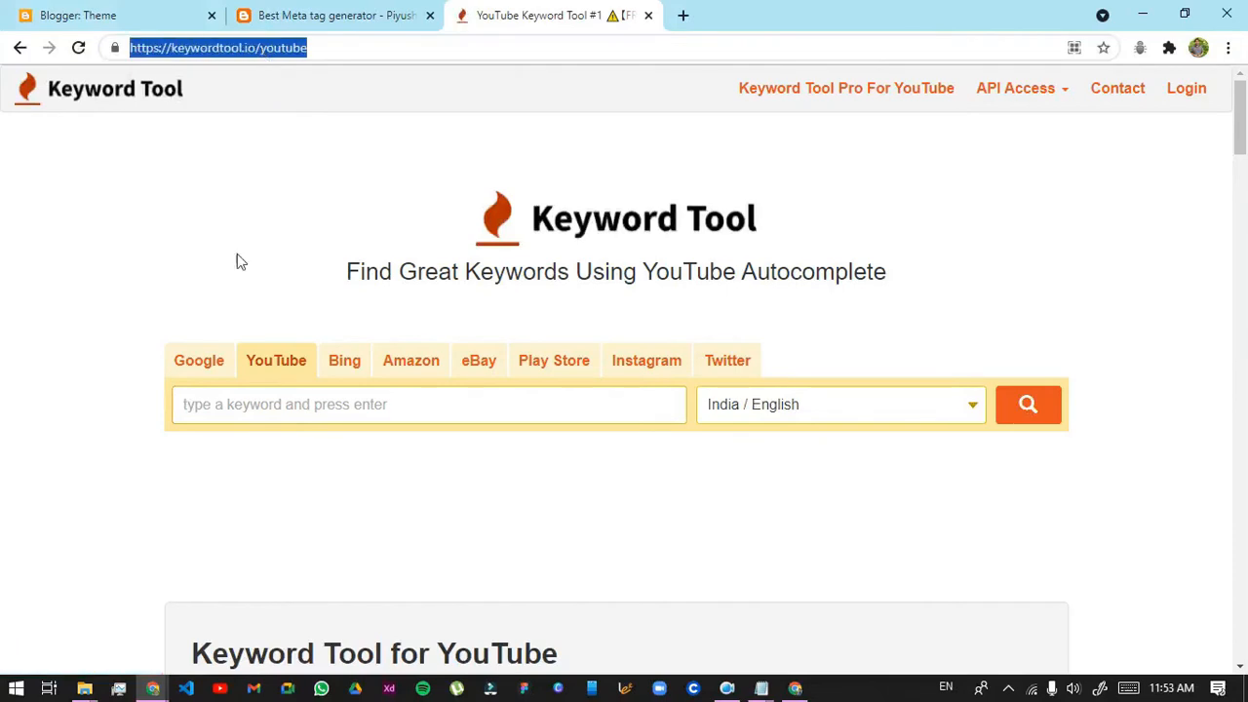
{"action": "left_click", "coordinate": [195, 360]}
{"action": "left_click", "coordinate": [303, 58]}
{"action": "key", "text": "ctrl+c"}
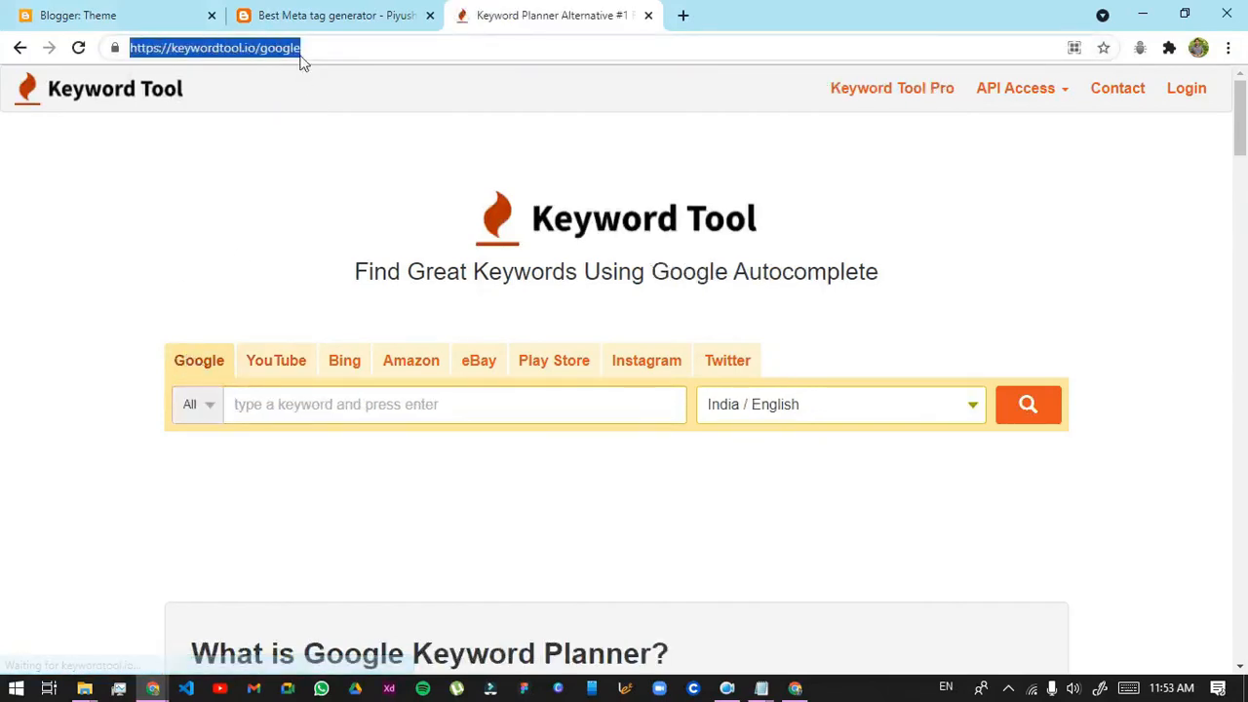
{"action": "left_click", "coordinate": [151, 691]}
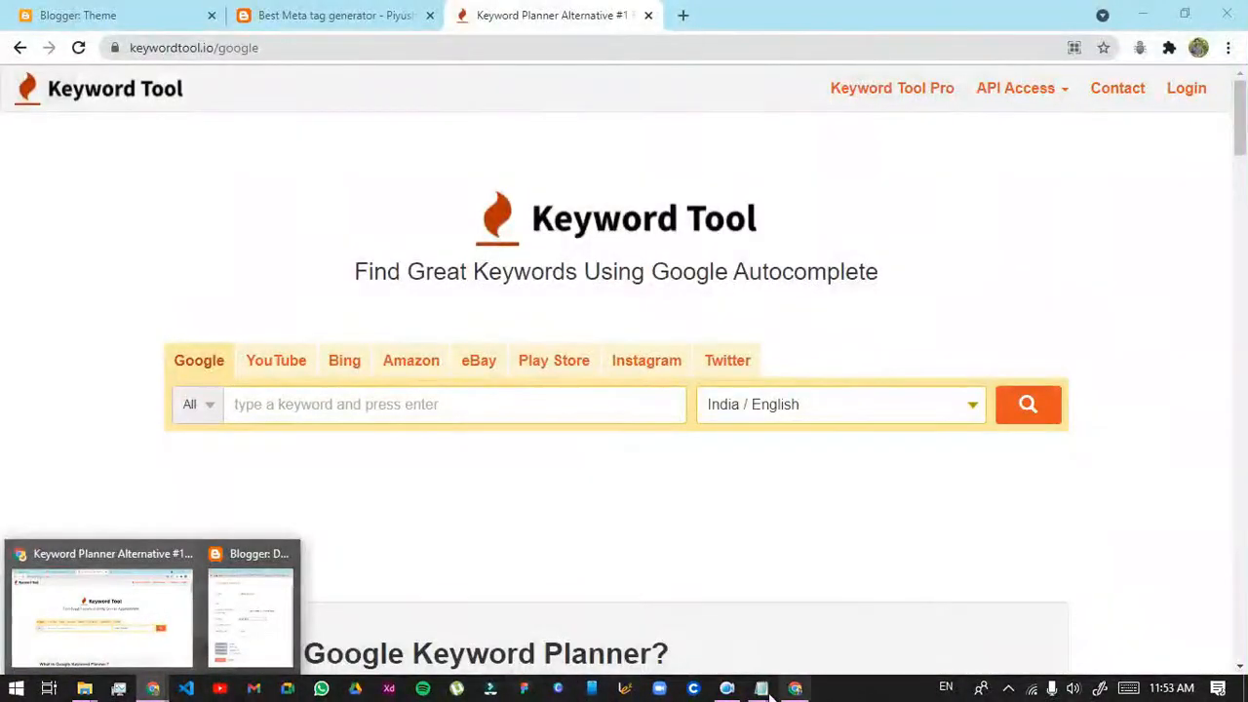
{"action": "mouse_move", "coordinate": [762, 693]}
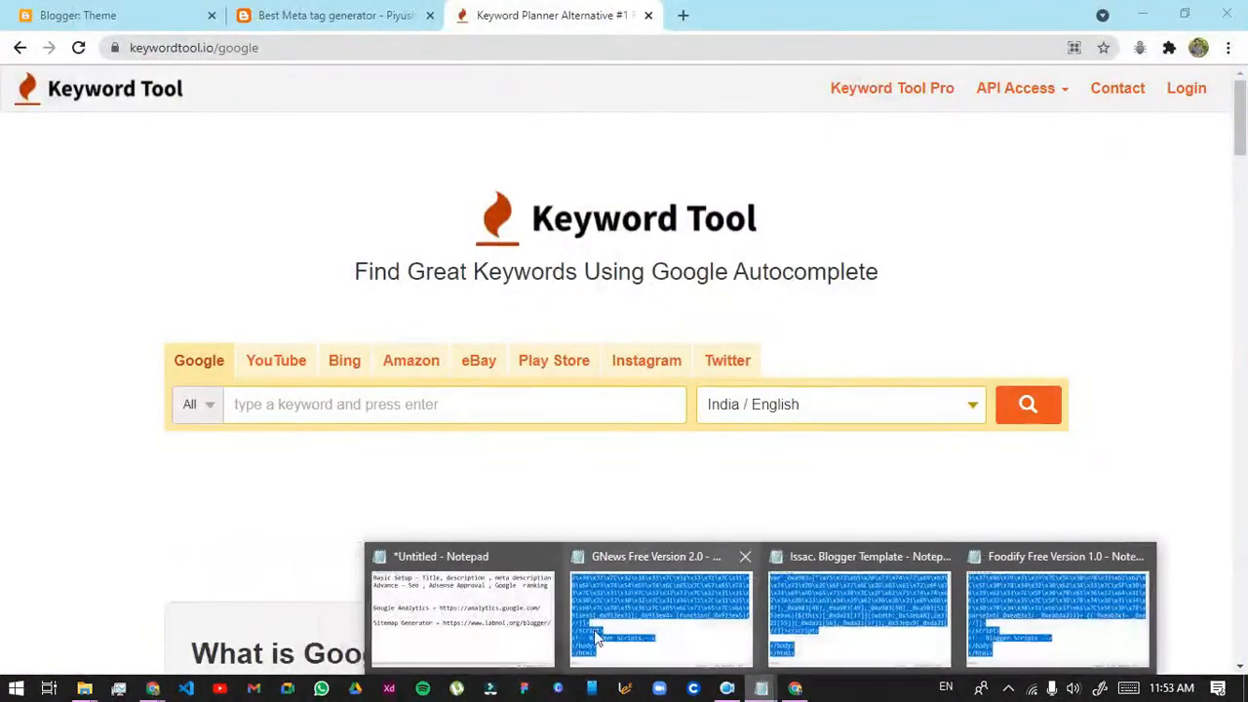
{"action": "left_click", "coordinate": [474, 565]}
{"action": "key", "text": "Left"}
{"action": "left_click", "coordinate": [1216, 404]}
{"action": "key", "text": "Return"}
{"action": "key", "text": "BackSpace"}
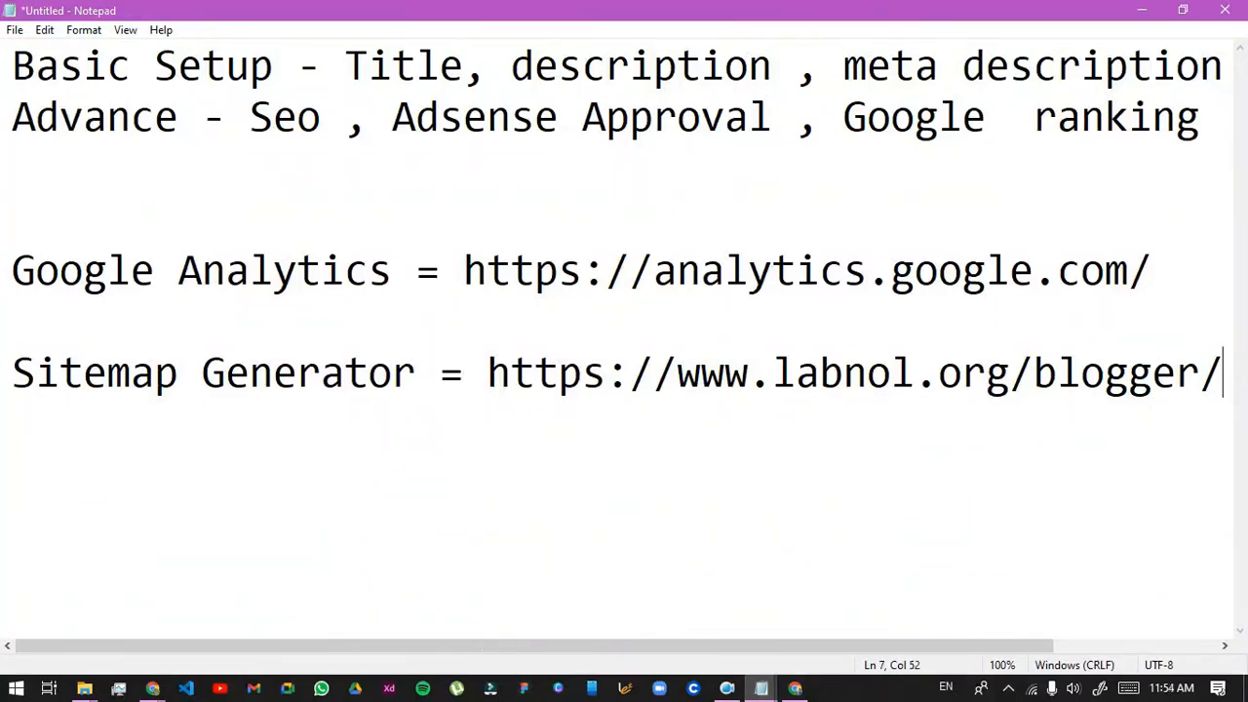
{"action": "left_click", "coordinate": [1054, 479]}
{"action": "left_click", "coordinate": [34, 400]}
{"action": "key", "text": "Left"}
{"action": "key", "text": "Up"}
{"action": "type", "text": "Keyword "}
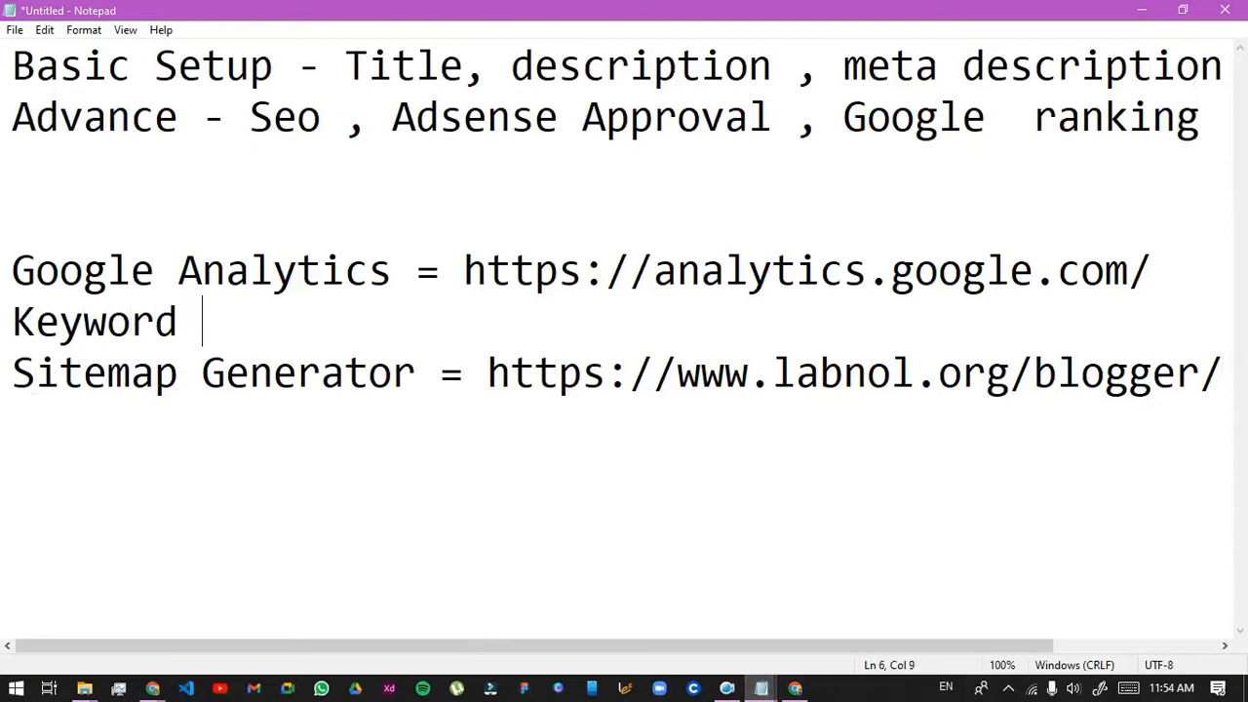
{"action": "type", "text": "Tool ="}
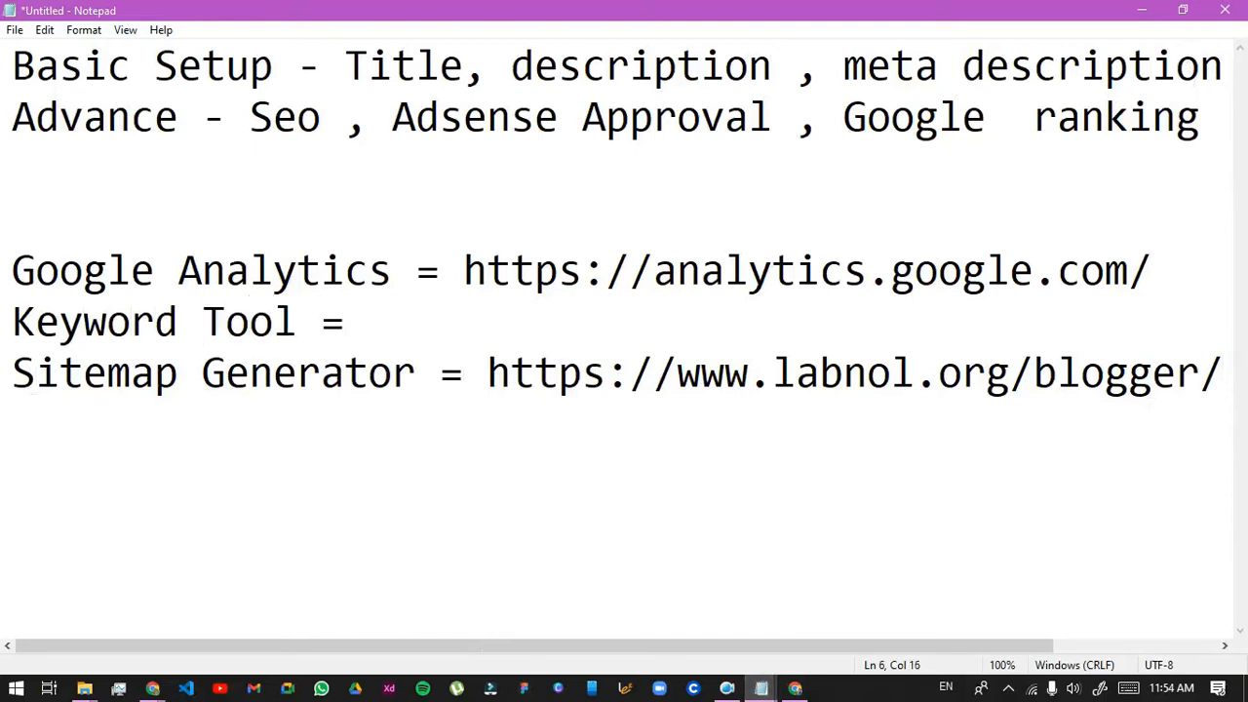
{"action": "key", "text": "ctrl+v"}
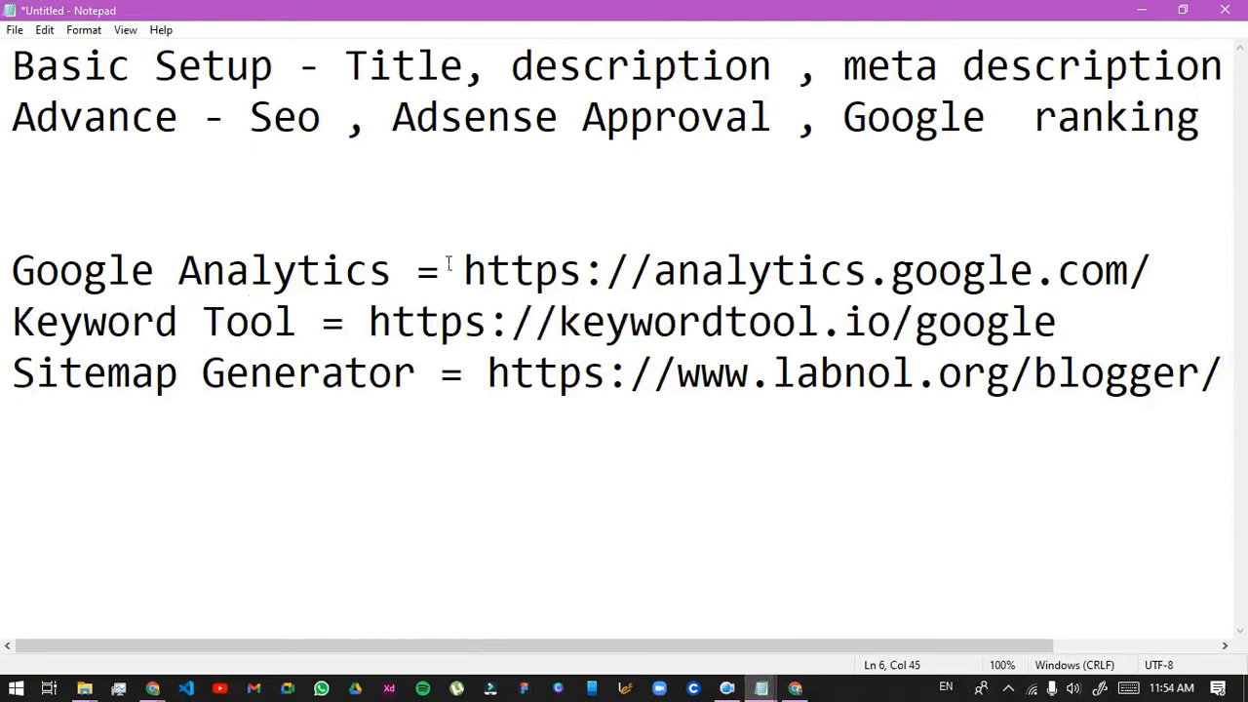
Insert a blank line above and below the Keyword Tool entry in the notes
{"action": "left_click", "coordinate": [1159, 284]}
{"action": "key", "text": "Return"}
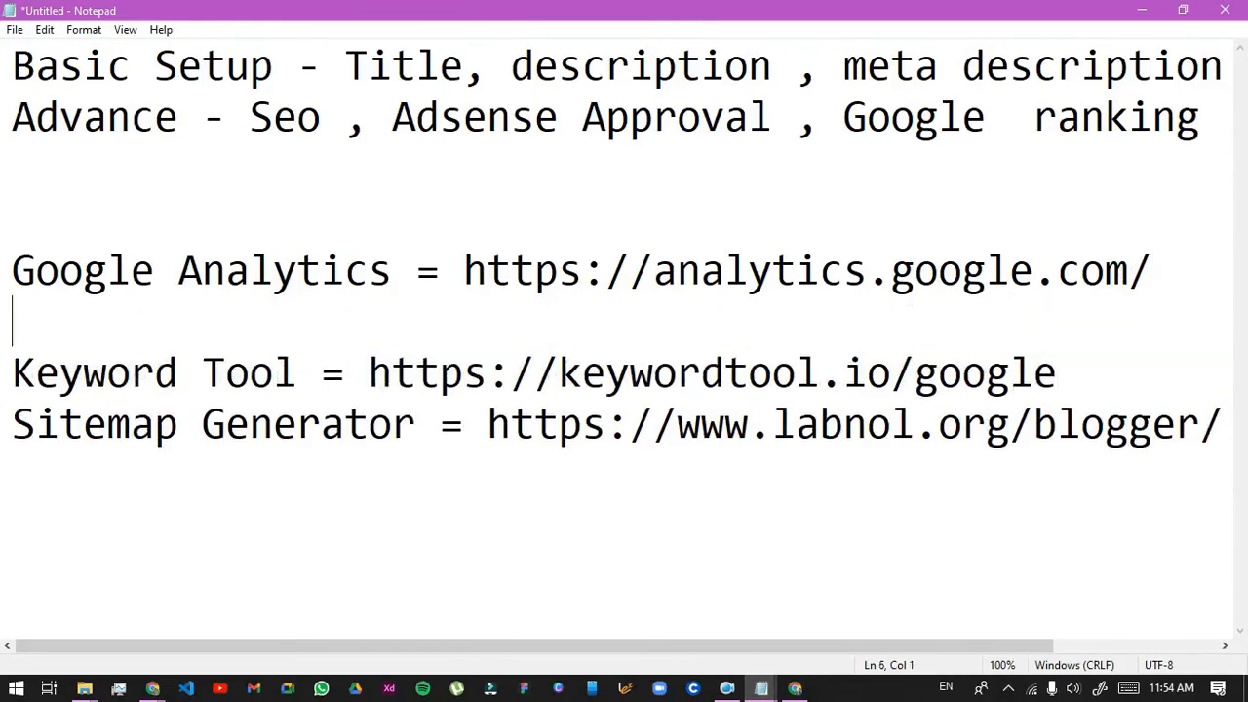
{"action": "left_click", "coordinate": [1120, 388]}
{"action": "key", "text": "Return"}
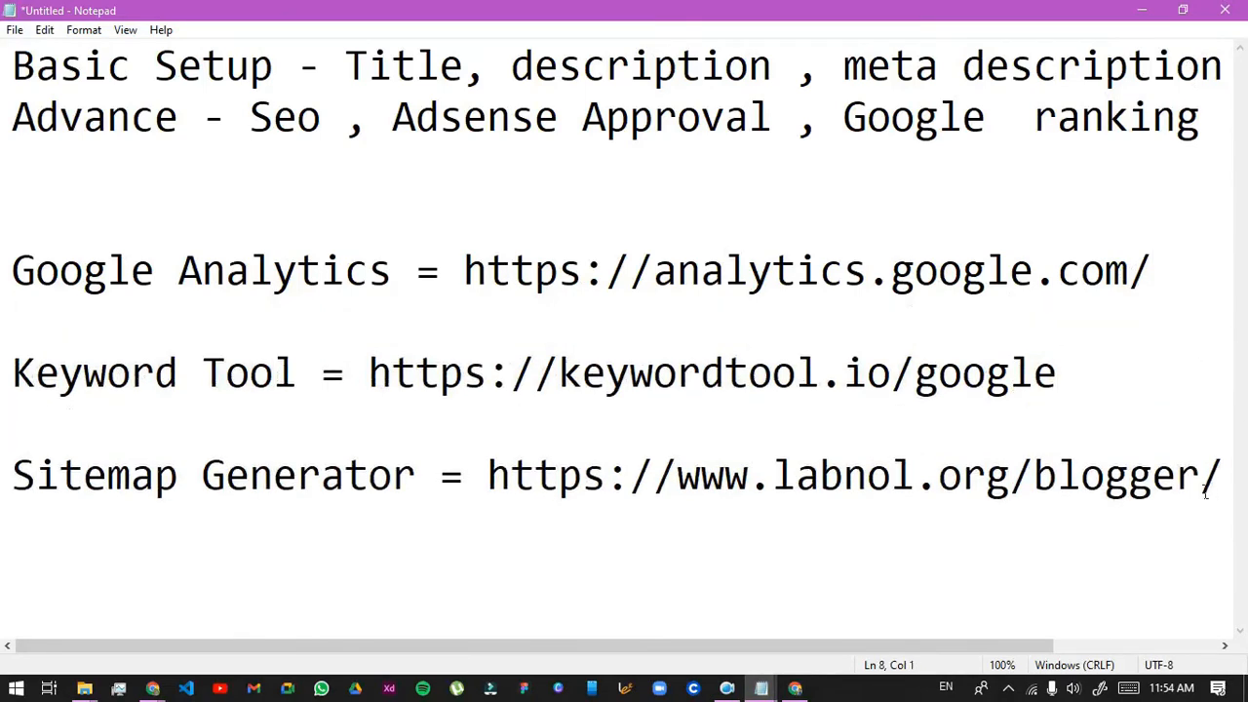
{"action": "left_click", "coordinate": [1223, 489]}
{"action": "key", "text": "Return"}
{"action": "key", "text": "BackSpace"}
{"action": "left_click", "coordinate": [562, 291]}
Switch back to Keyword Tool in Chrome and search for Google keywords on fitness for India / English
{"action": "left_click", "coordinate": [155, 691]}
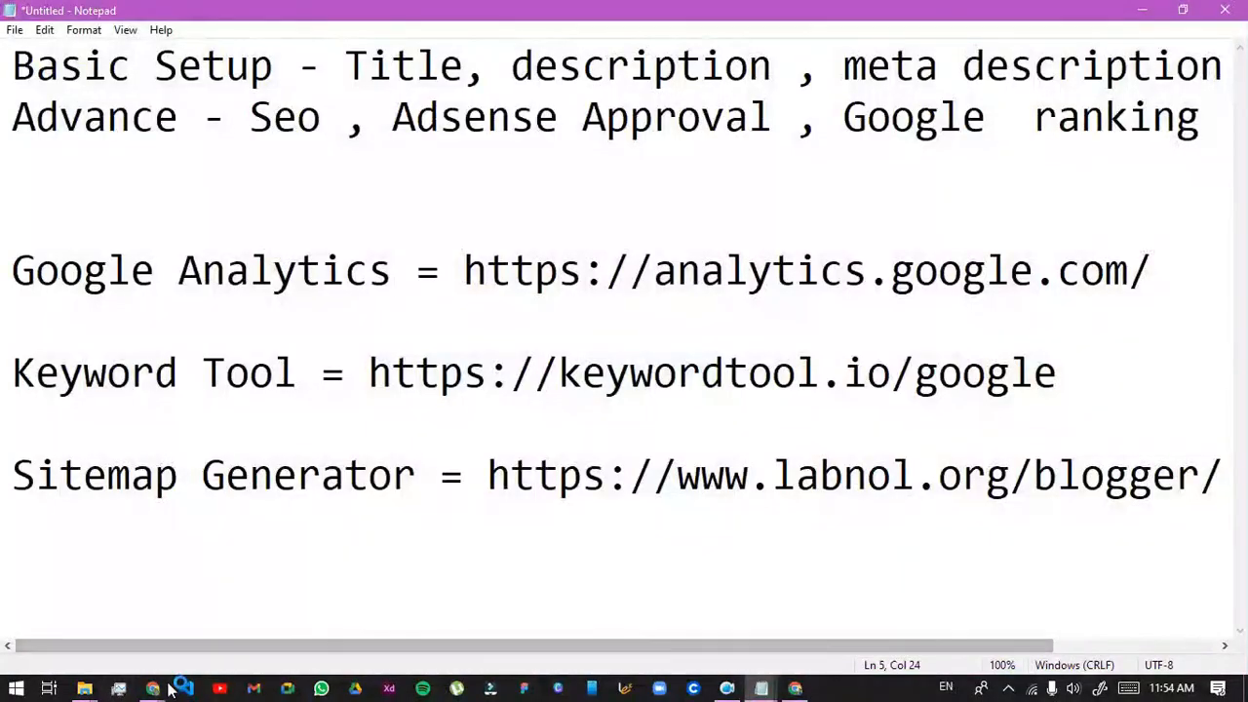
{"action": "mouse_move", "coordinate": [154, 688]}
{"action": "left_click", "coordinate": [116, 646]}
{"action": "left_click", "coordinate": [323, 422]}
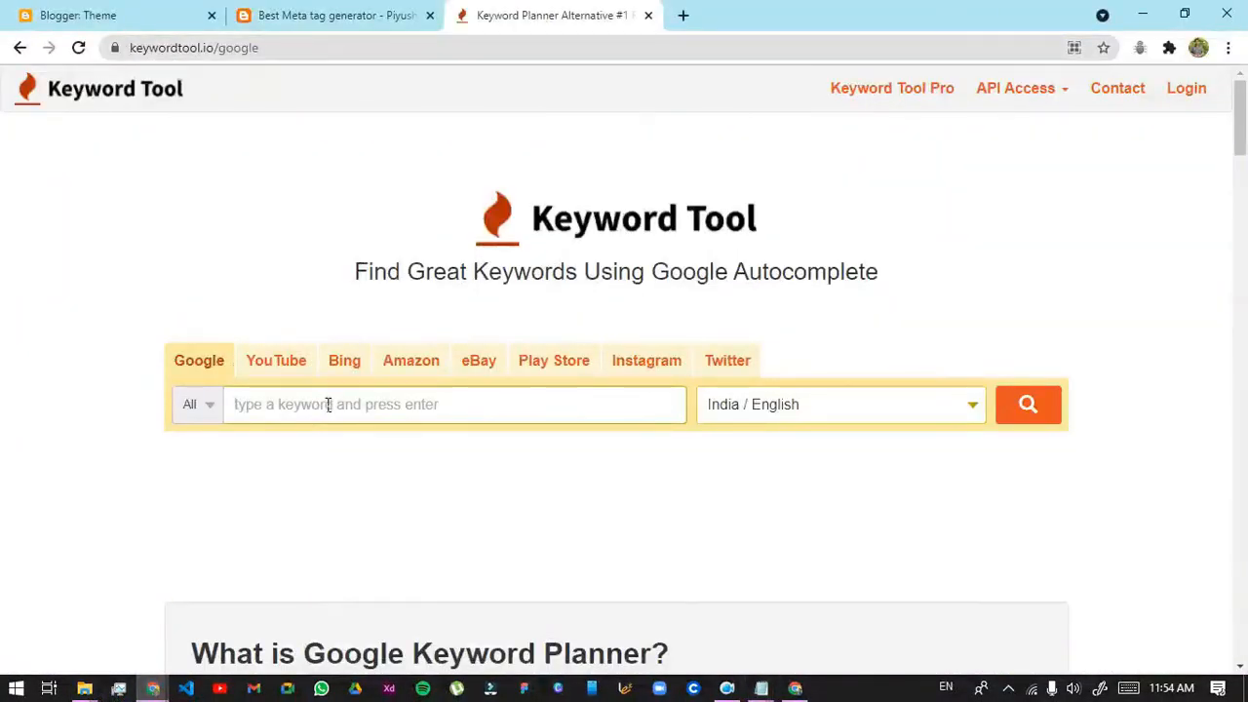
{"action": "type", "text": "fitness"}
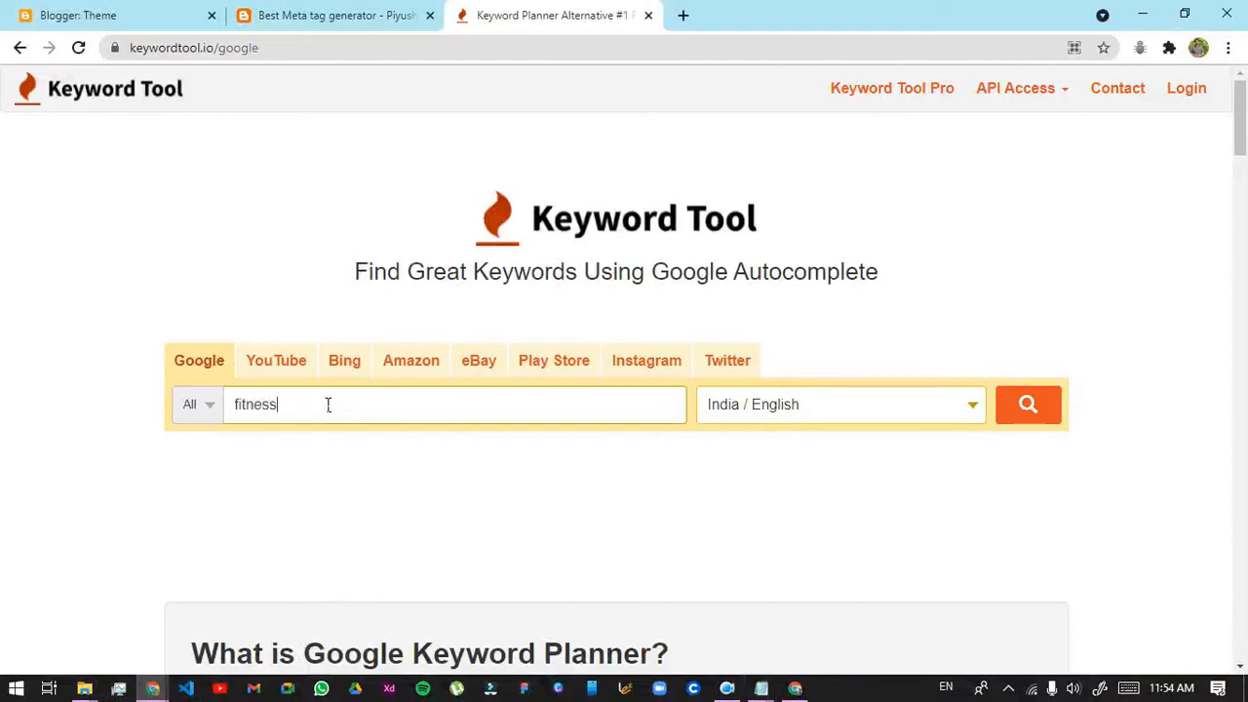
{"action": "key", "text": "Return"}
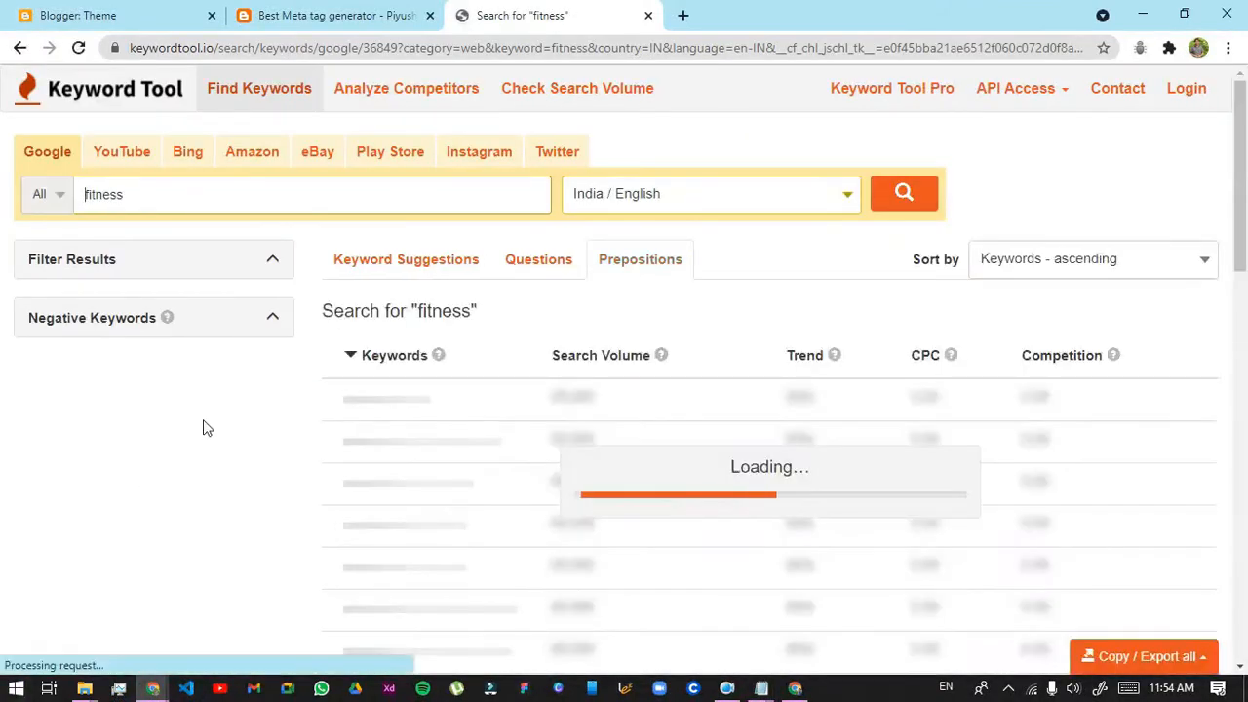
Examine the list of keyword suggestions for fitness
{"action": "scroll", "coordinate": [382, 435], "scroll_direction": "down", "scroll_amount": 4}
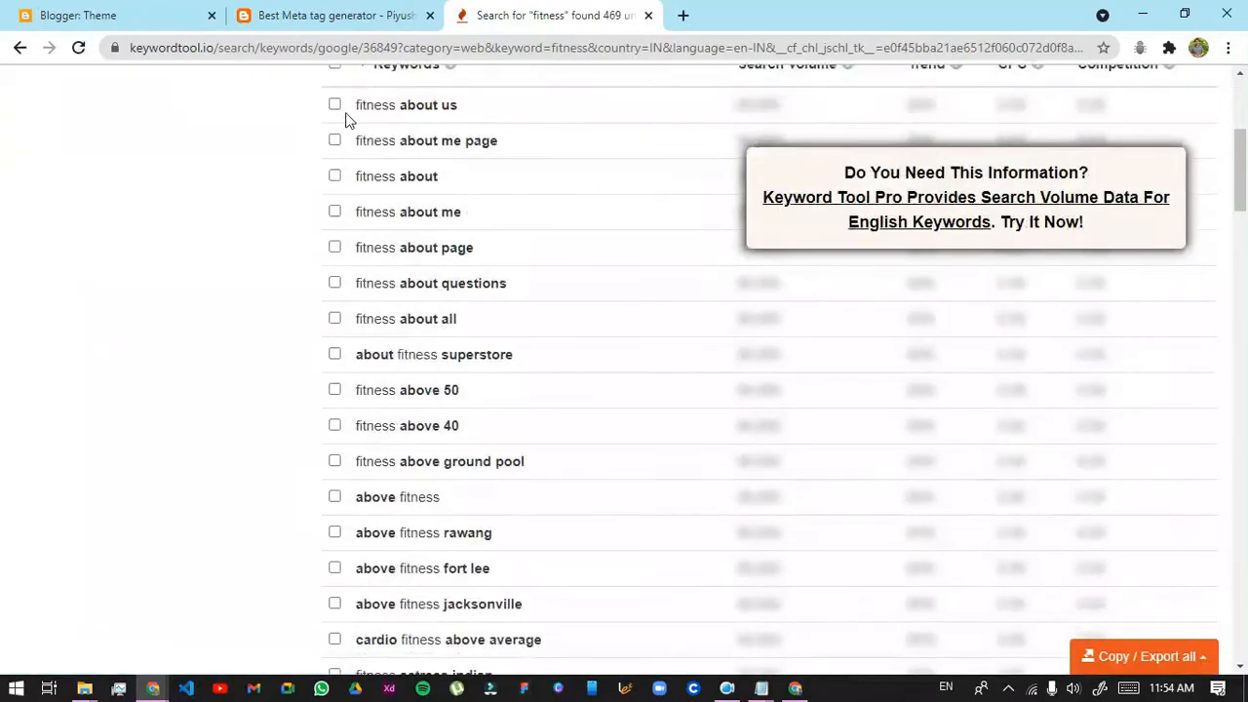
{"action": "scroll", "coordinate": [410, 239], "scroll_direction": "up", "scroll_amount": 1}
{"action": "scroll", "coordinate": [357, 276], "scroll_direction": "down", "scroll_amount": 5}
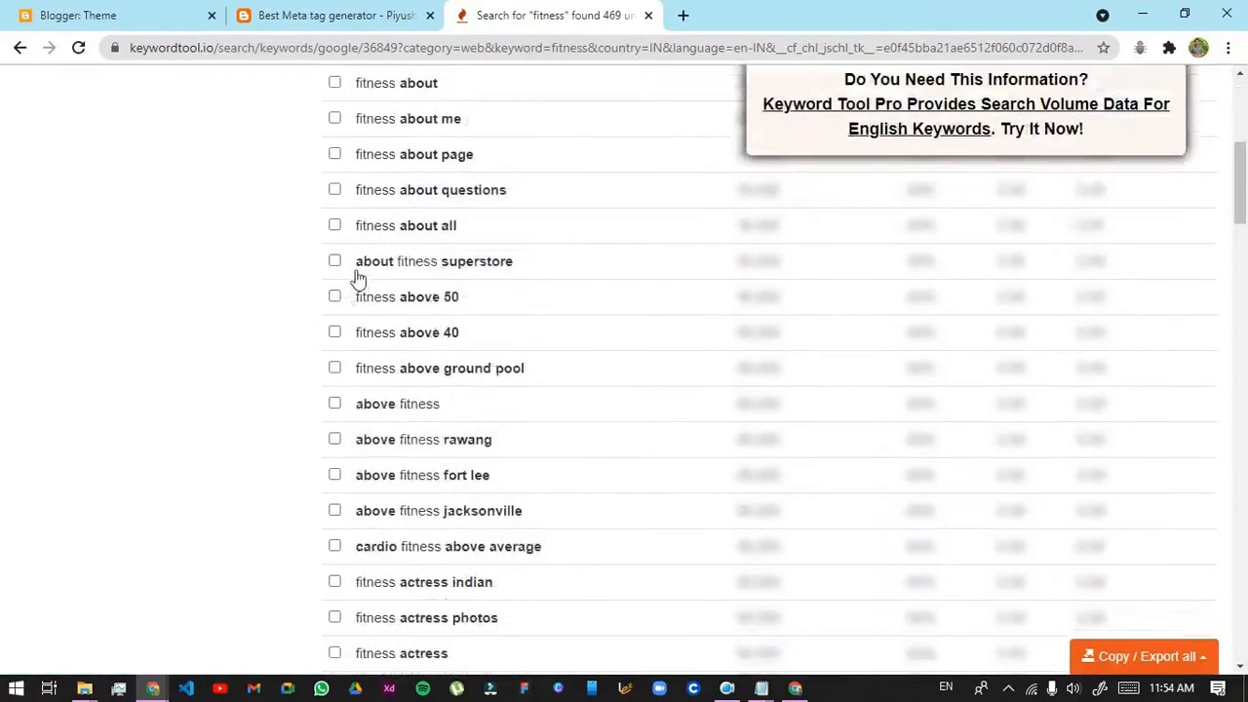
{"action": "scroll", "coordinate": [390, 478], "scroll_direction": "down", "scroll_amount": 2}
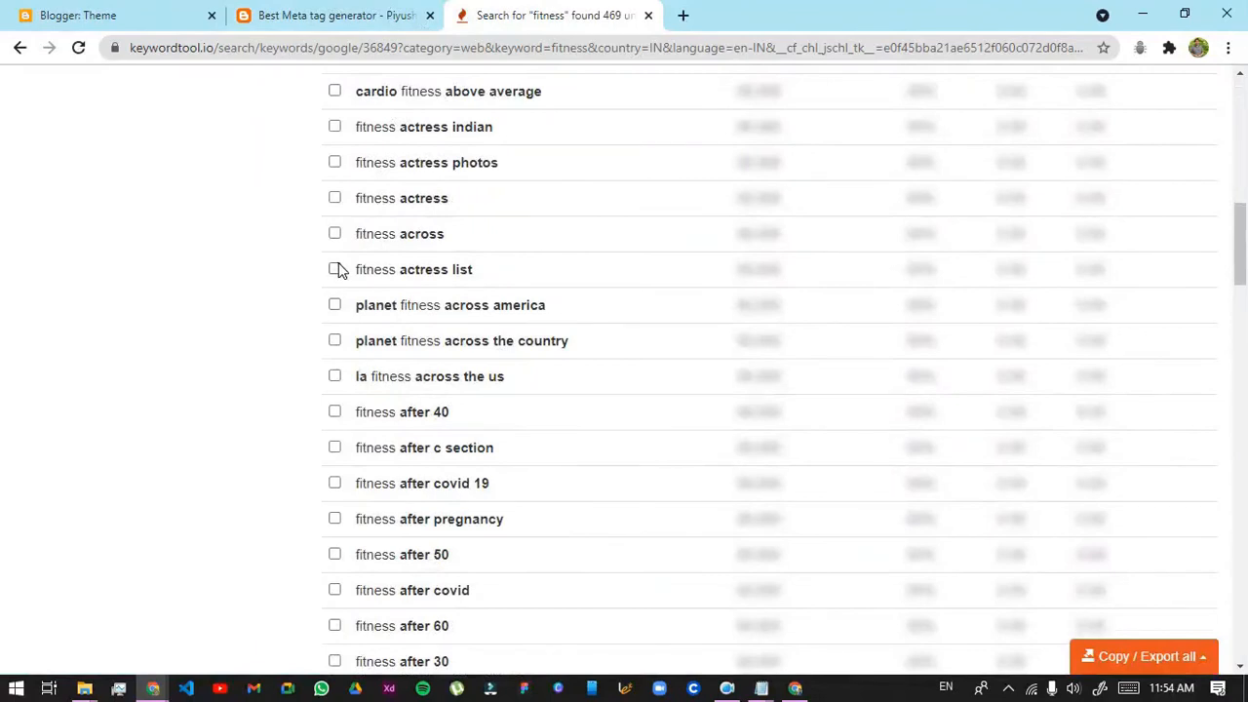
{"action": "scroll", "coordinate": [343, 267], "scroll_direction": "down", "scroll_amount": 5}
{"action": "scroll", "coordinate": [344, 329], "scroll_direction": "down", "scroll_amount": 2}
{"action": "scroll", "coordinate": [464, 462], "scroll_direction": "down", "scroll_amount": 20}
{"action": "scroll", "coordinate": [234, 109], "scroll_direction": "up", "scroll_amount": 5}
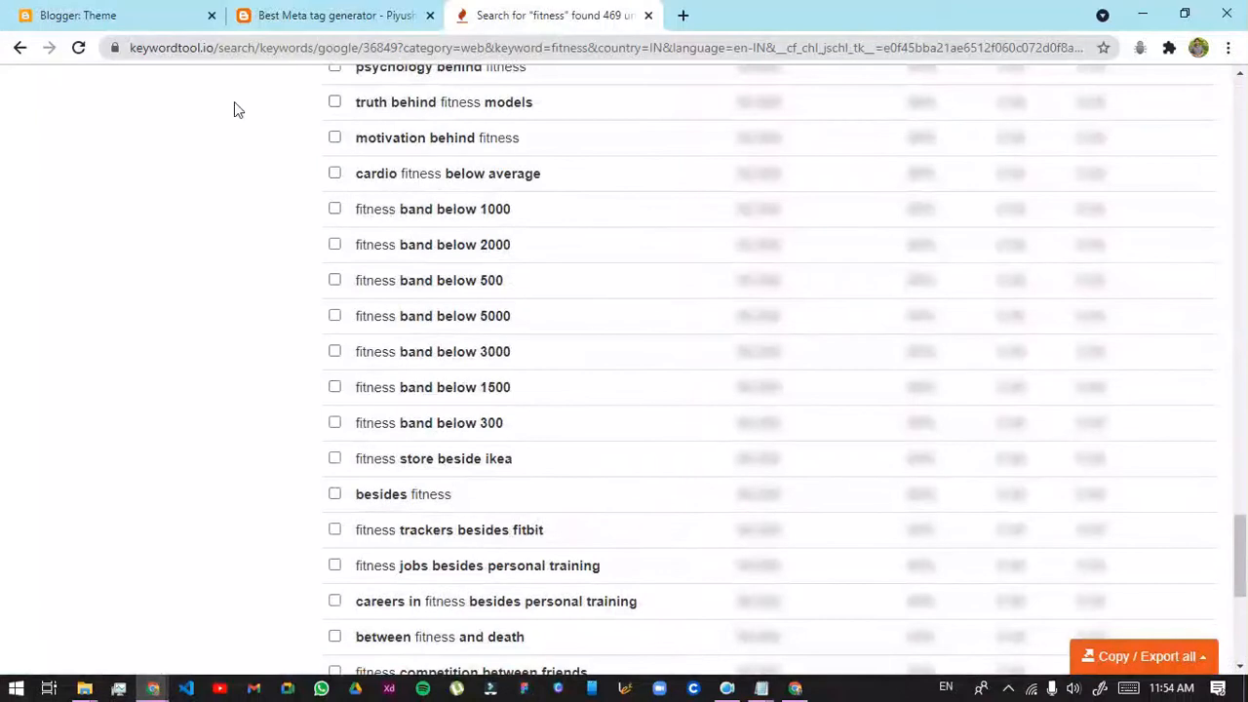
{"action": "scroll", "coordinate": [410, 315], "scroll_direction": "up", "scroll_amount": 10}
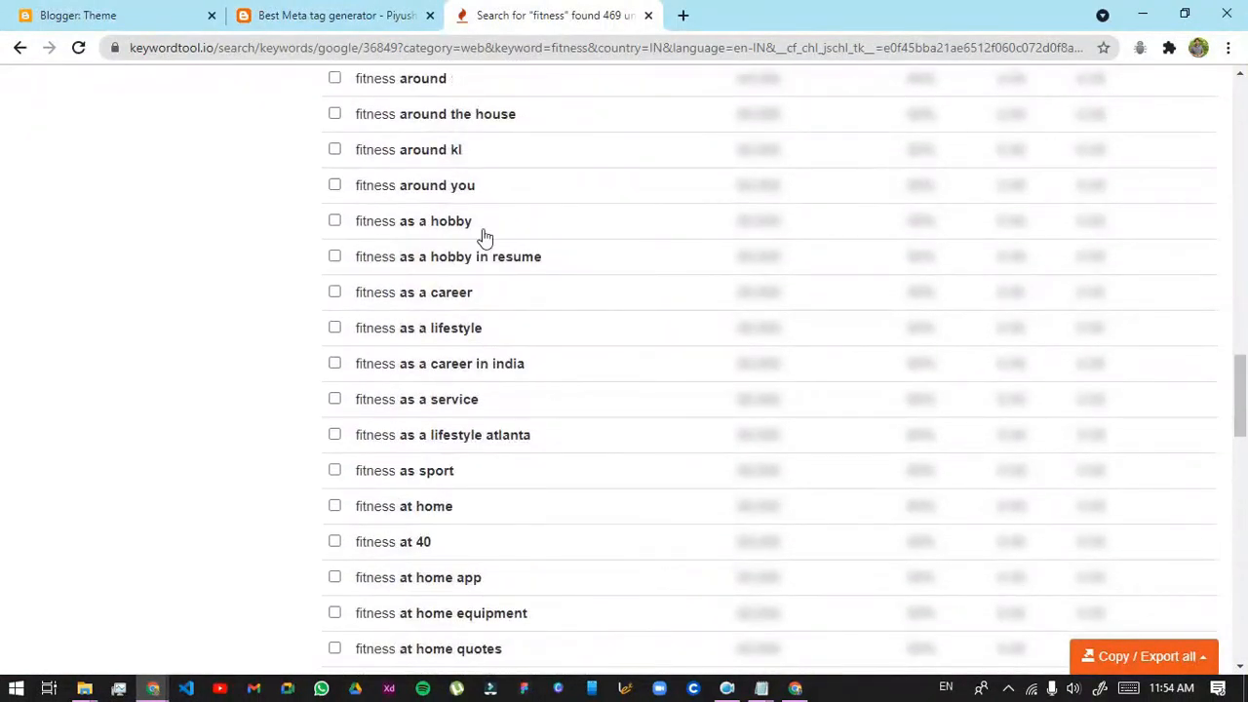
{"action": "scroll", "coordinate": [424, 334], "scroll_direction": "up", "scroll_amount": 5}
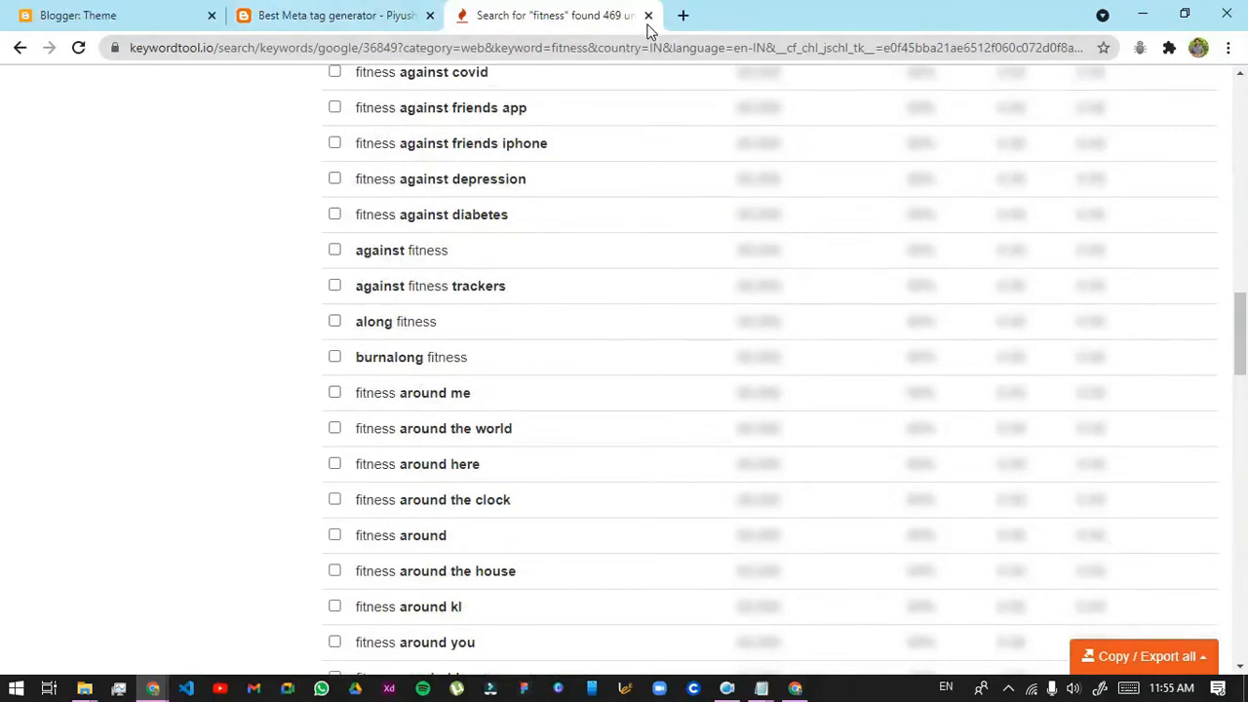
Return to the meta tag generator and enter "fitness , fitness blog , celebrities fitness" as the keywords
{"action": "left_click", "coordinate": [353, 12]}
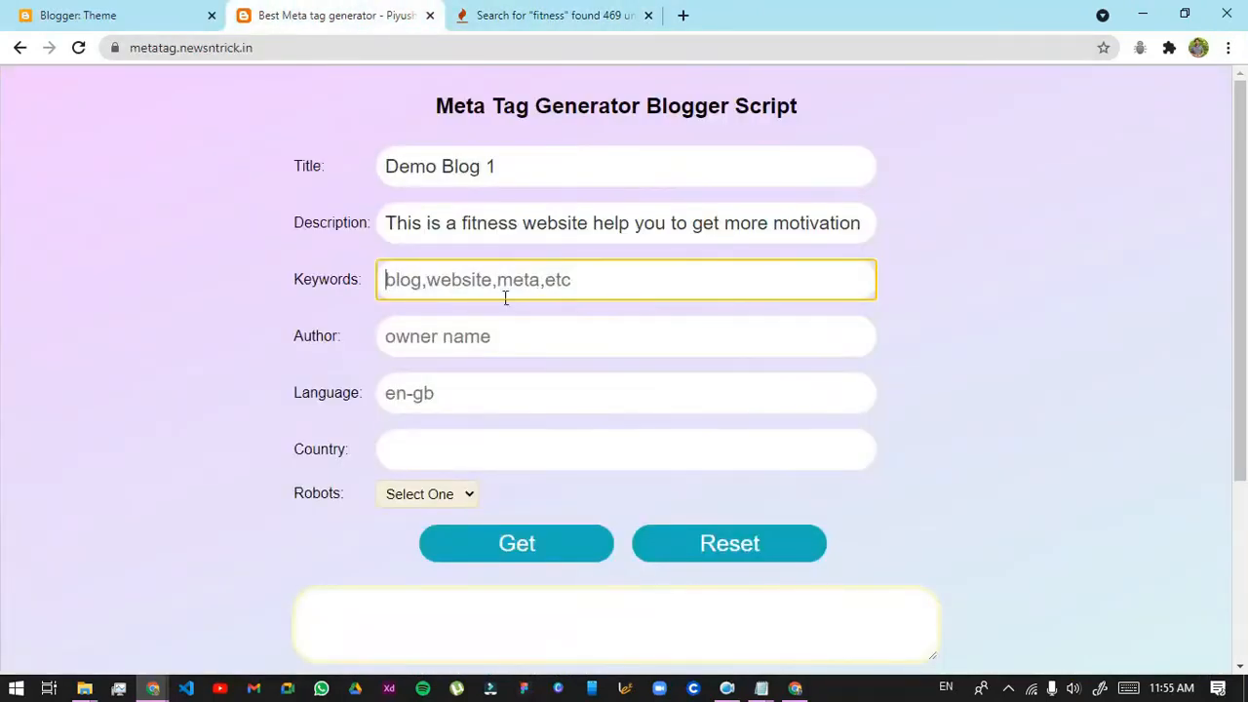
{"action": "type", "text": "ft"}
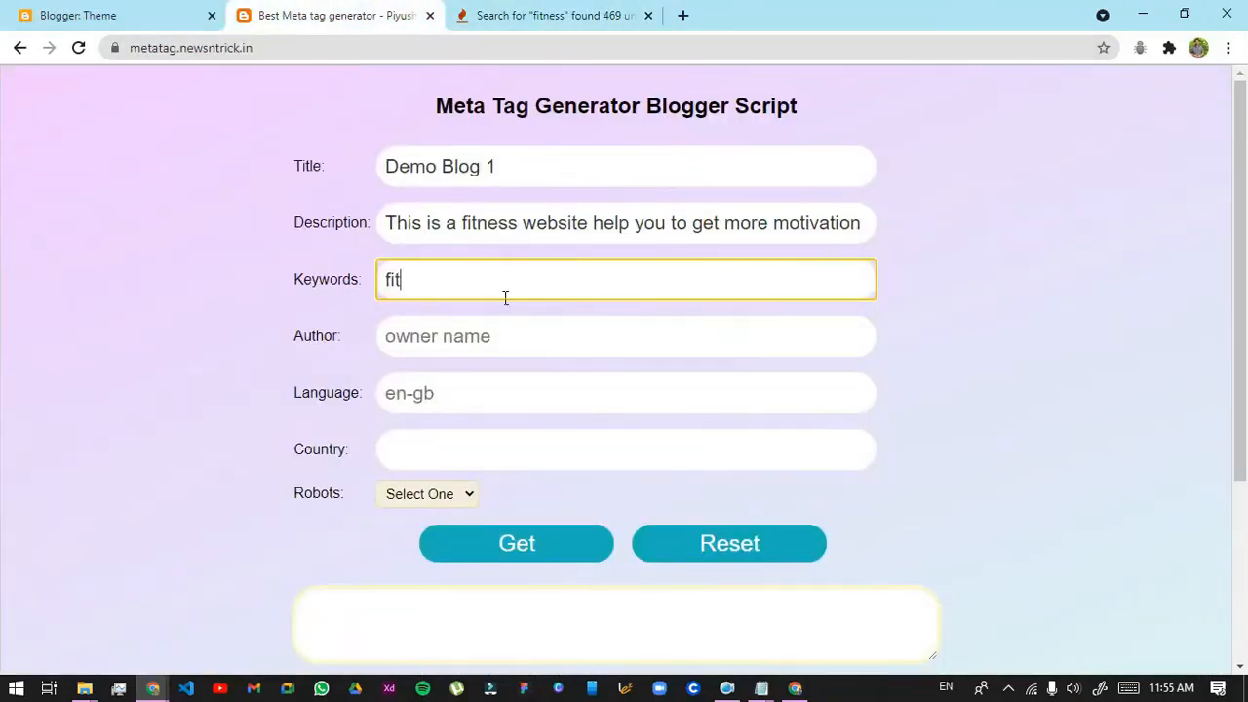
{"action": "type", "text": "ness , fitness blog , cele"}
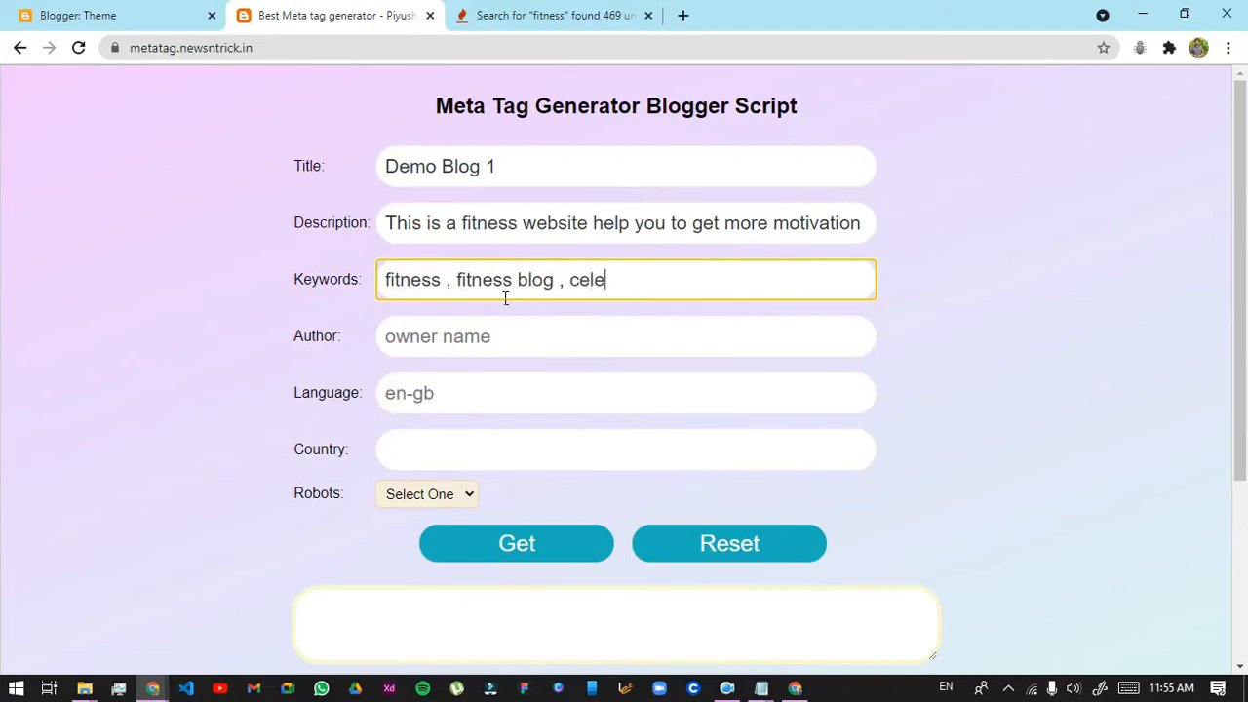
{"action": "type", "text": "v"}
{"action": "key", "text": "BackSpace"}
{"action": "type", "text": "brities fitness"}
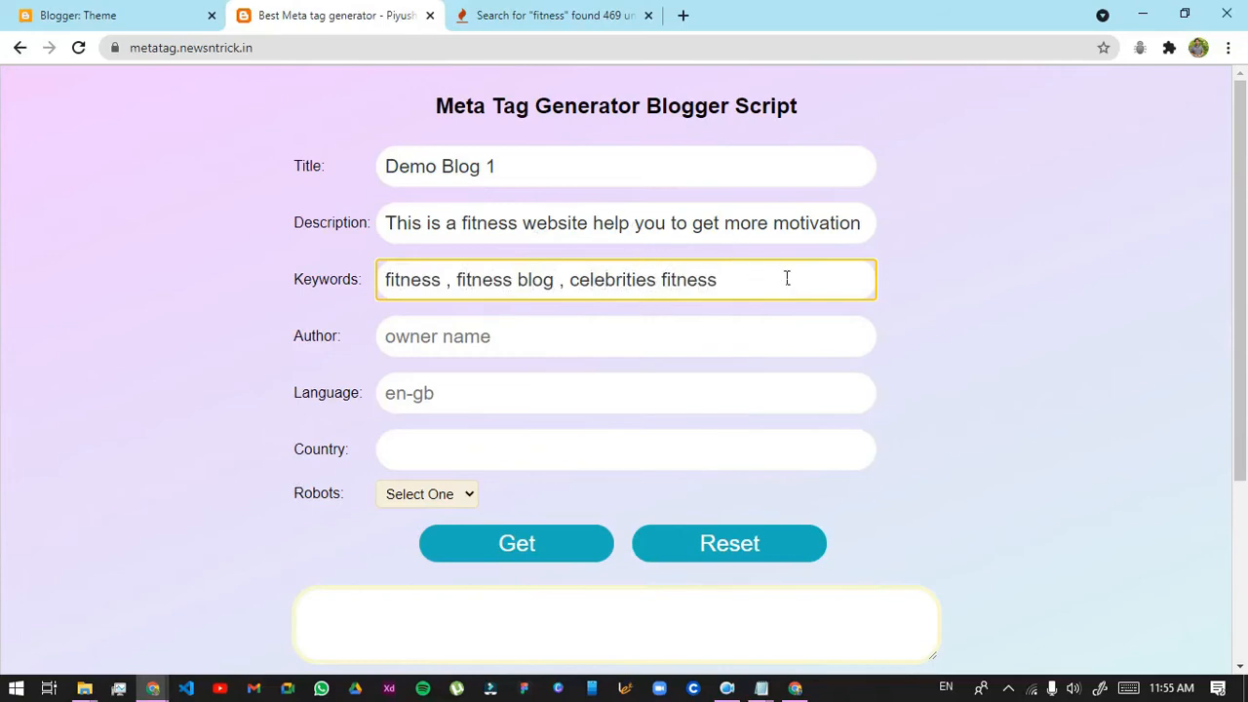
{"action": "left_click", "coordinate": [688, 331]}
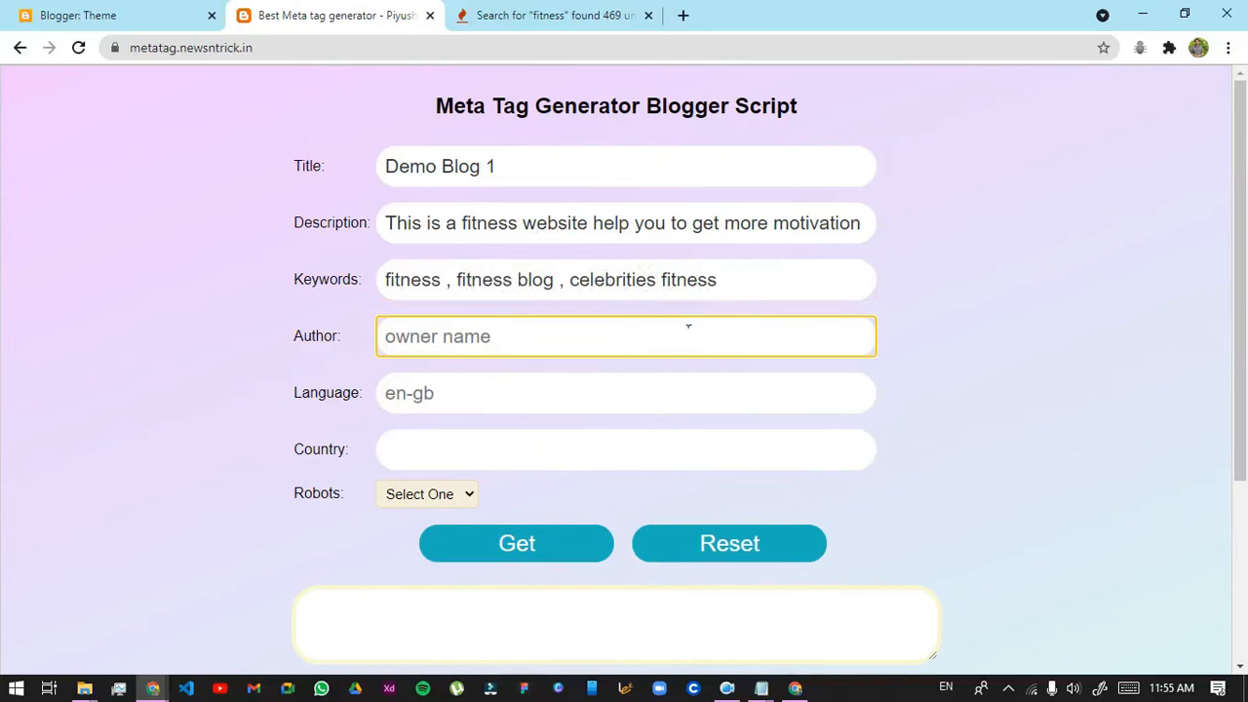
{"action": "left_click", "coordinate": [515, 404]}
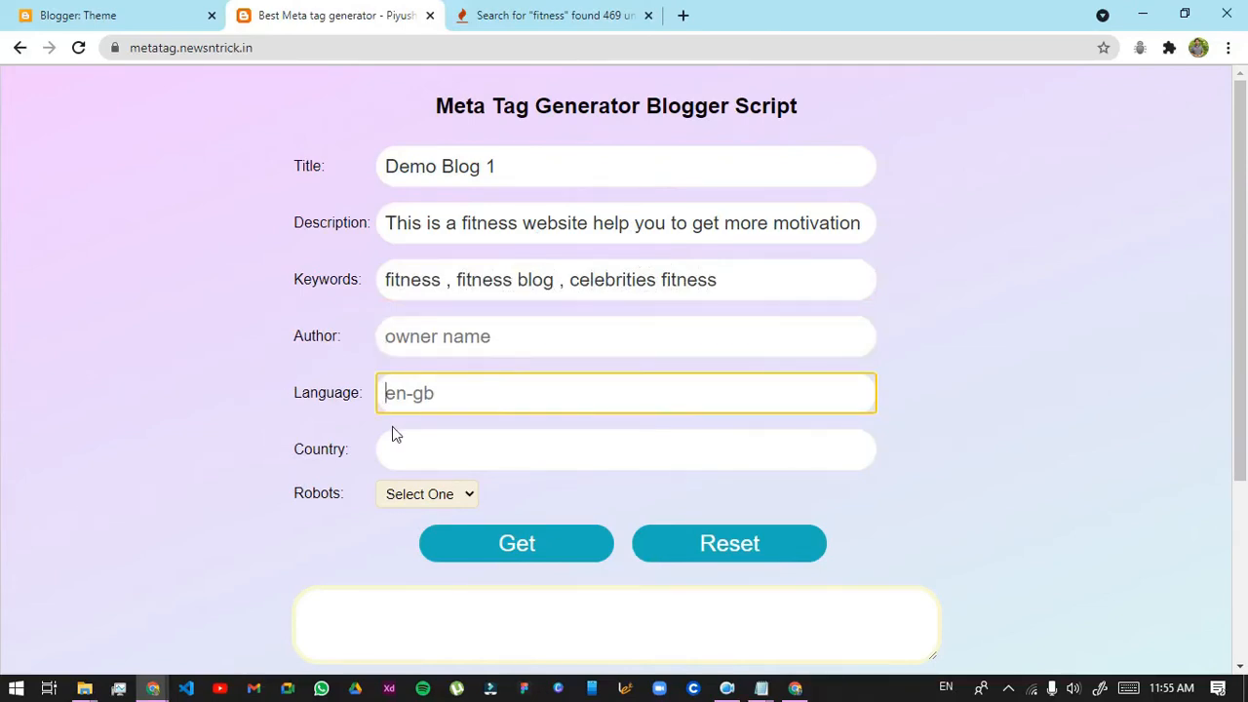
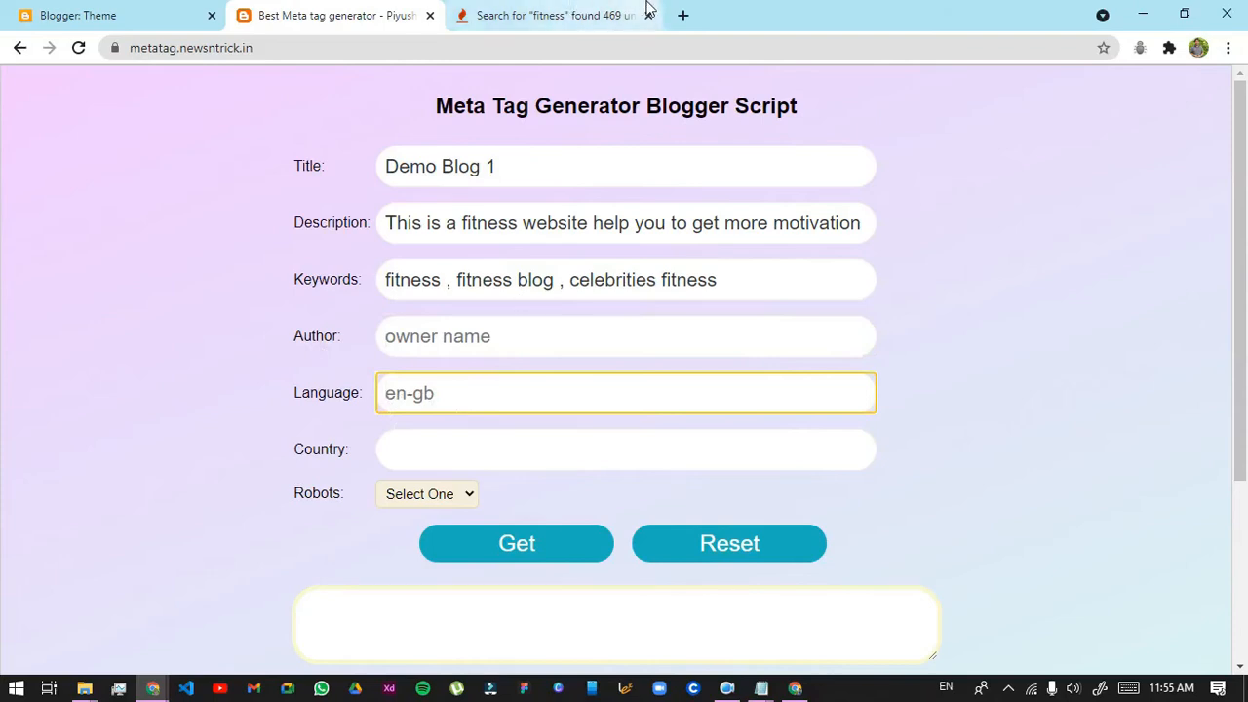
Search the web for "html hindi language code" in a new tab and open the W3Schools language code reference
{"action": "left_click", "coordinate": [697, 15]}
{"action": "type", "text": "h"}
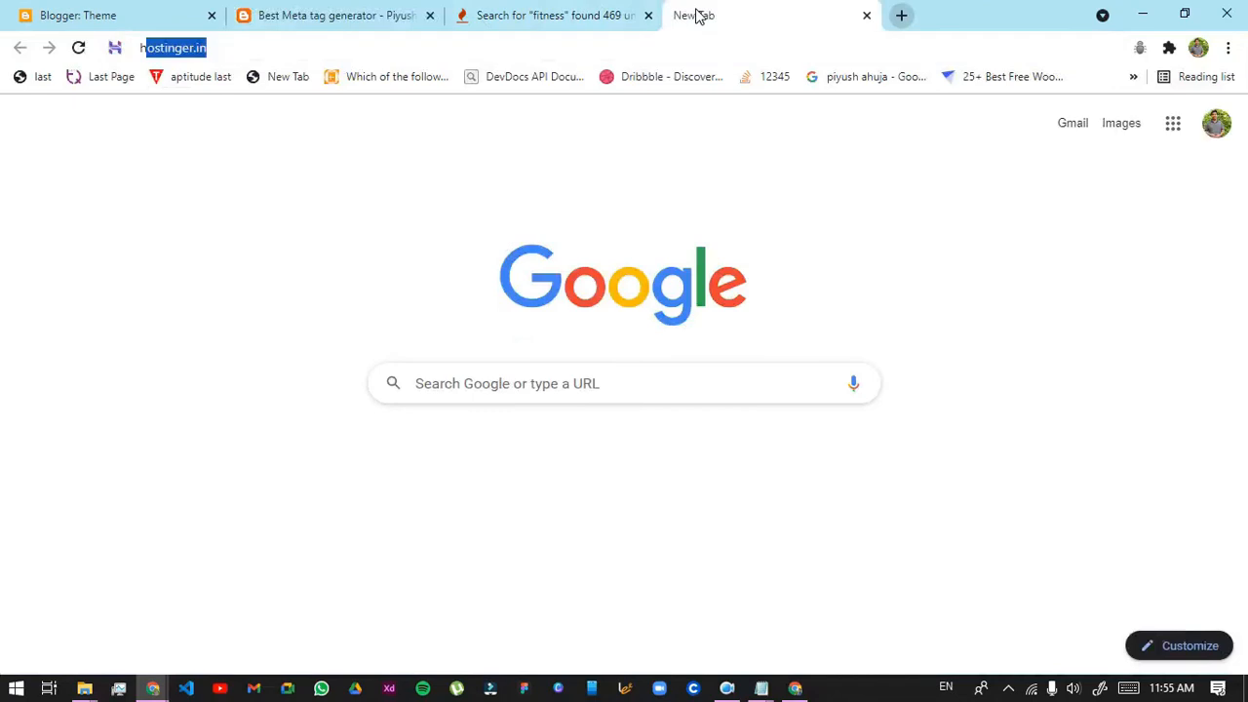
{"action": "type", "text": "tml hind"}
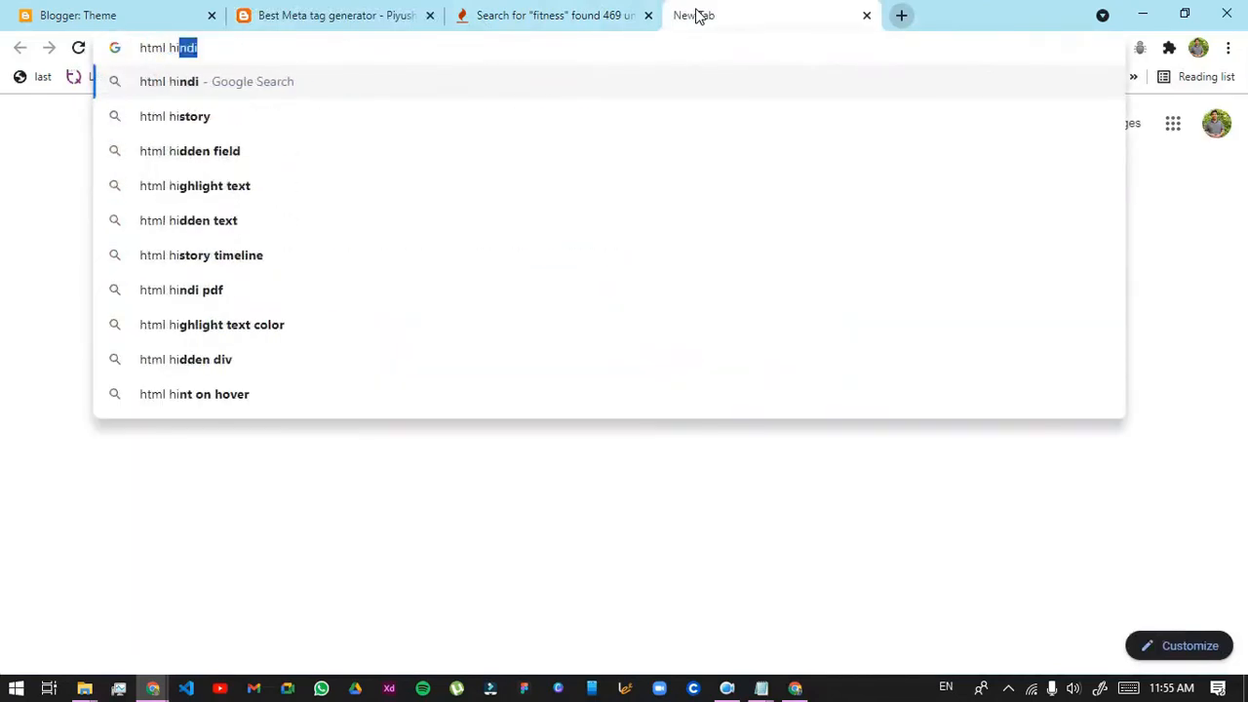
{"action": "type", "text": "i "}
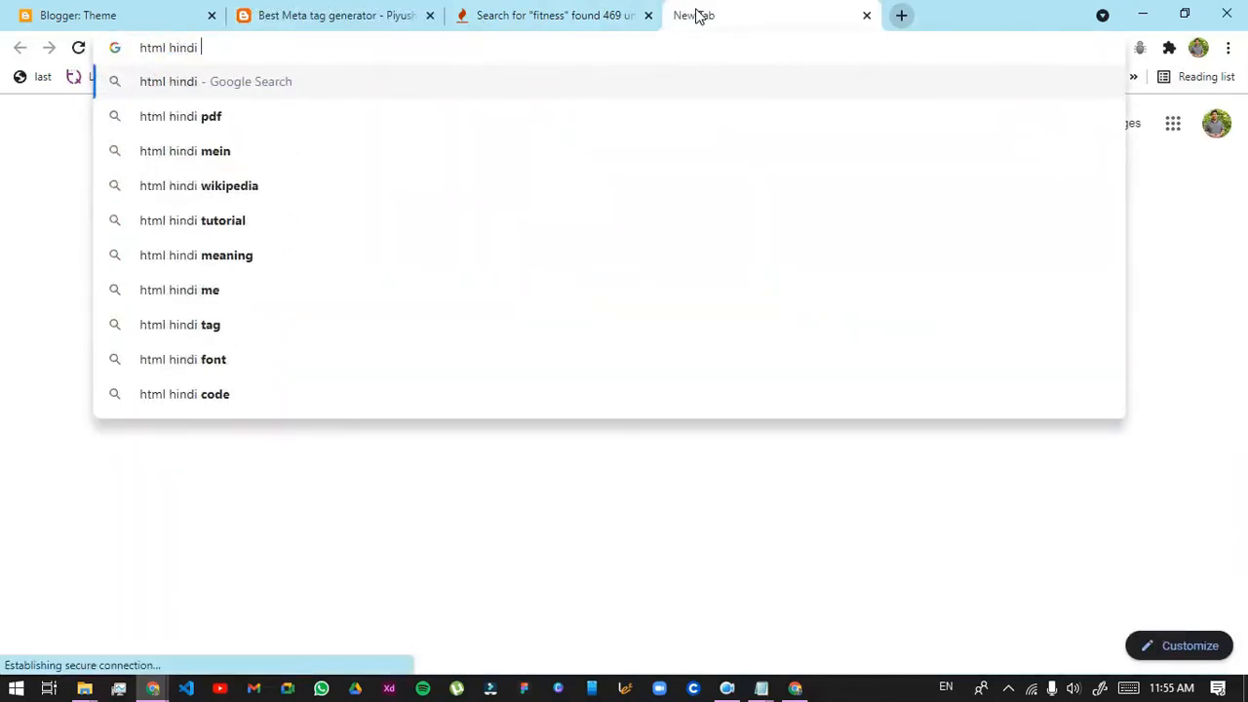
{"action": "type", "text": "language code"}
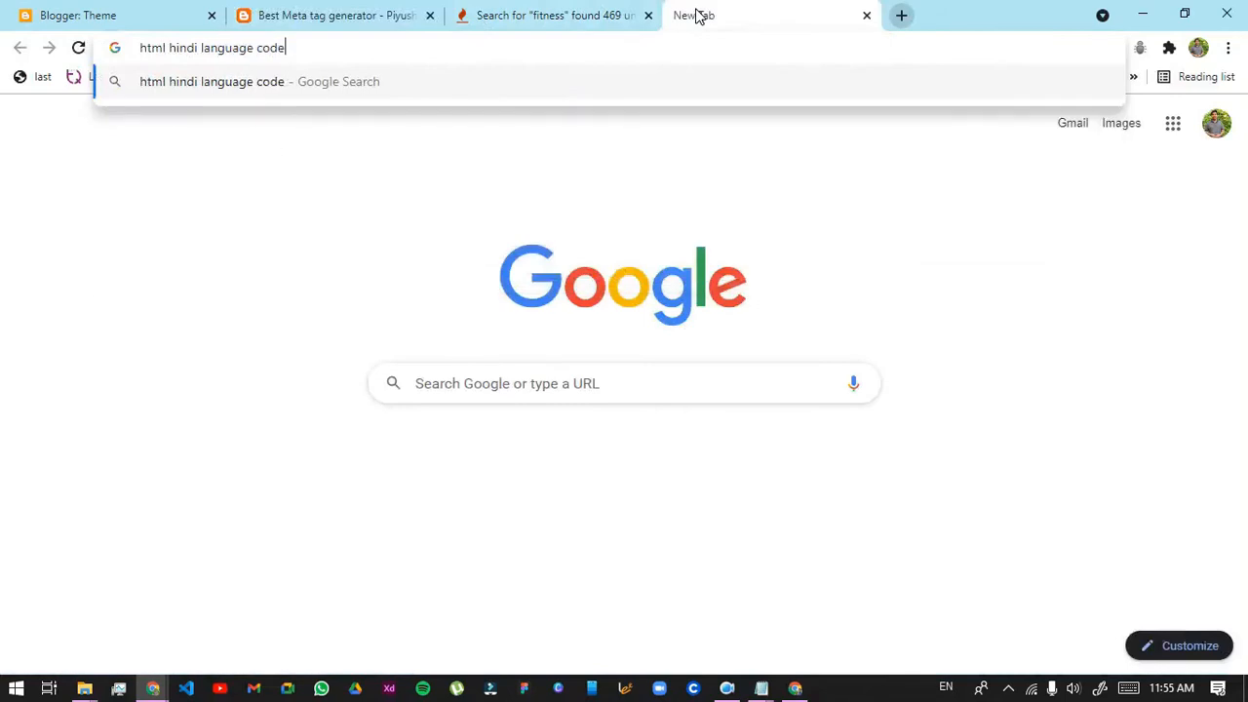
{"action": "key", "text": "Return"}
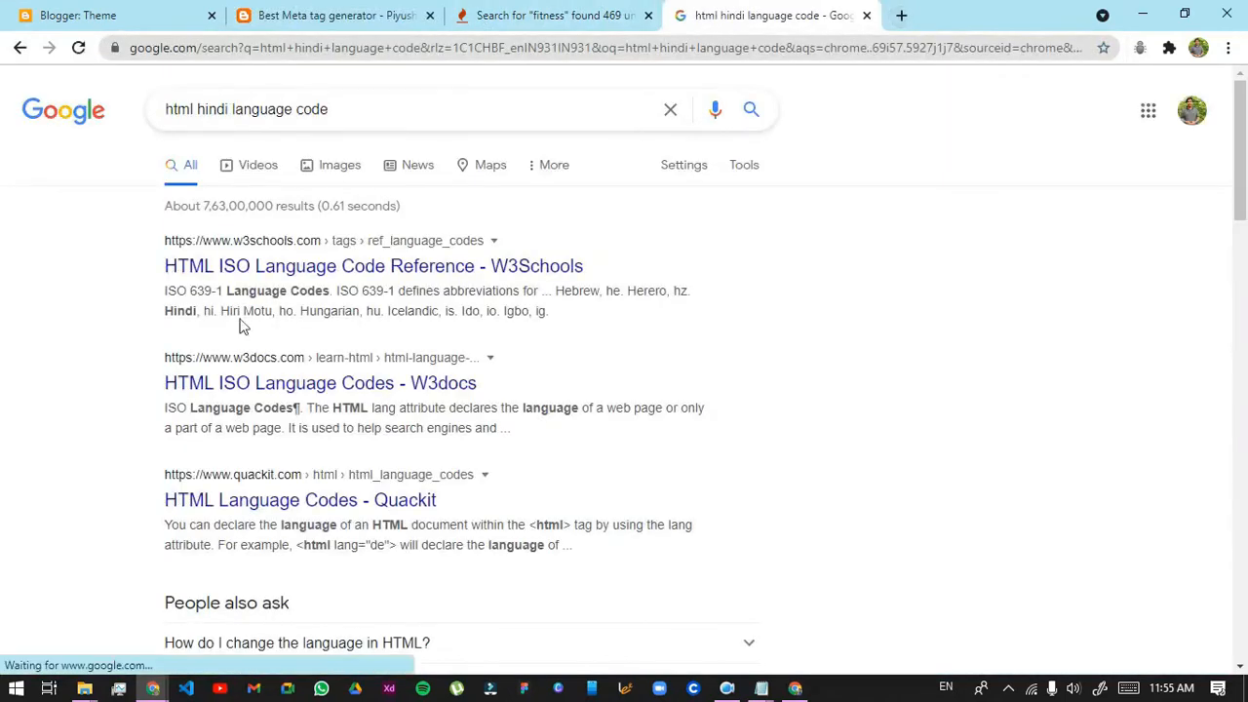
{"action": "left_click", "coordinate": [304, 270]}
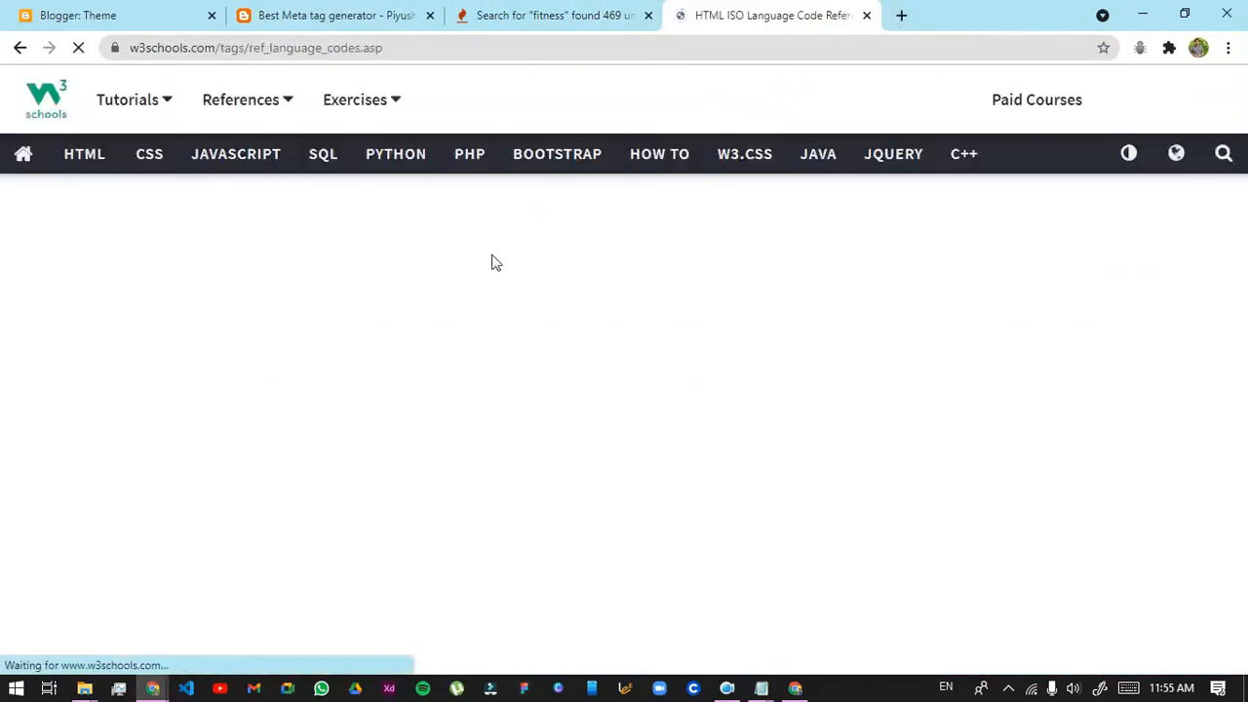
Look up the ISO code for Hindi in the ISO 639-1 language codes table
{"action": "scroll", "coordinate": [488, 263], "scroll_direction": "down", "scroll_amount": 2}
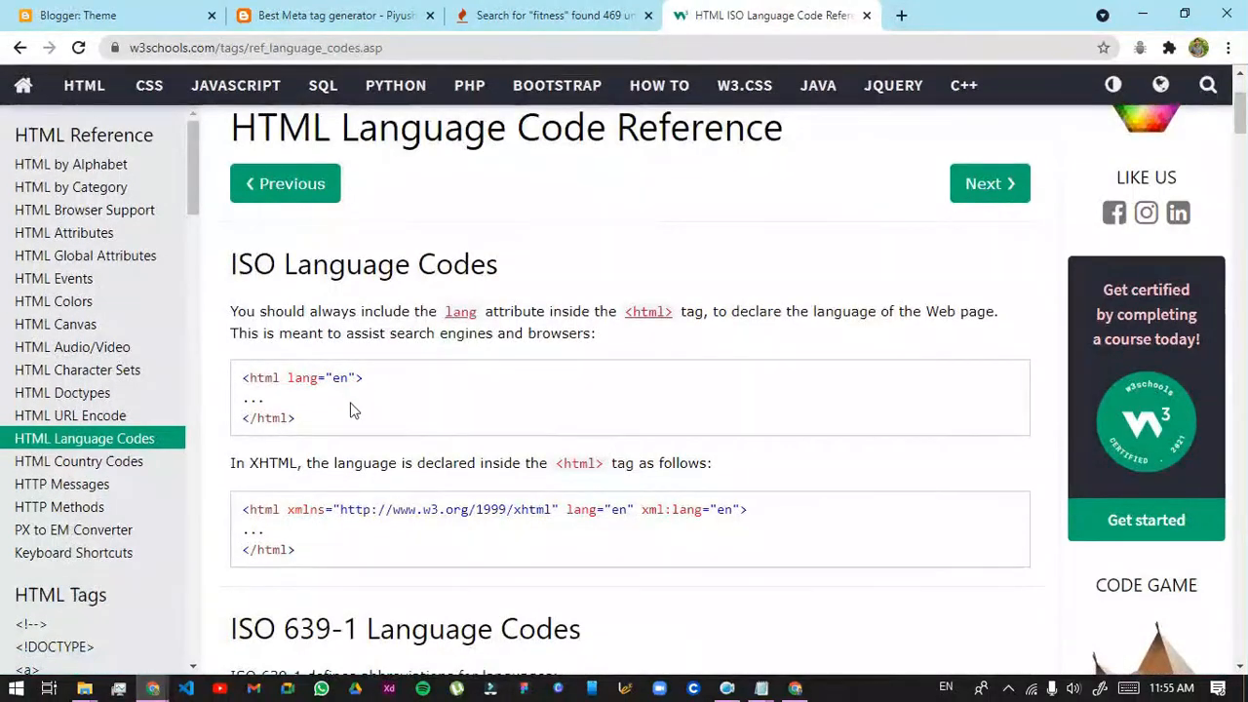
{"action": "scroll", "coordinate": [407, 400], "scroll_direction": "down", "scroll_amount": 1}
{"action": "scroll", "coordinate": [780, 400], "scroll_direction": "down", "scroll_amount": 1}
{"action": "scroll", "coordinate": [683, 390], "scroll_direction": "down", "scroll_amount": 10}
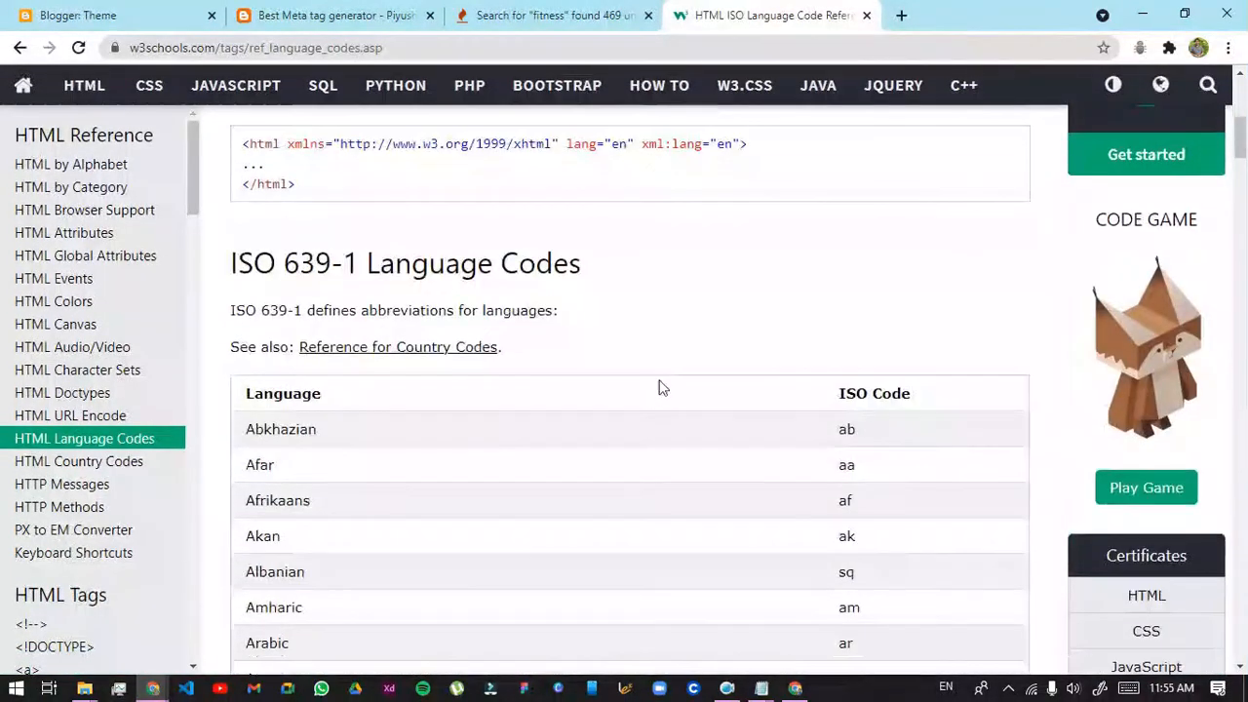
{"action": "scroll", "coordinate": [722, 371], "scroll_direction": "up", "scroll_amount": 6}
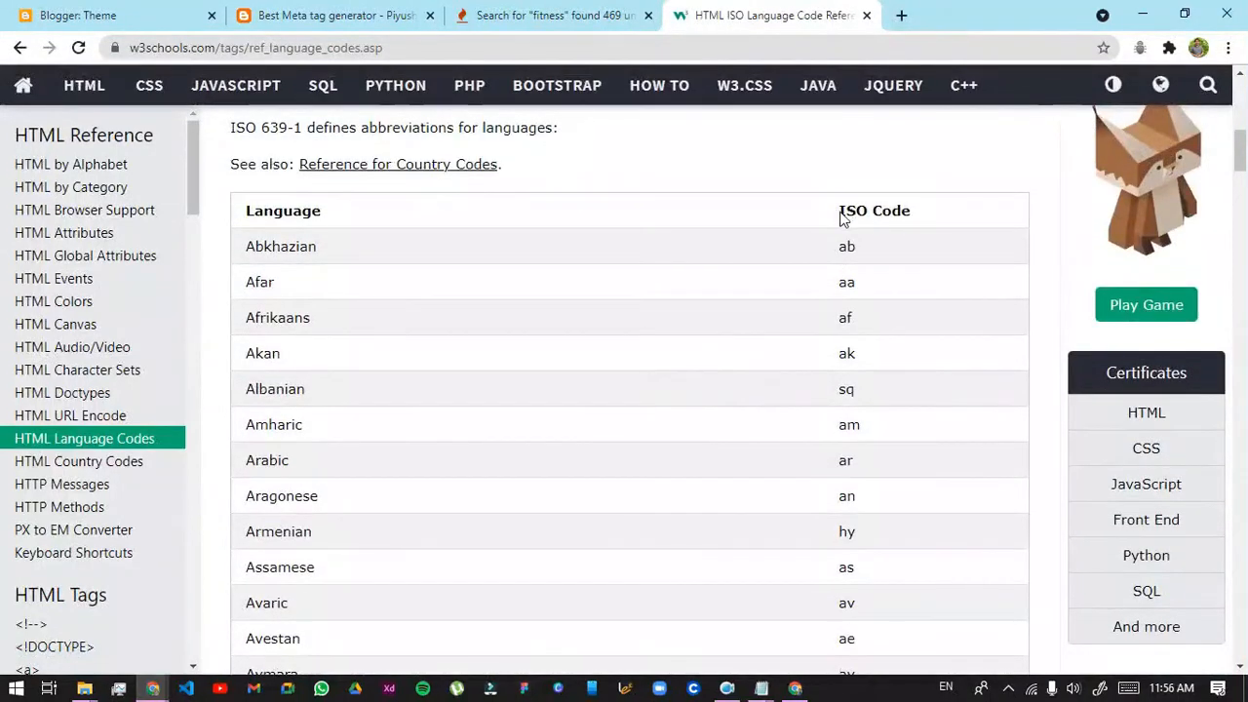
{"action": "left_click_drag", "start_coordinate": [841, 214], "coordinate": [911, 220]}
{"action": "scroll", "coordinate": [719, 342], "scroll_direction": "down", "scroll_amount": 6}
{"action": "scroll", "coordinate": [683, 367], "scroll_direction": "down", "scroll_amount": 12}
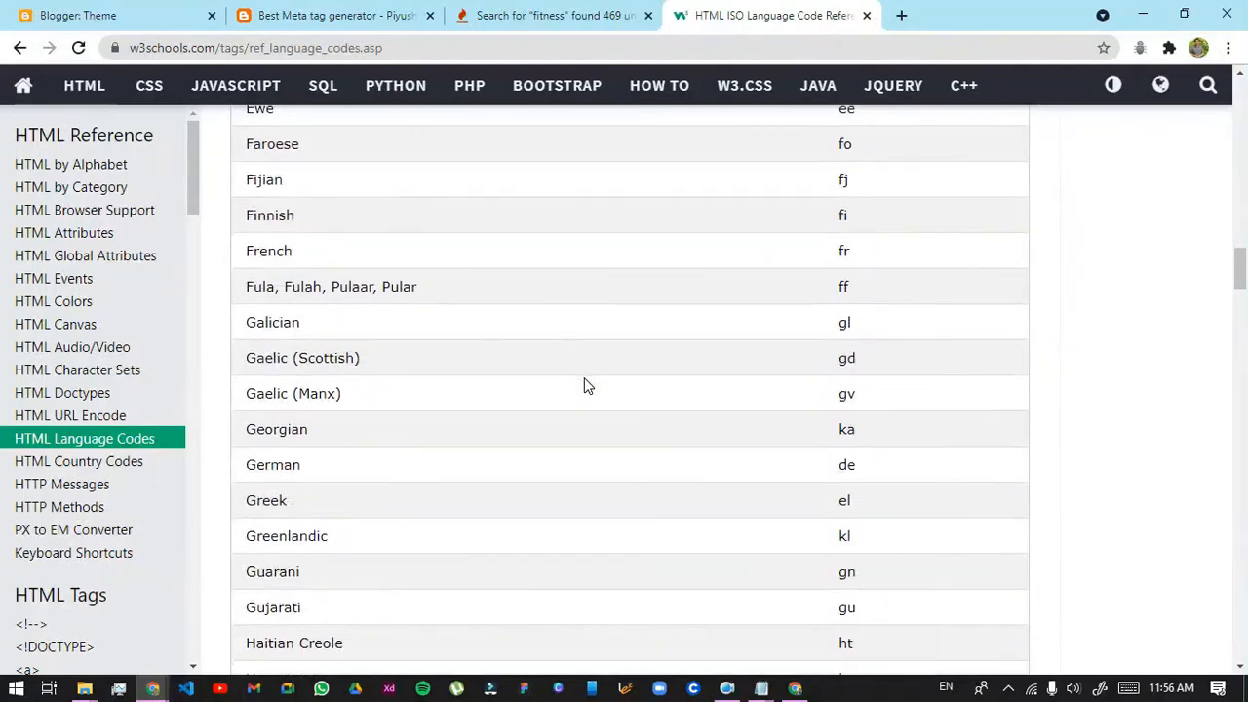
{"action": "scroll", "coordinate": [587, 384], "scroll_direction": "down", "scroll_amount": 3}
{"action": "double_click", "coordinate": [844, 517]}
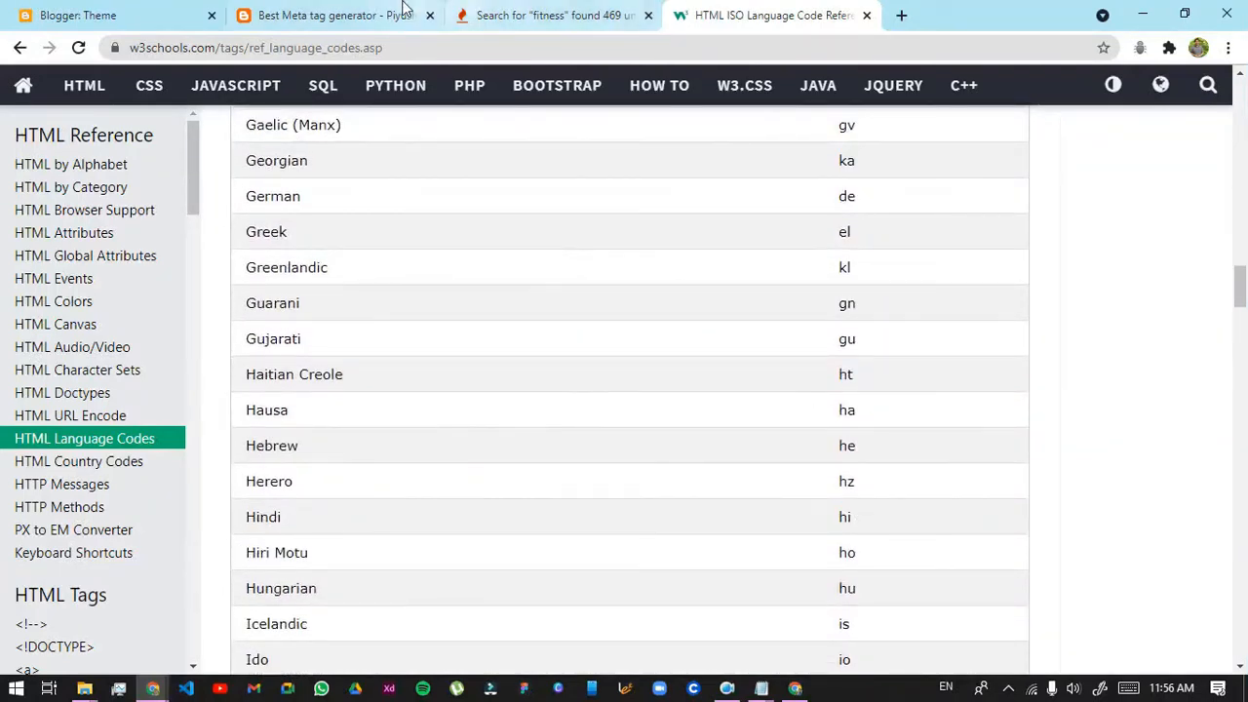
Back in the meta tag generator, set the language to "hi-gb", the country to "India" and robots to All
{"action": "left_click", "coordinate": [371, 15]}
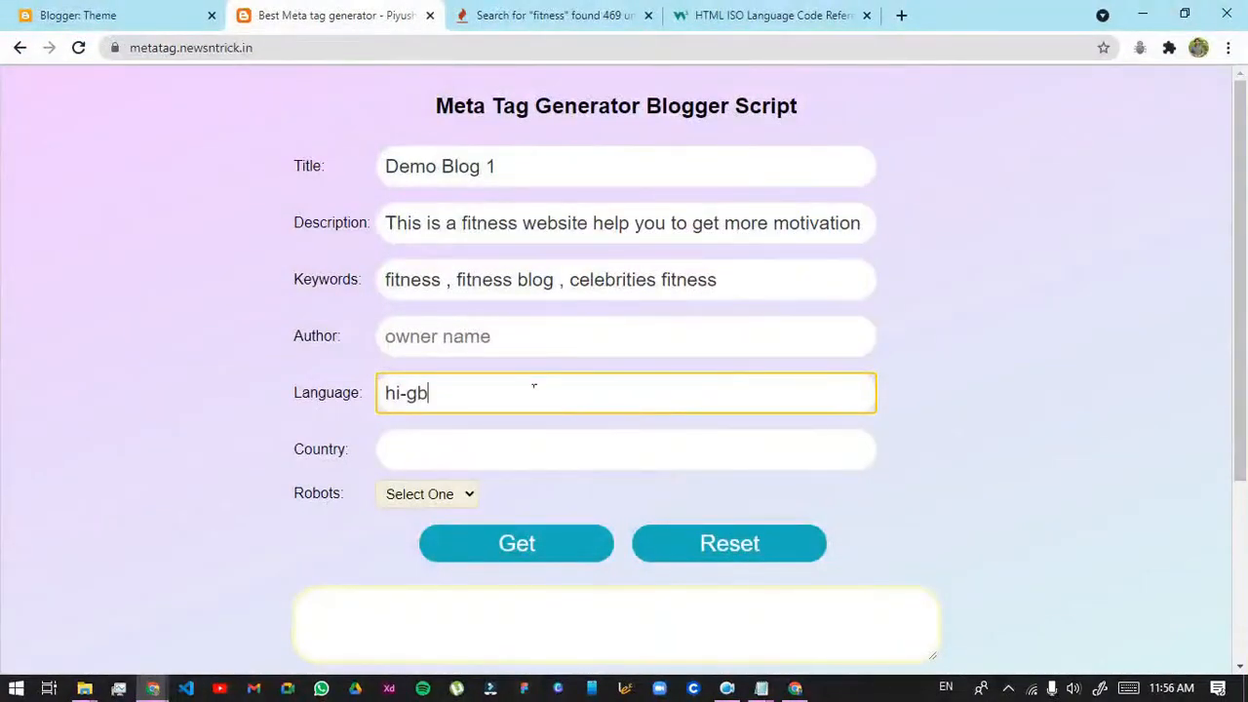
{"action": "left_click", "coordinate": [465, 474]}
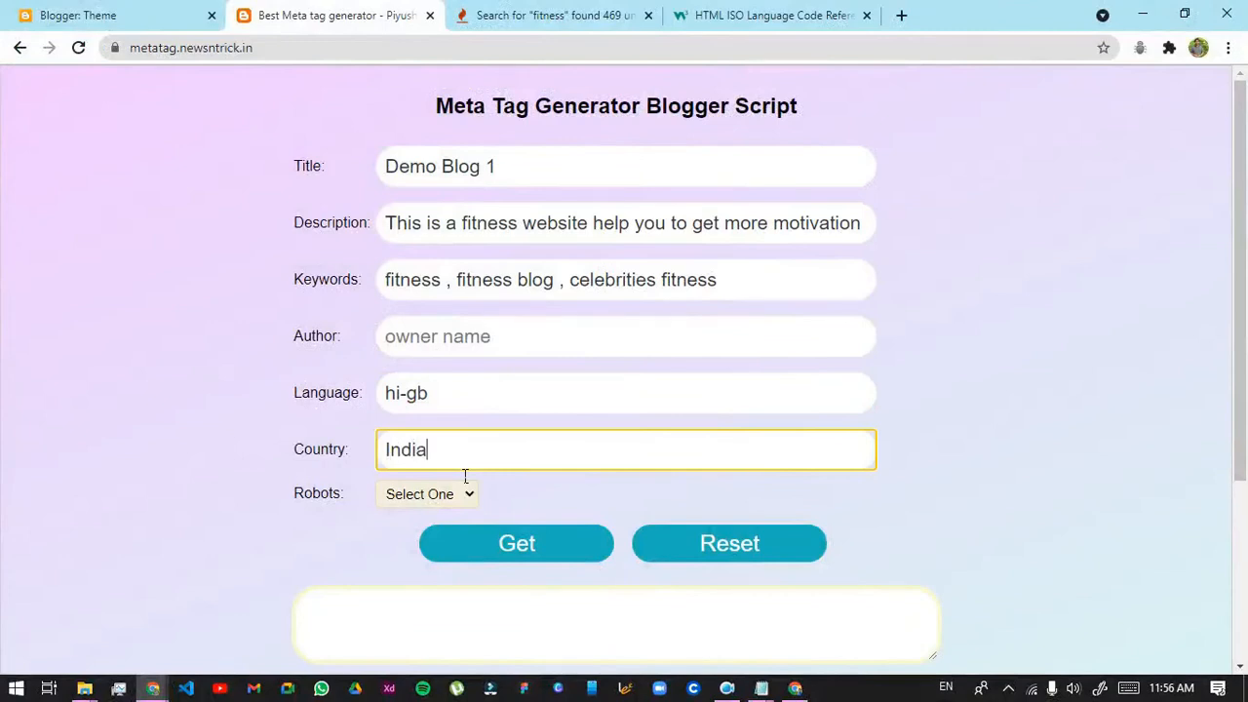
{"action": "left_click", "coordinate": [447, 494]}
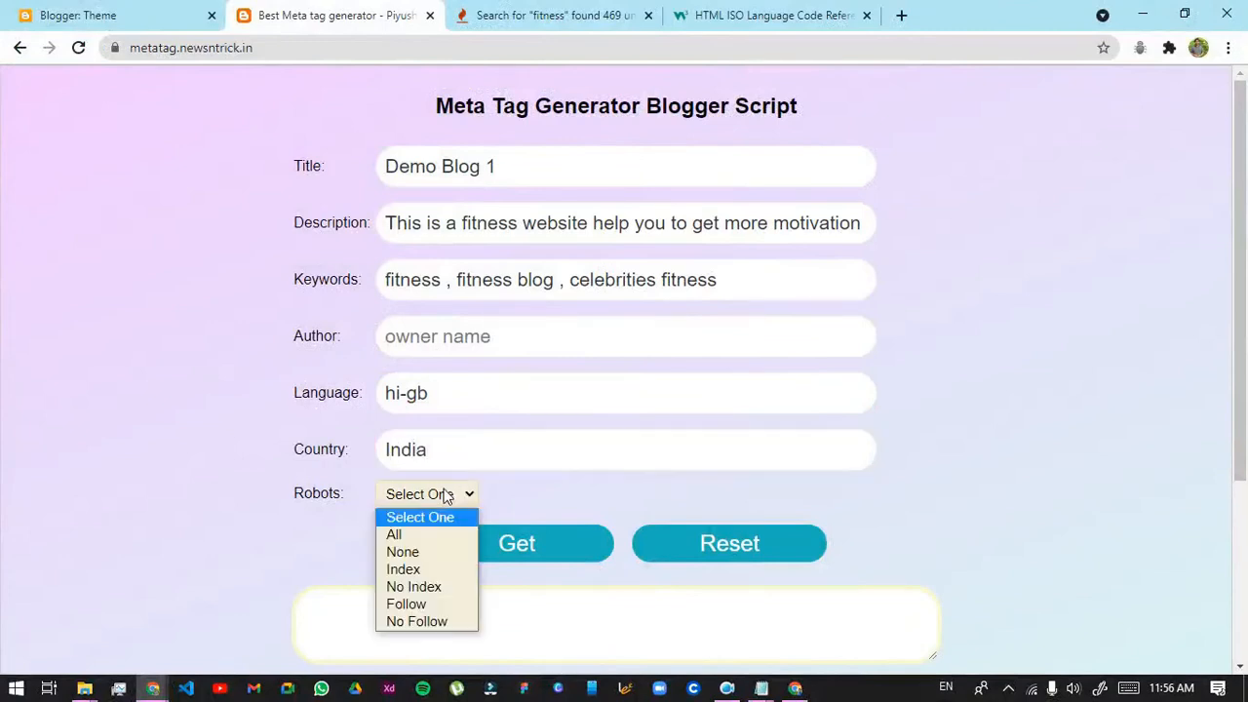
{"action": "left_click", "coordinate": [422, 535]}
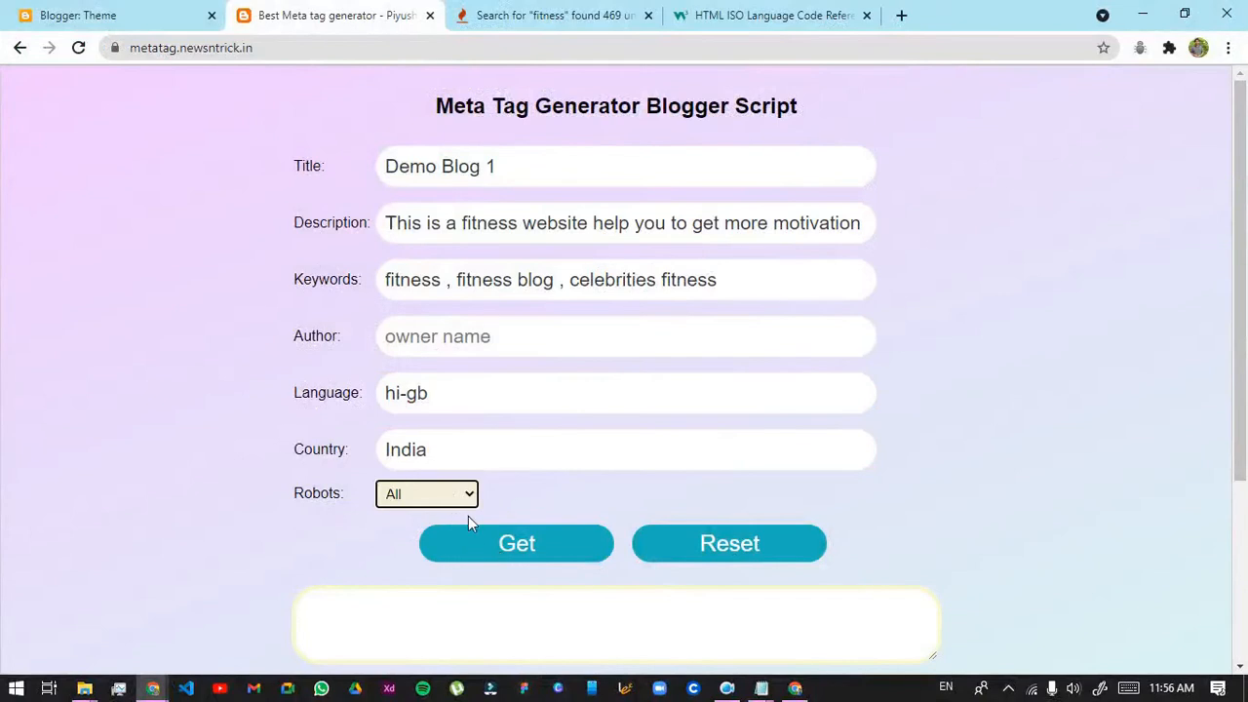
Generate the meta tags and copy the resulting code
{"action": "left_click", "coordinate": [556, 543]}
{"action": "scroll", "coordinate": [576, 551], "scroll_direction": "down", "scroll_amount": 3}
{"action": "left_click", "coordinate": [604, 451]}
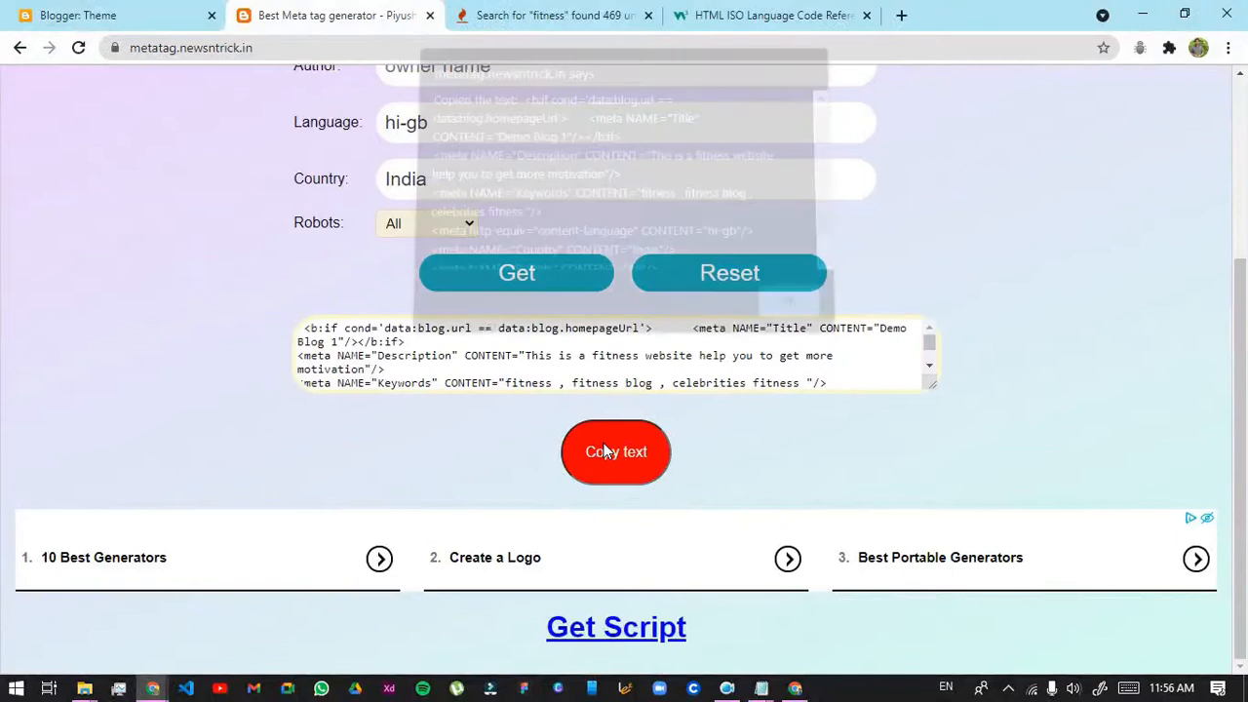
{"action": "left_click", "coordinate": [757, 307]}
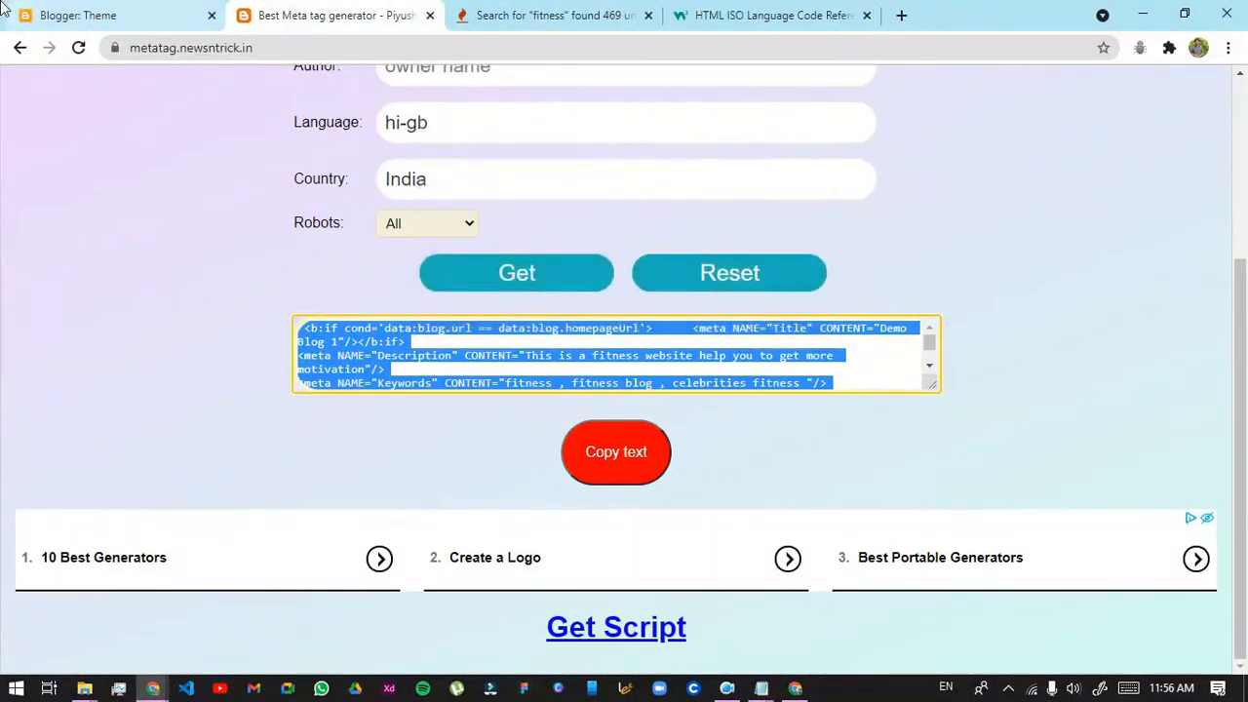
Open the HTML of Demo Blog 1's theme in Blogger and paste the meta tags right after the opening <head> tag
{"action": "left_click", "coordinate": [78, 14]}
{"action": "left_click", "coordinate": [625, 264]}
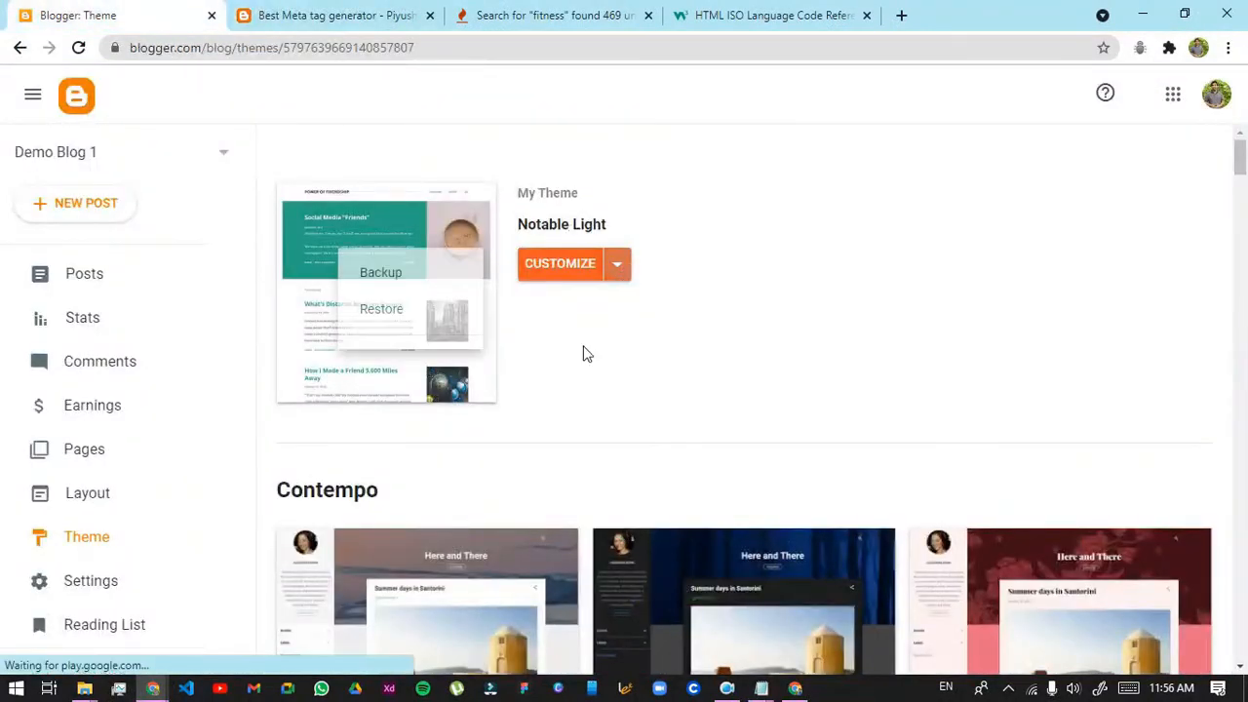
{"action": "left_click", "coordinate": [544, 408]}
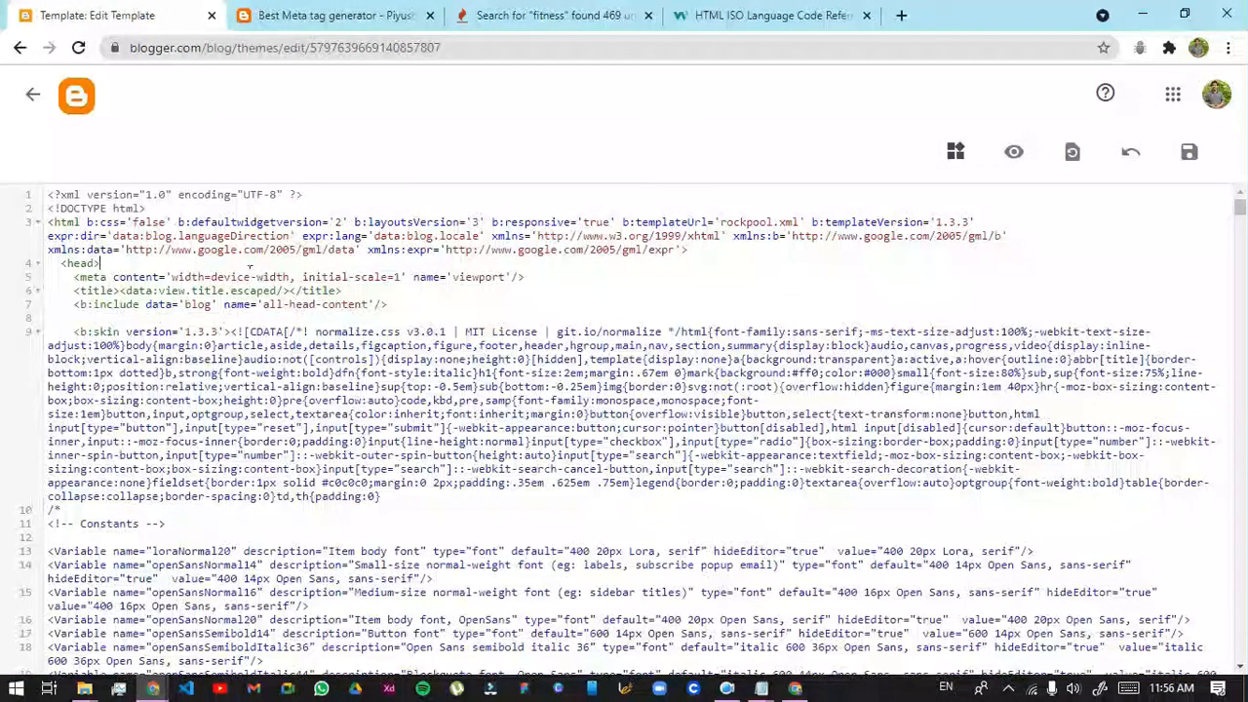
{"action": "key", "text": "ctrl+v"}
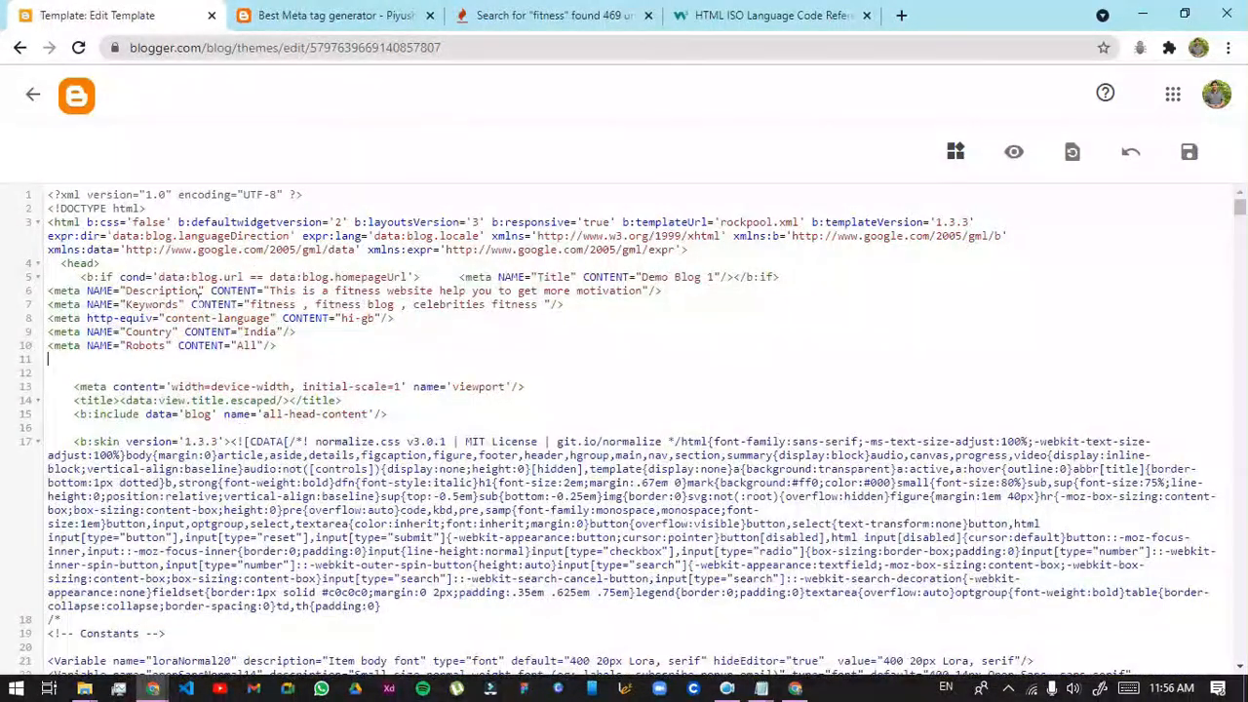
Add a blank line below <head>, move the Title meta tag onto its own line, and save the theme
{"action": "left_click", "coordinate": [199, 263]}
{"action": "key", "text": "Return"}
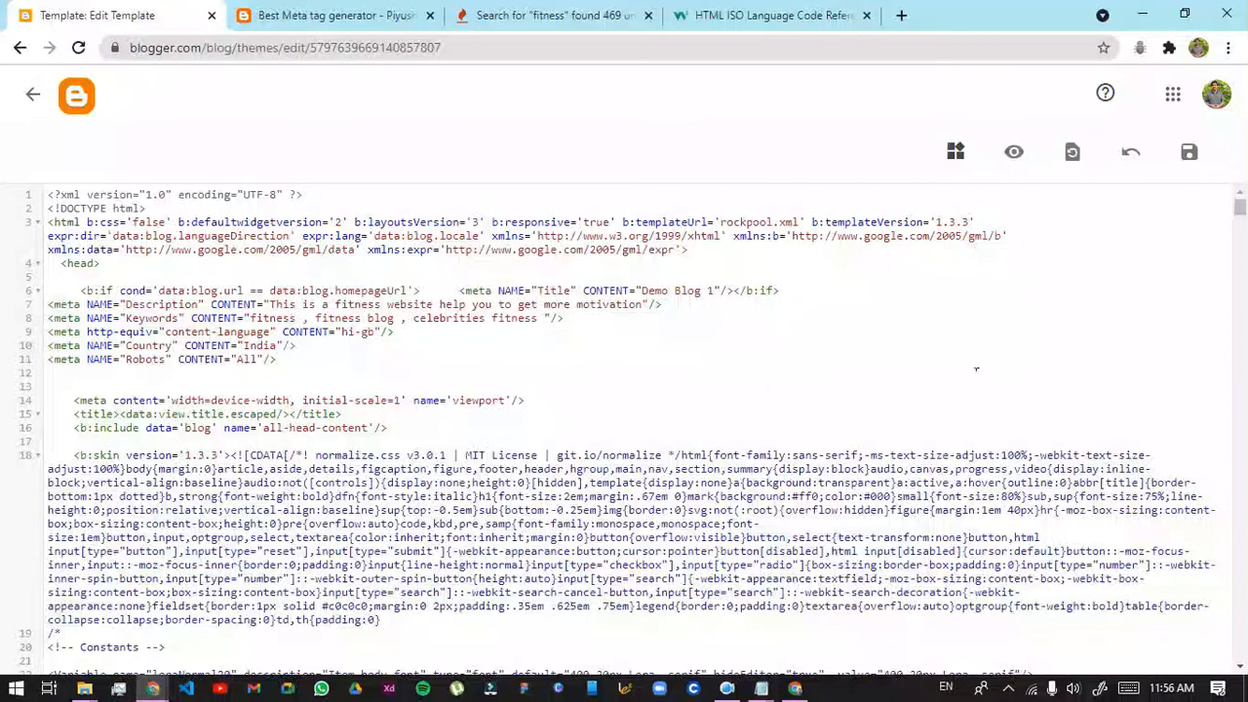
{"action": "key", "text": "Return"}
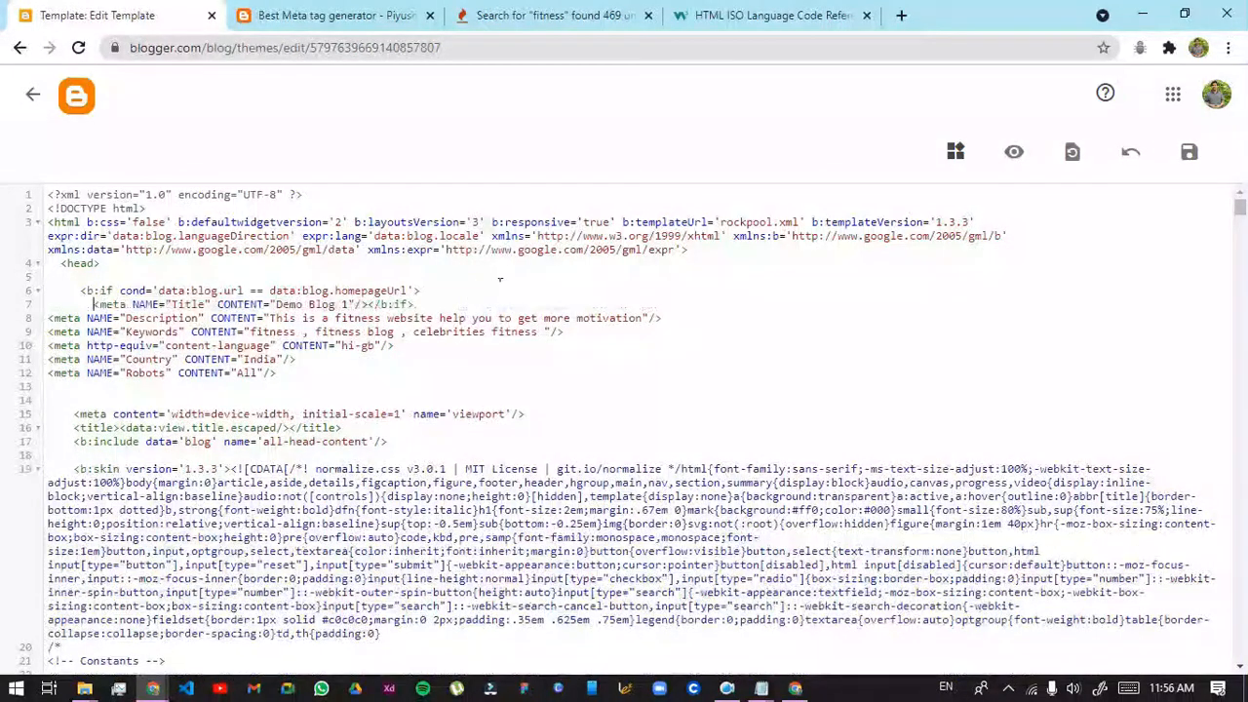
{"action": "left_click", "coordinate": [1190, 153]}
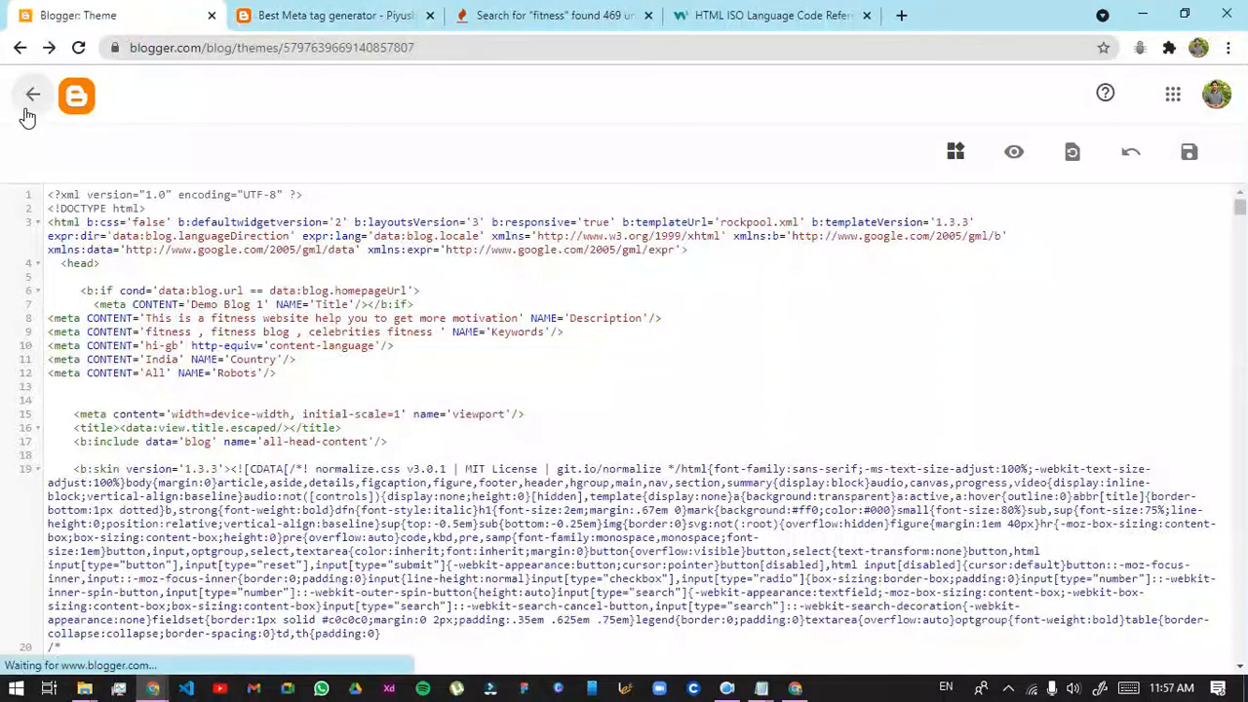
Leave the theme editor and open Demo Blog 1's settings to review the Basic and Privacy sections
{"action": "left_click", "coordinate": [32, 95]}
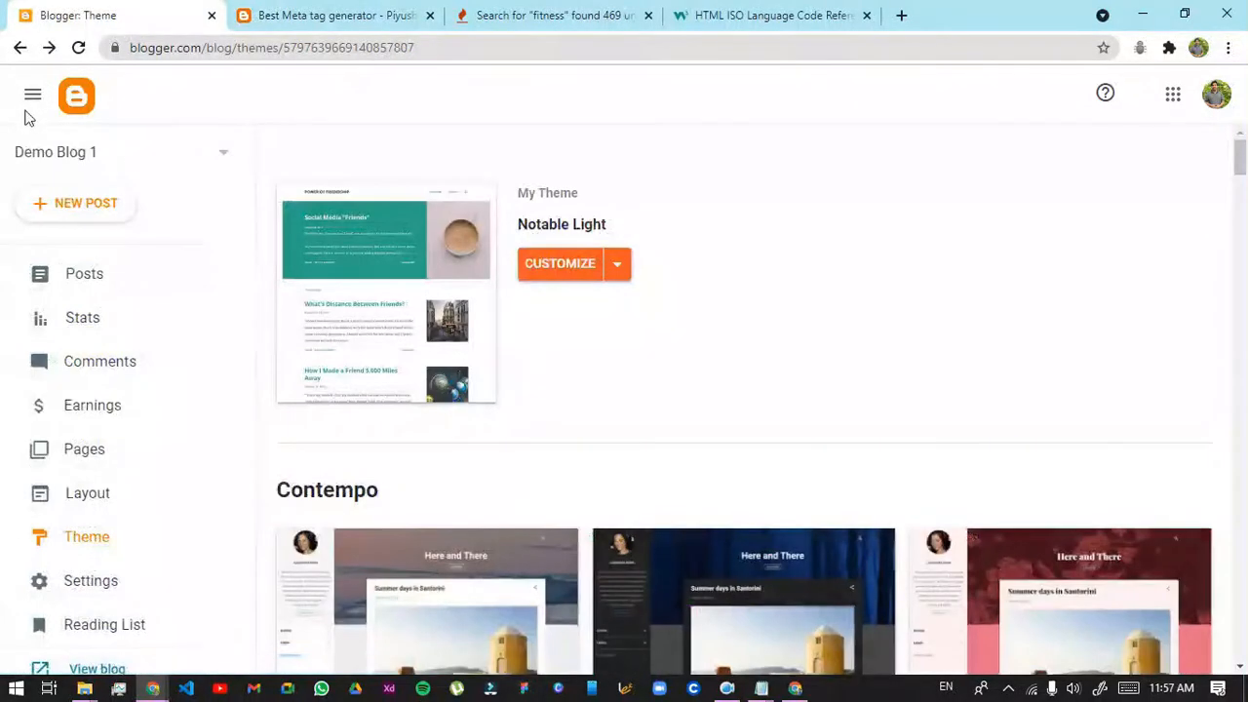
{"action": "left_click", "coordinate": [132, 282]}
{"action": "scroll", "coordinate": [83, 594], "scroll_direction": "down", "scroll_amount": 2}
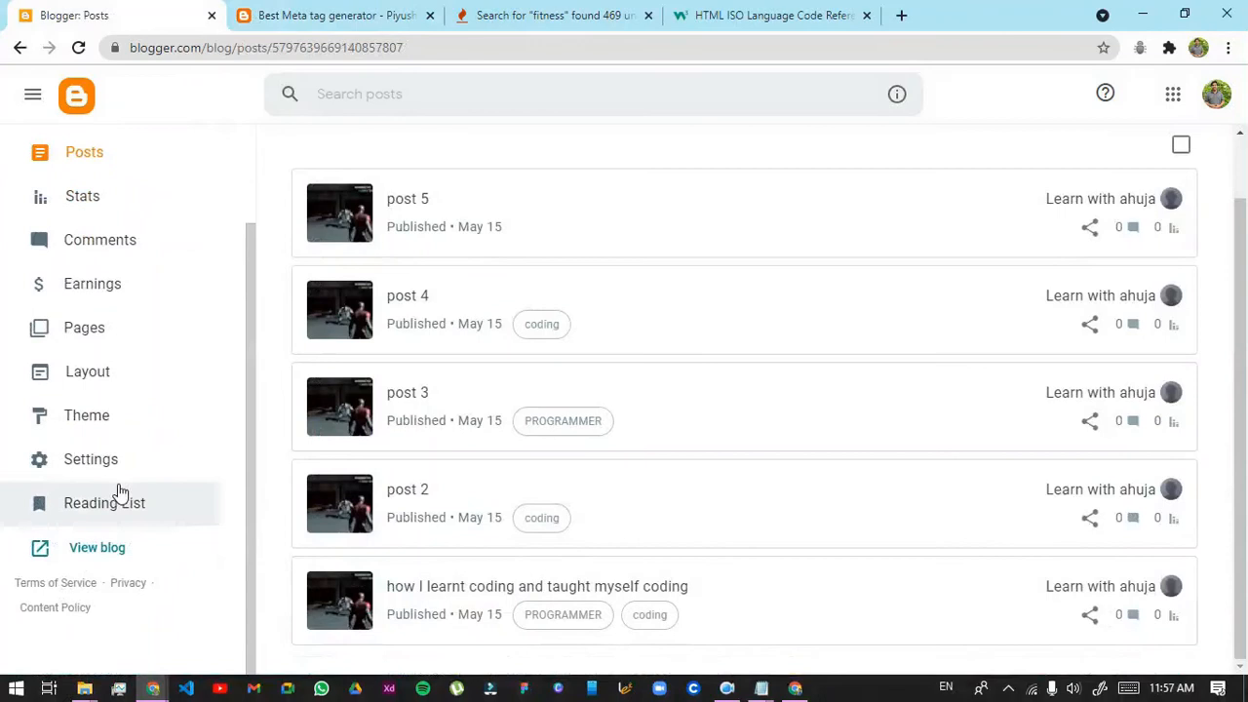
{"action": "left_click", "coordinate": [117, 464]}
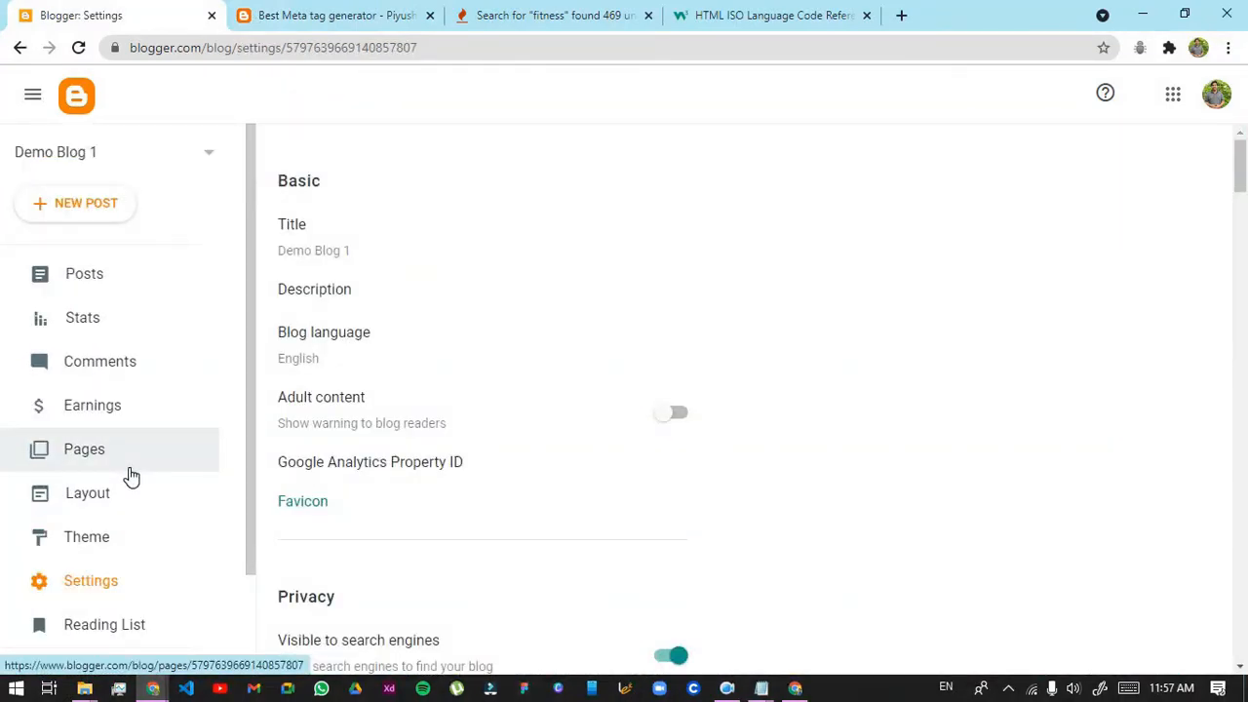
{"action": "scroll", "coordinate": [859, 434], "scroll_direction": "down", "scroll_amount": 8}
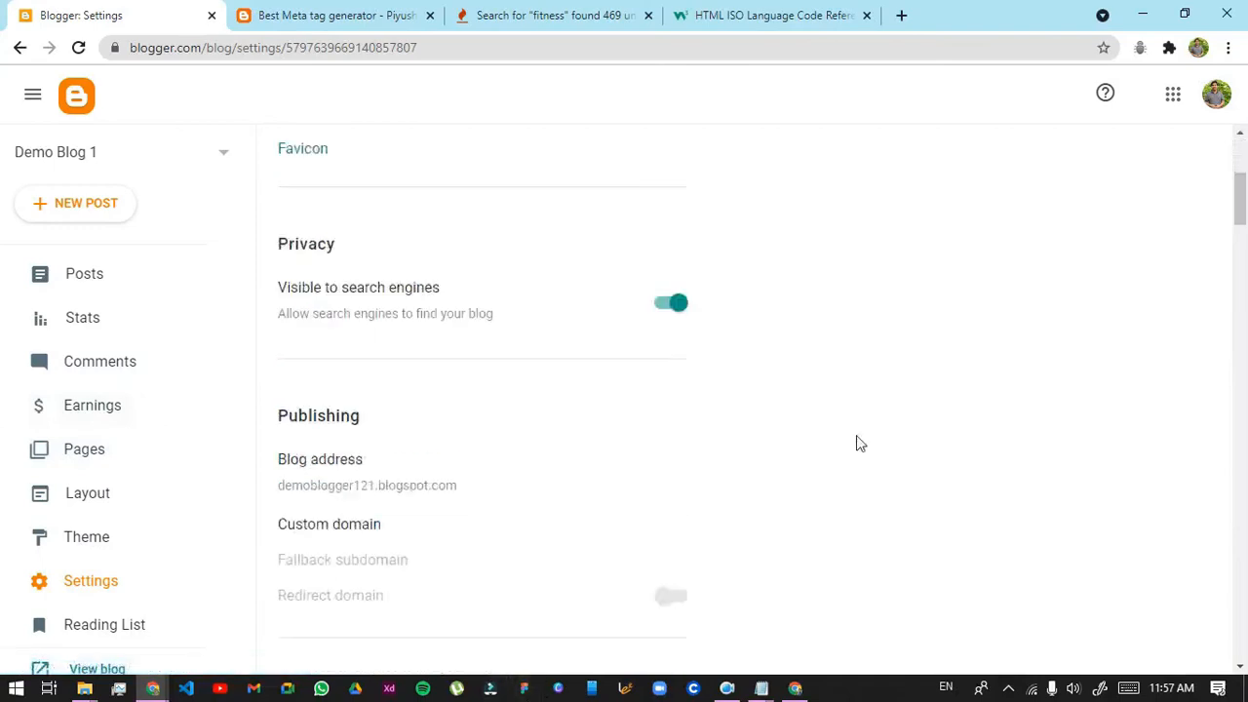
{"action": "scroll", "coordinate": [853, 429], "scroll_direction": "up", "scroll_amount": 8}
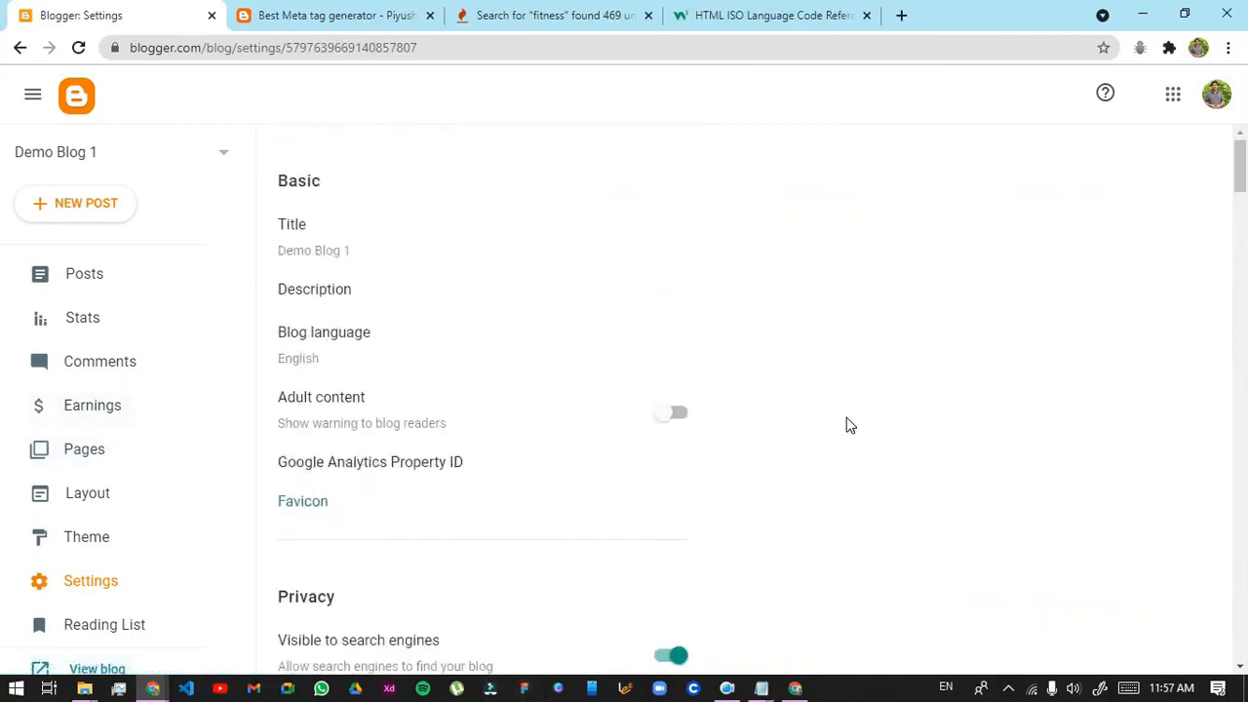
Turn on the Adult content warning and open the live blog to view the notice shown to readers
{"action": "left_click", "coordinate": [662, 426]}
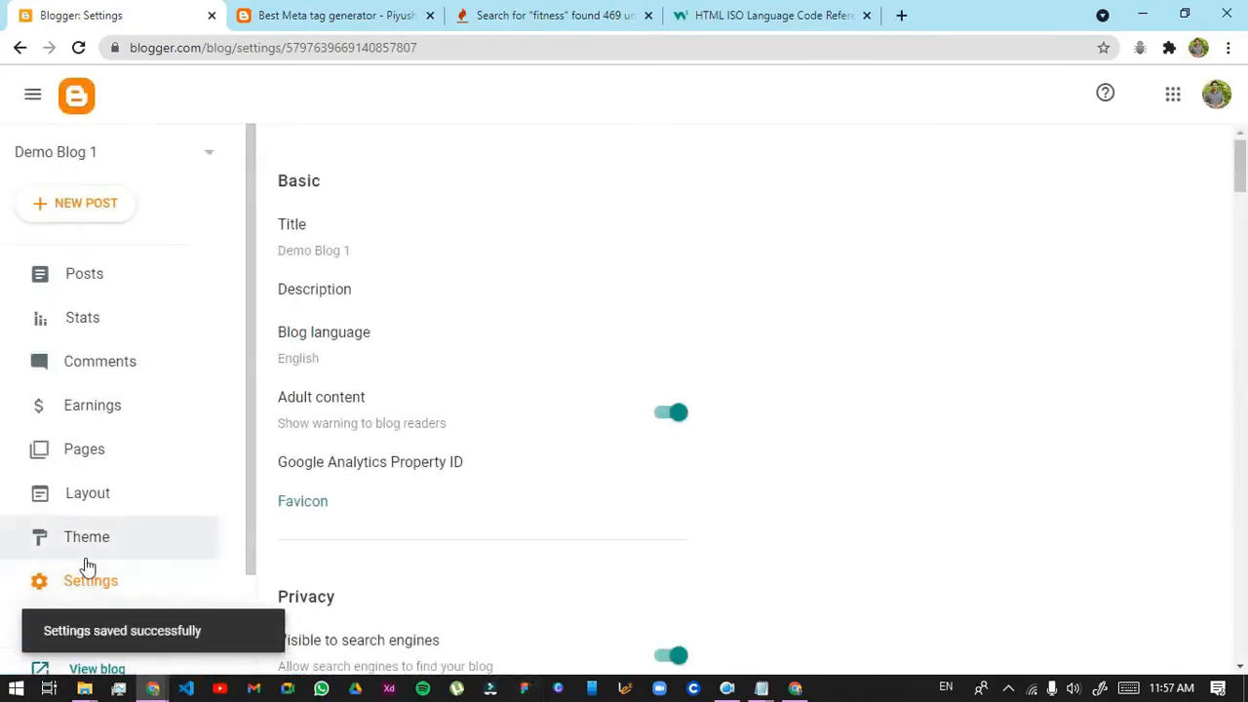
{"action": "scroll", "coordinate": [86, 566], "scroll_direction": "down", "scroll_amount": 1}
{"action": "left_click", "coordinate": [84, 586]}
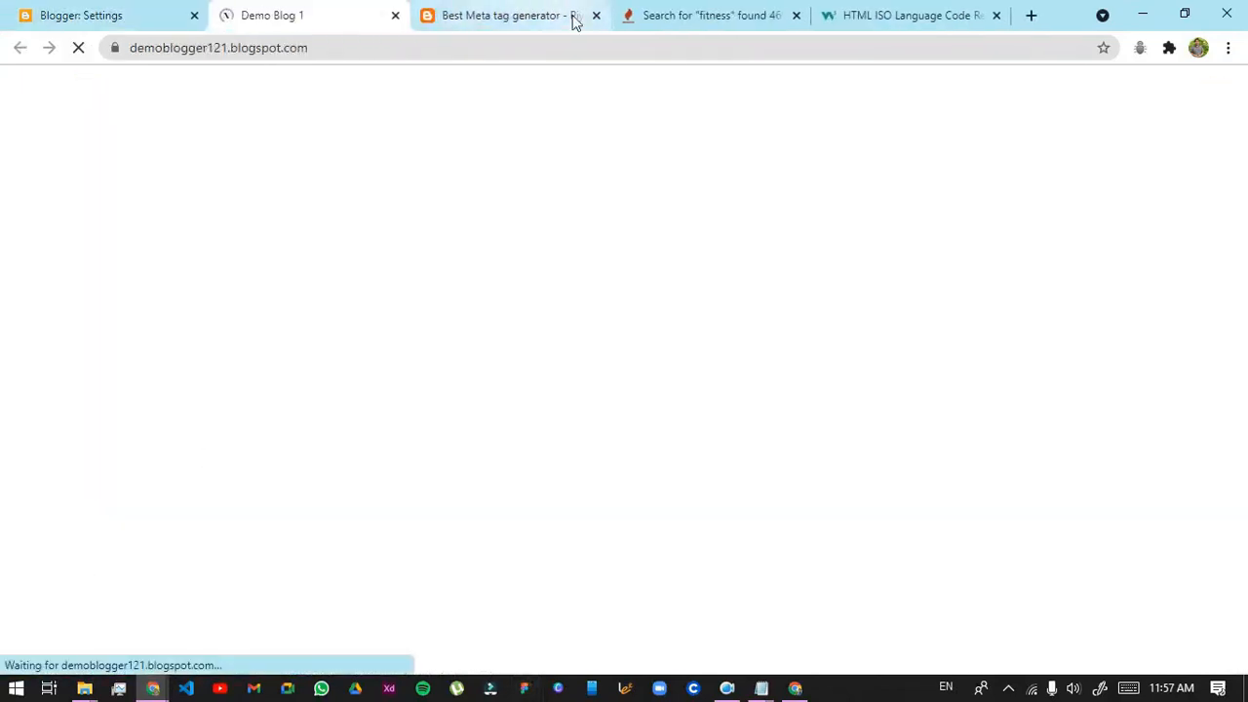
{"action": "left_click", "coordinate": [596, 16]}
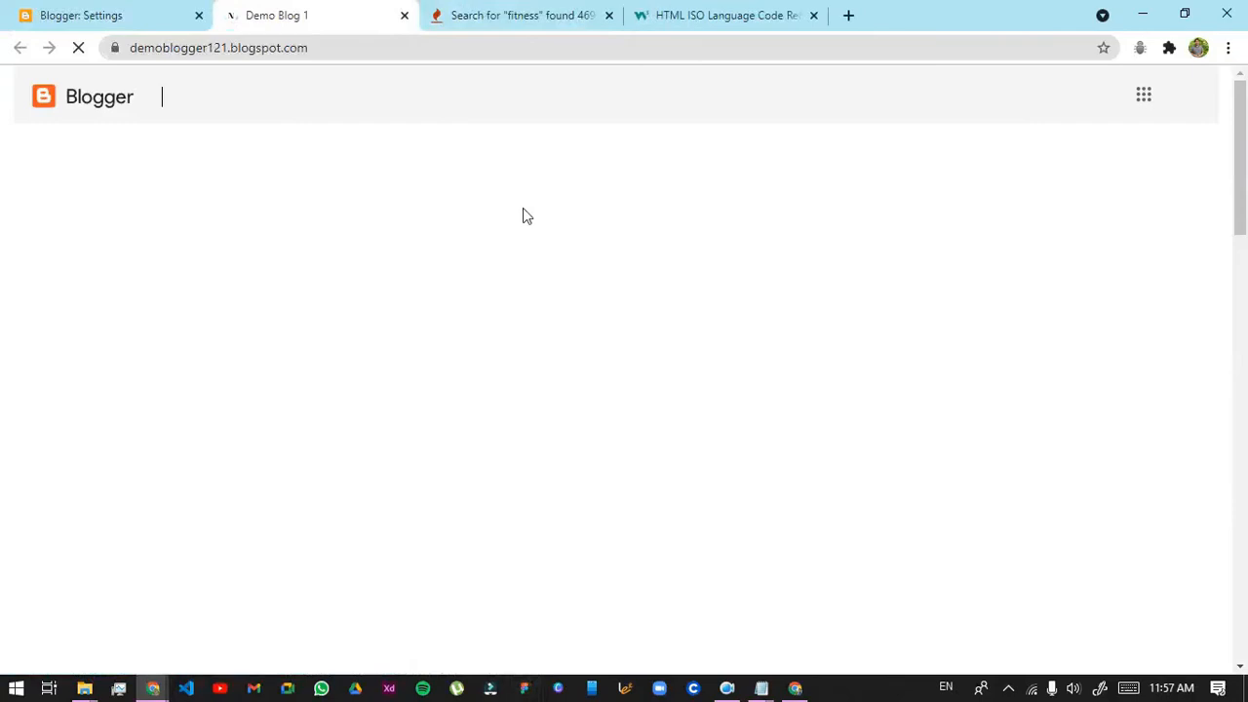
{"action": "left_click_drag", "start_coordinate": [180, 163], "coordinate": [717, 250]}
{"action": "left_click", "coordinate": [716, 251]}
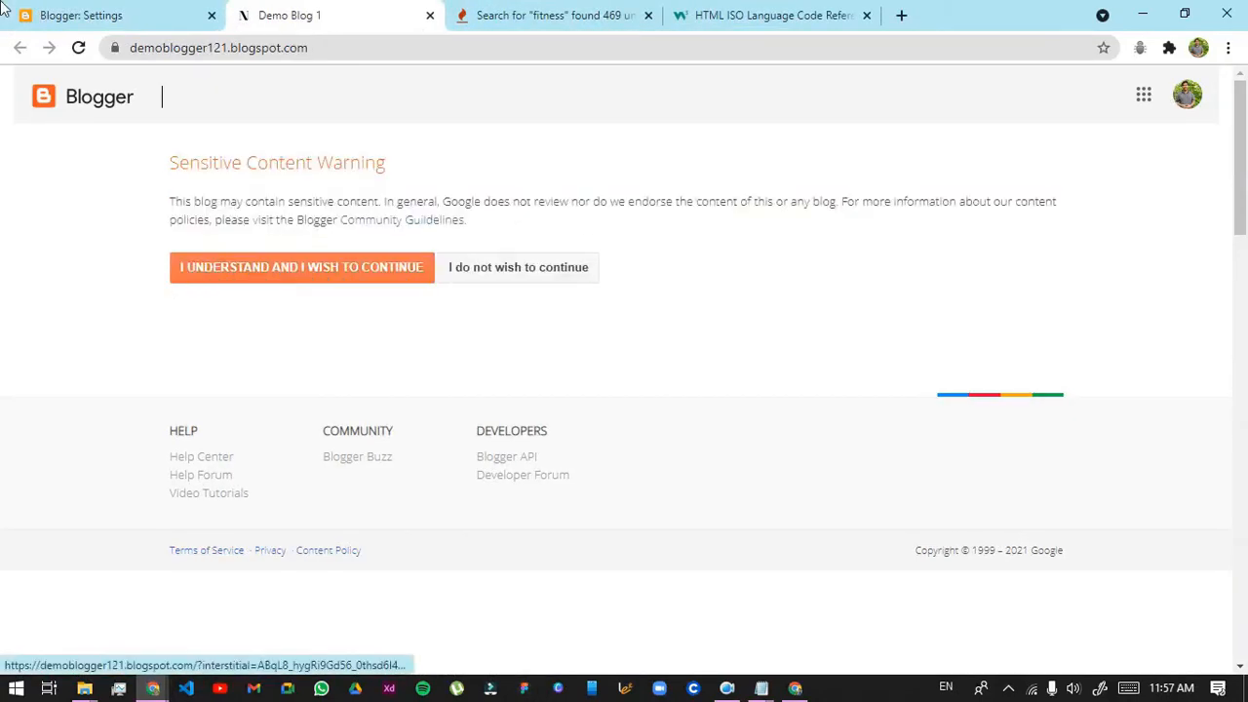
Turn the Adult content warning off in the blog settings and close the live blog
{"action": "key", "text": "ctrl+shift+Tab"}
{"action": "left_click", "coordinate": [690, 422]}
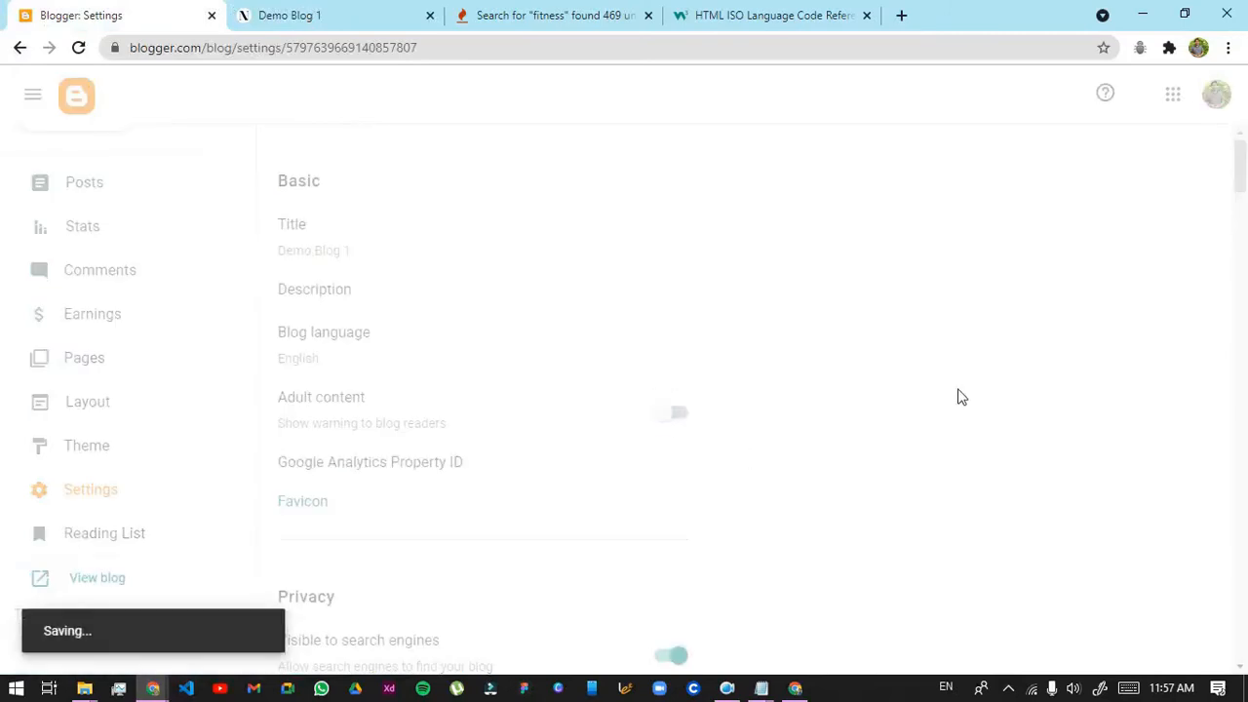
{"action": "left_click", "coordinate": [430, 14]}
Review the Publishing, HTTPS and Permissions sections of the blog settings, including the custom domain option
{"action": "scroll", "coordinate": [660, 398], "scroll_direction": "down", "scroll_amount": 5}
{"action": "scroll", "coordinate": [523, 296], "scroll_direction": "down", "scroll_amount": 3}
{"action": "scroll", "coordinate": [390, 200], "scroll_direction": "up", "scroll_amount": 3}
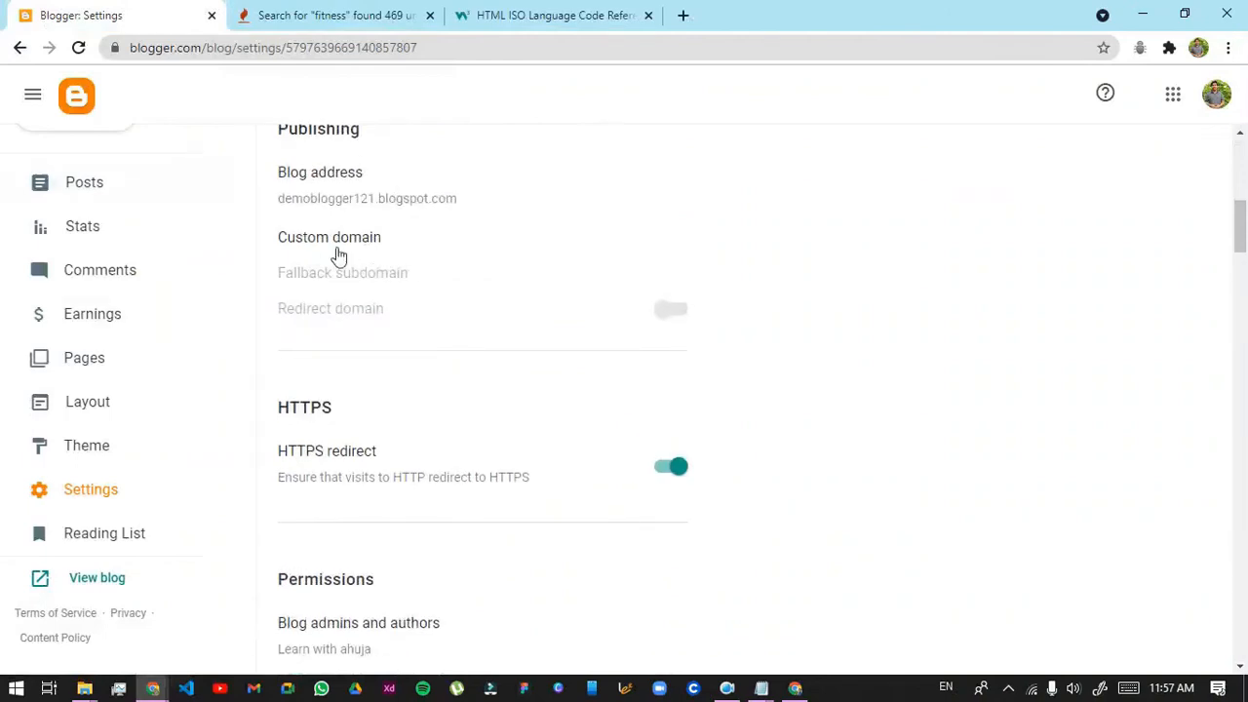
{"action": "scroll", "coordinate": [136, 624], "scroll_direction": "down", "scroll_amount": 1}
{"action": "scroll", "coordinate": [312, 593], "scroll_direction": "down", "scroll_amount": 5}
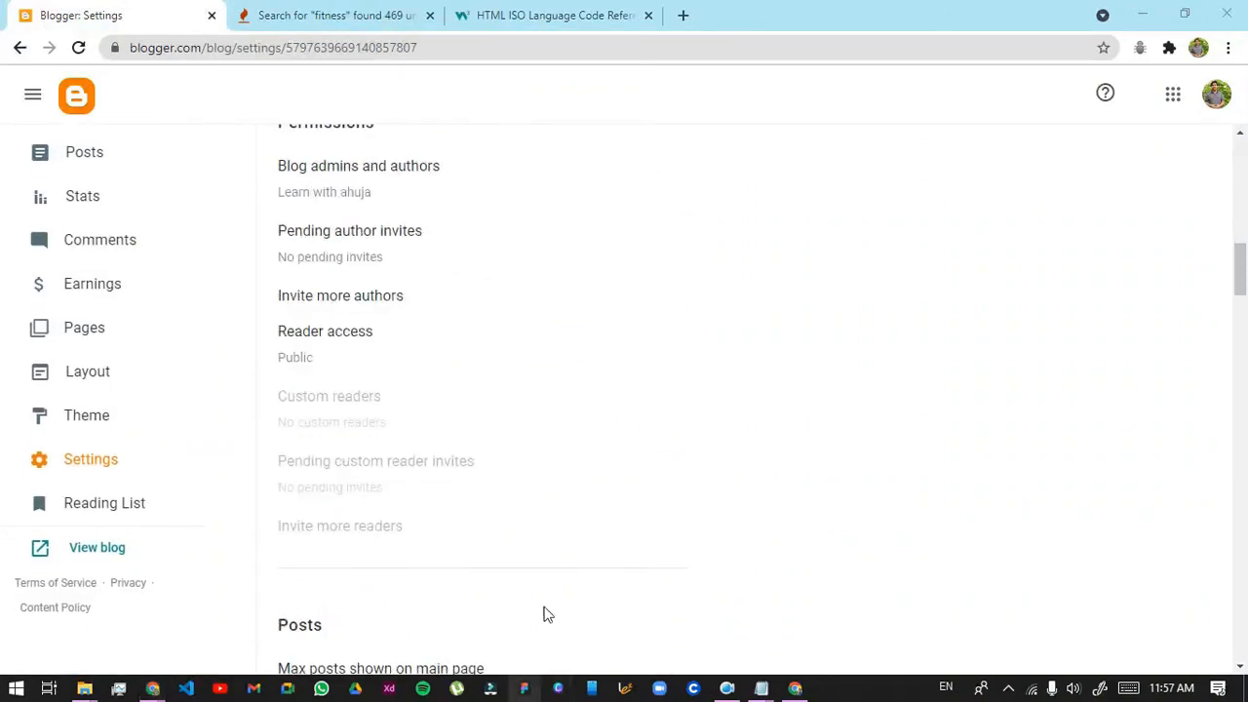
{"action": "scroll", "coordinate": [784, 439], "scroll_direction": "up", "scroll_amount": 5}
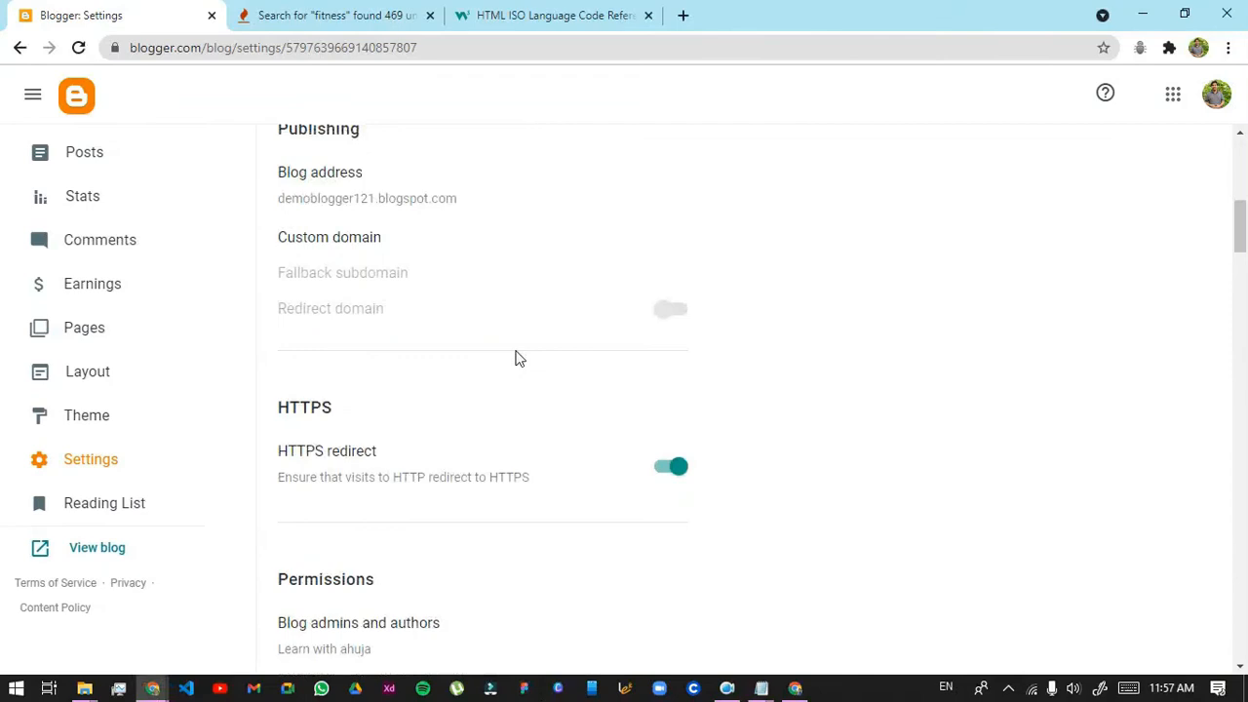
{"action": "scroll", "coordinate": [293, 312], "scroll_direction": "up", "scroll_amount": 1}
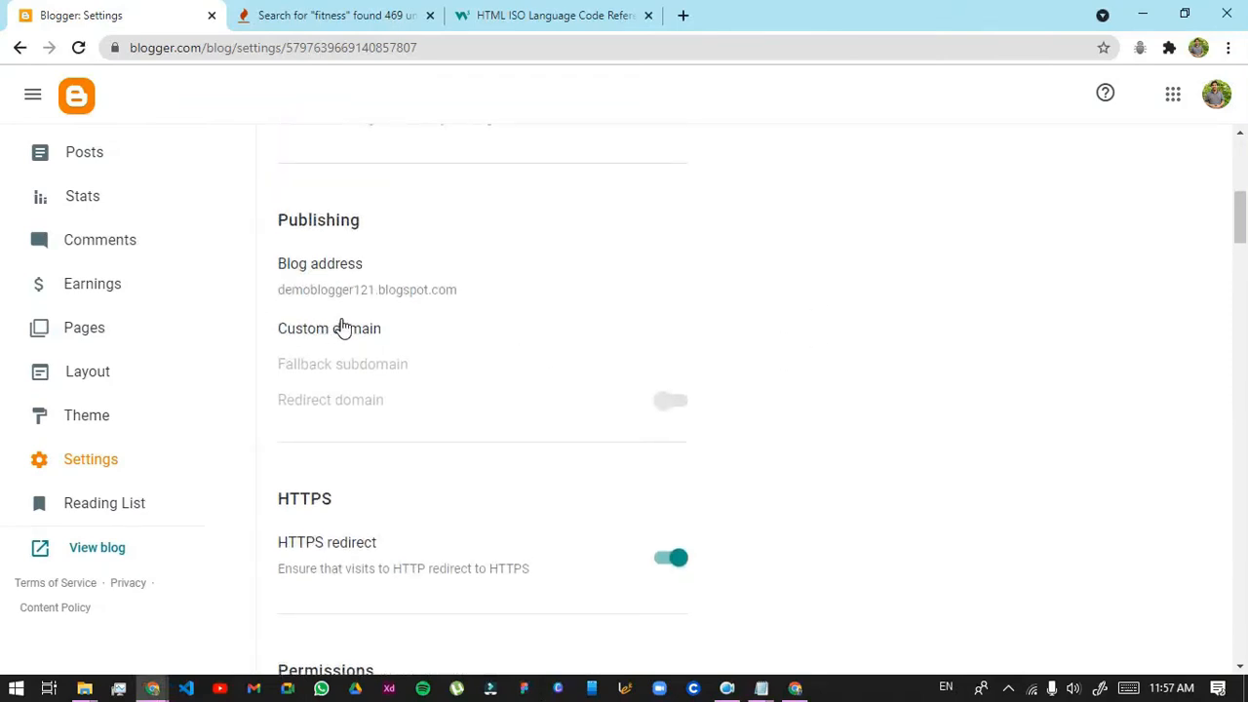
{"action": "left_click", "coordinate": [683, 11]}
{"action": "left_click", "coordinate": [56, 10]}
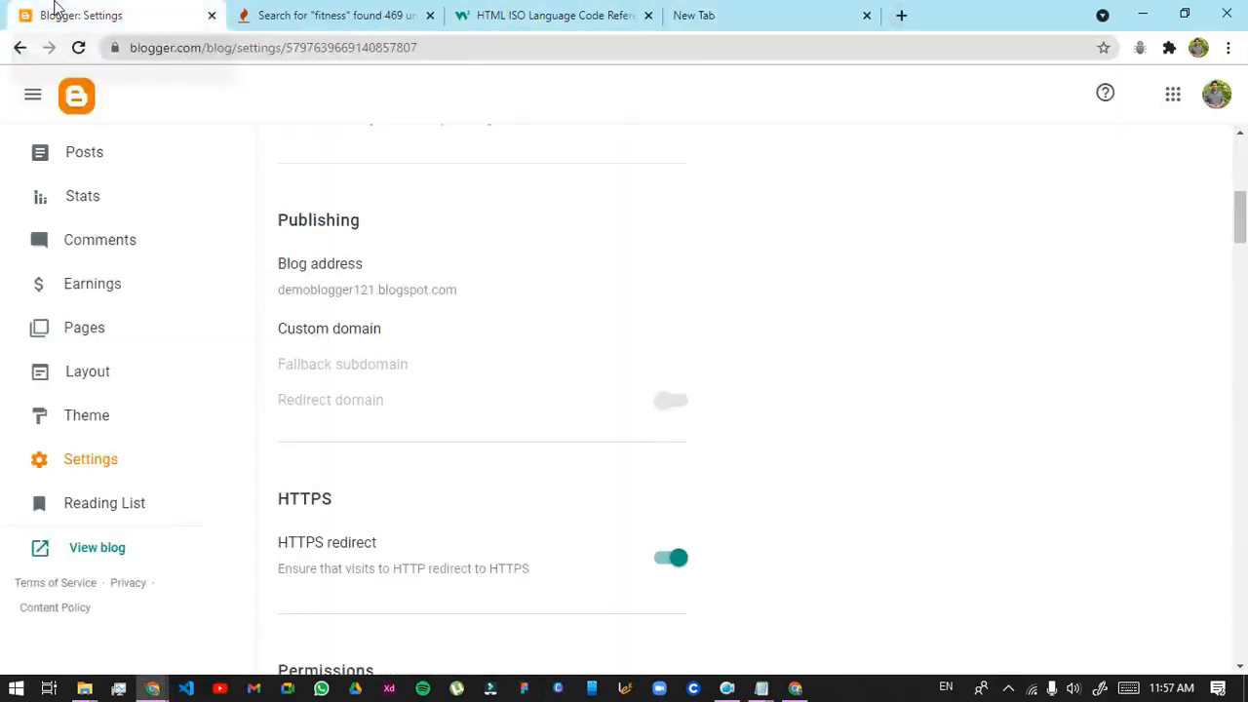
{"action": "scroll", "coordinate": [23, 195], "scroll_direction": "up", "scroll_amount": 2}
{"action": "left_click", "coordinate": [84, 154]}
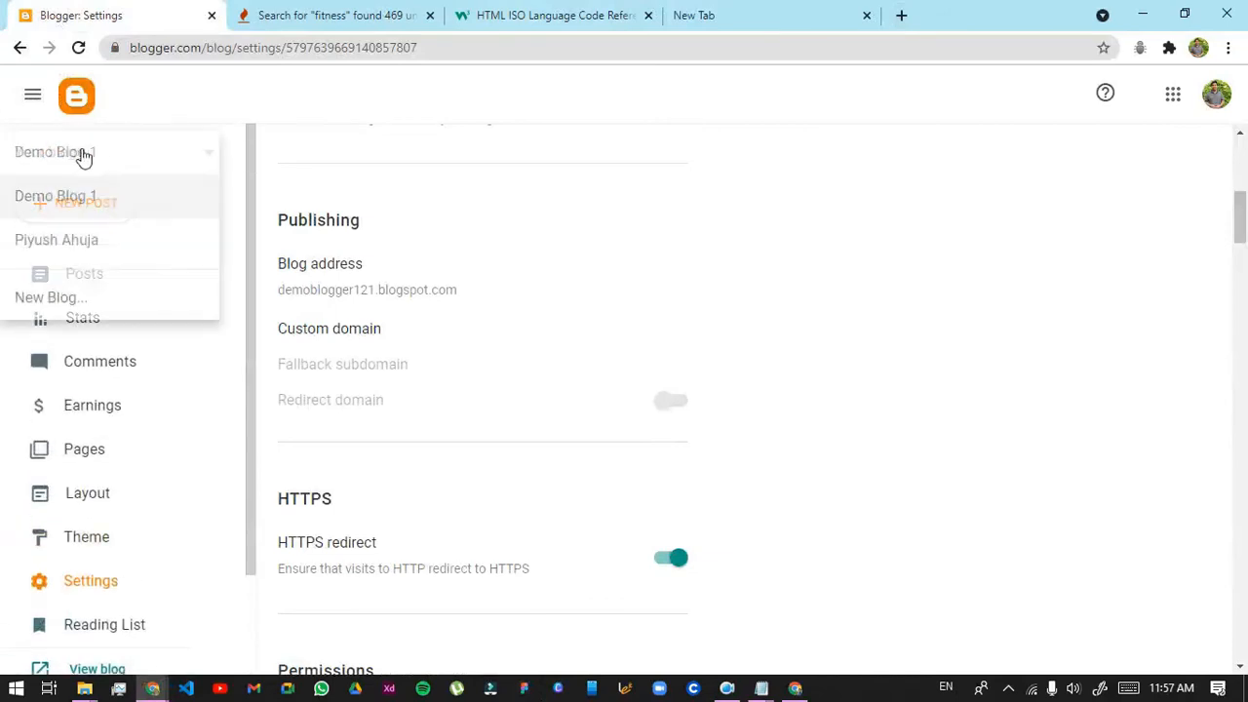
{"action": "left_click", "coordinate": [172, 219]}
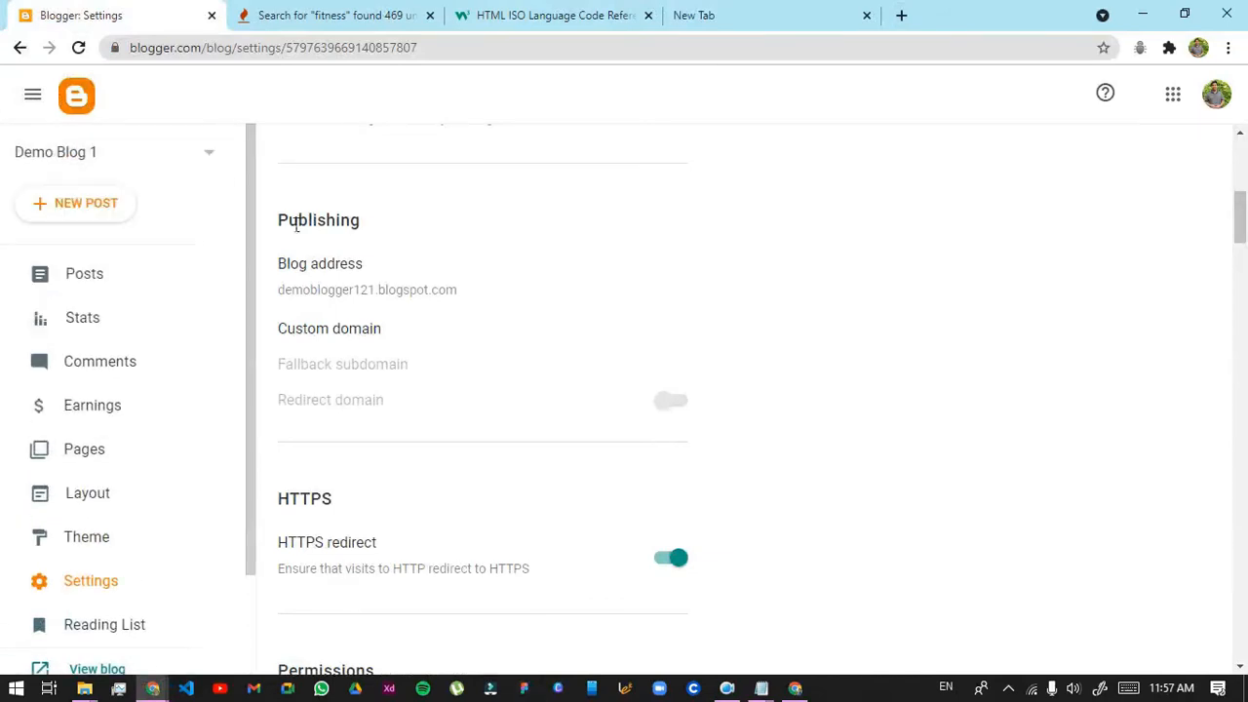
{"action": "left_click", "coordinate": [741, 10]}
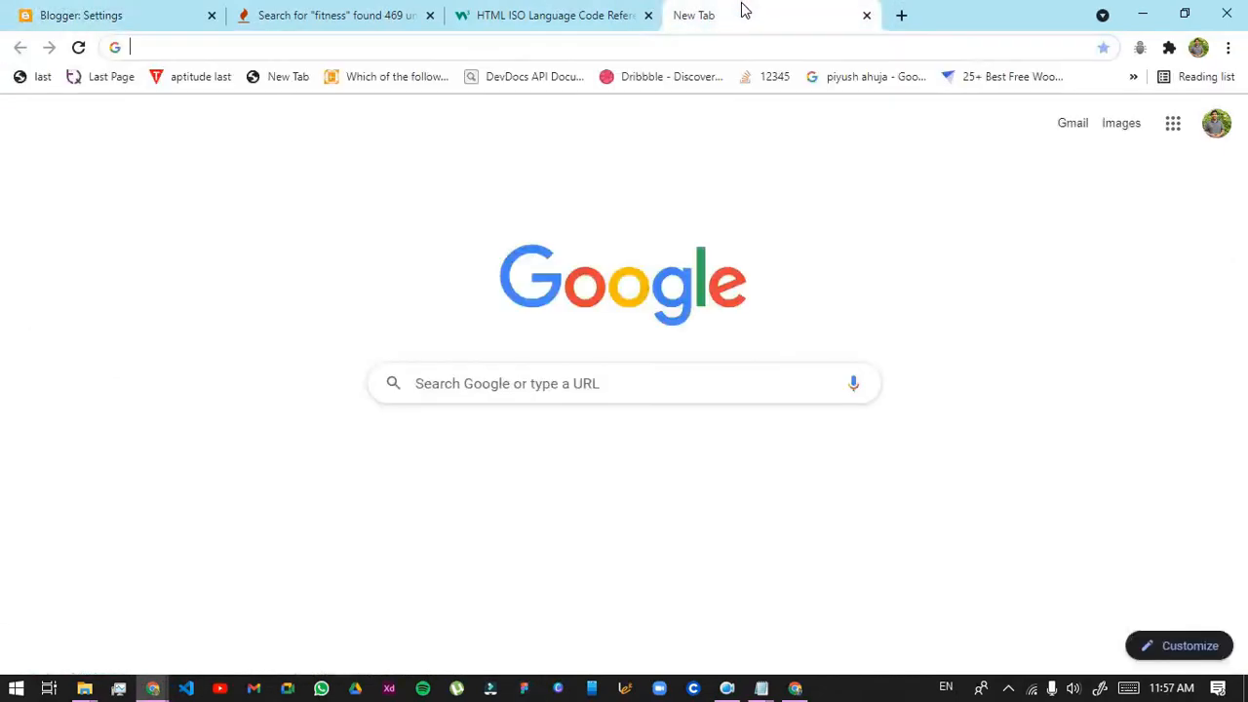
{"action": "left_click", "coordinate": [869, 16]}
Arrange the two browser windows side by side and replace the Analytics page with a blank tab
{"action": "key", "text": "super+Left"}
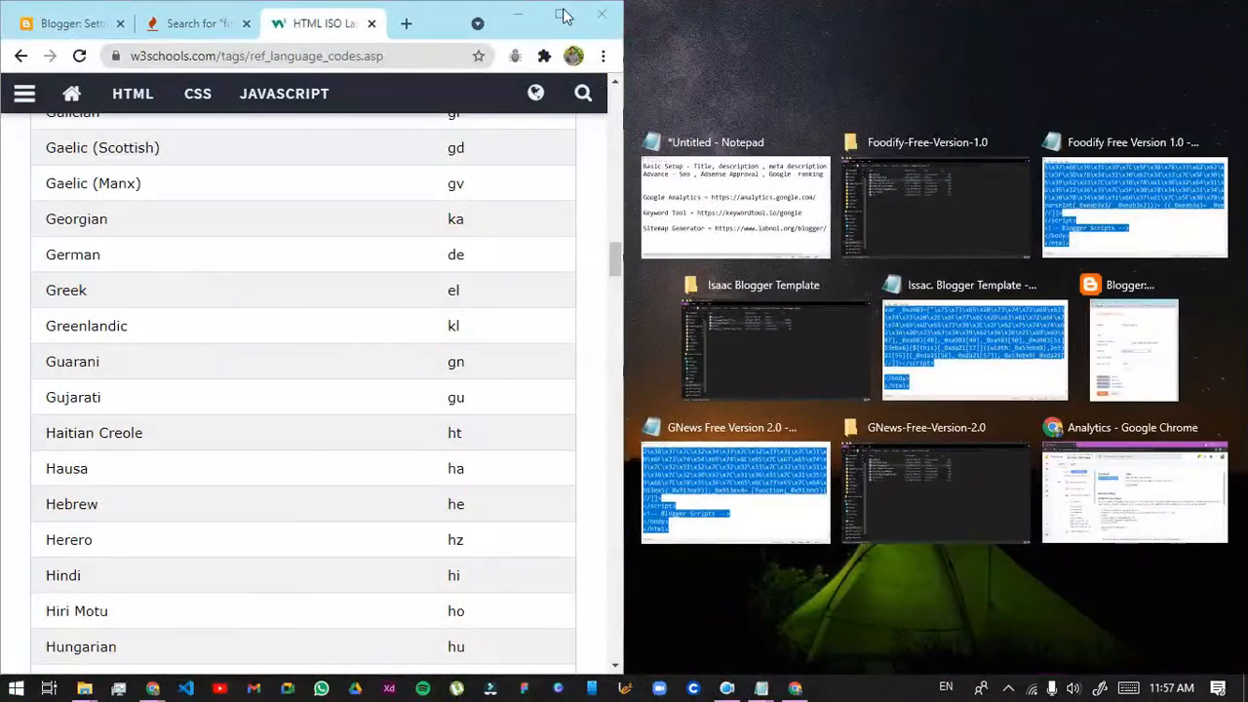
{"action": "left_click", "coordinate": [573, 56]}
{"action": "left_click", "coordinate": [390, 425]}
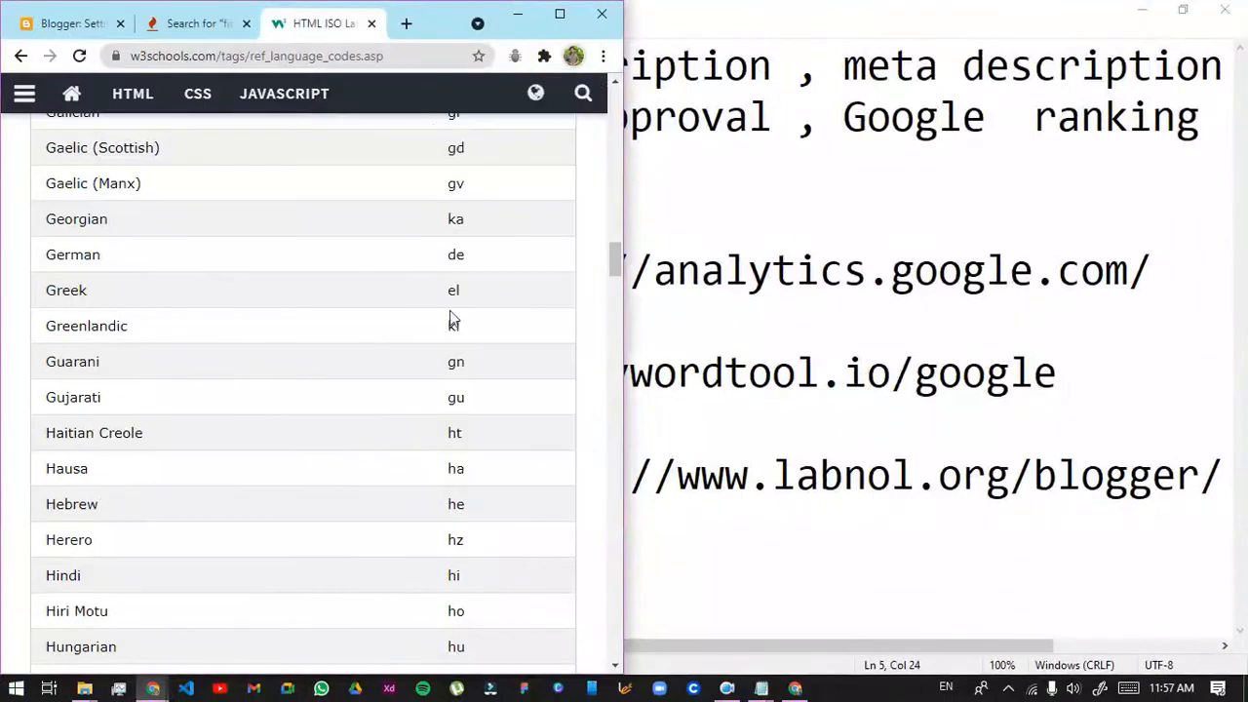
{"action": "key", "text": "super+Right"}
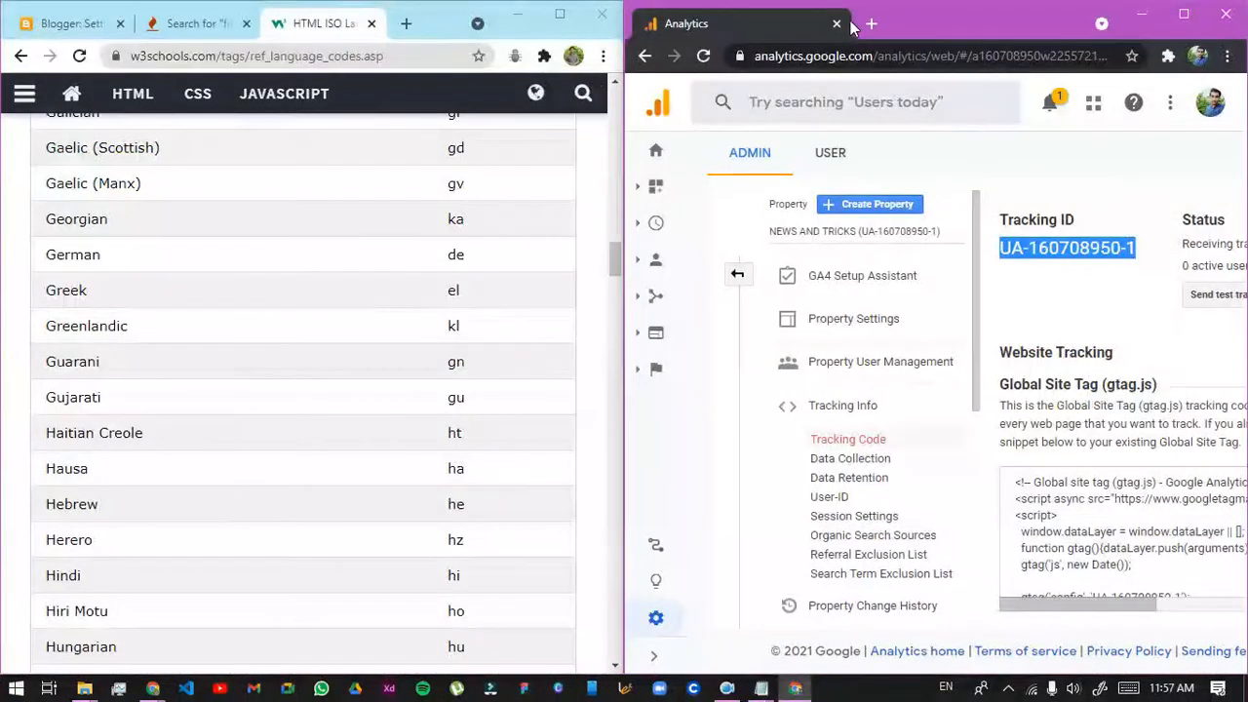
{"action": "left_click", "coordinate": [834, 25]}
{"action": "left_click", "coordinate": [808, 24]}
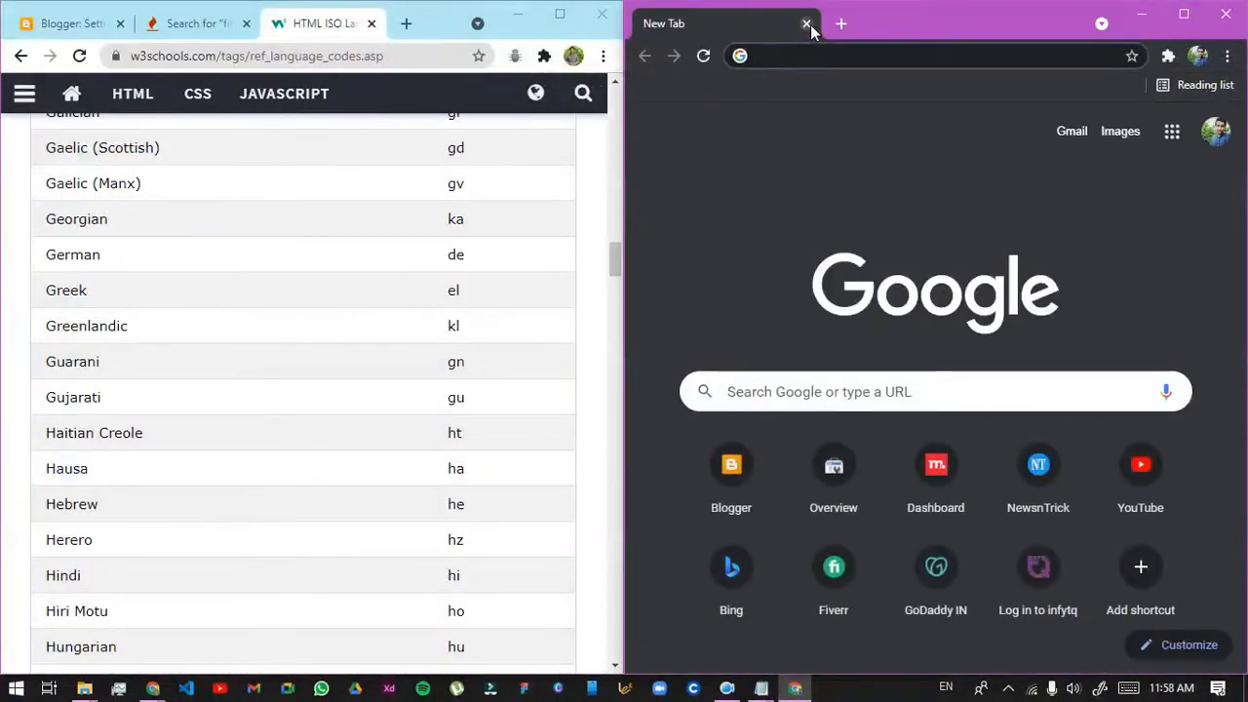
Go to godaddy.com, open the account's My Products page, and show the Blogger settings in the other window
{"action": "type", "text": "godaddy.com"}
{"action": "key", "text": "Return"}
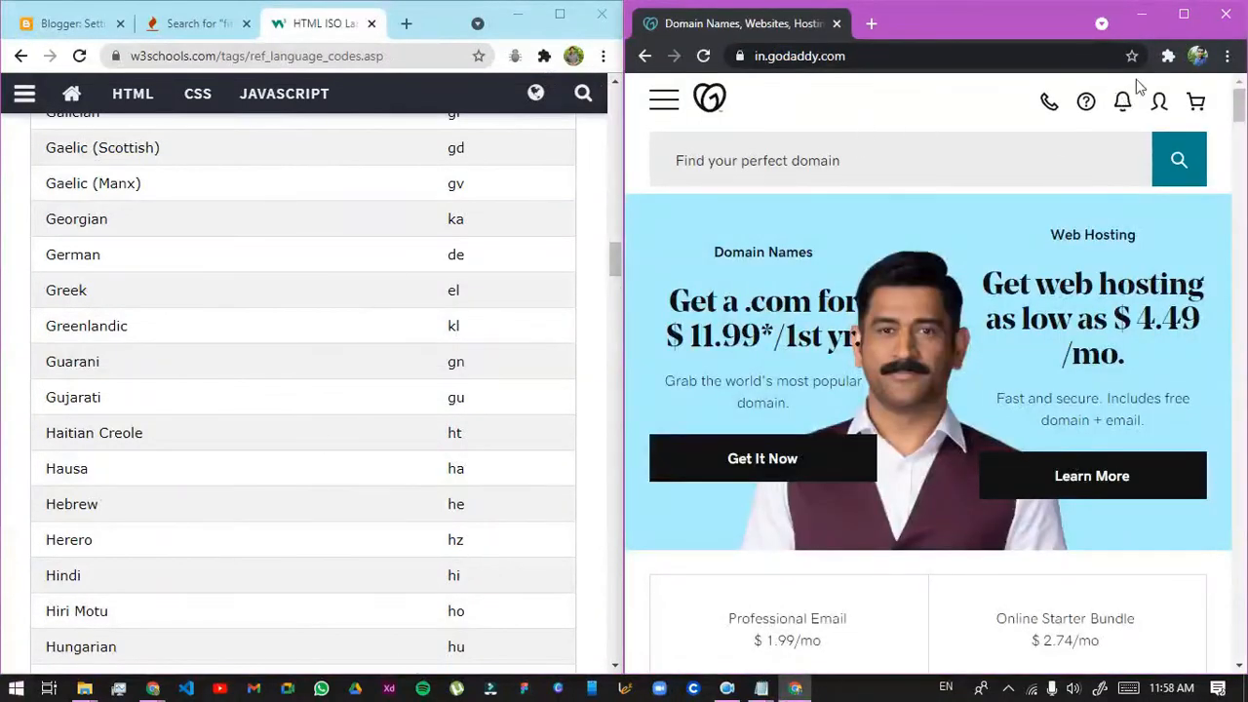
{"action": "left_click", "coordinate": [1158, 109]}
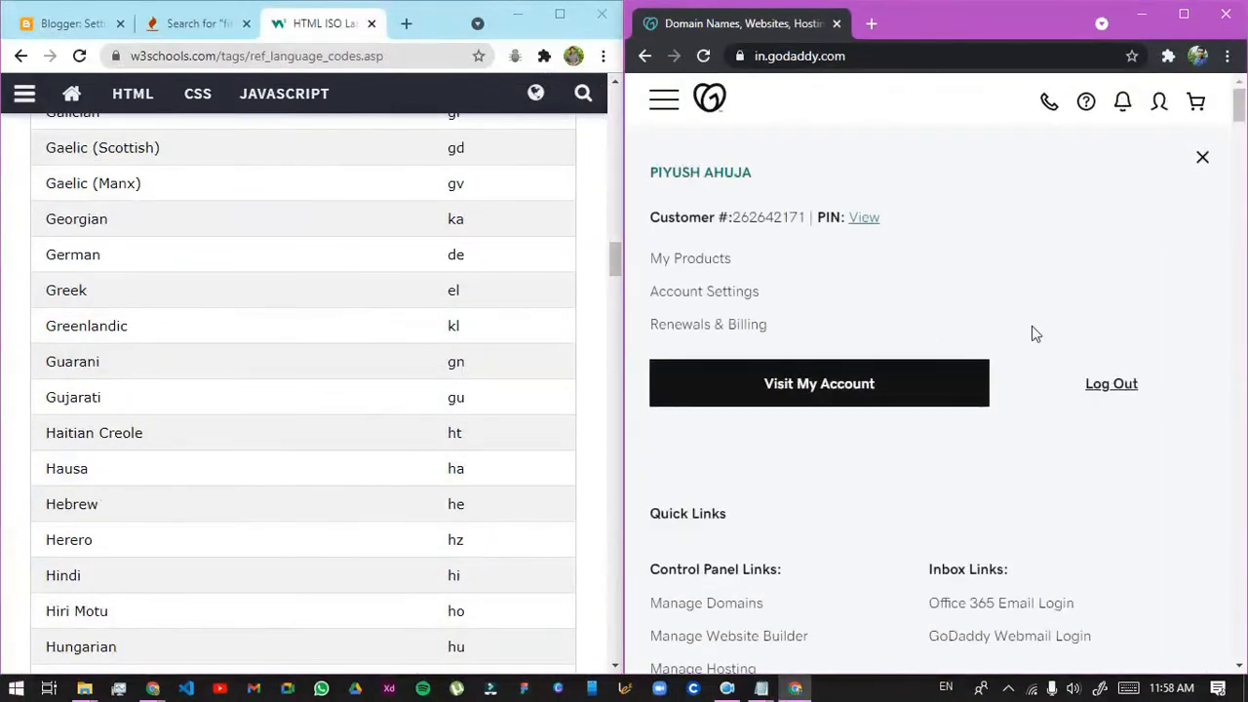
{"action": "left_click", "coordinate": [697, 259]}
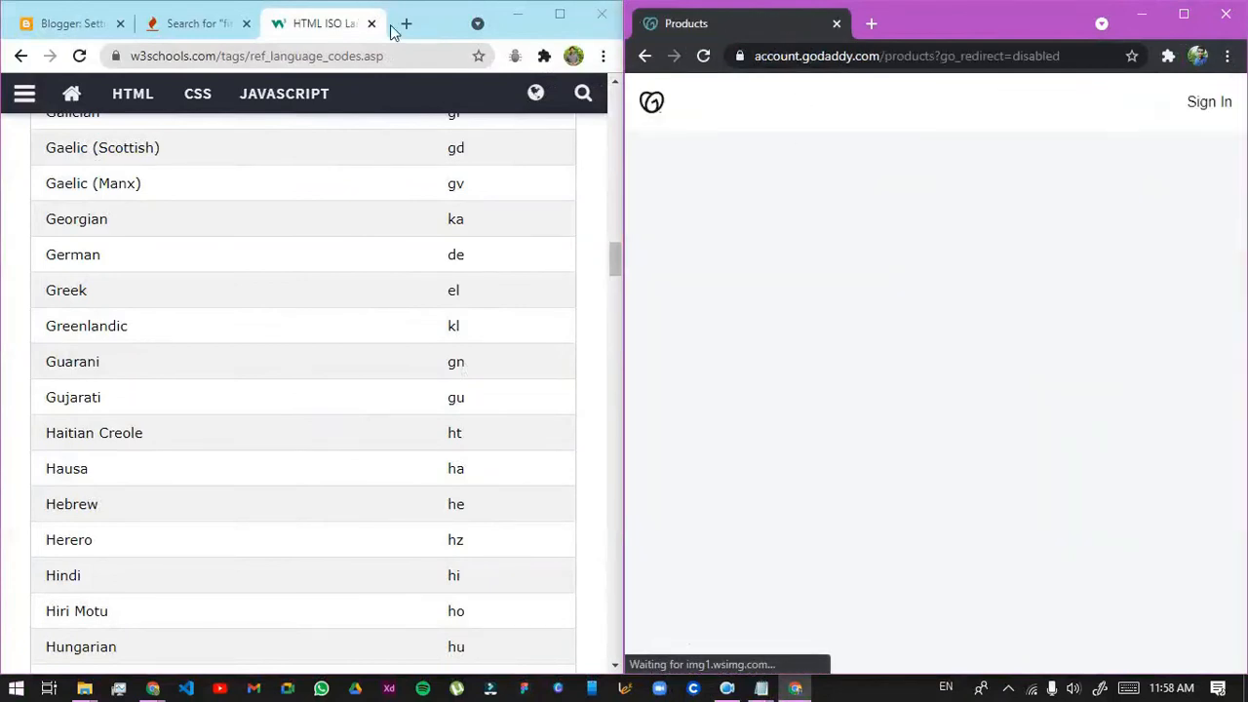
{"action": "left_click", "coordinate": [68, 23]}
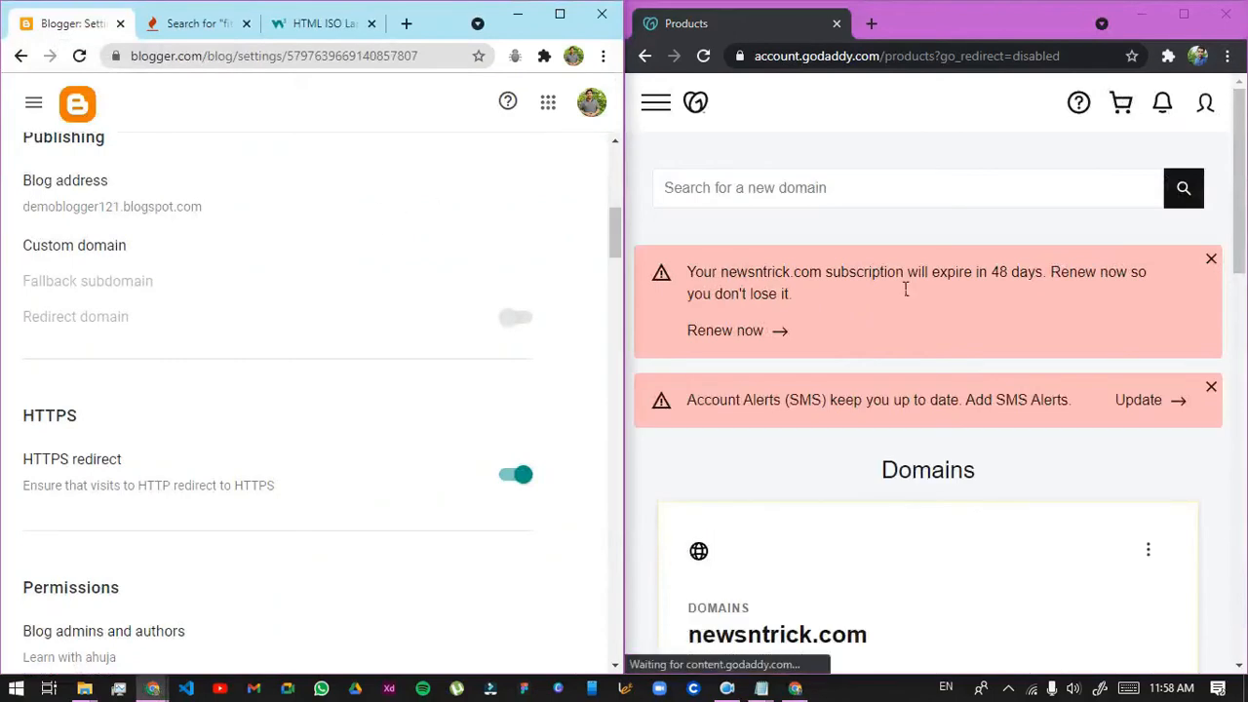
Enlarge the GoDaddy window and open DNS management for newsntrick.com from the domain list
{"action": "scroll", "coordinate": [1007, 305], "scroll_direction": "down", "scroll_amount": 1}
{"action": "scroll", "coordinate": [1004, 306], "scroll_direction": "down", "scroll_amount": 3}
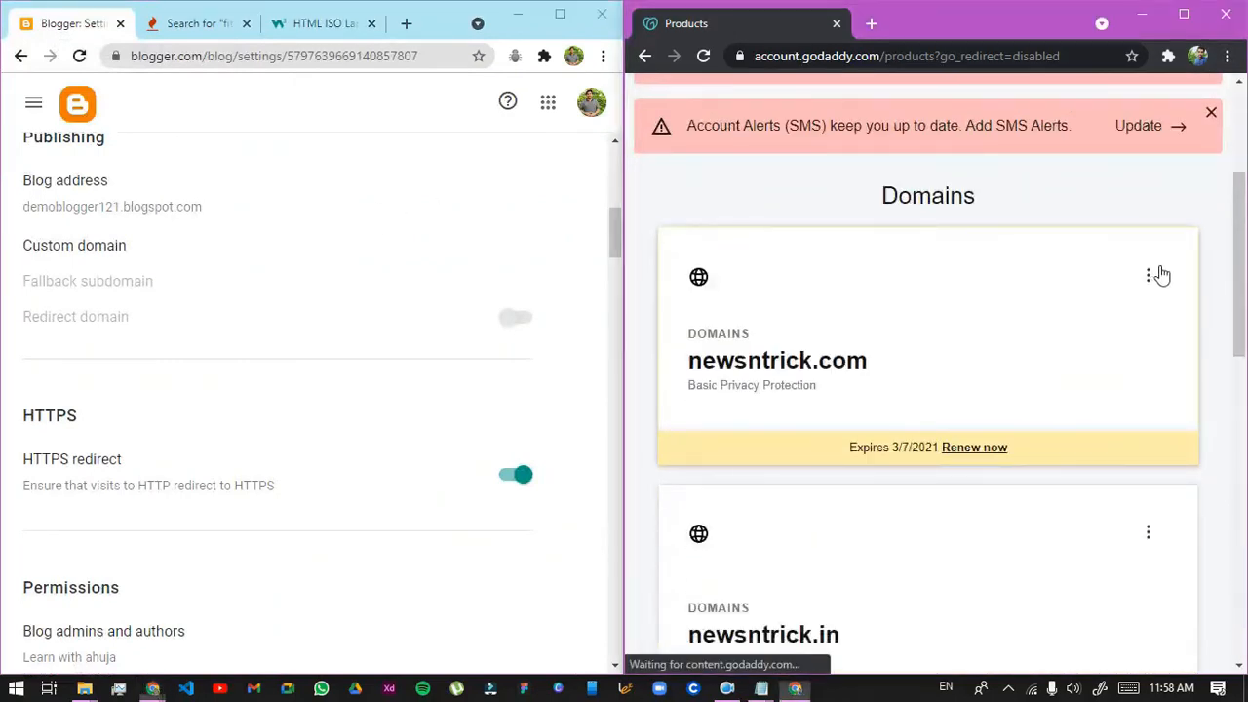
{"action": "left_click", "coordinate": [1158, 274]}
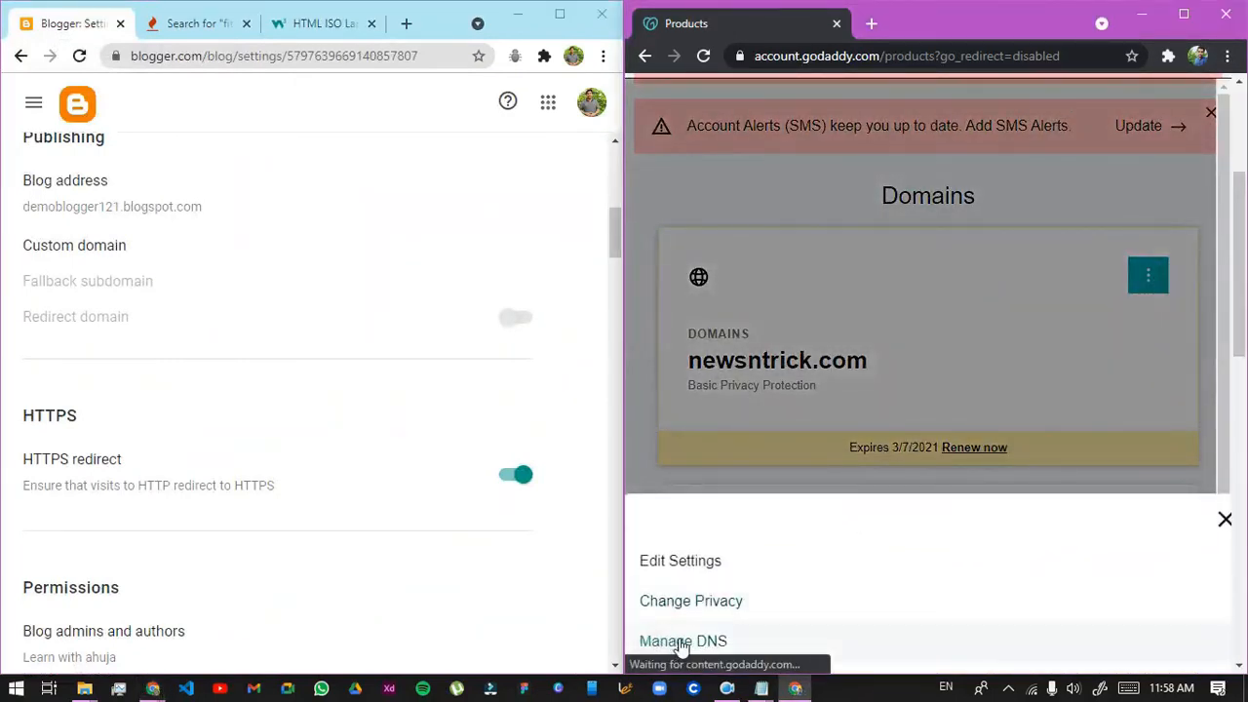
{"action": "left_click", "coordinate": [1187, 18]}
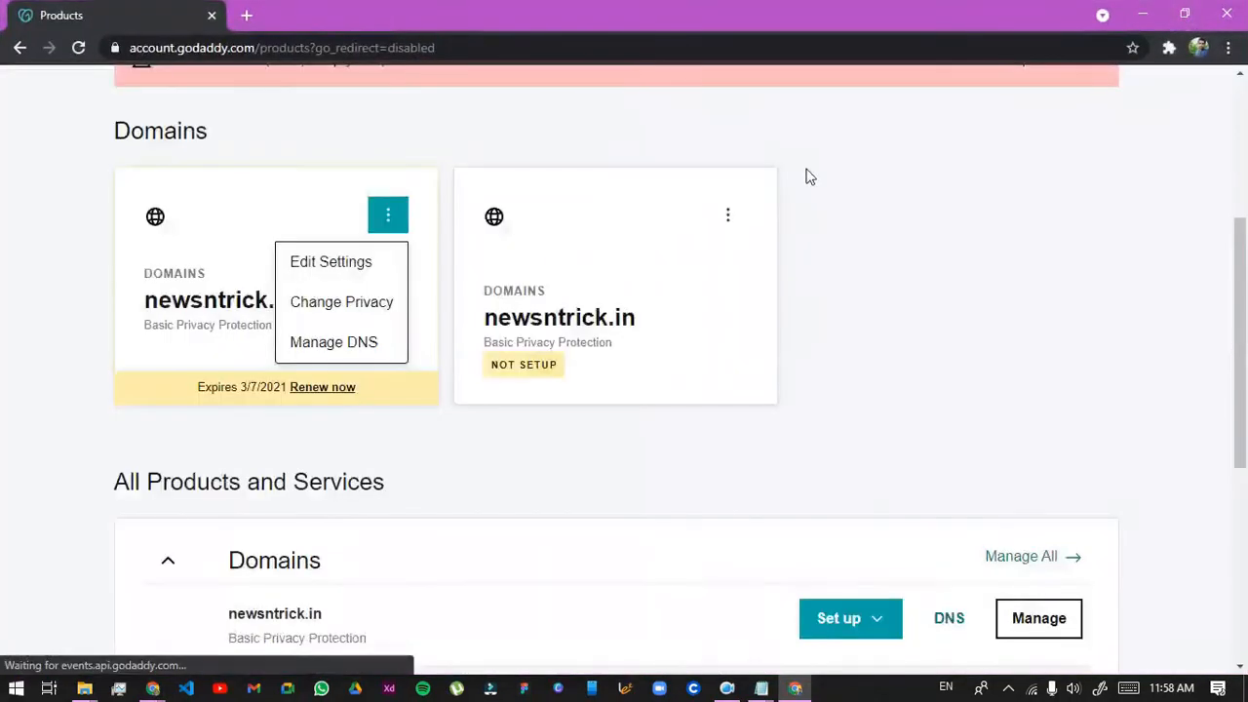
{"action": "left_click", "coordinate": [943, 345]}
{"action": "scroll", "coordinate": [680, 393], "scroll_direction": "down", "scroll_amount": 2}
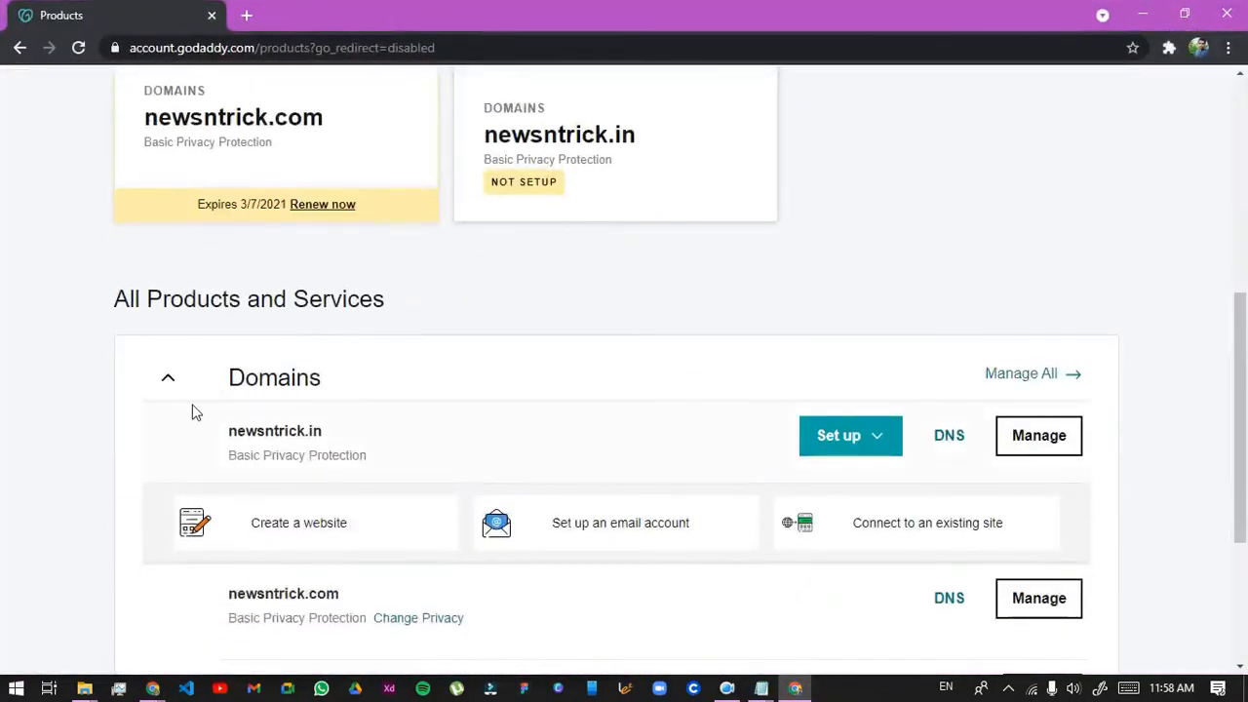
{"action": "scroll", "coordinate": [195, 327], "scroll_direction": "down", "scroll_amount": 2}
{"action": "left_click_drag", "start_coordinate": [233, 412], "coordinate": [320, 427]}
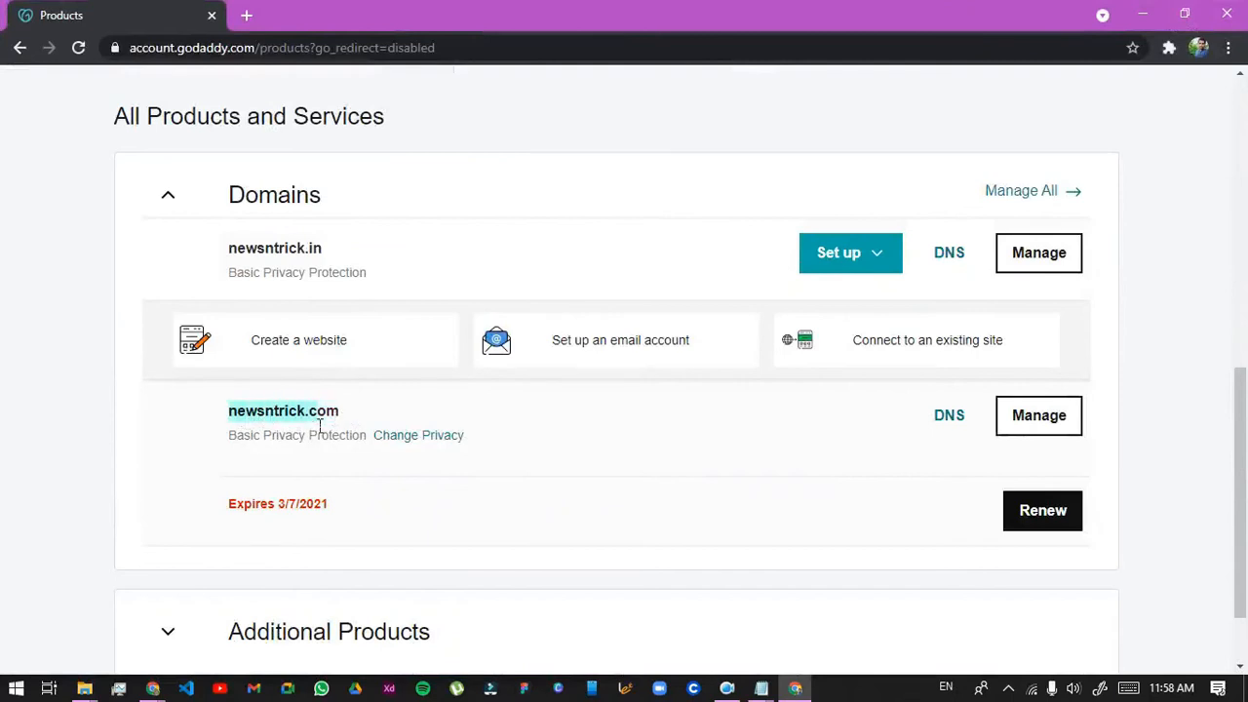
{"action": "left_click", "coordinate": [945, 422]}
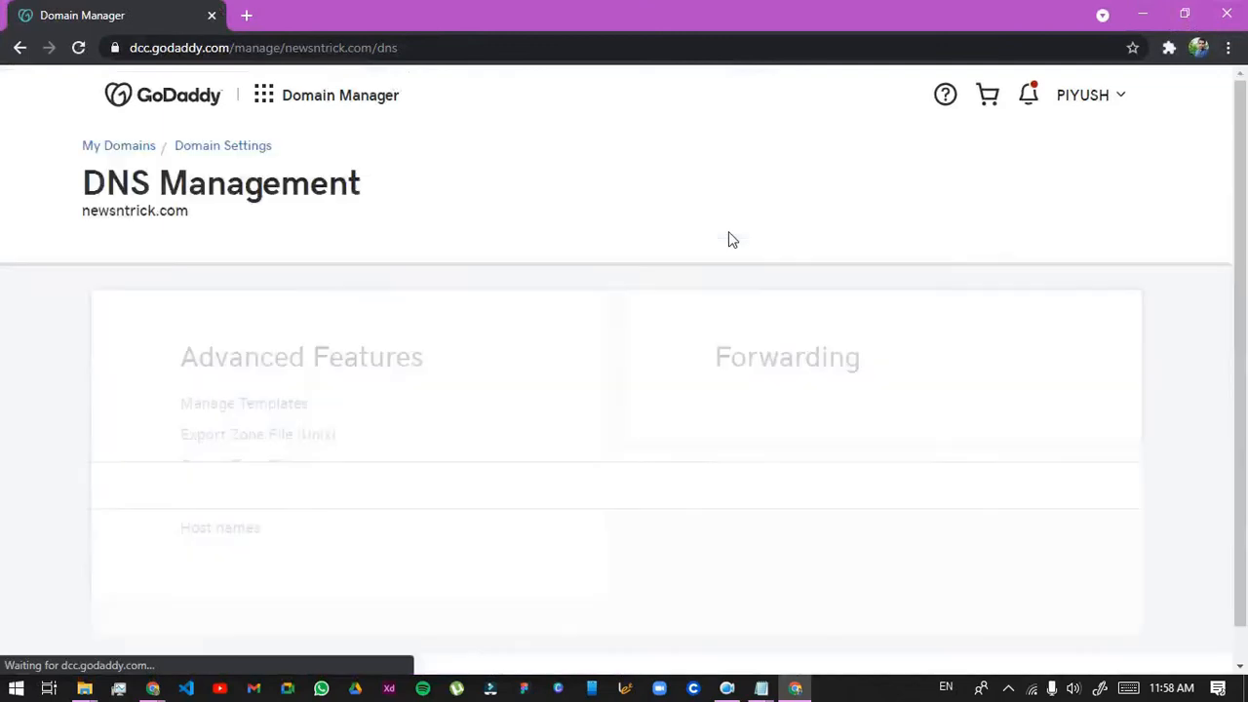
Examine the DNS records of newsntrick.com and return the GoDaddy window to half of the screen
{"action": "scroll", "coordinate": [766, 229], "scroll_direction": "down", "scroll_amount": 2}
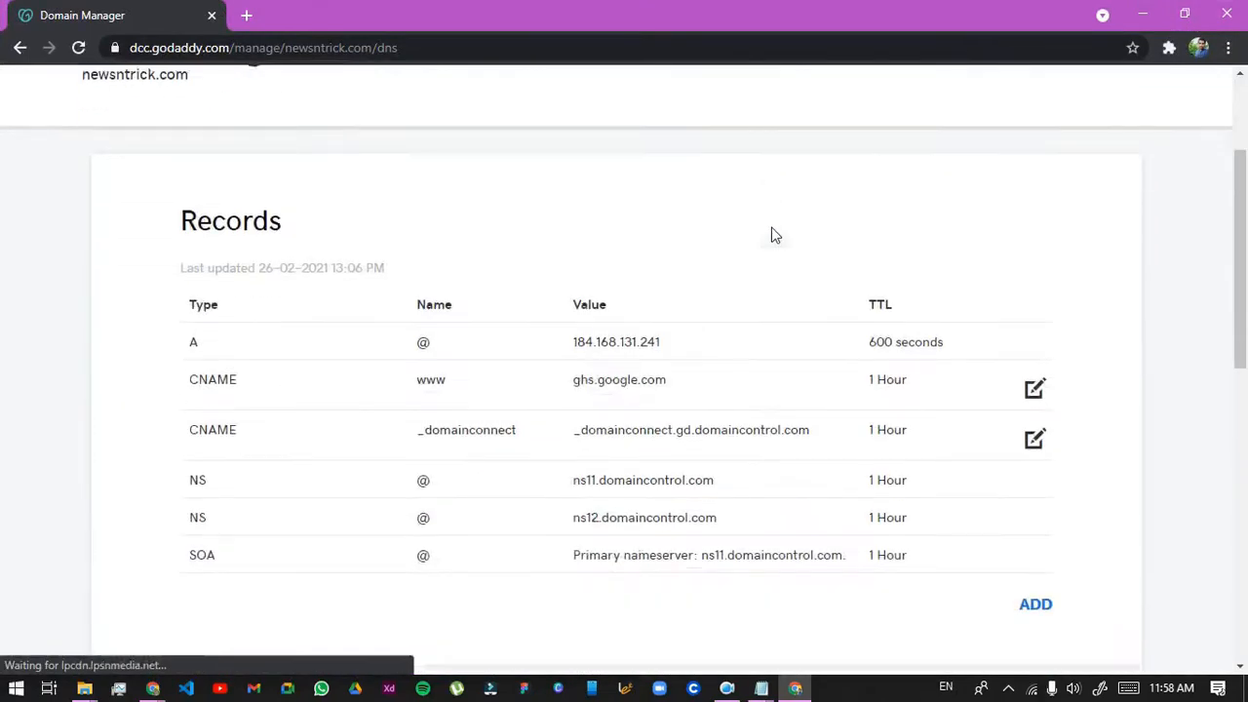
{"action": "scroll", "coordinate": [770, 235], "scroll_direction": "down", "scroll_amount": 2}
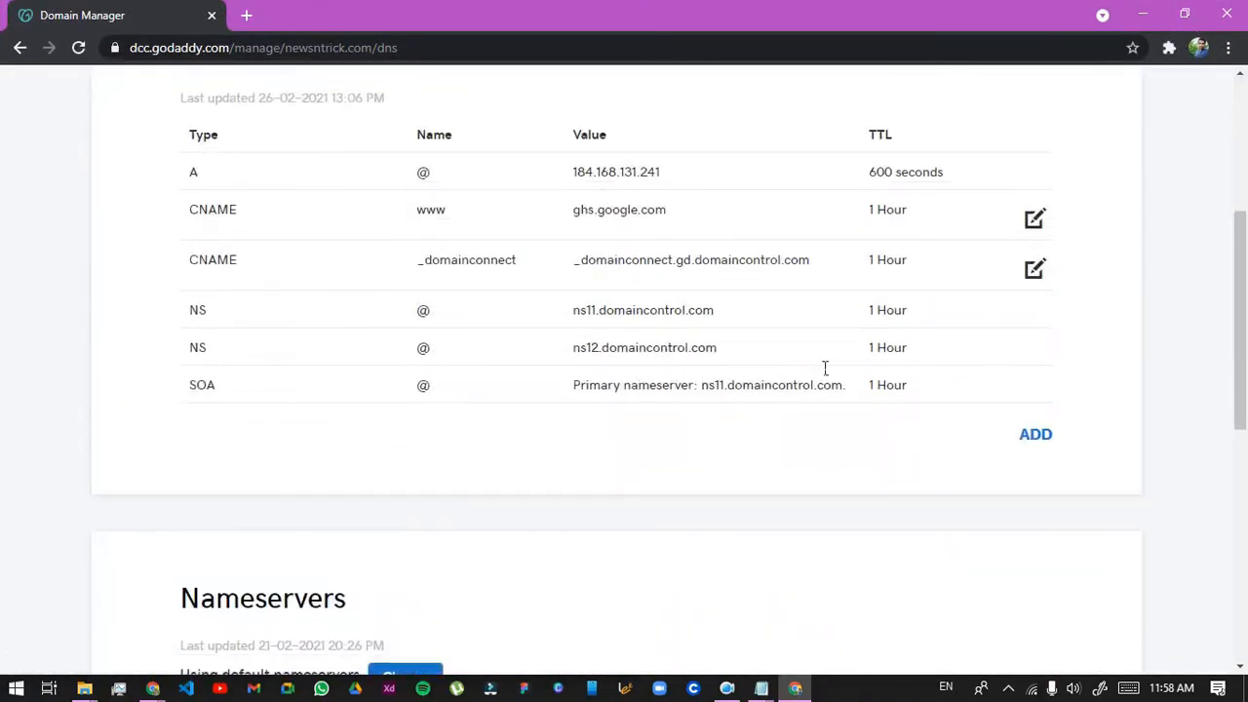
{"action": "scroll", "coordinate": [909, 256], "scroll_direction": "down", "scroll_amount": 3}
{"action": "left_click_drag", "start_coordinate": [608, 9], "coordinate": [1246, 176]}
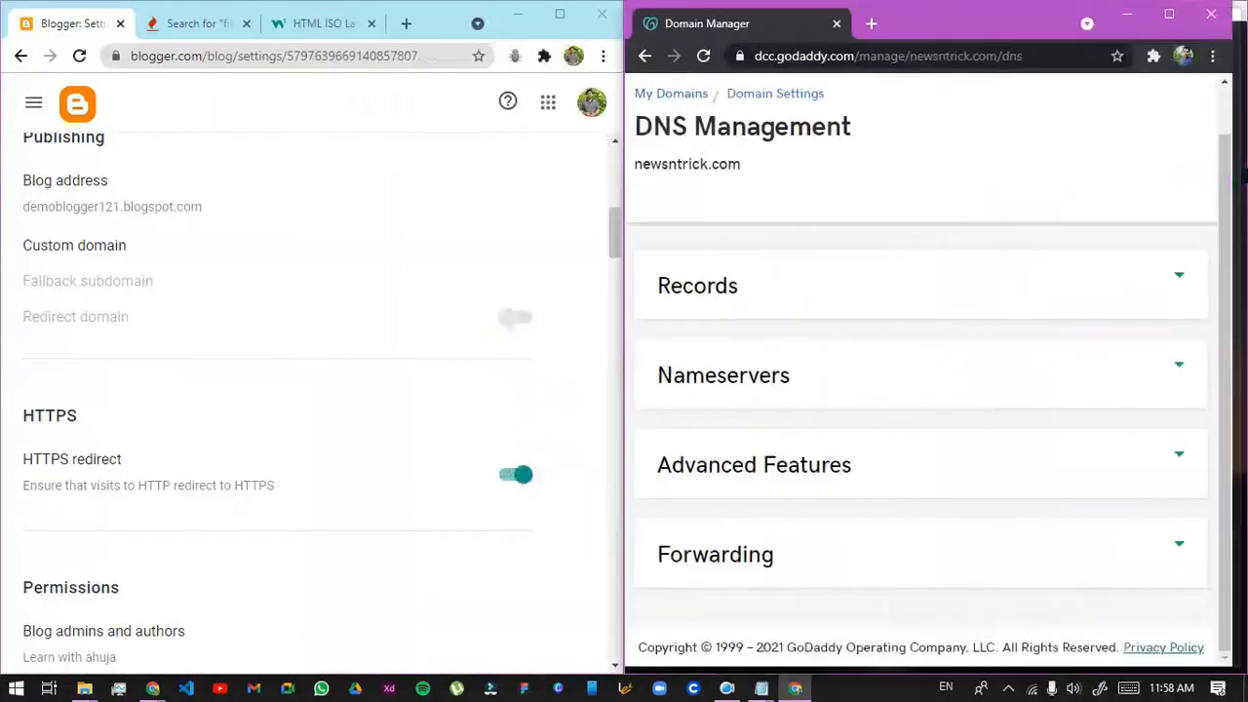
{"action": "left_click", "coordinate": [560, 14]}
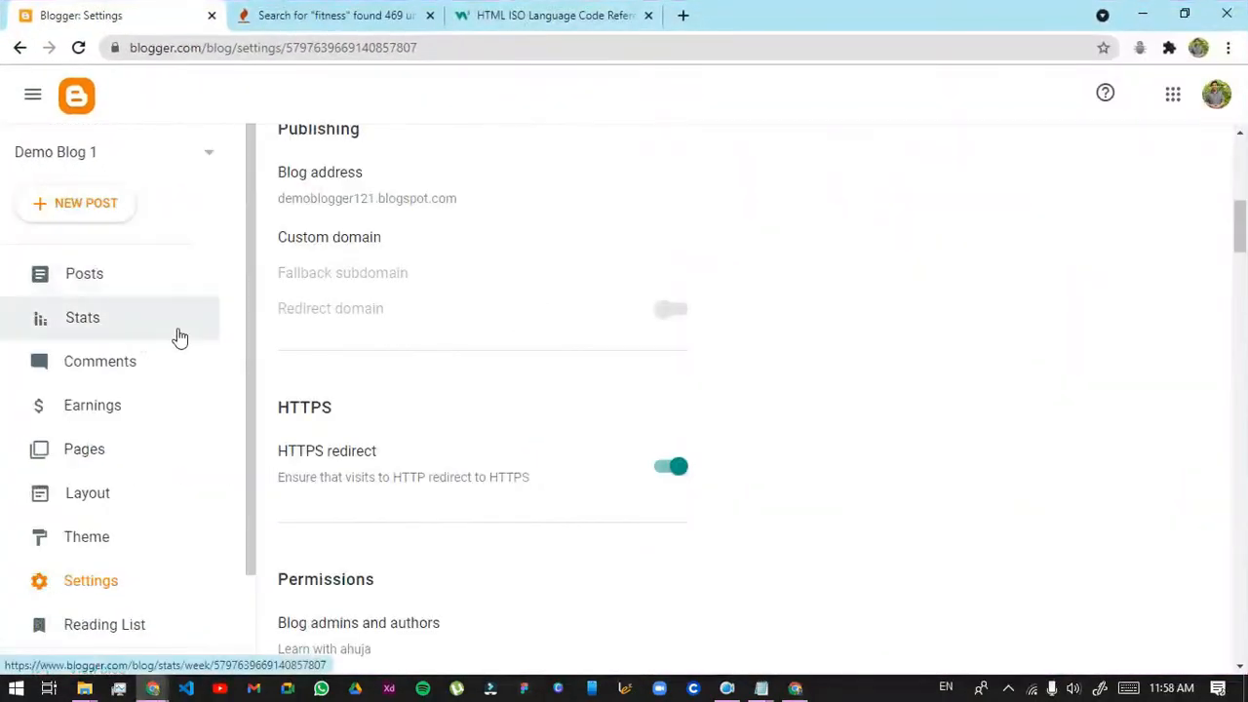
{"action": "scroll", "coordinate": [354, 231], "scroll_direction": "up", "scroll_amount": 2}
{"action": "scroll", "coordinate": [260, 326], "scroll_direction": "down", "scroll_amount": 4}
{"action": "scroll", "coordinate": [333, 289], "scroll_direction": "up", "scroll_amount": 2}
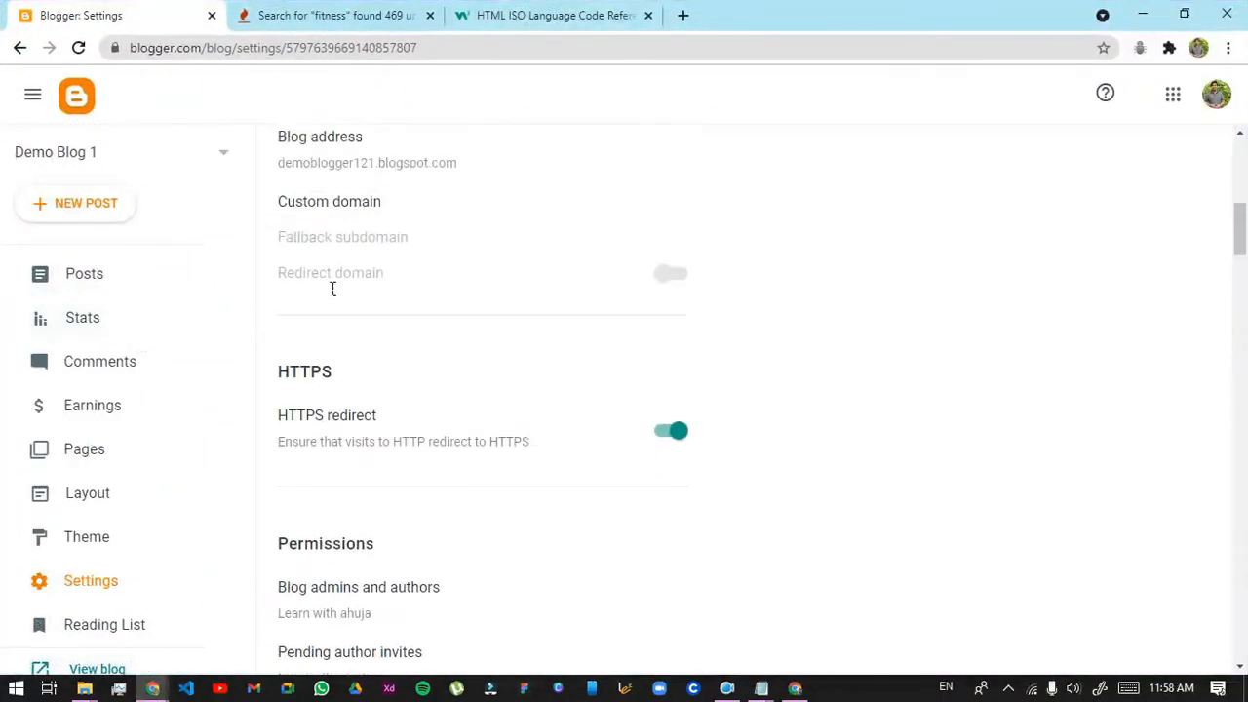
{"action": "scroll", "coordinate": [332, 288], "scroll_direction": "up", "scroll_amount": 1}
{"action": "left_click", "coordinate": [338, 330]}
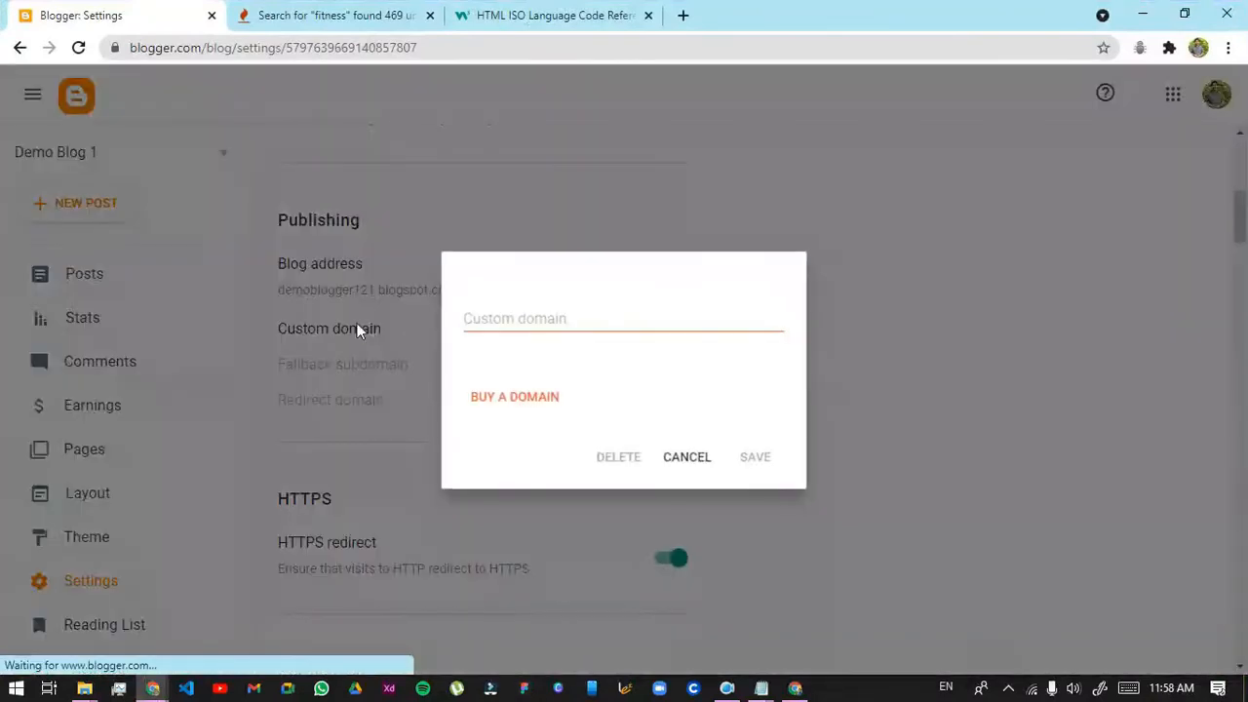
{"action": "left_click", "coordinate": [533, 335]}
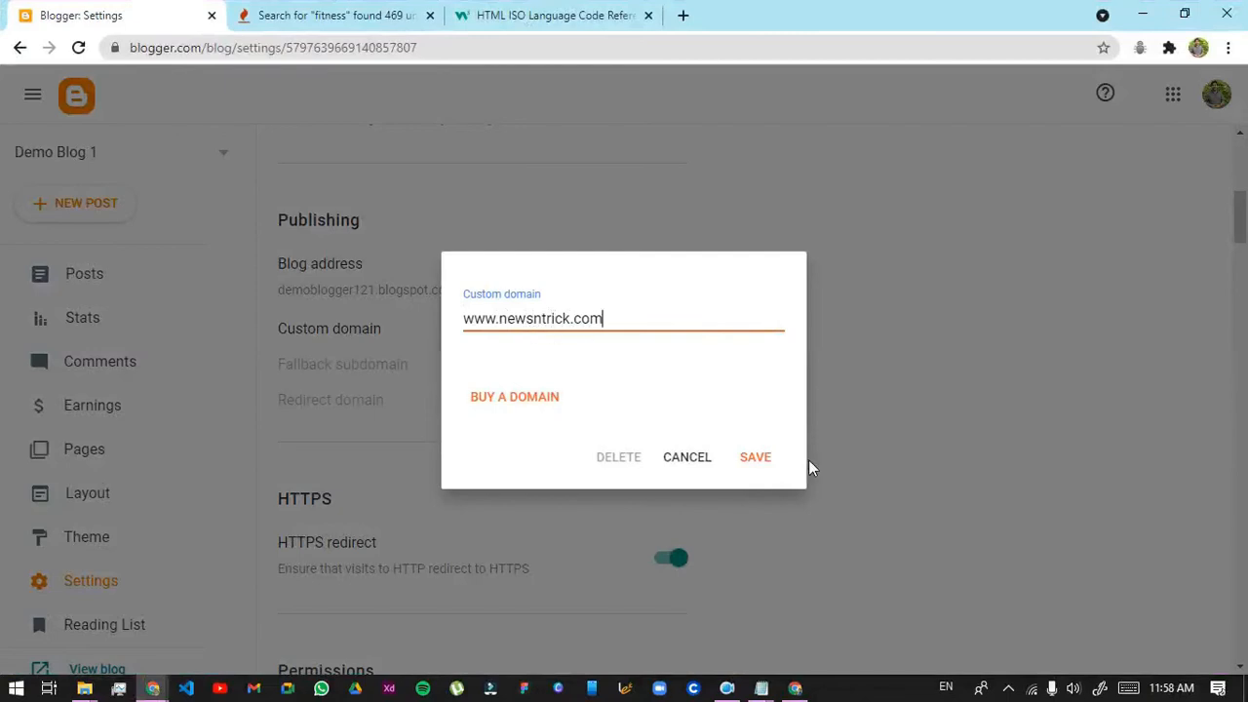
{"action": "left_click", "coordinate": [756, 459]}
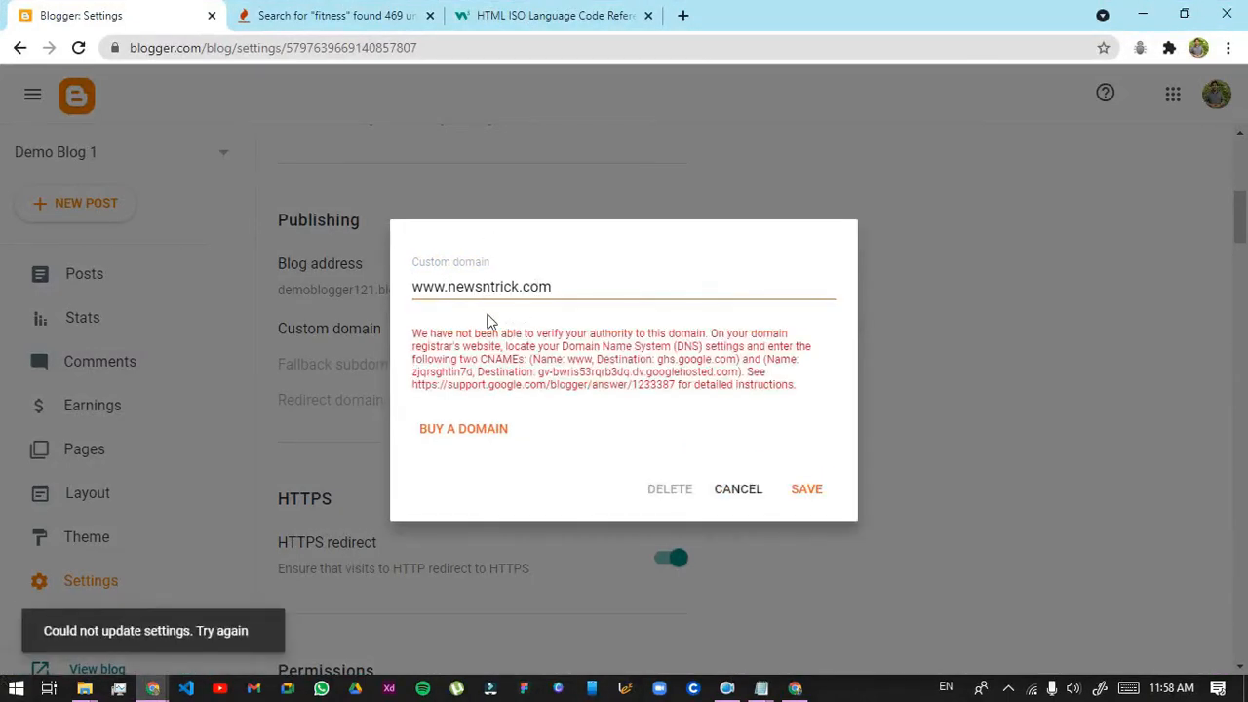
Examine the names and destinations of the two required CNAME records in the custom domain dialog
{"action": "left_click_drag", "start_coordinate": [473, 365], "coordinate": [511, 373]}
{"action": "left_click", "coordinate": [519, 378]}
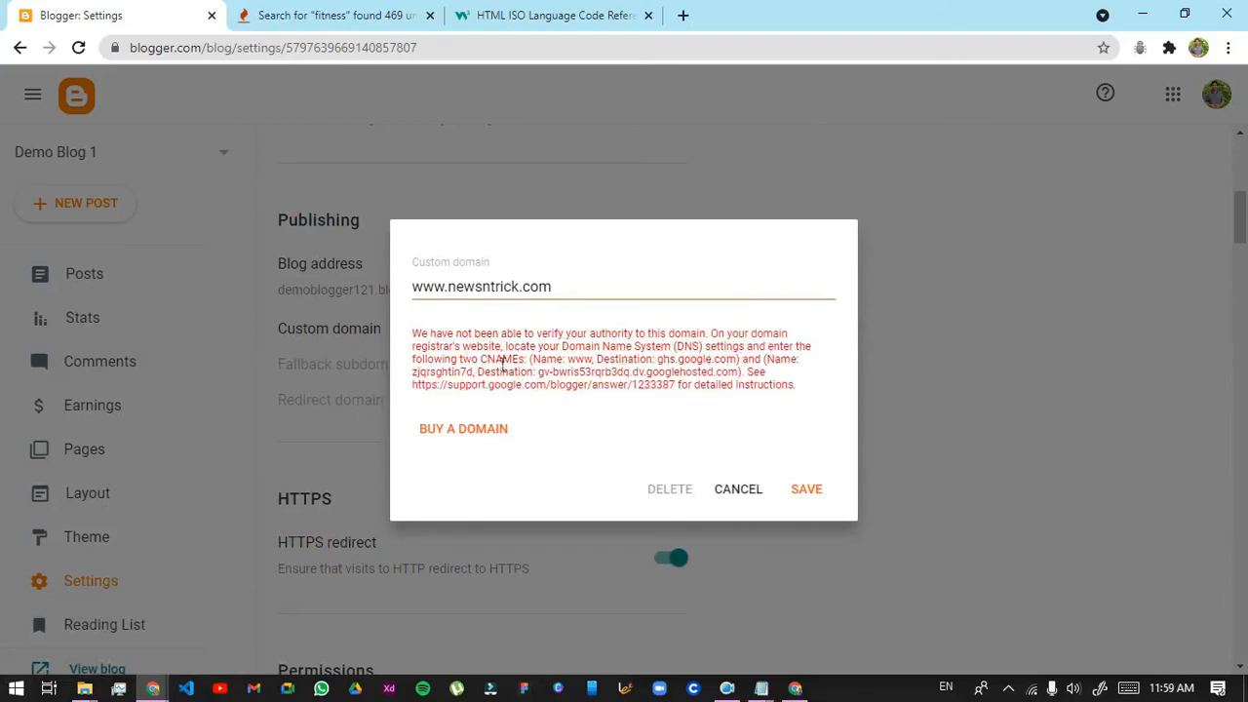
{"action": "left_click_drag", "start_coordinate": [488, 370], "coordinate": [531, 372]}
{"action": "left_click", "coordinate": [580, 370]}
{"action": "left_click", "coordinate": [602, 363]}
{"action": "left_click_drag", "start_coordinate": [658, 363], "coordinate": [736, 363]}
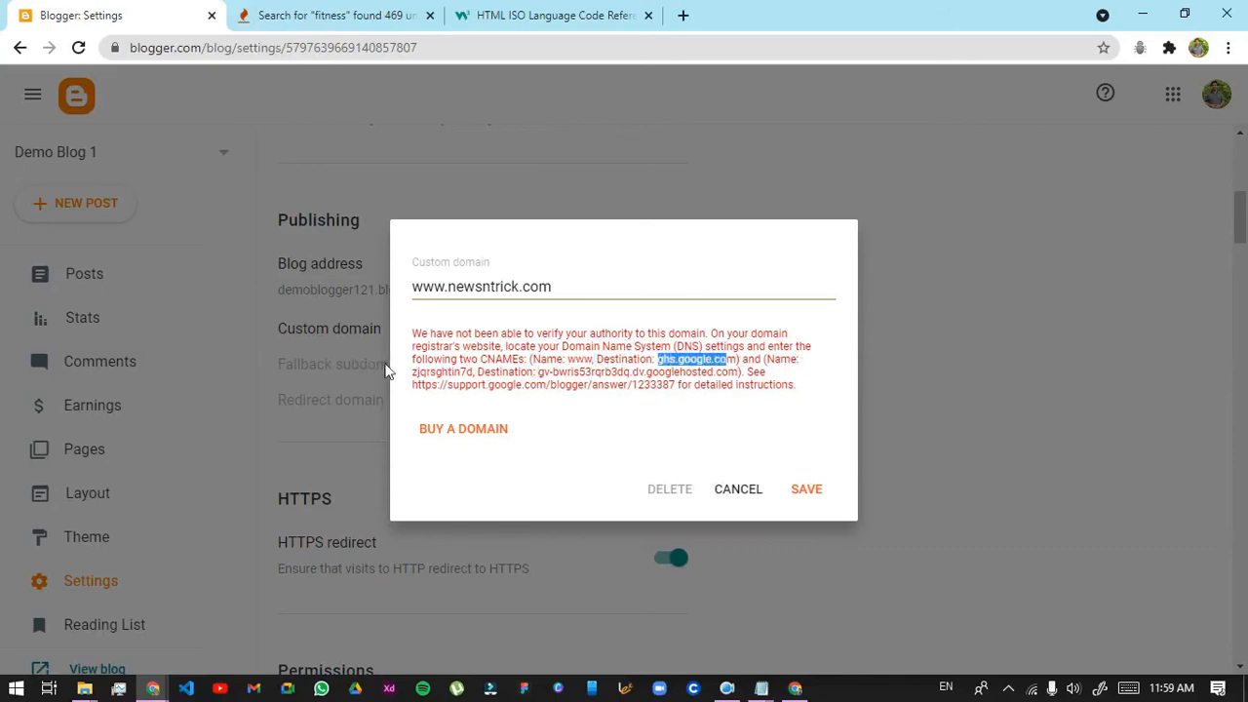
{"action": "left_click_drag", "start_coordinate": [421, 375], "coordinate": [748, 382]}
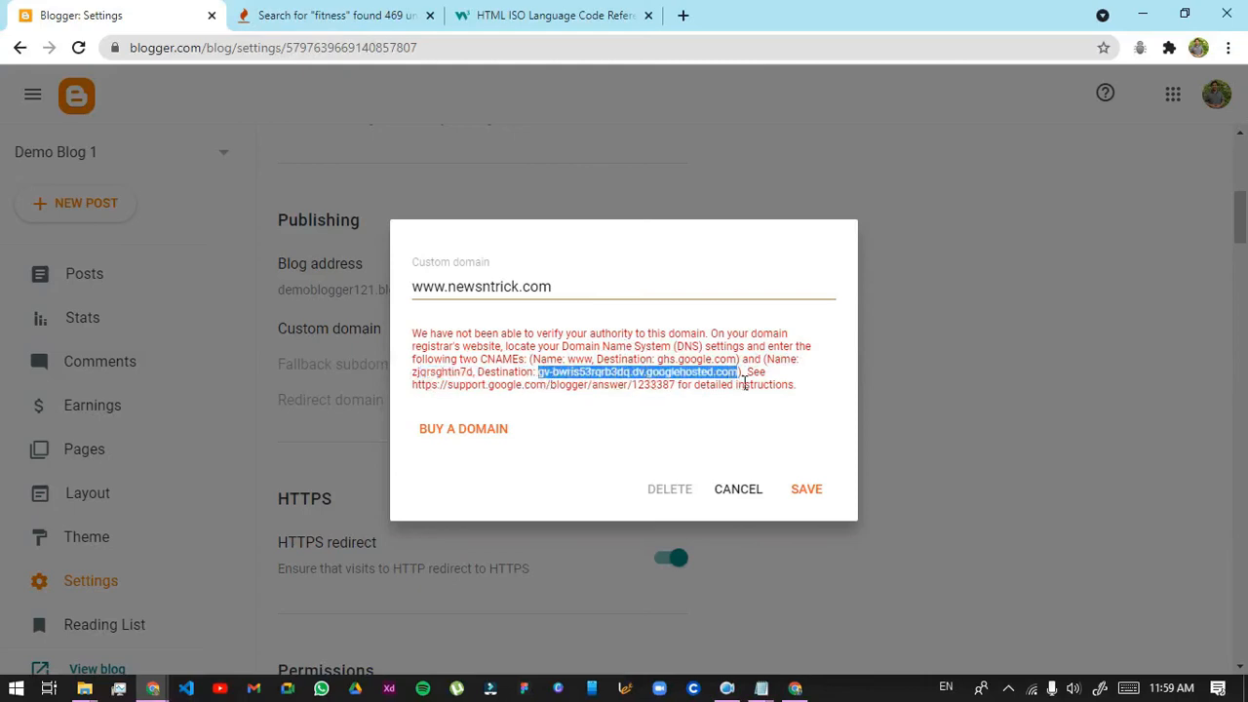
{"action": "left_click", "coordinate": [748, 385]}
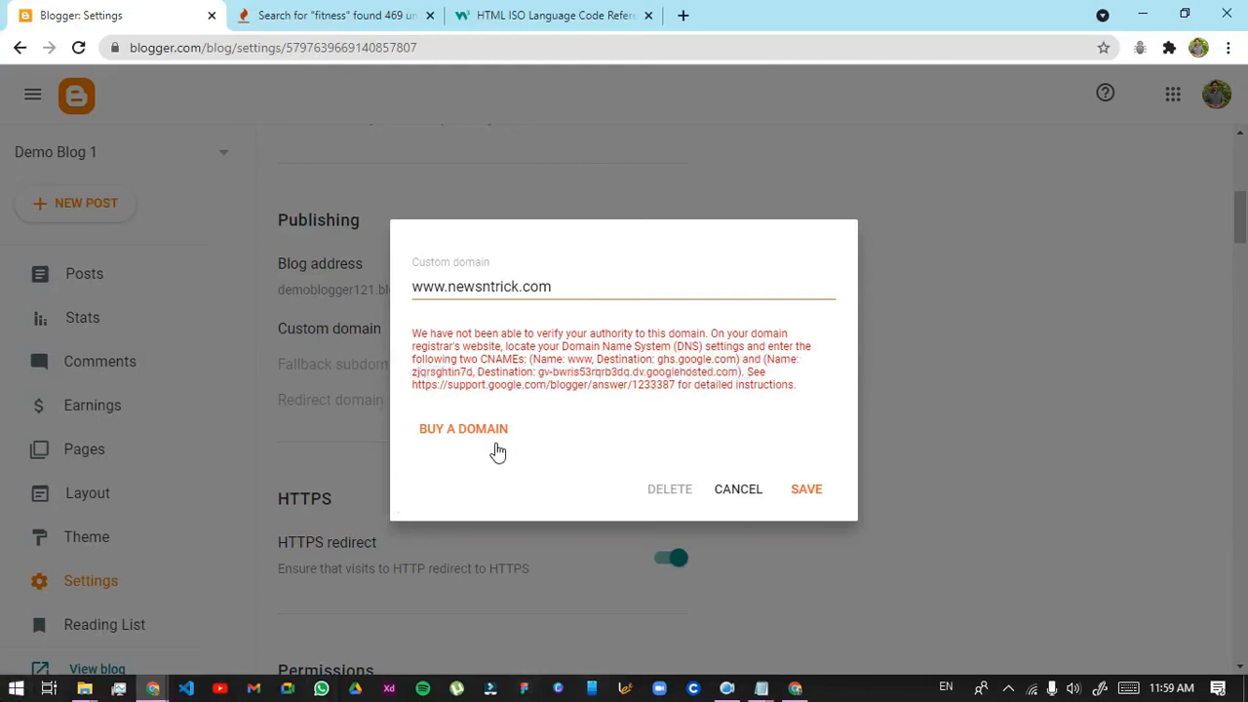
Copy the first CNAME name, www, from the custom domain dialog and return the Blogger window to half of the screen
{"action": "double_click", "coordinate": [584, 361]}
{"action": "right_click", "coordinate": [584, 362]}
{"action": "left_click", "coordinate": [596, 377]}
{"action": "right_click", "coordinate": [577, 367]}
{"action": "left_click", "coordinate": [597, 376]}
{"action": "left_click", "coordinate": [332, 16]}
{"action": "left_click", "coordinate": [483, 19]}
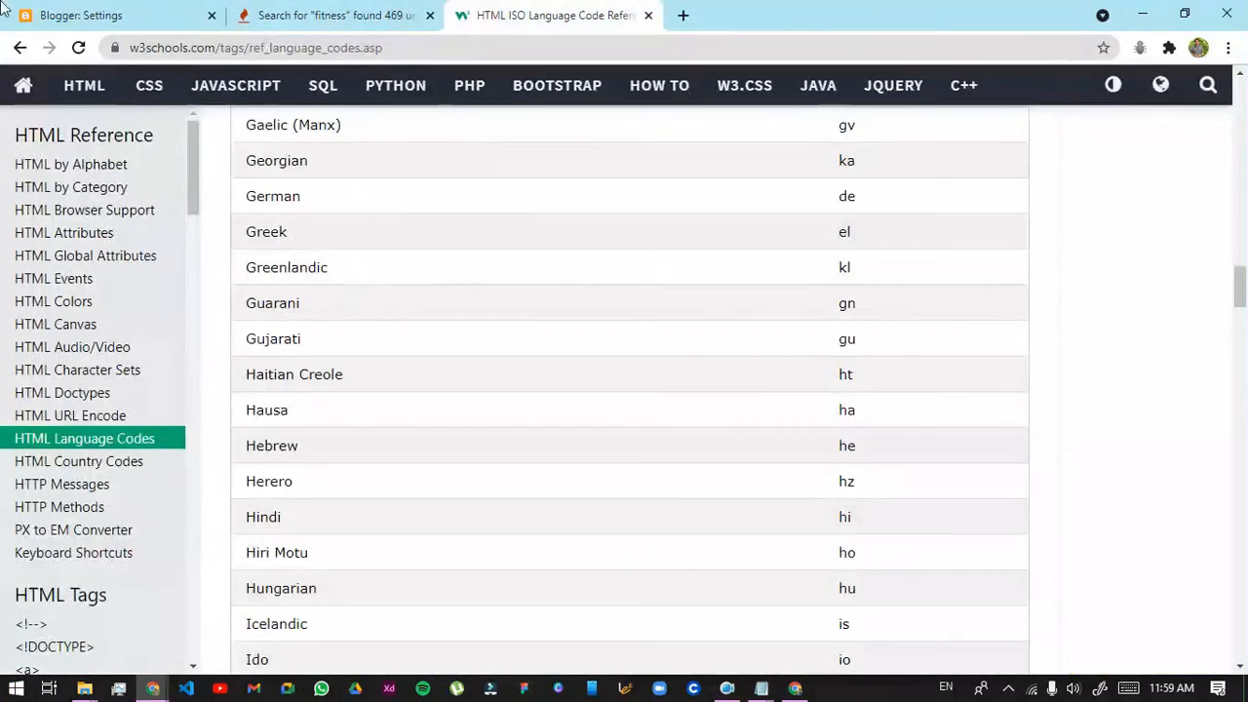
{"action": "left_click", "coordinate": [81, 16]}
{"action": "left_click_drag", "start_coordinate": [853, 4], "coordinate": [0, 247]}
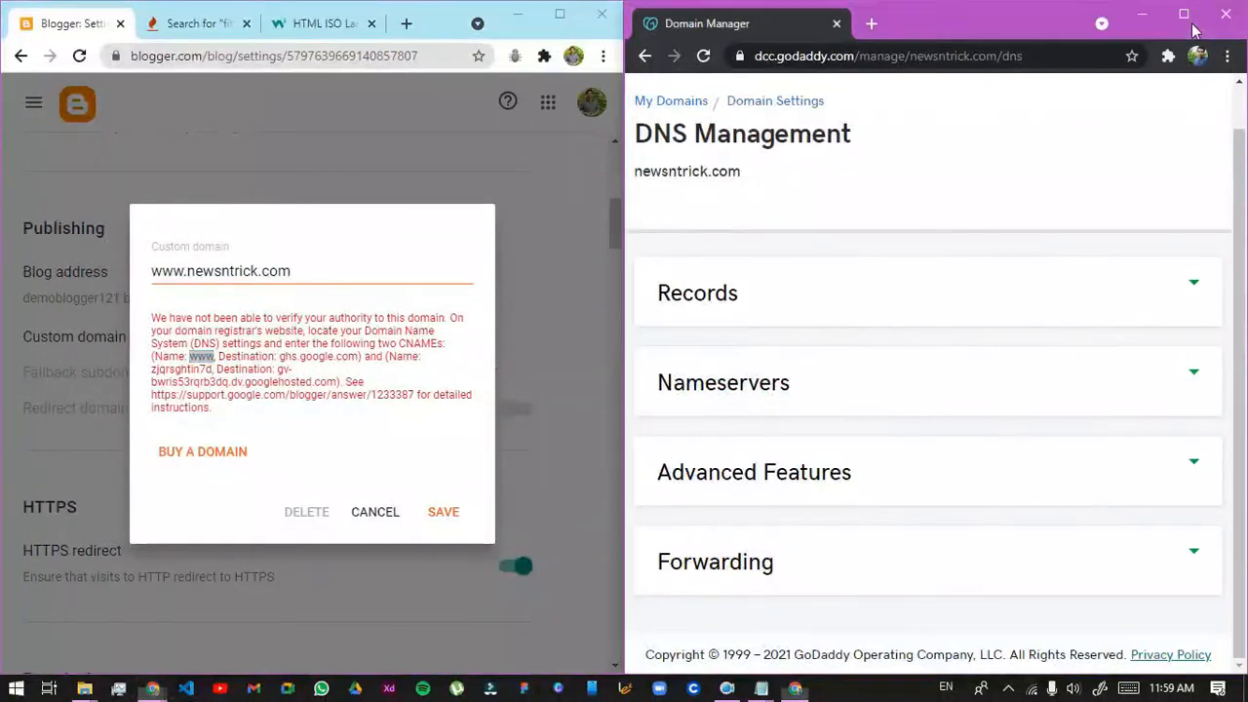
Enlarge the GoDaddy window and start a new CNAME record for newsntrick.com with www as the host
{"action": "left_click", "coordinate": [1184, 14]}
{"action": "scroll", "coordinate": [419, 377], "scroll_direction": "down", "scroll_amount": 5}
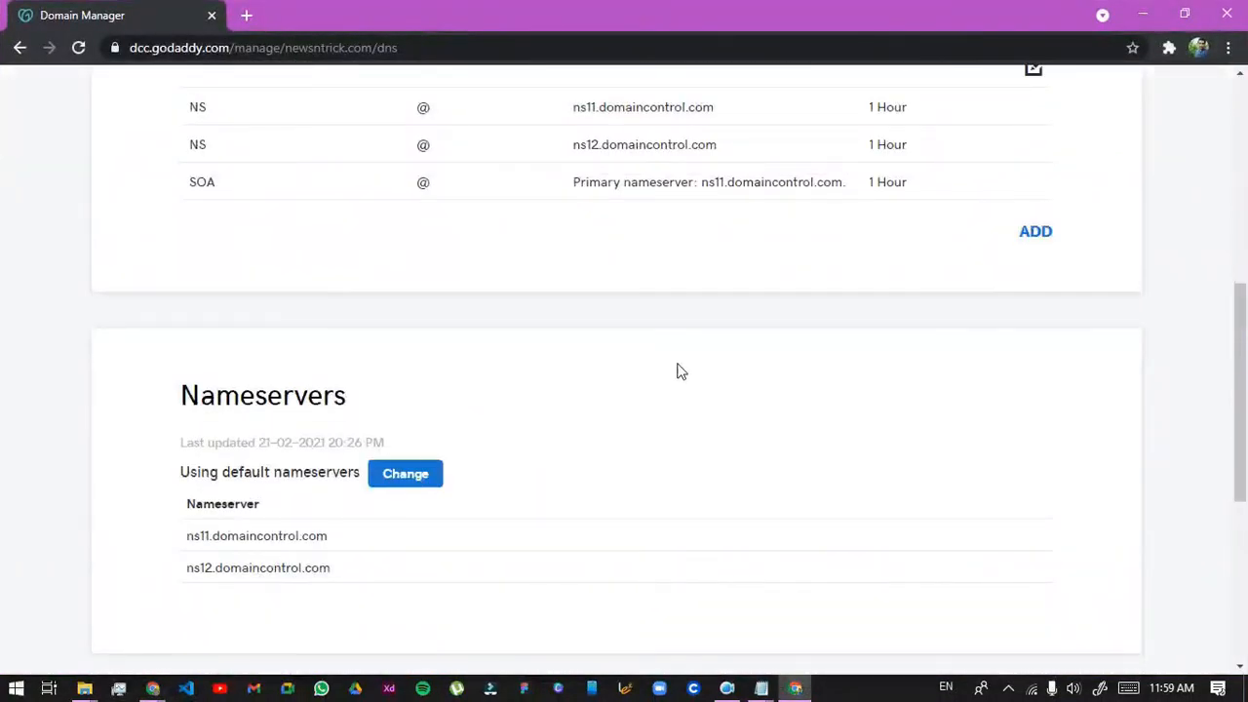
{"action": "scroll", "coordinate": [644, 388], "scroll_direction": "up", "scroll_amount": 3}
{"action": "left_click", "coordinate": [1039, 509]}
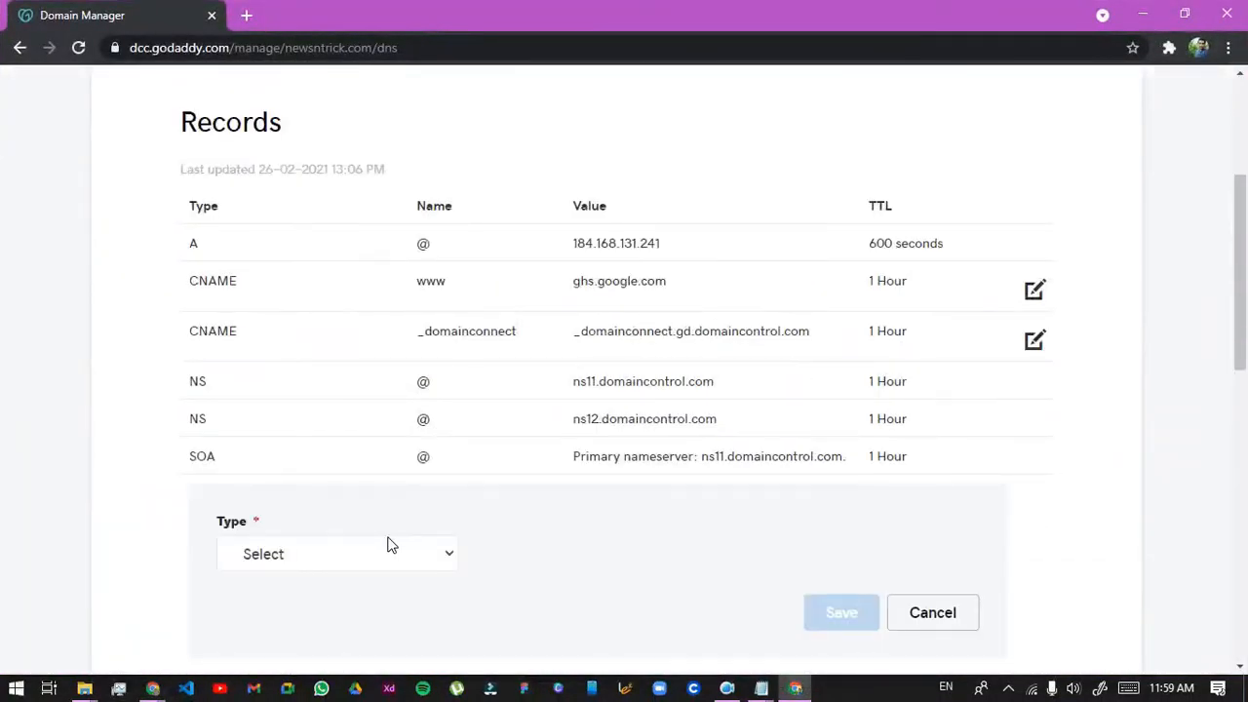
{"action": "scroll", "coordinate": [299, 174], "scroll_direction": "up", "scroll_amount": 2}
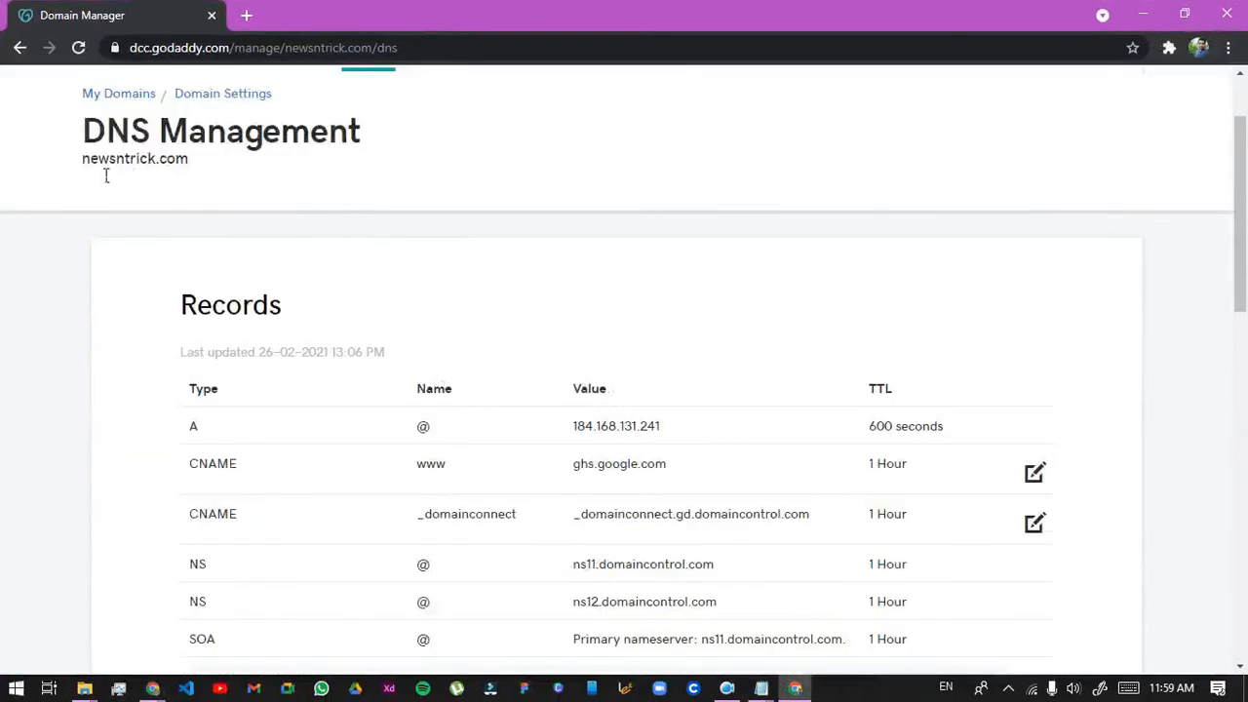
{"action": "scroll", "coordinate": [205, 283], "scroll_direction": "down", "scroll_amount": 4}
{"action": "left_click", "coordinate": [311, 371]}
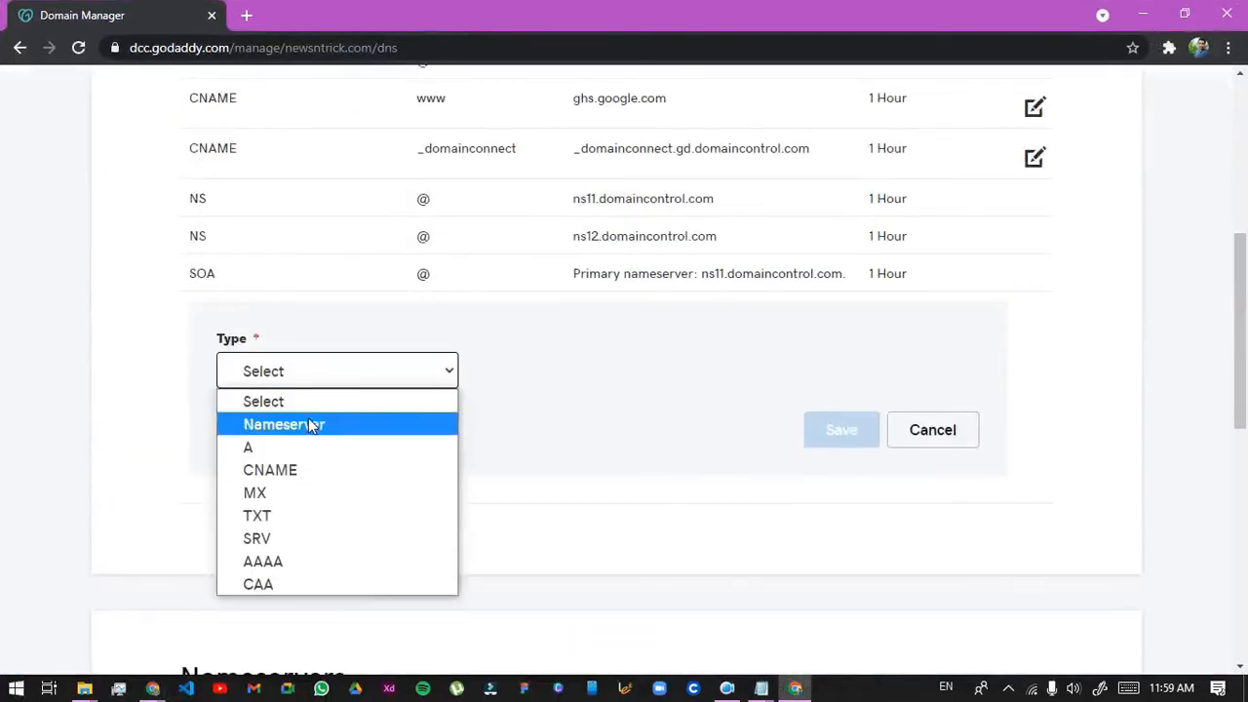
{"action": "left_click", "coordinate": [259, 471]}
{"action": "left_click", "coordinate": [569, 381]}
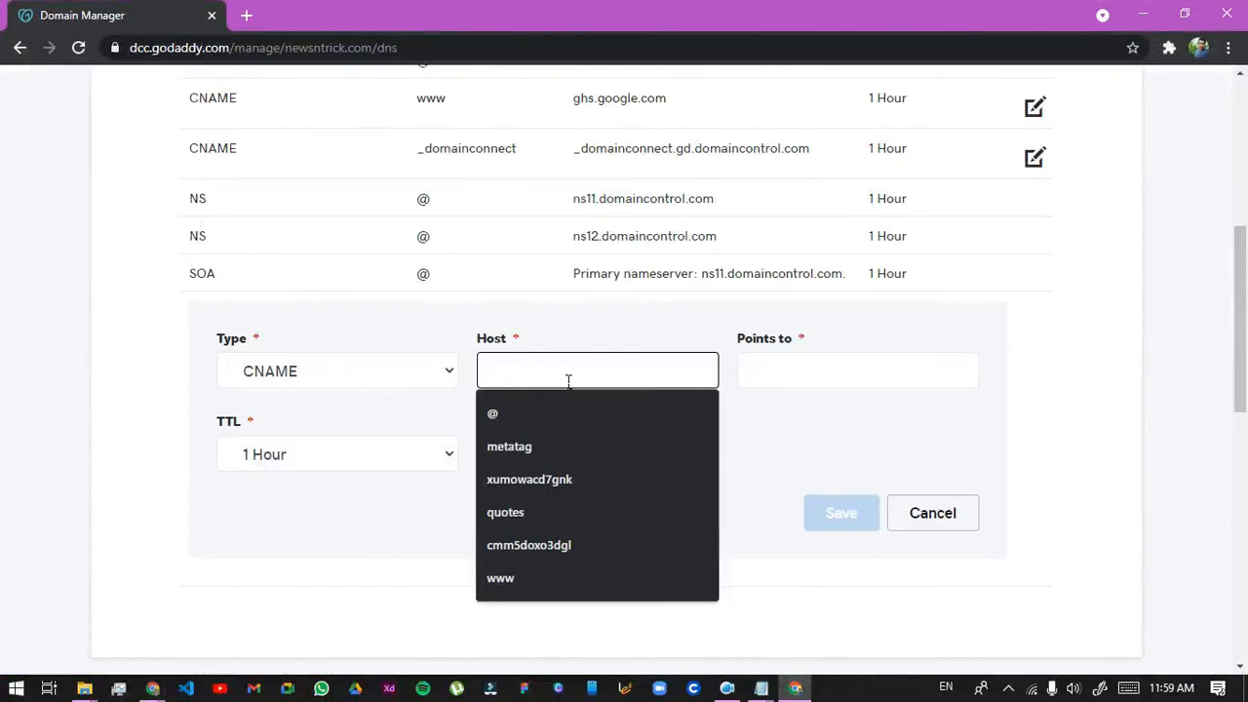
{"action": "type", "text": "www"}
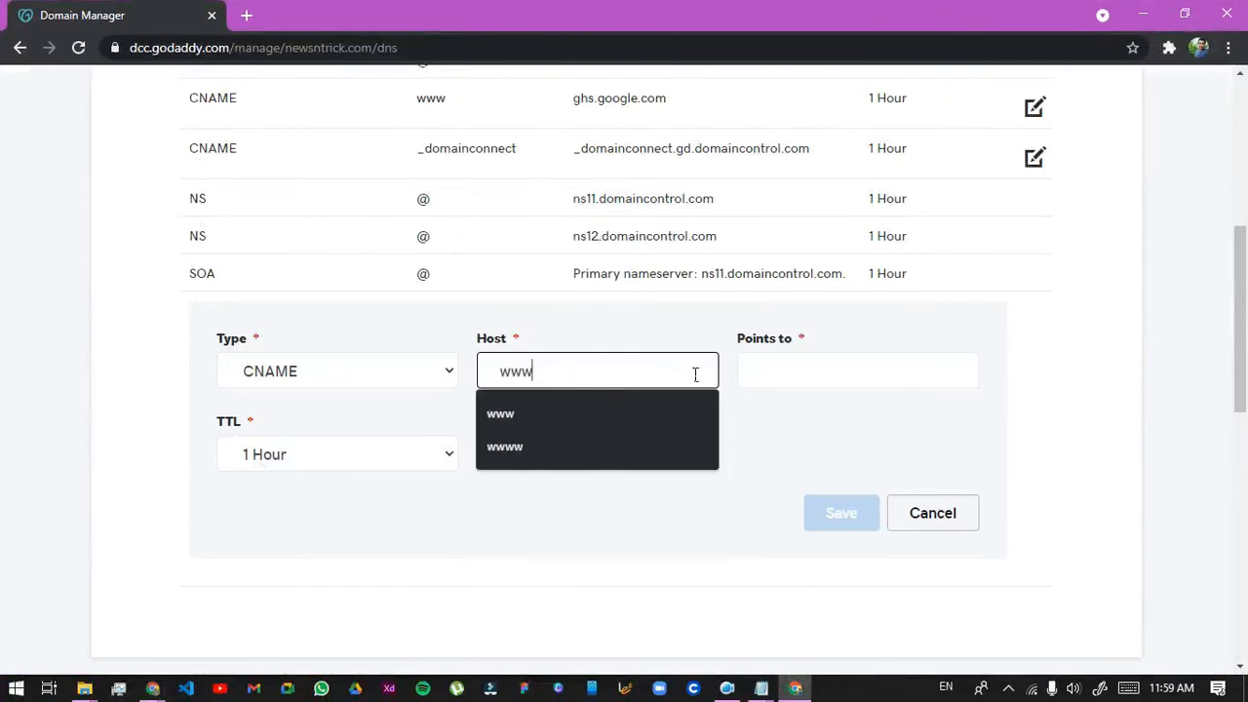
Point the www record to ghs.google.com and compare it with the destination given in the Blogger custom domain dialog
{"action": "left_click", "coordinate": [759, 368]}
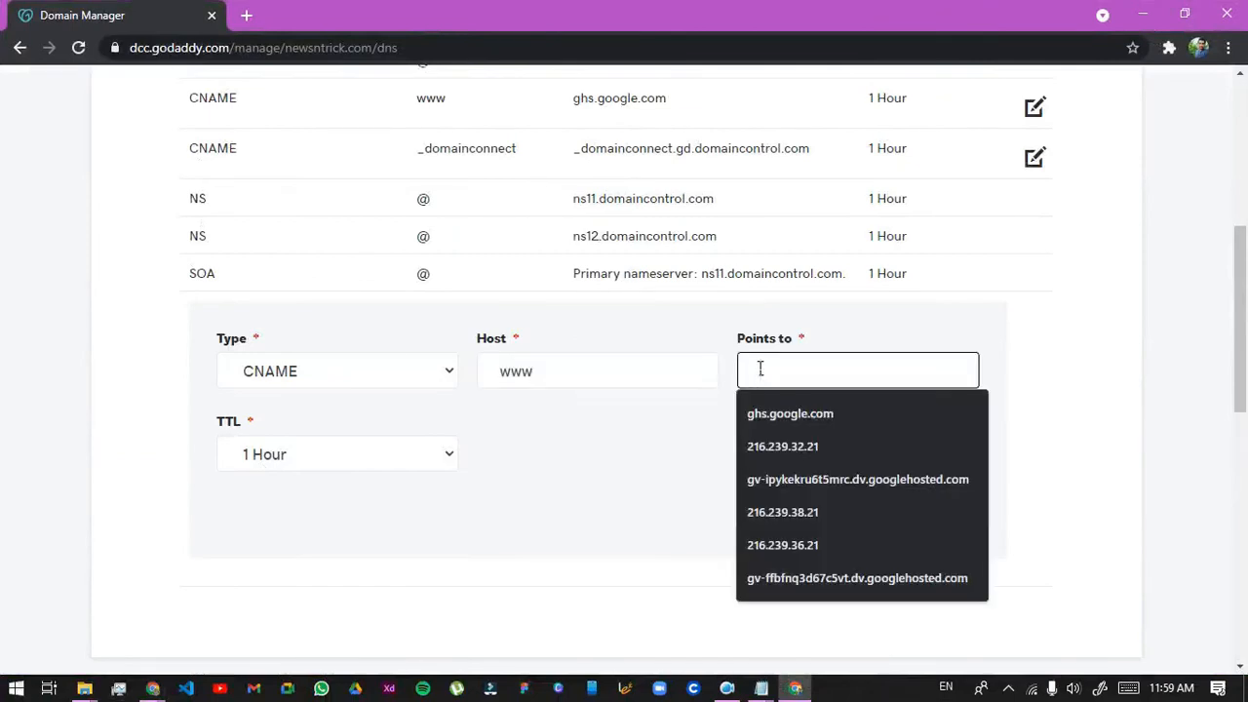
{"action": "left_click", "coordinate": [778, 410]}
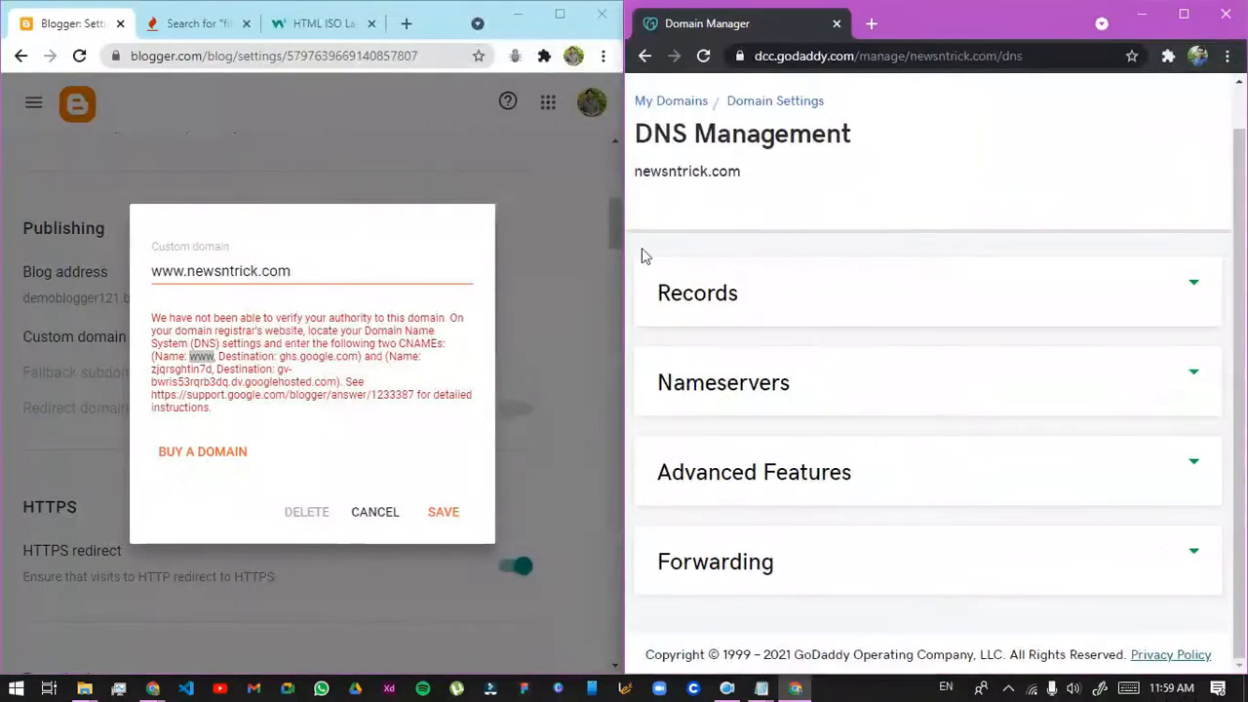
{"action": "left_click_drag", "start_coordinate": [280, 357], "coordinate": [370, 363]}
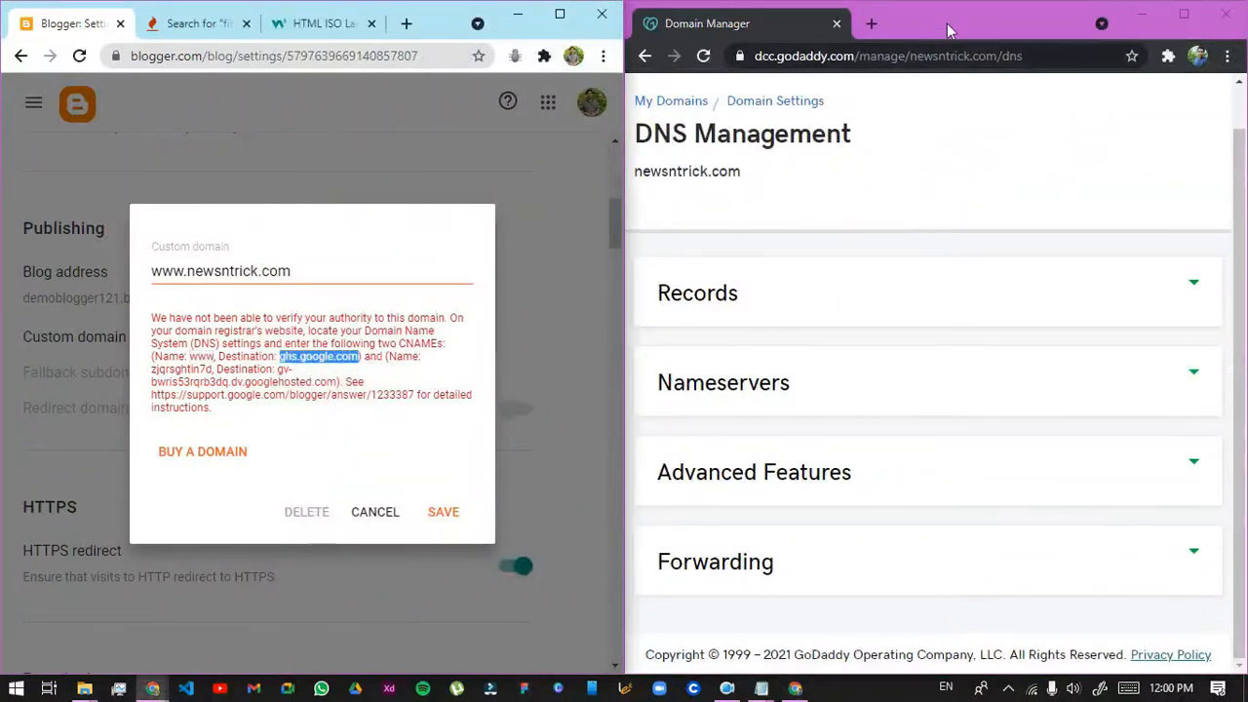
{"action": "double_click", "coordinate": [942, 29]}
{"action": "left_click_drag", "start_coordinate": [804, 96], "coordinate": [699, 5]}
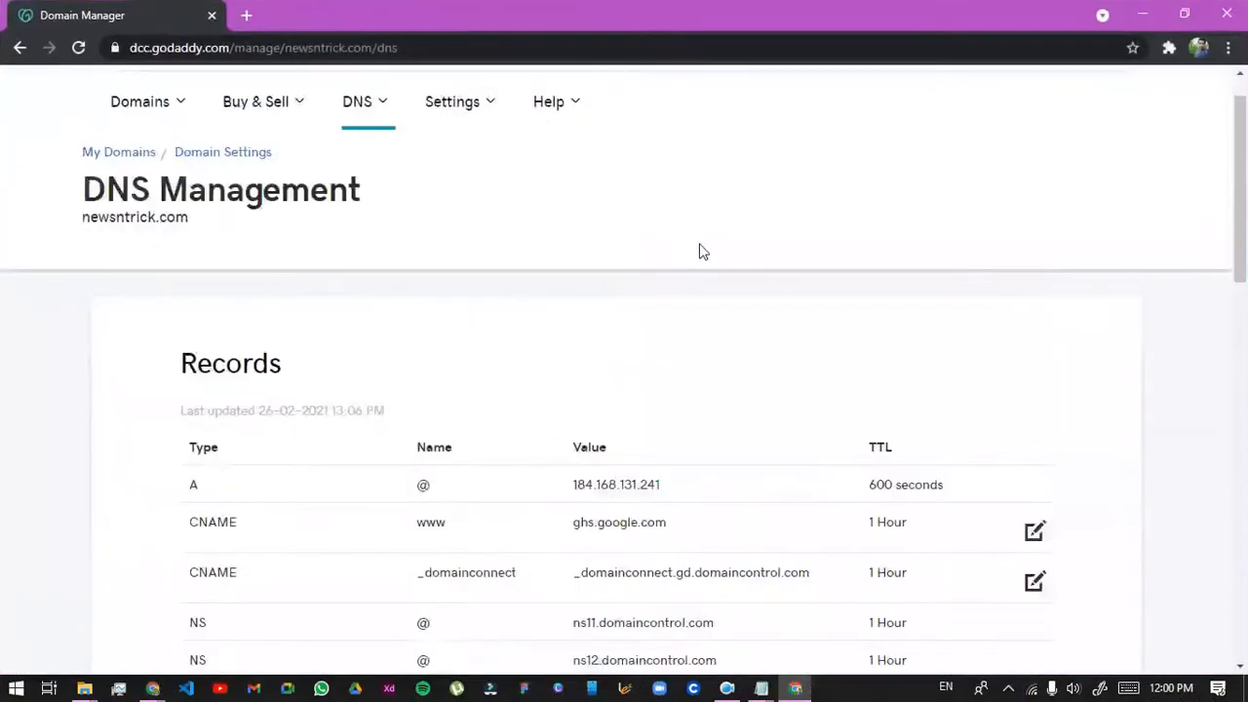
{"action": "scroll", "coordinate": [699, 250], "scroll_direction": "down", "scroll_amount": 6}
{"action": "scroll", "coordinate": [781, 310], "scroll_direction": "up", "scroll_amount": 1}
Set the record's TTL to Custom with 600 seconds and try to save the record
{"action": "left_click", "coordinate": [284, 328]}
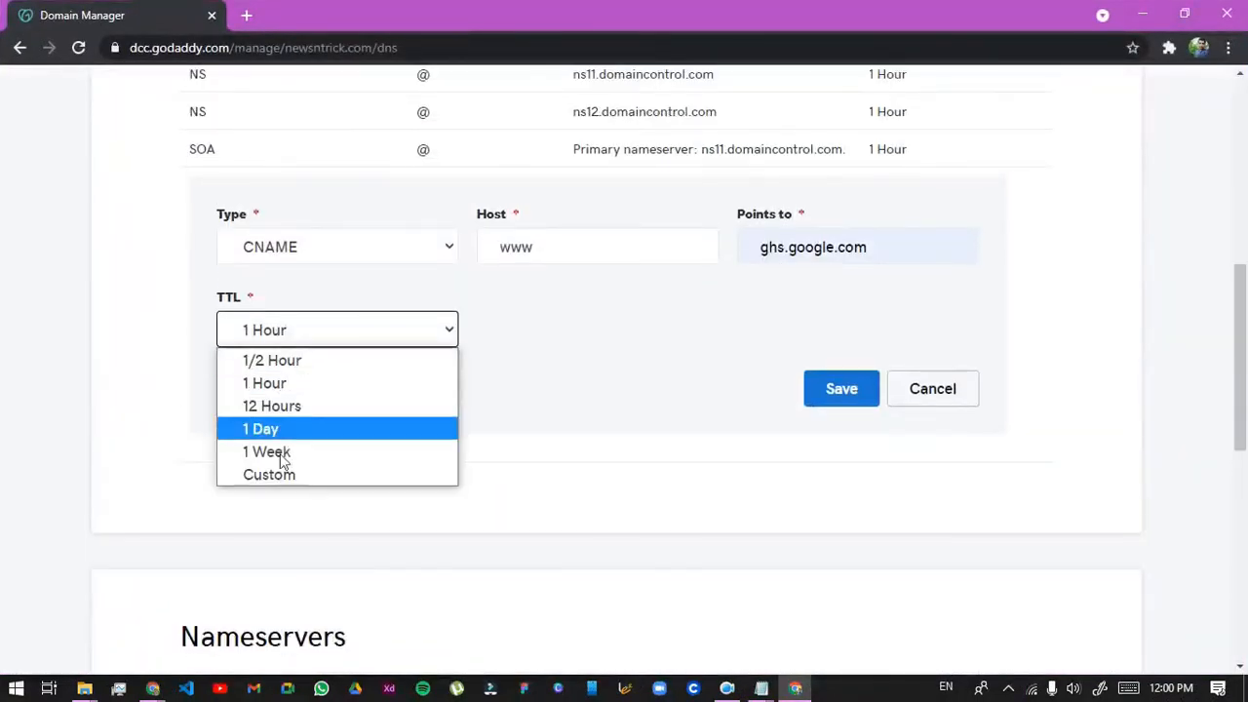
{"action": "left_click", "coordinate": [271, 473]}
{"action": "left_click", "coordinate": [513, 334]}
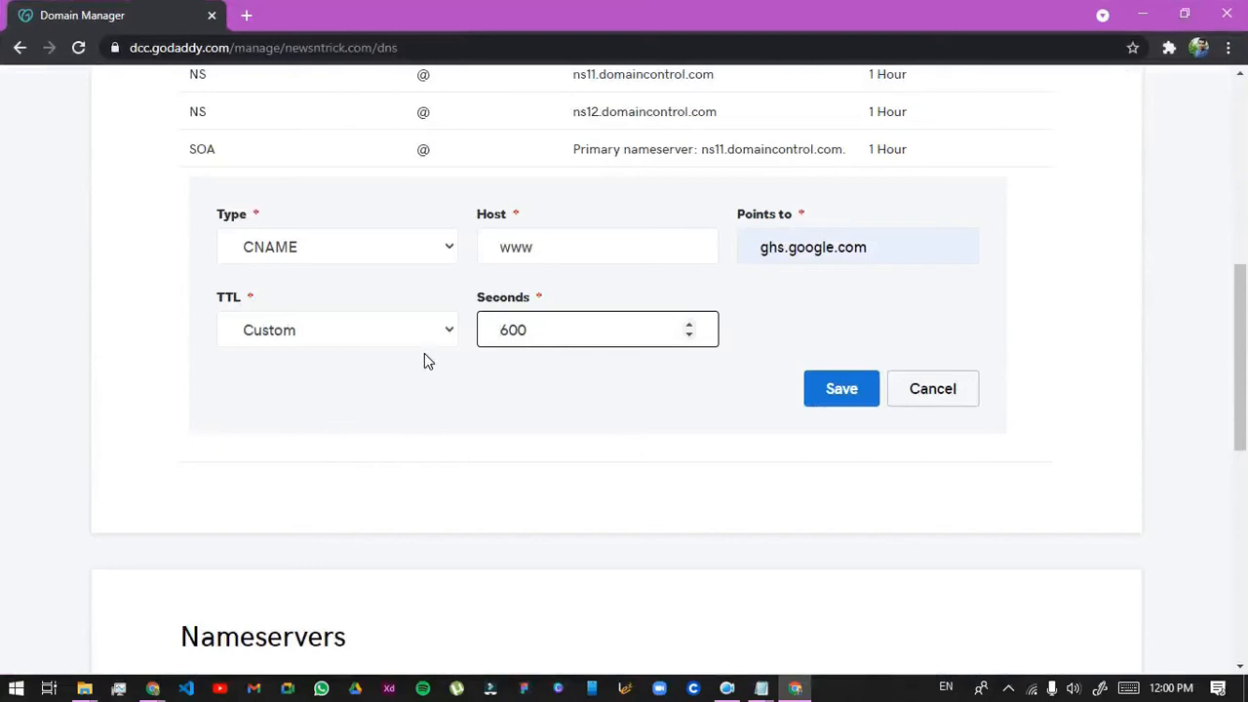
{"action": "left_click", "coordinate": [828, 400]}
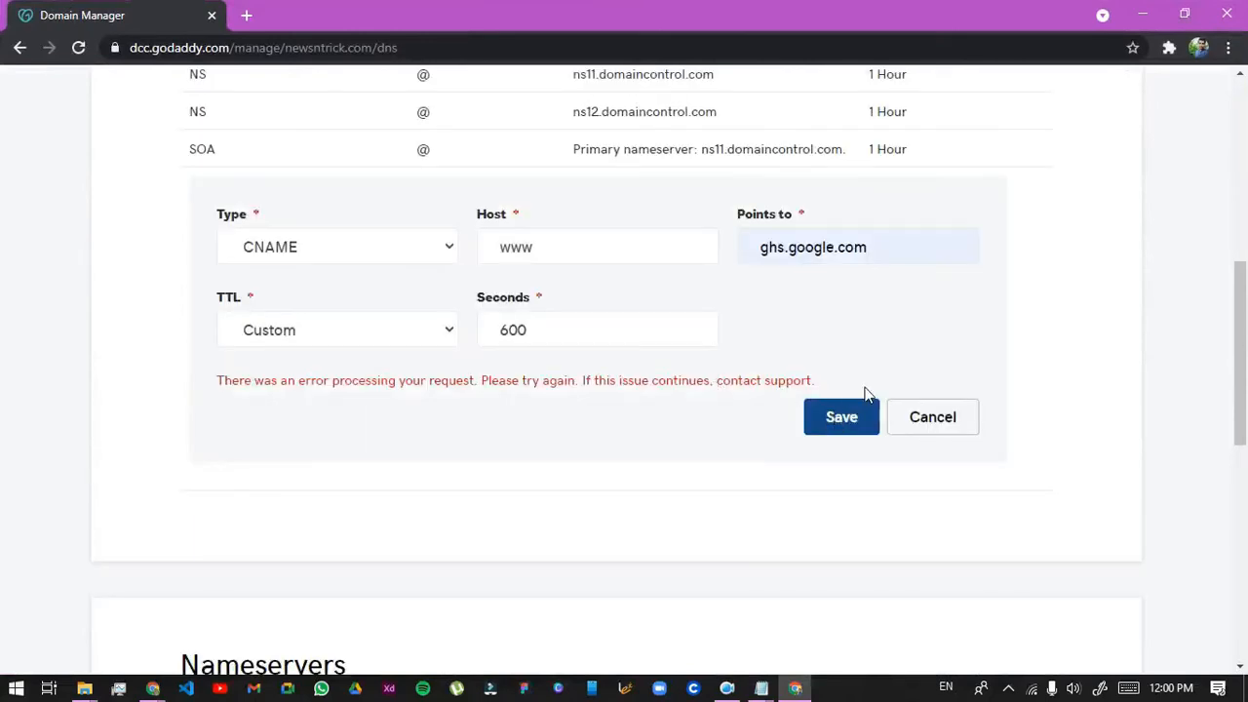
{"action": "left_click", "coordinate": [839, 416]}
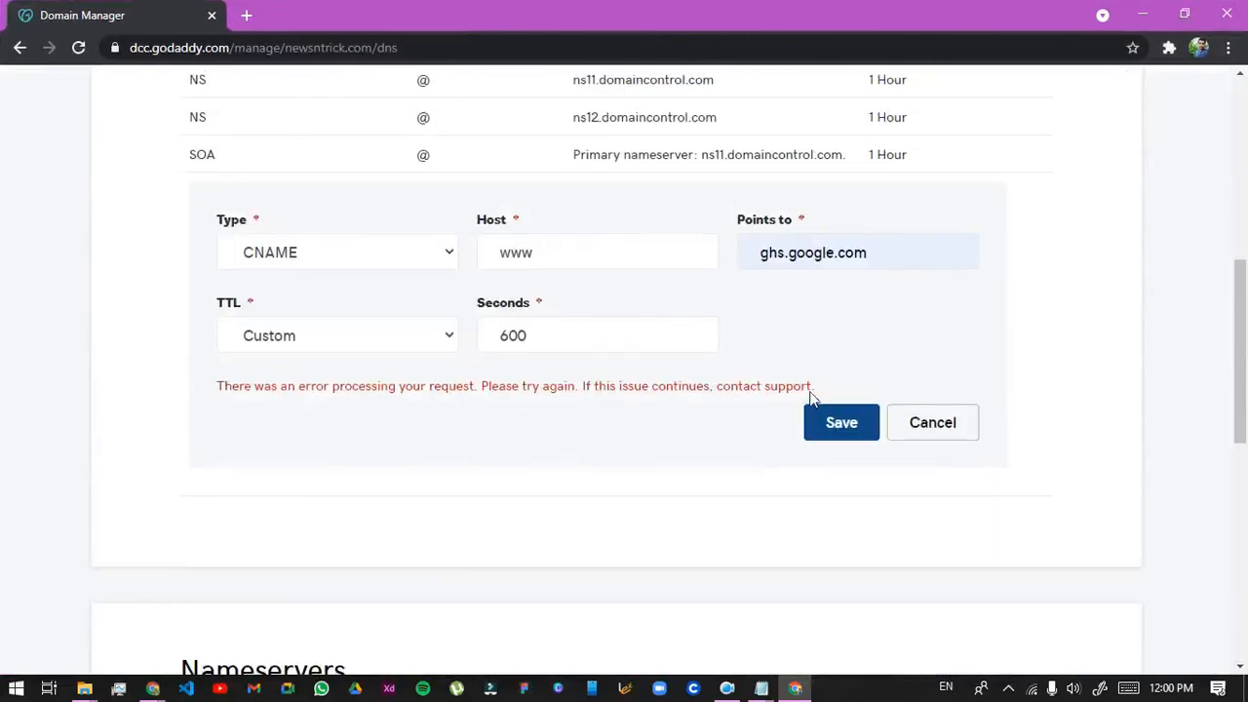
Set the record's TTL to 1 Hour, try to save it again and read the error message
{"action": "scroll", "coordinate": [808, 397], "scroll_direction": "up", "scroll_amount": 1}
{"action": "left_click", "coordinate": [458, 429]}
{"action": "left_click", "coordinate": [346, 475]}
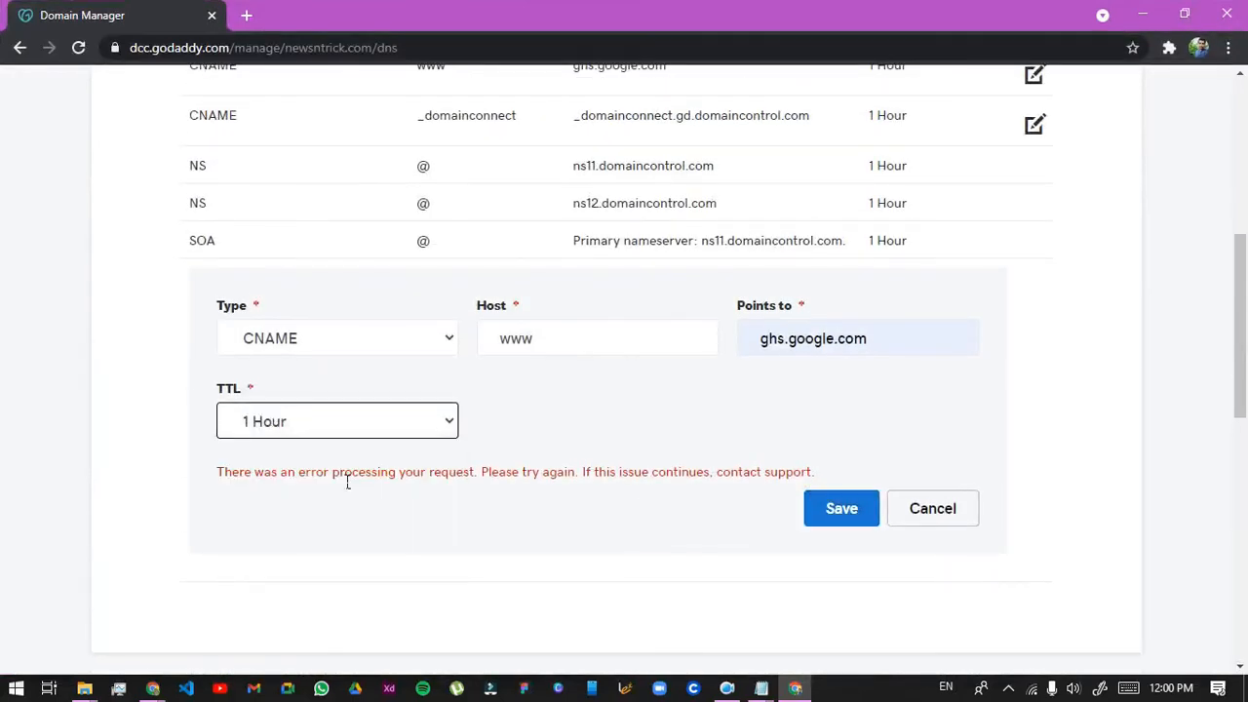
{"action": "left_click", "coordinate": [839, 509]}
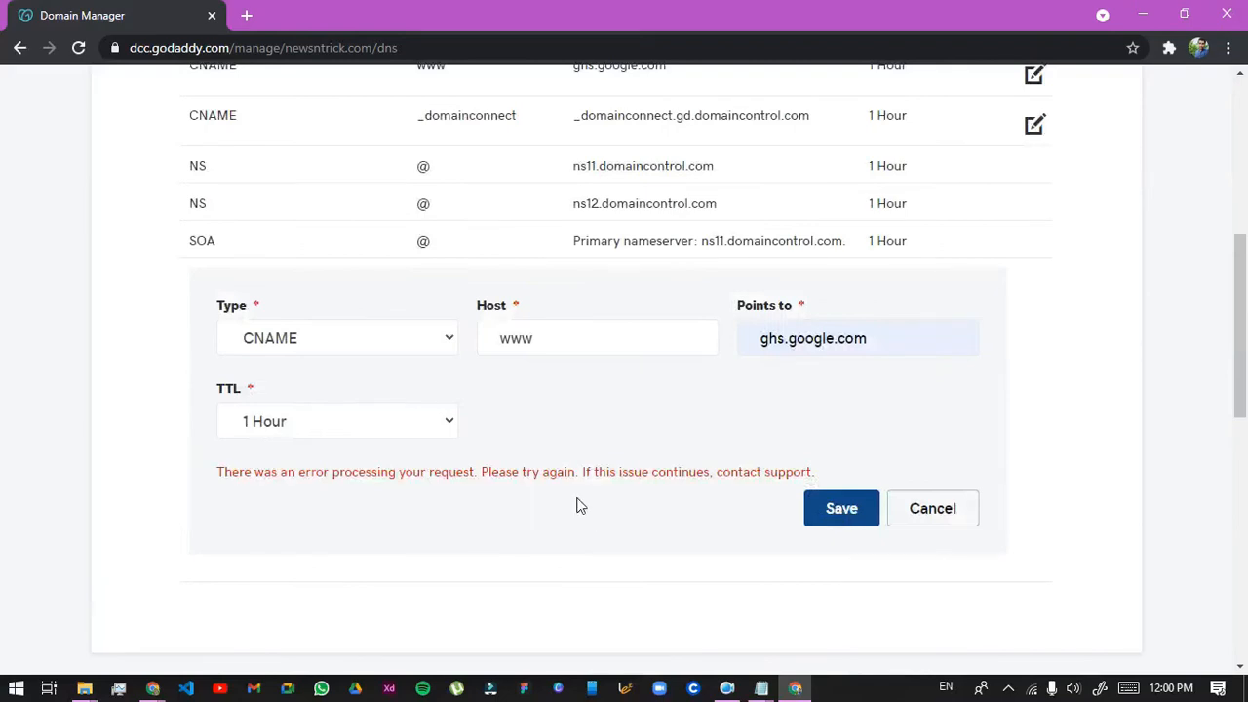
{"action": "left_click_drag", "start_coordinate": [224, 488], "coordinate": [786, 482]}
{"action": "left_click", "coordinate": [786, 482]}
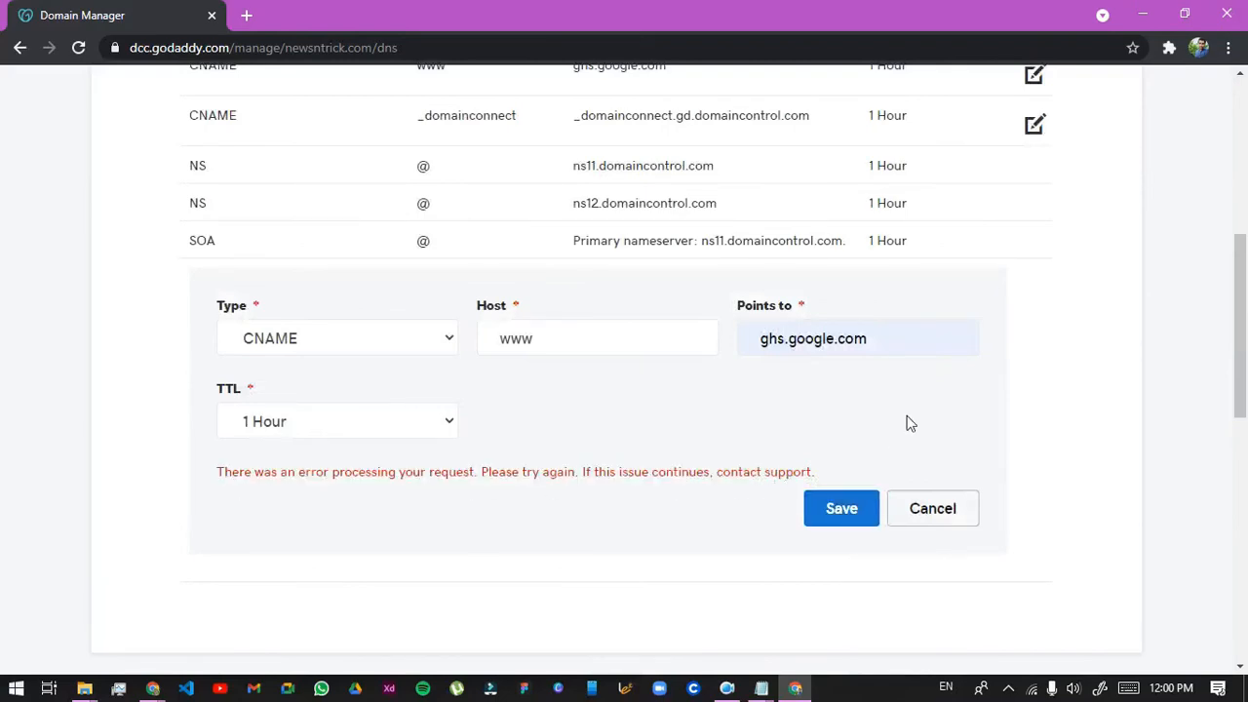
Retype the ending of the ghs.google.com destination and try once more to save the record
{"action": "left_click", "coordinate": [829, 341]}
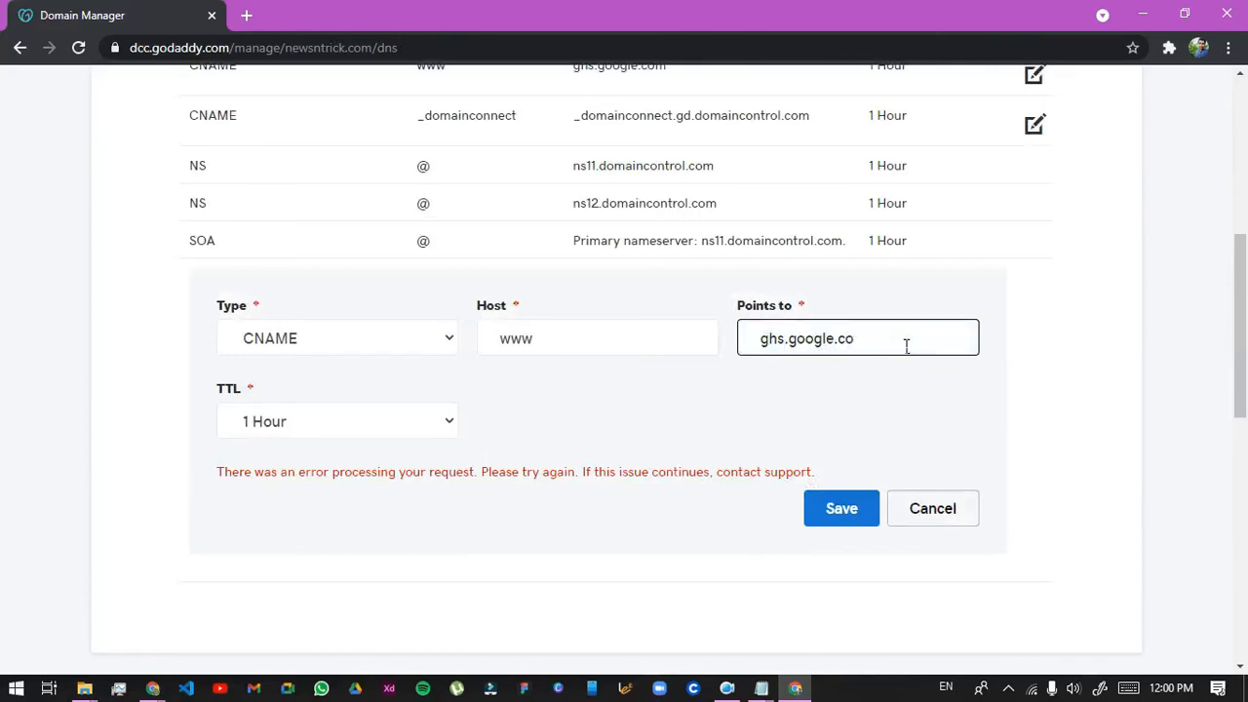
{"action": "key", "text": "BackSpace"}
{"action": "type", "text": "m"}
{"action": "left_click", "coordinate": [821, 517]}
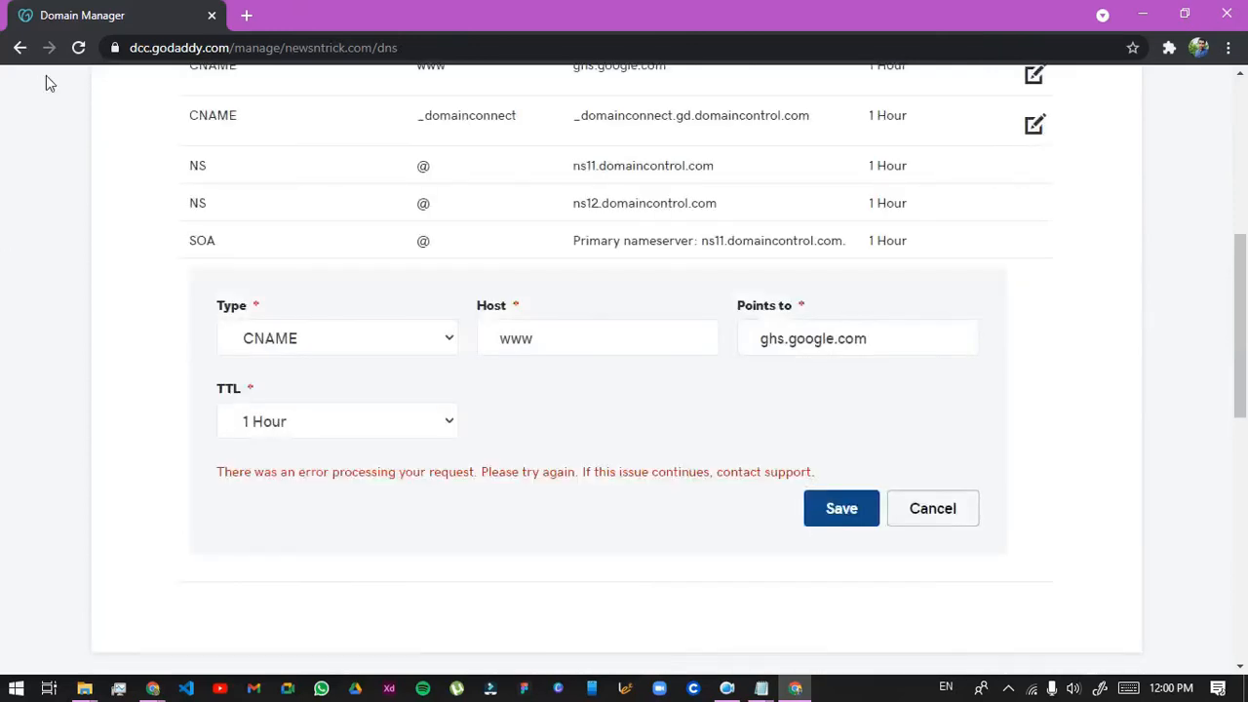
Reload the DNS management page and start a new record of type CNAME
{"action": "left_click", "coordinate": [78, 47]}
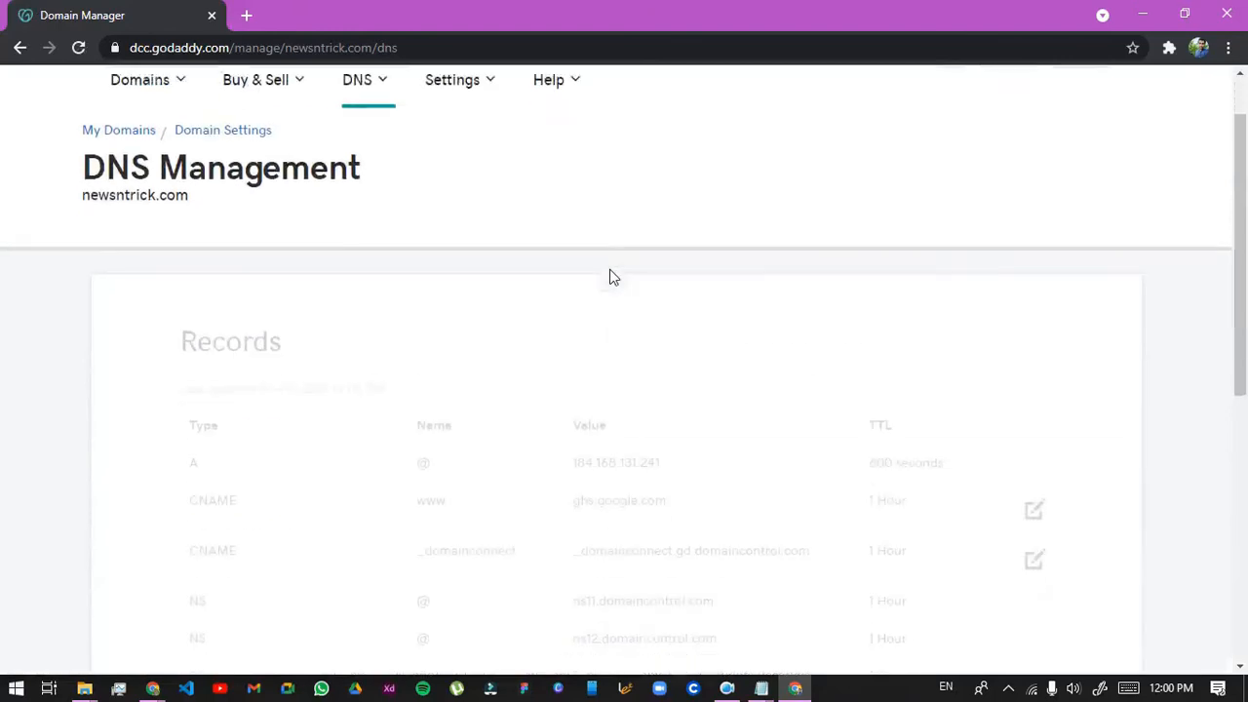
{"action": "scroll", "coordinate": [615, 293], "scroll_direction": "down", "scroll_amount": 5}
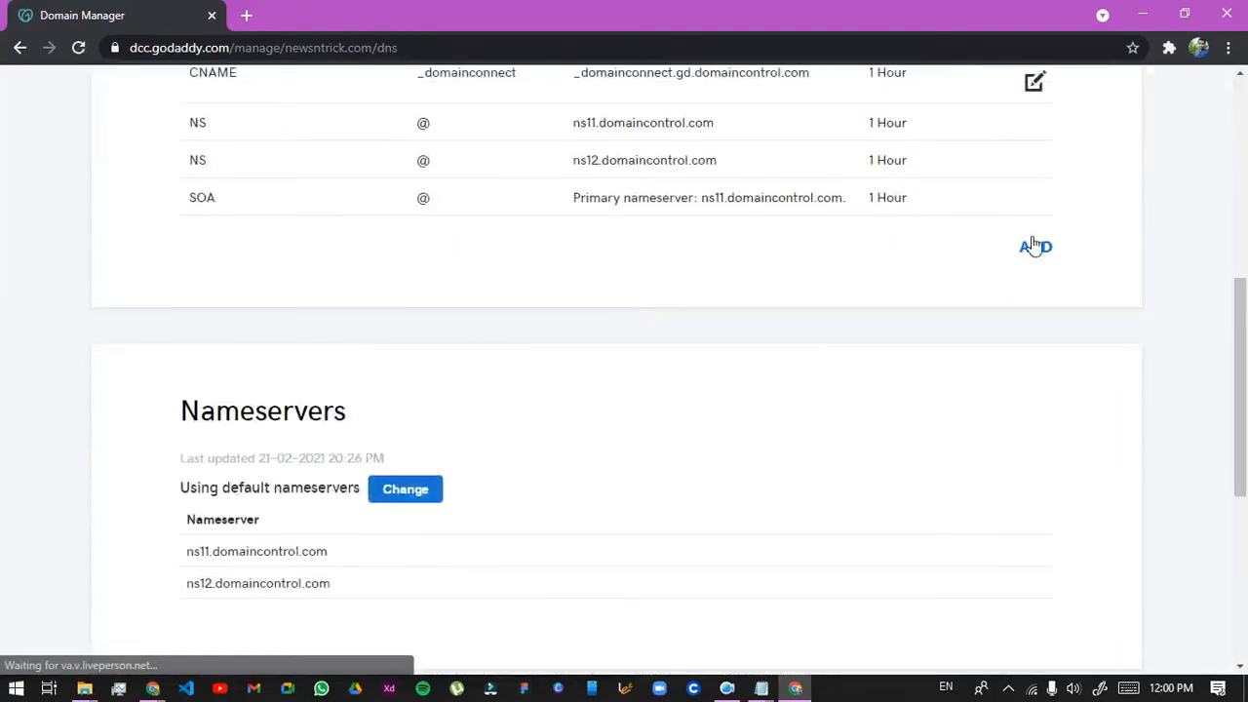
{"action": "left_click", "coordinate": [1036, 248]}
{"action": "left_click", "coordinate": [420, 298]}
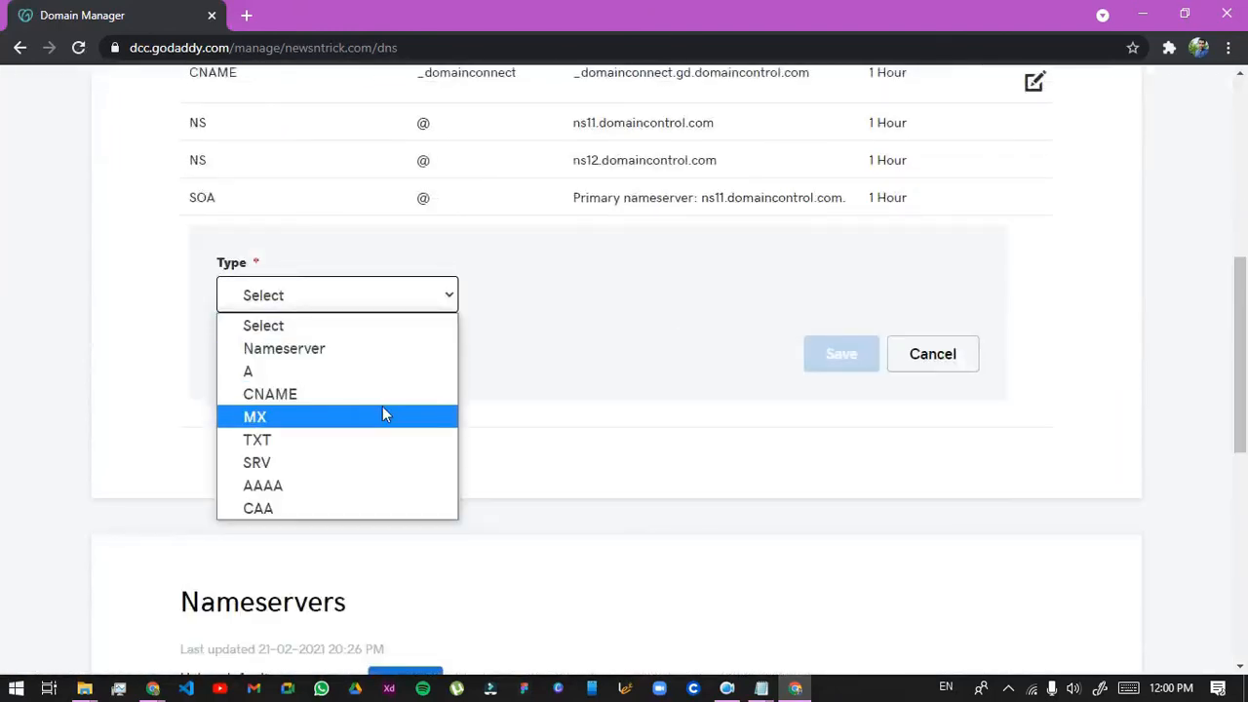
{"action": "left_click", "coordinate": [384, 416]}
{"action": "left_click", "coordinate": [404, 306]}
{"action": "left_click", "coordinate": [363, 393]}
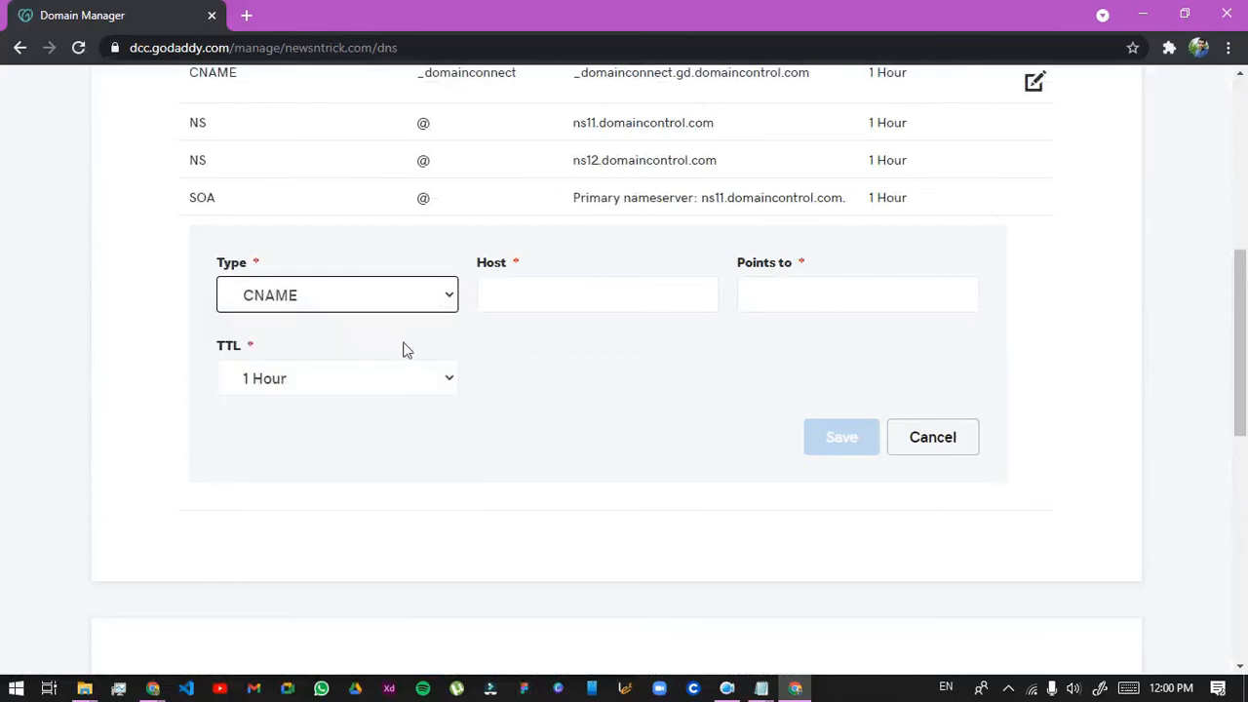
Enter www as host and ghs.google.com as destination, and try to save the CNAME record
{"action": "left_click", "coordinate": [538, 304]}
{"action": "left_click", "coordinate": [500, 436]}
{"action": "left_click", "coordinate": [858, 295]}
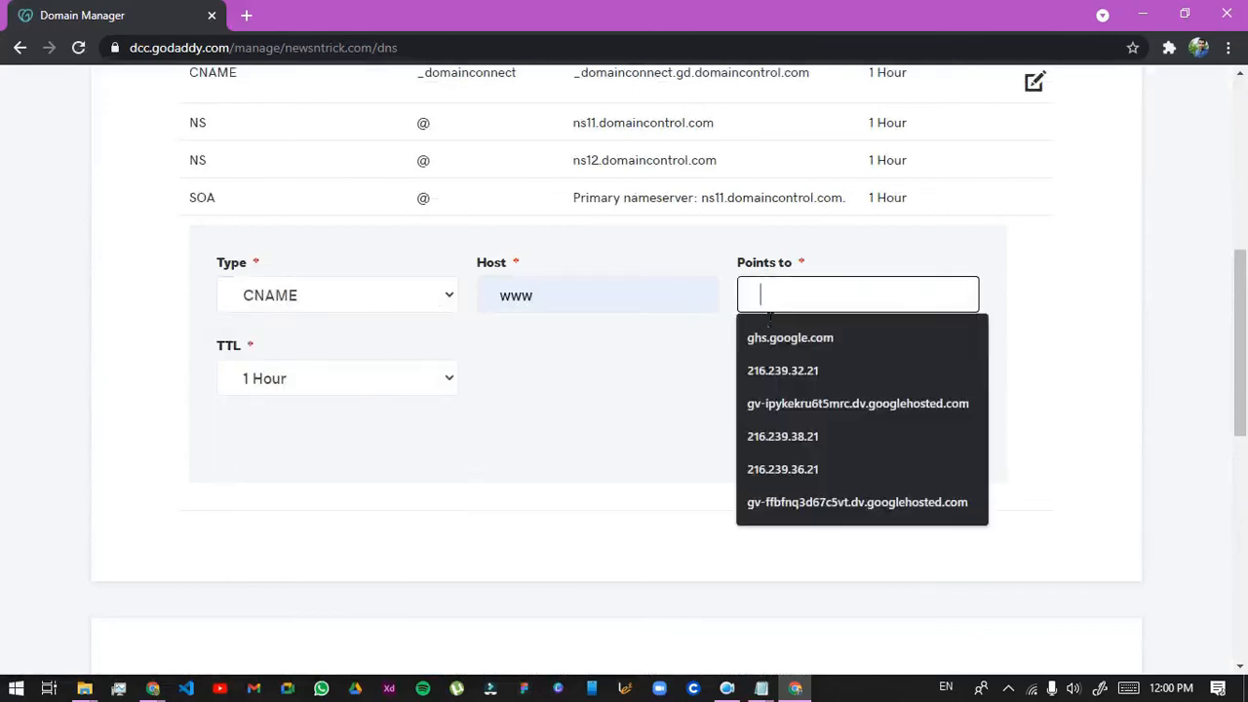
{"action": "left_click", "coordinate": [810, 412]}
{"action": "left_click", "coordinate": [842, 447]}
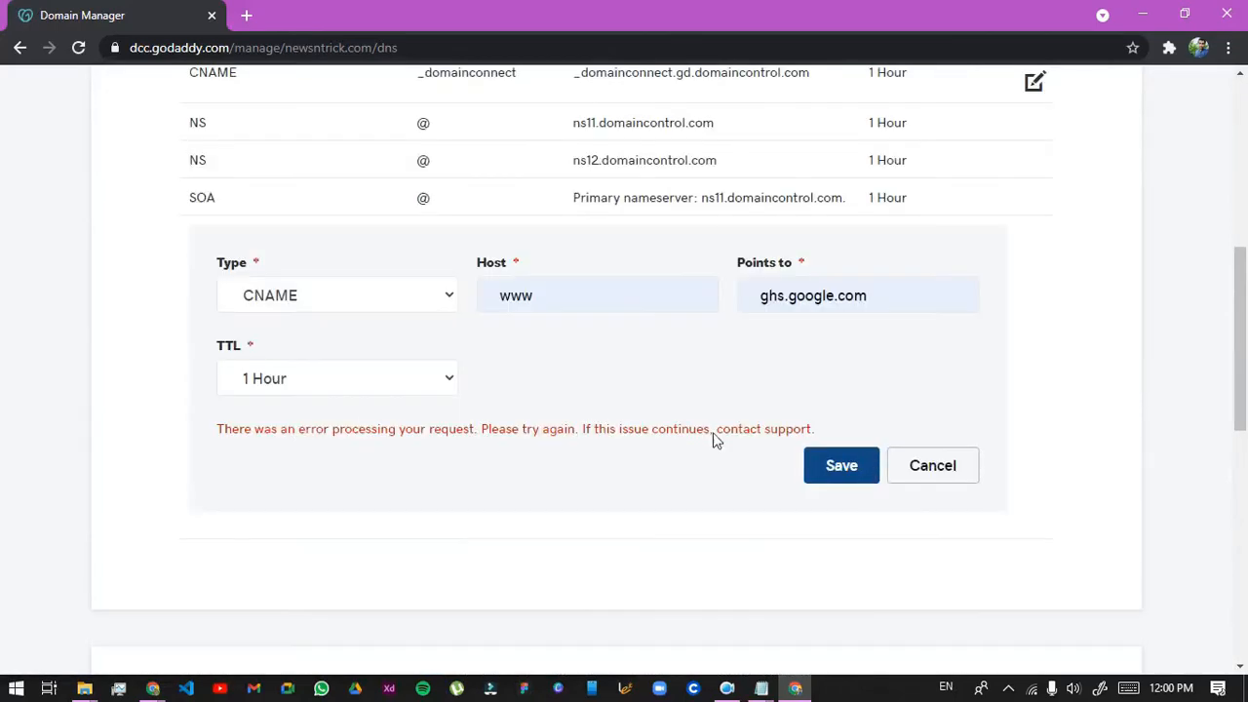
{"action": "left_click_drag", "start_coordinate": [225, 446], "coordinate": [785, 445]}
{"action": "left_click", "coordinate": [809, 465]}
{"action": "left_click", "coordinate": [837, 465]}
Check the records list for an existing www CNAME record and its destination
{"action": "scroll", "coordinate": [870, 421], "scroll_direction": "up", "scroll_amount": 3}
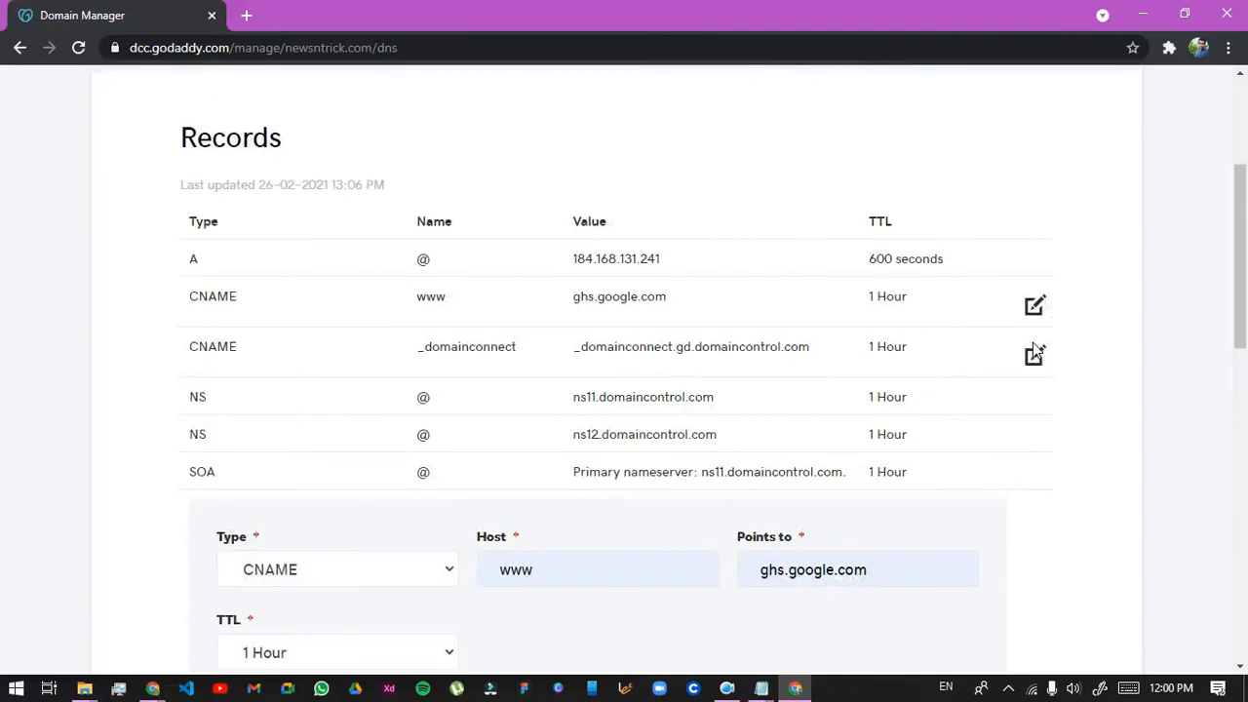
{"action": "scroll", "coordinate": [357, 305], "scroll_direction": "down", "scroll_amount": 2}
{"action": "scroll", "coordinate": [380, 287], "scroll_direction": "up", "scroll_amount": 2}
{"action": "left_click_drag", "start_coordinate": [436, 300], "coordinate": [605, 300]}
{"action": "left_click", "coordinate": [702, 310]}
{"action": "scroll", "coordinate": [733, 390], "scroll_direction": "down", "scroll_amount": 2}
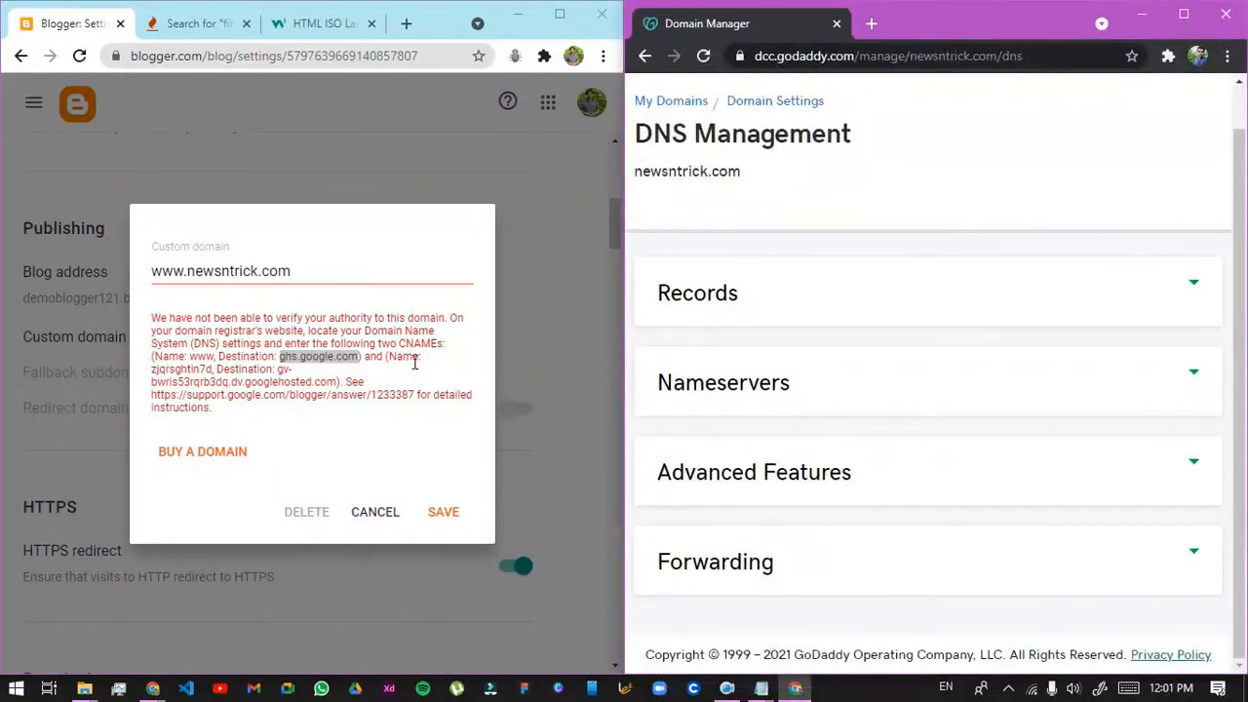
Copy the name of the second required CNAME from the Blogger custom domain dialog
{"action": "left_click_drag", "start_coordinate": [154, 371], "coordinate": [217, 374]}
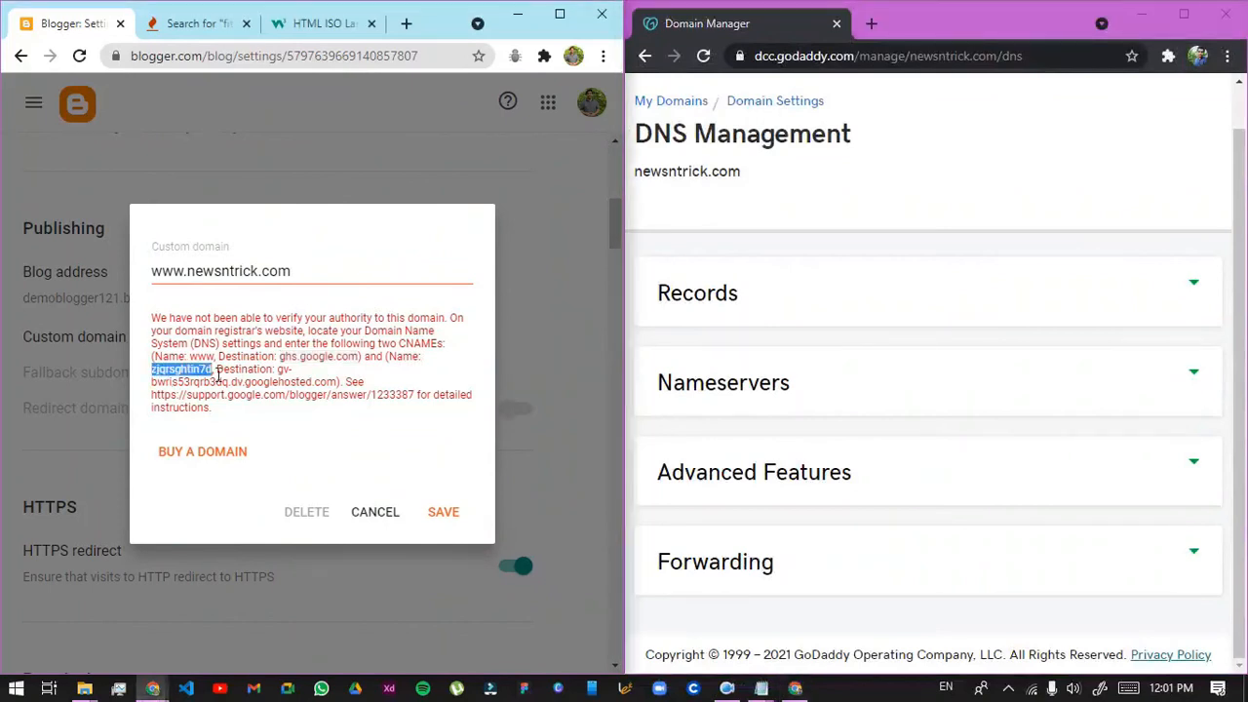
{"action": "right_click", "coordinate": [193, 369]}
{"action": "left_click", "coordinate": [234, 383]}
Enlarge the GoDaddy window and replace the new CNAME record's host with the copied verification name
{"action": "left_click", "coordinate": [1160, 31]}
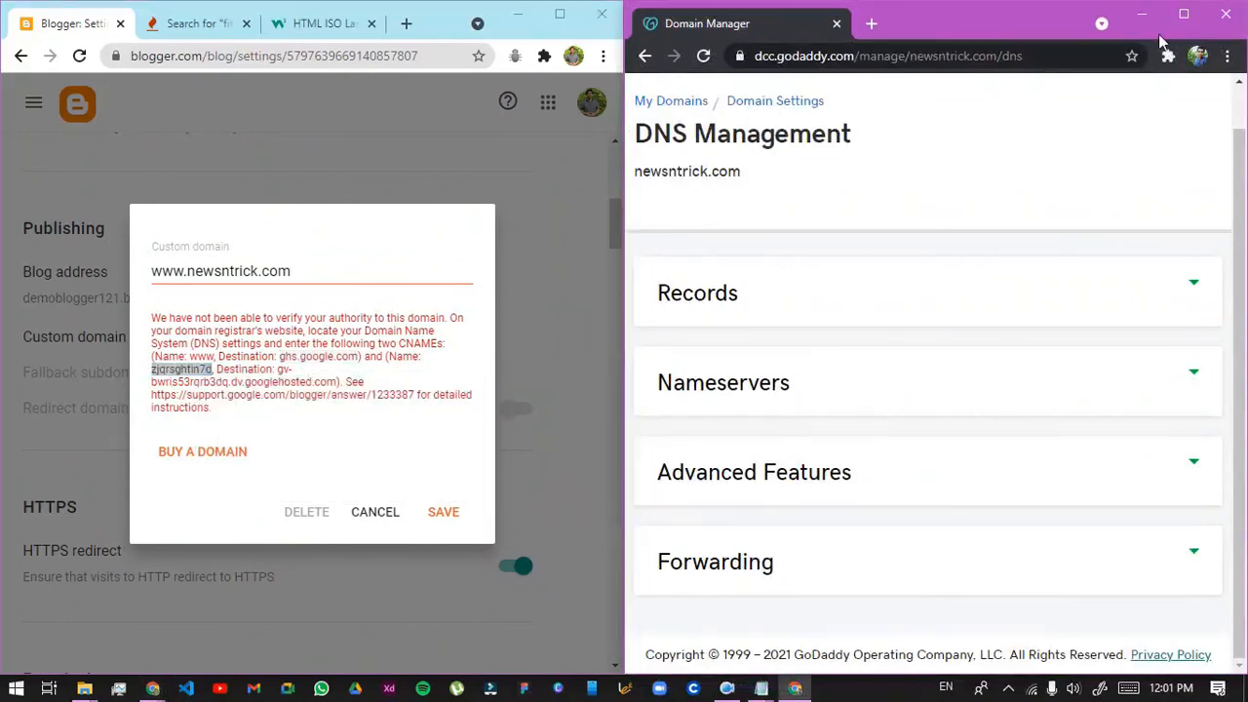
{"action": "left_click", "coordinate": [1182, 14]}
{"action": "left_click", "coordinate": [552, 281]}
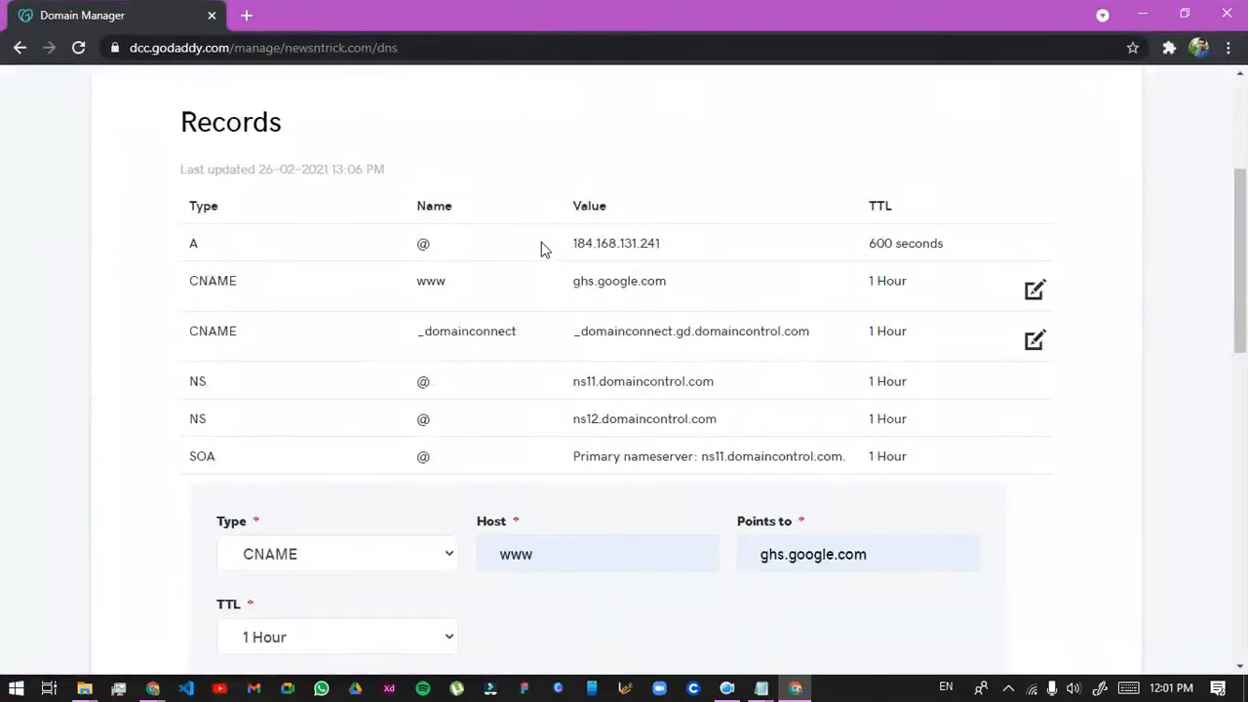
{"action": "scroll", "coordinate": [800, 457], "scroll_direction": "down", "scroll_amount": 4}
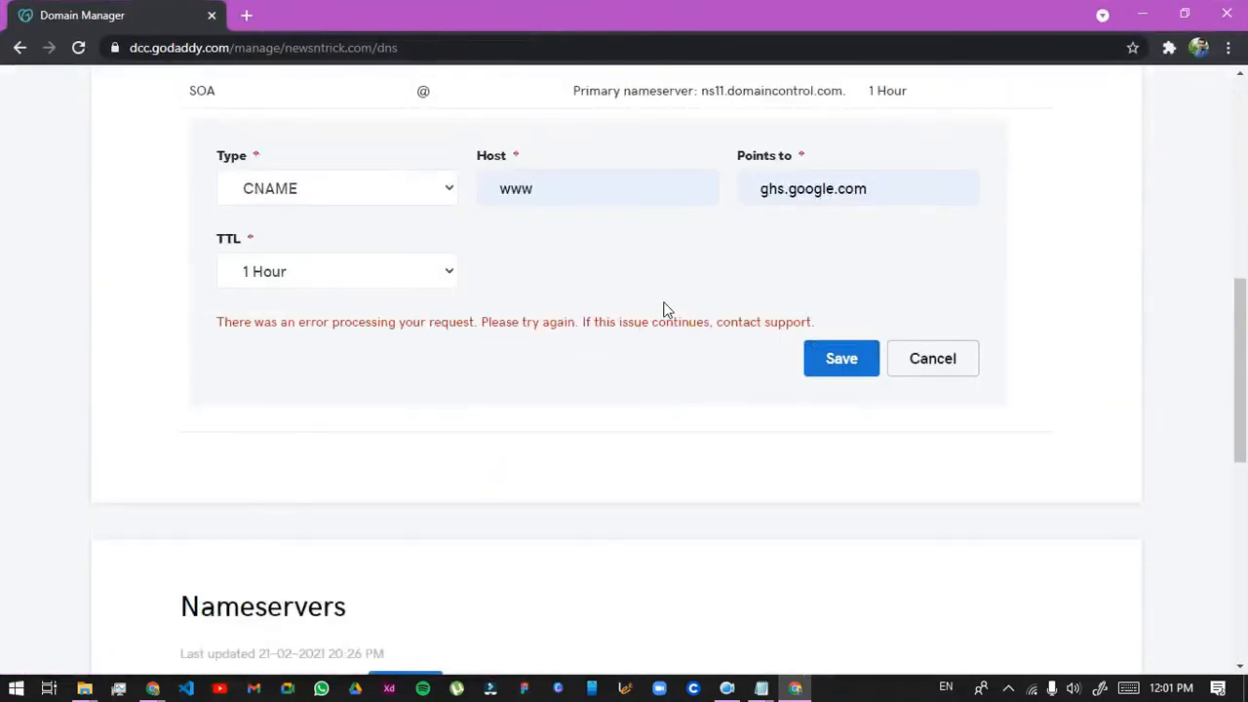
{"action": "scroll", "coordinate": [603, 349], "scroll_direction": "up", "scroll_amount": 1}
{"action": "scroll", "coordinate": [513, 234], "scroll_direction": "up", "scroll_amount": 1}
{"action": "left_click_drag", "start_coordinate": [568, 373], "coordinate": [499, 375]}
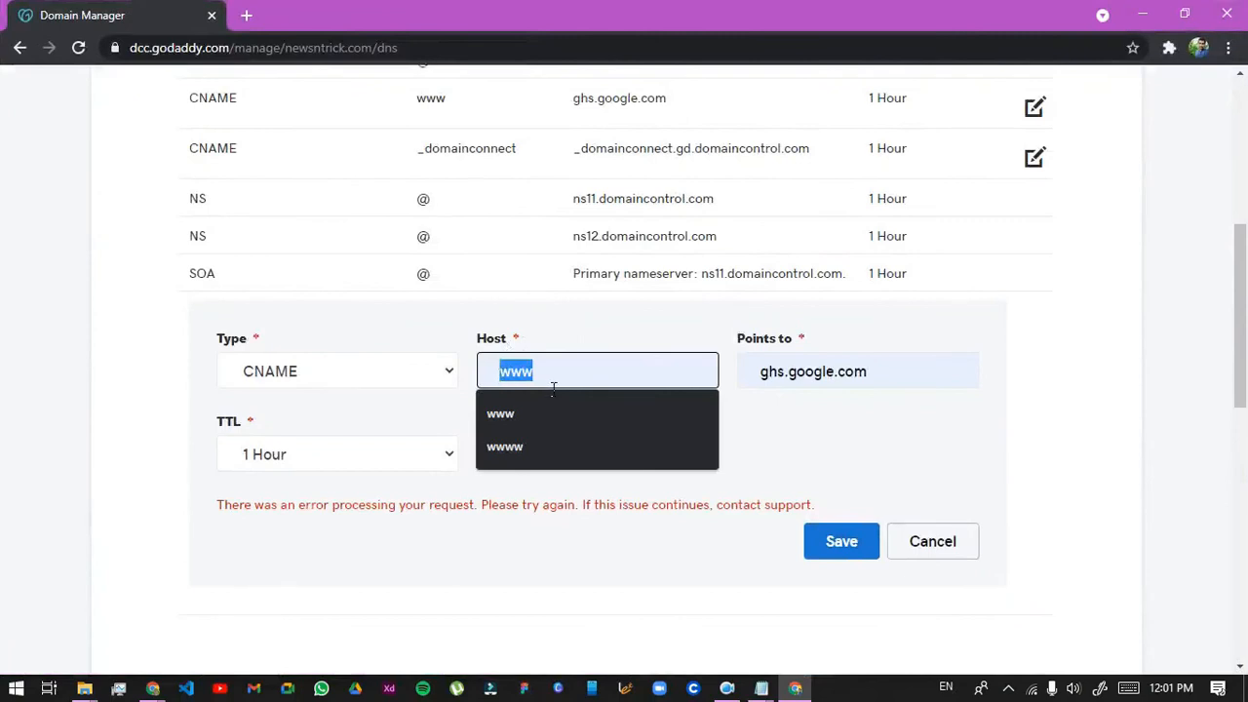
{"action": "key", "text": "ctrl+v"}
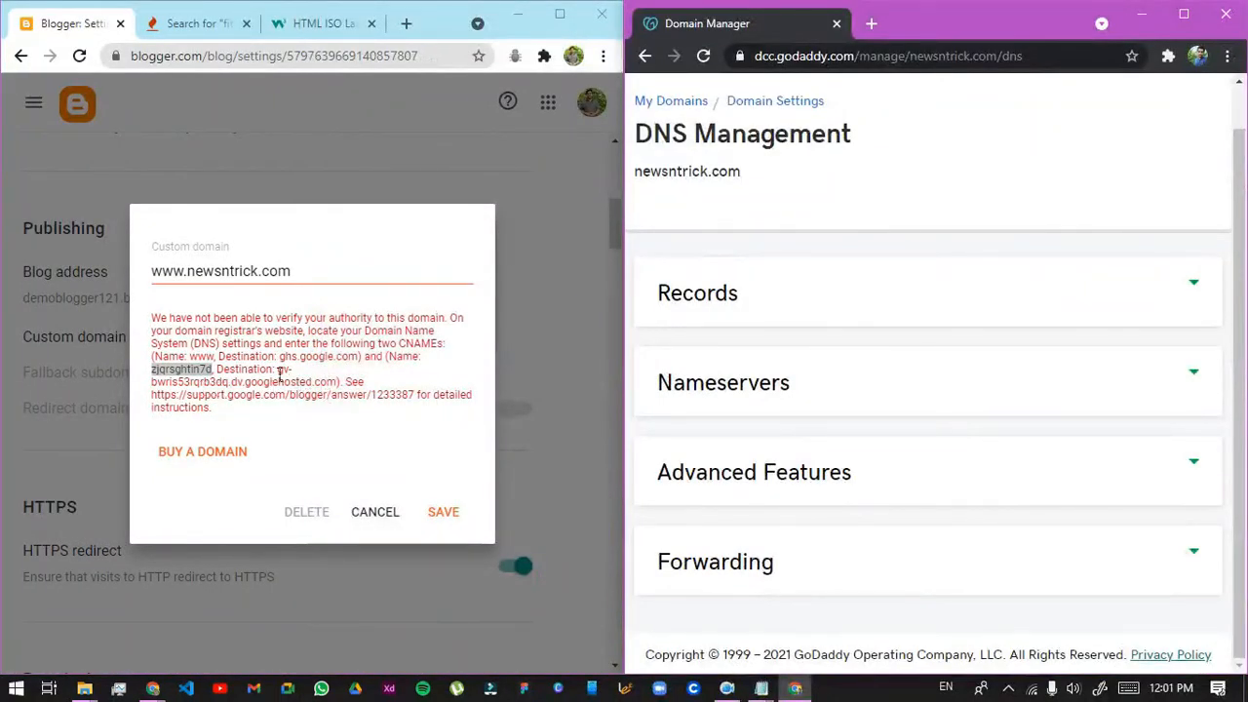
Copy the destination of the second required CNAME from the Blogger custom domain dialog
{"action": "left_click_drag", "start_coordinate": [278, 371], "coordinate": [332, 389]}
{"action": "right_click", "coordinate": [332, 390]}
{"action": "left_click", "coordinate": [363, 394]}
Enlarge the GoDaddy window, replace the new CNAME record's Points to value with the copied verification destination, and save the record
{"action": "left_click", "coordinate": [1184, 23]}
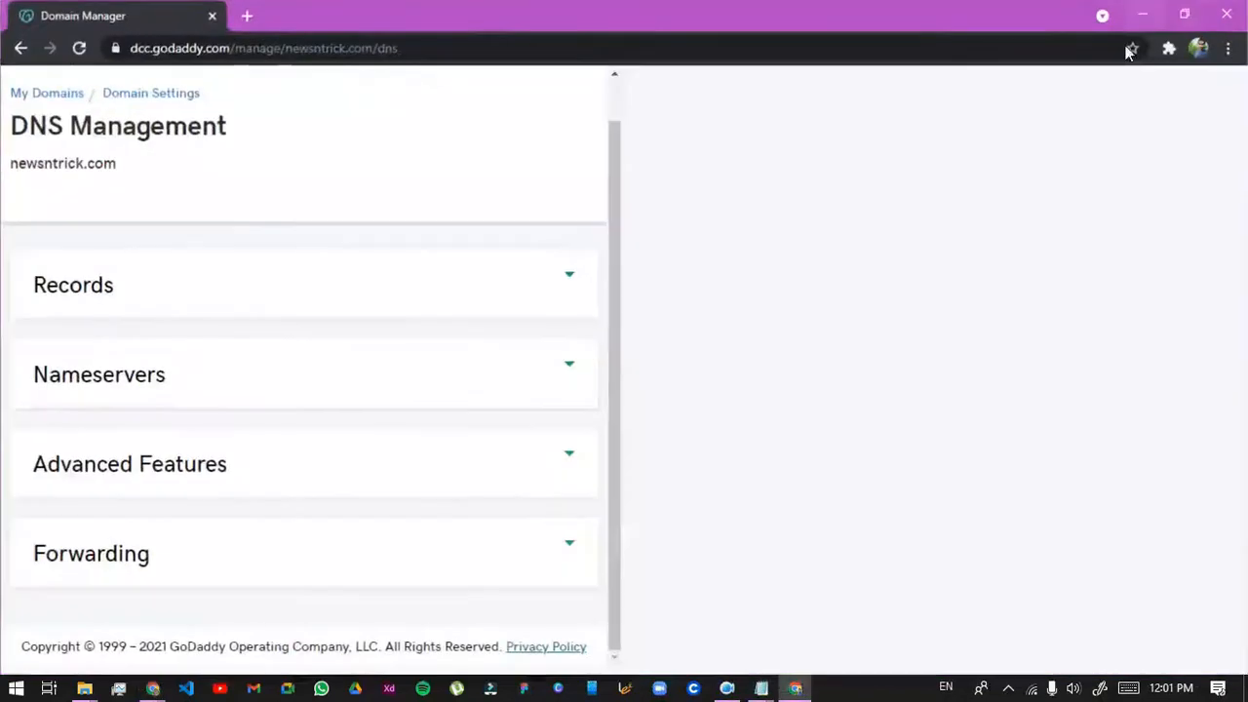
{"action": "scroll", "coordinate": [741, 390], "scroll_direction": "down", "scroll_amount": 3}
{"action": "triple_click", "coordinate": [812, 437]}
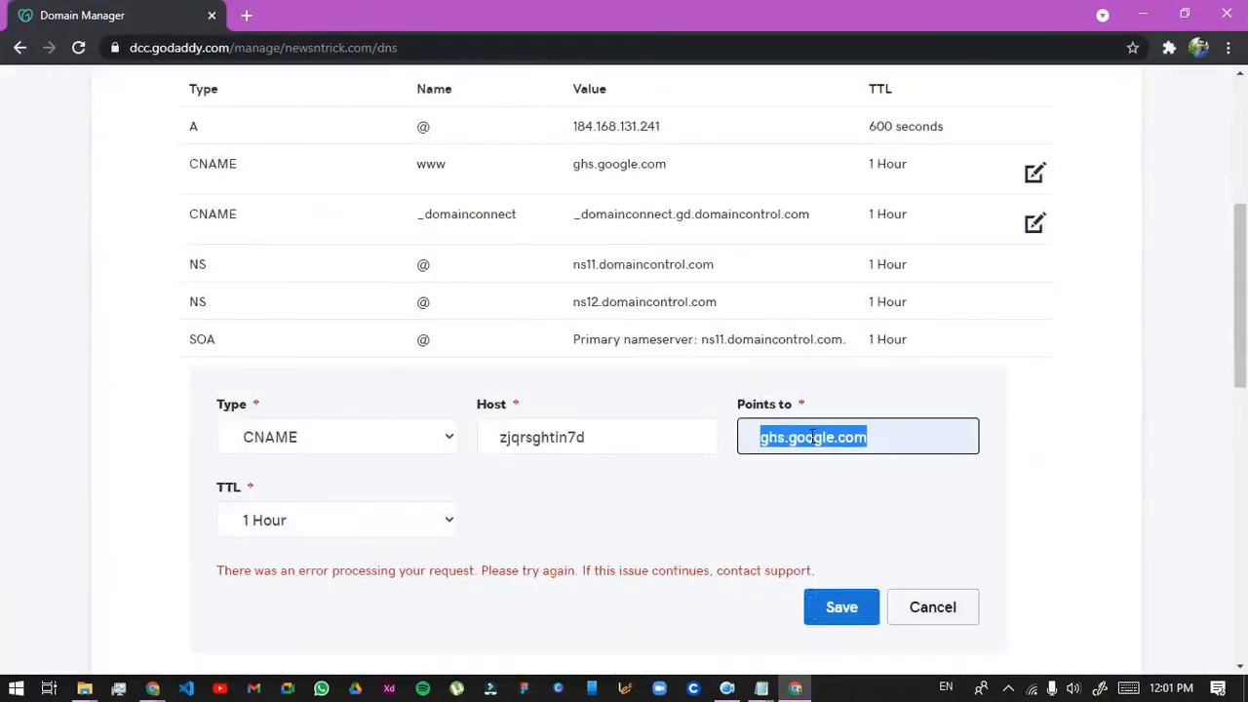
{"action": "key", "text": "ctrl+v"}
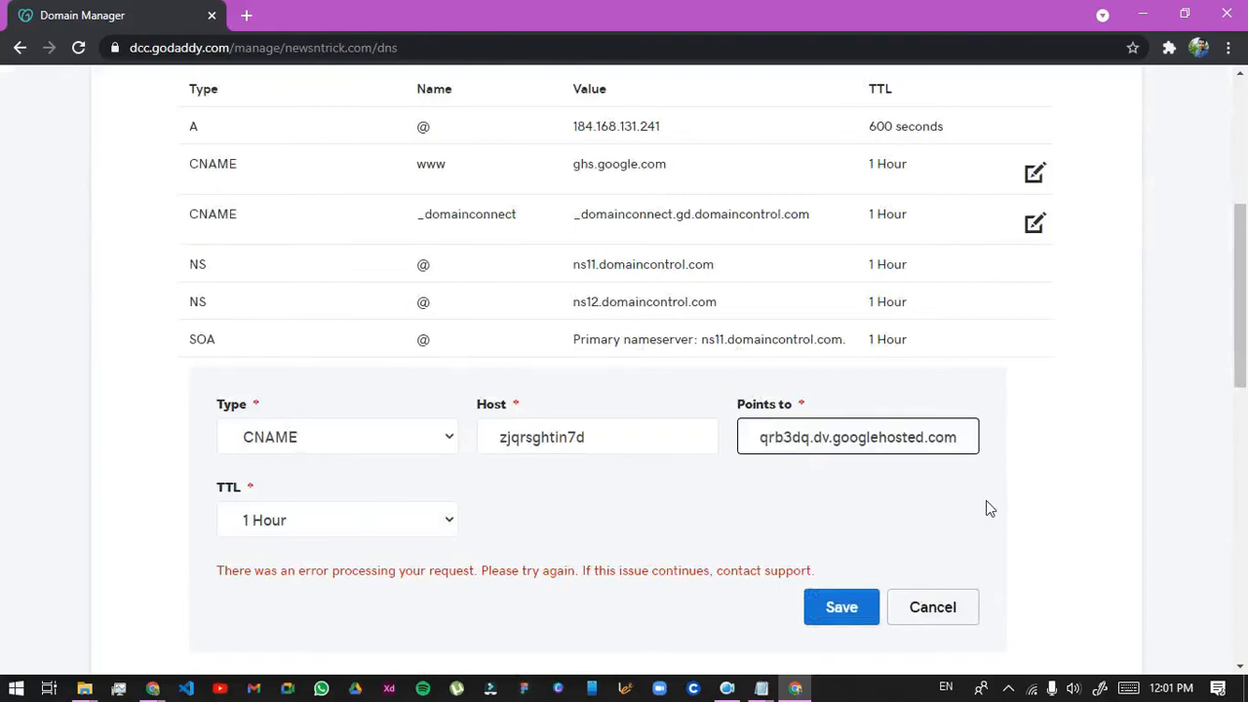
{"action": "left_click", "coordinate": [846, 606]}
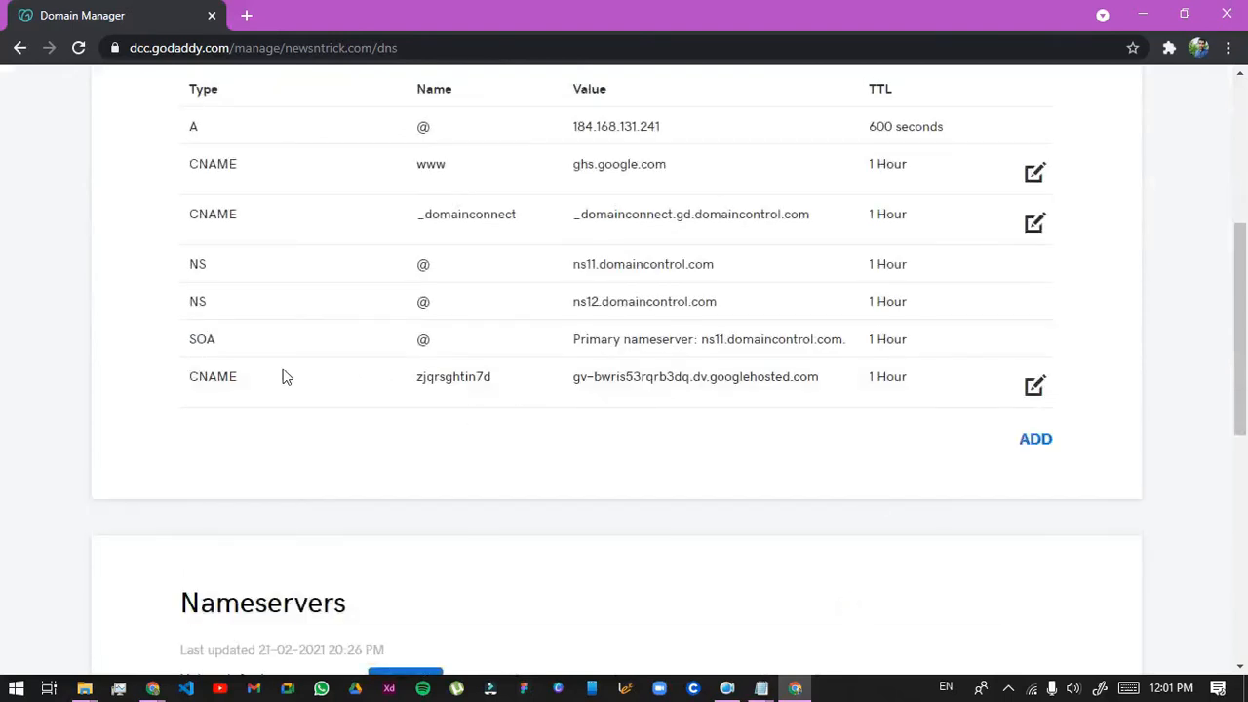
{"action": "left_click_drag", "start_coordinate": [181, 86], "coordinate": [917, 224]}
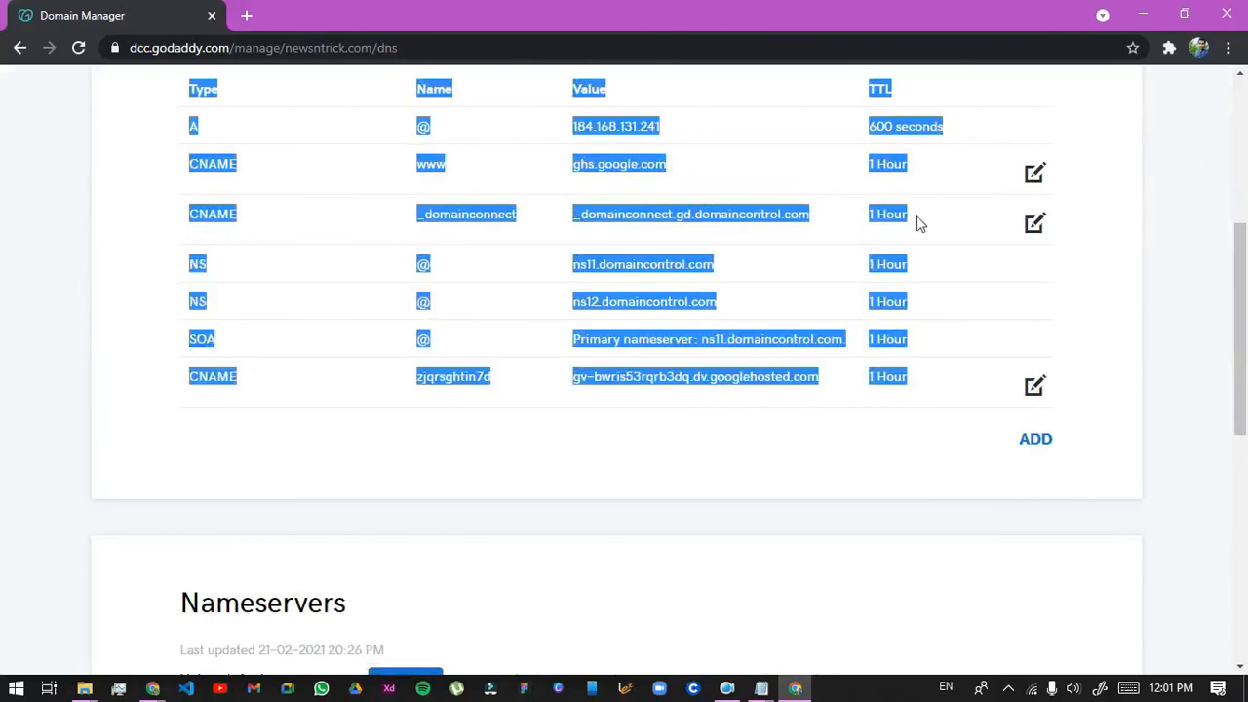
{"action": "left_click", "coordinate": [207, 390]}
{"action": "left_click_drag", "start_coordinate": [187, 376], "coordinate": [917, 381]}
{"action": "left_click", "coordinate": [919, 380]}
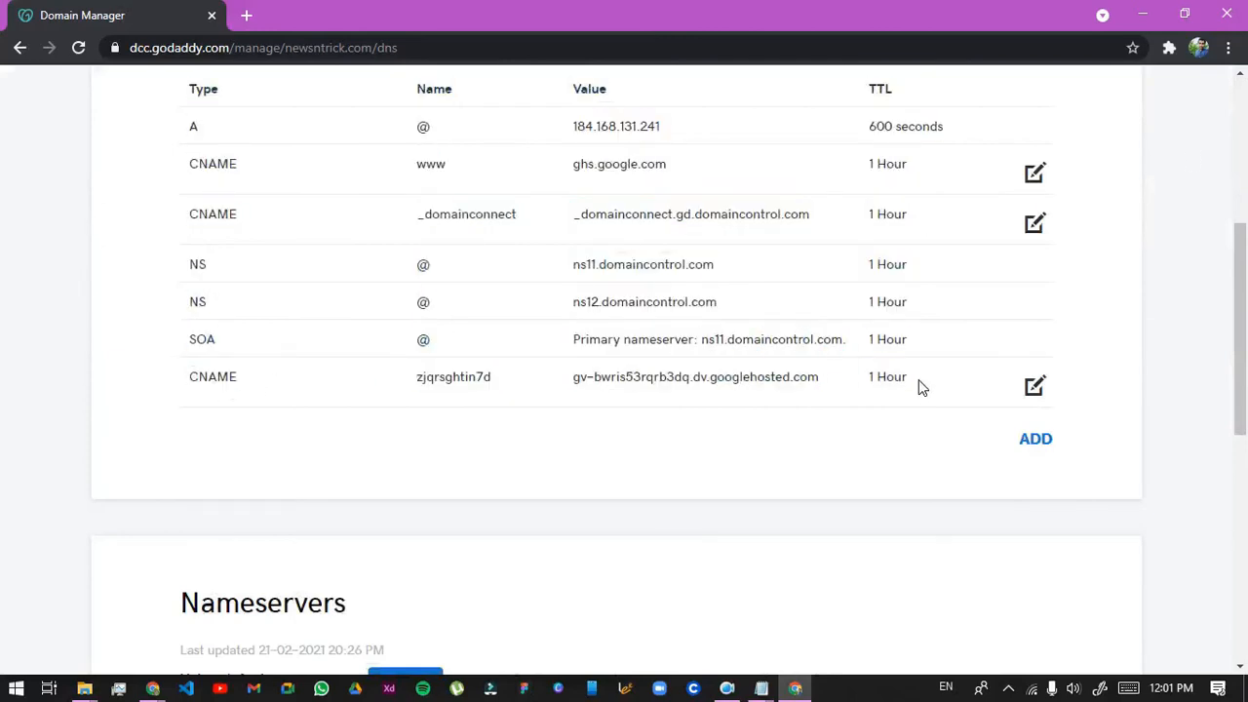
{"action": "left_click_drag", "start_coordinate": [690, 10], "coordinate": [693, 138]}
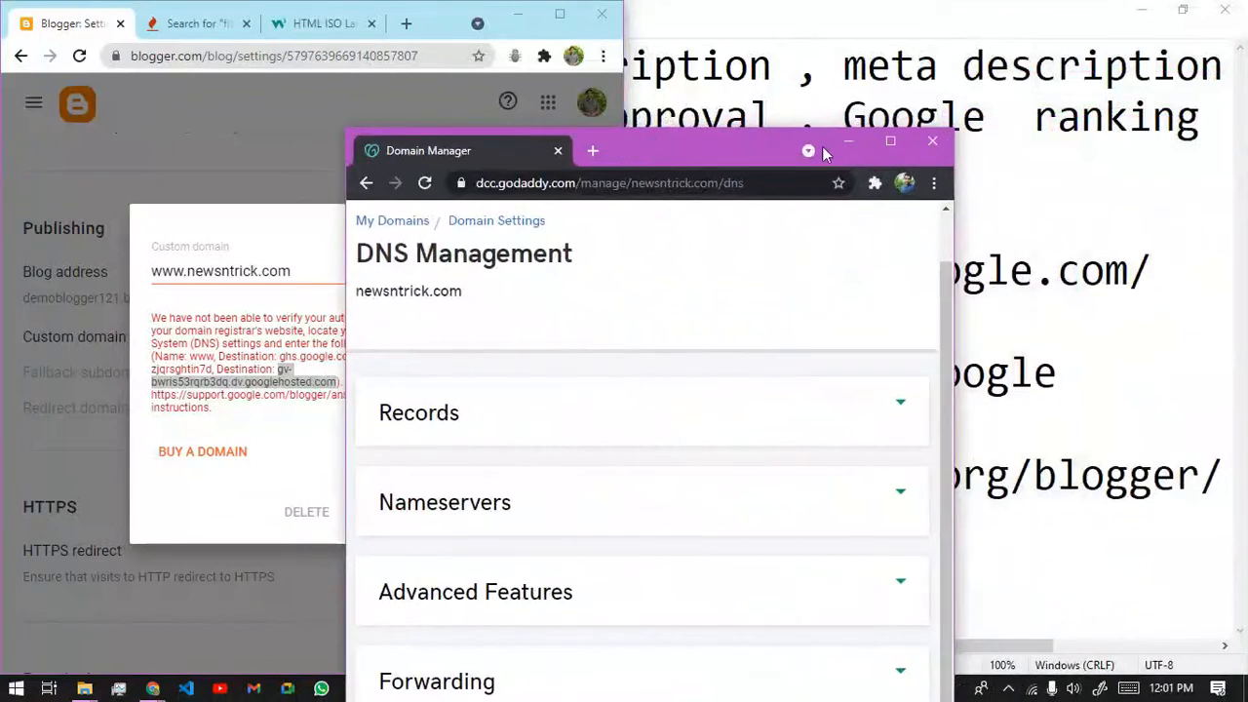
{"action": "left_click", "coordinate": [855, 141]}
{"action": "left_click", "coordinate": [560, 14]}
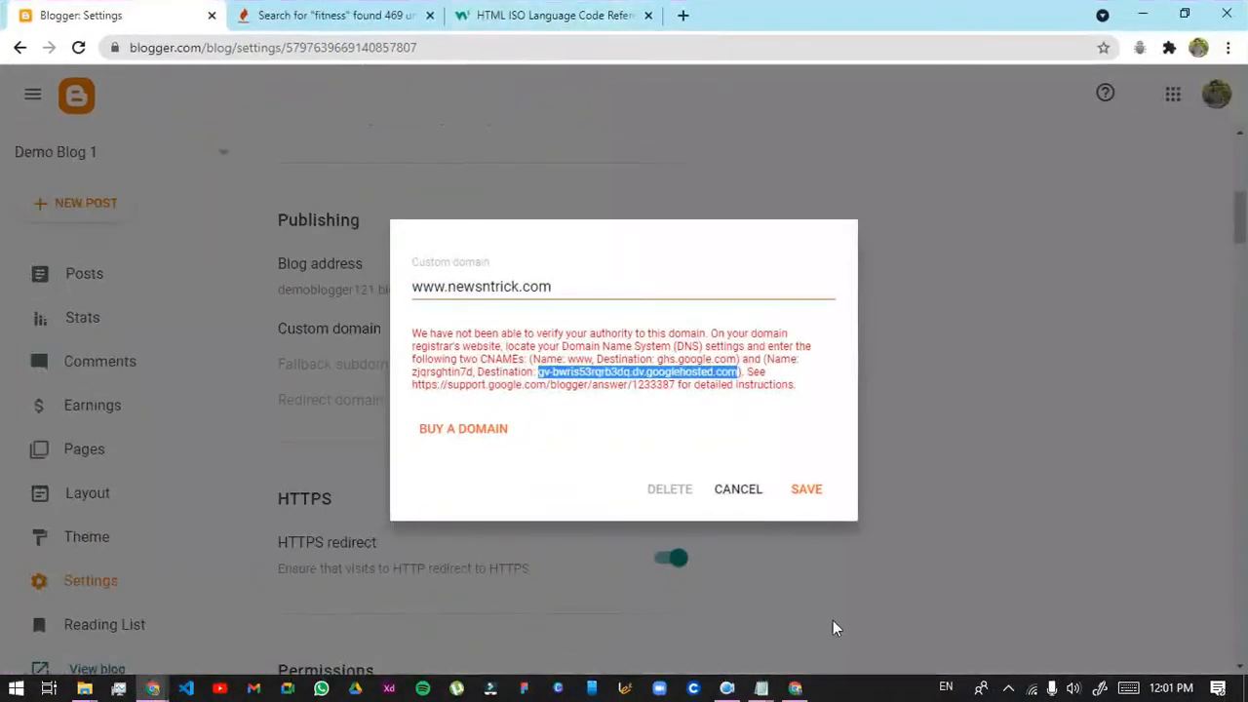
{"action": "left_click", "coordinate": [808, 490]}
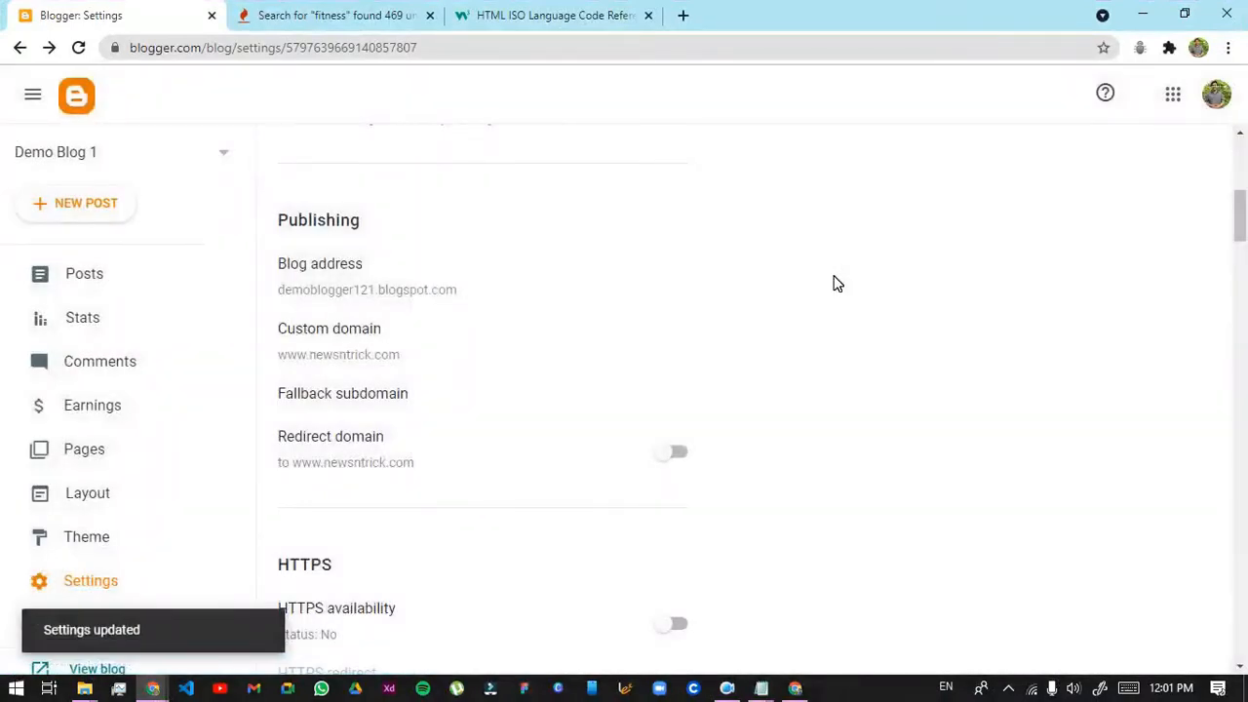
{"action": "left_click_drag", "start_coordinate": [306, 443], "coordinate": [413, 464]}
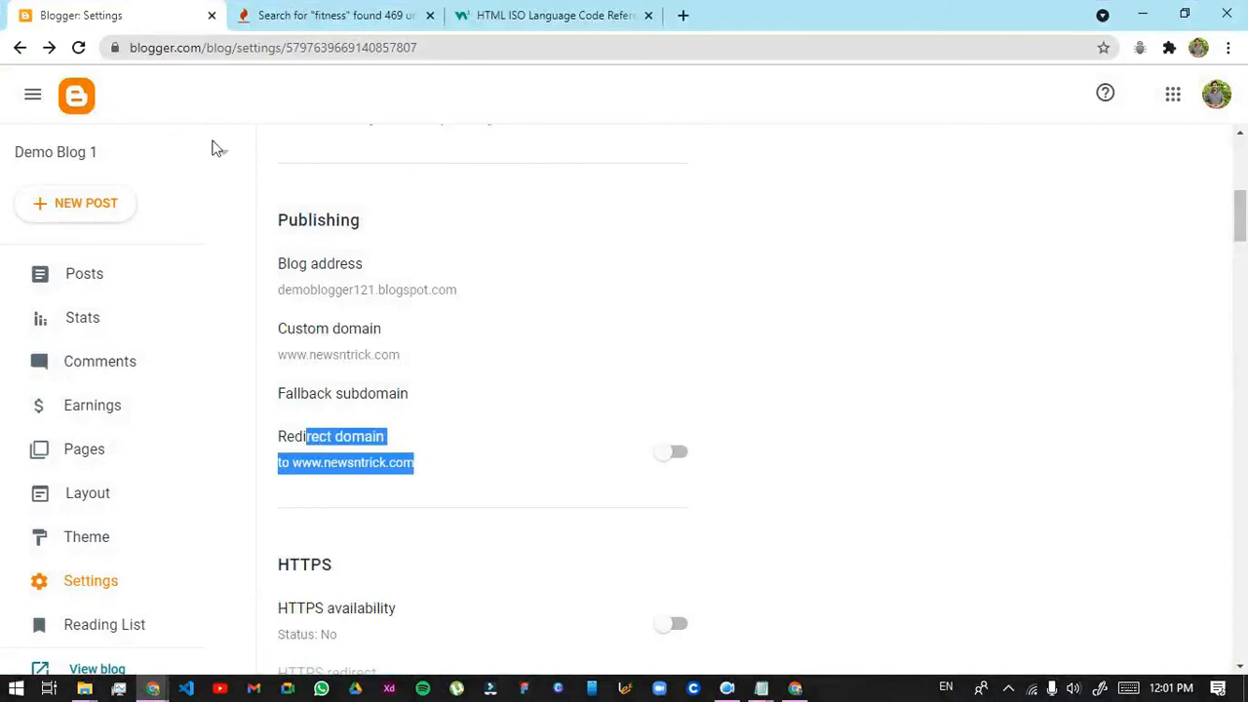
{"action": "left_click", "coordinate": [77, 48]}
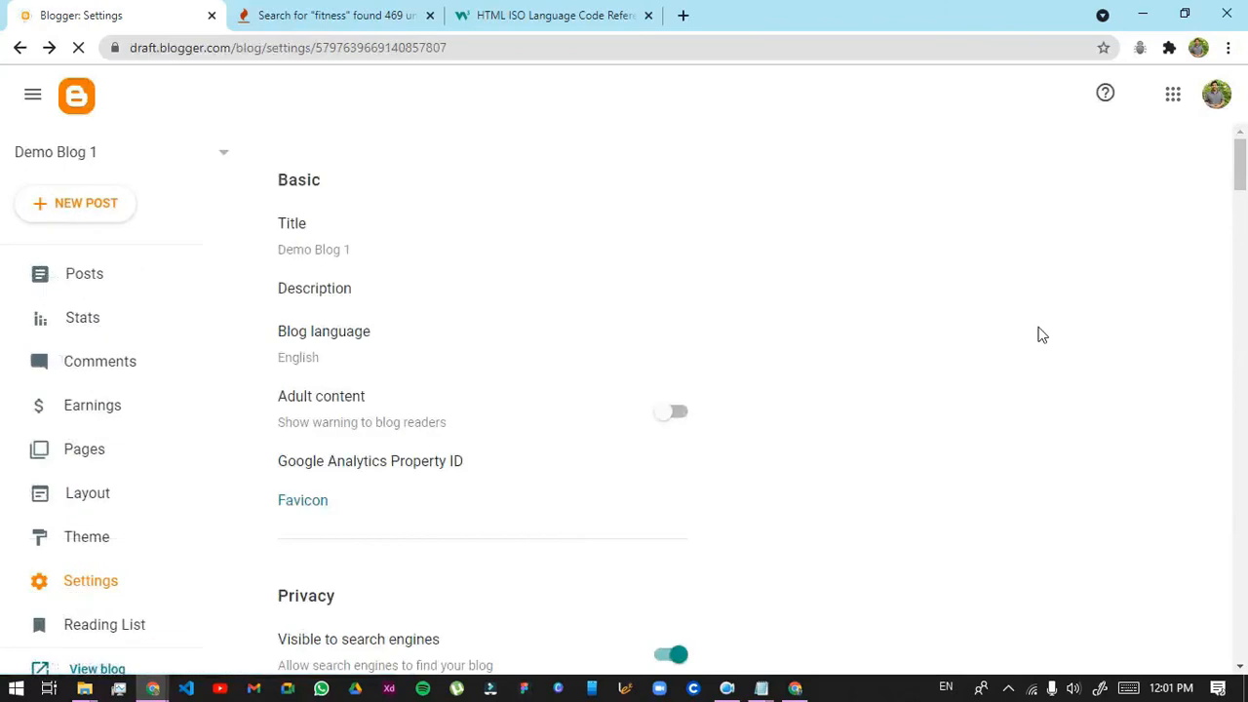
{"action": "scroll", "coordinate": [1043, 334], "scroll_direction": "down", "scroll_amount": 6}
{"action": "left_click_drag", "start_coordinate": [278, 436], "coordinate": [663, 456]}
{"action": "left_click", "coordinate": [671, 451]}
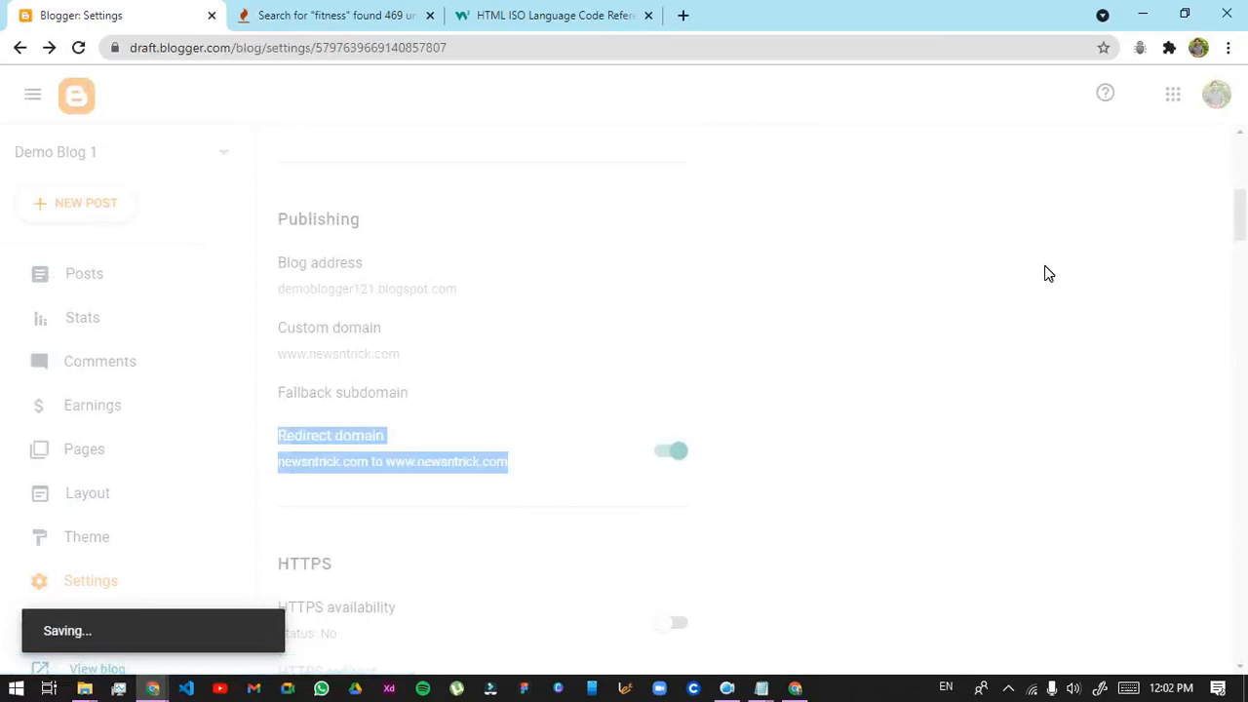
View the live blog on its custom domain and close its tab
{"action": "scroll", "coordinate": [1045, 270], "scroll_direction": "down", "scroll_amount": 3}
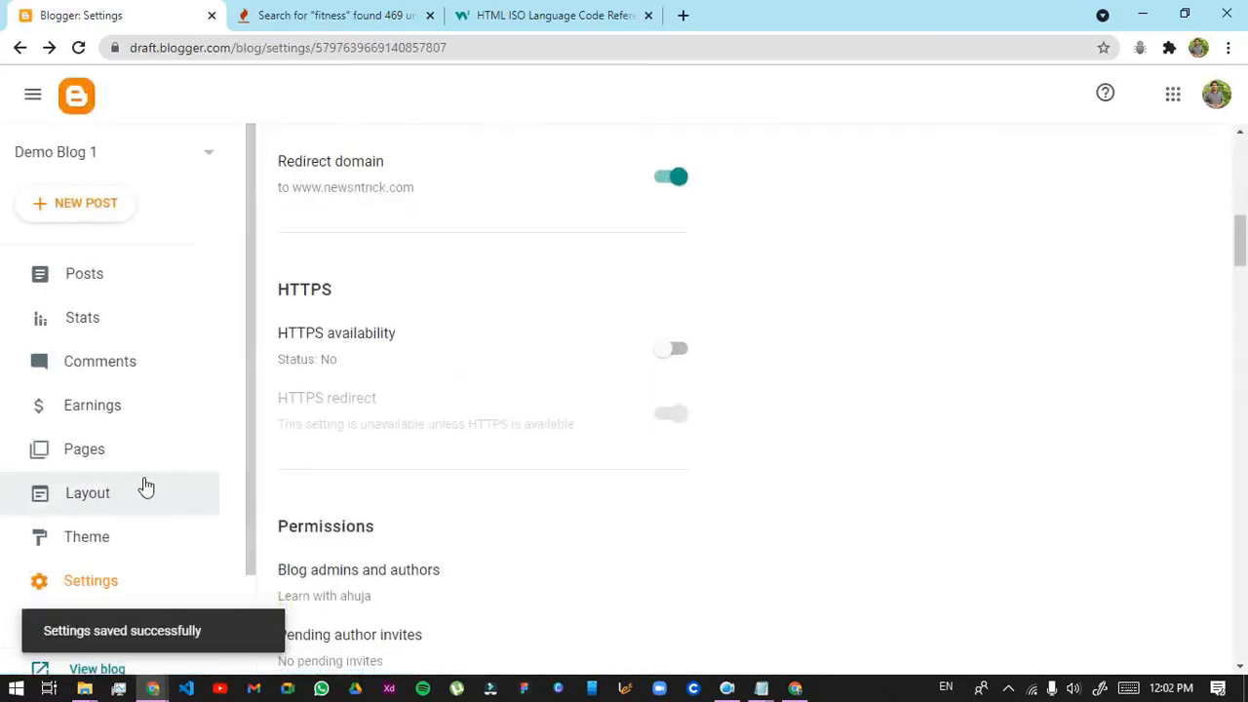
{"action": "scroll", "coordinate": [137, 507], "scroll_direction": "down", "scroll_amount": 2}
{"action": "left_click", "coordinate": [84, 583]}
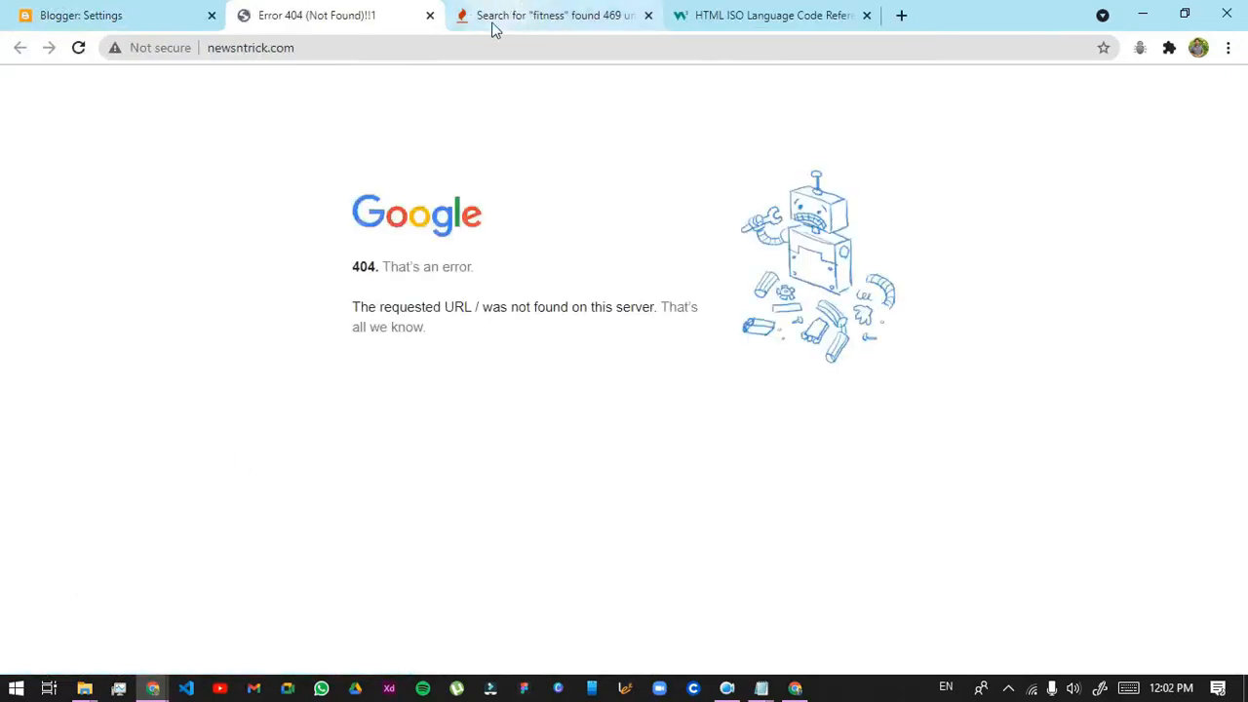
{"action": "left_click", "coordinate": [430, 16]}
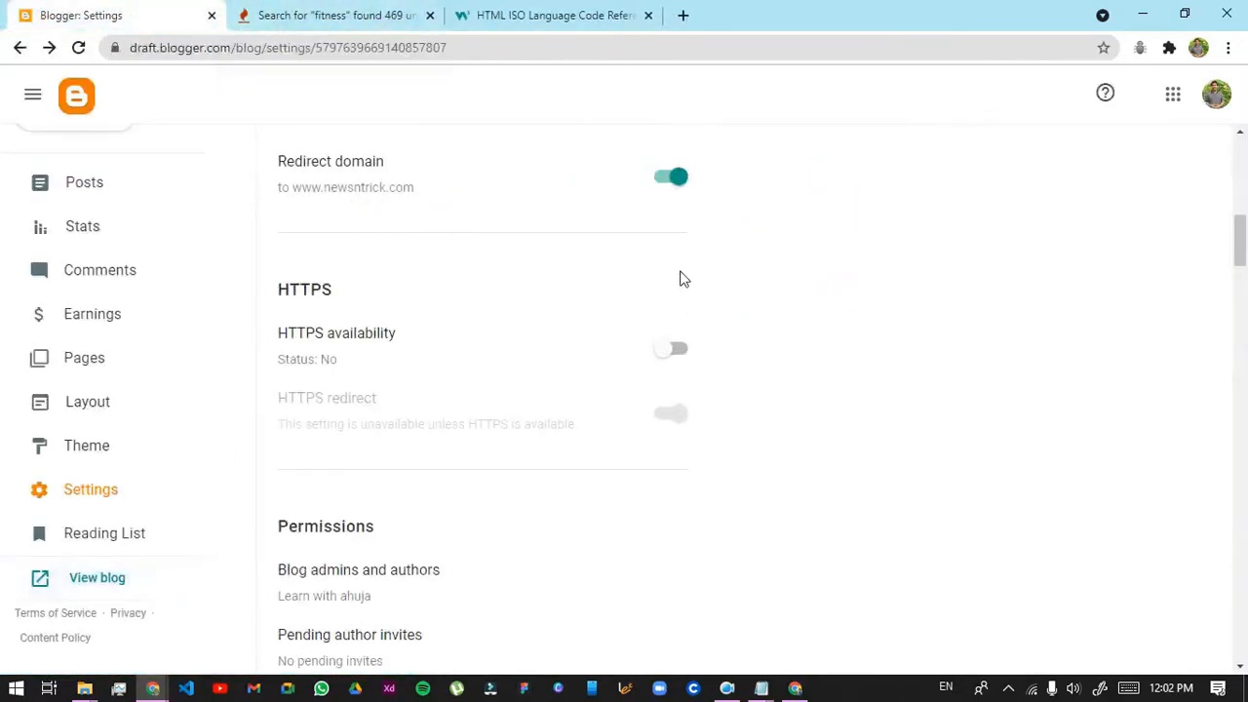
Enable HTTPS availability for the blog
{"action": "left_click", "coordinate": [680, 353]}
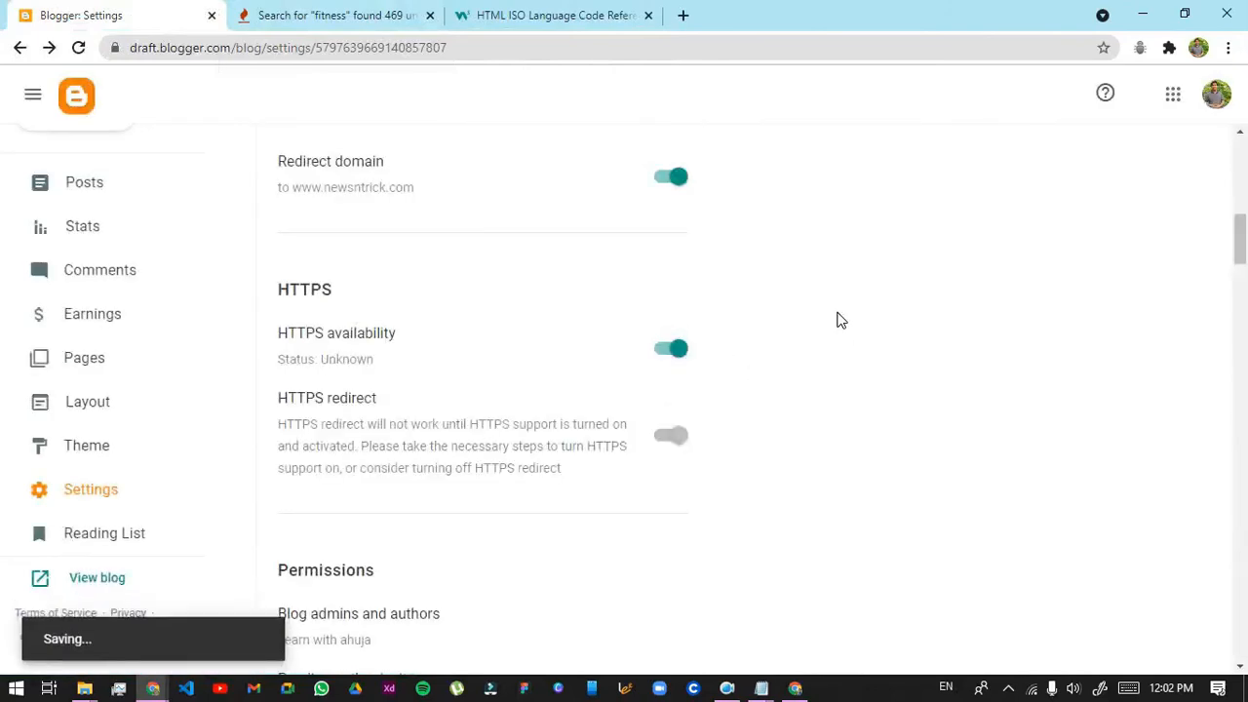
{"action": "scroll", "coordinate": [848, 362], "scroll_direction": "down", "scroll_amount": 2}
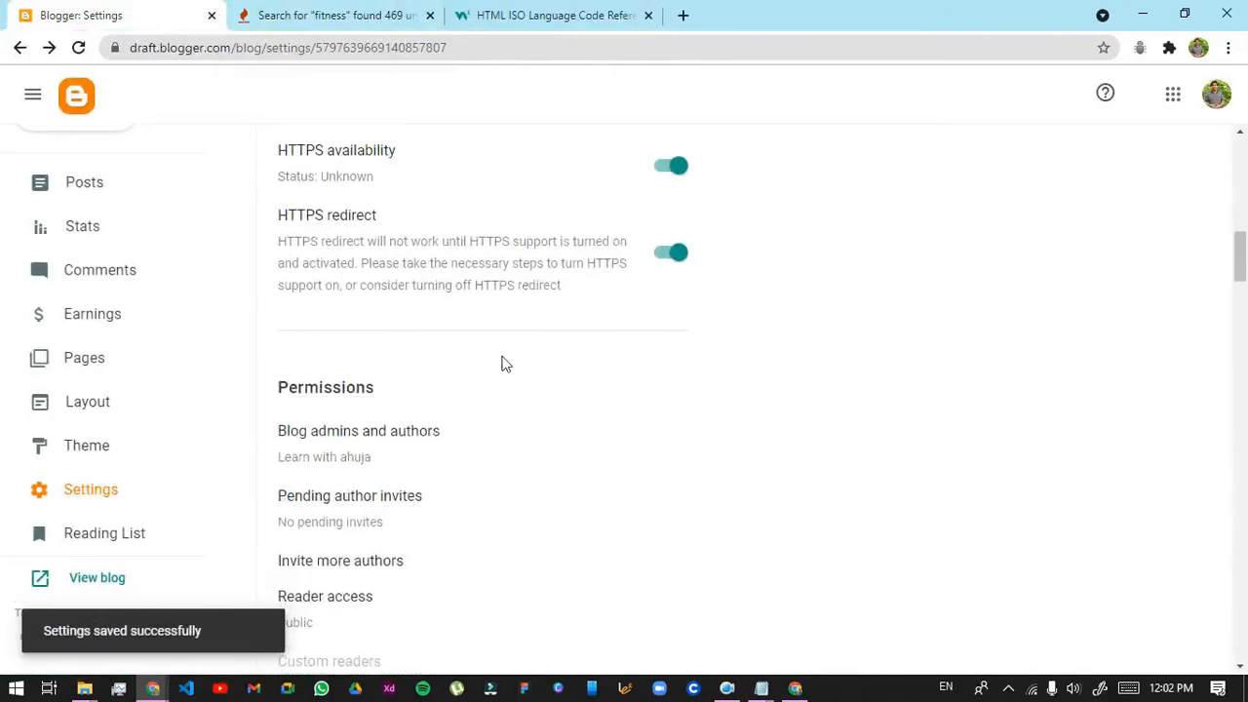
{"action": "scroll", "coordinate": [568, 301], "scroll_direction": "down", "scroll_amount": 2}
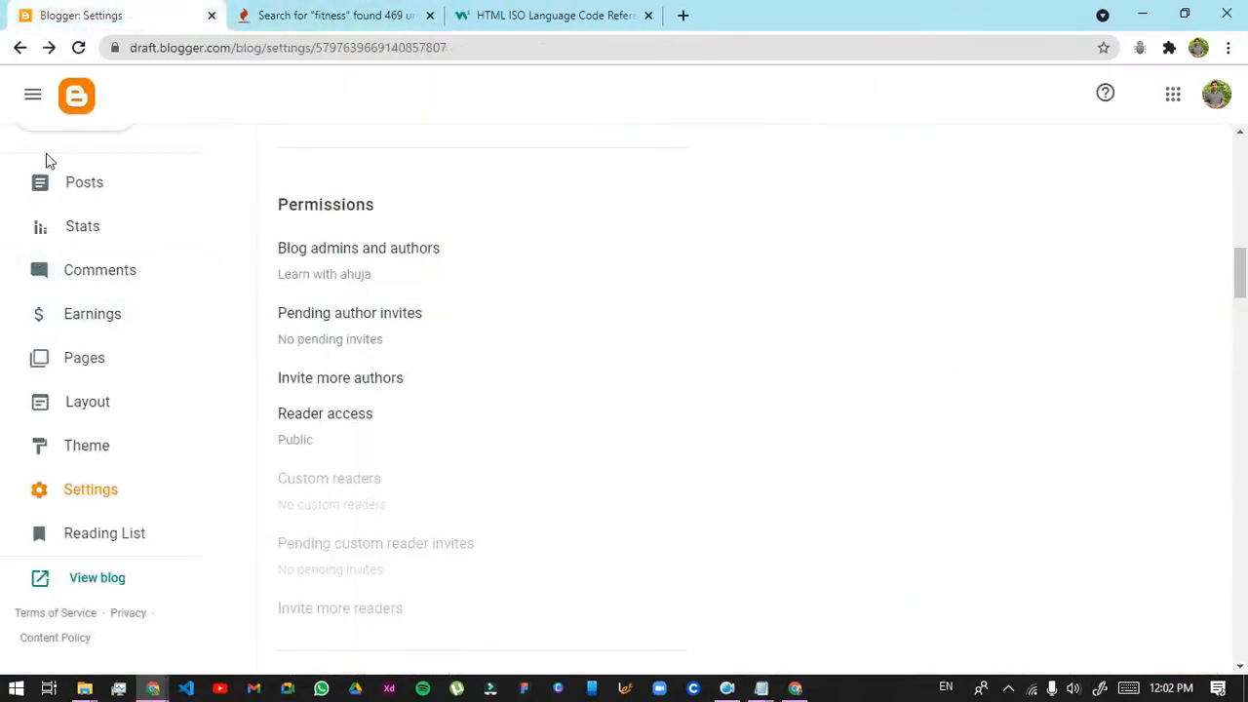
Reload the settings page, check the live blog with HTTPS availability enabled, and close its tab
{"action": "scroll", "coordinate": [29, 127], "scroll_direction": "up", "scroll_amount": 2}
{"action": "left_click", "coordinate": [78, 47]}
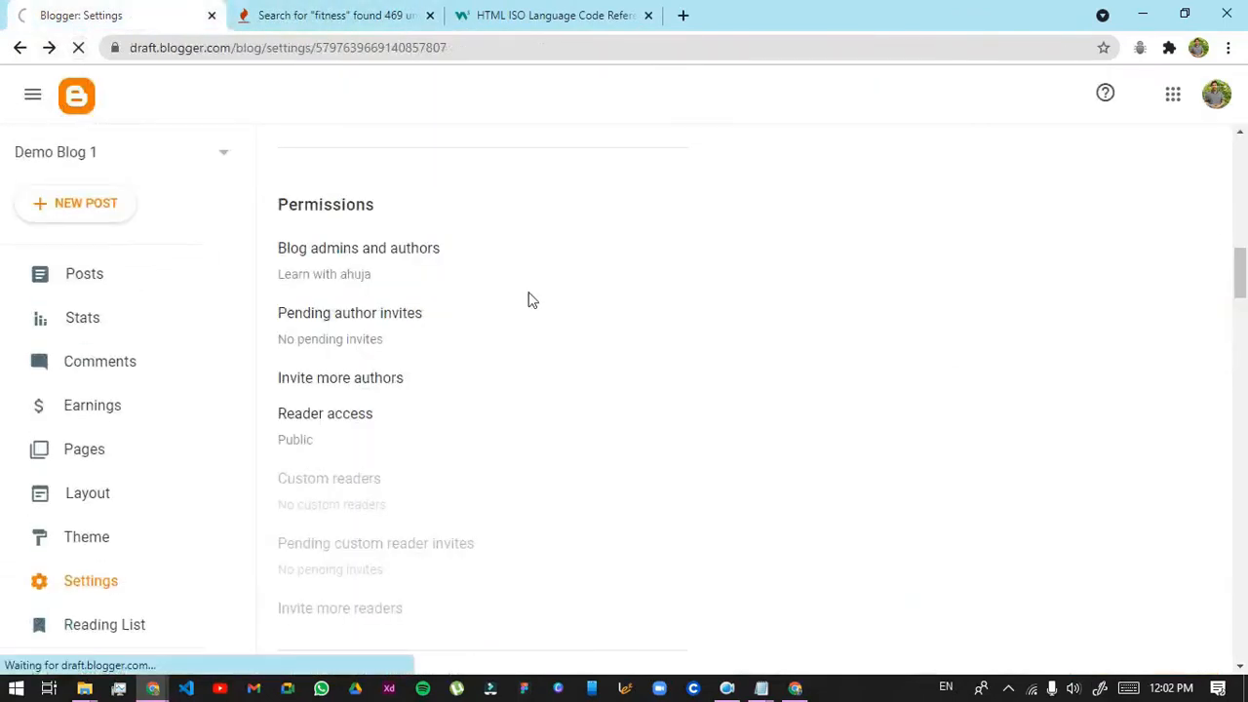
{"action": "scroll", "coordinate": [25, 444], "scroll_direction": "down", "scroll_amount": 1}
{"action": "scroll", "coordinate": [114, 410], "scroll_direction": "down", "scroll_amount": 4}
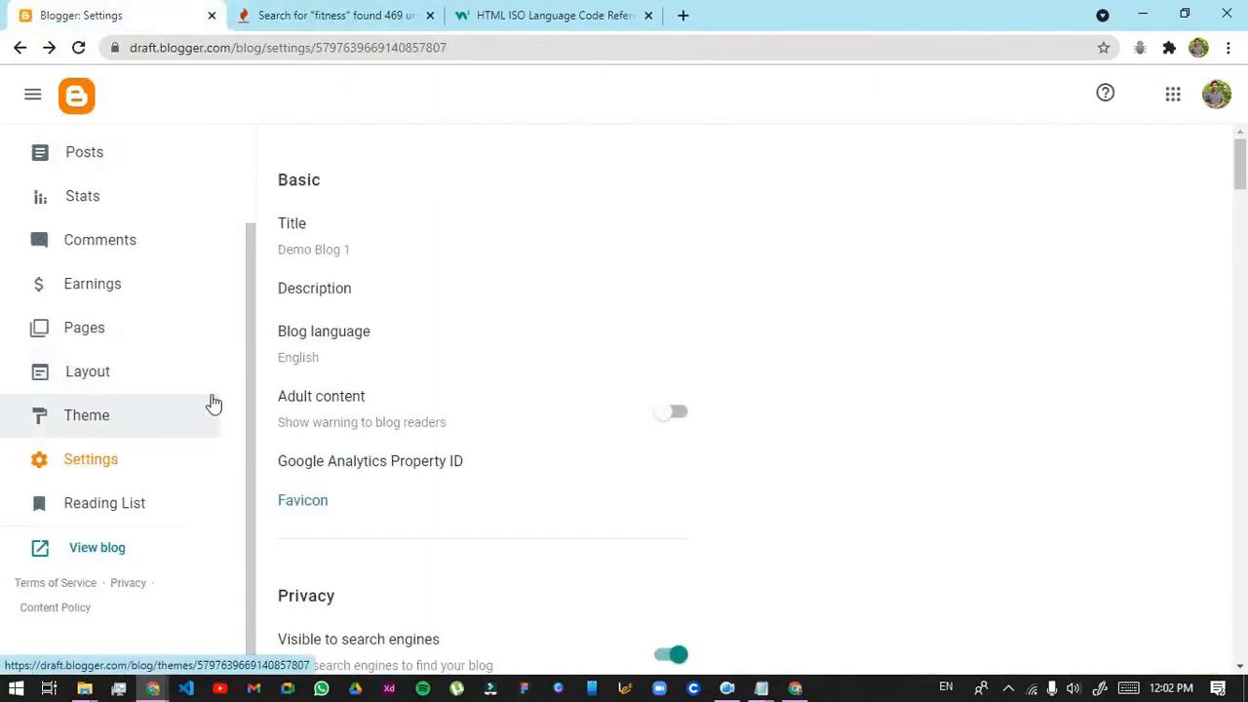
{"action": "left_click", "coordinate": [120, 552]}
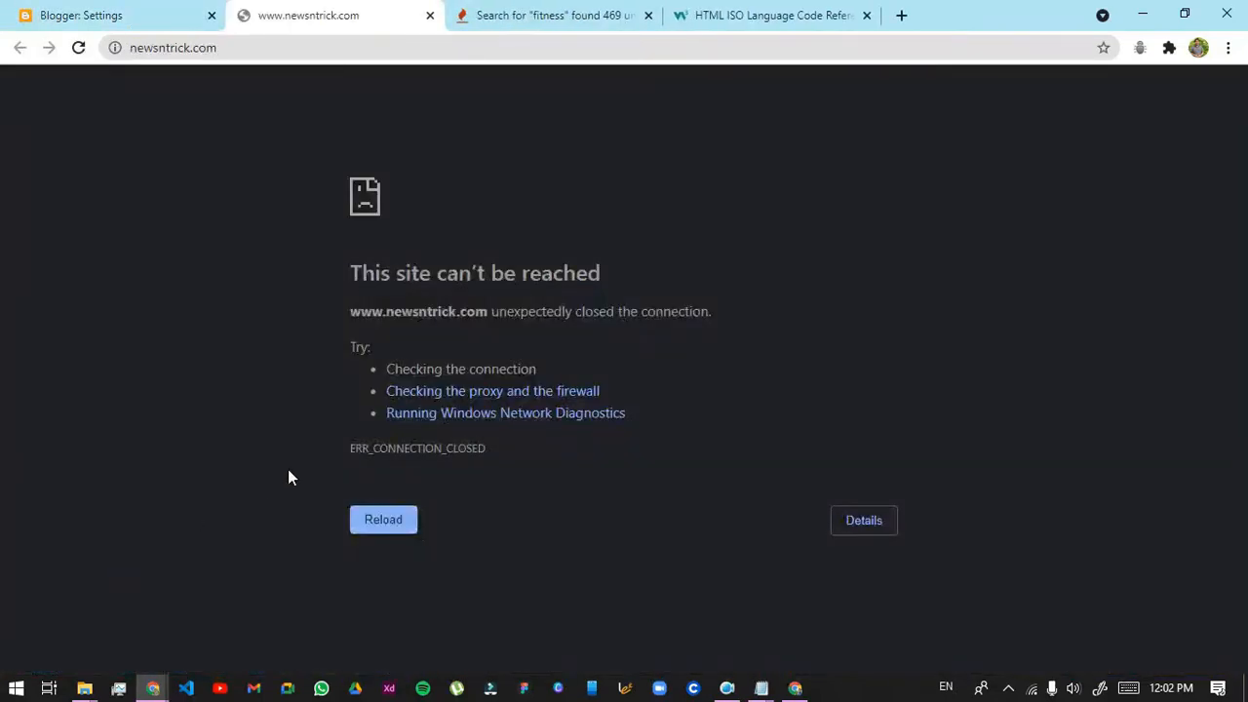
{"action": "left_click", "coordinate": [430, 15]}
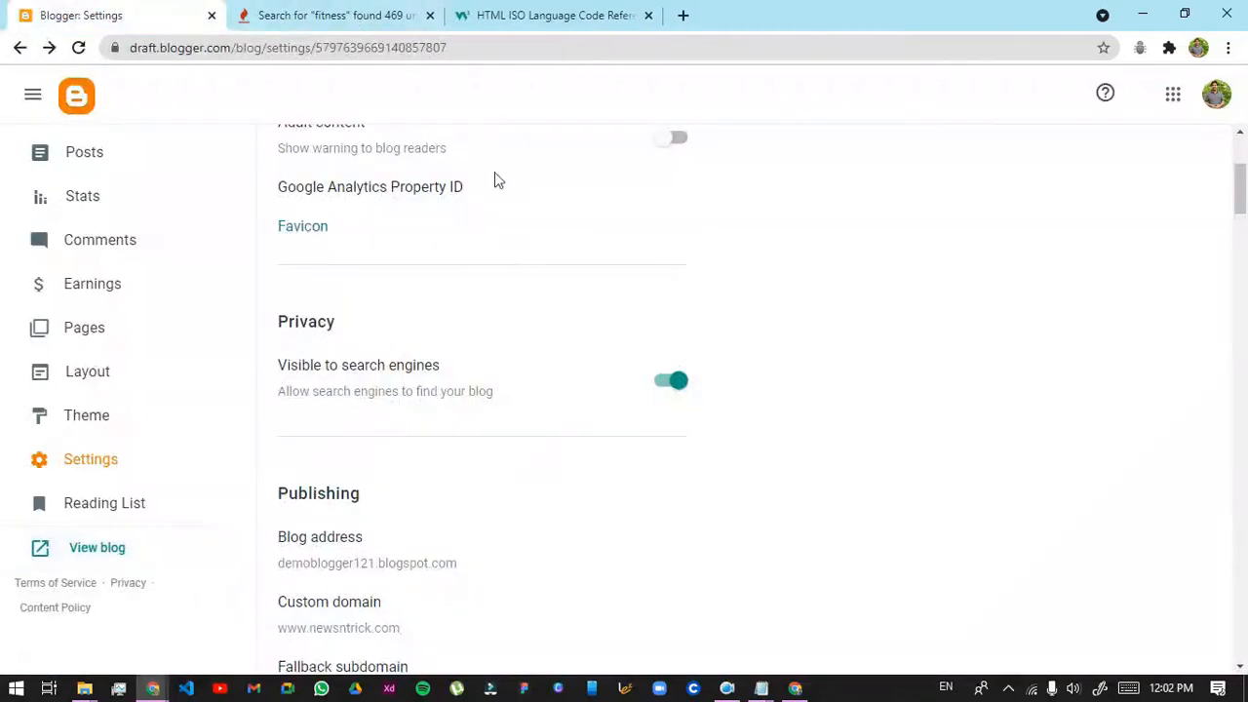
Look at the blog's posts list, and review the Publishing and HTTPS sections in the settings
{"action": "scroll", "coordinate": [390, 370], "scroll_direction": "up", "scroll_amount": 2}
{"action": "scroll", "coordinate": [58, 234], "scroll_direction": "up", "scroll_amount": 2}
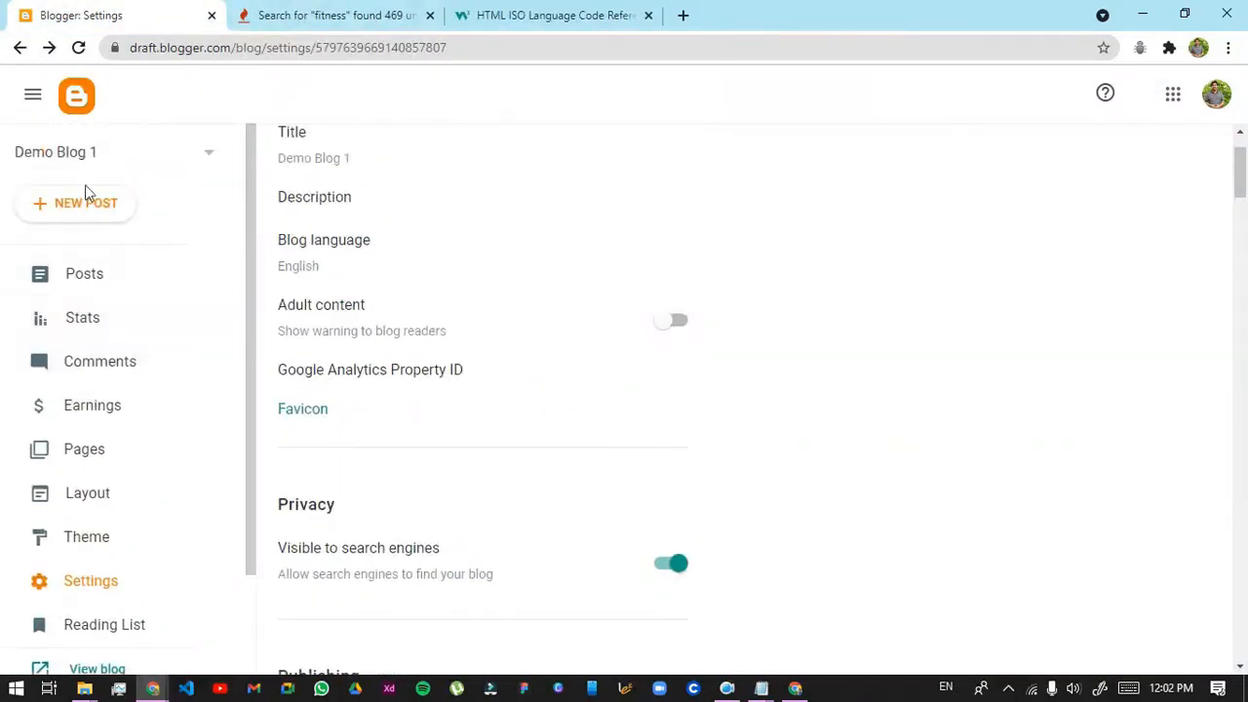
{"action": "left_click", "coordinate": [103, 276]}
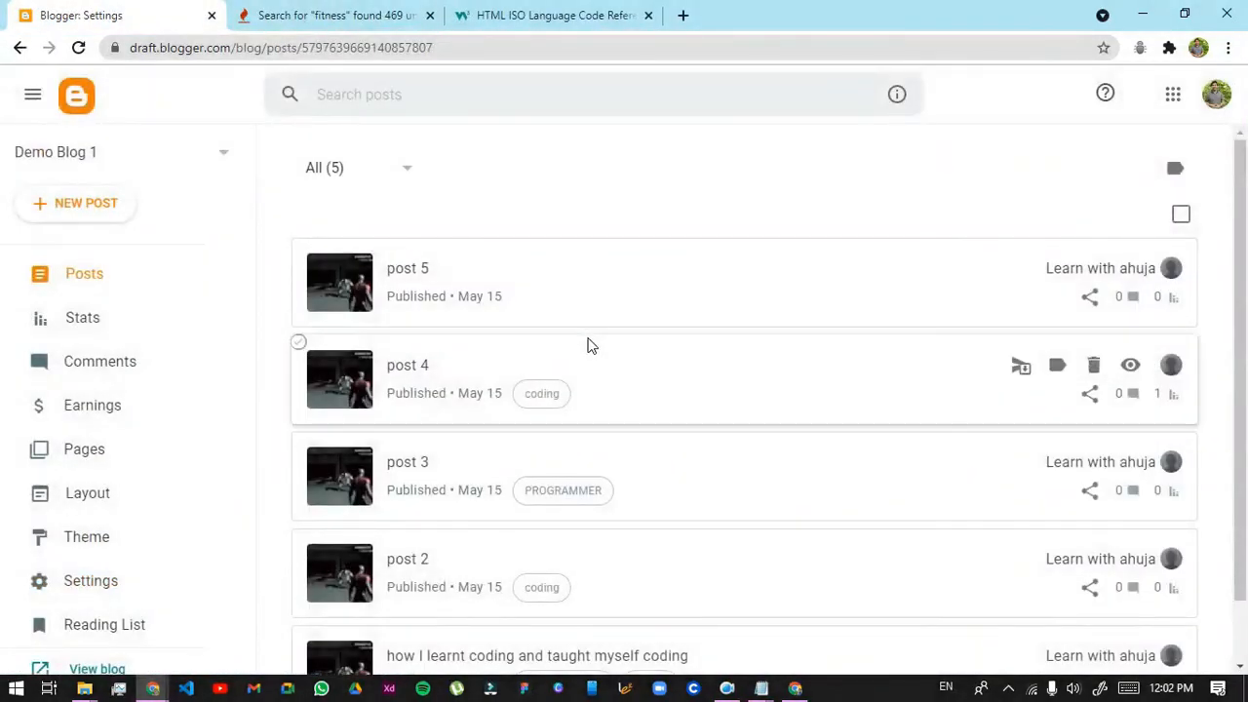
{"action": "scroll", "coordinate": [64, 481], "scroll_direction": "down", "scroll_amount": 2}
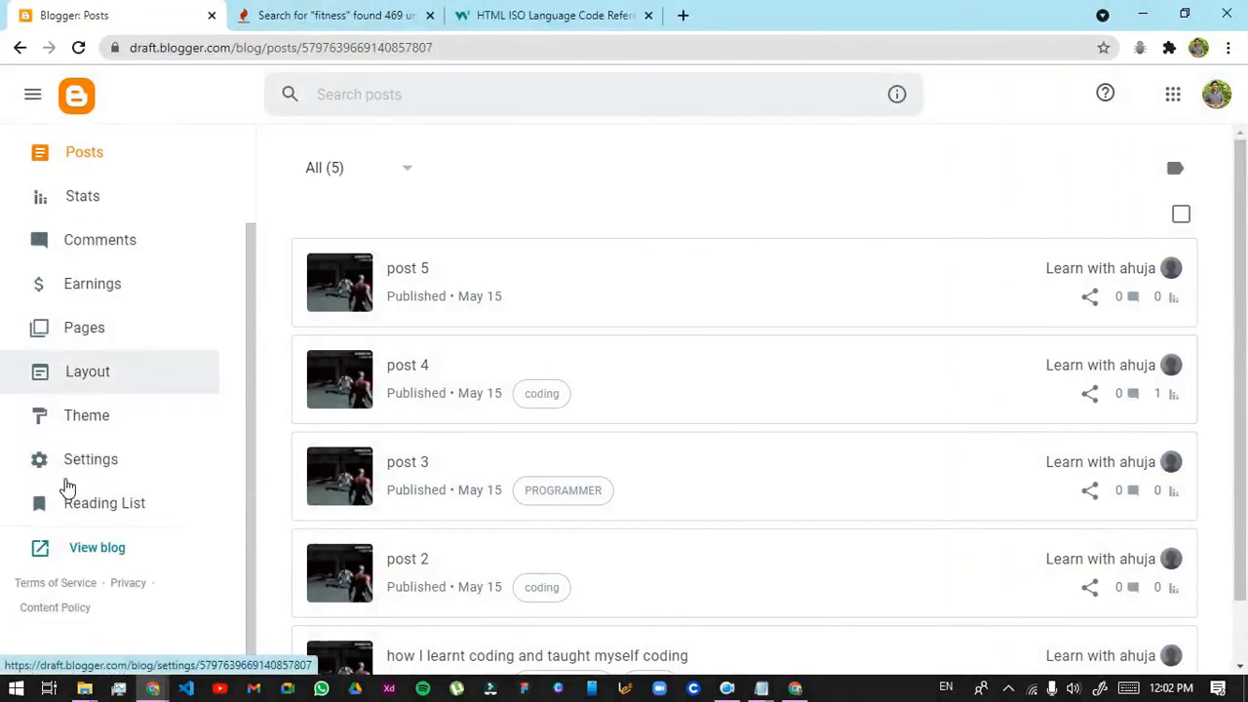
{"action": "left_click", "coordinate": [65, 478]}
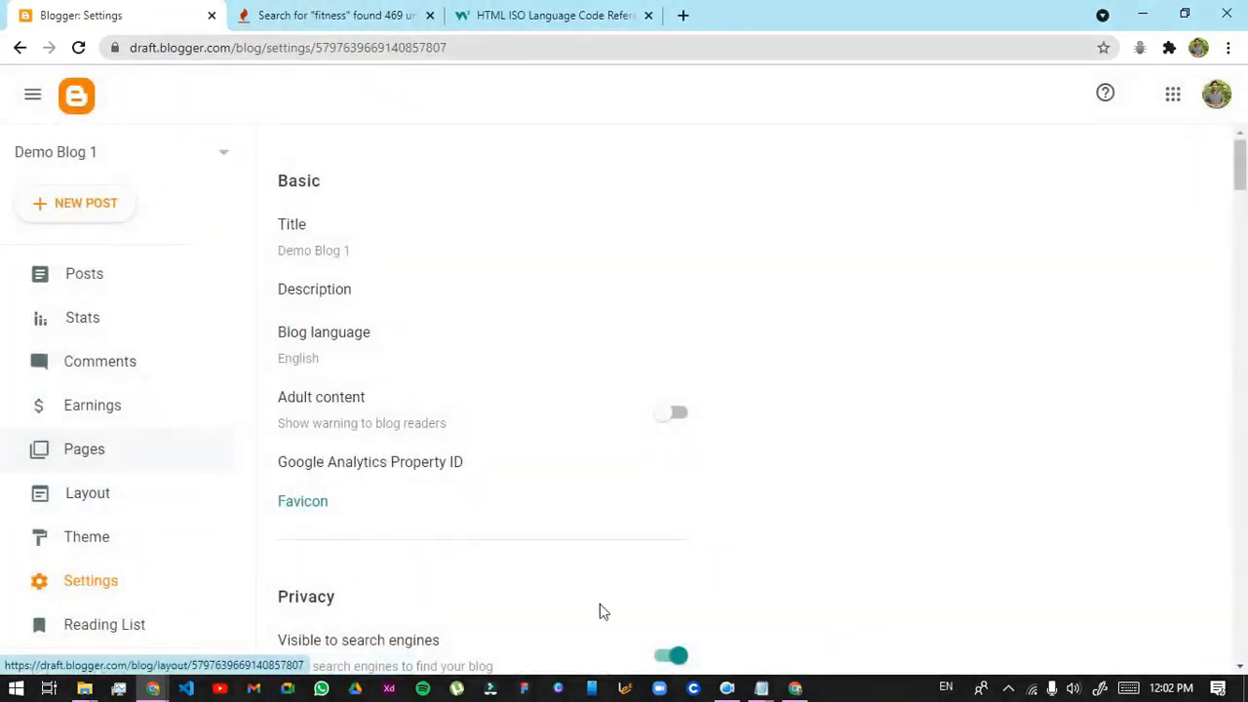
{"action": "scroll", "coordinate": [683, 530], "scroll_direction": "down", "scroll_amount": 10}
{"action": "scroll", "coordinate": [683, 529], "scroll_direction": "up", "scroll_amount": 5}
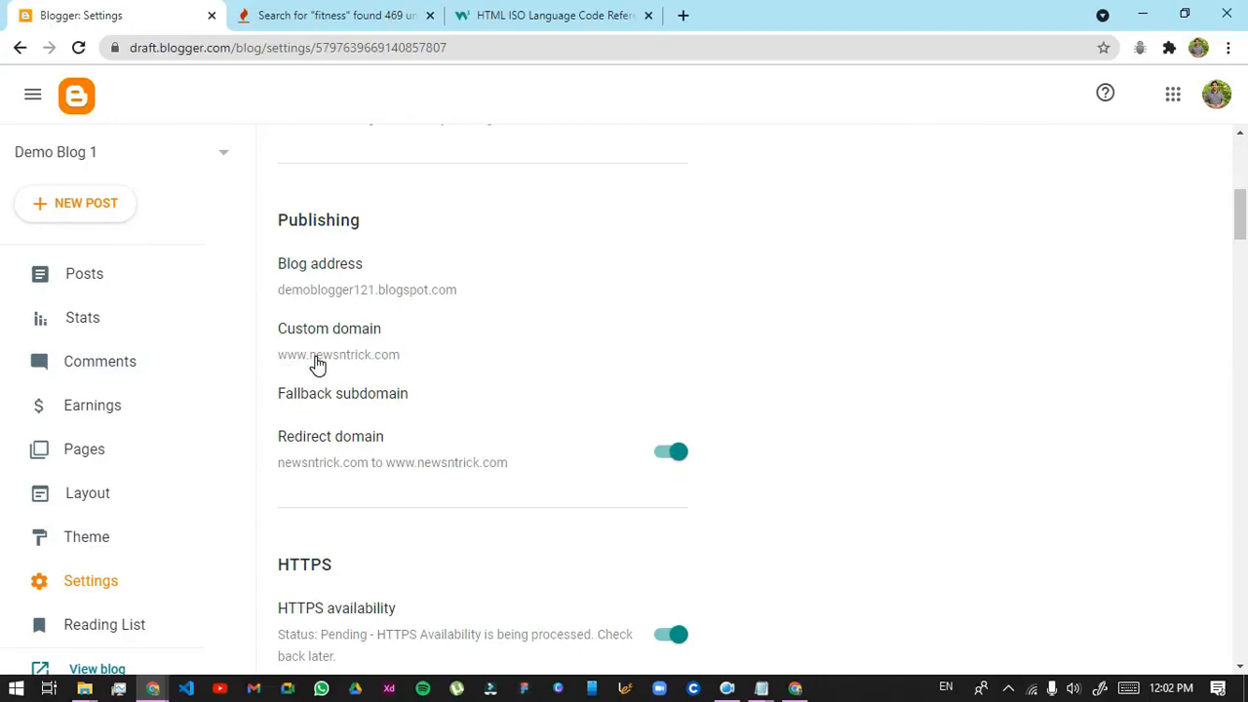
Start a new blog from the blog list, title it Hindi Demo Blog 1, and continue to its address
{"action": "left_click", "coordinate": [117, 285]}
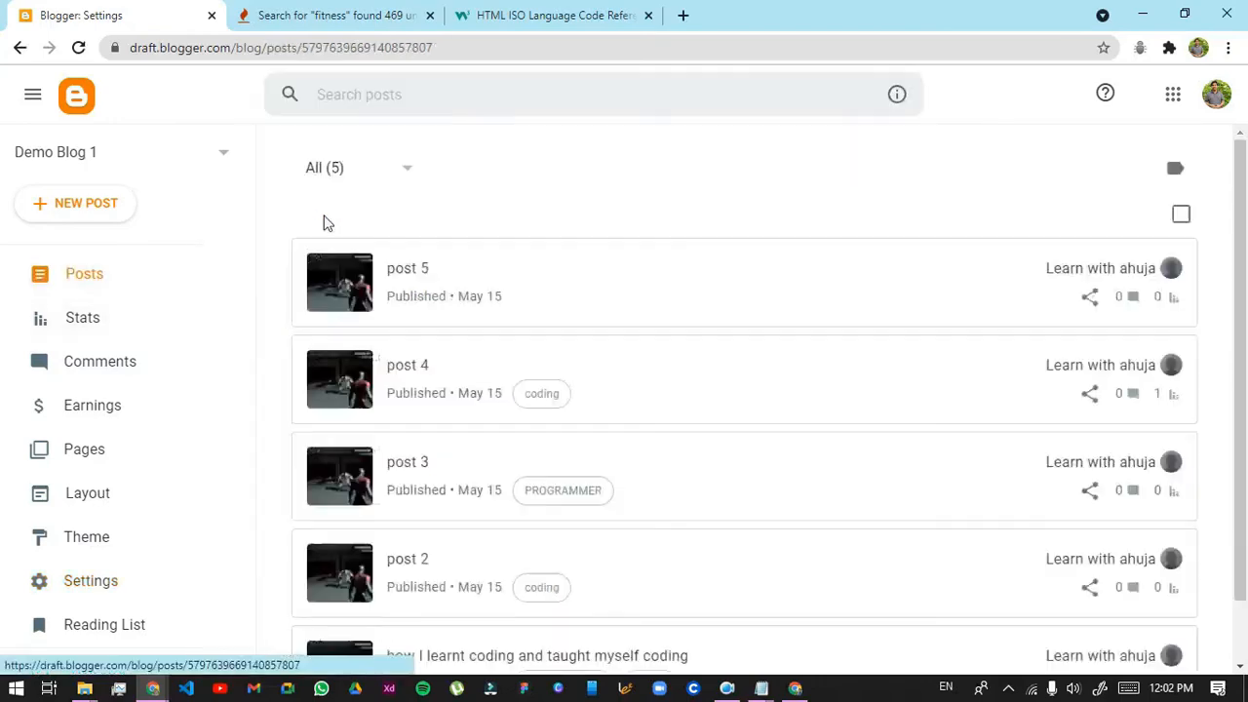
{"action": "left_click", "coordinate": [104, 162]}
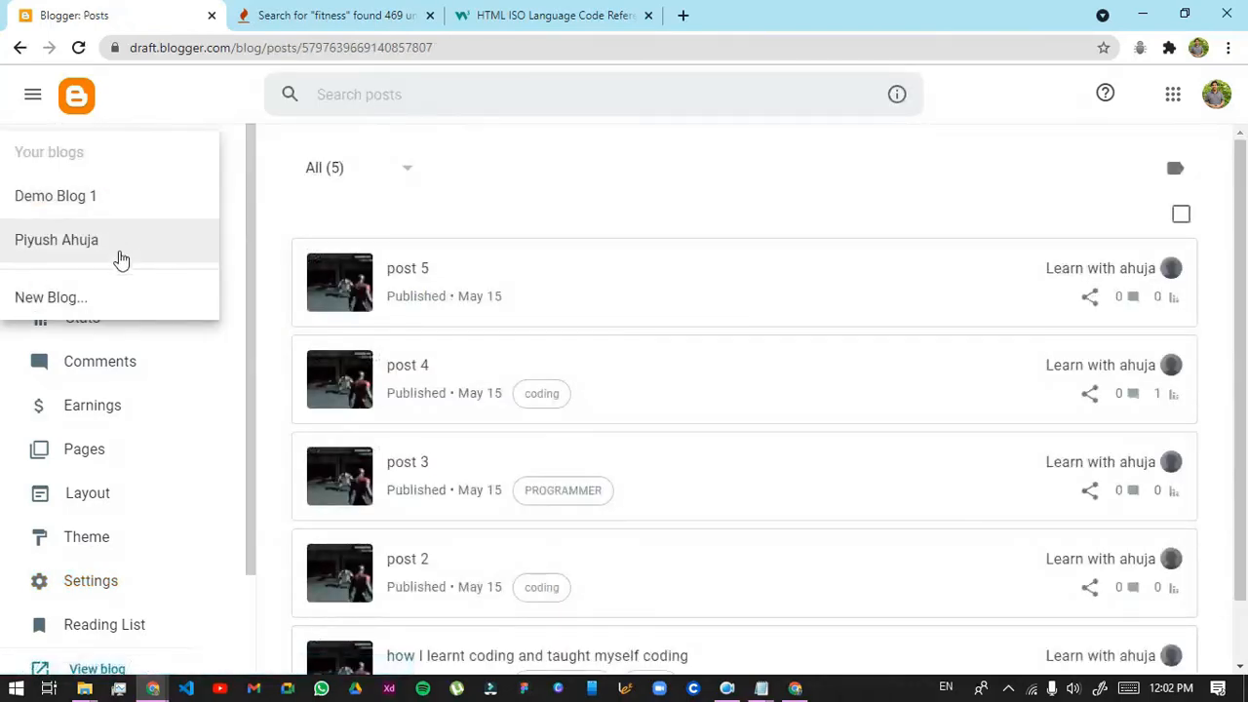
{"action": "left_click", "coordinate": [97, 301]}
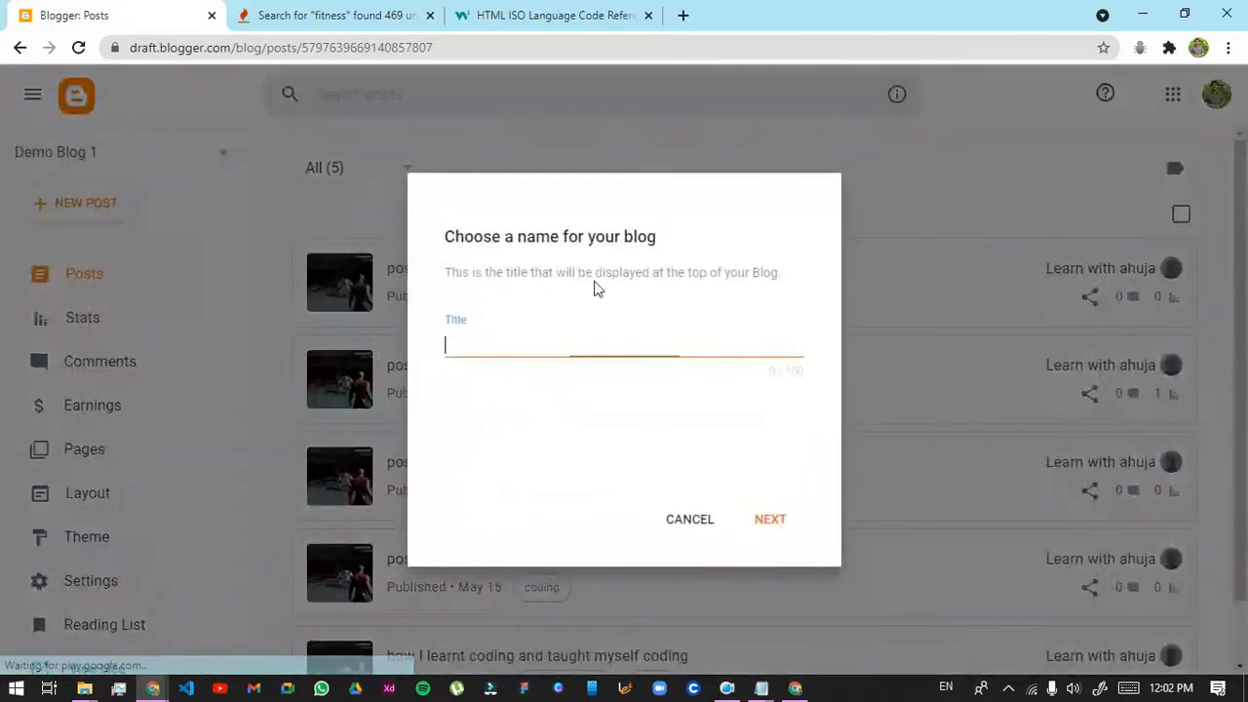
{"action": "type", "text": "Hindi"}
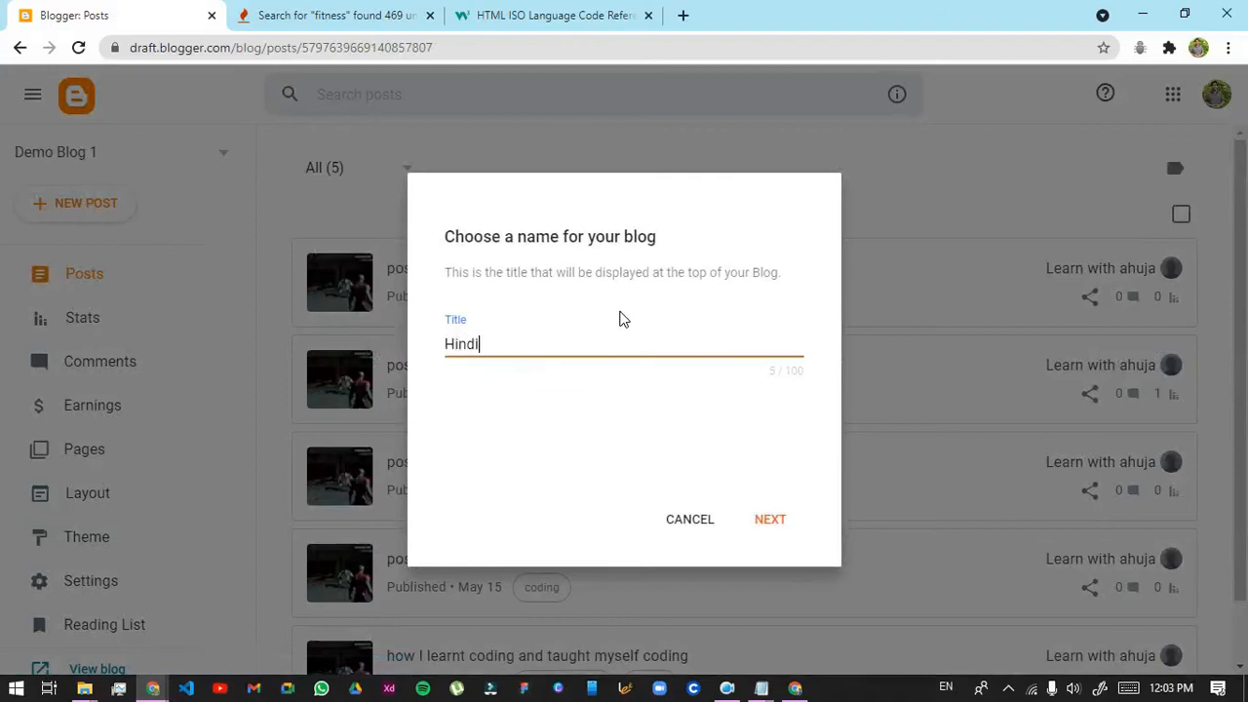
{"action": "type", "text": "Demo Blog 1"}
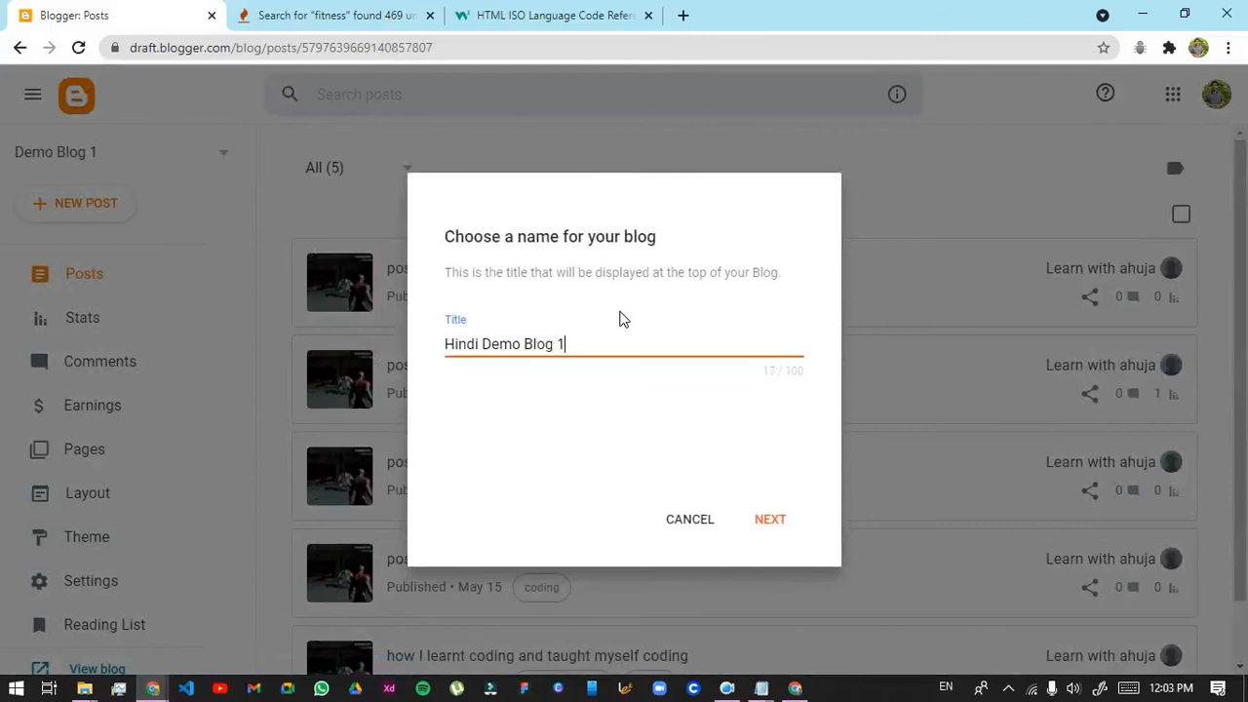
{"action": "left_click", "coordinate": [761, 527]}
Set the new blog's address to hindidmoblog1aa.blogspot.com and create the blog
{"action": "left_click", "coordinate": [578, 350]}
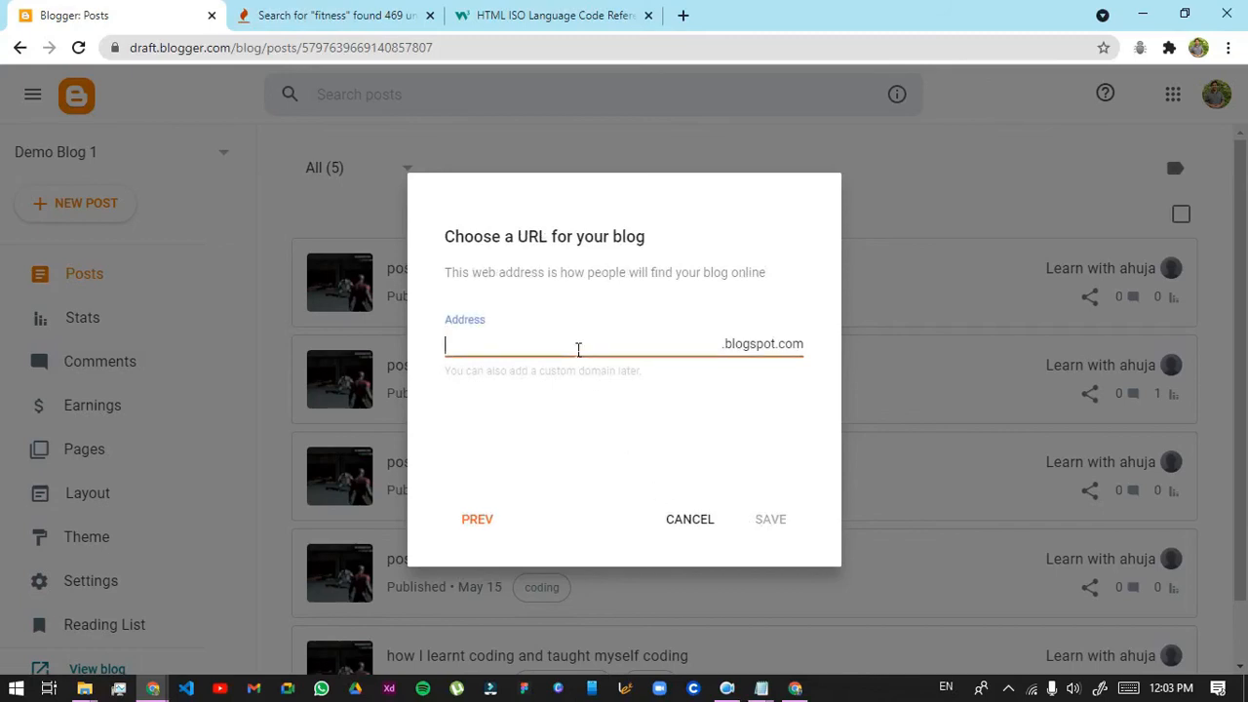
{"action": "type", "text": "hindi"}
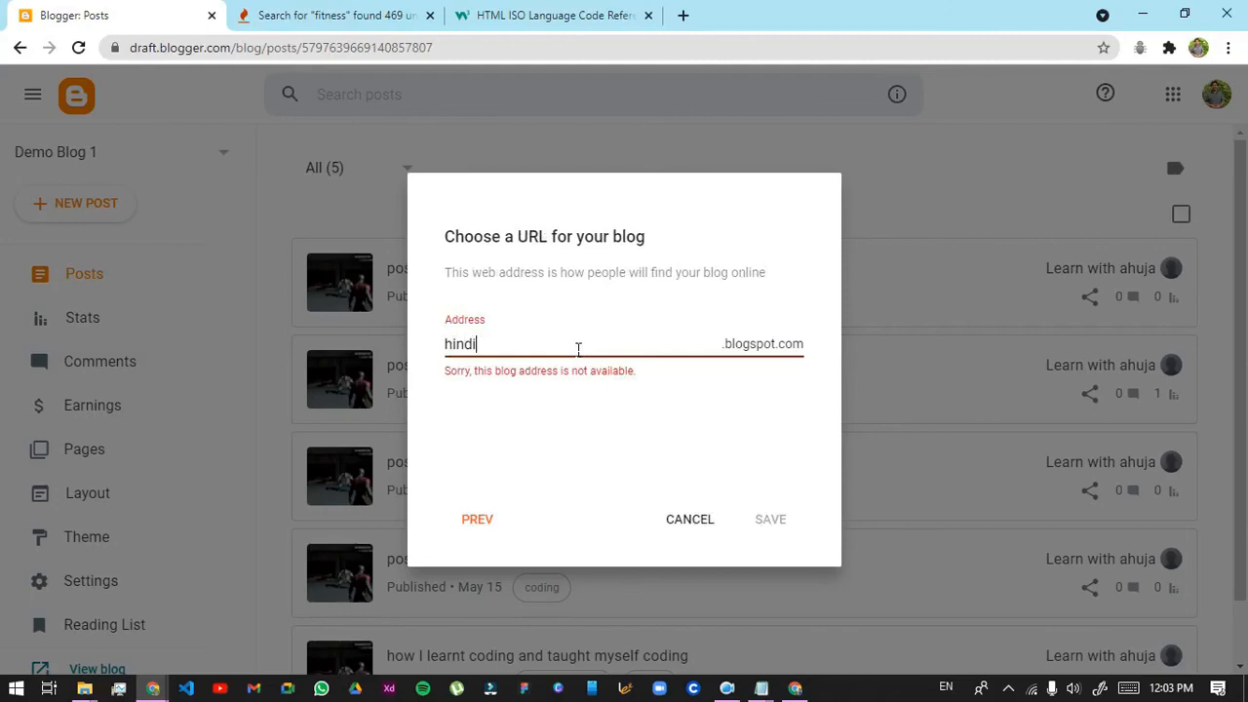
{"action": "type", "text": "fmoblog"}
{"action": "key", "text": "BackSpace"}
{"action": "type", "text": "1aa"}
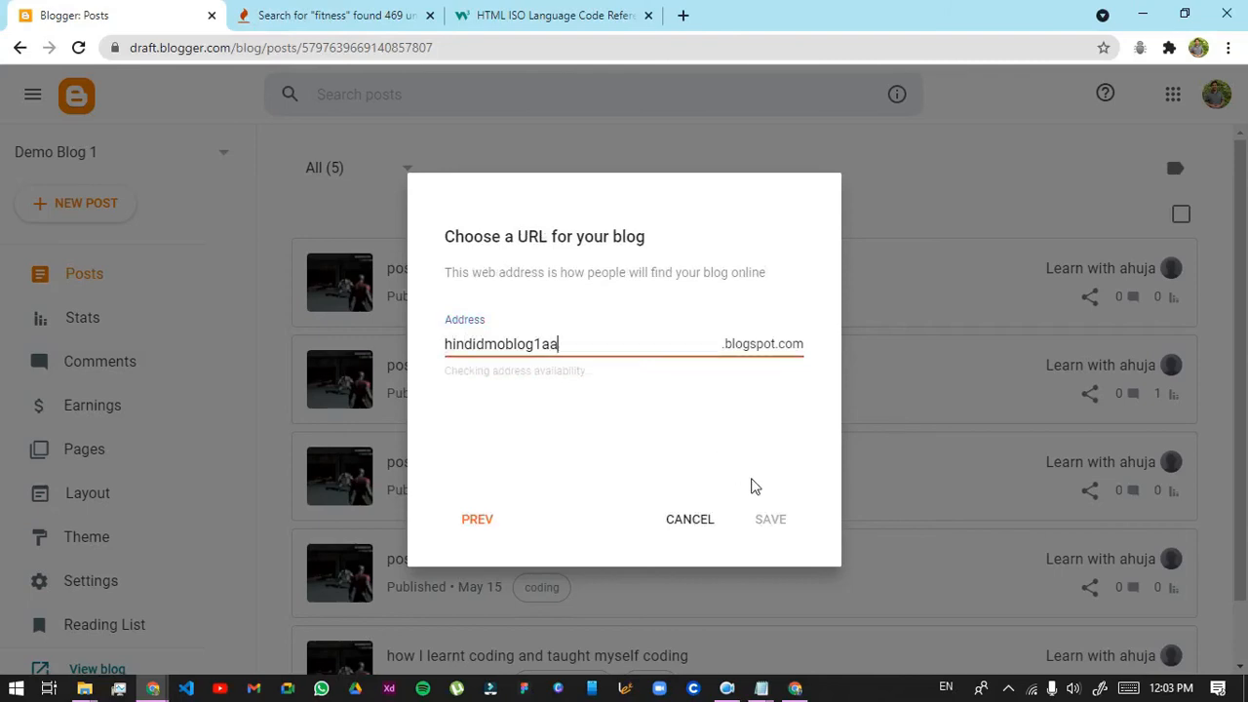
{"action": "left_click", "coordinate": [785, 520]}
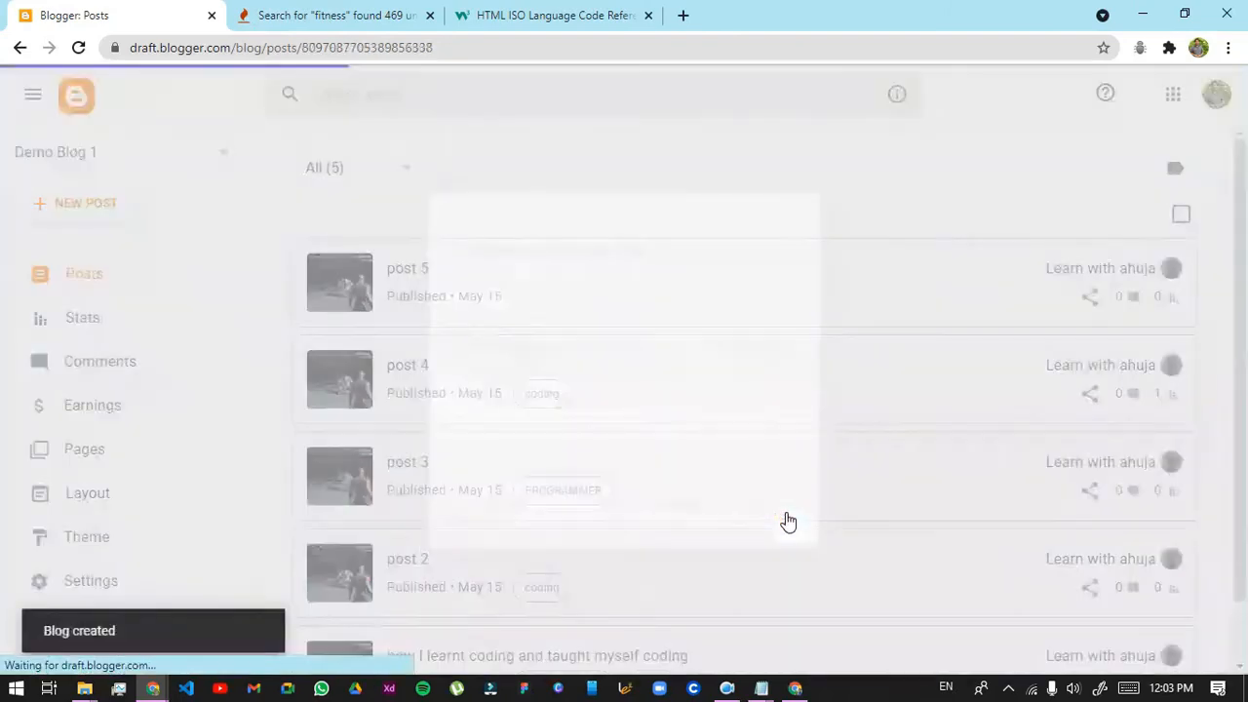
{"action": "scroll", "coordinate": [162, 279], "scroll_direction": "down", "scroll_amount": 2}
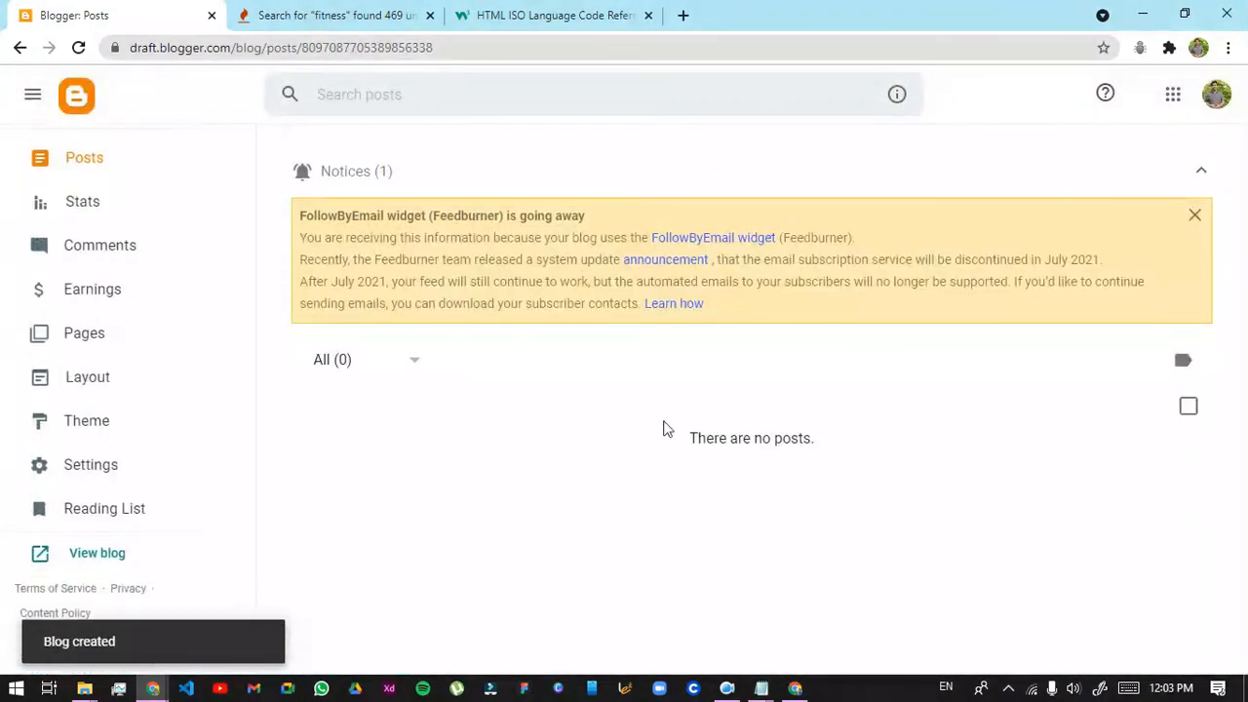
{"action": "scroll", "coordinate": [148, 351], "scroll_direction": "up", "scroll_amount": 2}
Switch to Demo Blog 1 and download a backup of its custom theme as an XML file to the Desktop
{"action": "left_click", "coordinate": [153, 159]}
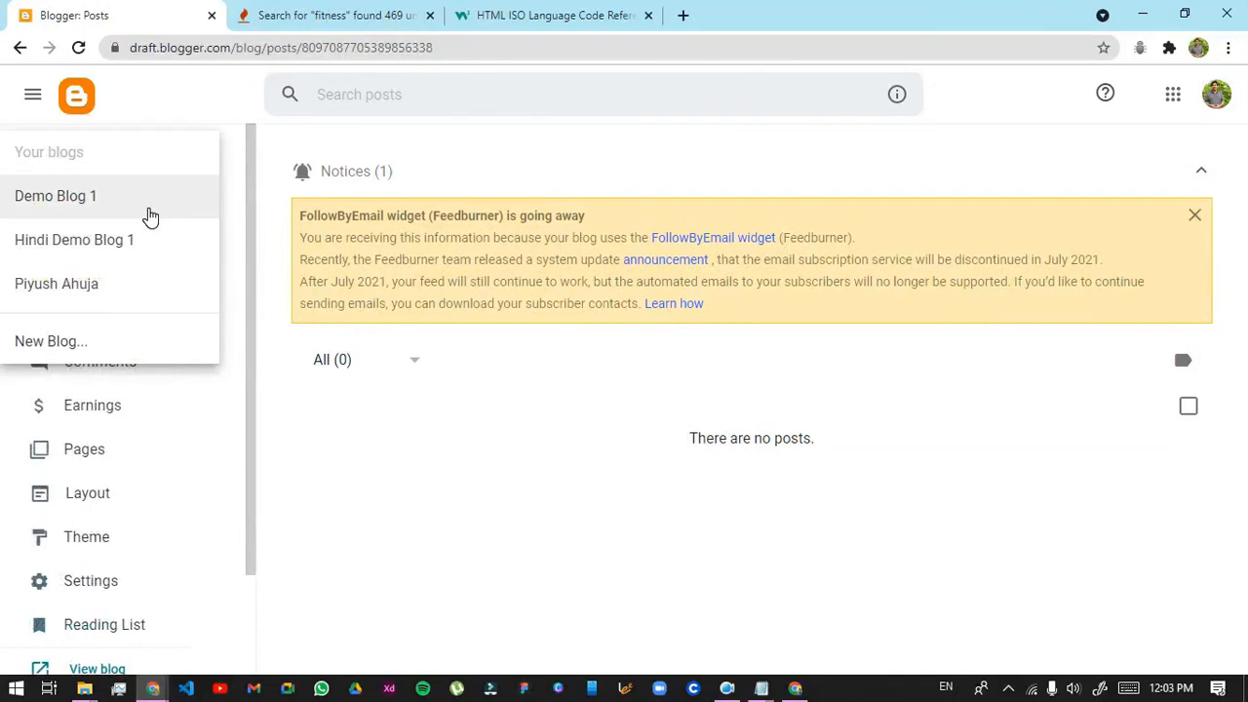
{"action": "left_click", "coordinate": [152, 217]}
{"action": "scroll", "coordinate": [342, 316], "scroll_direction": "down", "scroll_amount": 1}
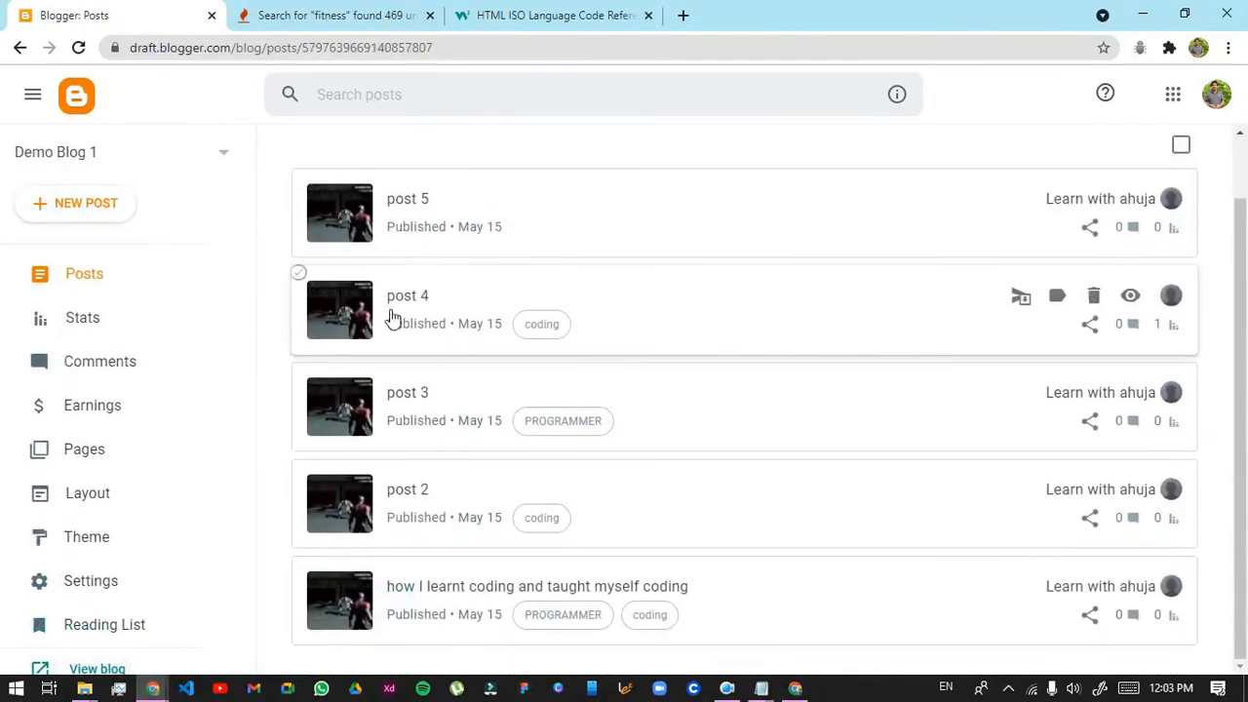
{"action": "left_click", "coordinate": [89, 151]}
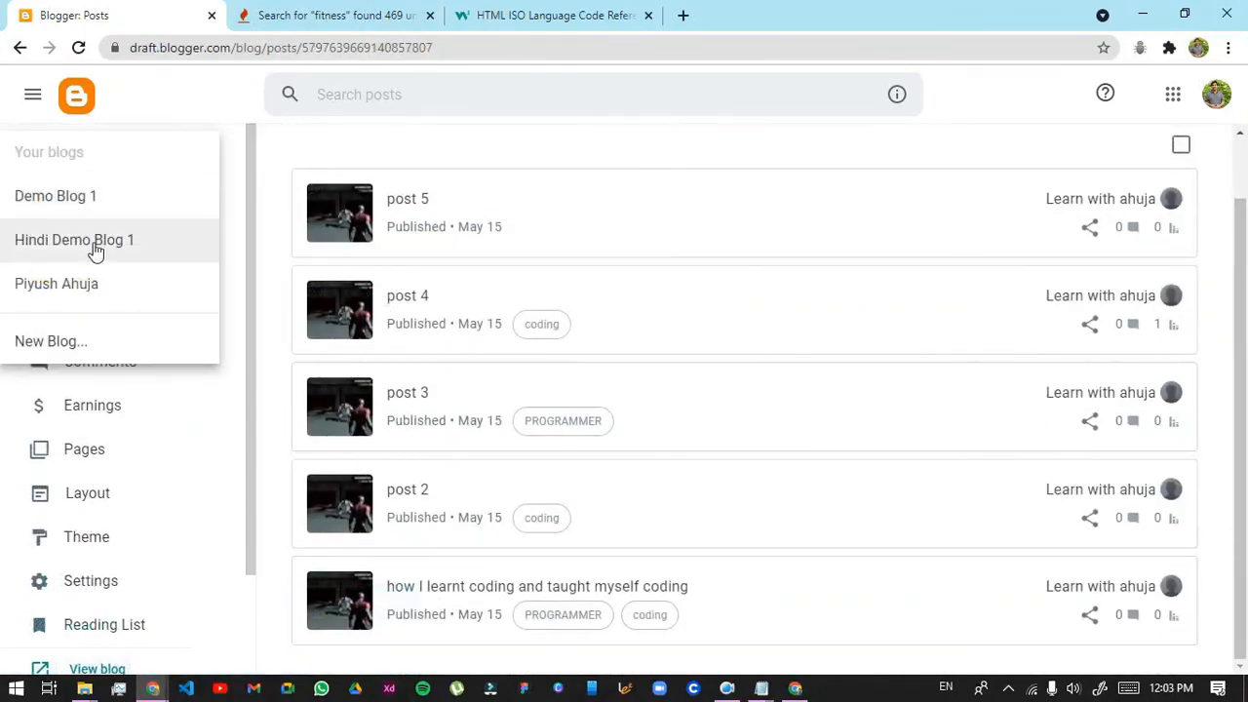
{"action": "left_click", "coordinate": [368, 159]}
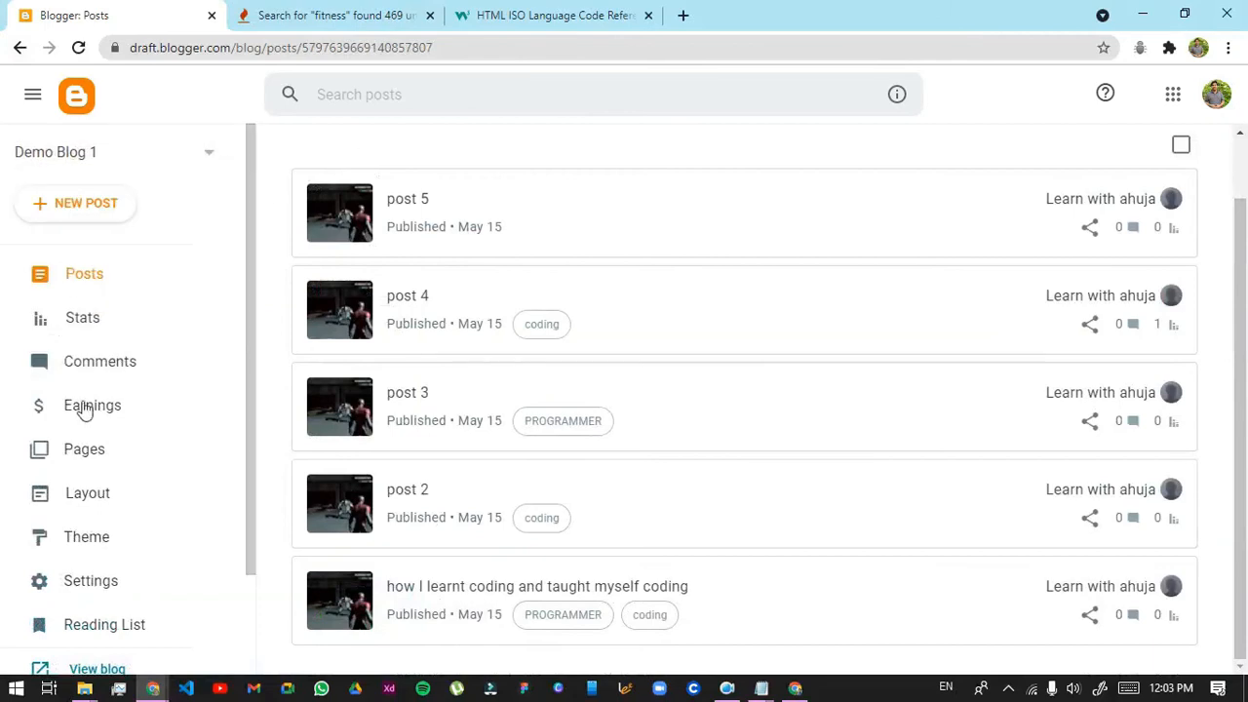
{"action": "left_click", "coordinate": [108, 536]}
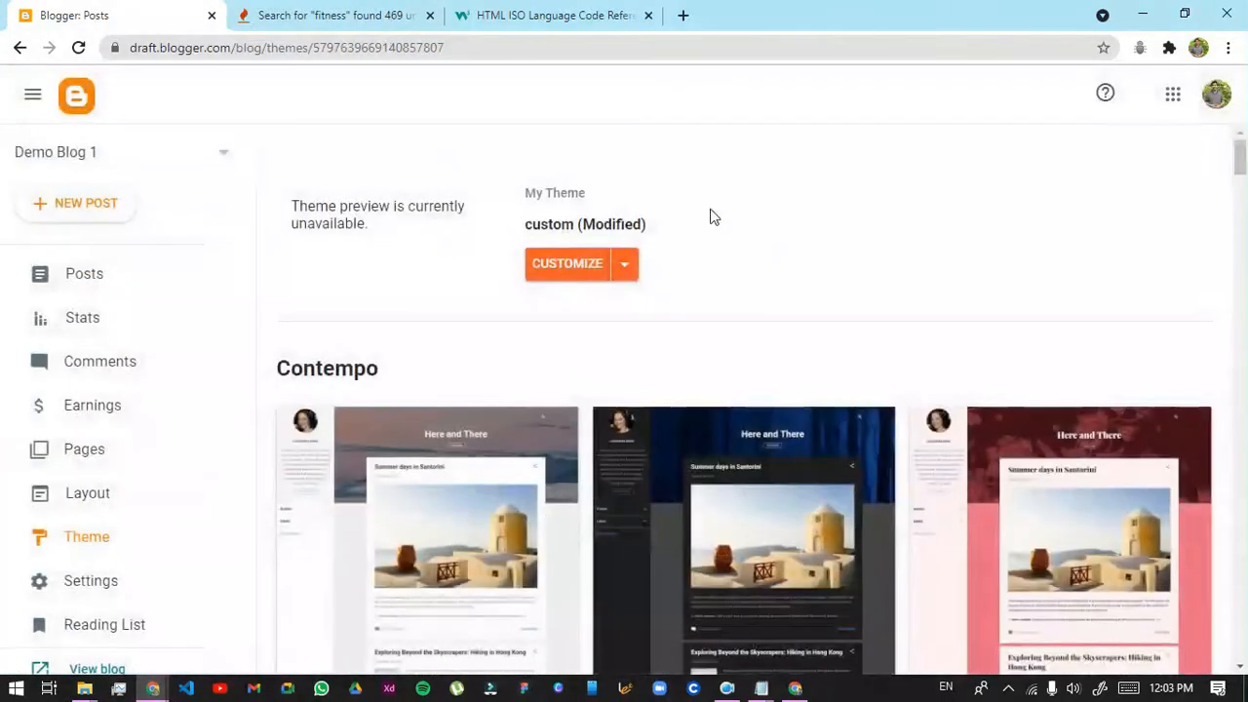
{"action": "left_click", "coordinate": [629, 266]}
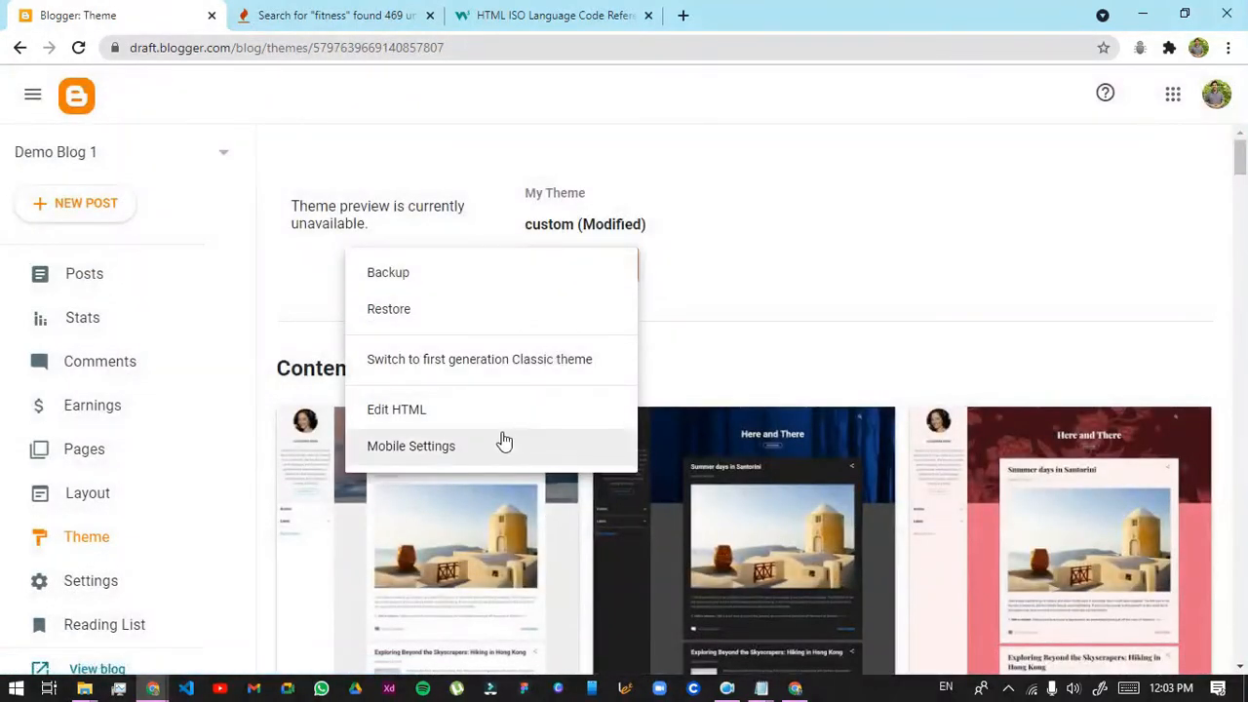
{"action": "left_click", "coordinate": [497, 278]}
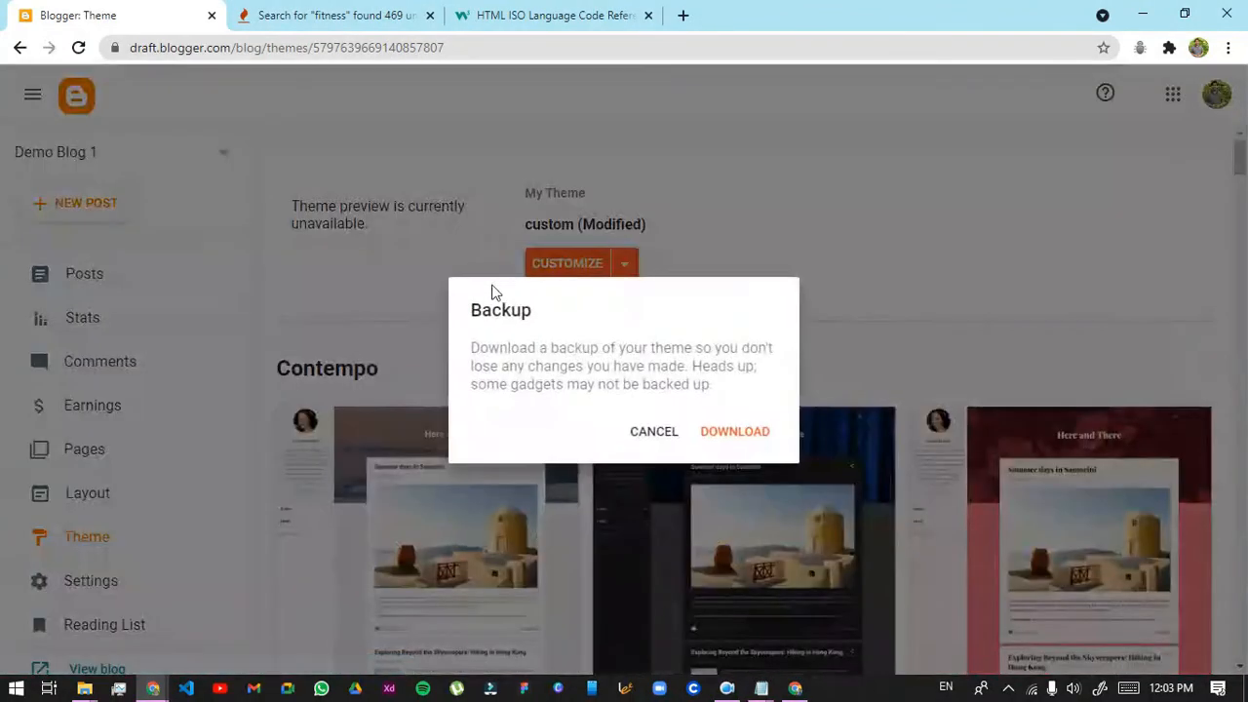
{"action": "left_click", "coordinate": [755, 419]}
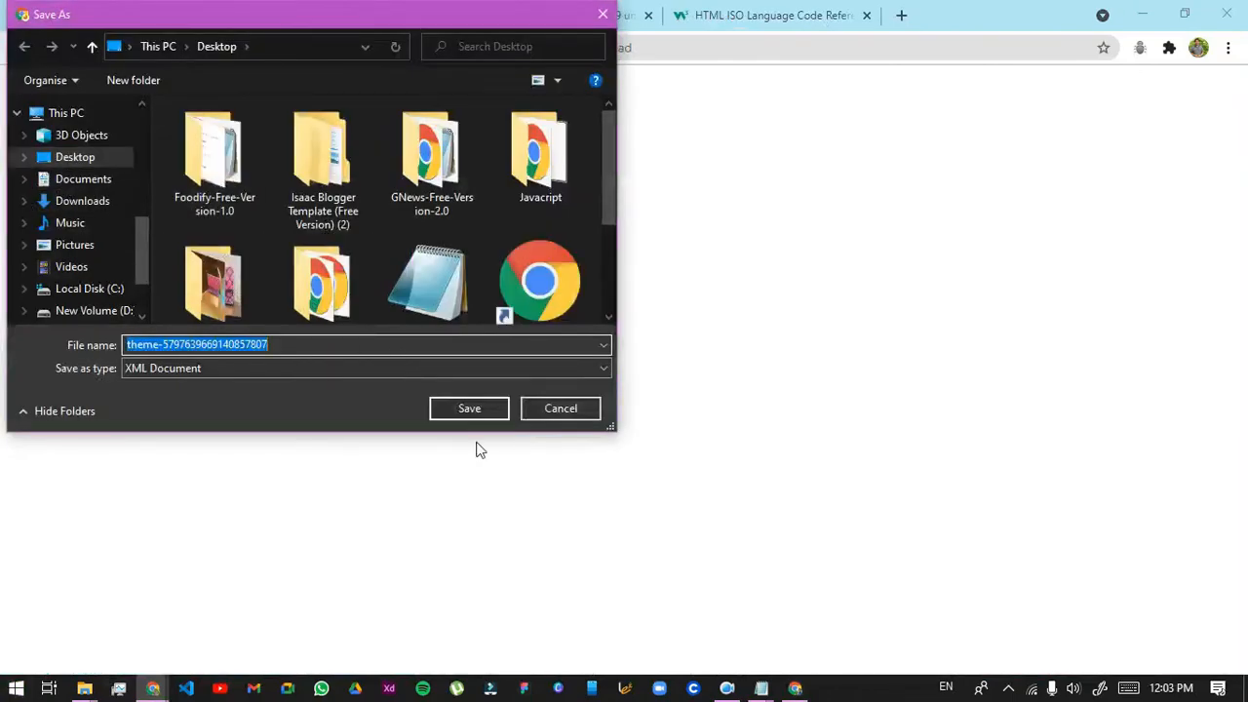
{"action": "left_click", "coordinate": [468, 408]}
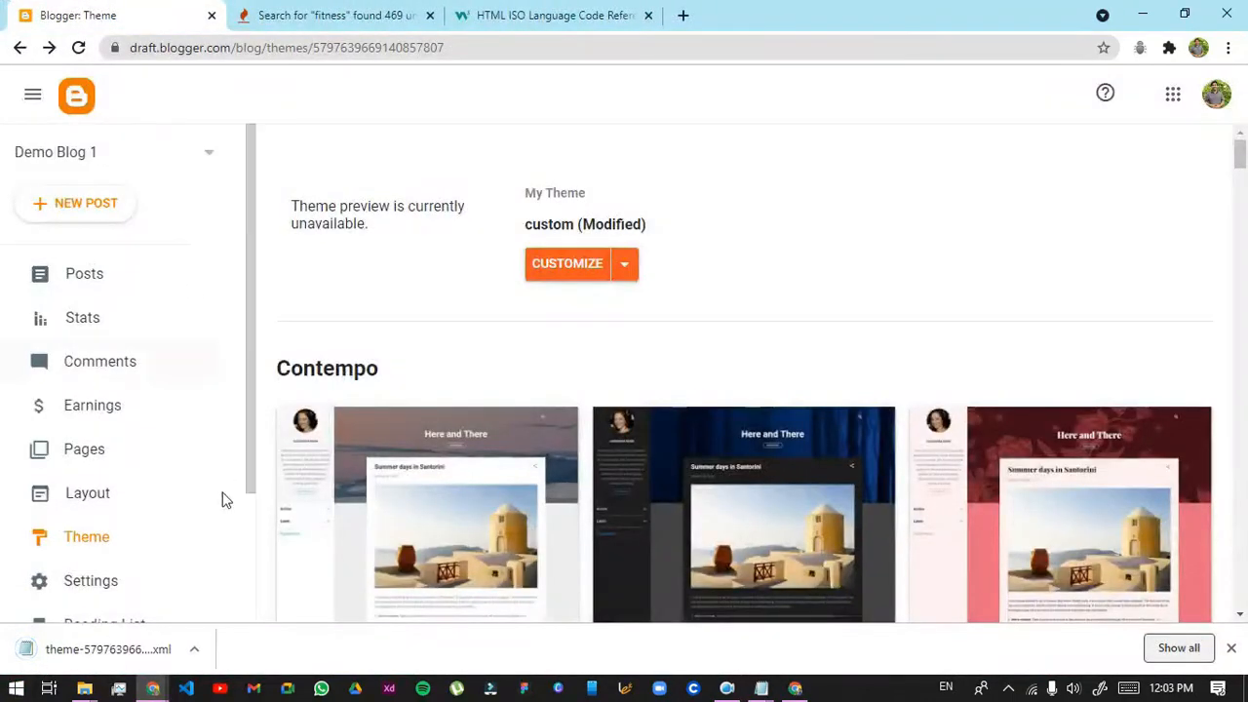
{"action": "left_click", "coordinate": [127, 149]}
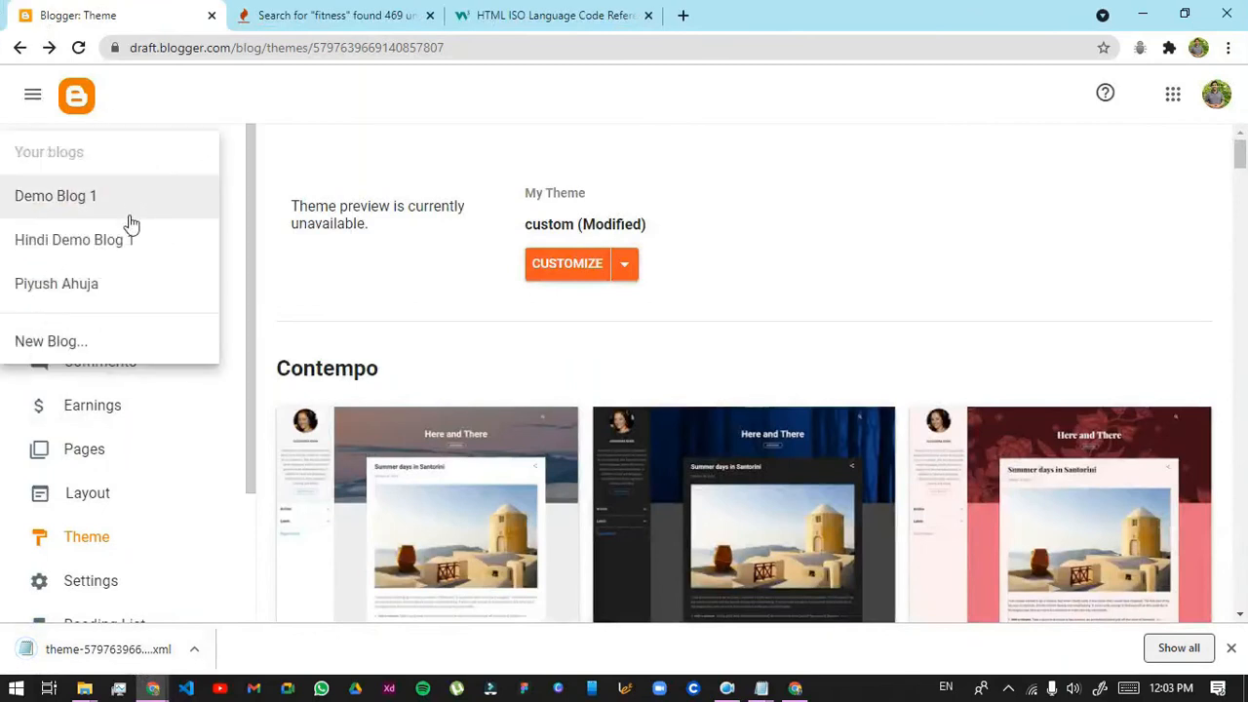
{"action": "left_click", "coordinate": [127, 243]}
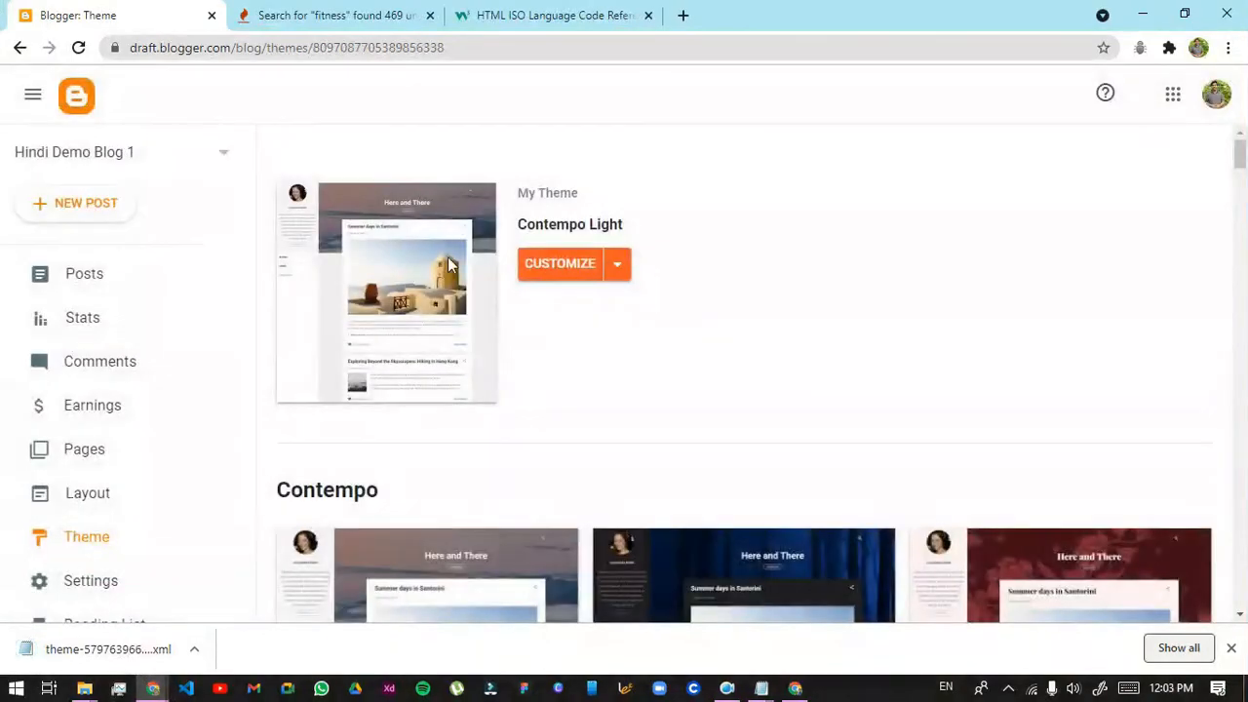
{"action": "left_click", "coordinate": [628, 265]}
{"action": "left_click", "coordinate": [575, 307]}
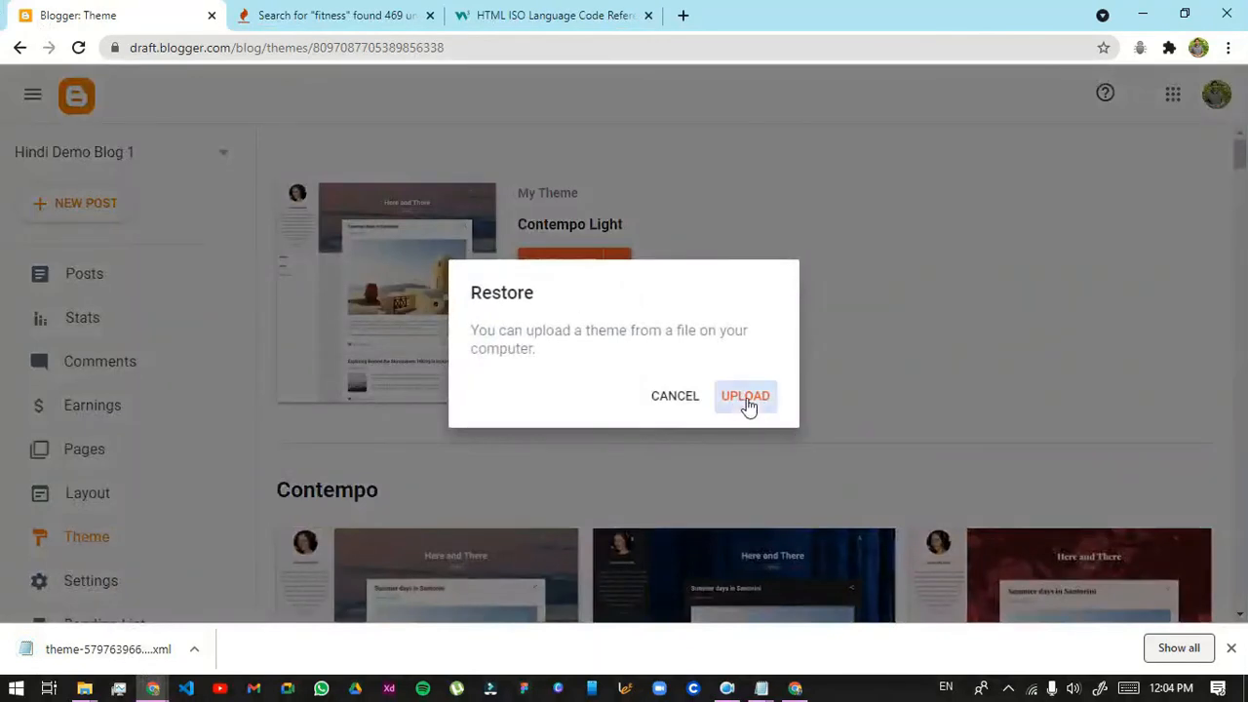
{"action": "left_click", "coordinate": [745, 394]}
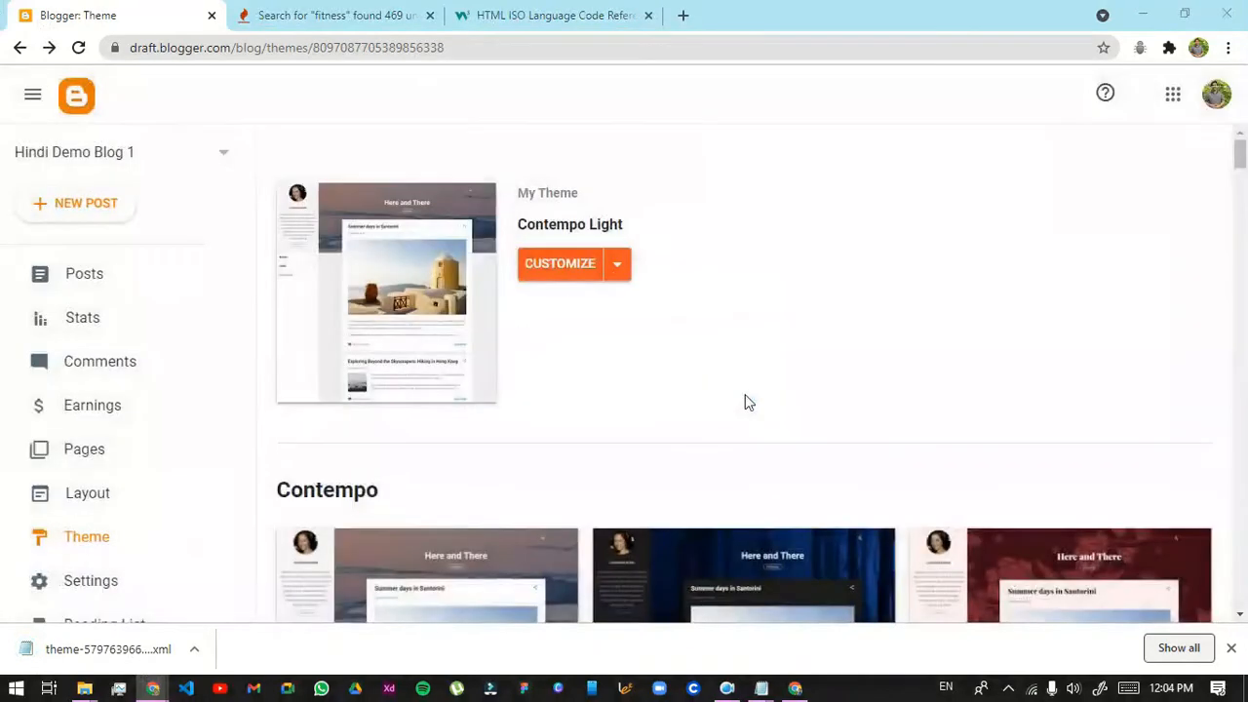
{"action": "left_click", "coordinate": [458, 275]}
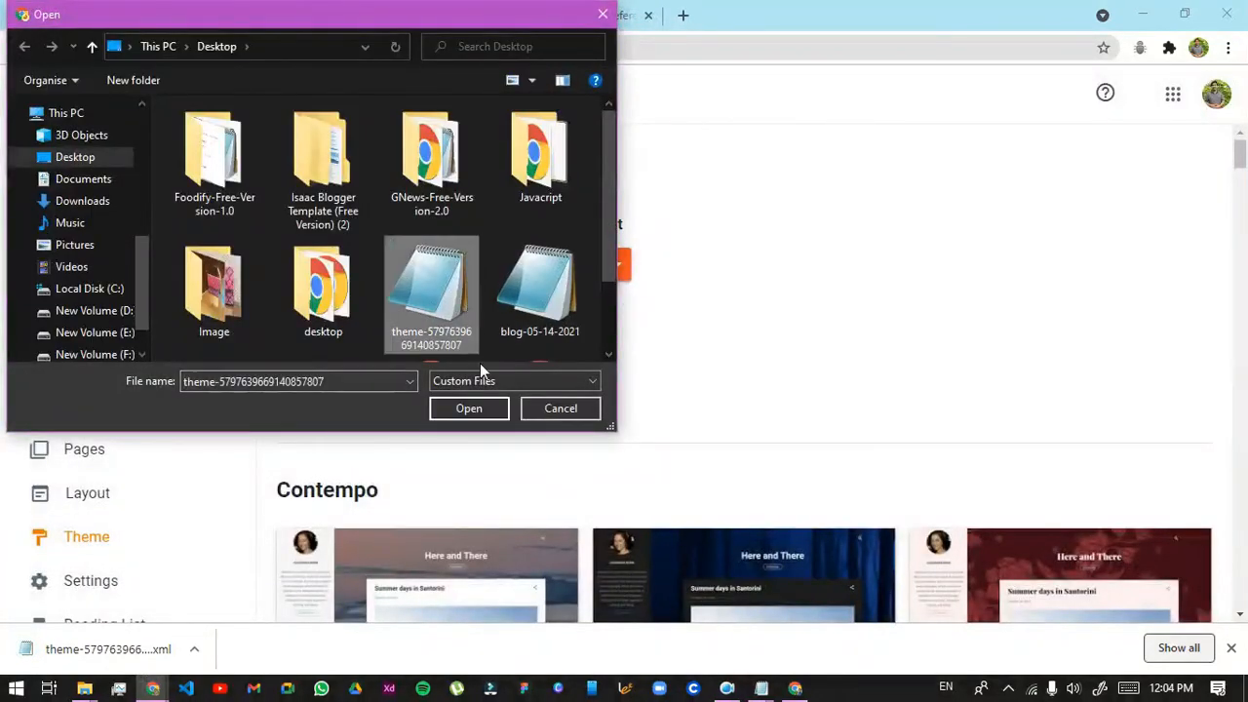
{"action": "scroll", "coordinate": [480, 293], "scroll_direction": "down", "scroll_amount": 1}
{"action": "left_click", "coordinate": [450, 410]}
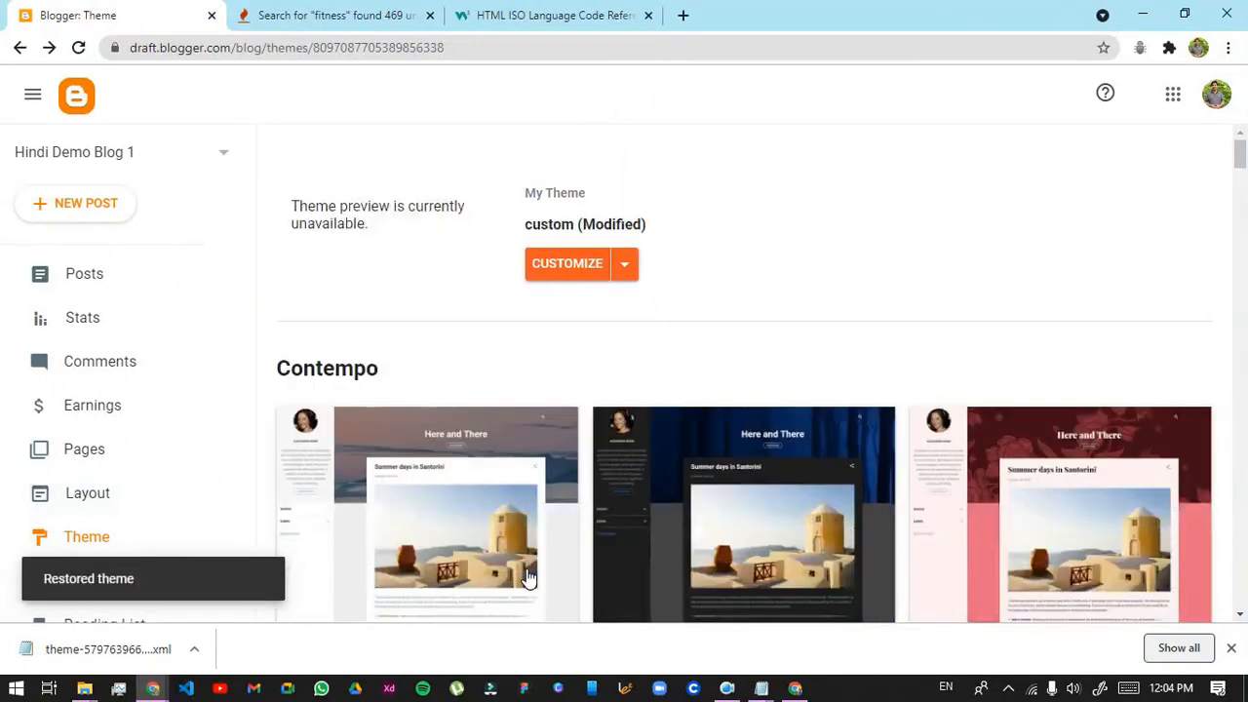
View the live Hindi Demo Blog 1 in a new tab, and close the fitness search and HTML language code tabs
{"action": "scroll", "coordinate": [20, 390], "scroll_direction": "down", "scroll_amount": 2}
{"action": "left_click", "coordinate": [86, 498]}
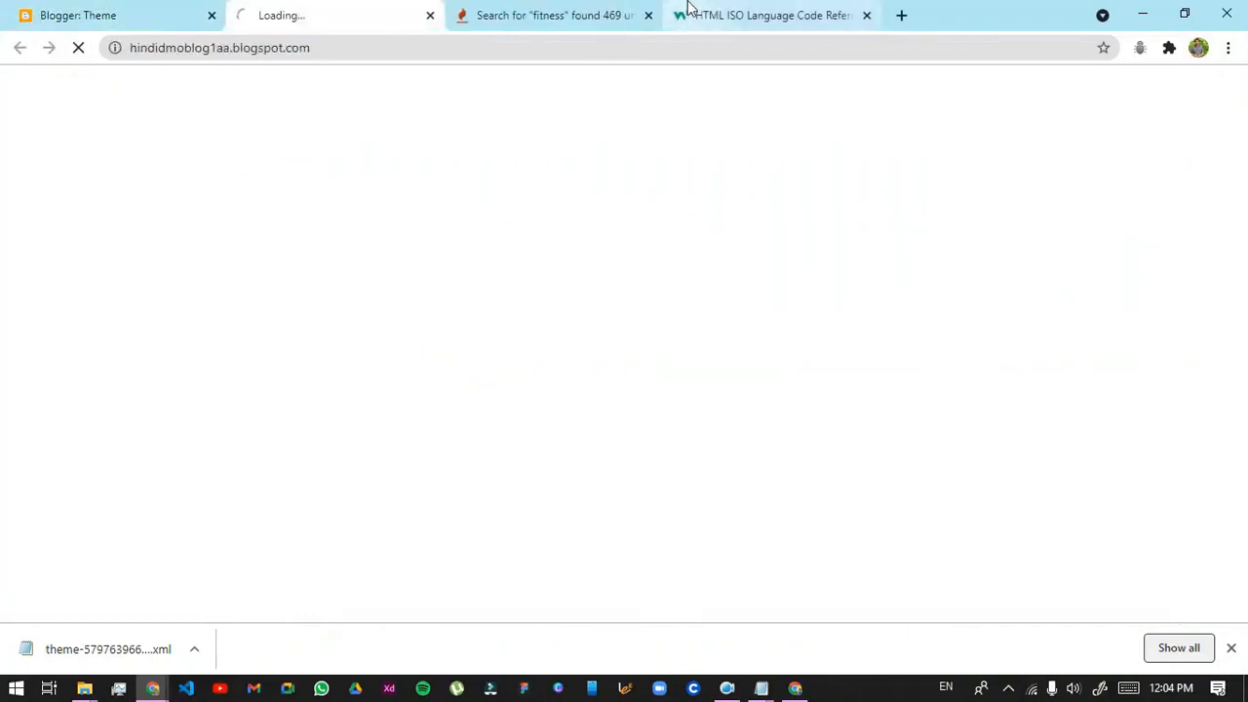
{"action": "left_click", "coordinate": [649, 15]}
{"action": "left_click", "coordinate": [649, 15]}
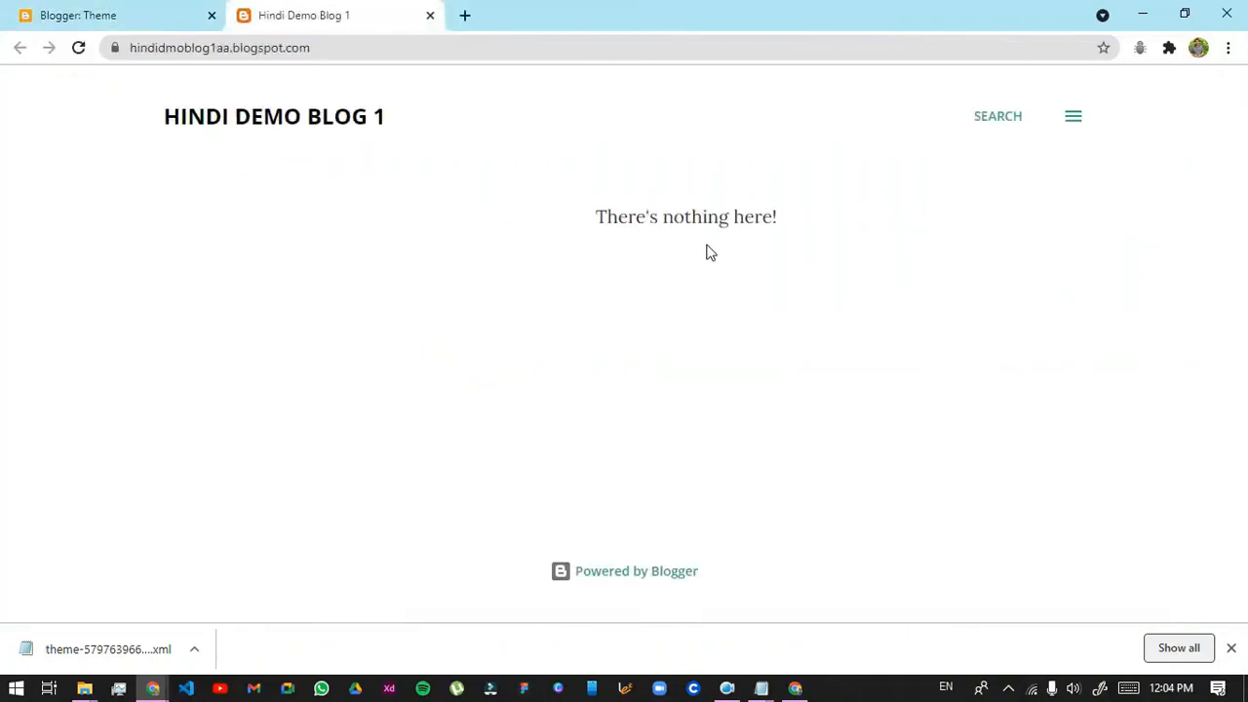
Return to Hindi Demo Blog 1's posts list and dismiss the FollowByEmail widget notice
{"action": "left_click", "coordinate": [8, 12]}
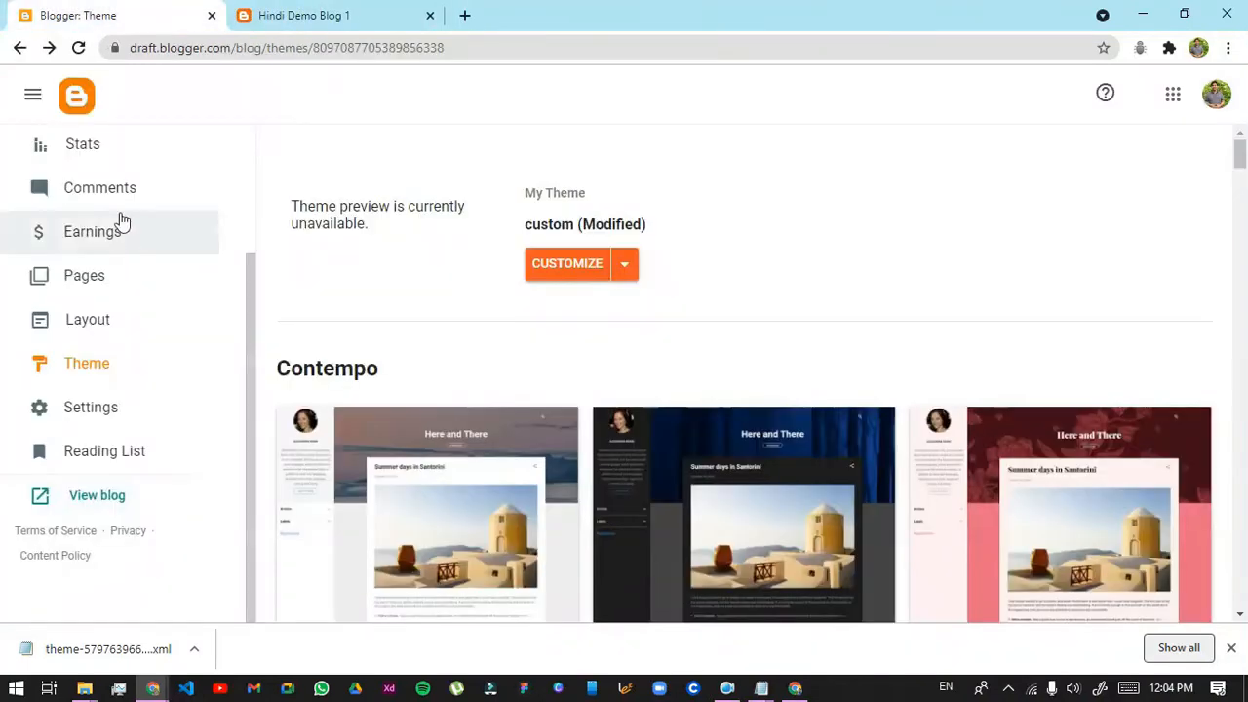
{"action": "scroll", "coordinate": [117, 208], "scroll_direction": "up", "scroll_amount": 2}
{"action": "left_click", "coordinate": [119, 288]}
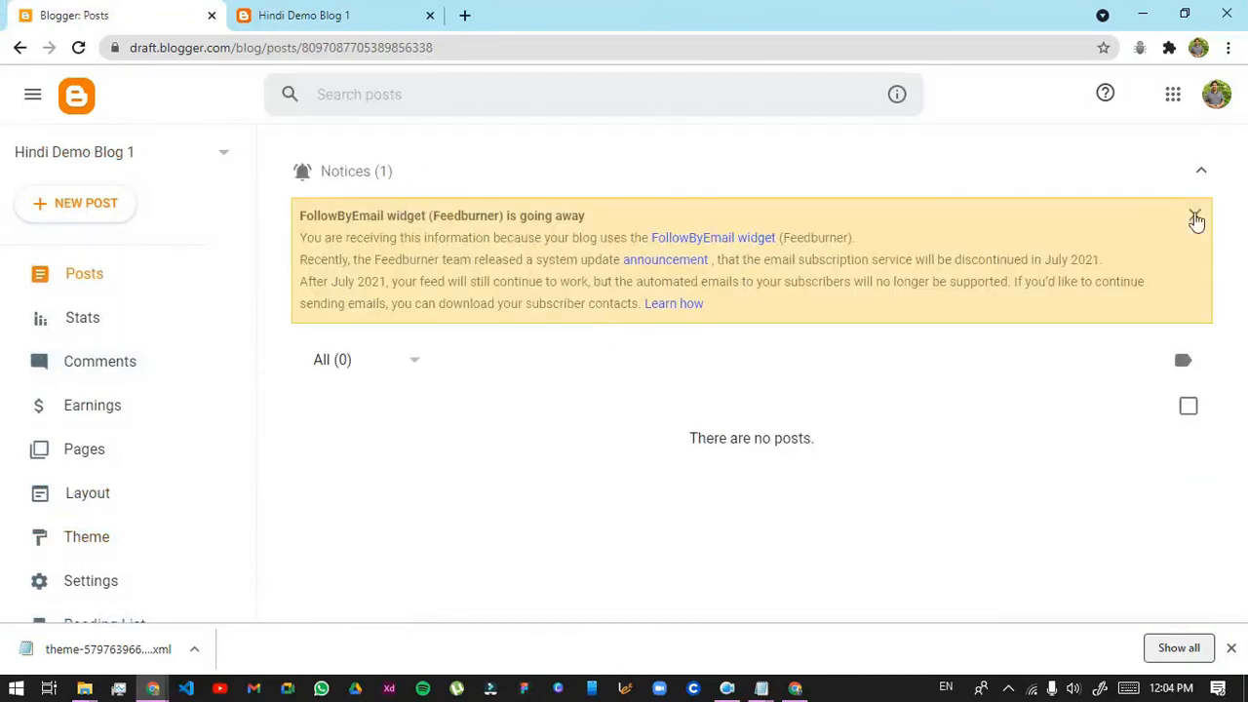
{"action": "left_click", "coordinate": [1195, 217]}
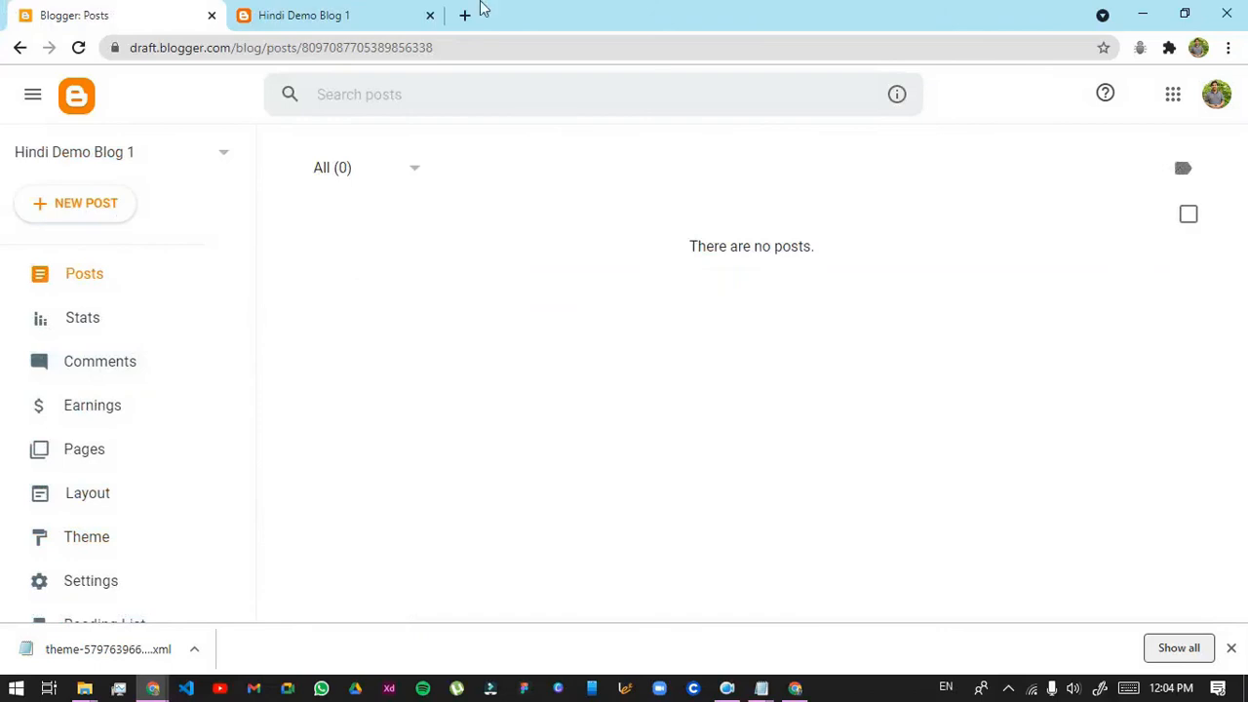
Look at the subdomain part of the live Hindi Demo Blog 1's web address
{"action": "left_click", "coordinate": [331, 23]}
{"action": "double_click", "coordinate": [208, 47]}
{"action": "left_click", "coordinate": [93, 11]}
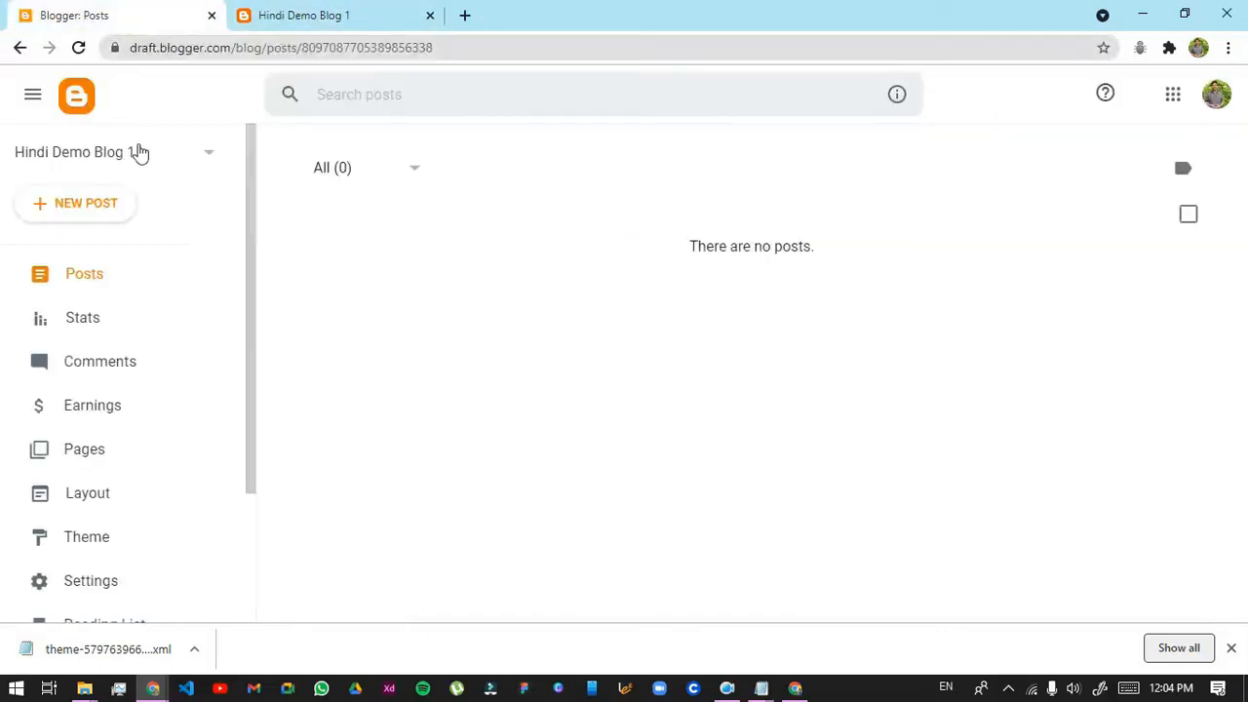
{"action": "left_click", "coordinate": [289, 16]}
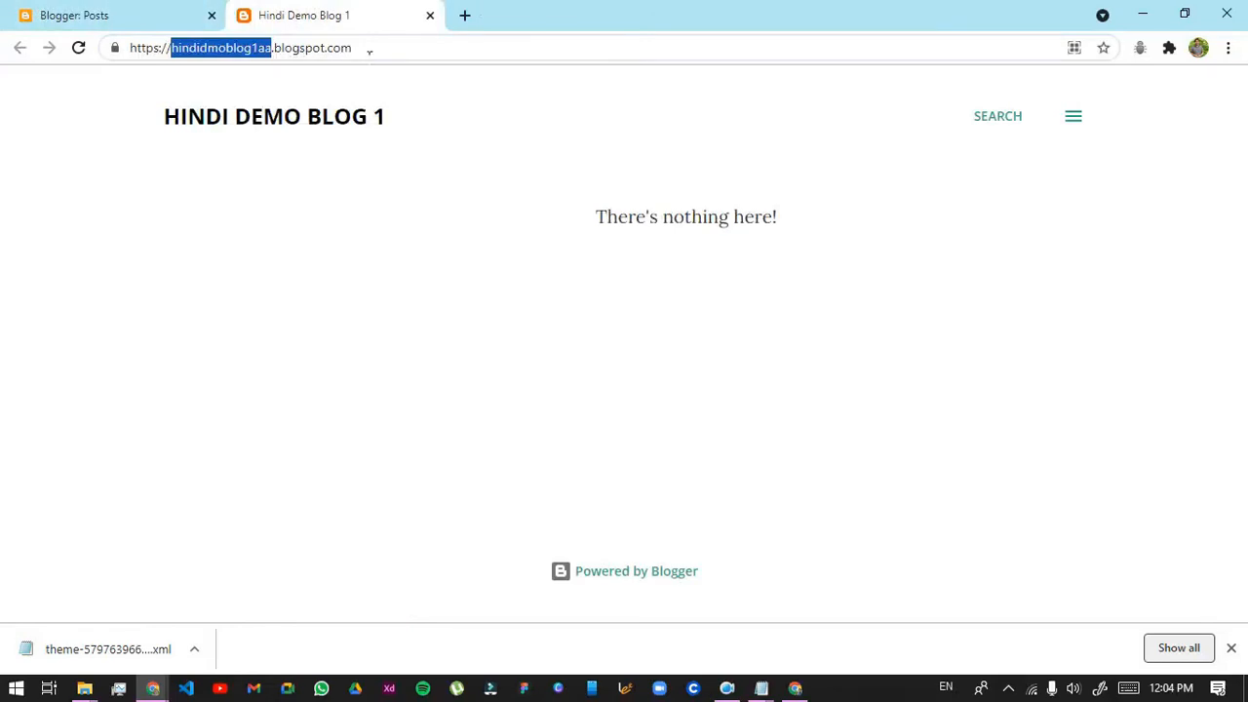
Open Hindi Demo Blog 1's settings and find the custom domain option in the Publishing section
{"action": "left_click", "coordinate": [141, 12]}
{"action": "scroll", "coordinate": [147, 488], "scroll_direction": "down", "scroll_amount": 1}
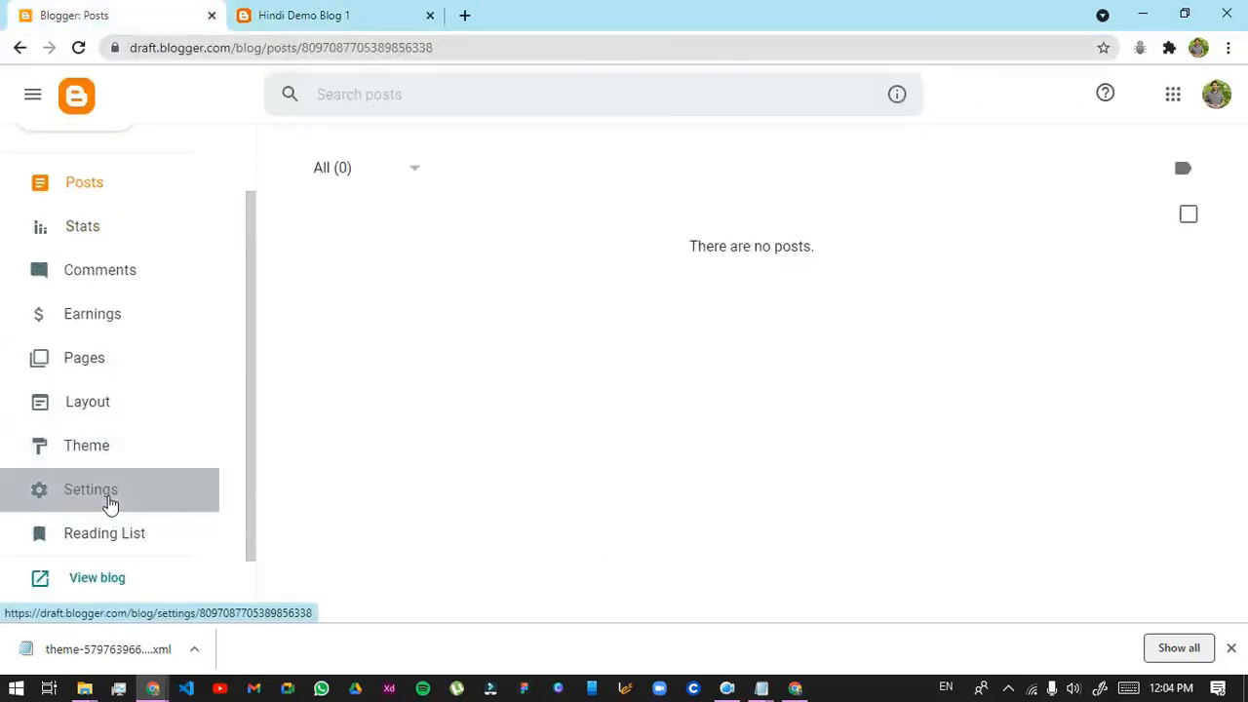
{"action": "left_click", "coordinate": [109, 500]}
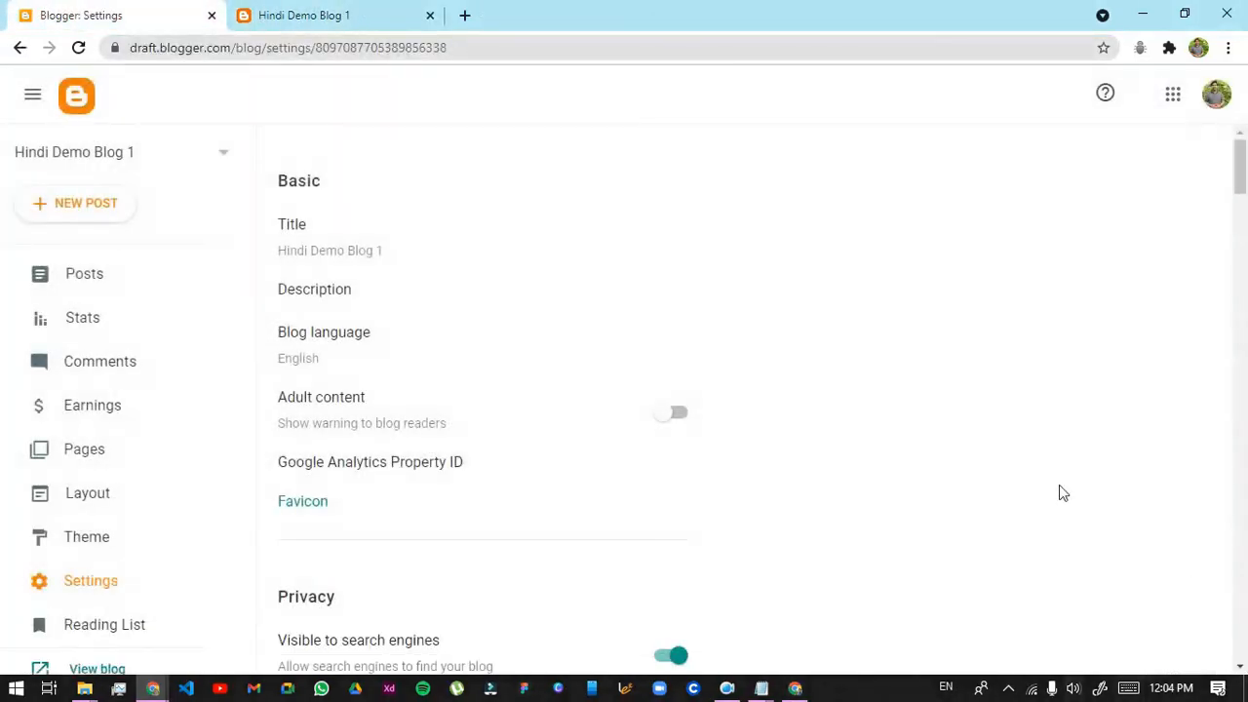
{"action": "scroll", "coordinate": [975, 429], "scroll_direction": "down", "scroll_amount": 3}
{"action": "scroll", "coordinate": [683, 156], "scroll_direction": "down", "scroll_amount": 3}
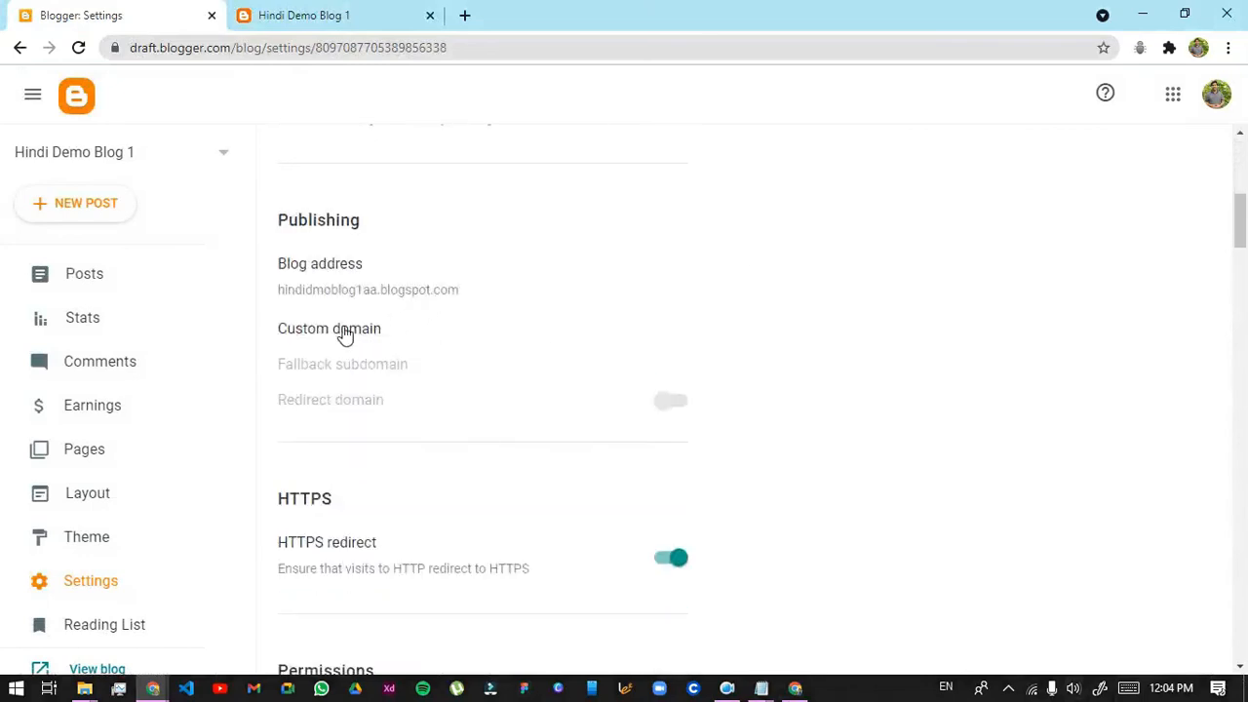
Switch to GoDaddy's DNS records for newsntrick.com and fill in a new CNAME record with host hindi pointing to ghs.google.com
{"action": "left_click", "coordinate": [796, 690]}
{"action": "left_click", "coordinate": [888, 140]}
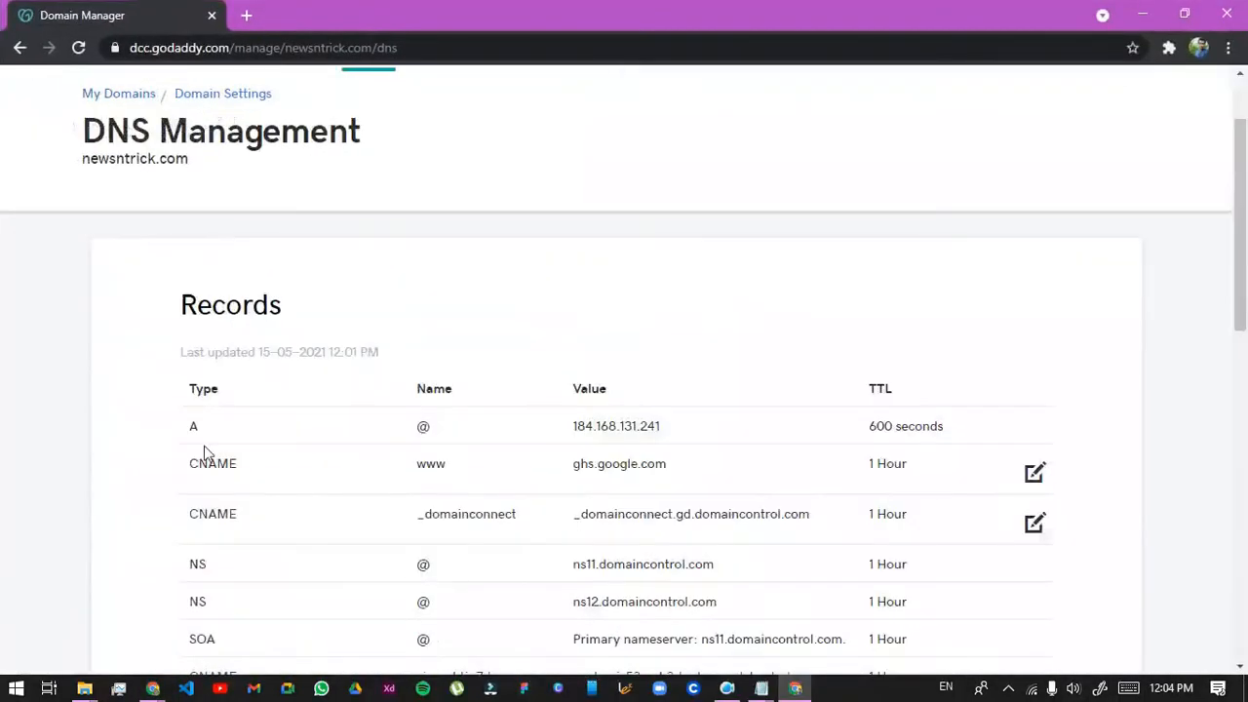
{"action": "scroll", "coordinate": [625, 305], "scroll_direction": "down", "scroll_amount": 4}
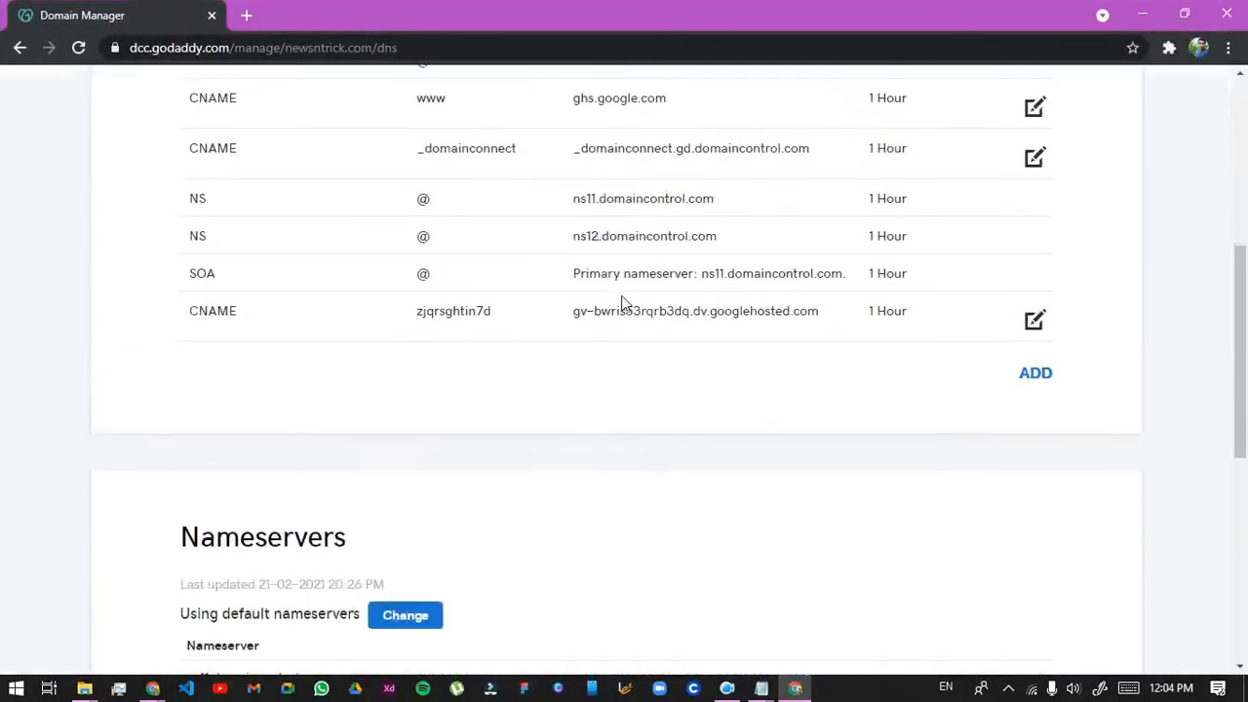
{"action": "scroll", "coordinate": [627, 322], "scroll_direction": "up", "scroll_amount": 2}
{"action": "left_click", "coordinate": [1034, 556]}
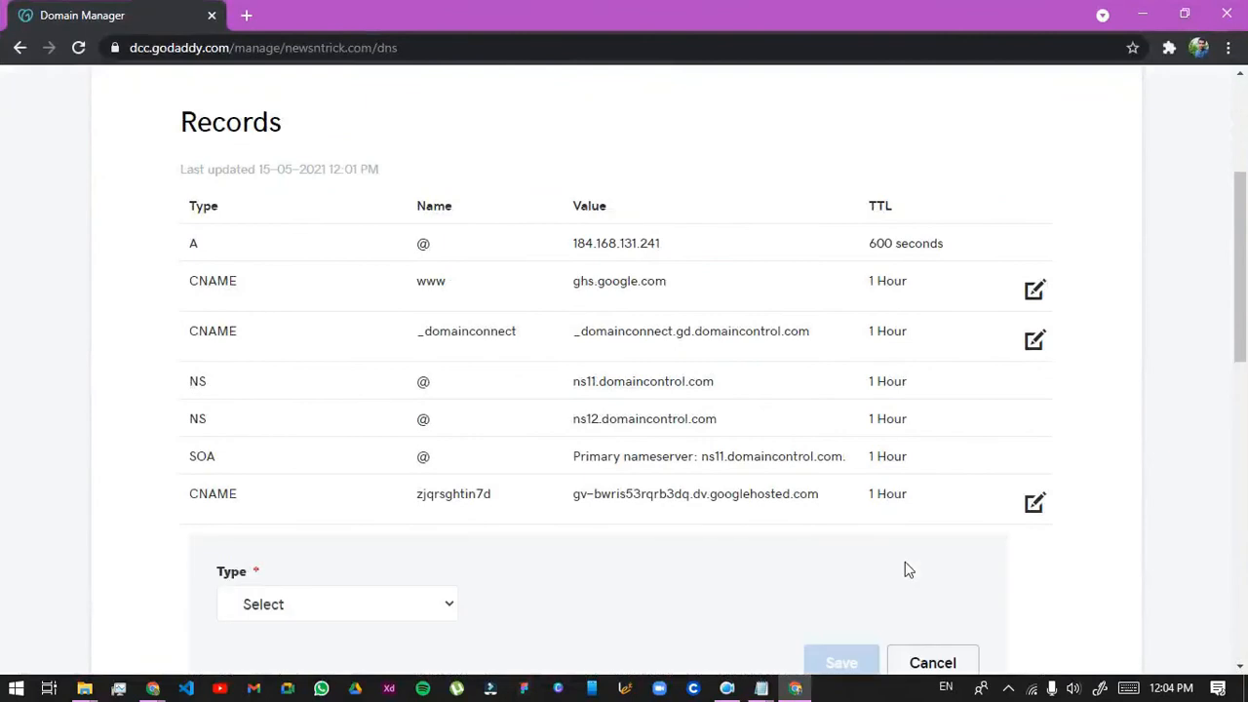
{"action": "left_click", "coordinate": [458, 599]}
{"action": "left_click", "coordinate": [354, 453]}
{"action": "left_click", "coordinate": [540, 620]}
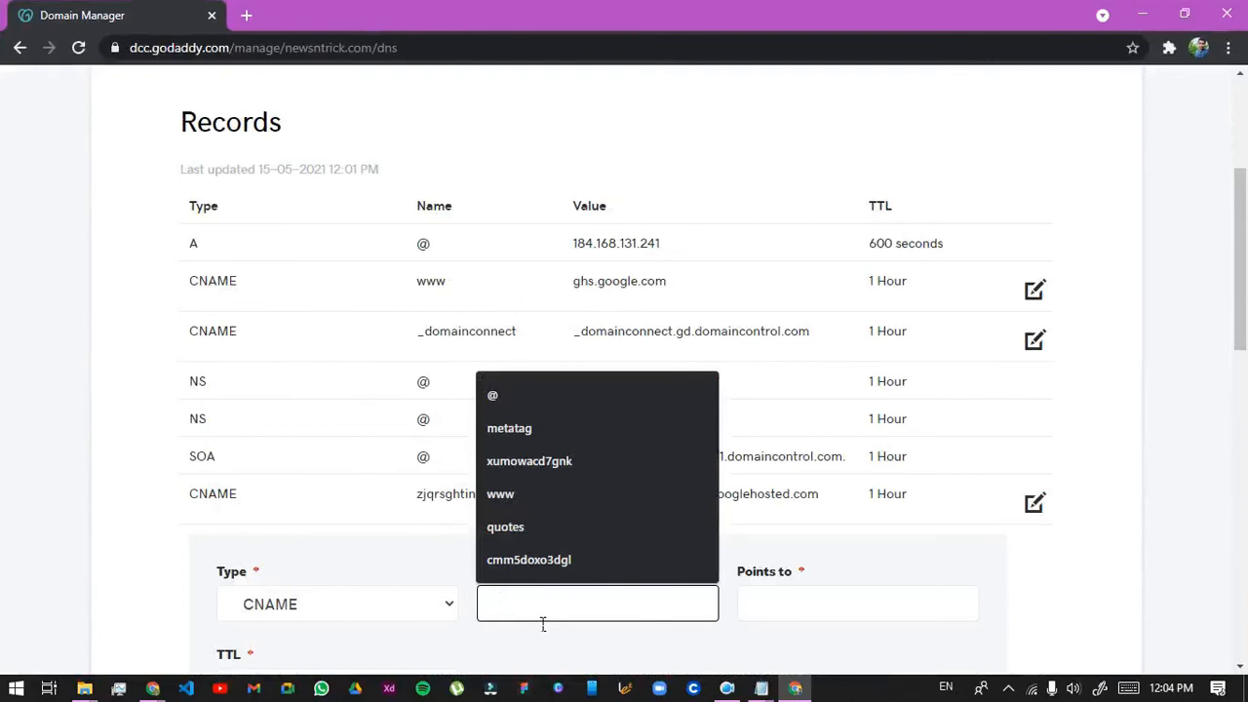
{"action": "type", "text": "hindi"}
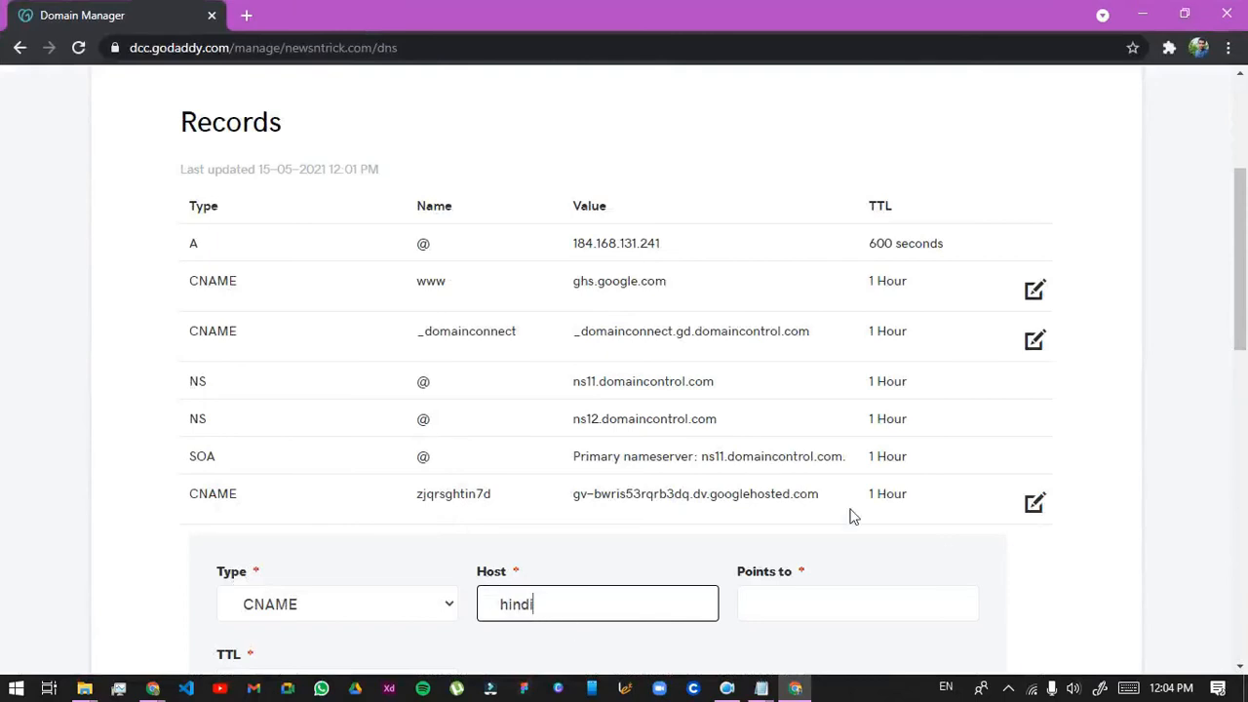
{"action": "left_click", "coordinate": [861, 604]}
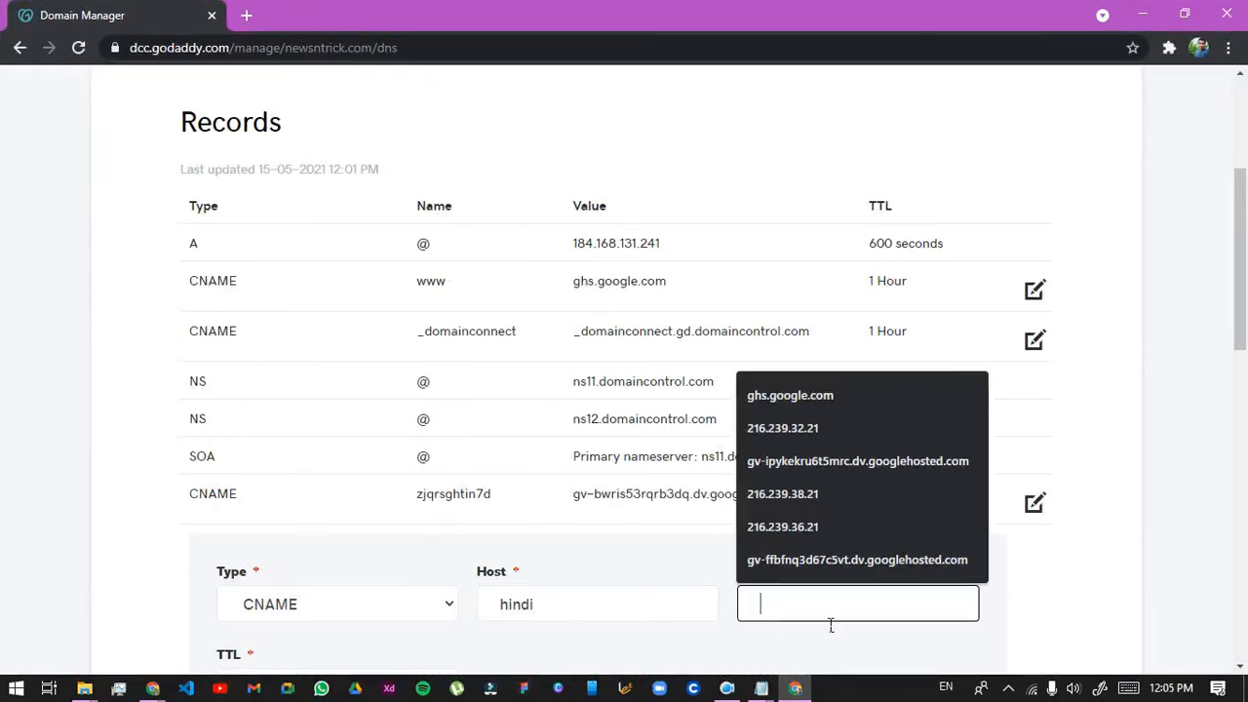
{"action": "left_click", "coordinate": [847, 404]}
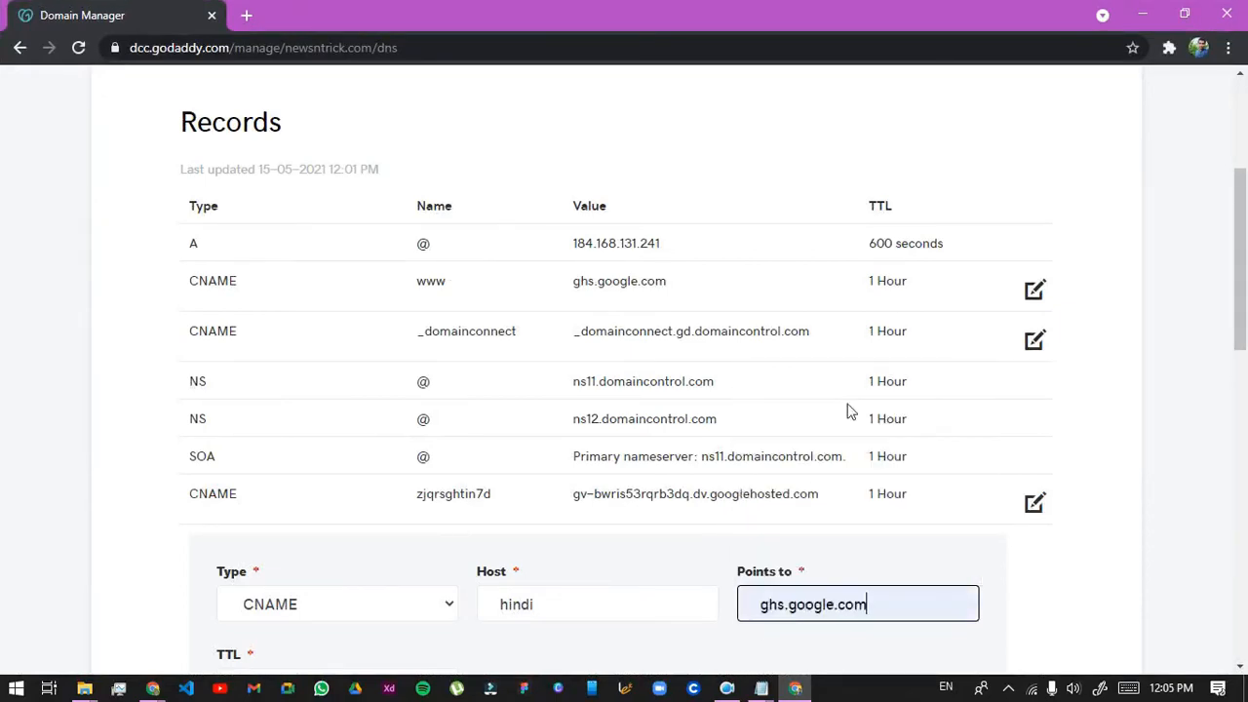
Give the new hindi record a custom TTL of 600 seconds and save it
{"action": "scroll", "coordinate": [1169, 499], "scroll_direction": "down", "scroll_amount": 2}
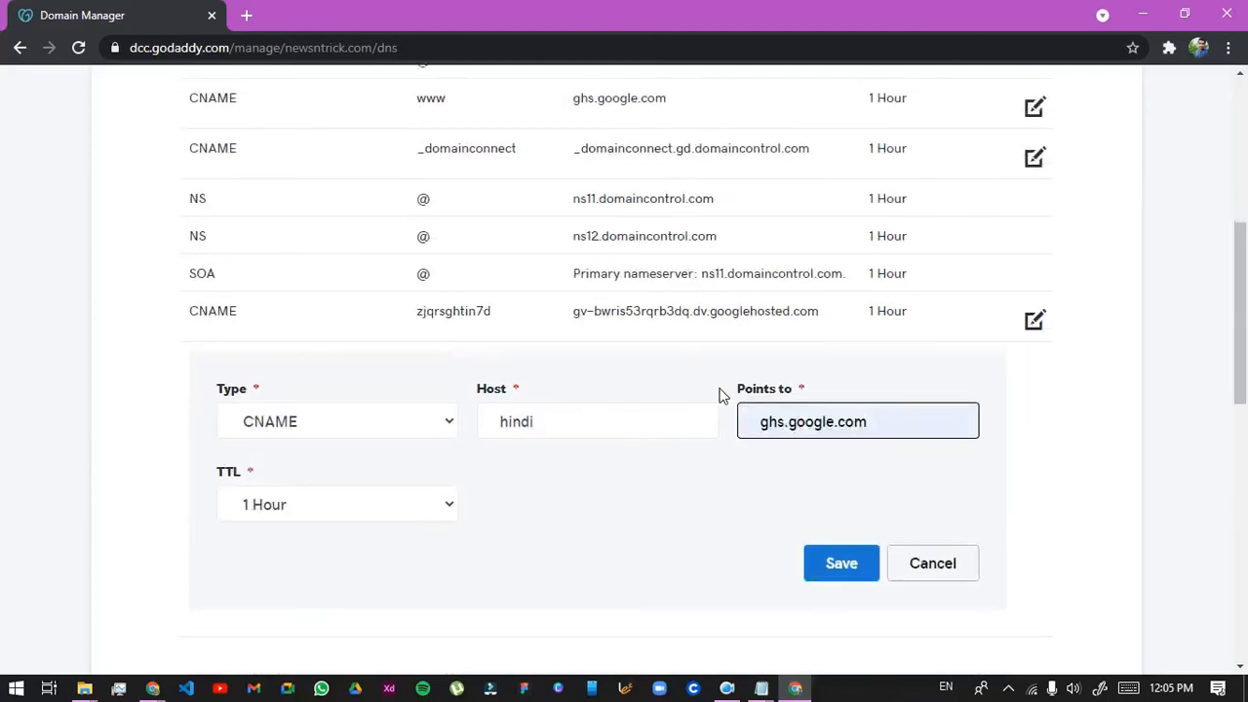
{"action": "scroll", "coordinate": [543, 142], "scroll_direction": "up", "scroll_amount": 1}
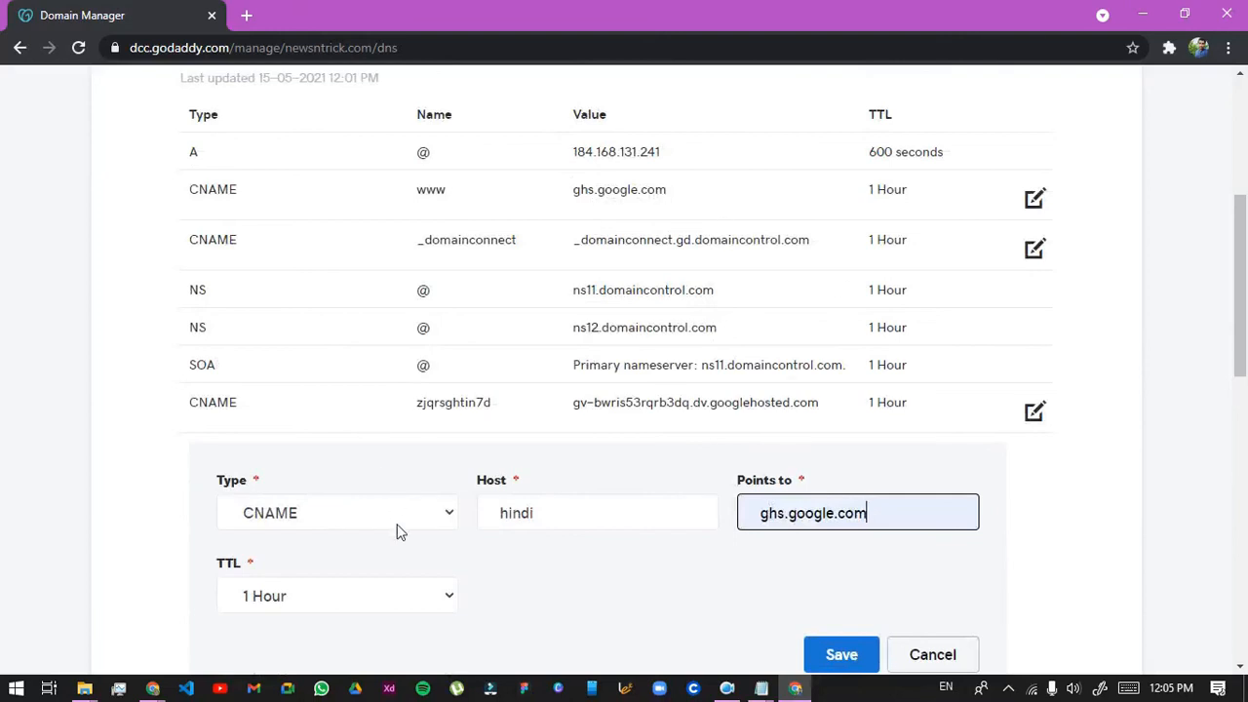
{"action": "scroll", "coordinate": [398, 519], "scroll_direction": "down", "scroll_amount": 1}
{"action": "left_click", "coordinate": [404, 507]}
{"action": "left_click", "coordinate": [329, 649]}
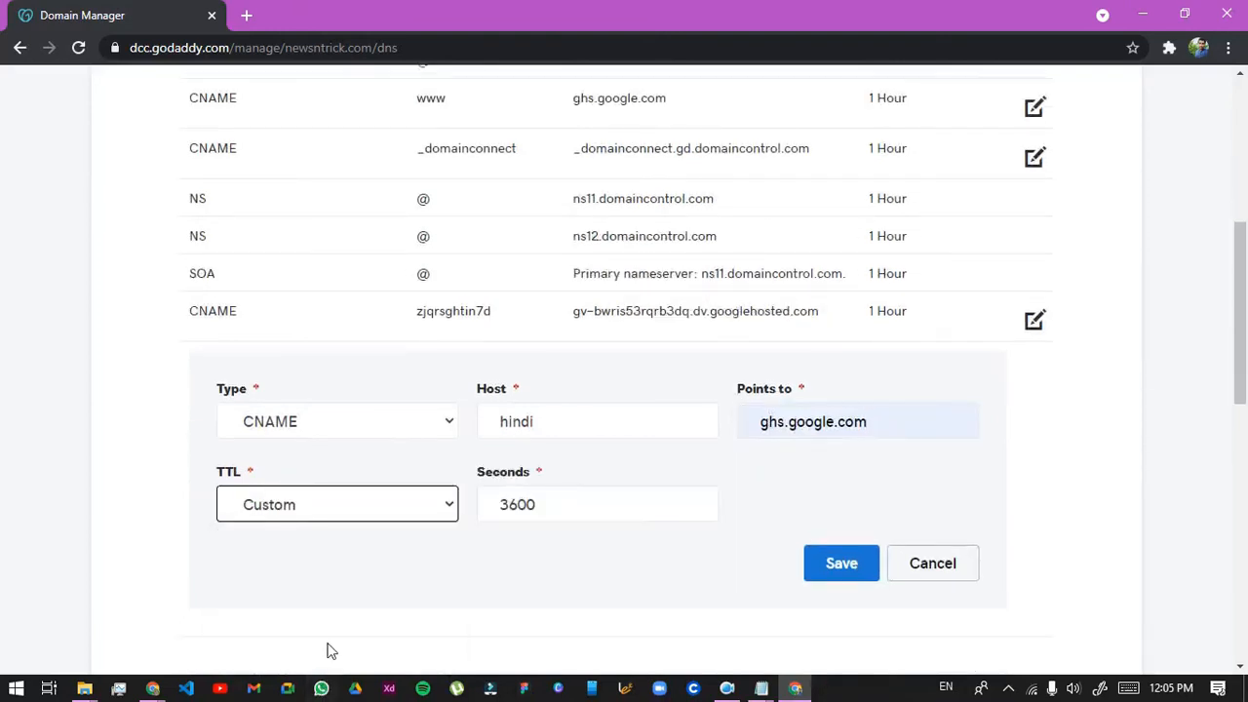
{"action": "left_click", "coordinate": [504, 504]}
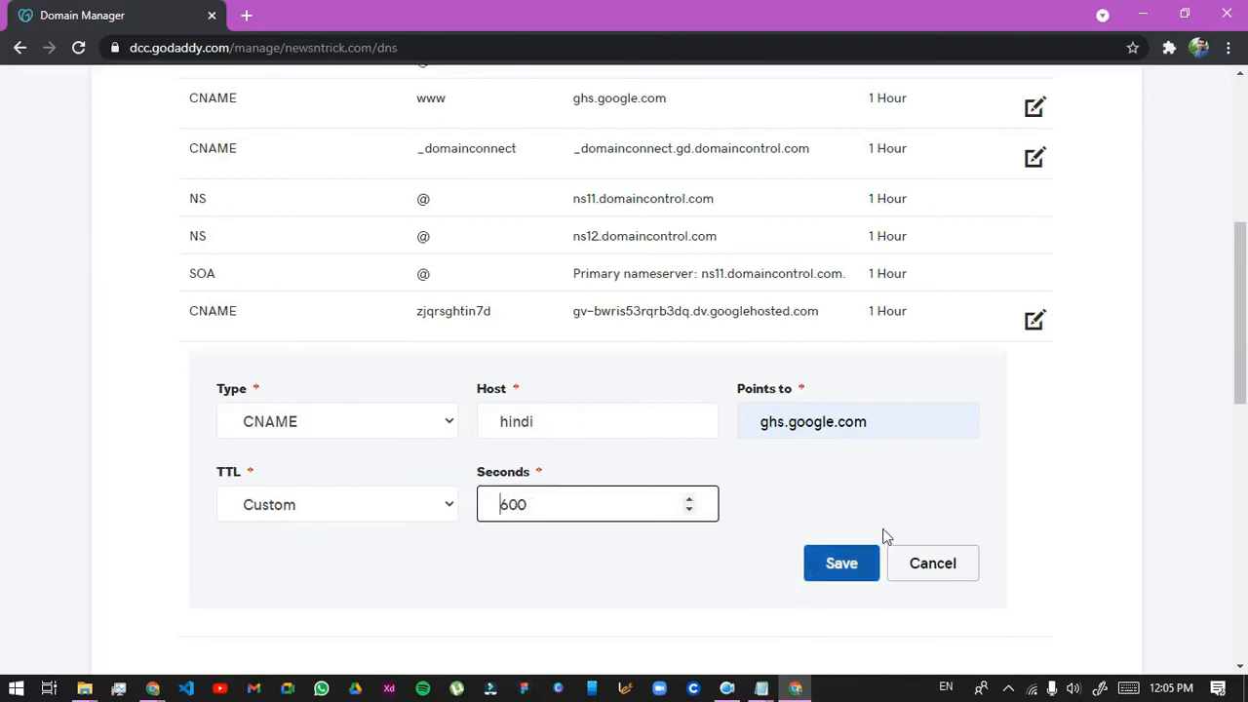
{"action": "left_click", "coordinate": [871, 564]}
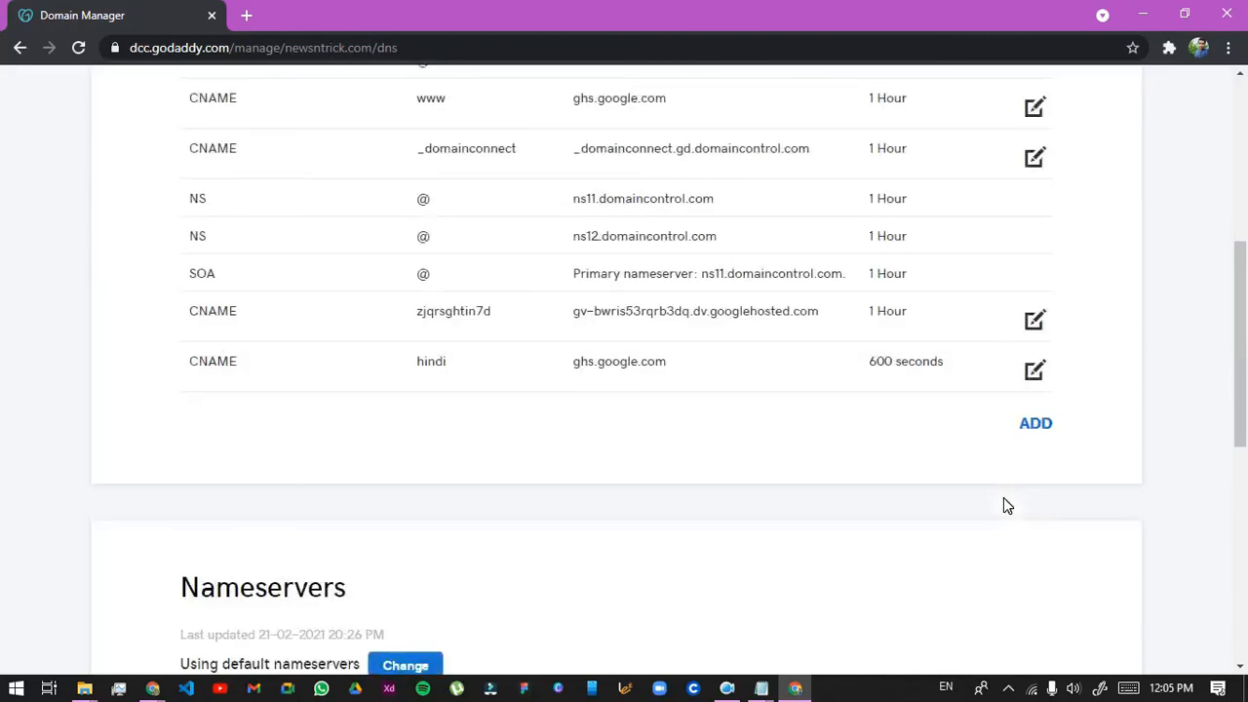
Copy the host name hindi from the newly added CNAME record
{"action": "scroll", "coordinate": [527, 256], "scroll_direction": "up", "scroll_amount": 1}
{"action": "left_click_drag", "start_coordinate": [410, 455], "coordinate": [458, 459]}
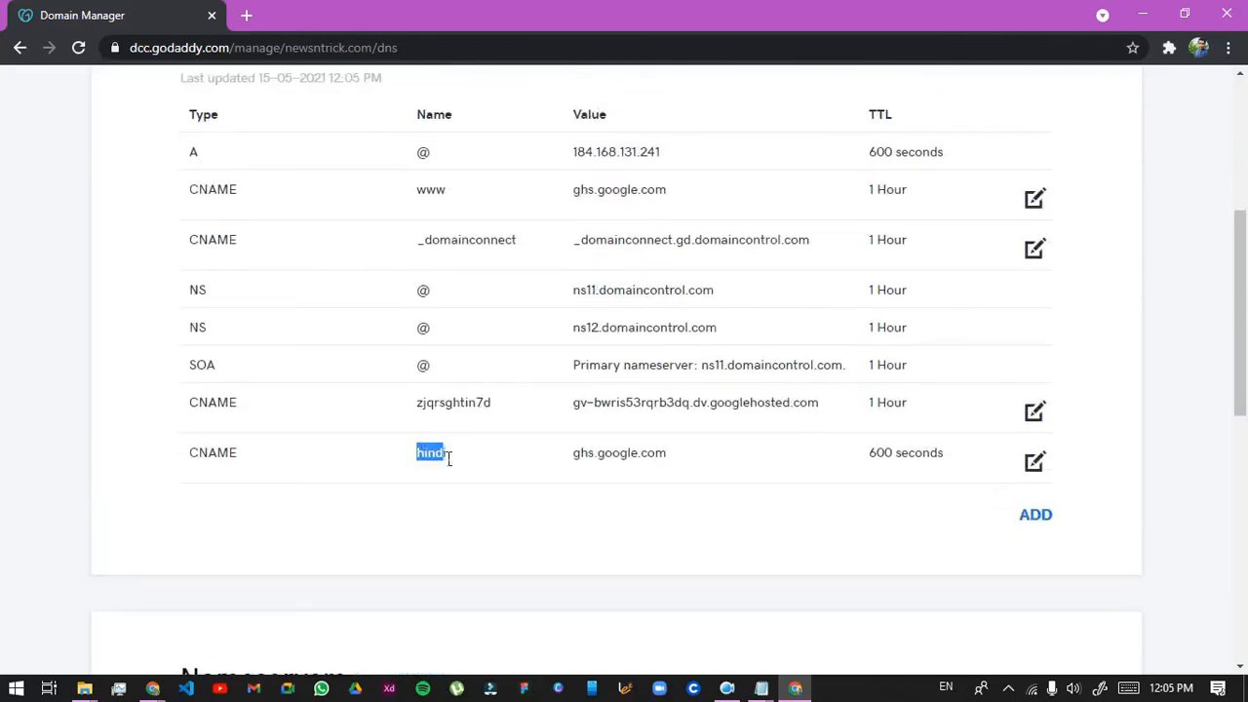
{"action": "right_click", "coordinate": [437, 452]}
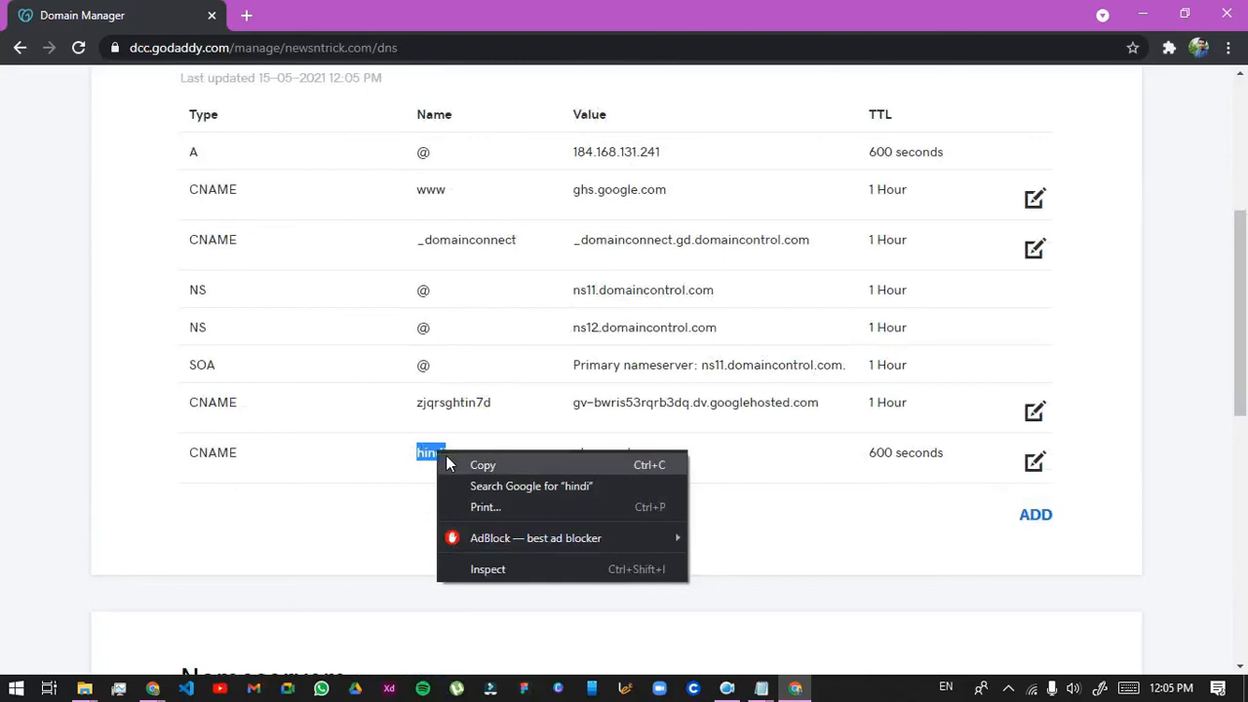
{"action": "left_click", "coordinate": [481, 465]}
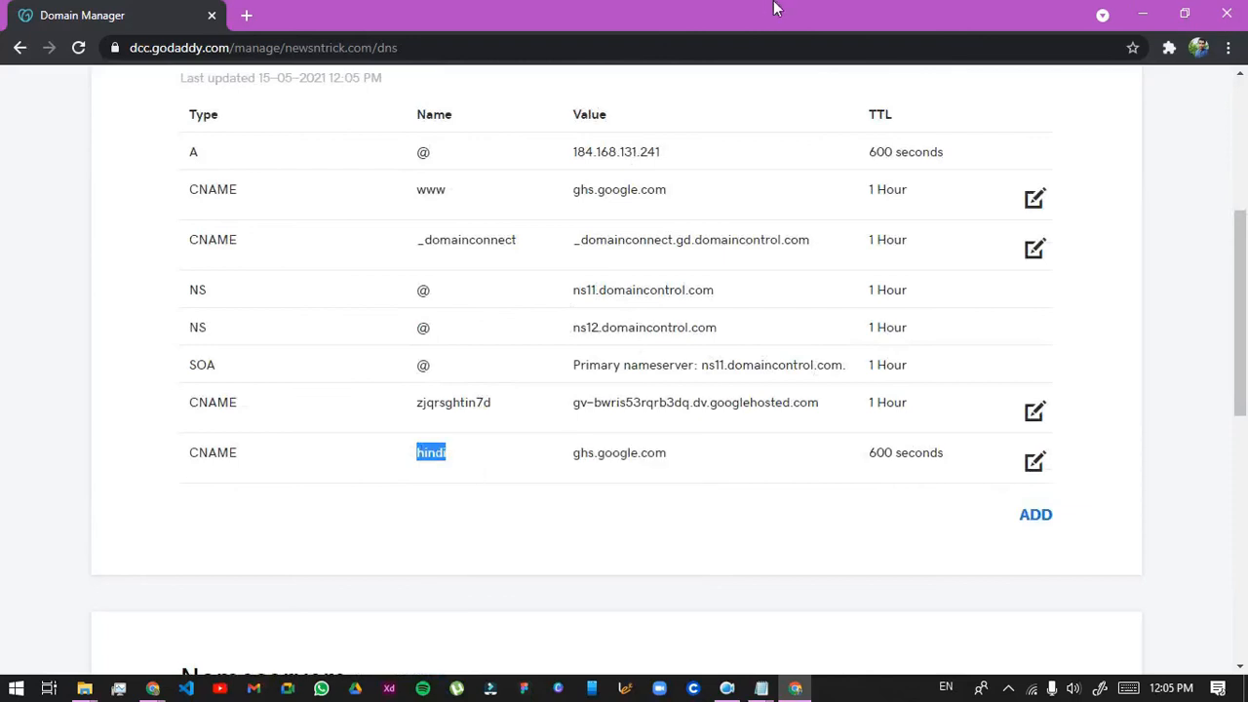
Return to Hindi Demo Blog 1's Blogger settings and save hindi.newsntrick.com as its custom domain
{"action": "left_click", "coordinate": [1131, 9]}
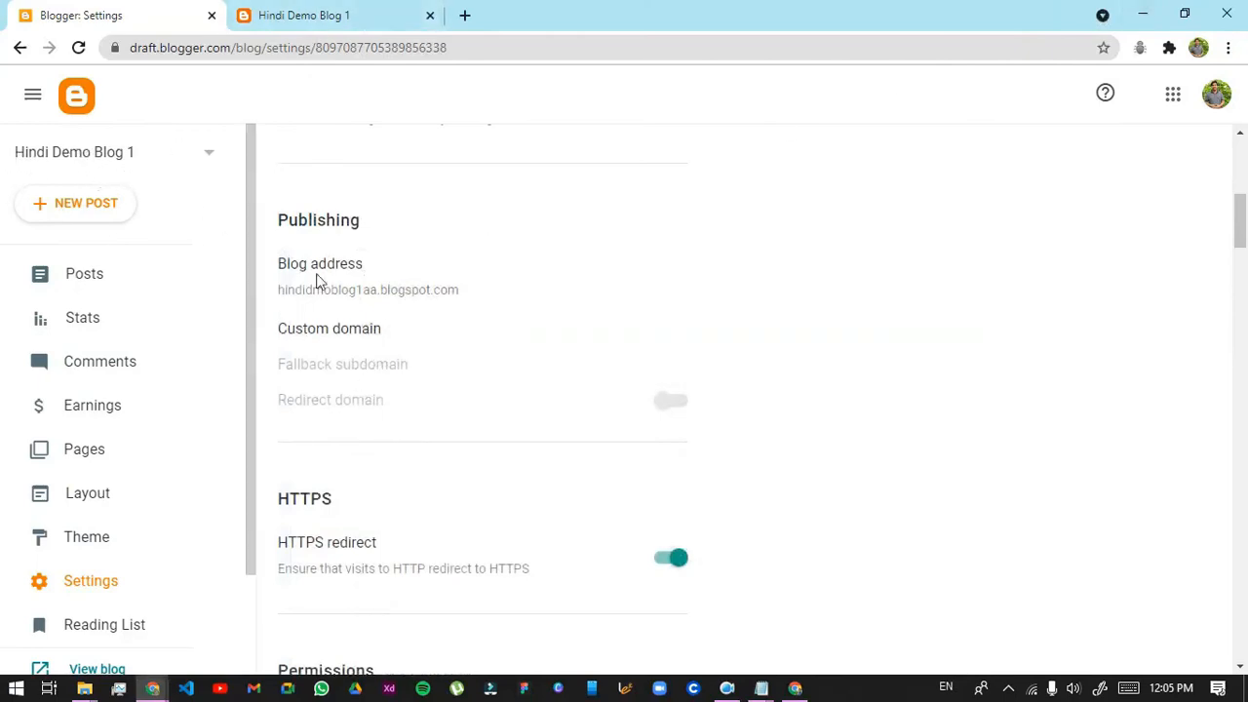
{"action": "left_click", "coordinate": [353, 336]}
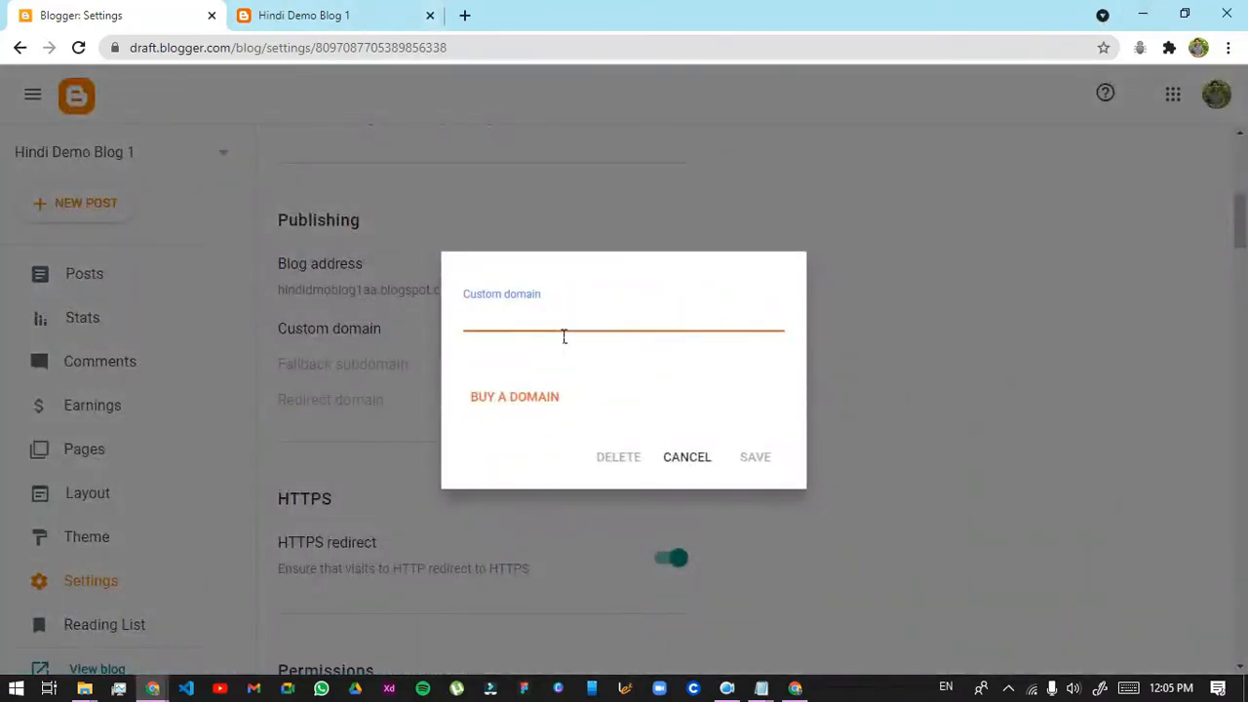
{"action": "type", "text": "hindi.newsntrick.com"}
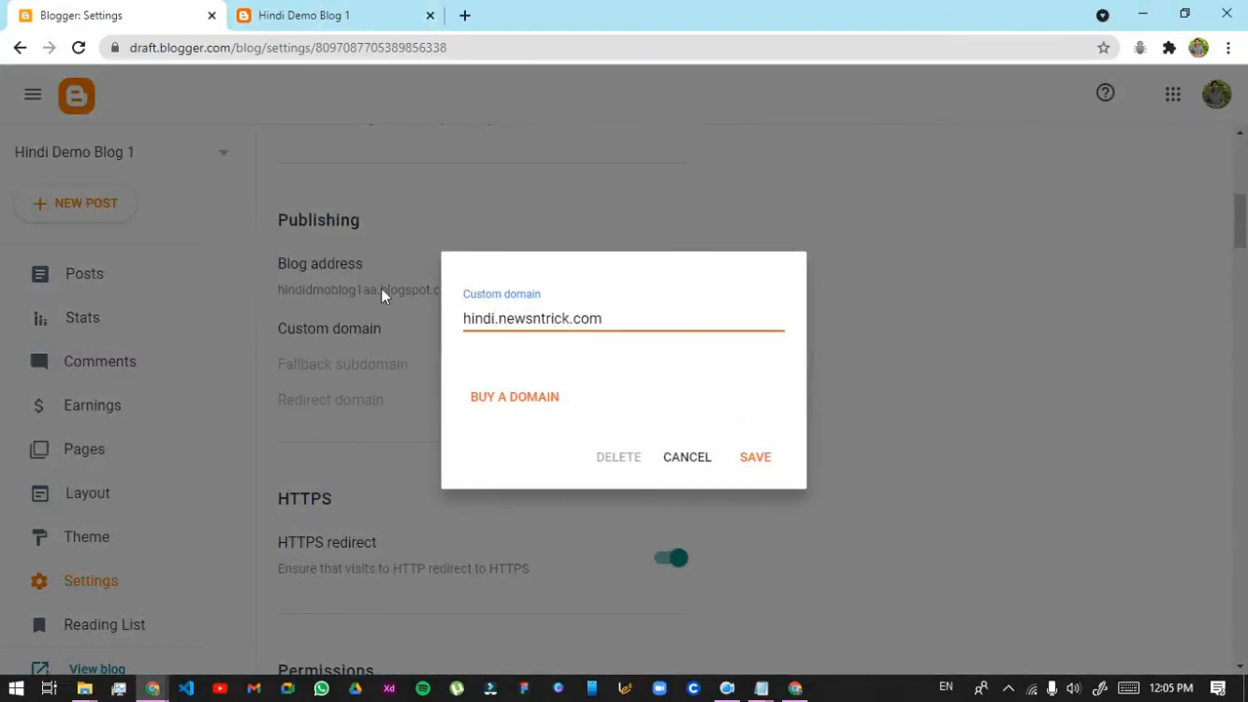
{"action": "left_click_drag", "start_coordinate": [495, 320], "coordinate": [576, 322]}
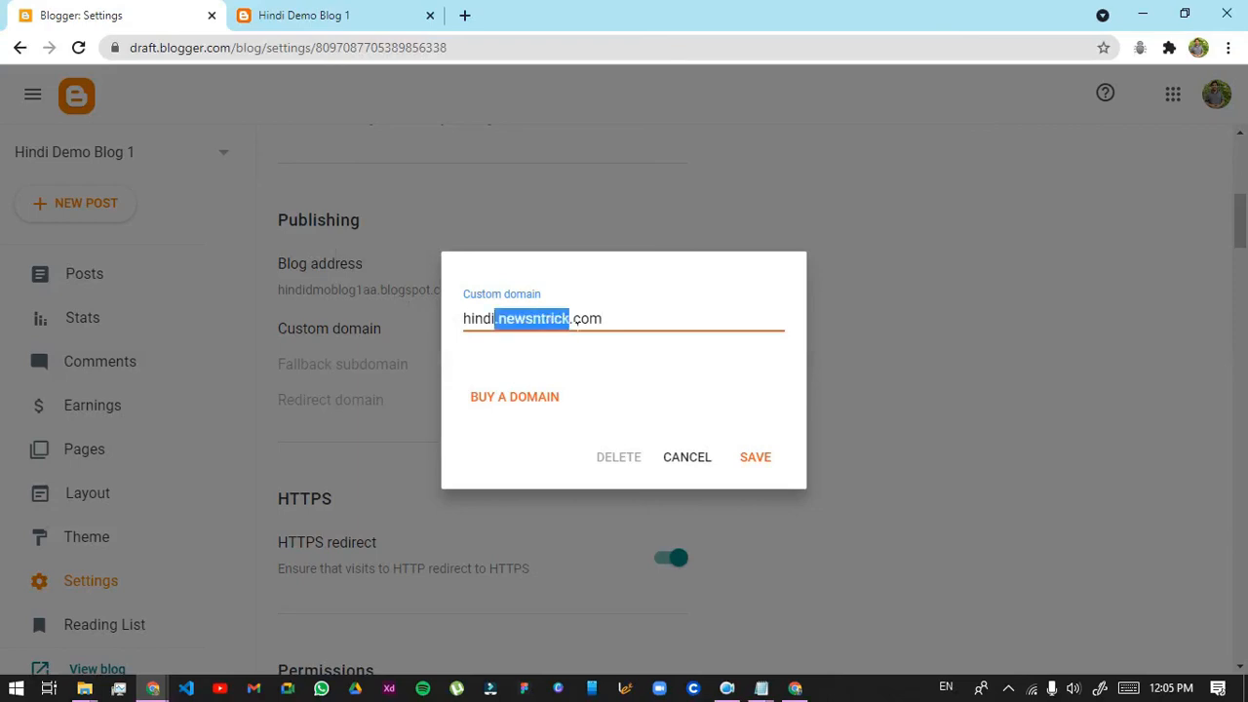
{"action": "left_click", "coordinate": [573, 321]}
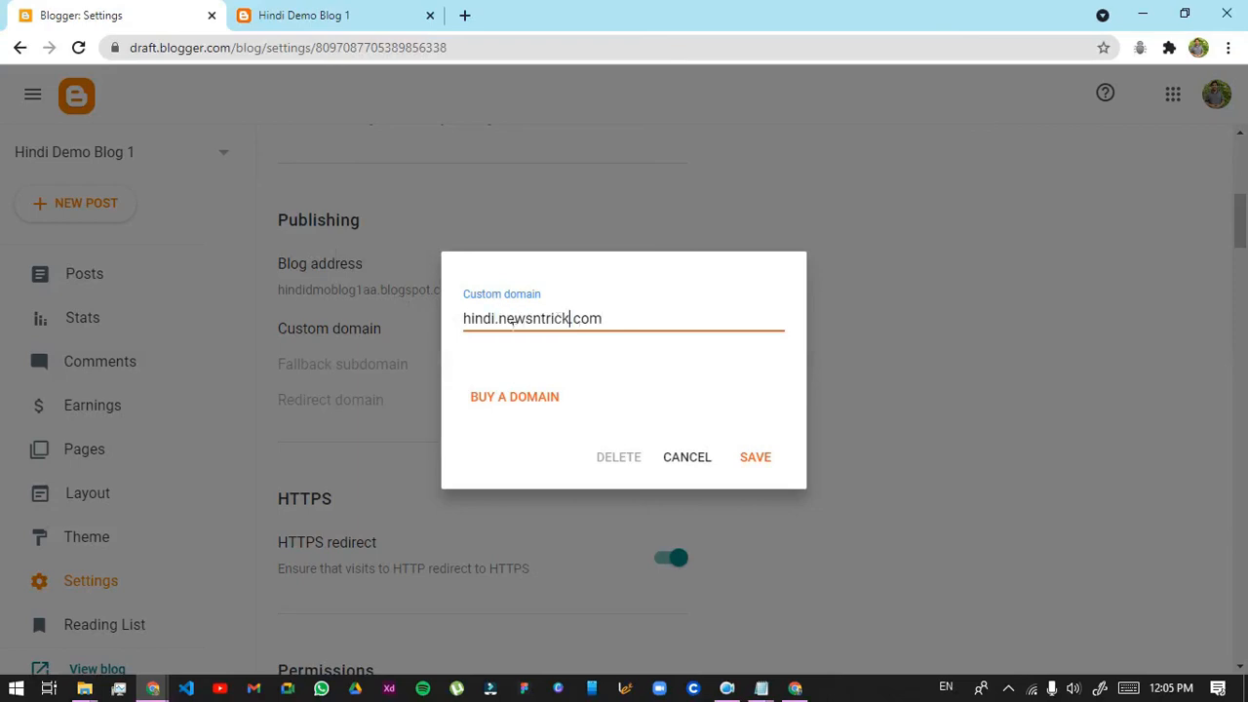
{"action": "left_click_drag", "start_coordinate": [498, 319], "coordinate": [627, 318]}
{"action": "left_click", "coordinate": [627, 318]}
{"action": "left_click", "coordinate": [756, 459]}
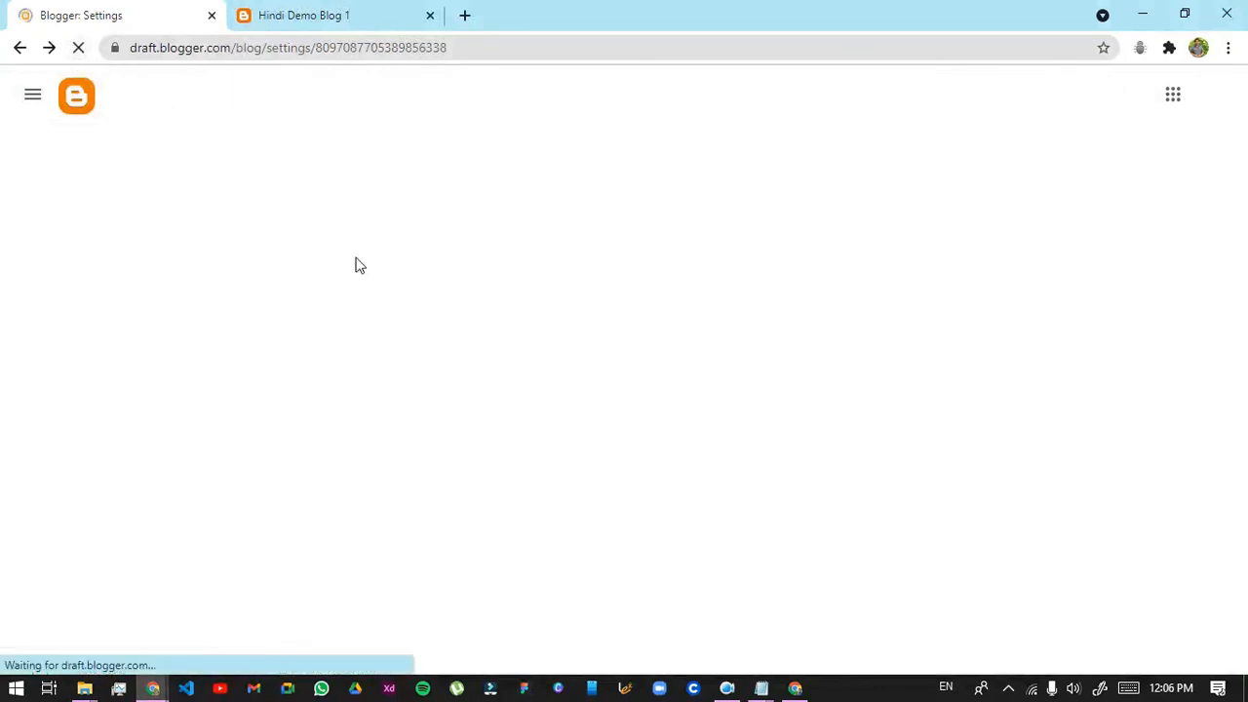
Turn on HTTPS availability in Hindi Demo Blog 1's settings
{"action": "scroll", "coordinate": [497, 332], "scroll_direction": "down", "scroll_amount": 3}
{"action": "scroll", "coordinate": [498, 332], "scroll_direction": "down", "scroll_amount": 3}
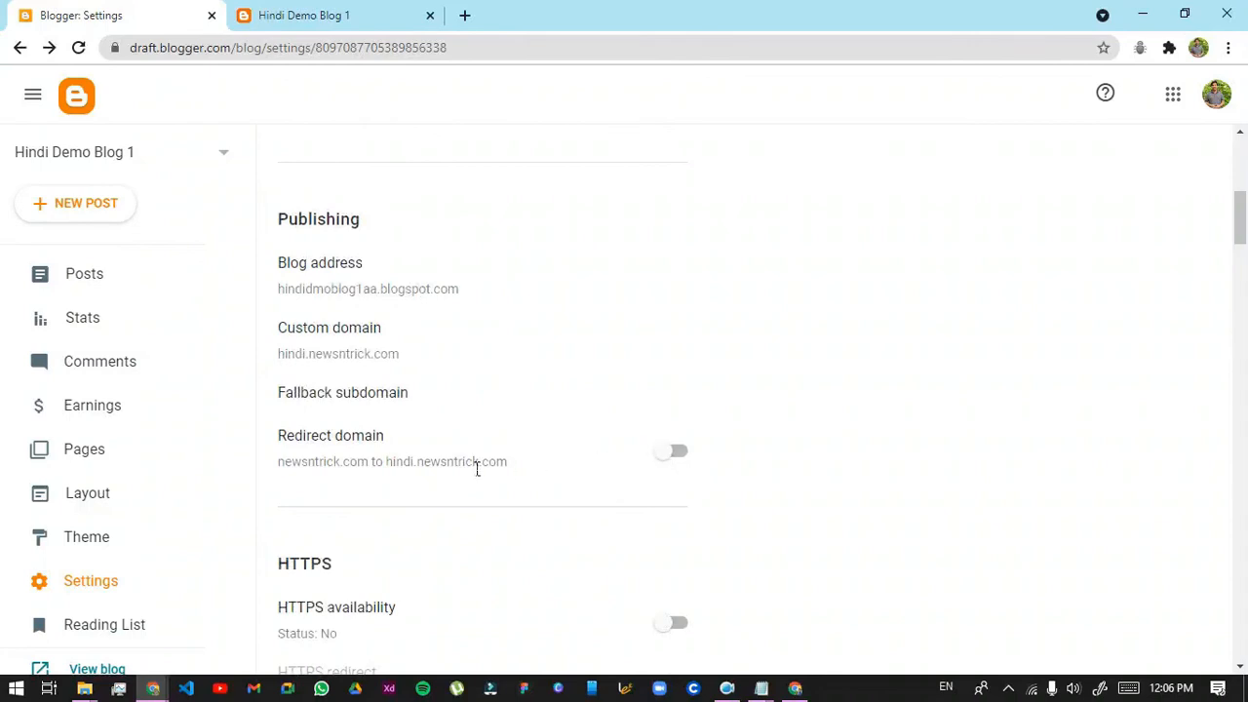
{"action": "scroll", "coordinate": [777, 549], "scroll_direction": "down", "scroll_amount": 4}
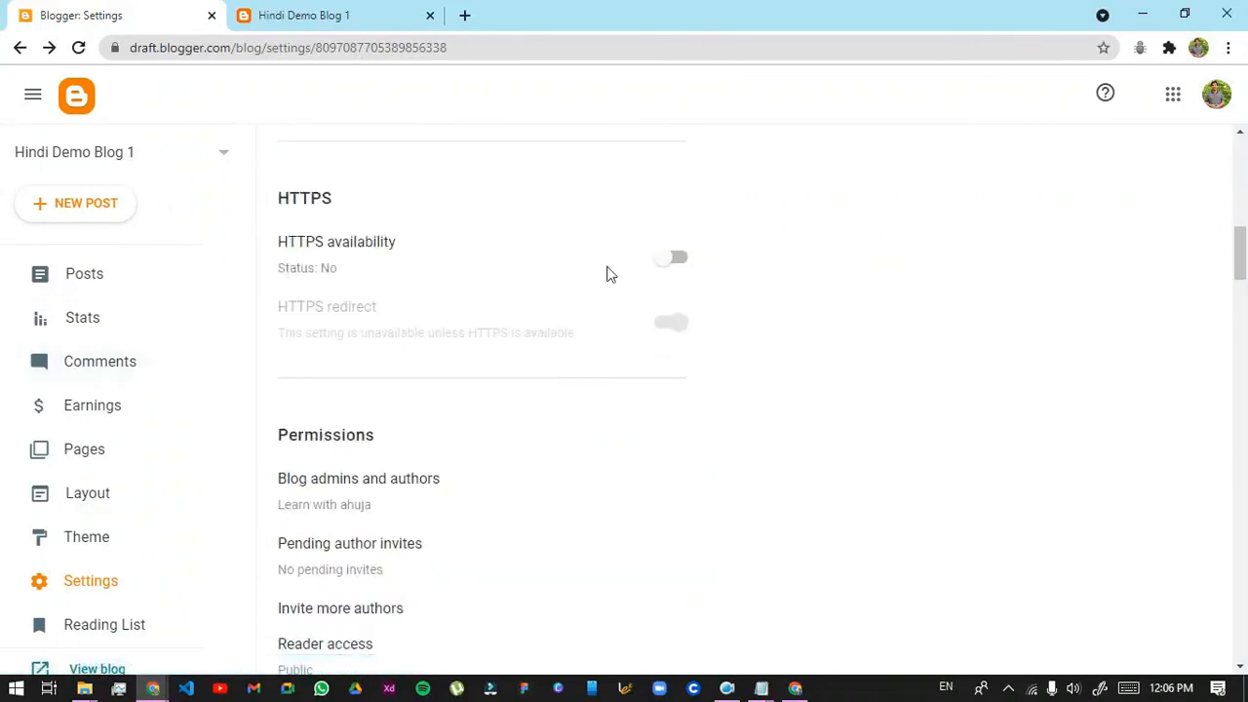
{"action": "left_click", "coordinate": [678, 260]}
{"action": "scroll", "coordinate": [705, 263], "scroll_direction": "up", "scroll_amount": 2}
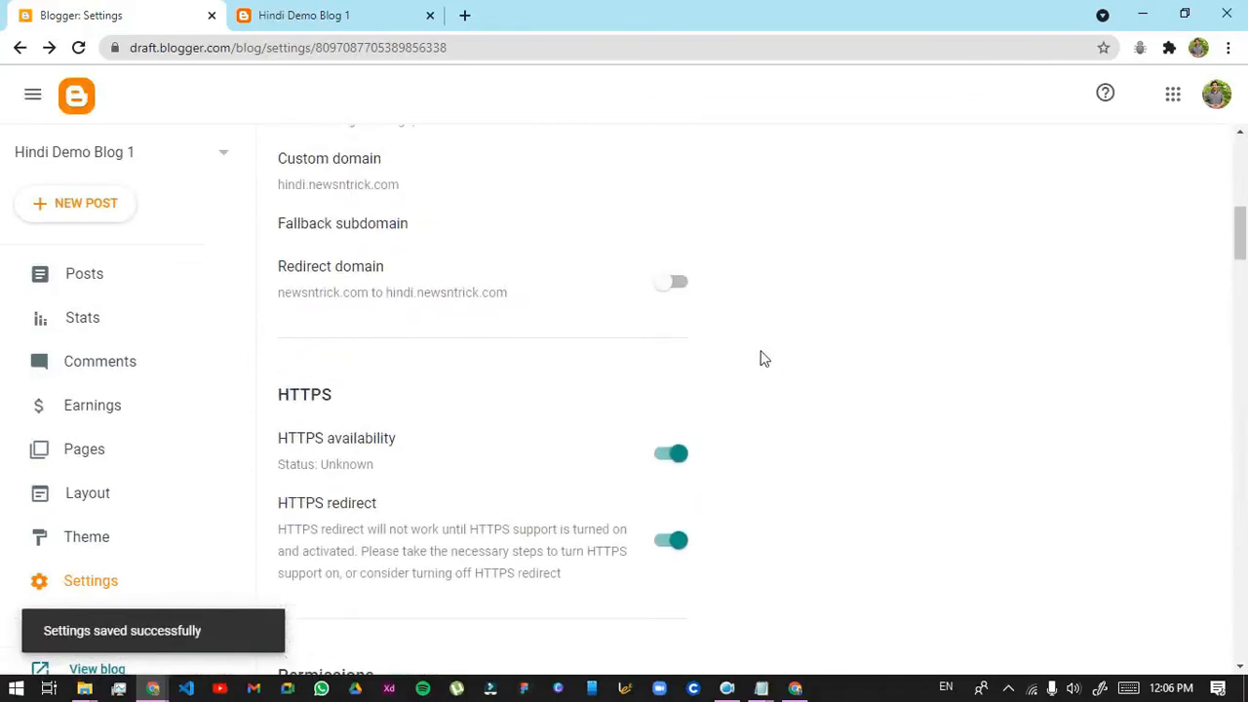
Go to Hindi Demo Blog 1's posts list and view the live blog from there
{"action": "scroll", "coordinate": [761, 357], "scroll_direction": "up", "scroll_amount": 5}
{"action": "left_click", "coordinate": [95, 278]}
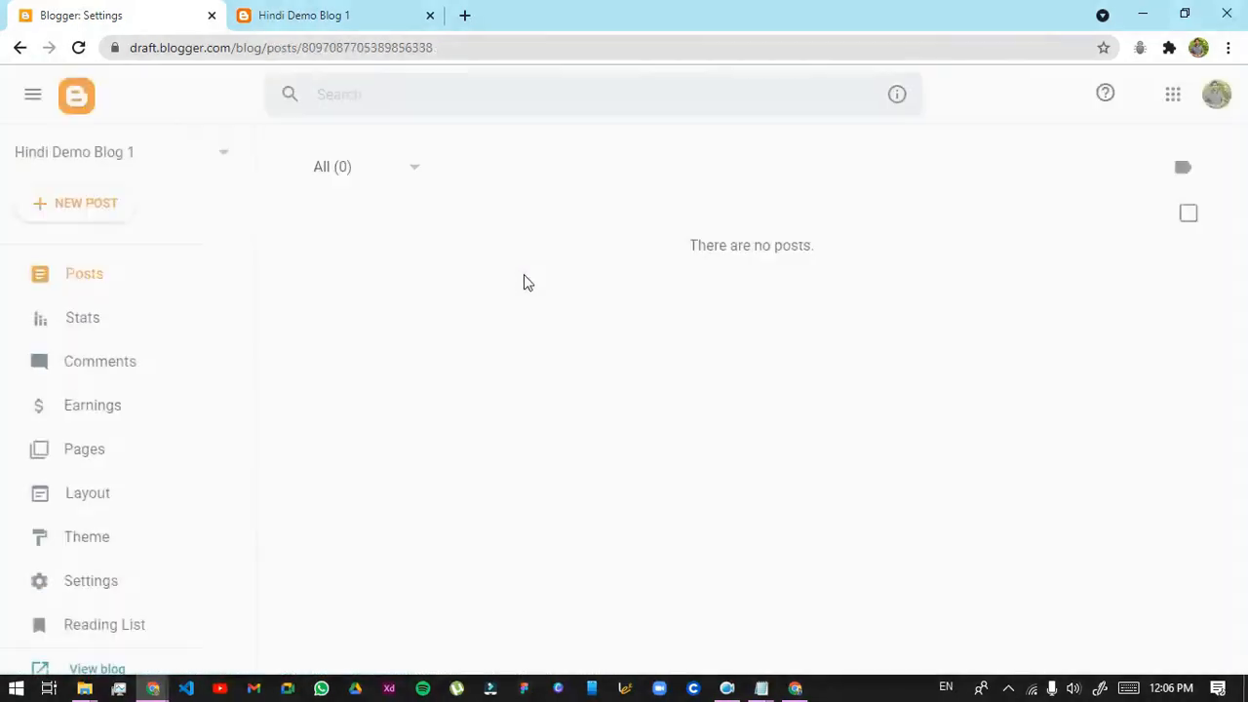
{"action": "scroll", "coordinate": [80, 439], "scroll_direction": "down", "scroll_amount": 2}
{"action": "left_click", "coordinate": [68, 551]}
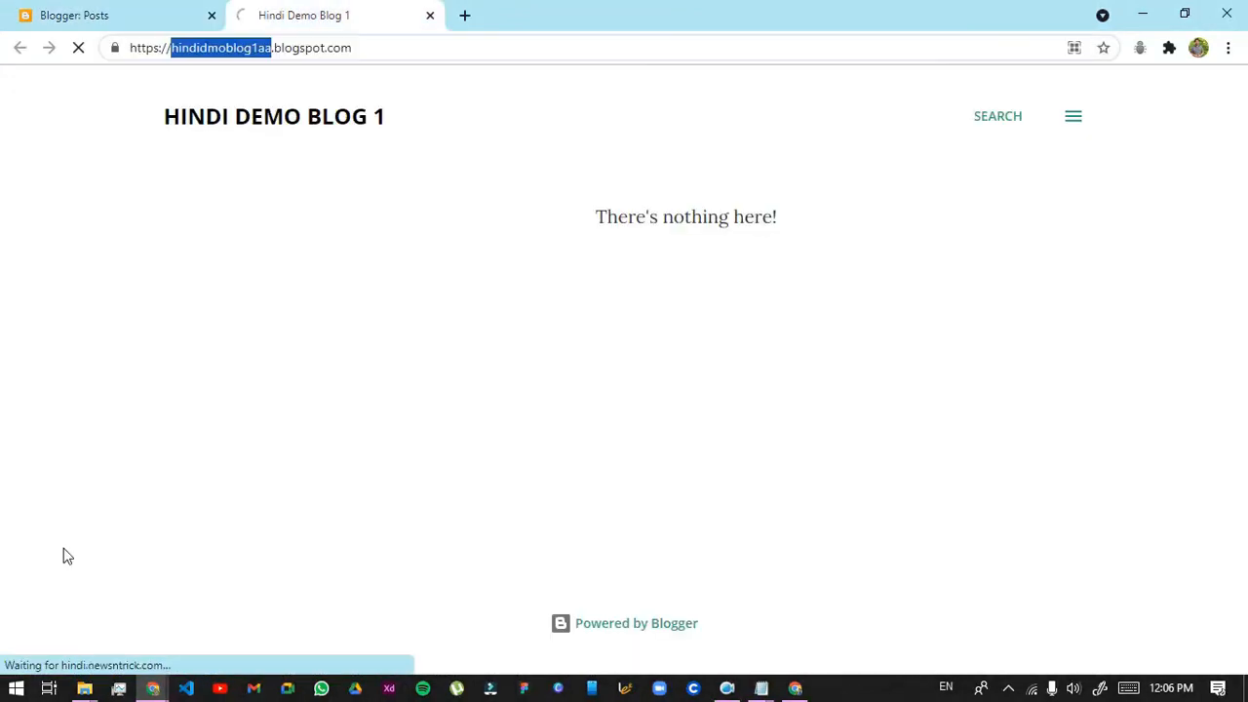
Switch Blogger to Demo Blog 1, view its live site, and come back to its posts list
{"action": "left_click", "coordinate": [68, 14]}
{"action": "scroll", "coordinate": [29, 229], "scroll_direction": "up", "scroll_amount": 2}
{"action": "left_click", "coordinate": [127, 152]}
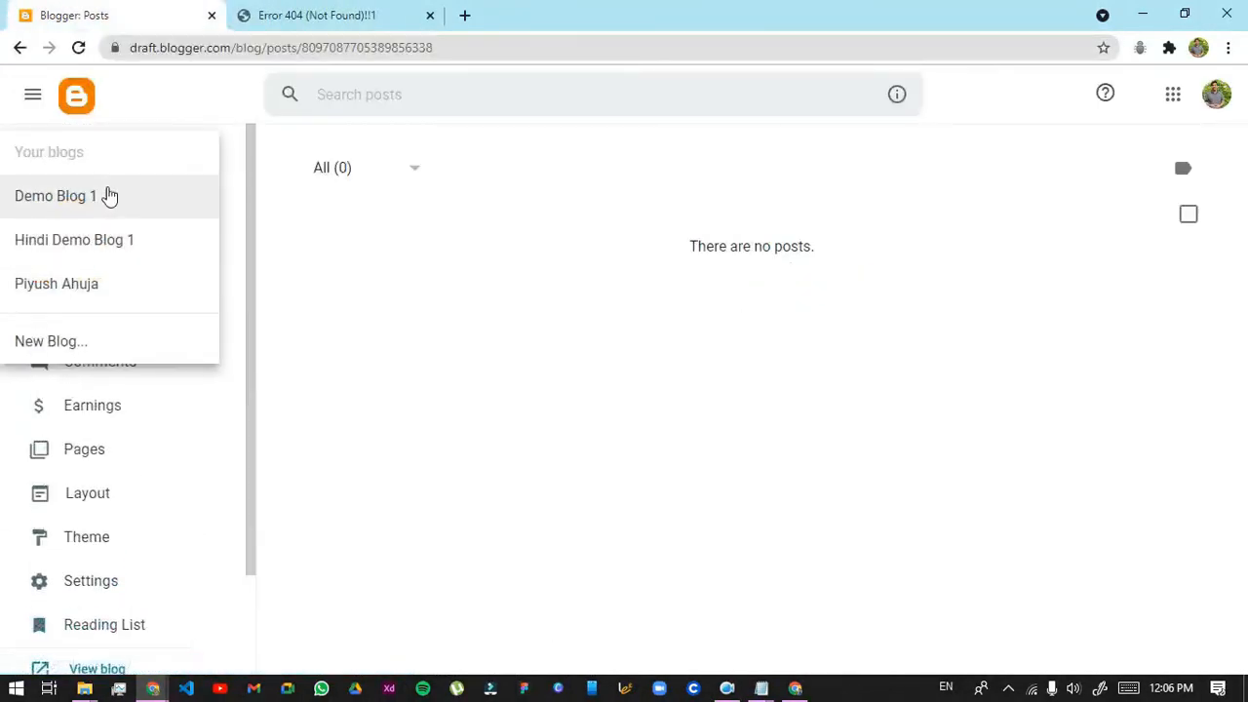
{"action": "left_click", "coordinate": [105, 196]}
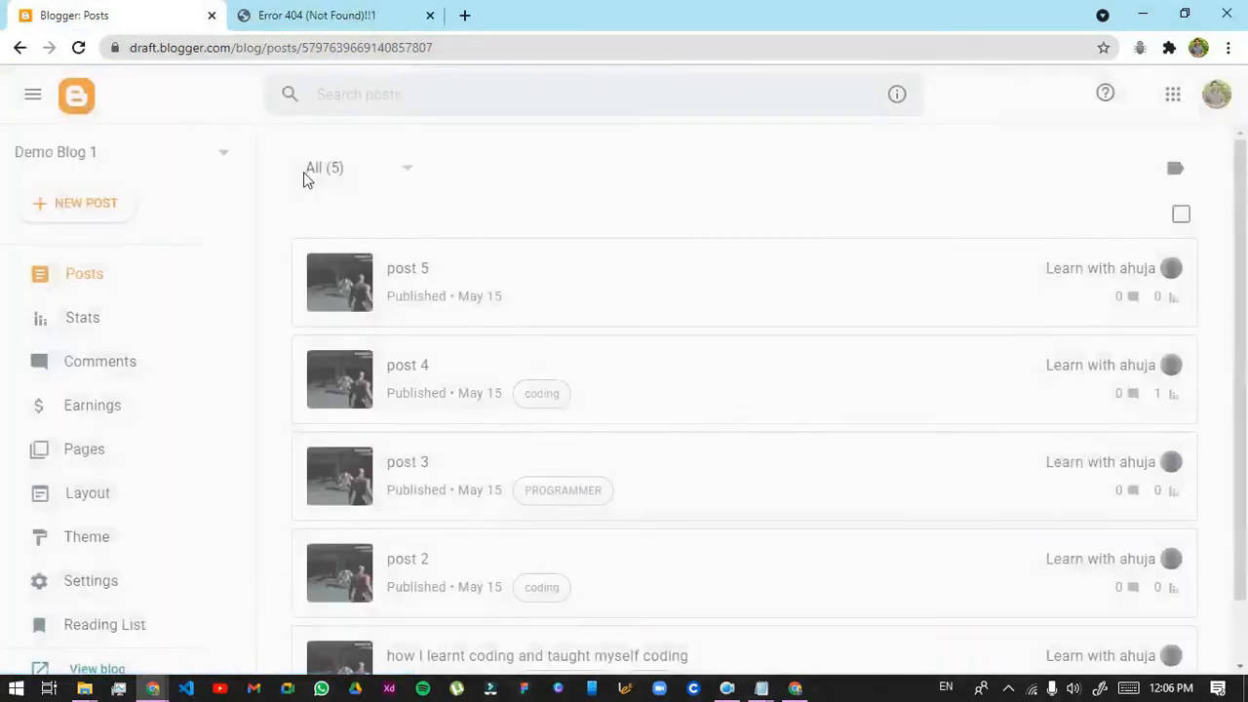
{"action": "scroll", "coordinate": [111, 410], "scroll_direction": "down", "scroll_amount": 2}
{"action": "left_click", "coordinate": [73, 549]}
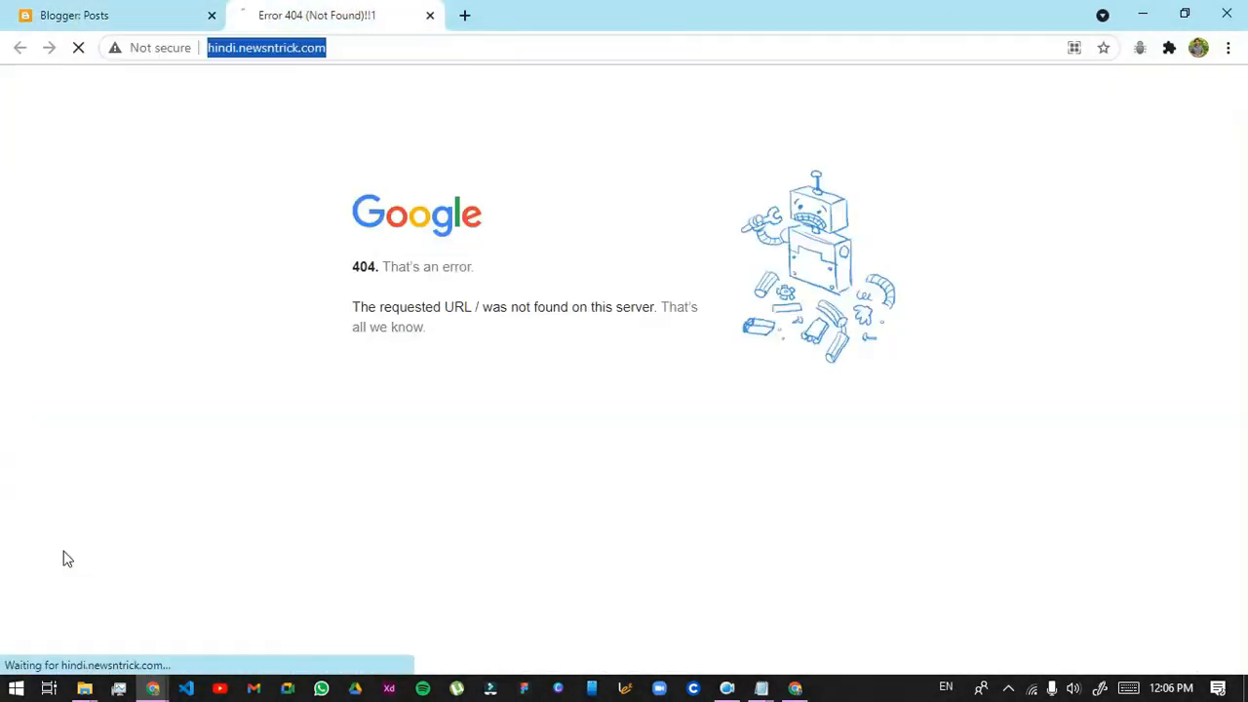
{"action": "left_click", "coordinate": [4, 10]}
{"action": "left_click", "coordinate": [298, 8]}
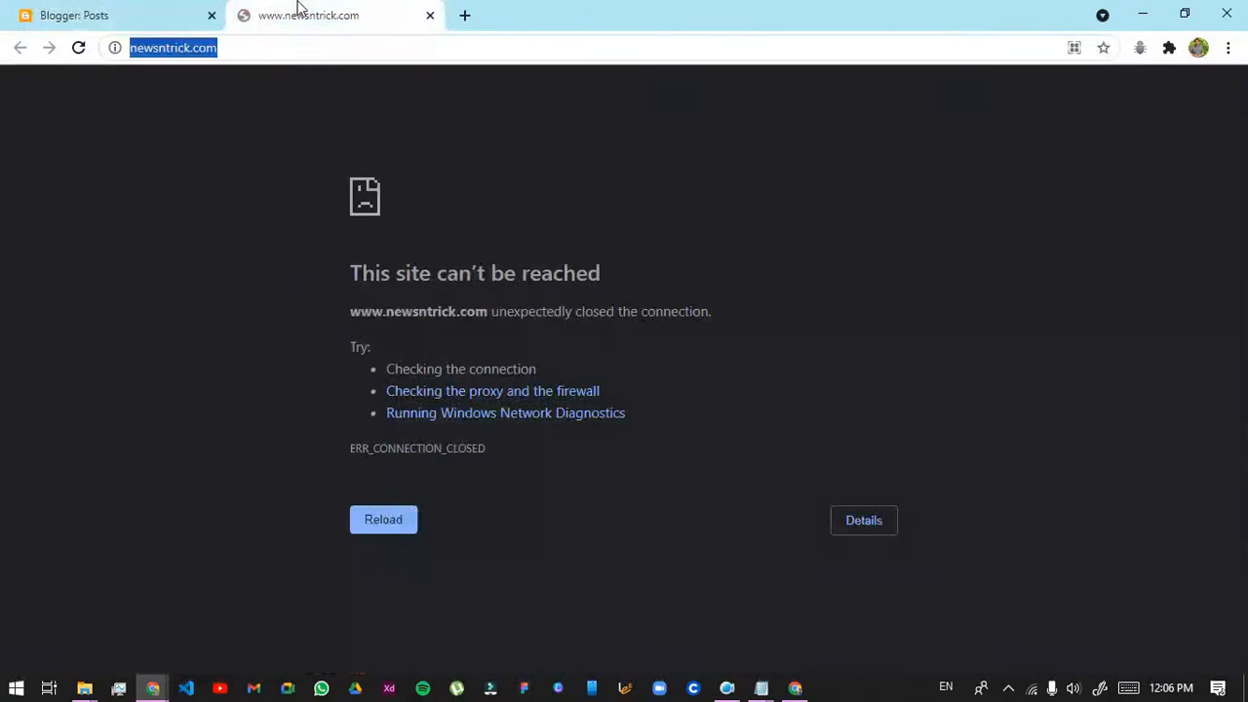
{"action": "left_click", "coordinate": [5, 9]}
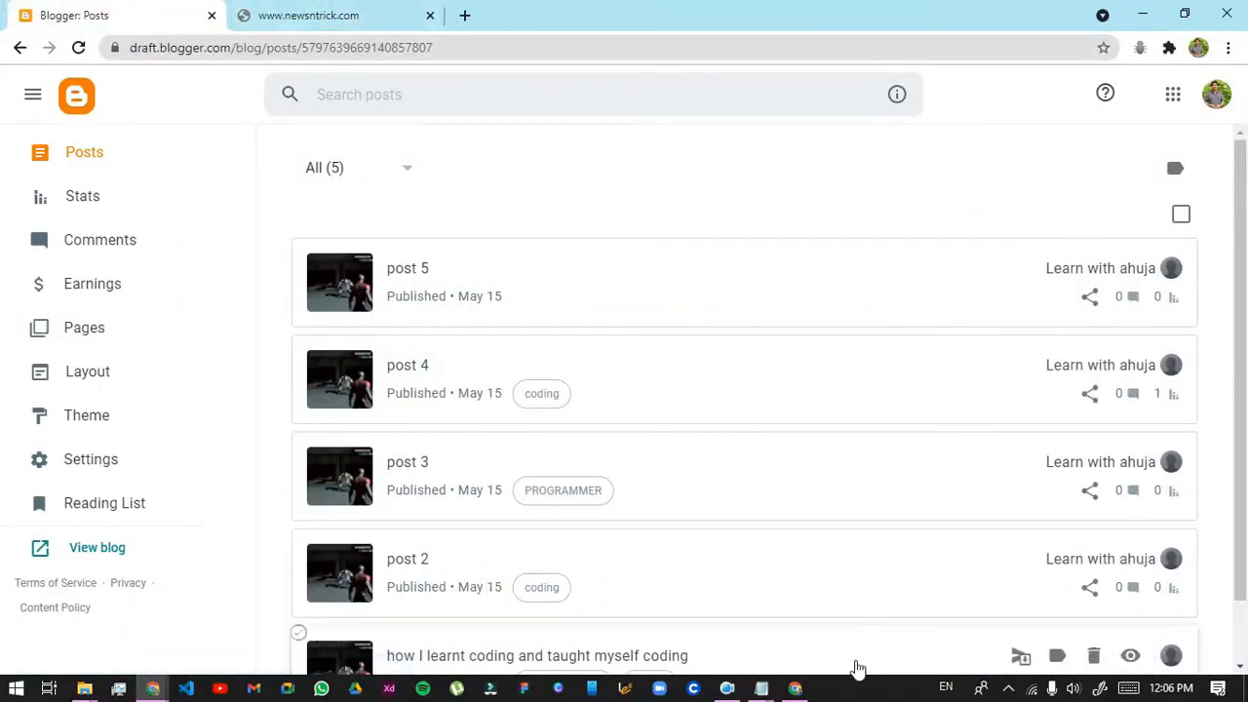
{"action": "left_click", "coordinate": [728, 689]}
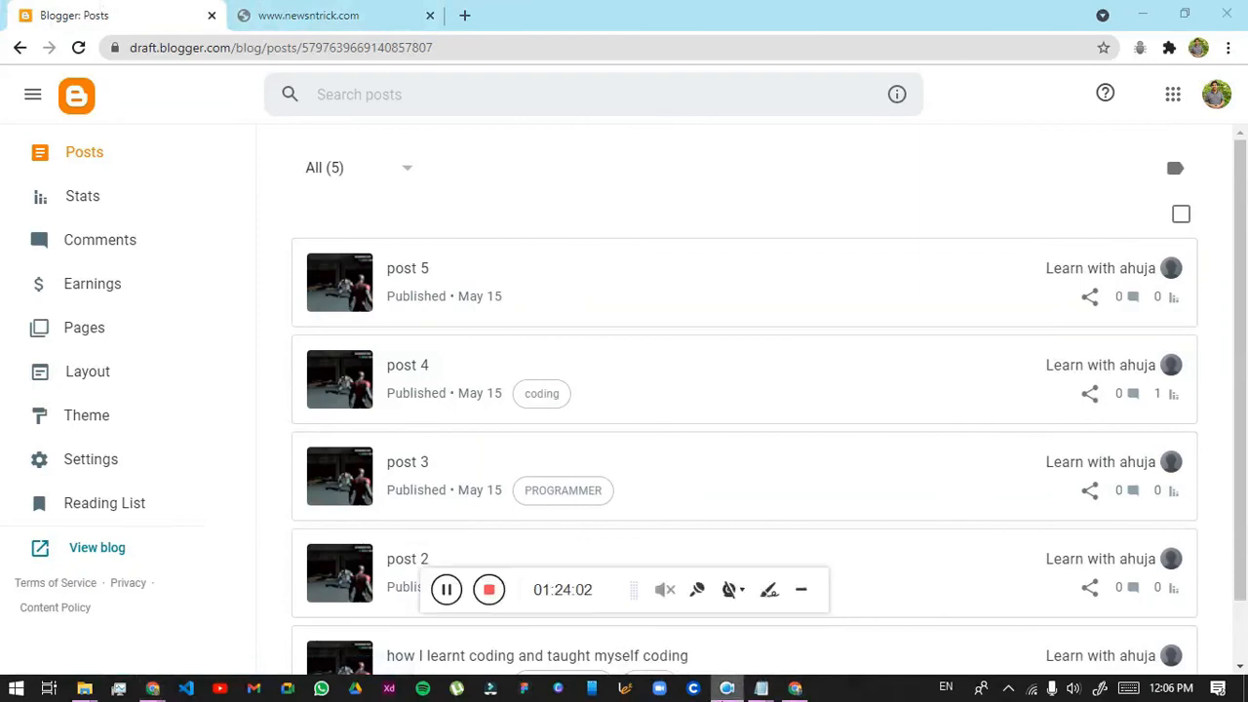
{"action": "left_click", "coordinate": [451, 595]}
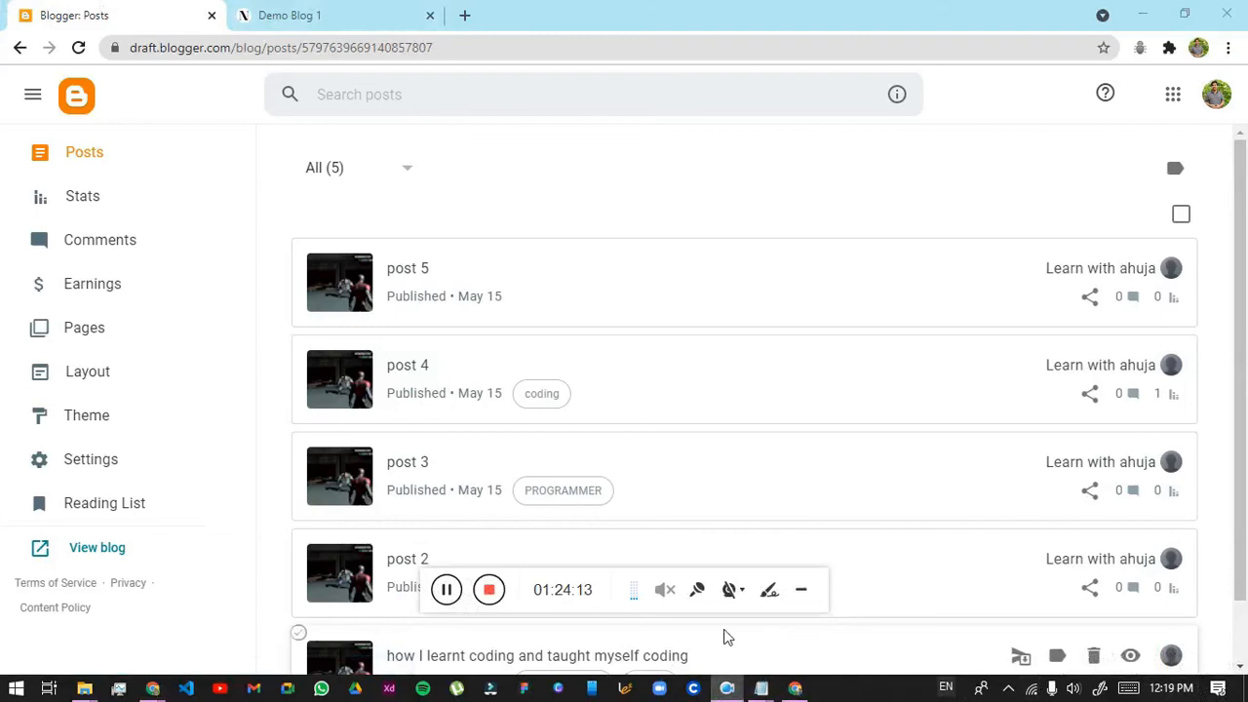
View the live Demo Blog 1 site and inspect the newsntrick domain in its web address
{"action": "left_click", "coordinate": [260, 13]}
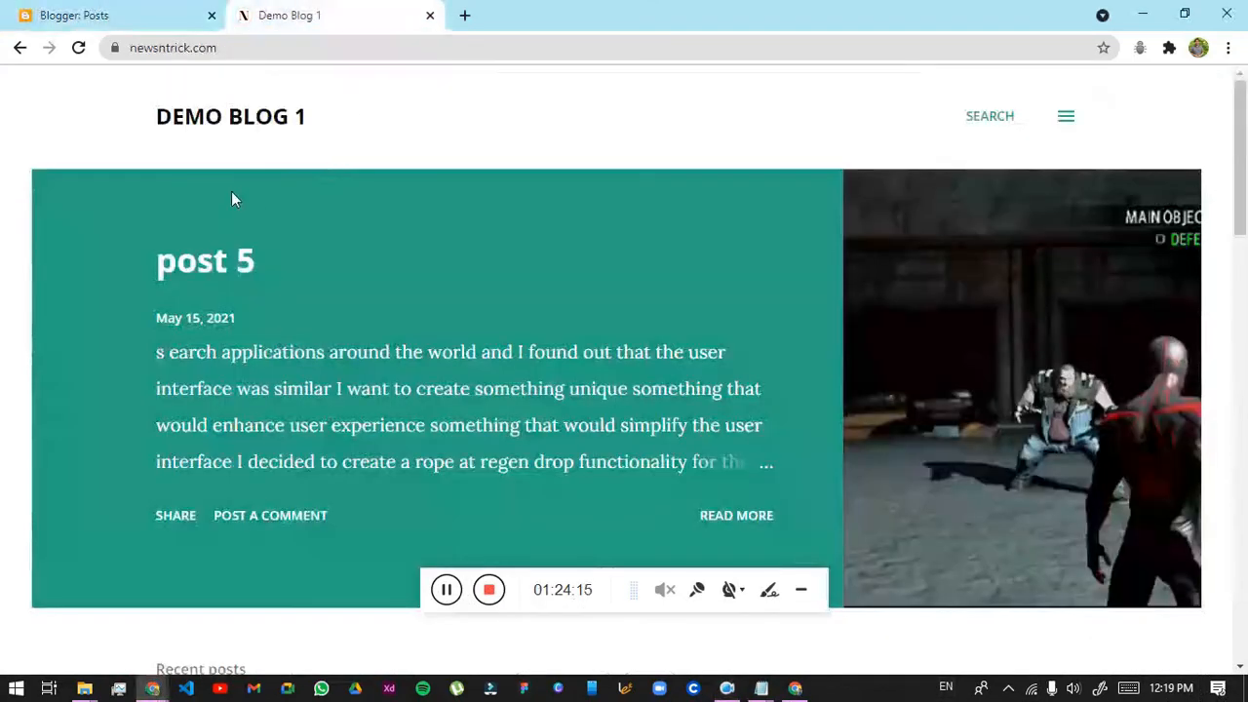
{"action": "double_click", "coordinate": [163, 49]}
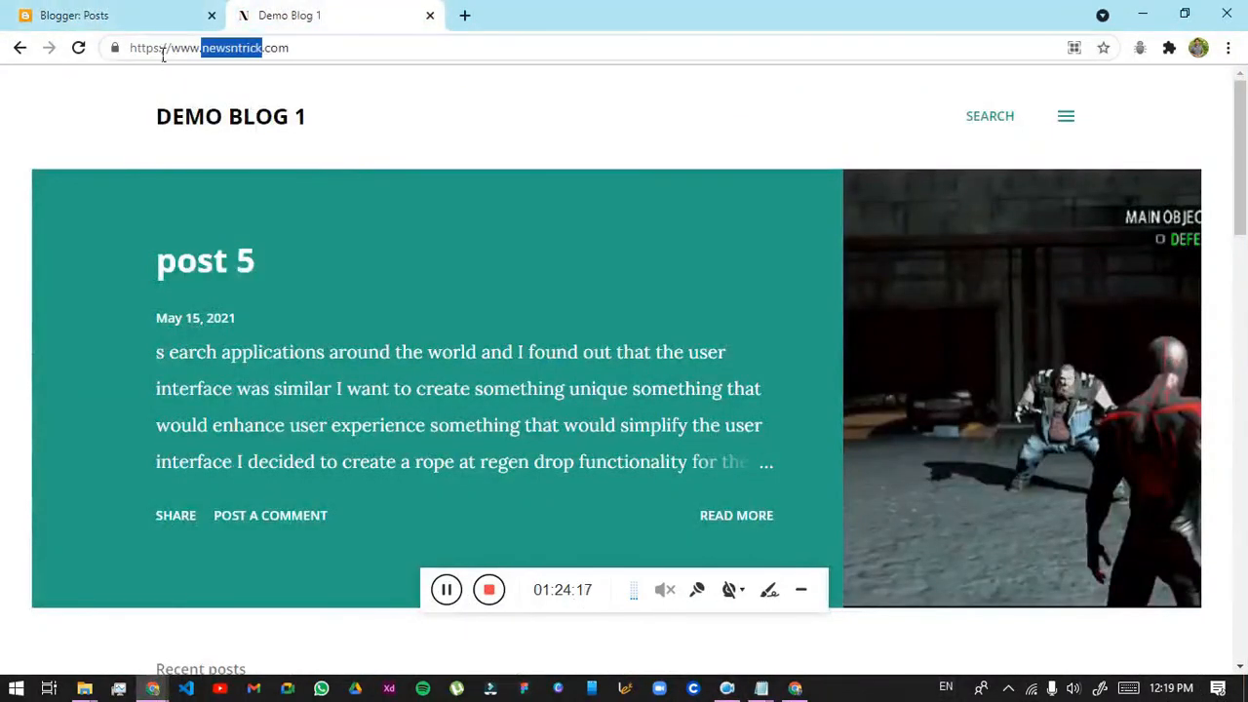
Replace the www part of the live blog's web address with hindi and load hindi.newsntrick.com
{"action": "double_click", "coordinate": [190, 49]}
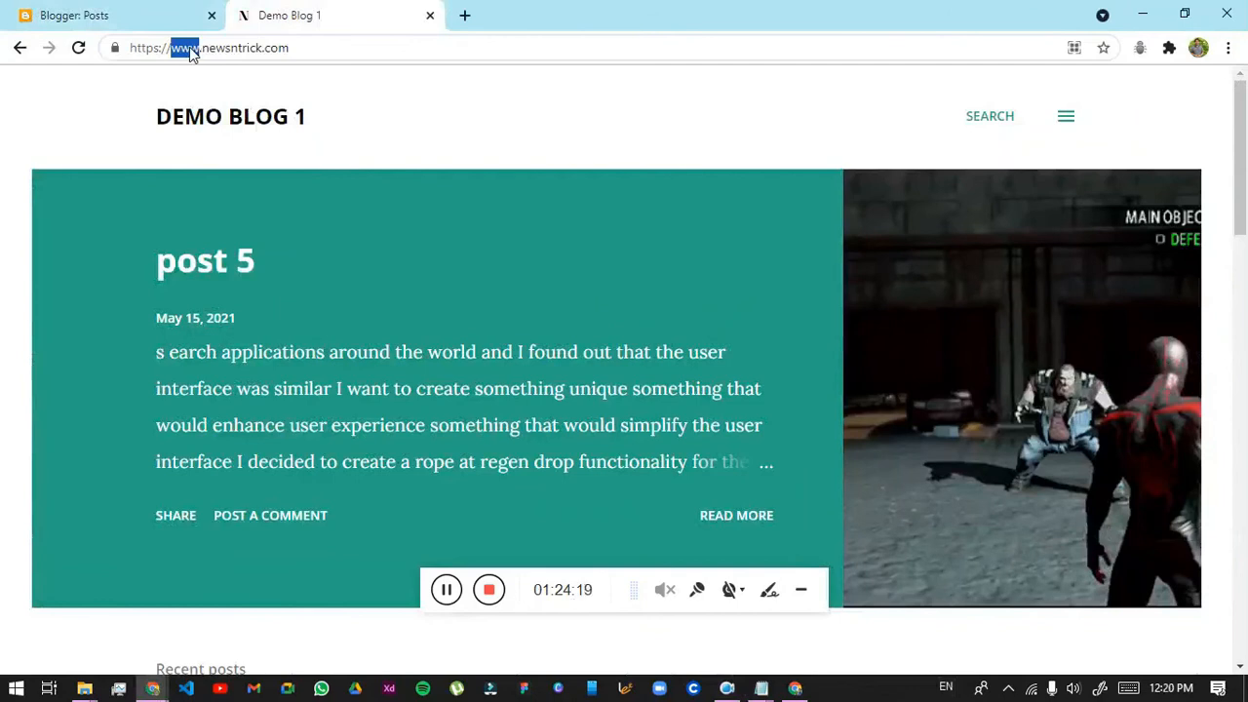
{"action": "type", "text": "gi"}
{"action": "key", "text": "BackSpace"}
{"action": "key", "text": "BackSpace"}
{"action": "type", "text": "hin"}
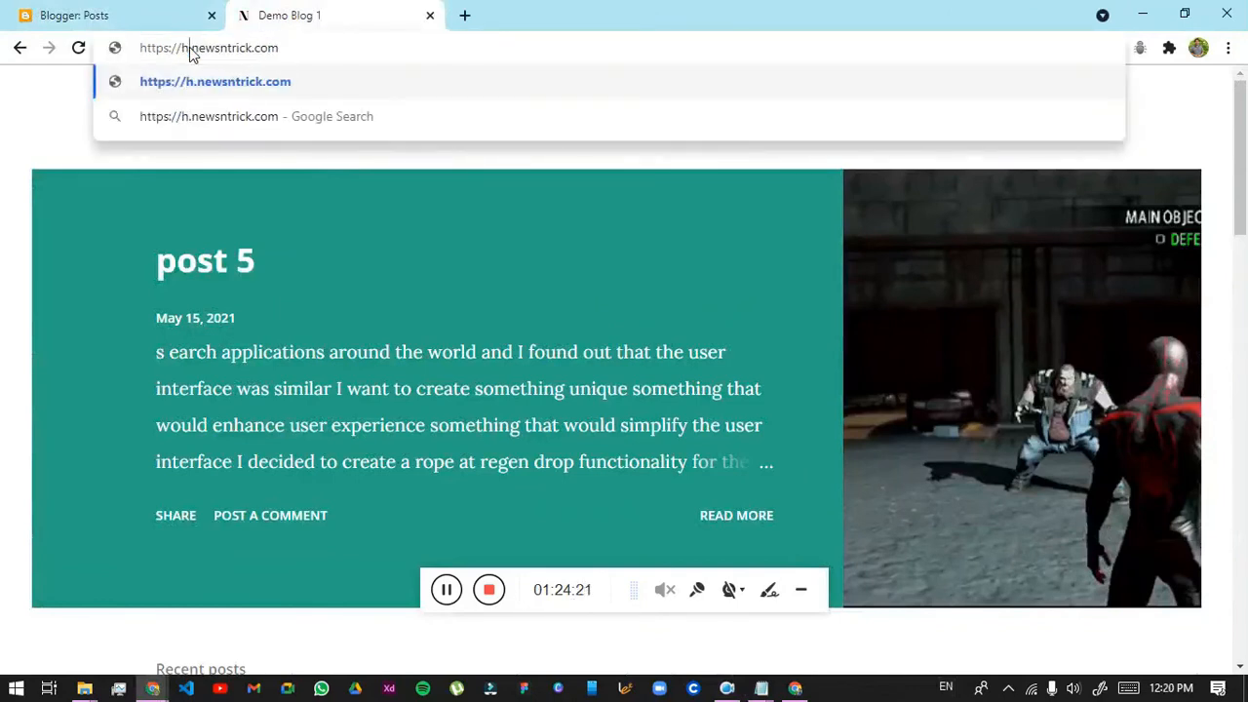
{"action": "type", "text": "di"}
{"action": "key", "text": "Return"}
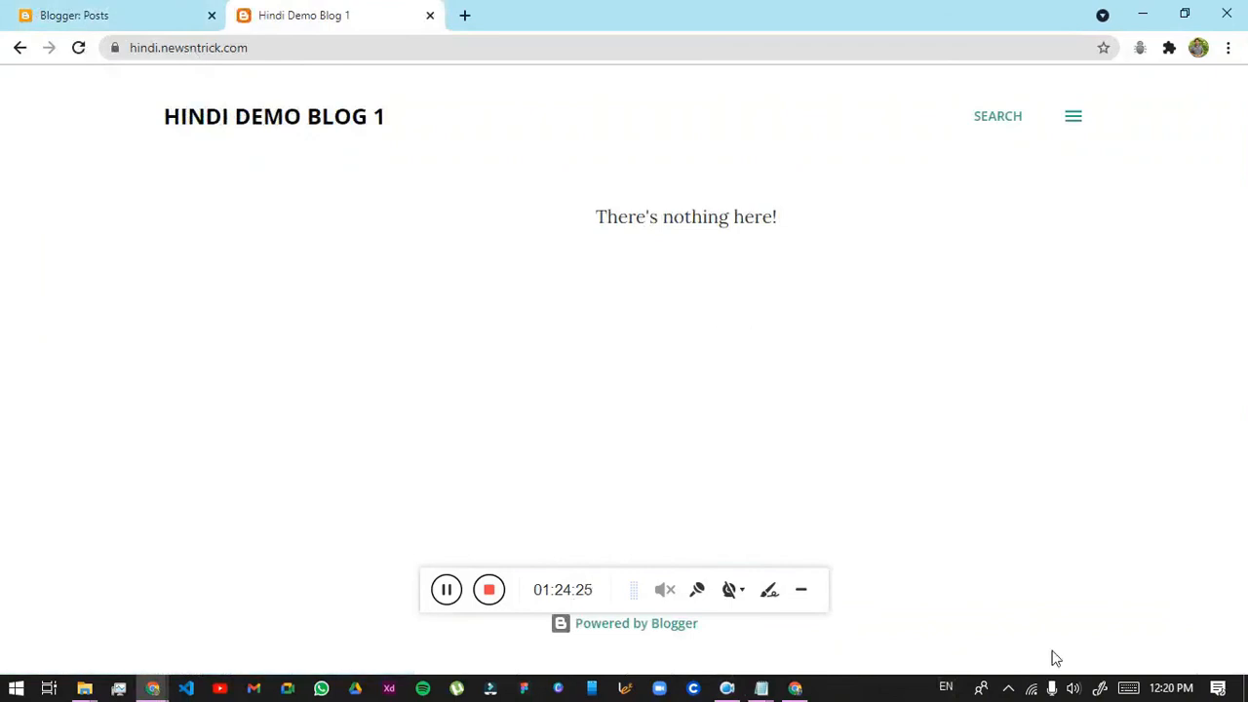
View the live Demo Blog 1 site from Blogger again and look through its side menu
{"action": "left_click", "coordinate": [88, 14]}
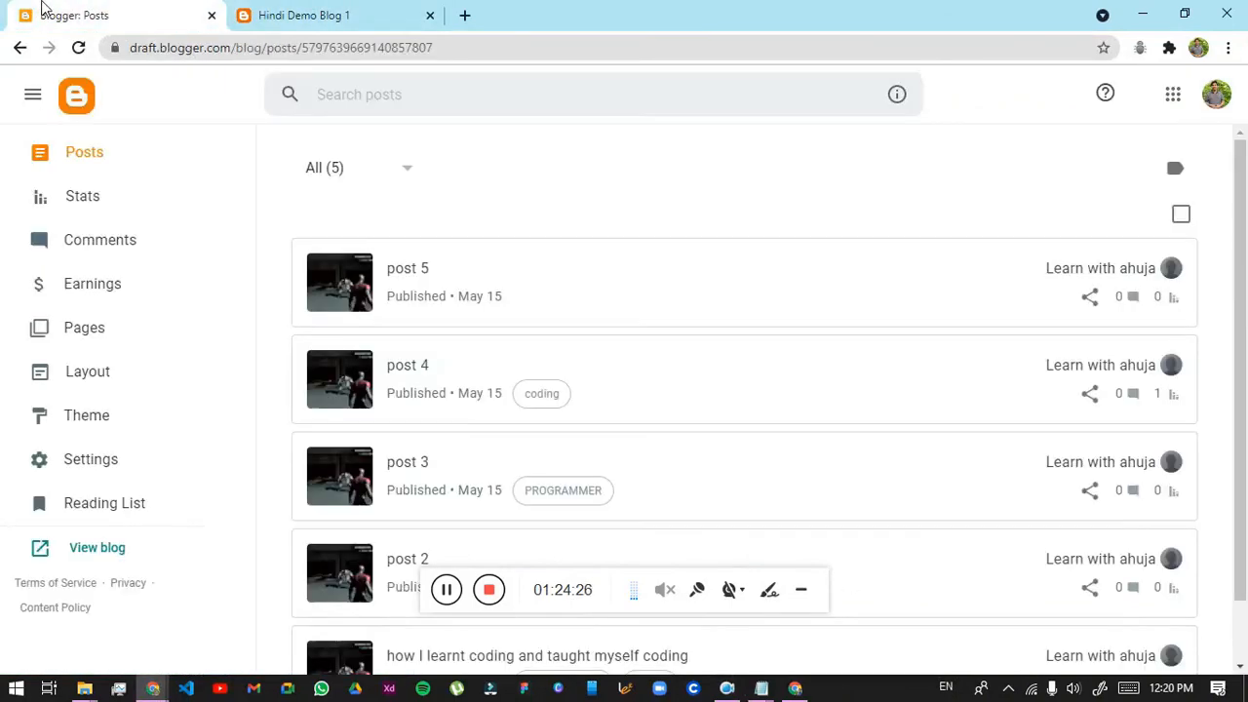
{"action": "left_click", "coordinate": [352, 14]}
{"action": "left_click", "coordinate": [164, 12]}
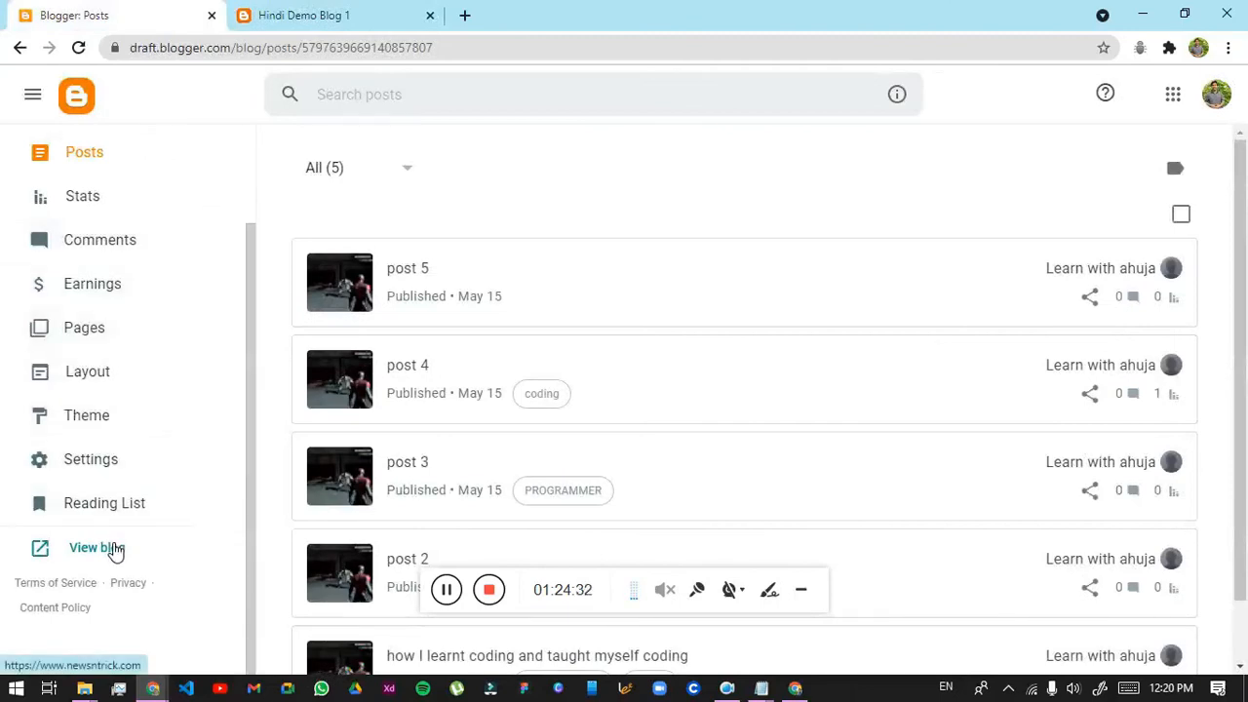
{"action": "left_click", "coordinate": [283, 13]}
{"action": "left_click", "coordinate": [147, 15]}
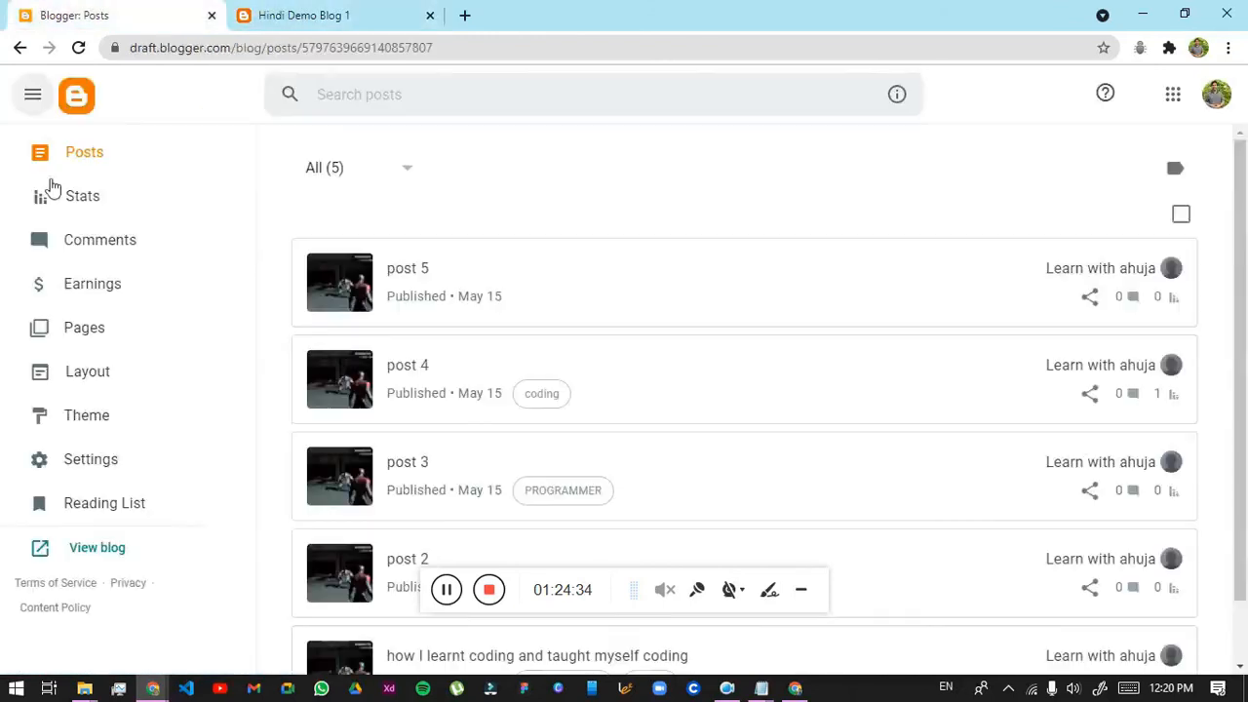
{"action": "left_click", "coordinate": [129, 563]}
{"action": "left_click", "coordinate": [1066, 116]}
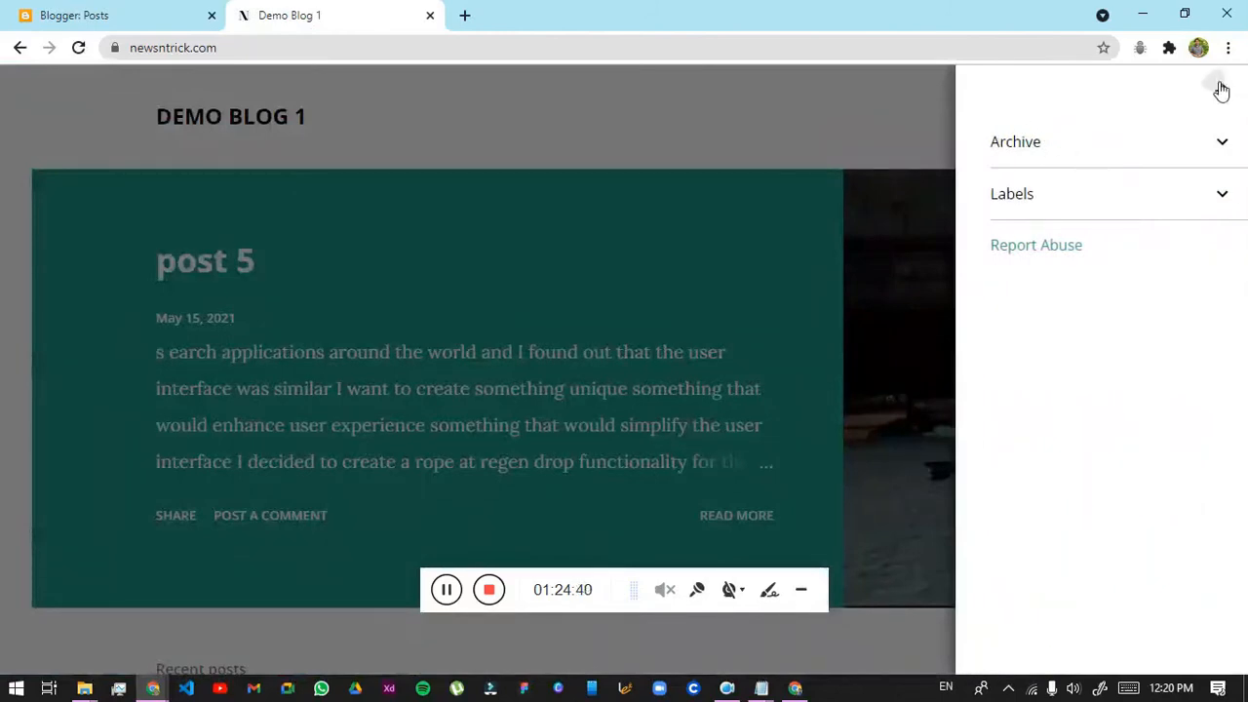
{"action": "left_click", "coordinate": [1222, 90]}
{"action": "left_click", "coordinate": [293, 56]}
In Demo Blog 1's layout, set the Pages gadget under Page List (Top) to be shown
{"action": "left_click", "coordinate": [83, 12]}
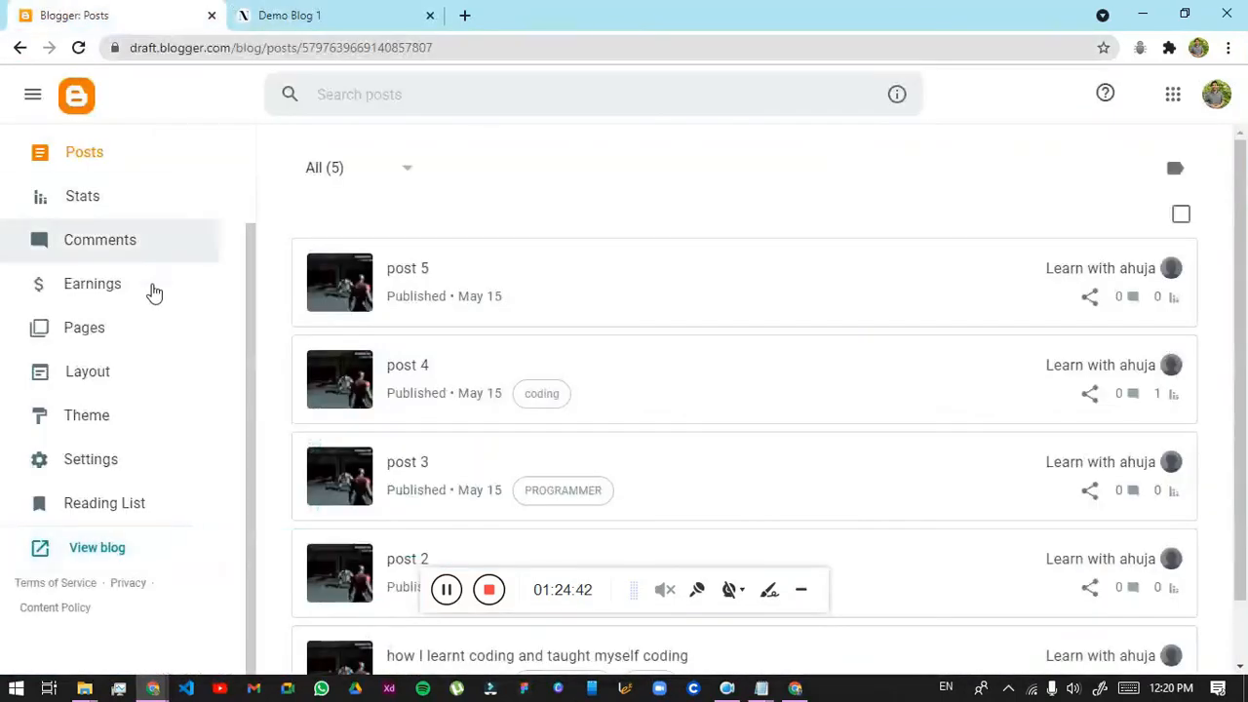
{"action": "left_click", "coordinate": [91, 385]}
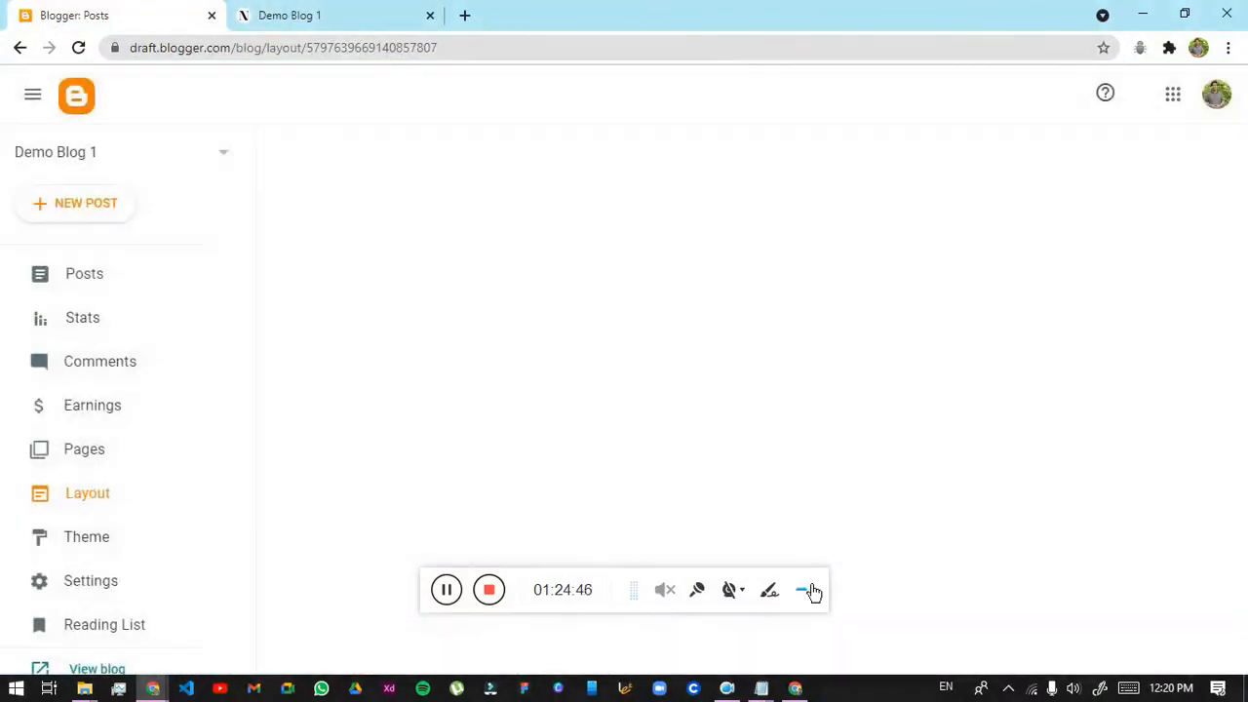
{"action": "left_click", "coordinate": [801, 590]}
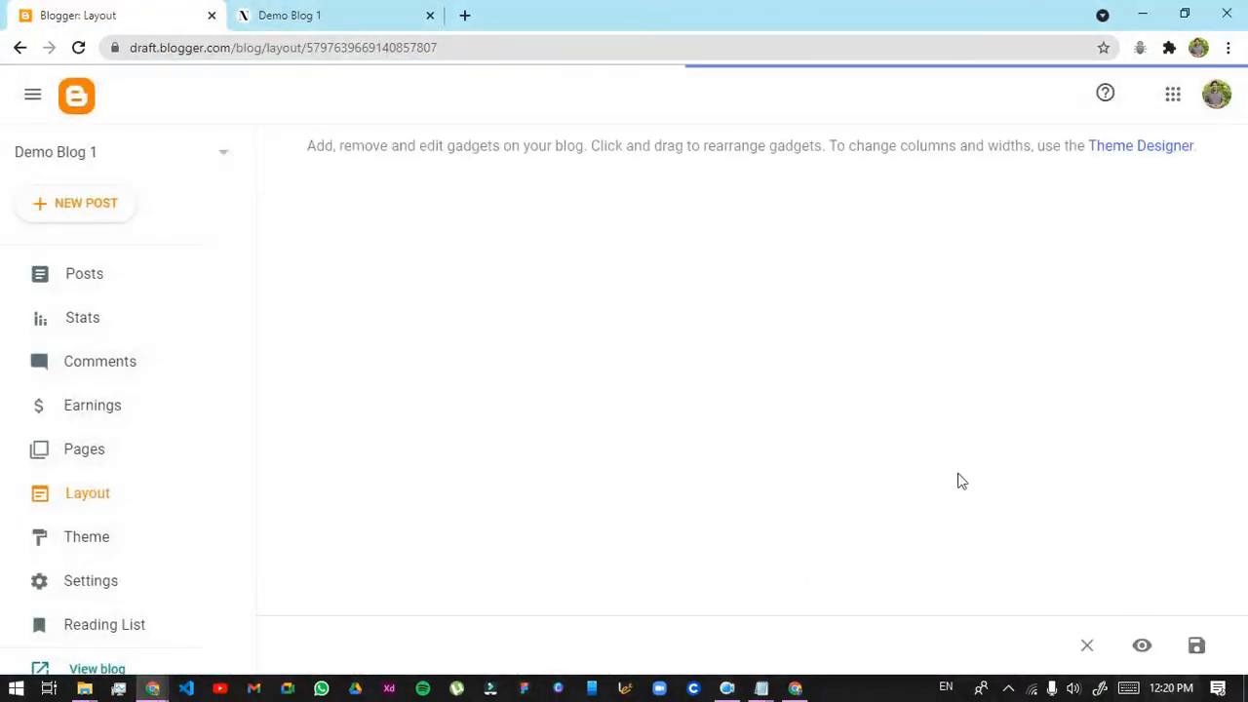
{"action": "scroll", "coordinate": [930, 444], "scroll_direction": "down", "scroll_amount": 3}
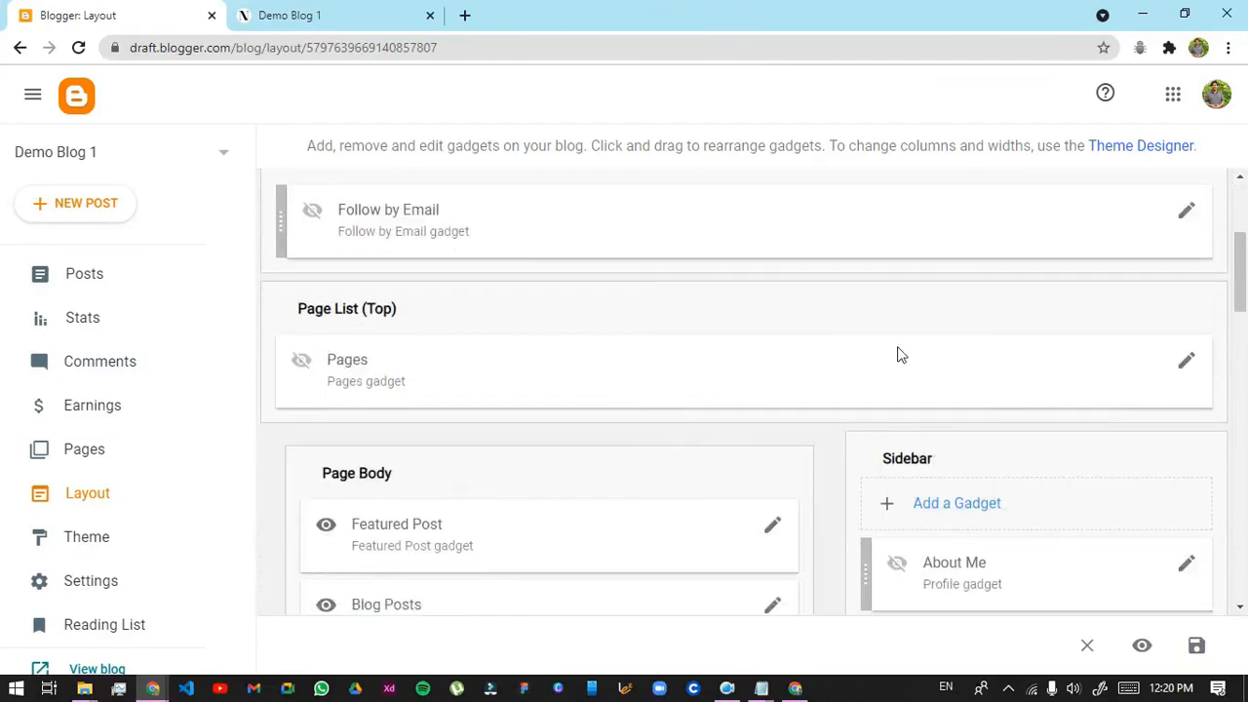
{"action": "scroll", "coordinate": [897, 356], "scroll_direction": "down", "scroll_amount": 1}
{"action": "left_click", "coordinate": [1173, 276]}
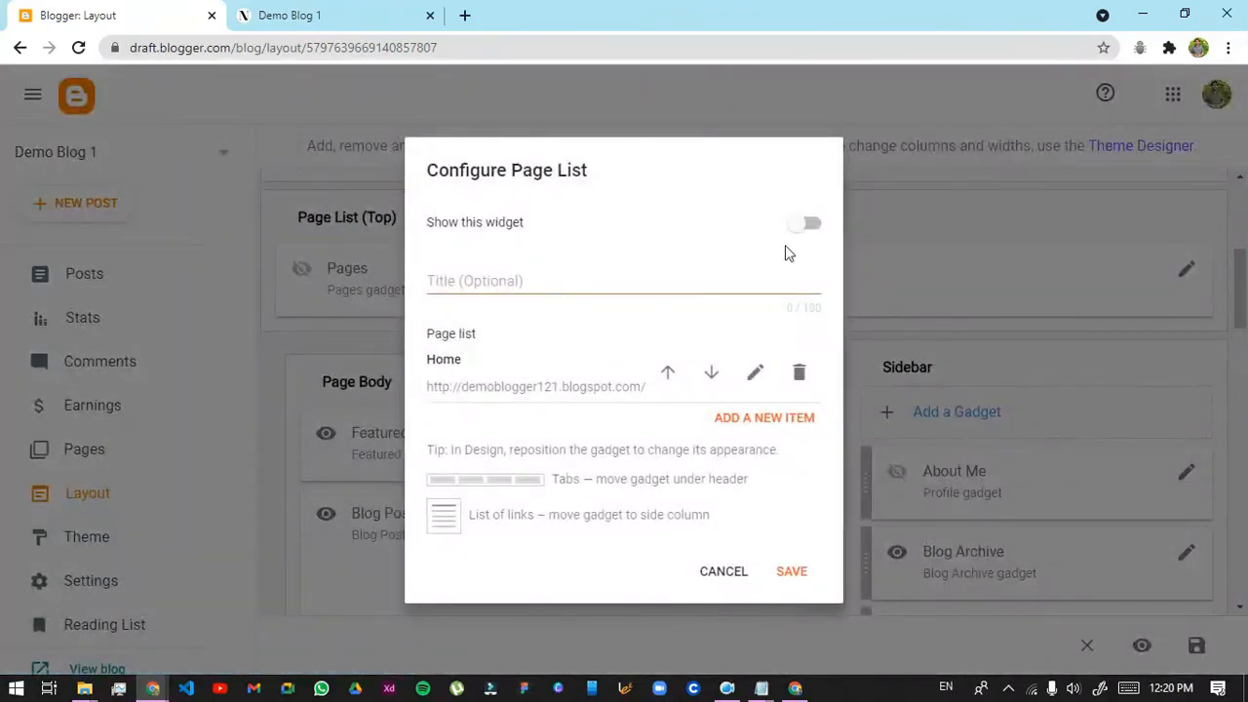
{"action": "left_click", "coordinate": [808, 227]}
{"action": "left_click", "coordinate": [778, 419]}
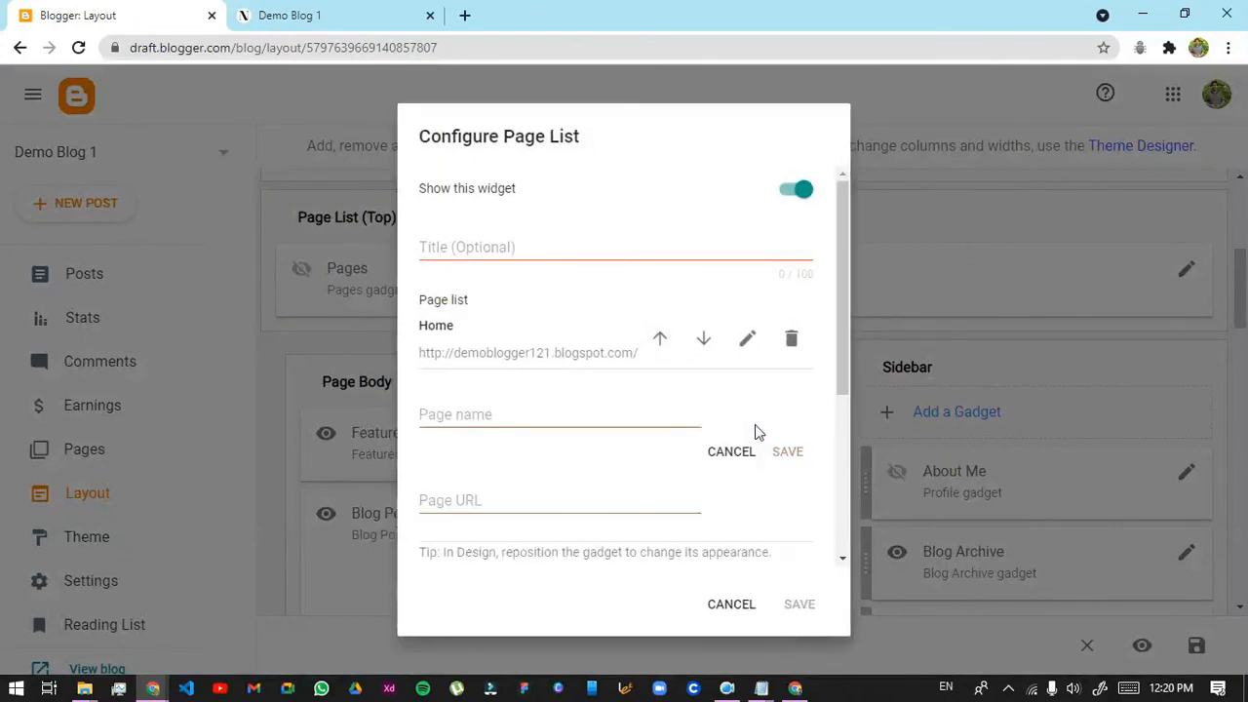
{"action": "left_click", "coordinate": [605, 426]}
{"action": "type", "text": "Hindi"}
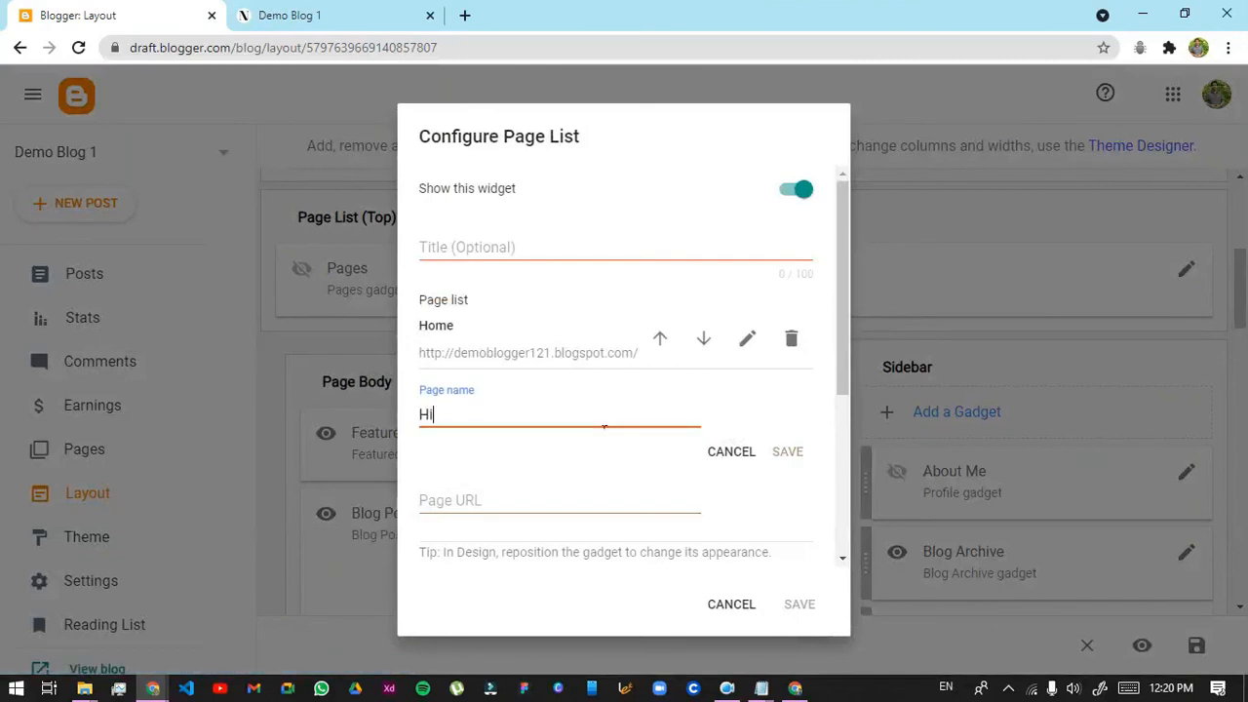
{"action": "left_click", "coordinate": [561, 500]}
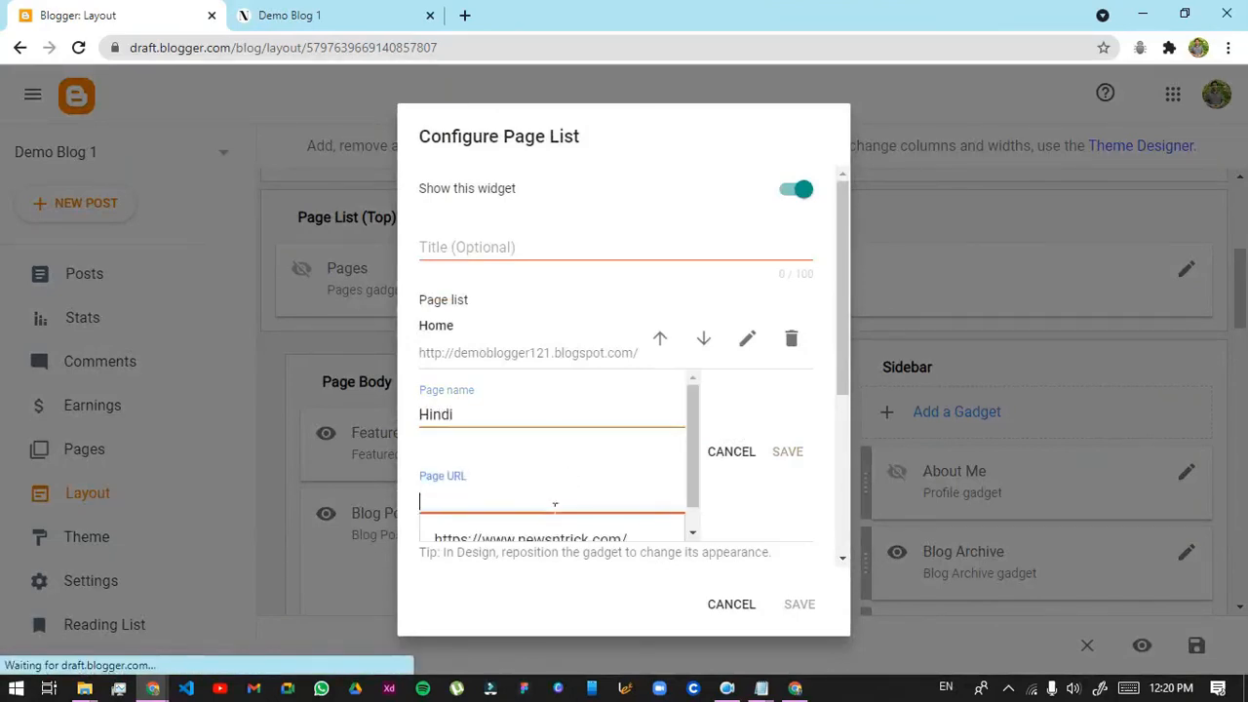
{"action": "left_click", "coordinate": [539, 522]}
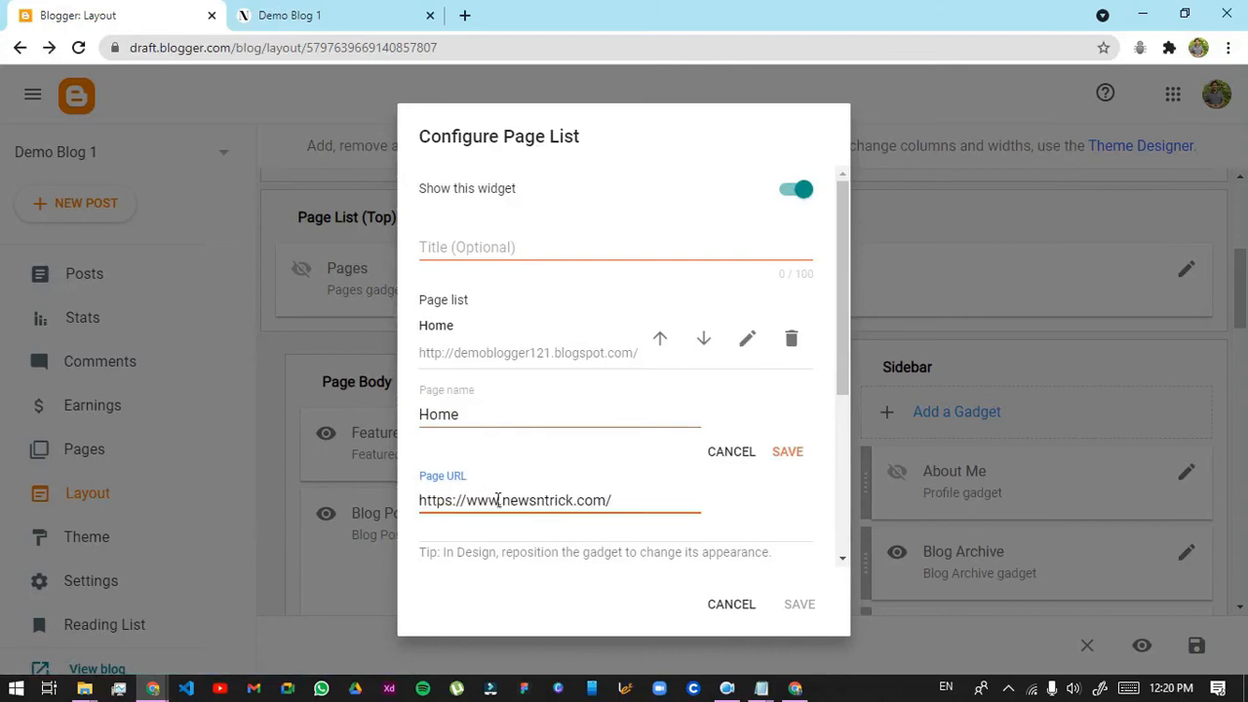
{"action": "double_click", "coordinate": [498, 500]}
{"action": "type", "text": "hindi"}
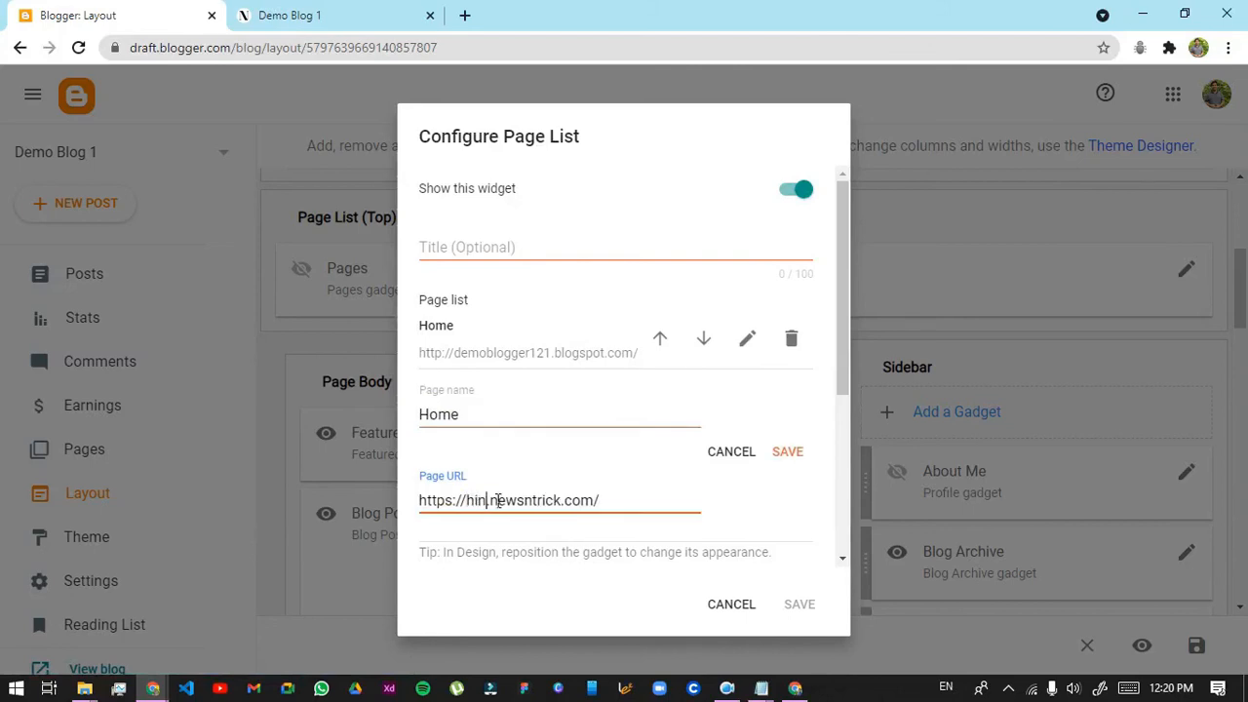
{"action": "left_click", "coordinate": [791, 451]}
{"action": "left_click", "coordinate": [776, 602]}
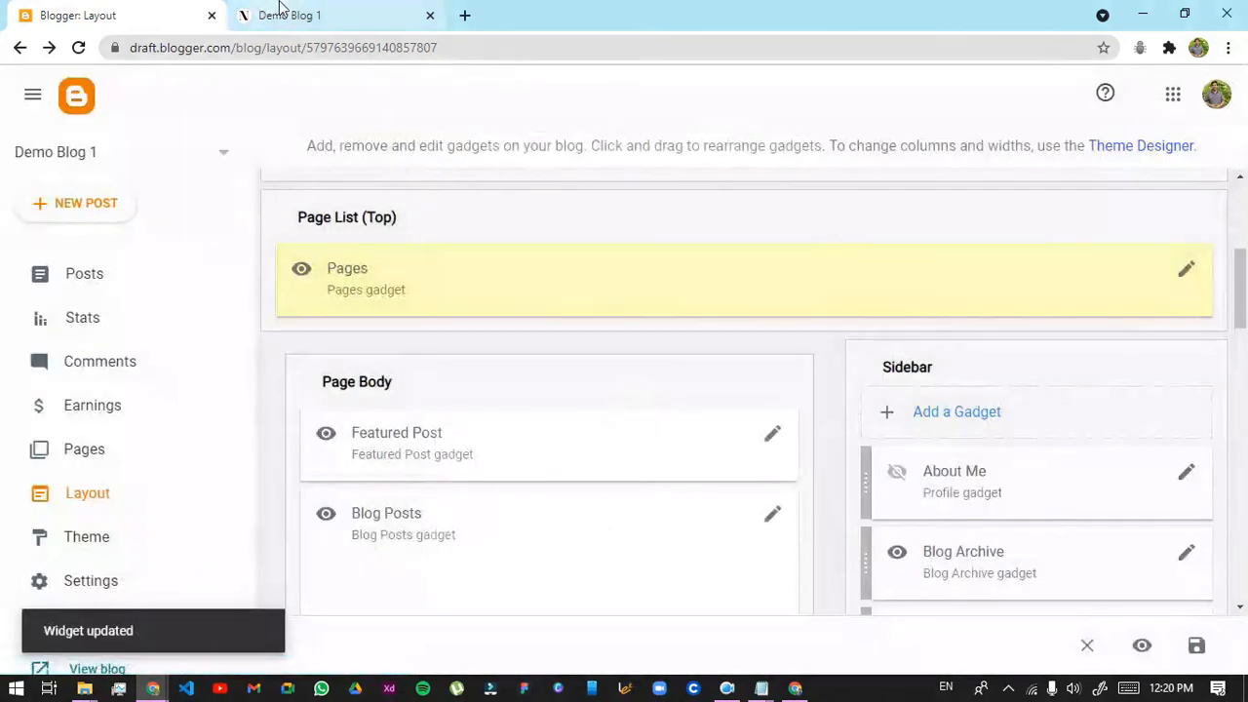
Reload the live Demo Blog 1 site to check its page links, and return to the Blogger layout
{"action": "left_click", "coordinate": [263, 12]}
{"action": "left_click", "coordinate": [78, 47]}
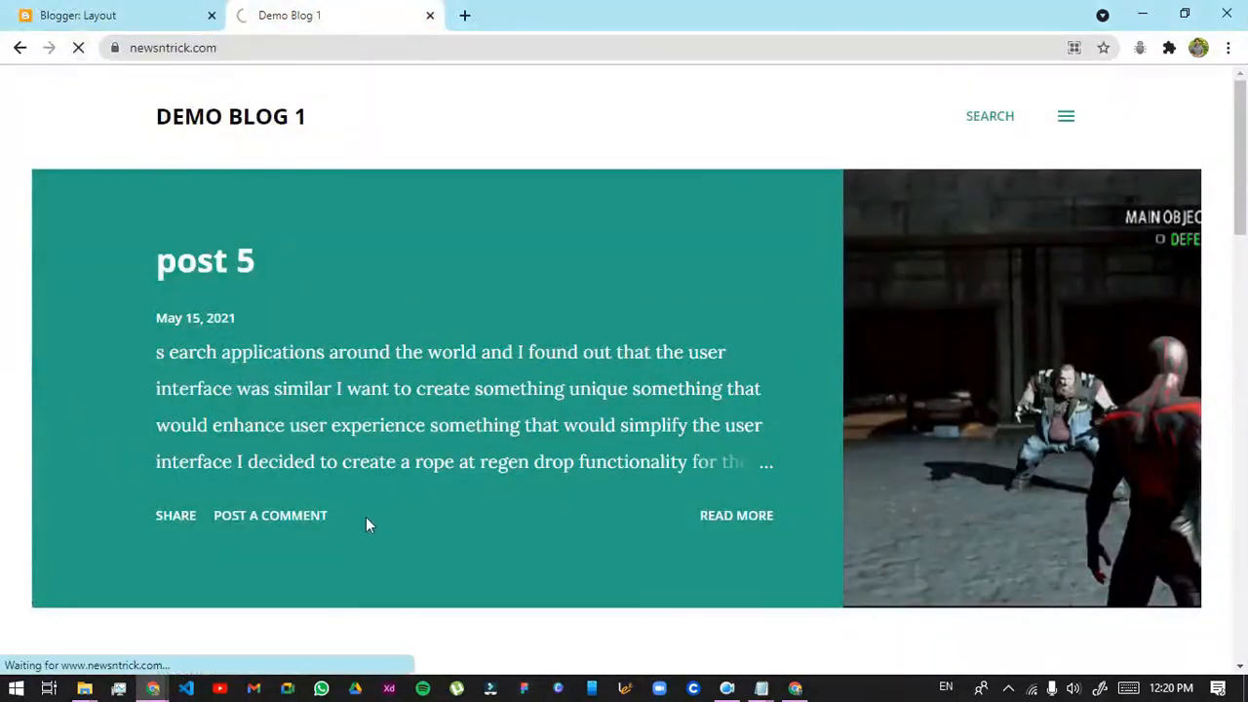
{"action": "left_click", "coordinate": [20, 15]}
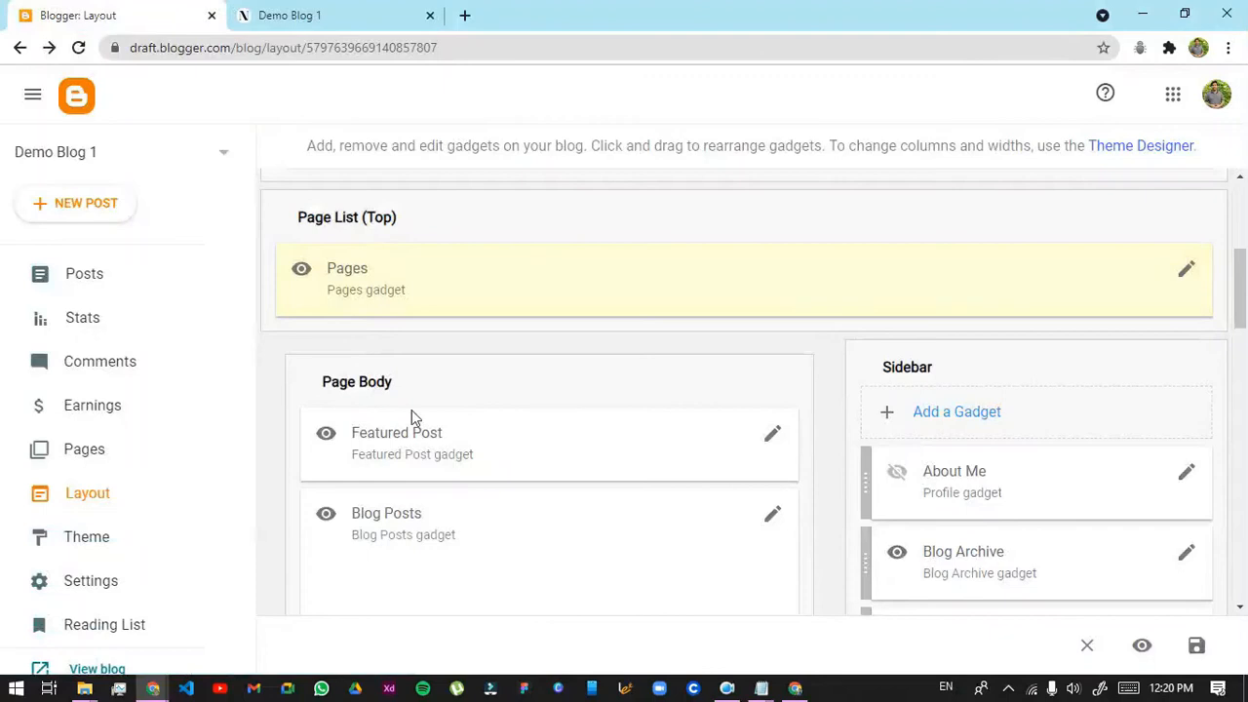
{"action": "left_click", "coordinate": [1187, 273]}
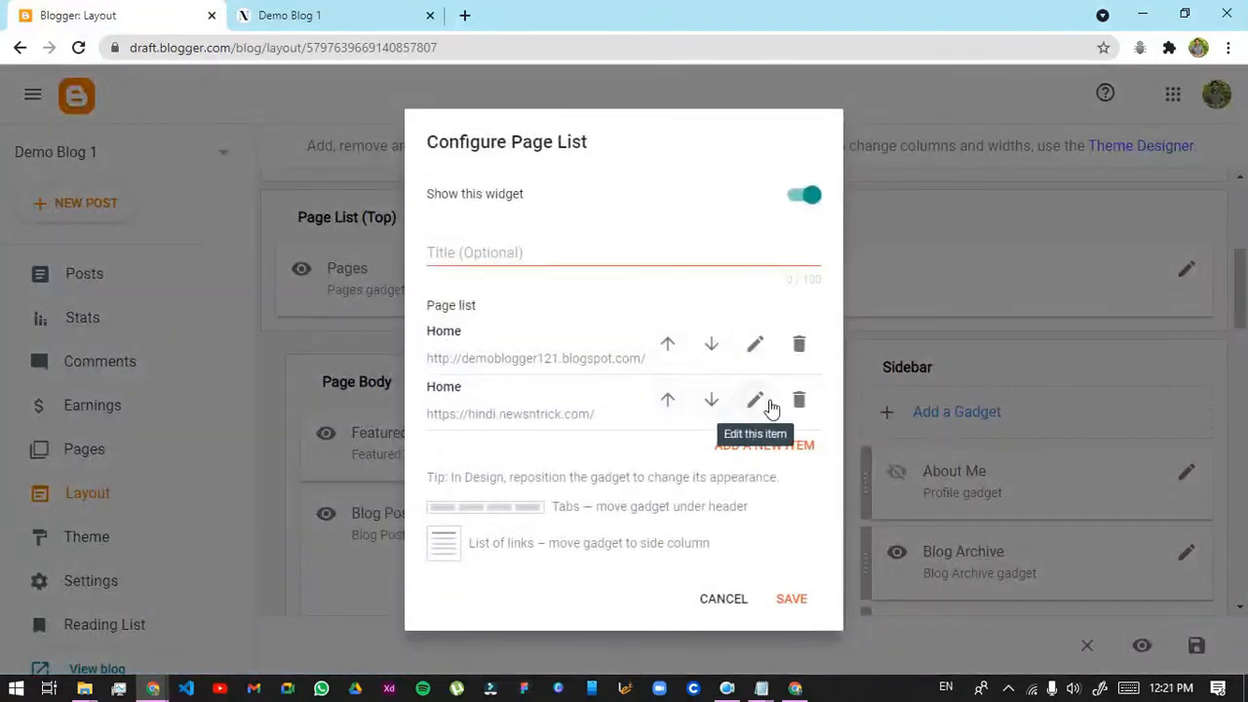
{"action": "left_click", "coordinate": [755, 399]}
{"action": "double_click", "coordinate": [583, 429]}
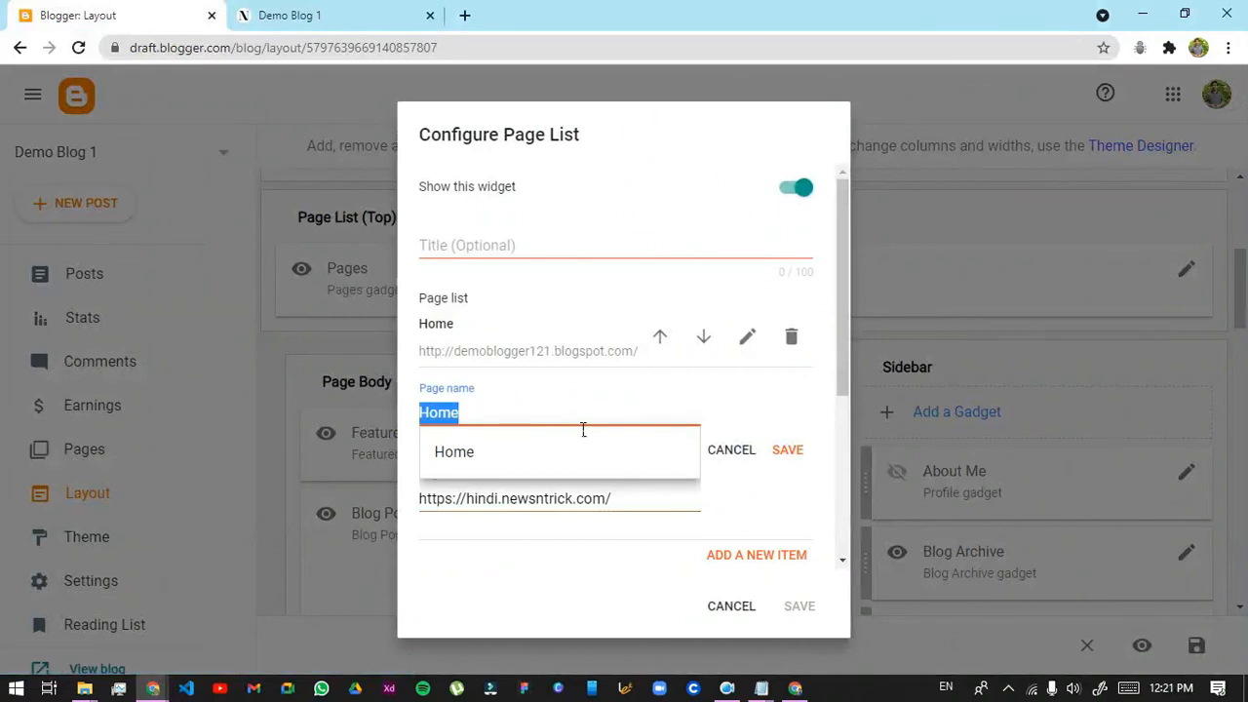
{"action": "type", "text": "Hindi"}
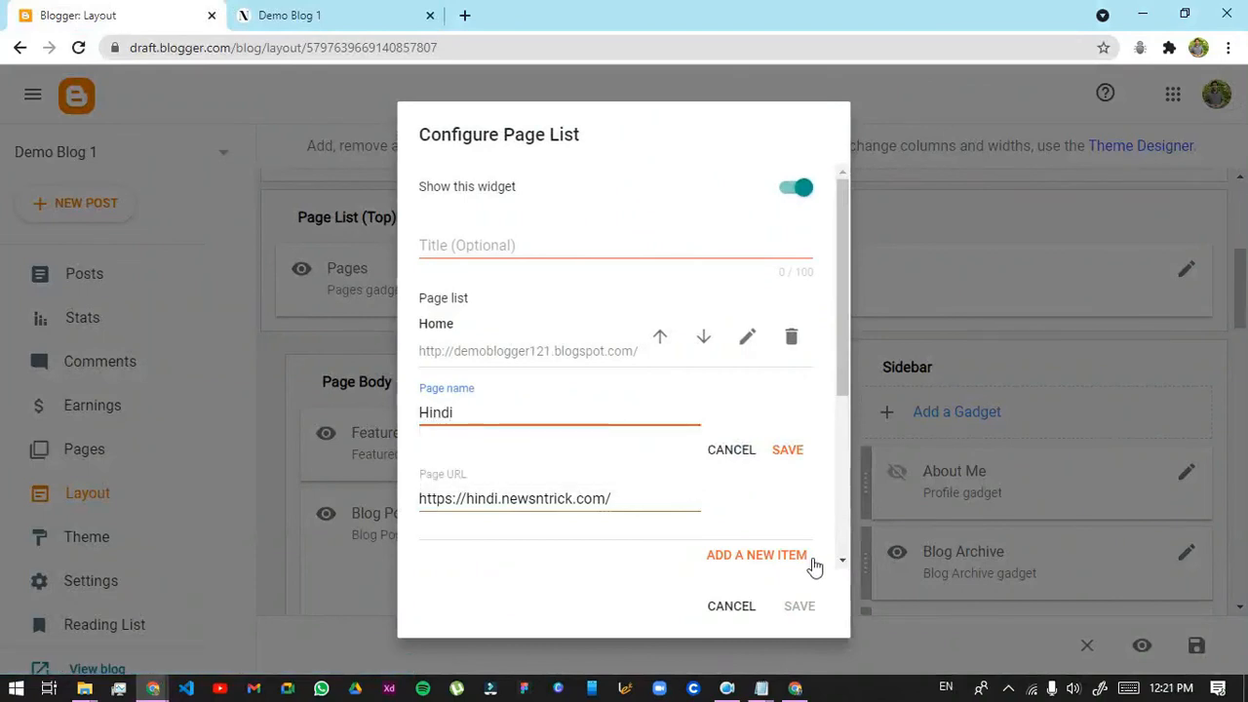
{"action": "left_click", "coordinate": [789, 451]}
{"action": "left_click", "coordinate": [792, 599]}
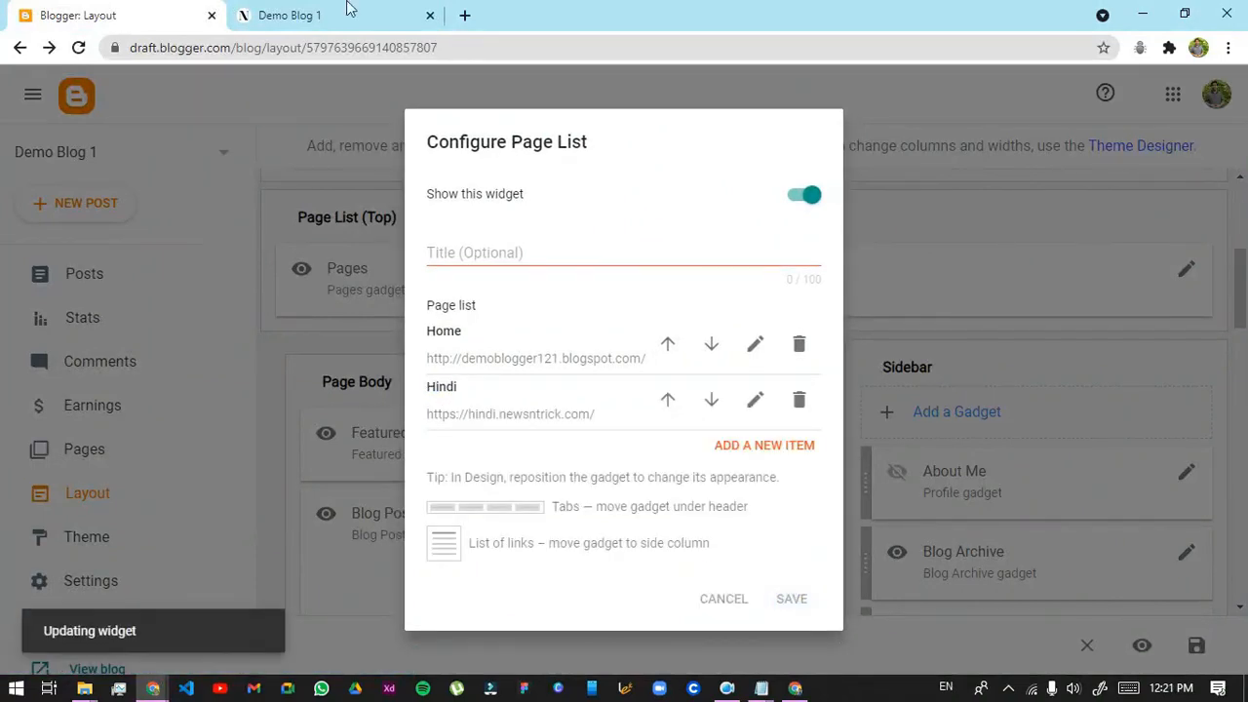
Reload the live Demo Blog 1 site, follow its Hindi link, and return to the main blog
{"action": "left_click", "coordinate": [345, 11]}
{"action": "left_click", "coordinate": [80, 48]}
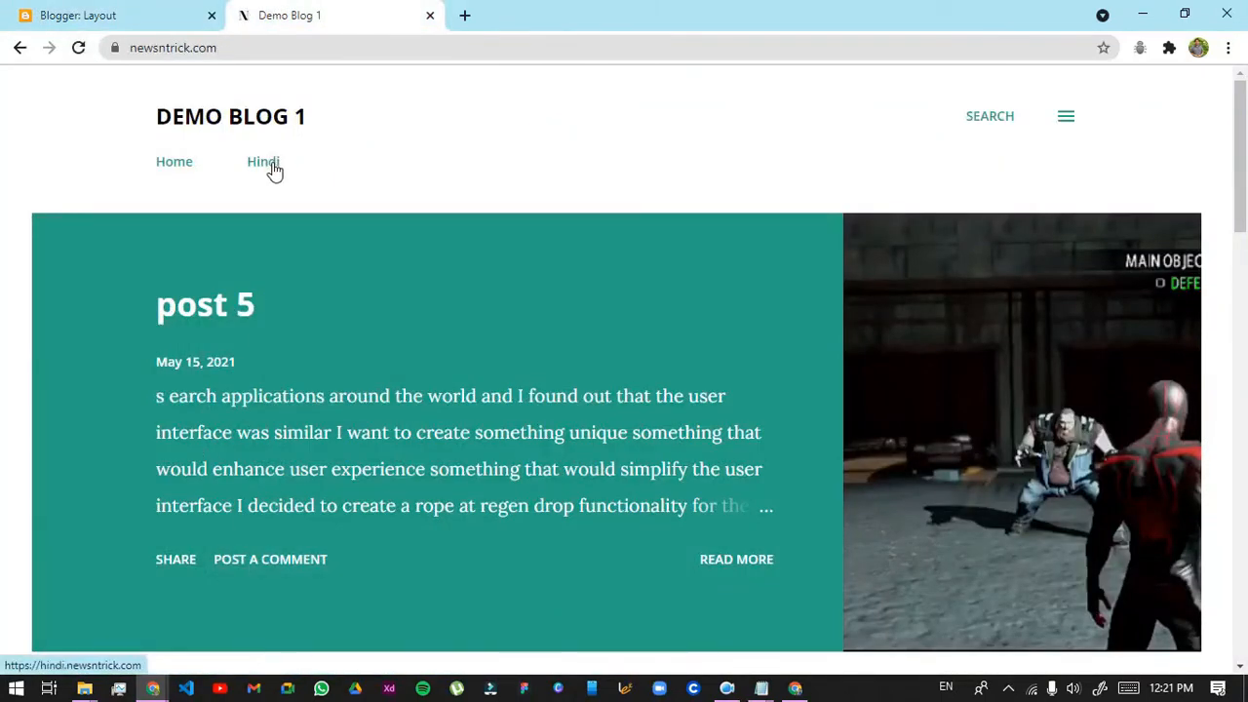
{"action": "left_click", "coordinate": [263, 166]}
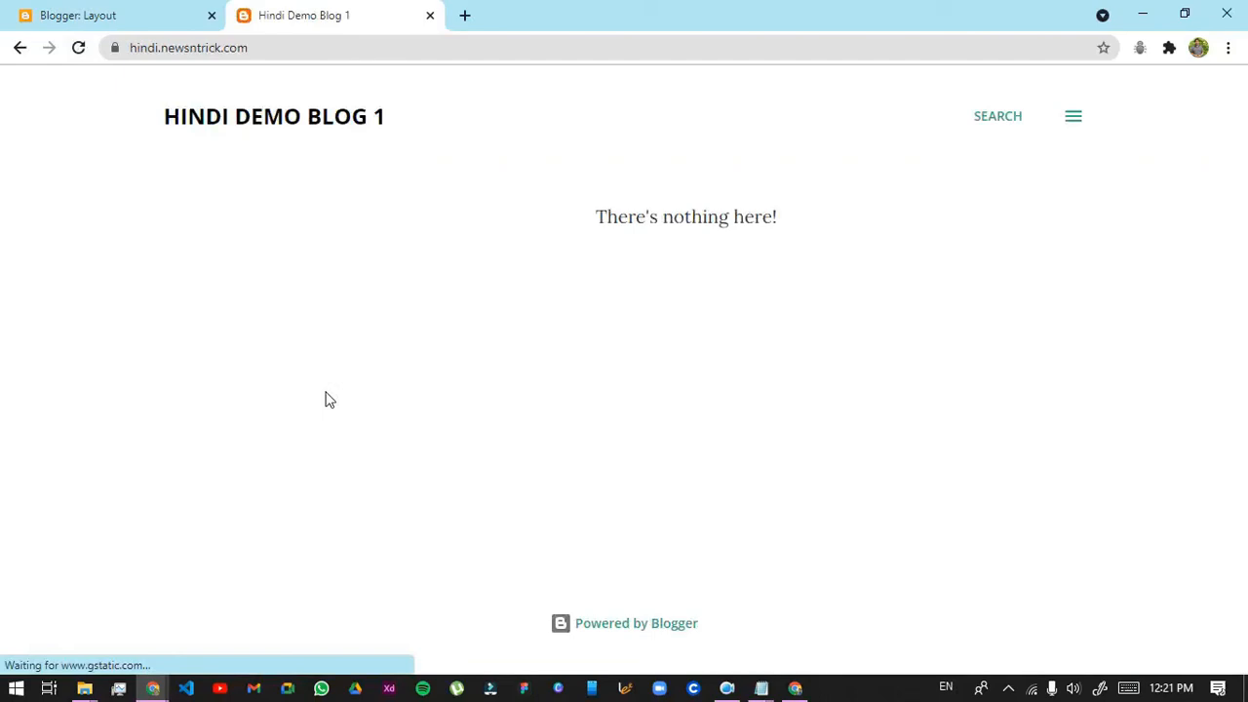
{"action": "left_click", "coordinate": [20, 47]}
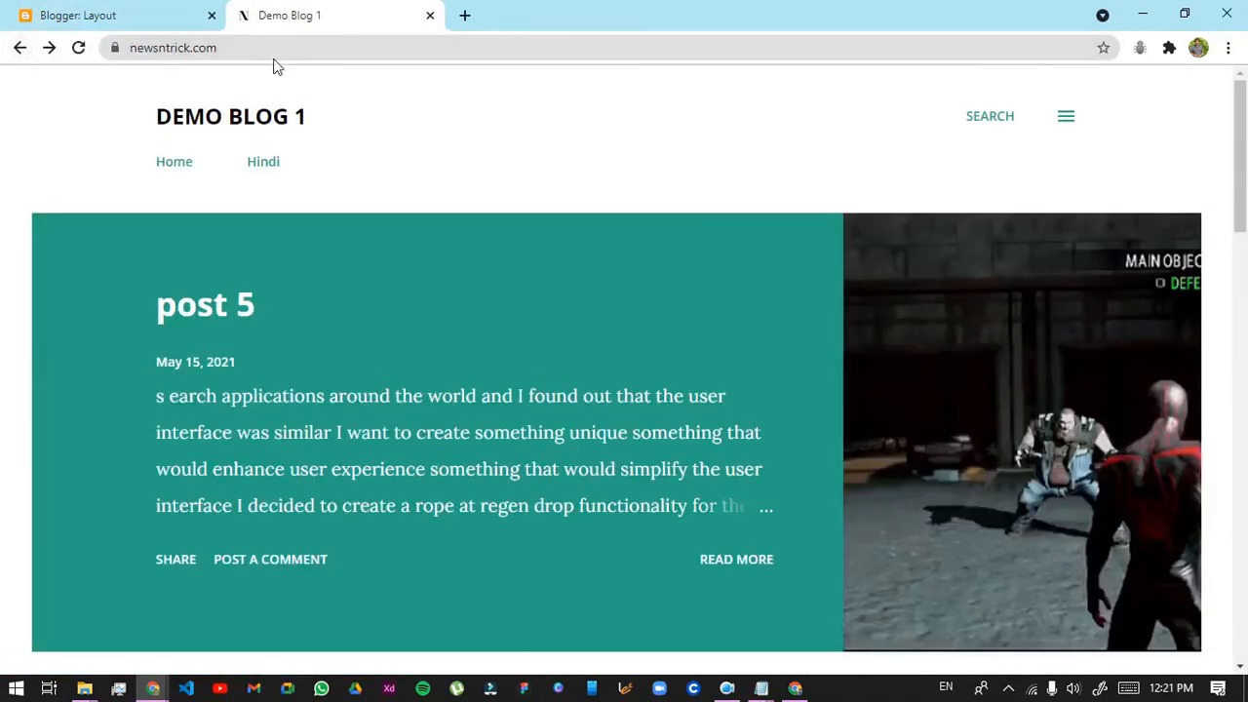
Go to Demo Blog 1's posts list in Blogger and look over the list of available blogs
{"action": "left_click", "coordinate": [176, 17]}
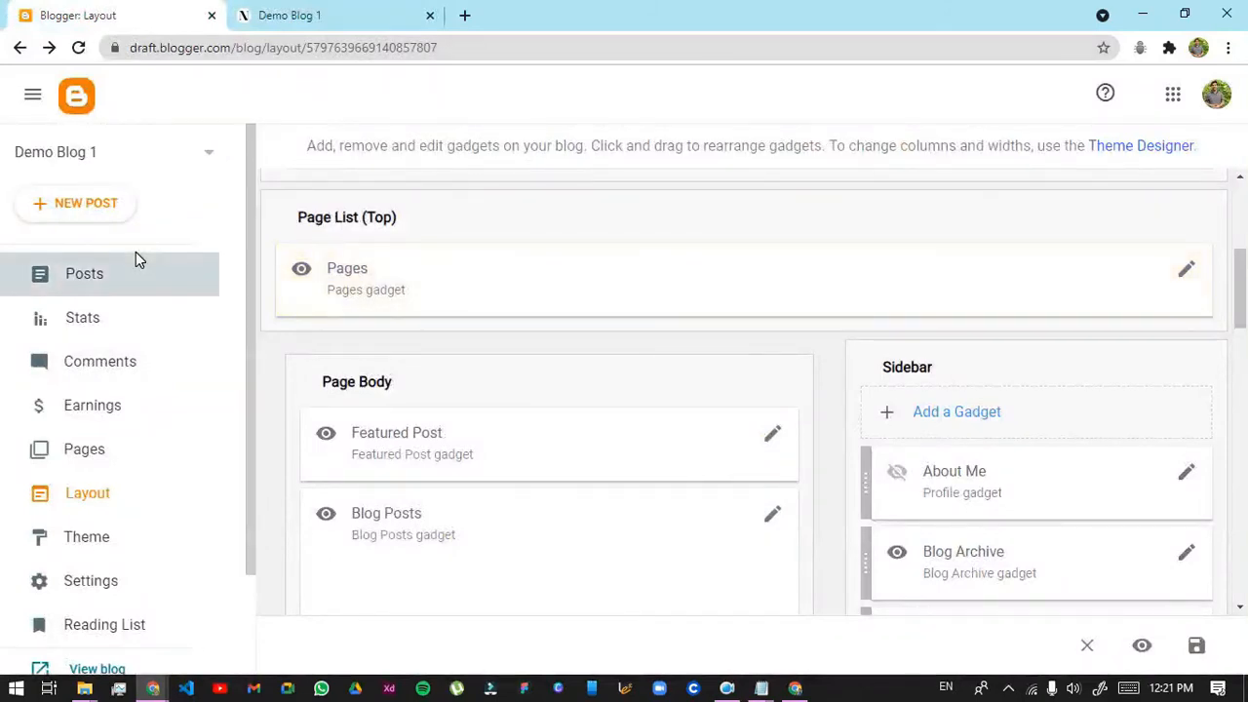
{"action": "left_click", "coordinate": [130, 312]}
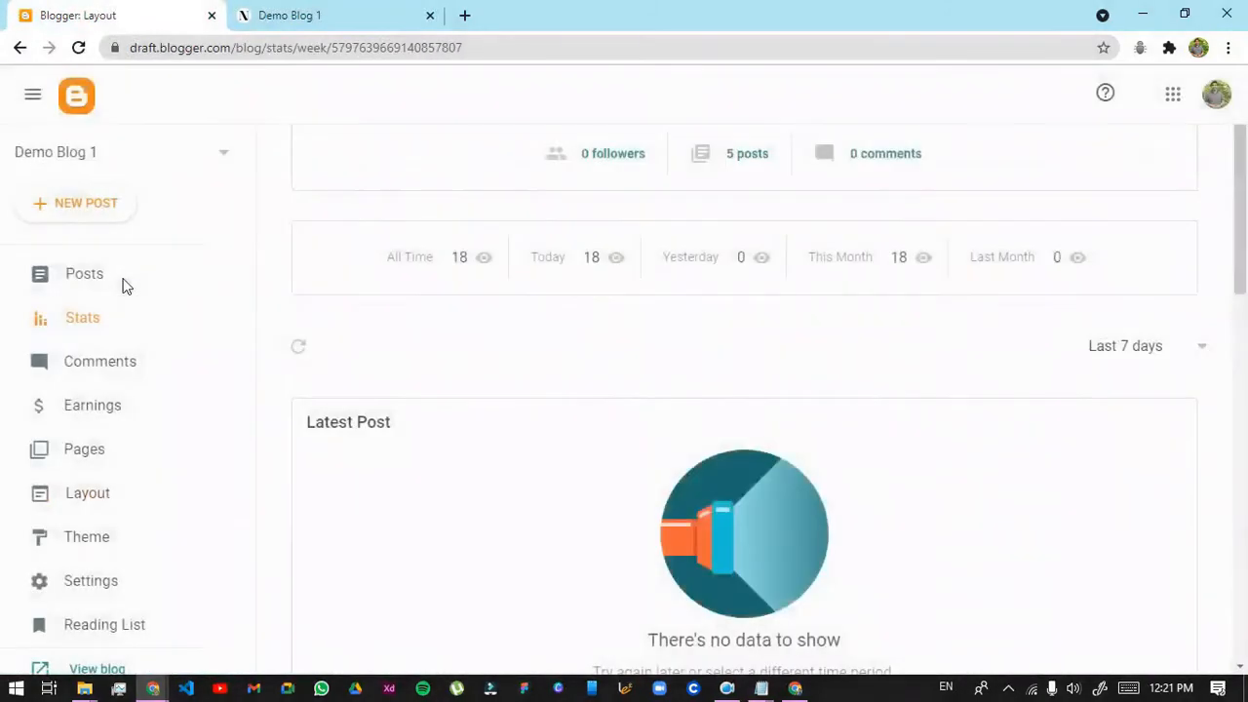
{"action": "left_click", "coordinate": [125, 285]}
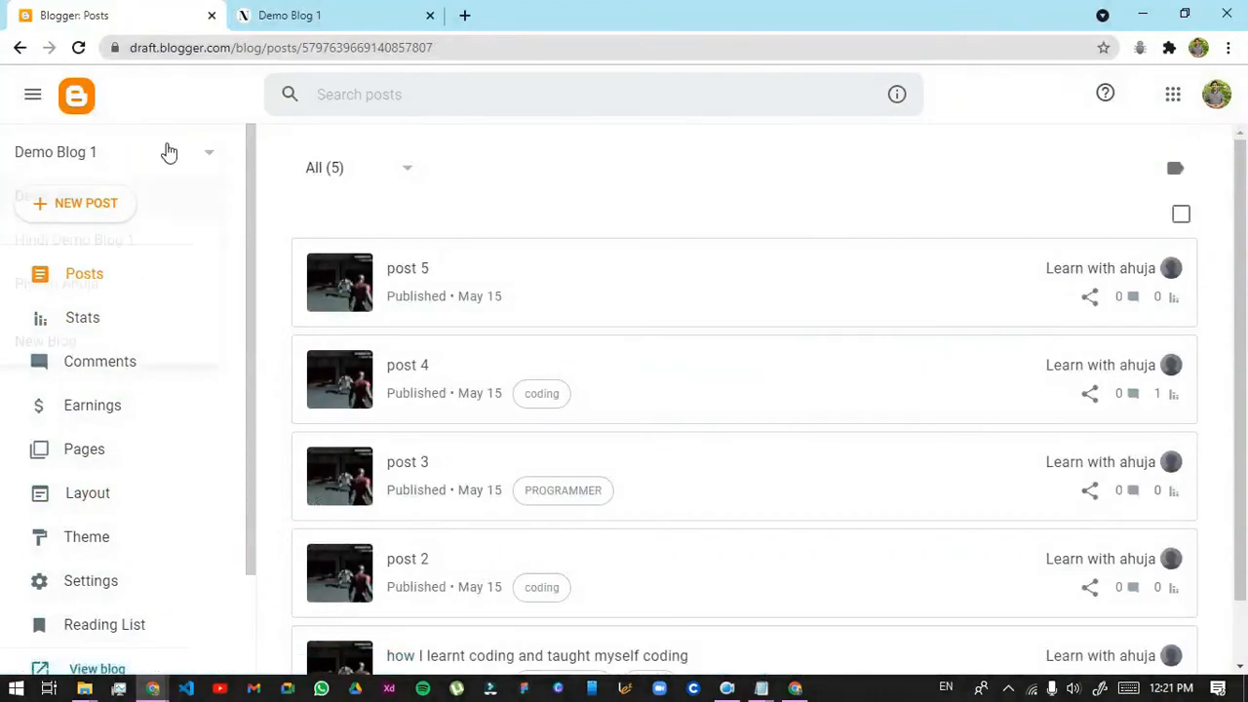
{"action": "left_click", "coordinate": [167, 152]}
{"action": "left_click", "coordinate": [596, 208]}
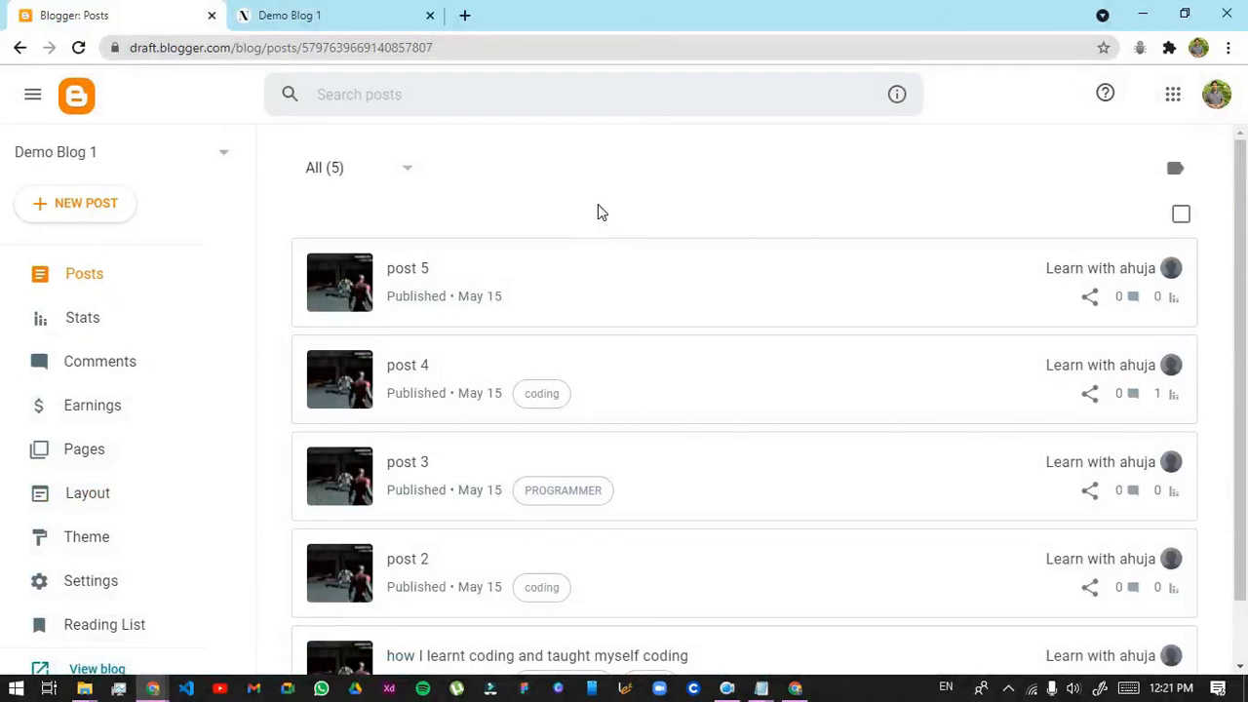
{"action": "left_click", "coordinate": [136, 164]}
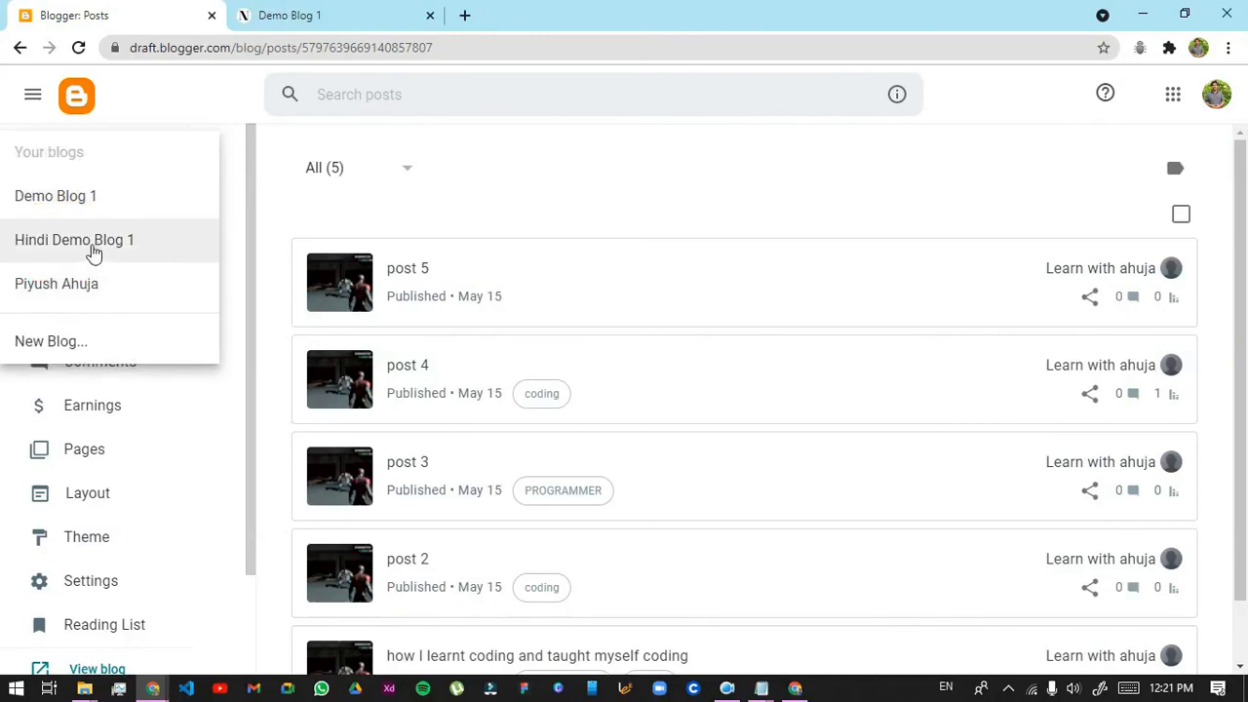
{"action": "left_click", "coordinate": [164, 115]}
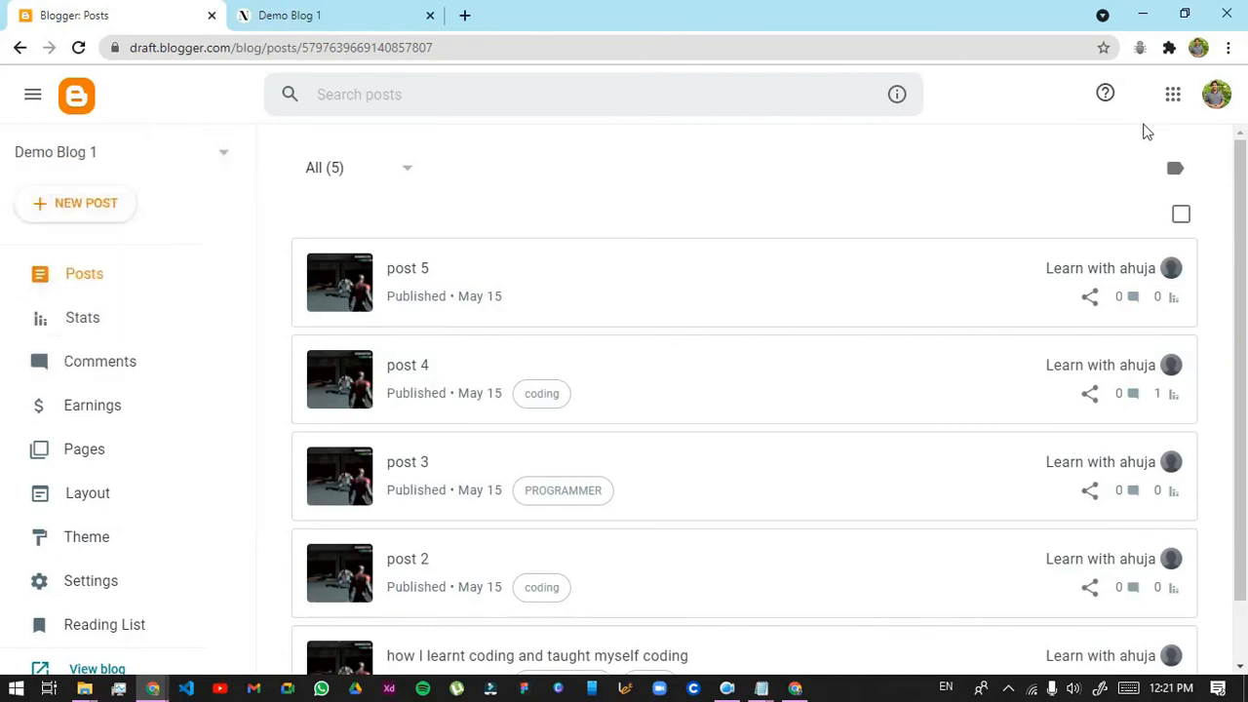
Open Blogger under the other Google account that holds the NewsnTrick blog and close the live Demo Blog 1 page
{"action": "left_click", "coordinate": [1217, 95]}
{"action": "left_click", "coordinate": [958, 427]}
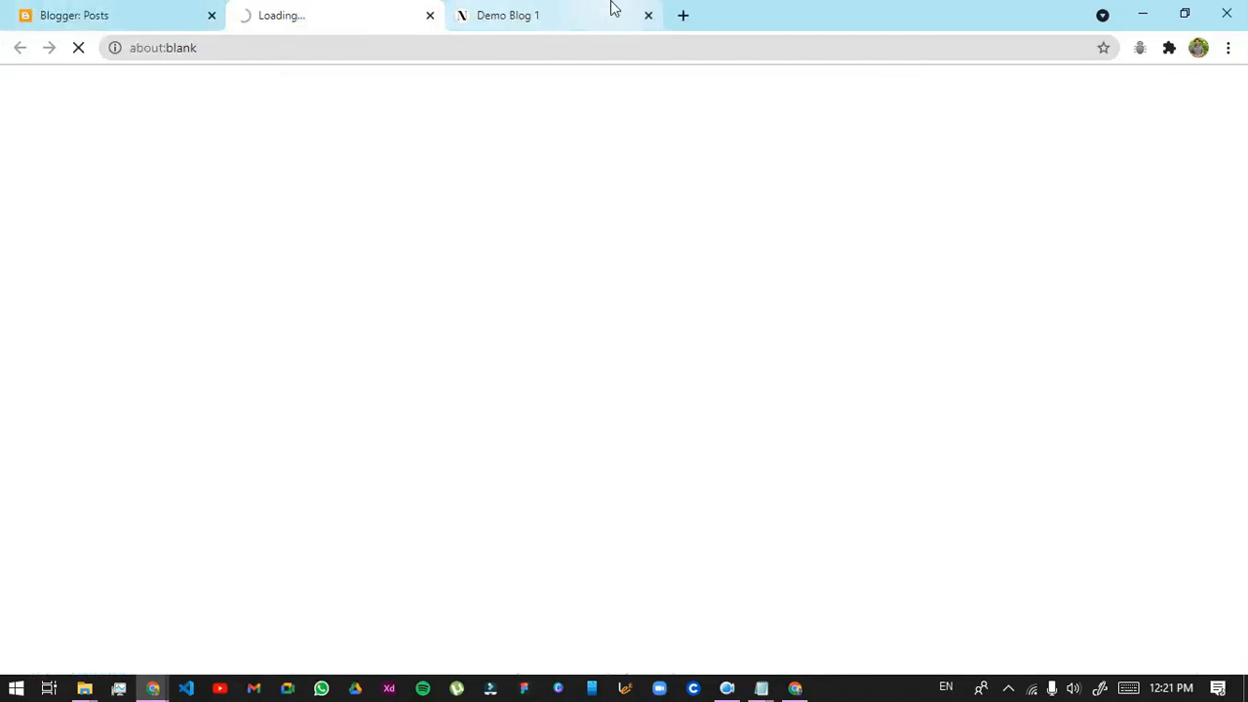
{"action": "left_click", "coordinate": [647, 15]}
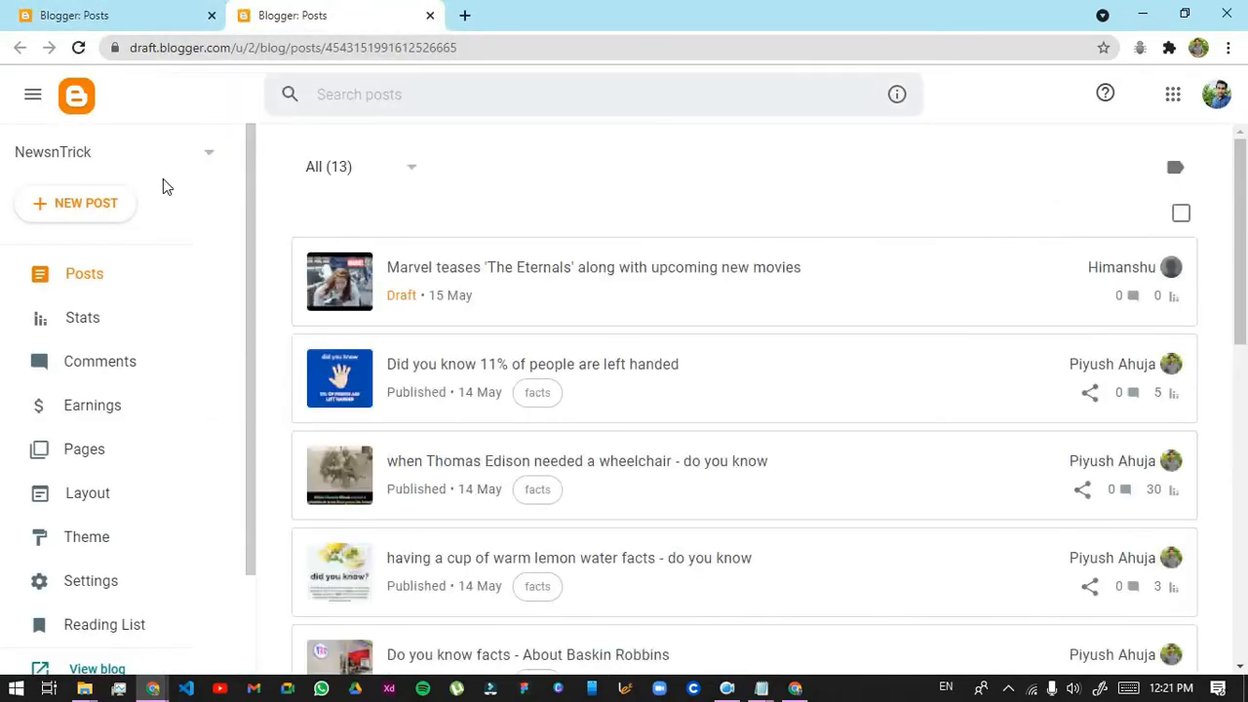
View the live NewsnTrick site, look over its latest posts, and close it
{"action": "scroll", "coordinate": [98, 391], "scroll_direction": "down", "scroll_amount": 2}
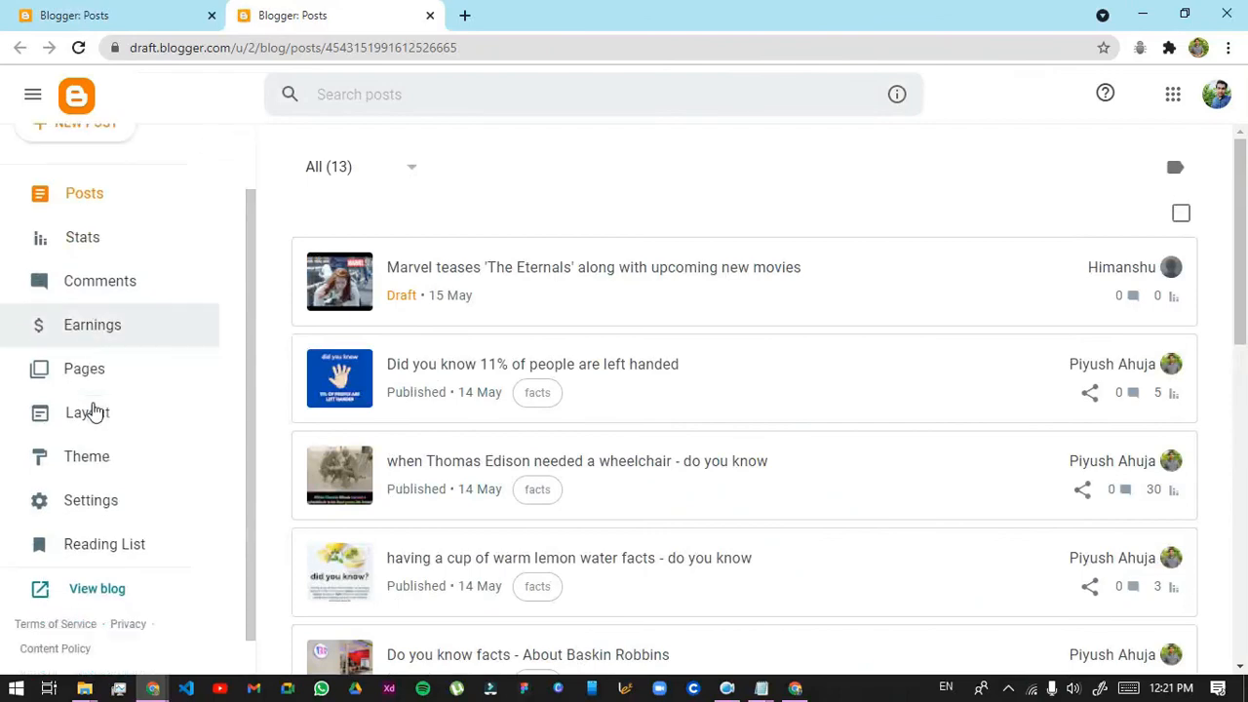
{"action": "left_click", "coordinate": [101, 549]}
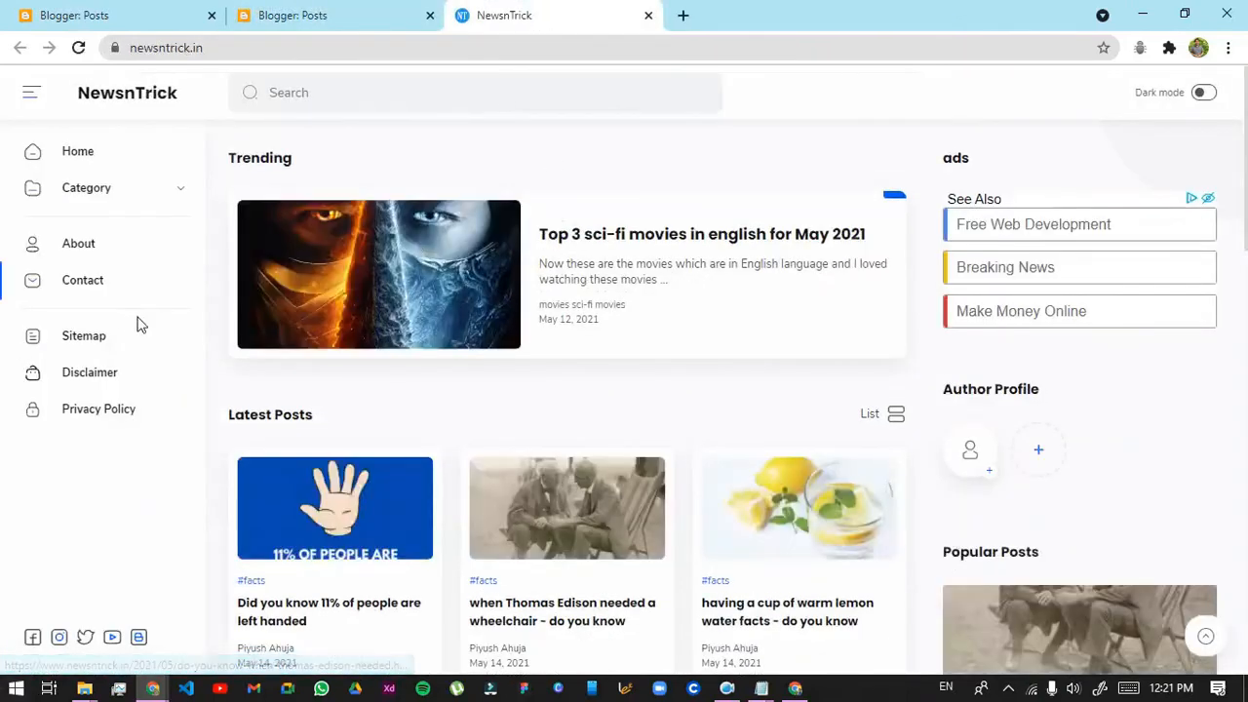
{"action": "scroll", "coordinate": [315, 334], "scroll_direction": "down", "scroll_amount": 2}
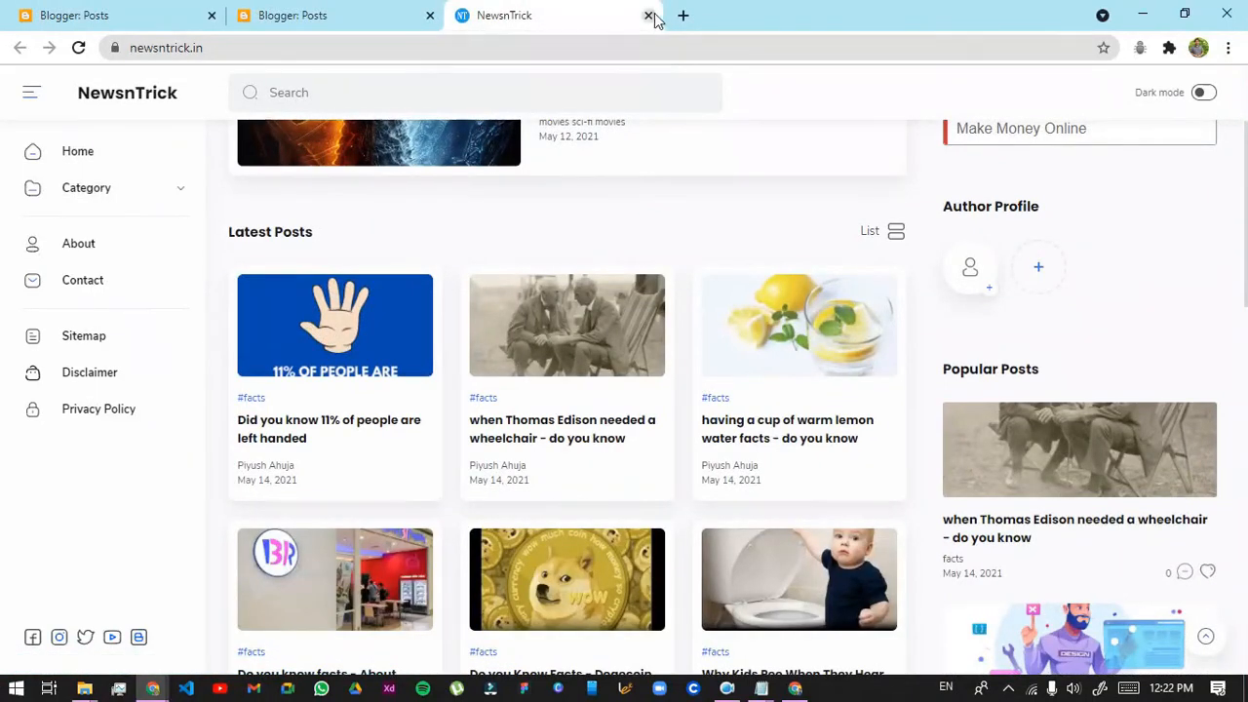
{"action": "left_click", "coordinate": [649, 16]}
Look through the NewsnTrick blog's full list of posts and reload that list
{"action": "scroll", "coordinate": [1205, 309], "scroll_direction": "down", "scroll_amount": 4}
{"action": "scroll", "coordinate": [1219, 351], "scroll_direction": "down", "scroll_amount": 5}
{"action": "scroll", "coordinate": [1235, 387], "scroll_direction": "up", "scroll_amount": 9}
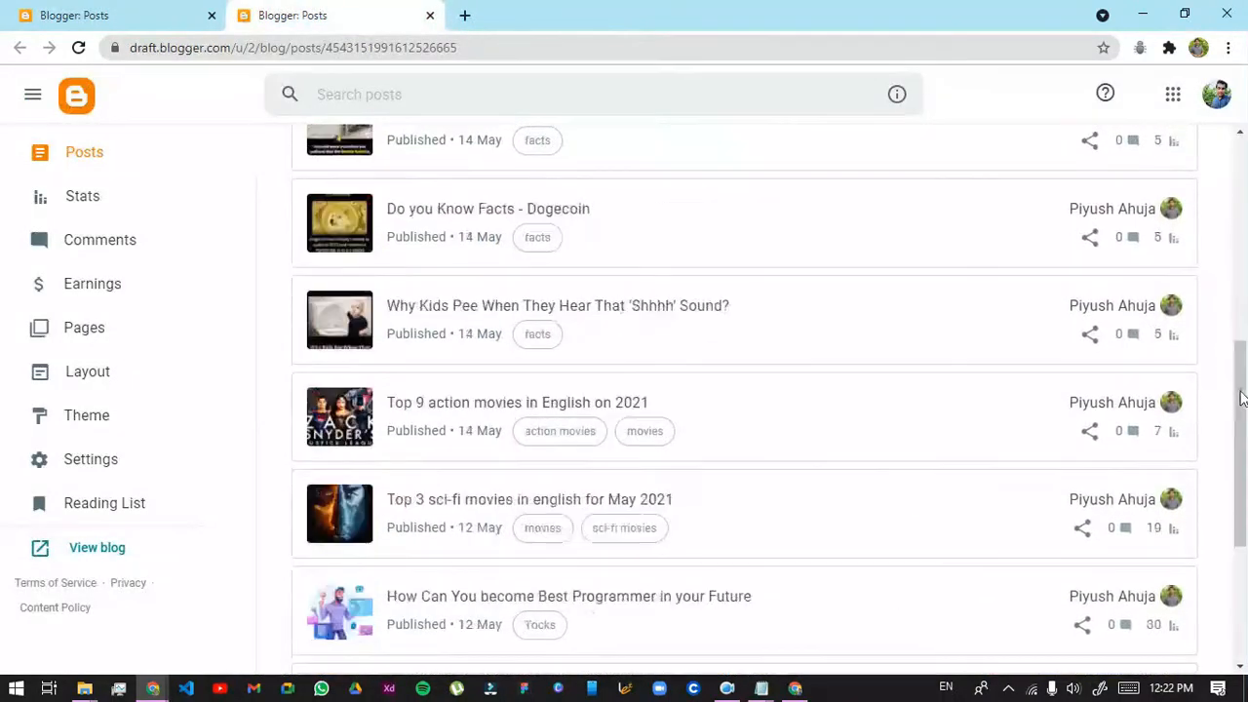
{"action": "scroll", "coordinate": [107, 307], "scroll_direction": "up", "scroll_amount": 2}
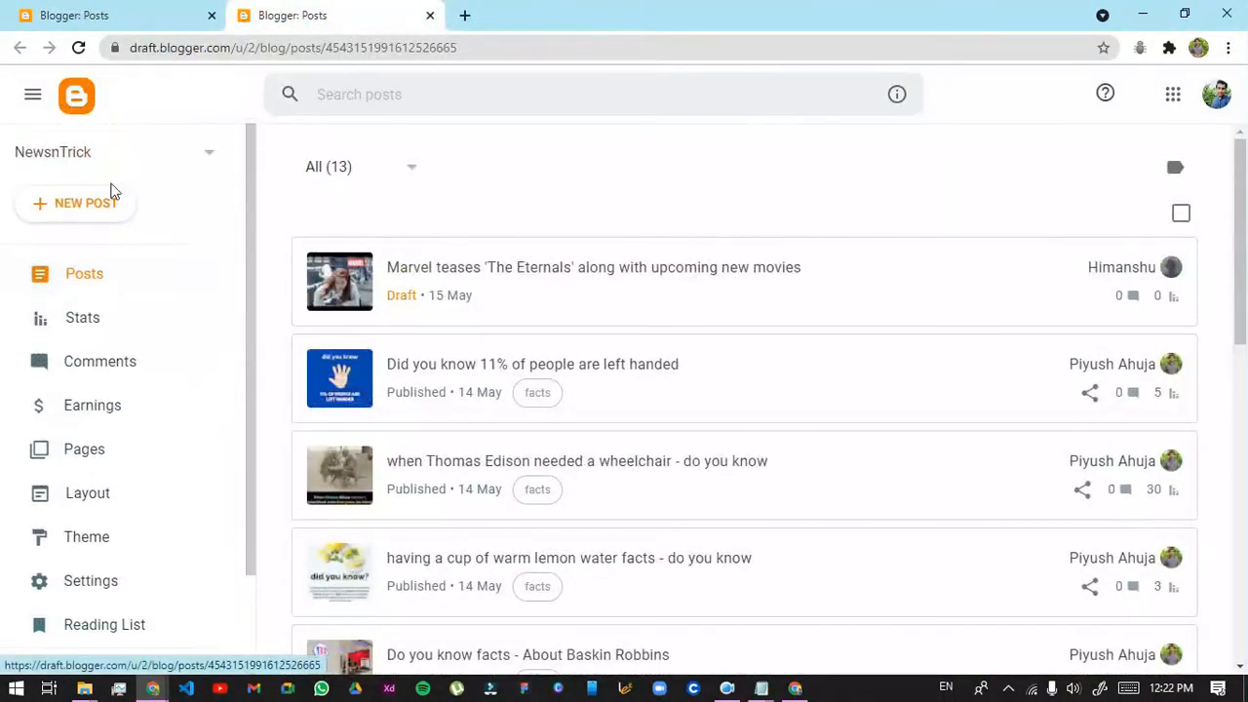
{"action": "left_click", "coordinate": [89, 276]}
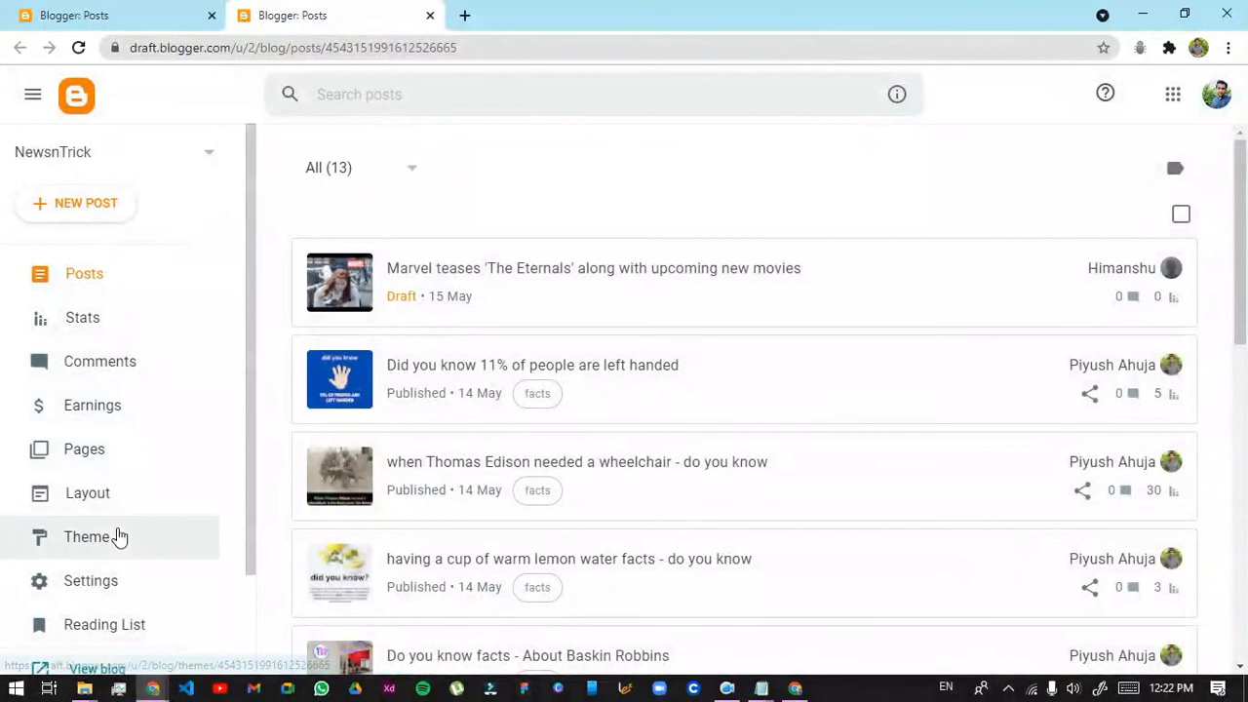
Open the NewsnTrick blog's settings and examine the Permissions section with its admins and authors
{"action": "left_click", "coordinate": [121, 585]}
{"action": "scroll", "coordinate": [927, 489], "scroll_direction": "down", "scroll_amount": 1}
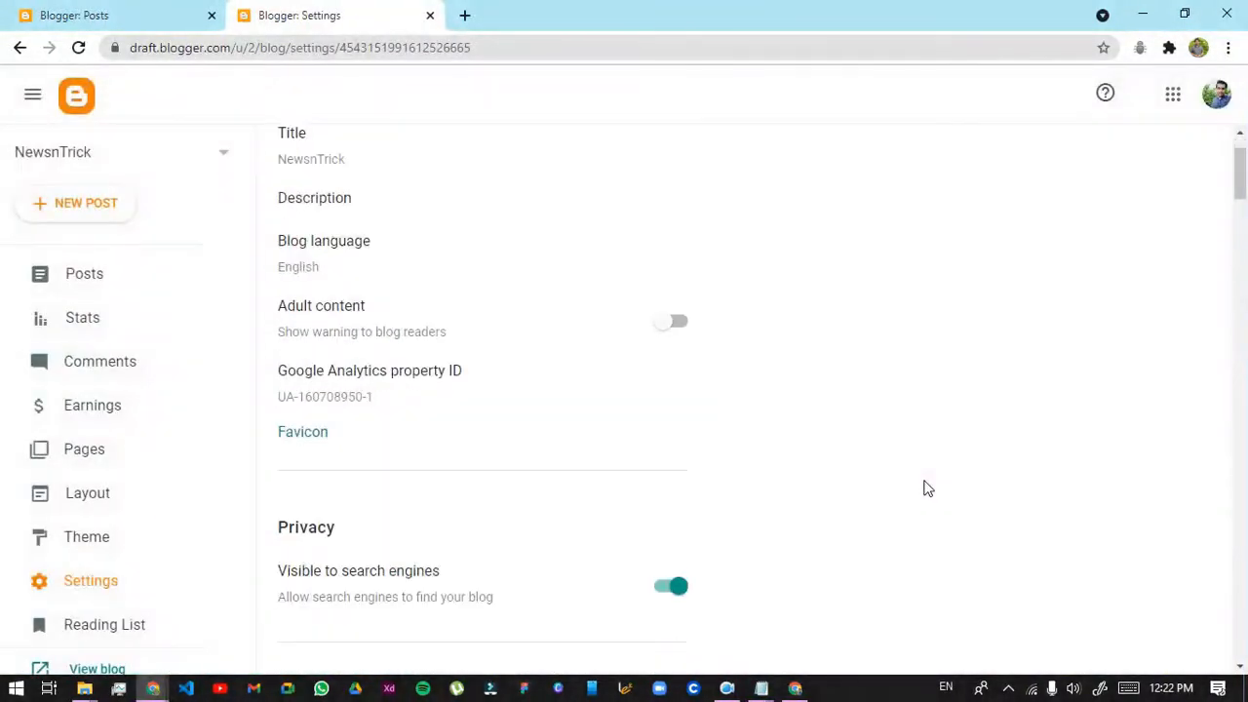
{"action": "scroll", "coordinate": [927, 489], "scroll_direction": "down", "scroll_amount": 6}
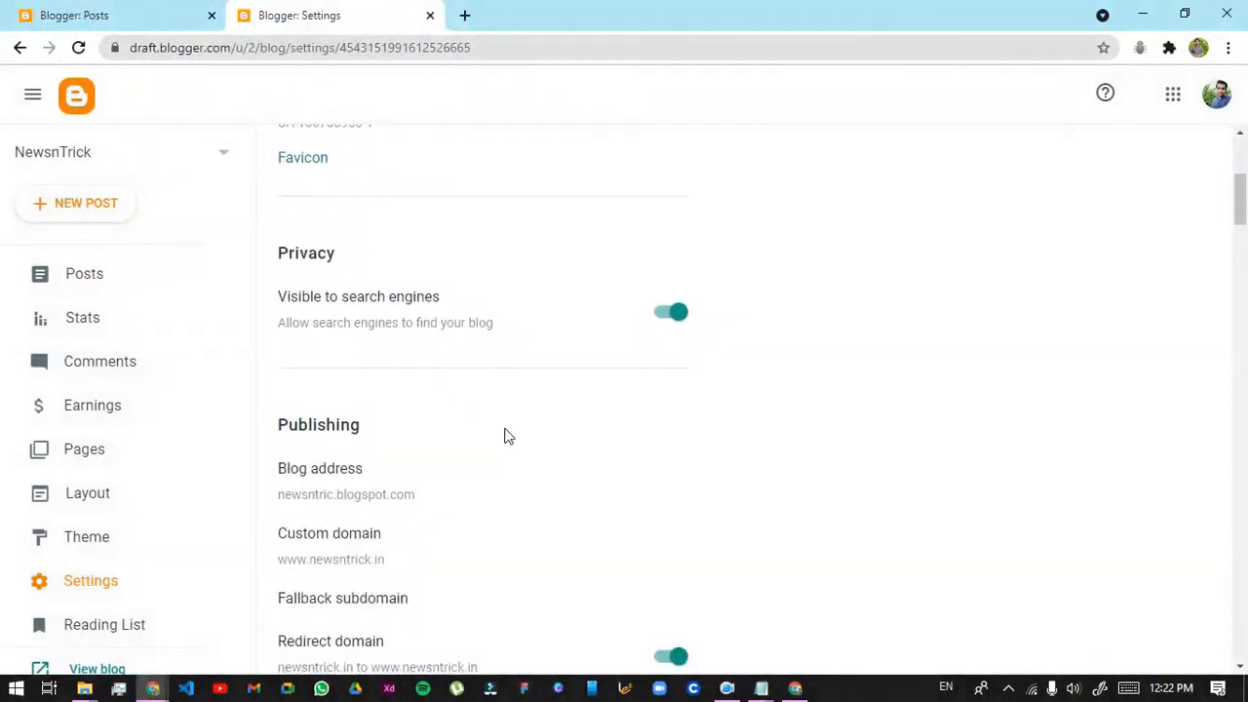
{"action": "scroll", "coordinate": [279, 336], "scroll_direction": "down", "scroll_amount": 5}
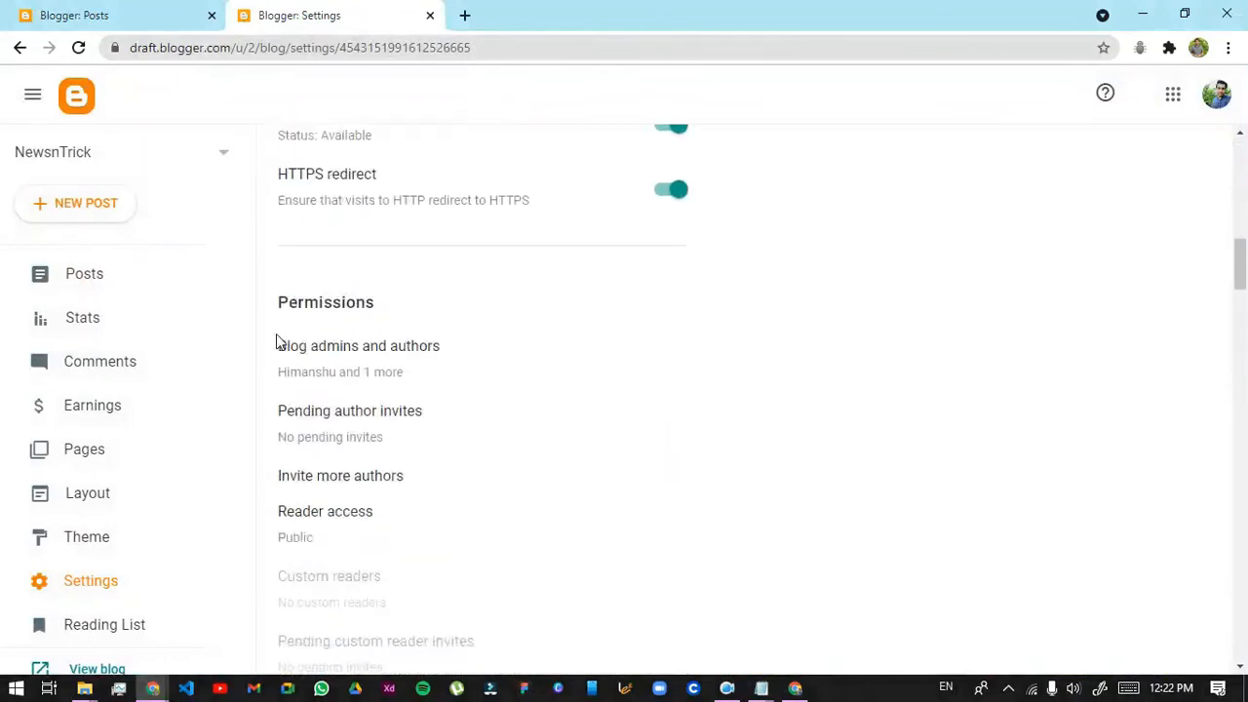
{"action": "left_click_drag", "start_coordinate": [280, 277], "coordinate": [381, 275]}
Return to Demo Blog 1, close the NewsnTrick blog, and open Demo Blog 1's settings at the Permissions section
{"action": "left_click", "coordinate": [176, 16]}
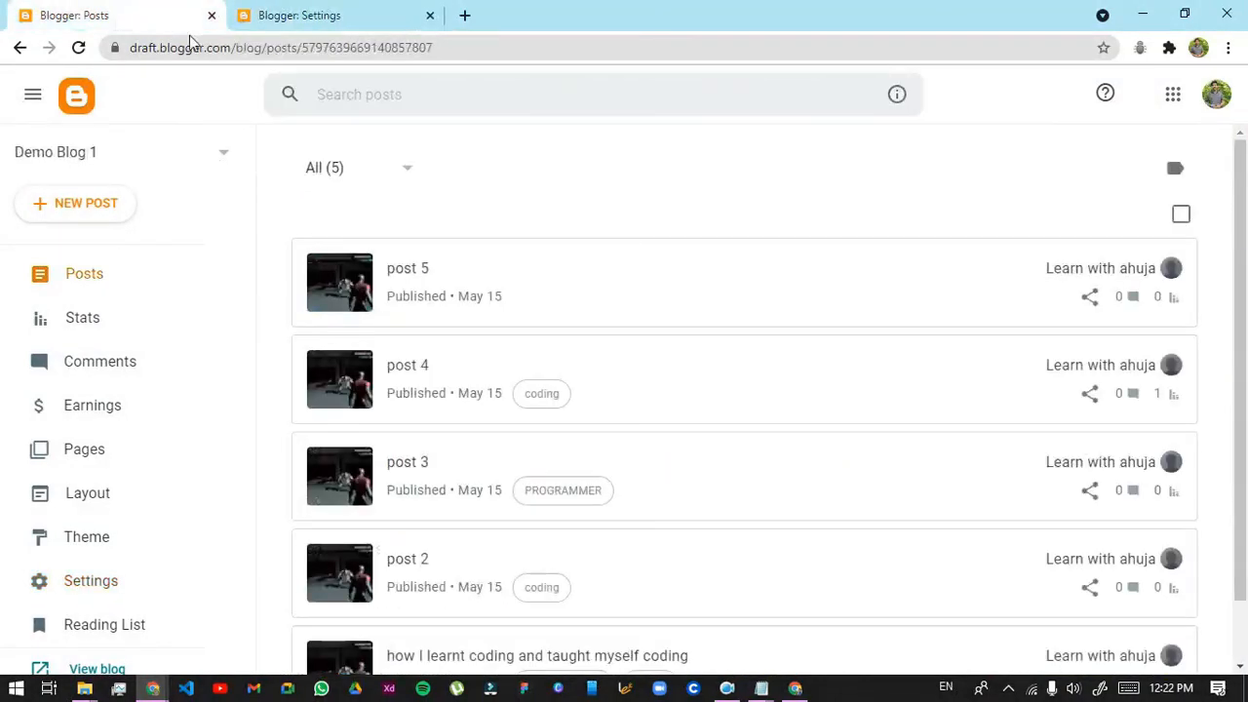
{"action": "left_click", "coordinate": [429, 15]}
{"action": "scroll", "coordinate": [93, 478], "scroll_direction": "down", "scroll_amount": 2}
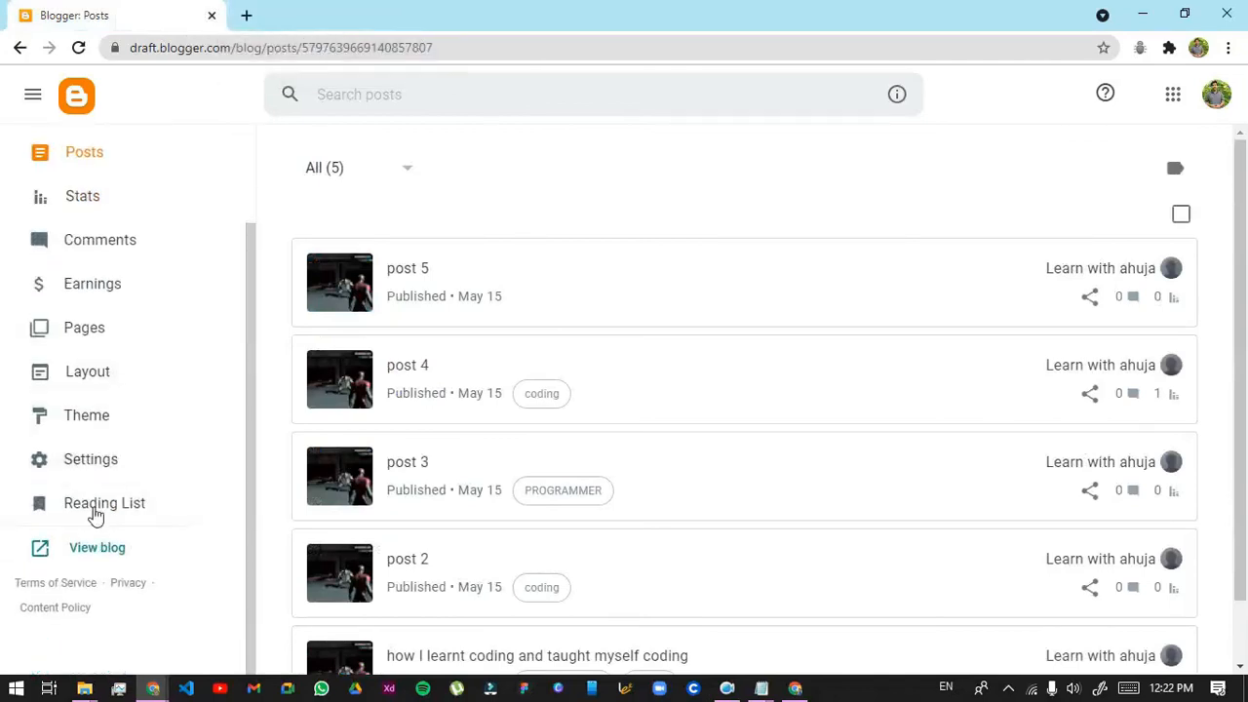
{"action": "left_click", "coordinate": [90, 462]}
{"action": "scroll", "coordinate": [538, 265], "scroll_direction": "down", "scroll_amount": 15}
{"action": "scroll", "coordinate": [538, 265], "scroll_direction": "up", "scroll_amount": 2}
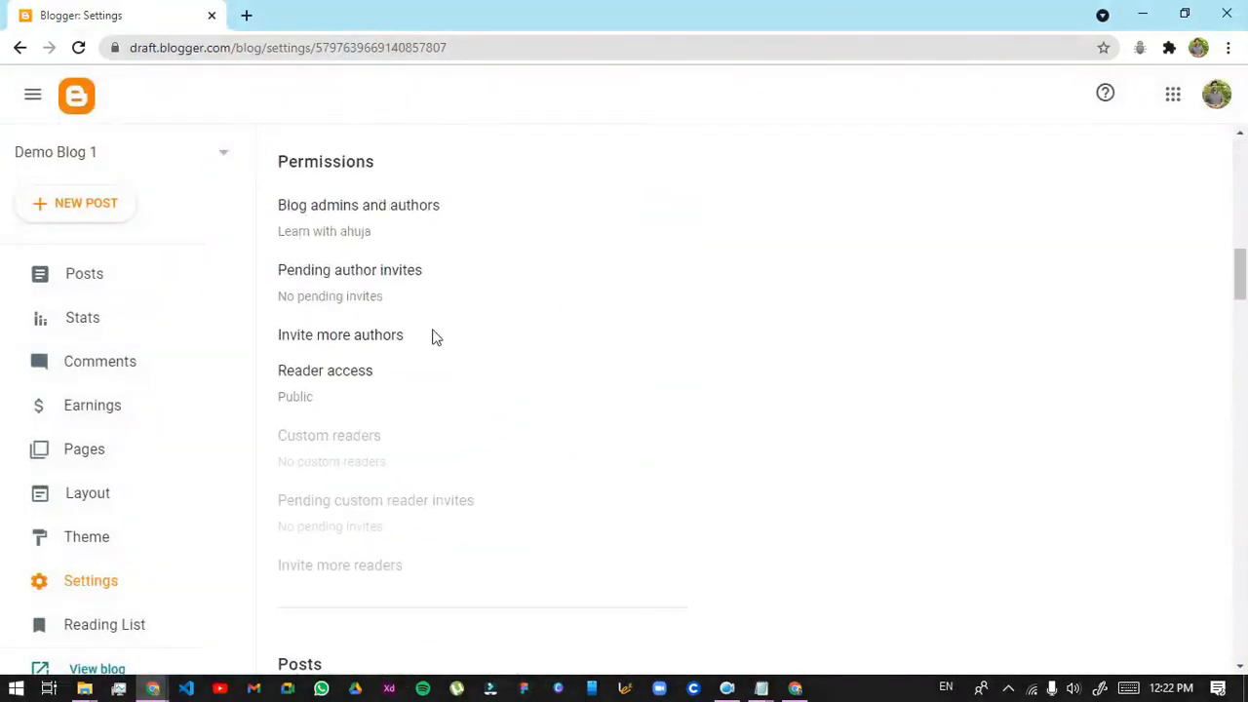
View the author invitation form and the Blog admins and authors list, cancelling both
{"action": "left_click", "coordinate": [357, 339]}
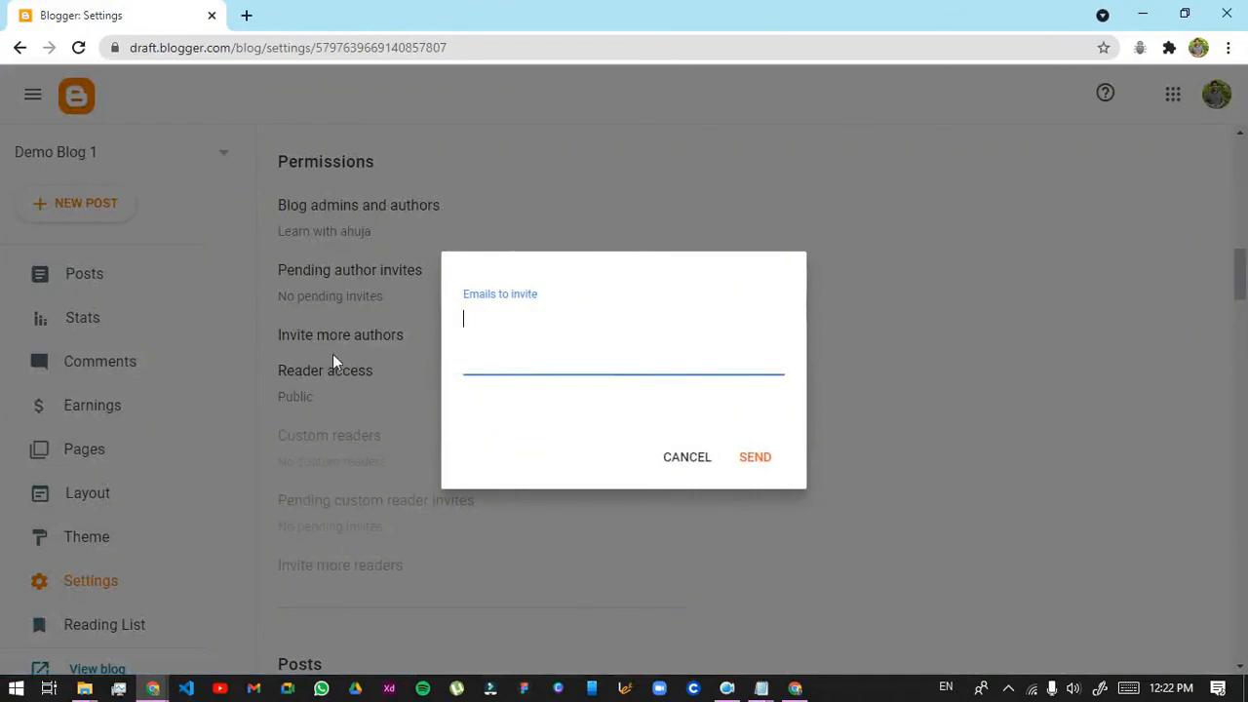
{"action": "left_click", "coordinate": [671, 458]}
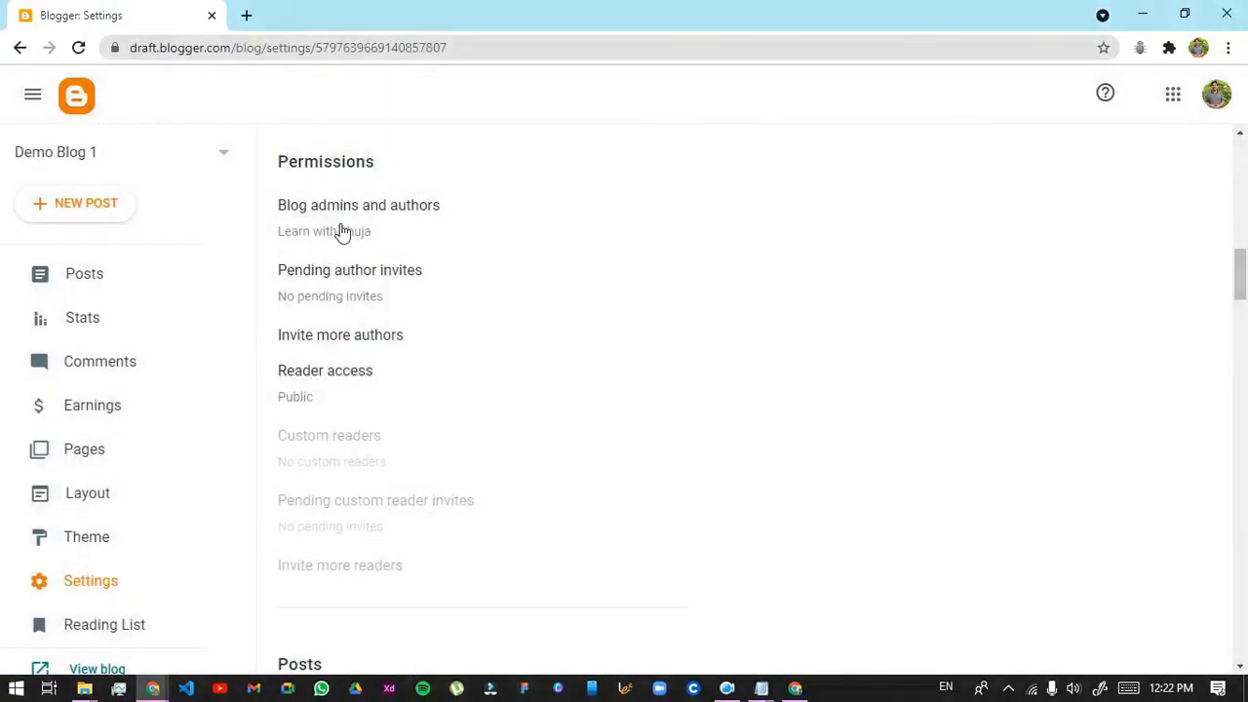
{"action": "left_click", "coordinate": [339, 231]}
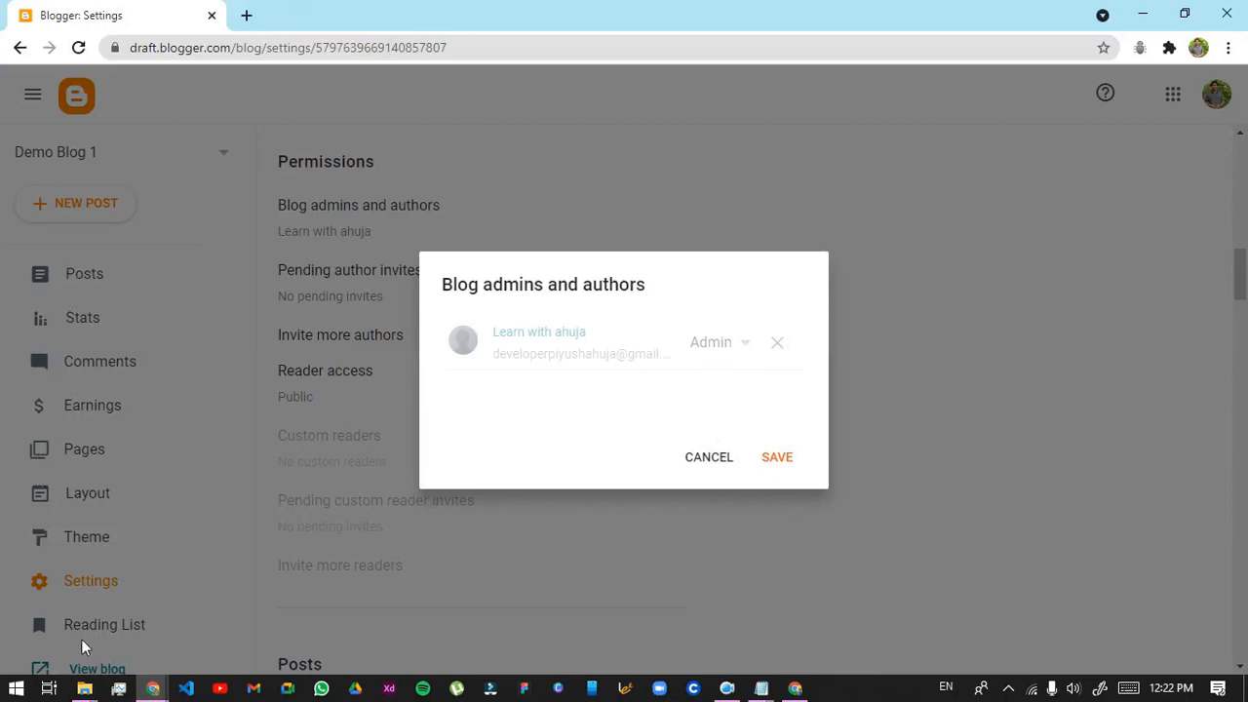
{"action": "left_click", "coordinate": [743, 464]}
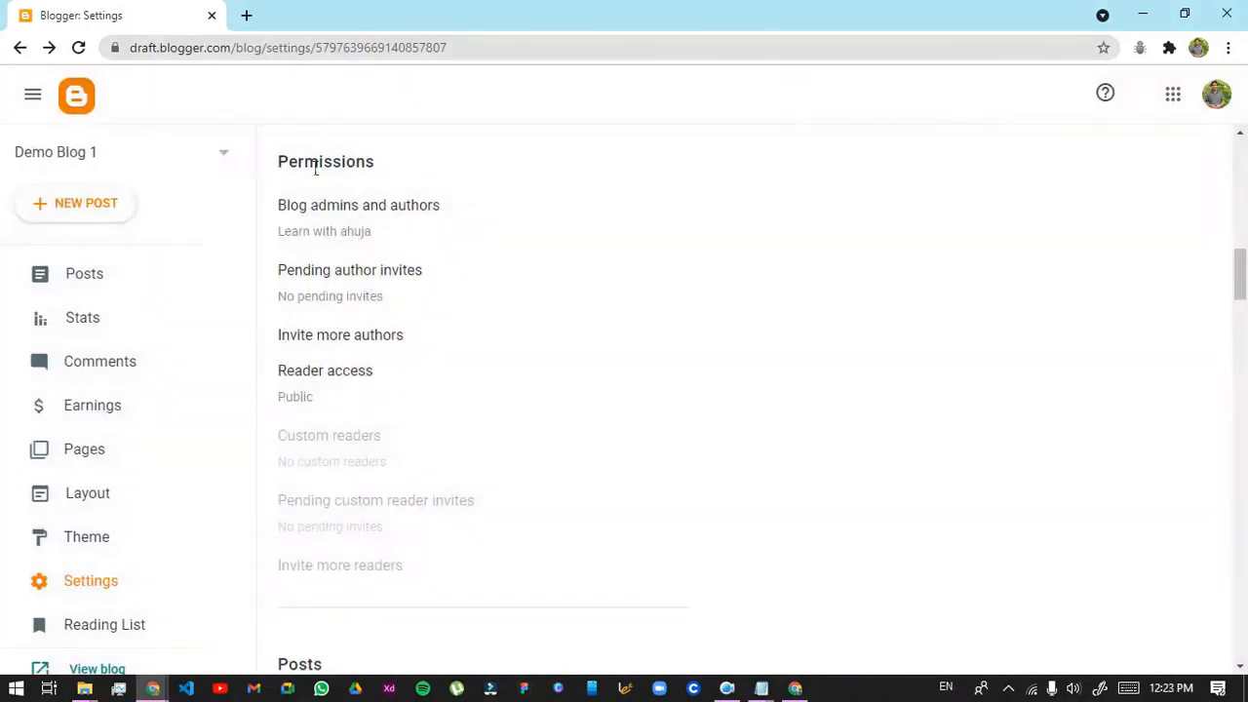
Review the Permissions section once more and reopen the Invite more authors form, closing it without sending
{"action": "left_click_drag", "start_coordinate": [295, 173], "coordinate": [370, 167]}
{"action": "left_click", "coordinate": [370, 171]}
{"action": "scroll", "coordinate": [396, 245], "scroll_direction": "down", "scroll_amount": 3}
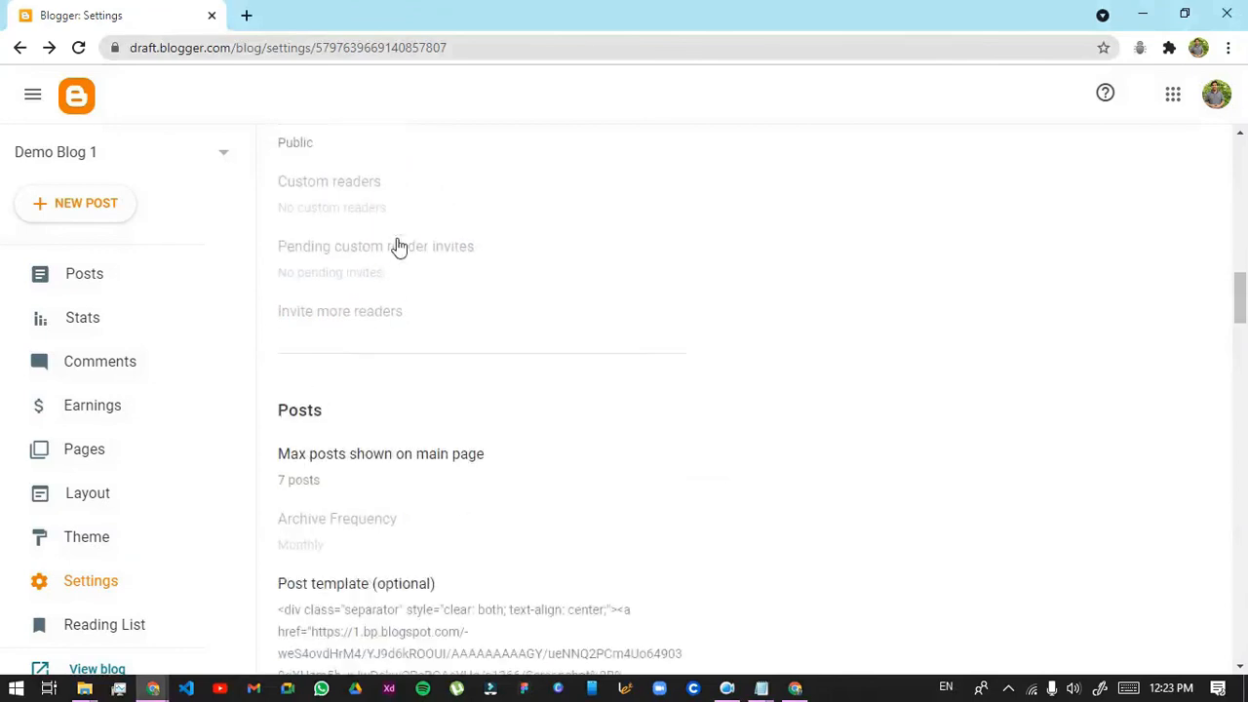
{"action": "scroll", "coordinate": [396, 245], "scroll_direction": "up", "scroll_amount": 3}
{"action": "left_click", "coordinate": [343, 337]}
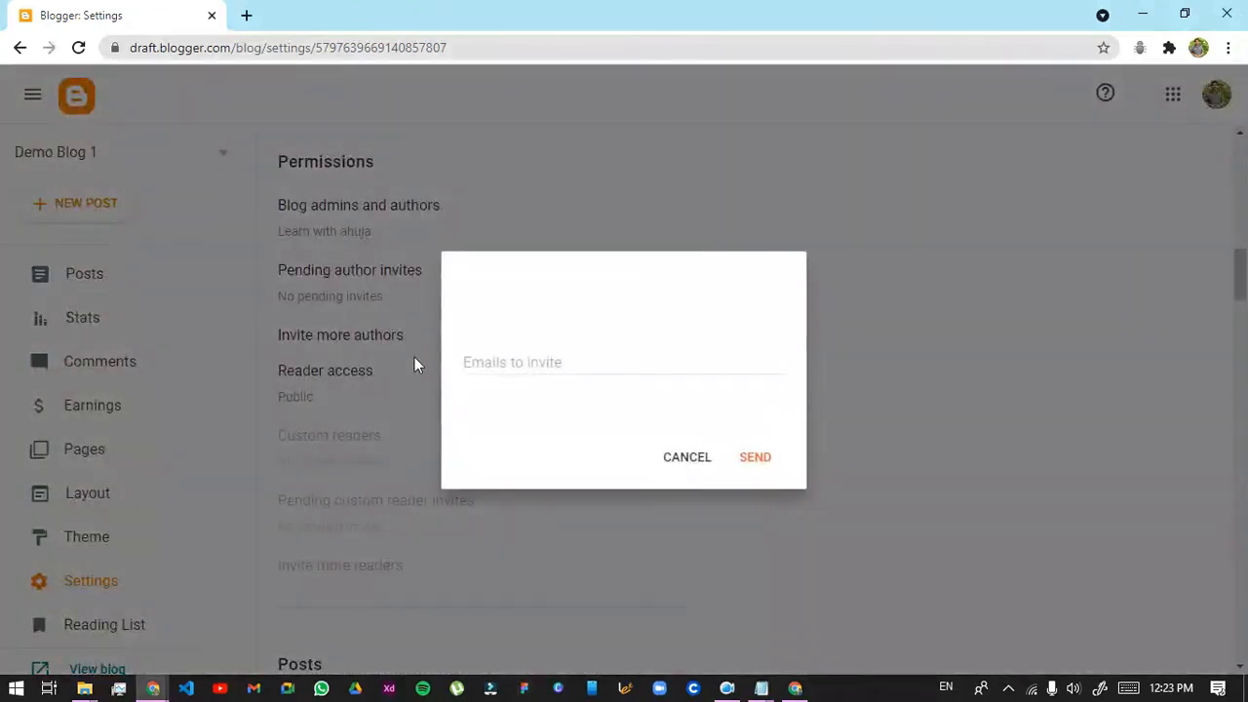
{"action": "left_click", "coordinate": [673, 461]}
Go to the Posts settings, view the optional post template, and cancel without changing it
{"action": "scroll", "coordinate": [672, 462], "scroll_direction": "down", "scroll_amount": 3}
{"action": "scroll", "coordinate": [672, 459], "scroll_direction": "down", "scroll_amount": 4}
{"action": "left_click", "coordinate": [346, 205]}
{"action": "left_click", "coordinate": [701, 482]}
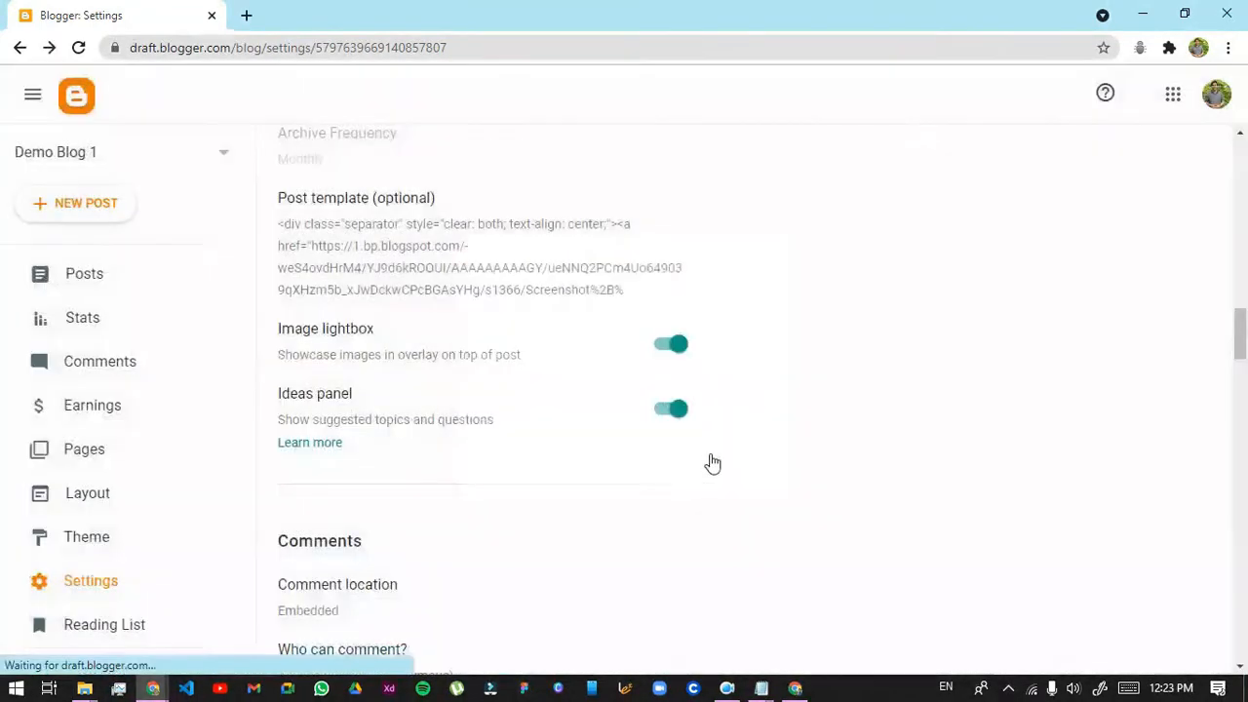
Examine the Comments settings and view the Comment location options, cancelling without a change
{"action": "scroll", "coordinate": [497, 277], "scroll_direction": "down", "scroll_amount": 3}
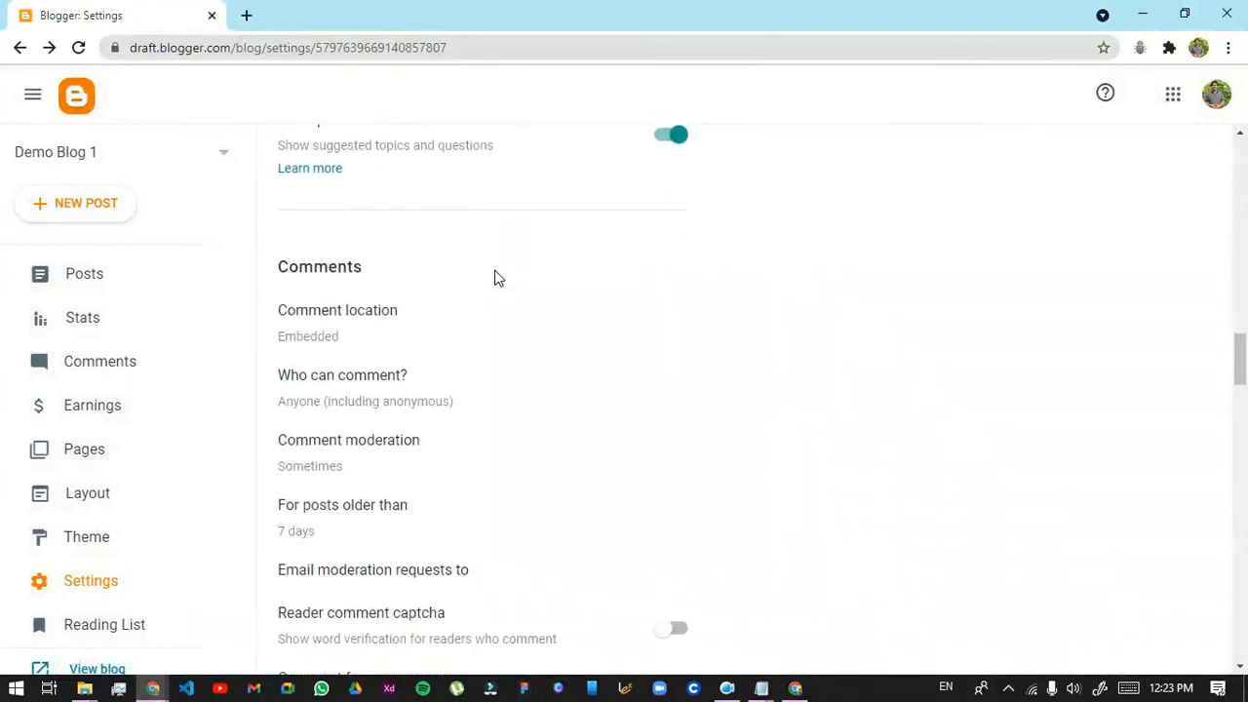
{"action": "left_click", "coordinate": [354, 326]}
{"action": "left_click", "coordinate": [686, 476]}
{"action": "scroll", "coordinate": [683, 488], "scroll_direction": "down", "scroll_amount": 3}
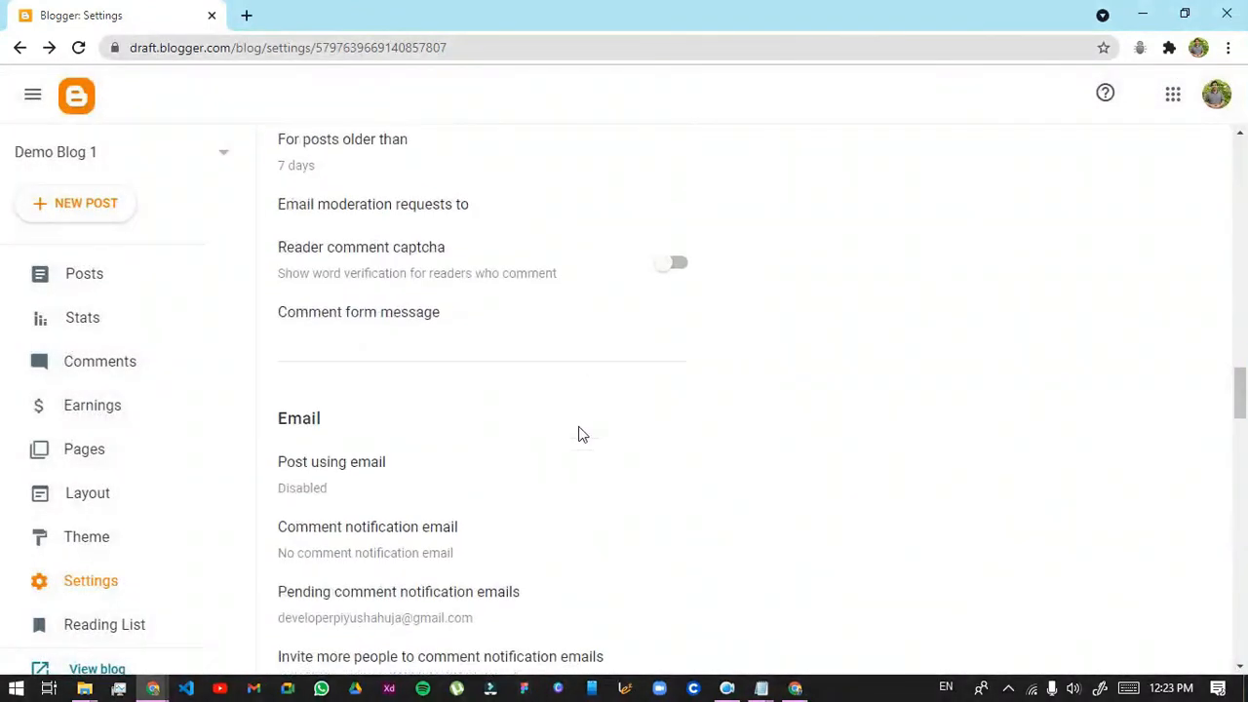
Examine the Email settings and view the Post using email options, cancelling without a change
{"action": "scroll", "coordinate": [390, 351], "scroll_direction": "down", "scroll_amount": 2}
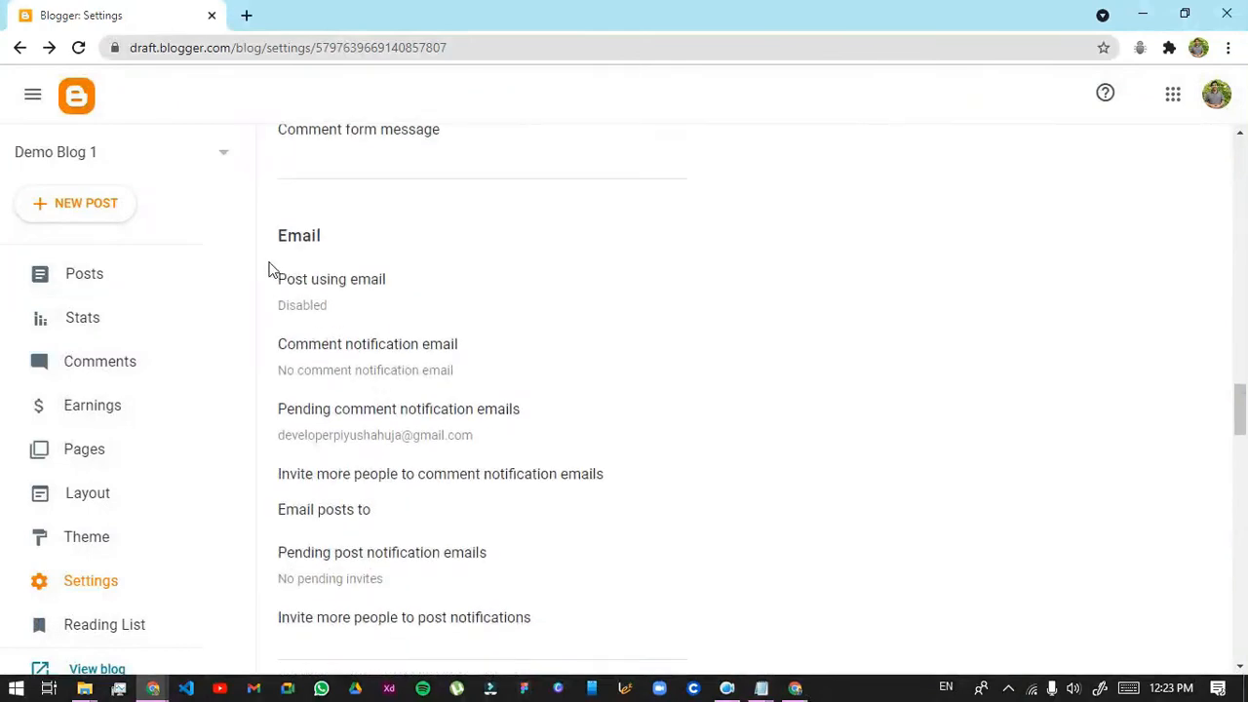
{"action": "left_click_drag", "start_coordinate": [282, 252], "coordinate": [312, 290]}
{"action": "left_click", "coordinate": [300, 297]}
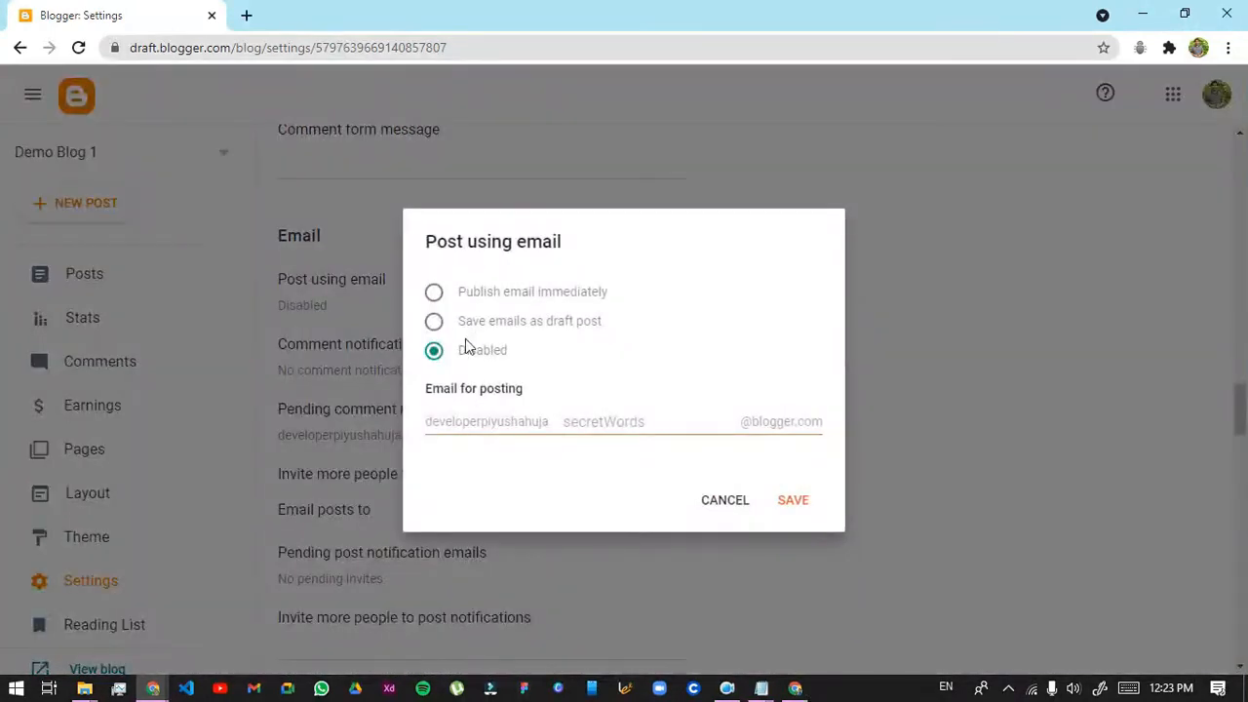
{"action": "left_click", "coordinate": [732, 498]}
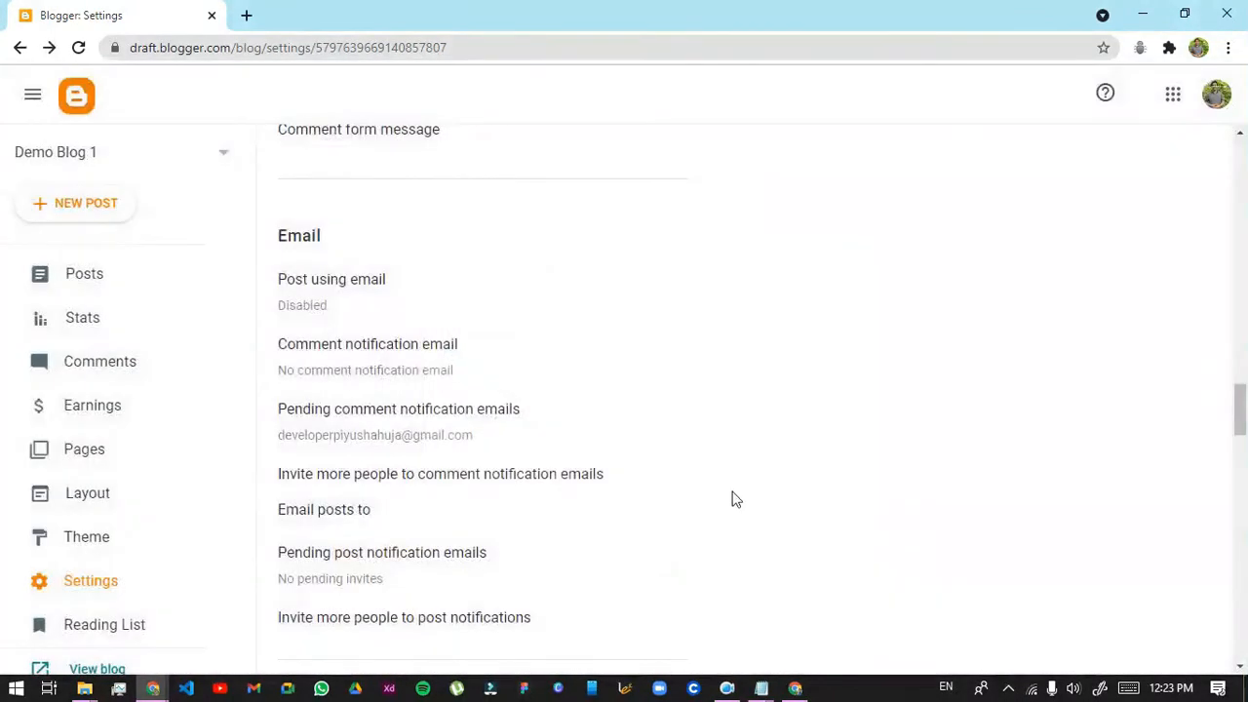
{"action": "scroll", "coordinate": [737, 503], "scroll_direction": "down", "scroll_amount": 1}
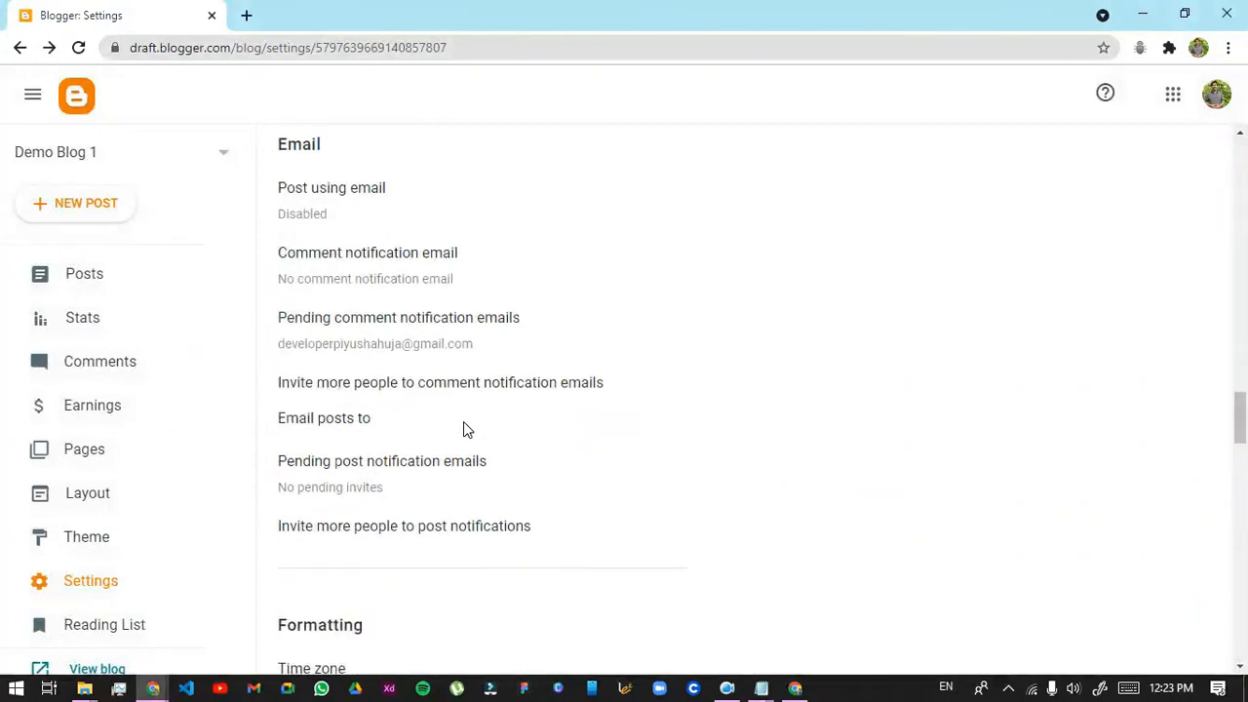
Go past the Formatting and Meta tags settings to Errors and redirects, and view the Custom 404 form without saving
{"action": "scroll", "coordinate": [466, 423], "scroll_direction": "down", "scroll_amount": 1}
{"action": "scroll", "coordinate": [464, 426], "scroll_direction": "down", "scroll_amount": 4}
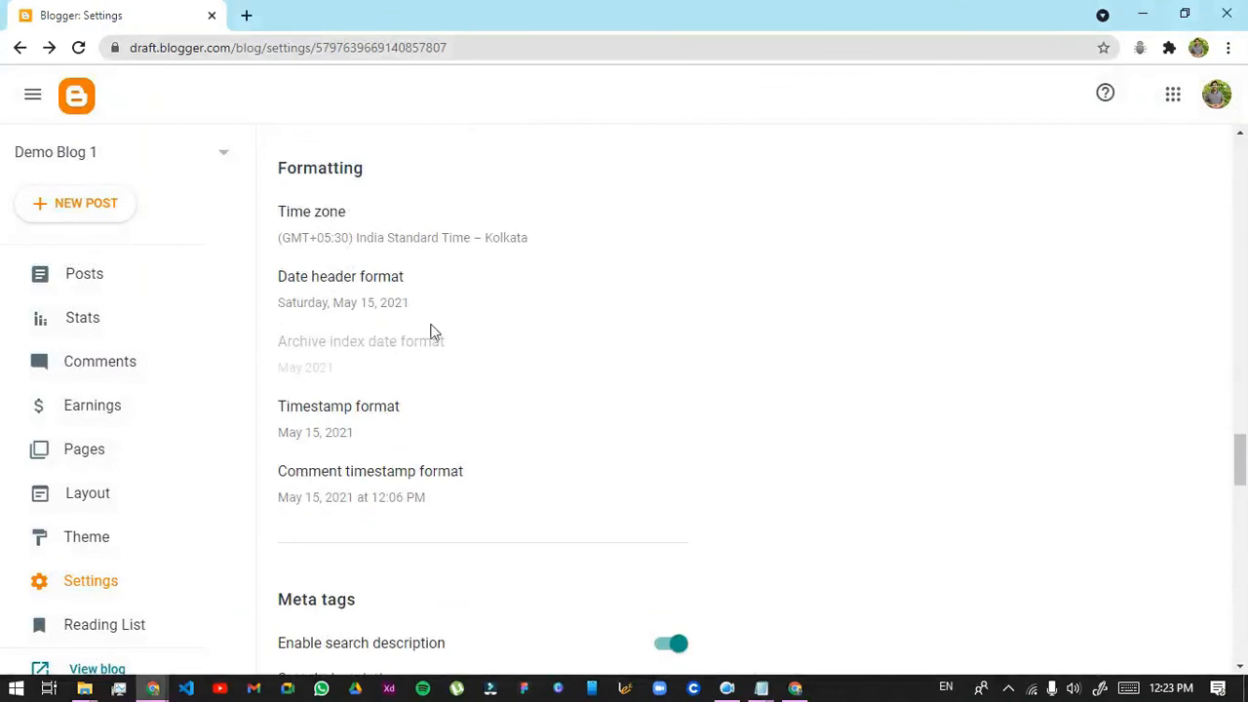
{"action": "scroll", "coordinate": [429, 332], "scroll_direction": "down", "scroll_amount": 3}
{"action": "scroll", "coordinate": [329, 351], "scroll_direction": "down", "scroll_amount": 3}
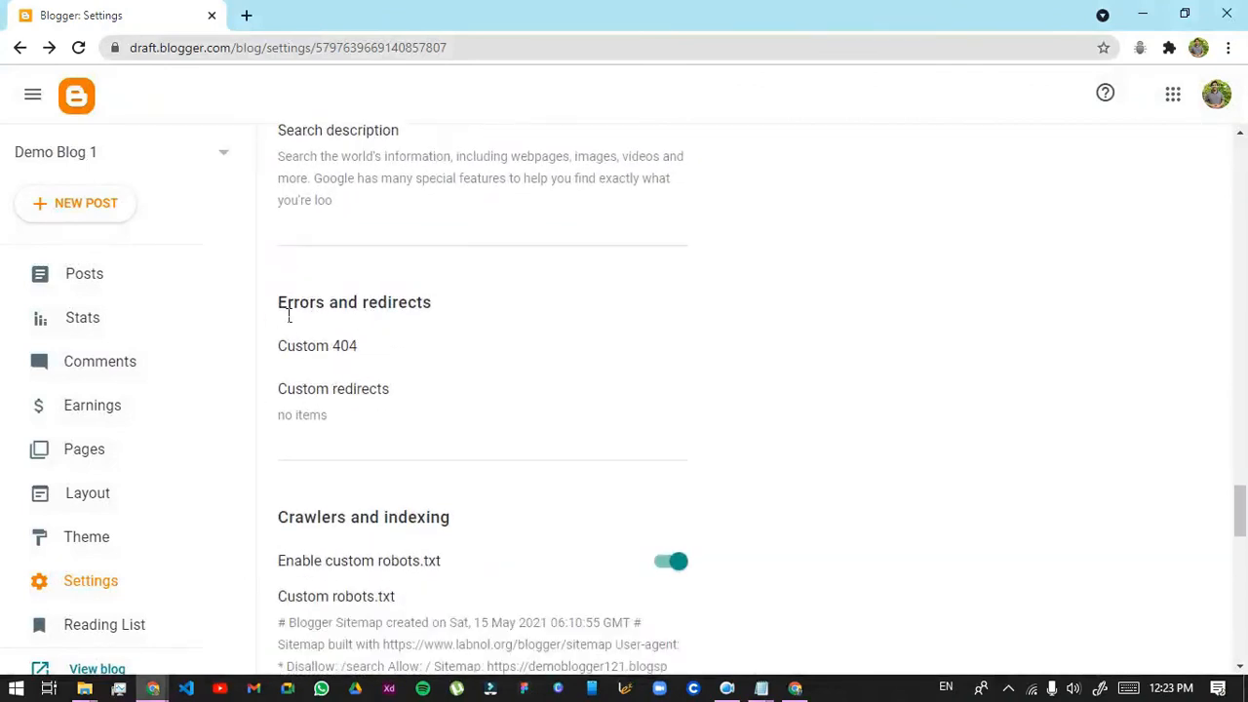
{"action": "left_click_drag", "start_coordinate": [289, 315], "coordinate": [396, 315]}
{"action": "left_click", "coordinate": [343, 346]}
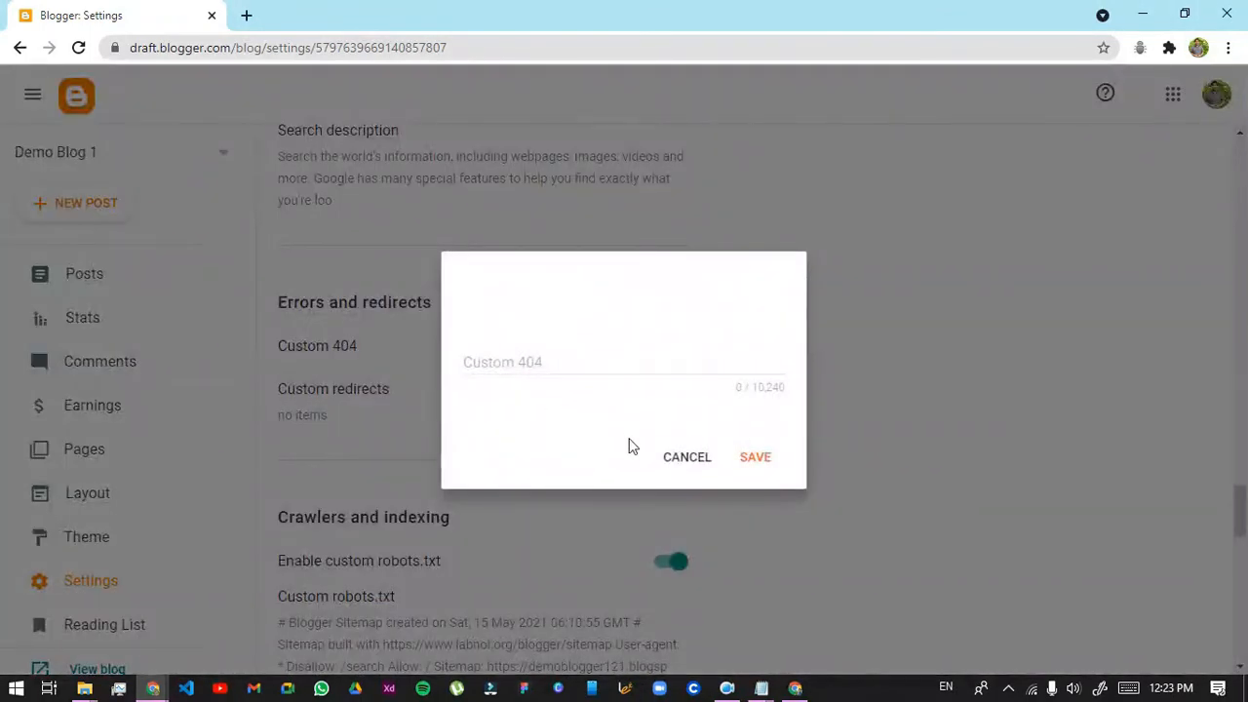
{"action": "left_click", "coordinate": [669, 456]}
View the form for adding a custom redirect with its From, To and Permanent fields, and cancel it
{"action": "left_click", "coordinate": [381, 400]}
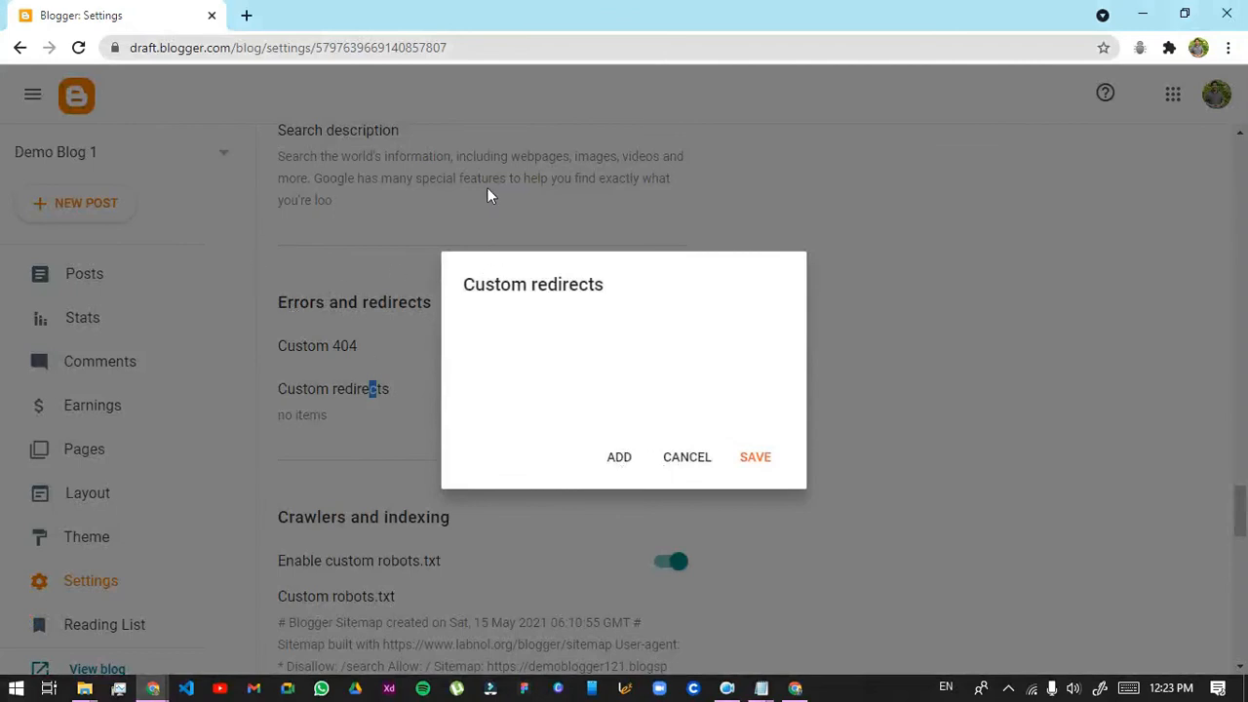
{"action": "left_click", "coordinate": [629, 461]}
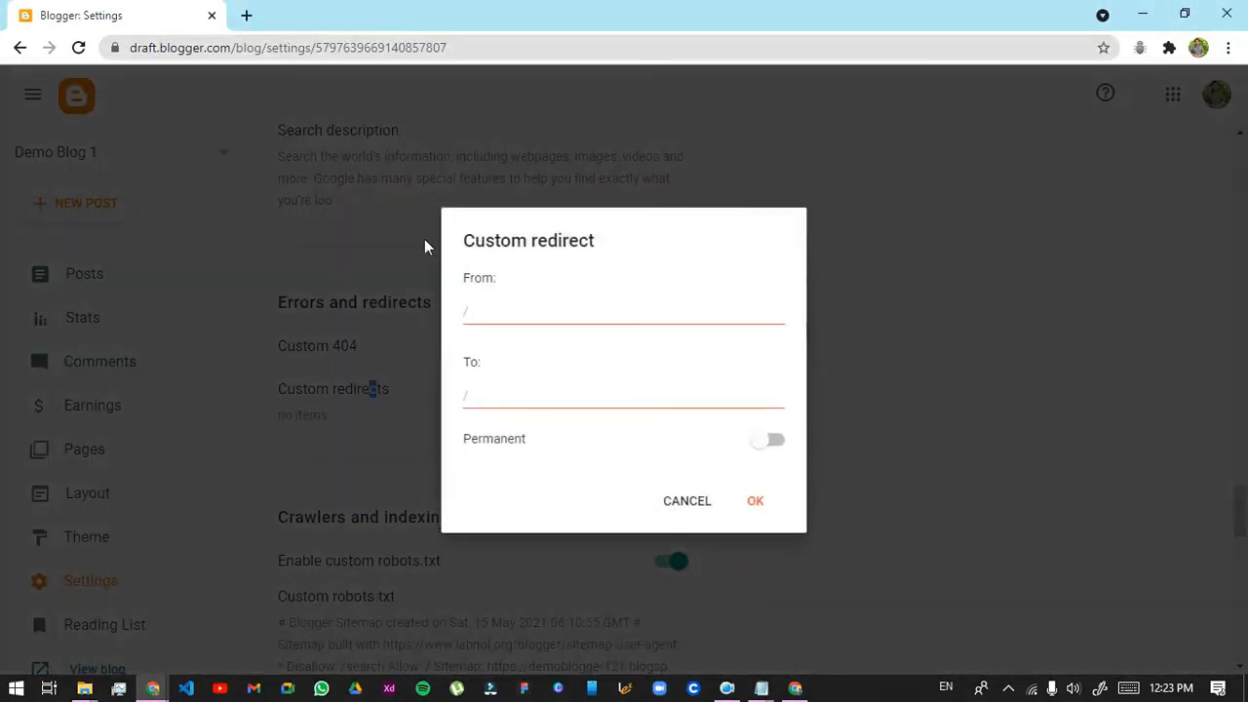
{"action": "left_click", "coordinate": [503, 311]}
{"action": "left_click", "coordinate": [722, 500]}
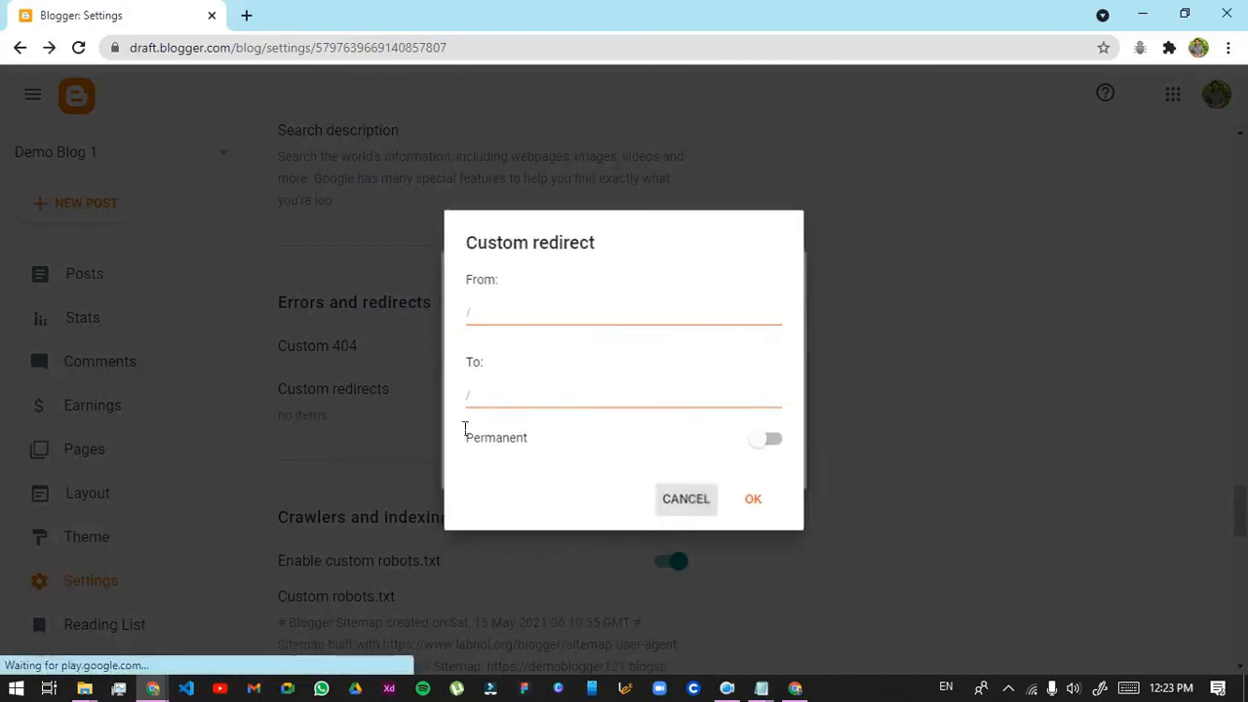
{"action": "left_click", "coordinate": [671, 457]}
Enable custom robots header tags in Demo Blog 1's Crawlers and indexing settings
{"action": "scroll", "coordinate": [667, 457], "scroll_direction": "down", "scroll_amount": 3}
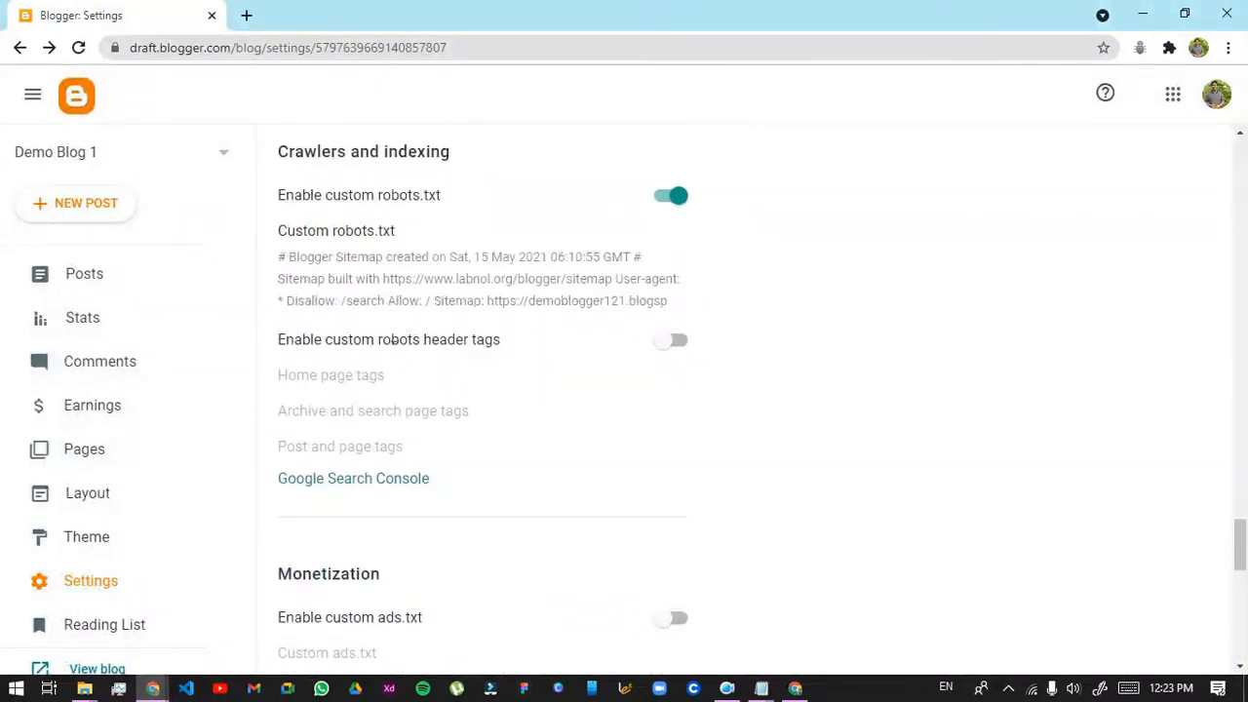
{"action": "left_click_drag", "start_coordinate": [304, 340], "coordinate": [485, 331]}
{"action": "left_click", "coordinate": [459, 339]}
{"action": "left_click", "coordinate": [672, 340]}
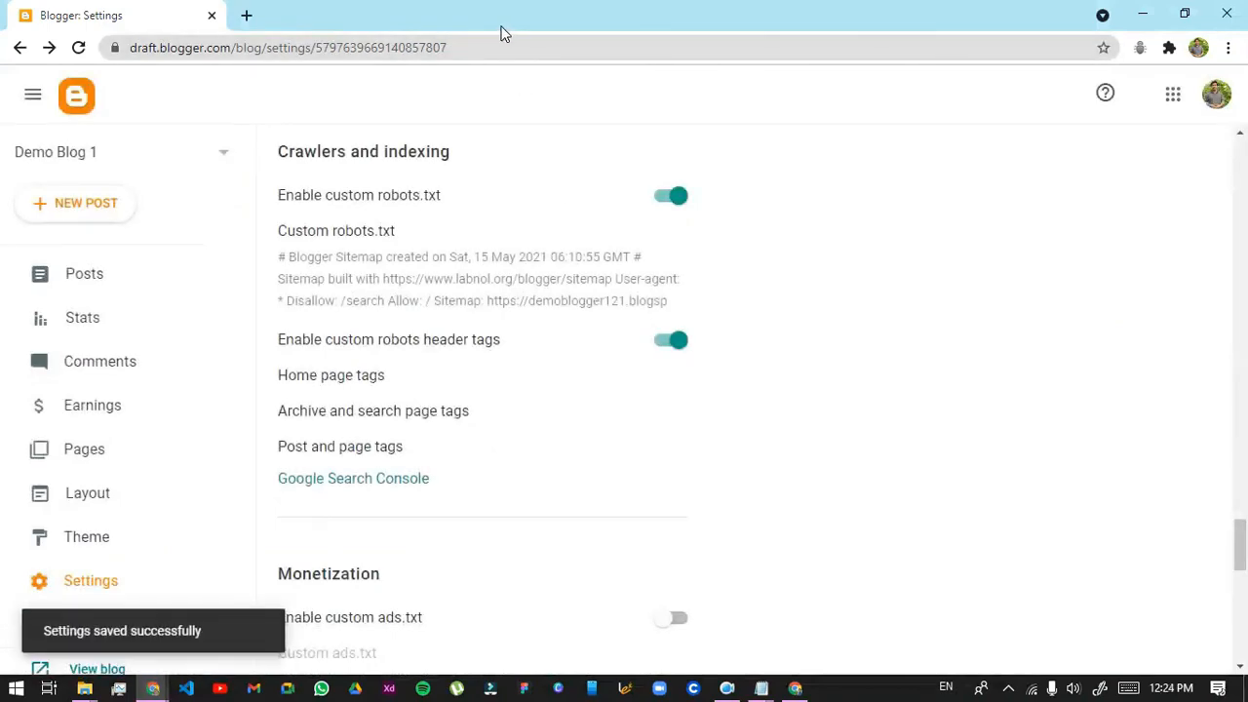
Enable the all and noodp robot tags for the home page and save them
{"action": "left_click", "coordinate": [370, 378]}
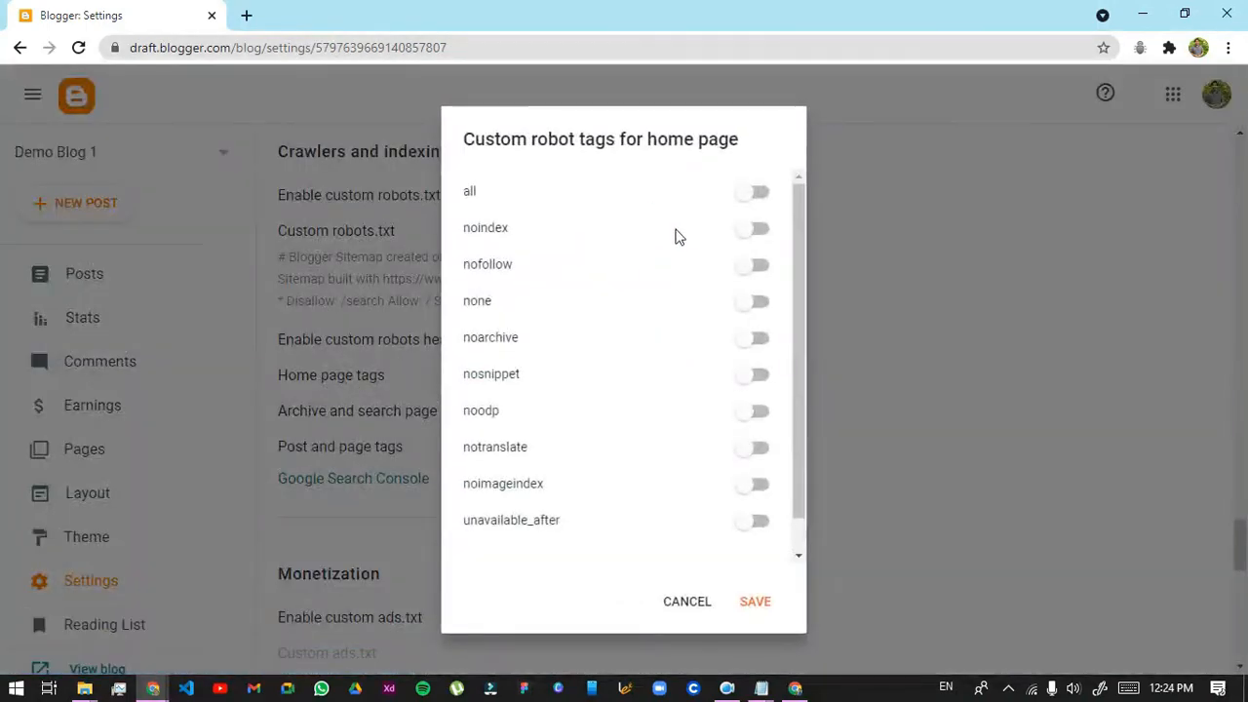
{"action": "left_click", "coordinate": [755, 201]}
{"action": "left_click", "coordinate": [751, 417]}
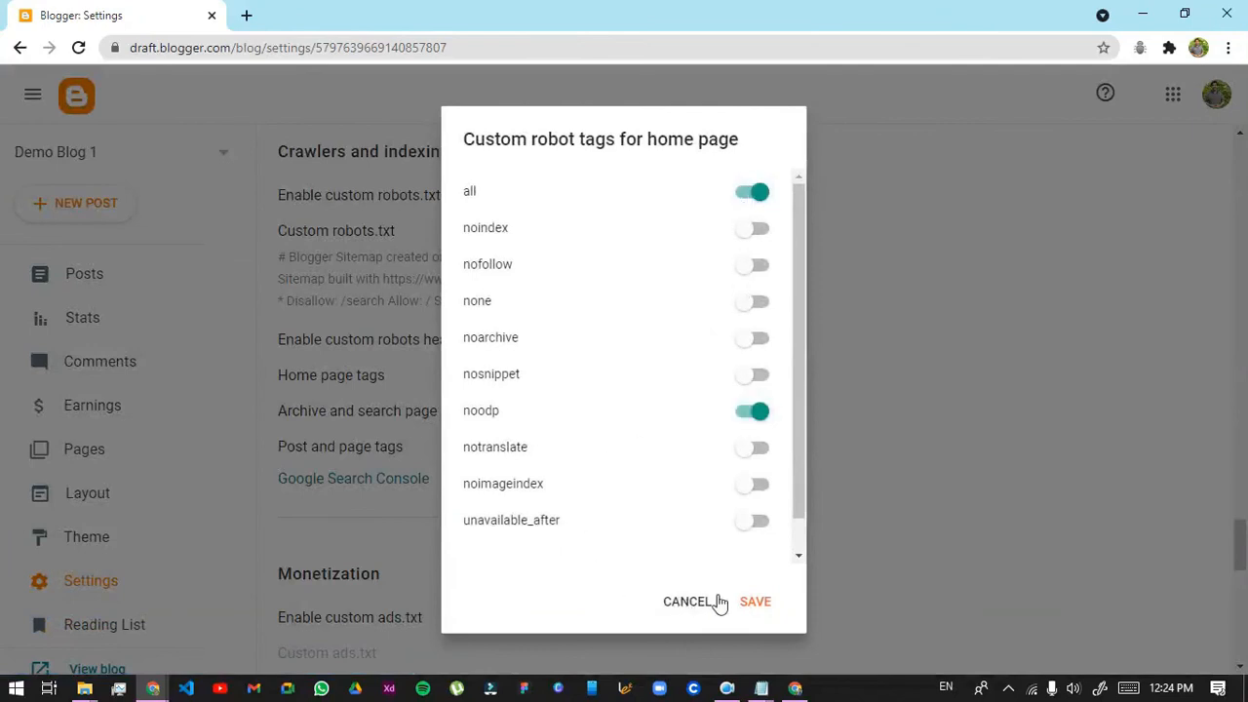
{"action": "left_click", "coordinate": [758, 603]}
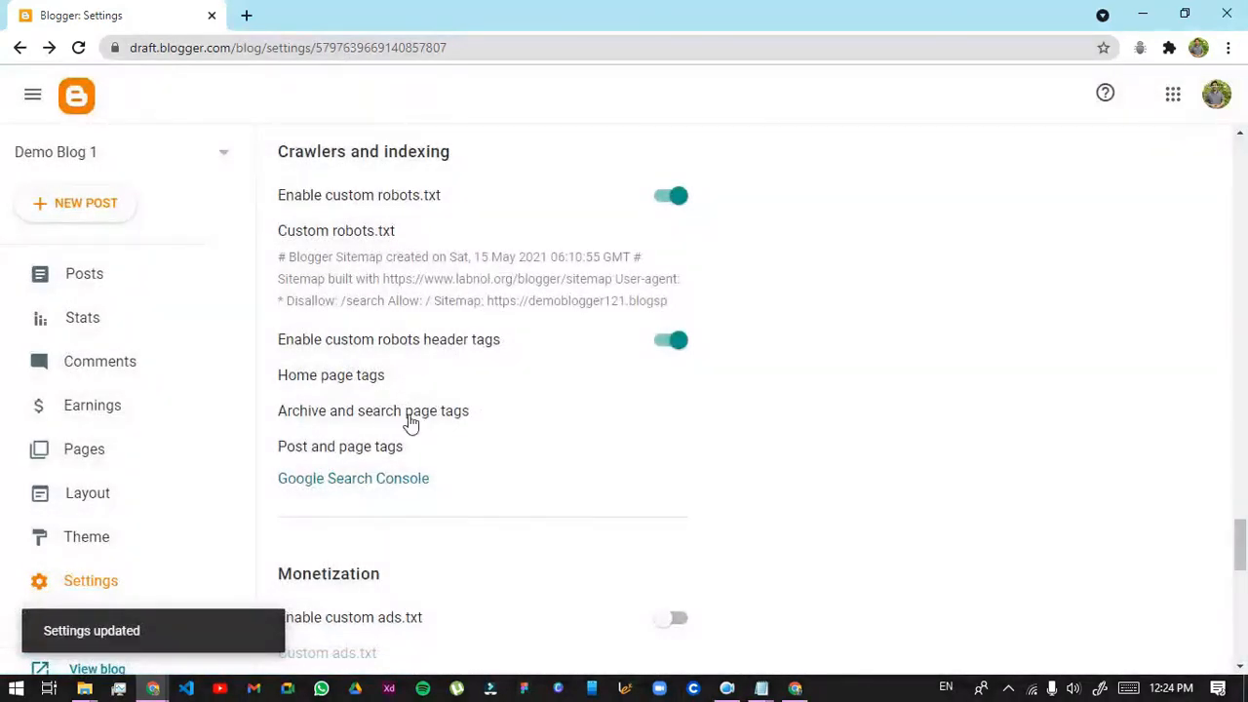
Enable the noindex, nofollow and noodp robot tags for archive and search pages and save them
{"action": "left_click", "coordinate": [296, 412]}
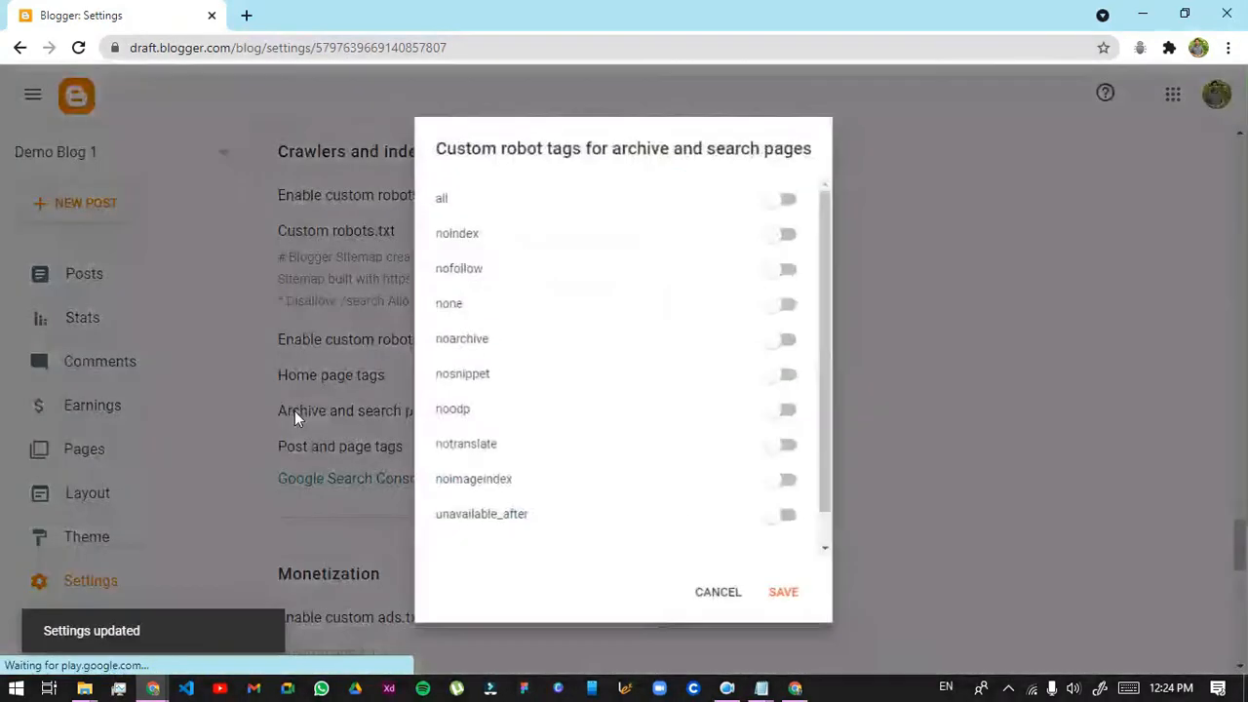
{"action": "left_click_drag", "start_coordinate": [616, 139], "coordinate": [810, 144]}
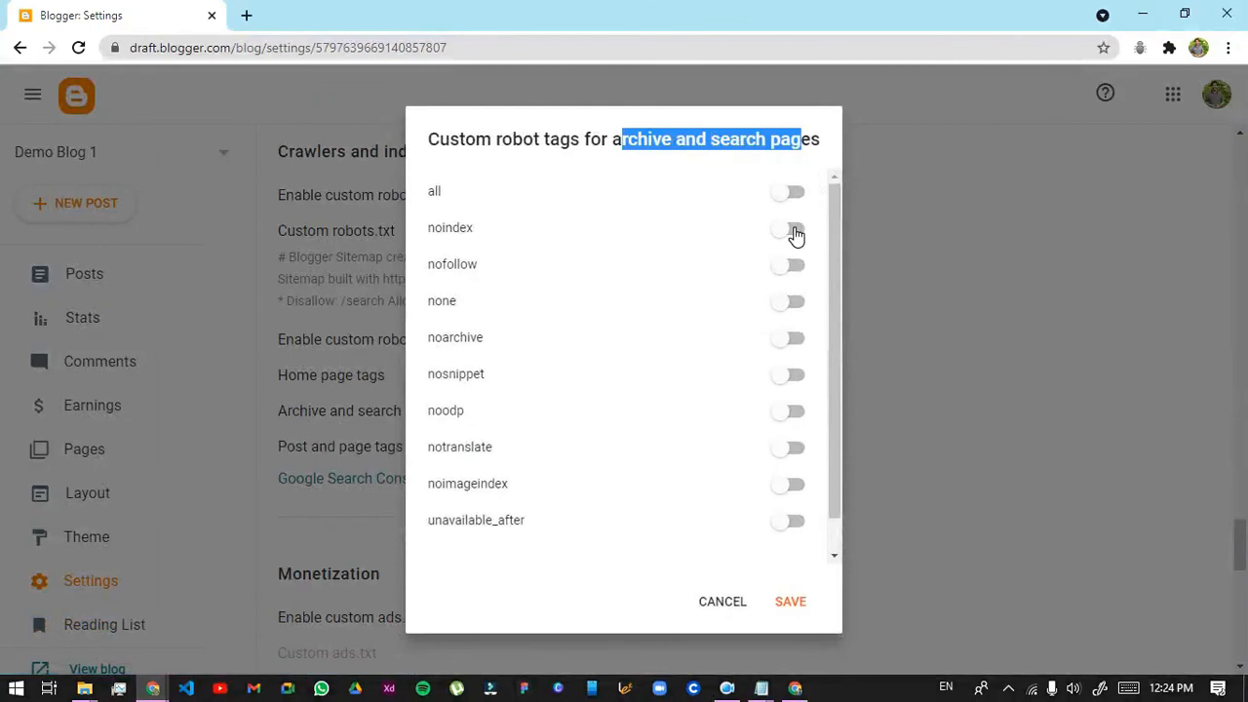
{"action": "left_click", "coordinate": [794, 230]}
{"action": "left_click", "coordinate": [785, 414]}
{"action": "left_click", "coordinate": [767, 261]}
{"action": "left_click", "coordinate": [798, 267]}
{"action": "left_click", "coordinate": [790, 602]}
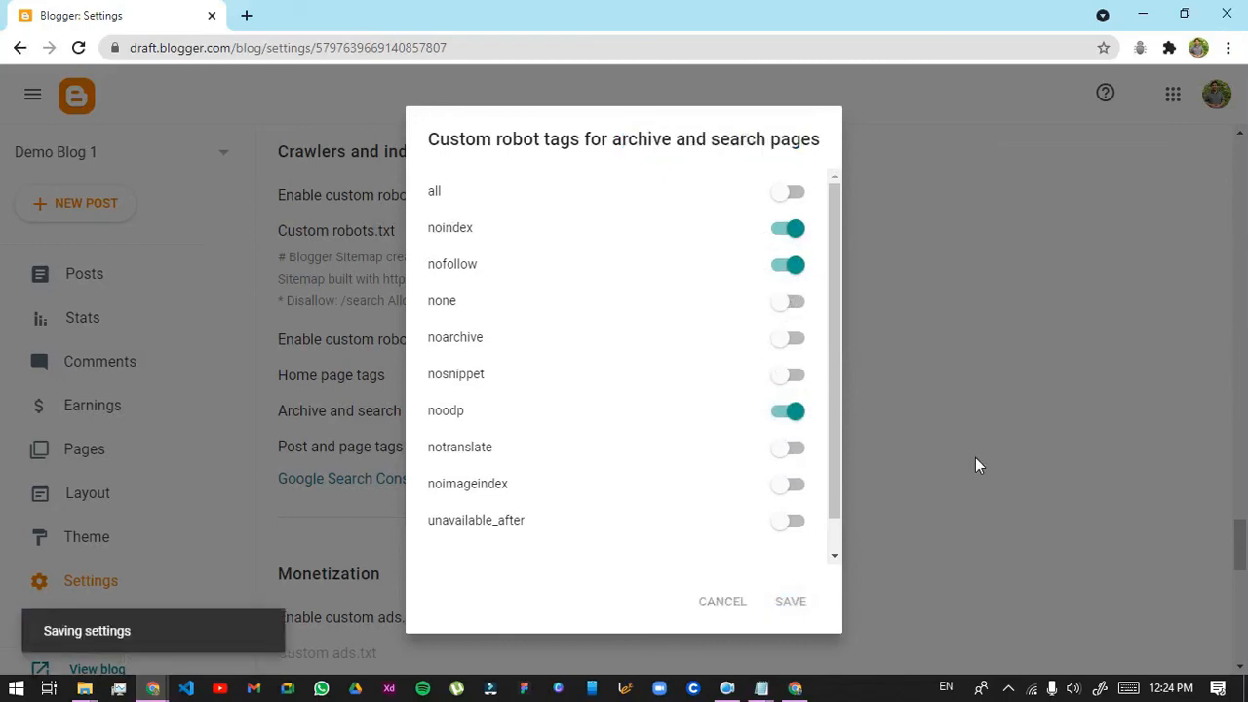
Enable the all and noodp robot tags for posts and pages and save them
{"action": "scroll", "coordinate": [396, 318], "scroll_direction": "down", "scroll_amount": 1}
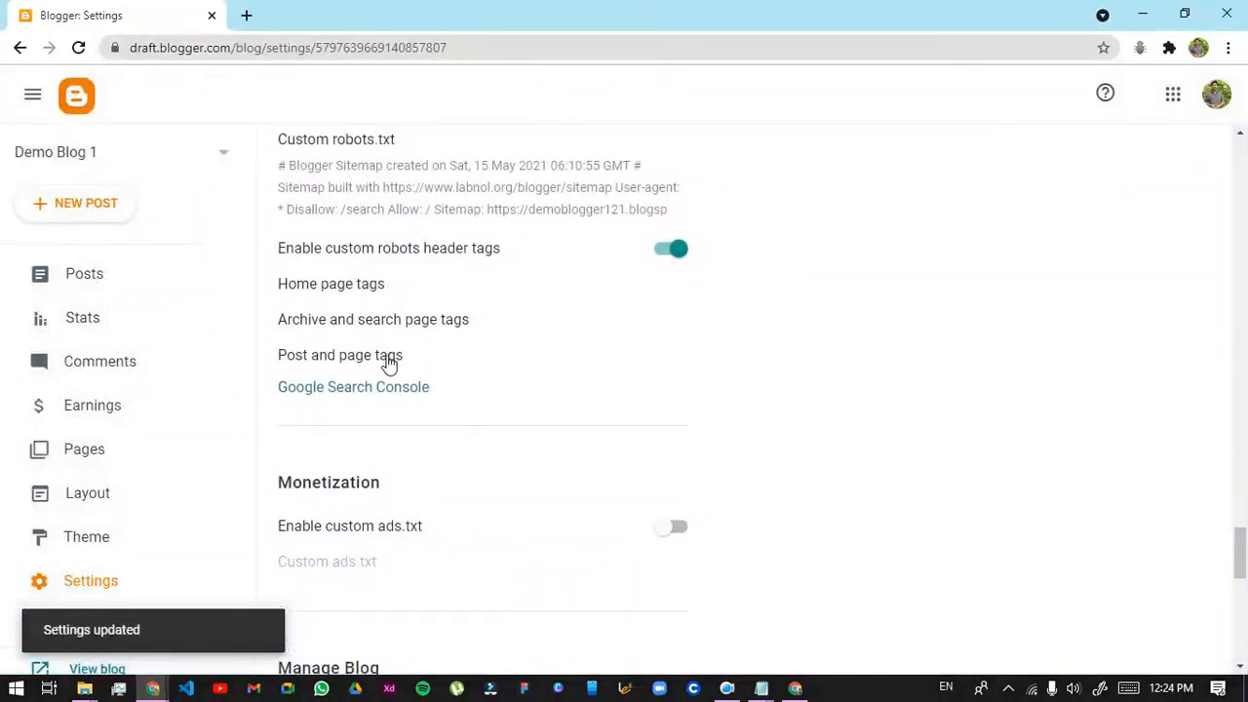
{"action": "left_click", "coordinate": [382, 354]}
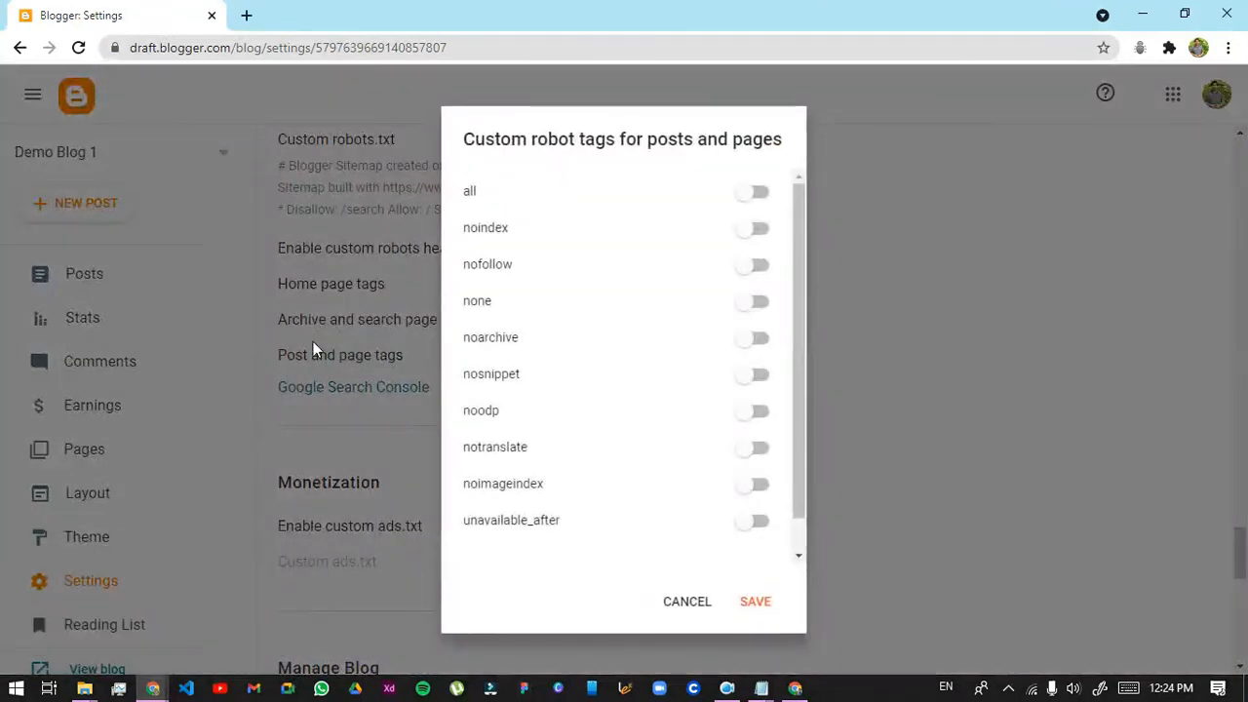
{"action": "left_click", "coordinate": [751, 196]}
{"action": "left_click", "coordinate": [754, 414]}
{"action": "left_click", "coordinate": [777, 605]}
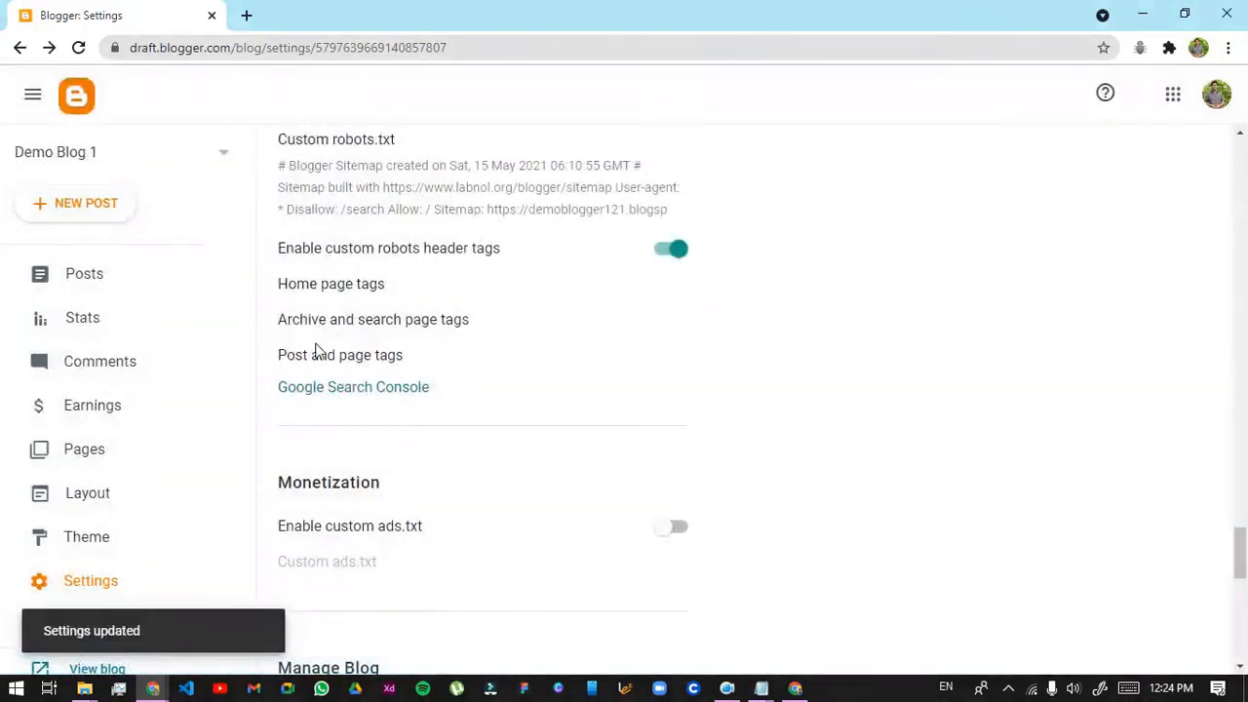
Turn the home page's notranslate robot tag on and off again, and save the home page tags
{"action": "left_click", "coordinate": [363, 285]}
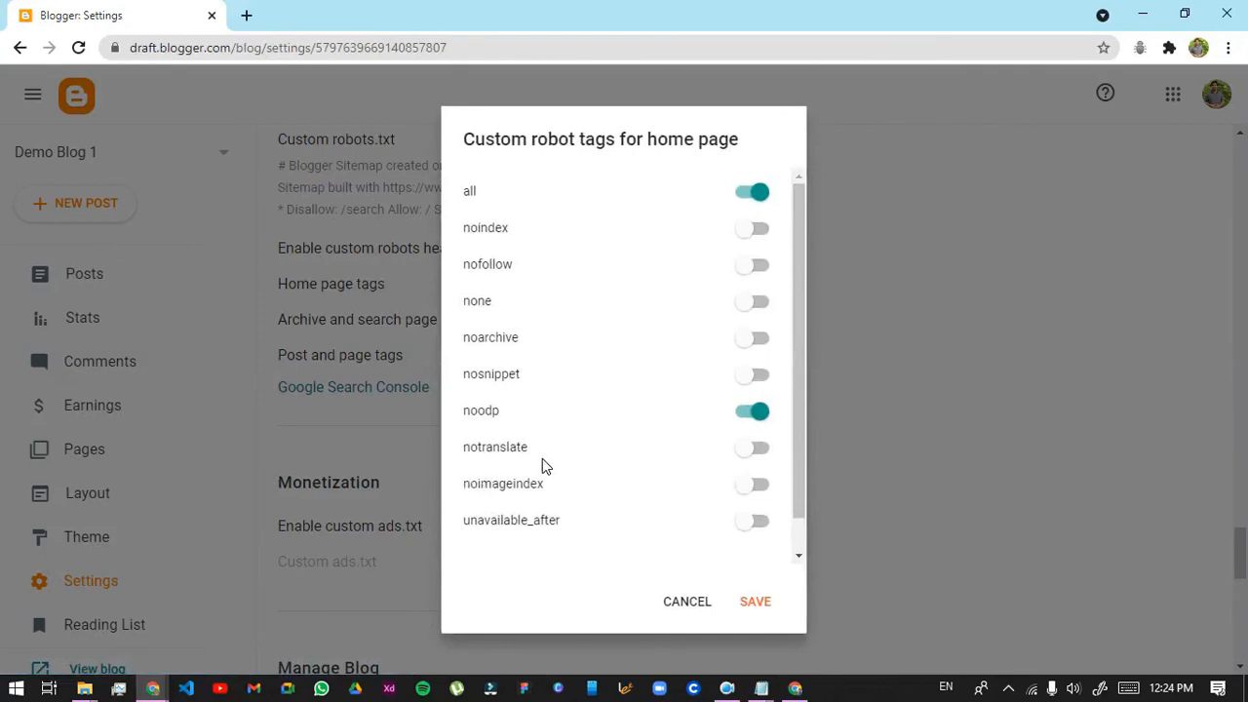
{"action": "double_click", "coordinate": [483, 454]}
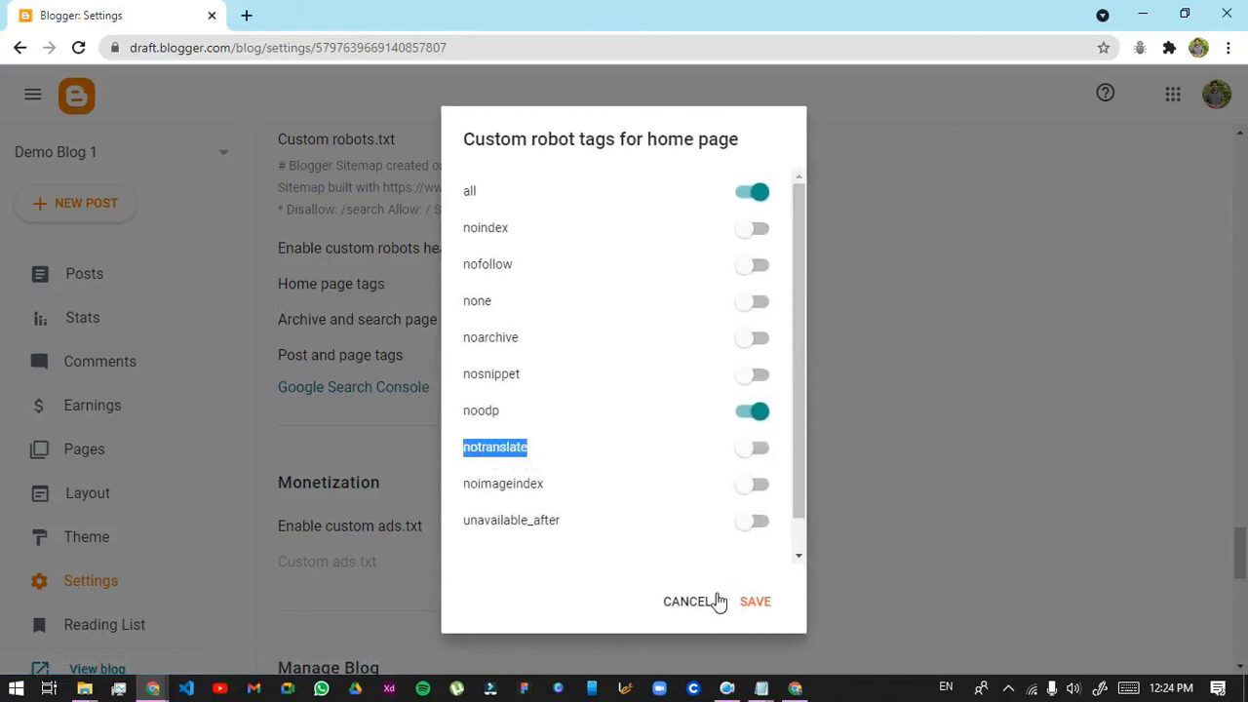
{"action": "left_click", "coordinate": [754, 457]}
{"action": "left_click", "coordinate": [630, 462]}
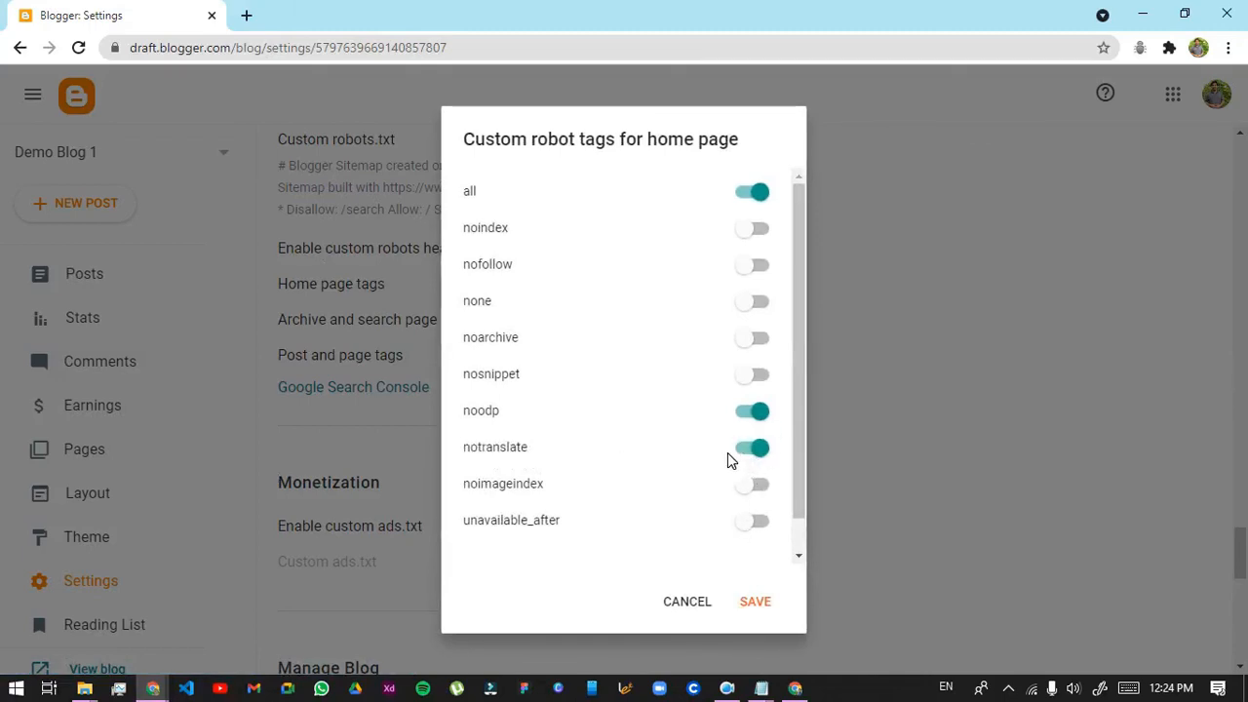
{"action": "left_click", "coordinate": [758, 449]}
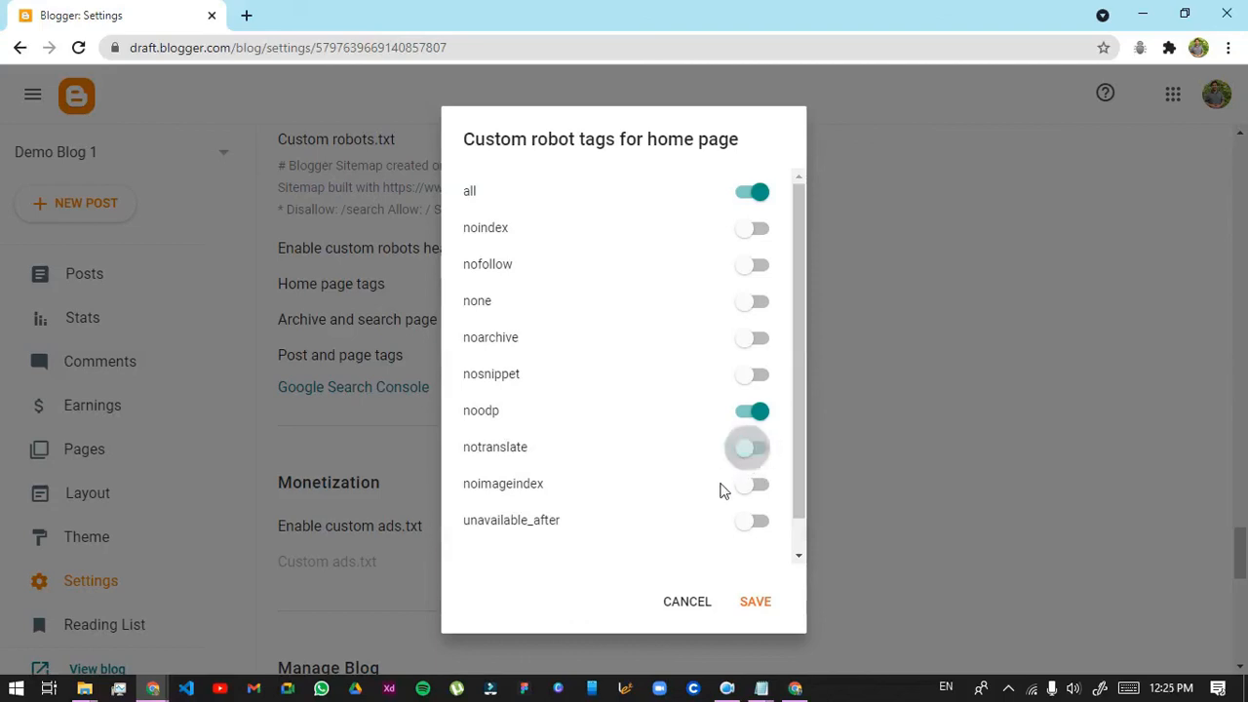
{"action": "left_click", "coordinate": [747, 604]}
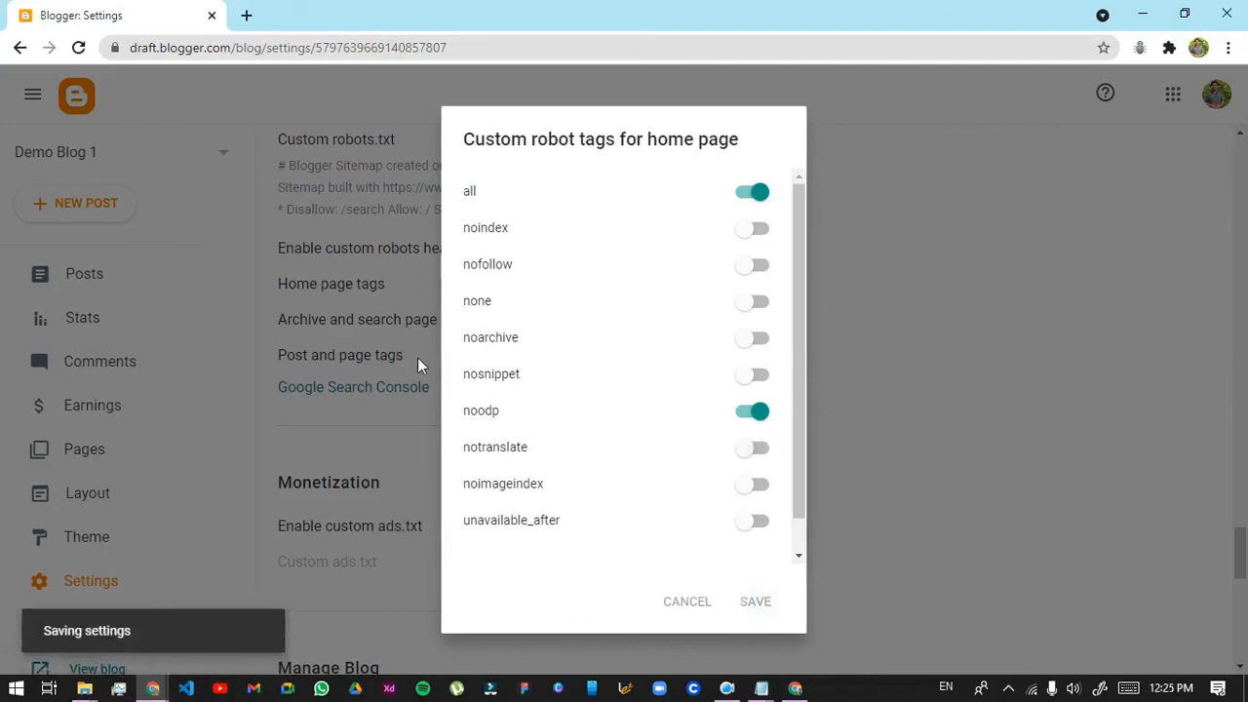
Examine the Monetization settings with the custom ads.txt option
{"action": "scroll", "coordinate": [634, 473], "scroll_direction": "down", "scroll_amount": 3}
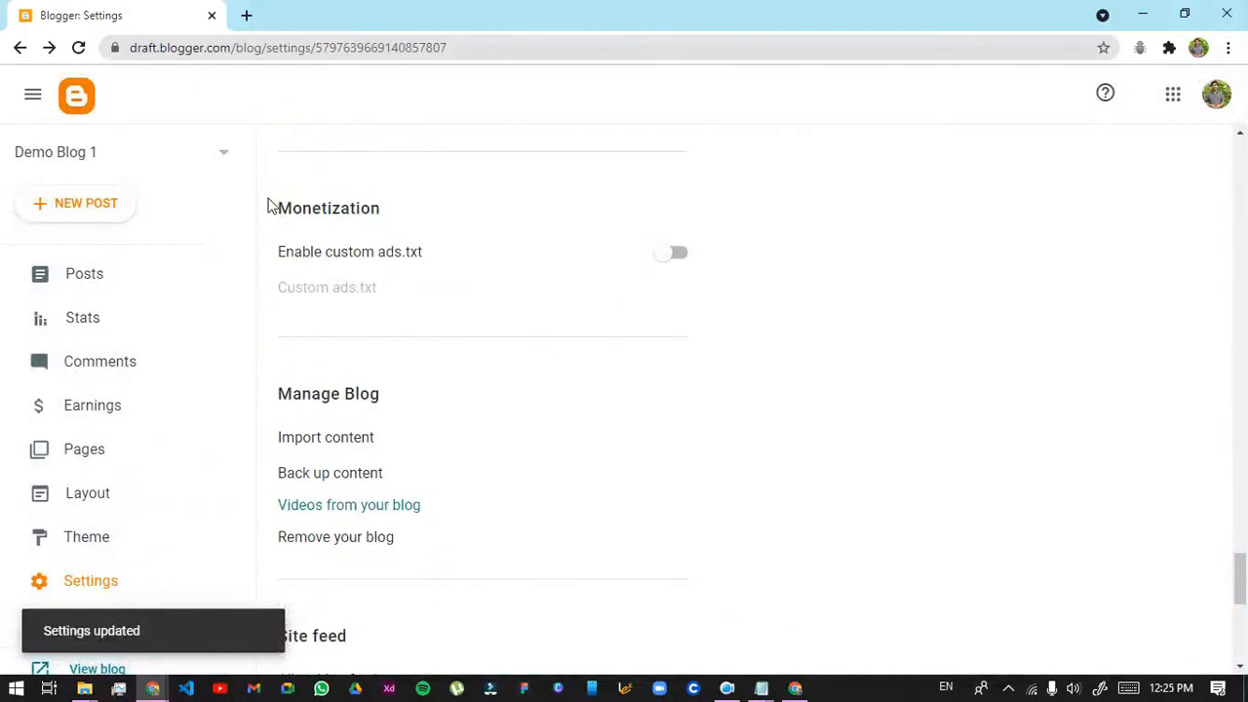
{"action": "left_click_drag", "start_coordinate": [271, 206], "coordinate": [423, 245]}
{"action": "left_click", "coordinate": [425, 249]}
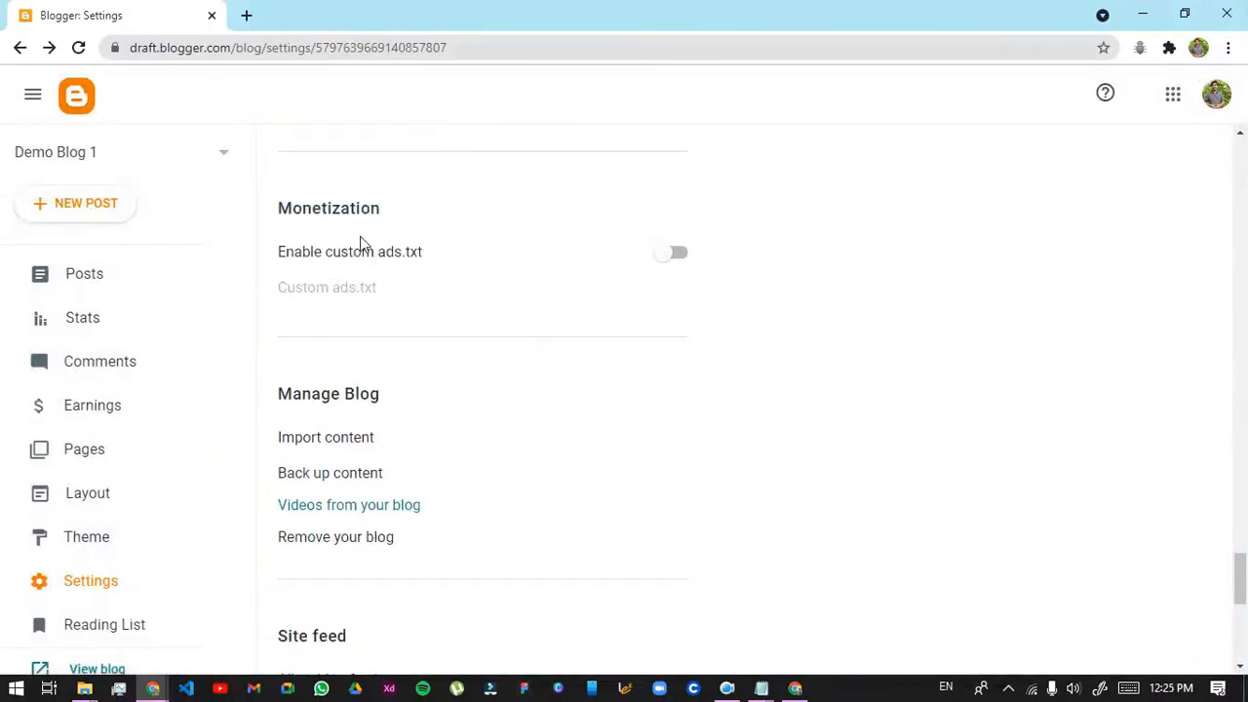
{"action": "left_click_drag", "start_coordinate": [262, 217], "coordinate": [426, 247]}
{"action": "left_click", "coordinate": [426, 248]}
View the list of Demo Blog 1's published posts
{"action": "left_click", "coordinate": [105, 288]}
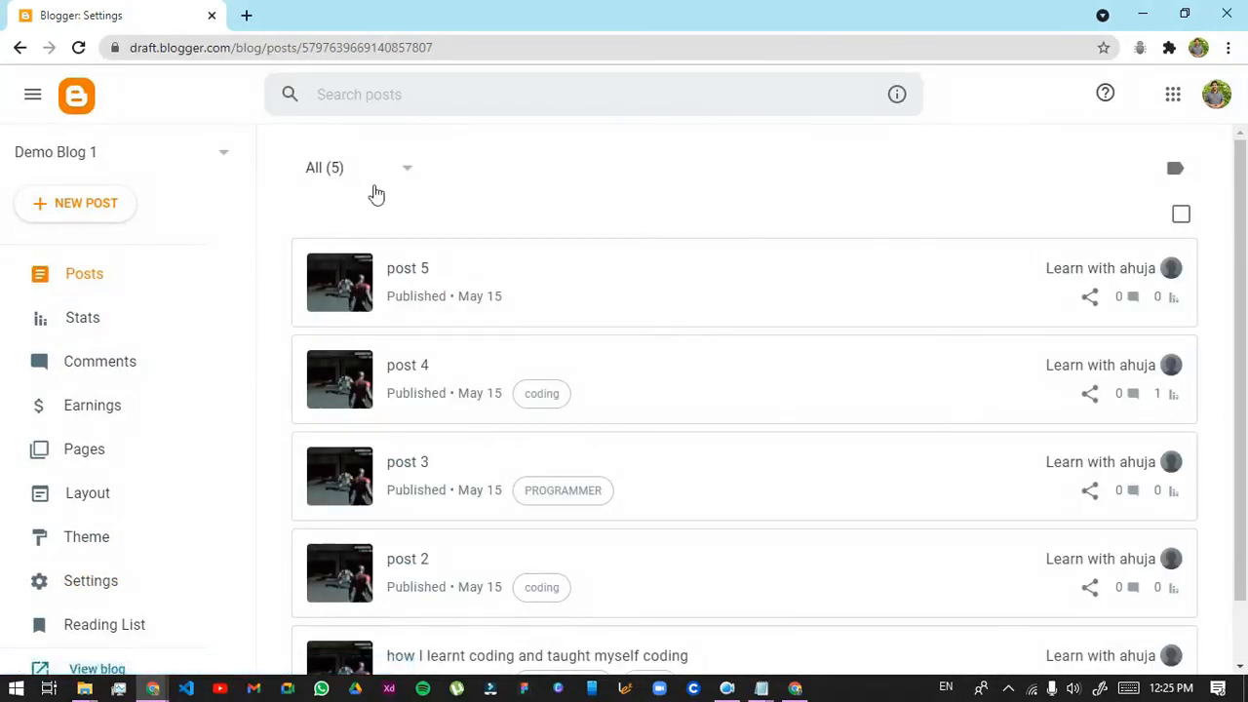
{"action": "scroll", "coordinate": [404, 407], "scroll_direction": "down", "scroll_amount": 1}
{"action": "scroll", "coordinate": [405, 406], "scroll_direction": "up", "scroll_amount": 1}
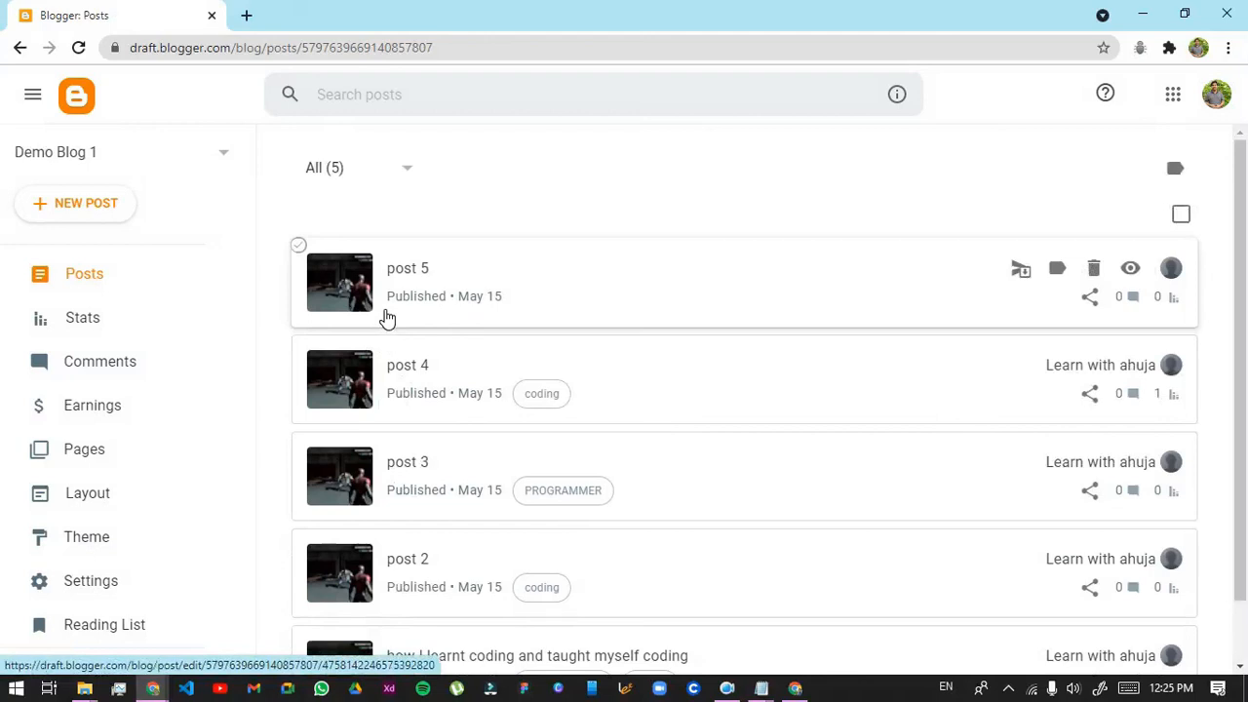
Search the web for pixabay in a new tab and open the Pixabay home page
{"action": "left_click", "coordinate": [248, 10]}
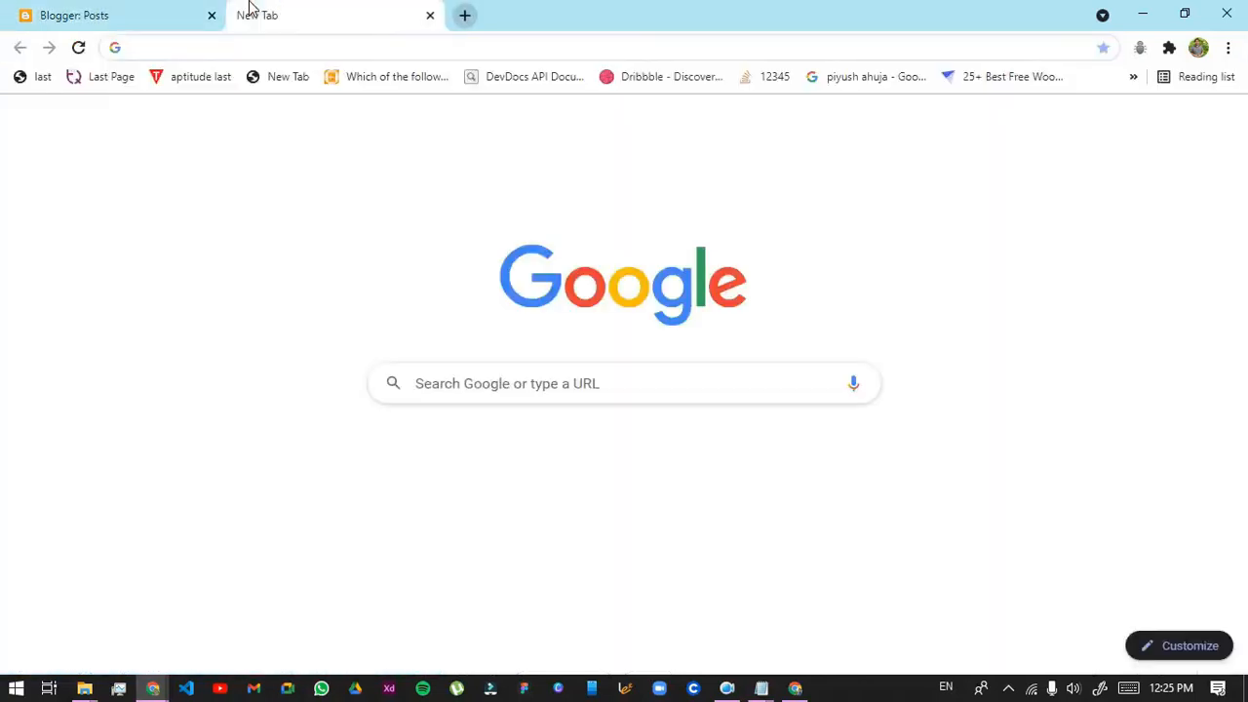
{"action": "type", "text": "pixels"}
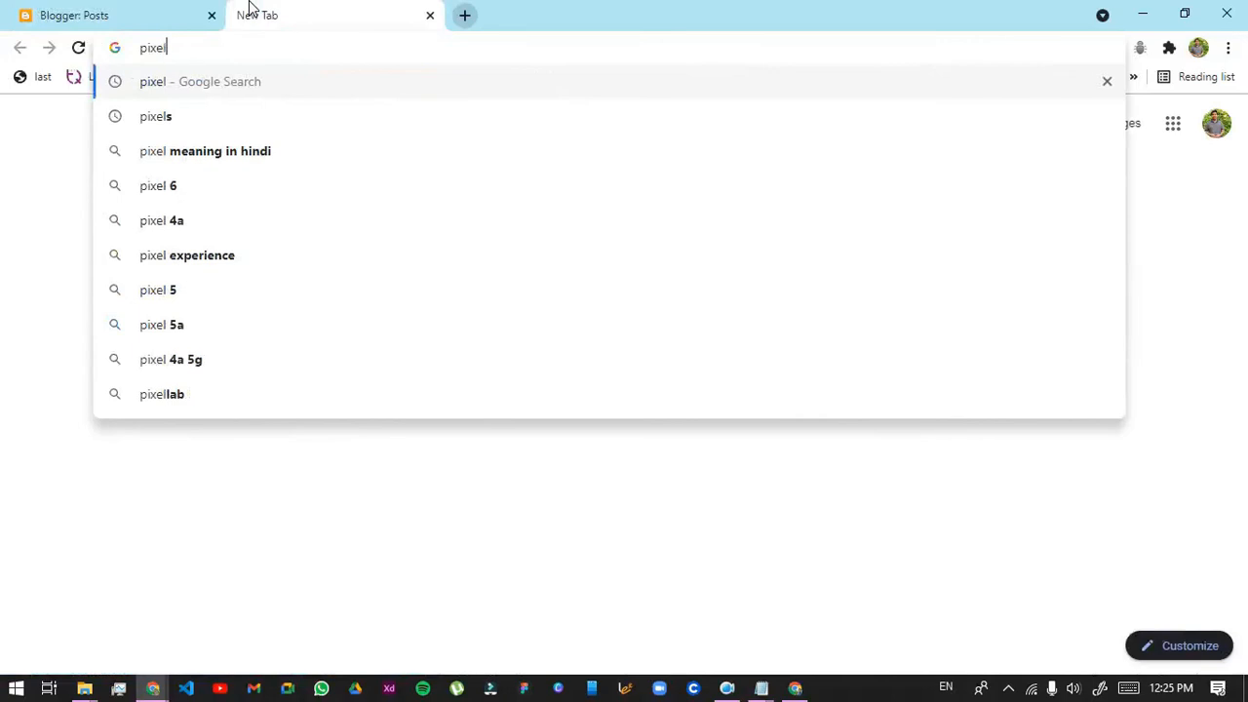
{"action": "key", "text": "BackSpace"}
{"action": "key", "text": "BackSpace"}
{"action": "key", "text": "BackSpace"}
{"action": "key", "text": "BackSpace"}
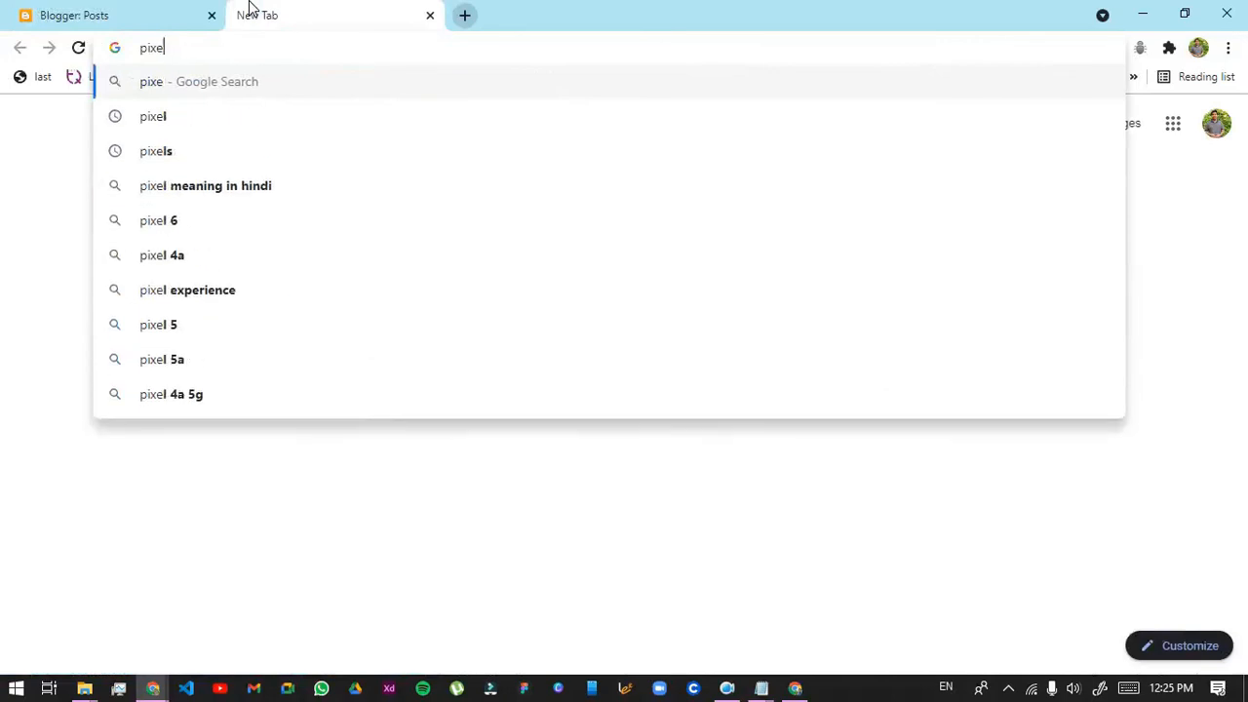
{"action": "type", "text": "xabay"}
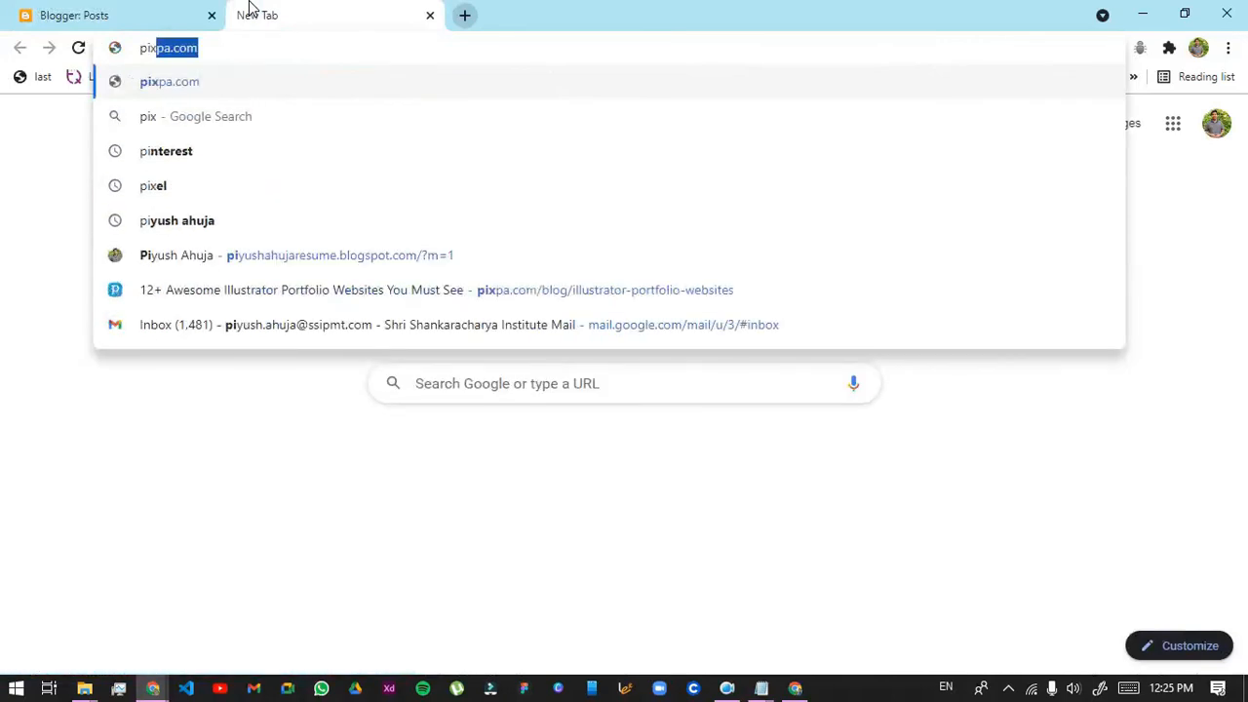
{"action": "key", "text": "Return"}
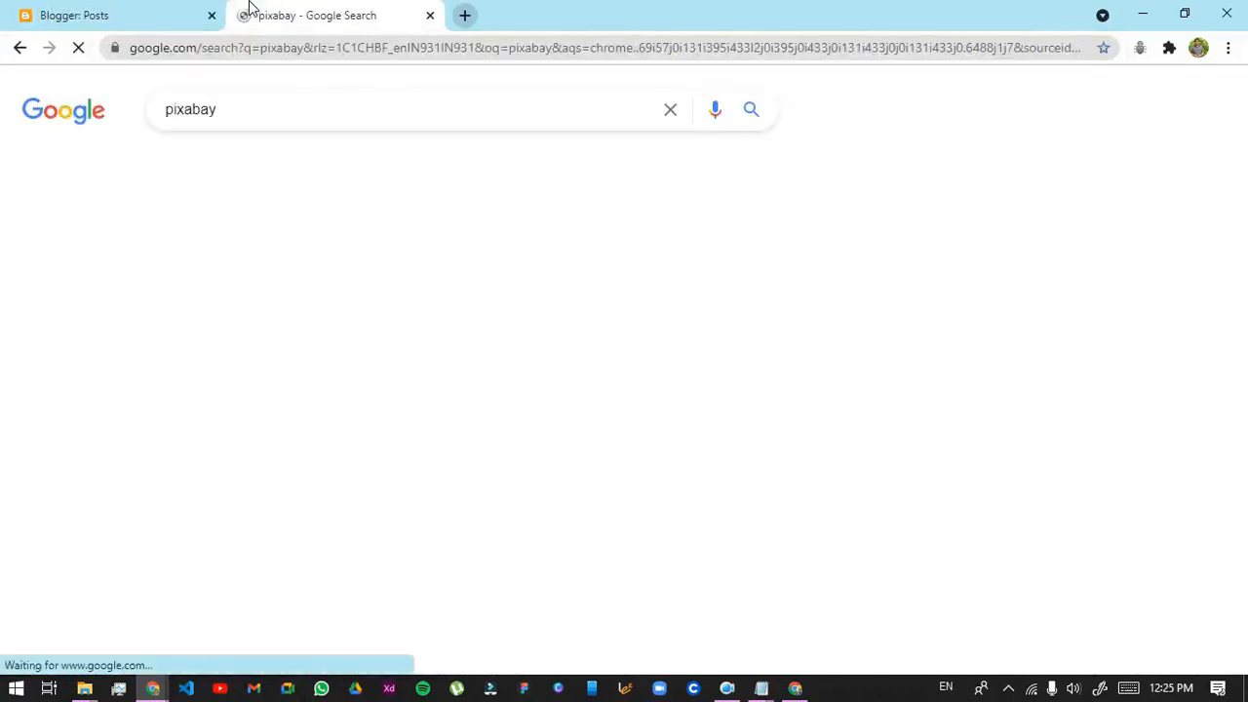
{"action": "left_click", "coordinate": [237, 267]}
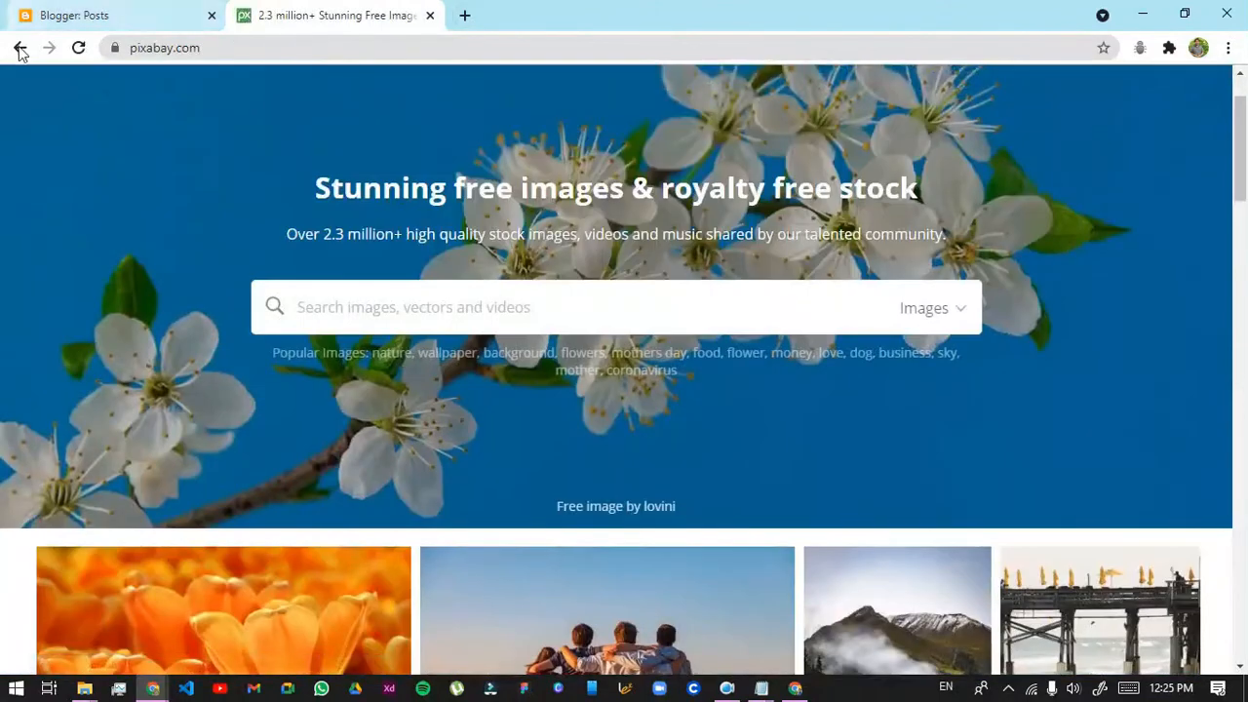
Search the web for unsplash, look through the Unsplash home page, and close it to return to Demo Blog 1's posts
{"action": "left_click", "coordinate": [19, 47]}
{"action": "left_click", "coordinate": [249, 49]}
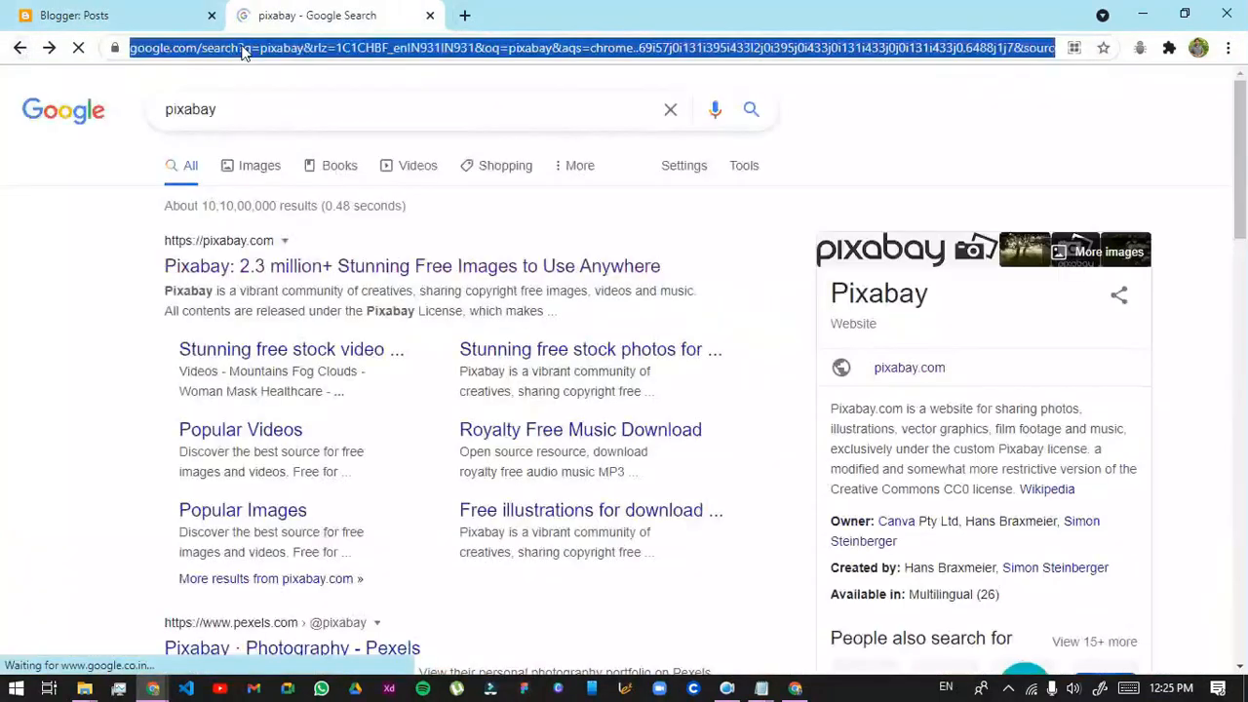
{"action": "type", "text": "unspl"}
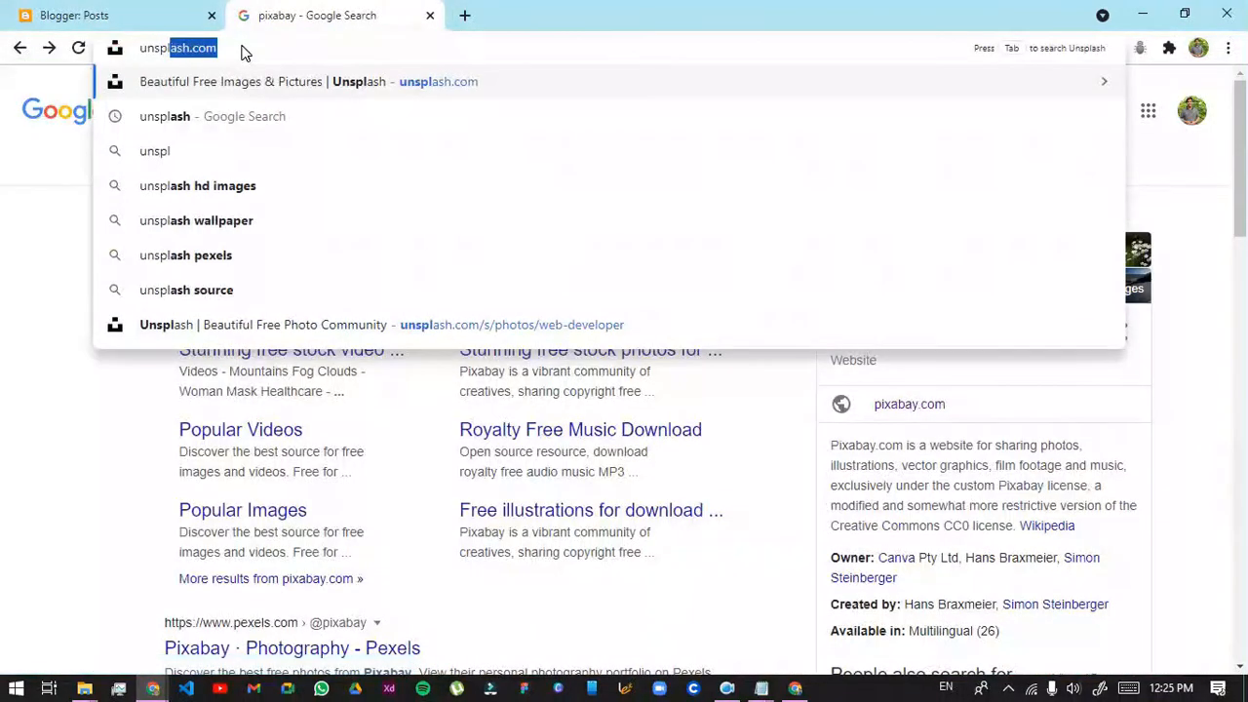
{"action": "key", "text": "Down"}
{"action": "key", "text": "Return"}
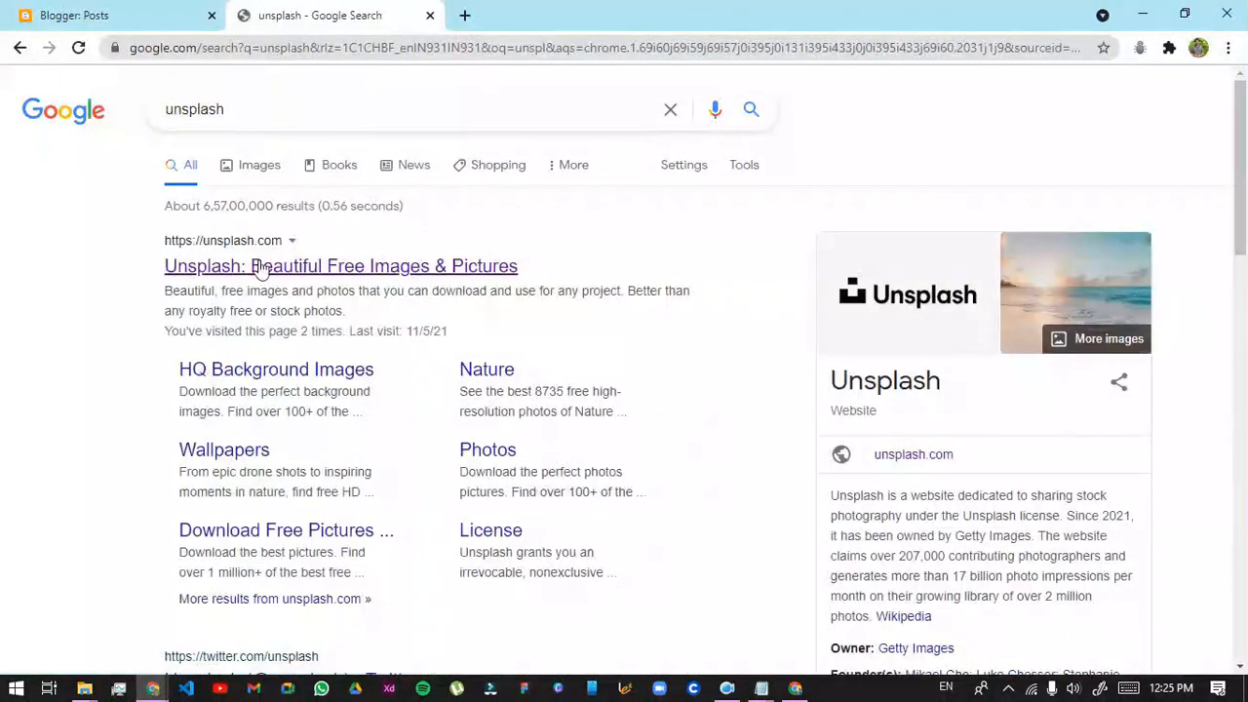
{"action": "left_click", "coordinate": [259, 266]}
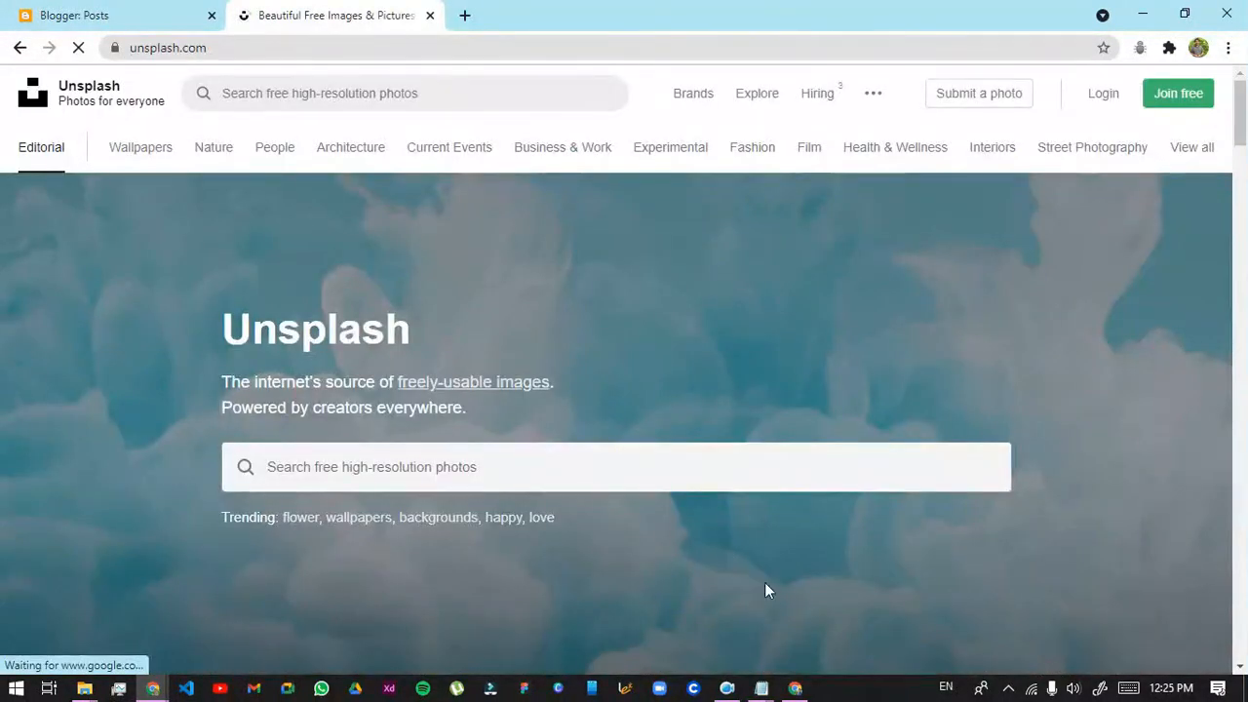
{"action": "scroll", "coordinate": [635, 488], "scroll_direction": "down", "scroll_amount": 10}
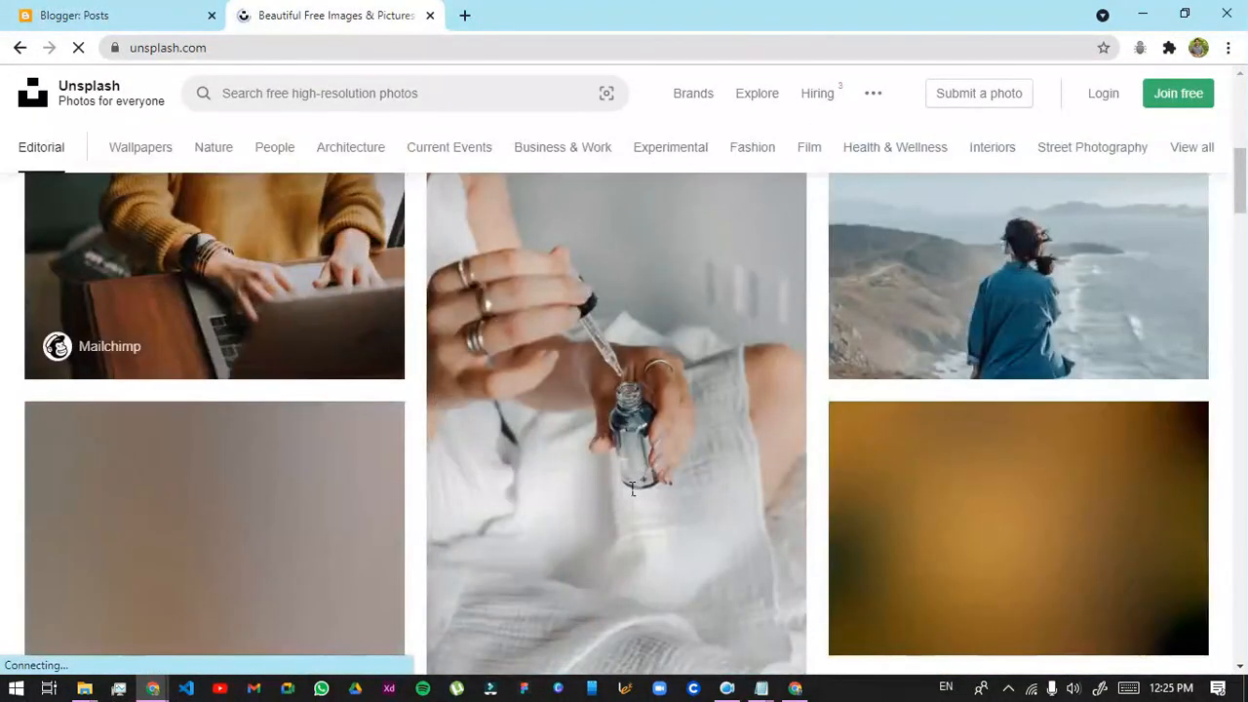
{"action": "scroll", "coordinate": [791, 287], "scroll_direction": "up", "scroll_amount": 10}
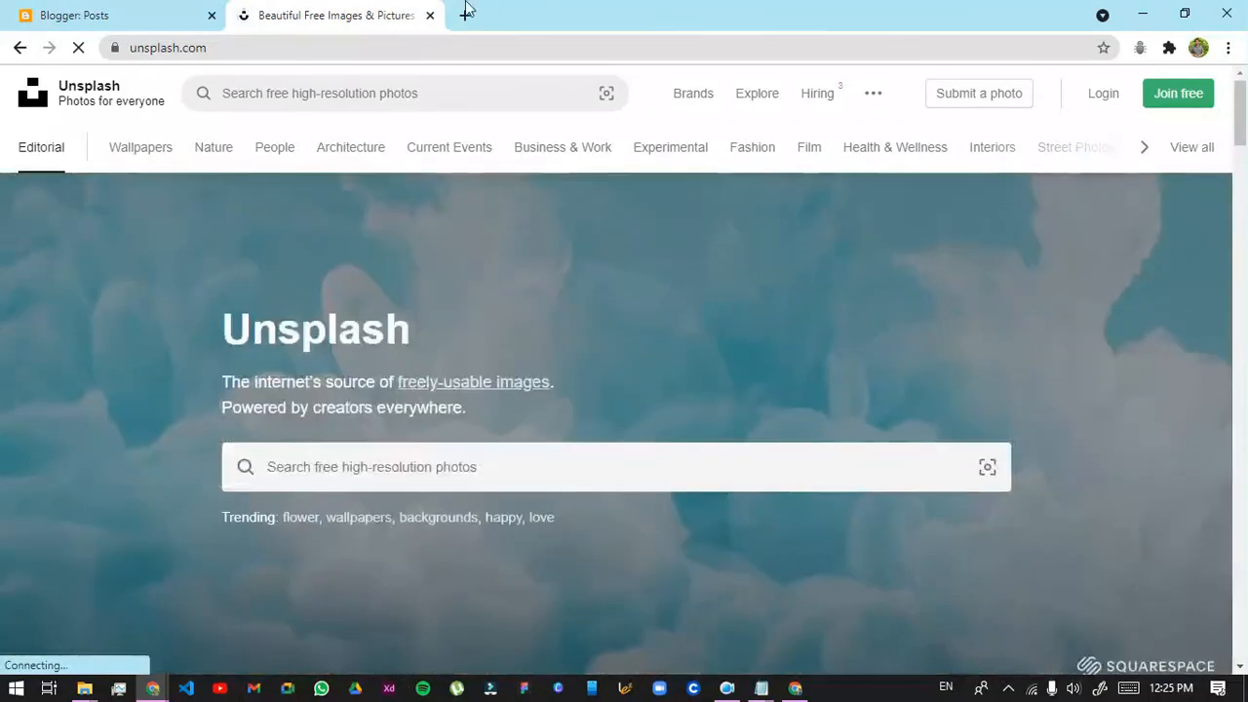
{"action": "left_click", "coordinate": [431, 15]}
{"action": "scroll", "coordinate": [805, 312], "scroll_direction": "down", "scroll_amount": 2}
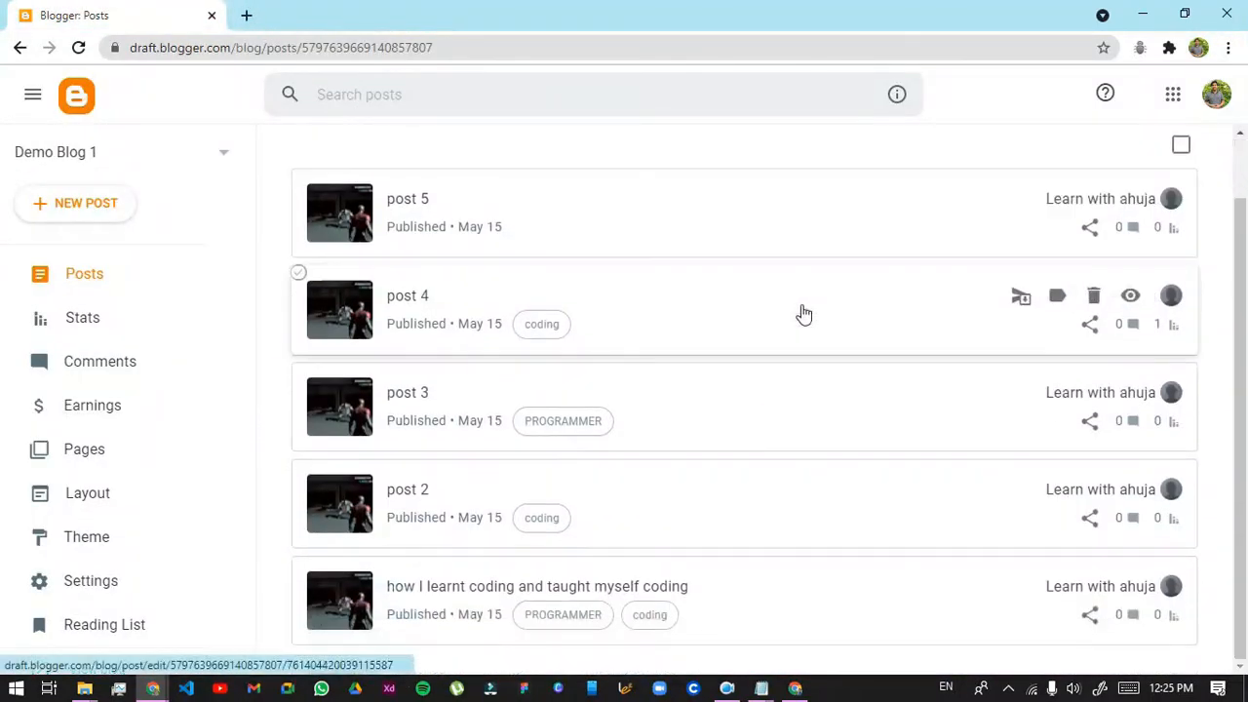
{"action": "mouse_move", "coordinate": [633, 214]}
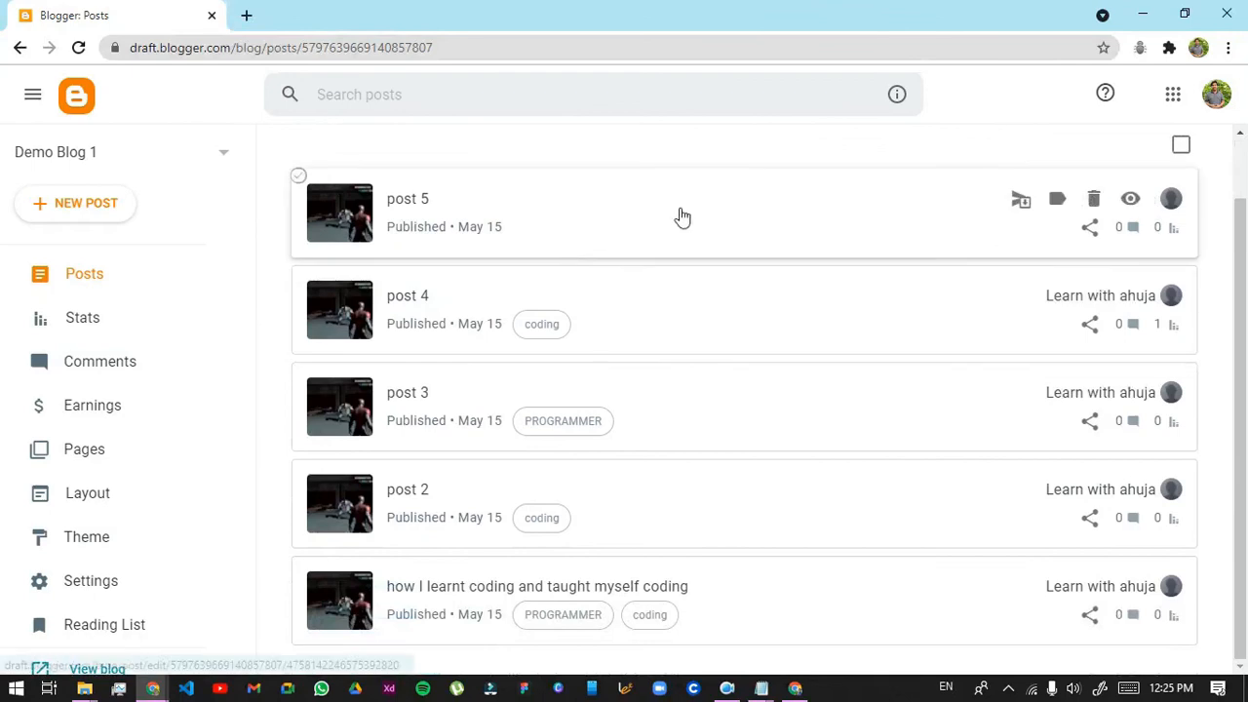
Open the blog's Earnings page, view where creating an AdSense account leads, and return to the Earnings page
{"action": "left_click", "coordinate": [127, 408]}
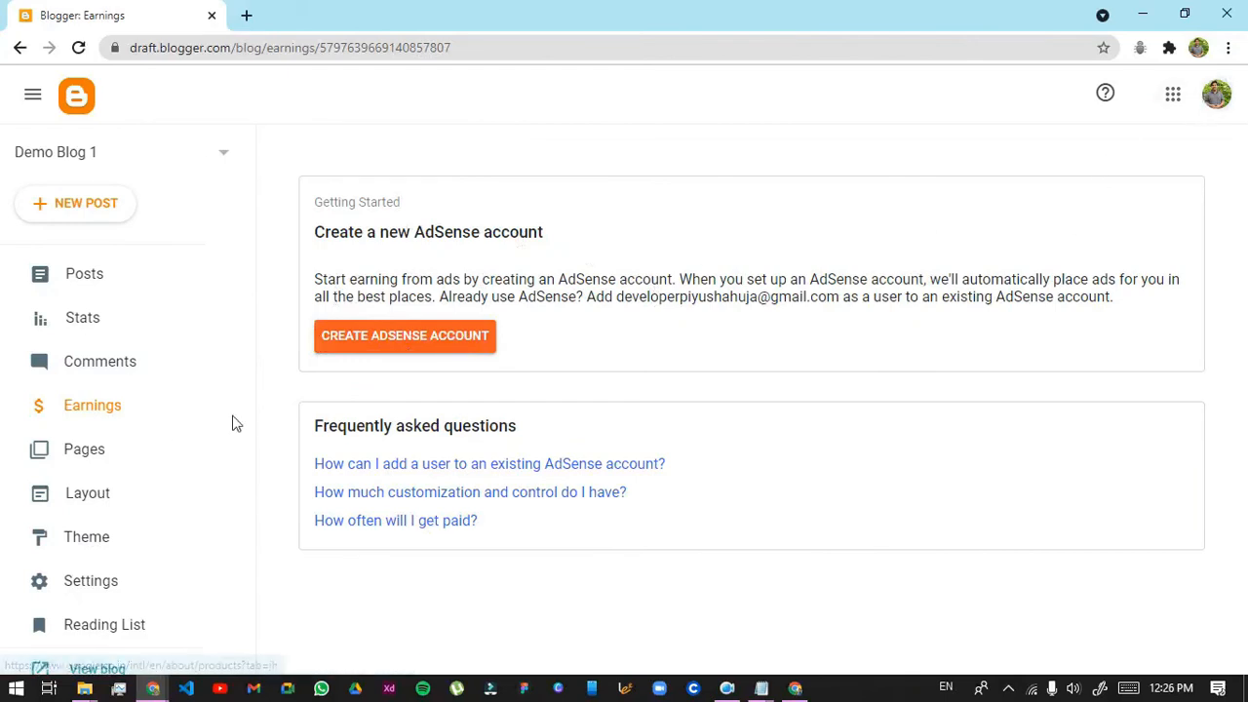
{"action": "left_click", "coordinate": [445, 344]}
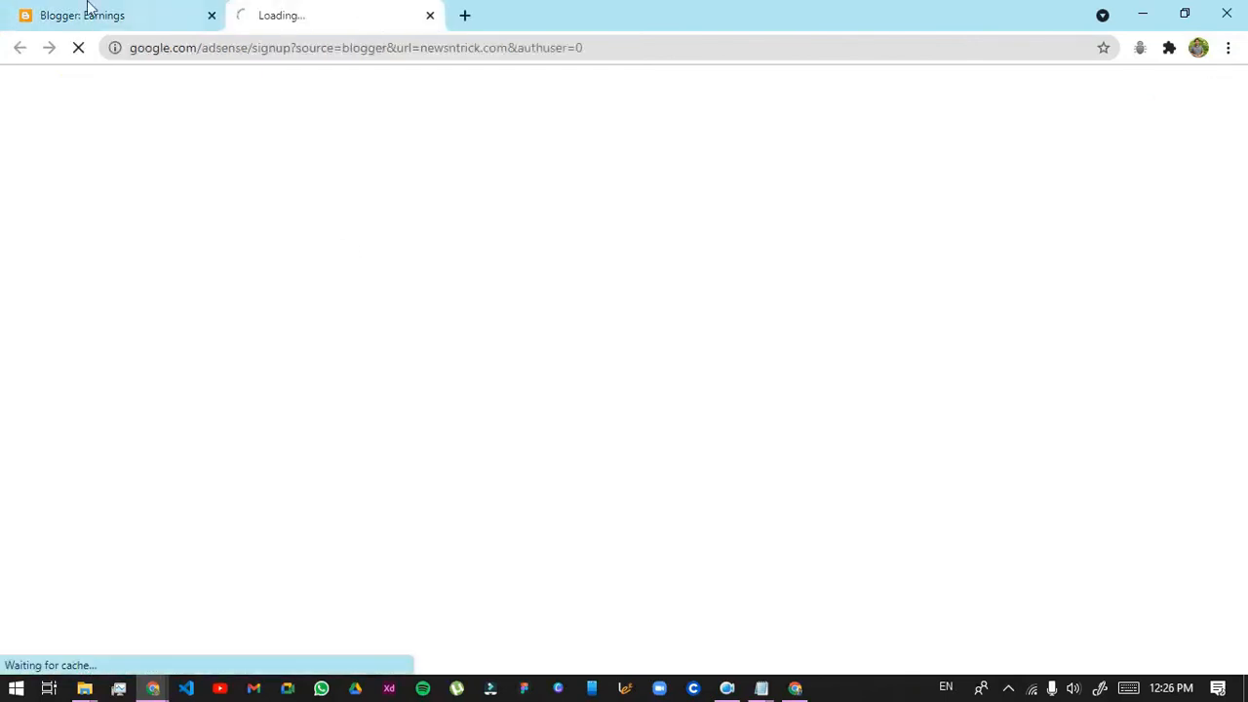
{"action": "left_click", "coordinate": [193, 7]}
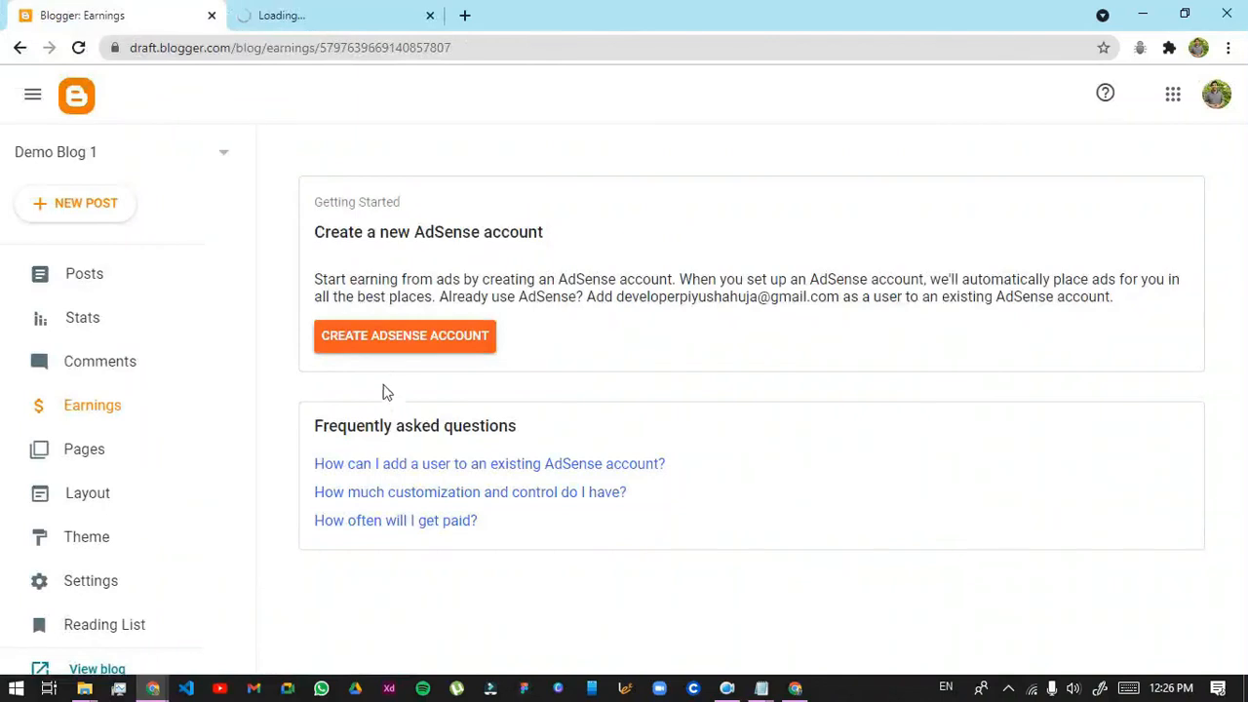
Look through the AdSense sign-up form's website, suggestions, country and terms sections, and close it to return to the Earnings page
{"action": "left_click", "coordinate": [351, 14]}
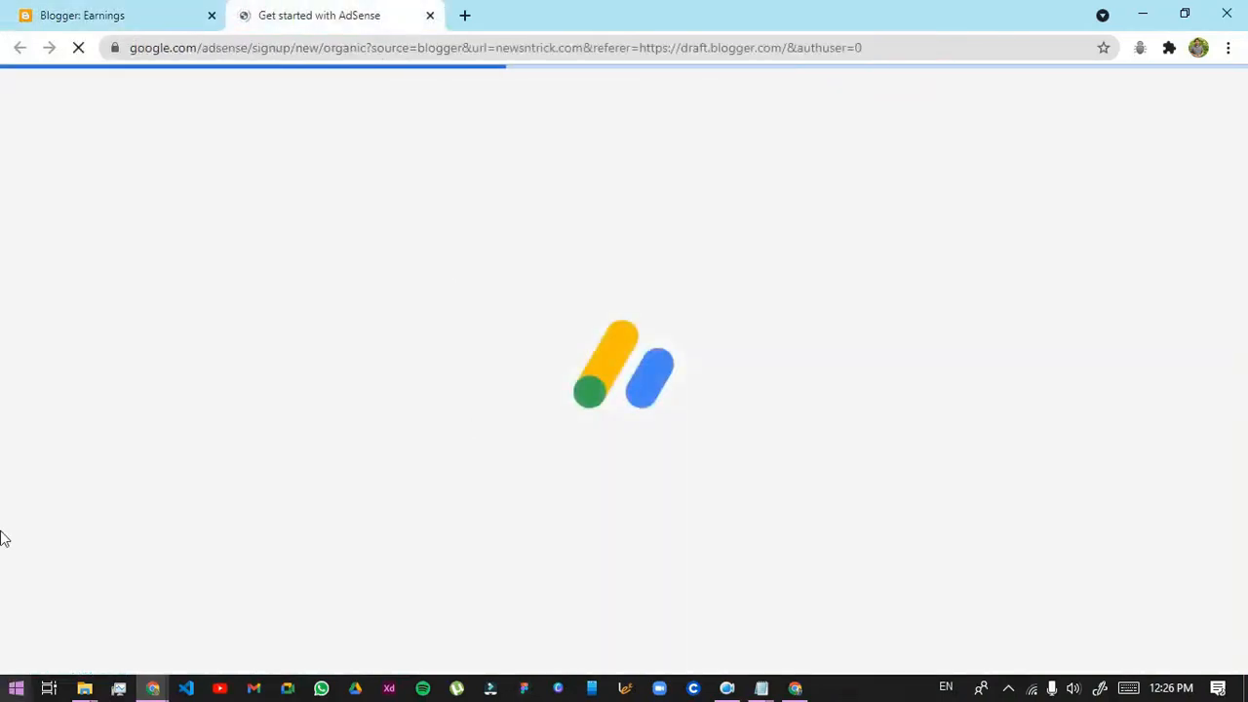
{"action": "scroll", "coordinate": [615, 395], "scroll_direction": "down", "scroll_amount": 3}
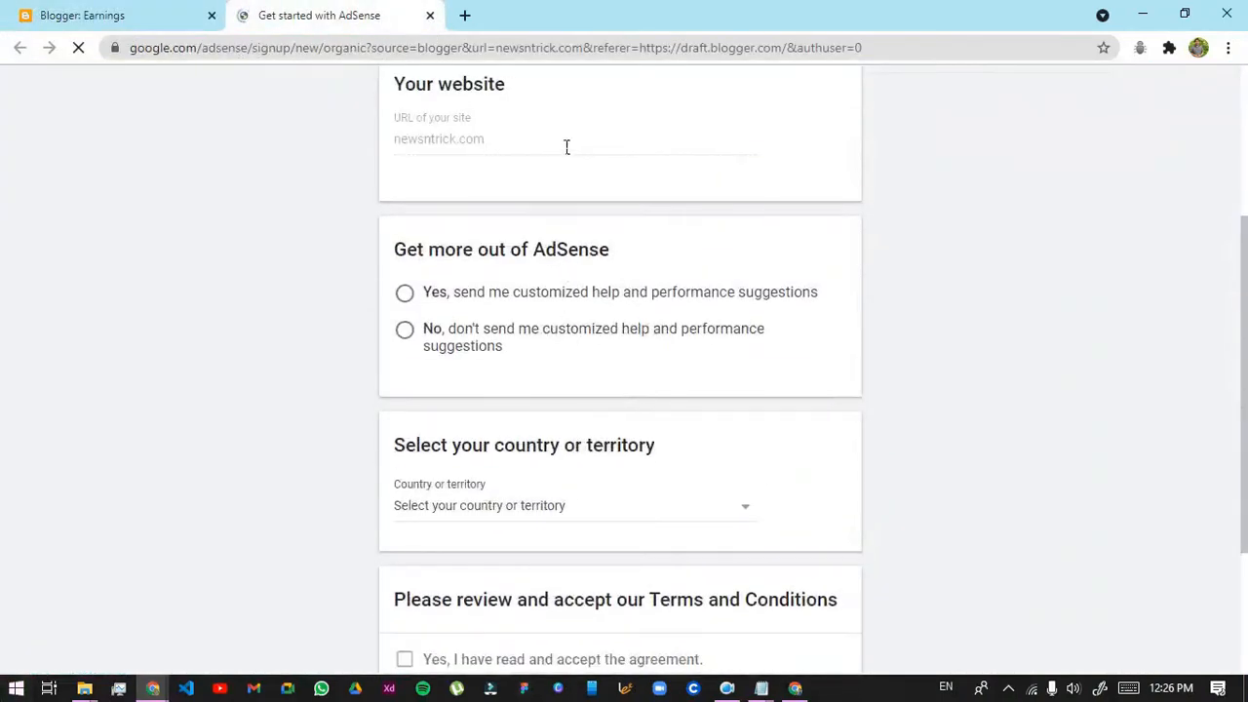
{"action": "scroll", "coordinate": [438, 117], "scroll_direction": "down", "scroll_amount": 2}
{"action": "scroll", "coordinate": [469, 437], "scroll_direction": "down", "scroll_amount": 1}
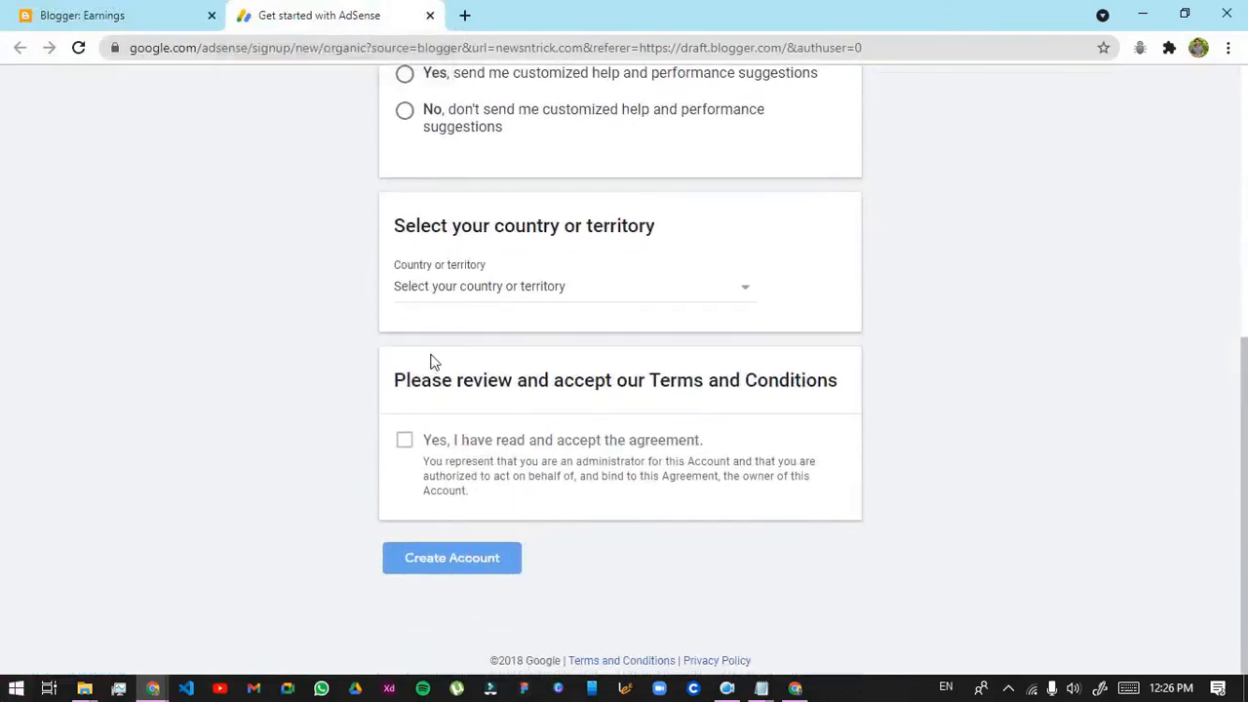
{"action": "scroll", "coordinate": [802, 491], "scroll_direction": "up", "scroll_amount": 4}
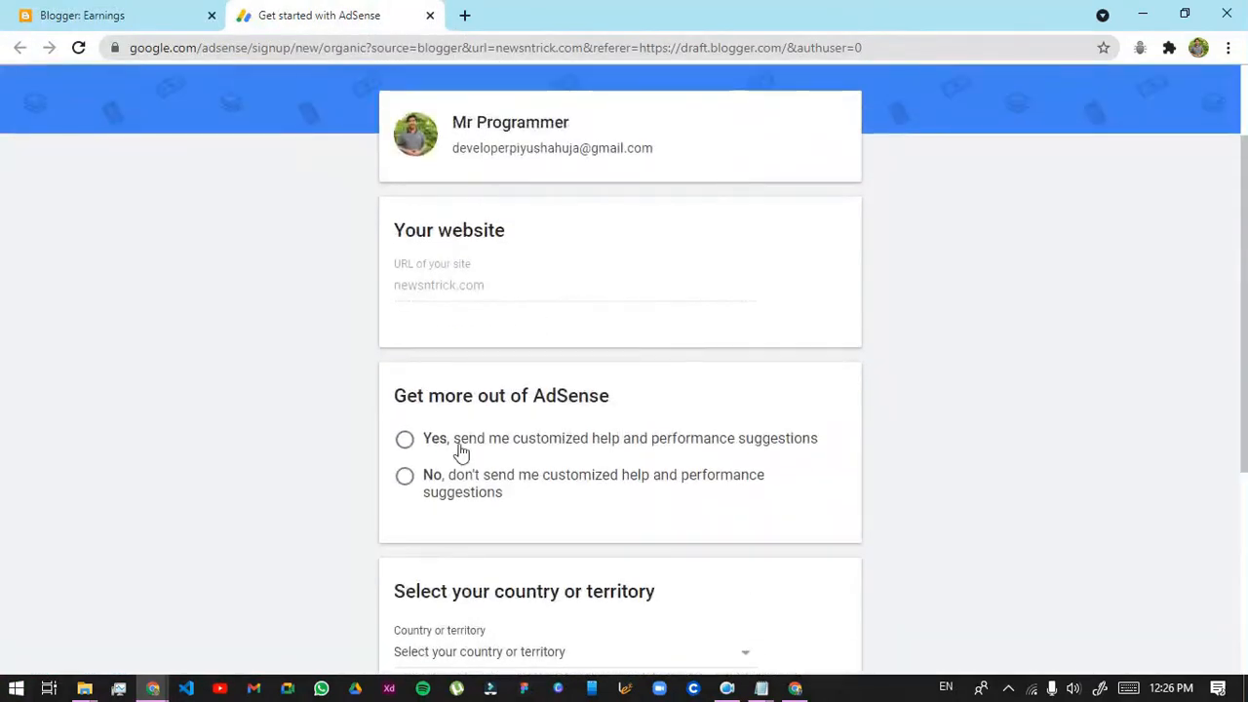
{"action": "scroll", "coordinate": [459, 452], "scroll_direction": "down", "scroll_amount": 4}
{"action": "left_click", "coordinate": [78, 13]}
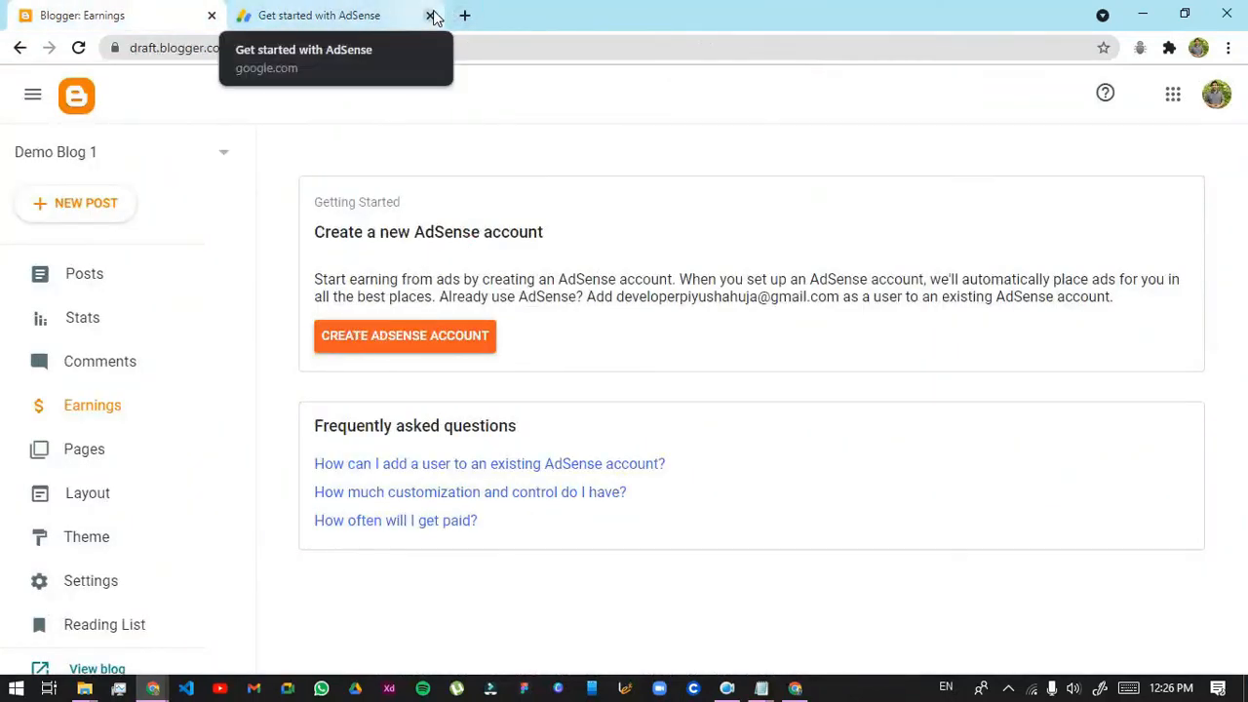
{"action": "left_click", "coordinate": [430, 16]}
View the blog's posts list, check the Earnings page again, and return to the posts
{"action": "left_click", "coordinate": [224, 273]}
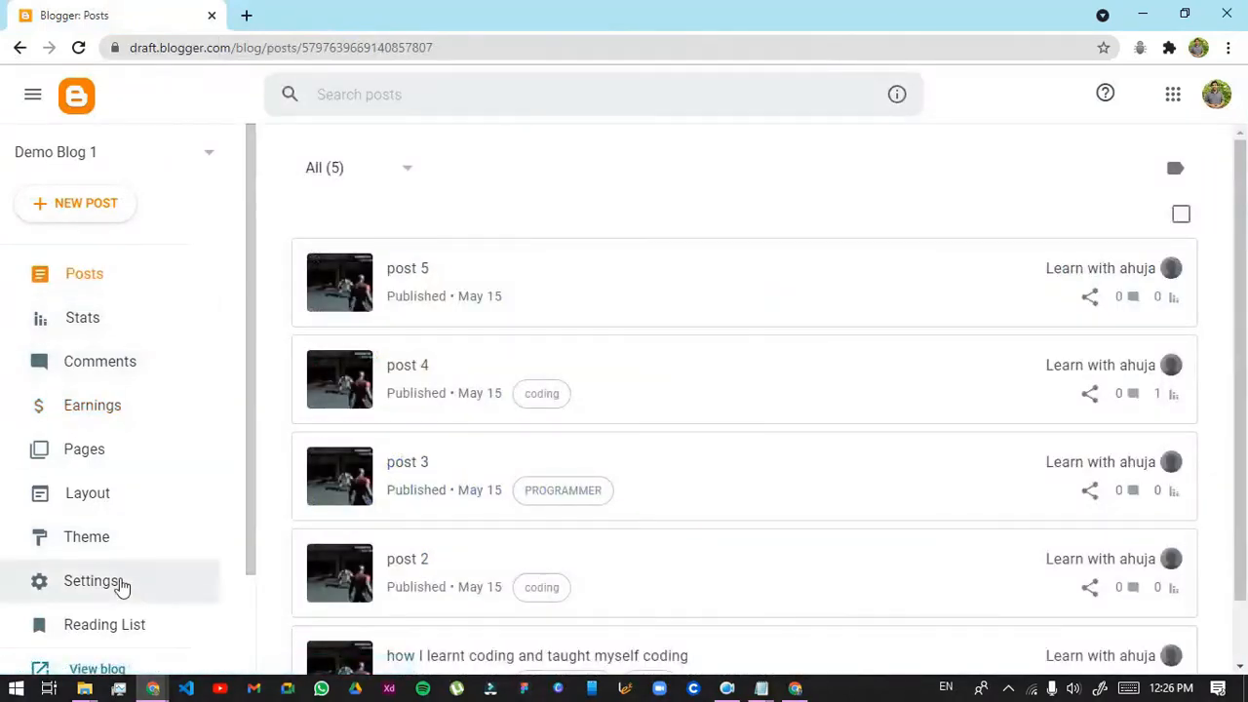
{"action": "left_click", "coordinate": [86, 405]}
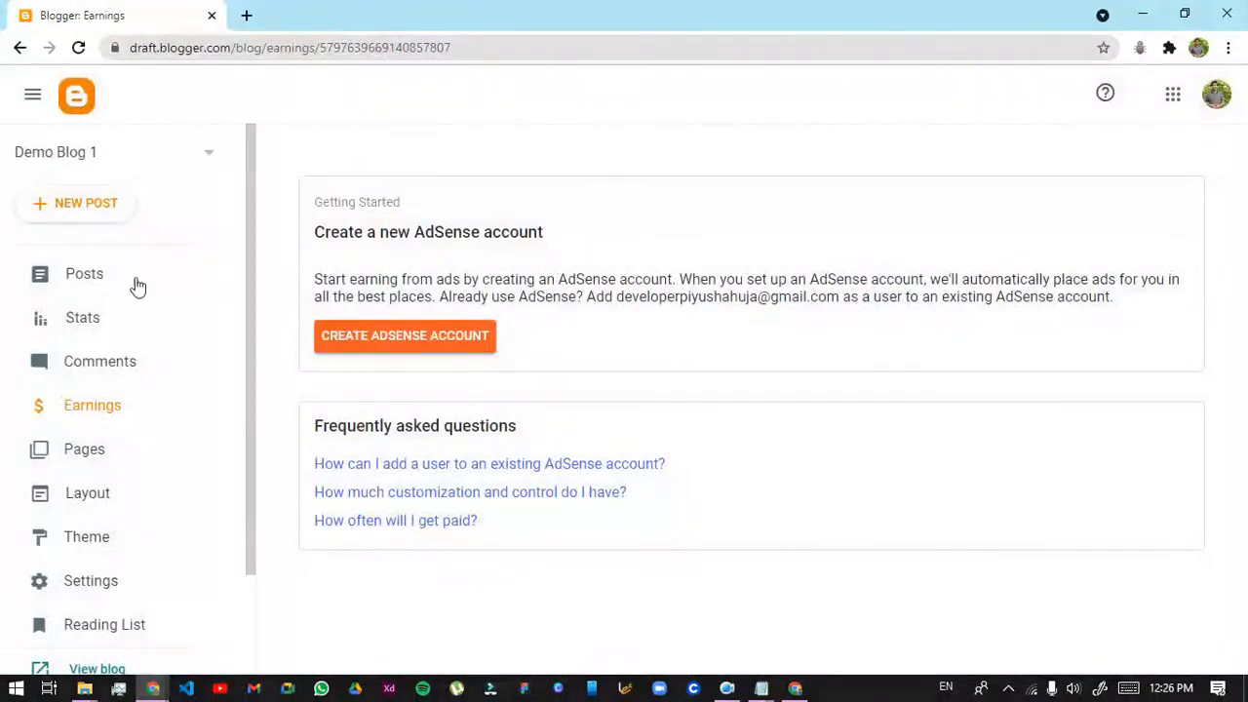
{"action": "left_click", "coordinate": [58, 293]}
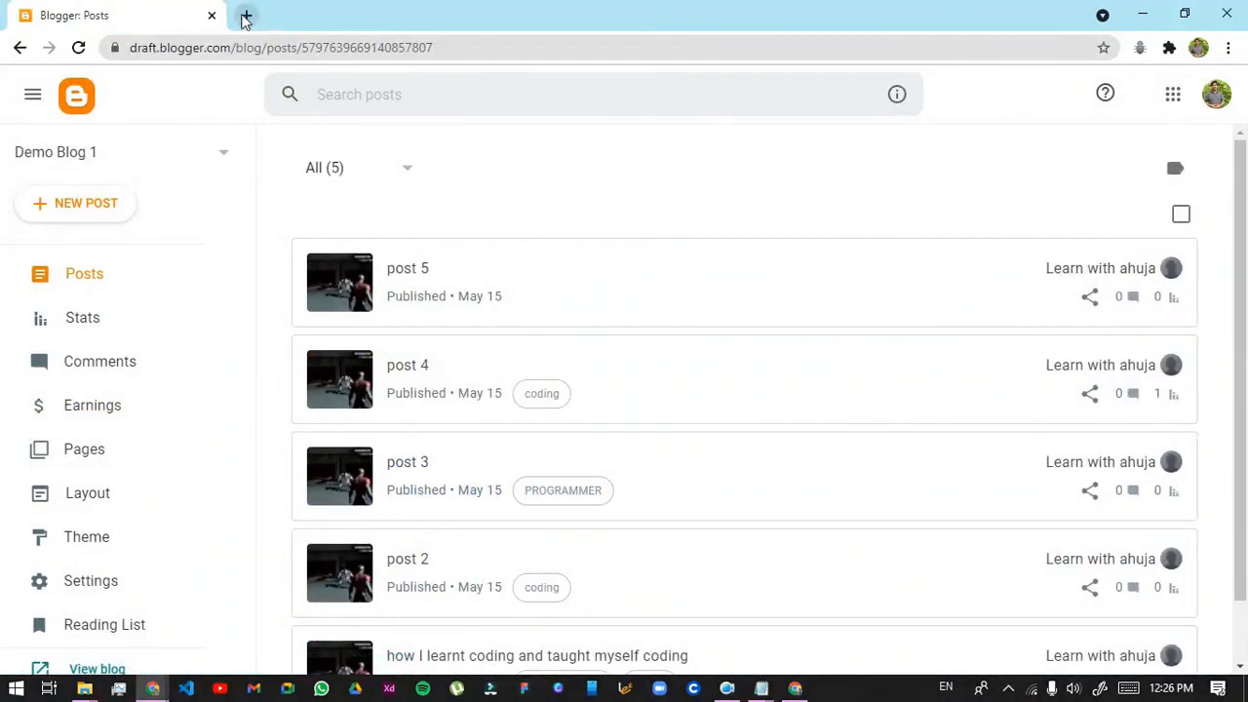
Open the media.net website in a new tab
{"action": "left_click", "coordinate": [246, 16]}
{"action": "type", "text": "med"}
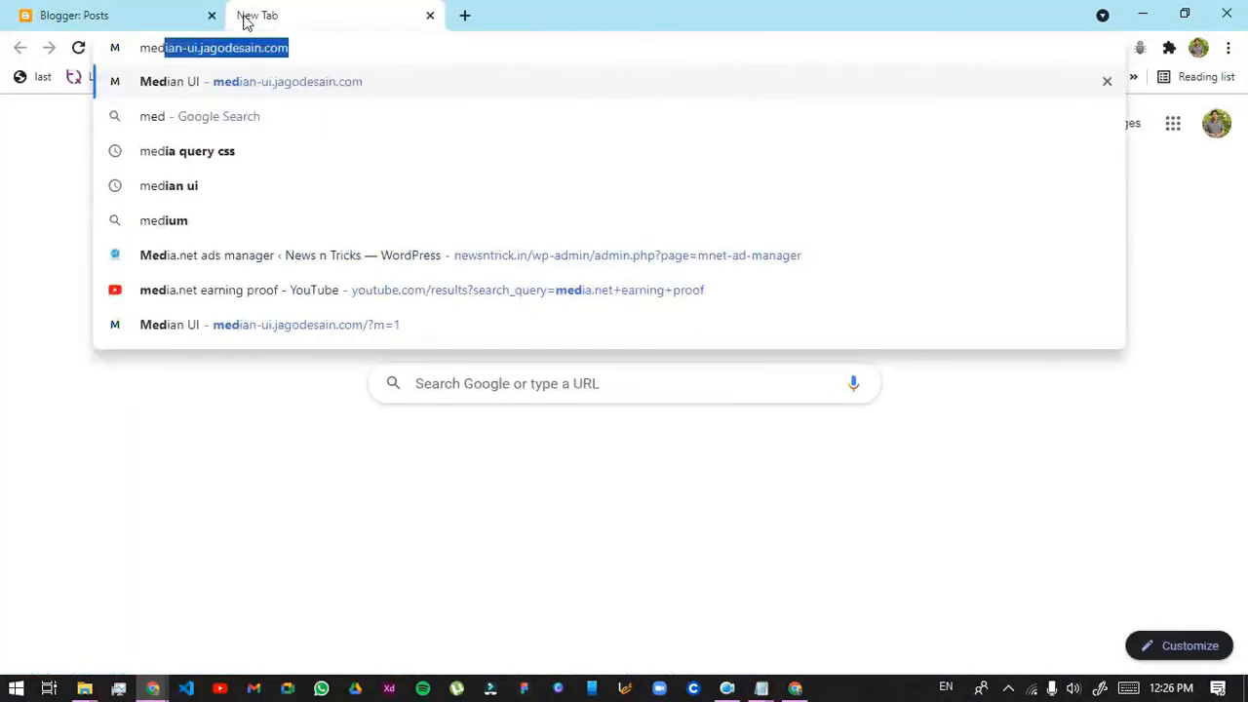
{"action": "type", "text": "ia."}
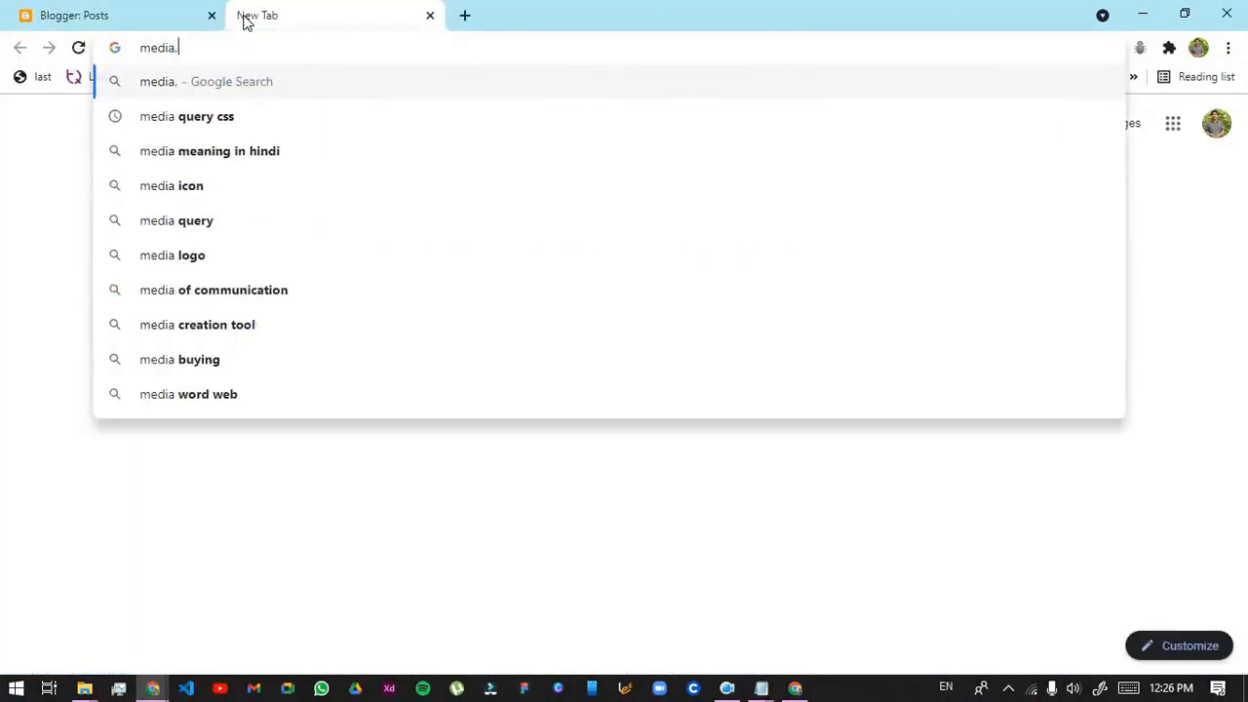
{"action": "type", "text": "net"}
{"action": "key", "text": "Return"}
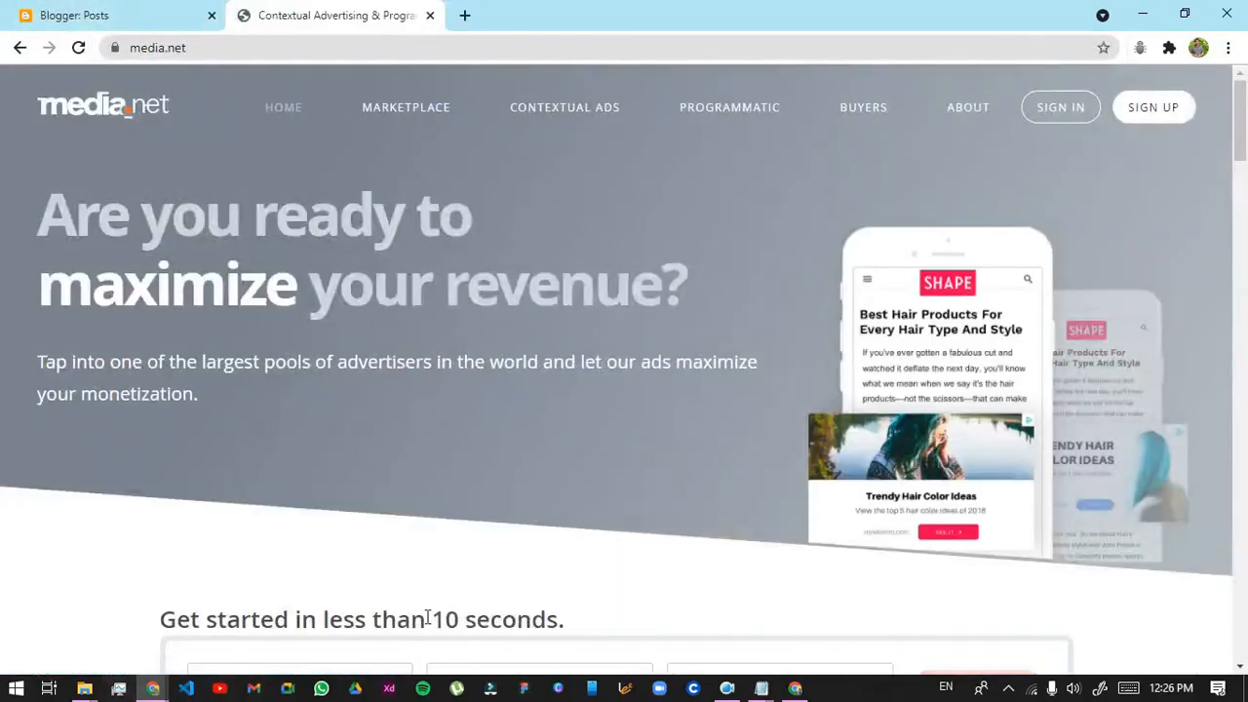
Examine the website, email address and country fields of media.net's sign-up form, and close the site to return to the blog's posts
{"action": "scroll", "coordinate": [426, 619], "scroll_direction": "down", "scroll_amount": 5}
{"action": "scroll", "coordinate": [385, 440], "scroll_direction": "up", "scroll_amount": 3}
{"action": "left_click", "coordinate": [274, 426]}
{"action": "left_click", "coordinate": [509, 417]}
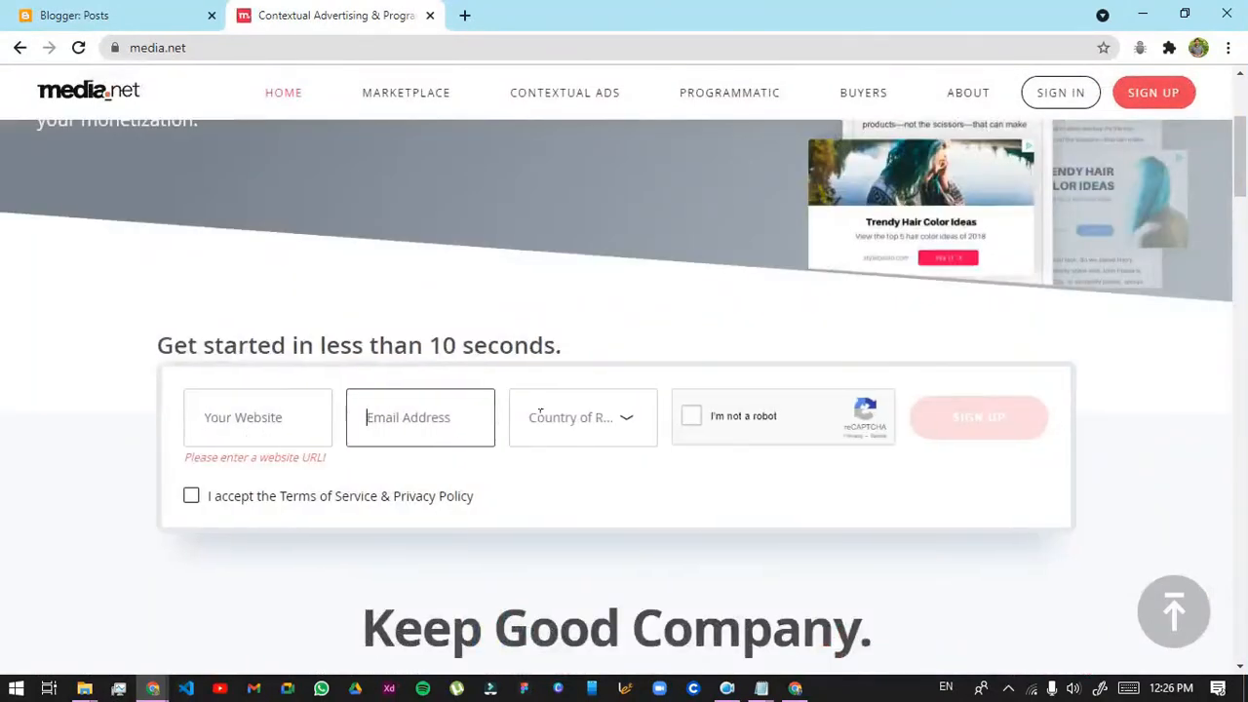
{"action": "left_click", "coordinate": [727, 427]}
{"action": "left_click", "coordinate": [965, 483]}
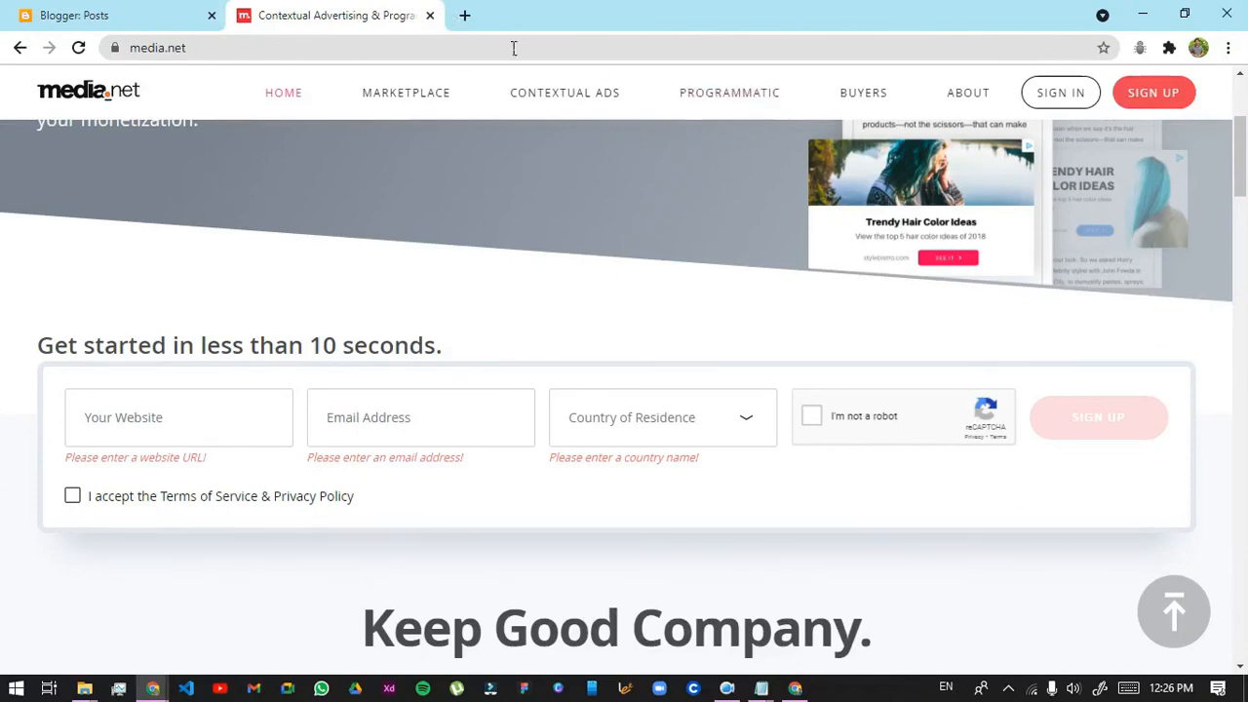
{"action": "left_click", "coordinate": [431, 15]}
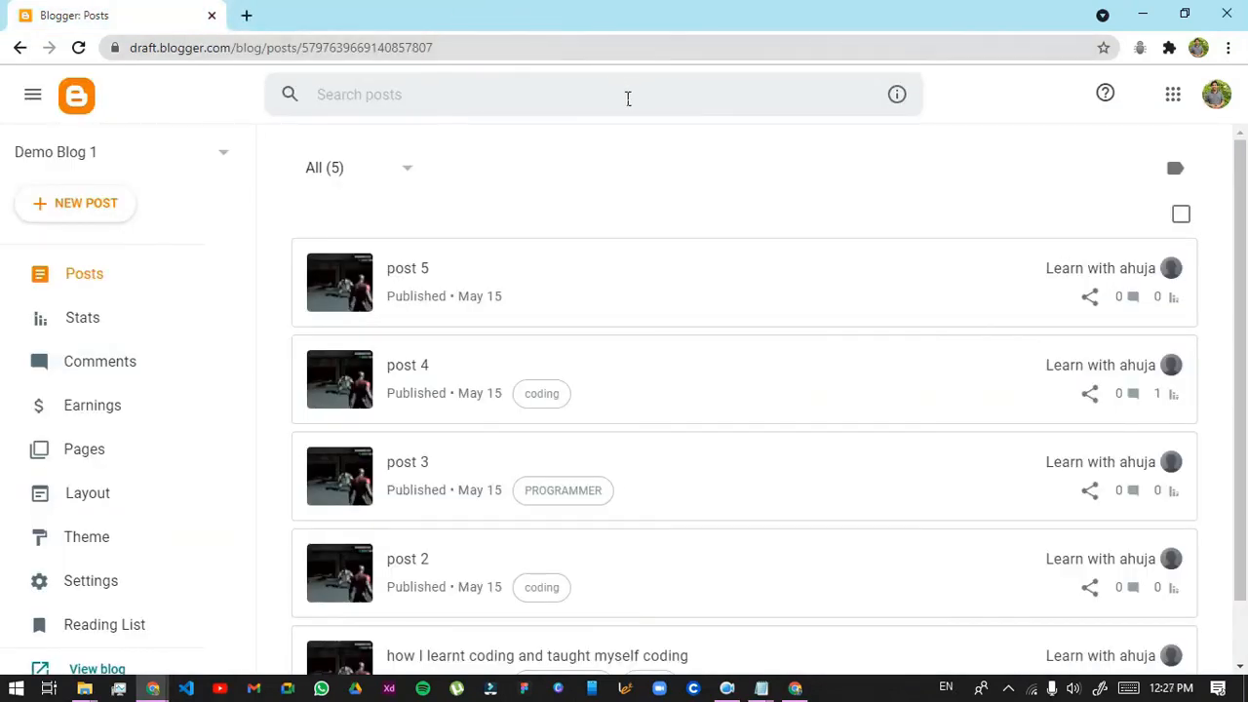
Look through Demo Blog 1's settings from the basic to the comments section, and return to the posts list
{"action": "scroll", "coordinate": [468, 328], "scroll_direction": "down", "scroll_amount": 1}
{"action": "scroll", "coordinate": [468, 335], "scroll_direction": "up", "scroll_amount": 1}
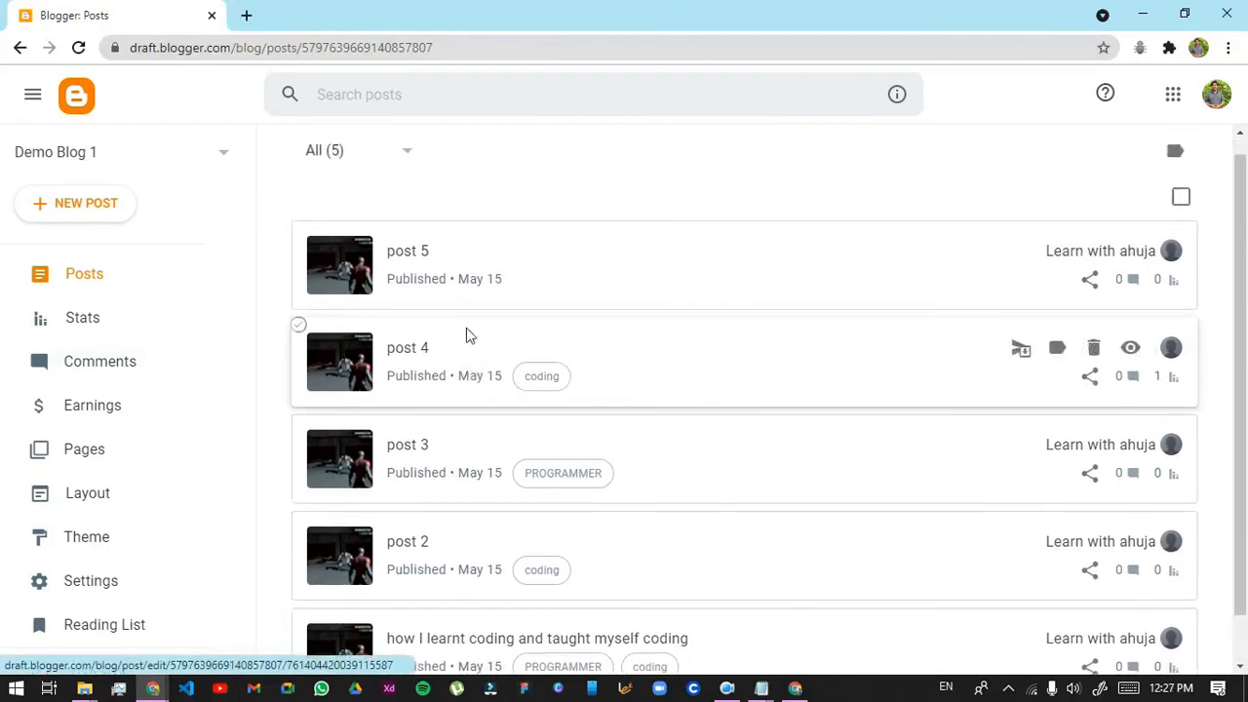
{"action": "left_click", "coordinate": [114, 604]}
{"action": "scroll", "coordinate": [966, 341], "scroll_direction": "down", "scroll_amount": 5}
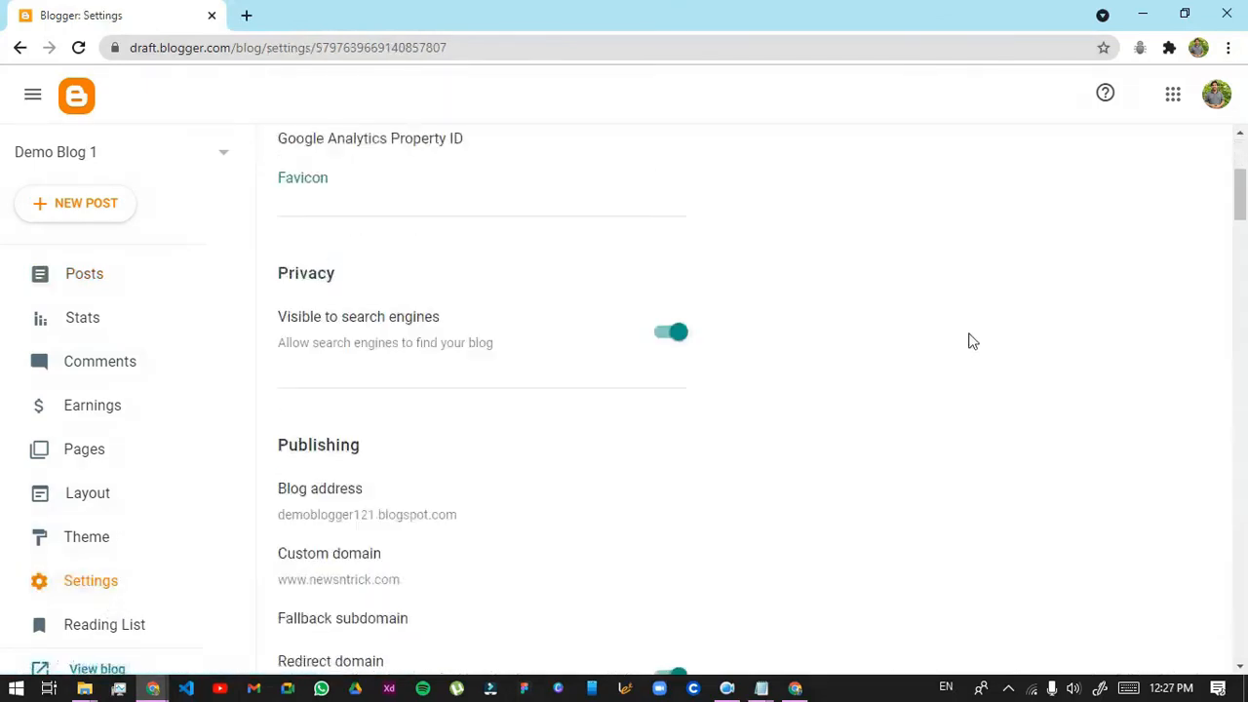
{"action": "scroll", "coordinate": [917, 338], "scroll_direction": "down", "scroll_amount": 10}
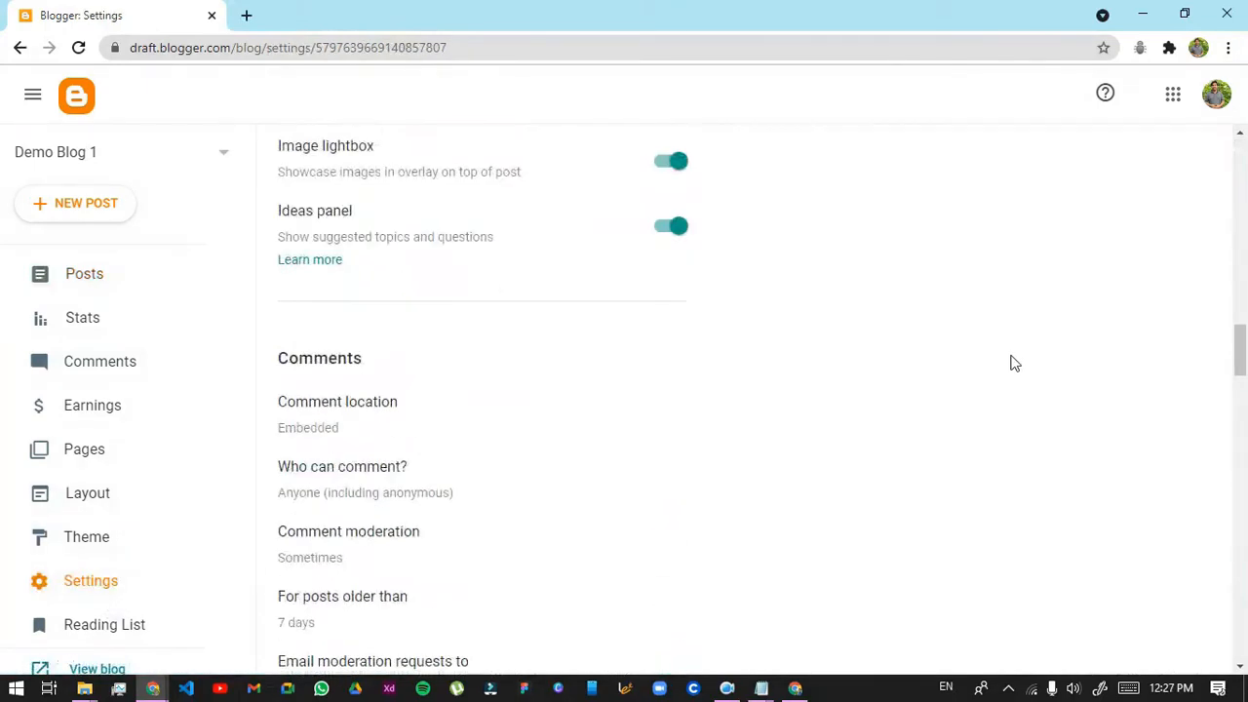
{"action": "left_click_drag", "start_coordinate": [1247, 446], "coordinate": [1220, 186]}
{"action": "left_click", "coordinate": [125, 274]}
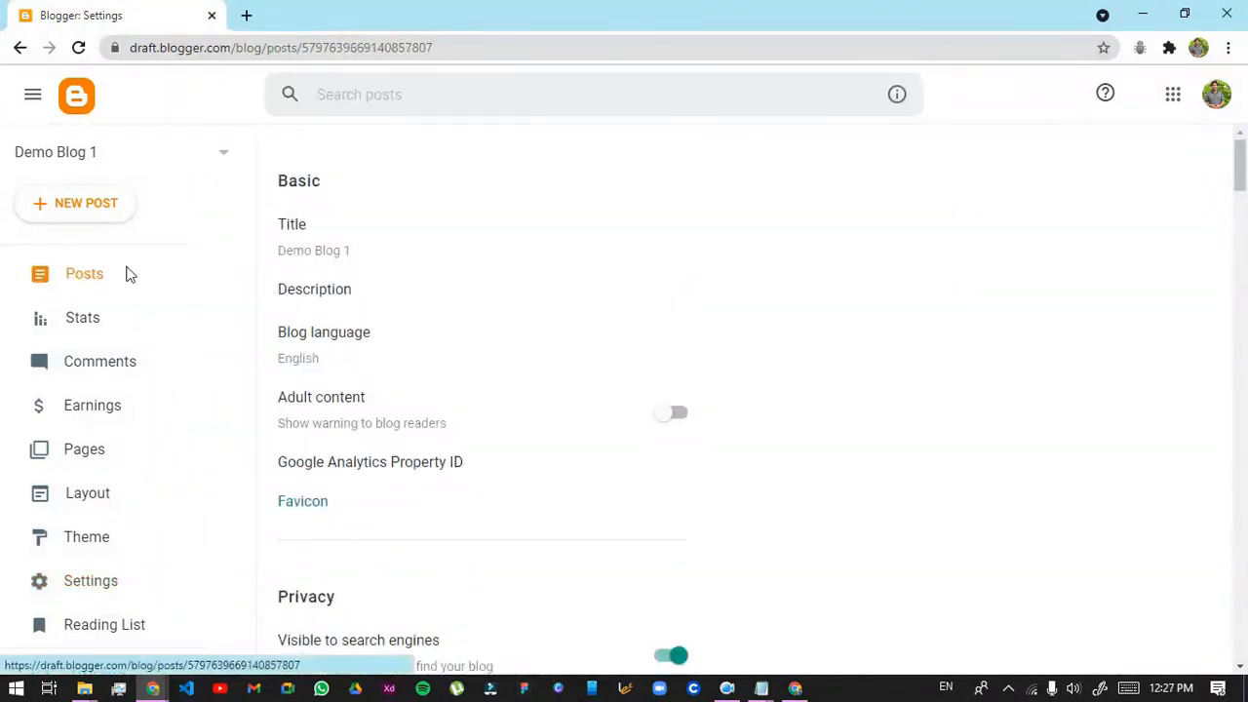
{"action": "scroll", "coordinate": [728, 349], "scroll_direction": "down", "scroll_amount": 2}
{"action": "scroll", "coordinate": [738, 337], "scroll_direction": "up", "scroll_amount": 2}
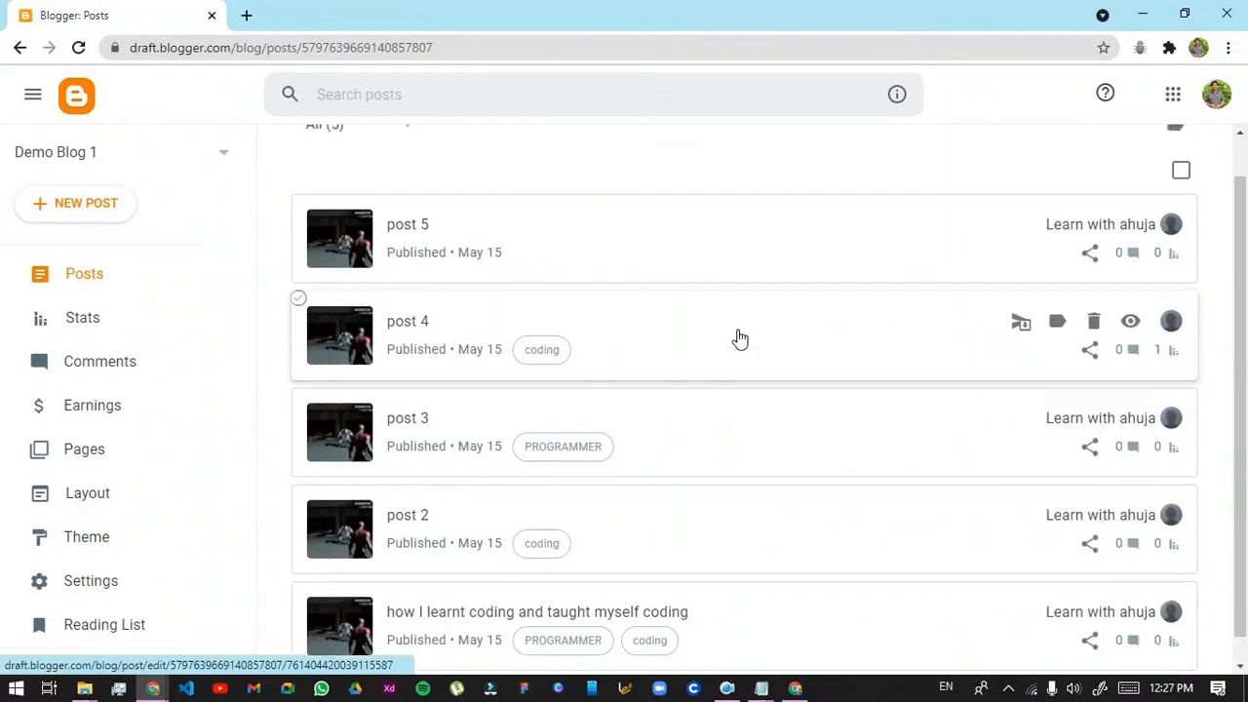
{"action": "scroll", "coordinate": [289, 334], "scroll_direction": "down", "scroll_amount": 2}
{"action": "scroll", "coordinate": [172, 530], "scroll_direction": "down", "scroll_amount": 2}
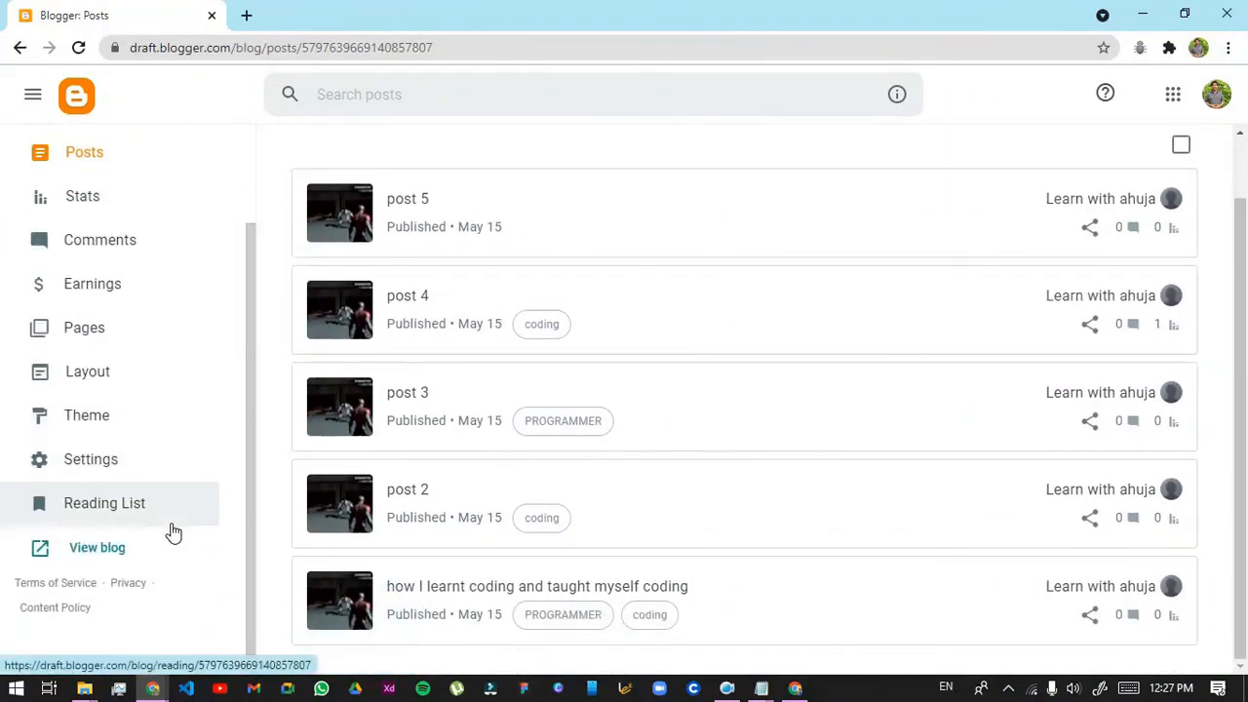
{"action": "scroll", "coordinate": [978, 370], "scroll_direction": "up", "scroll_amount": 1}
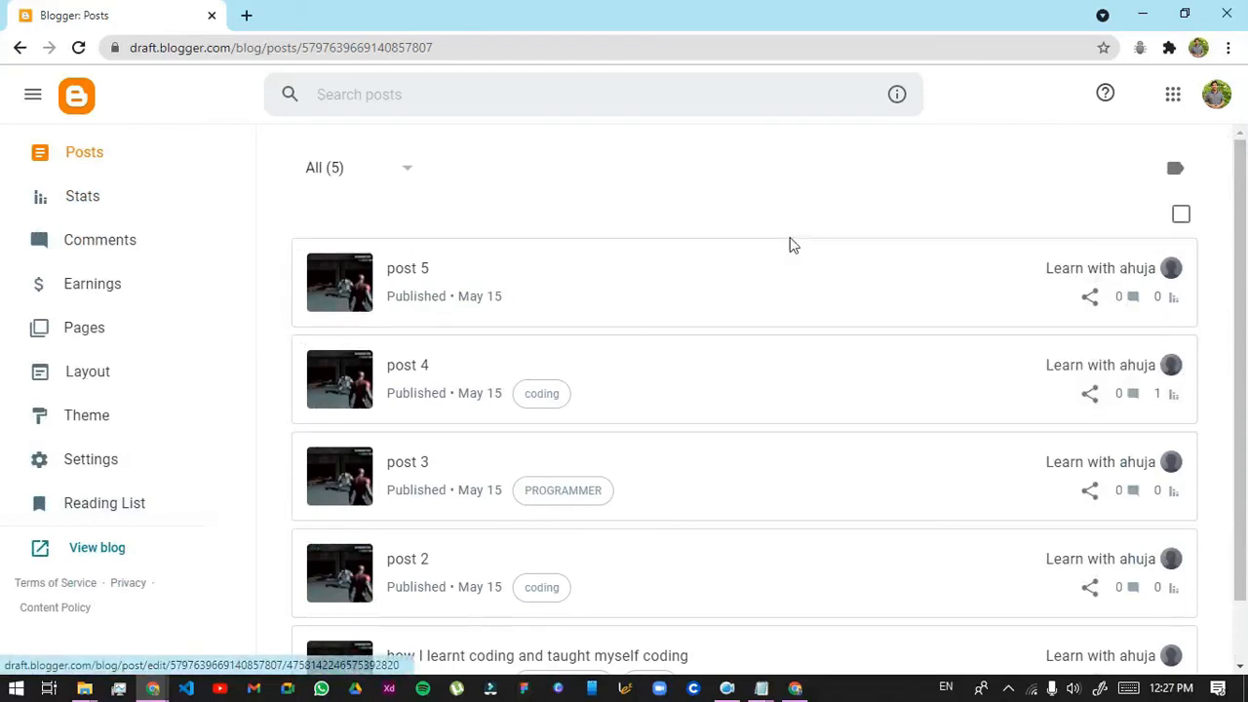
{"action": "scroll", "coordinate": [792, 246], "scroll_direction": "down", "scroll_amount": 1}
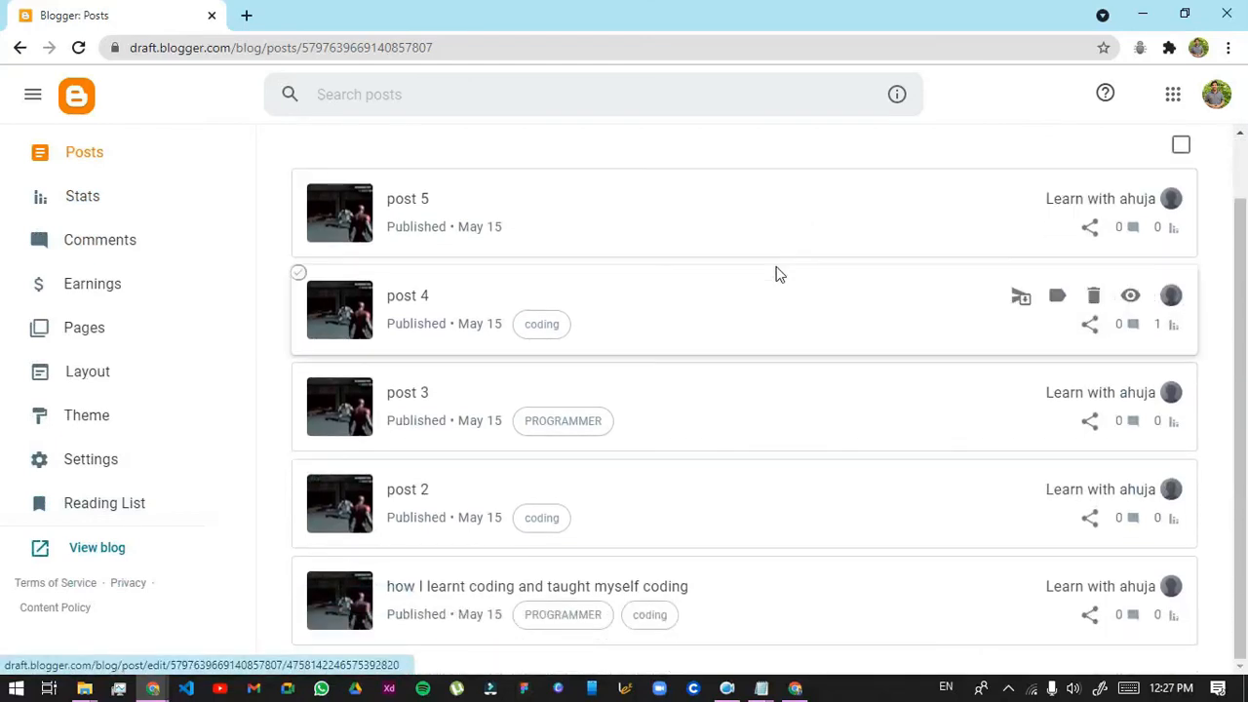
{"action": "left_click", "coordinate": [728, 690]}
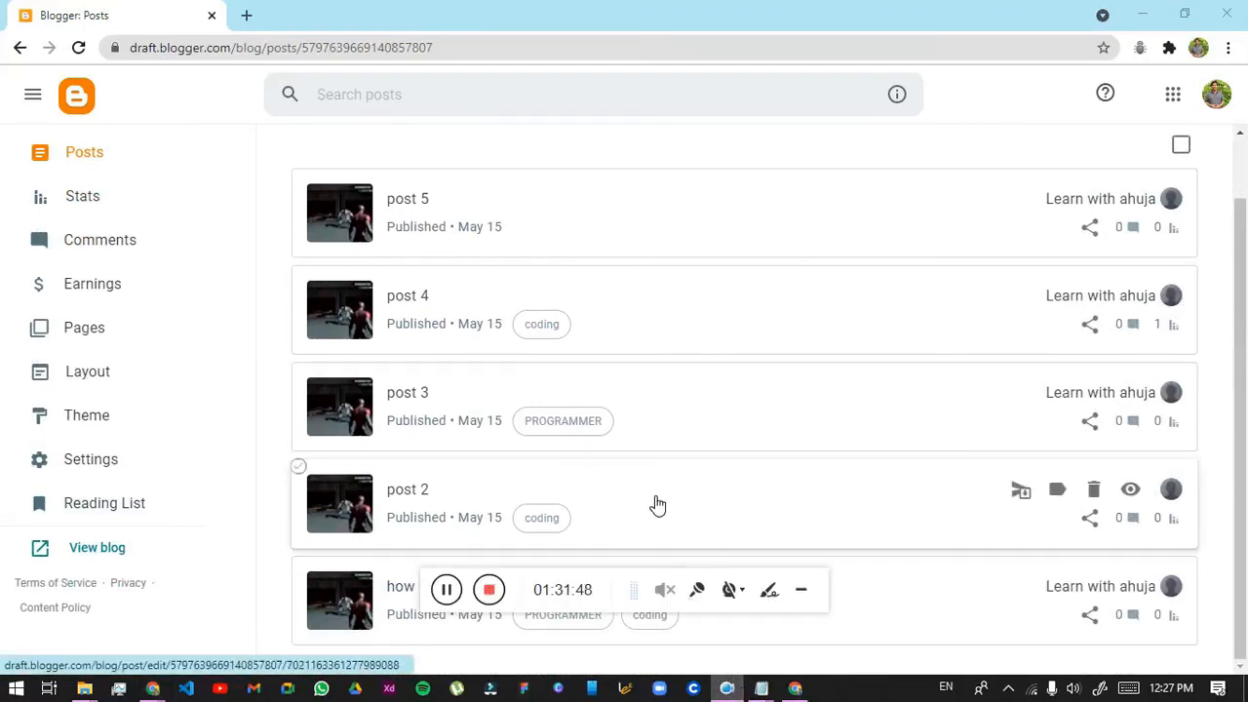